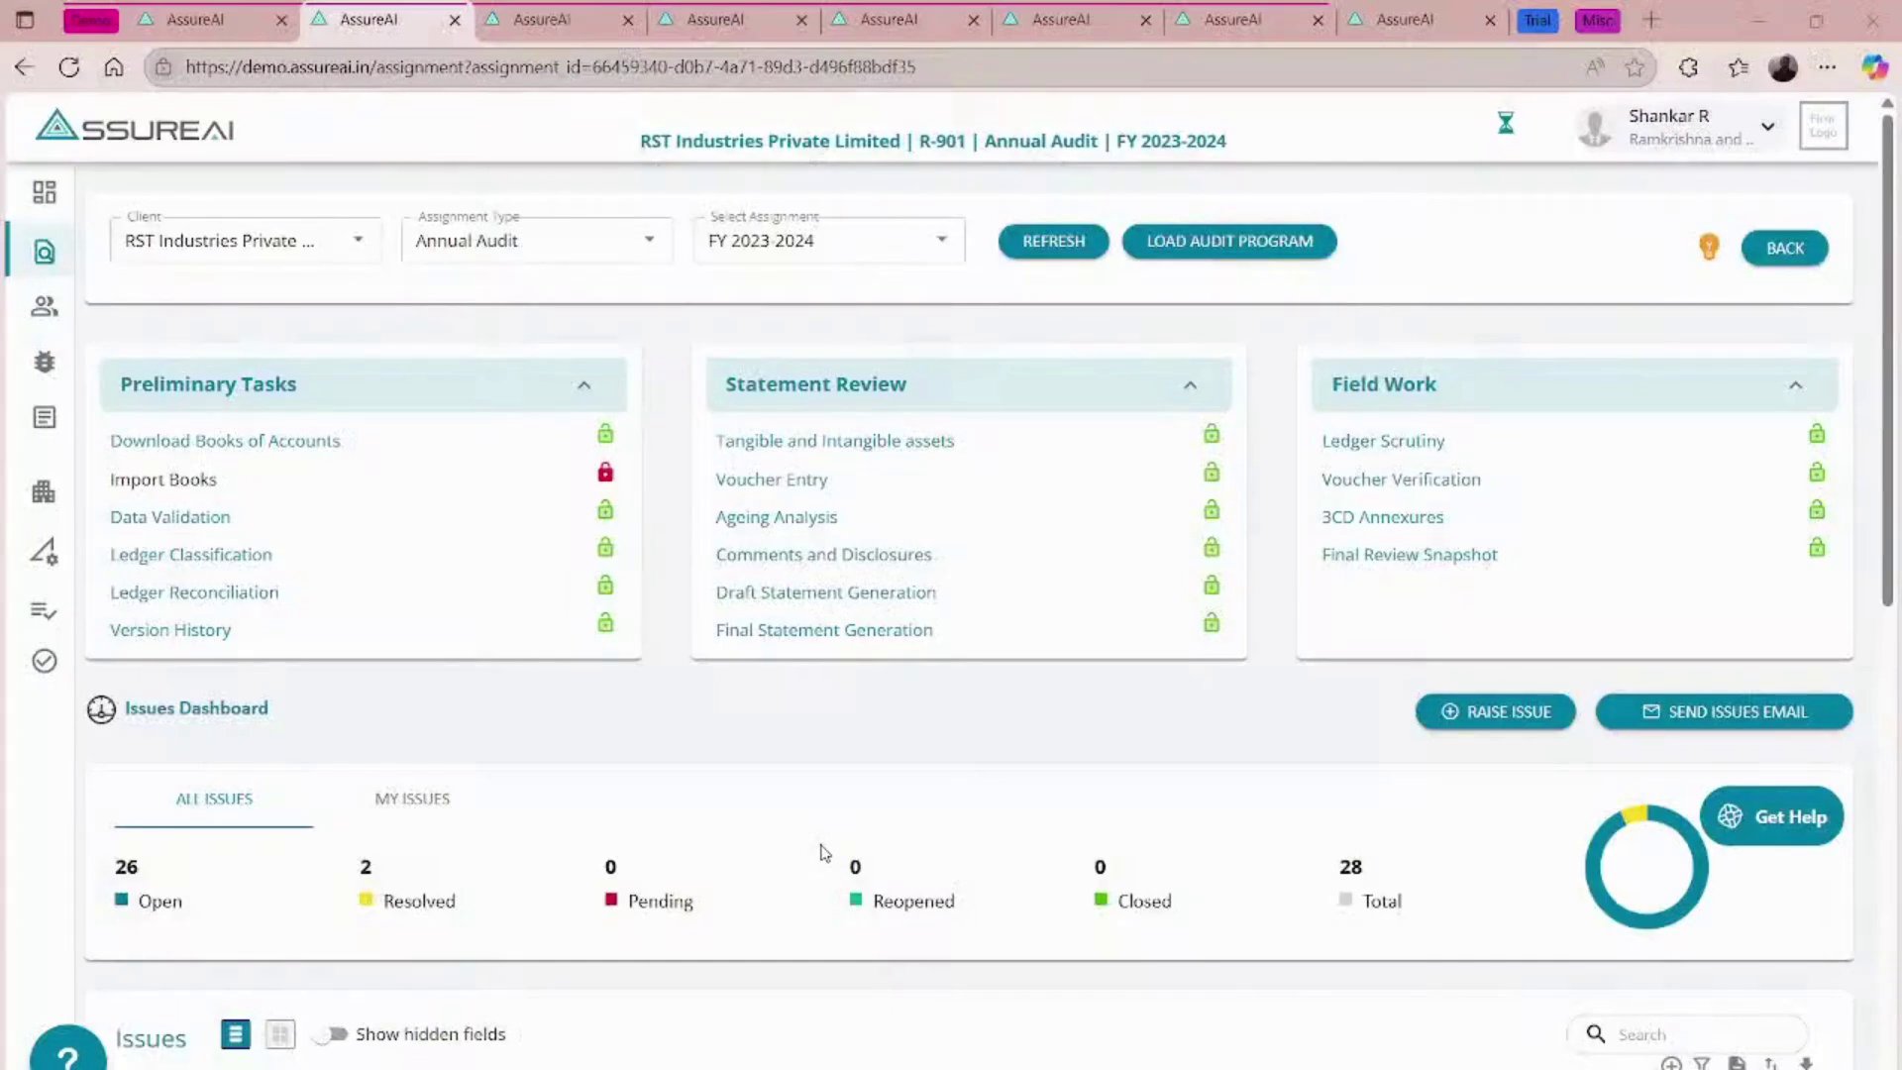
- Go from Task Management Settings back to the RST Industries Annual Audit FY 2023-2024 dashboard
{"action": "left_click", "coordinate": [244, 18]}
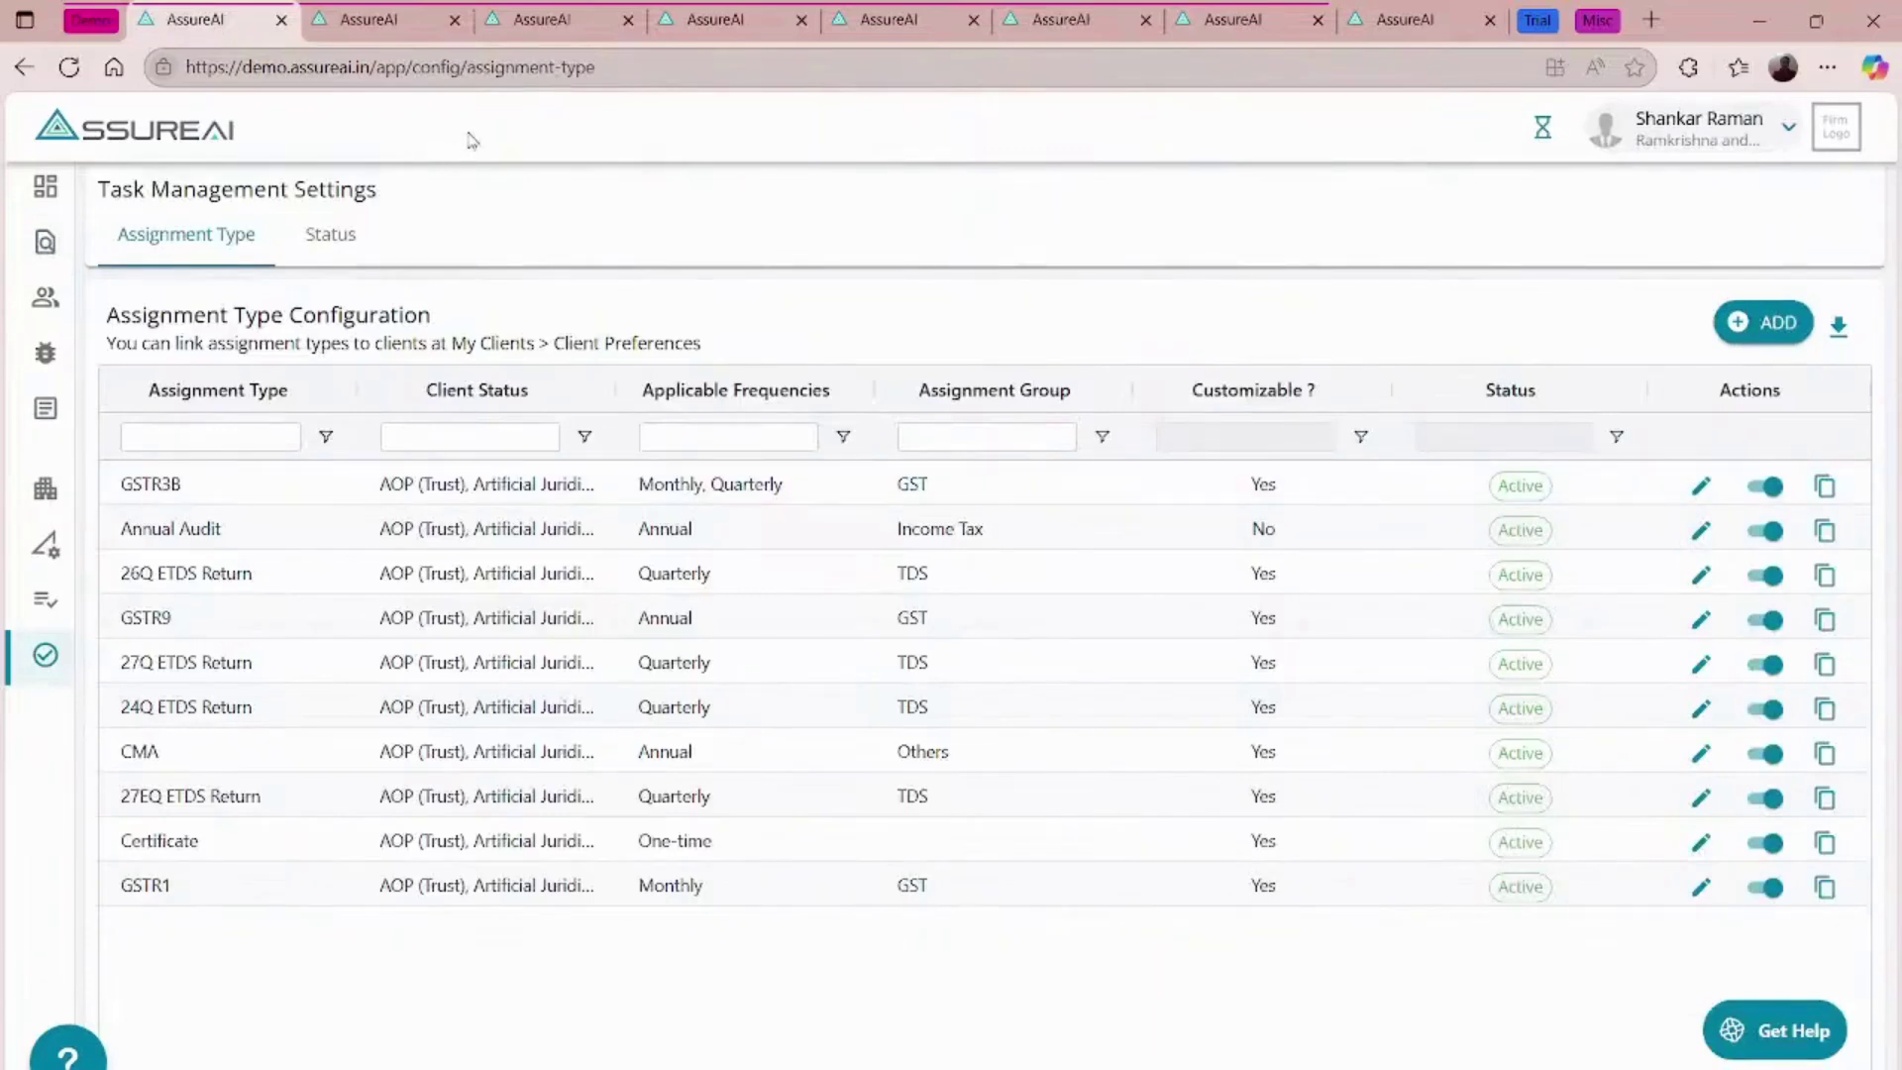
{"action": "left_click", "coordinate": [368, 19]}
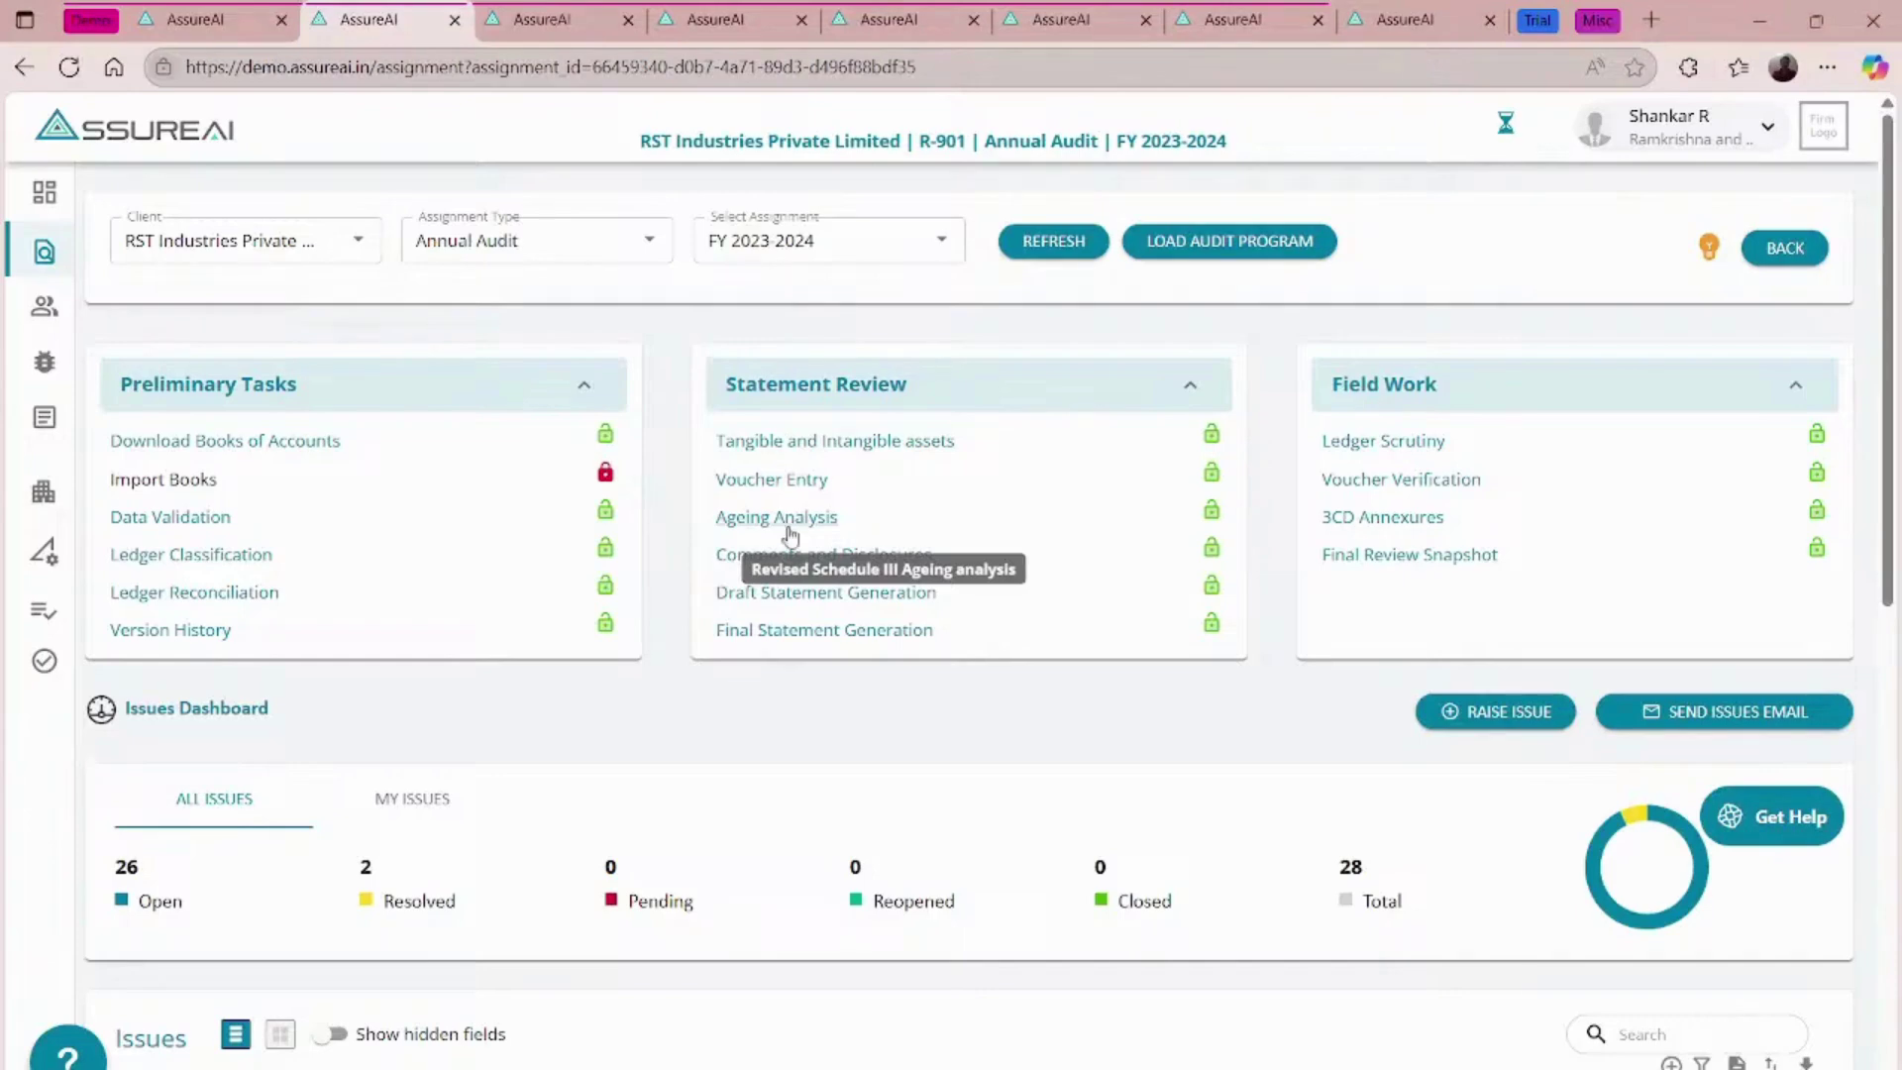
- Generate the final statement reports and check the Balance Sheet as at 31st March 2024
{"action": "left_click", "coordinate": [842, 633]}
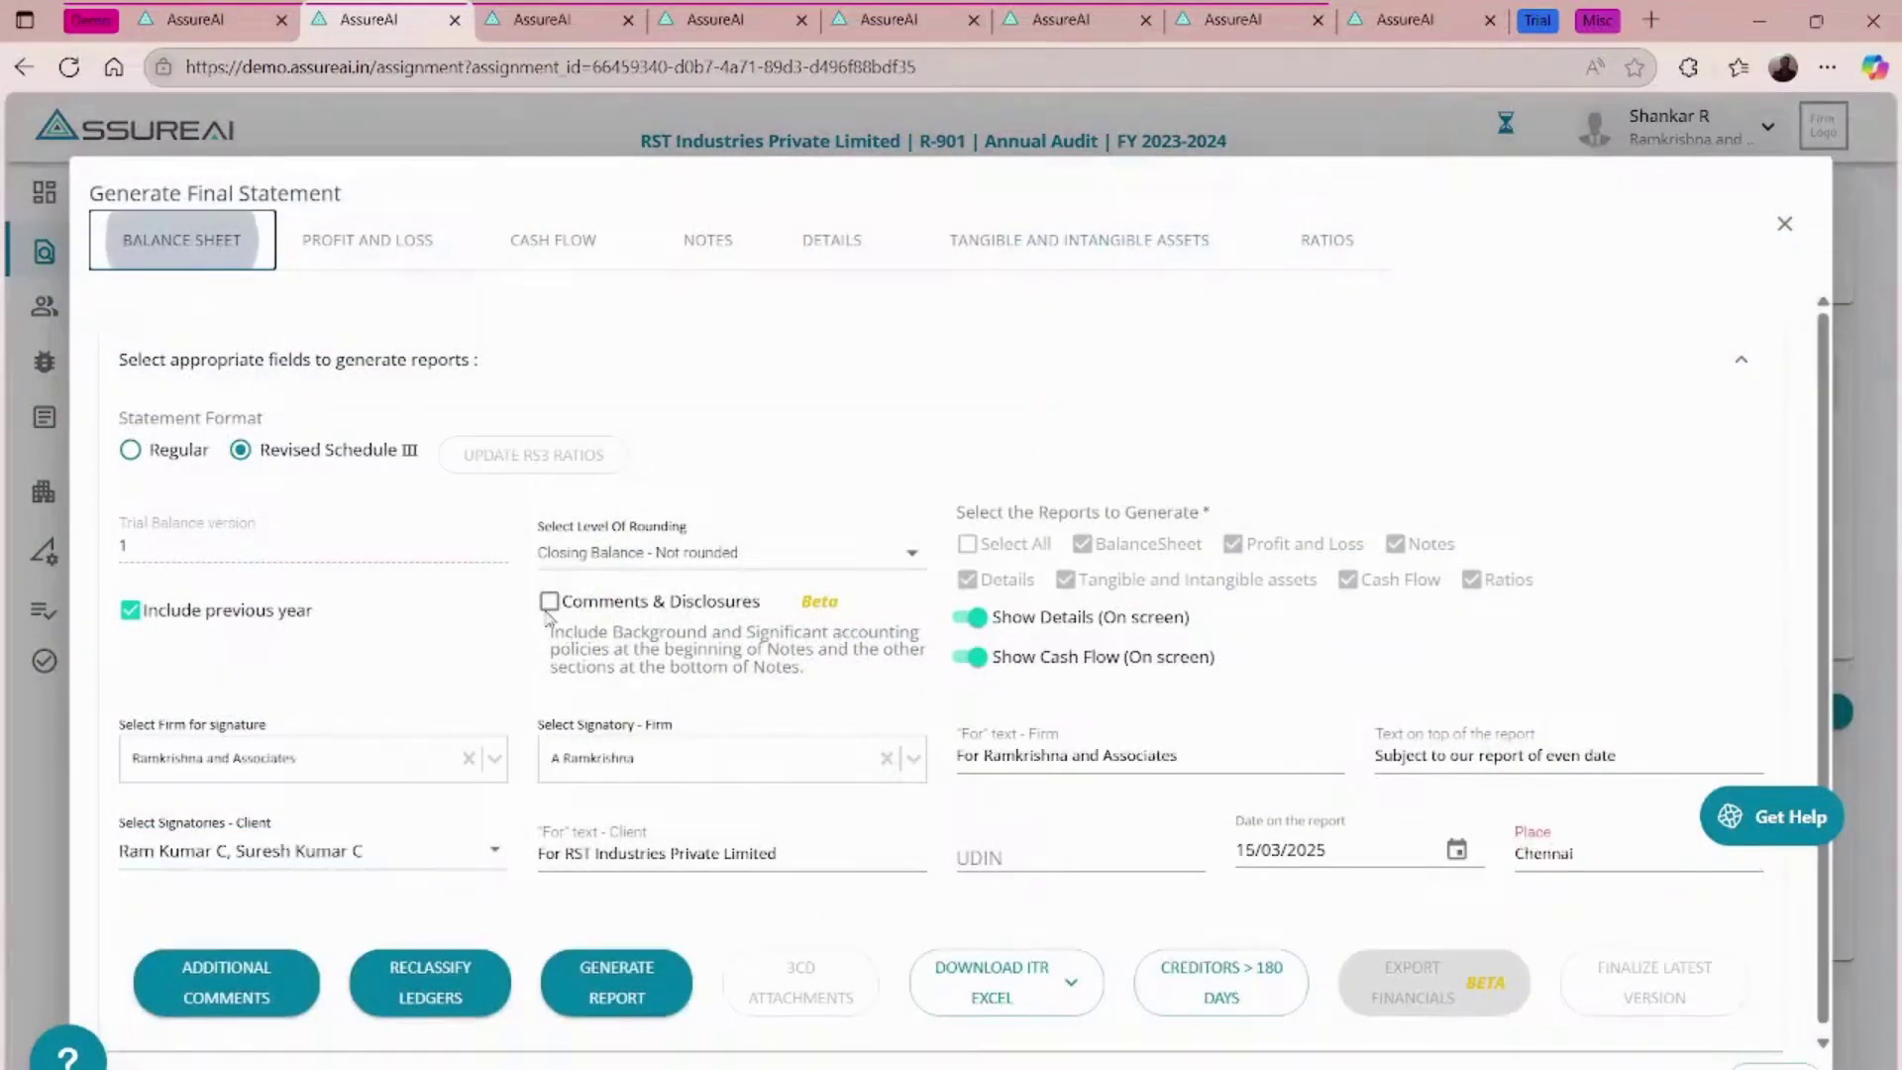
{"action": "left_click", "coordinate": [617, 982]}
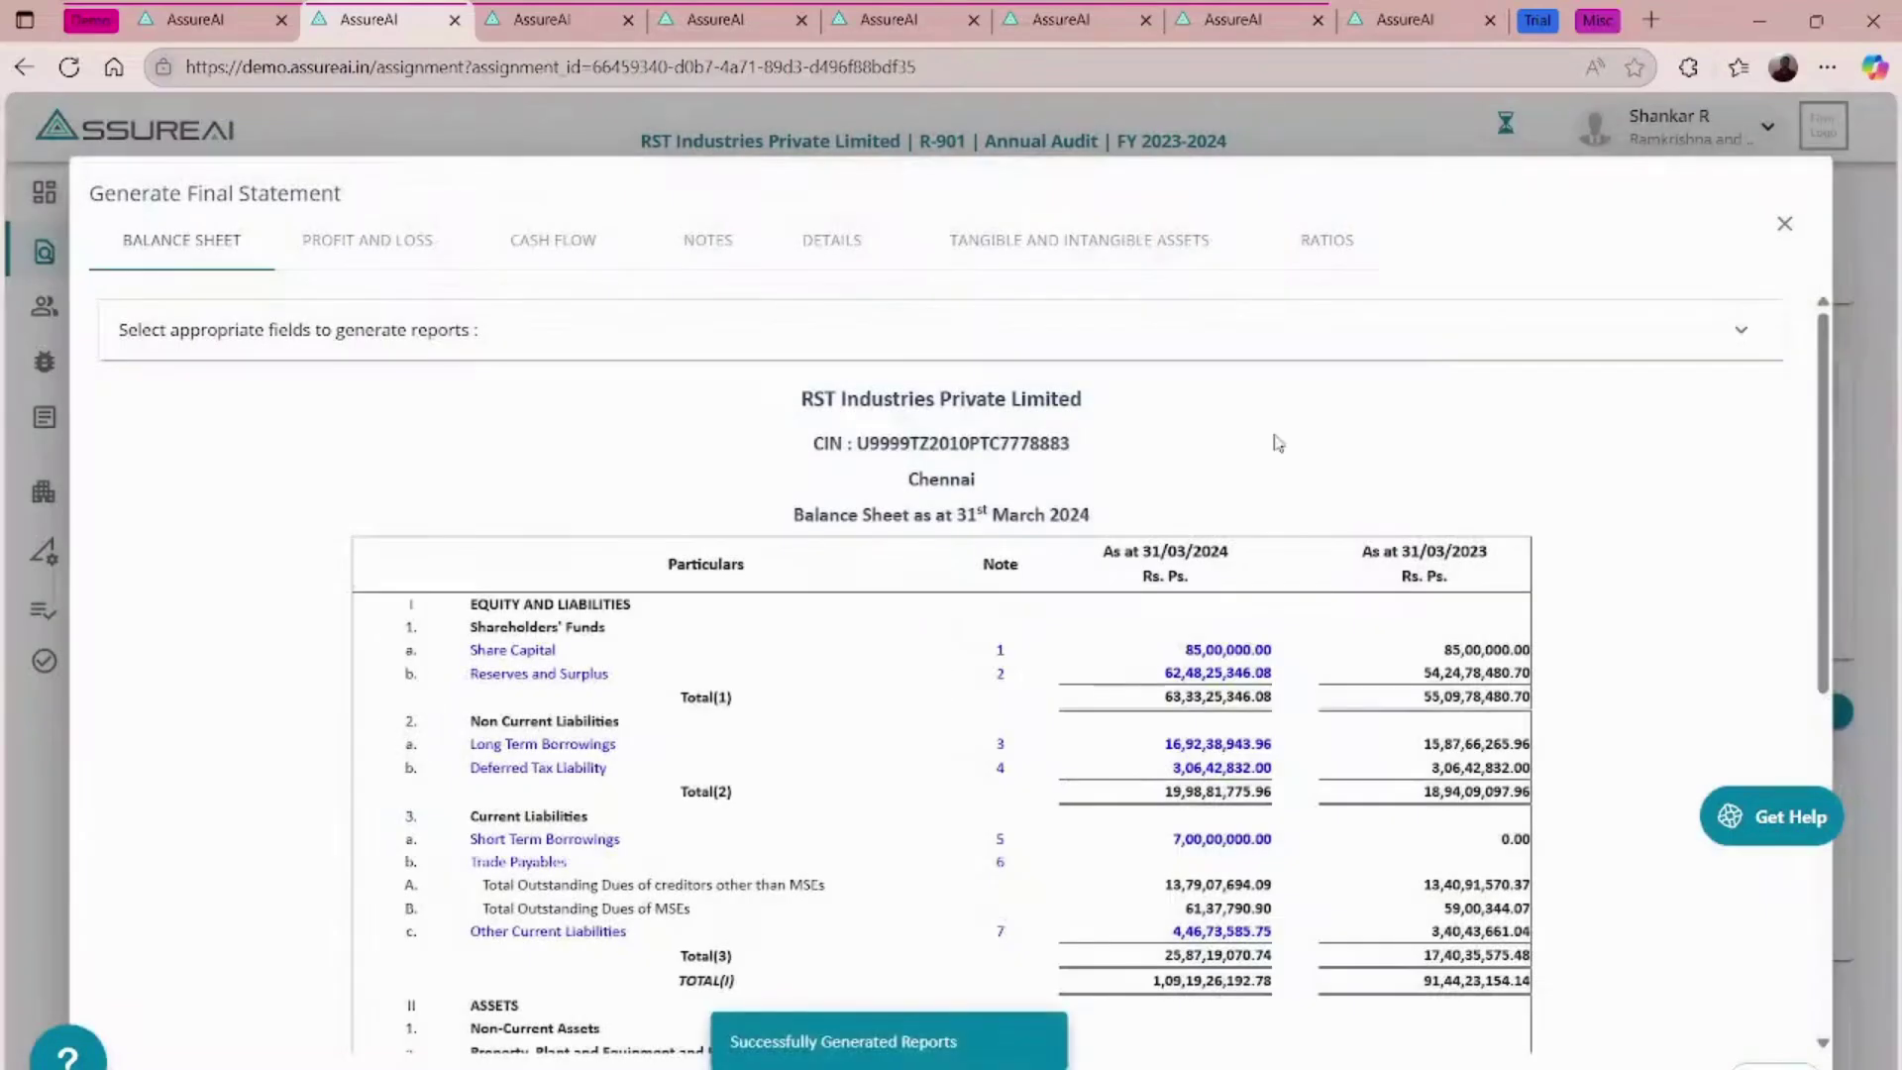
{"action": "scroll", "coordinate": [1278, 426], "scroll_direction": "down", "scroll_amount": 7}
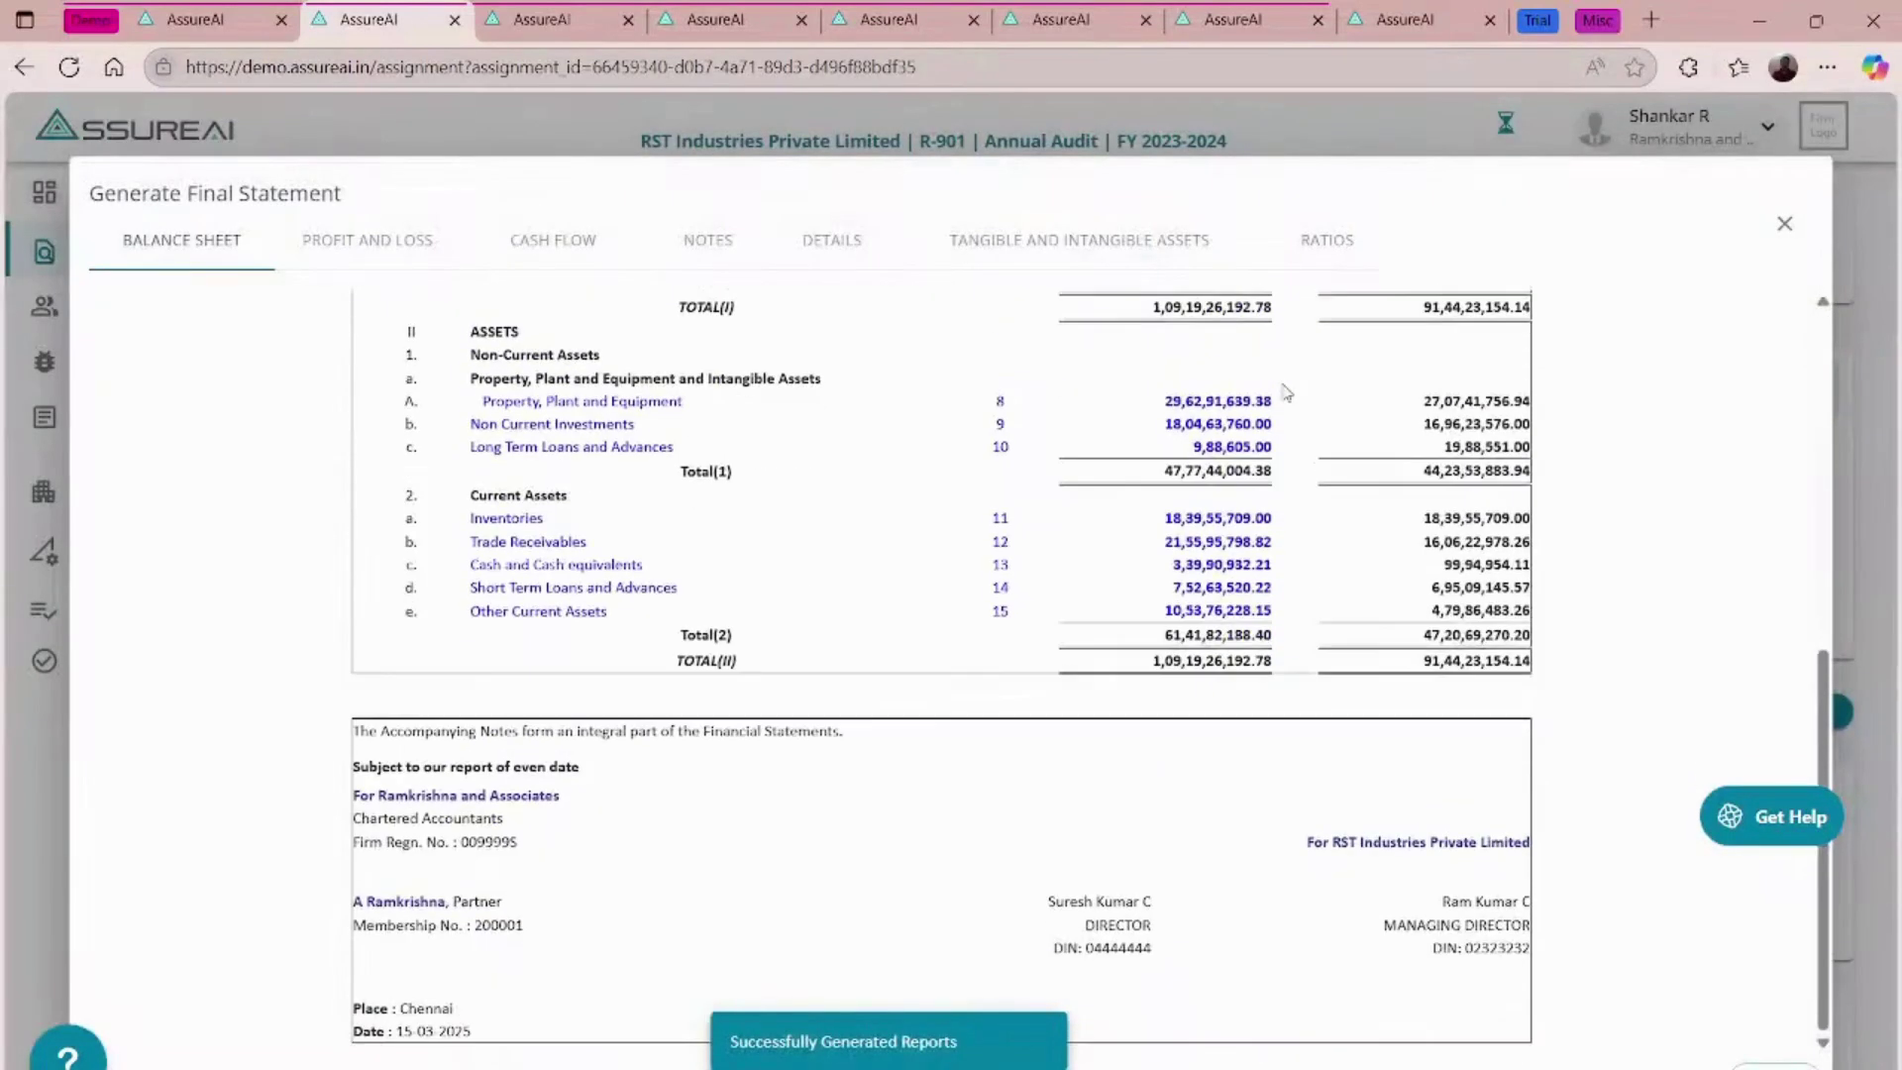
{"action": "scroll", "coordinate": [1285, 392], "scroll_direction": "up", "scroll_amount": 10}
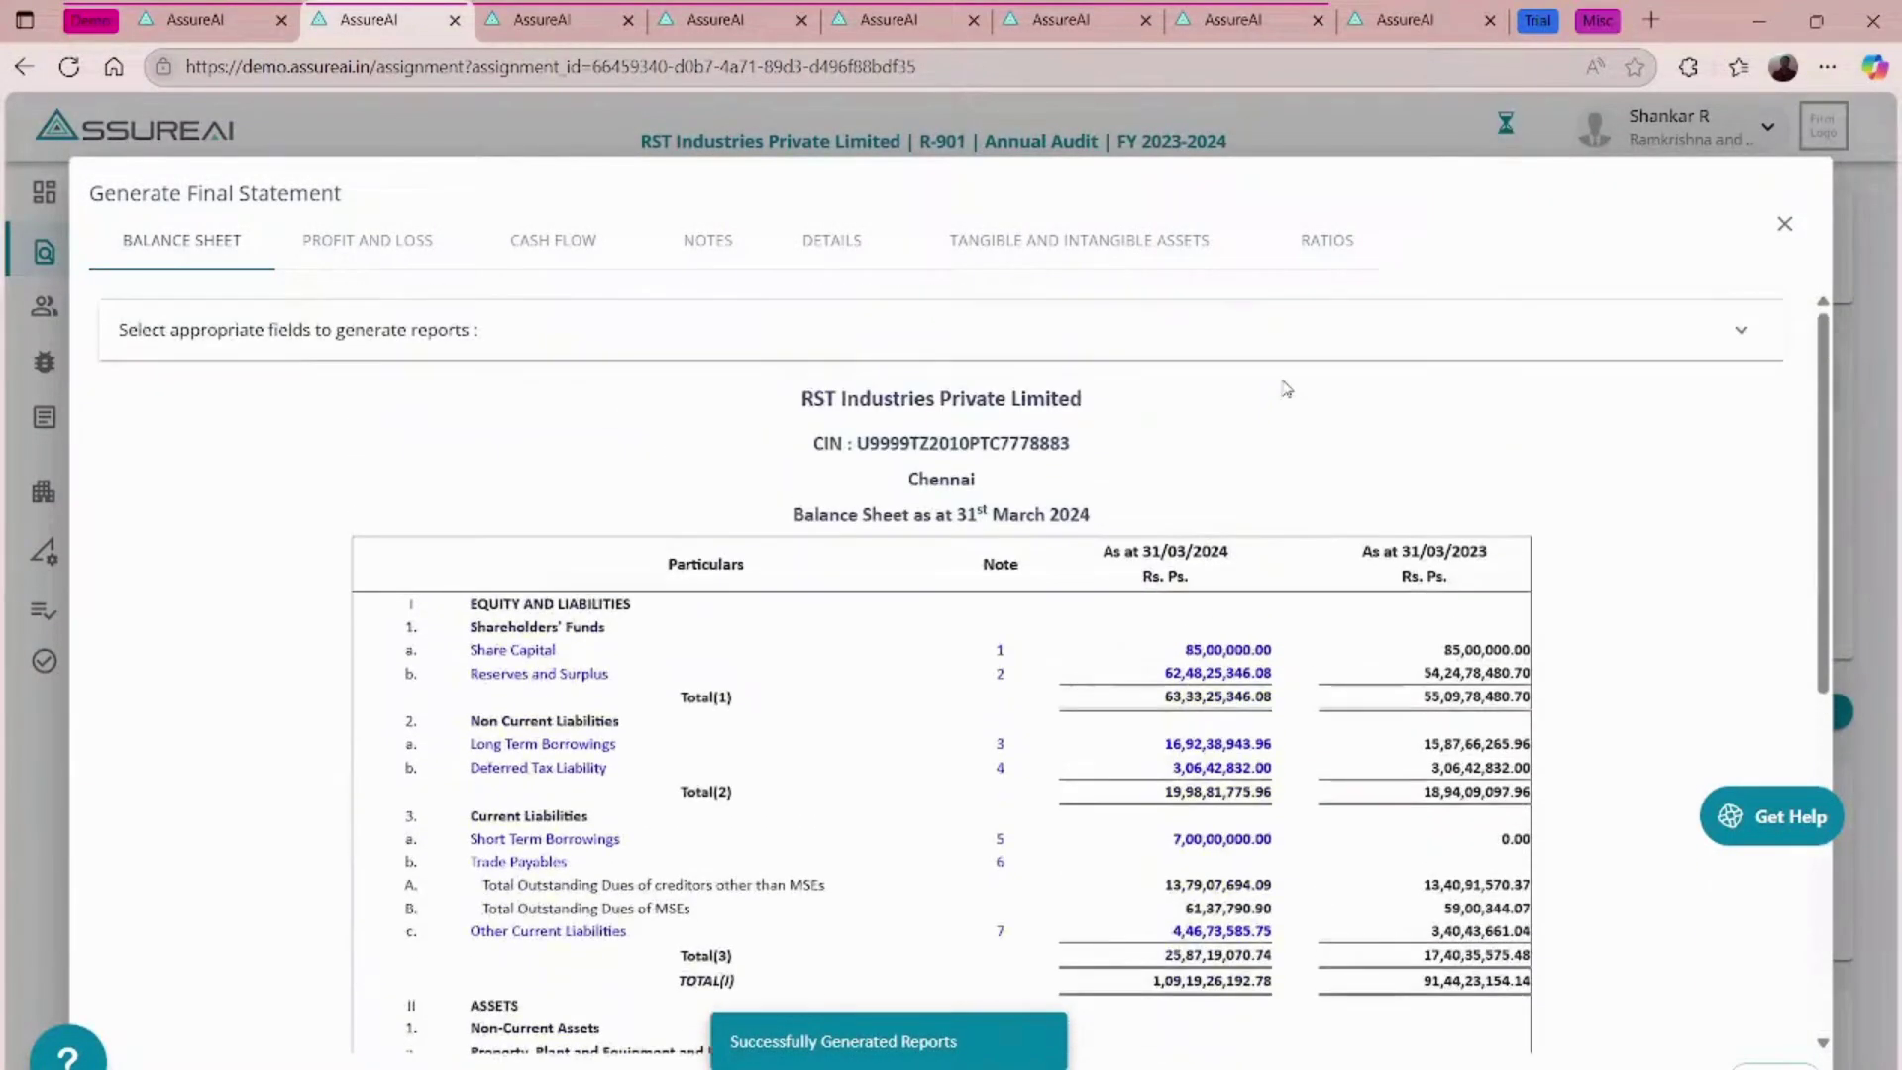
- Expand the report options and open the export settings for the financial statements
{"action": "left_click", "coordinate": [1380, 325]}
{"action": "scroll", "coordinate": [1392, 525], "scroll_direction": "down", "scroll_amount": 2}
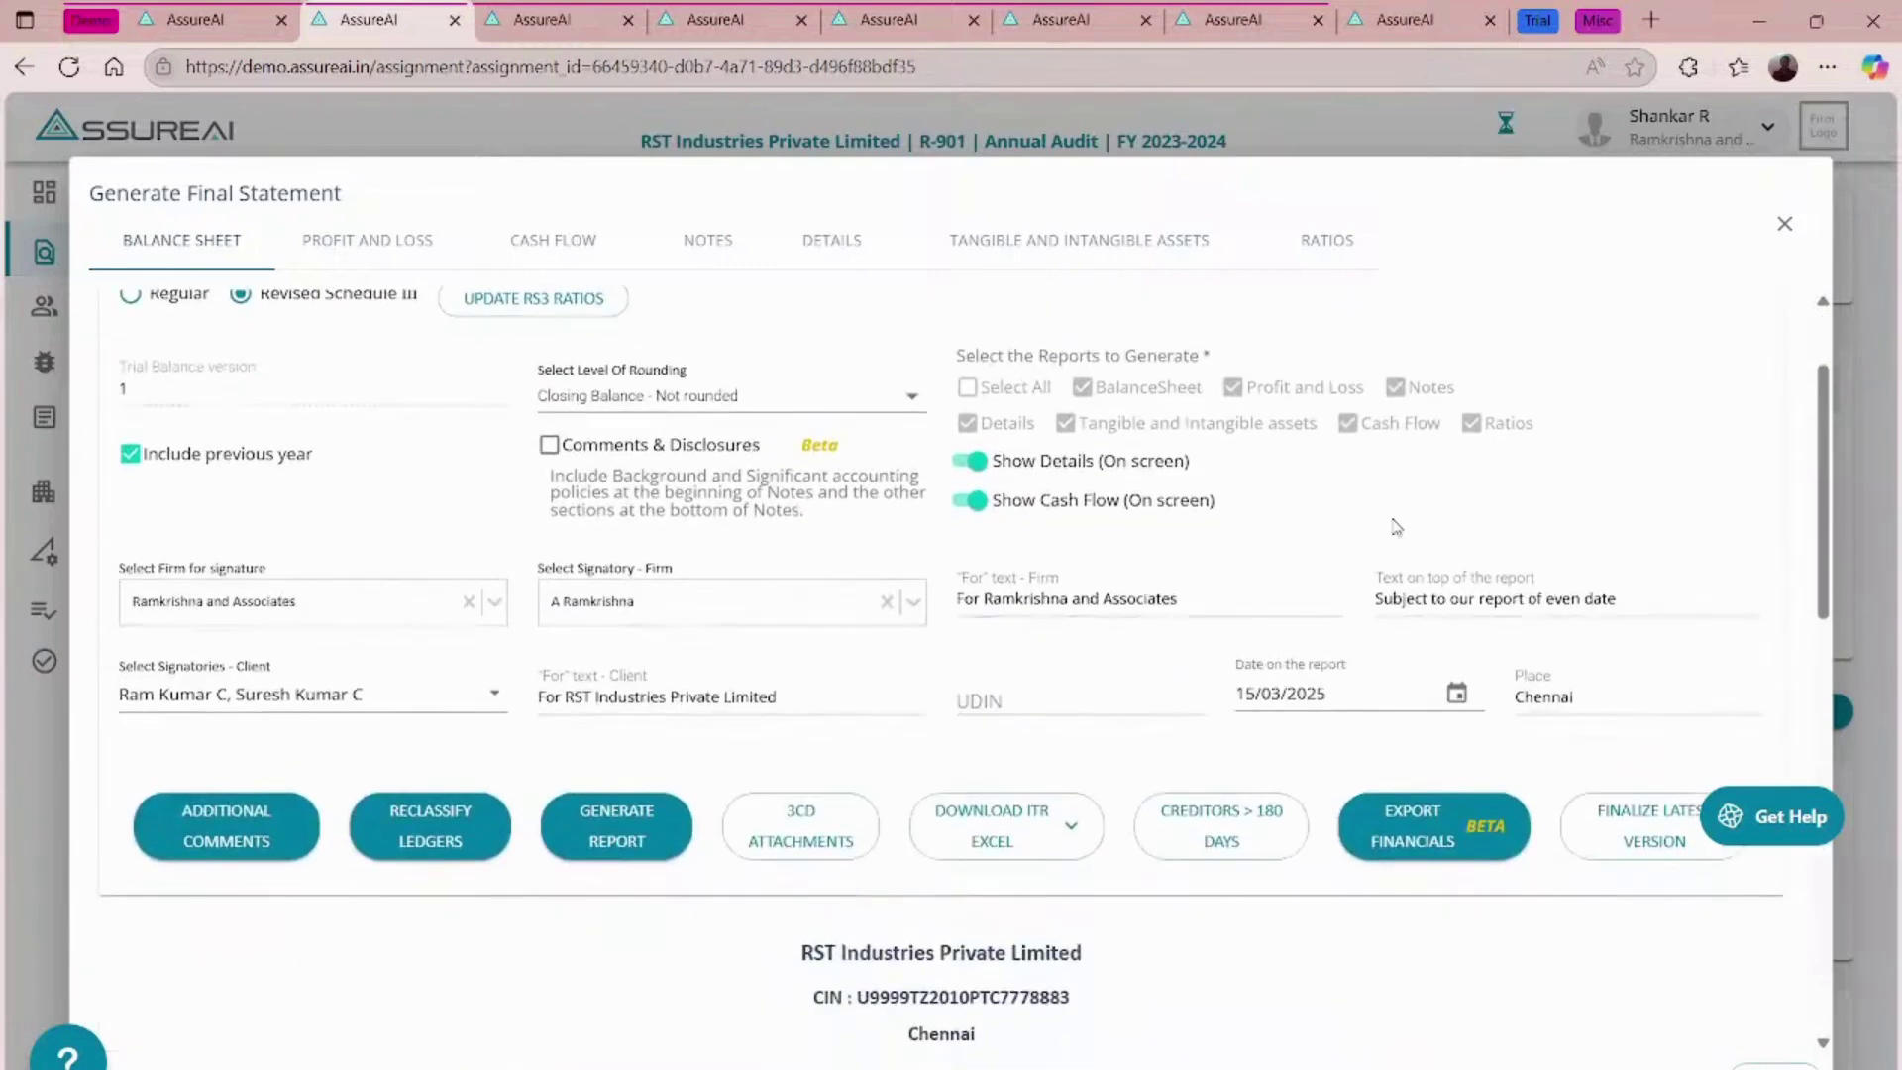
{"action": "left_click", "coordinate": [1424, 834]}
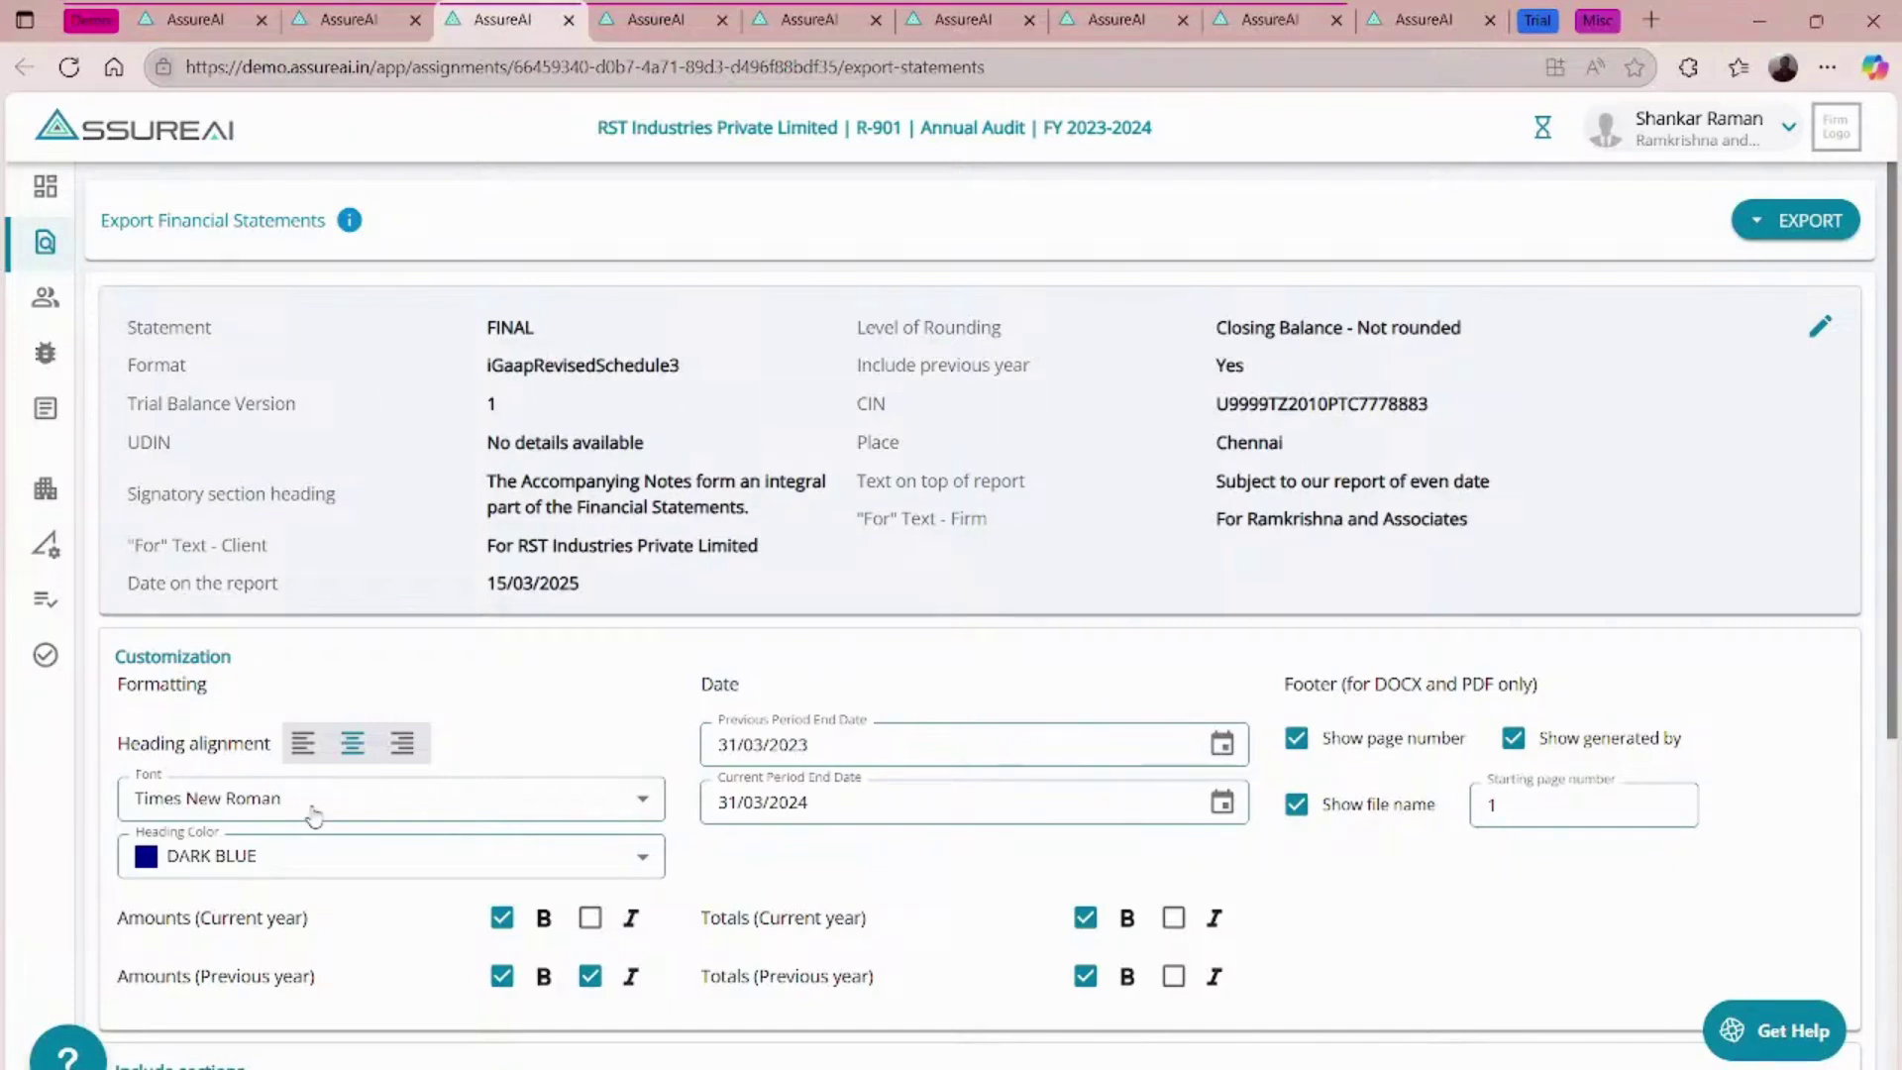
- Look over the export settings: centred Times New Roman dark-blue headings and footers
{"action": "scroll", "coordinate": [790, 626], "scroll_direction": "down", "scroll_amount": 4}
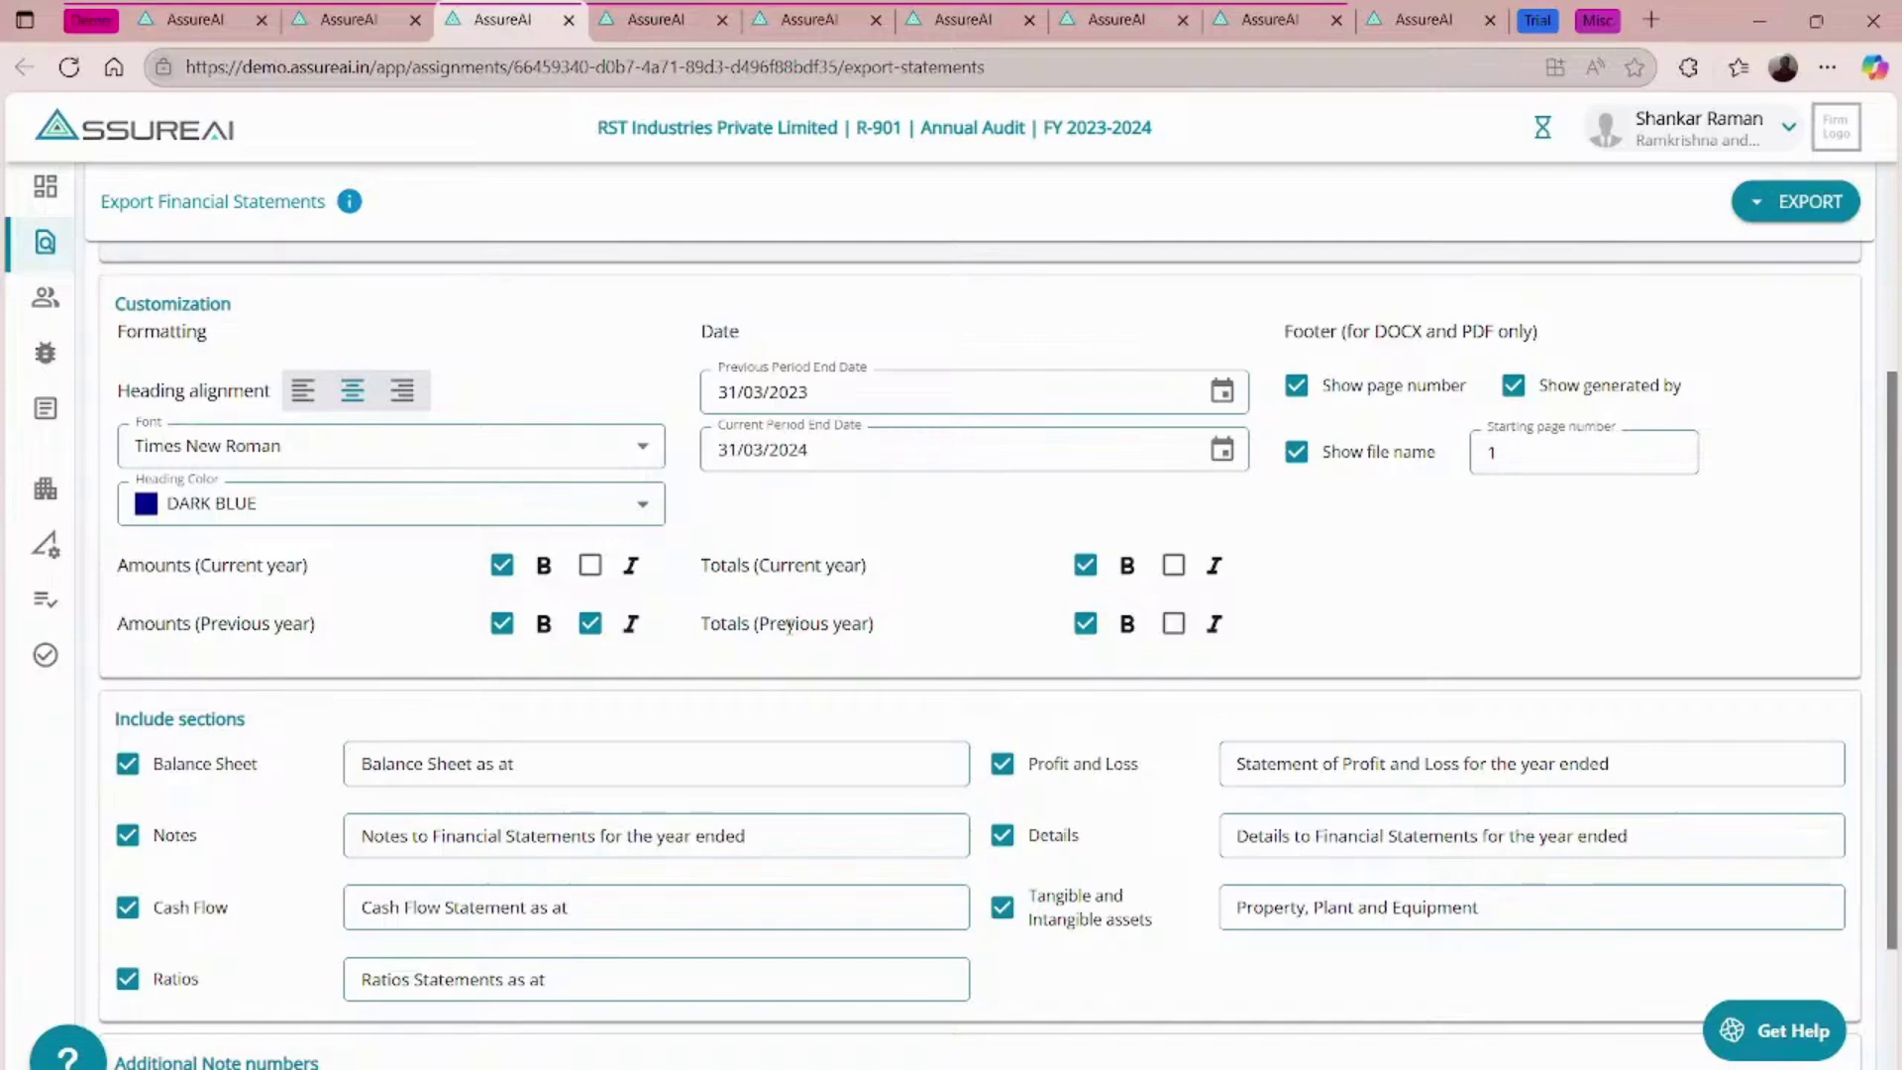
{"action": "scroll", "coordinate": [790, 626], "scroll_direction": "up", "scroll_amount": 4}
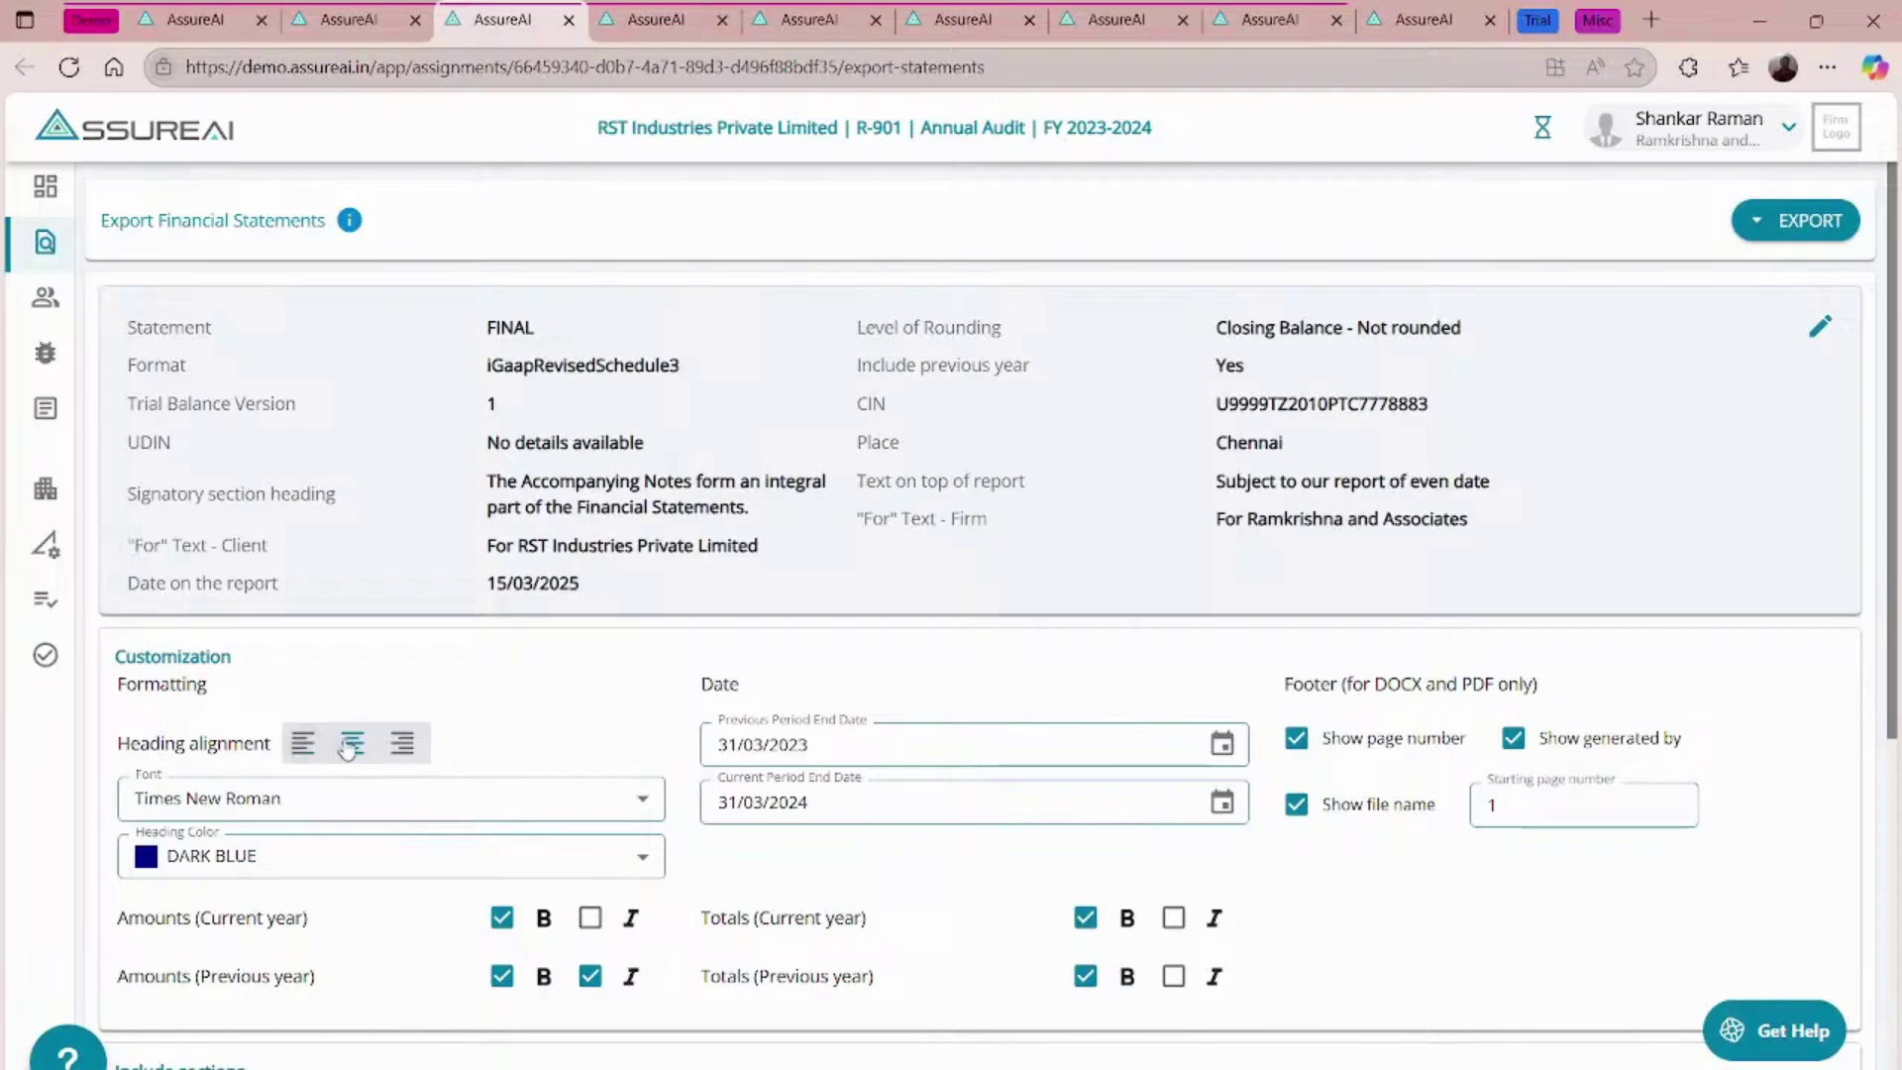
{"action": "left_click", "coordinate": [645, 803]}
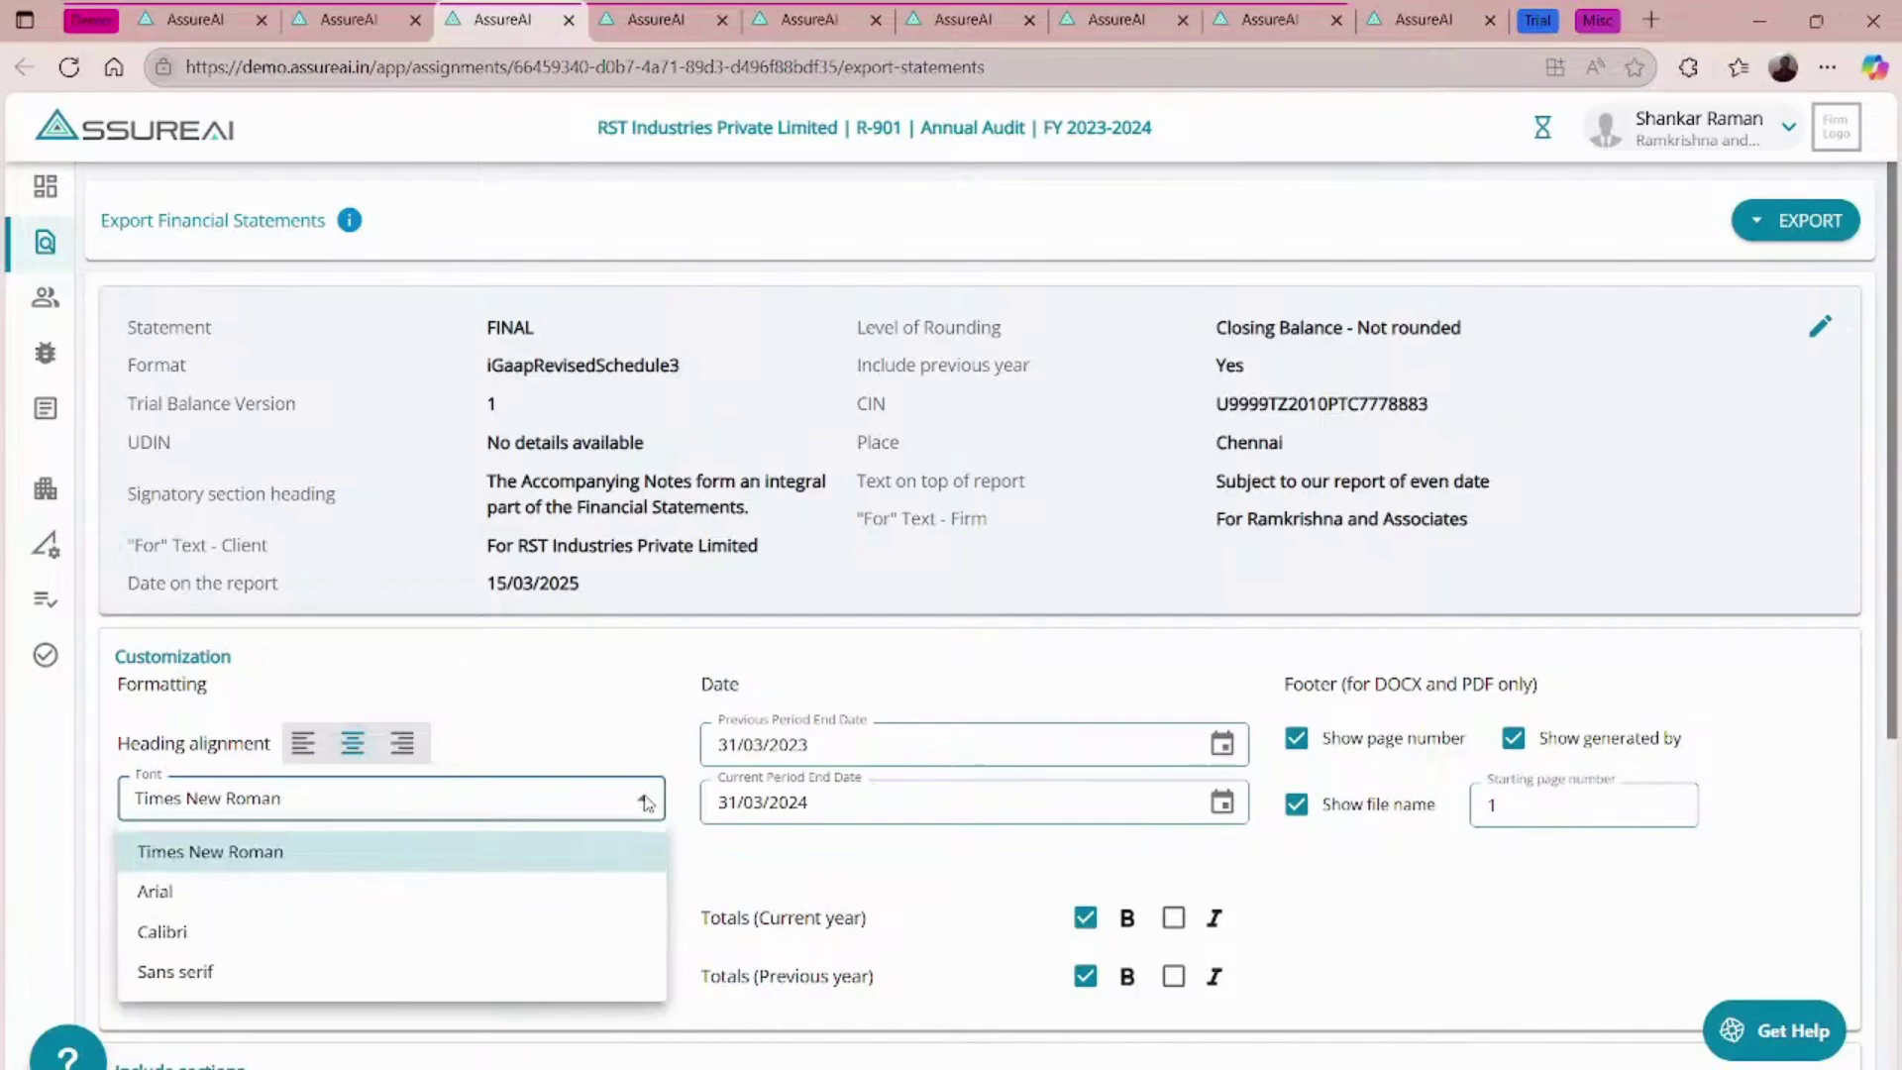
{"action": "left_click", "coordinate": [645, 802]}
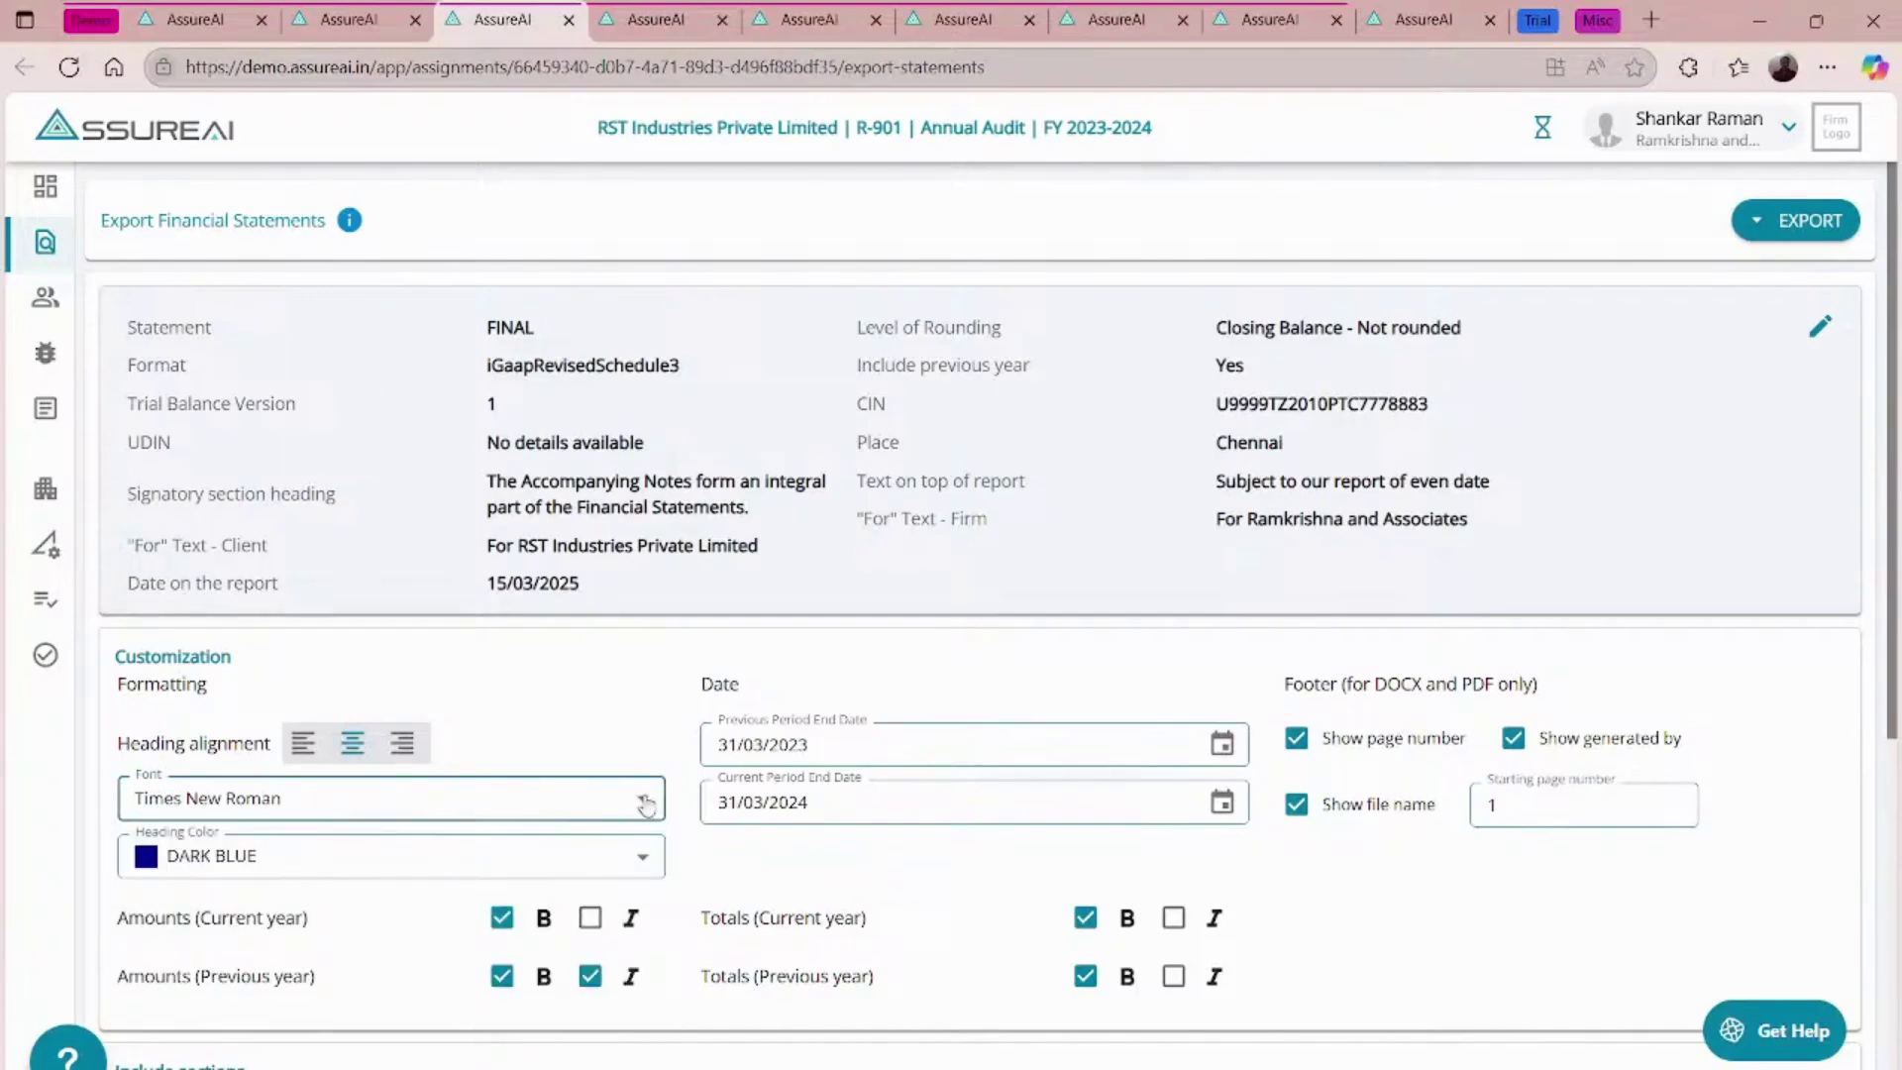
{"action": "left_click", "coordinate": [482, 872]}
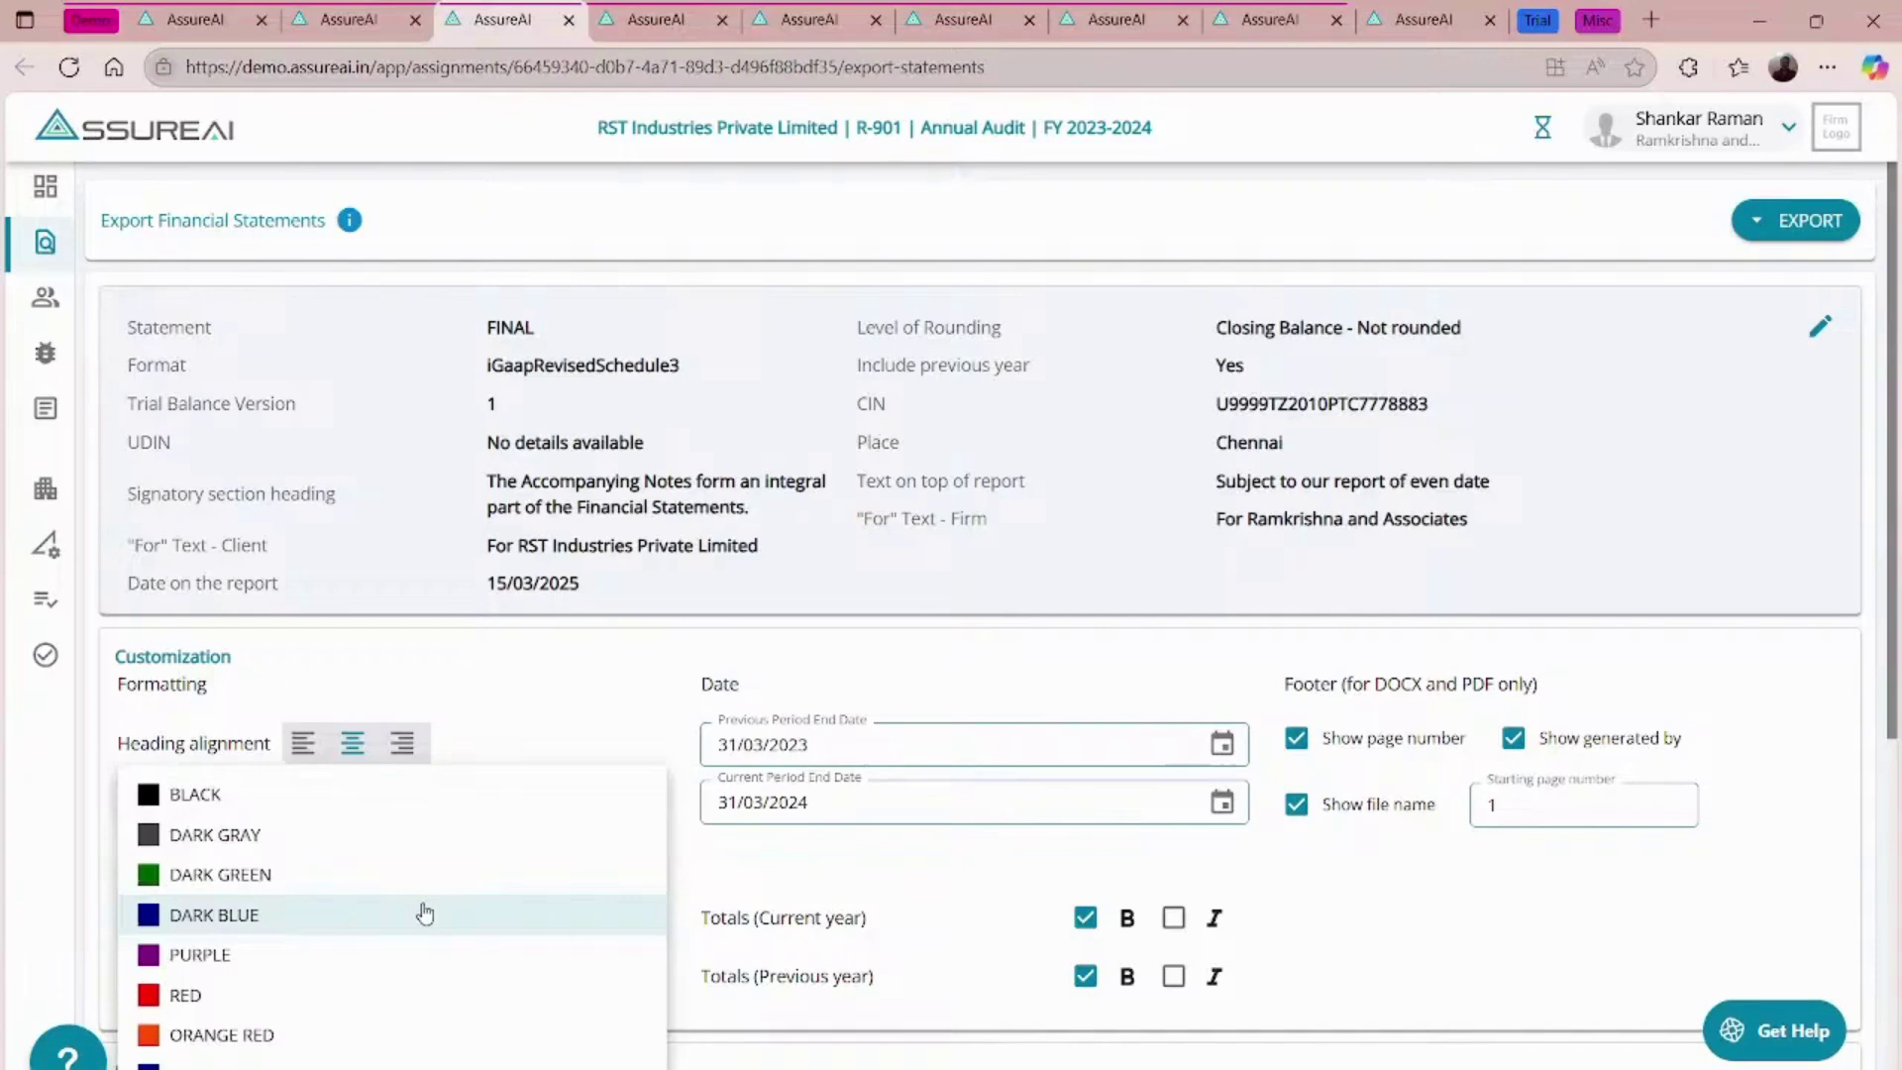
{"action": "left_click", "coordinate": [425, 912]}
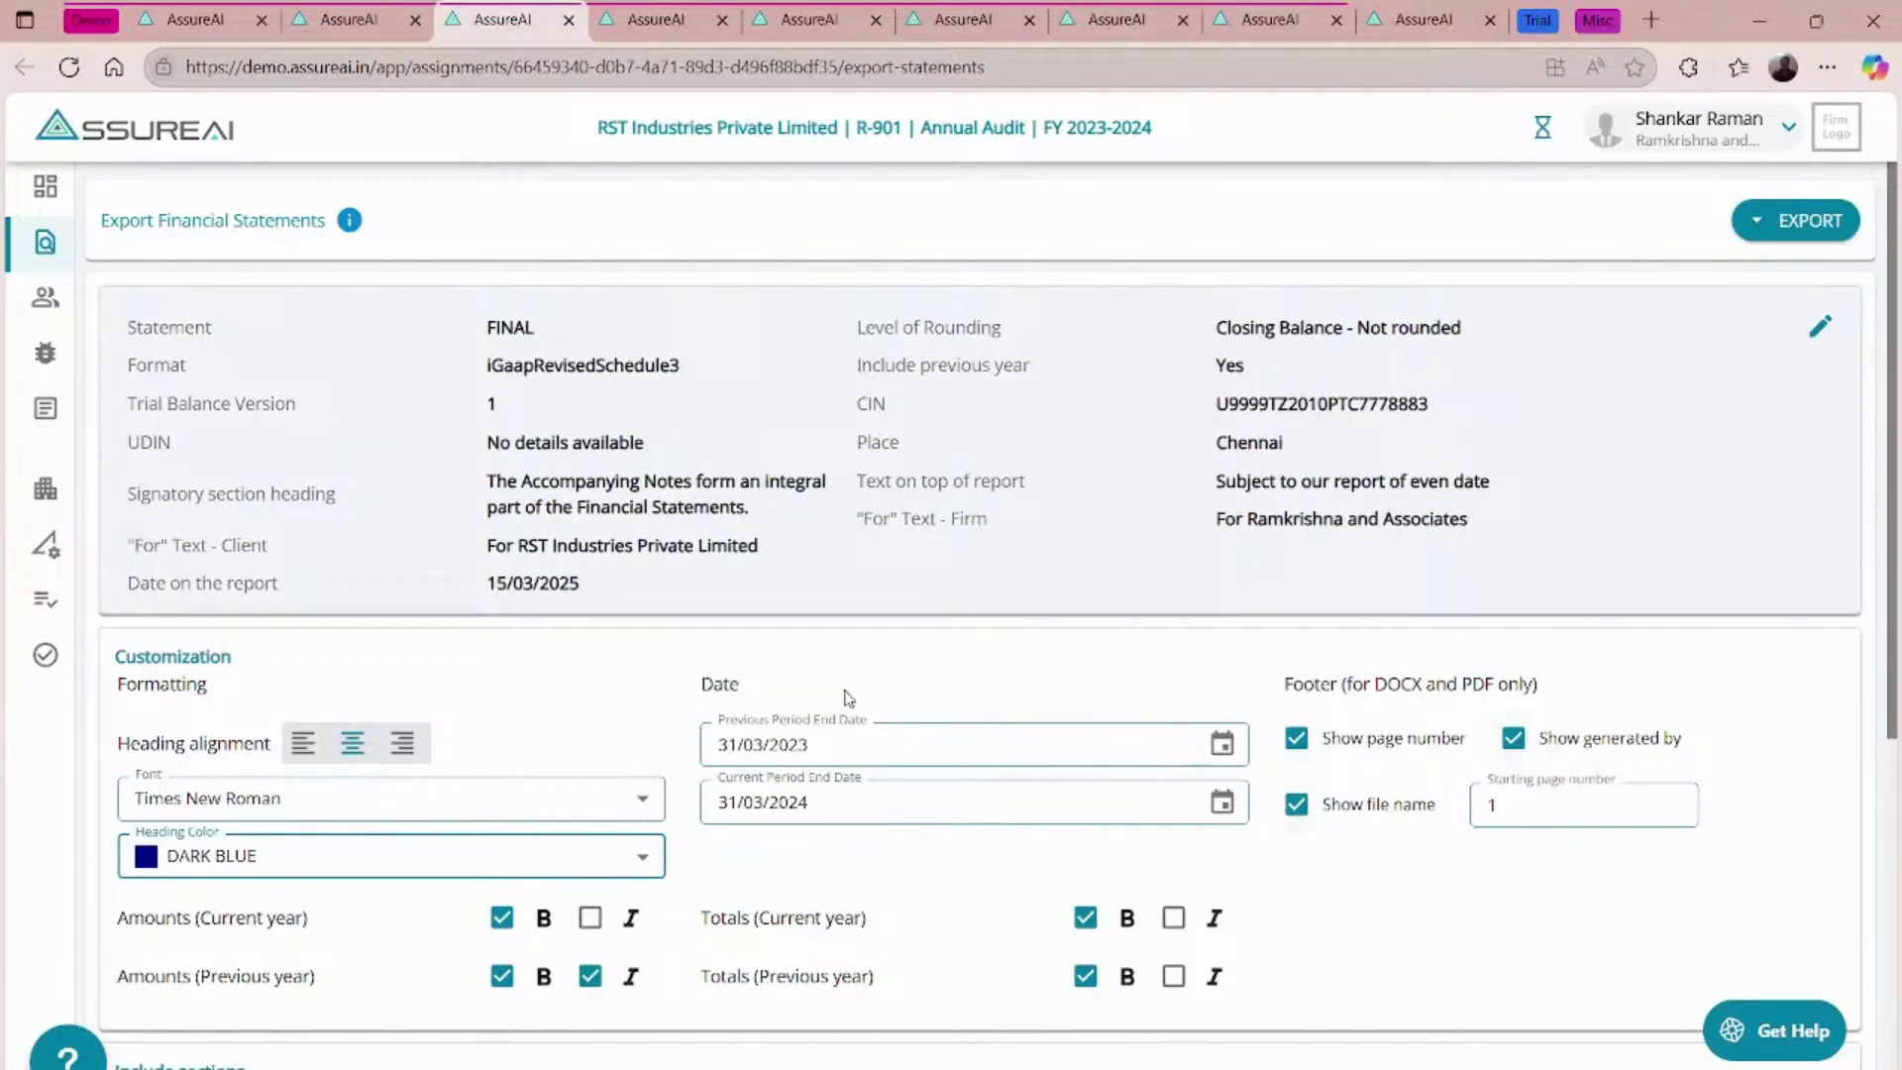
{"action": "scroll", "coordinate": [847, 697], "scroll_direction": "down", "scroll_amount": 3}
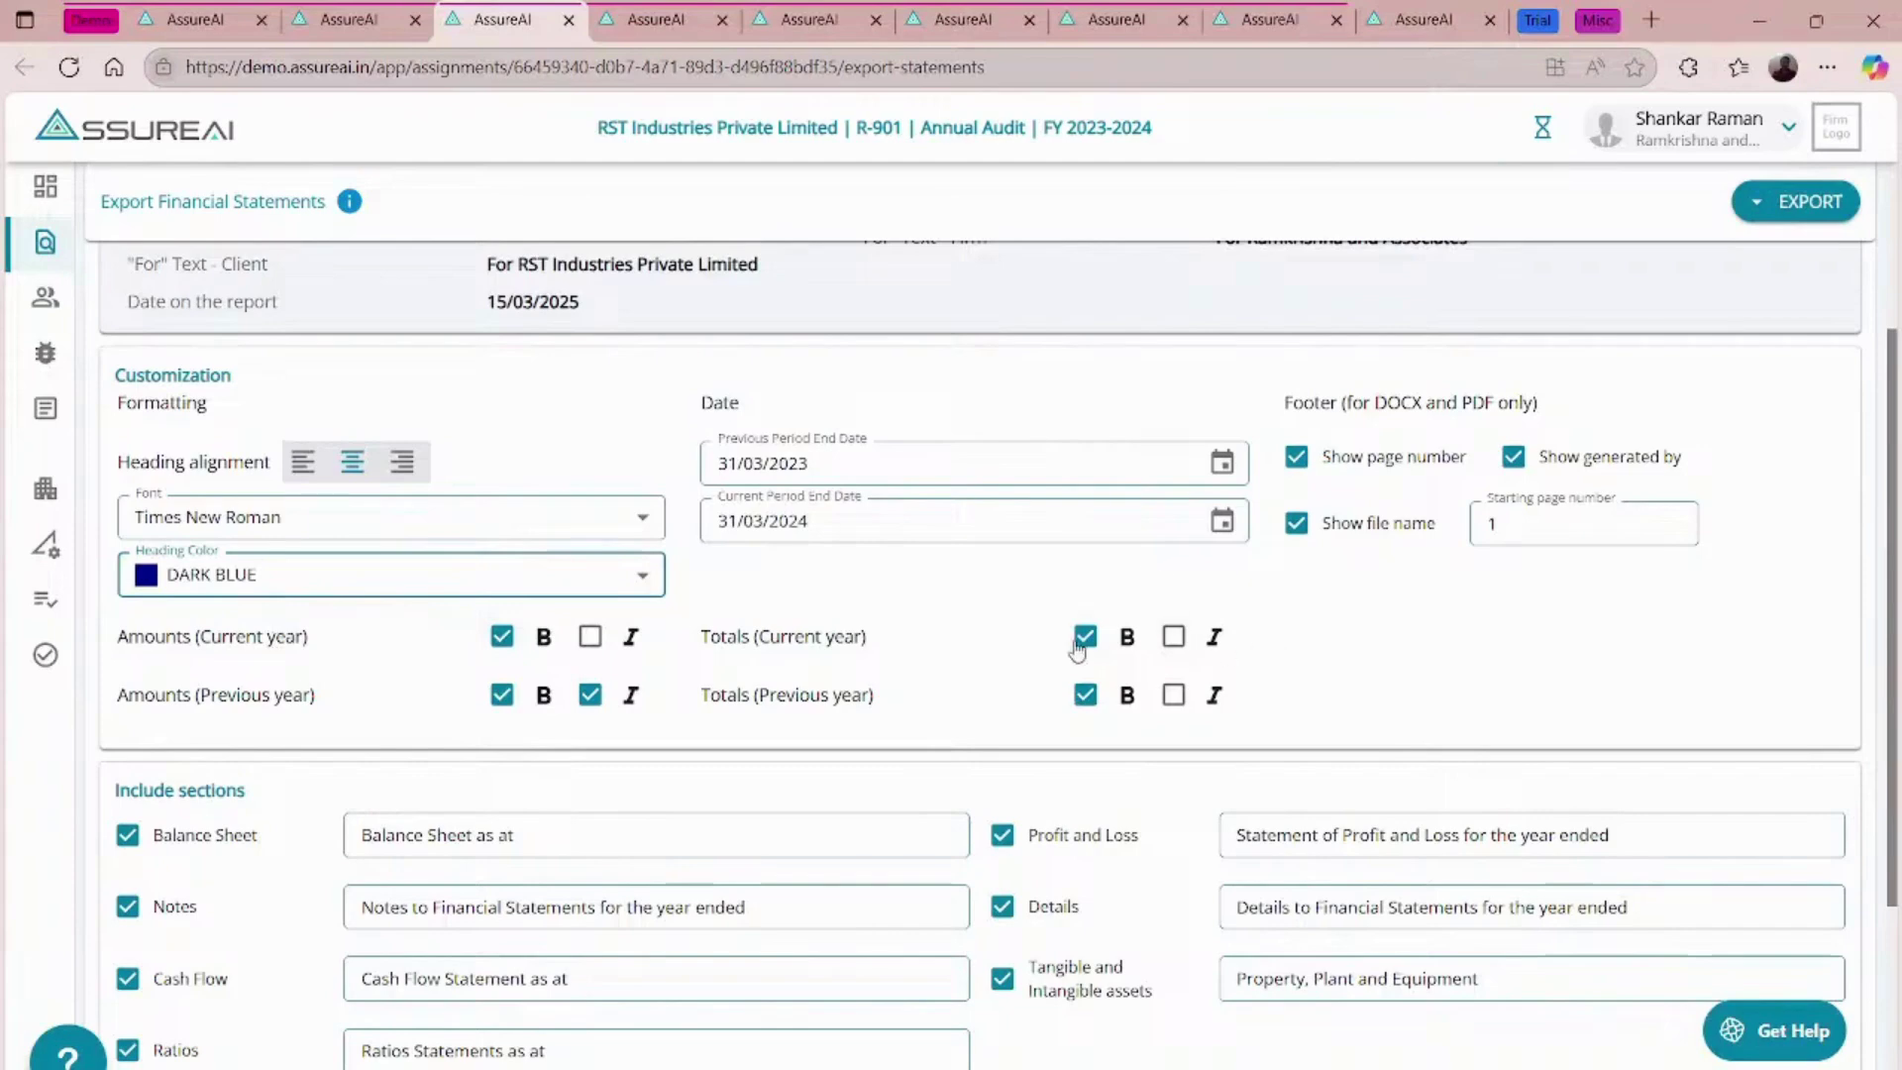
{"action": "scroll", "coordinate": [768, 611], "scroll_direction": "down", "scroll_amount": 3}
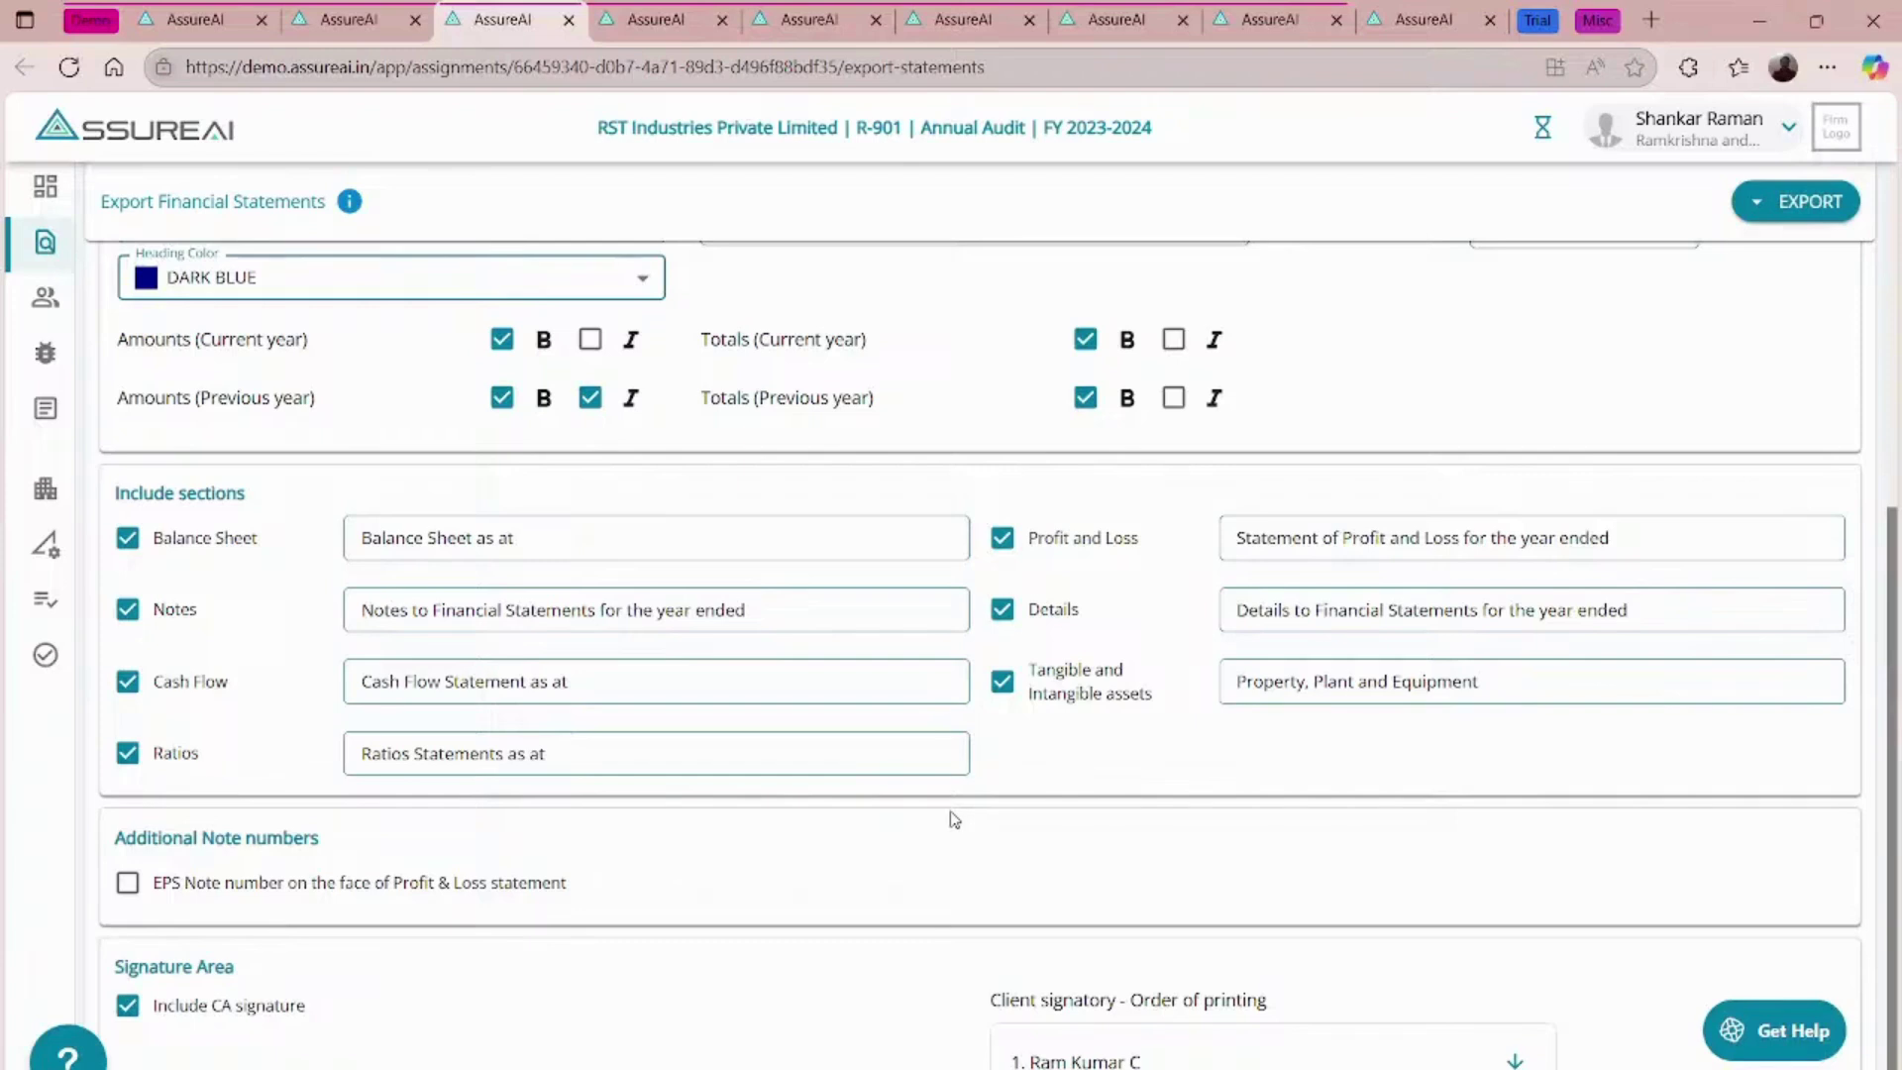
{"action": "scroll", "coordinate": [954, 819], "scroll_direction": "down", "scroll_amount": 1}
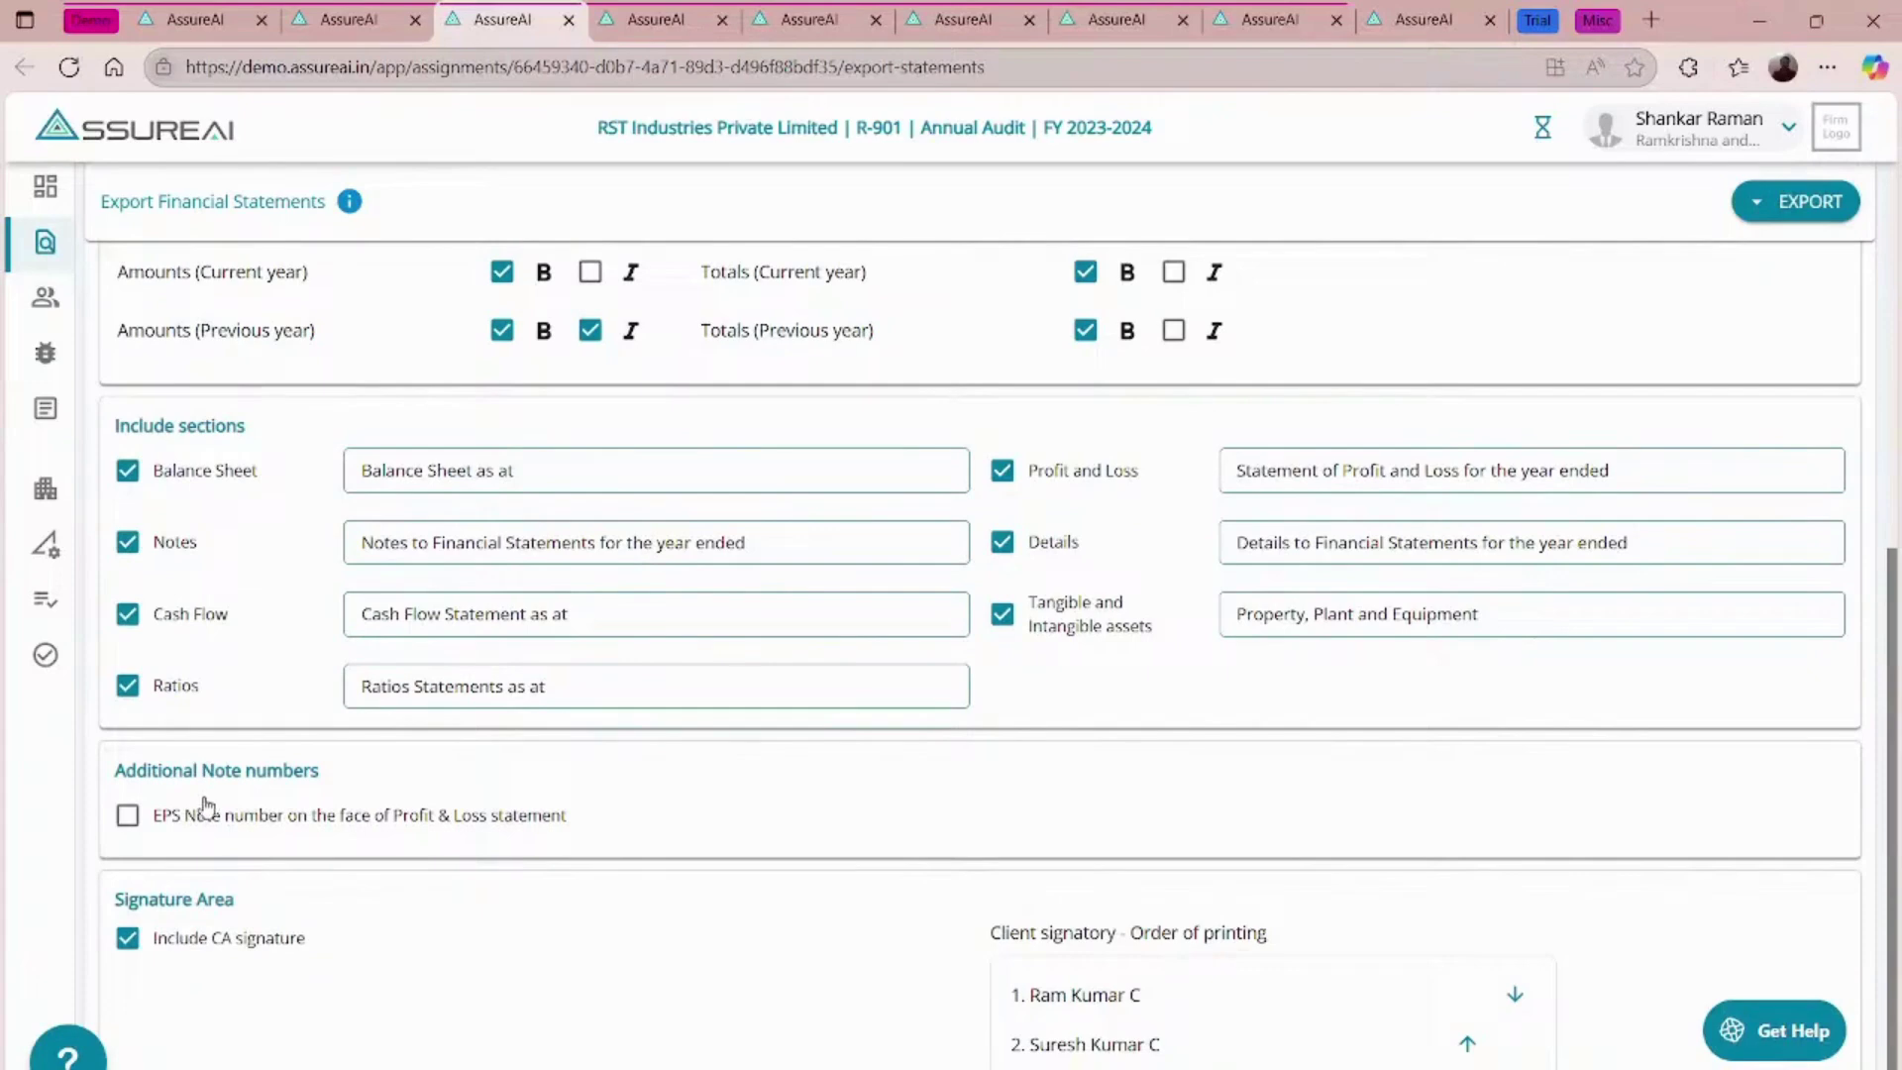
- Enable the EPS note number on the Profit & Loss face and set it to 25
{"action": "left_click", "coordinate": [133, 820]}
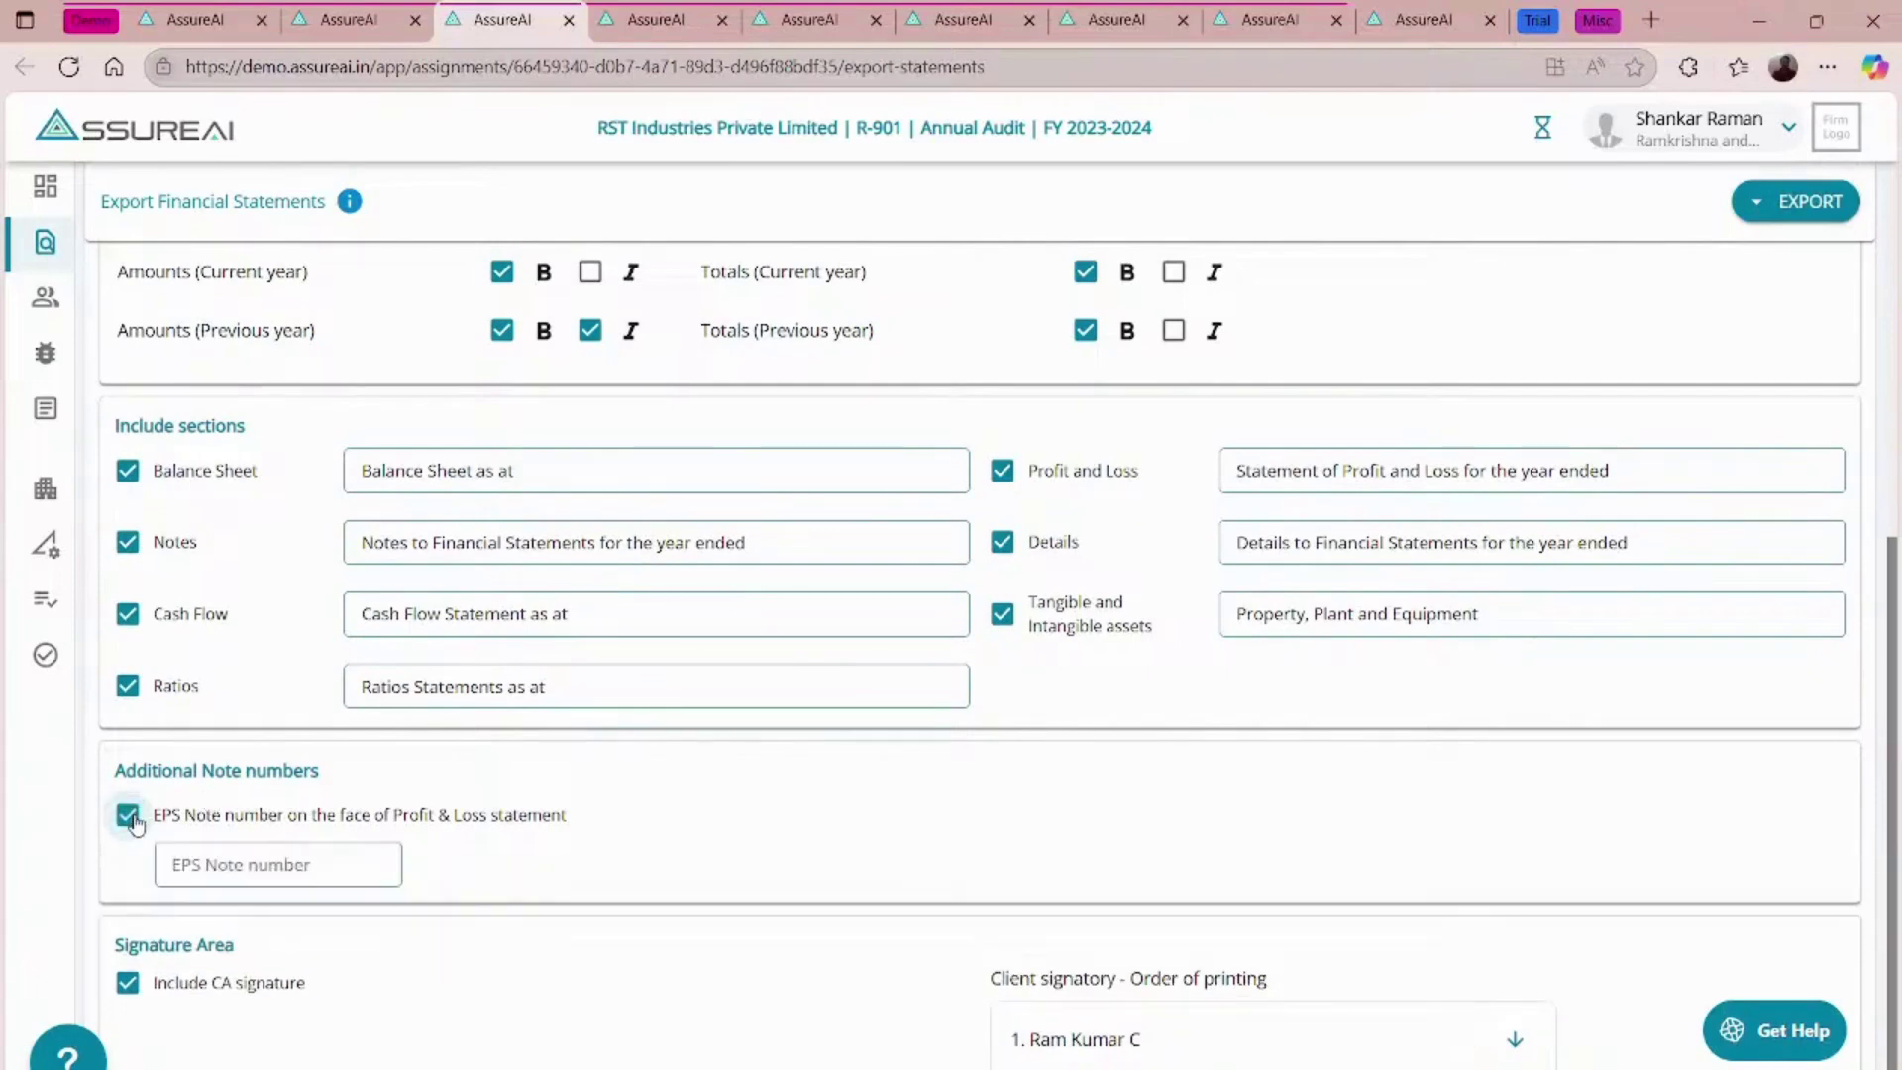
{"action": "left_click", "coordinate": [291, 850]}
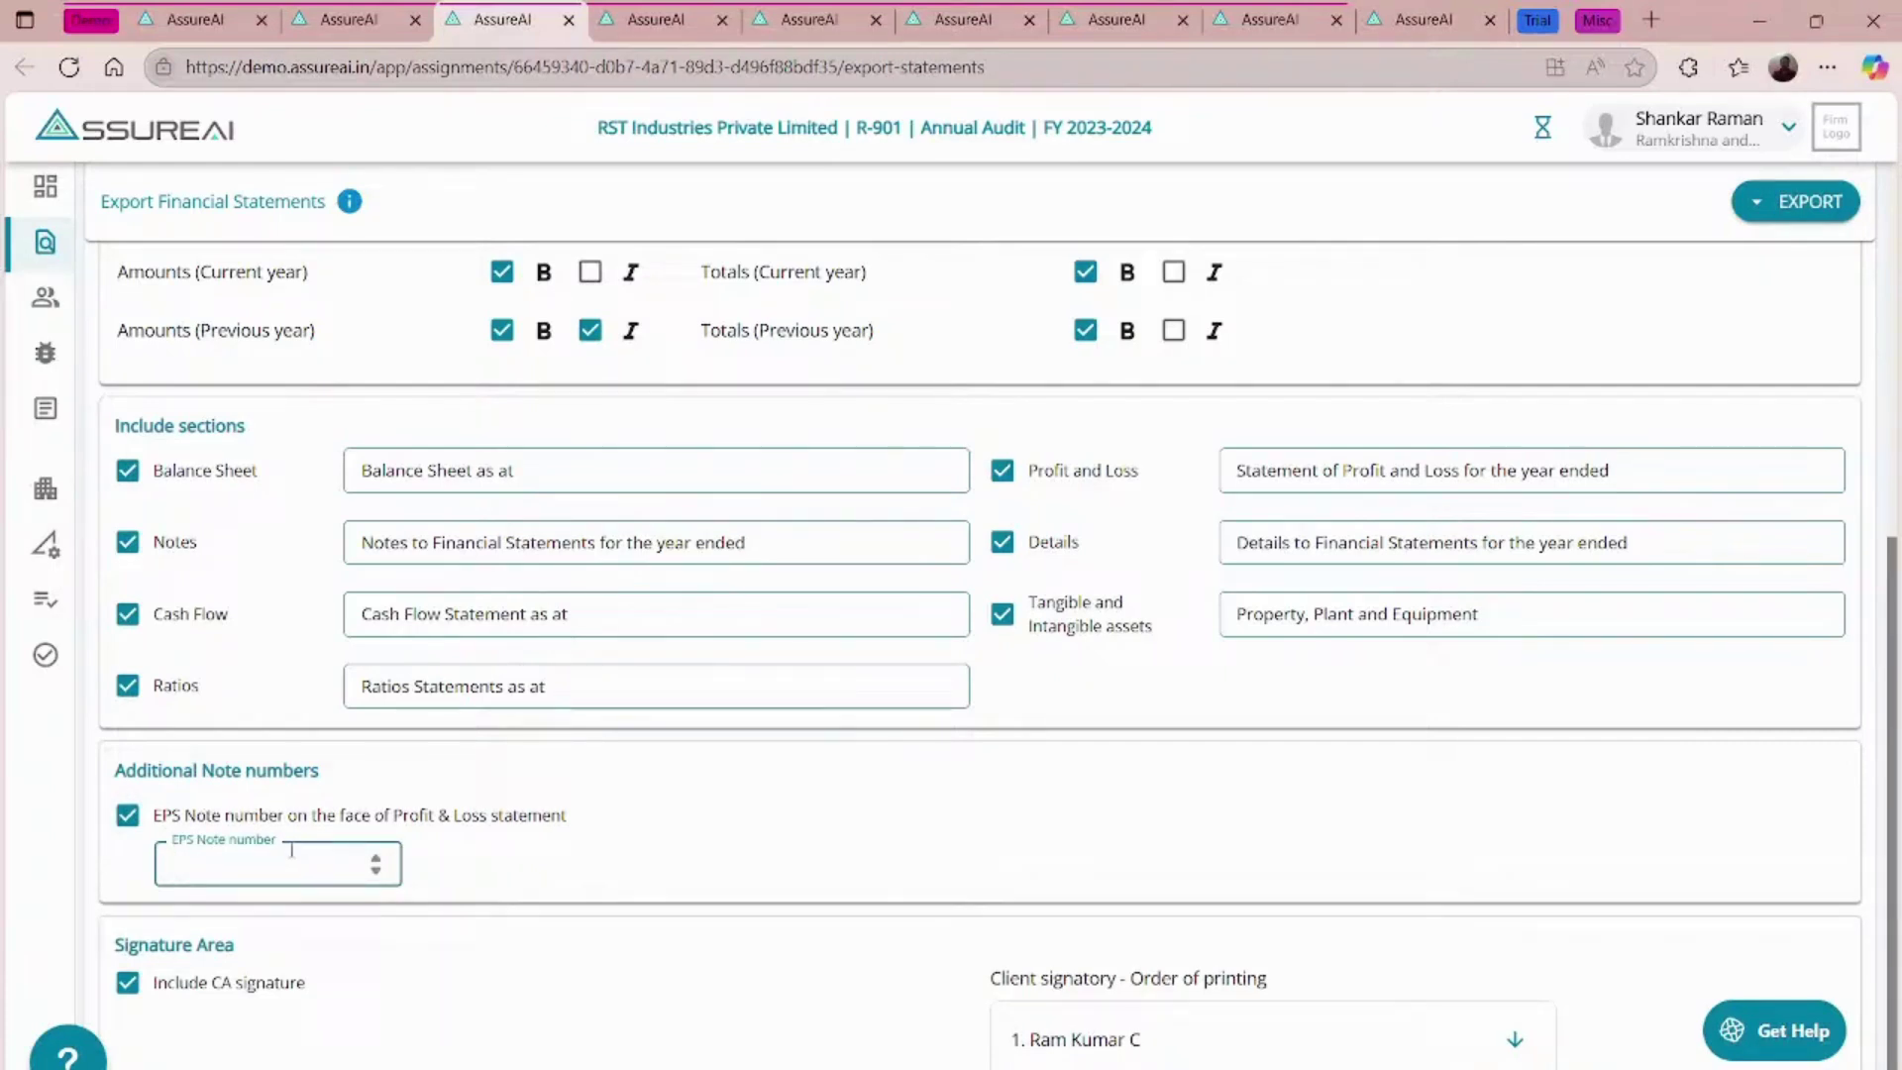
{"action": "type", "text": "25"}
{"action": "scroll", "coordinate": [616, 872], "scroll_direction": "down", "scroll_amount": 1}
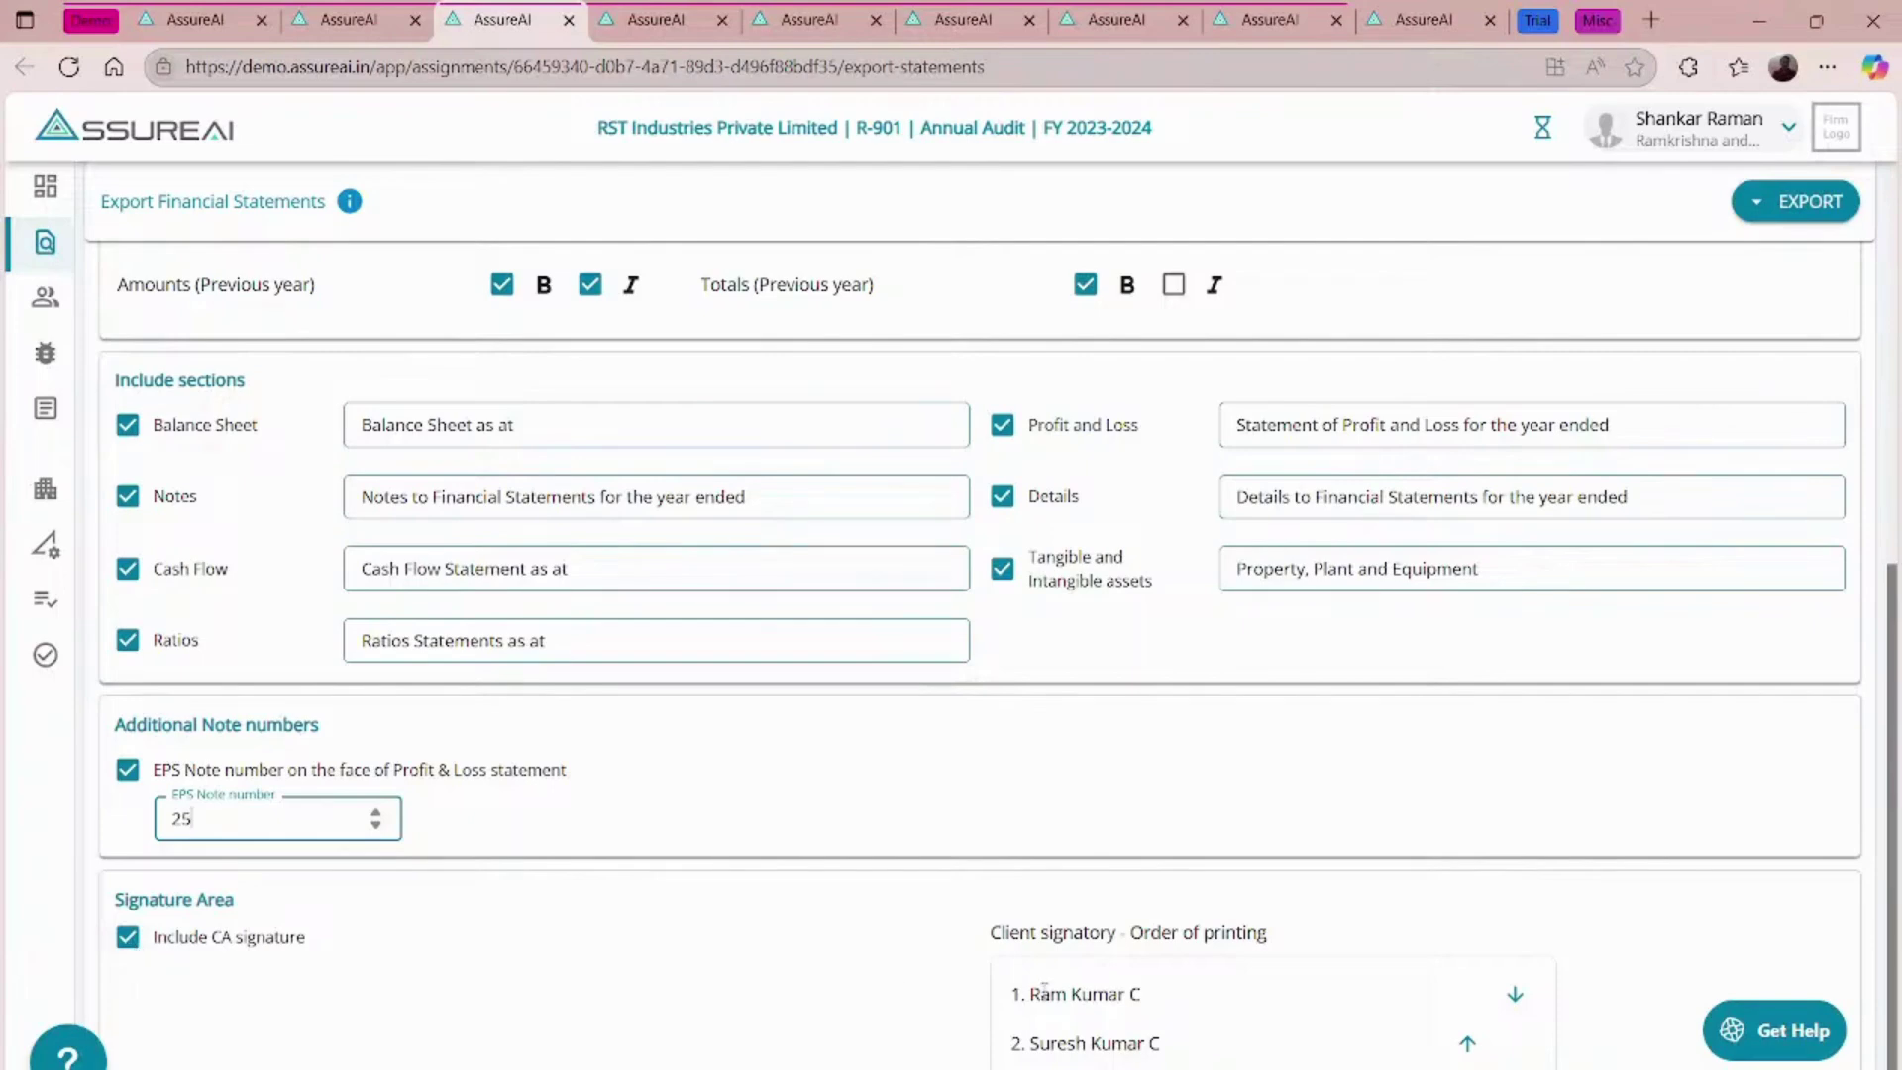
{"action": "scroll", "coordinate": [1045, 991], "scroll_direction": "up", "scroll_amount": 7}
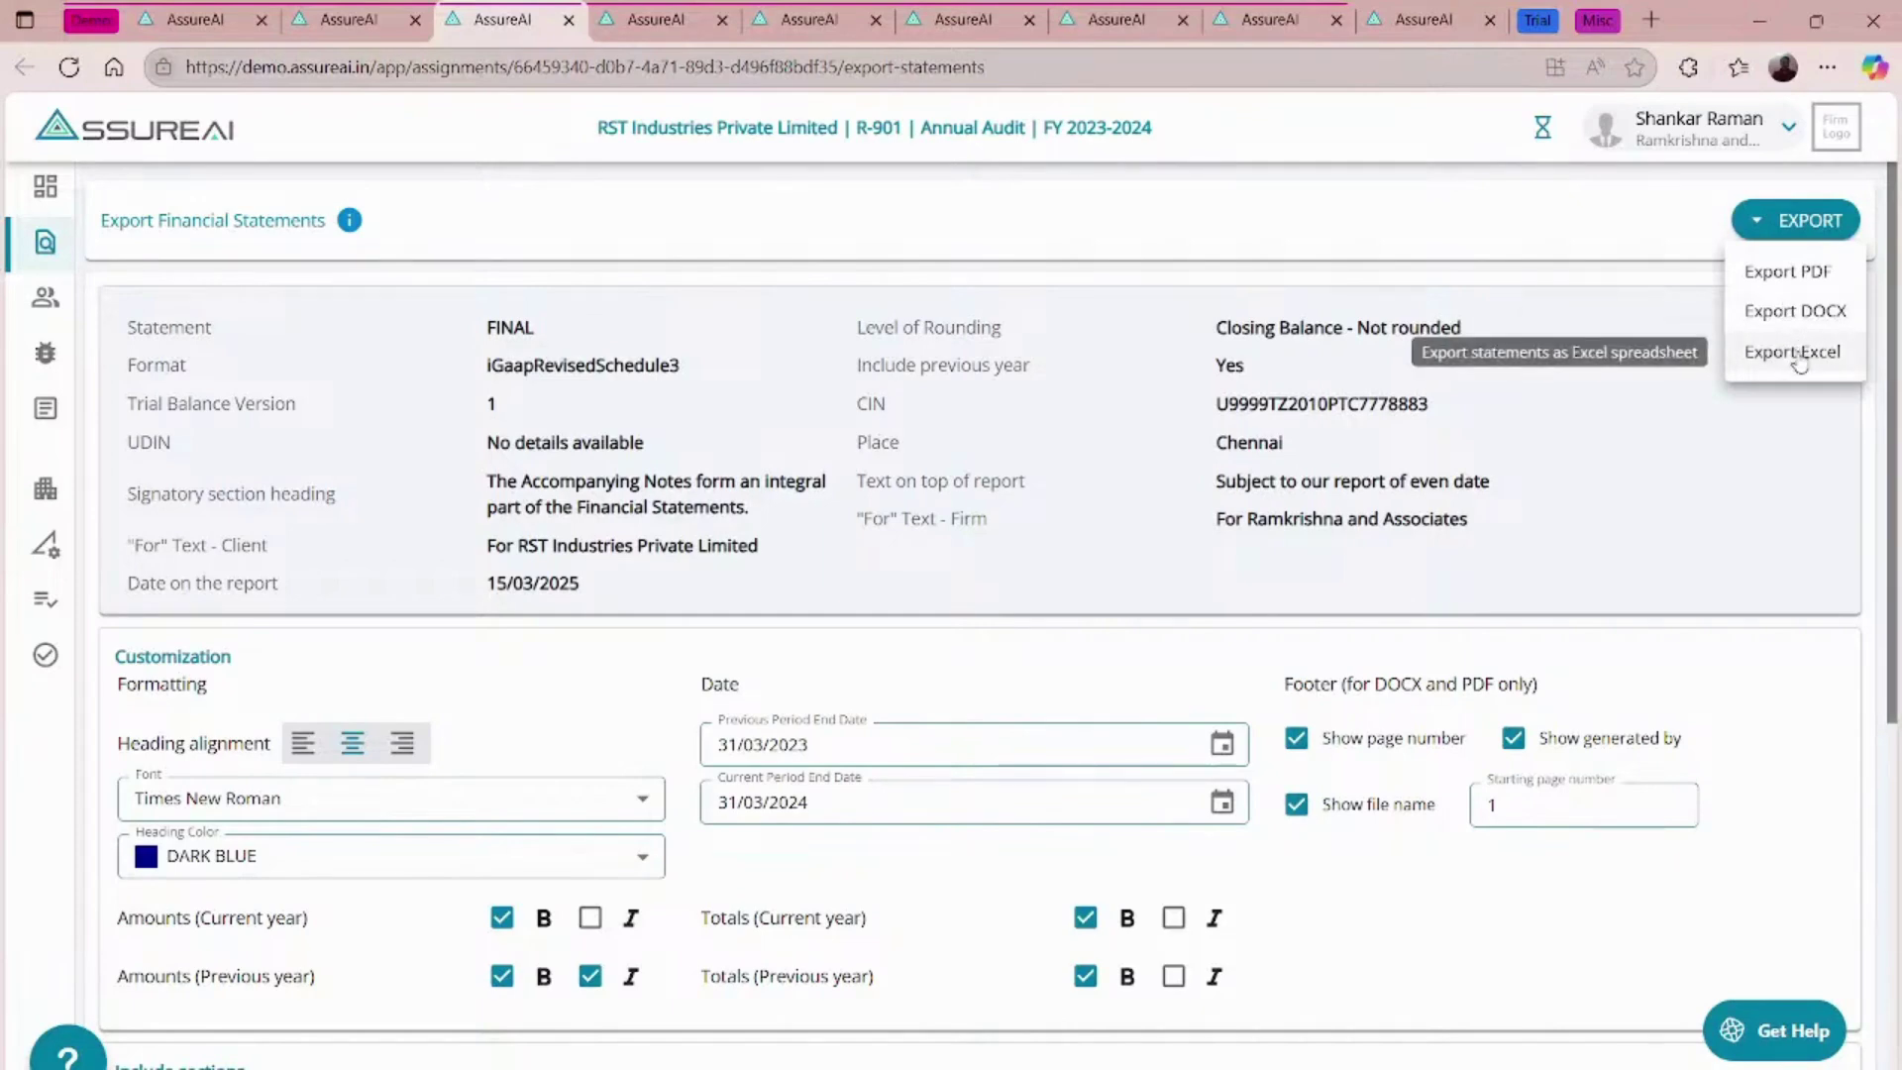
- Export the RST Industries final statements as a 34-page PDF
{"action": "left_click", "coordinate": [1795, 277]}
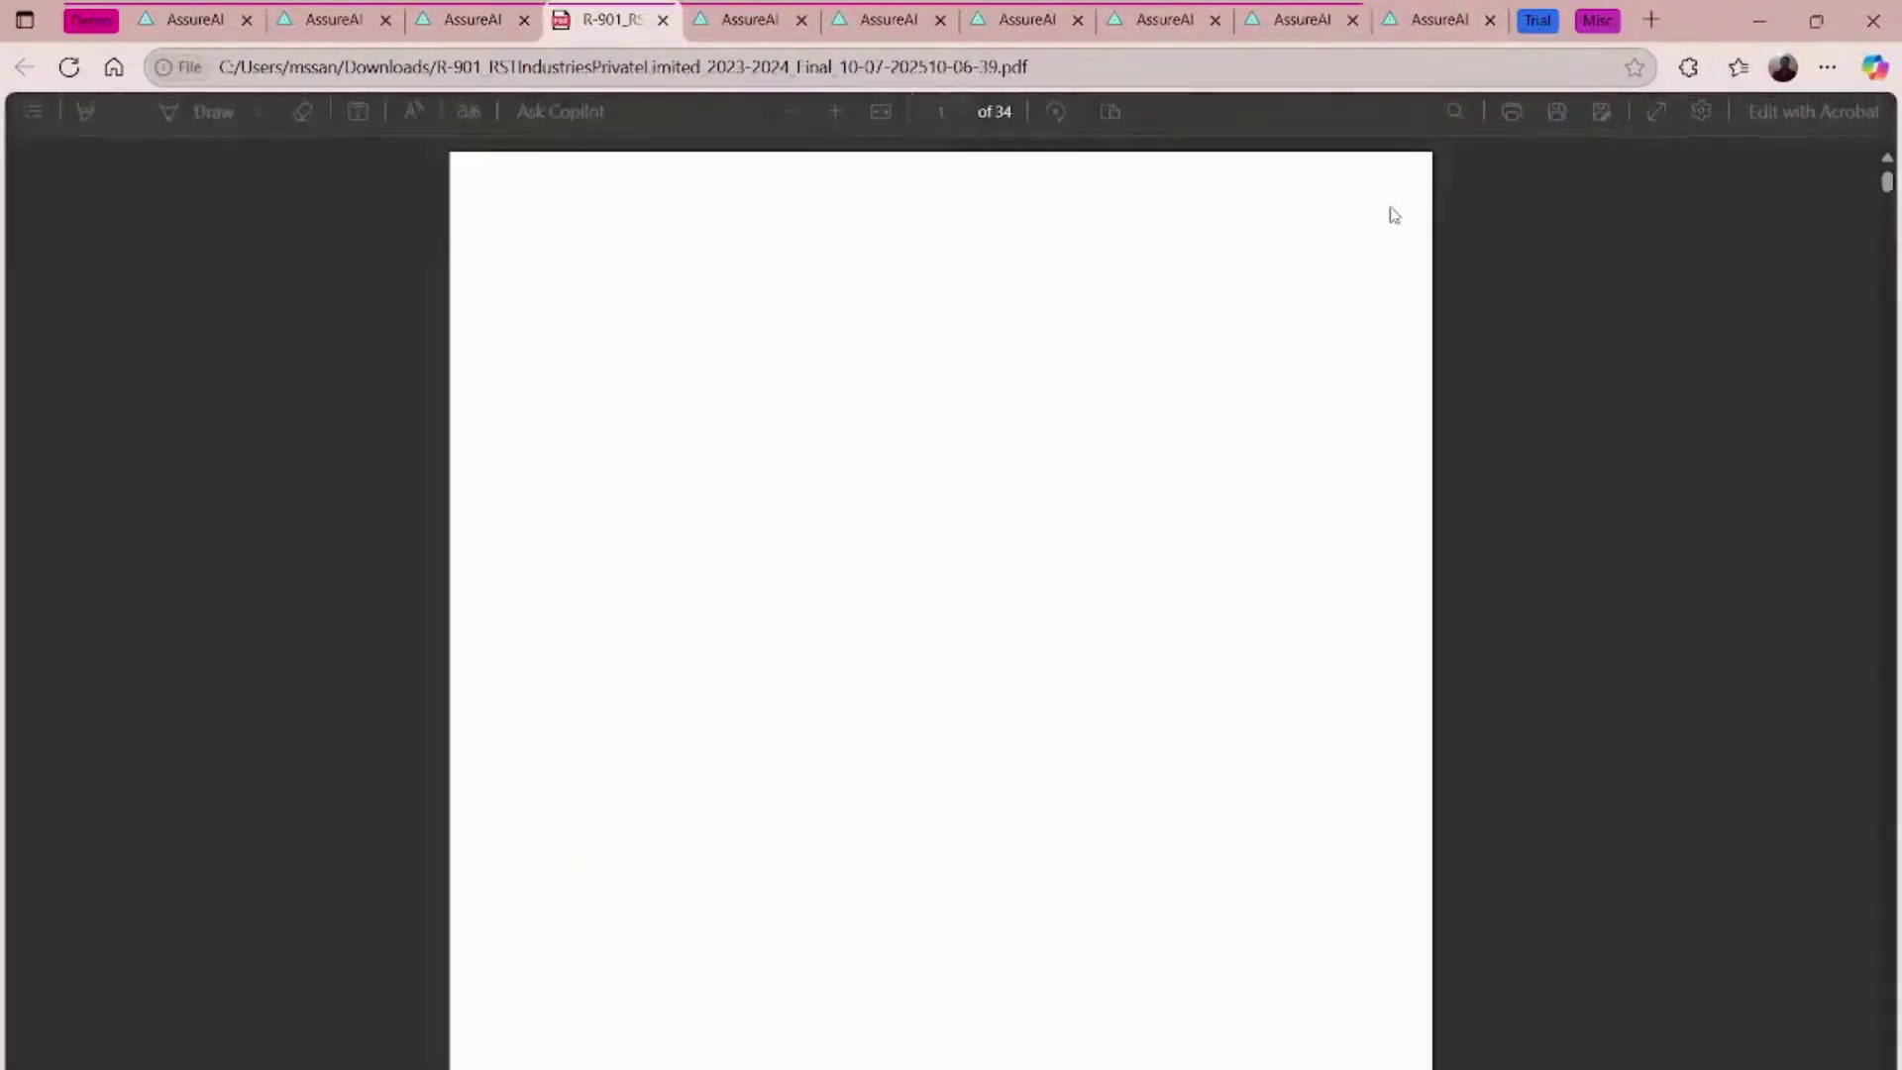
- Zoom in on the R-901 statements PDF and scroll through its pages
{"action": "key", "text": "ctrl+plus"}
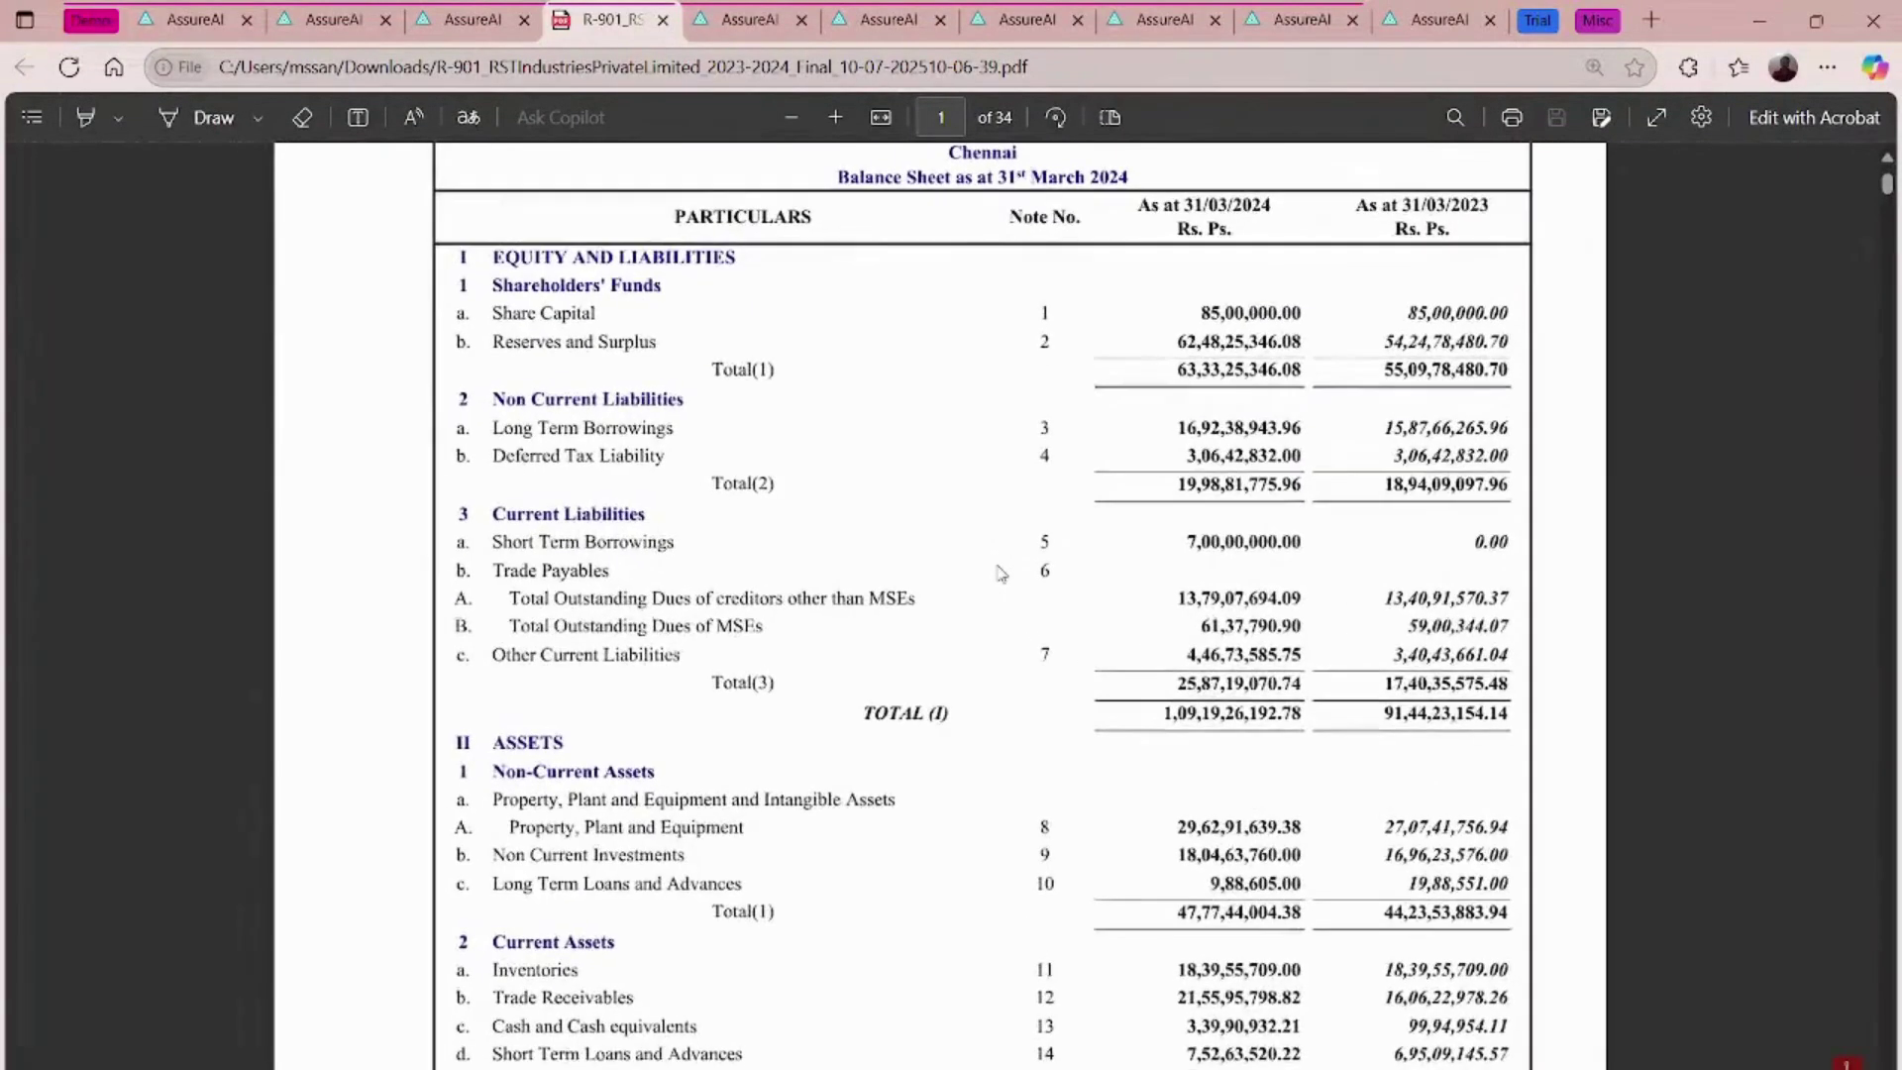
{"action": "scroll", "coordinate": [1001, 573], "scroll_direction": "down", "scroll_amount": 4}
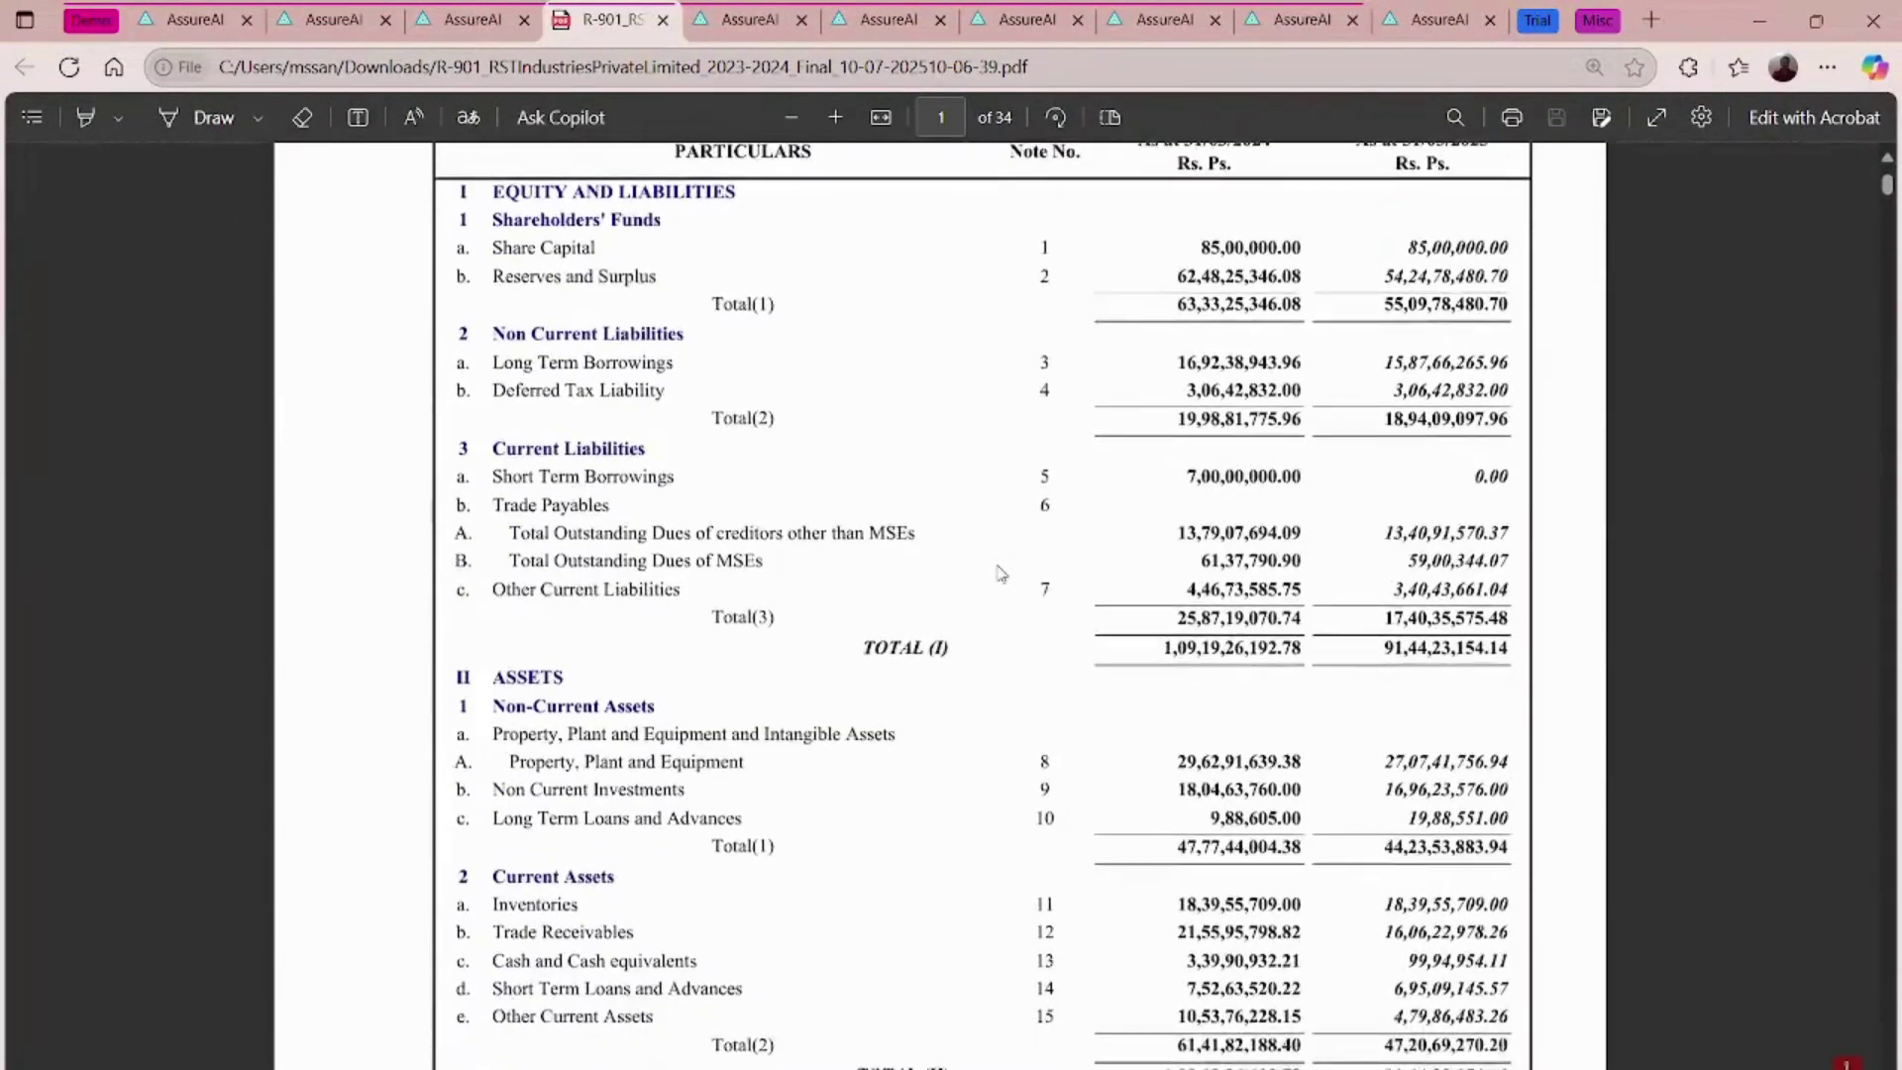
{"action": "scroll", "coordinate": [1000, 572], "scroll_direction": "down", "scroll_amount": 2}
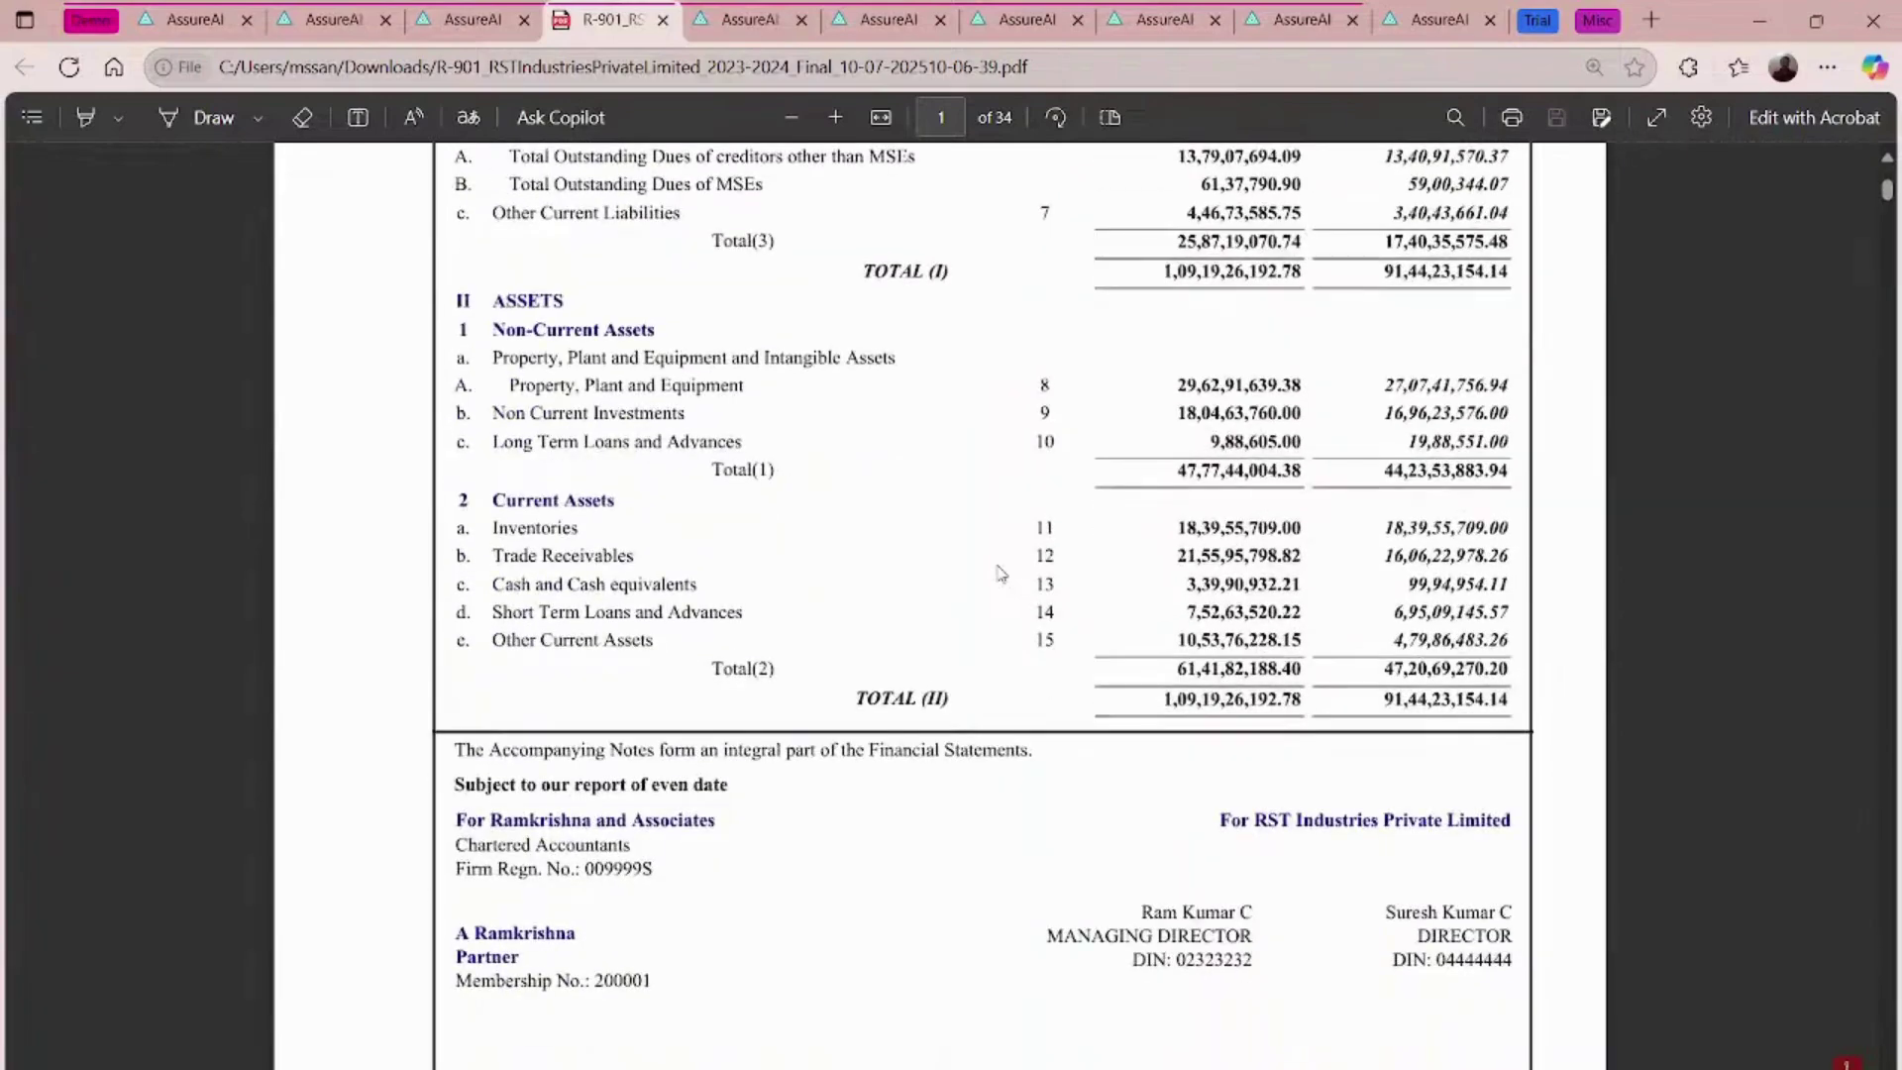
{"action": "scroll", "coordinate": [1001, 573], "scroll_direction": "down", "scroll_amount": 20}
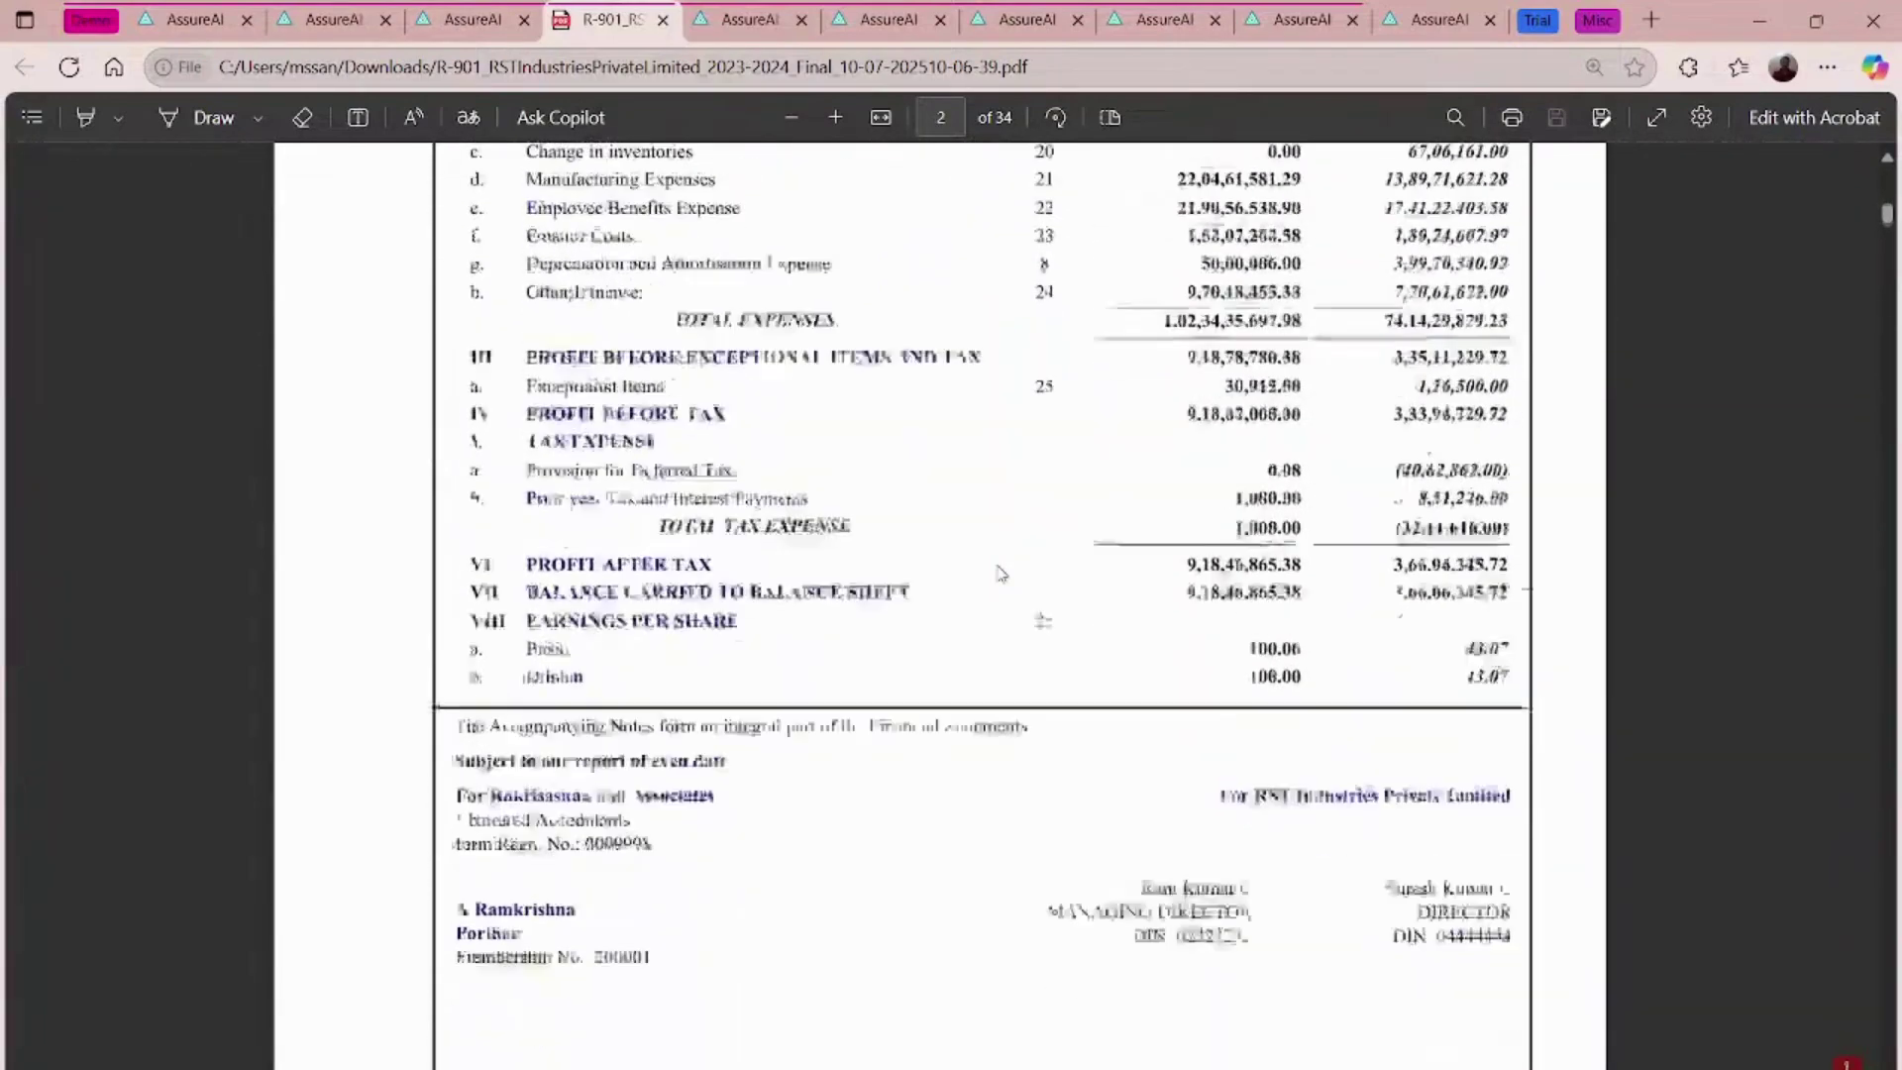
{"action": "scroll", "coordinate": [1000, 573], "scroll_direction": "down", "scroll_amount": 20}
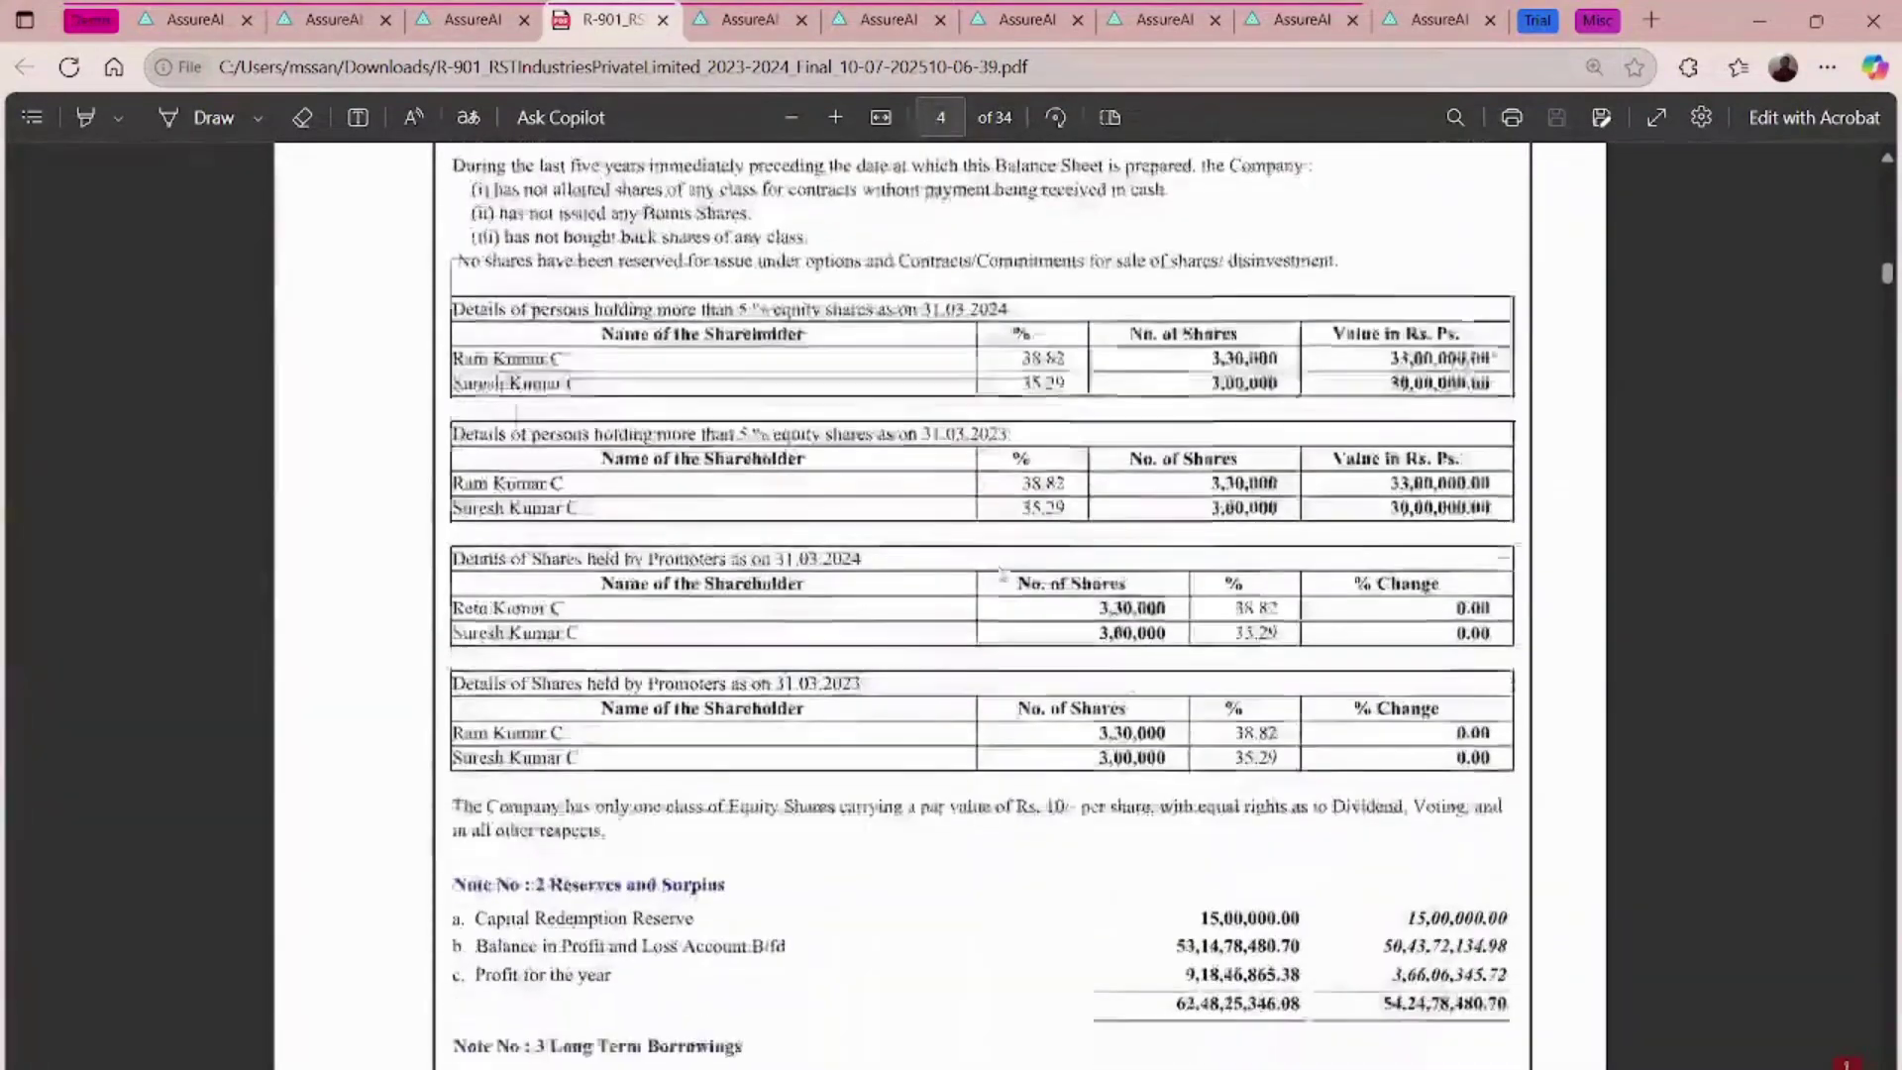
{"action": "scroll", "coordinate": [1001, 572], "scroll_direction": "down", "scroll_amount": 20}
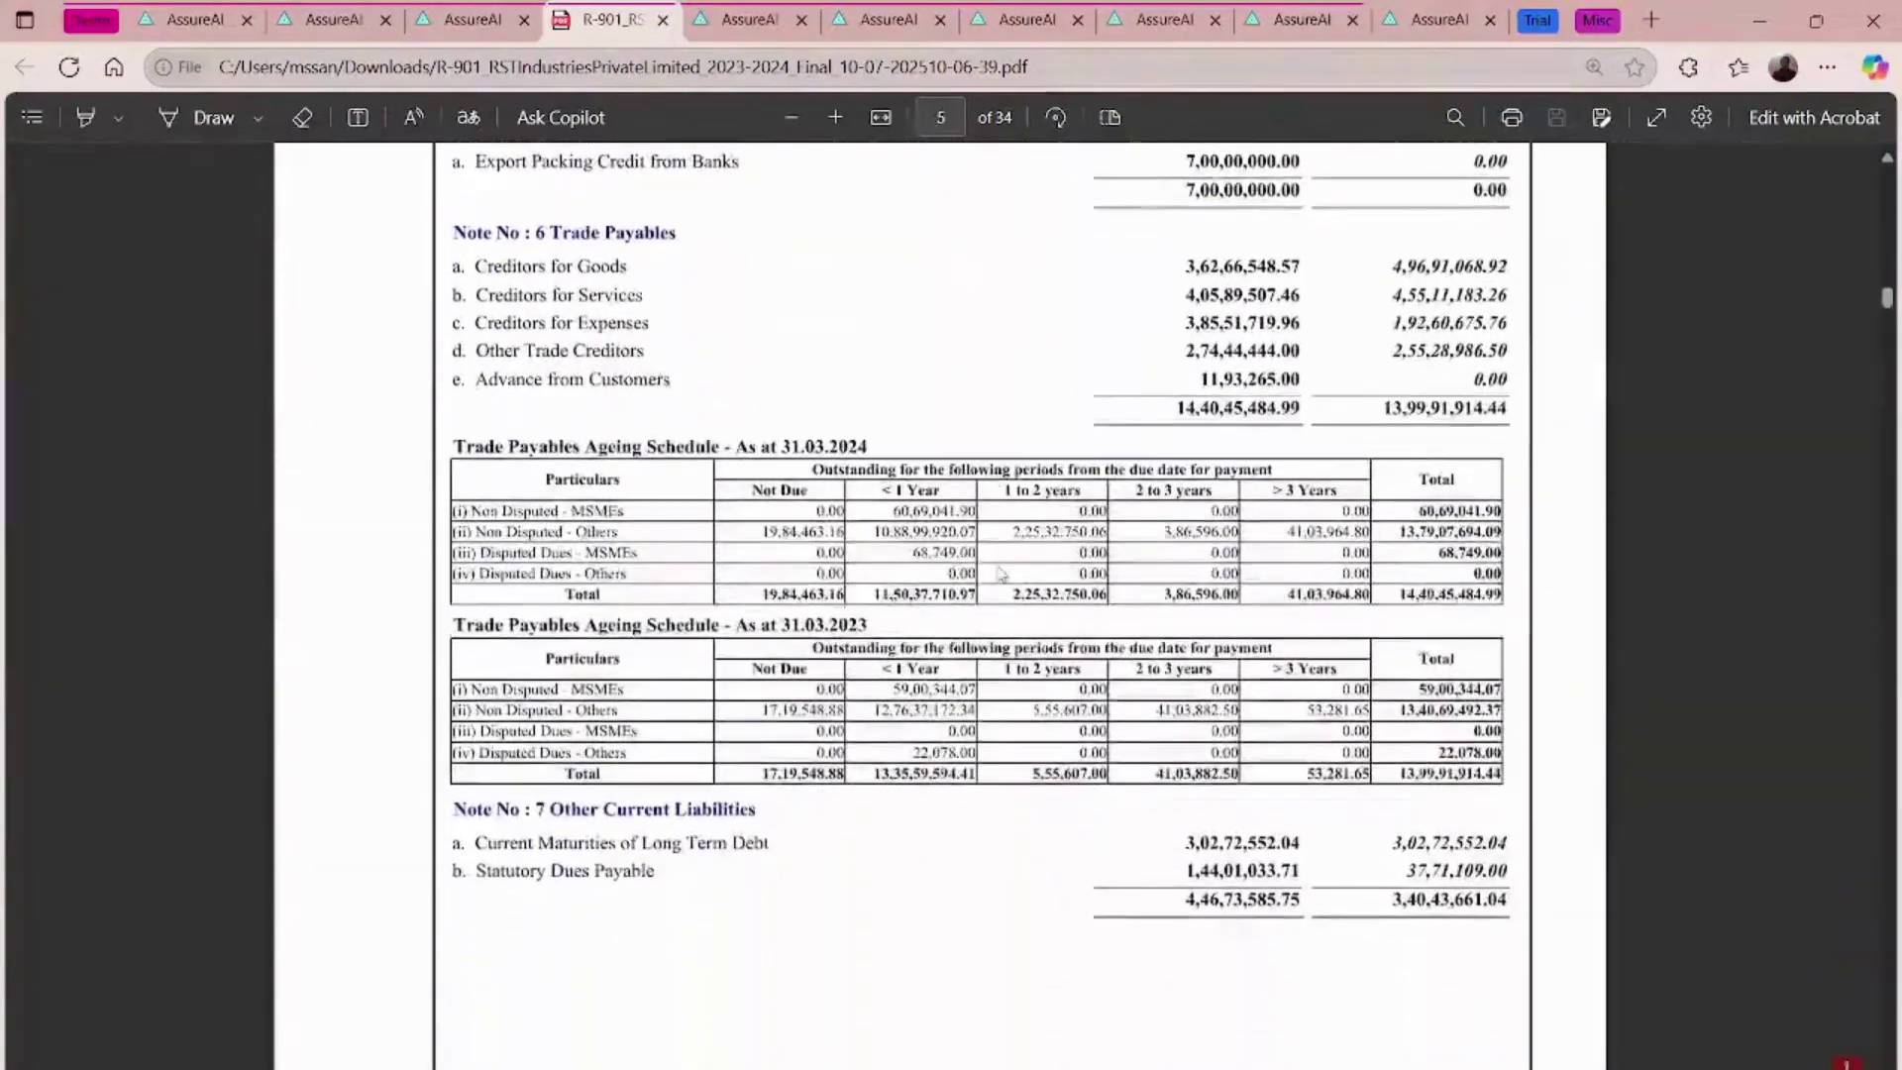
{"action": "scroll", "coordinate": [1000, 573], "scroll_direction": "down", "scroll_amount": 12}
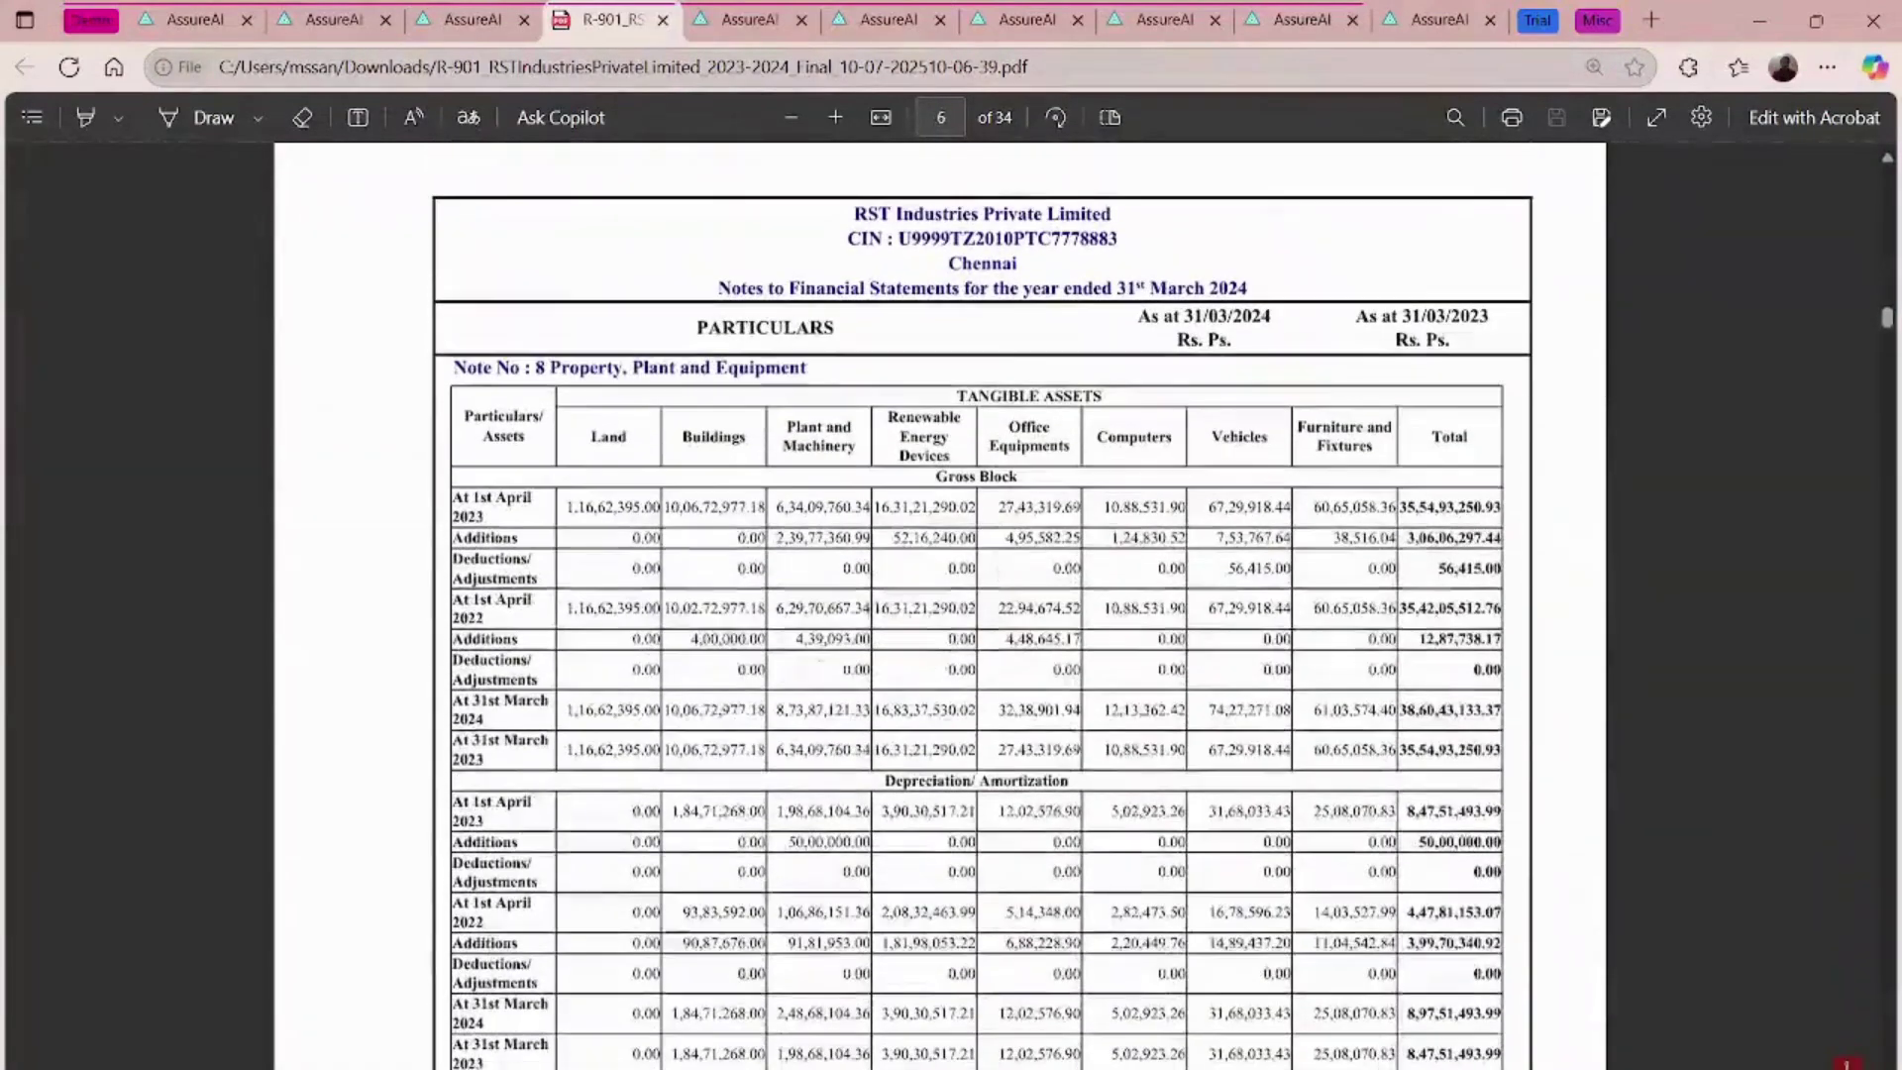
{"action": "scroll", "coordinate": [982, 556], "scroll_direction": "down", "scroll_amount": 2}
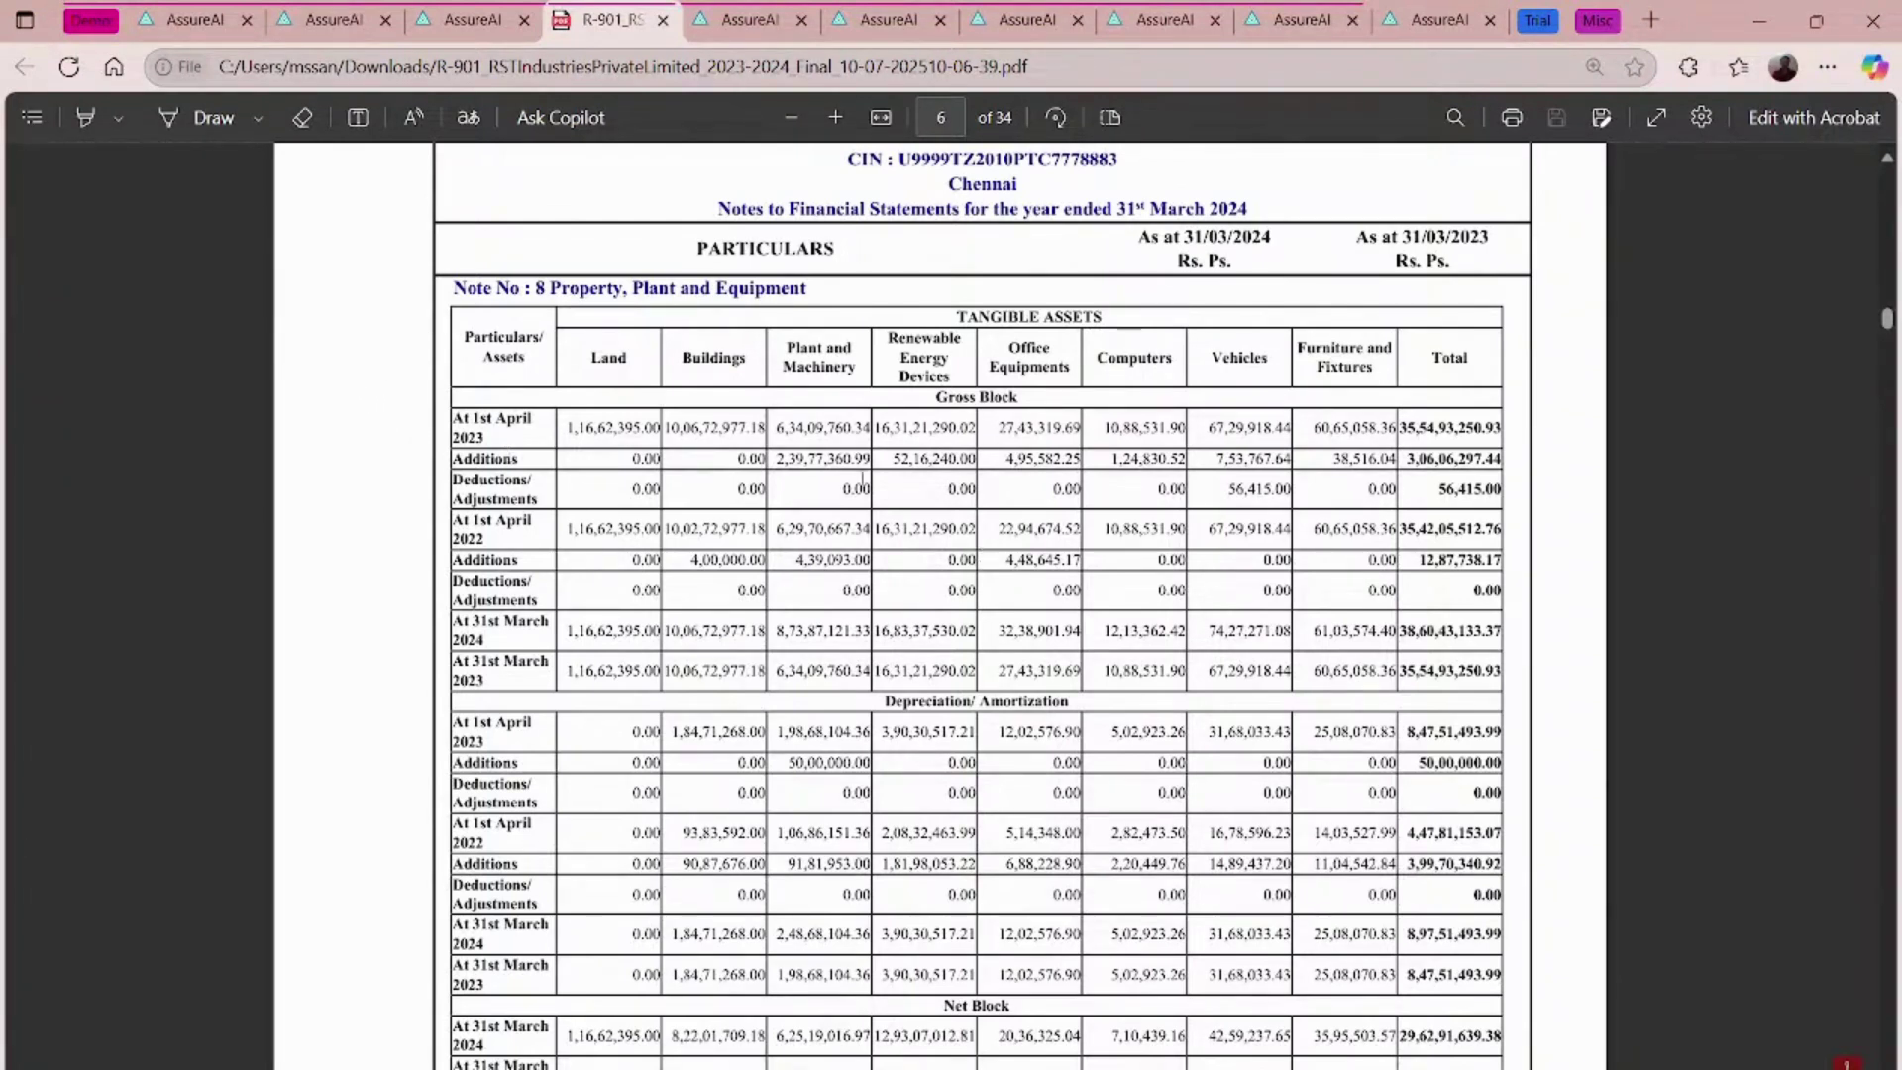
- Continue to Note 26 Ratios, then close the PDF and the export page
{"action": "scroll", "coordinate": [861, 485], "scroll_direction": "down", "scroll_amount": 3}
{"action": "scroll", "coordinate": [861, 478], "scroll_direction": "up", "scroll_amount": 2}
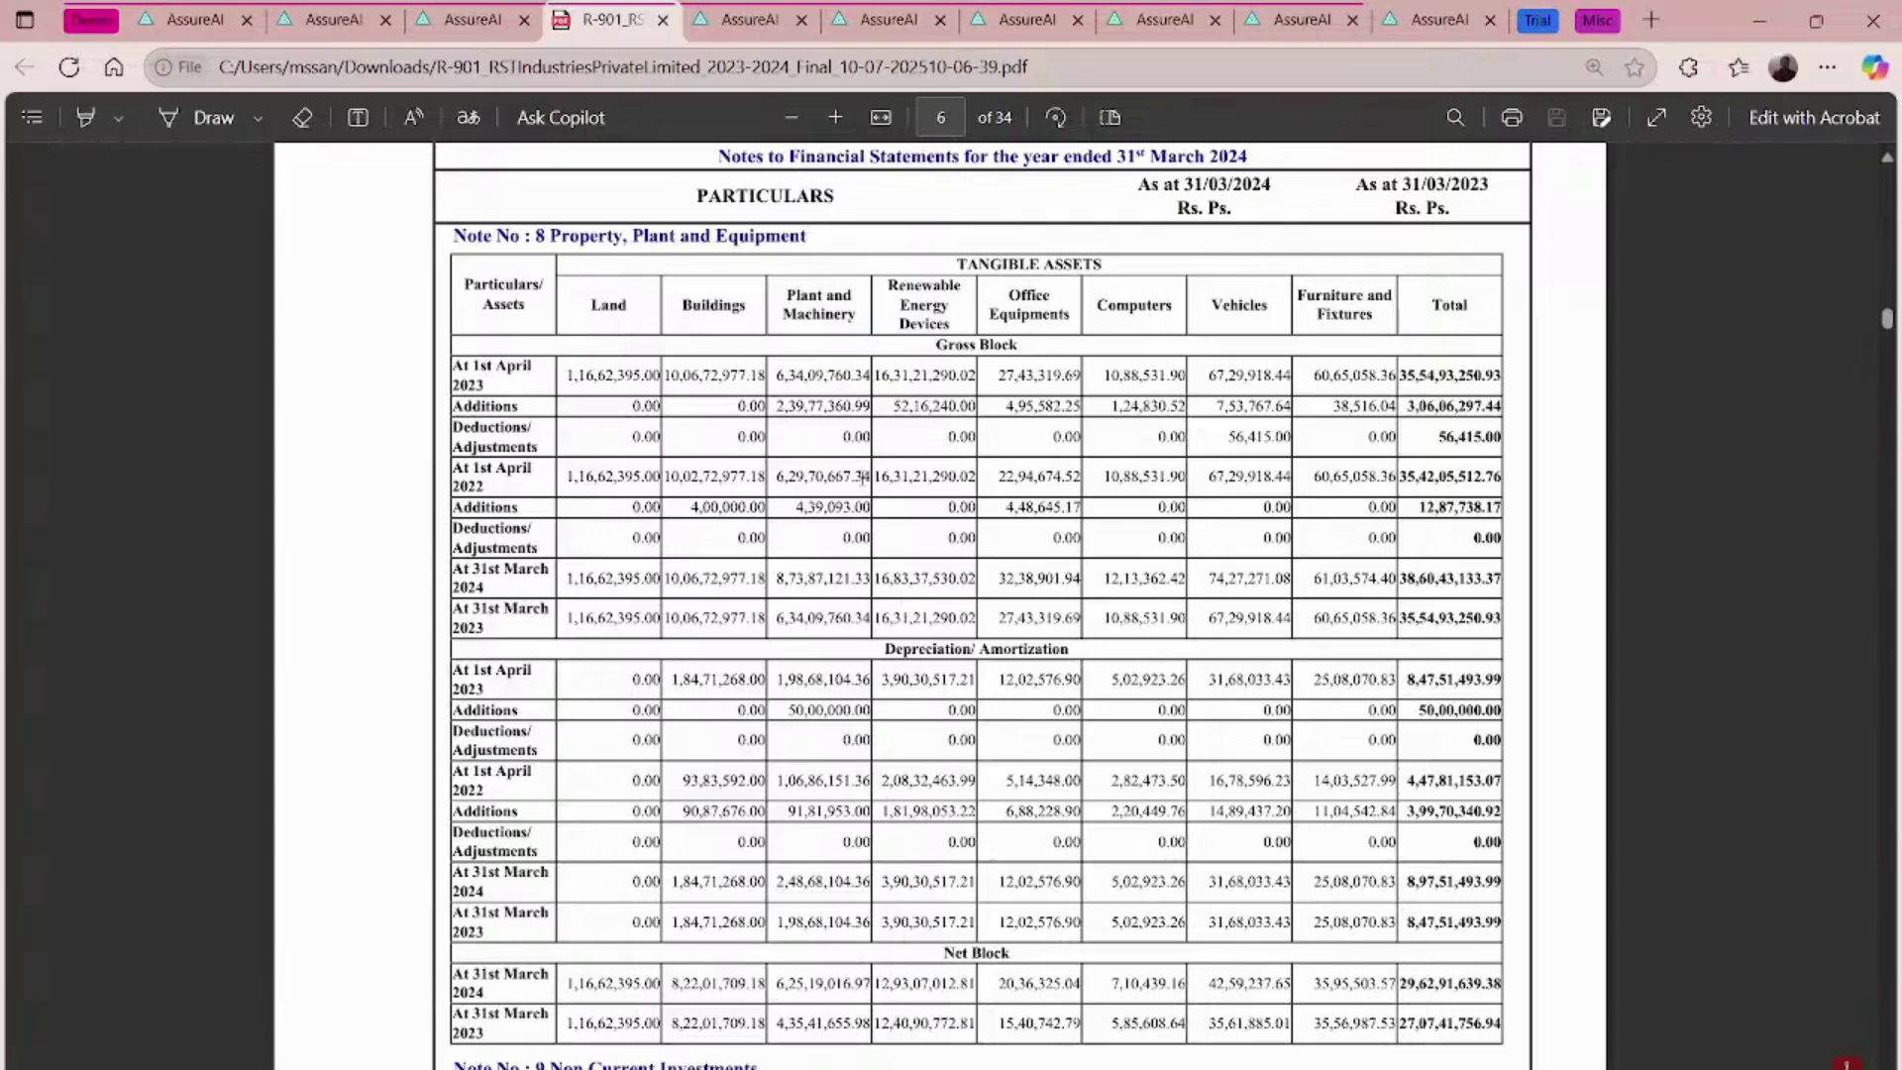
{"action": "scroll", "coordinate": [1083, 544], "scroll_direction": "down", "scroll_amount": 15}
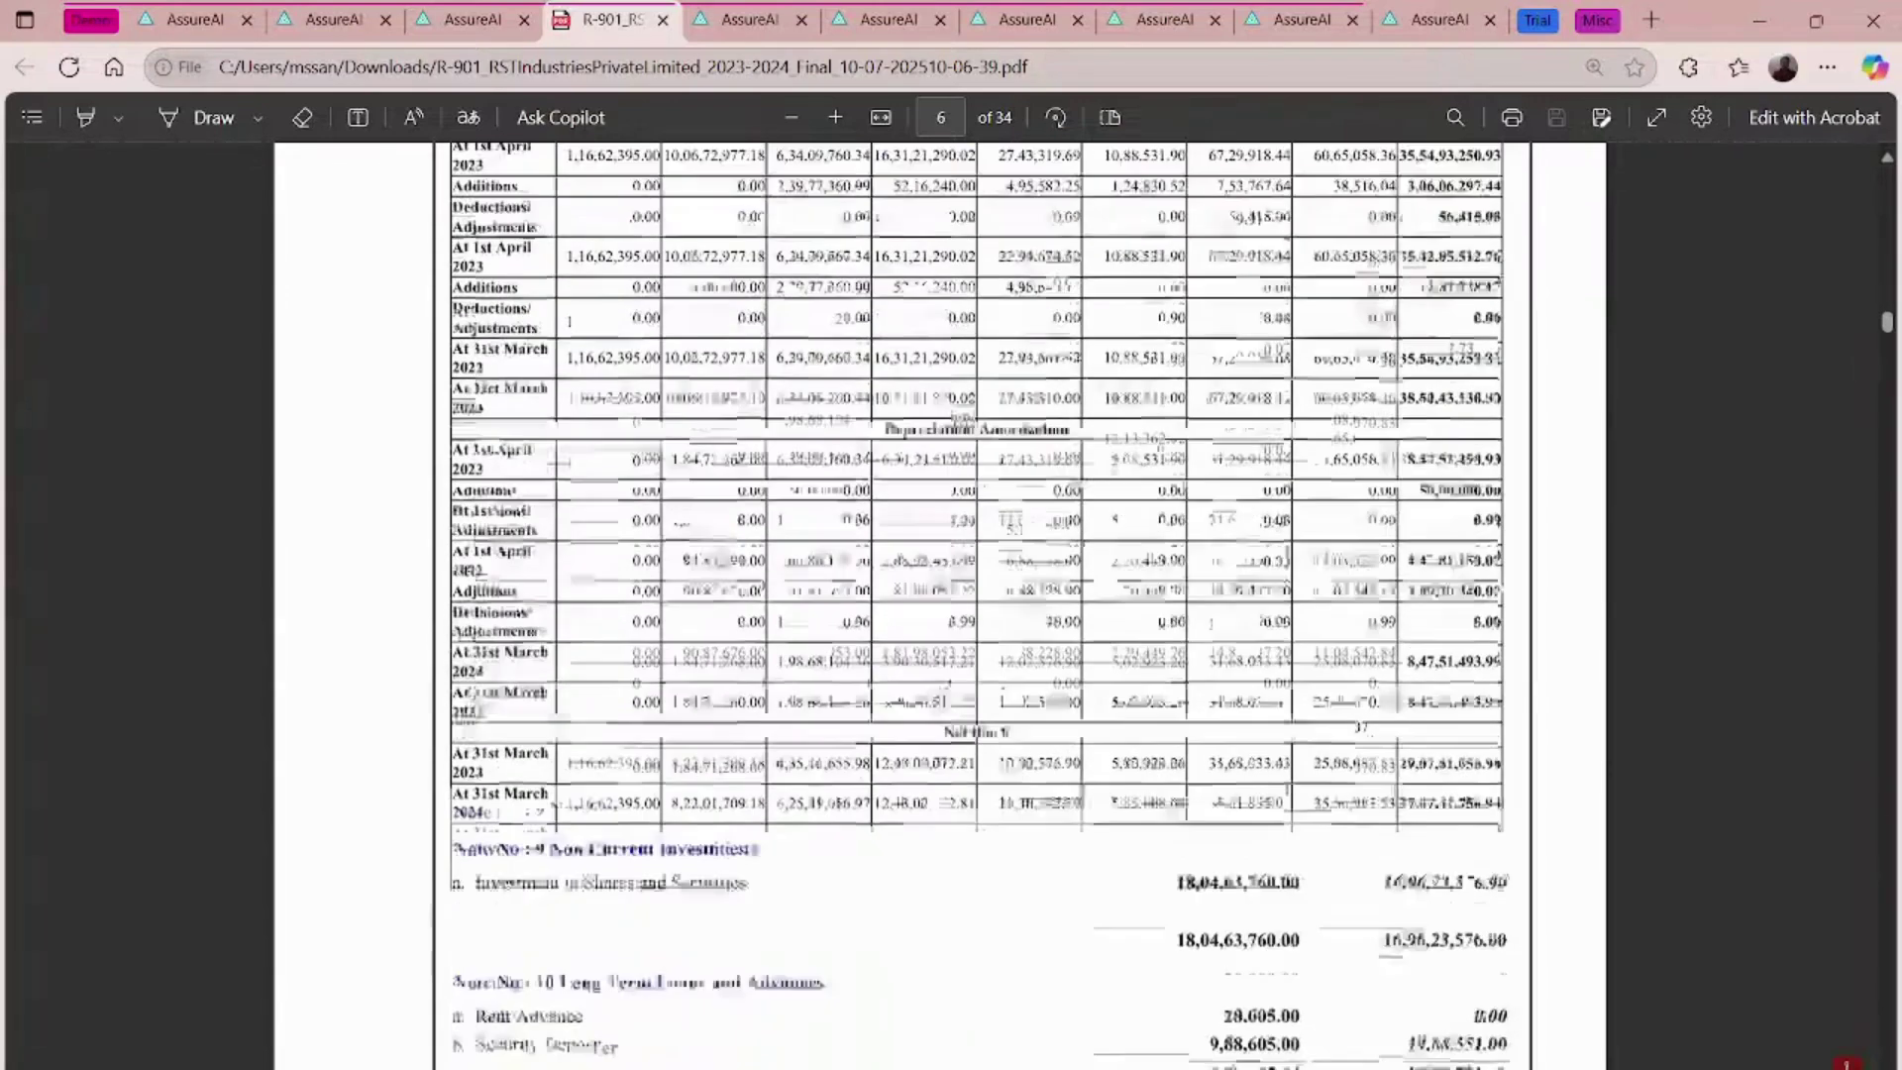
{"action": "scroll", "coordinate": [1084, 542], "scroll_direction": "down", "scroll_amount": 20}
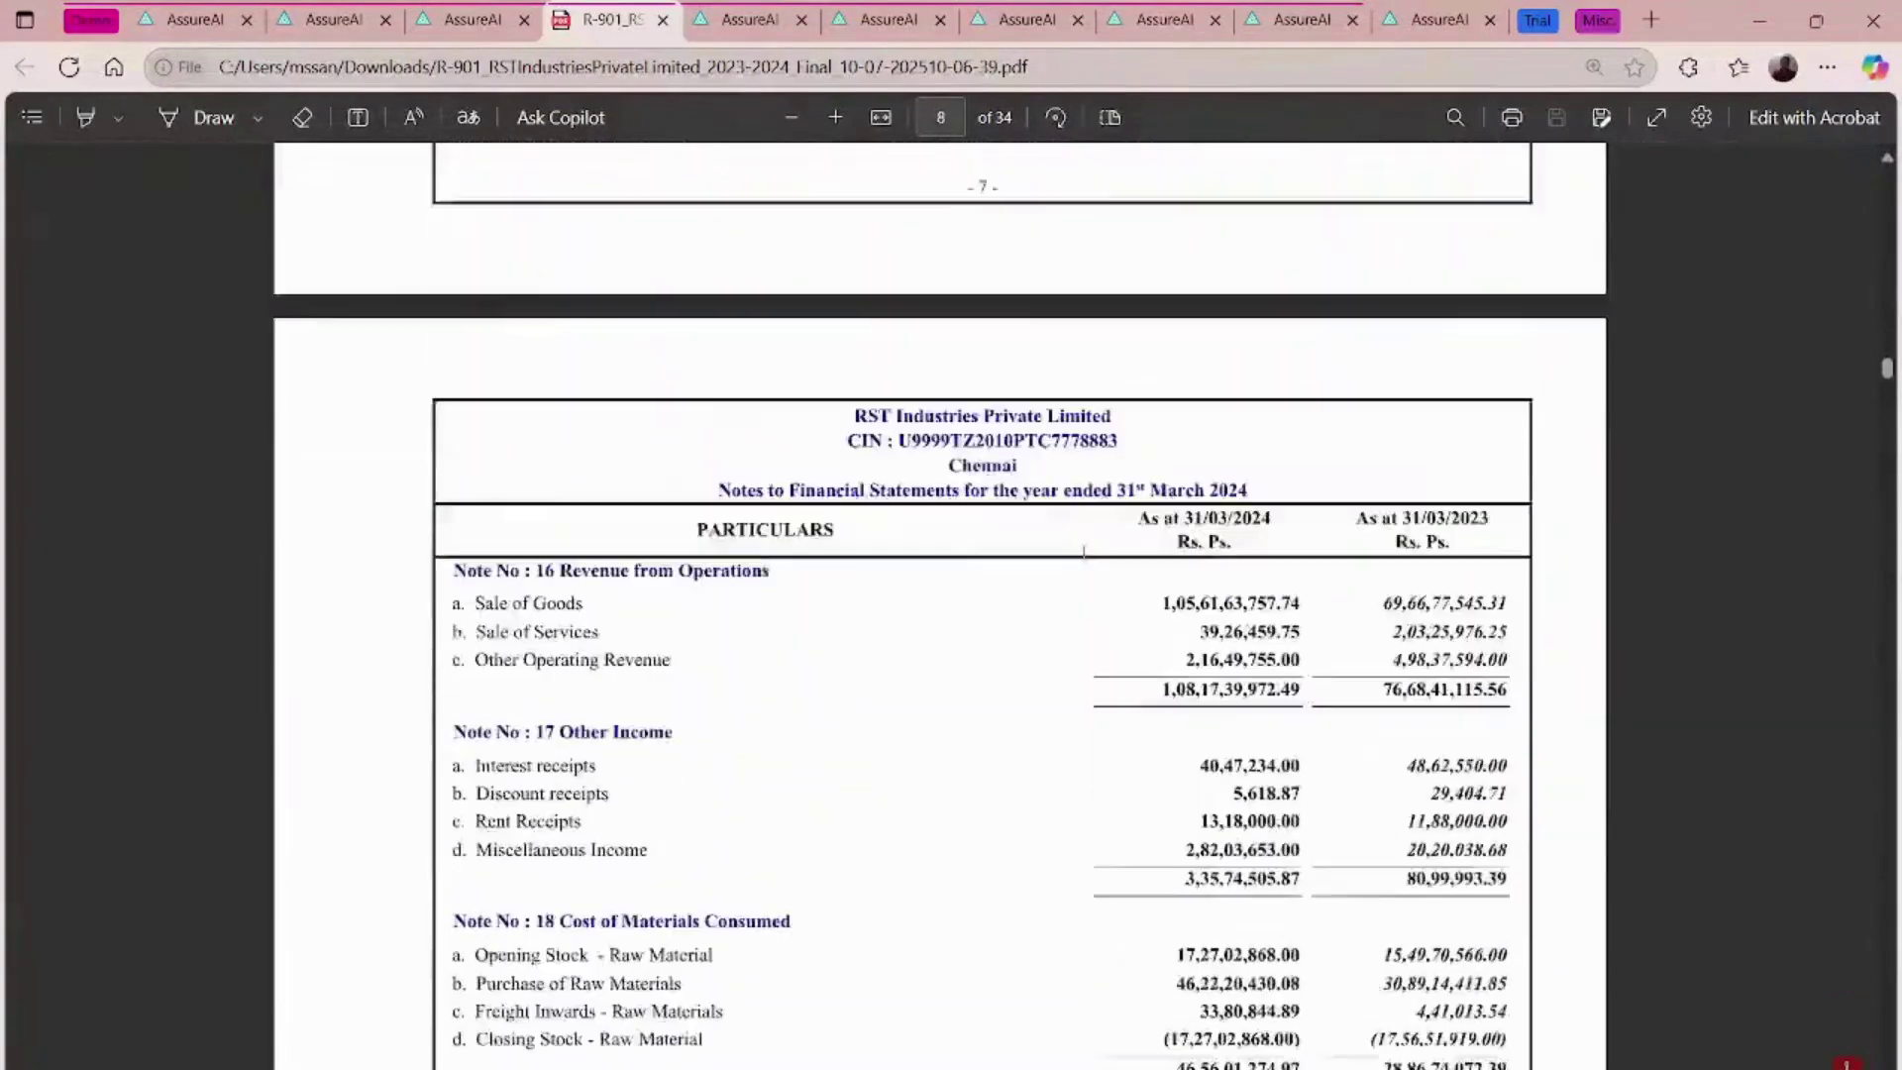
{"action": "left_click", "coordinate": [661, 19]}
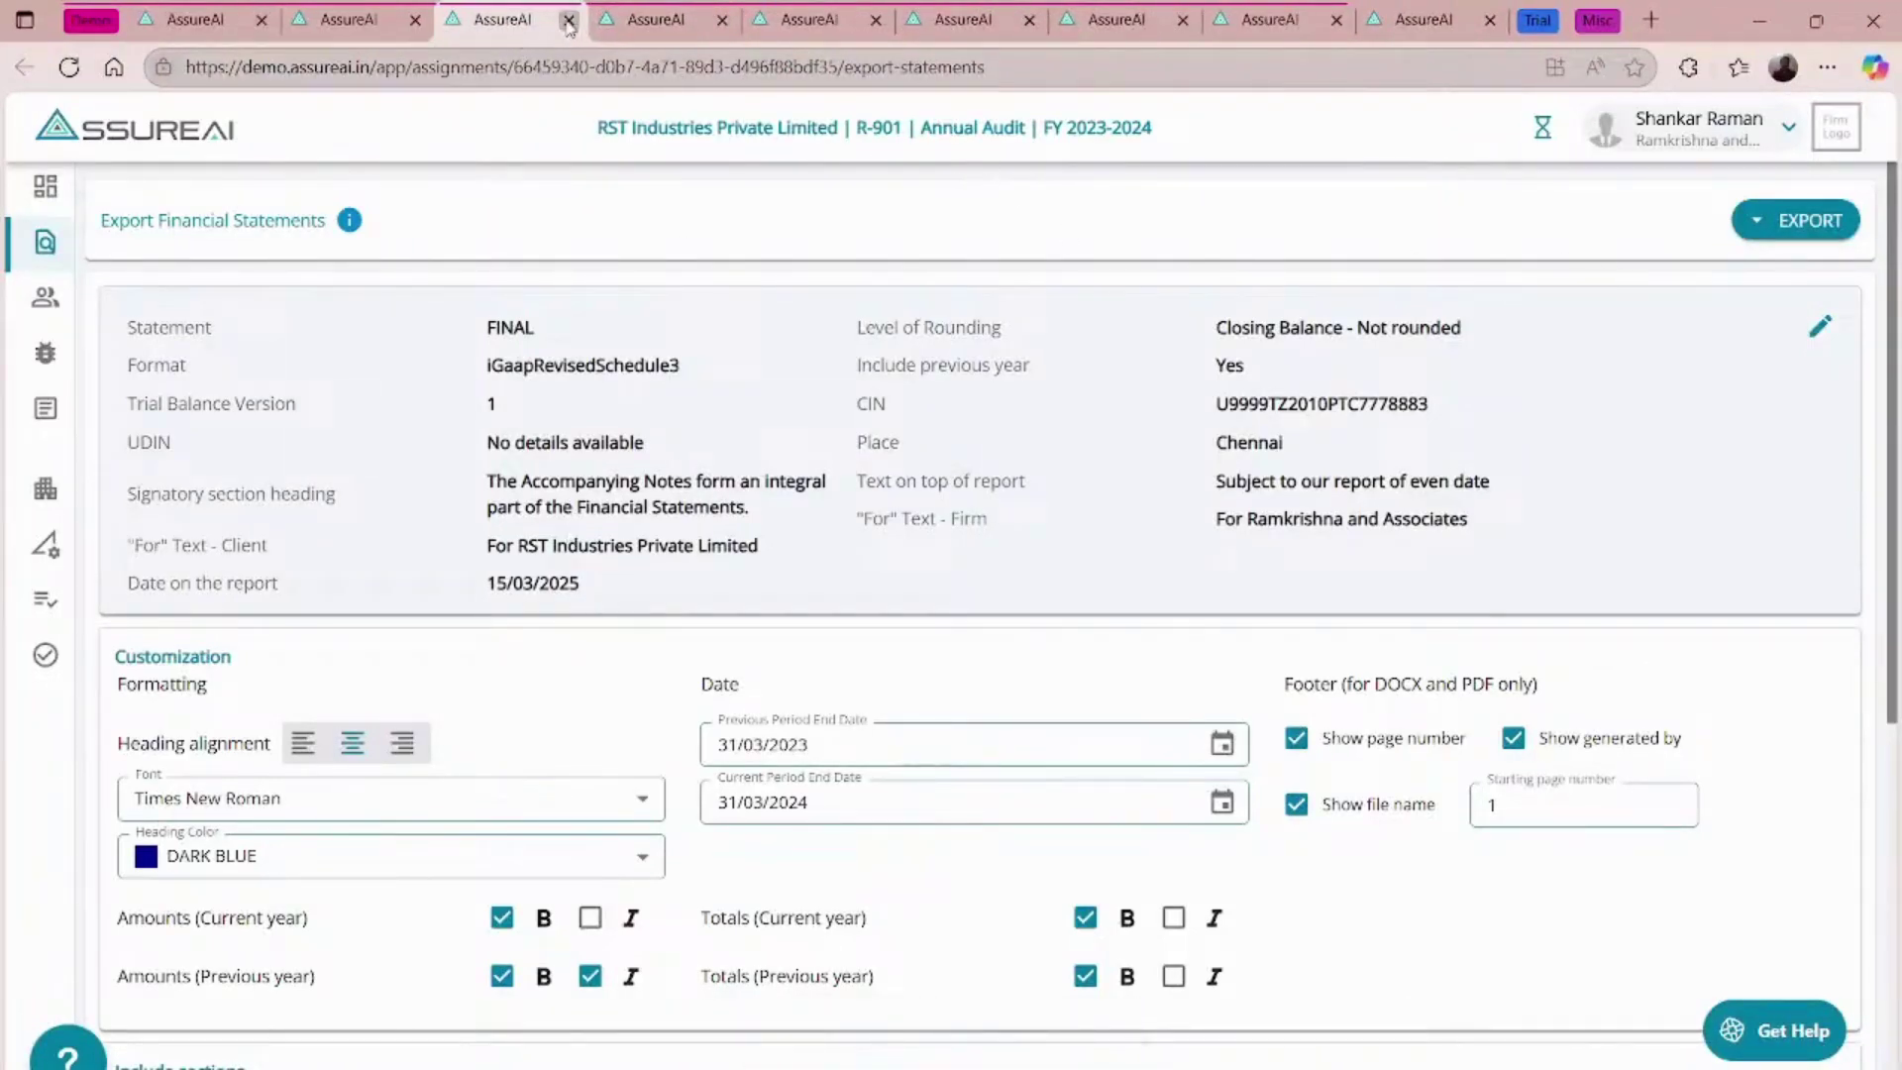
{"action": "left_click", "coordinate": [568, 21]}
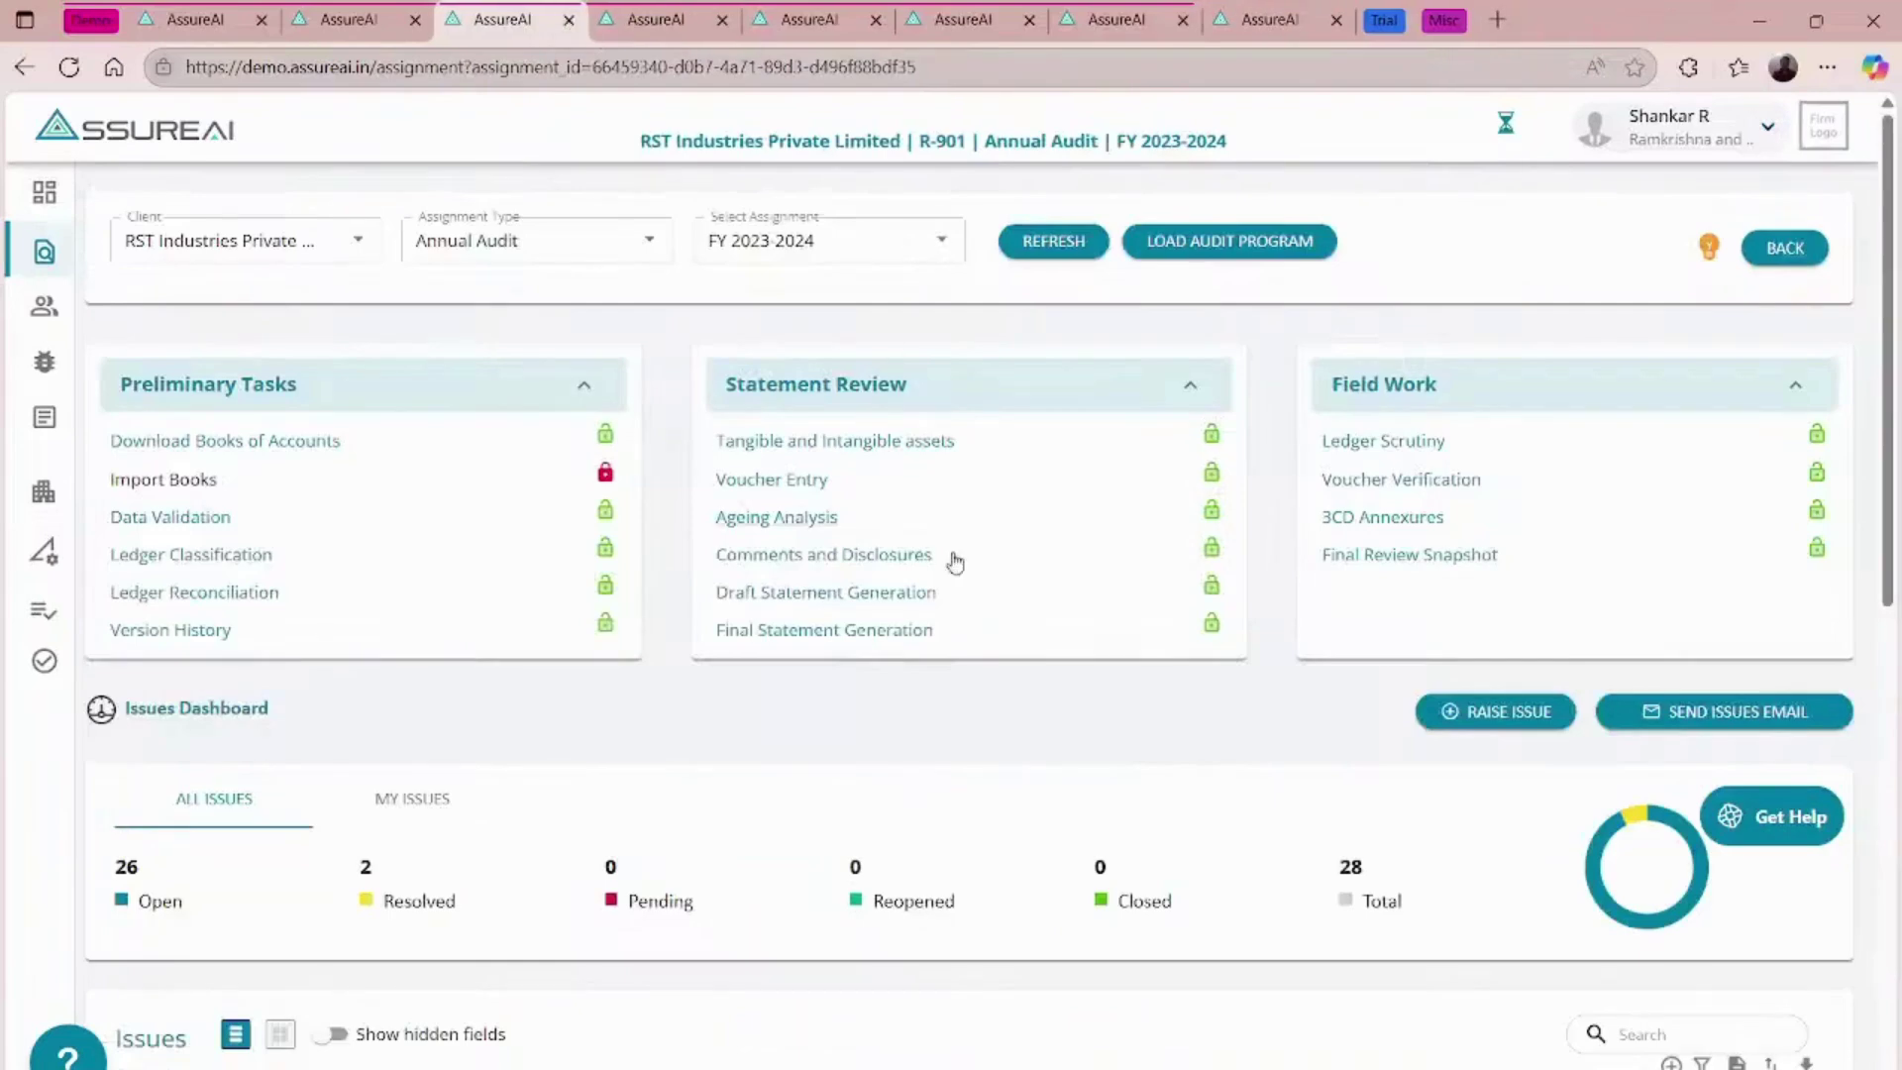
- Regenerate the final statements with Comments & Disclosures included, dismissing the reminder
{"action": "left_click", "coordinate": [848, 634]}
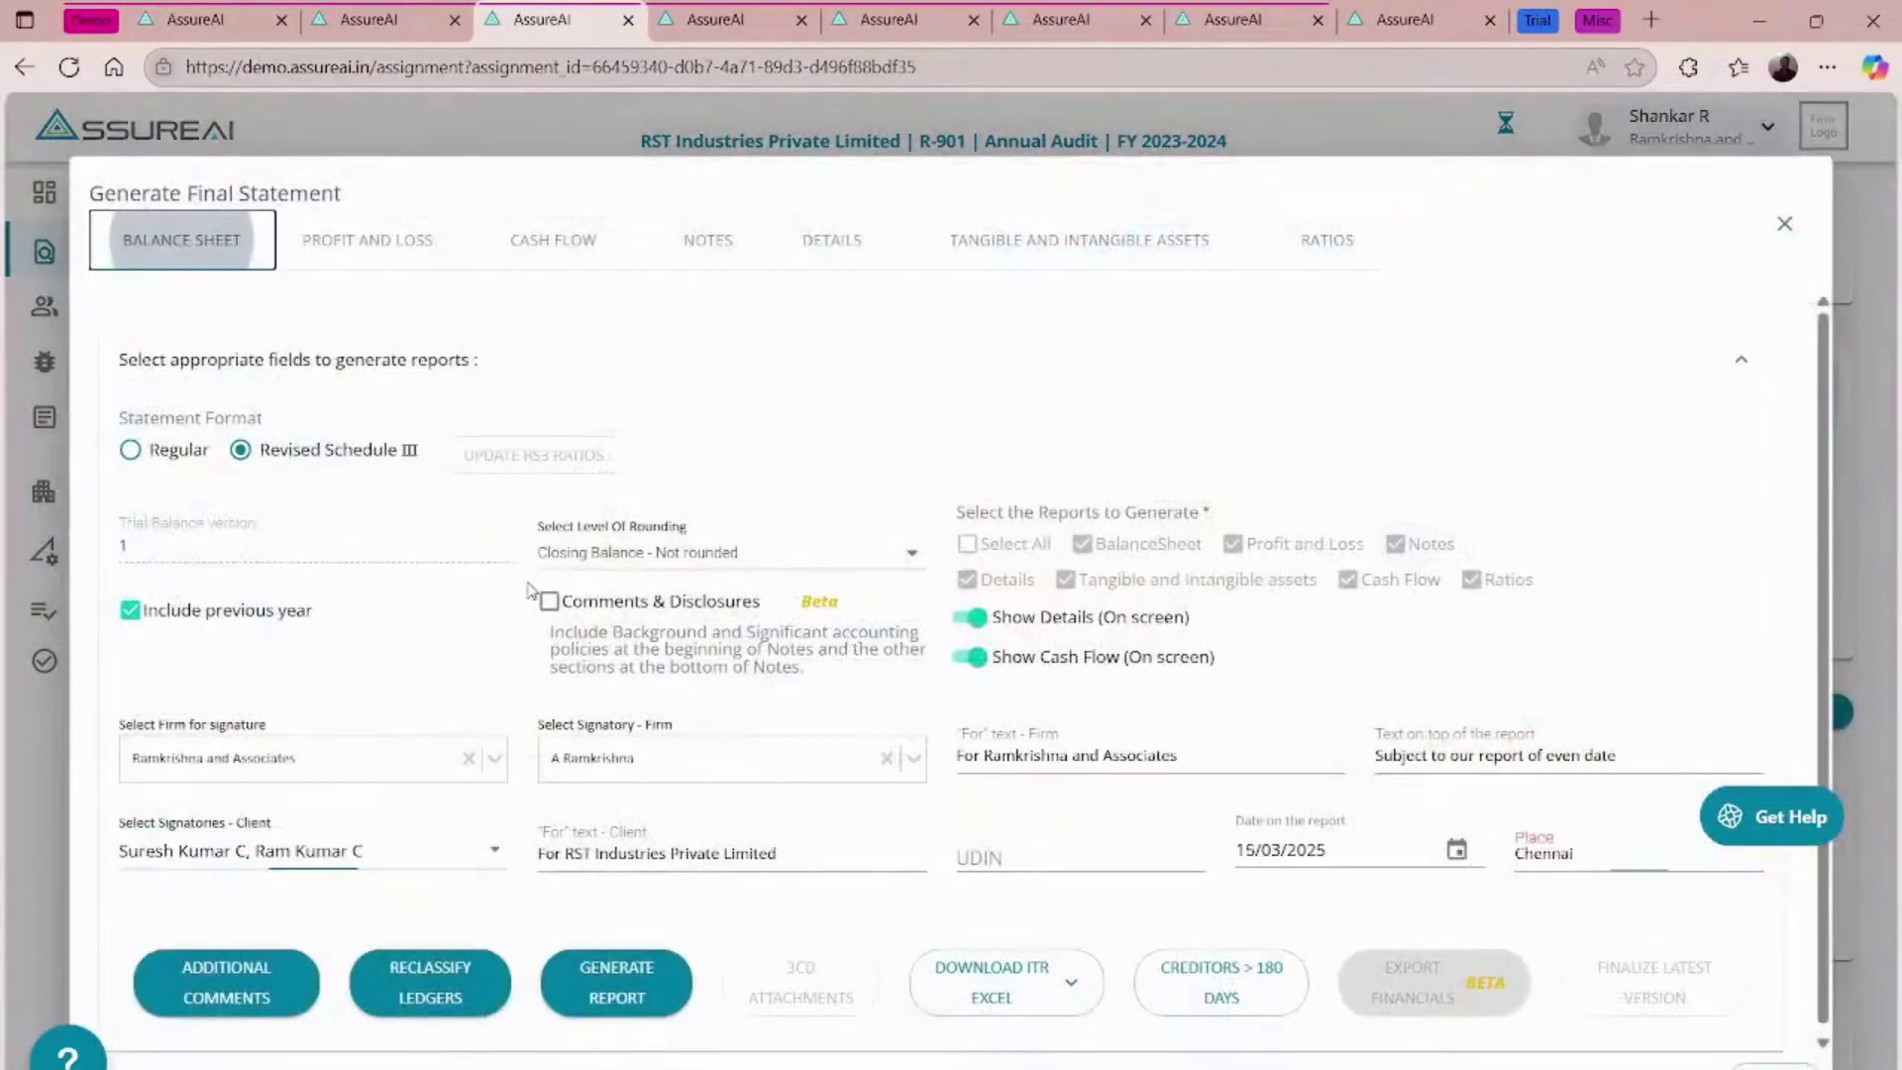
{"action": "left_click", "coordinate": [549, 601]}
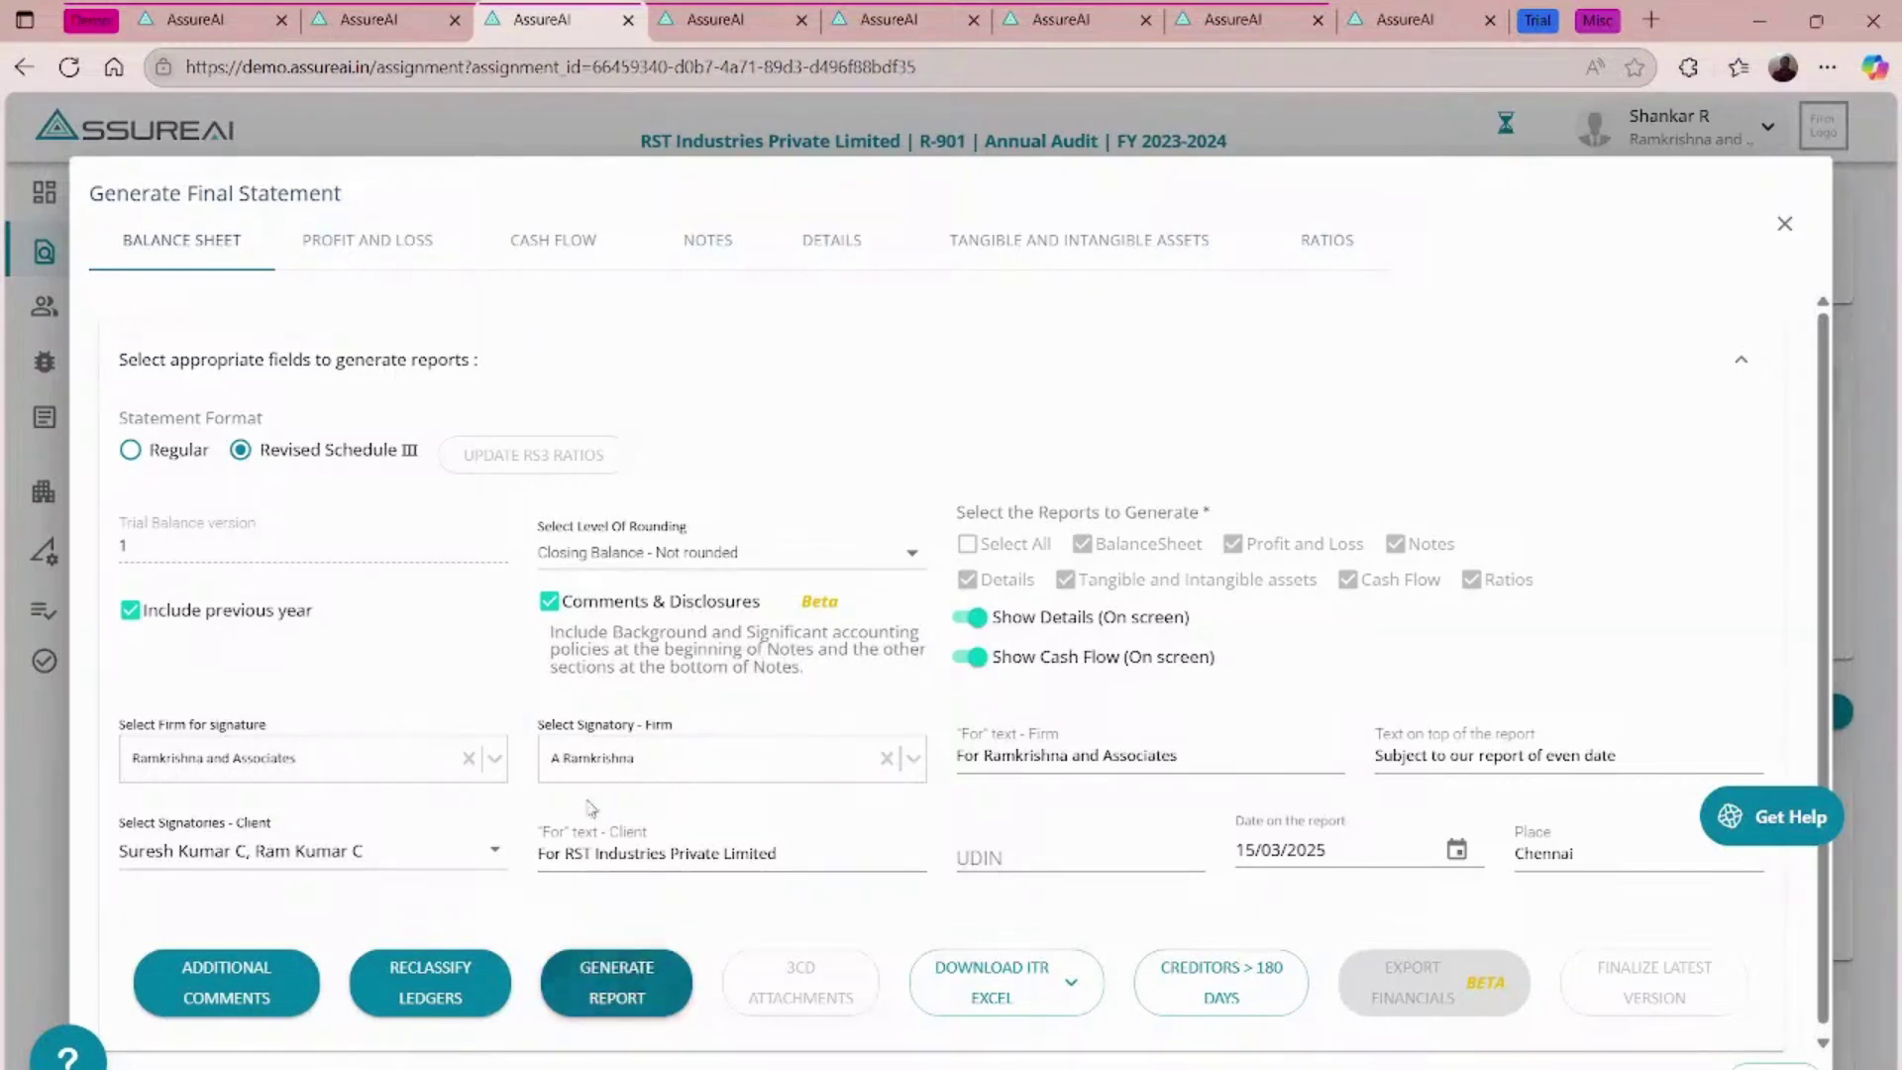
{"action": "left_click", "coordinate": [621, 976]}
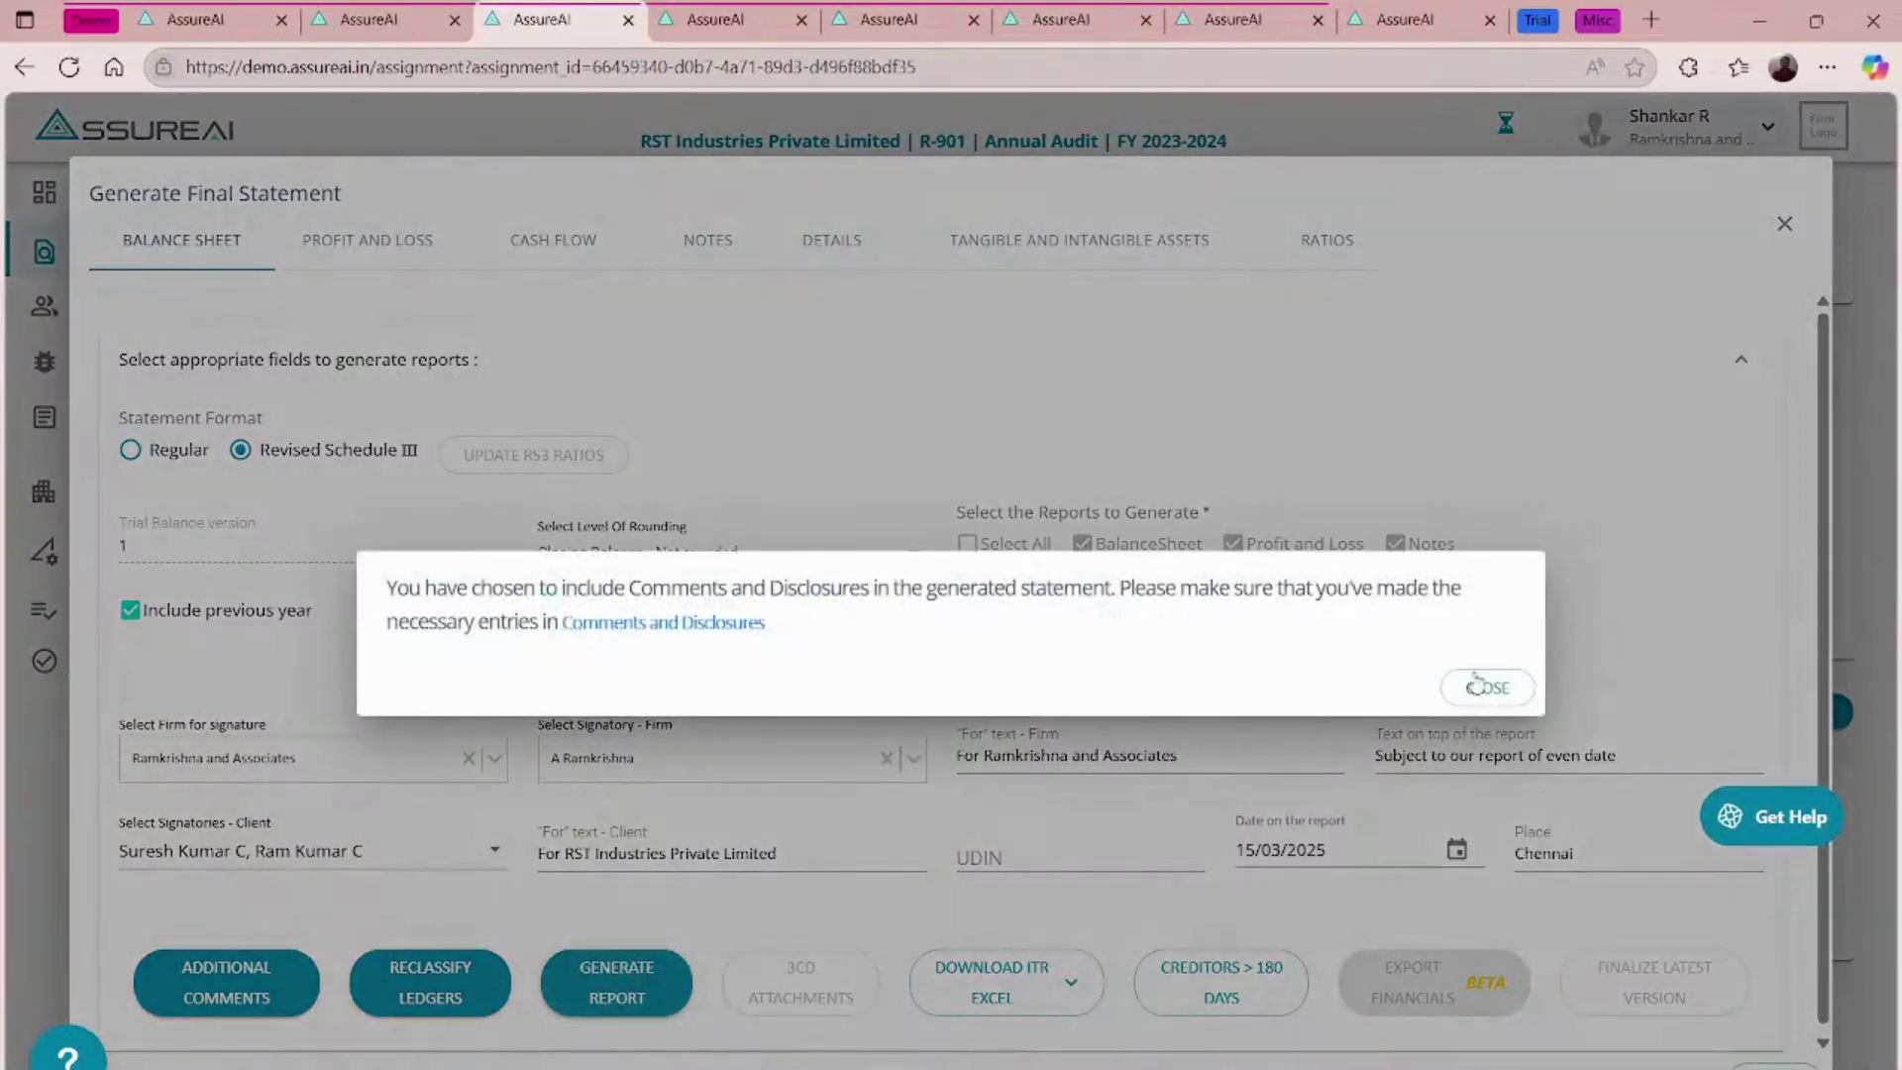
{"action": "left_click", "coordinate": [1476, 686]}
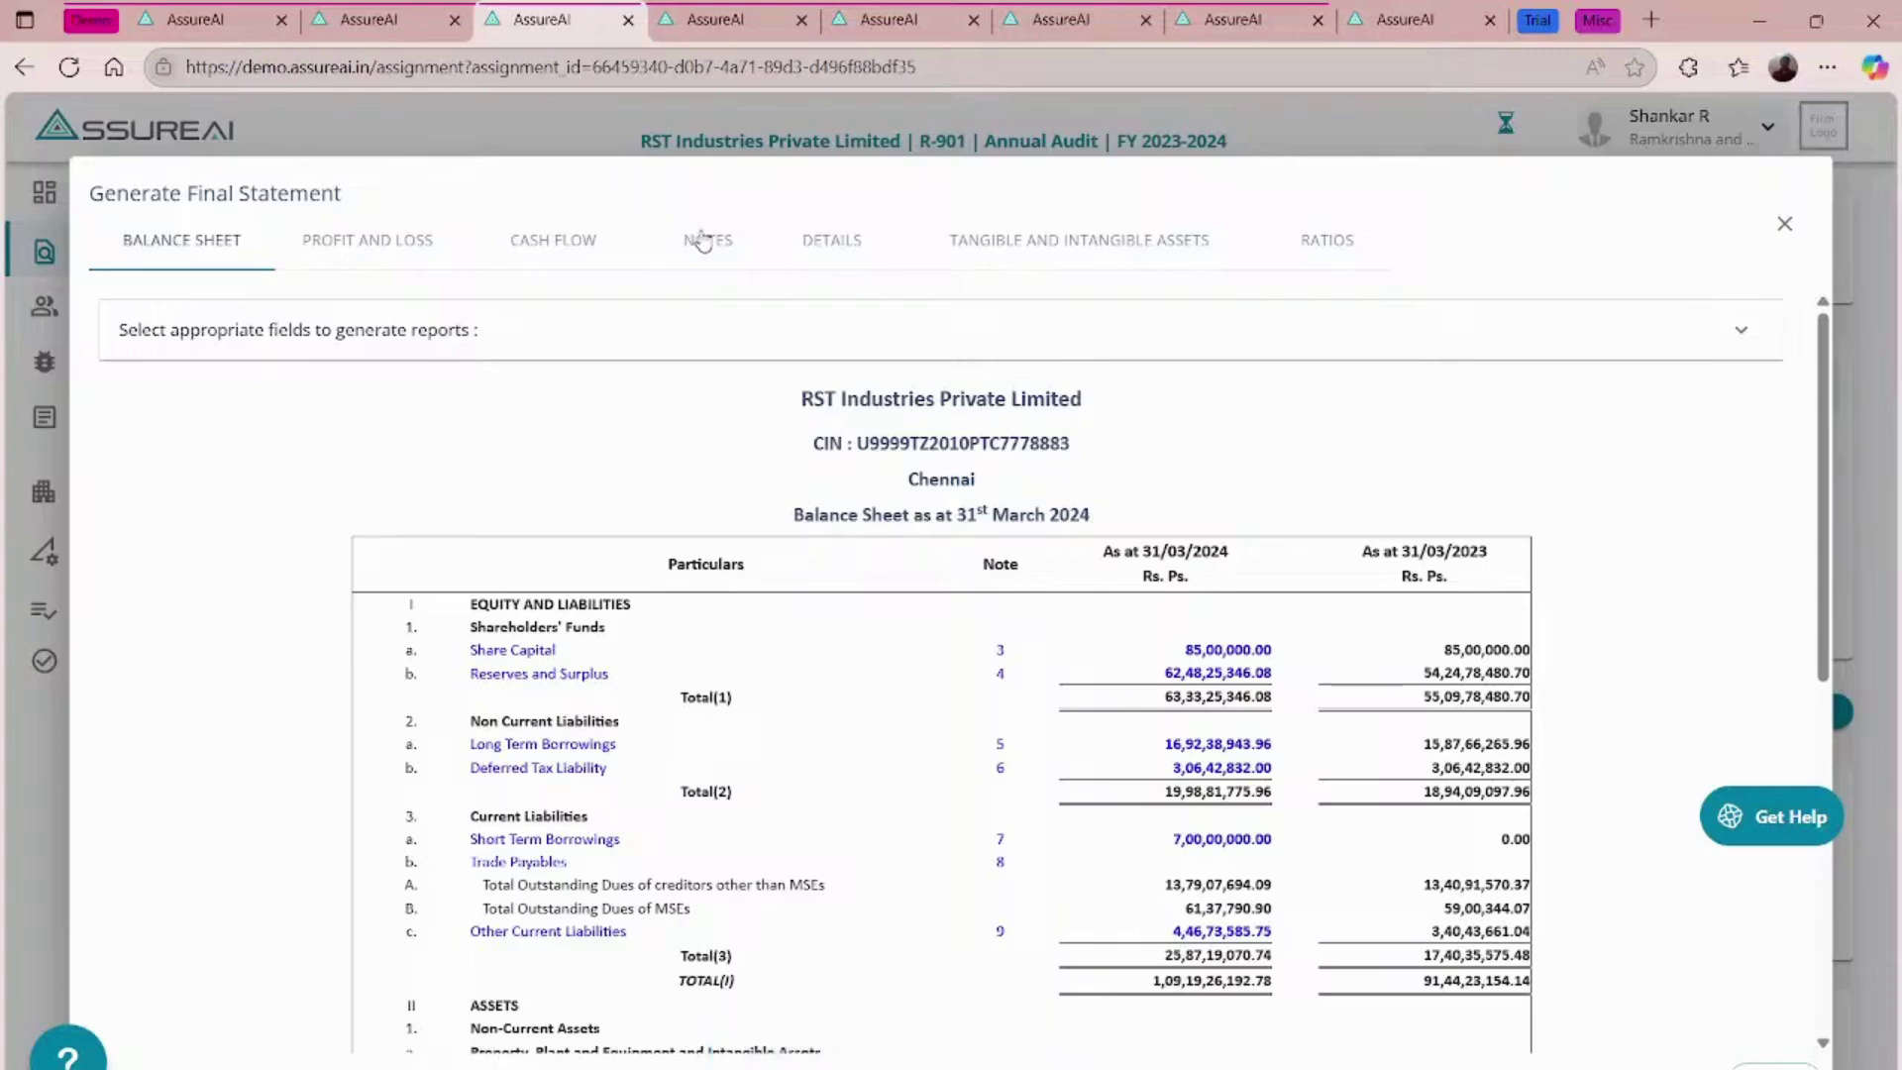
- Open the Export Financial Statements page, then return to the Generate Final Statement tab
{"action": "left_click", "coordinate": [1184, 344]}
{"action": "scroll", "coordinate": [1287, 595], "scroll_direction": "down", "scroll_amount": 2}
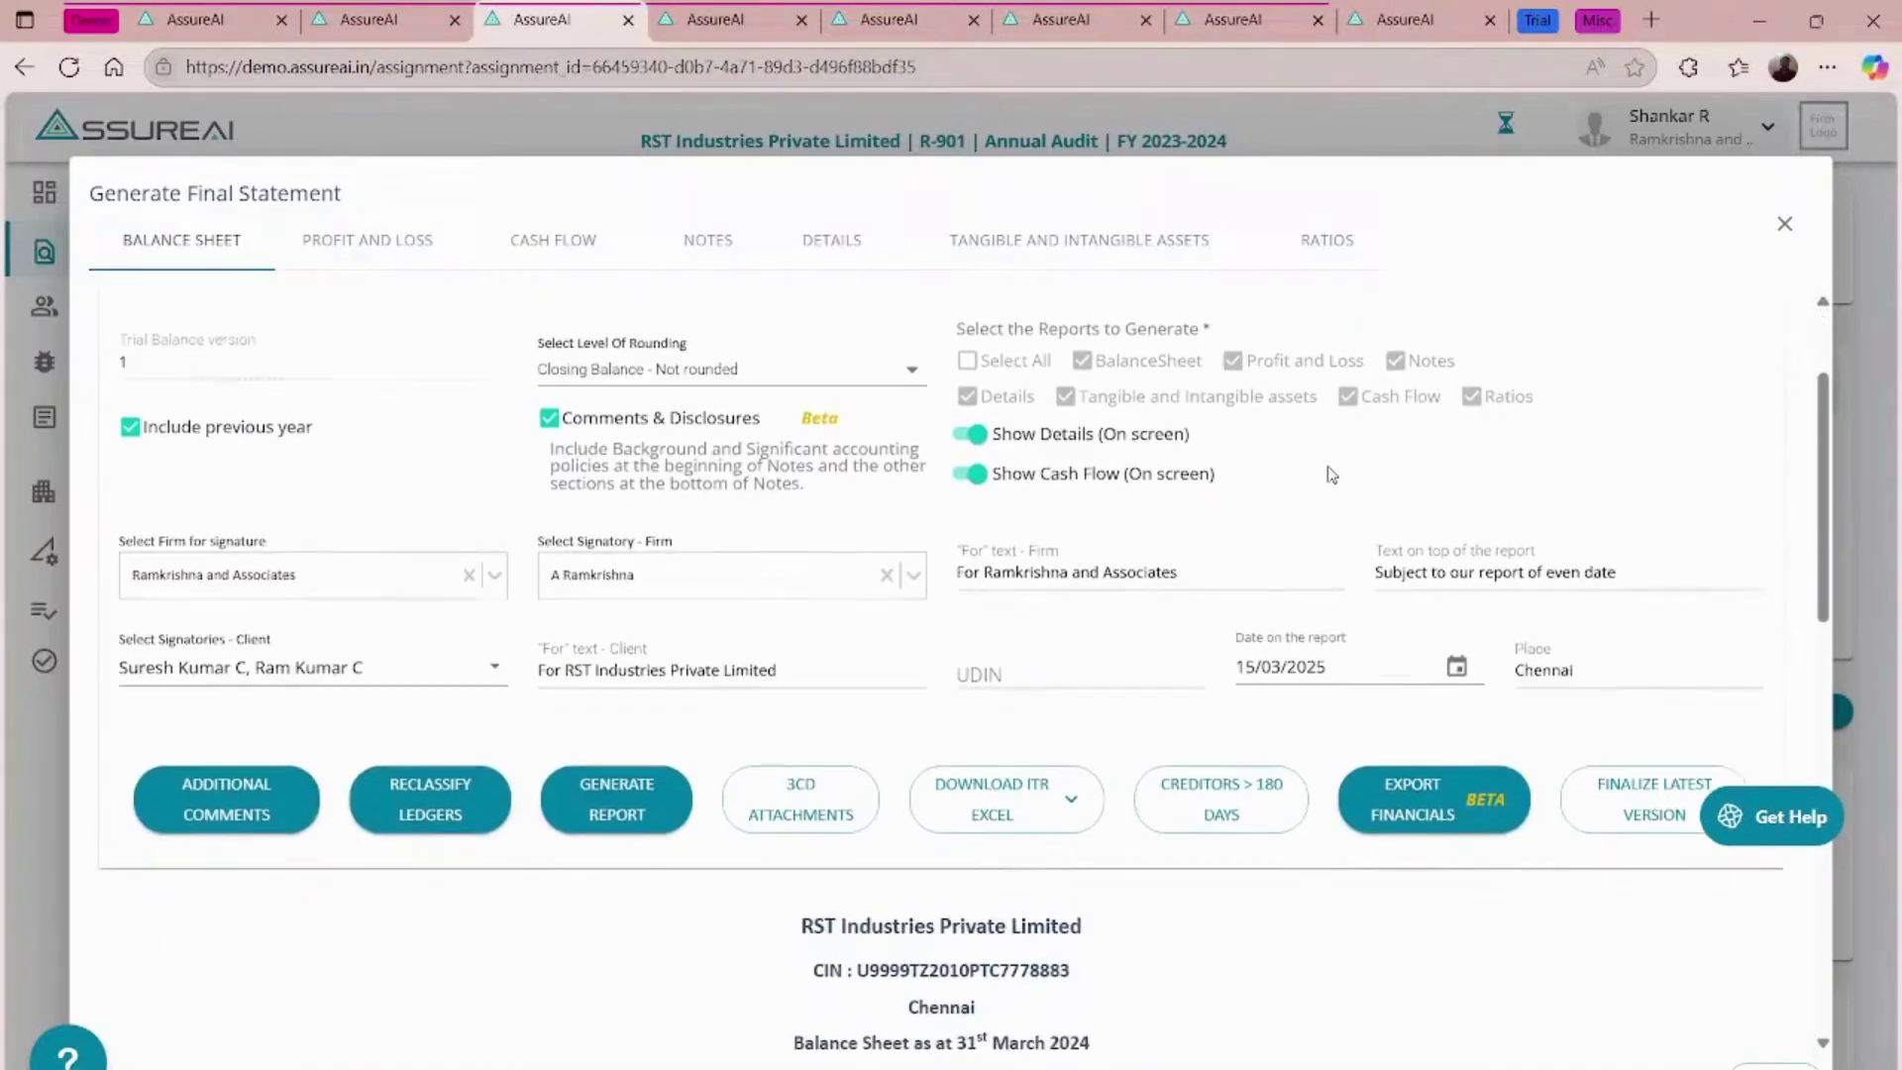
{"action": "left_click", "coordinate": [1435, 807]}
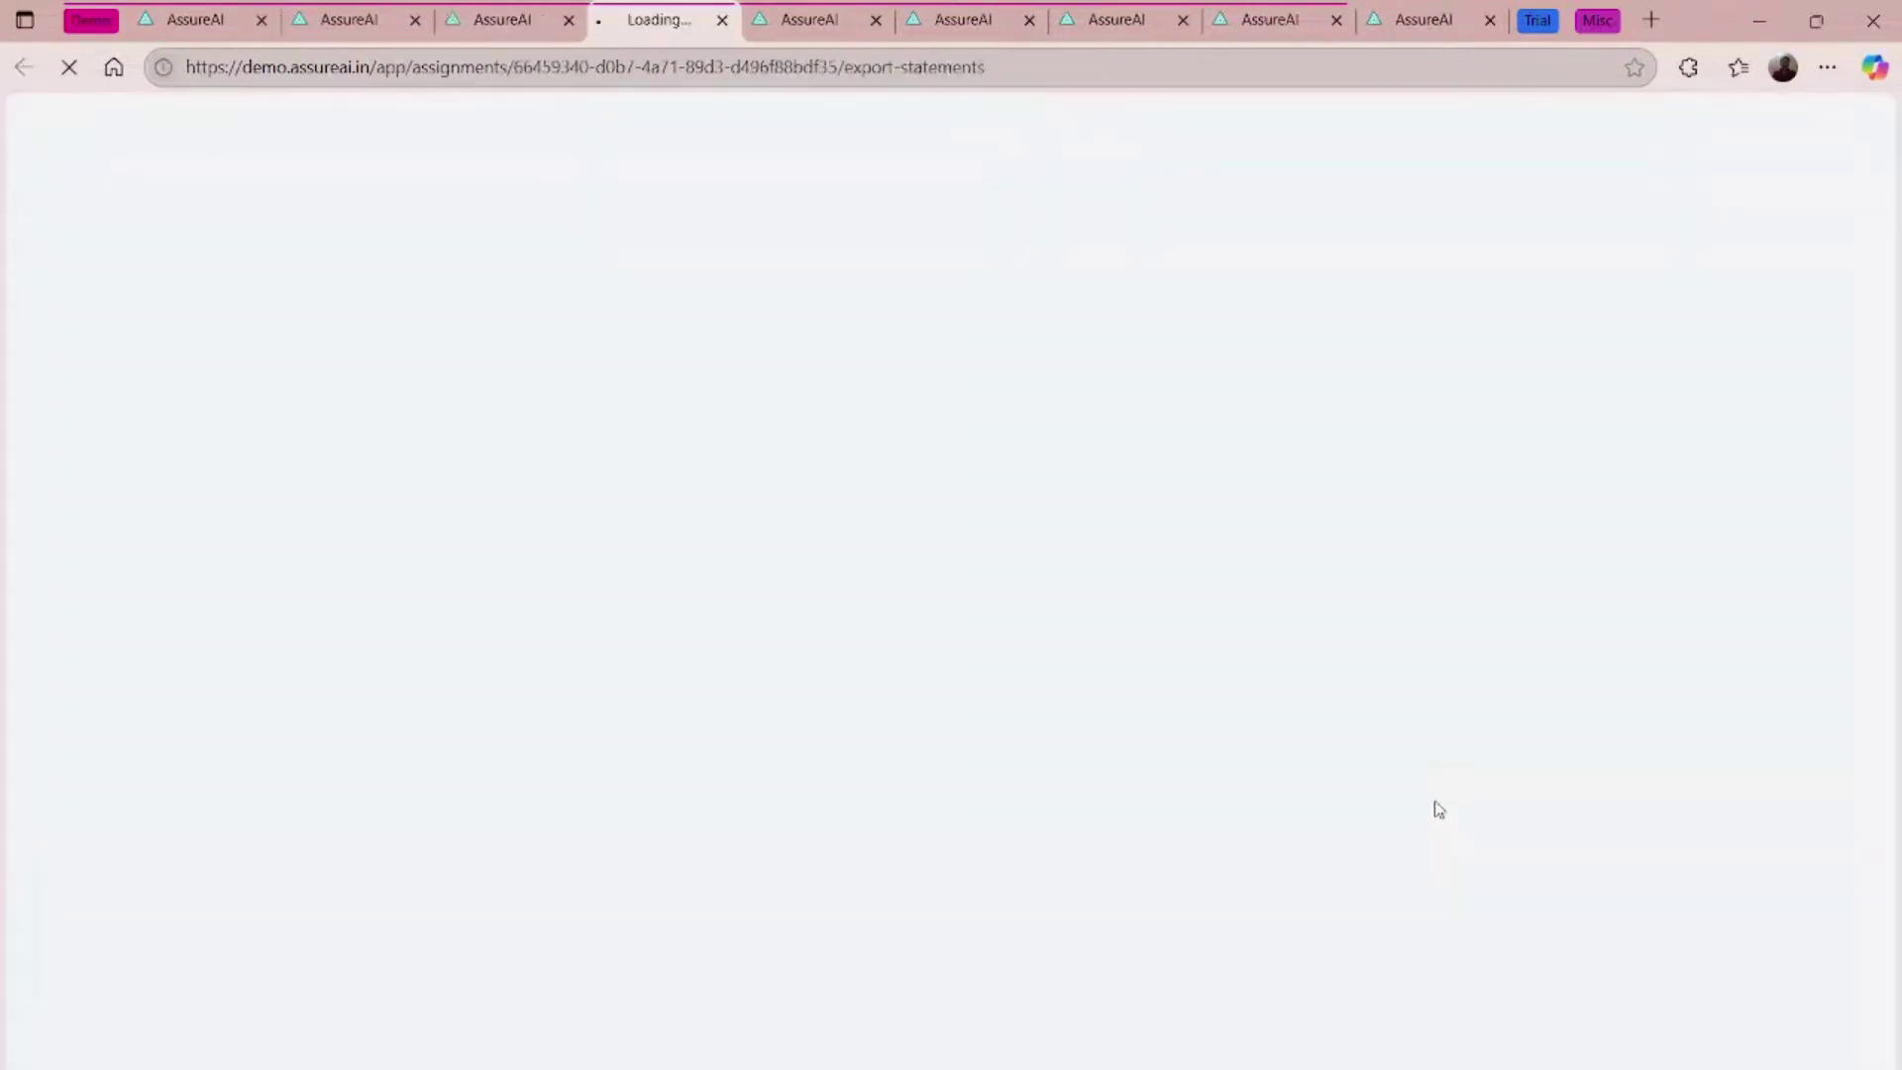
{"action": "scroll", "coordinate": [822, 664], "scroll_direction": "down", "scroll_amount": 8}
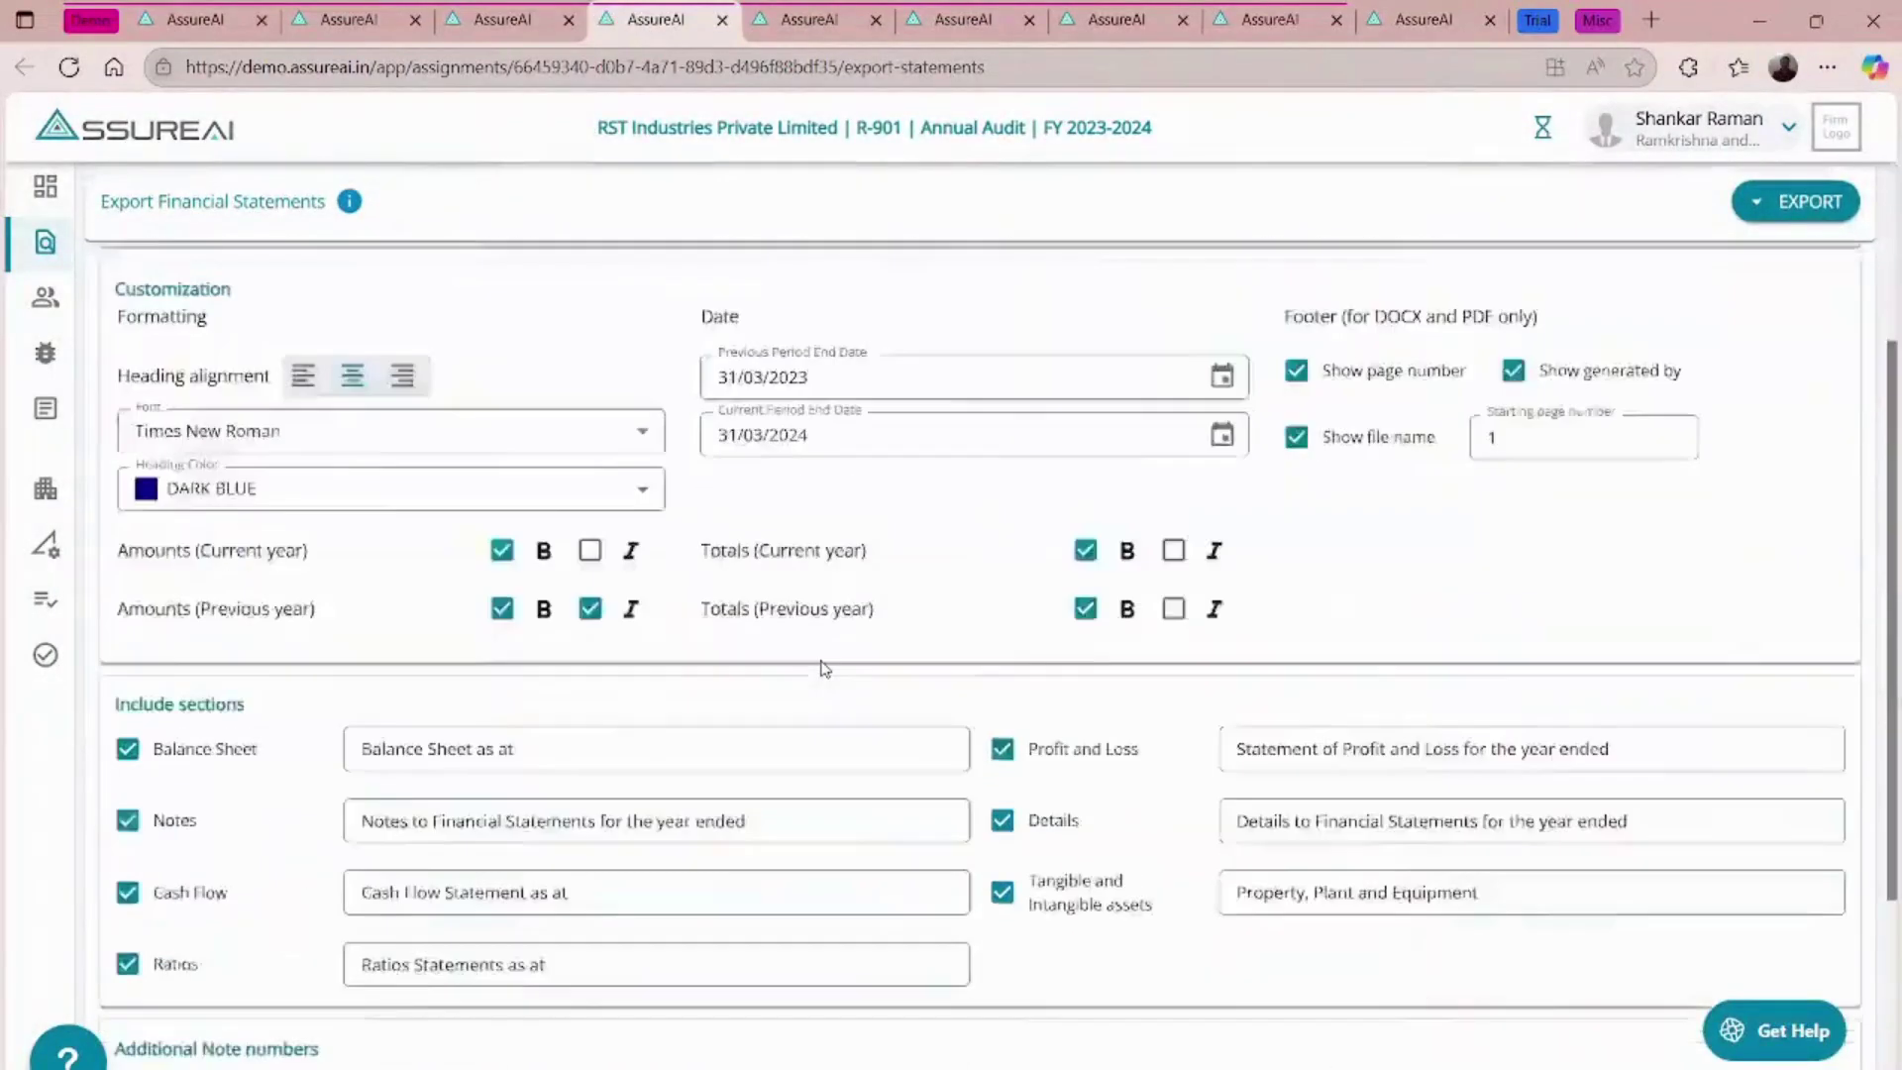
{"action": "scroll", "coordinate": [822, 661], "scroll_direction": "up", "scroll_amount": 4}
{"action": "left_click", "coordinate": [540, 16]}
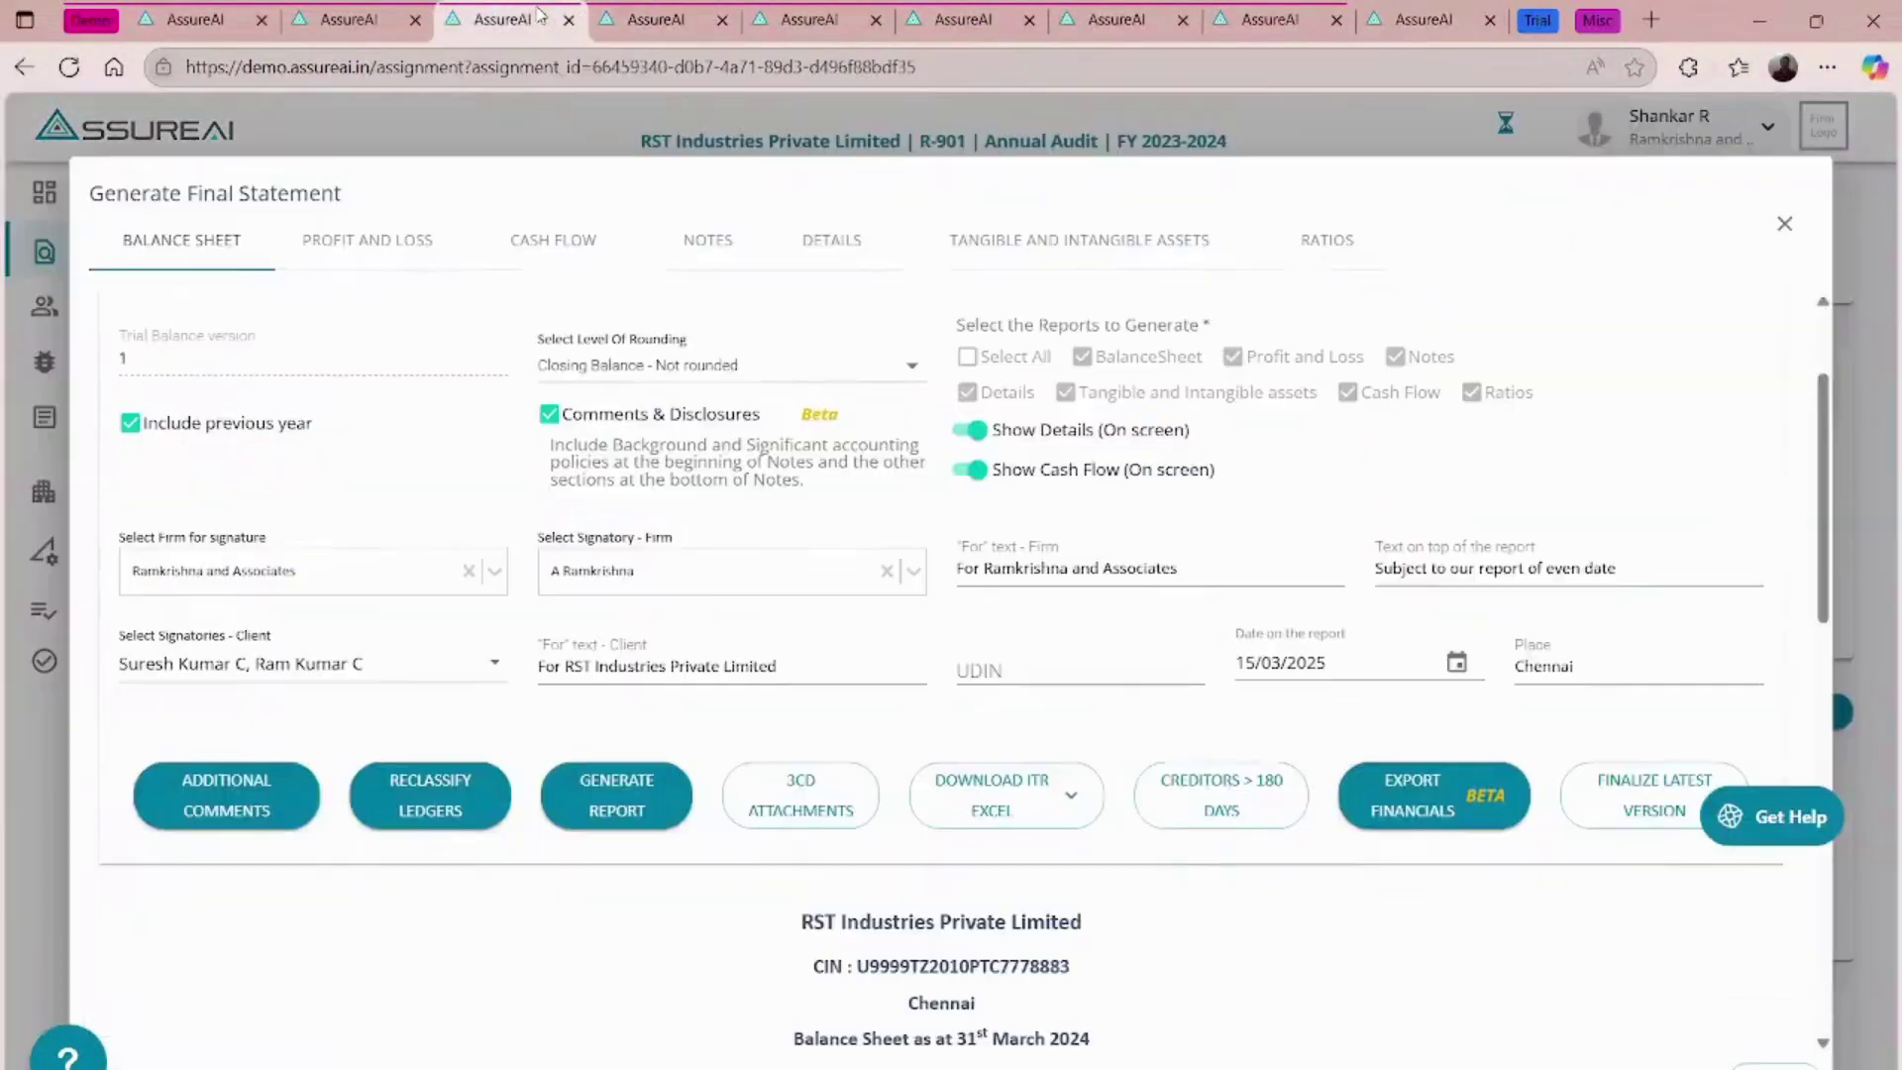
- Set rounding to 'Rounded to the nearest lakh' and regenerate the report
{"action": "scroll", "coordinate": [838, 620], "scroll_direction": "up", "scroll_amount": 2}
{"action": "left_click", "coordinate": [725, 564]}
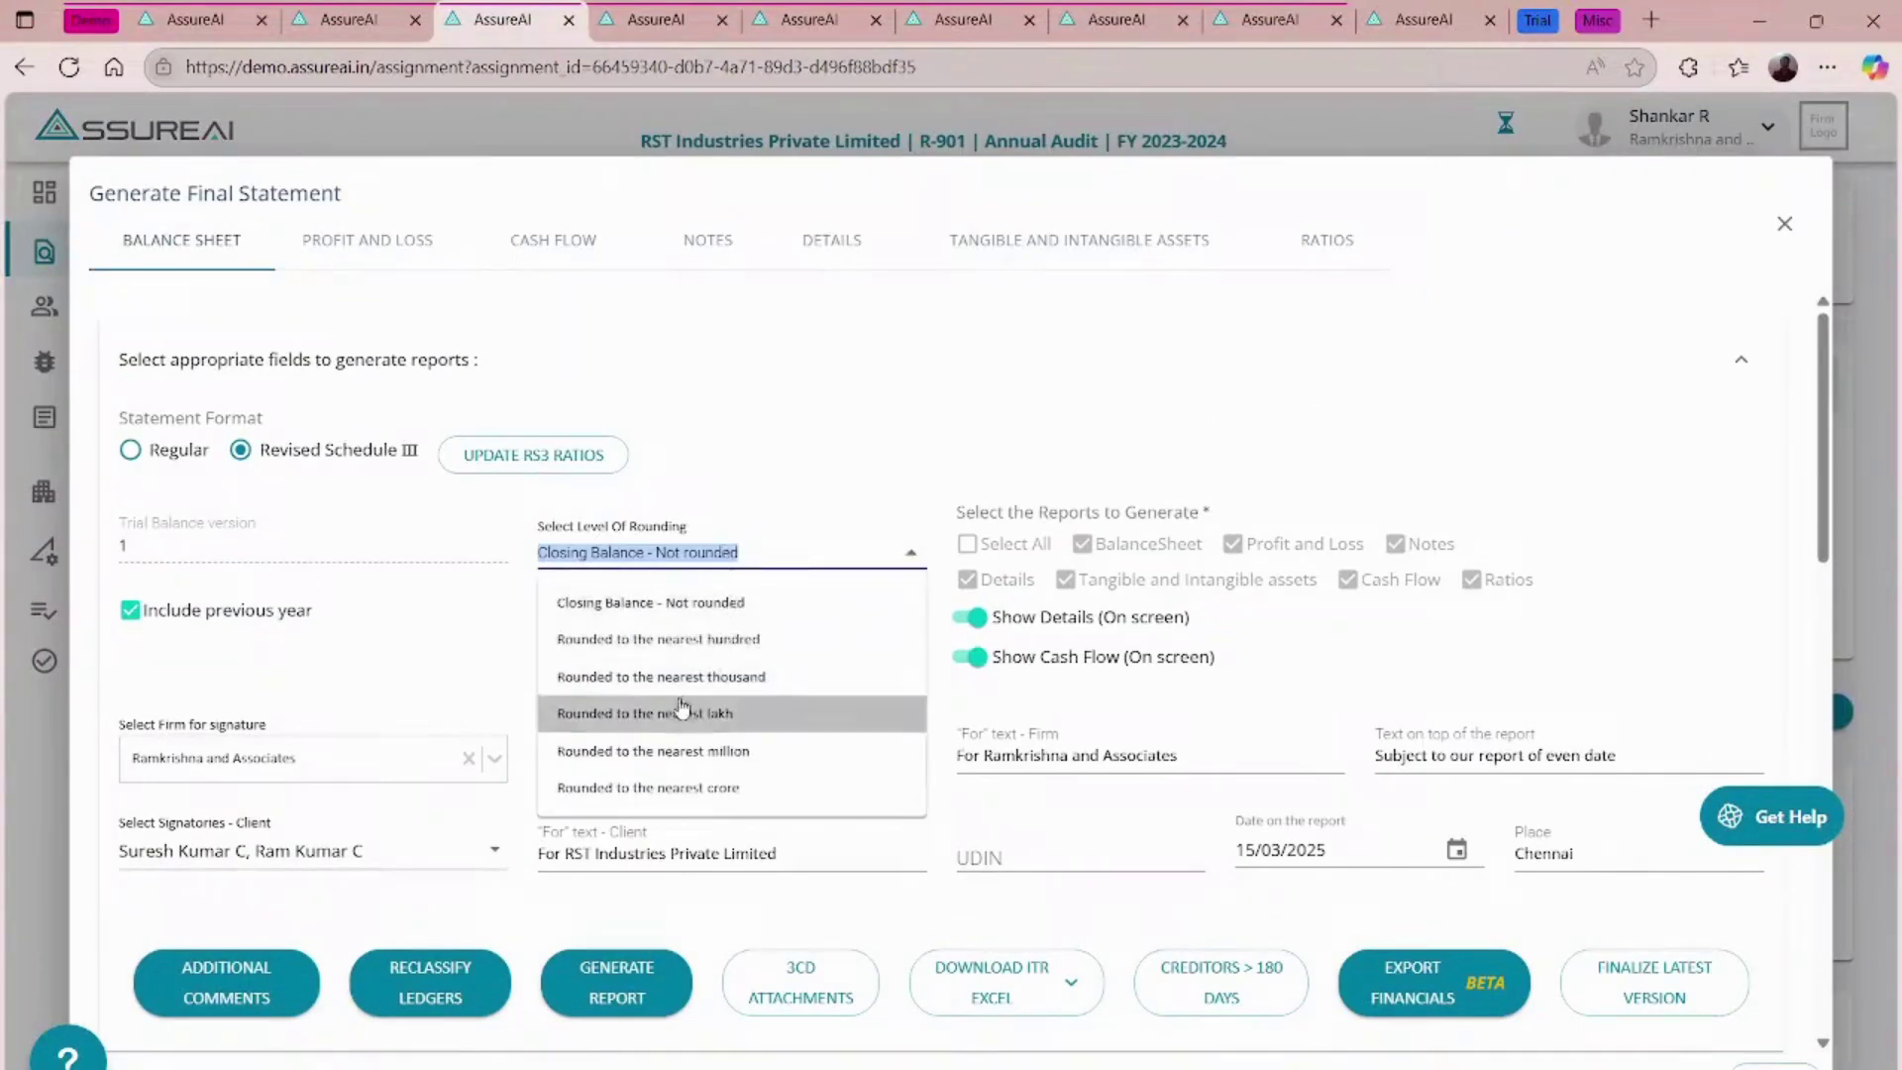
{"action": "left_click", "coordinate": [675, 713]}
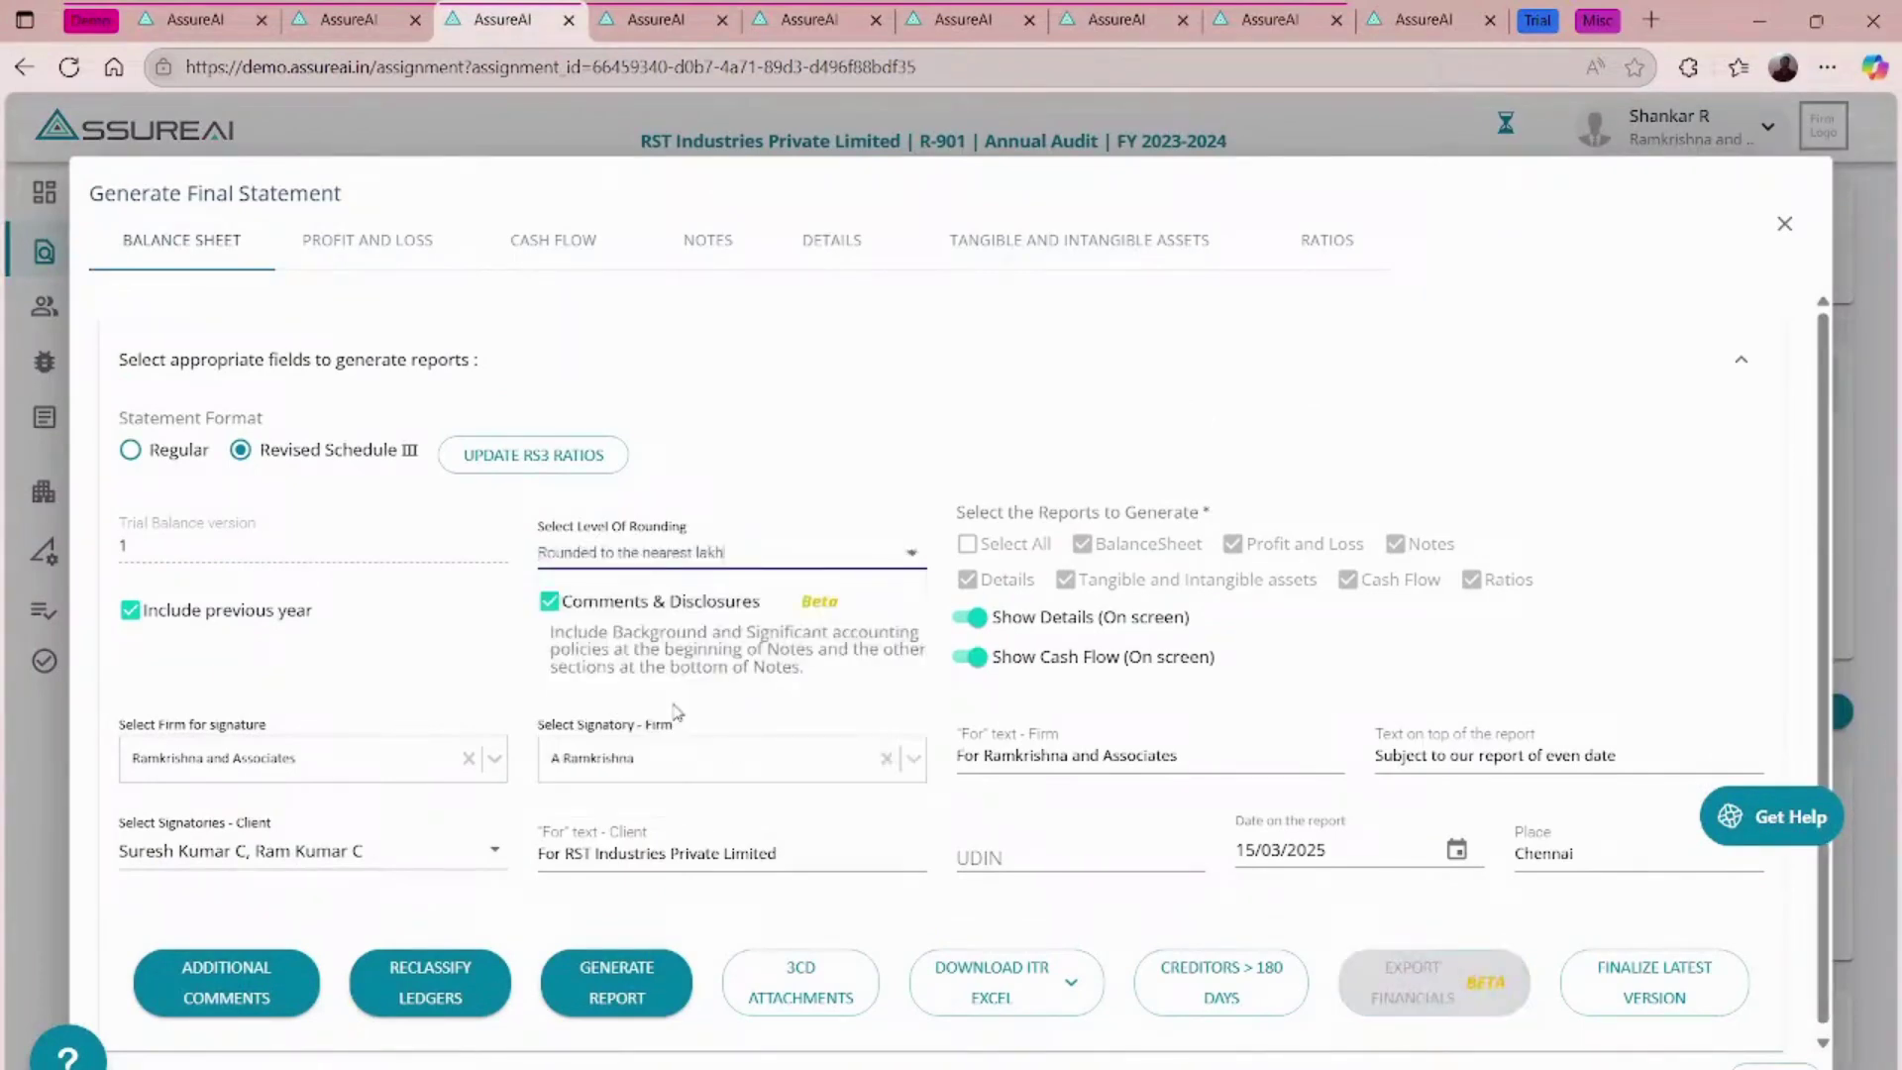
{"action": "left_click", "coordinate": [634, 973]}
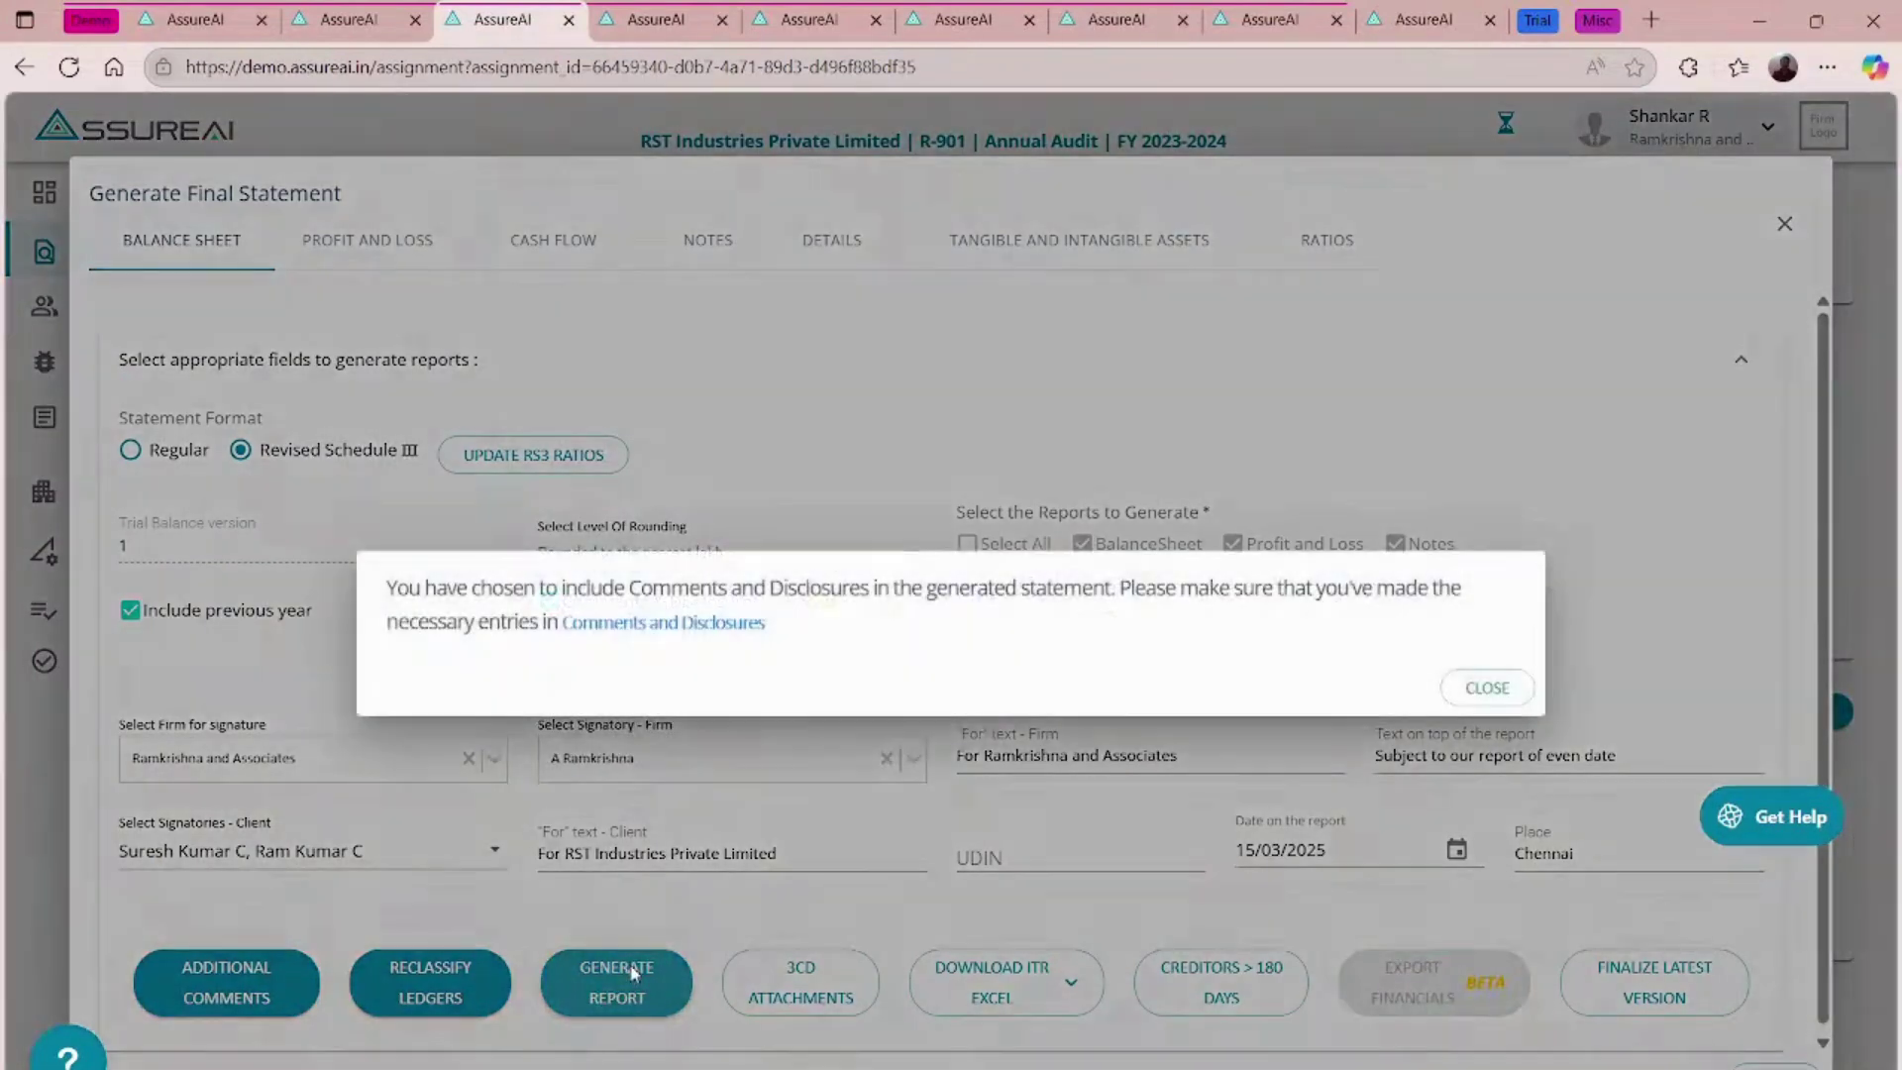
{"action": "left_click", "coordinate": [1486, 687]}
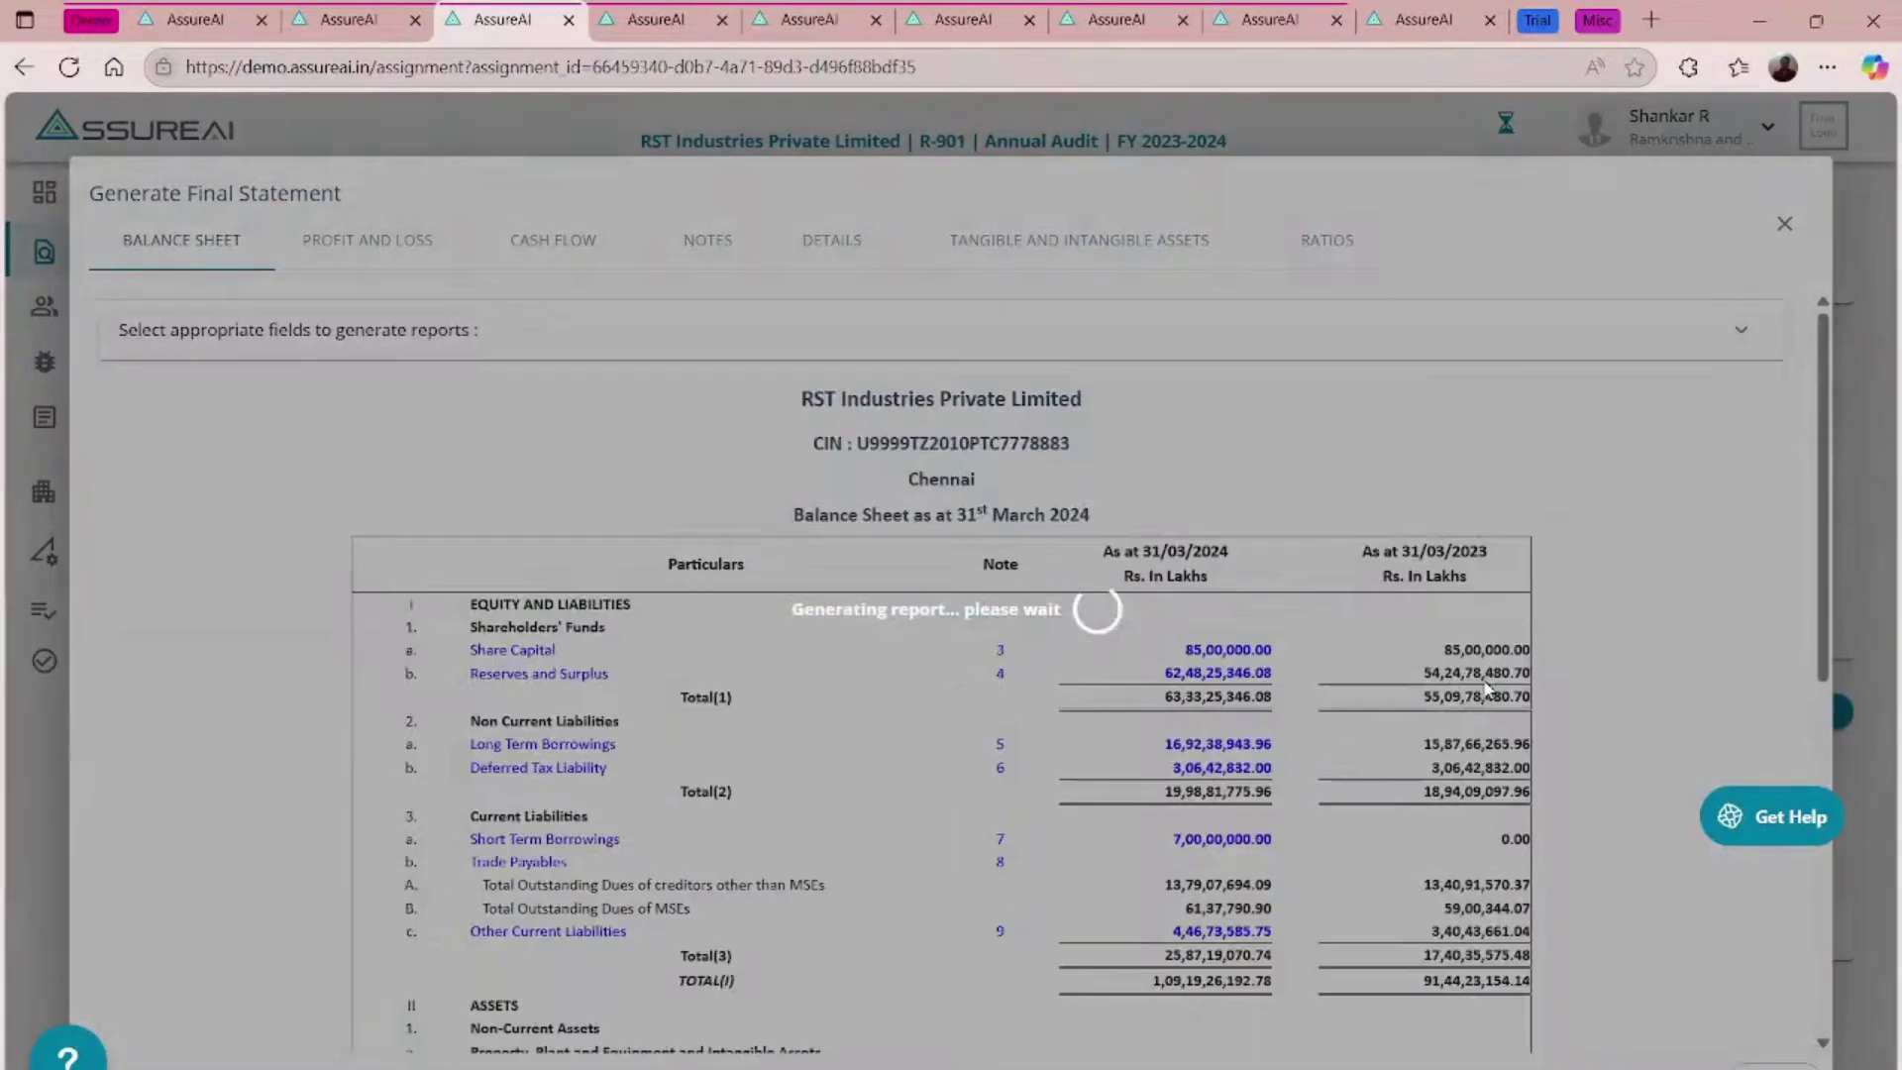
- Close the earlier export tab and open a fresh export page for the rounded statements
{"action": "left_click", "coordinate": [722, 21]}
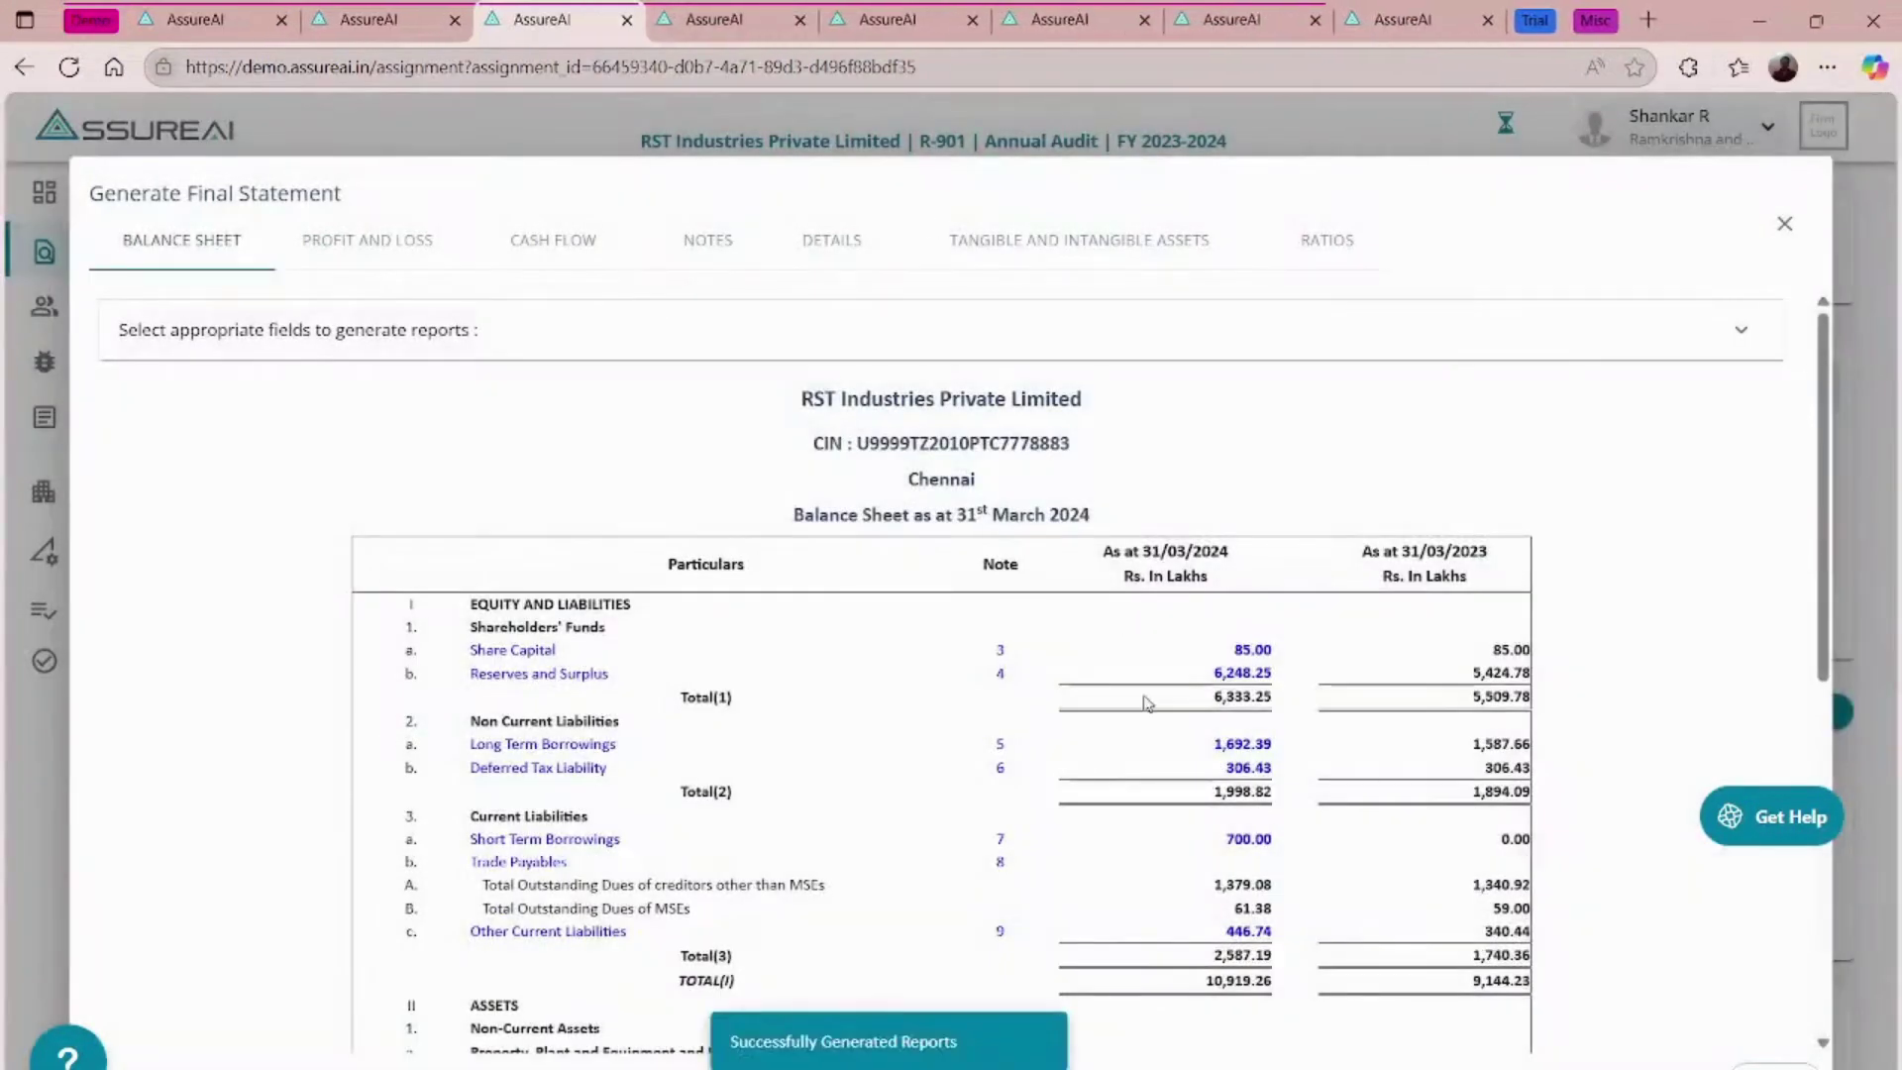
{"action": "left_click", "coordinate": [1394, 338]}
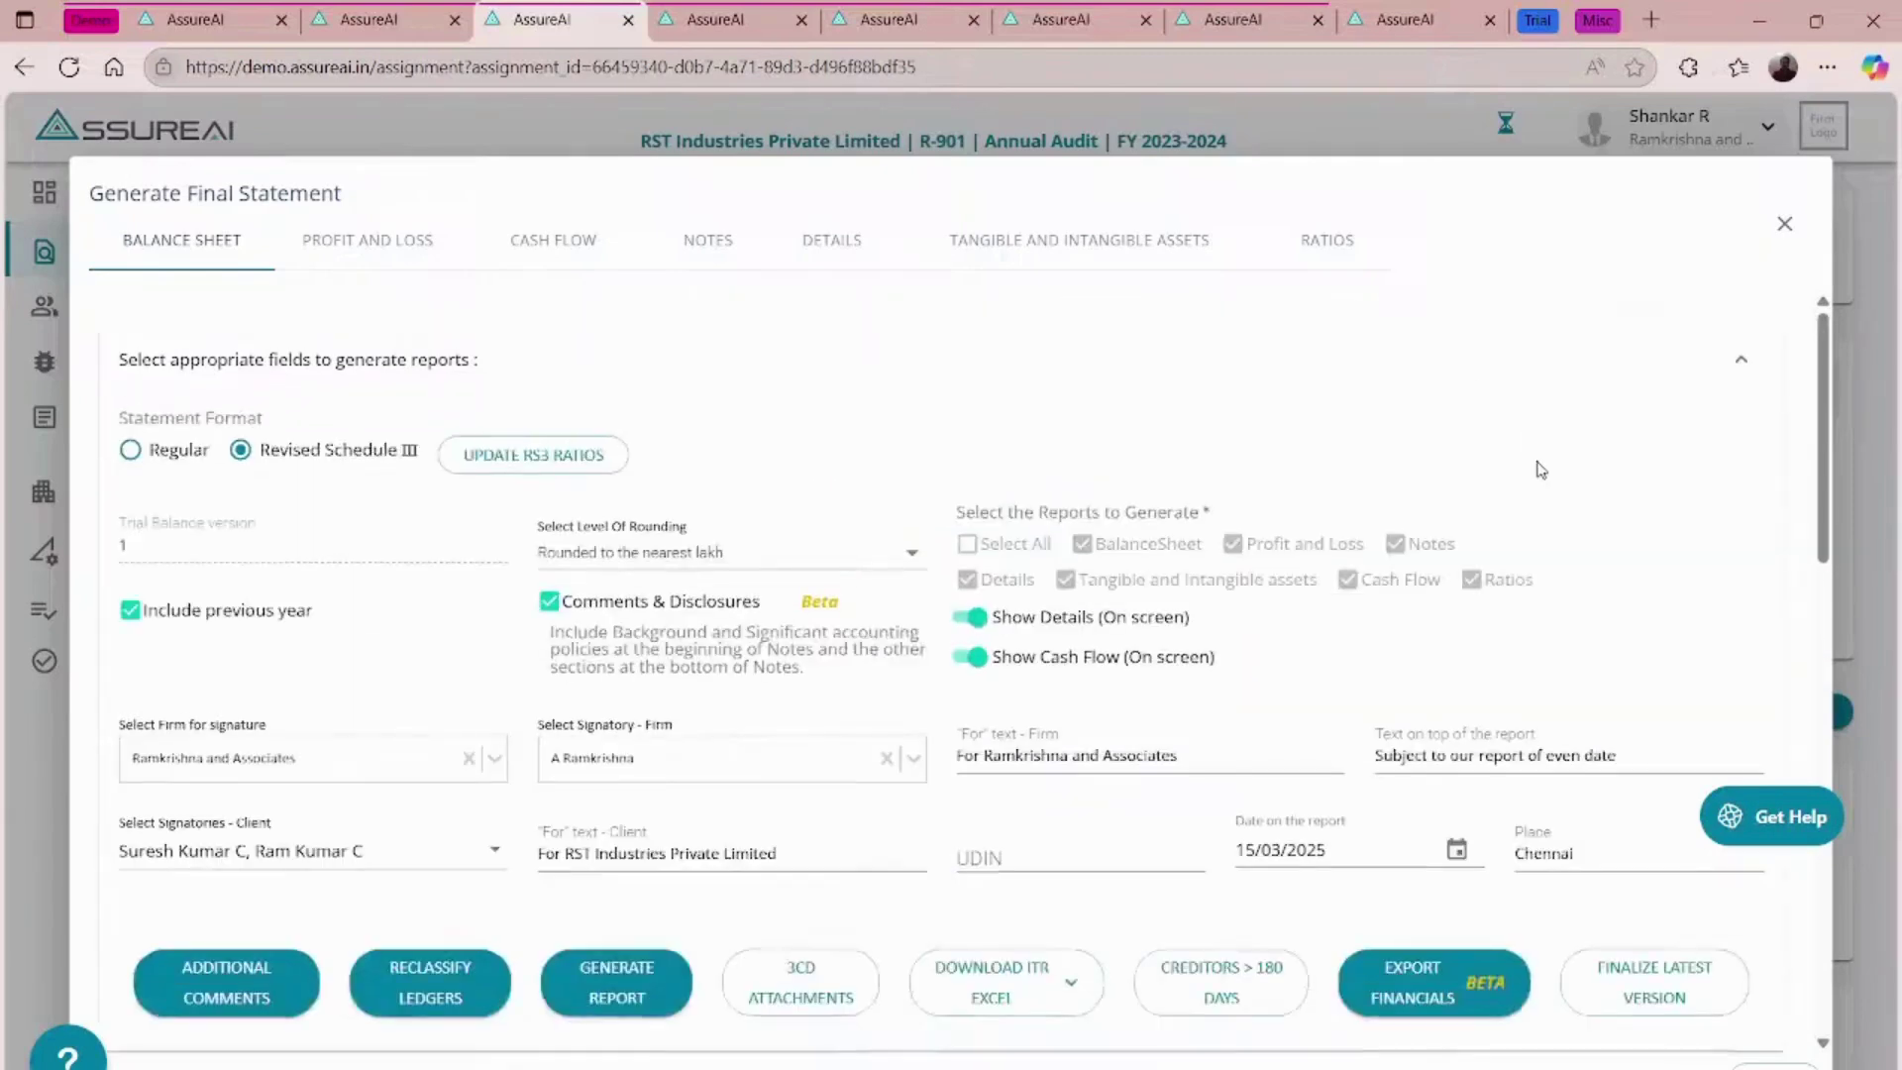
{"action": "scroll", "coordinate": [1536, 467], "scroll_direction": "down", "scroll_amount": 3}
{"action": "left_click", "coordinate": [1441, 726]}
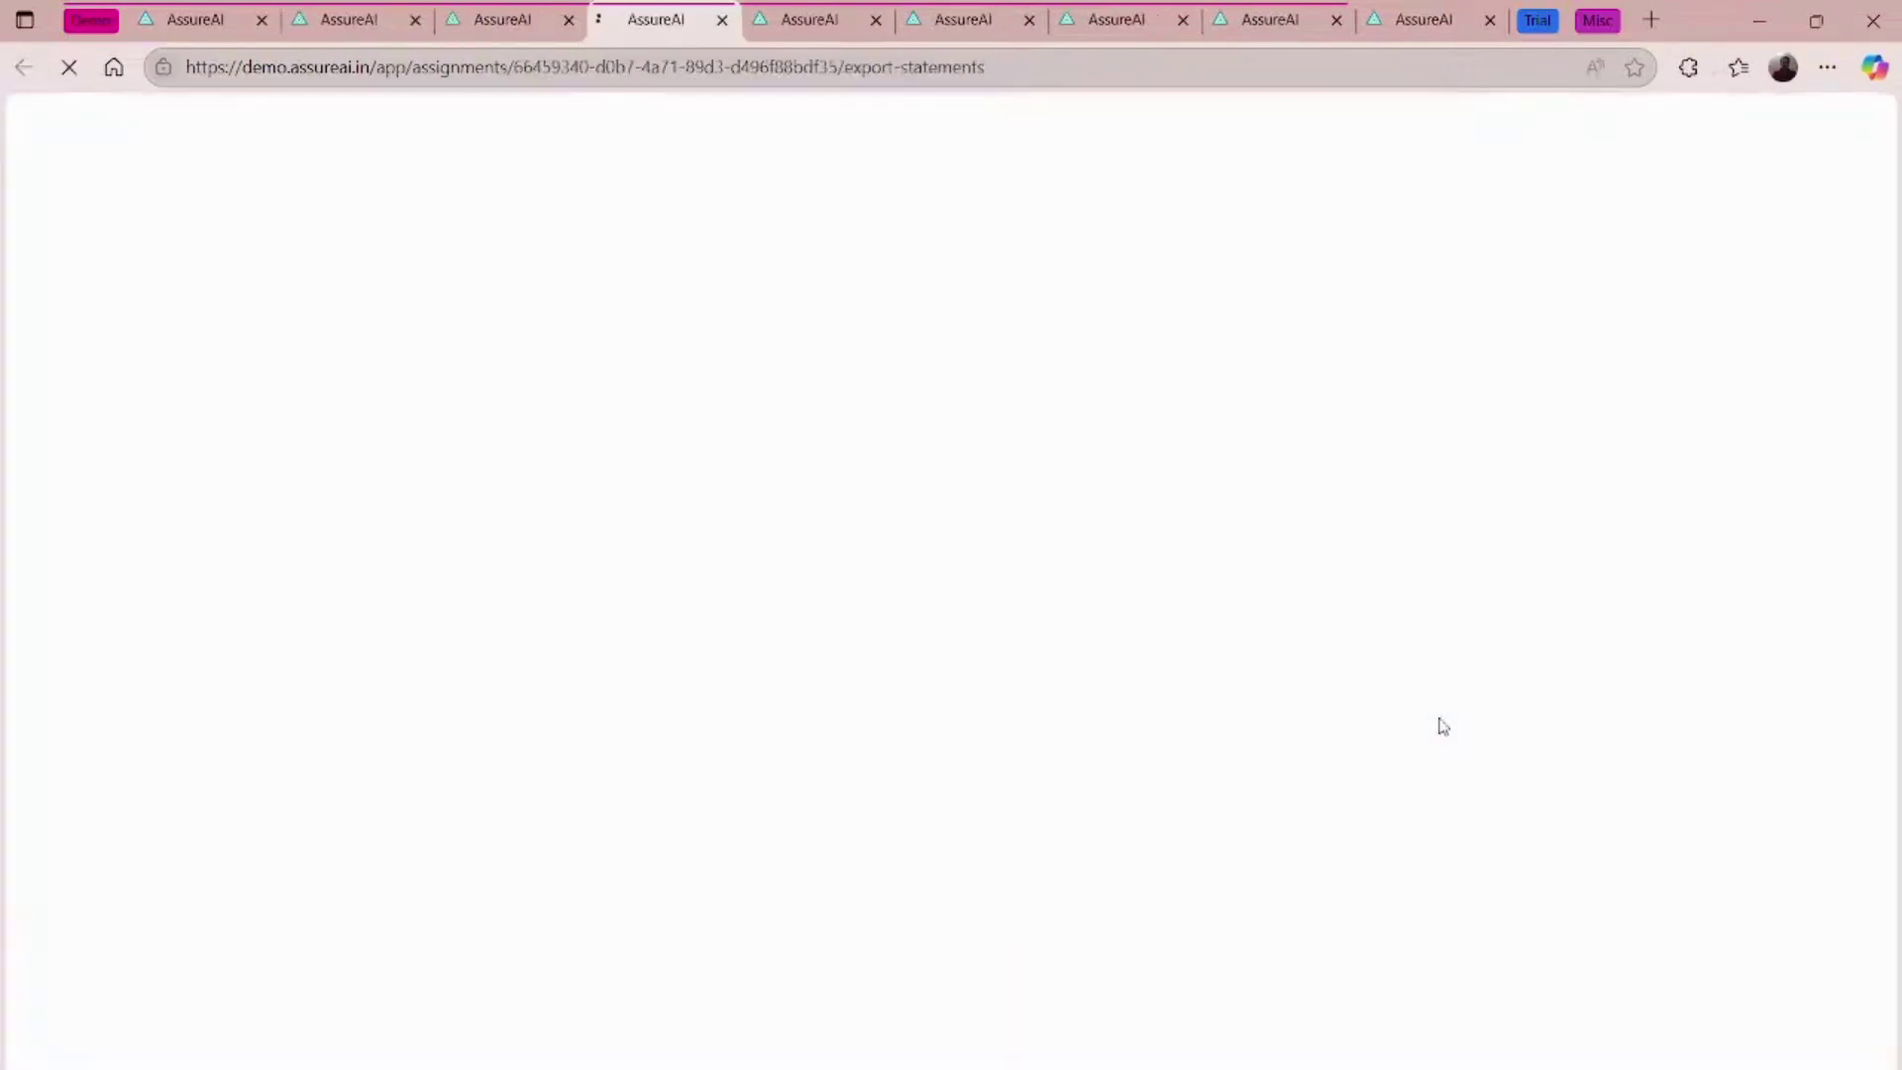
- Exclude the Details and Ratios sections and export the lakh-rounded statements as PDF
{"action": "scroll", "coordinate": [1318, 470], "scroll_direction": "down", "scroll_amount": 7}
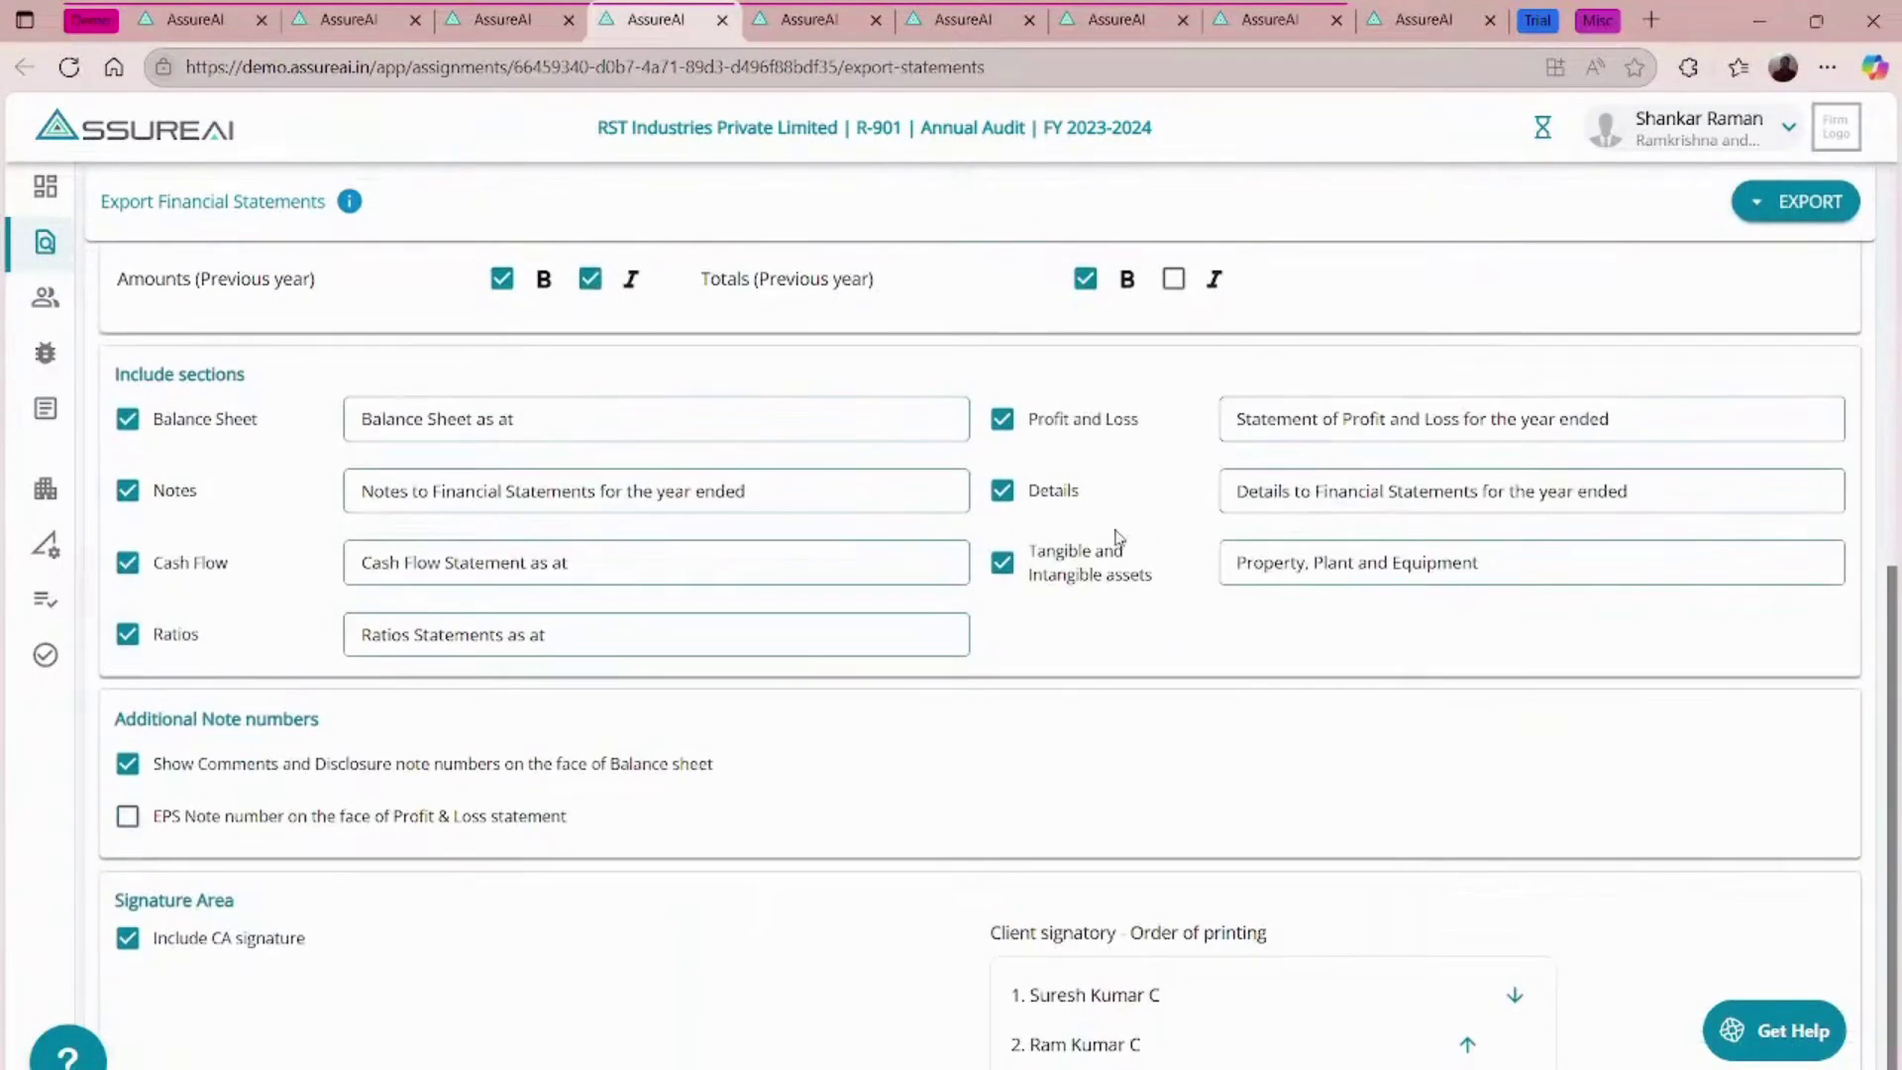
{"action": "left_click", "coordinate": [1003, 492]}
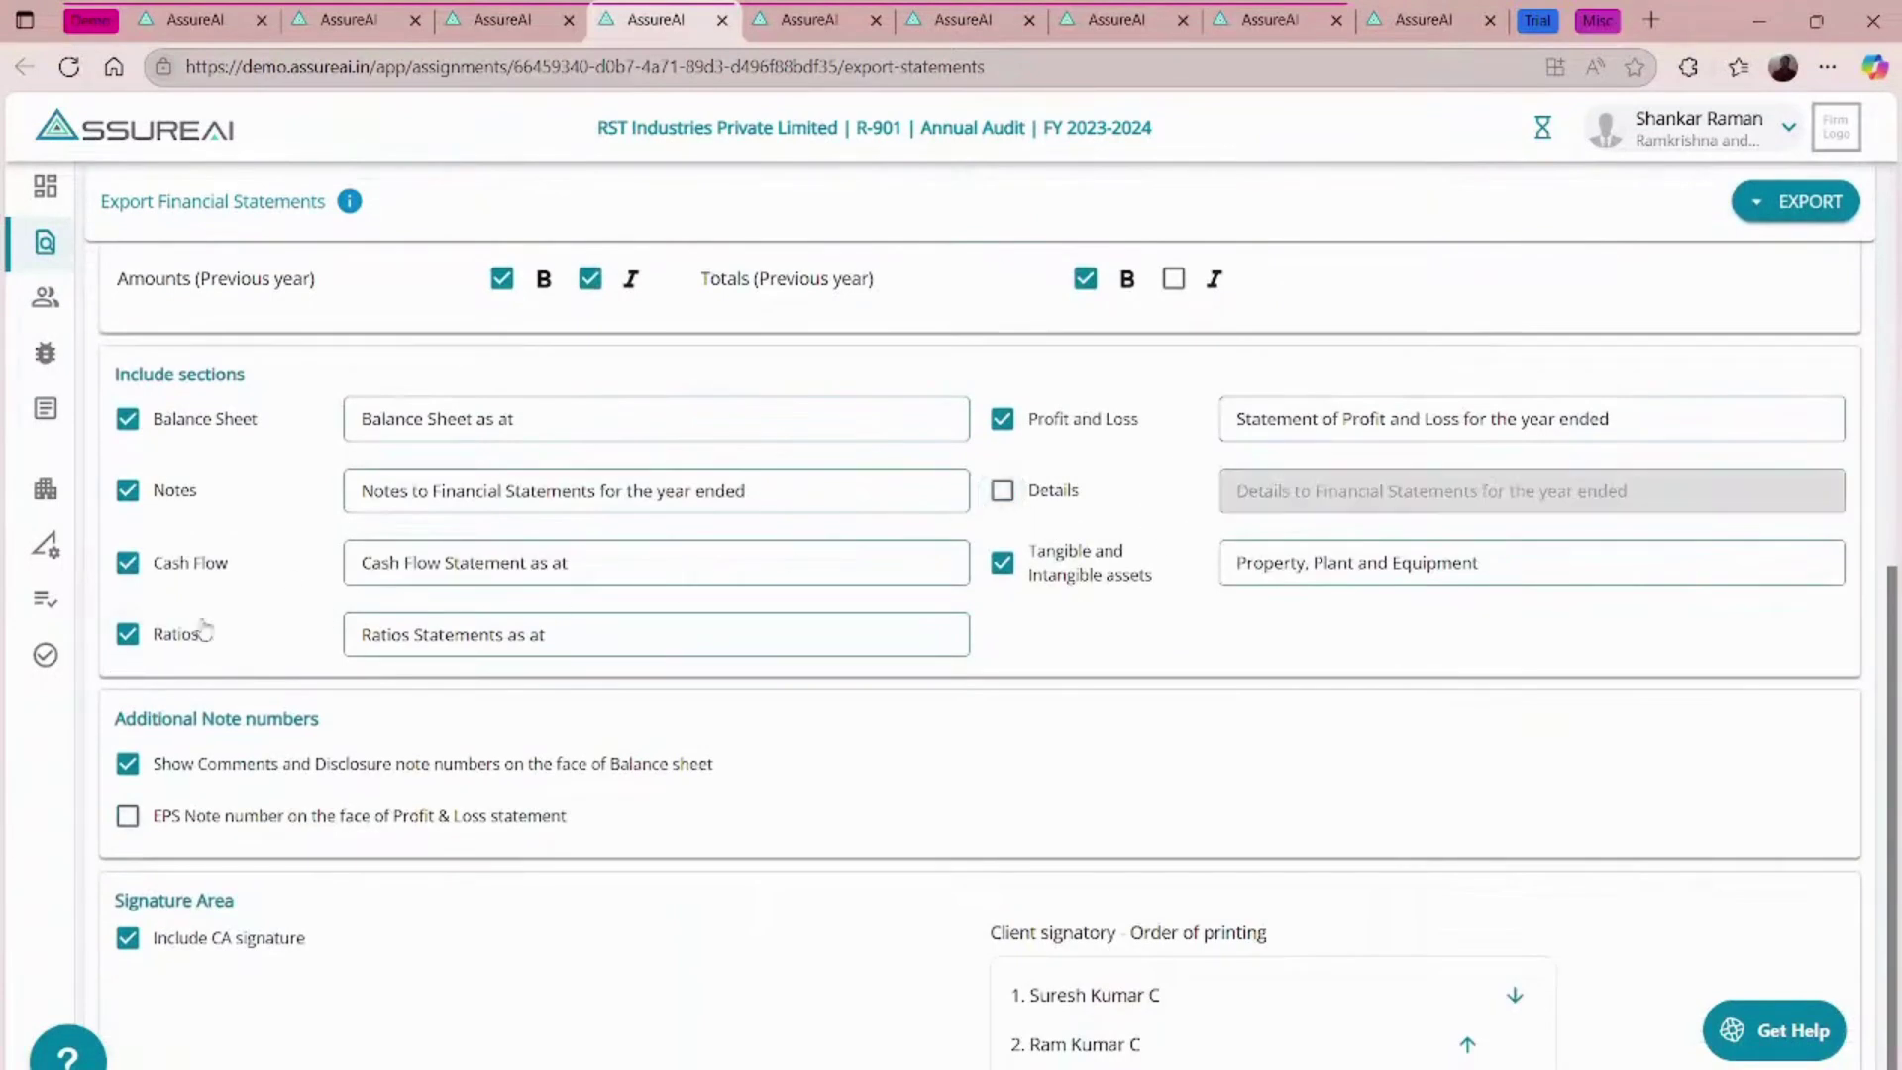
{"action": "left_click", "coordinate": [129, 637]}
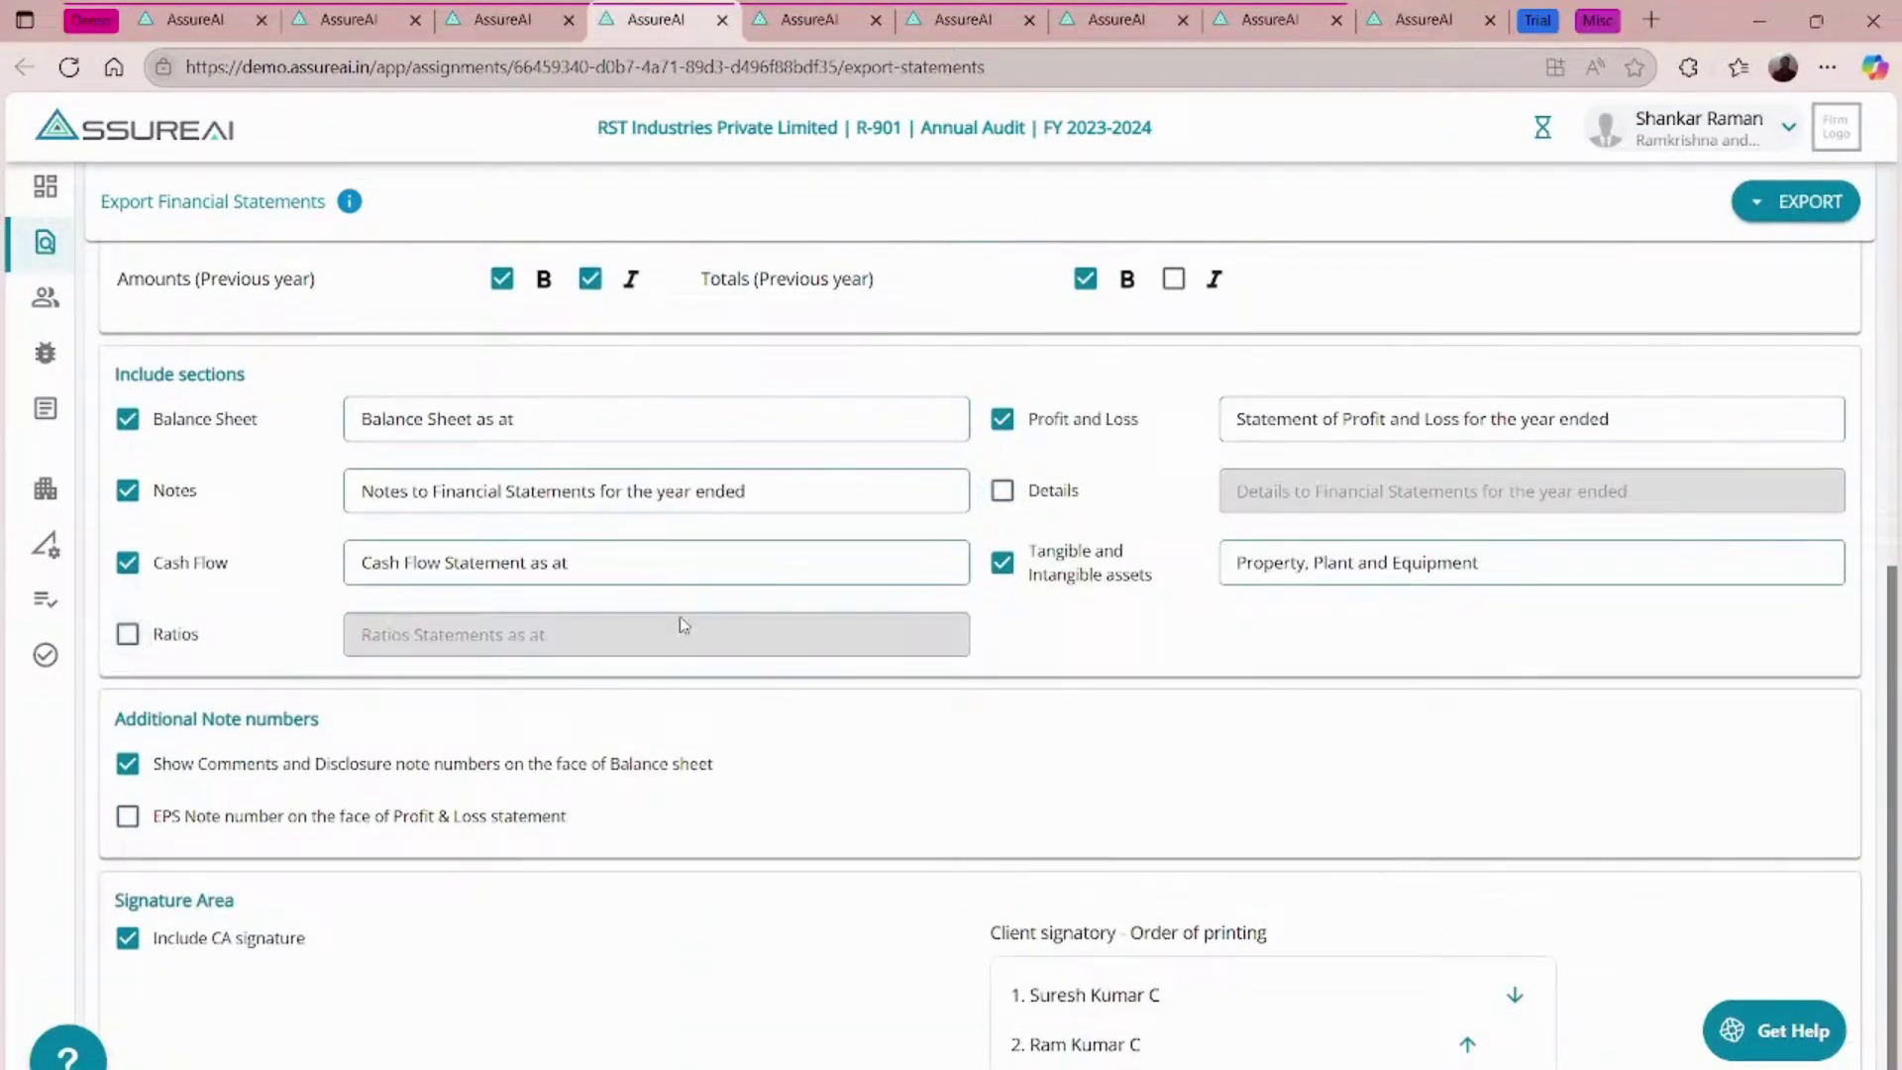
{"action": "scroll", "coordinate": [742, 637], "scroll_direction": "up", "scroll_amount": 7}
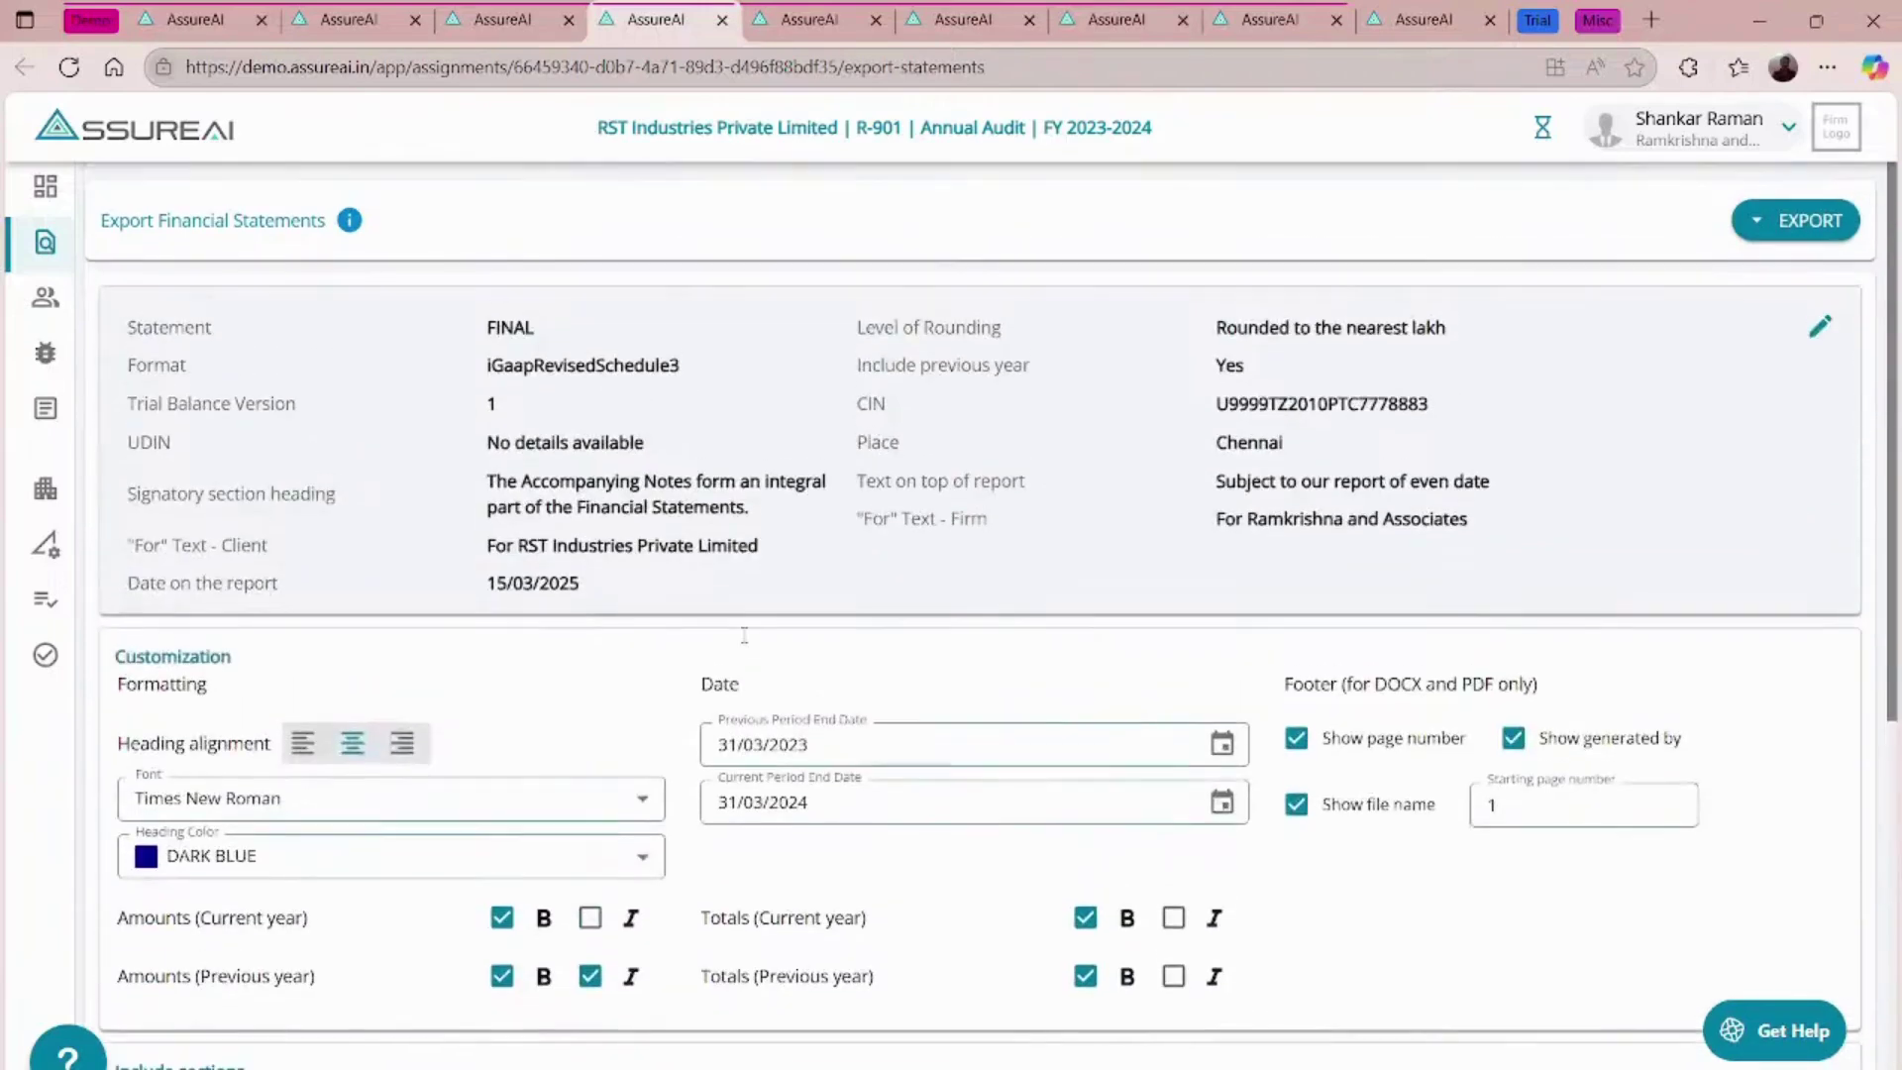
{"action": "left_click", "coordinate": [1787, 221]}
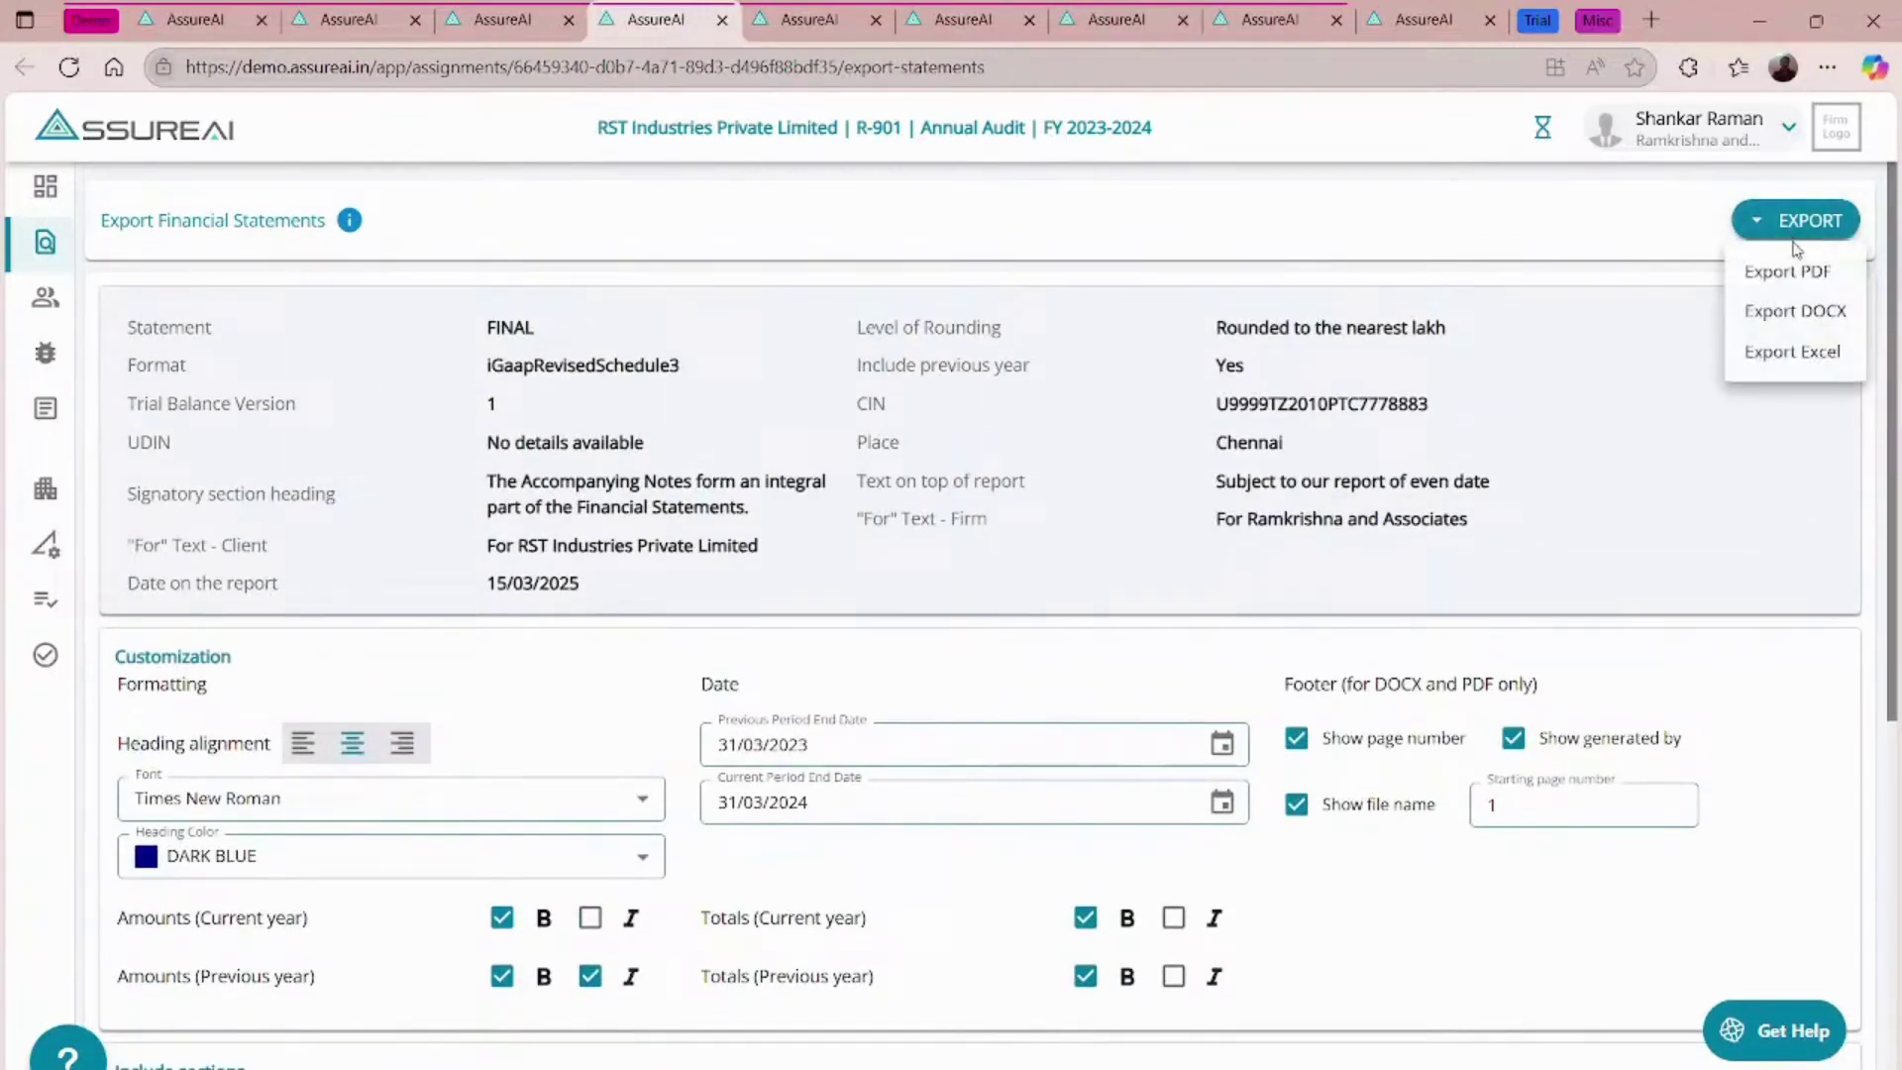
{"action": "left_click", "coordinate": [1787, 273]}
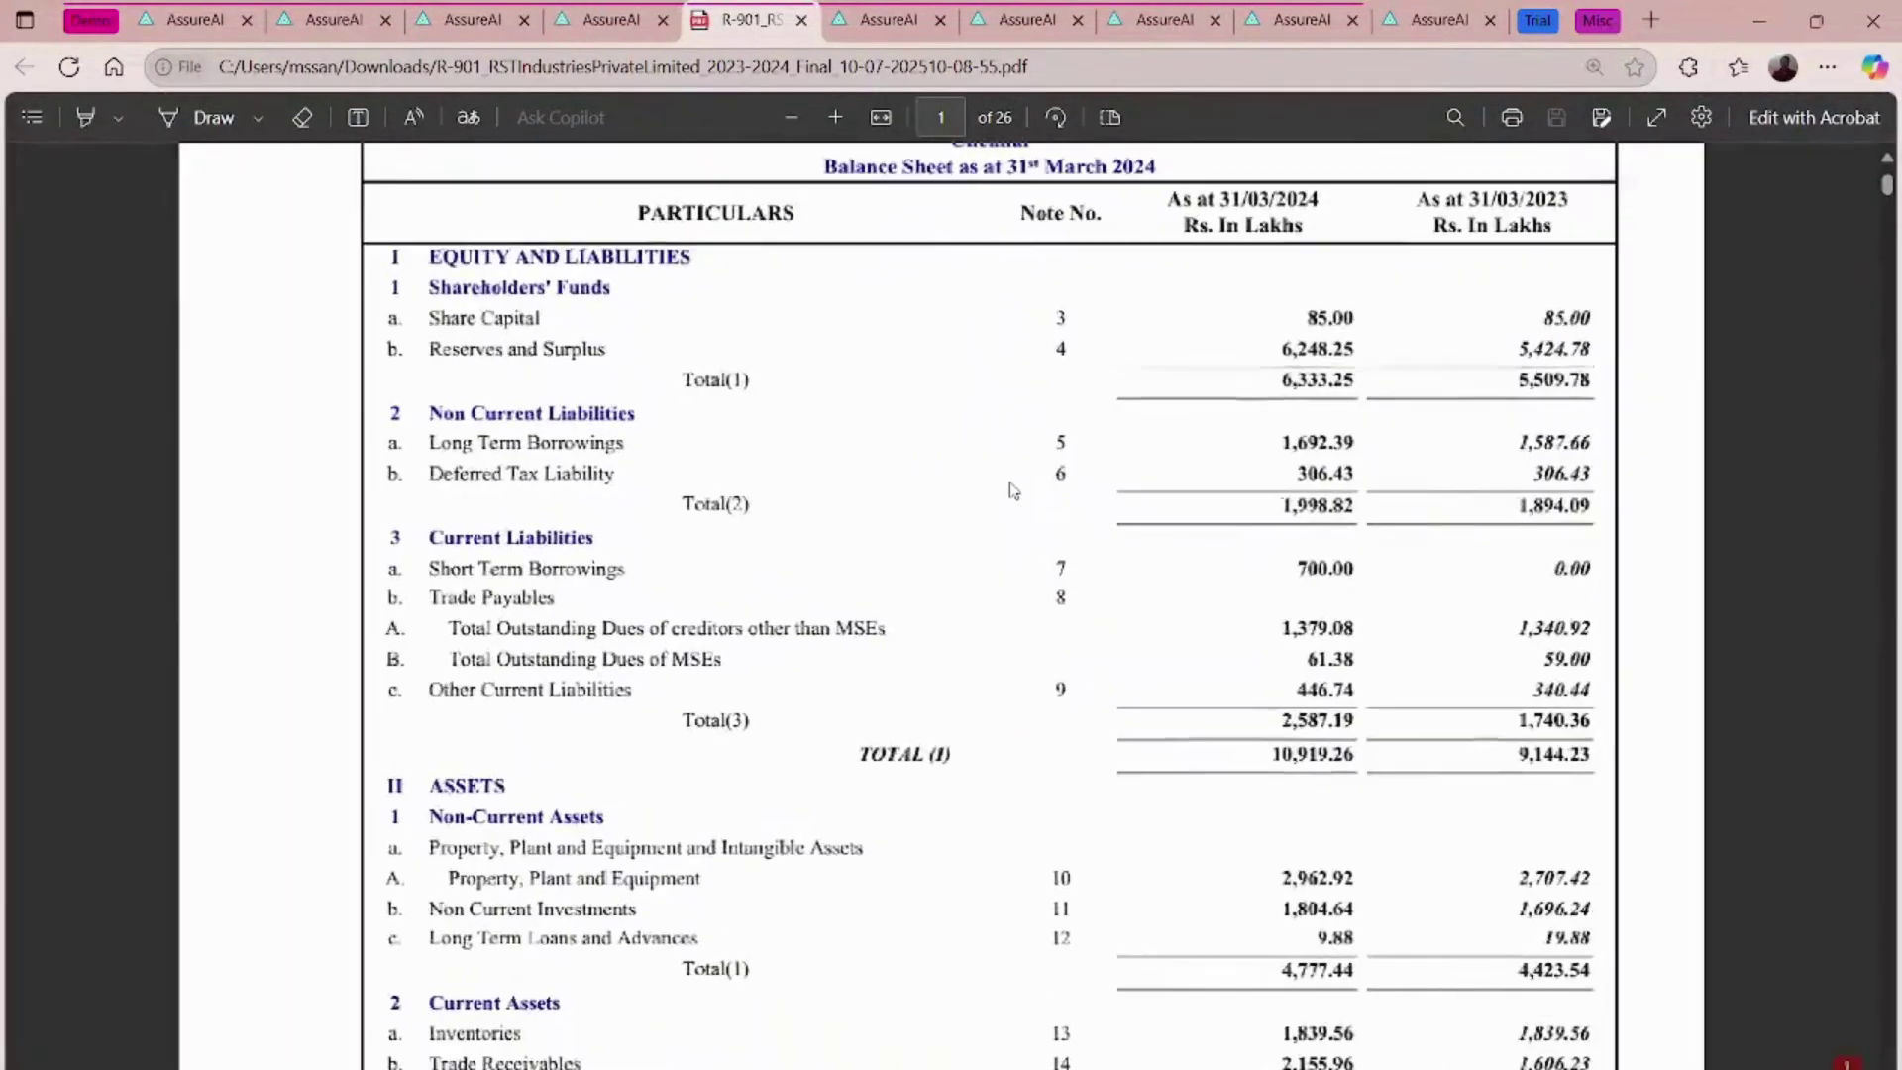
- Scroll through the PDF starting at the Balance Sheet shown in Rs. In Lakhs
{"action": "scroll", "coordinate": [1012, 489], "scroll_direction": "up", "scroll_amount": 2}
{"action": "scroll", "coordinate": [1013, 489], "scroll_direction": "down", "scroll_amount": 18}
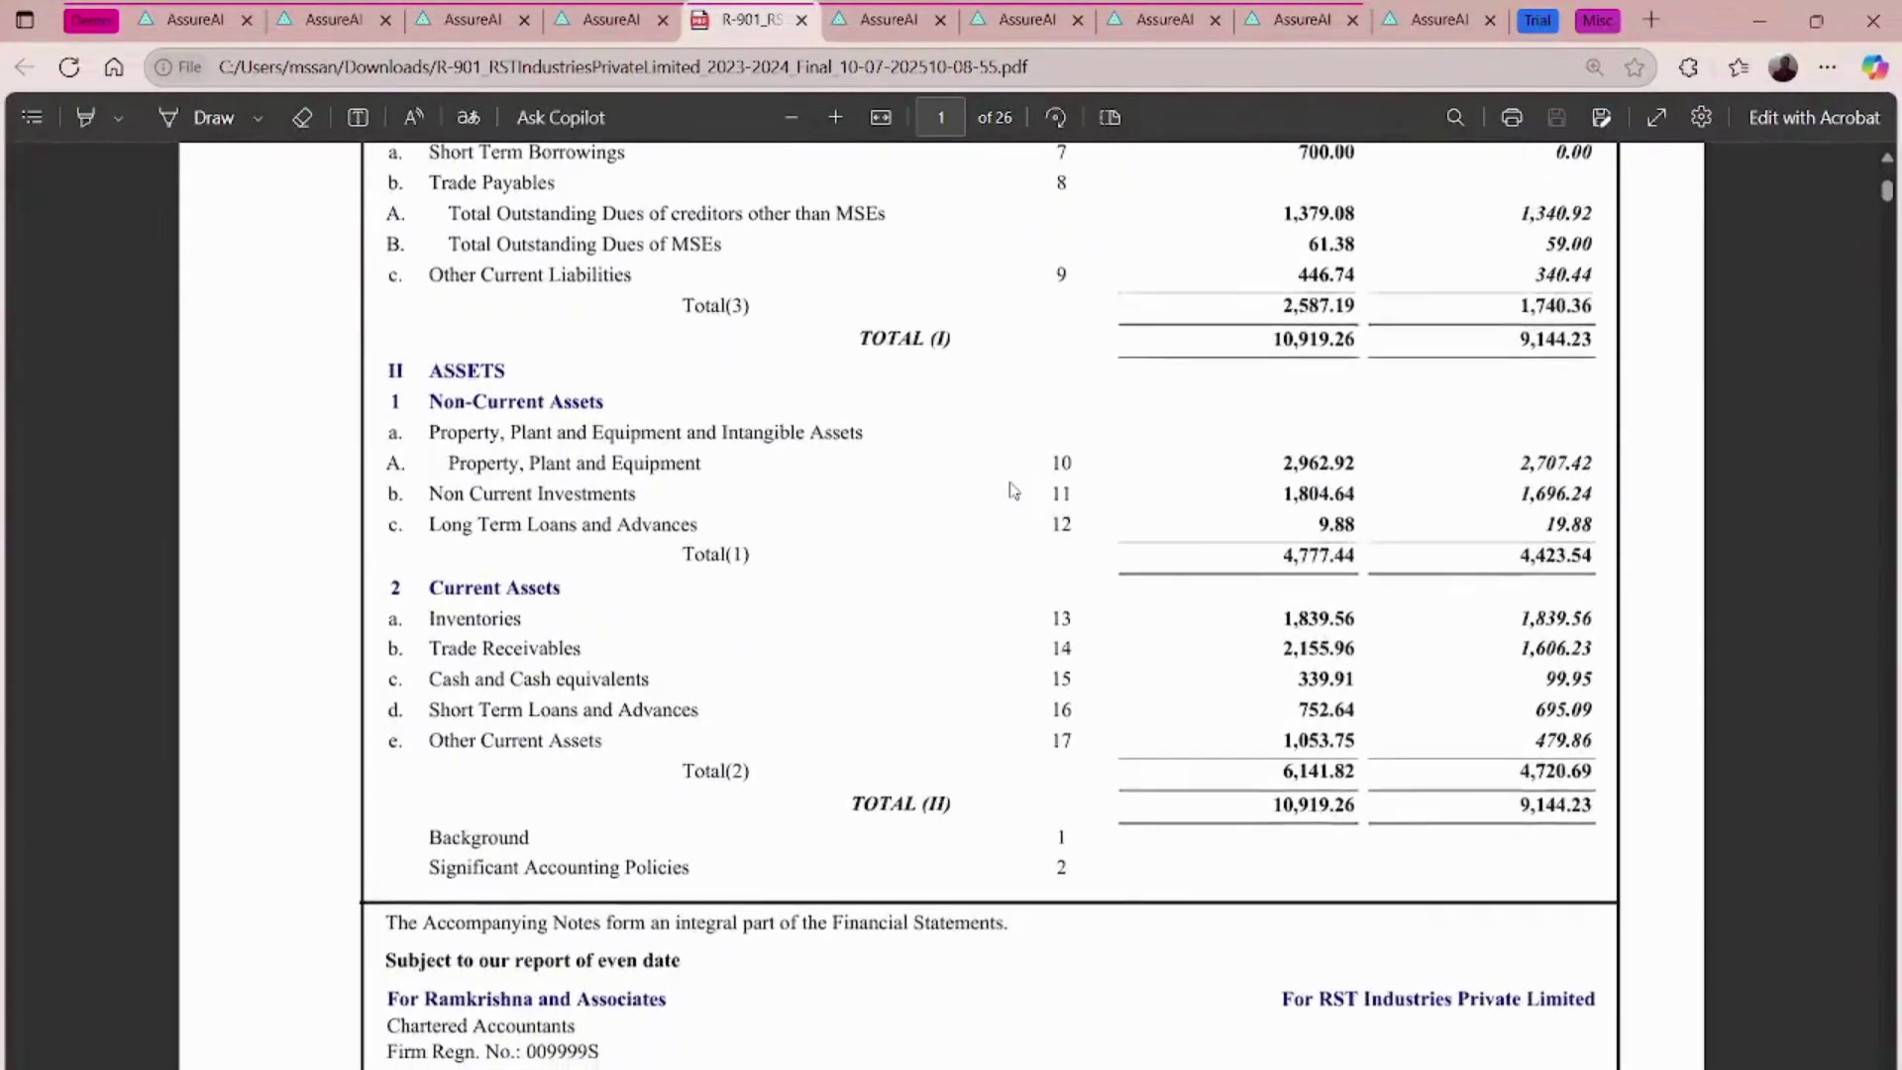
{"action": "scroll", "coordinate": [1012, 489], "scroll_direction": "down", "scroll_amount": 10}
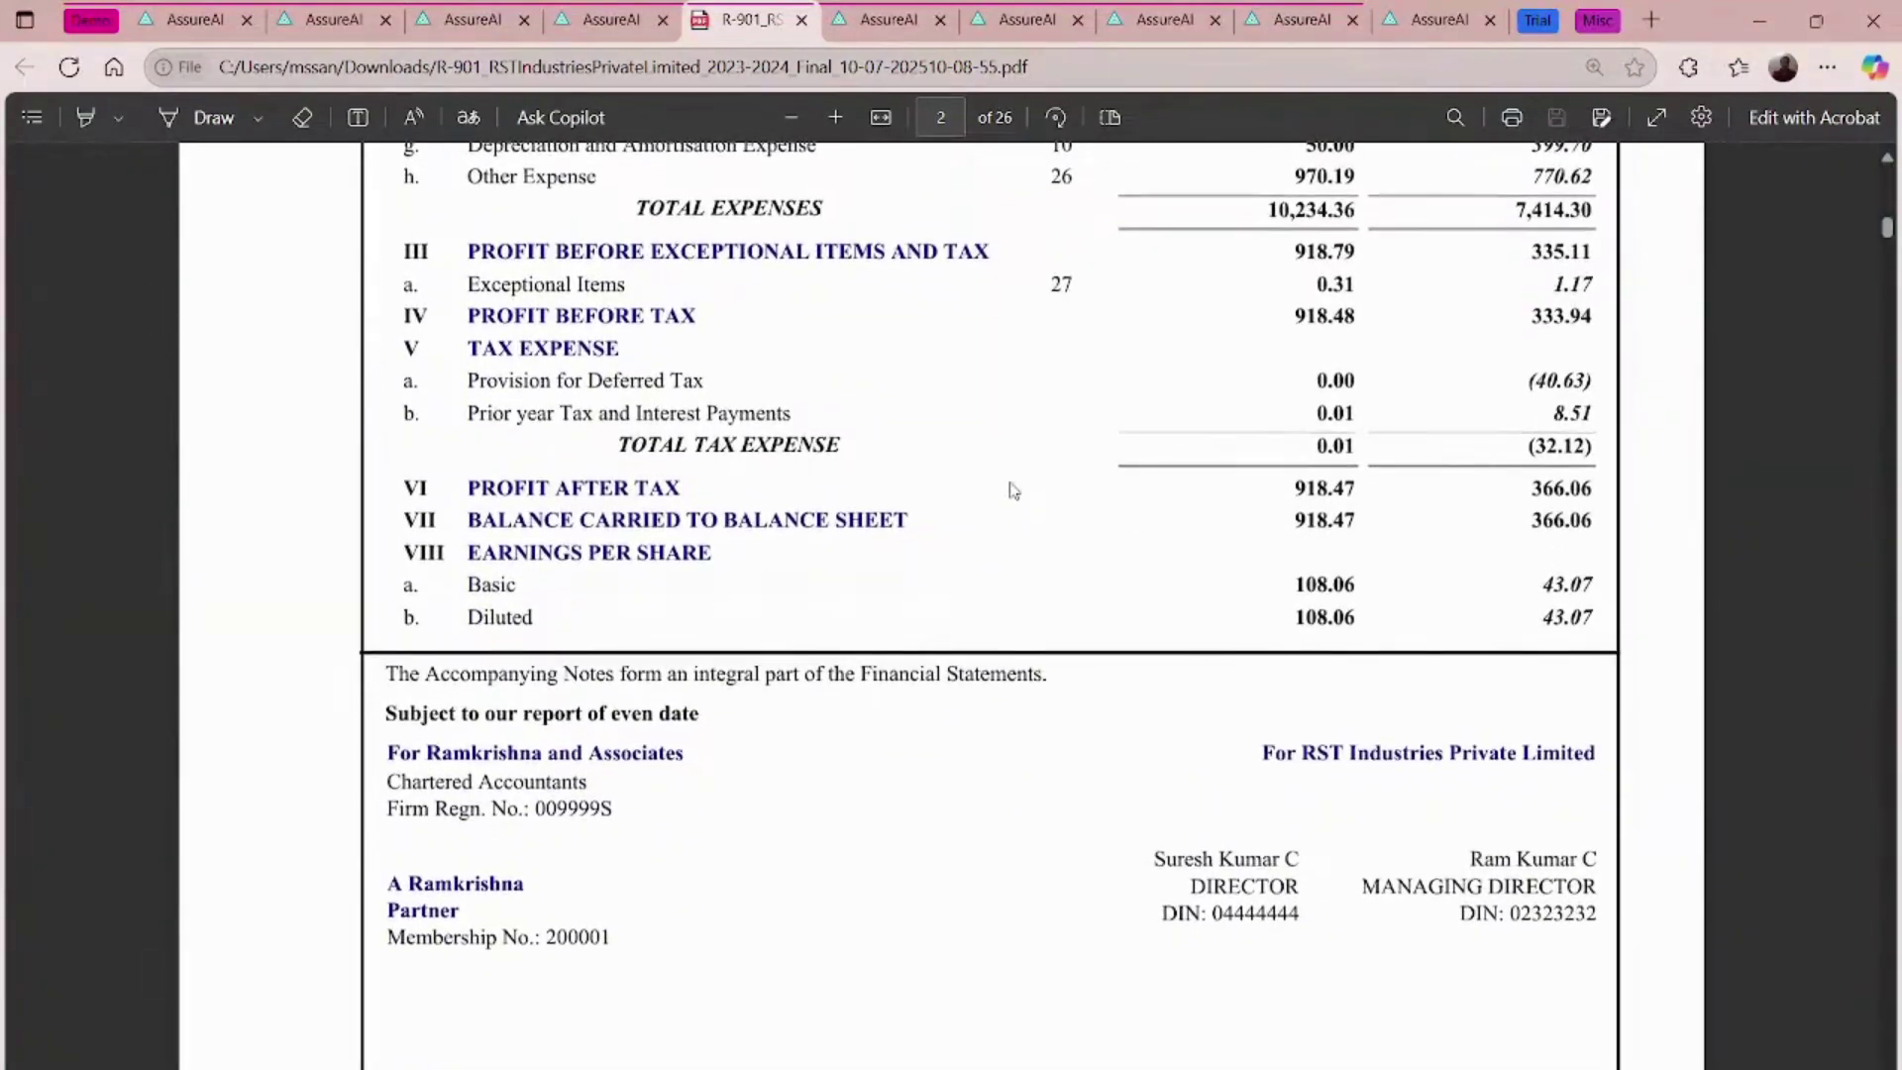
{"action": "scroll", "coordinate": [1012, 489], "scroll_direction": "down", "scroll_amount": 20}
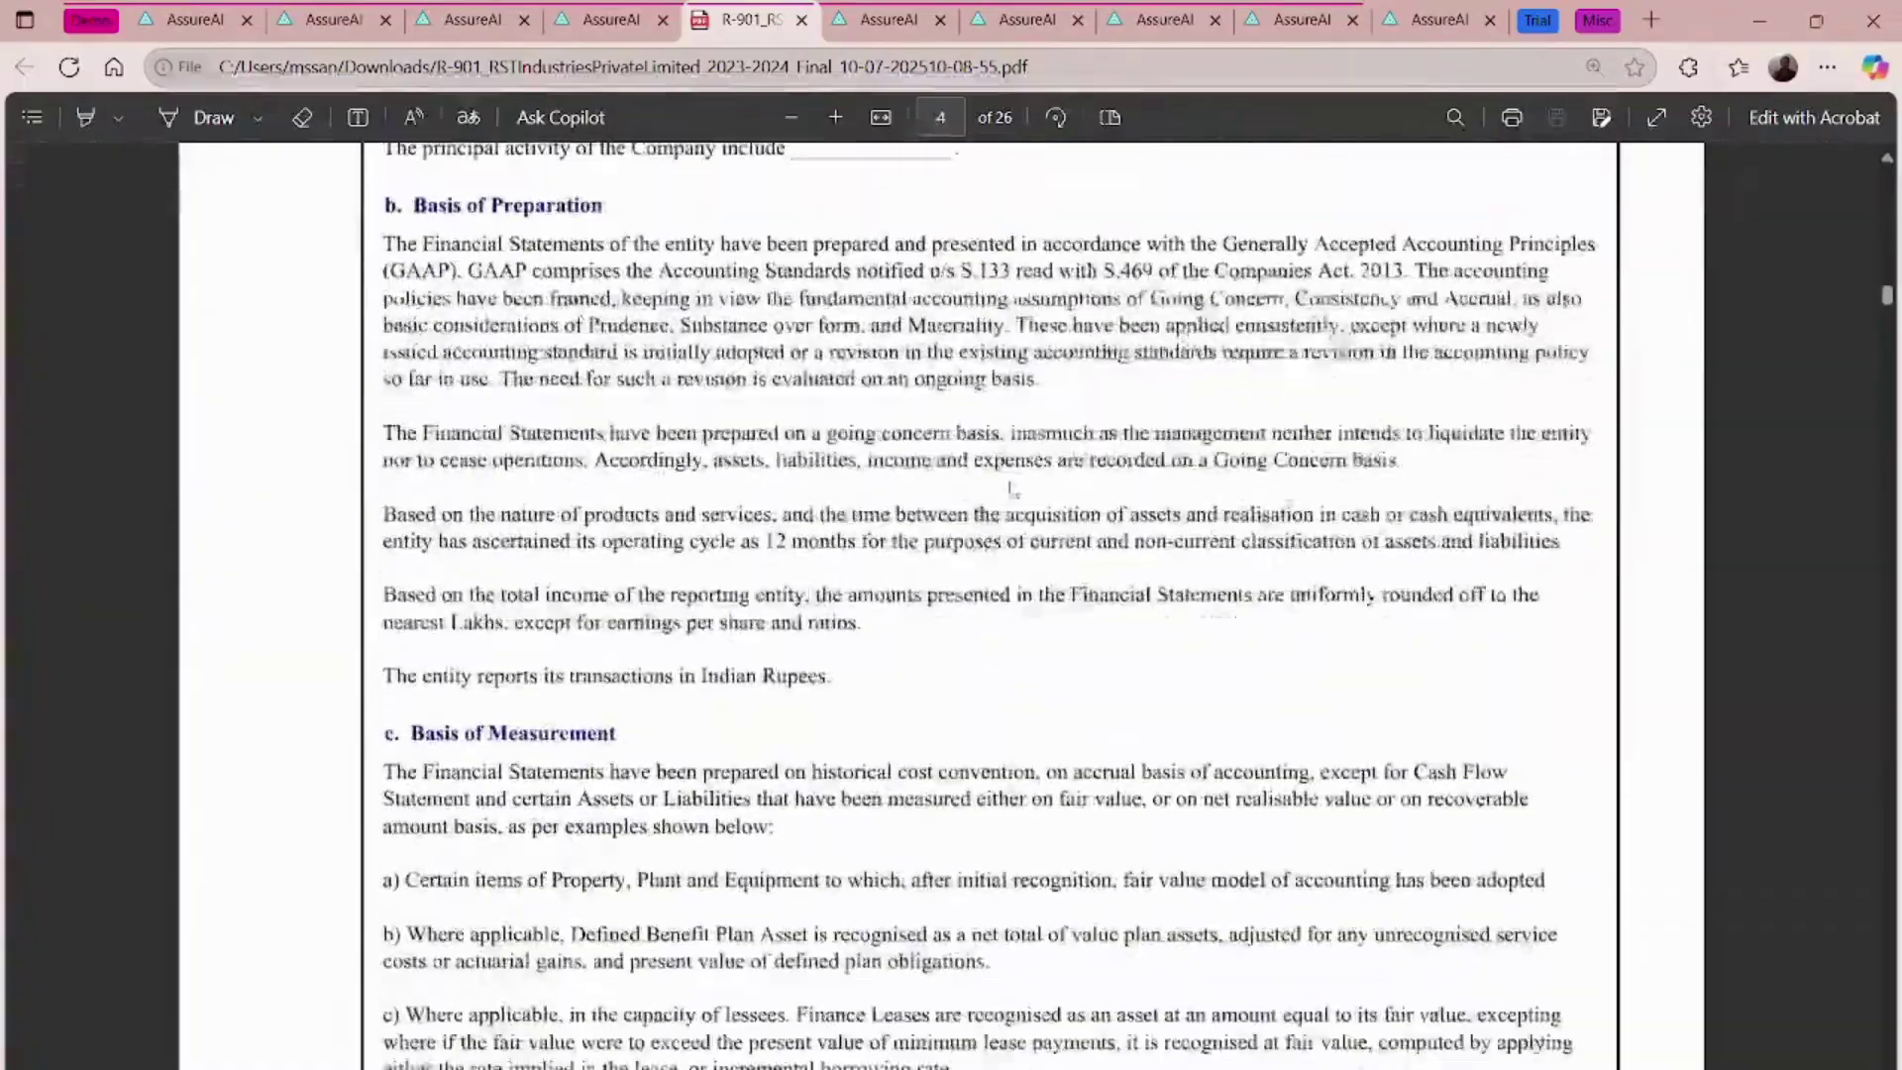
{"action": "scroll", "coordinate": [1013, 489], "scroll_direction": "down", "scroll_amount": 2}
{"action": "scroll", "coordinate": [1012, 490], "scroll_direction": "up", "scroll_amount": 4}
{"action": "scroll", "coordinate": [1013, 489], "scroll_direction": "down", "scroll_amount": 20}
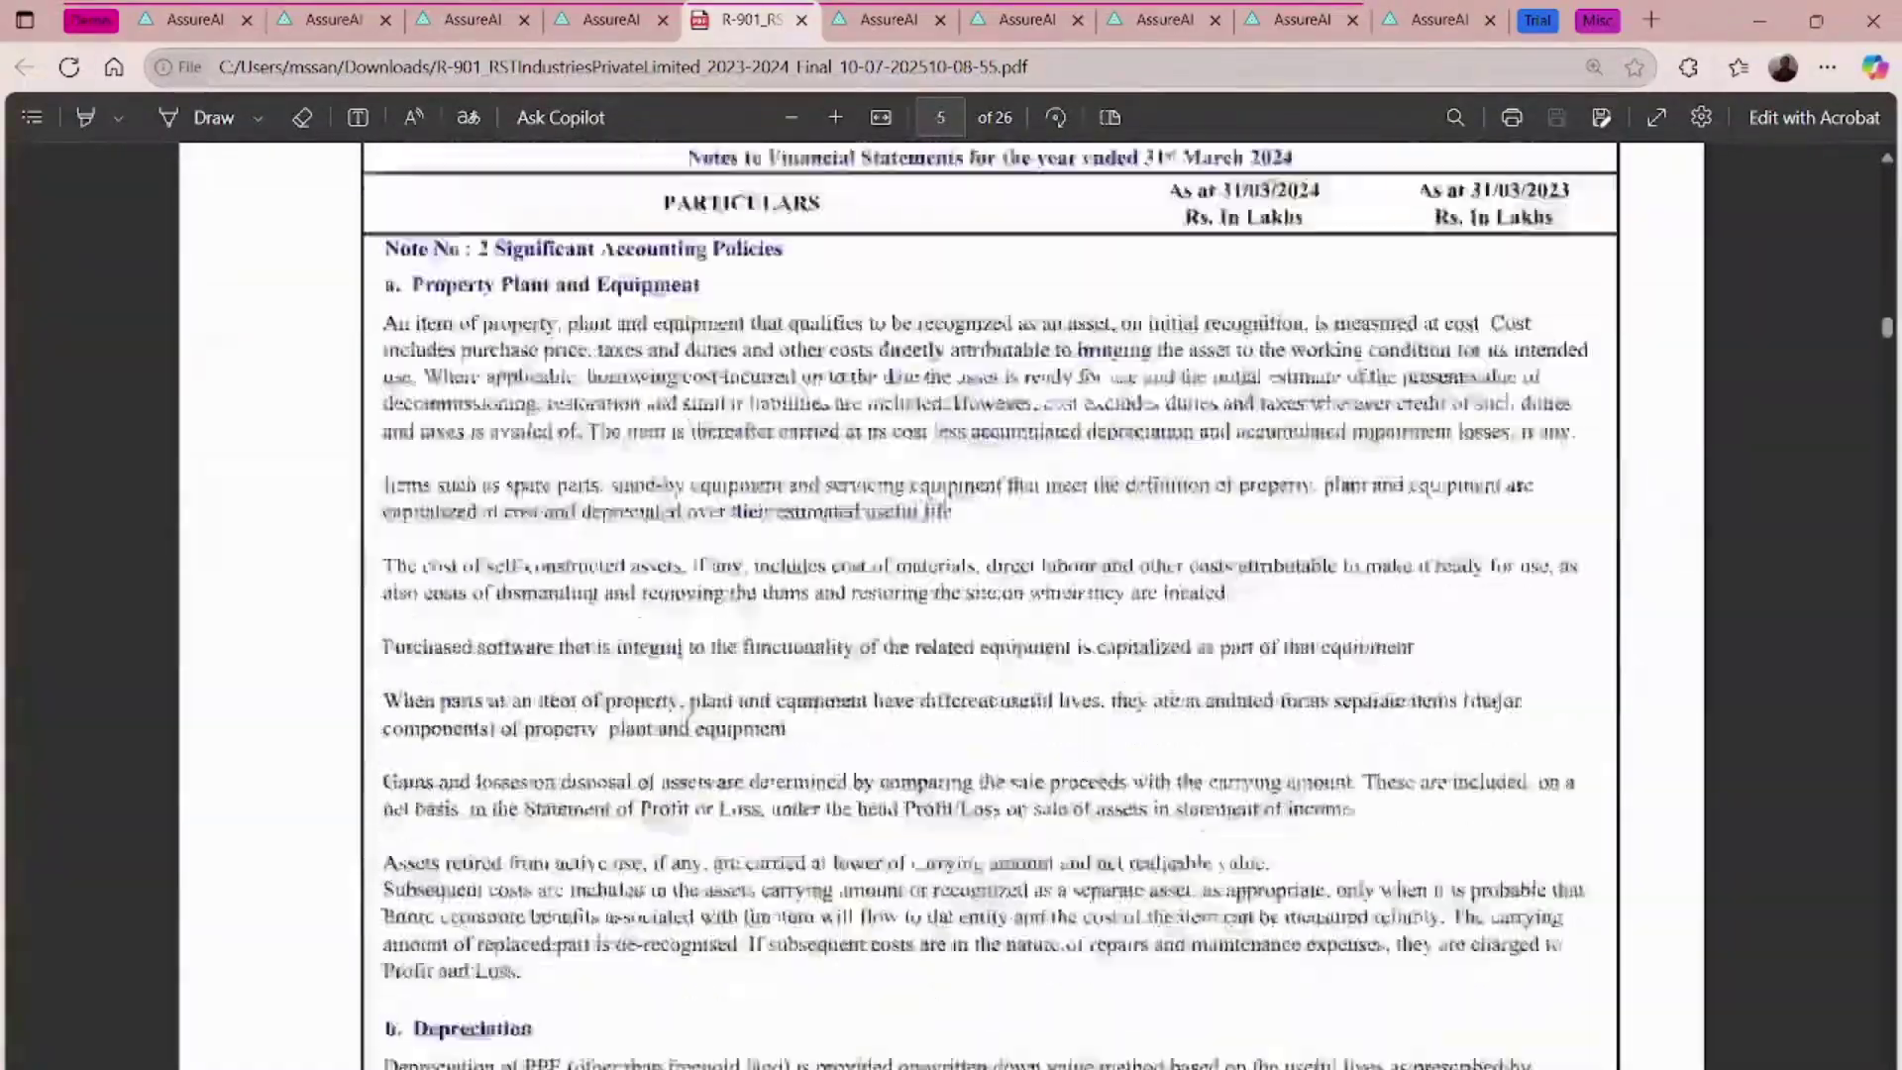
{"action": "scroll", "coordinate": [1024, 436], "scroll_direction": "down", "scroll_amount": 20}
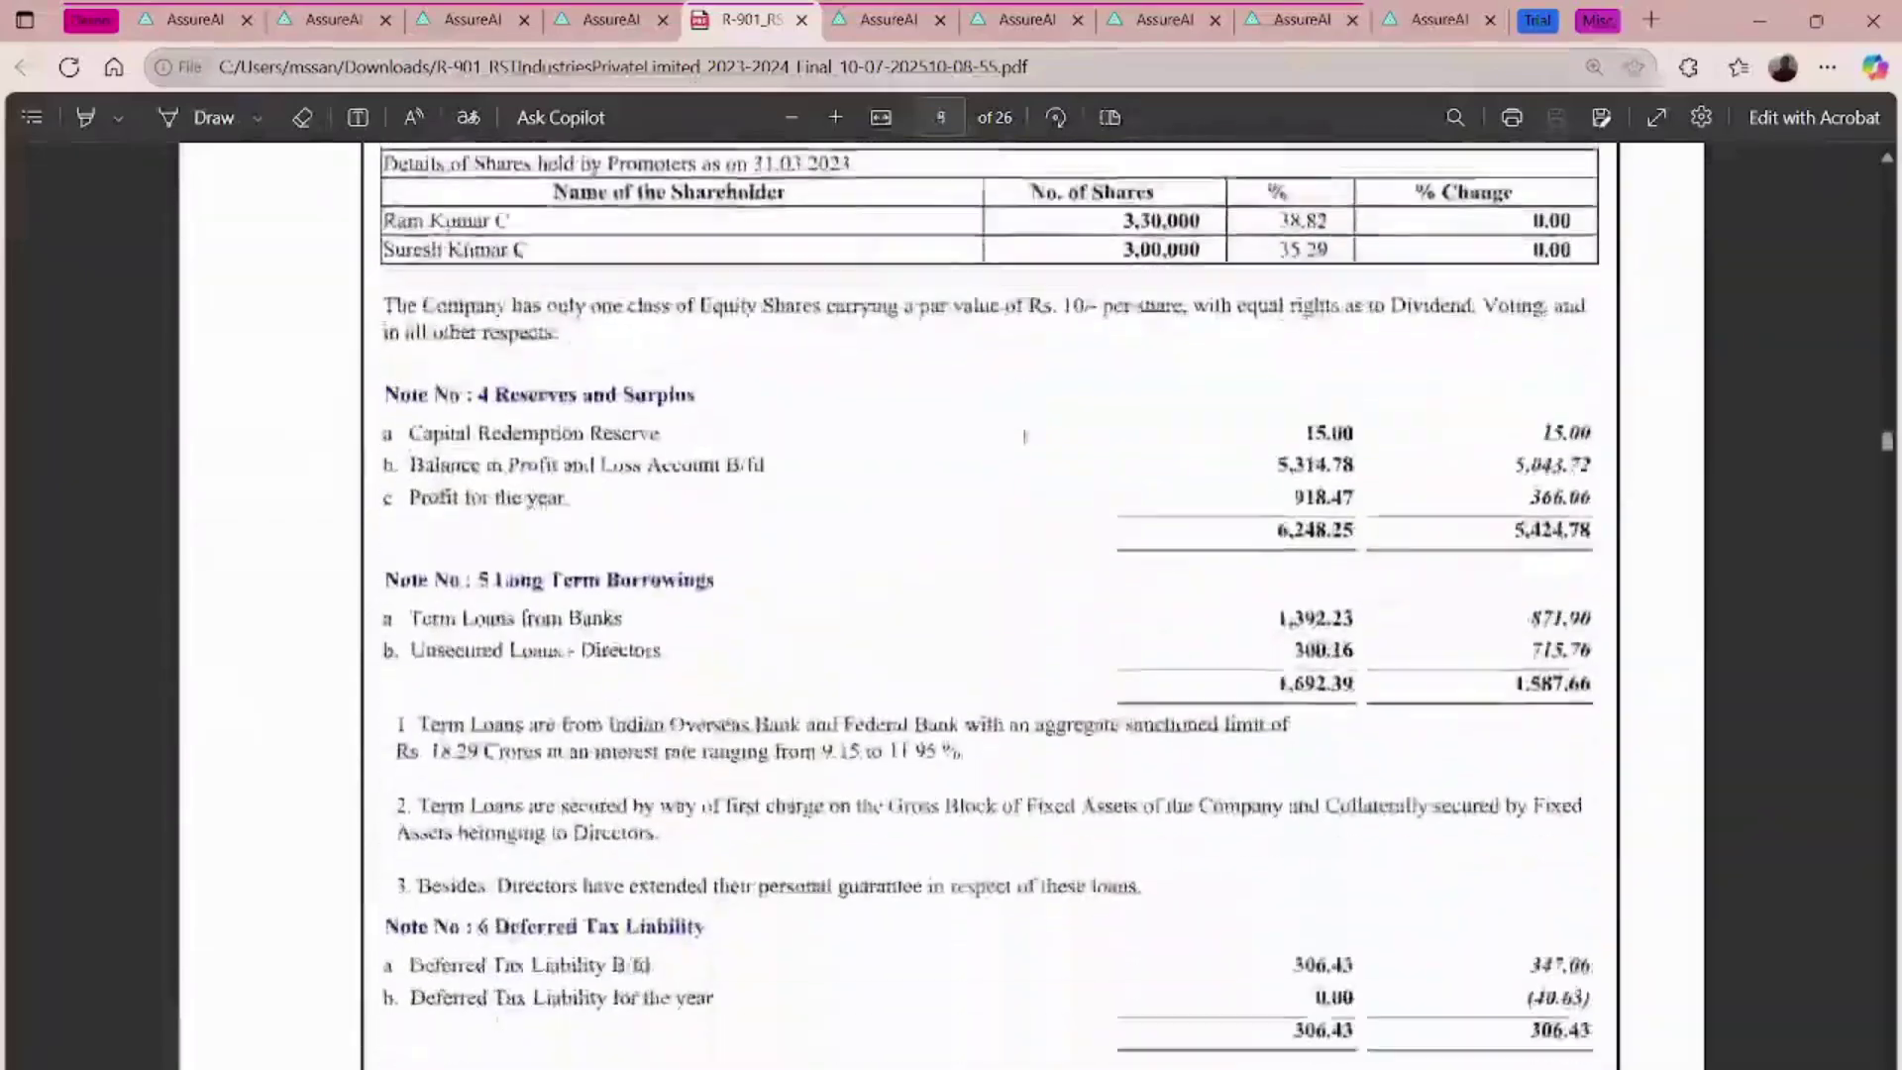
{"action": "scroll", "coordinate": [1024, 435], "scroll_direction": "down", "scroll_amount": 20}
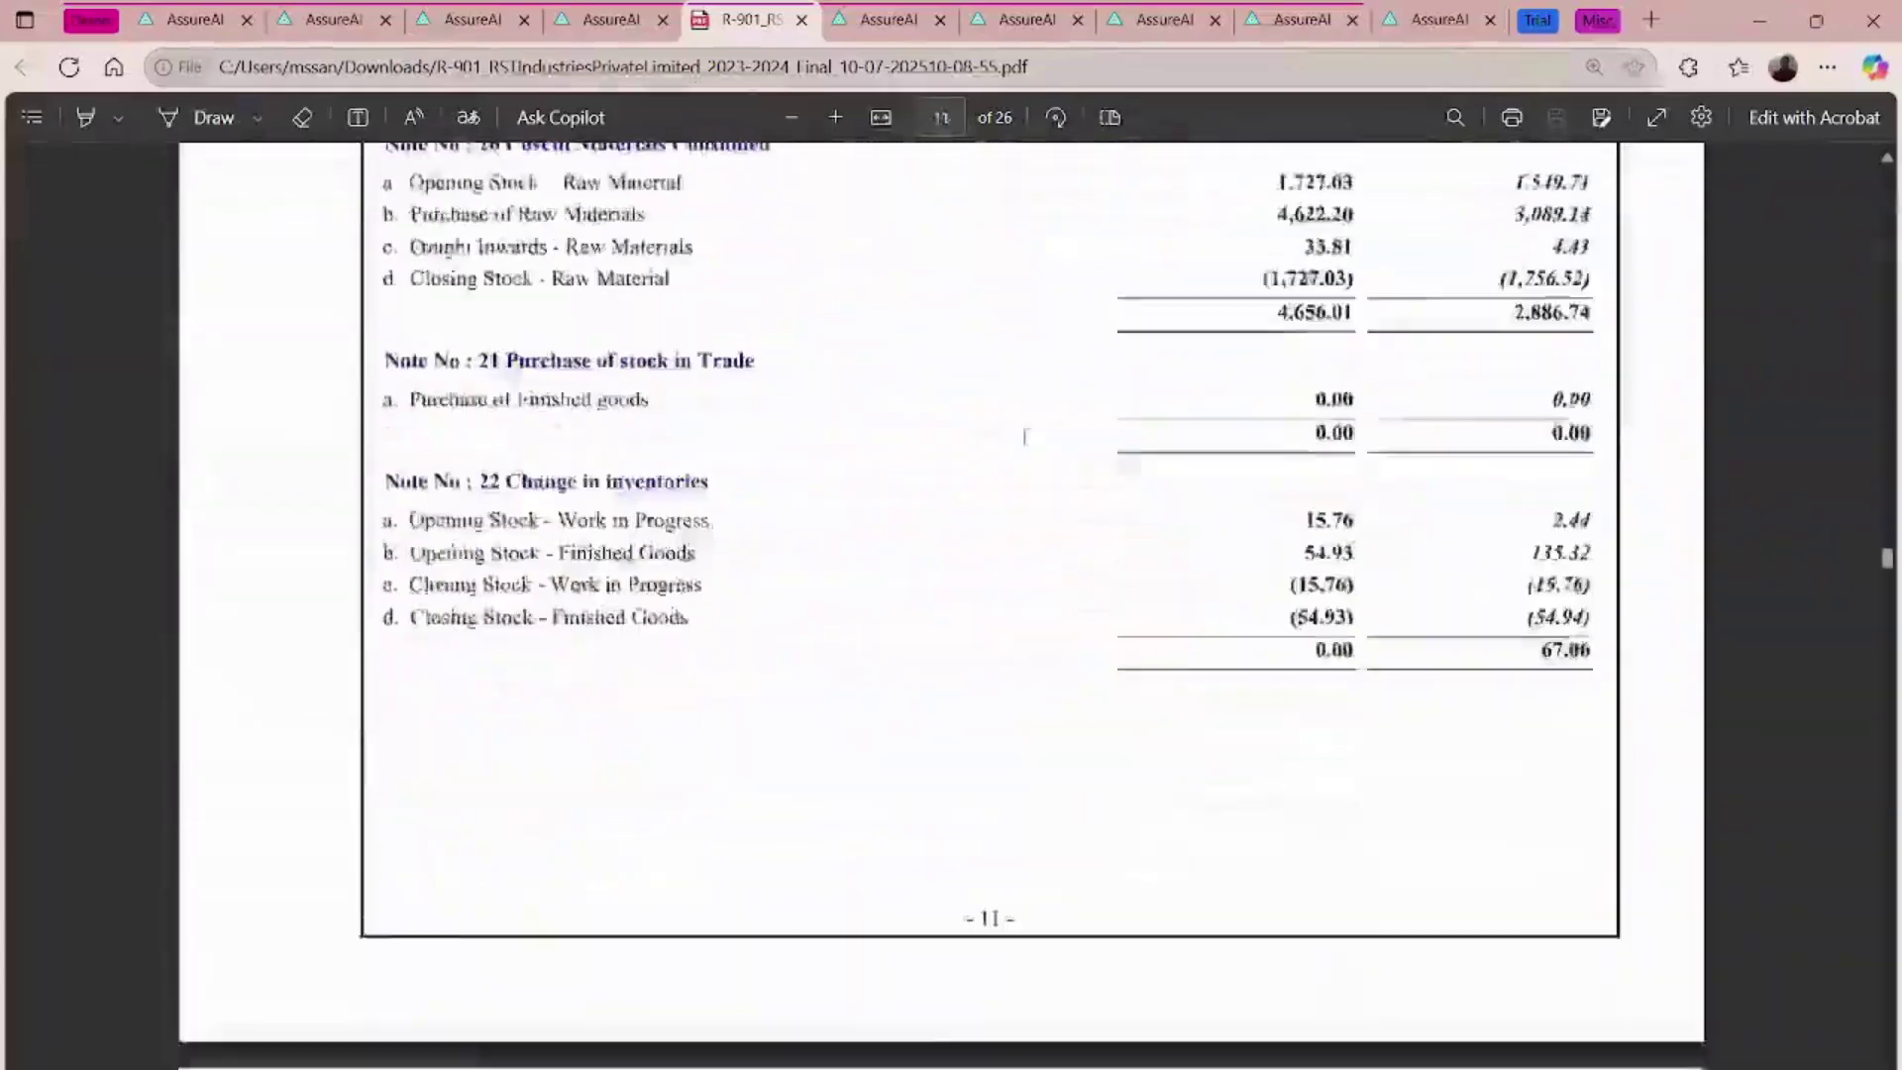
- Continue to the signatory page 26, then close the PDF
{"action": "scroll", "coordinate": [1024, 436], "scroll_direction": "down", "scroll_amount": 20}
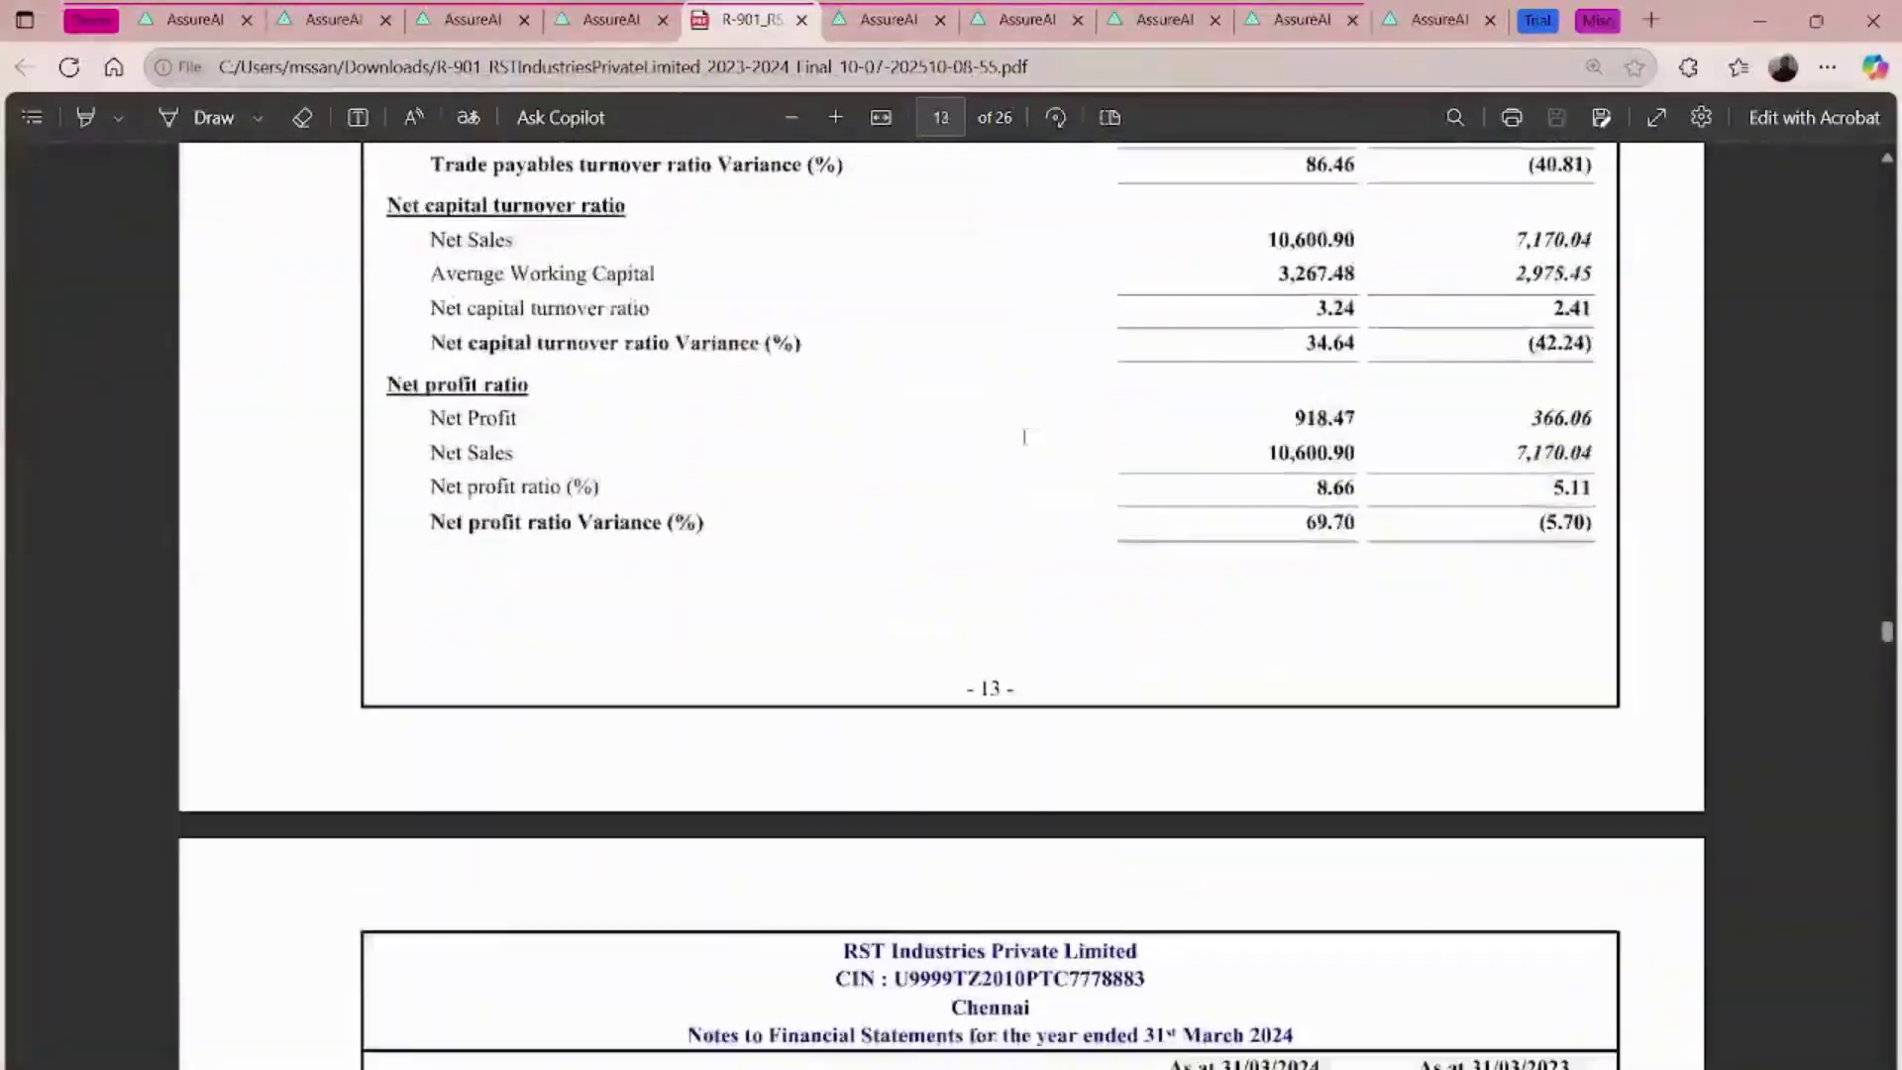
{"action": "scroll", "coordinate": [1024, 436], "scroll_direction": "down", "scroll_amount": 15}
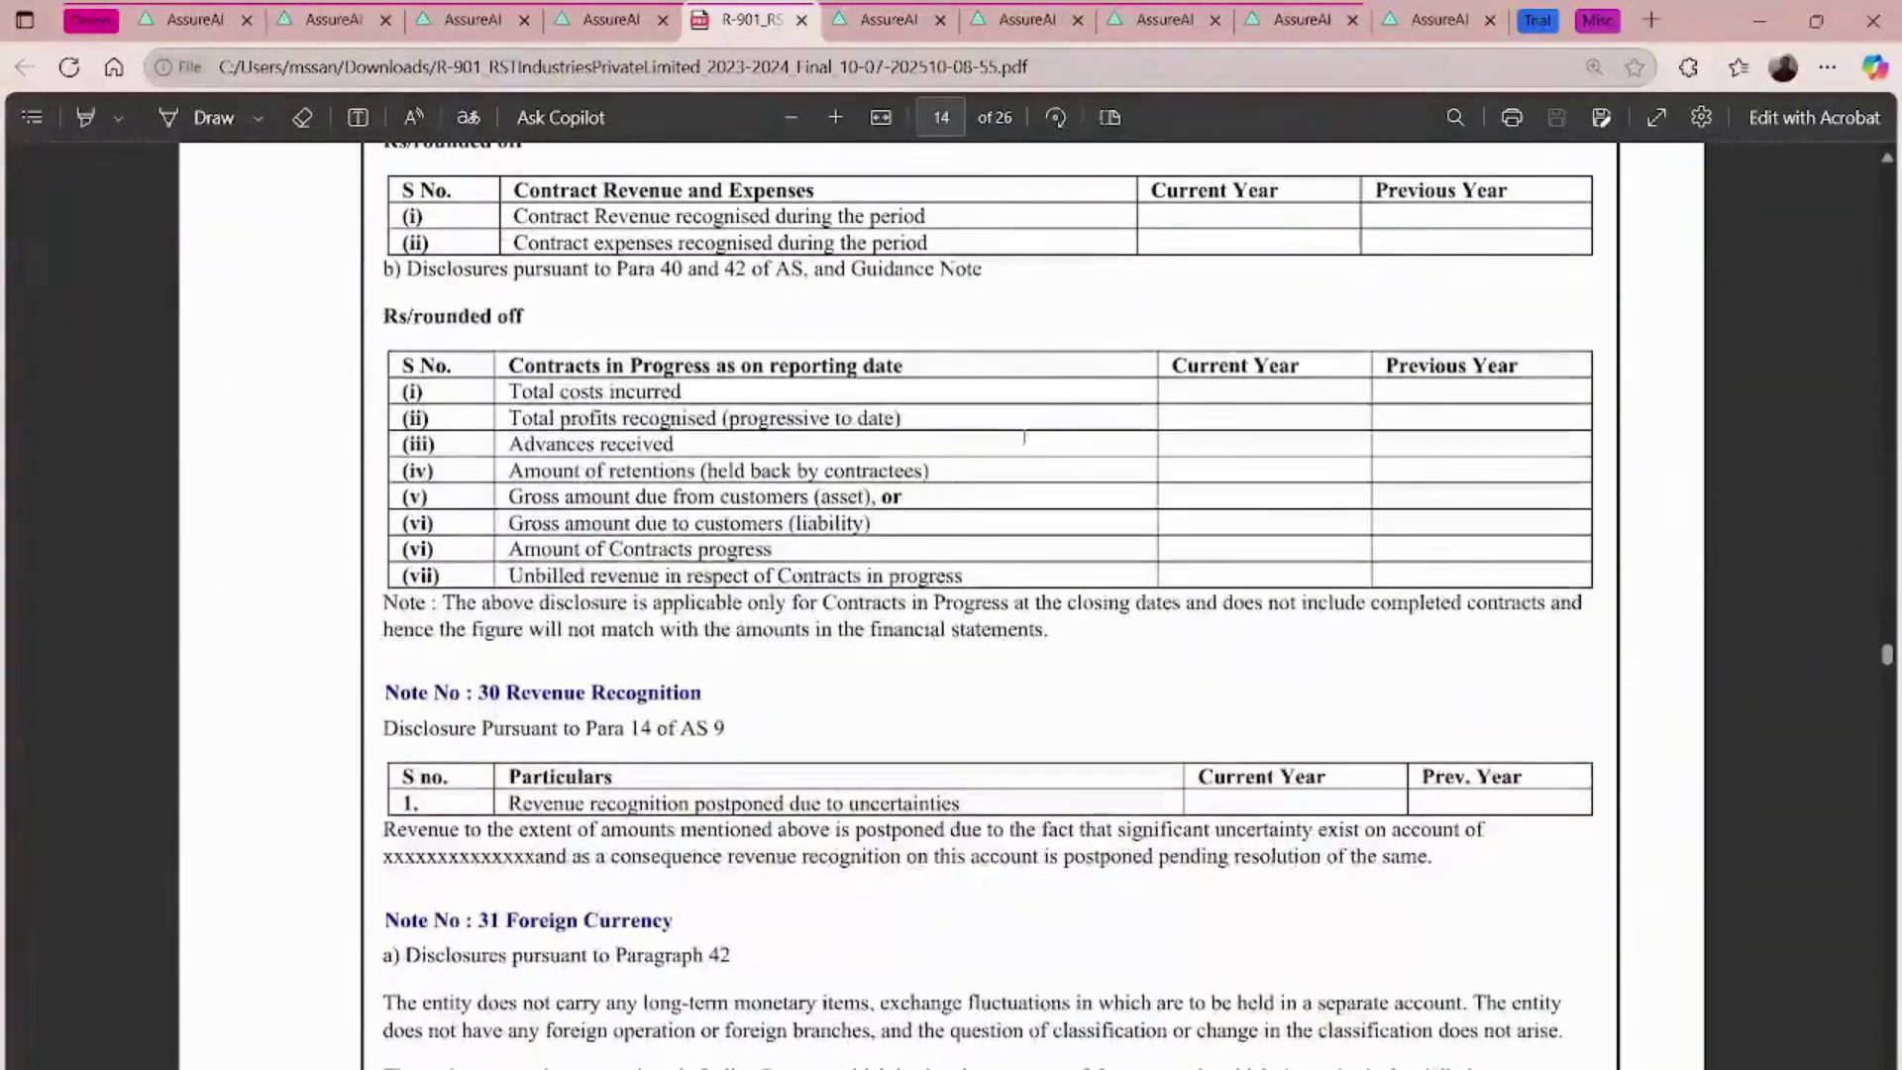
{"action": "scroll", "coordinate": [1027, 418], "scroll_direction": "down", "scroll_amount": 10}
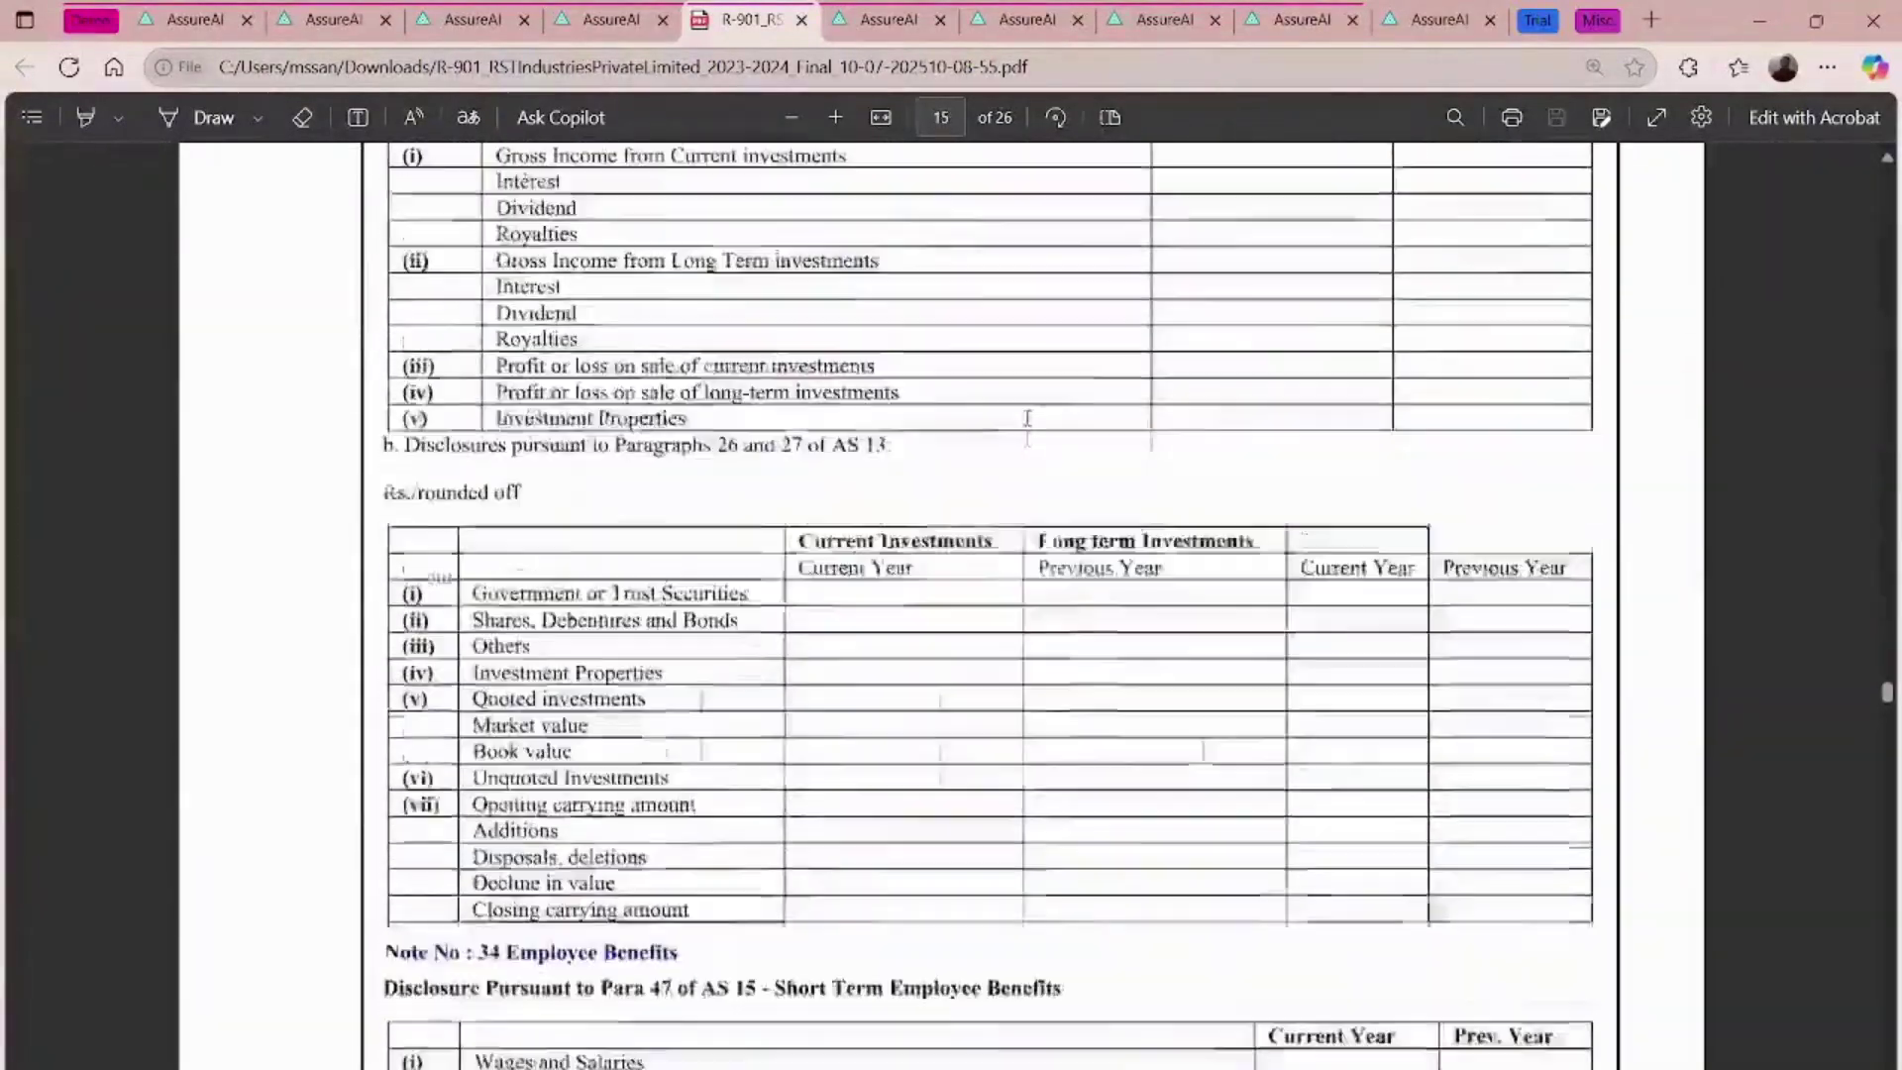
{"action": "scroll", "coordinate": [1027, 418], "scroll_direction": "down", "scroll_amount": 15}
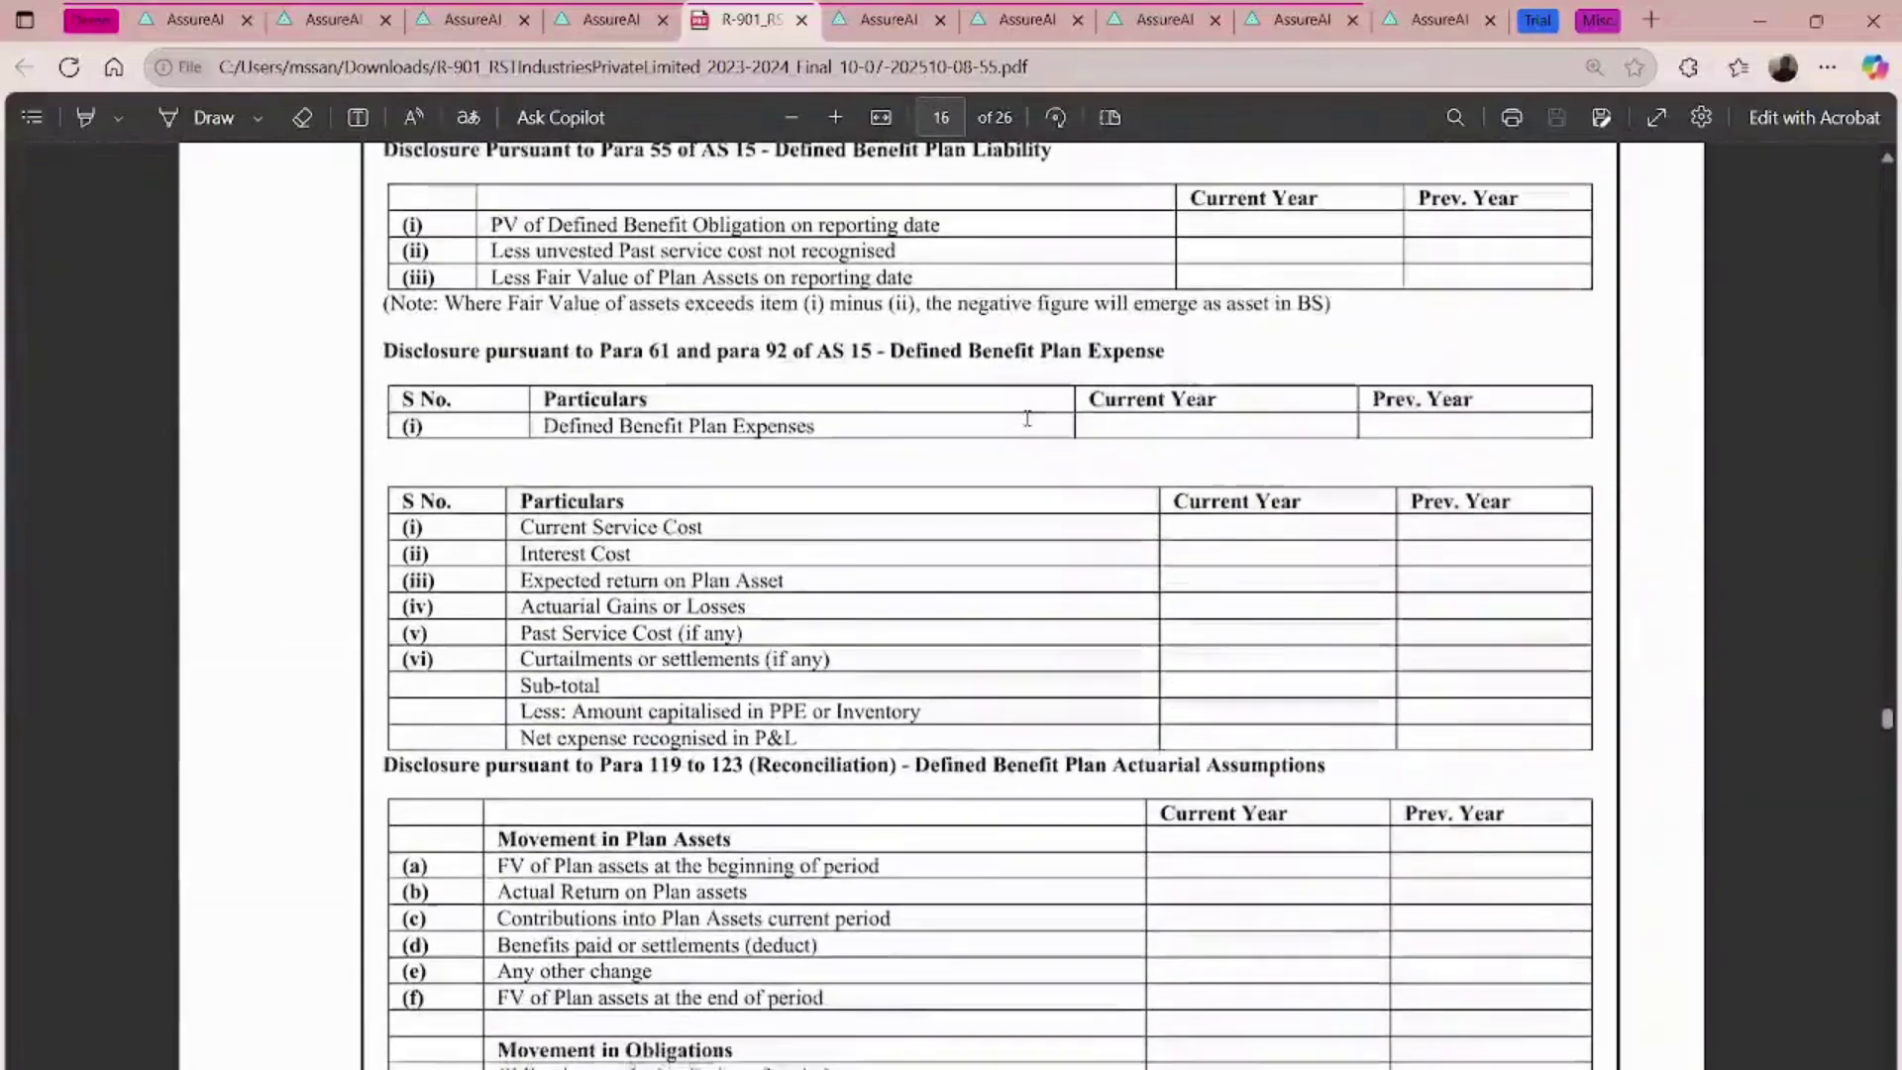
{"action": "scroll", "coordinate": [1027, 418], "scroll_direction": "down", "scroll_amount": 1}
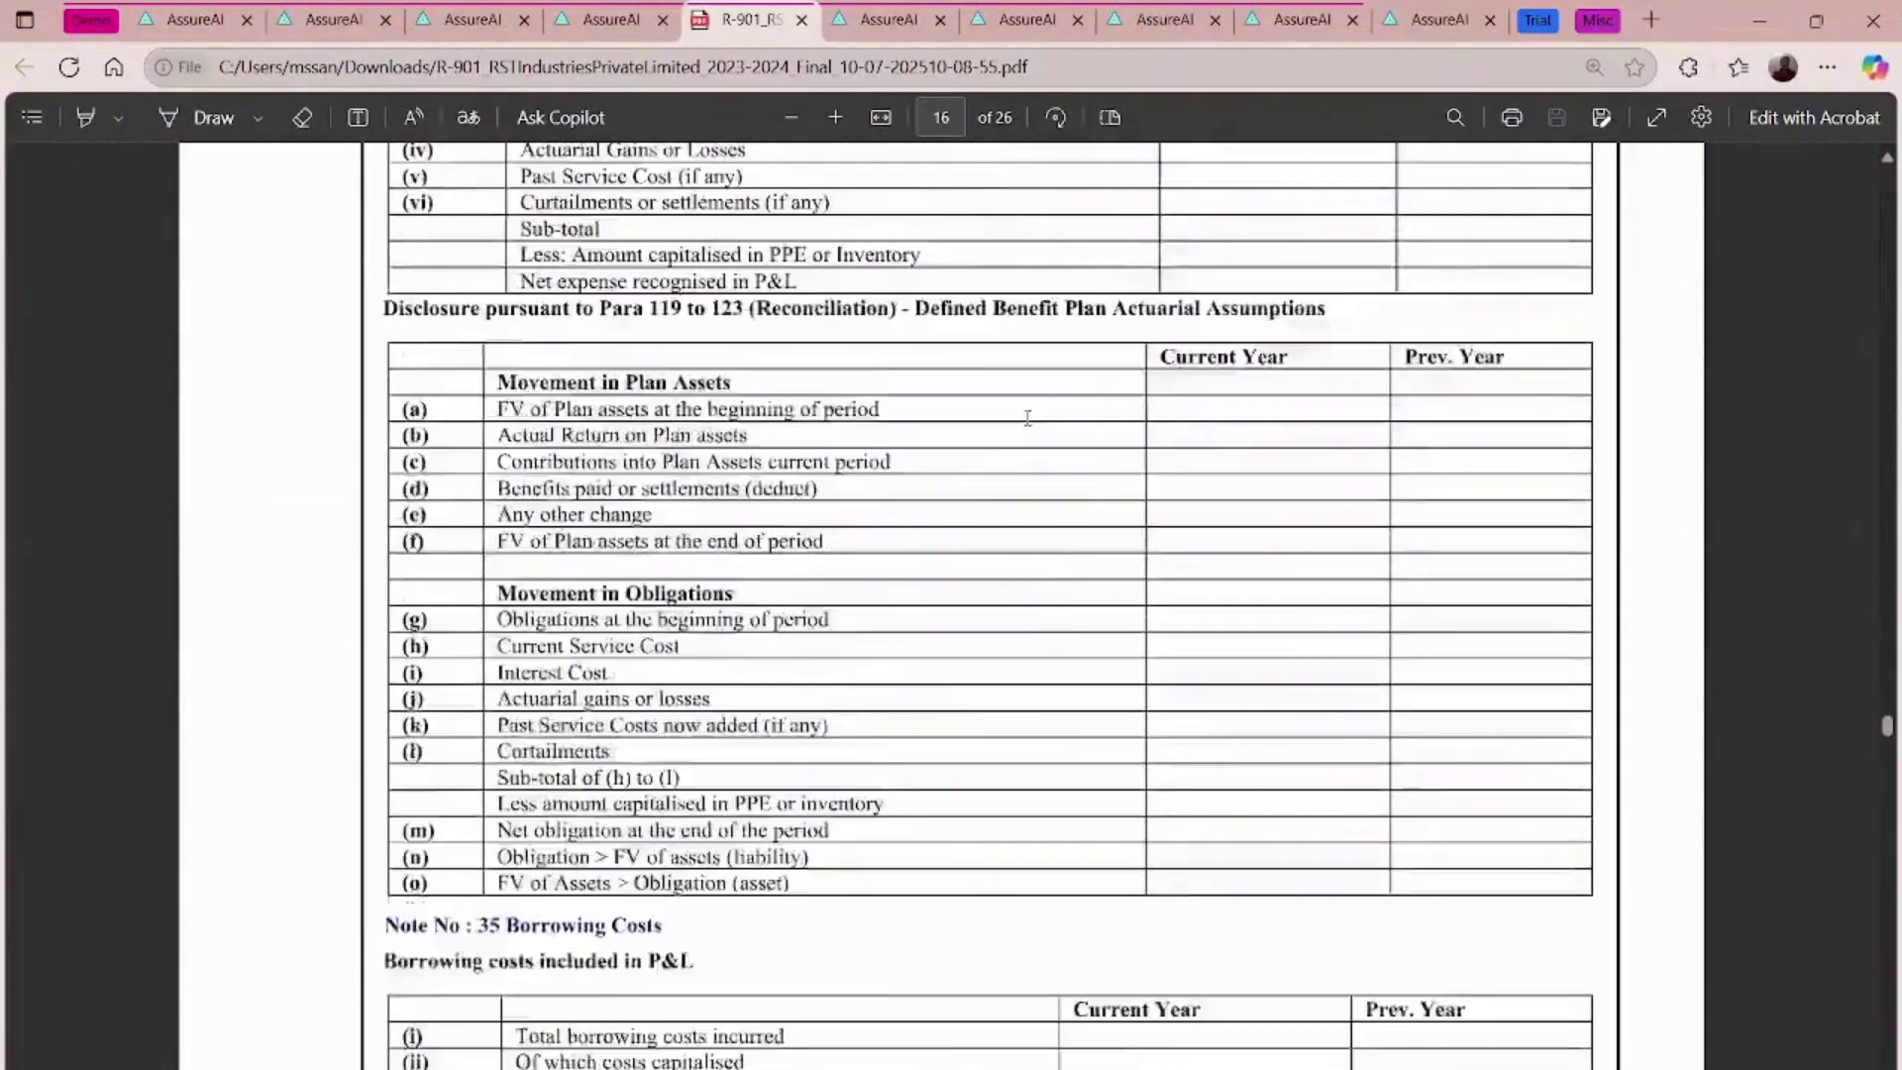
{"action": "scroll", "coordinate": [1027, 418], "scroll_direction": "down", "scroll_amount": 20}
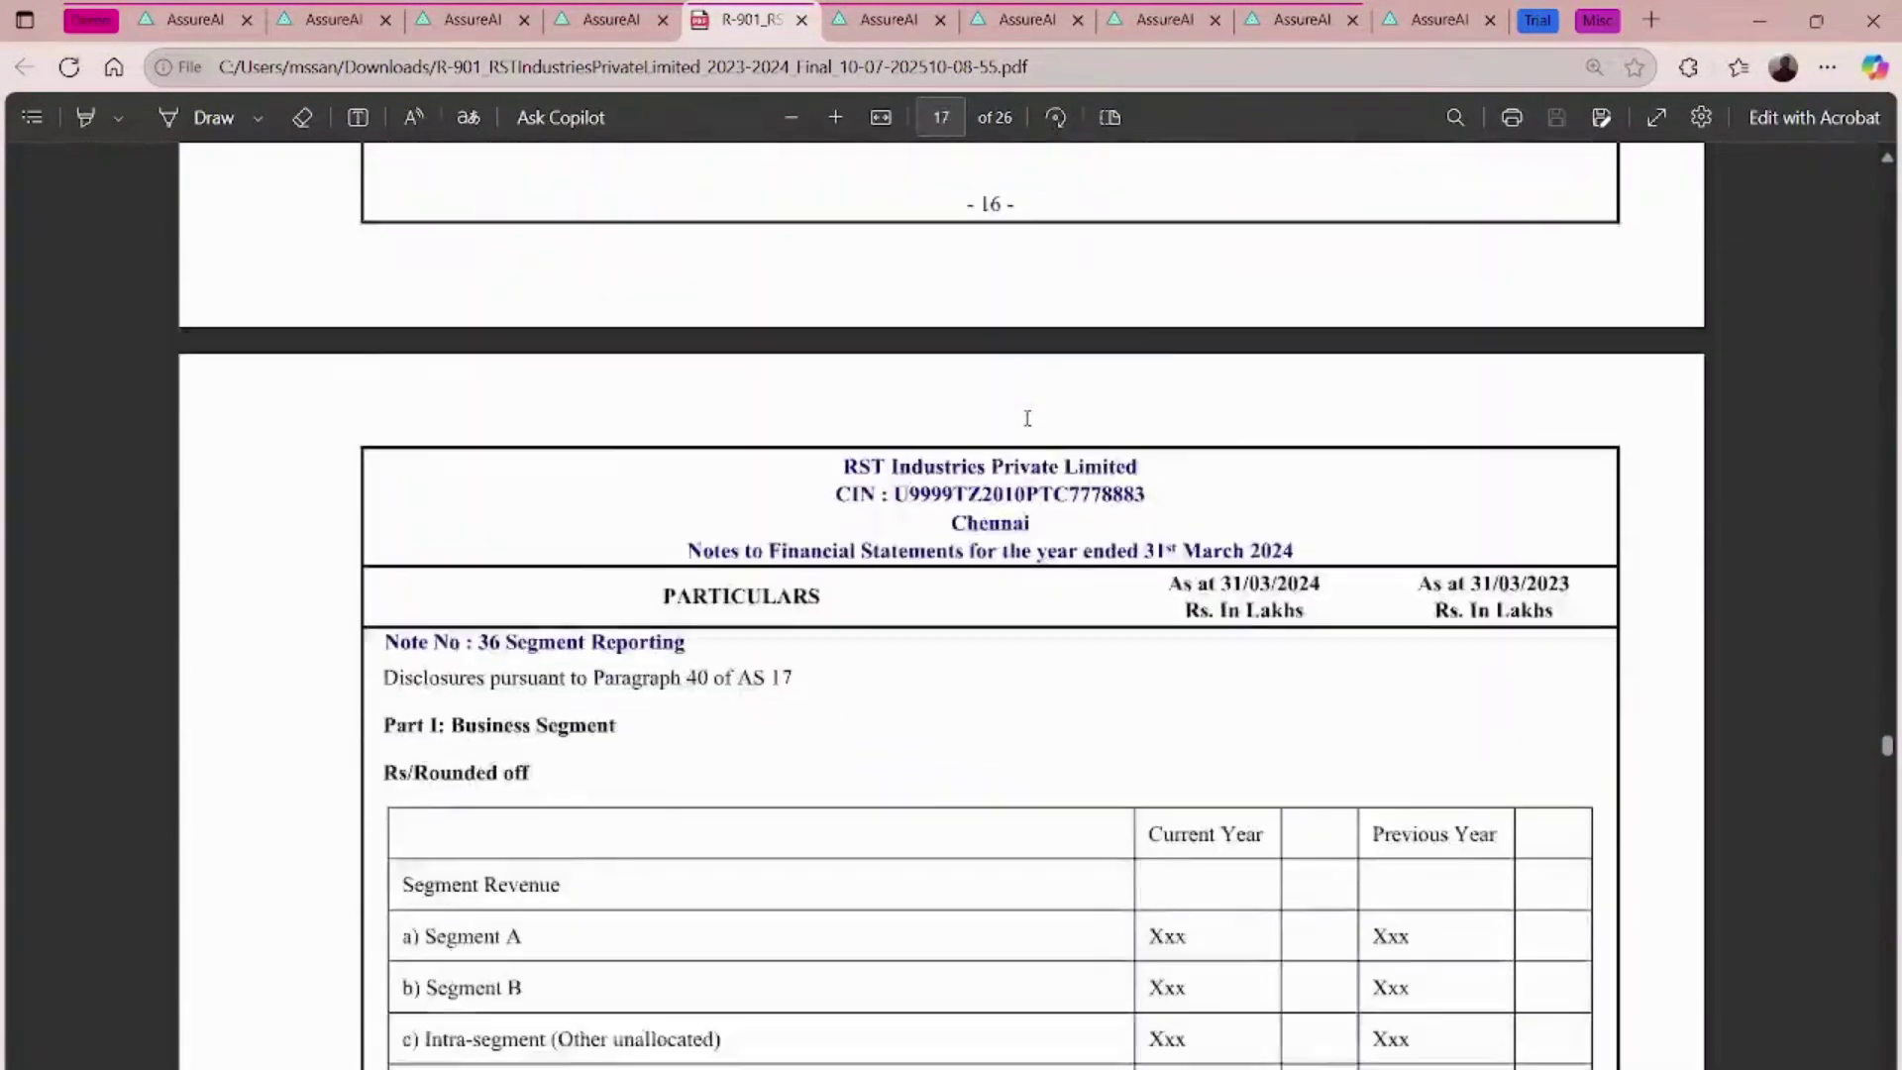
{"action": "scroll", "coordinate": [1033, 380], "scroll_direction": "down", "scroll_amount": 20}
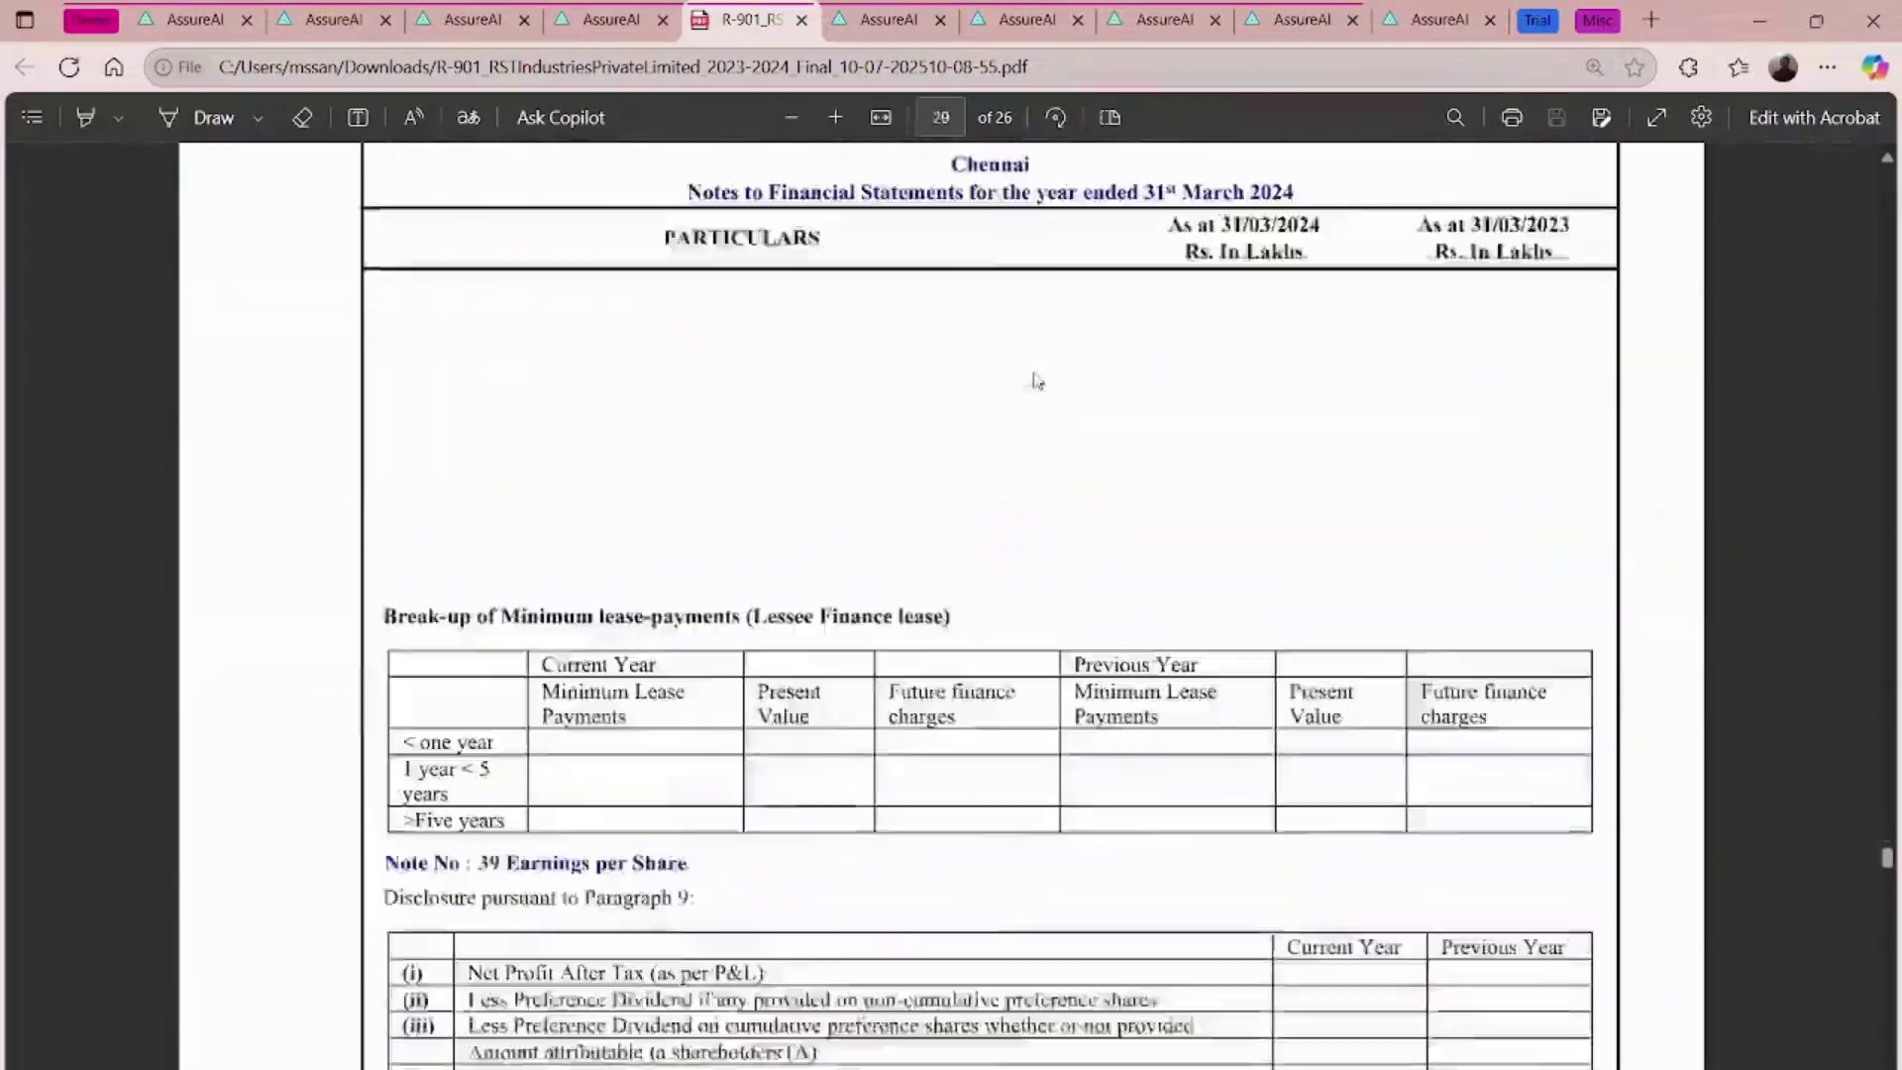
{"action": "scroll", "coordinate": [1033, 379], "scroll_direction": "down", "scroll_amount": 20}
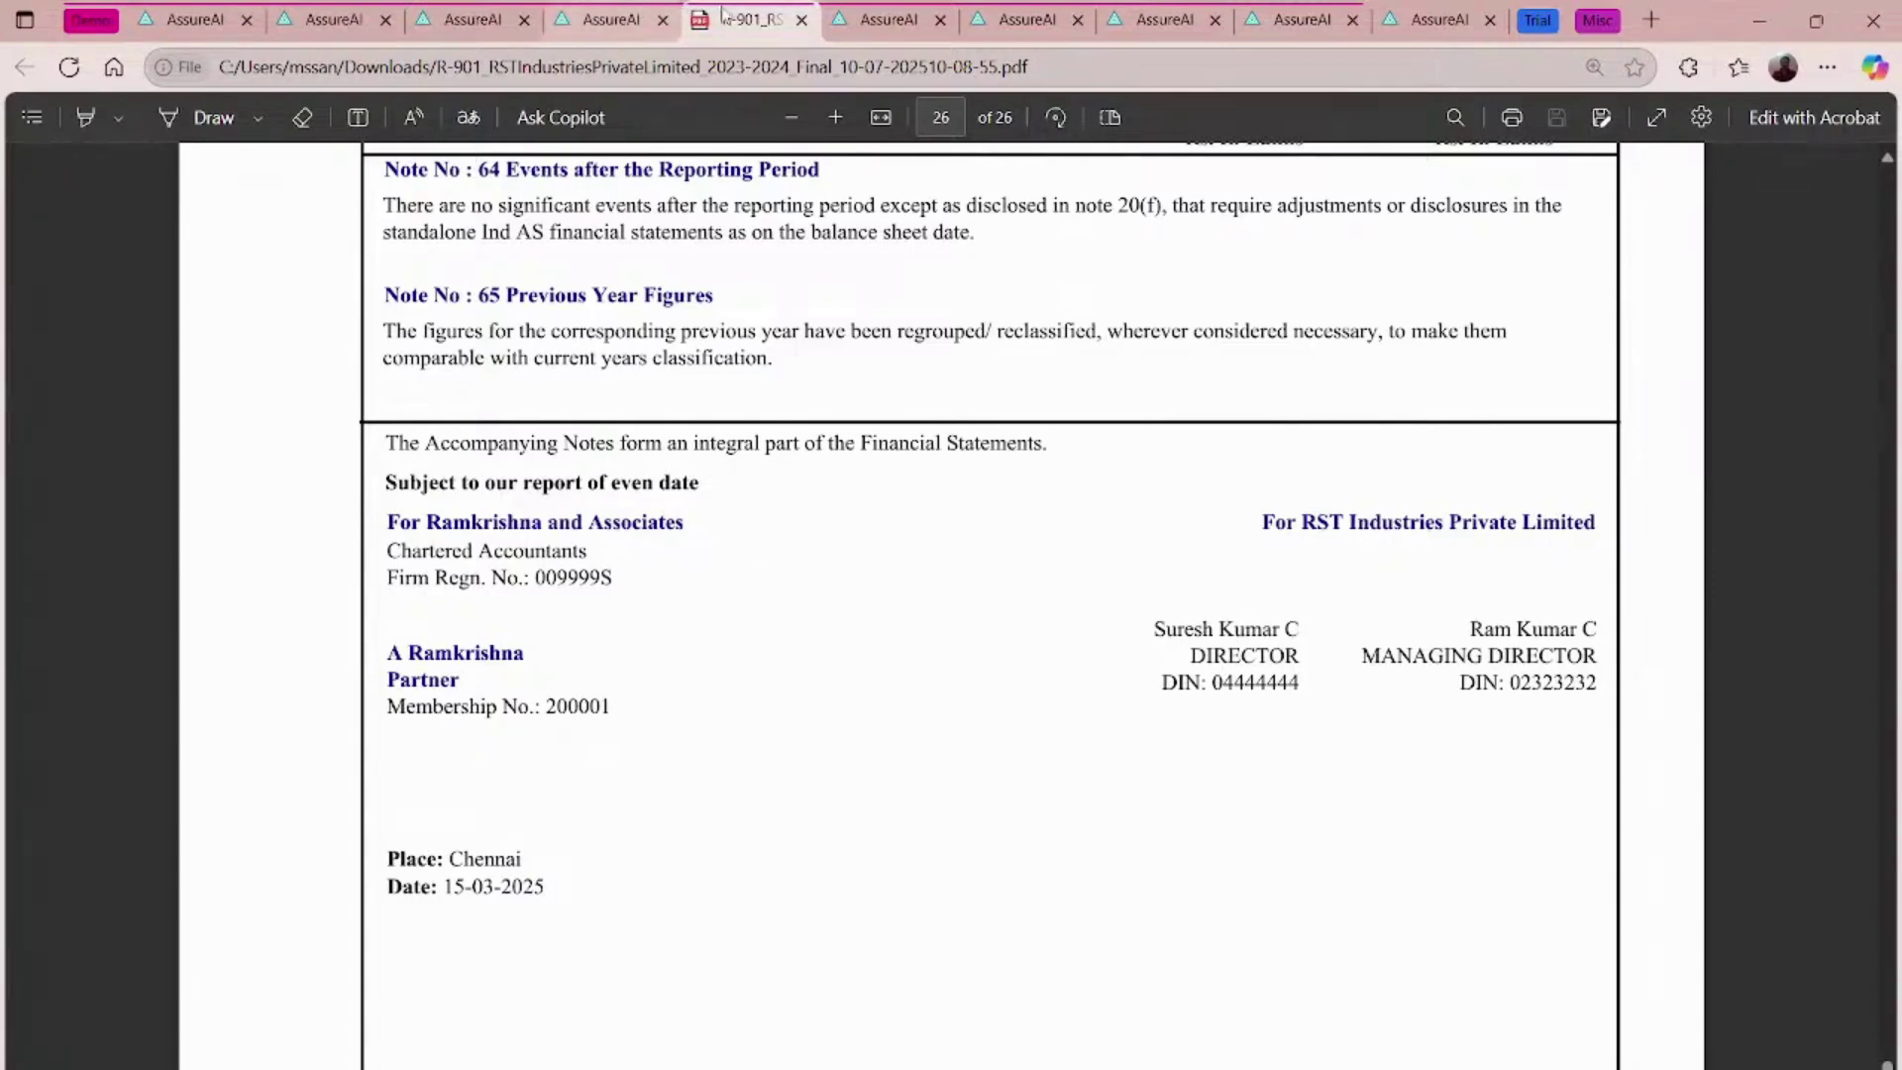
{"action": "left_click", "coordinate": [803, 21]}
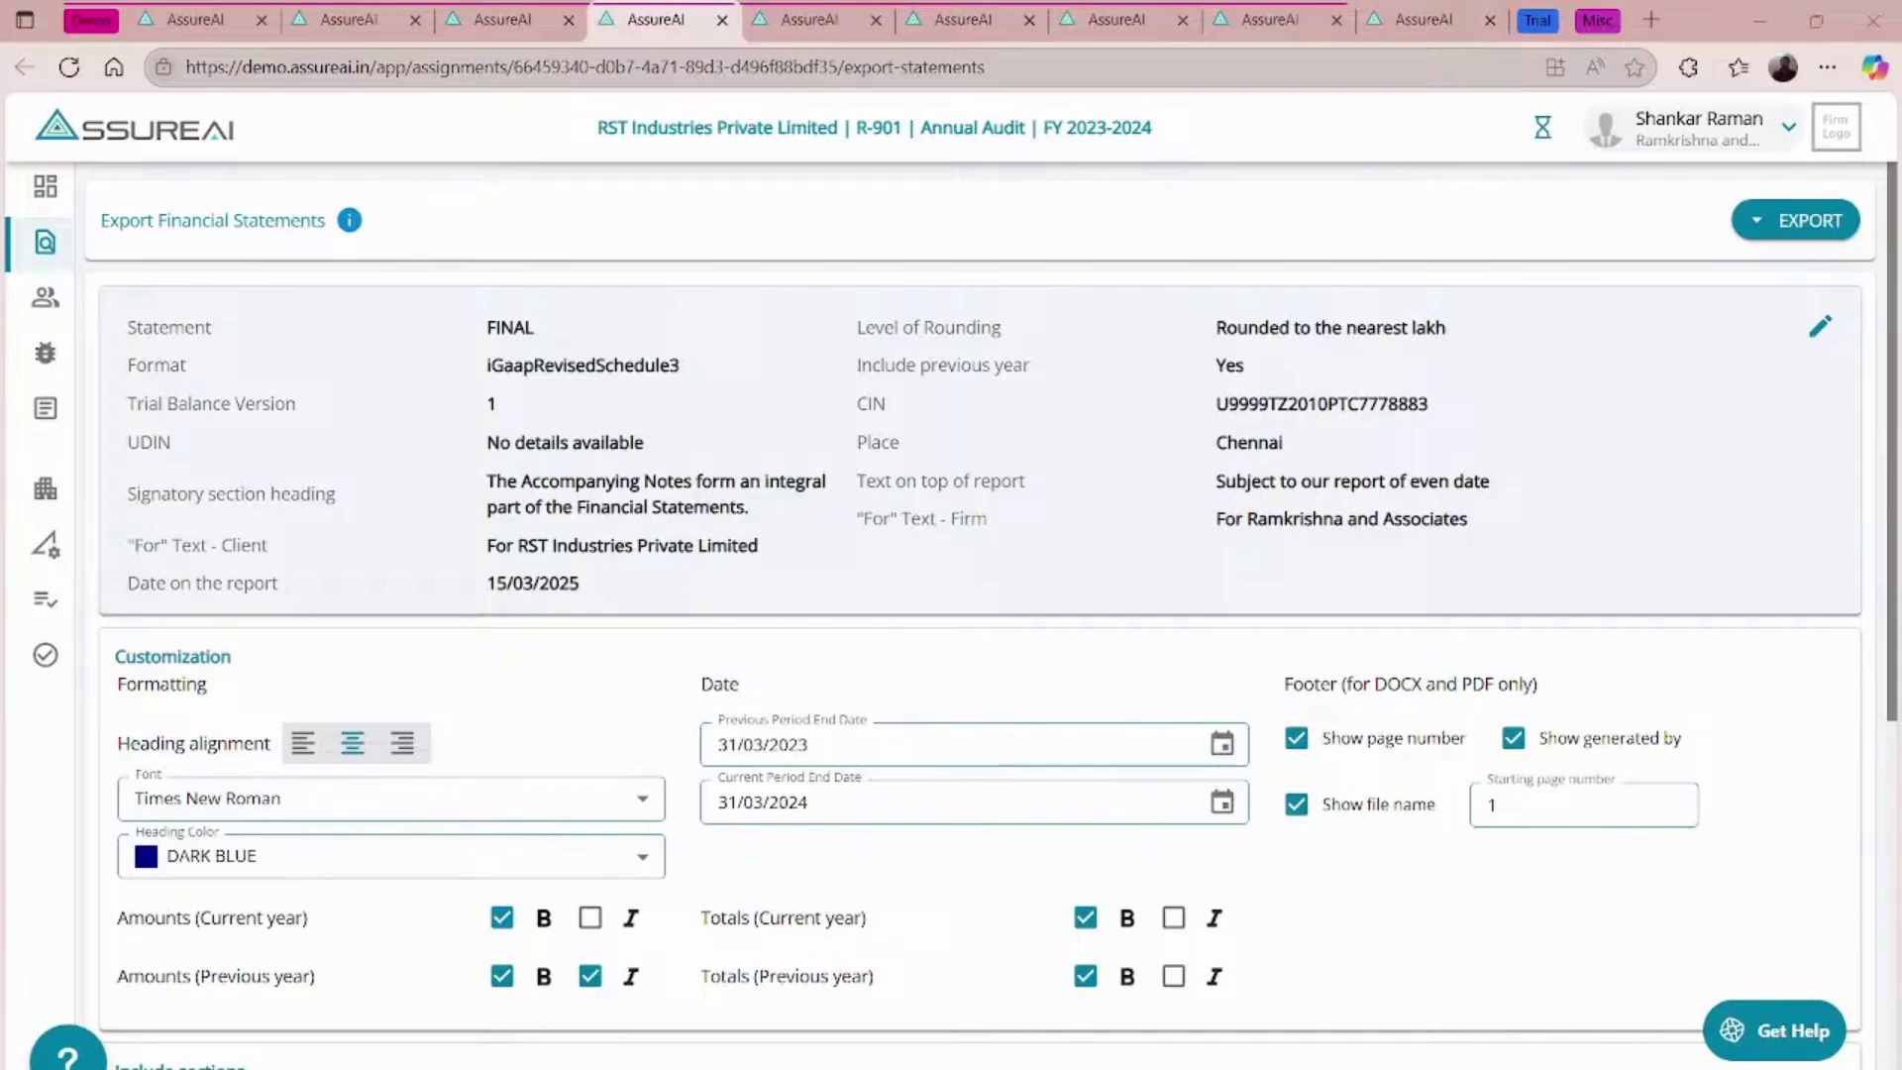
- Close the RST Industries export and start ABC Textiles' ageing analysis, viewing Trade Payables
{"action": "left_click", "coordinate": [722, 20]}
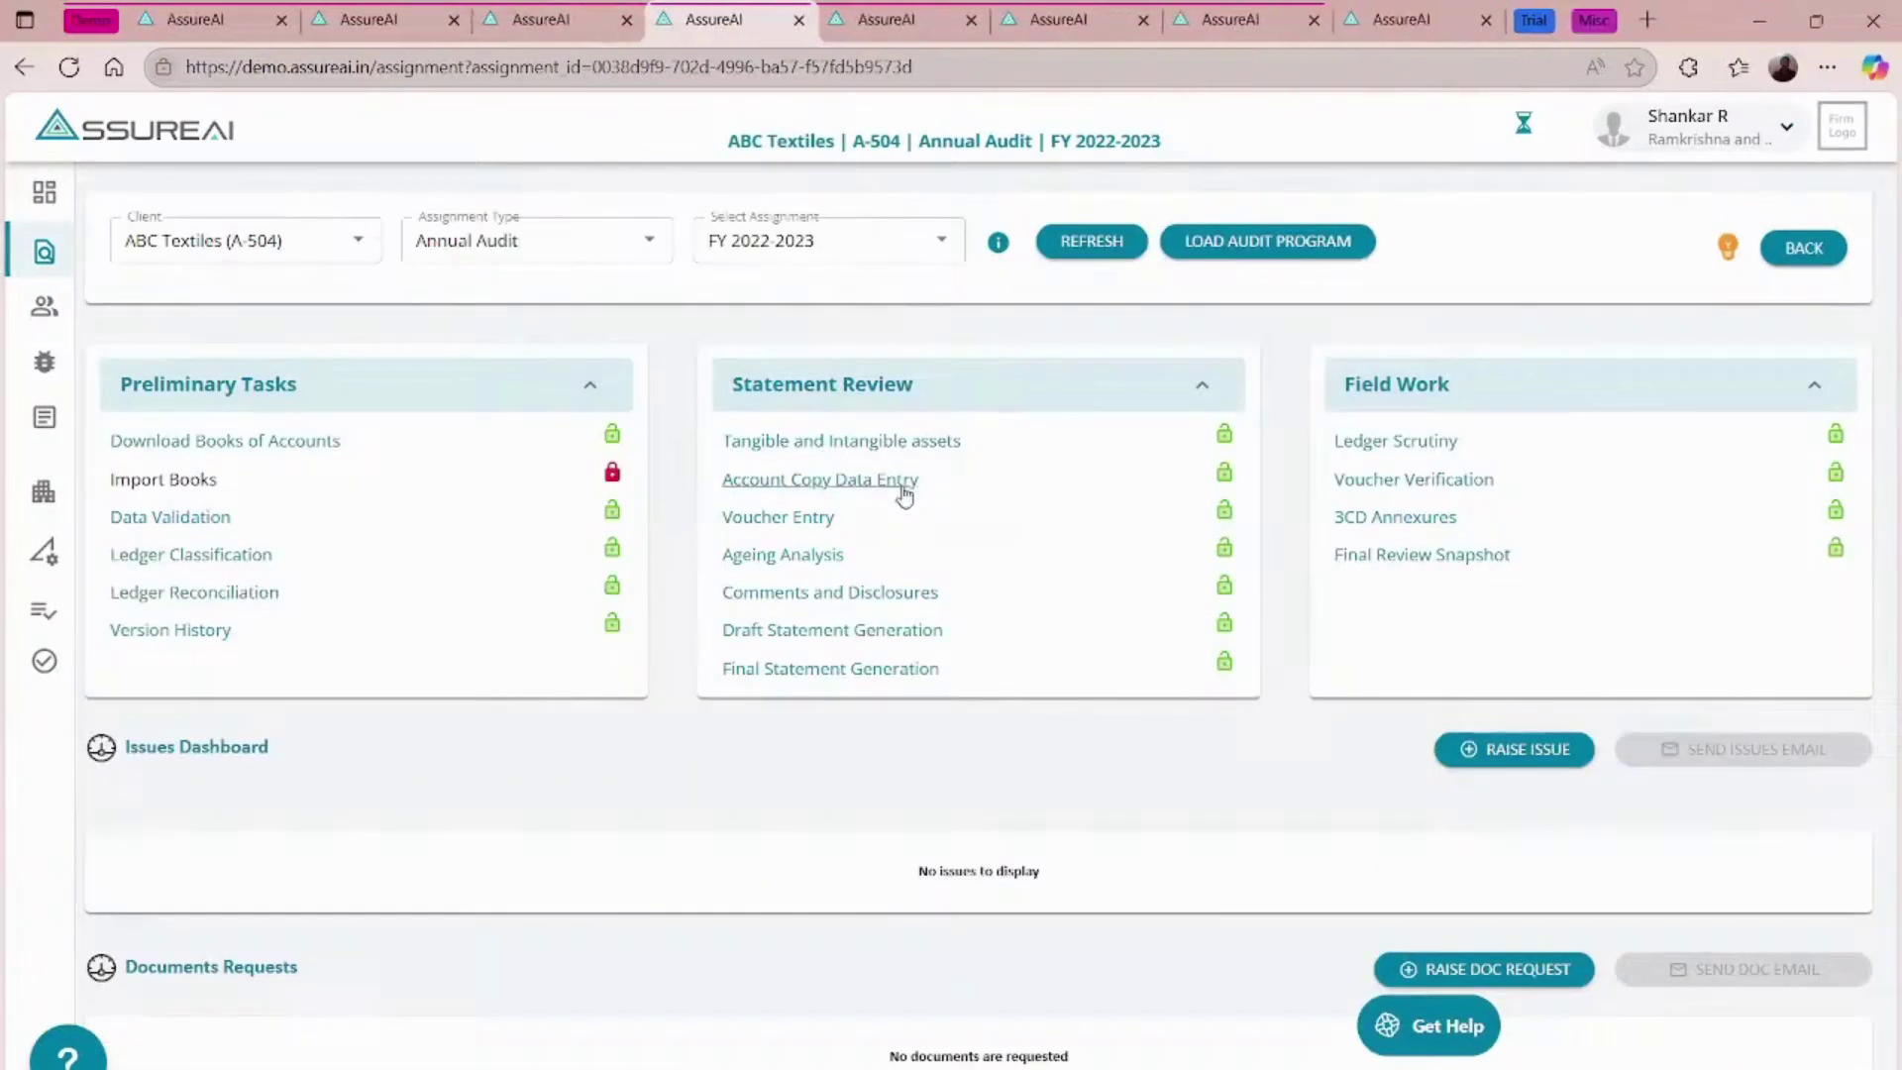
{"action": "left_click", "coordinate": [792, 555]}
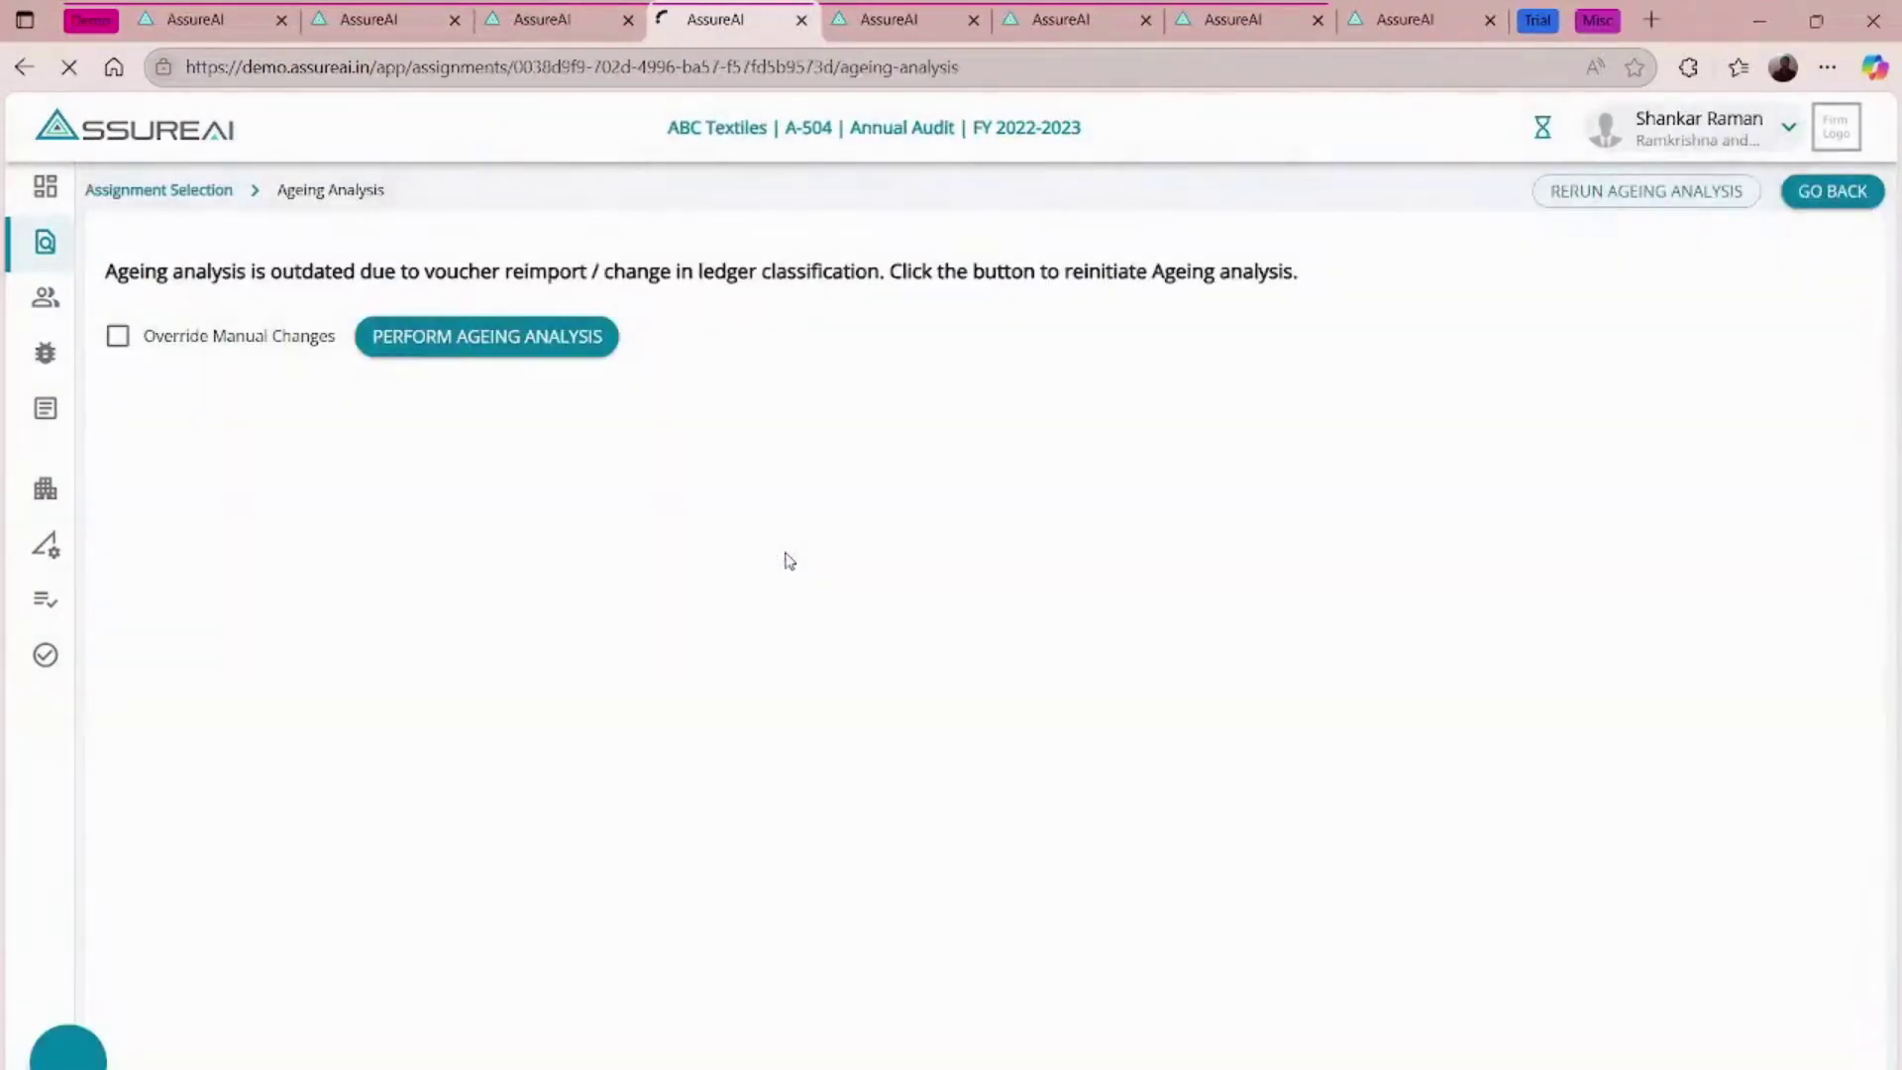
{"action": "left_click", "coordinate": [507, 347]}
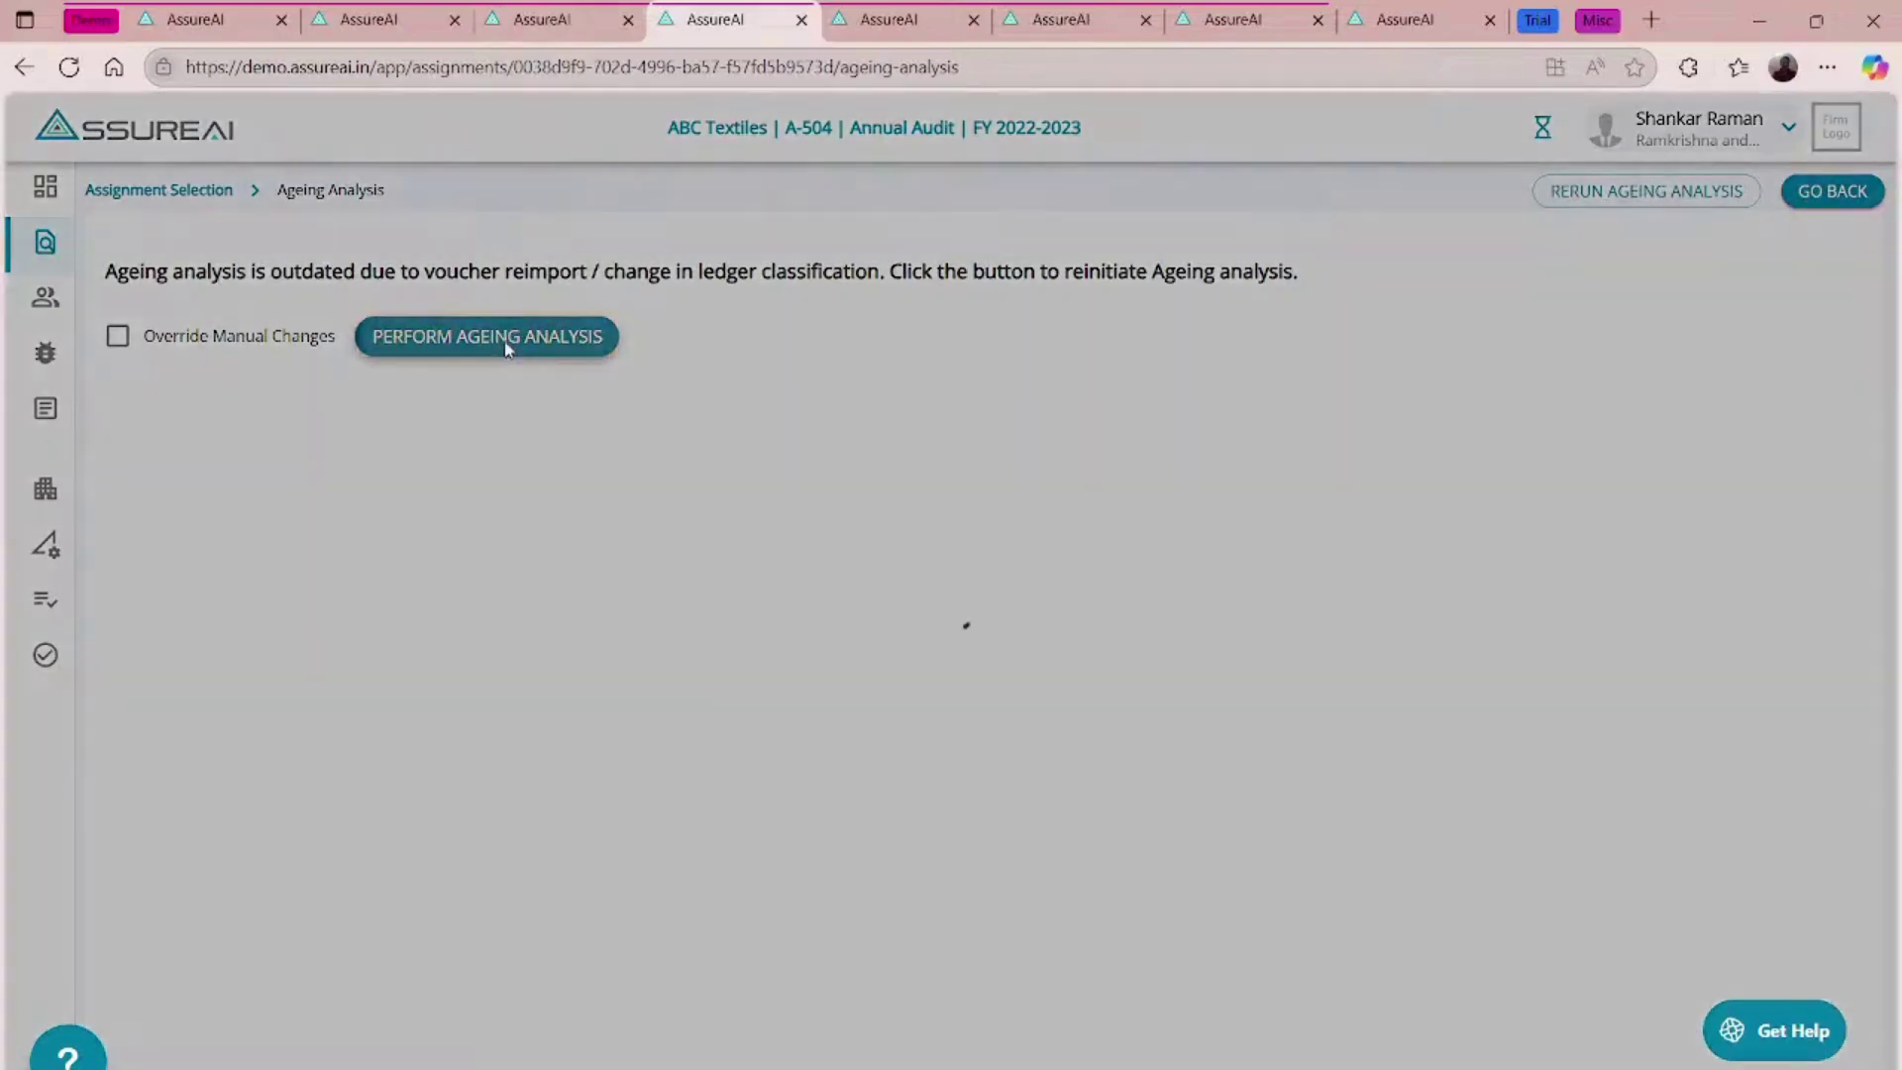
{"action": "left_click", "coordinate": [814, 292]}
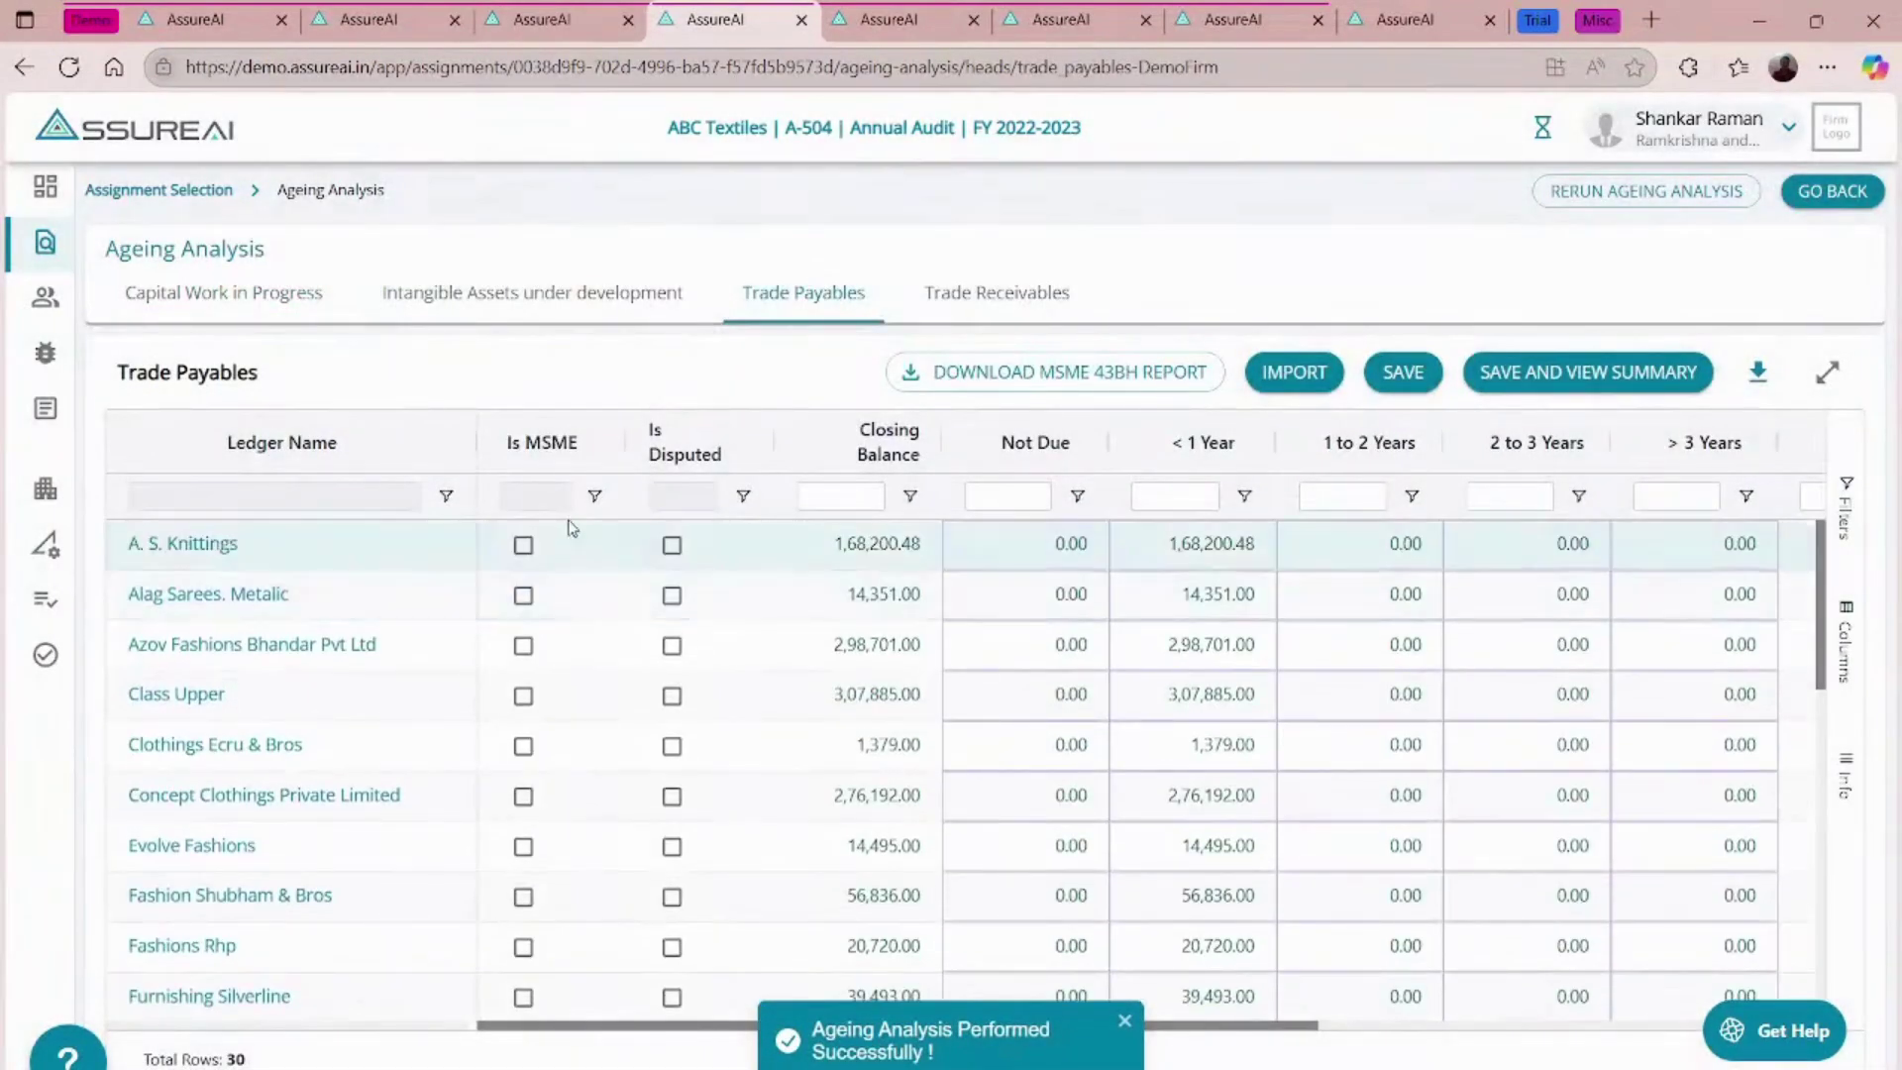
- In Trade Receivables, mark 86 Ak Palace as disputed and A K Wool And Company as doubtful
{"action": "left_click", "coordinate": [997, 295]}
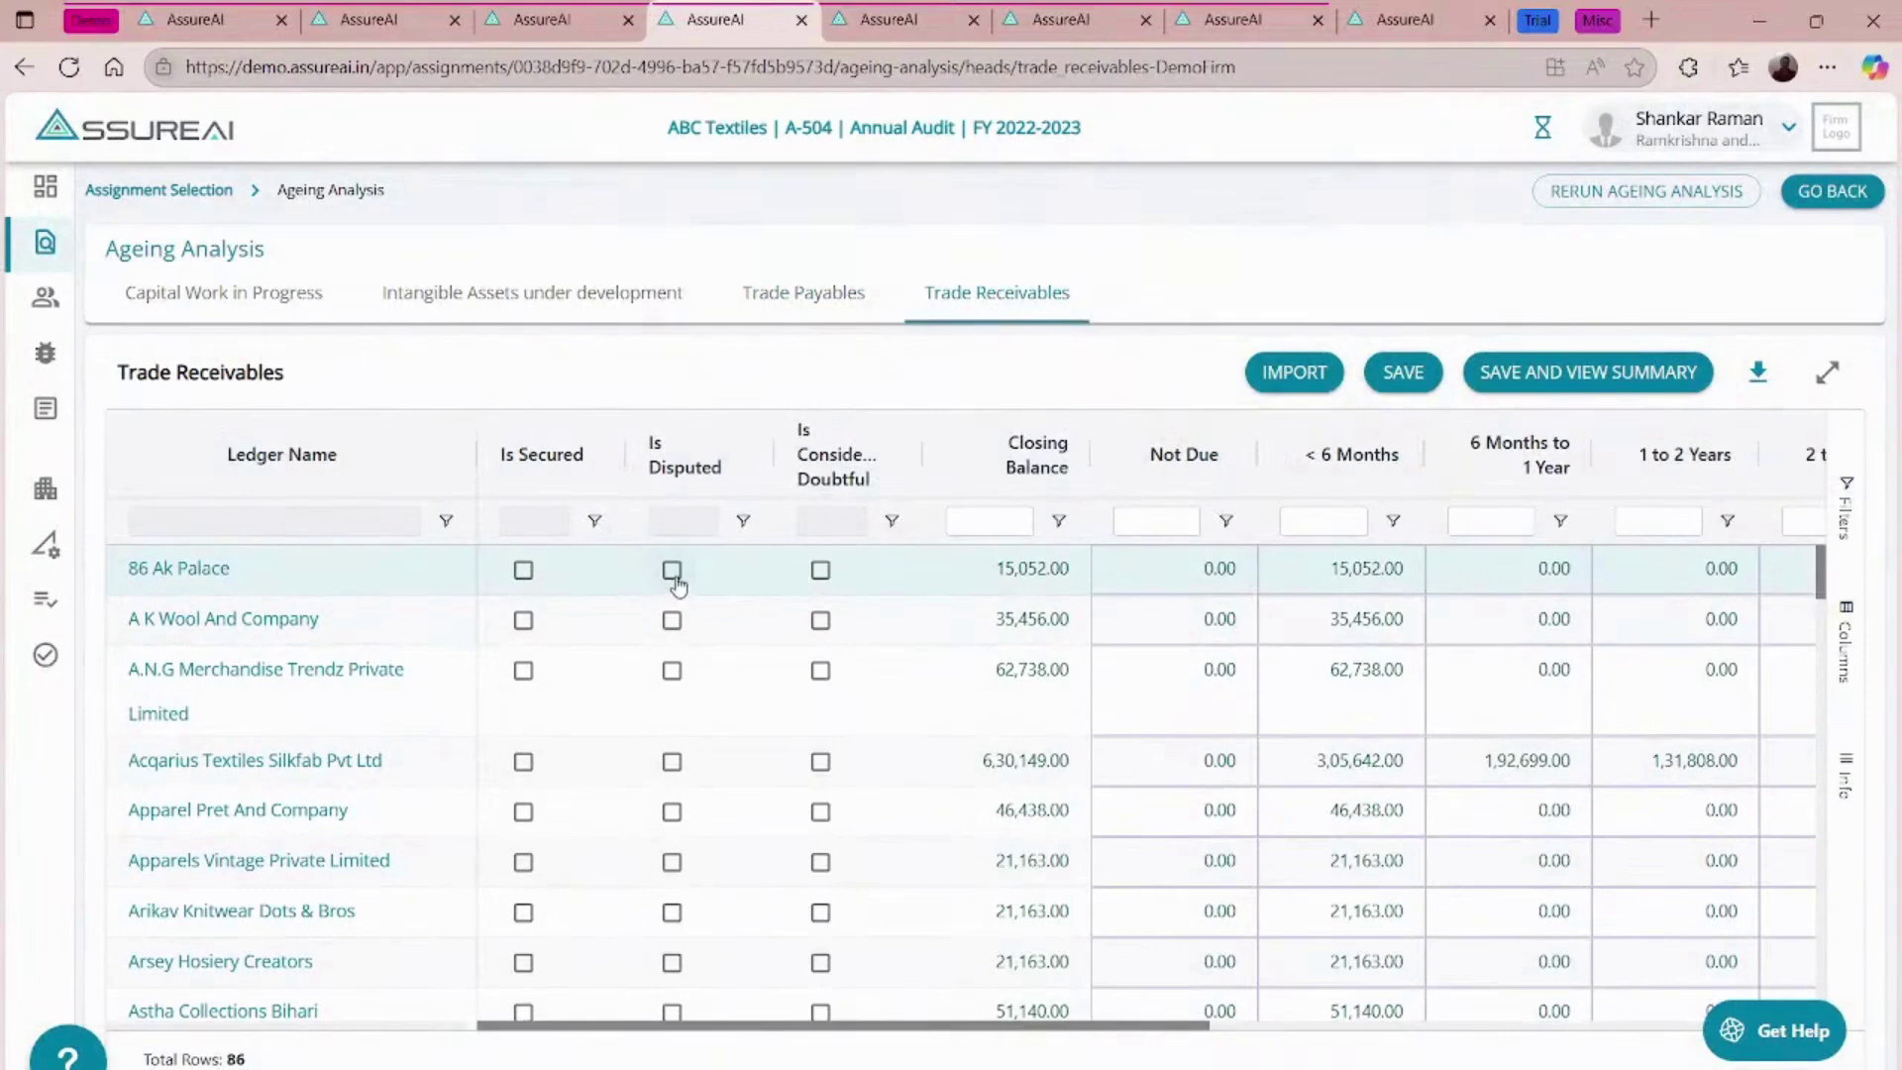
{"action": "left_click", "coordinate": [674, 576]}
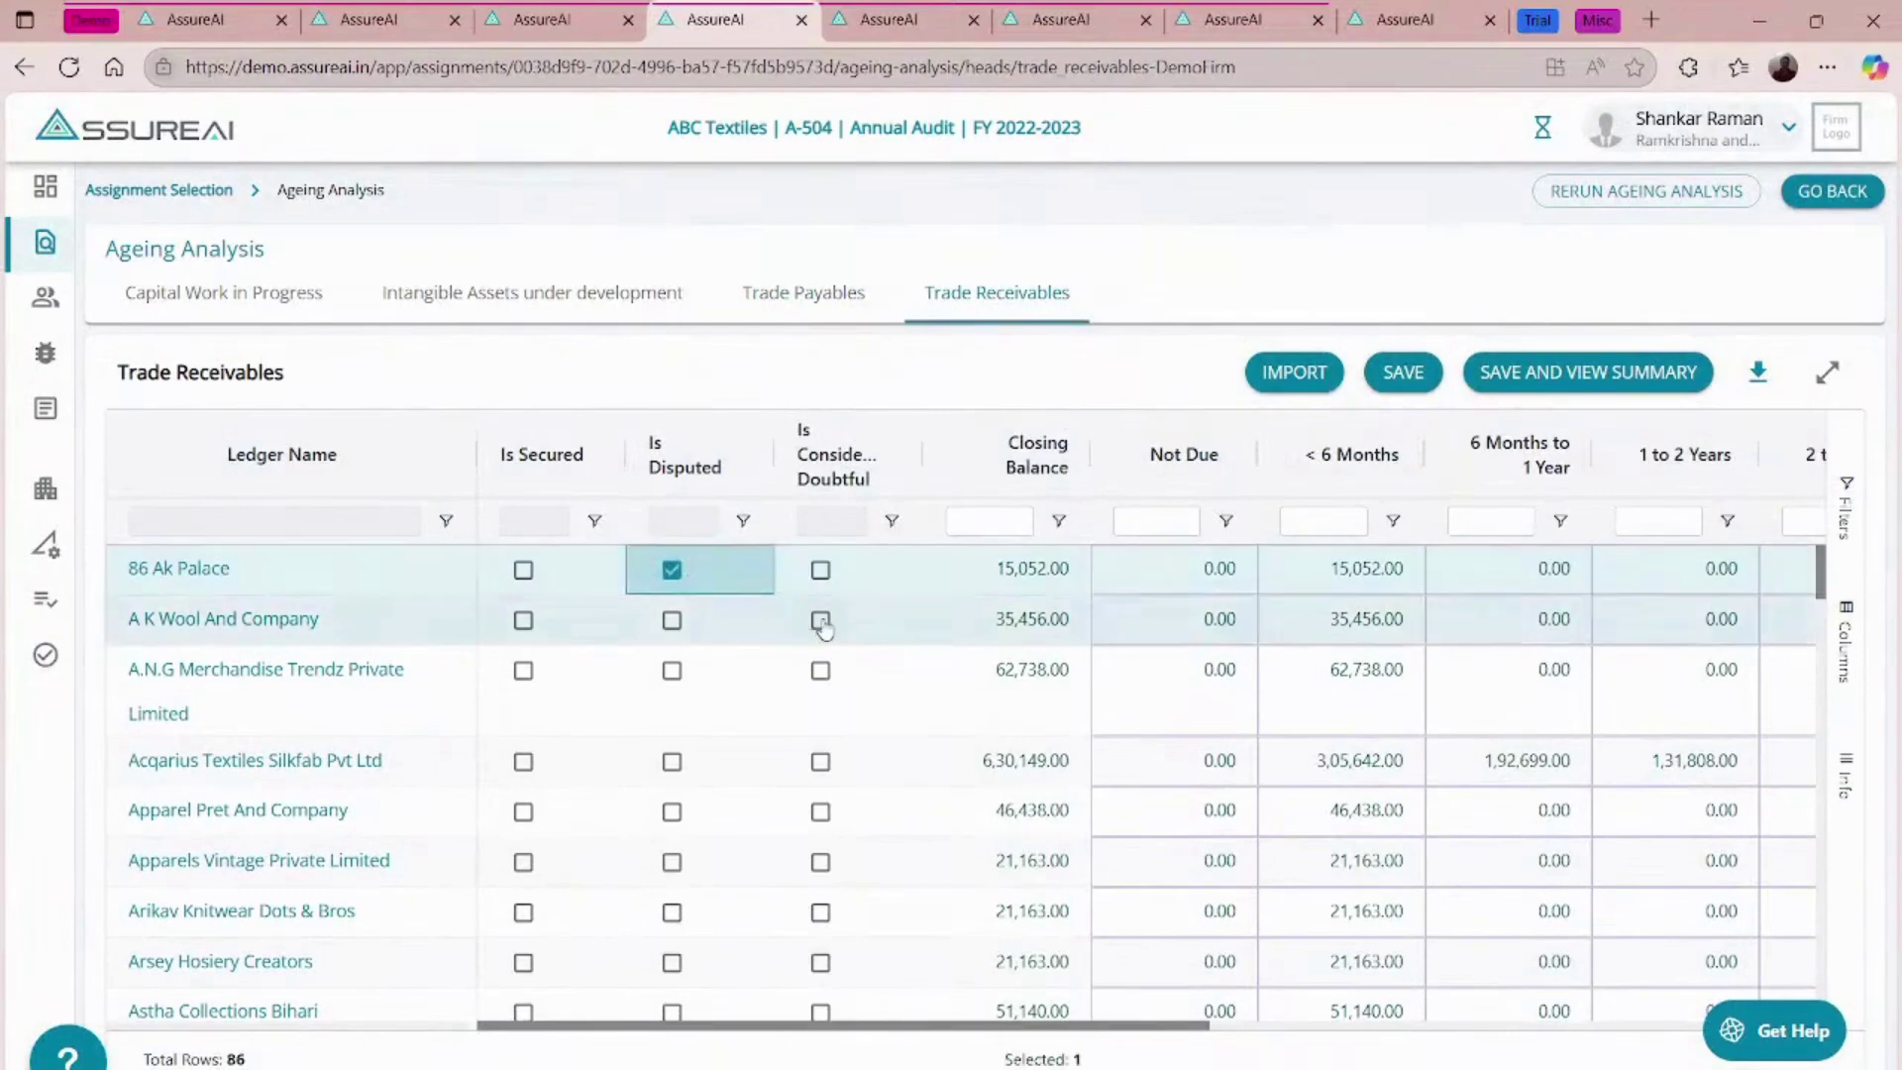
{"action": "left_click", "coordinate": [820, 621]}
- Tick Is MSME for A. S. Knittings in Trade Payables and export the table to Excel
{"action": "left_click", "coordinate": [803, 294]}
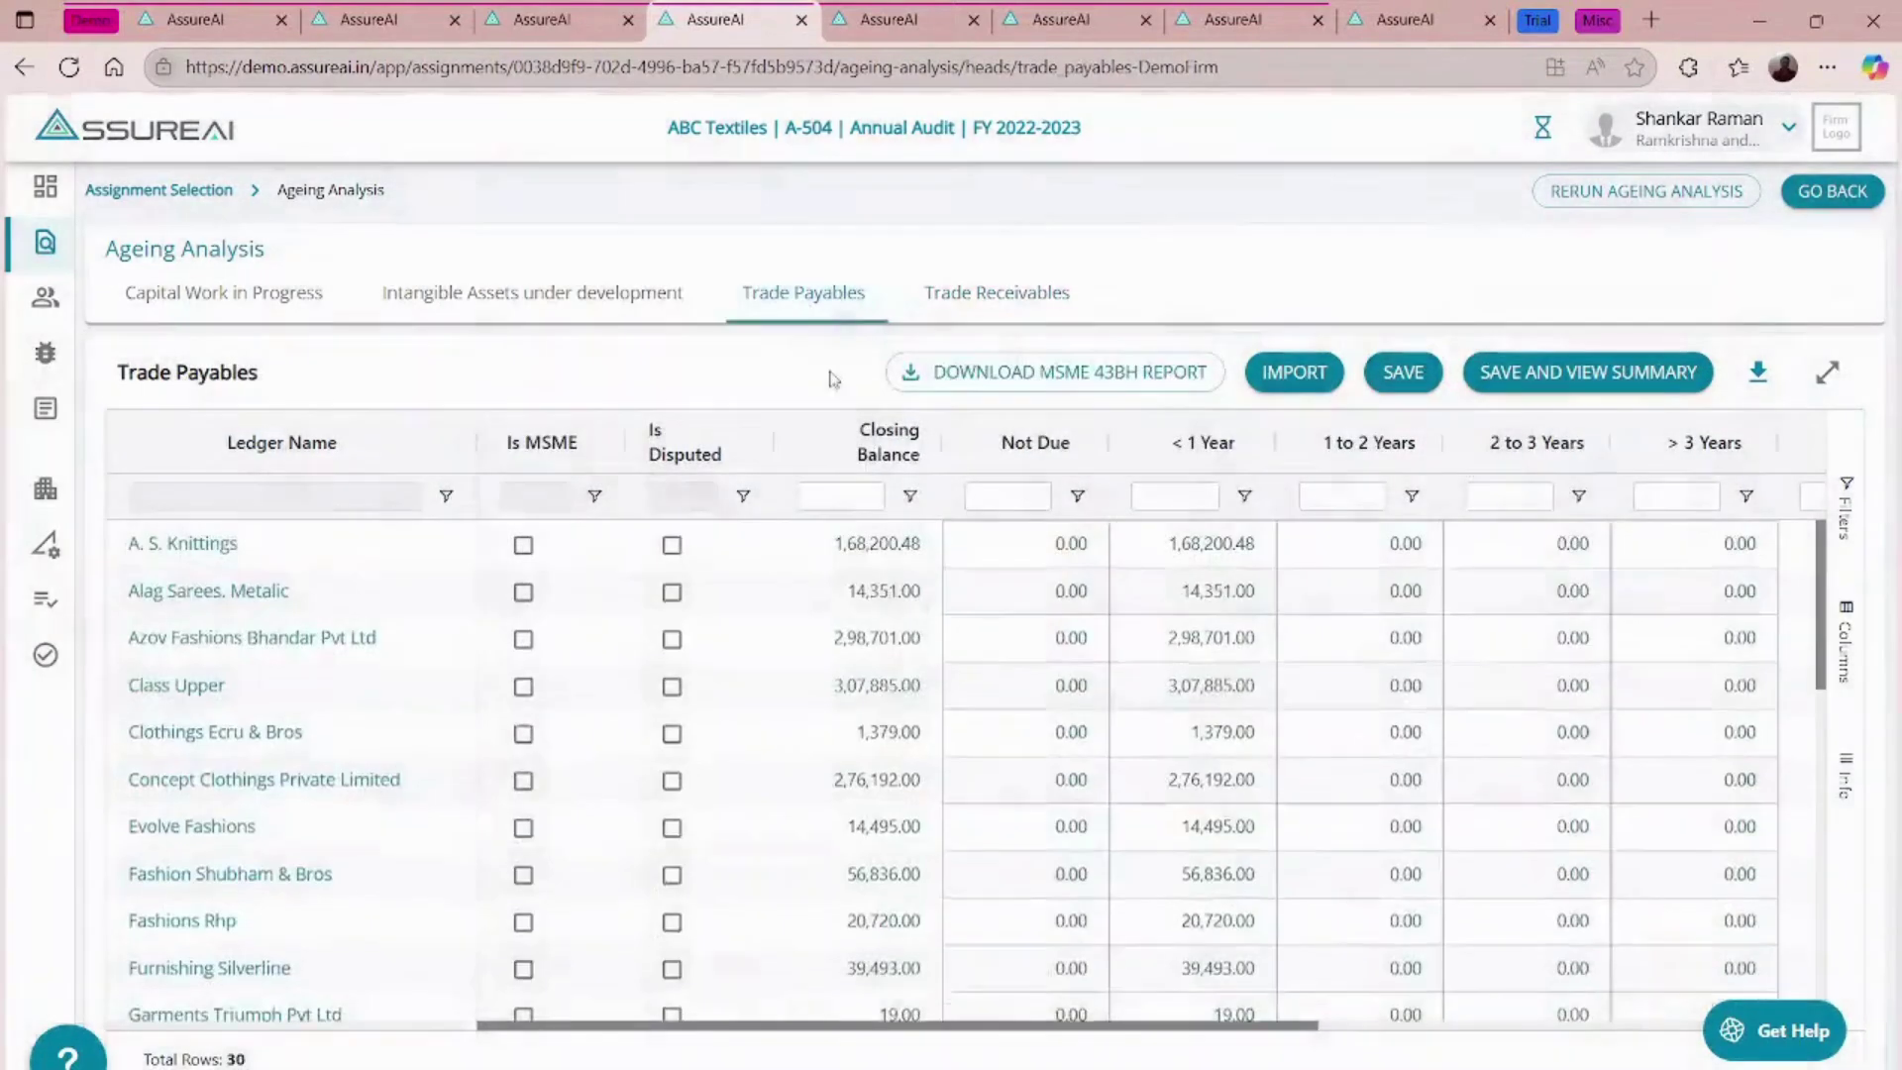
{"action": "left_click", "coordinate": [523, 544]}
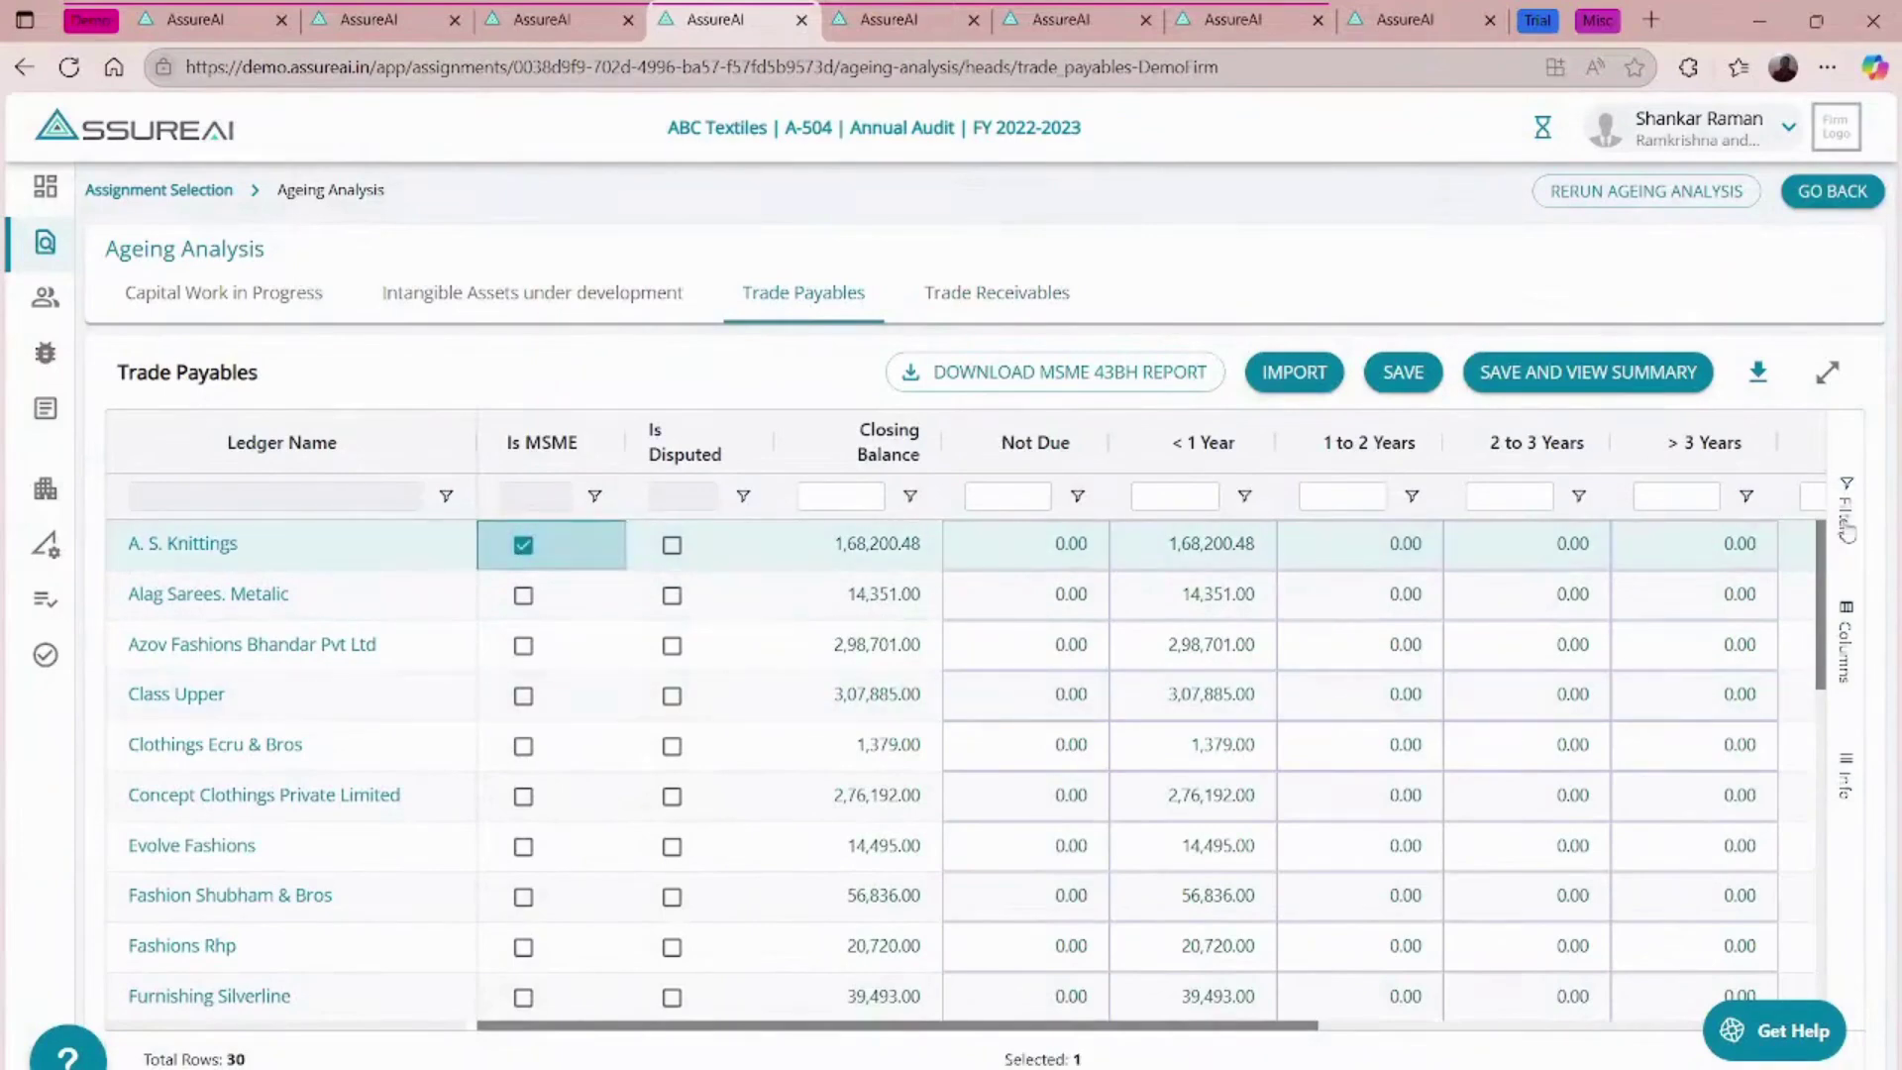
{"action": "left_click", "coordinate": [1754, 371]}
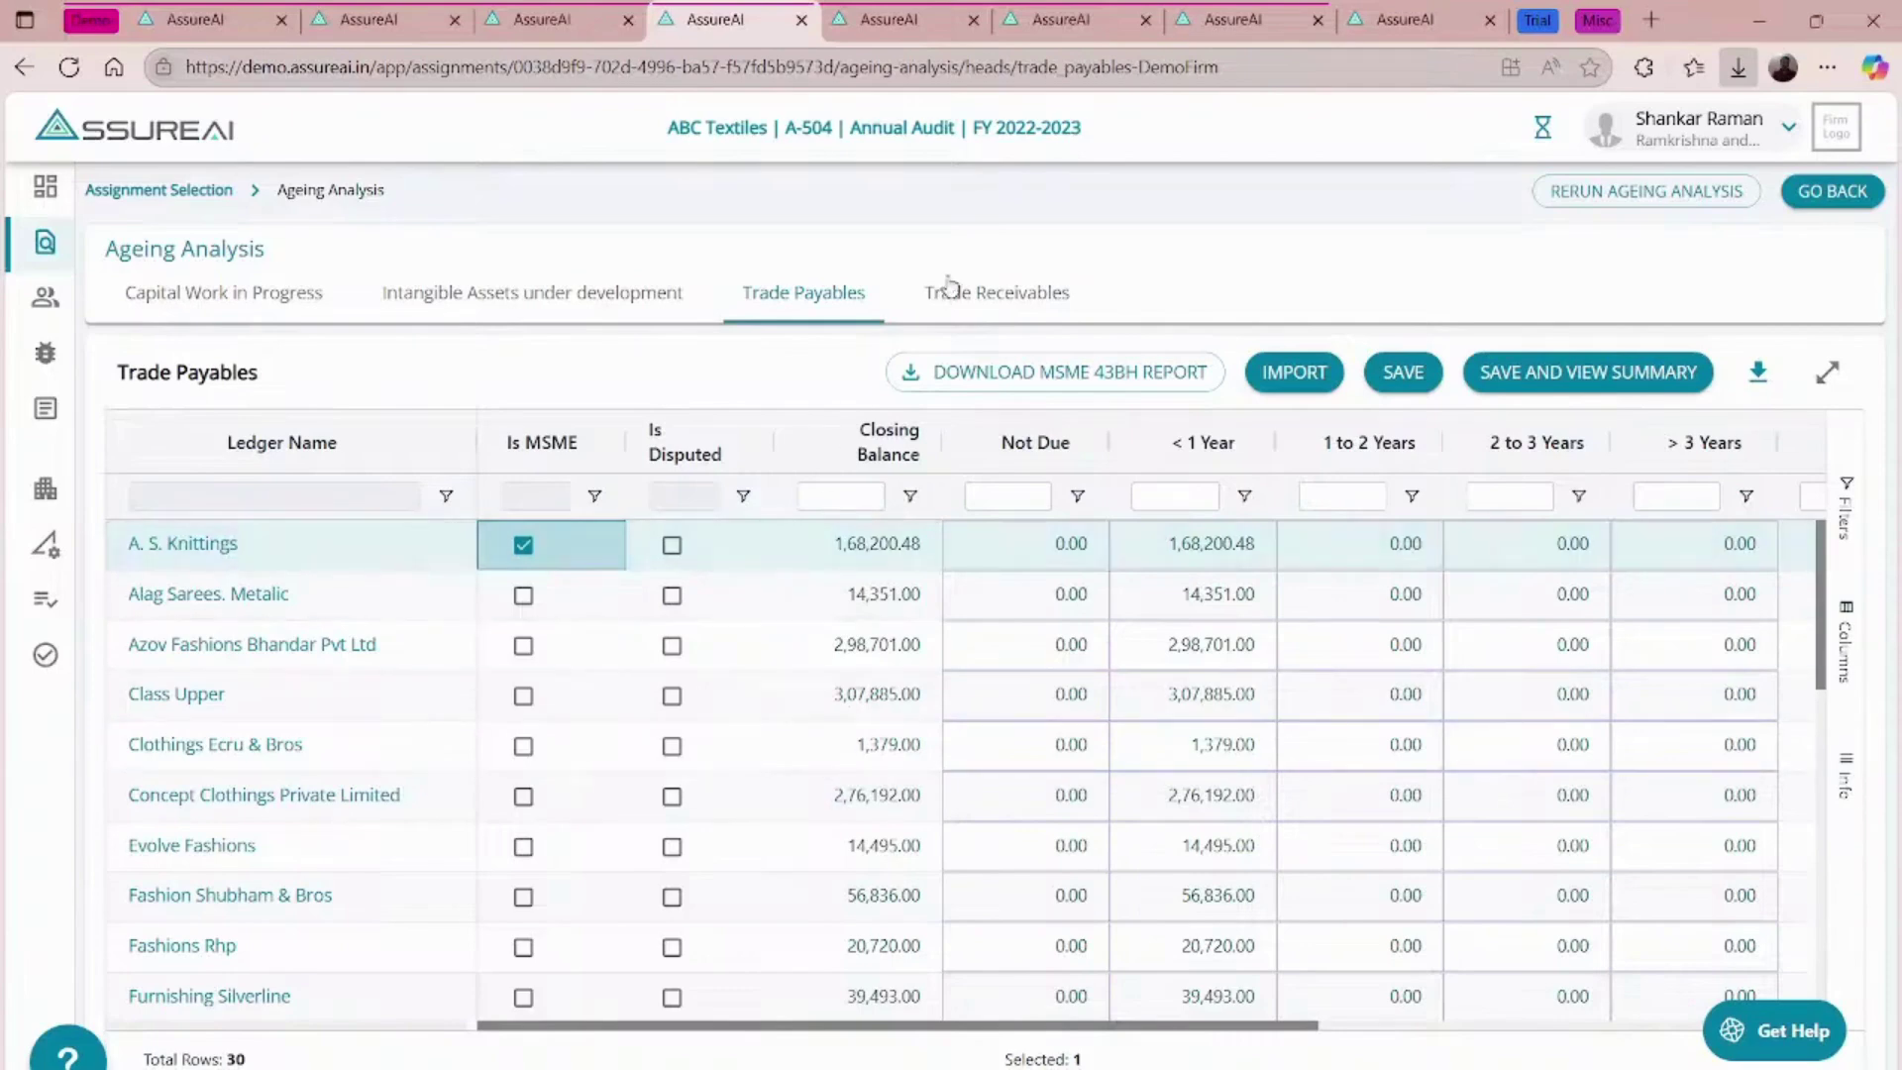
- Import the edited Excel marking Evolve Fashions, Fashion Shubham & Bros and Fashions Rhp as MSMEs
{"action": "left_click", "coordinate": [1293, 374]}
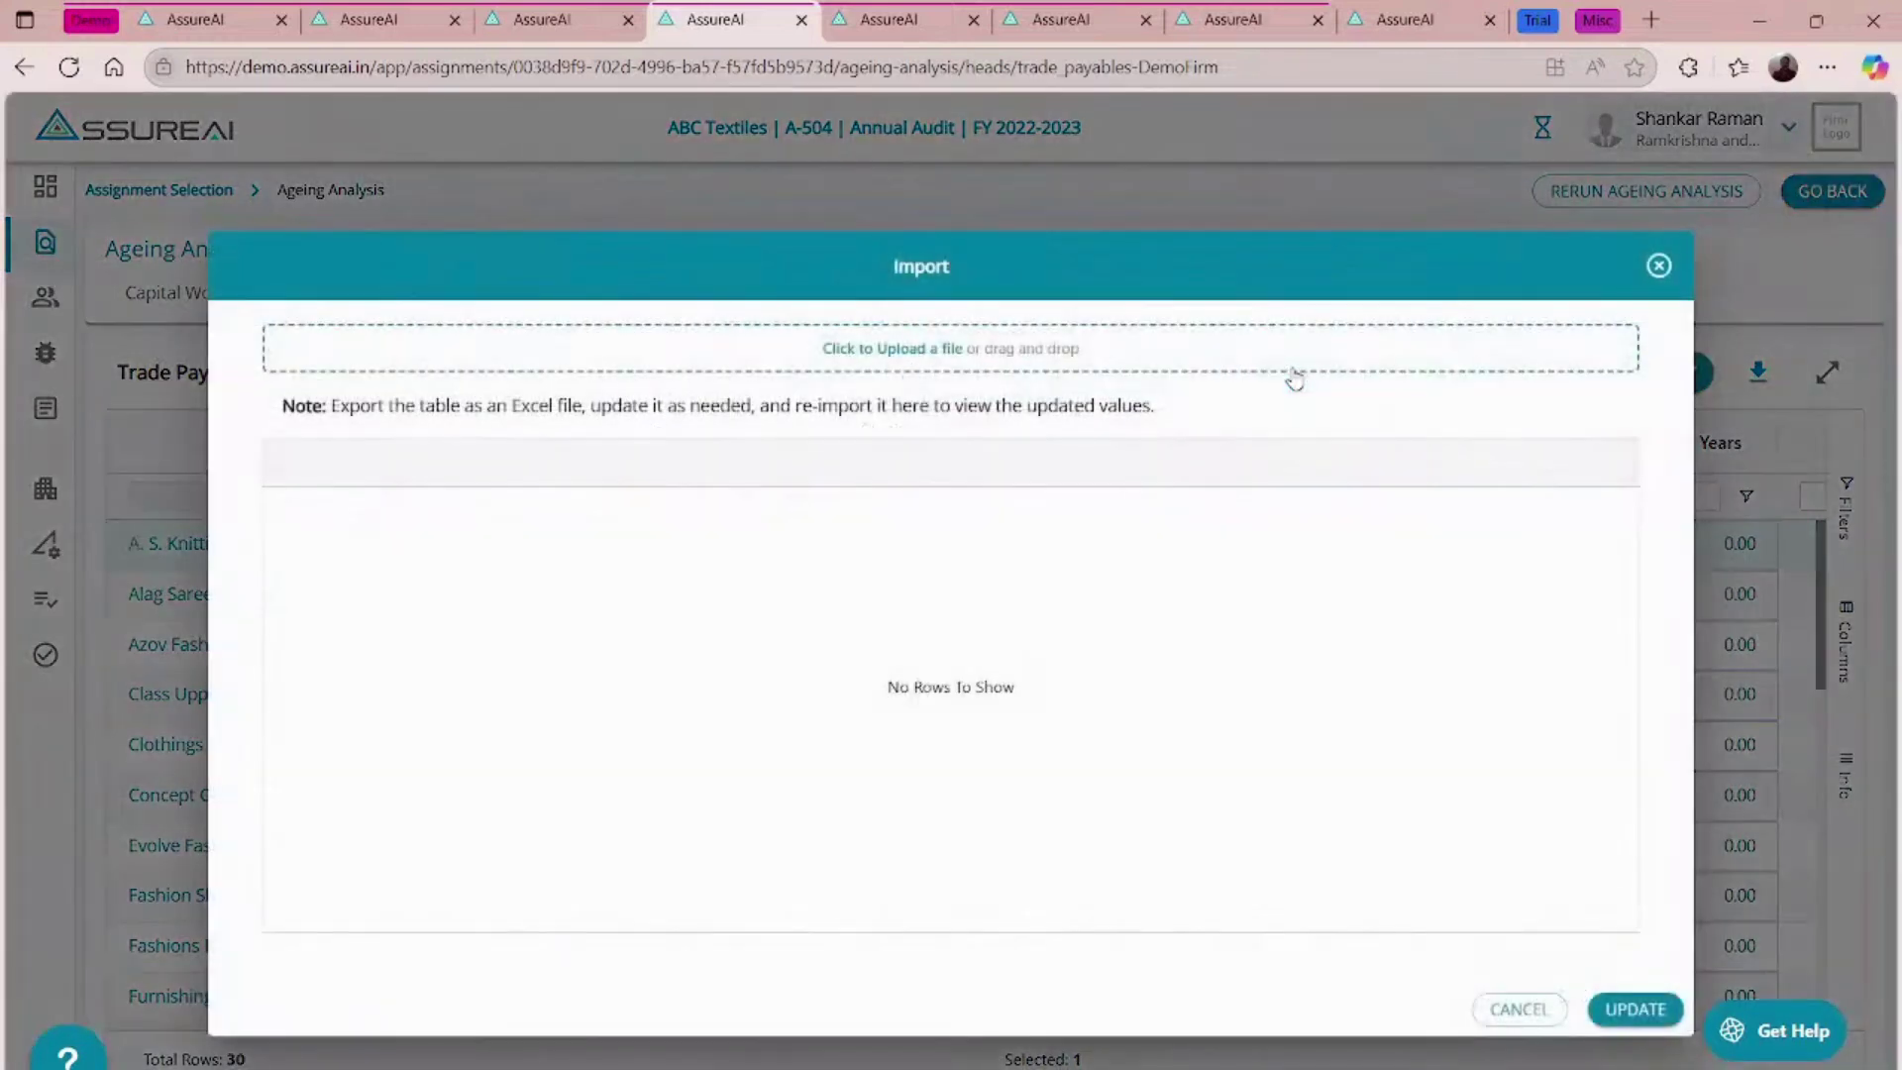
{"action": "left_click", "coordinate": [891, 357]}
{"action": "double_click", "coordinate": [627, 669]}
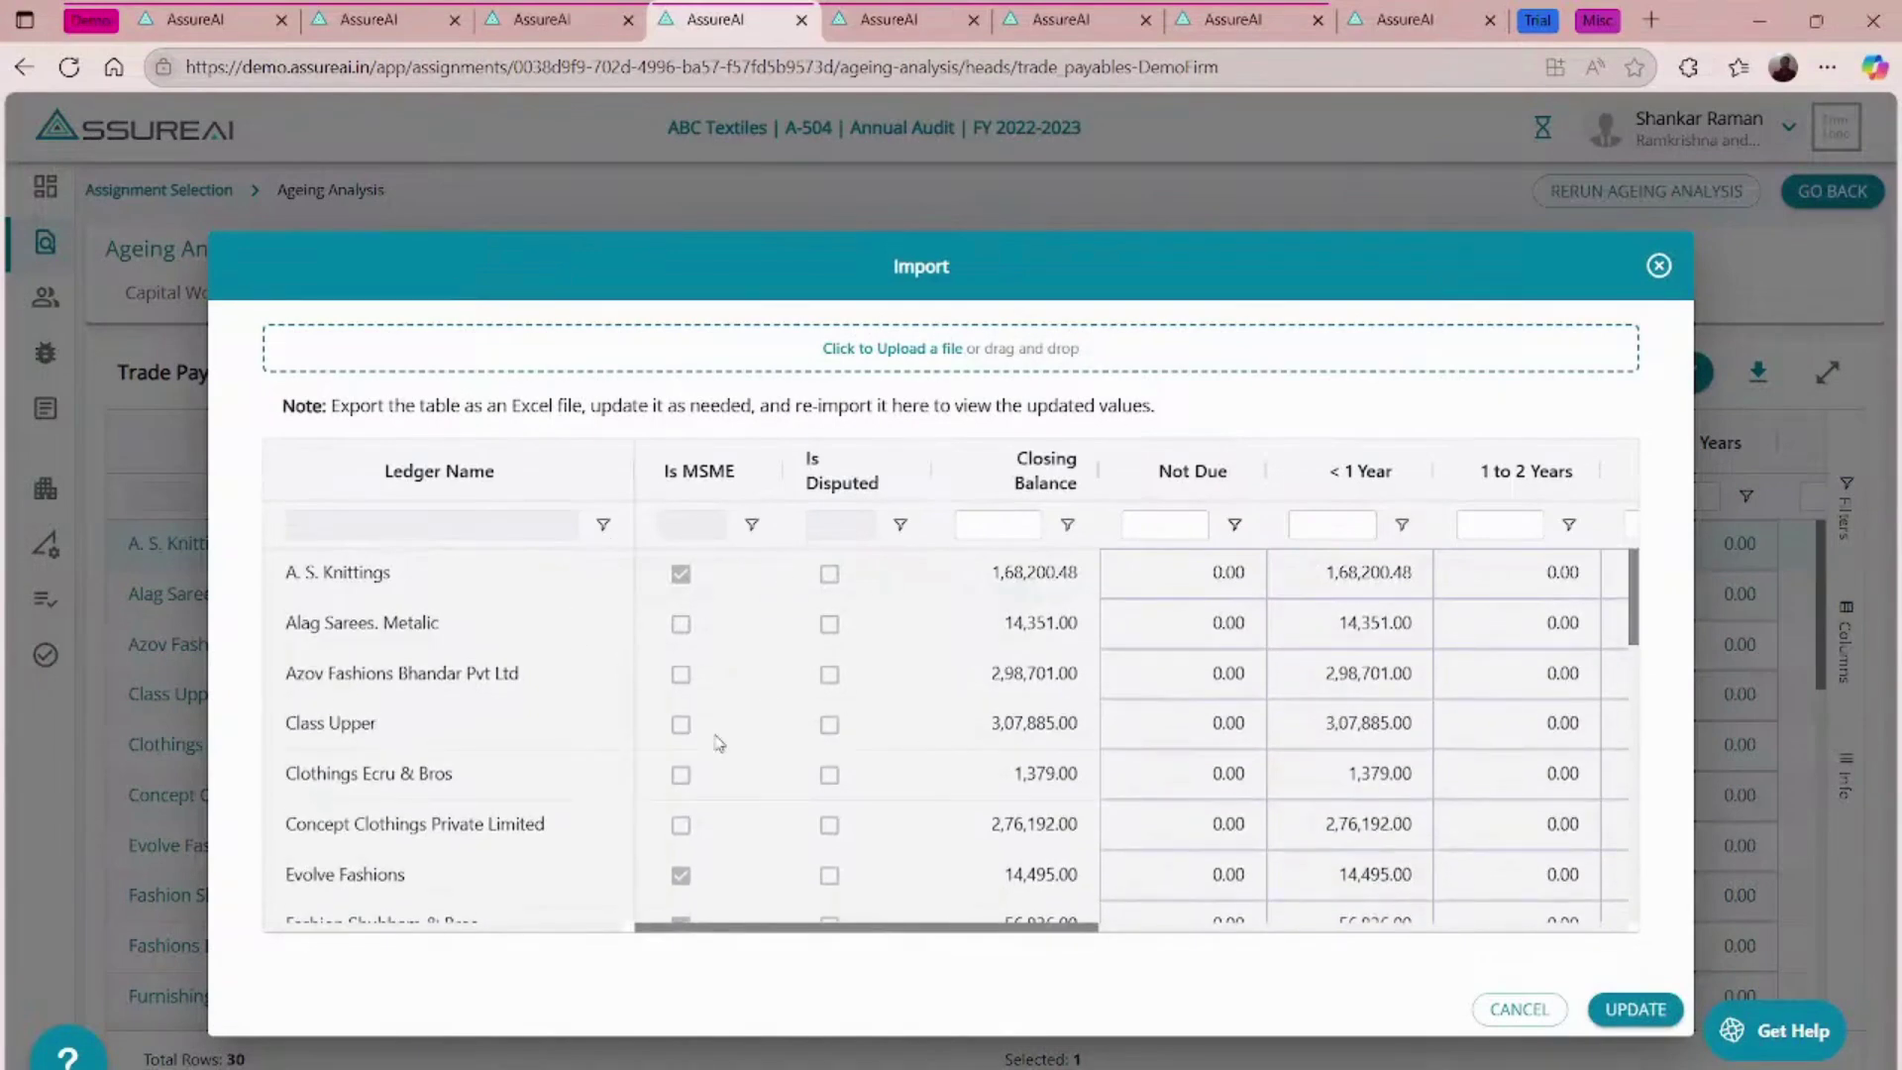
{"action": "scroll", "coordinate": [713, 693], "scroll_direction": "down", "scroll_amount": 5}
{"action": "scroll", "coordinate": [713, 743], "scroll_direction": "down", "scroll_amount": 2}
{"action": "scroll", "coordinate": [713, 743], "scroll_direction": "up", "scroll_amount": 8}
- Apply the imported MSME changes, save the trade payables ageing, and return to the dashboard
{"action": "left_click", "coordinate": [1636, 1008]}
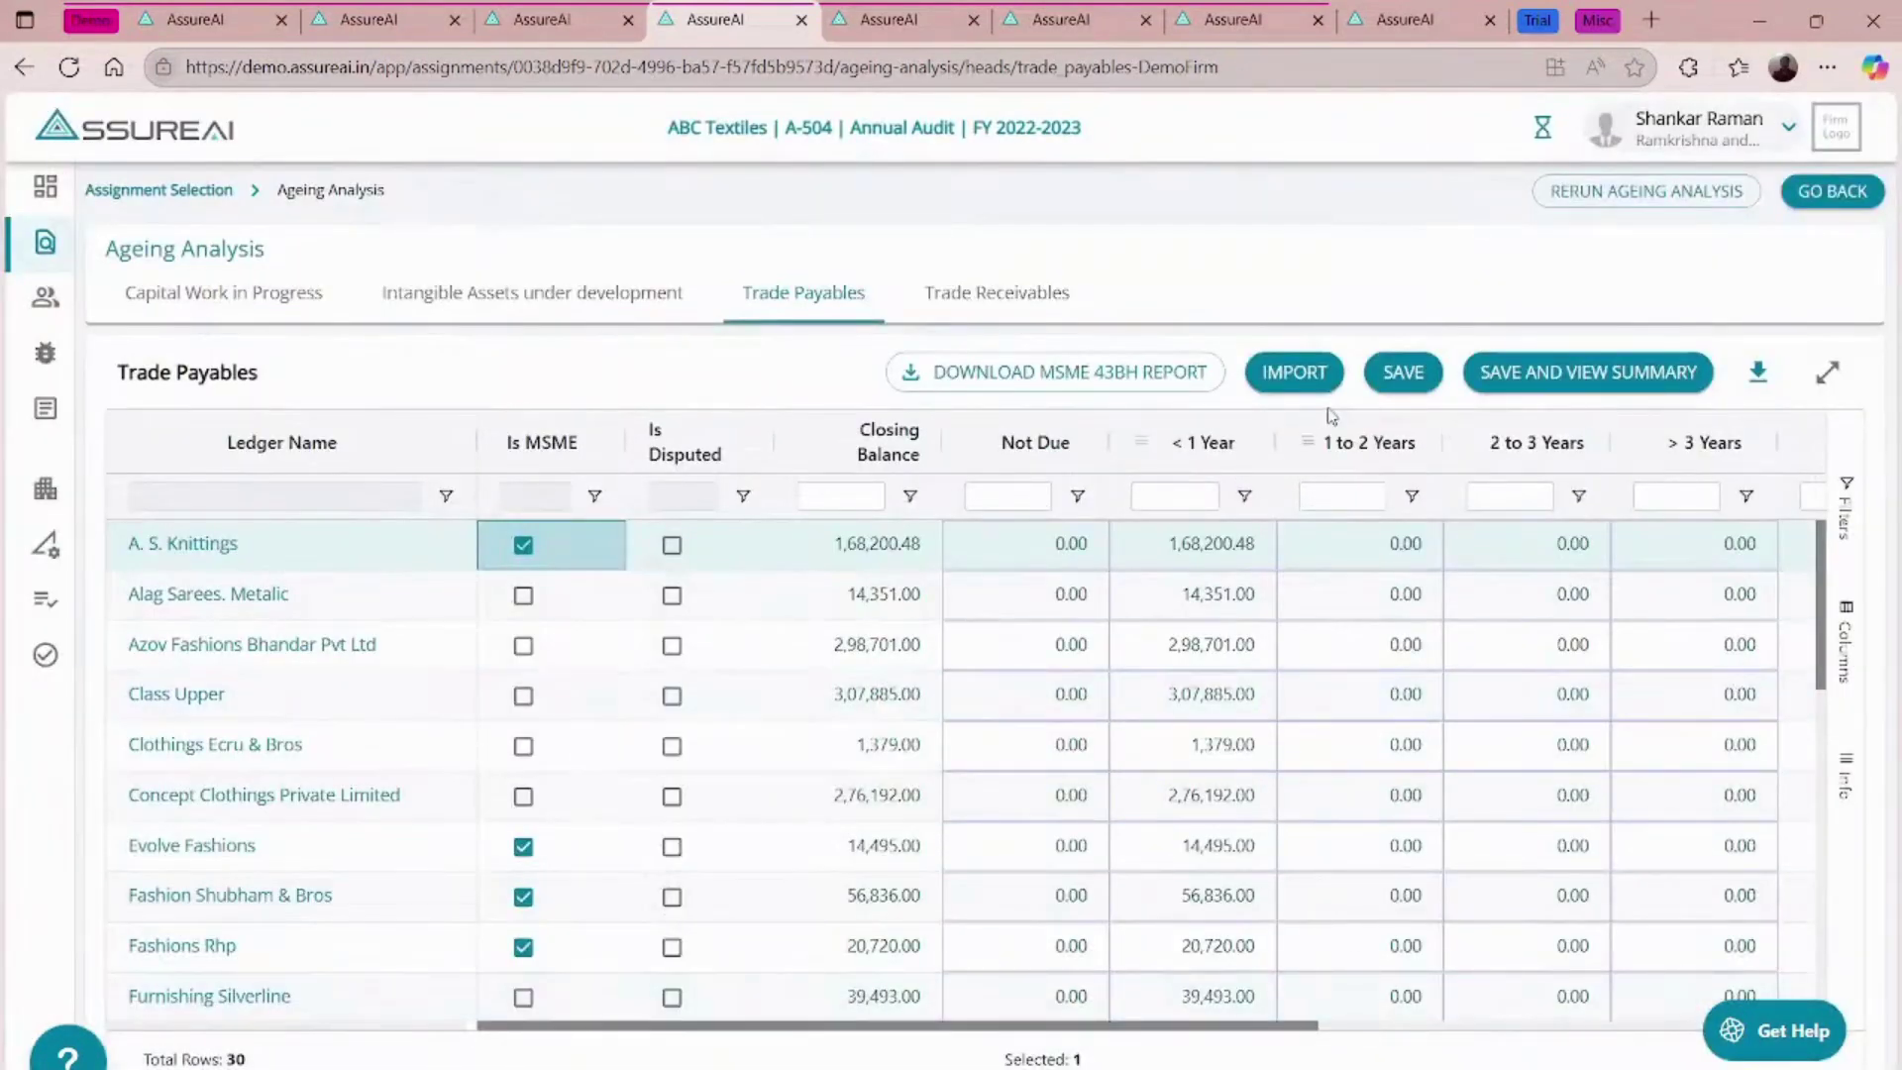
{"action": "left_click", "coordinate": [1408, 375]}
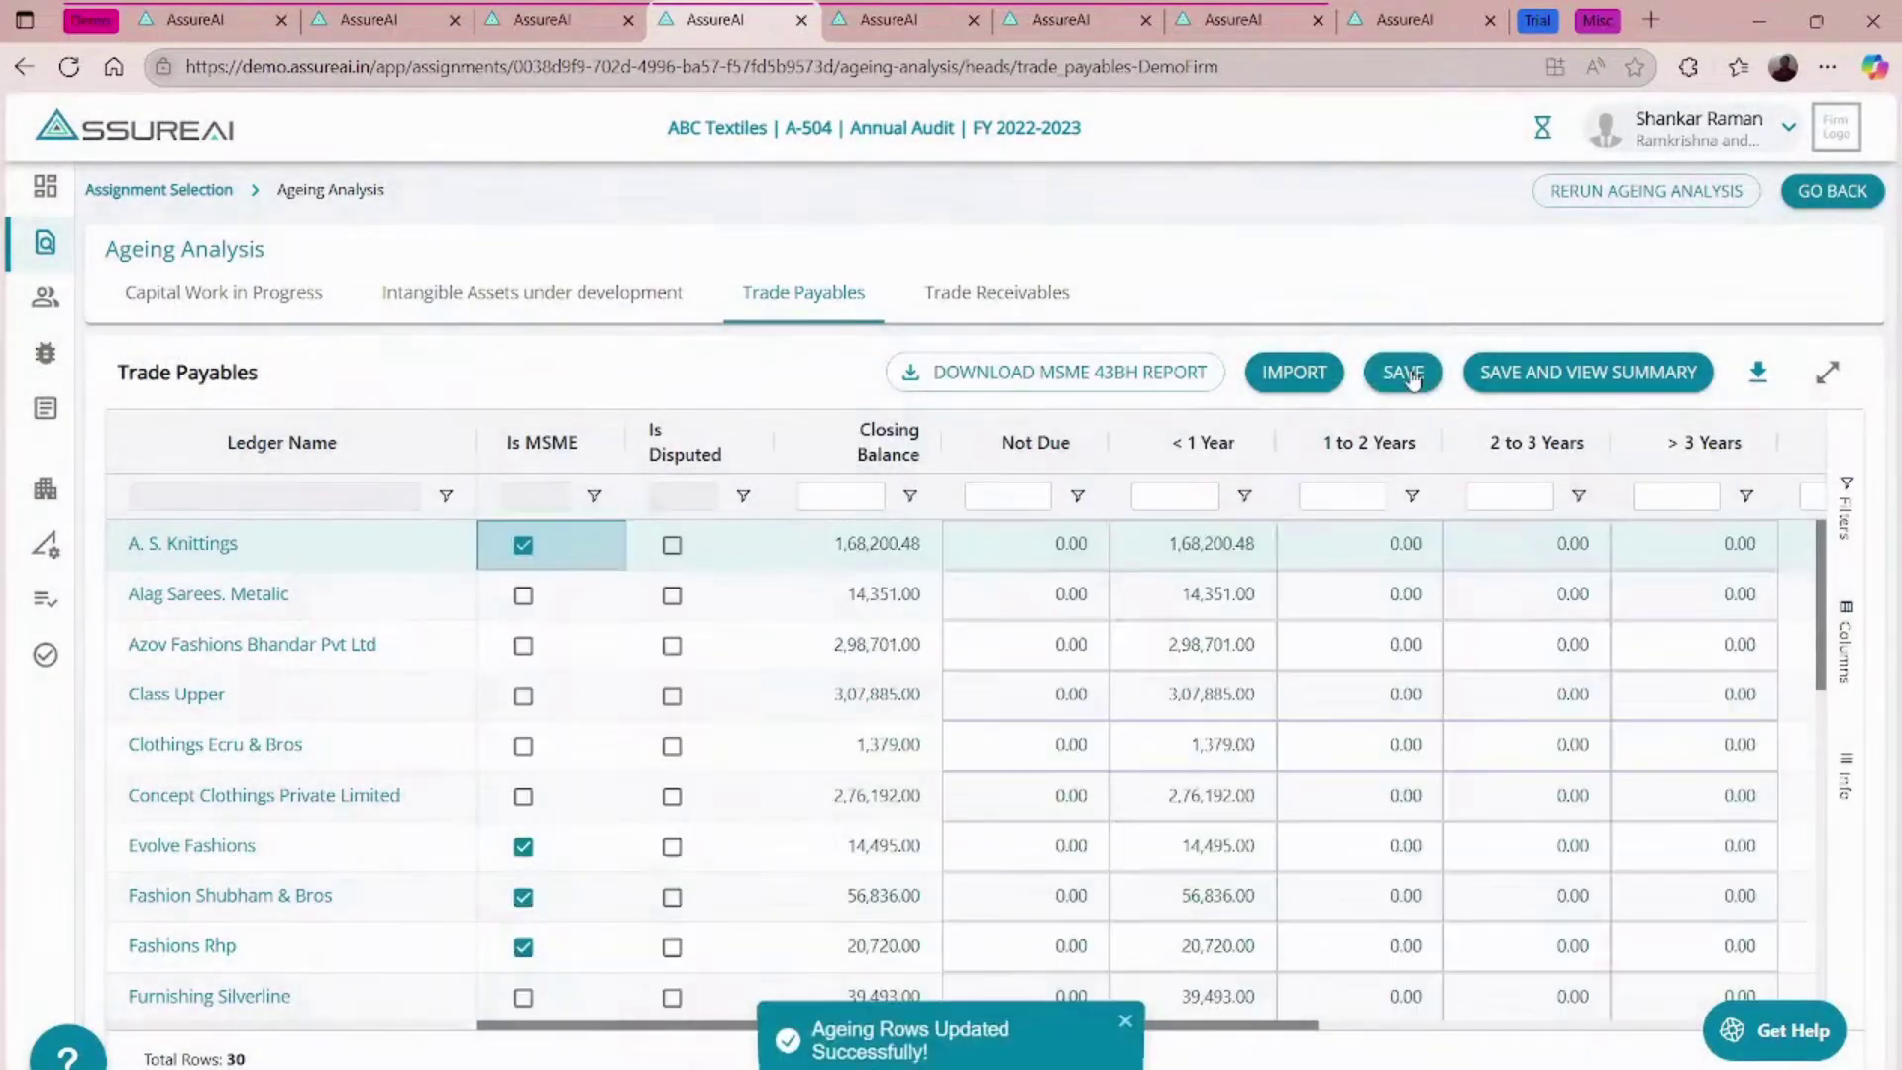
{"action": "left_click", "coordinate": [1844, 195]}
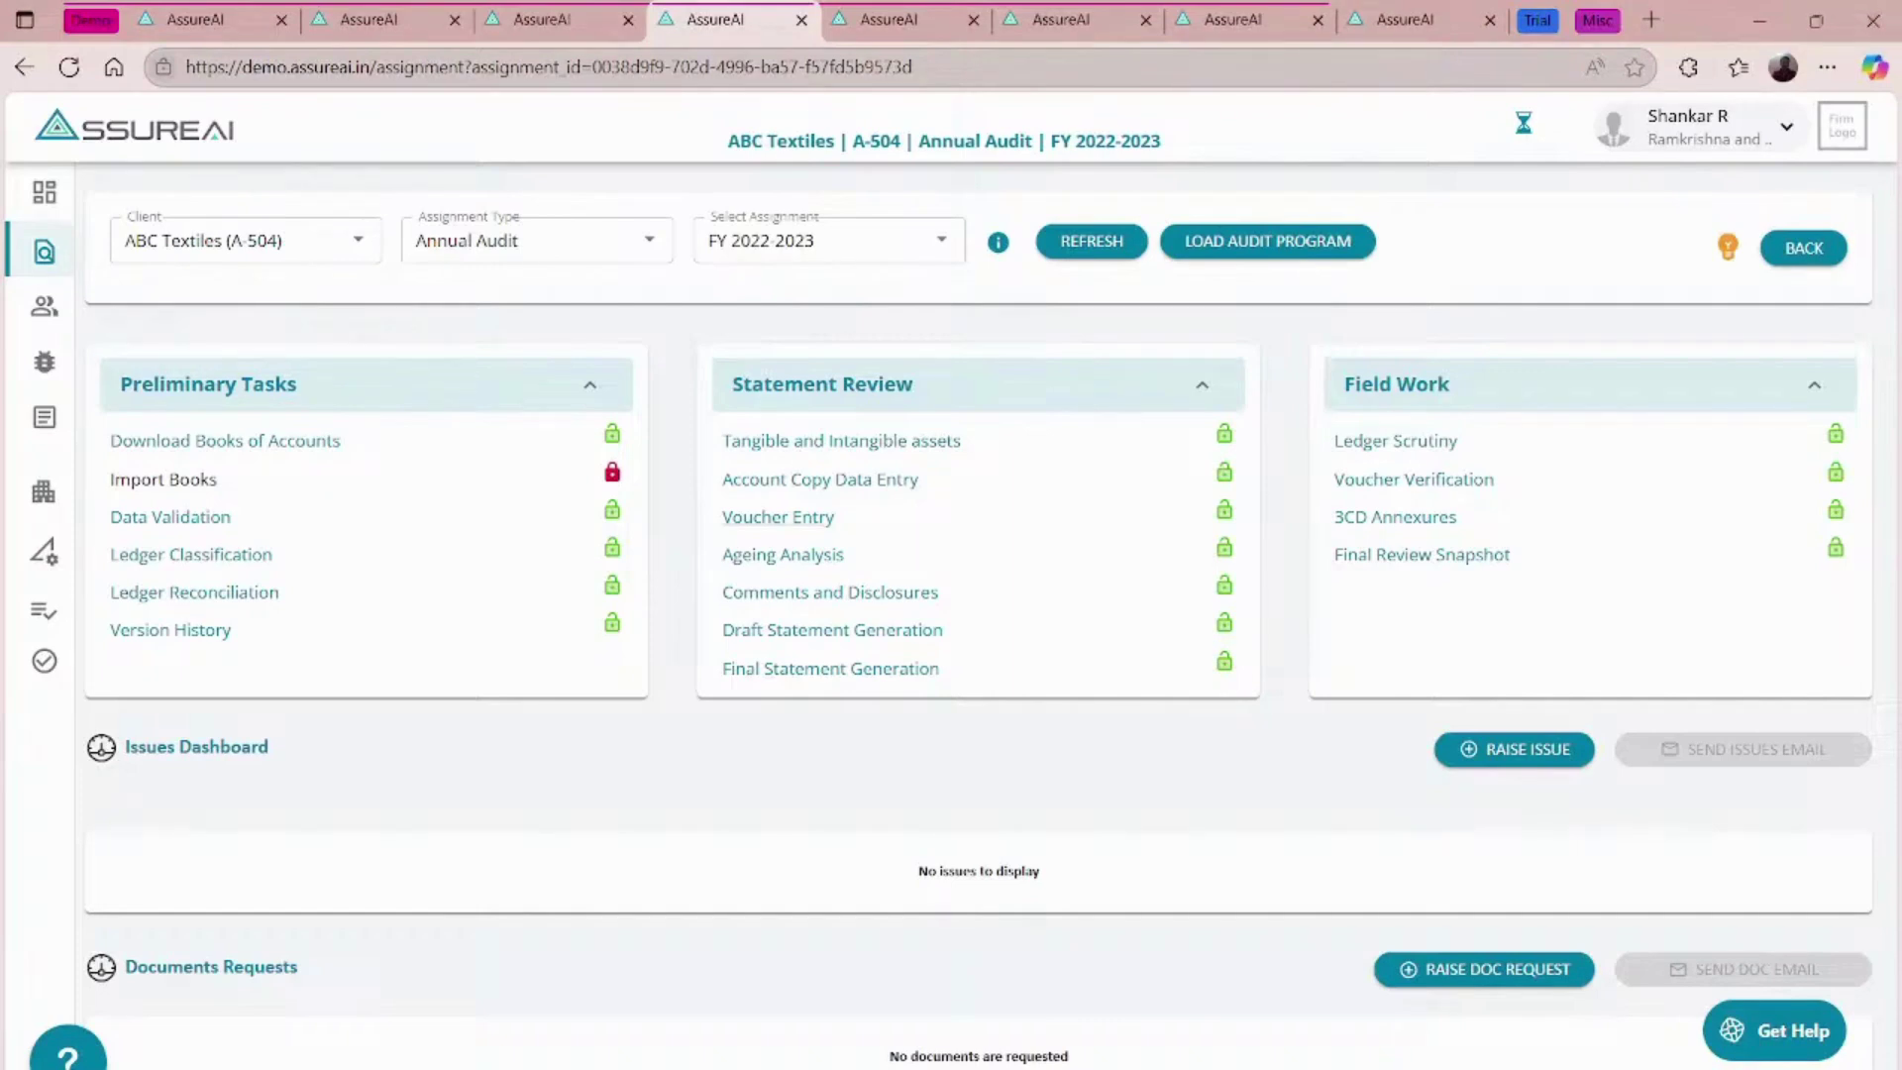
- Switch past the RST Industries, CDE Rice Mills and XYZ Exports tabs to BCG International P Limited's FY 2023-2024 assignment
{"action": "left_click", "coordinate": [559, 12]}
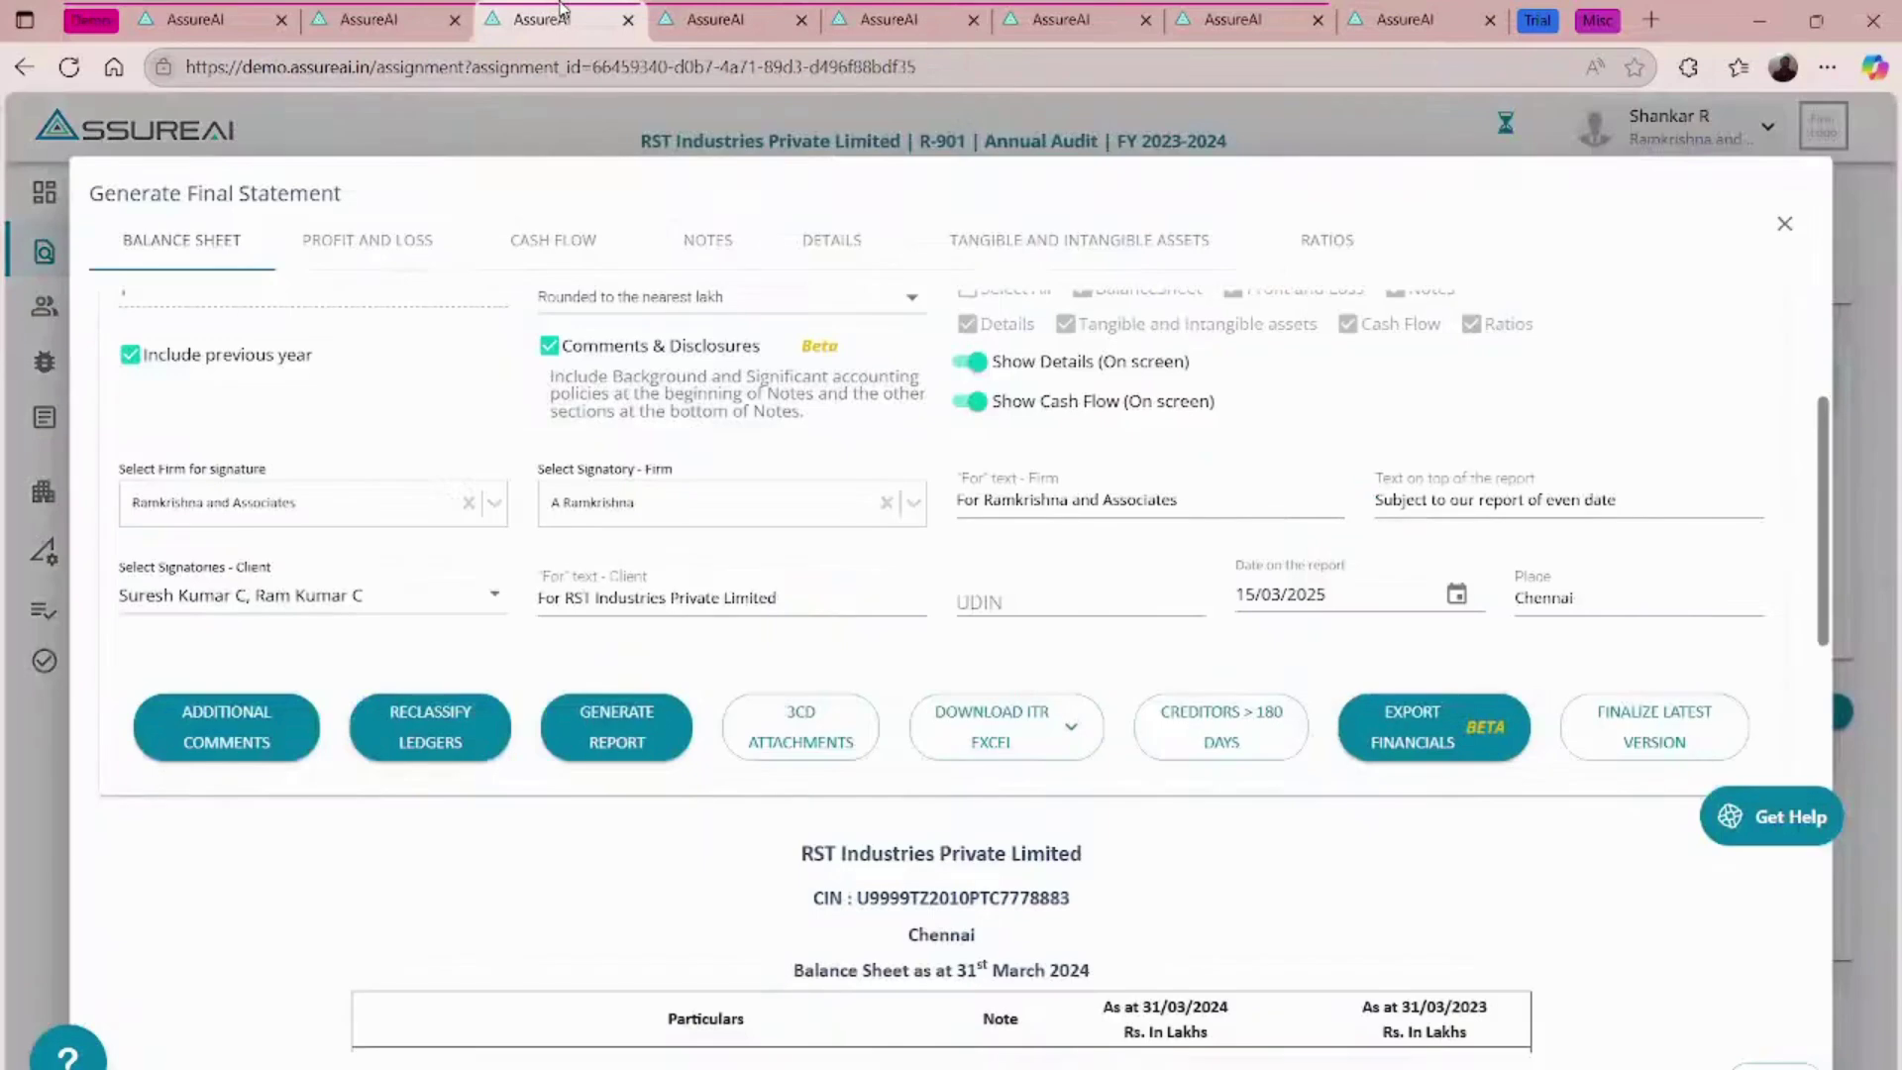
{"action": "left_click", "coordinate": [871, 17]}
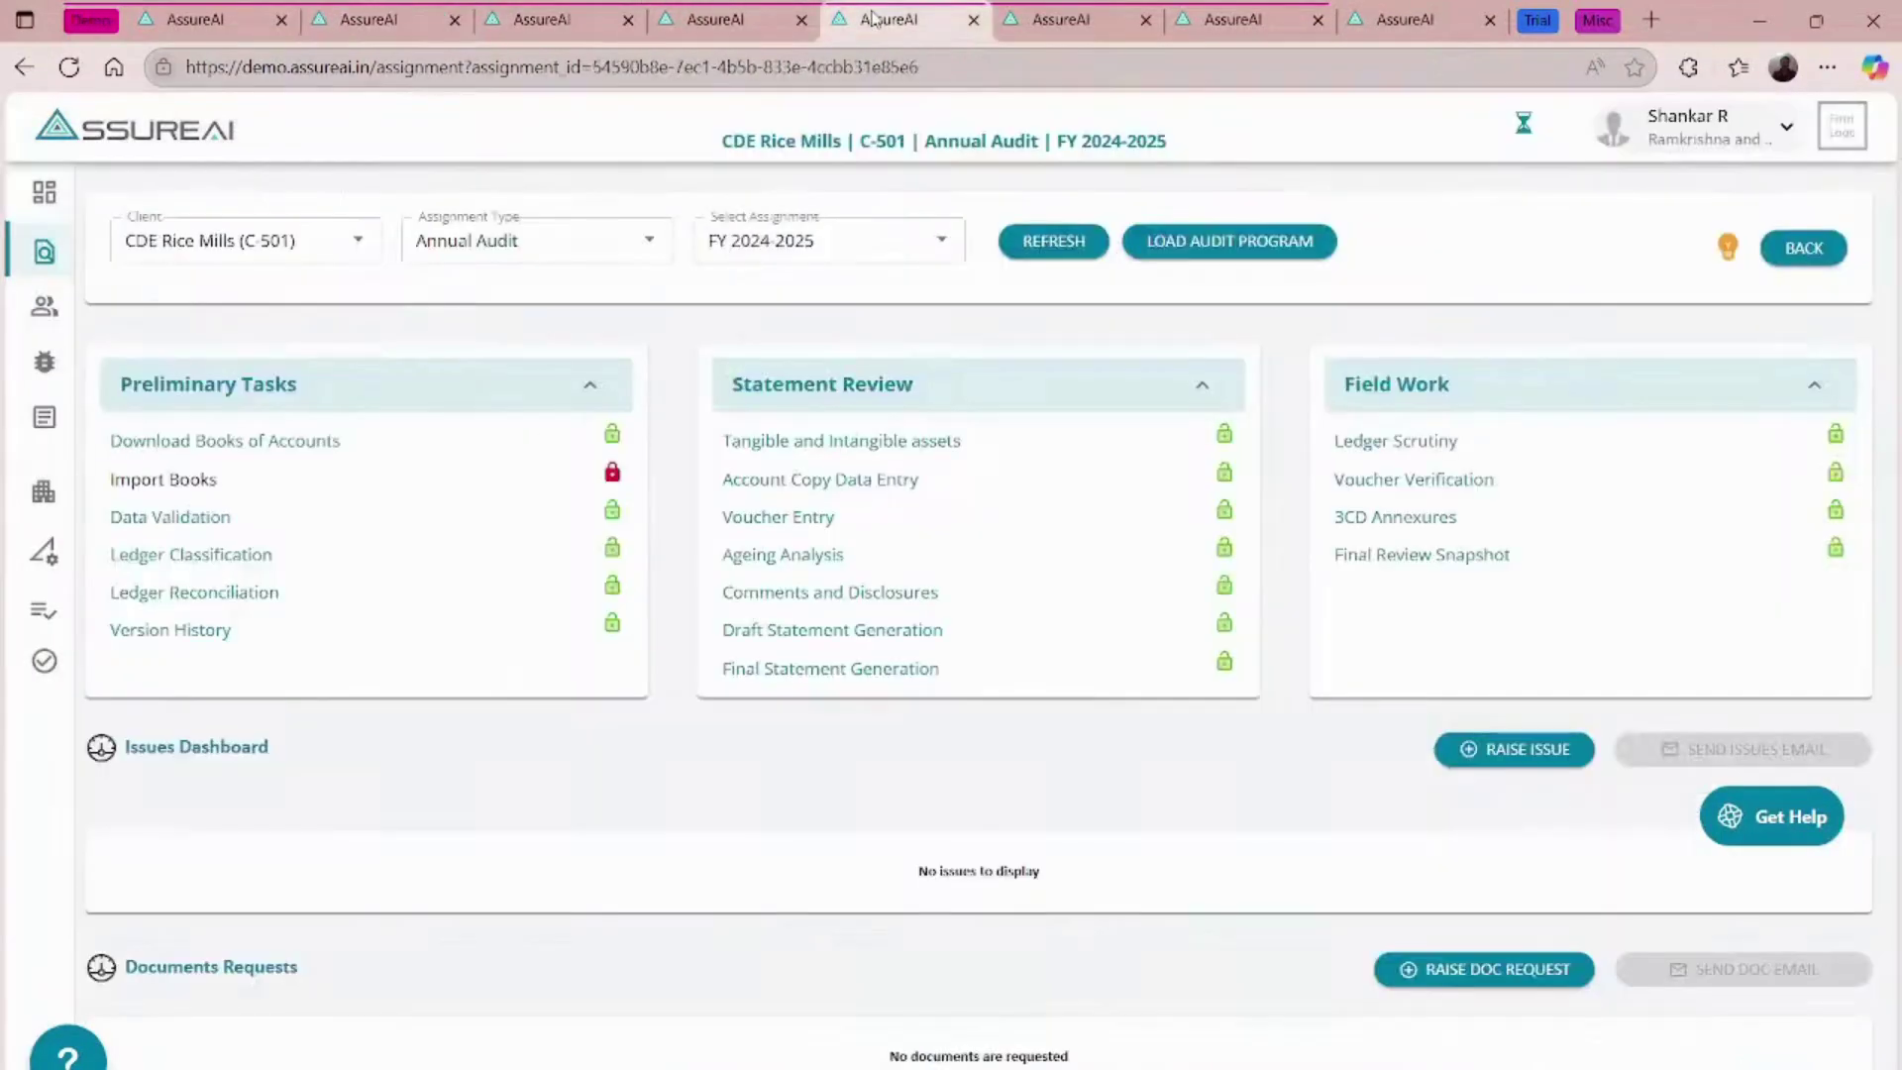
{"action": "left_click", "coordinate": [1002, 13]}
{"action": "left_click", "coordinate": [1288, 14]}
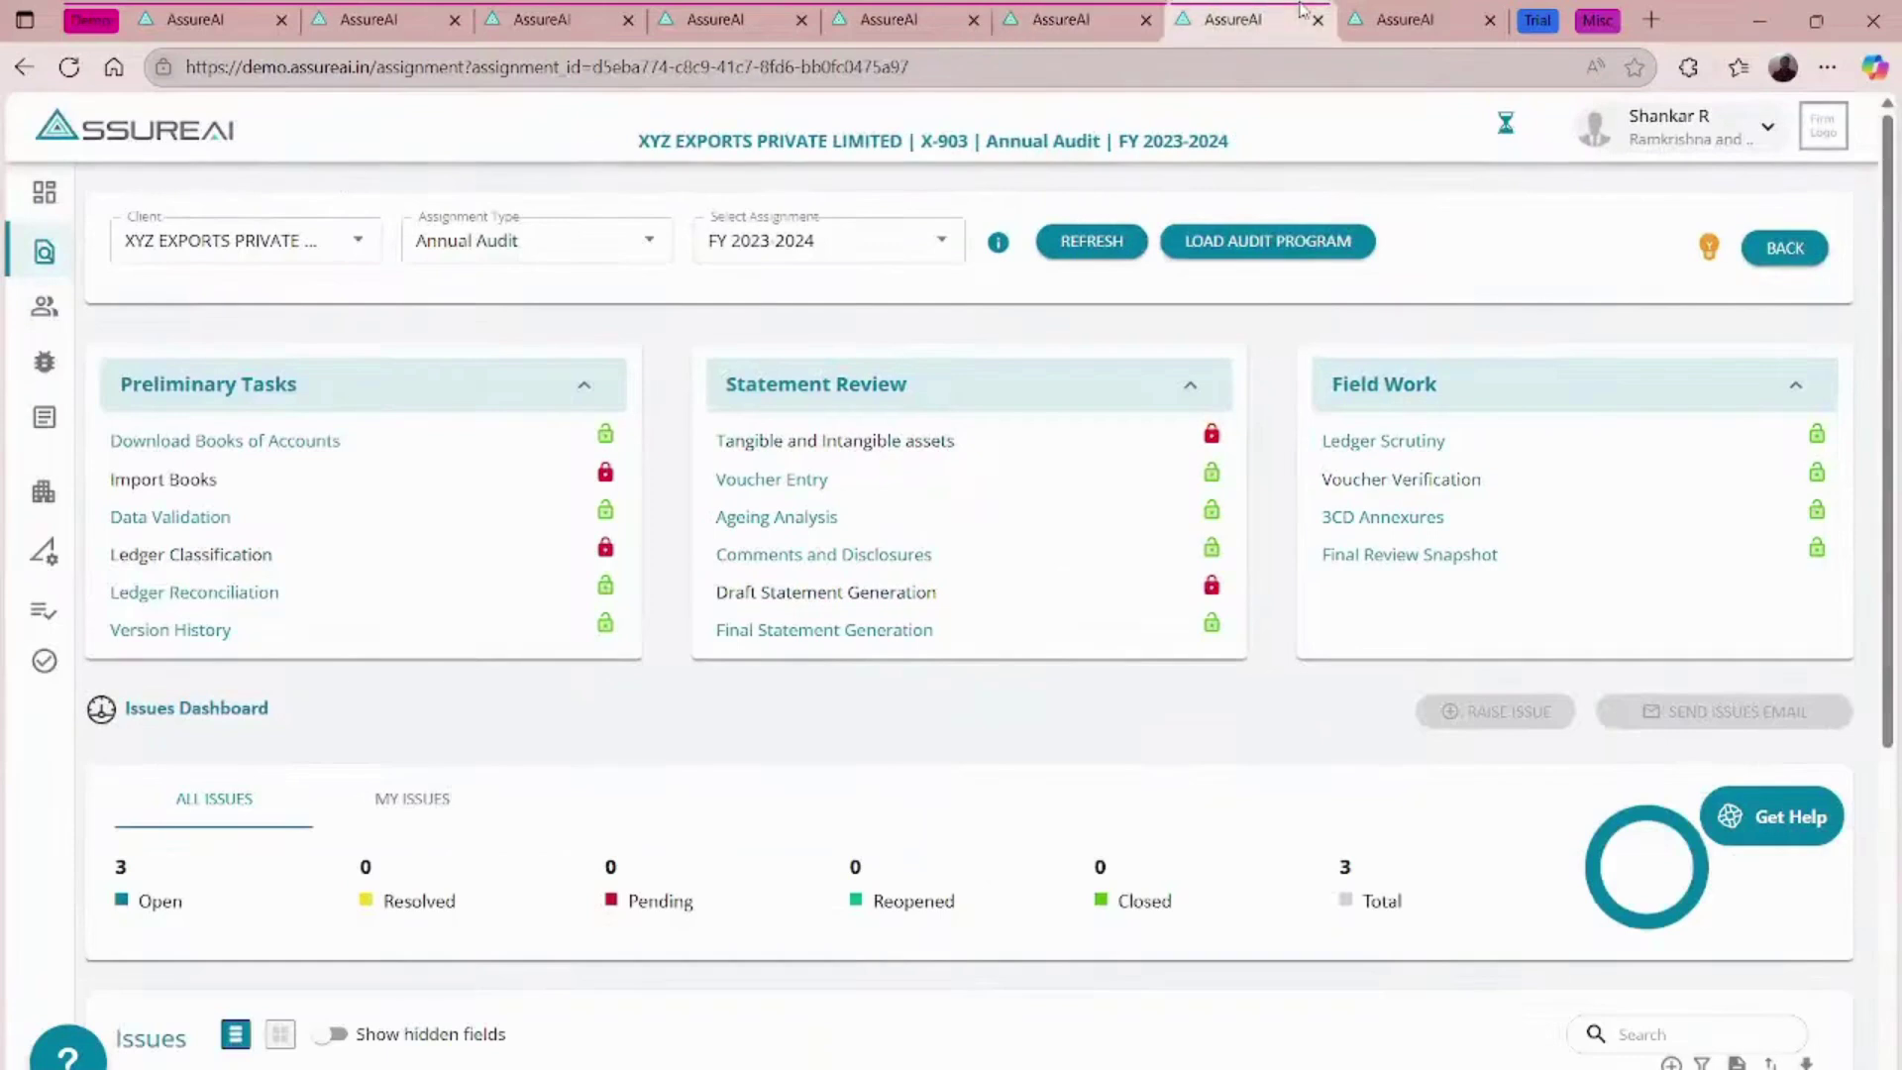
{"action": "left_click", "coordinate": [1386, 18]}
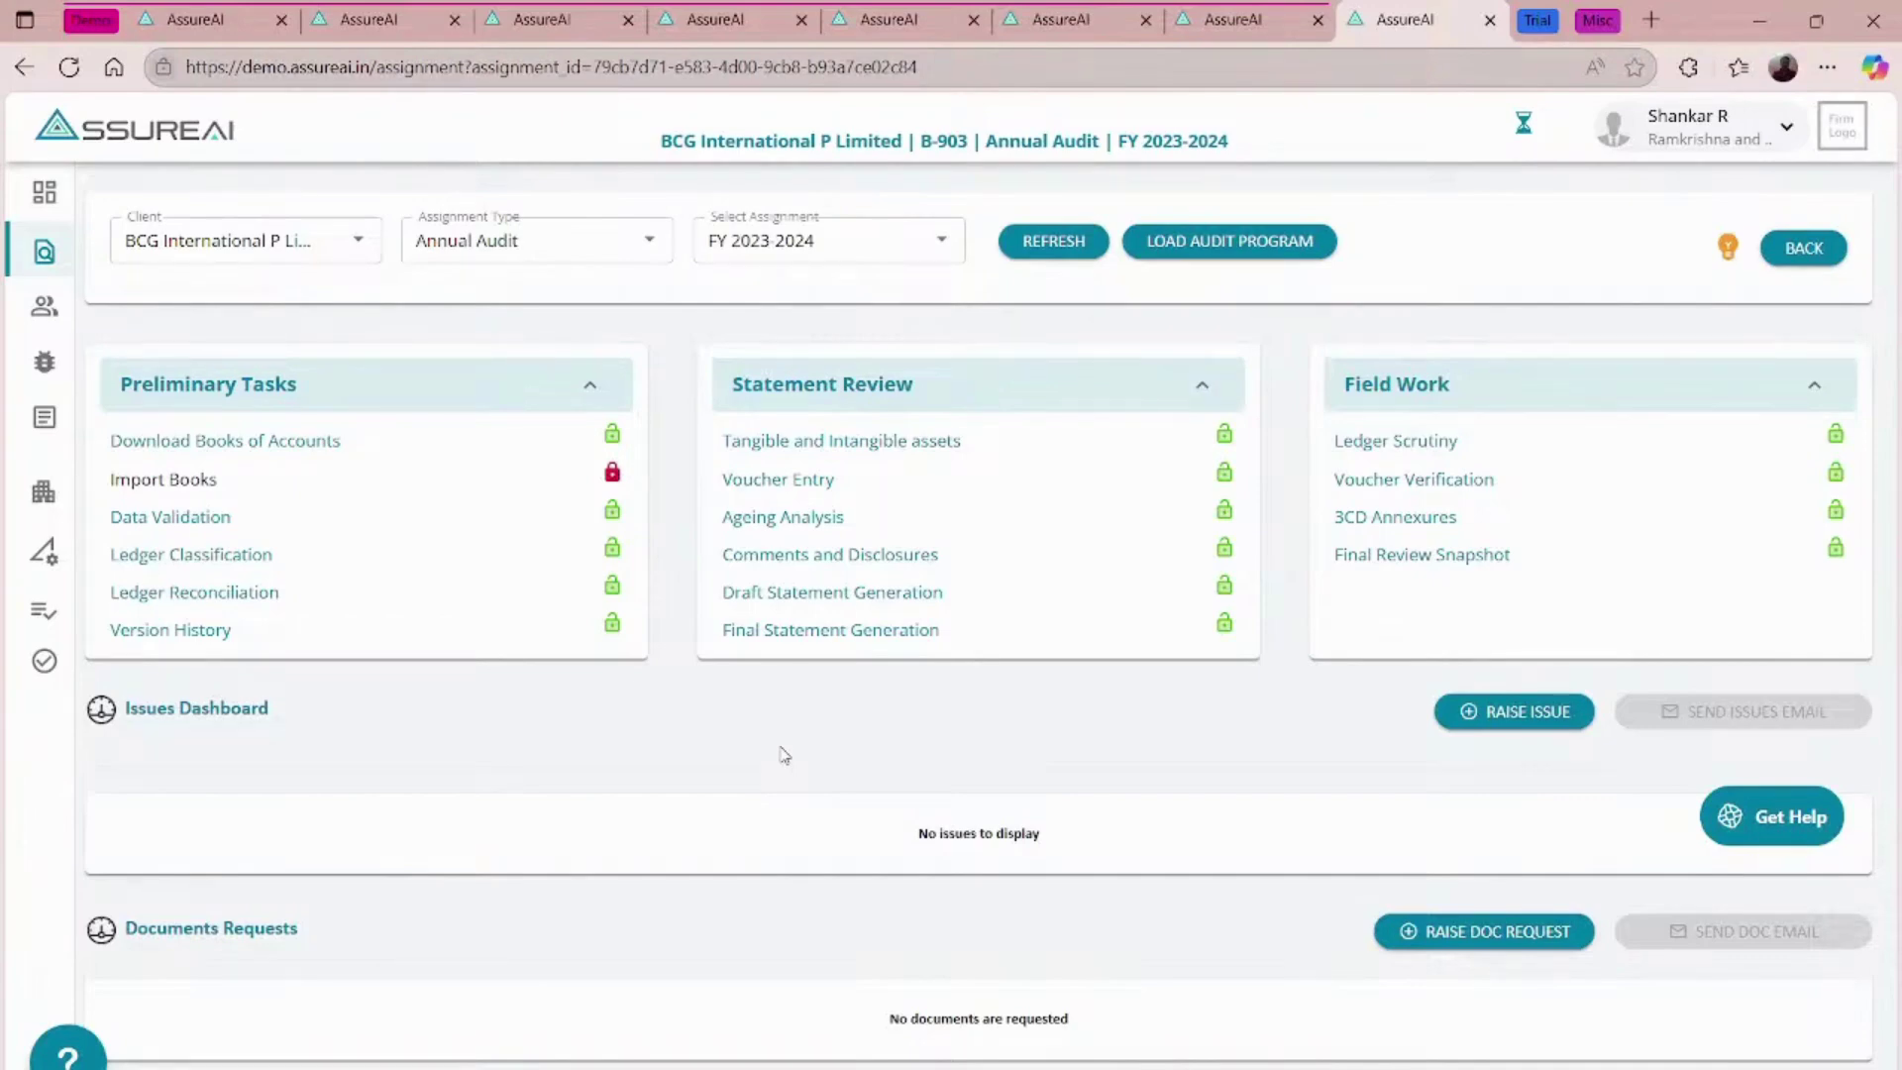
- Generate BCG International's final statements and review the Balance Sheet and Profit and Loss
{"action": "left_click", "coordinate": [857, 639]}
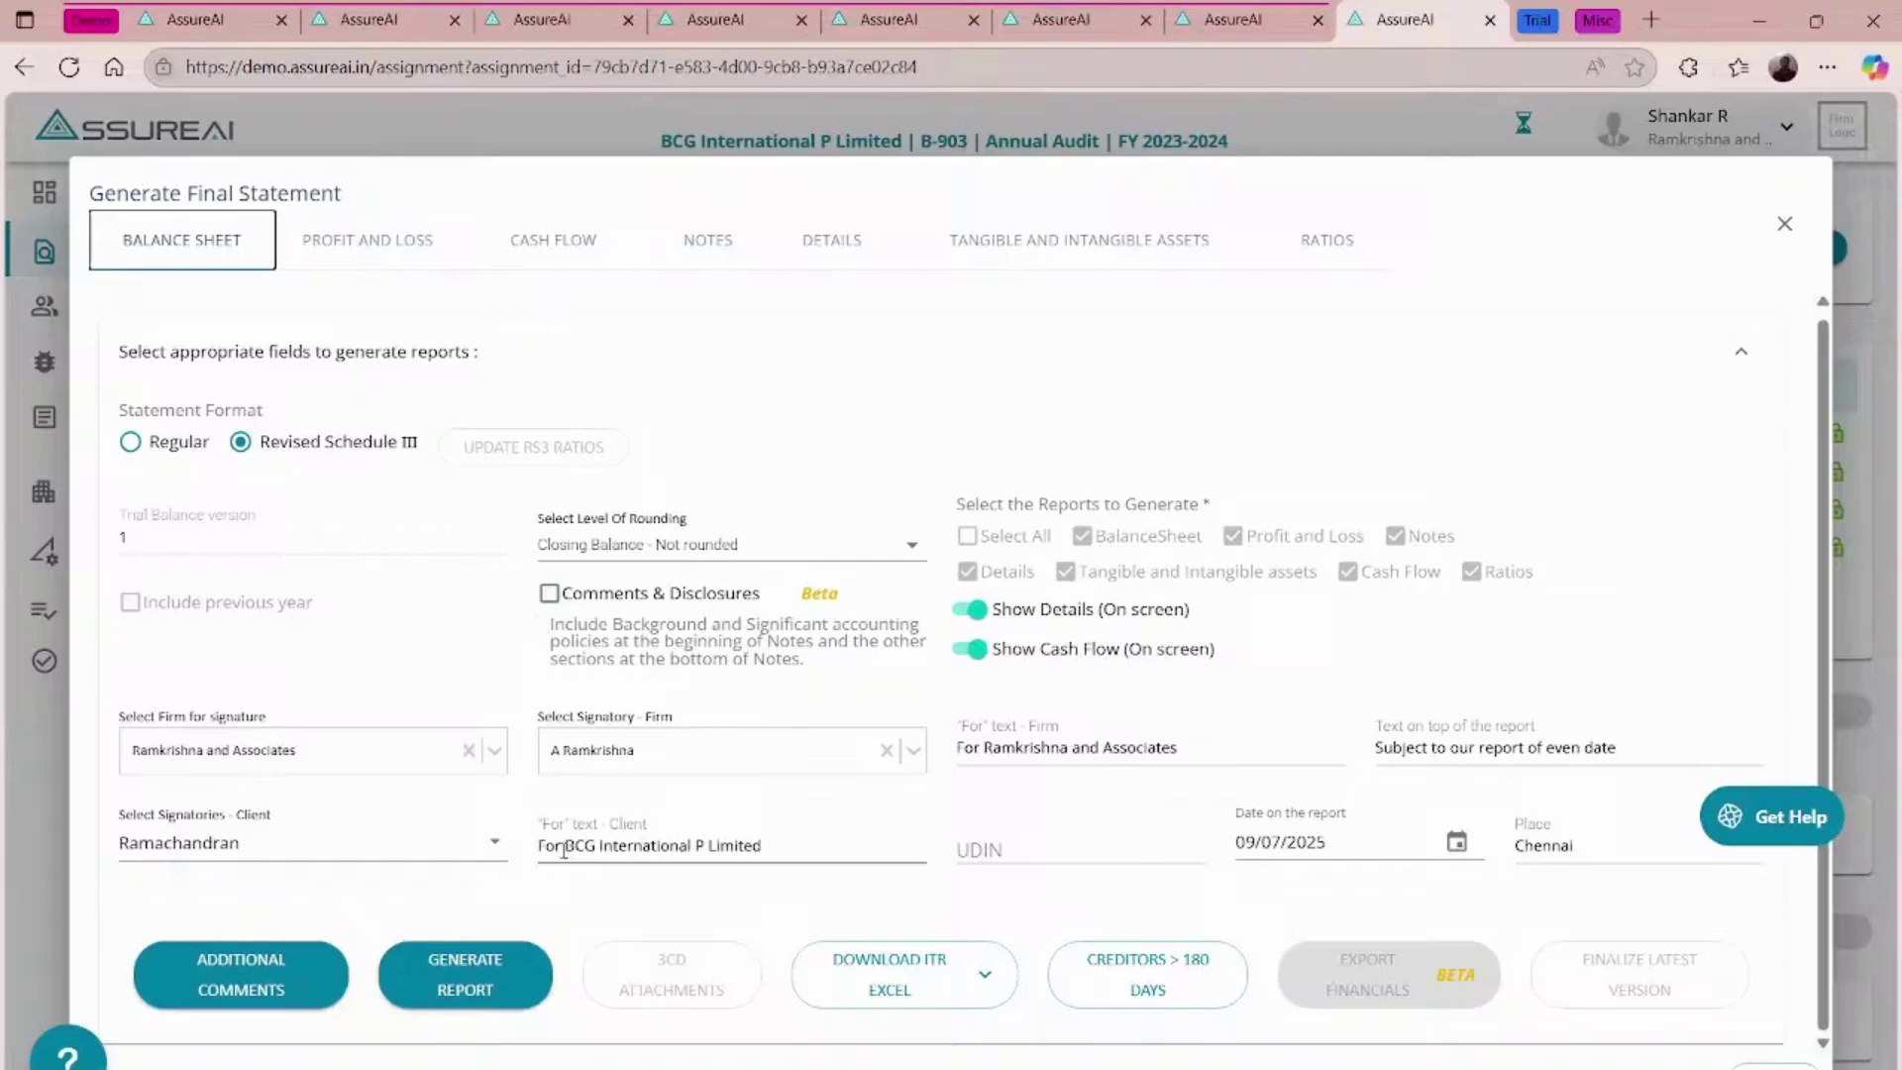
{"action": "left_click", "coordinate": [464, 975]}
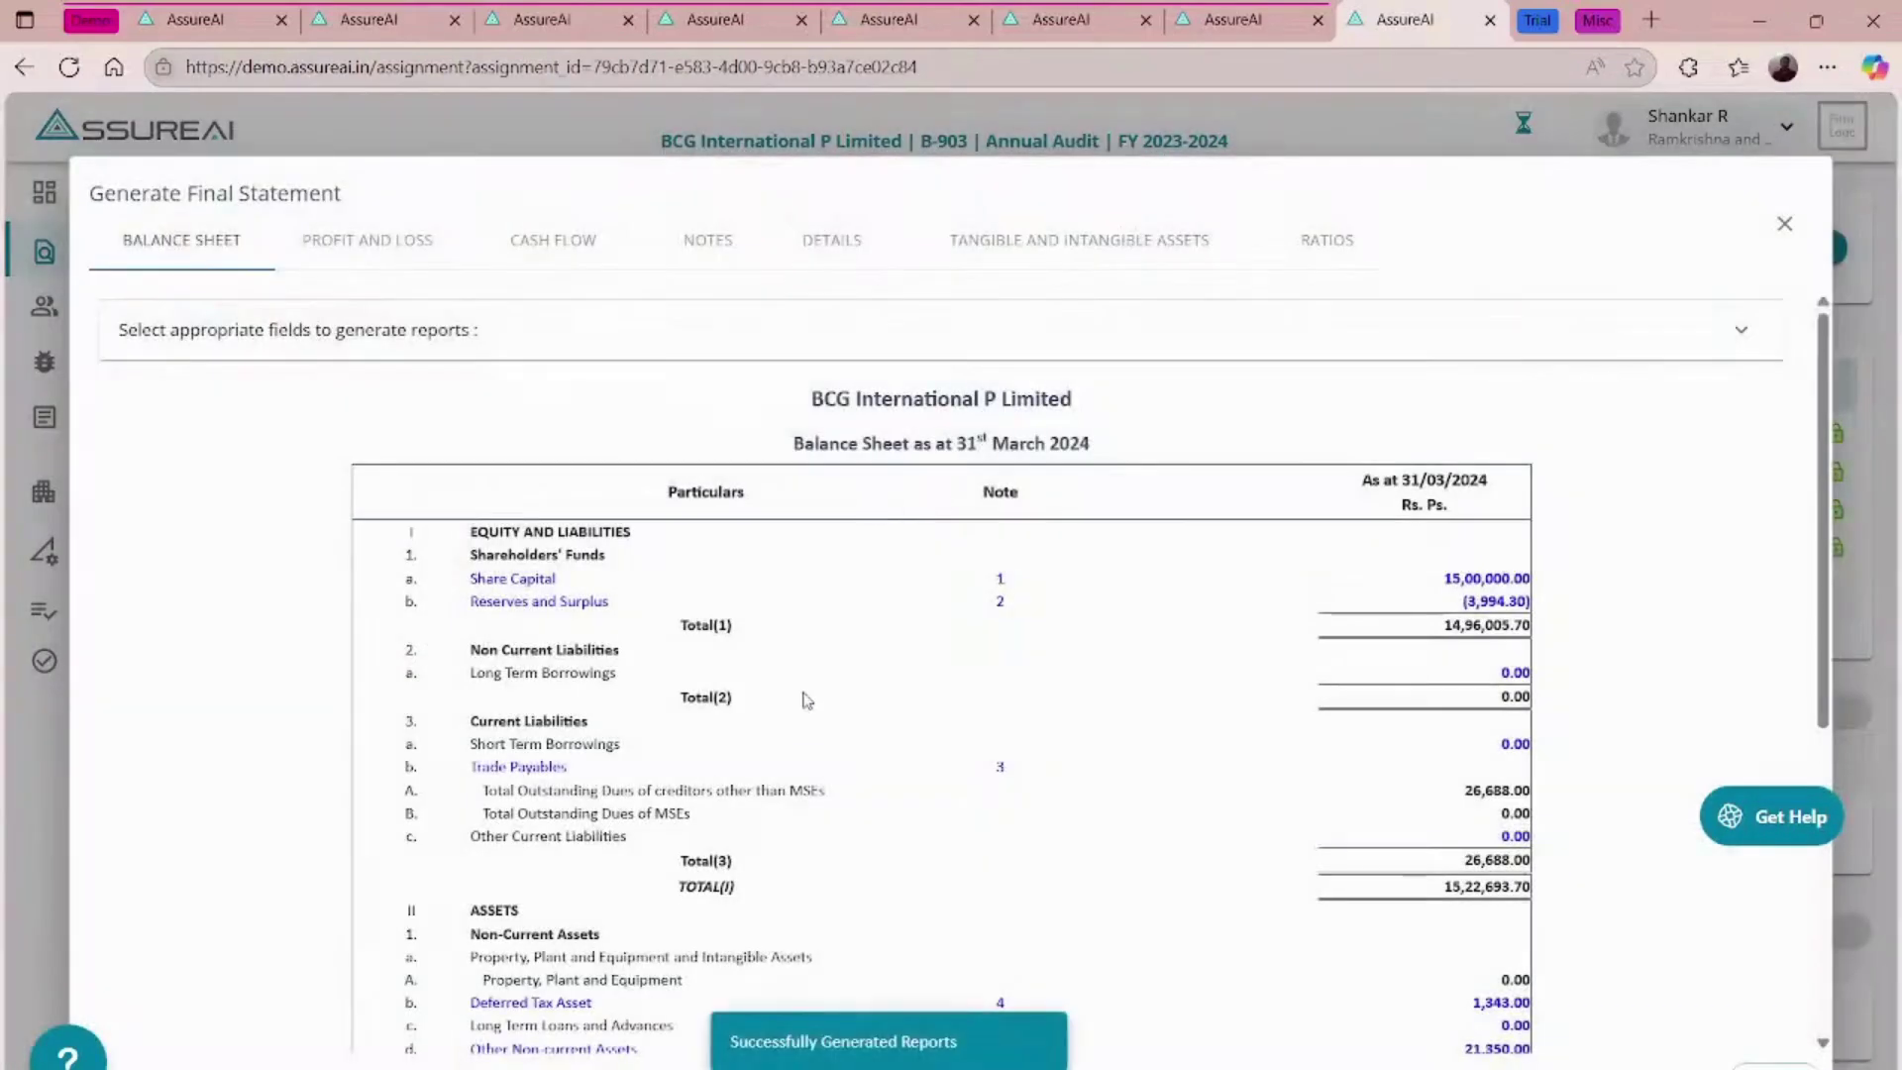
{"action": "scroll", "coordinate": [1118, 570], "scroll_direction": "down", "scroll_amount": 2}
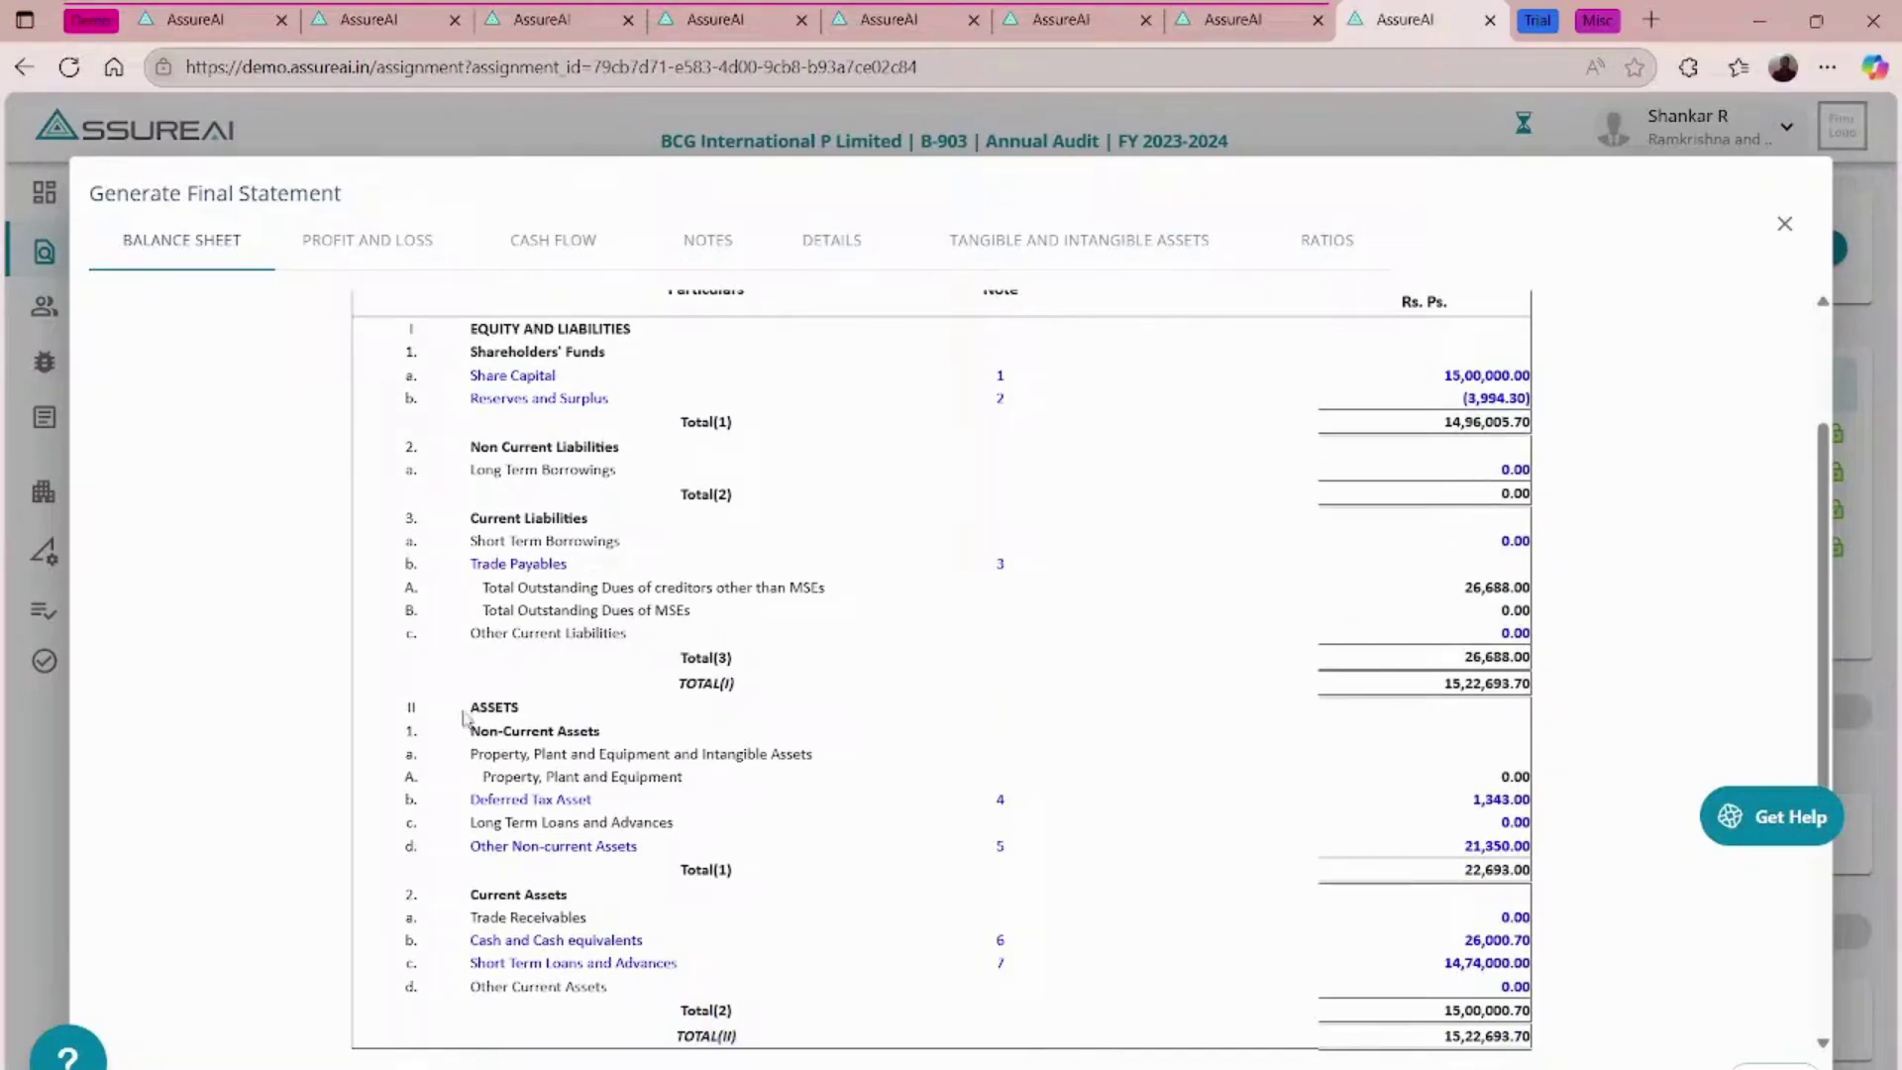
{"action": "left_click", "coordinate": [388, 249]}
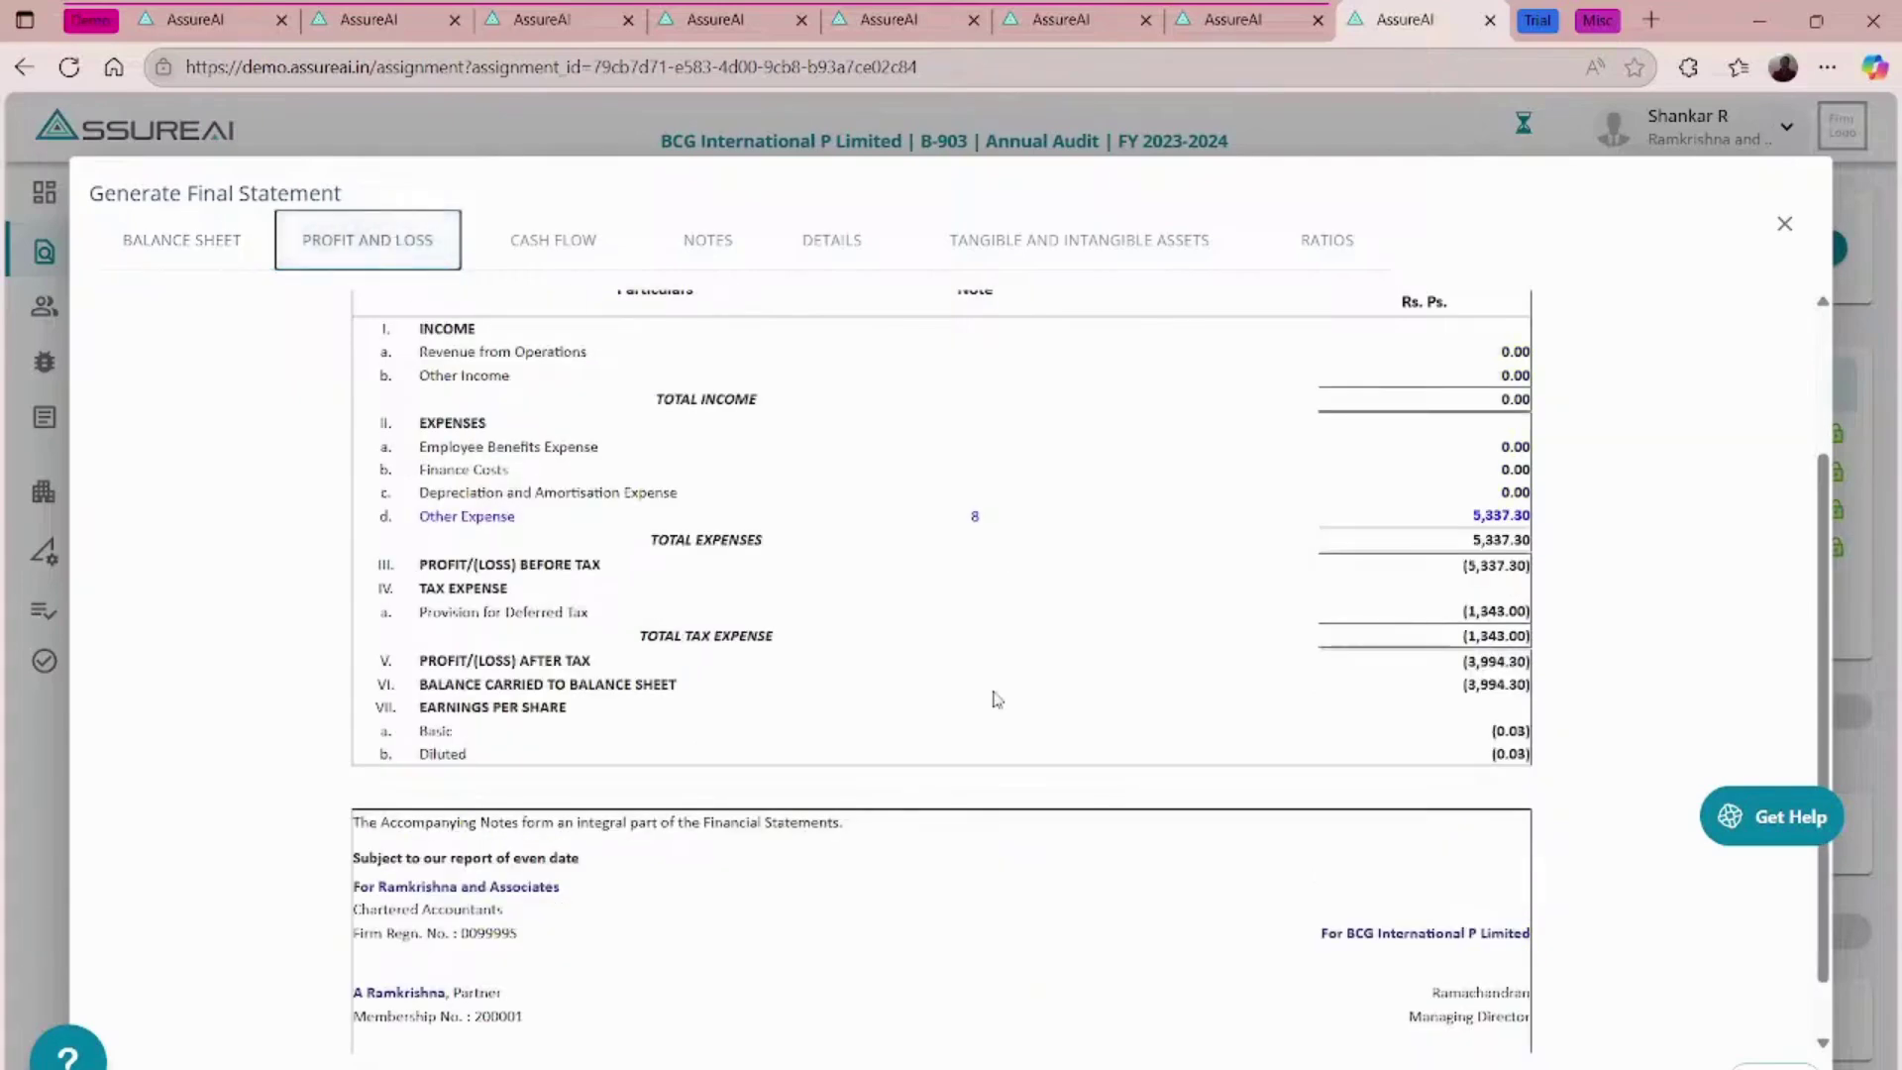
{"action": "scroll", "coordinate": [996, 699], "scroll_direction": "up", "scroll_amount": 2}
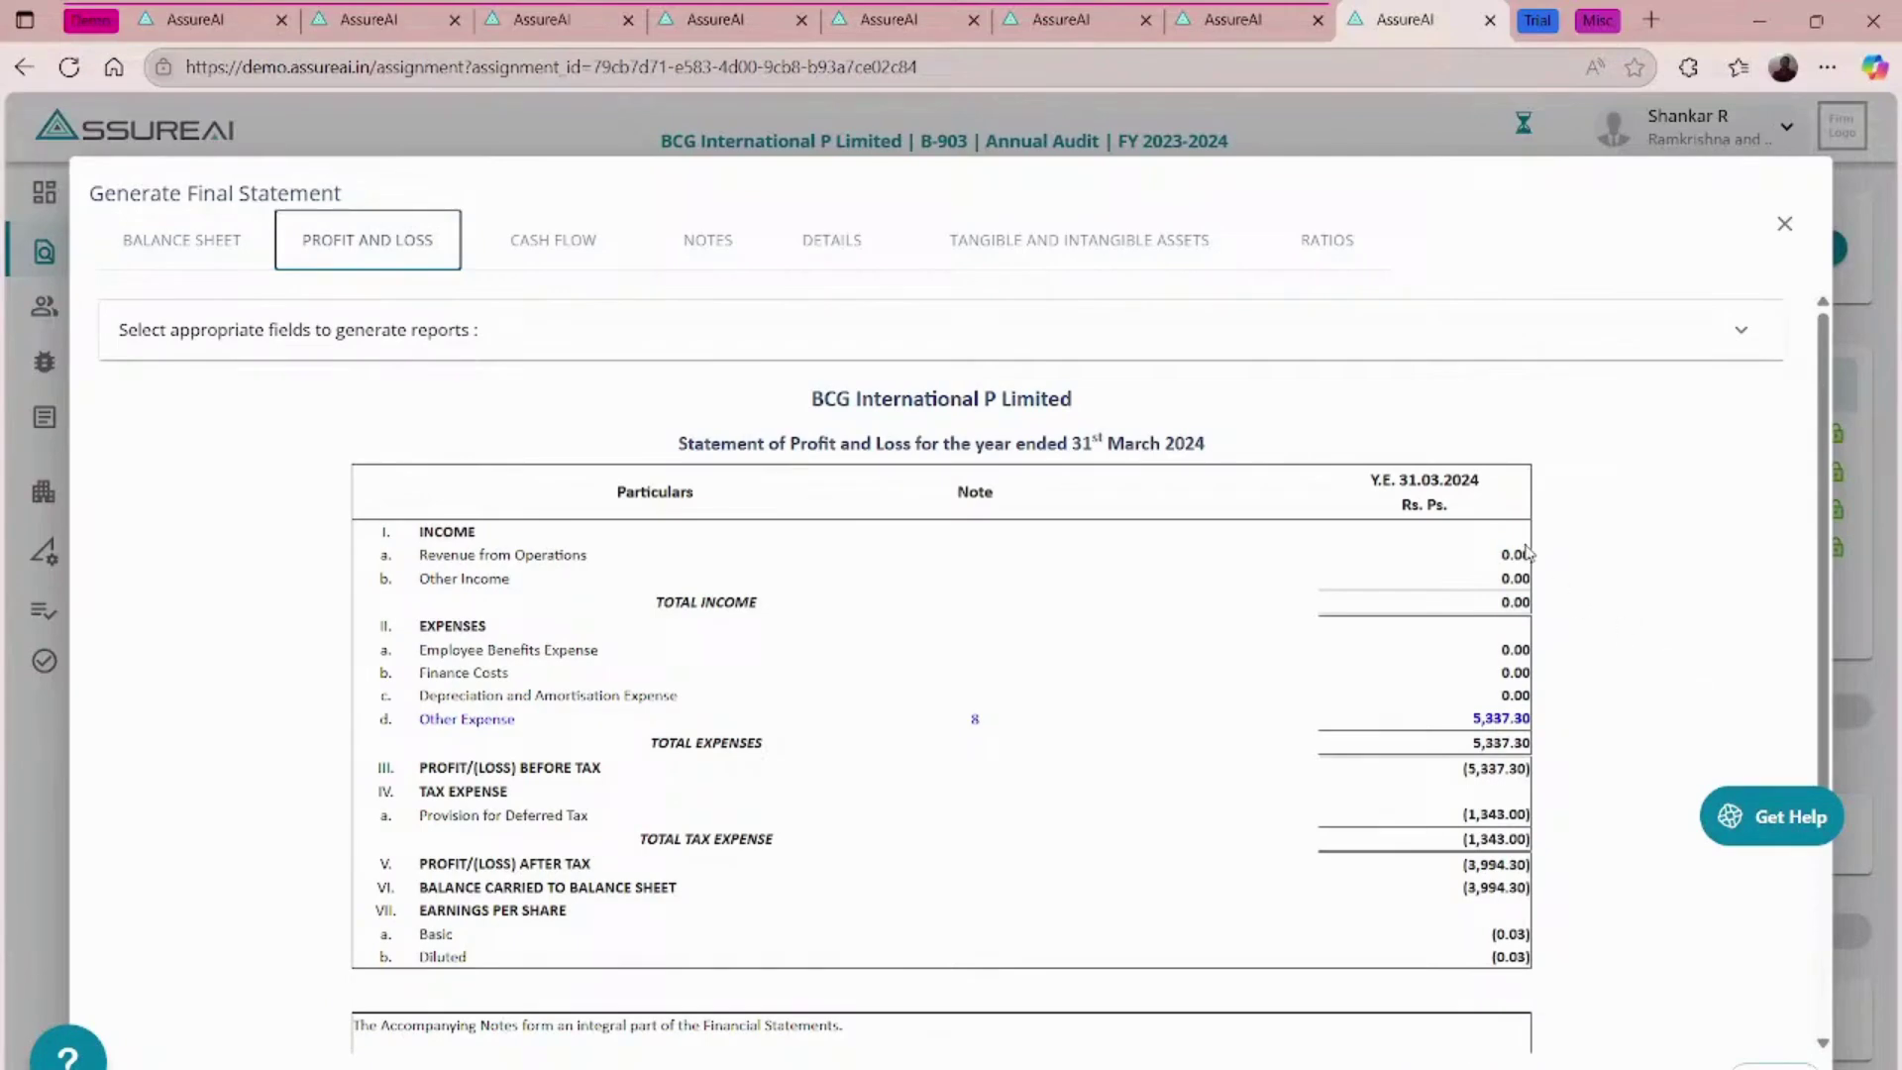
- Open the Export Financial Statements page from the expanded report options
{"action": "left_click", "coordinate": [1728, 331]}
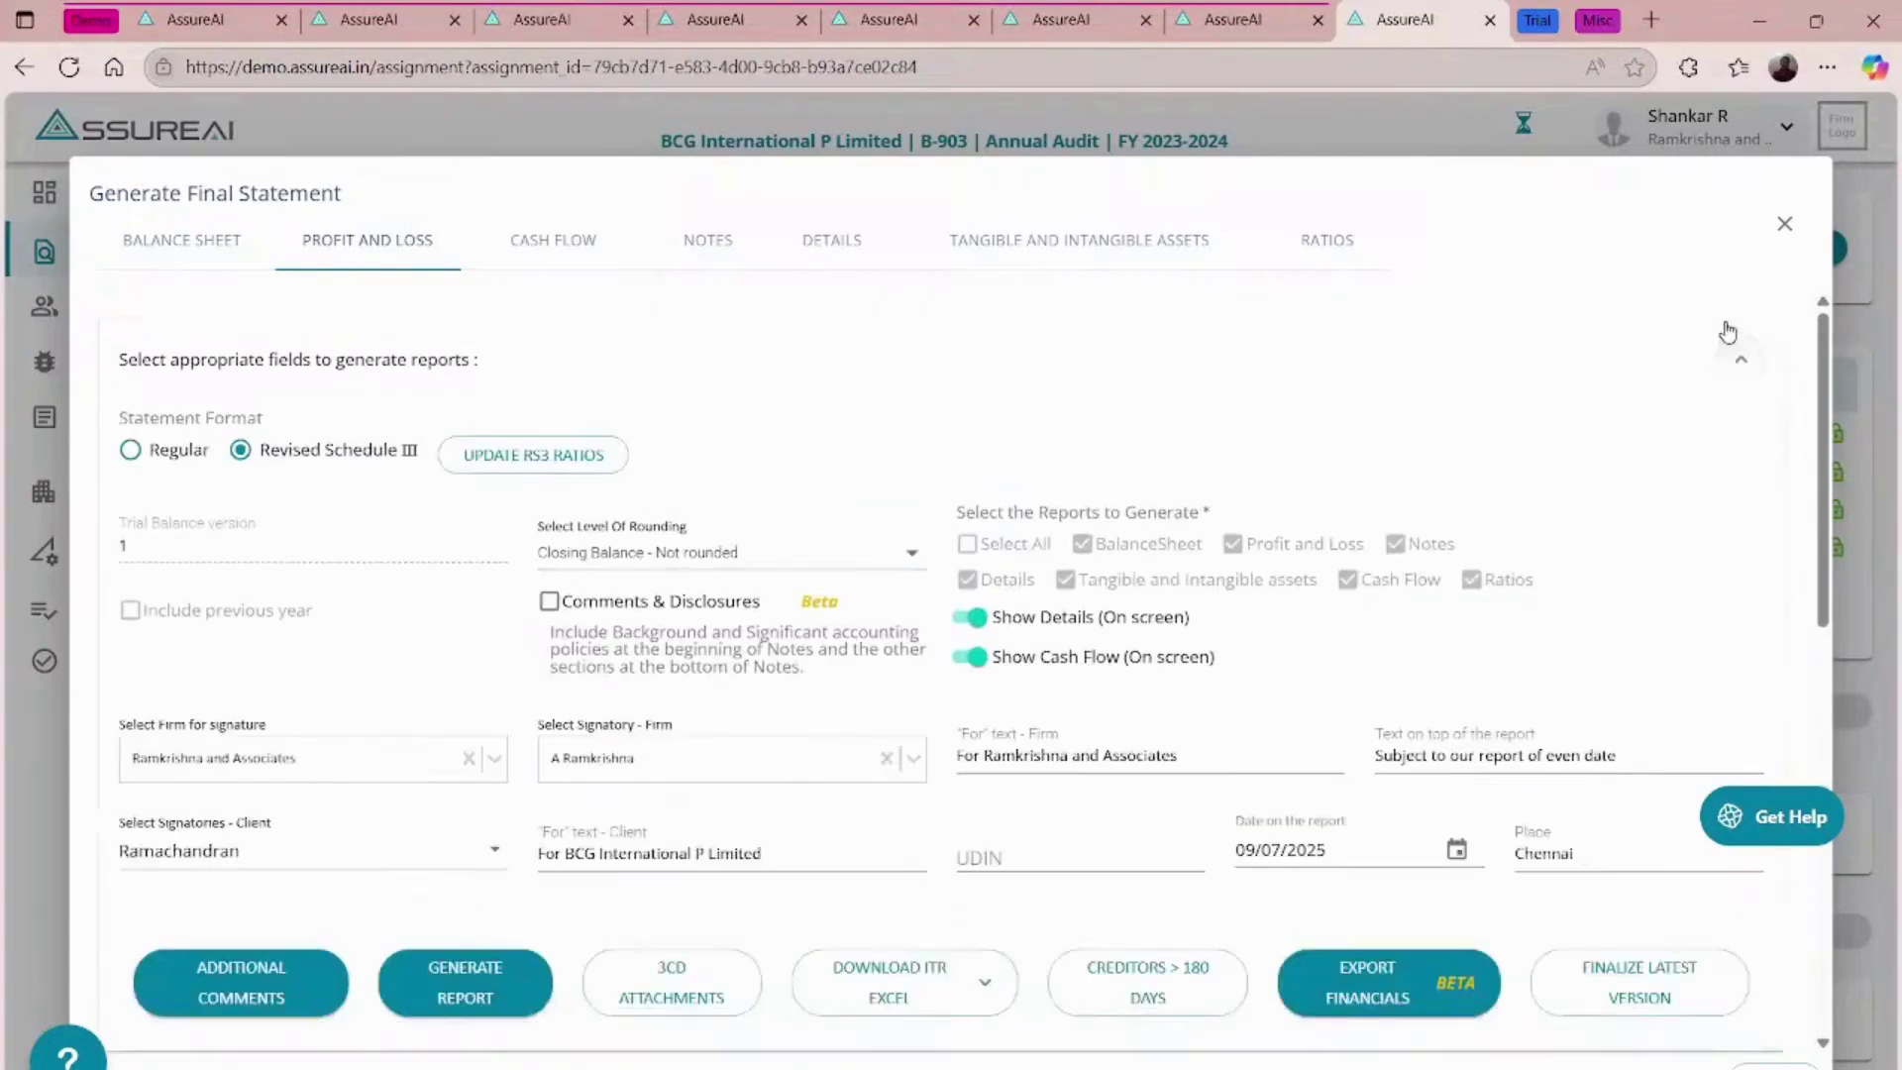
{"action": "scroll", "coordinate": [1413, 564], "scroll_direction": "down", "scroll_amount": 5}
{"action": "left_click", "coordinate": [1387, 666]}
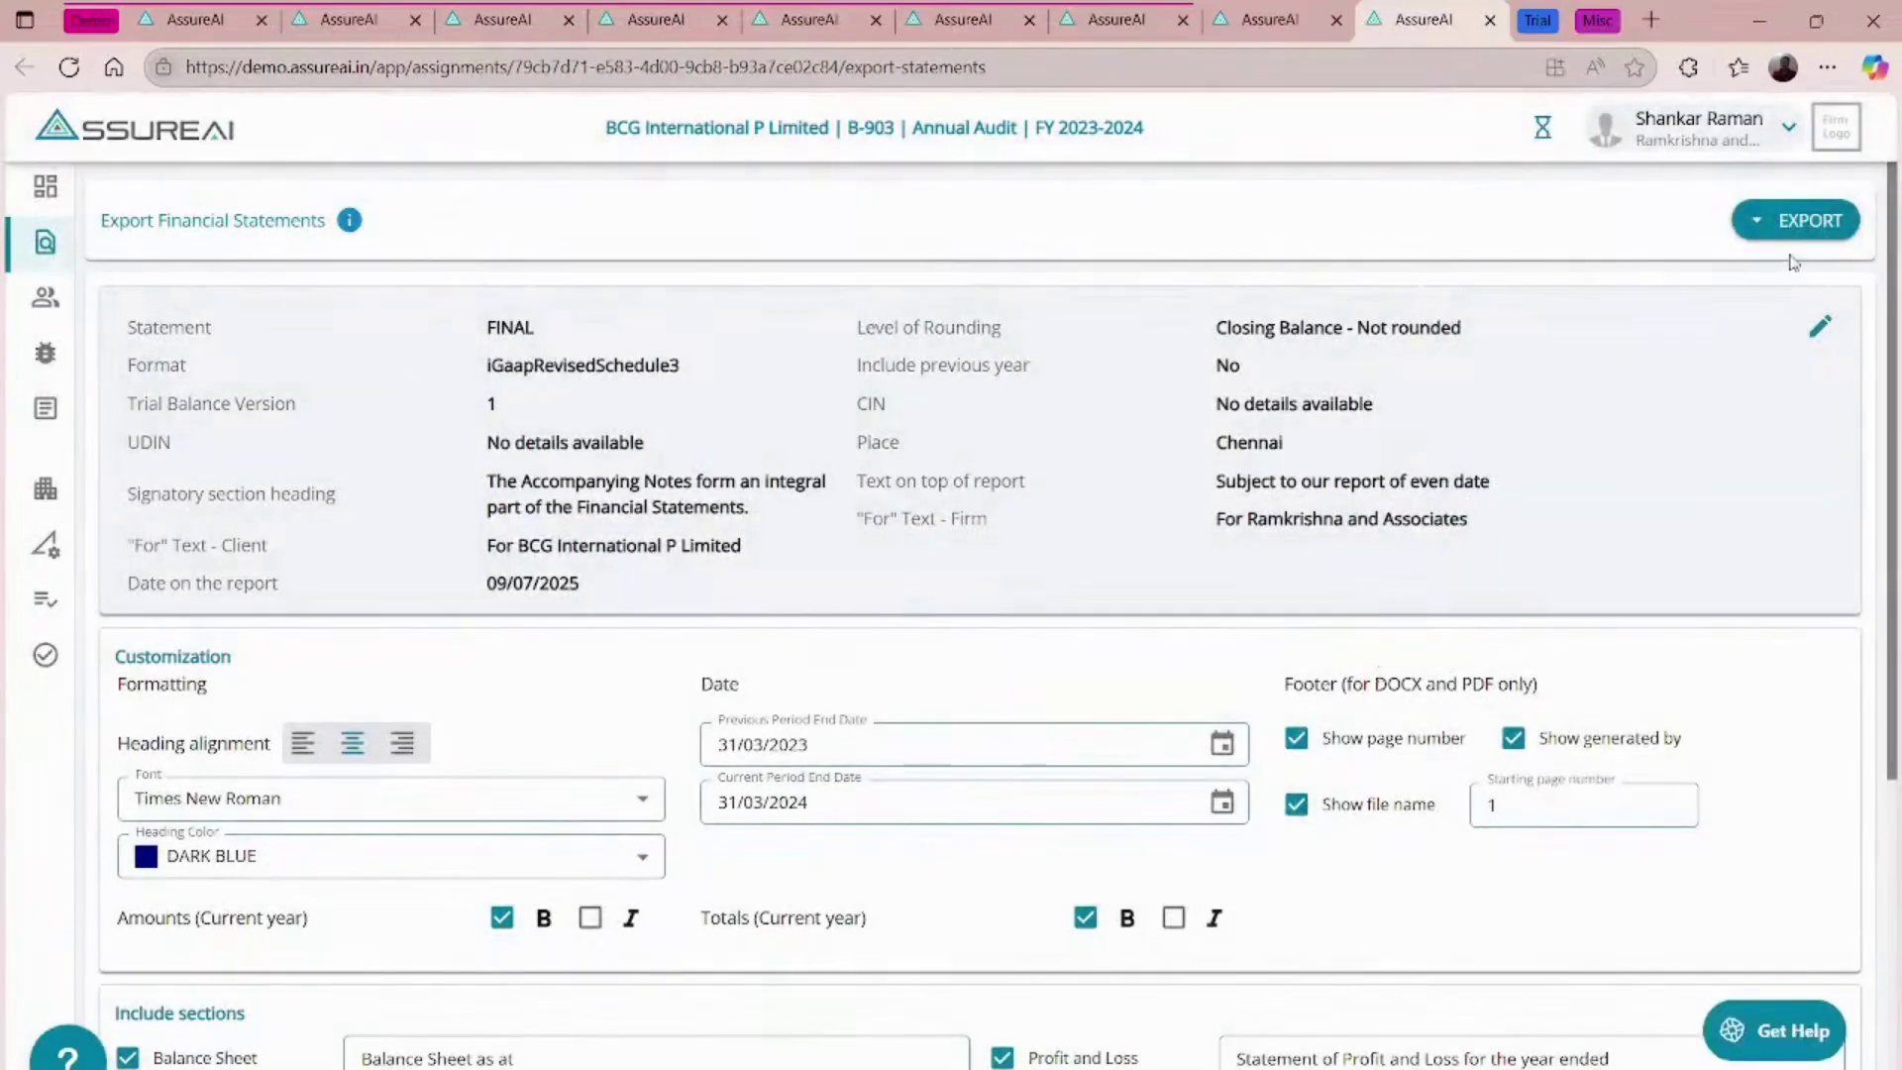
- Export BCG International's financial statements as a PDF and scroll through it
{"action": "left_click", "coordinate": [1794, 226]}
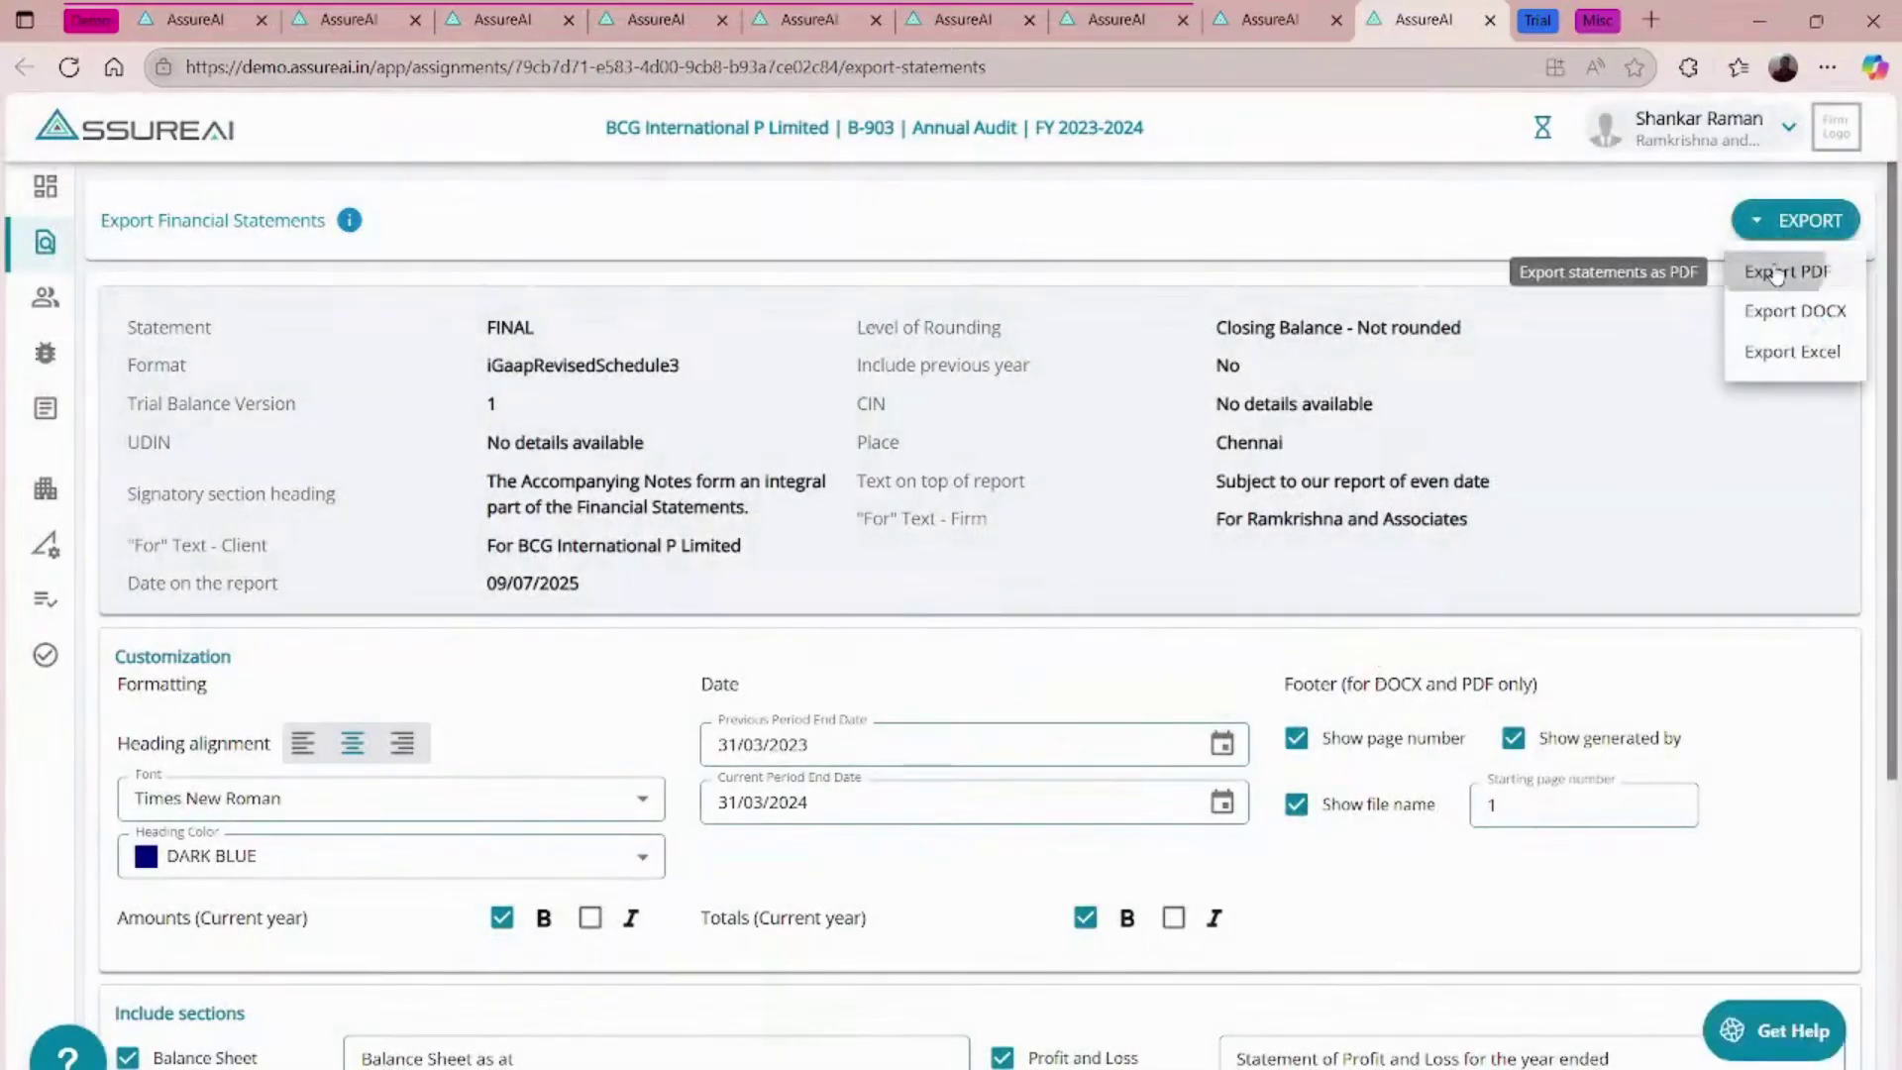
{"action": "left_click", "coordinate": [1778, 270]}
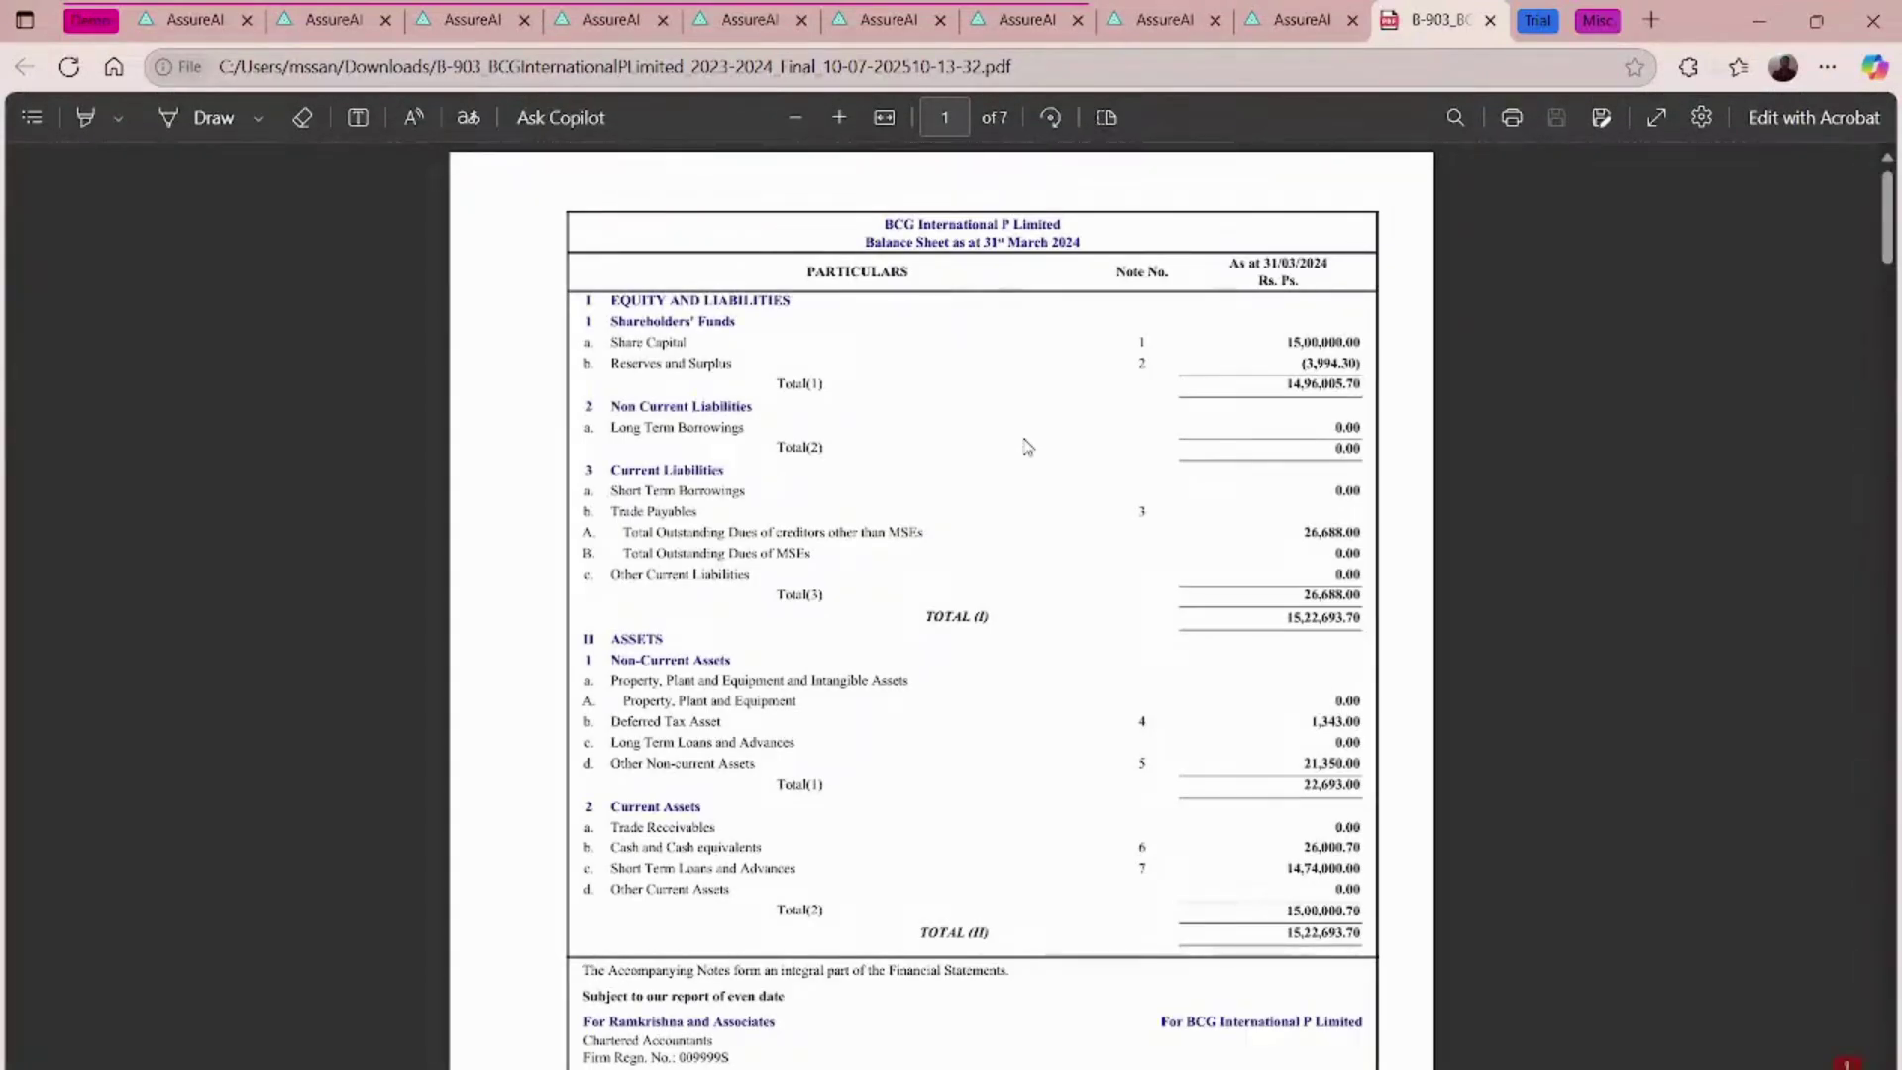
{"action": "scroll", "coordinate": [1027, 445], "scroll_direction": "down", "scroll_amount": 20}
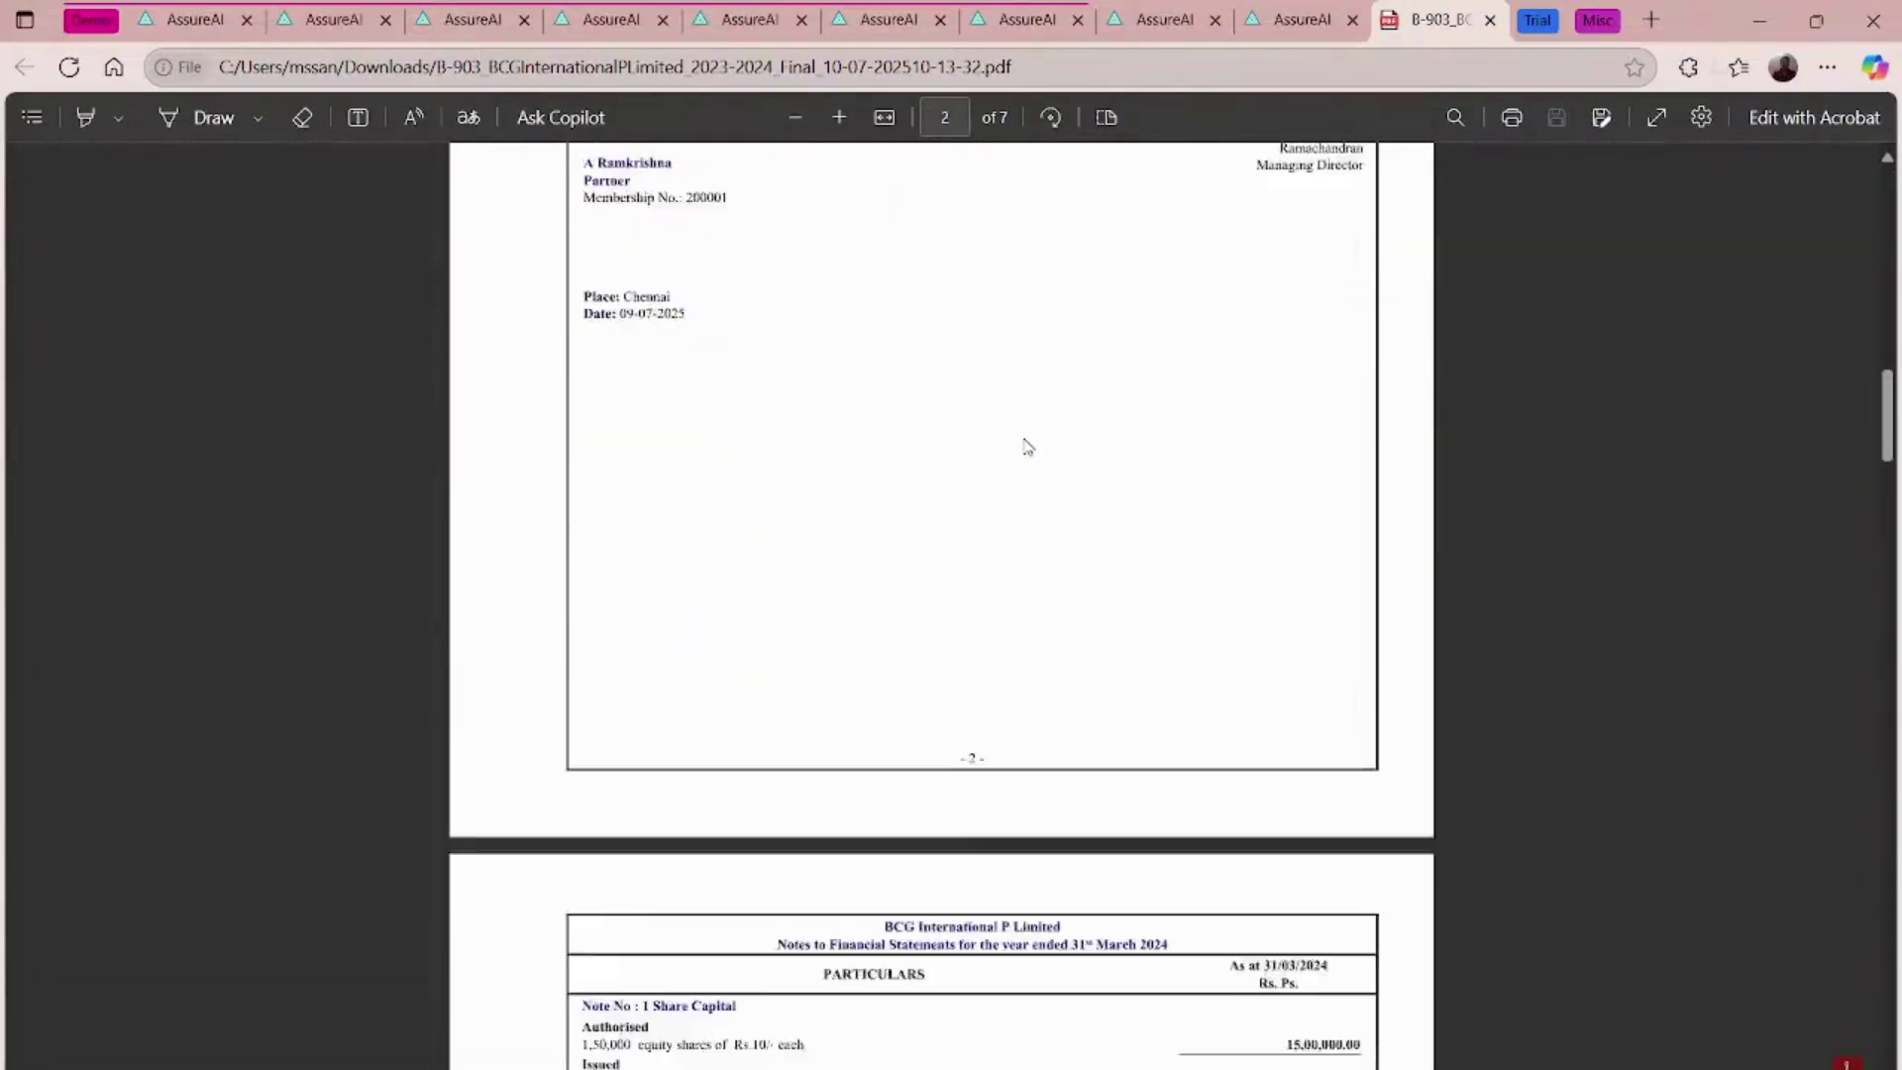
{"action": "scroll", "coordinate": [1027, 445], "scroll_direction": "down", "scroll_amount": 8}
- Finish reviewing the 7-page PDF, then close it and the export page
{"action": "scroll", "coordinate": [1028, 445], "scroll_direction": "up", "scroll_amount": 20}
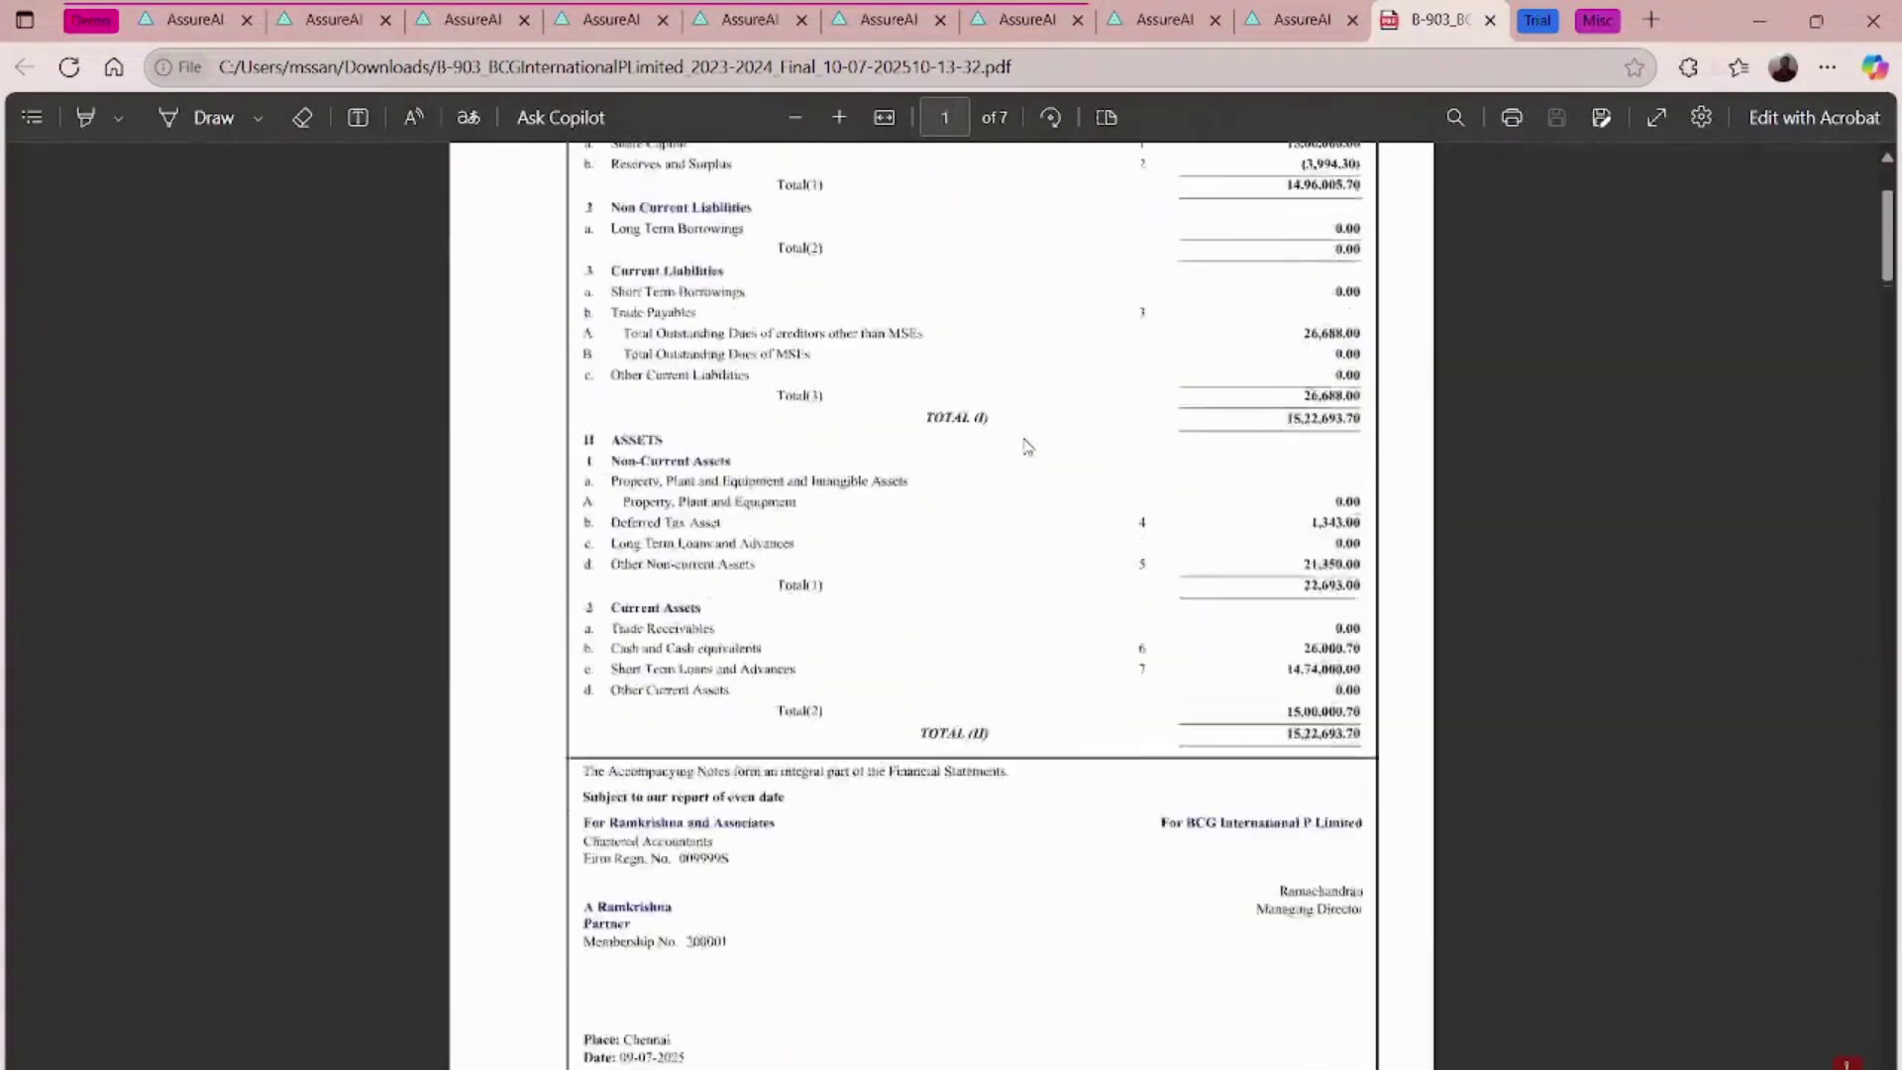
{"action": "scroll", "coordinate": [1027, 446], "scroll_direction": "up", "scroll_amount": 3}
{"action": "left_click", "coordinate": [1490, 19]}
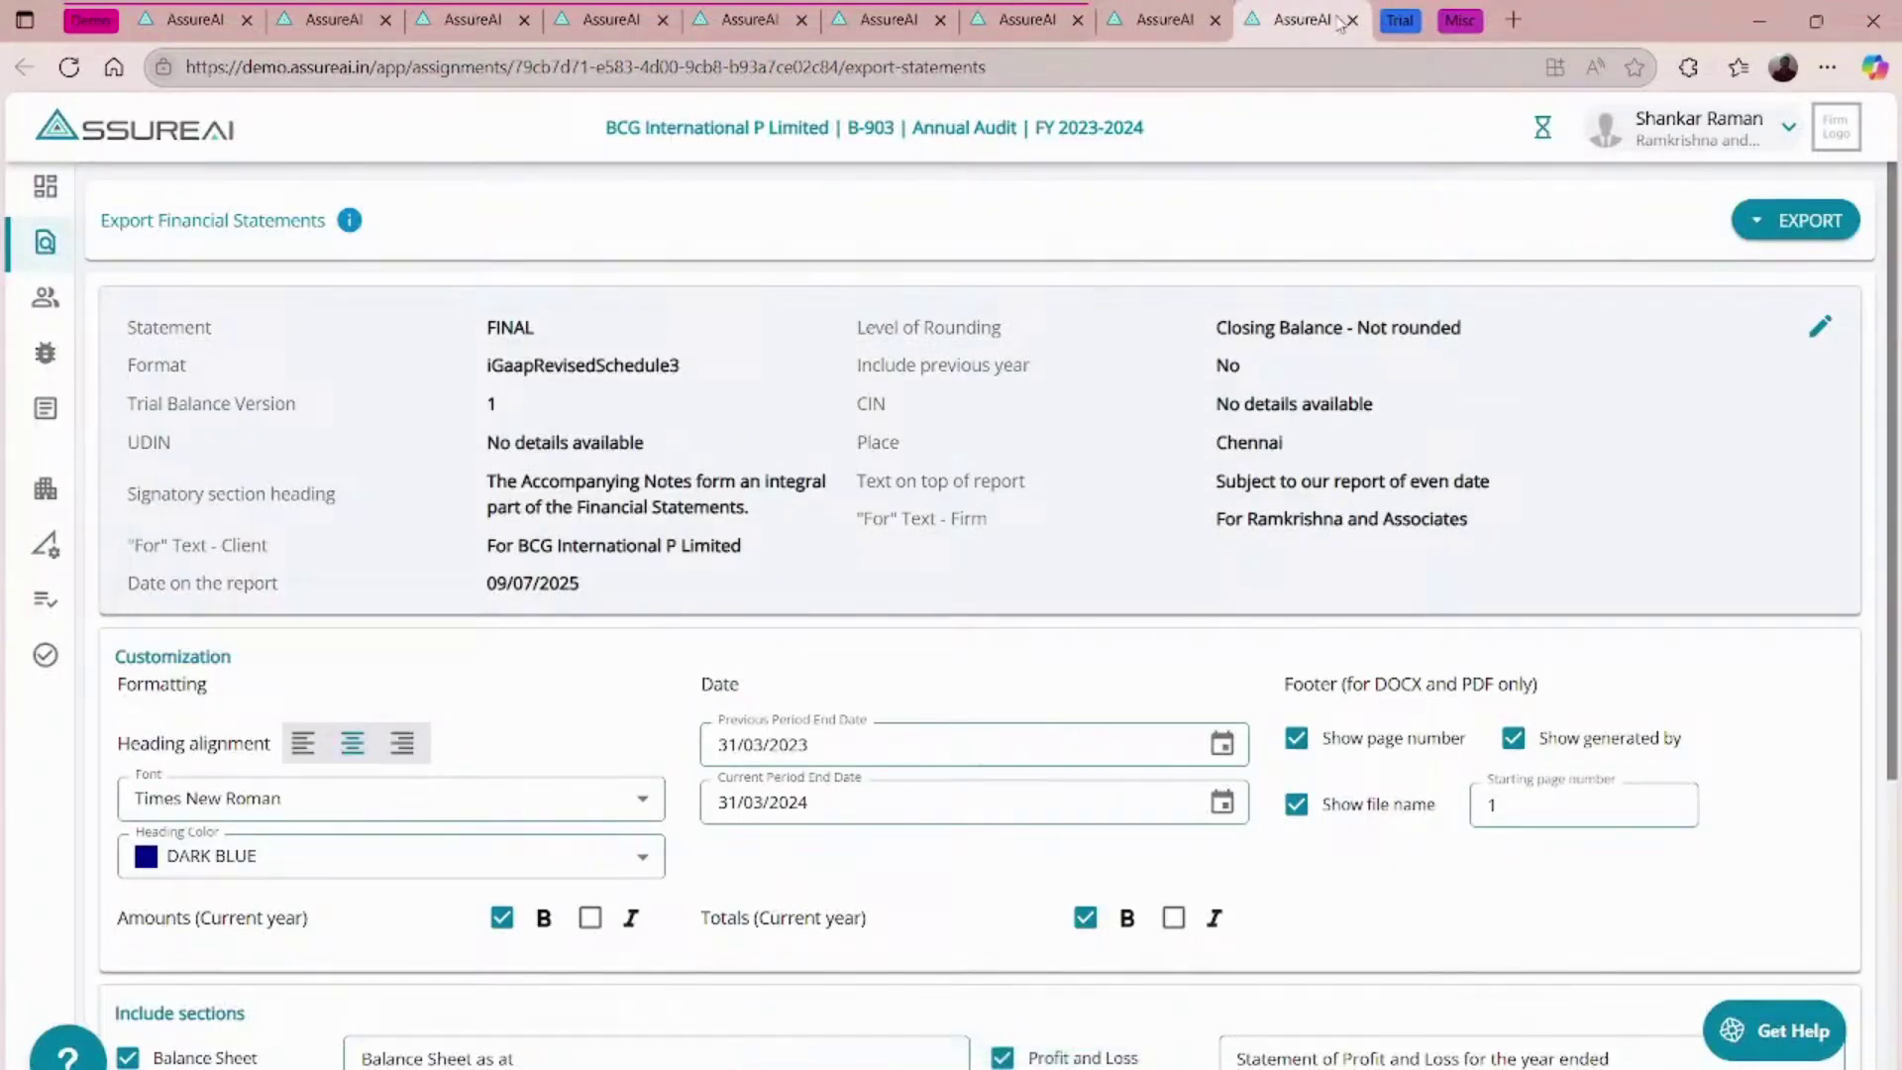
{"action": "left_click", "coordinate": [1352, 21]}
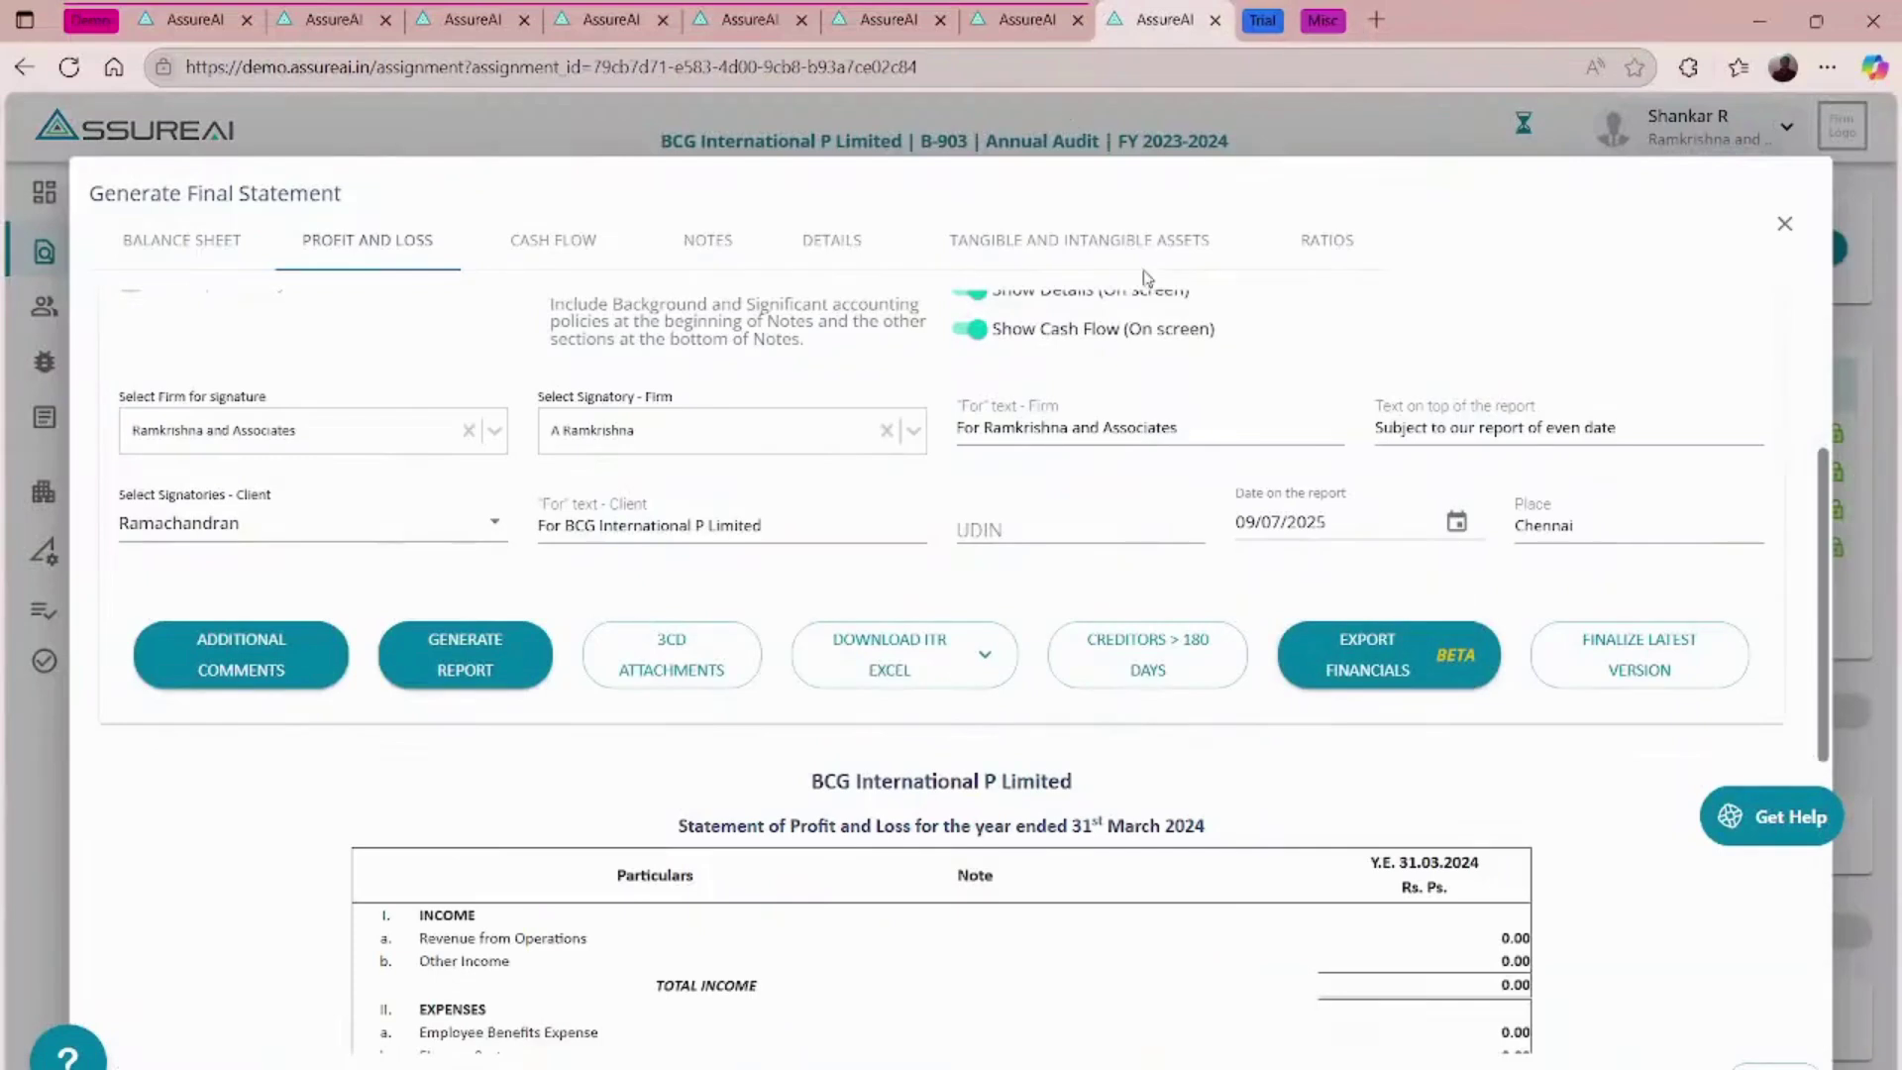
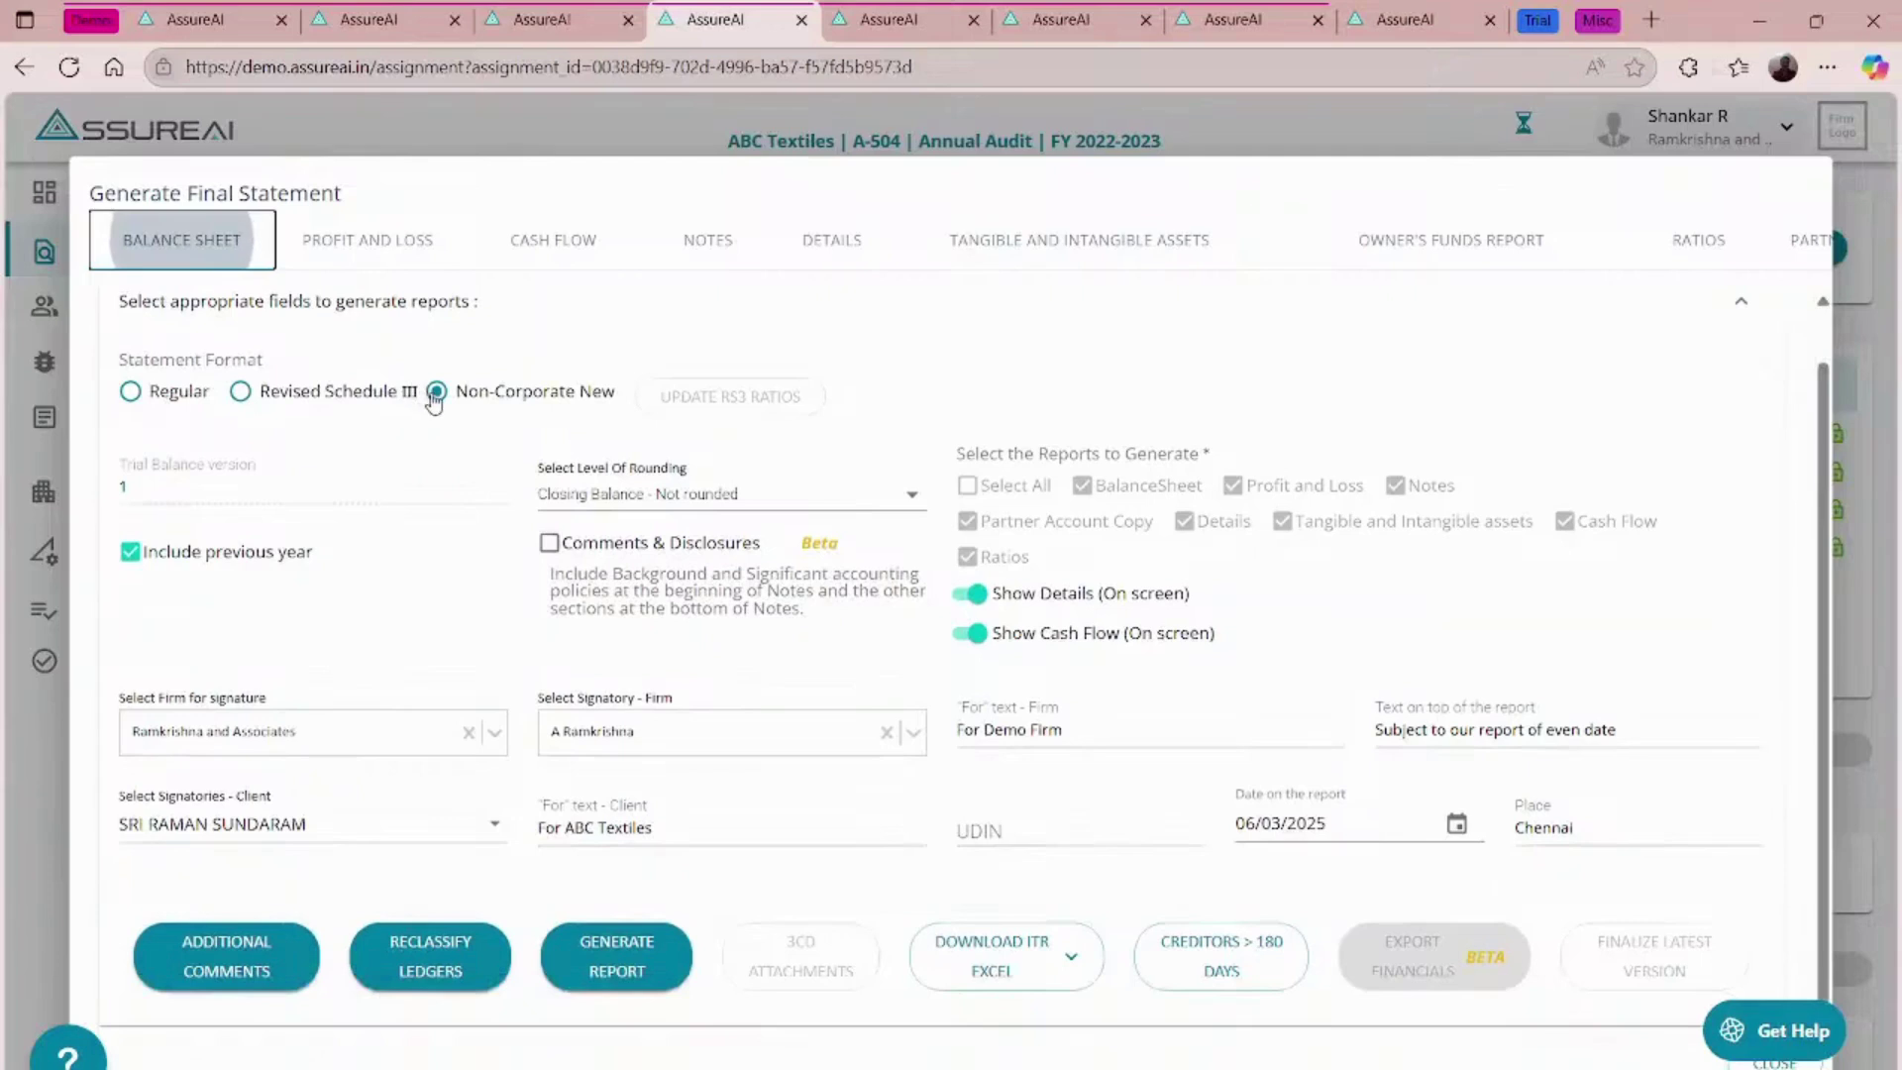
- Scroll through the ABC Textiles Generate Final Statement settings to check the Non-Corporate New format
{"action": "scroll", "coordinate": [434, 399], "scroll_direction": "up", "scroll_amount": 1}
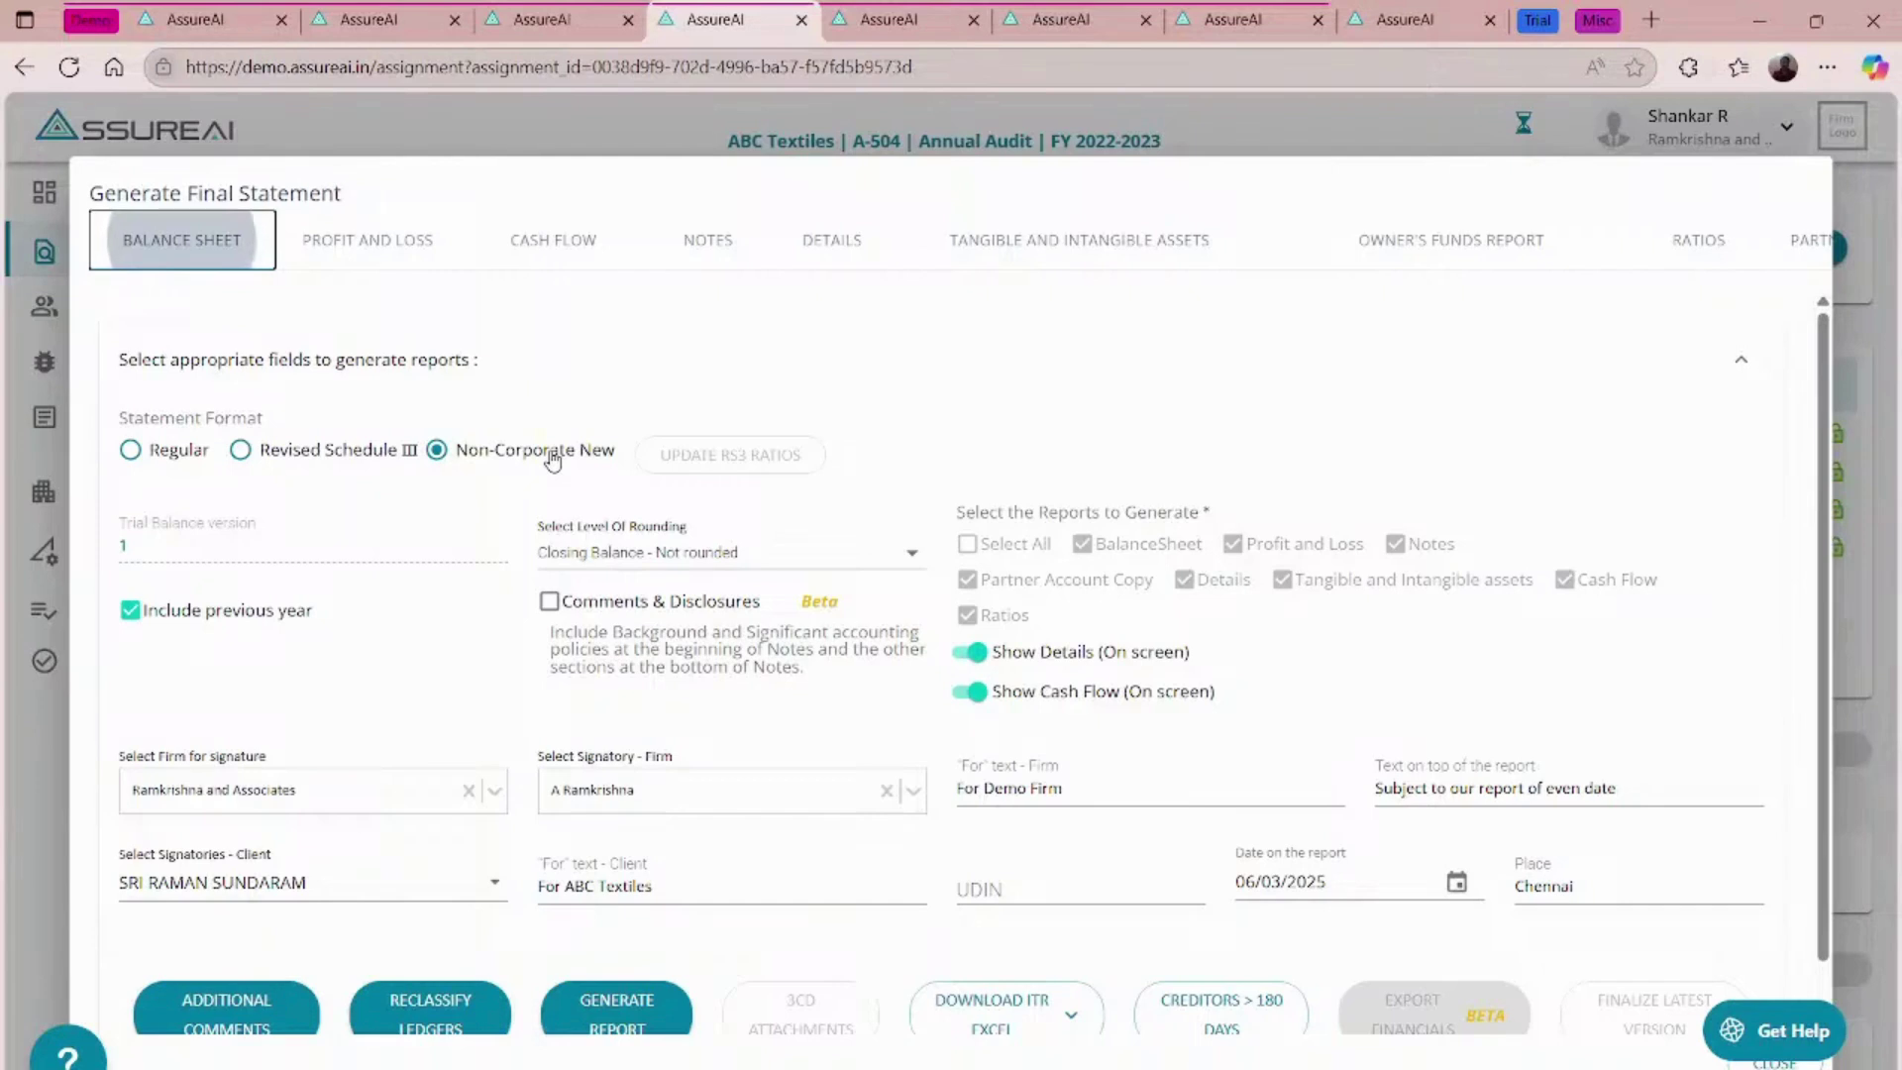
{"action": "scroll", "coordinate": [552, 459], "scroll_direction": "down", "scroll_amount": 1}
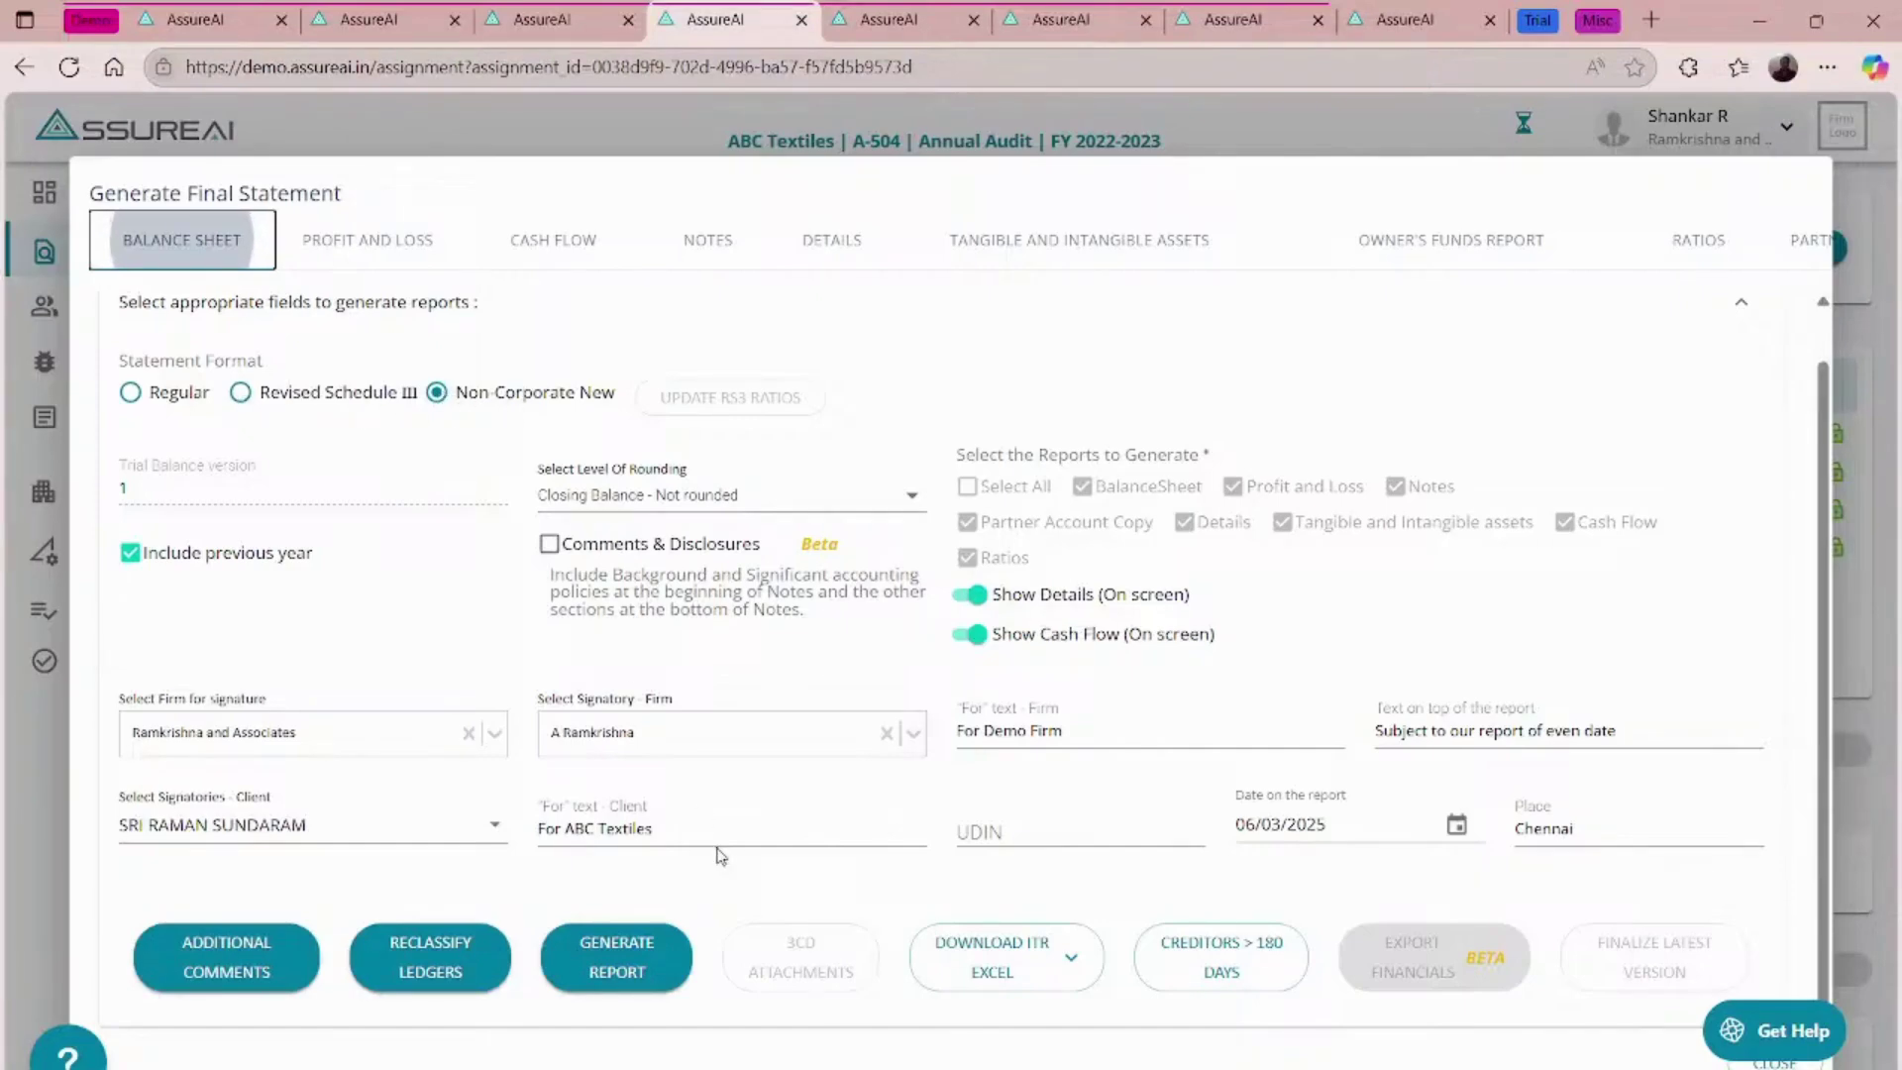
- Generate ABC Textiles' final statements and export them as a PDF
{"action": "left_click", "coordinate": [635, 951]}
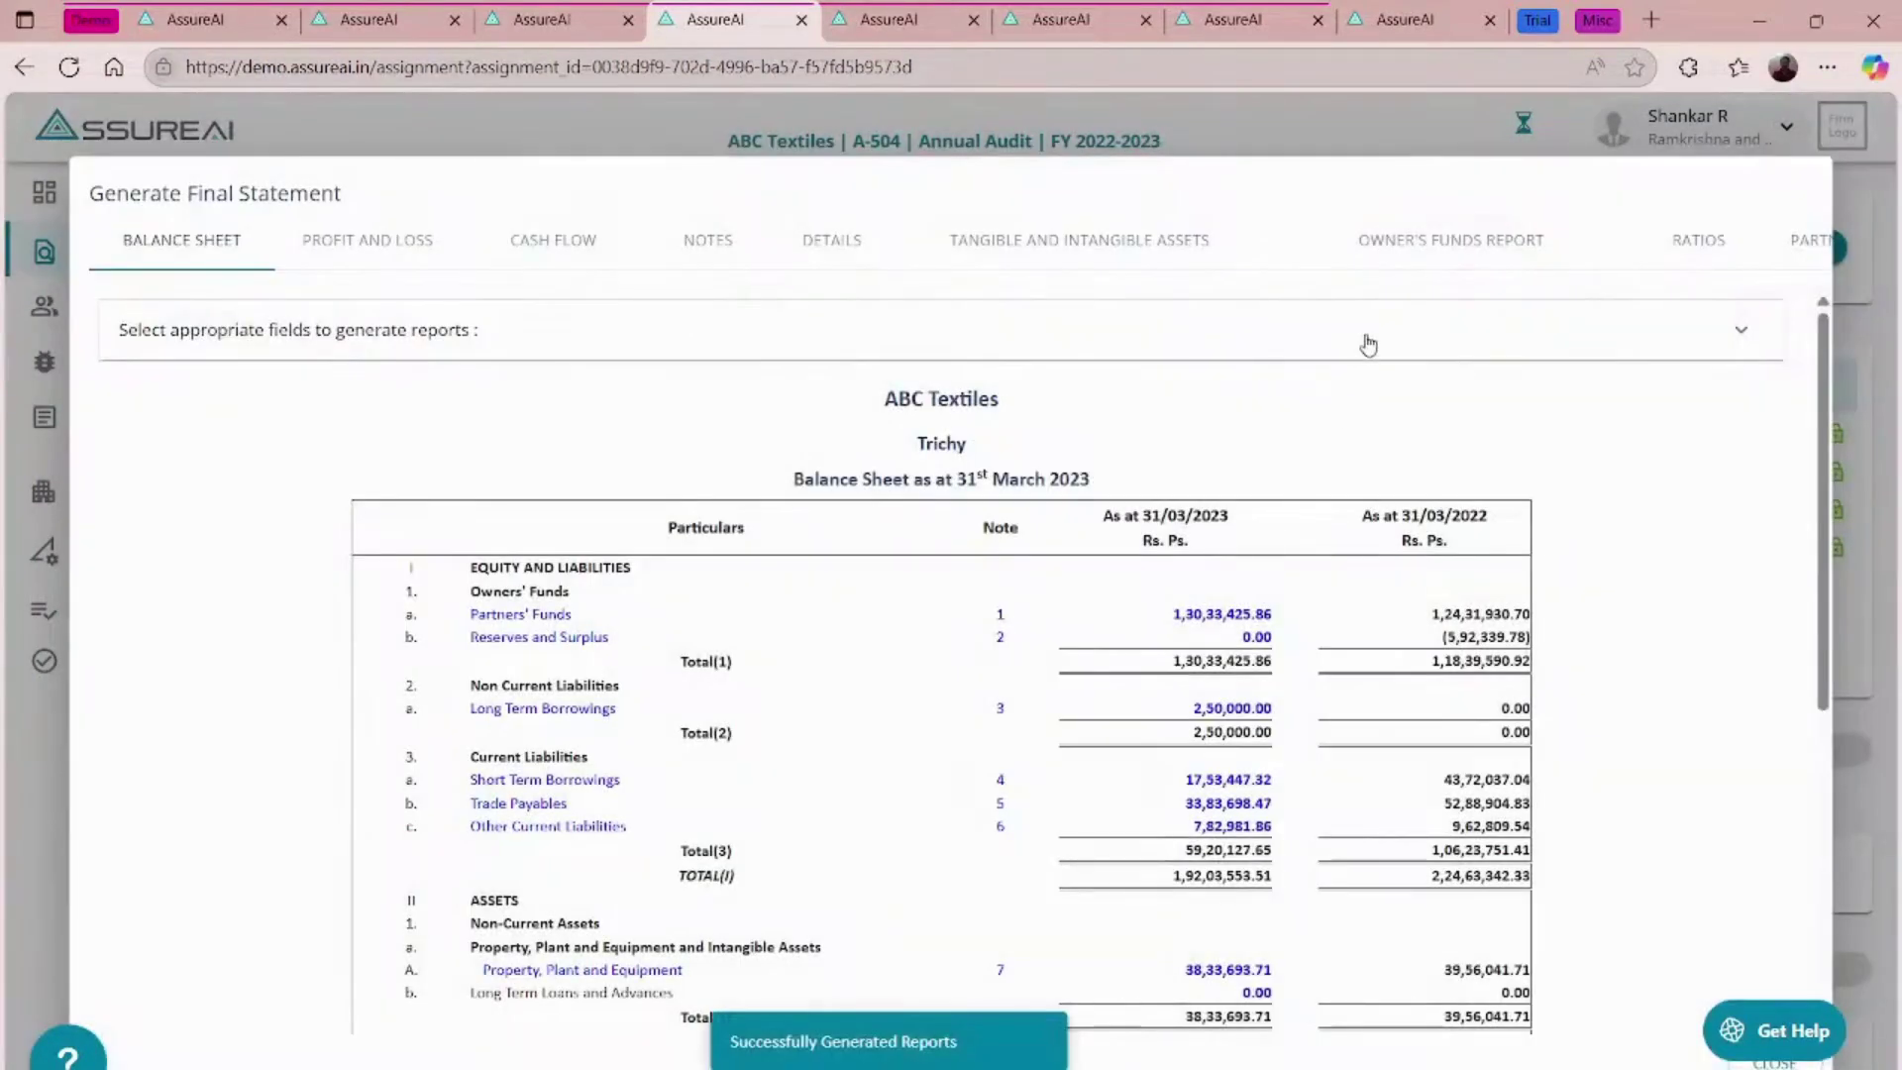
{"action": "left_click", "coordinate": [1366, 336]}
{"action": "scroll", "coordinate": [1558, 539], "scroll_direction": "down", "scroll_amount": 3}
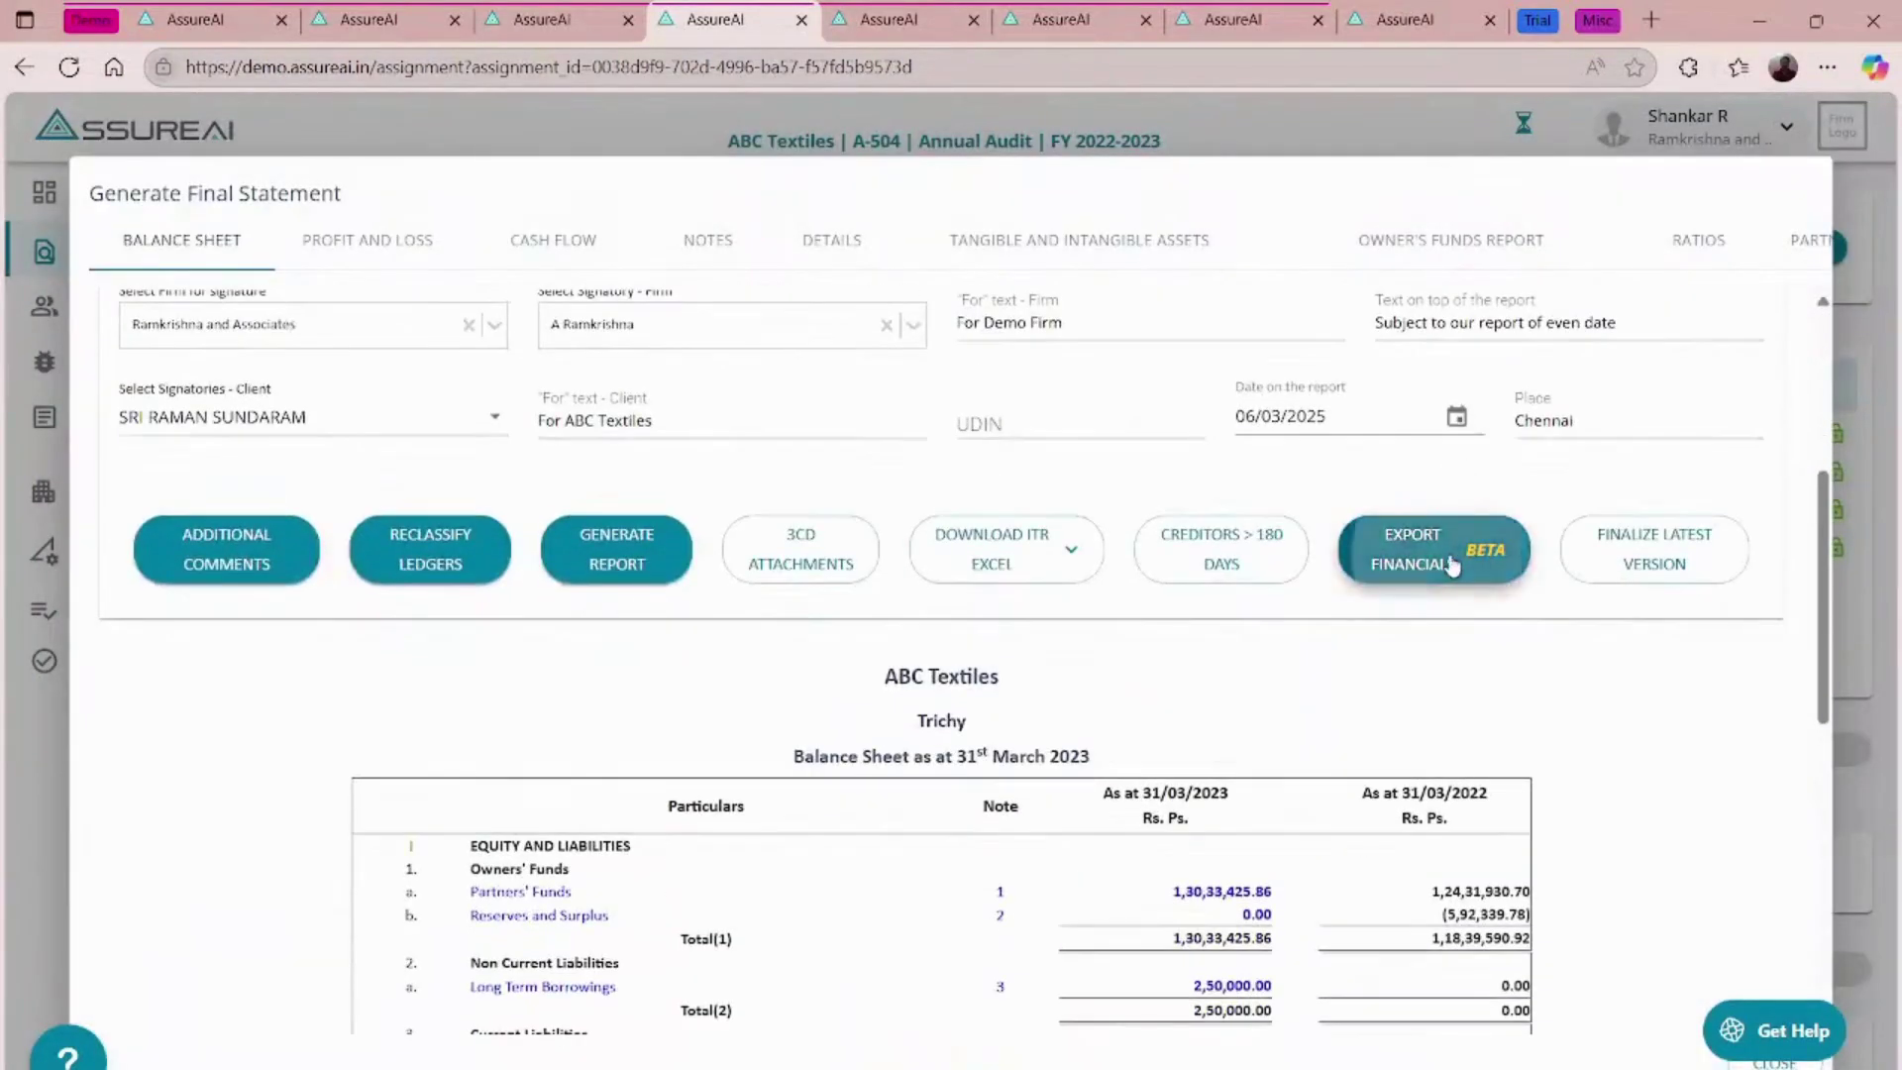
{"action": "left_click", "coordinate": [1447, 558]}
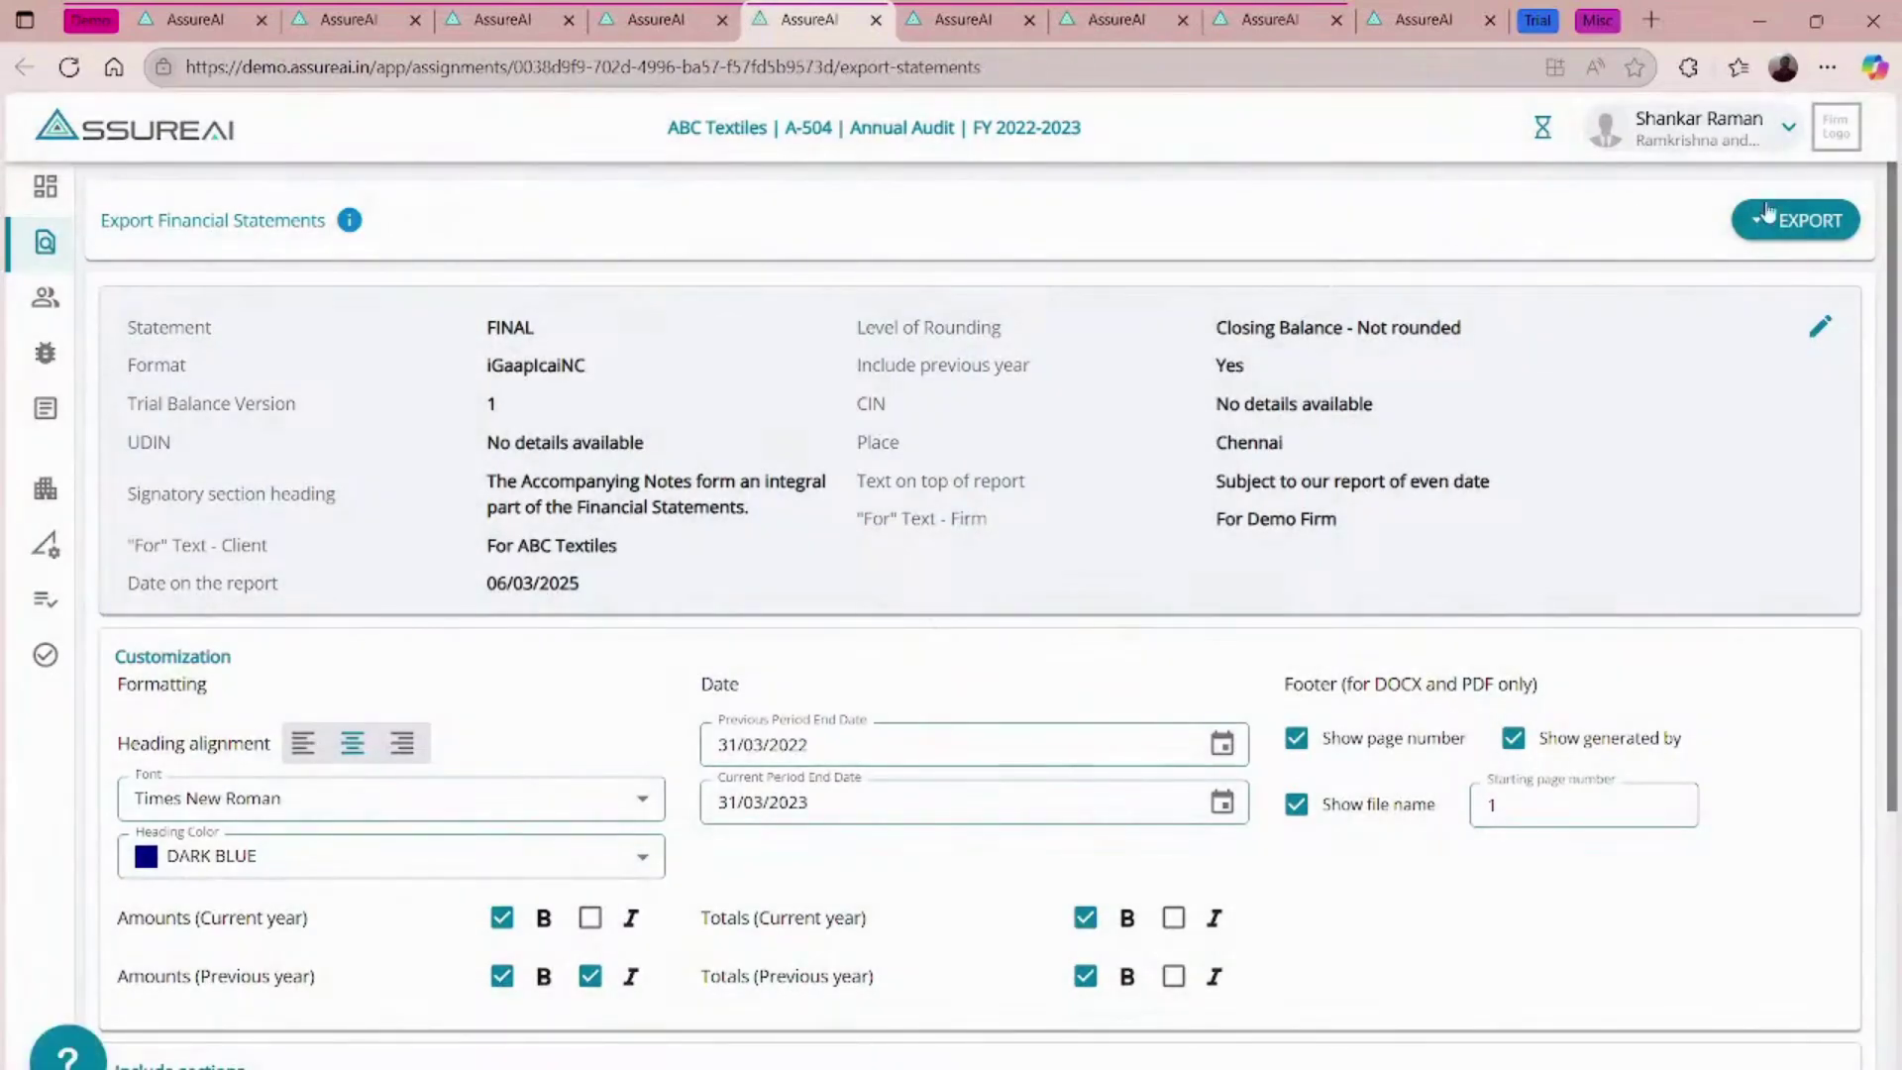
{"action": "left_click", "coordinate": [1759, 228]}
{"action": "left_click", "coordinate": [1775, 270]}
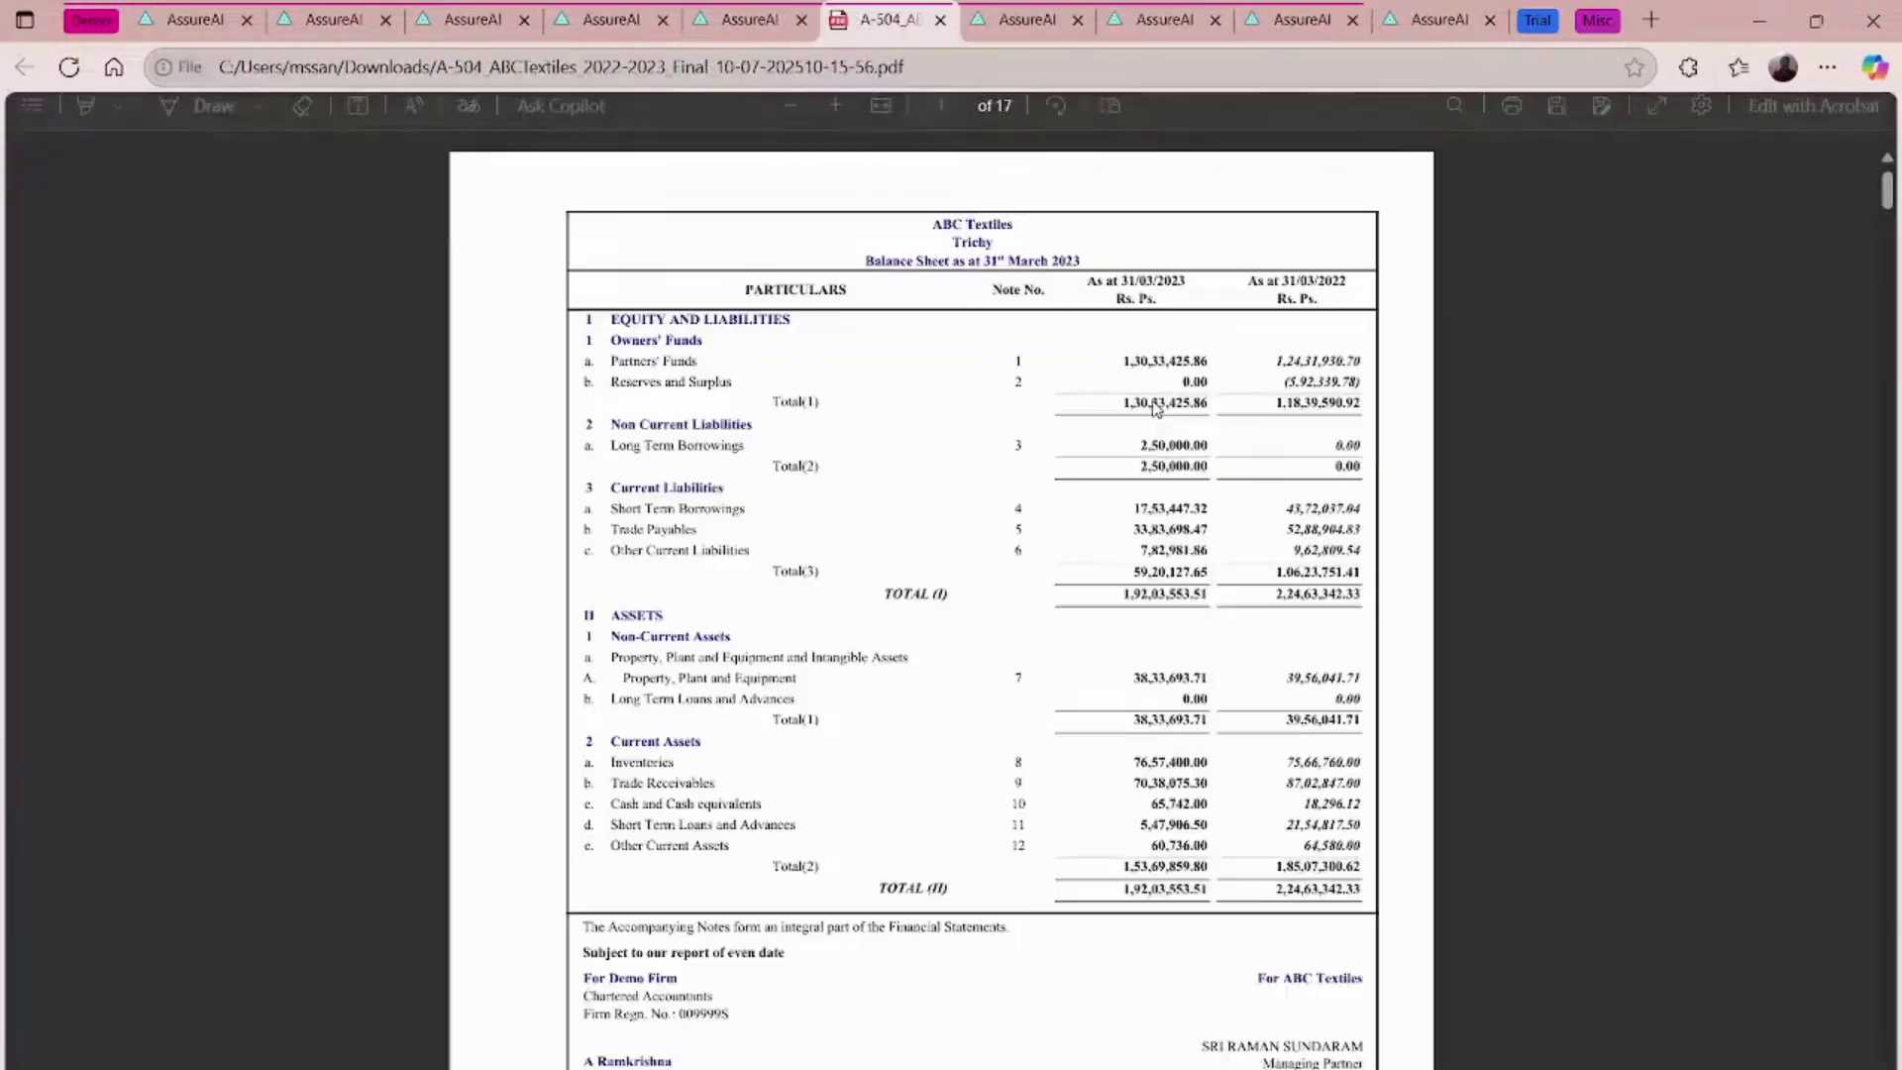
- Scroll past the balance sheet and profit and loss pages to Note 1 Partners' Funds on page 4
{"action": "scroll", "coordinate": [1156, 409], "scroll_direction": "up", "scroll_amount": 2, "text": "ctrl"}
{"action": "scroll", "coordinate": [1148, 412], "scroll_direction": "down", "scroll_amount": 4}
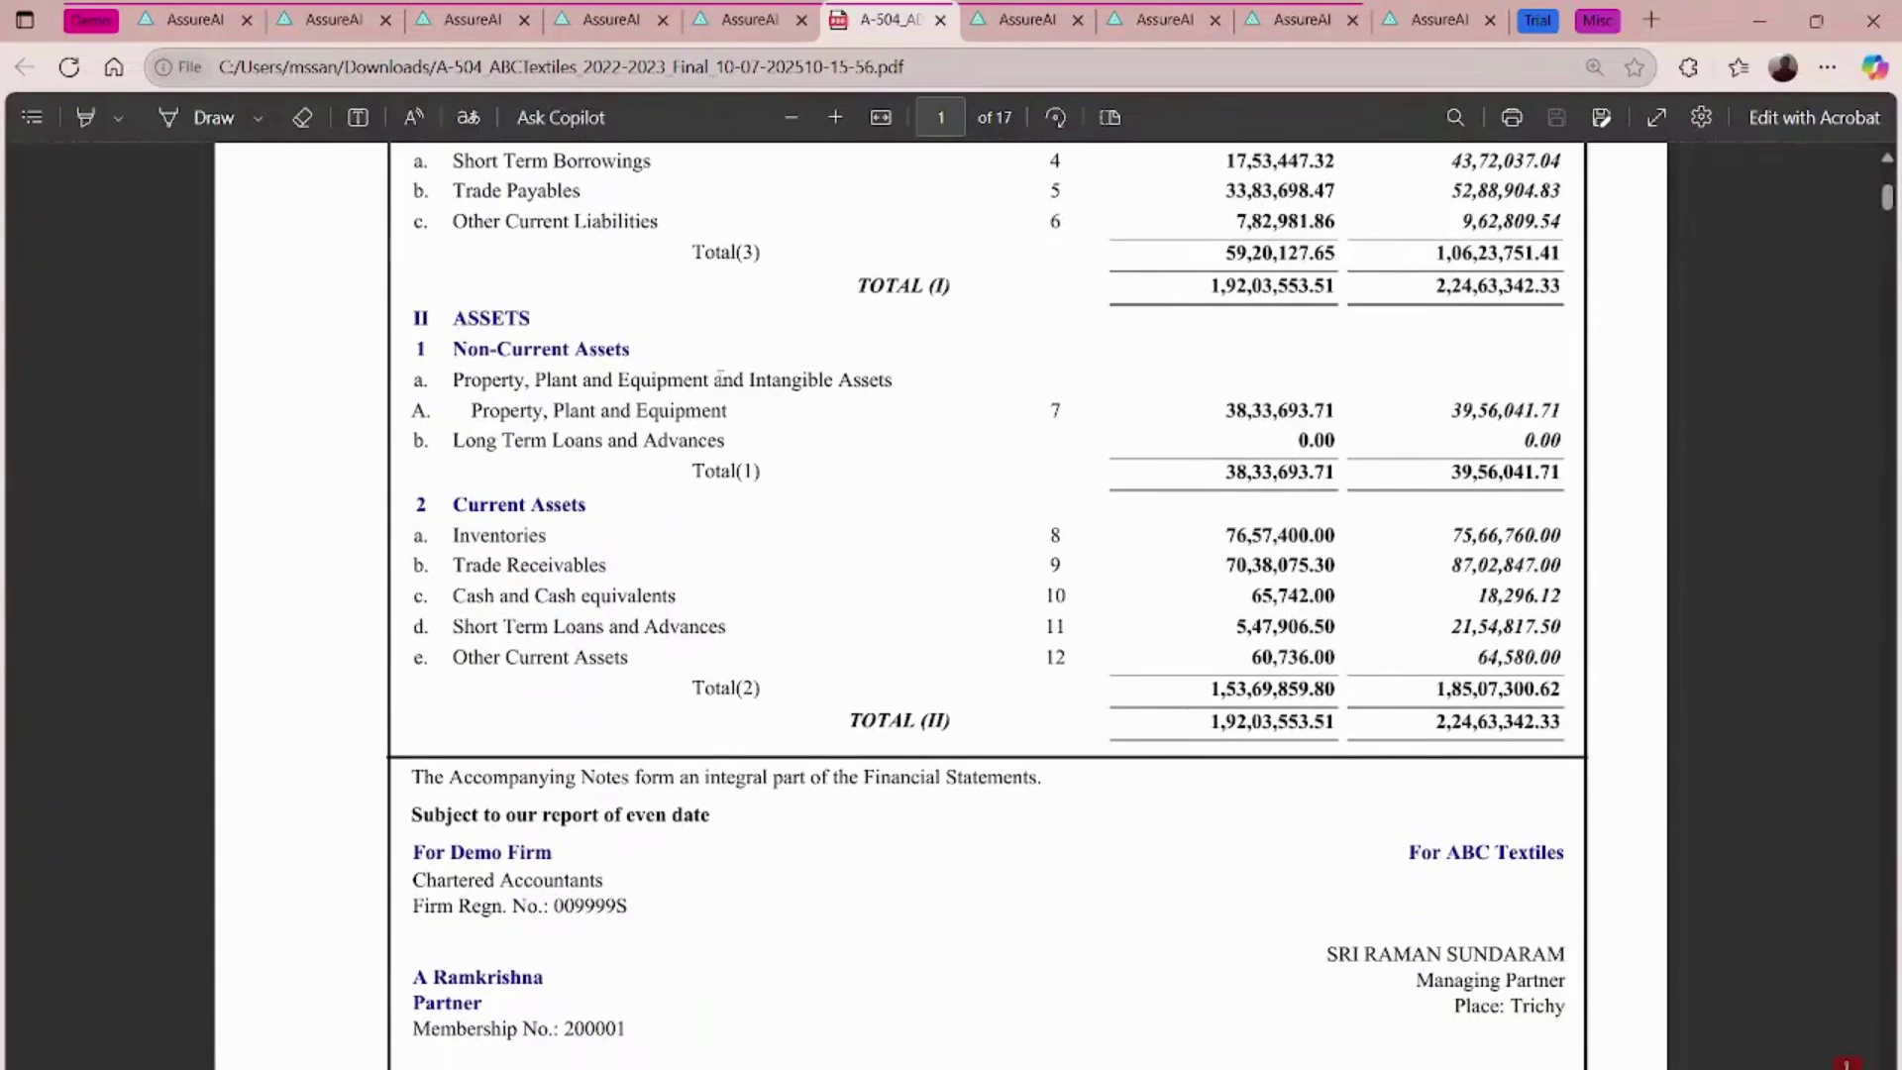
{"action": "scroll", "coordinate": [720, 379], "scroll_direction": "down", "scroll_amount": 1}
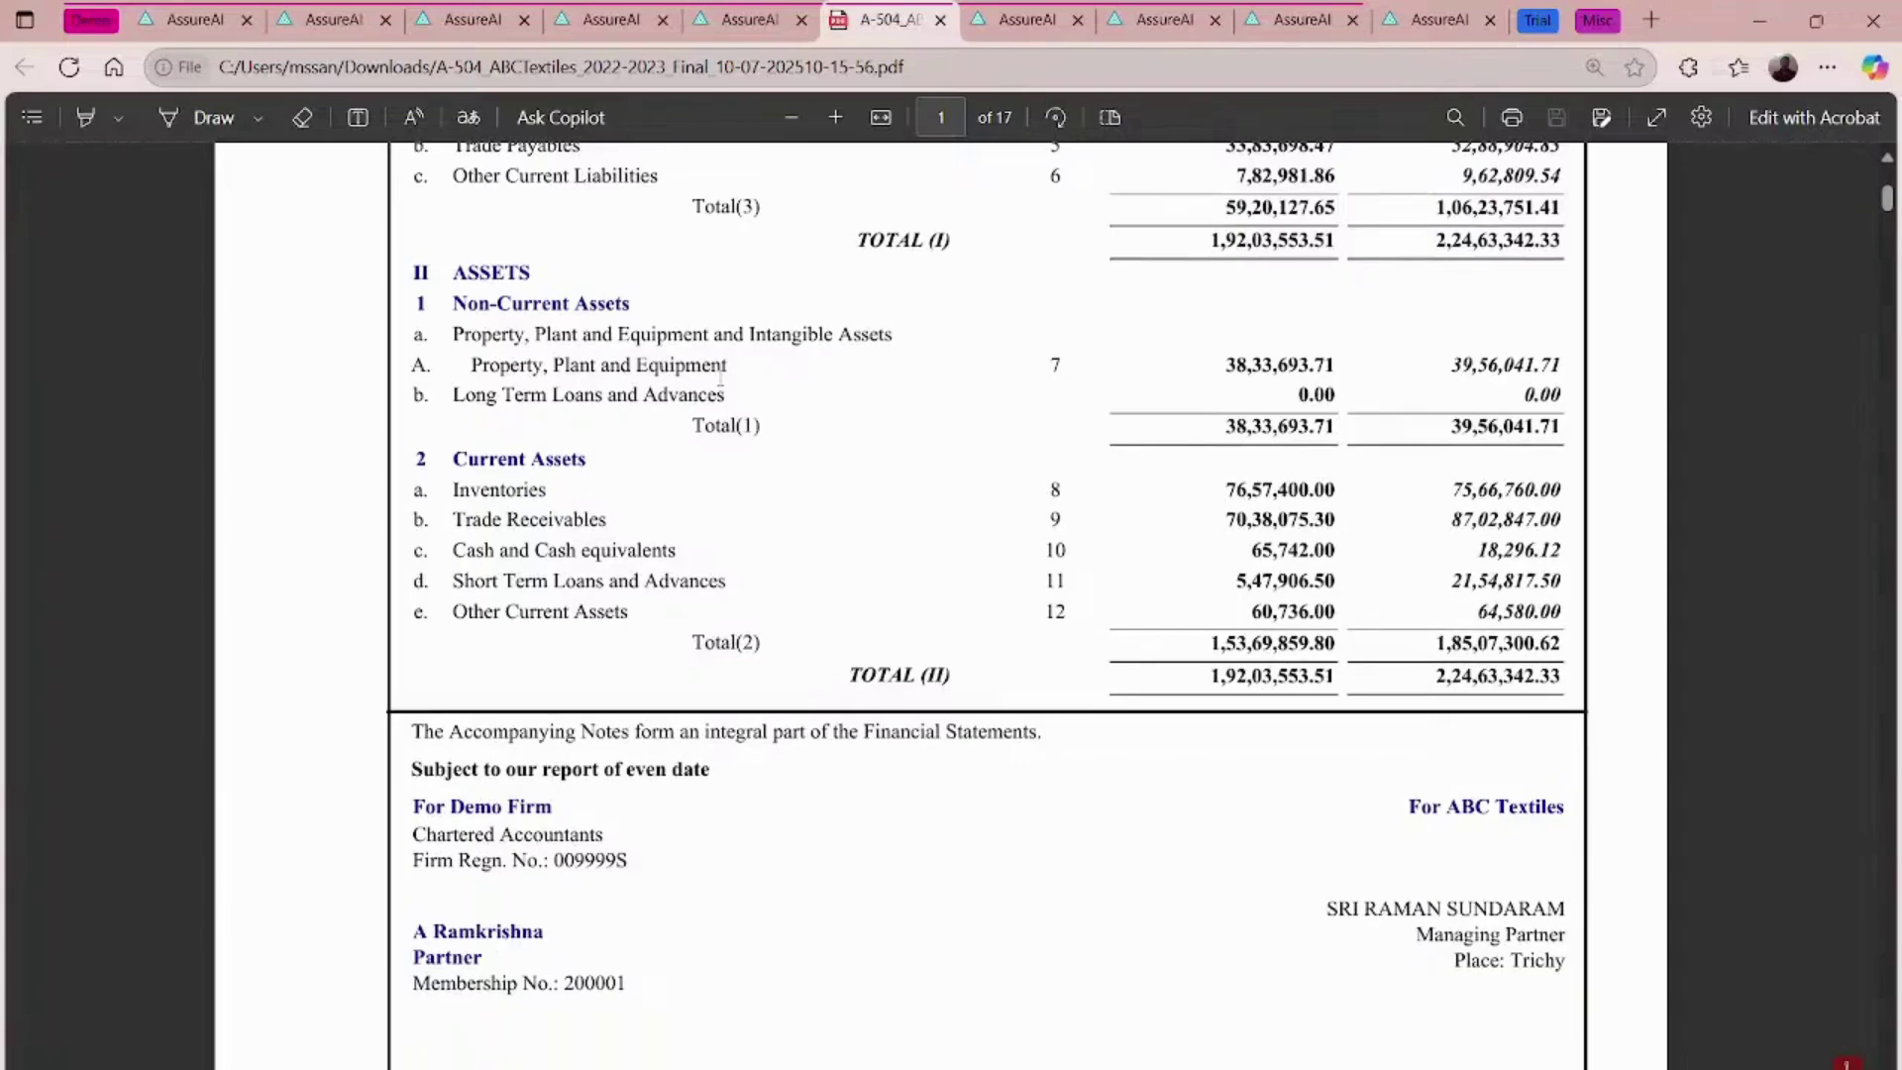
{"action": "scroll", "coordinate": [720, 378], "scroll_direction": "down", "scroll_amount": 1}
{"action": "scroll", "coordinate": [720, 376], "scroll_direction": "down", "scroll_amount": 4}
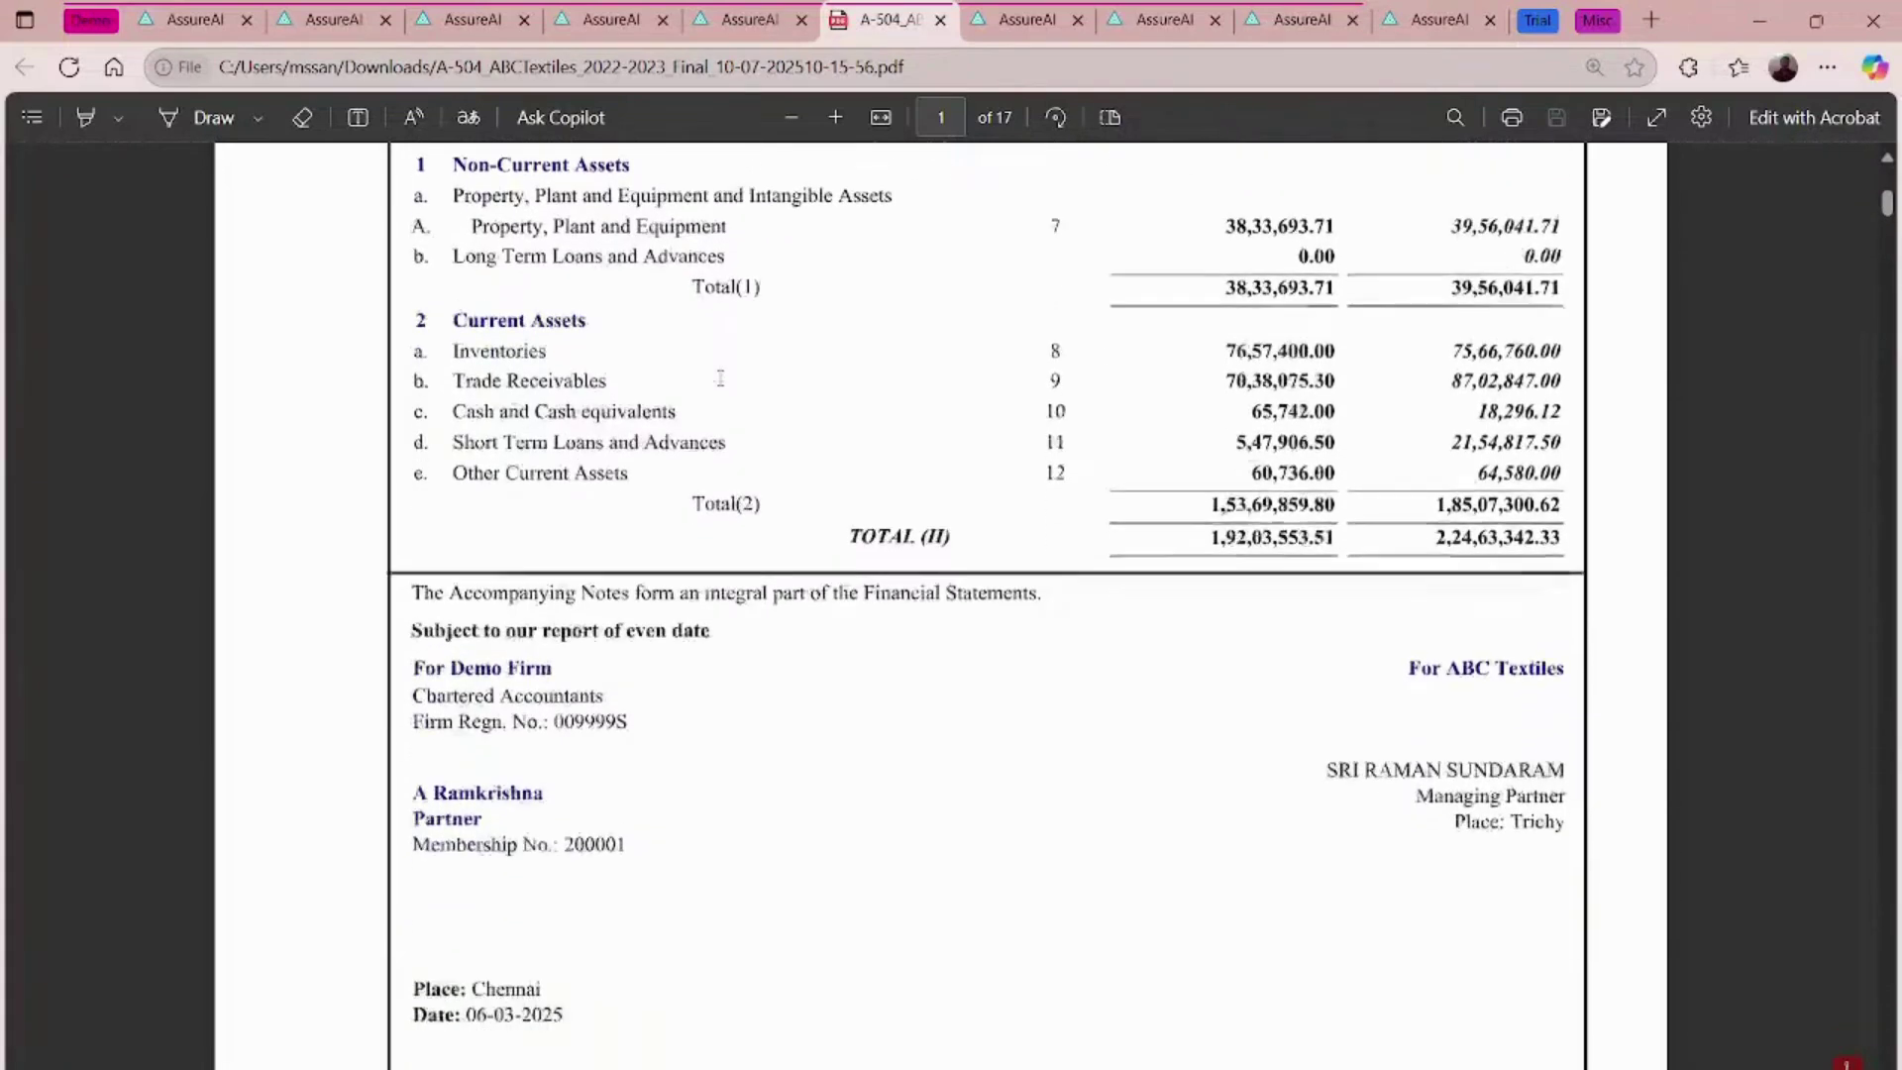
{"action": "scroll", "coordinate": [720, 378], "scroll_direction": "down", "scroll_amount": 15}
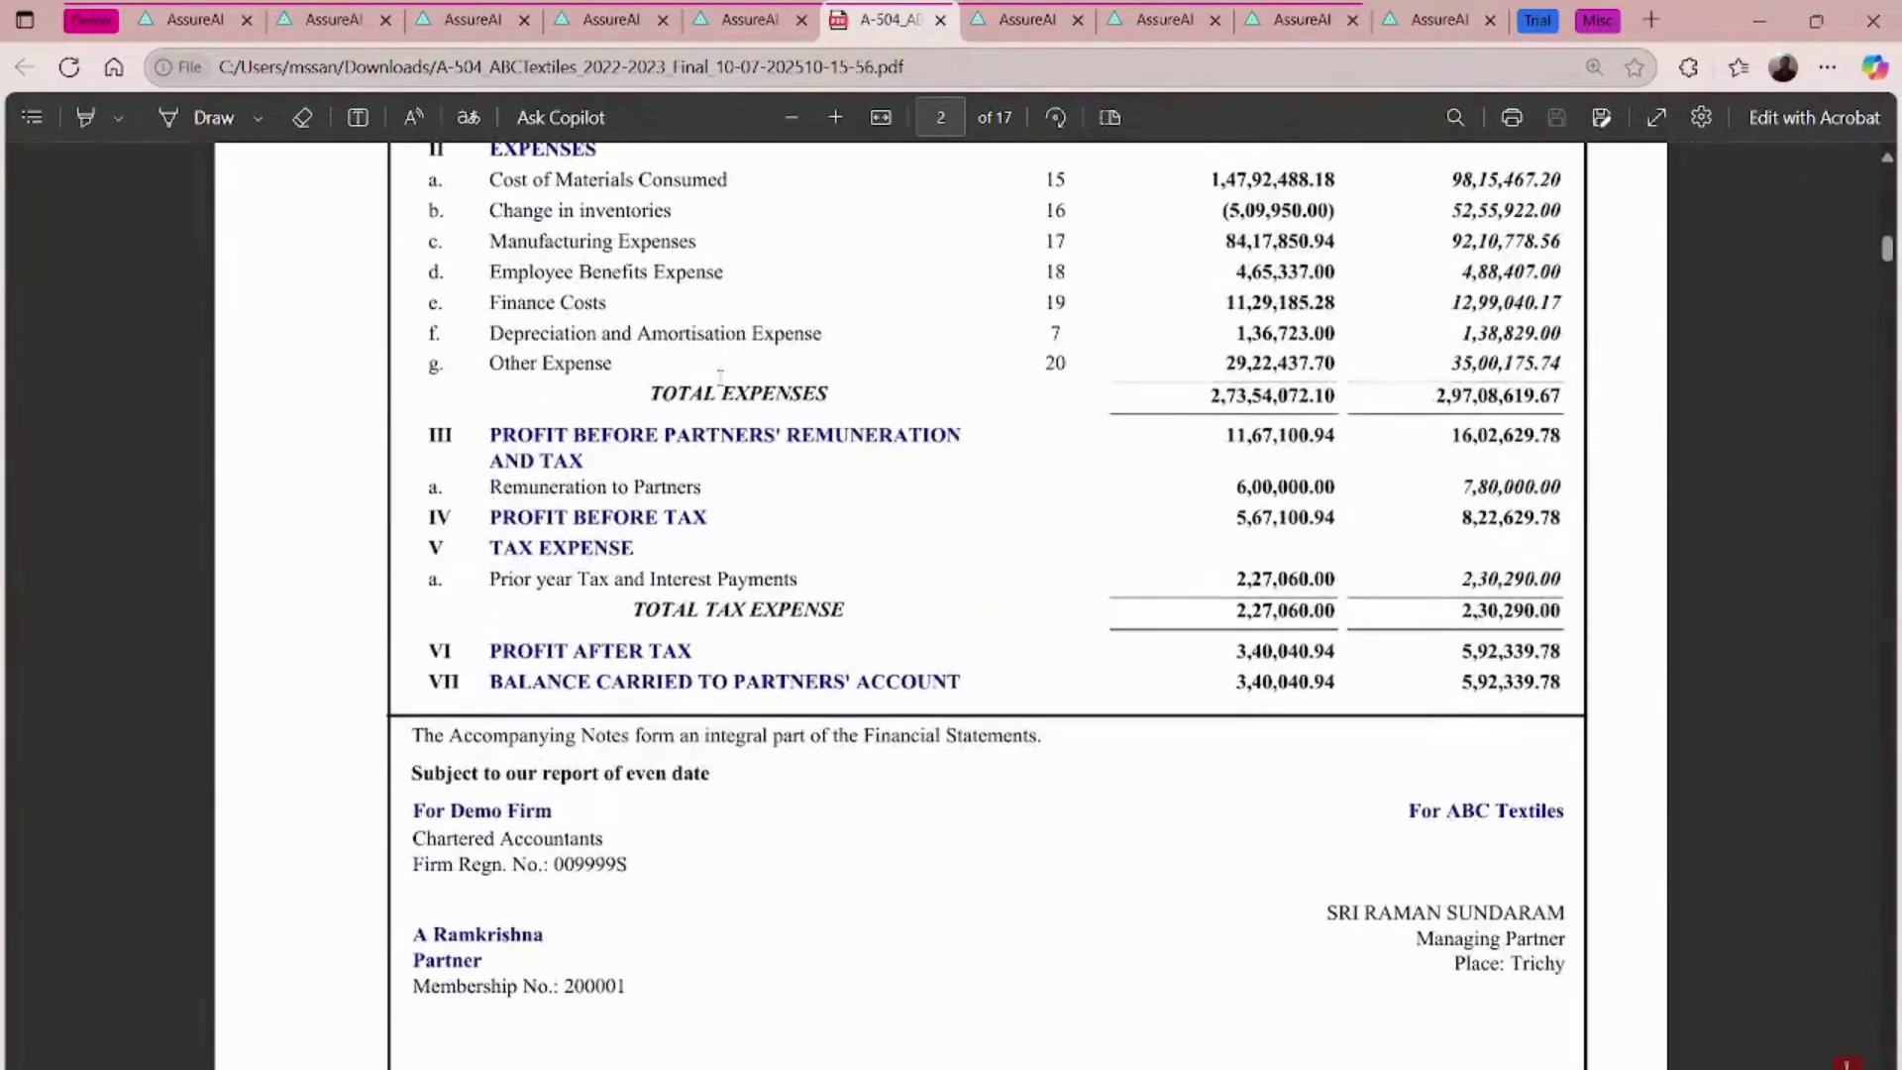
{"action": "scroll", "coordinate": [738, 553], "scroll_direction": "up", "scroll_amount": 2}
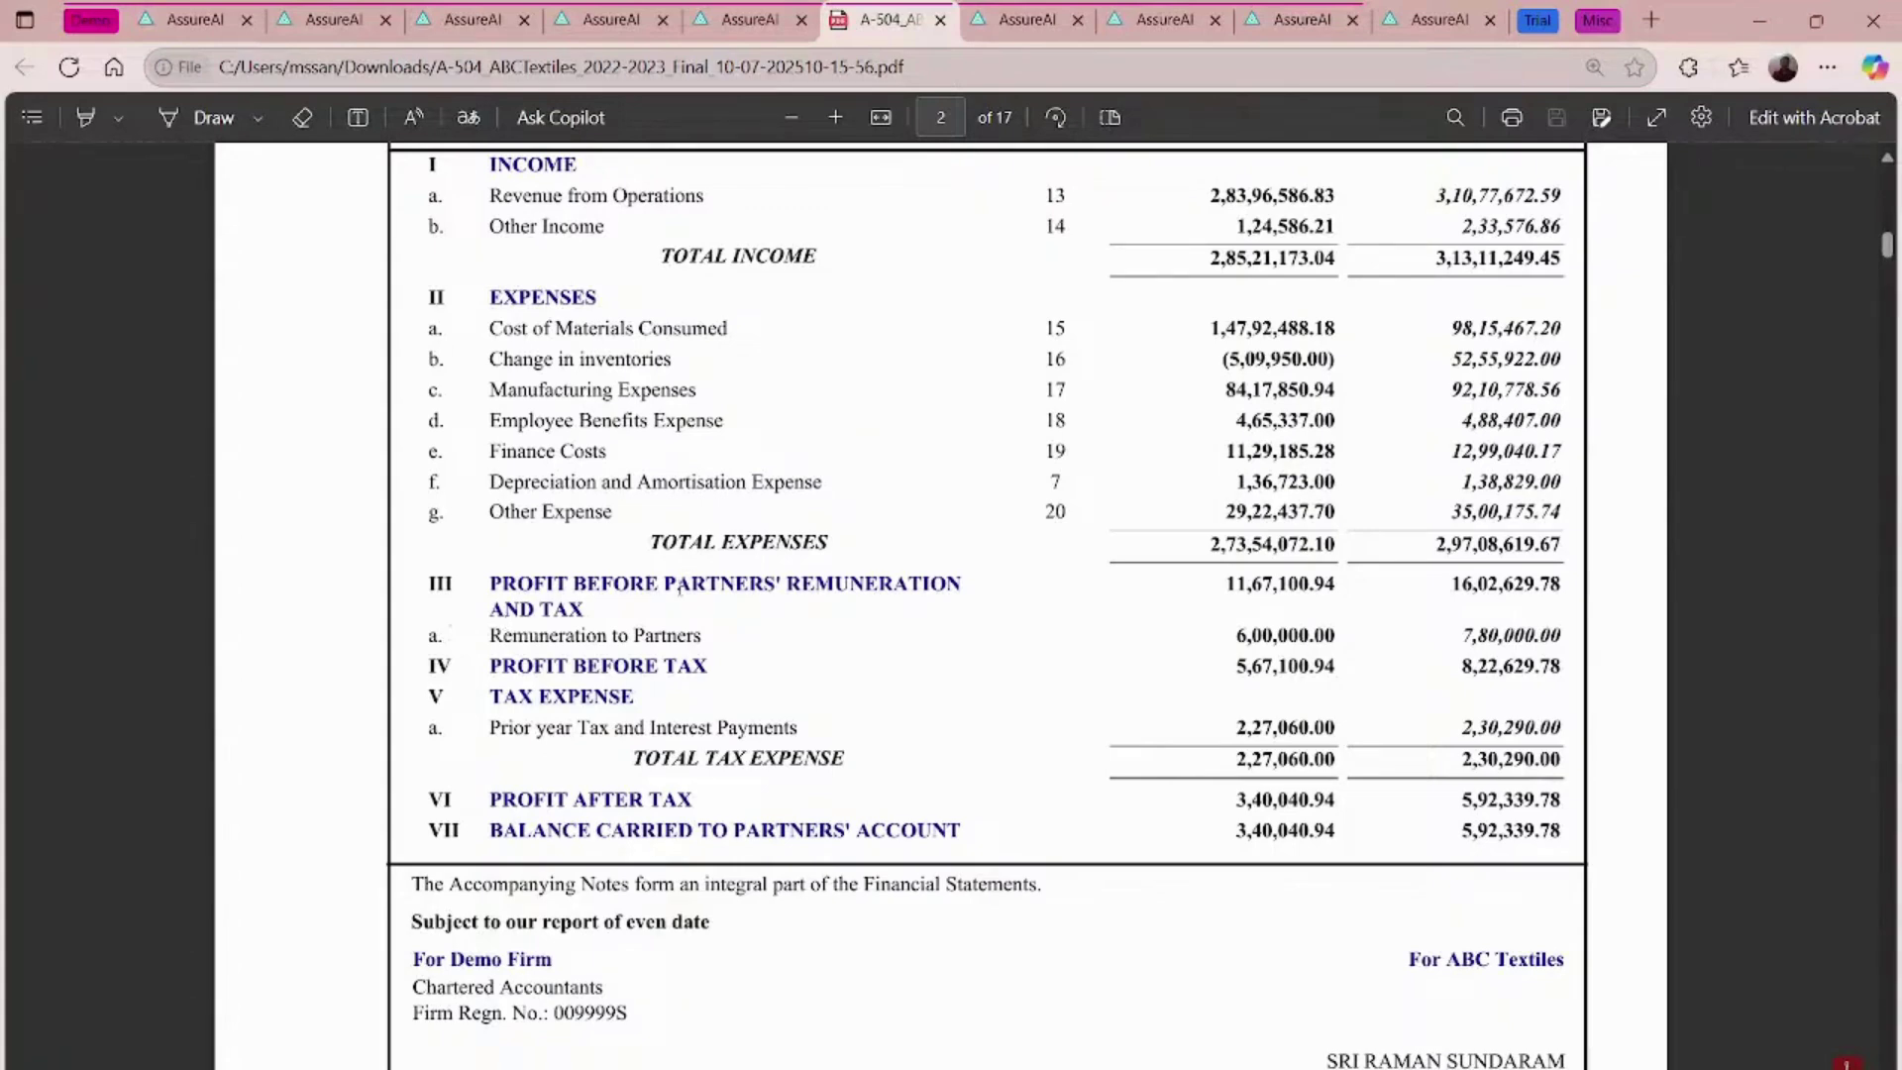
{"action": "scroll", "coordinate": [679, 584], "scroll_direction": "down", "scroll_amount": 15}
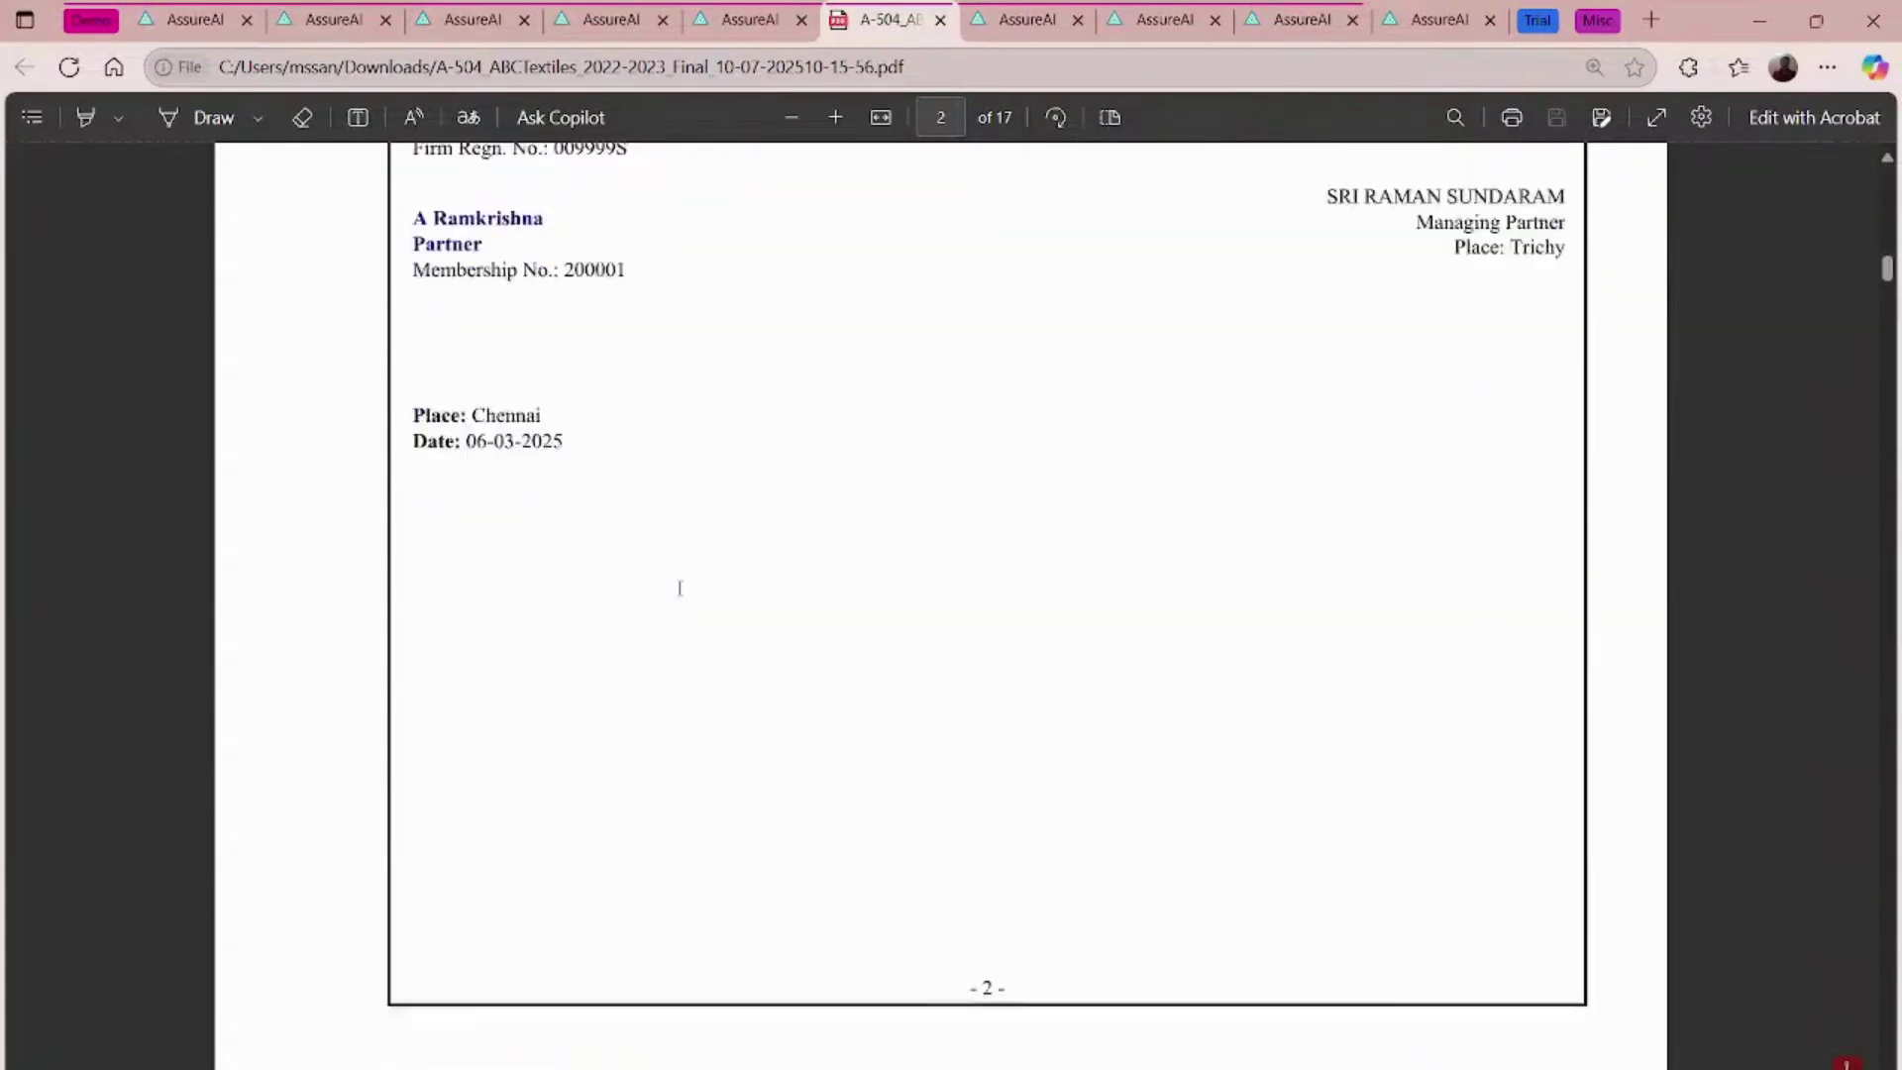
{"action": "scroll", "coordinate": [679, 589], "scroll_direction": "down", "scroll_amount": 15}
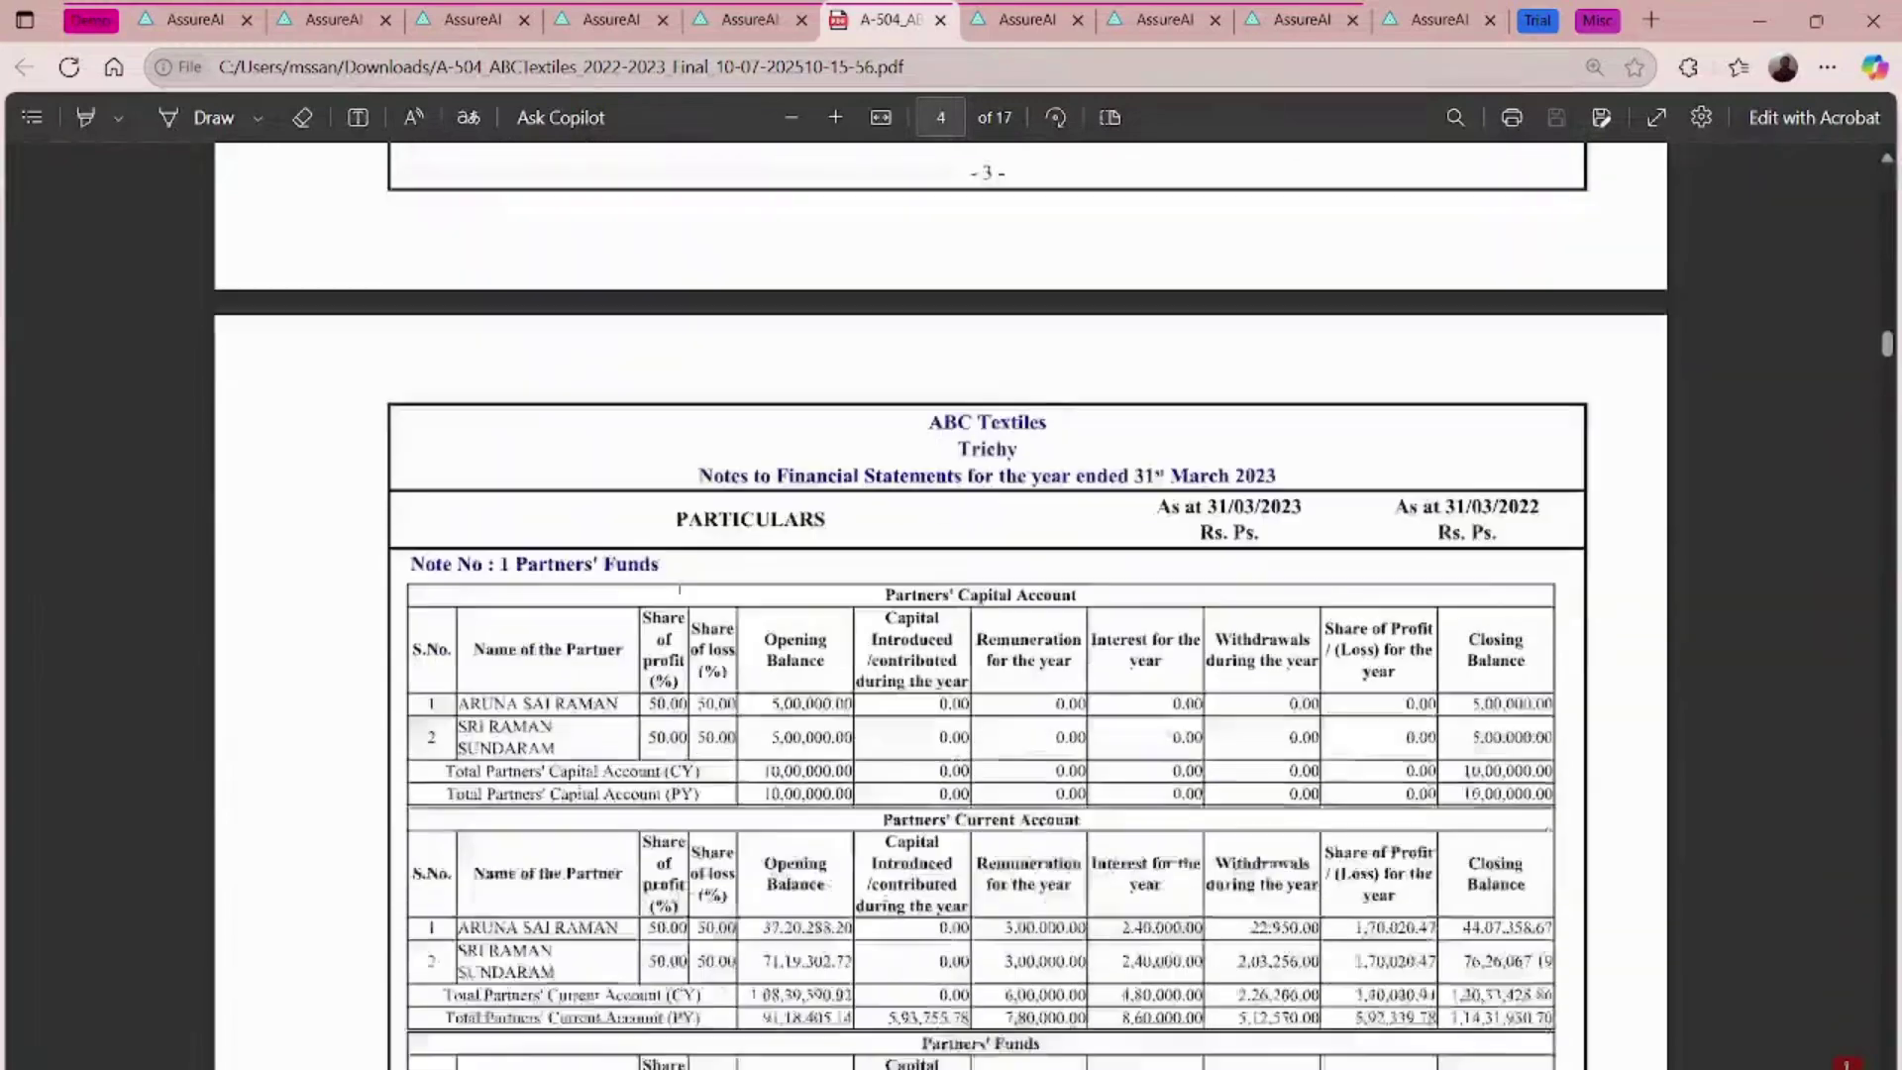
- Review the notes pages through page 7, then close the PDF
{"action": "scroll", "coordinate": [679, 586], "scroll_direction": "up", "scroll_amount": 1}
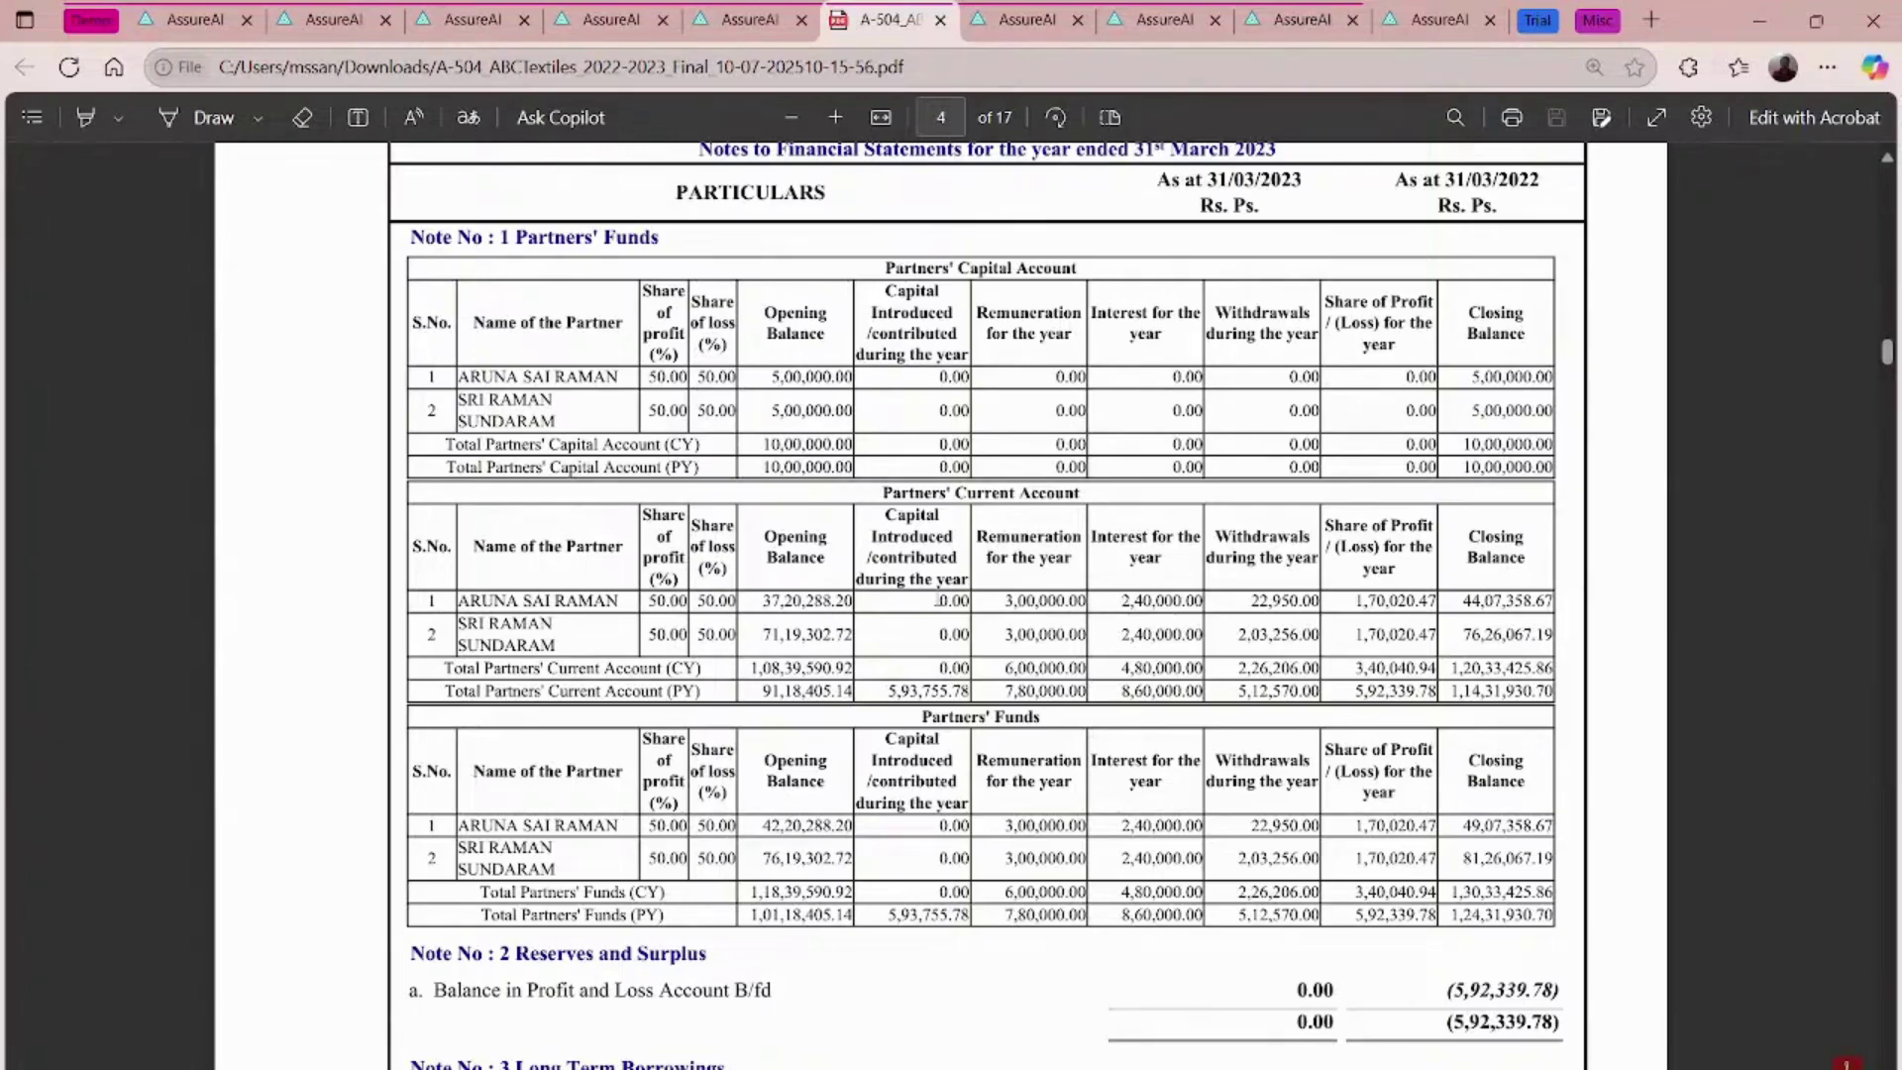
{"action": "scroll", "coordinate": [940, 600], "scroll_direction": "down", "scroll_amount": 7}
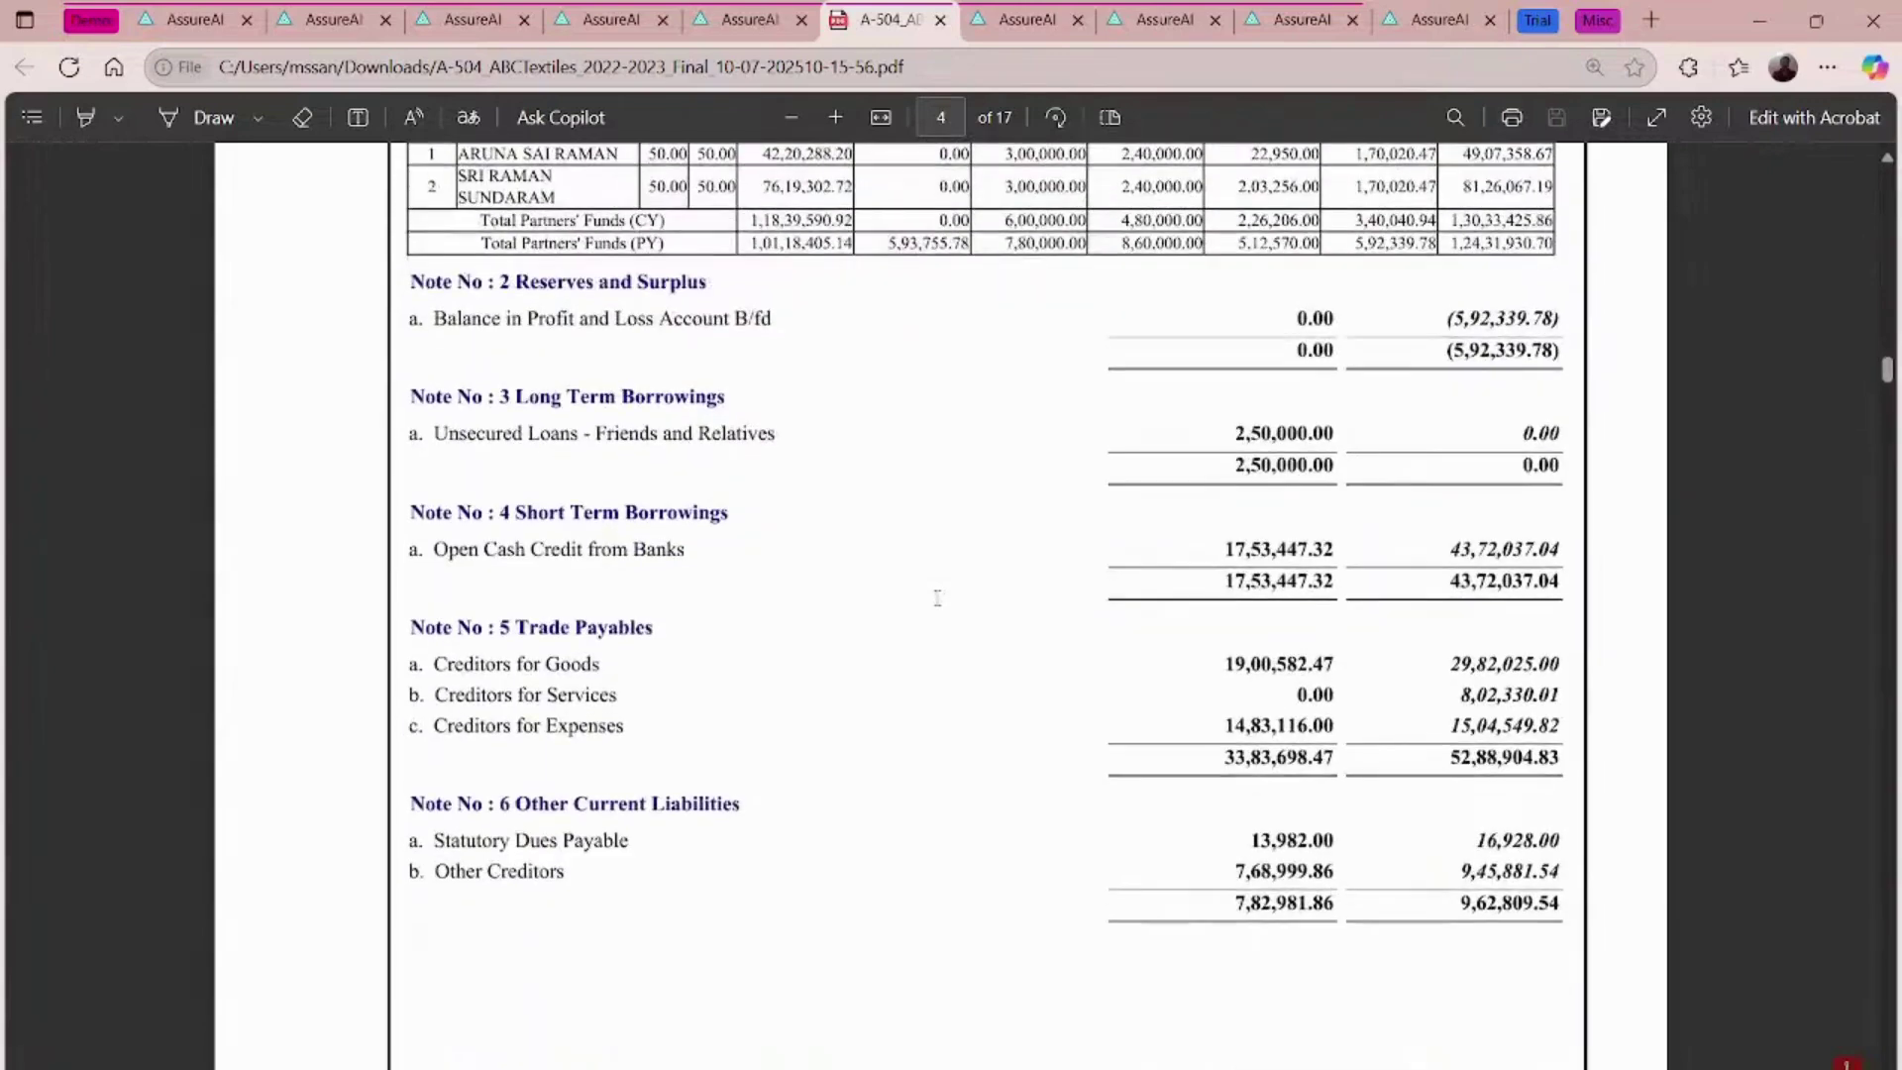
{"action": "scroll", "coordinate": [937, 599], "scroll_direction": "down", "scroll_amount": 10}
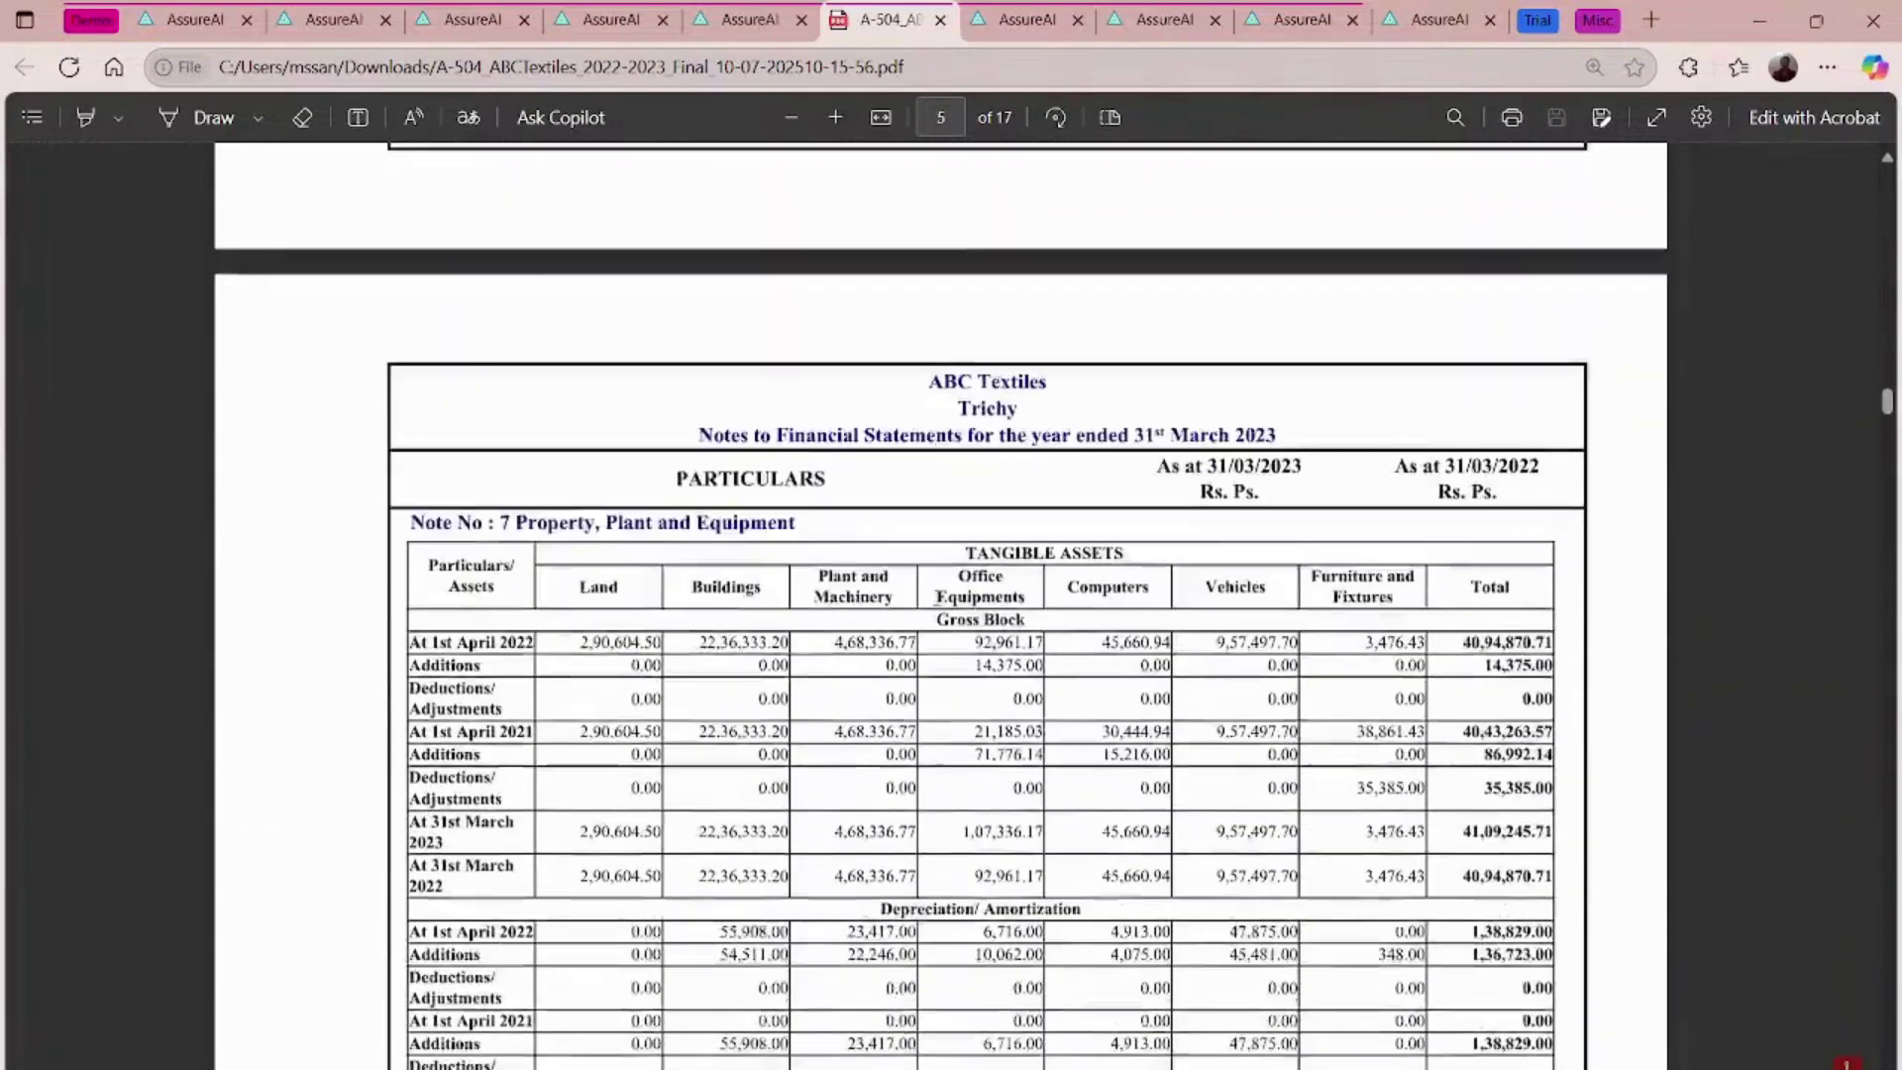
{"action": "scroll", "coordinate": [937, 599], "scroll_direction": "down", "scroll_amount": 1}
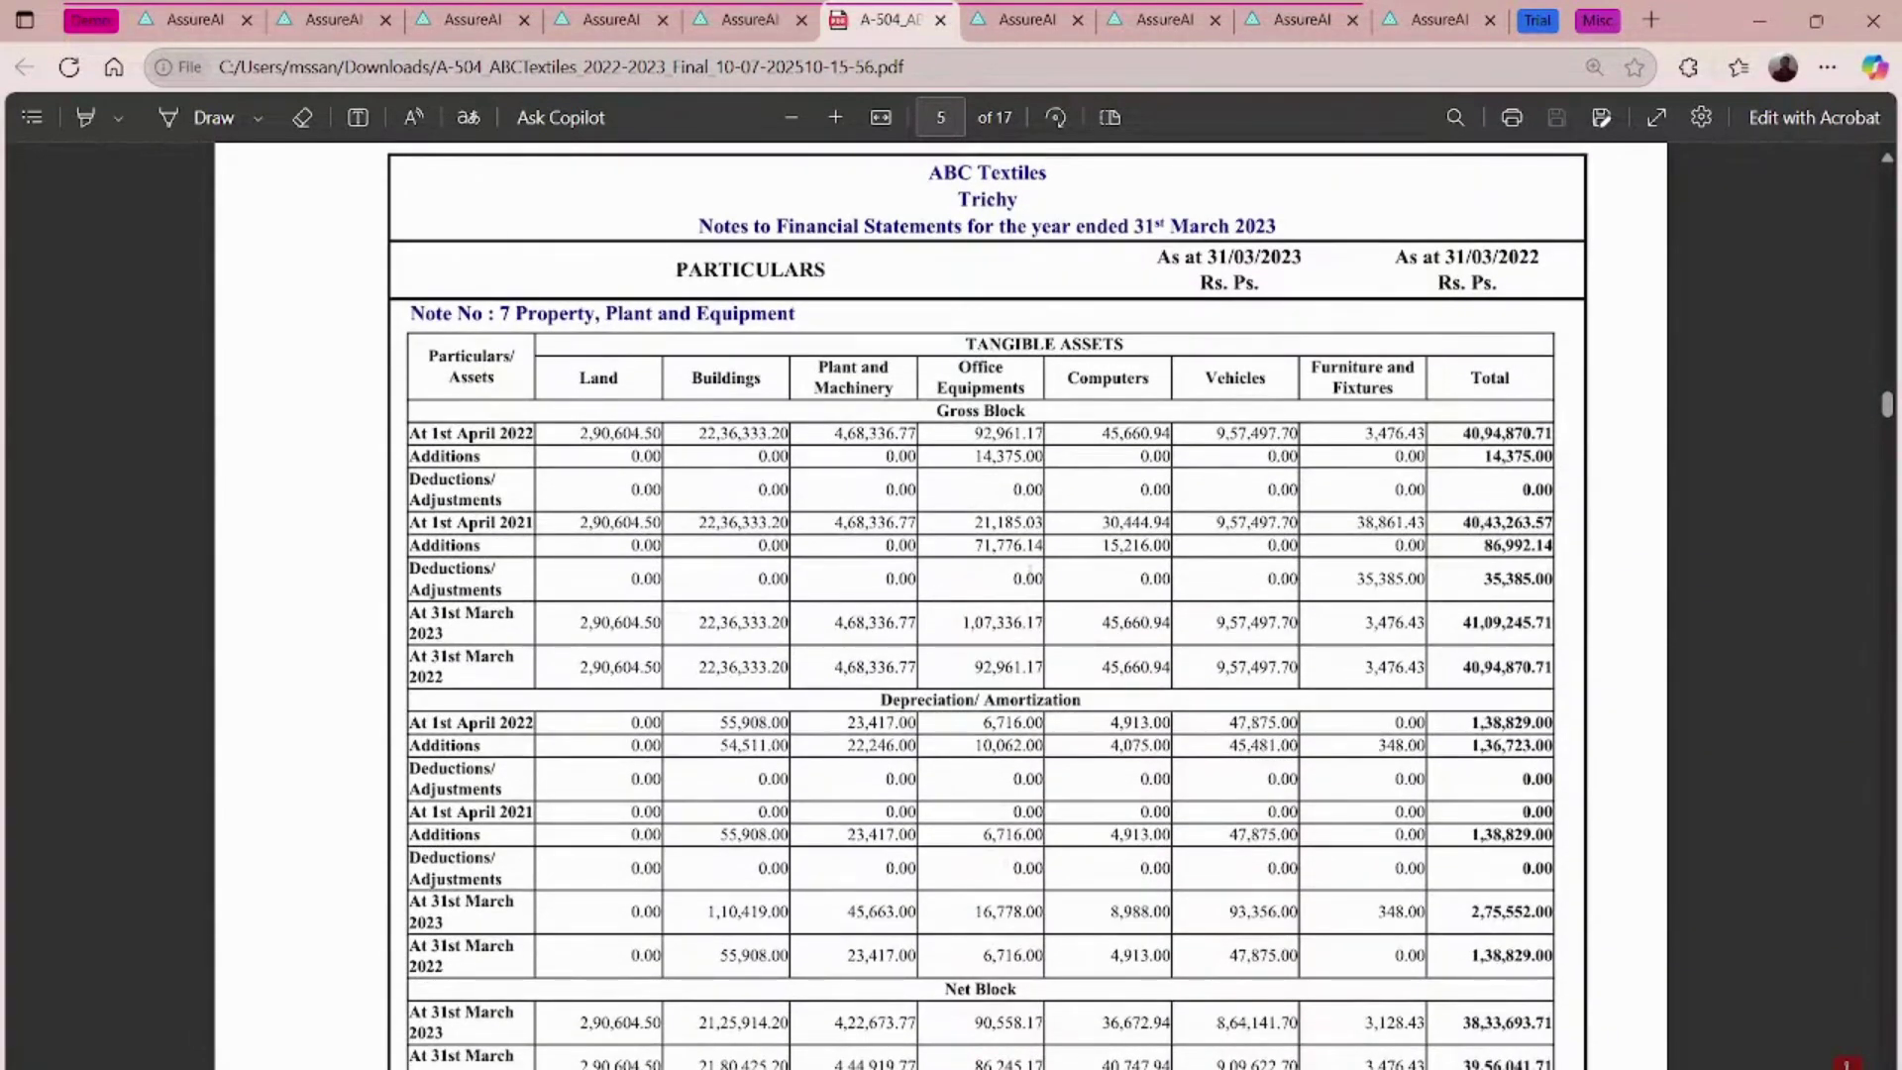
{"action": "scroll", "coordinate": [1030, 570], "scroll_direction": "down", "scroll_amount": 5}
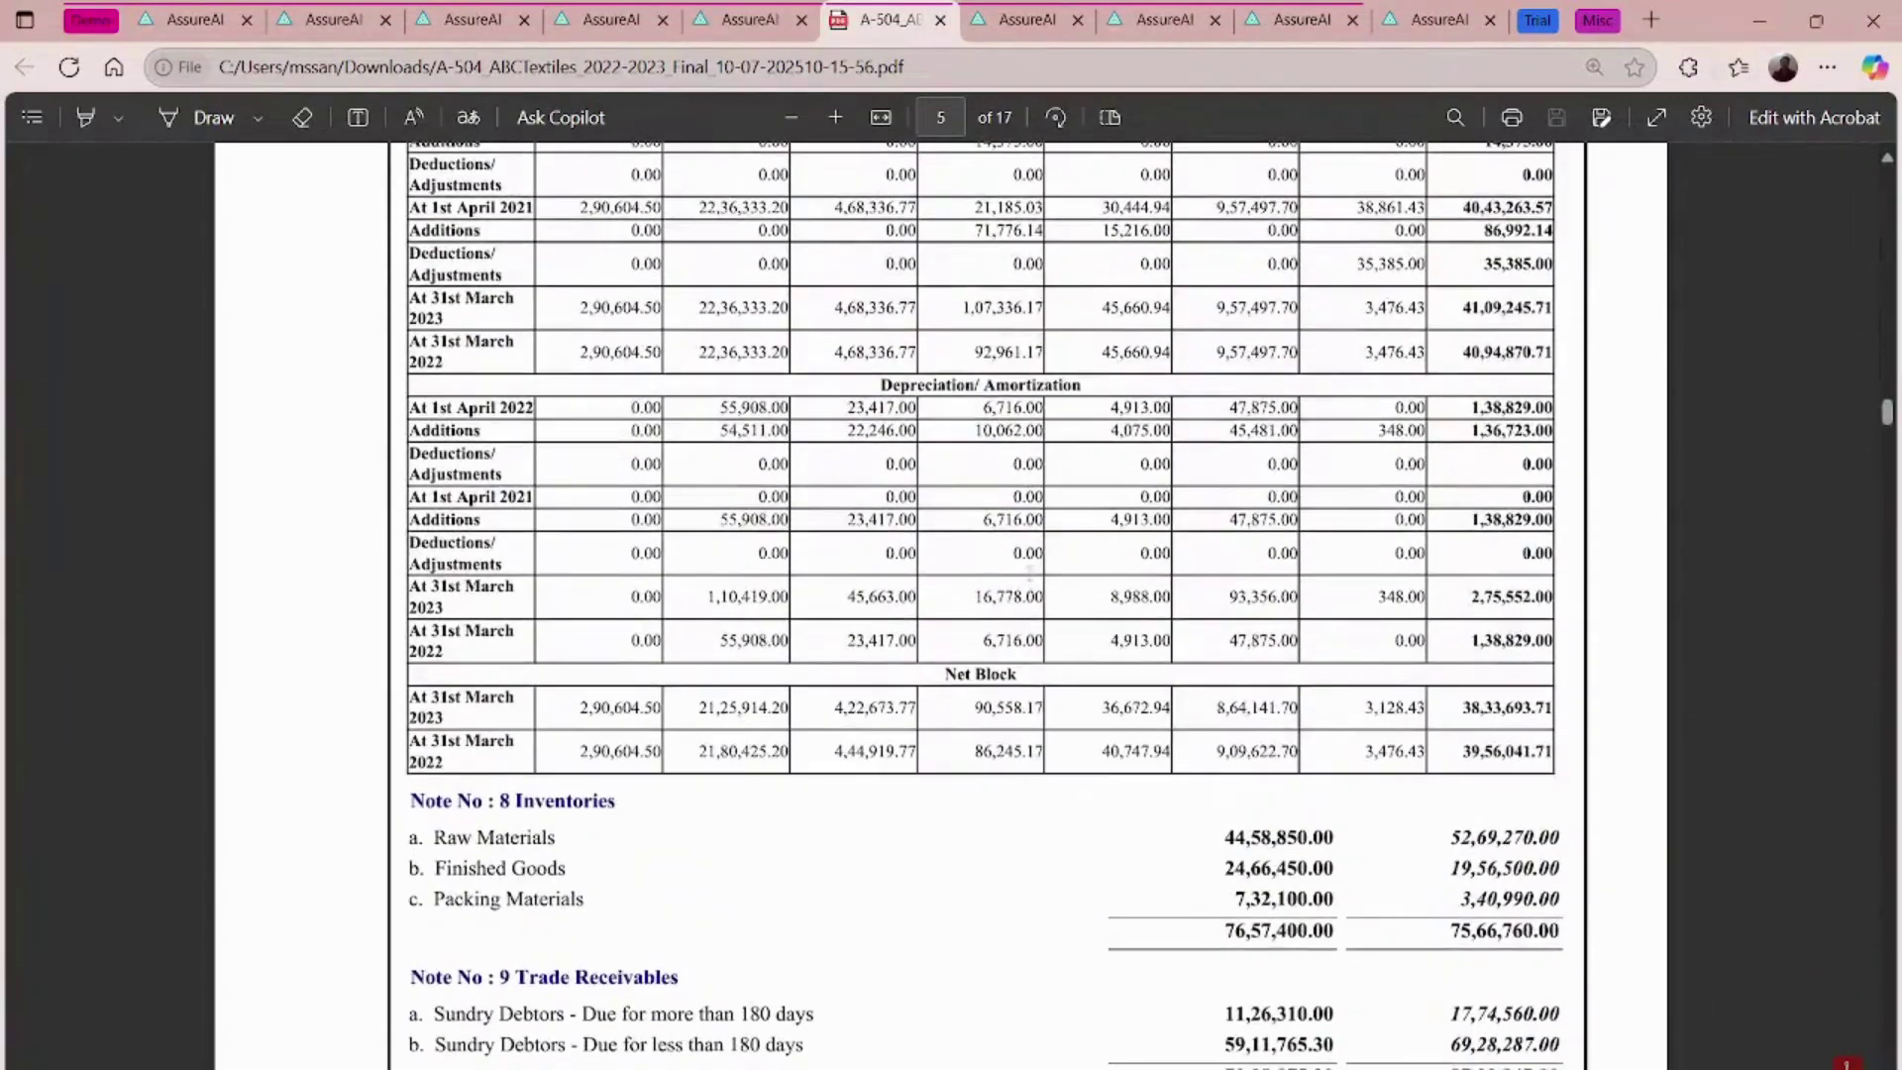
{"action": "scroll", "coordinate": [1030, 573], "scroll_direction": "up", "scroll_amount": 4}
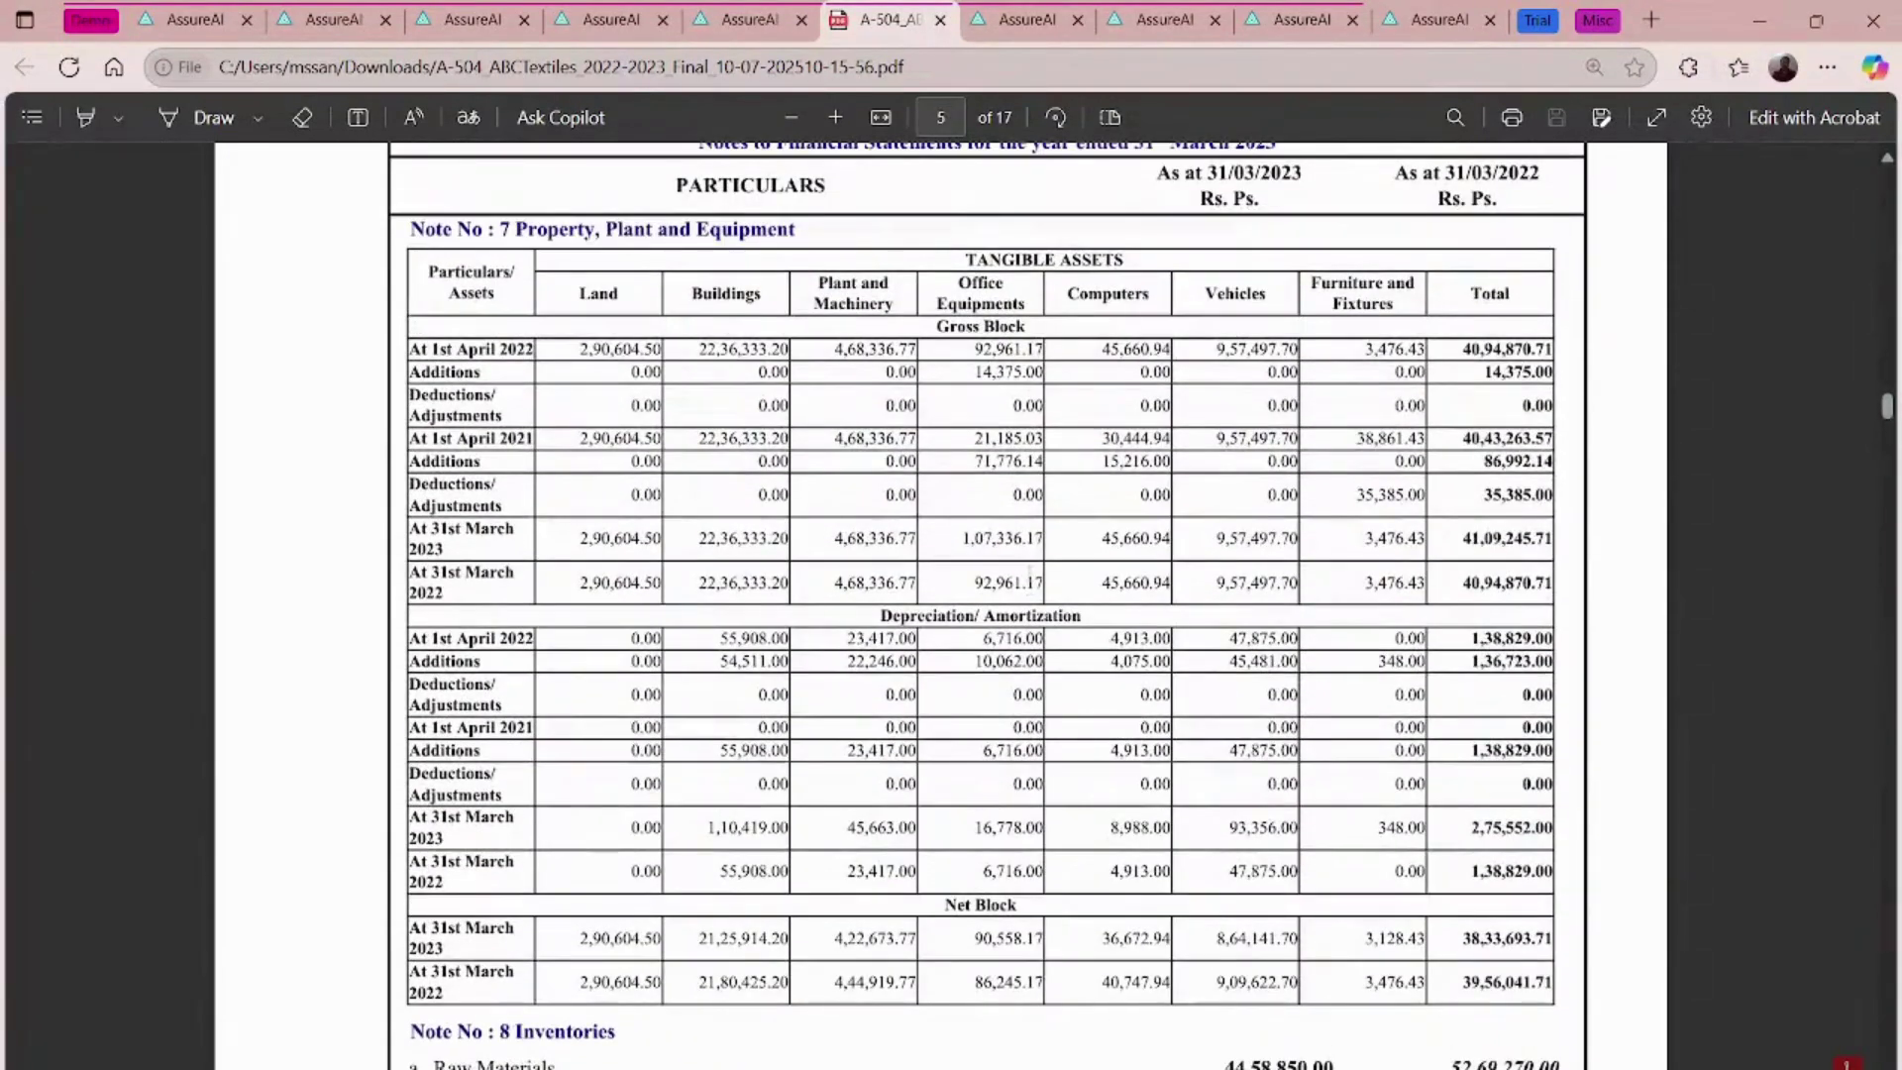
{"action": "scroll", "coordinate": [1030, 574], "scroll_direction": "down", "scroll_amount": 10}
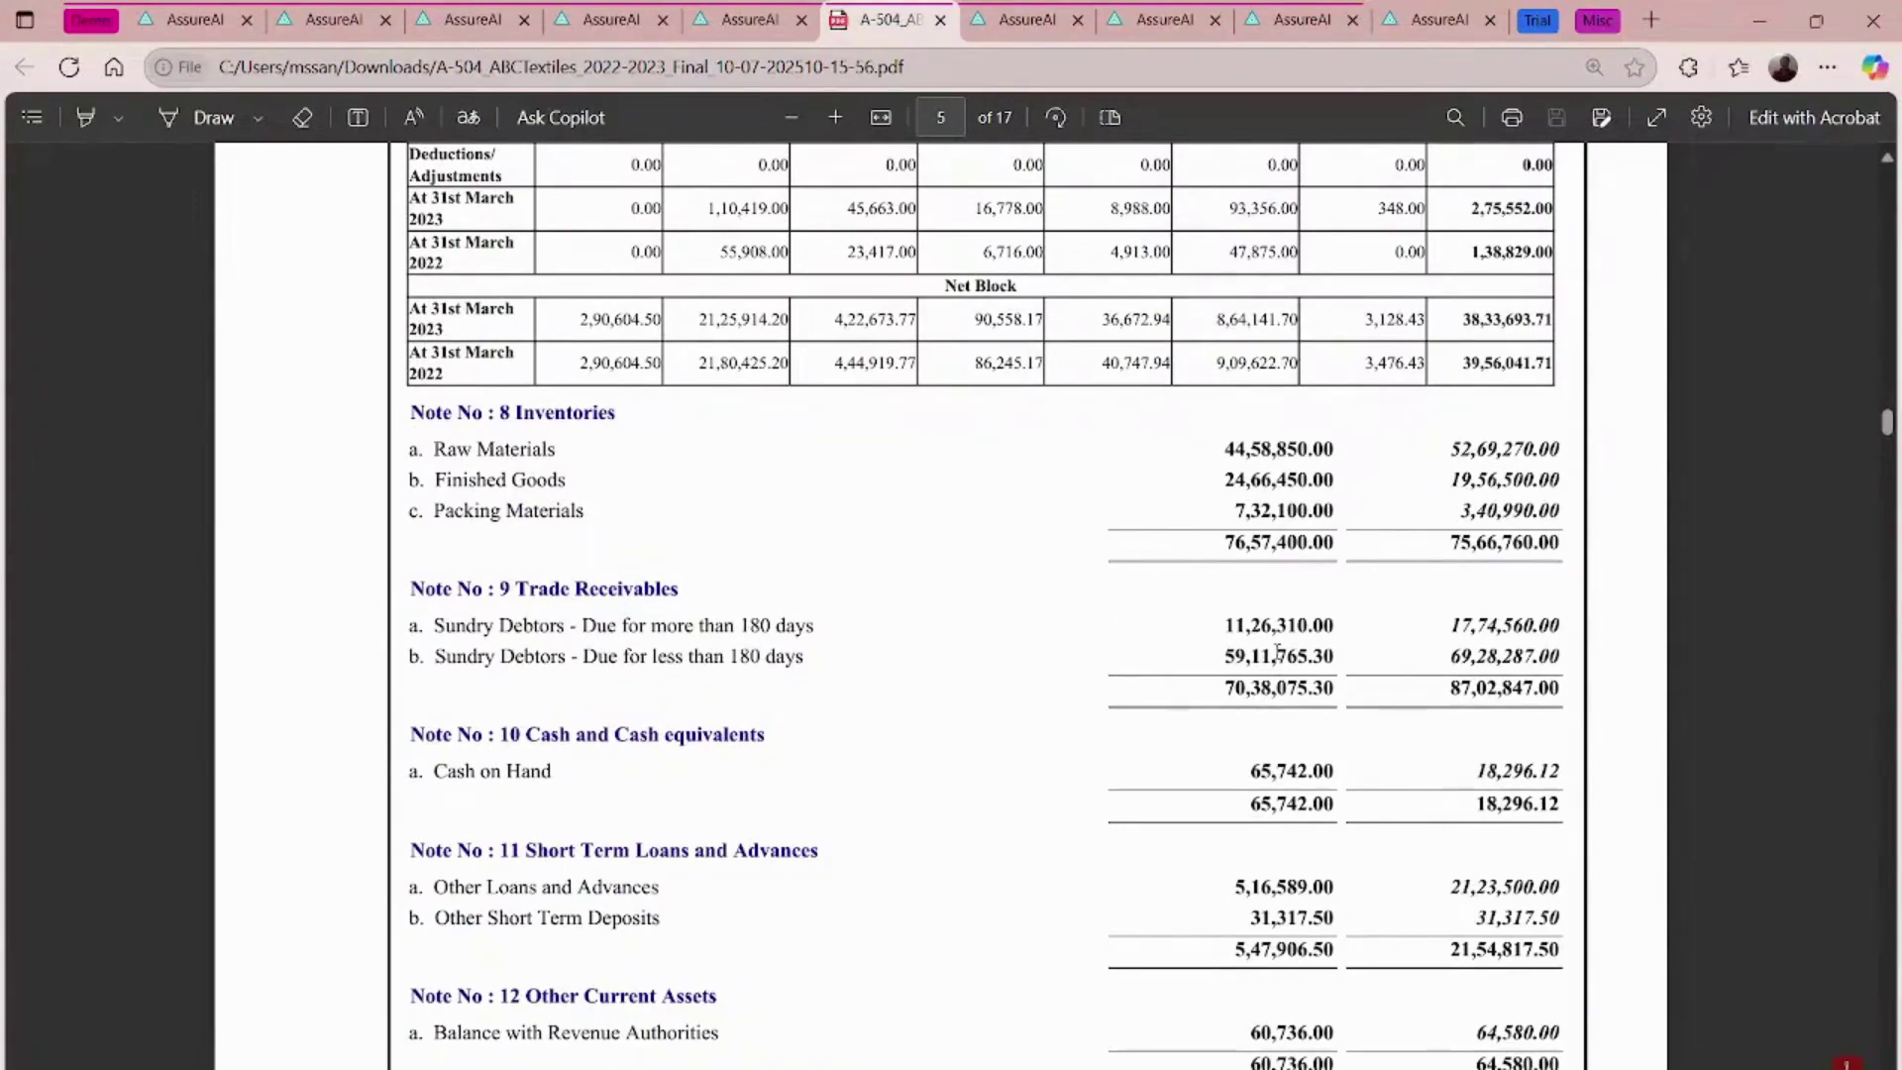
{"action": "scroll", "coordinate": [1277, 653], "scroll_direction": "down", "scroll_amount": 20}
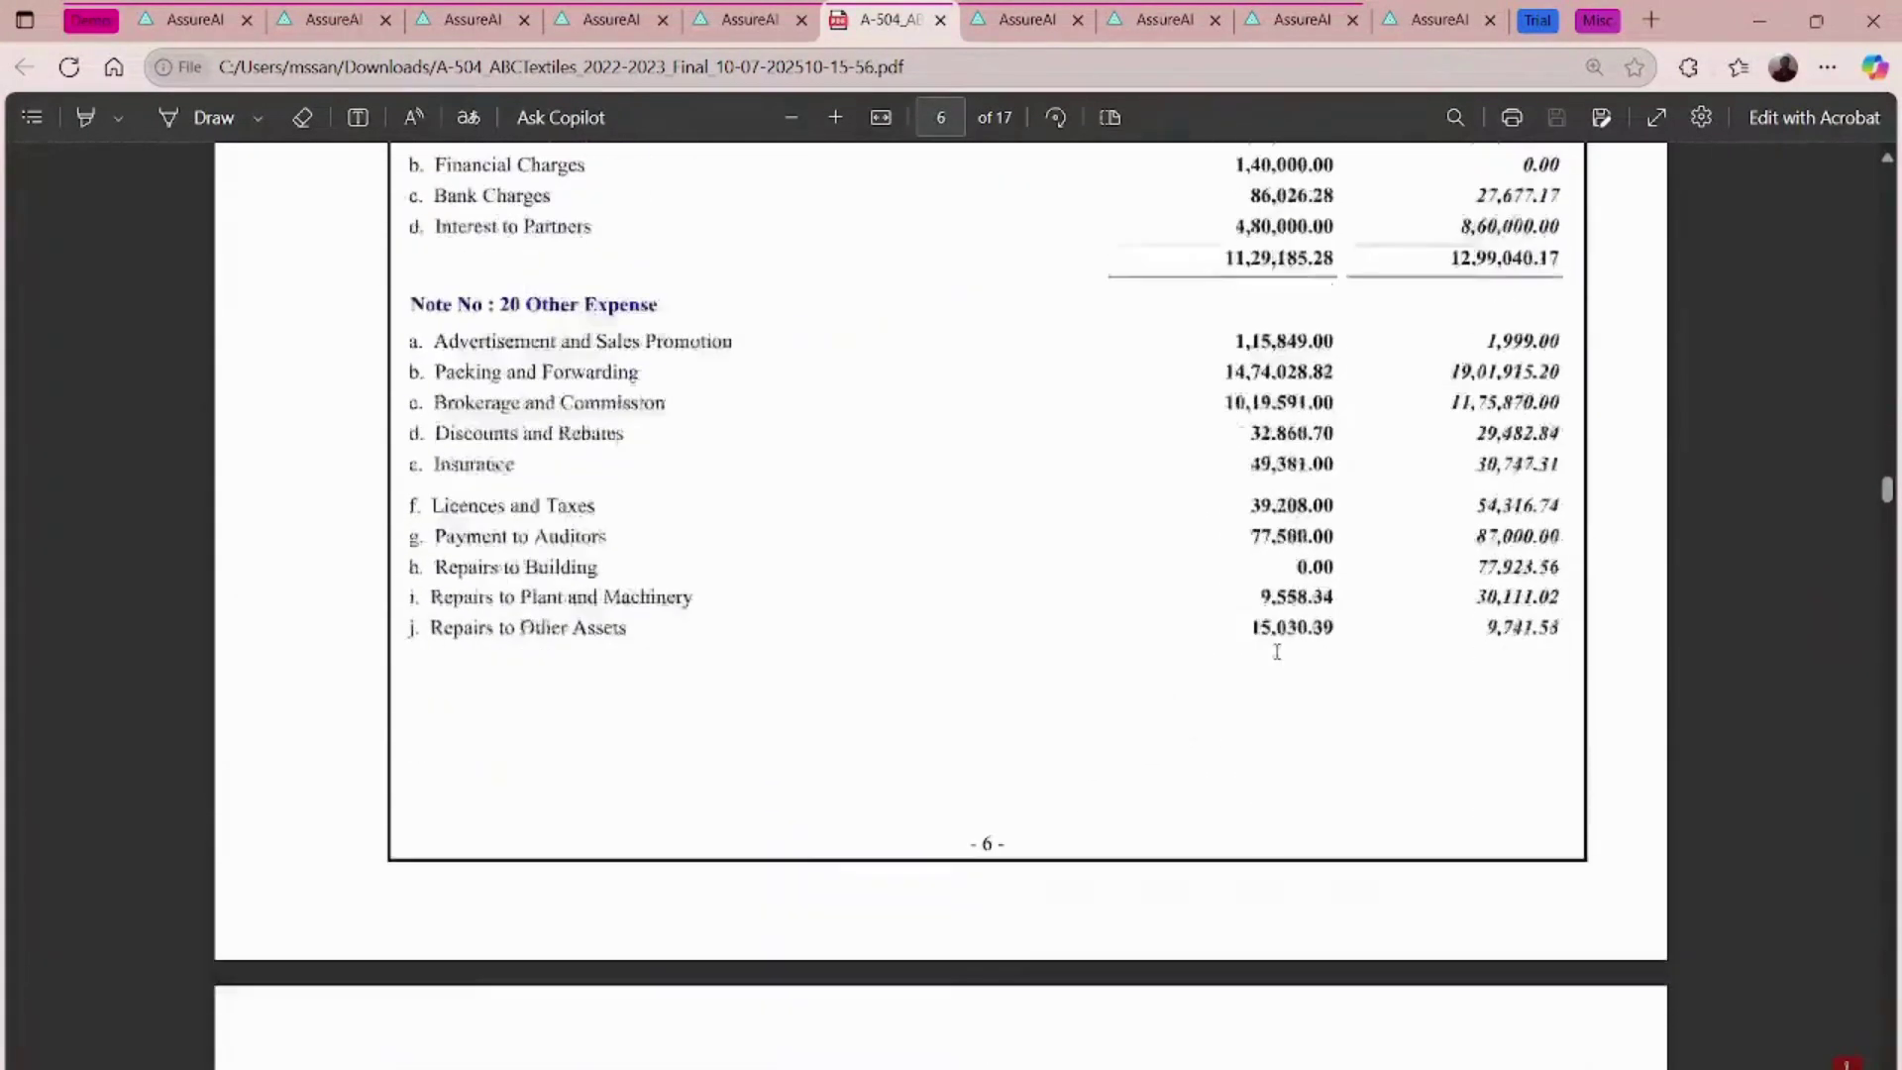
{"action": "scroll", "coordinate": [1277, 652], "scroll_direction": "down", "scroll_amount": 10}
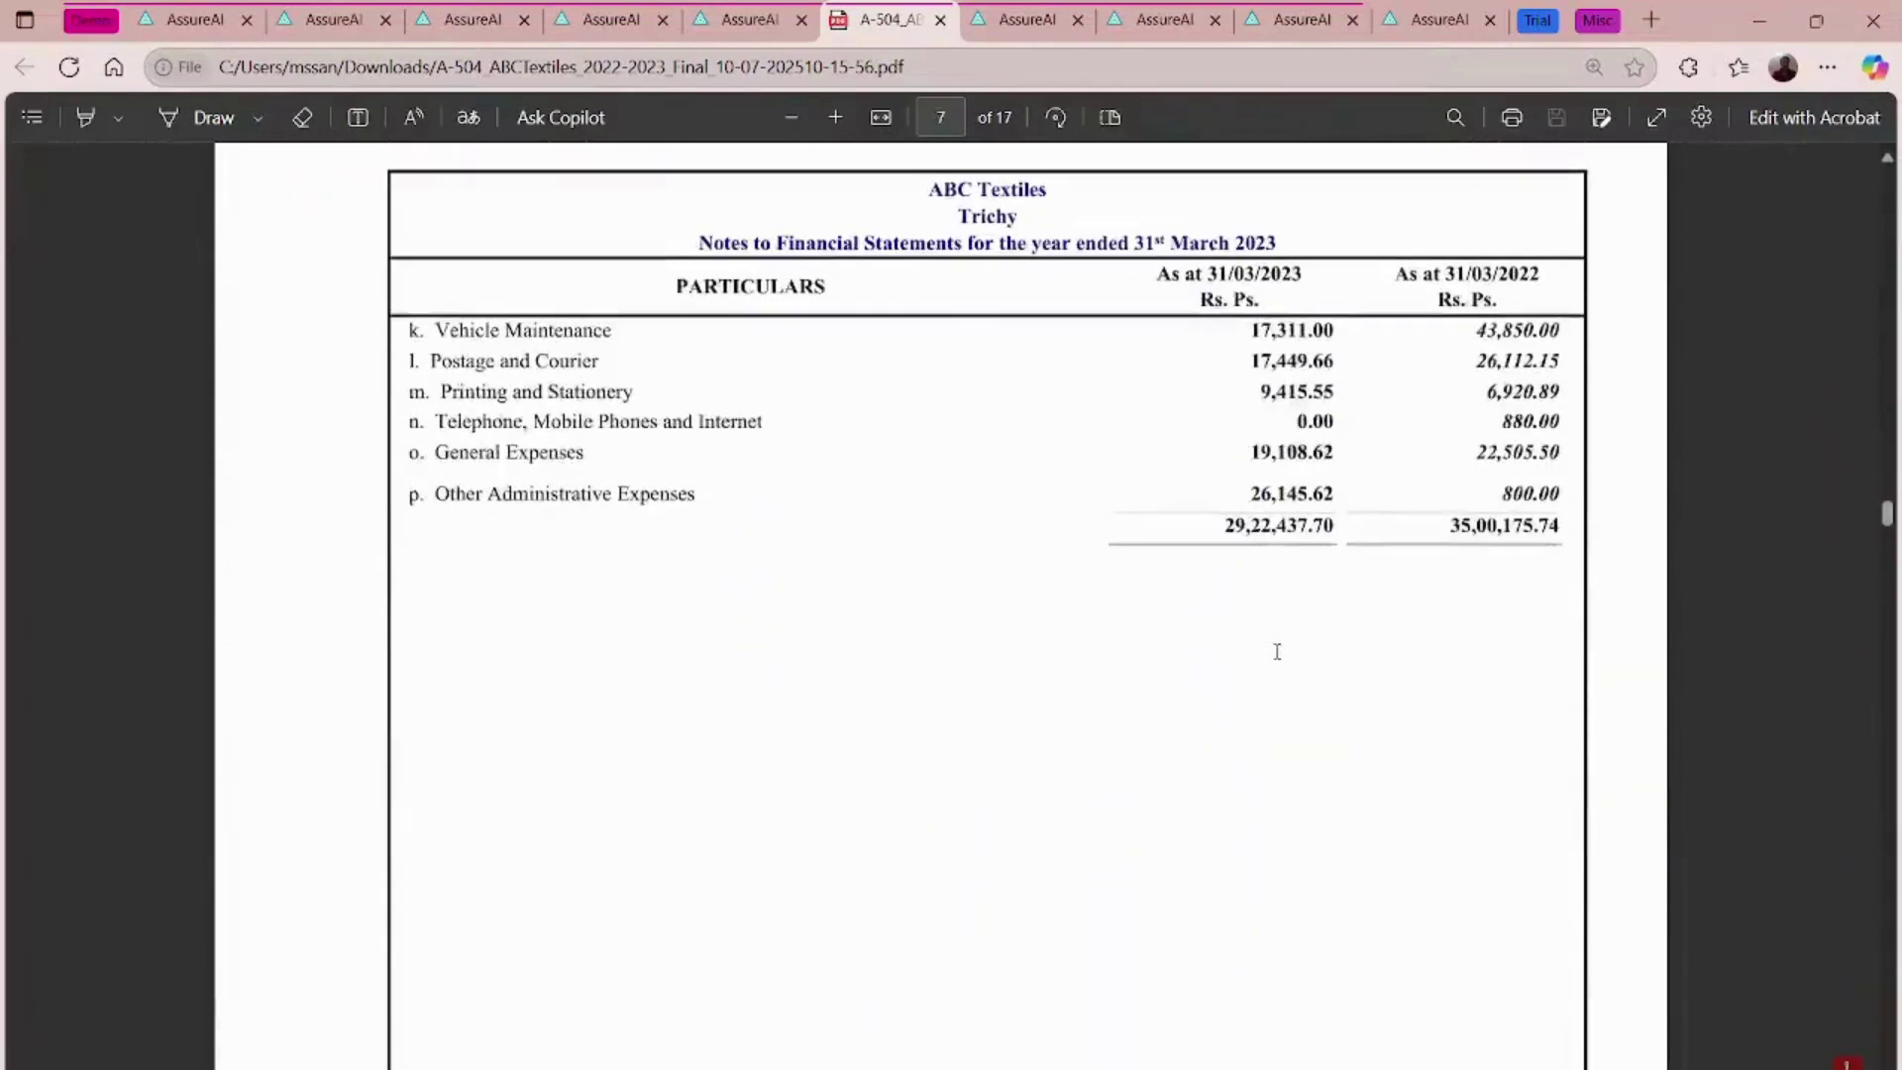
{"action": "left_click", "coordinate": [939, 20]}
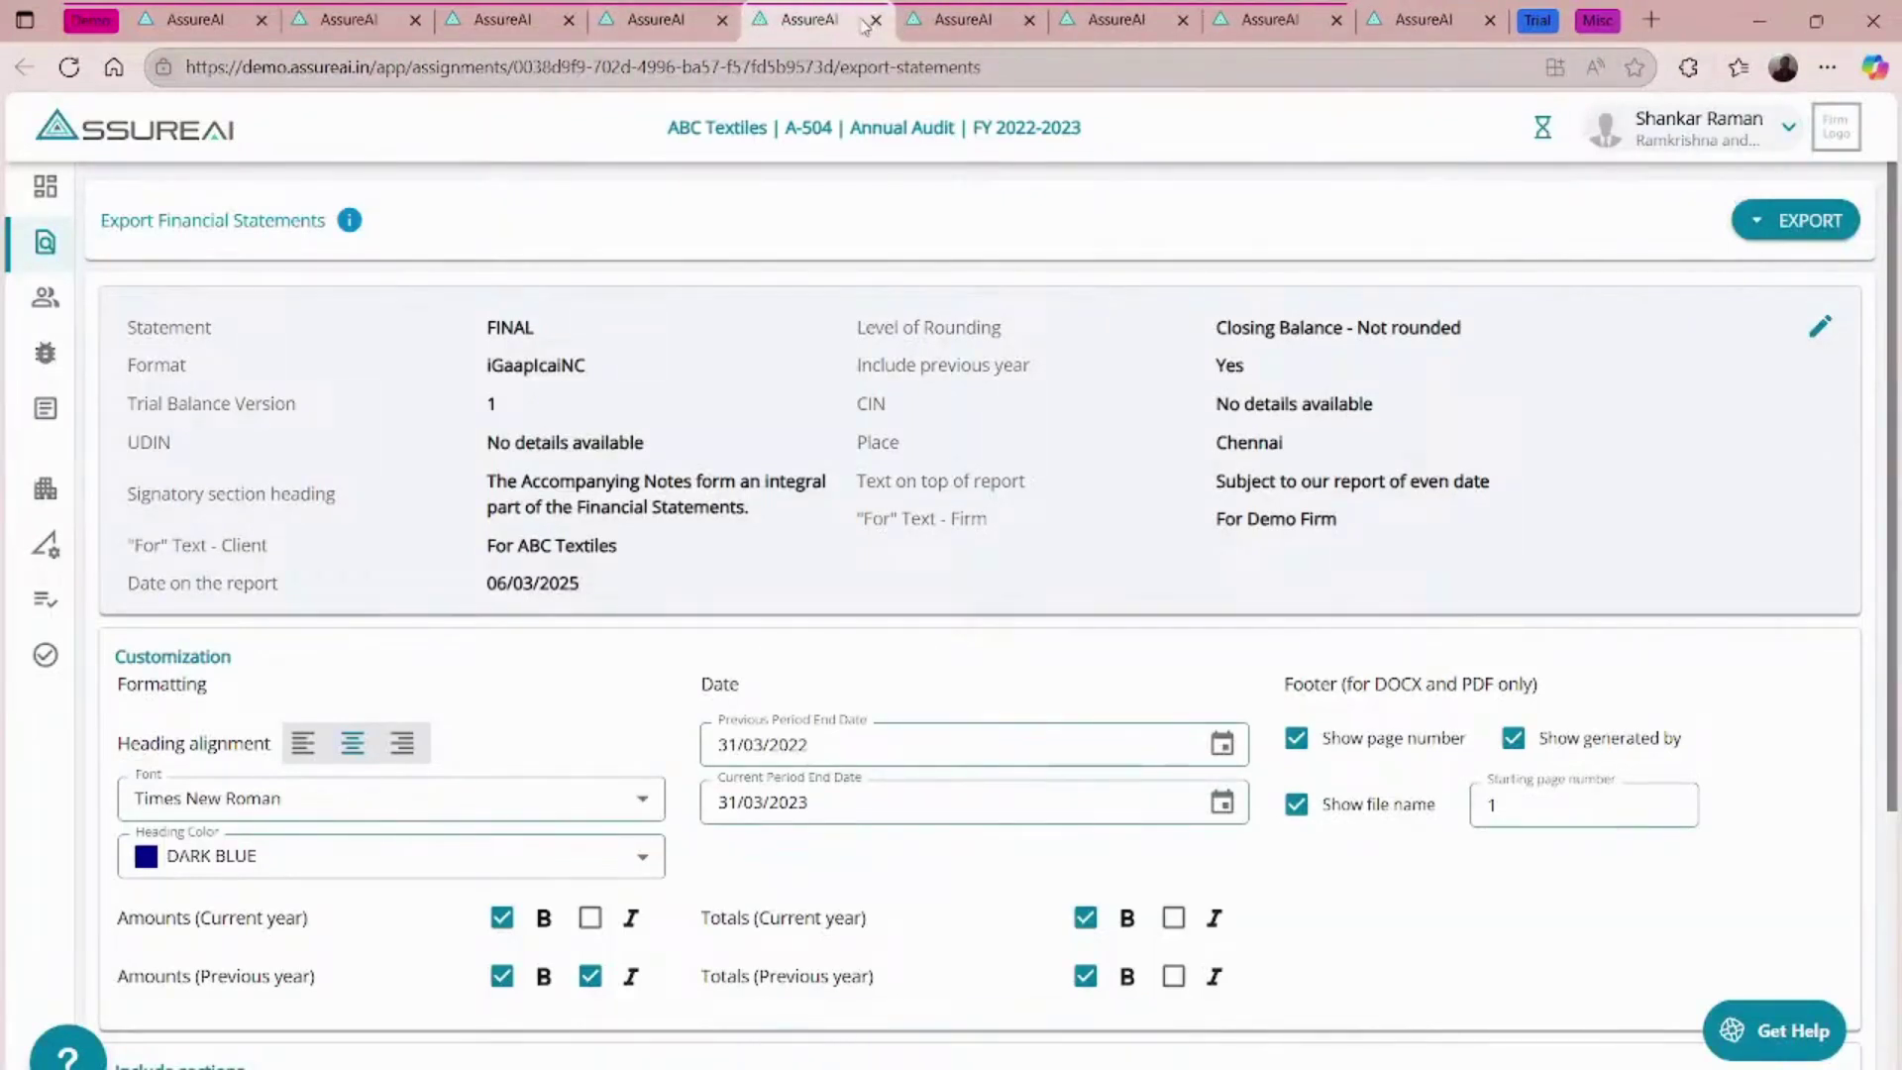
- Close the export statements tab to return to the Latest Feature Upgrades slide
{"action": "left_click", "coordinate": [876, 21]}
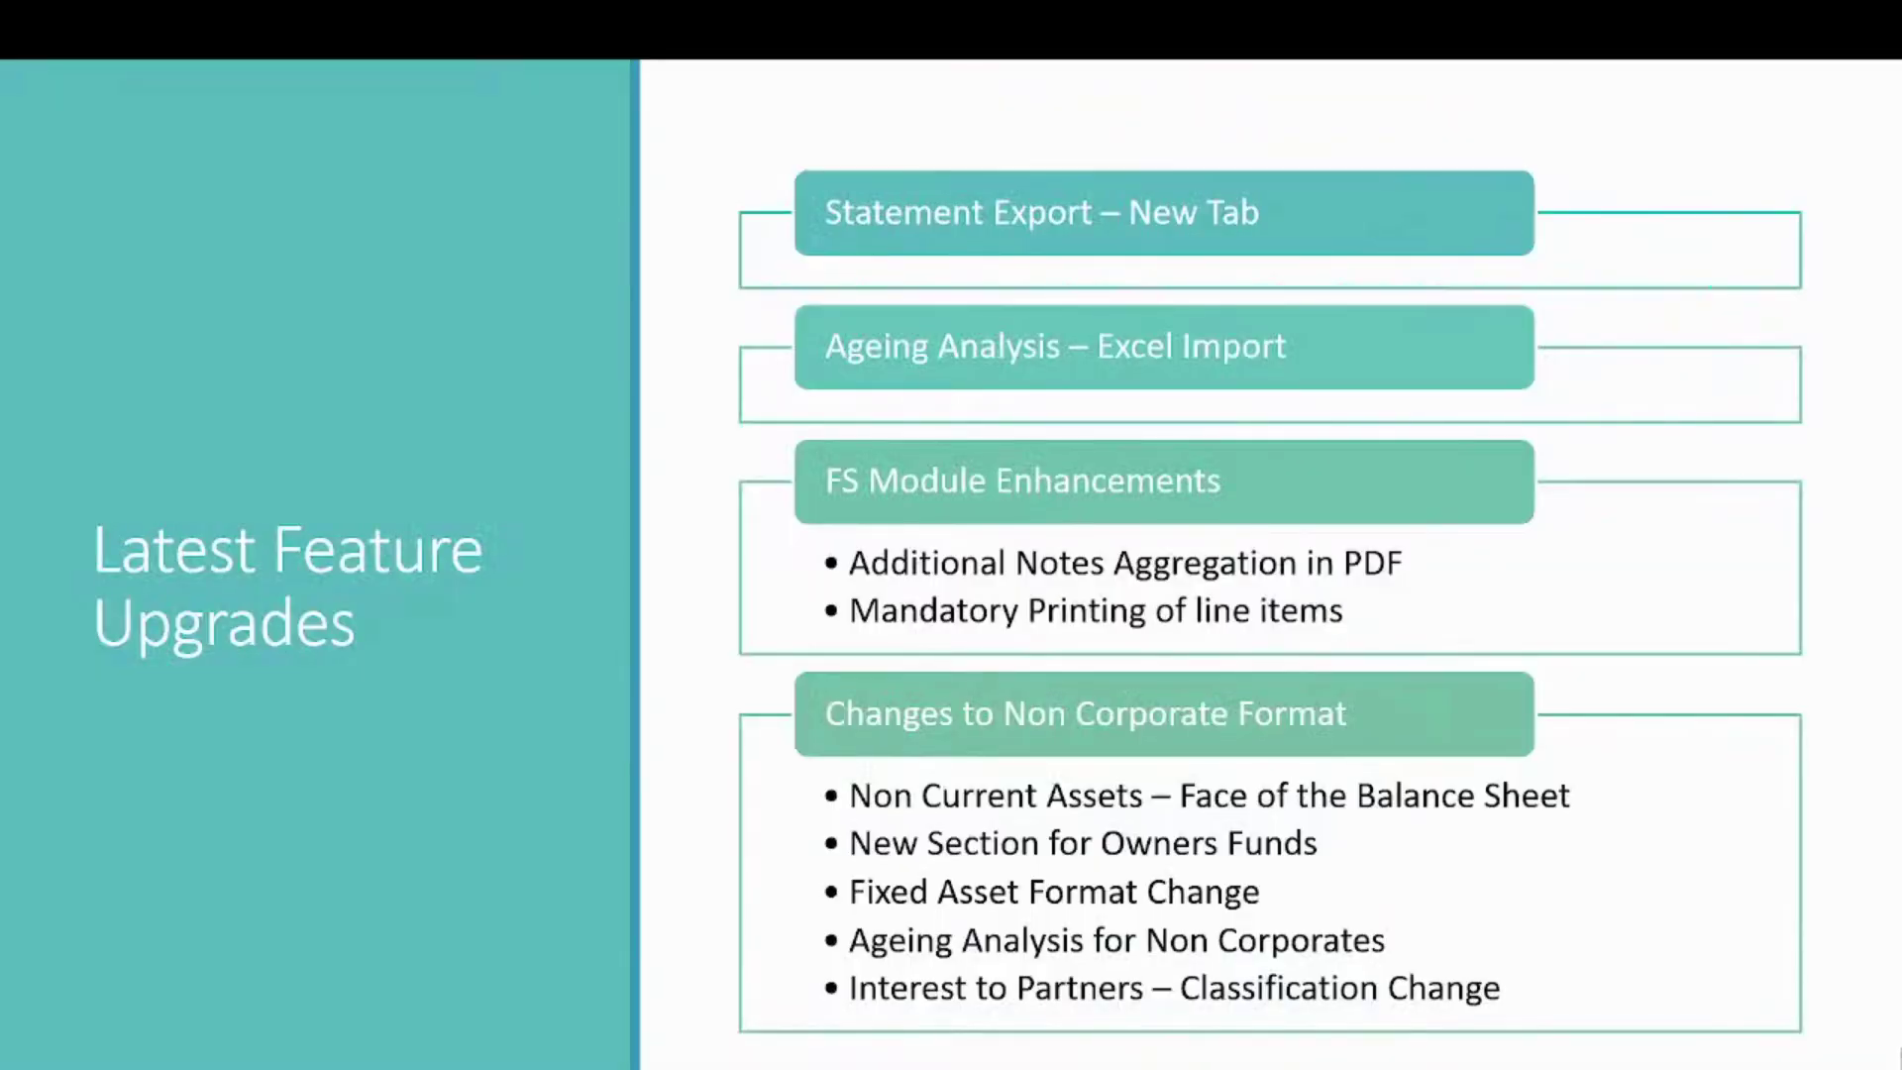
- Advance to the 'Interest to Partners – Previous Format' slide
{"action": "key", "text": "Right"}
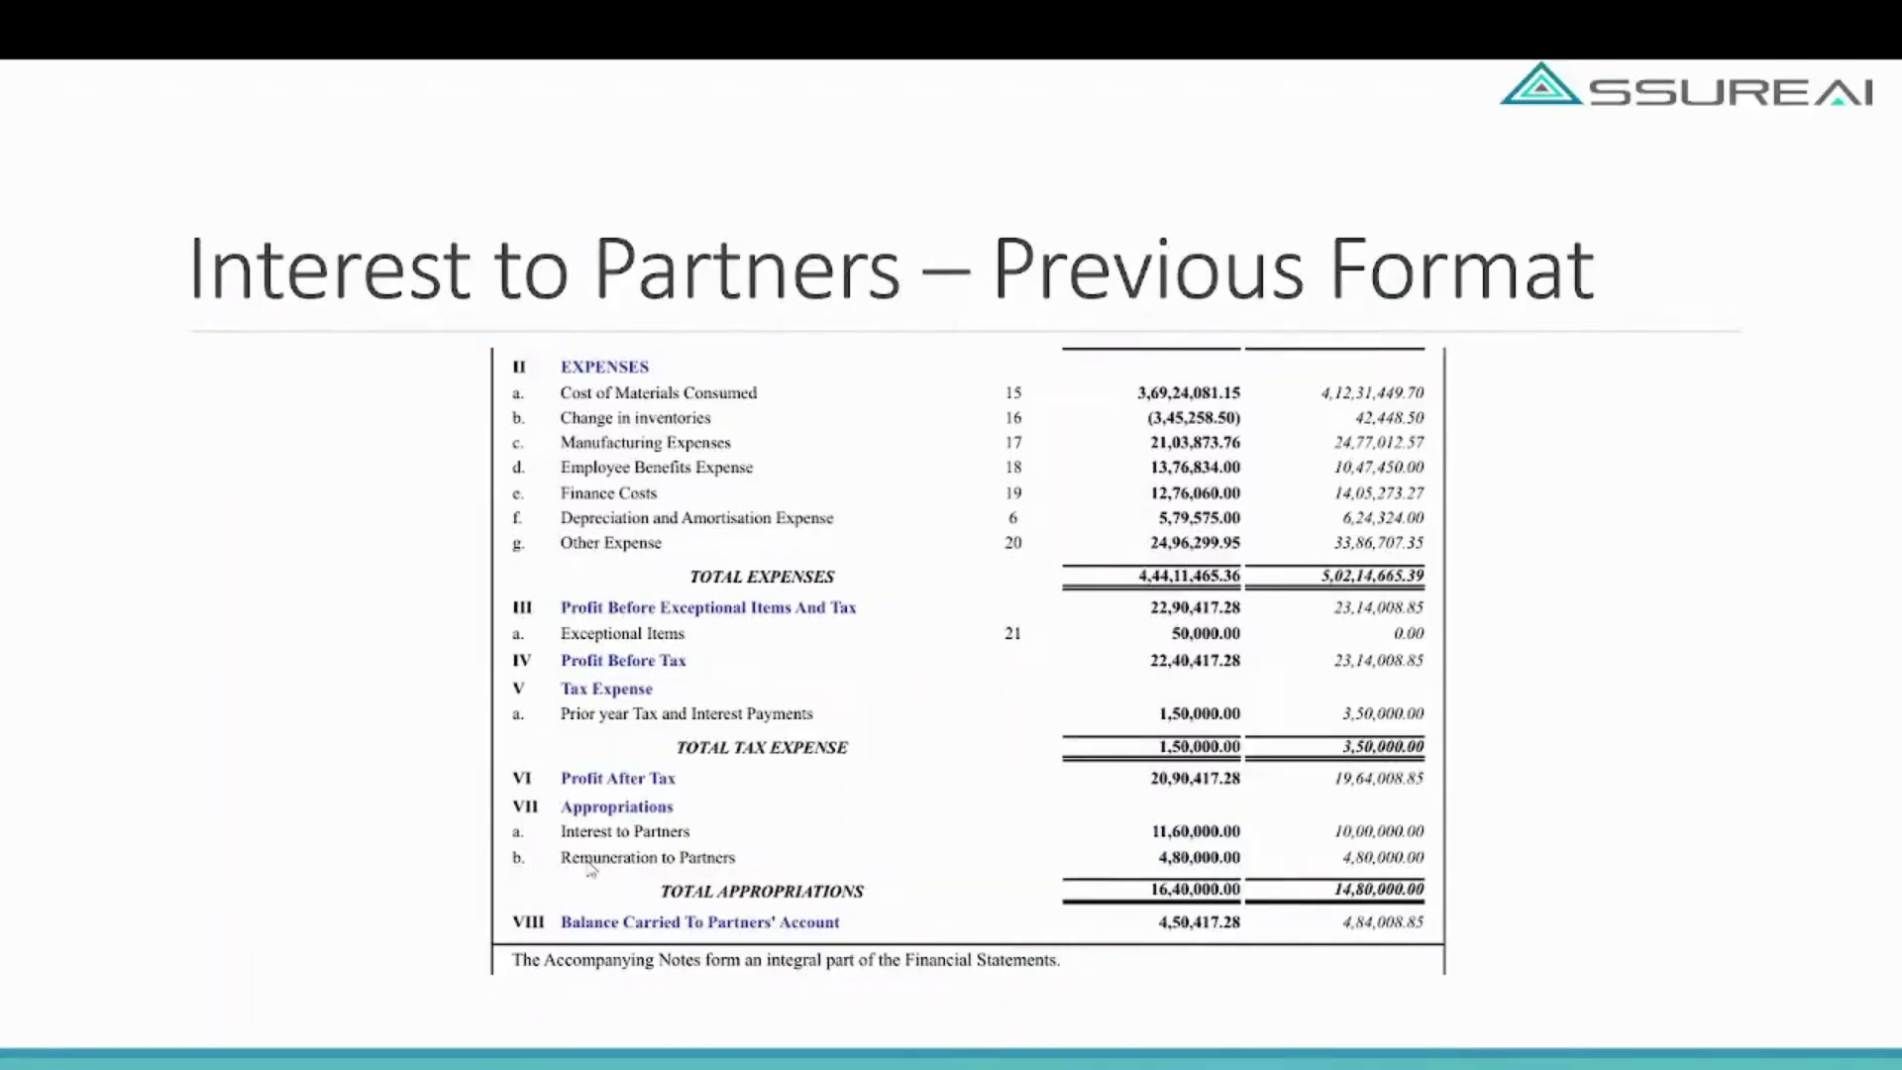
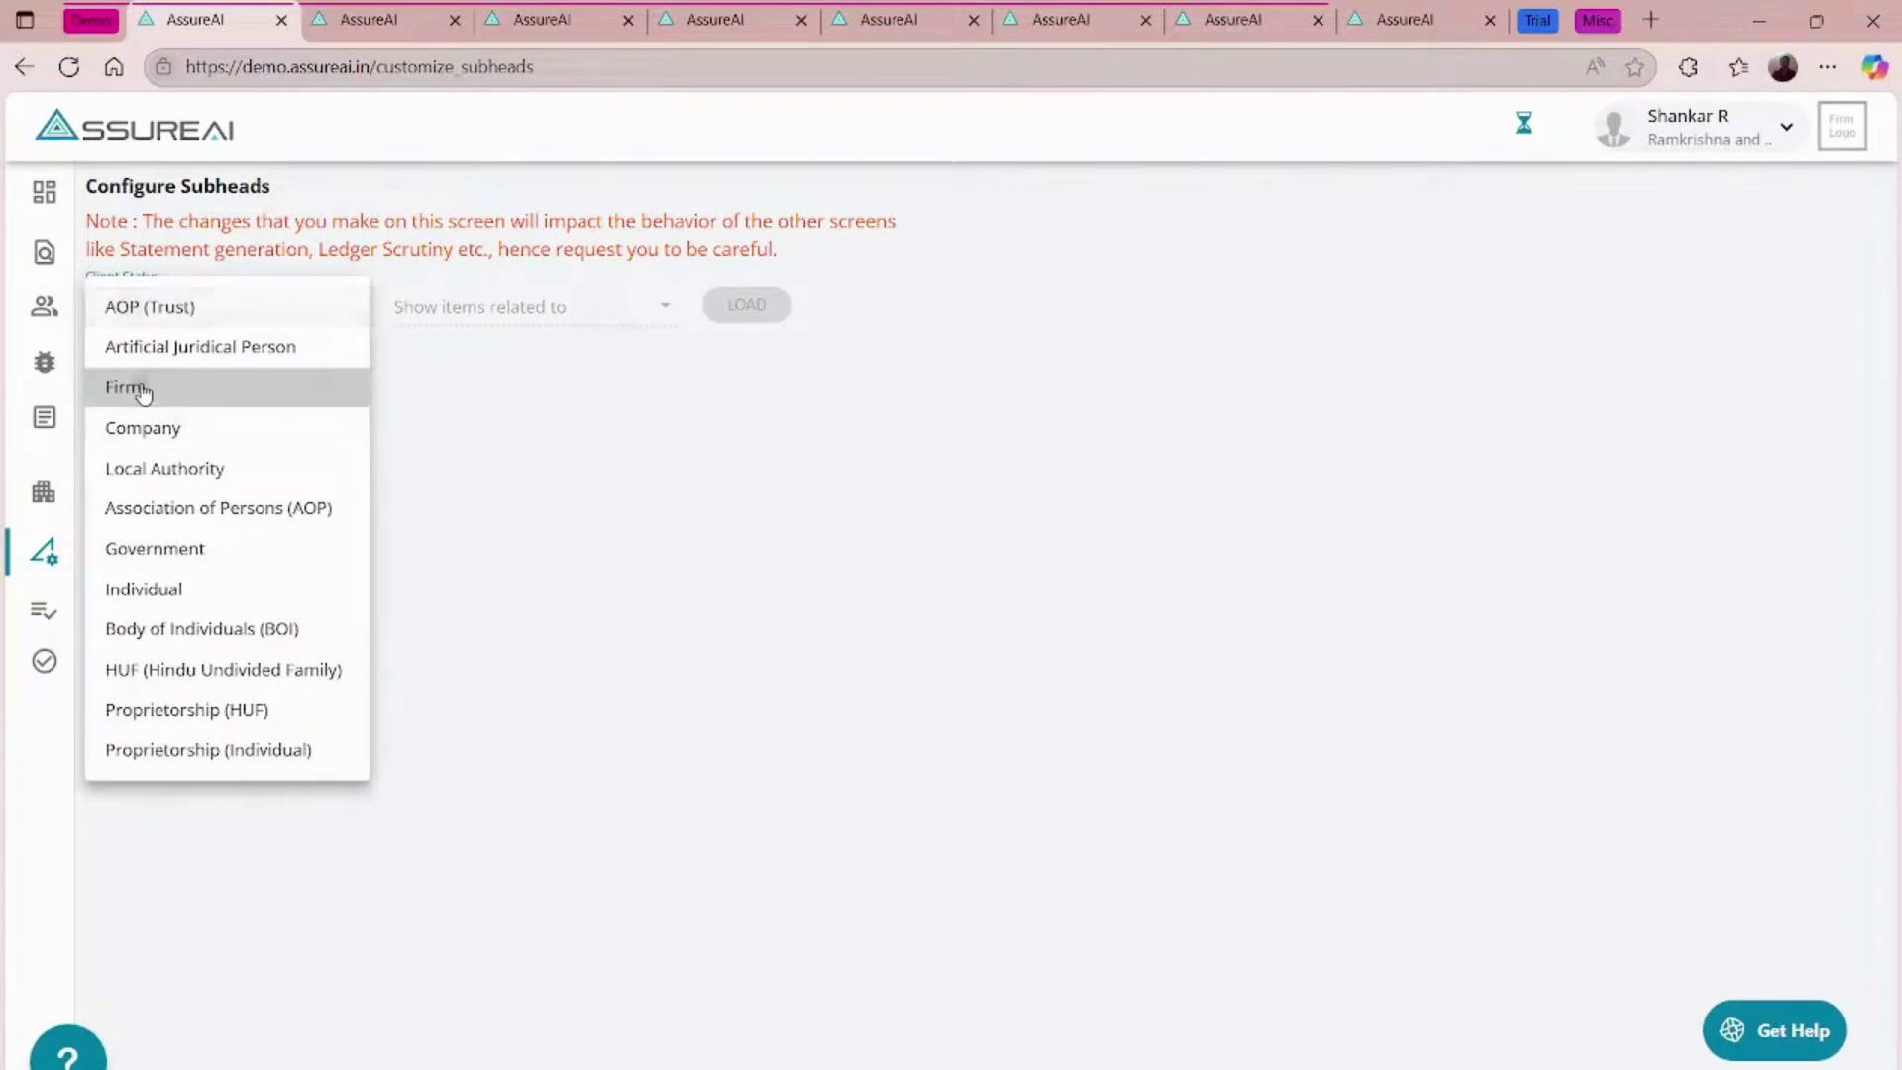
- Load the Firm Profit And Loss head configuration and view the Finance Costs subheads
{"action": "left_click", "coordinate": [140, 386]}
{"action": "left_click", "coordinate": [480, 305]}
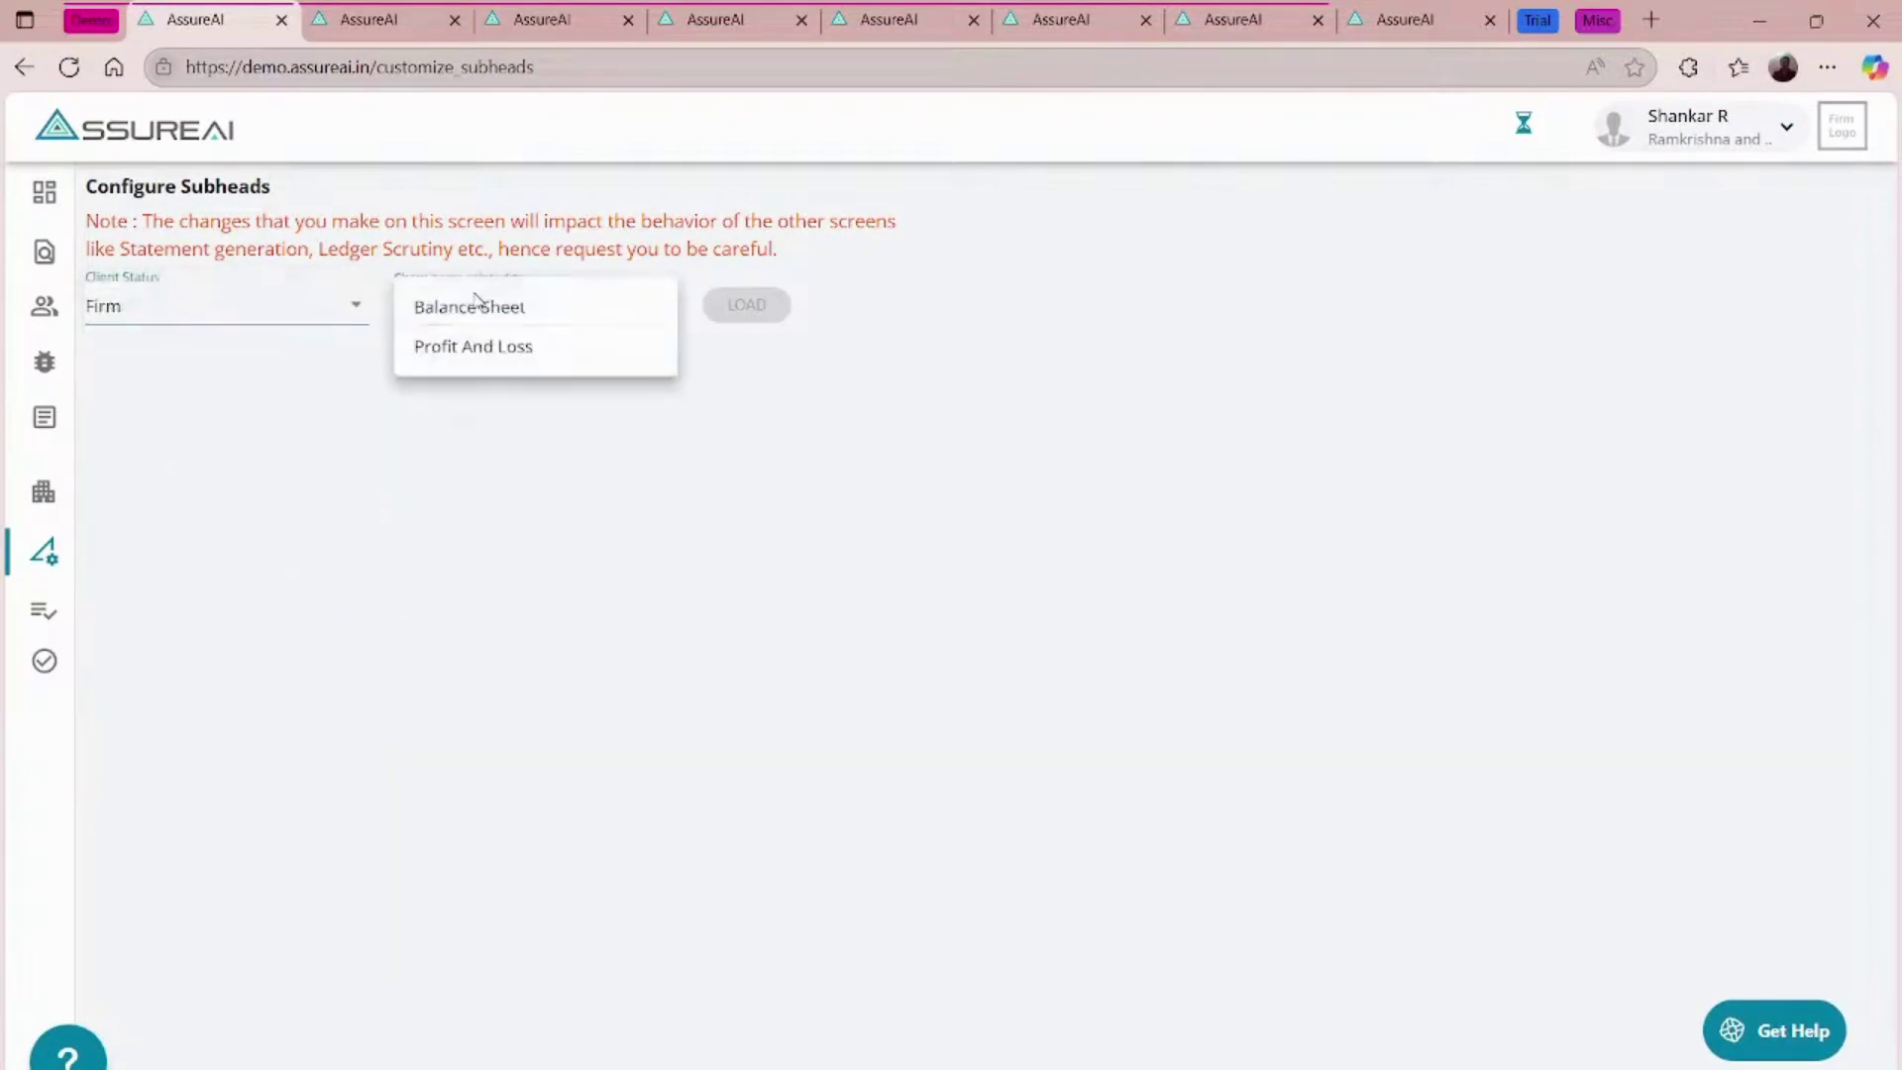
{"action": "left_click", "coordinate": [485, 352]}
{"action": "left_click", "coordinate": [741, 305]}
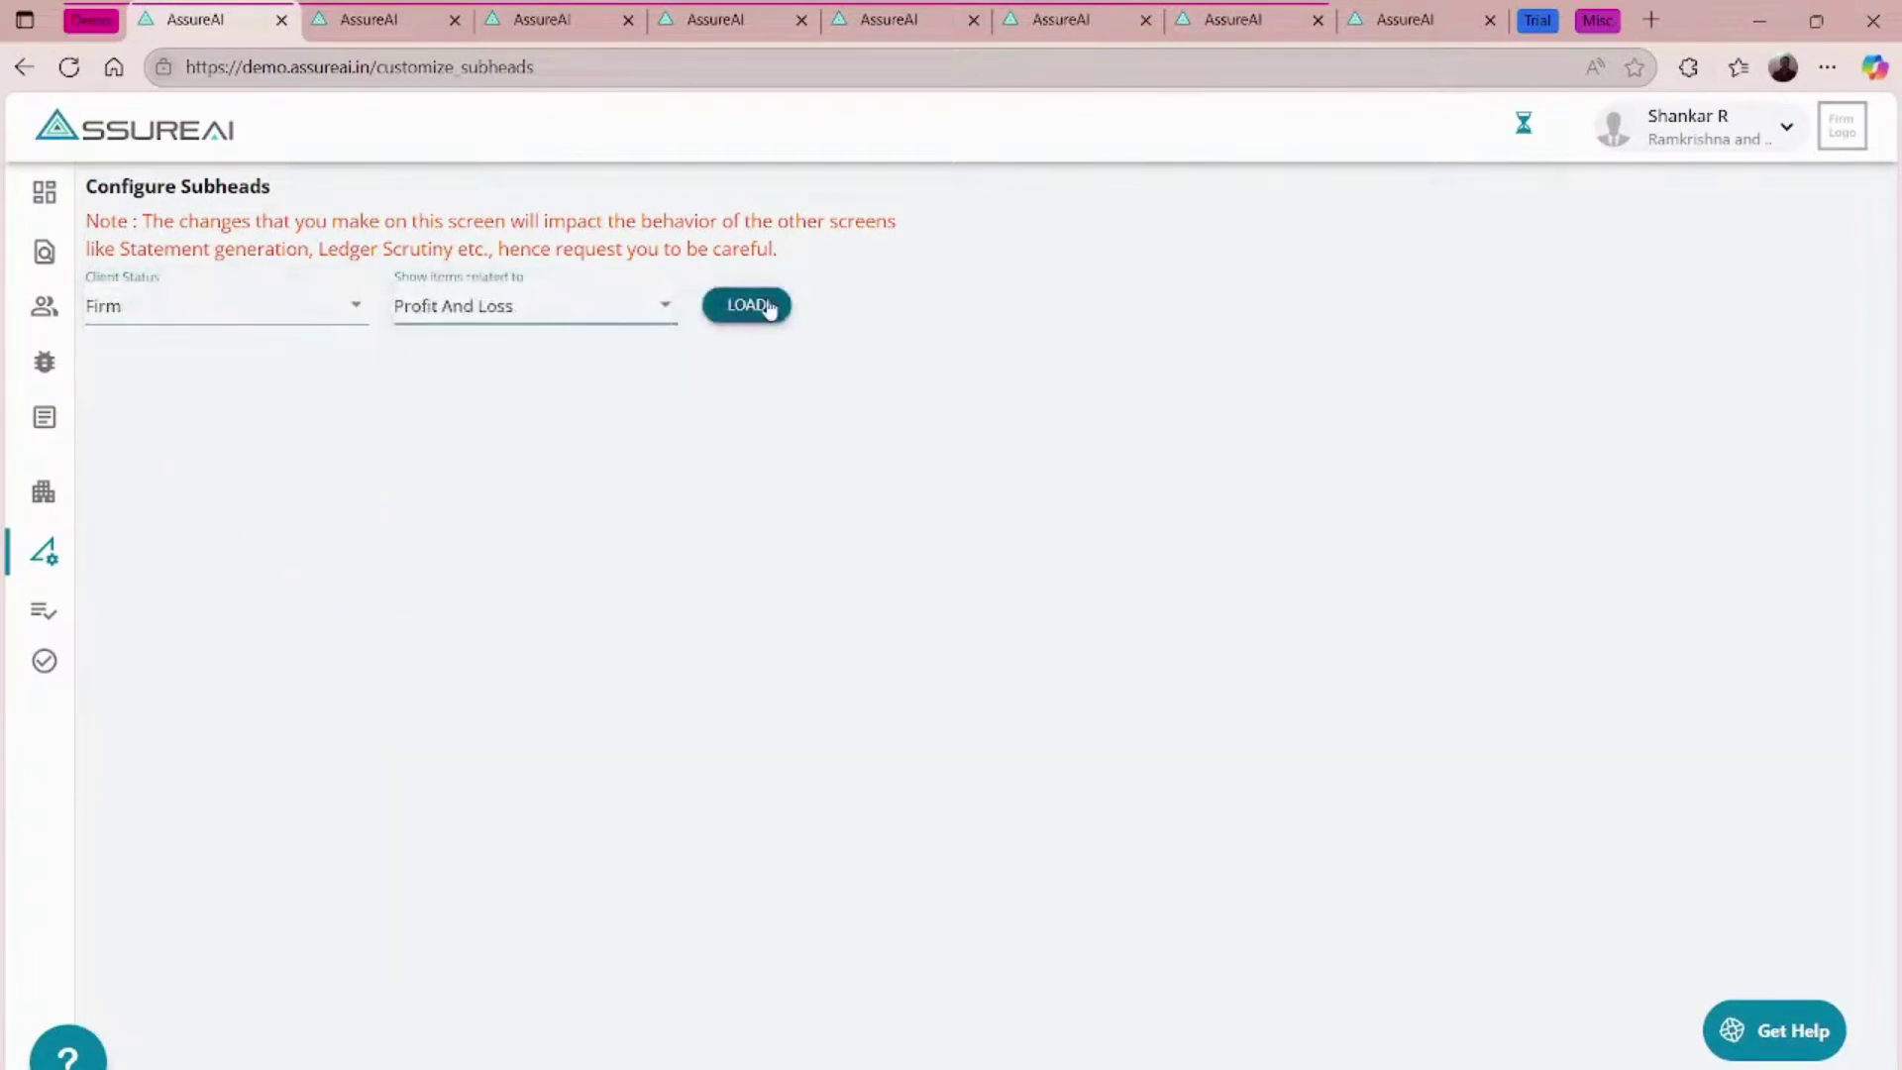
{"action": "scroll", "coordinate": [847, 733], "scroll_direction": "down", "scroll_amount": 1}
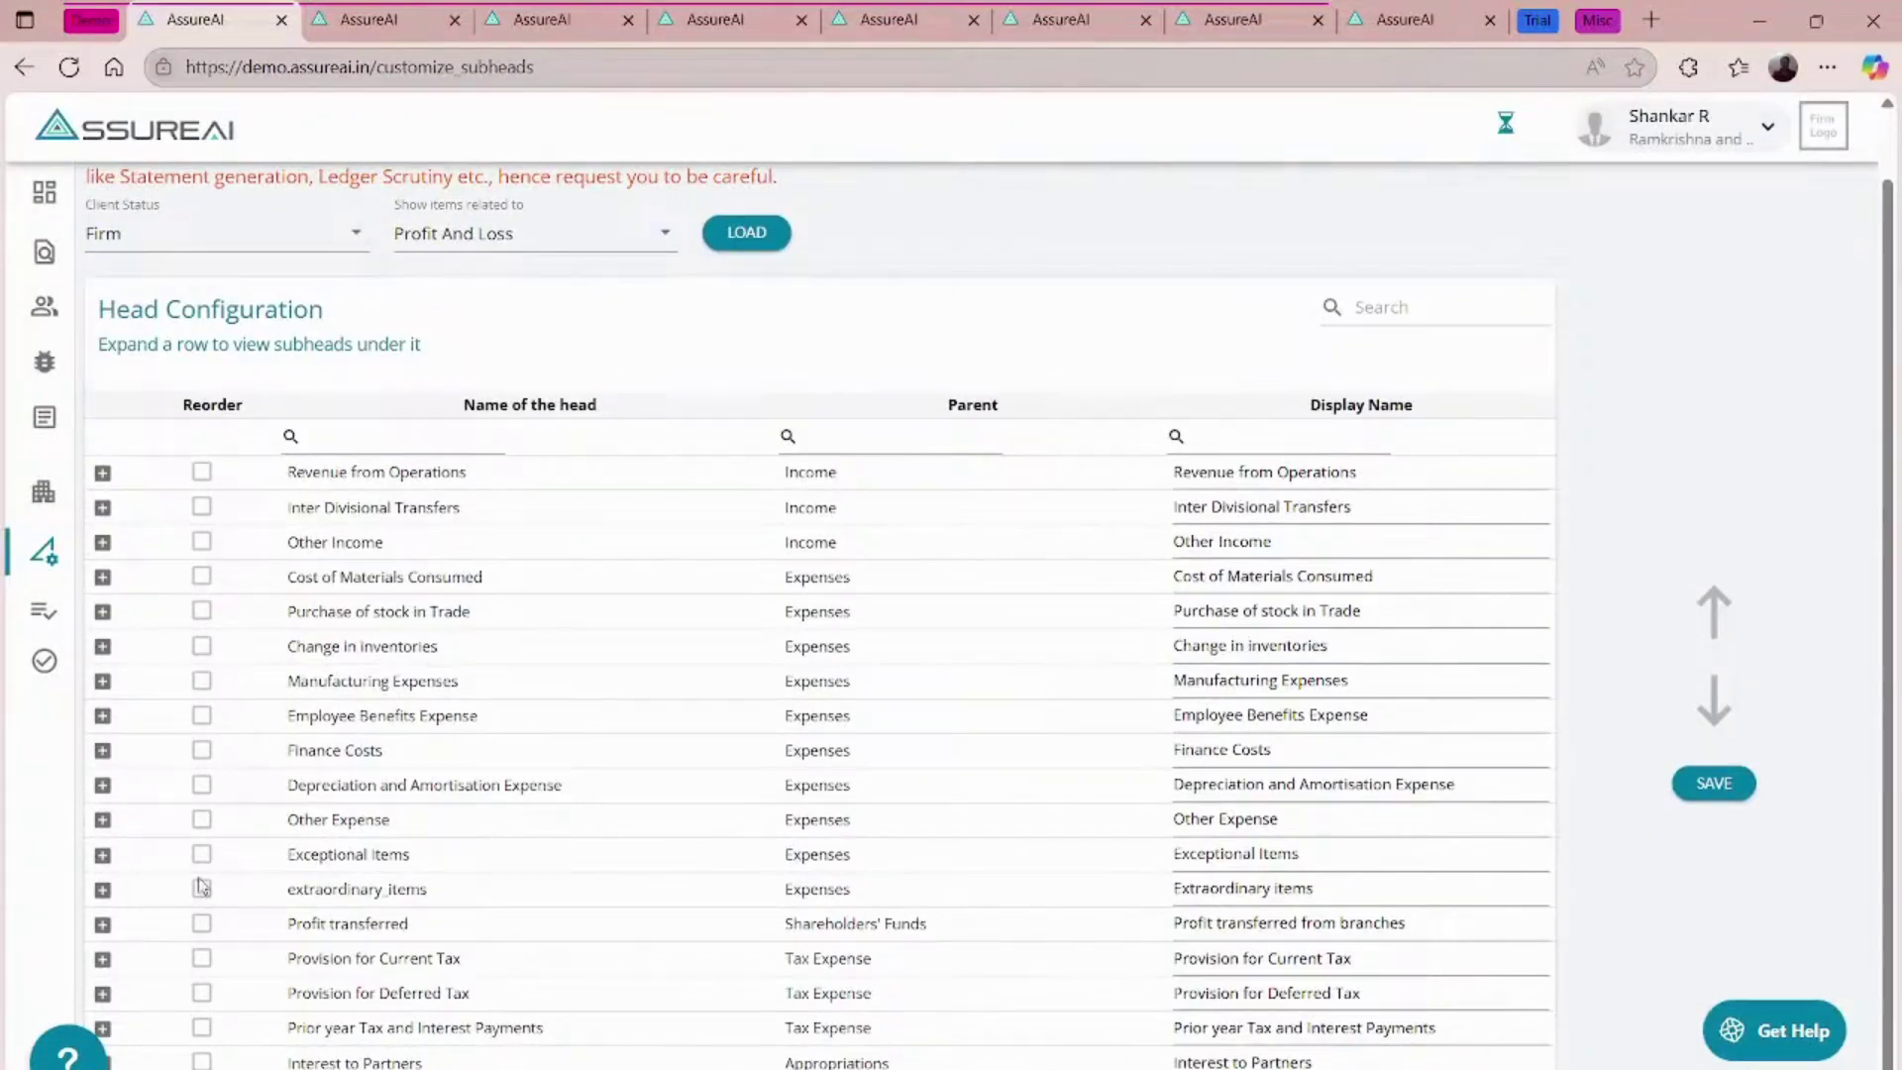
{"action": "left_click", "coordinate": [102, 751]}
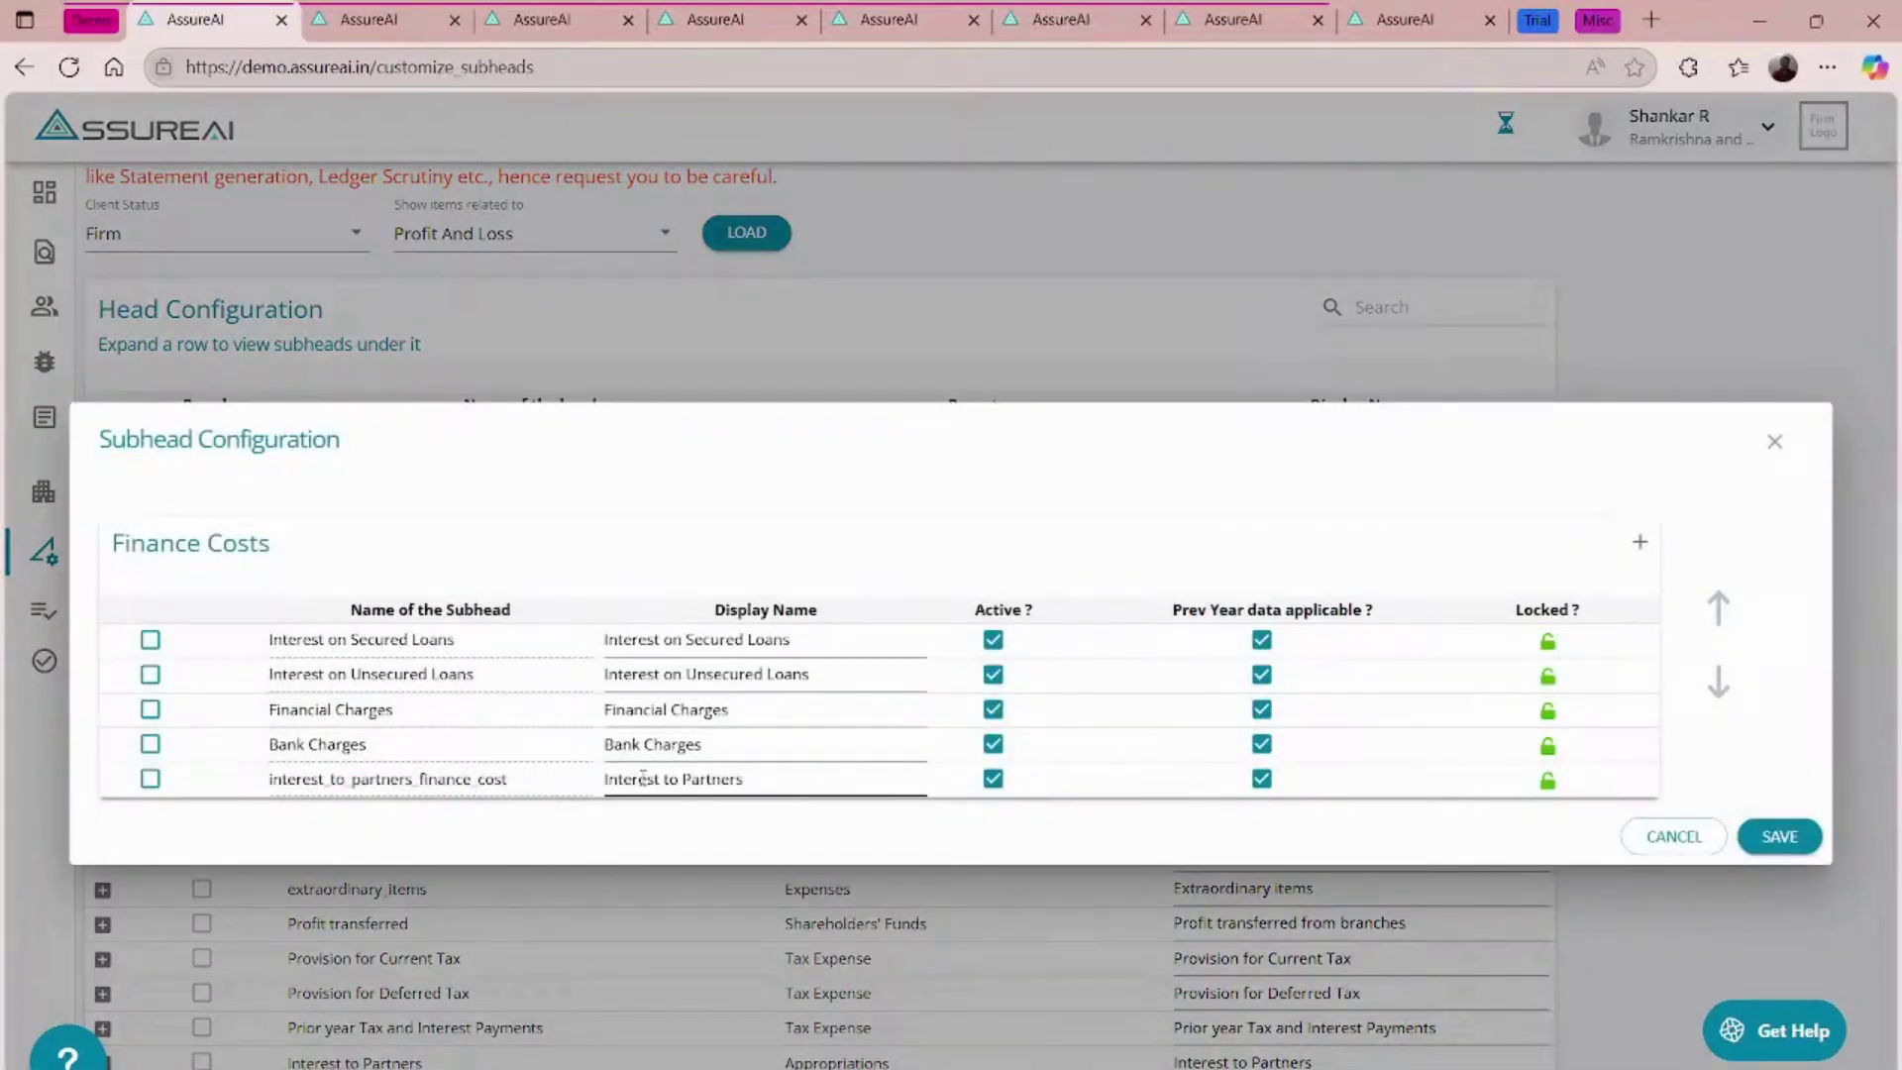
- Close the Finance Costs subhead details and return to the CDE Rice Mills assignment tab
{"action": "left_click", "coordinate": [1783, 453]}
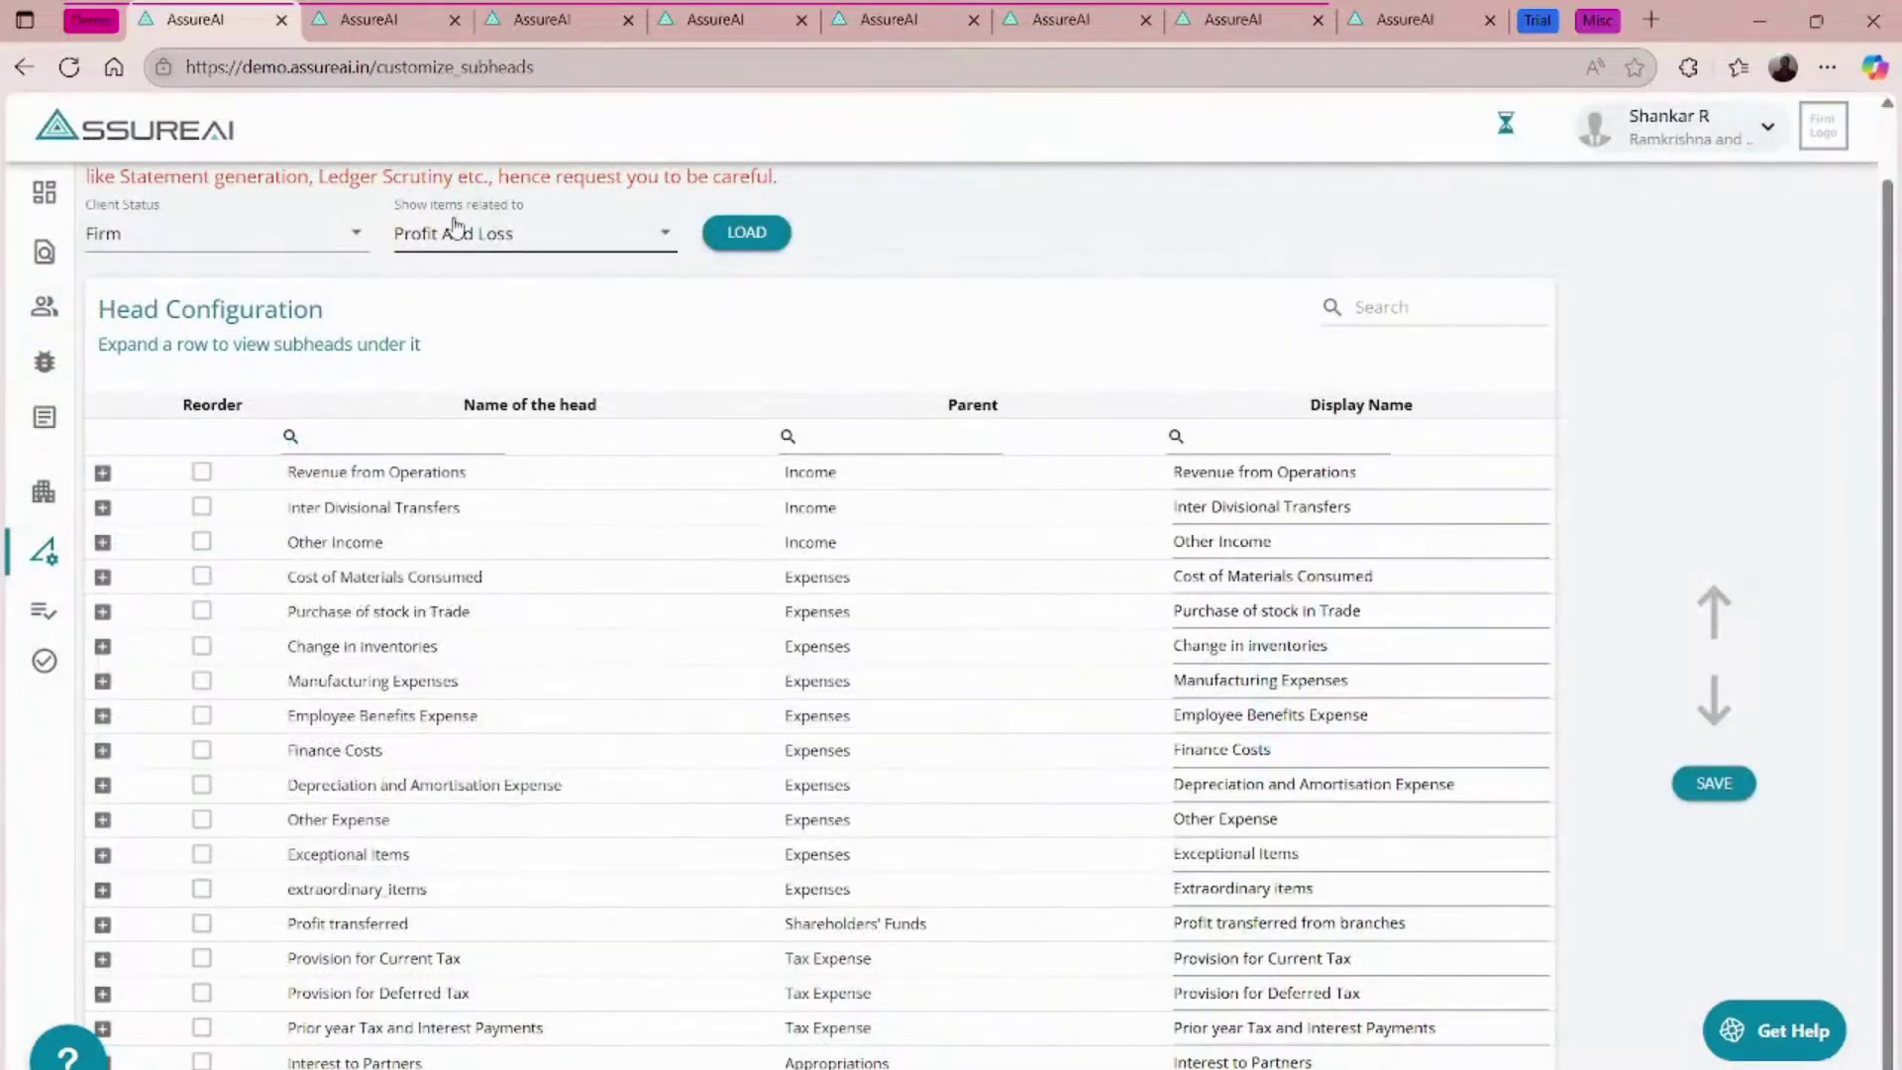
{"action": "left_click", "coordinate": [728, 10]}
{"action": "left_click", "coordinate": [885, 10]}
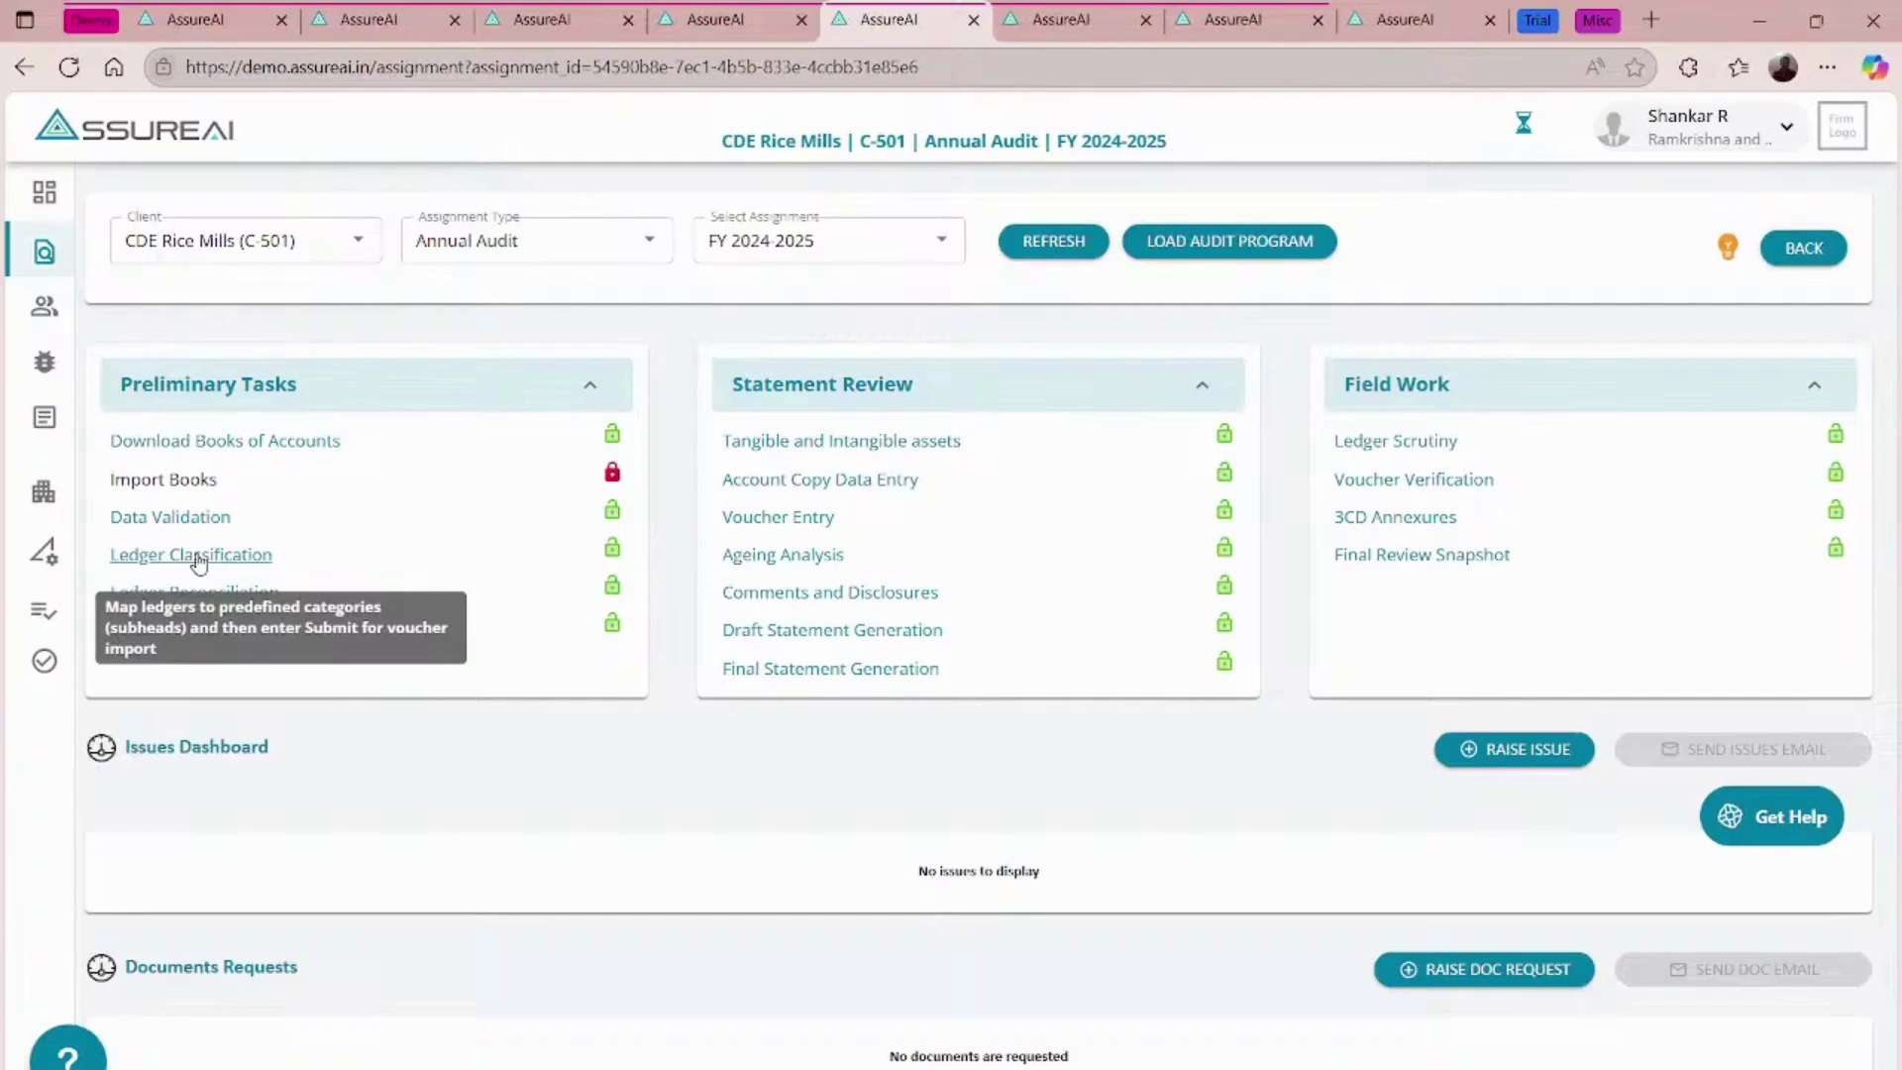
- In Ledger Level Mapping, show all ledgers, including mapped ones, and search for 'interest'
{"action": "left_click", "coordinate": [197, 556]}
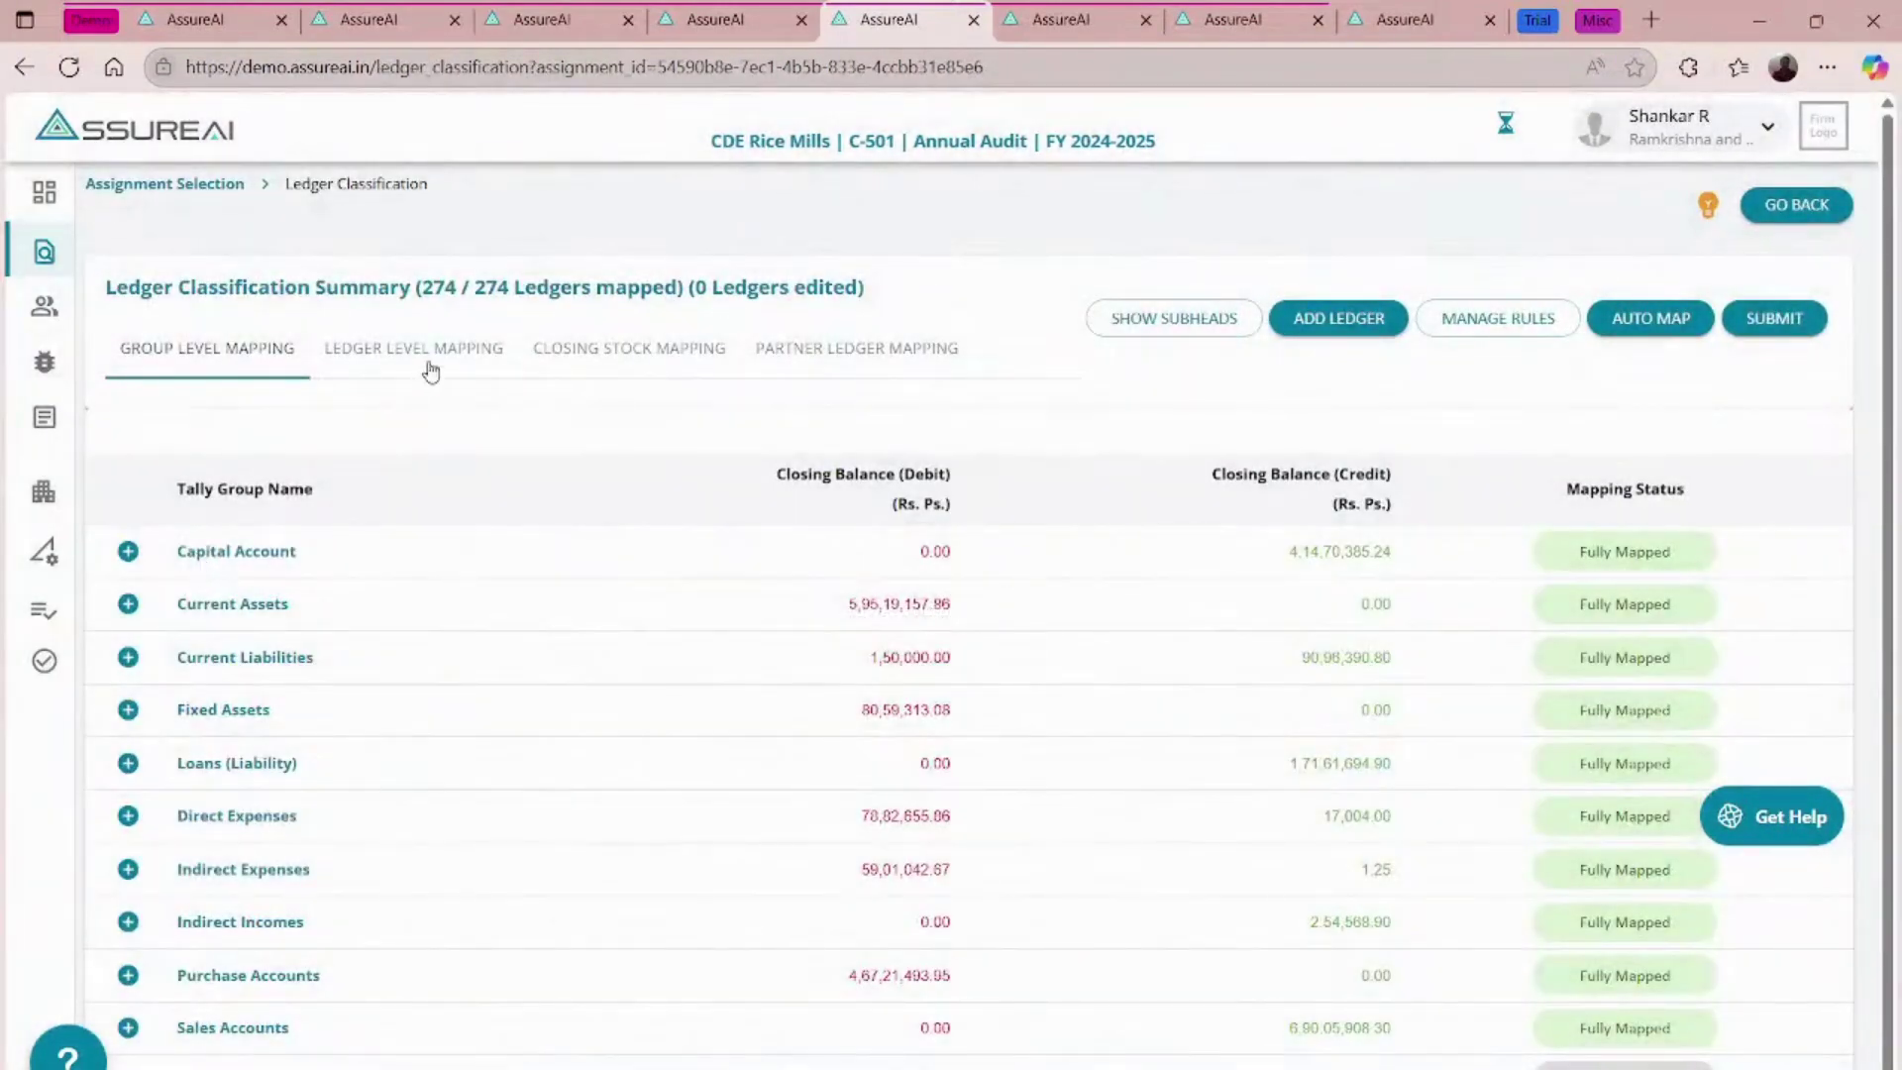
{"action": "left_click", "coordinate": [431, 371]}
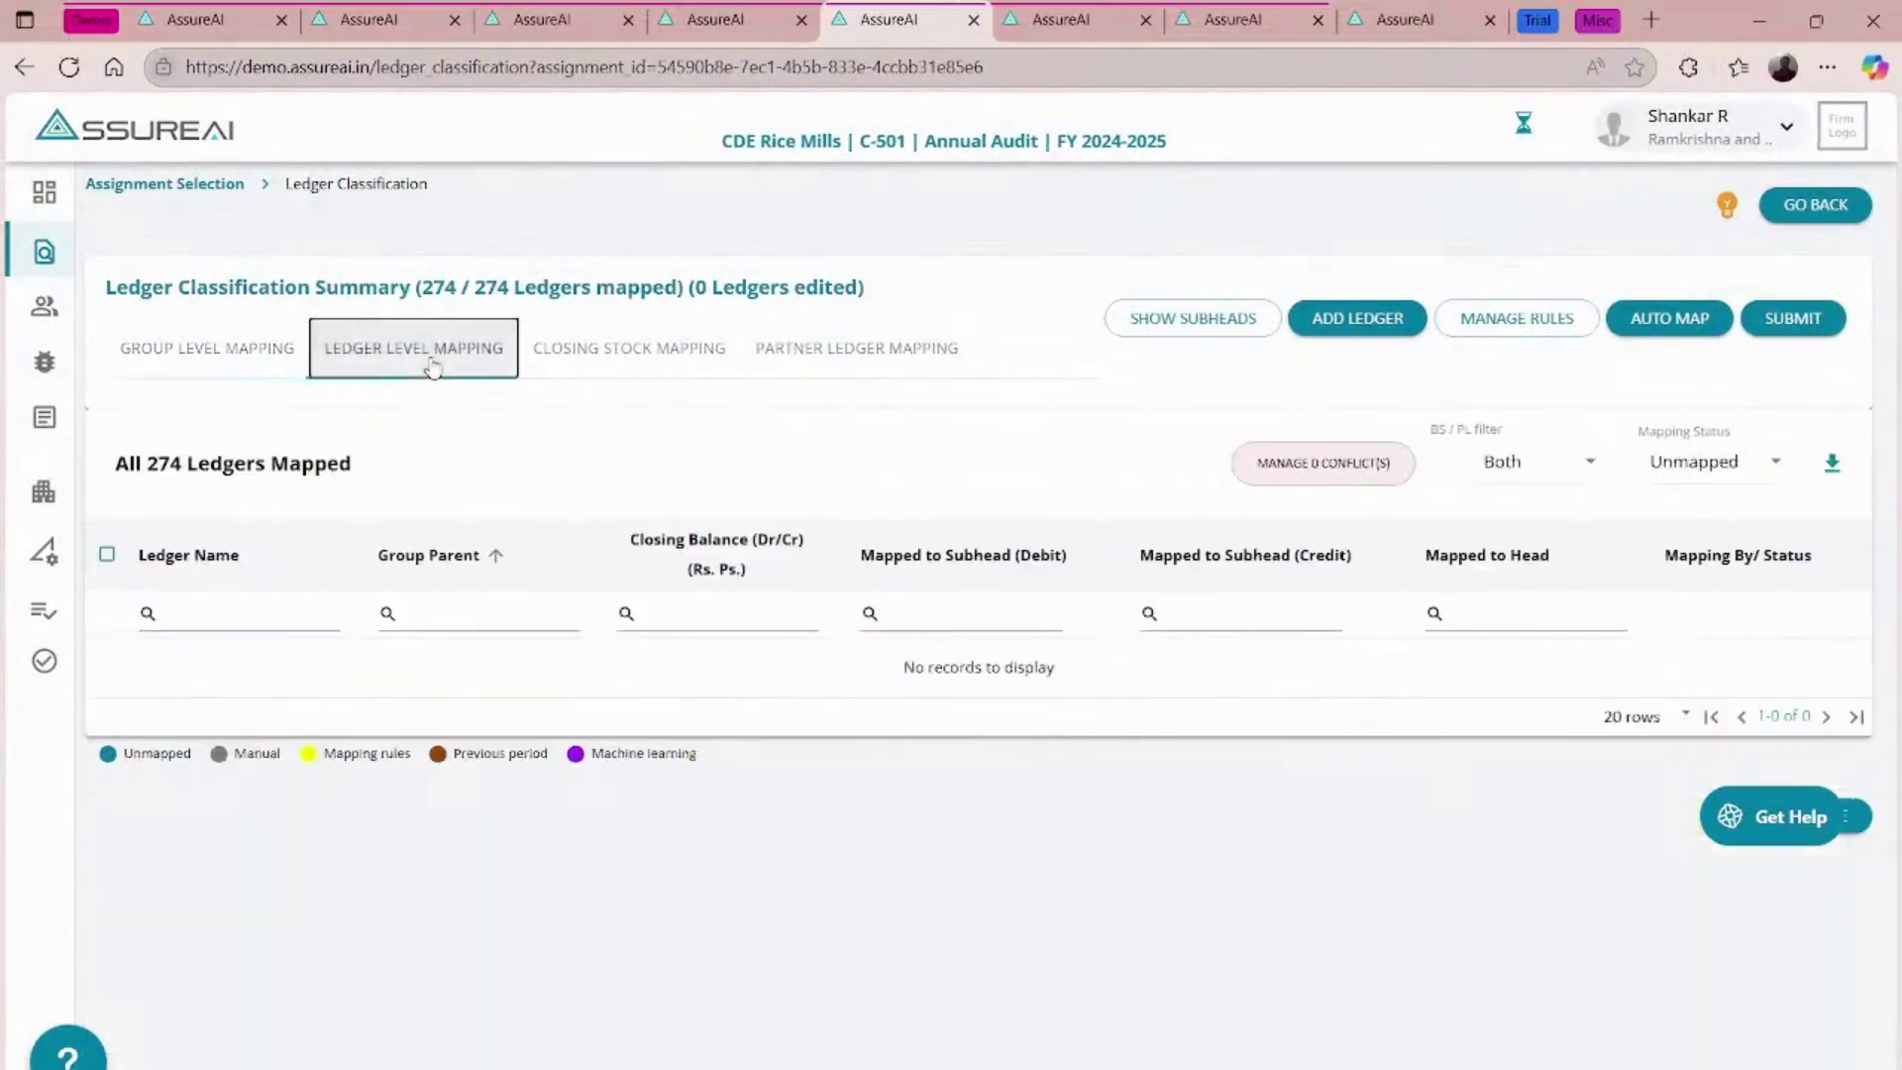
{"action": "left_click", "coordinate": [1703, 471]}
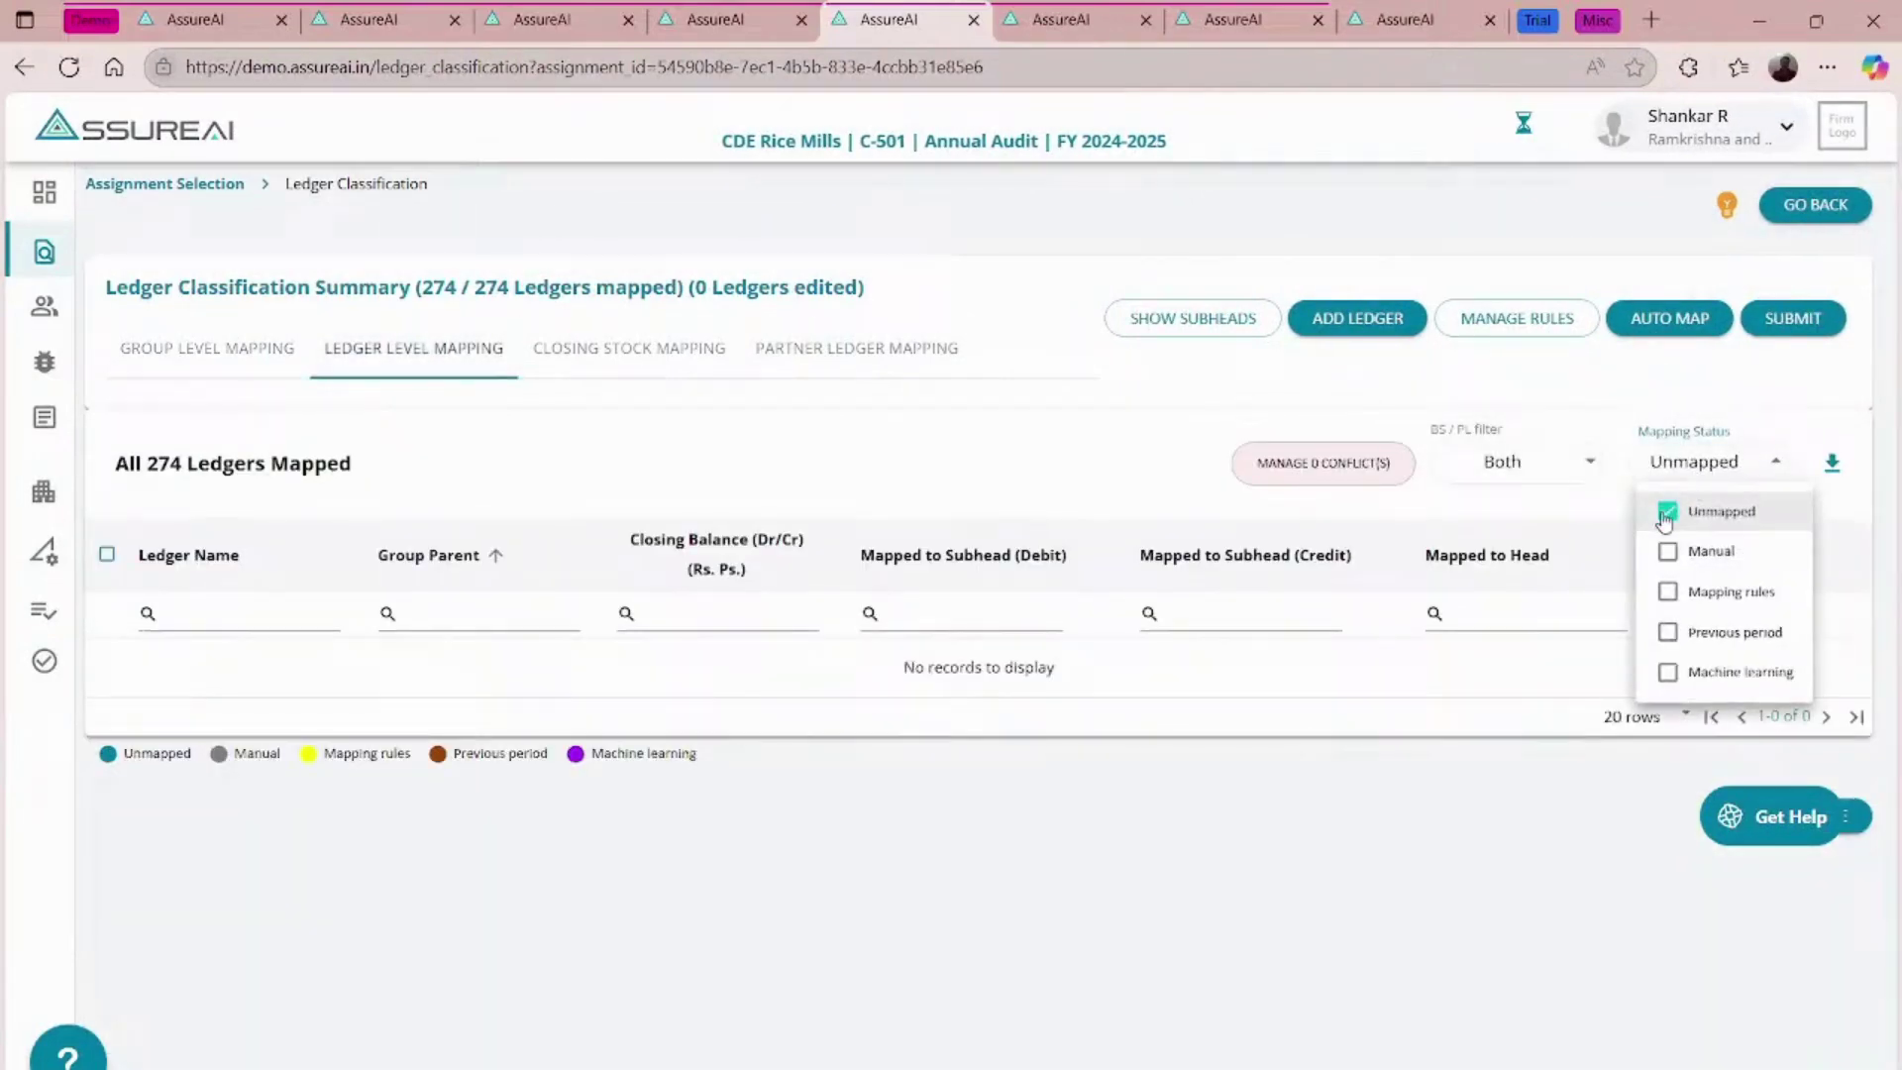
{"action": "left_click", "coordinate": [1667, 511]}
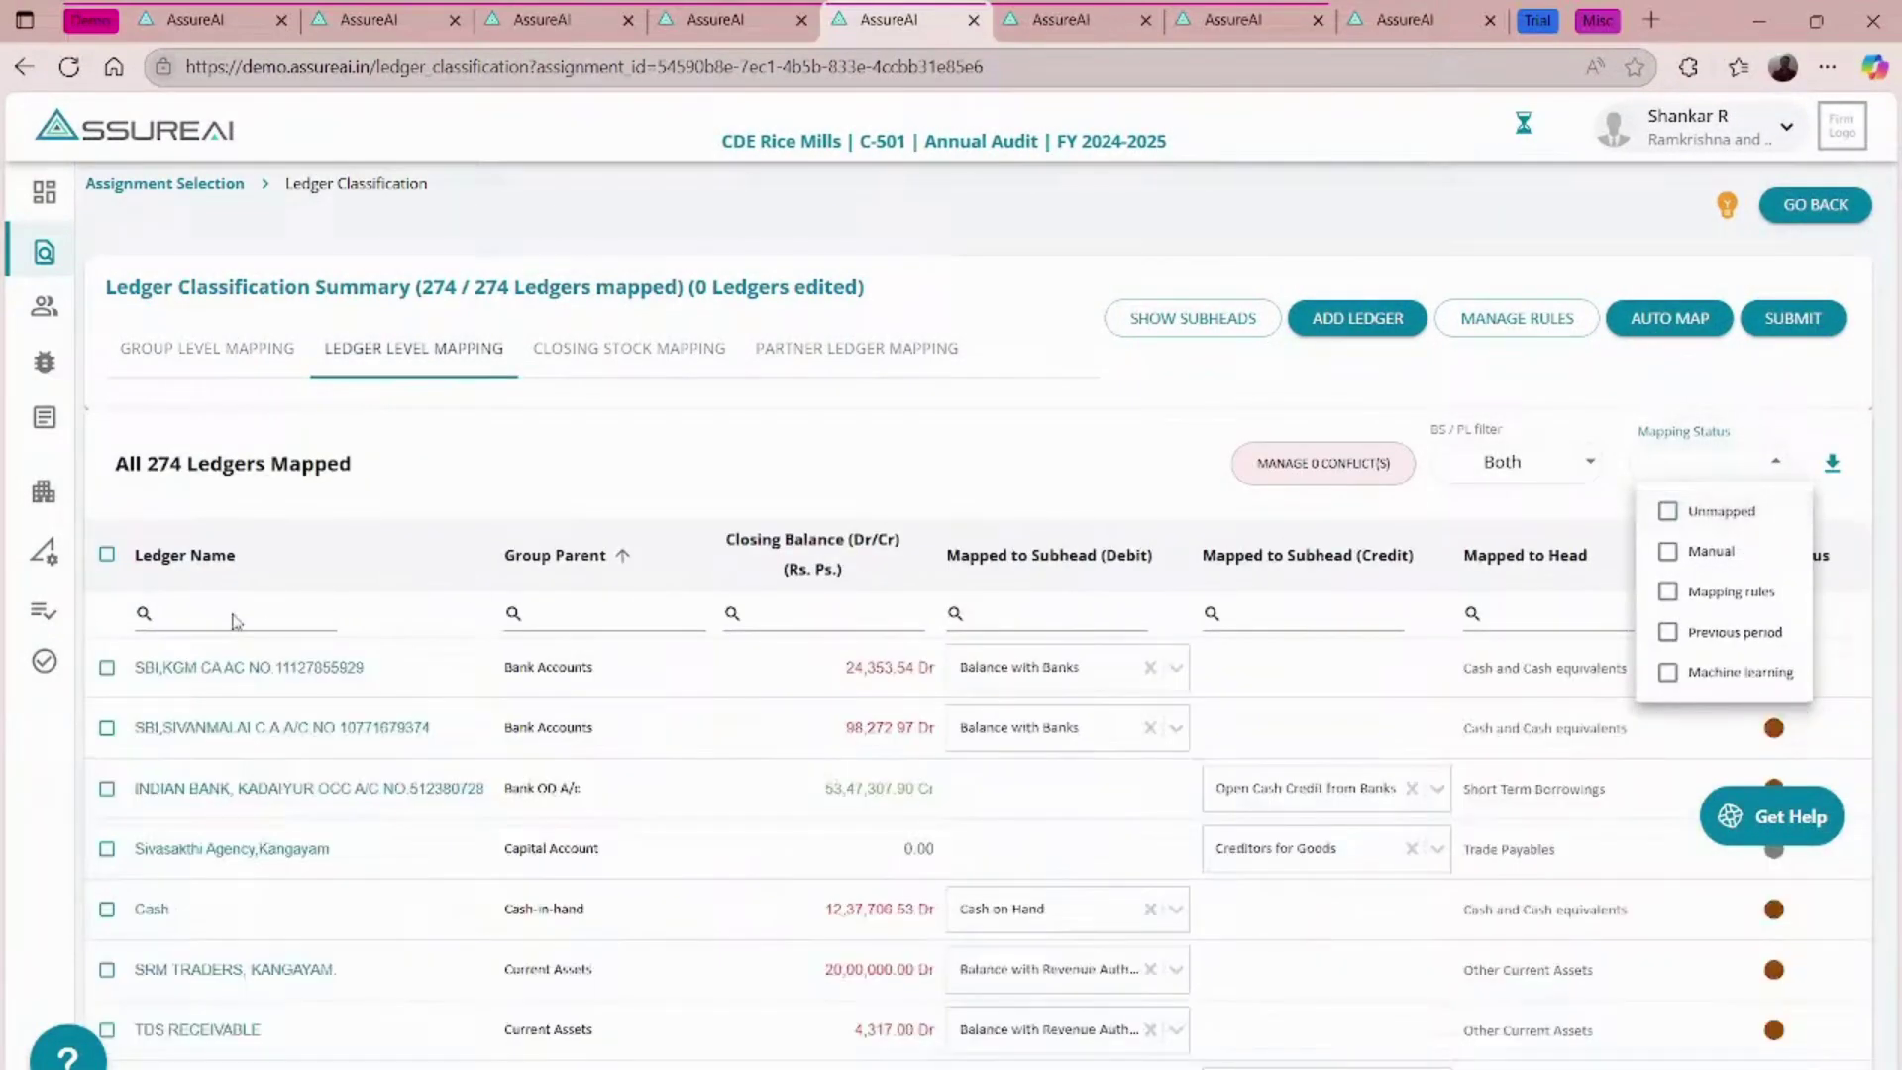
{"action": "left_click", "coordinate": [233, 614]}
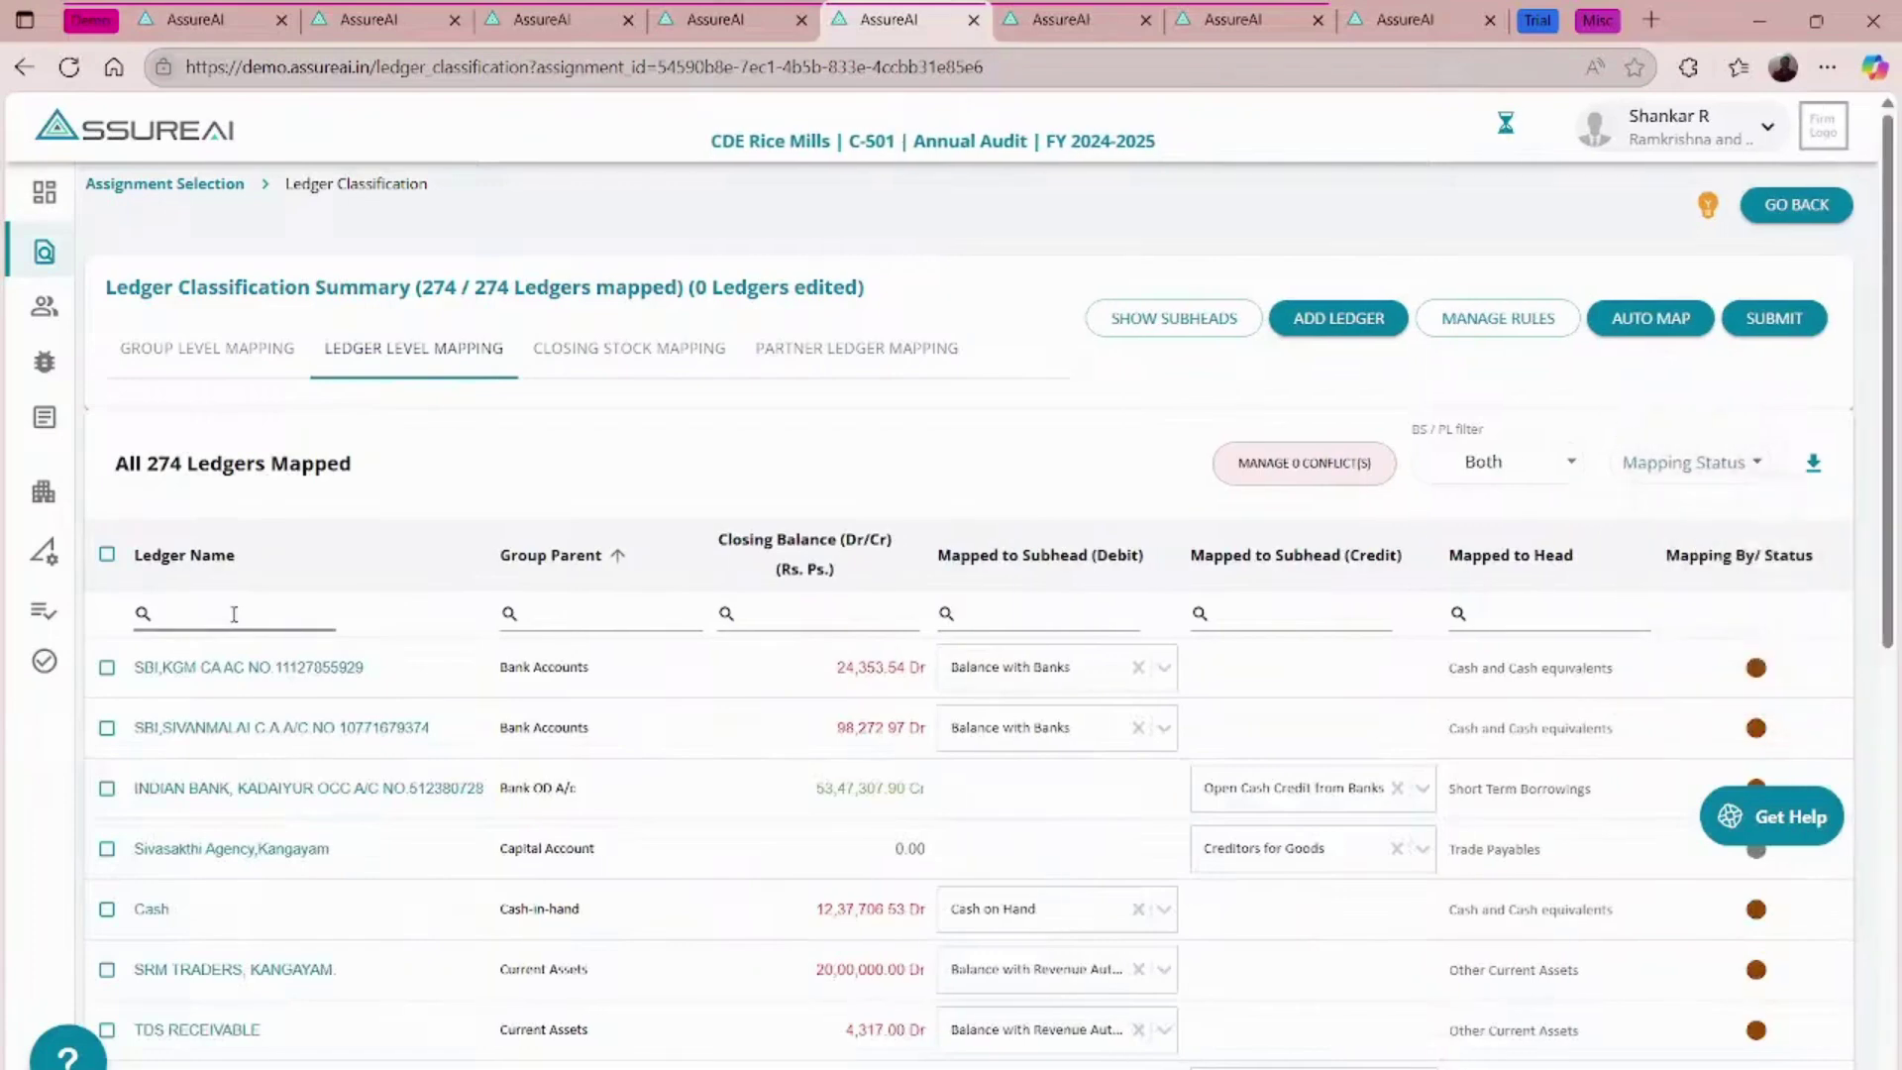
{"action": "type", "text": "intere"}
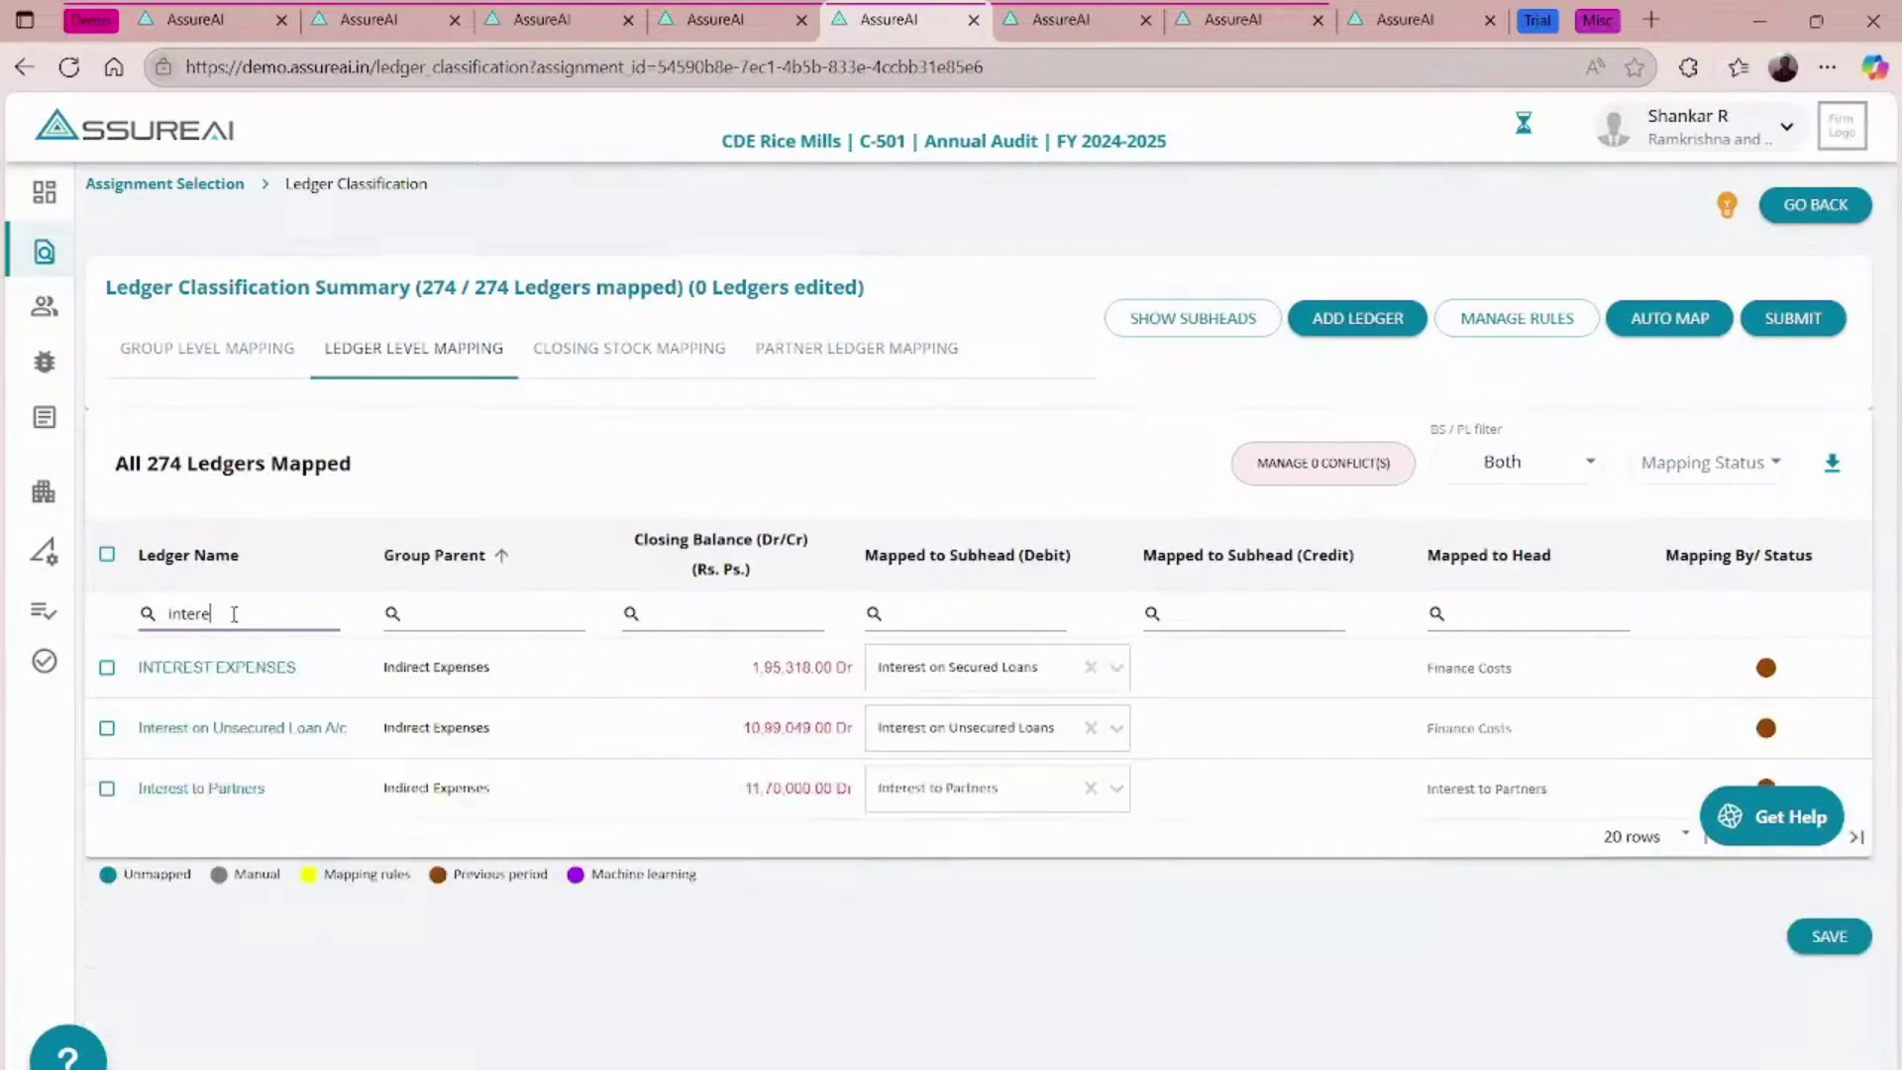
{"action": "type", "text": "st"}
- Map Interest to Partners' debit subhead to Finance Costs – Interest to Partners, save, and review partner mapping
{"action": "left_click", "coordinate": [983, 801]}
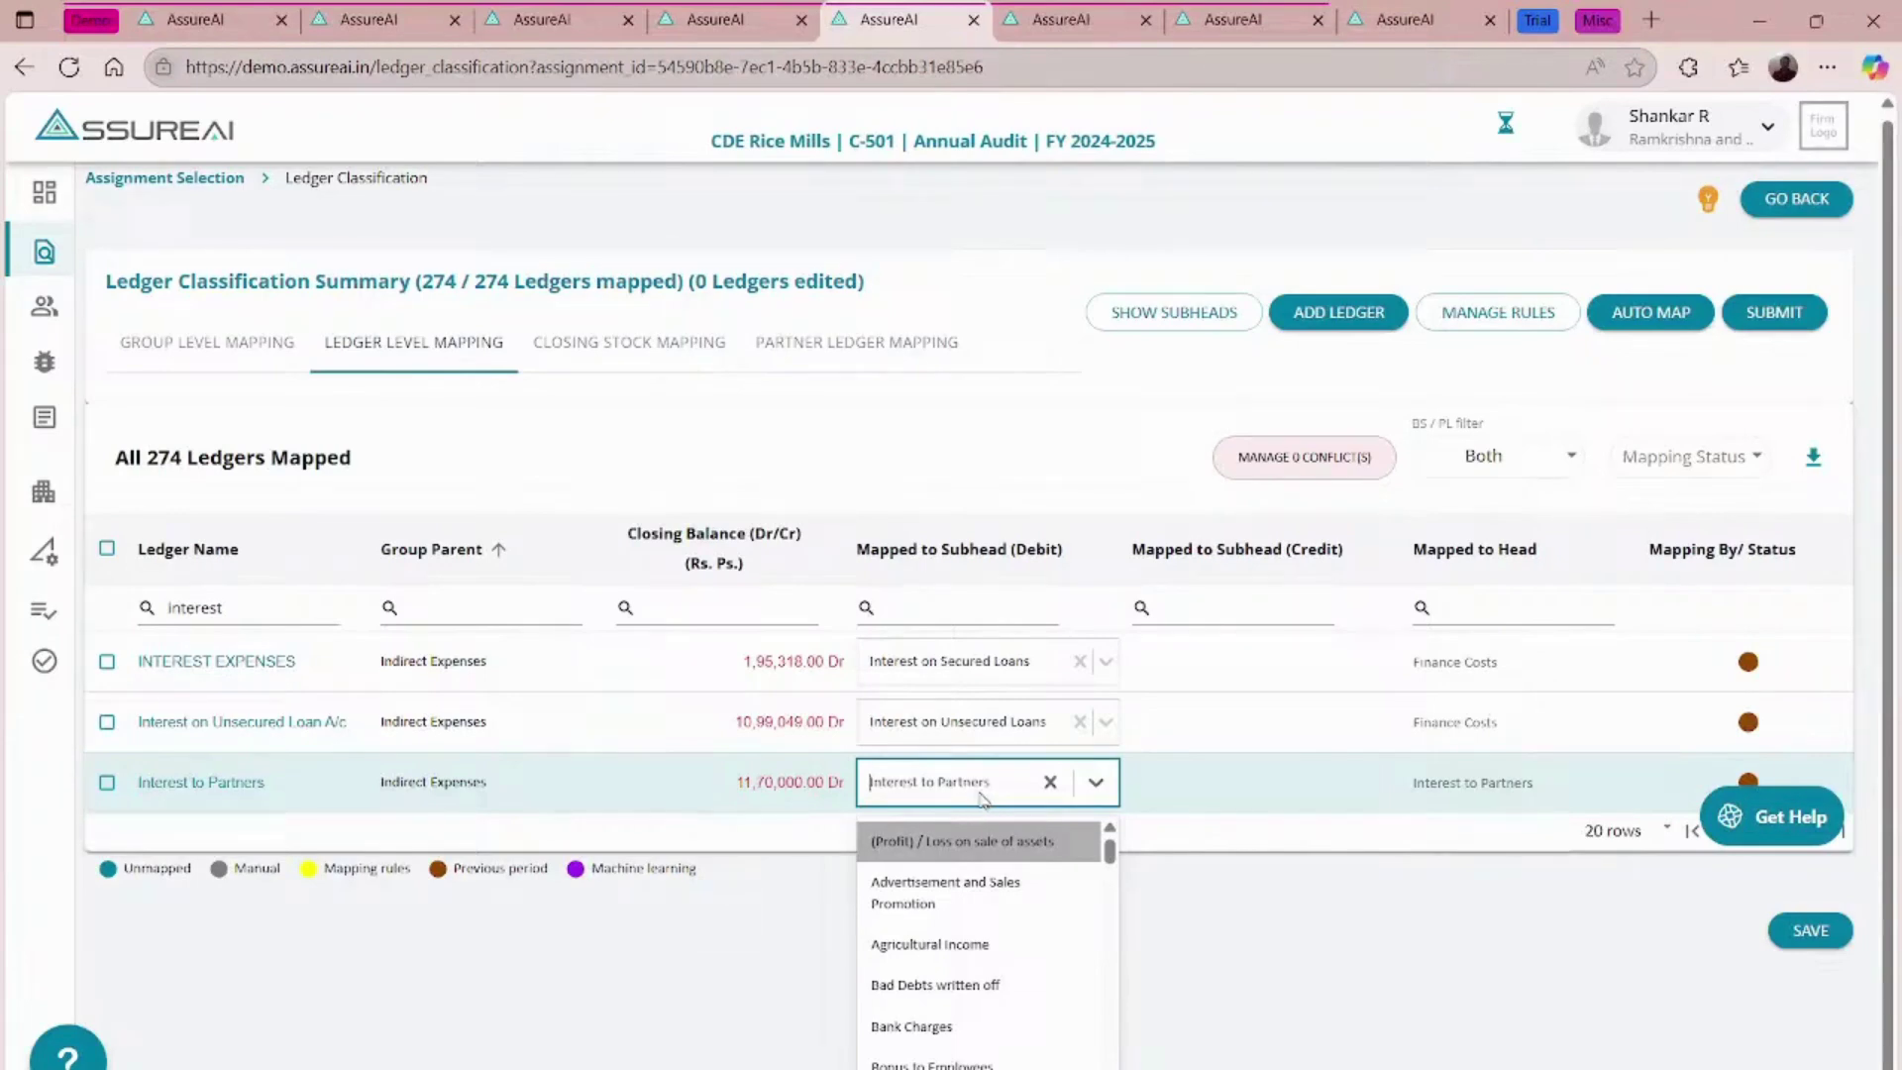
{"action": "type", "text": "Interest"}
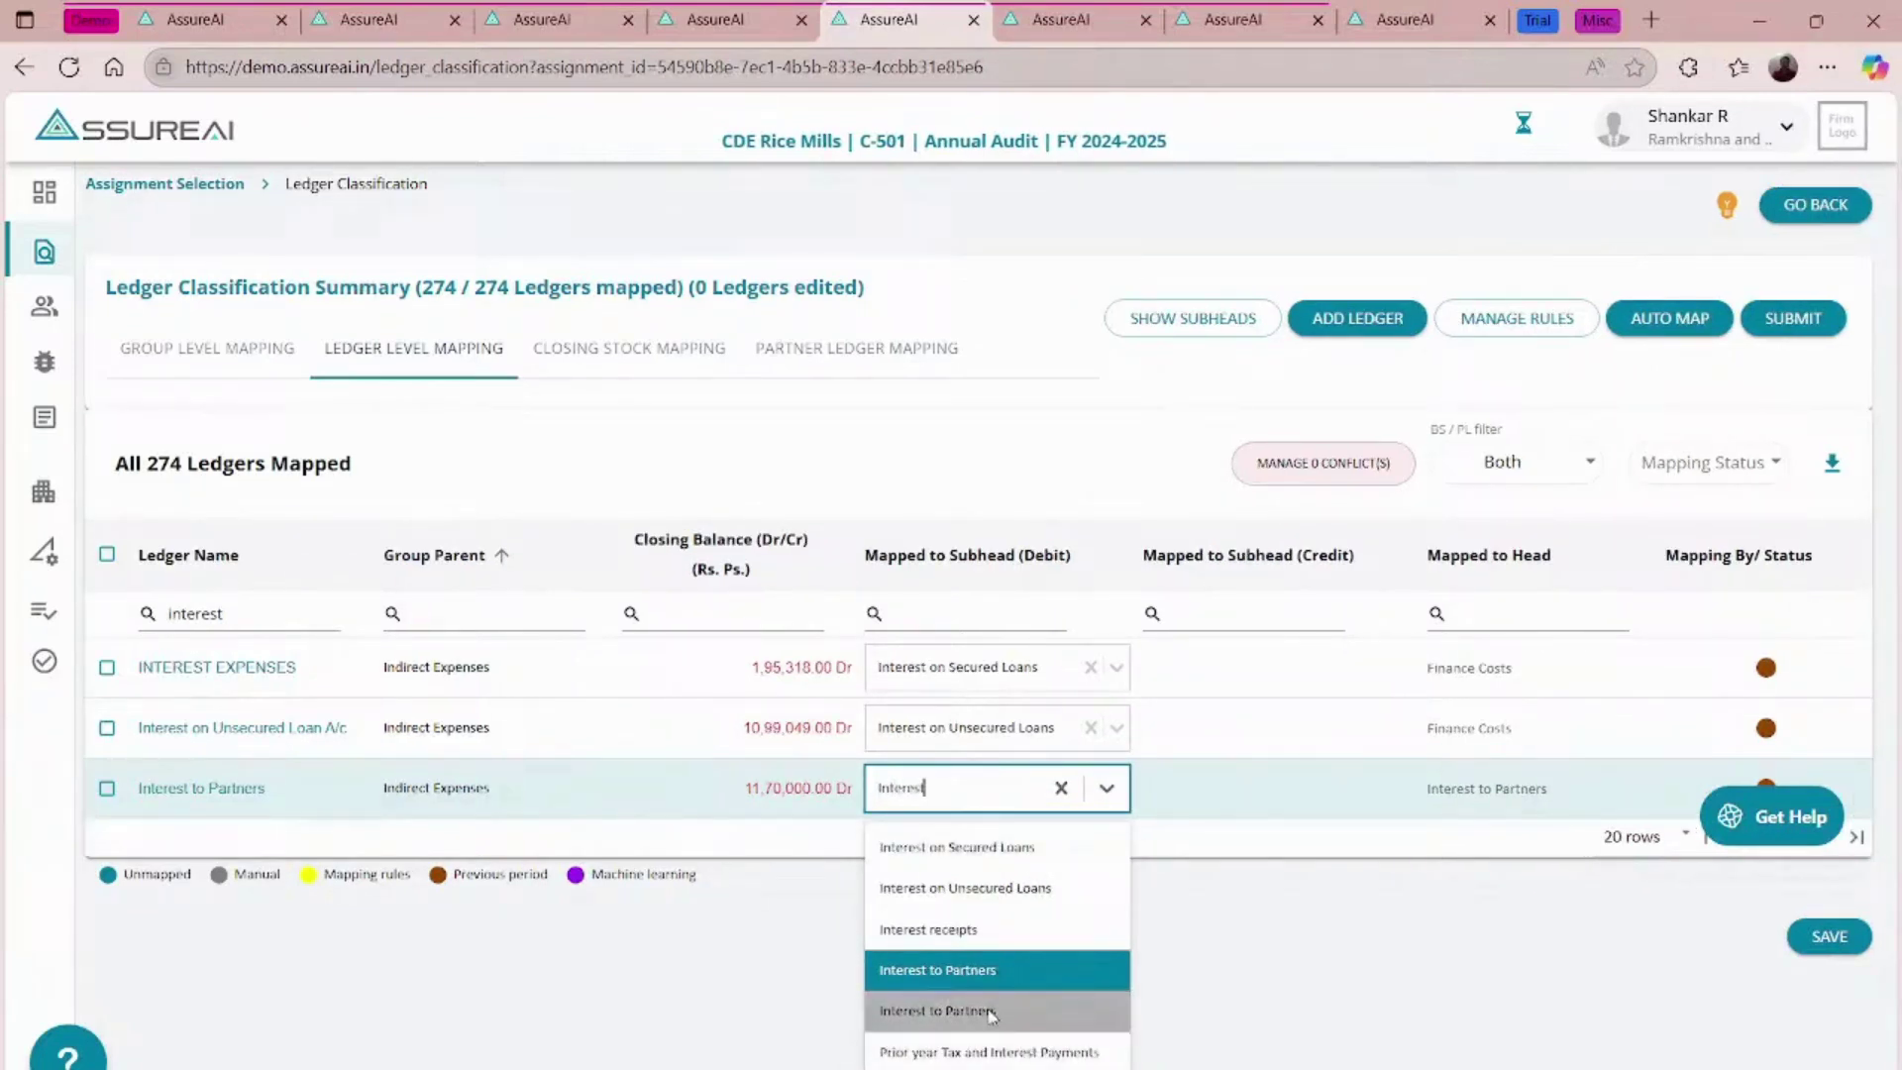
{"action": "left_click", "coordinate": [990, 1014]}
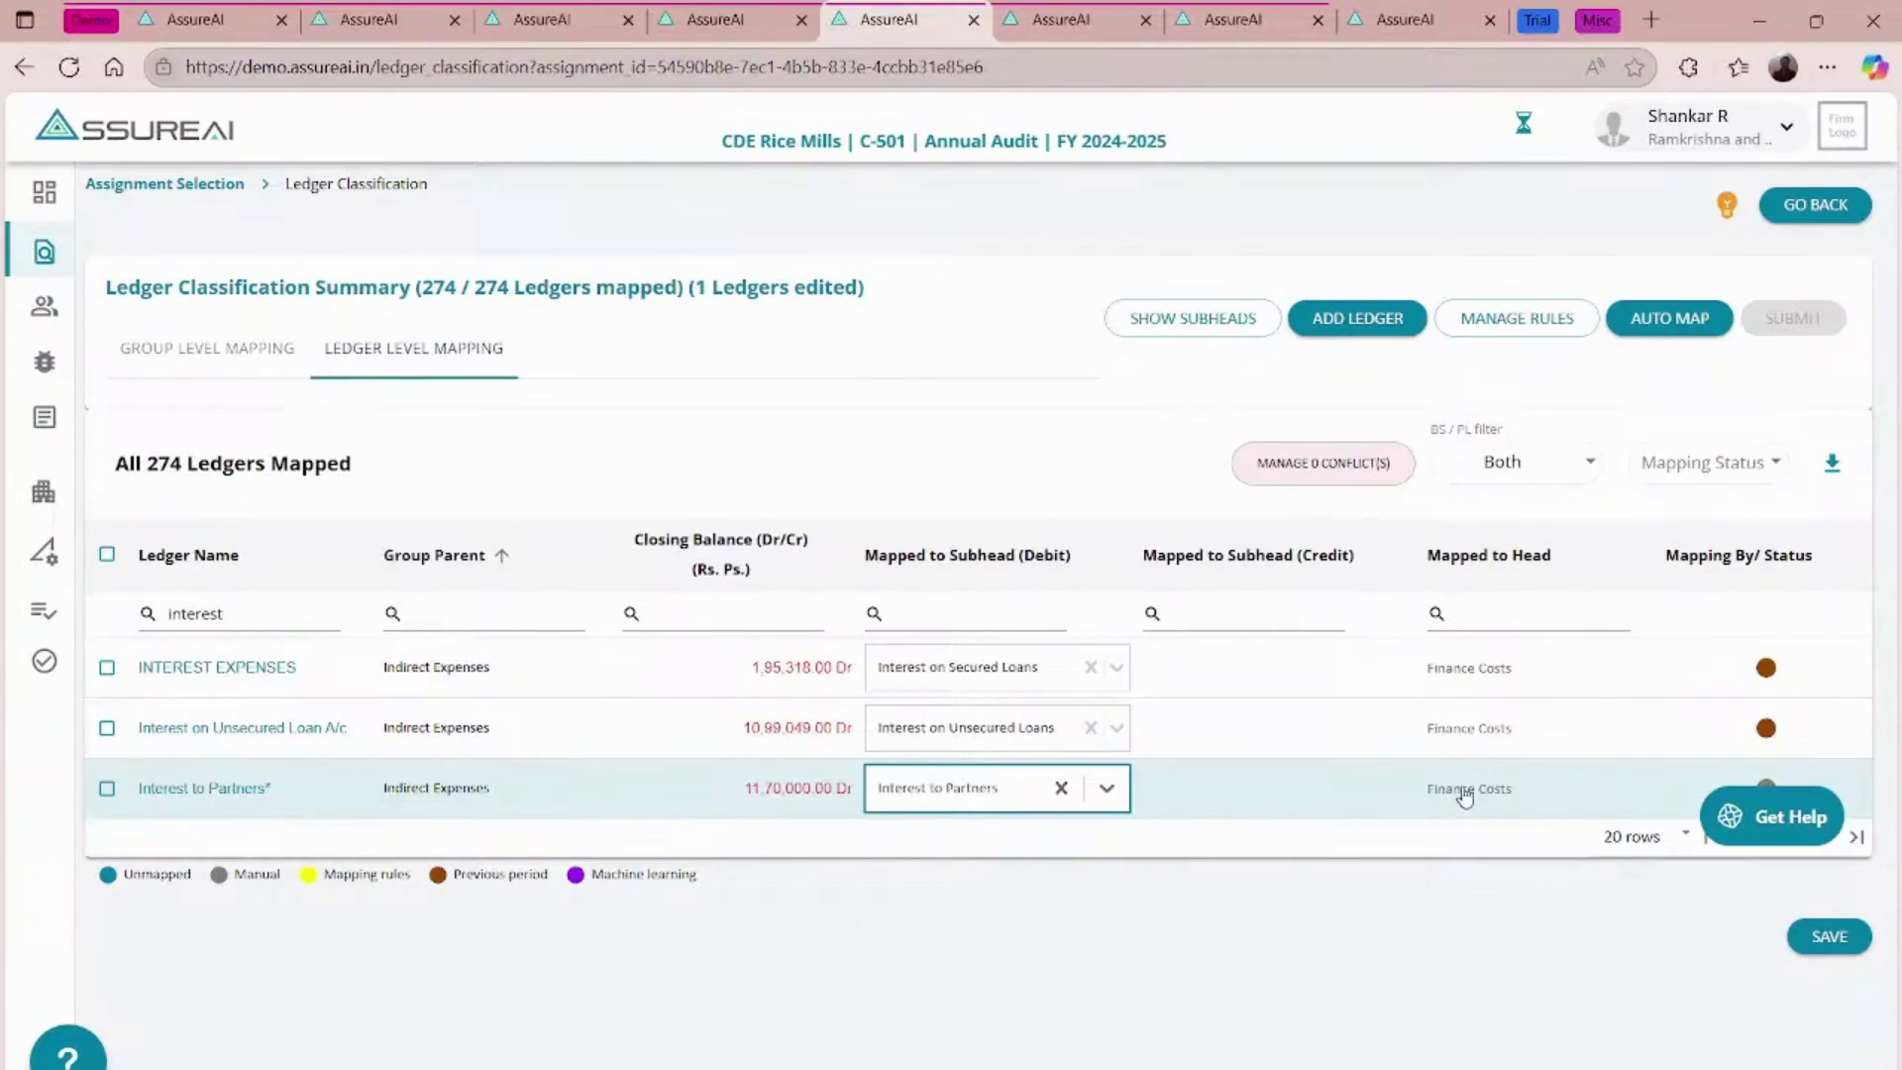
{"action": "left_click", "coordinate": [1831, 944]}
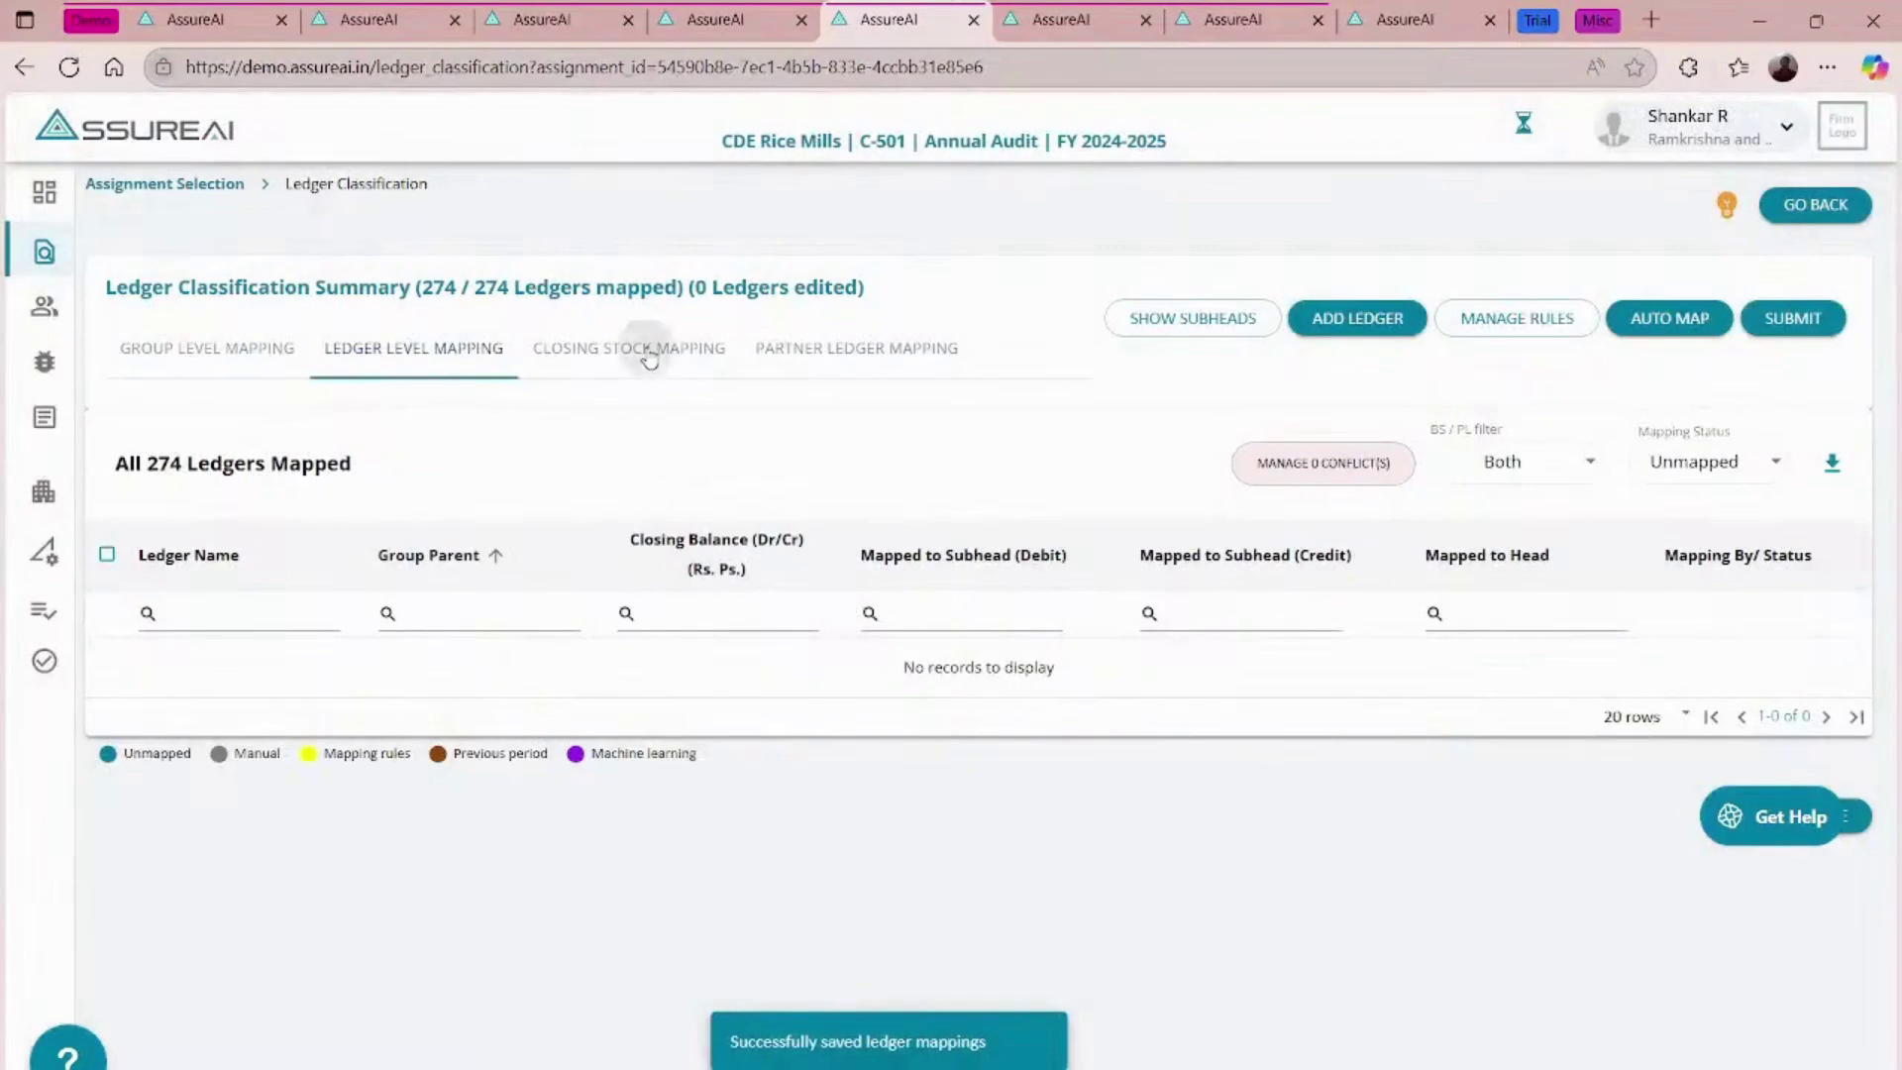
{"action": "left_click", "coordinate": [643, 348]}
{"action": "left_click", "coordinate": [842, 353]}
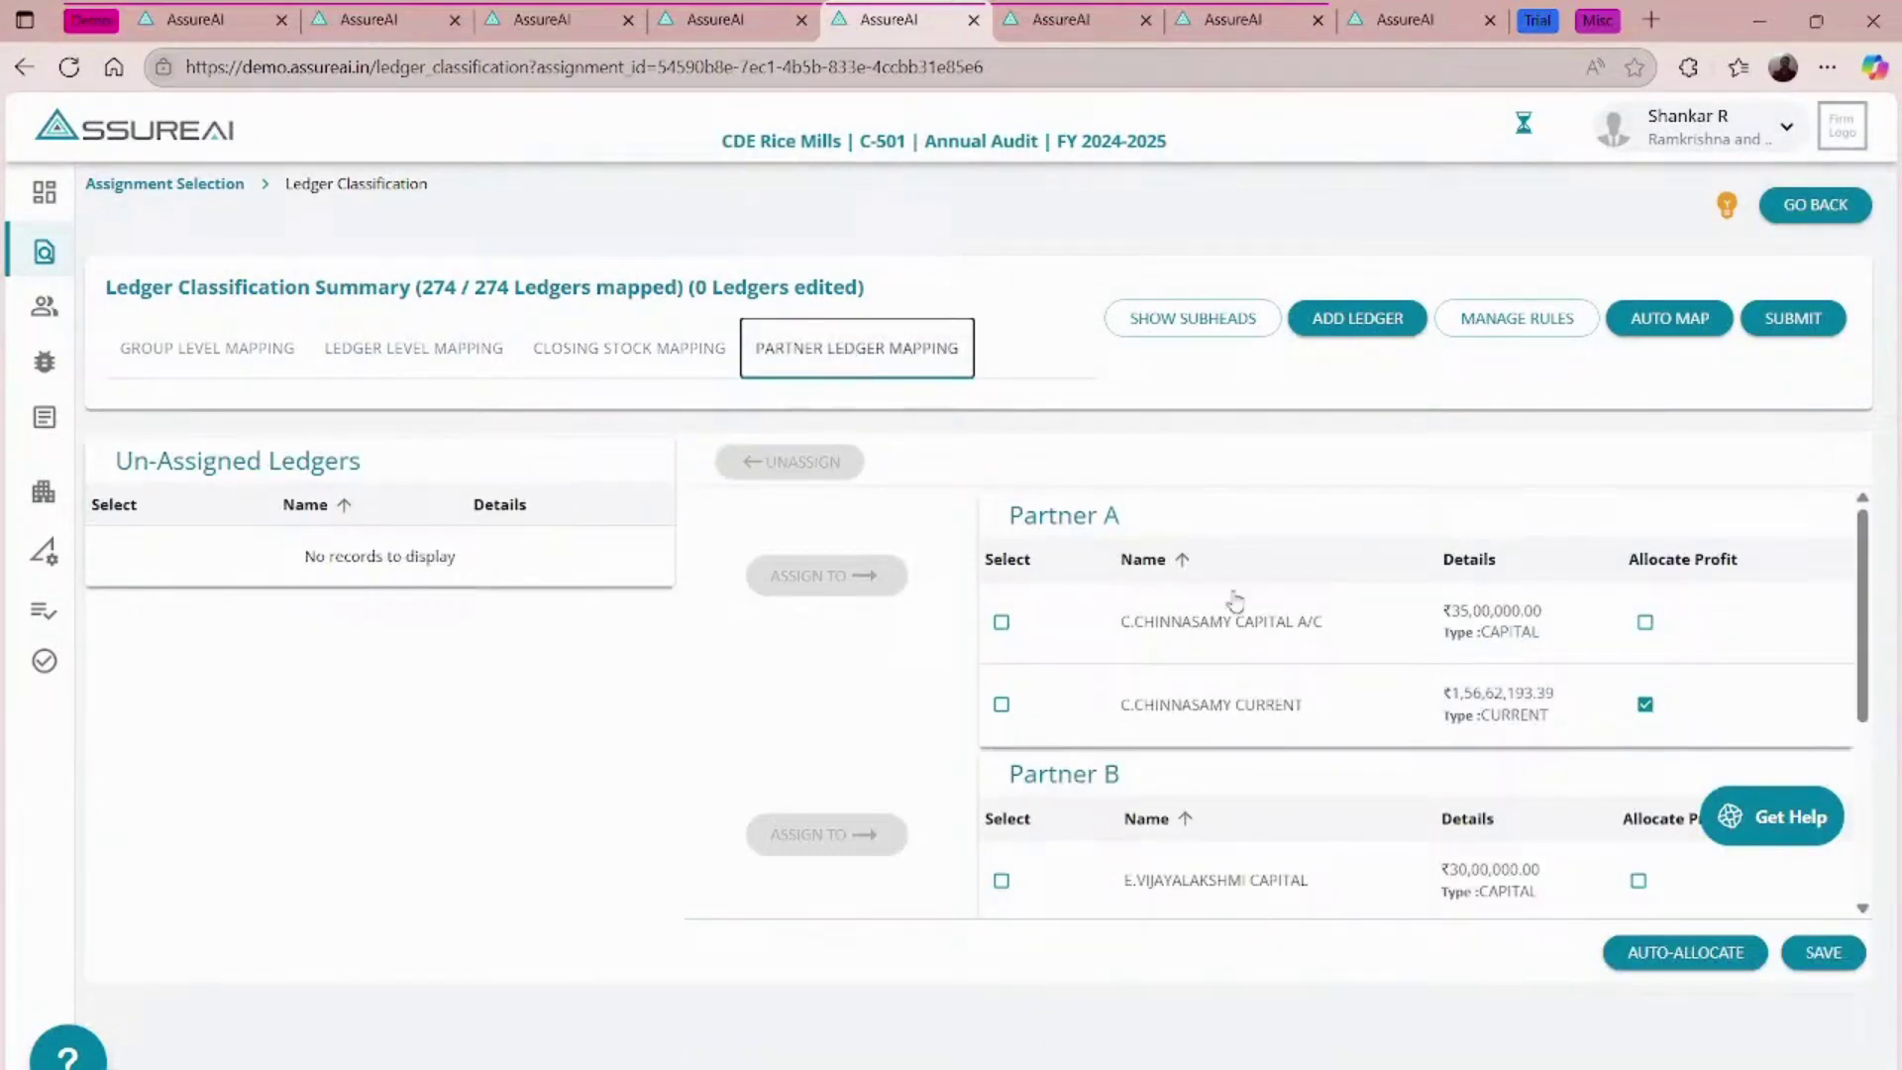
- Finalize the saved ledger mappings and generate the CDE Rice Mills final statements
{"action": "left_click", "coordinate": [1802, 329]}
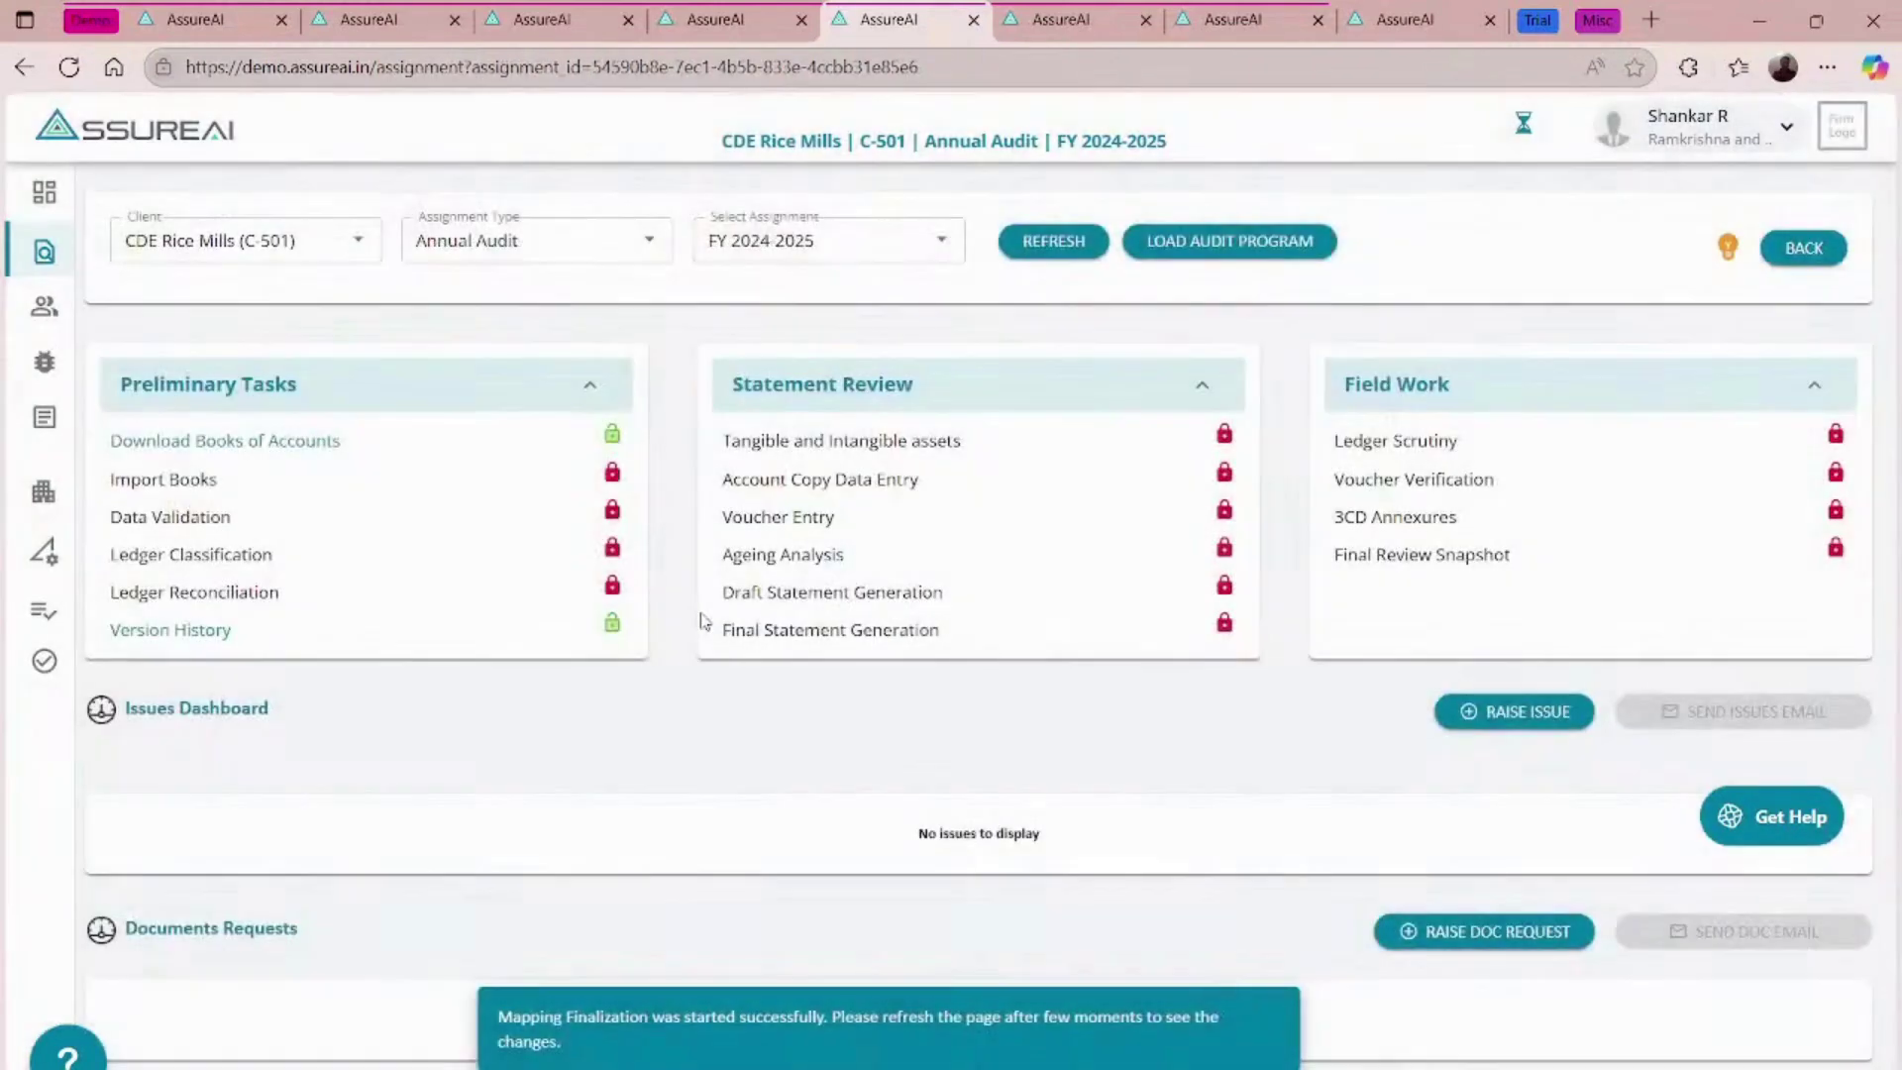
{"action": "left_click", "coordinate": [1062, 238]}
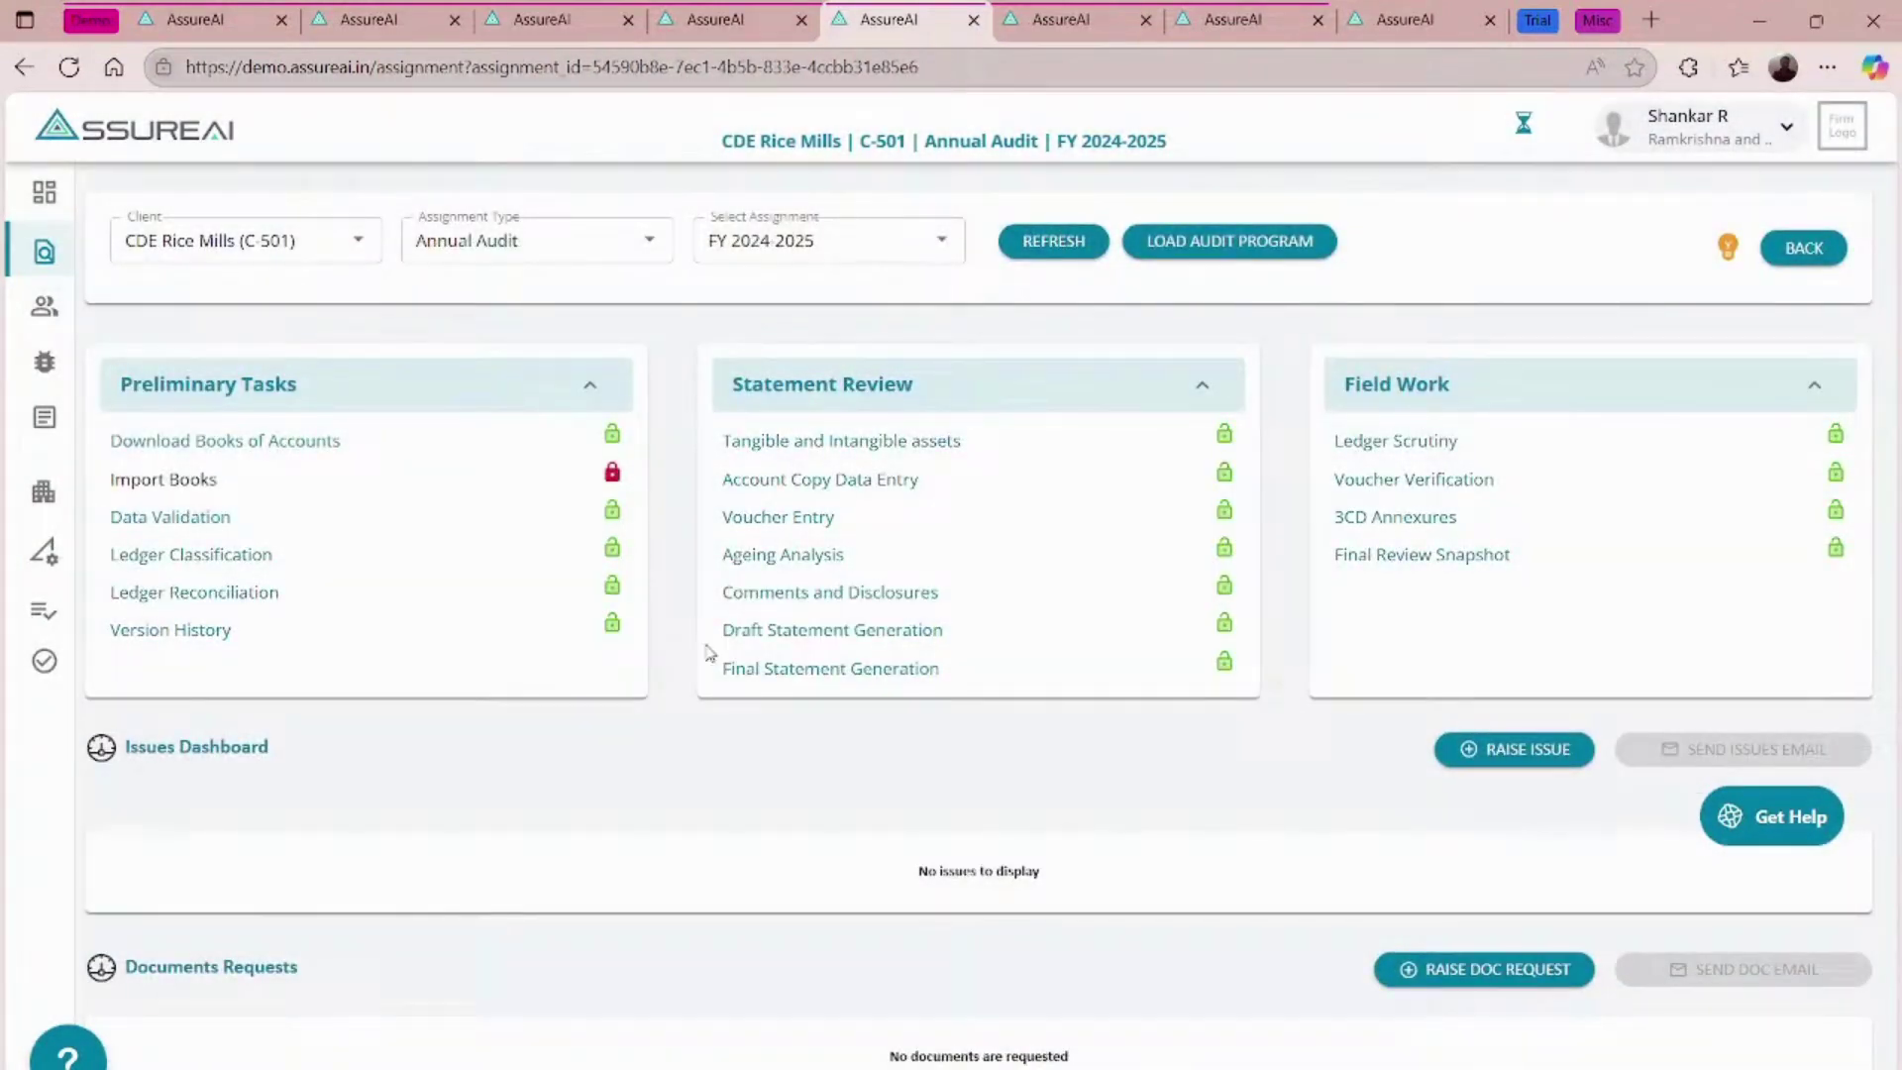
{"action": "left_click", "coordinate": [851, 668]}
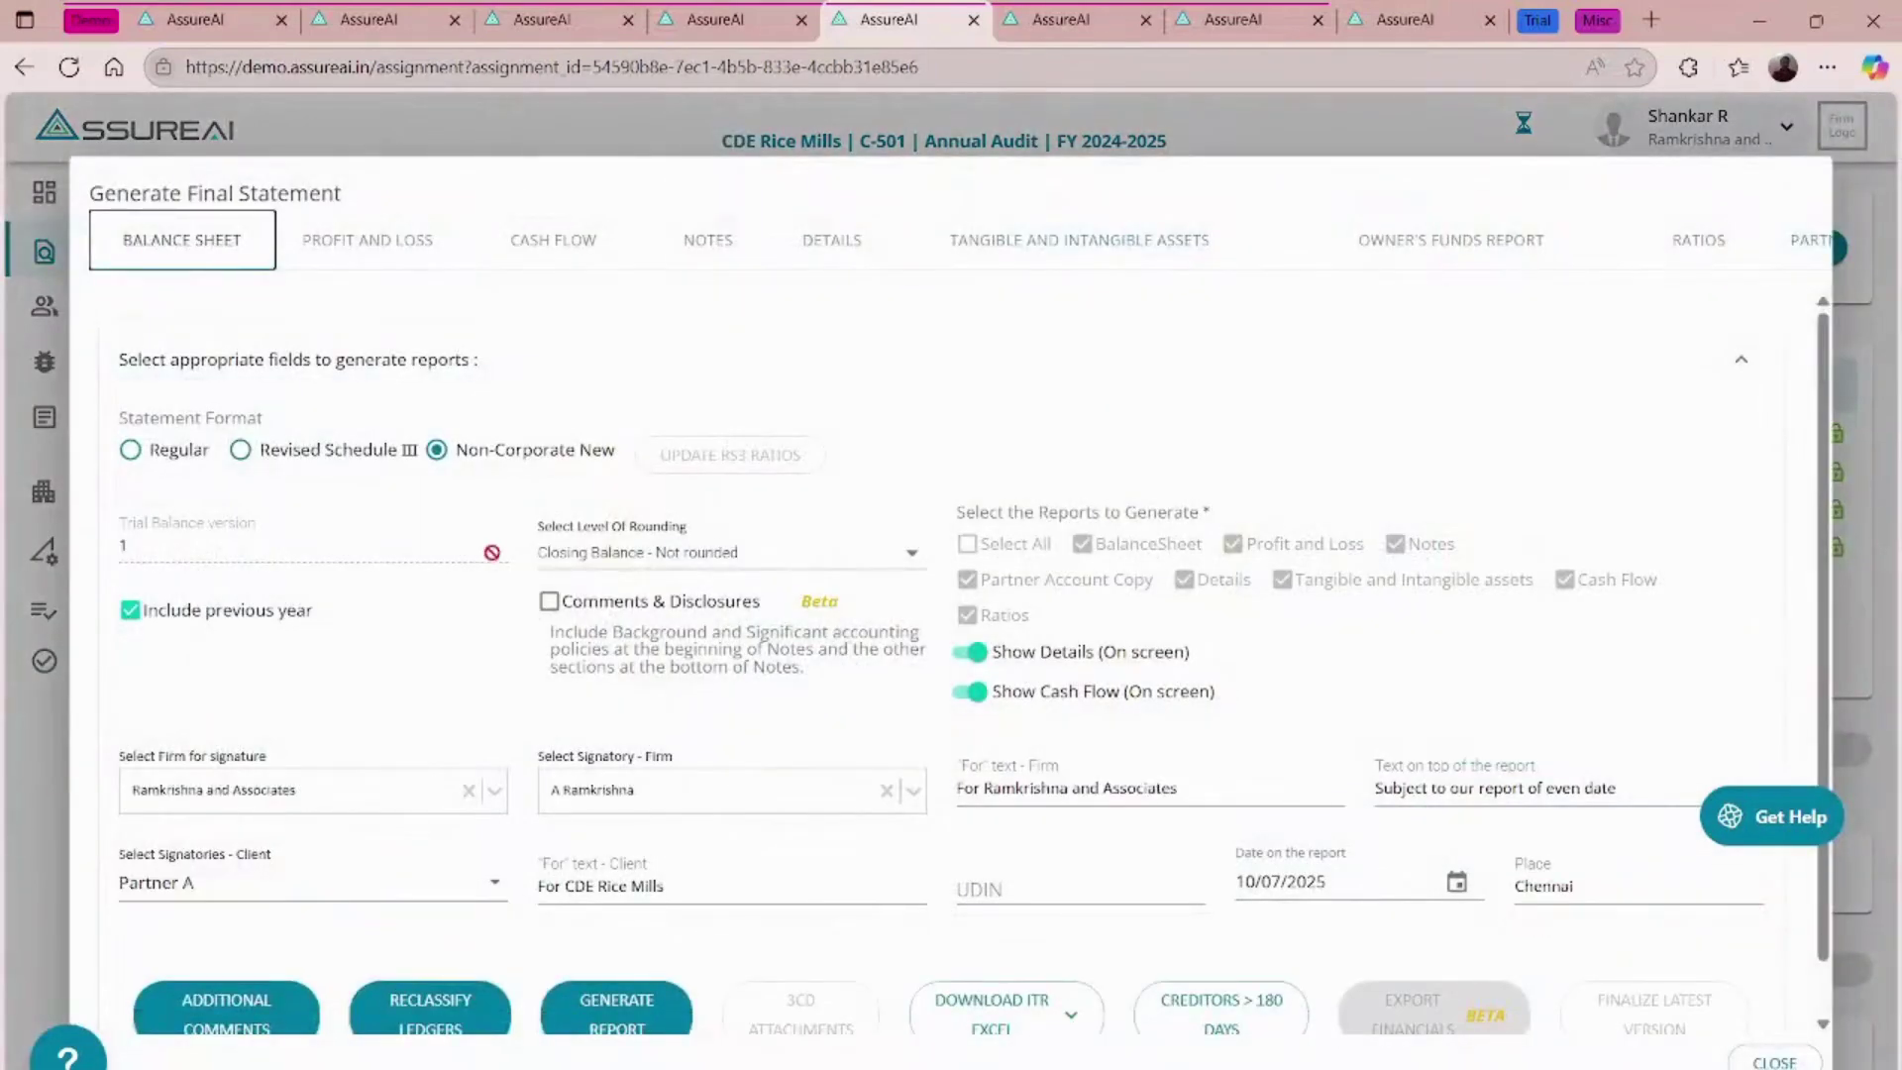
{"action": "scroll", "coordinate": [630, 555], "scroll_direction": "down", "scroll_amount": 1}
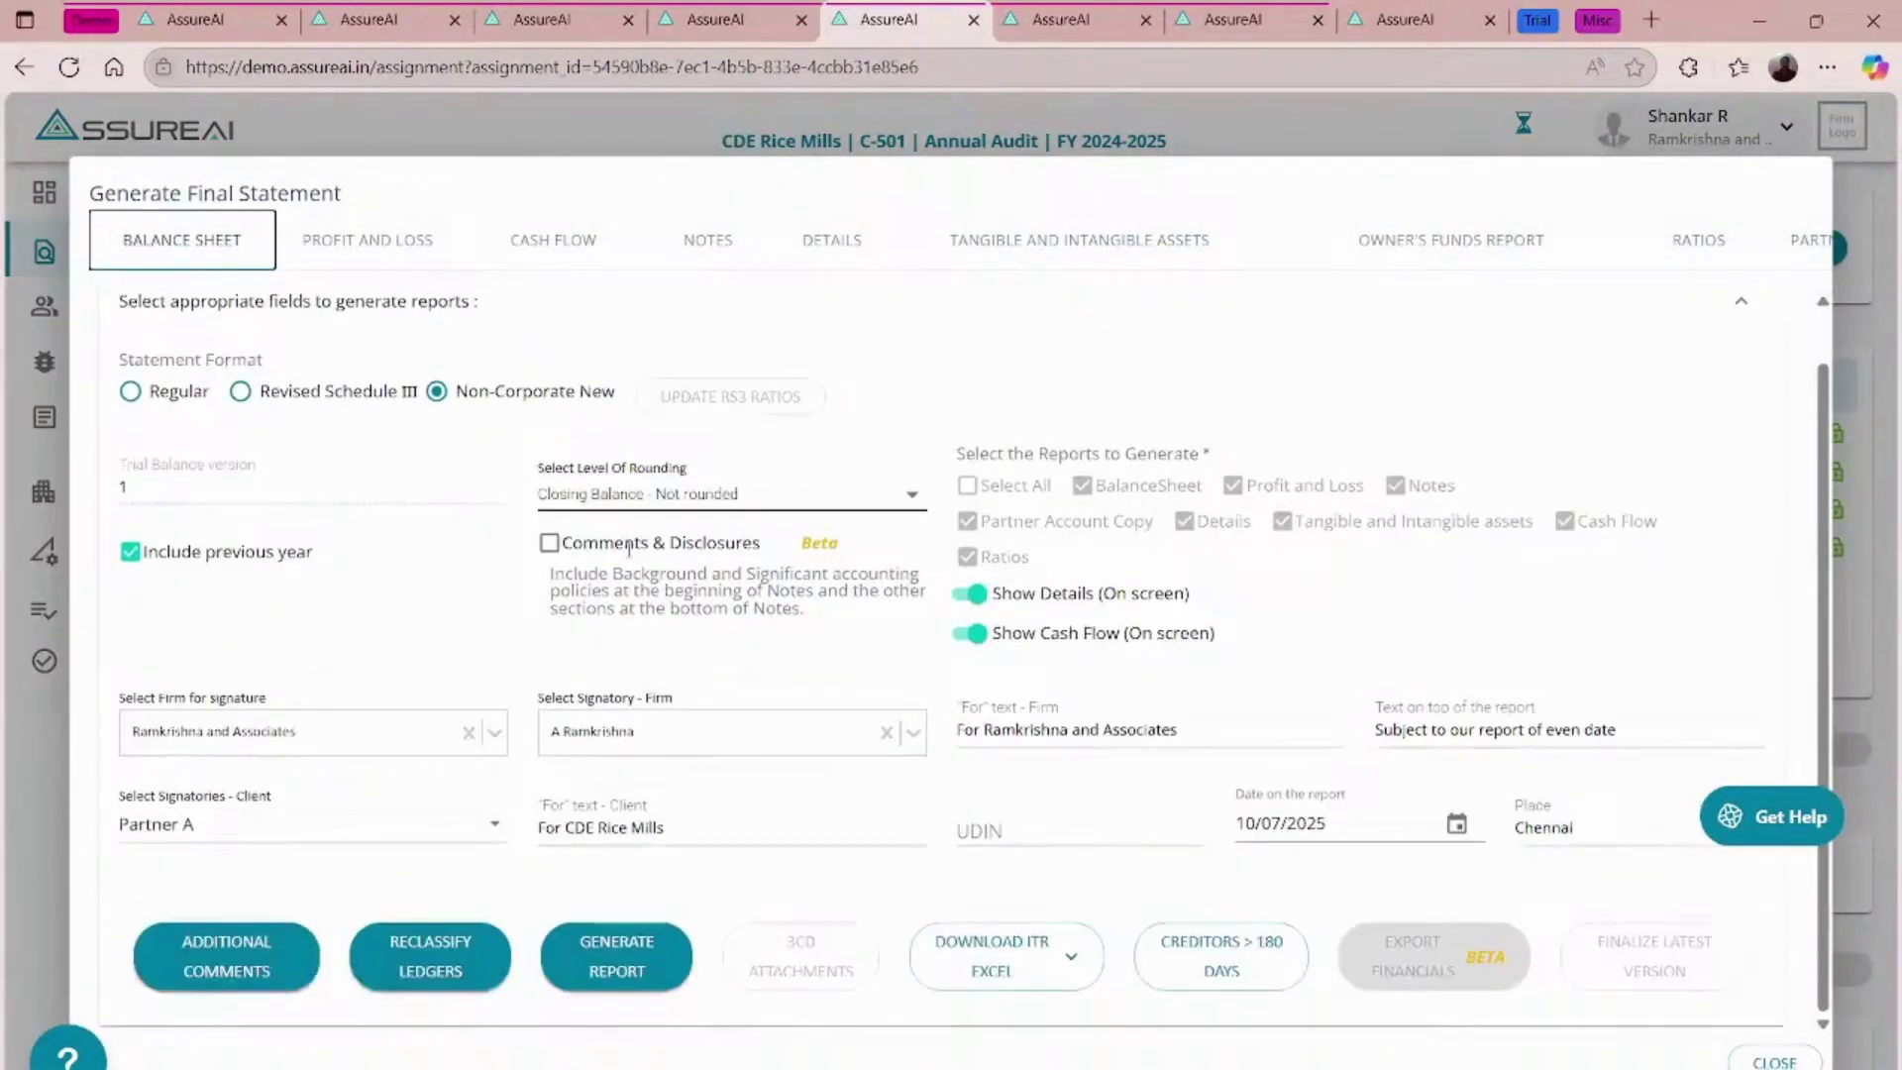
{"action": "left_click", "coordinate": [630, 971]}
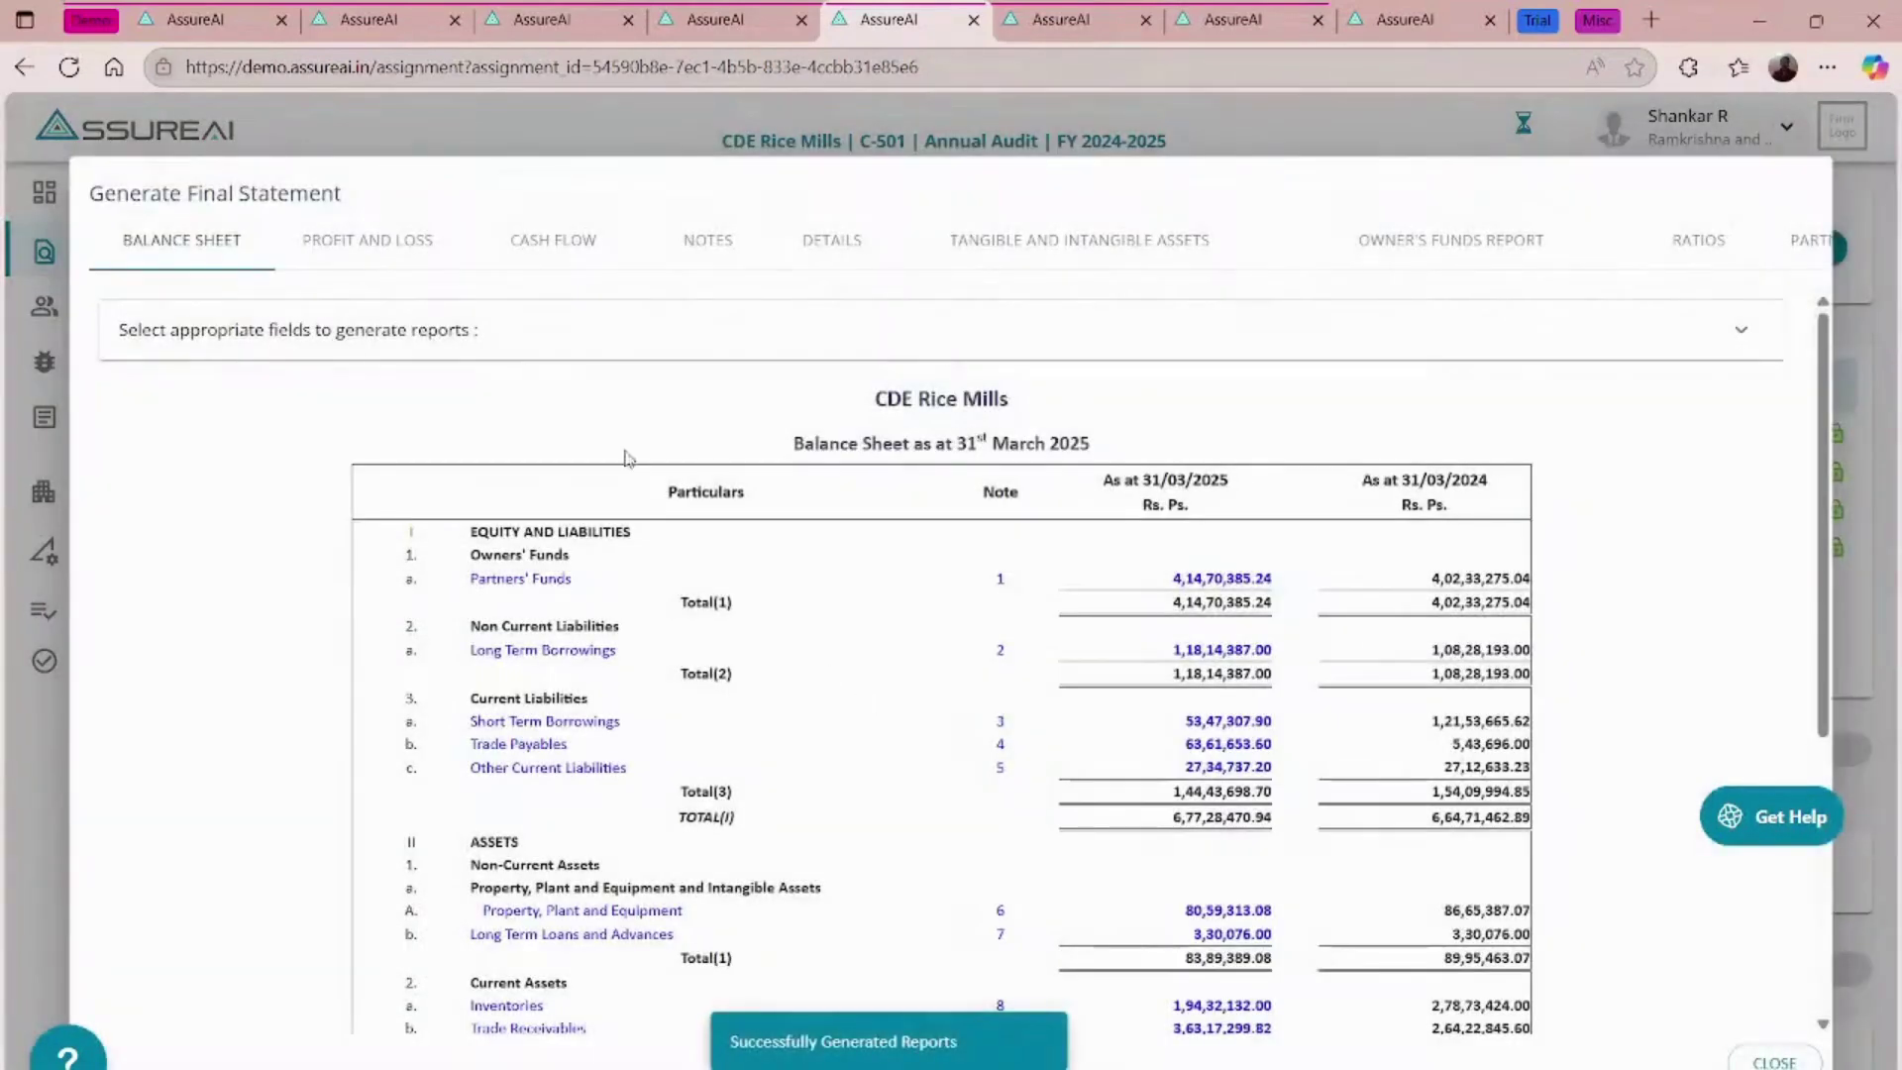
- Check Interest to Partners in the Profit and Loss and Note 20 Finance Costs, then expand 'Select appropriate fields'
{"action": "left_click", "coordinate": [449, 249]}
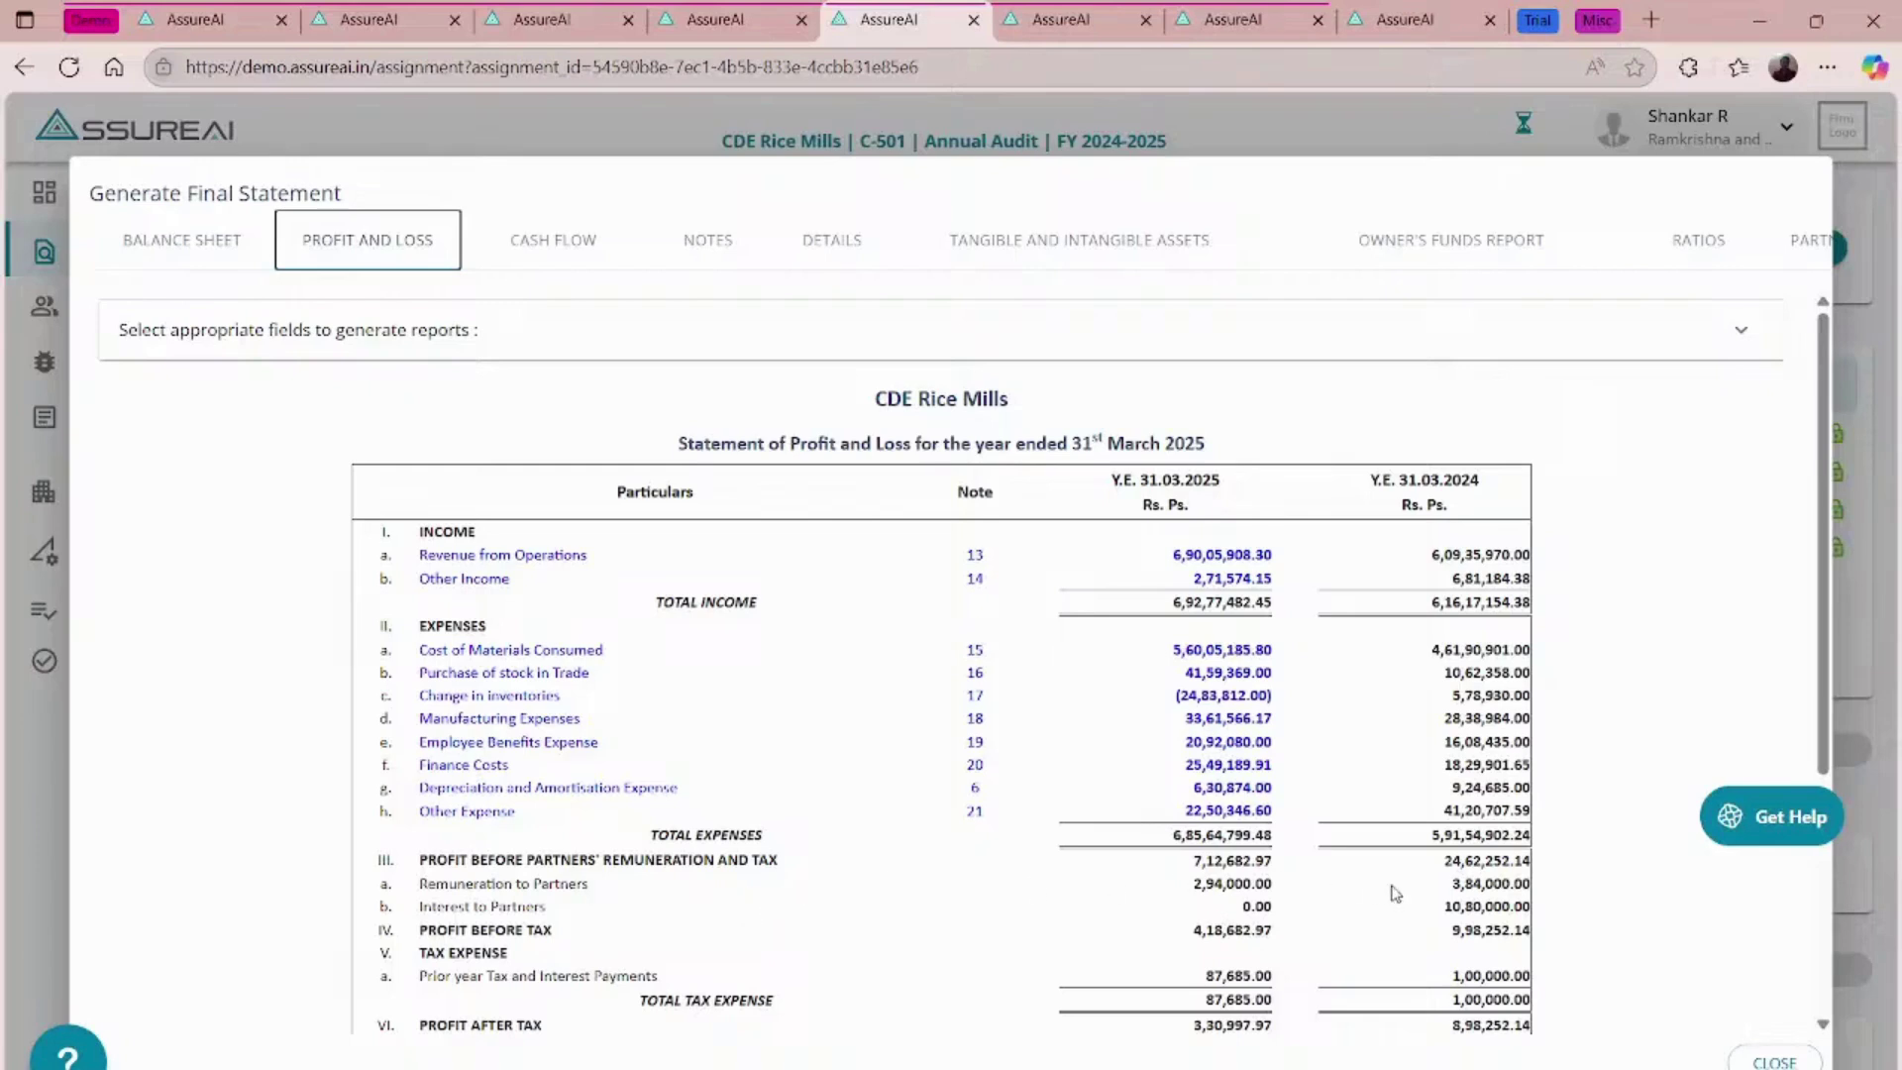
{"action": "left_click", "coordinate": [469, 766]}
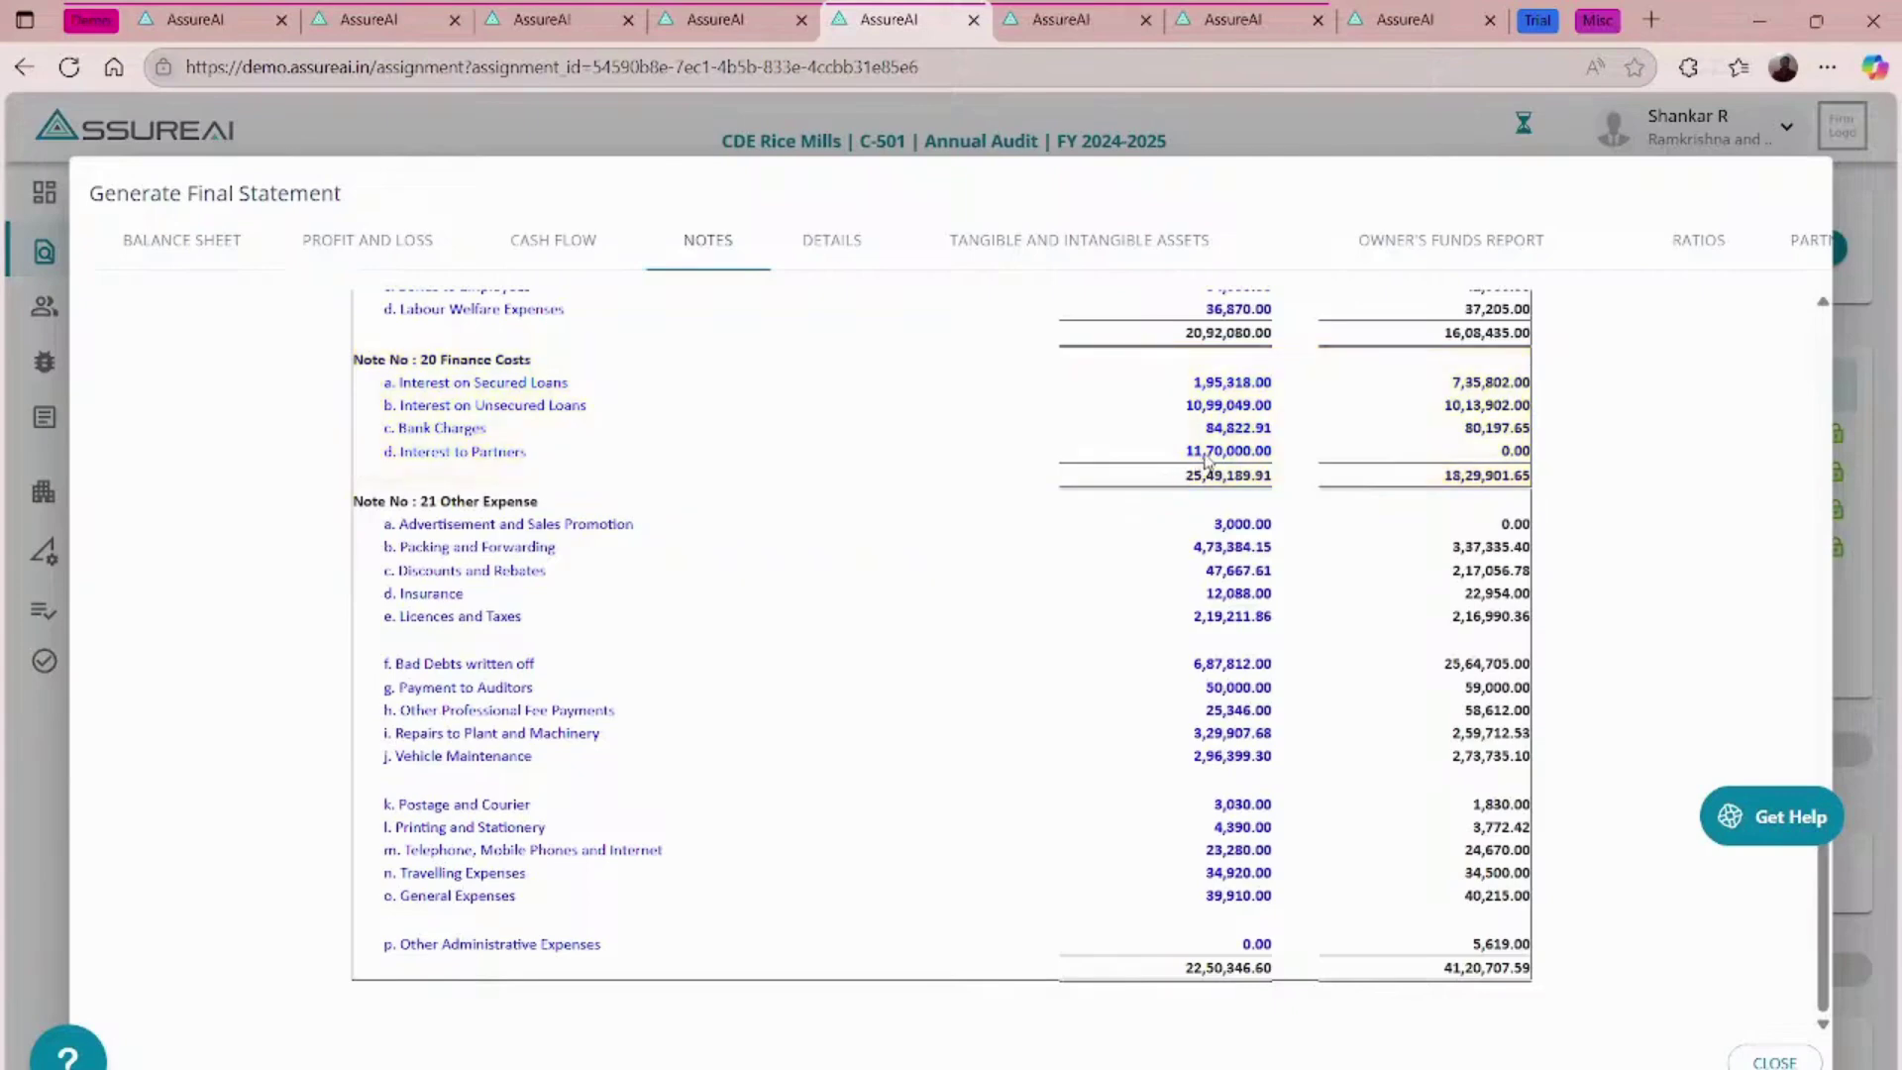
{"action": "scroll", "coordinate": [1054, 618], "scroll_direction": "up", "scroll_amount": 20}
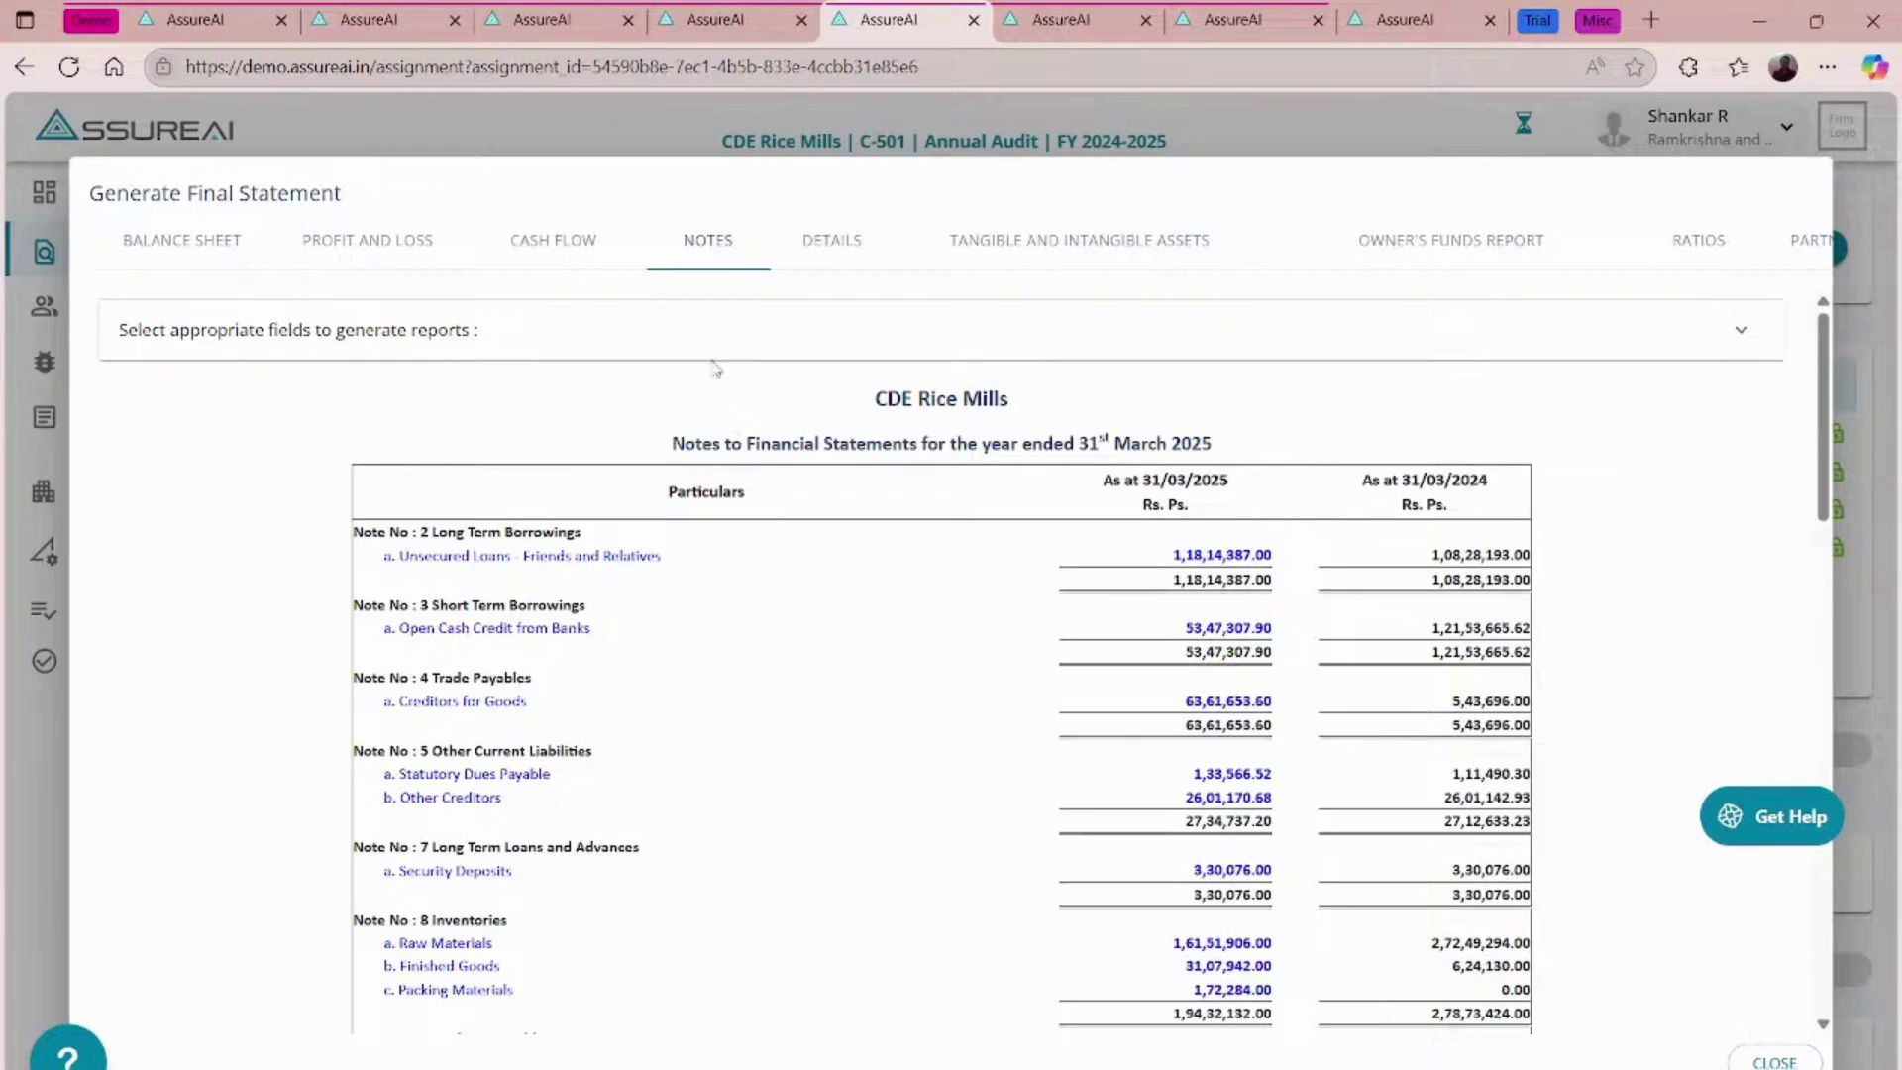
{"action": "left_click", "coordinate": [702, 342]}
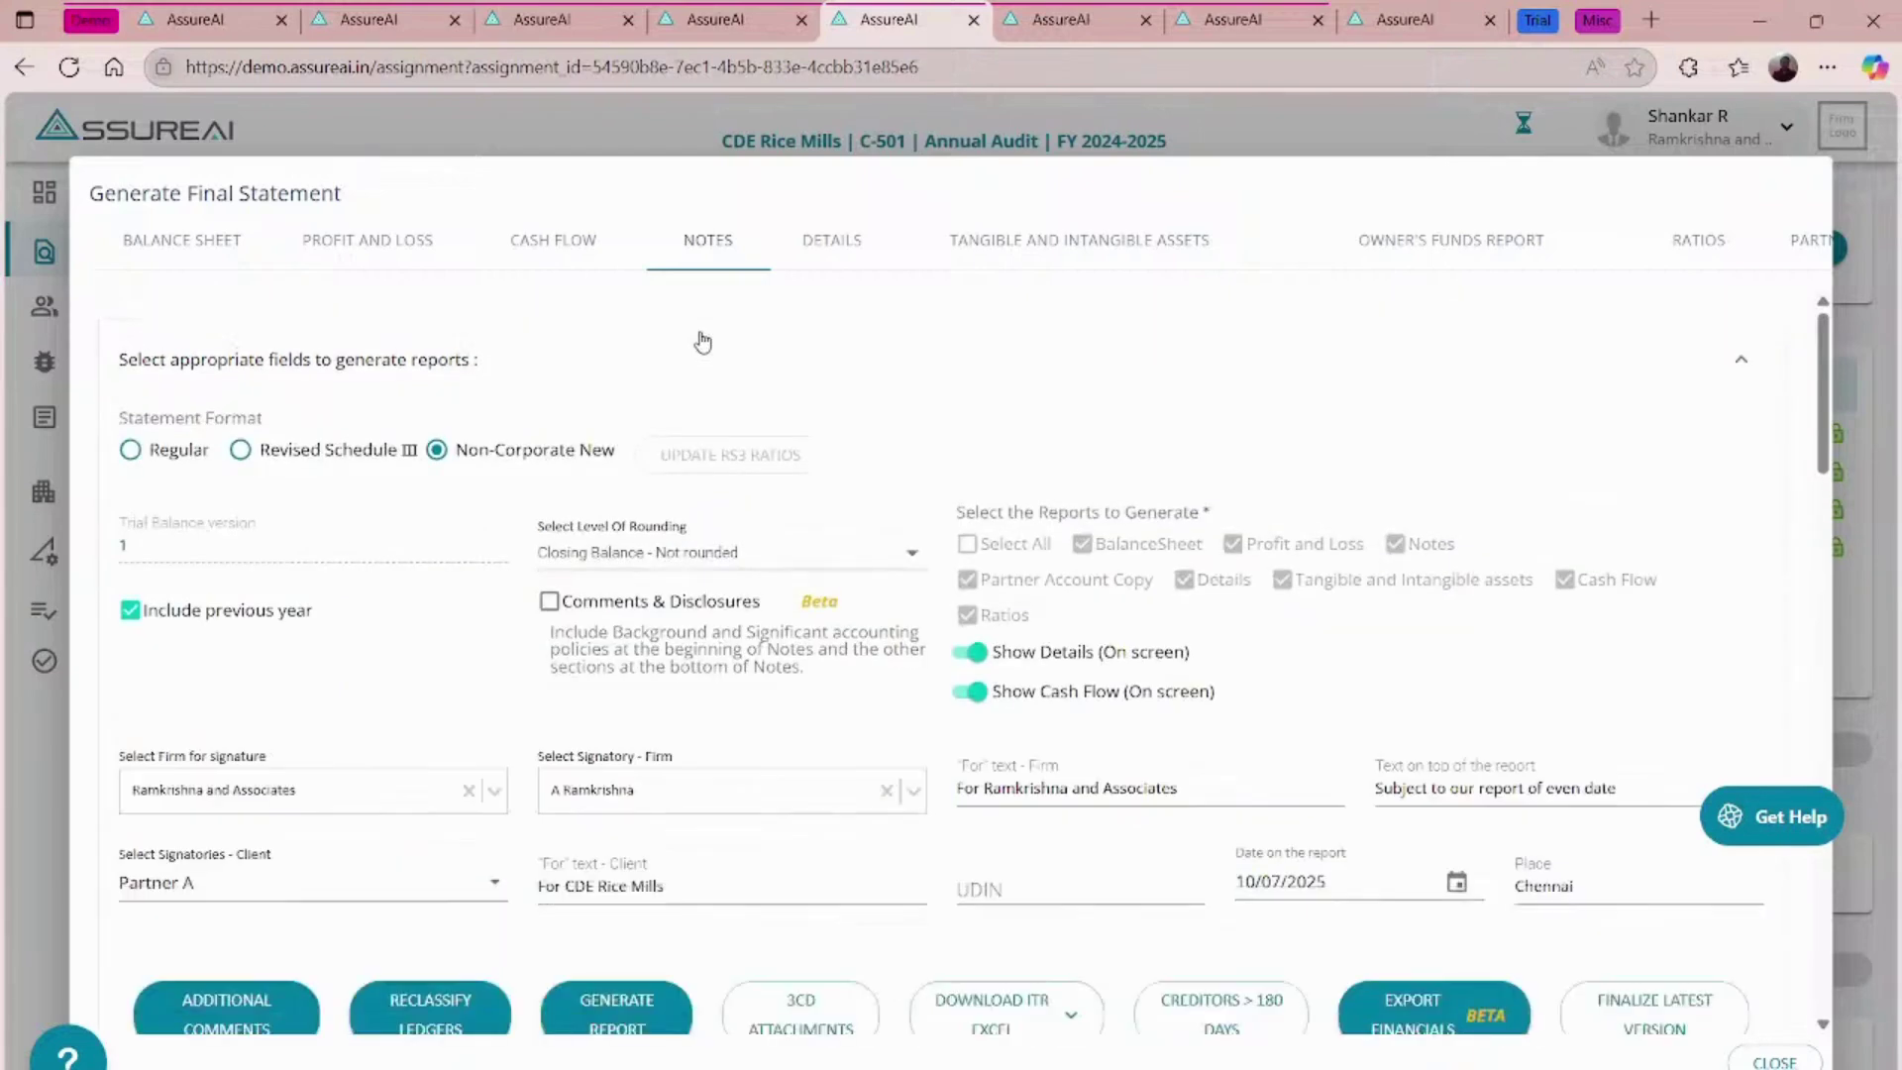
{"action": "scroll", "coordinate": [747, 487], "scroll_direction": "down", "scroll_amount": 4}
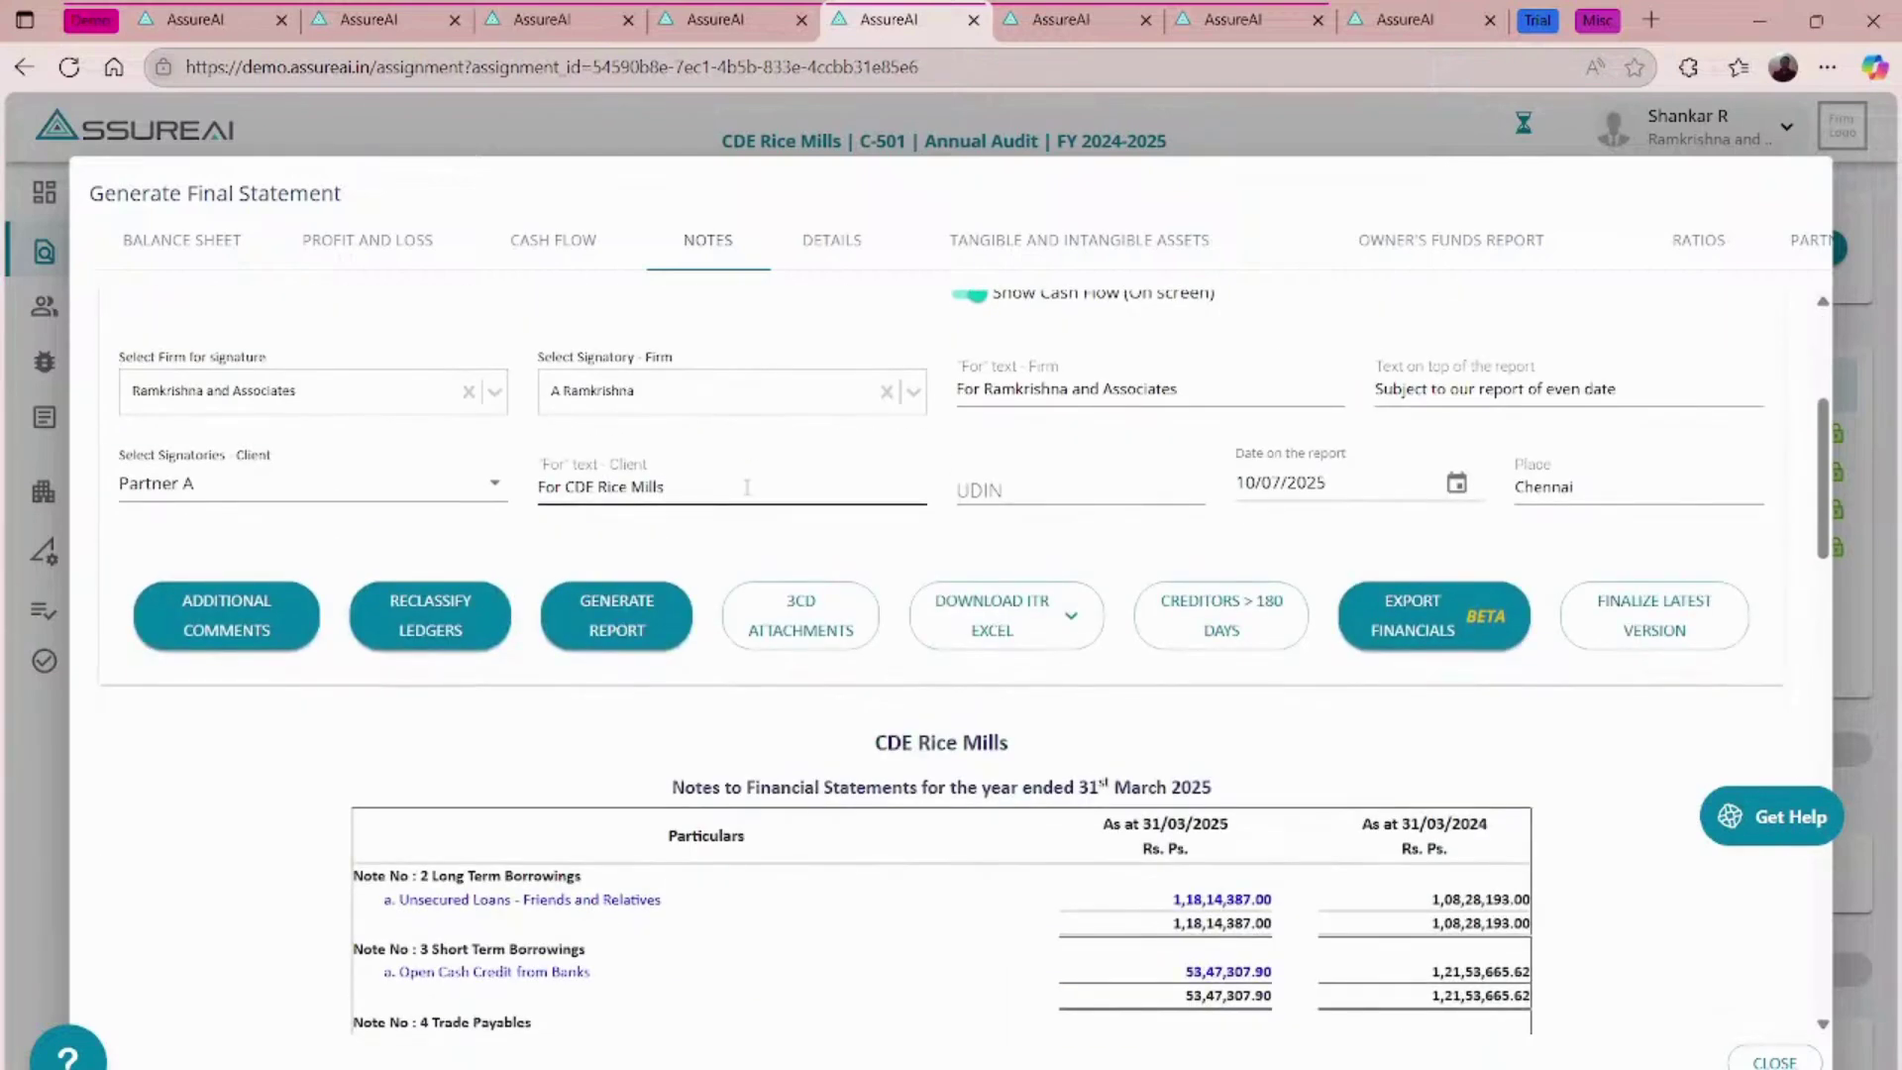
{"action": "scroll", "coordinate": [746, 487], "scroll_direction": "up", "scroll_amount": 4}
{"action": "scroll", "coordinate": [442, 693], "scroll_direction": "down", "scroll_amount": 3}
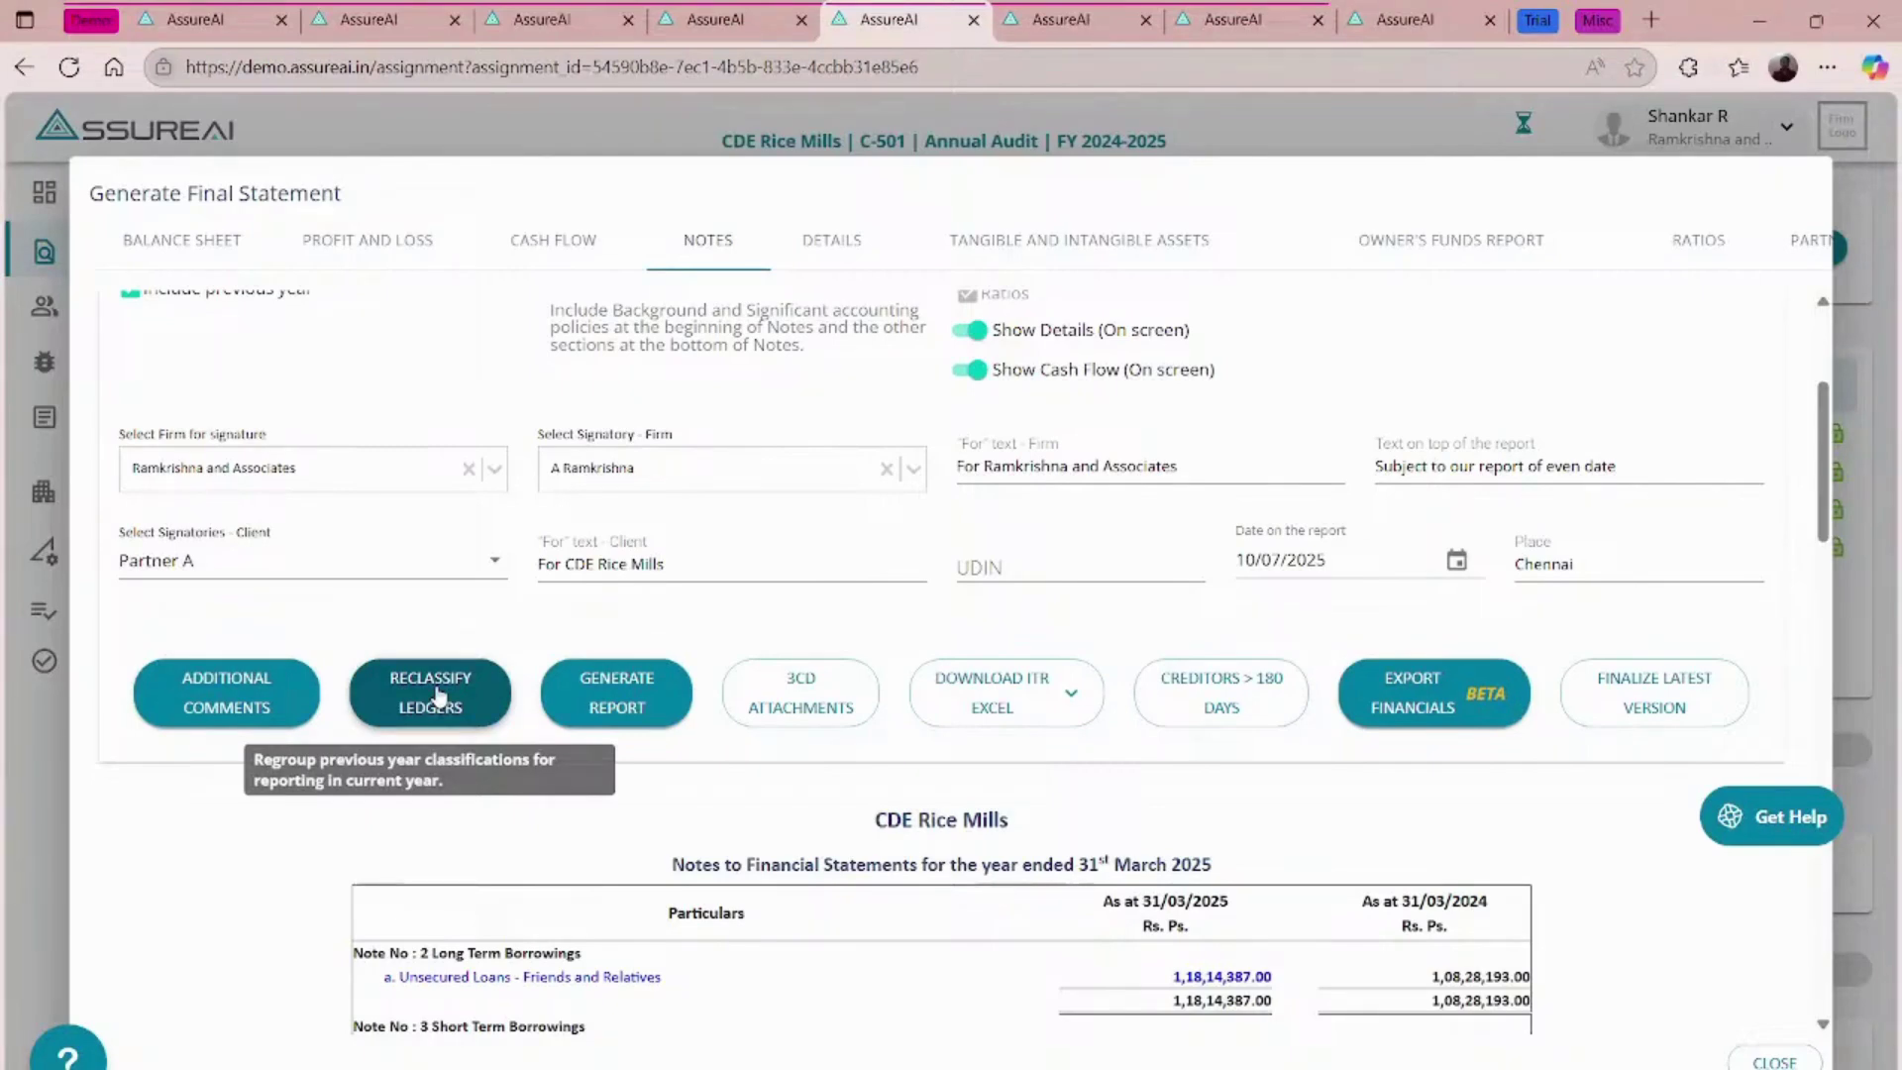
- Reclassify the previous-year Interest to Partners ledger in Reclassify Ledgers and close the dialog
{"action": "left_click", "coordinate": [436, 694]}
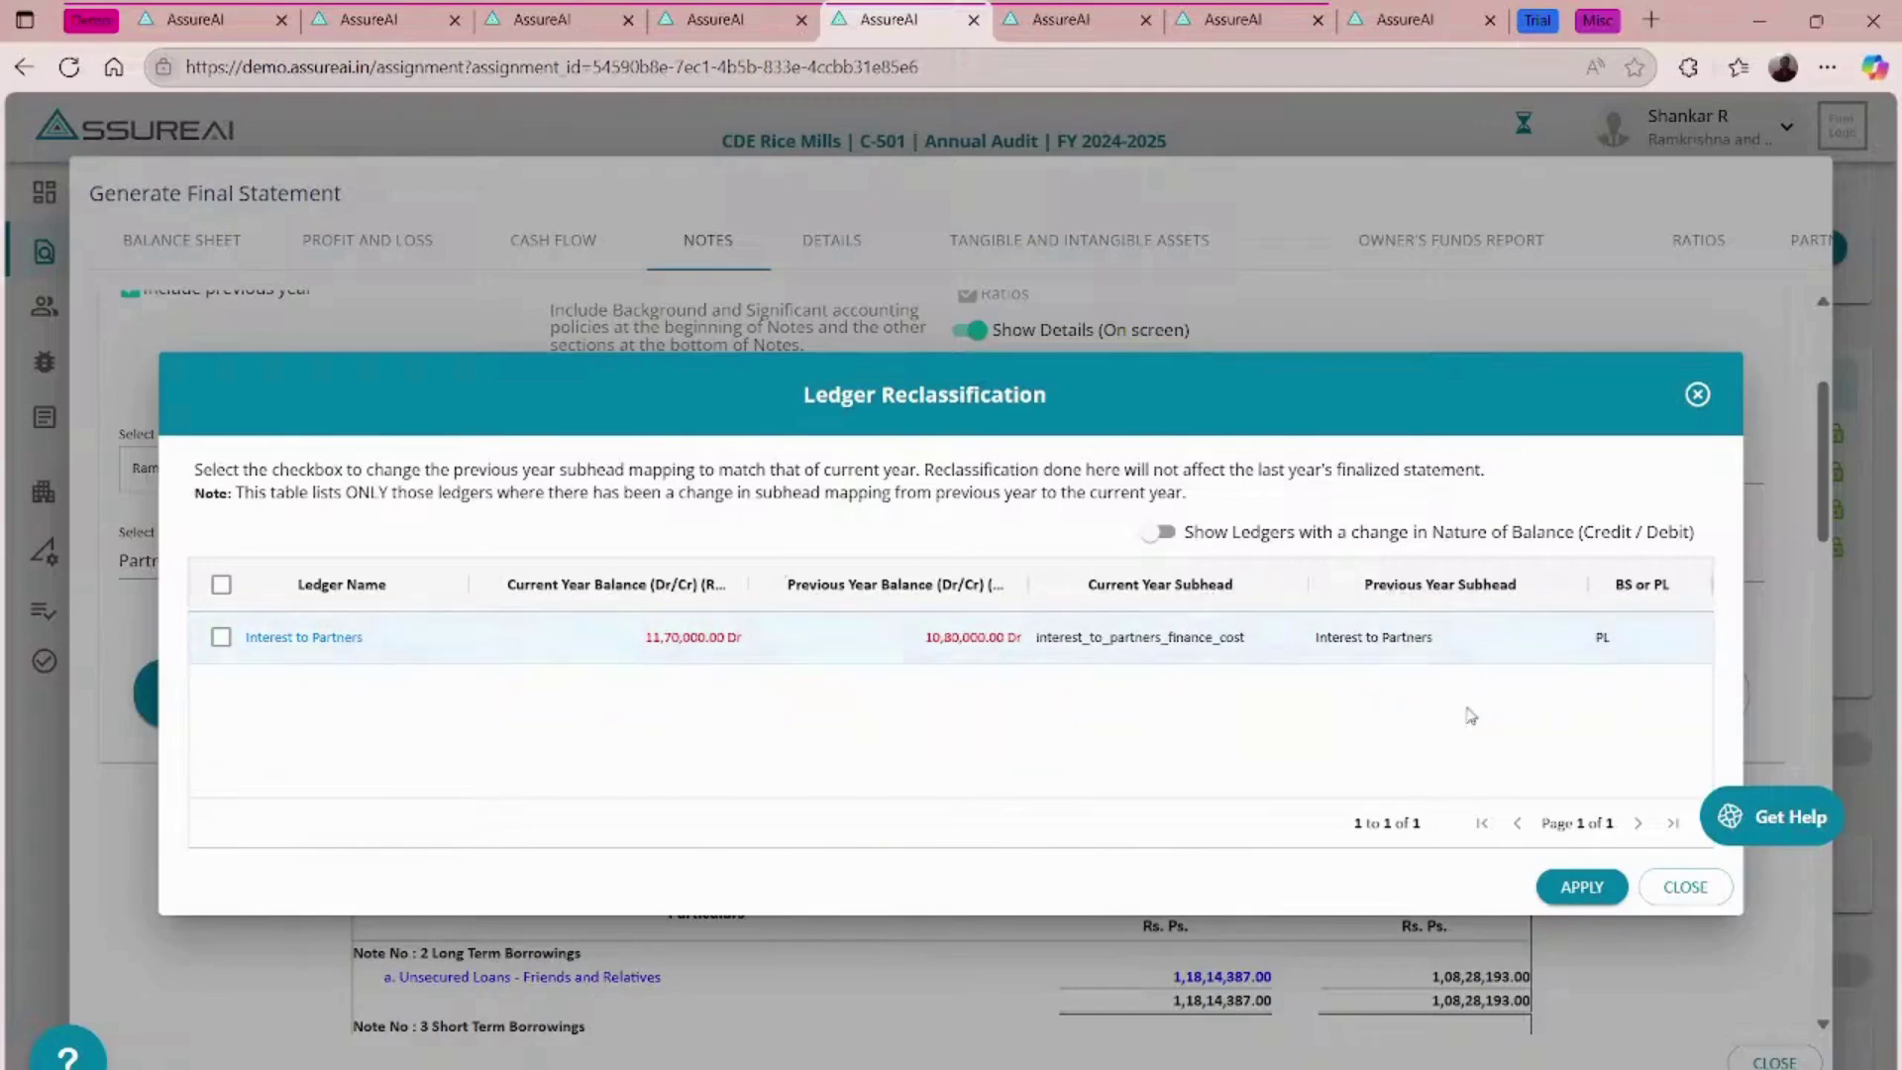
{"action": "left_click", "coordinate": [221, 637]}
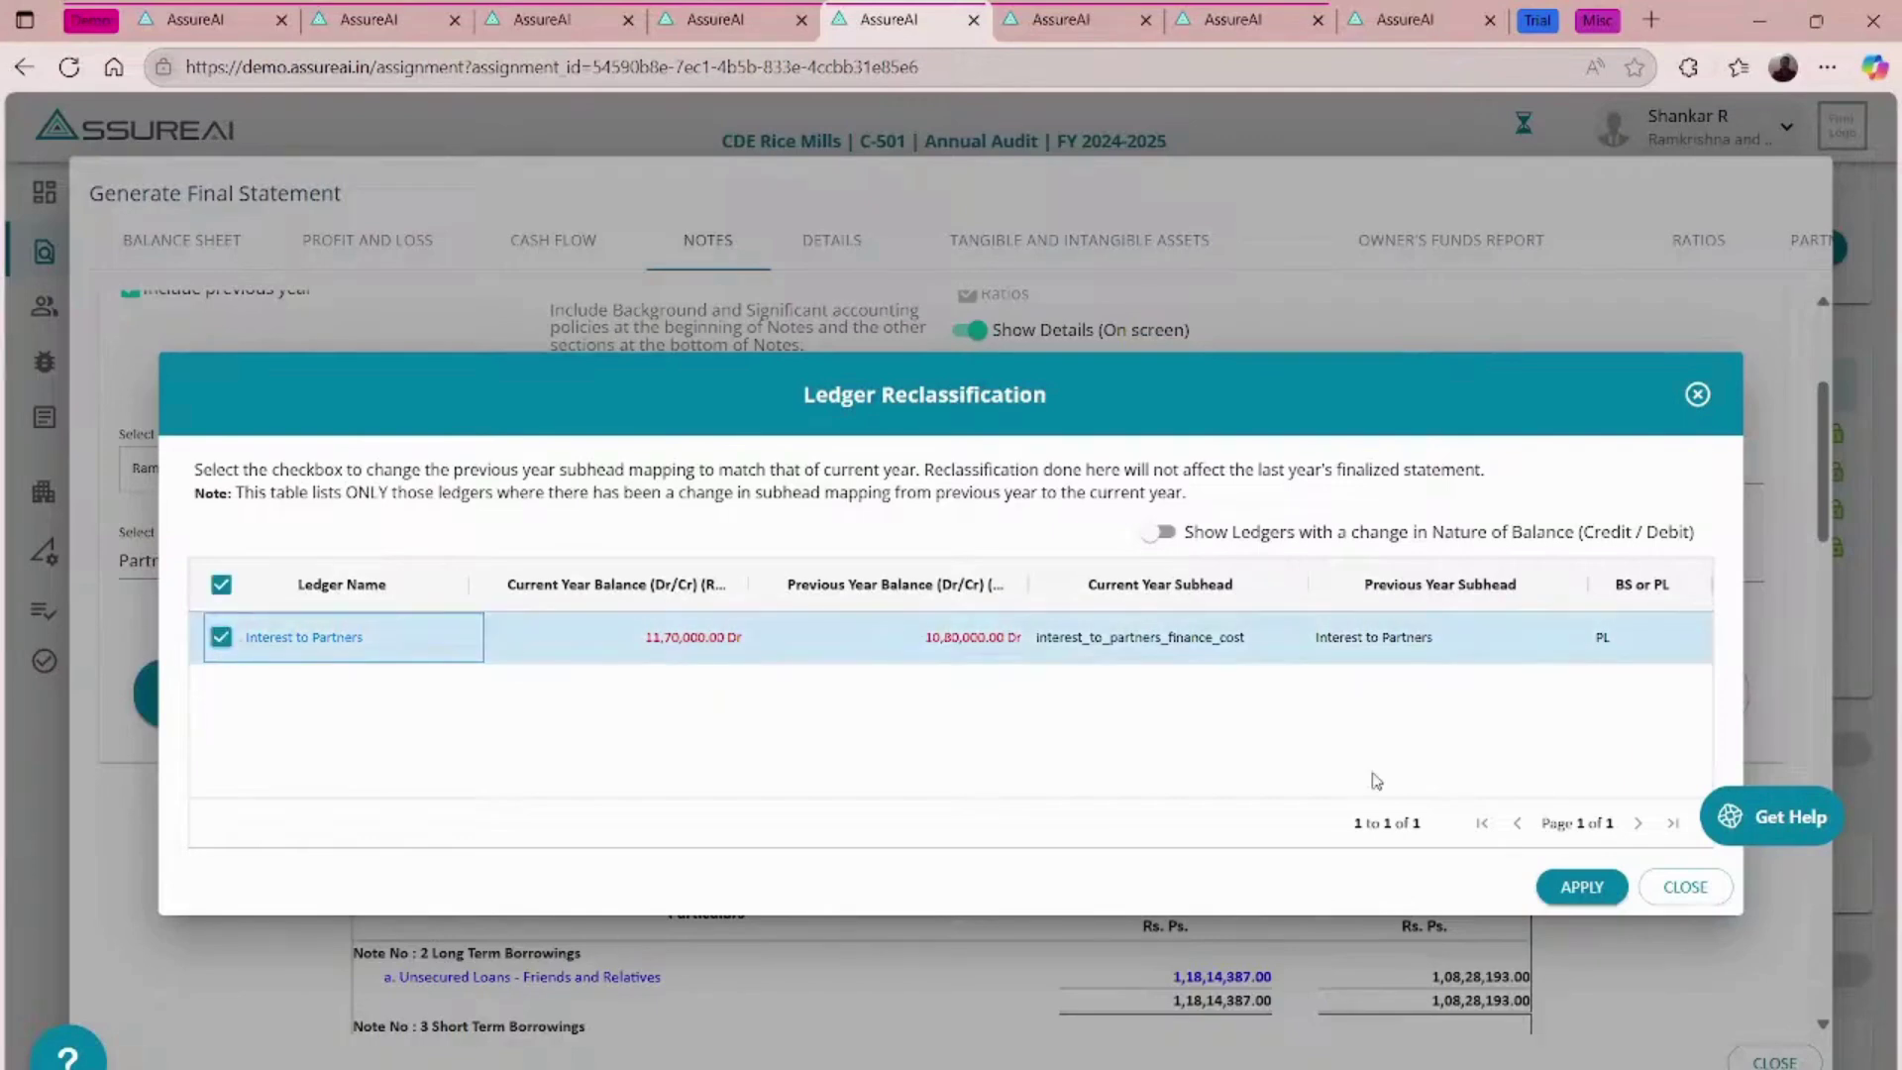
{"action": "left_click", "coordinate": [1581, 888]}
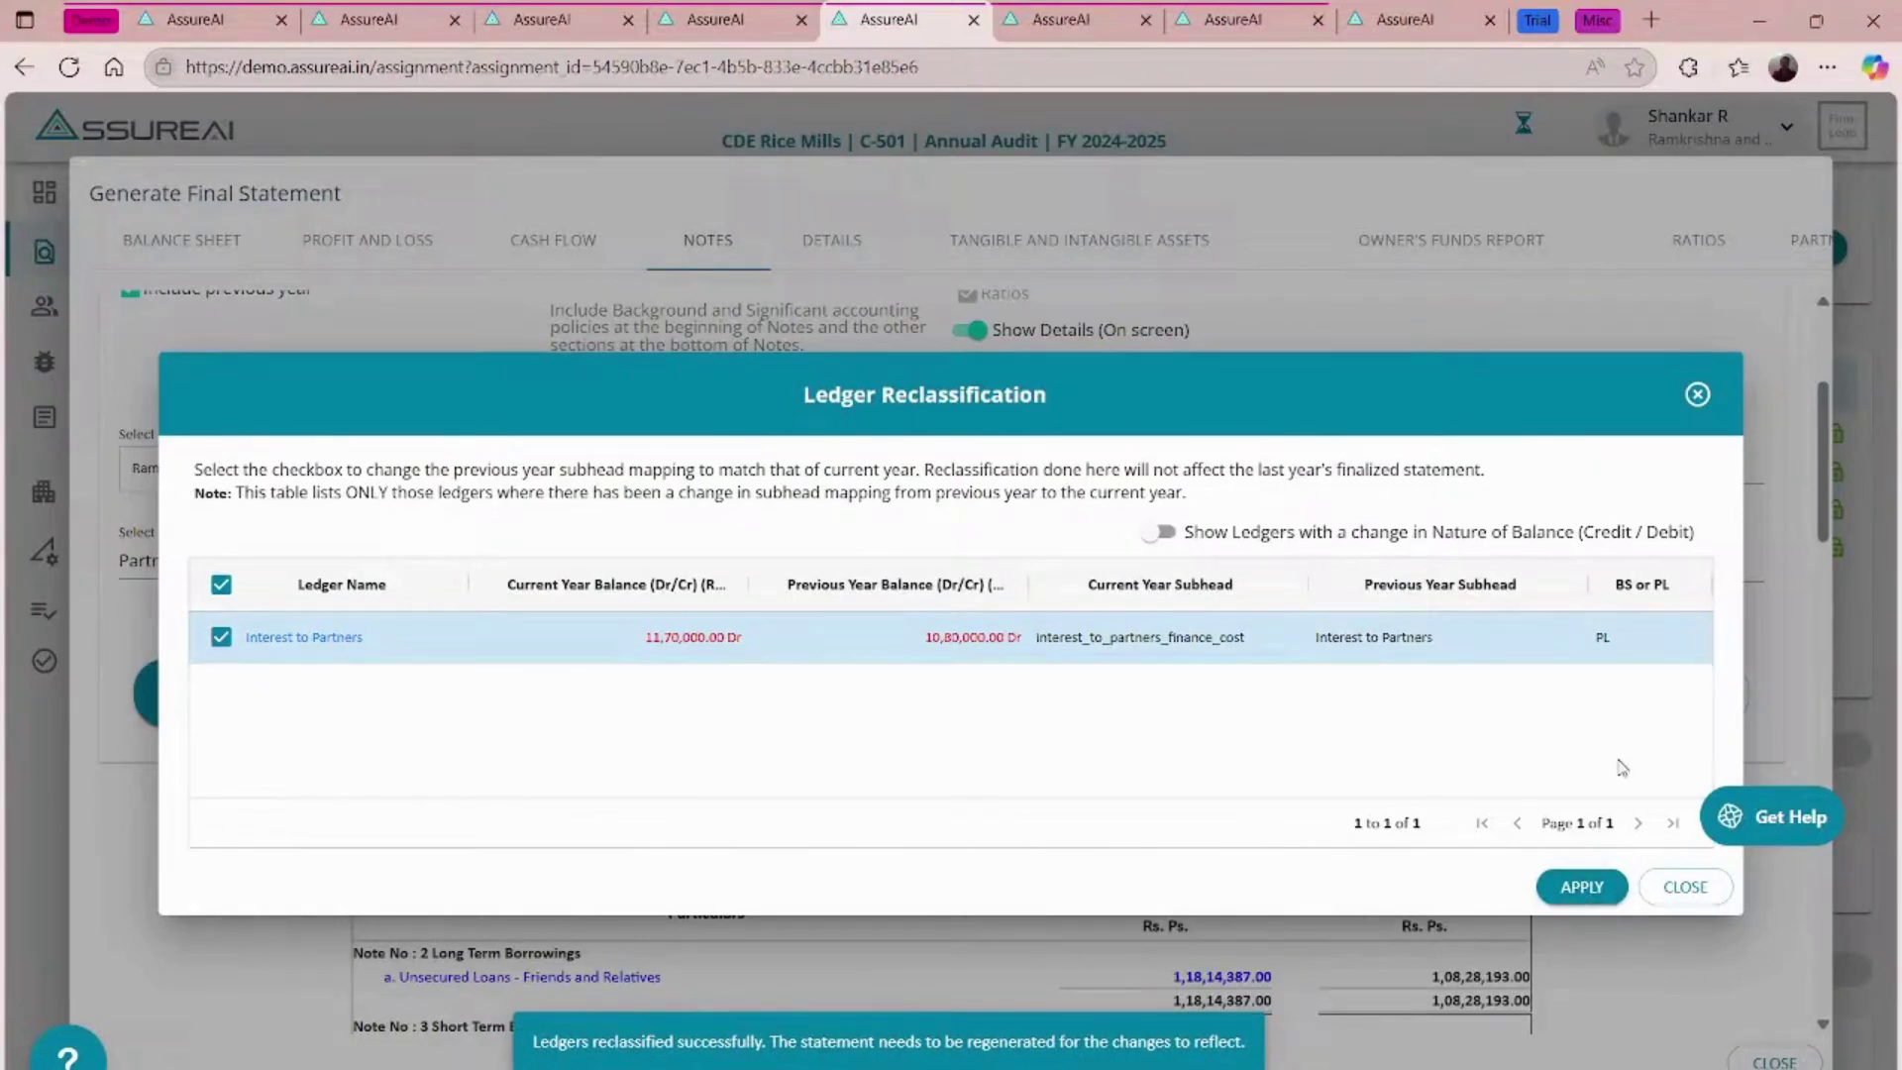
{"action": "left_click", "coordinate": [1697, 394]}
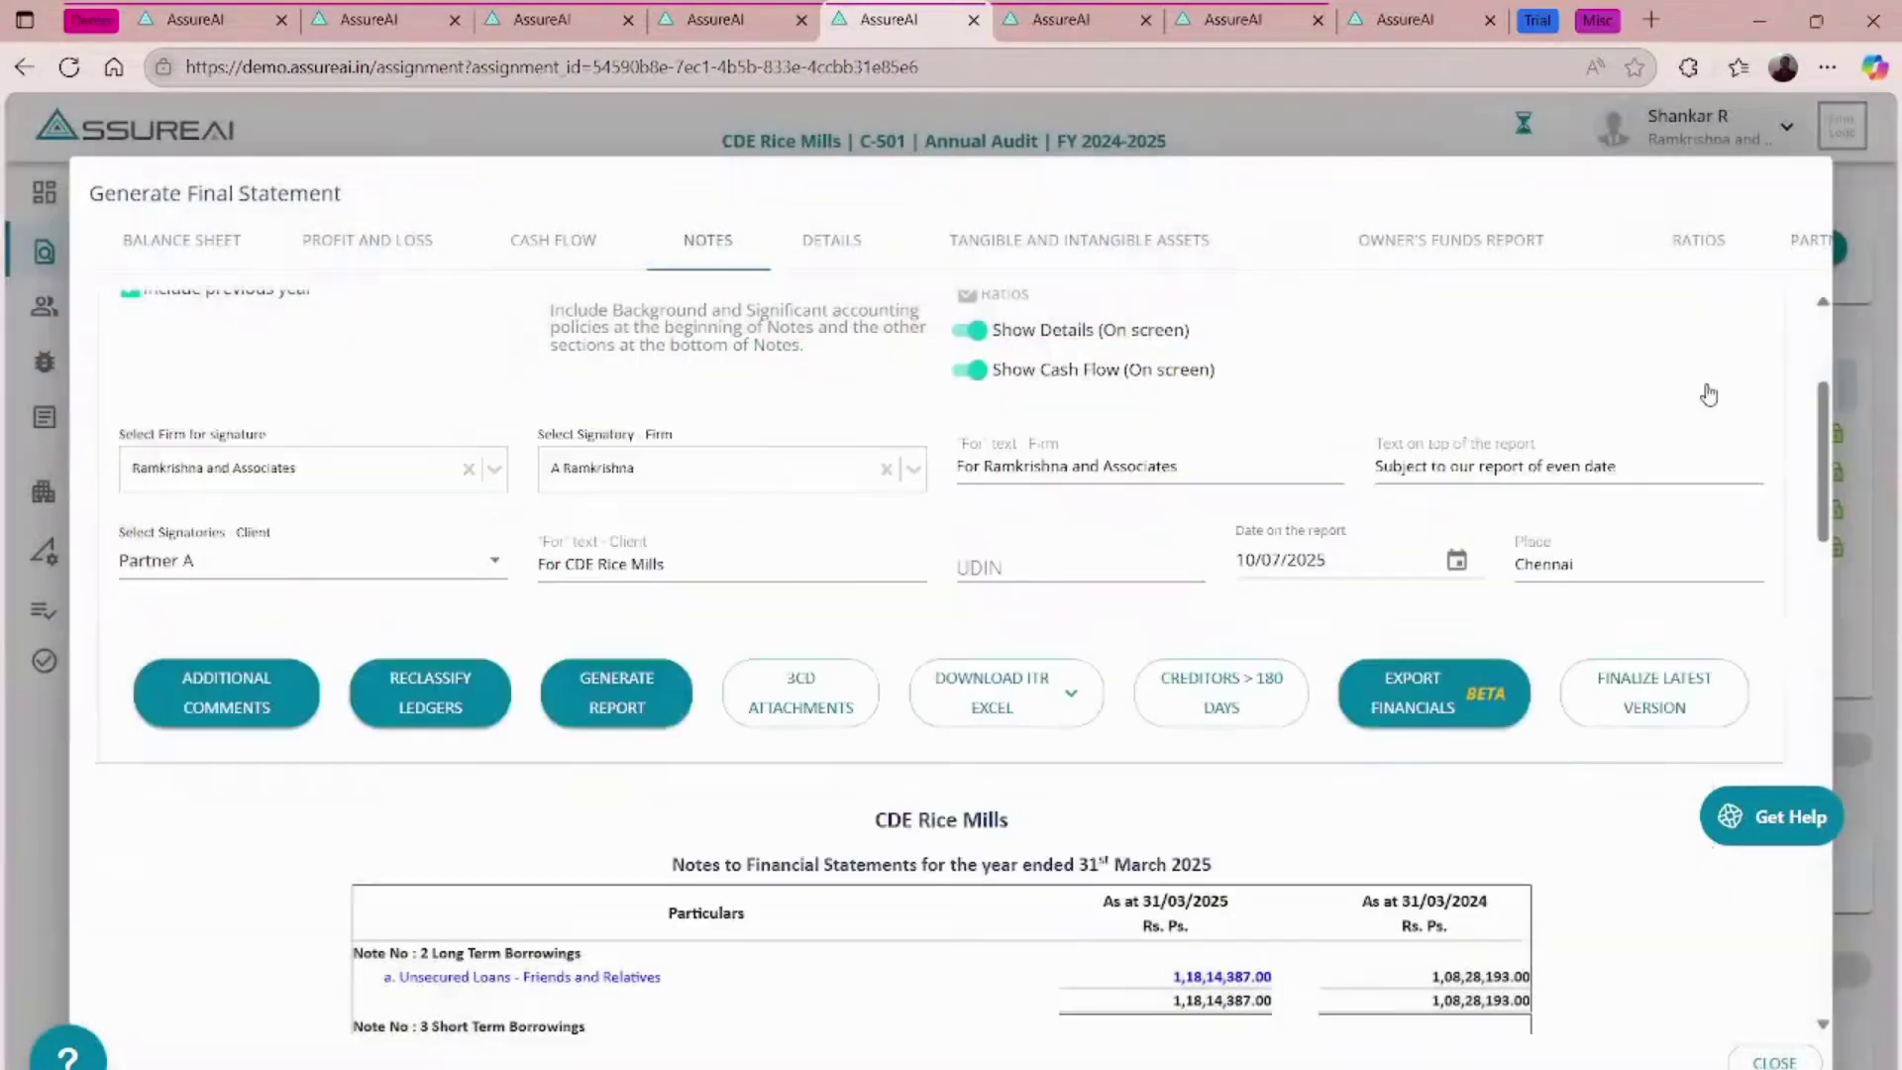
- Regenerate the statements, verify prior-year Interest to Partners in Note 20 Finance Costs, then close
{"action": "left_click", "coordinate": [616, 682]}
{"action": "scroll", "coordinate": [614, 689], "scroll_direction": "down", "scroll_amount": 5}
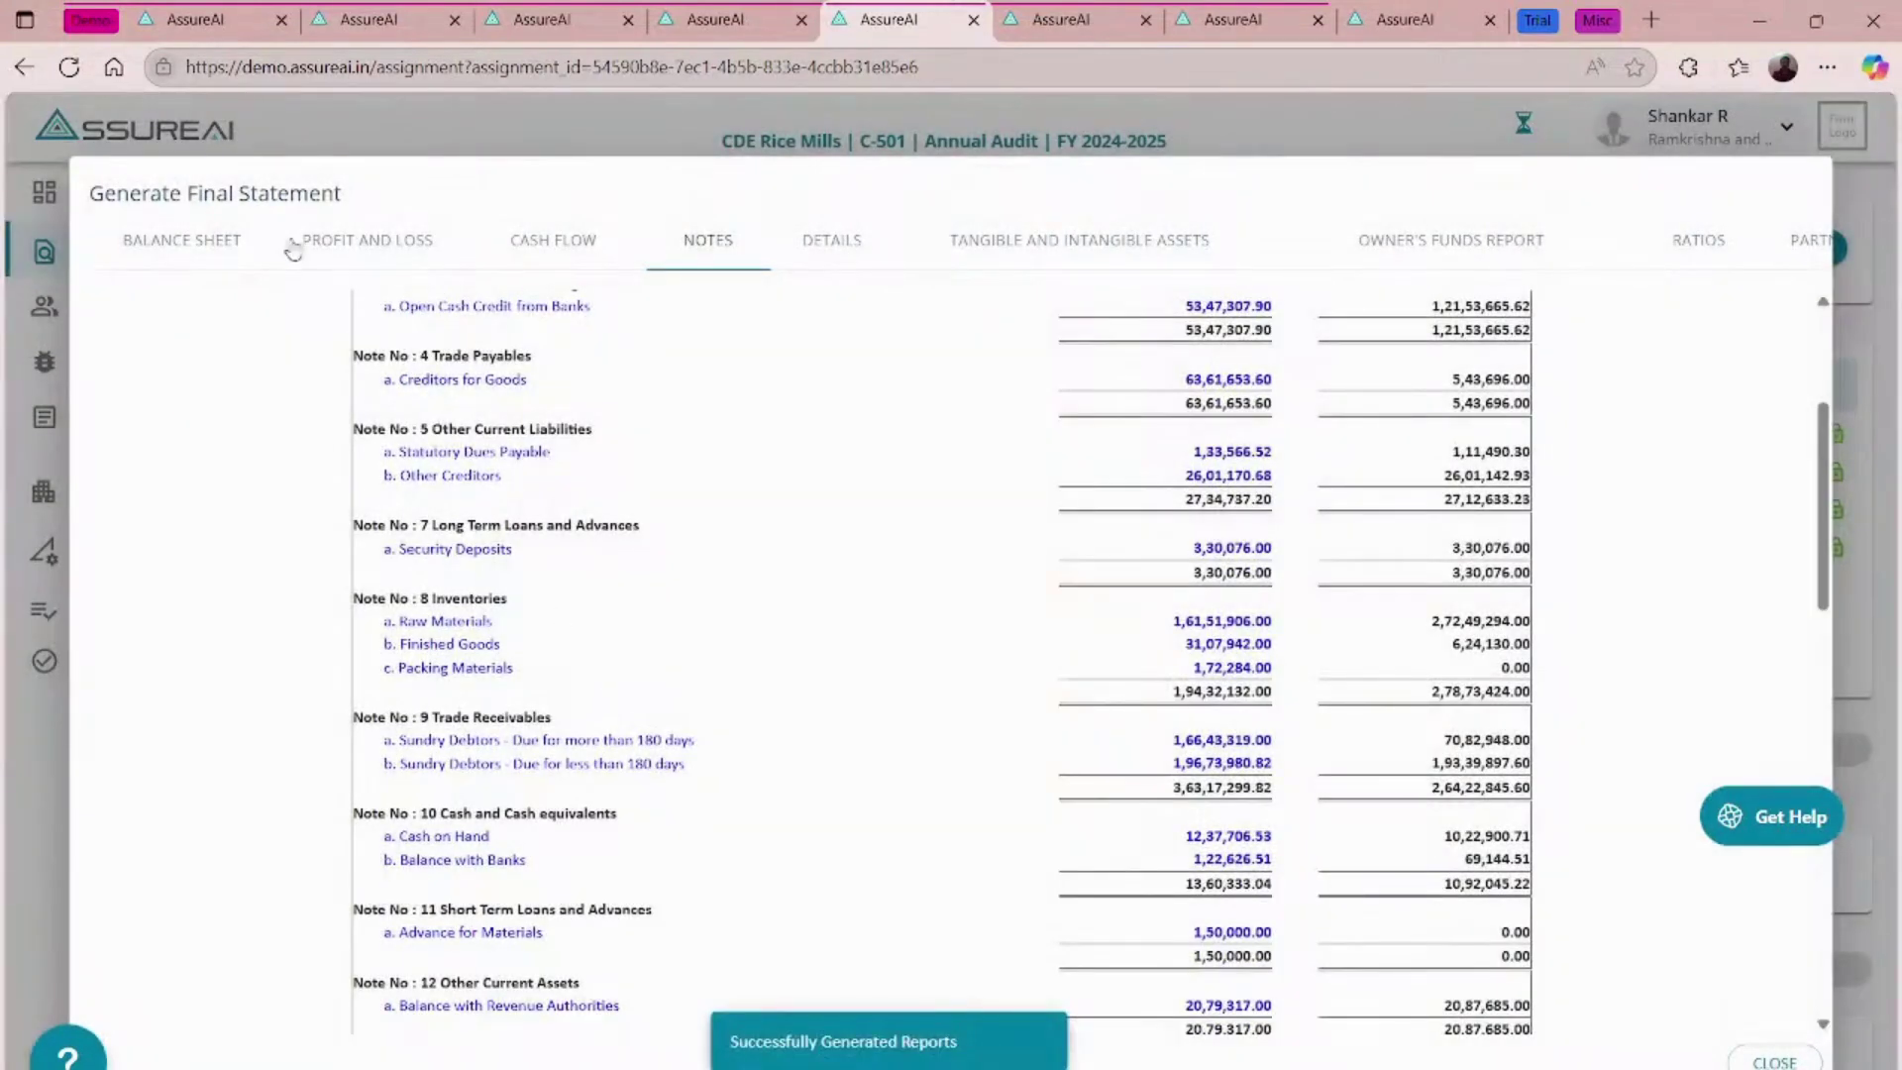
{"action": "left_click", "coordinate": [340, 241]}
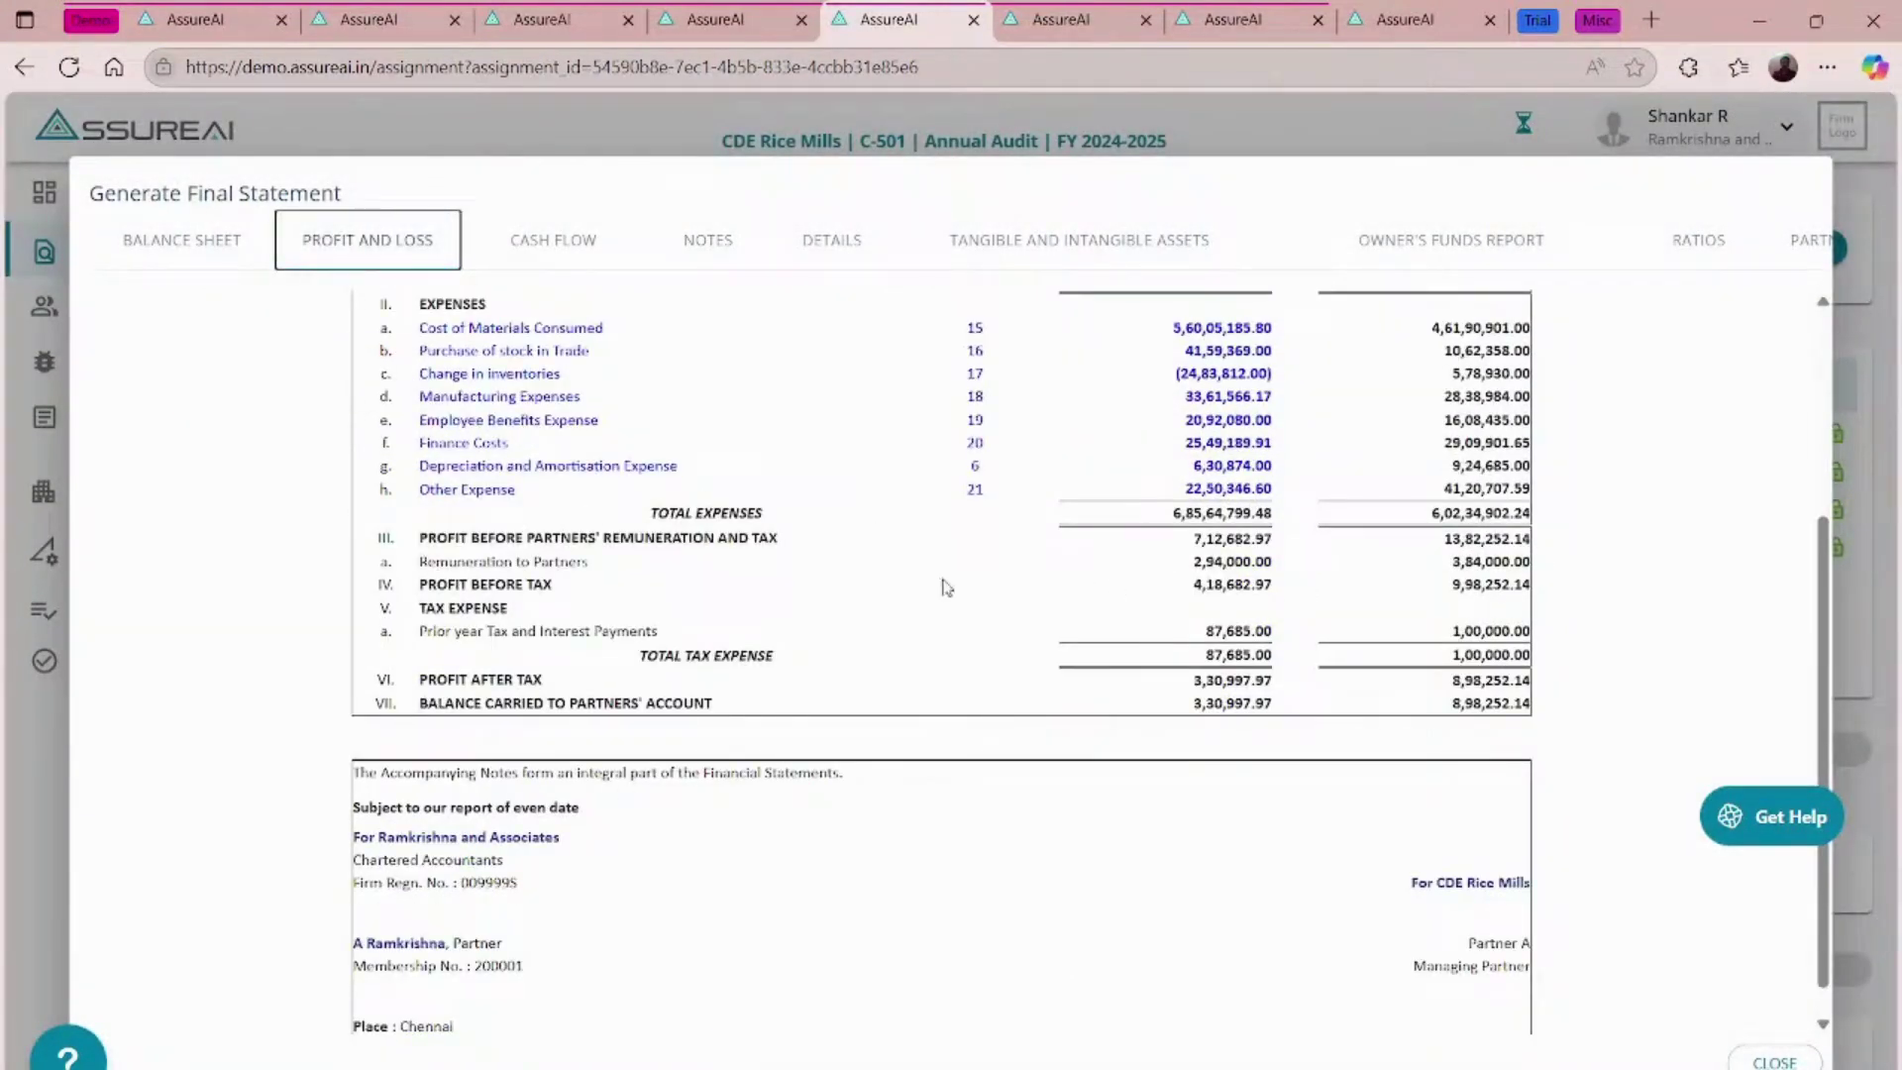
{"action": "scroll", "coordinate": [922, 589], "scroll_direction": "up", "scroll_amount": 1}
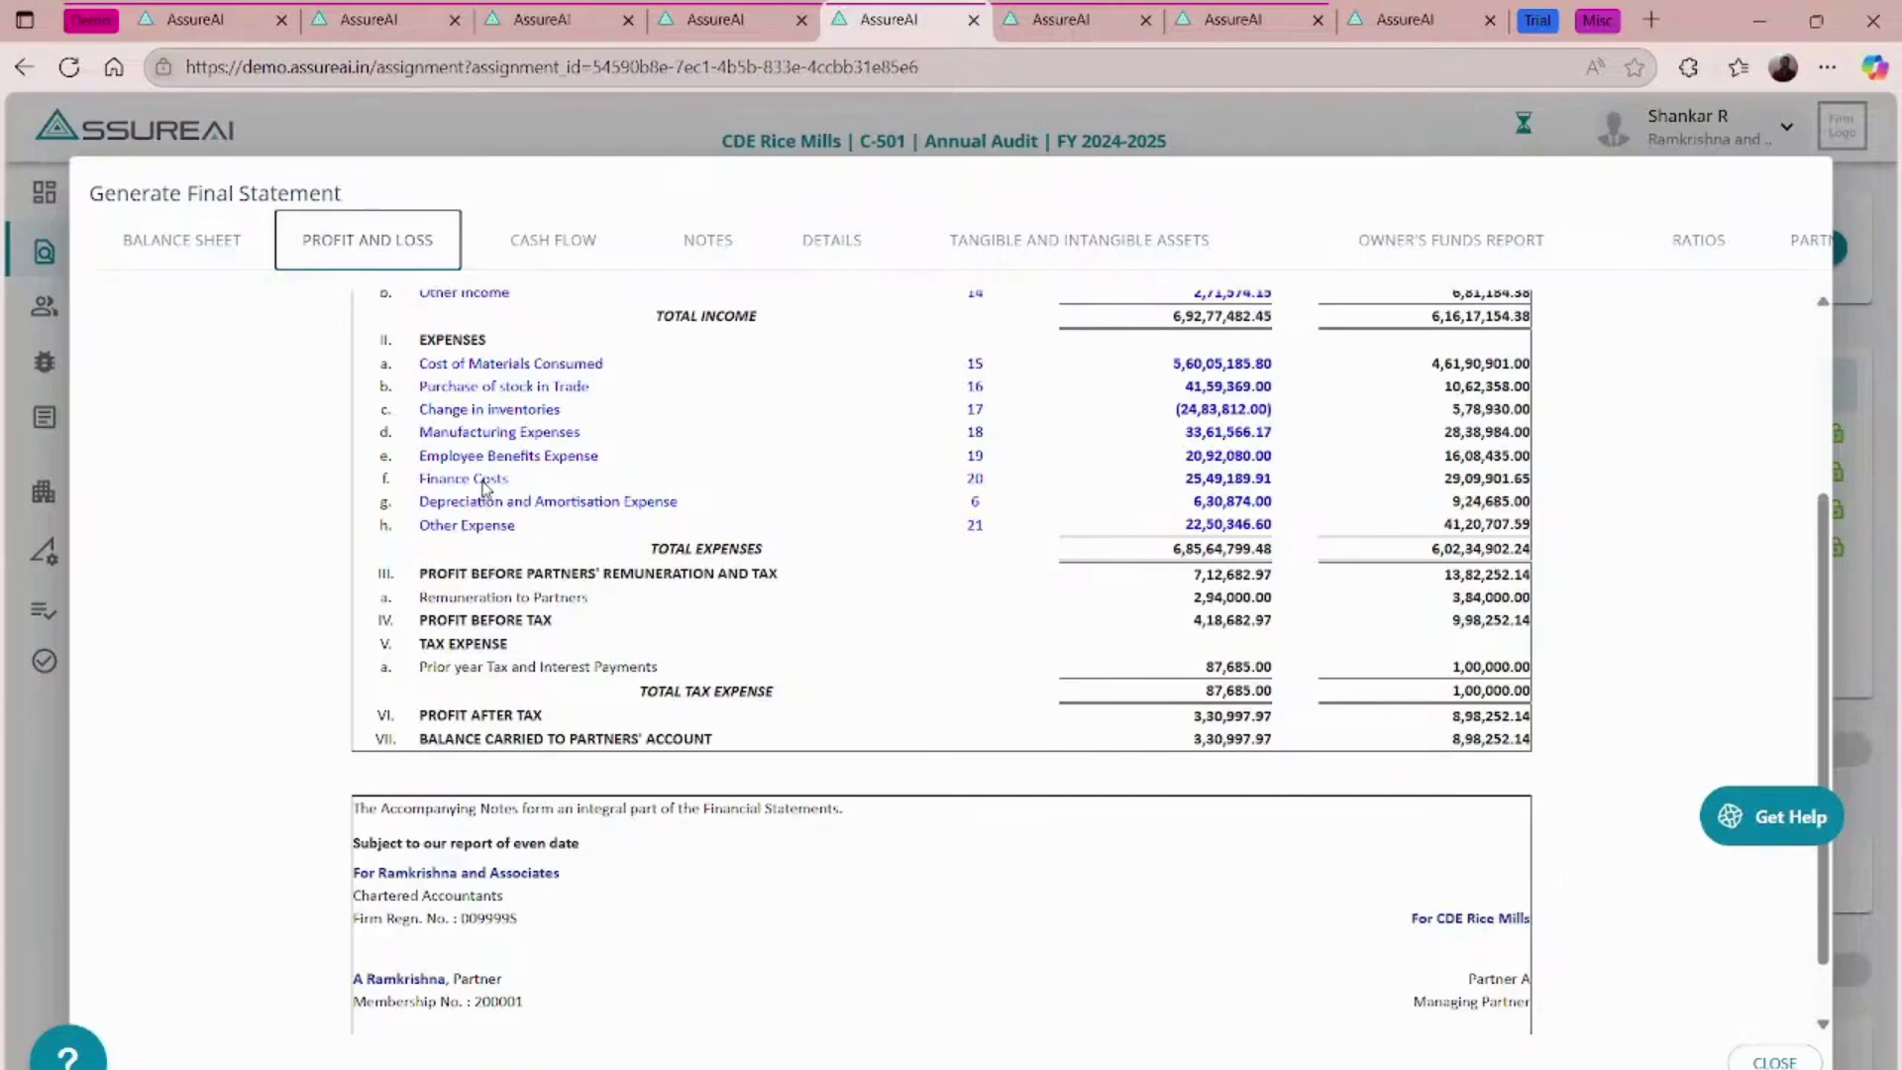
{"action": "left_click", "coordinate": [483, 480]}
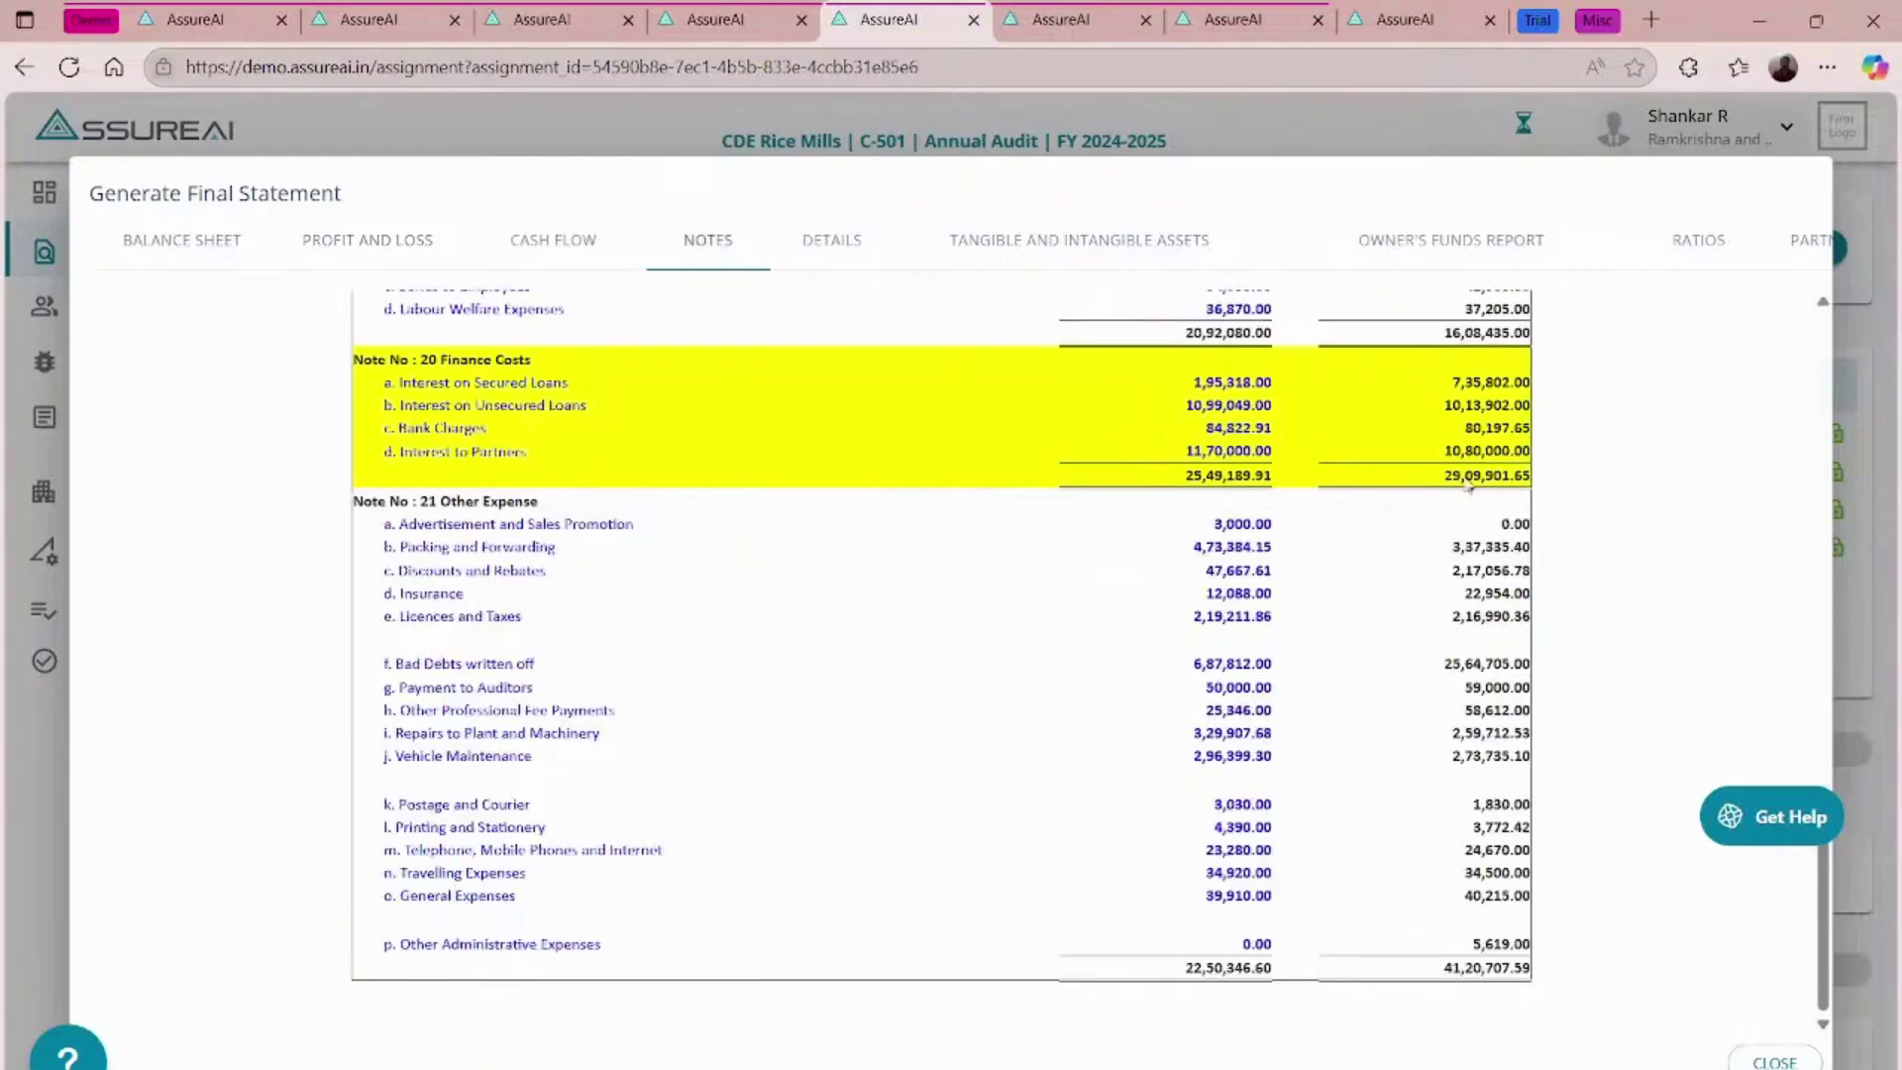
{"action": "scroll", "coordinate": [1193, 500], "scroll_direction": "up", "scroll_amount": 20}
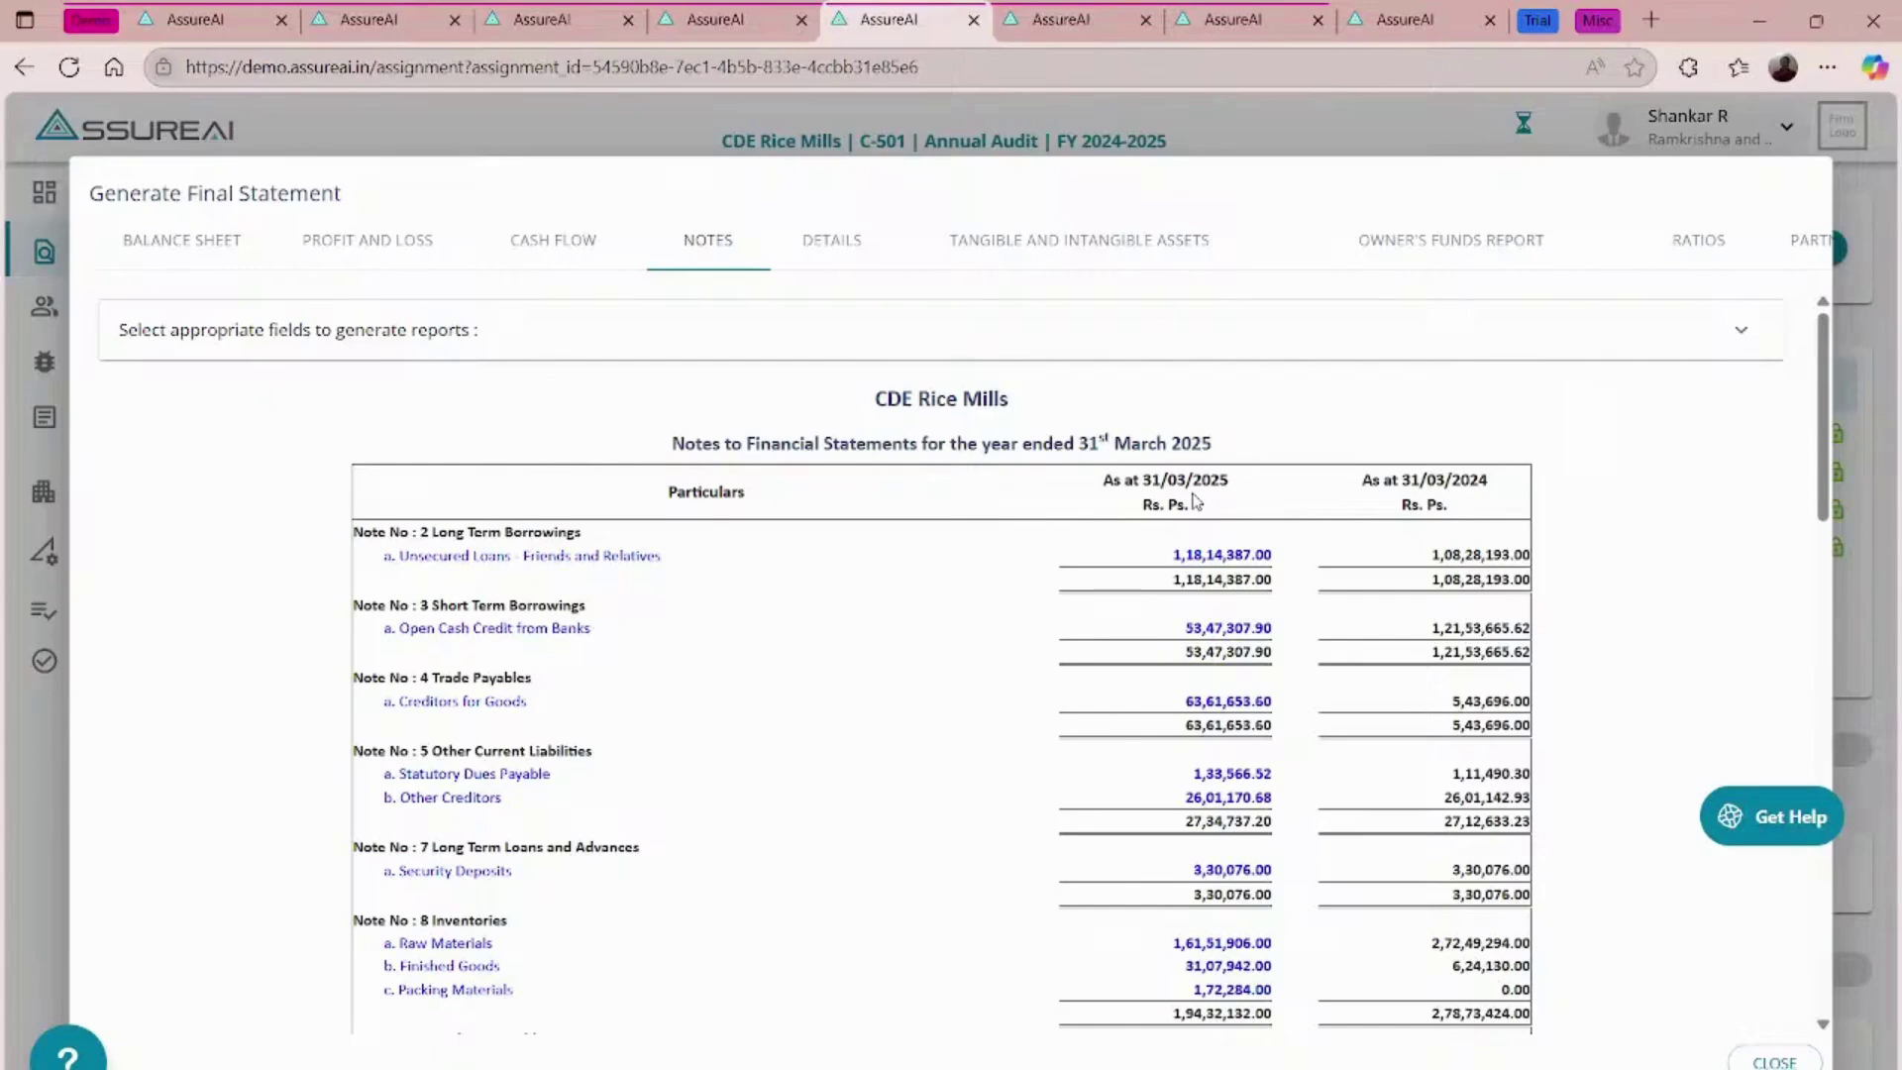
{"action": "scroll", "coordinate": [1442, 330], "scroll_direction": "right", "scroll_amount": 3}
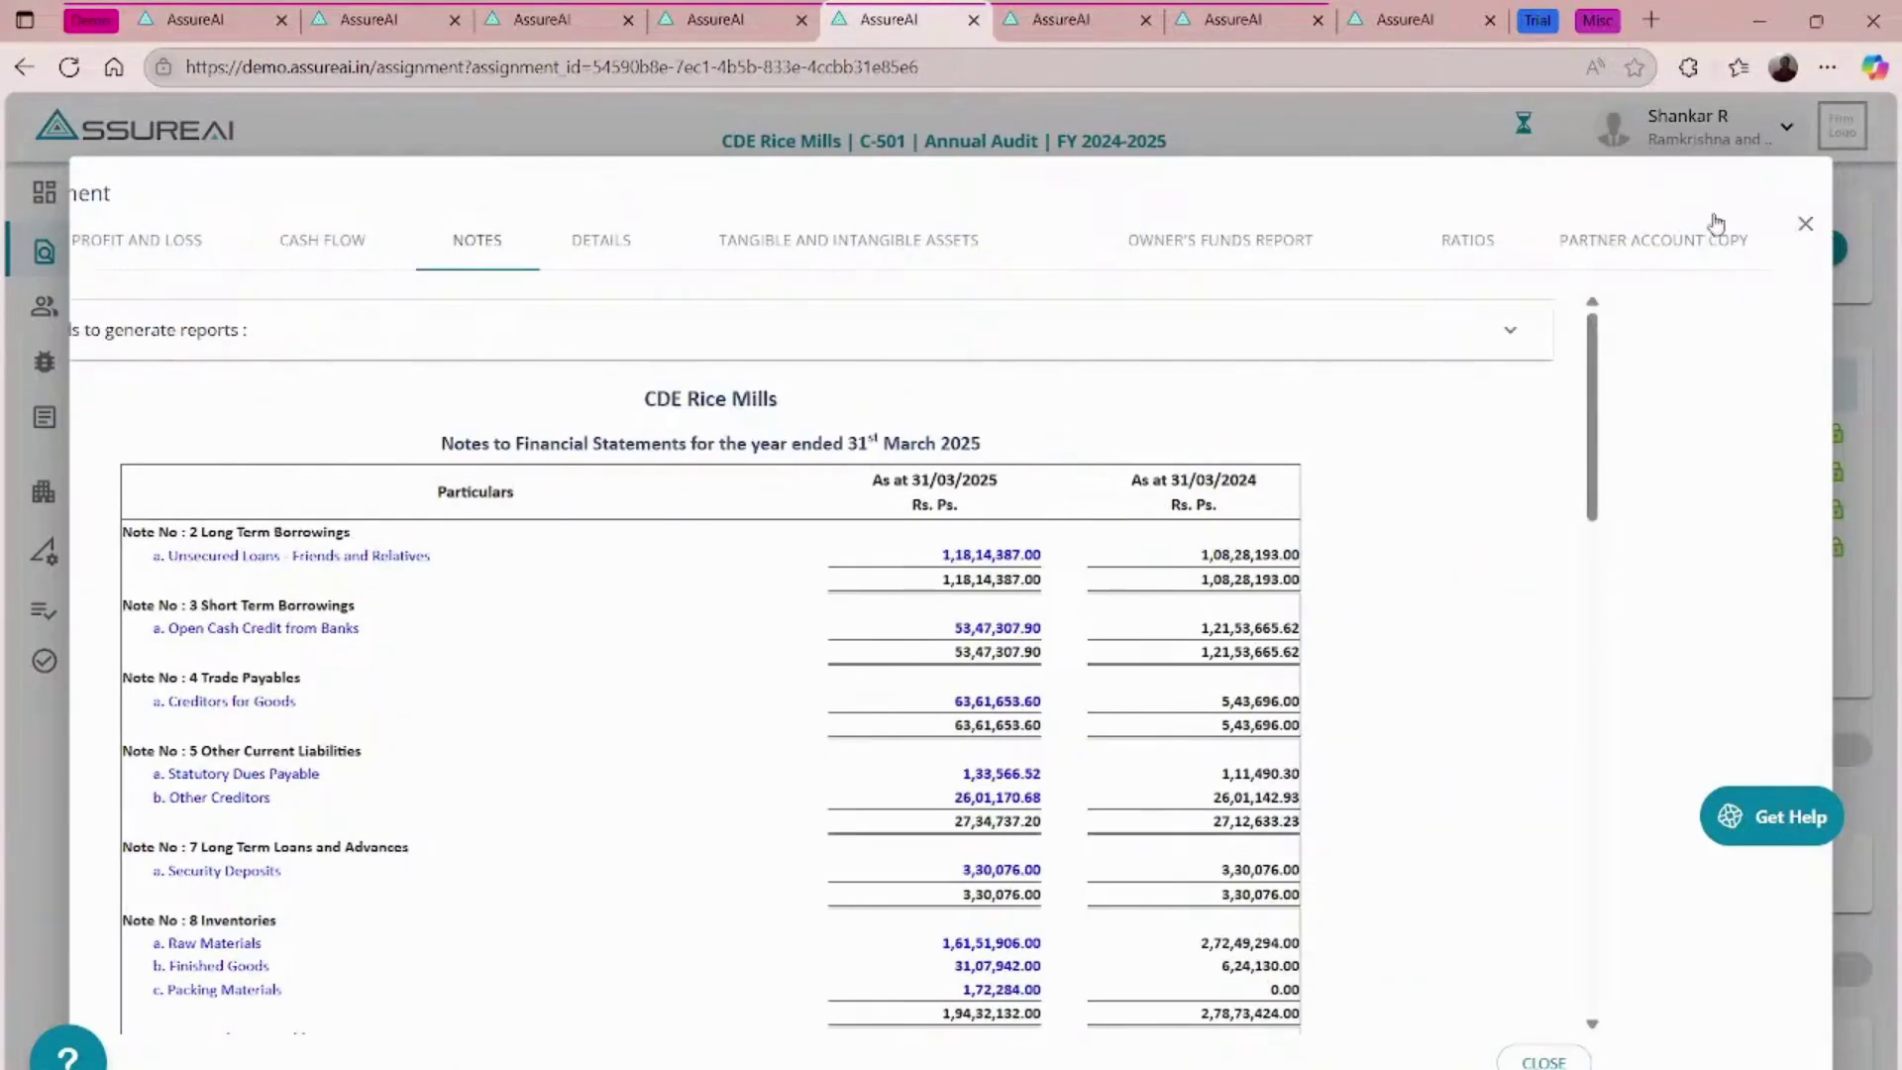
{"action": "left_click", "coordinate": [1808, 227]}
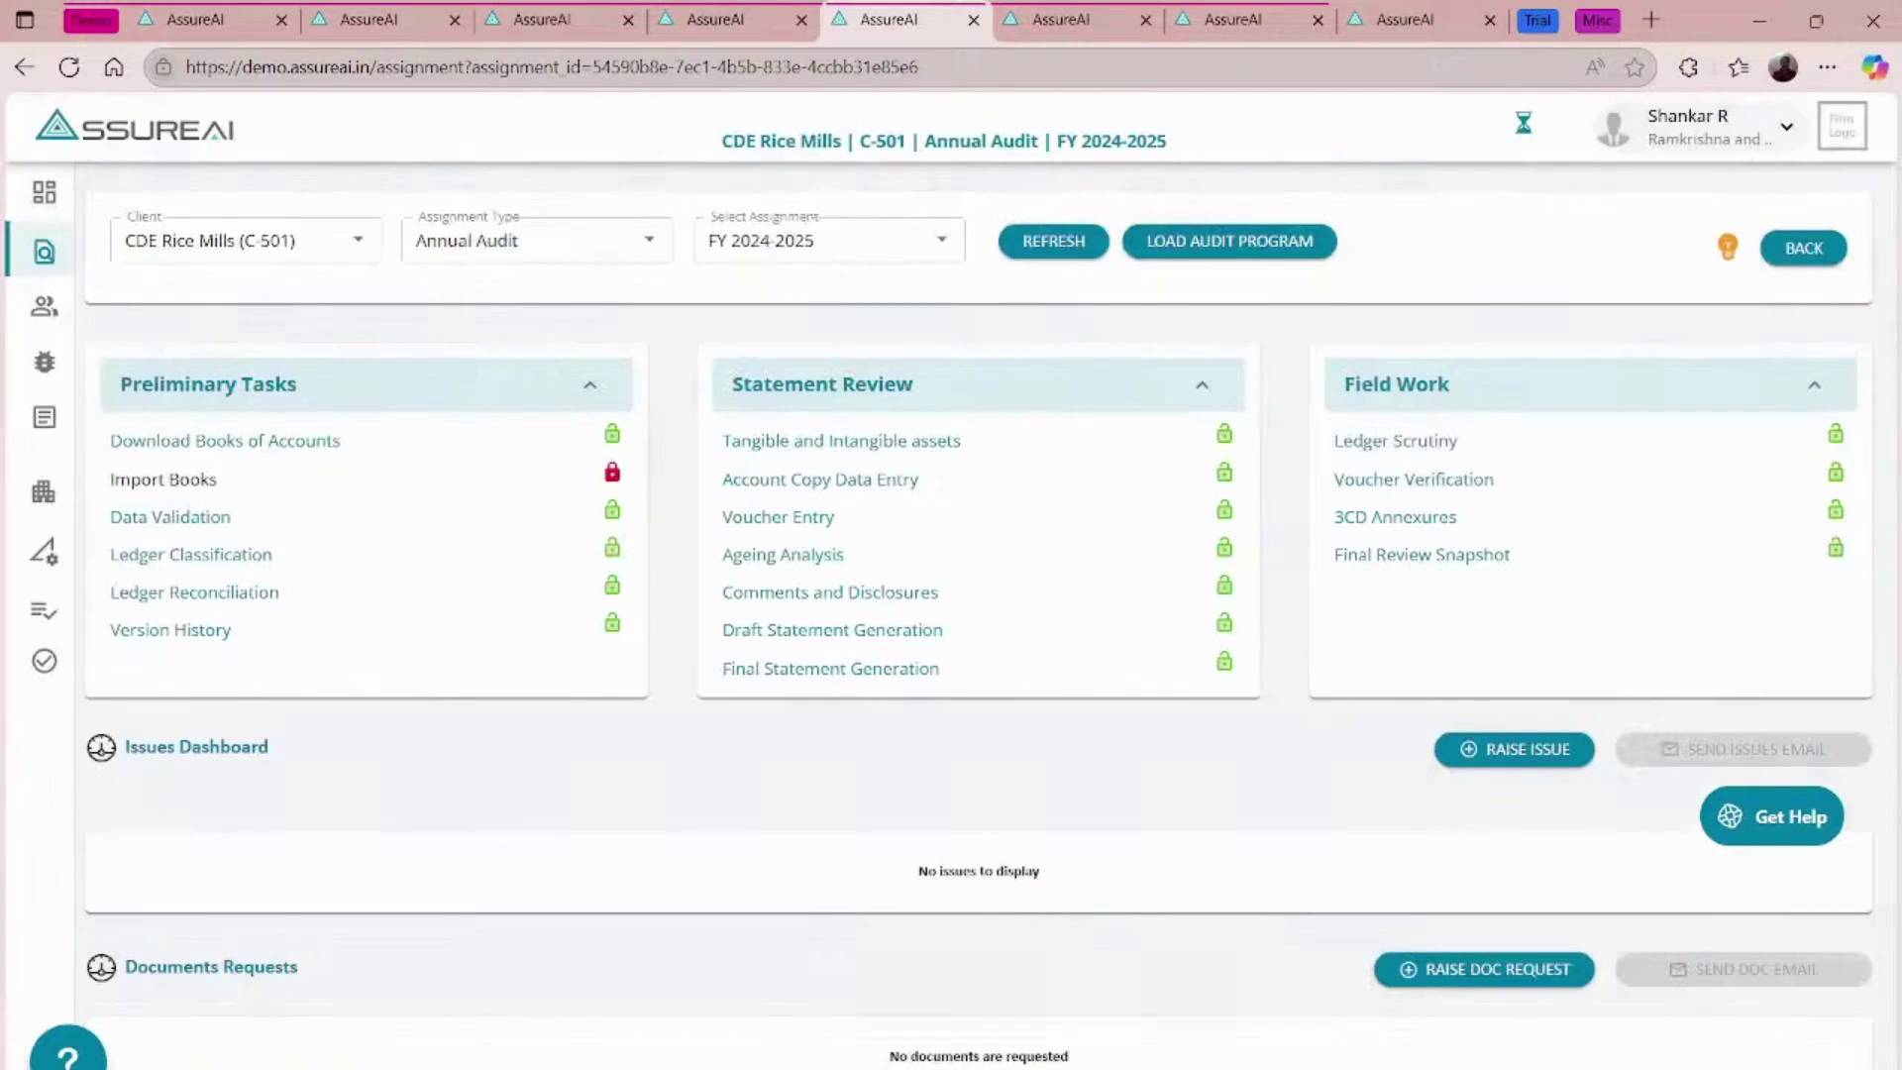
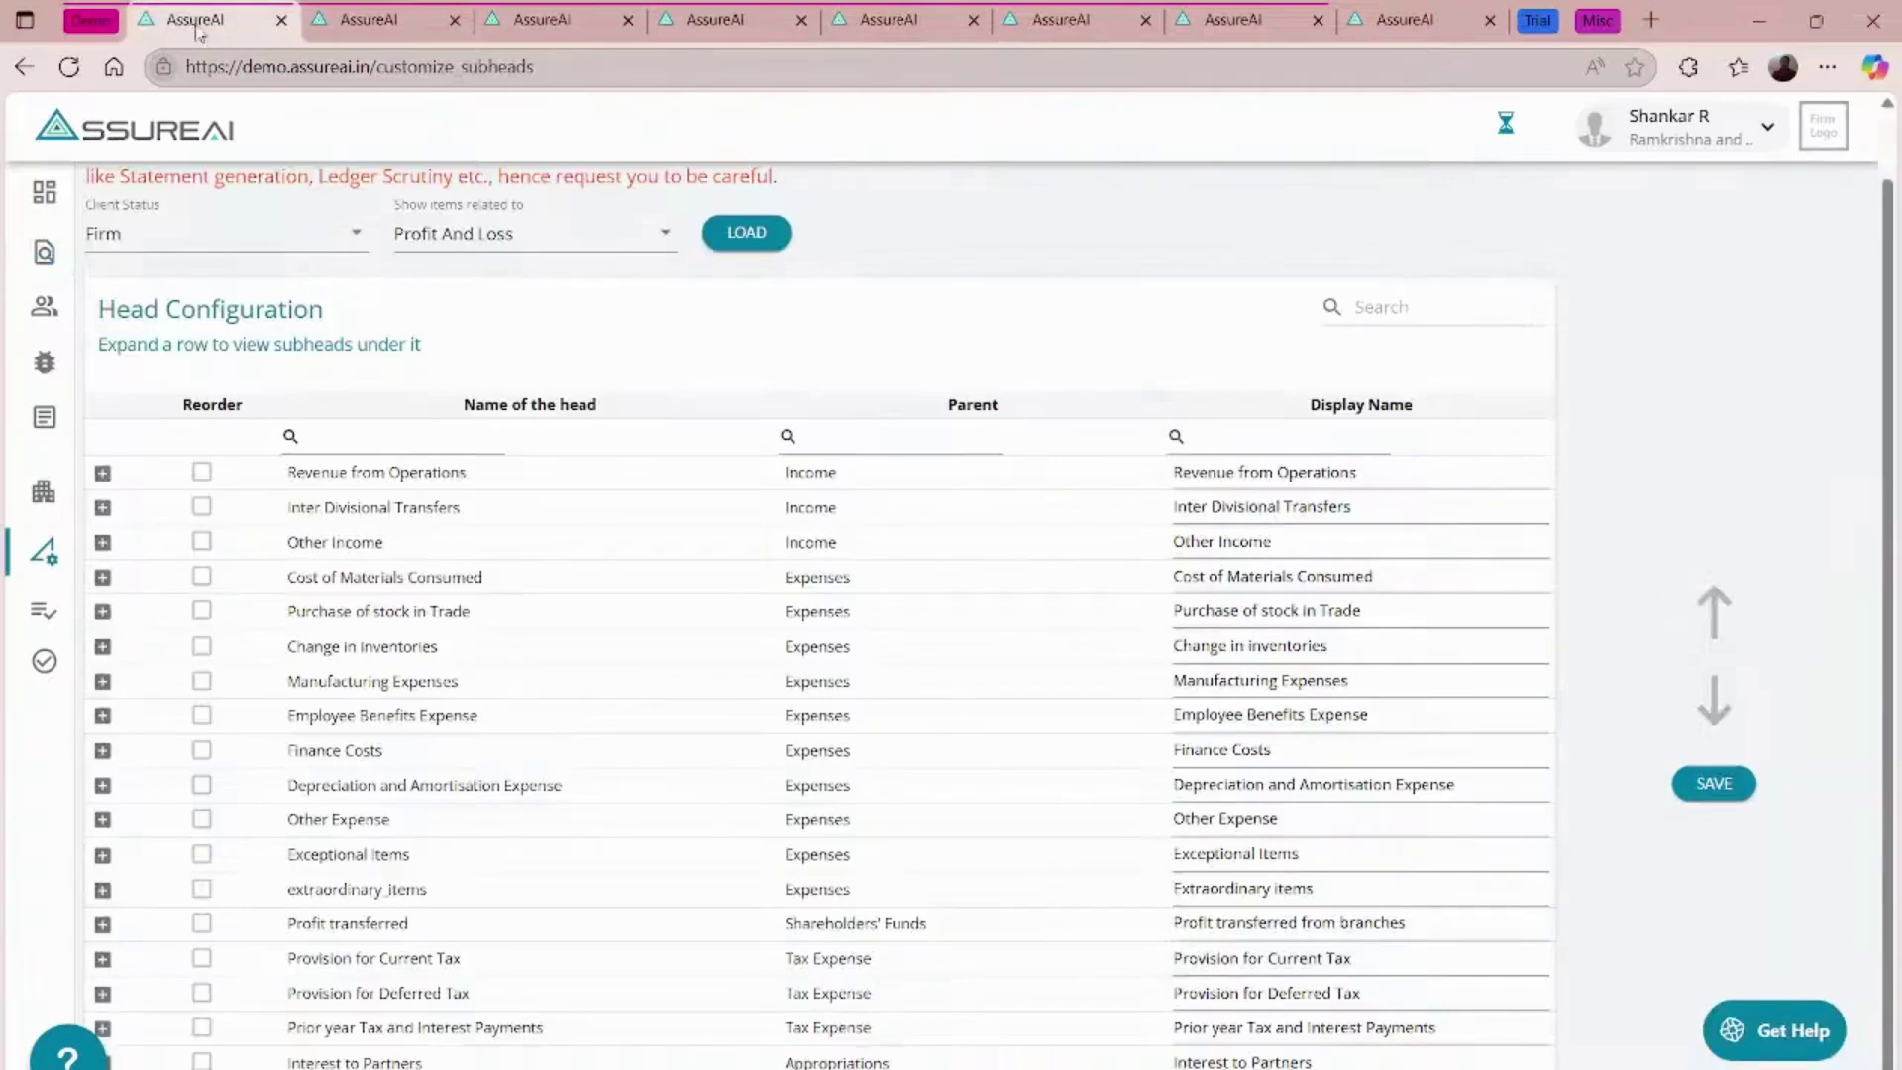
- From Task Management Settings, edit Annual Audit, go to Configure Tasks and expand Other Custom Procedures
{"action": "left_click", "coordinate": [45, 661]}
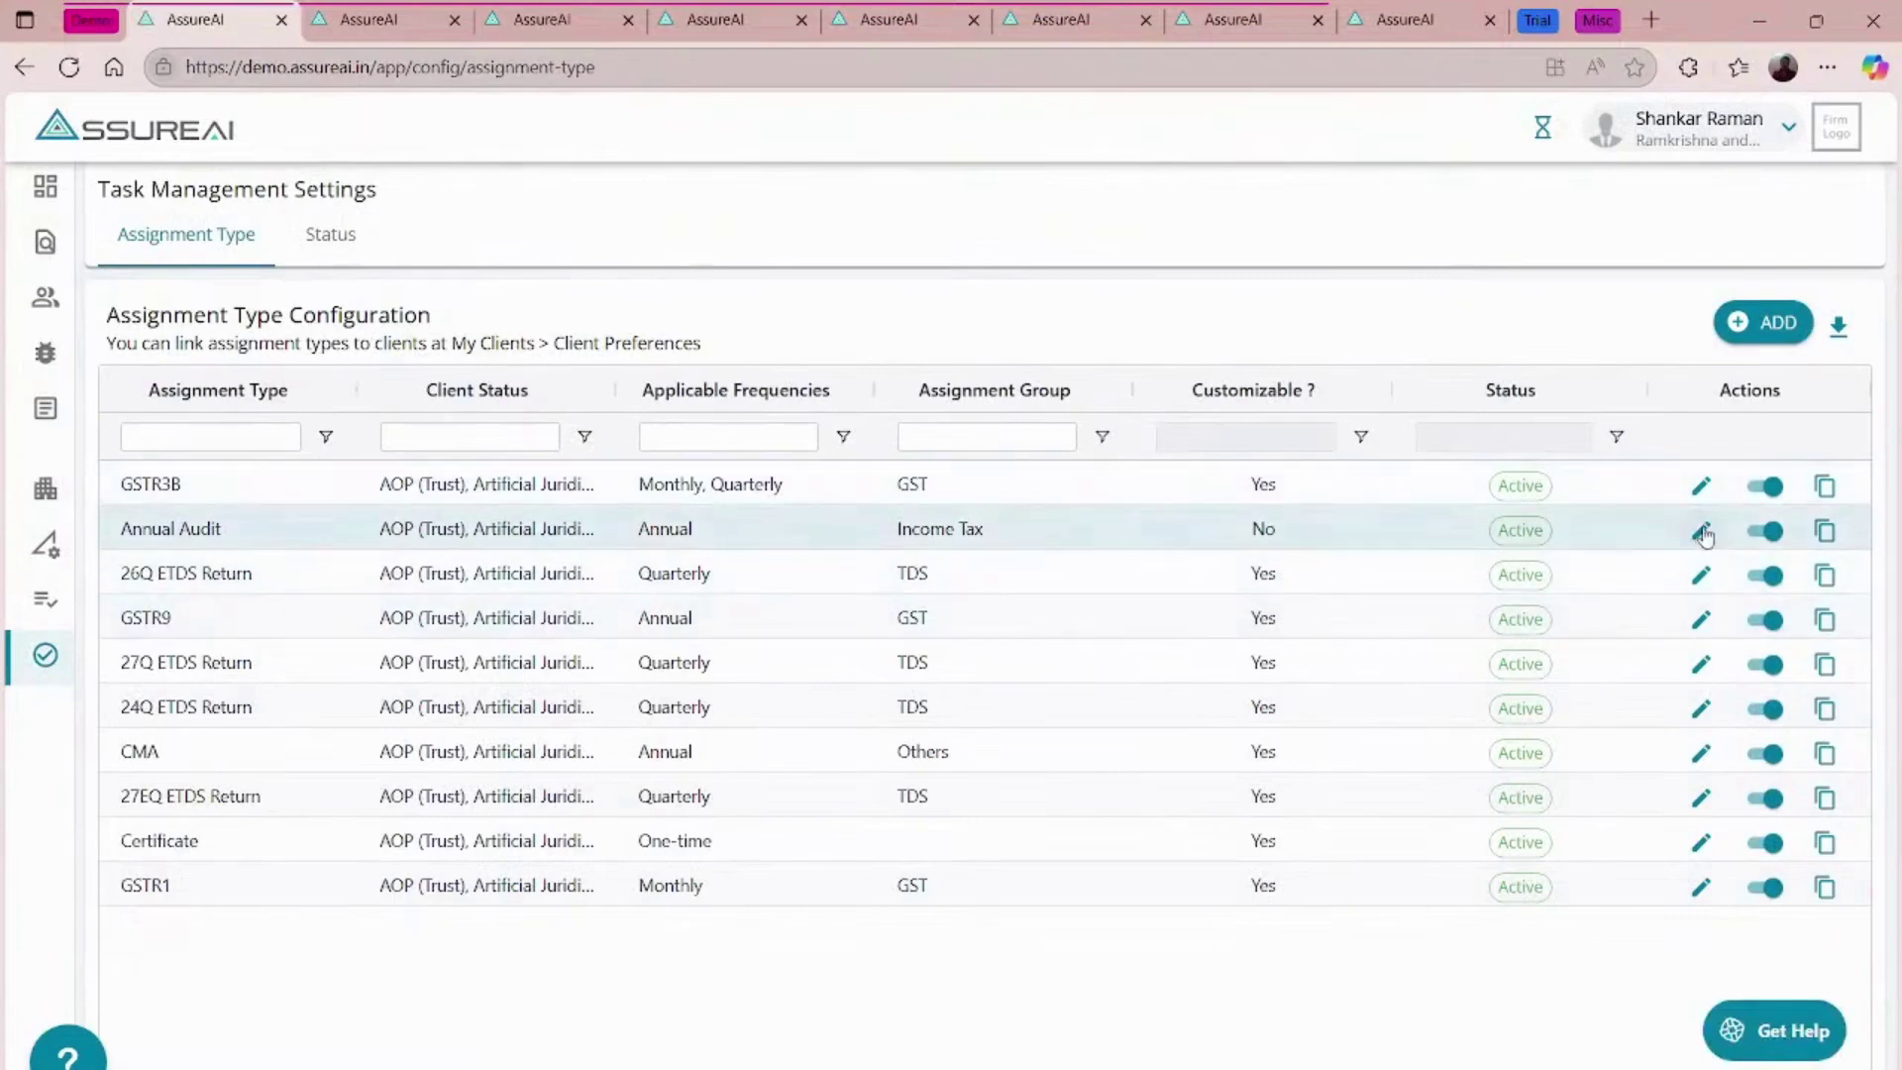
{"action": "left_click", "coordinate": [1701, 531]}
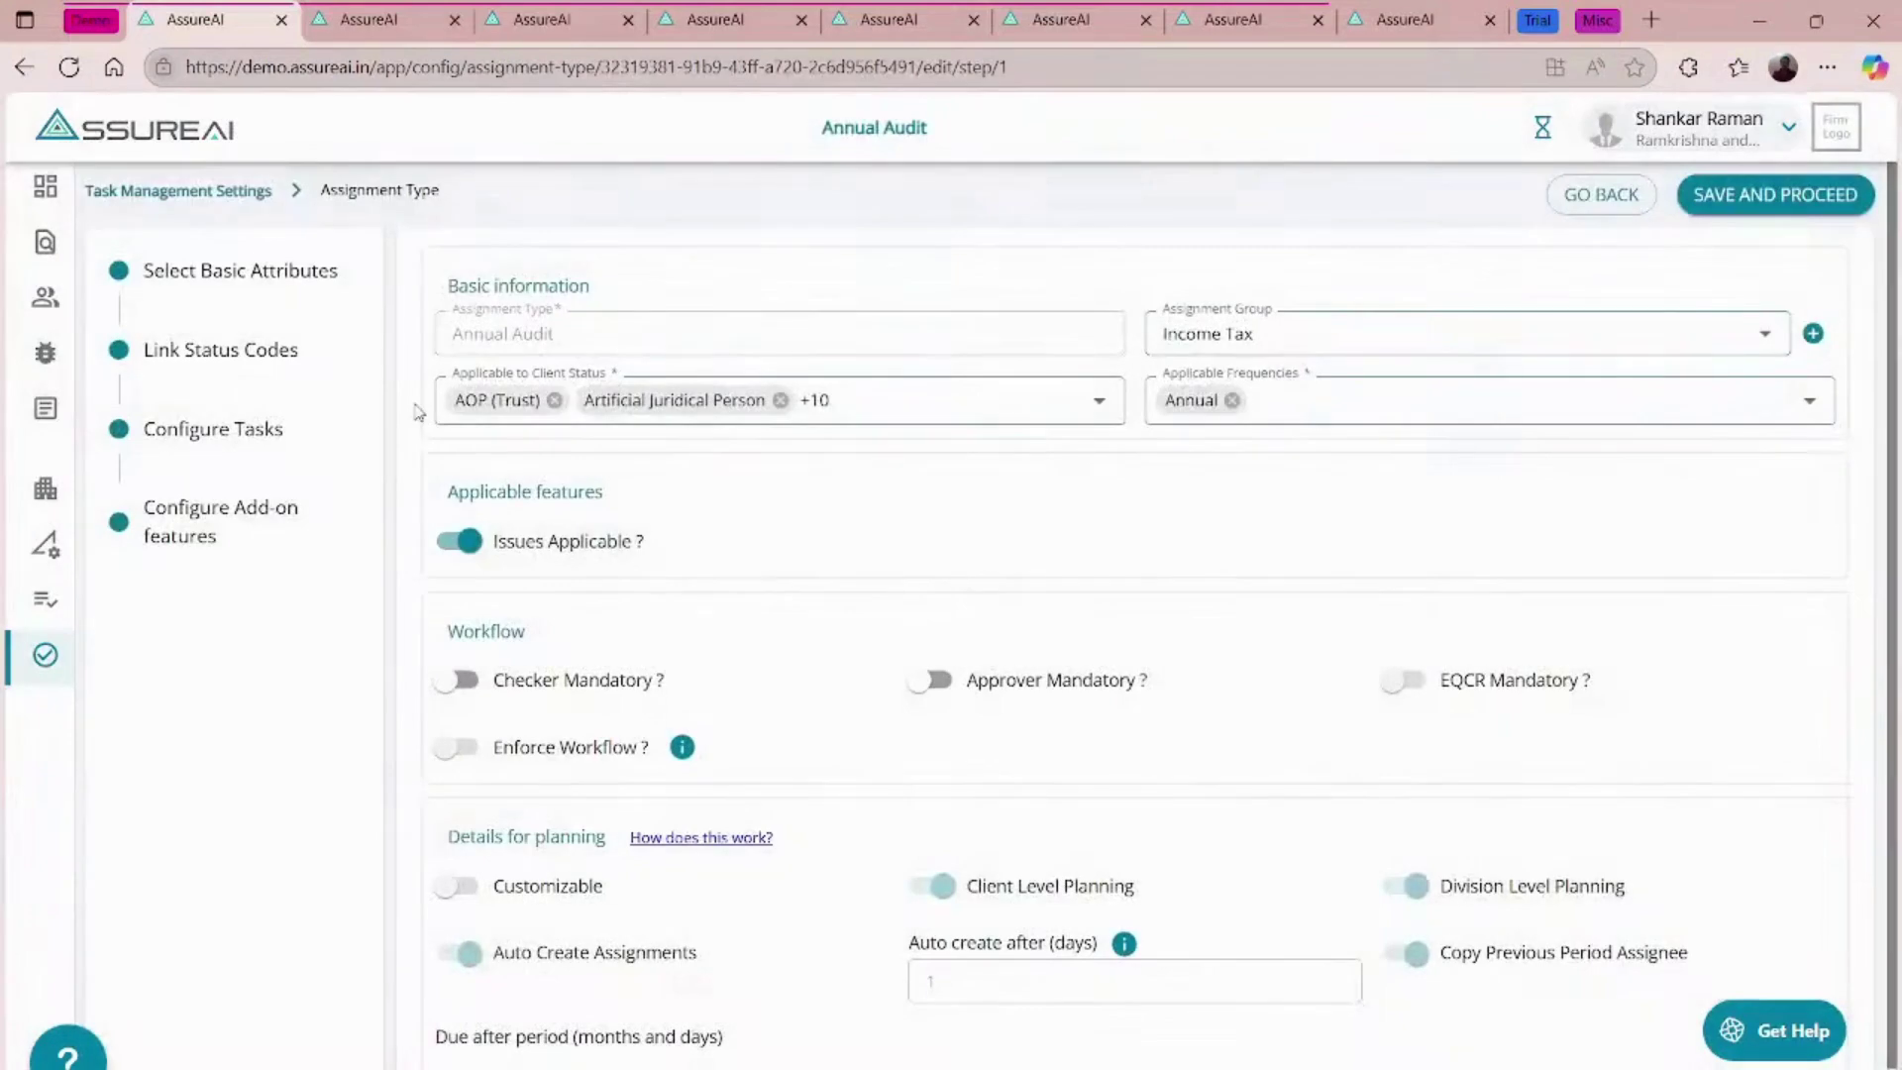
{"action": "left_click", "coordinate": [243, 433]}
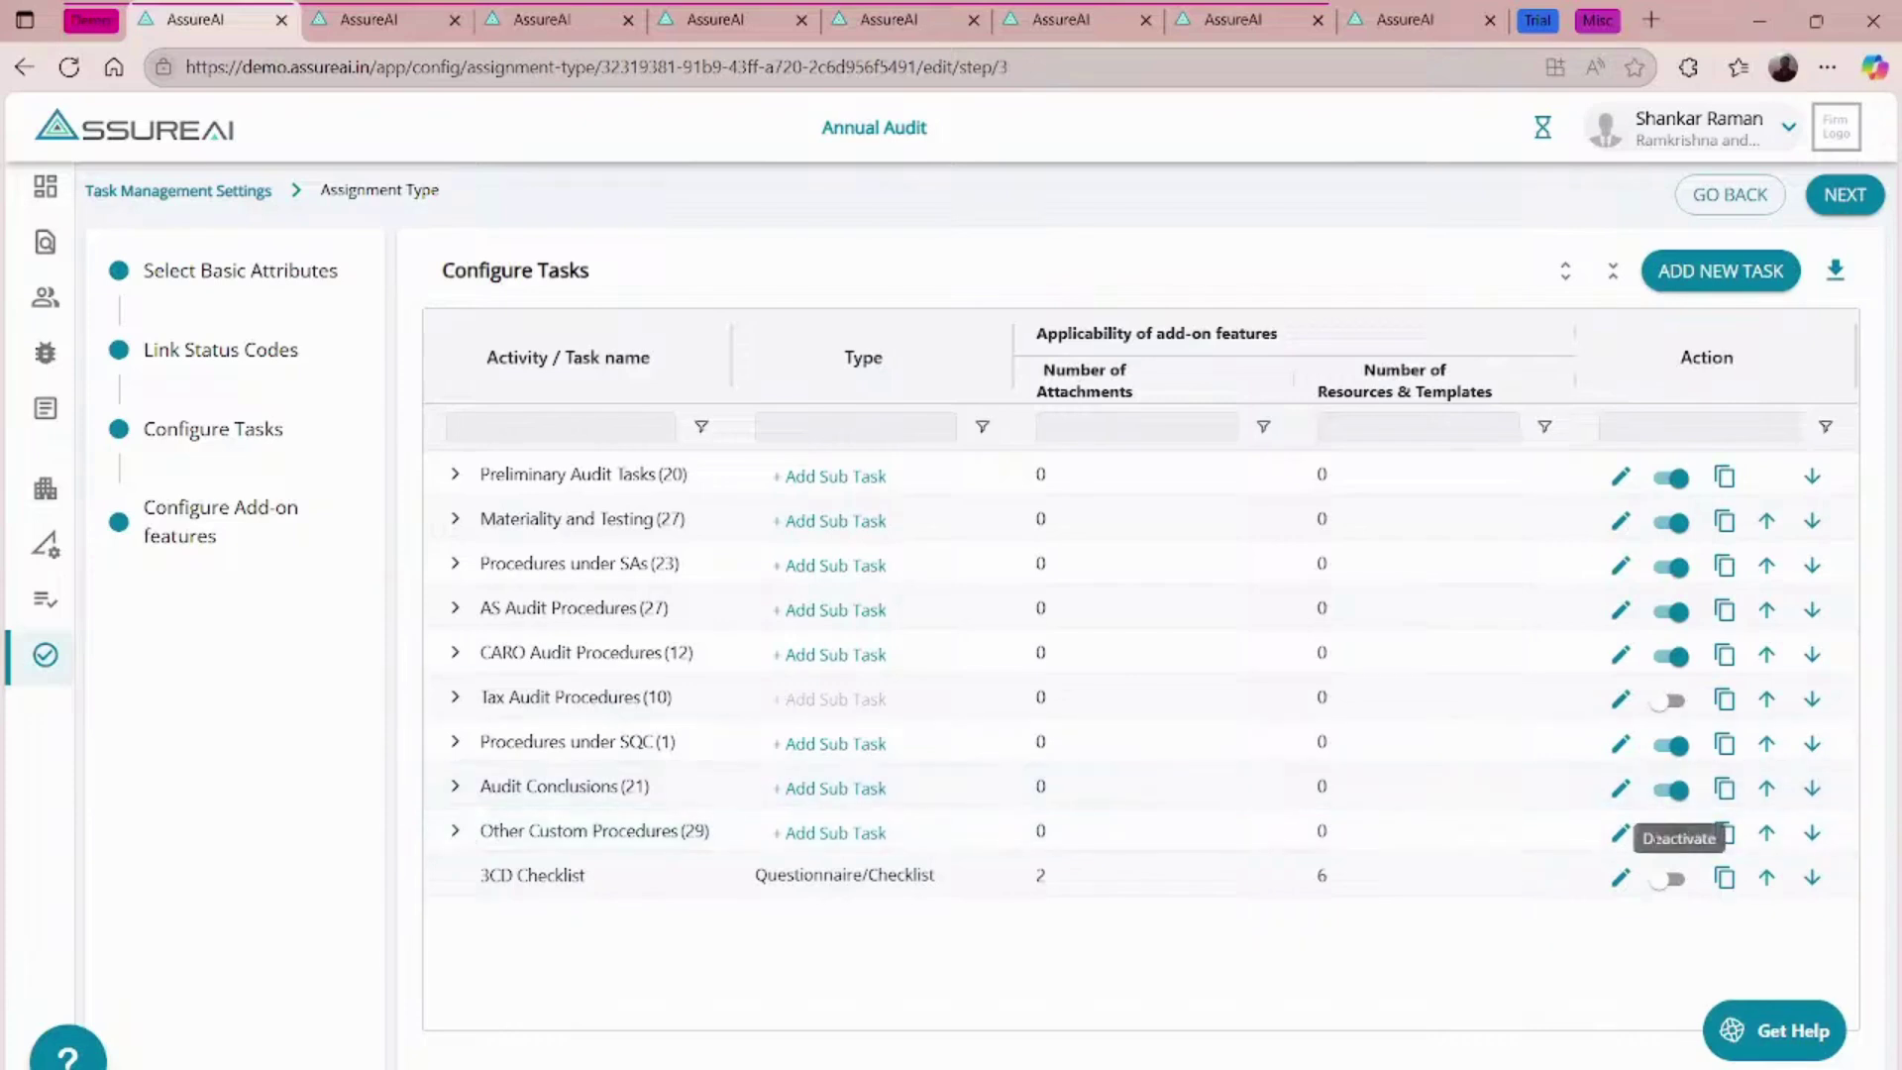
{"action": "left_click", "coordinate": [458, 832]}
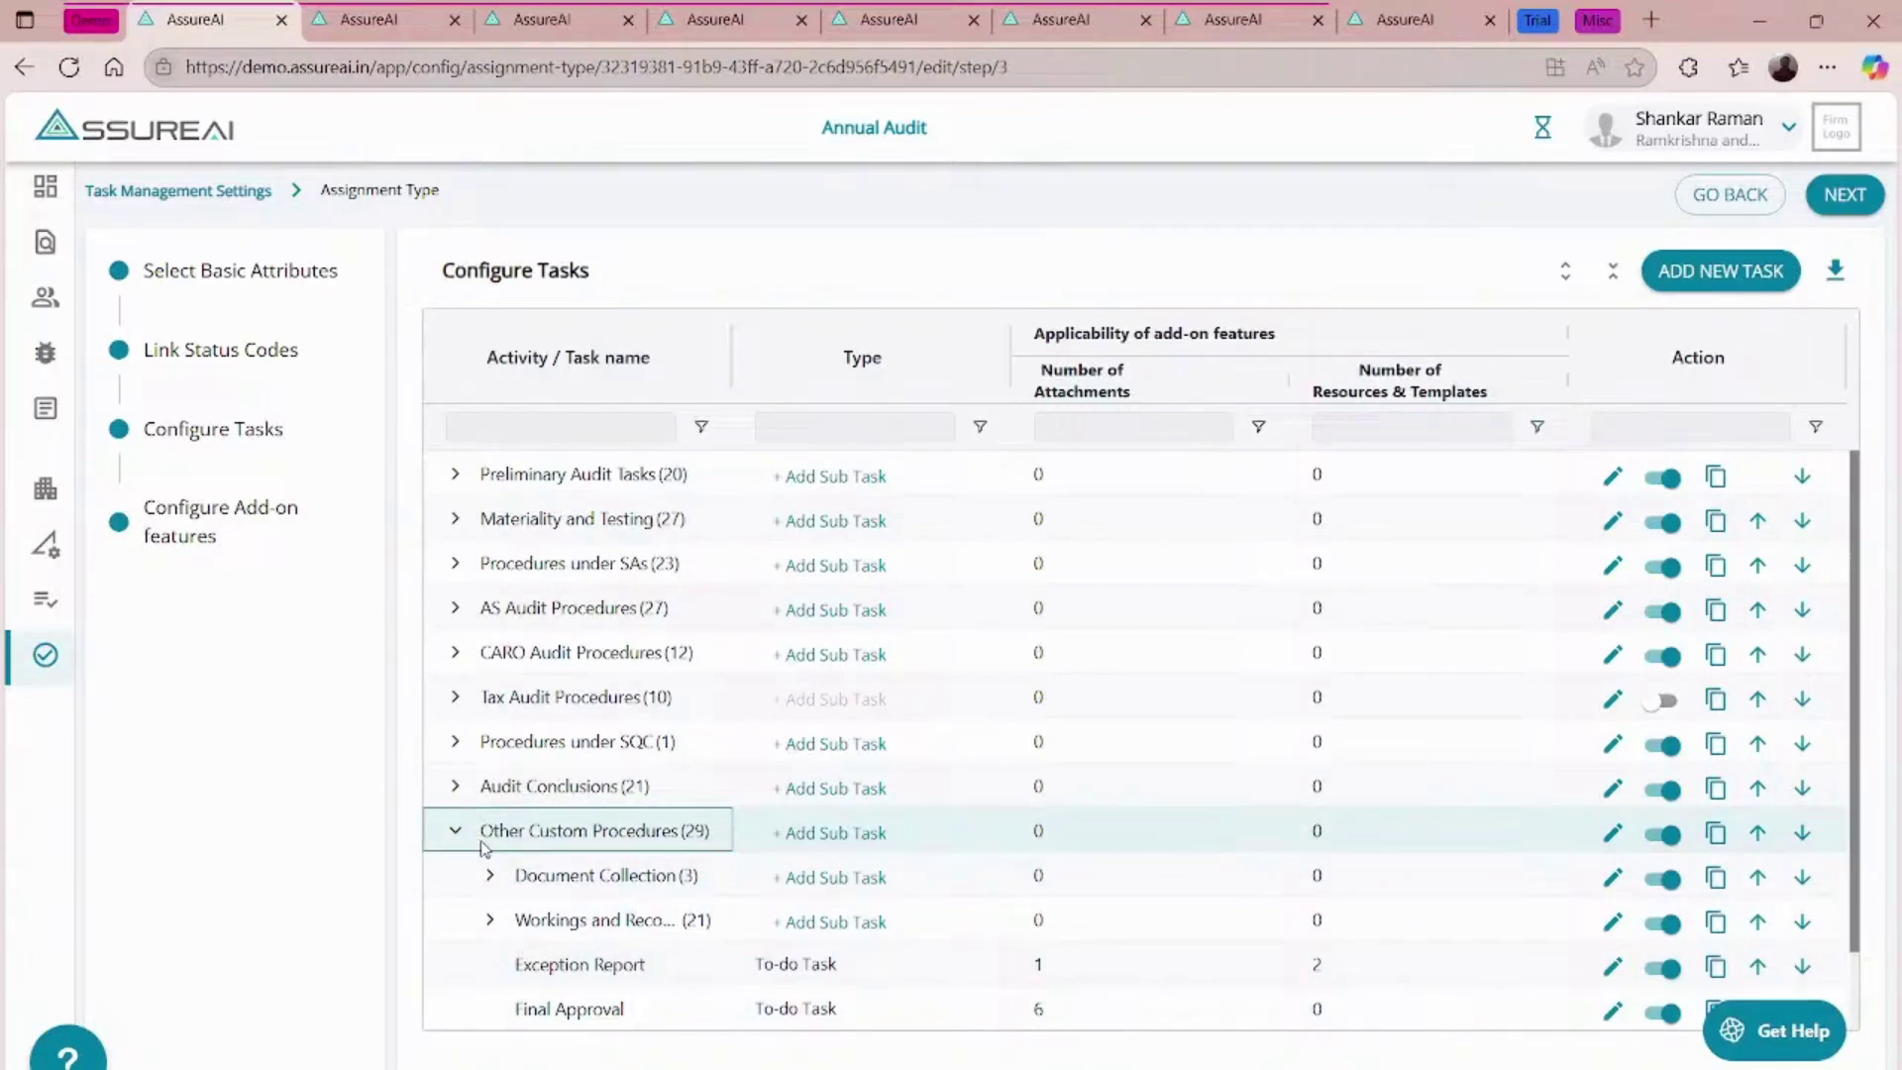
- Expand Document Collection and autosize the Activity/Task name column so its three tasks read fully
{"action": "scroll", "coordinate": [482, 849], "scroll_direction": "down", "scroll_amount": 1}
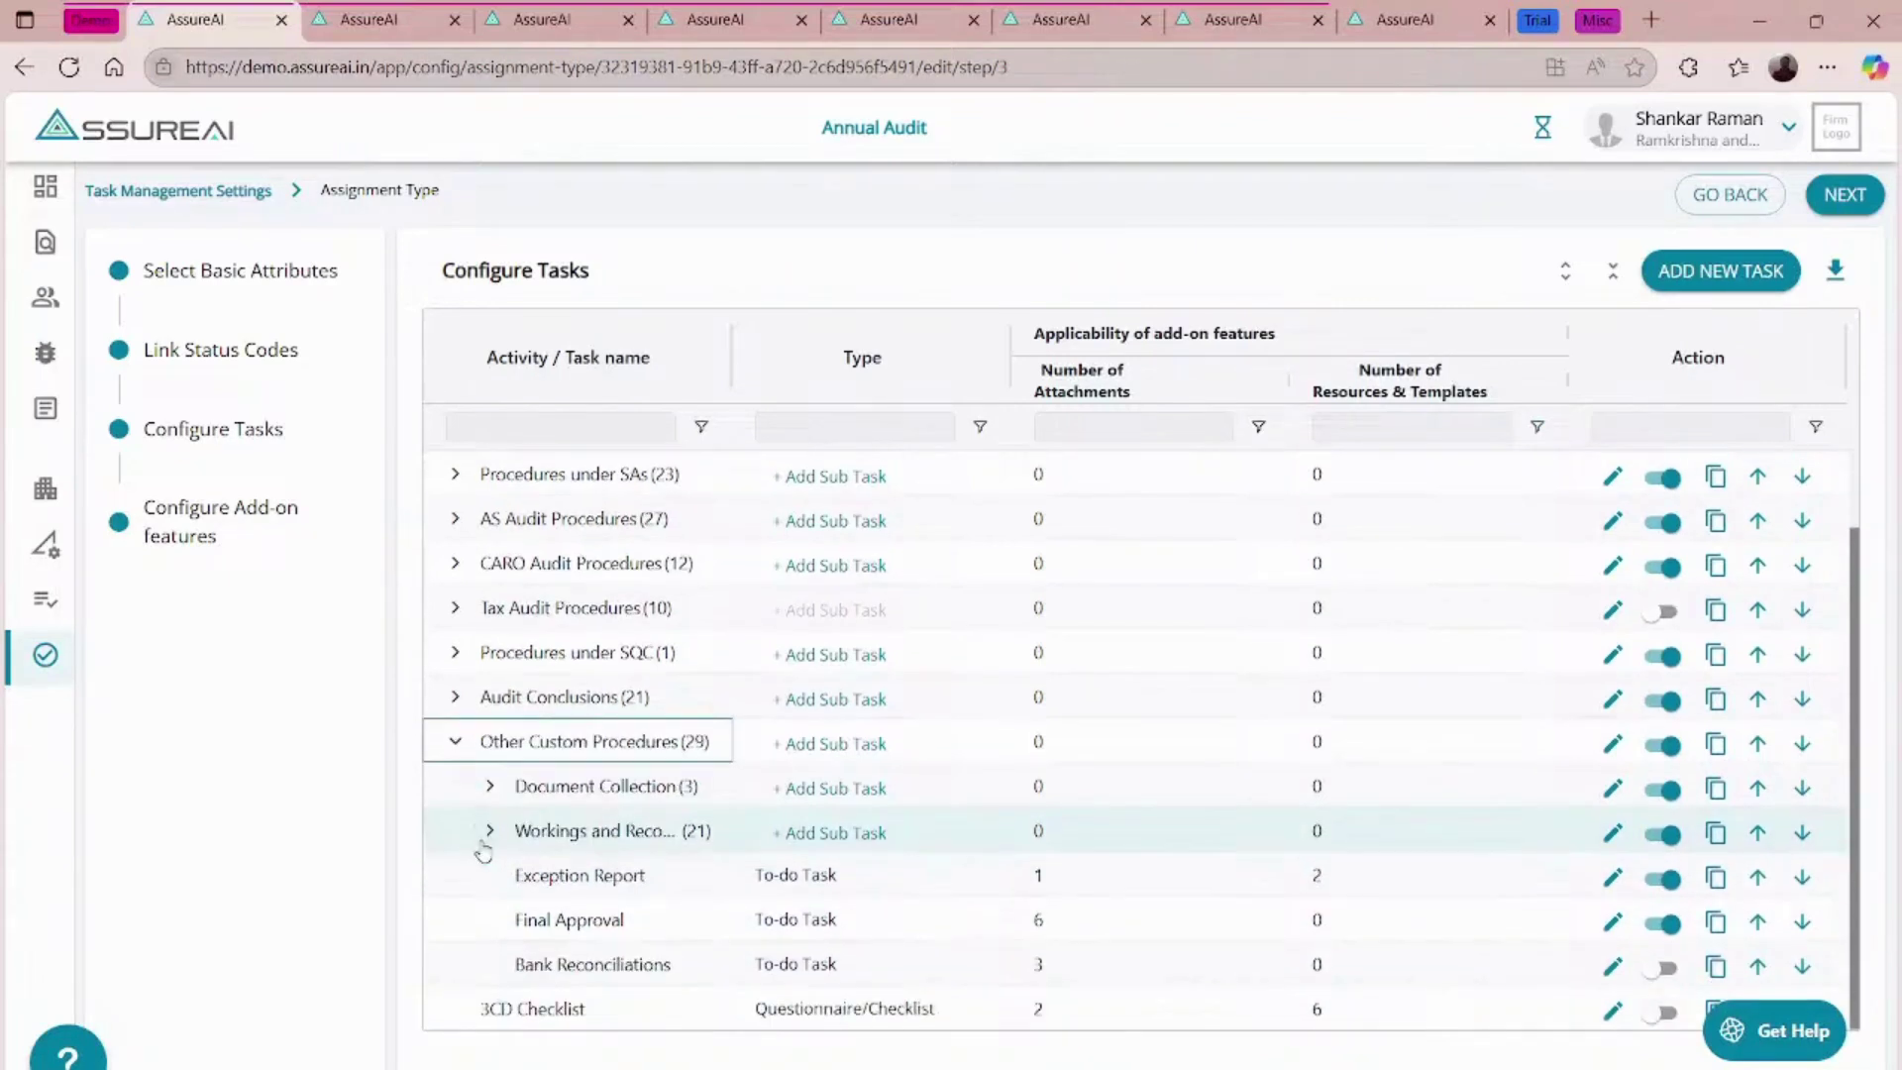
{"action": "left_click", "coordinate": [489, 790]}
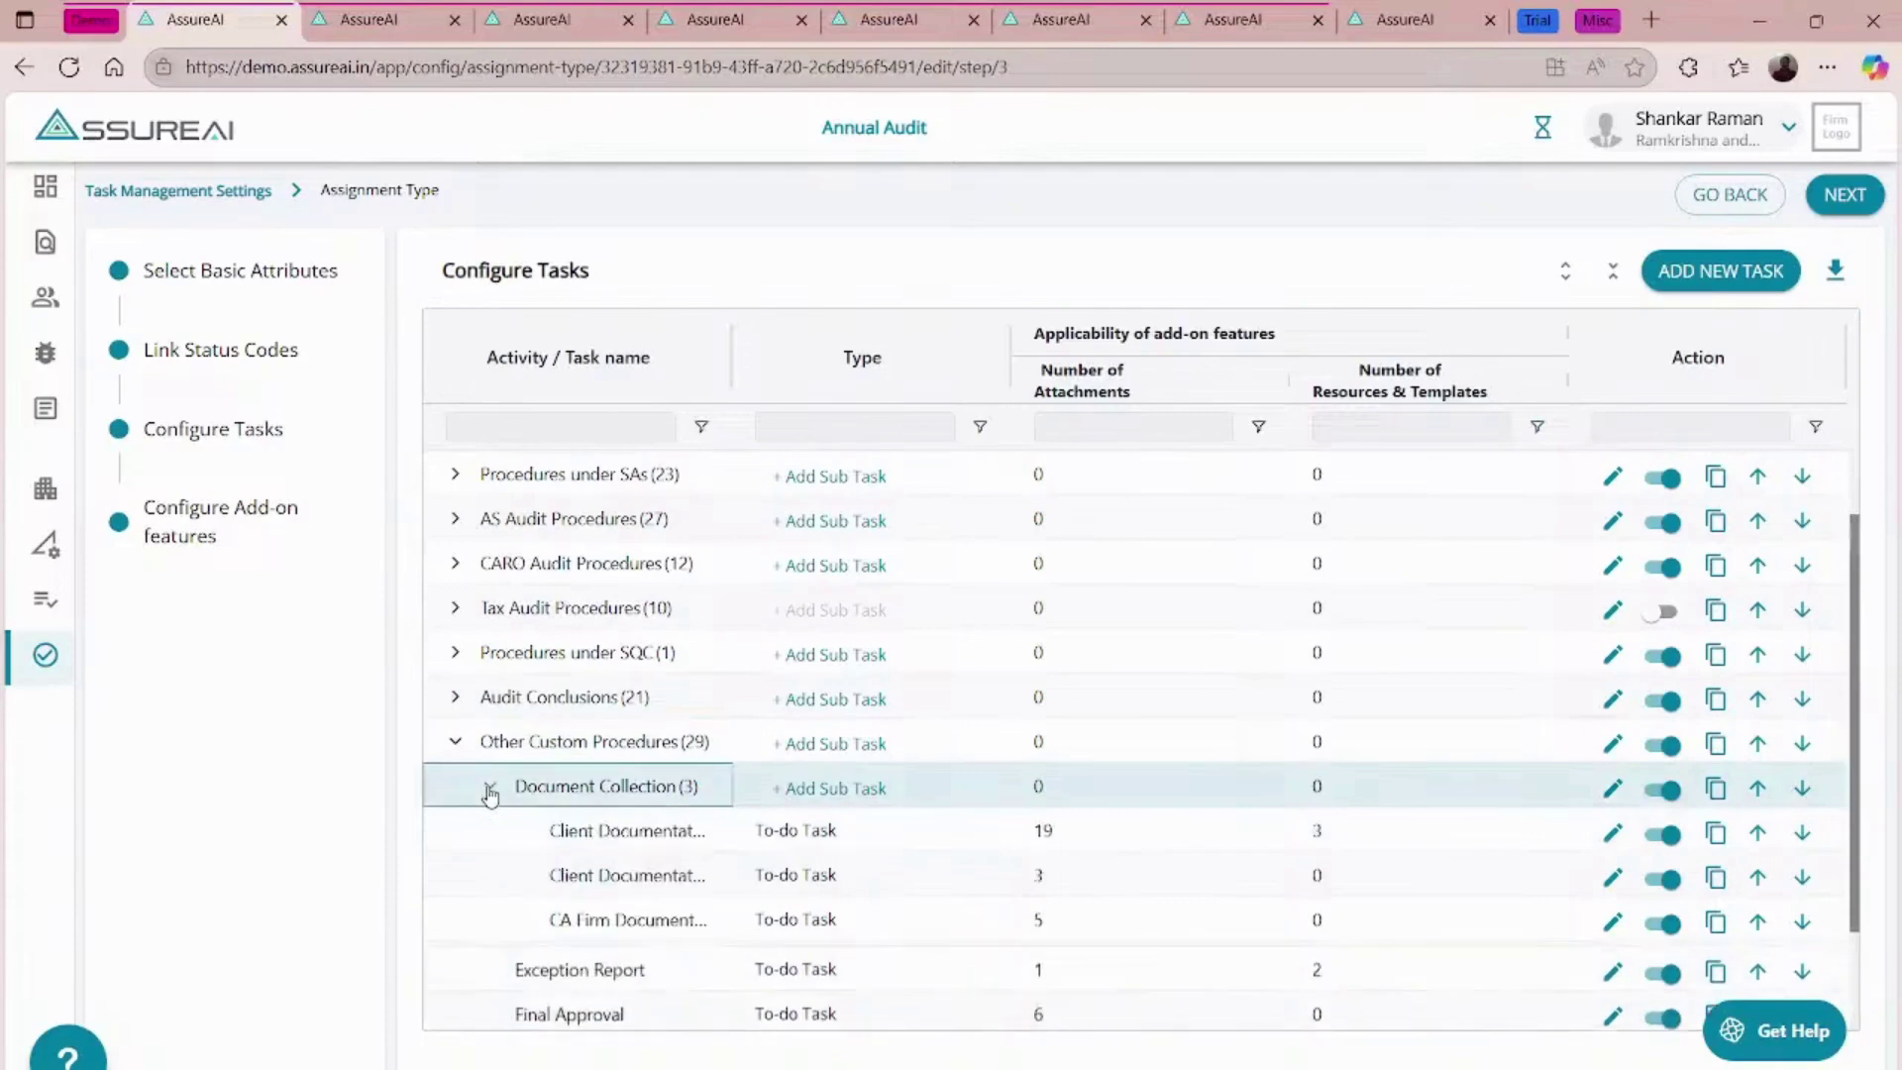
{"action": "left_click", "coordinate": [700, 358]}
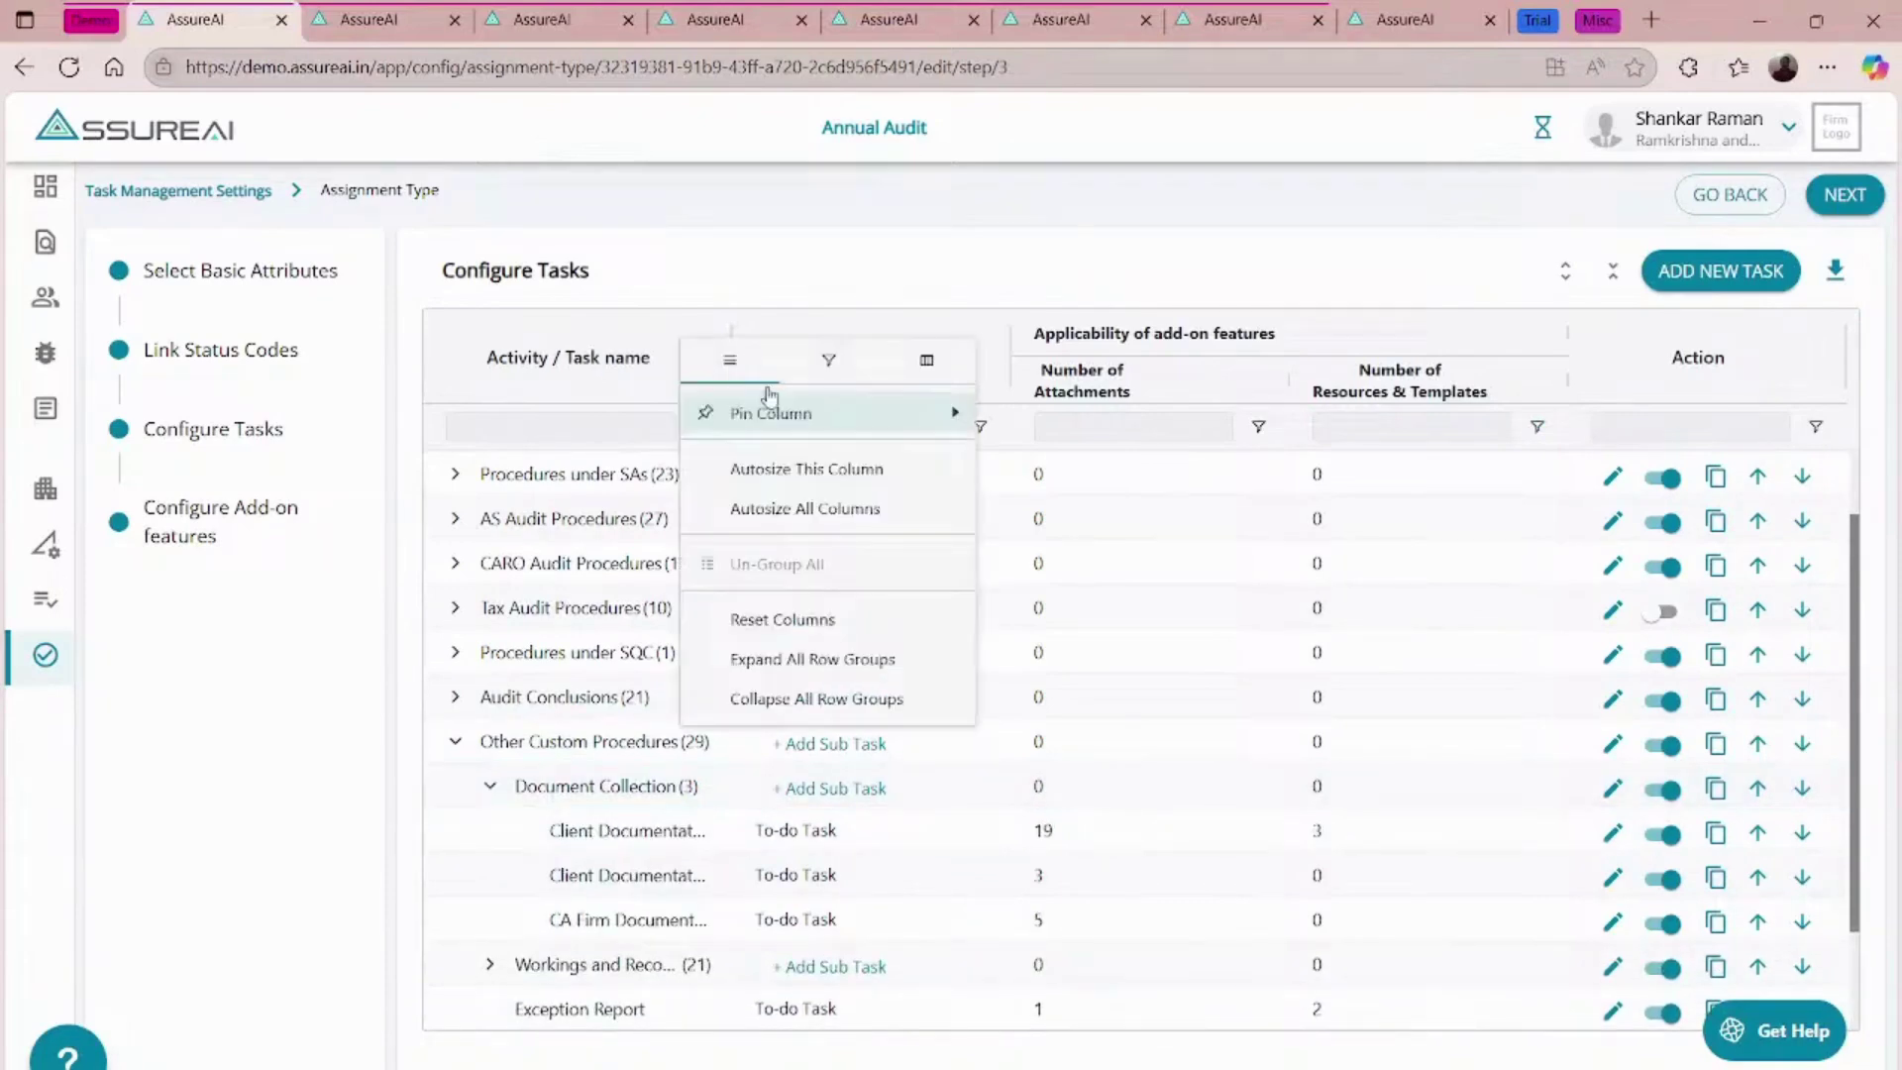
{"action": "left_click", "coordinate": [806, 468]}
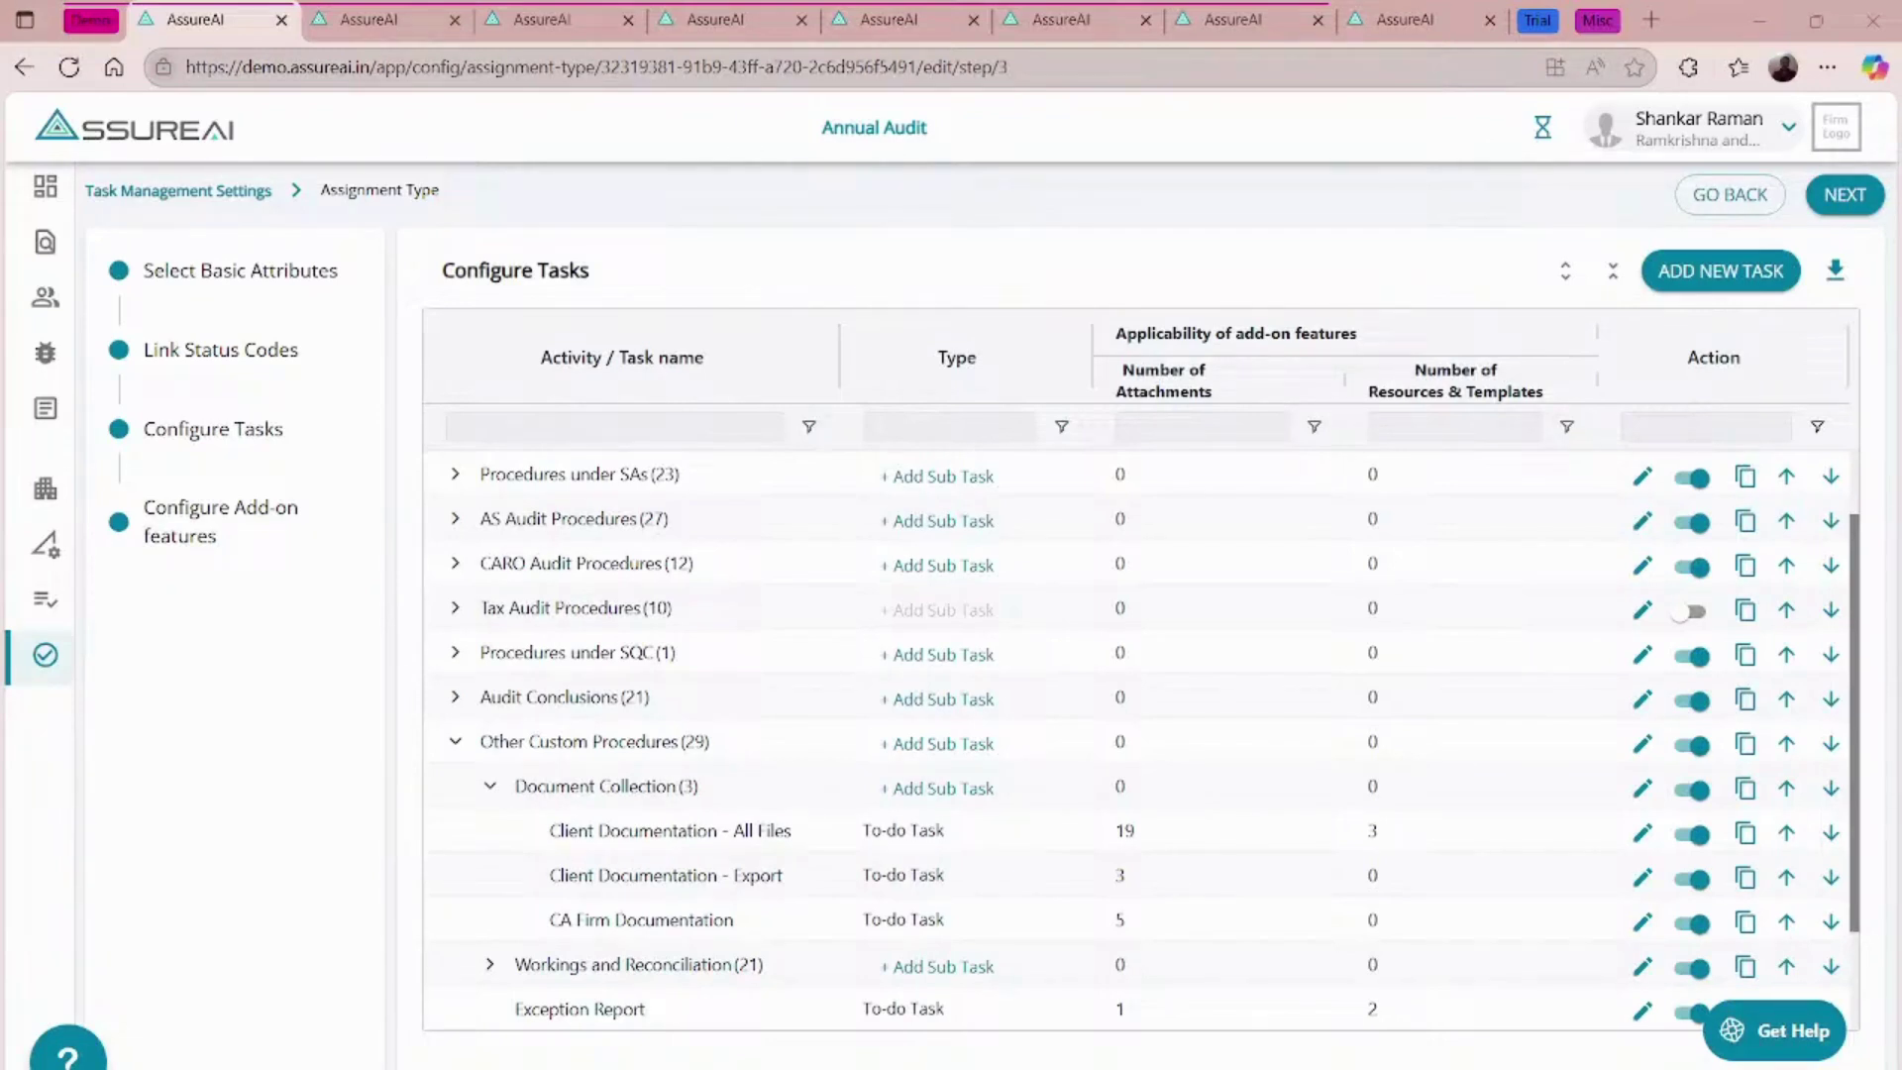
{"action": "left_click", "coordinate": [772, 787]}
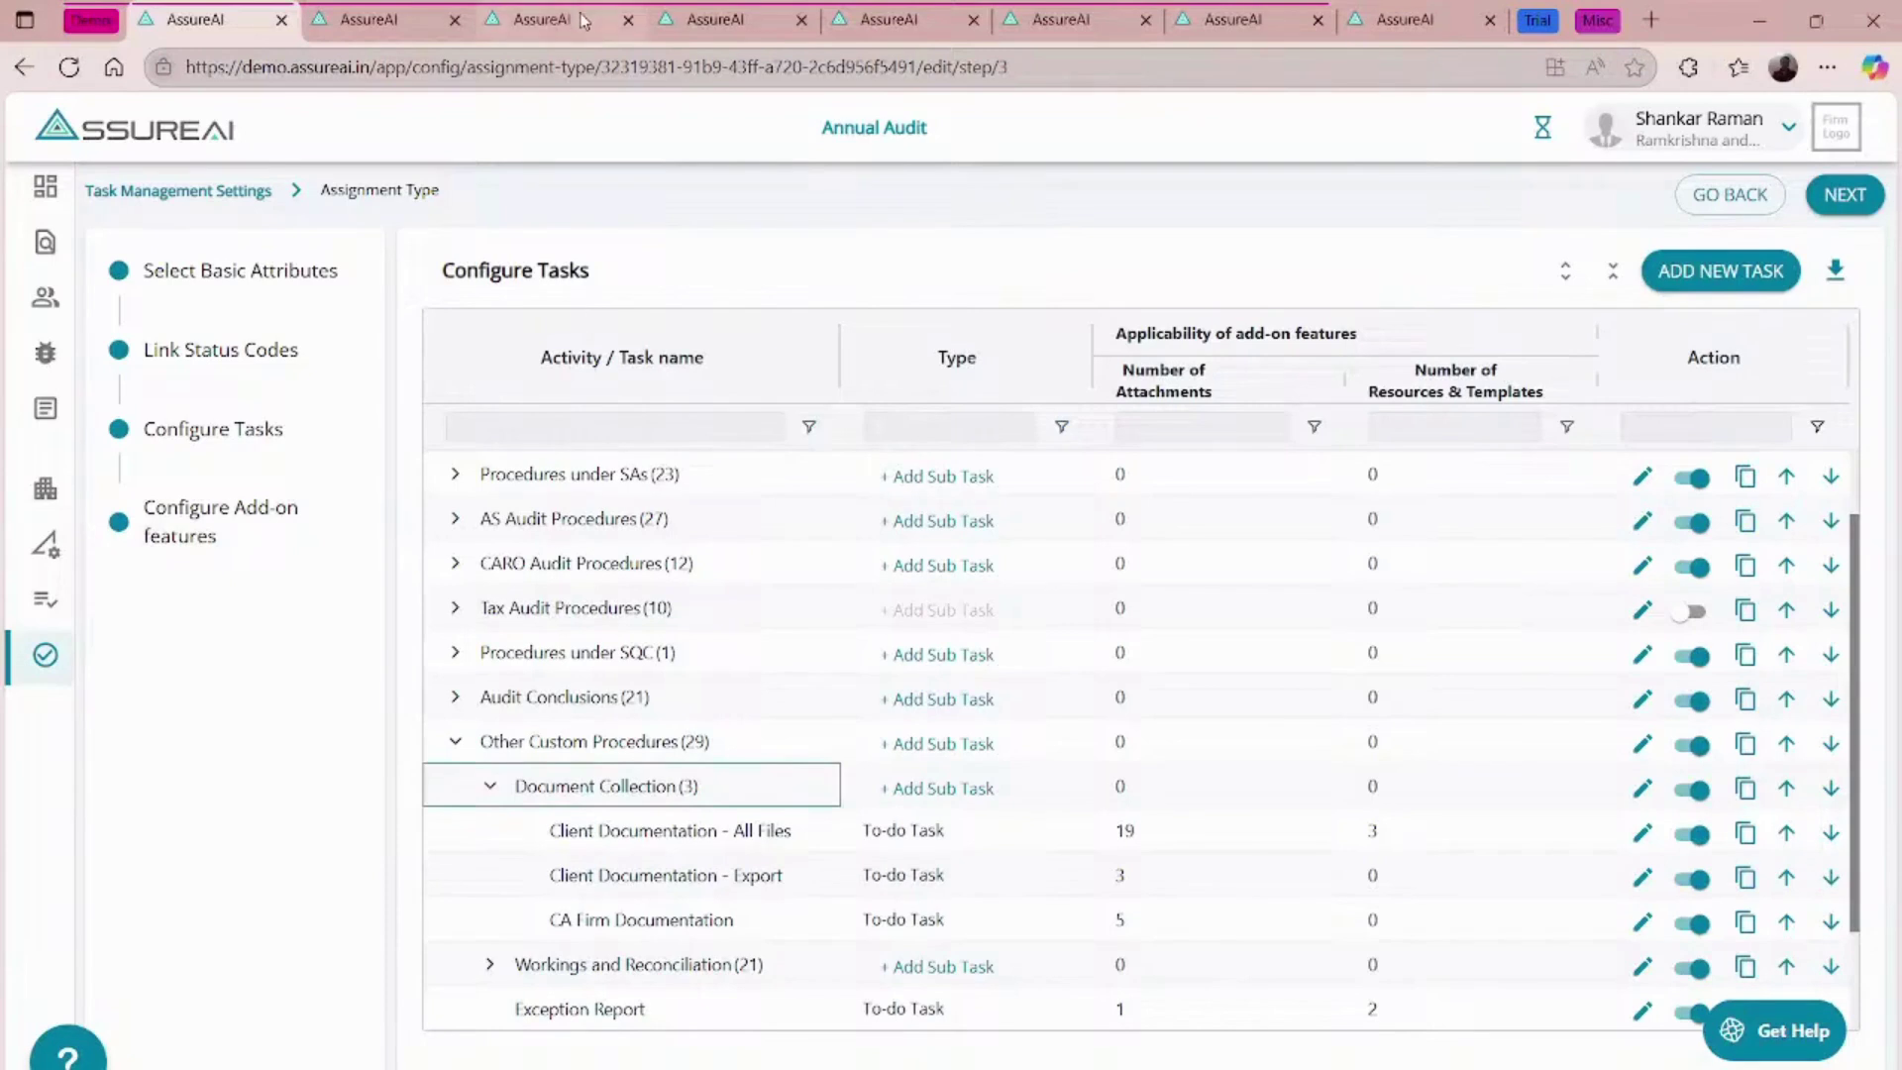
- Switch to the trial site's Annual Audit task configuration
{"action": "left_click", "coordinate": [1537, 20]}
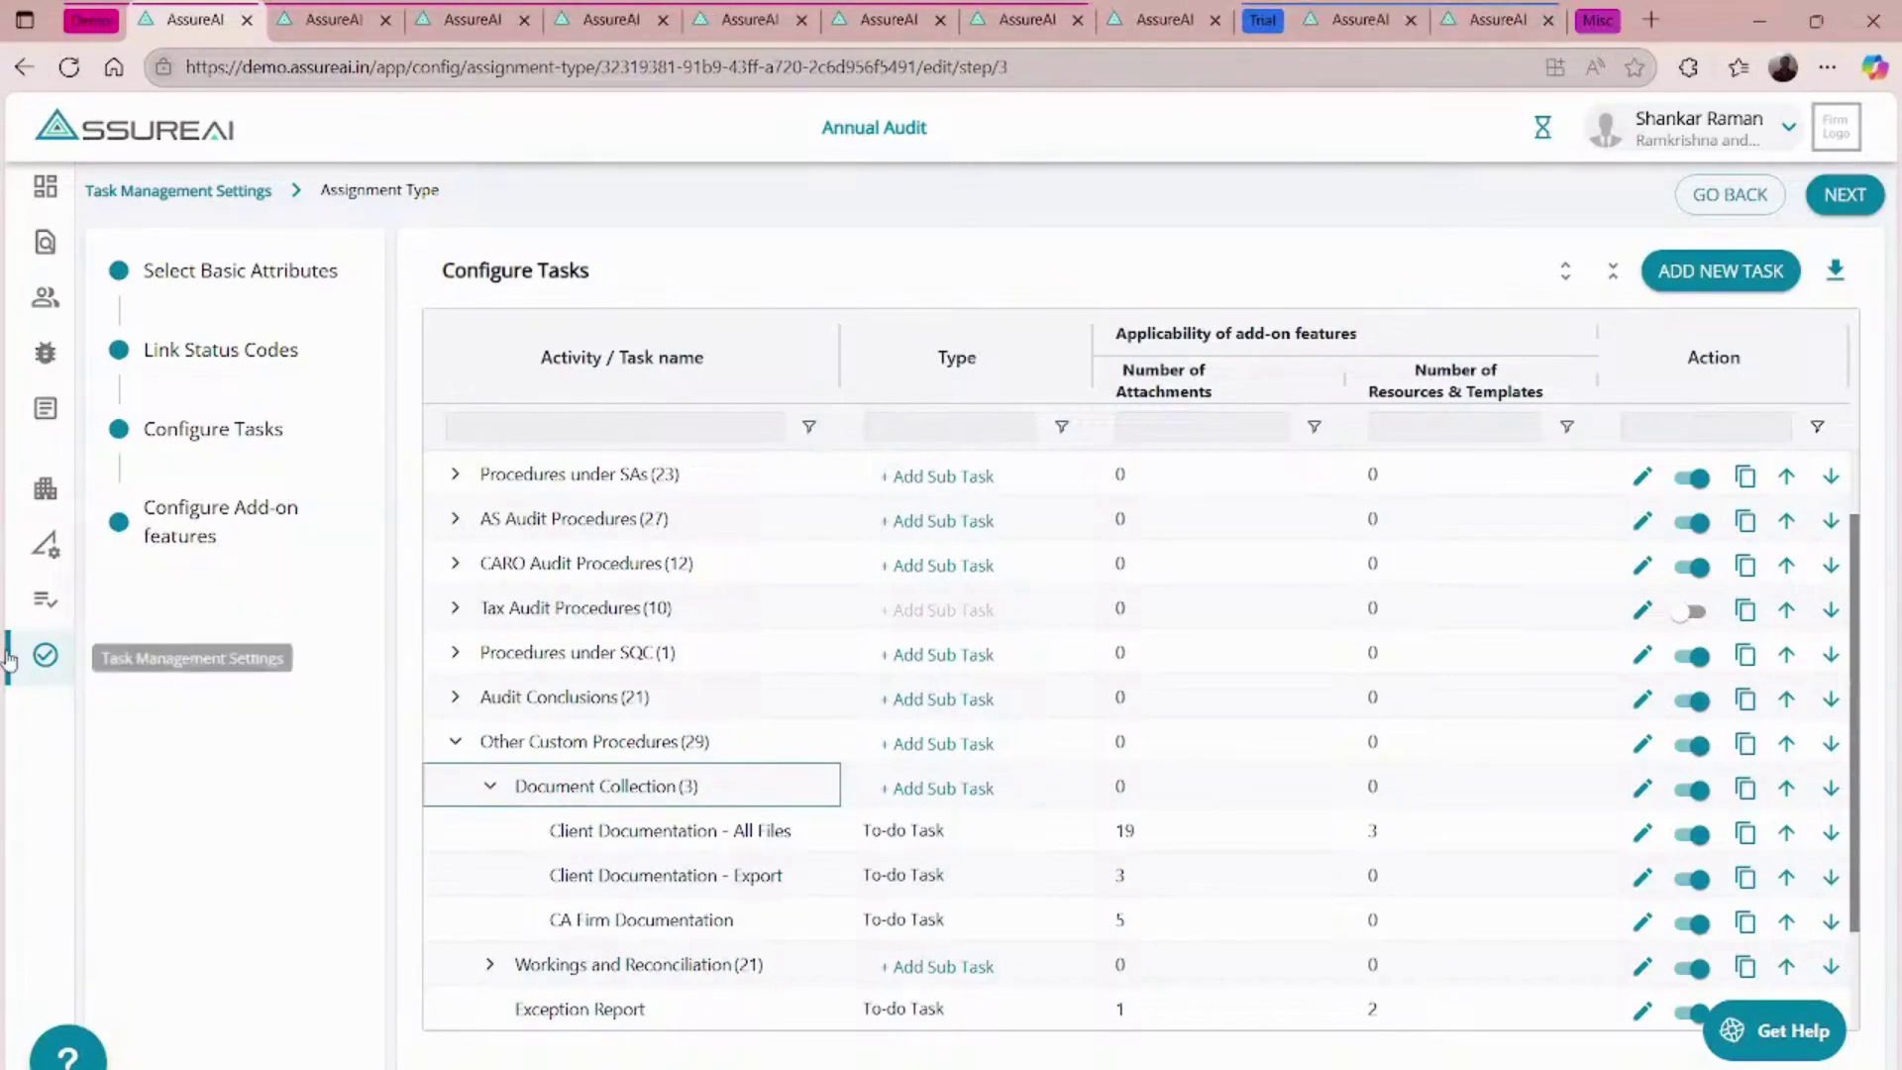
{"action": "left_click", "coordinate": [45, 657]}
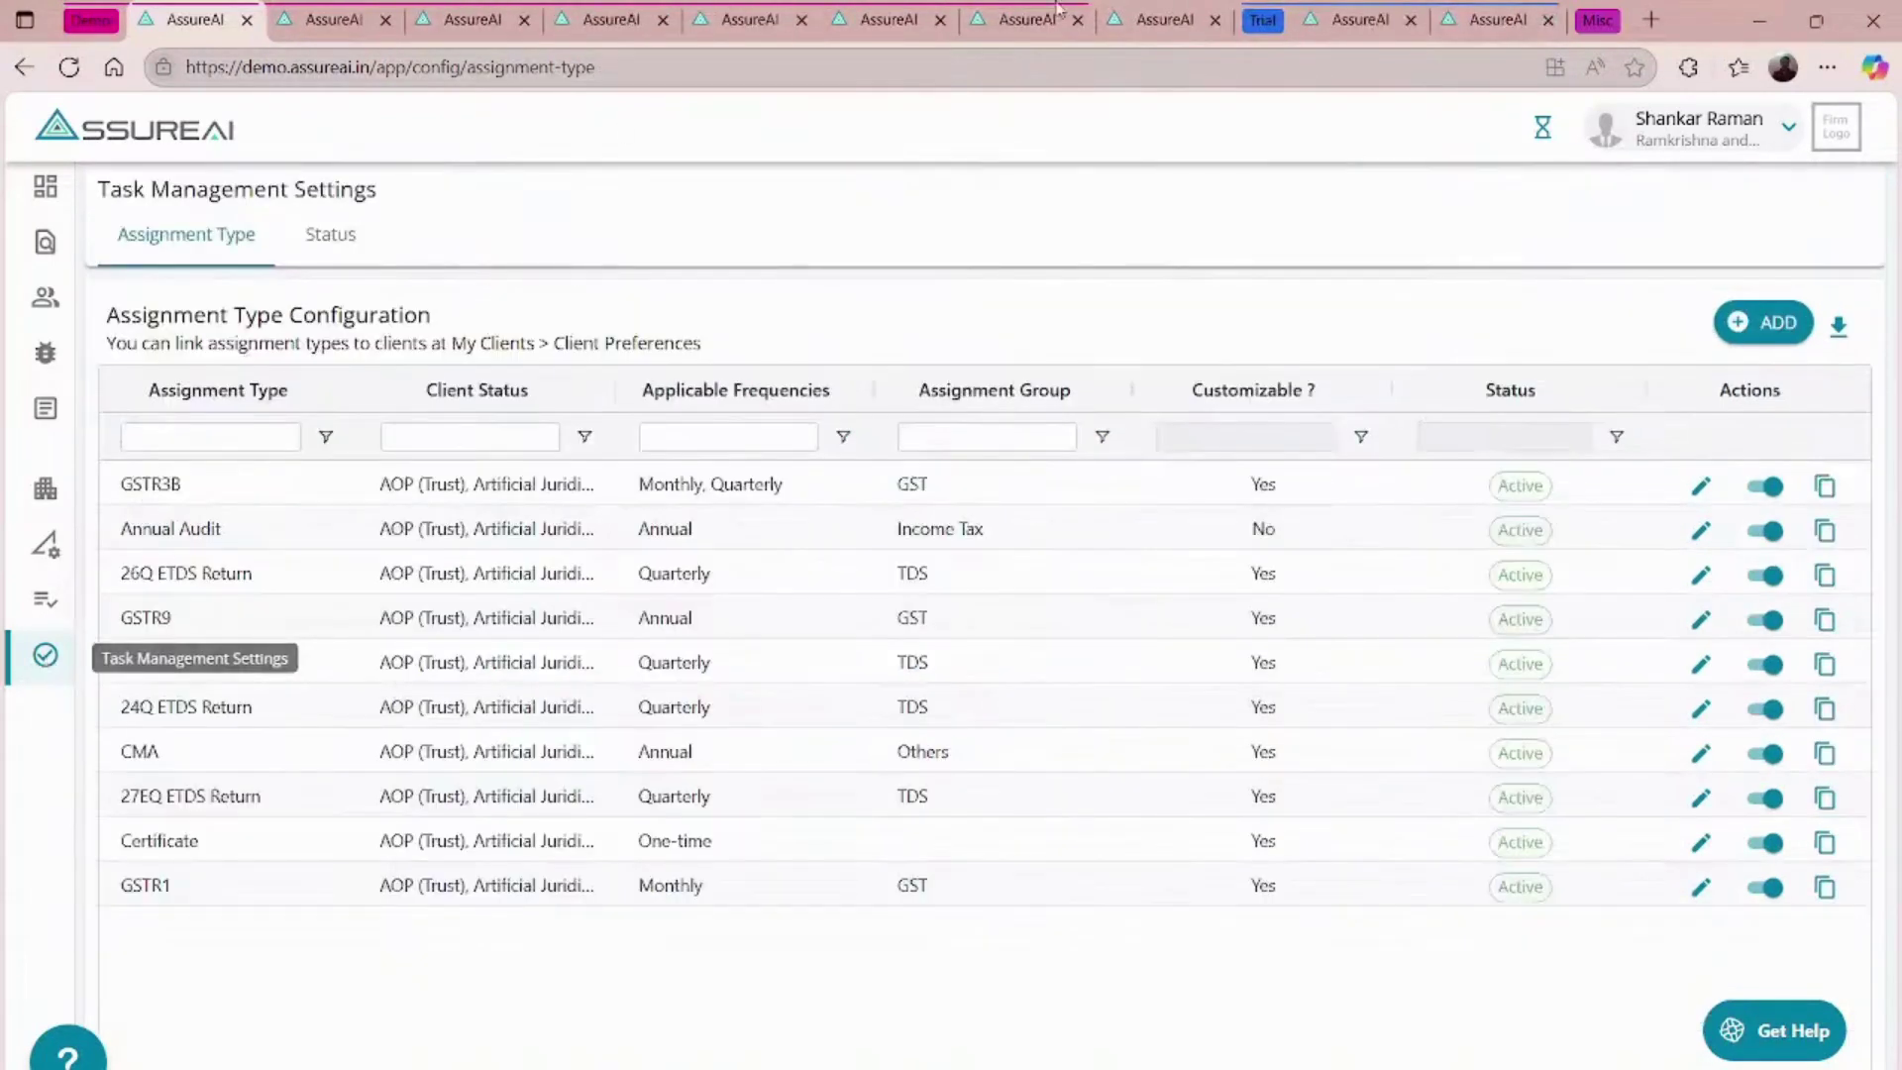
{"action": "left_click", "coordinate": [1372, 18]}
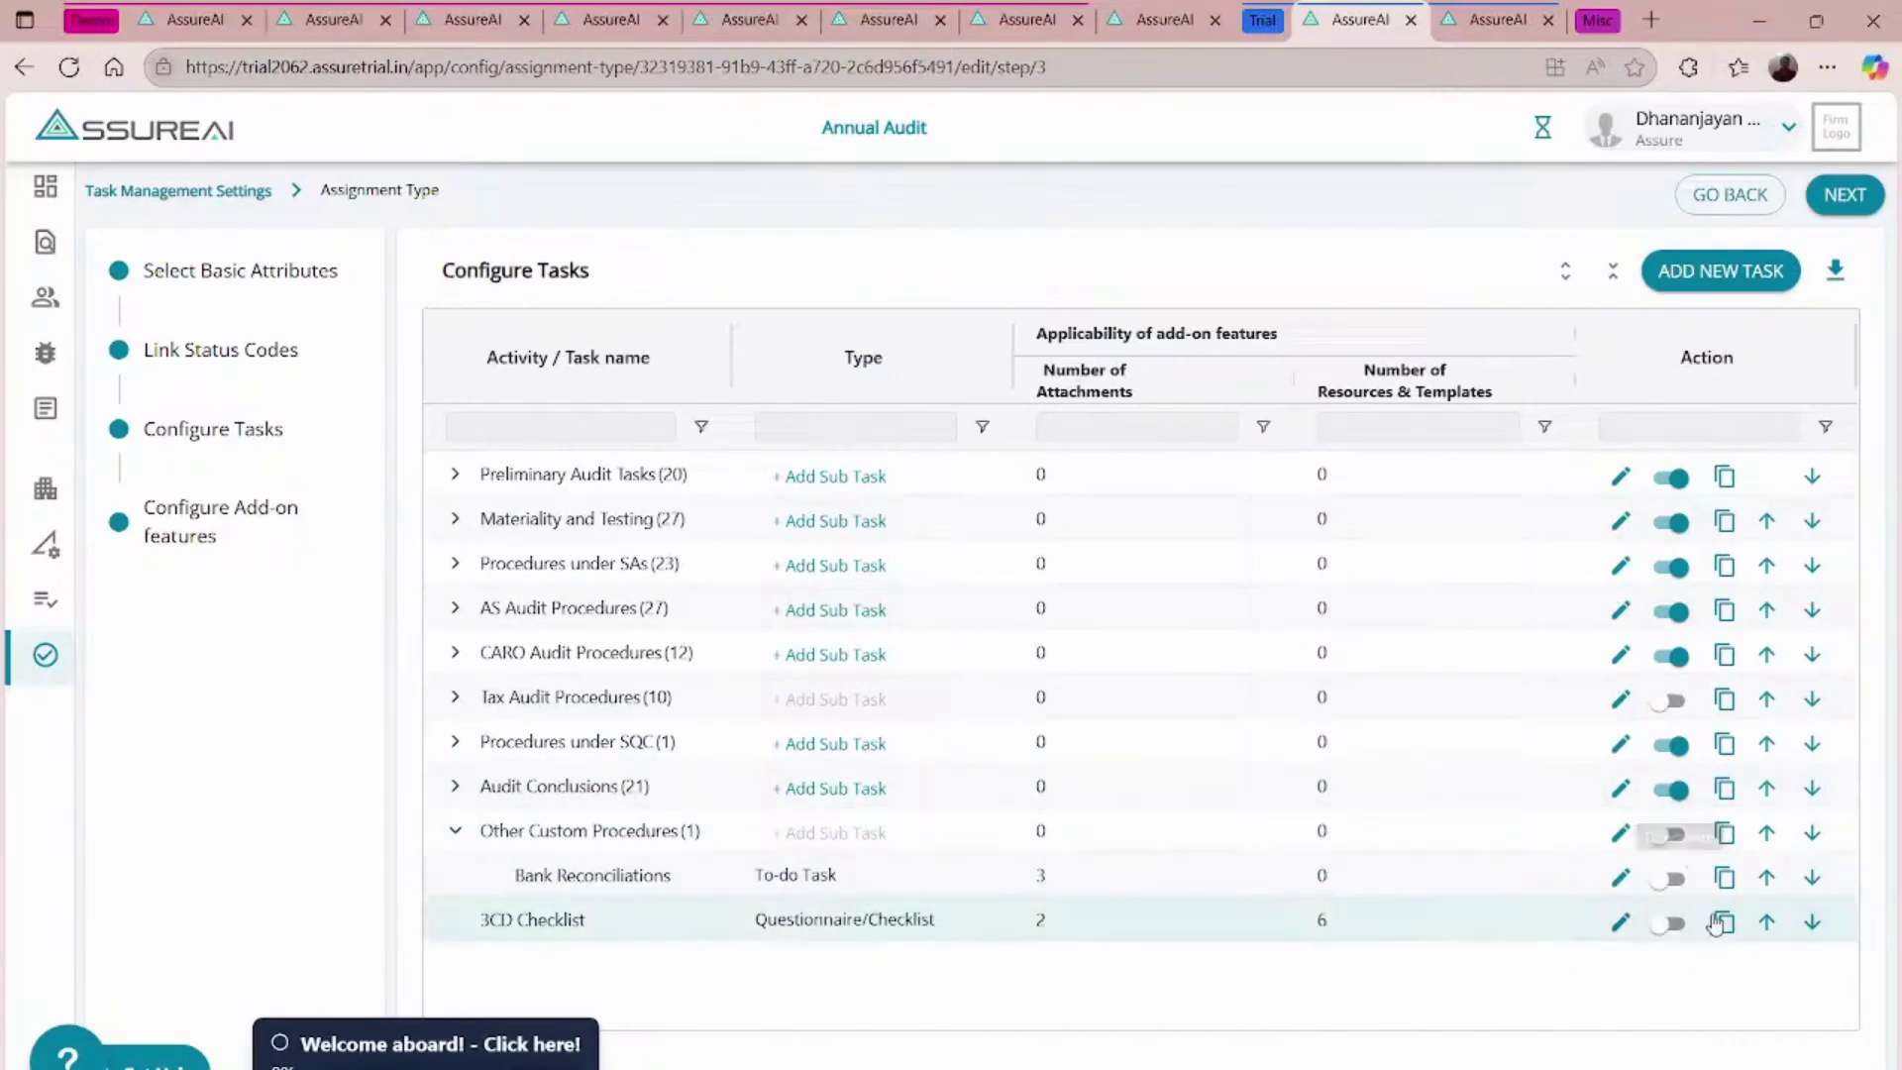
- Log back in, activate Other Custom Procedures, and start a new sub-task under it
{"action": "left_click", "coordinate": [1673, 835]}
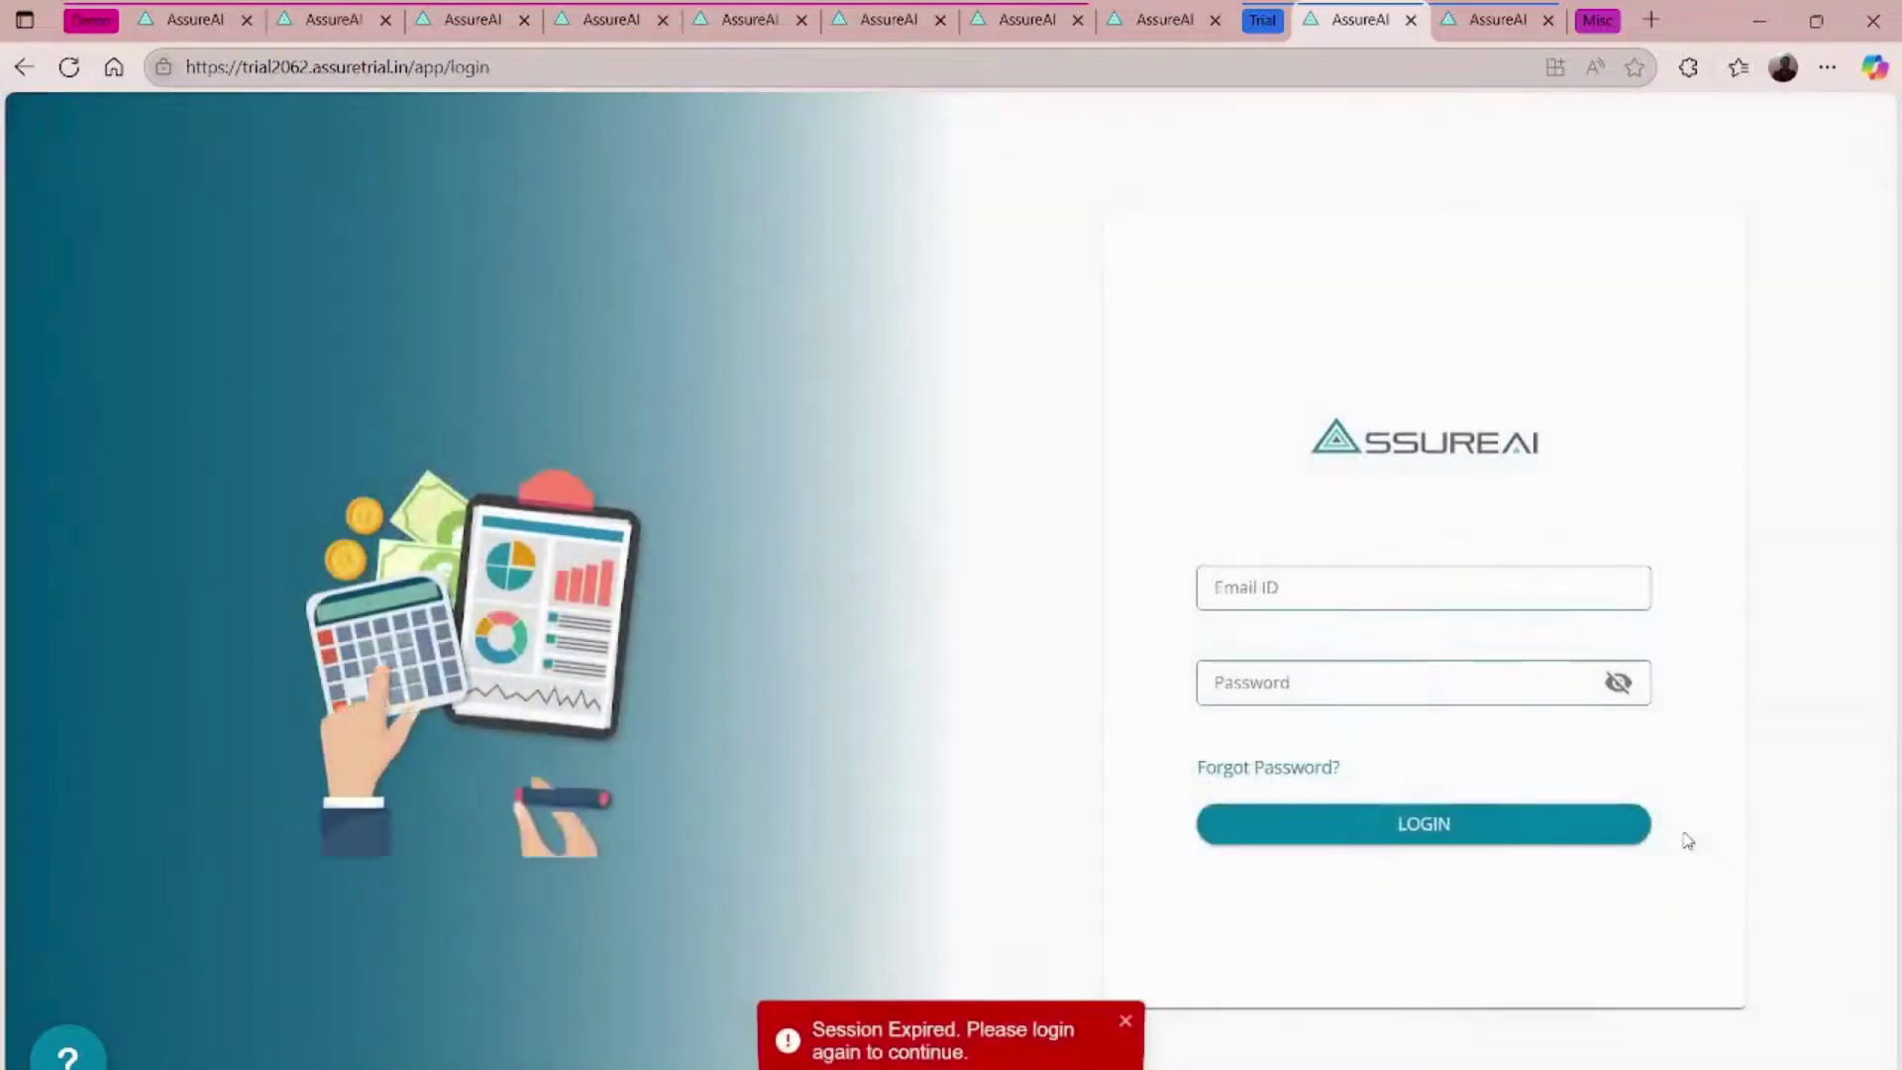
{"action": "left_click", "coordinate": [1369, 822]}
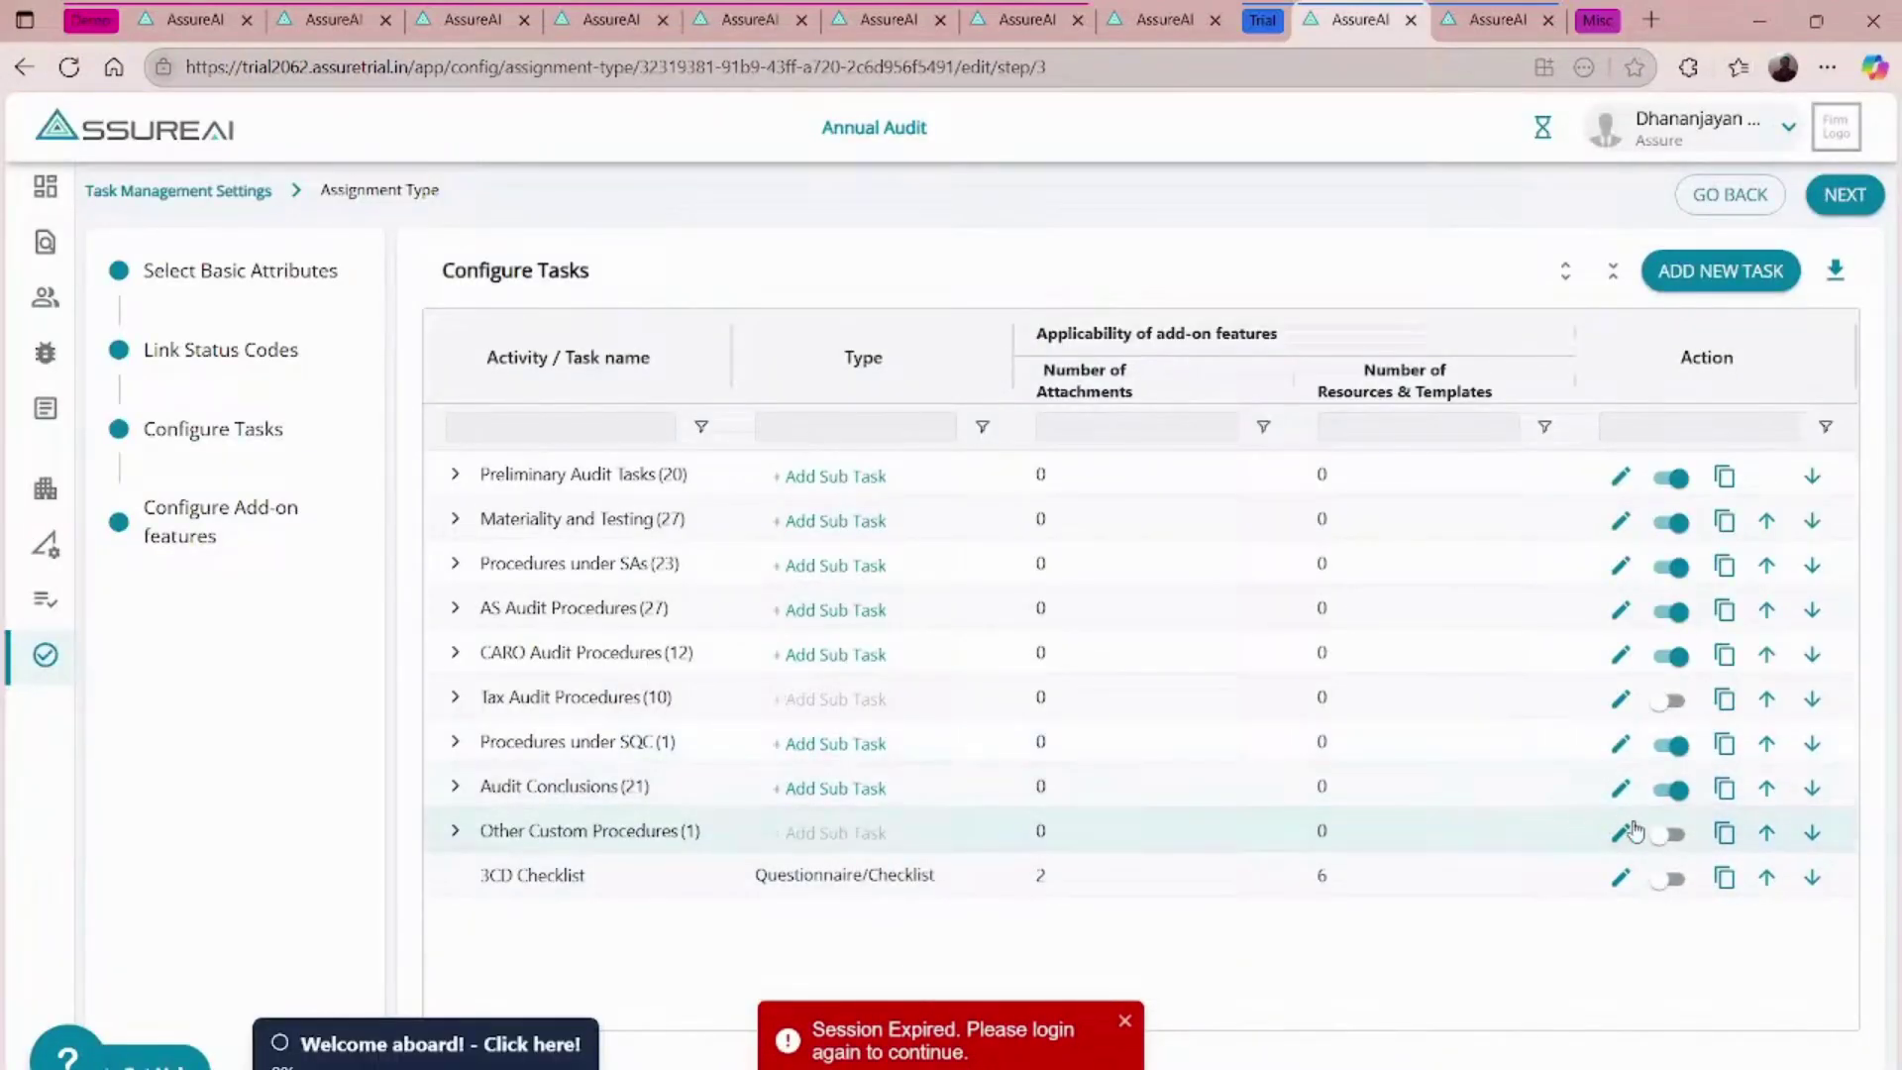
{"action": "left_click", "coordinate": [1674, 835]}
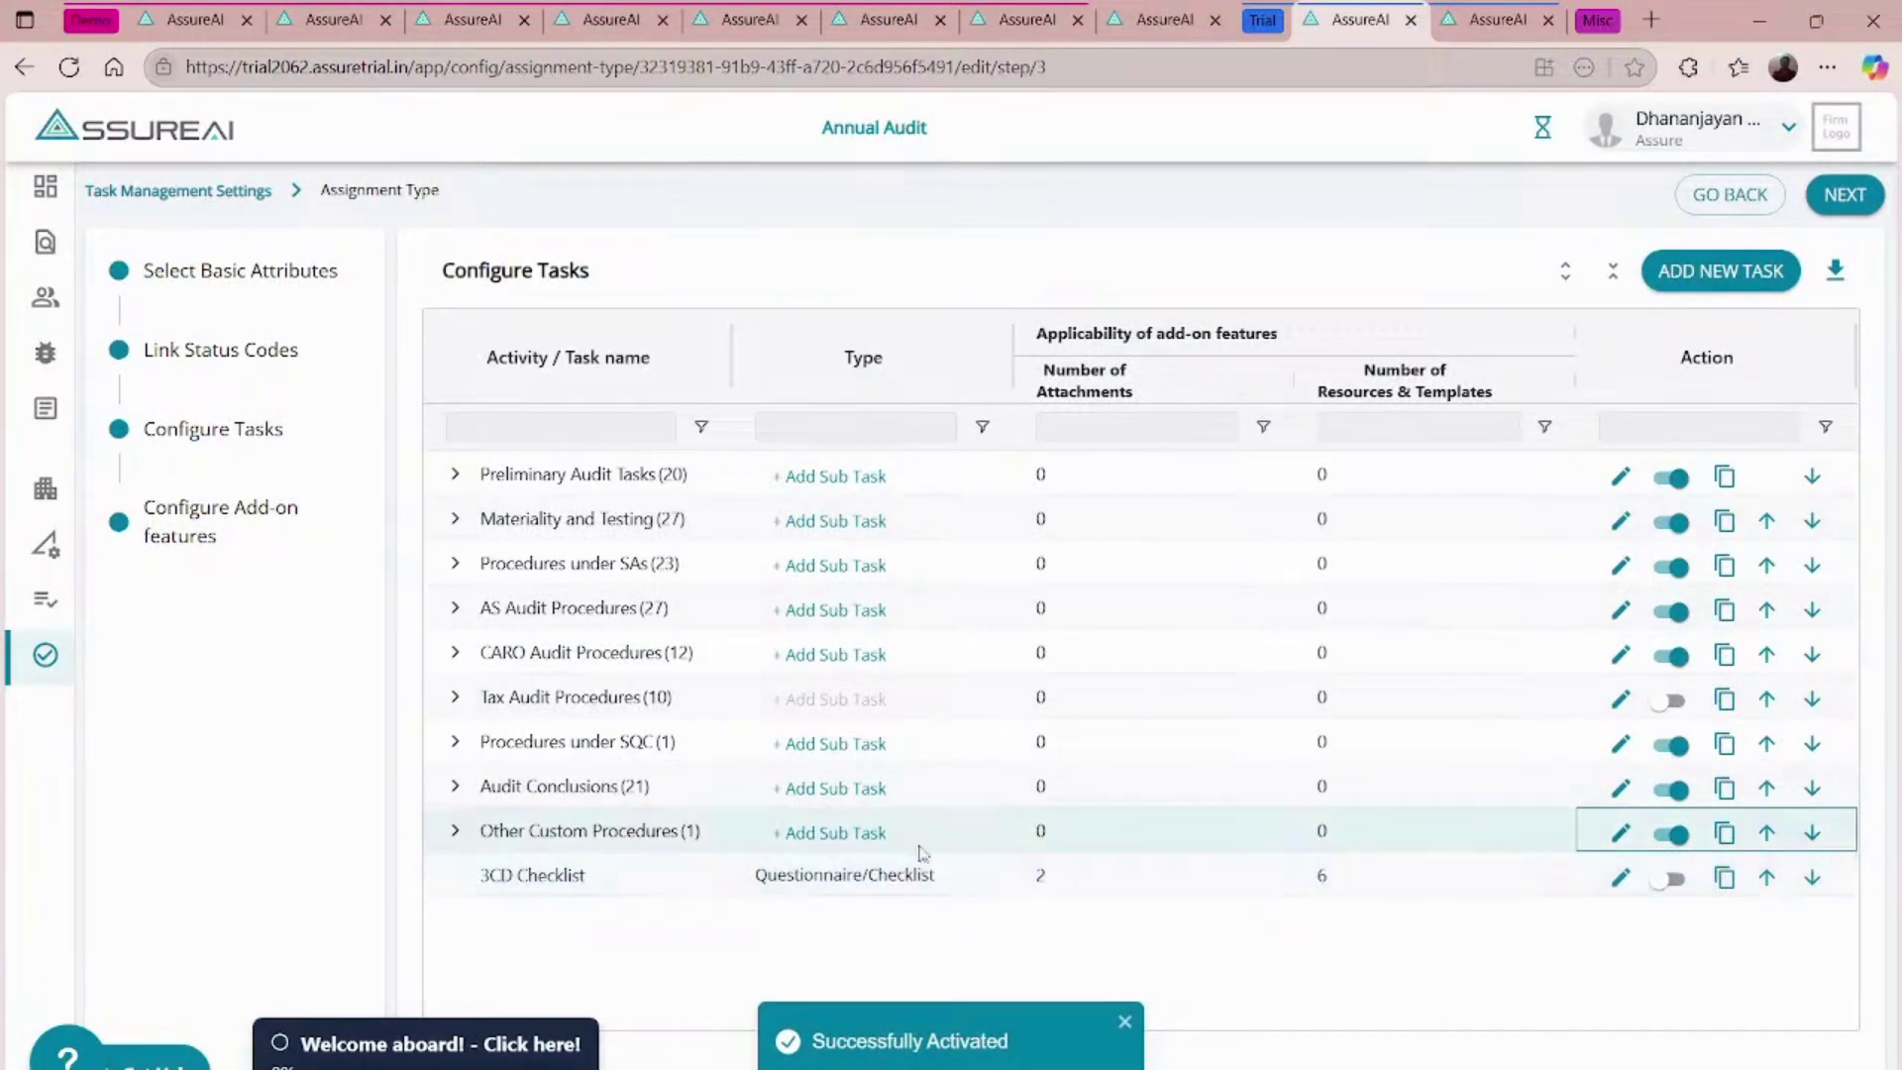
{"action": "left_click", "coordinate": [823, 835]}
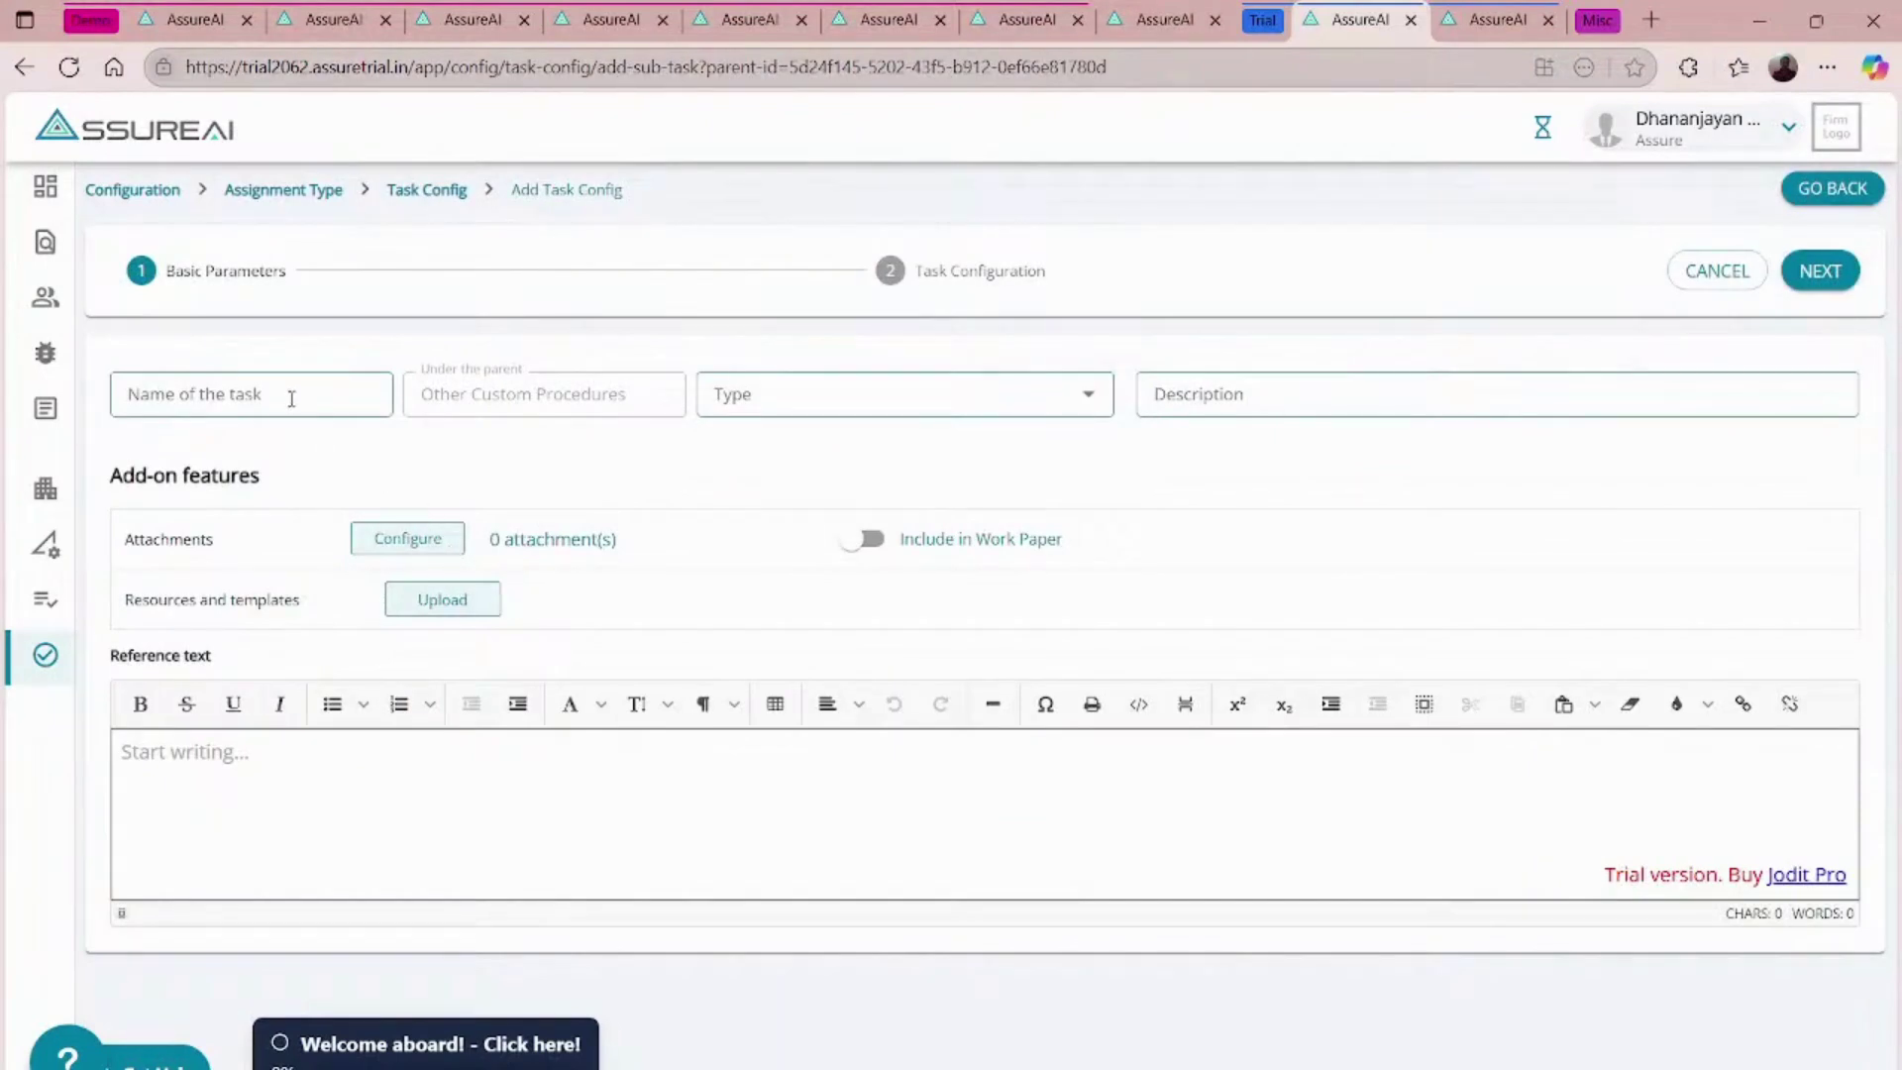
- Name the new task 'Document Collection' and make it a Group Task
{"action": "left_click", "coordinate": [289, 393]}
{"action": "type", "text": "dOCUMENT"}
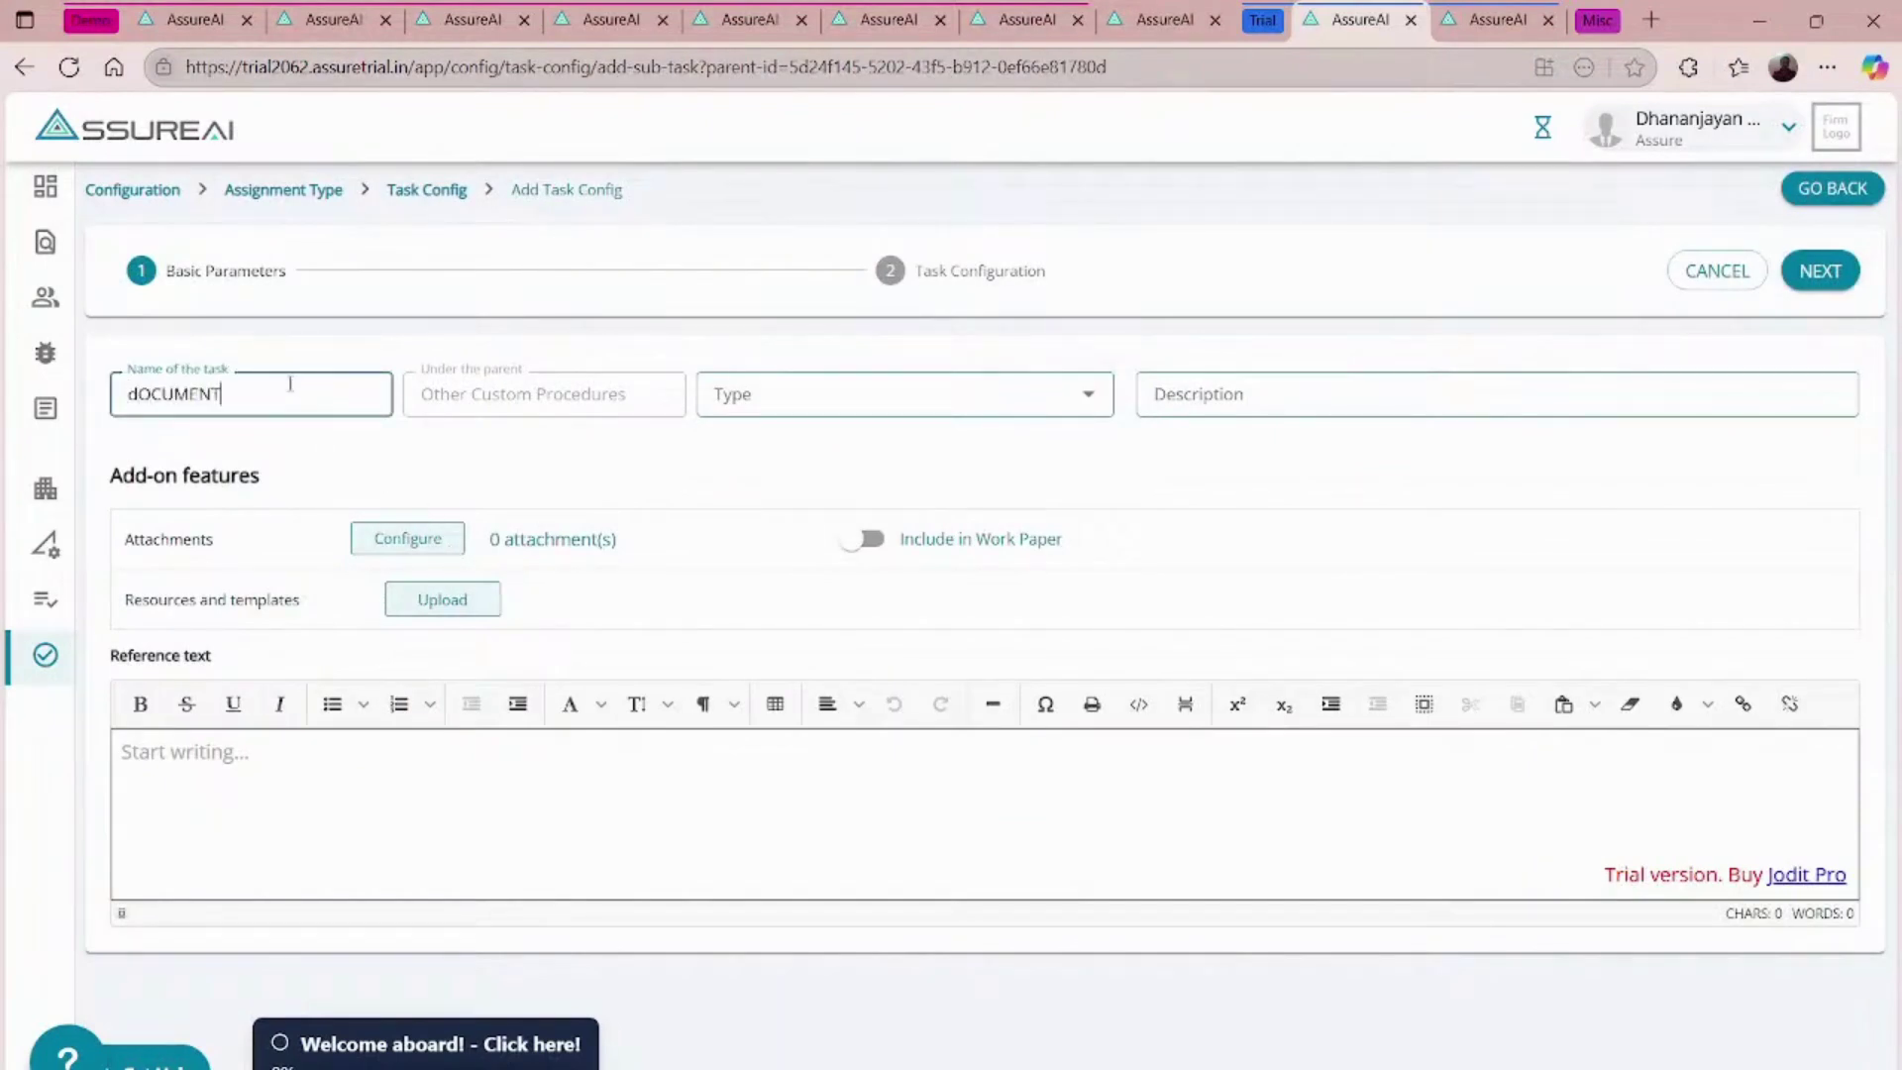
{"action": "key", "text": "BackSpace"}
{"action": "key", "text": "BackSpace"}
{"action": "key", "text": "BackSpace"}
{"action": "key", "text": "BackSpace"}
{"action": "key", "text": "BackSpace"}
{"action": "key", "text": "BackSpace"}
{"action": "key", "text": "BackSpace"}
{"action": "key", "text": "BackSpace"}
{"action": "type", "text": "Document Collection"}
{"action": "left_click", "coordinate": [963, 384]}
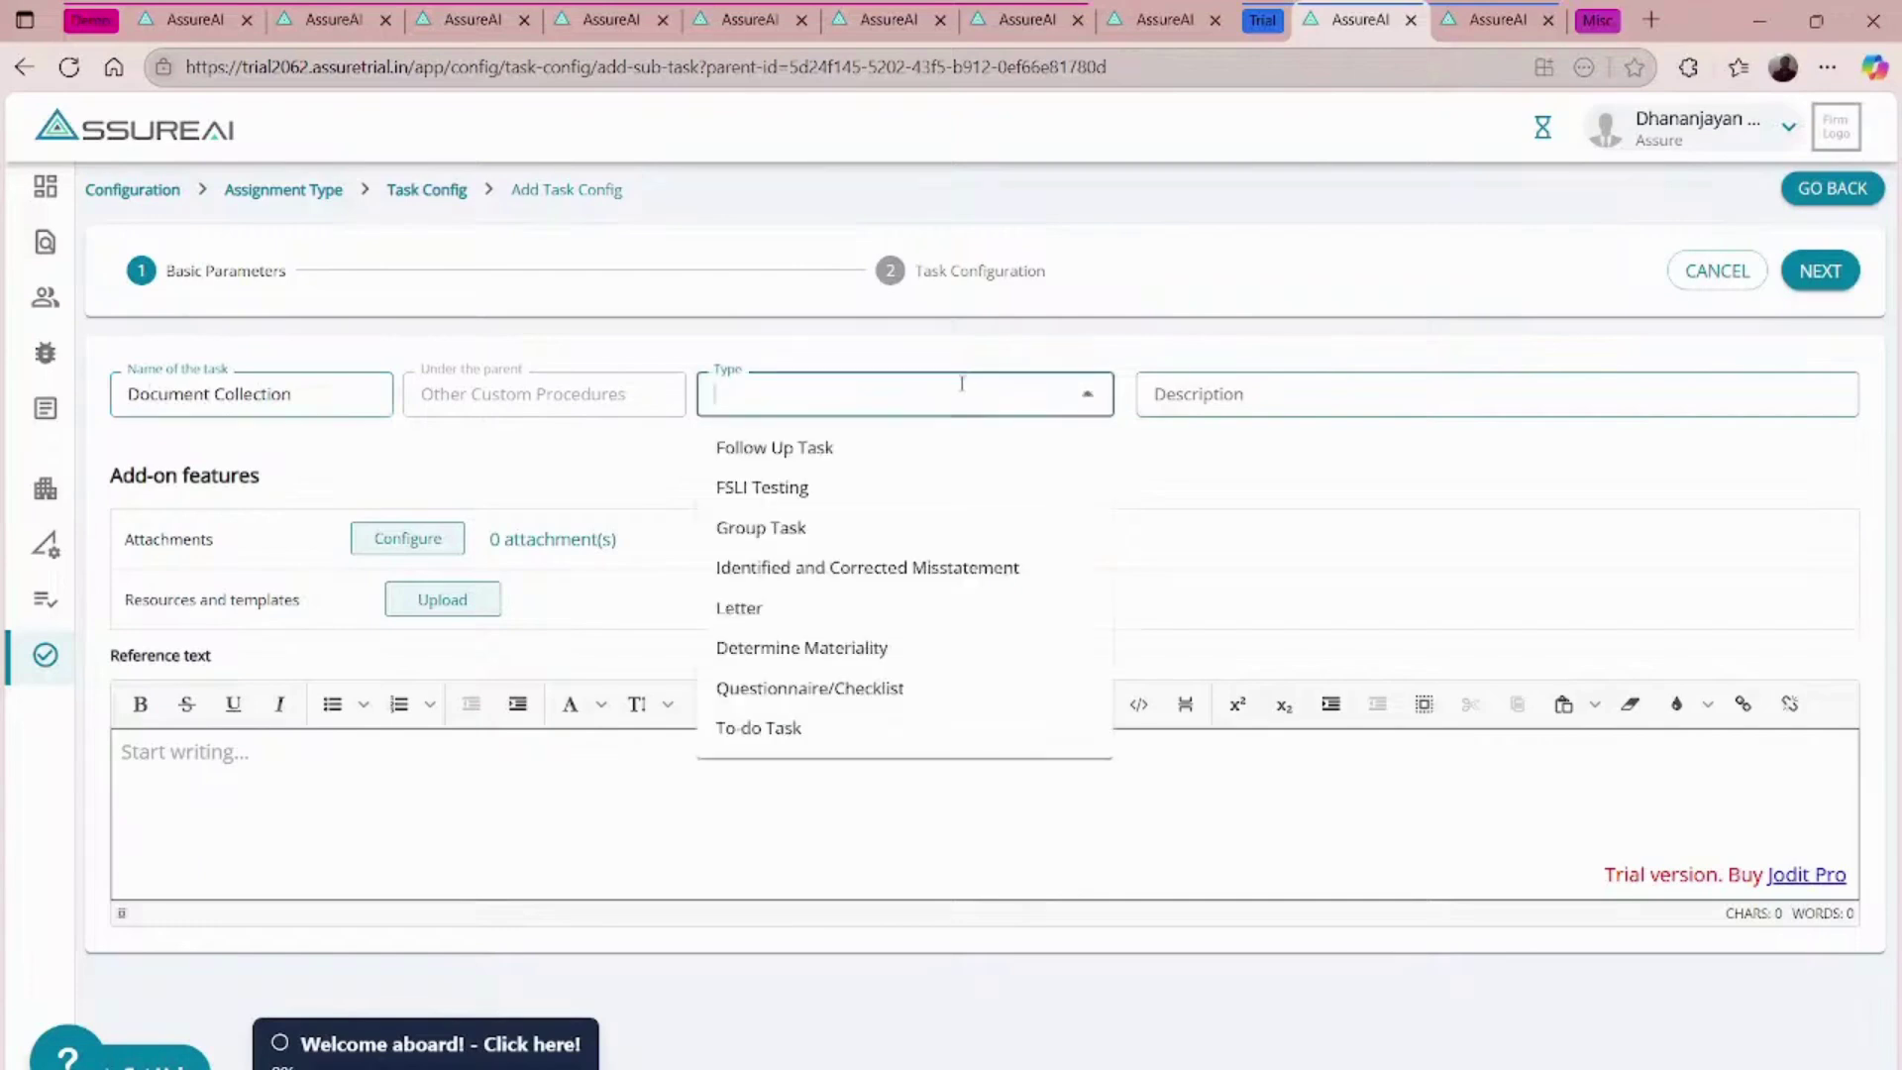
{"action": "left_click", "coordinate": [784, 531]}
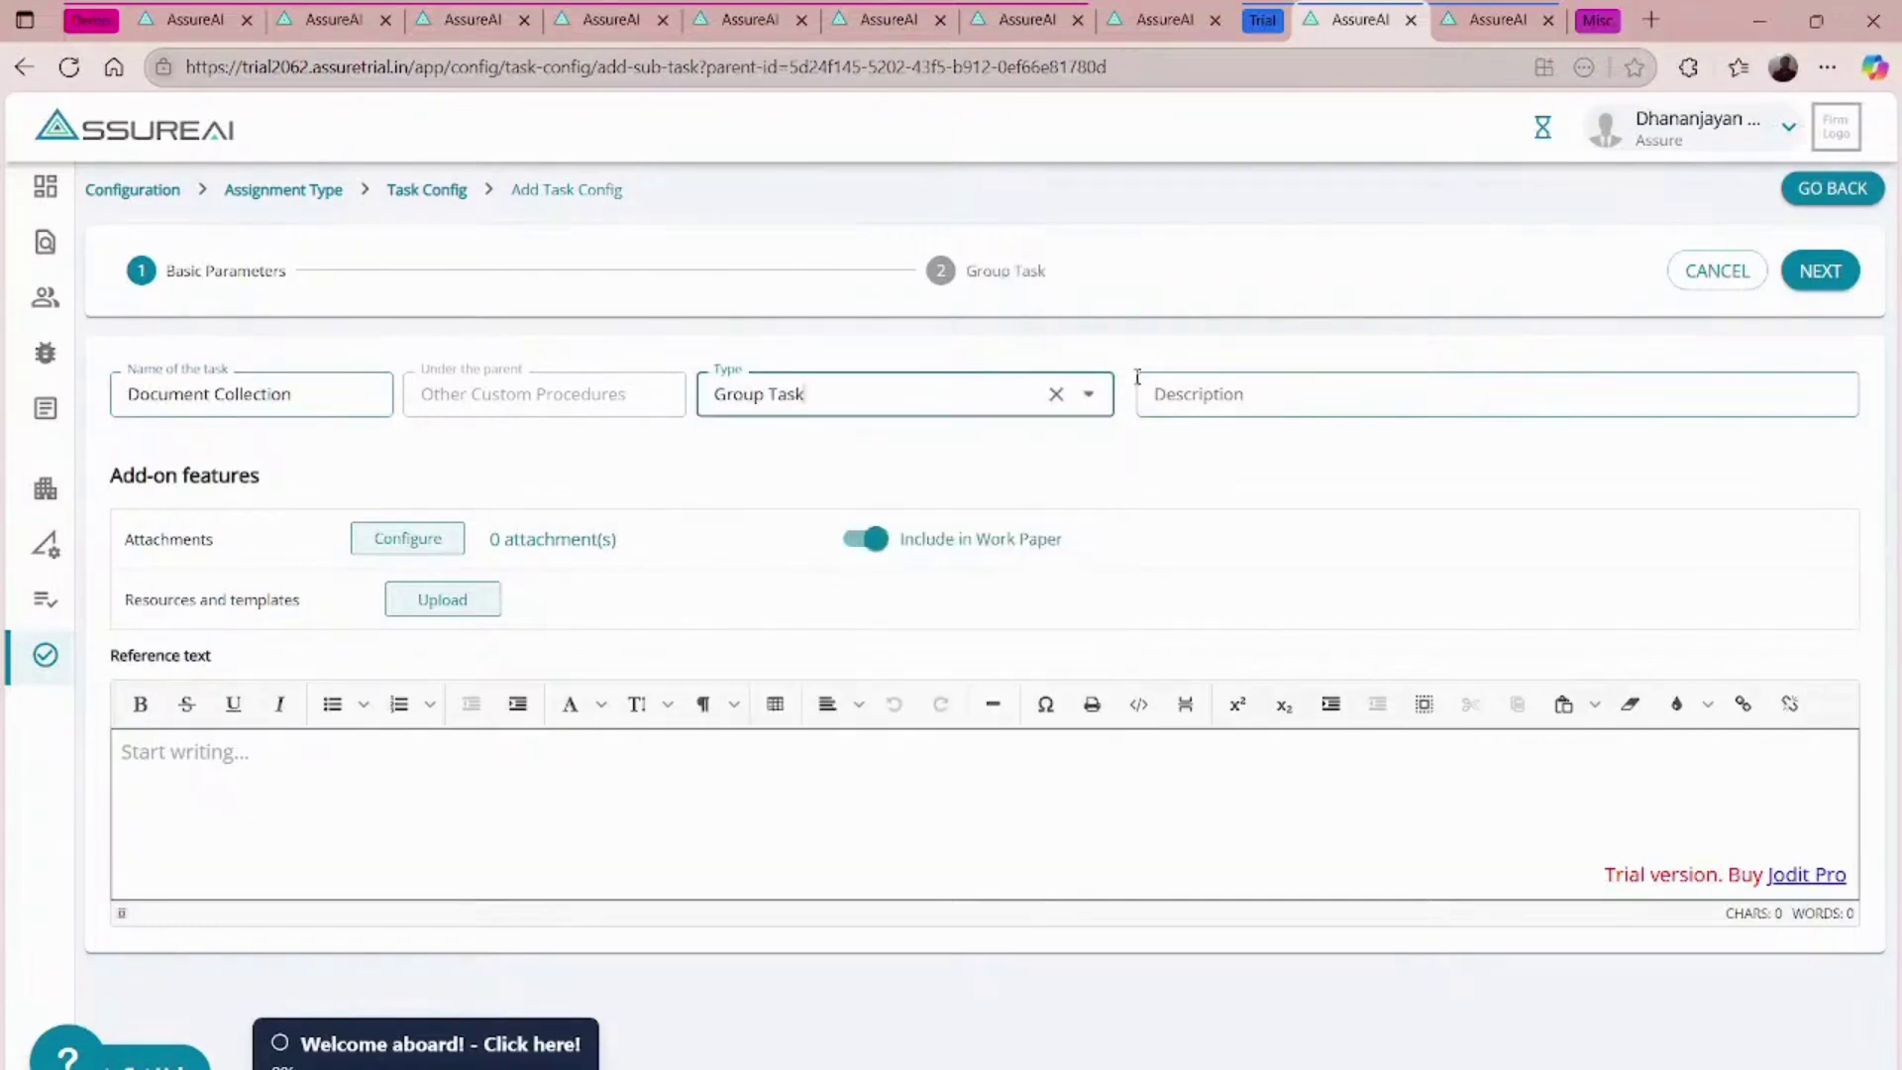
- Describe it as 'To collect basic documentation from both clients and CA users', expand by default, and save
{"action": "left_click", "coordinate": [1262, 390]}
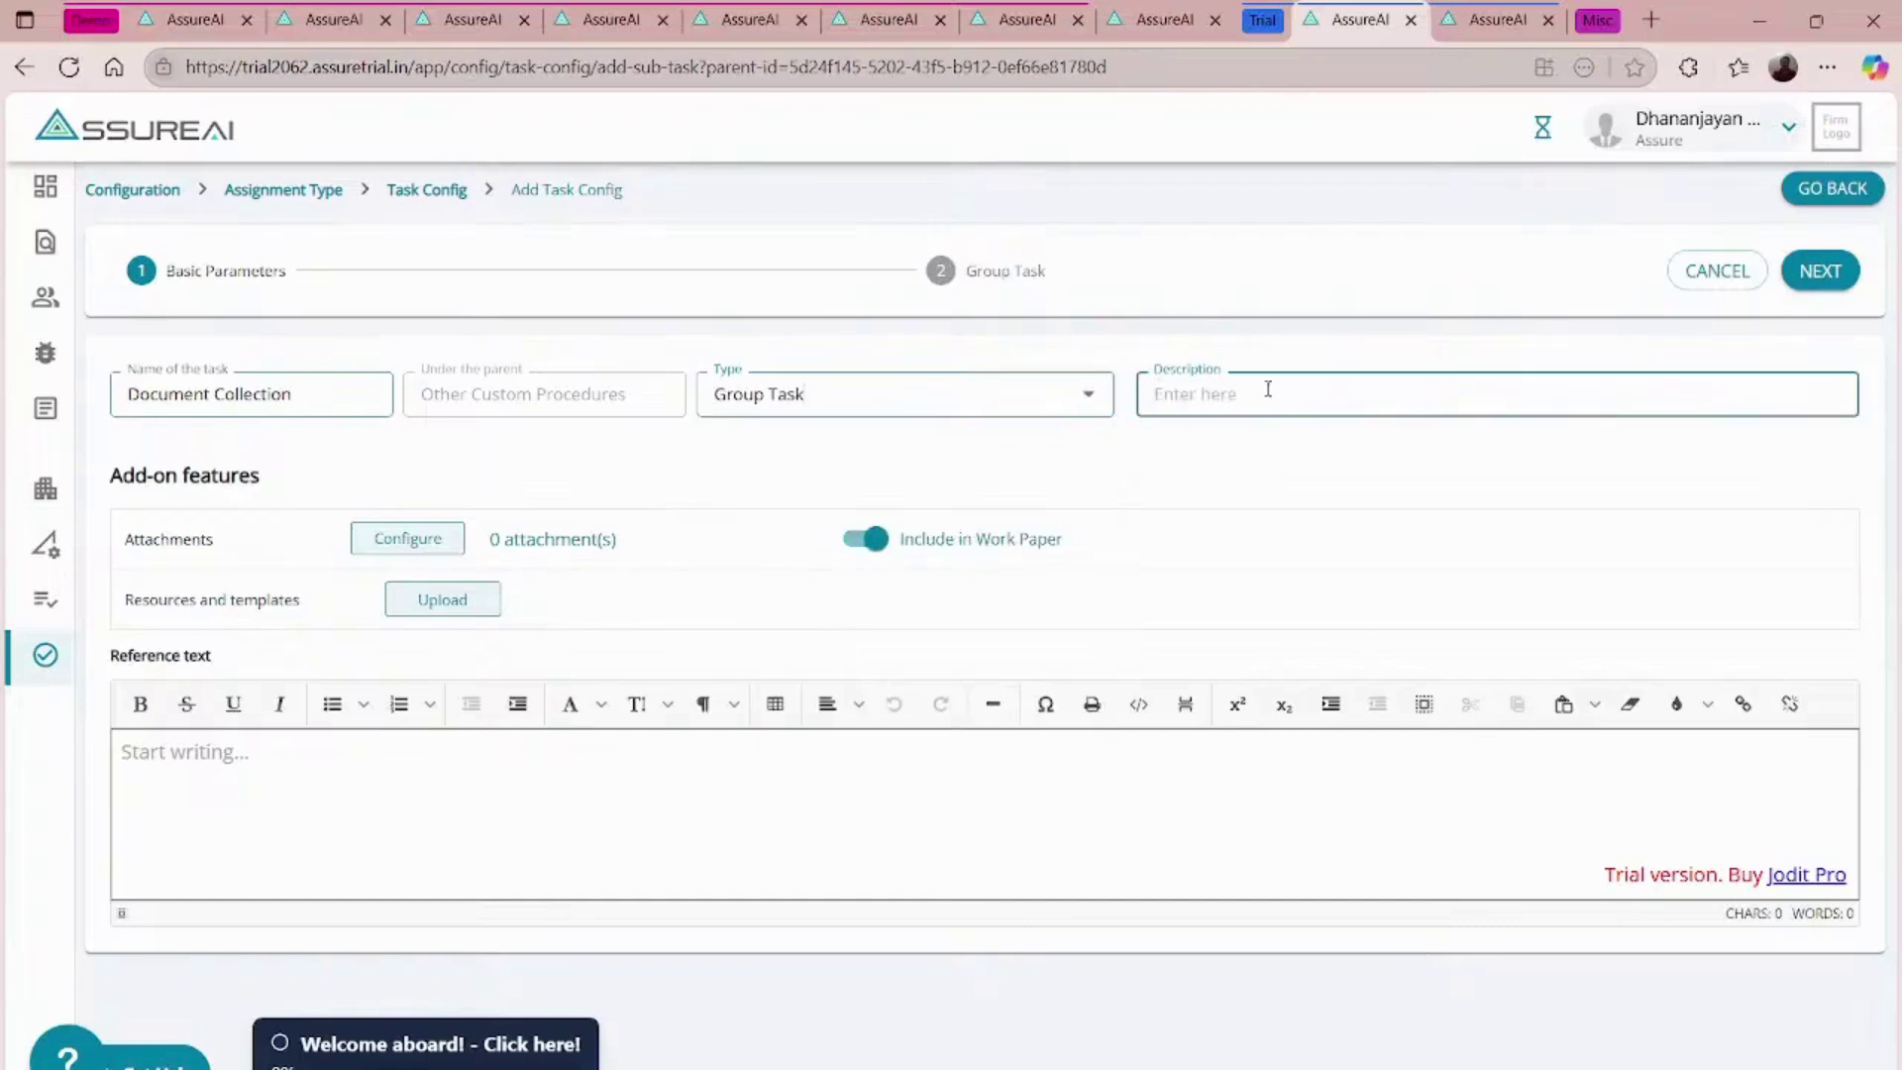
{"action": "type", "text": "To c ollec"}
{"action": "key", "text": "BackSpace"}
{"action": "key", "text": "BackSpace"}
{"action": "key", "text": "BackSpace"}
{"action": "key", "text": "BackSpace"}
{"action": "key", "text": "BackSpace"}
{"action": "key", "text": "BackSpace"}
{"action": "type", "text": "ollect bo"}
{"action": "key", "text": "BackSpace"}
{"action": "type", "text": "asic documentation from both clients and "}
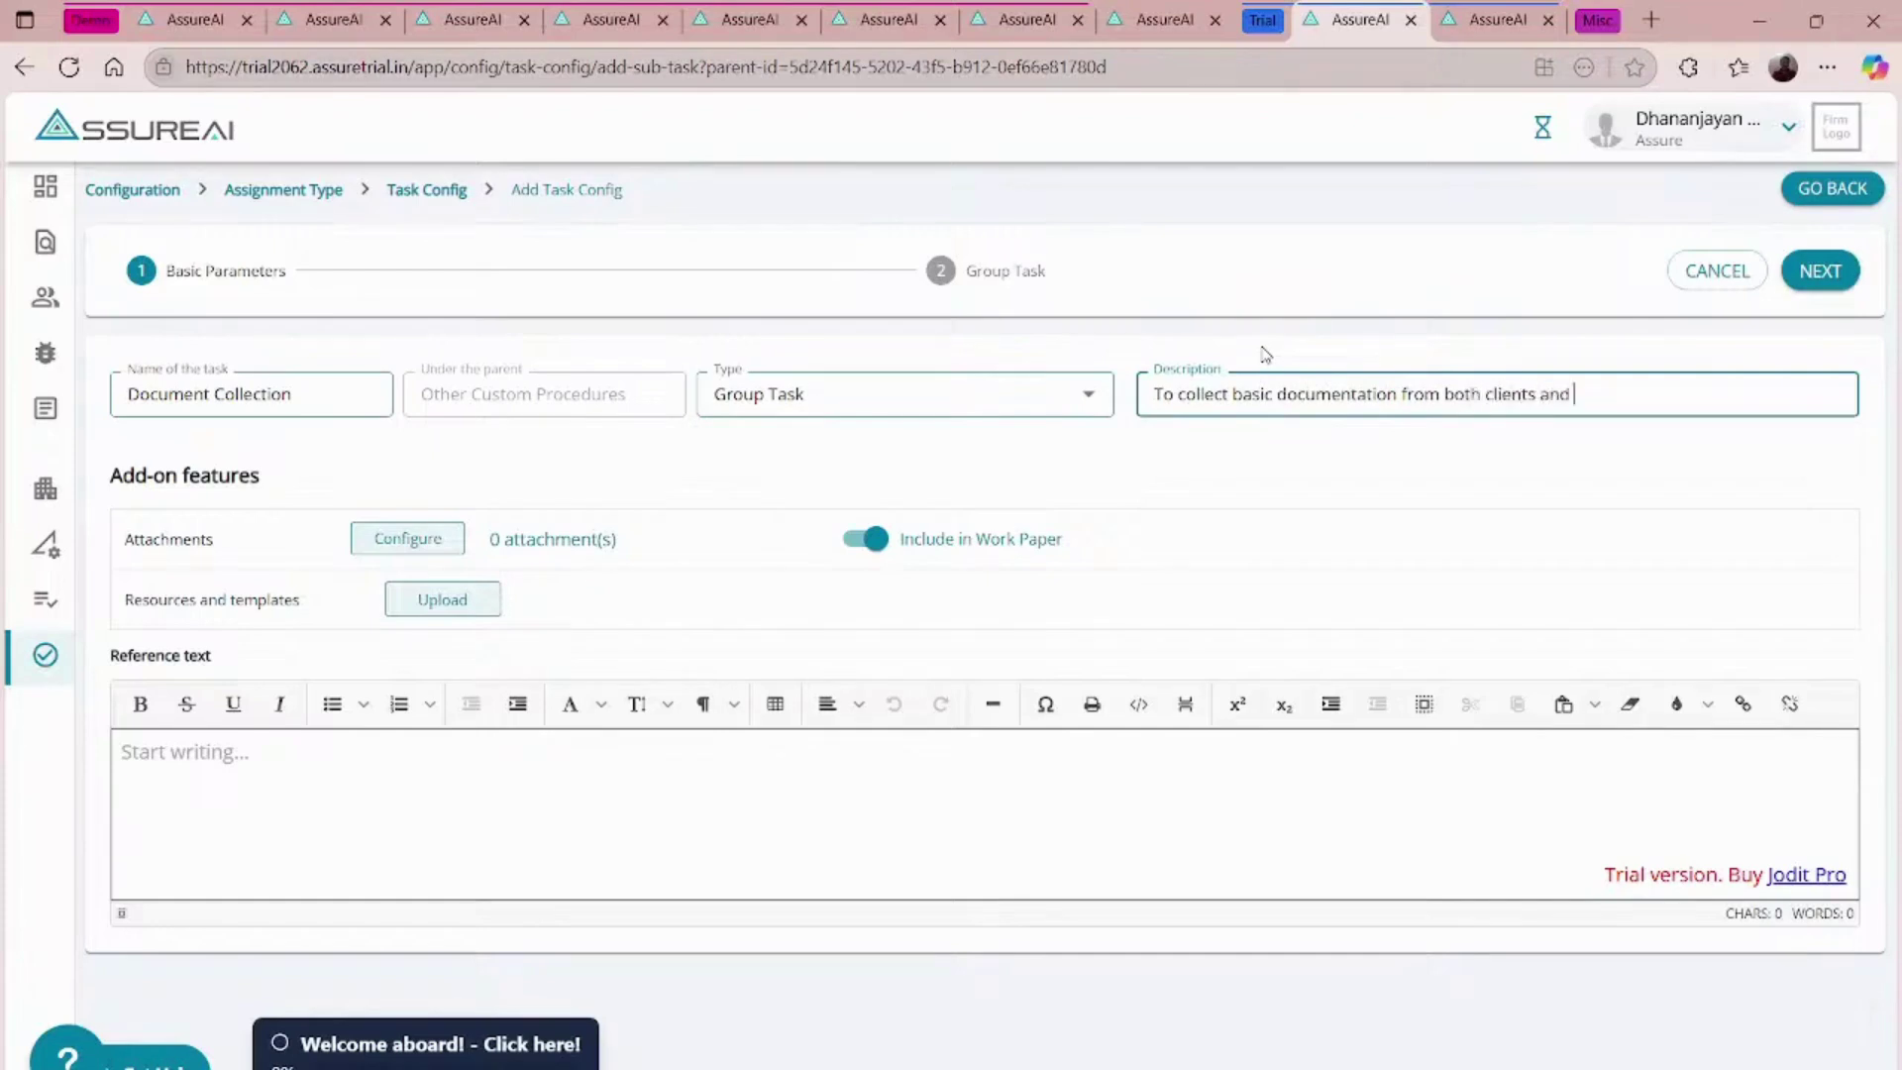
{"action": "type", "text": "CA users"}
{"action": "left_click", "coordinate": [1820, 270]}
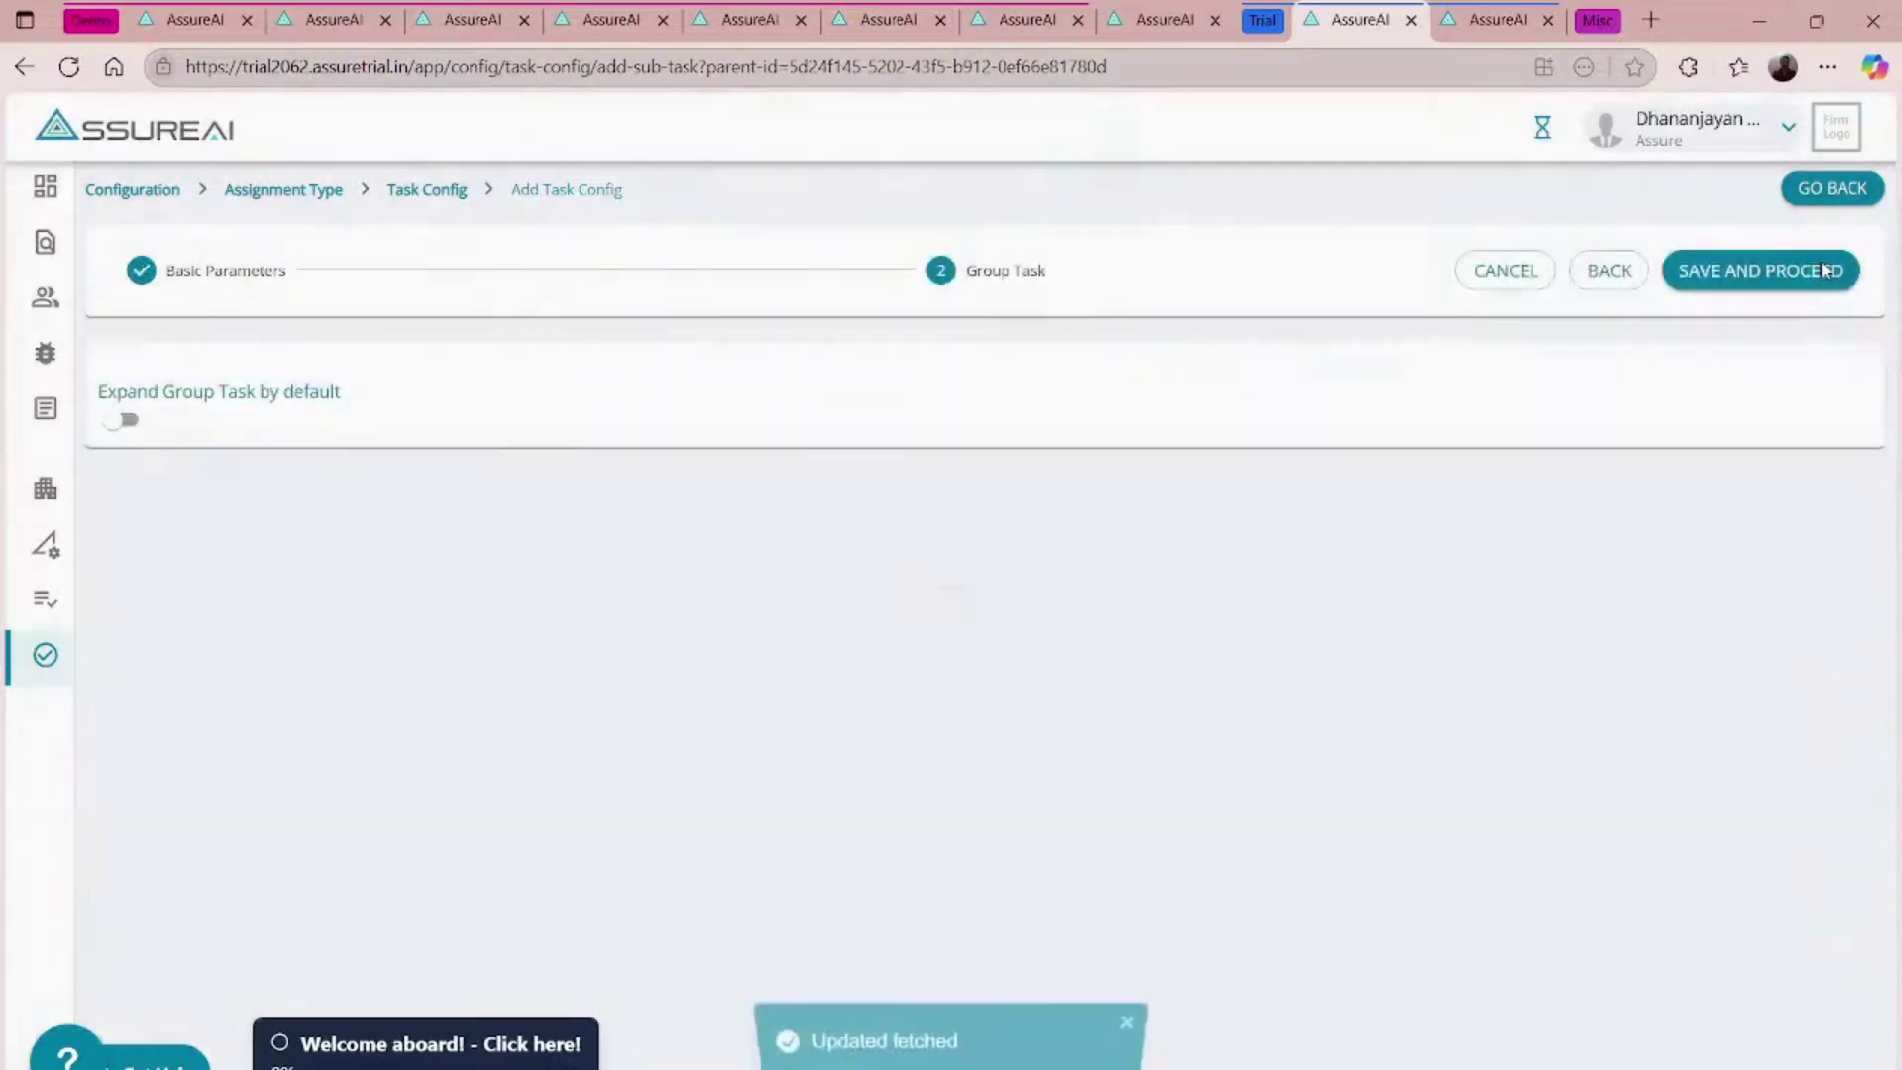
{"action": "left_click", "coordinate": [131, 422]}
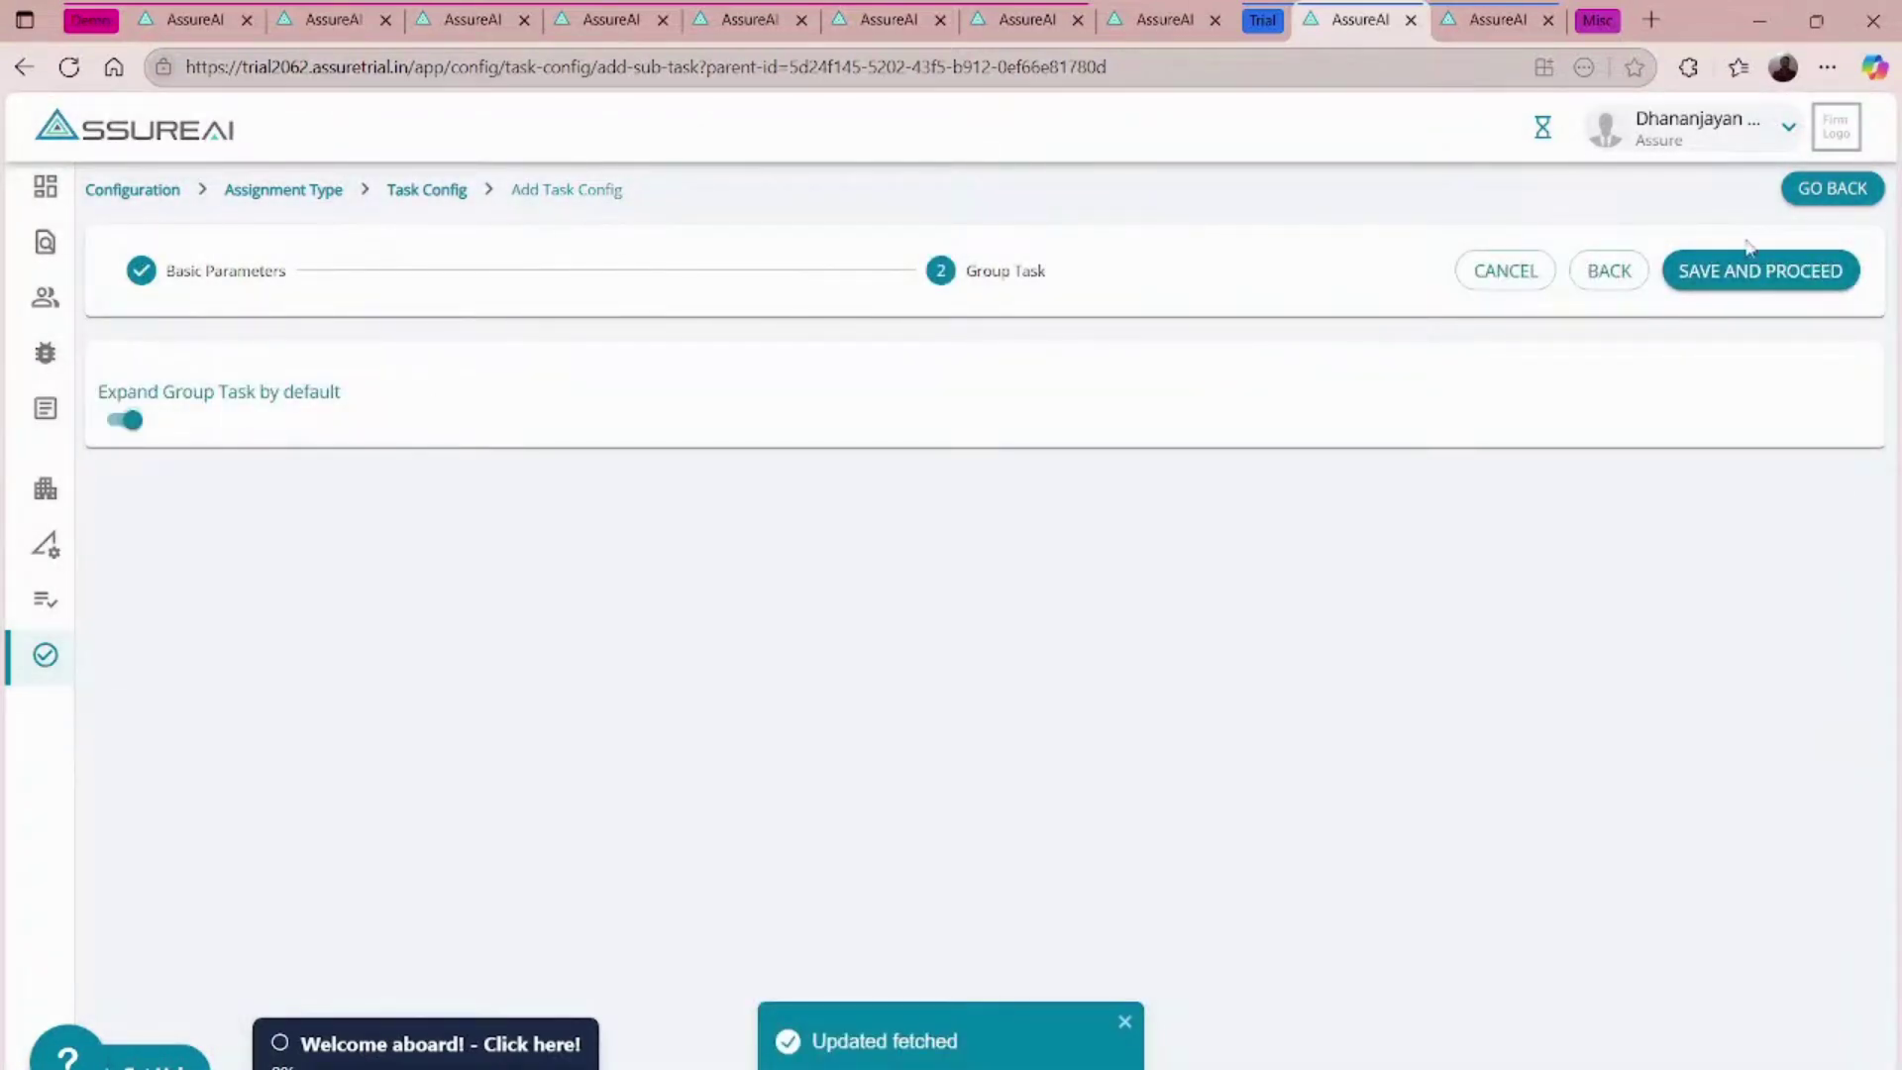
{"action": "left_click", "coordinate": [1751, 272]}
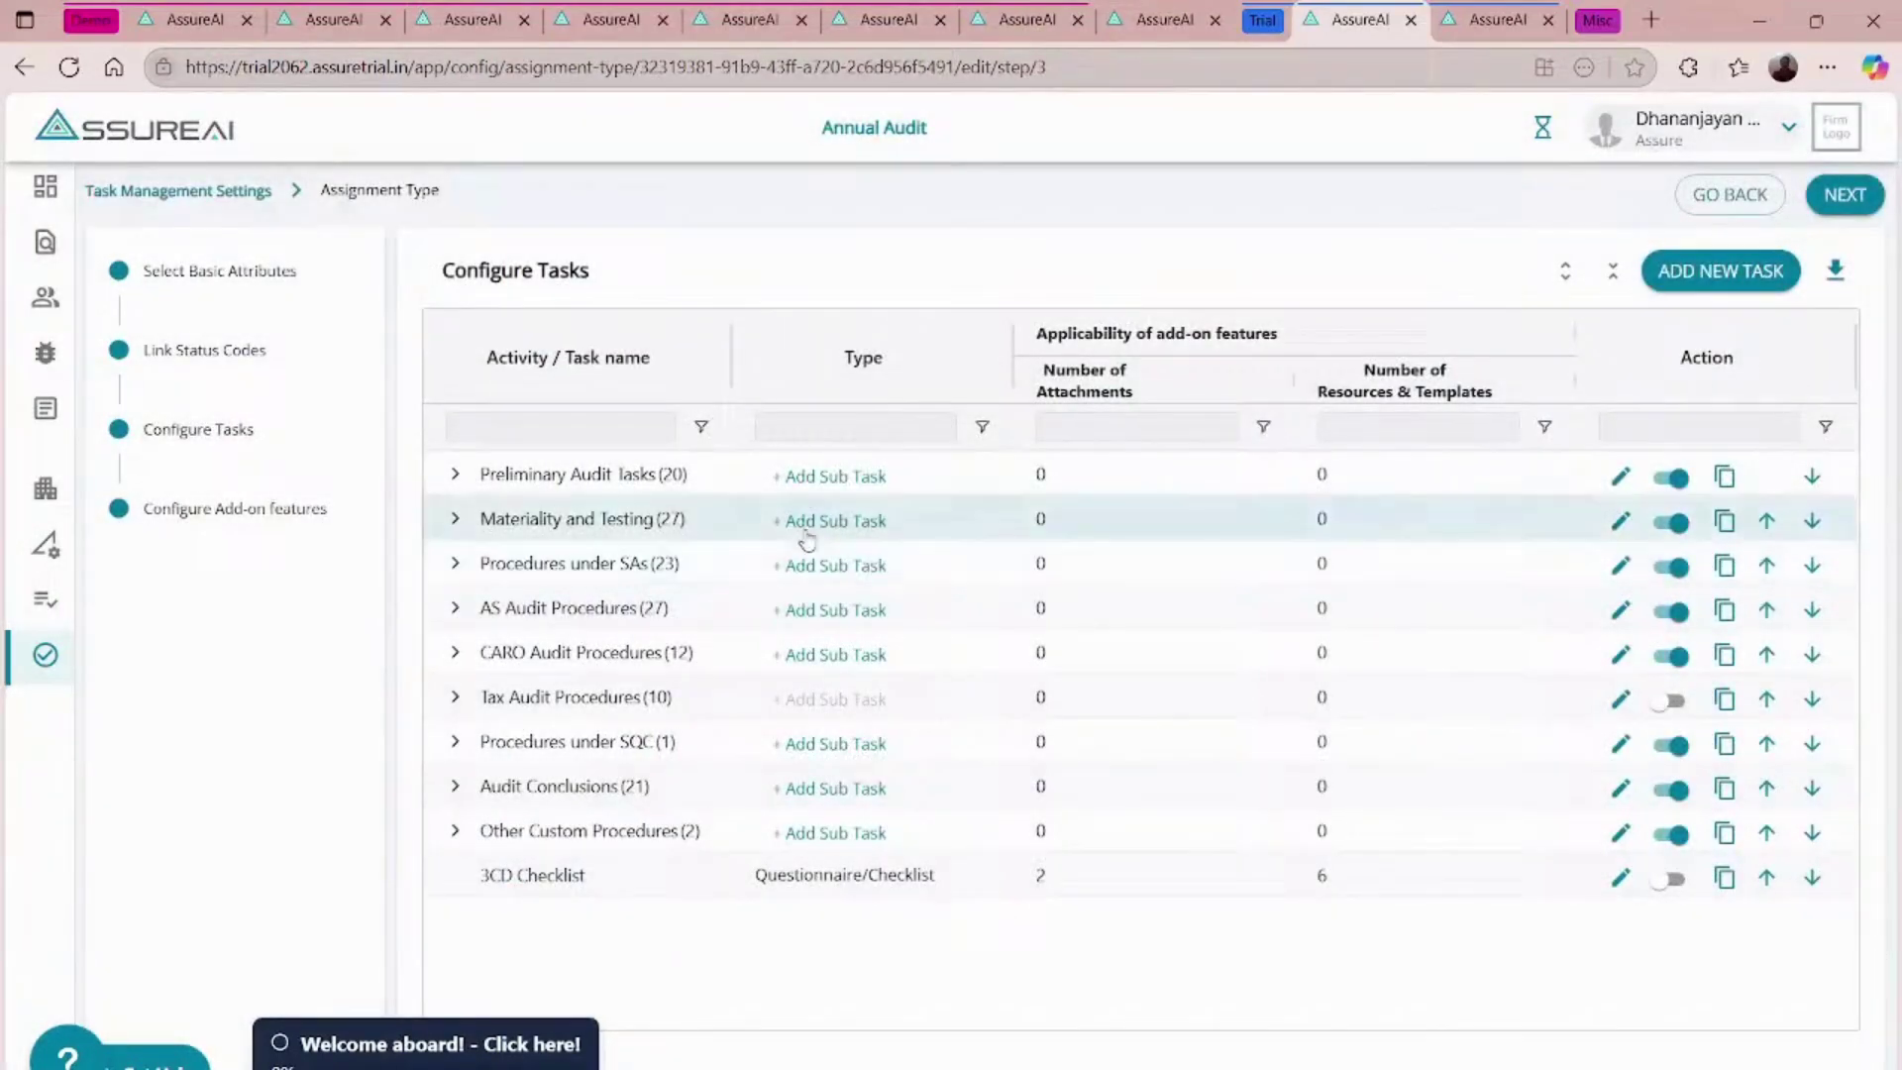
- Add a To-do sub-task under Document Collection named 'Client Document Collcetion' with its description
{"action": "left_click", "coordinate": [455, 832]}
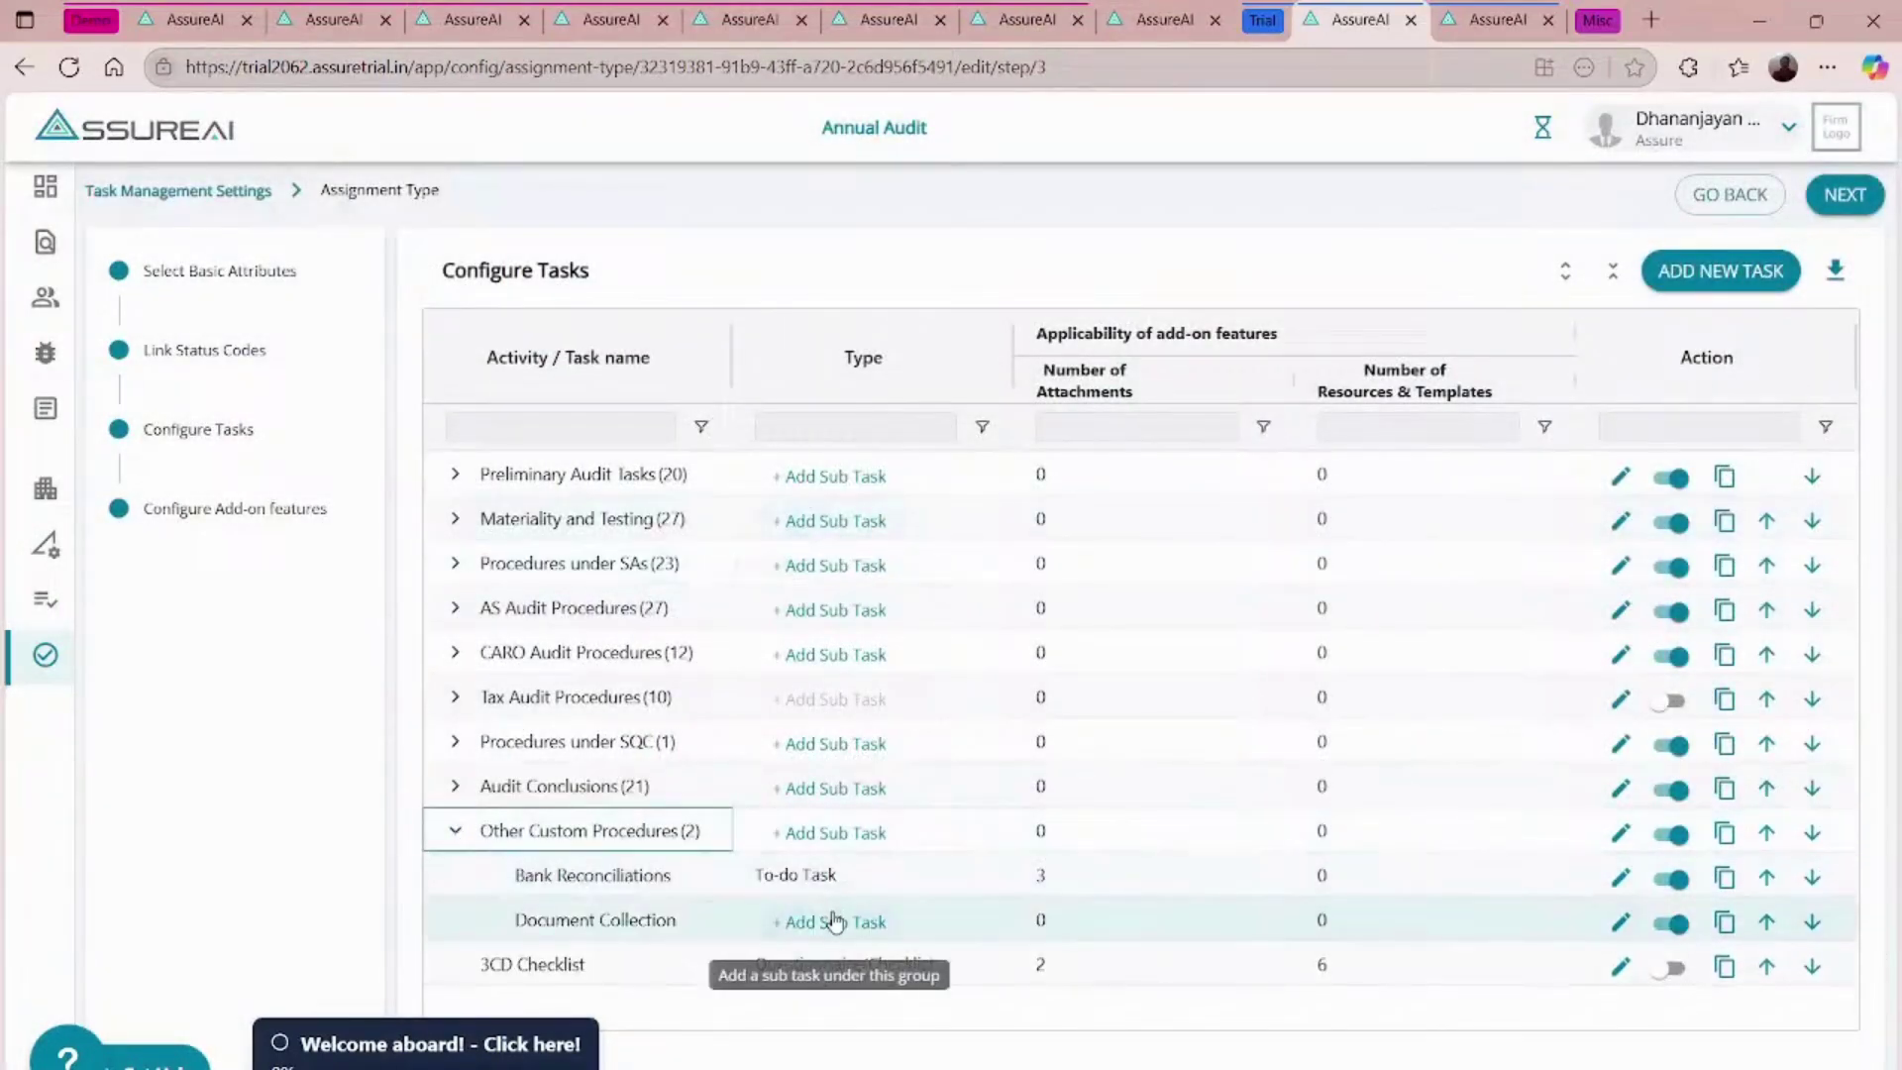
{"action": "left_click", "coordinate": [835, 921]}
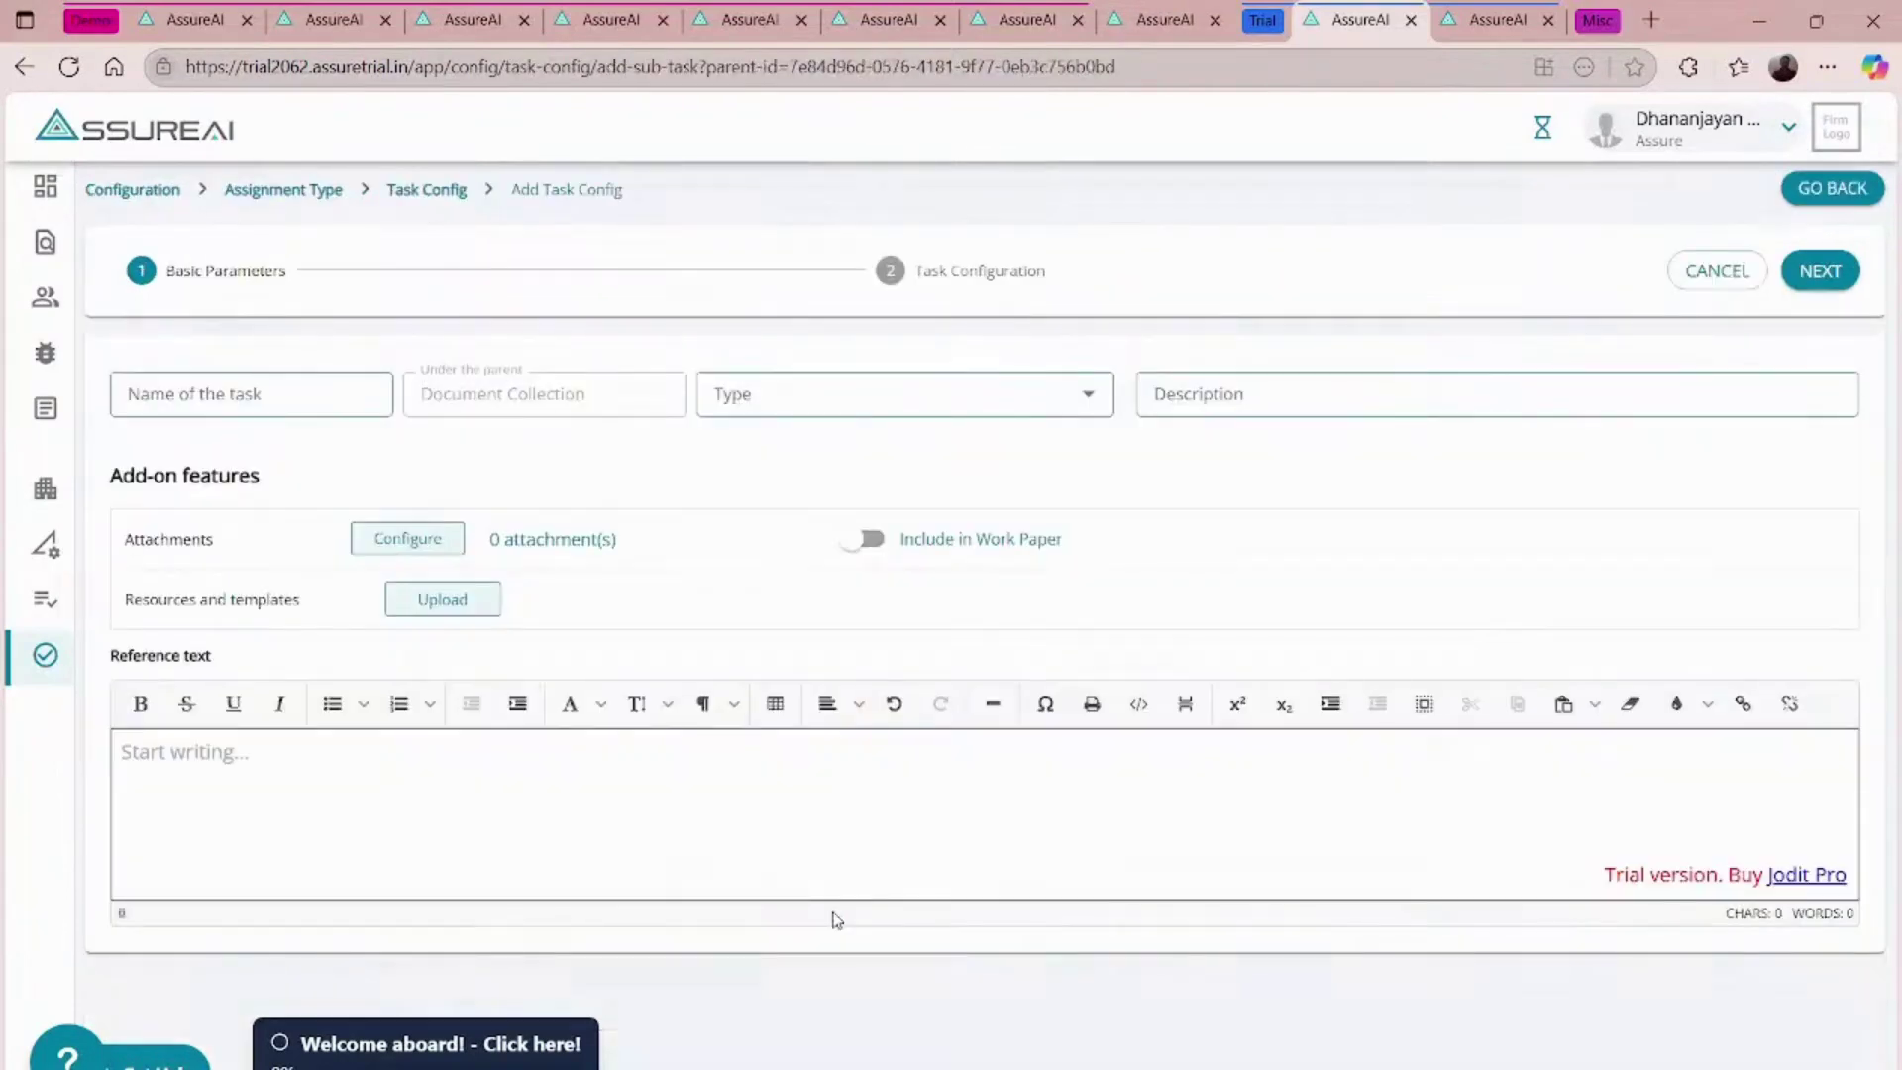
{"action": "type", "text": "Client Document Collcetion"}
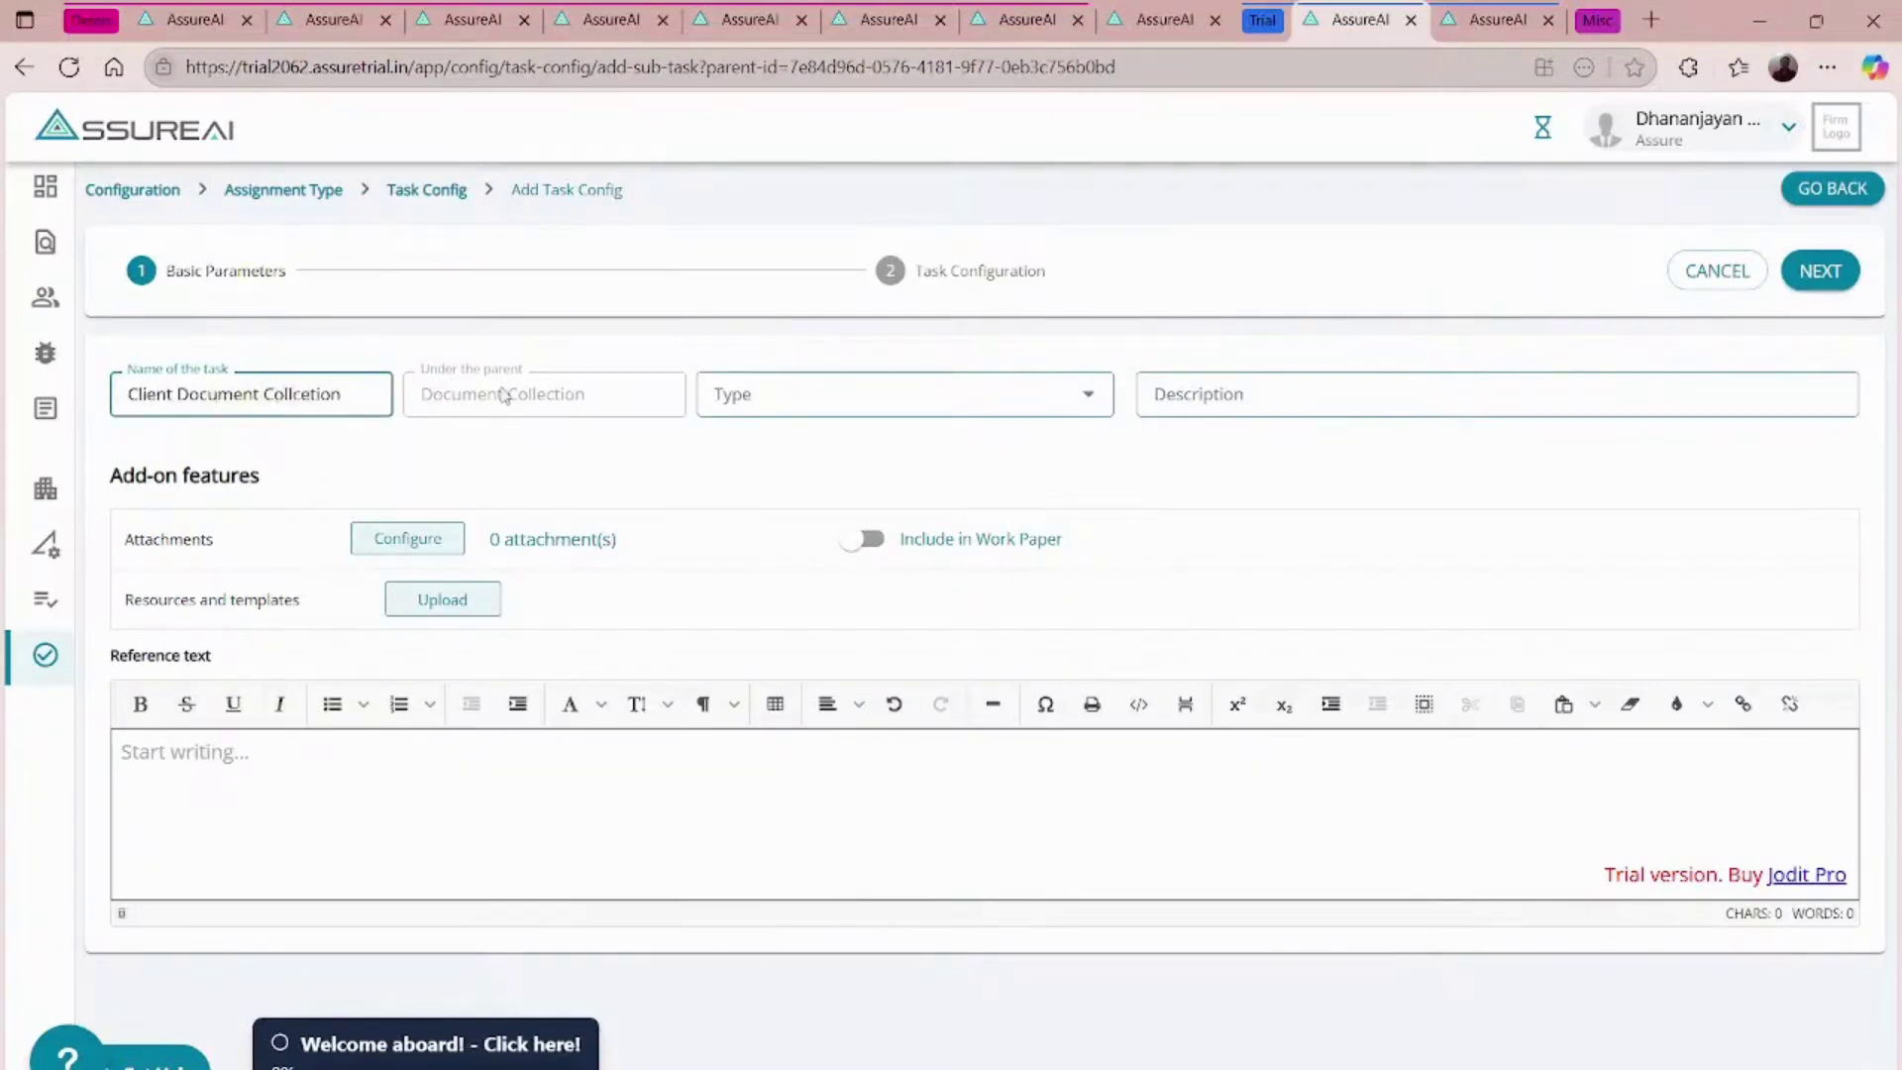
{"action": "left_click", "coordinate": [793, 394]}
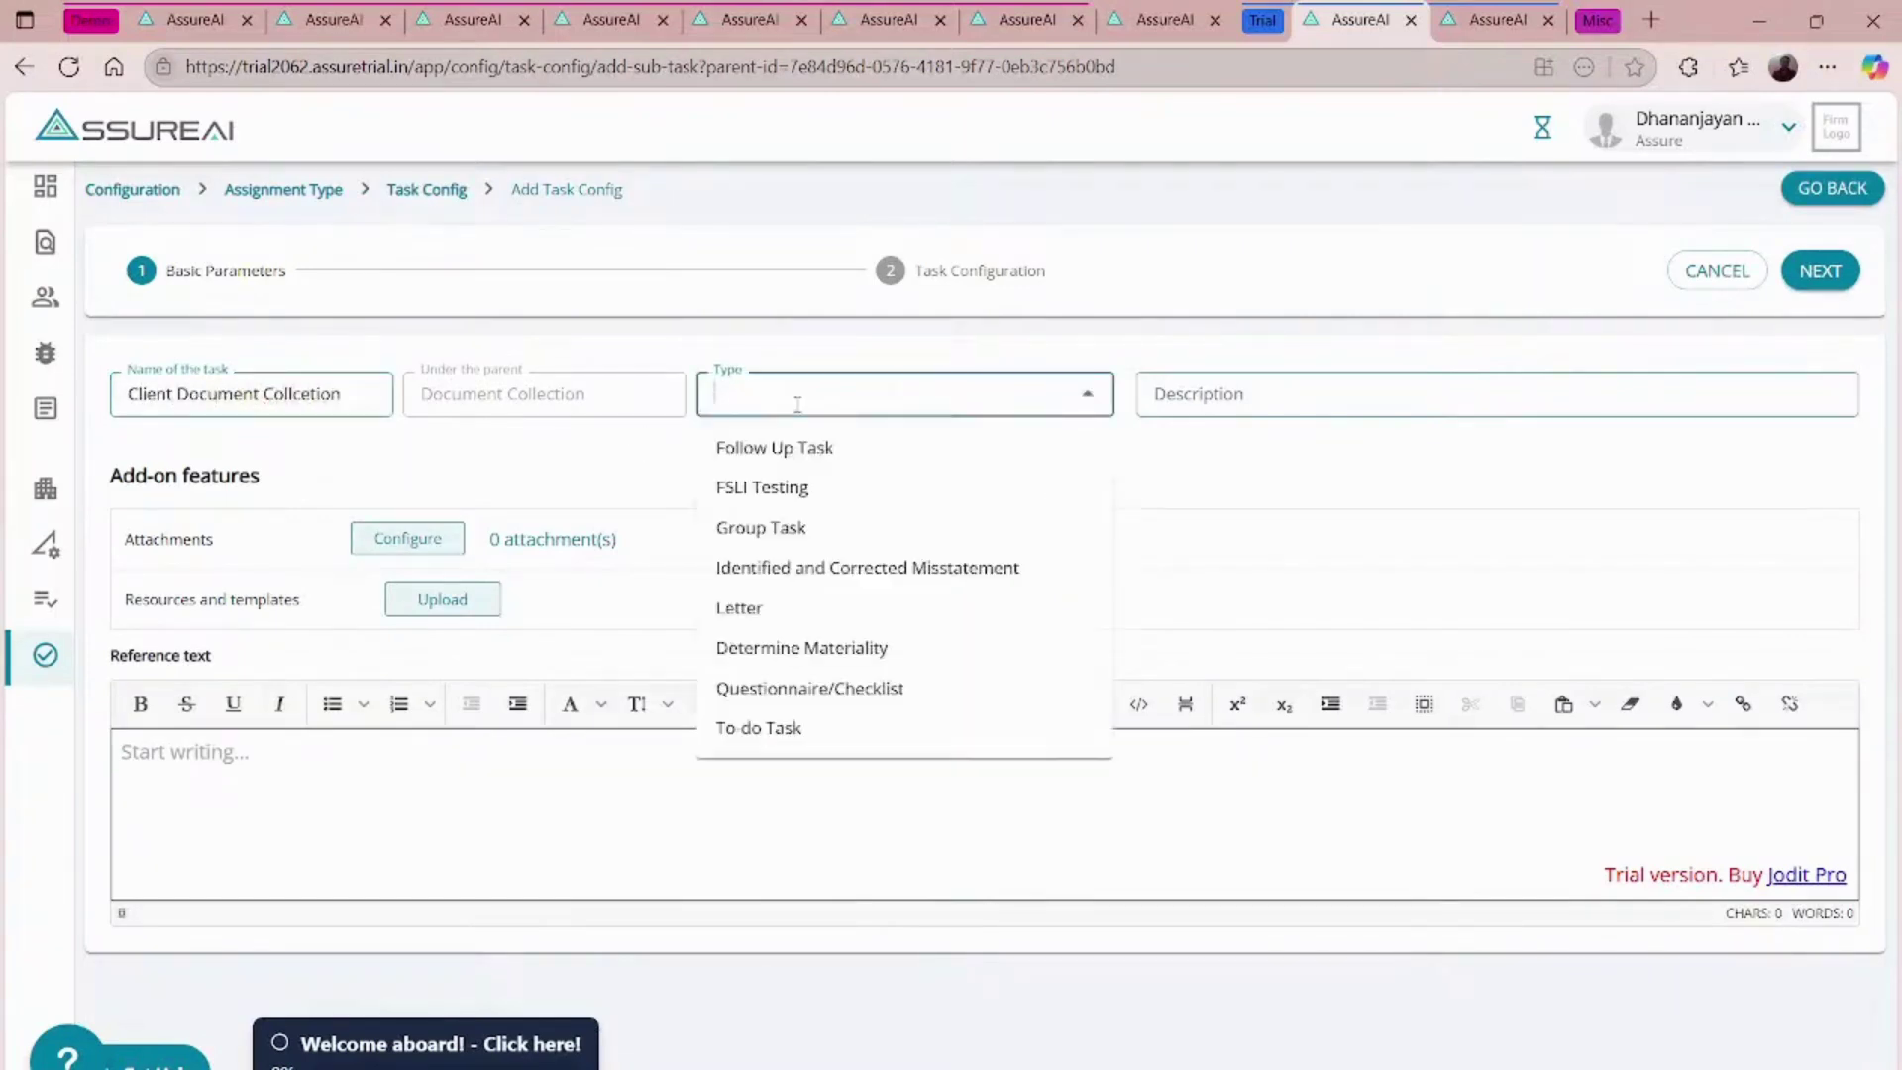
{"action": "left_click", "coordinate": [757, 726]}
{"action": "left_click", "coordinate": [1258, 397]}
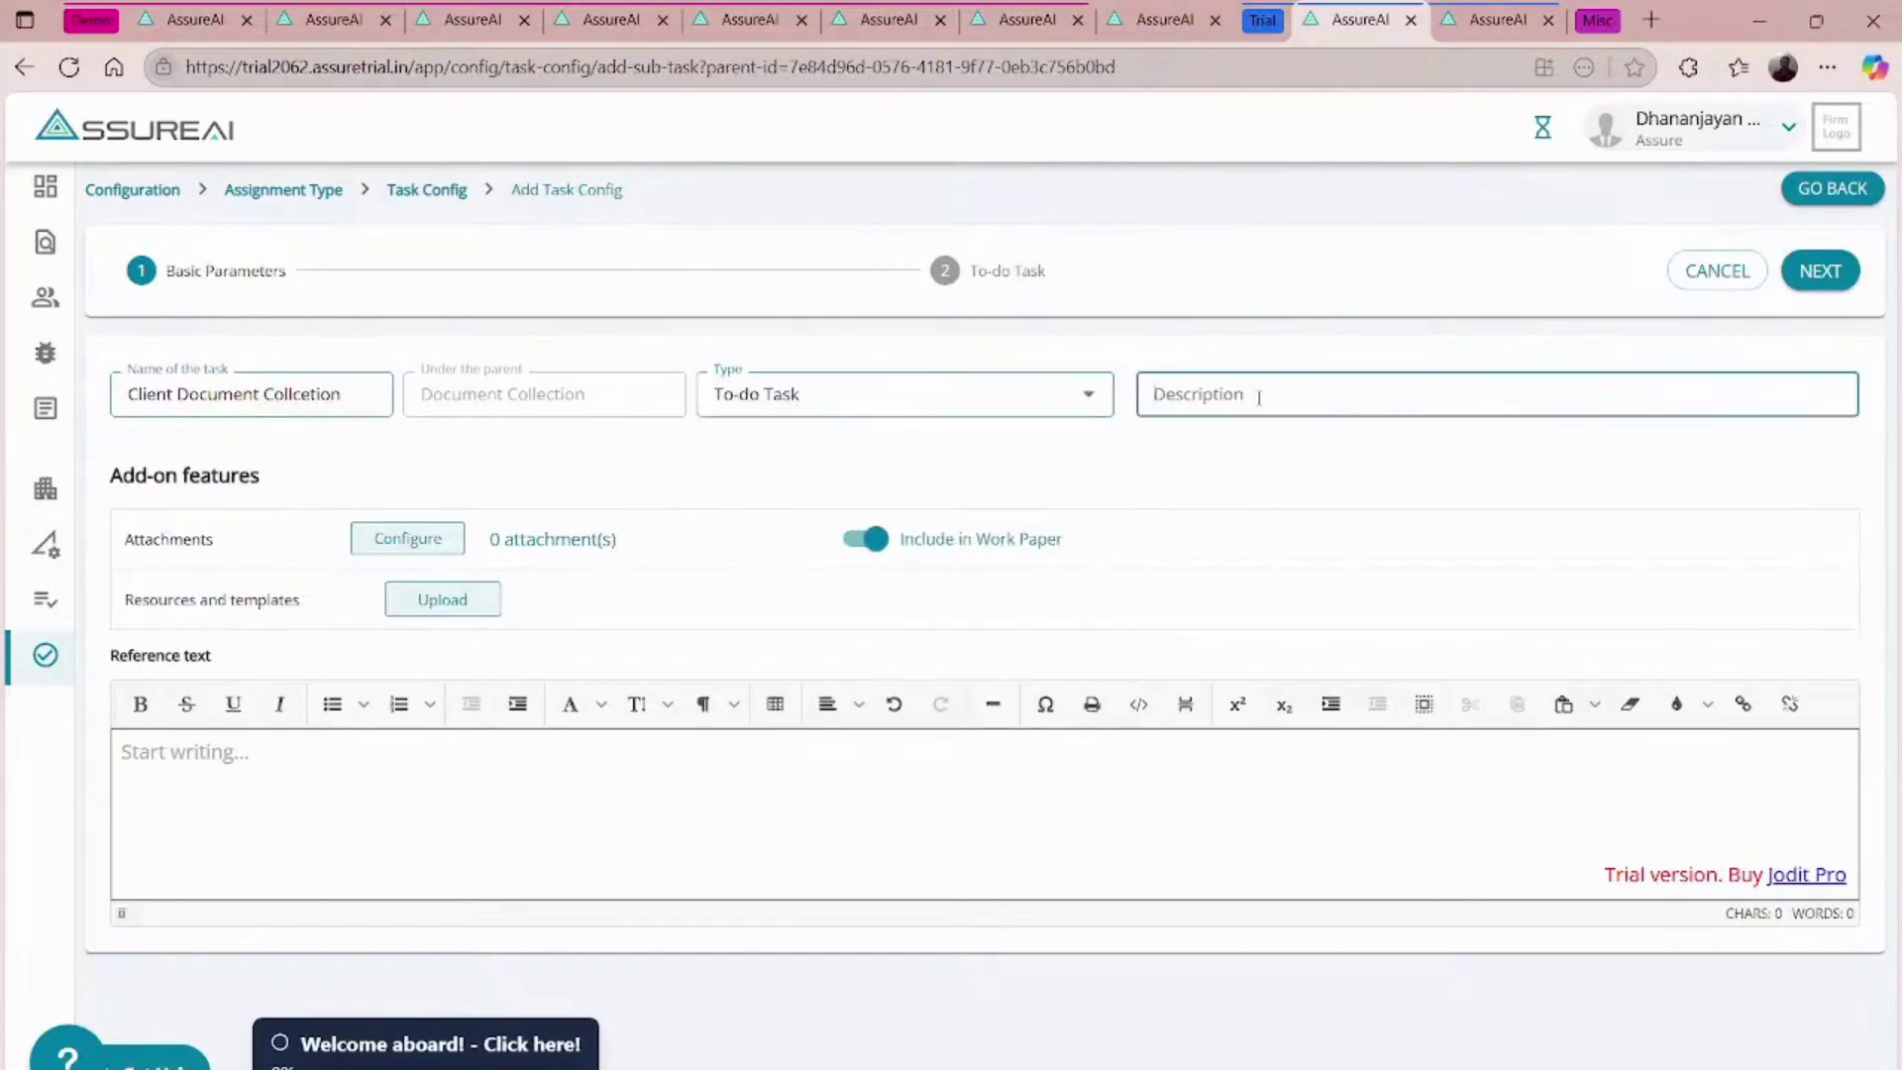
{"action": "type", "text": "To collect basic d o"}
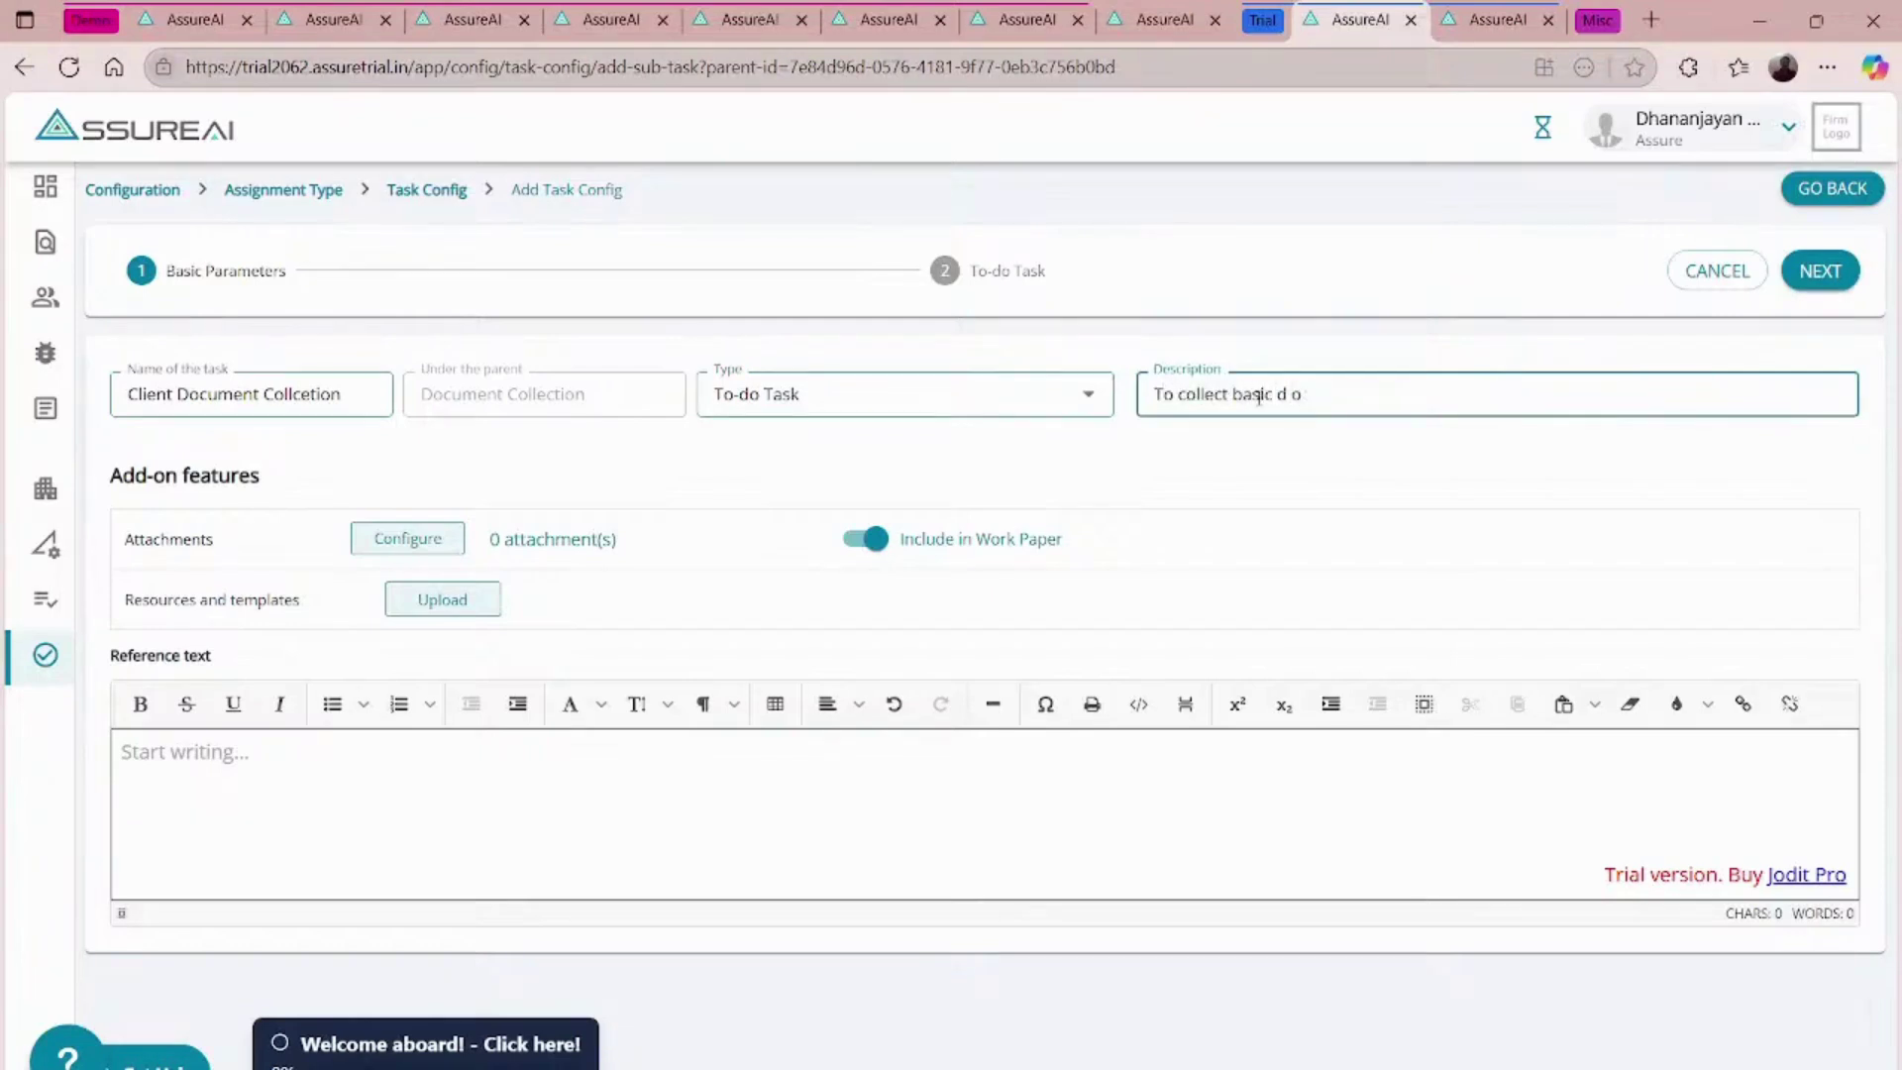
{"action": "type", "text": "cumeocuments from clients"}
{"action": "left_click", "coordinate": [242, 769]}
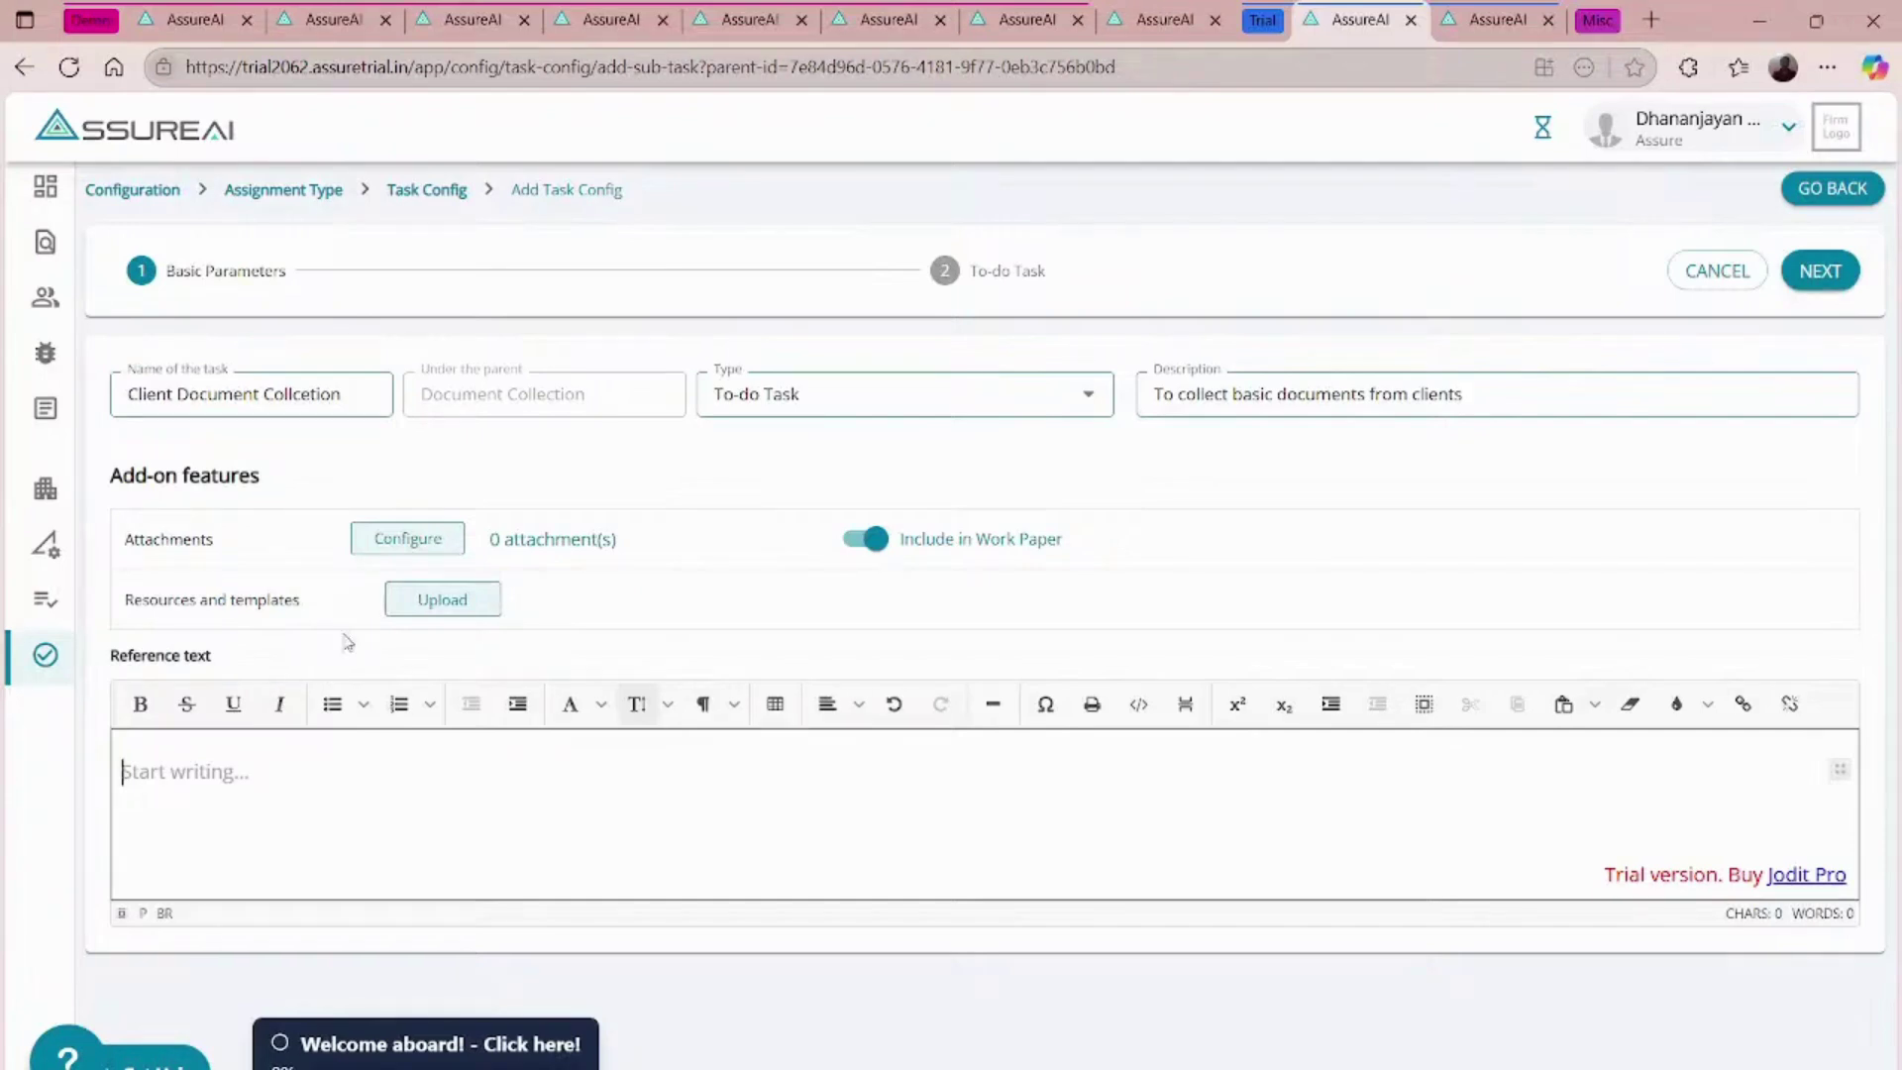
- Add a mandatory, Full Access attachment 'All Bank statements' described 'Attach All bank statements under cash and cash equivalent'
{"action": "left_click", "coordinate": [399, 540]}
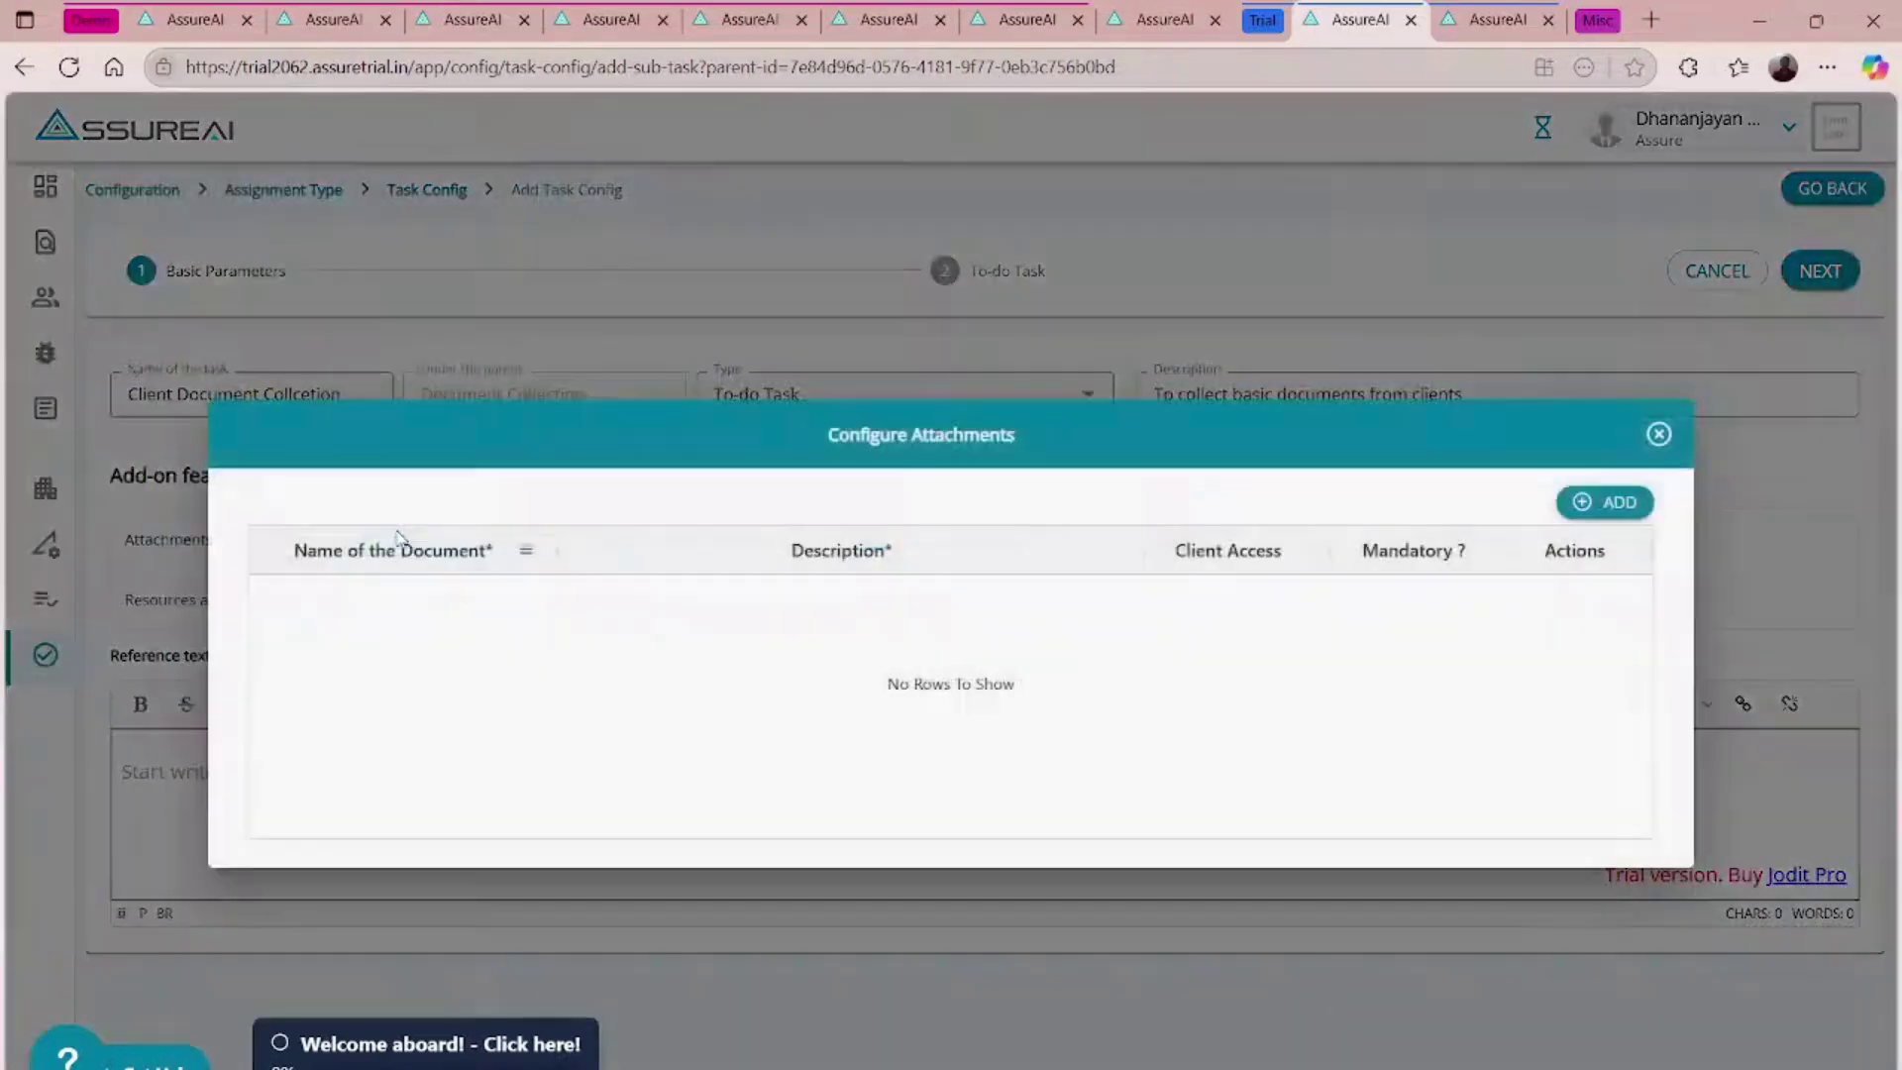
{"action": "left_click", "coordinate": [1605, 502]}
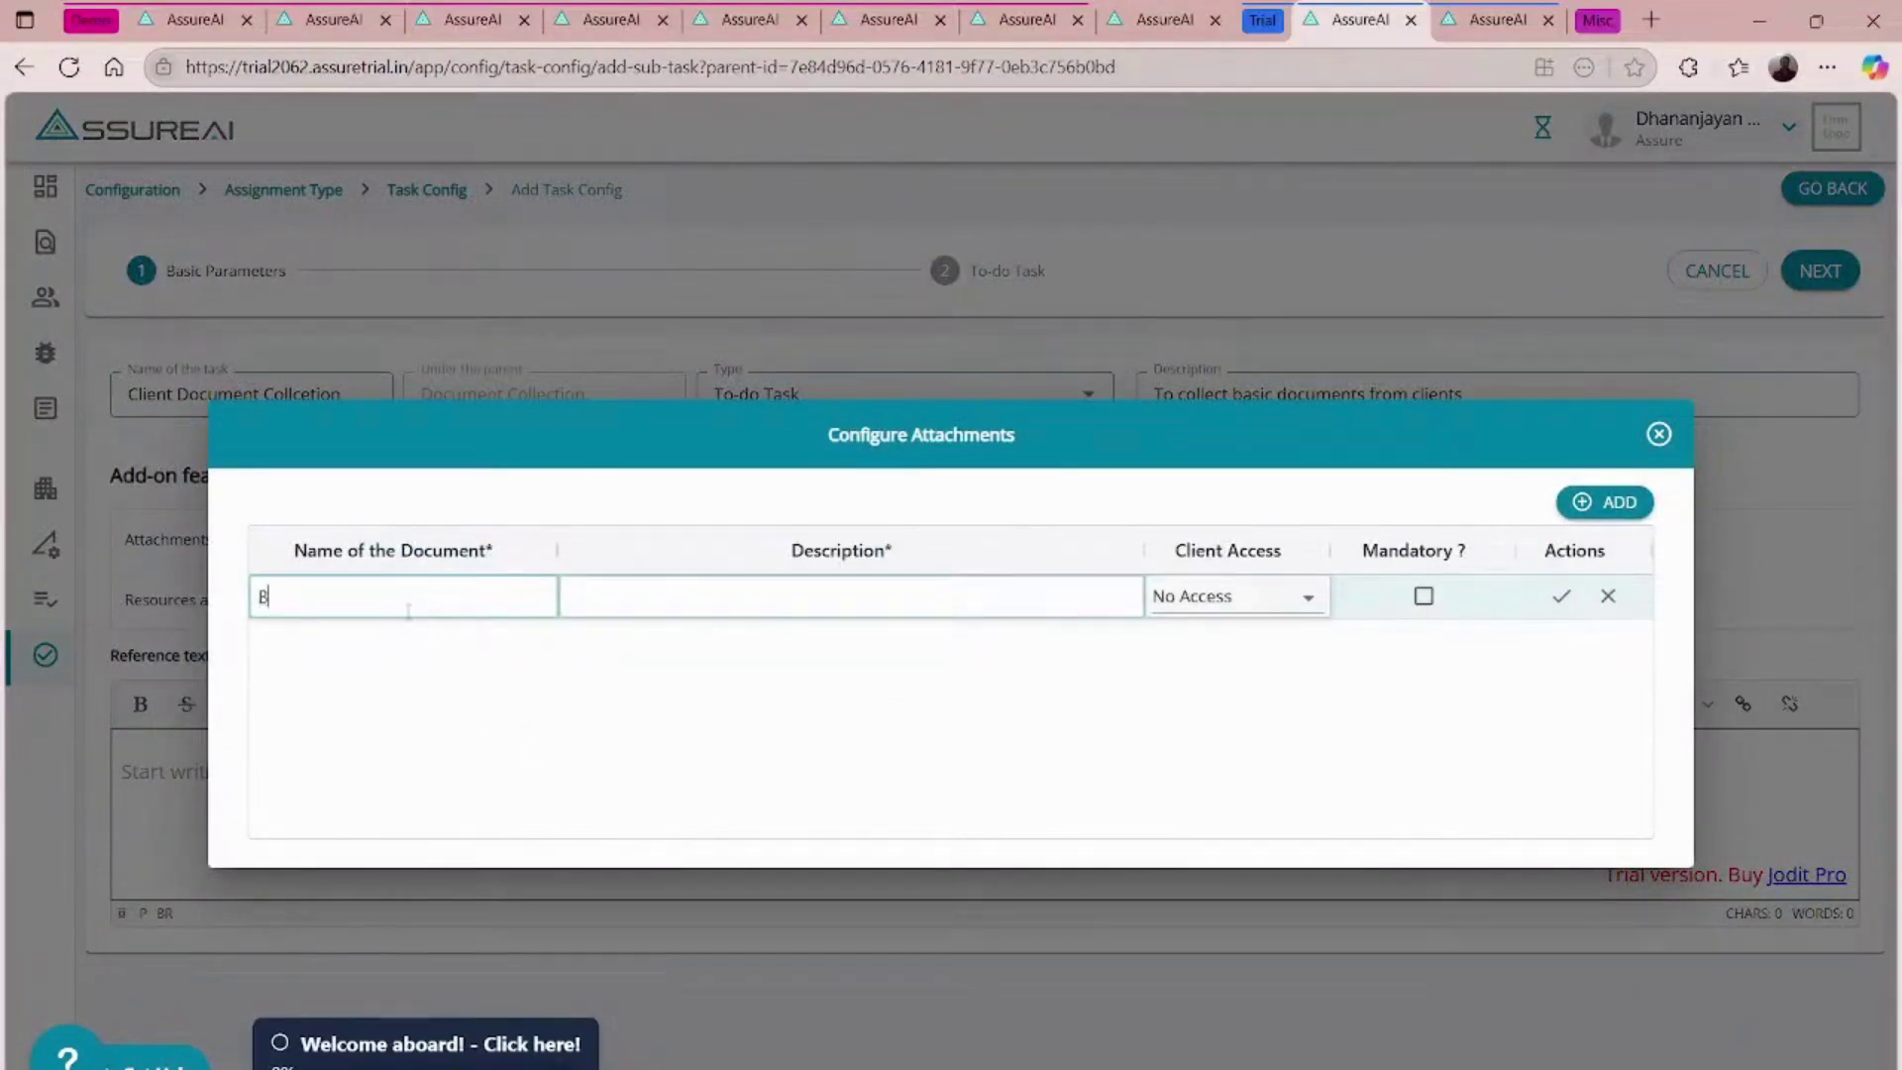
{"action": "type", "text": "All Bank statements"}
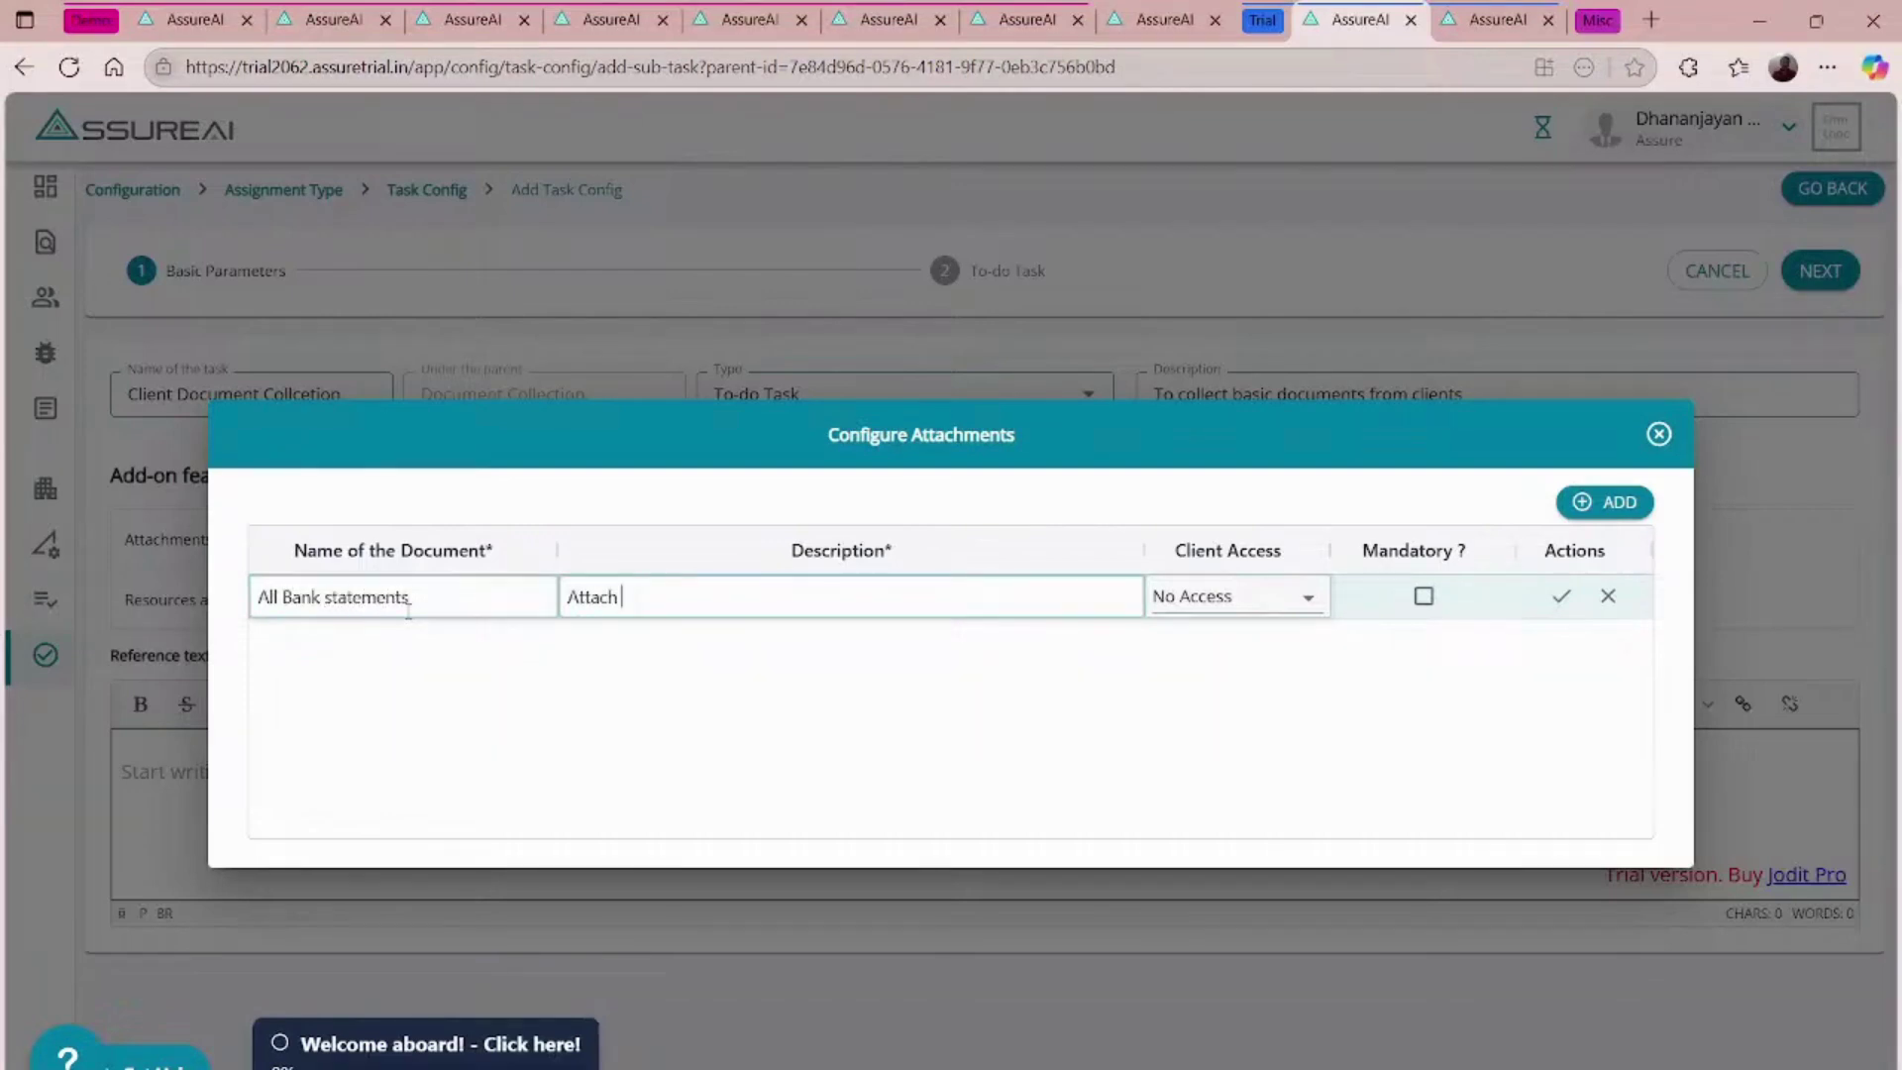
{"action": "type", "text": "Attach All bank statements under cash and cash e"}
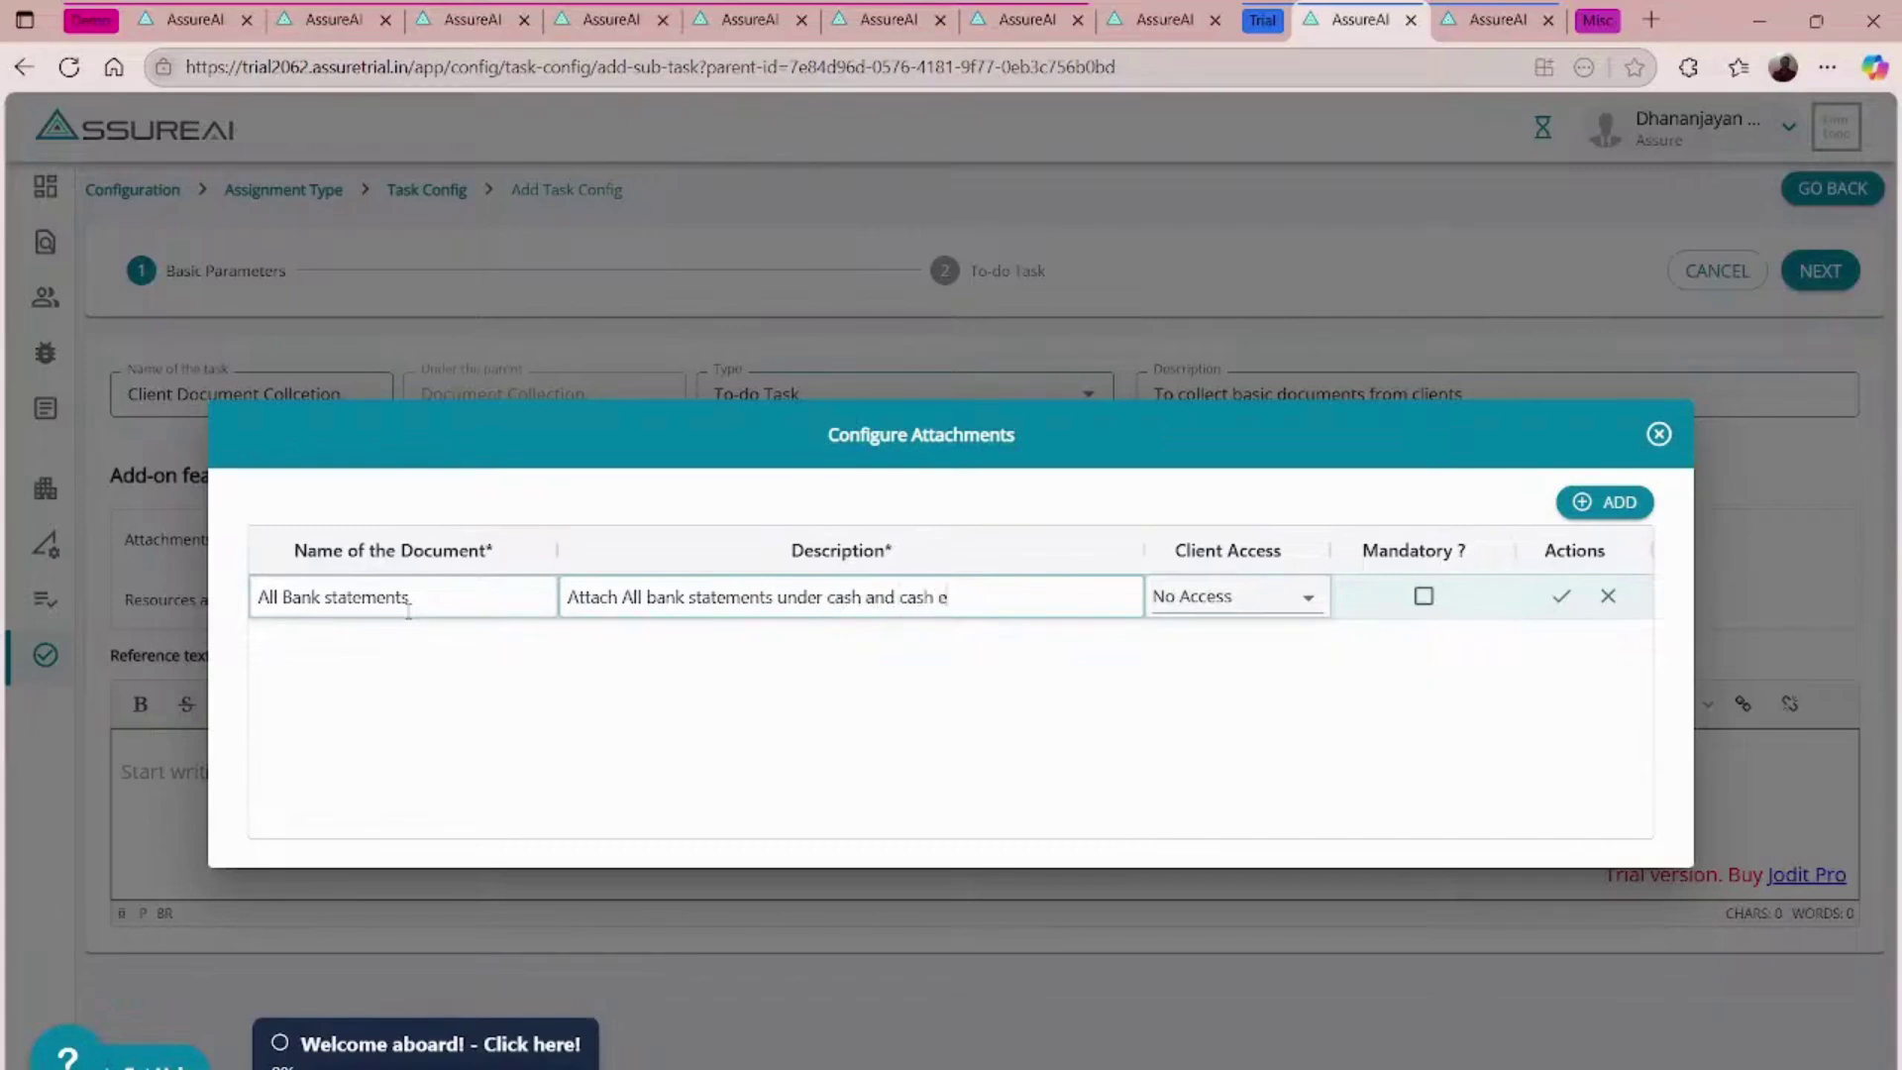
{"action": "type", "text": "qujivalents"}
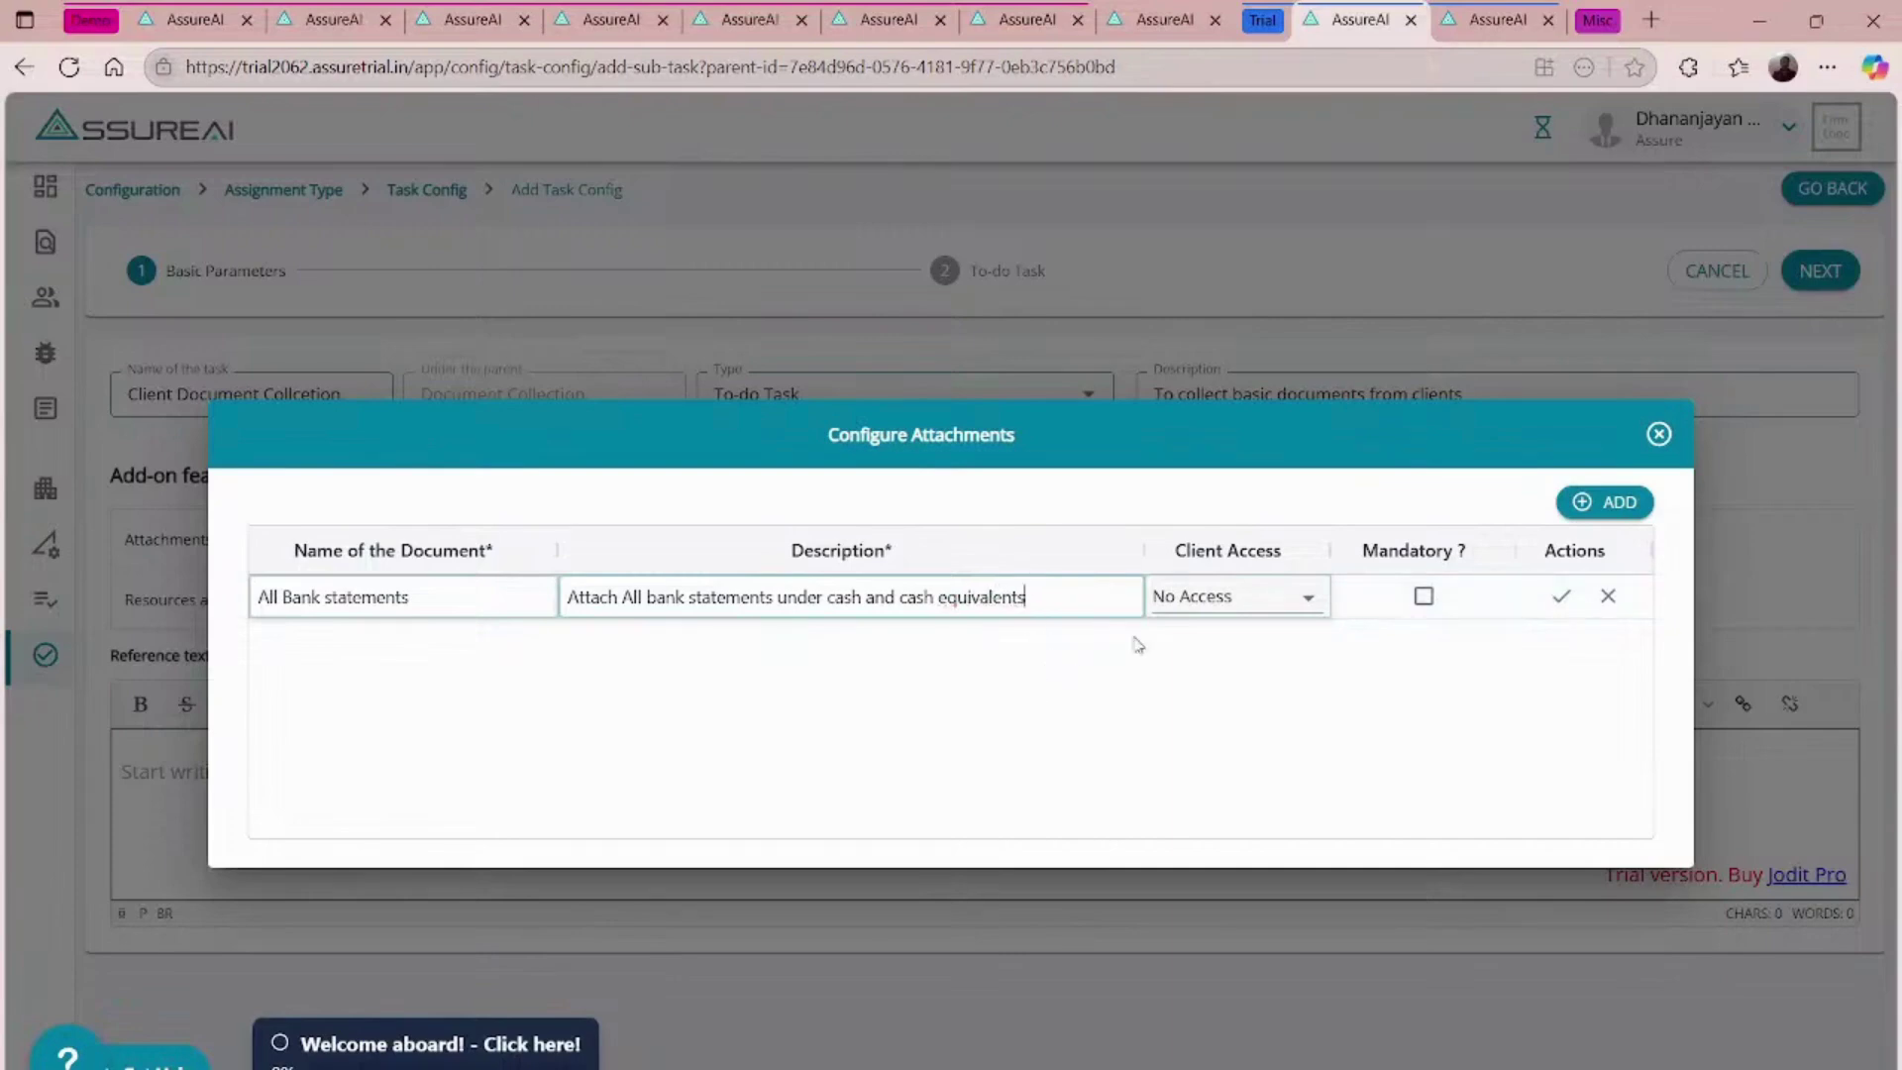
{"action": "left_click", "coordinate": [1218, 597]}
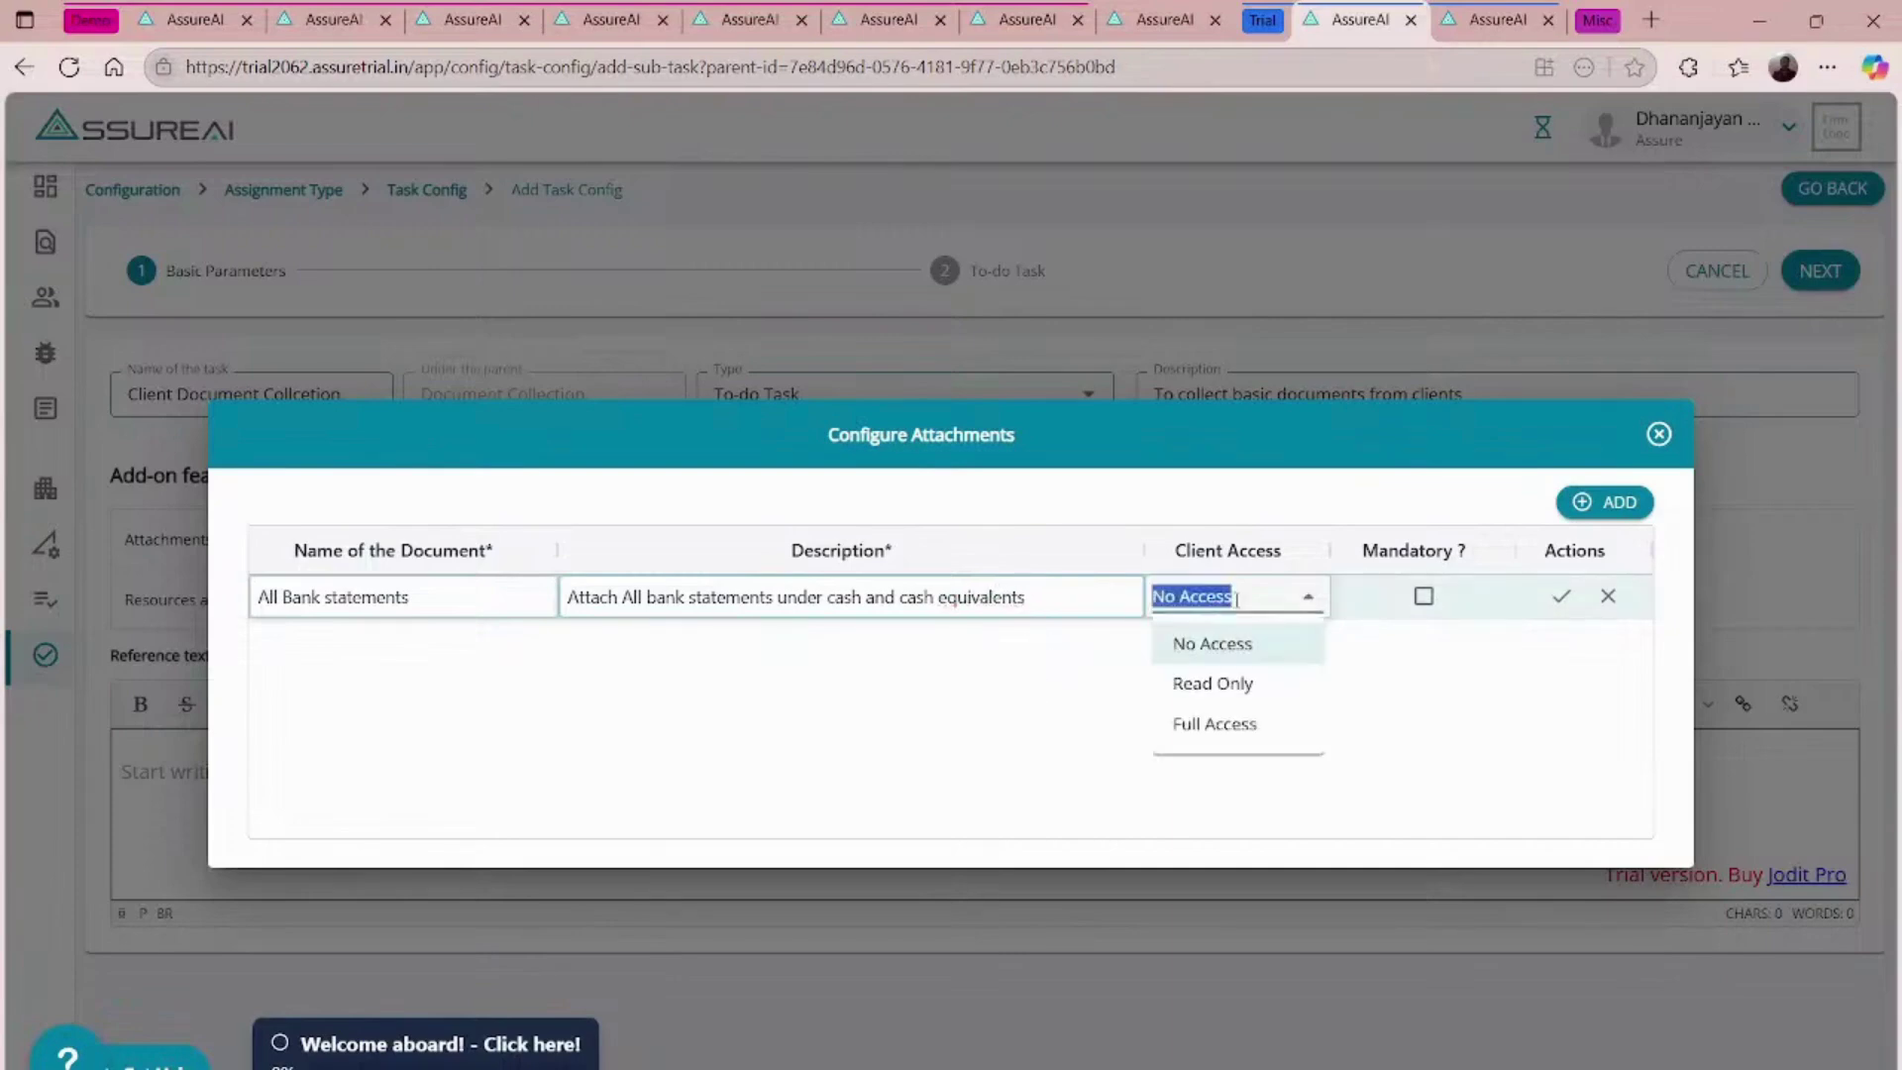
{"action": "left_click", "coordinate": [1228, 726]}
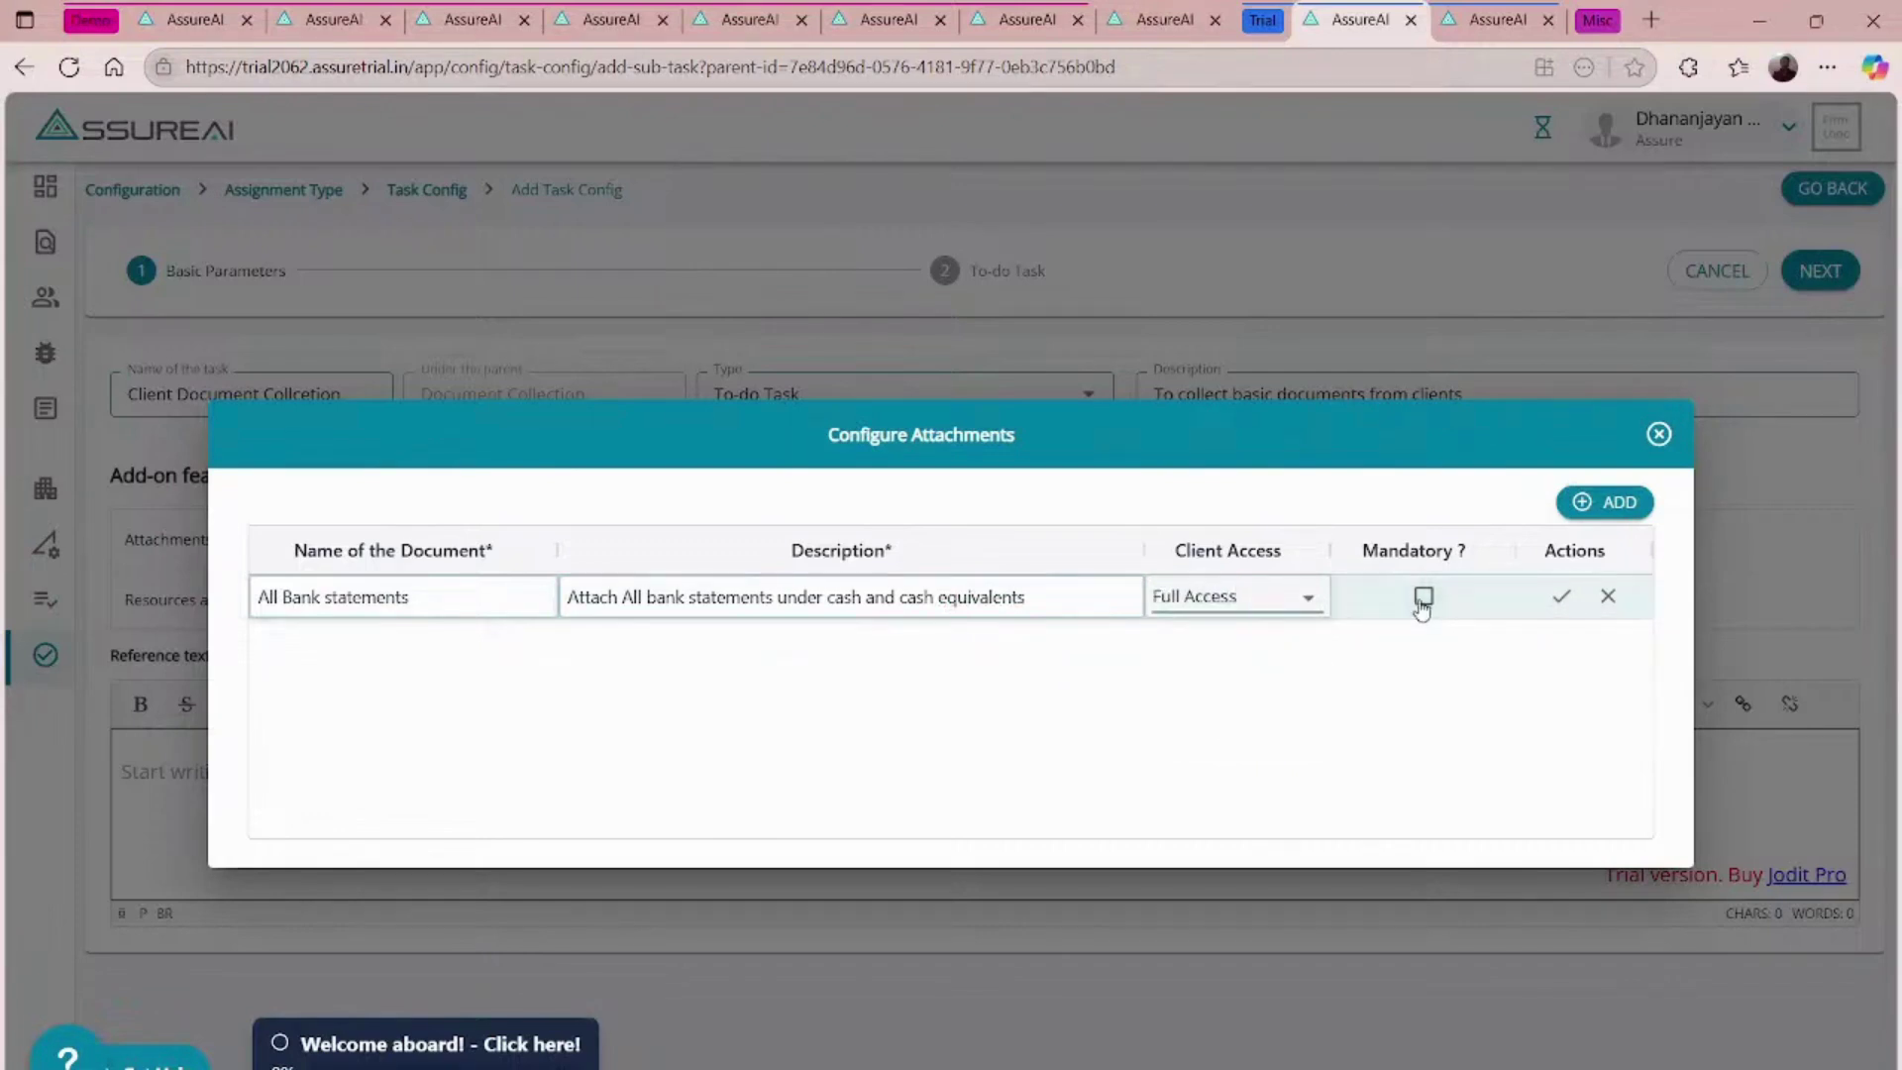
{"action": "left_click", "coordinate": [1423, 595]}
{"action": "left_click", "coordinate": [1421, 601]}
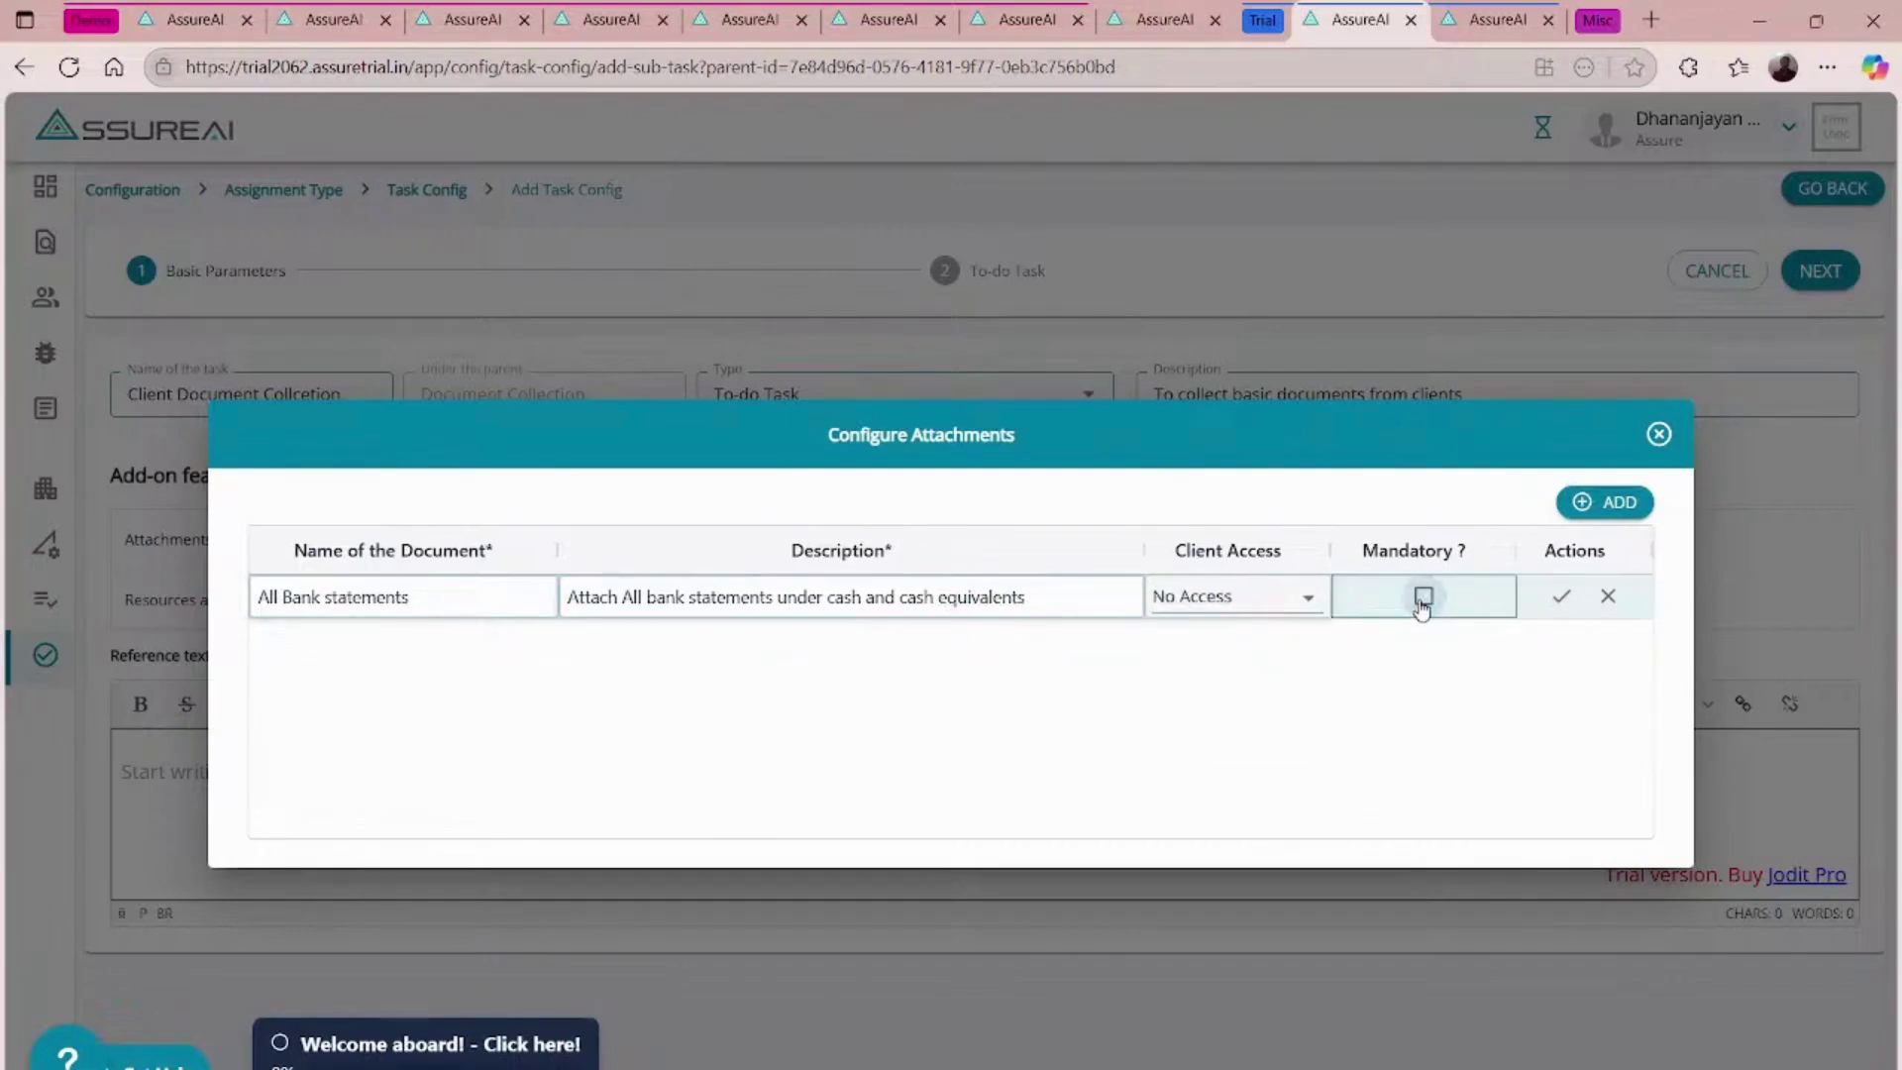
{"action": "left_click", "coordinate": [1421, 600]}
{"action": "left_click", "coordinate": [1557, 599]}
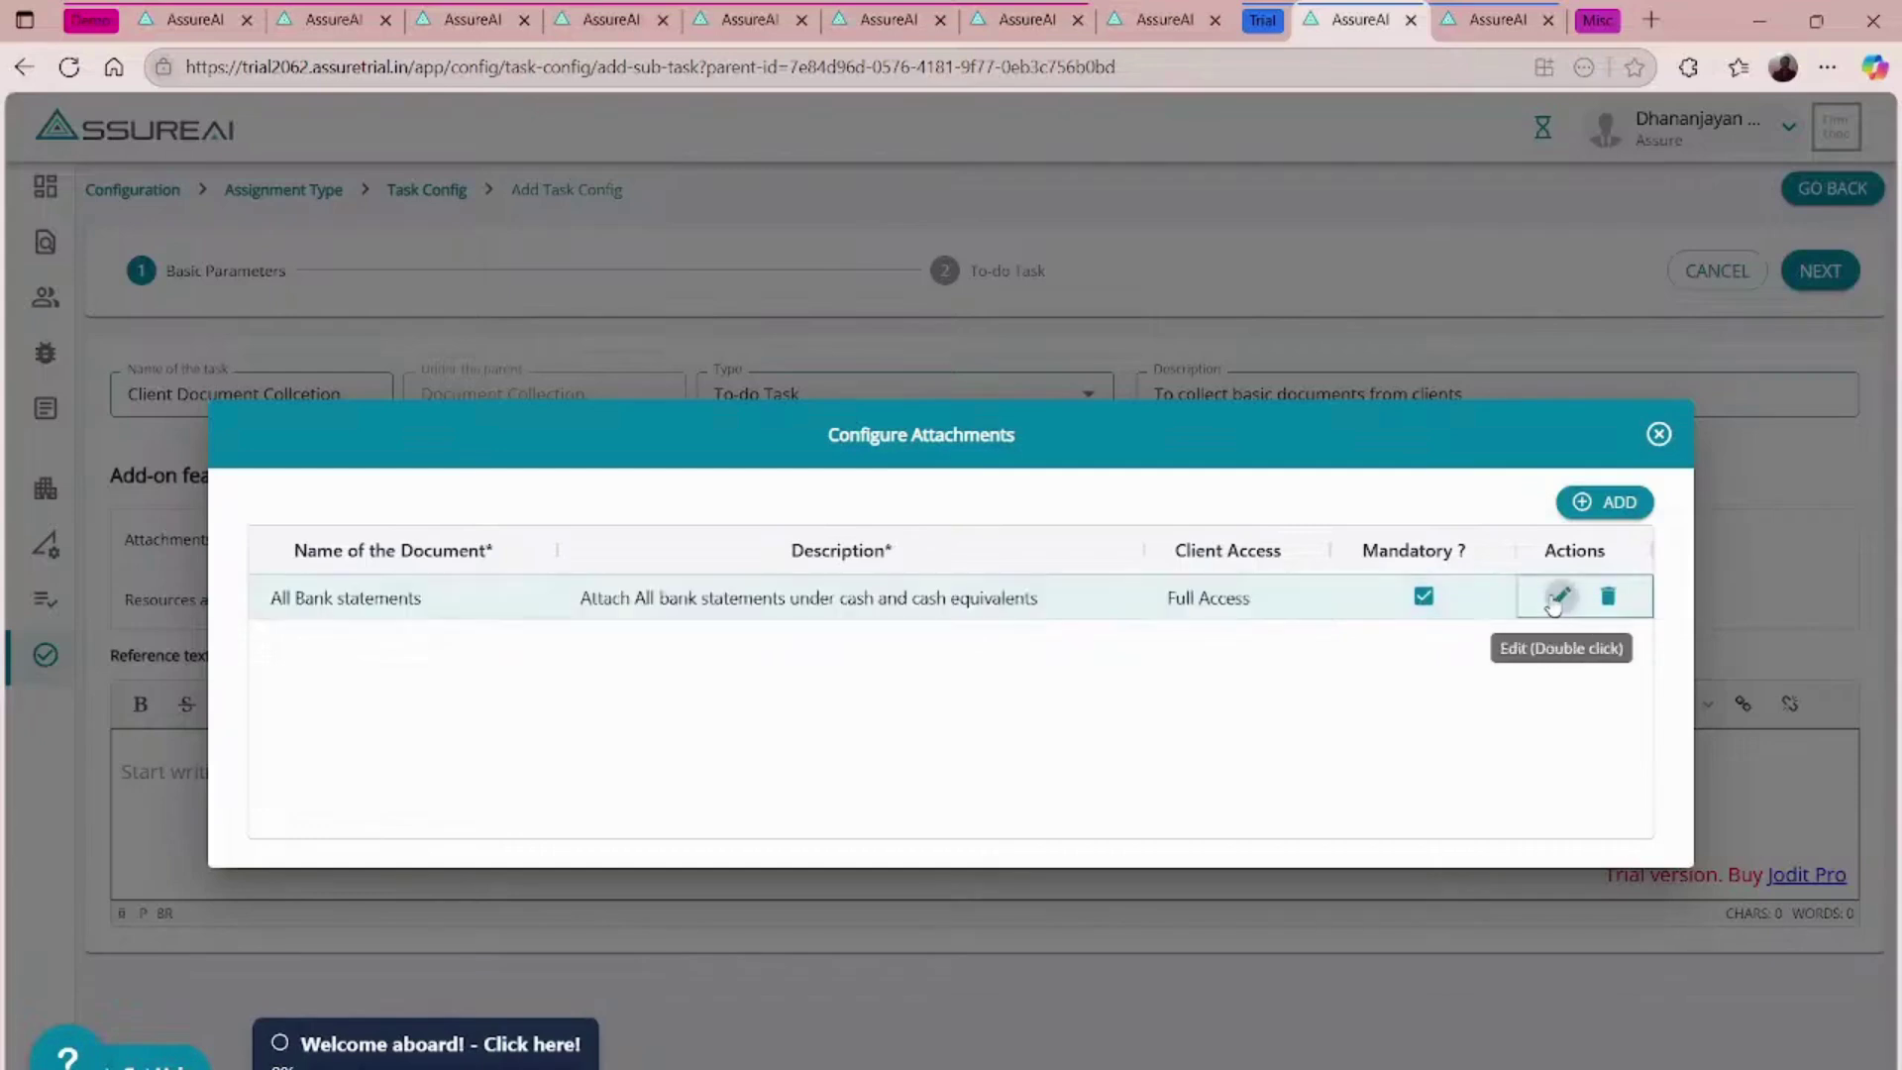
- Add a Full Access 'All Bank Loan Statements' attachment described 'Attach Loan Statements', then close the dialog
{"action": "left_click", "coordinate": [1594, 506]}
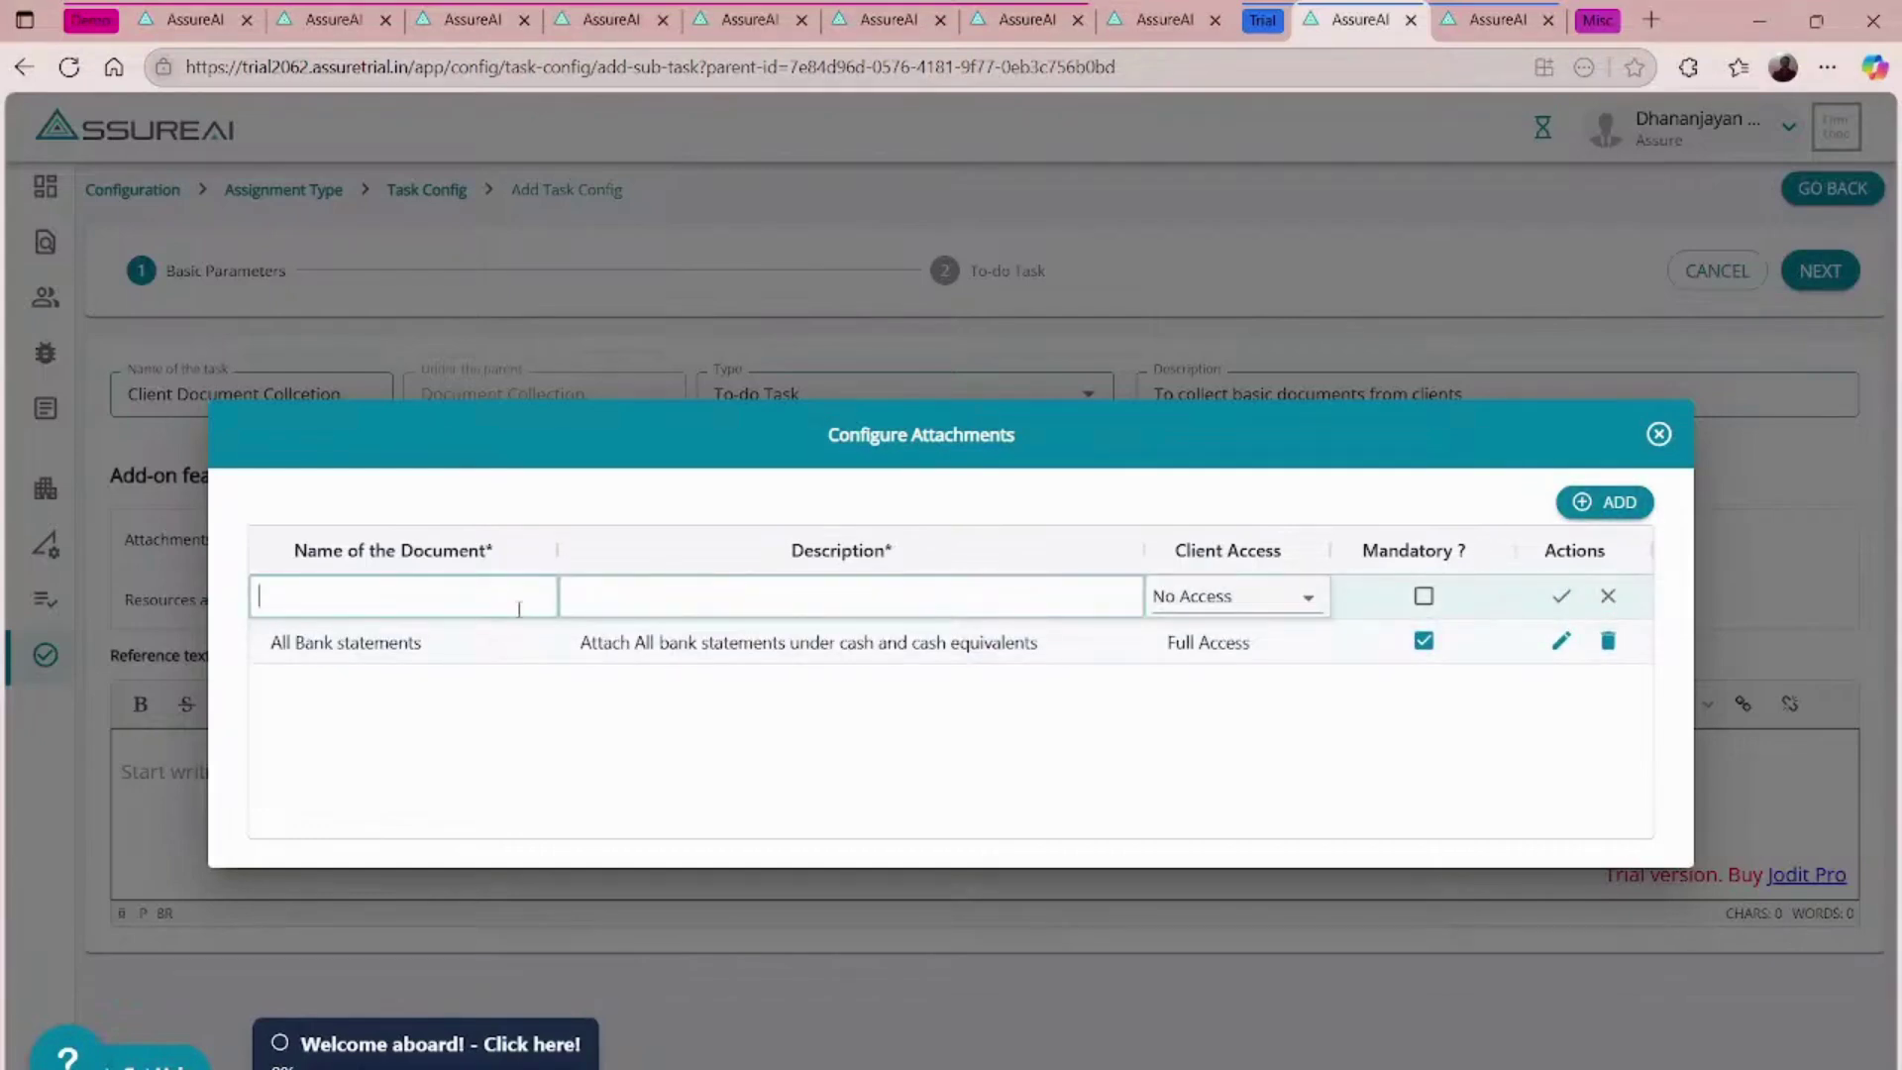
{"action": "type", "text": "All Bank Loan Statements"}
{"action": "key", "text": "Tab"}
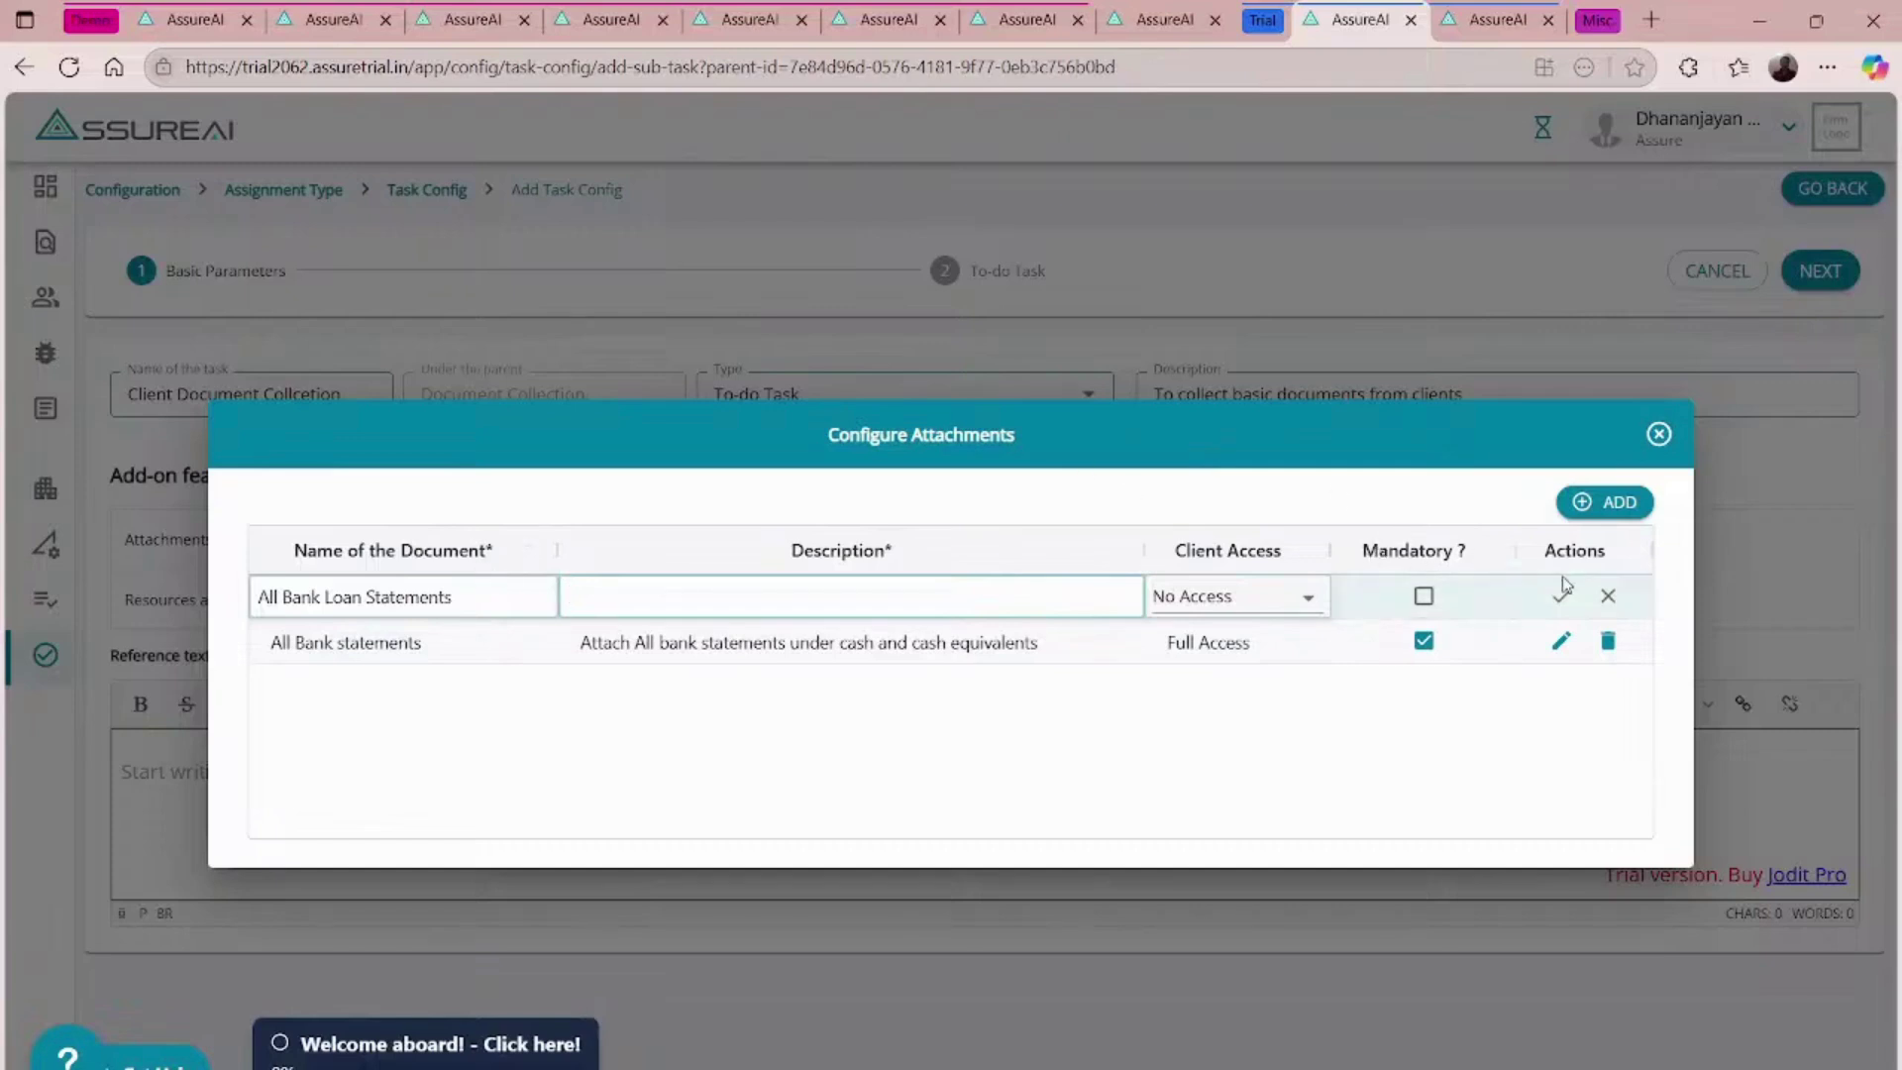
{"action": "left_click", "coordinate": [1278, 593]}
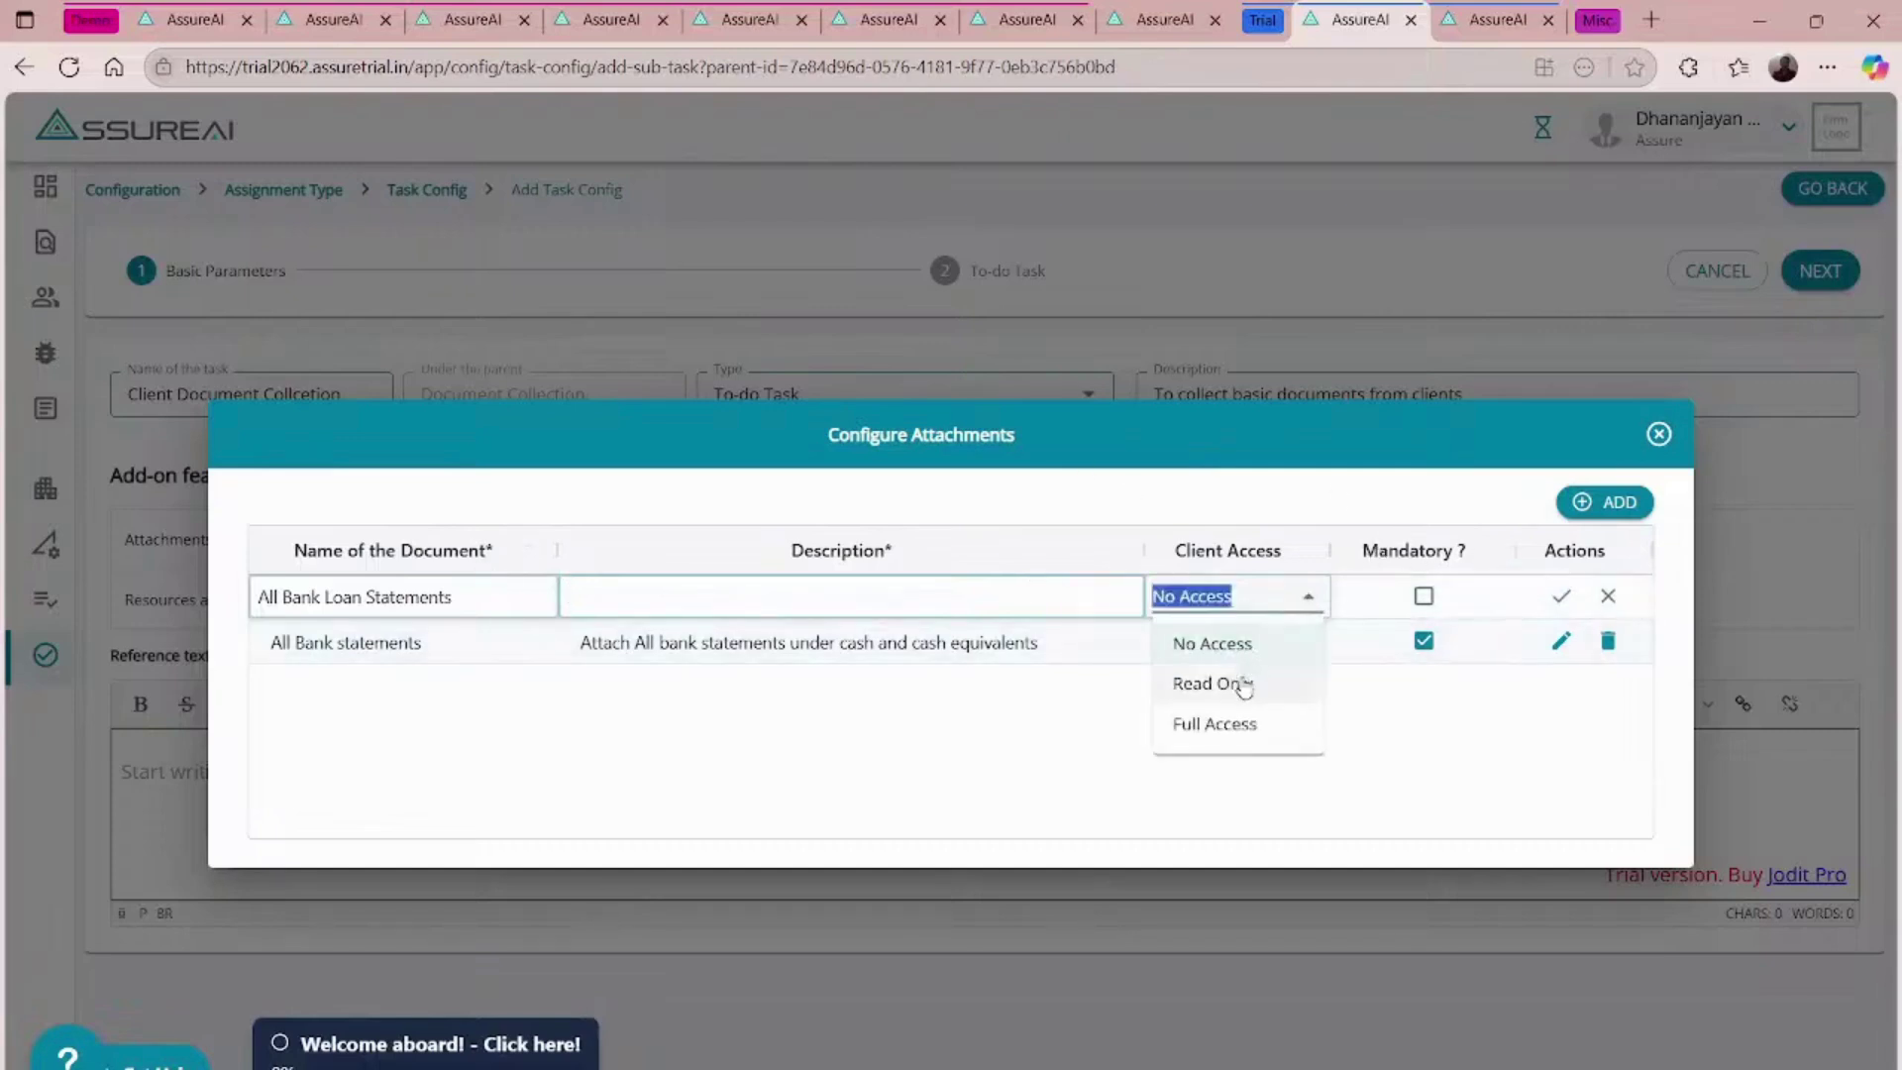
{"action": "left_click", "coordinate": [1226, 723]}
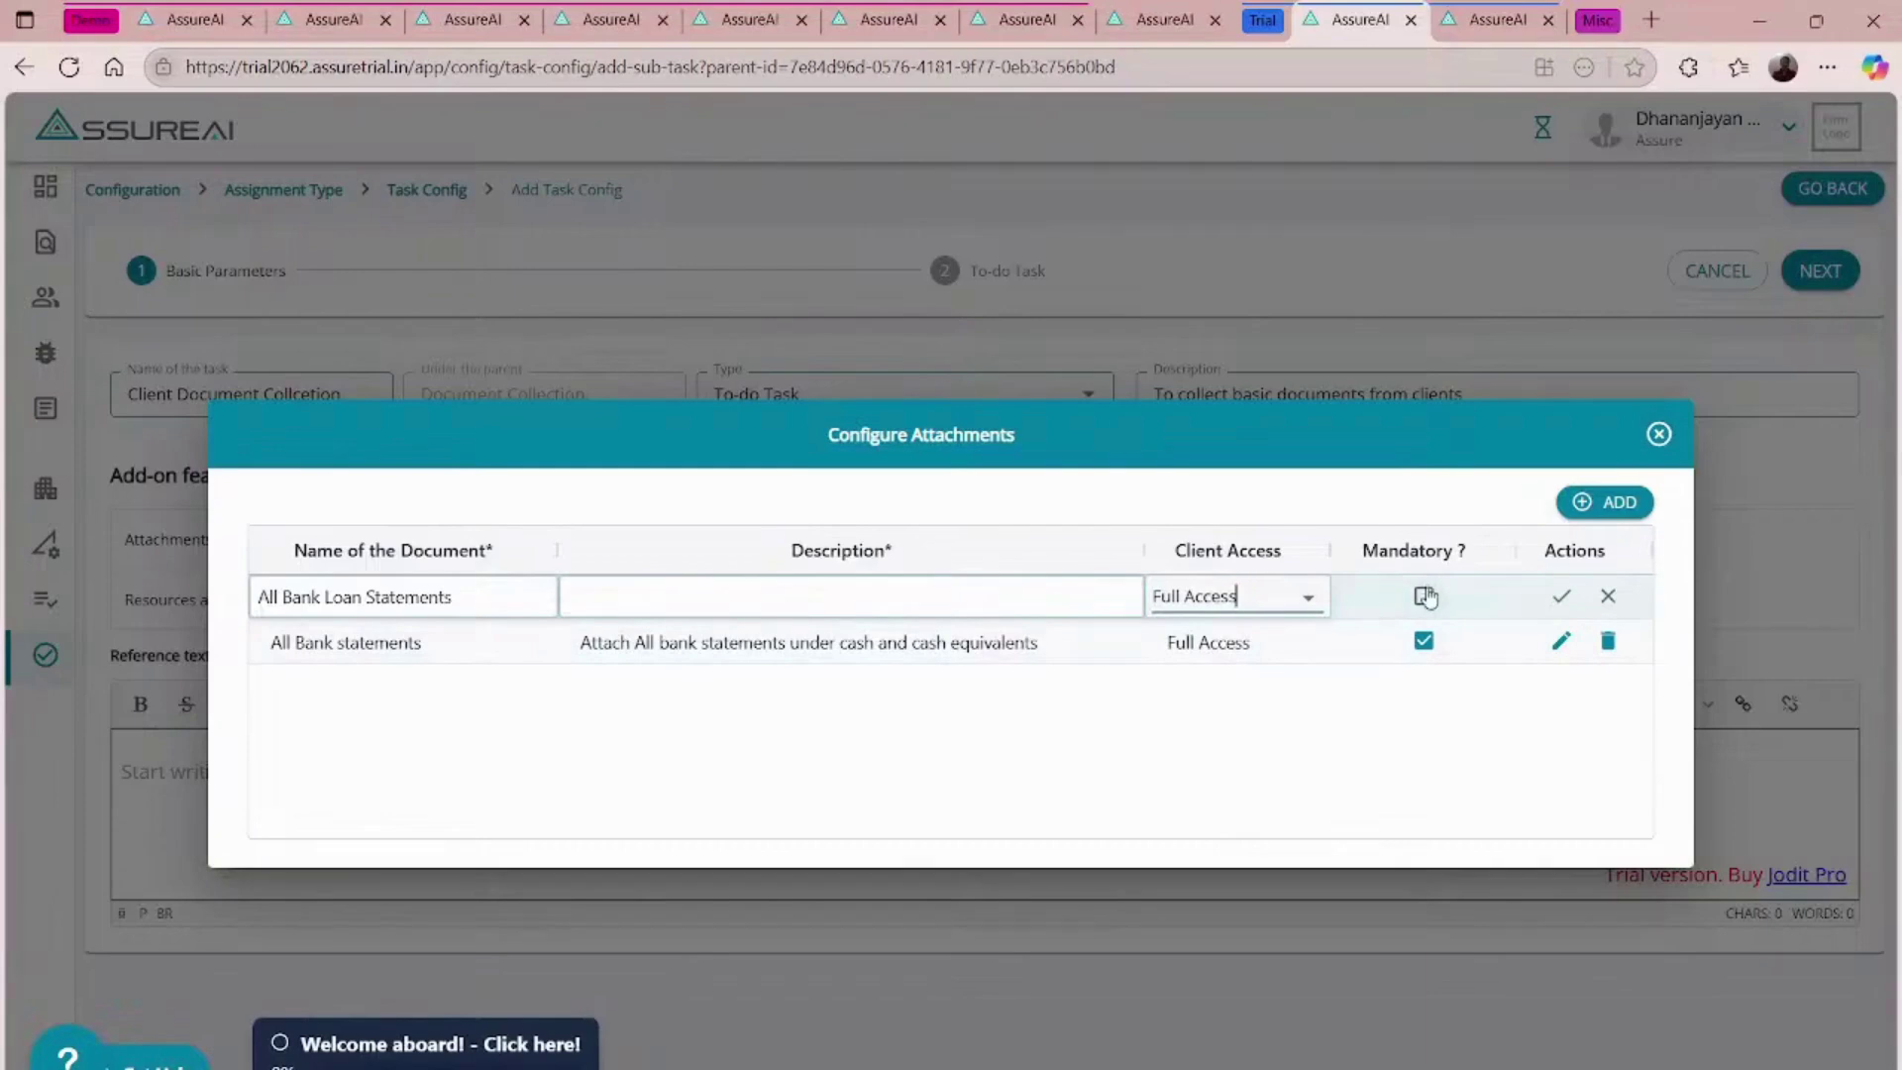
{"action": "left_click", "coordinate": [1561, 596]}
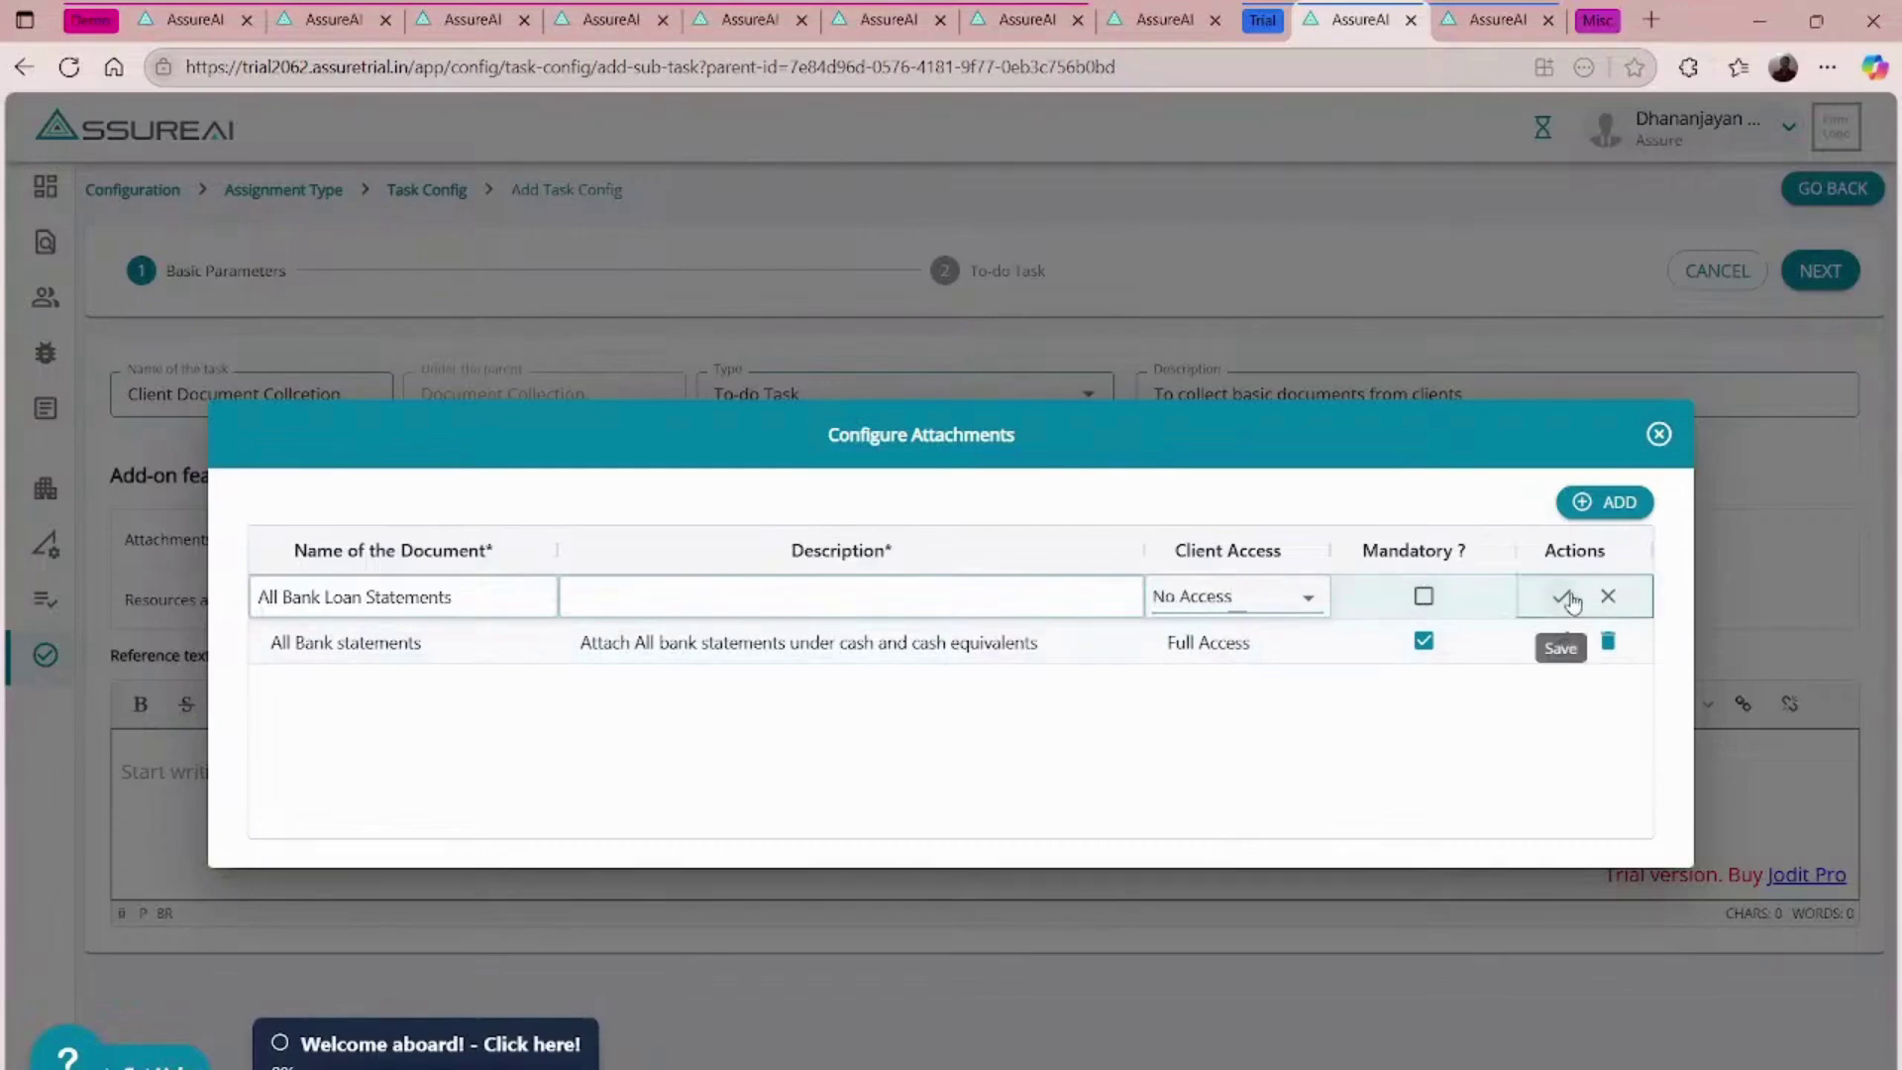
{"action": "left_click", "coordinate": [748, 598]}
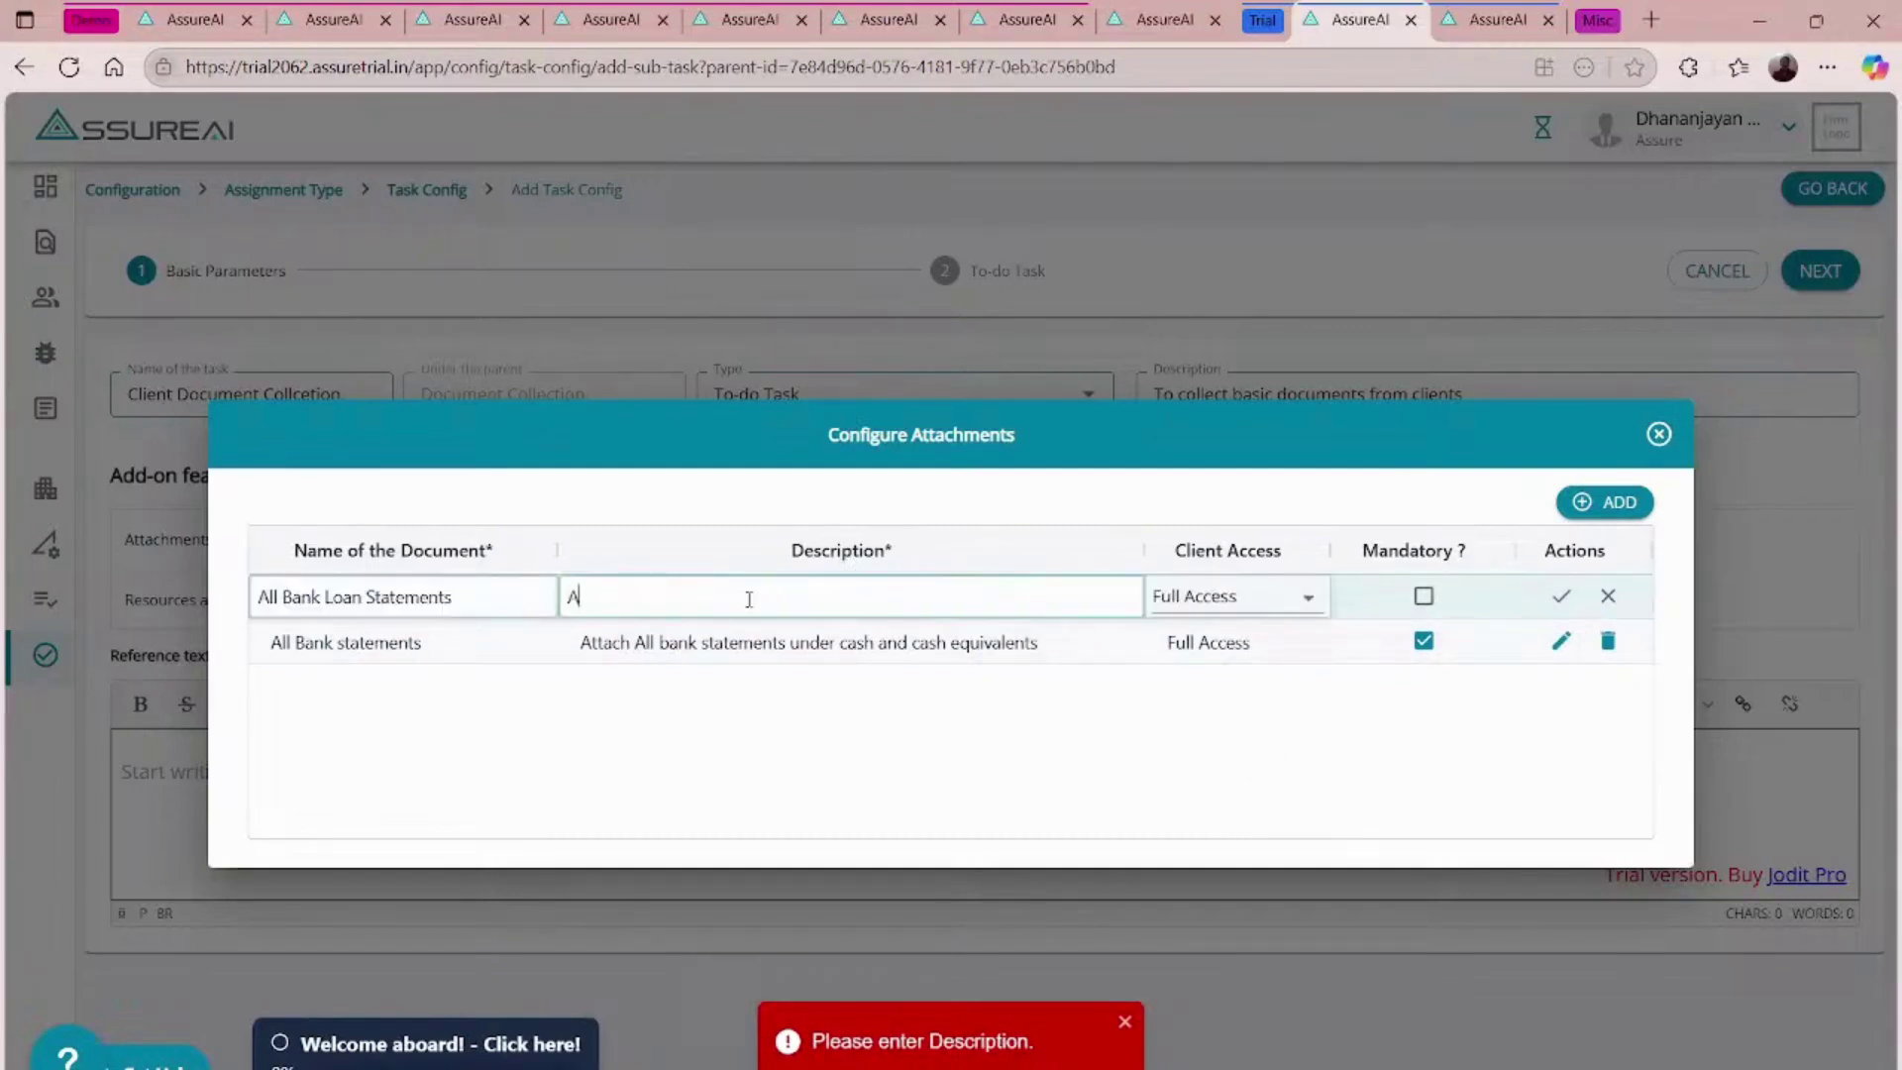
{"action": "type", "text": "Attach Loan Statements"}
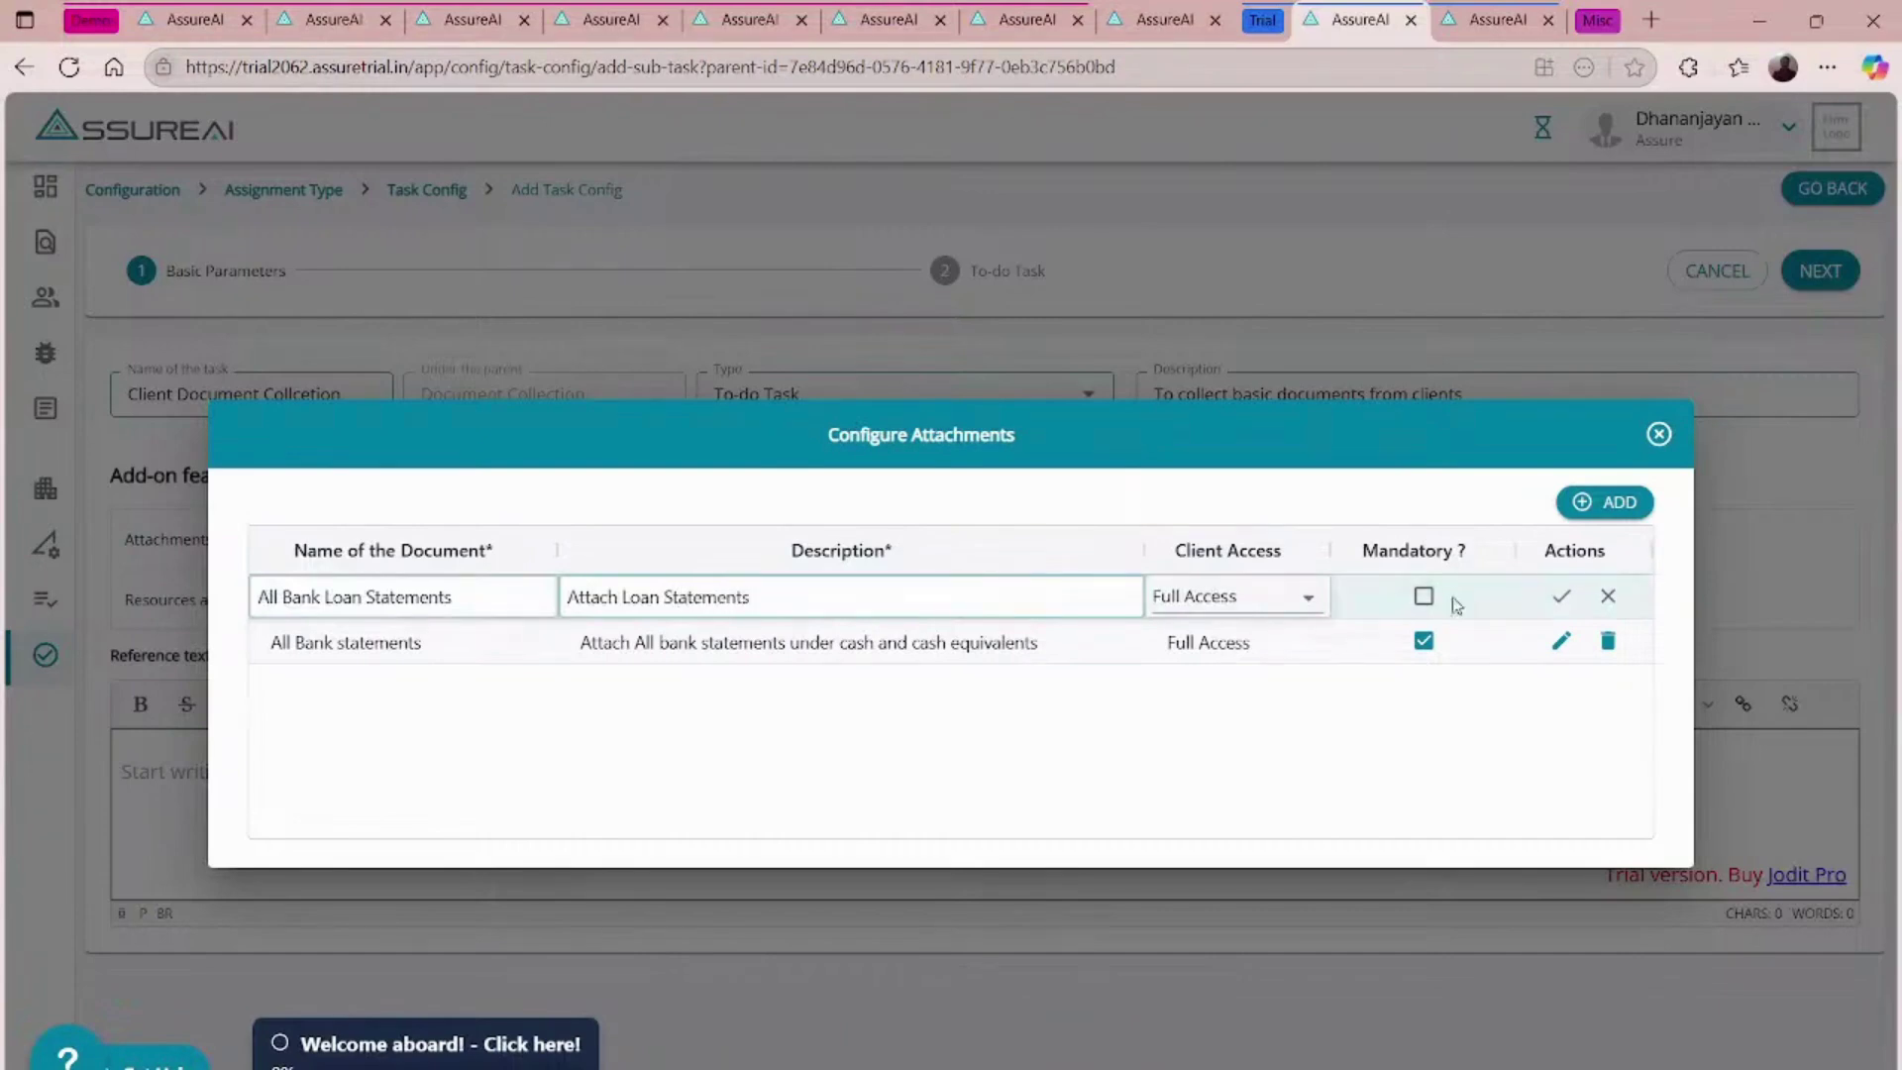
{"action": "left_click", "coordinate": [1561, 596]}
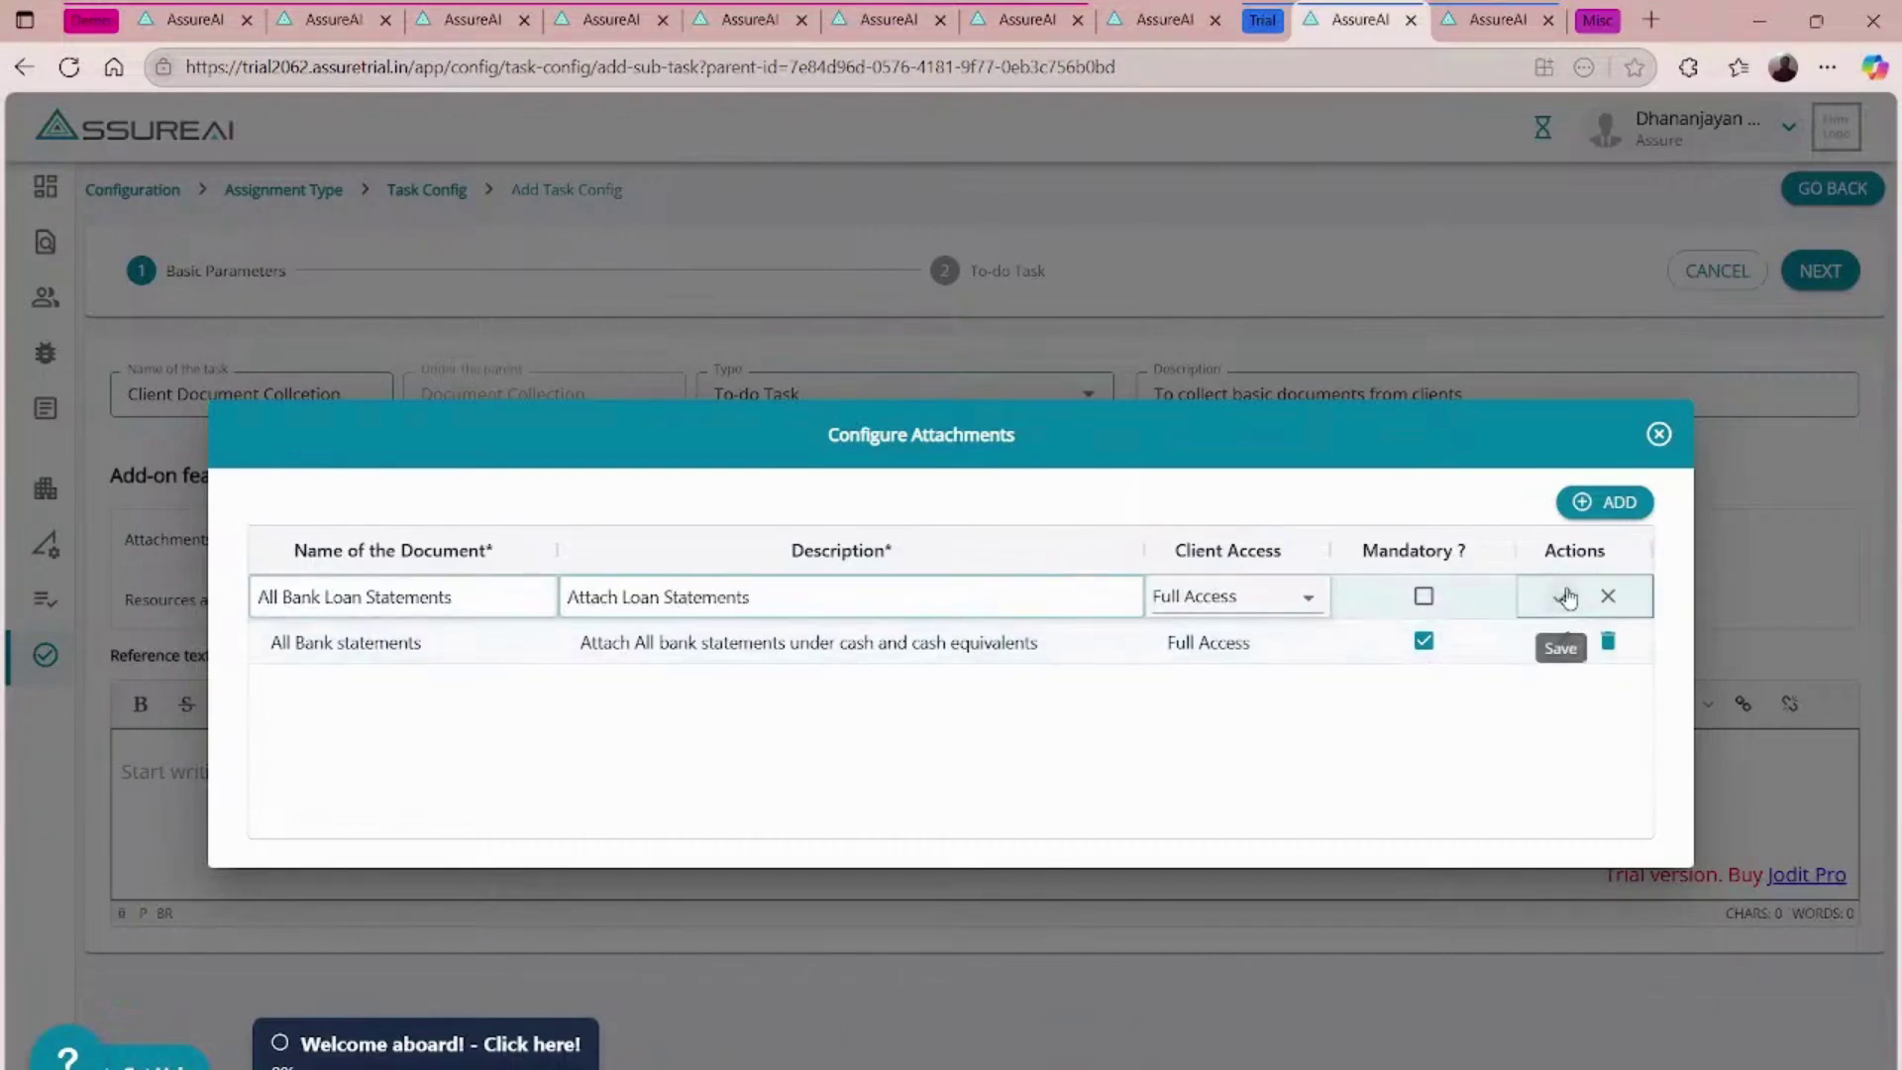
{"action": "left_click", "coordinate": [1658, 436]}
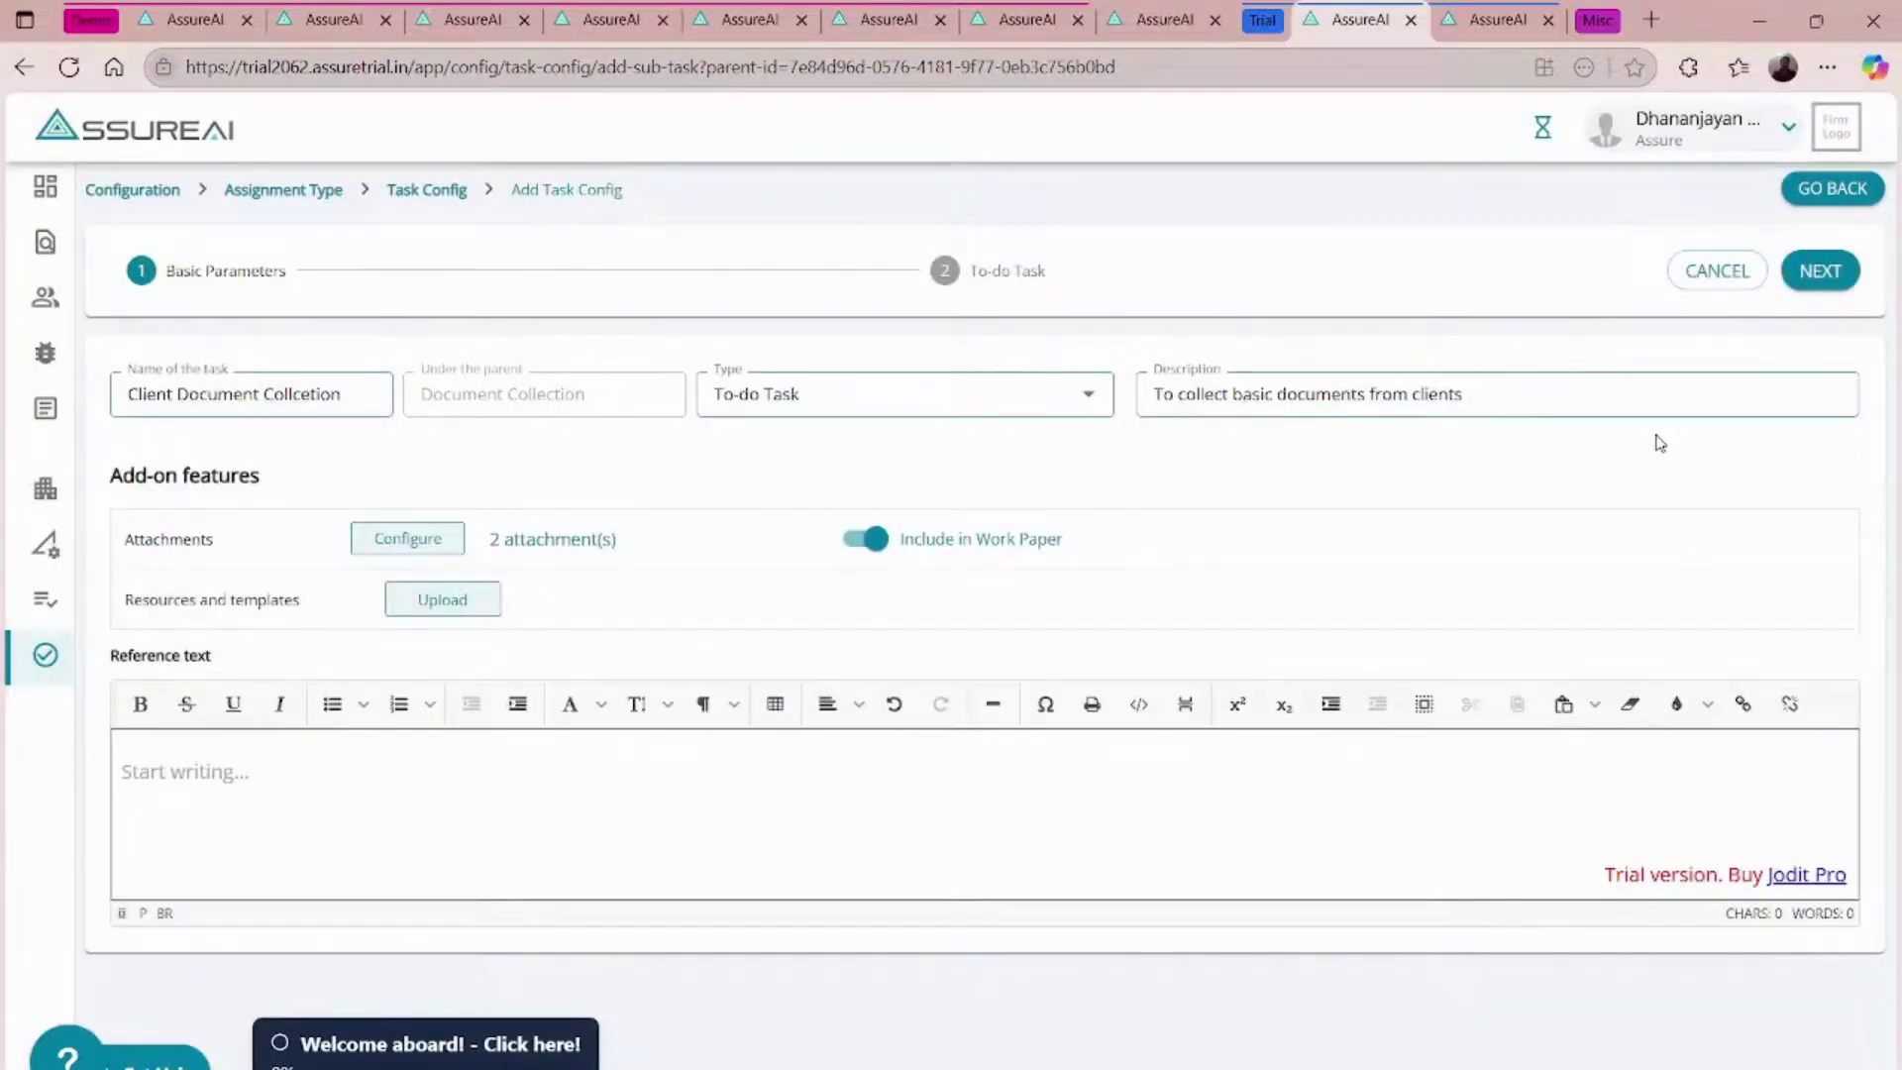
- Set client access to Can Work, make the task mandatory for assignment closure, and save
{"action": "left_click", "coordinate": [1819, 274]}
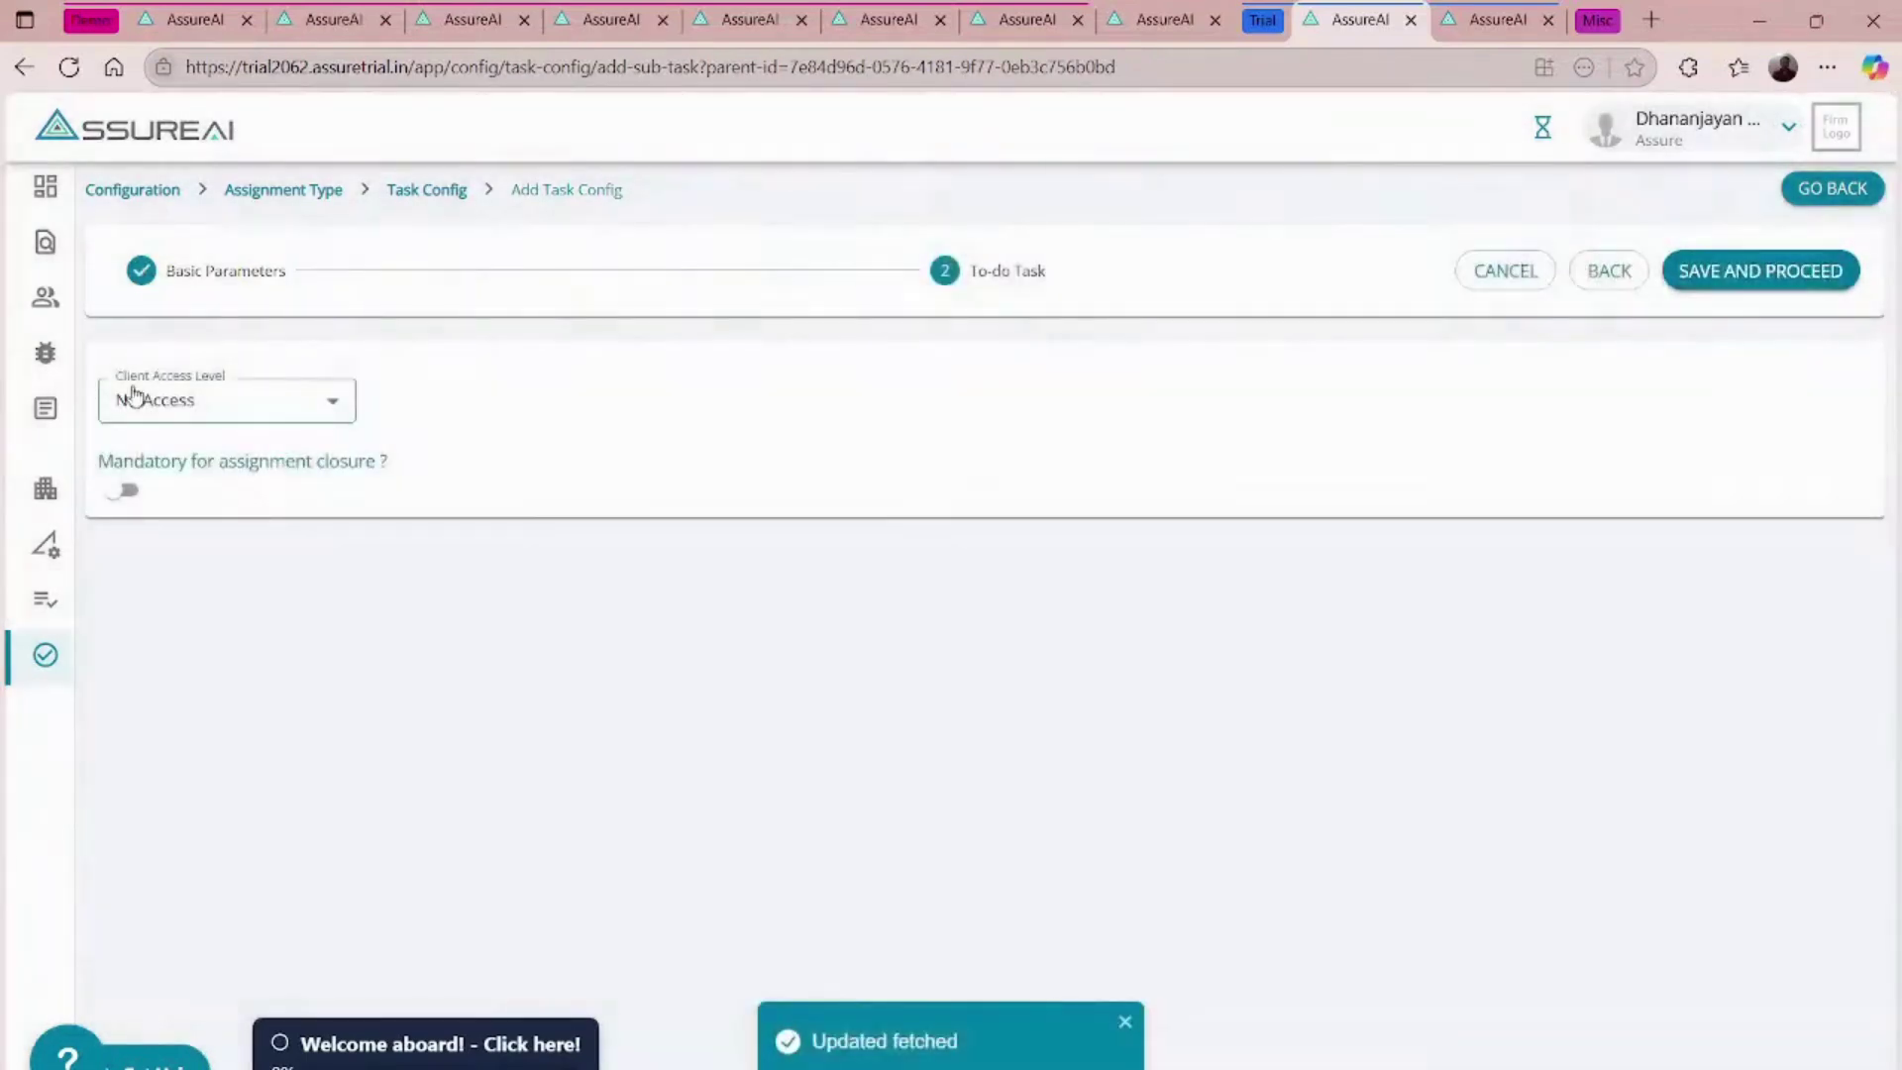
{"action": "left_click", "coordinate": [190, 399]}
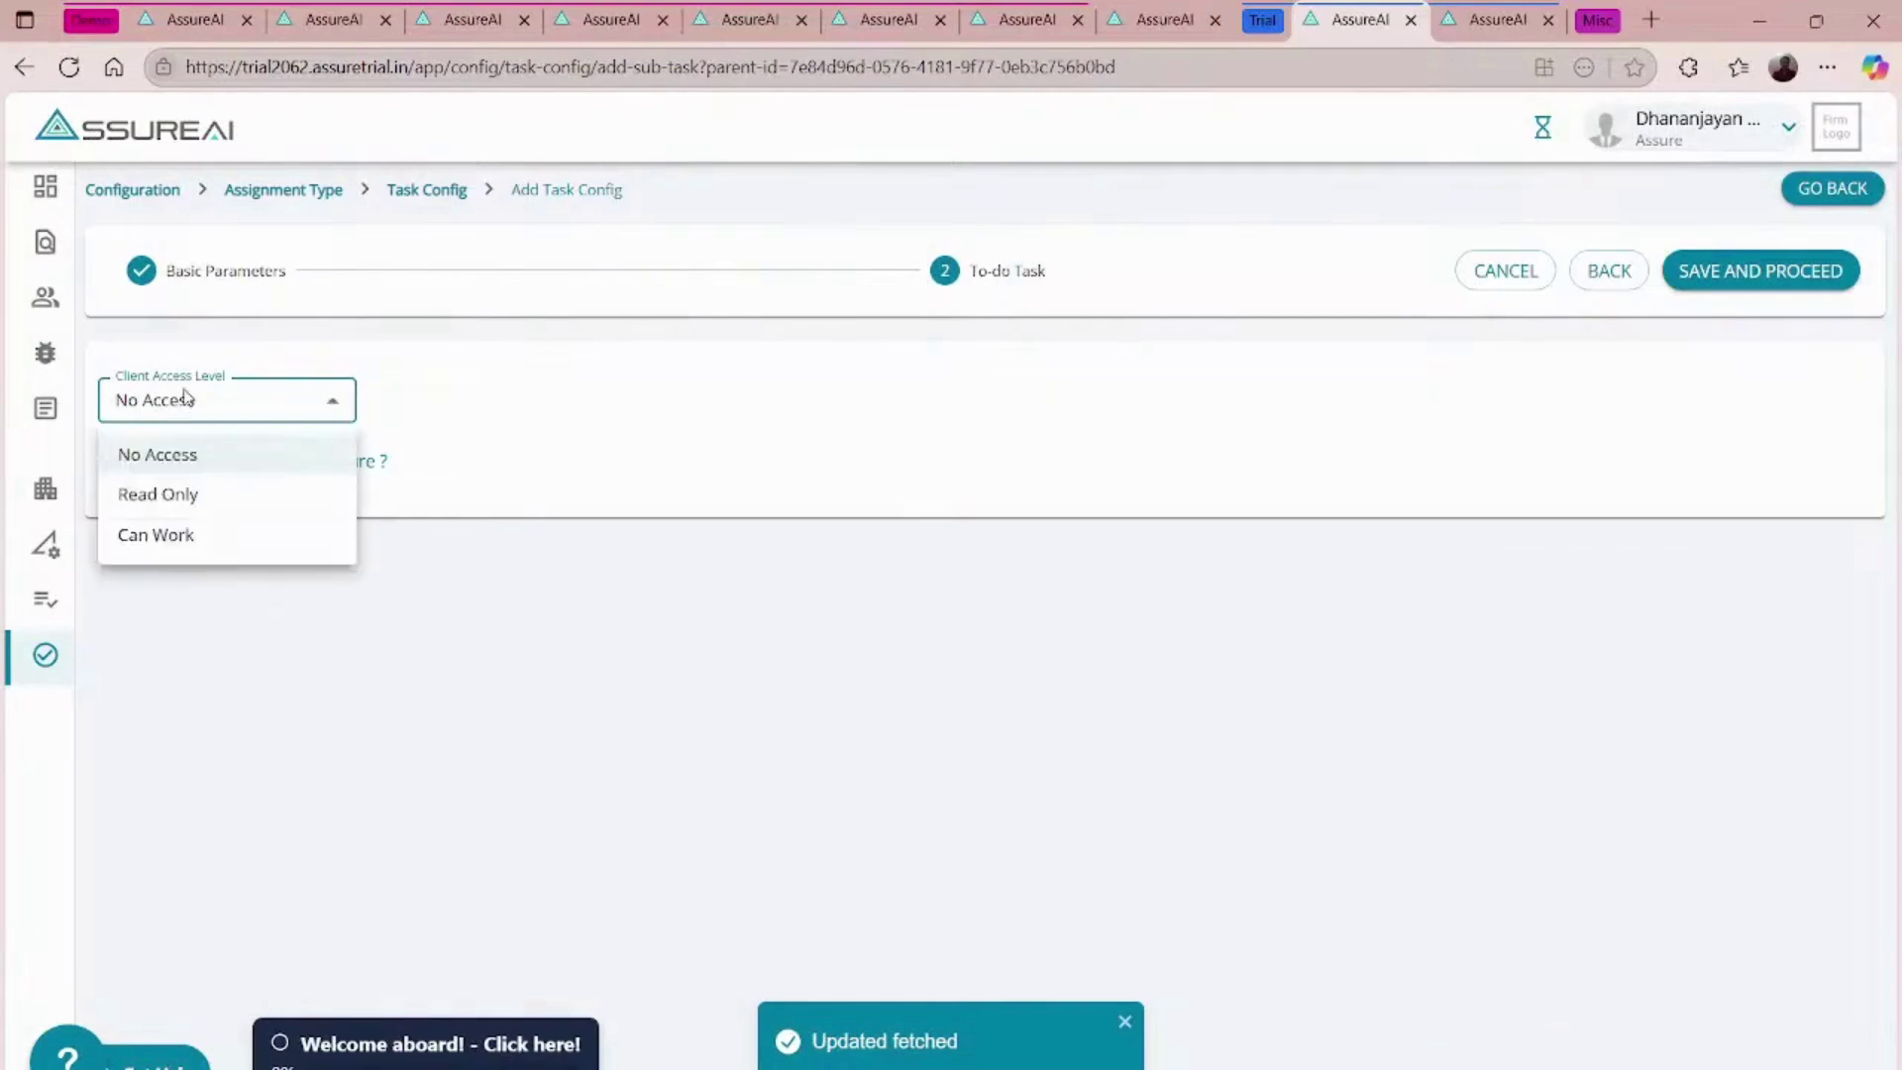
{"action": "left_click", "coordinate": [163, 531]}
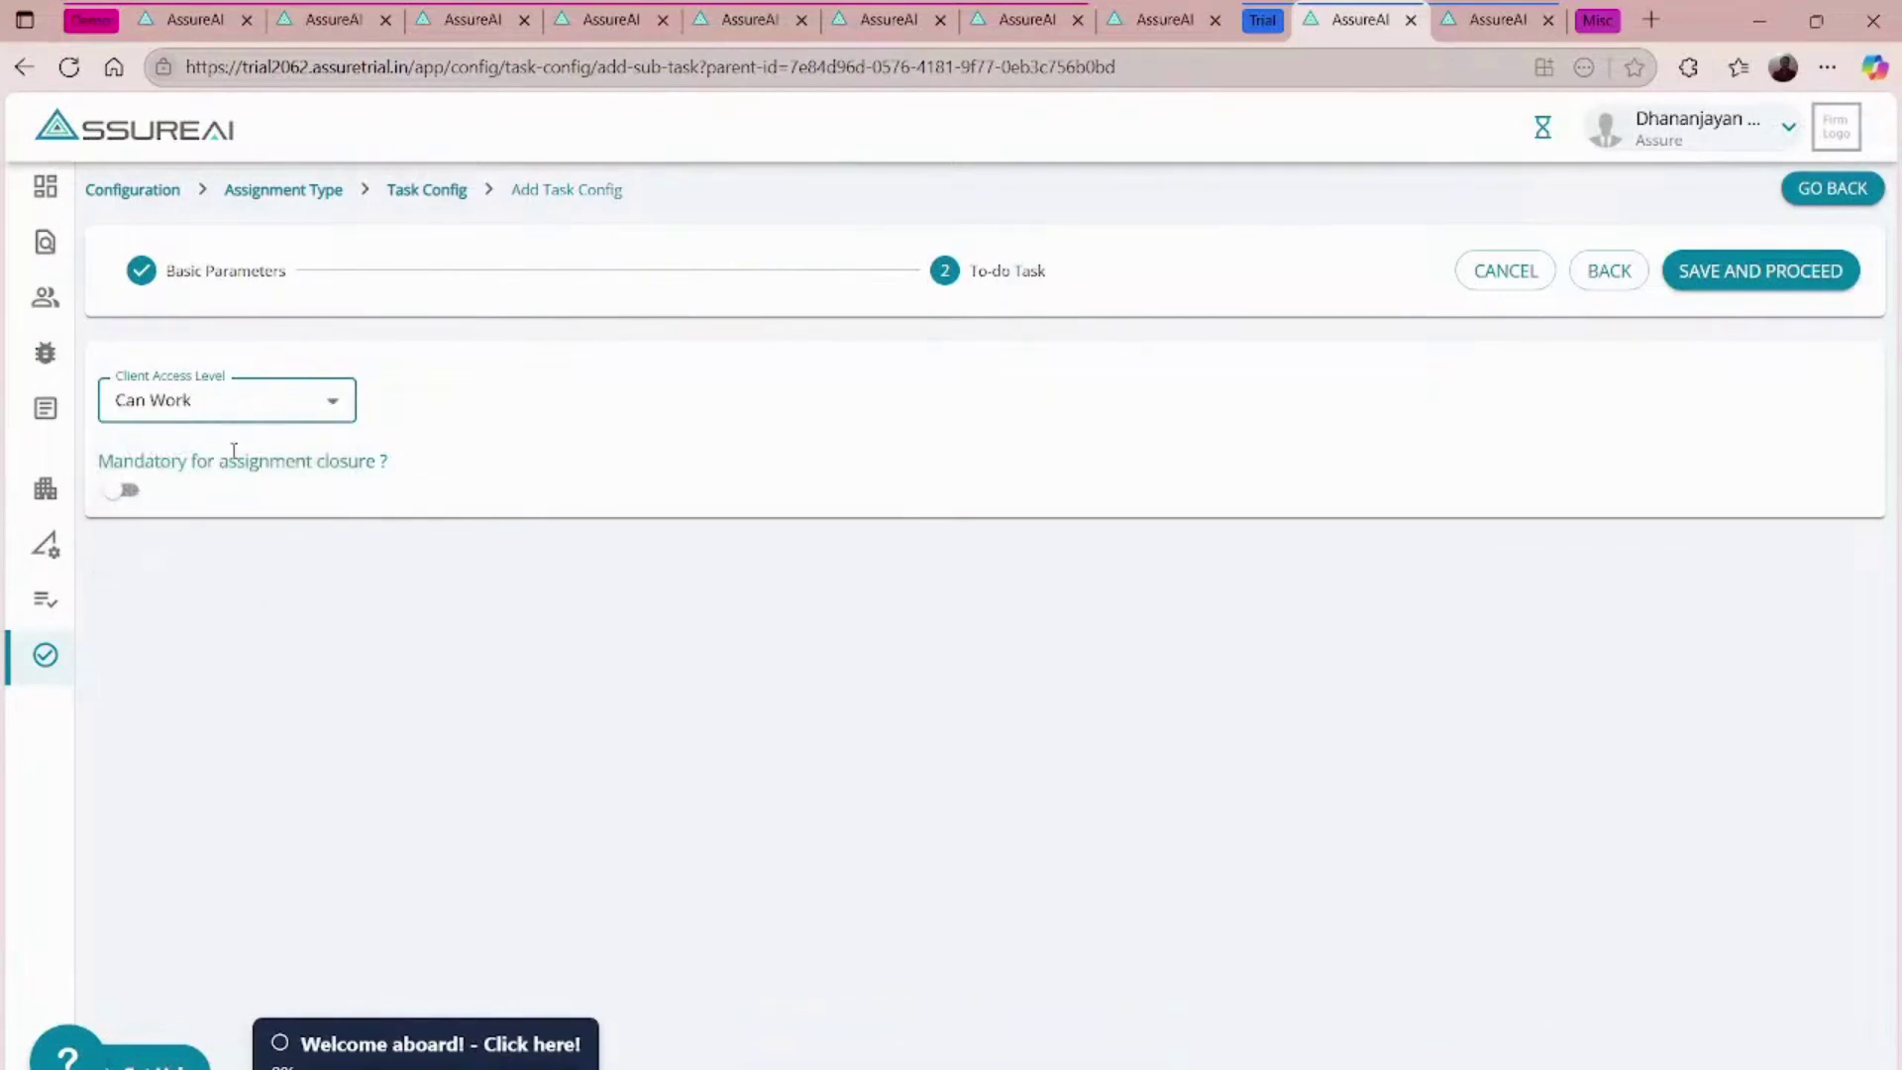
{"action": "left_click", "coordinate": [129, 490]}
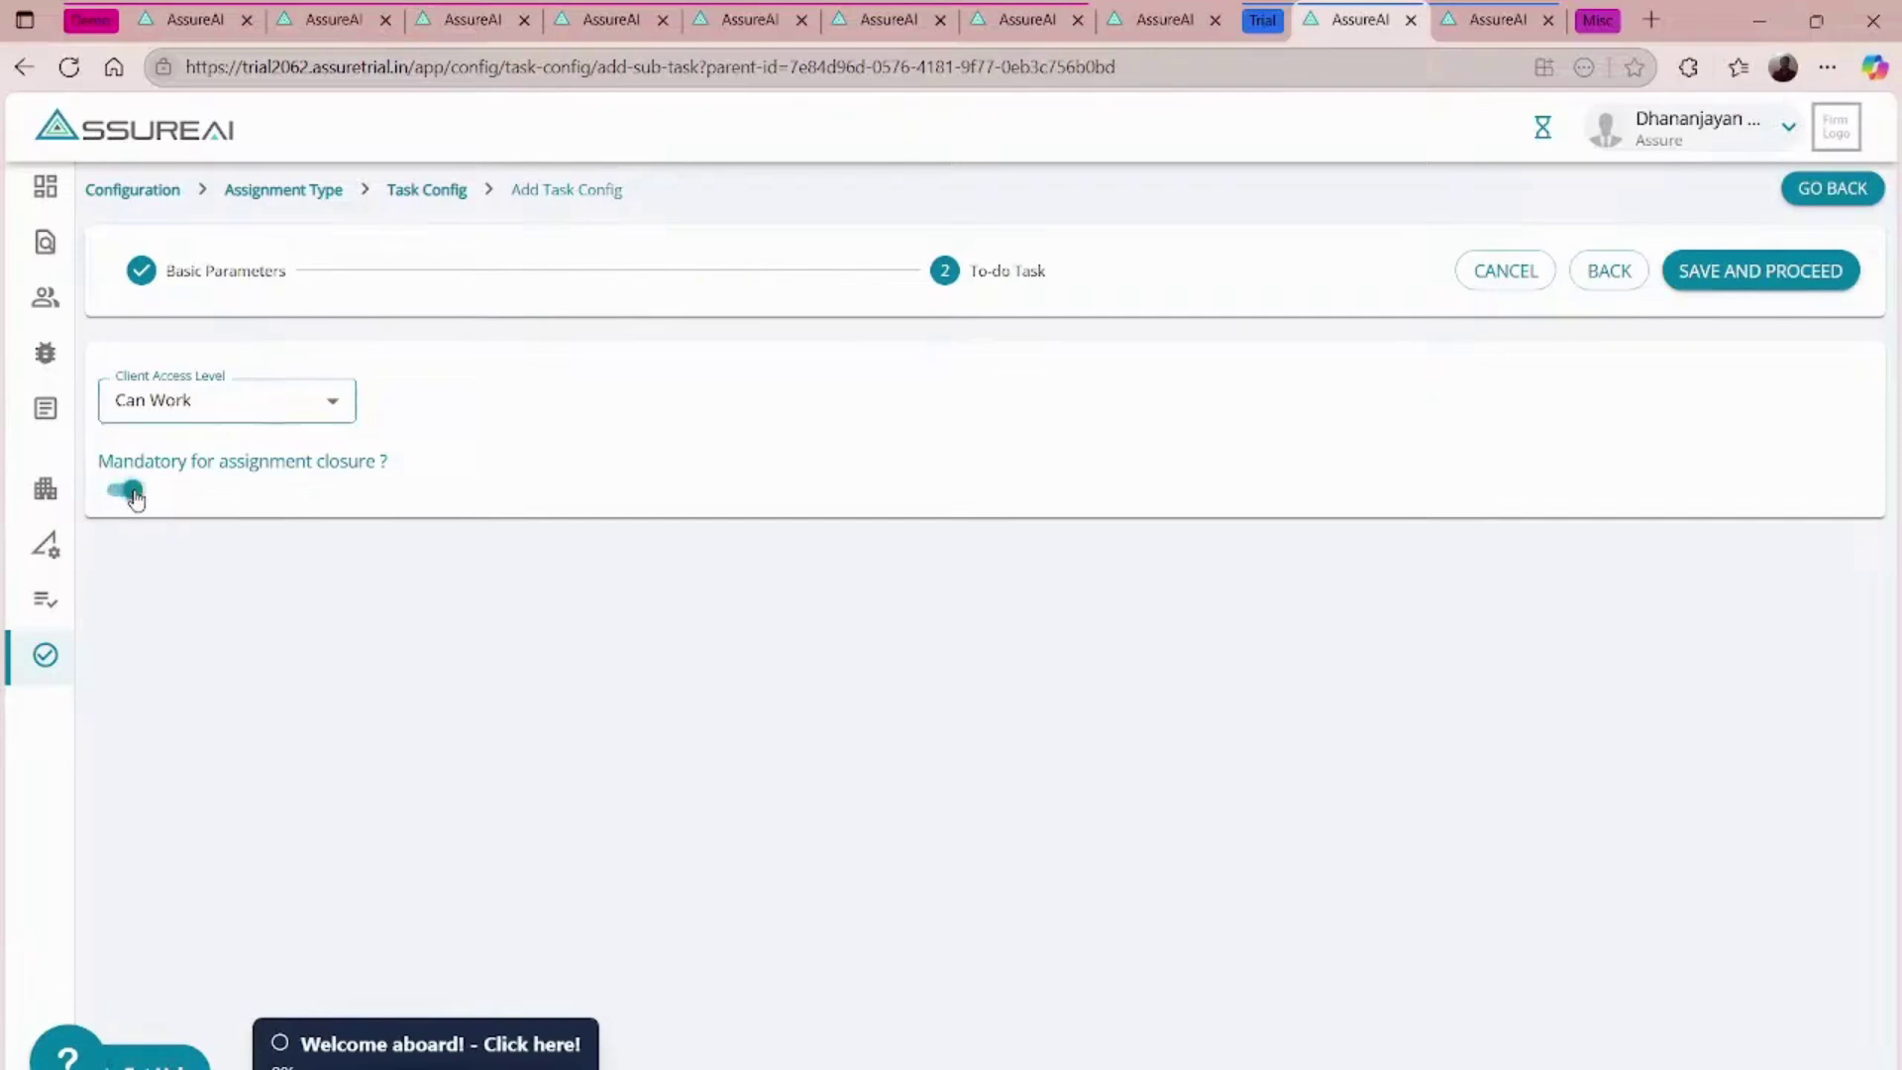
{"action": "left_click", "coordinate": [1834, 281]}
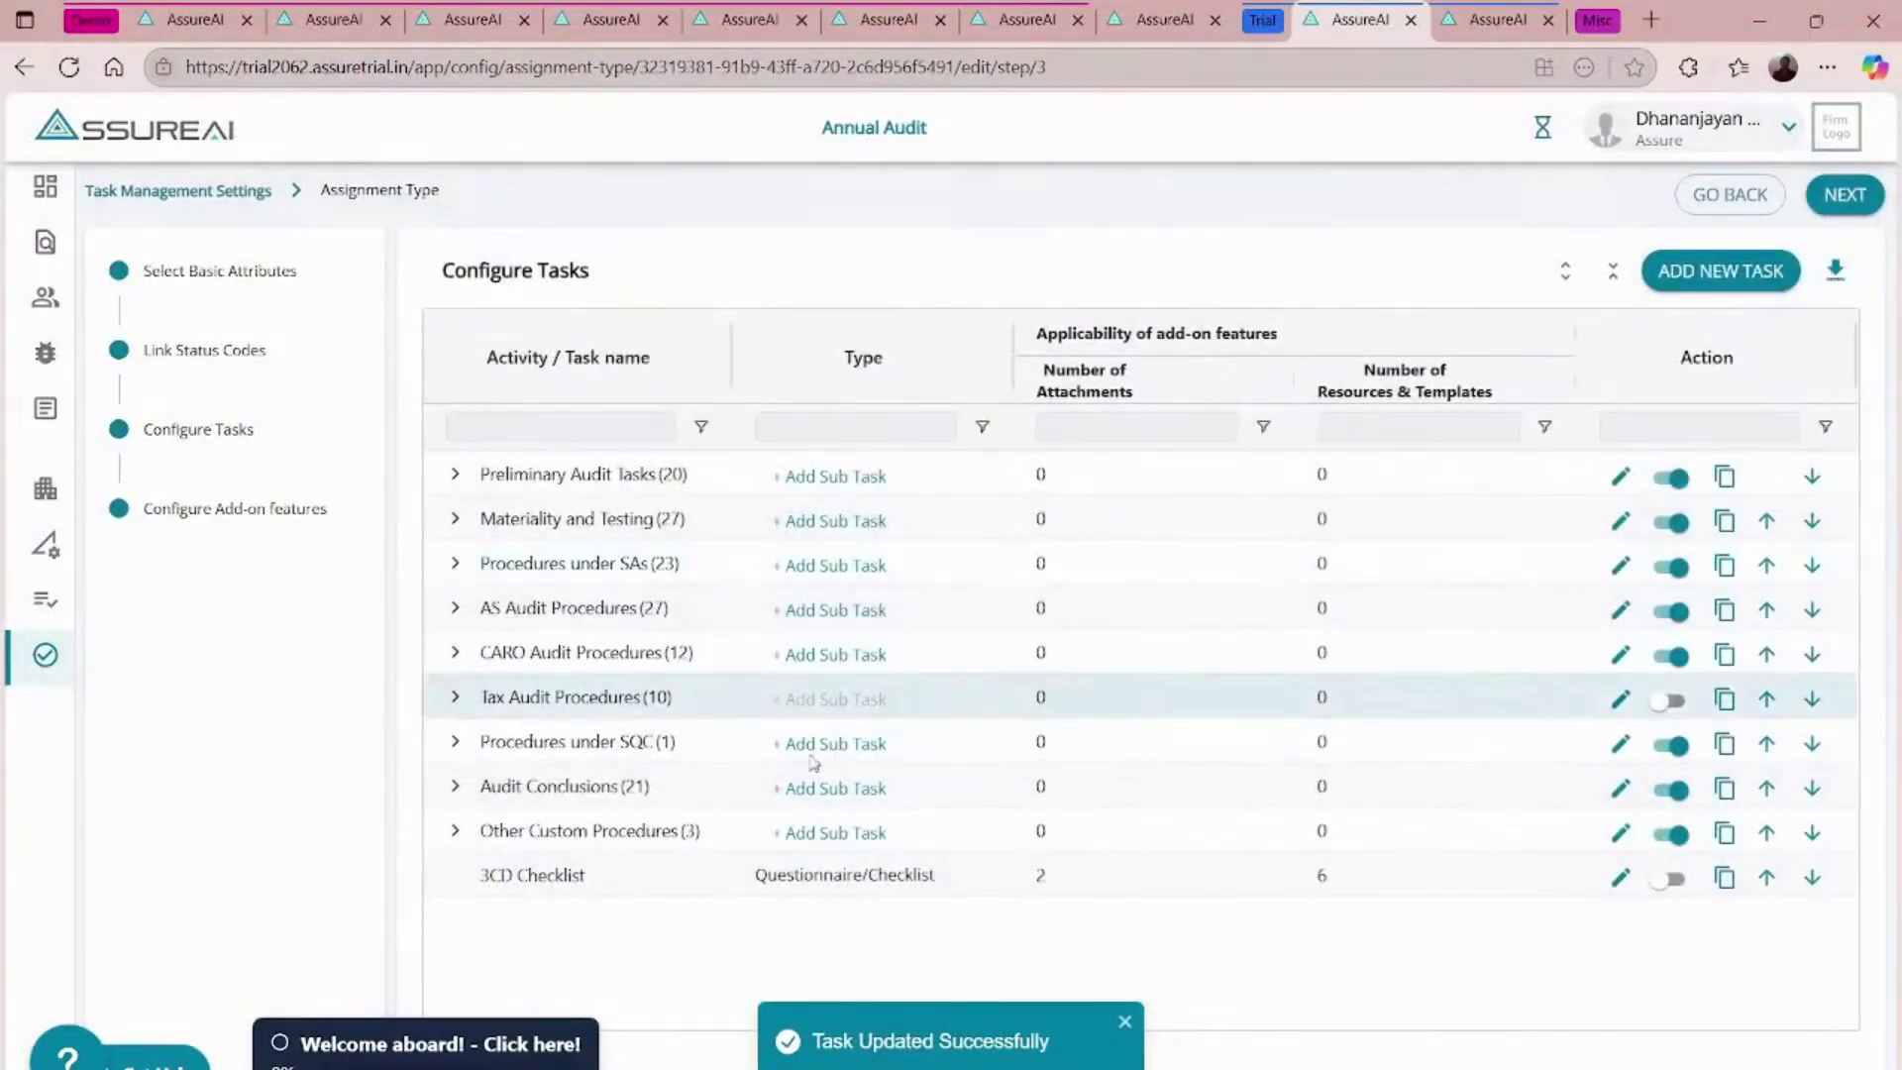
- Review Other Custom Procedures, then switch to the demo site's assignment type list
{"action": "left_click", "coordinate": [453, 832]}
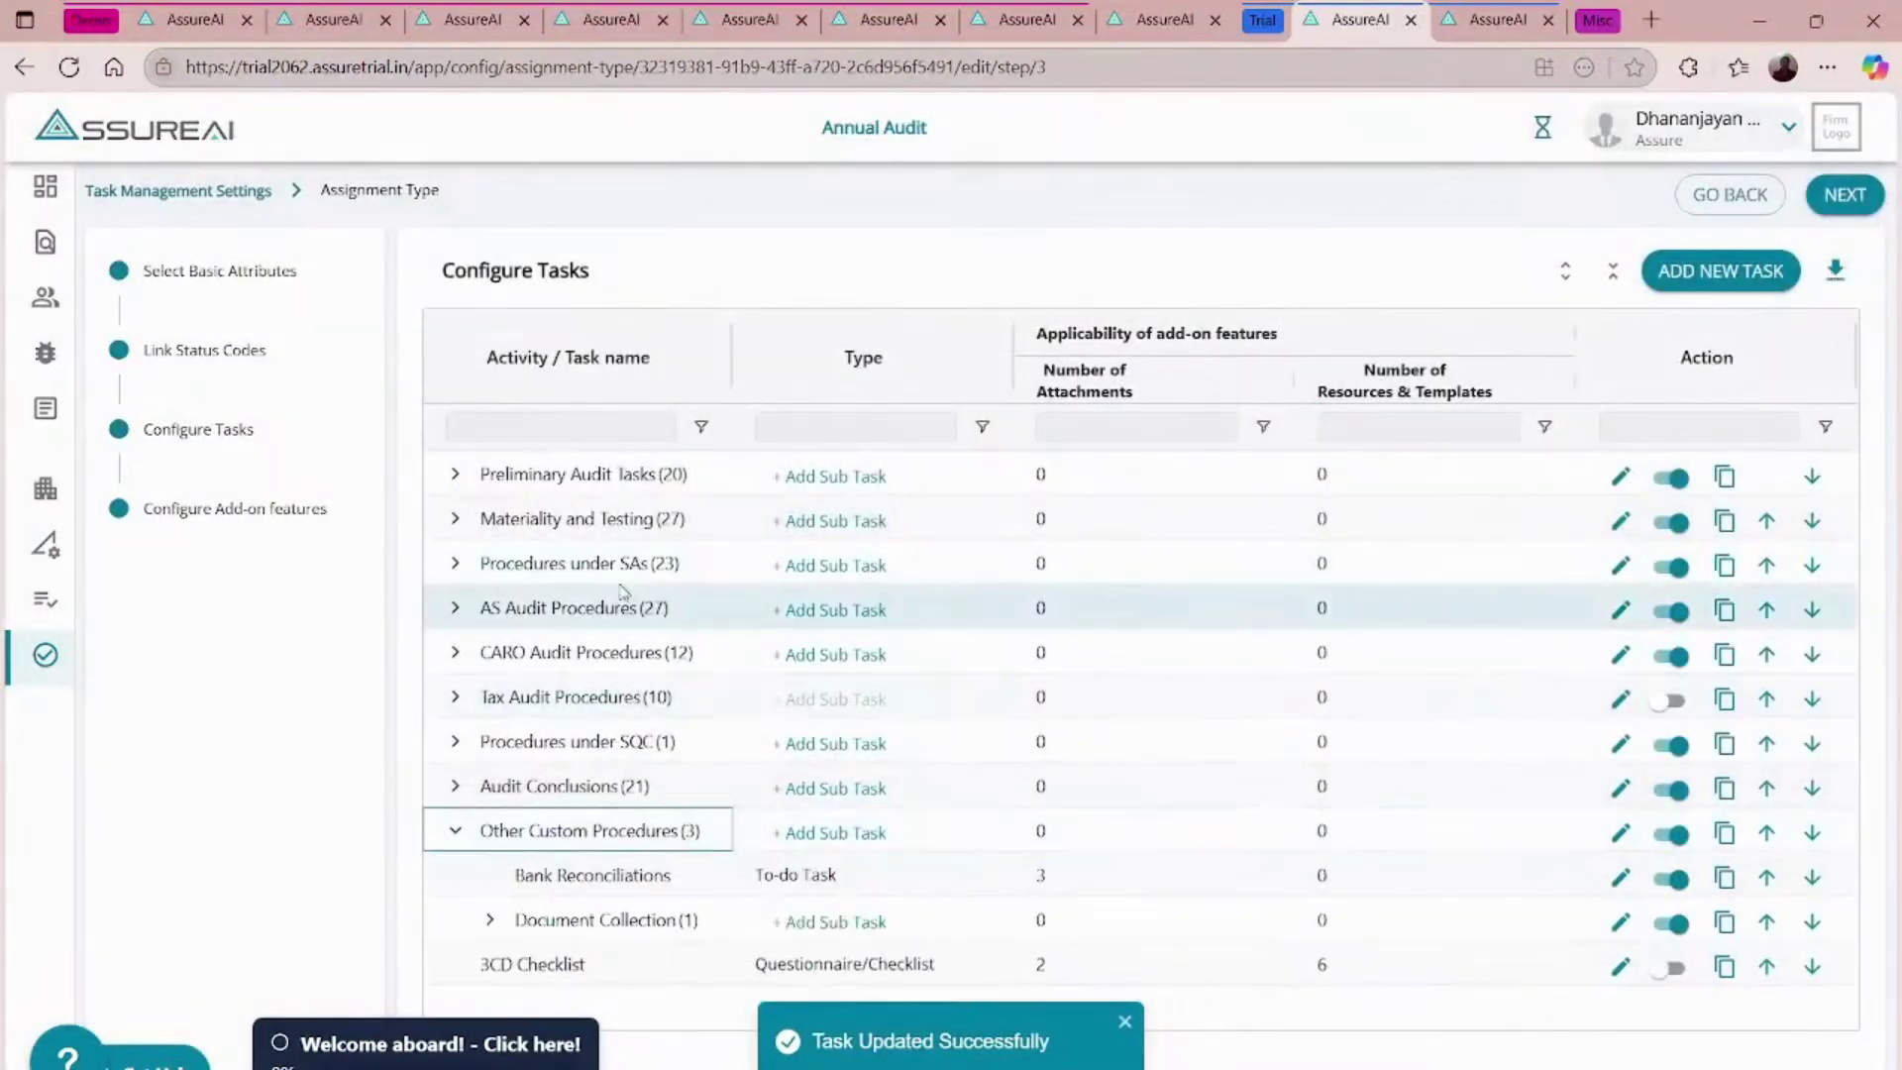
{"action": "left_click", "coordinate": [327, 20]}
{"action": "left_click", "coordinate": [215, 12]}
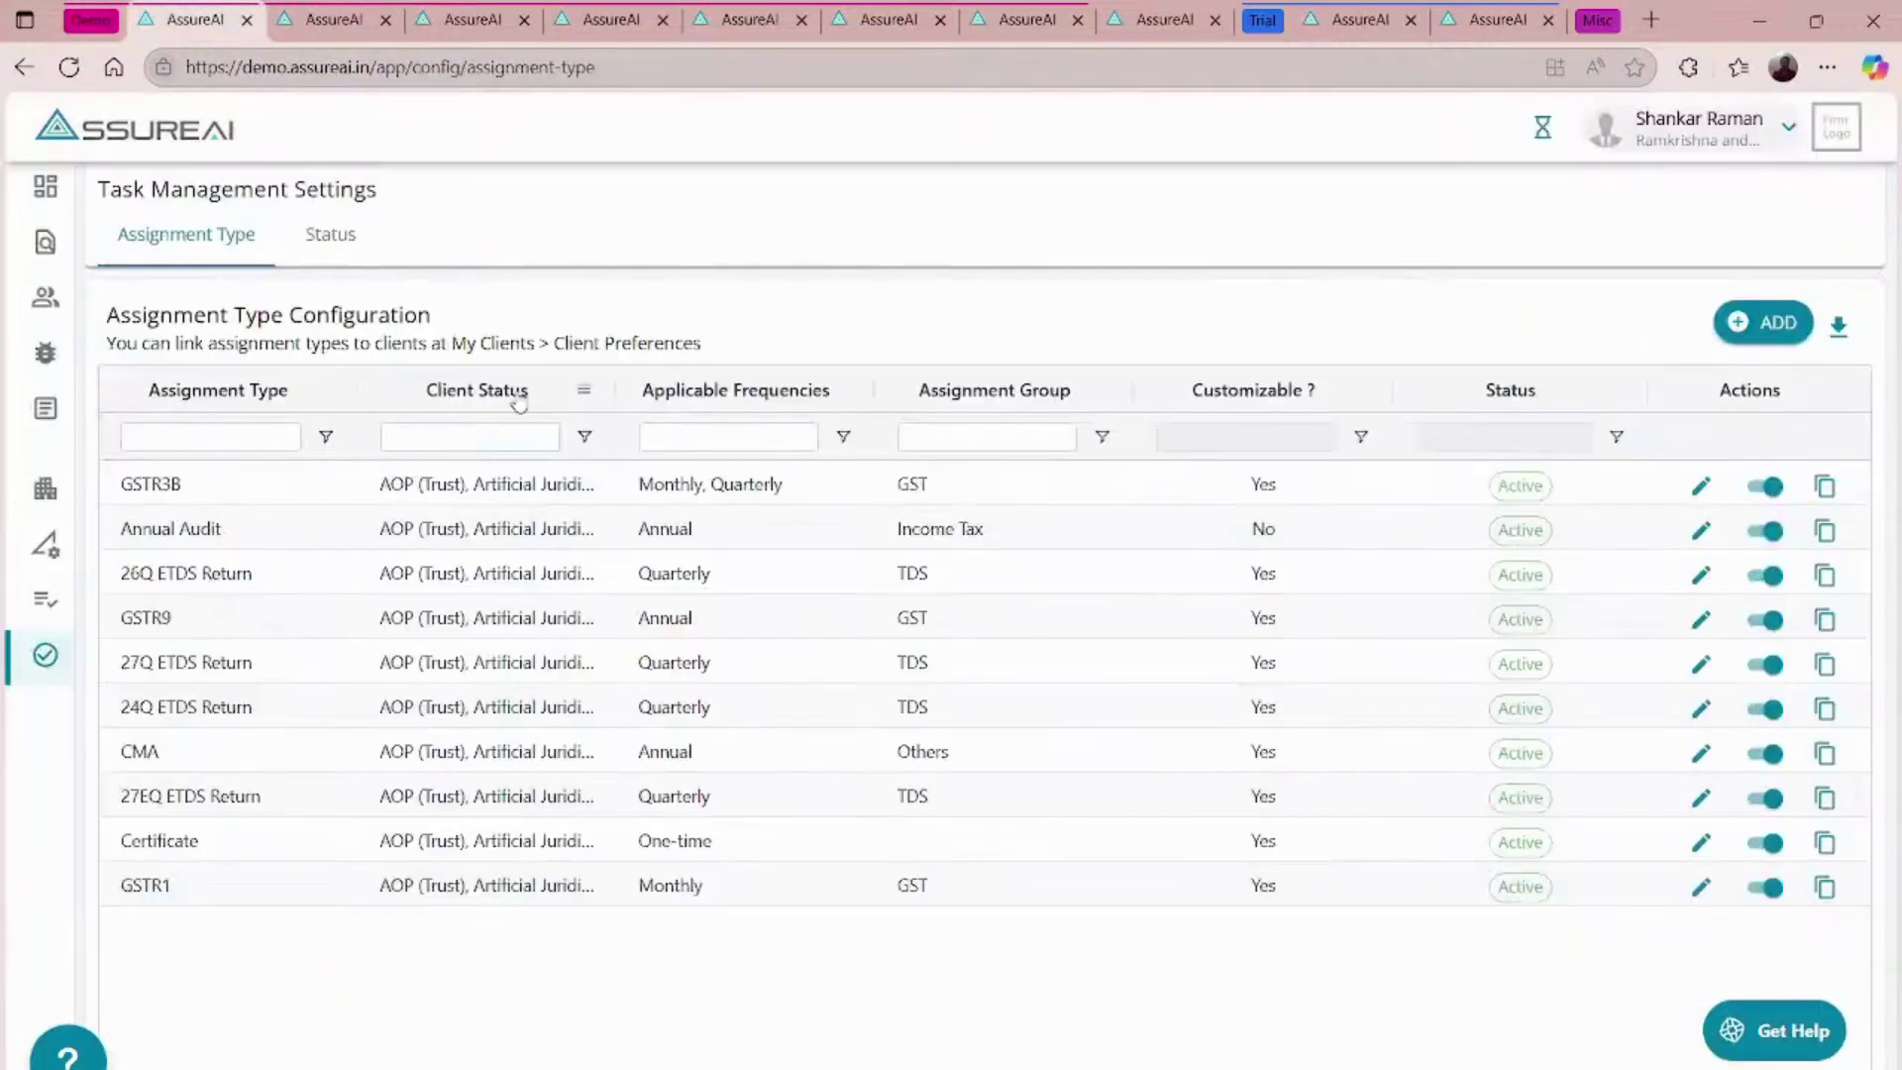
- Edit Annual Audit, expand Other Custom Procedures and Document Collection, and open Client Documentation - All Files
{"action": "left_click", "coordinate": [1701, 534]}
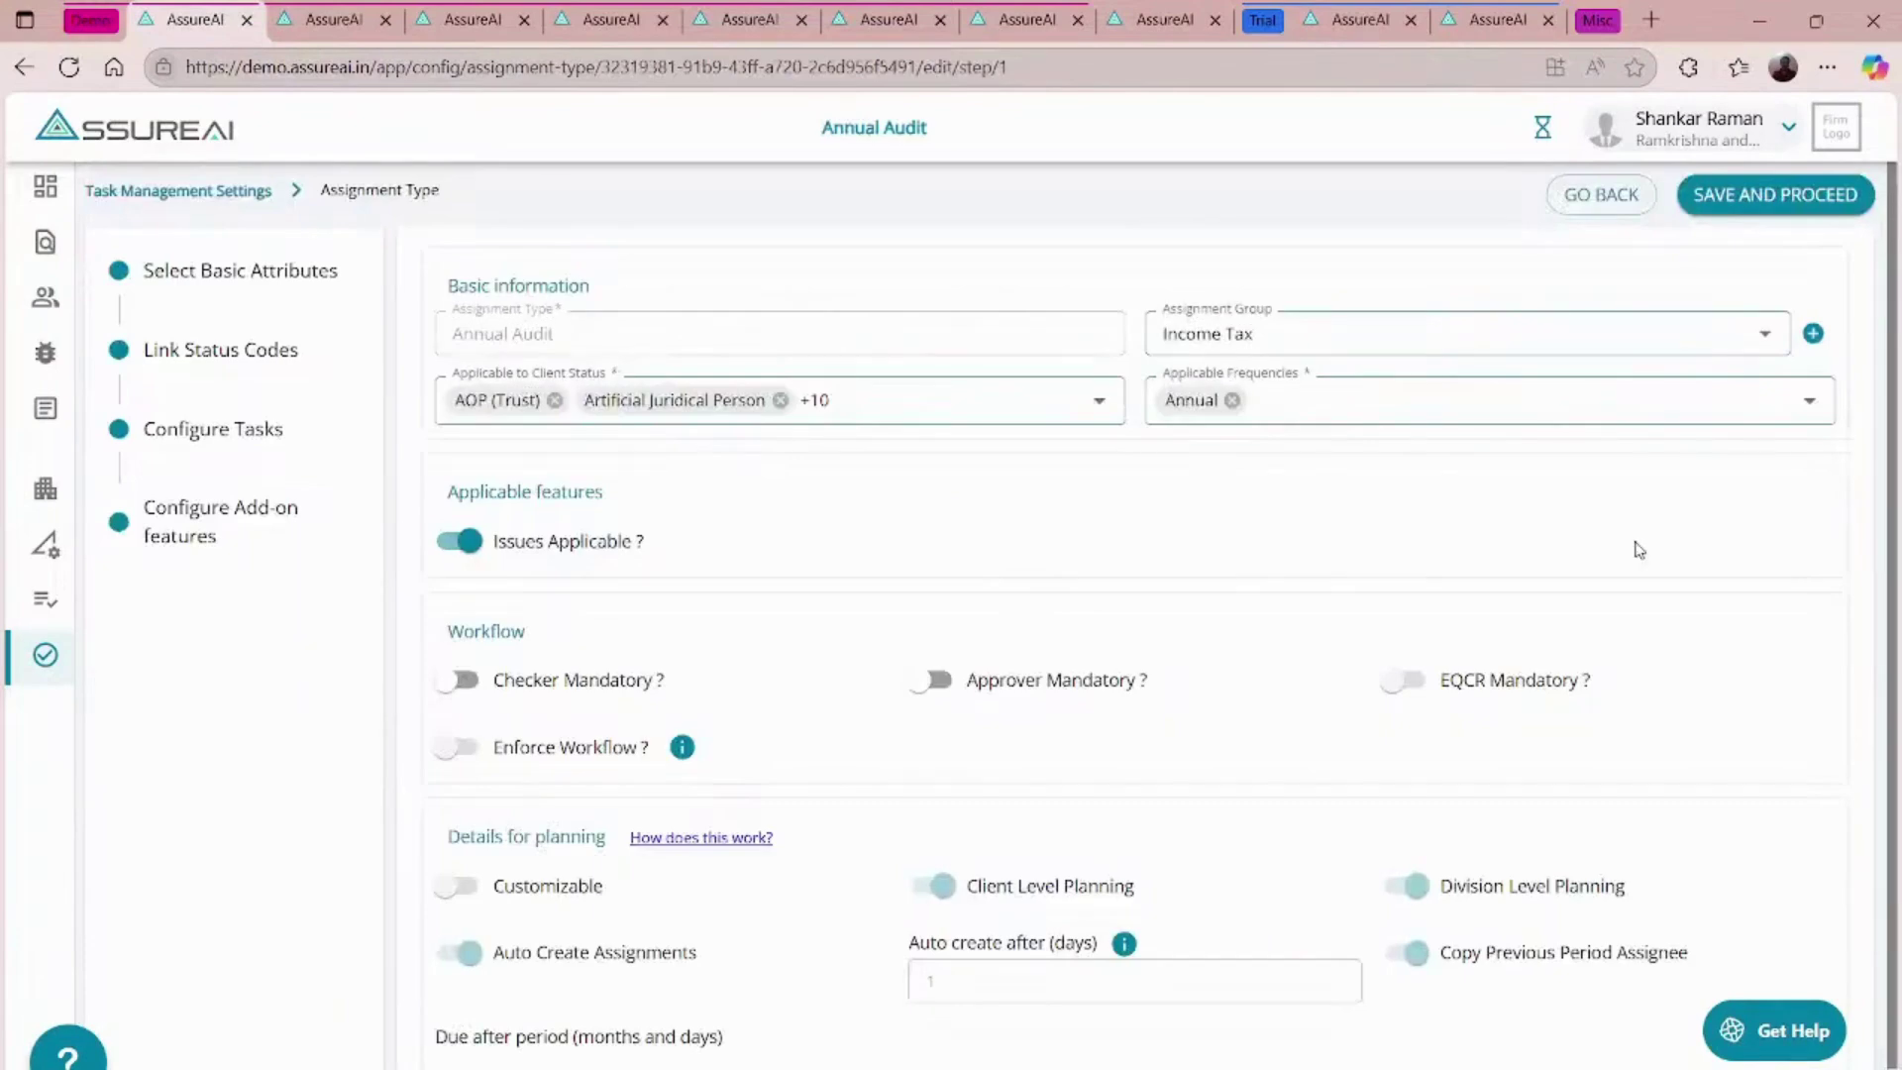
{"action": "left_click", "coordinate": [228, 421]}
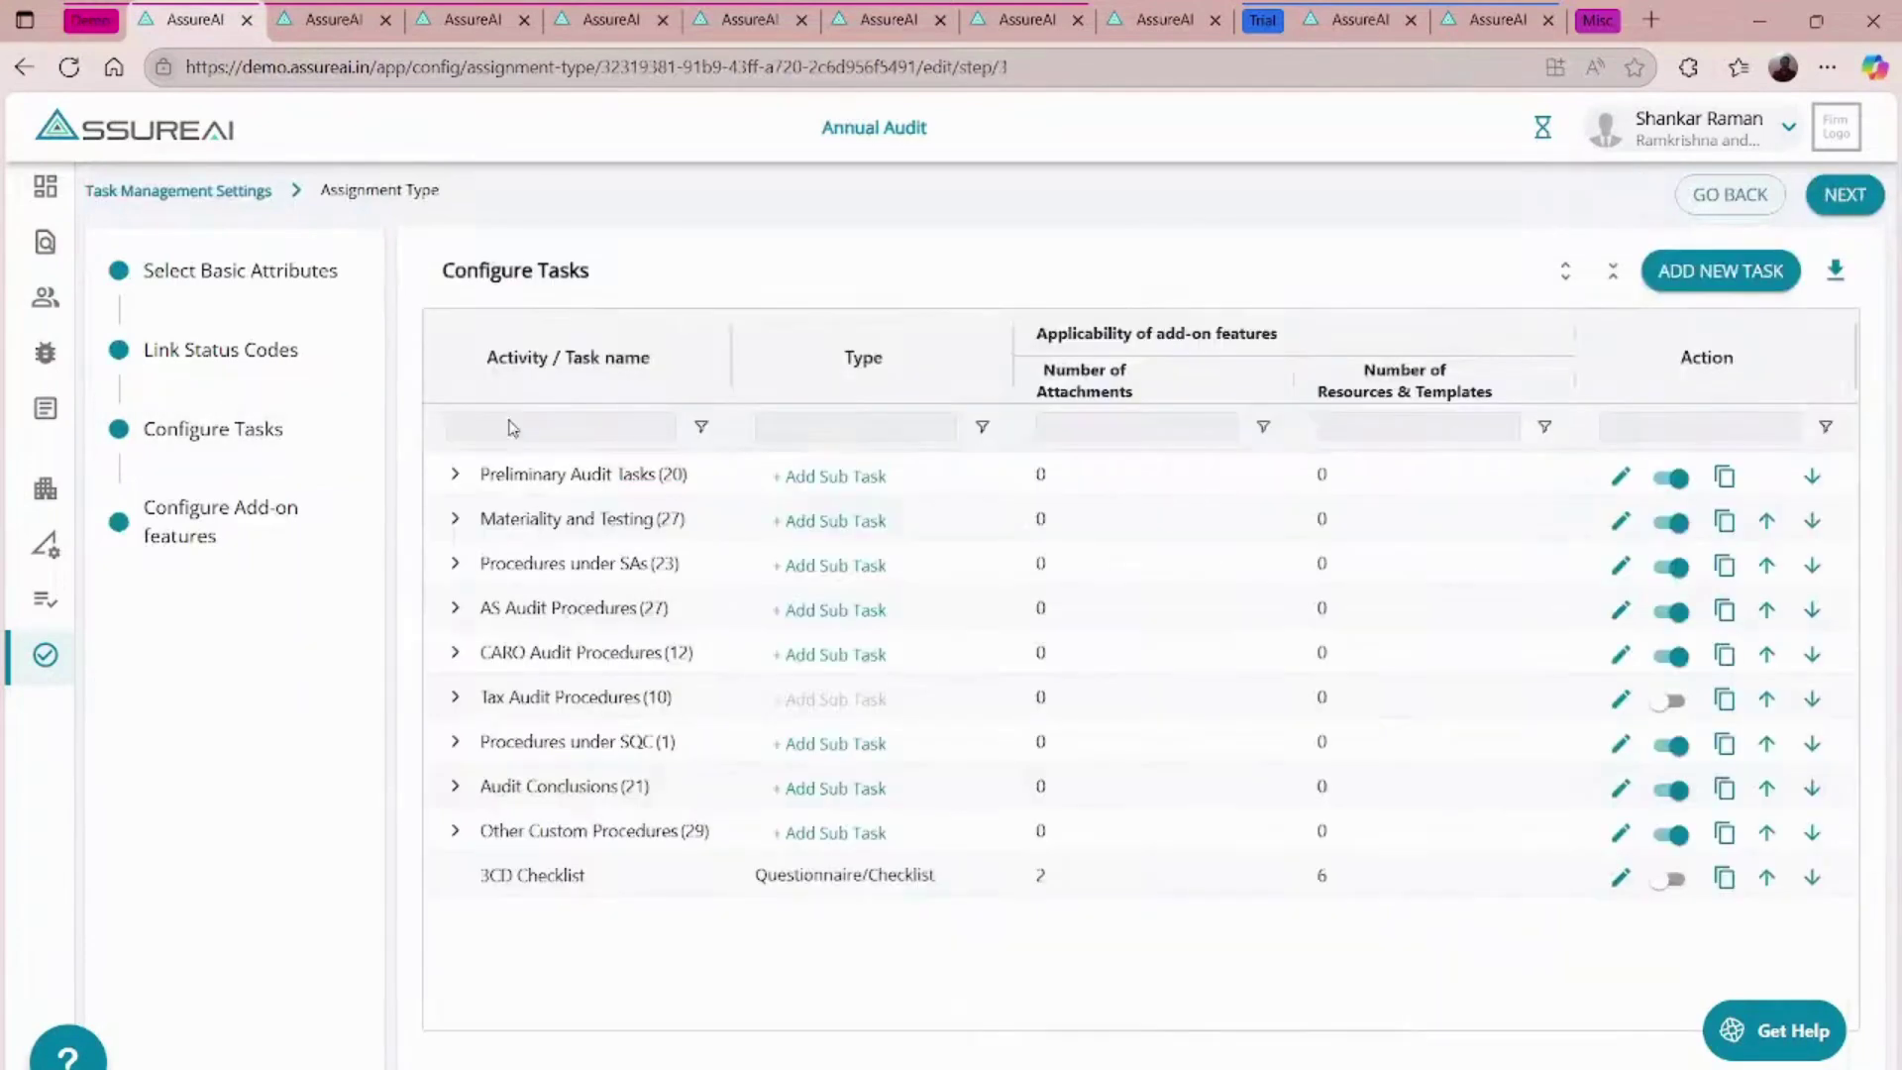
{"action": "left_click", "coordinate": [455, 830]}
{"action": "scroll", "coordinate": [865, 822], "scroll_direction": "down", "scroll_amount": 1}
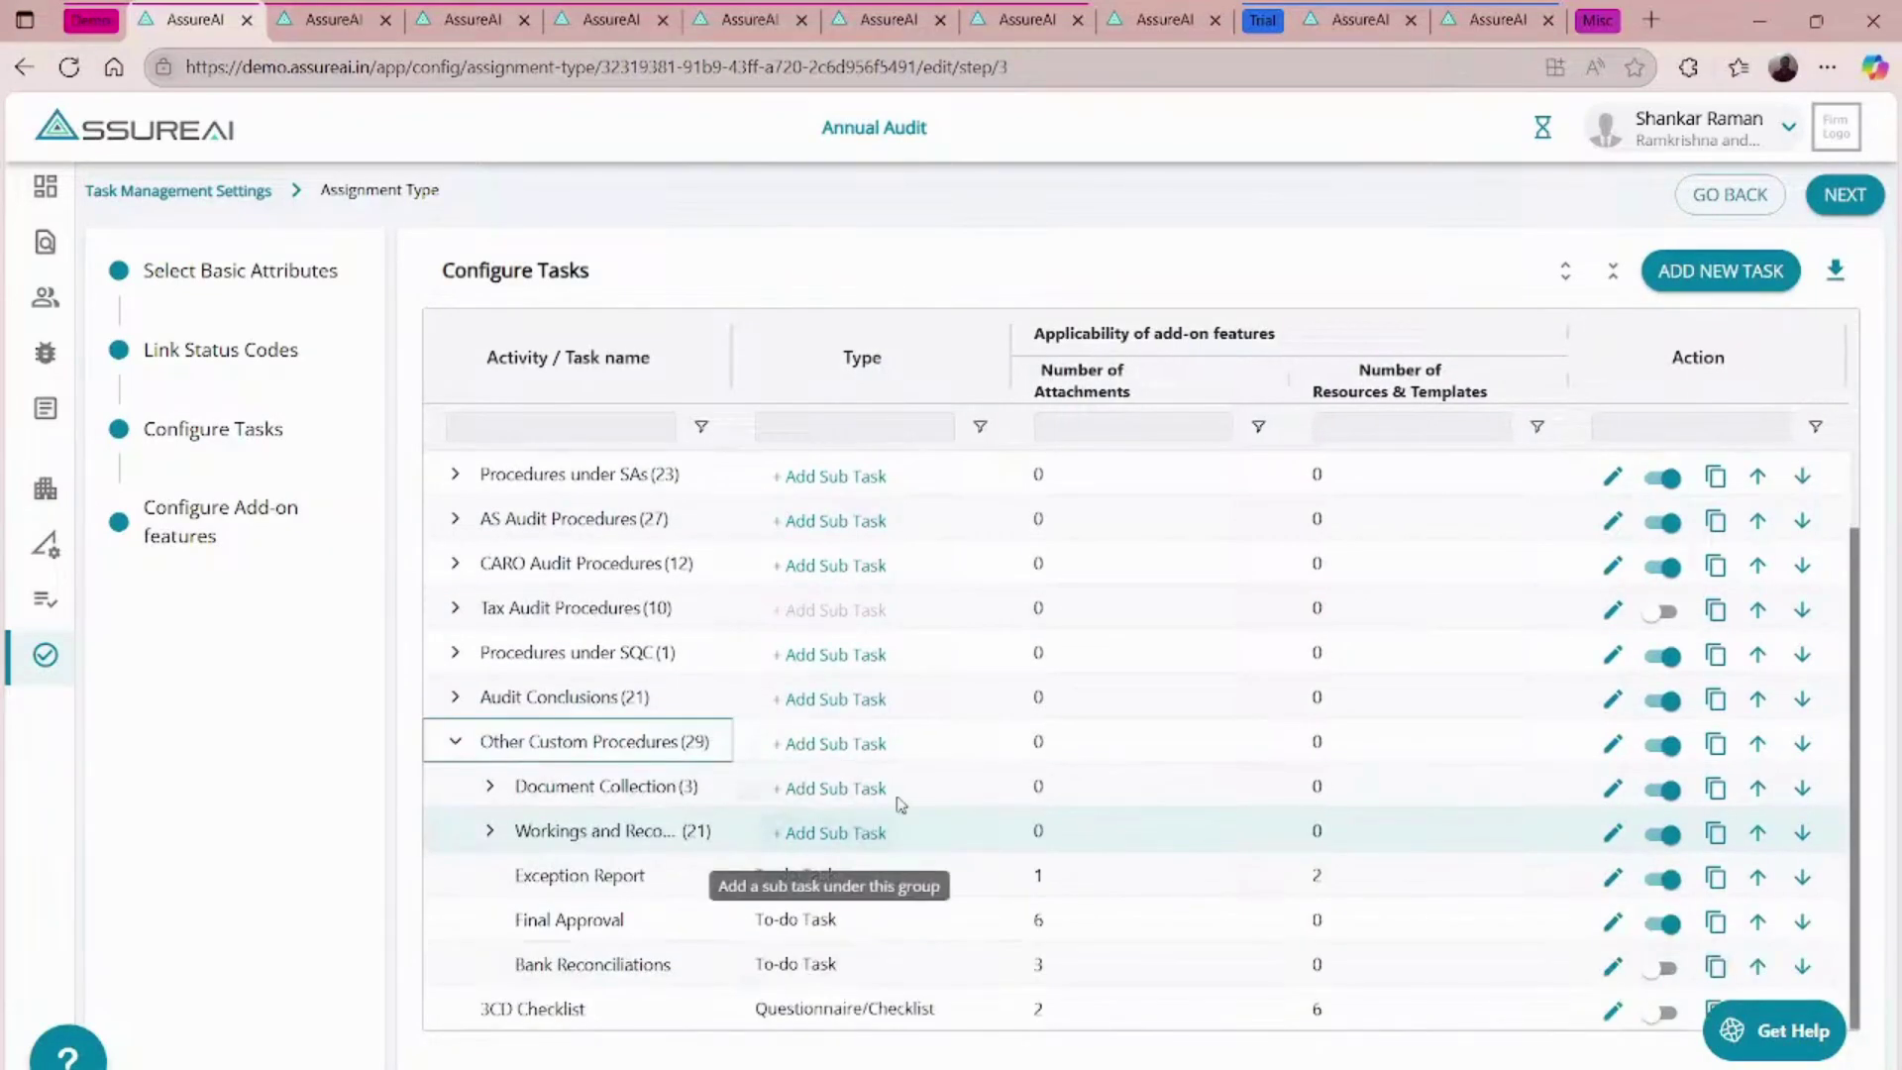
{"action": "left_click", "coordinate": [491, 787]}
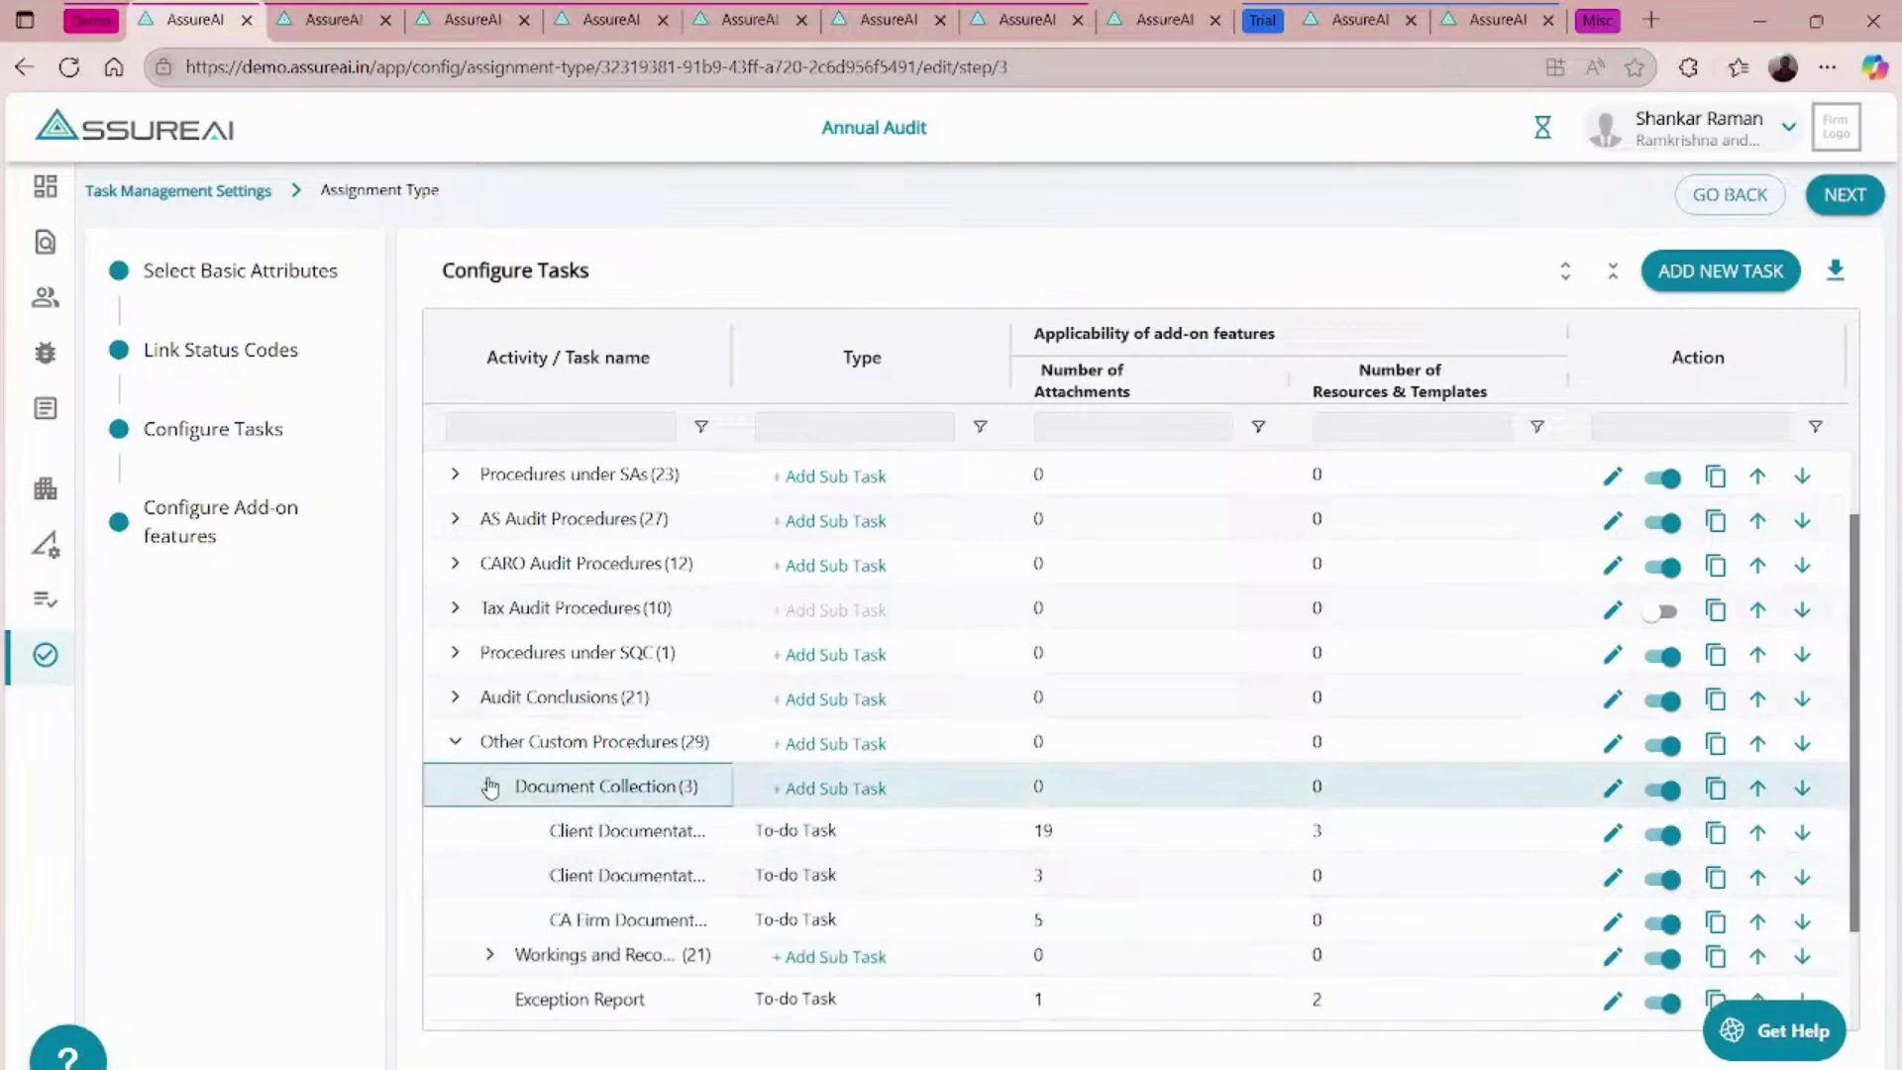
{"action": "left_click", "coordinate": [1612, 833]}
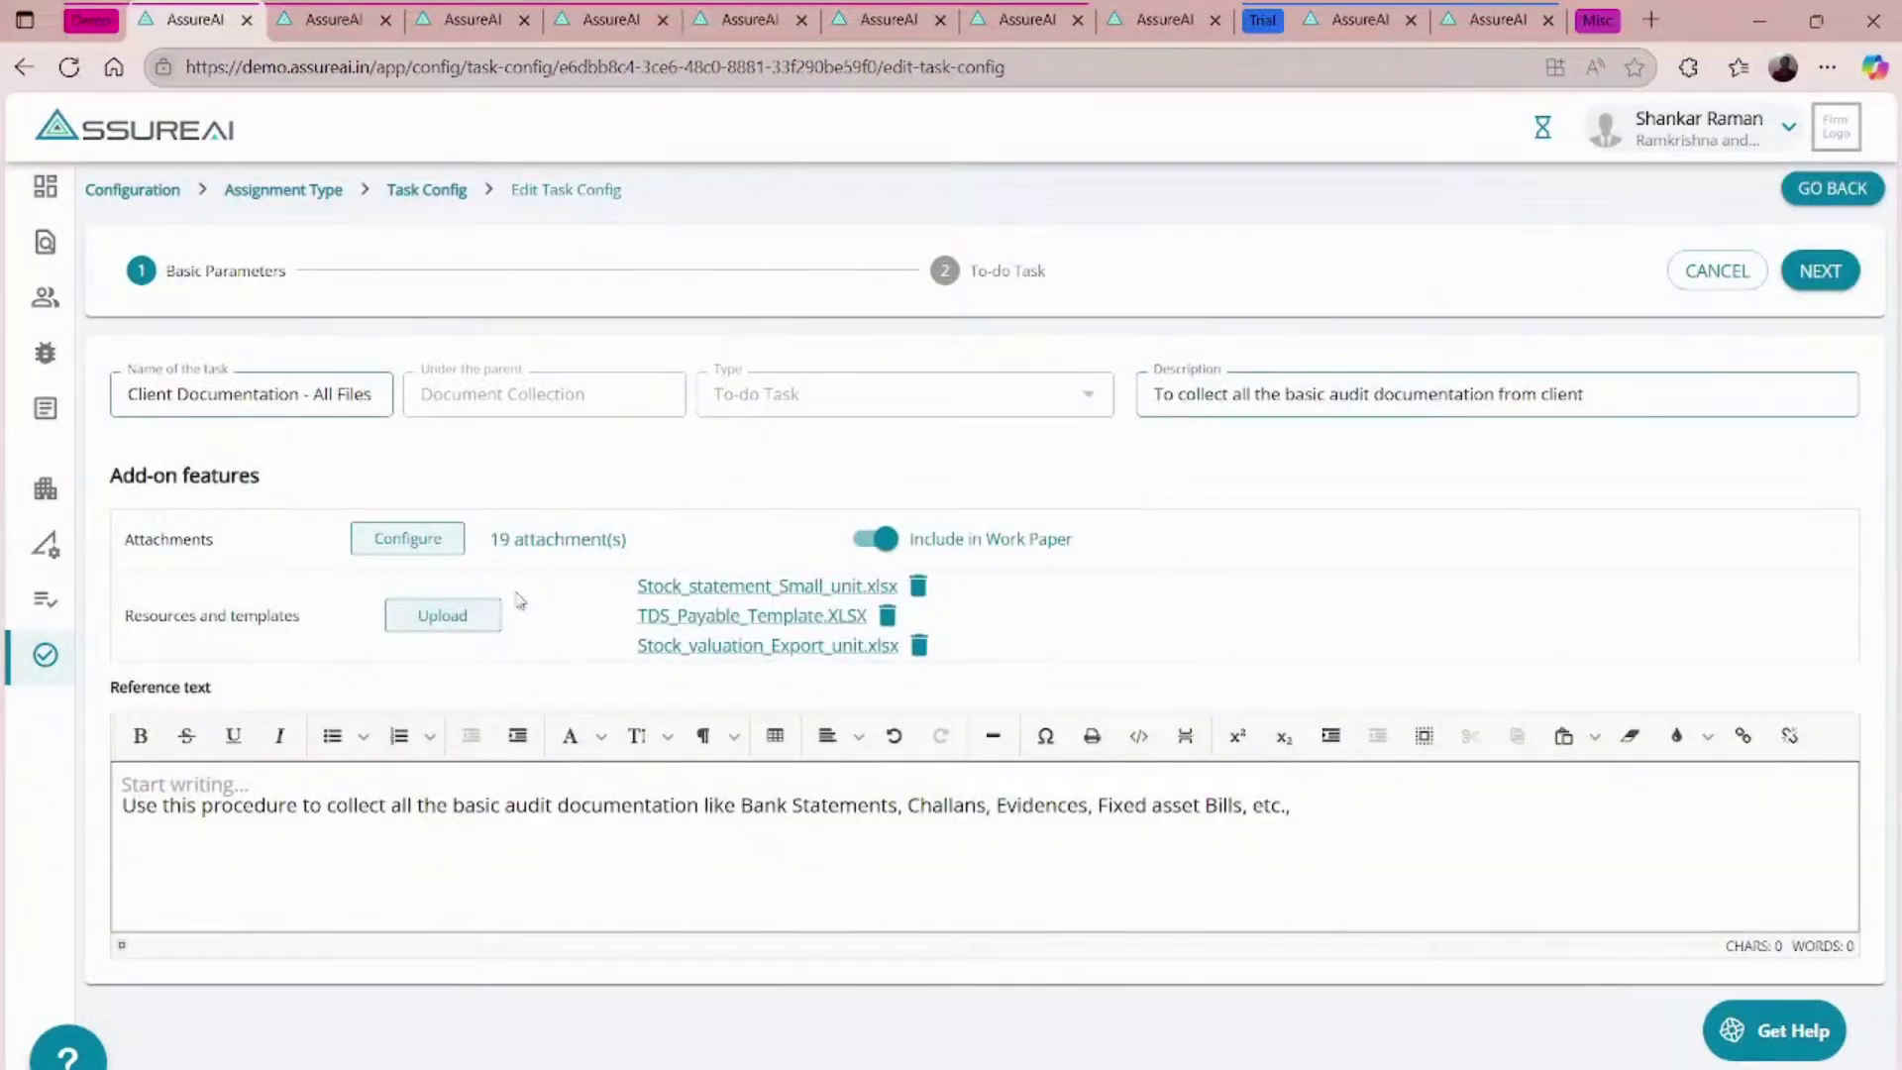
- Review the task's reference text and open its configured attachments list
{"action": "left_click", "coordinate": [518, 812]}
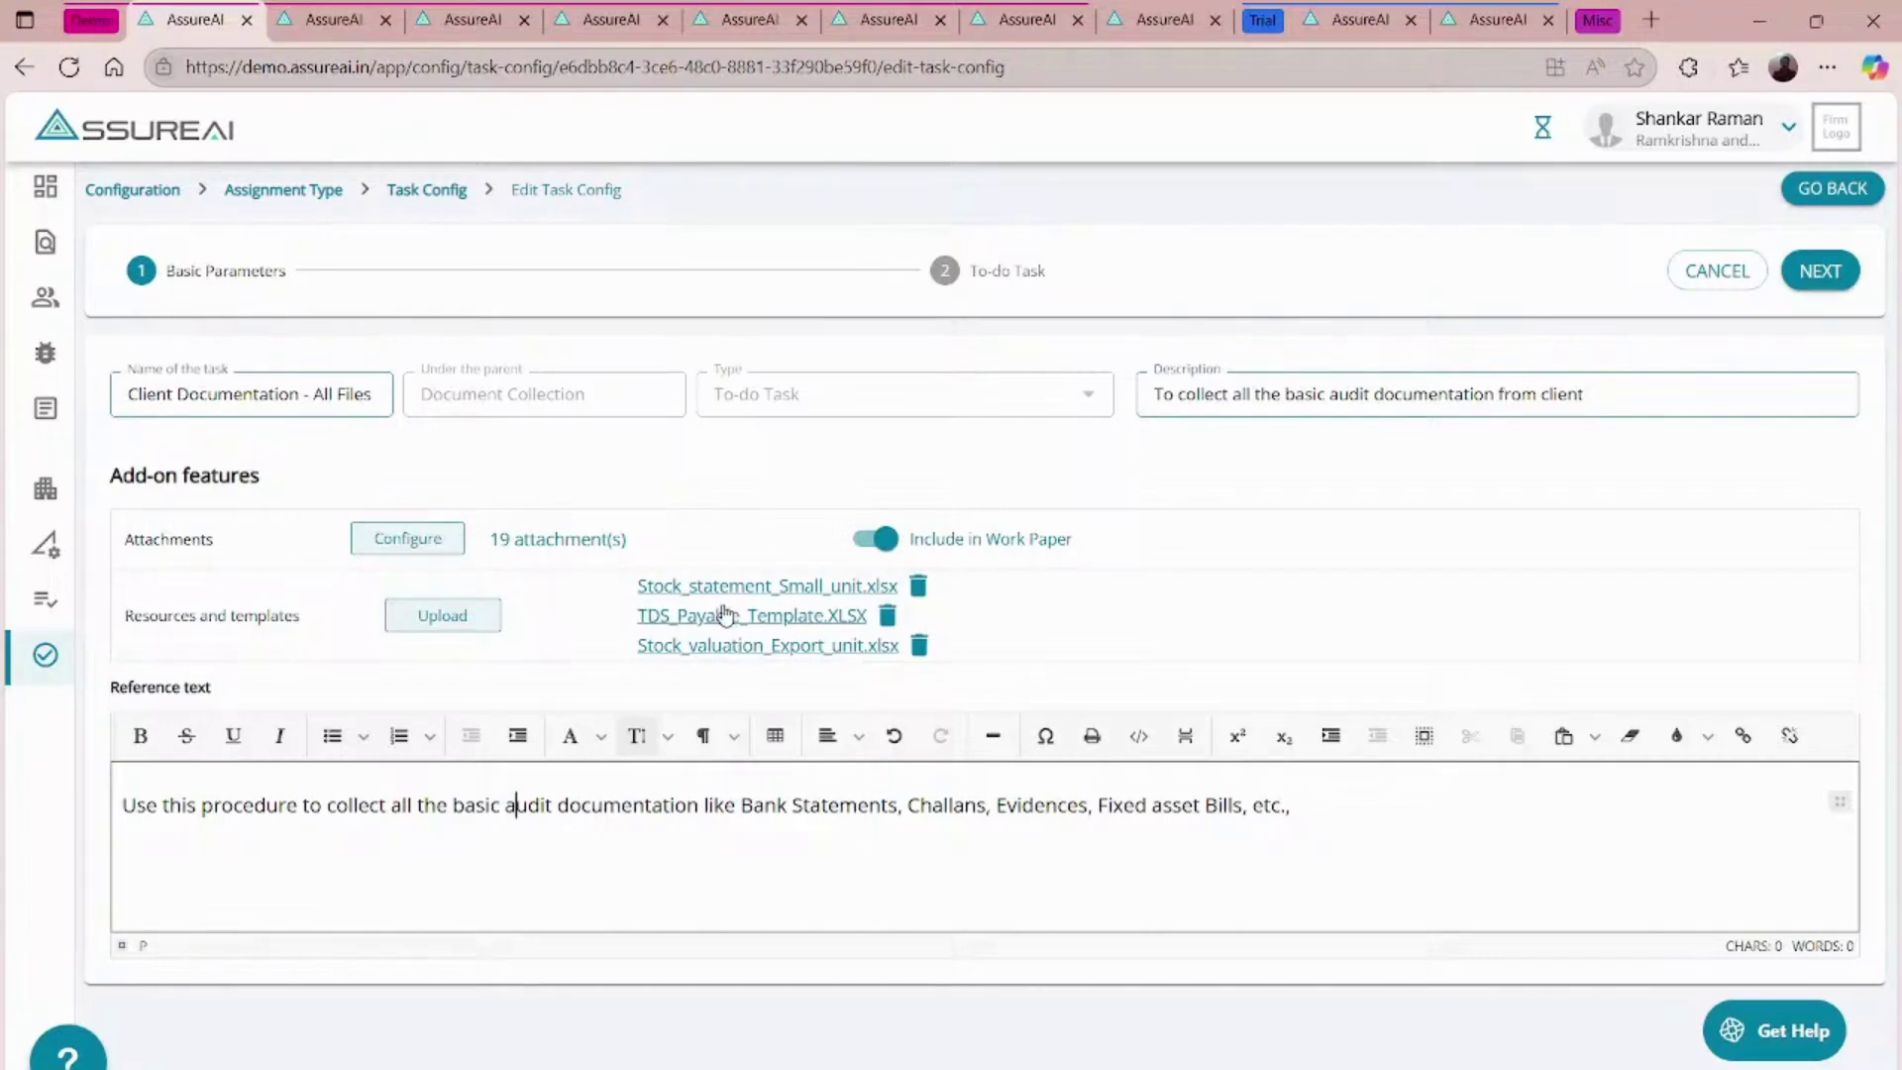
{"action": "left_click", "coordinate": [417, 544]}
- Sort the 19 attachments by document name, review them all, then close the attachment list
{"action": "left_click", "coordinate": [461, 596]}
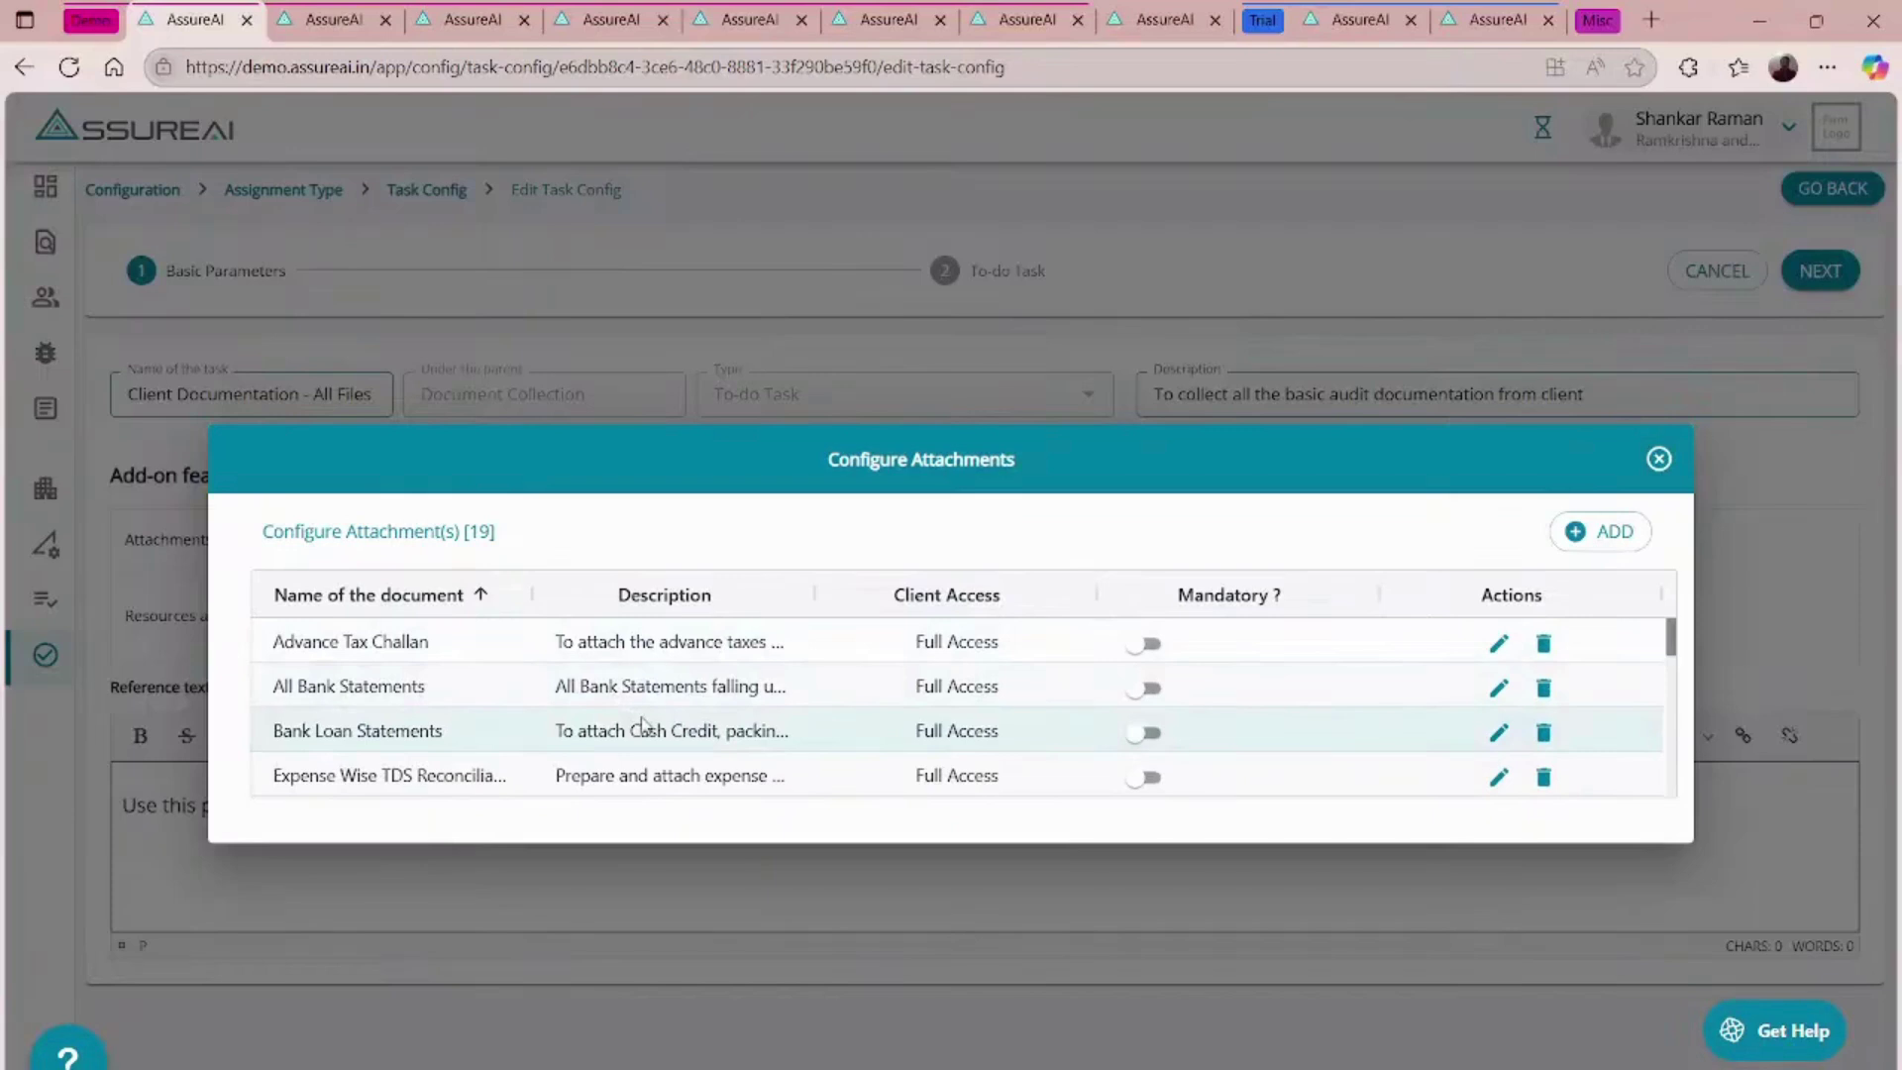
{"action": "scroll", "coordinate": [641, 728], "scroll_direction": "down", "scroll_amount": 2}
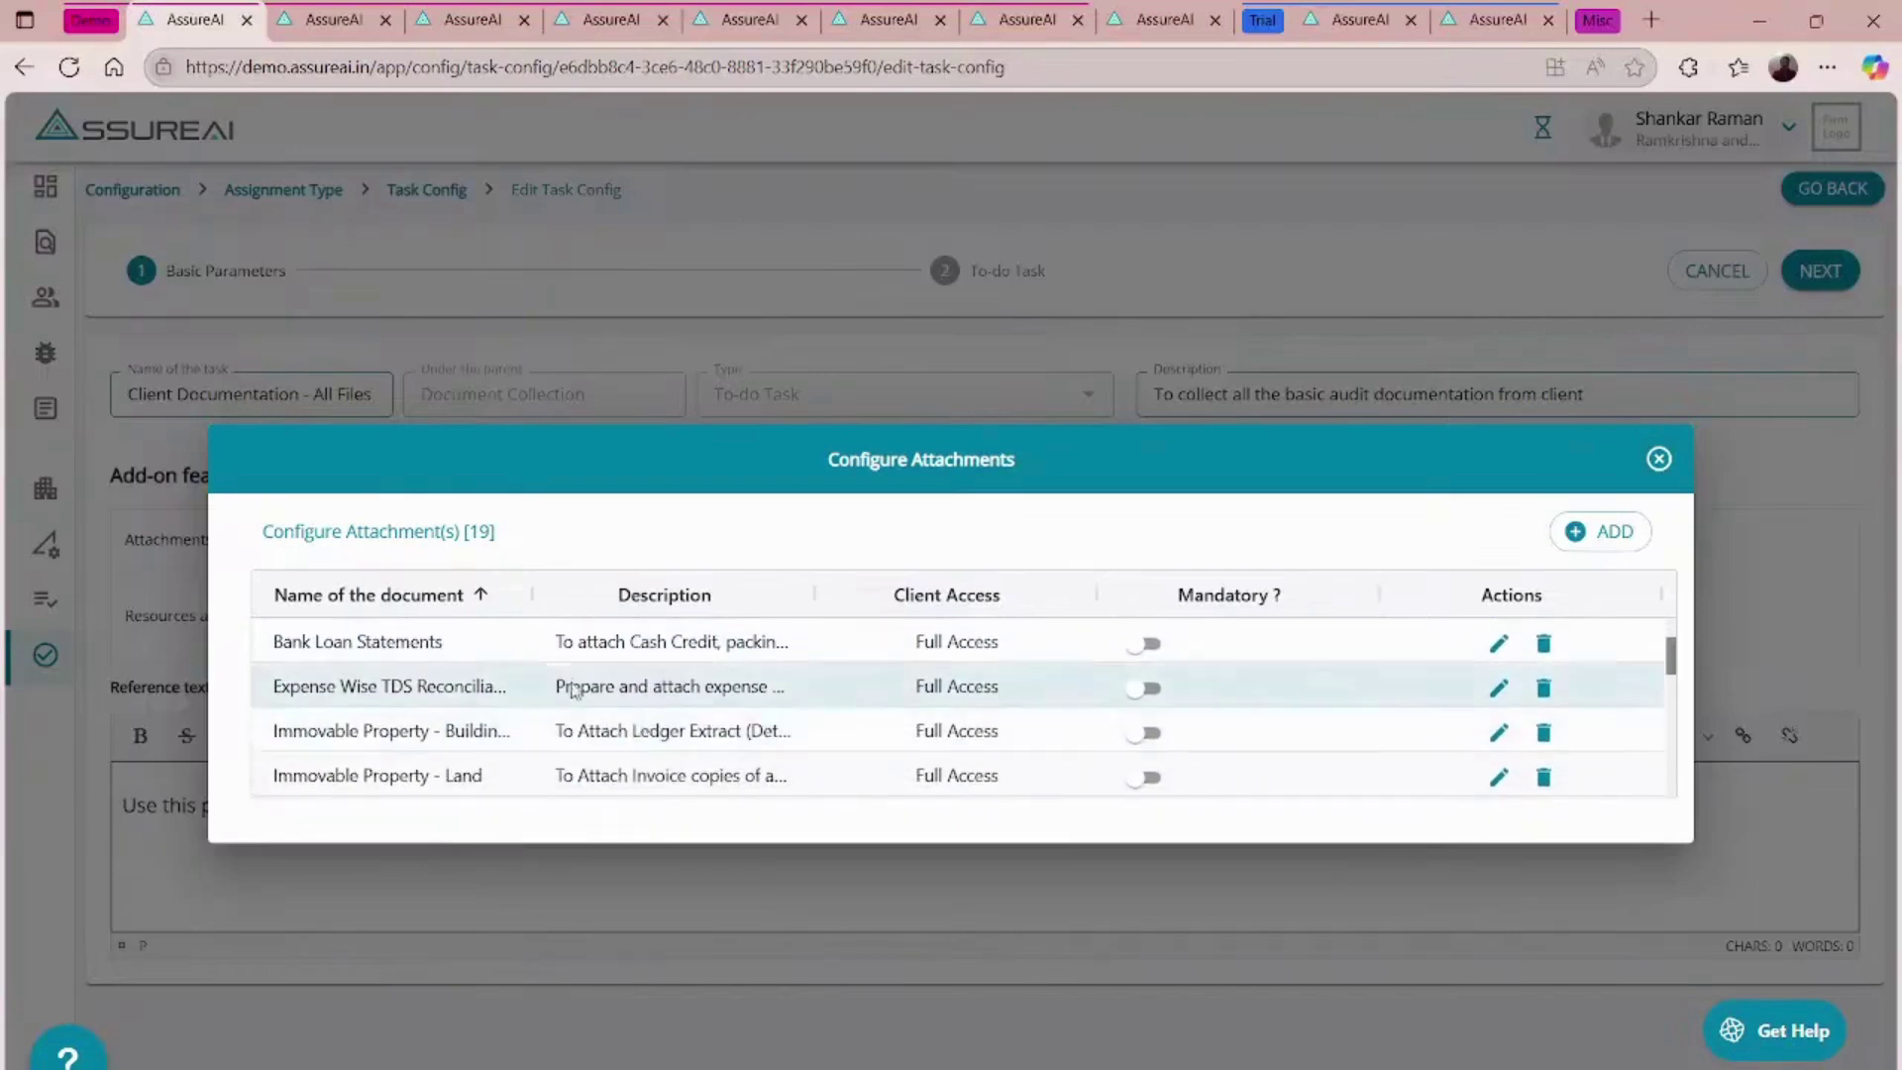
{"action": "scroll", "coordinate": [555, 736], "scroll_direction": "down", "scroll_amount": 1}
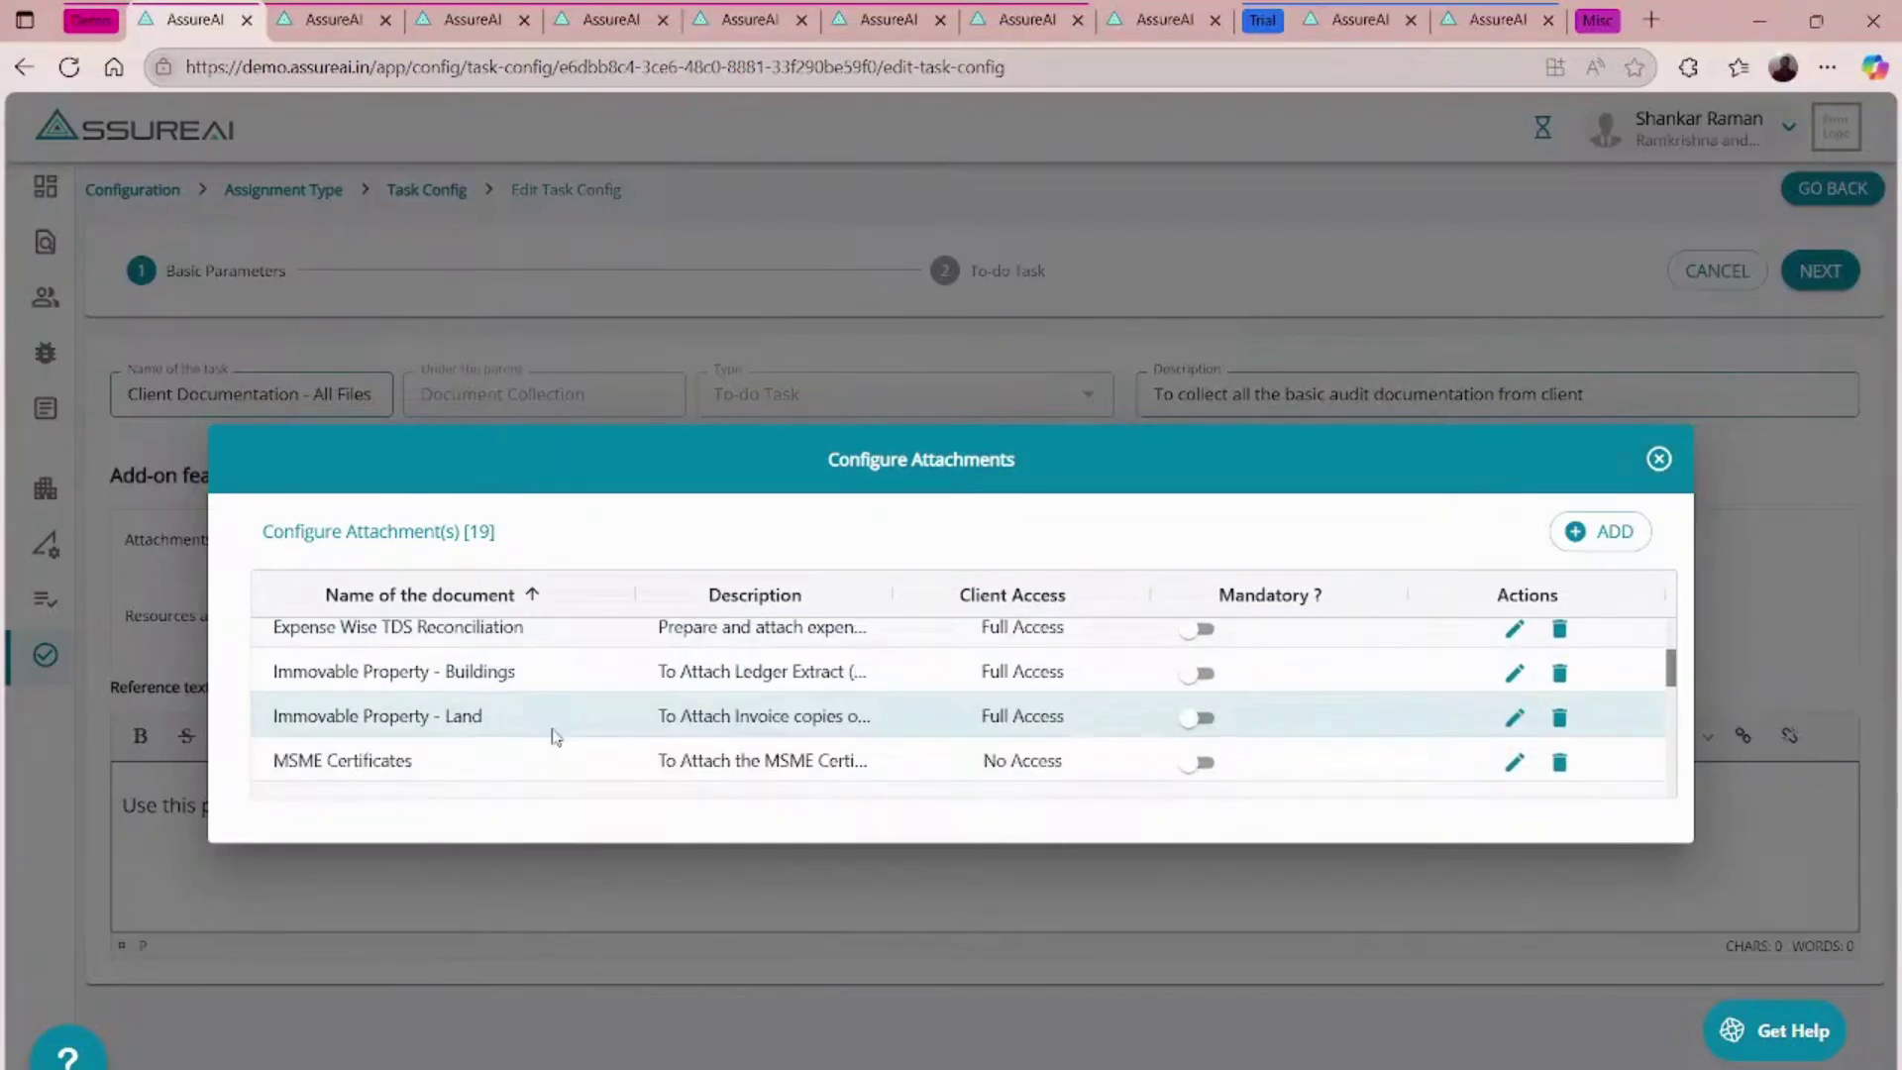
{"action": "scroll", "coordinate": [556, 736], "scroll_direction": "down", "scroll_amount": 1}
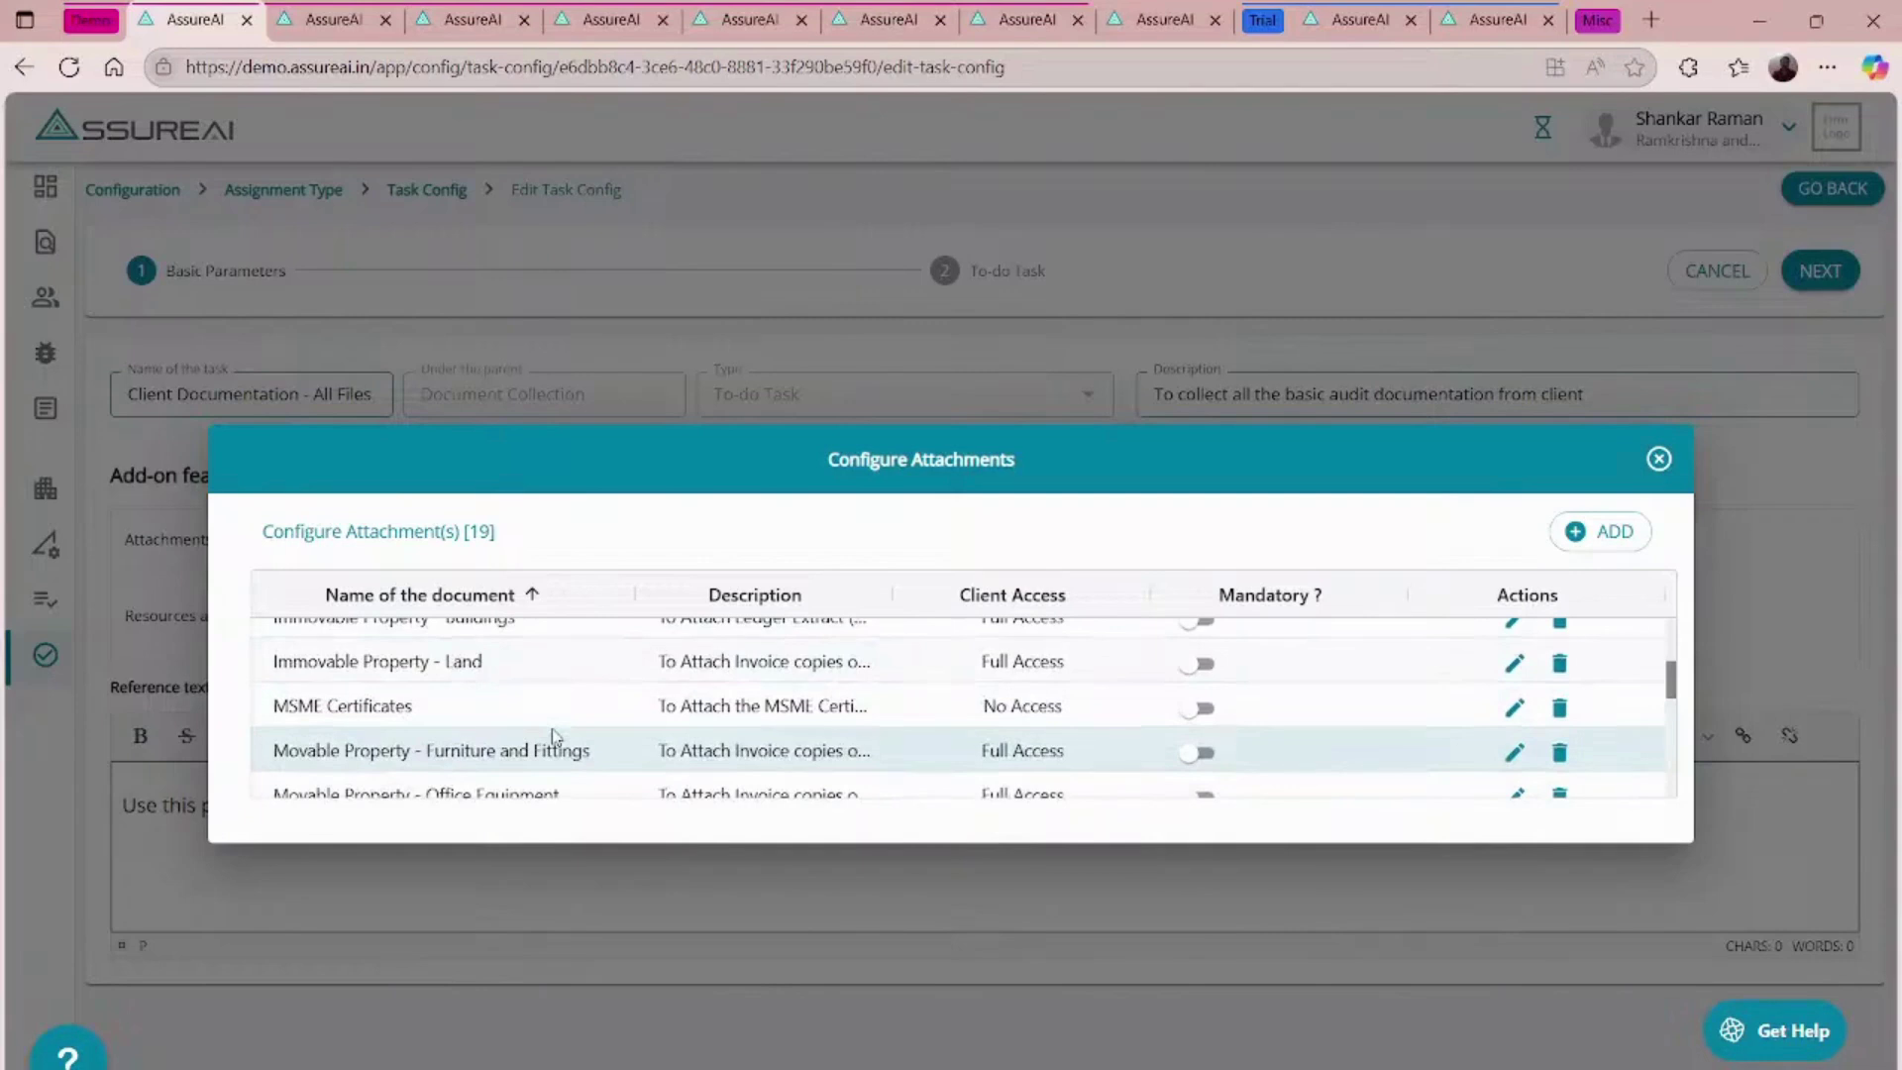
{"action": "scroll", "coordinate": [556, 736], "scroll_direction": "down", "scroll_amount": 1}
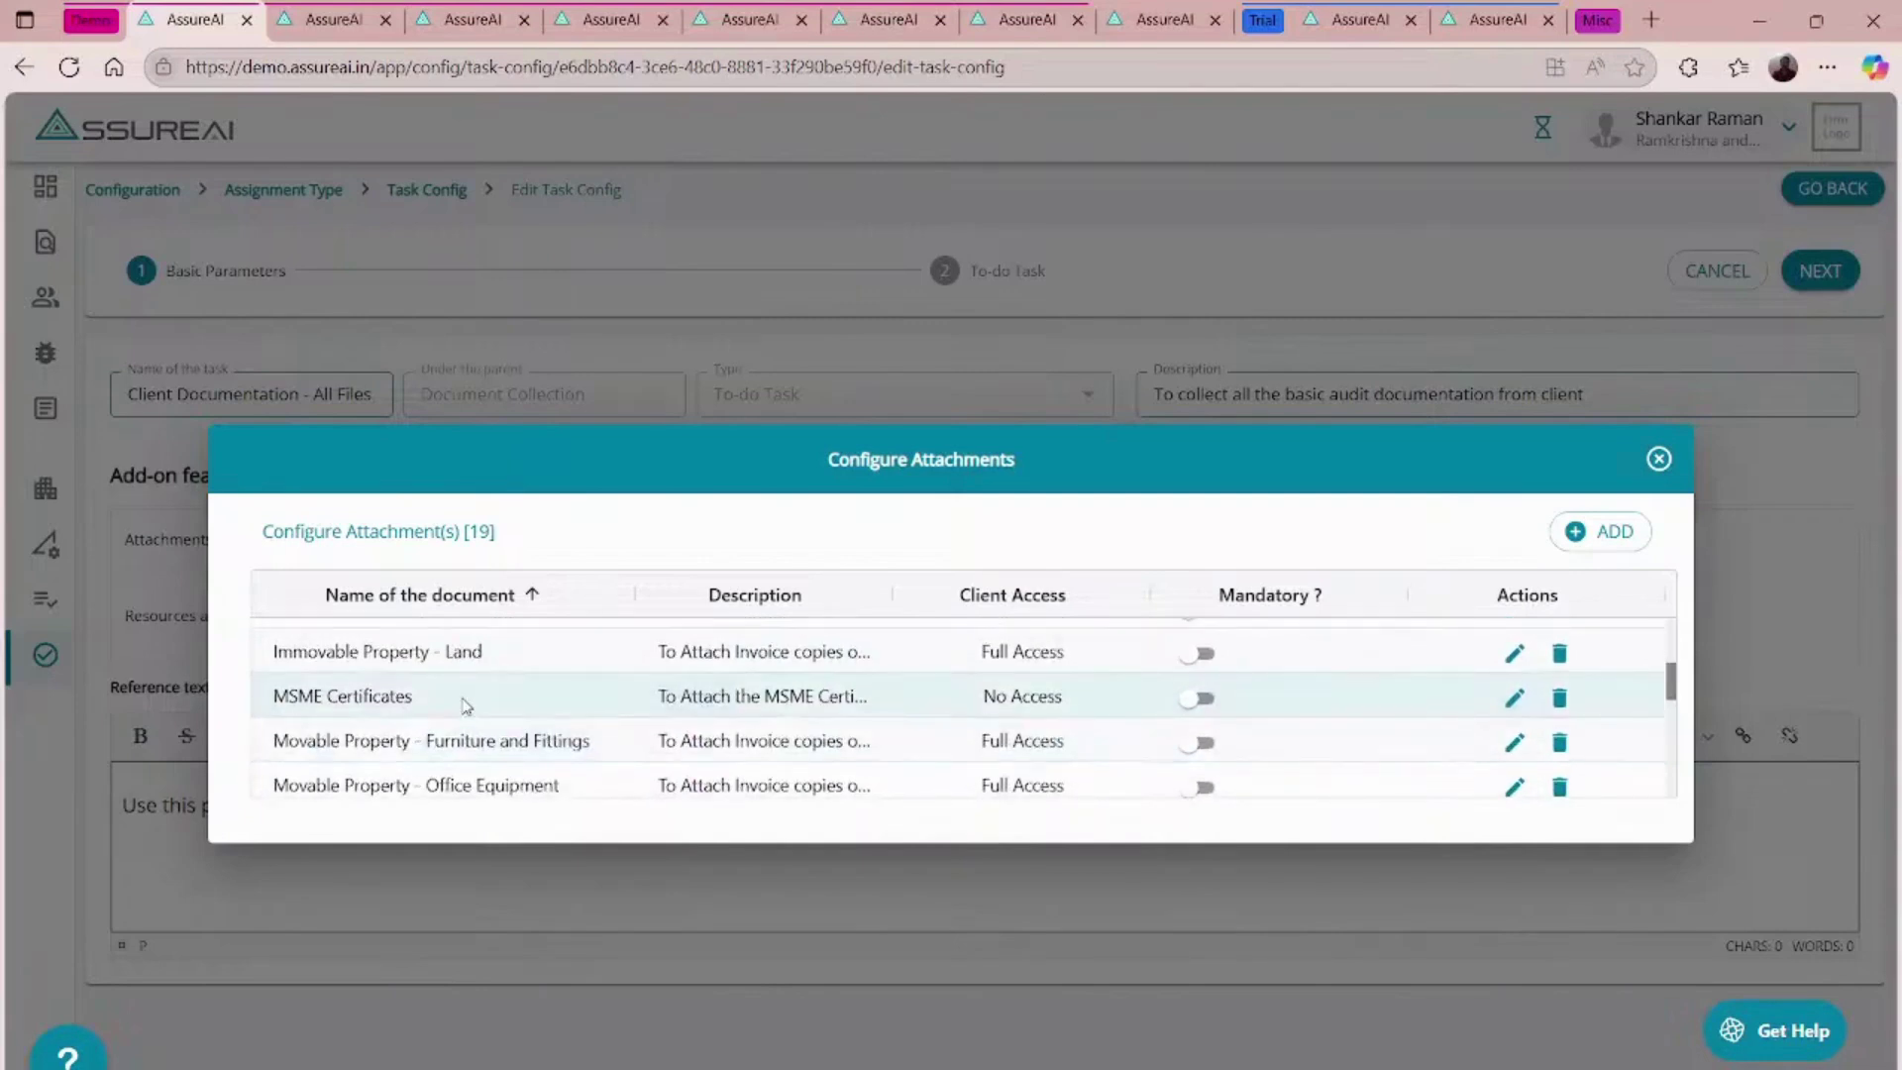
{"action": "scroll", "coordinate": [466, 705], "scroll_direction": "down", "scroll_amount": 4}
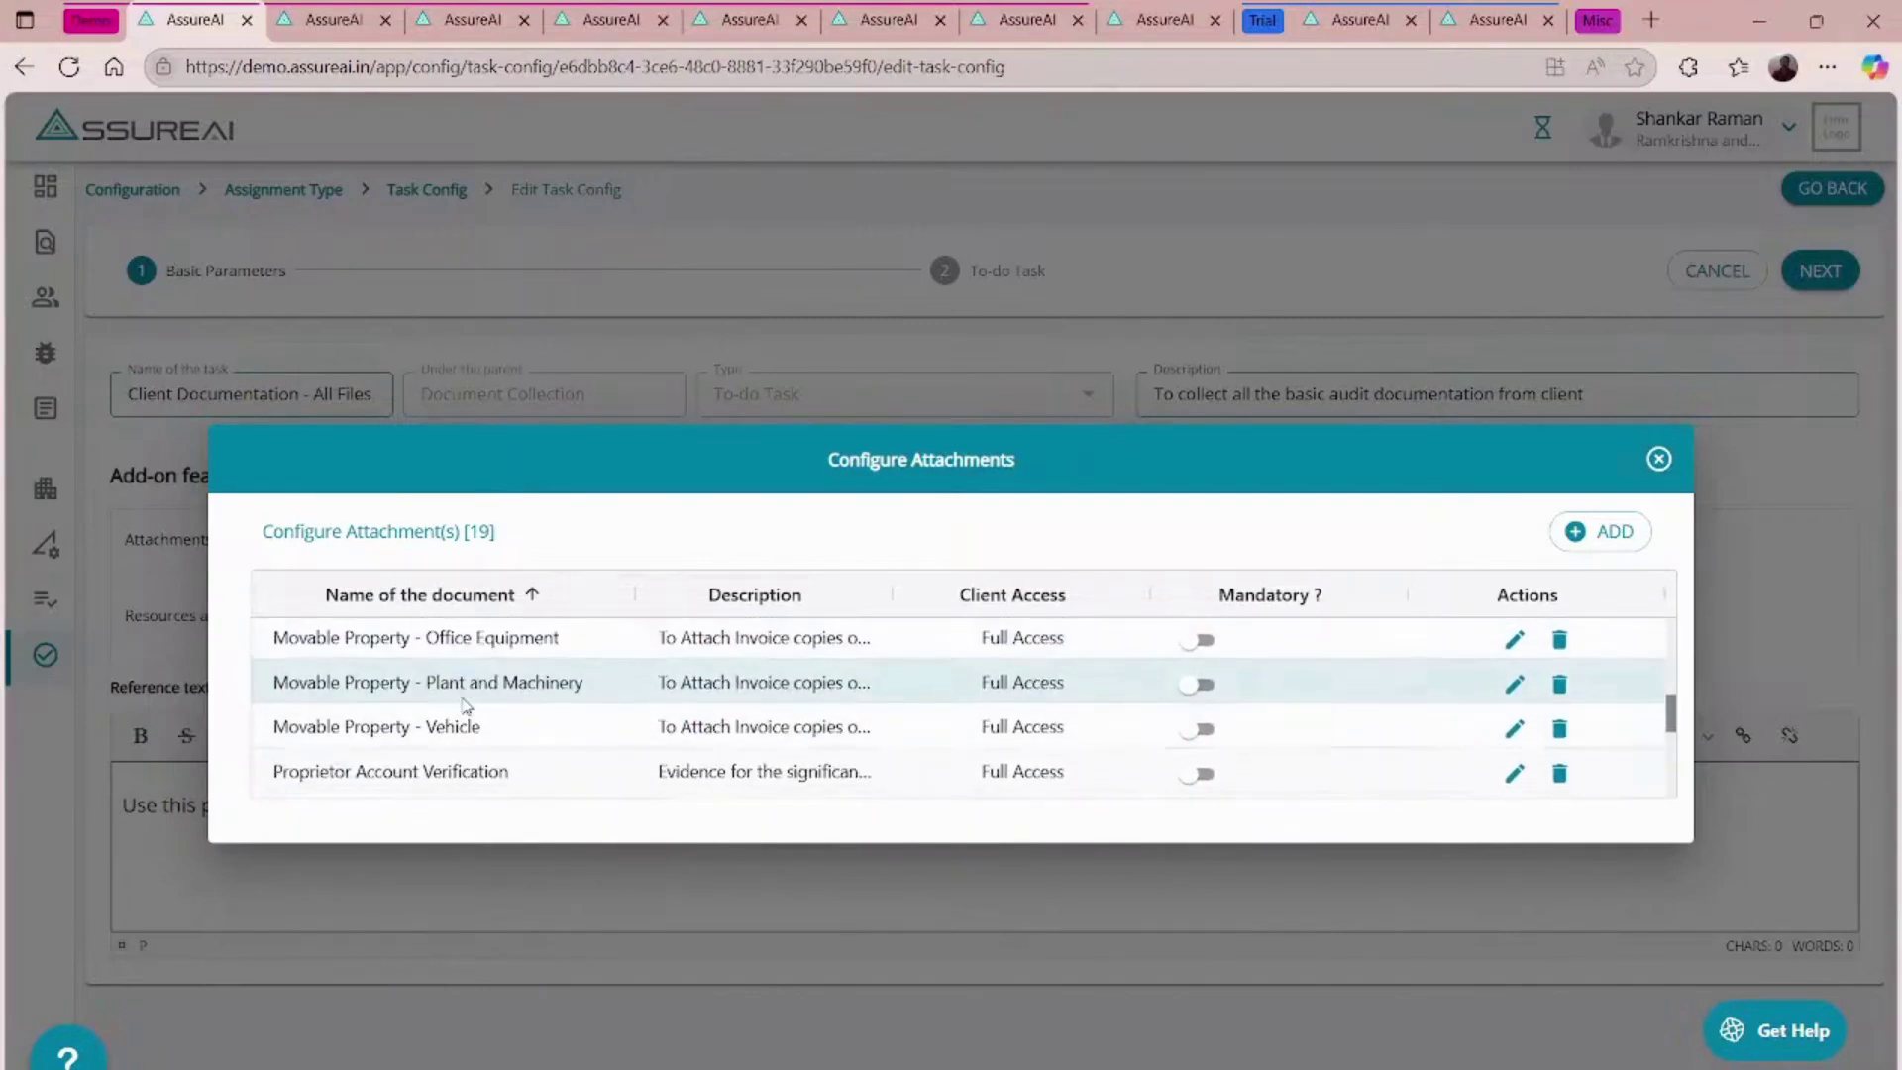
{"action": "scroll", "coordinate": [465, 705], "scroll_direction": "down", "scroll_amount": 1}
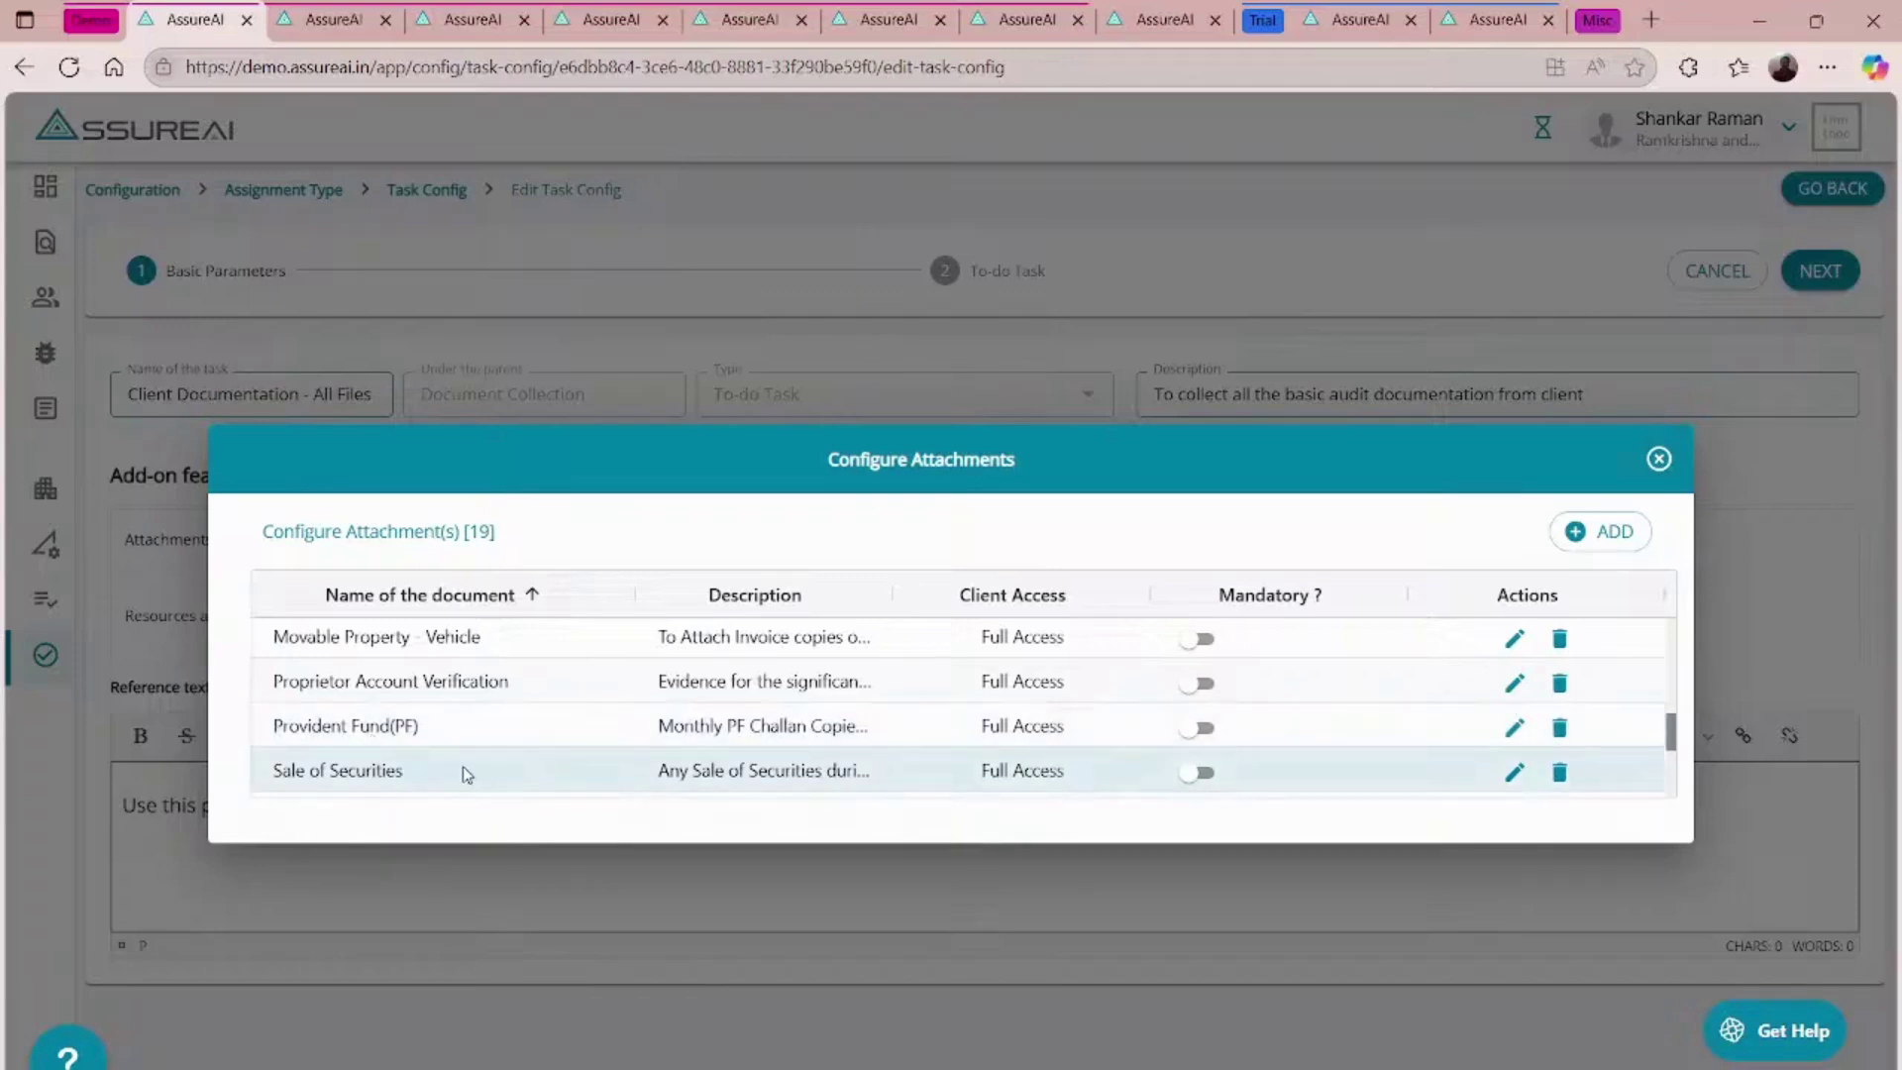
{"action": "scroll", "coordinate": [465, 774], "scroll_direction": "up", "scroll_amount": 10}
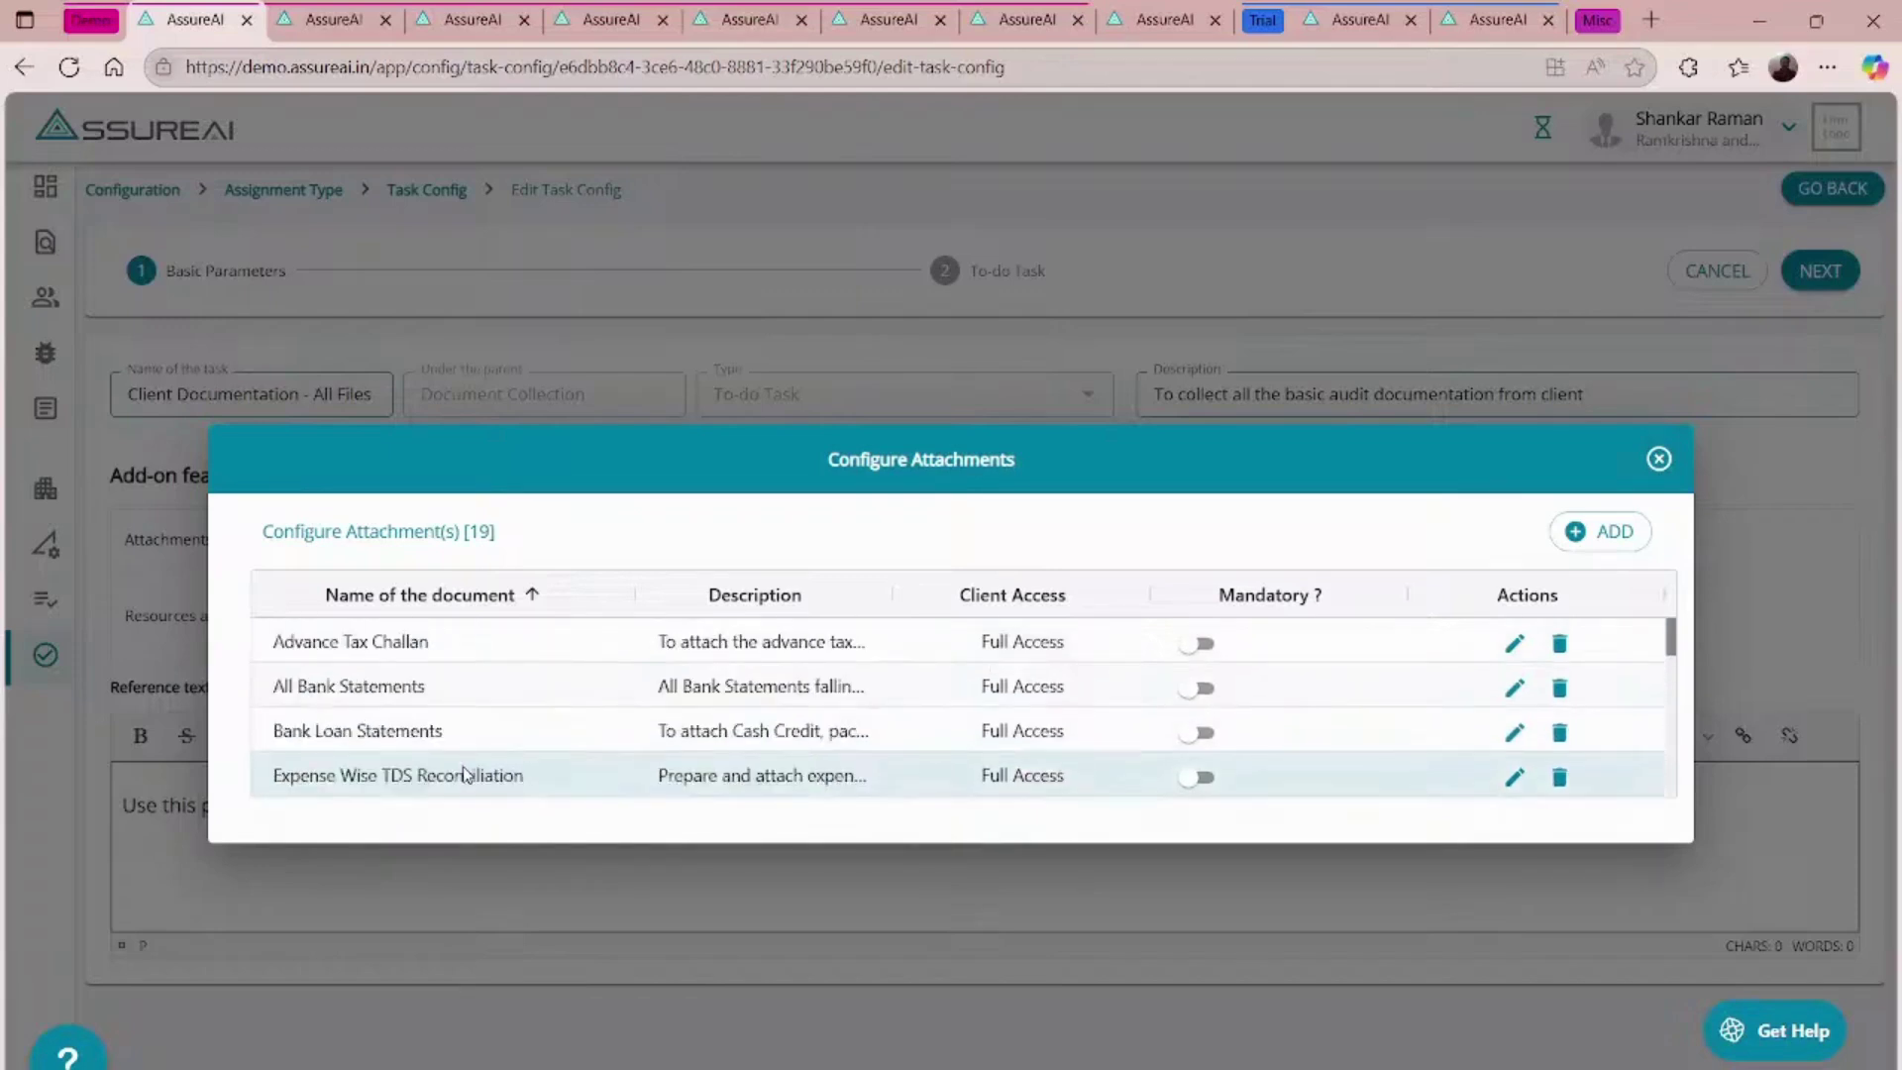
{"action": "left_click", "coordinate": [1659, 461]}
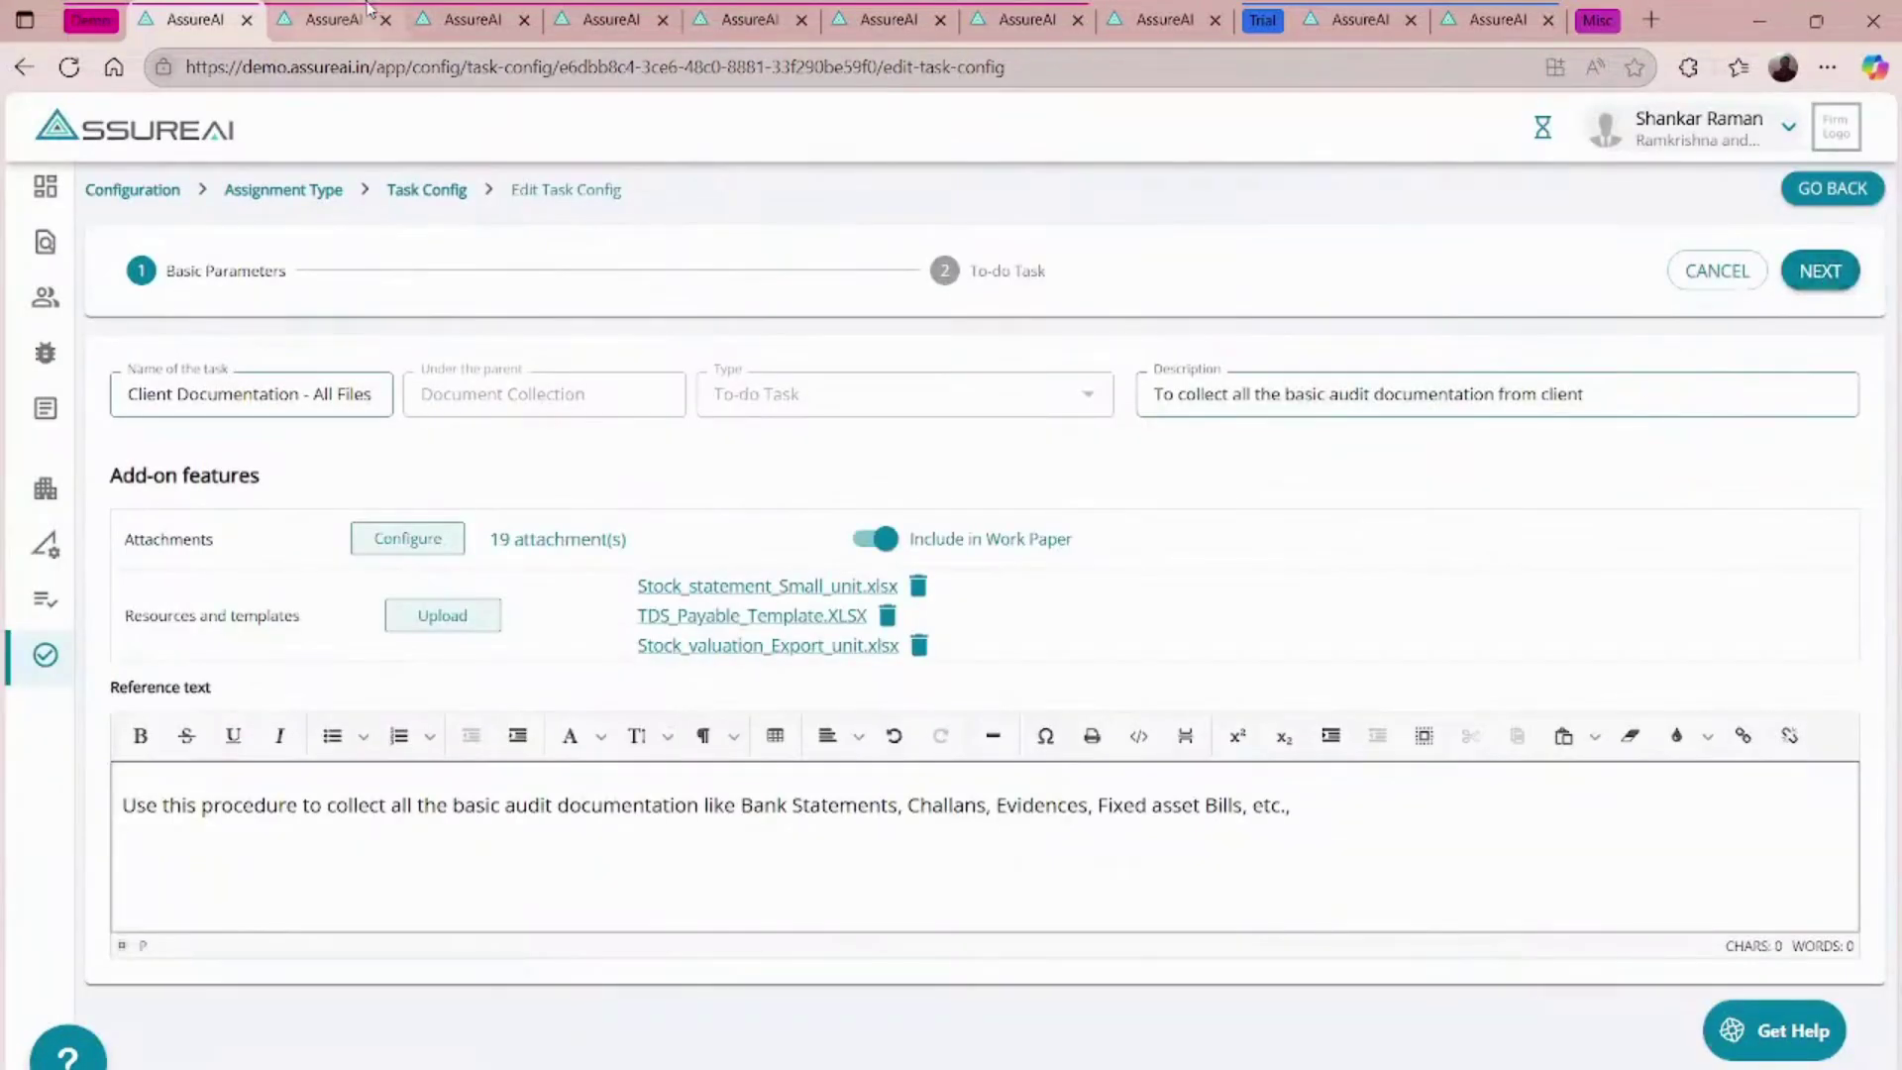
{"action": "left_click", "coordinate": [472, 19]}
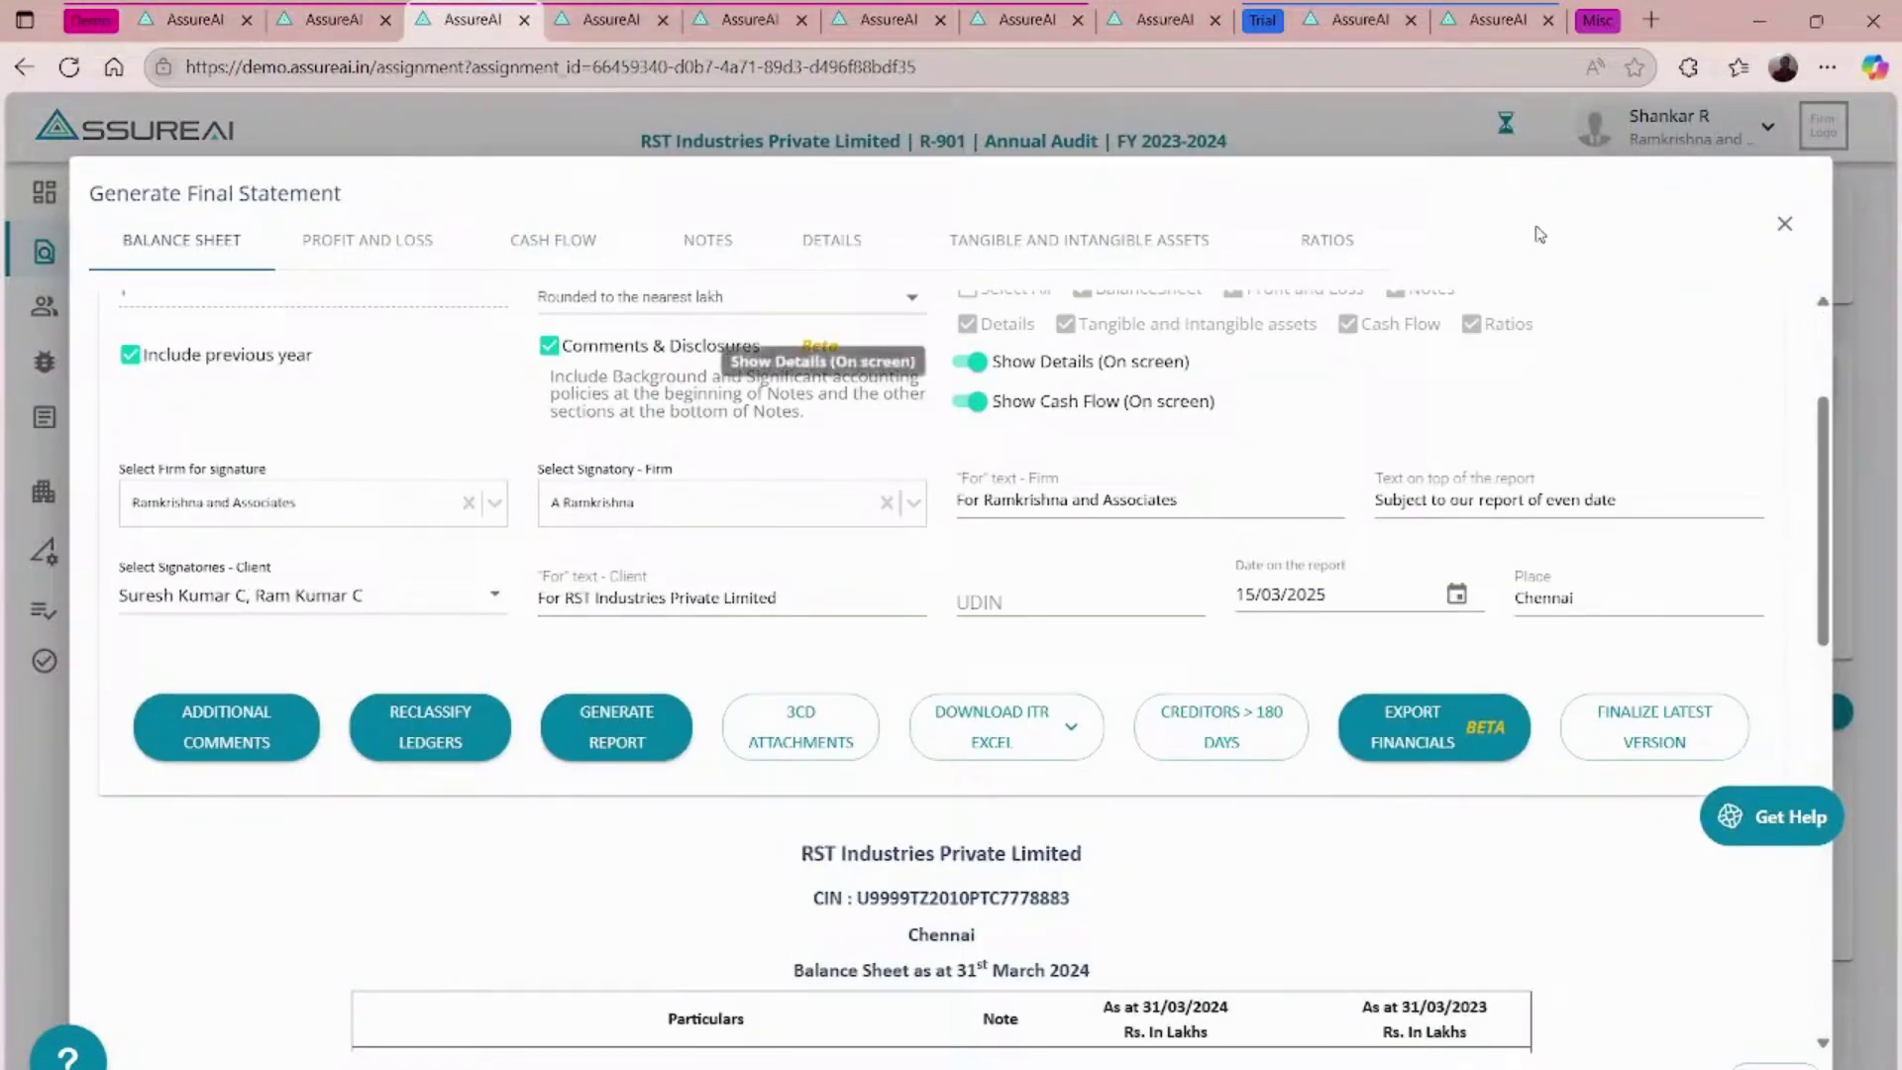
- Close Generate Final Statement, open engagement documentation, and autofill the saved login credentials on the expired-session page
{"action": "left_click", "coordinate": [1786, 230]}
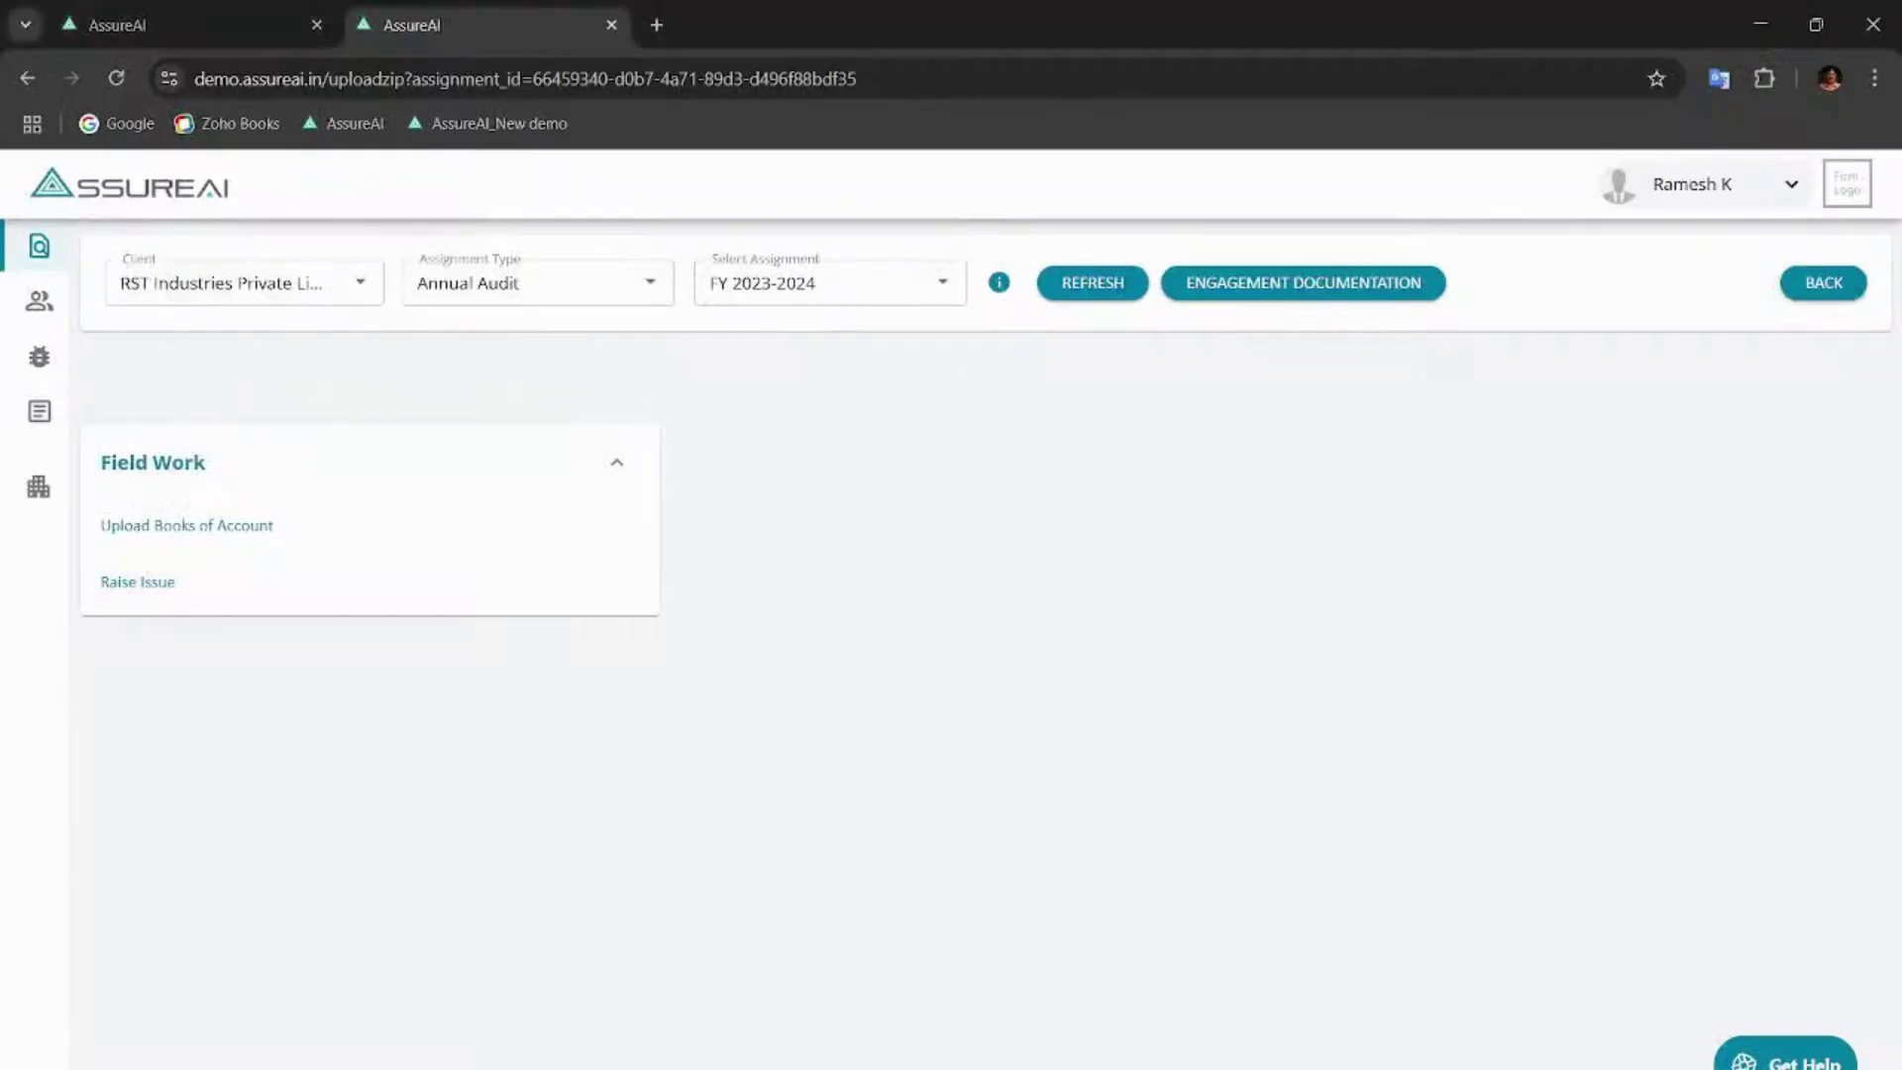
{"action": "left_click", "coordinate": [1254, 295]}
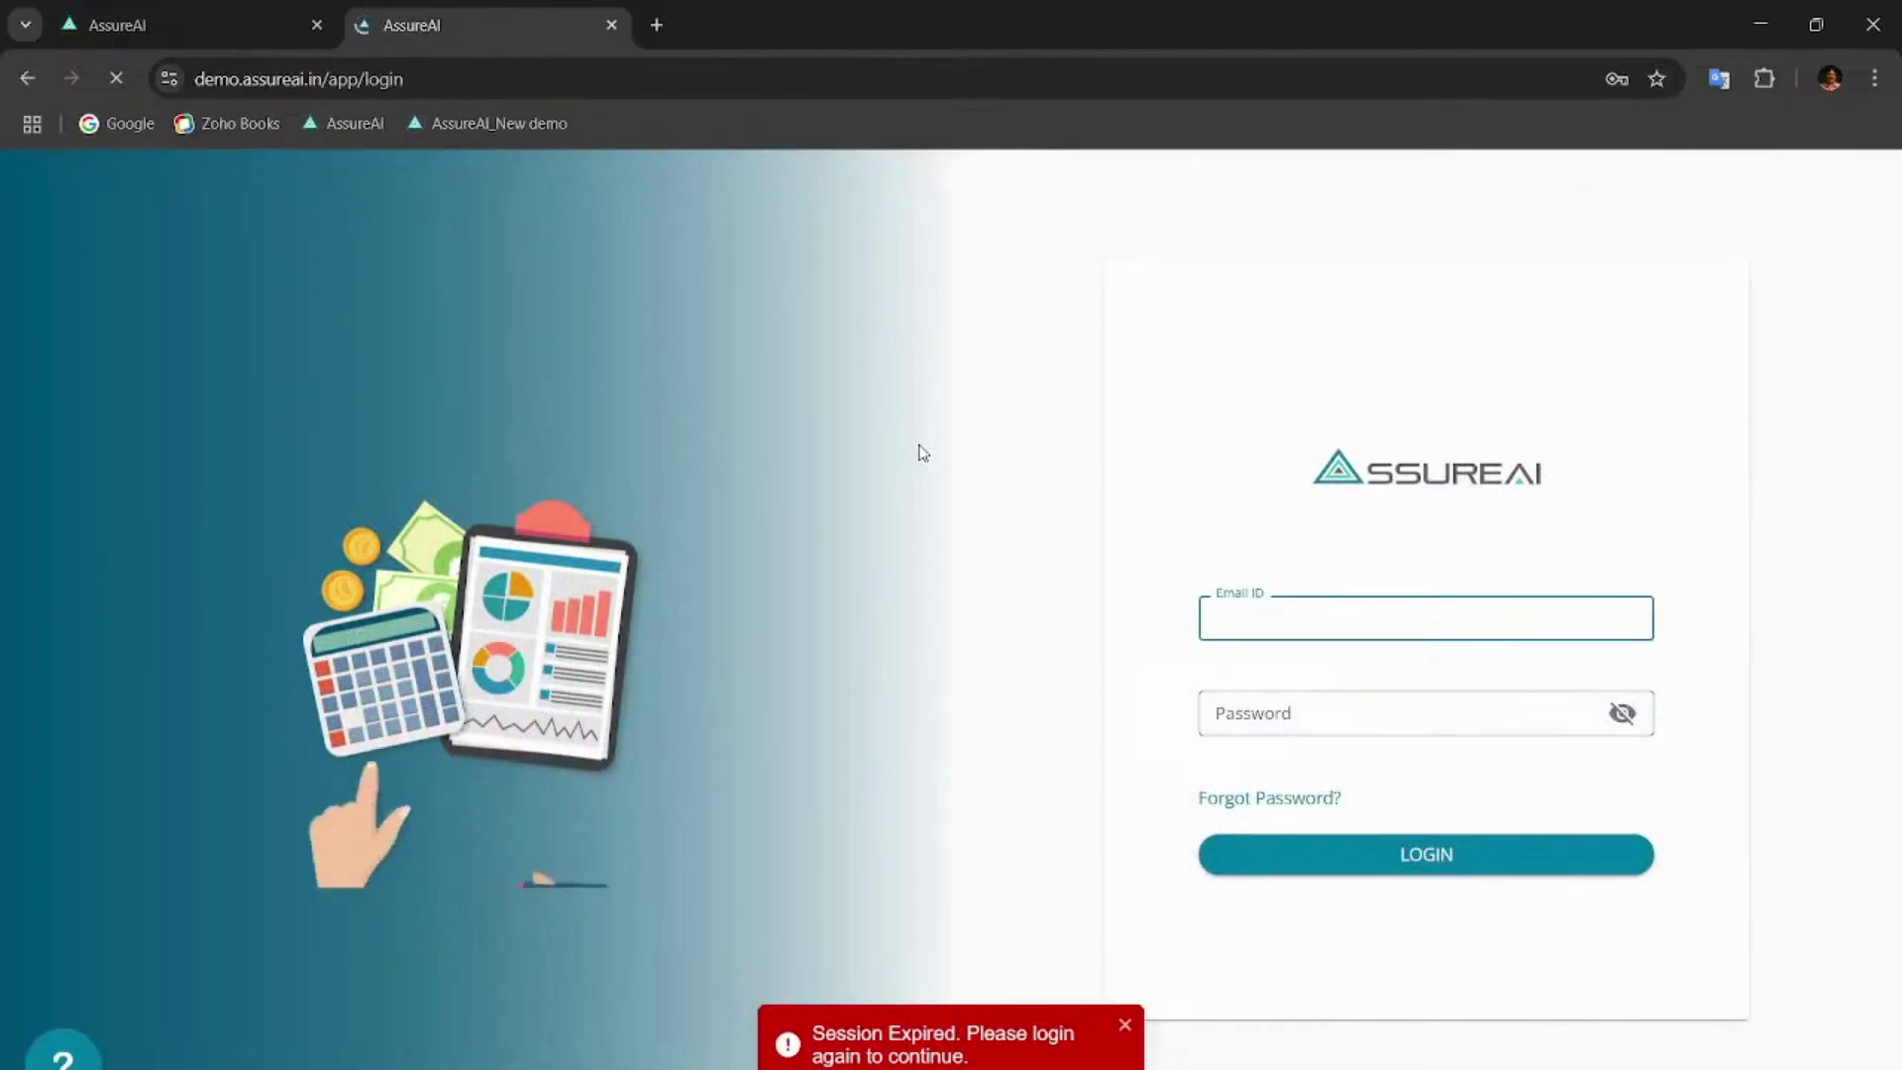
{"action": "key", "text": "alt+Tab"}
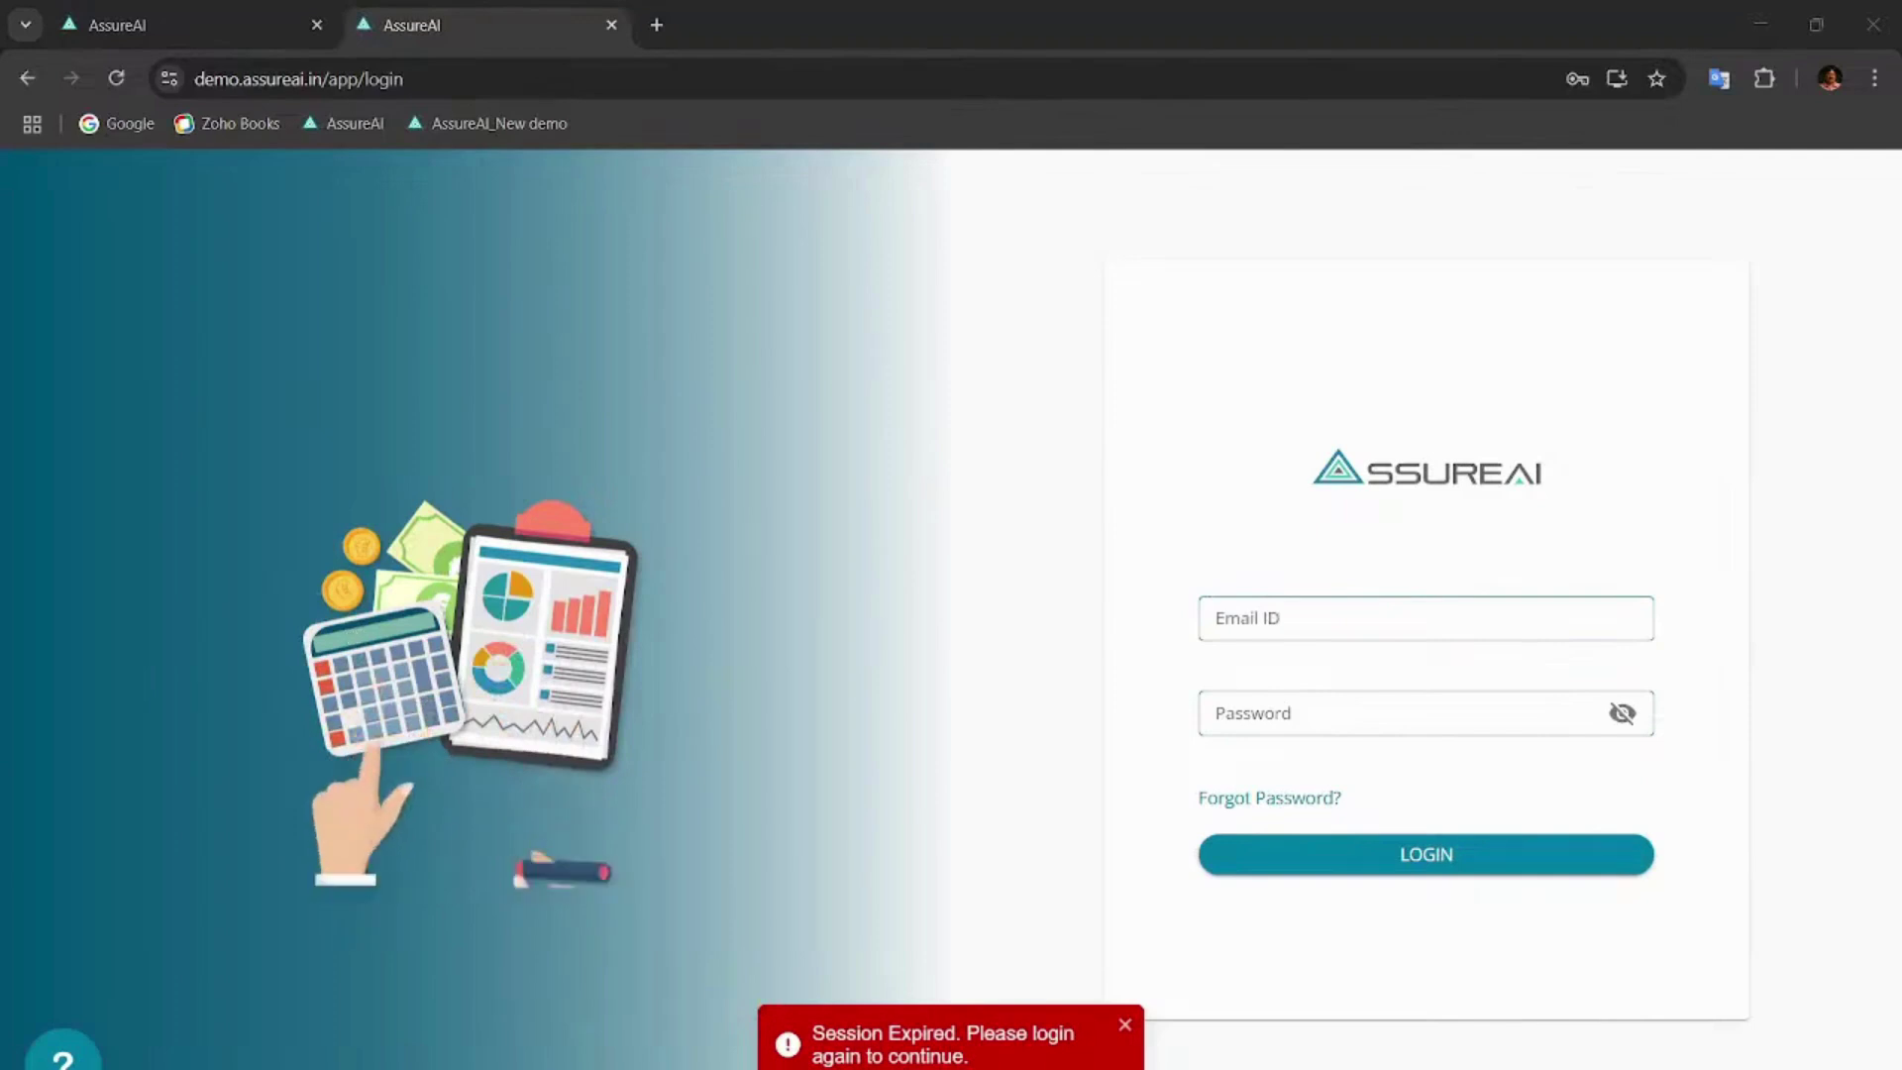
{"action": "key", "text": "alt+Tab"}
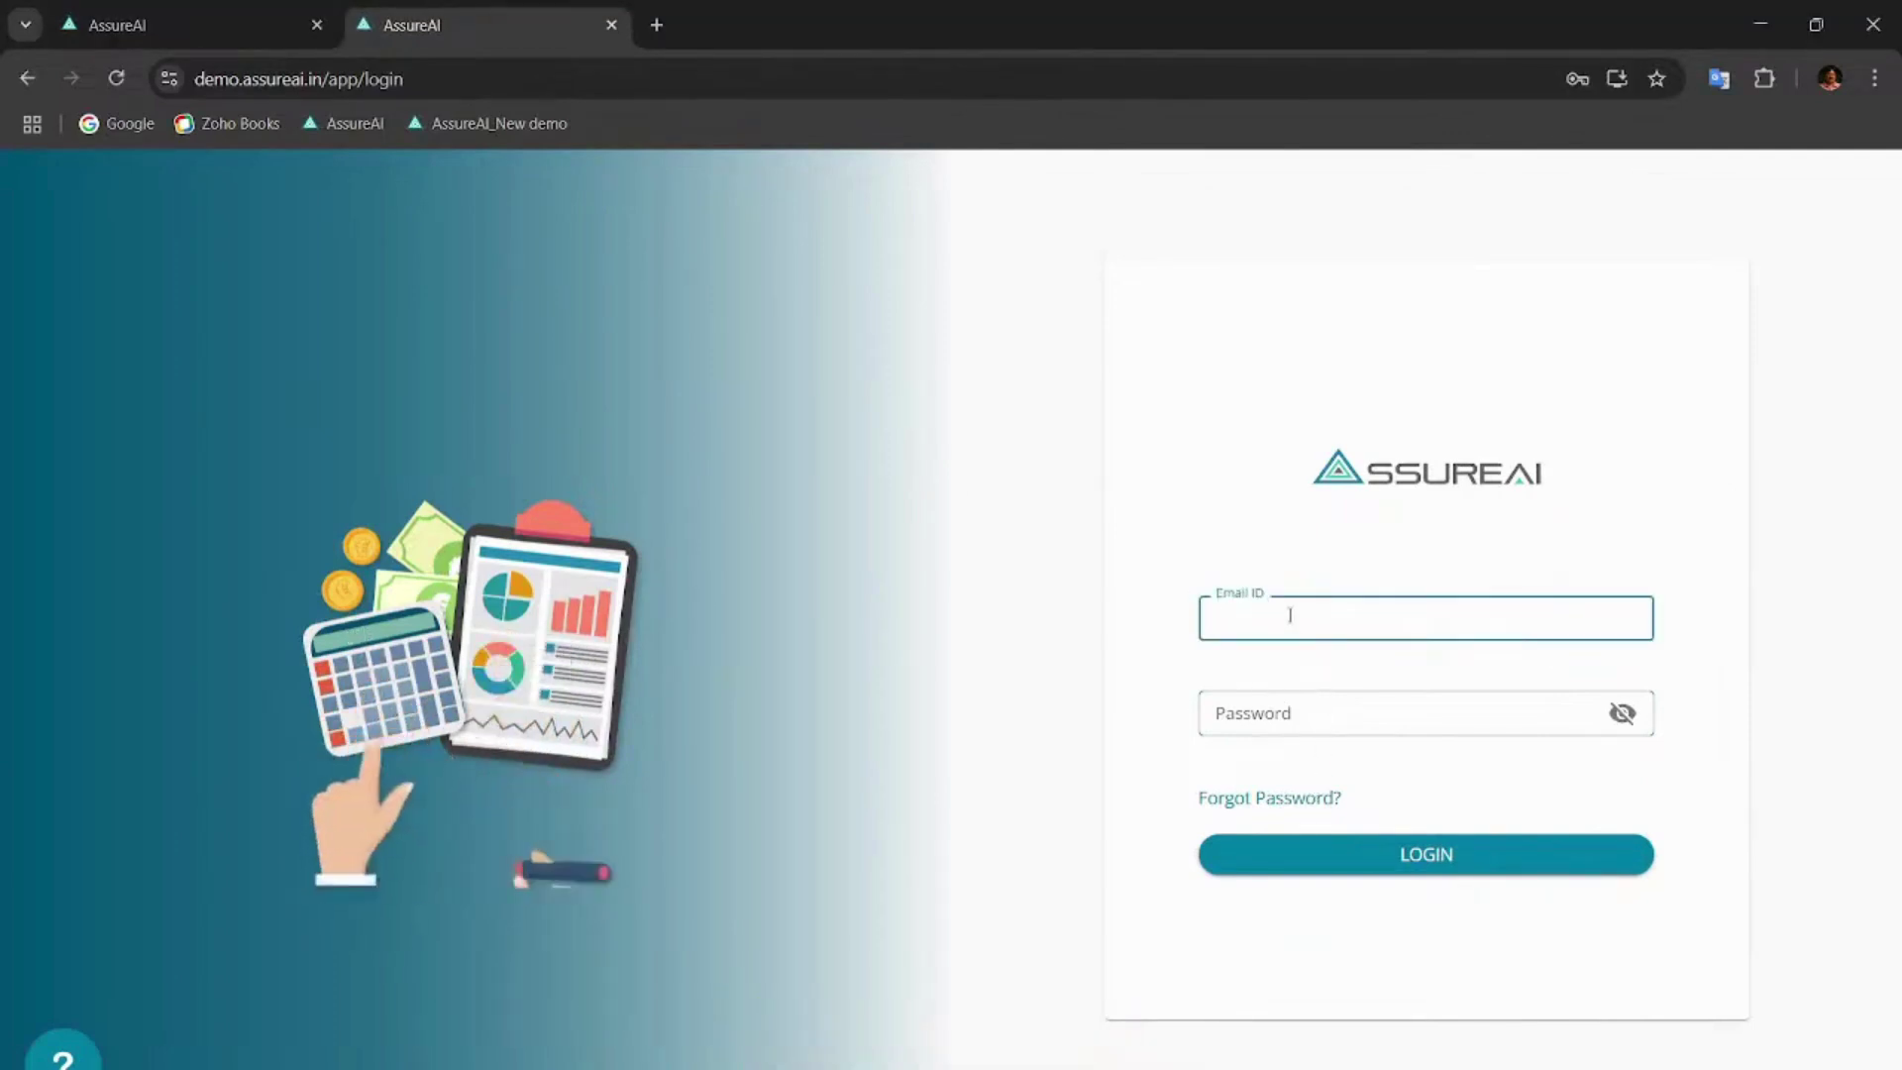
{"action": "key", "text": "alt+Tab"}
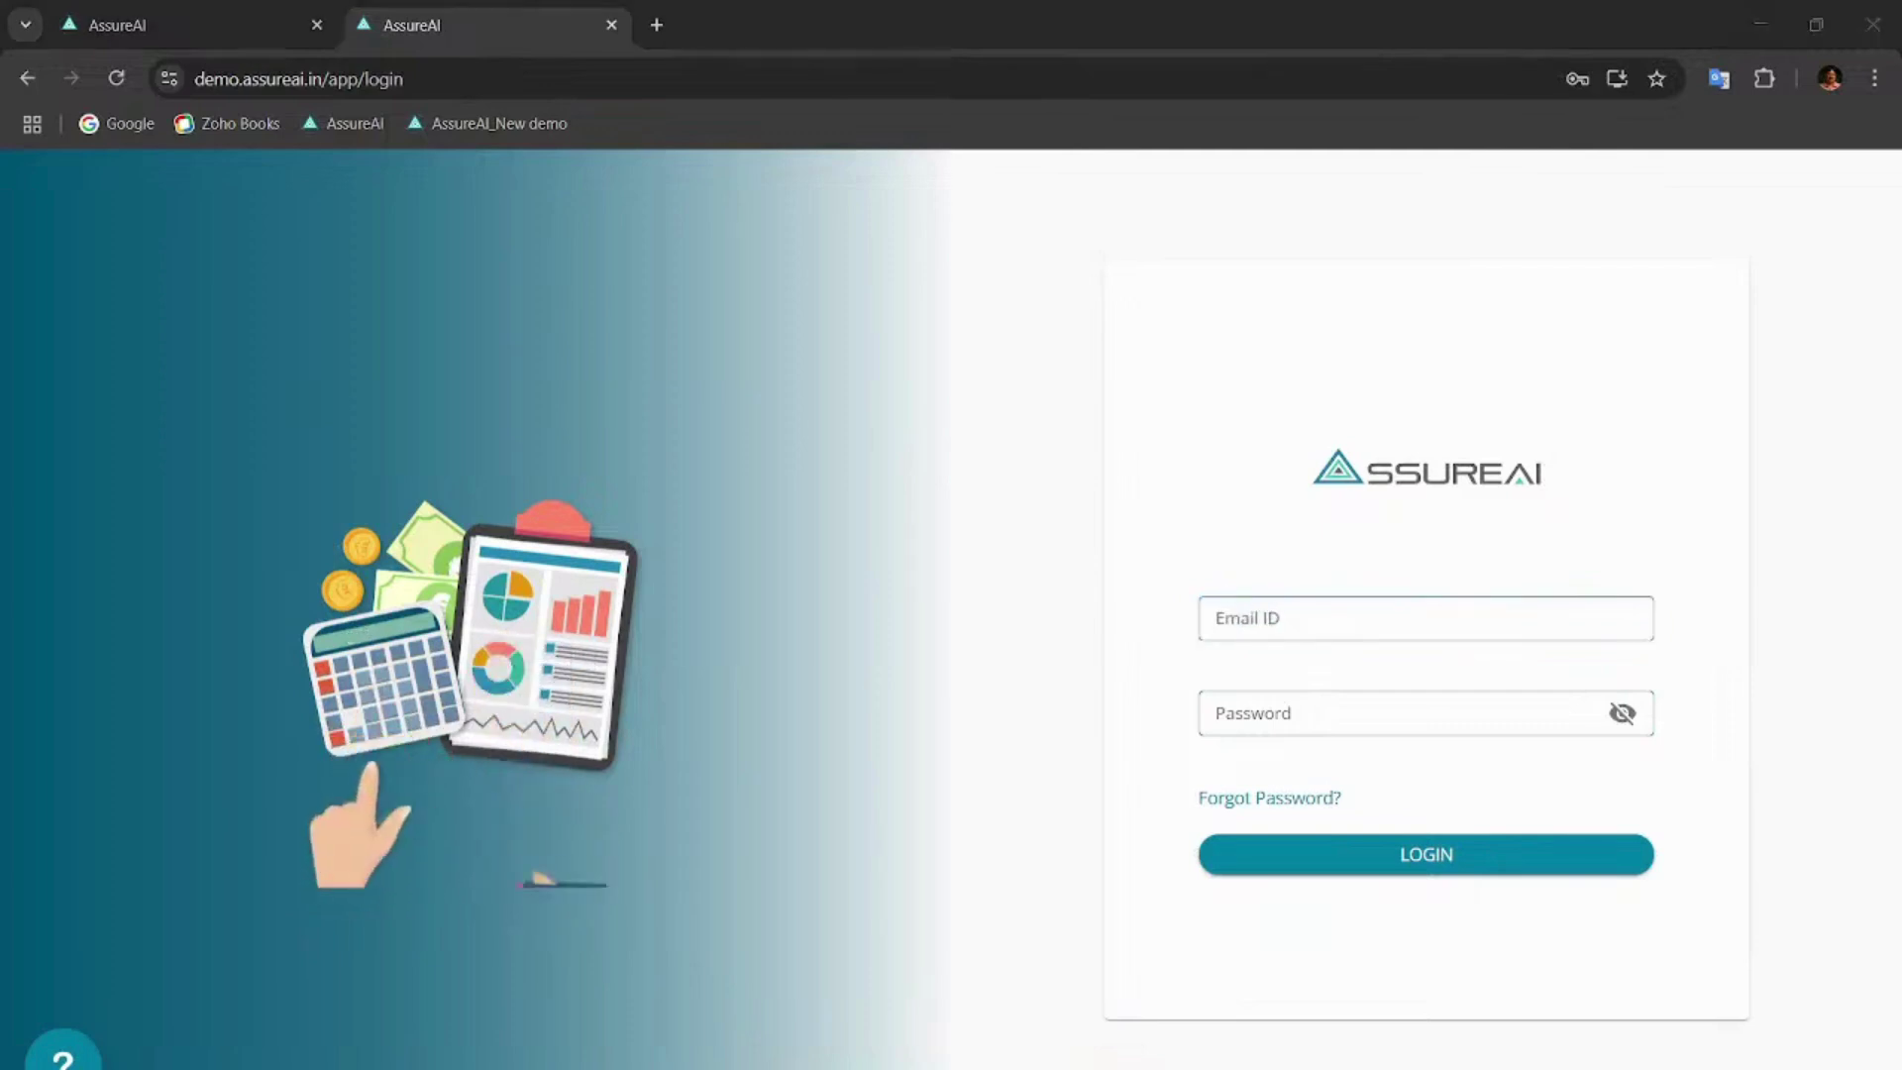
{"action": "key", "text": "alt+Tab"}
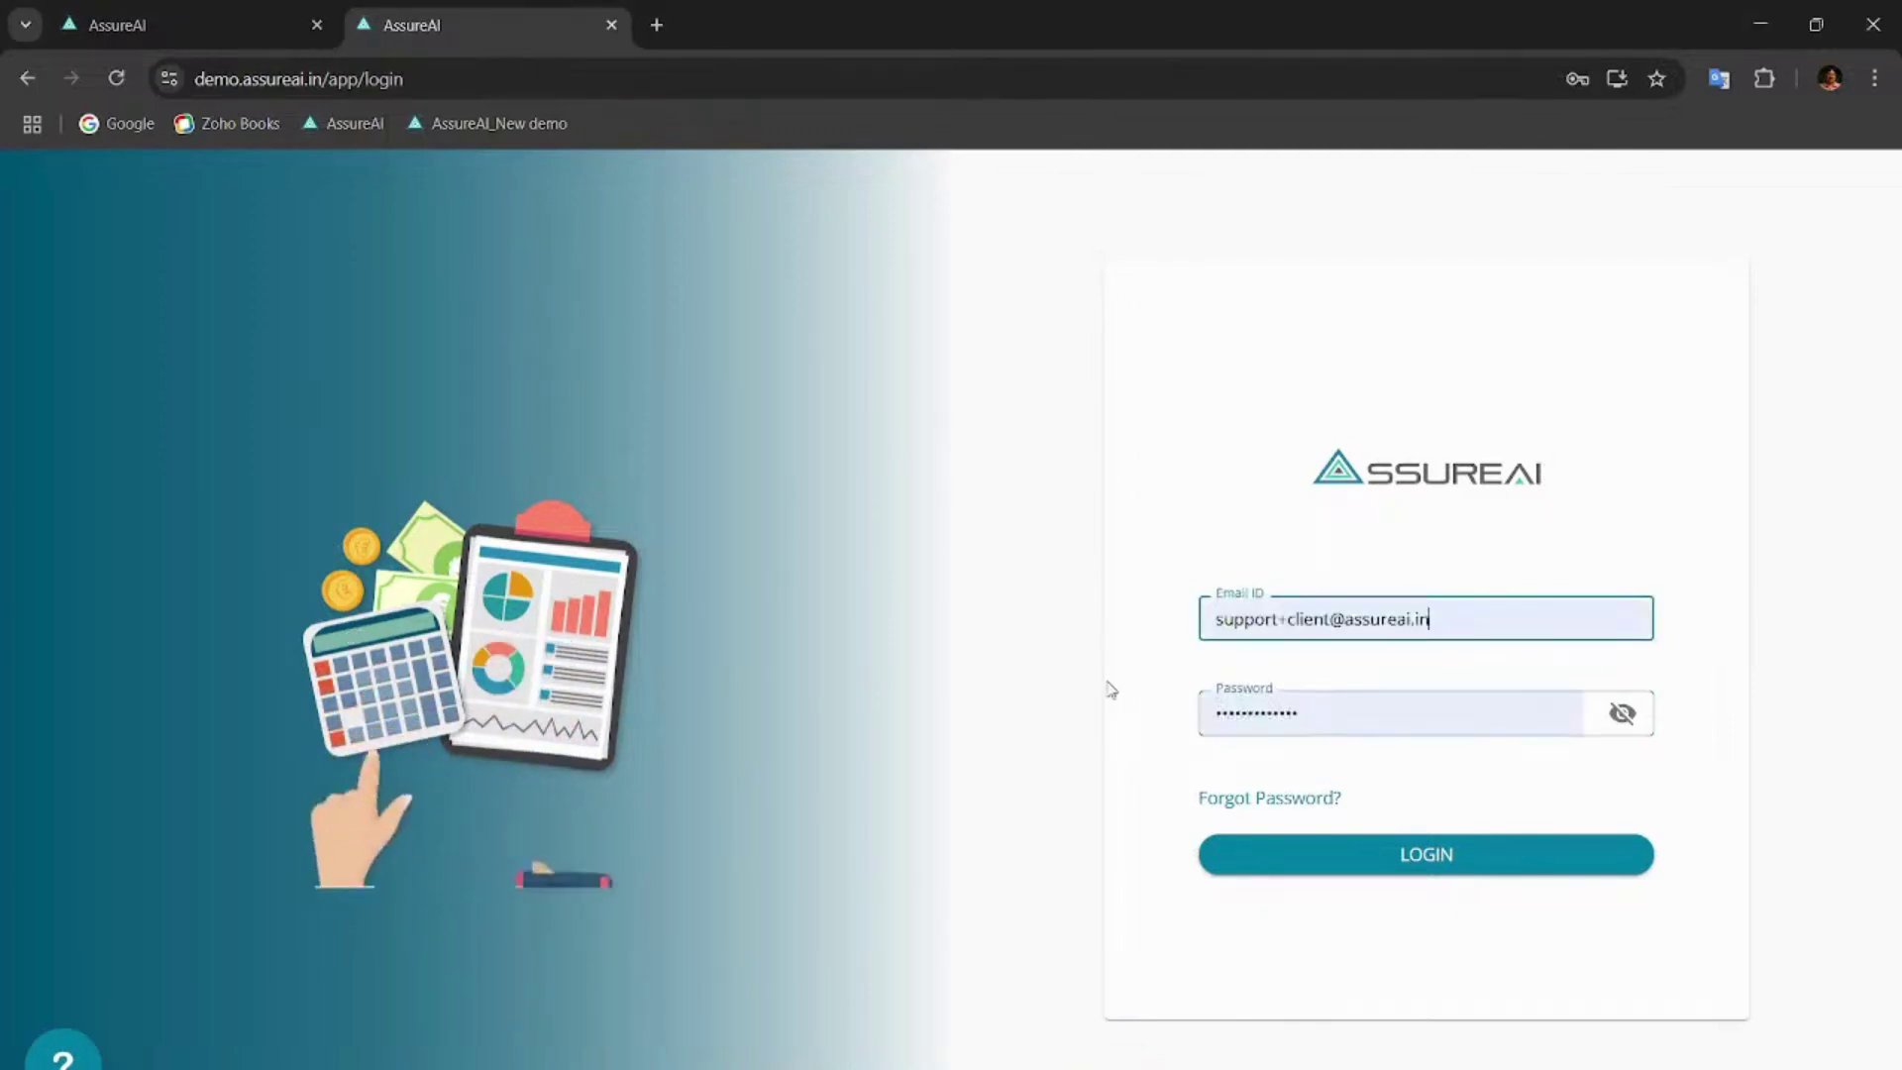
- Sign in and load the RST Industries Annual Audit FY 2023-2024 assignment
{"action": "left_click", "coordinate": [1423, 856]}
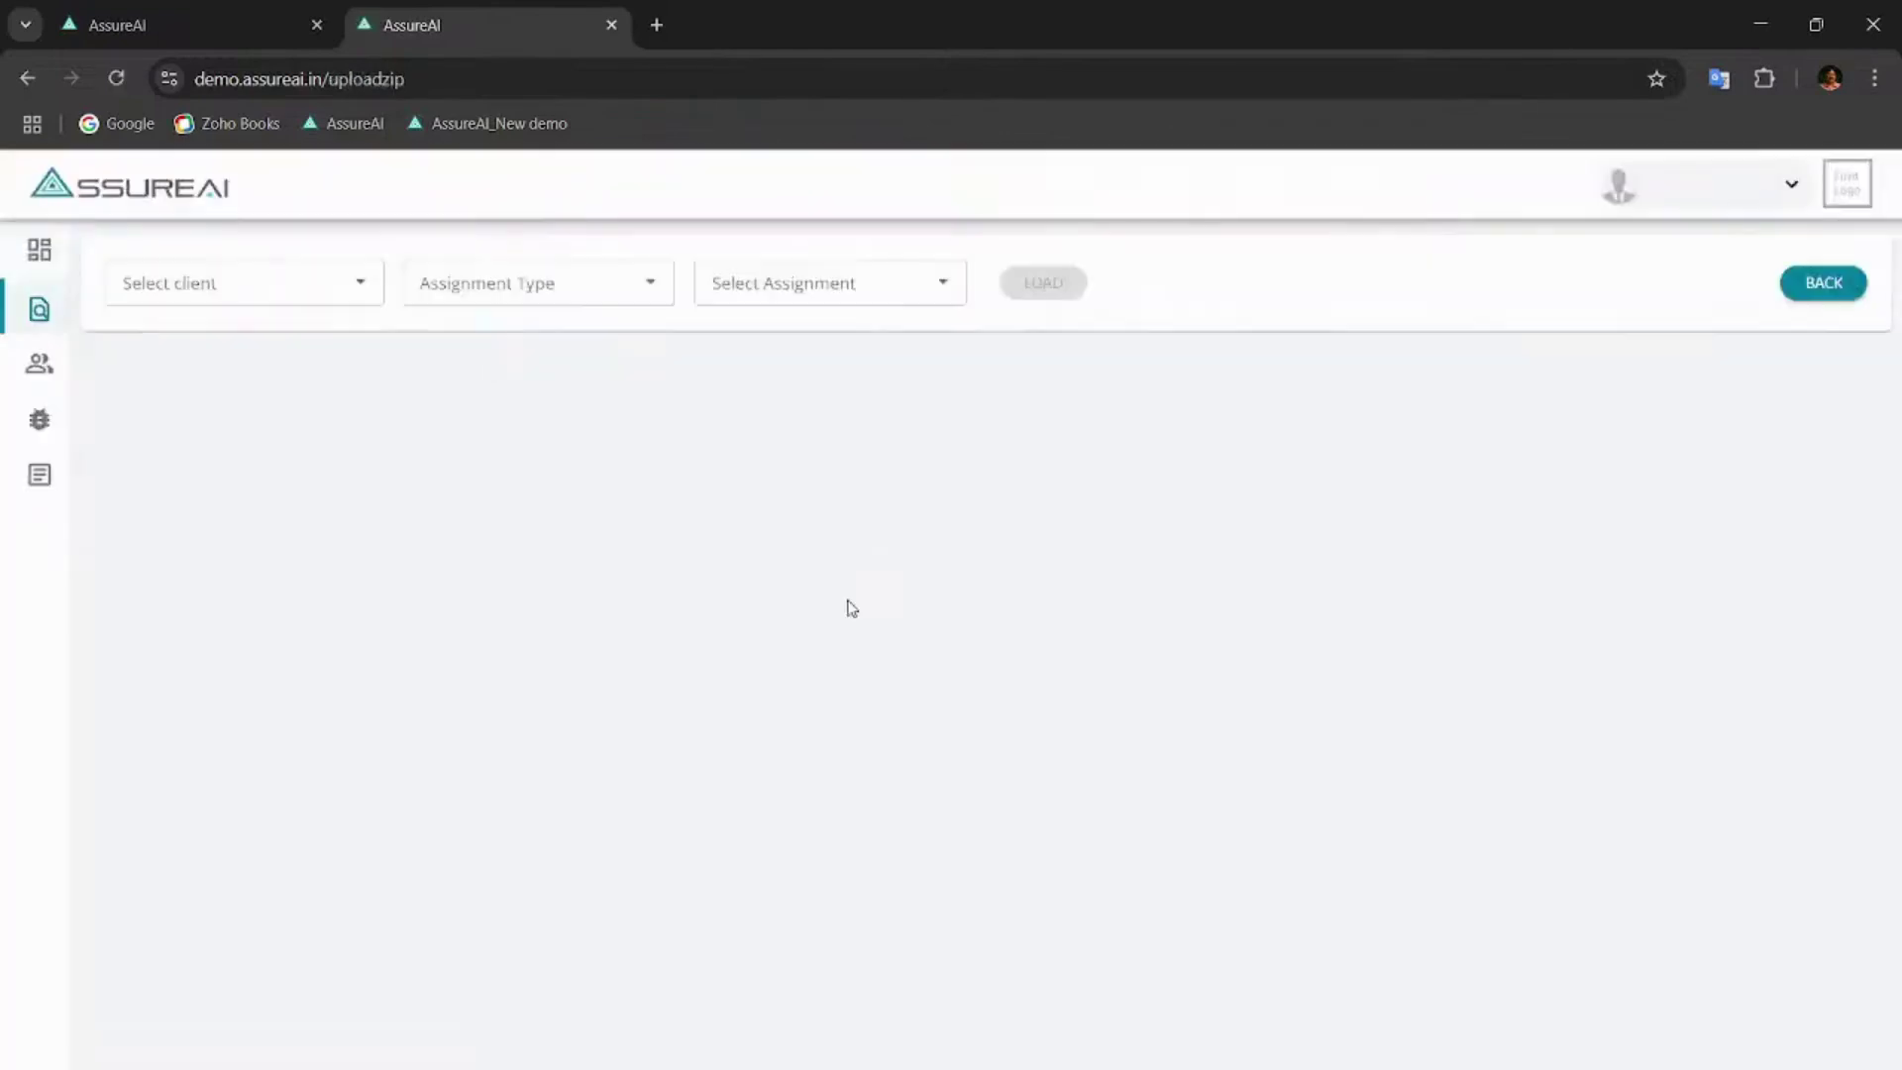
{"action": "left_click", "coordinate": [152, 284]}
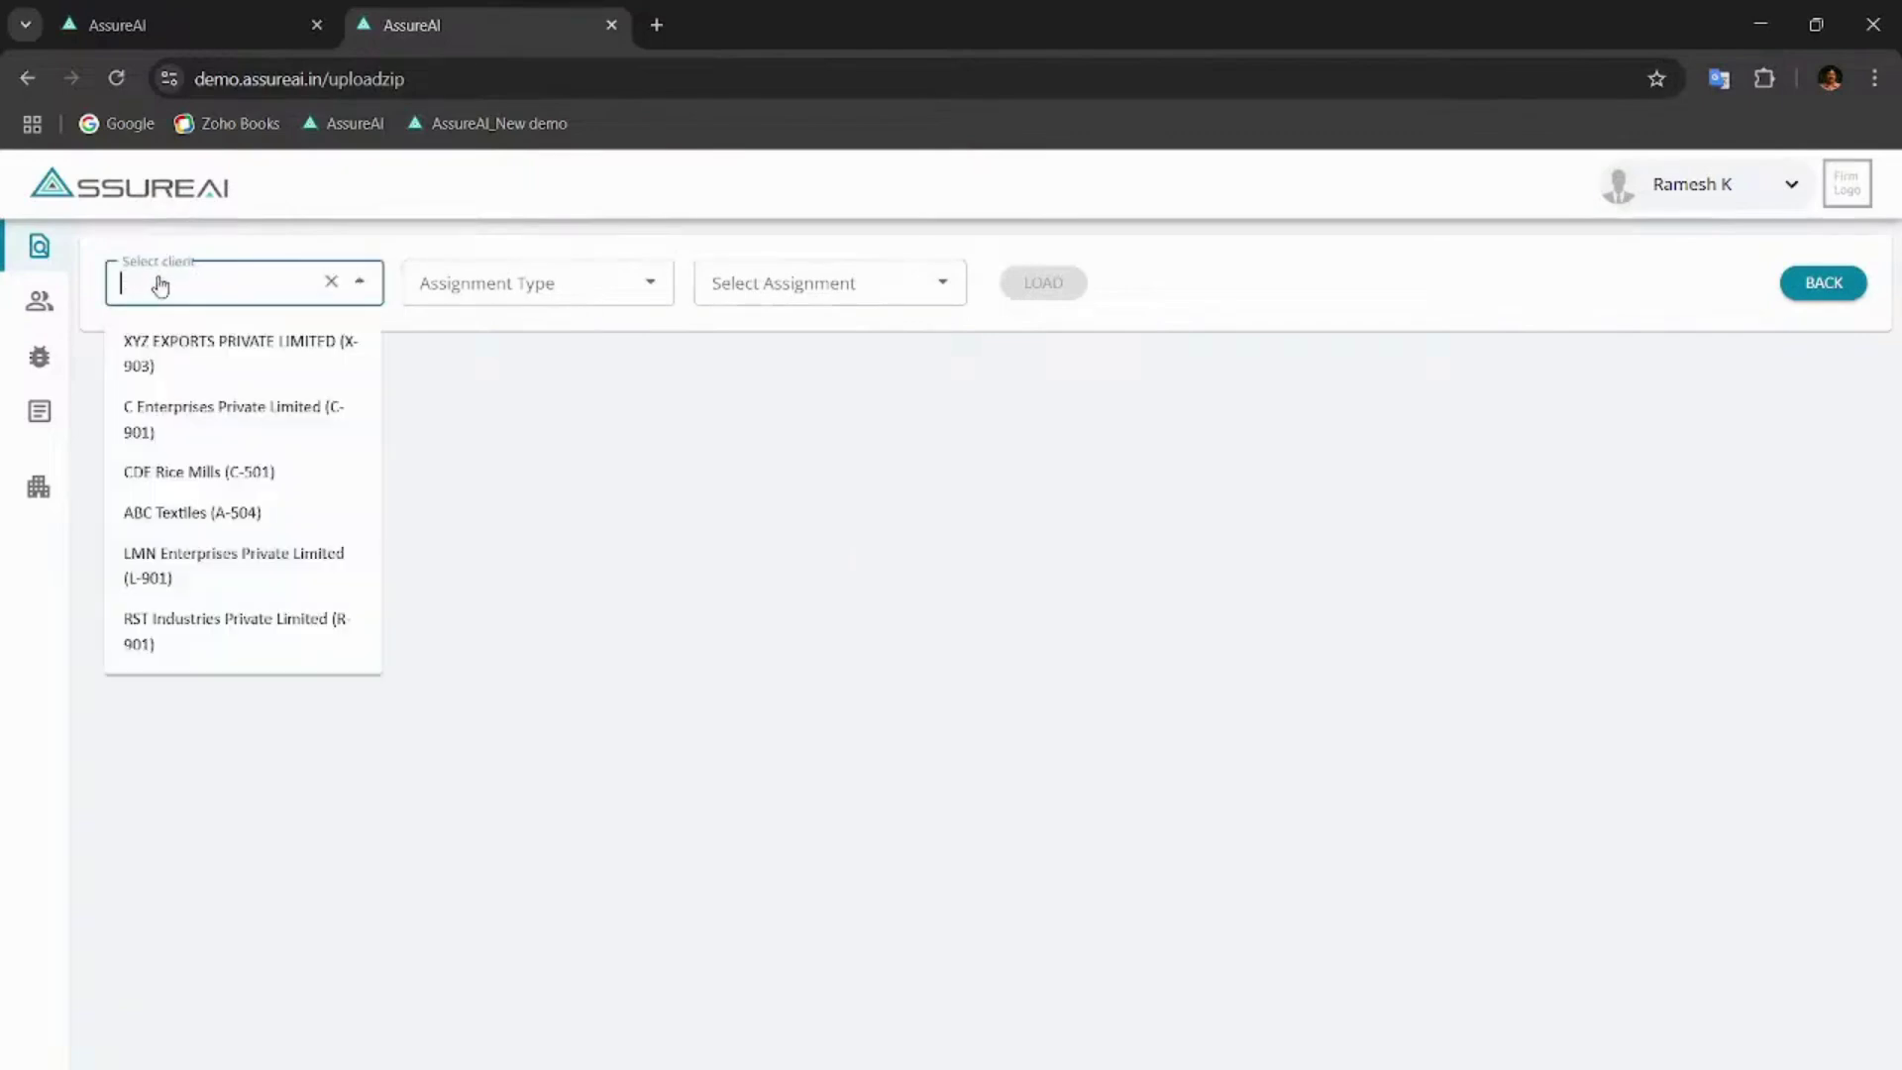
{"action": "left_click", "coordinate": [171, 626]}
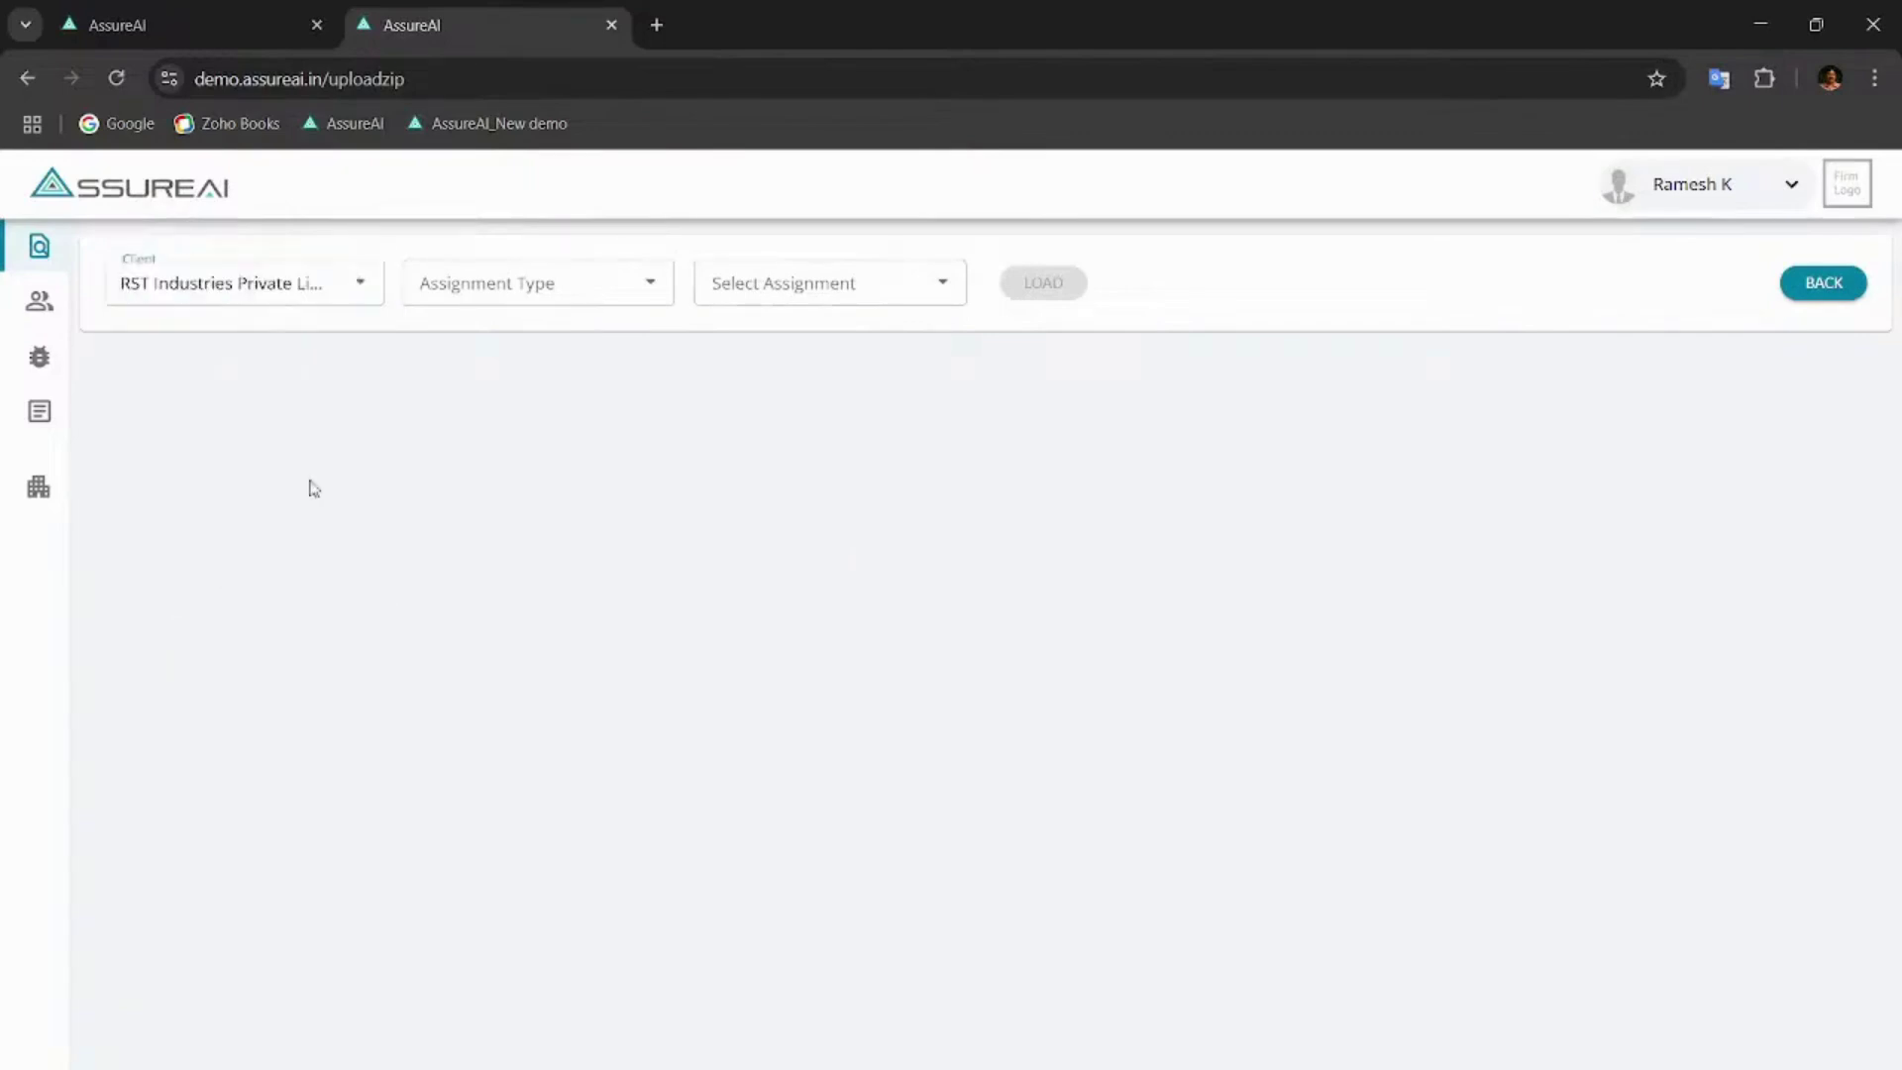
{"action": "left_click", "coordinate": [510, 283]}
{"action": "left_click", "coordinate": [493, 342]}
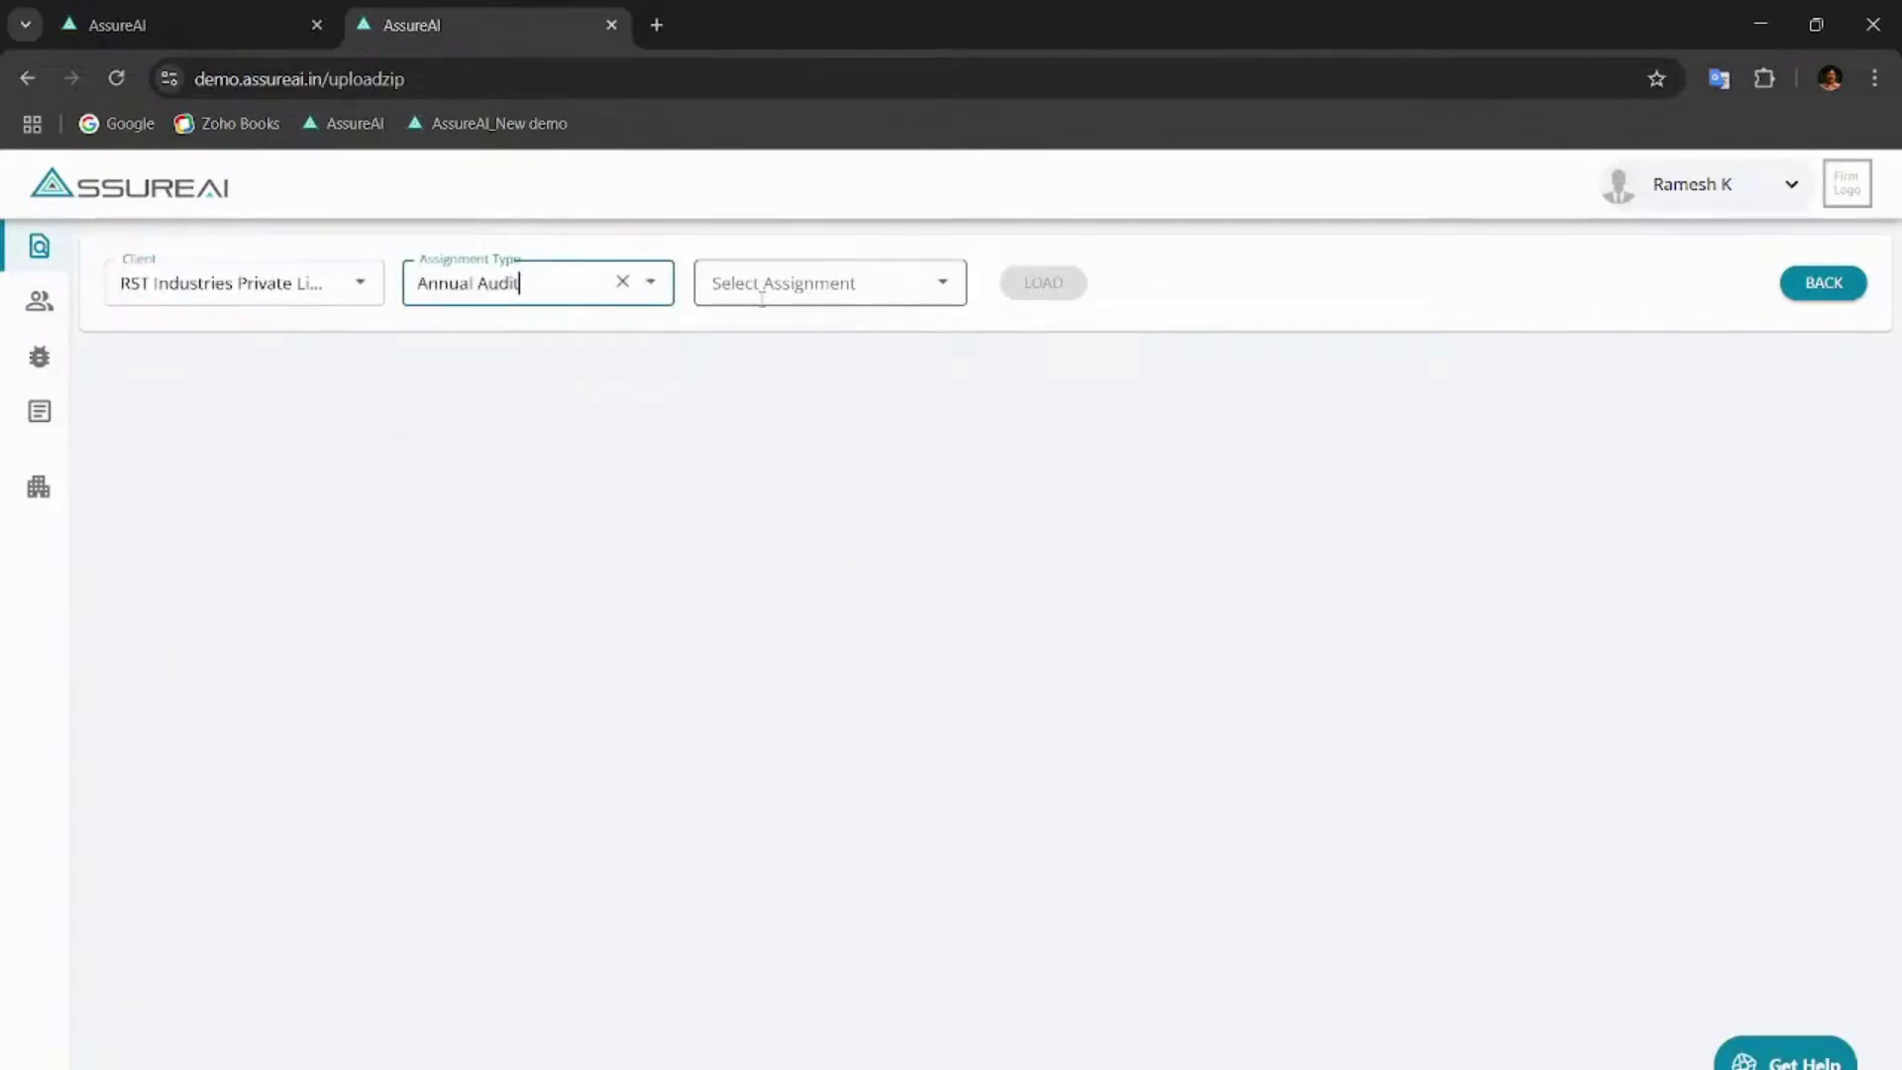
{"action": "left_click", "coordinate": [806, 289]}
{"action": "left_click", "coordinate": [774, 485]}
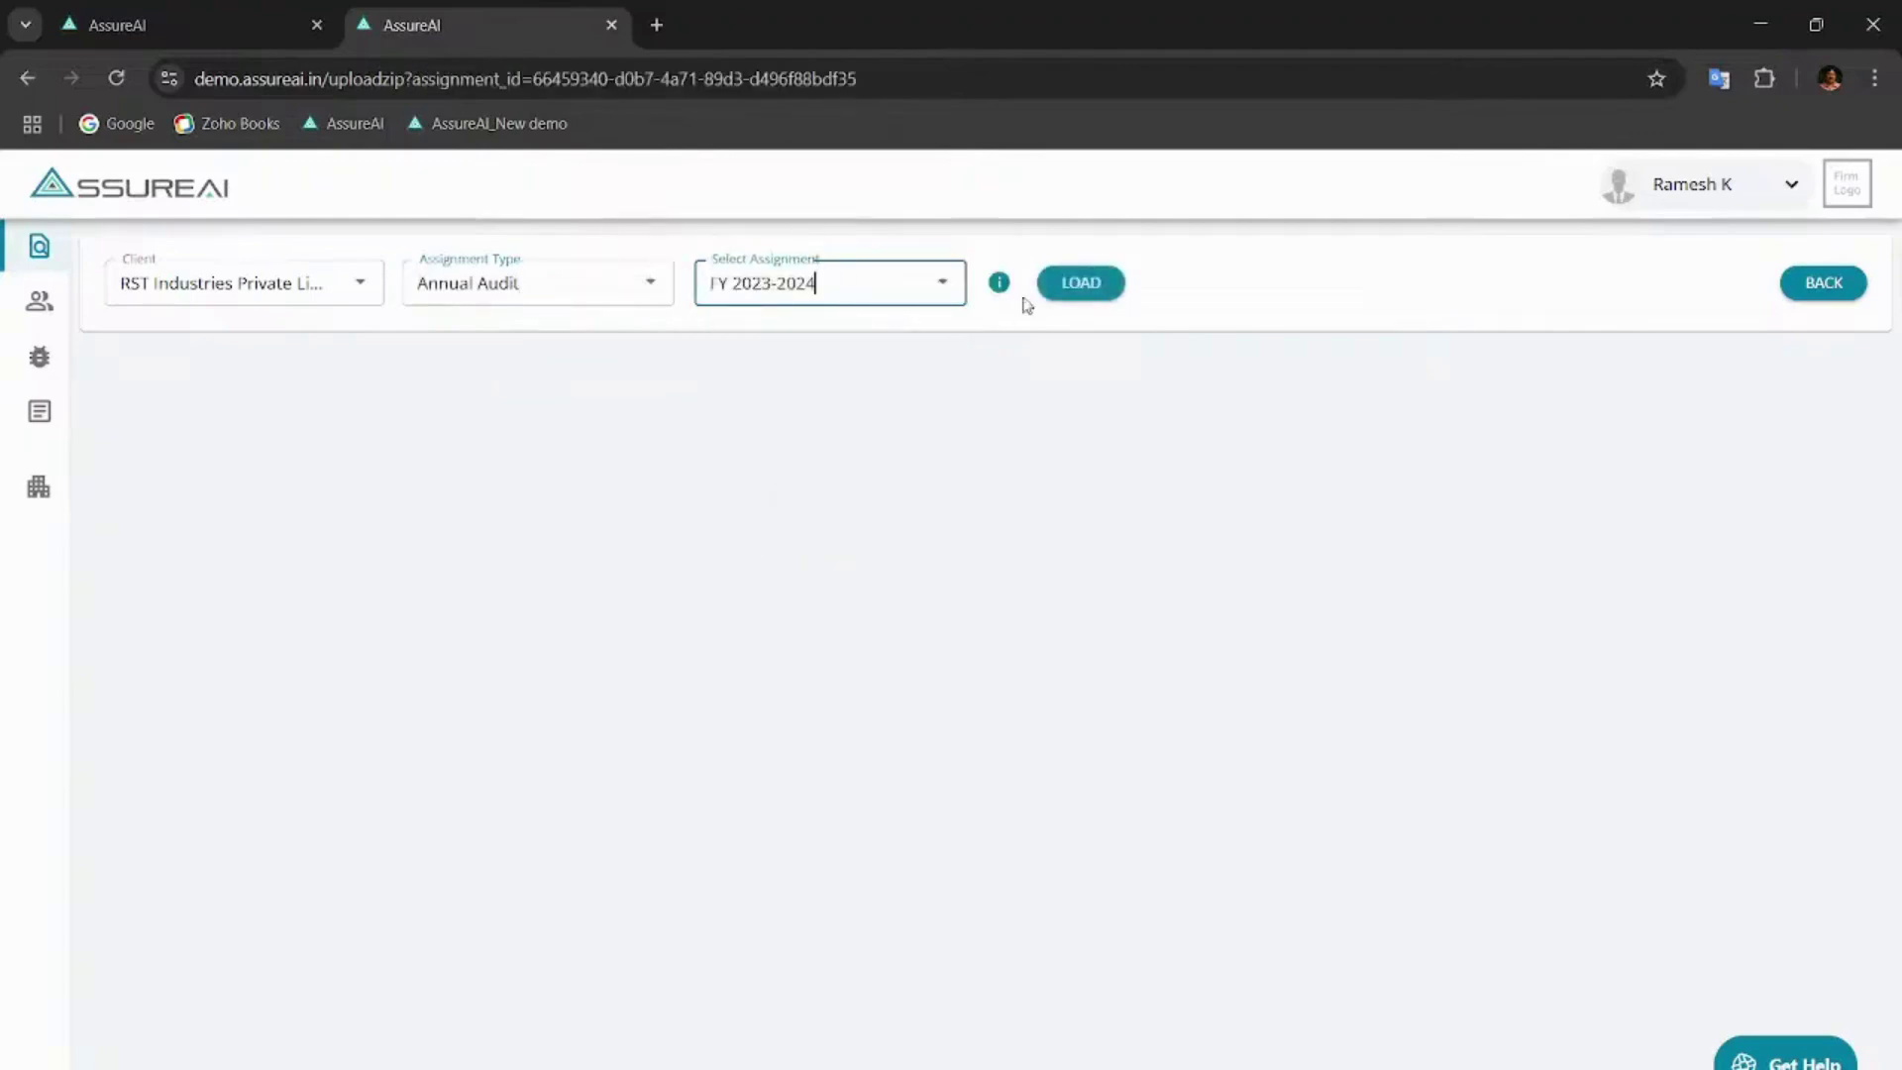
{"action": "left_click", "coordinate": [1090, 284]}
- Open Client Documentation - All Files under Other Custom Procedures > Document Collection
{"action": "left_click", "coordinate": [1277, 283]}
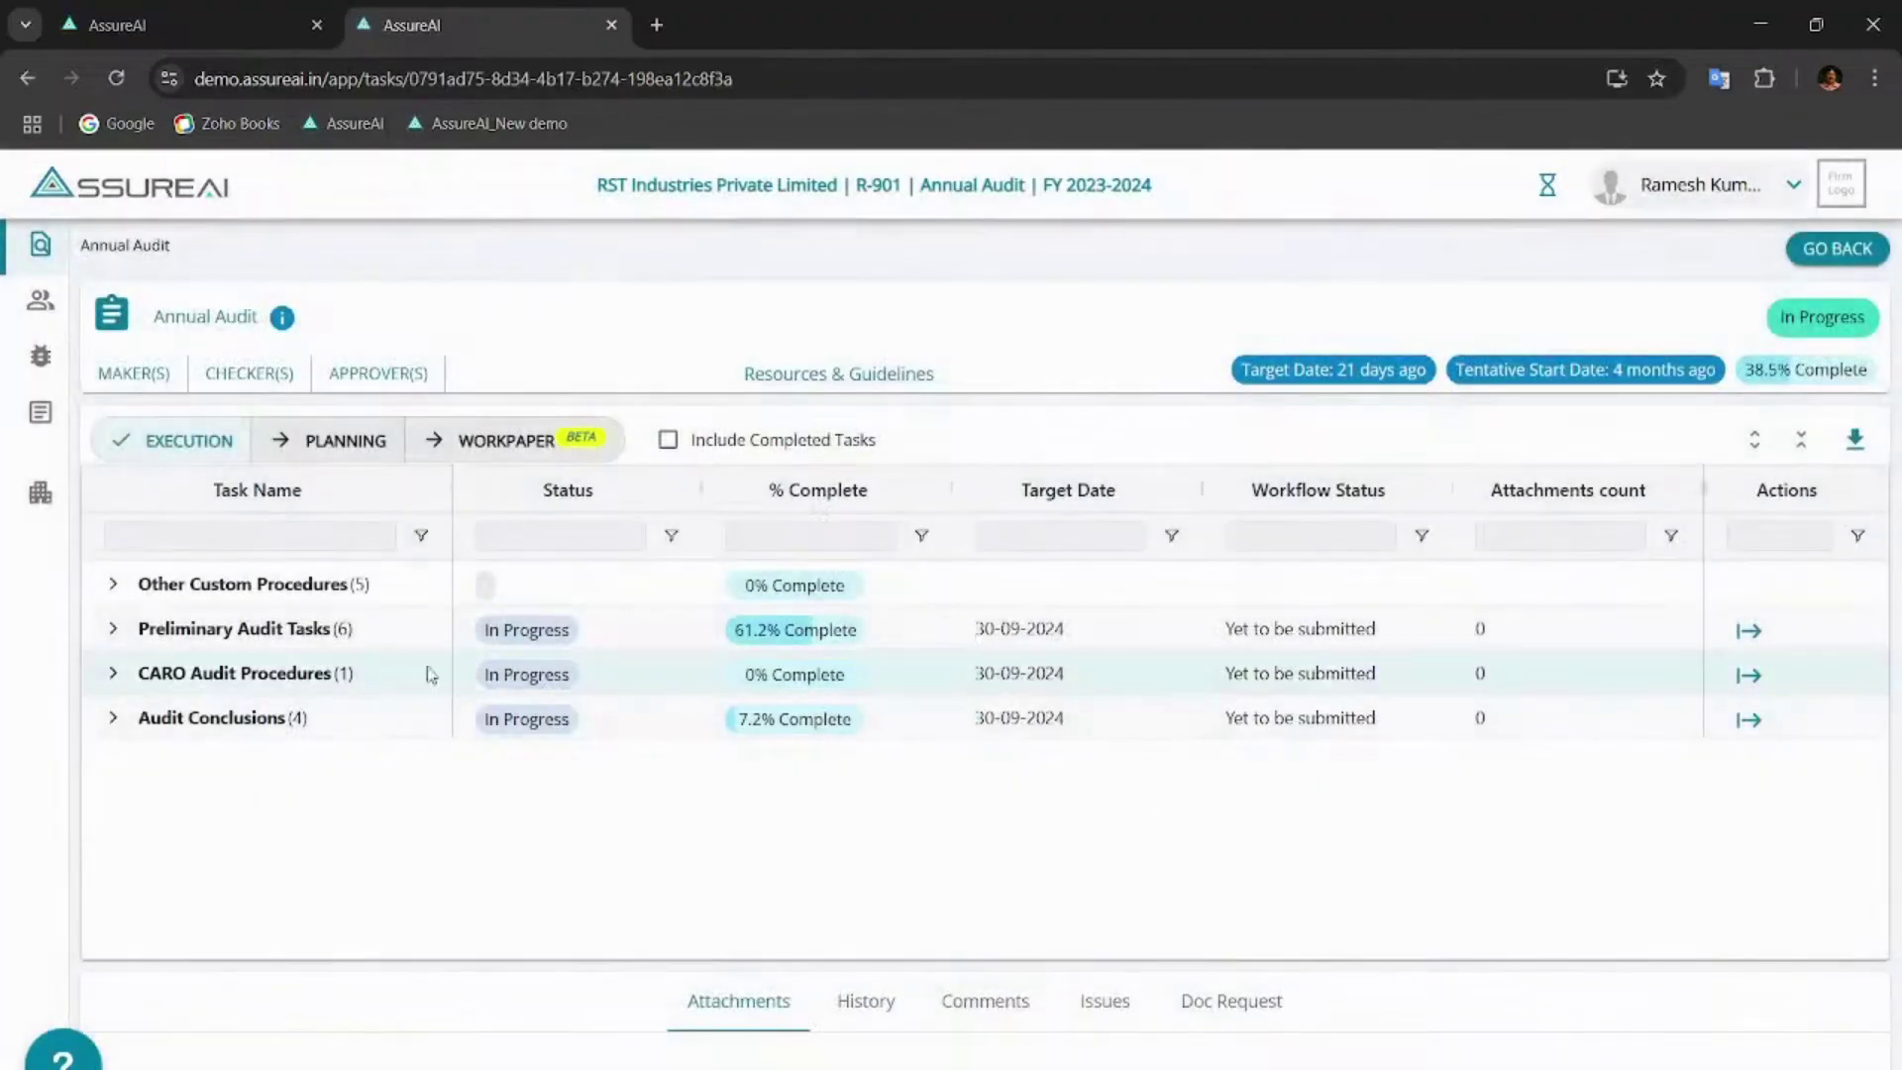
{"action": "left_click", "coordinate": [114, 585]}
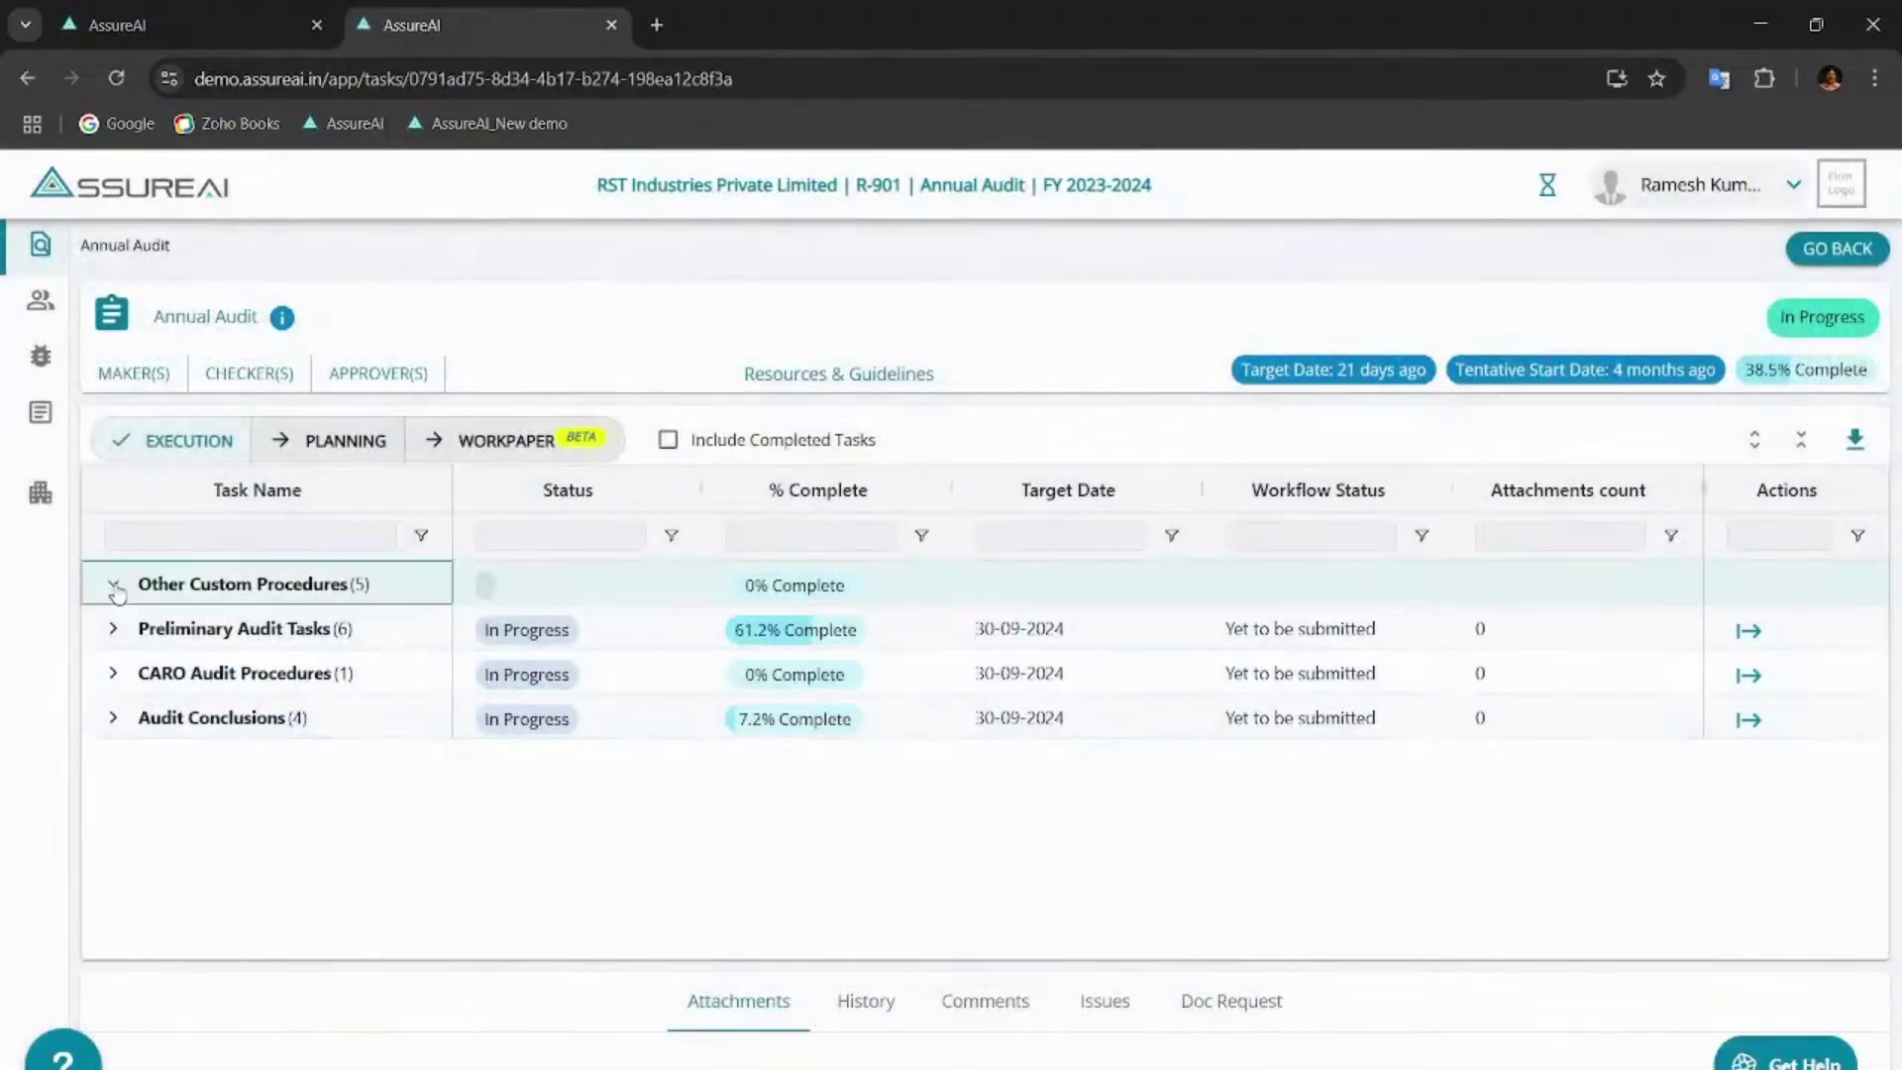
{"action": "left_click", "coordinate": [149, 631]}
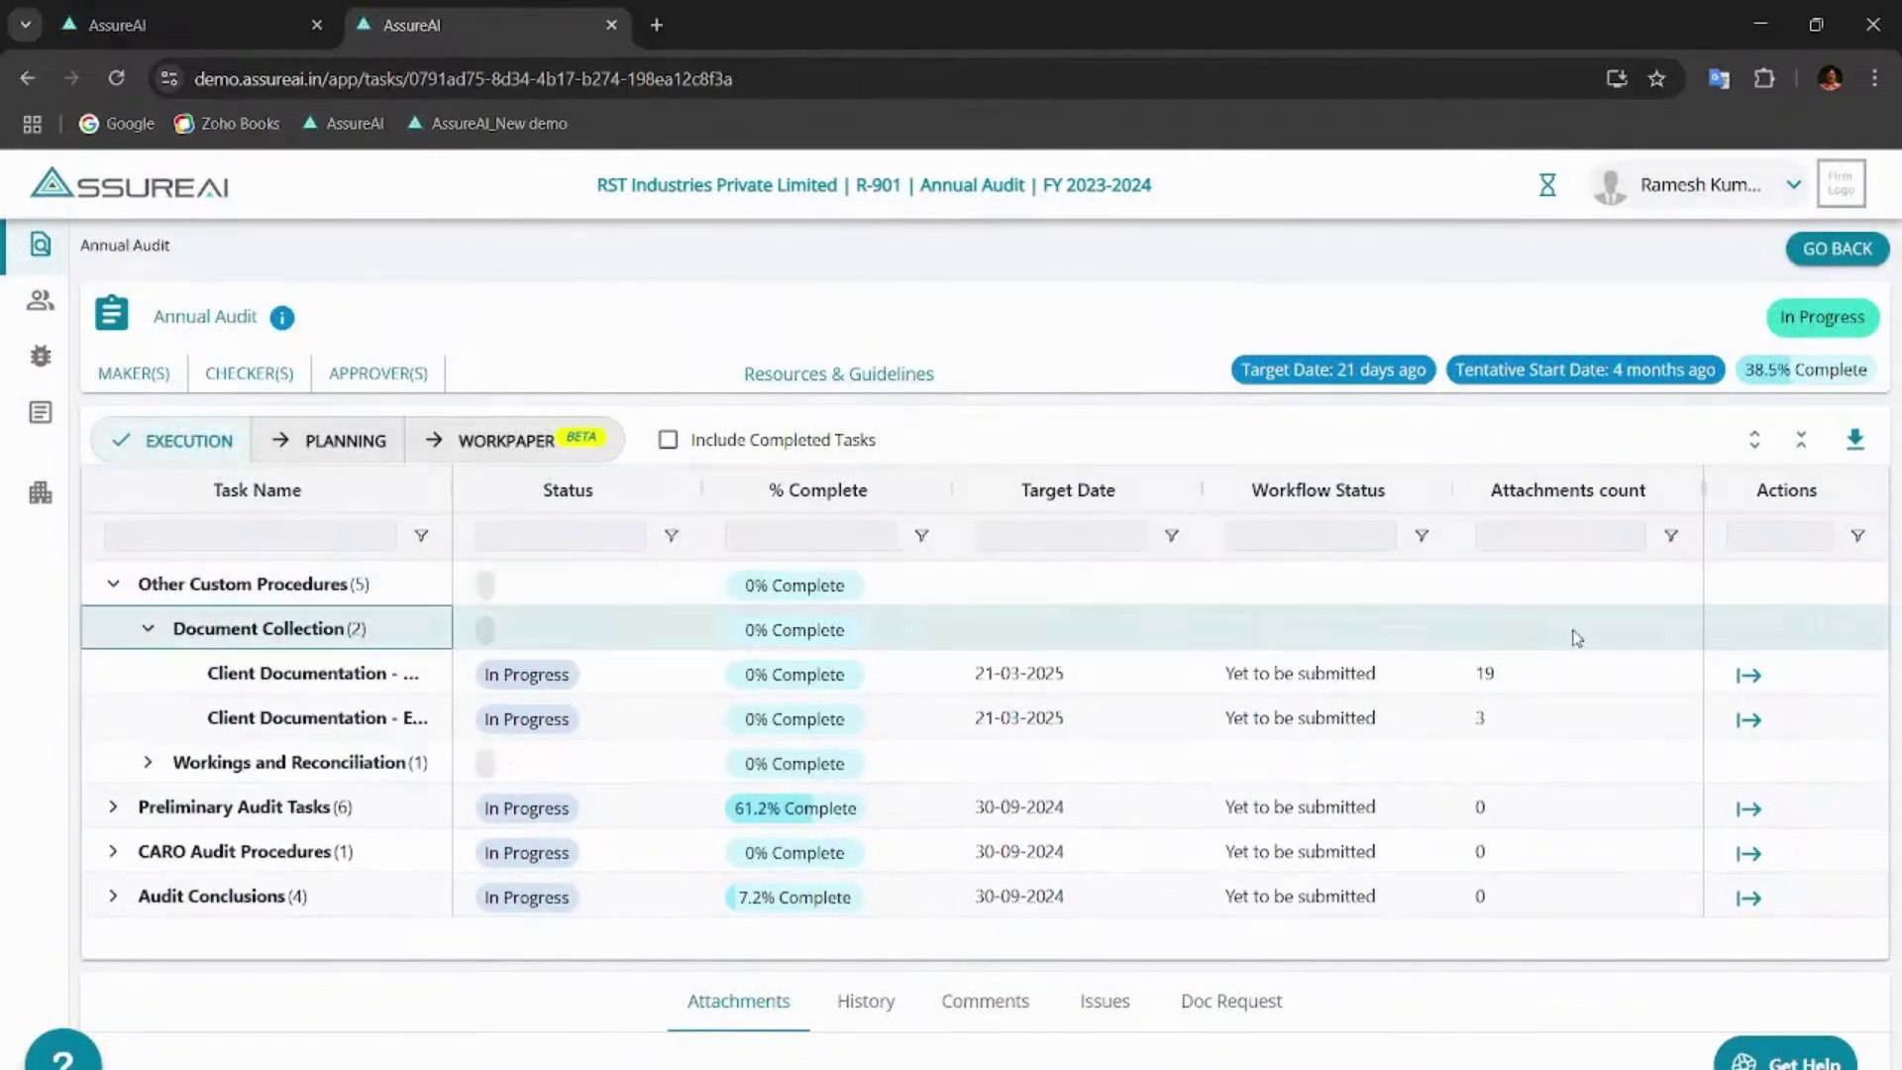
{"action": "left_click", "coordinate": [1748, 674]}
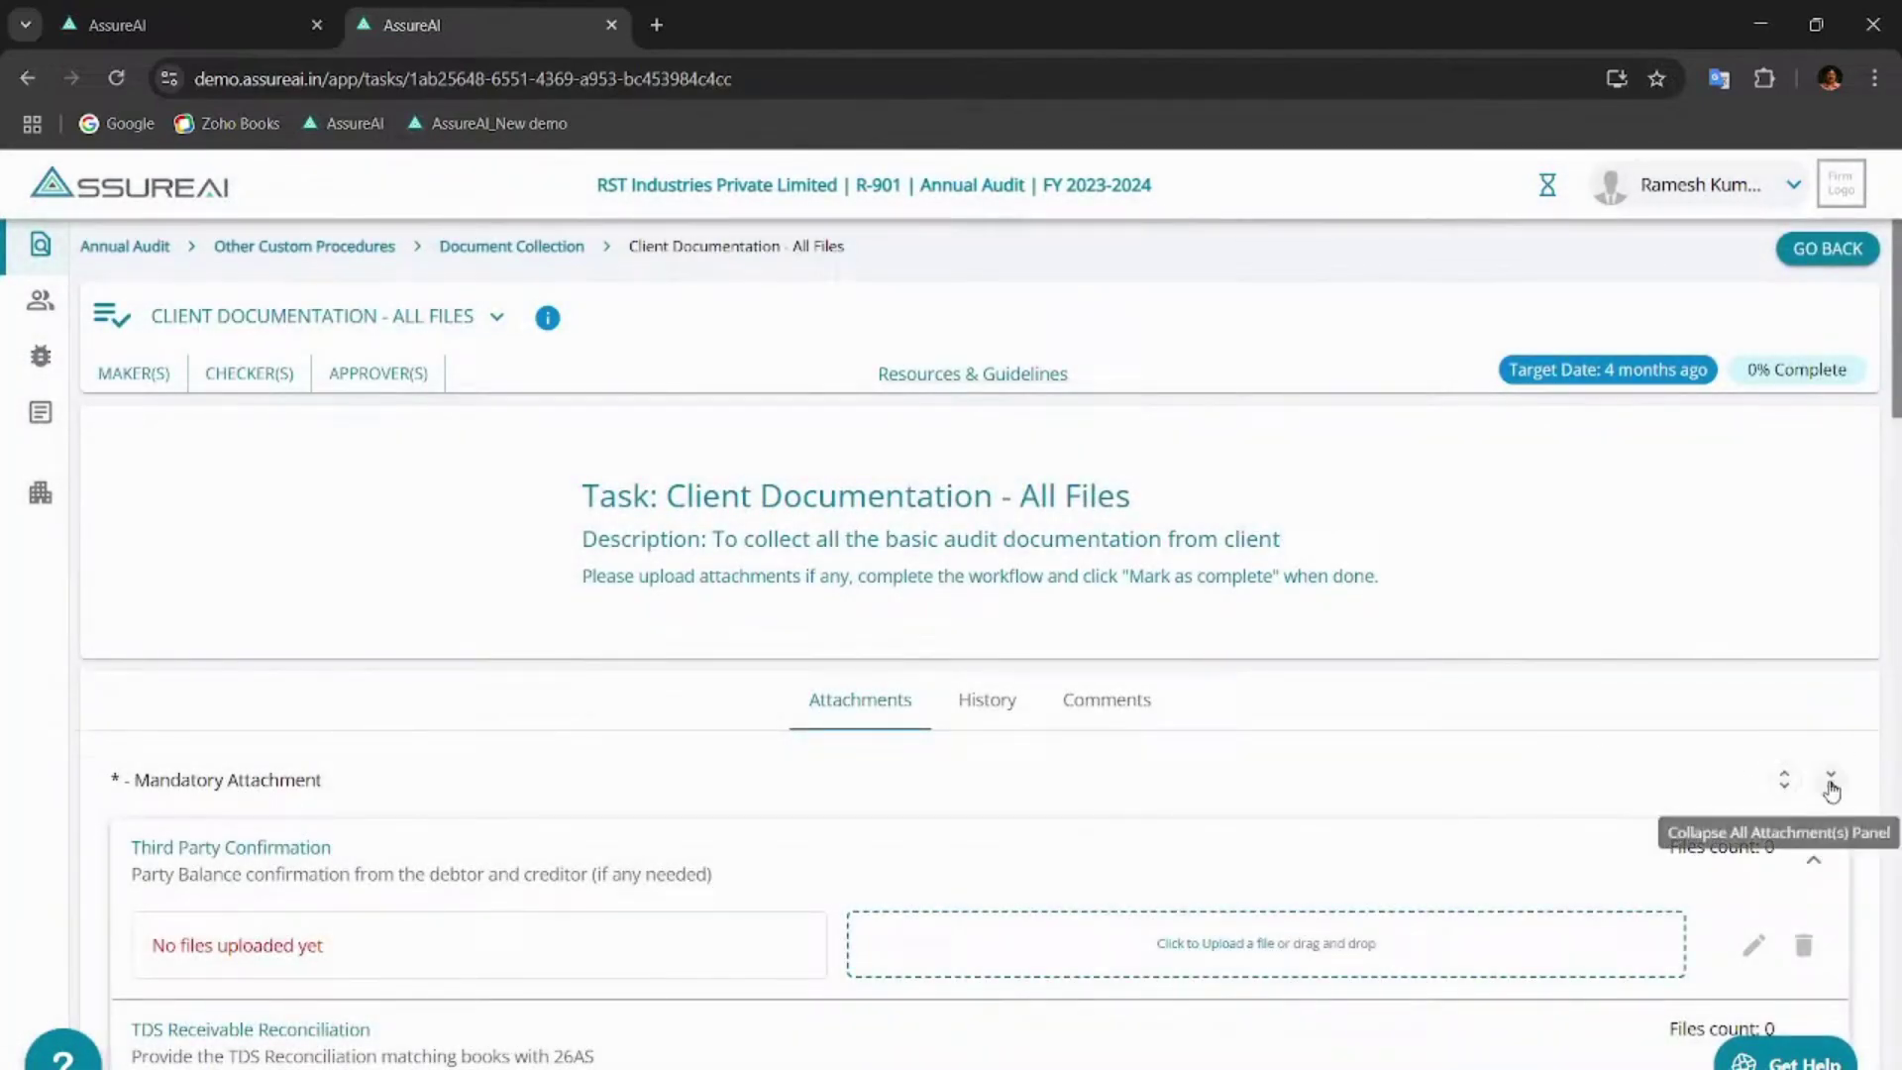
- Collapse the attachment panels and expand Immovable Property - Buildings, which has no files uploaded
{"action": "left_click", "coordinate": [1830, 779]}
{"action": "scroll", "coordinate": [836, 715], "scroll_direction": "down", "scroll_amount": 2}
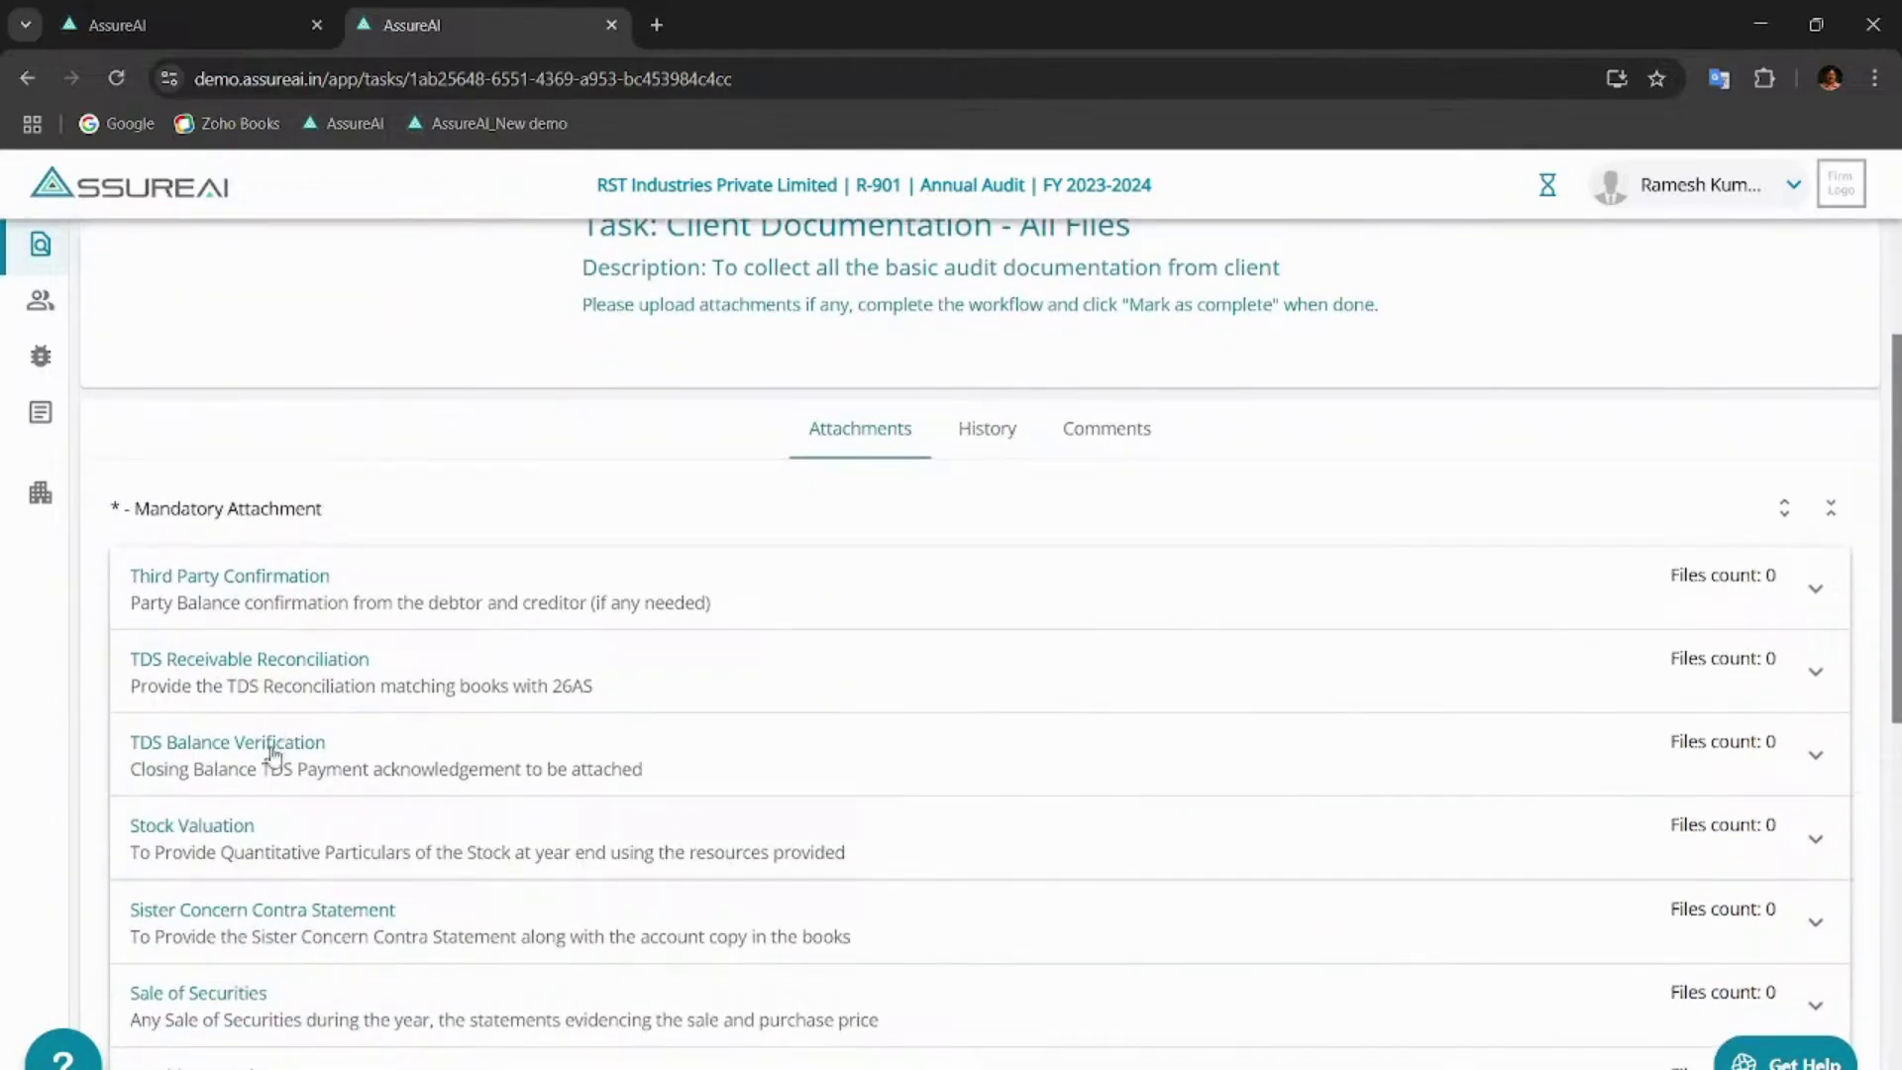
{"action": "scroll", "coordinate": [333, 783], "scroll_direction": "down", "scroll_amount": 3}
{"action": "scroll", "coordinate": [335, 786], "scroll_direction": "down", "scroll_amount": 6}
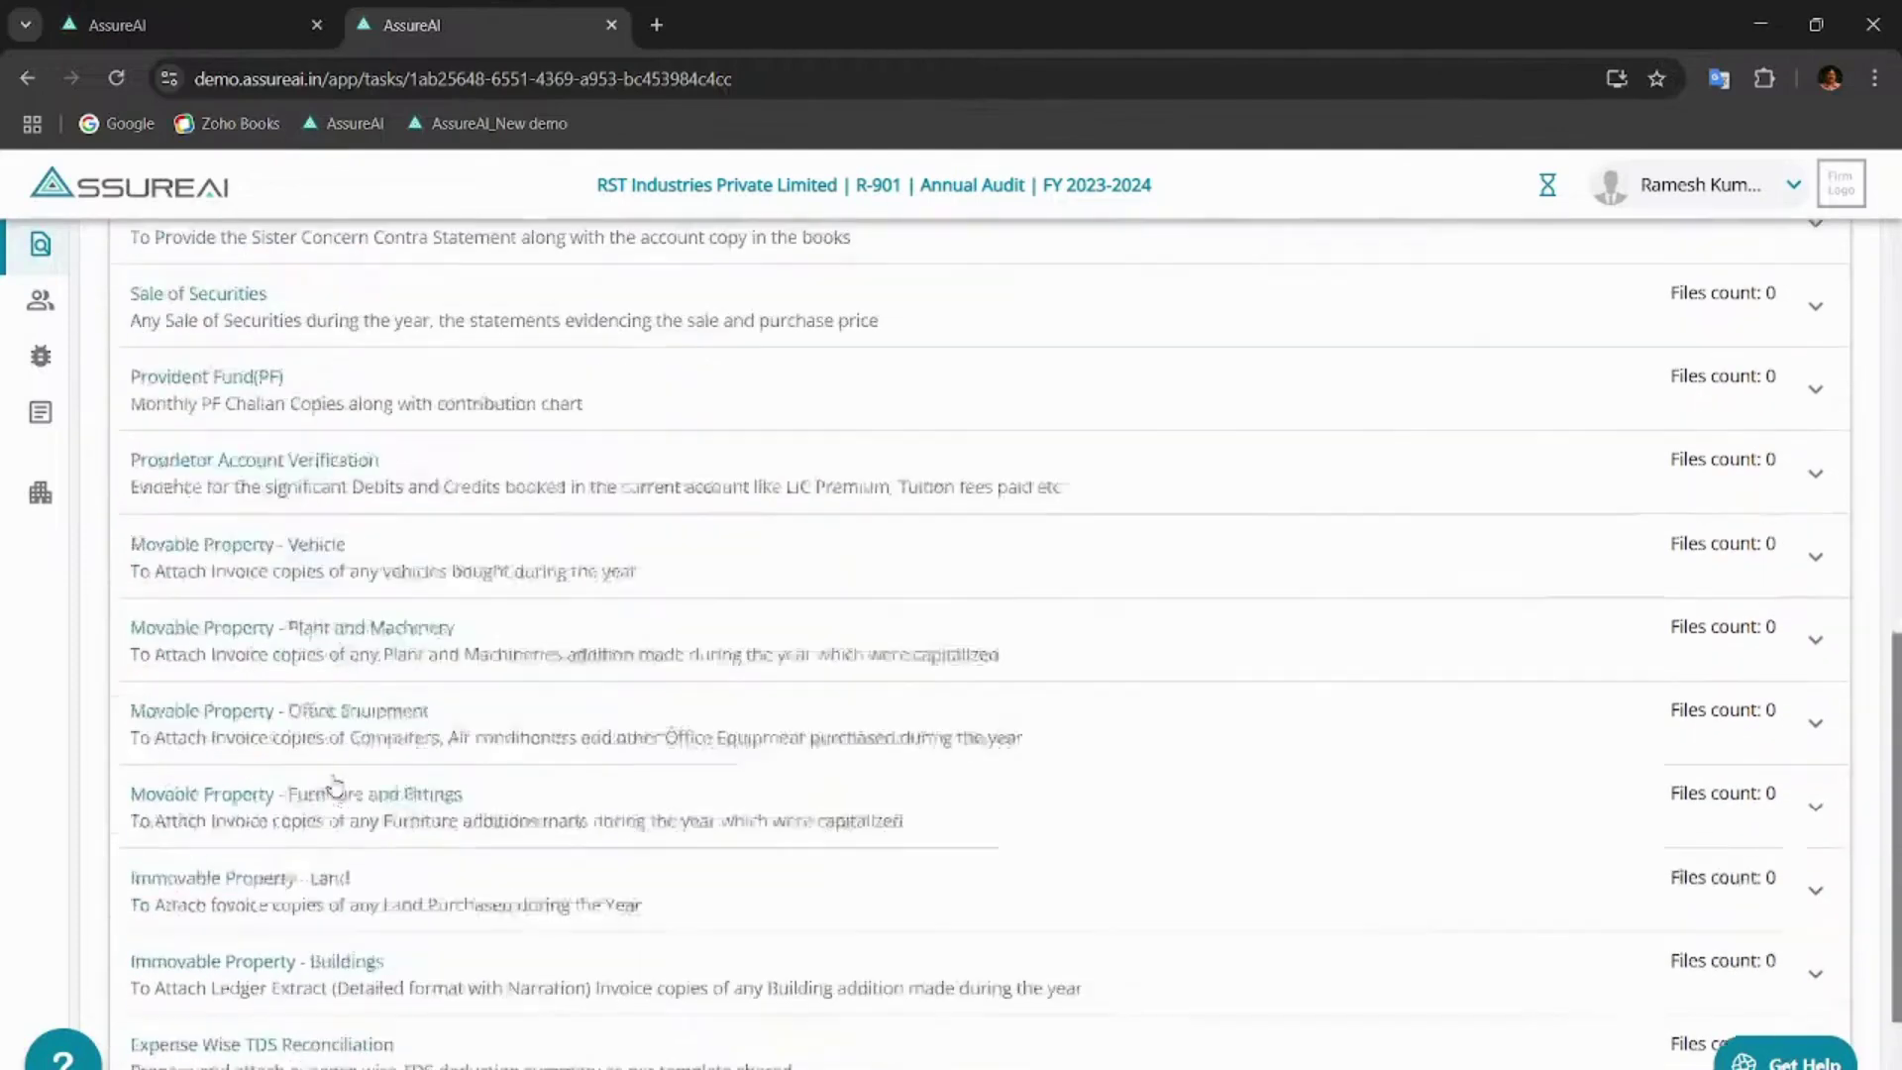
{"action": "left_click", "coordinate": [381, 717]}
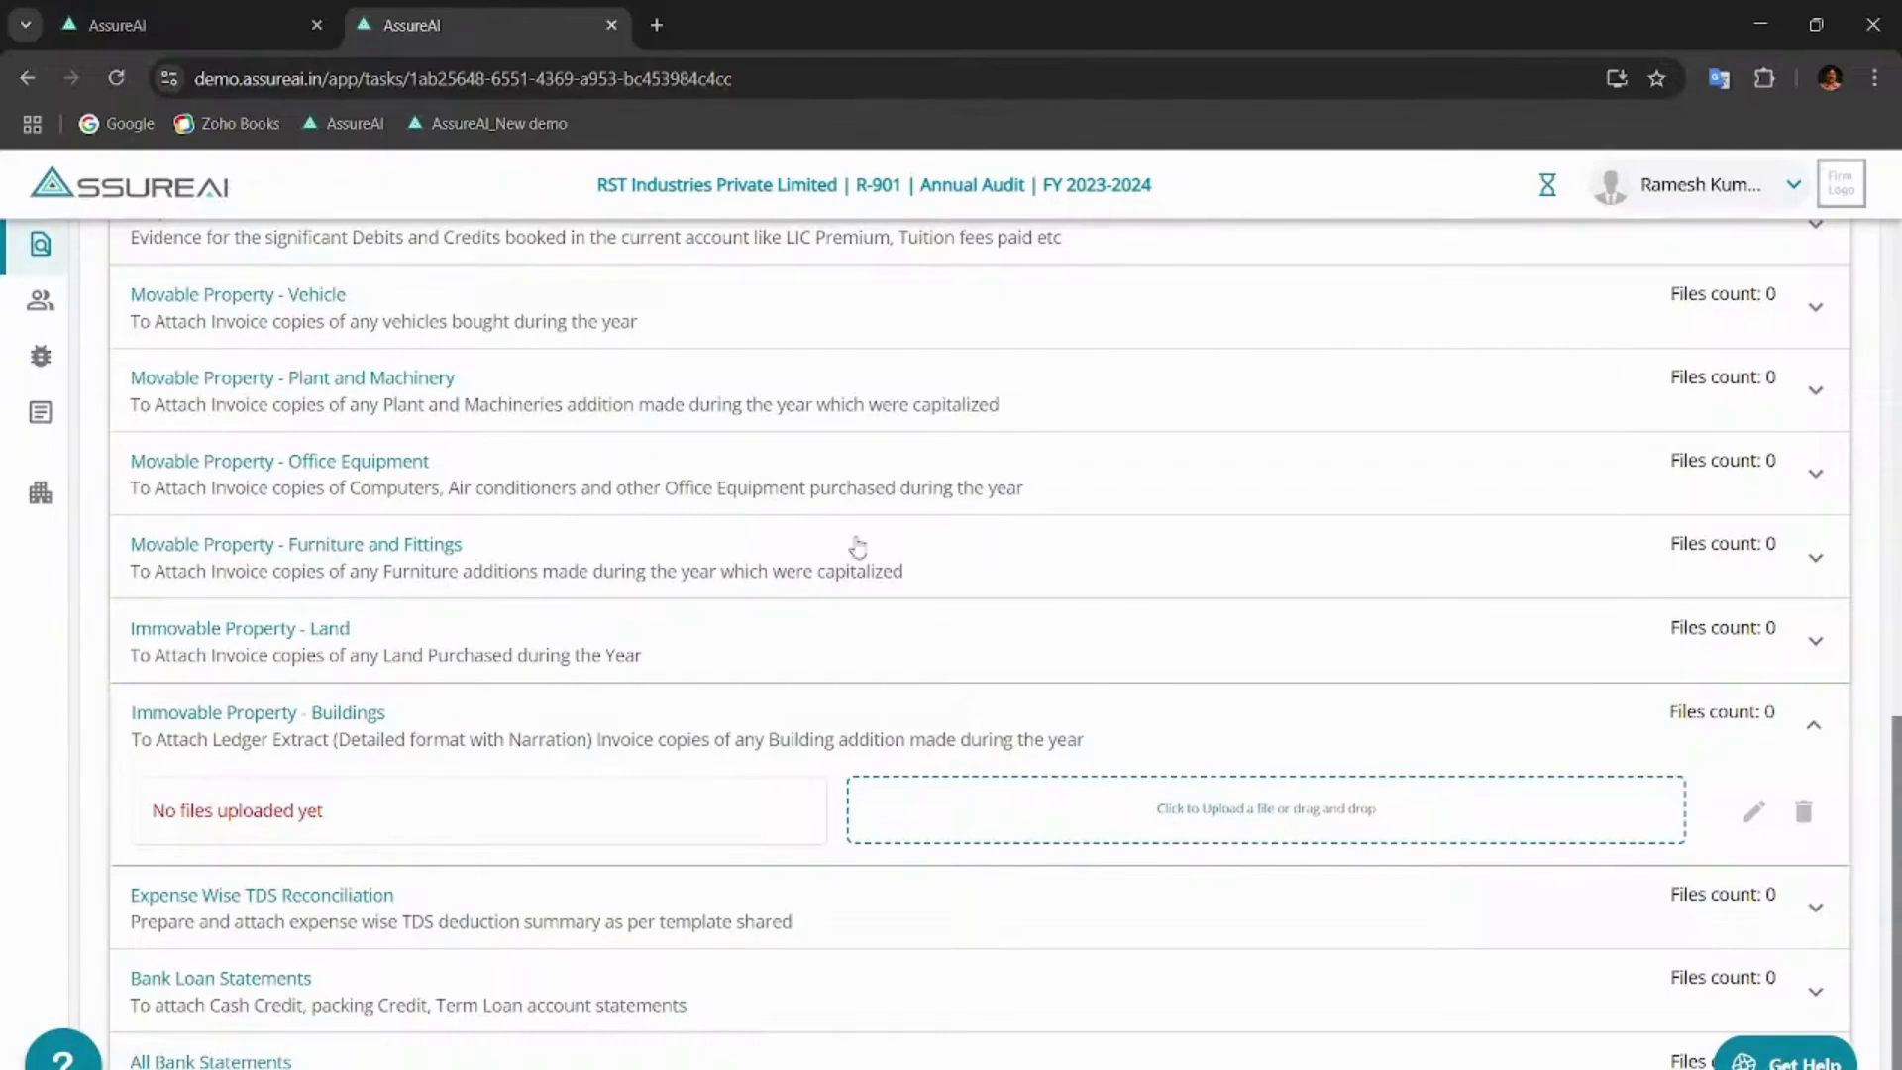
{"action": "scroll", "coordinate": [858, 548], "scroll_direction": "up", "scroll_amount": 10}
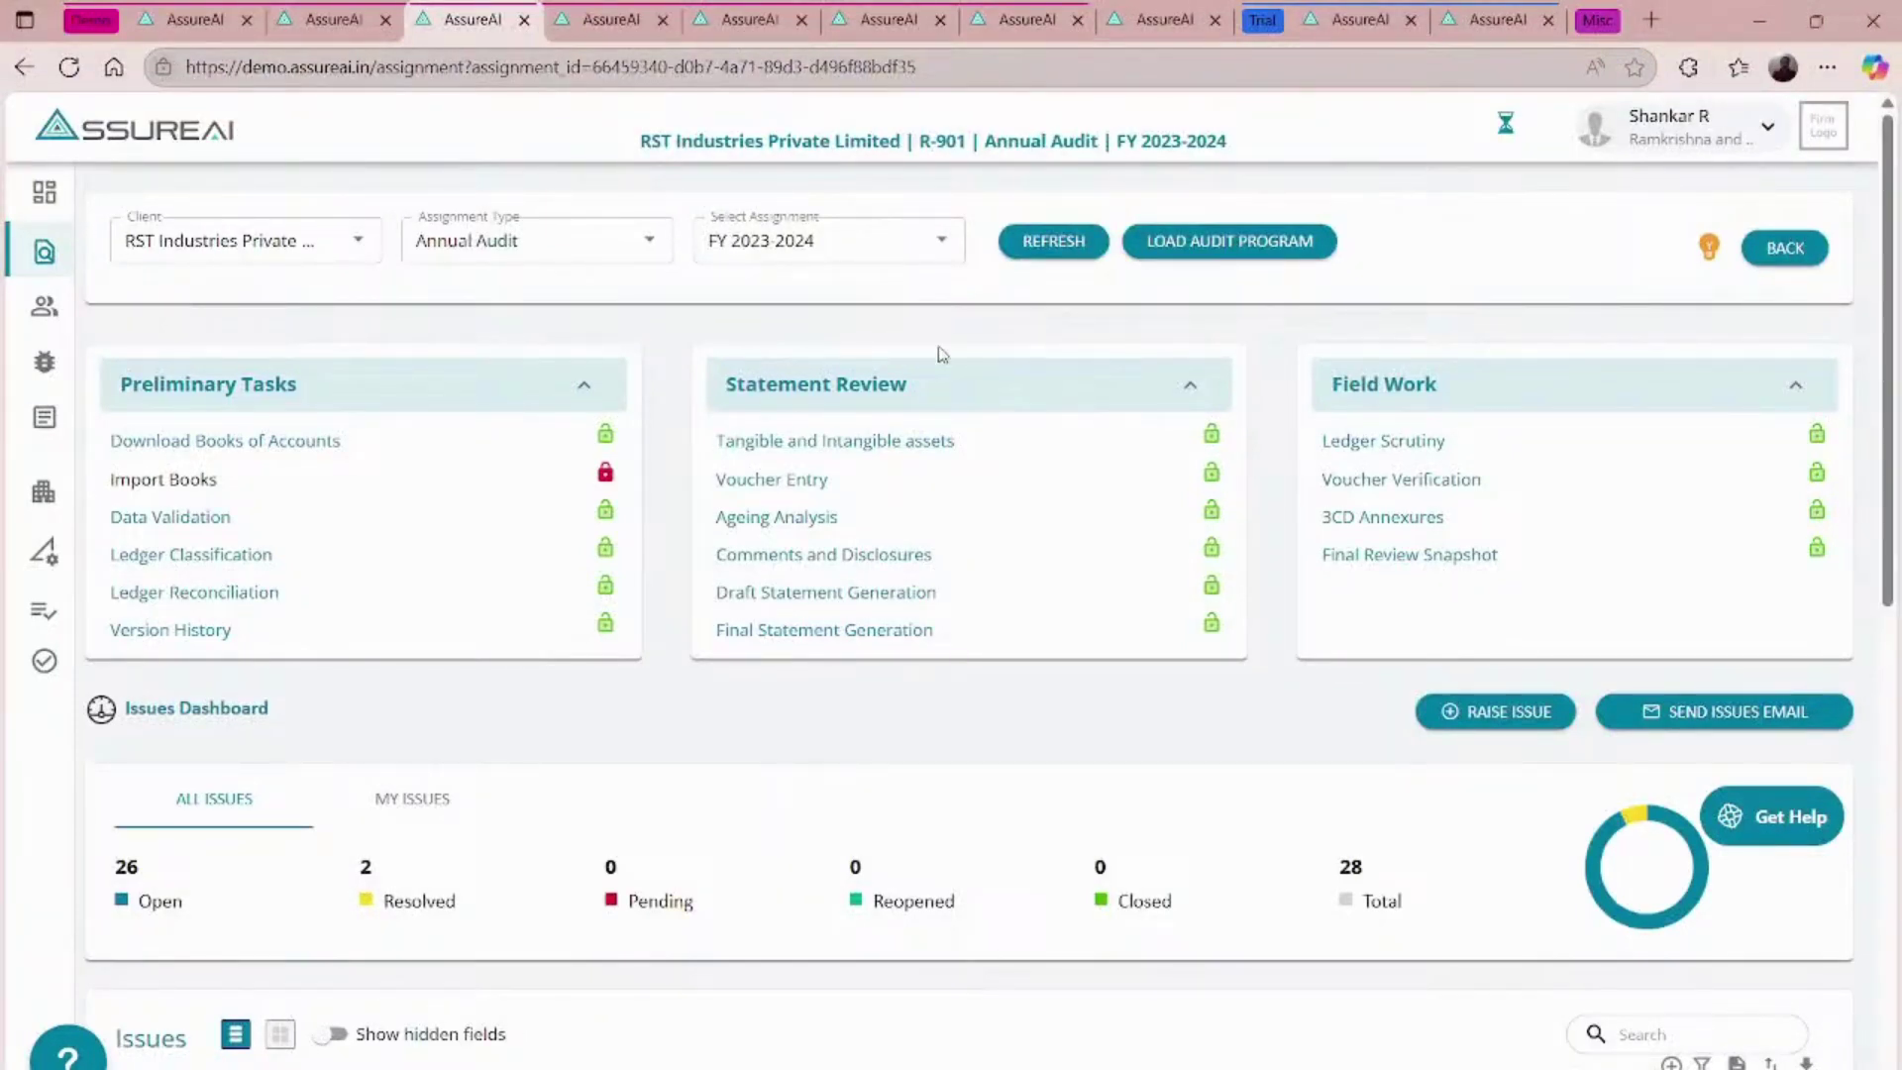
- Load the audit program's task list in execution mode
{"action": "left_click", "coordinate": [1214, 239]}
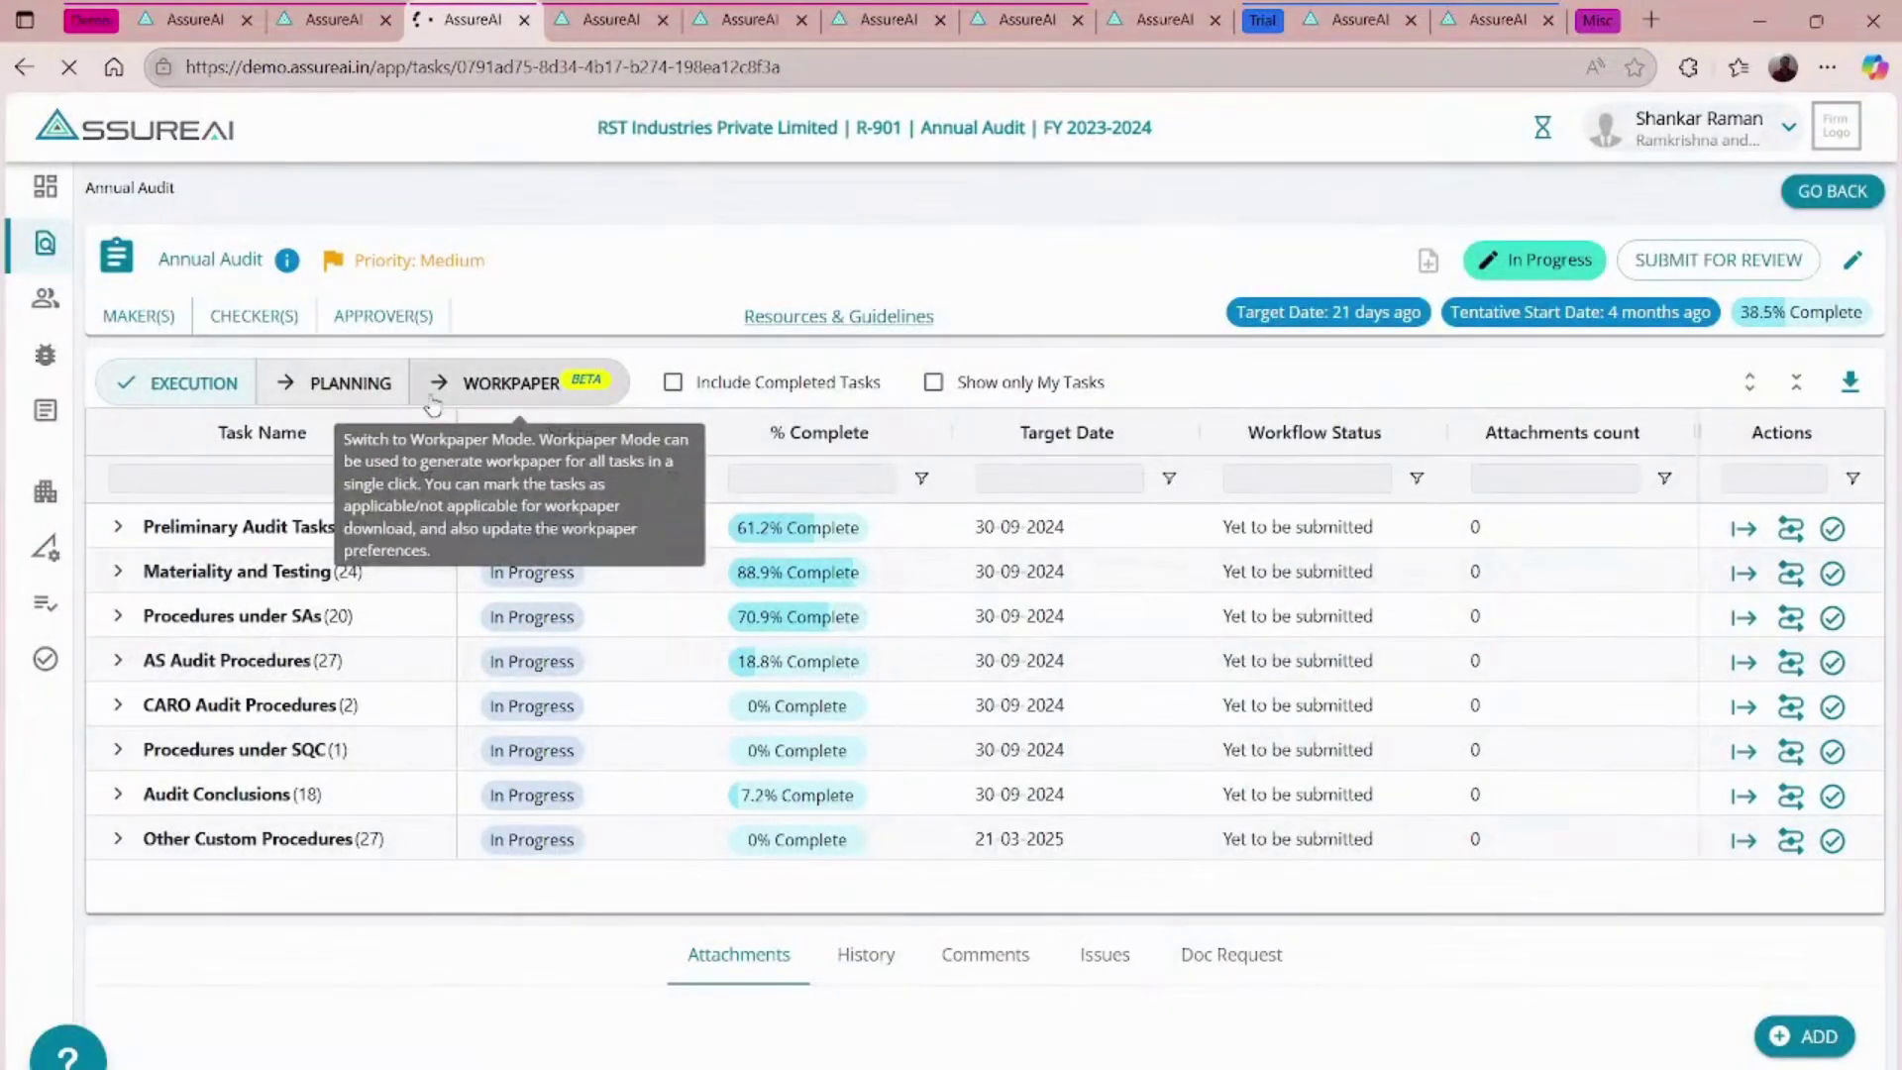
{"action": "left_click", "coordinate": [307, 384]}
{"action": "left_click", "coordinate": [198, 383]}
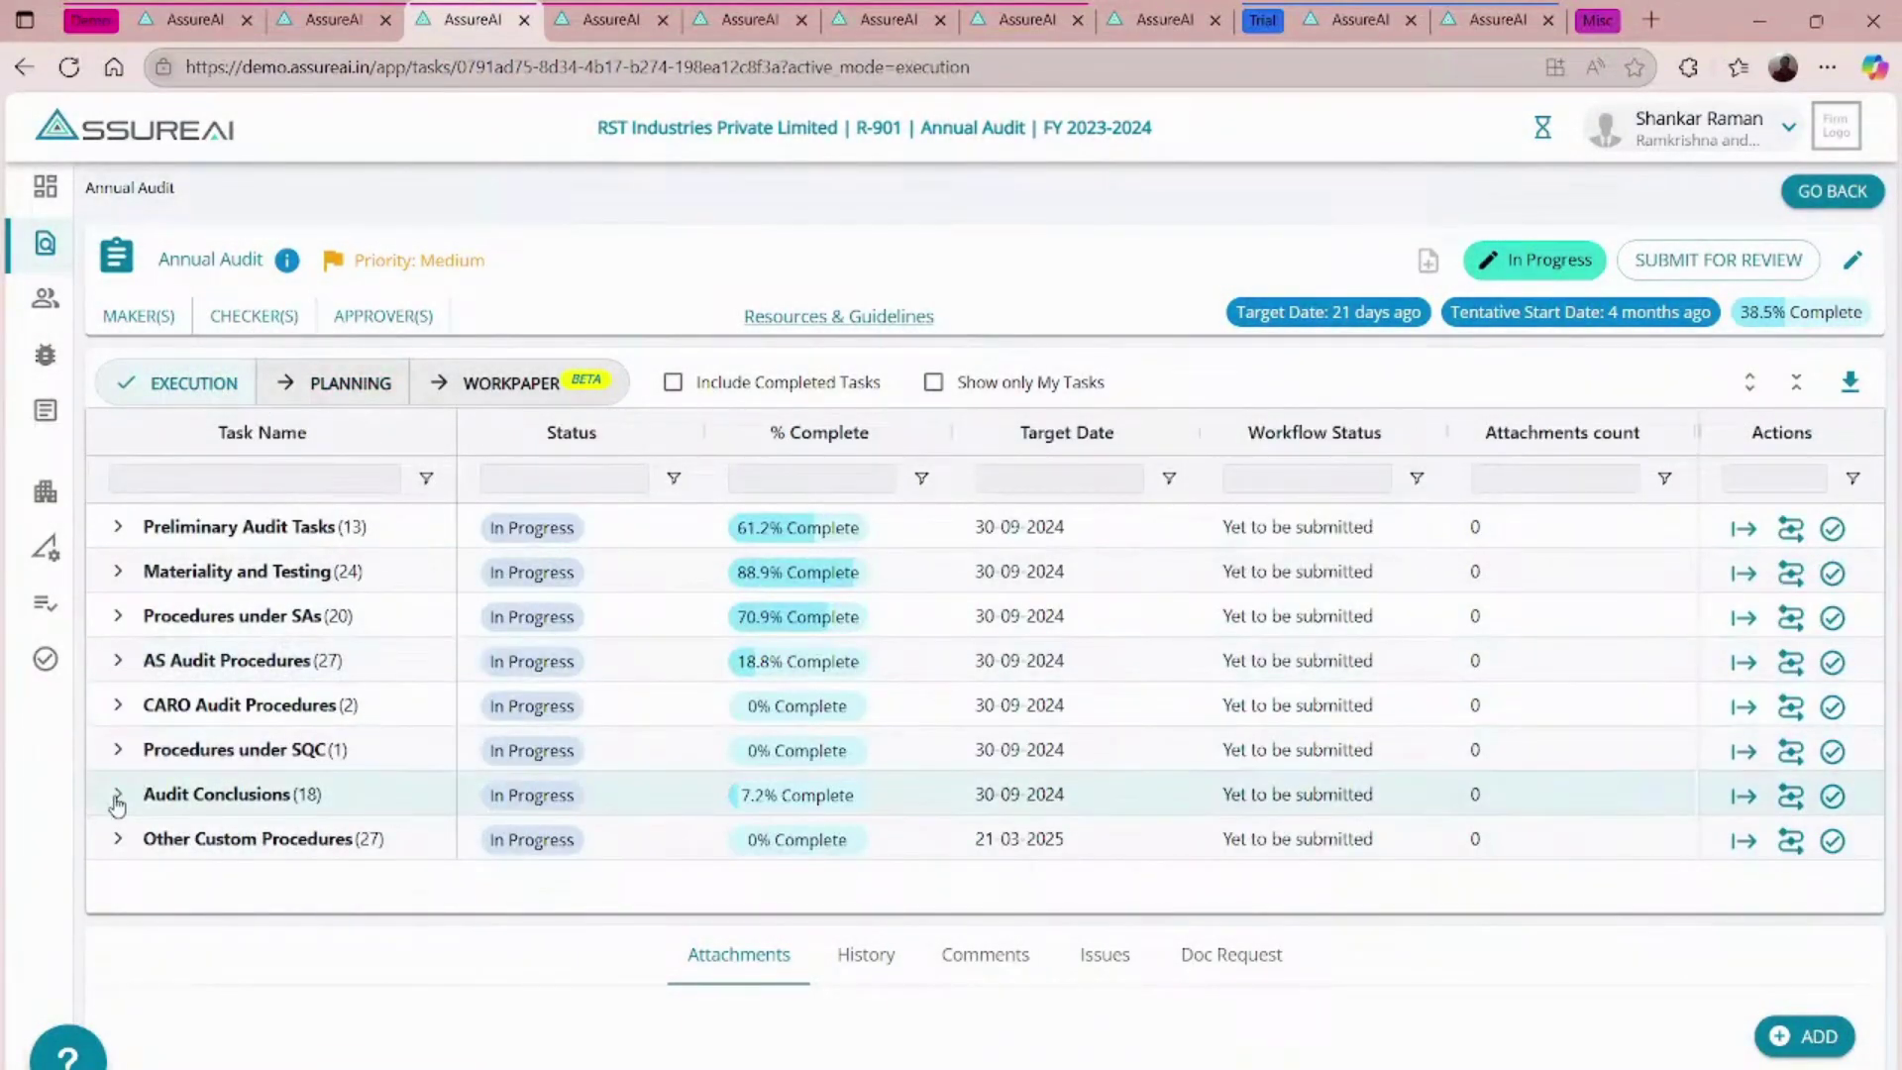
- Open the Document Collection task under Other Custom Procedures and show its comments
{"action": "left_click", "coordinate": [118, 793]}
{"action": "scroll", "coordinate": [379, 781], "scroll_direction": "down", "scroll_amount": 1}
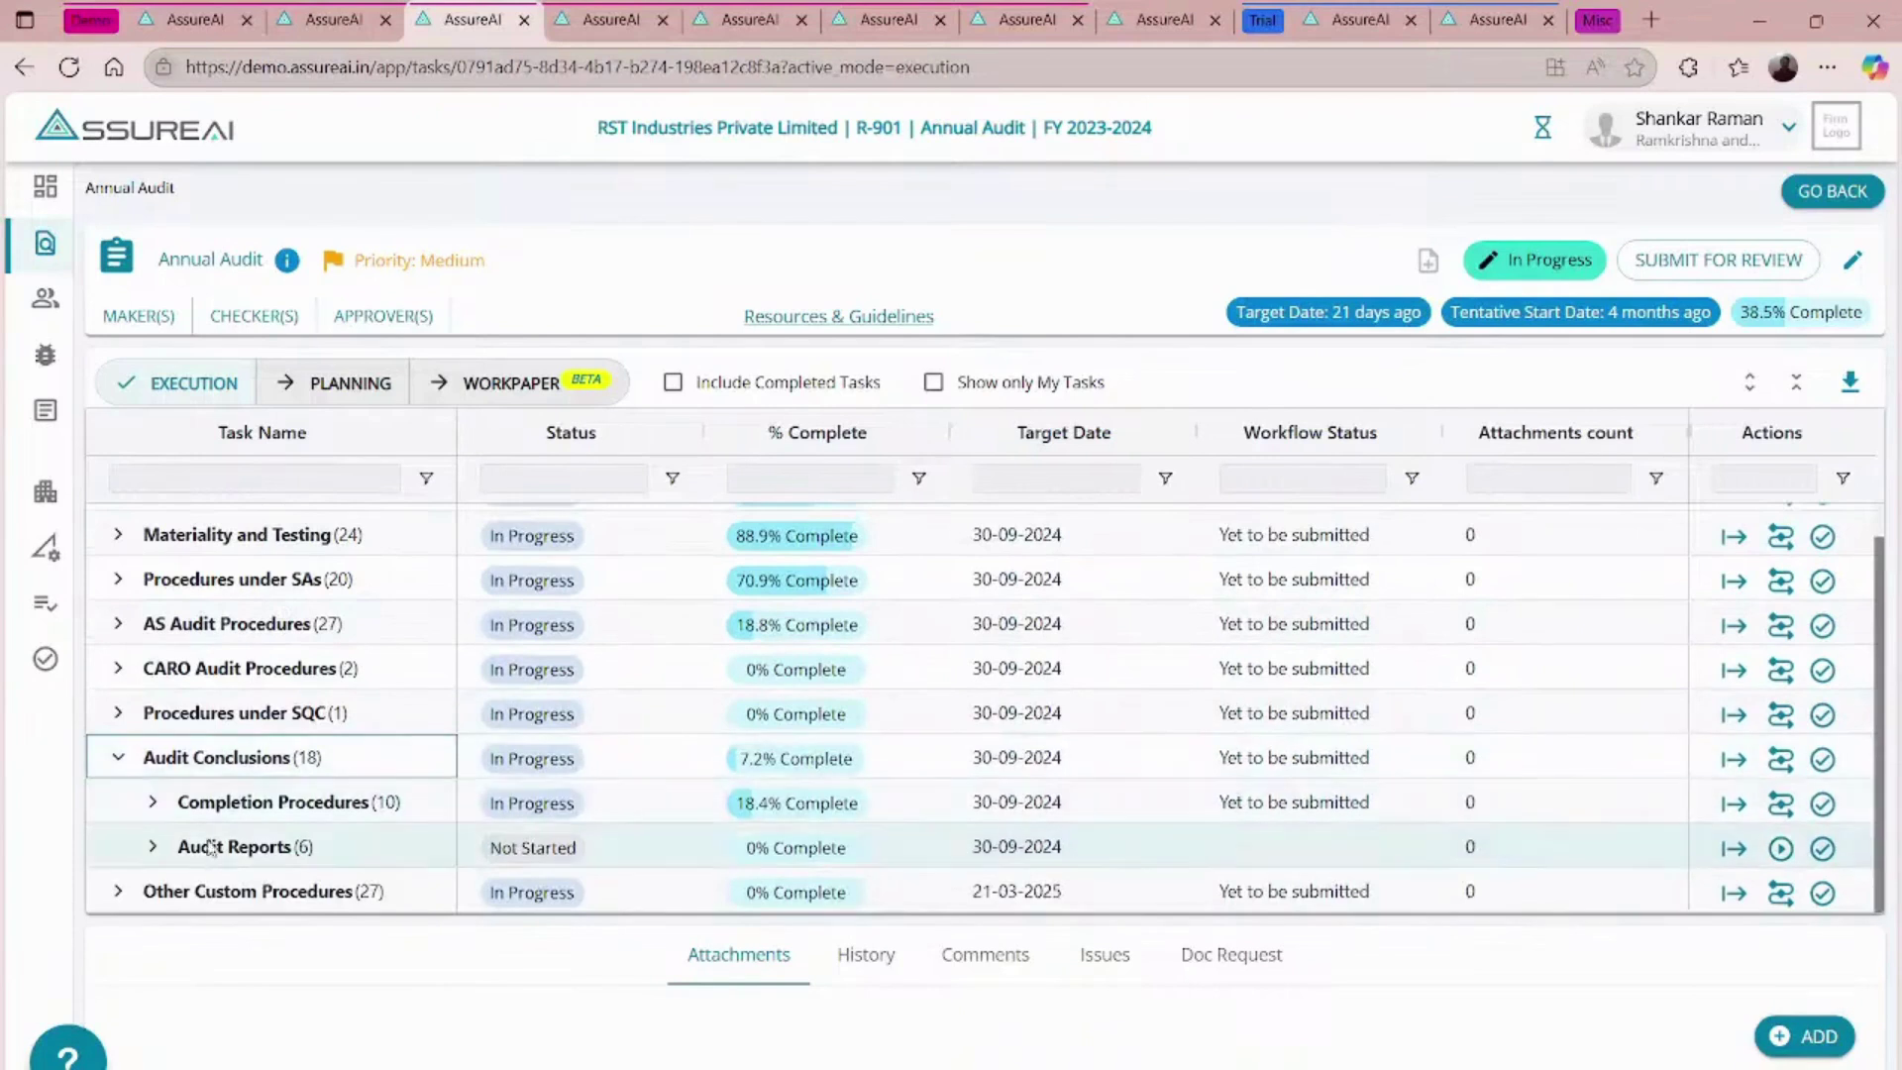
{"action": "left_click", "coordinate": [112, 890]}
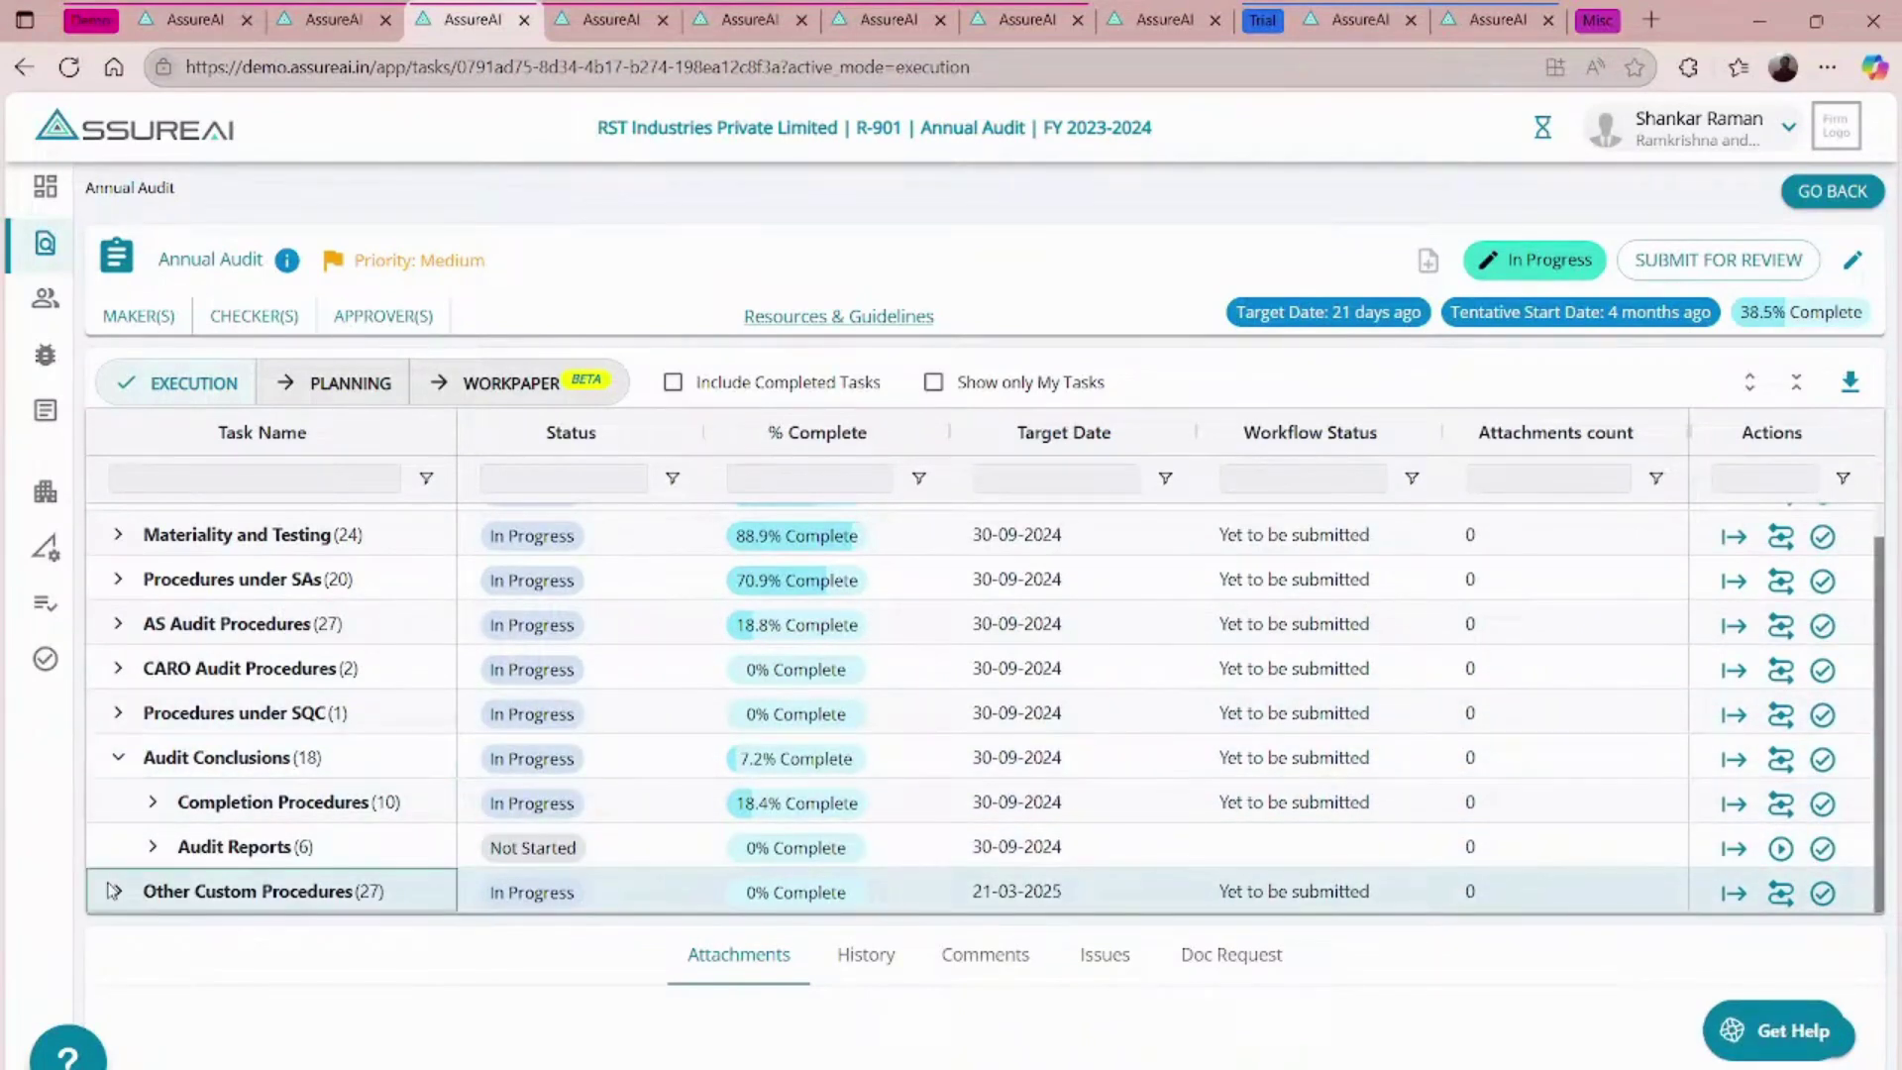
{"action": "left_click", "coordinate": [115, 890]}
{"action": "scroll", "coordinate": [607, 845], "scroll_direction": "down", "scroll_amount": 3}
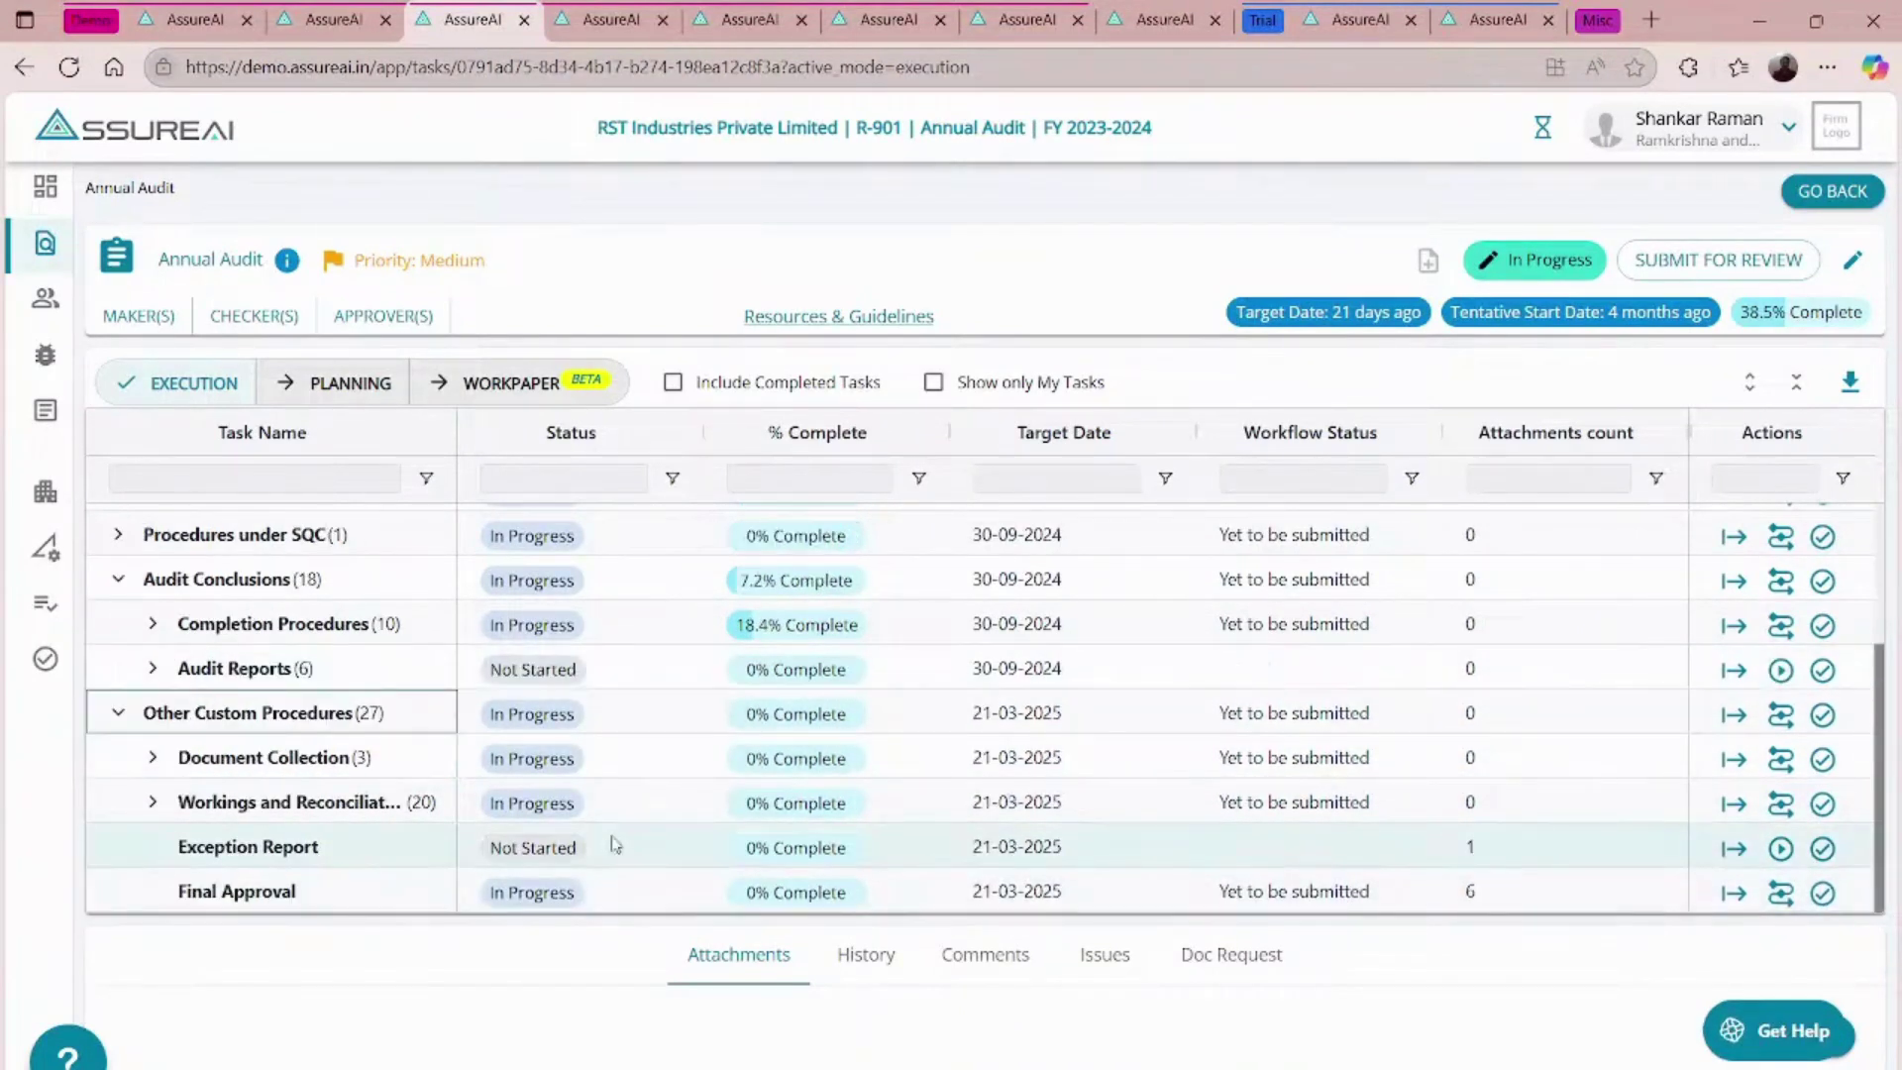
{"action": "left_click", "coordinate": [1735, 760]}
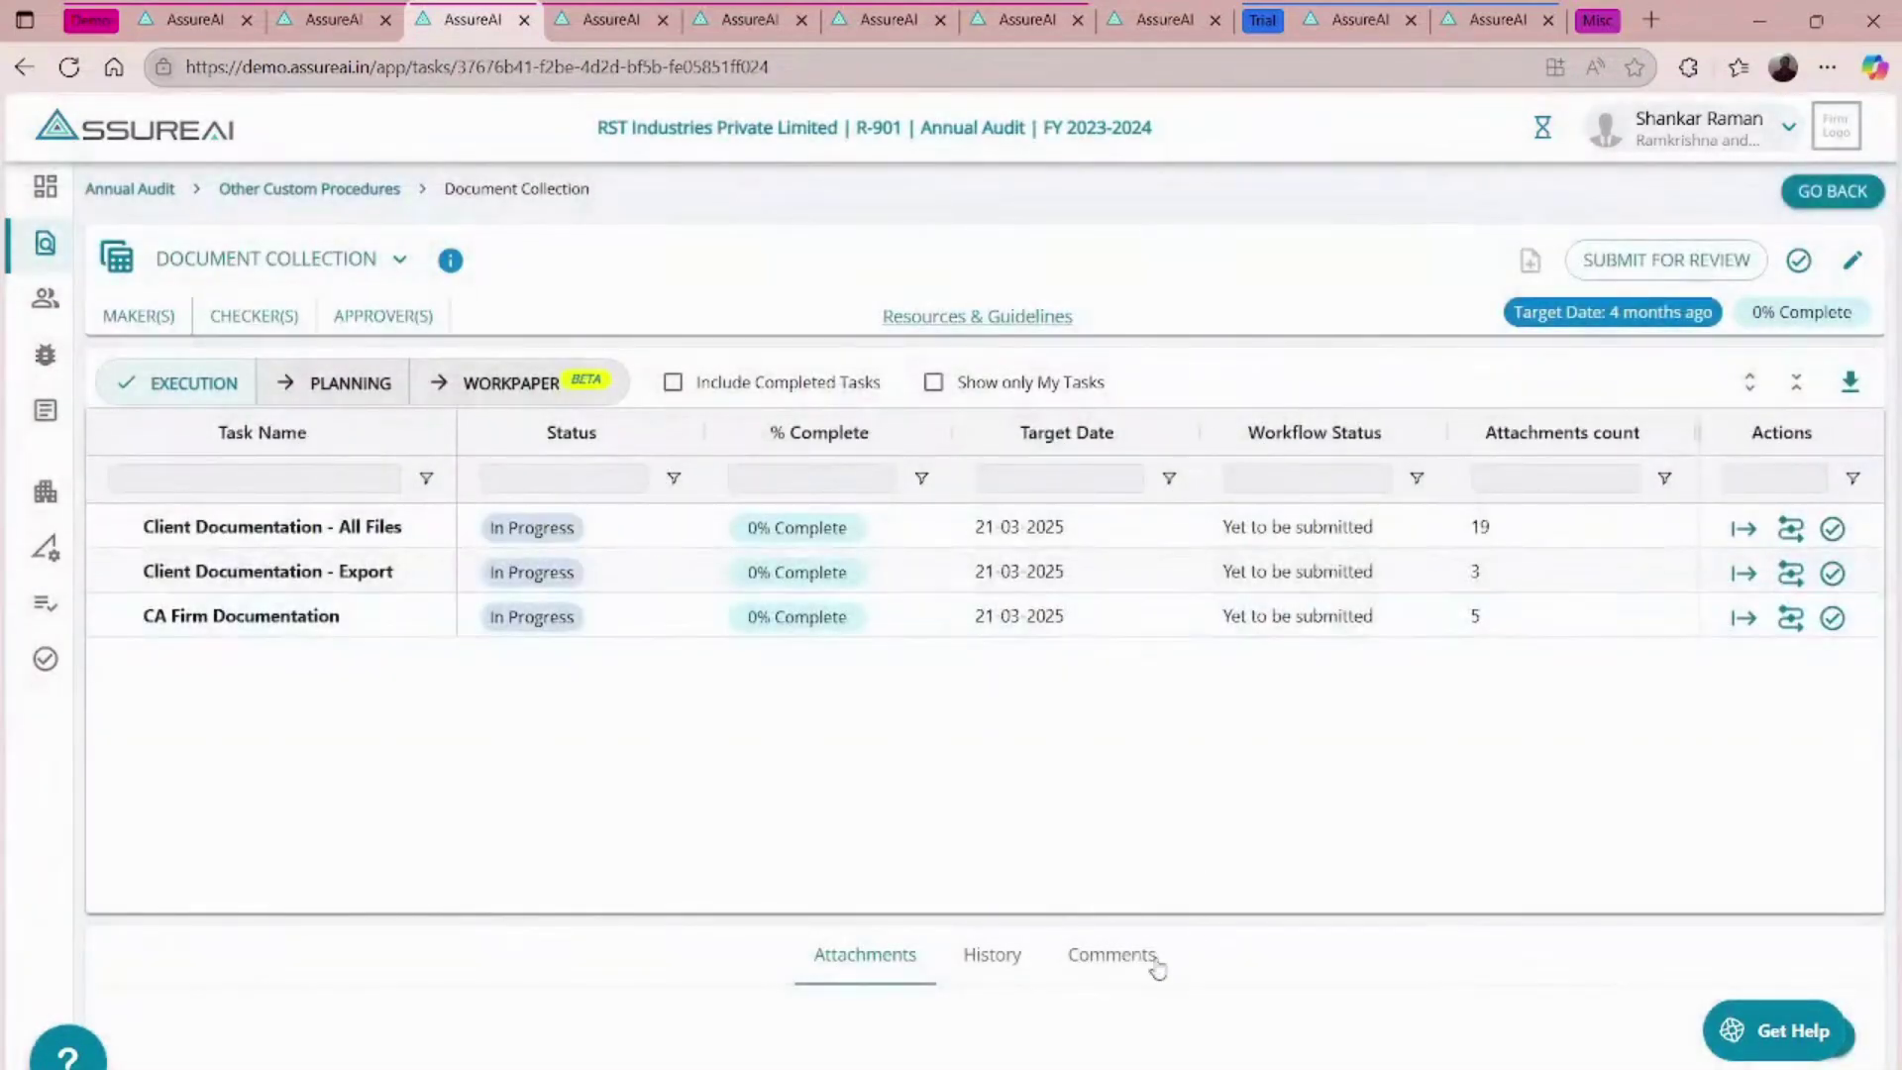
{"action": "left_click", "coordinate": [1125, 959]}
- Start a new comment on Document Collection that @-mentions the client user
{"action": "scroll", "coordinate": [1132, 963], "scroll_direction": "down", "scroll_amount": 4}
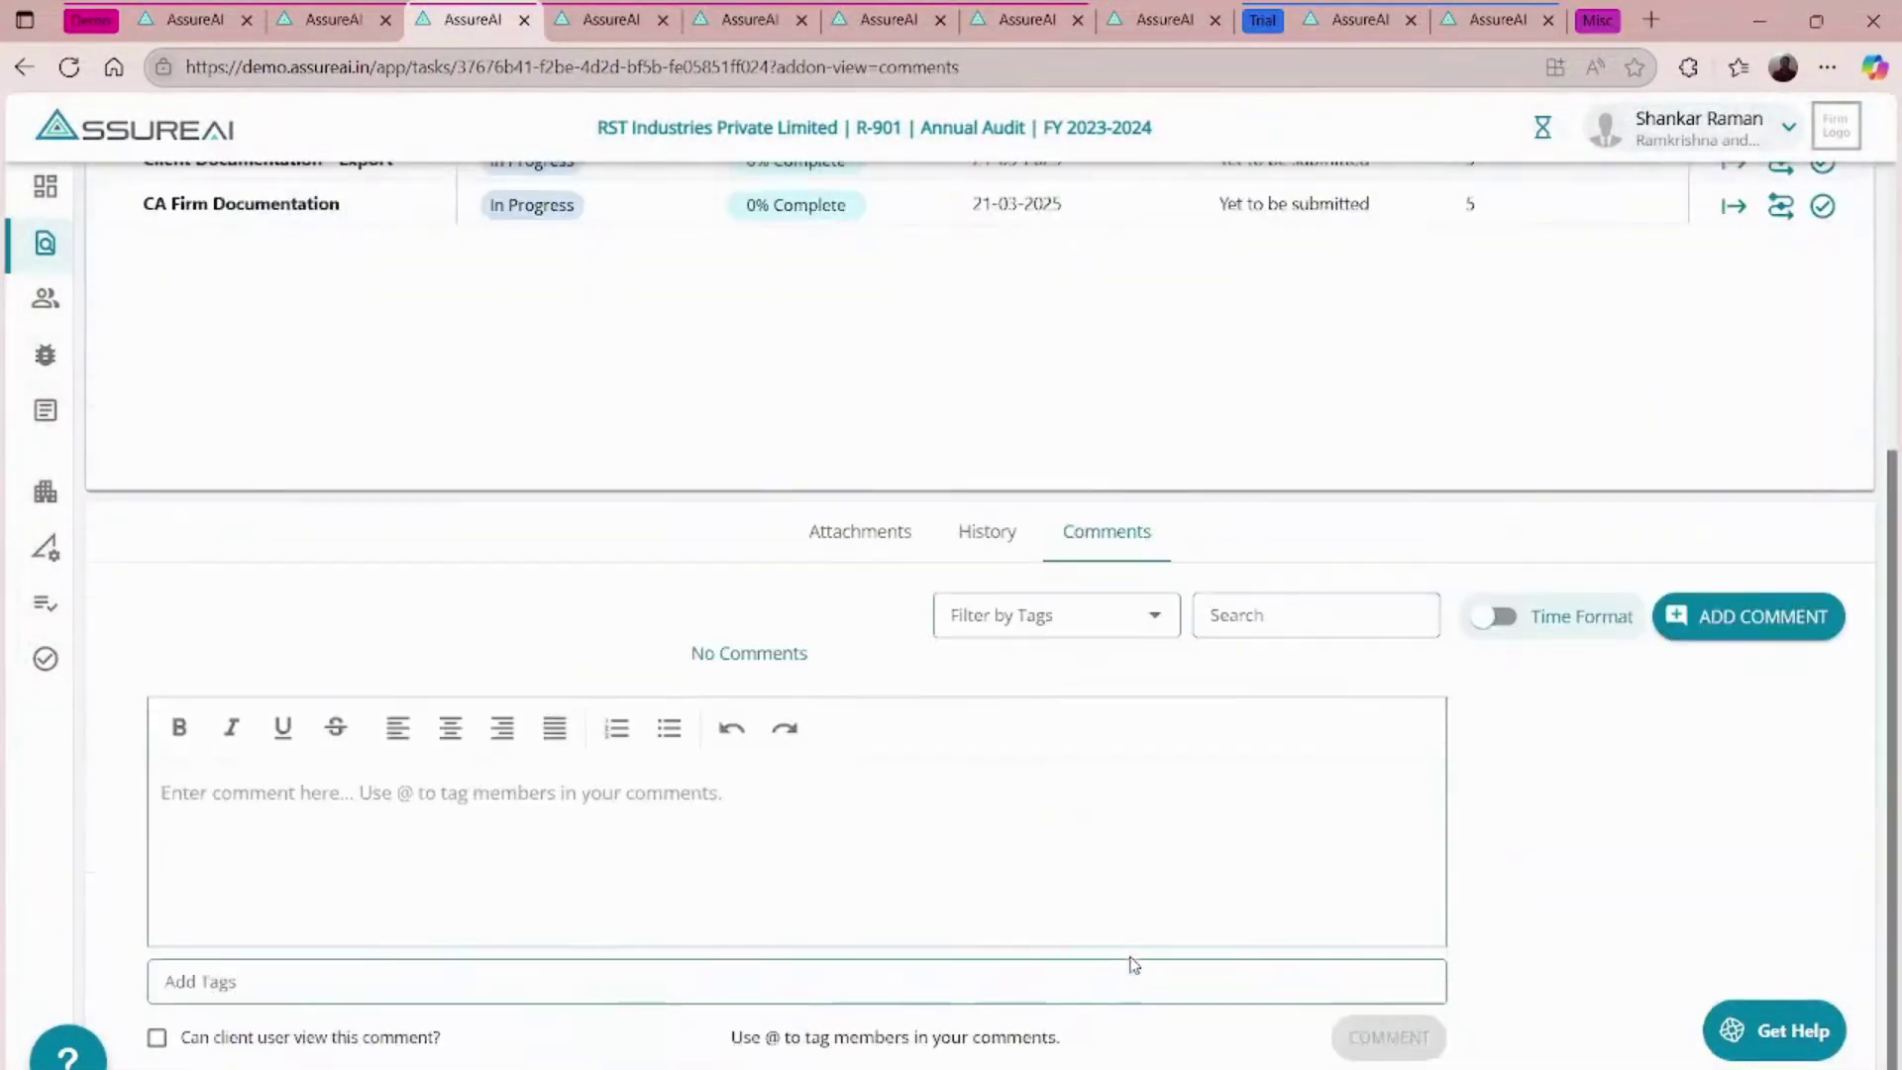
{"action": "left_click", "coordinate": [474, 797]}
{"action": "type", "text": "@cli"}
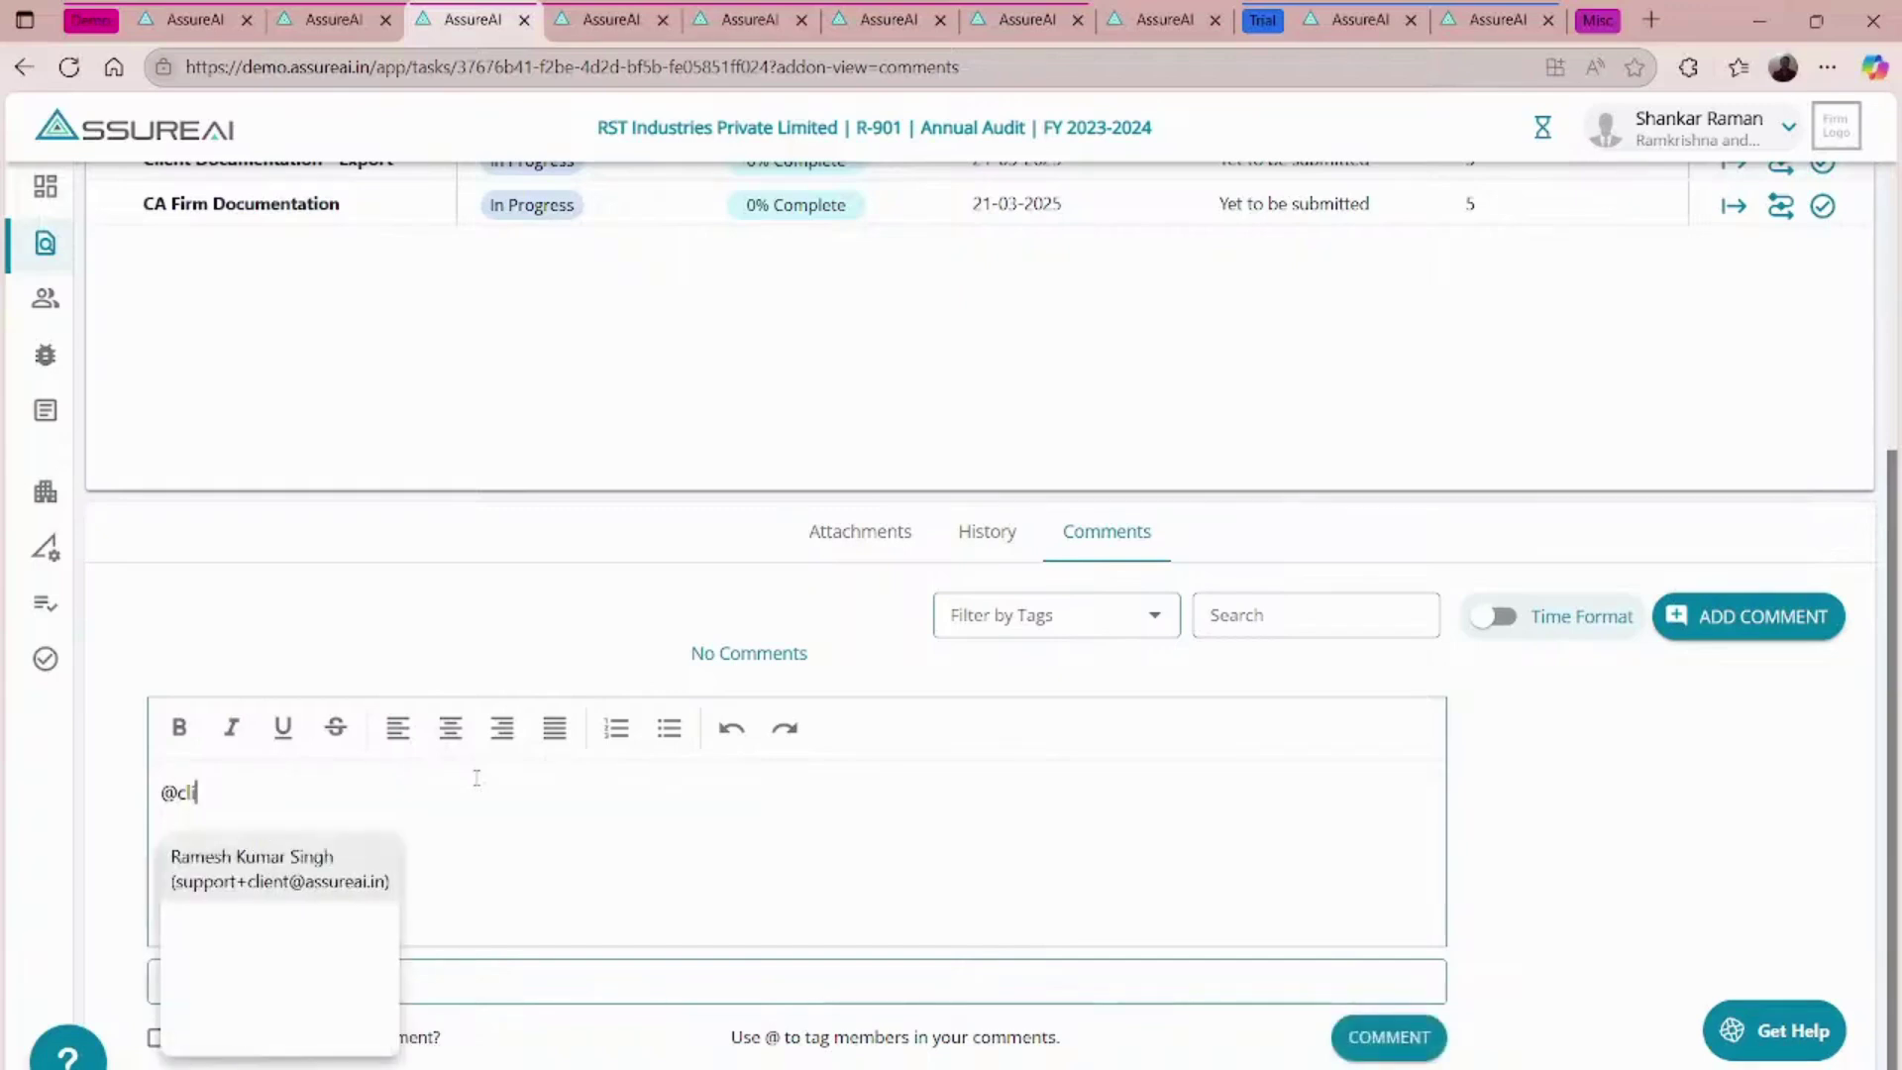
{"action": "left_click", "coordinate": [201, 868]}
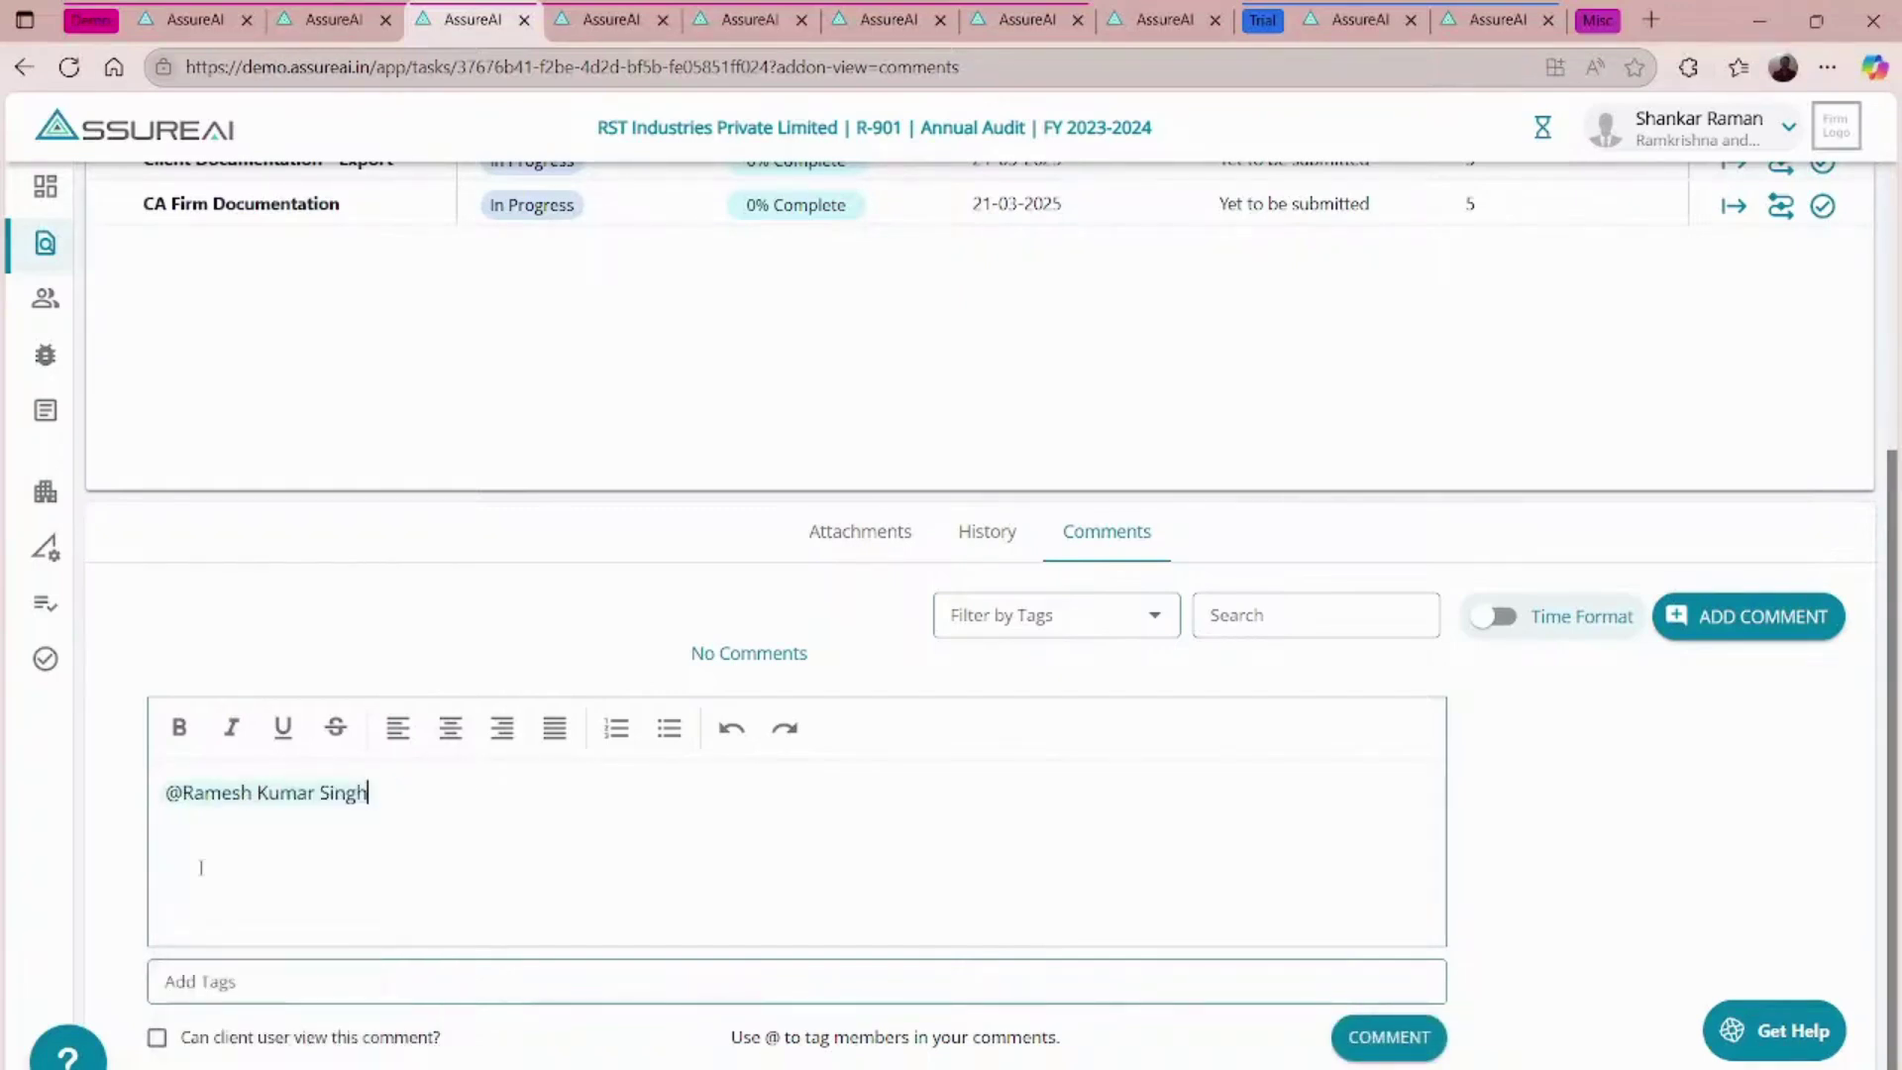
{"action": "type", "text": "M"}
{"action": "key", "text": "BackSpace"}
{"action": "type", "text": "@c"}
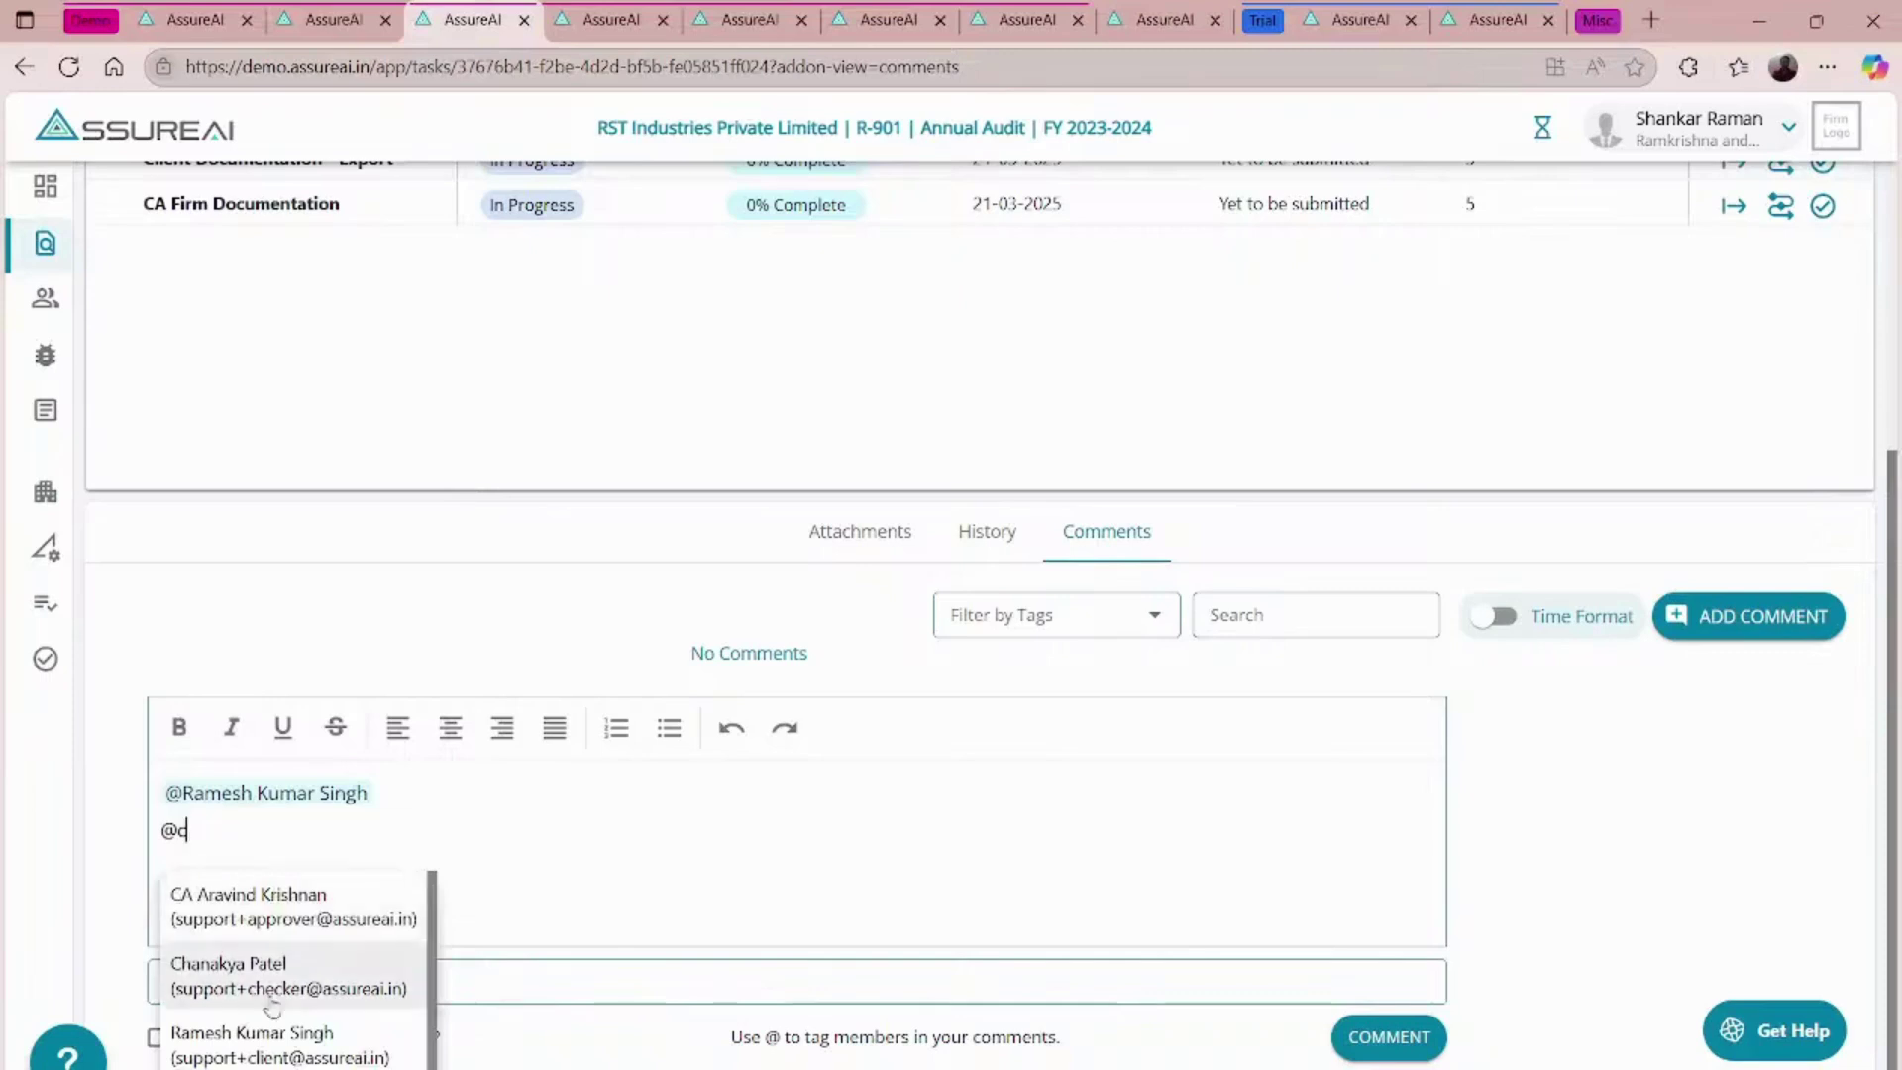
{"action": "left_click", "coordinate": [261, 1048]}
{"action": "key", "text": "Return"}
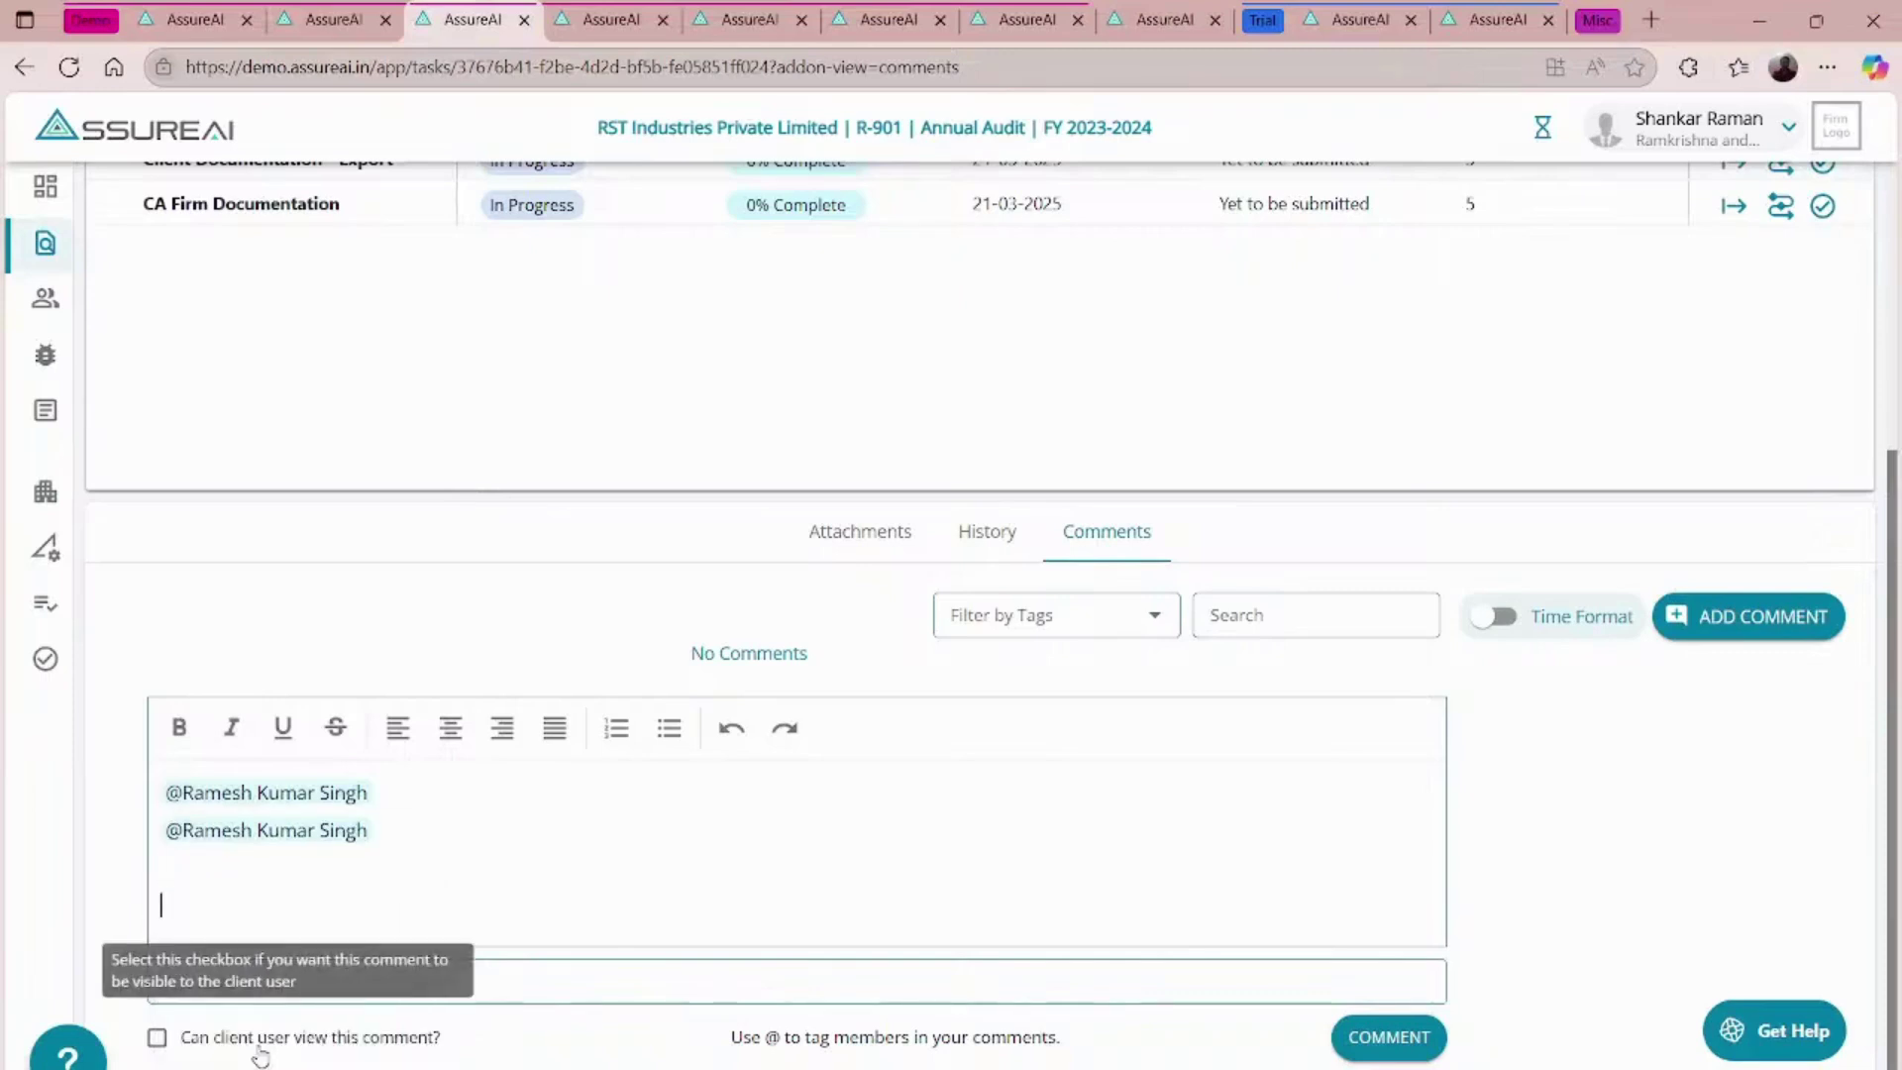
- Write the request to gather and upload documents for the Client Documention Task, sign 'TD', and post it
{"action": "type", "text": "Please arrange"}
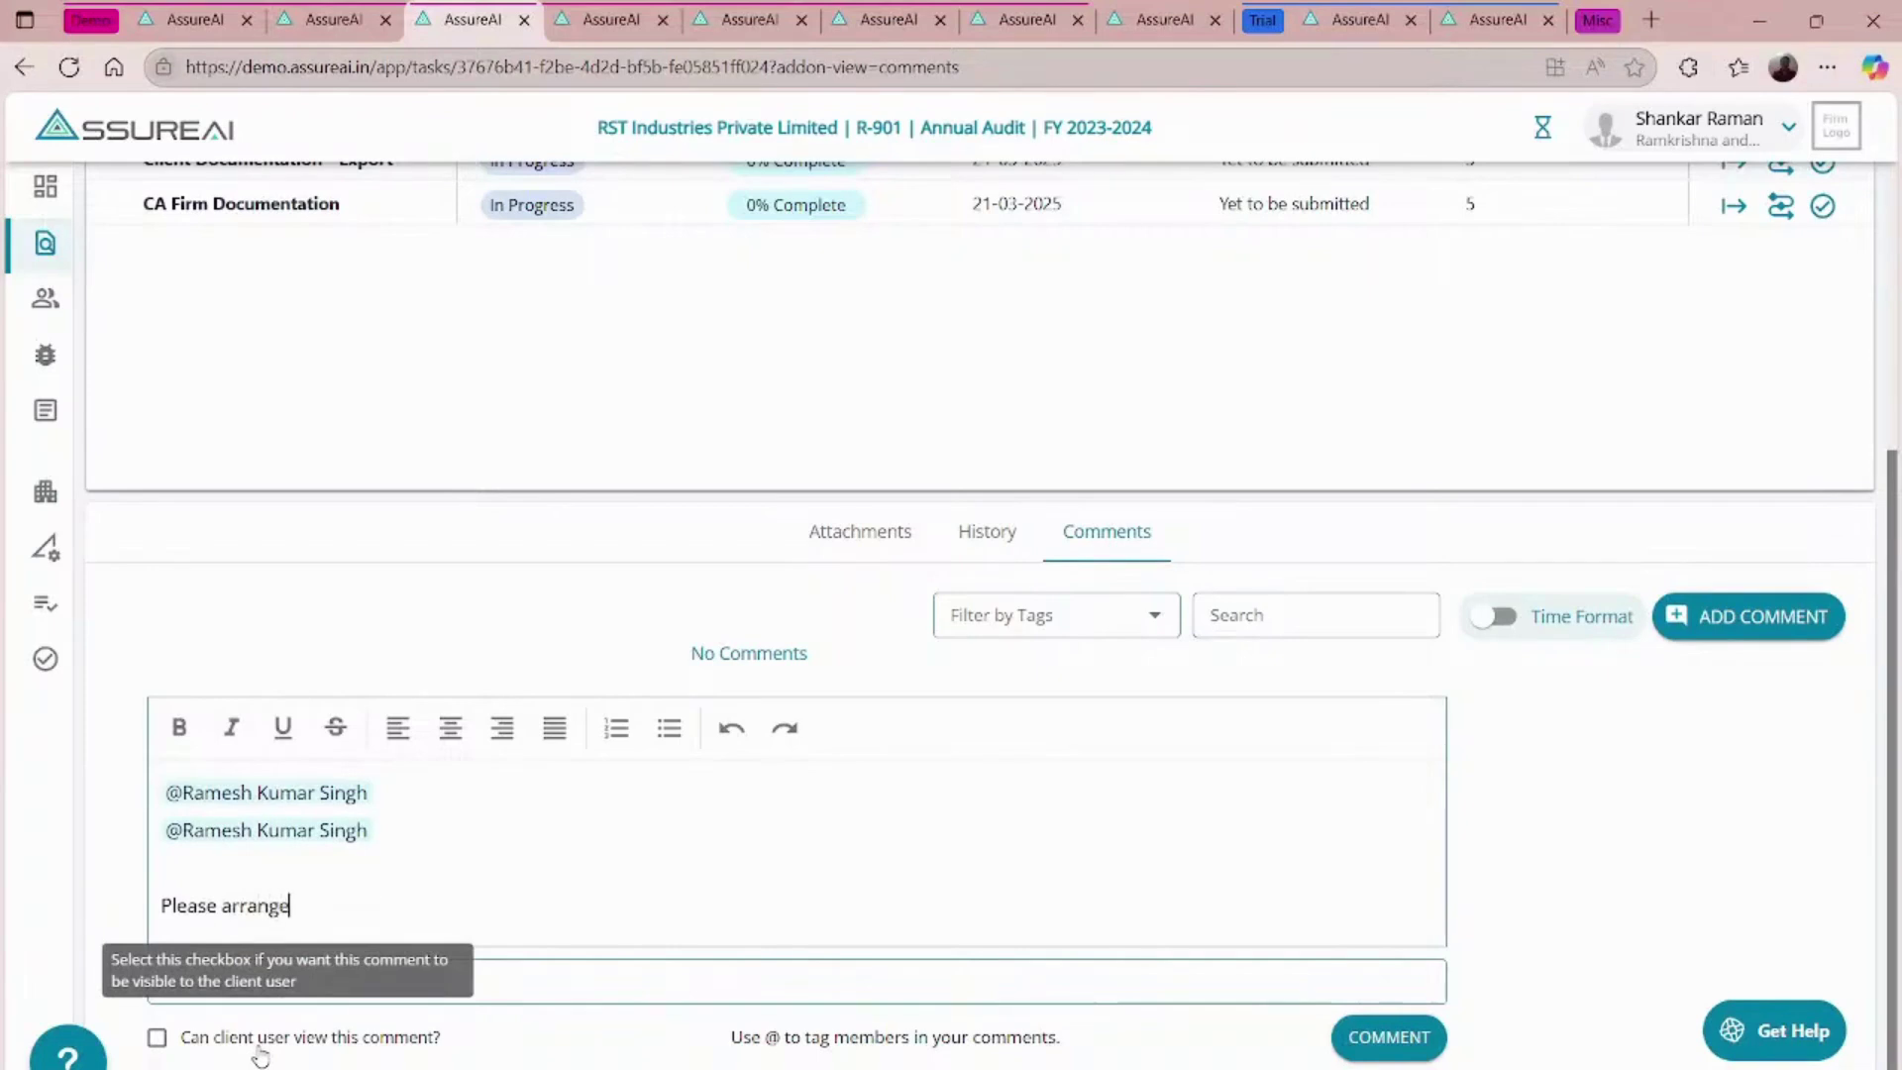
{"action": "type", "text": " to gather and upl"}
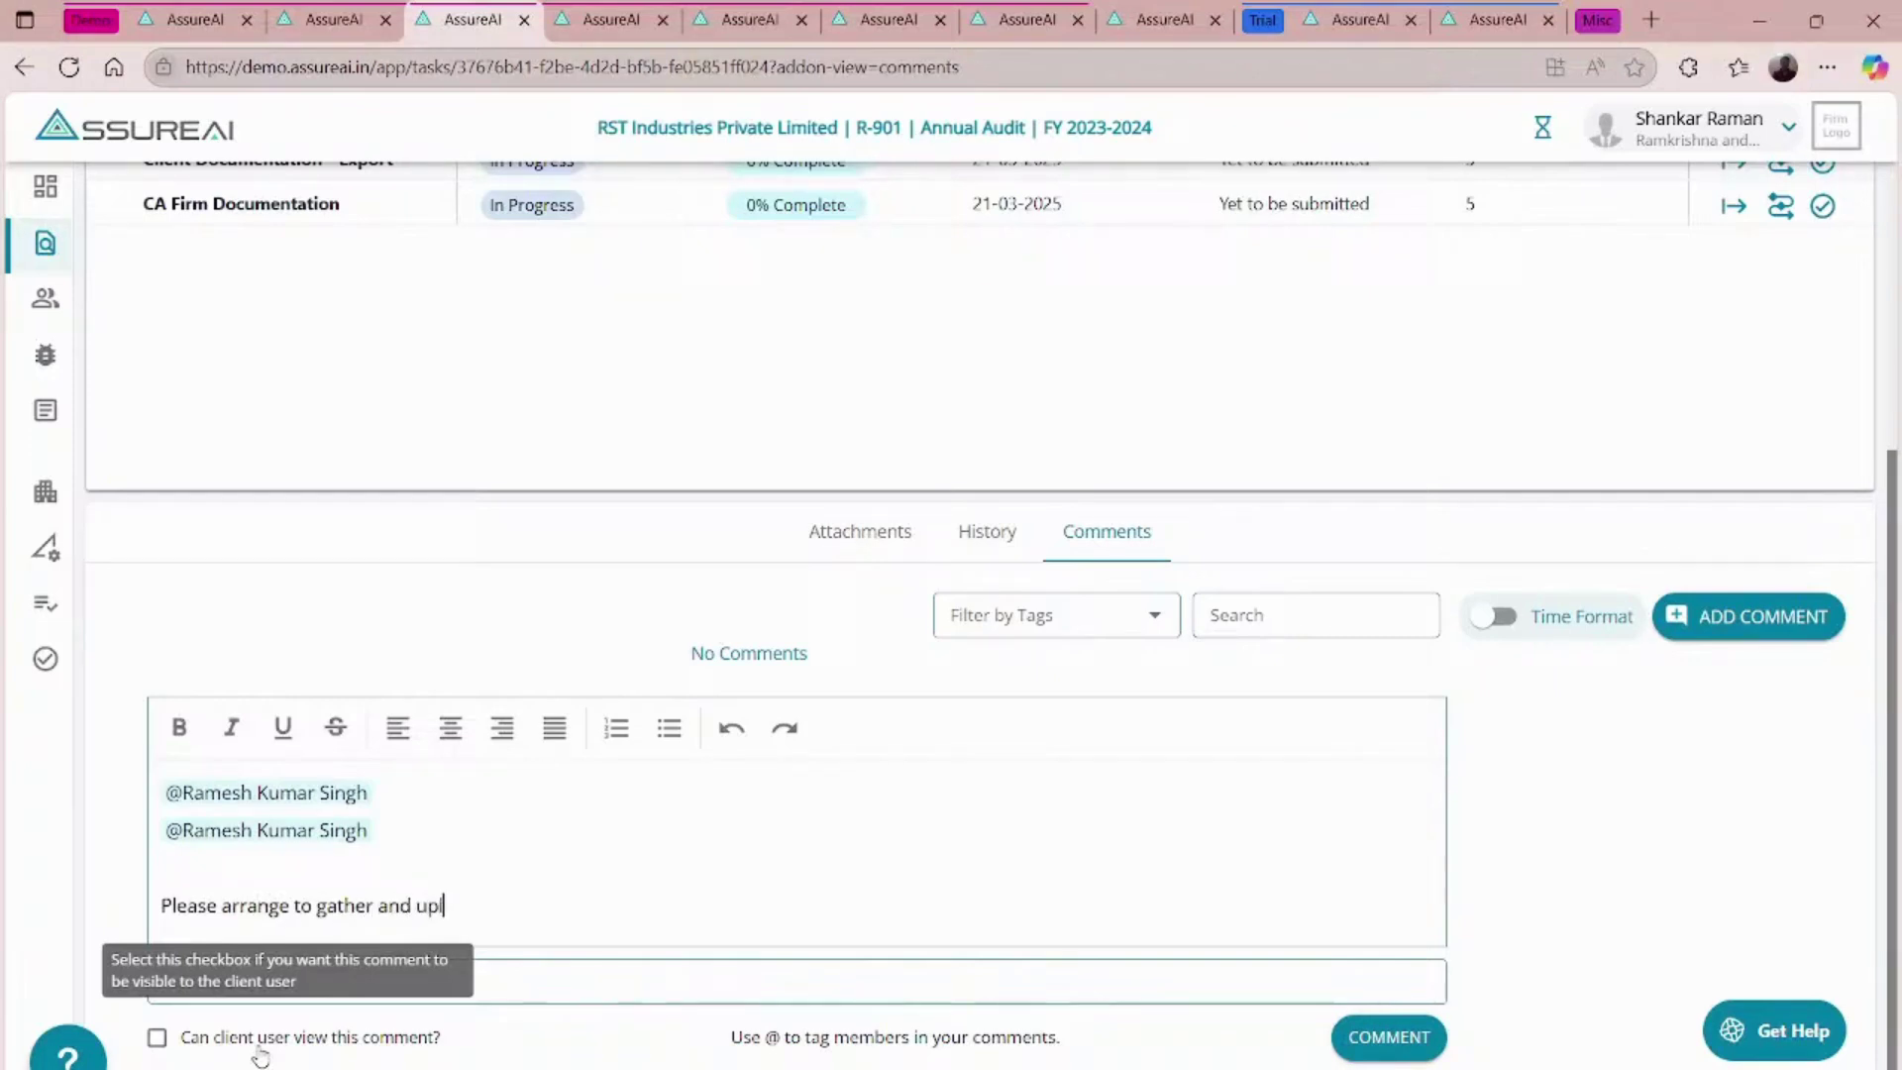
{"action": "type", "text": "oad all the documents called for"}
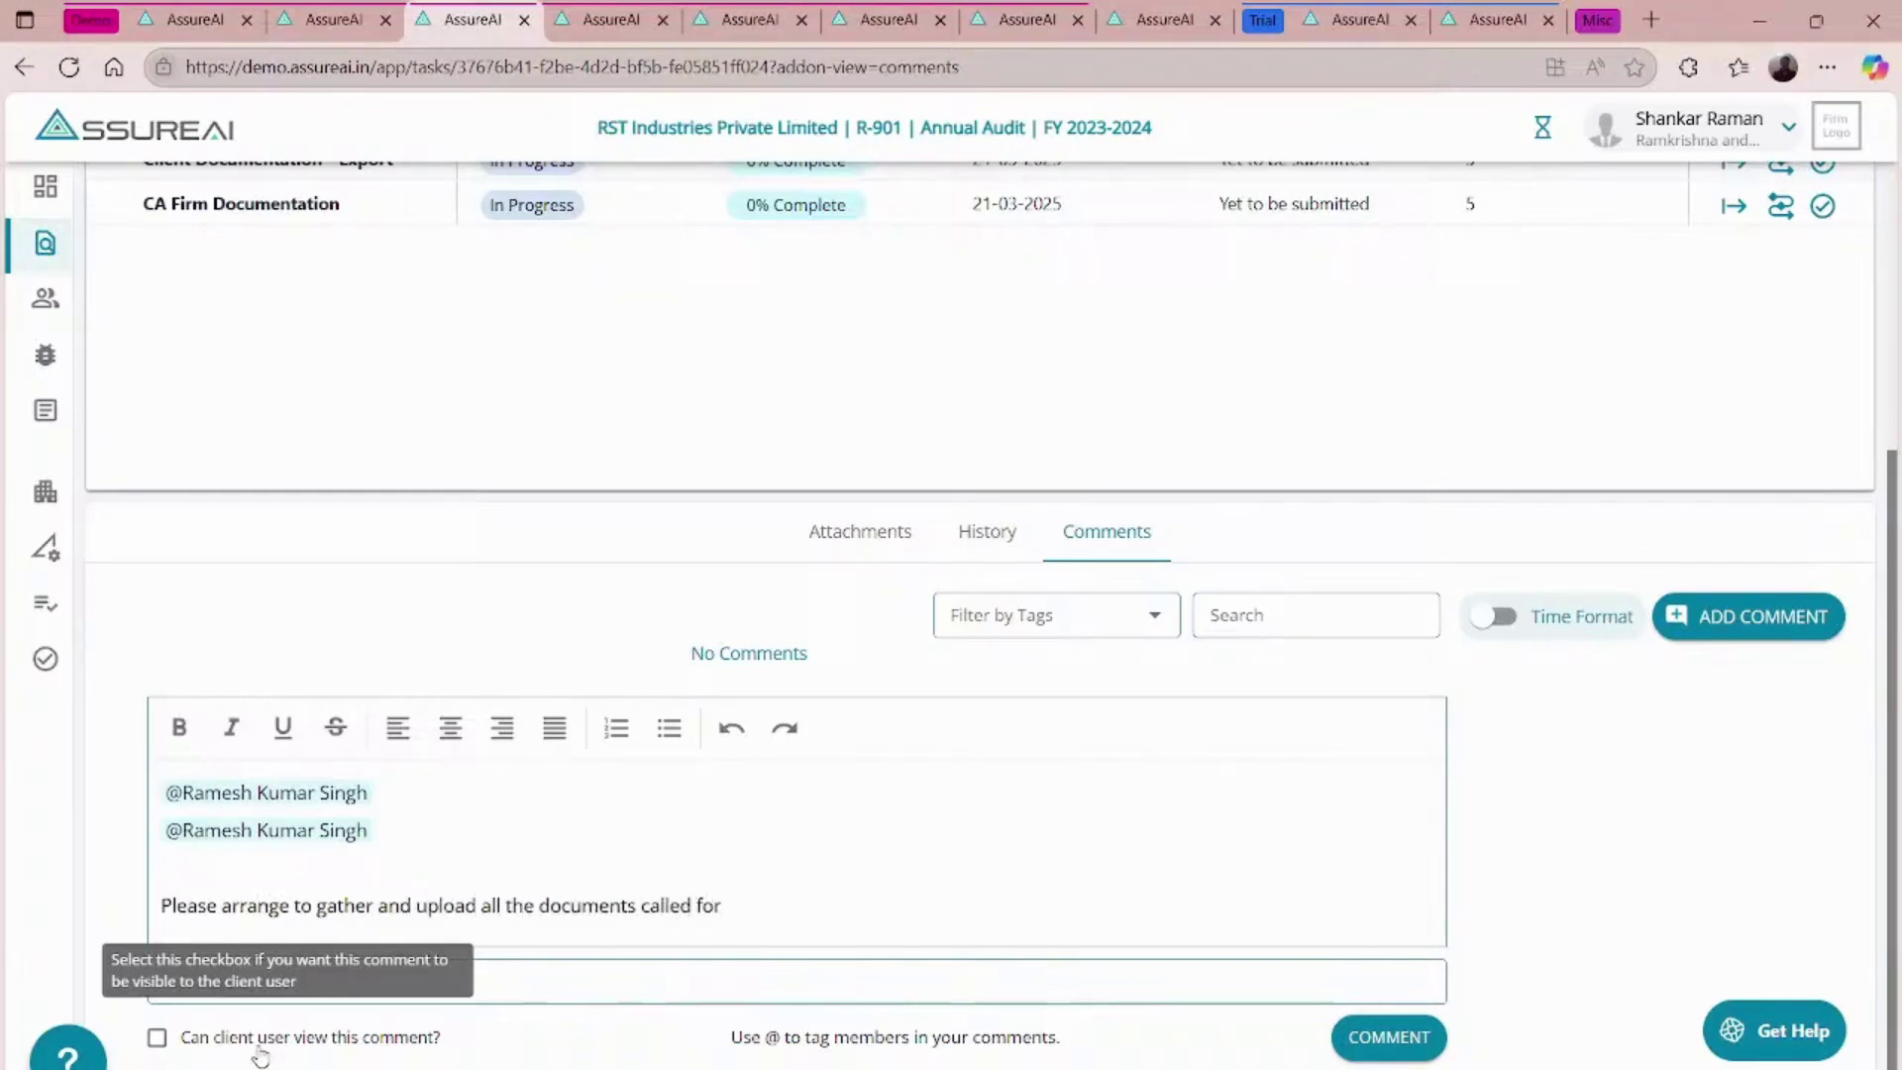
{"action": "type", "text": " in the 'Documentation"}
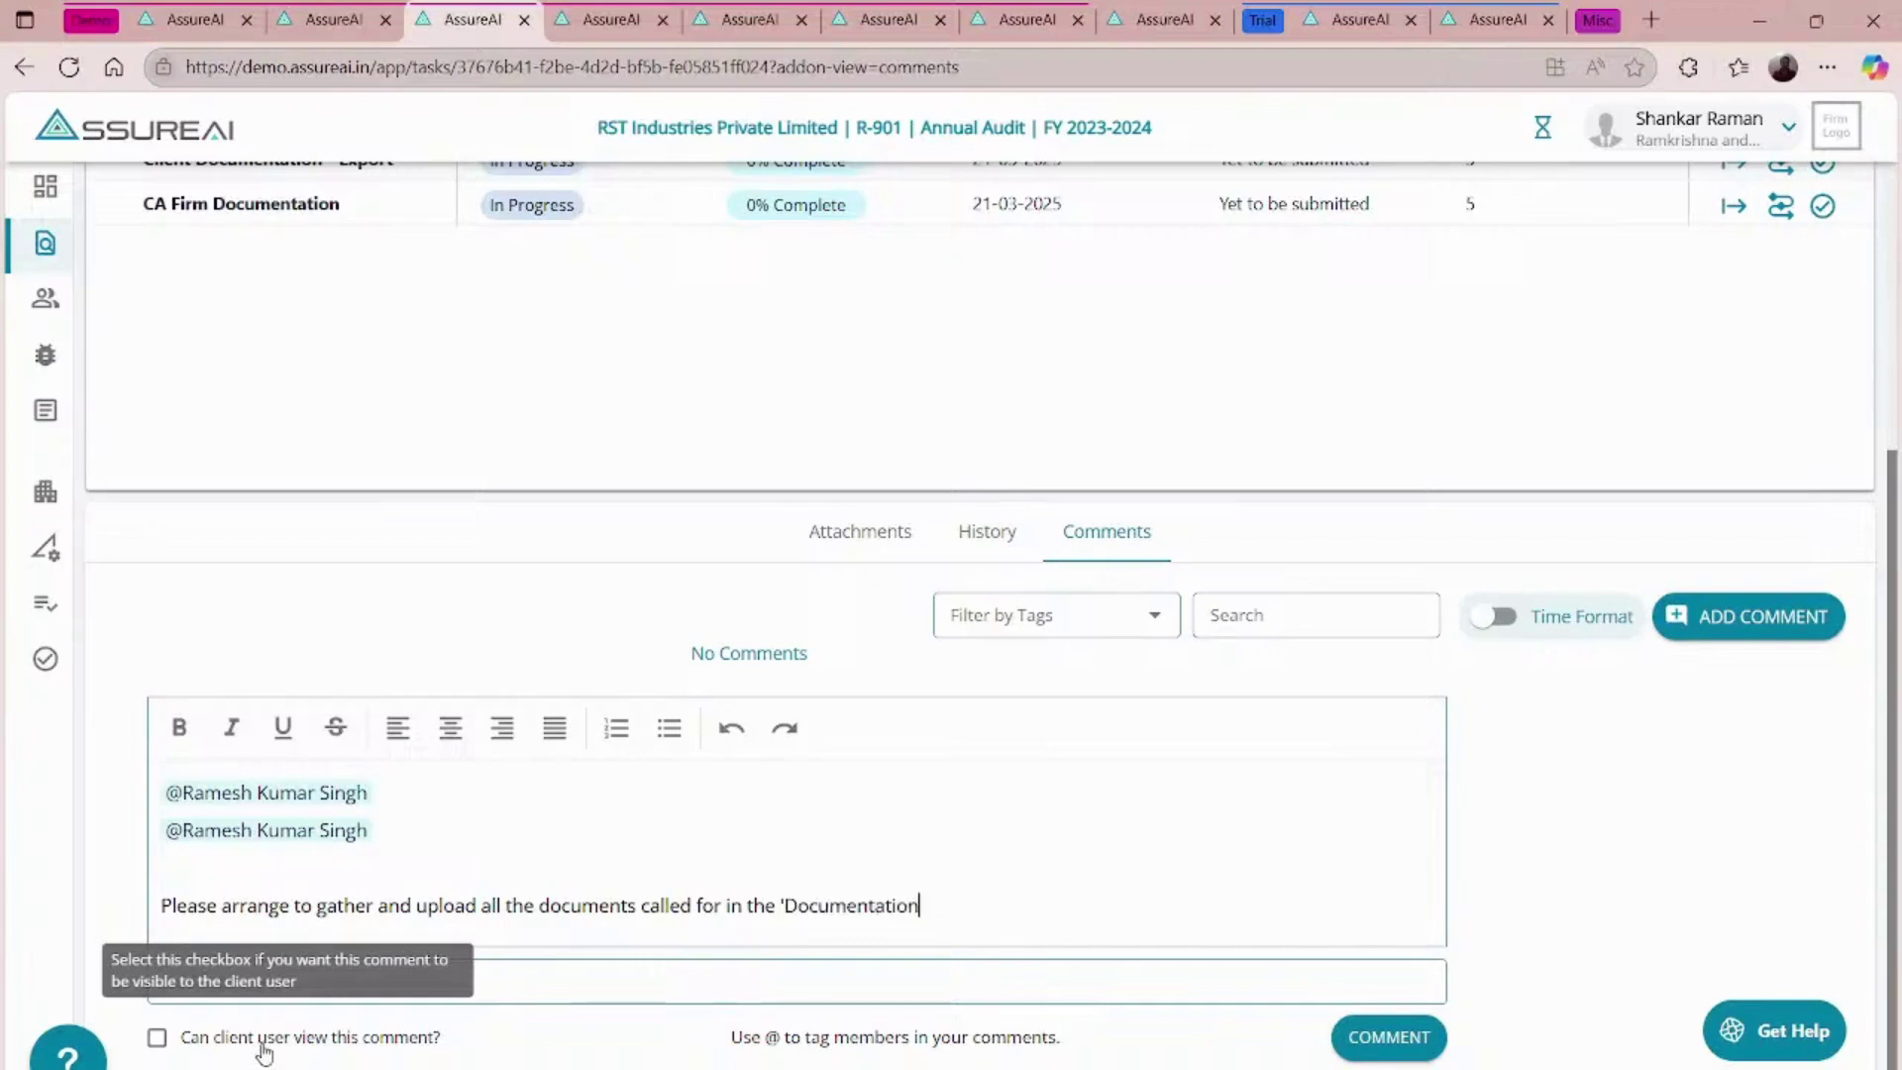
{"action": "type", "text": " Client' T"}
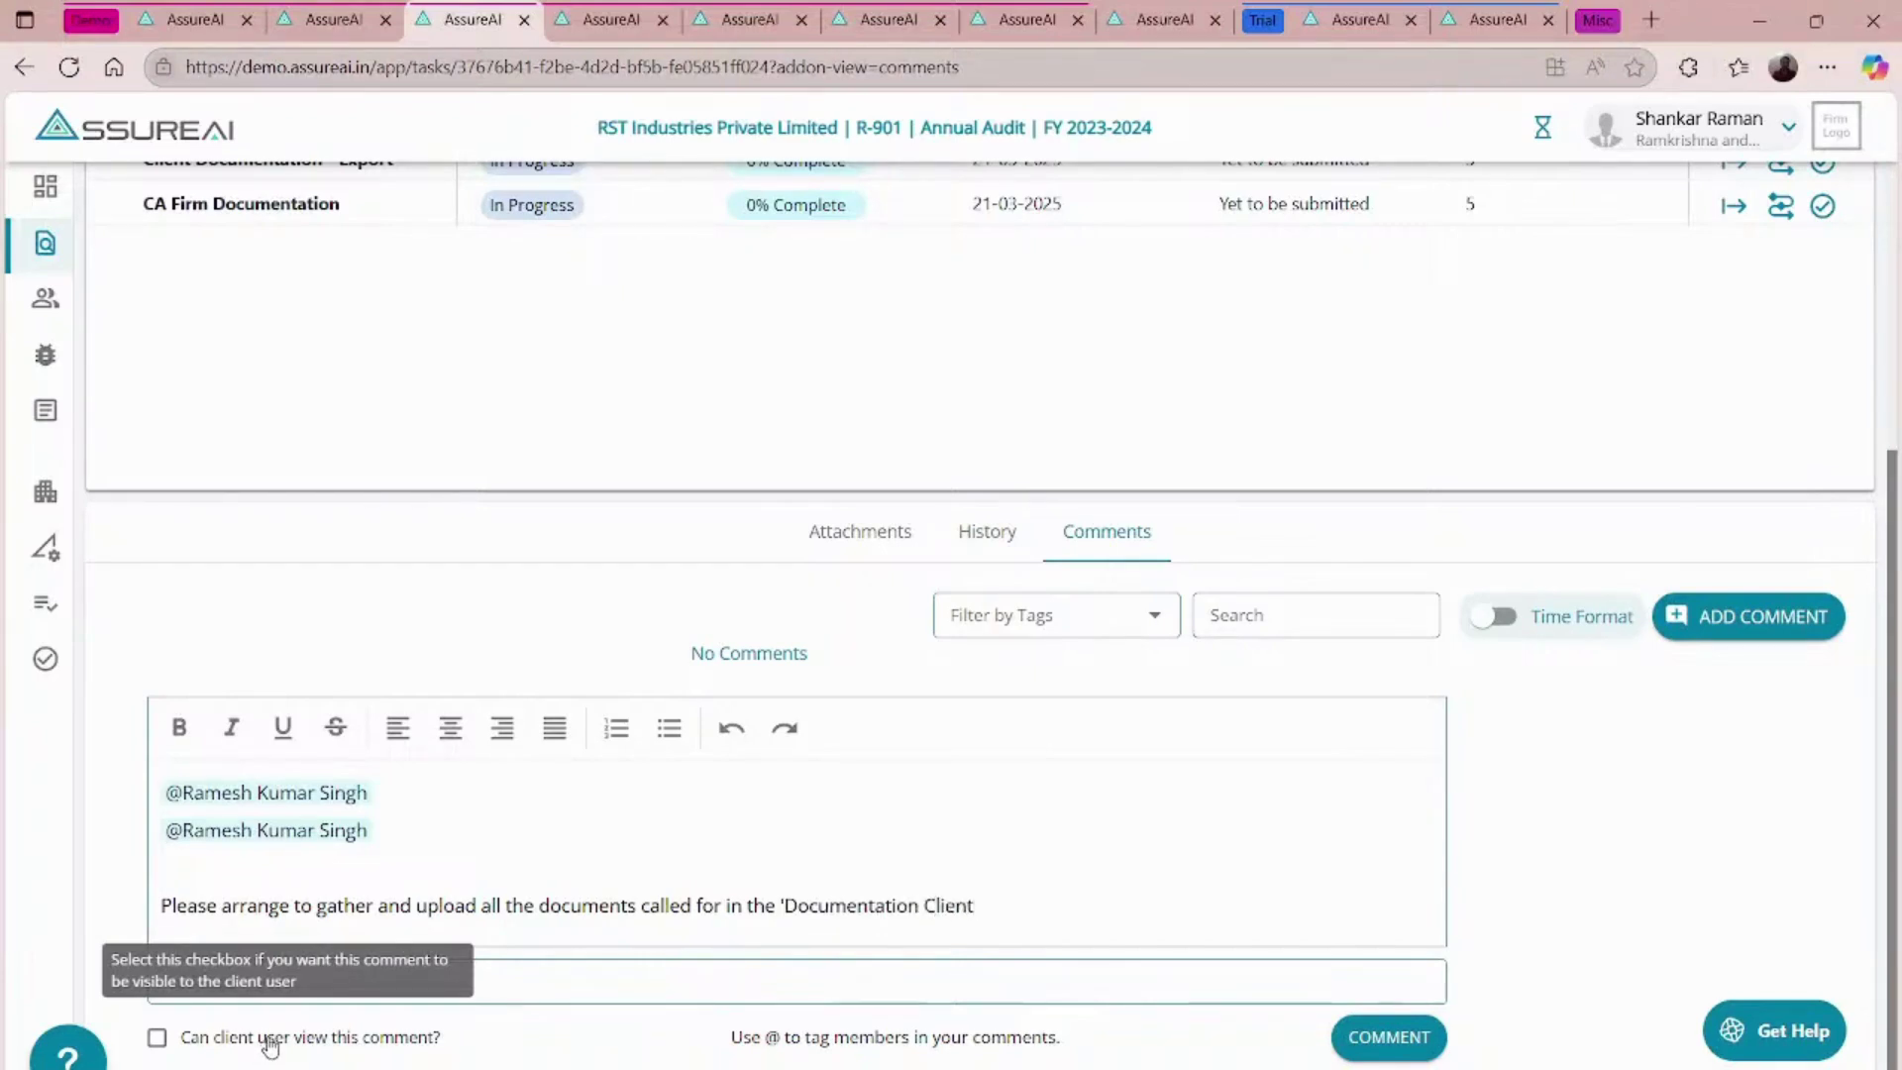
{"action": "key", "text": "BackSpace"}
{"action": "key", "text": "BackSpace"}
{"action": "key", "text": "BackSpace"}
{"action": "key", "text": "BackSpace"}
{"action": "key", "text": "BackSpace"}
{"action": "key", "text": "BackSpace"}
{"action": "key", "text": "BackSpace"}
{"action": "key", "text": "BackSpace"}
{"action": "key", "text": "BackSpace"}
{"action": "key", "text": "BackSpace"}
{"action": "key", "text": "BackSpace"}
{"action": "key", "text": "BackSpace"}
{"action": "key", "text": "BackSpace"}
{"action": "key", "text": "BackSpace"}
{"action": "key", "text": "BackSpace"}
{"action": "key", "text": "BackSpace"}
{"action": "key", "text": "BackSpace"}
{"action": "key", "text": "BackSpace"}
{"action": "key", "text": "BackSpace"}
{"action": "key", "text": "BackSpace"}
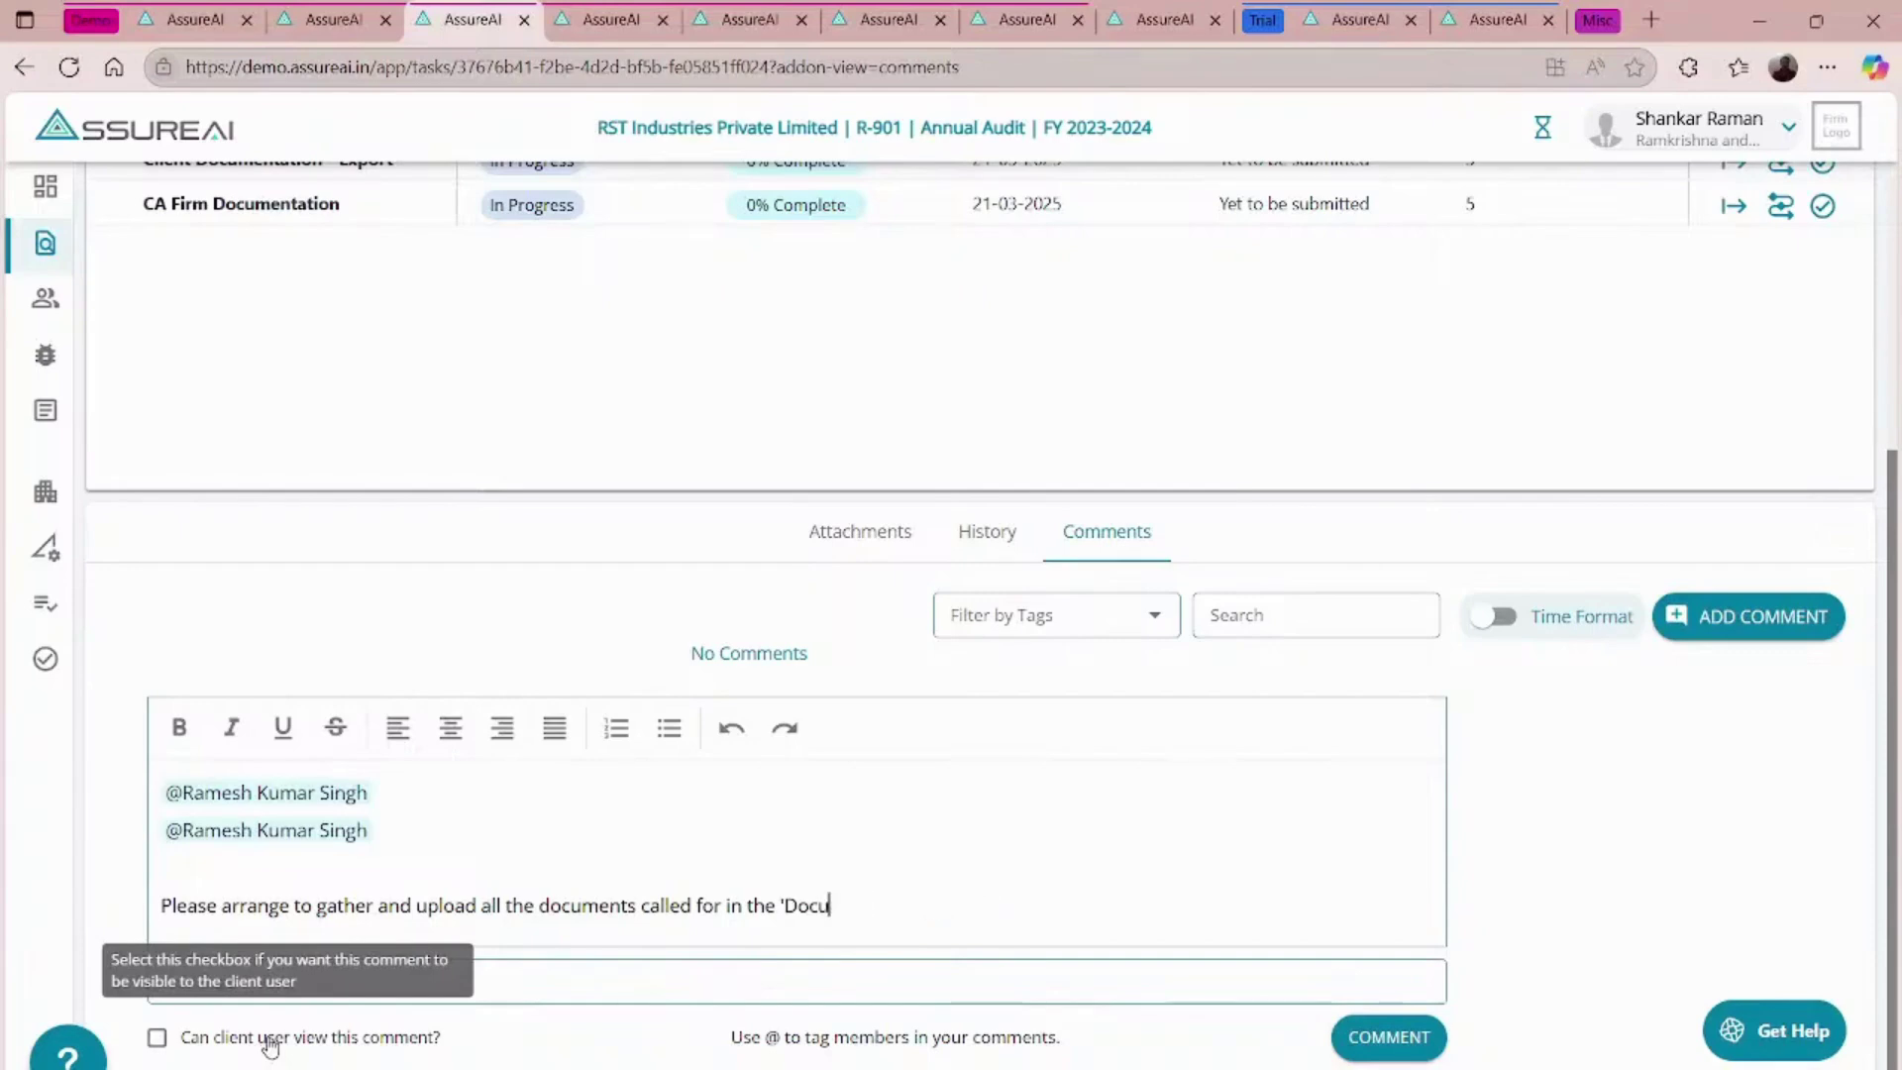
{"action": "type", "text": "Client DocumentTion"}
{"action": "key", "text": "BackSpace"}
{"action": "key", "text": "BackSpace"}
{"action": "key", "text": "BackSpace"}
{"action": "key", "text": "BackSpace"}
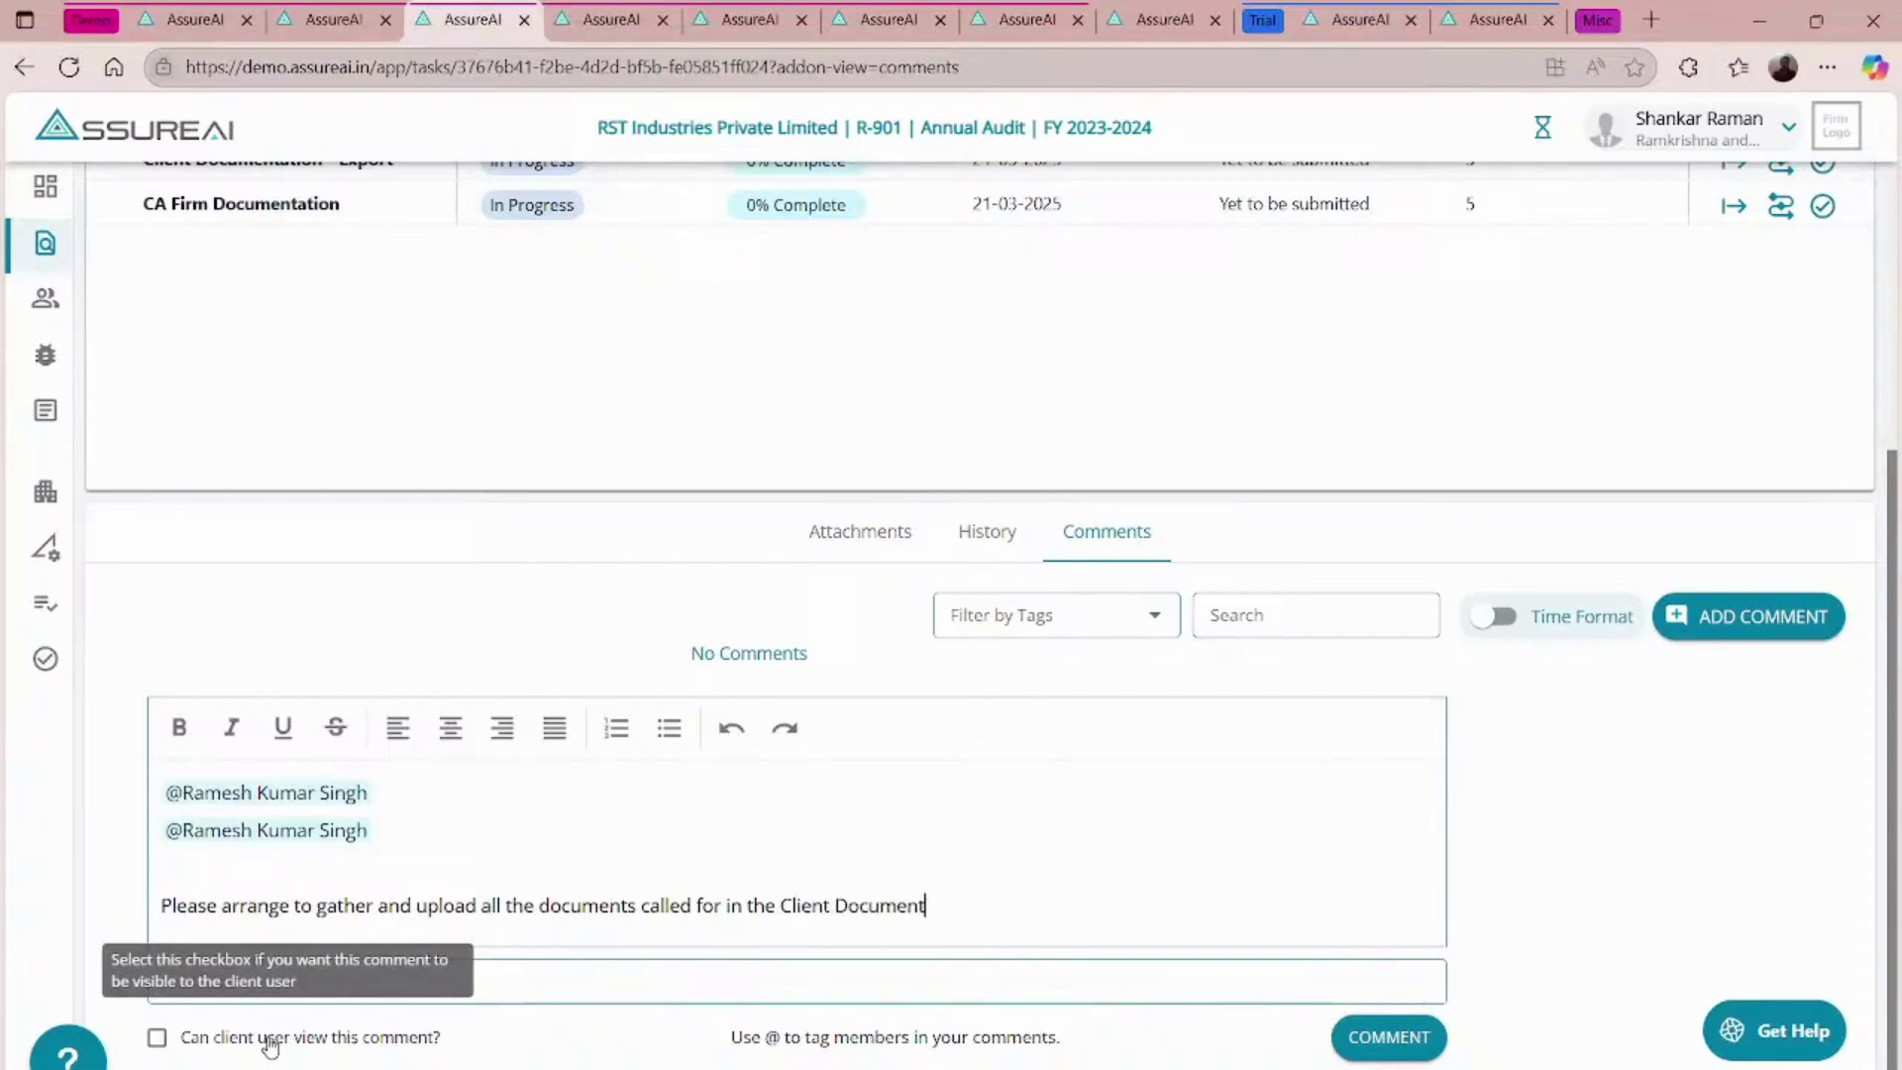
{"action": "type", "text": "ion Tas"}
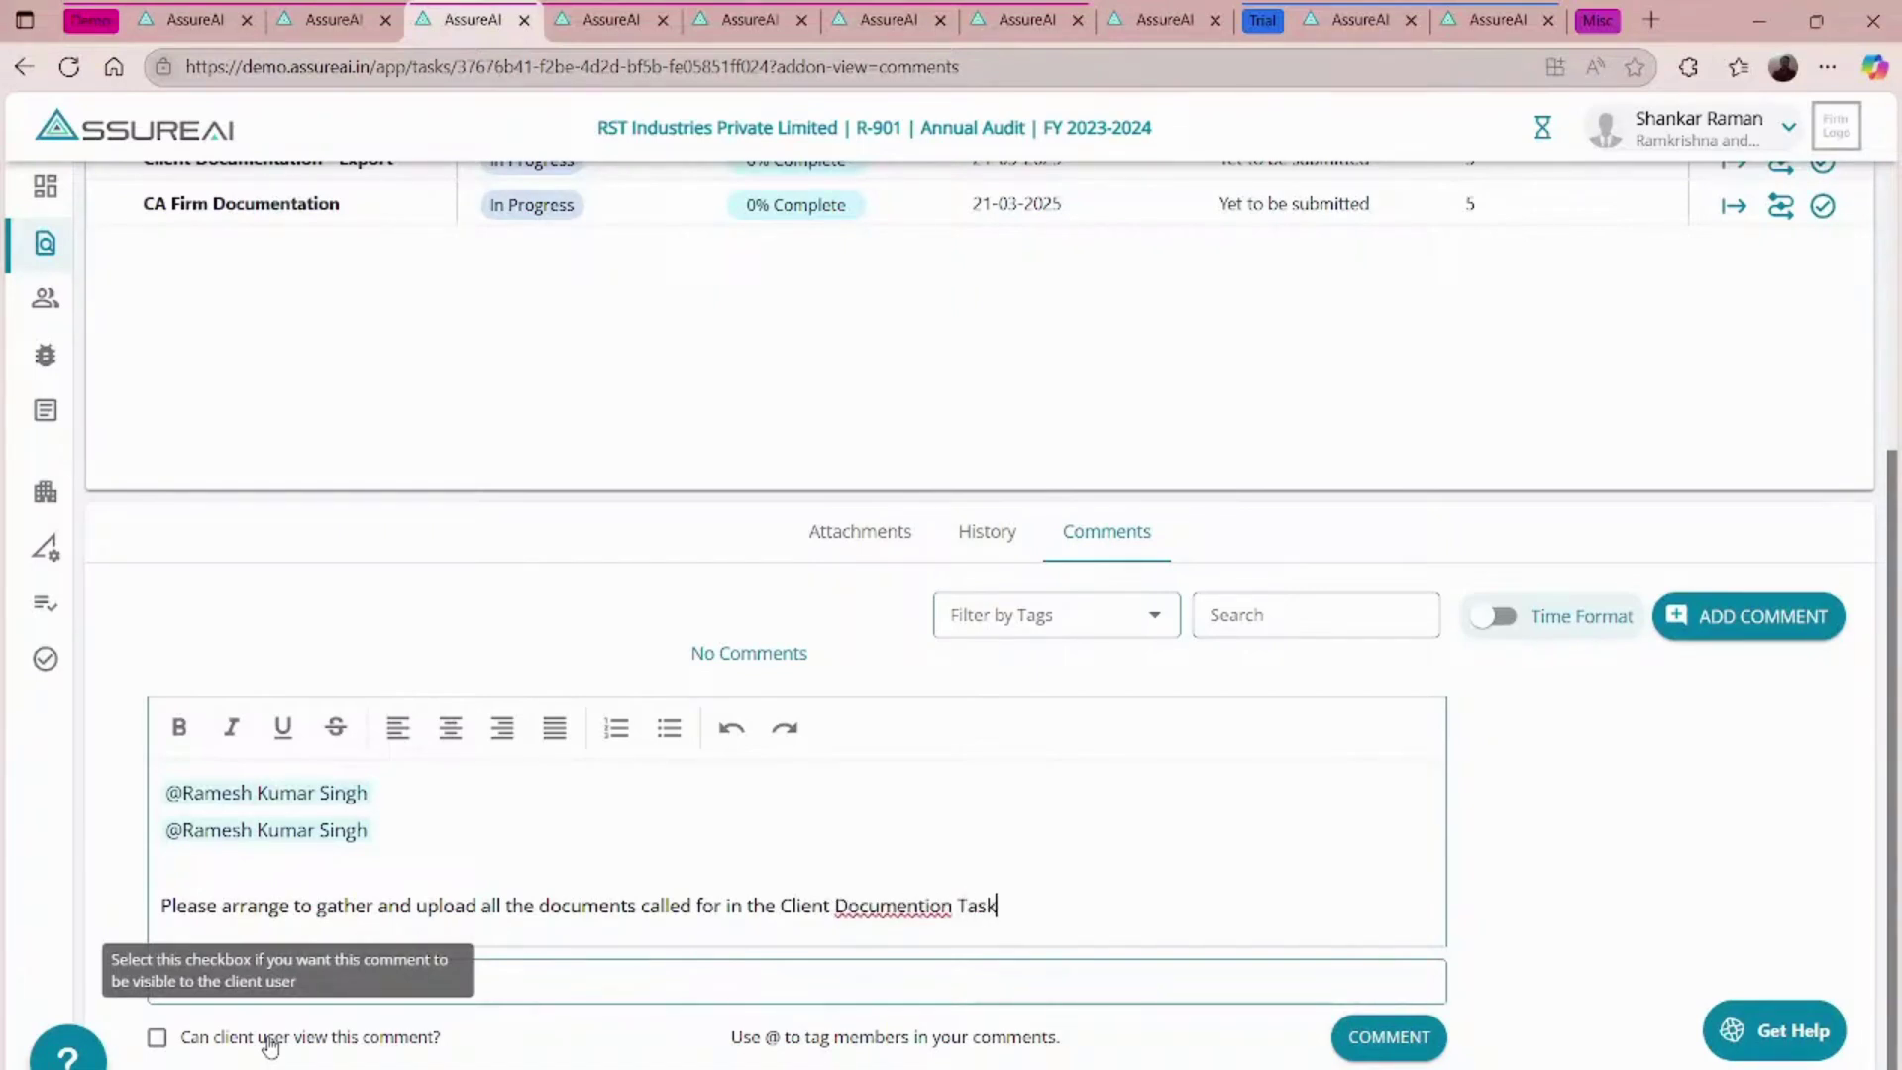
{"action": "type", "text": "k"}
{"action": "key", "text": "Return"}
{"action": "key", "text": "Return"}
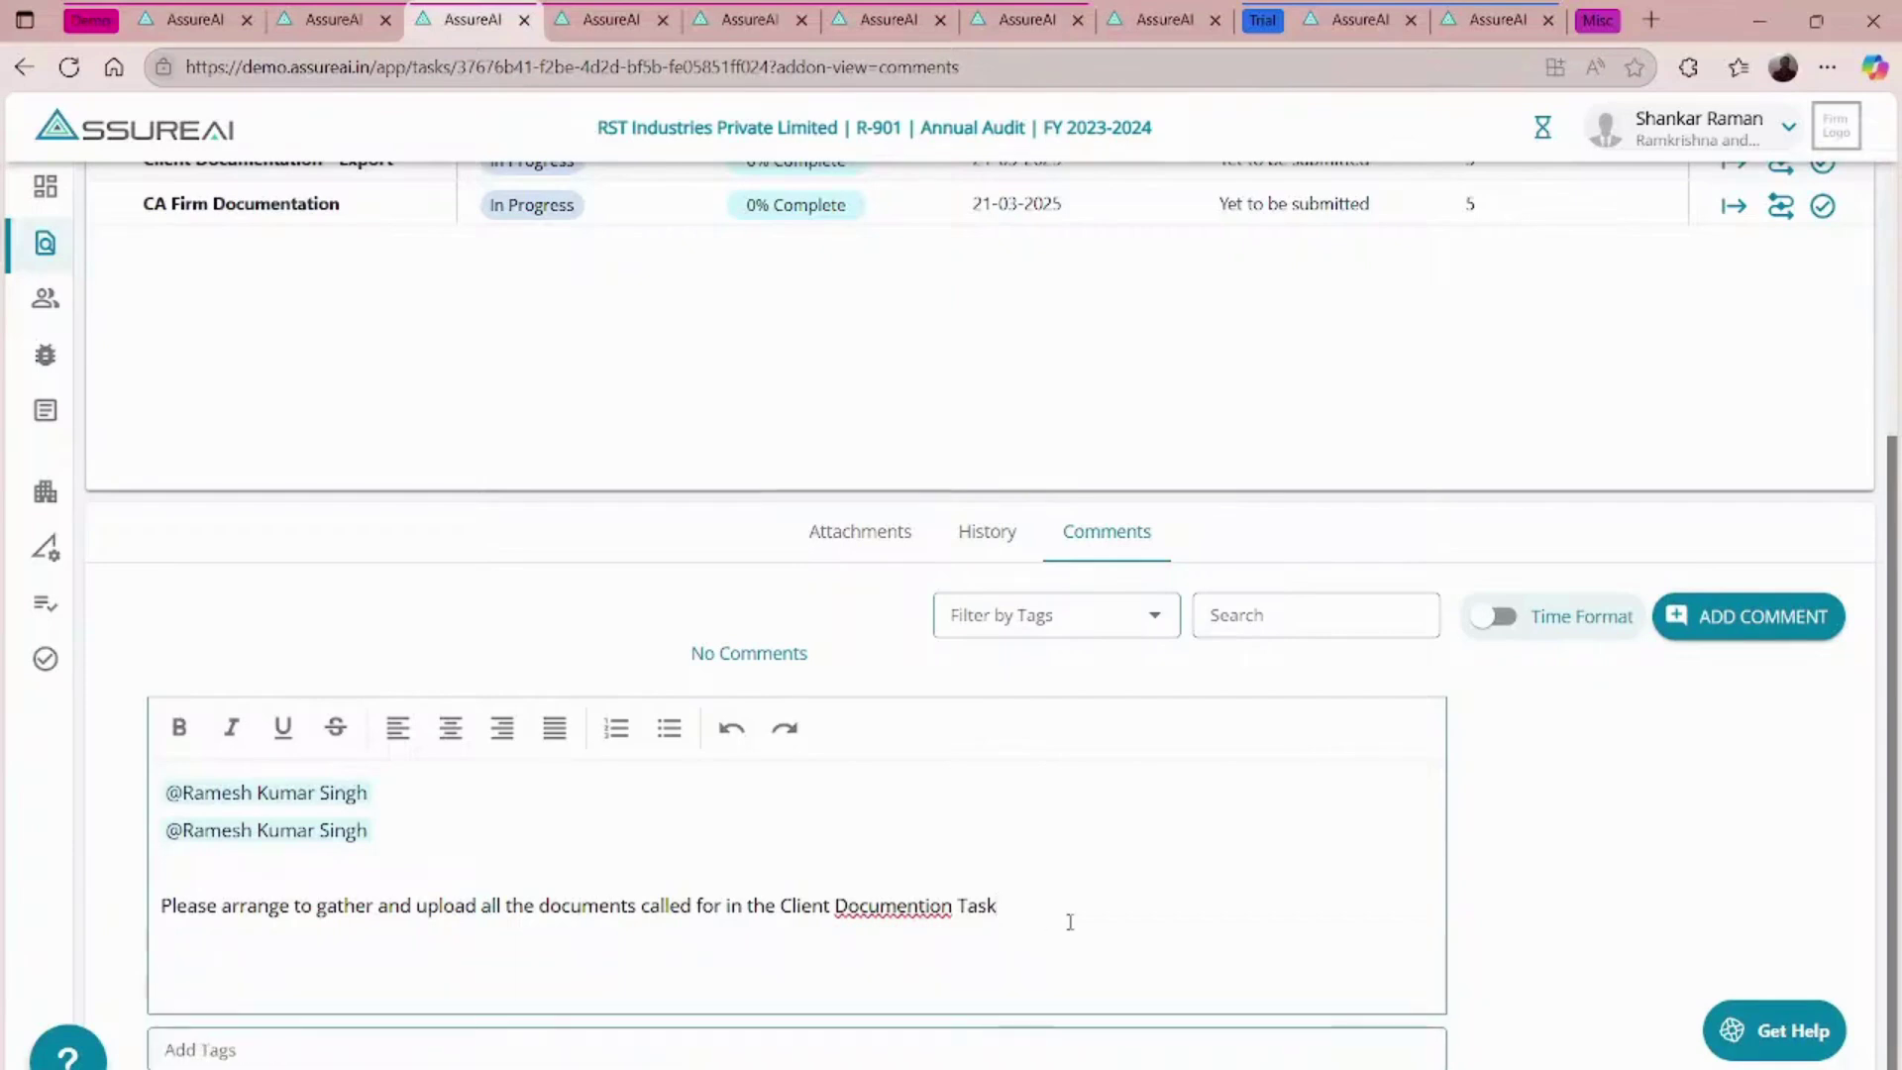
{"action": "type", "text": "TD"}
{"action": "scroll", "coordinate": [1226, 895], "scroll_direction": "down", "scroll_amount": 1}
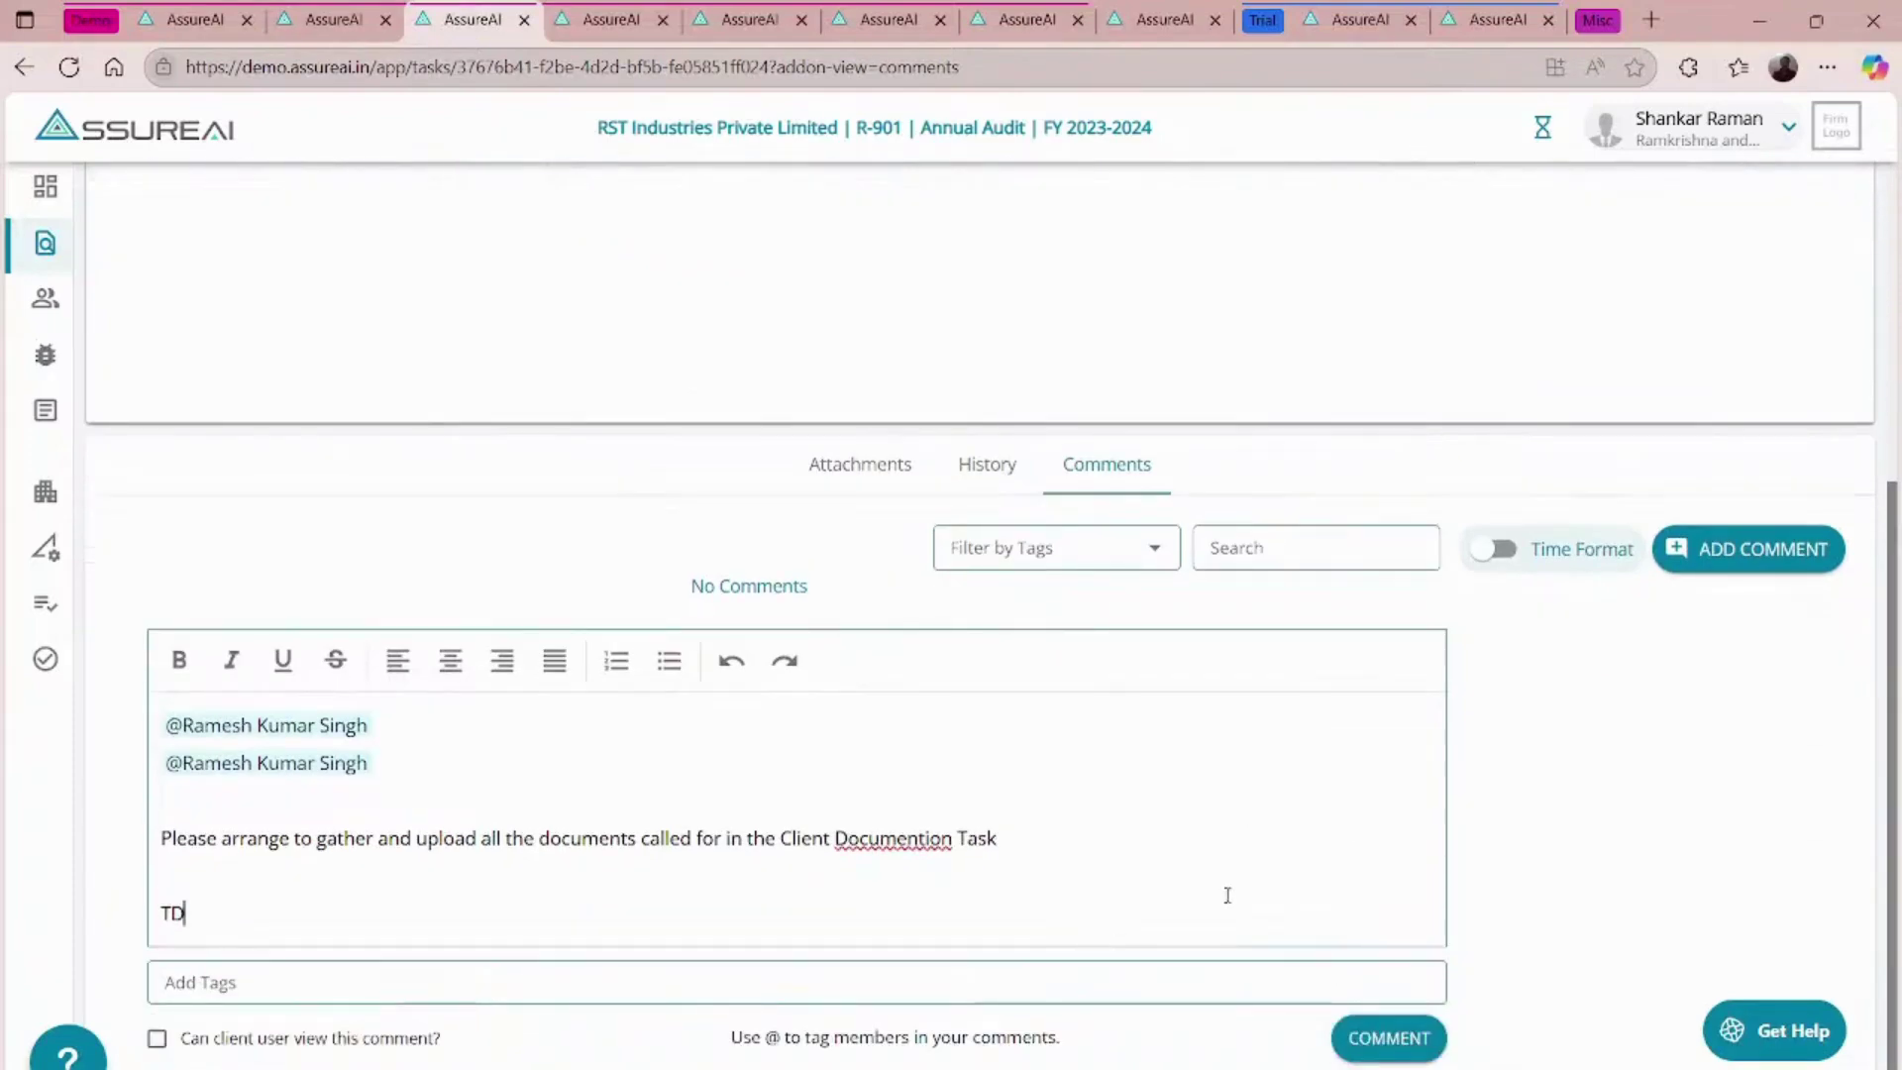
{"action": "left_click", "coordinate": [1392, 1040]}
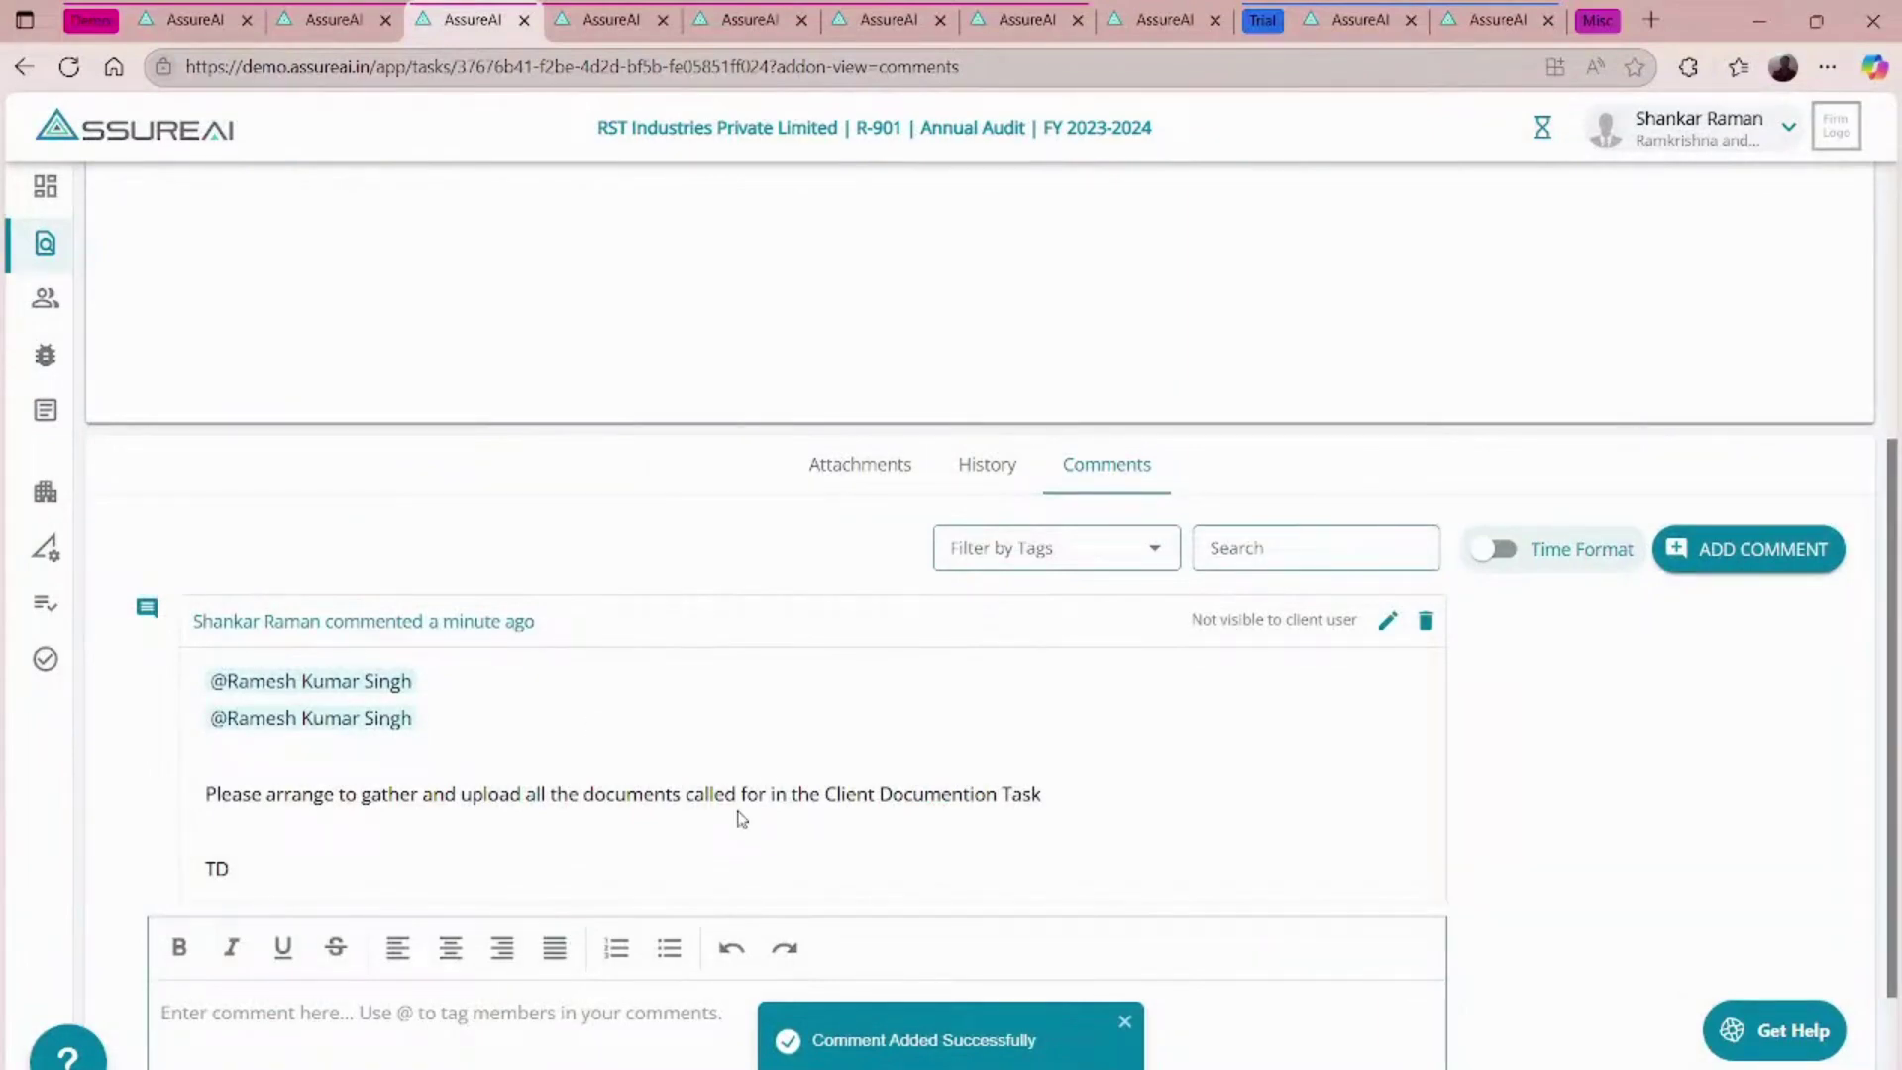
{"action": "left_click", "coordinate": [1579, 15]}
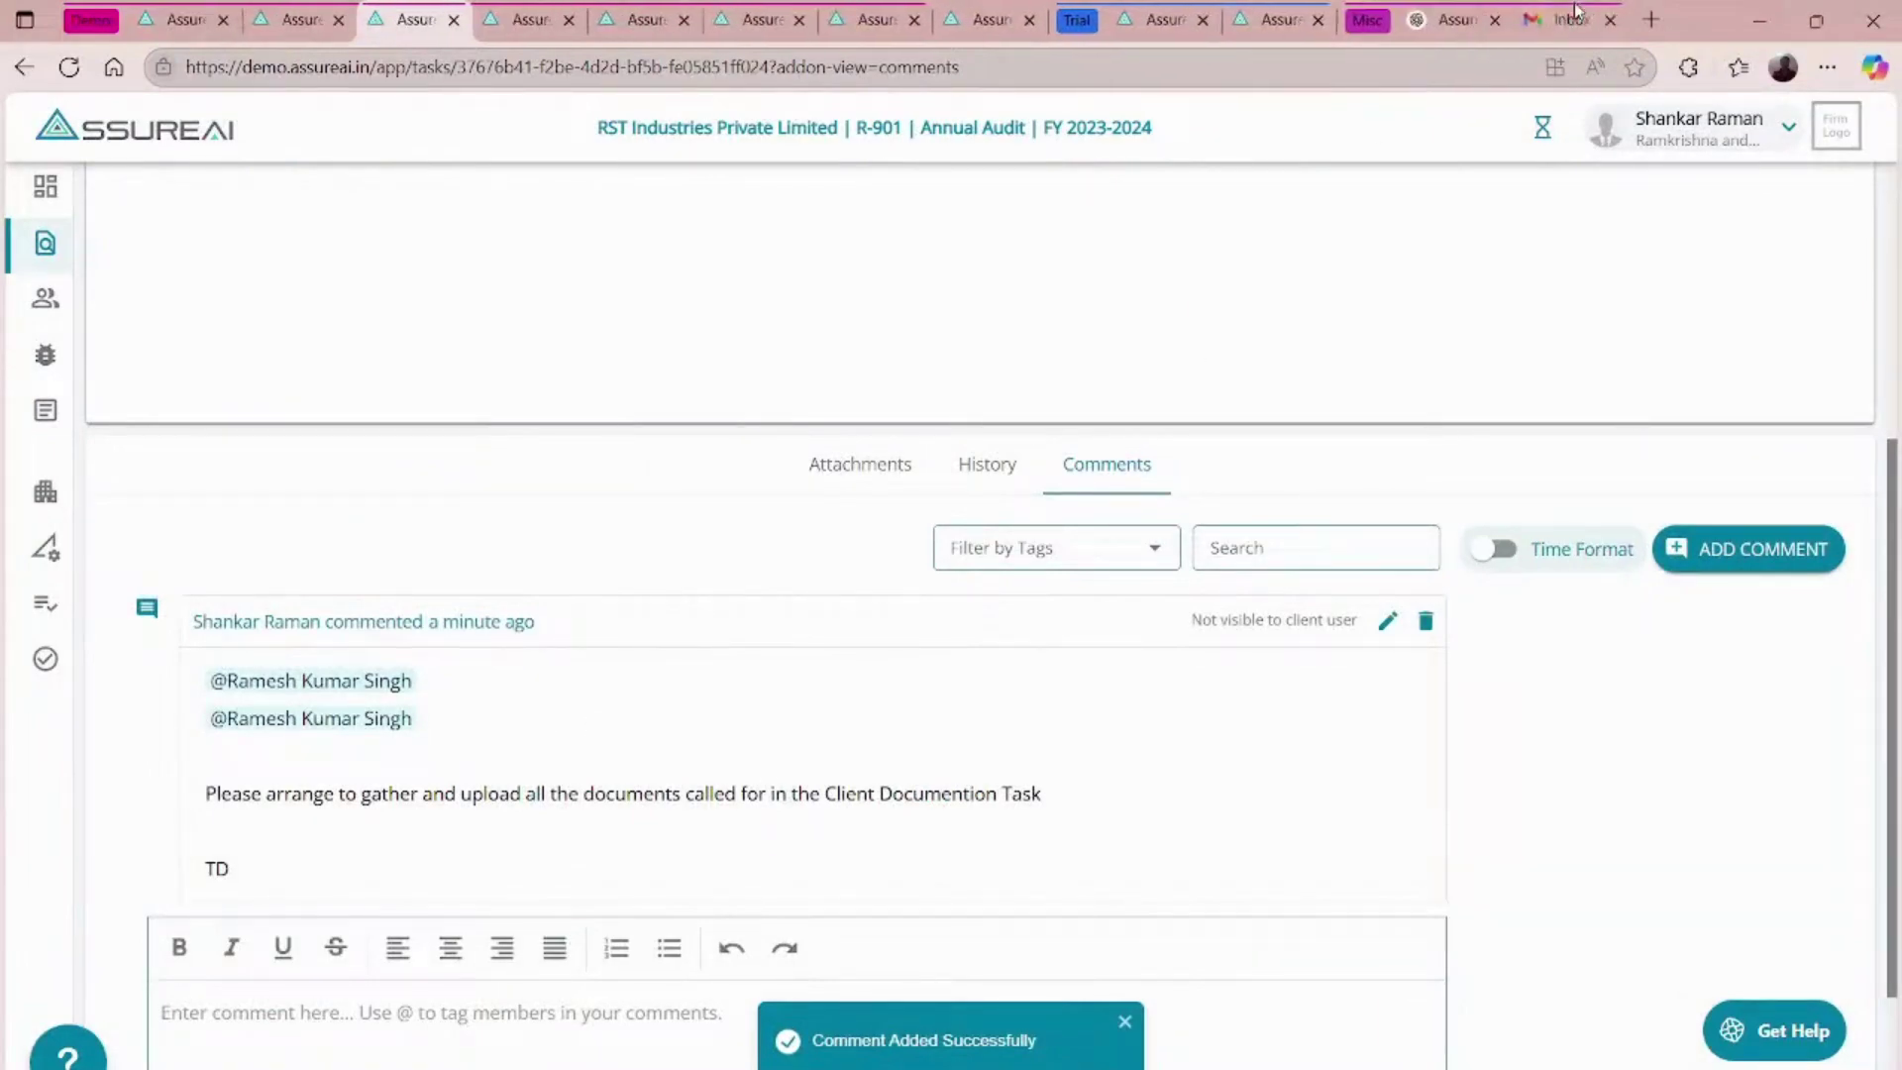
- Check the Gmail inbox for the AssureAI comment notification, then go back to the Generate Final Statement page
{"action": "left_click", "coordinate": [1573, 18]}
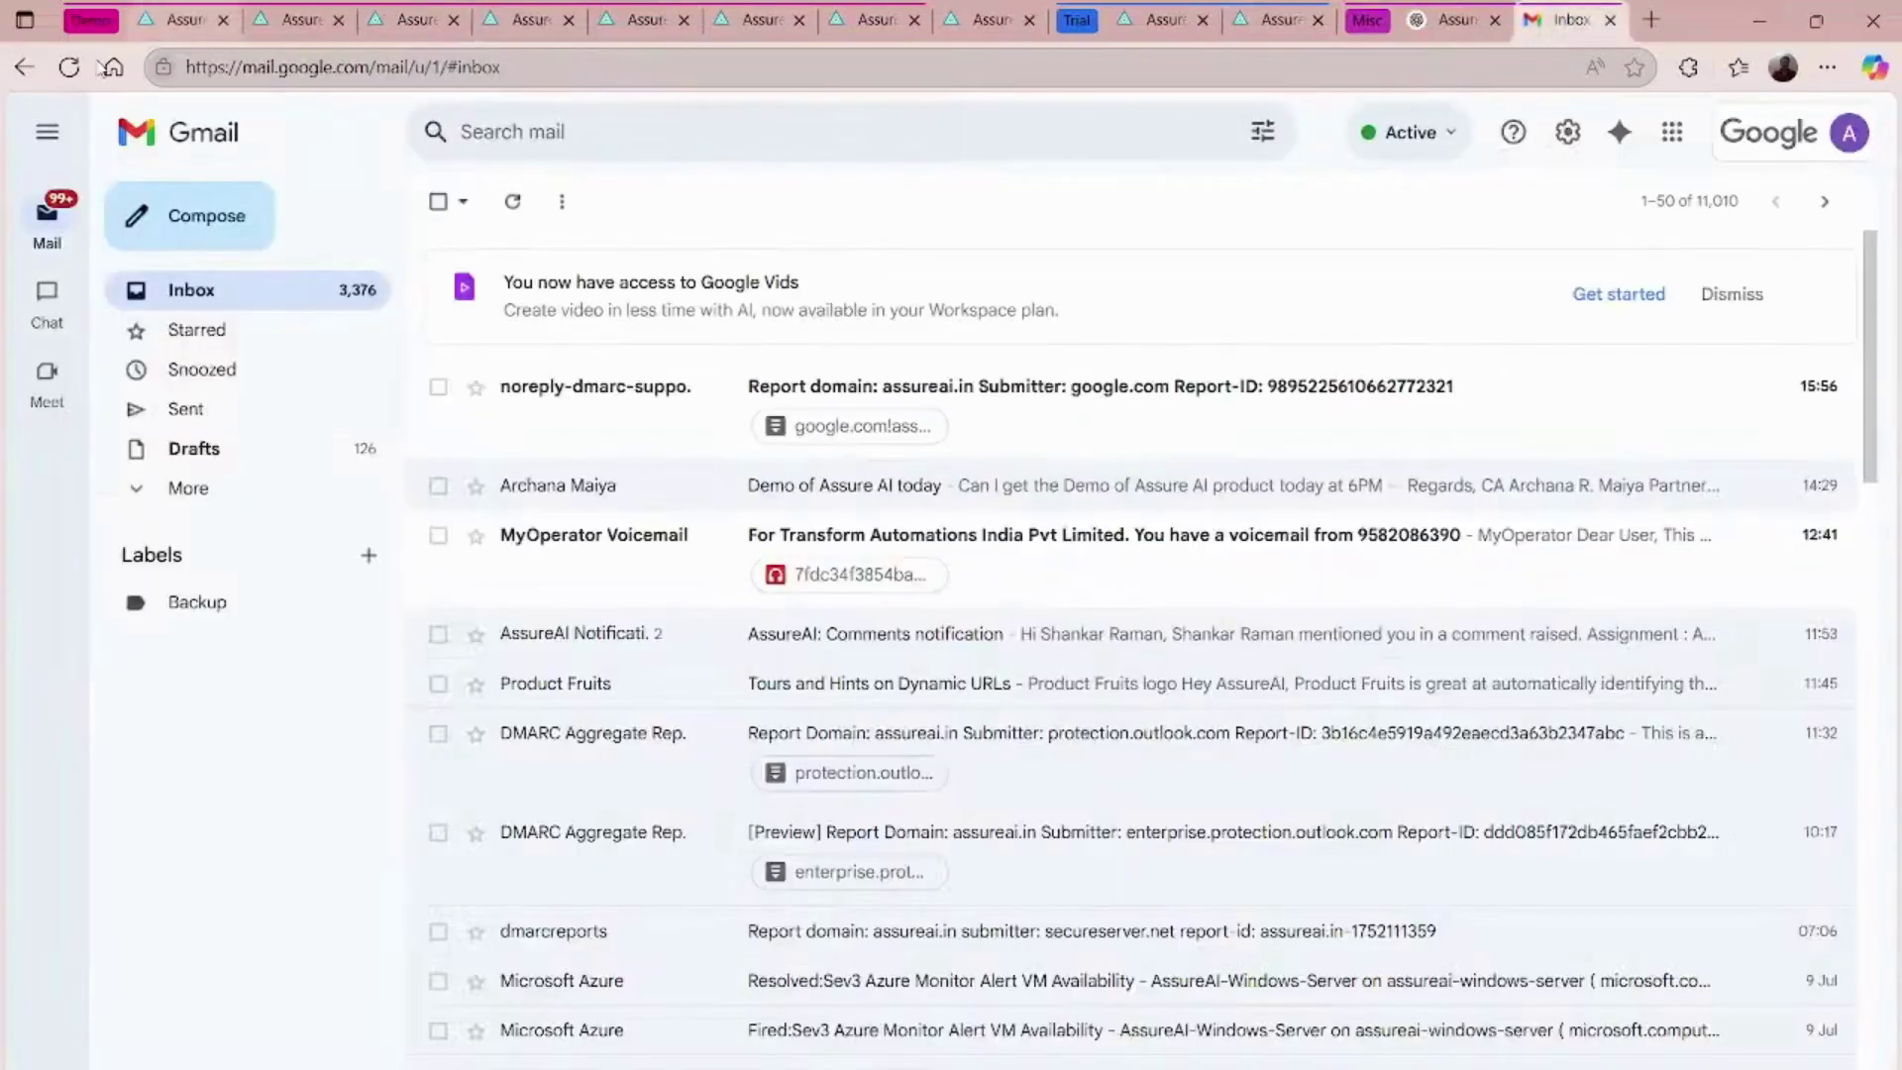
{"action": "left_click", "coordinate": [68, 68]}
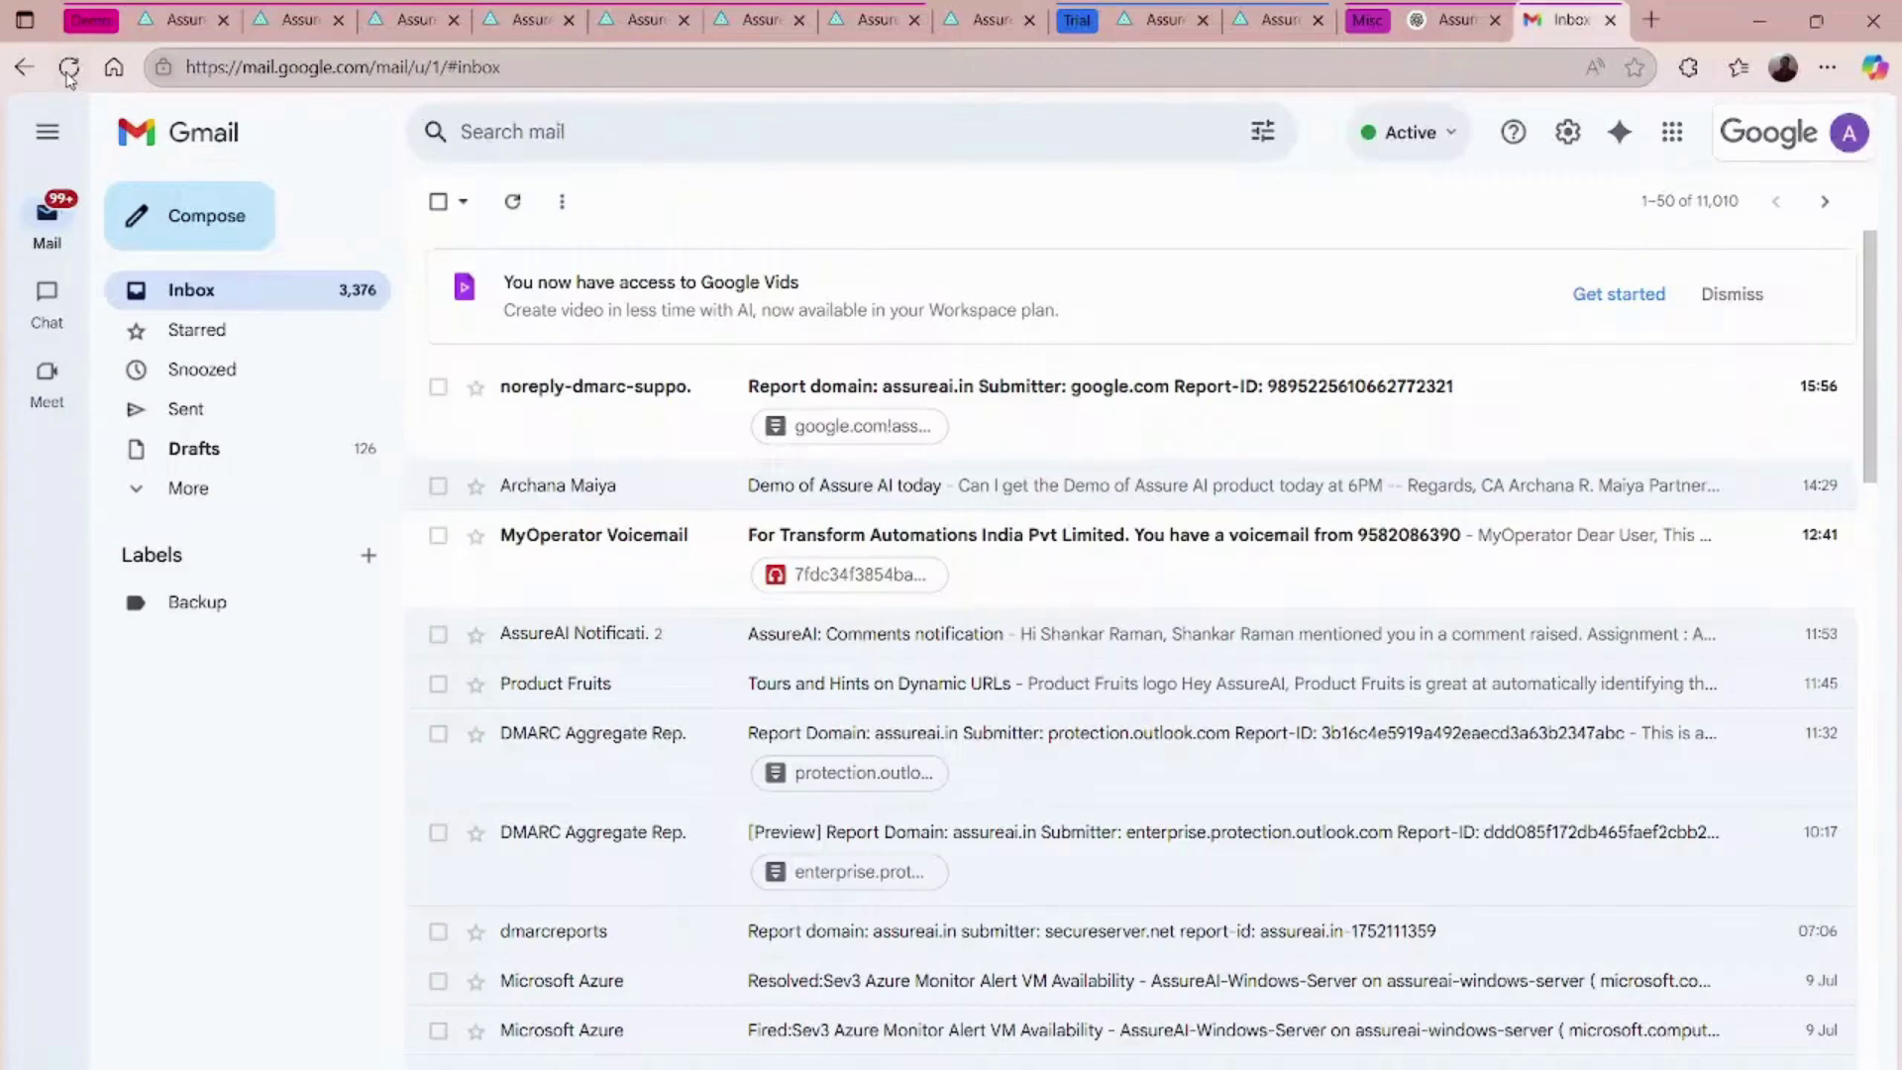
{"action": "left_click", "coordinate": [69, 72]}
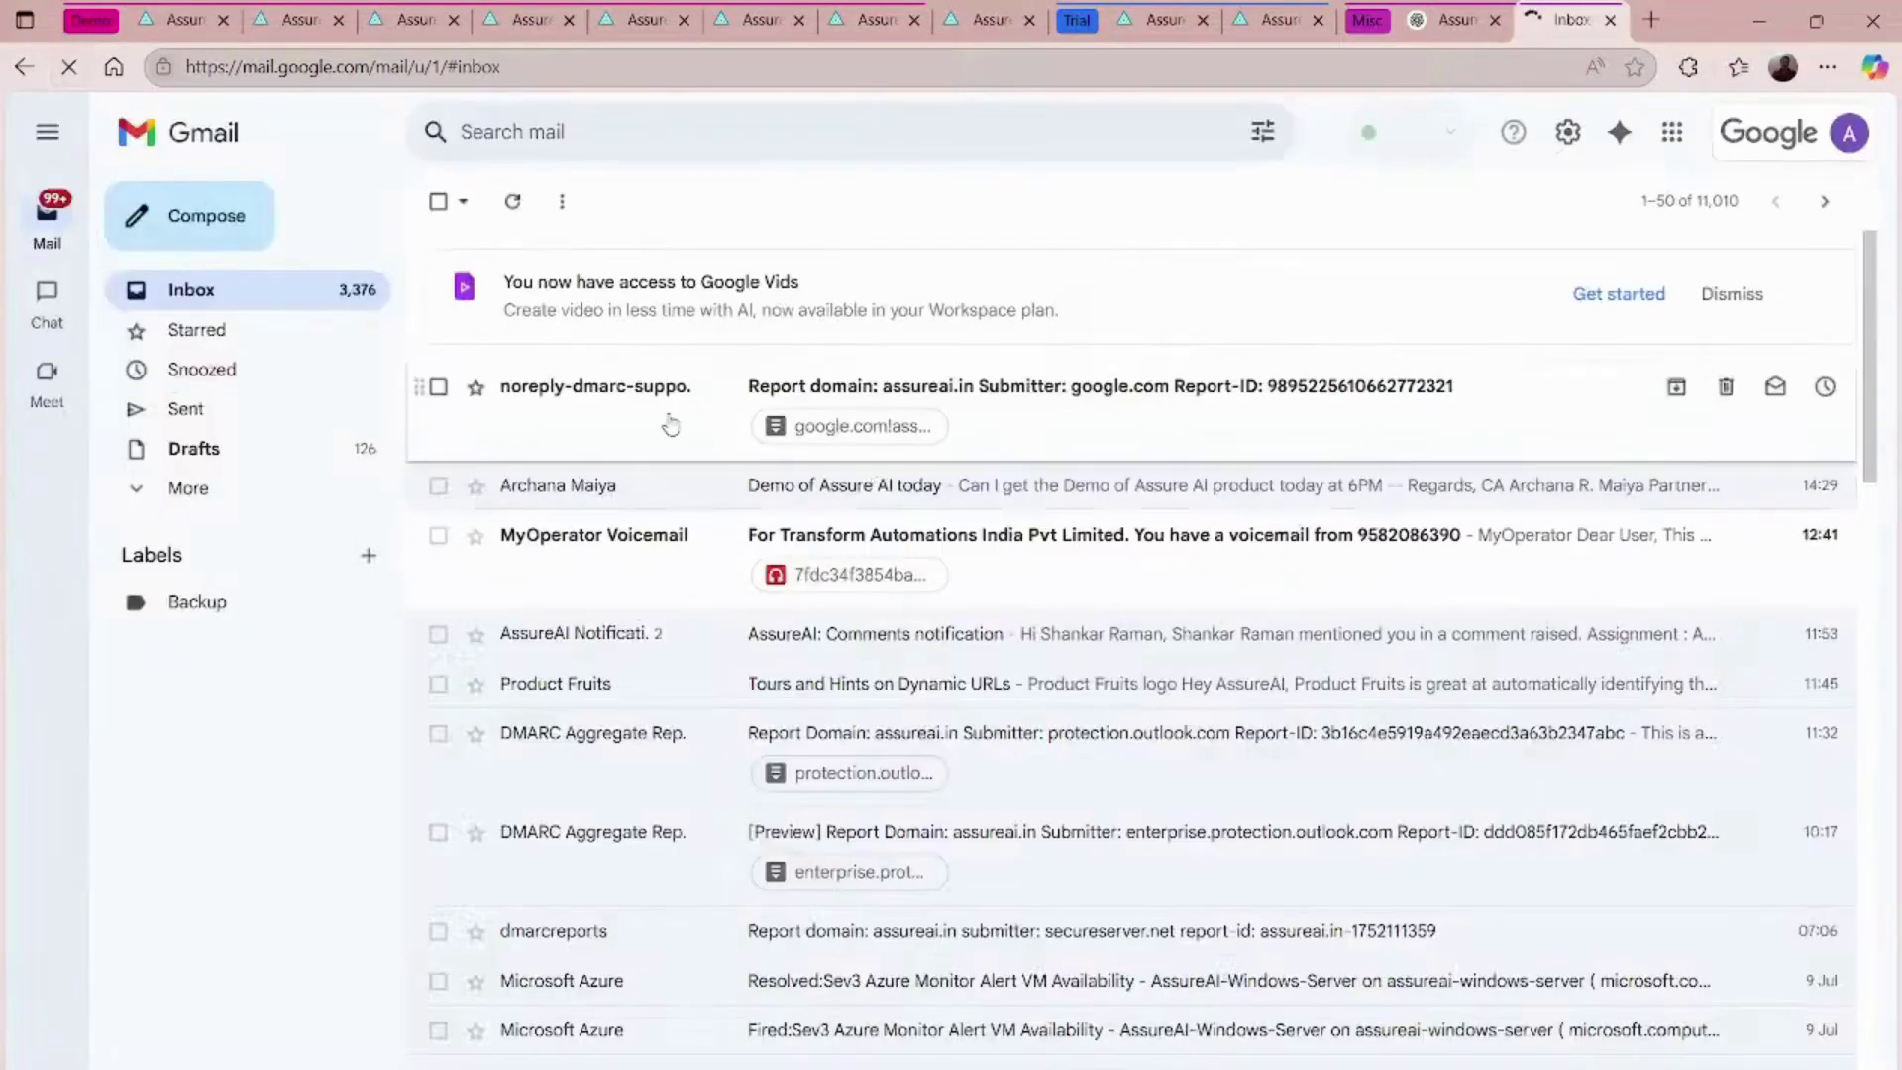
{"action": "left_click", "coordinate": [827, 639]}
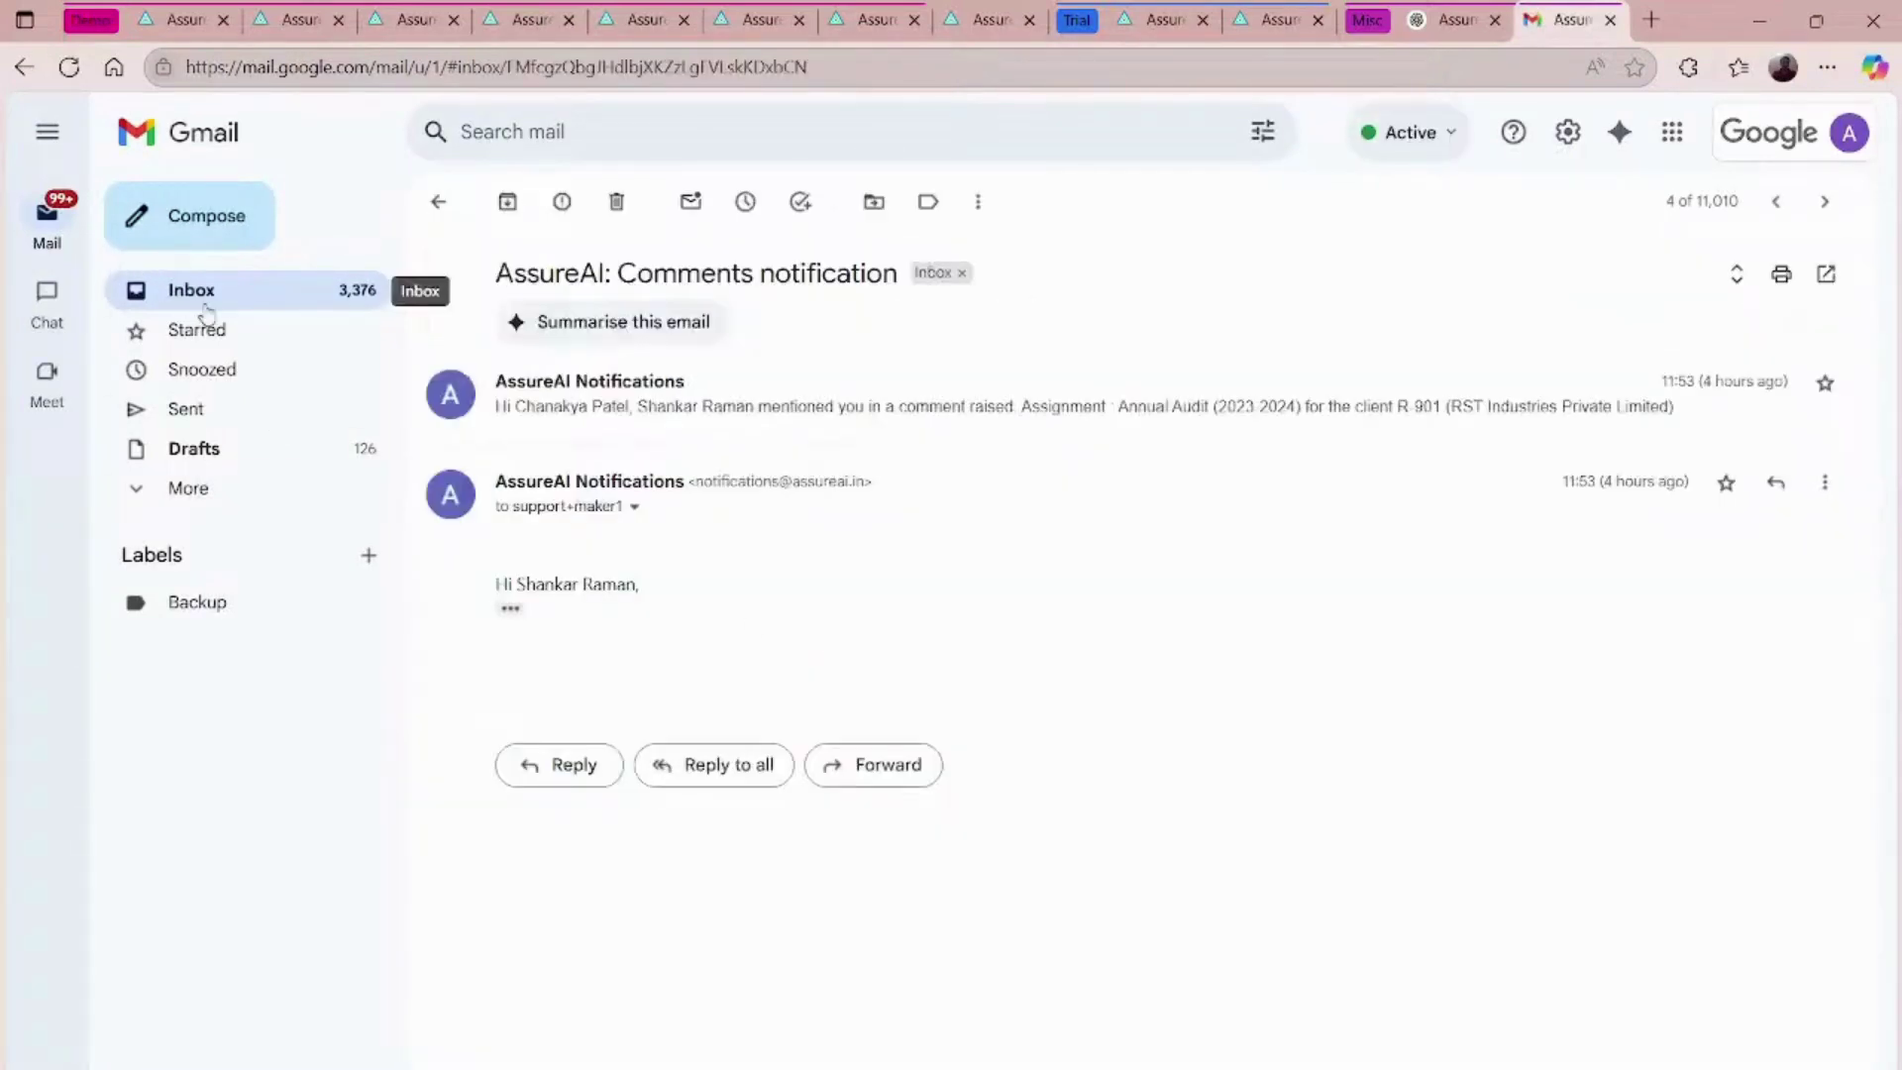
{"action": "left_click", "coordinate": [204, 307]}
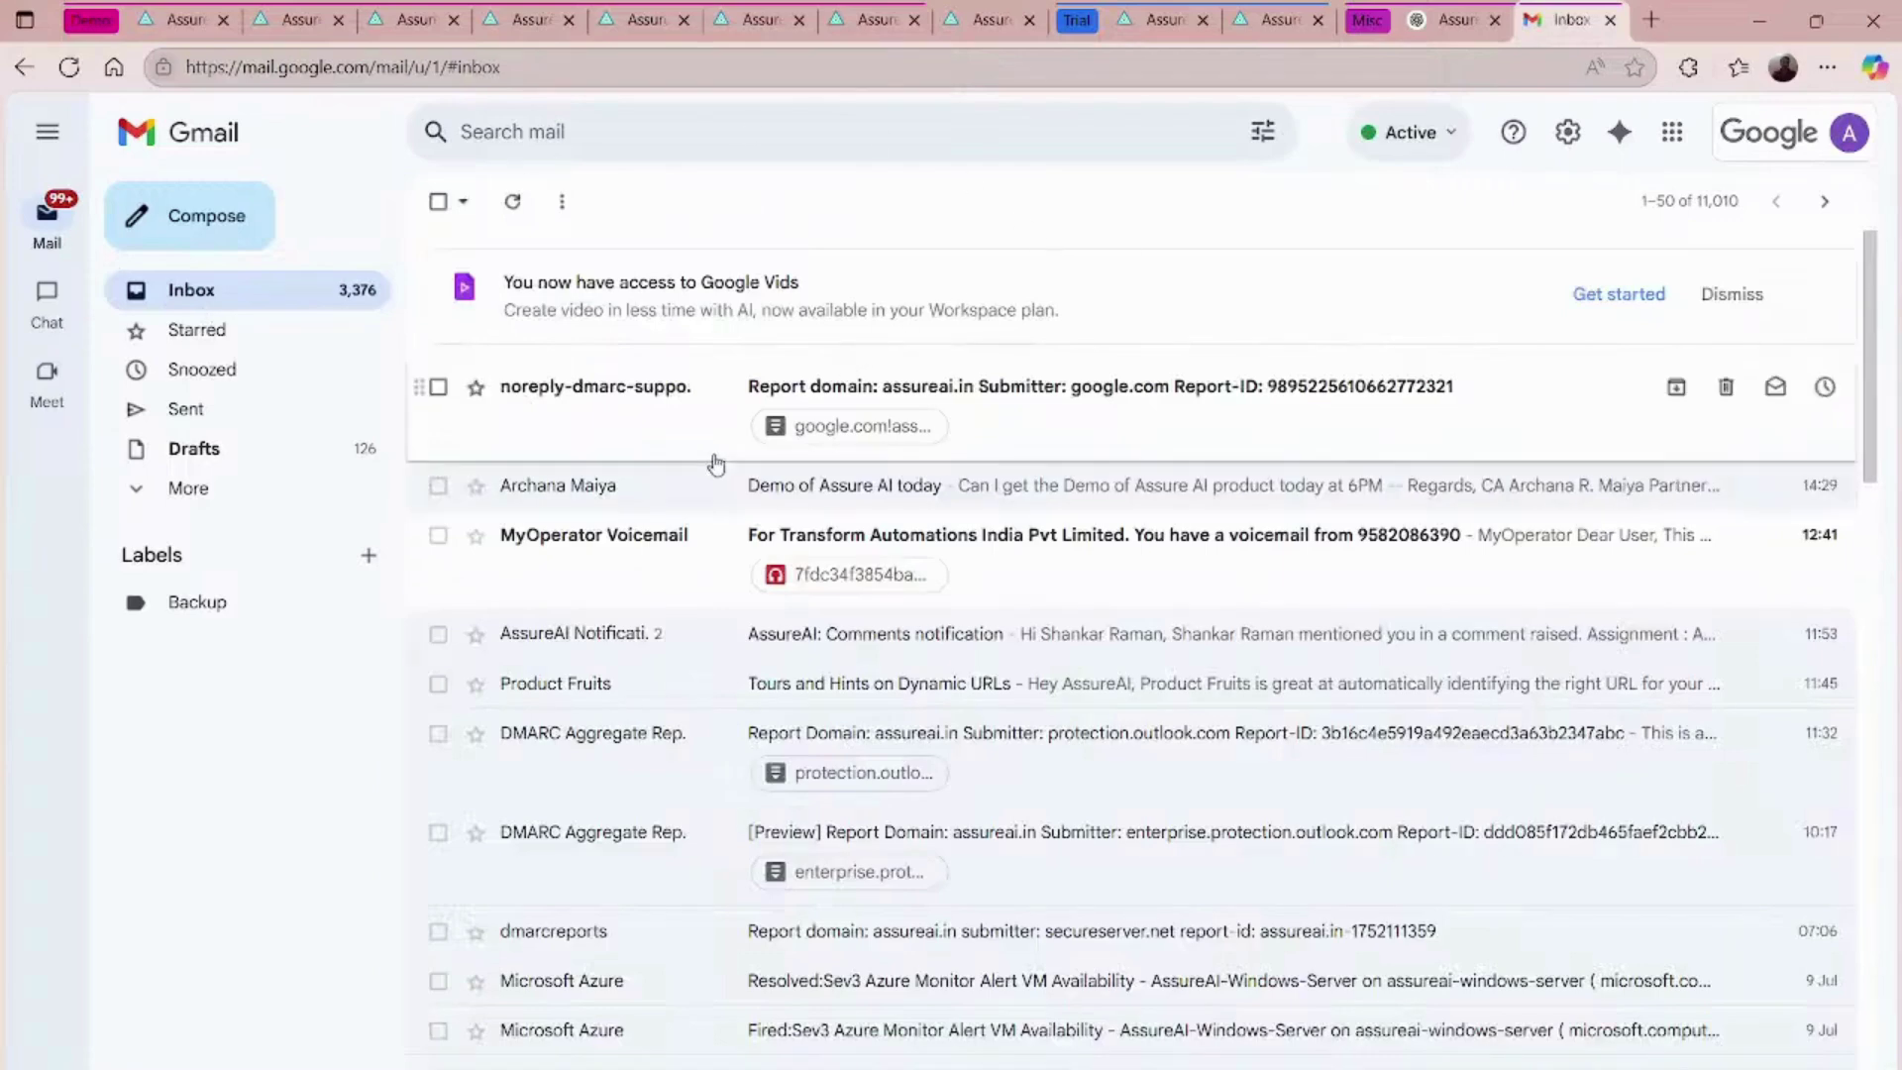
{"action": "left_click", "coordinate": [835, 634]}
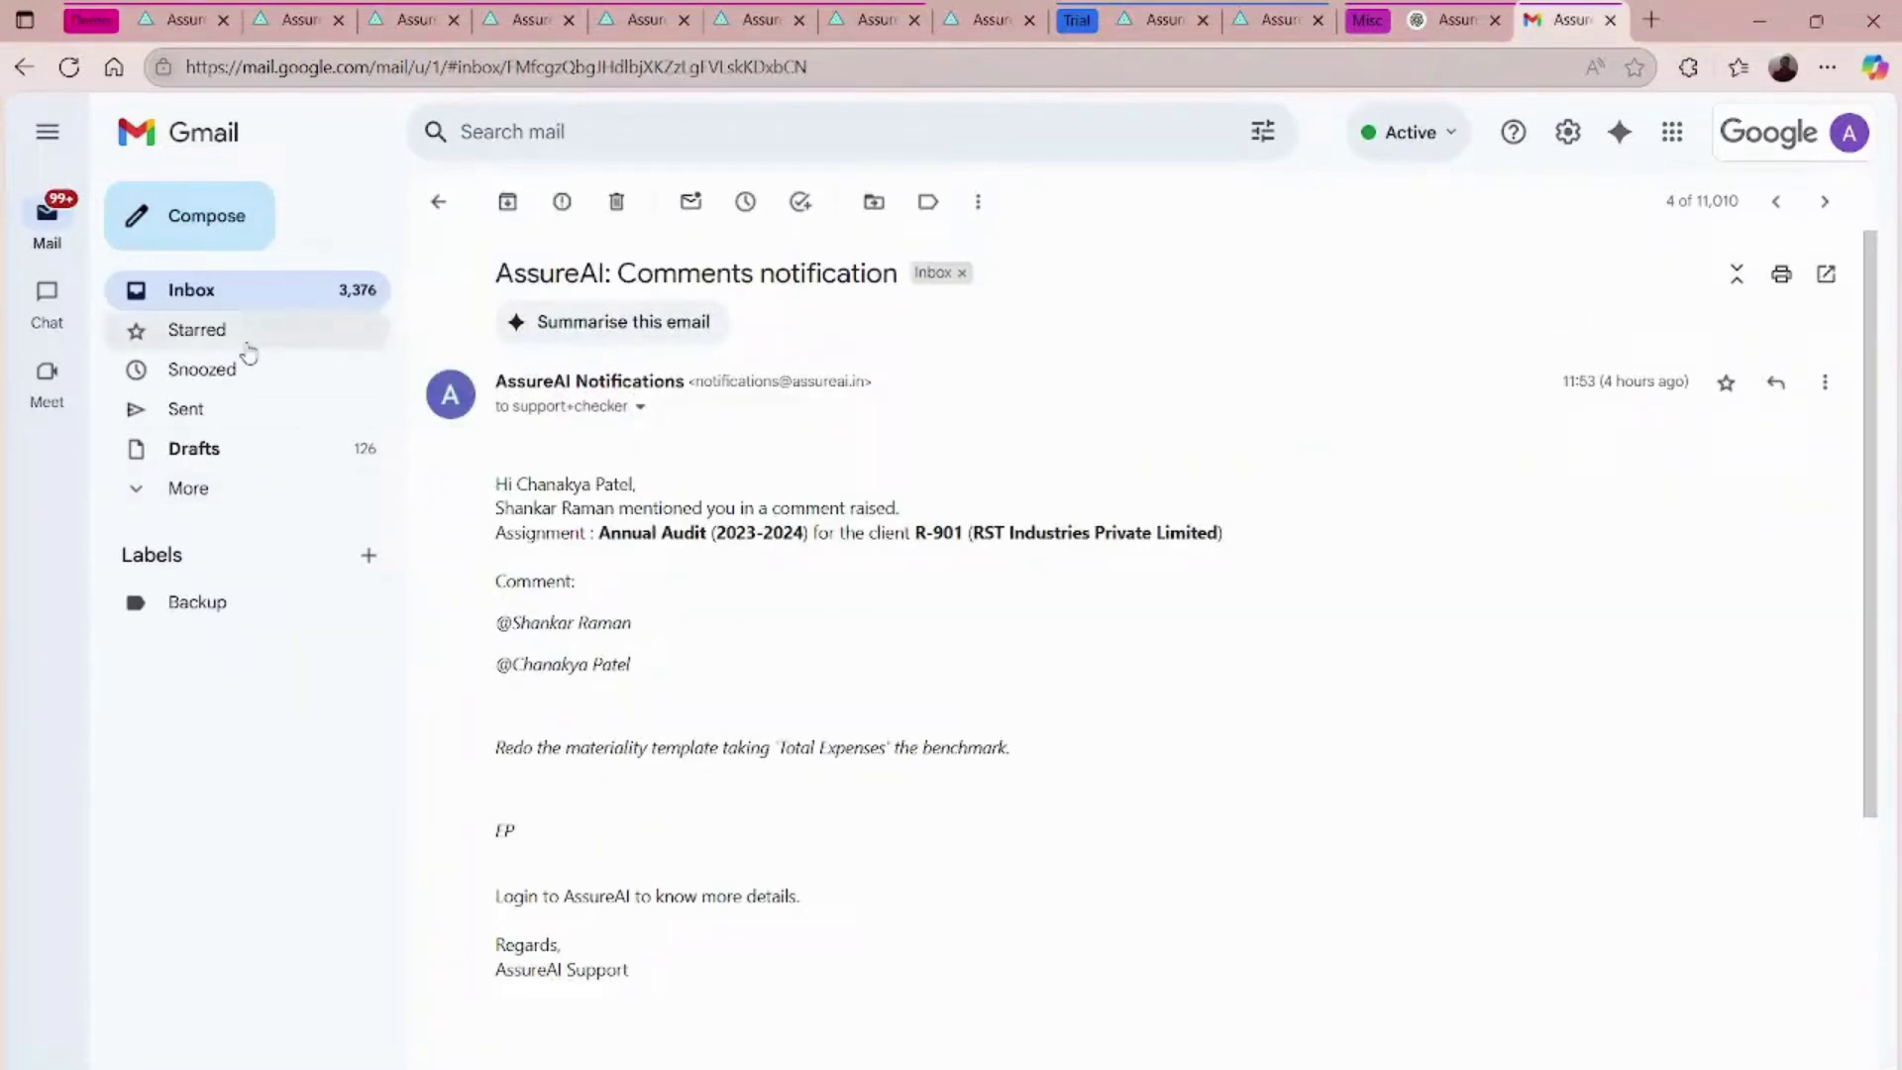
{"action": "left_click", "coordinate": [201, 305]}
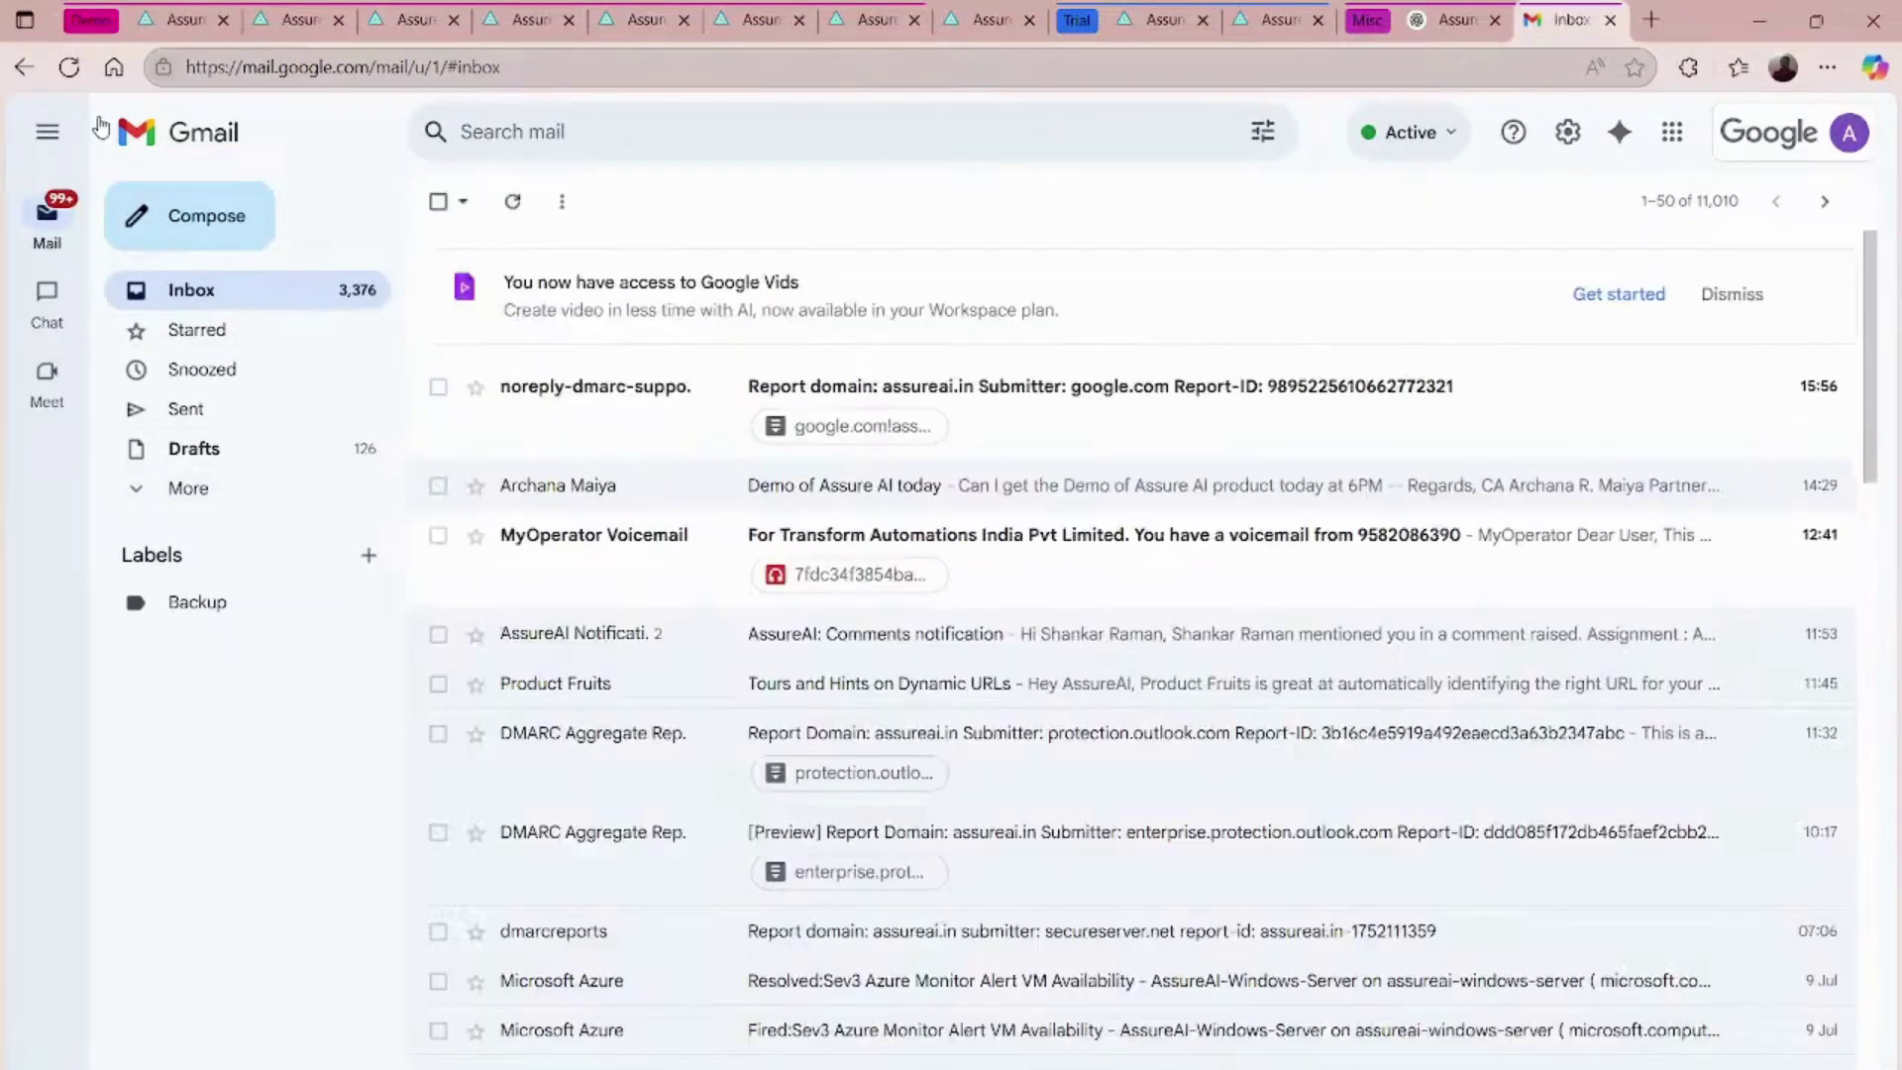
{"action": "left_click", "coordinate": [69, 70]}
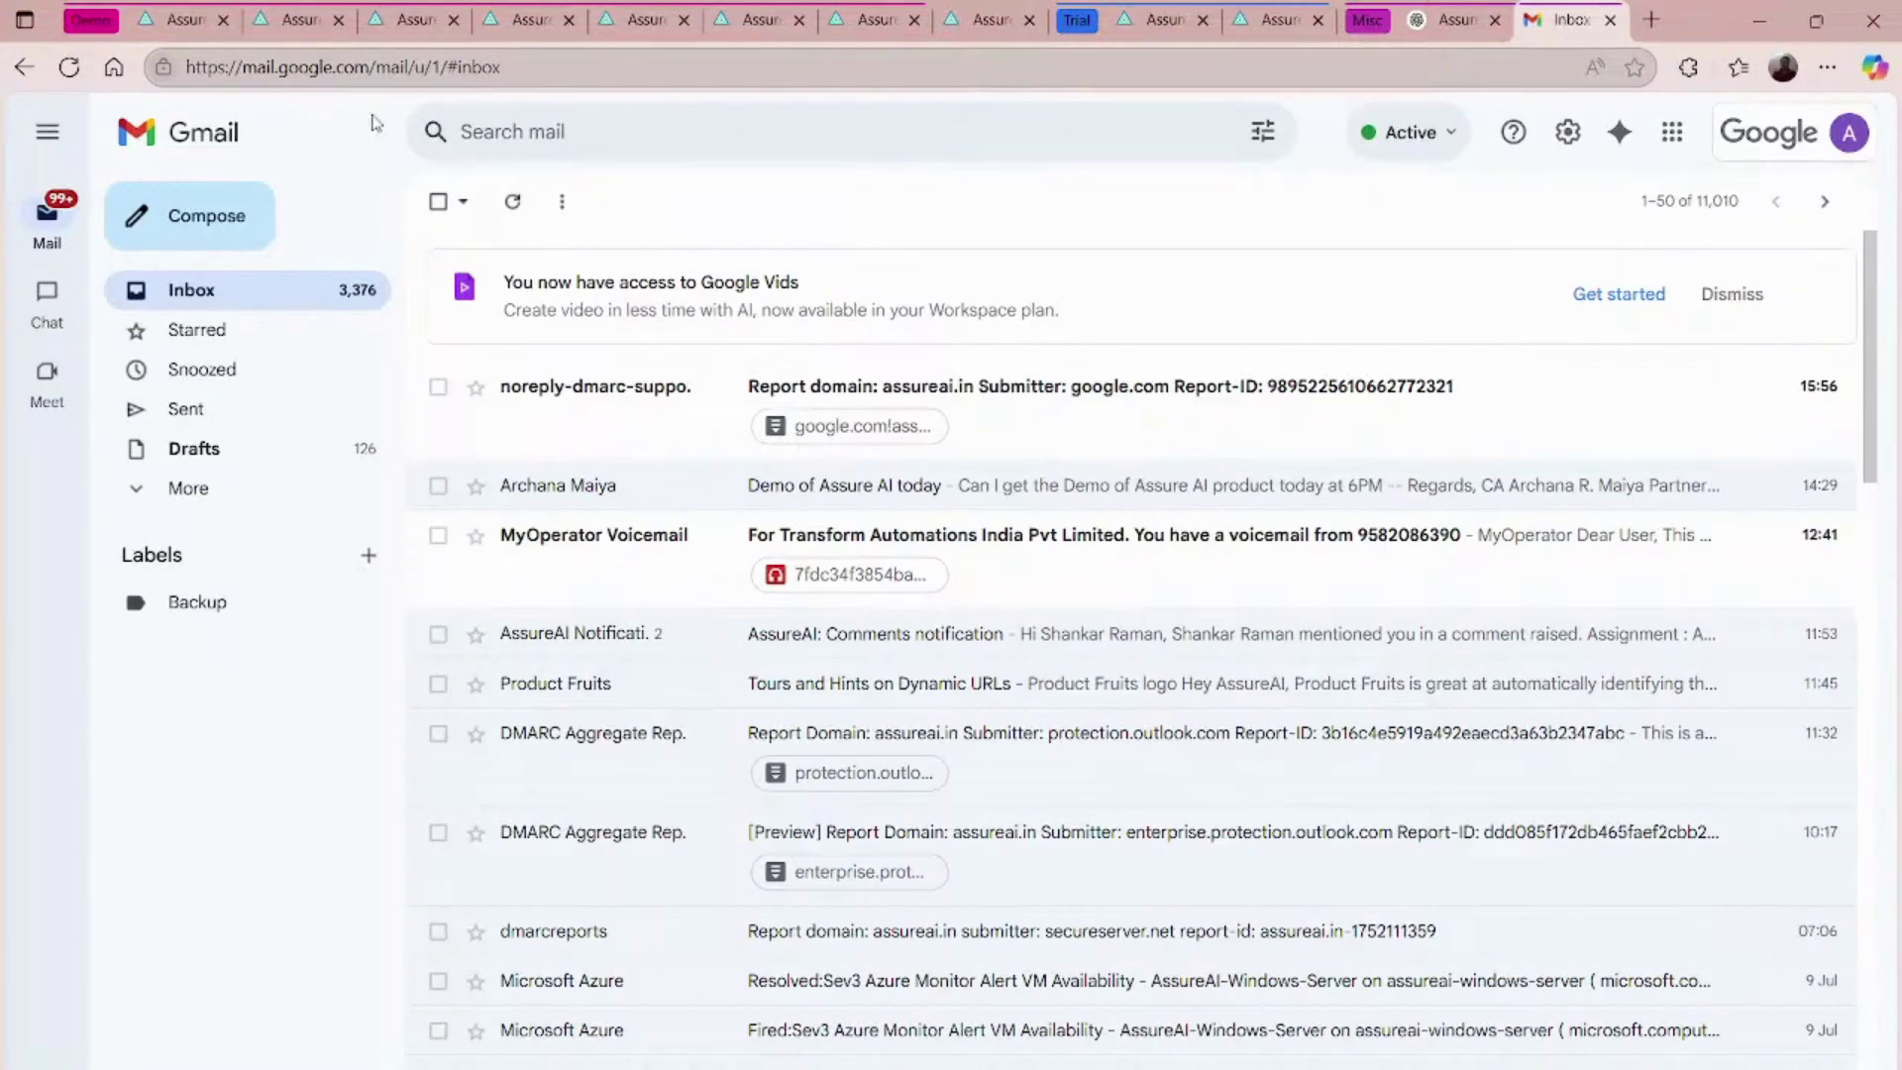
{"action": "left_click", "coordinate": [330, 12]}
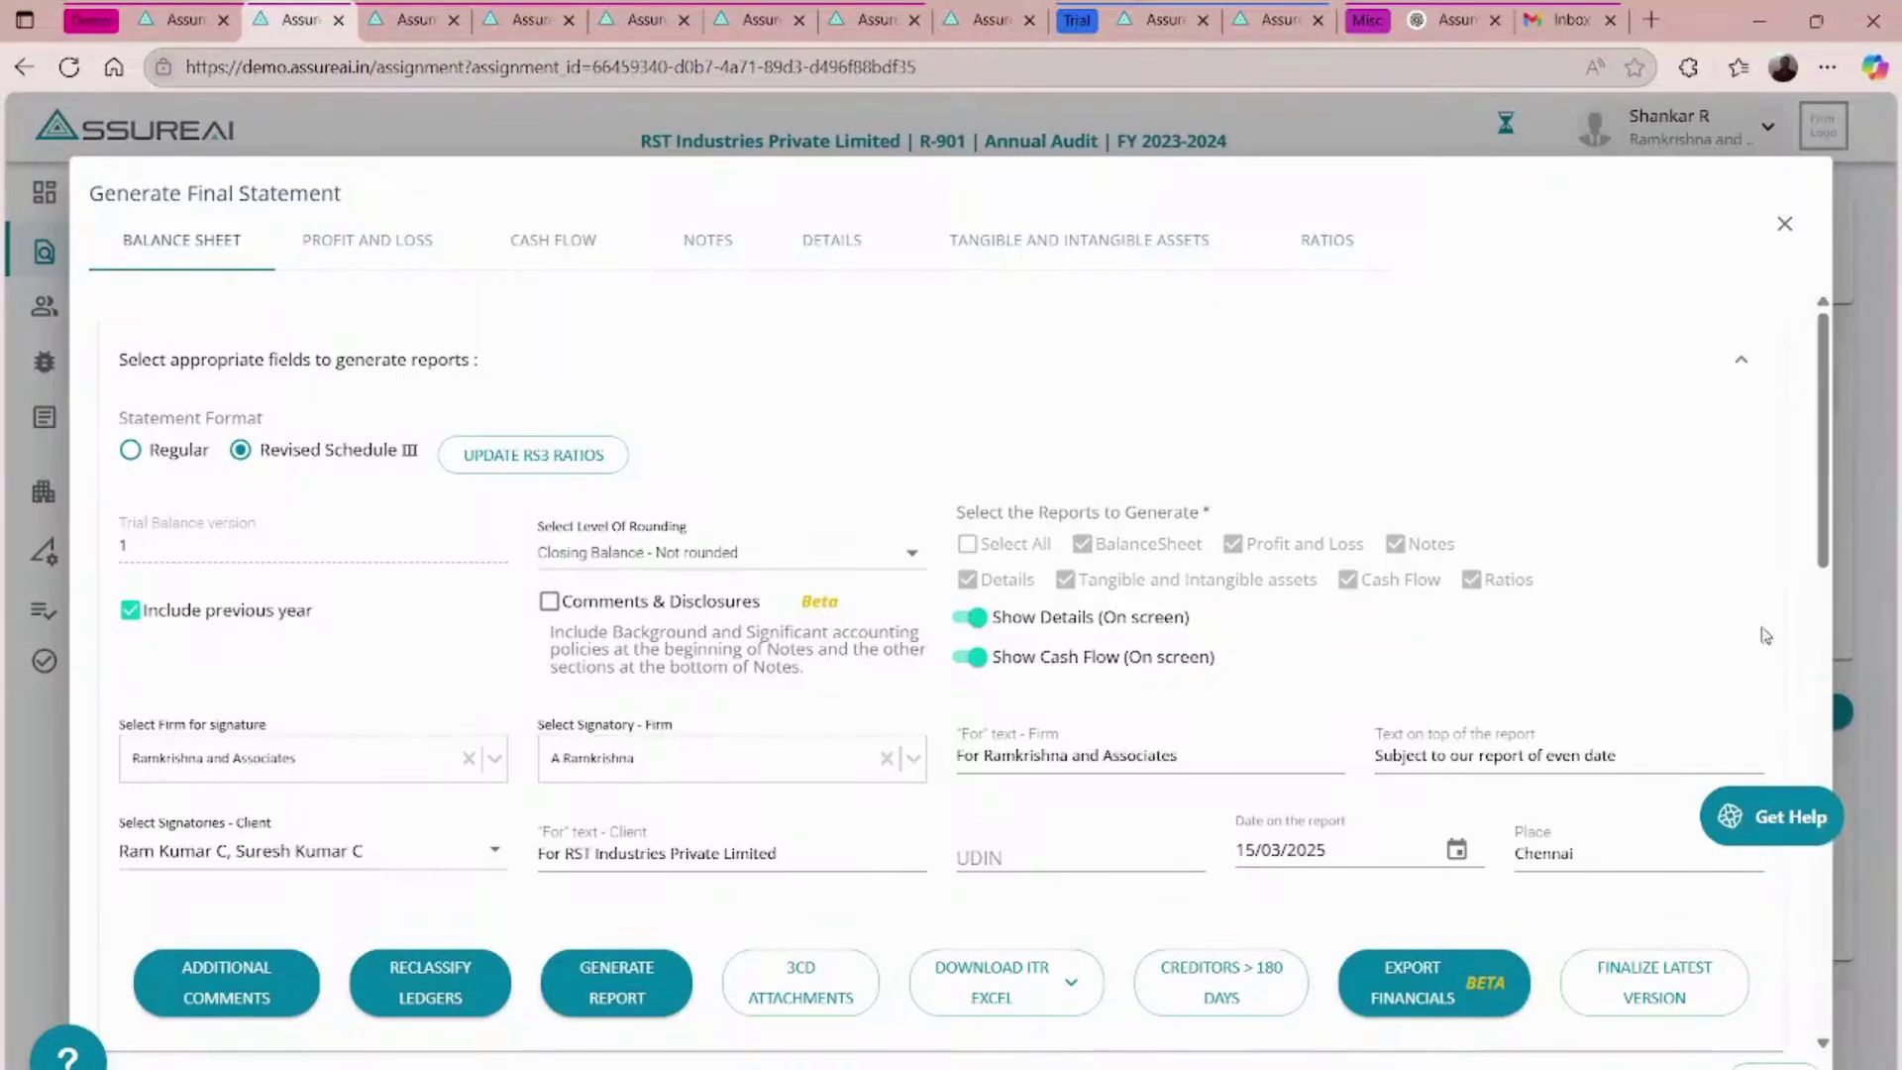
- Close the Generate Final Statement window
{"action": "left_click", "coordinate": [1786, 223]}
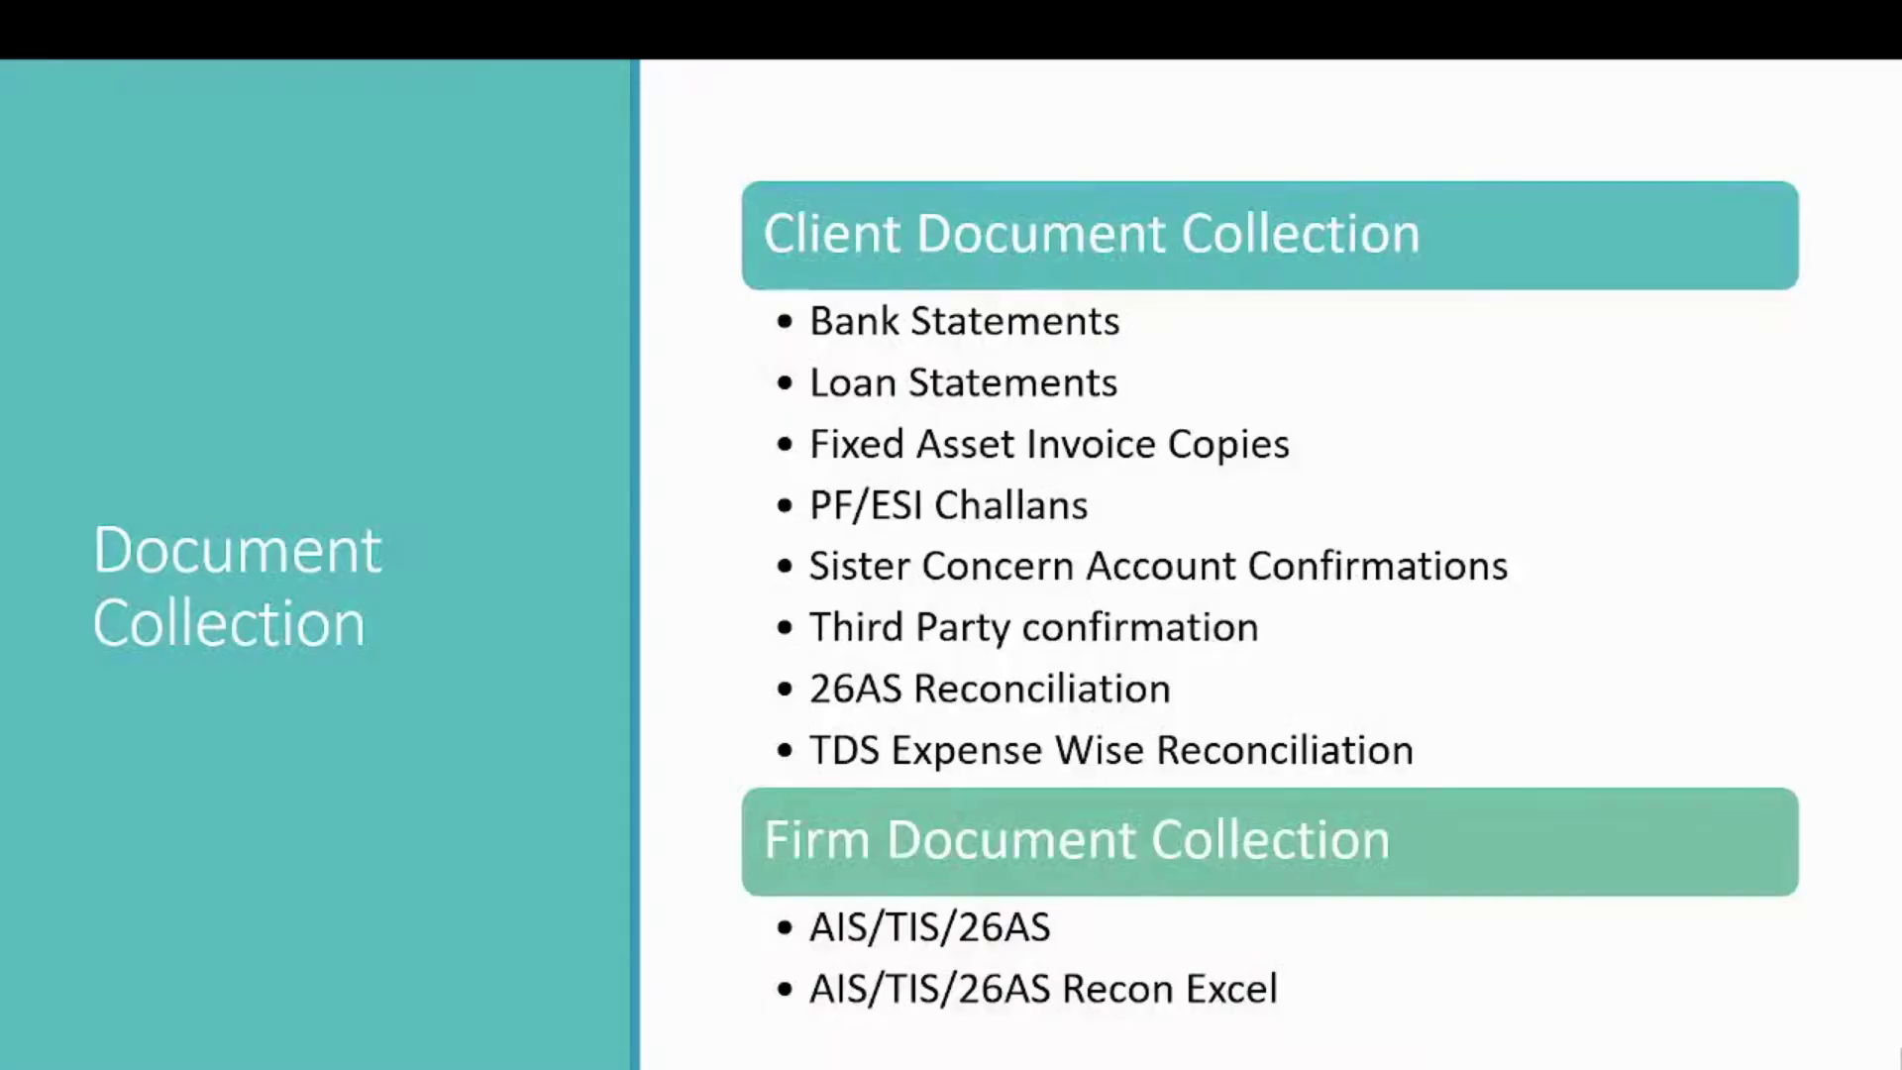
- Move between the Document Collection and Workings and Reconciliations slides, then leave the slideshow for the browser
{"action": "key", "text": "Right"}
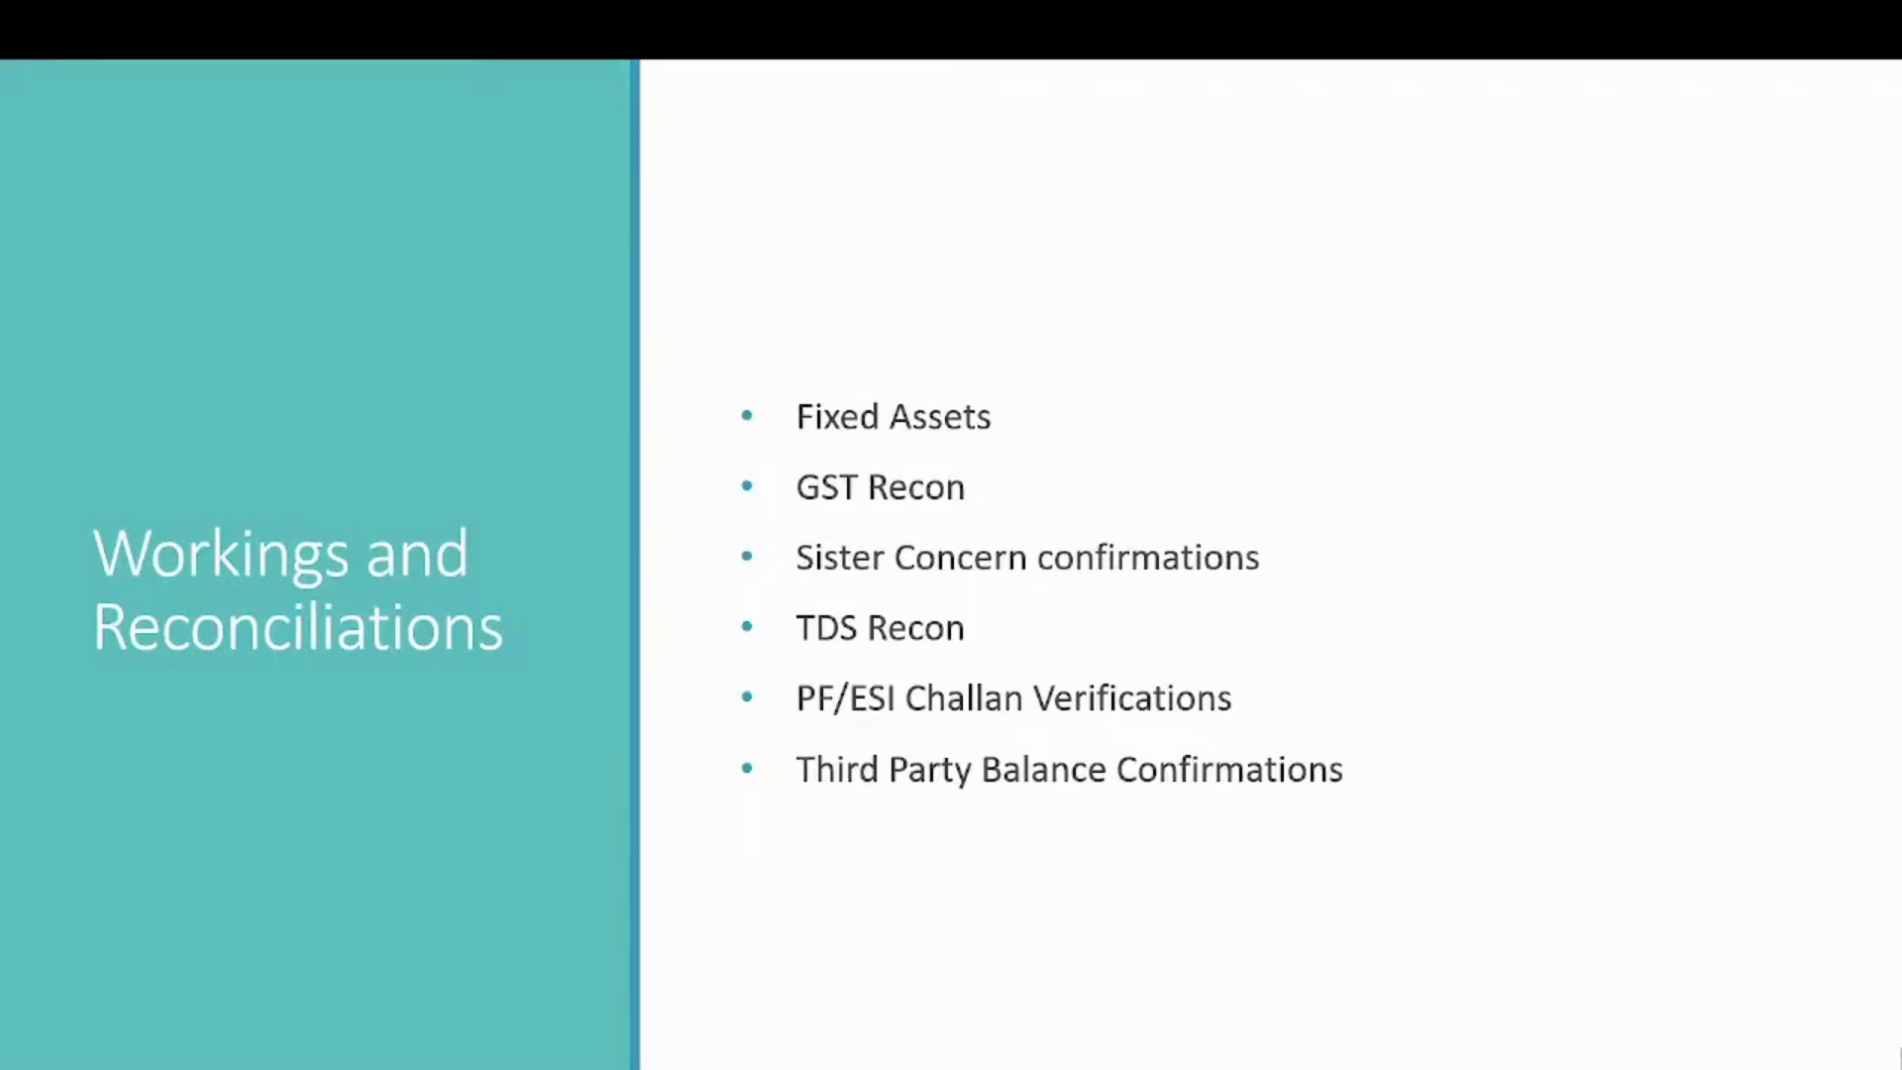
{"action": "key", "text": "Left"}
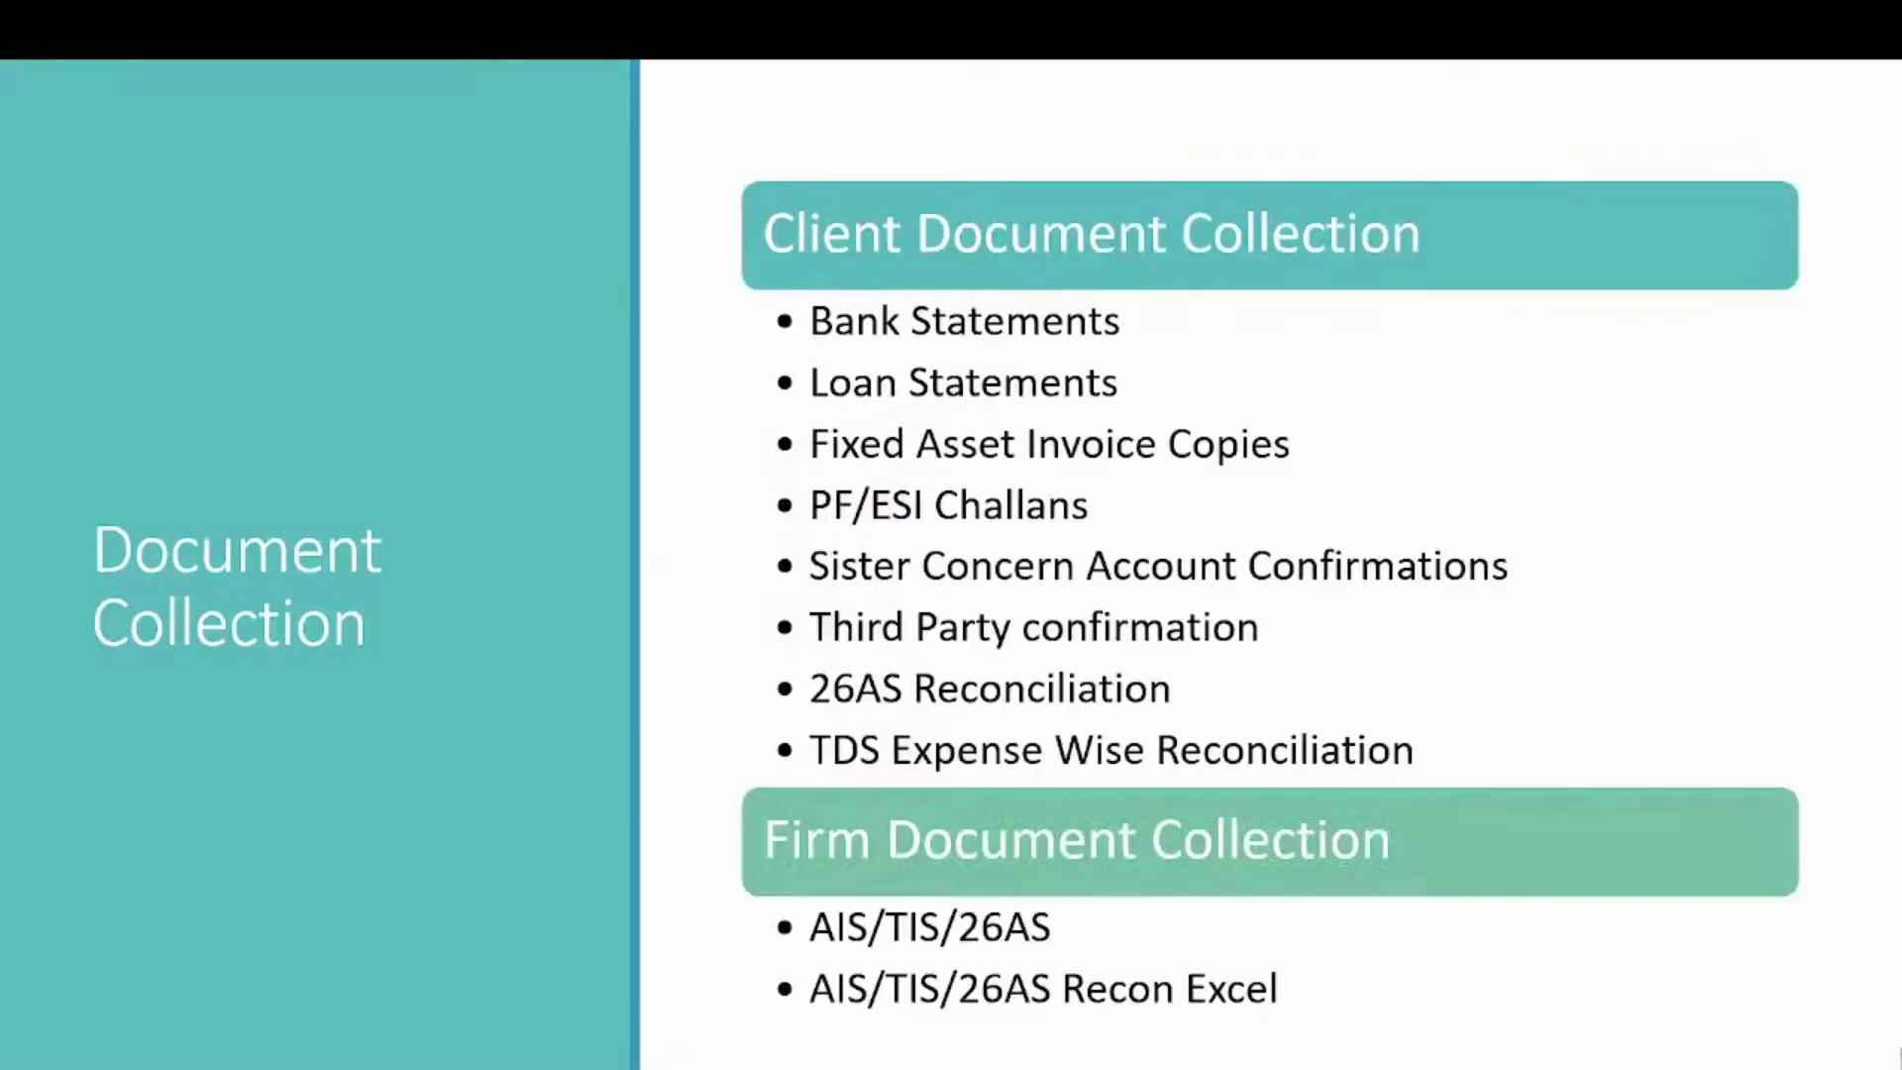
{"action": "key", "text": "Right"}
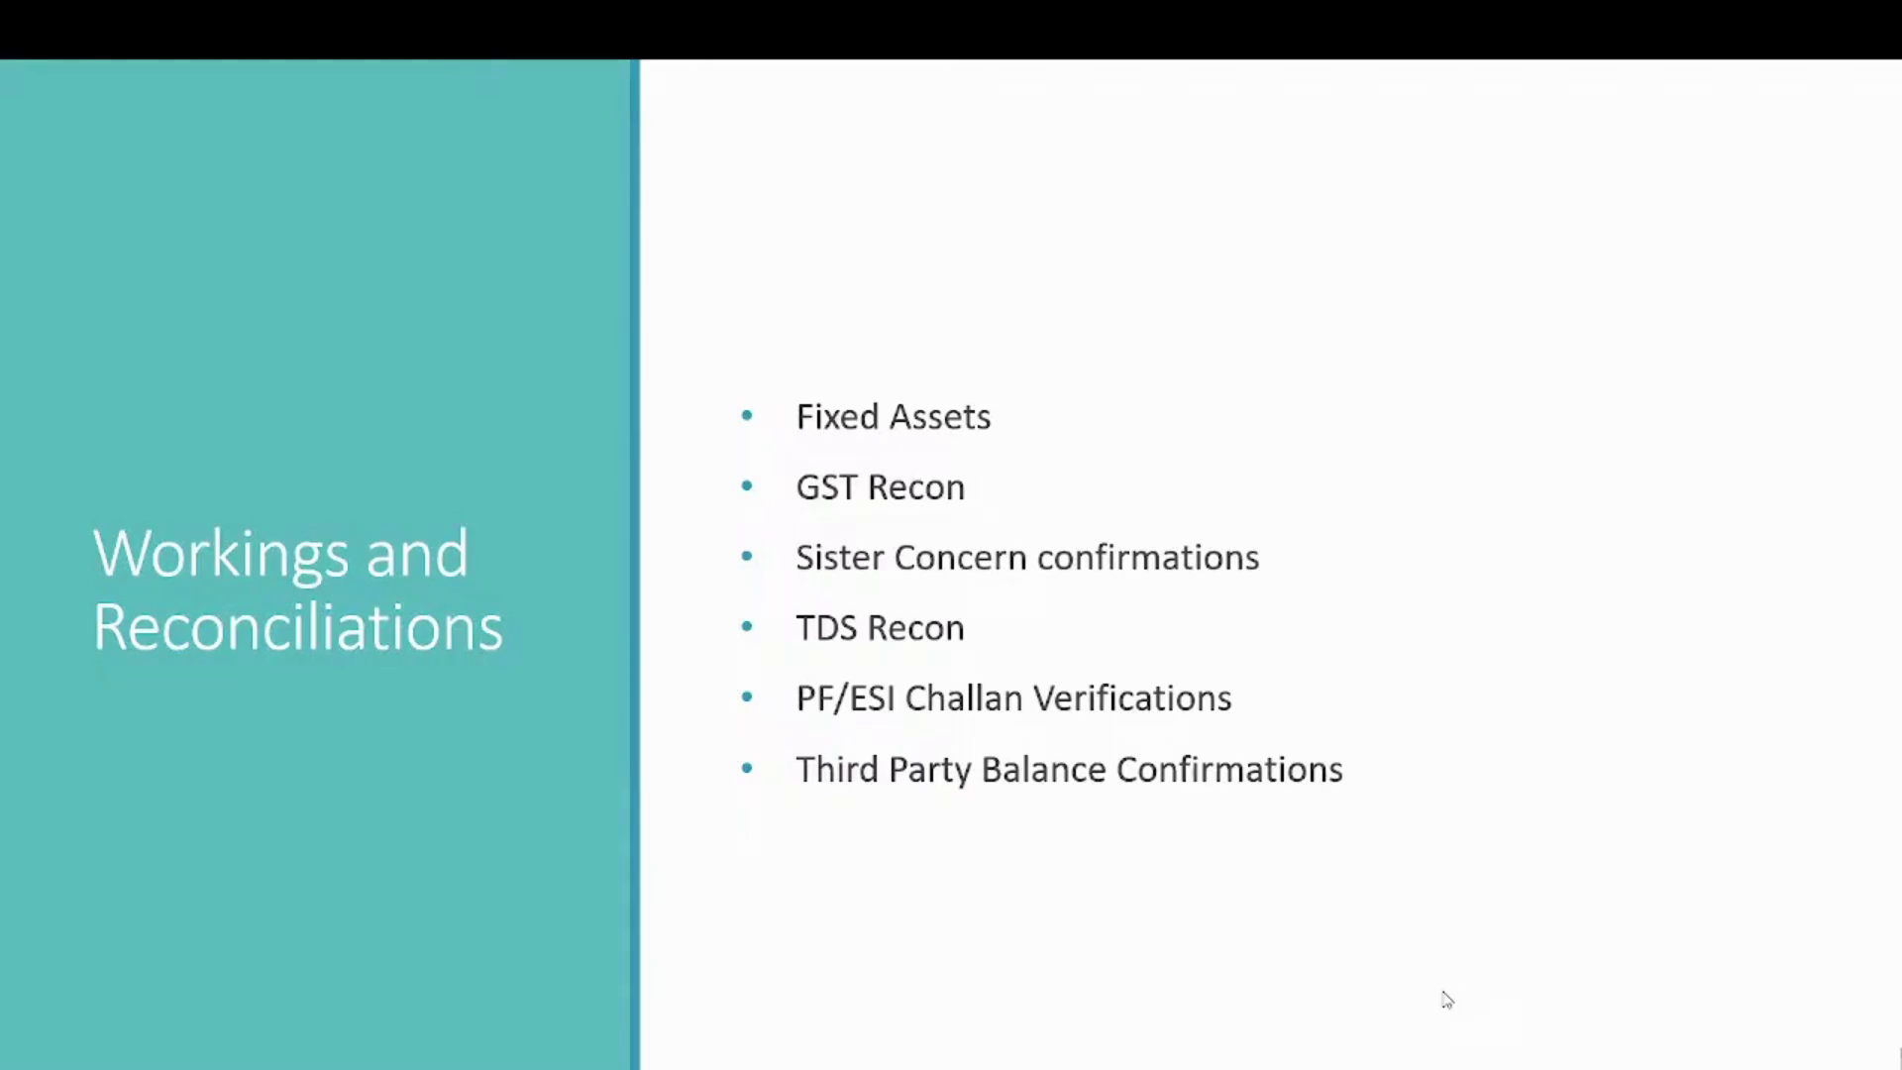
{"action": "key", "text": "alt+Tab"}
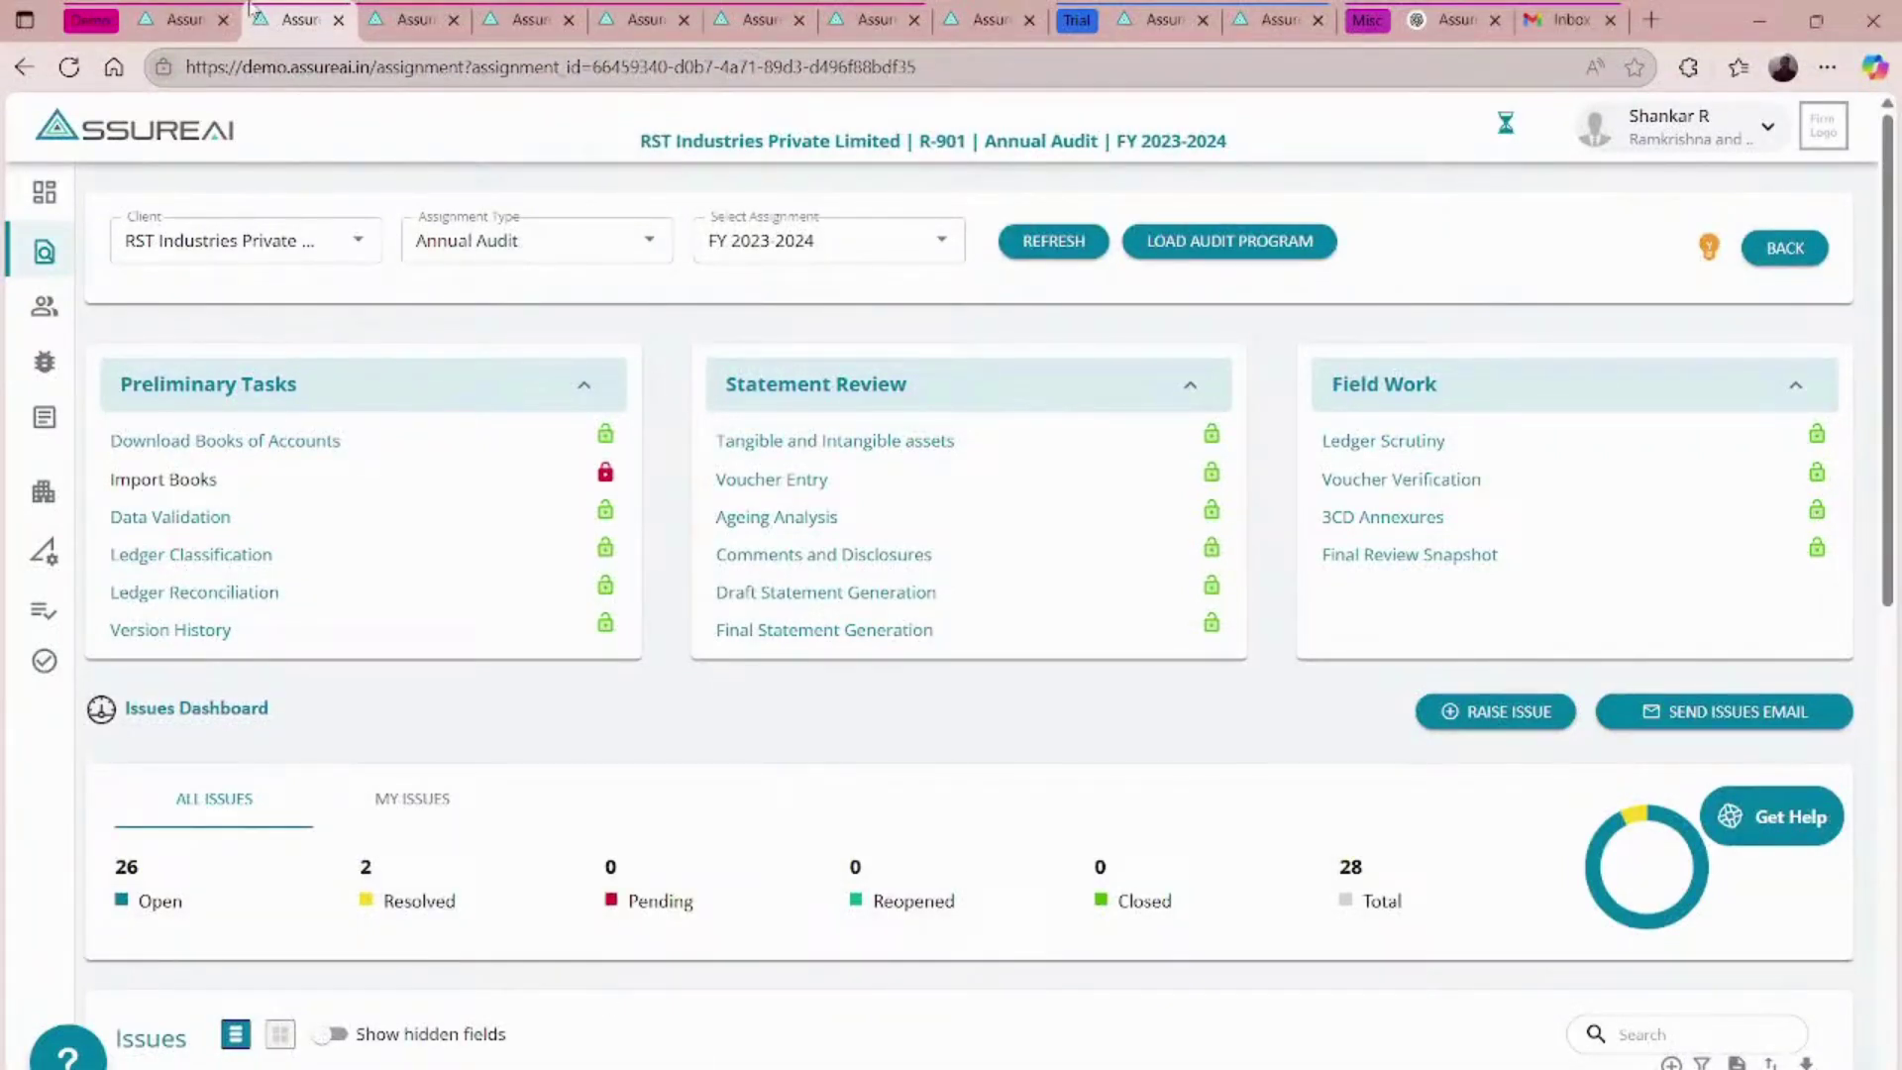
- Open the Annual Audit assignment type's task configuration step
{"action": "left_click", "coordinate": [180, 20]}
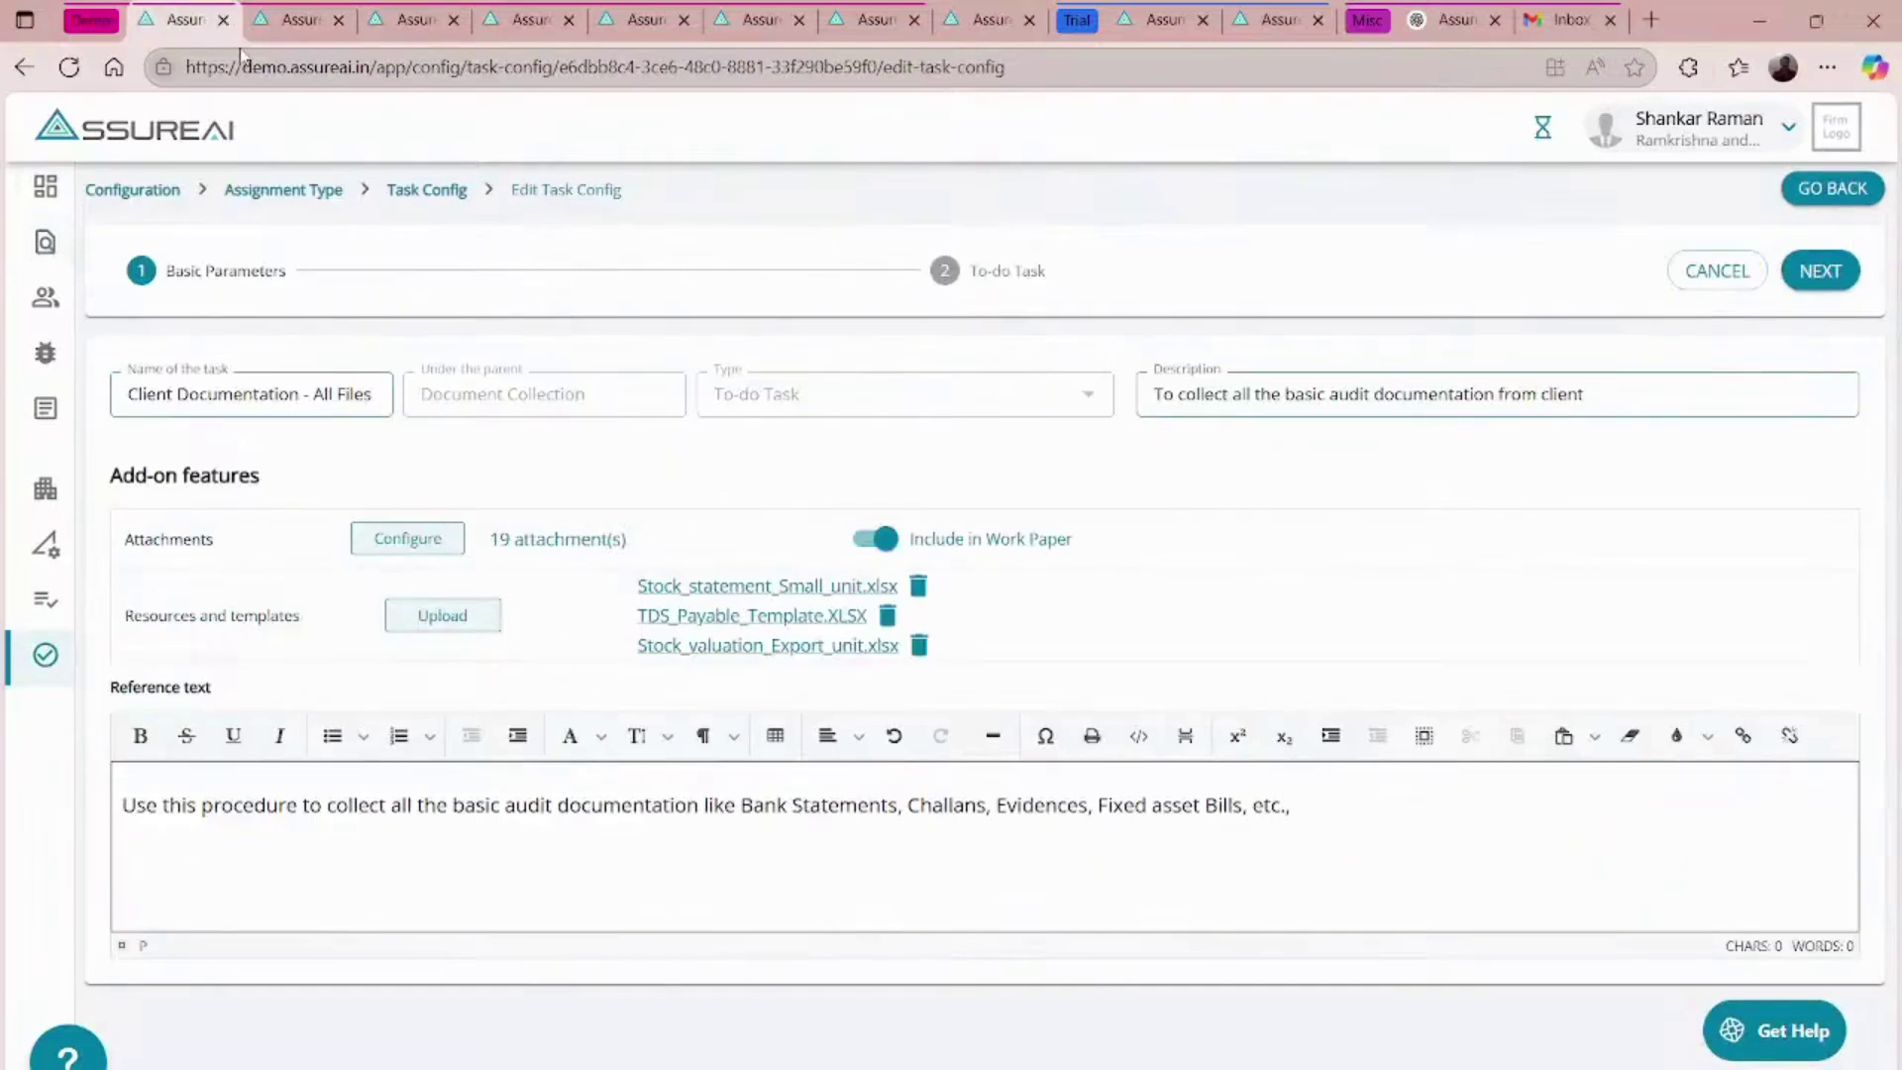
{"action": "left_click", "coordinate": [143, 193]}
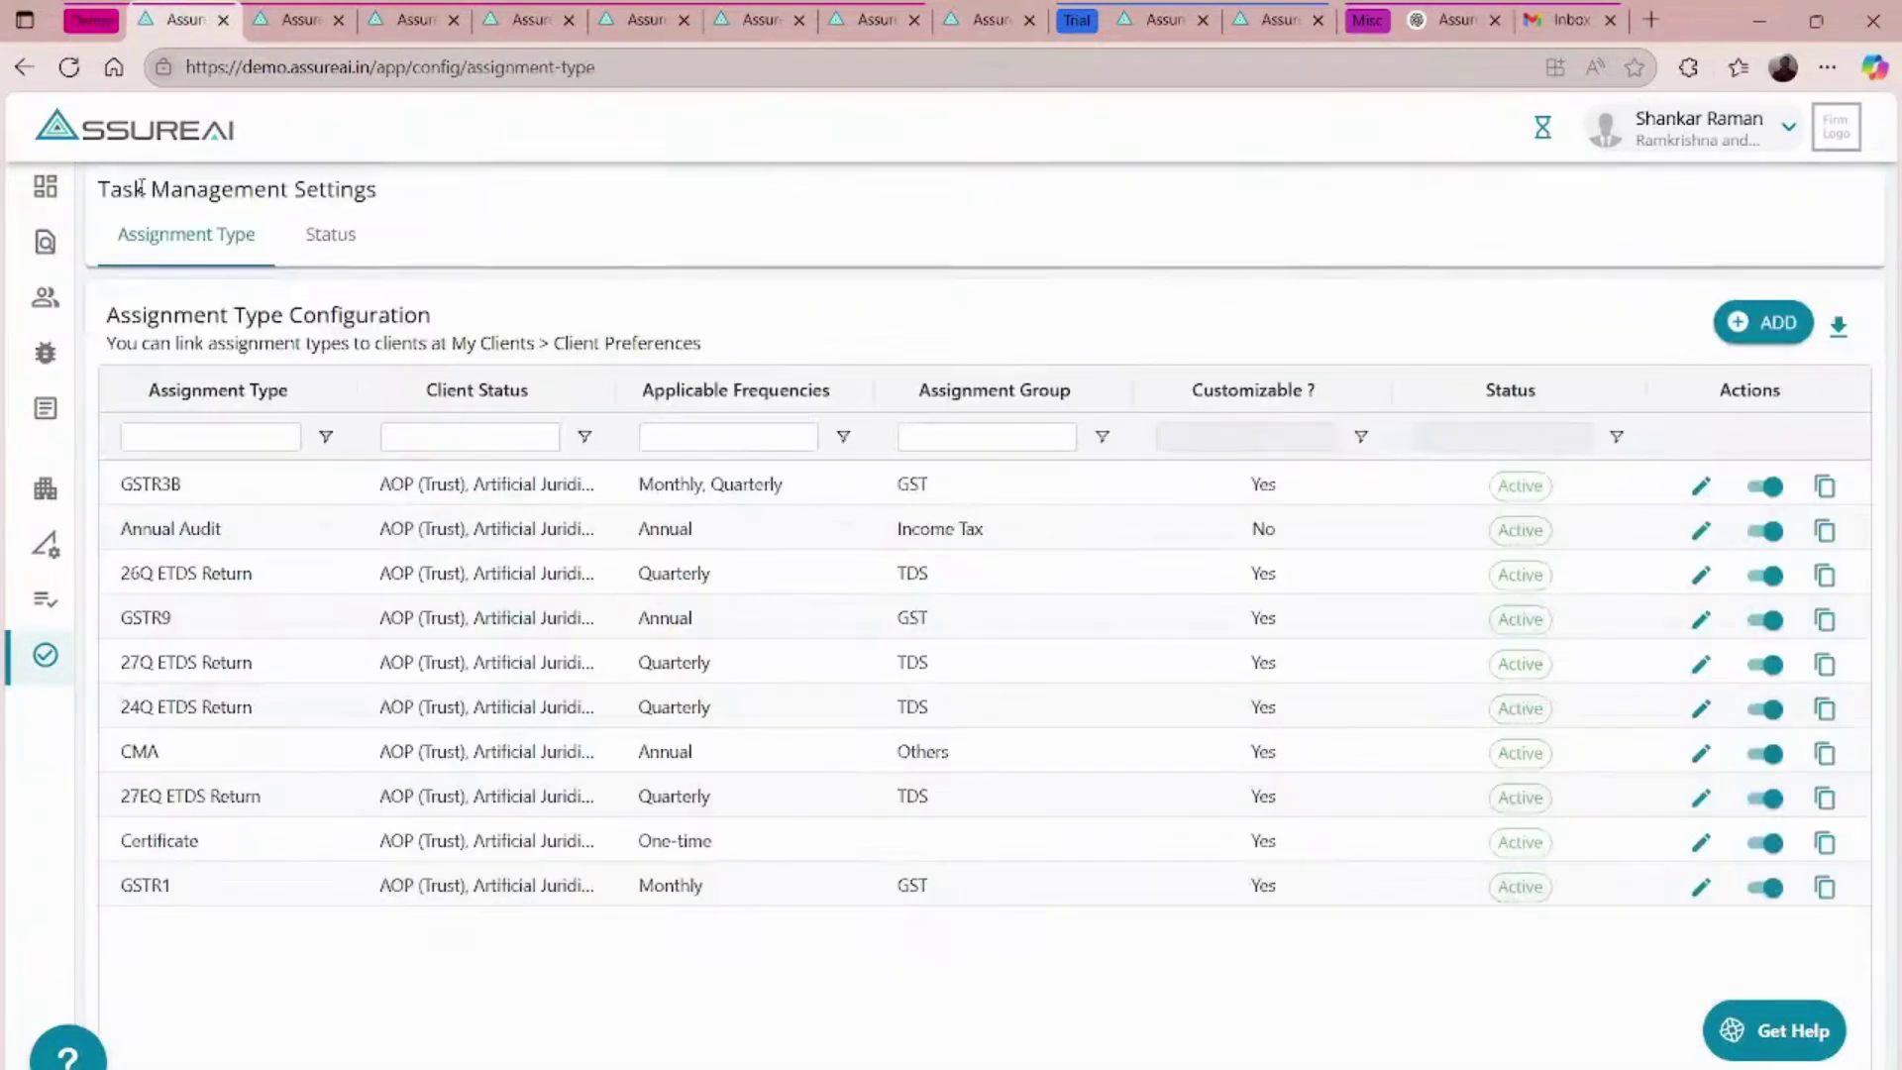
{"action": "left_click", "coordinate": [1702, 531]}
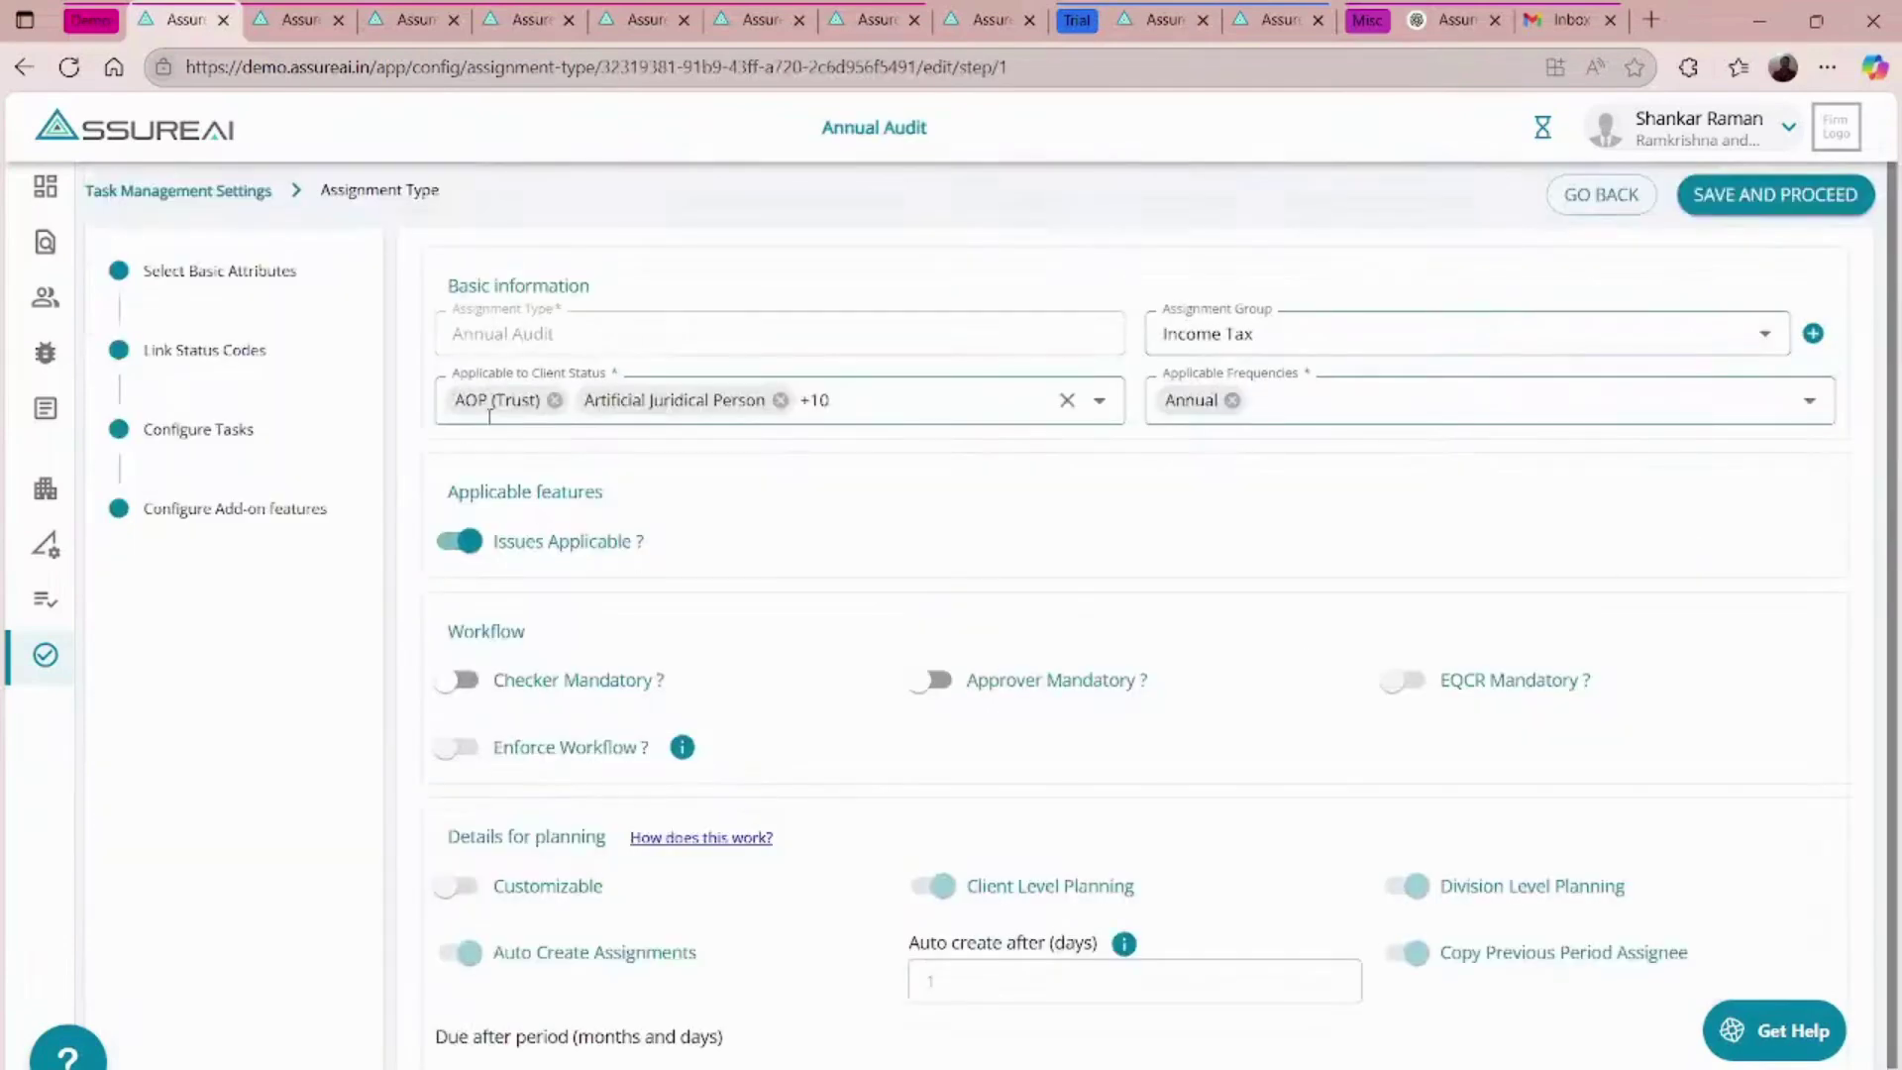
{"action": "left_click", "coordinate": [222, 434]}
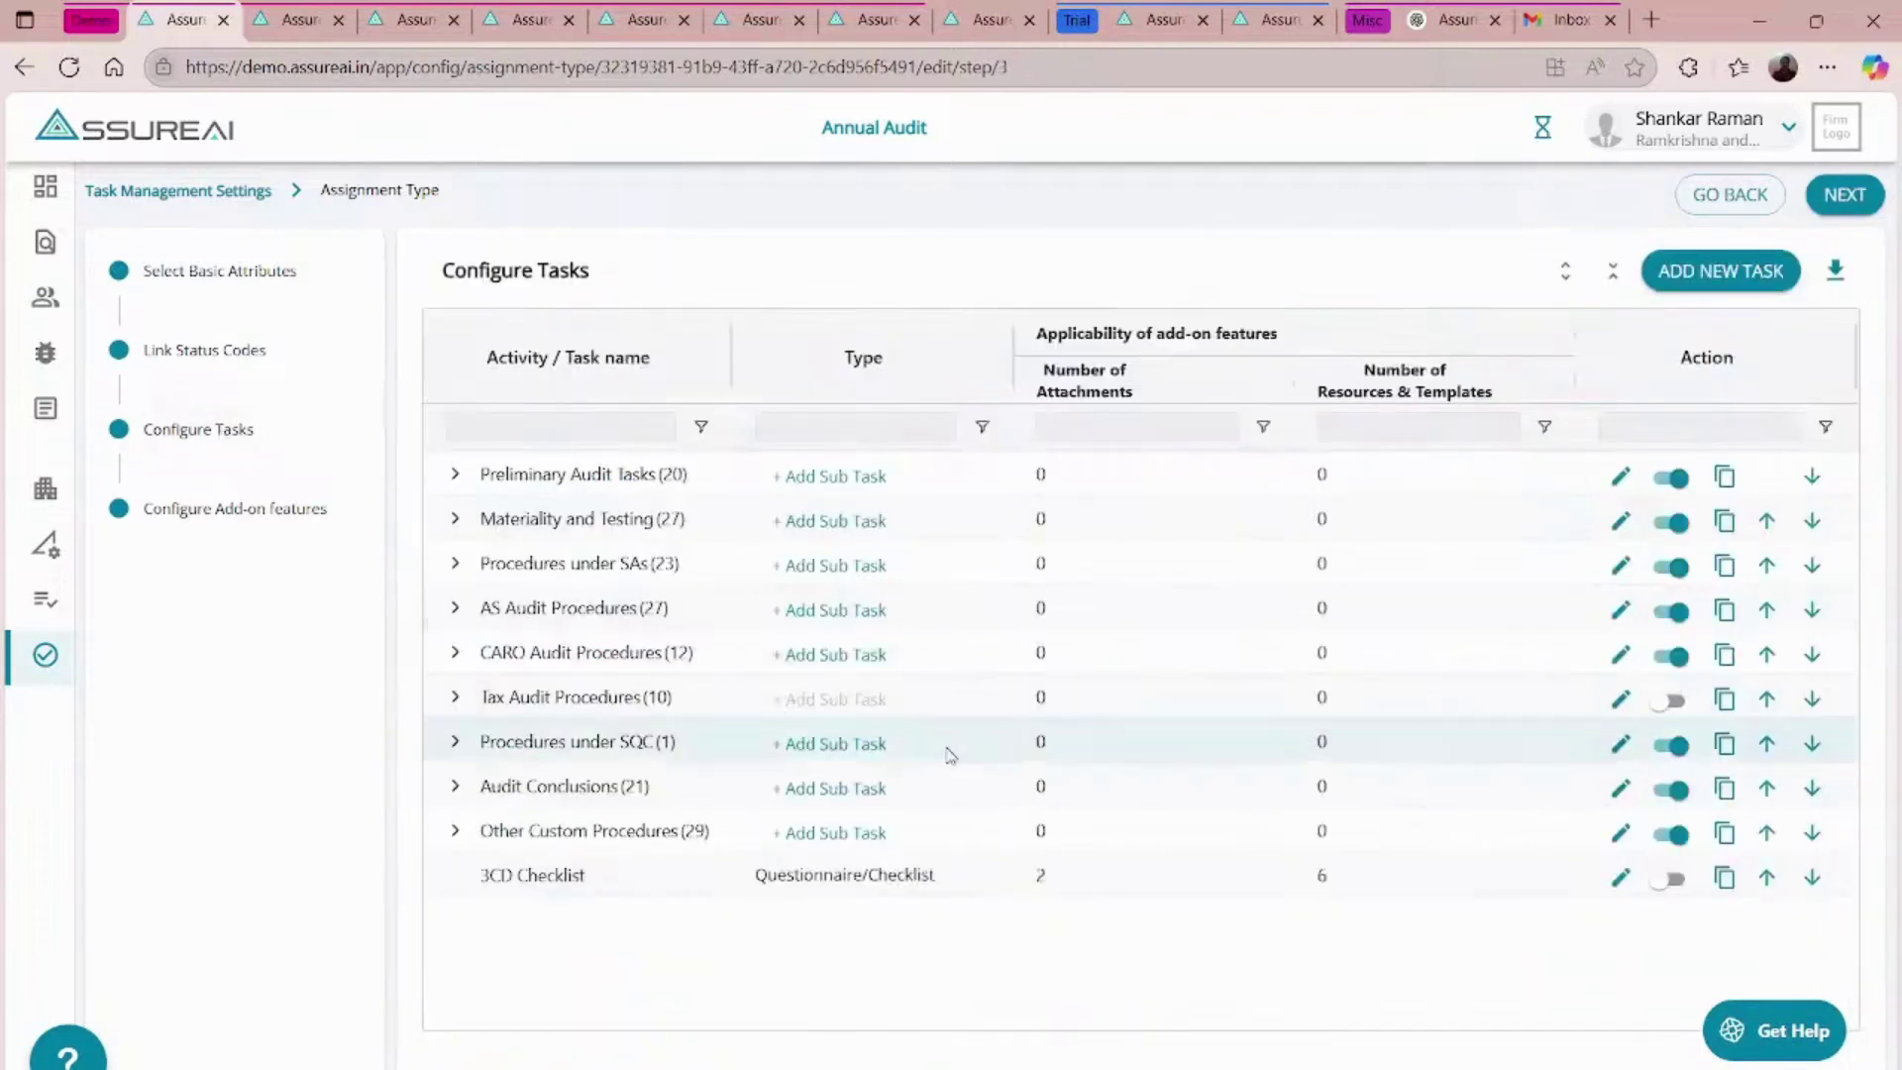
- Expand Other Custom Procedures > Workings and Reconciliation, autosize the task name column, and edit GST Reconciliation
{"action": "left_click", "coordinate": [459, 835]}
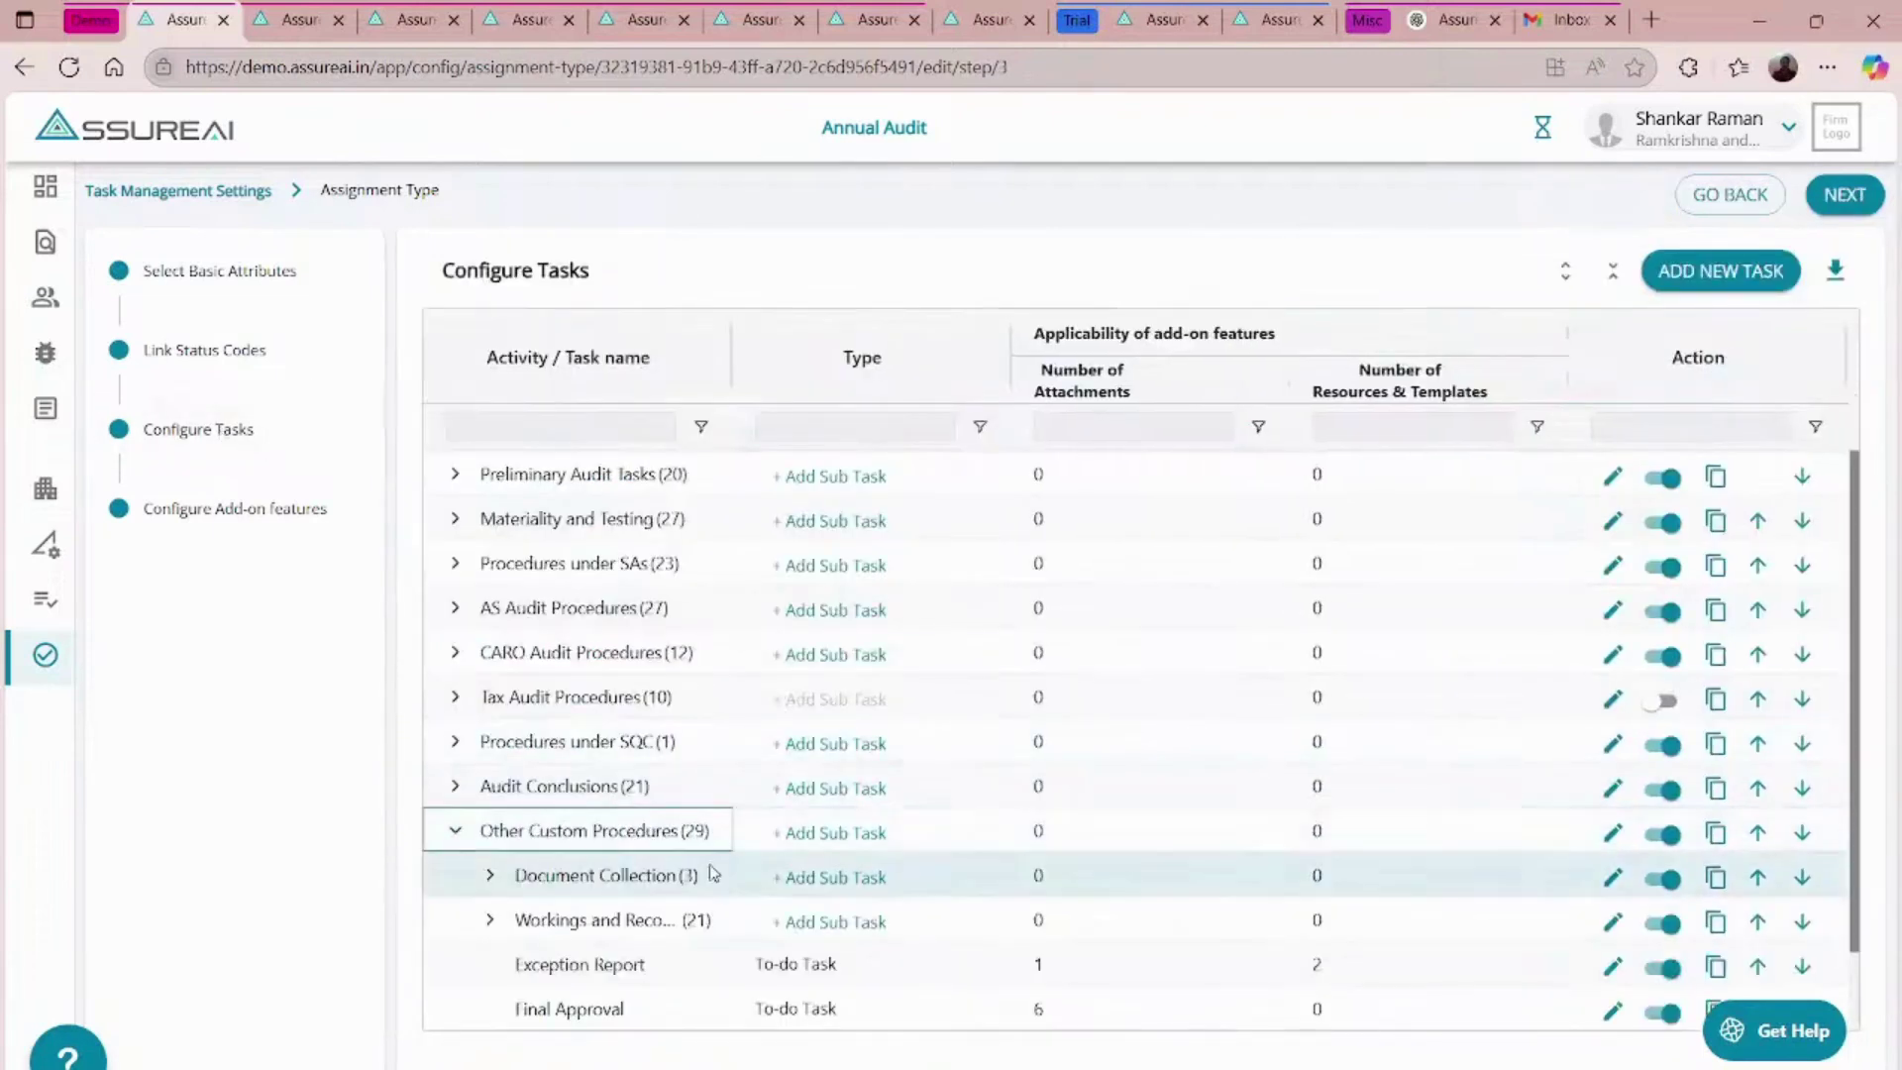
{"action": "left_click", "coordinate": [488, 926]}
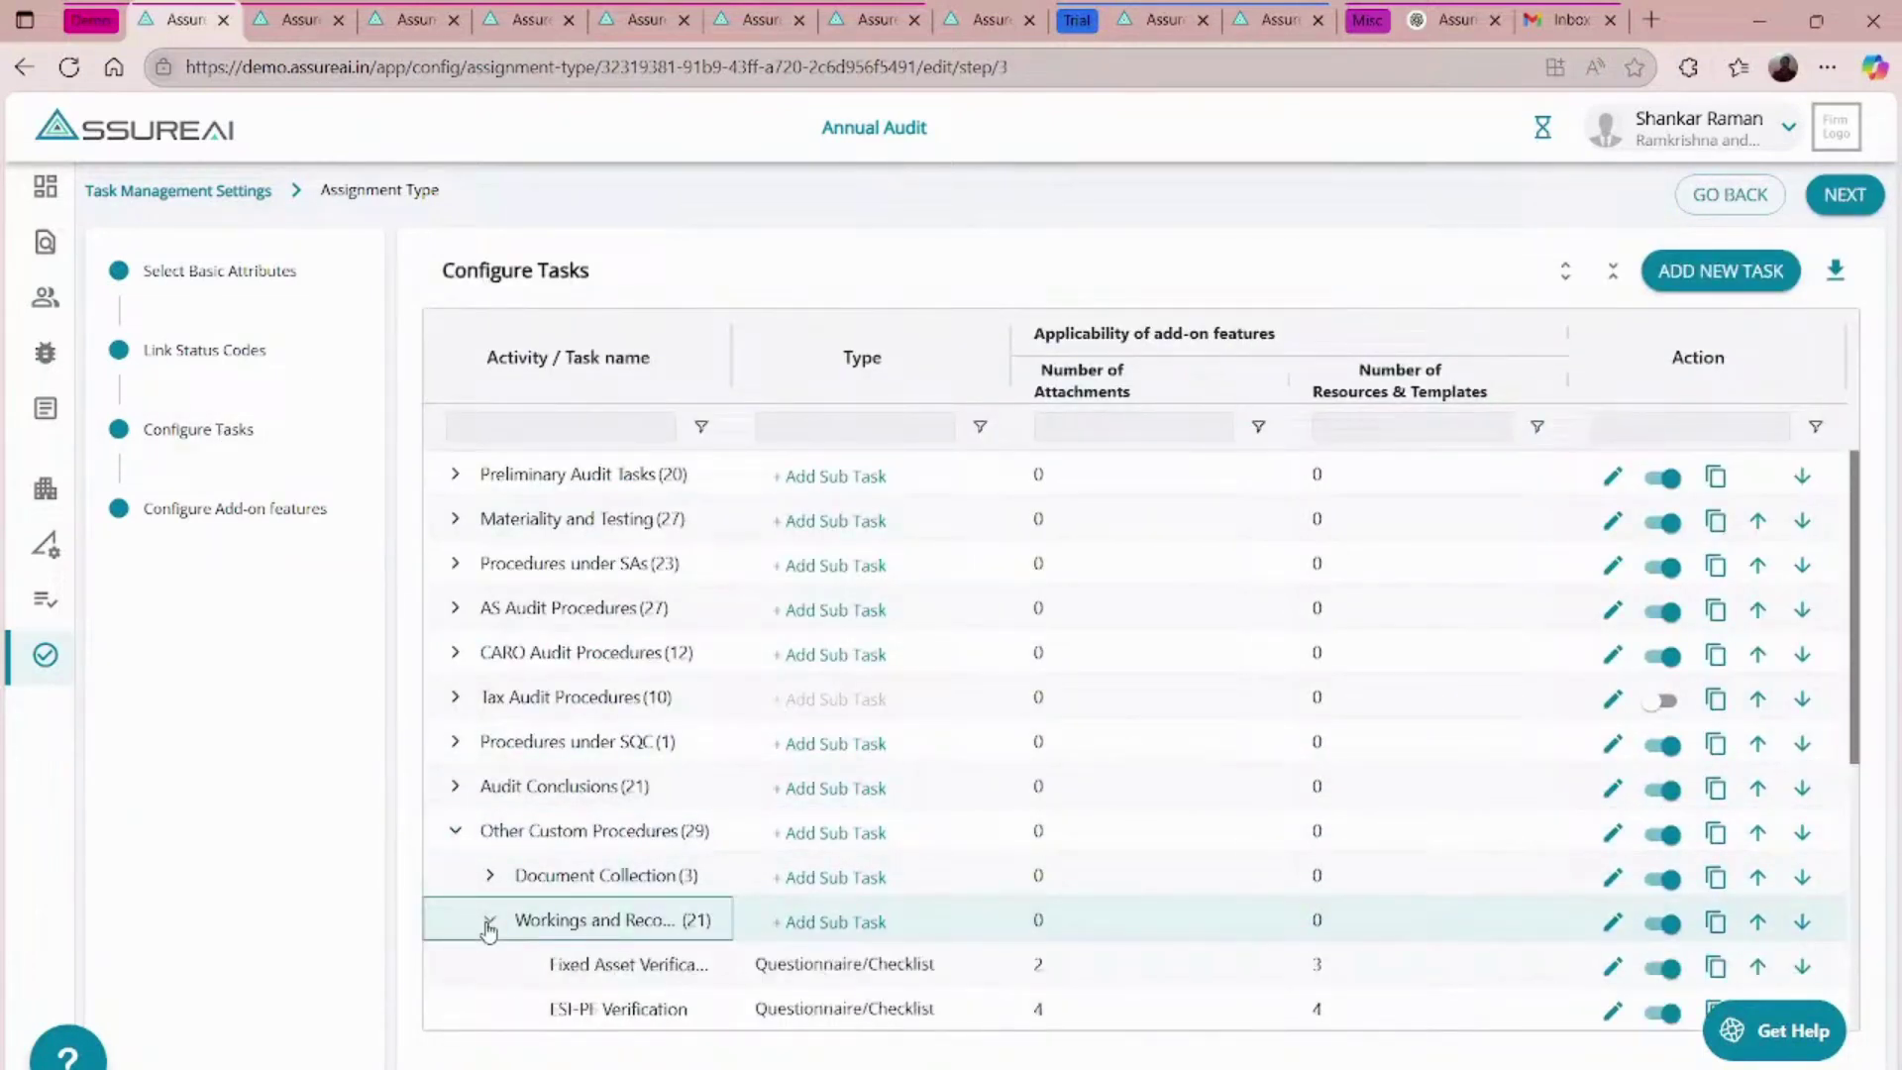
{"action": "left_click", "coordinate": [702, 364]}
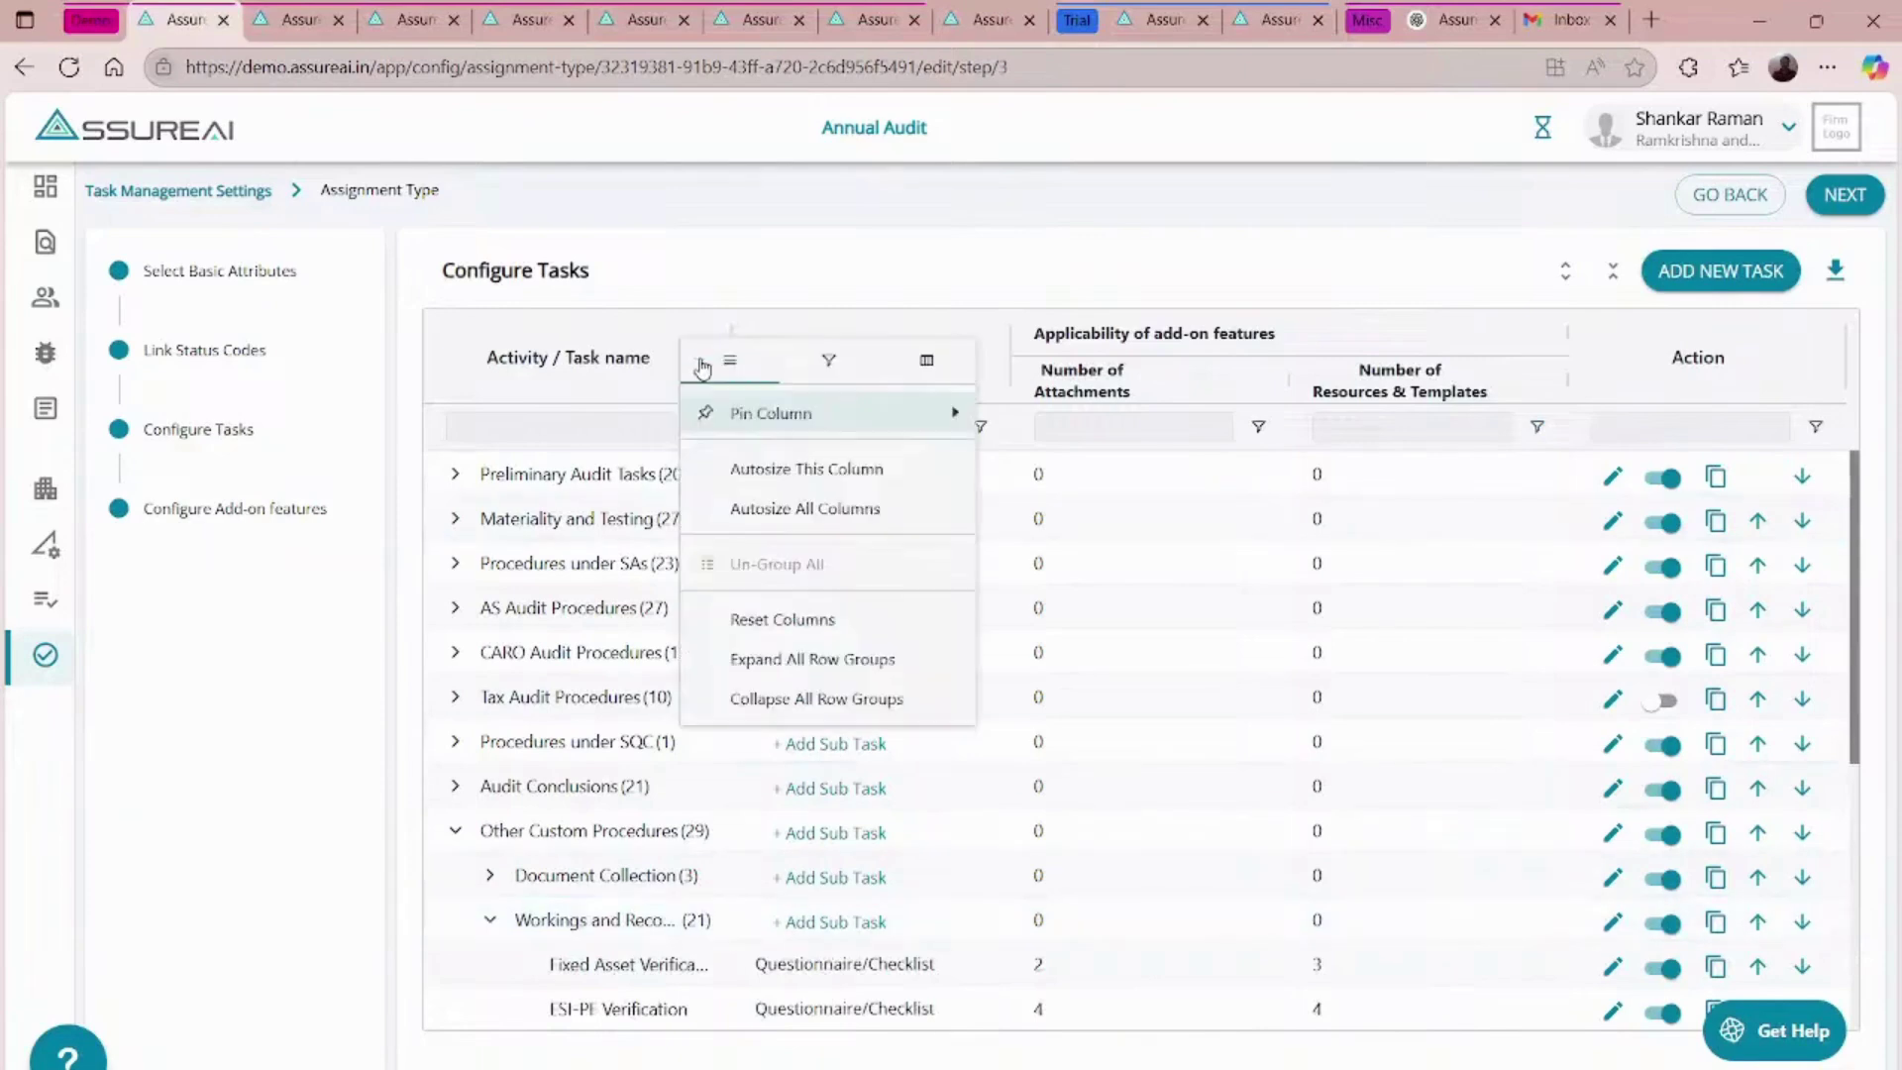
{"action": "left_click", "coordinate": [841, 468]}
{"action": "scroll", "coordinate": [920, 725], "scroll_direction": "down", "scroll_amount": 3}
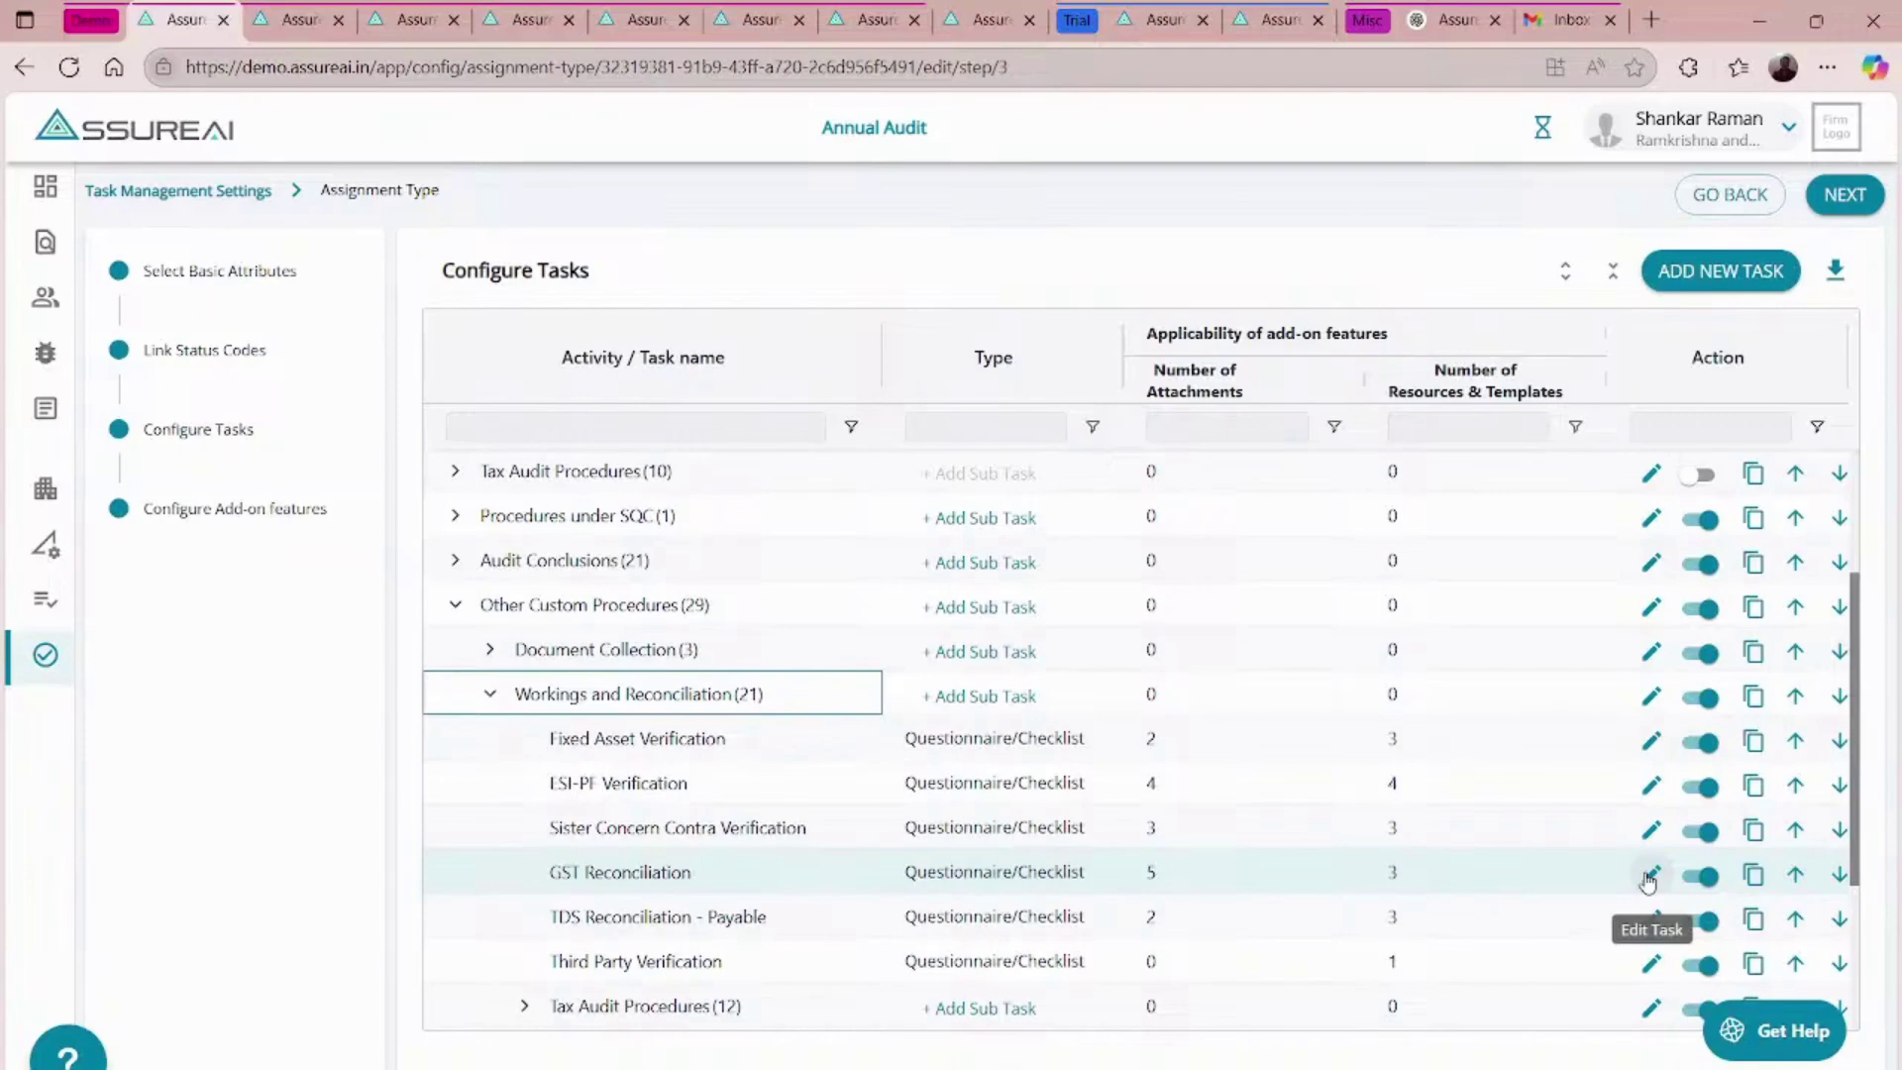
{"action": "left_click", "coordinate": [1648, 876]}
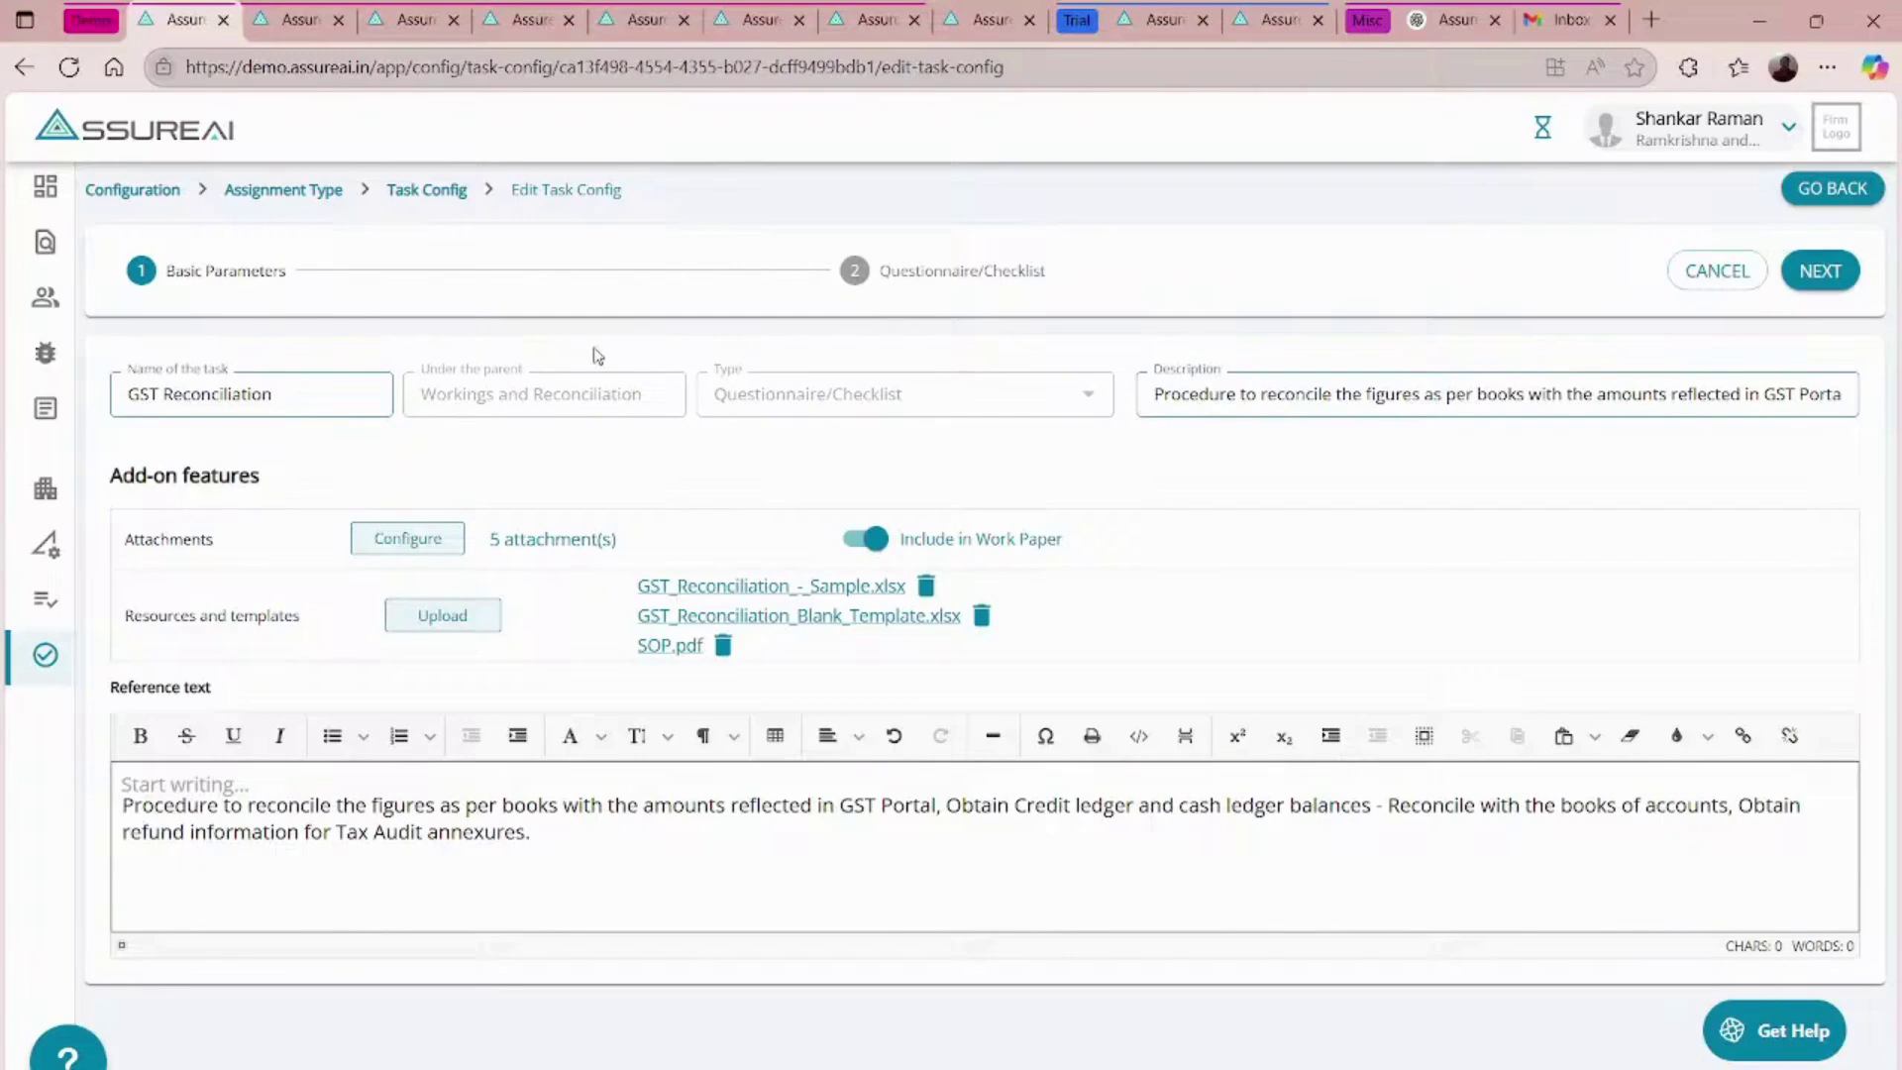
{"action": "left_click", "coordinate": [409, 542]}
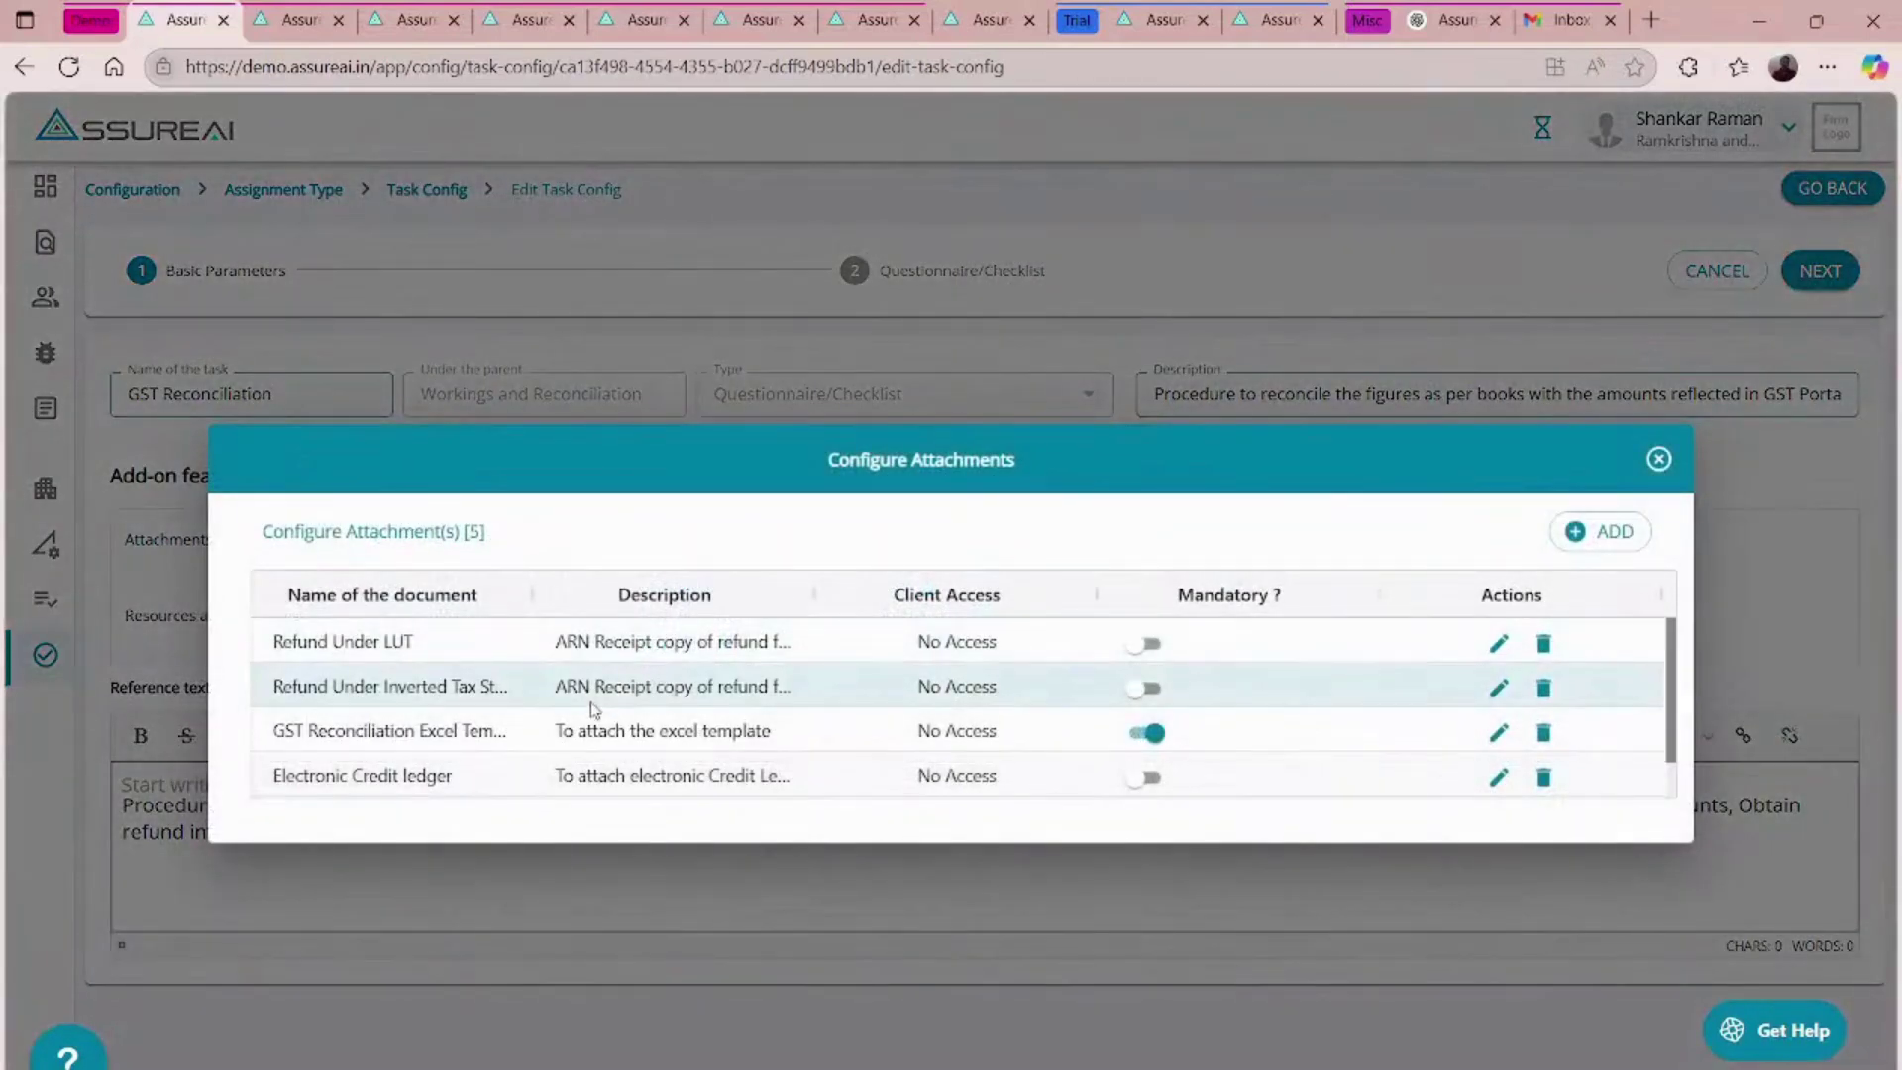
{"action": "scroll", "coordinate": [594, 709], "scroll_direction": "down", "scroll_amount": 1}
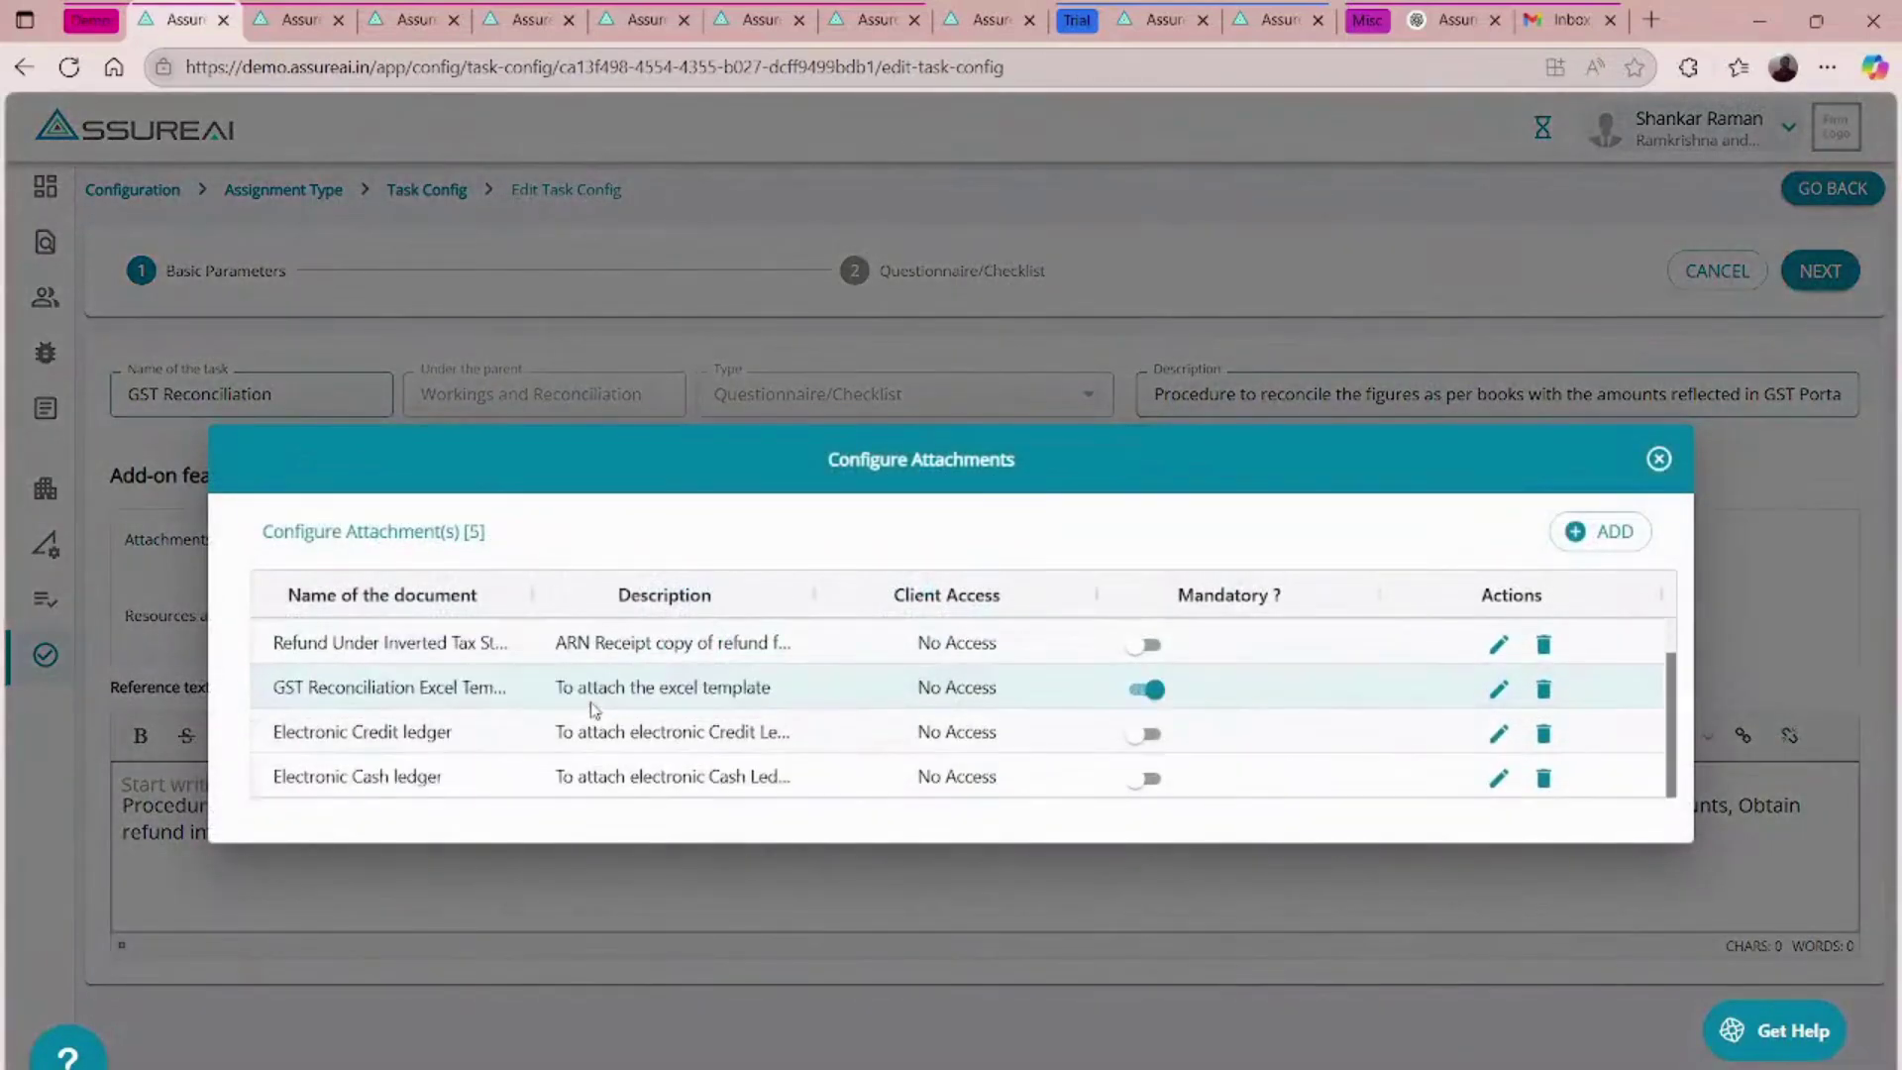
{"action": "scroll", "coordinate": [595, 709], "scroll_direction": "up", "scroll_amount": 1}
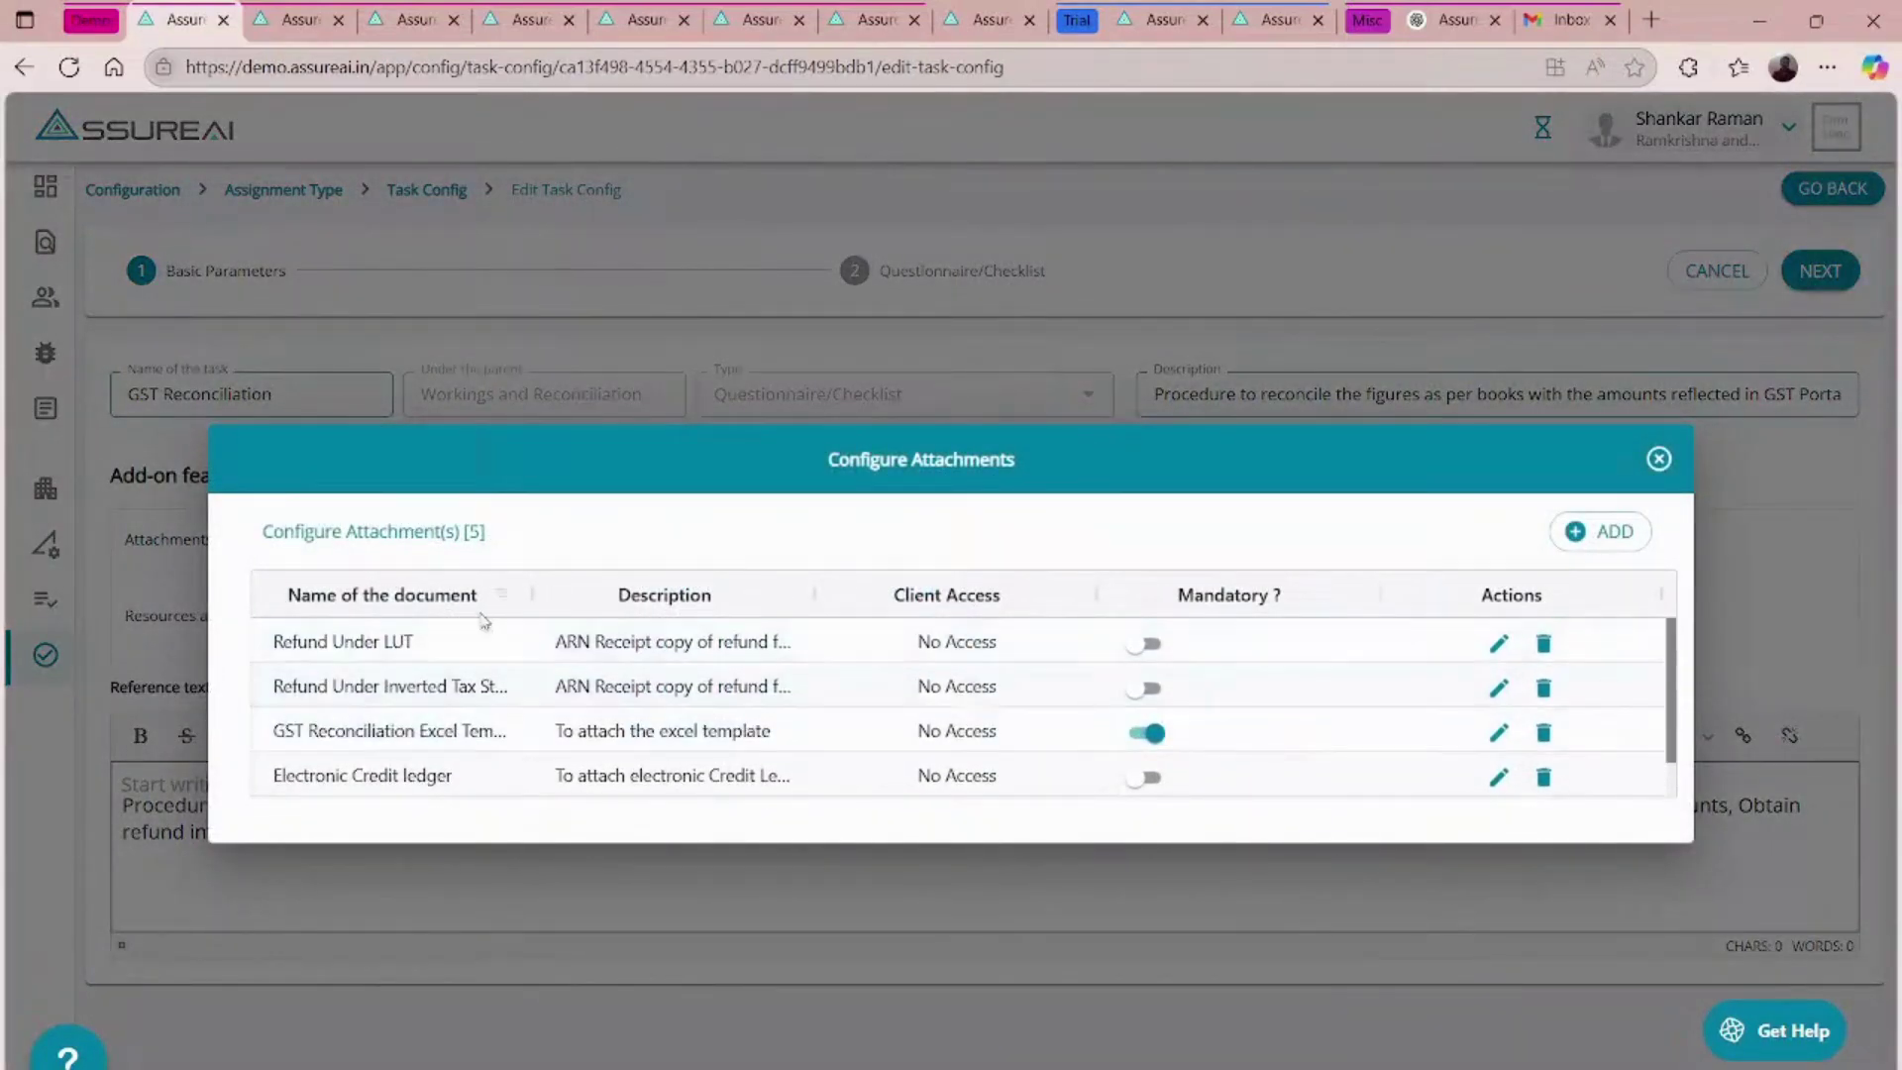
{"action": "left_click", "coordinate": [1658, 458]}
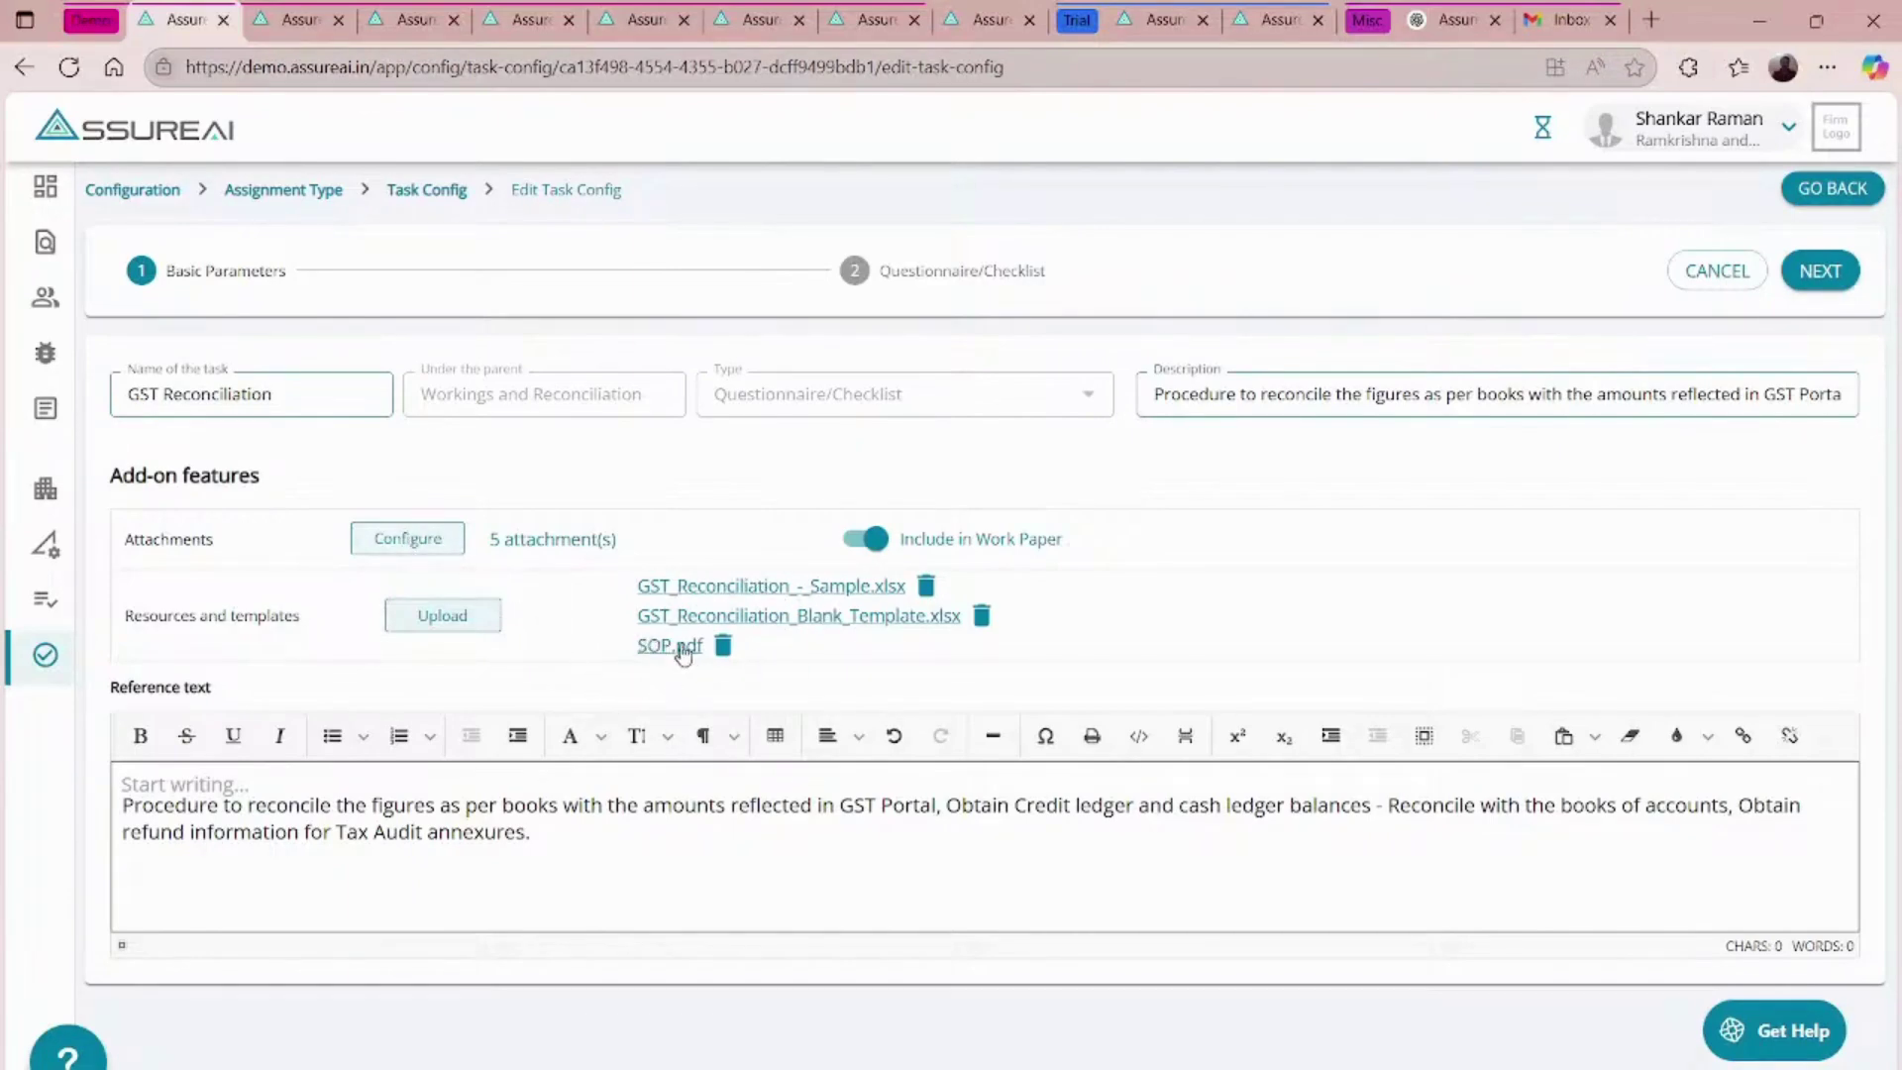
- Open the attached GST Reconciliation SOP.pdf, scroll through its pages, then return to the AssureAI tab
{"action": "left_click", "coordinate": [682, 650]}
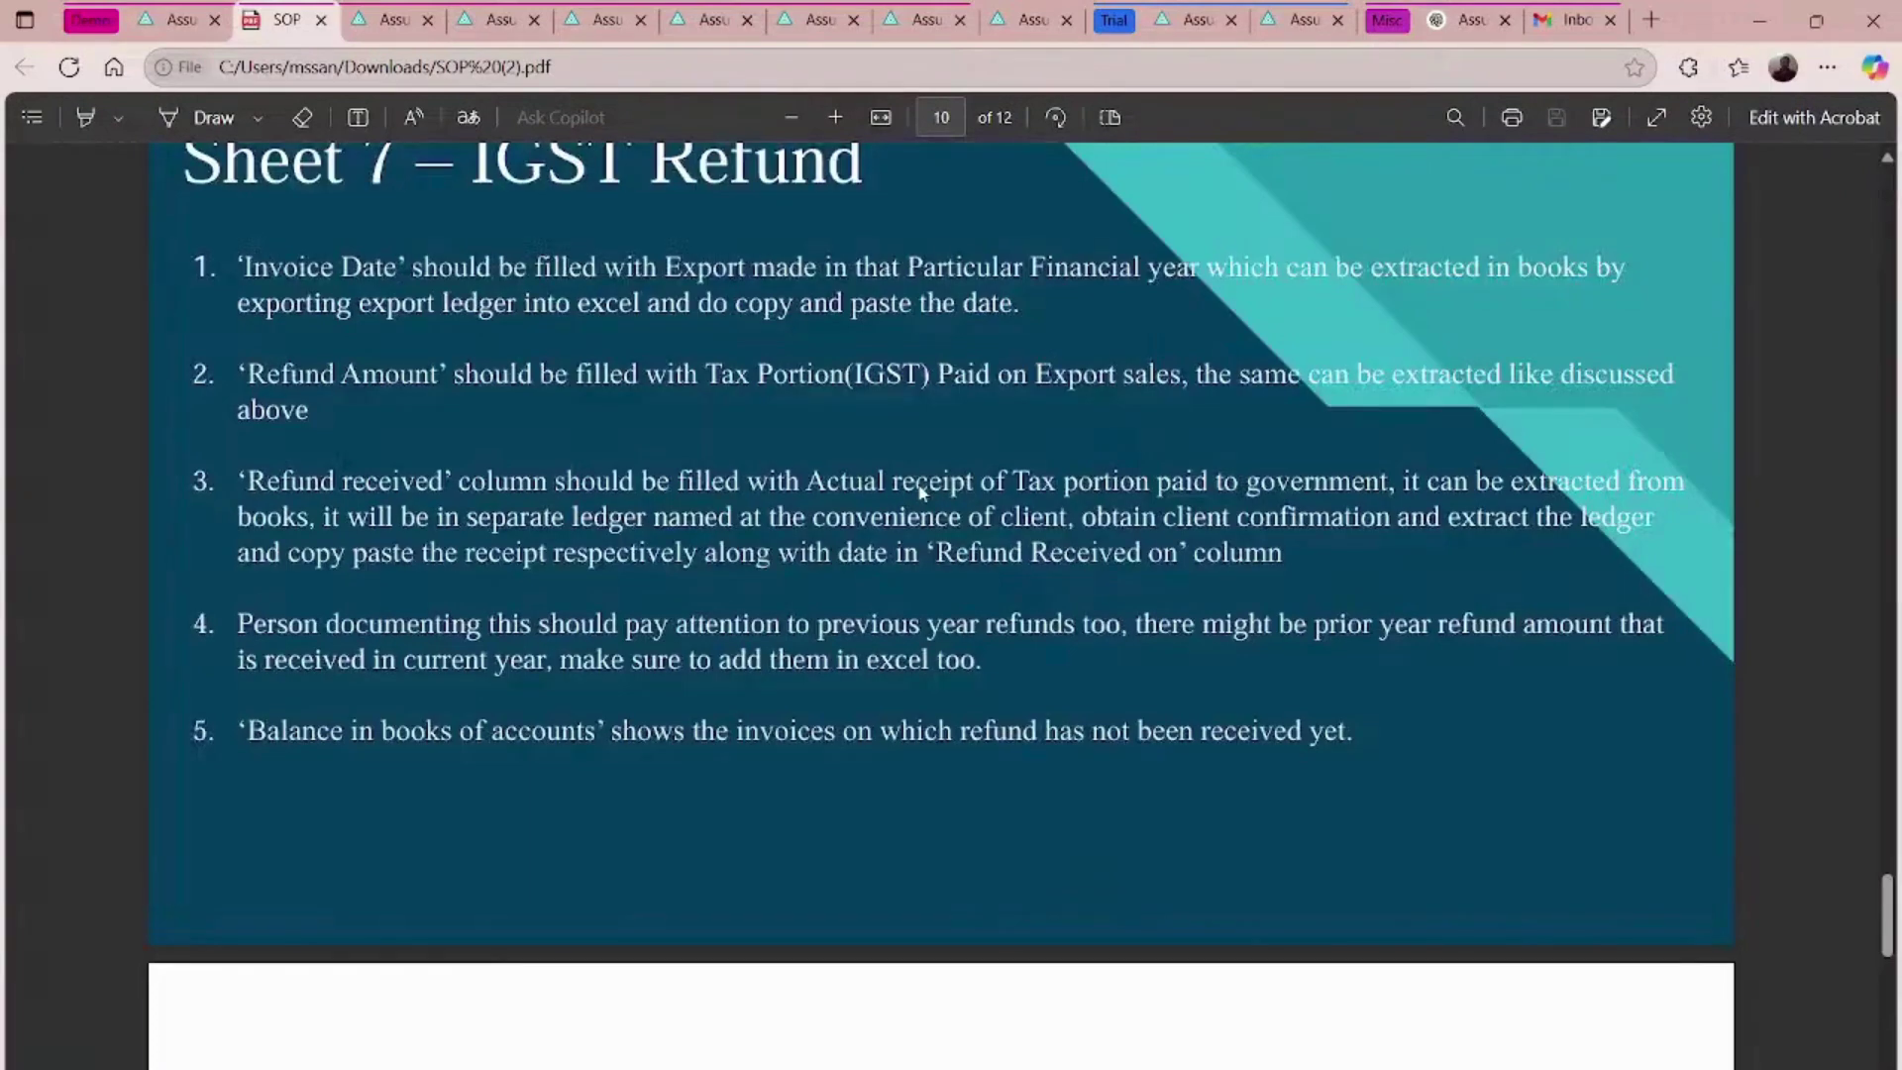
{"action": "scroll", "coordinate": [921, 492], "scroll_direction": "up", "scroll_amount": 20}
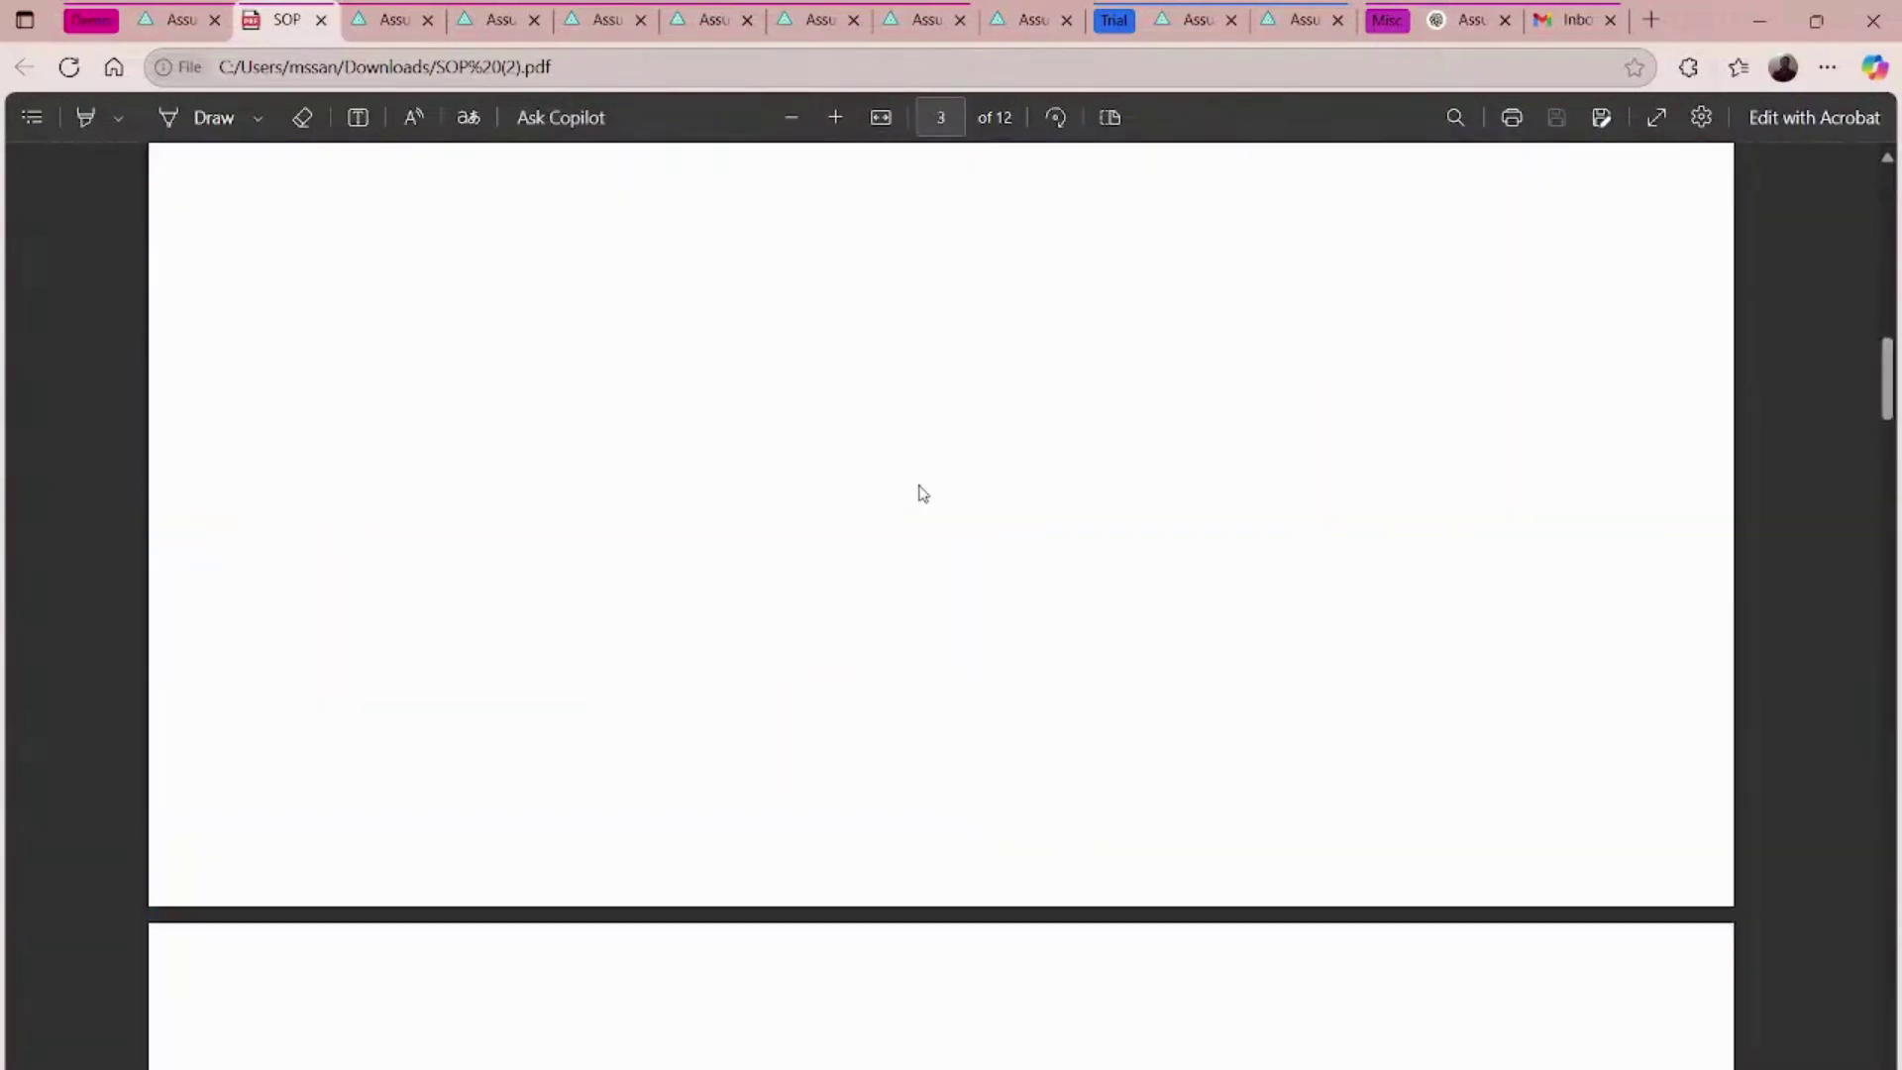
{"action": "scroll", "coordinate": [921, 492], "scroll_direction": "up", "scroll_amount": 10}
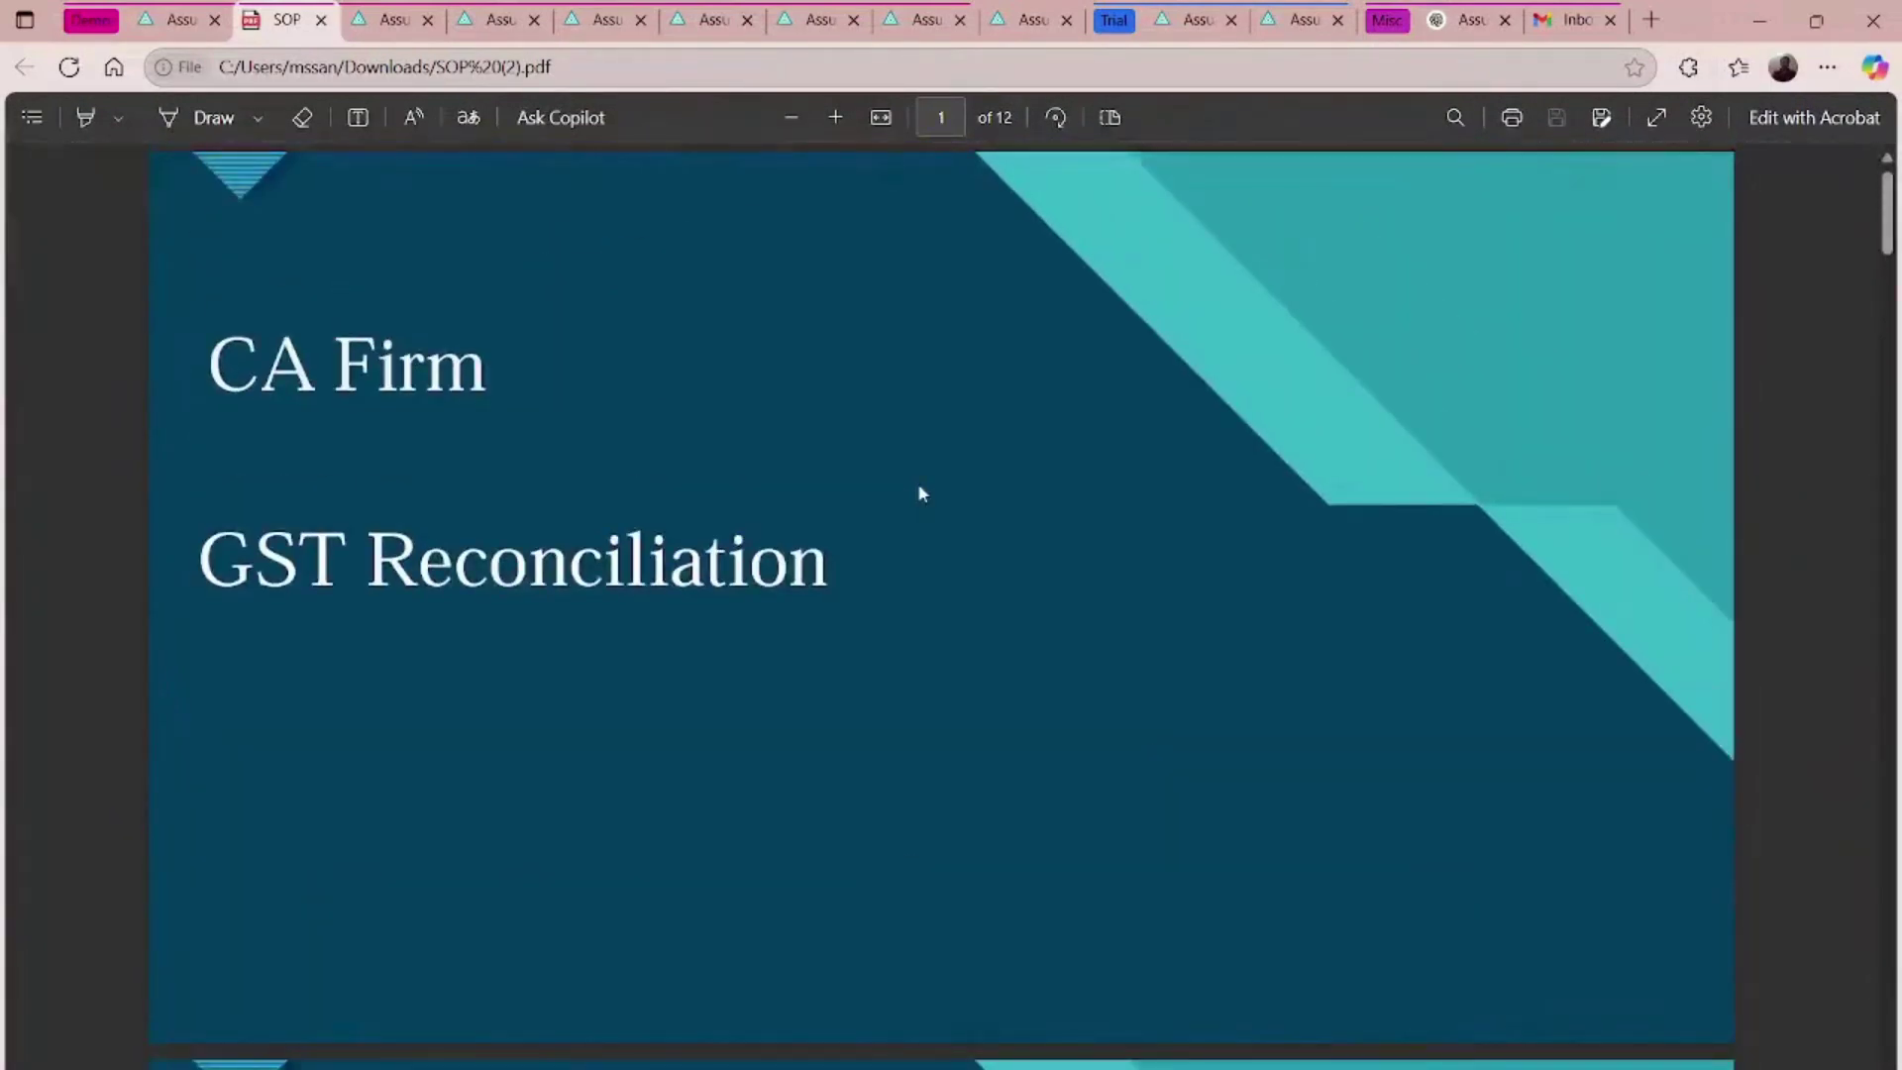
{"action": "scroll", "coordinate": [921, 493], "scroll_direction": "down", "scroll_amount": 8}
{"action": "scroll", "coordinate": [921, 492], "scroll_direction": "down", "scroll_amount": 8}
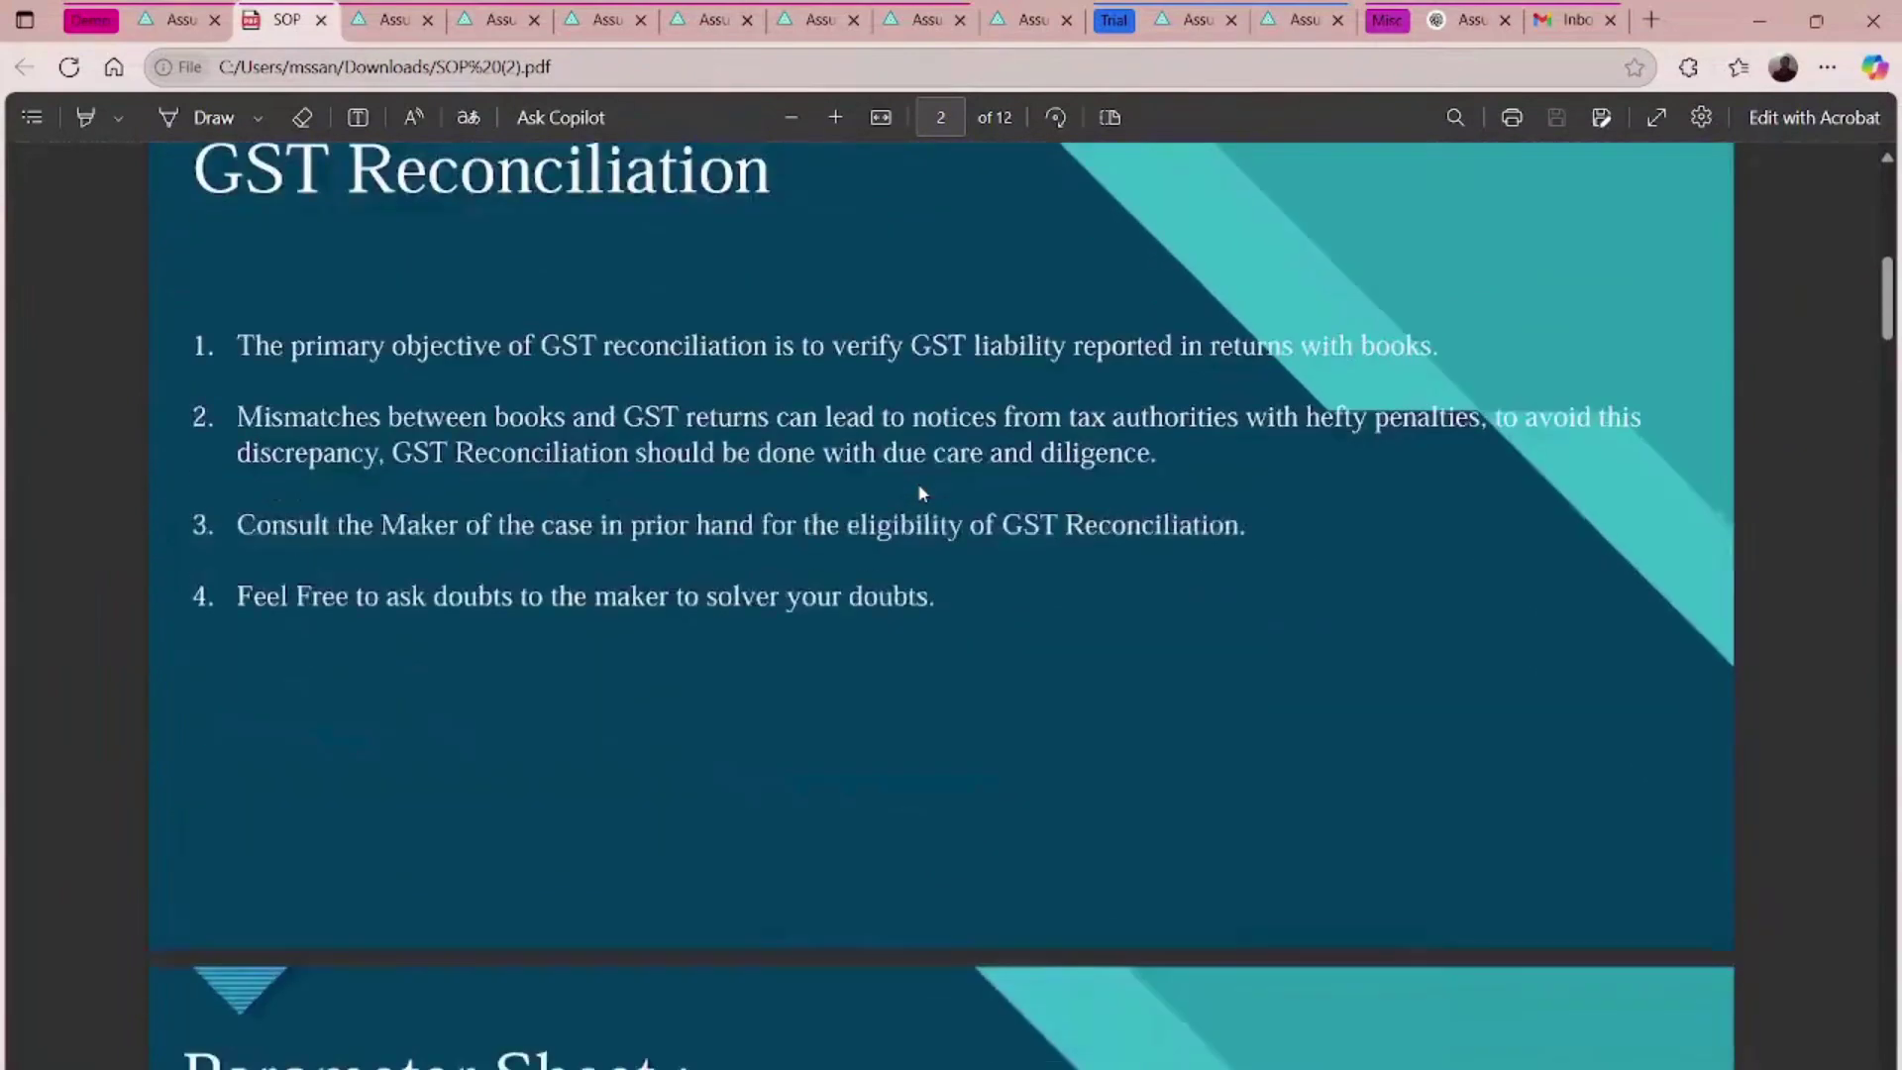
{"action": "scroll", "coordinate": [921, 492], "scroll_direction": "down", "scroll_amount": 10}
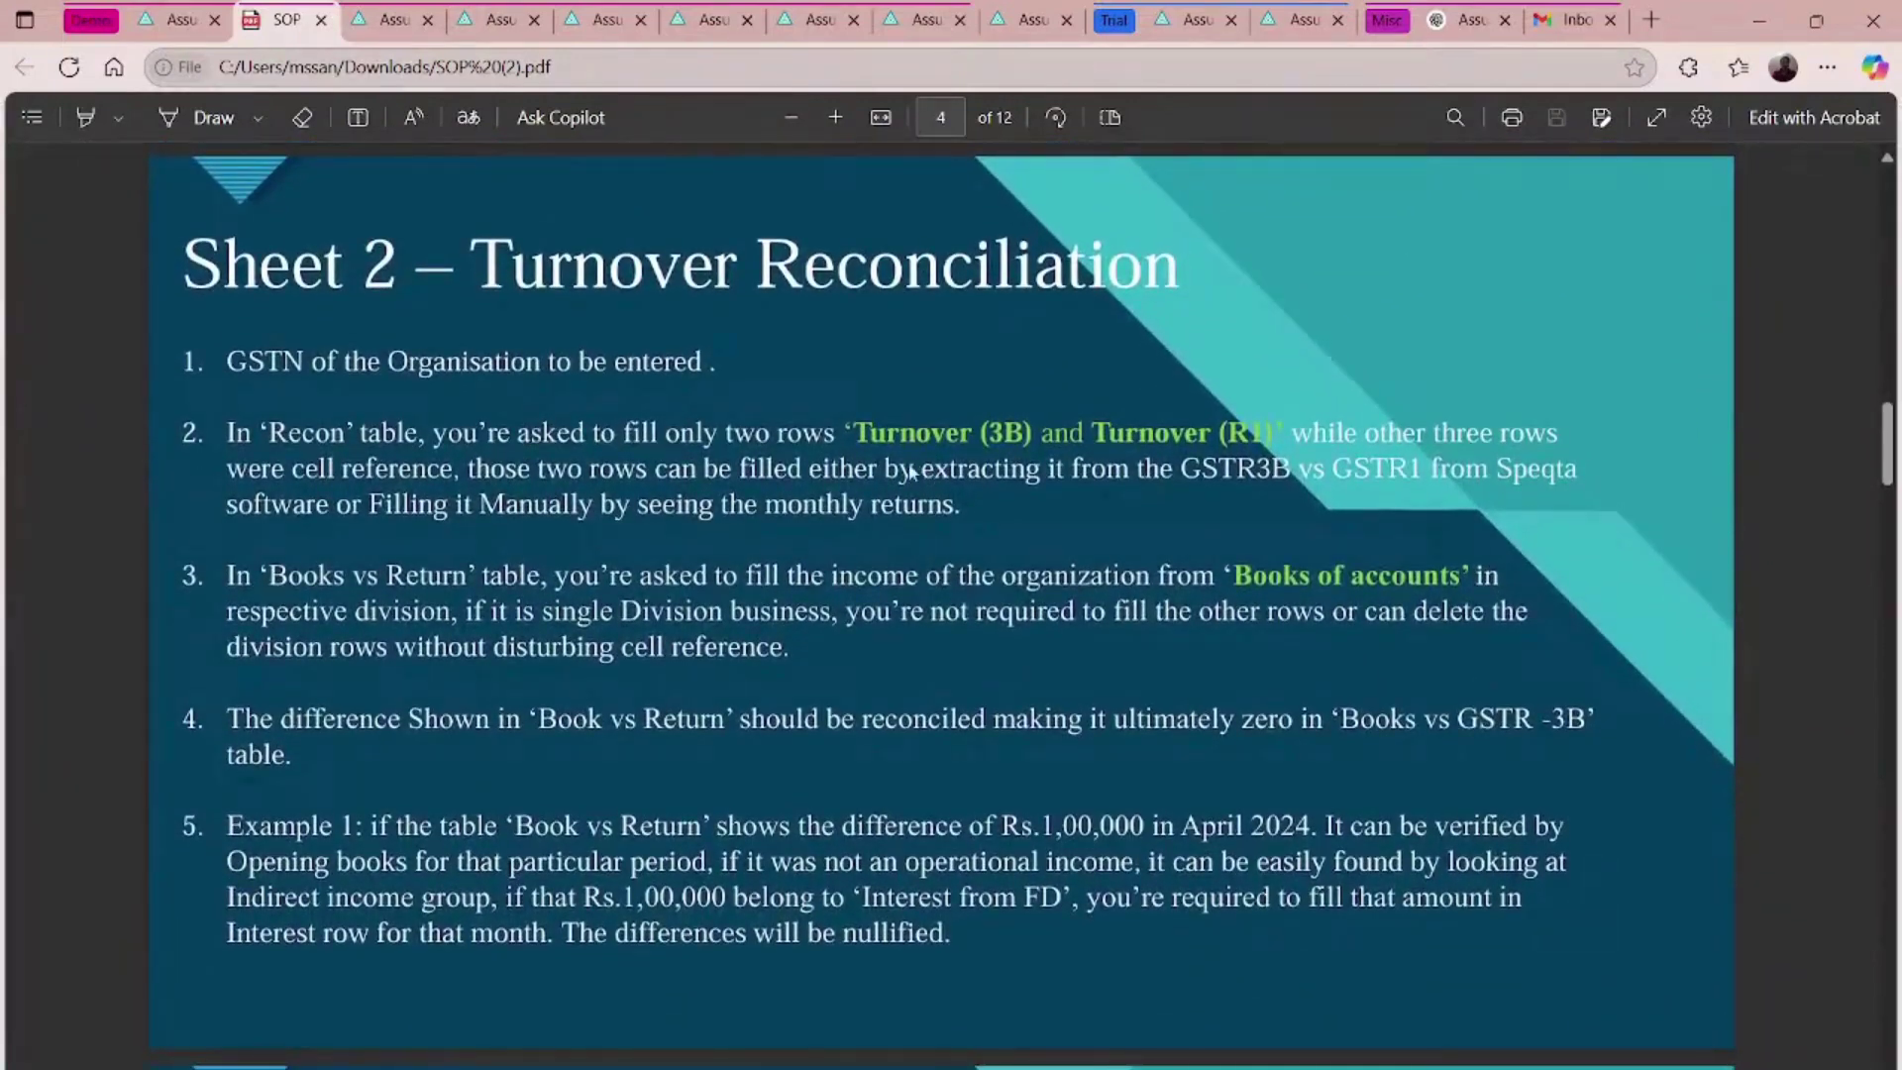
{"action": "left_click", "coordinate": [198, 14]}
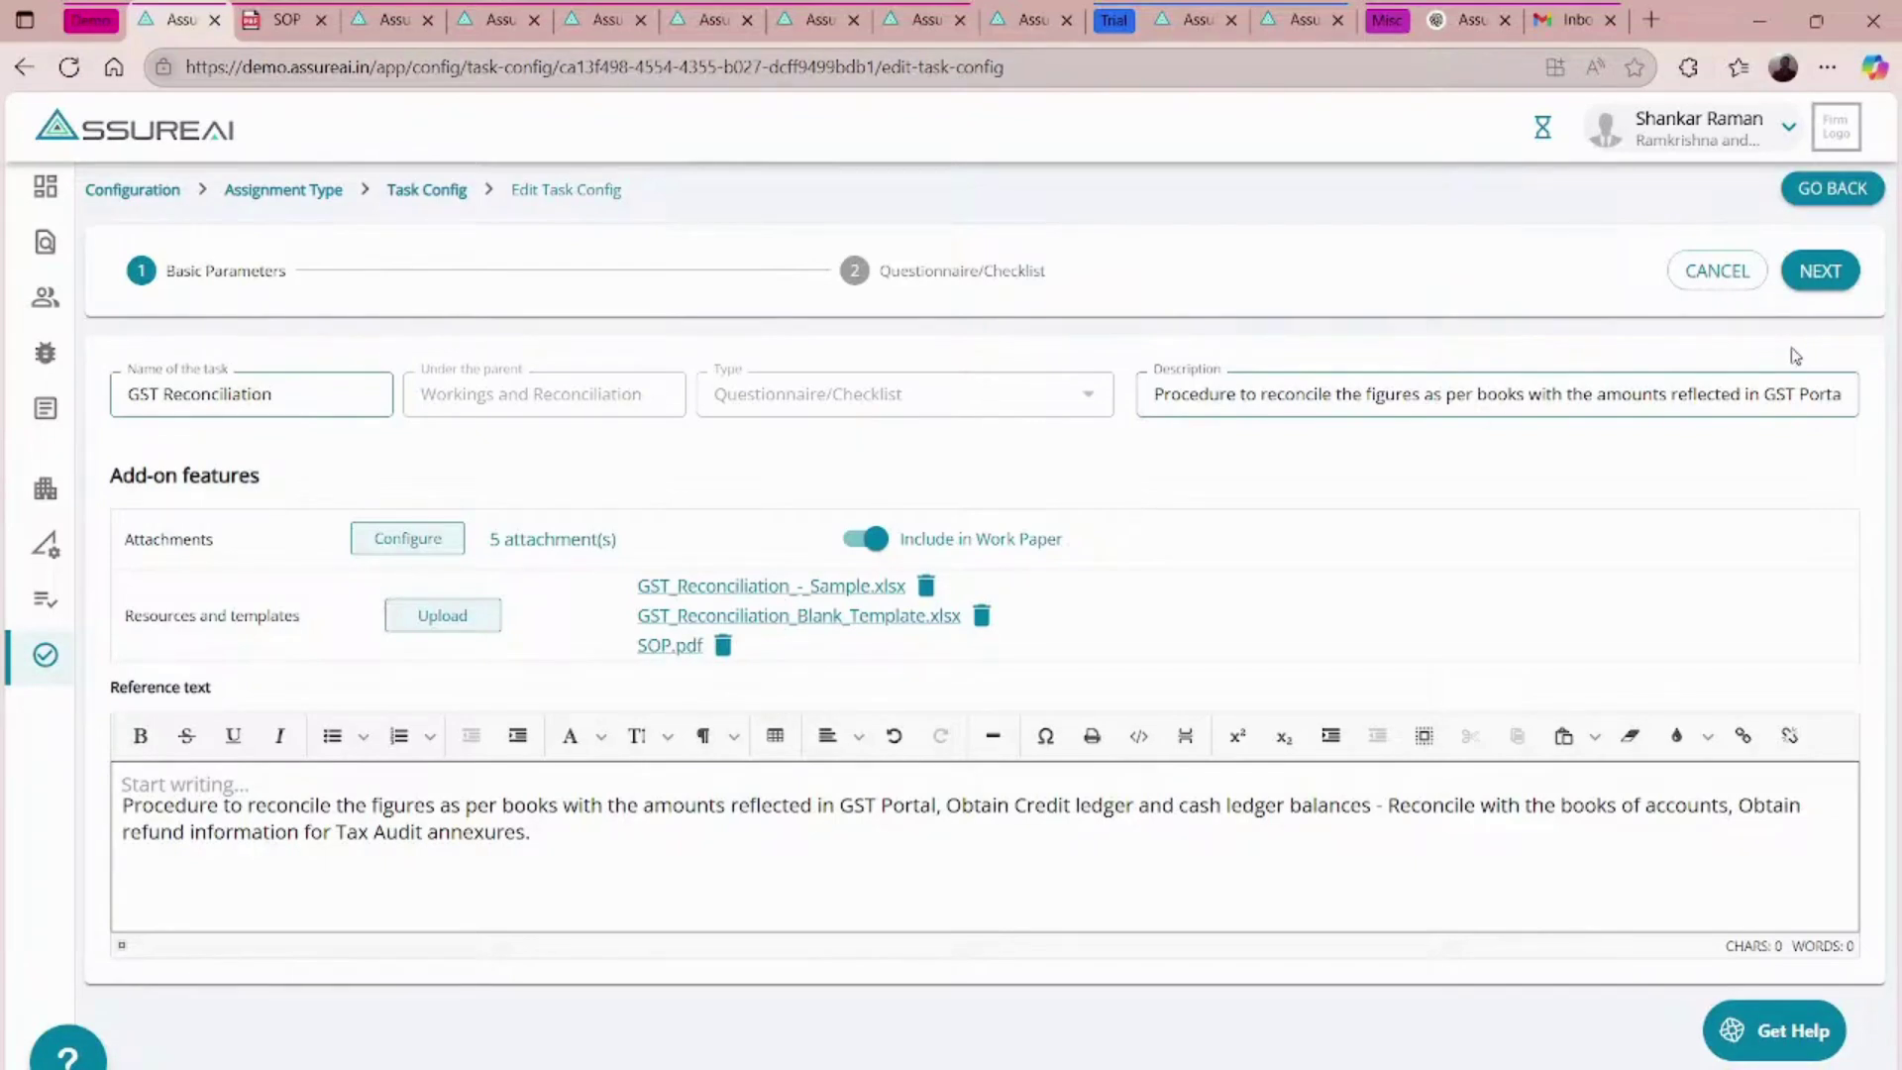
- Save the task settings and open GST Reconciliation under Workings and Reconciliation in the audit
{"action": "left_click", "coordinate": [1819, 290]}
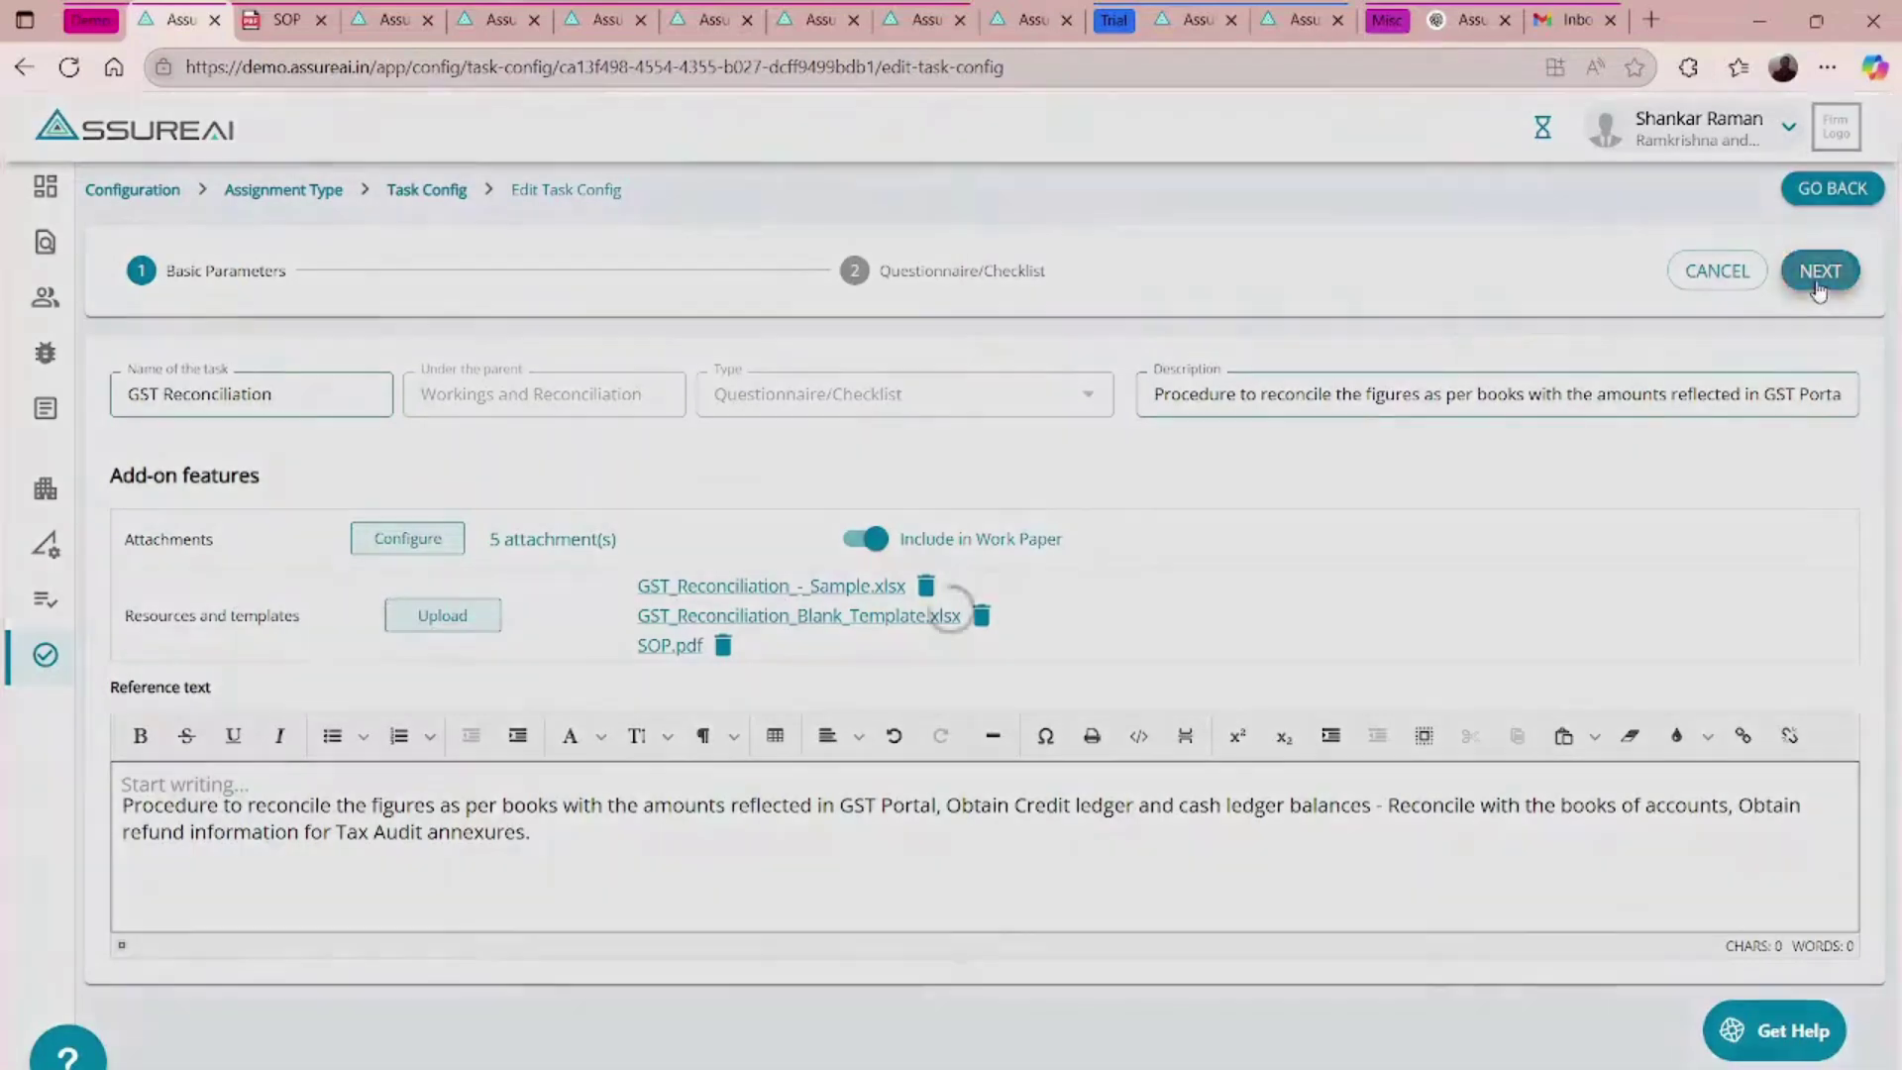
{"action": "left_click", "coordinate": [478, 14]}
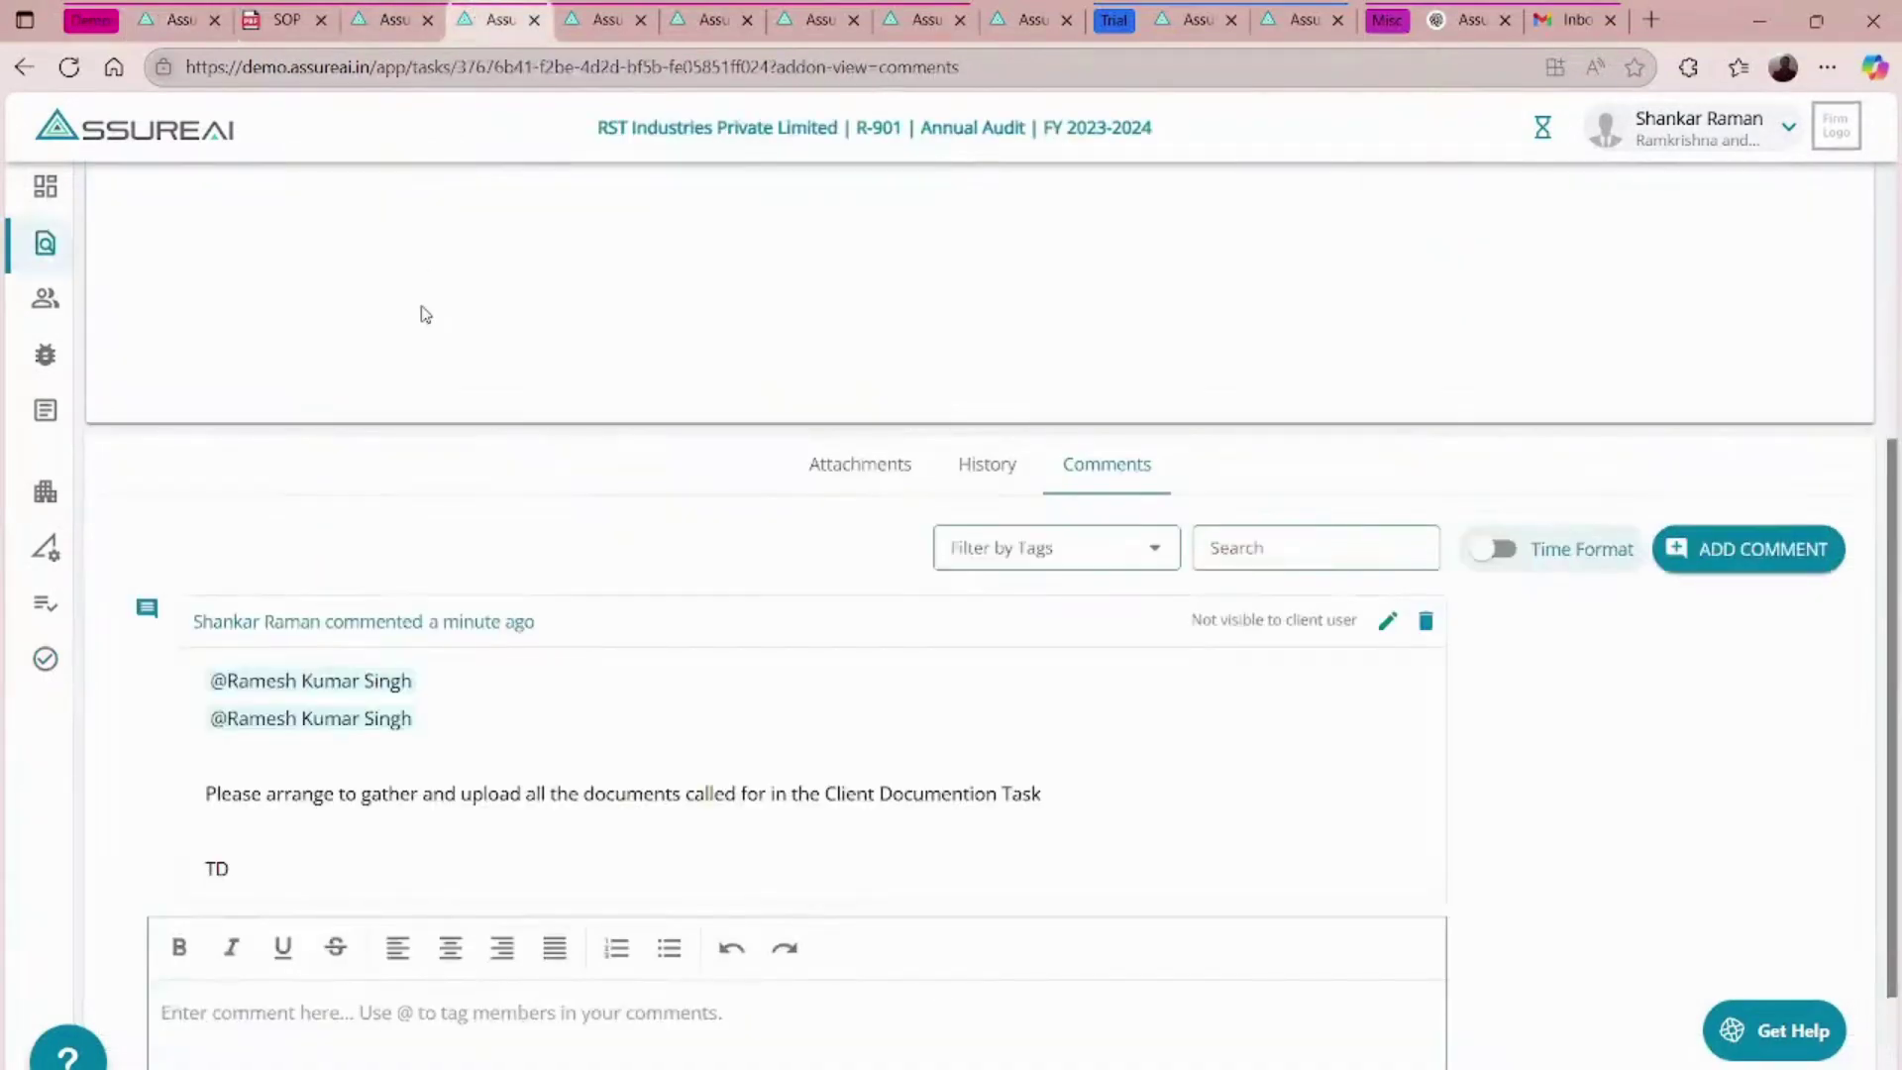
{"action": "scroll", "coordinate": [424, 310], "scroll_direction": "up", "scroll_amount": 5}
{"action": "left_click", "coordinate": [305, 197]}
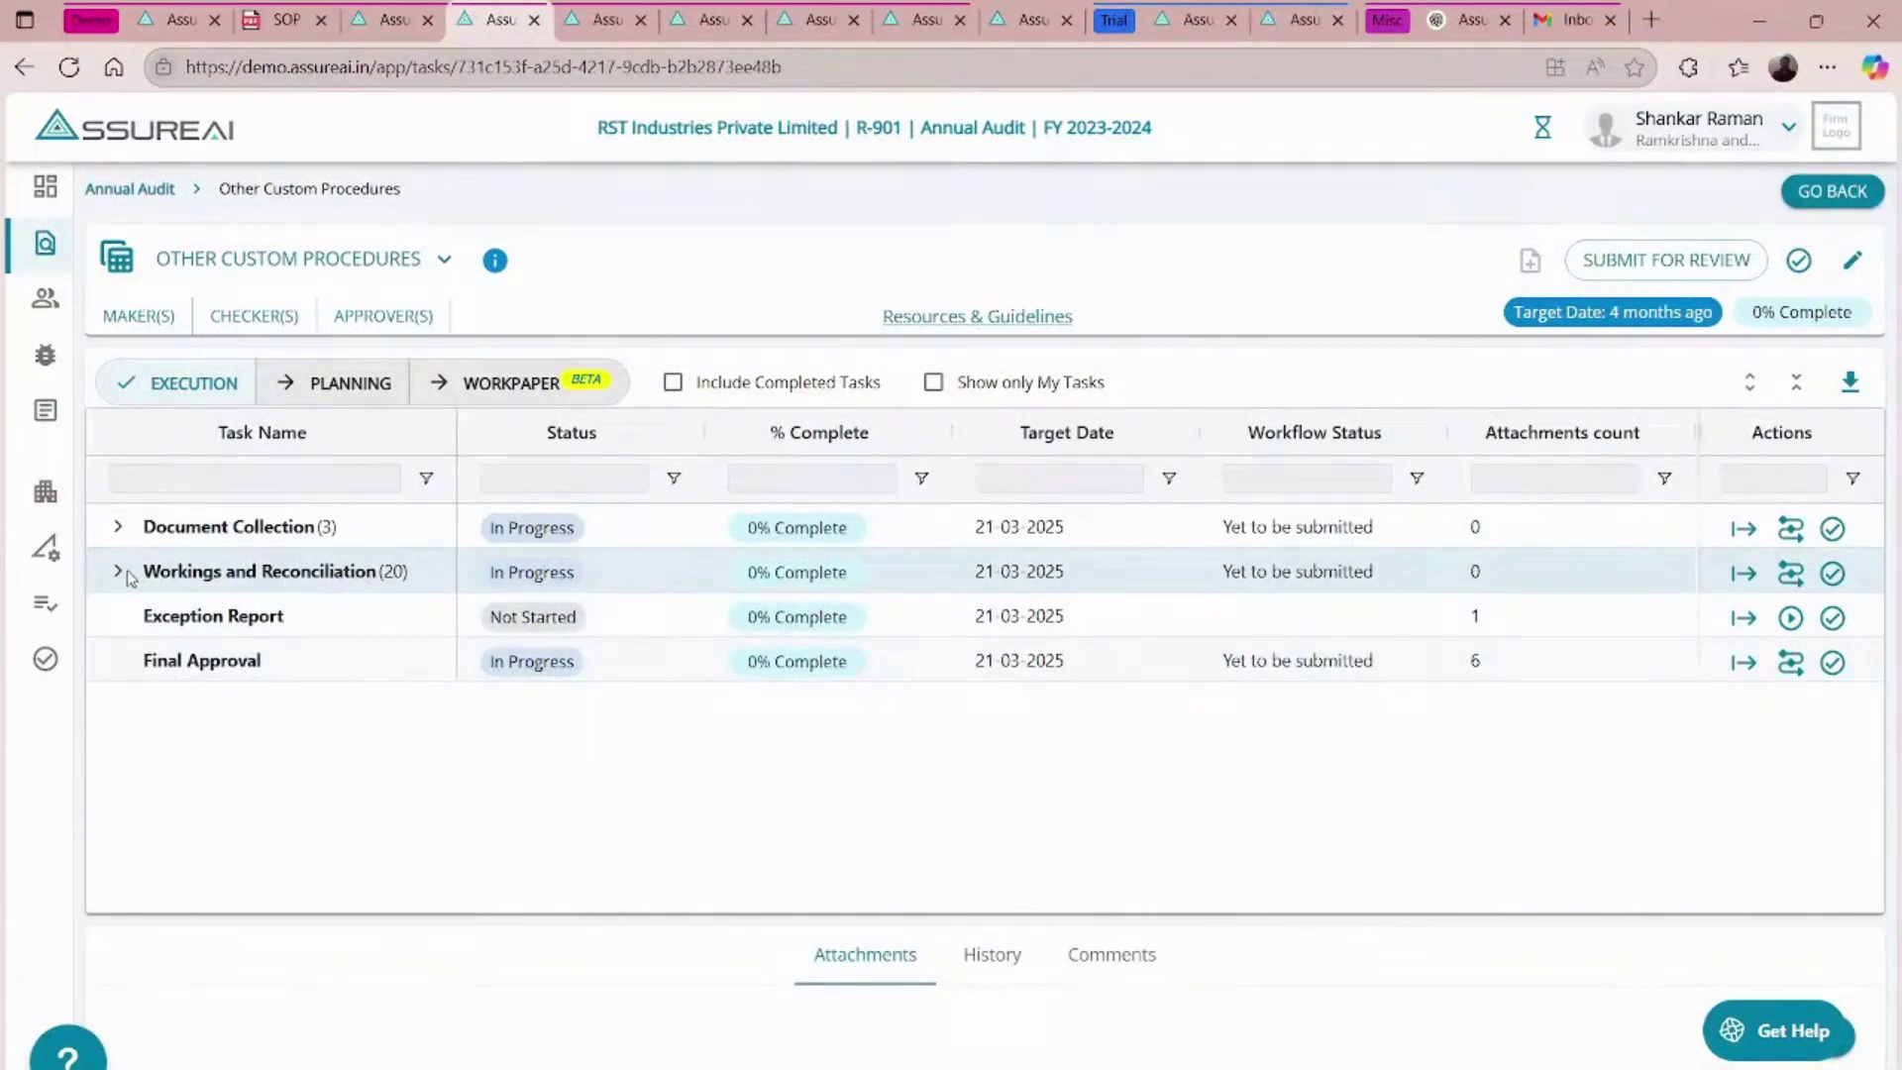
{"action": "left_click", "coordinate": [119, 572]}
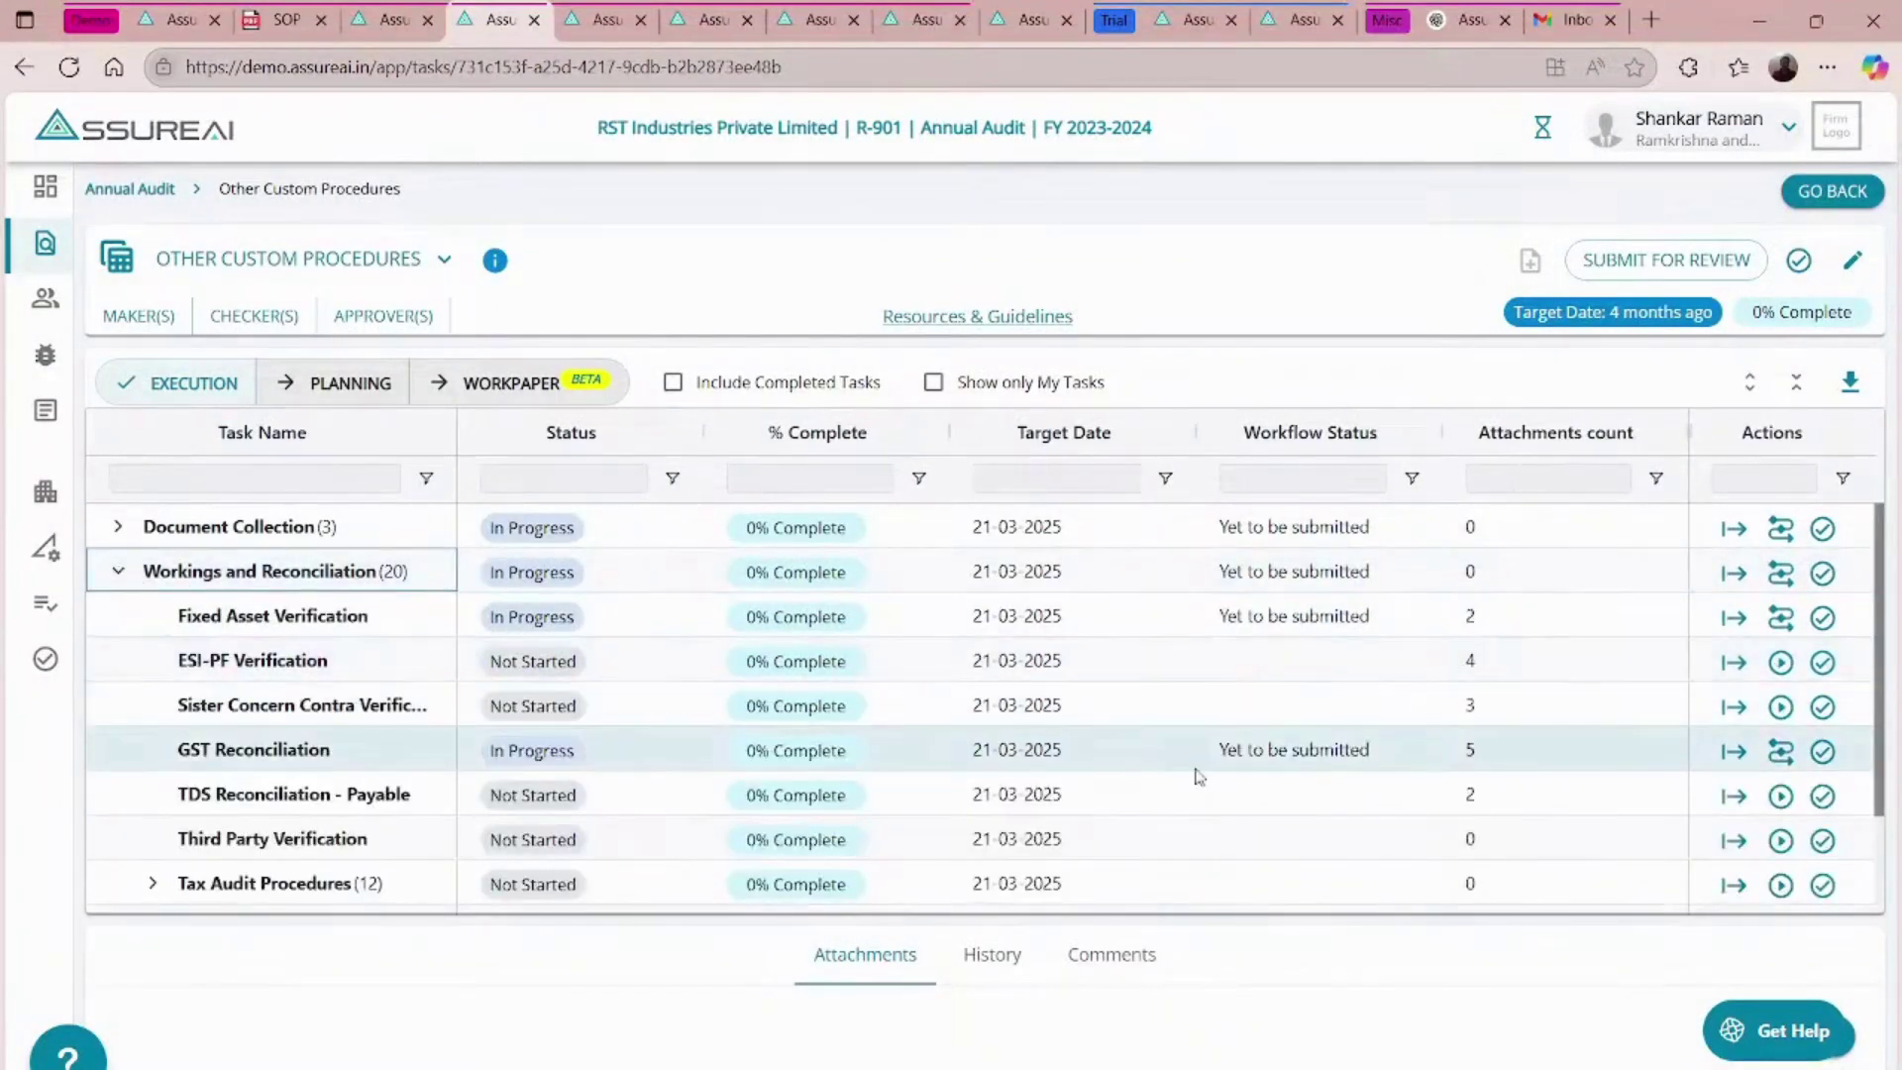
{"action": "left_click", "coordinate": [1733, 754]}
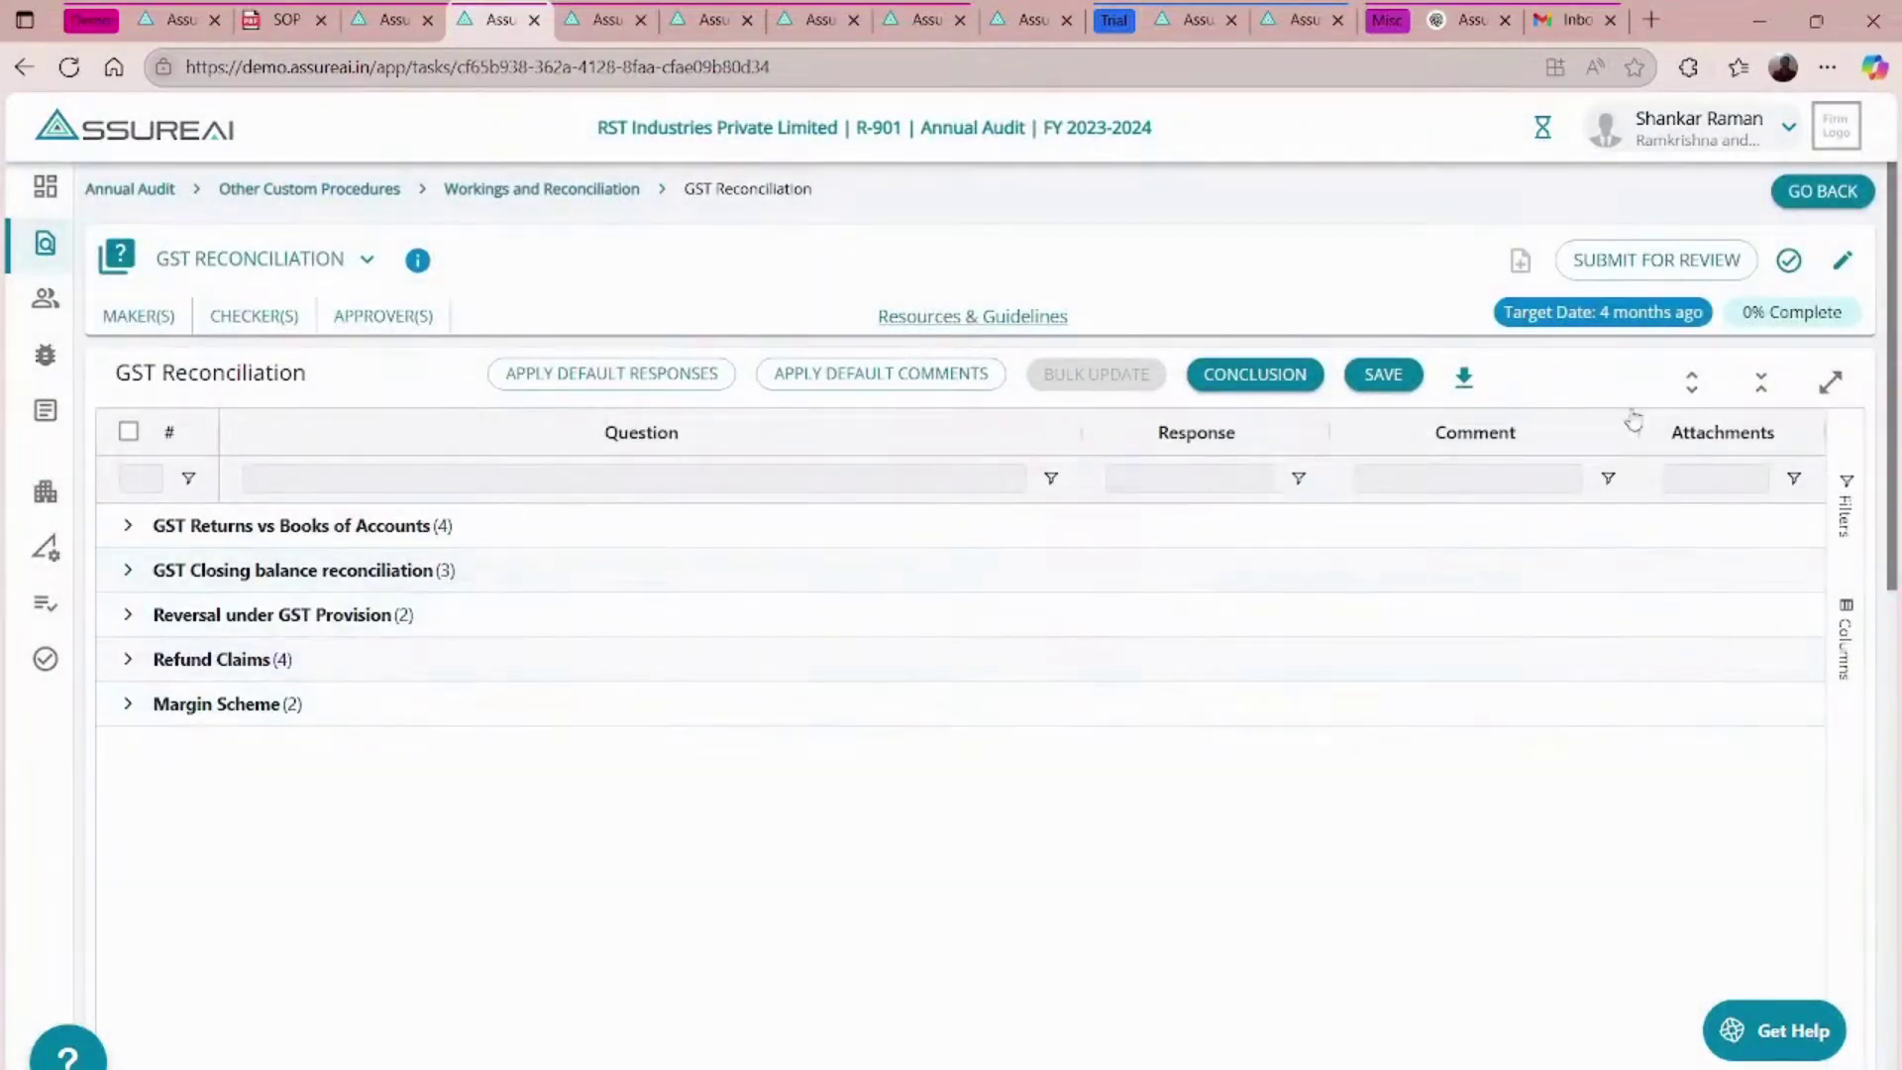
- Expand all questions, read the Resources & Guidelines reference text, then go back to the overview
{"action": "left_click", "coordinate": [1693, 382]}
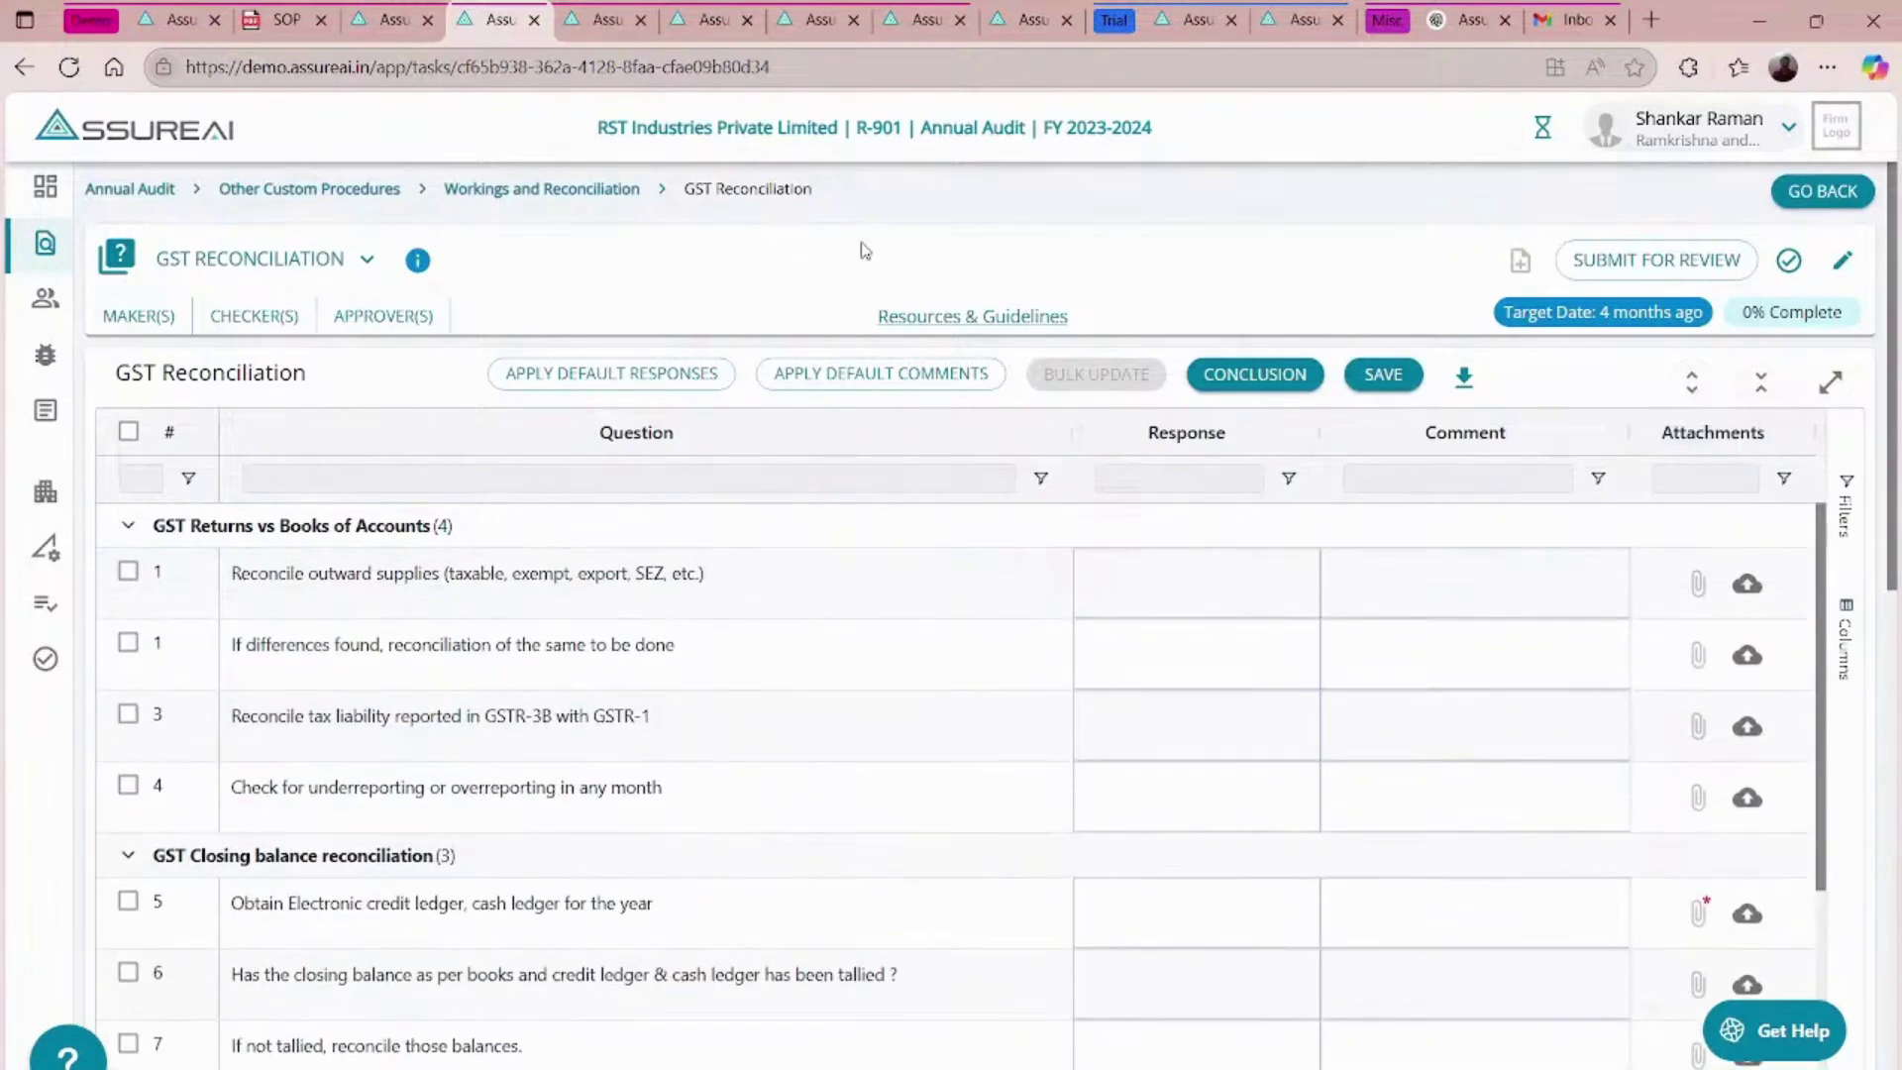
{"action": "left_click", "coordinate": [963, 315]}
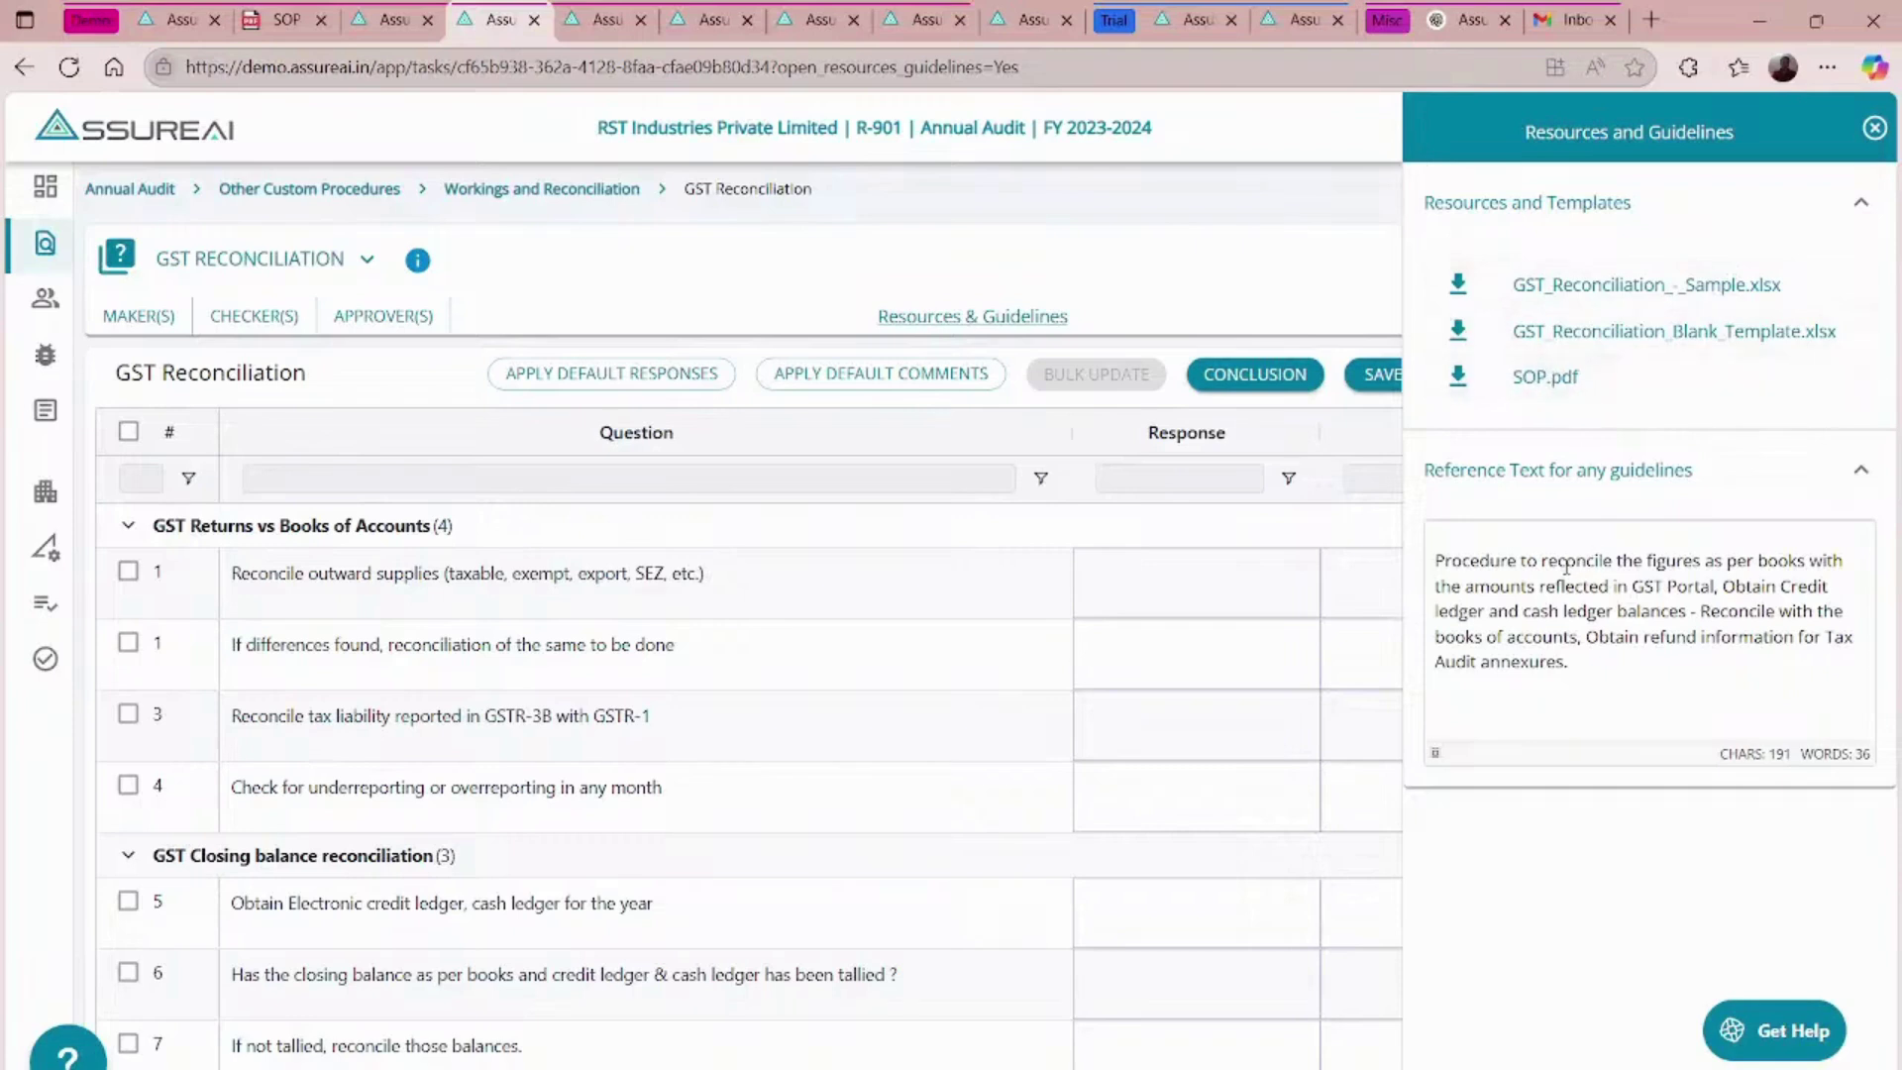
{"action": "double_click", "coordinate": [1566, 564]}
{"action": "left_click", "coordinate": [1566, 564]}
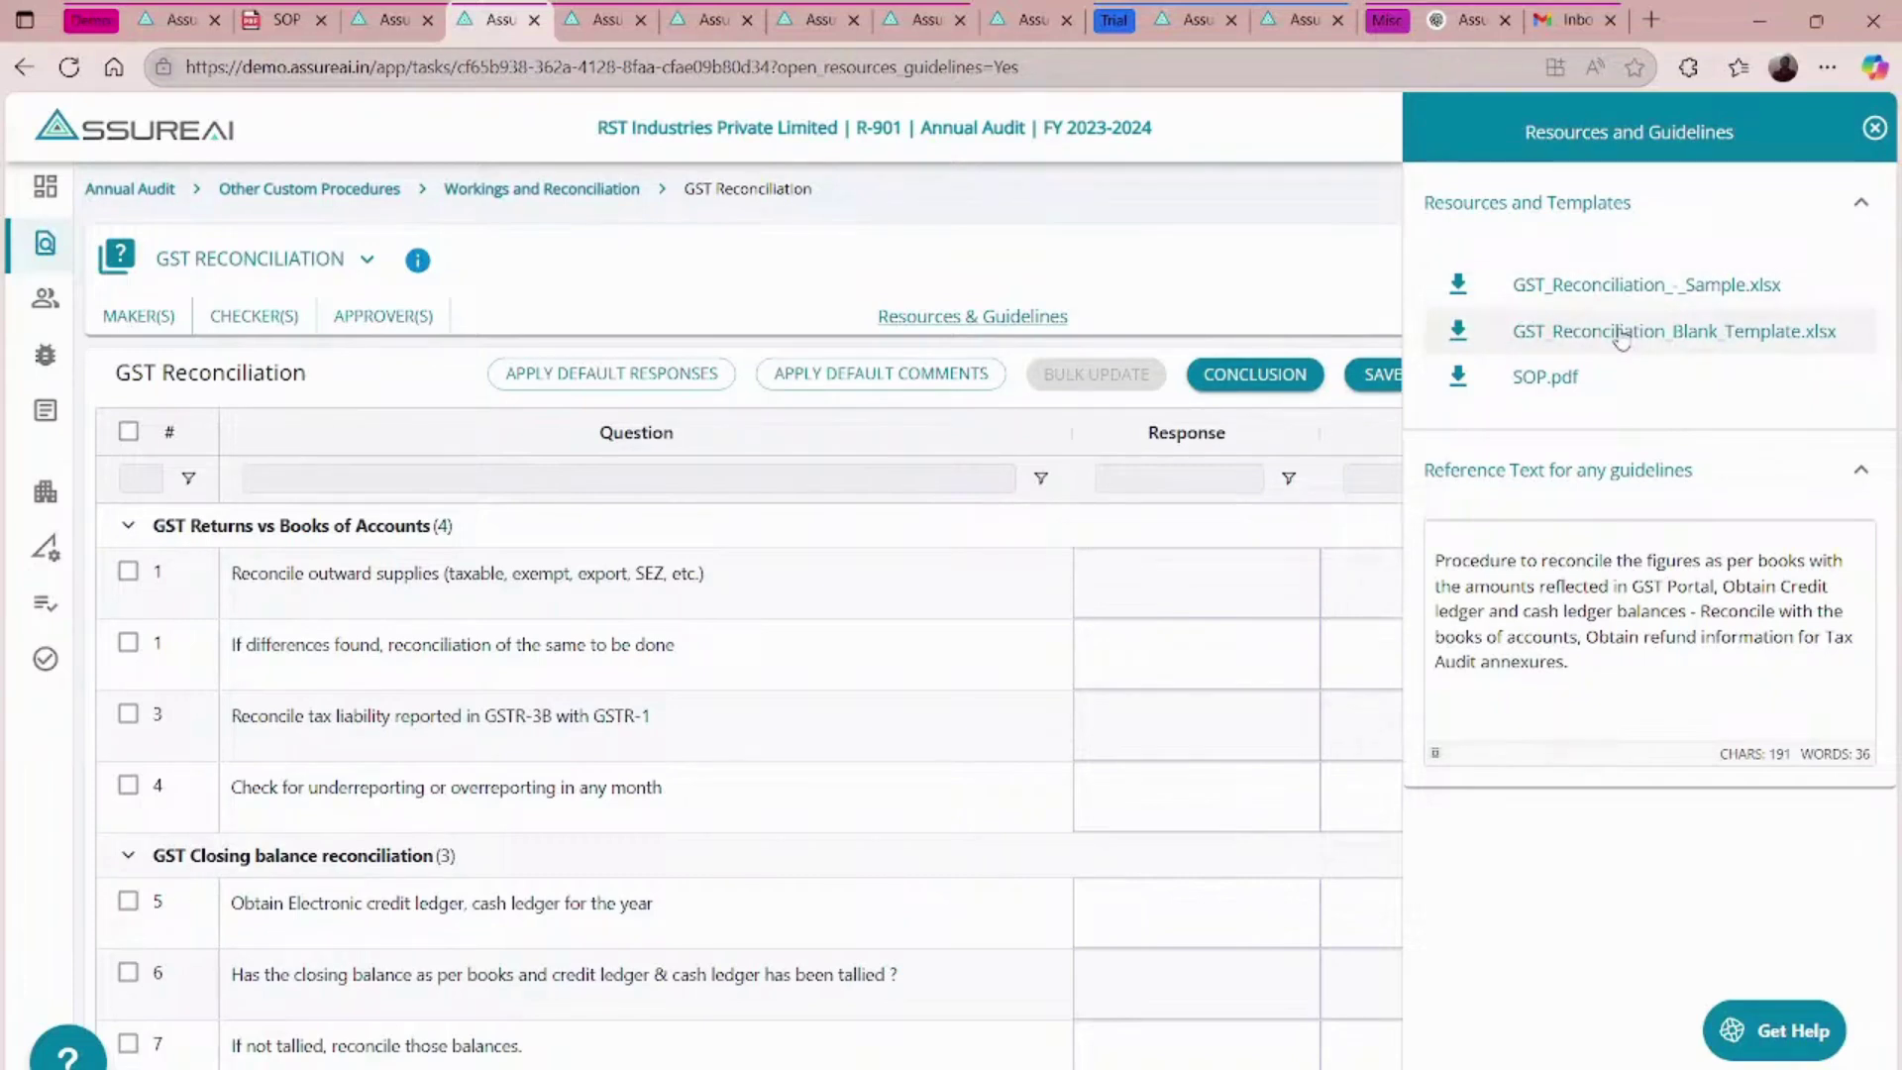
{"action": "left_click", "coordinate": [1875, 130]}
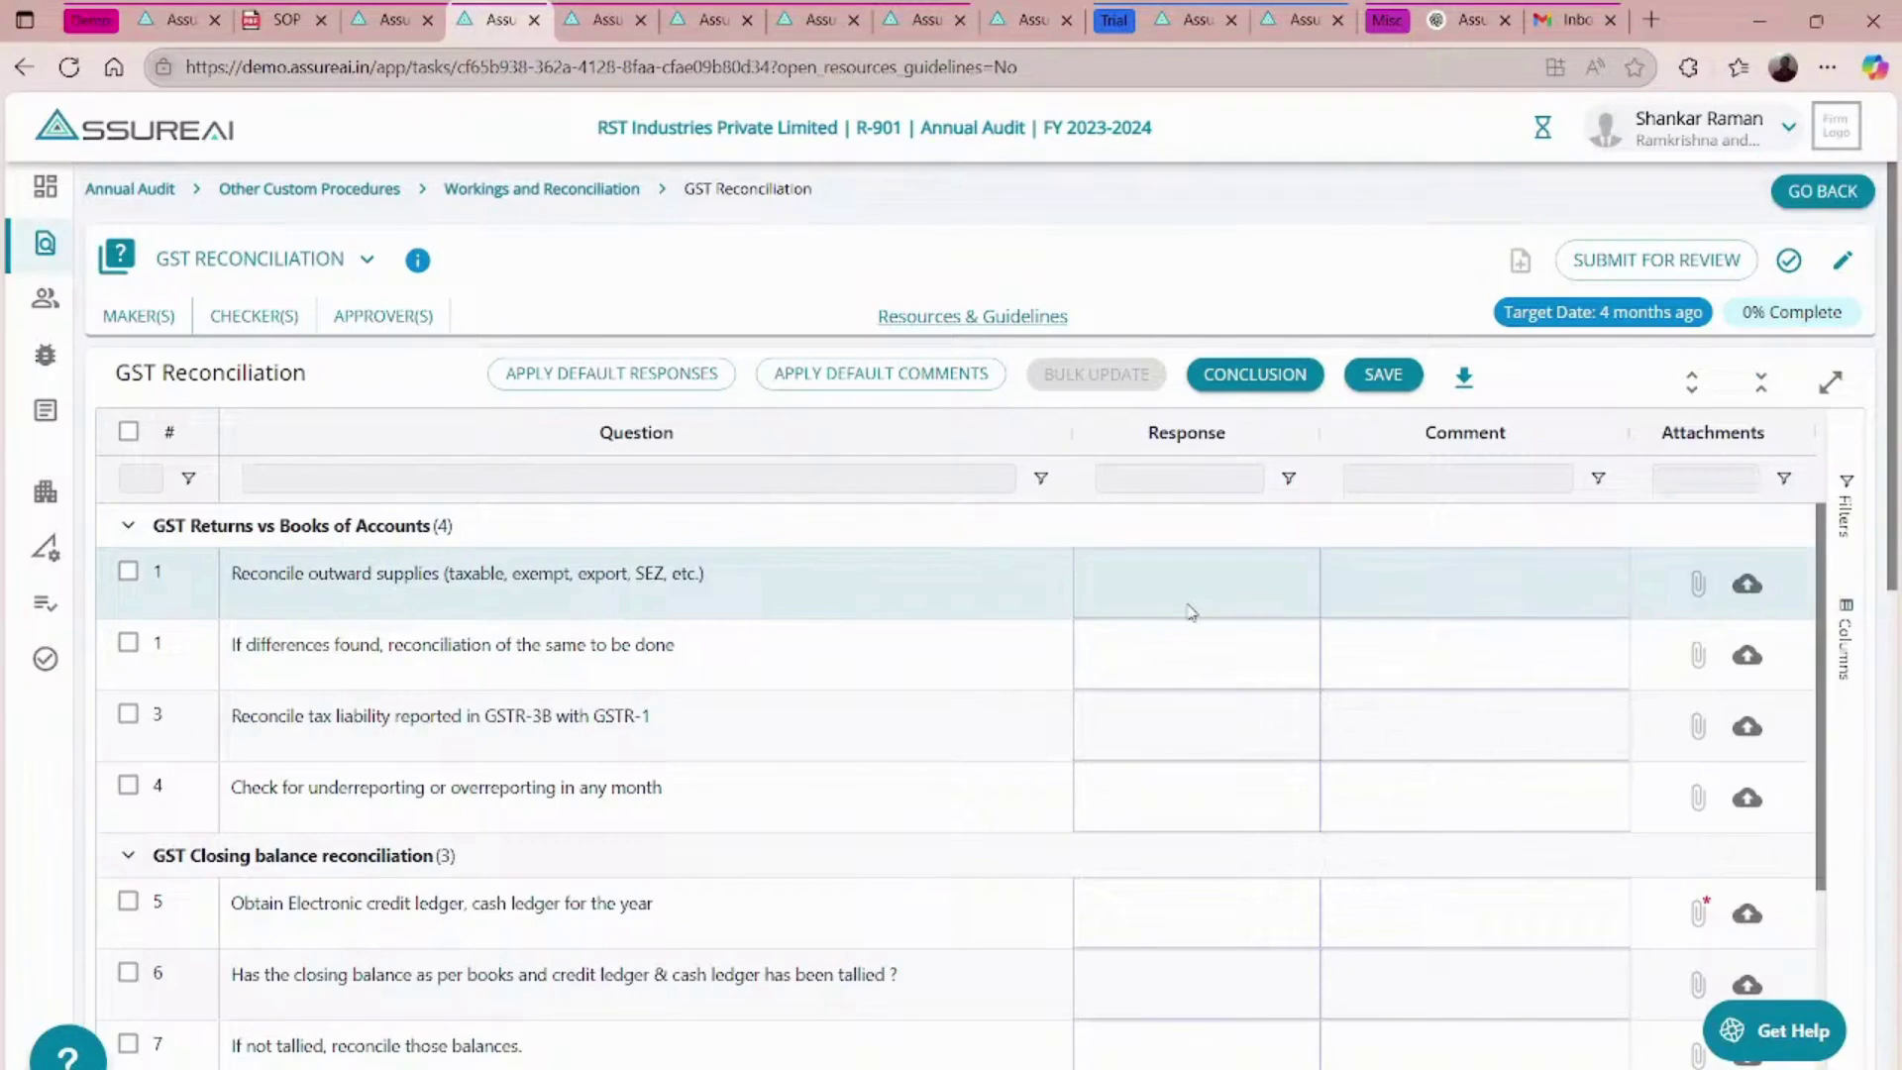
{"action": "left_click", "coordinate": [1823, 192]}
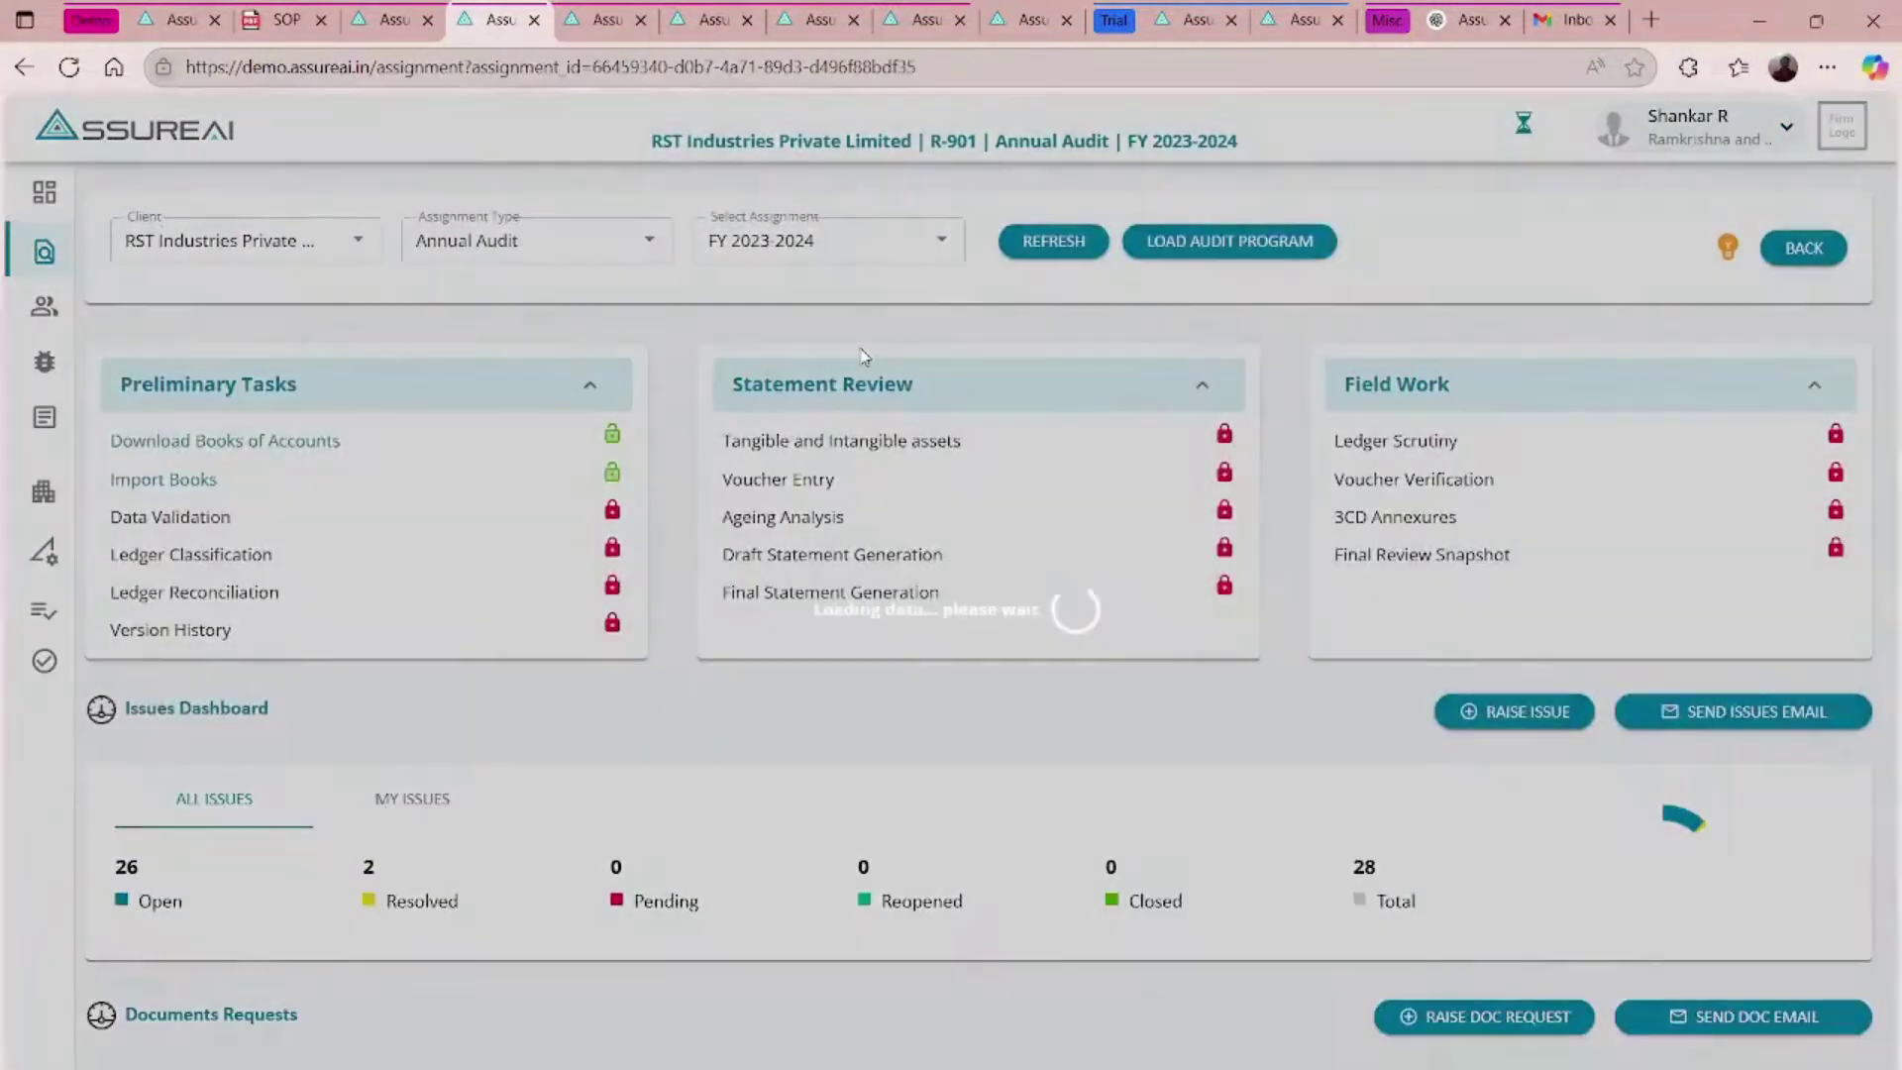
- Load the audit program to open the Annual Audit task list
{"action": "left_click", "coordinate": [1188, 240]}
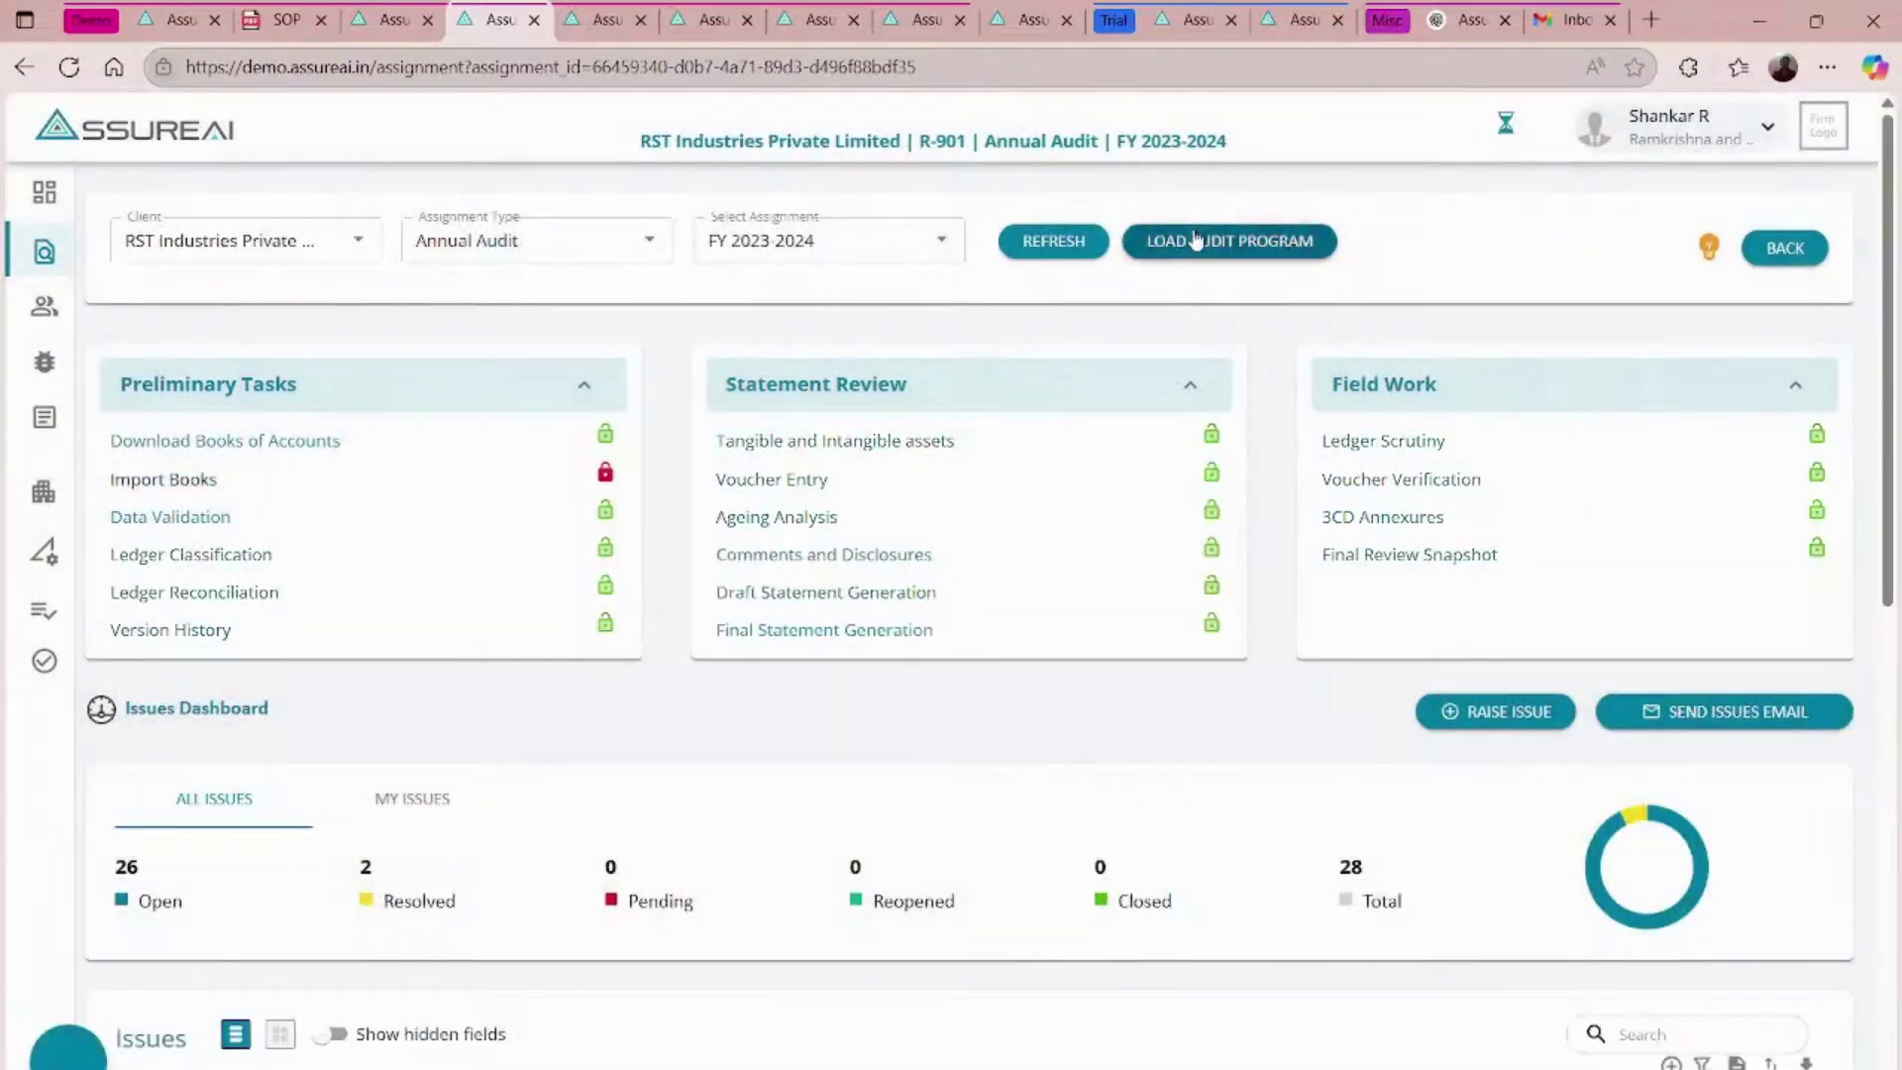
{"action": "left_click", "coordinate": [1197, 241]}
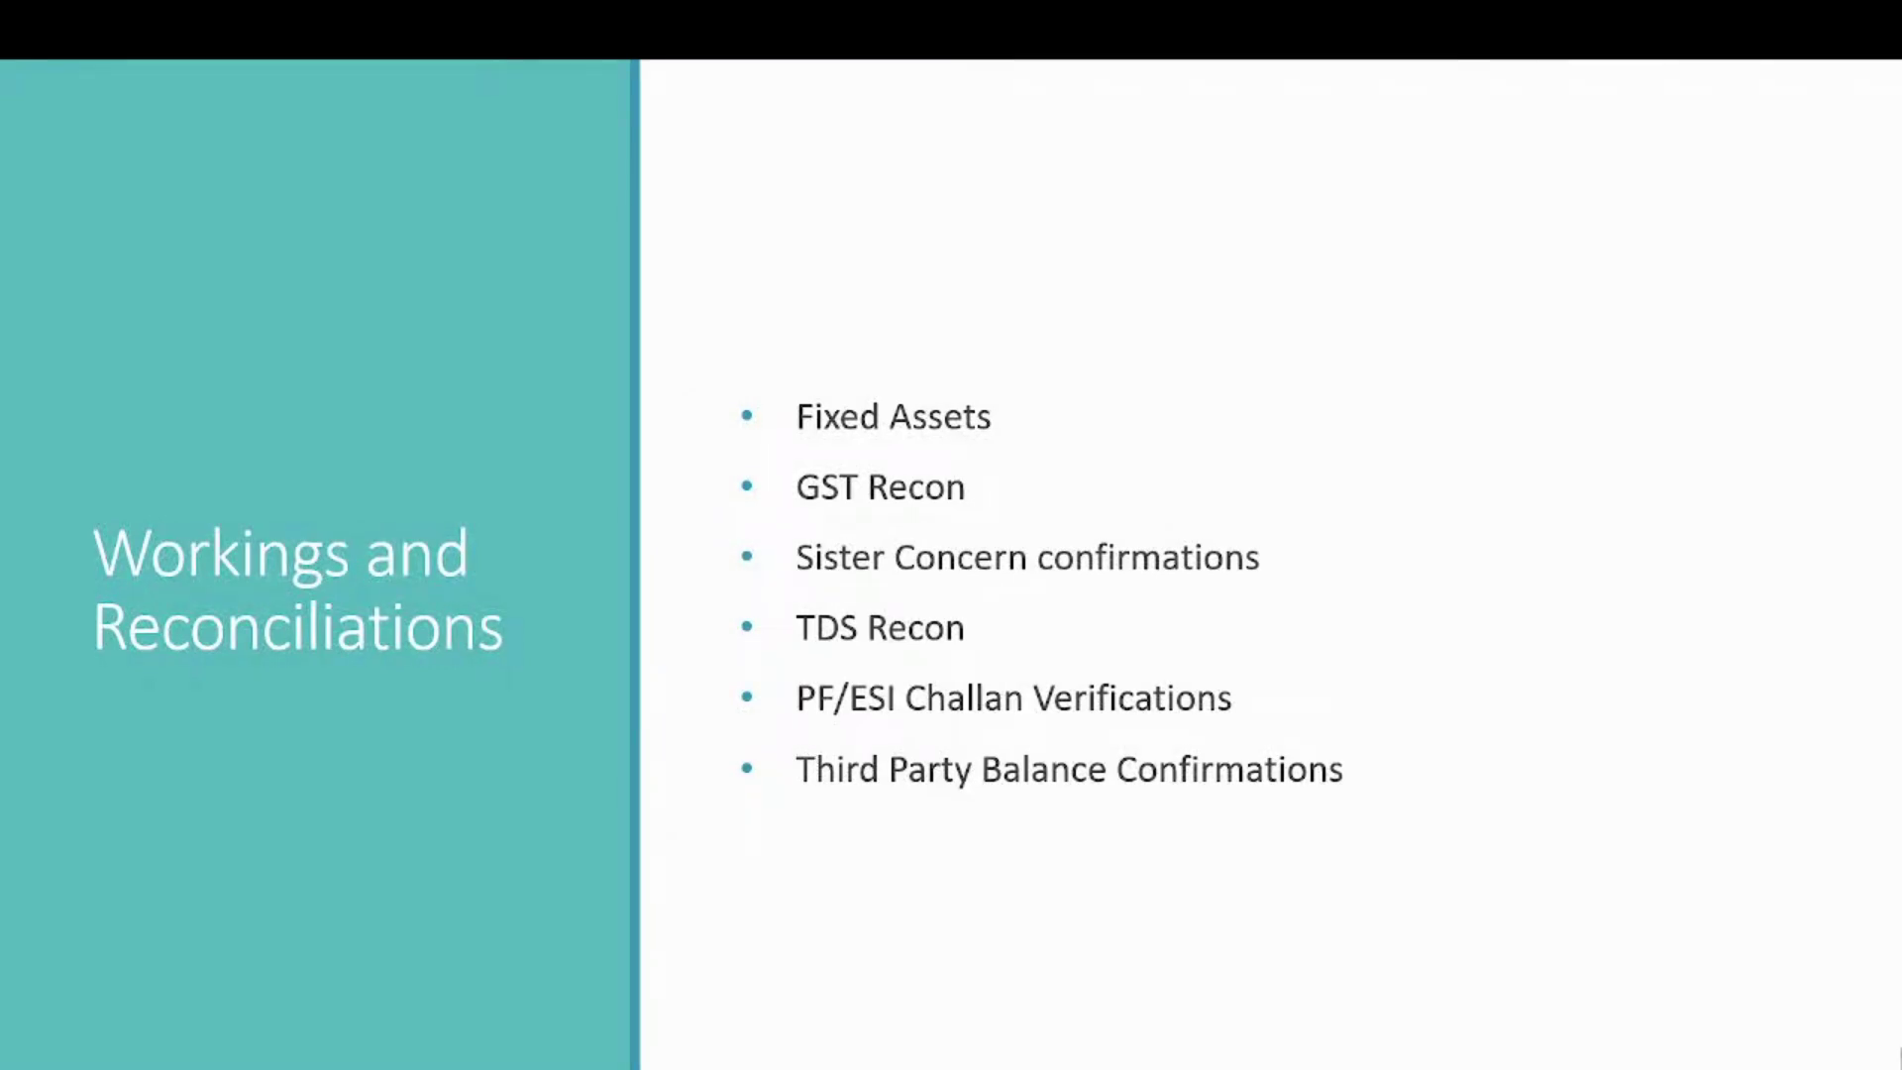
- Advance the slideshow to the Miscellaneous slide
{"action": "key", "text": "Right"}
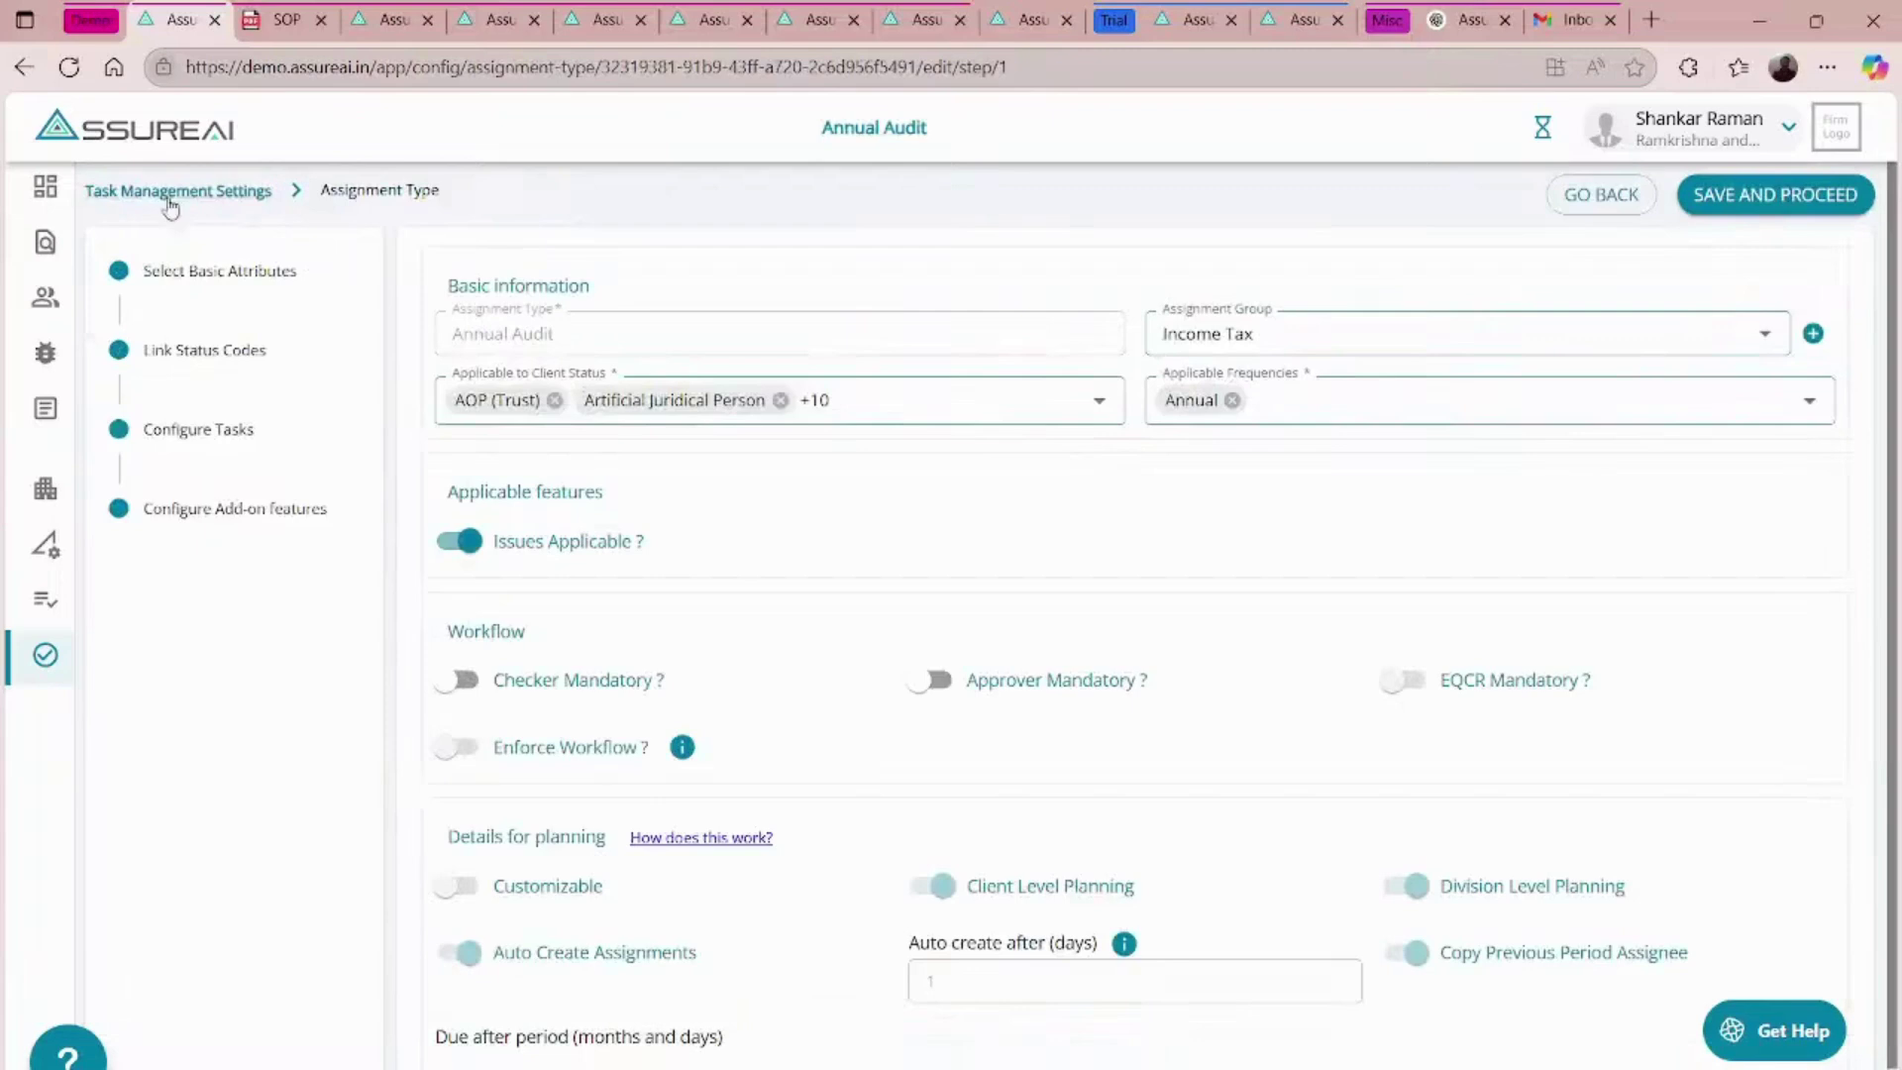
- Show Configure Tasks with Other Custom Procedures expanded, then switch to the audit dashboard tab
{"action": "left_click", "coordinate": [245, 433]}
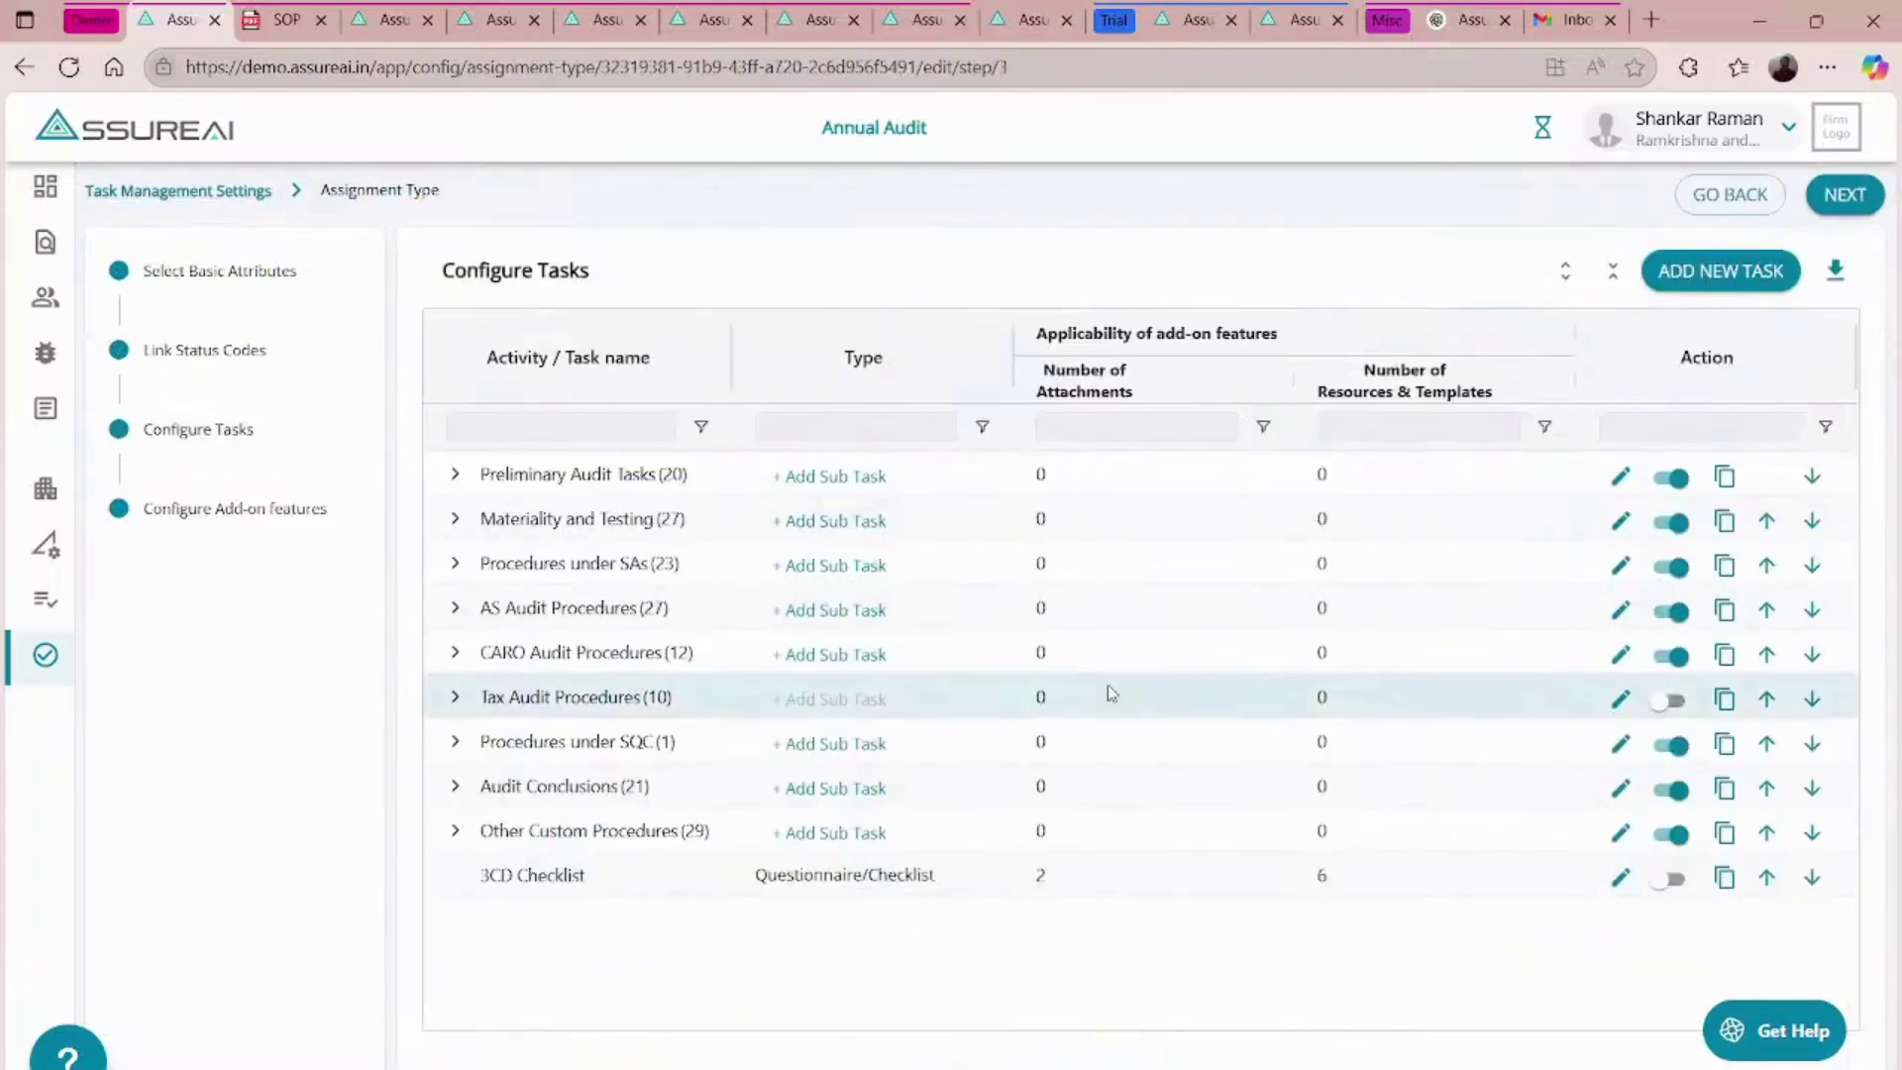
{"action": "left_click", "coordinate": [455, 830]}
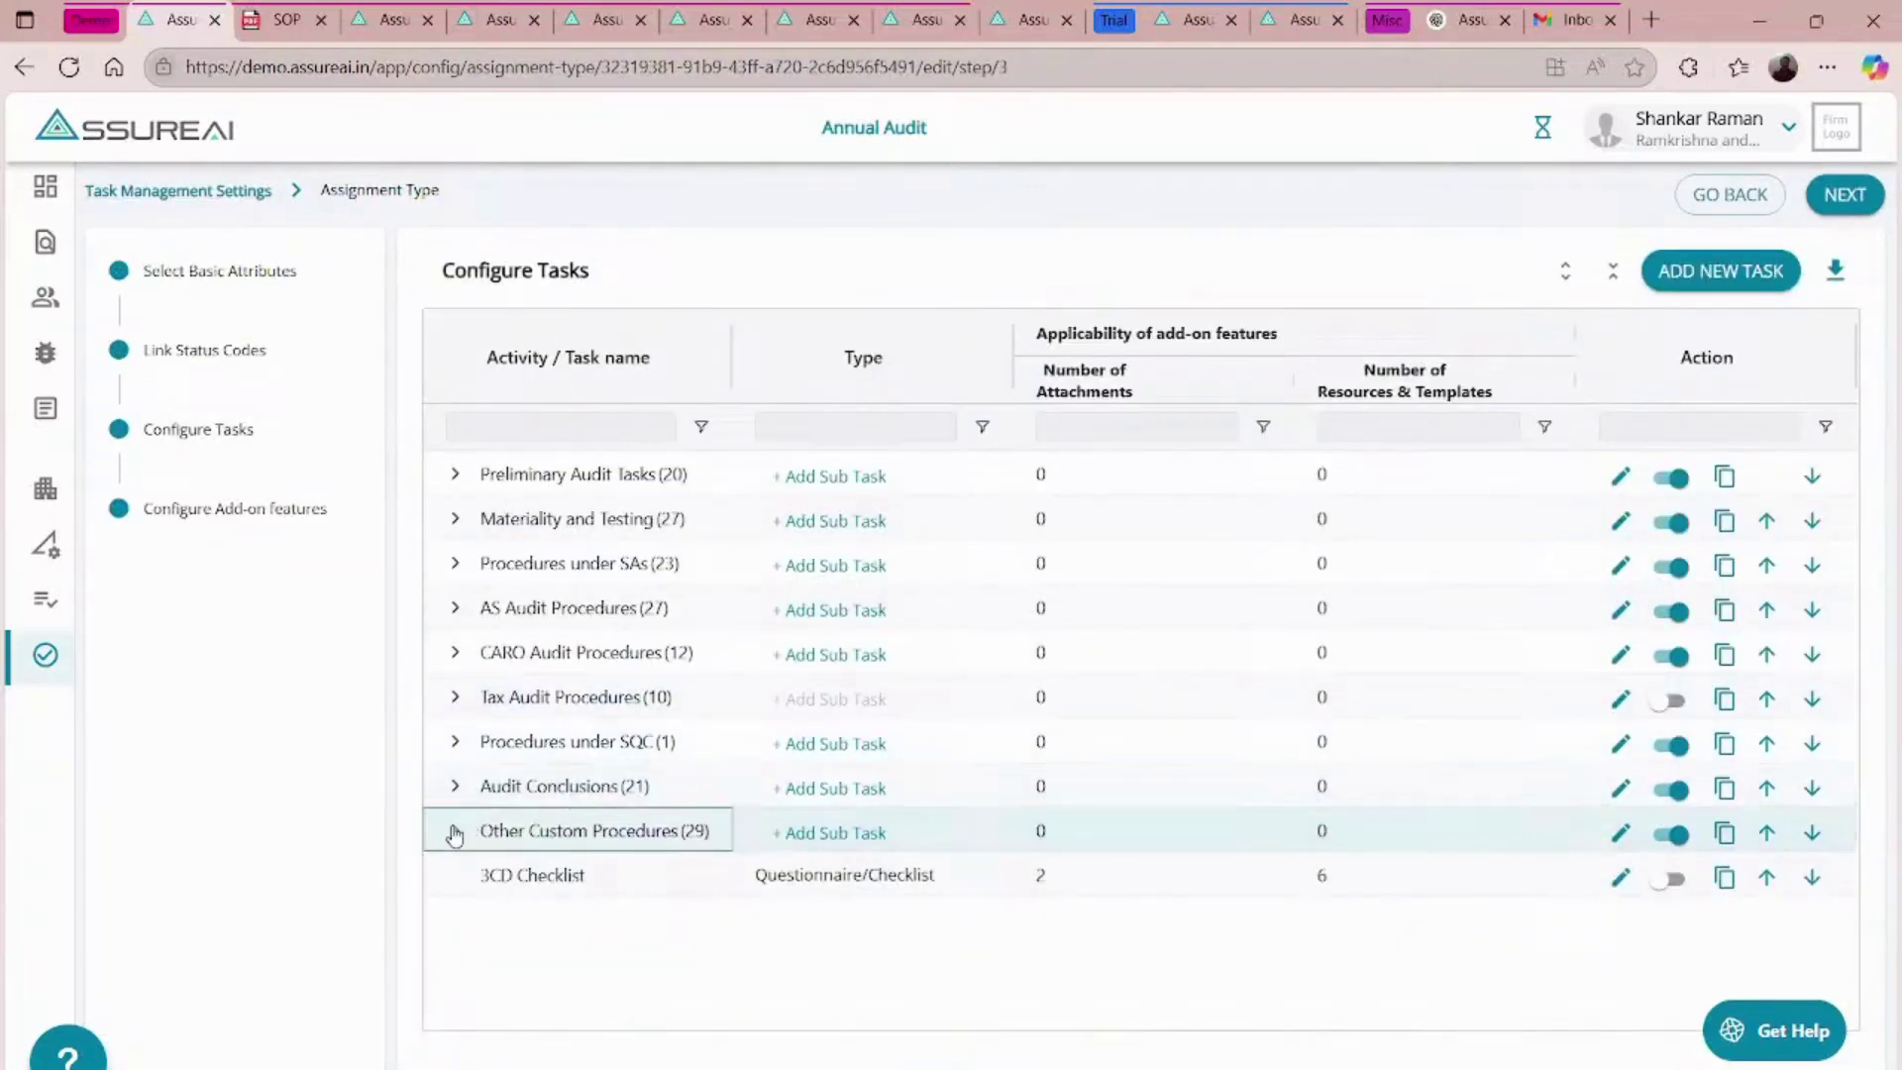
{"action": "scroll", "coordinate": [867, 807], "scroll_direction": "down", "scroll_amount": 1}
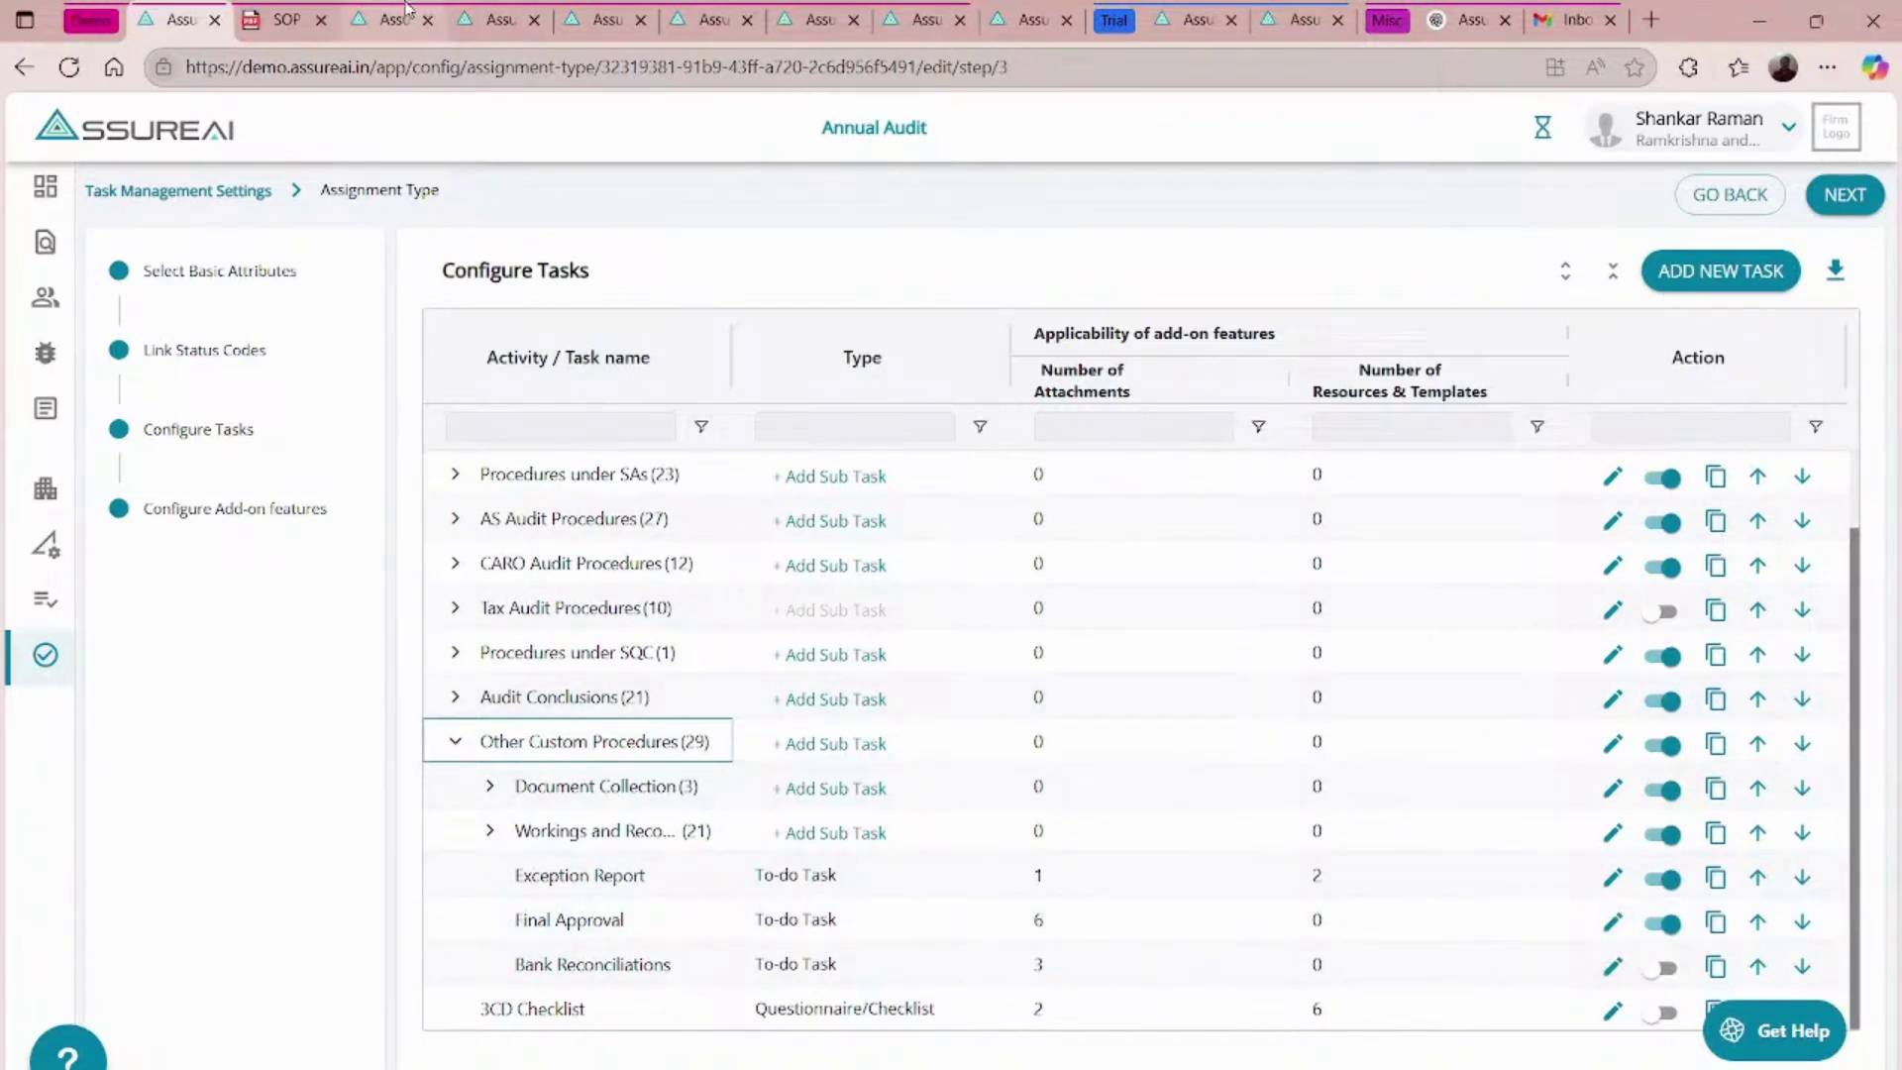
{"action": "left_click", "coordinate": [401, 17]}
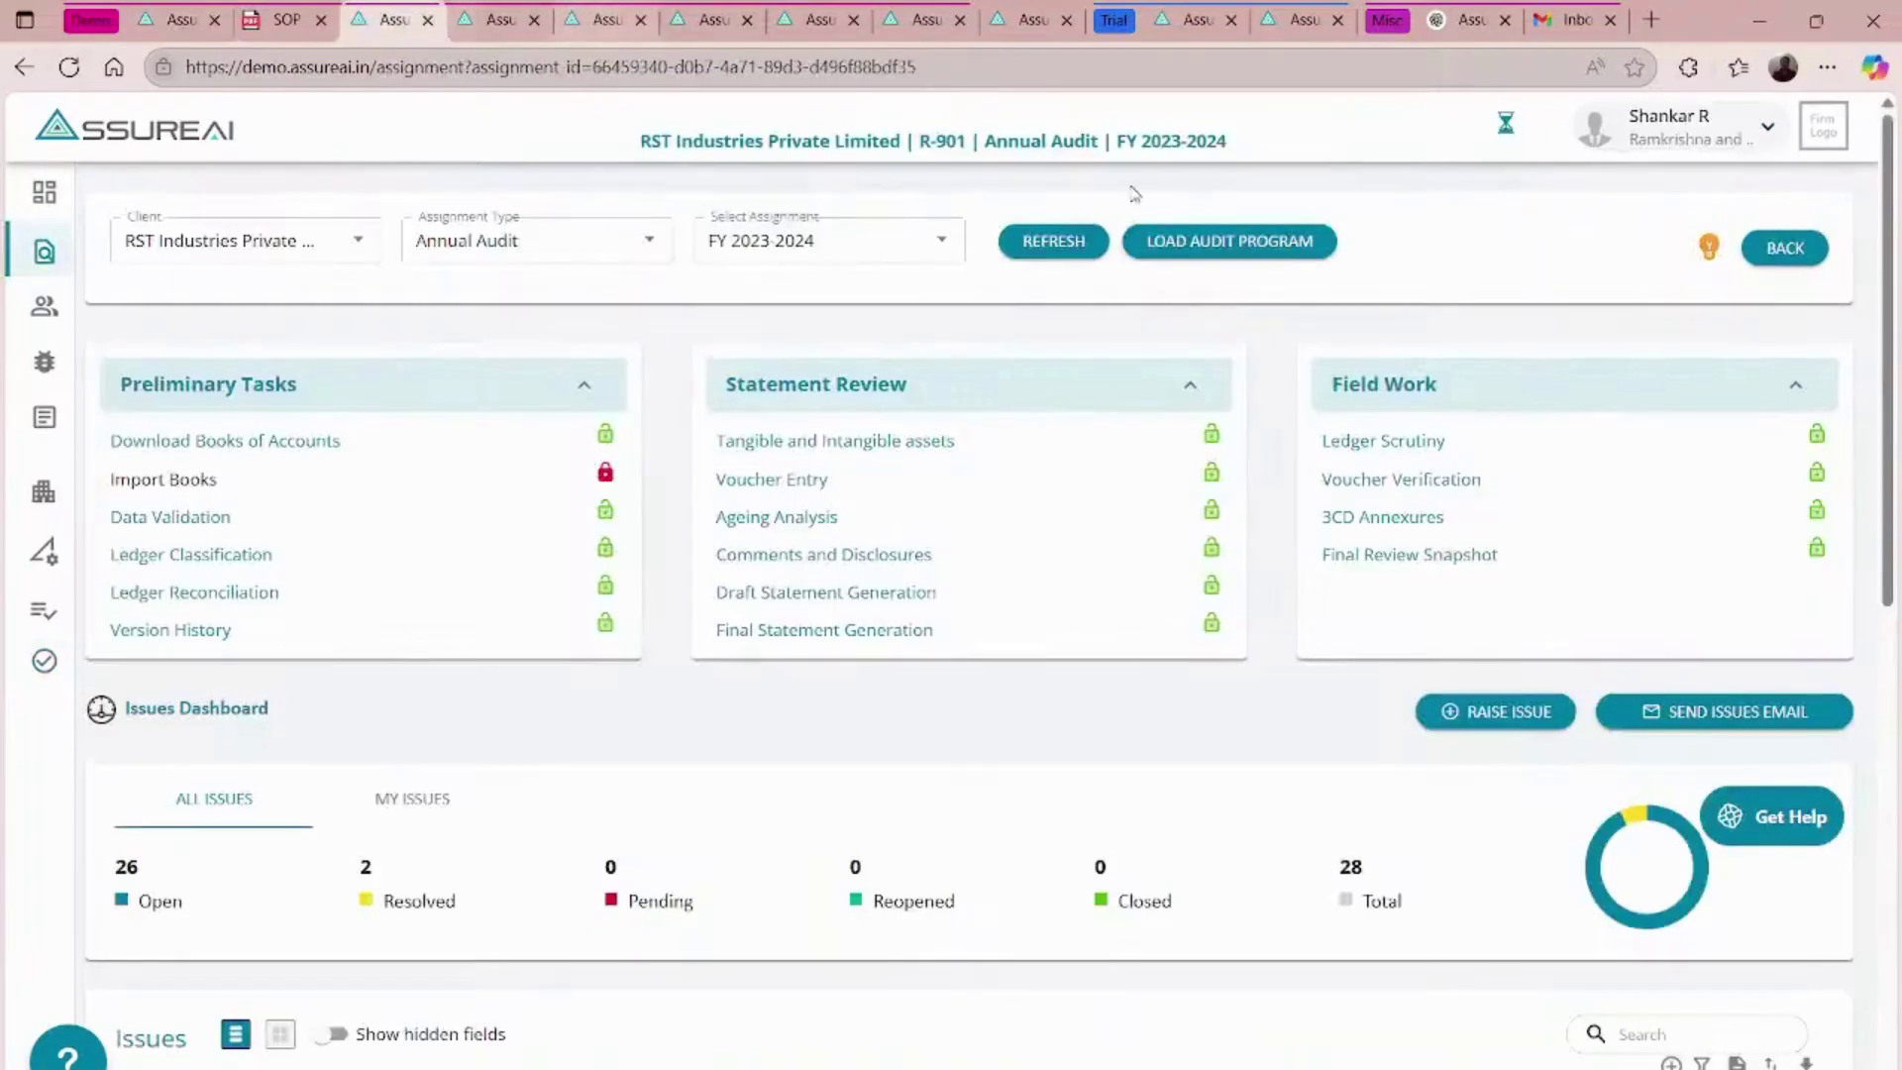
- Load the audit program and open the Final Approval task under Other Custom Procedures
{"action": "left_click", "coordinate": [1226, 256]}
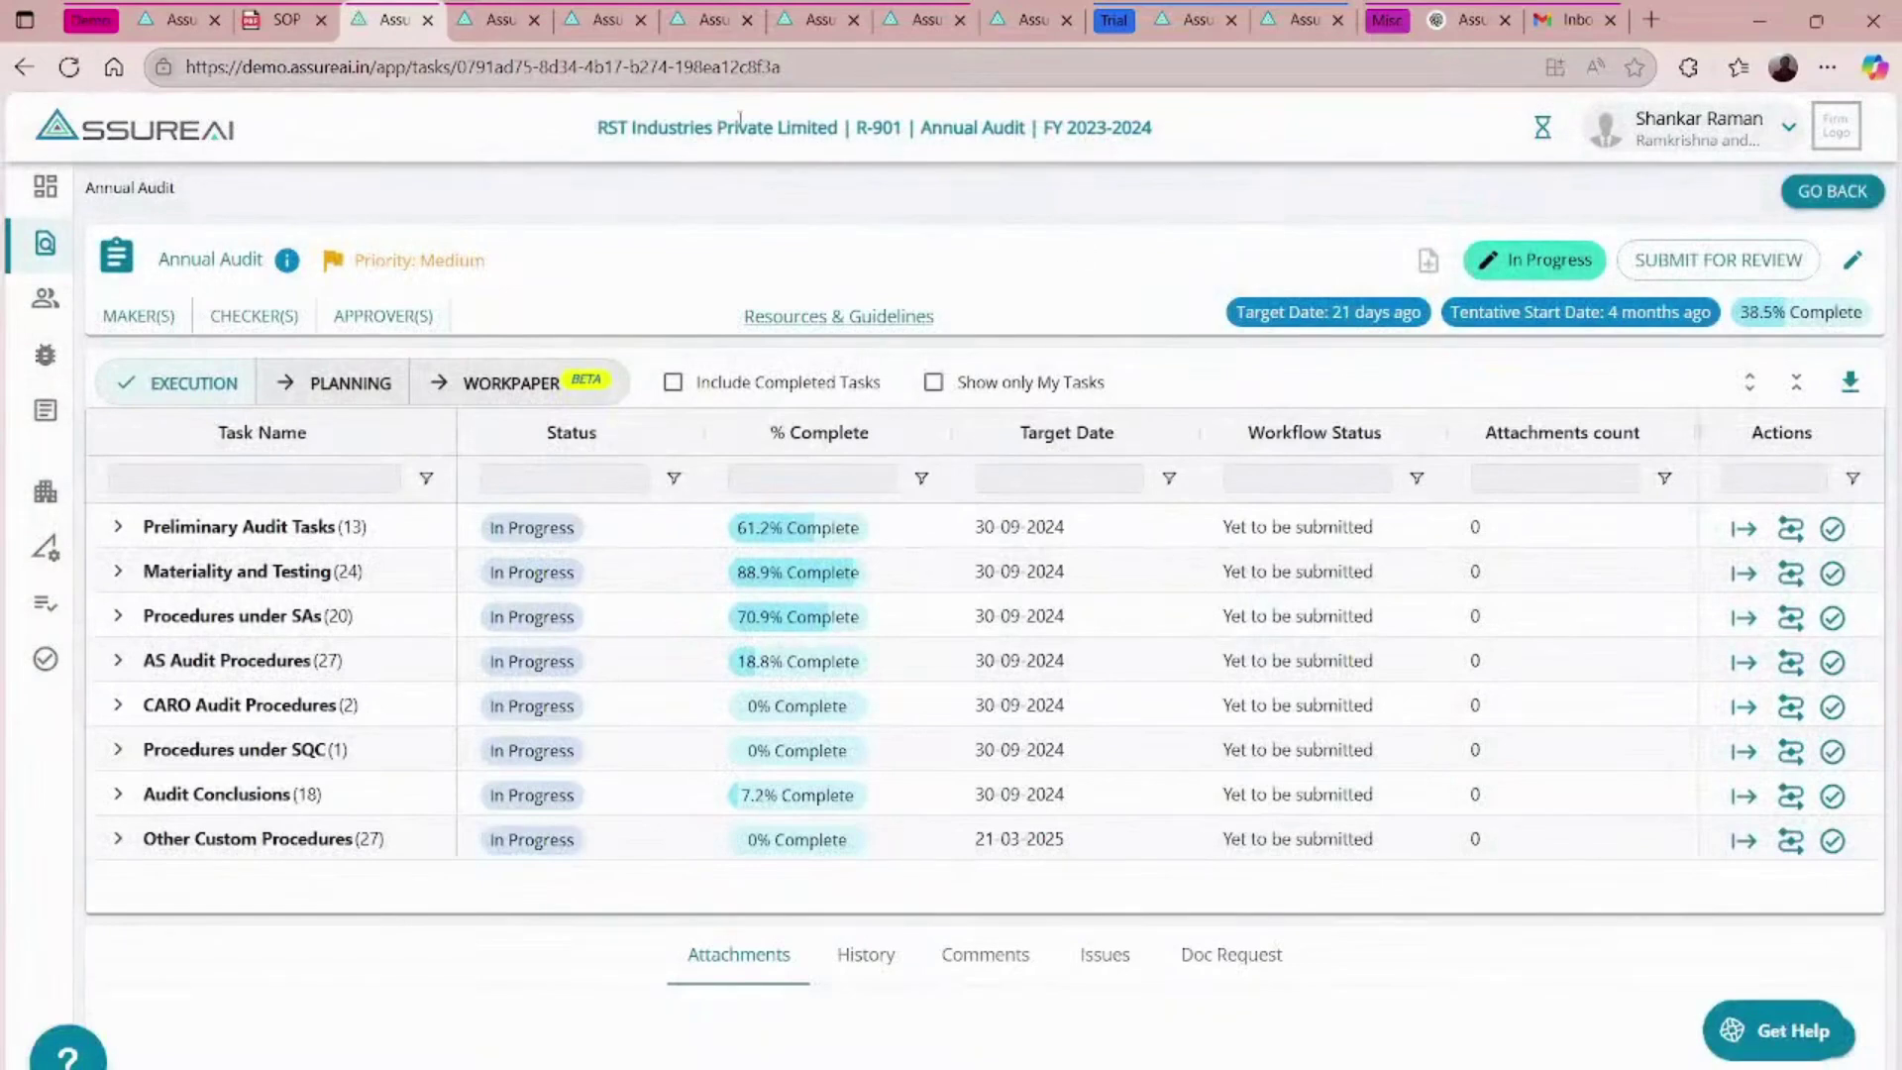
{"action": "left_click", "coordinate": [119, 841]}
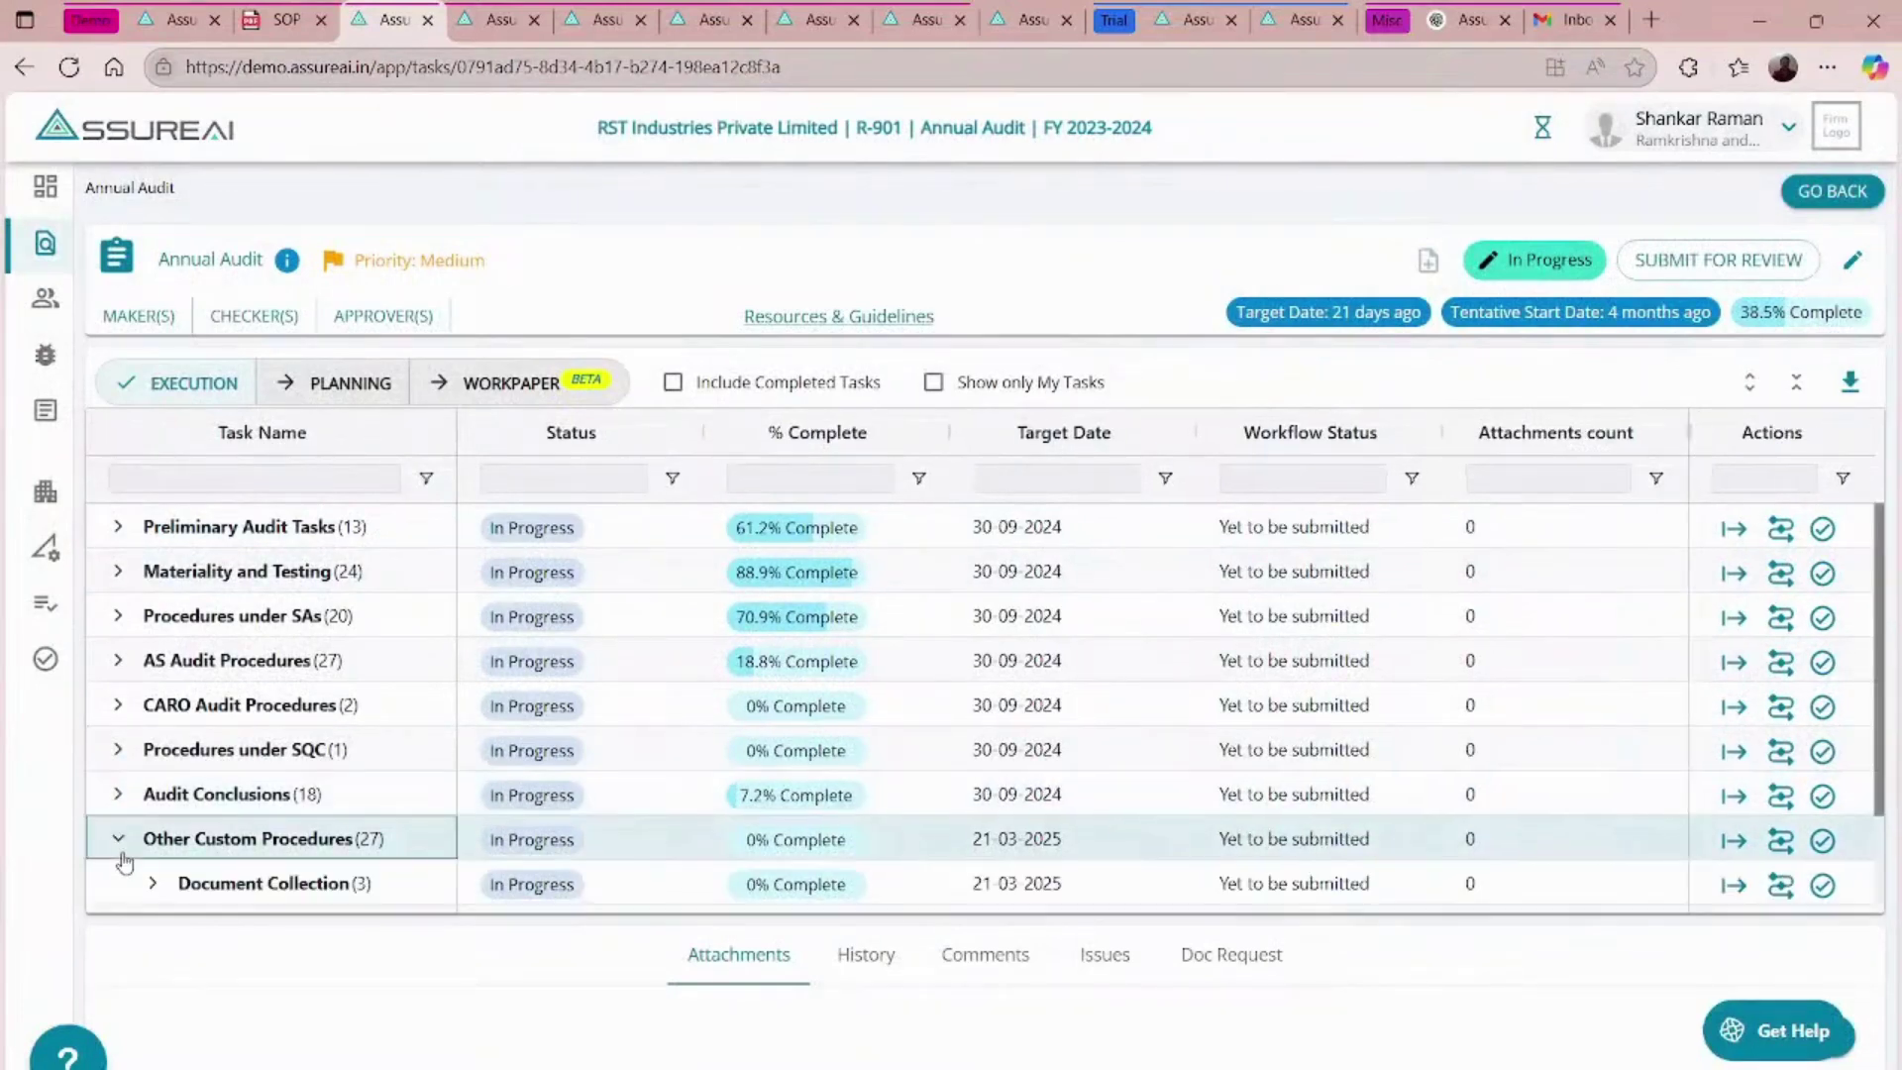
{"action": "scroll", "coordinate": [124, 862], "scroll_direction": "down", "scroll_amount": 2}
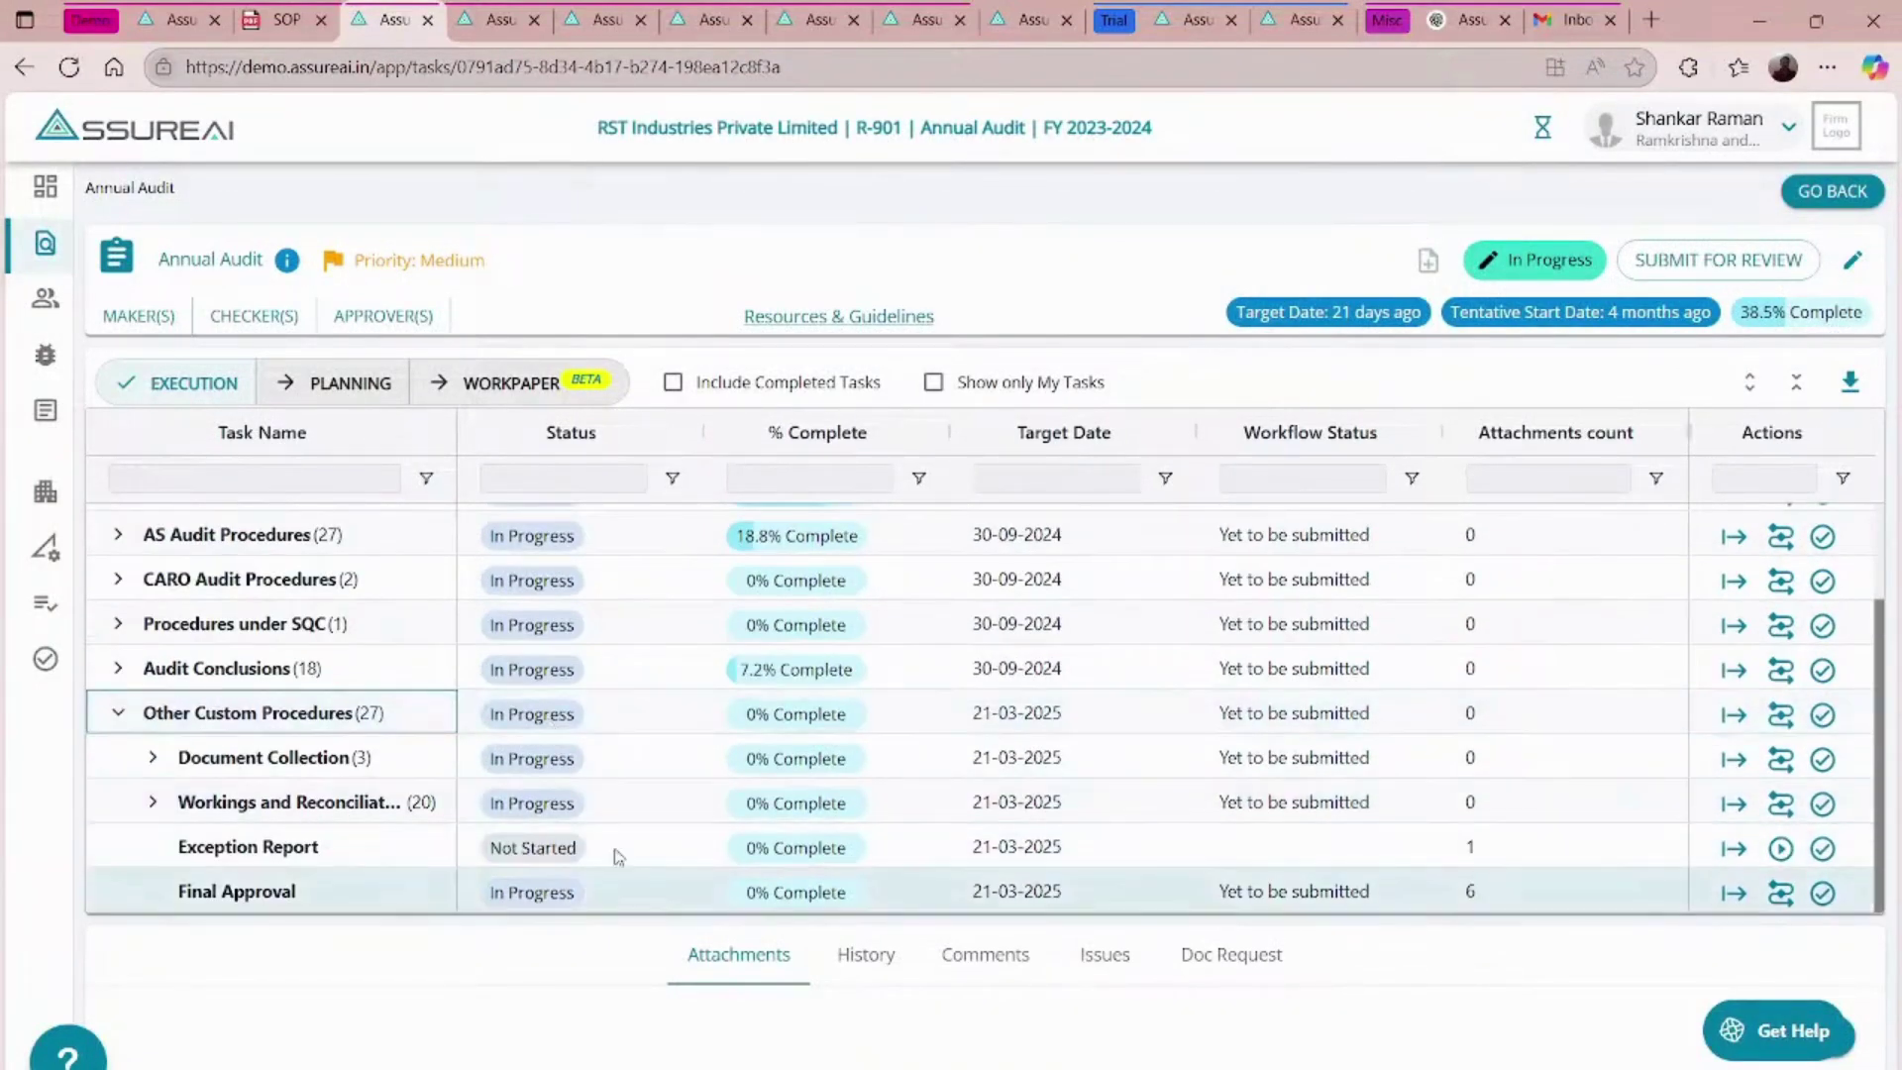
{"action": "left_click", "coordinate": [1731, 893]}
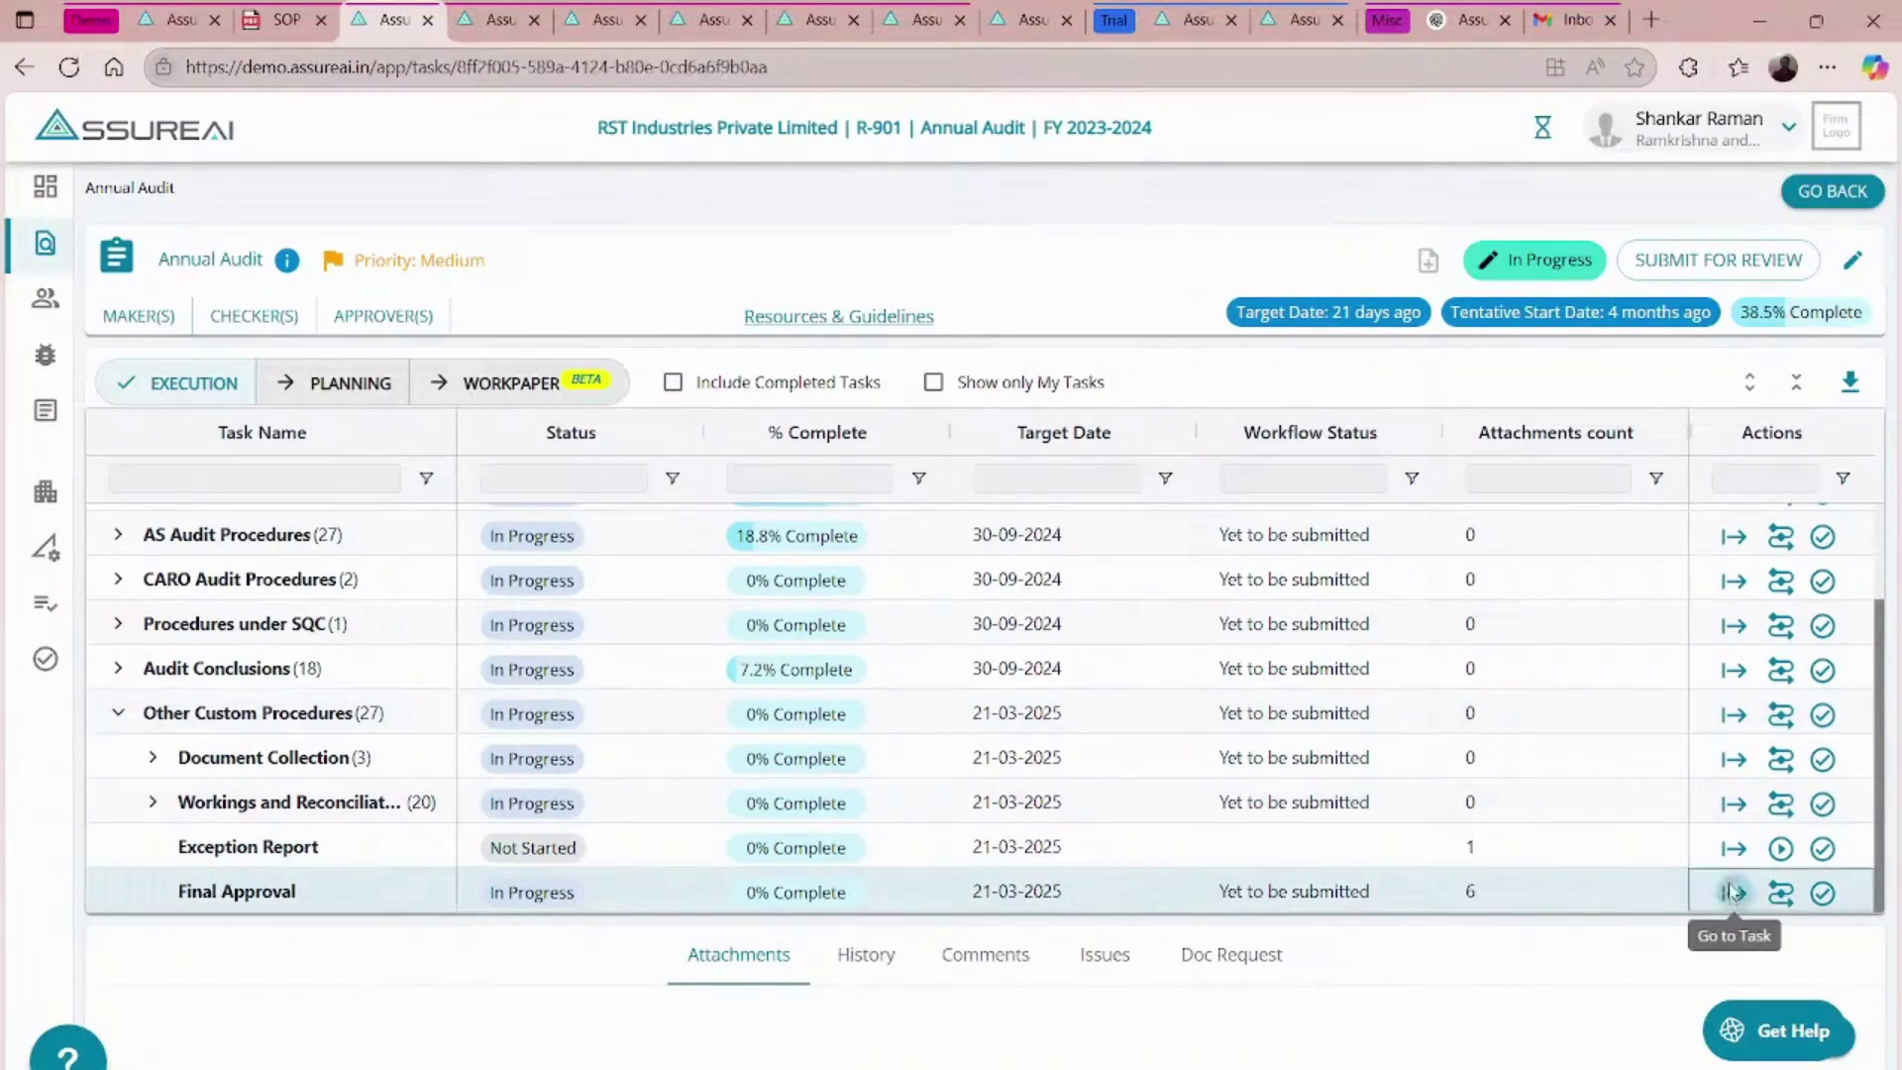
- Review the Final Approval mandatory attachments list, then show the task's comments
{"action": "scroll", "coordinate": [1057, 473], "scroll_direction": "down", "scroll_amount": 8}
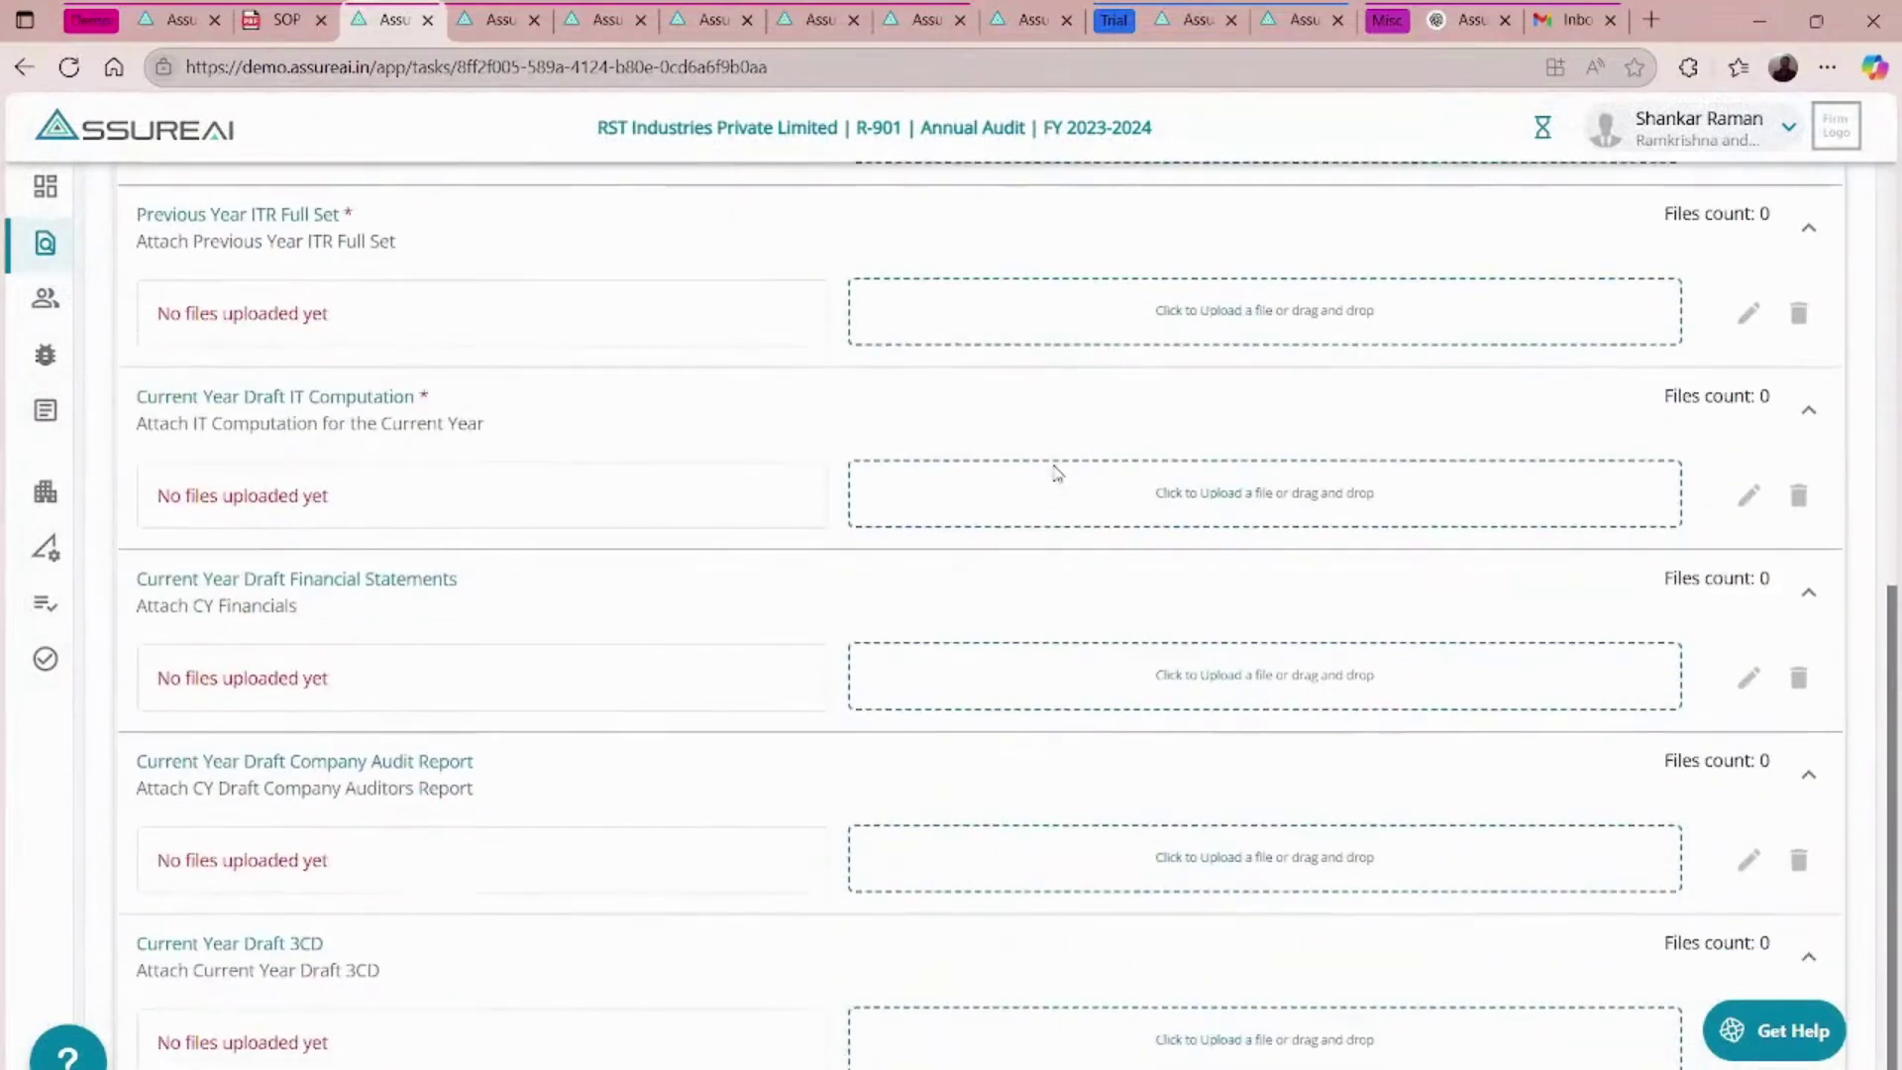
{"action": "scroll", "coordinate": [1057, 472], "scroll_direction": "up", "scroll_amount": 8}
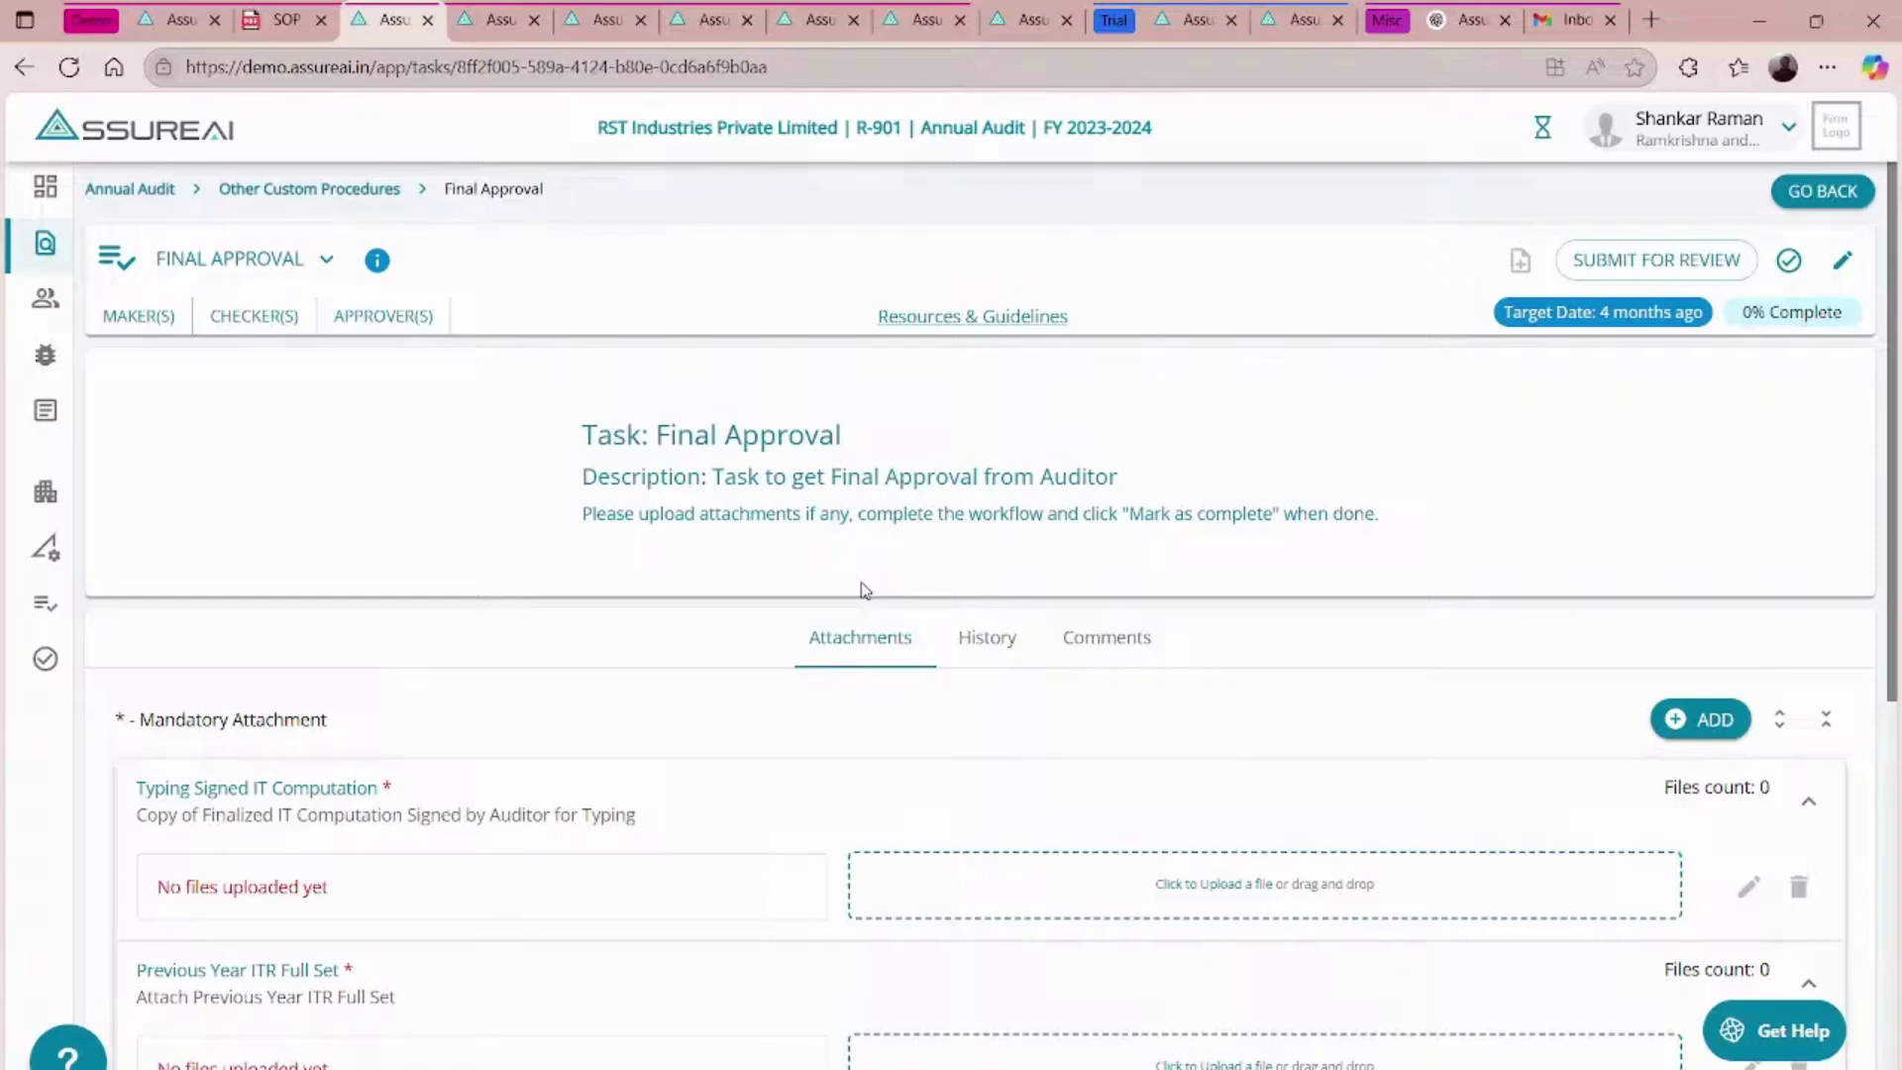
{"action": "scroll", "coordinate": [637, 750], "scroll_direction": "down", "scroll_amount": 5}
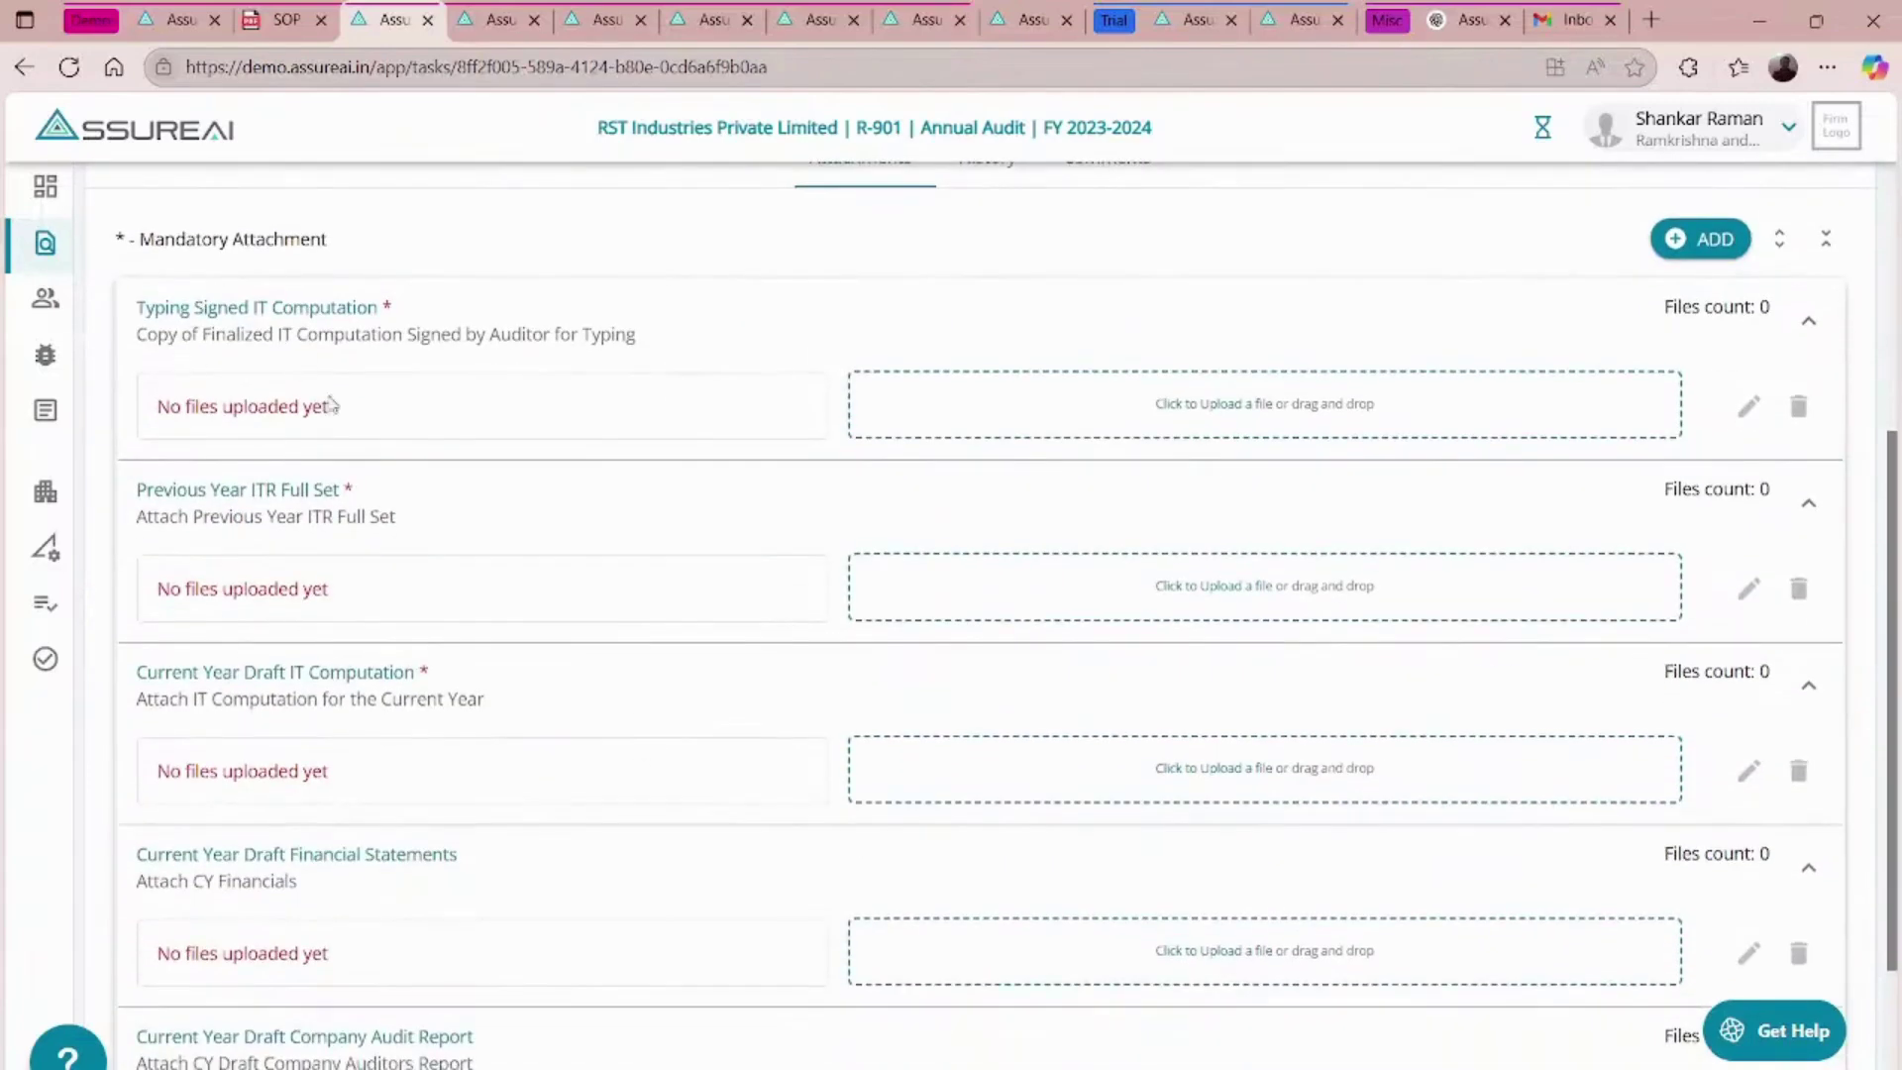
{"action": "scroll", "coordinate": [353, 564], "scroll_direction": "down", "scroll_amount": 2}
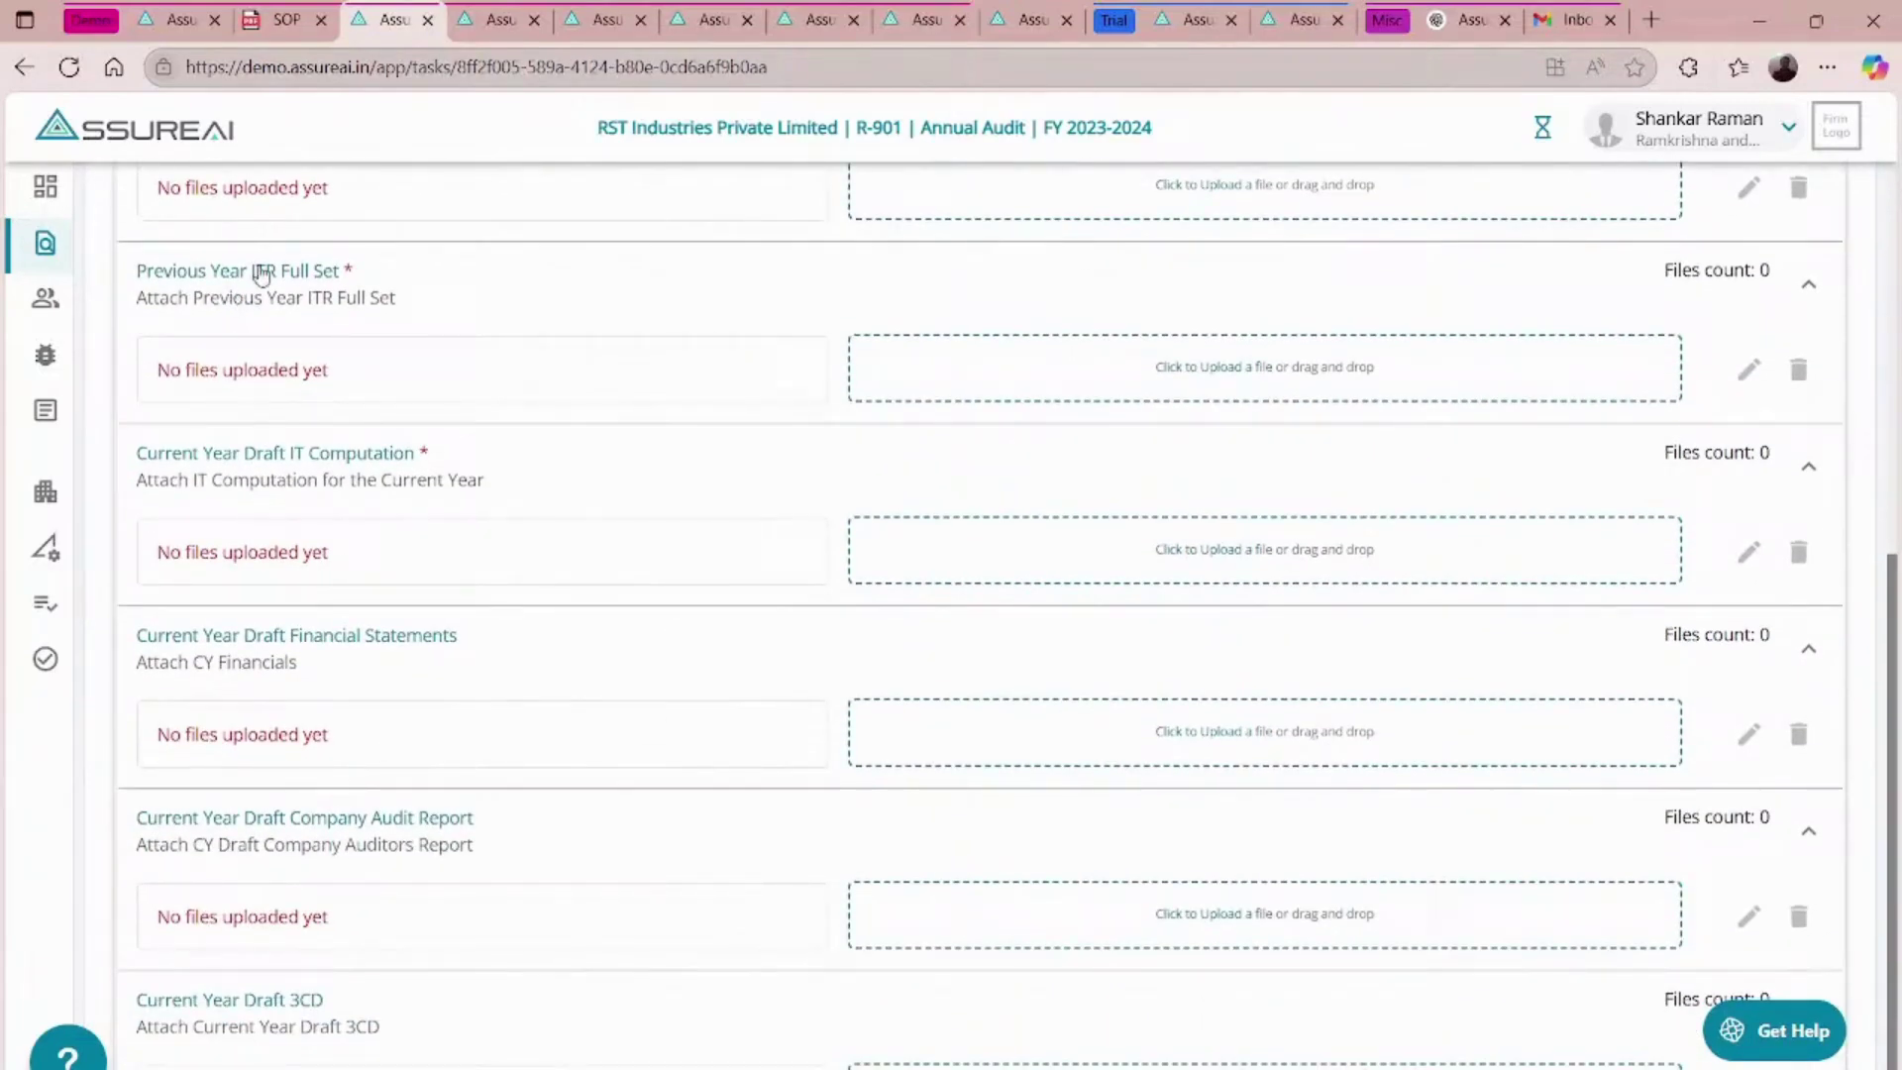
{"action": "scroll", "coordinate": [287, 619], "scroll_direction": "down", "scroll_amount": 1}
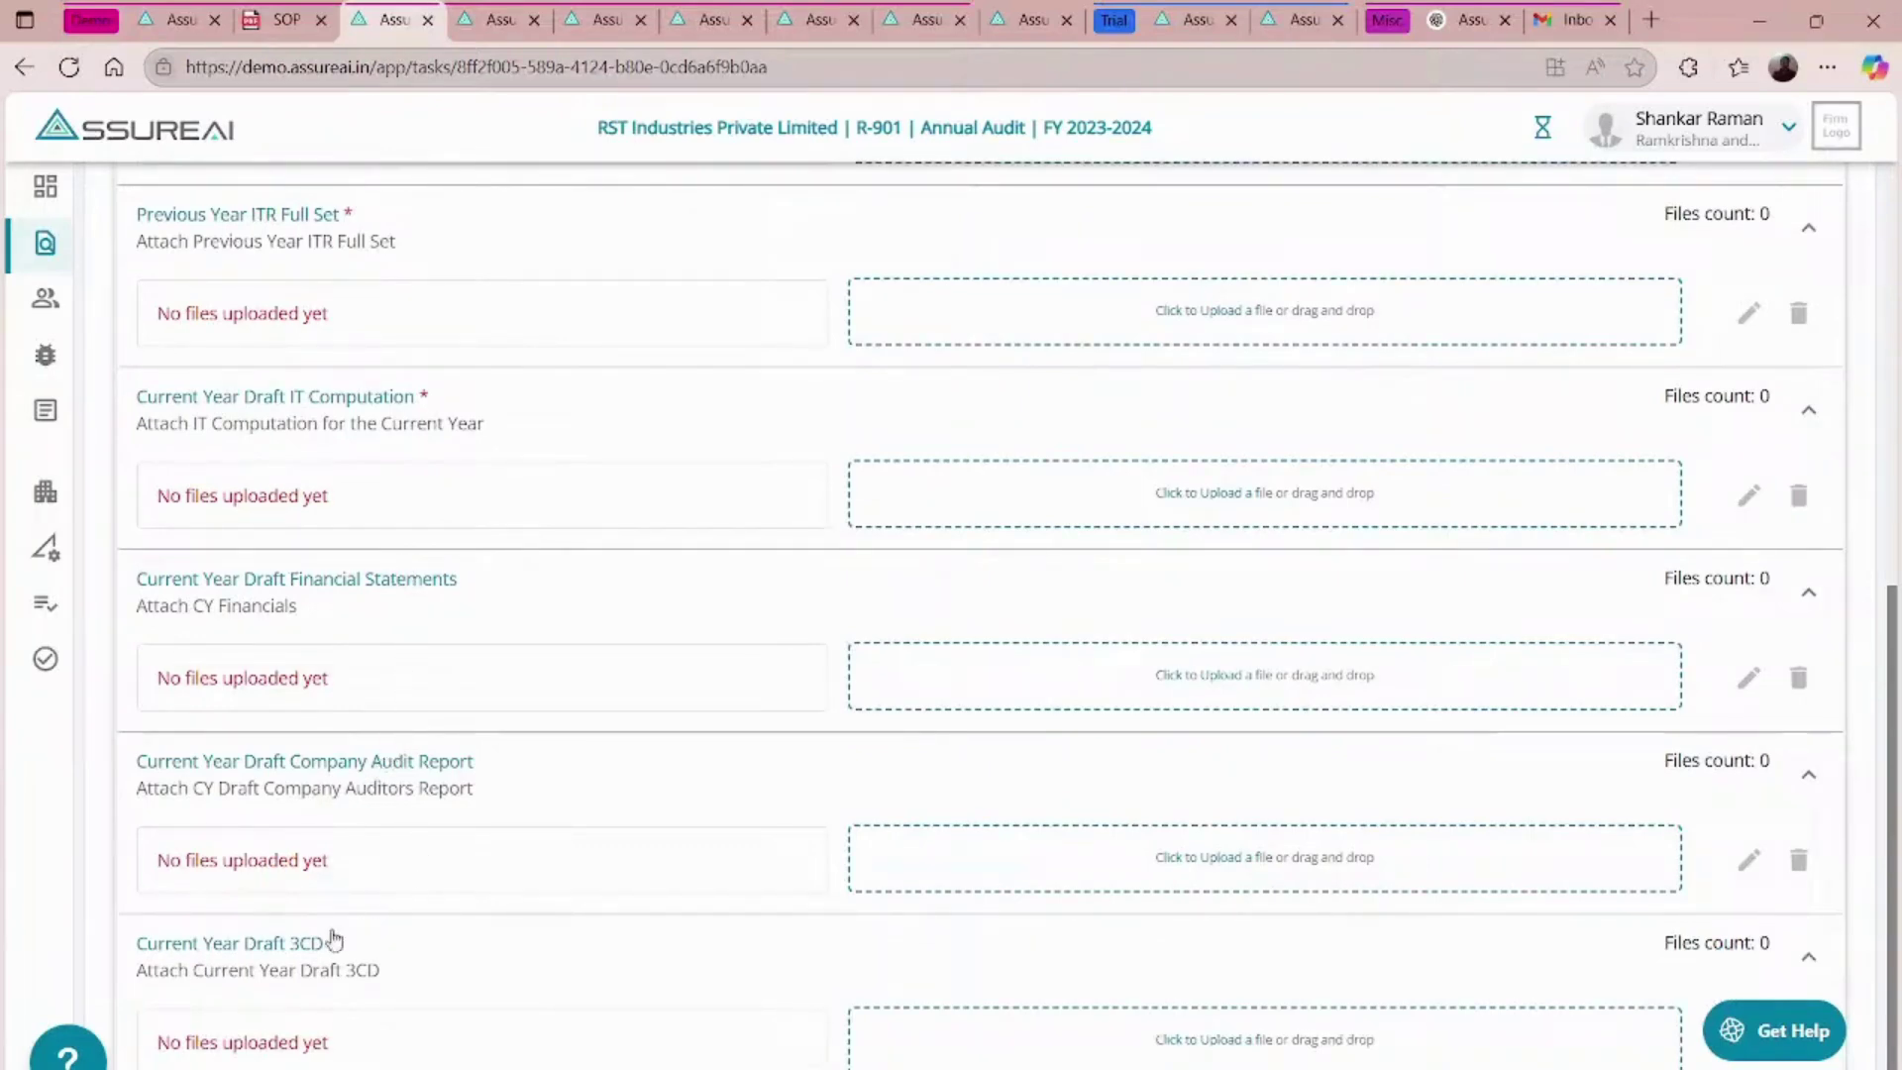
{"action": "scroll", "coordinate": [1090, 919], "scroll_direction": "up", "scroll_amount": 3}
{"action": "scroll", "coordinate": [1090, 919], "scroll_direction": "up", "scroll_amount": 5}
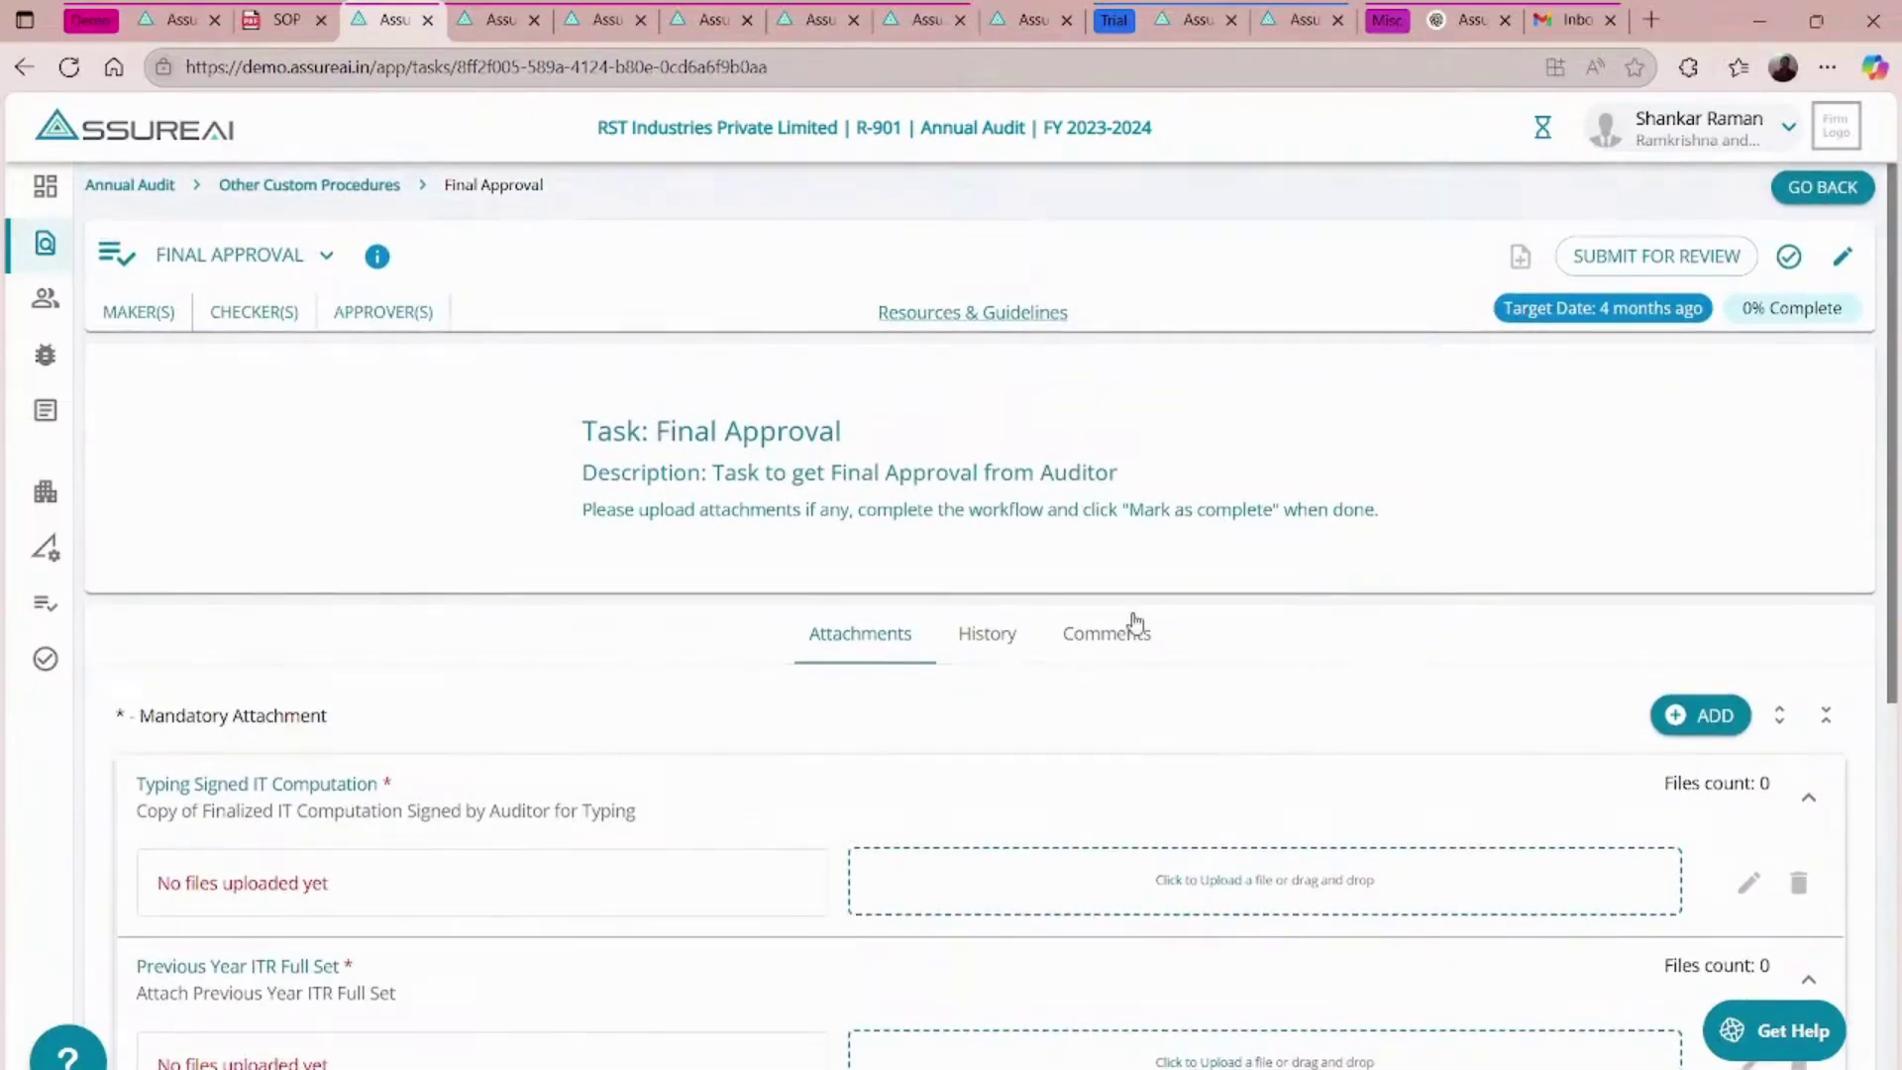
{"action": "left_click", "coordinate": [1131, 628]}
- Draft a Final Approval comment that @-mentions a team member
{"action": "left_click", "coordinate": [588, 913]}
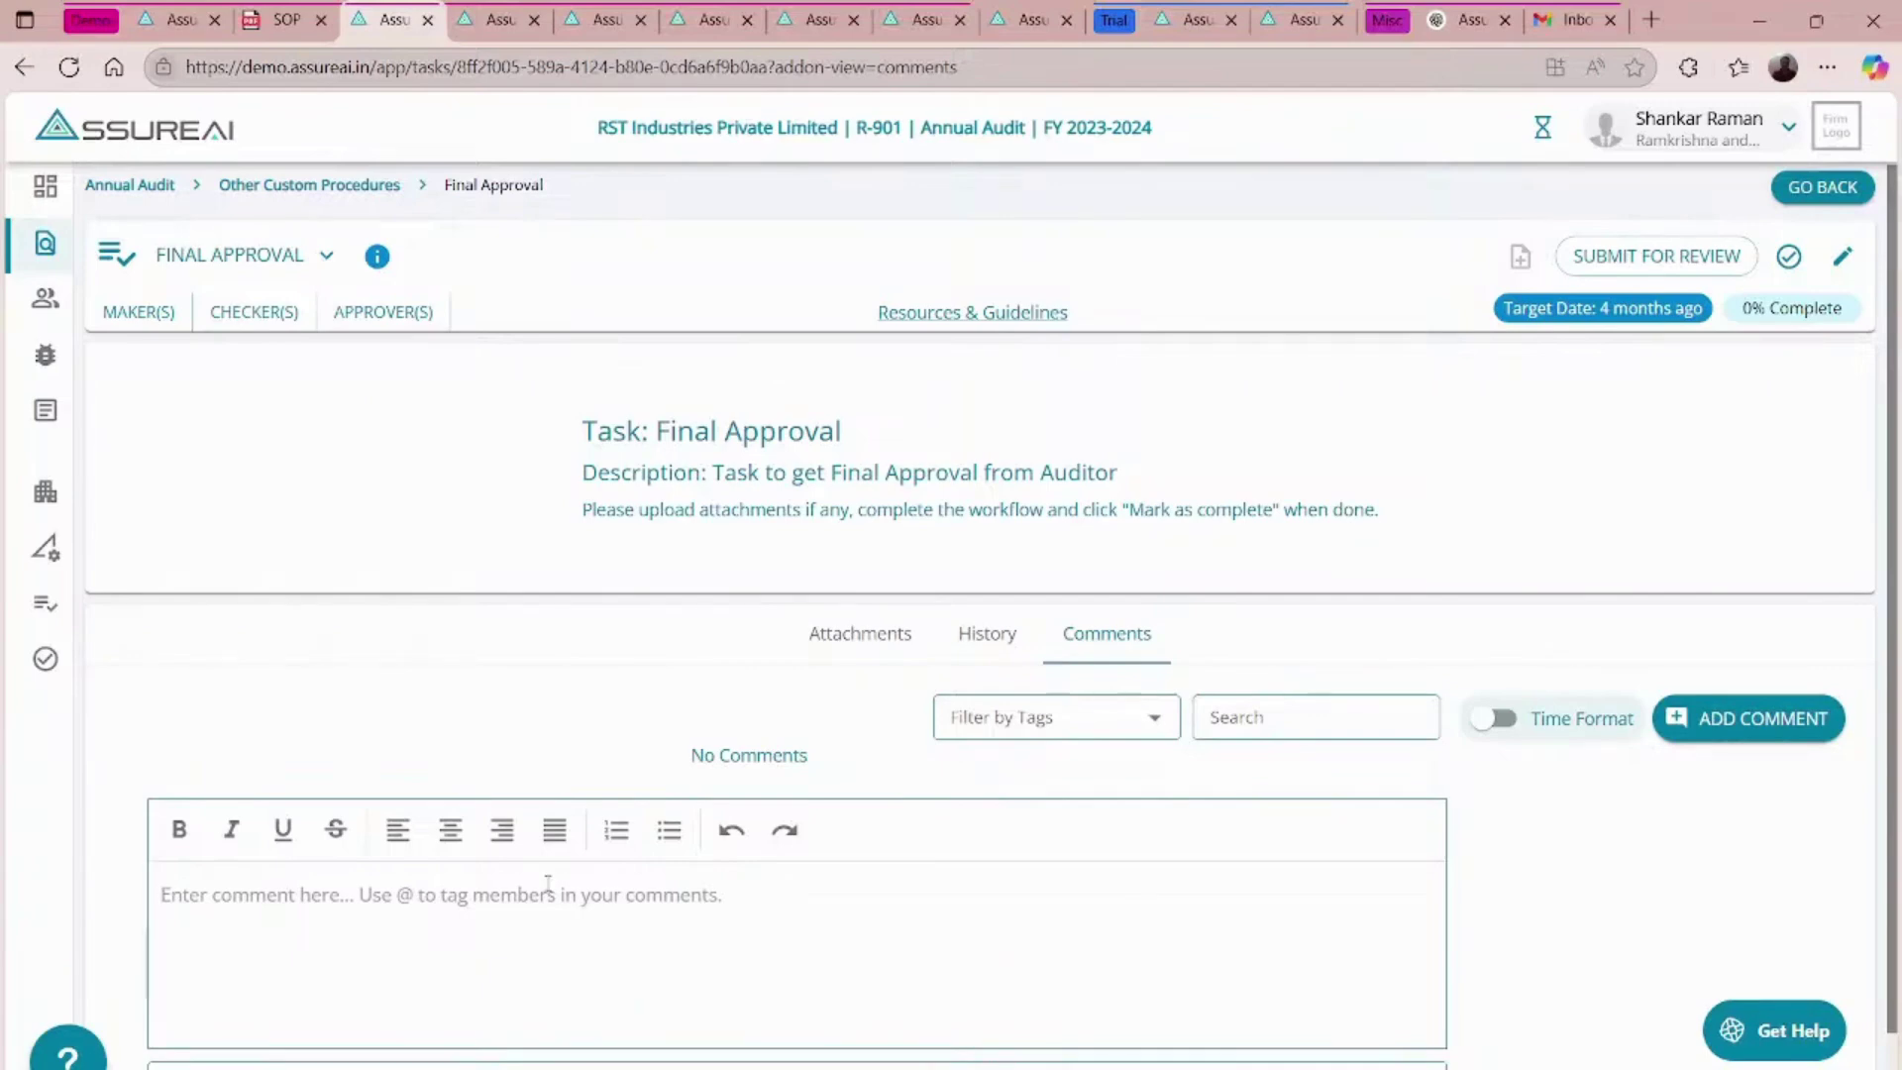
{"action": "type", "text": "@s"}
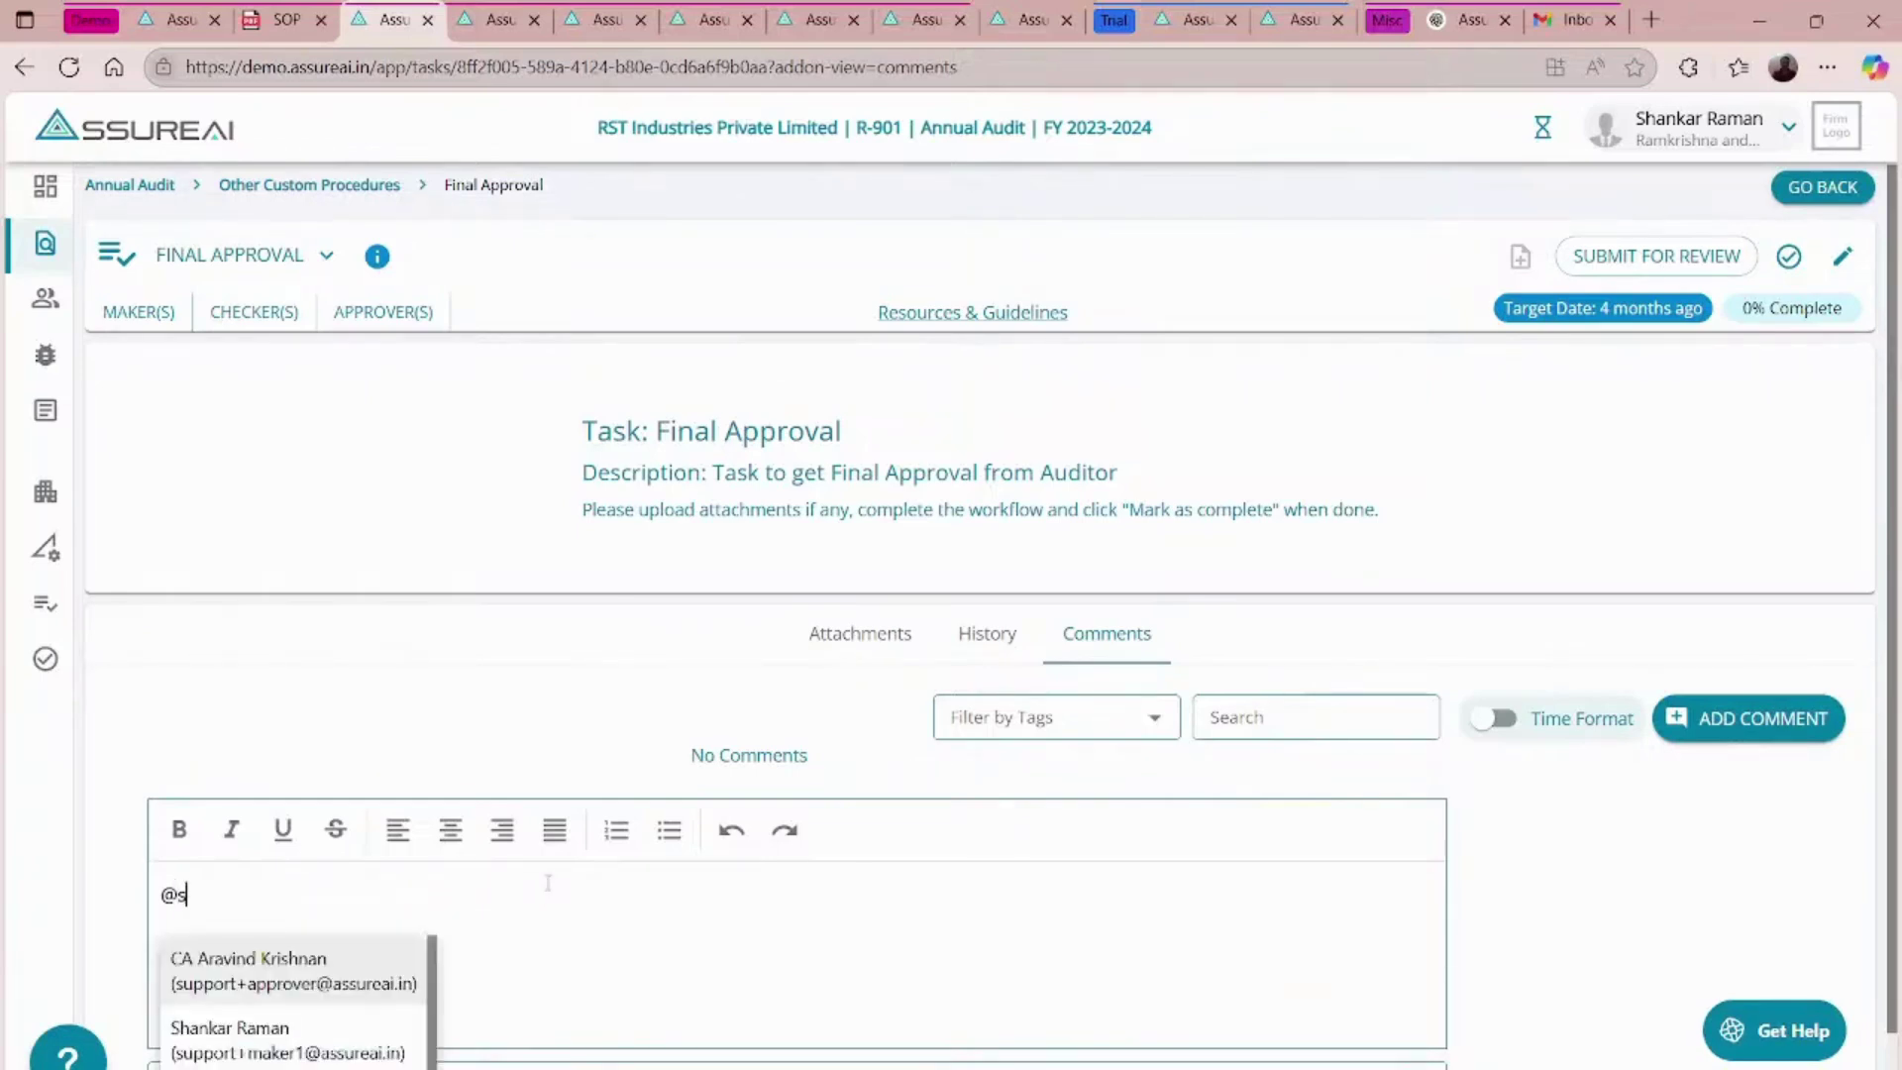
{"action": "left_click", "coordinate": [327, 1052]}
{"action": "key", "text": "Return"}
{"action": "key", "text": "Return"}
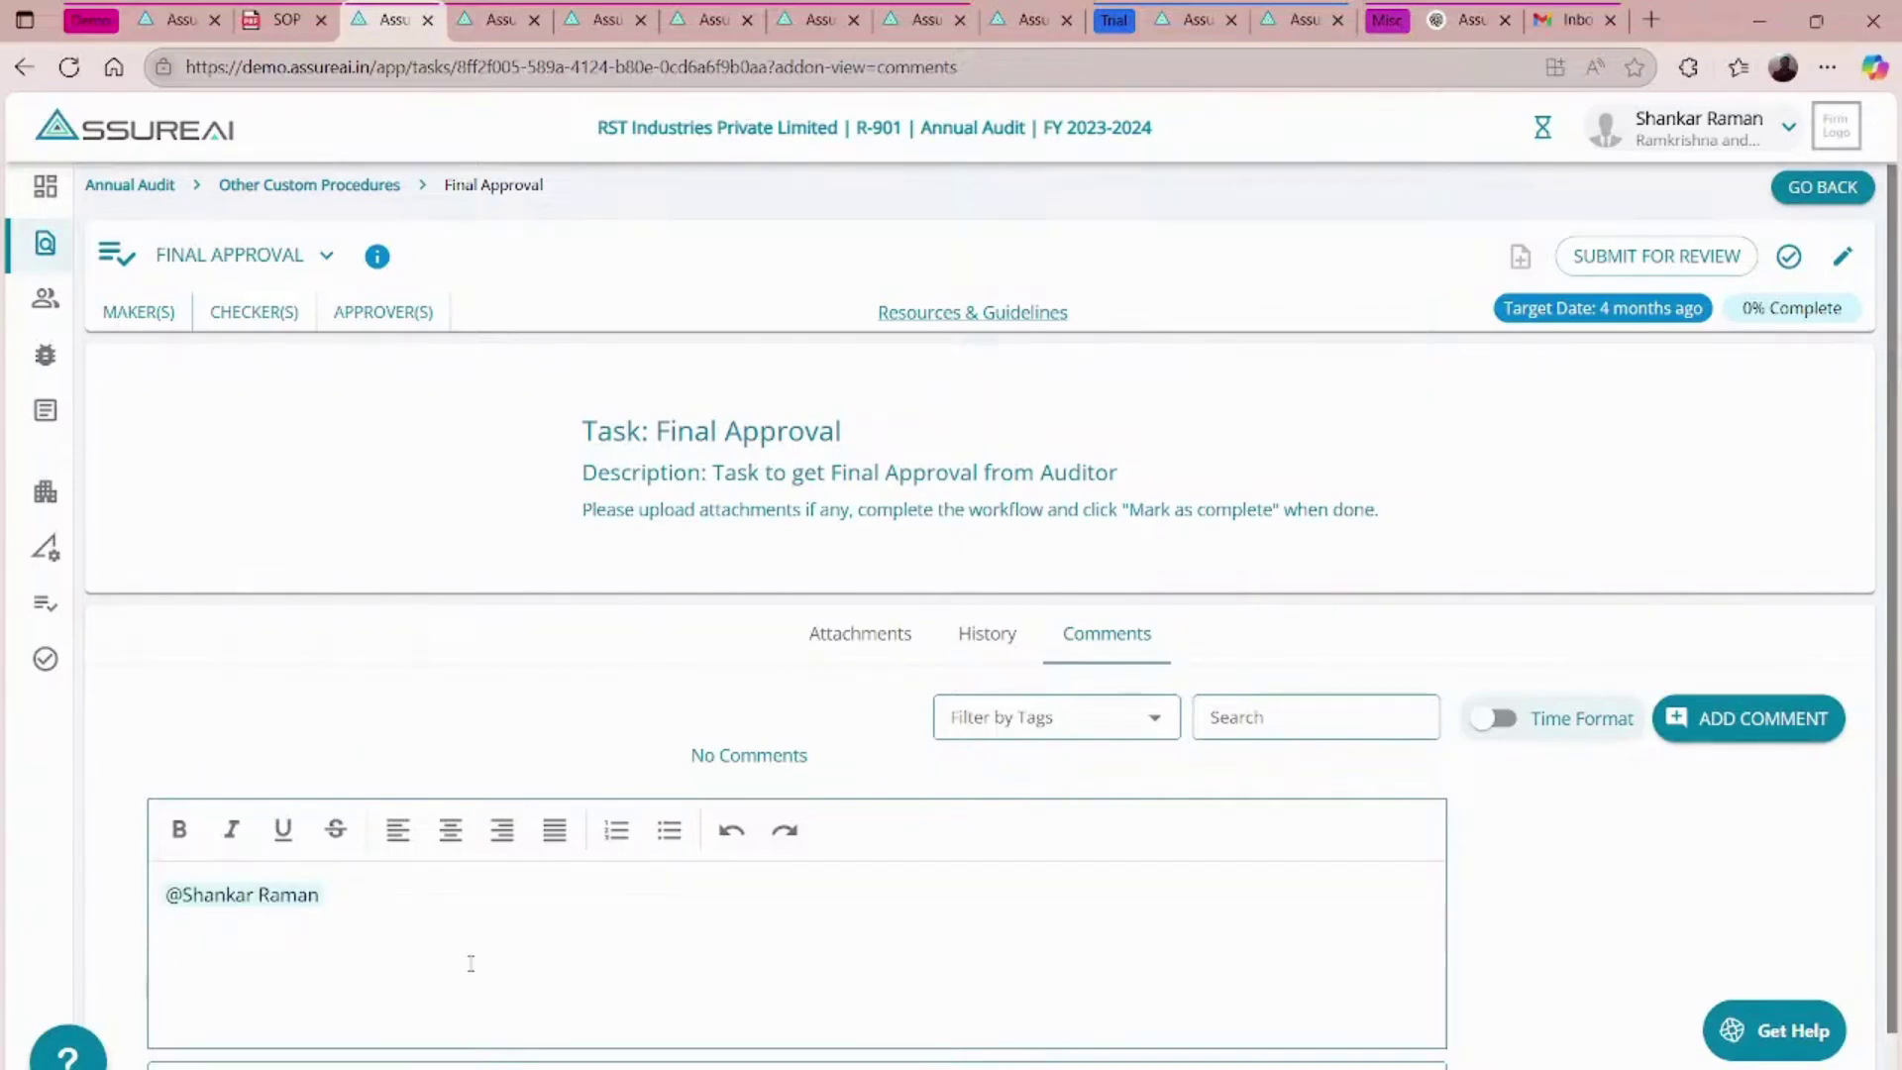
- Check the attachments and comments again, leave the task, and advance to the Benefits slide
{"action": "left_click", "coordinate": [839, 650]}
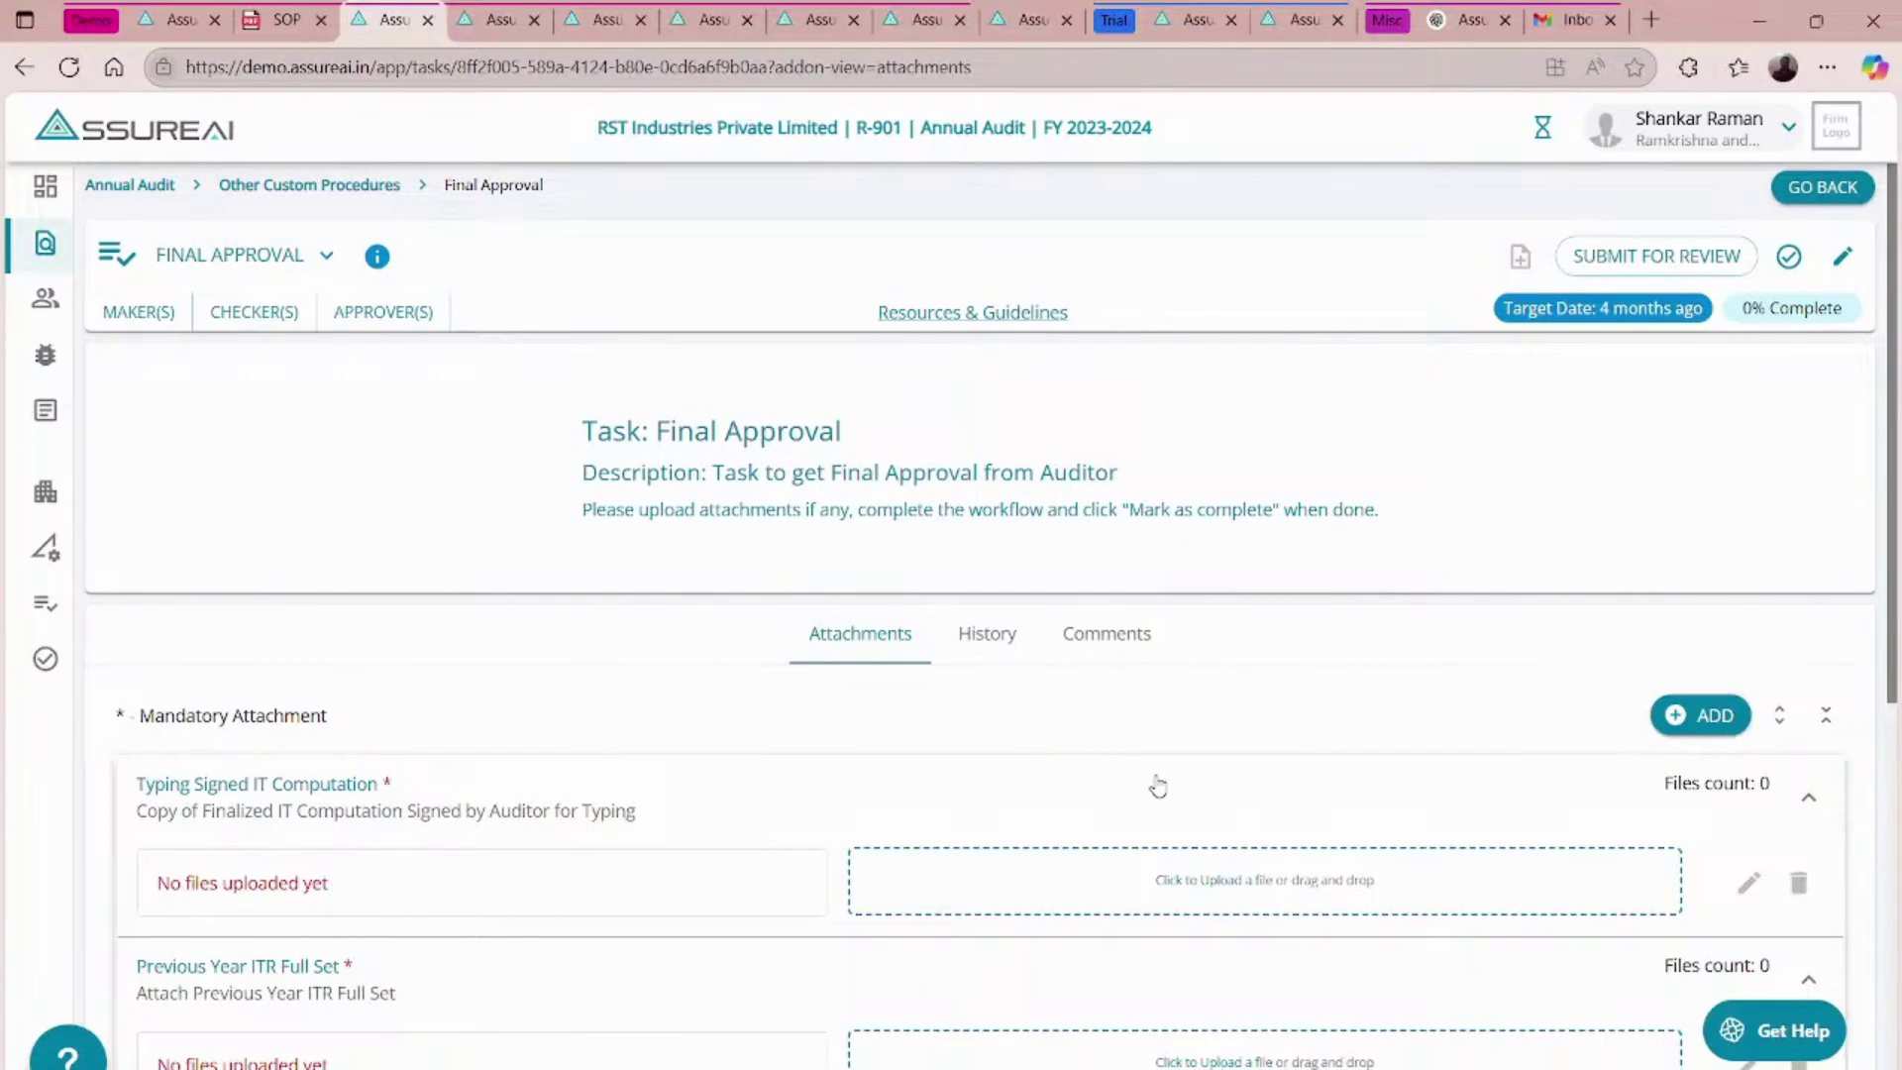
{"action": "left_click", "coordinate": [1116, 651]}
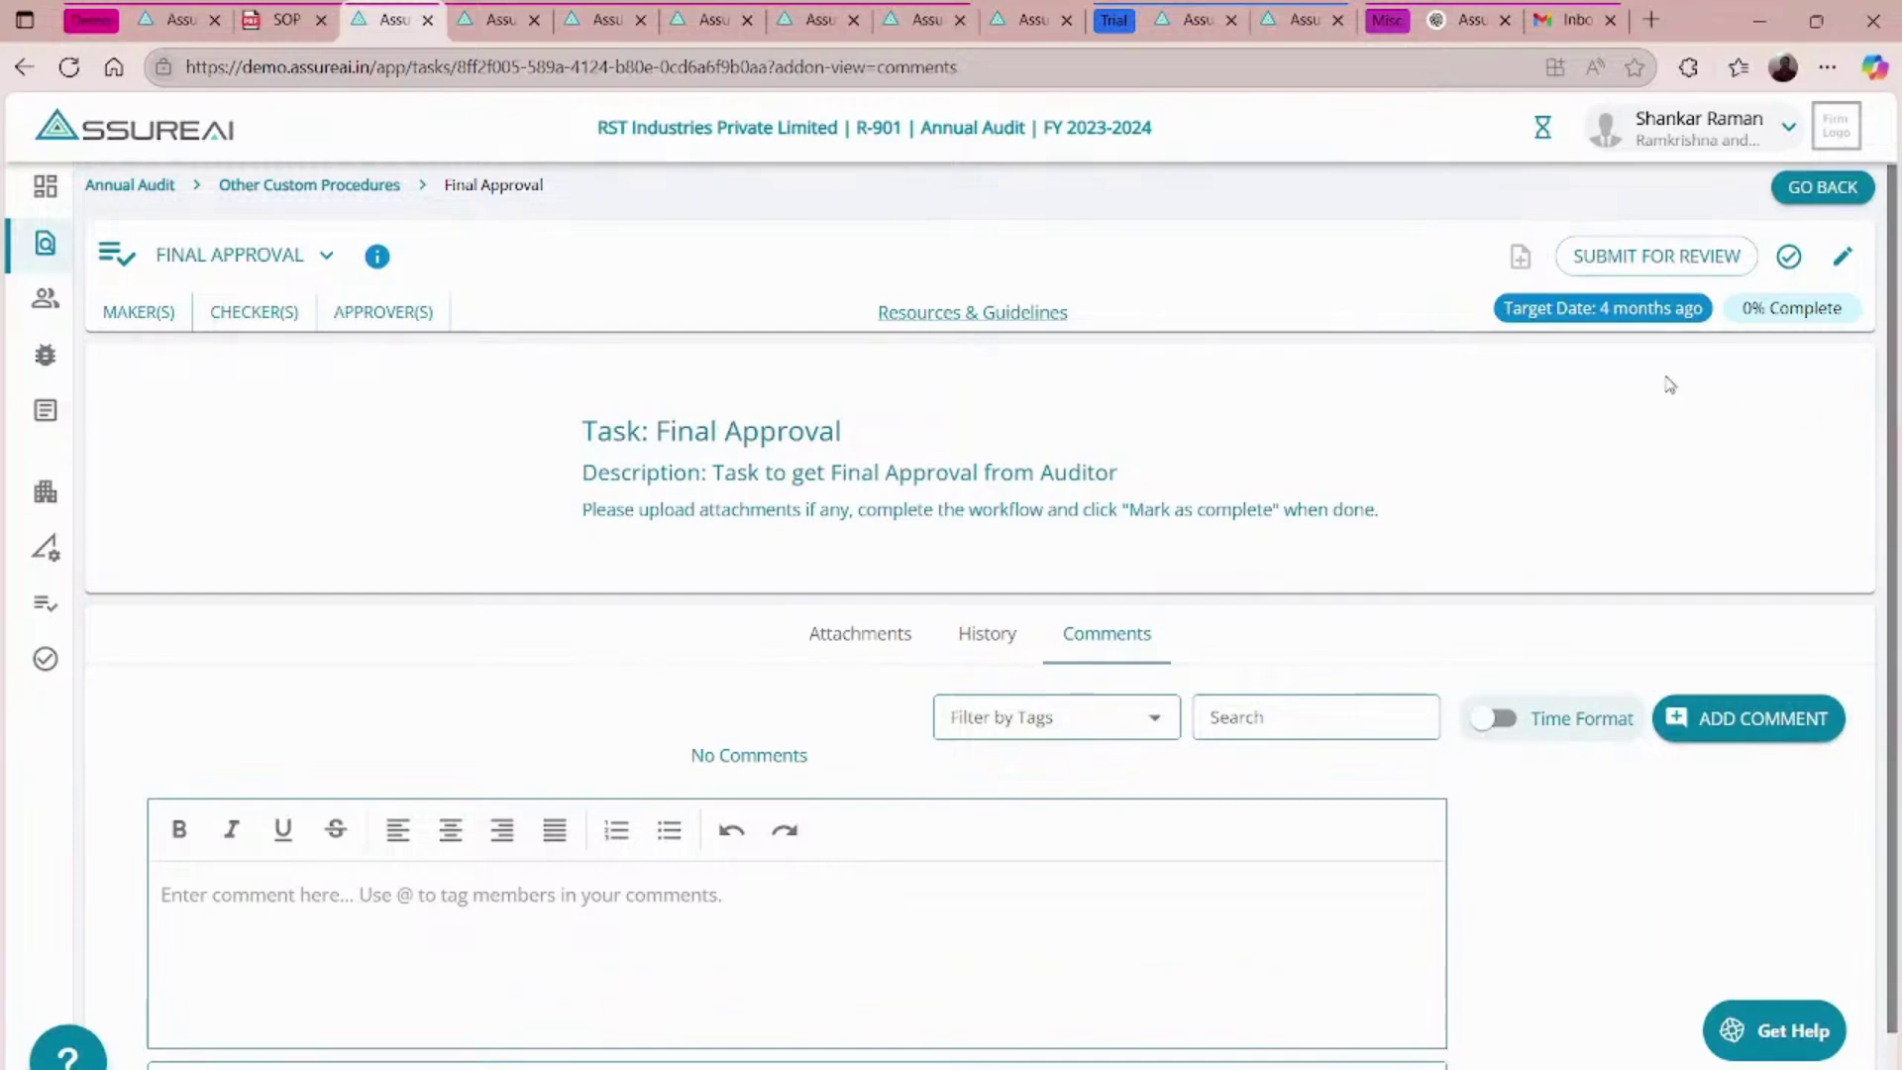
{"action": "left_click", "coordinate": [1818, 190]}
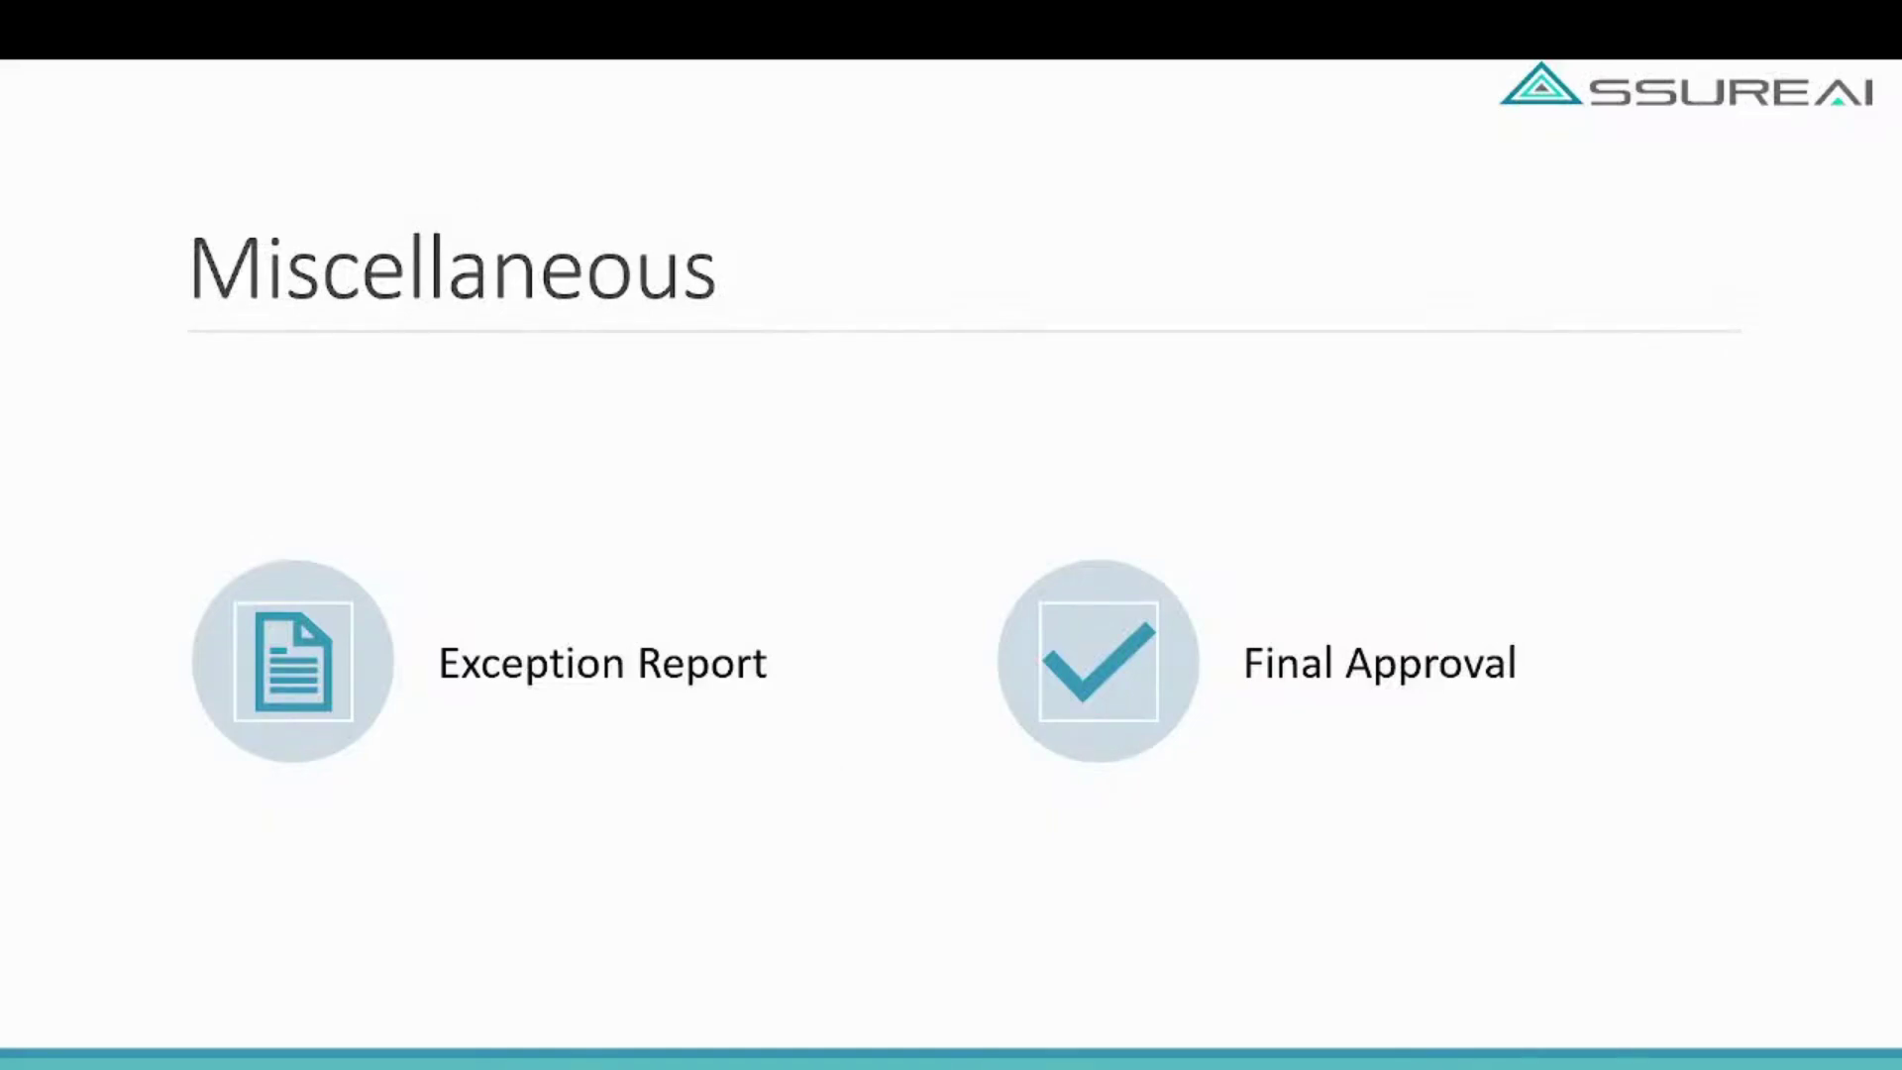
{"action": "key", "text": "Right"}
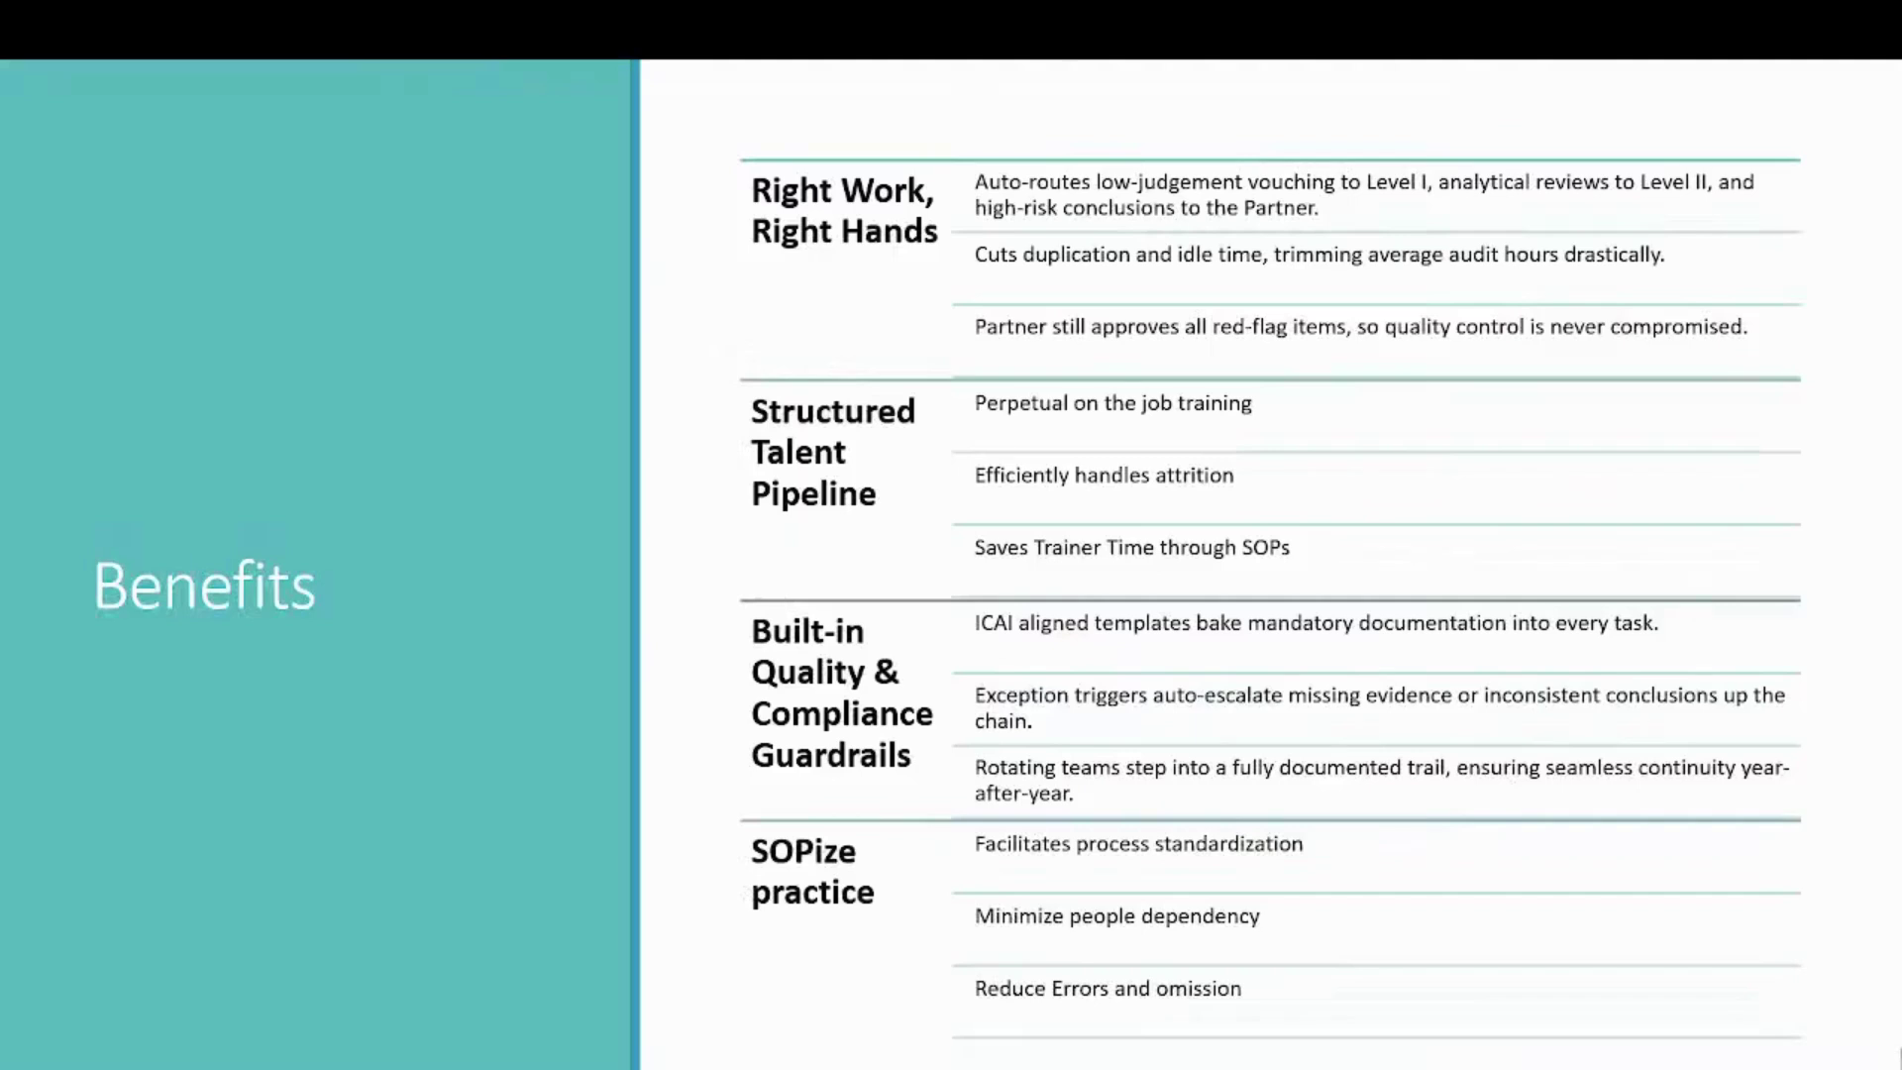
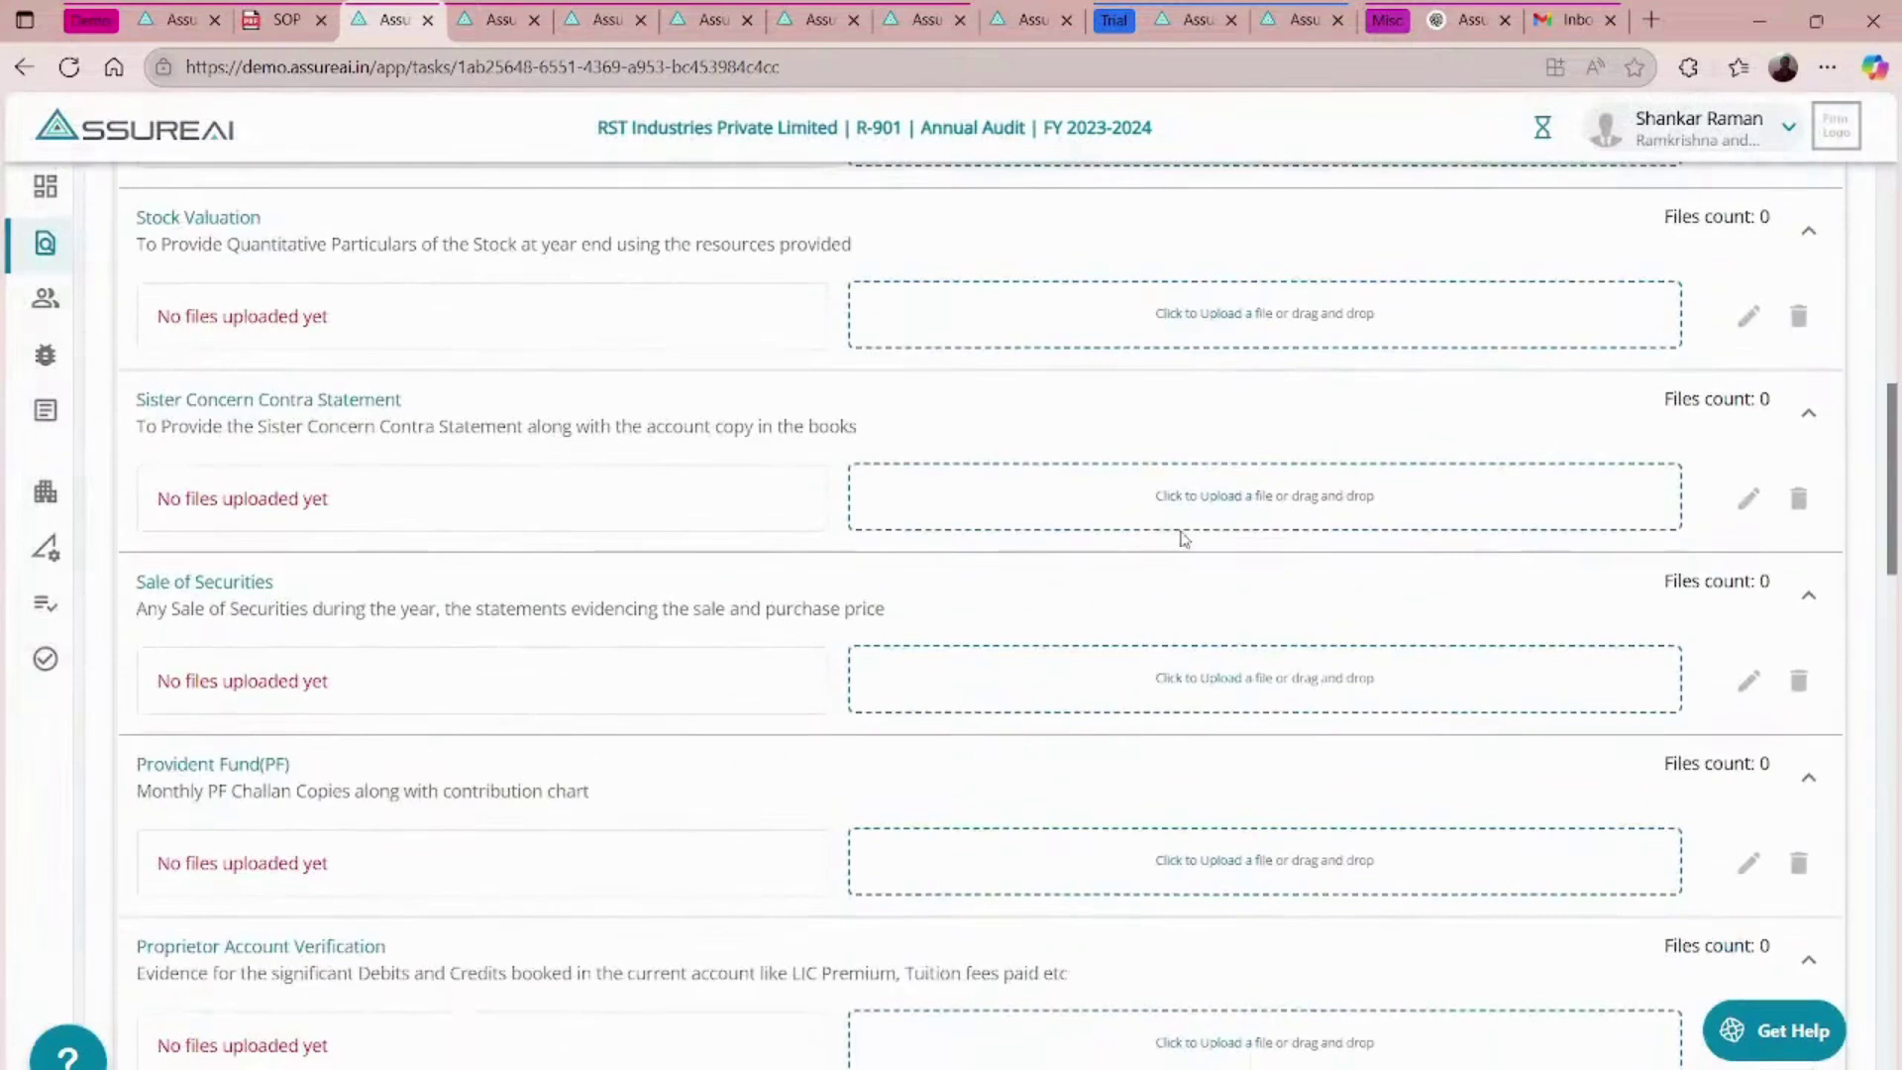
- Upload SOP_2.pdf and two other PDFs to the Sister Concern Contra Statement requirement
{"action": "left_click", "coordinate": [1212, 503]}
{"action": "left_click", "coordinate": [1221, 899]}
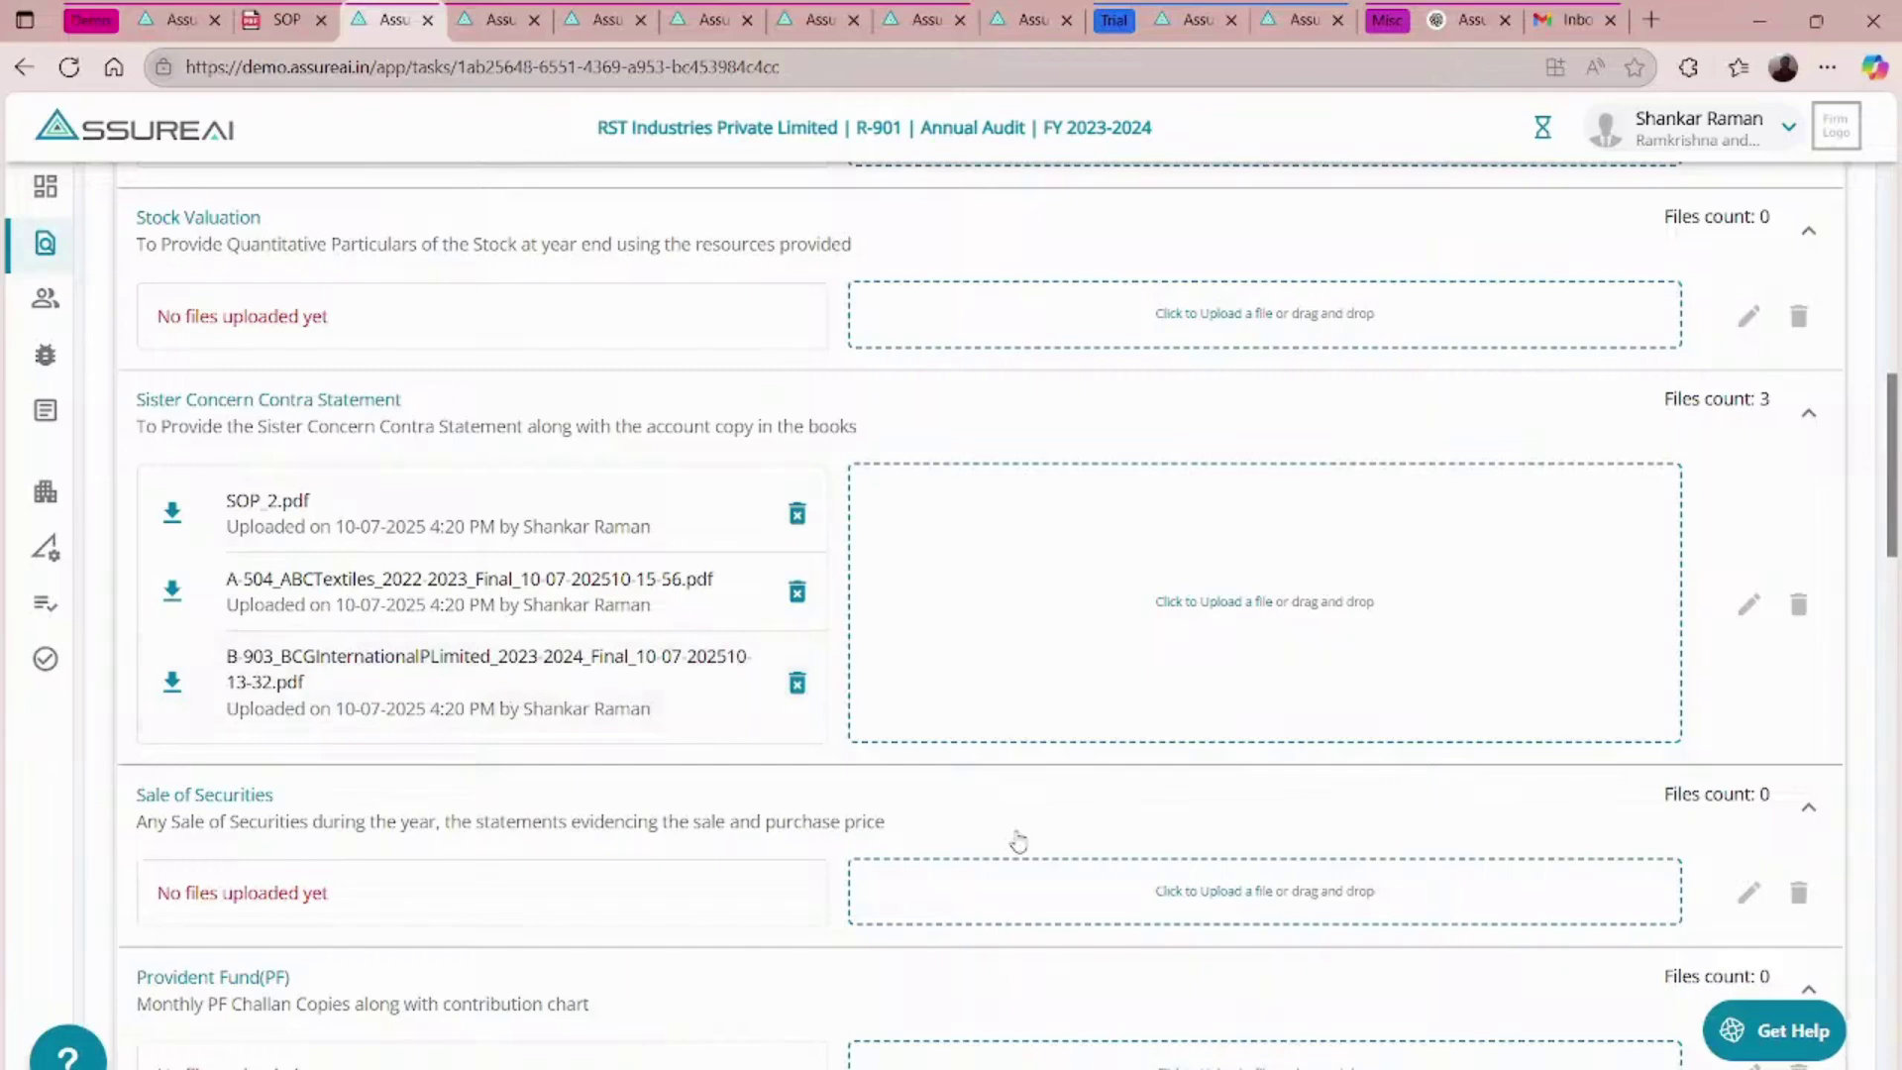
- Scroll back to the top of the Client Documentation - All Files task
{"action": "scroll", "coordinate": [1018, 840], "scroll_direction": "up", "scroll_amount": 10}
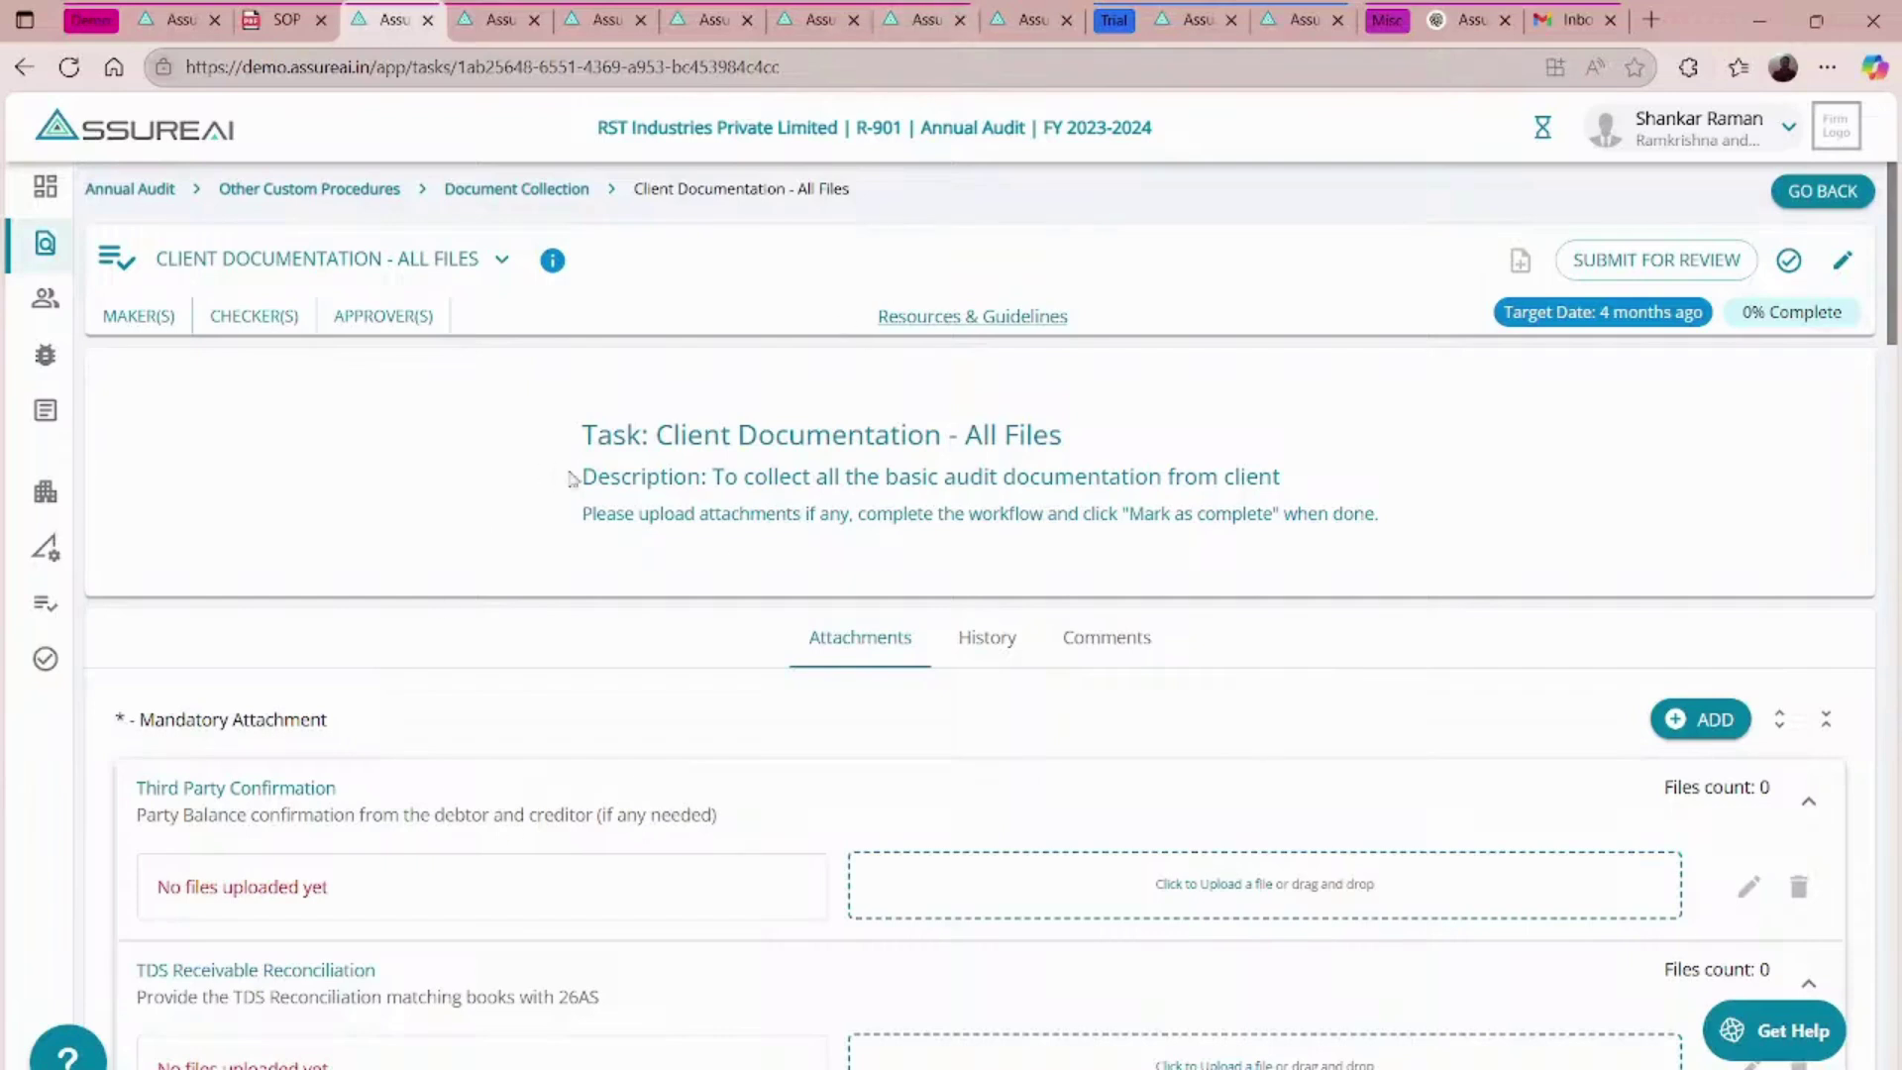
- Reach Task Management Settings via Configure Checklist and edit the Annual Audit assignment type
{"action": "mouse_move", "coordinate": [41, 619]}
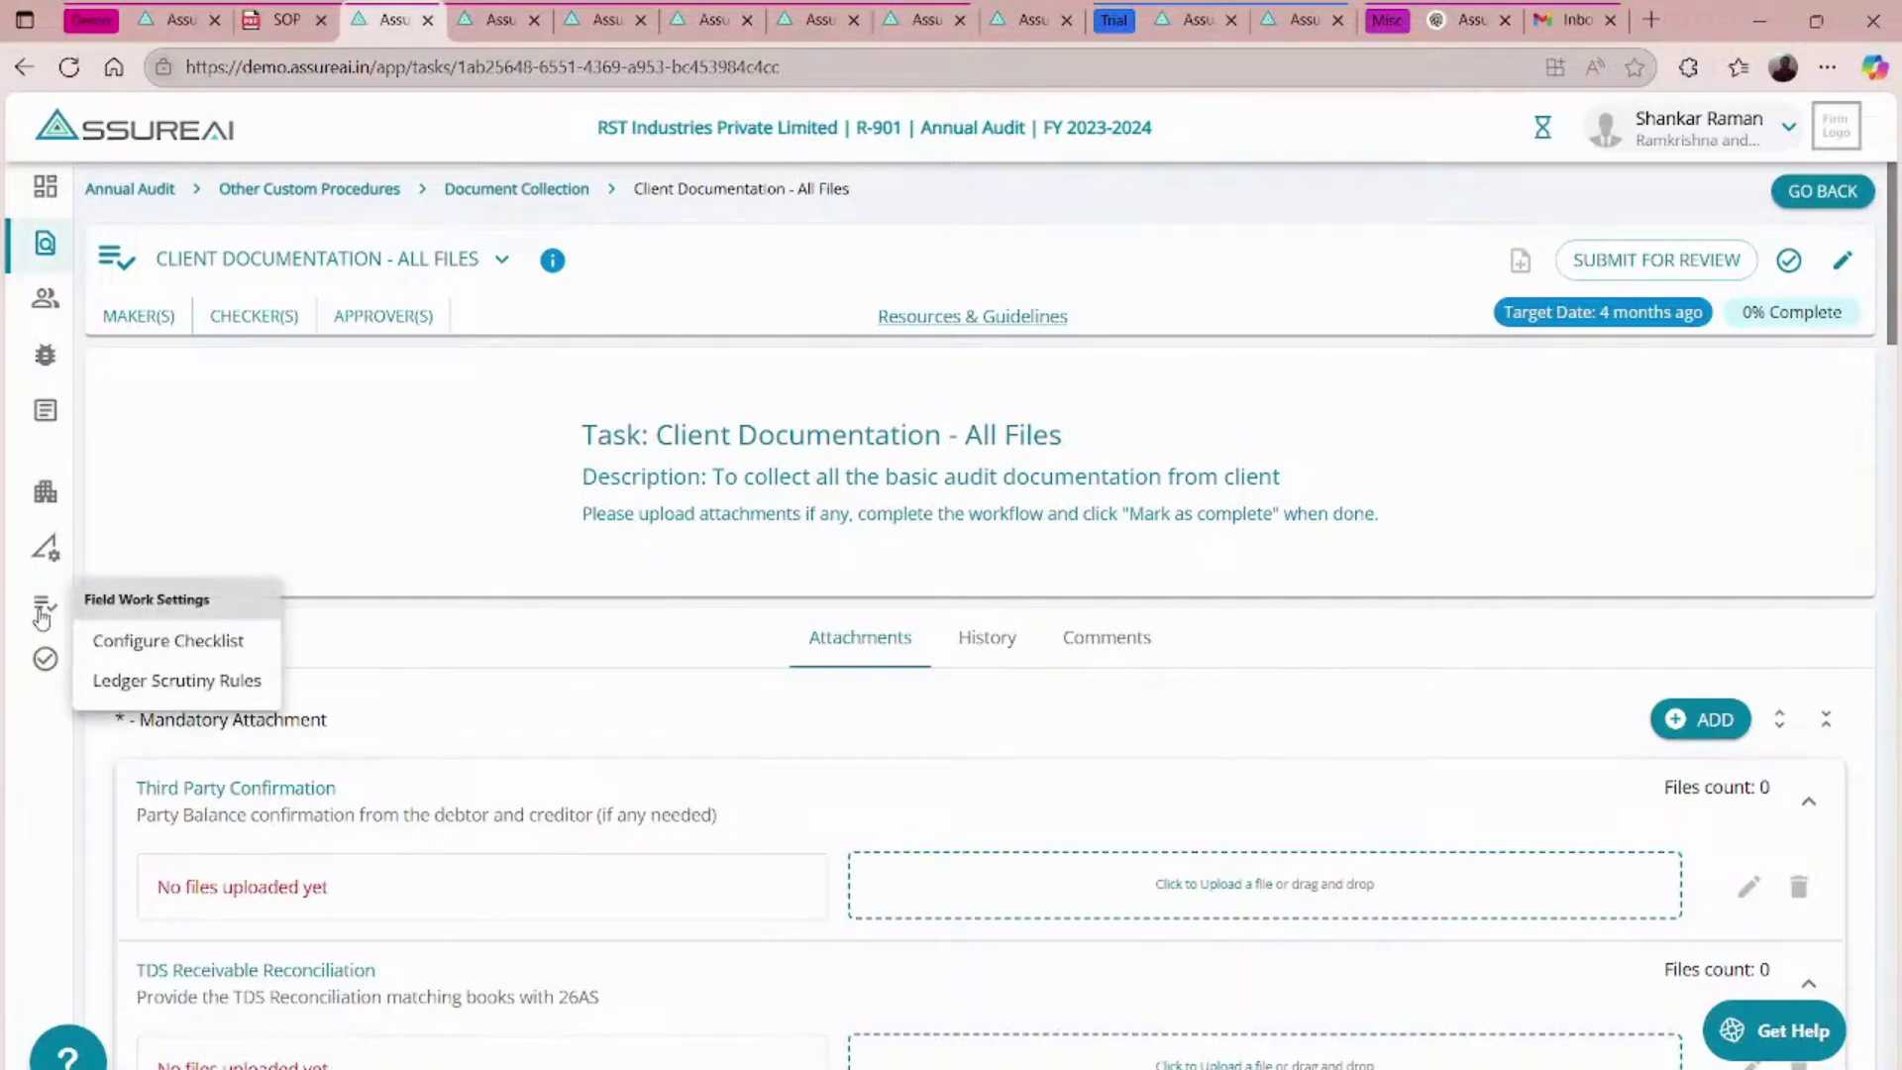
{"action": "left_click", "coordinate": [154, 645]}
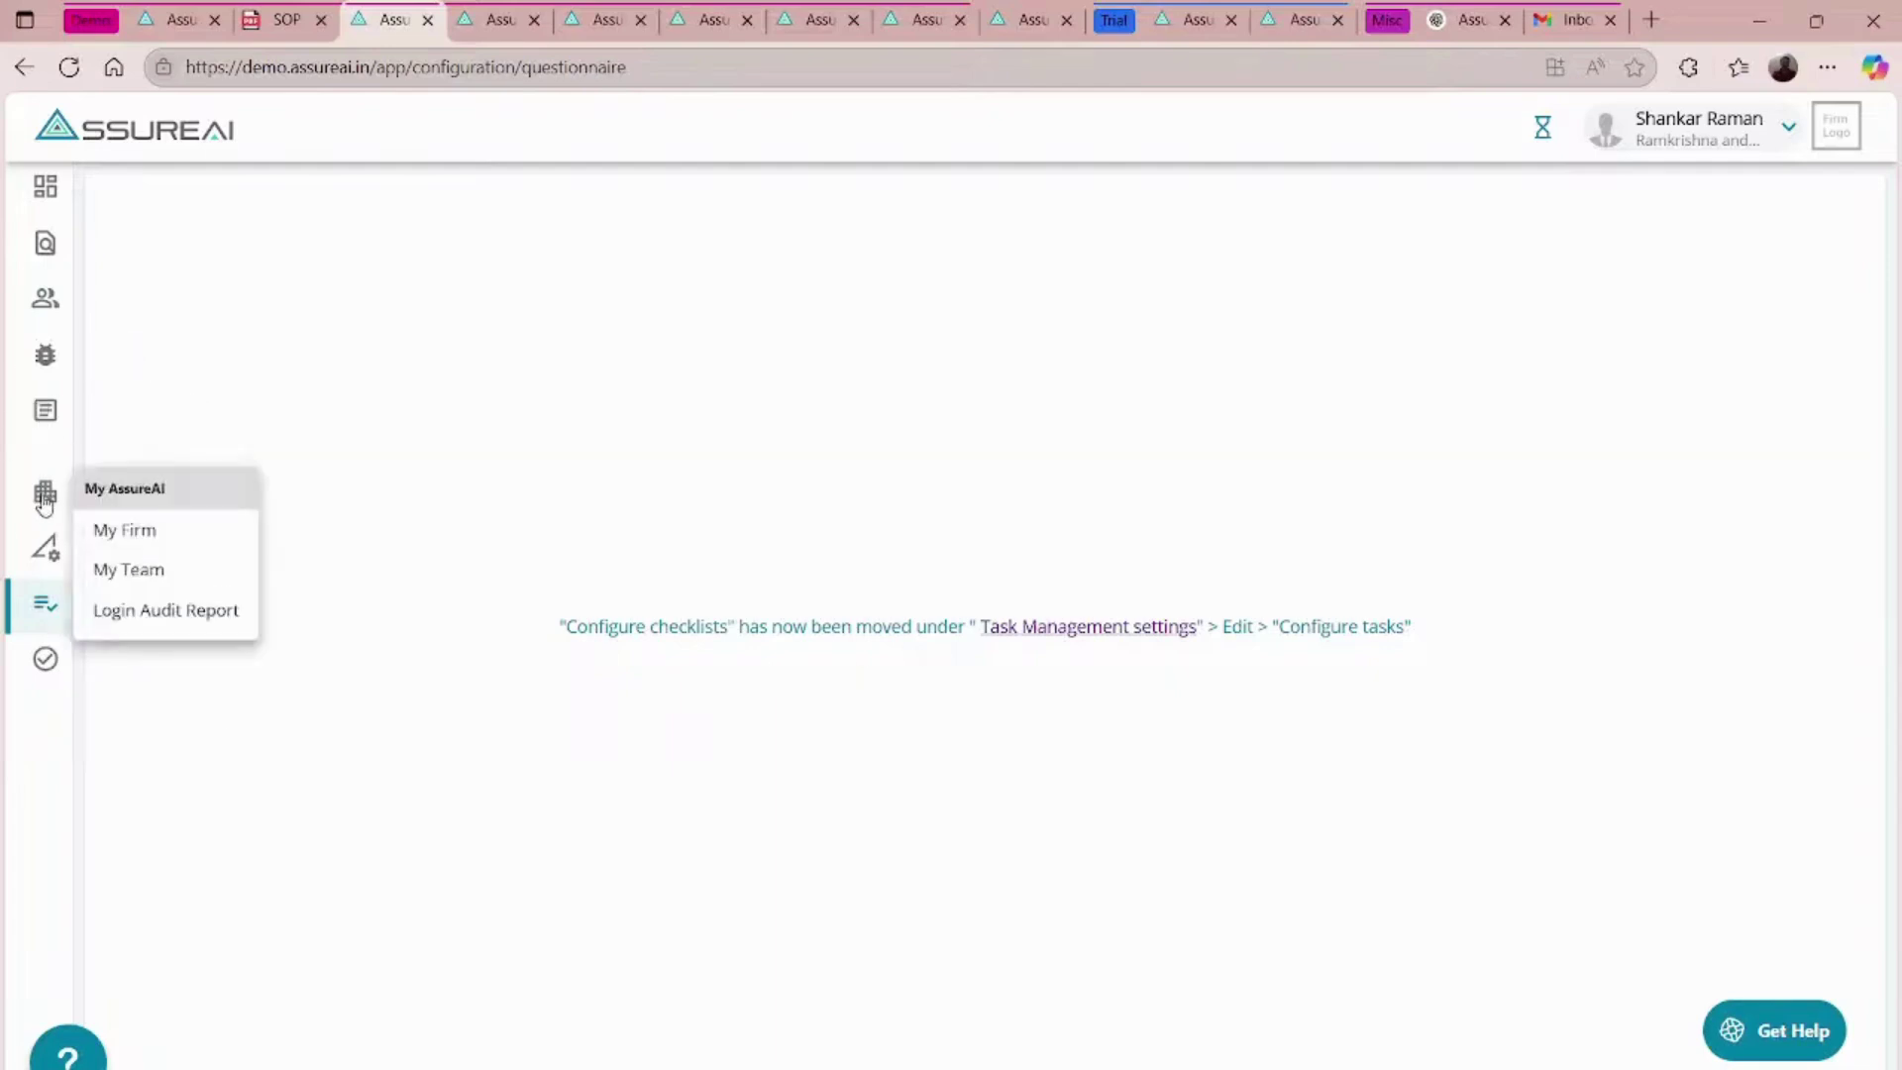
{"action": "left_click", "coordinate": [42, 653]}
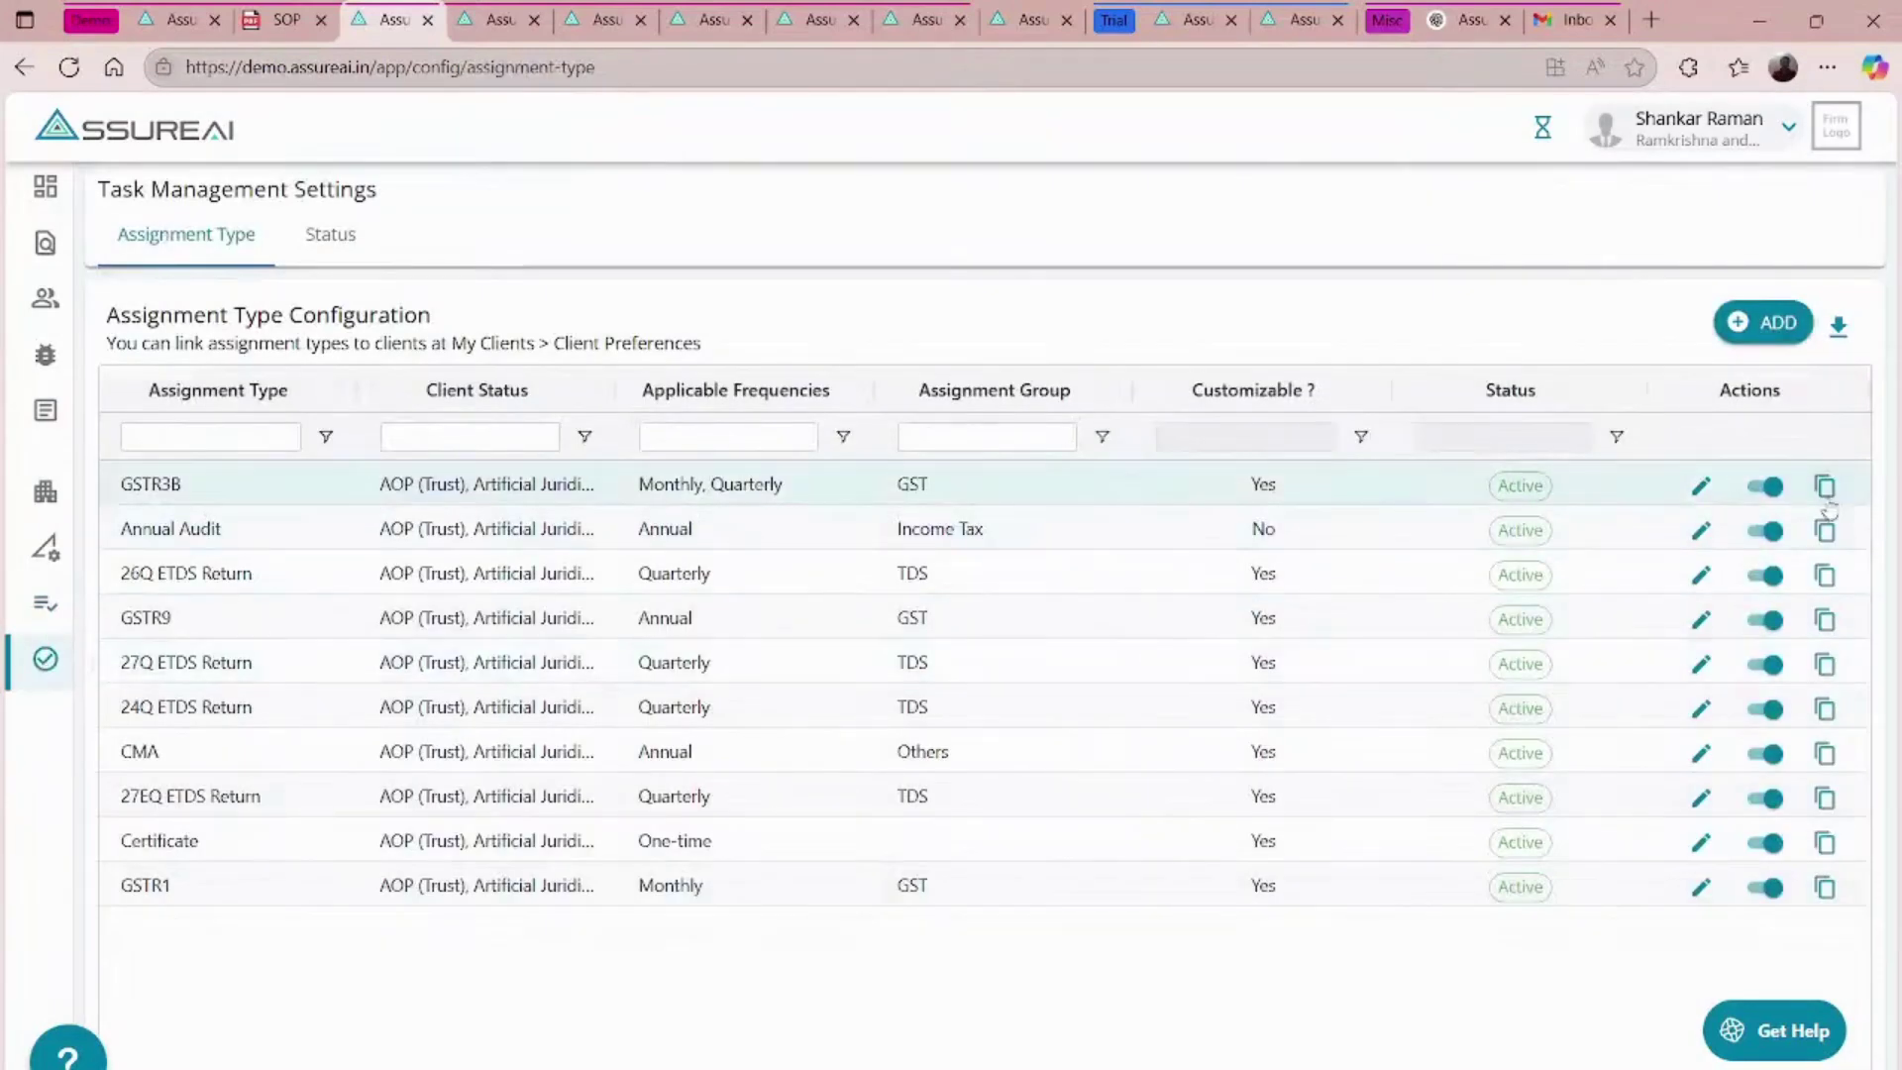
{"action": "left_click", "coordinate": [1701, 528]}
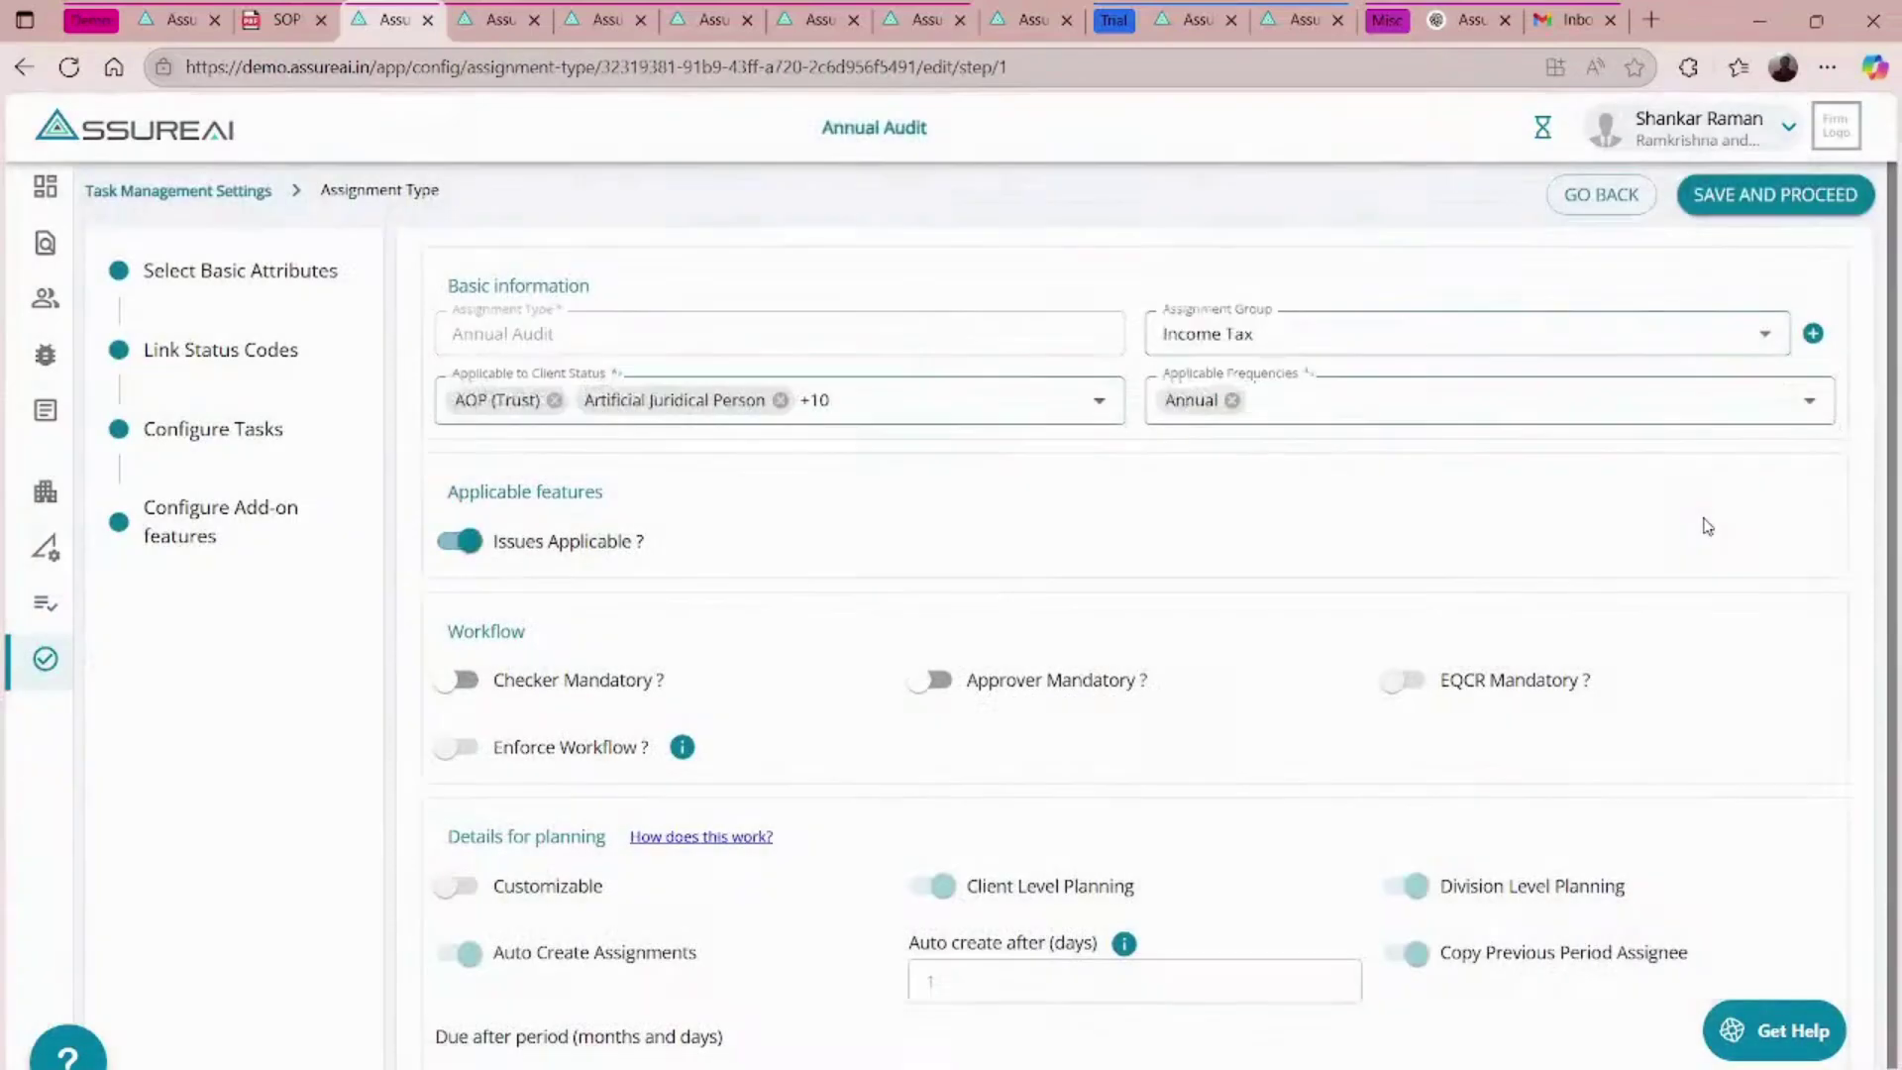
- In Configure Tasks, expand Preliminary Audit Tasks and its Risk Assessment sub-group
{"action": "left_click", "coordinate": [187, 431]}
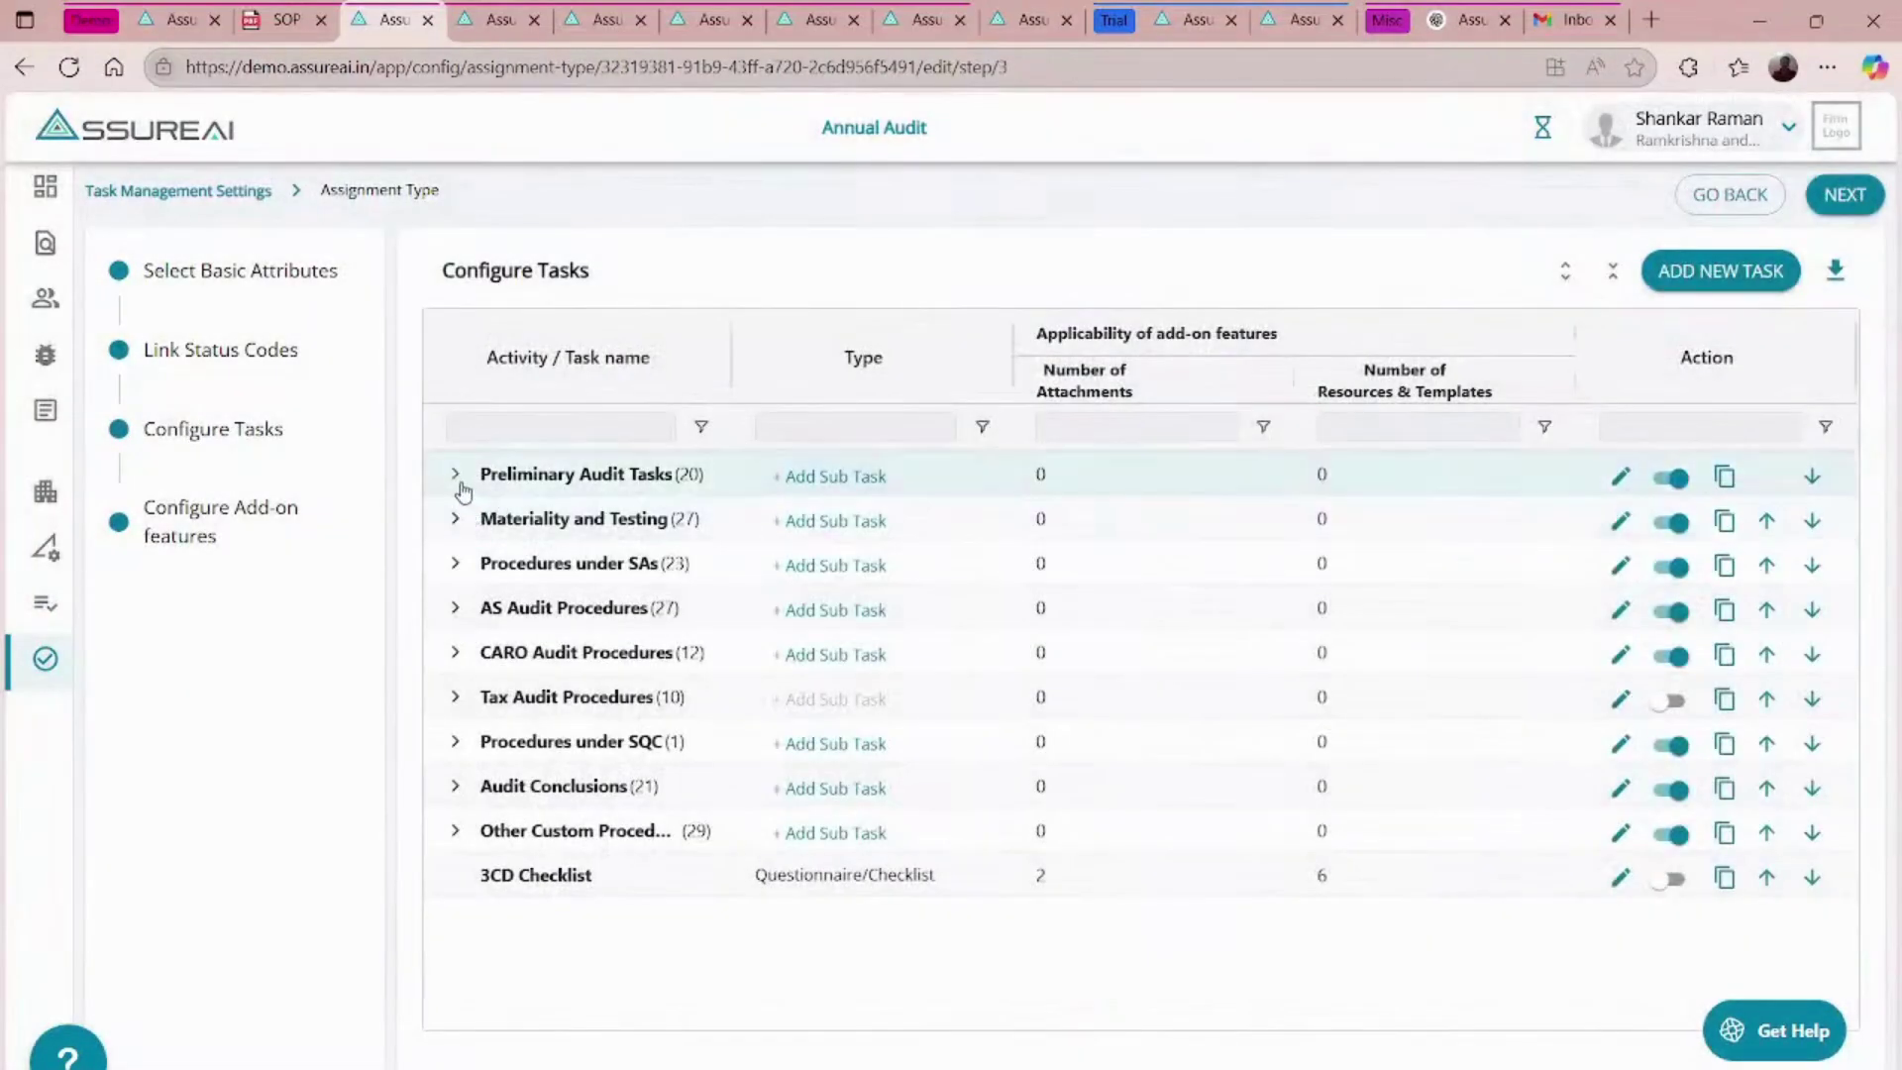
{"action": "left_click", "coordinate": [454, 474]}
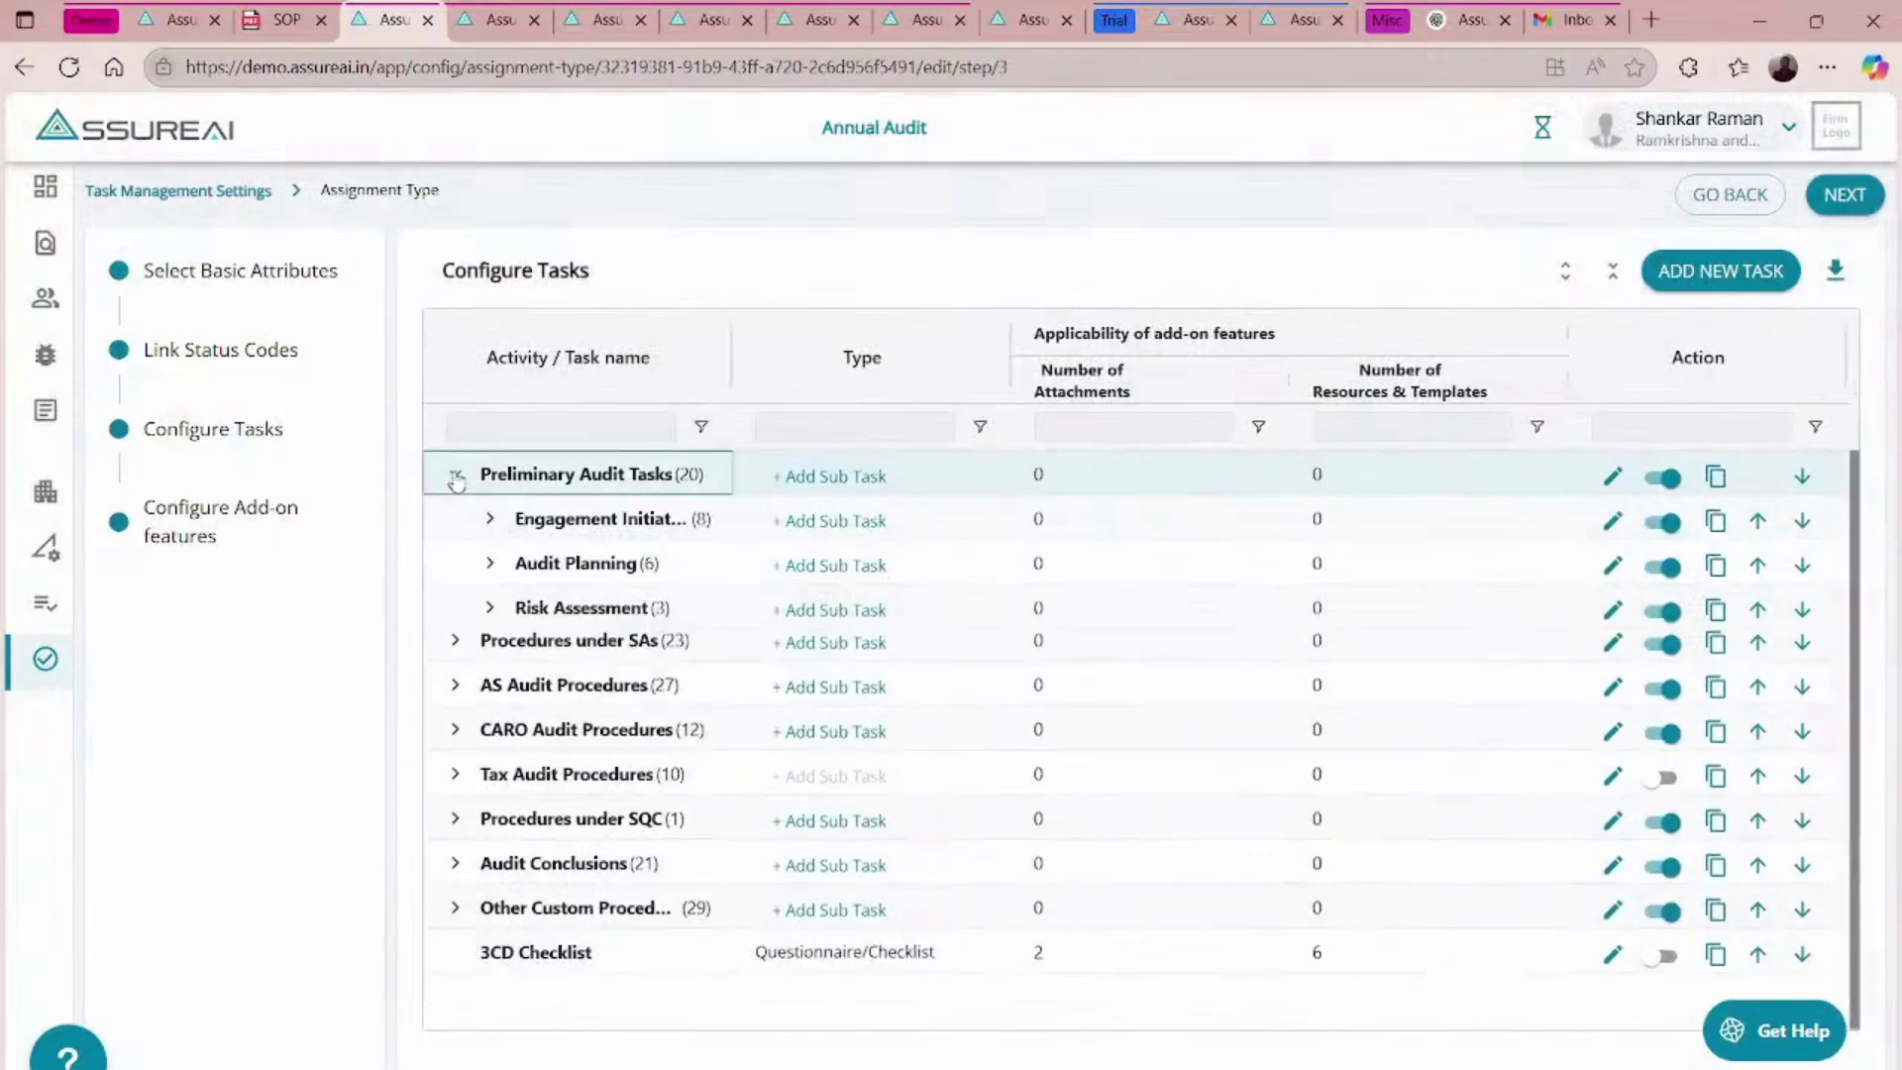
{"action": "left_click", "coordinate": [490, 609]}
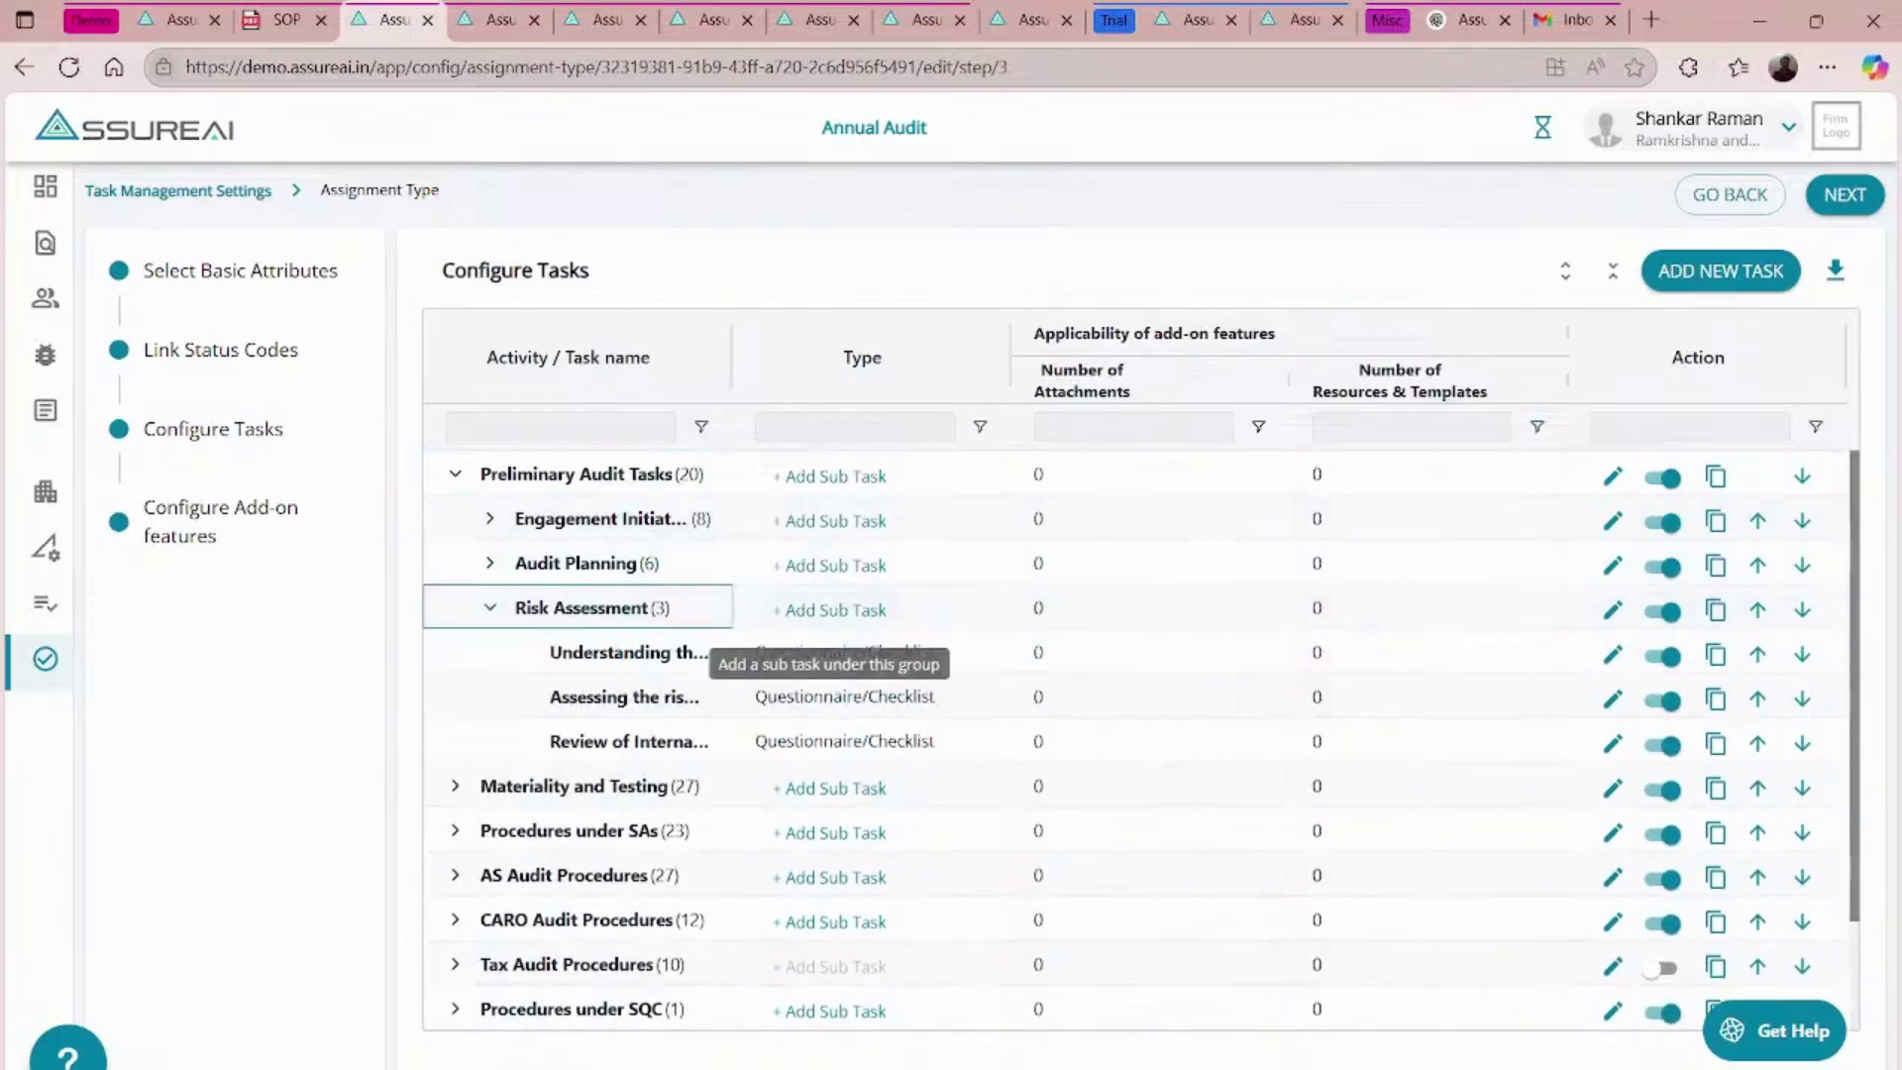
- Edit the Understanding the entity task, review its parameters, and save to reach its questionnaires
{"action": "left_click", "coordinate": [1614, 657]}
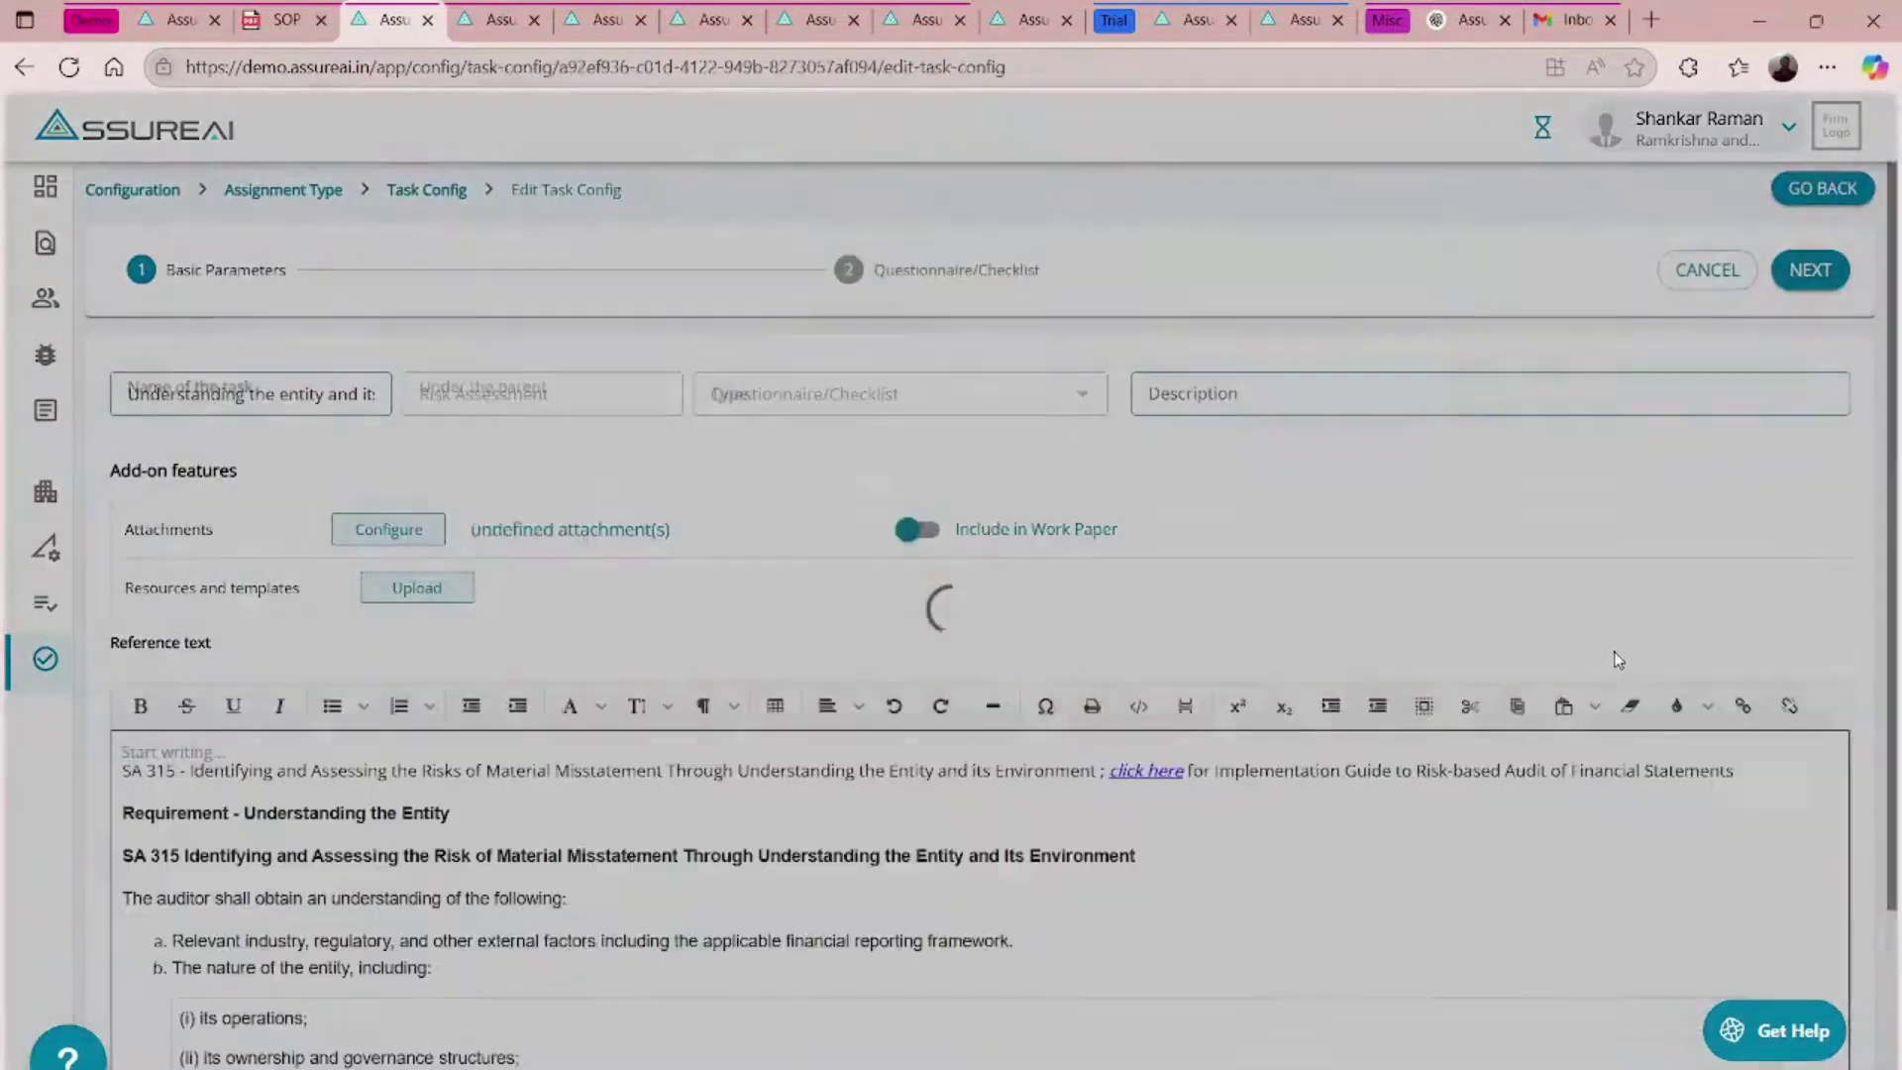
{"action": "scroll", "coordinate": [1012, 572], "scroll_direction": "down", "scroll_amount": 2}
{"action": "scroll", "coordinate": [1012, 573], "scroll_direction": "up", "scroll_amount": 2}
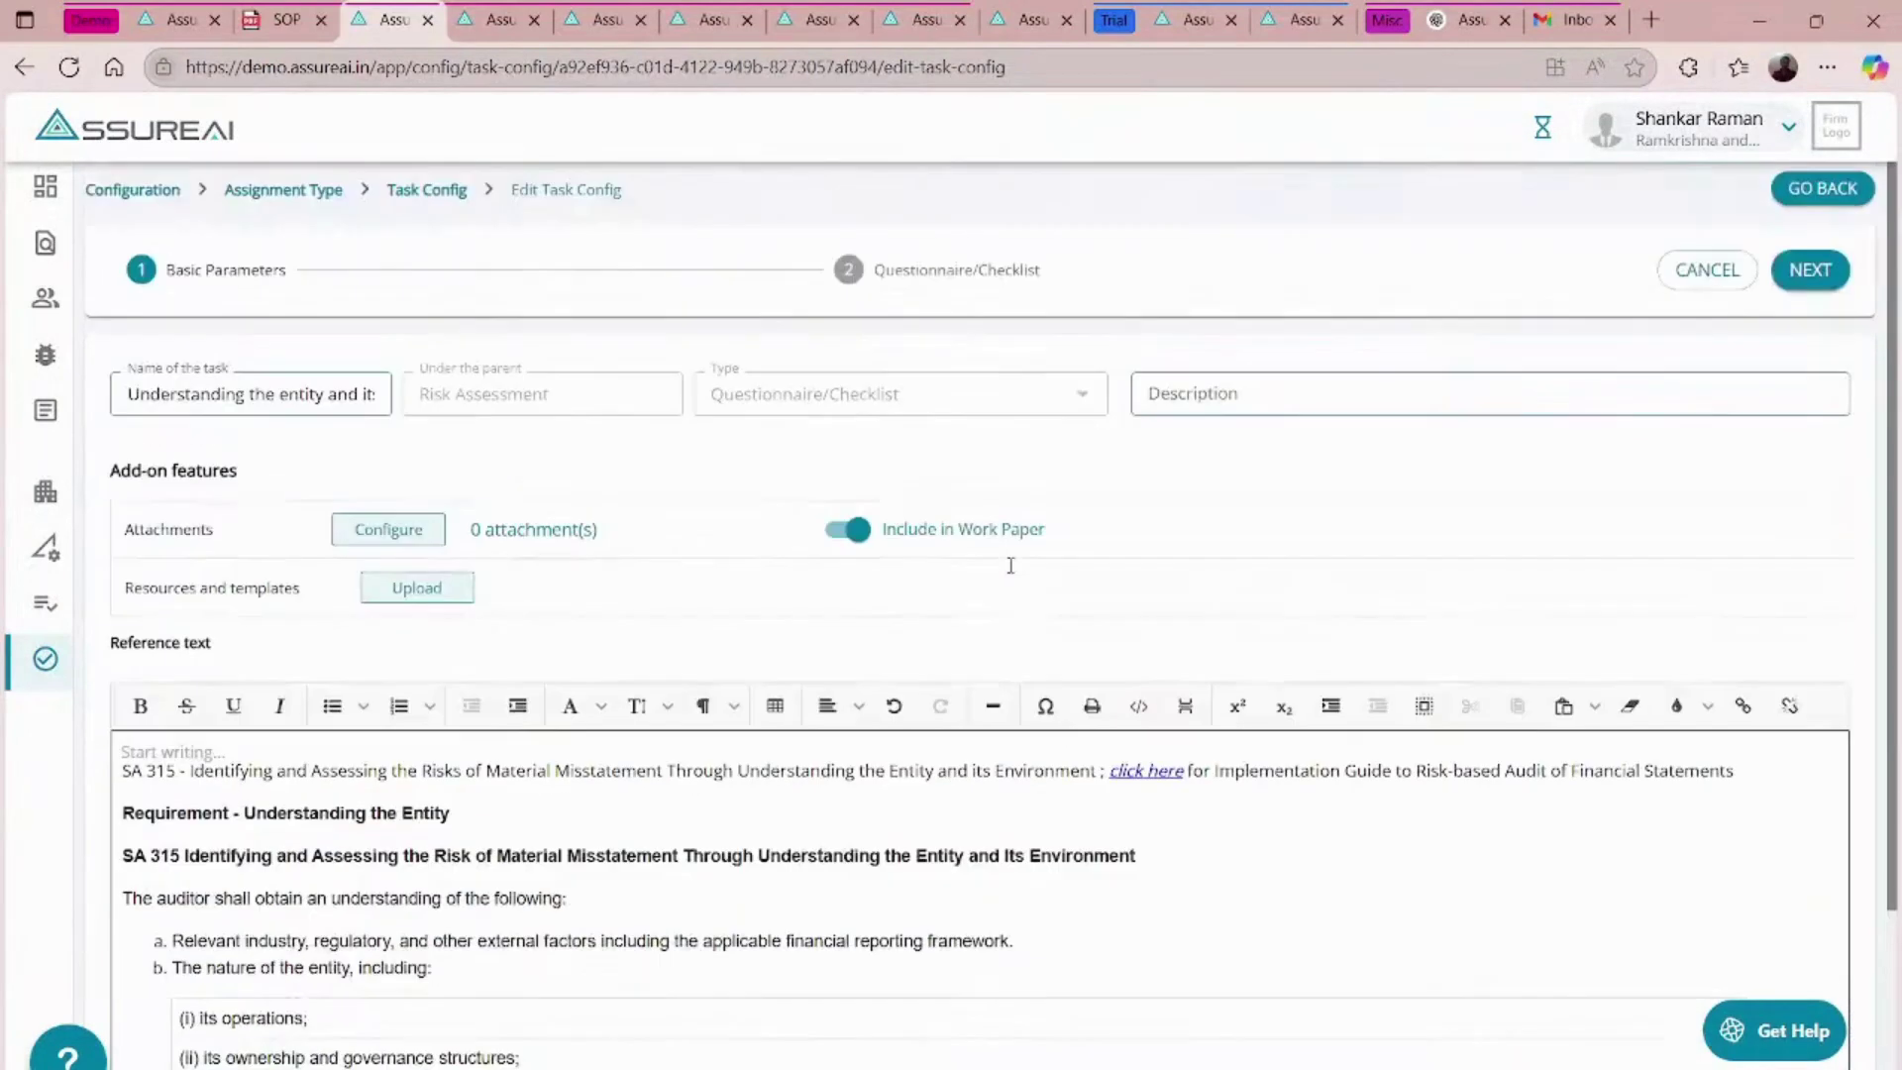
{"action": "left_click", "coordinate": [1798, 277]}
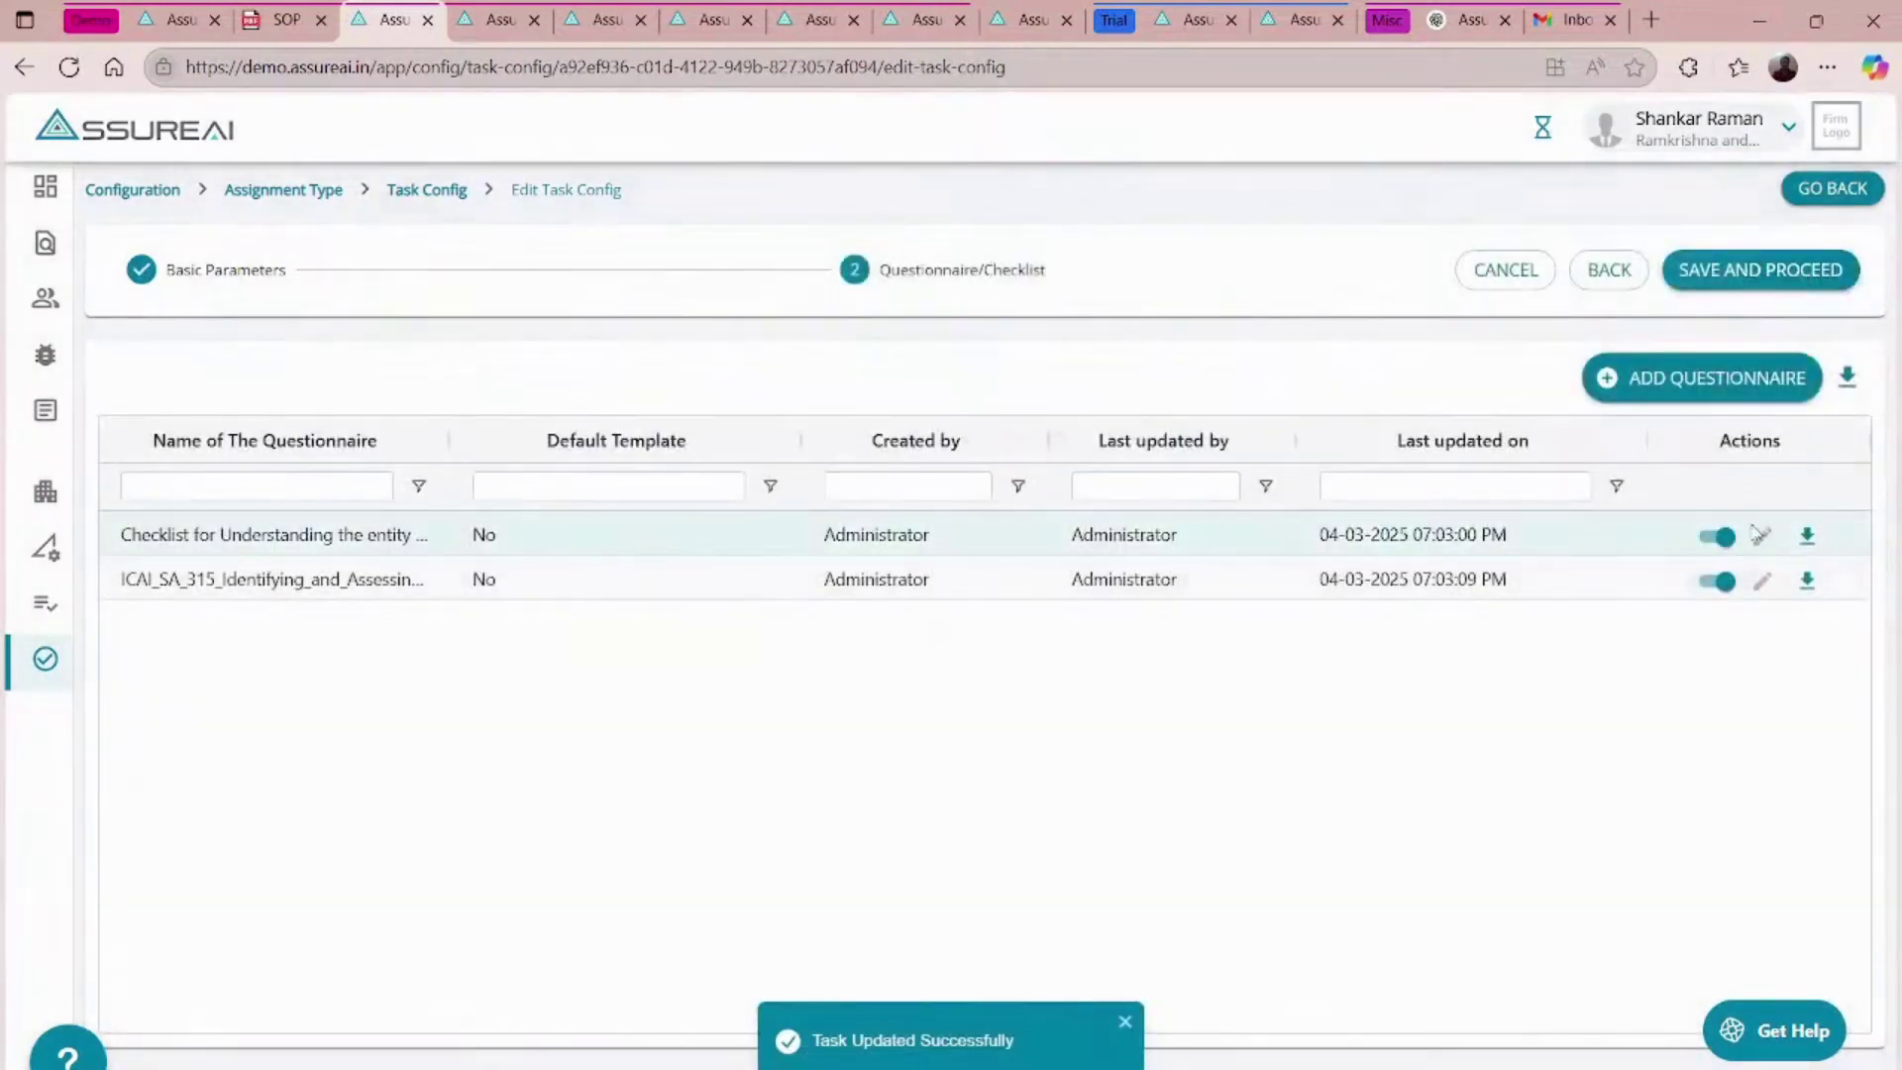
- Download the Checklist_for_Understanding_the_entity_and_its_environment questionnaire and enable editing in Excel
{"action": "left_click", "coordinate": [1808, 537]}
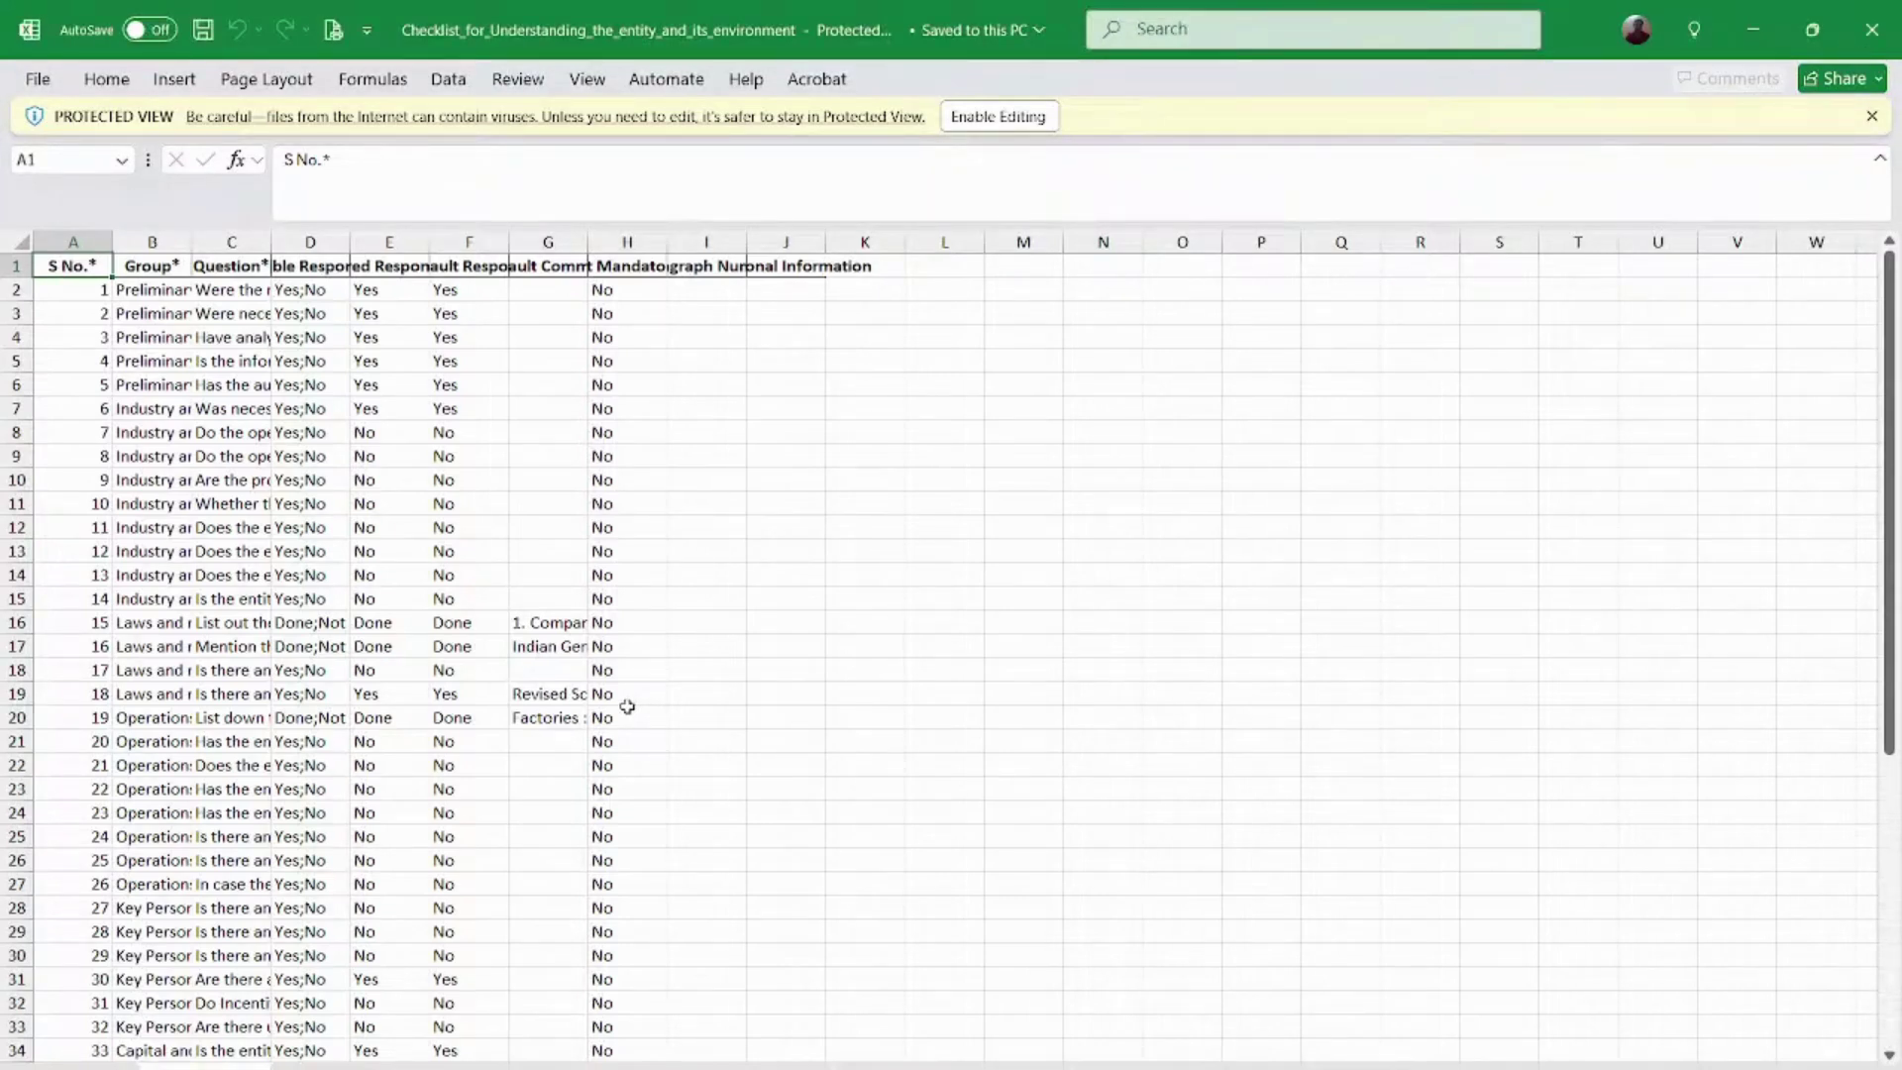
{"action": "left_click", "coordinate": [984, 121]}
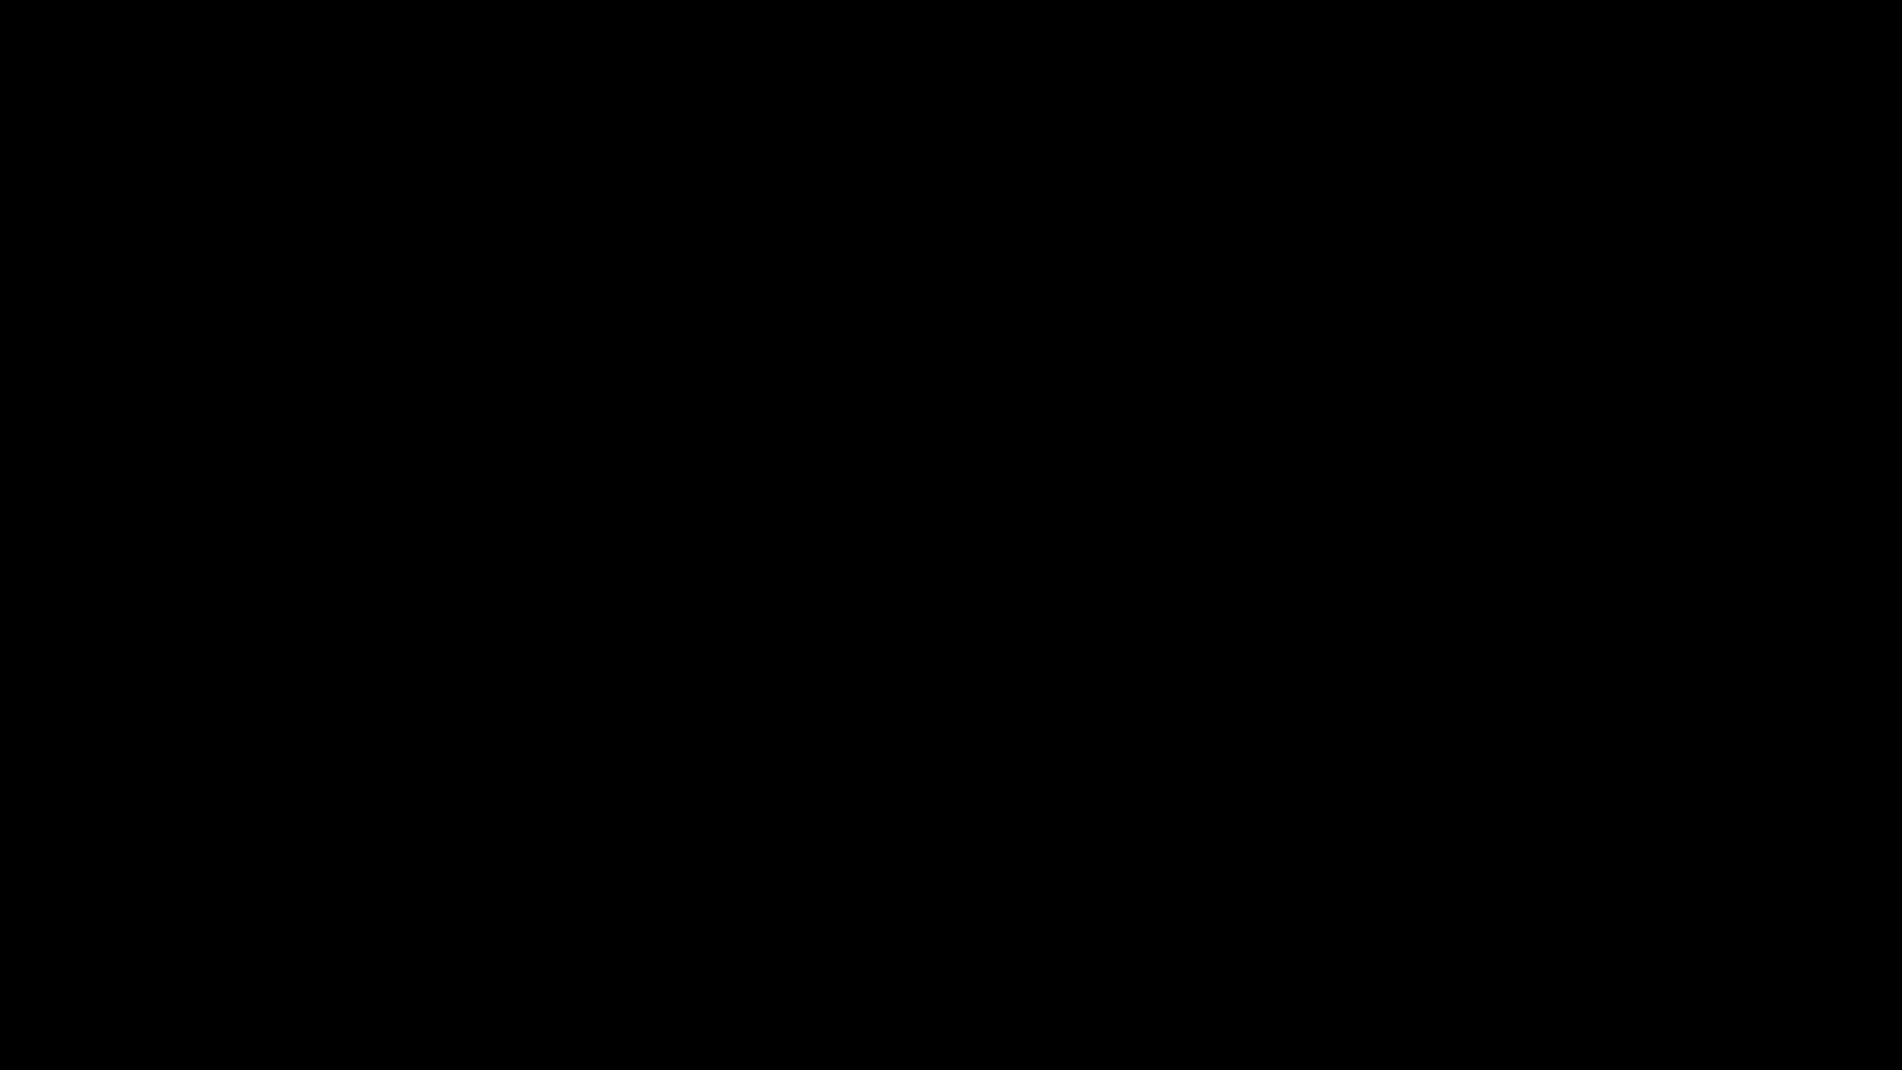
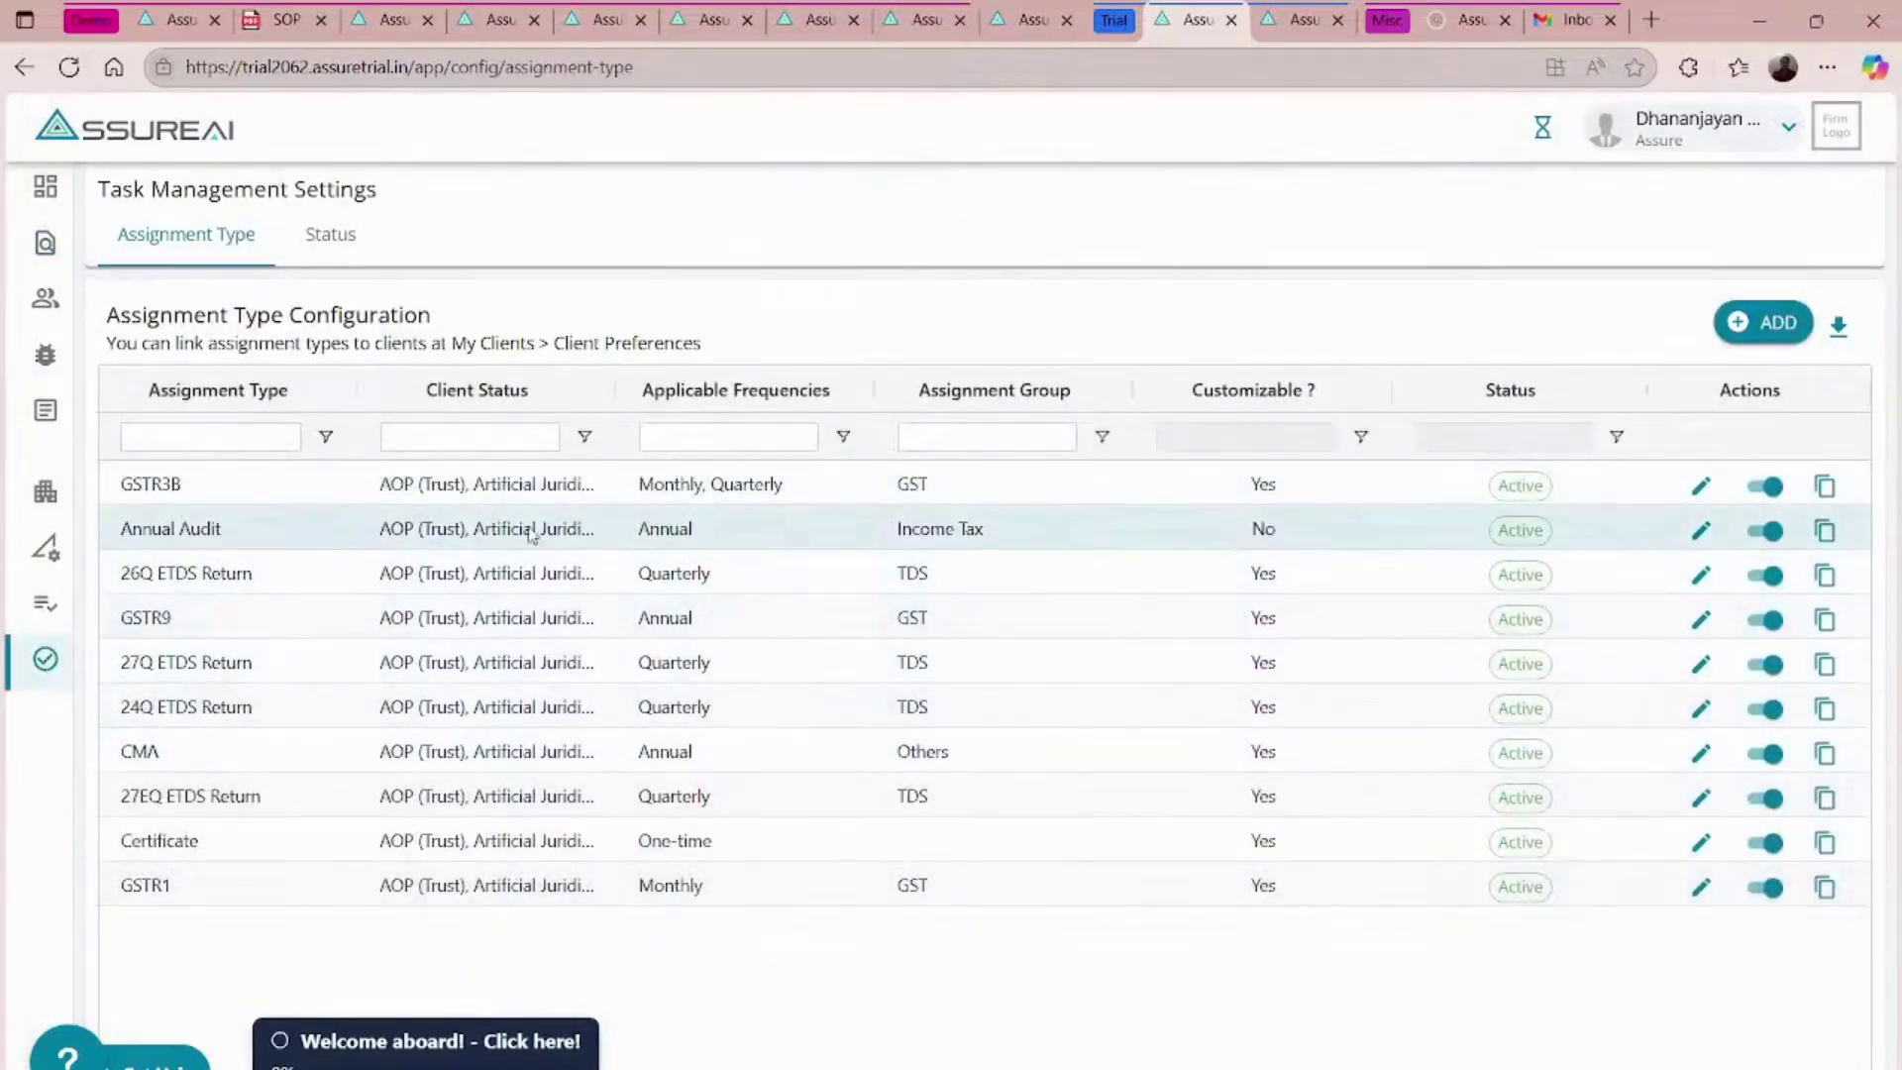
- Open the Annual Audit assignment type and go to its Configure Tasks step
{"action": "left_click", "coordinate": [1702, 536]}
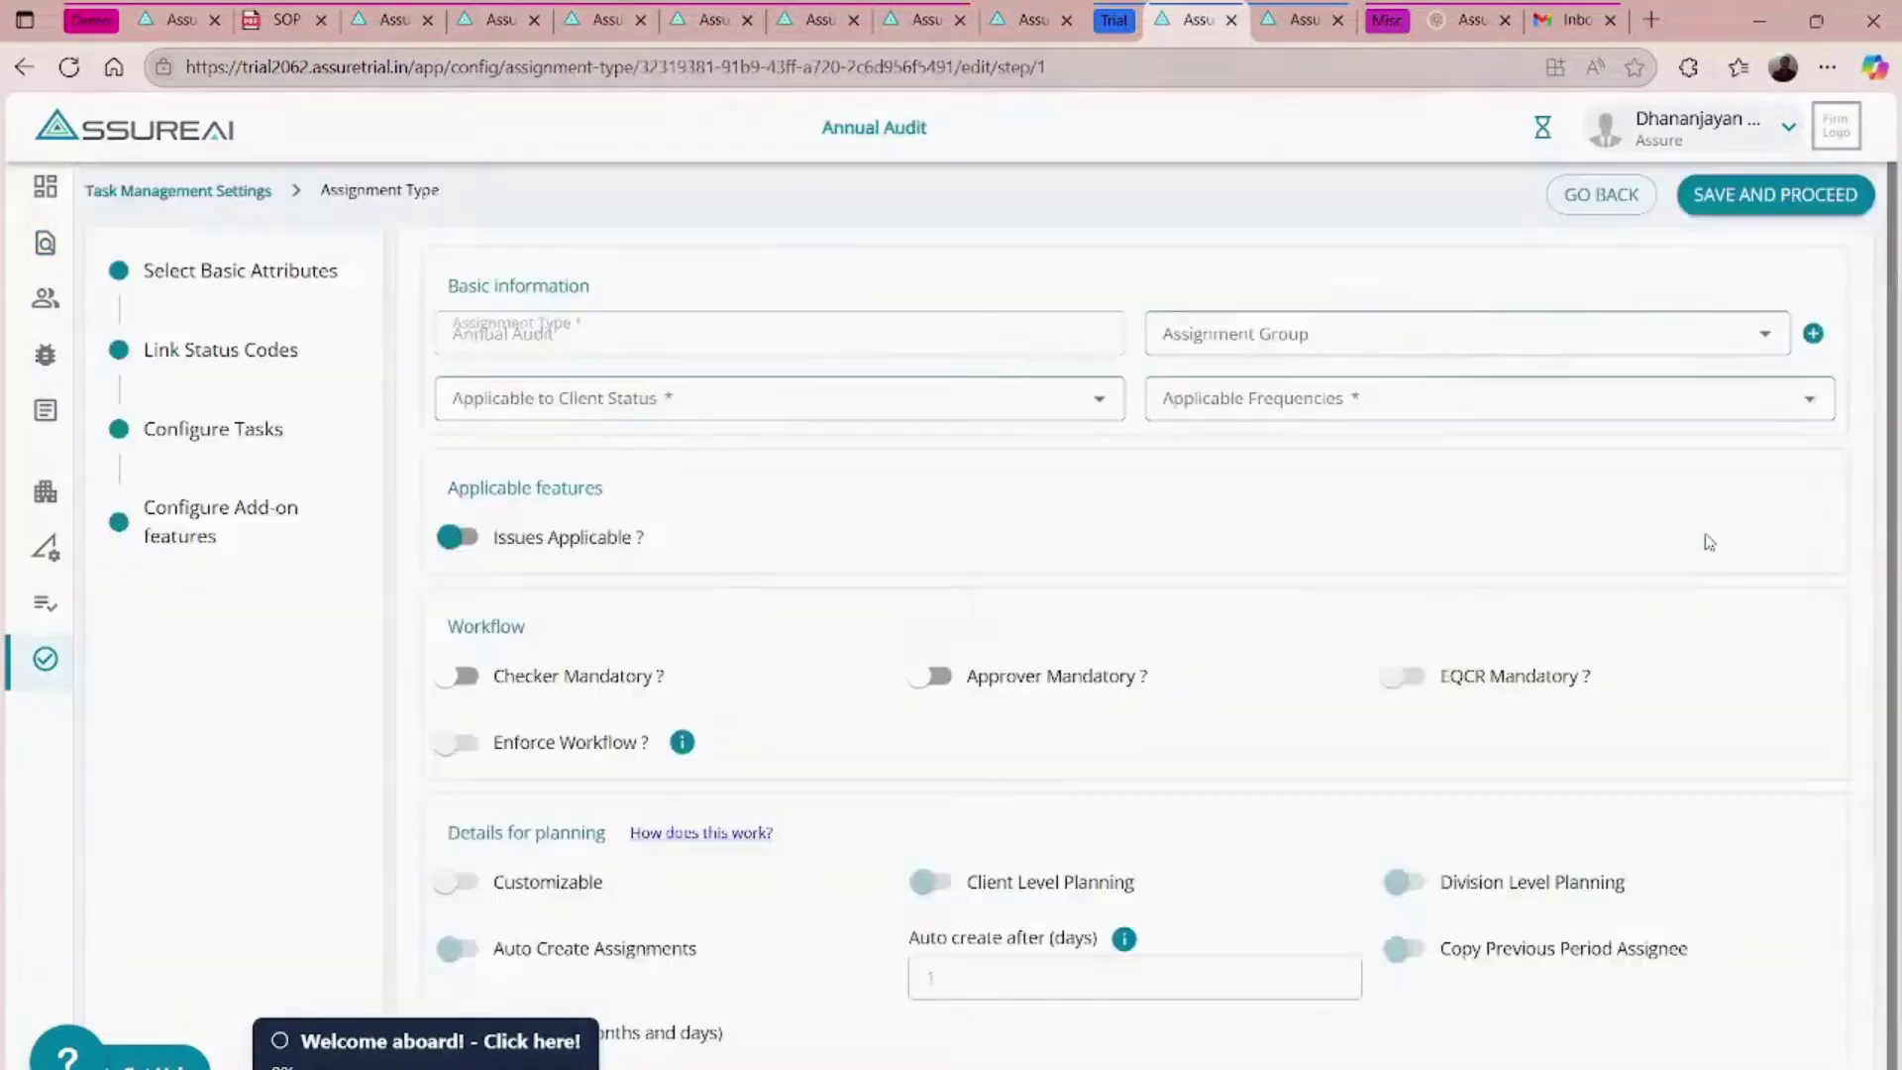
{"action": "left_click", "coordinate": [203, 430]}
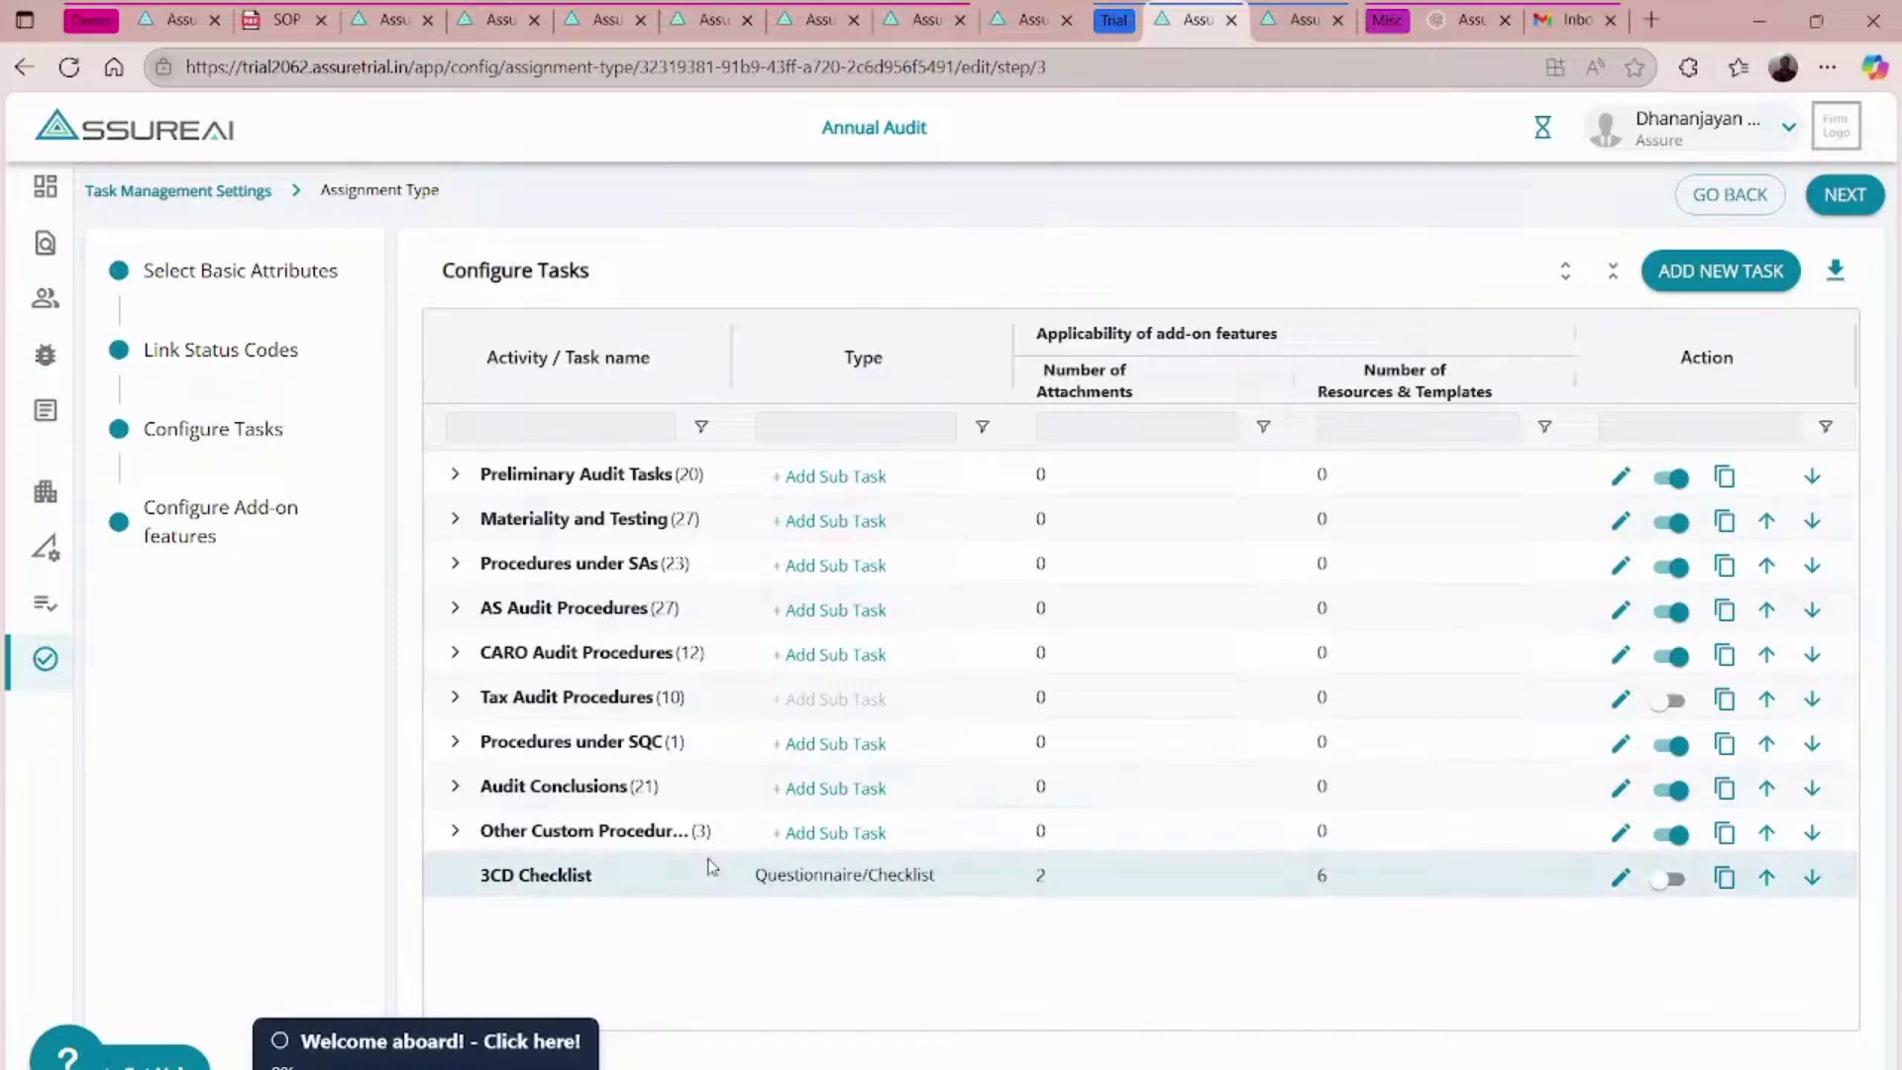
- Add a new task named 'Checklist for Tax Audit' of type Questionnaire/Checklist
{"action": "left_click", "coordinate": [1694, 280]}
{"action": "left_click", "coordinate": [244, 387]}
{"action": "type", "text": "Check"}
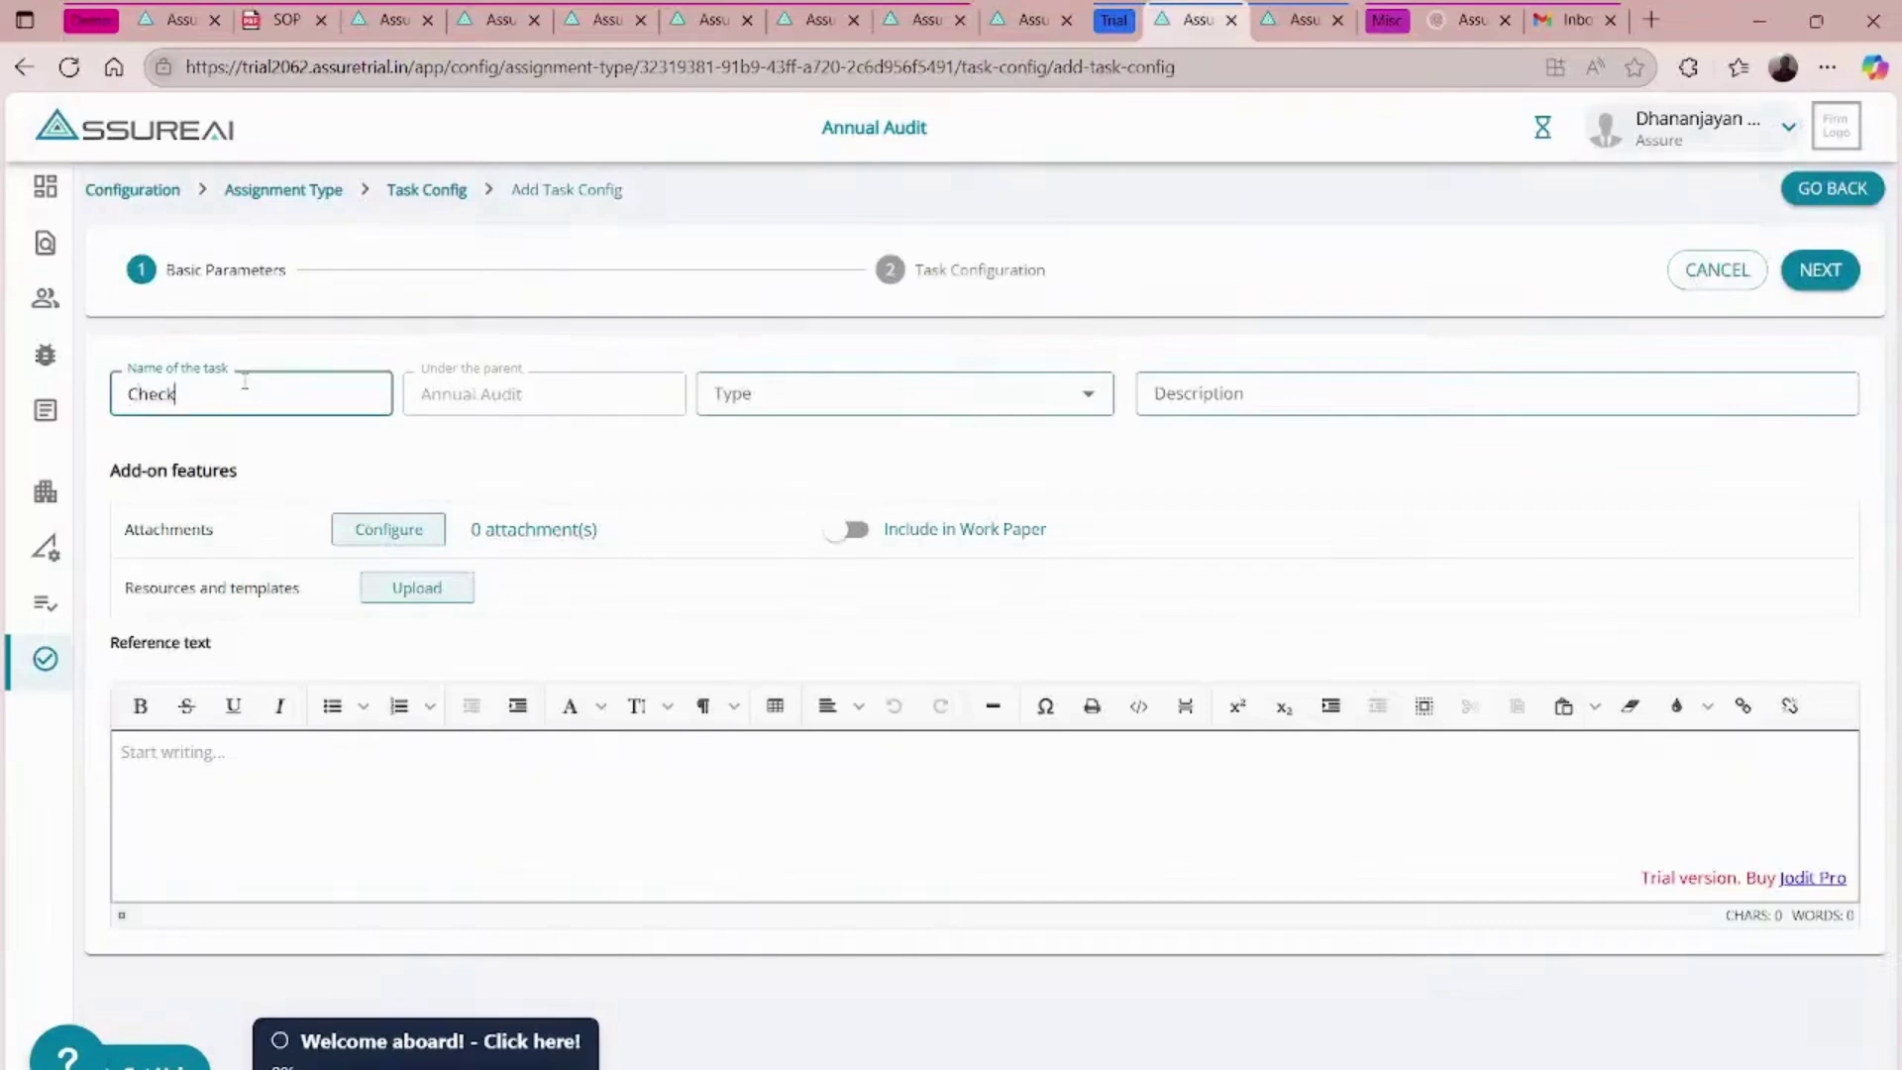
{"action": "type", "text": "list for Tax Audit"}
{"action": "left_click", "coordinate": [903, 401]}
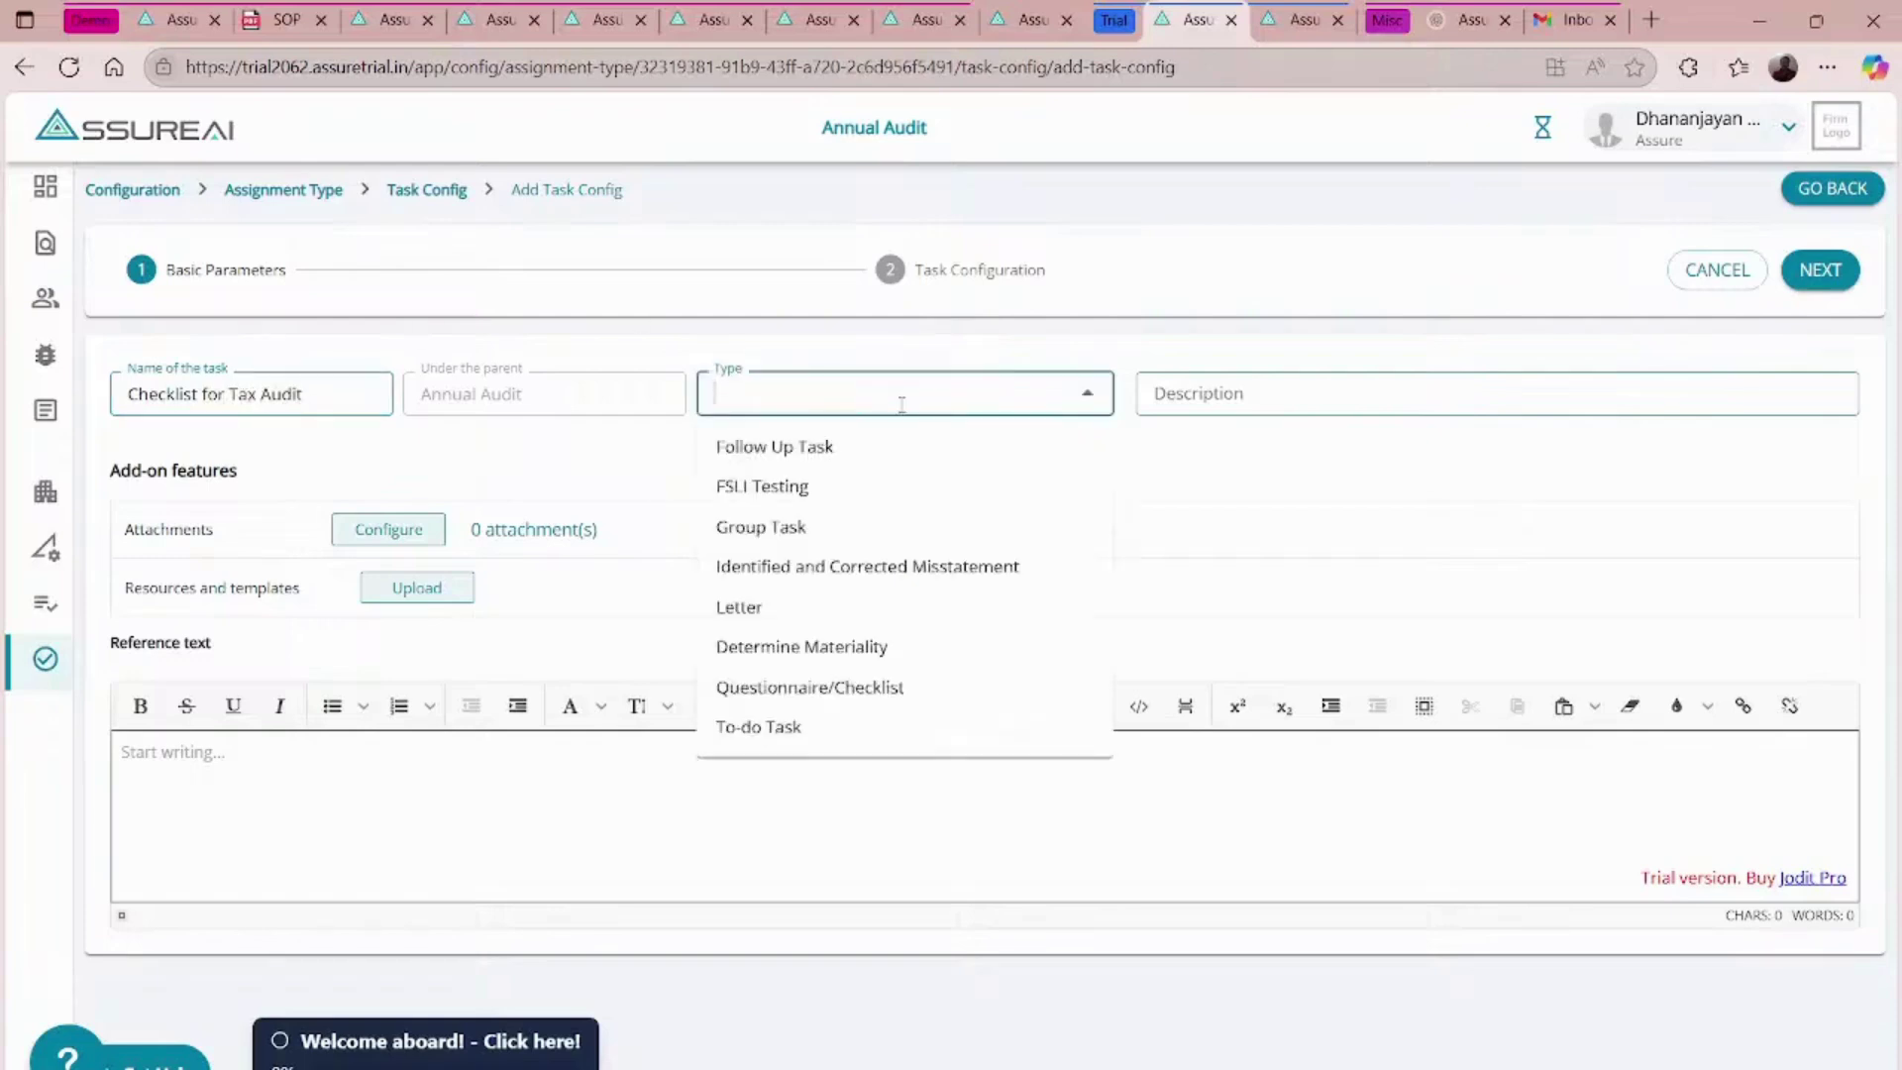
{"action": "left_click", "coordinate": [787, 688]}
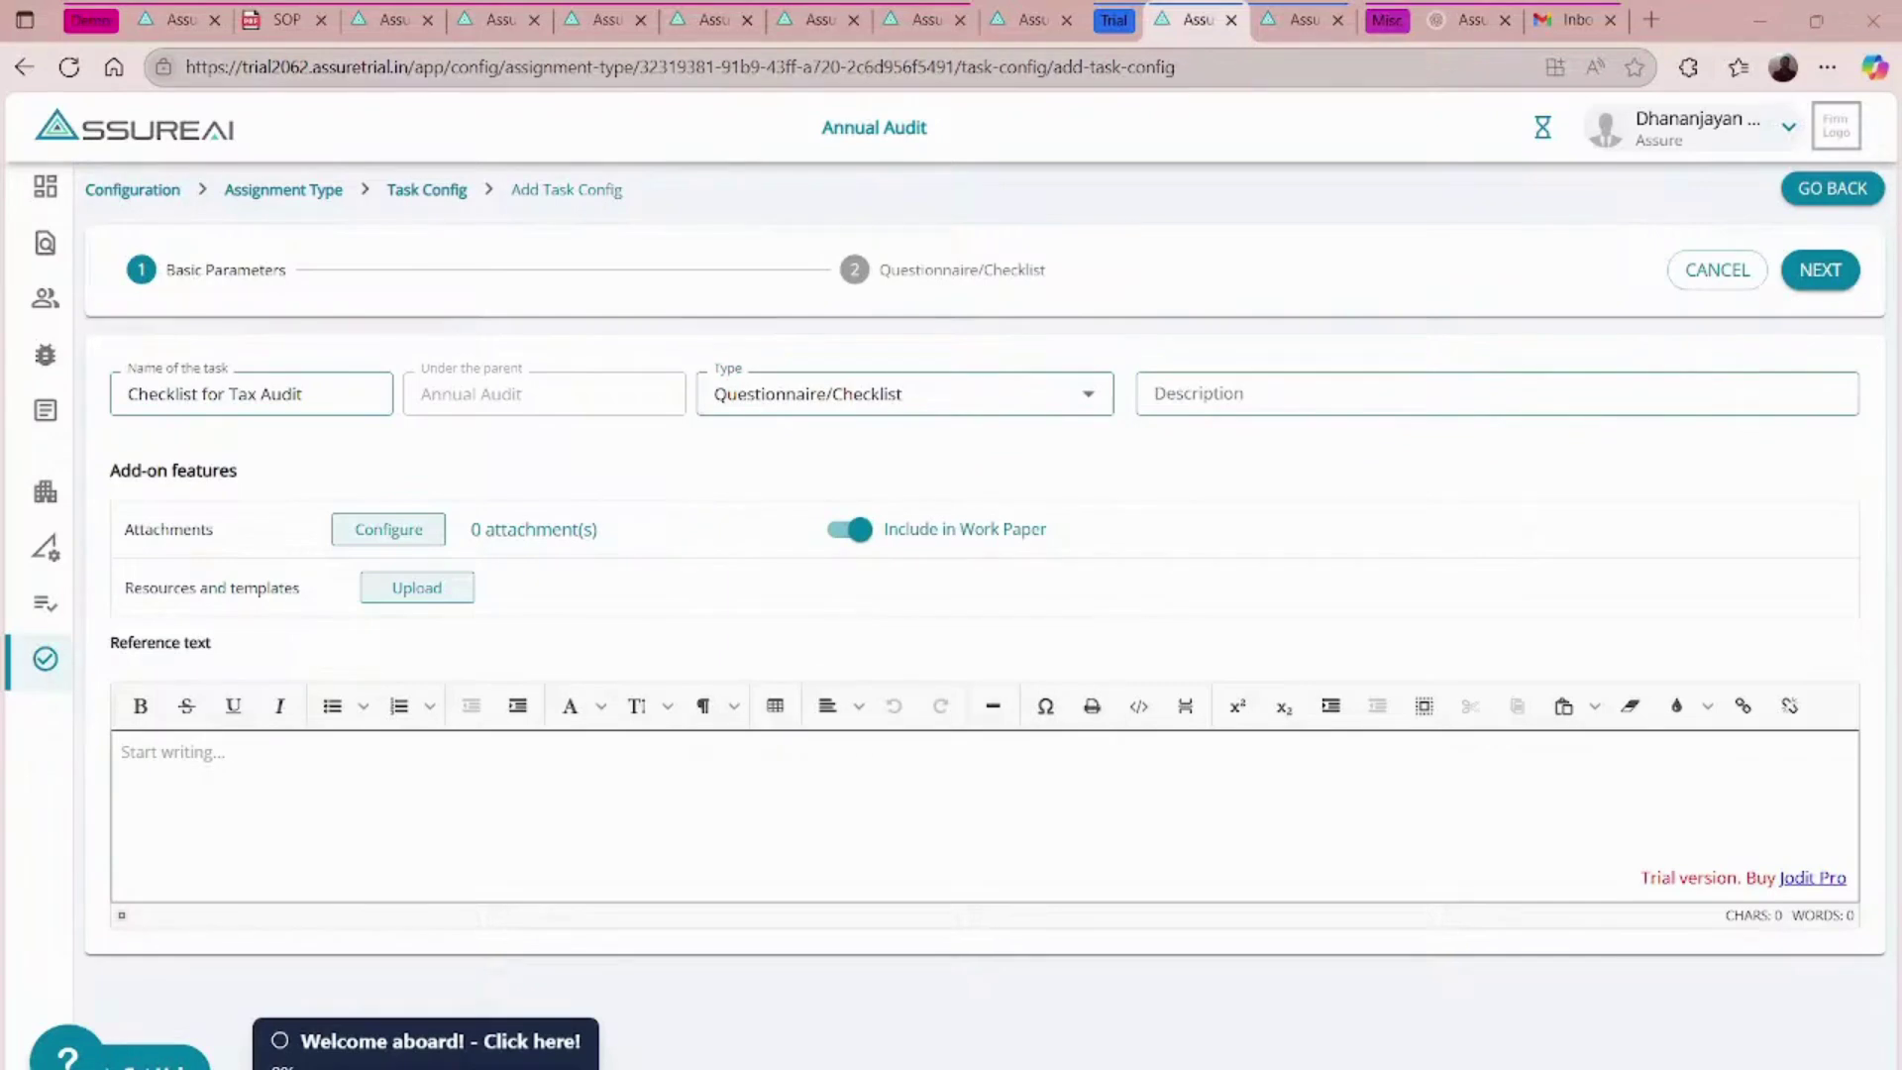
- Paste the Section 44AB description into the task and bring up its attachments setup
{"action": "key", "text": "Tab"}
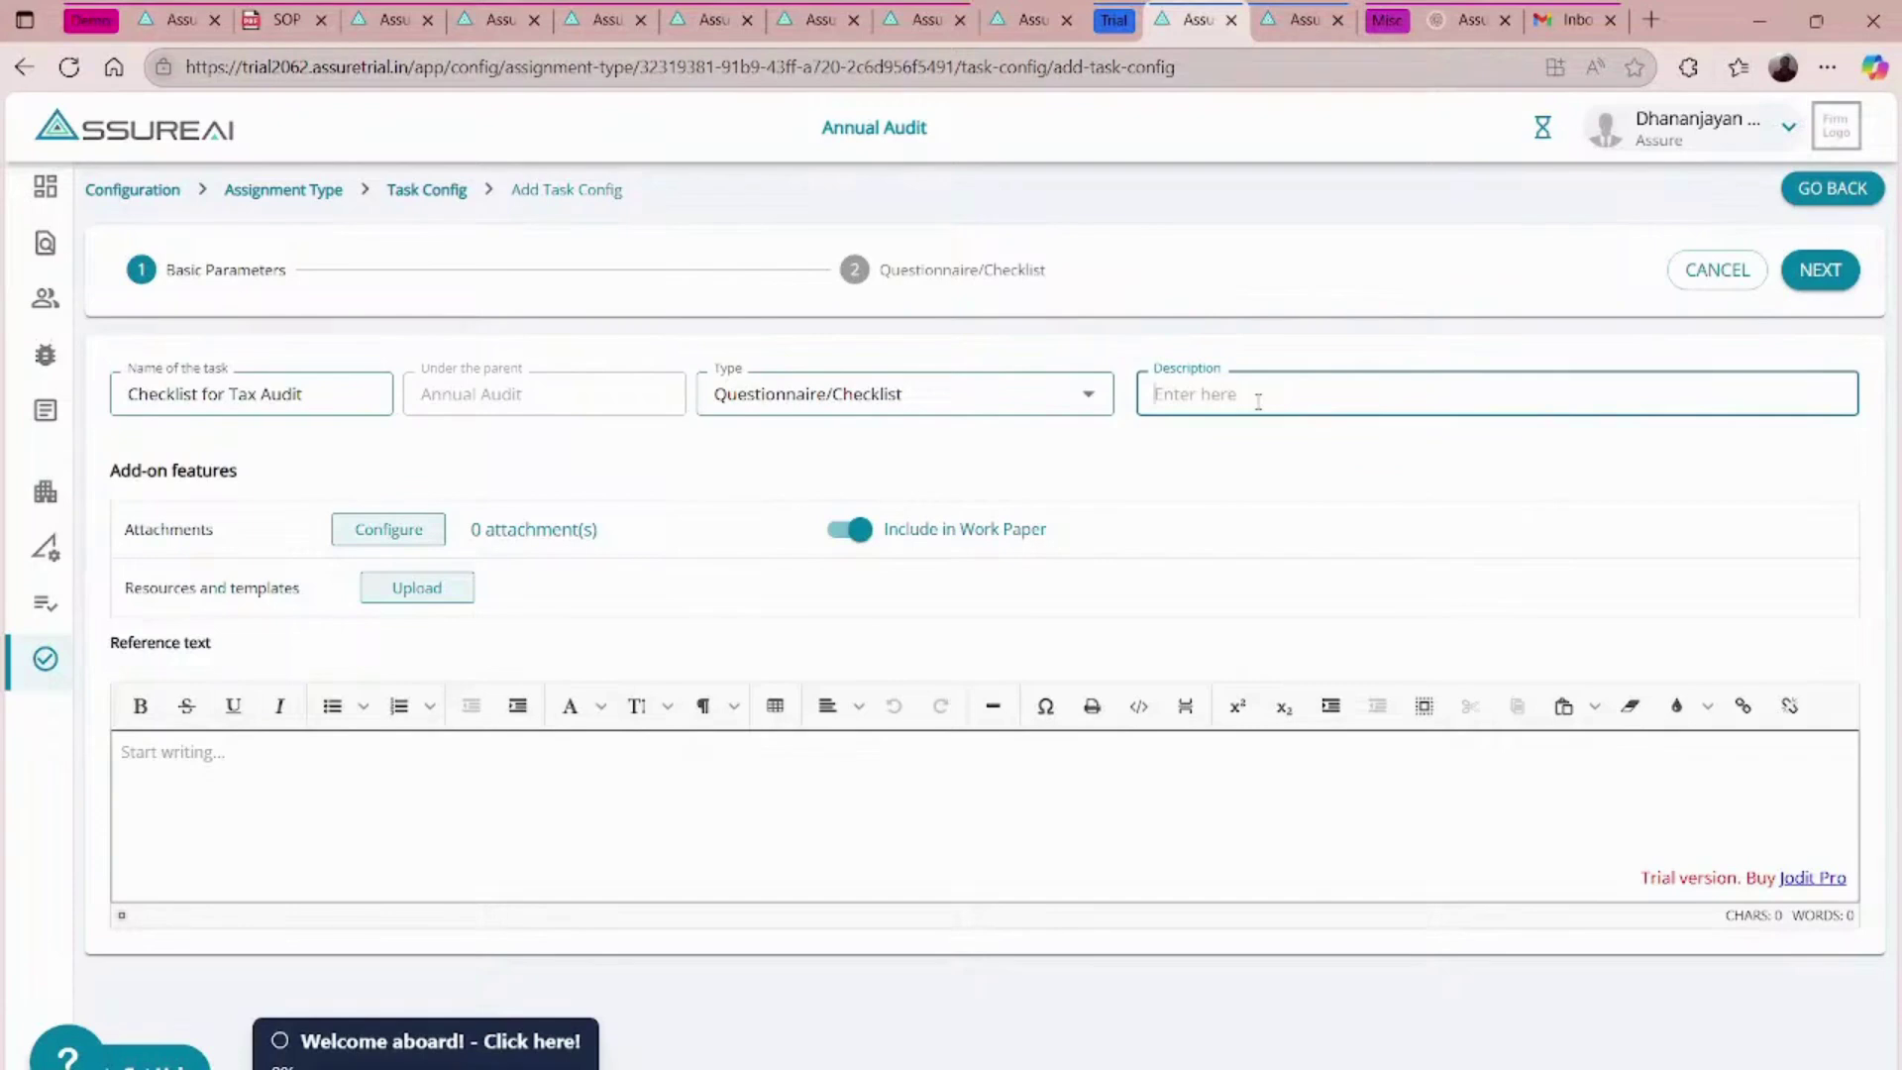
{"action": "type", "text": "Checklist for Audit under Section 44AB of the Income Tax Act"}
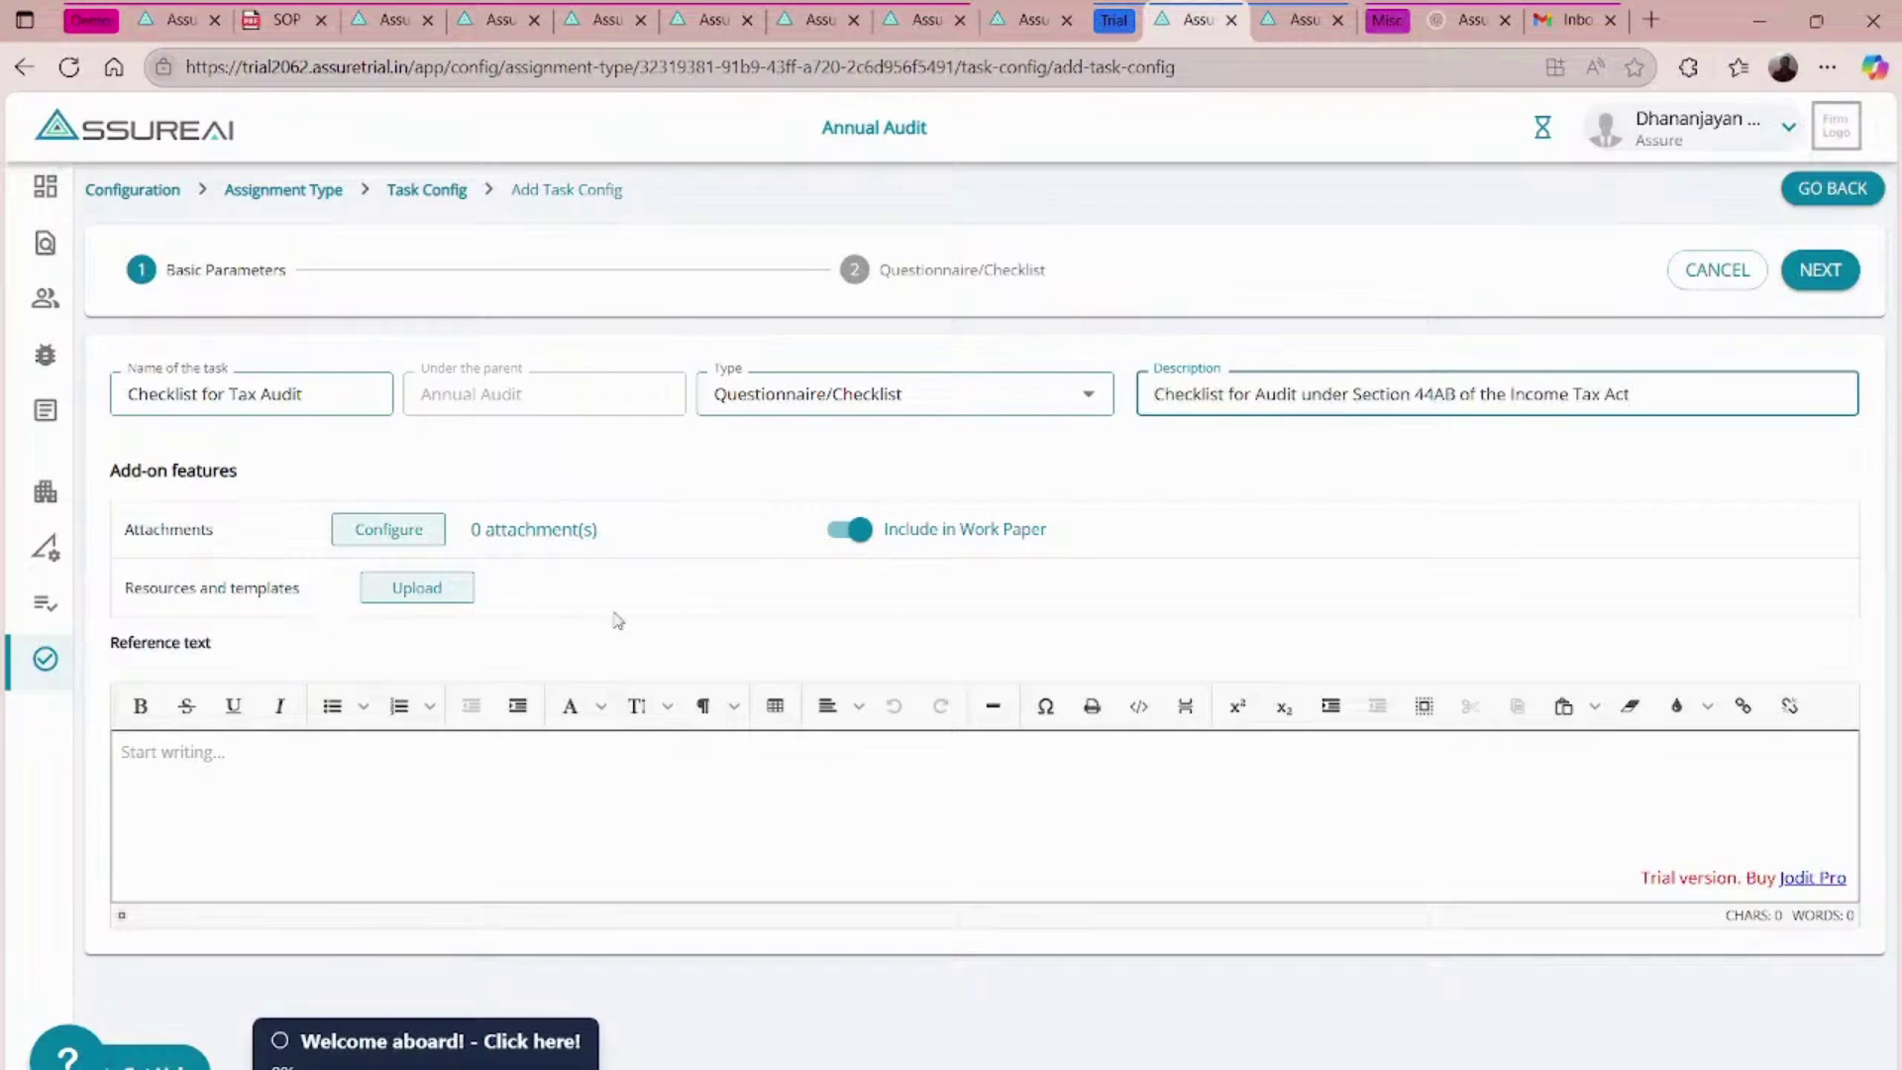
{"action": "key", "text": "alt+Tab"}
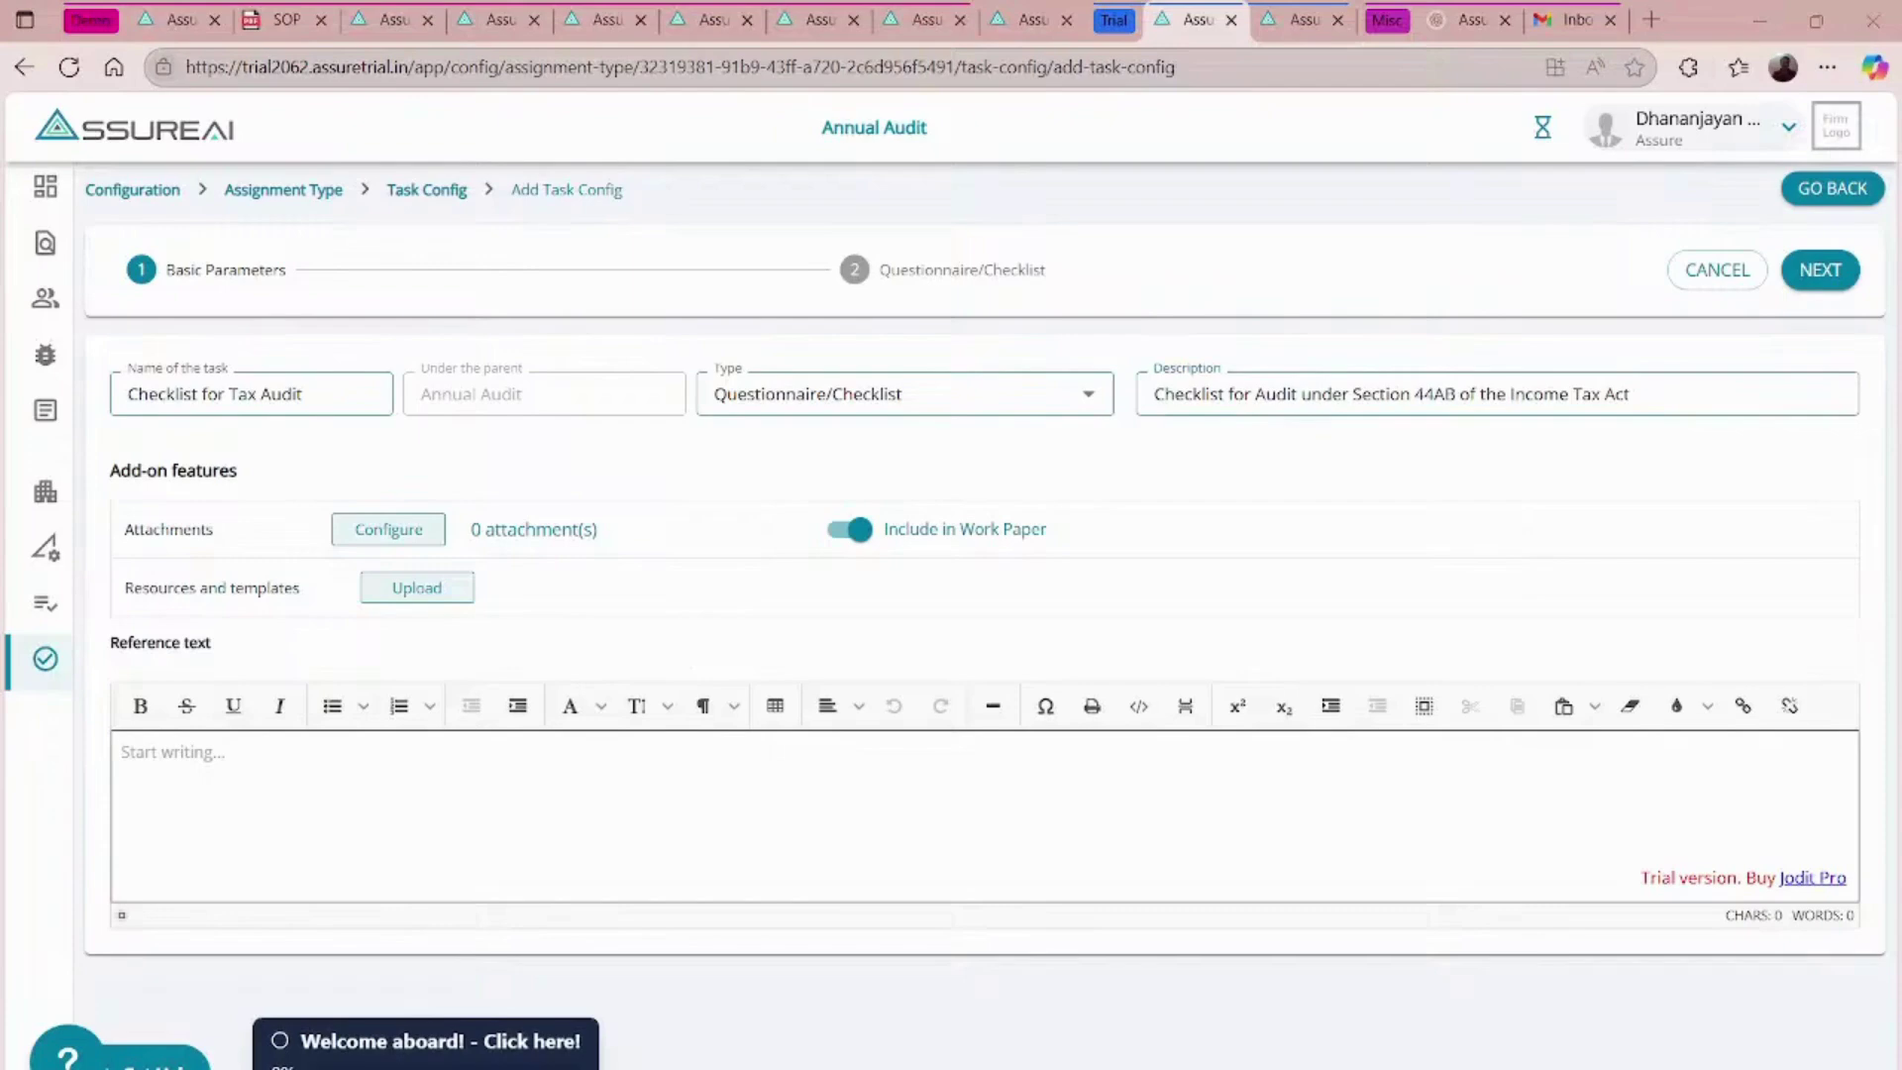
{"action": "key", "text": "alt+Tab"}
{"action": "left_click", "coordinate": [394, 533]}
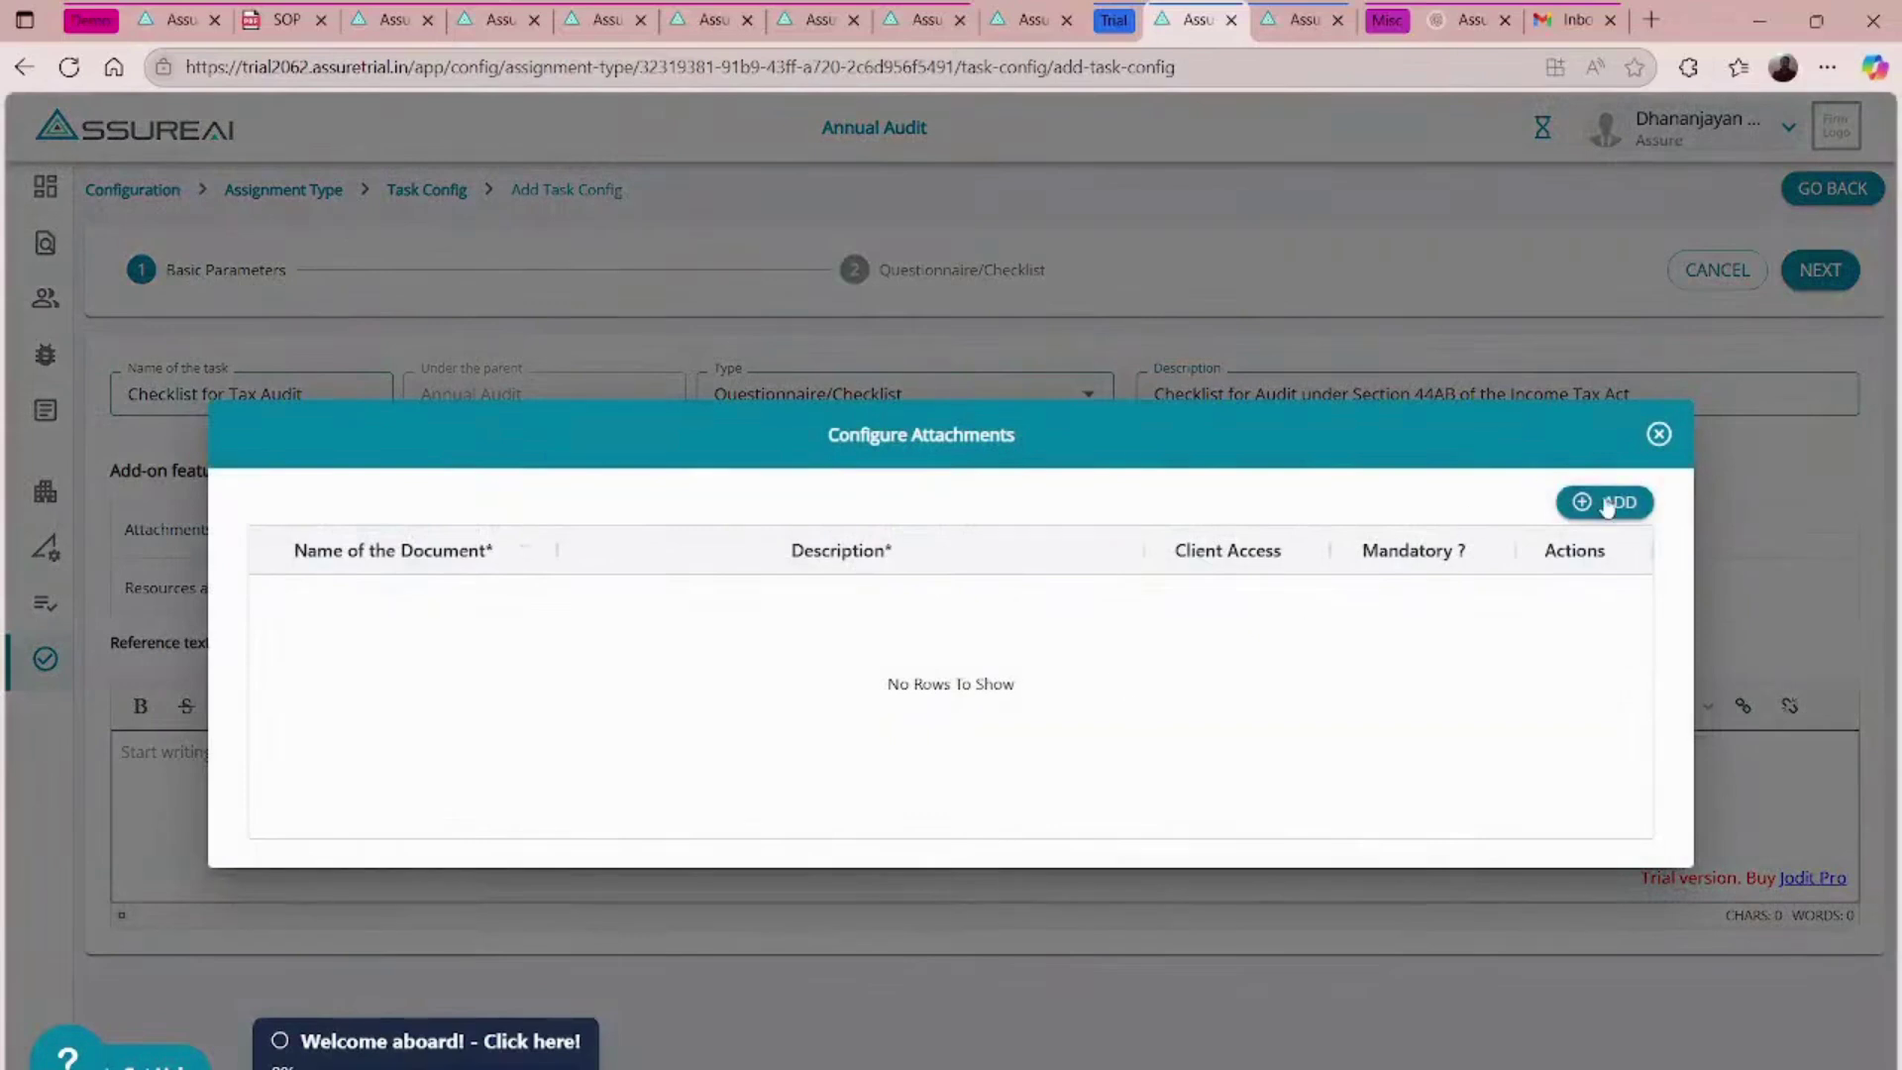
- Add a mandatory 'Depreciation Workings' attachment with No Access for the client, described 'Excel workings for Deprecistion'
{"action": "left_click", "coordinate": [1610, 503]}
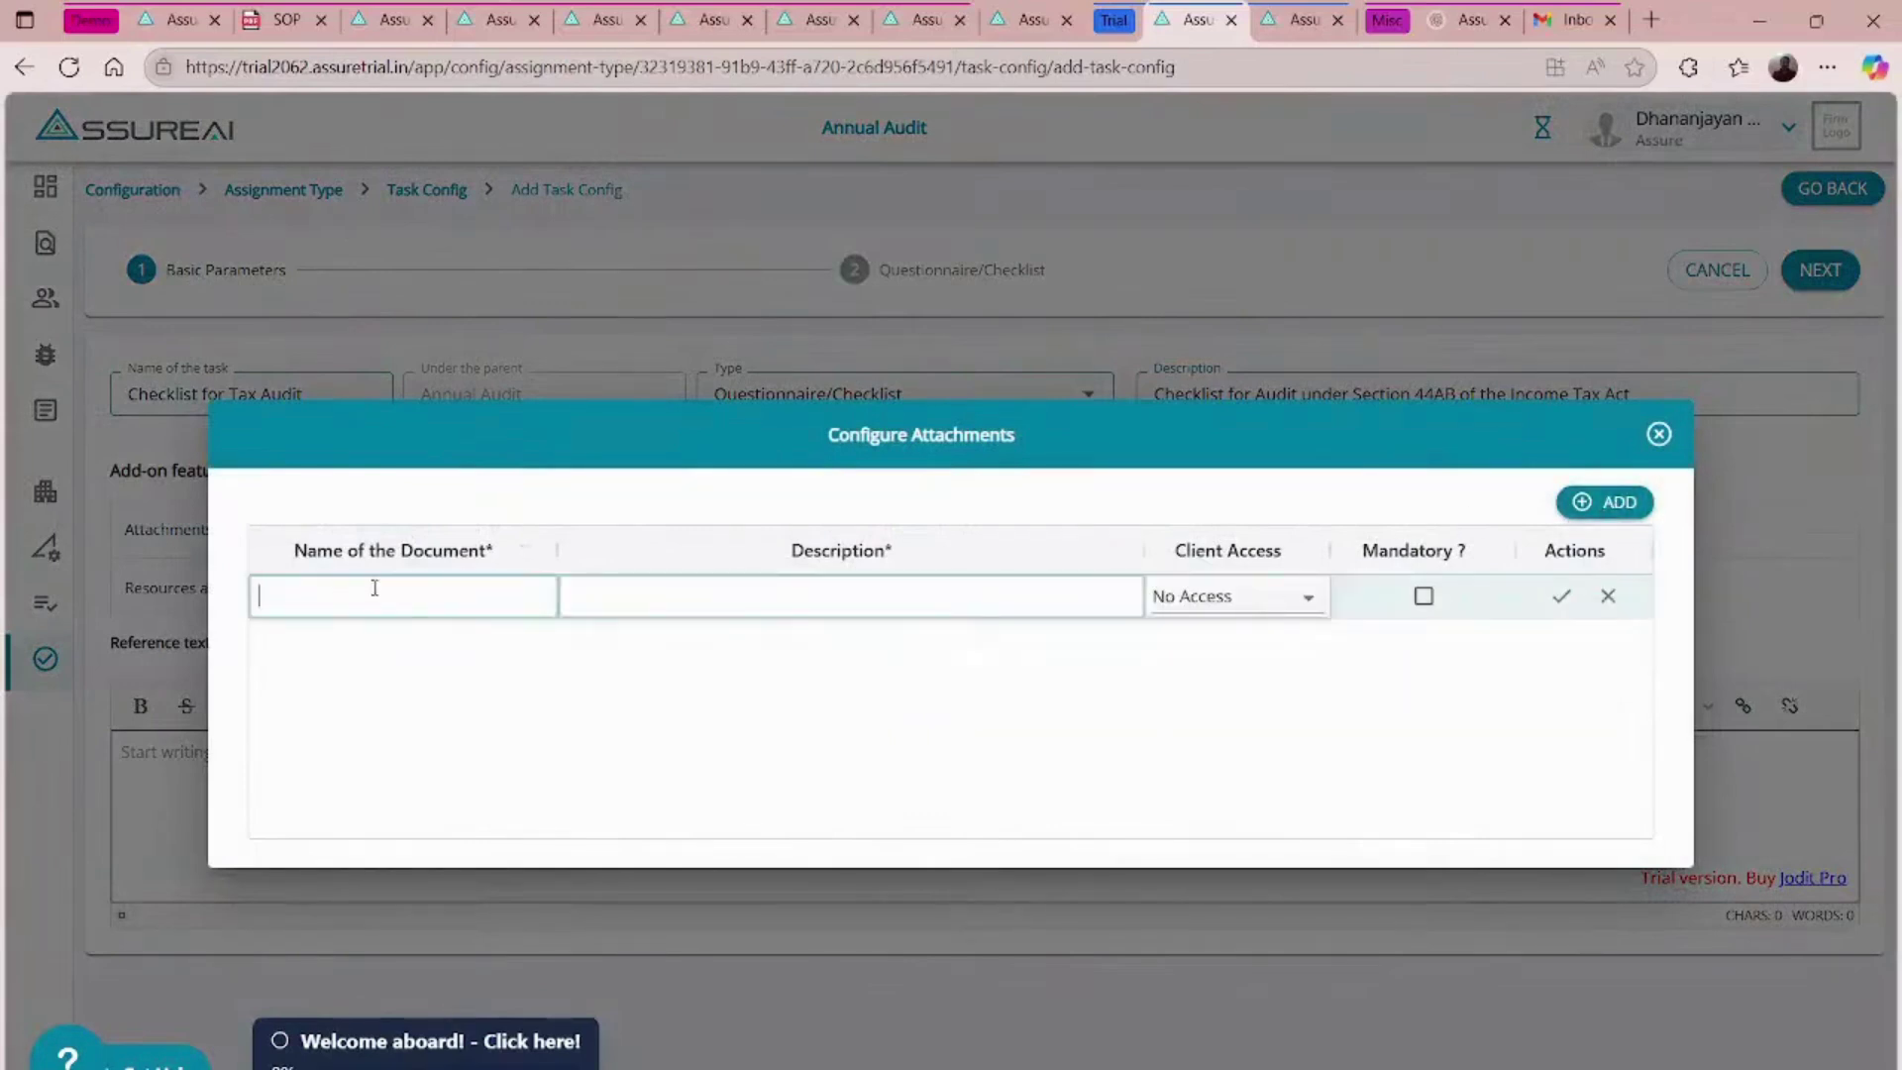
{"action": "type", "text": "Depreciation Workings"}
{"action": "key", "text": "Tab"}
{"action": "type", "text": "Excel"}
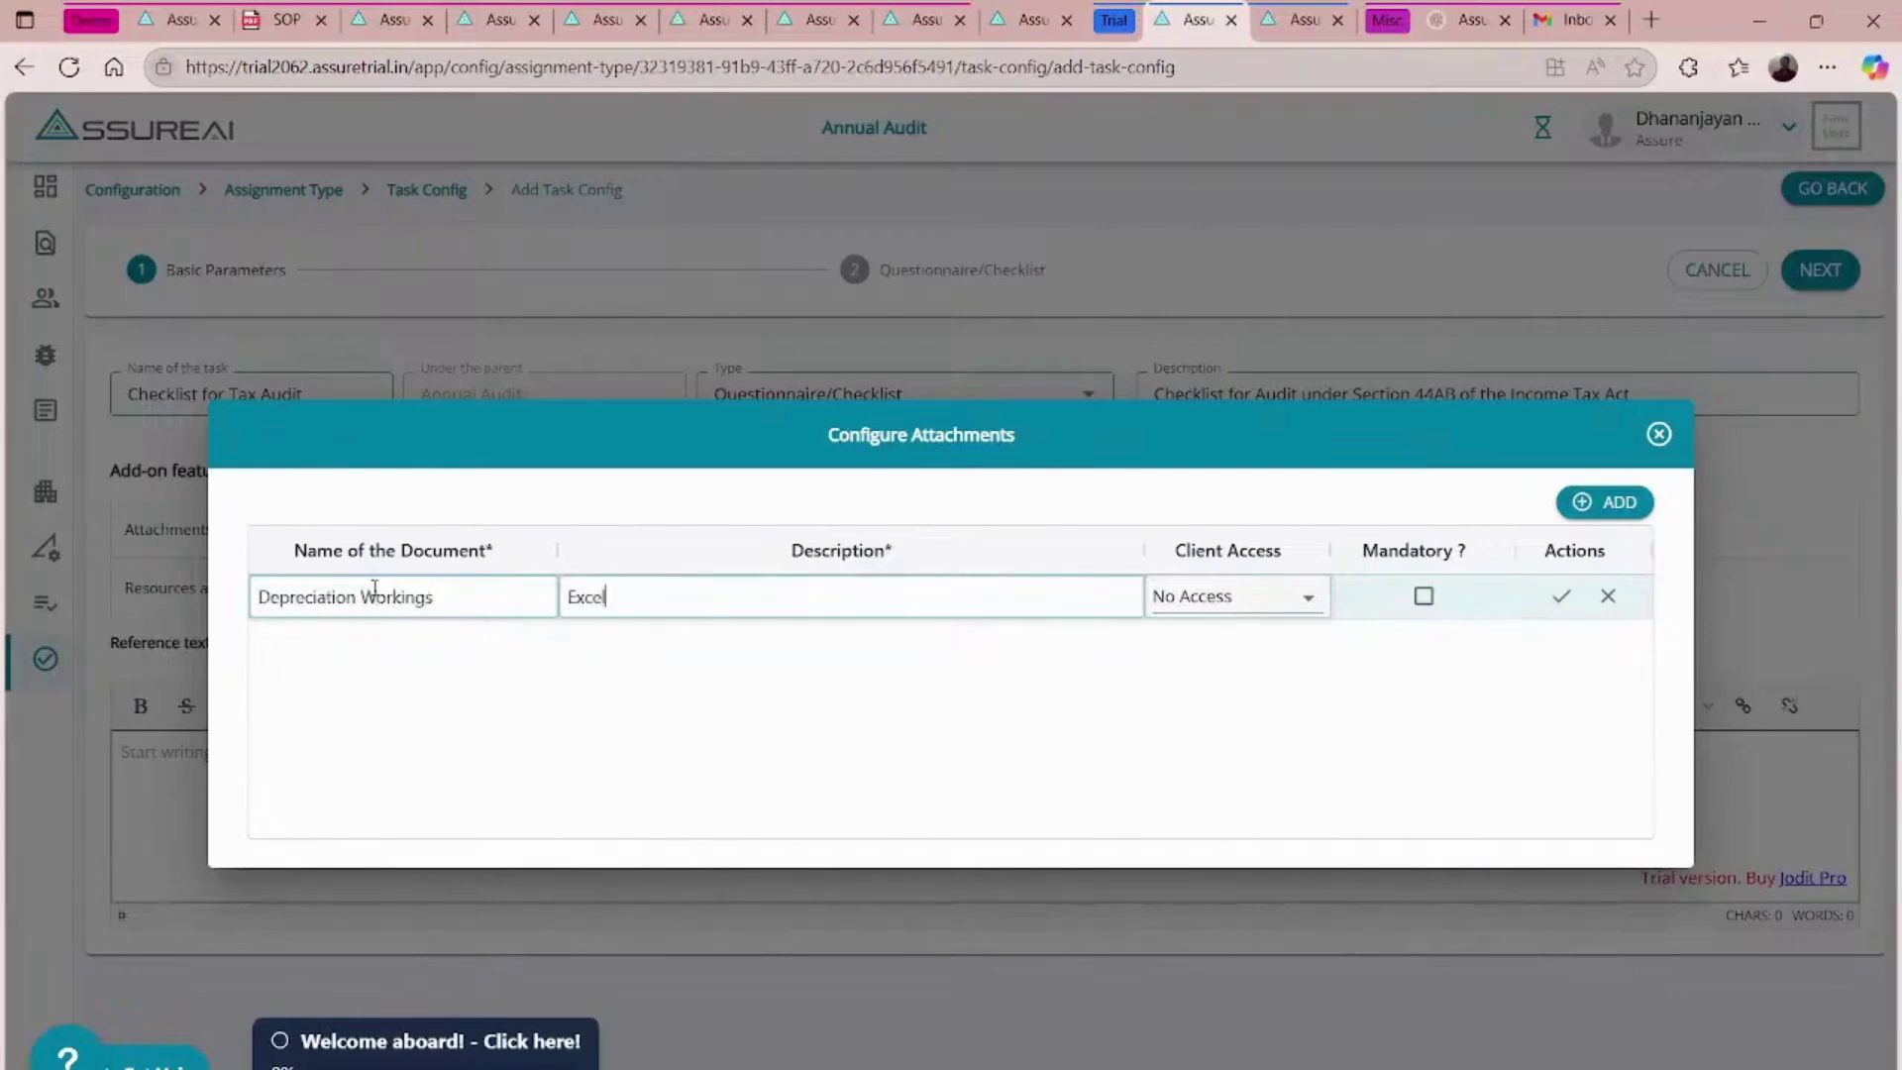
{"action": "type", "text": " workings for Depre"}
{"action": "type", "text": "cis"}
{"action": "type", "text": "tion"}
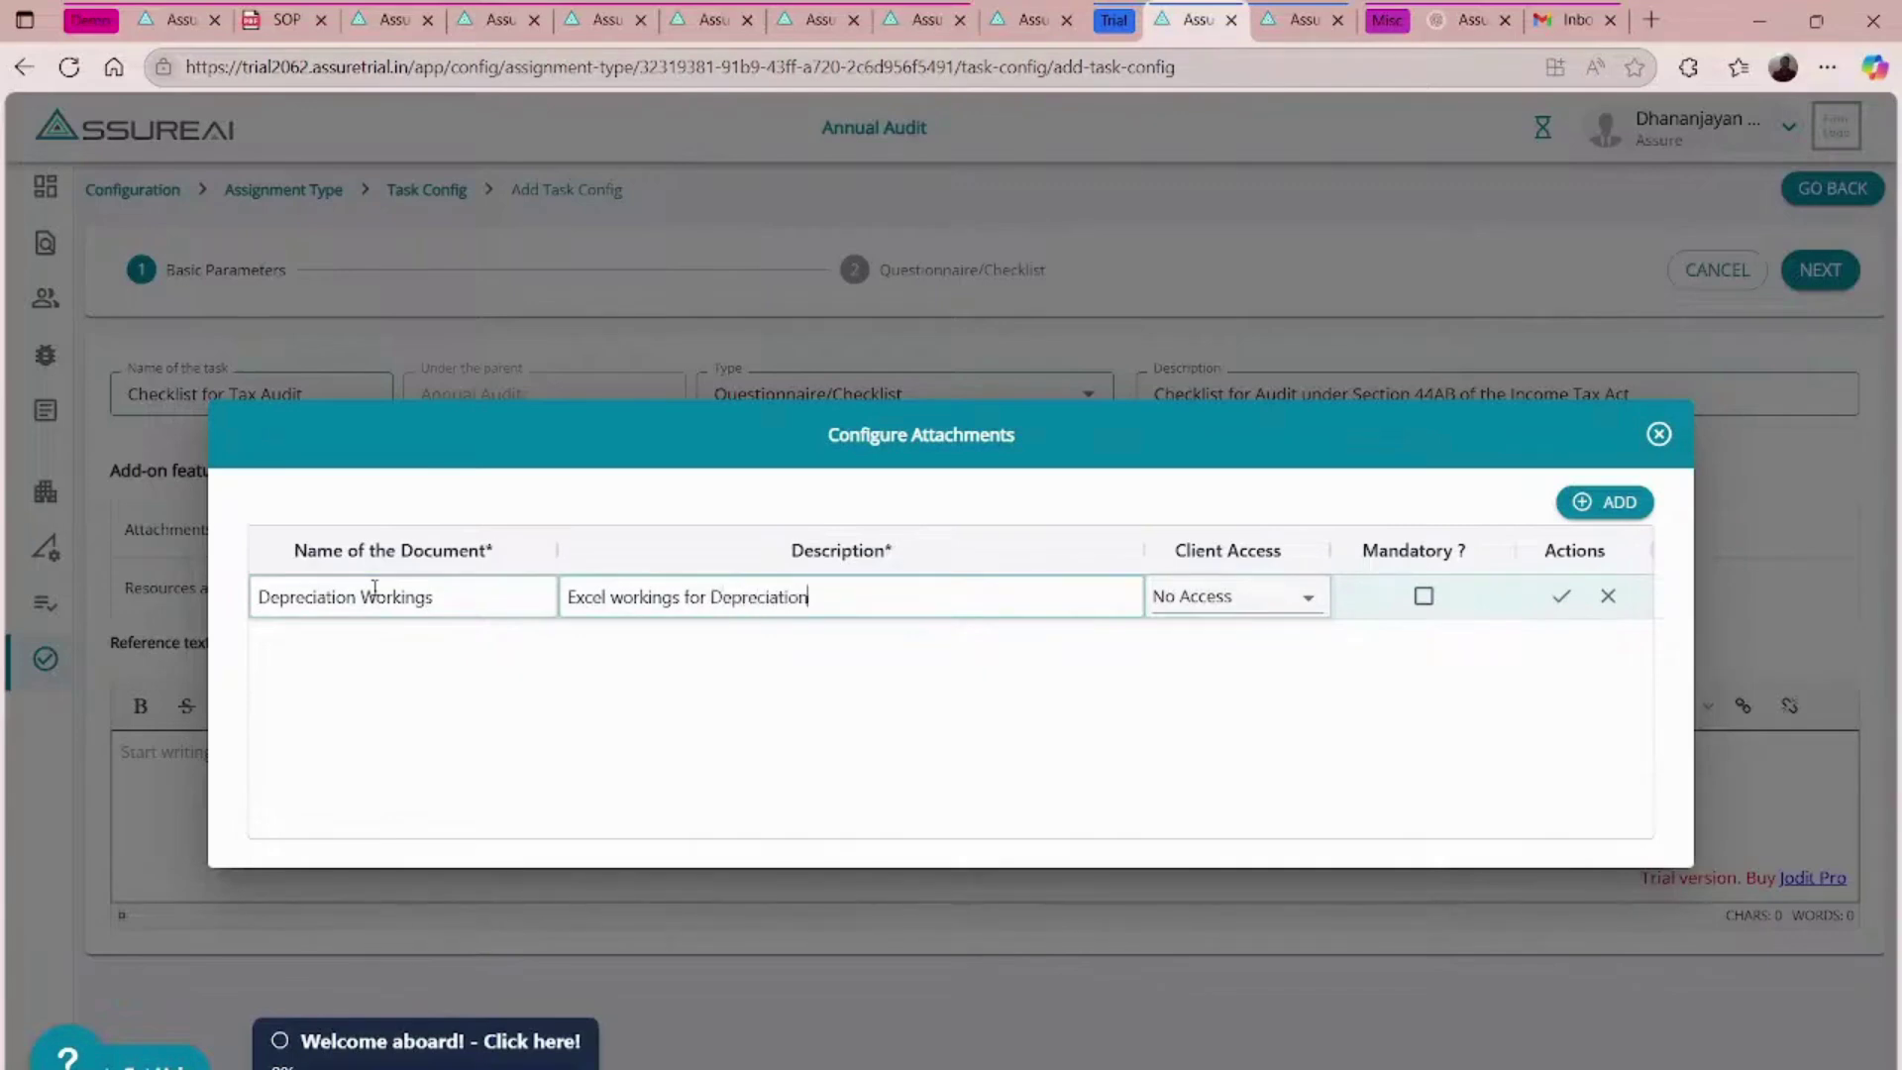
{"action": "left_click", "coordinate": [1220, 594]}
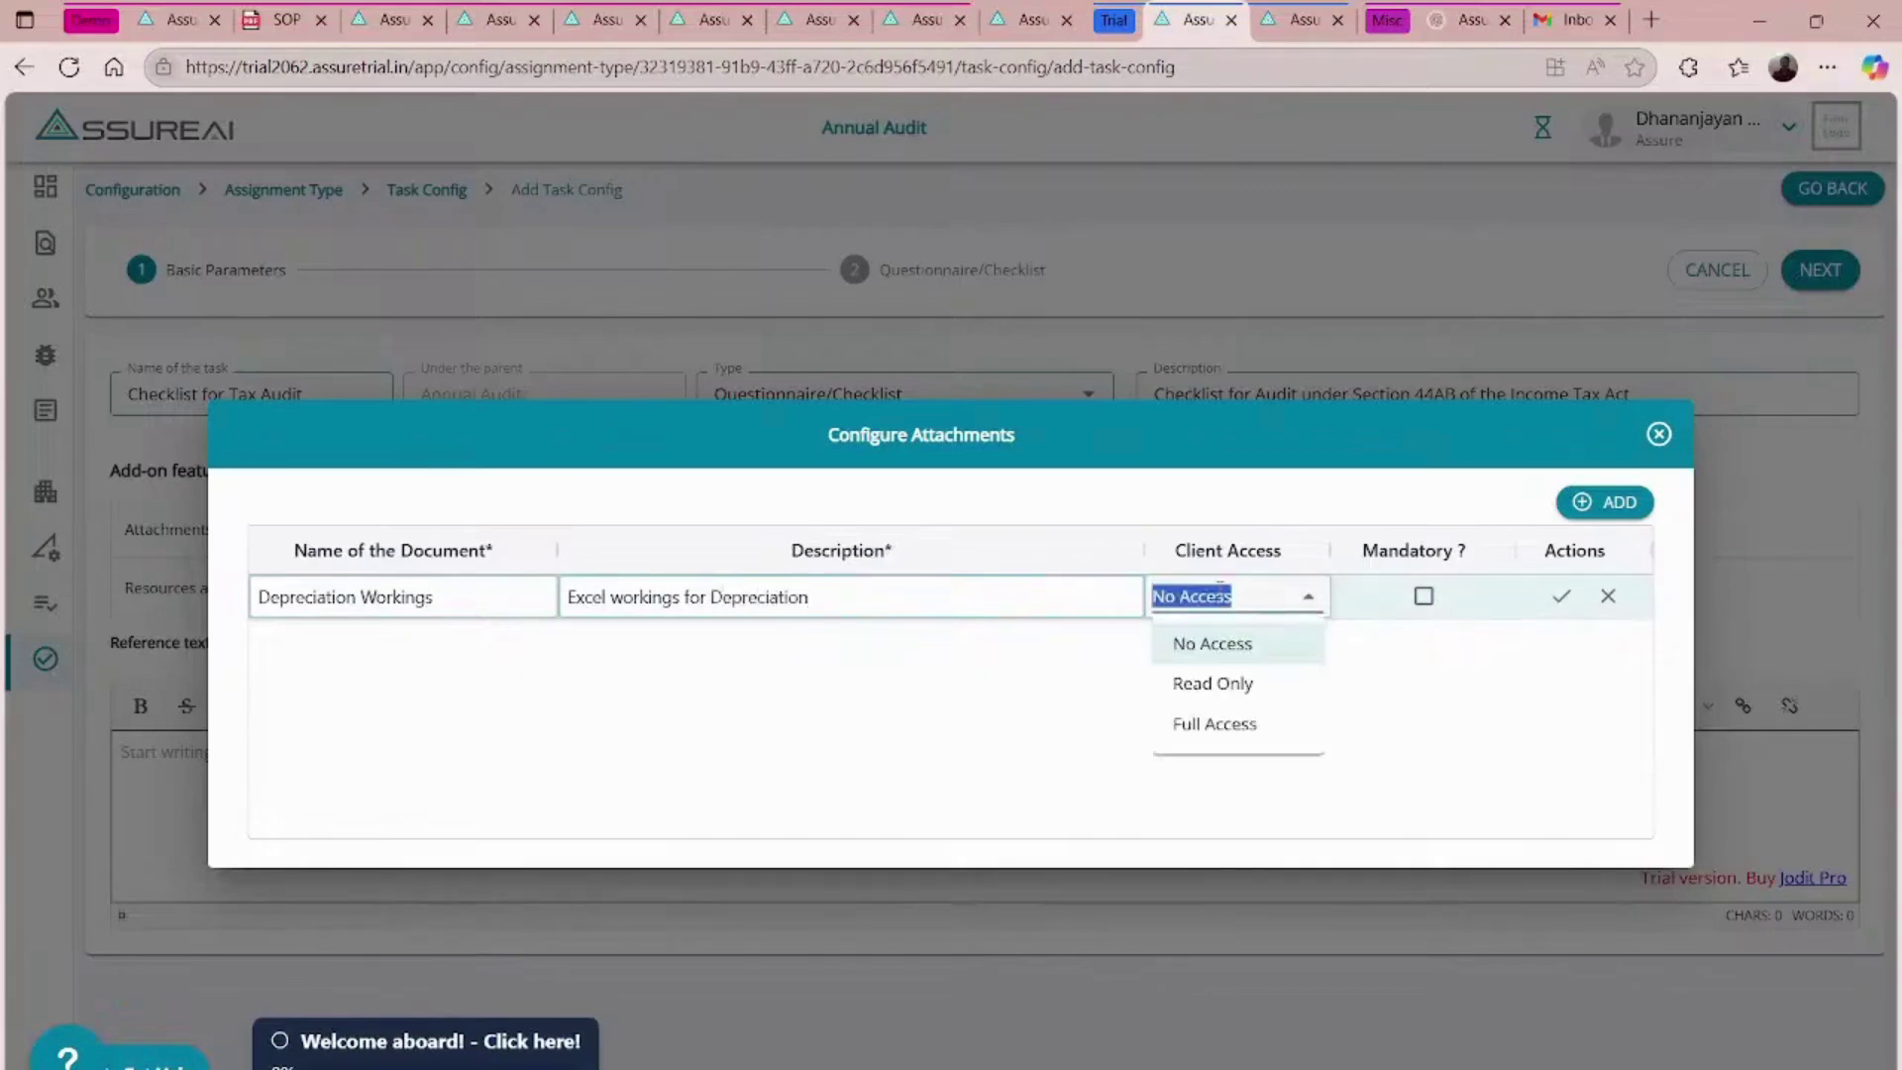
{"action": "left_click", "coordinate": [1324, 608]}
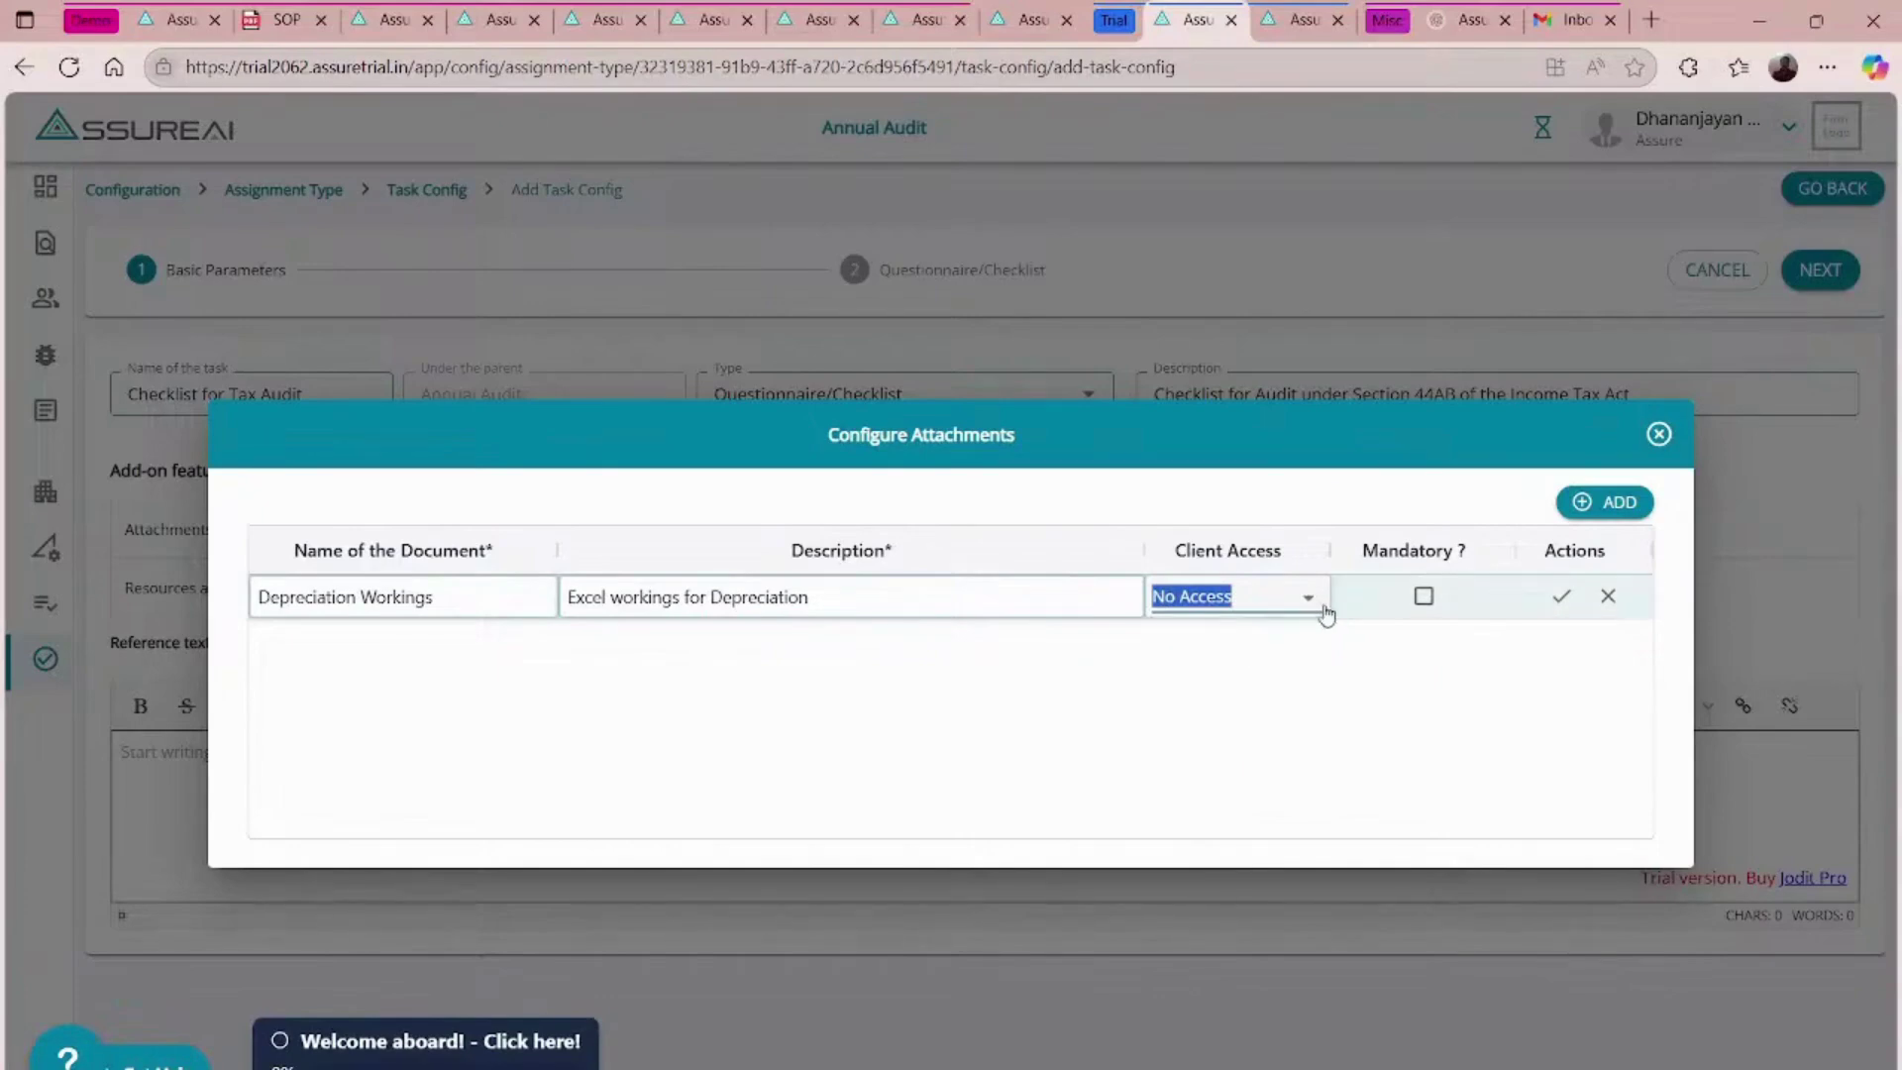
{"action": "left_click", "coordinate": [1424, 595]}
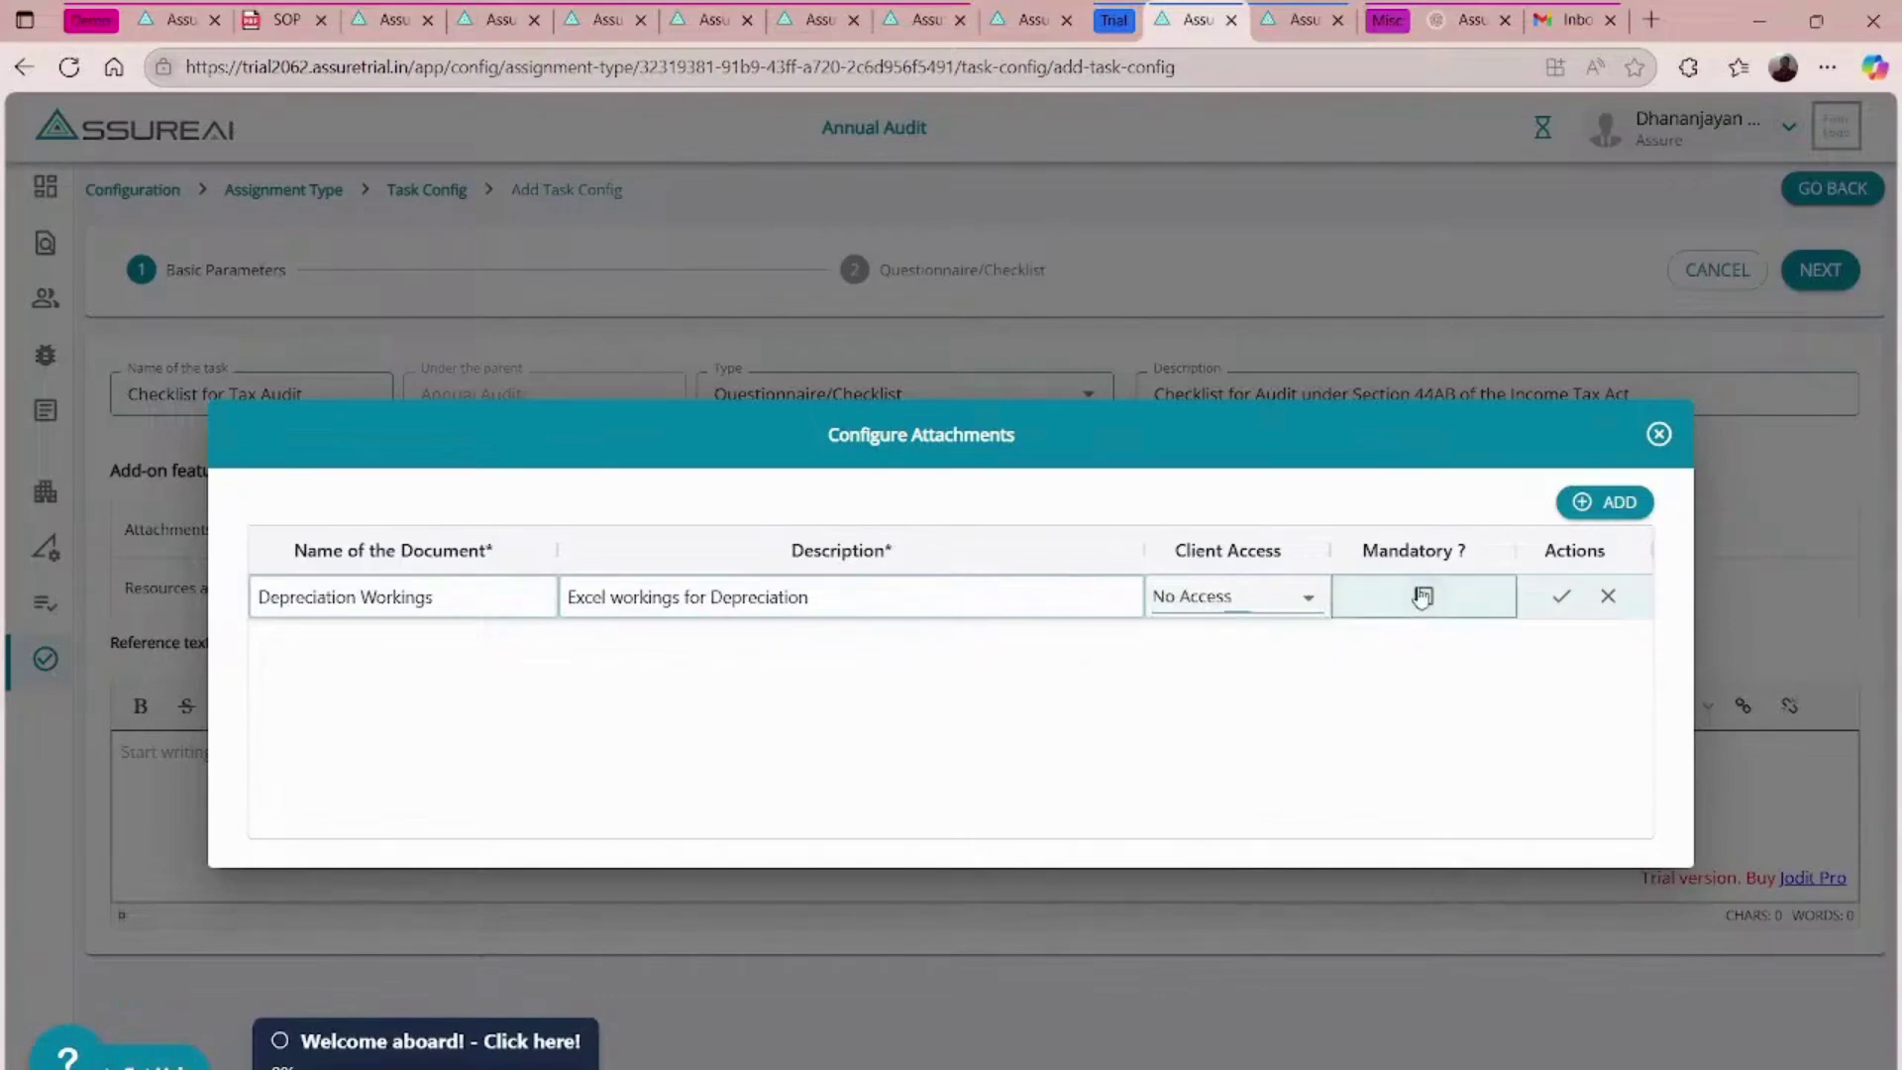
{"action": "left_click", "coordinate": [1561, 599]}
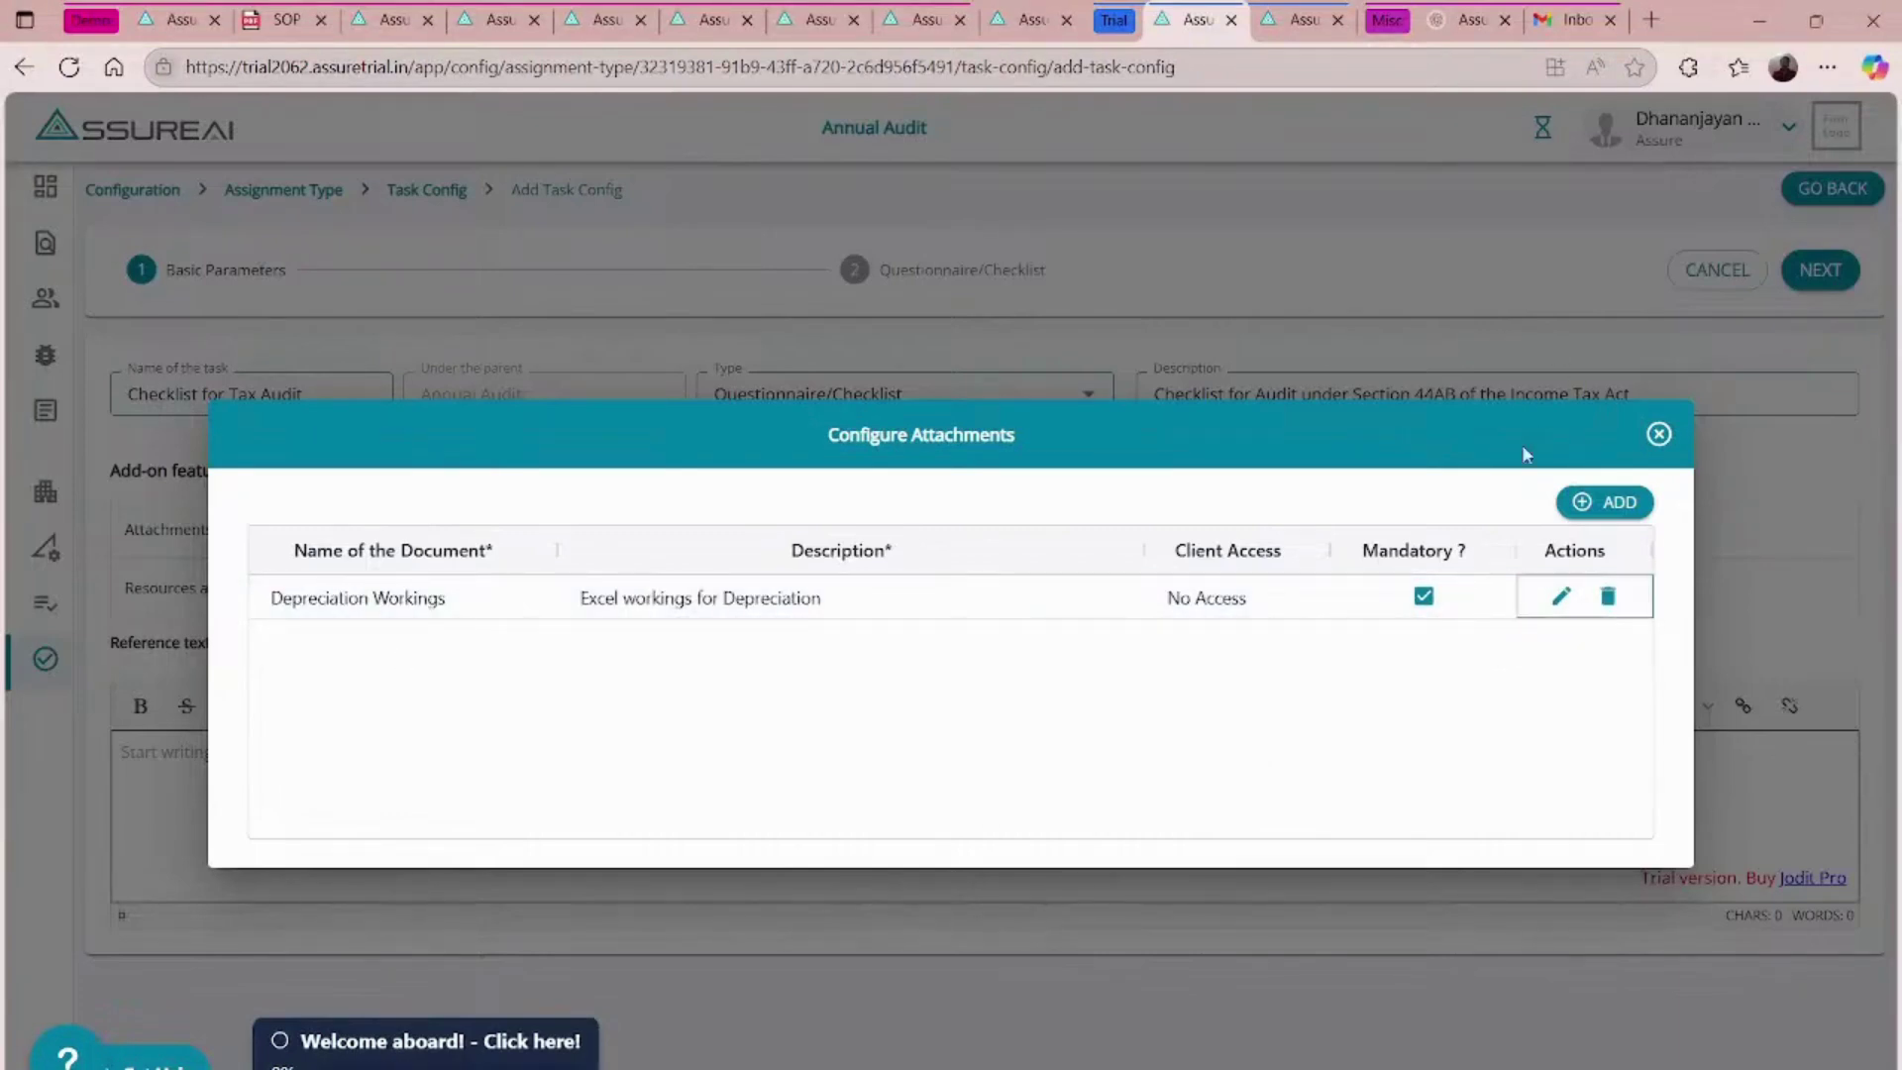
- Add a mandatory 'PF ESI Excel workings' attachment for 43B, discard the empty row, and close the dialog
{"action": "left_click", "coordinate": [1605, 501]}
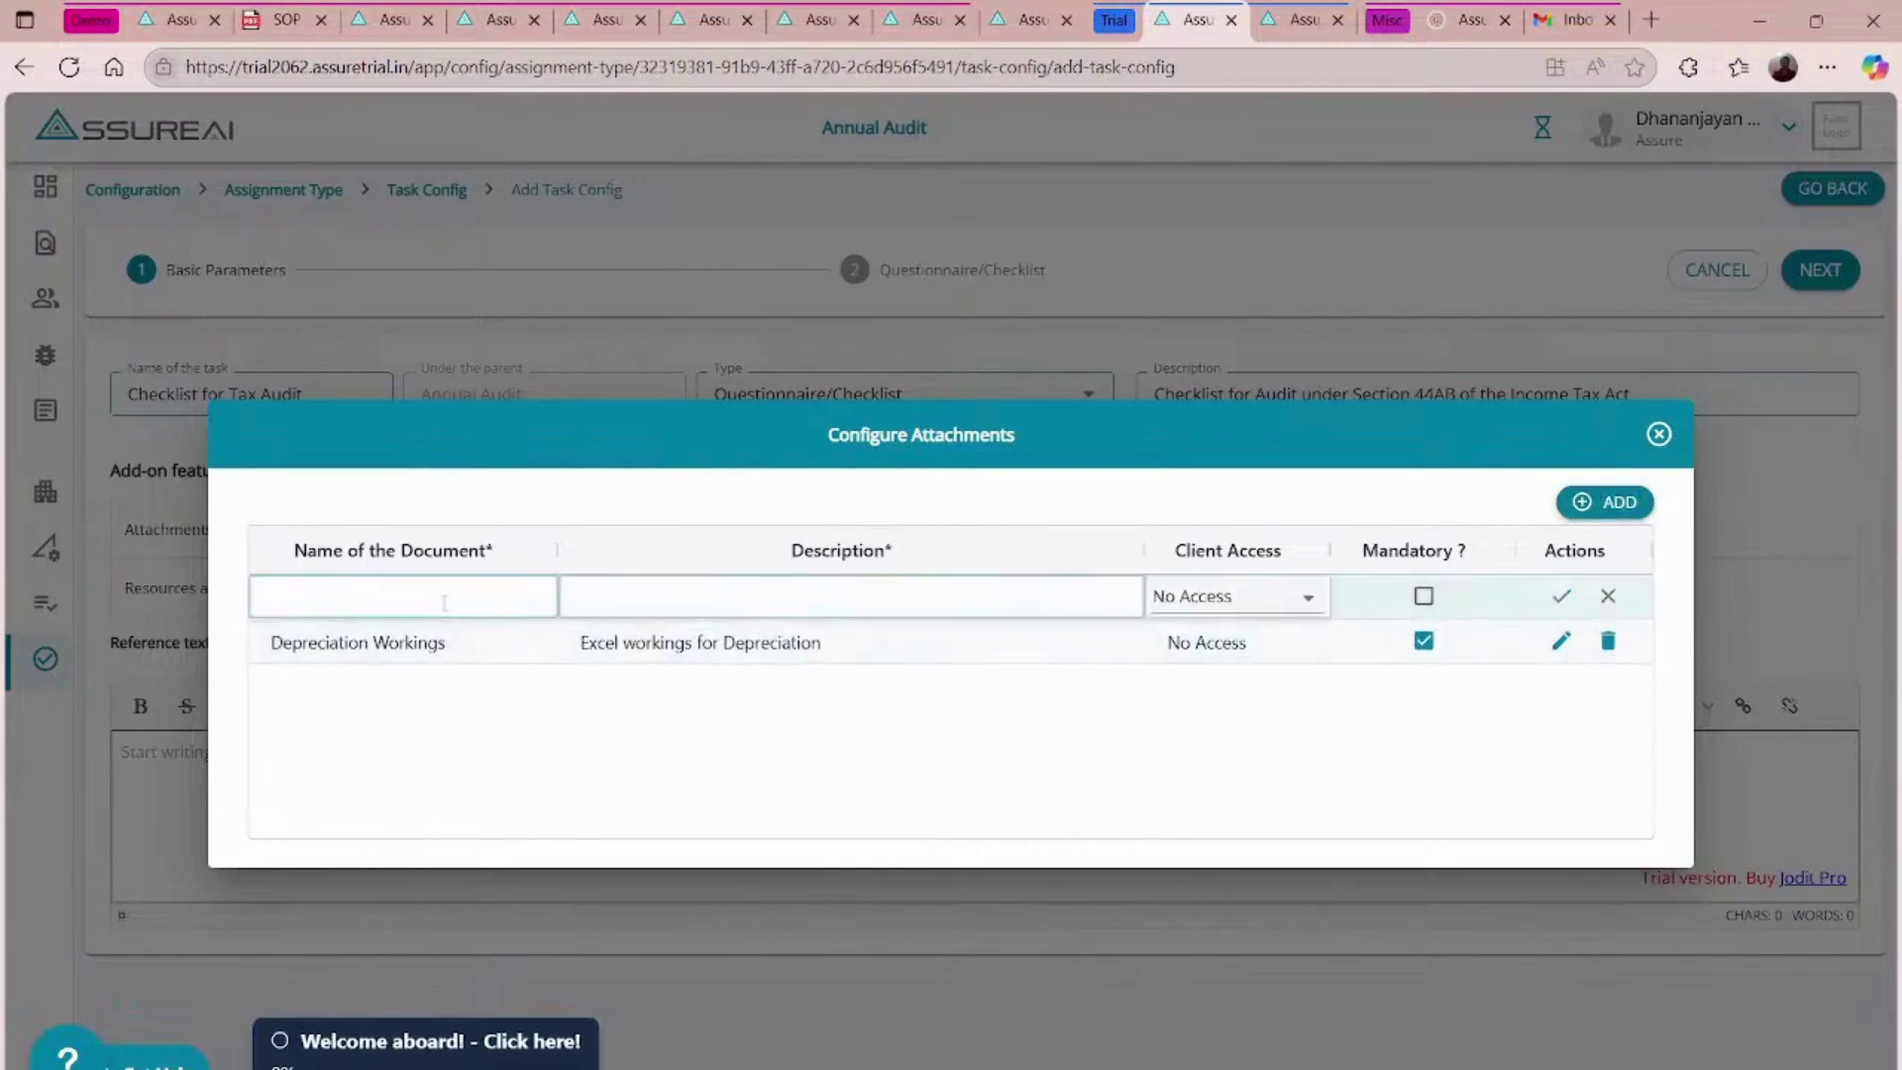
{"action": "type", "text": "PF ESI Excel workingsWorings"}
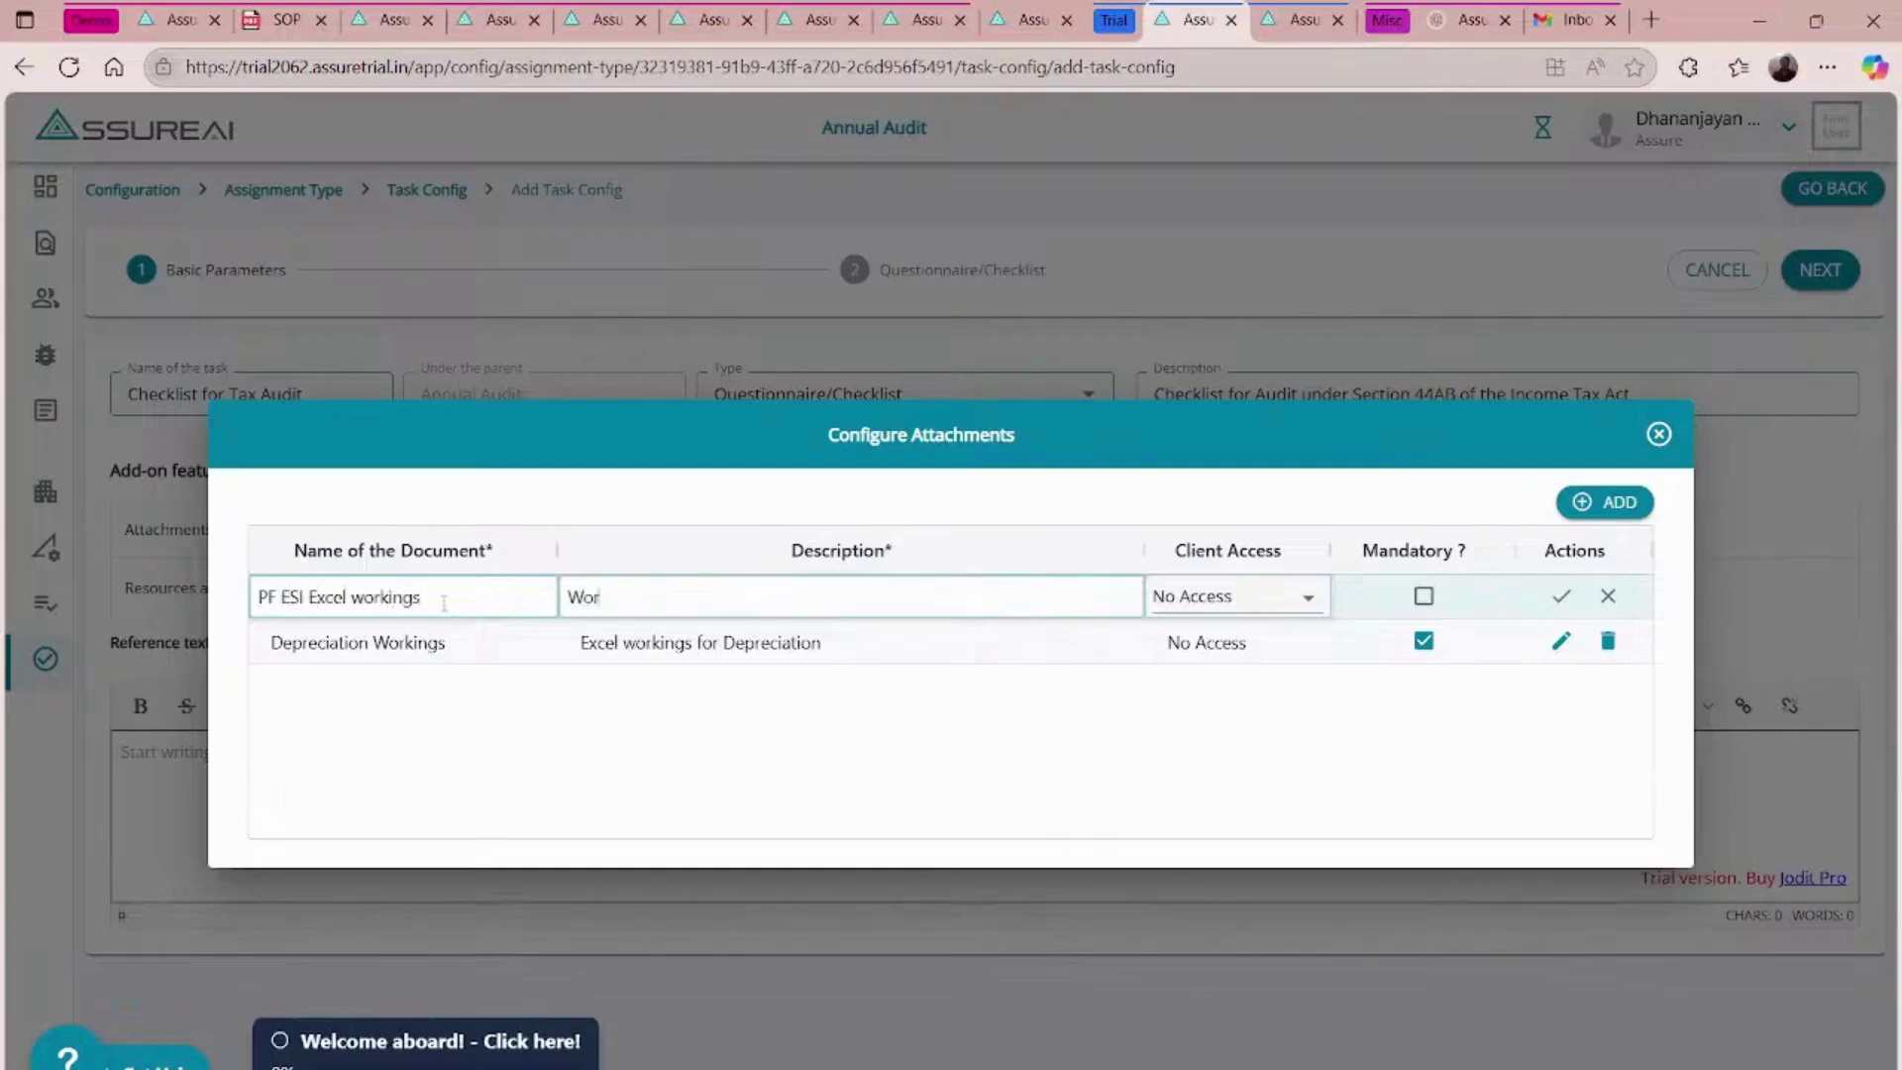
{"action": "key", "text": "BackSpace"}
{"action": "key", "text": "BackSpace"}
{"action": "key", "text": "BackSpace"}
{"action": "type", "text": "ing for 43B and 361va"}
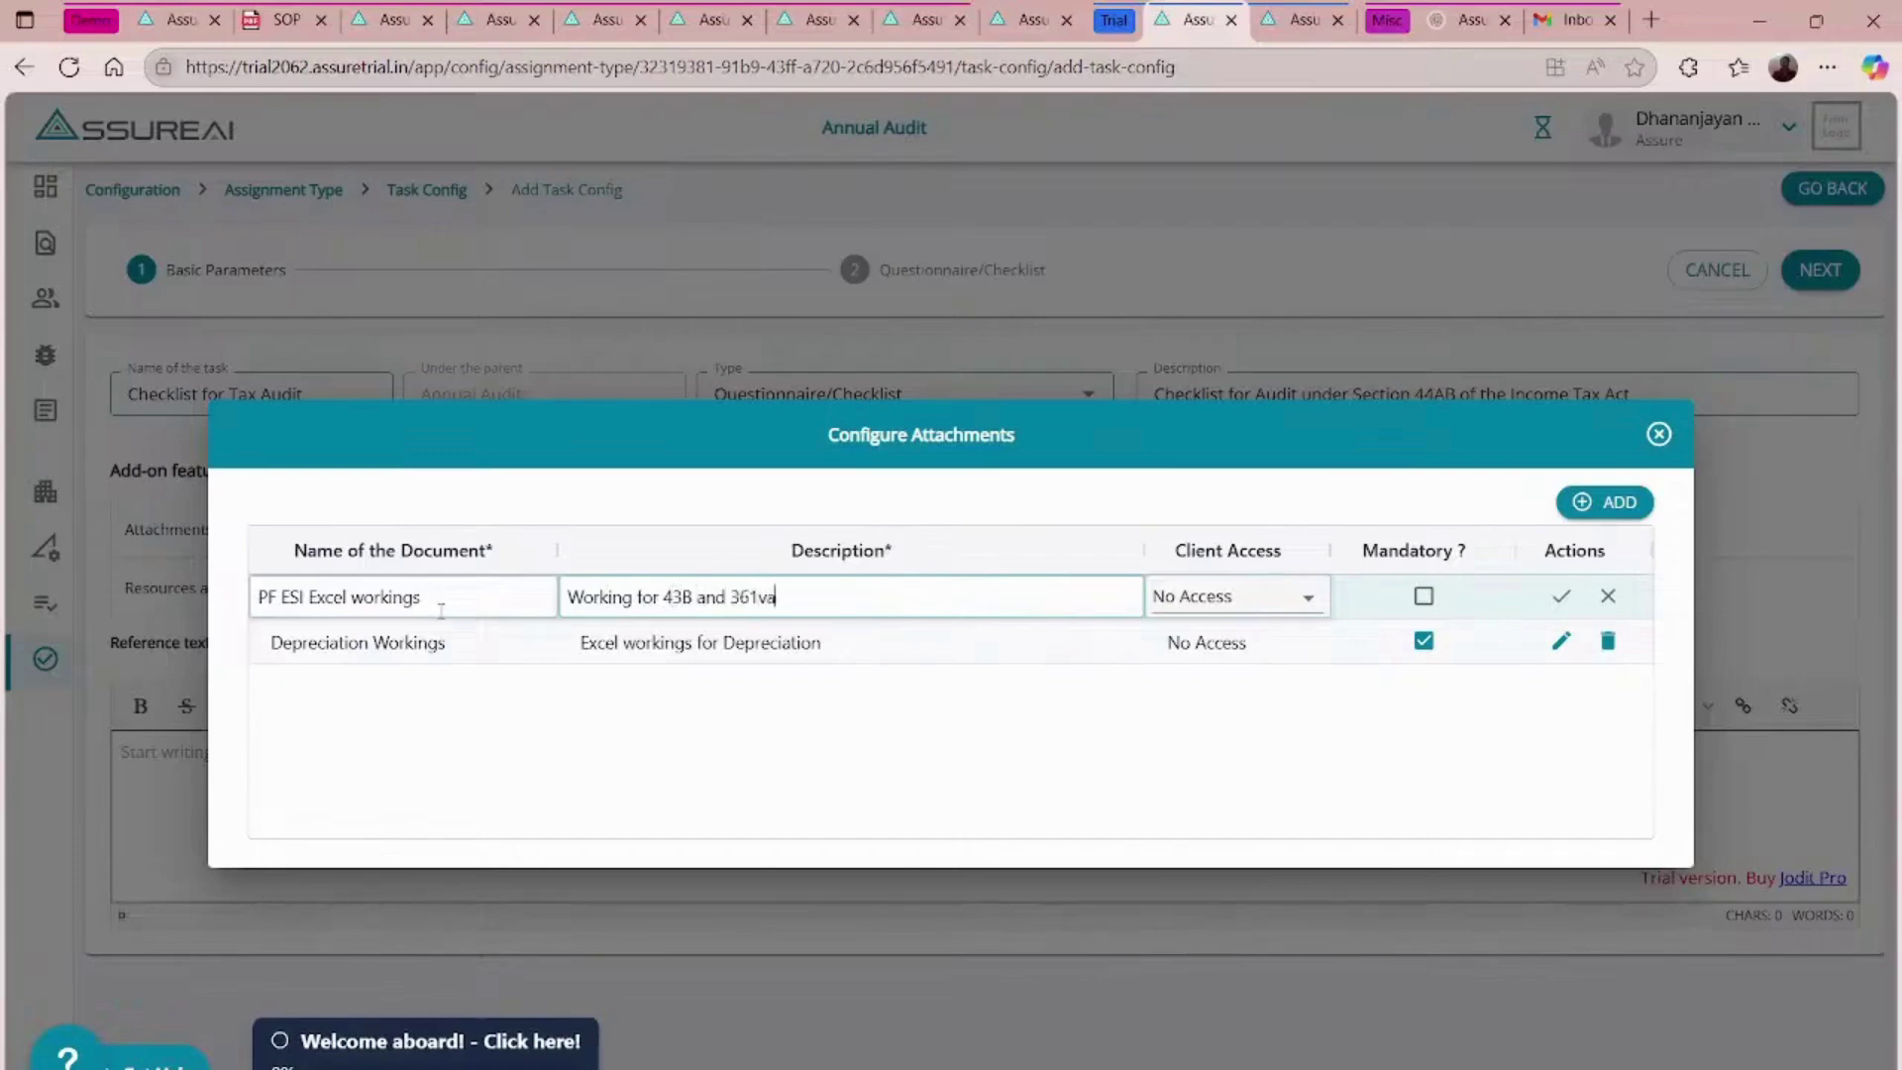
{"action": "left_click", "coordinate": [1427, 595]}
{"action": "left_click", "coordinate": [1560, 595]}
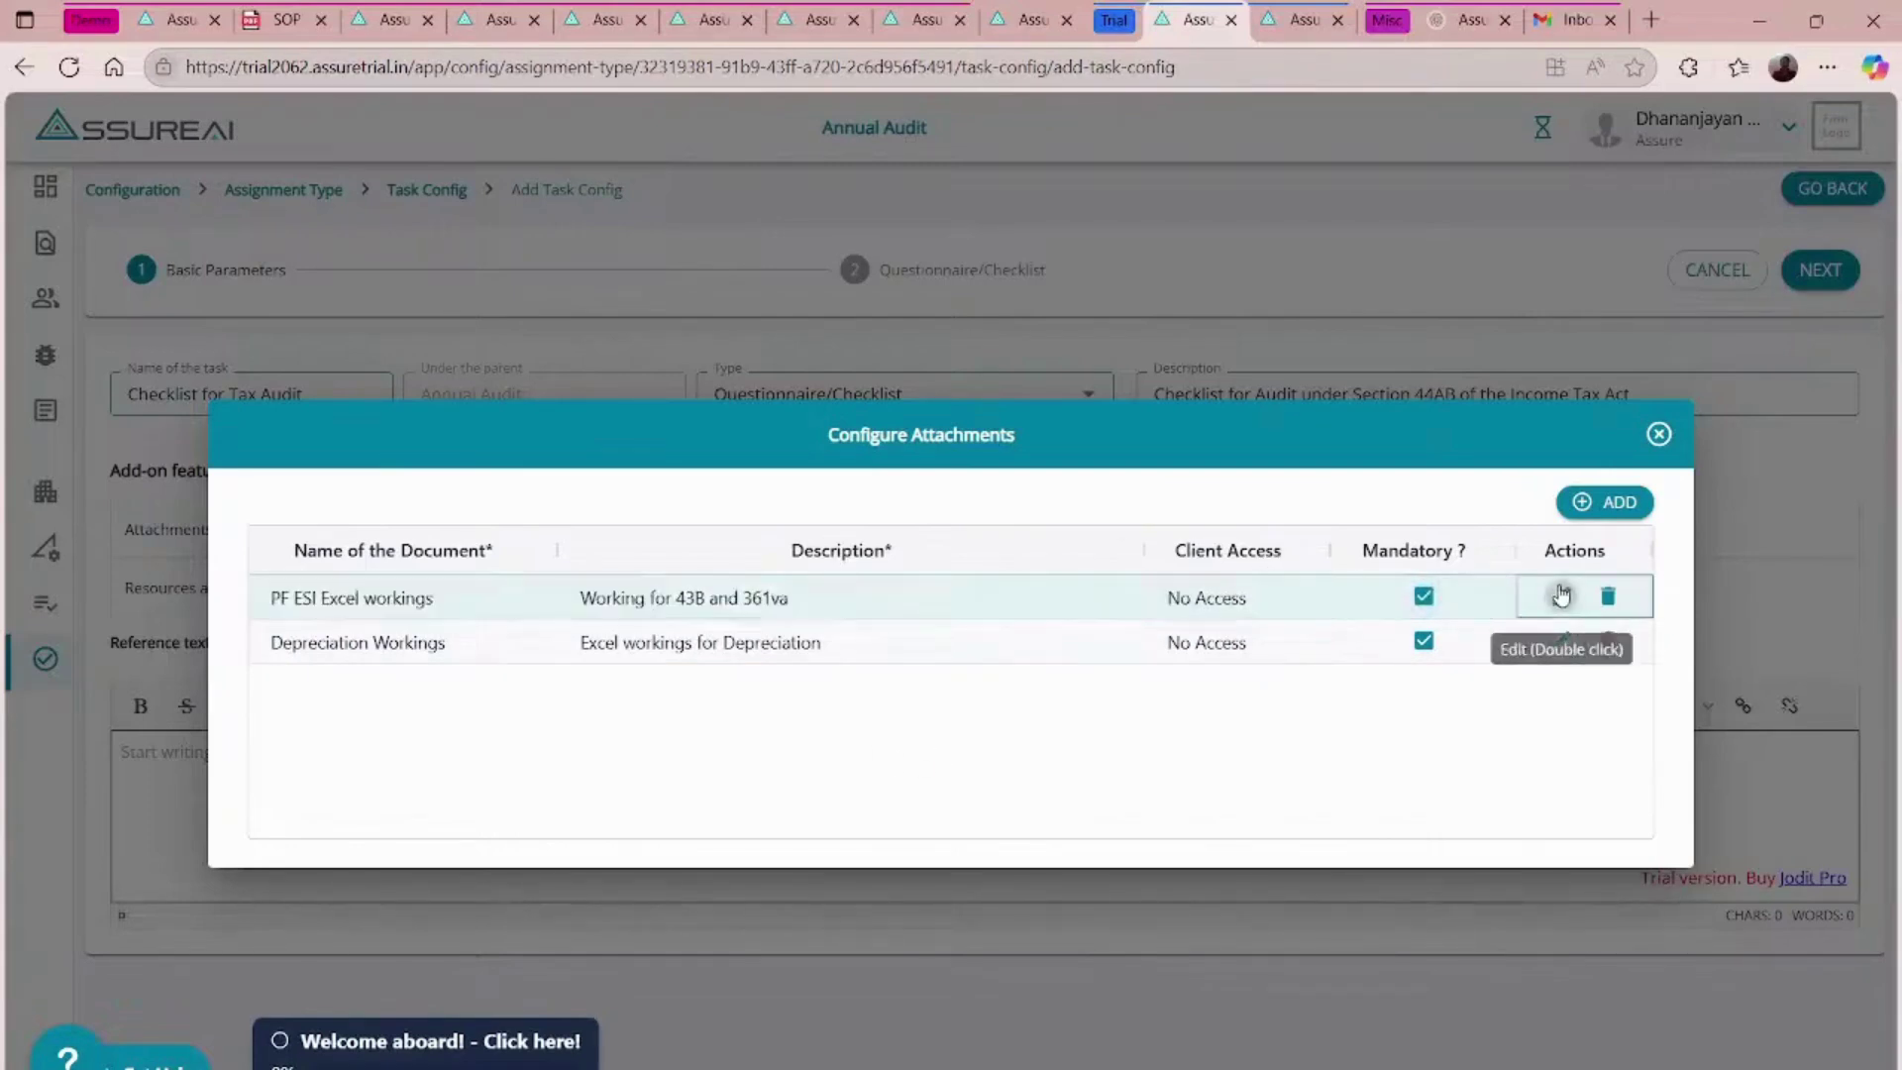
{"action": "left_click", "coordinate": [1584, 502]}
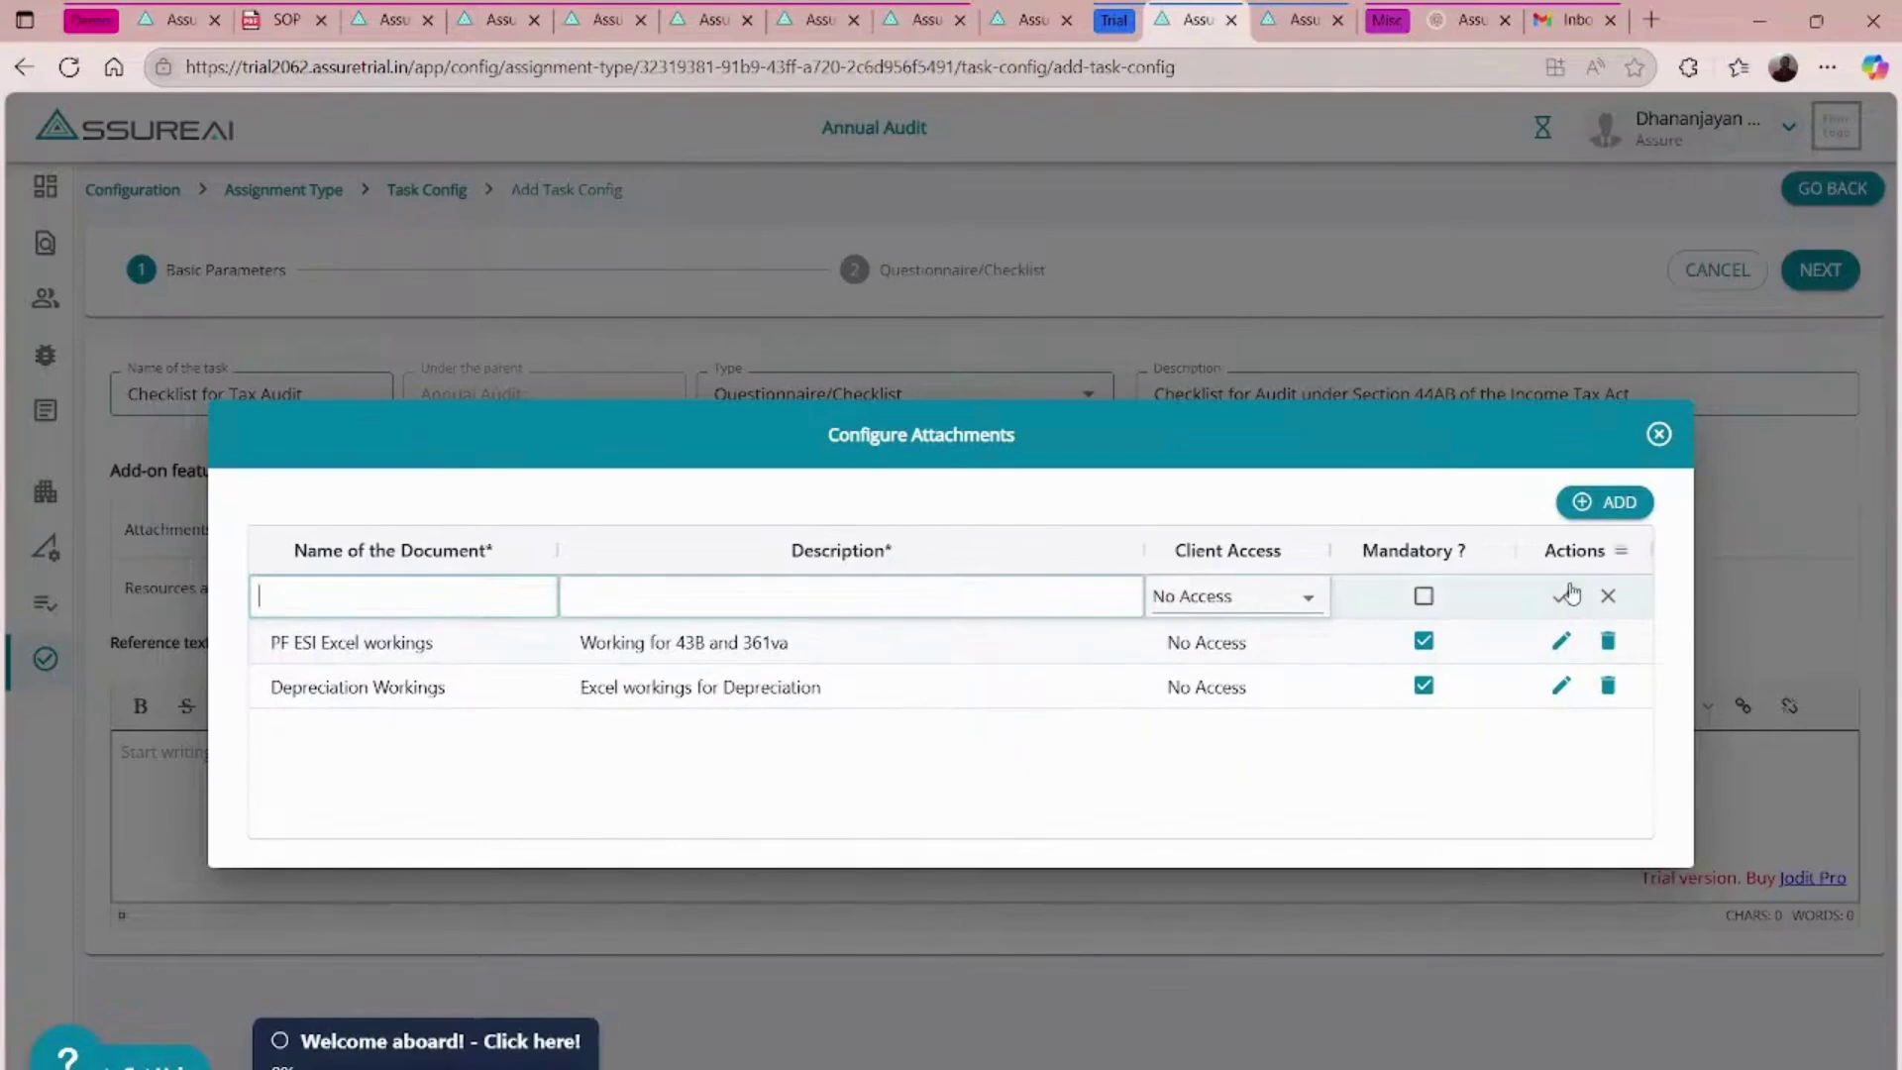
{"action": "left_click", "coordinate": [1607, 597]}
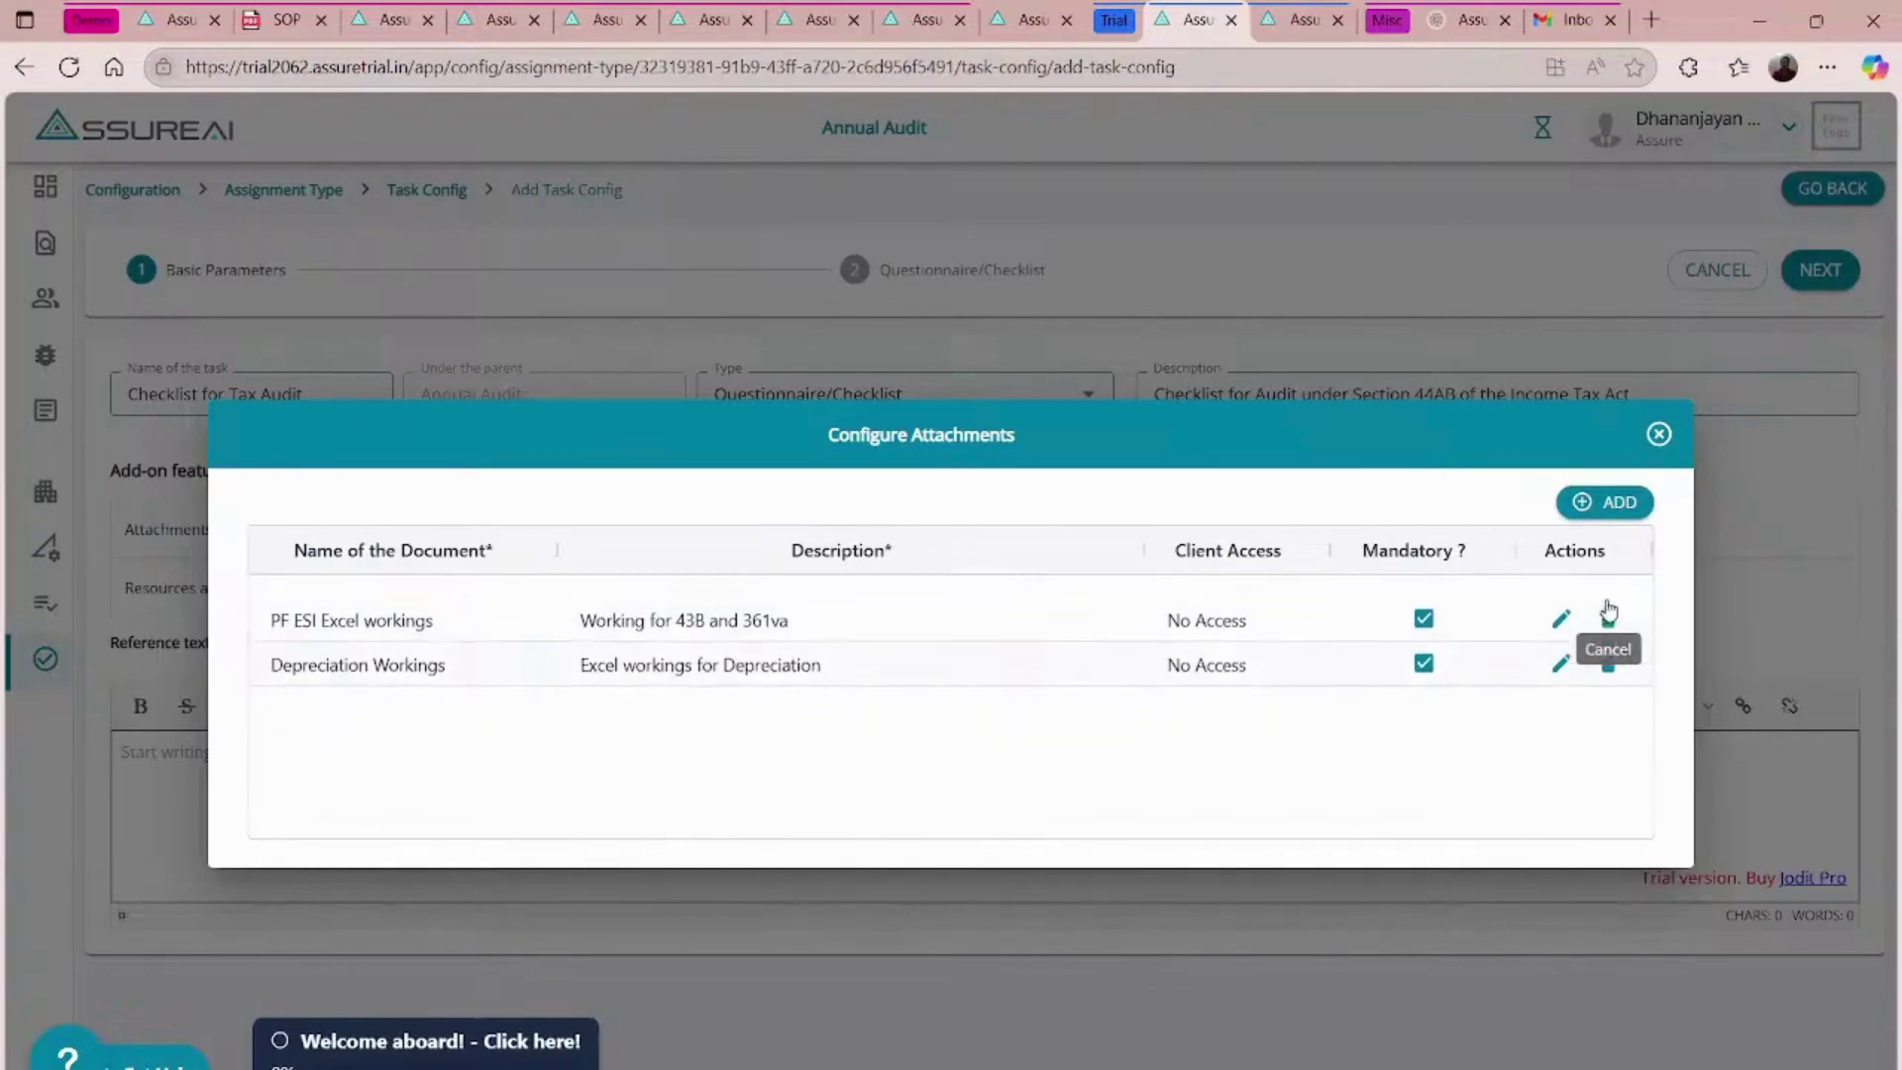
{"action": "left_click", "coordinate": [1658, 435]}
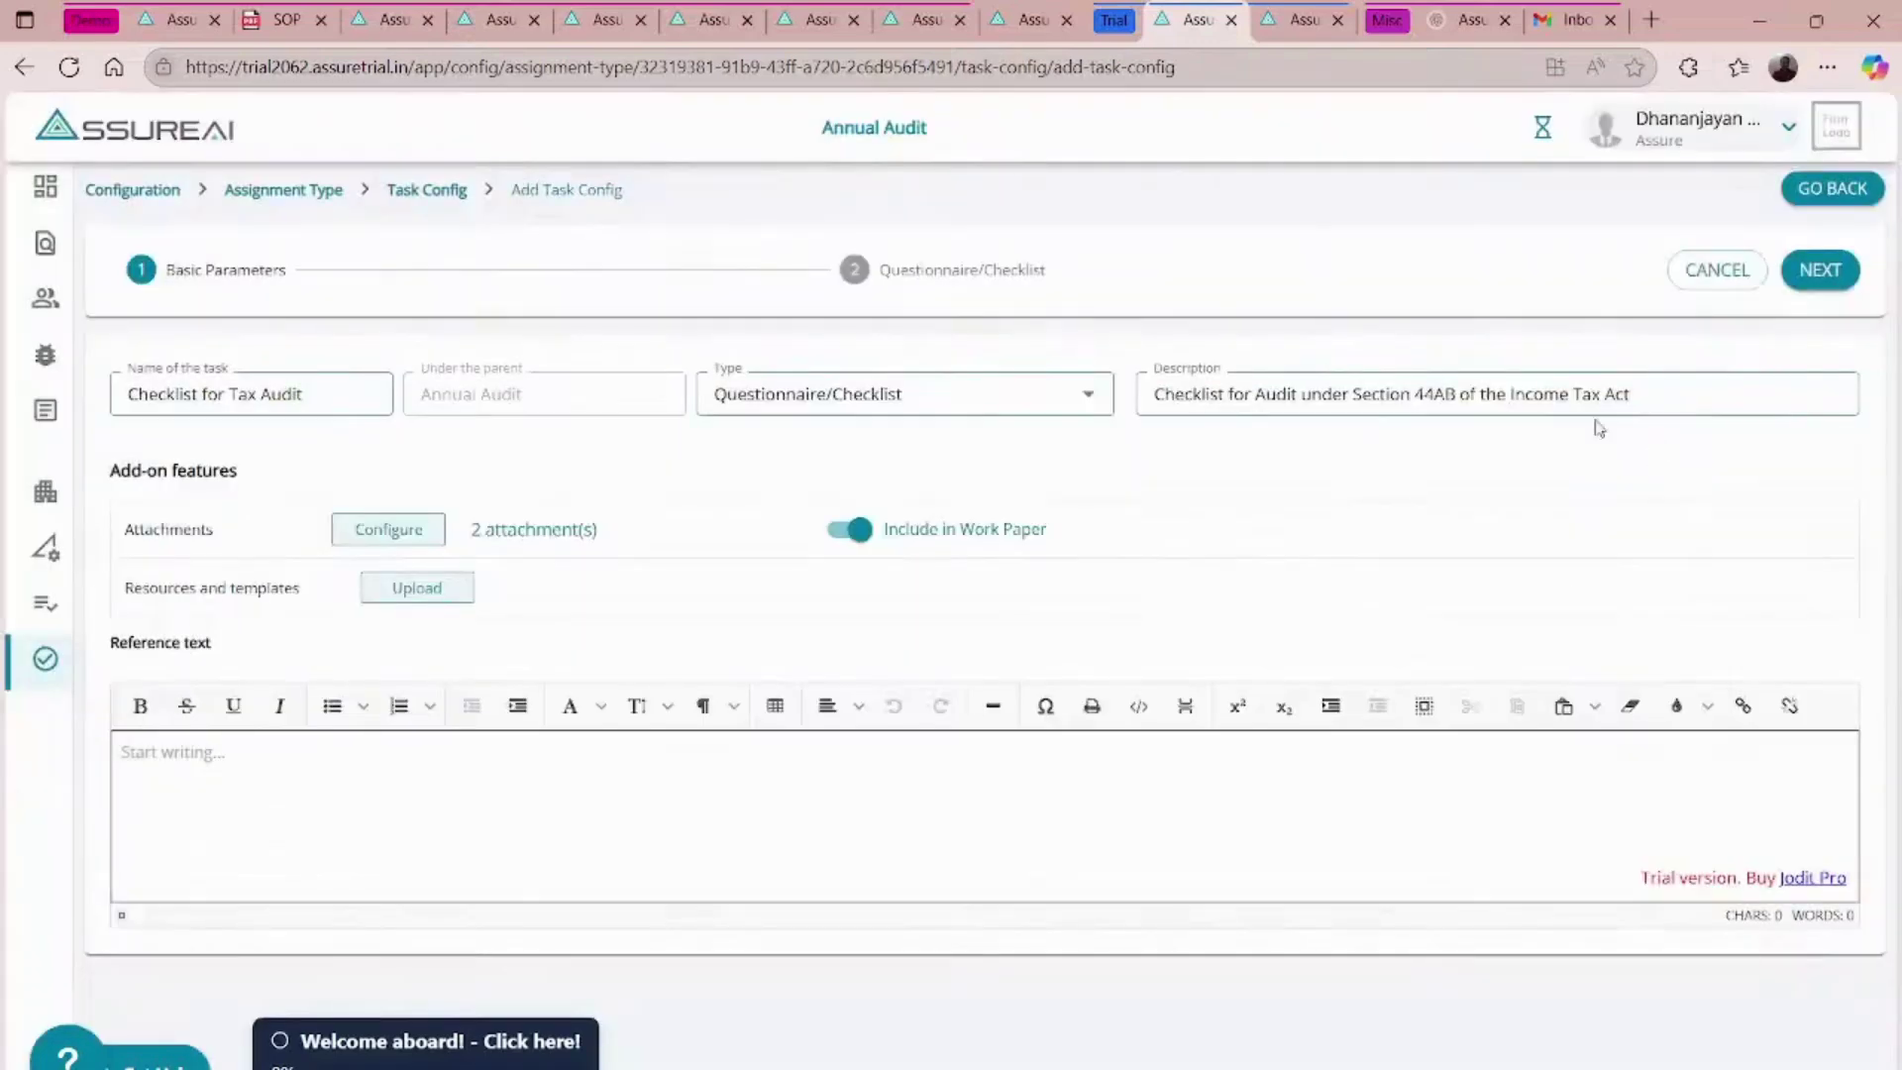
- Add default questionnaire 'Checklist for Tax Audit', filled by Auditor, from FORM_3CD_Maker.xlsx
{"action": "left_click", "coordinate": [1818, 270]}
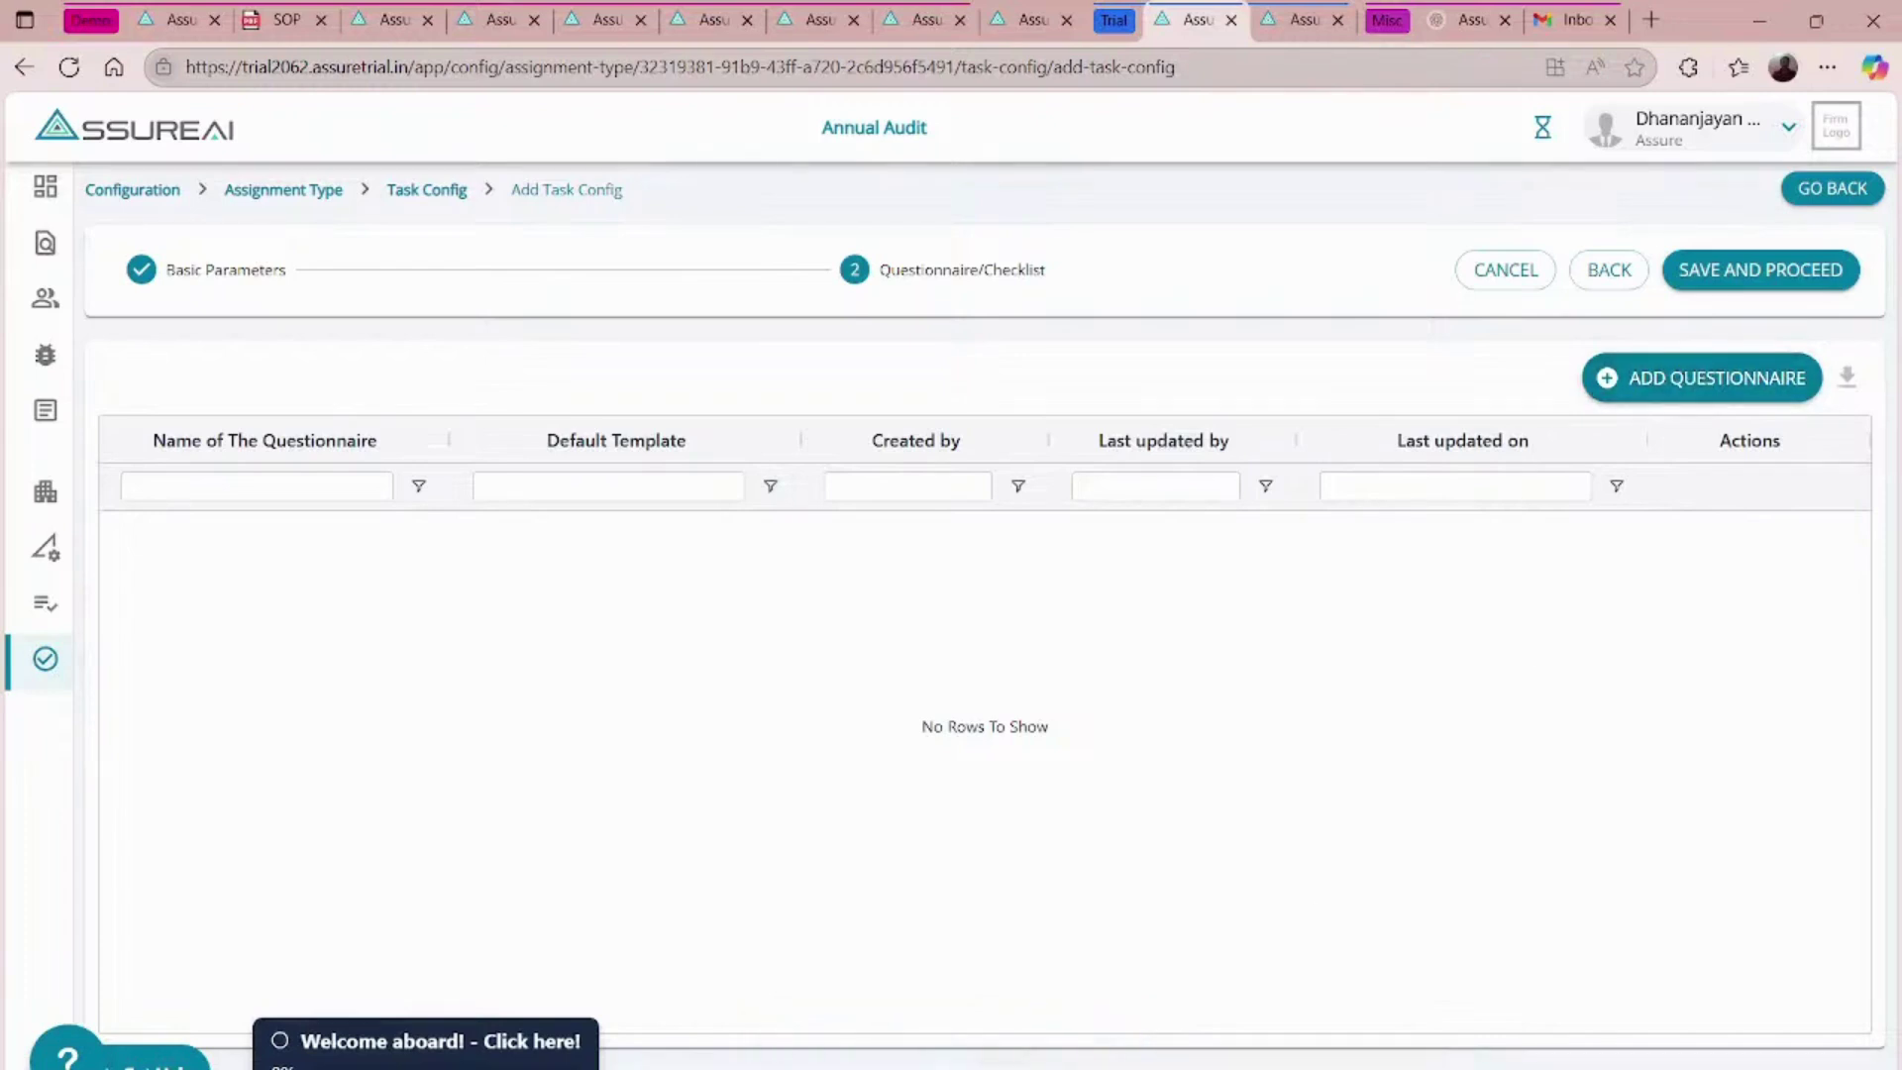
{"action": "left_click", "coordinate": [878, 1069]}
{"action": "left_click", "coordinate": [1730, 383]}
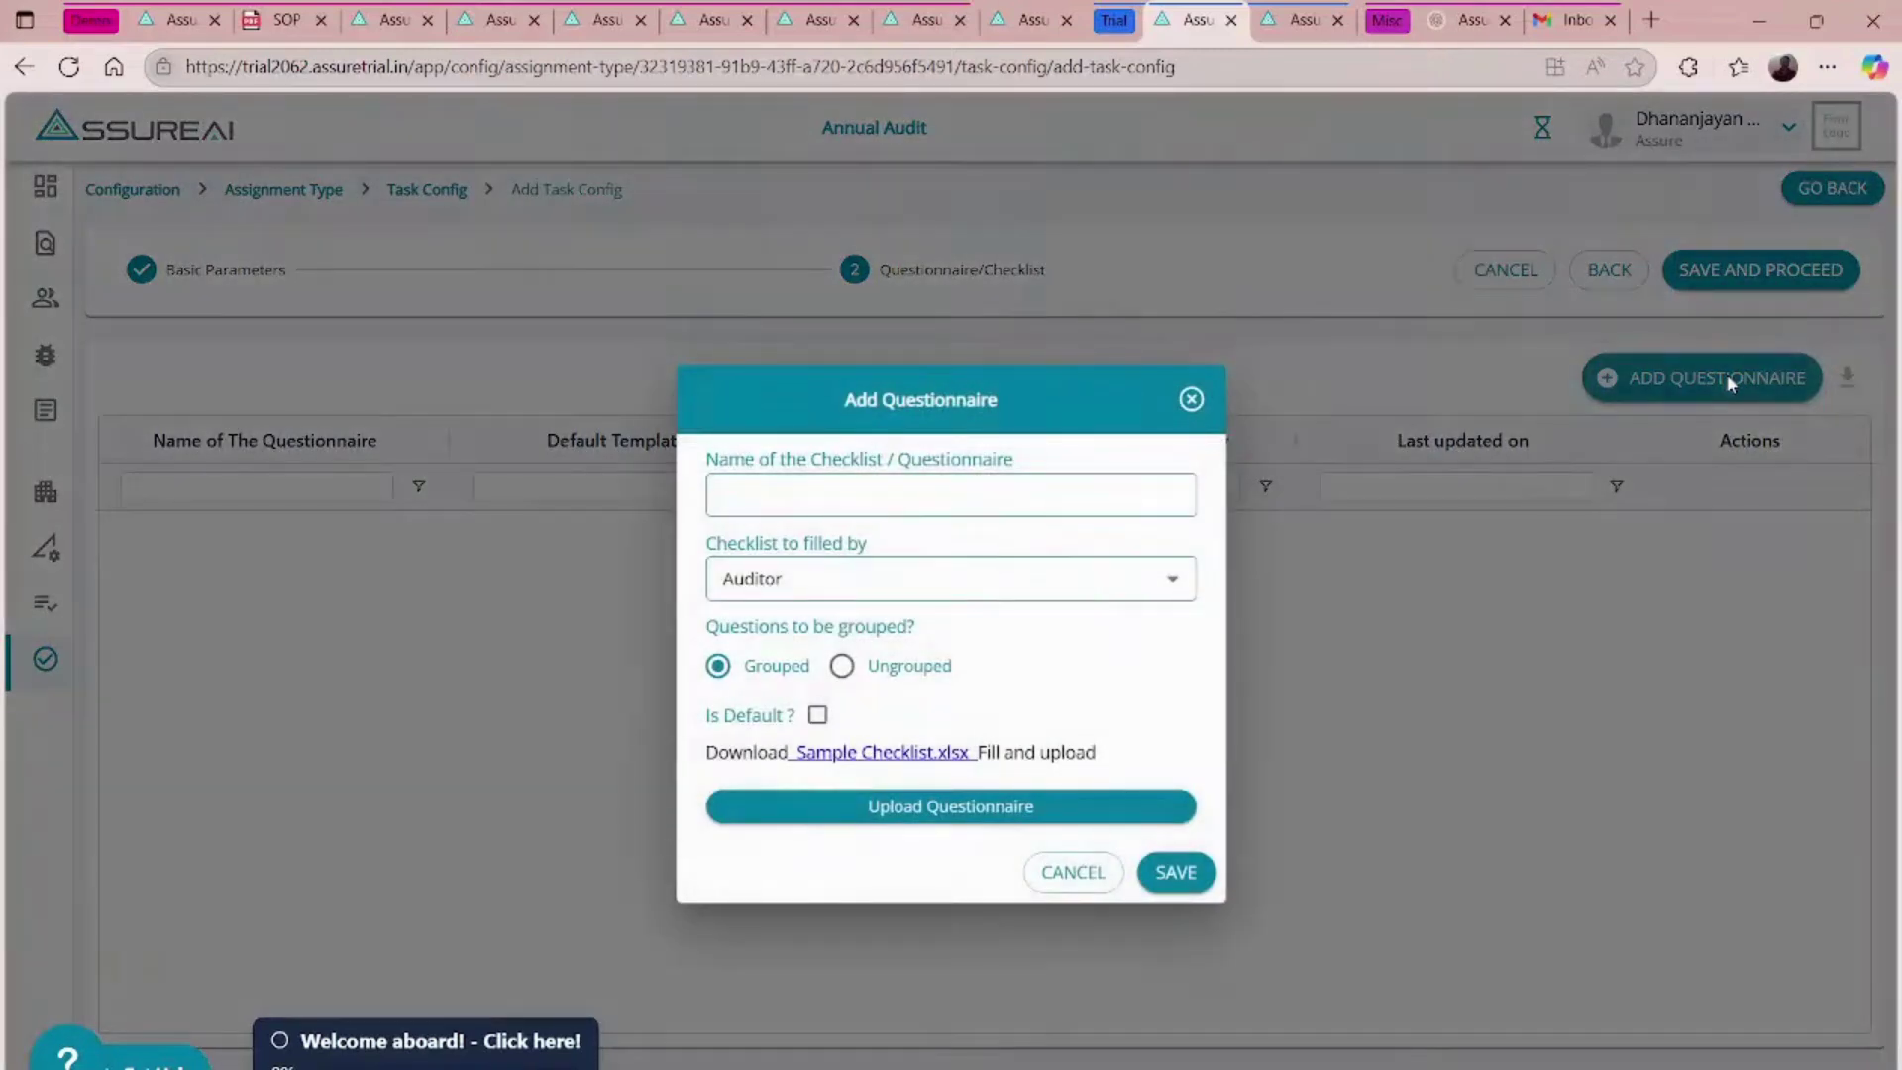
{"action": "left_click", "coordinate": [937, 492]}
{"action": "type", "text": "C"}
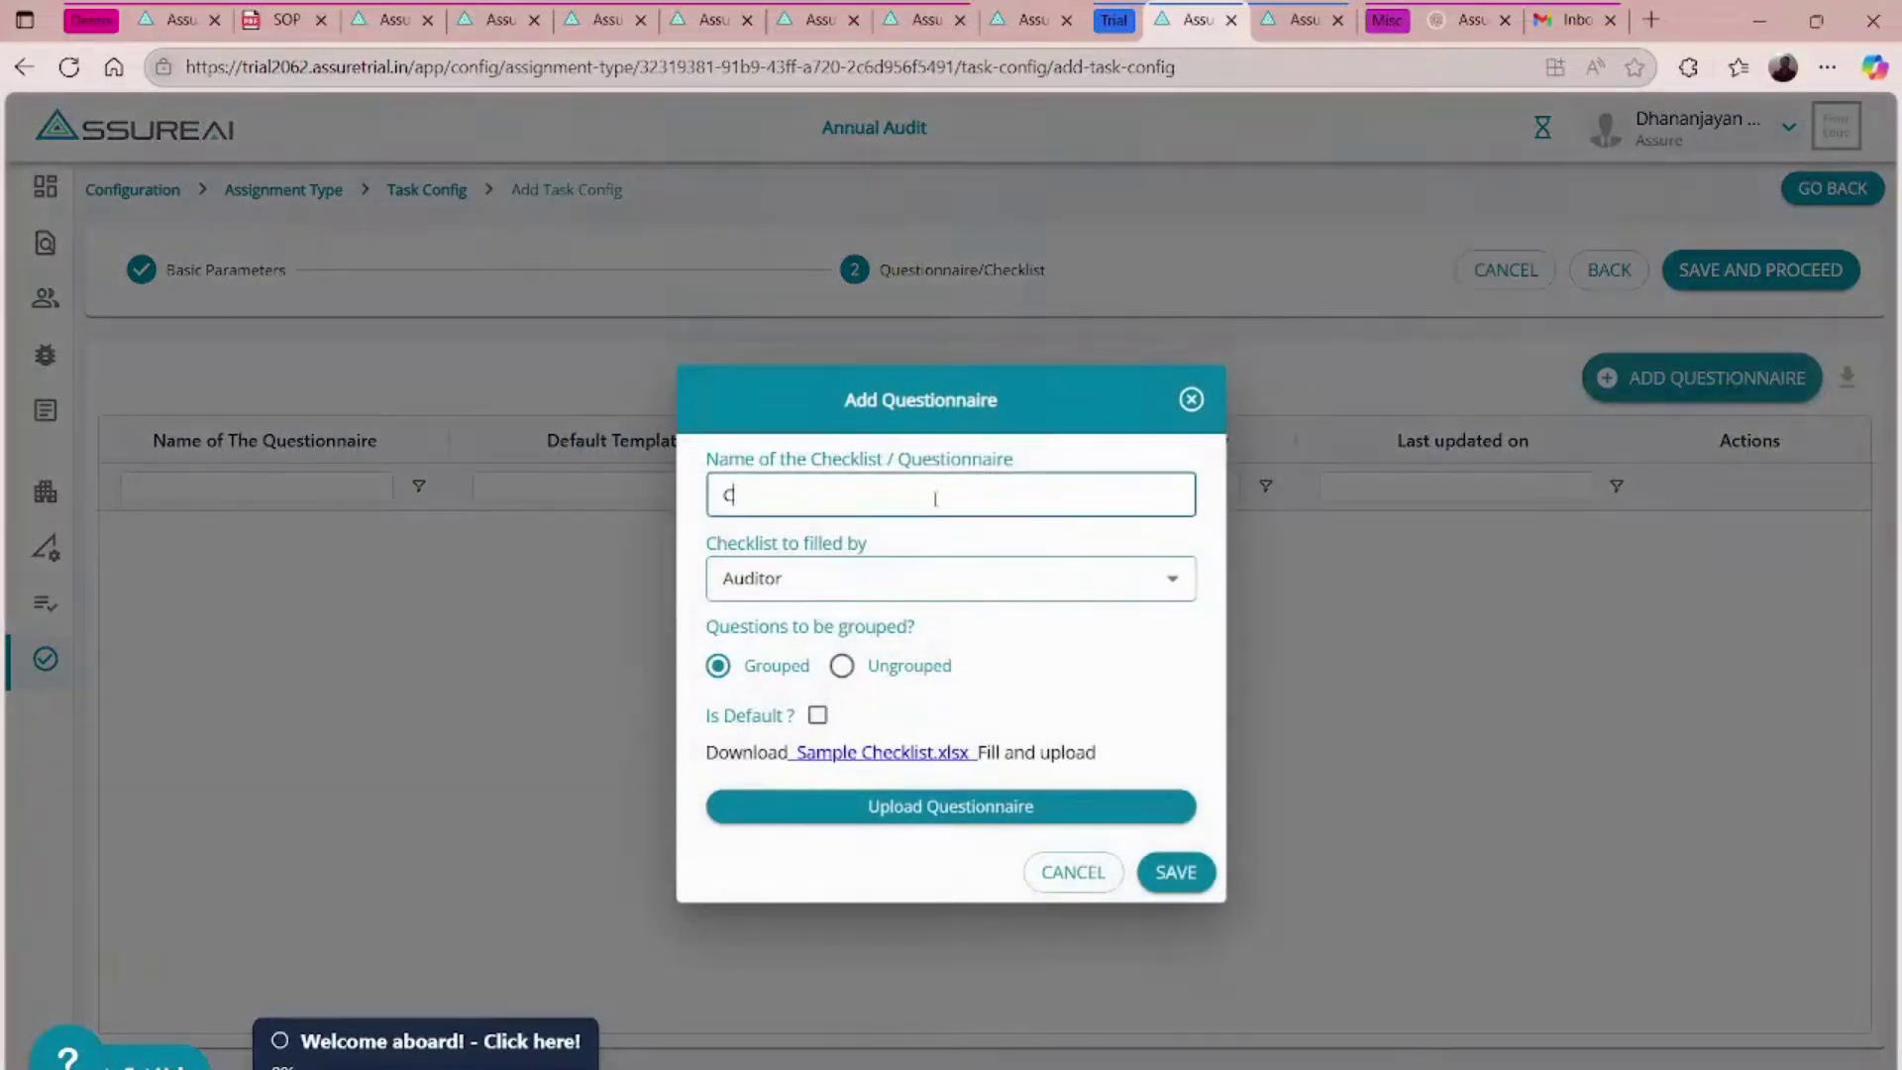
{"action": "type", "text": "hecklist for Tax Audit"}
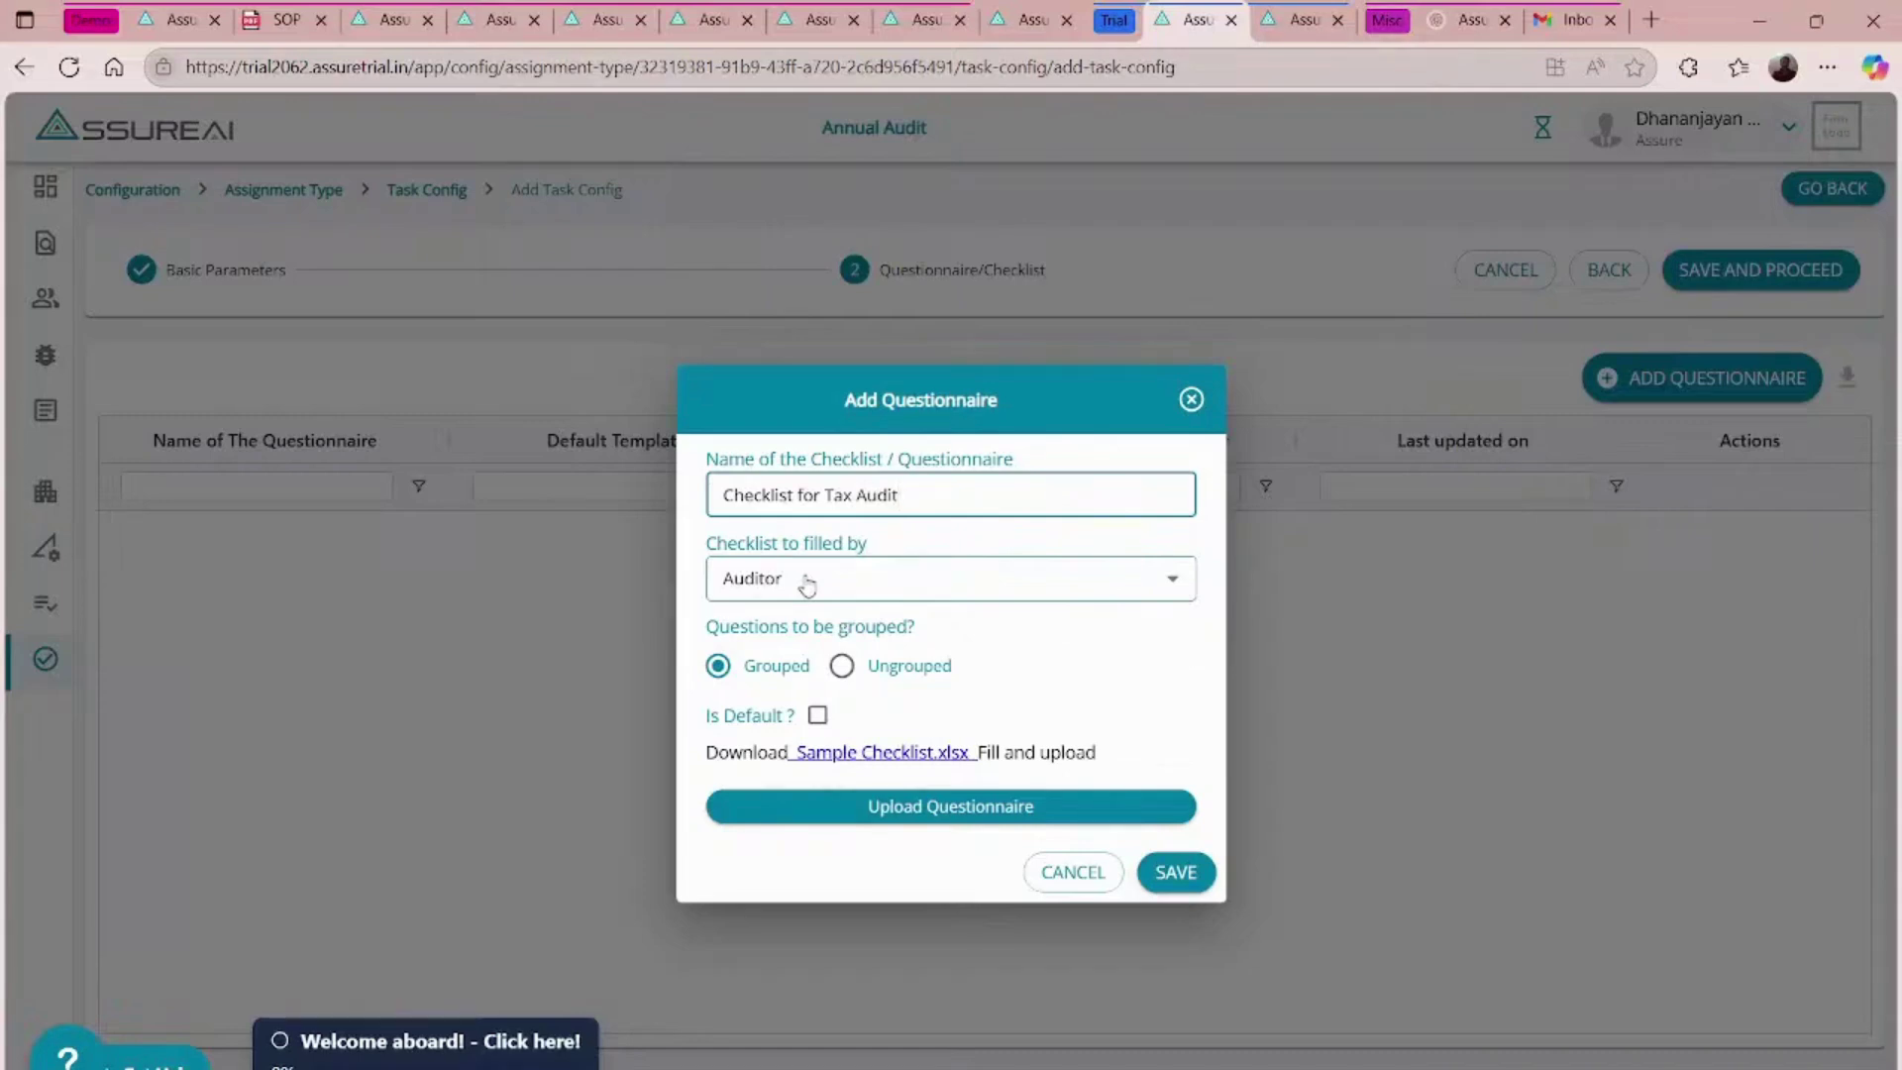
{"action": "left_click", "coordinate": [808, 584]}
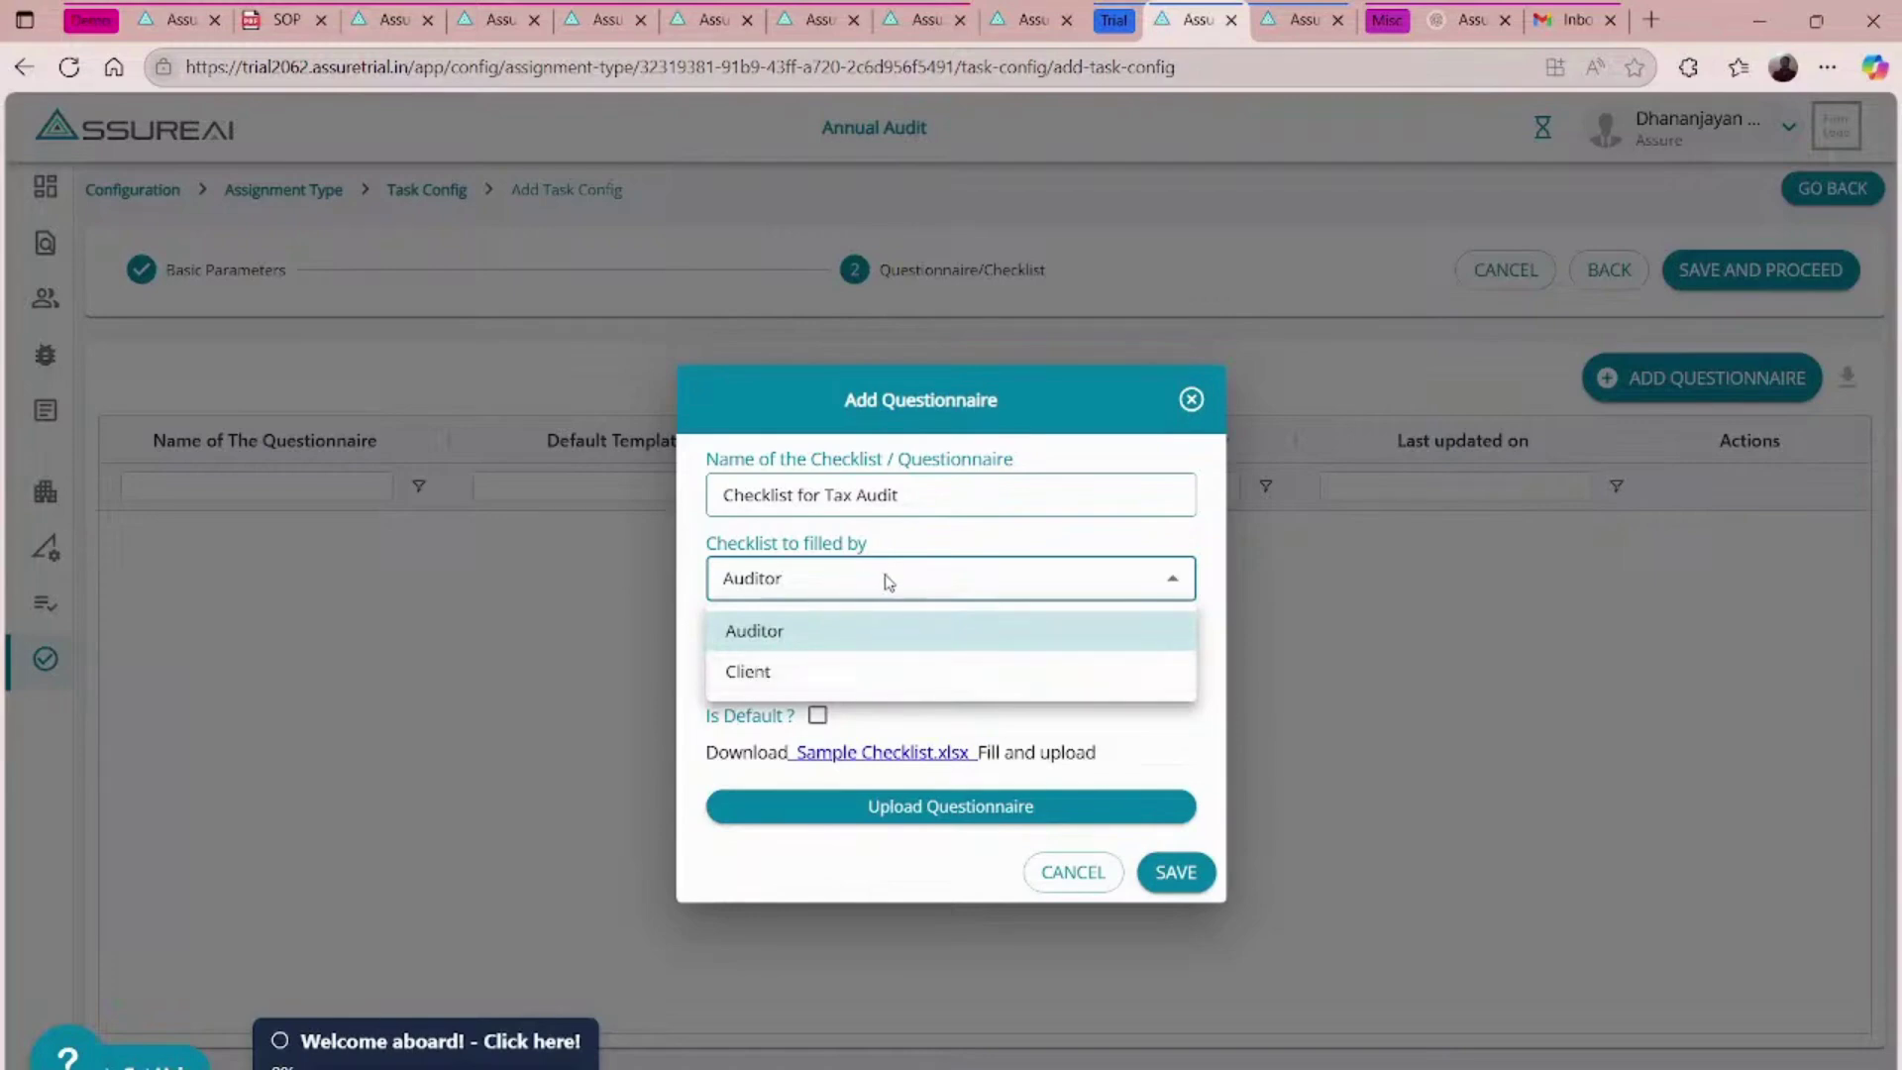
{"action": "left_click", "coordinate": [771, 632]}
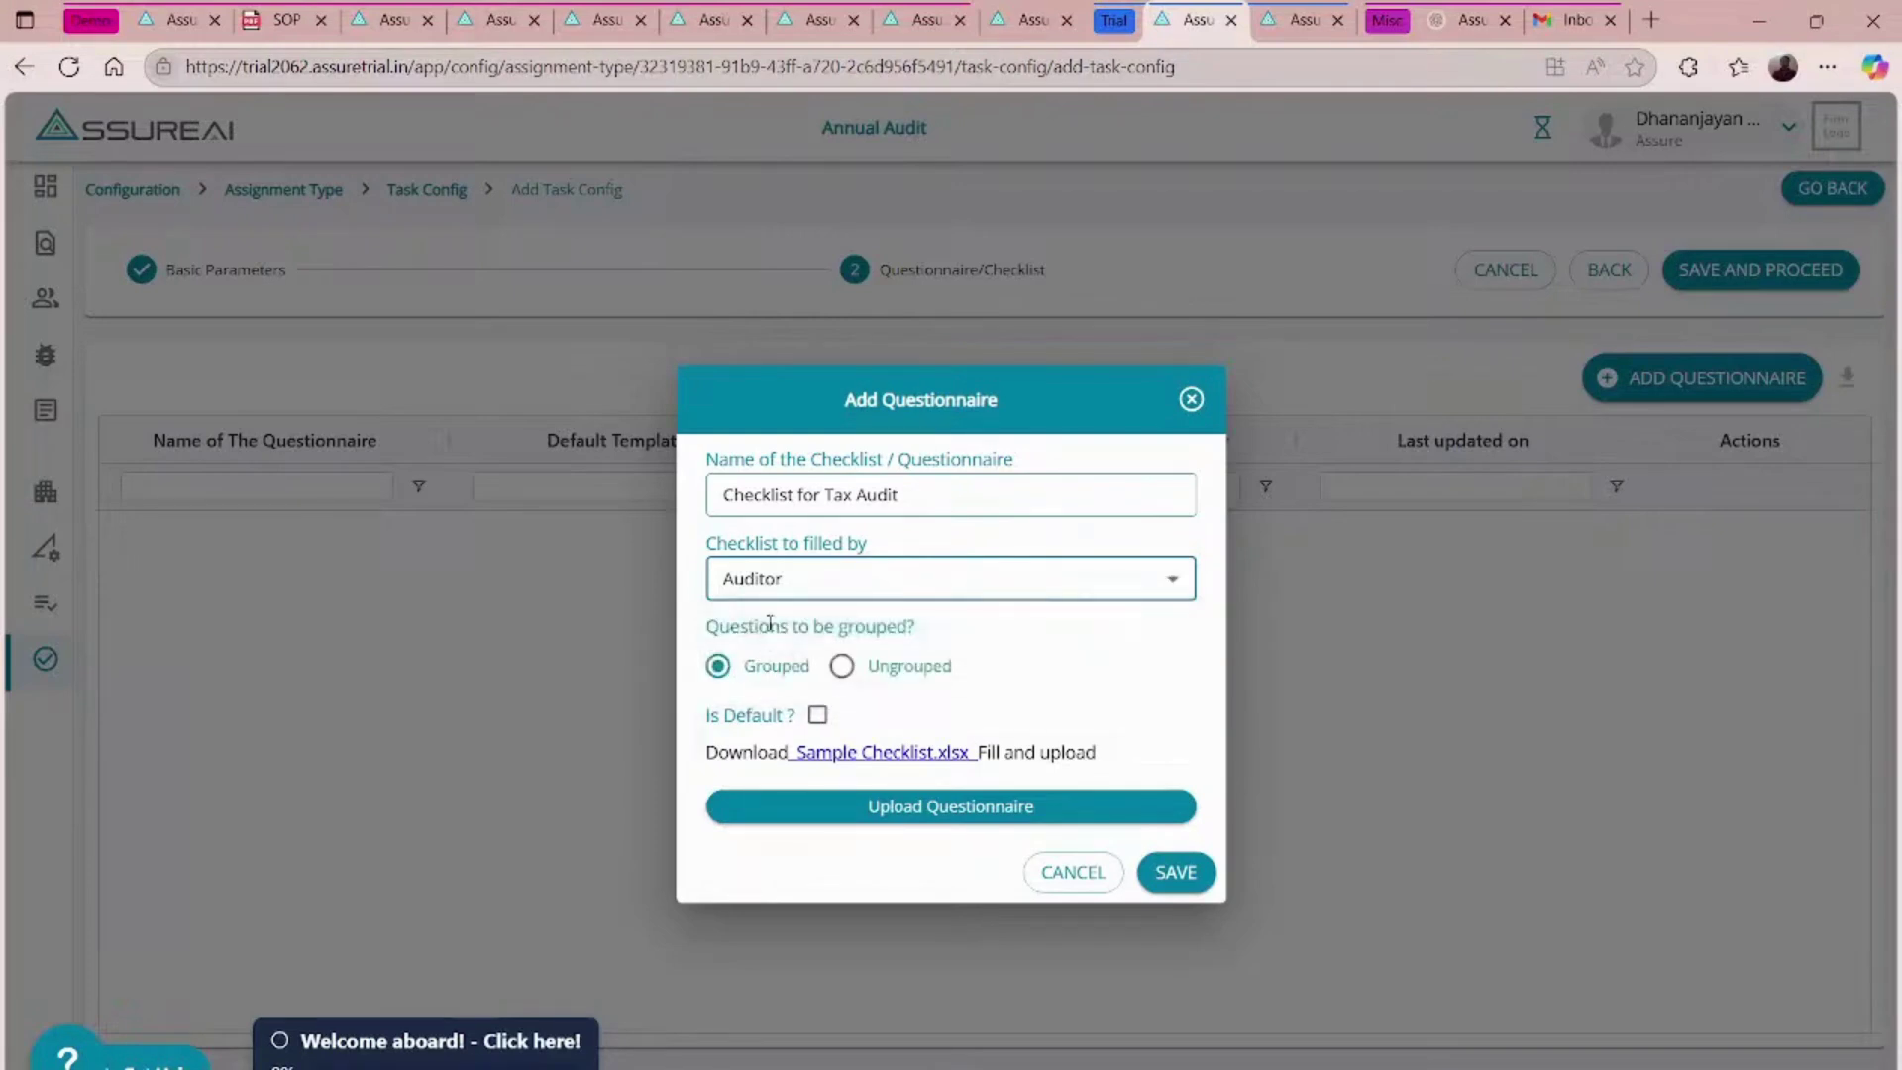
{"action": "left_click", "coordinate": [818, 716]}
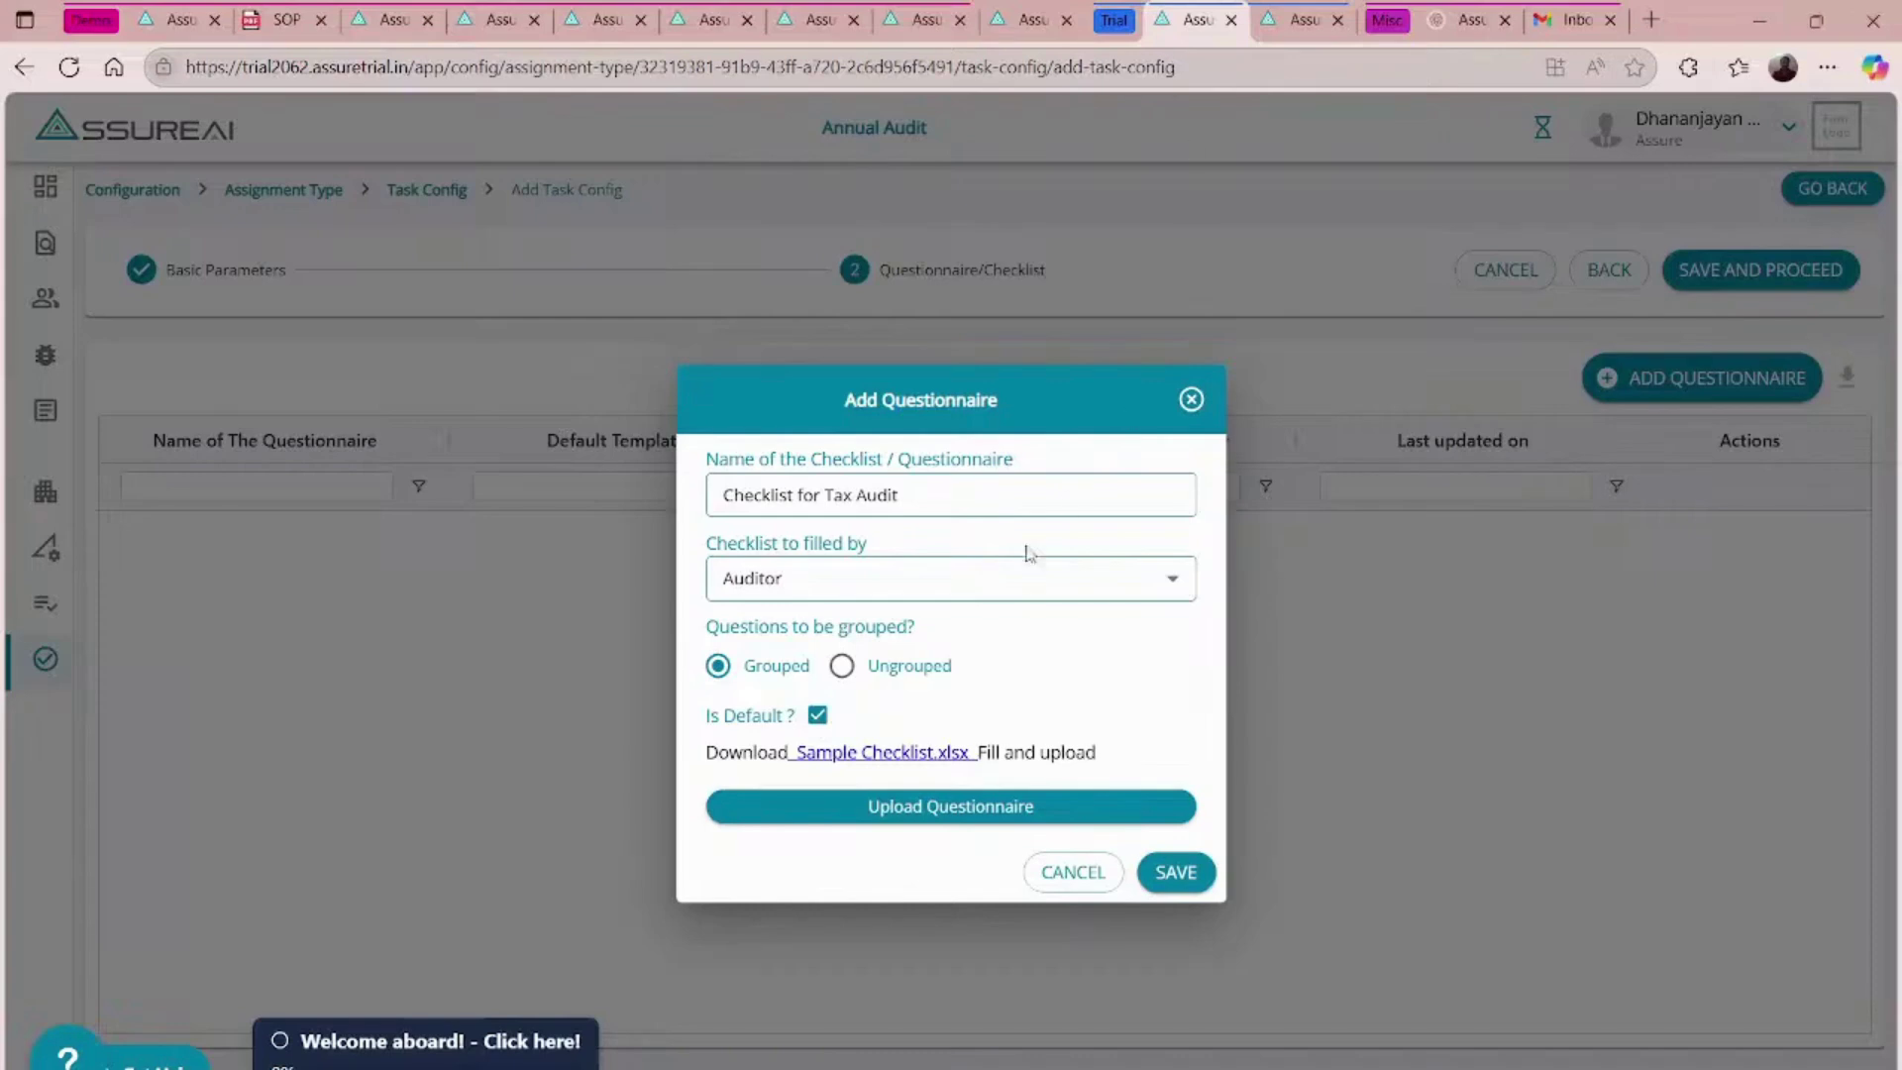
{"action": "left_click", "coordinate": [876, 809]}
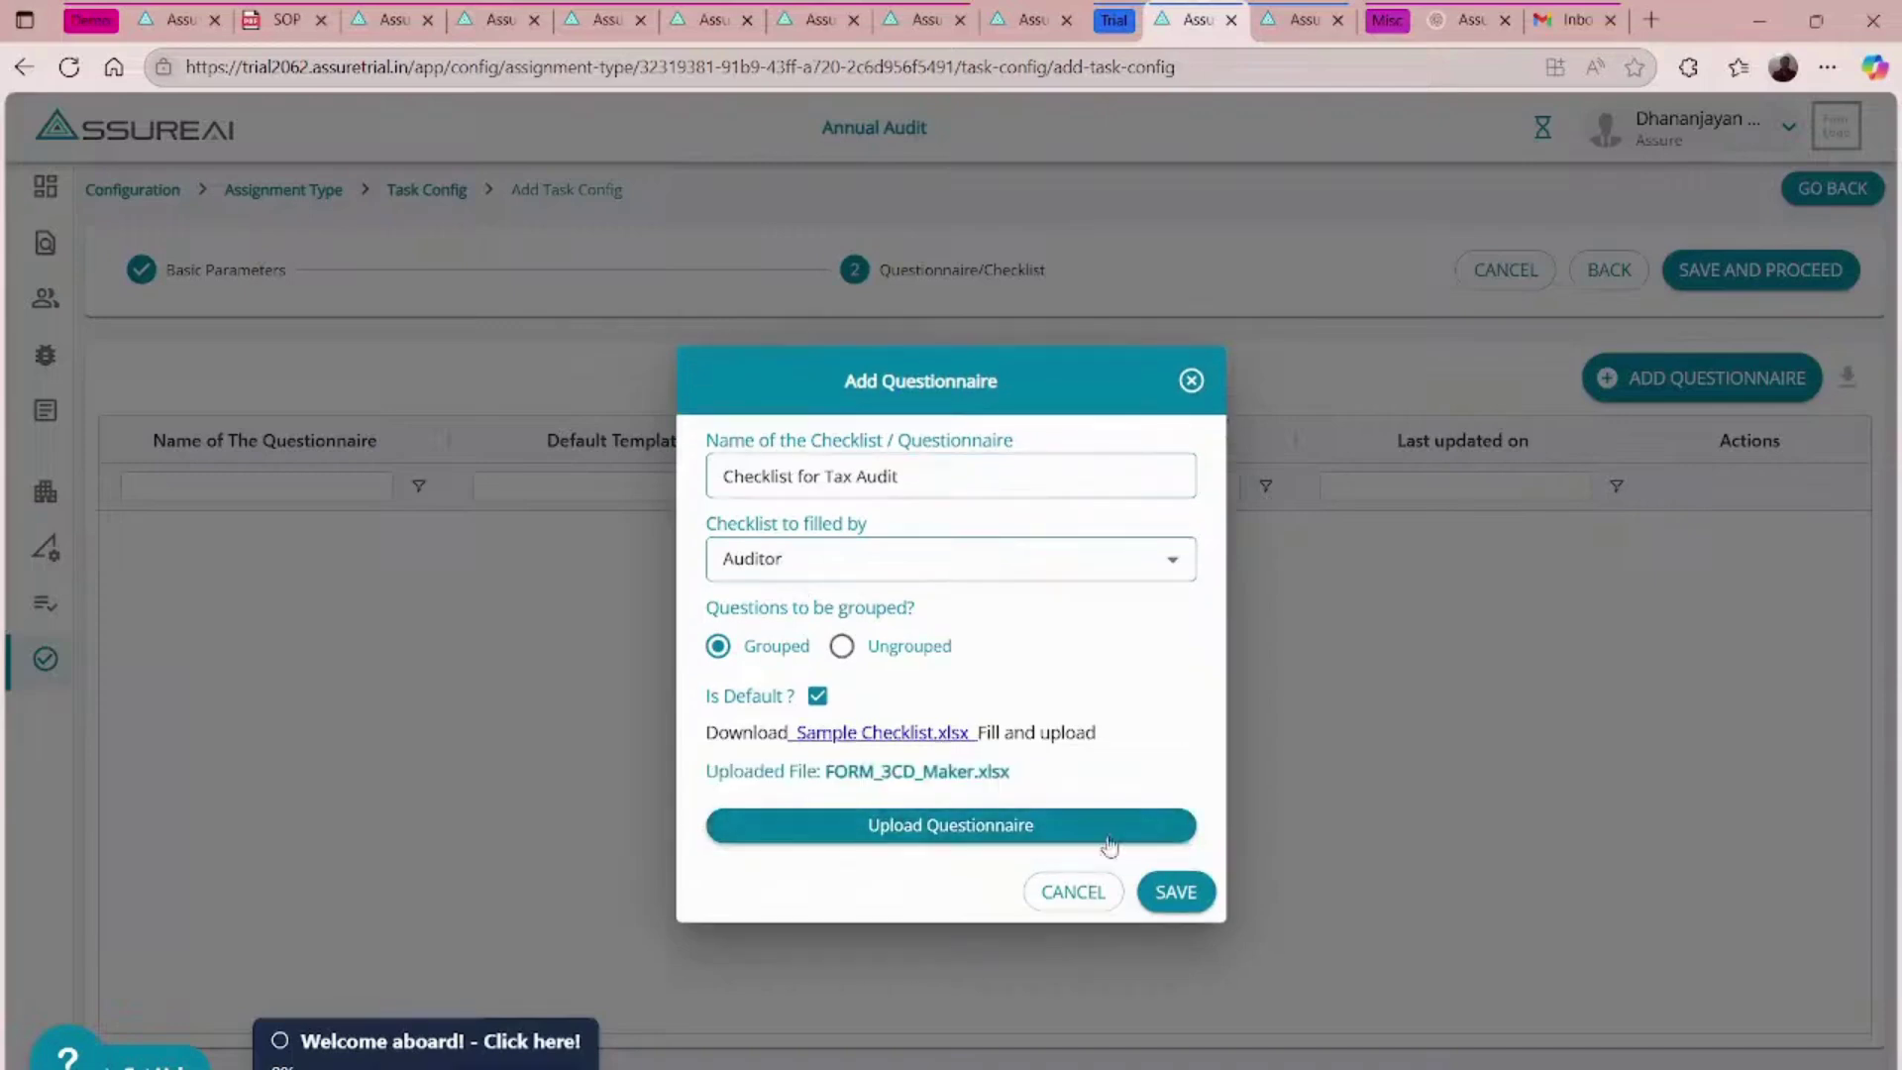
{"action": "left_click", "coordinate": [1176, 891]}
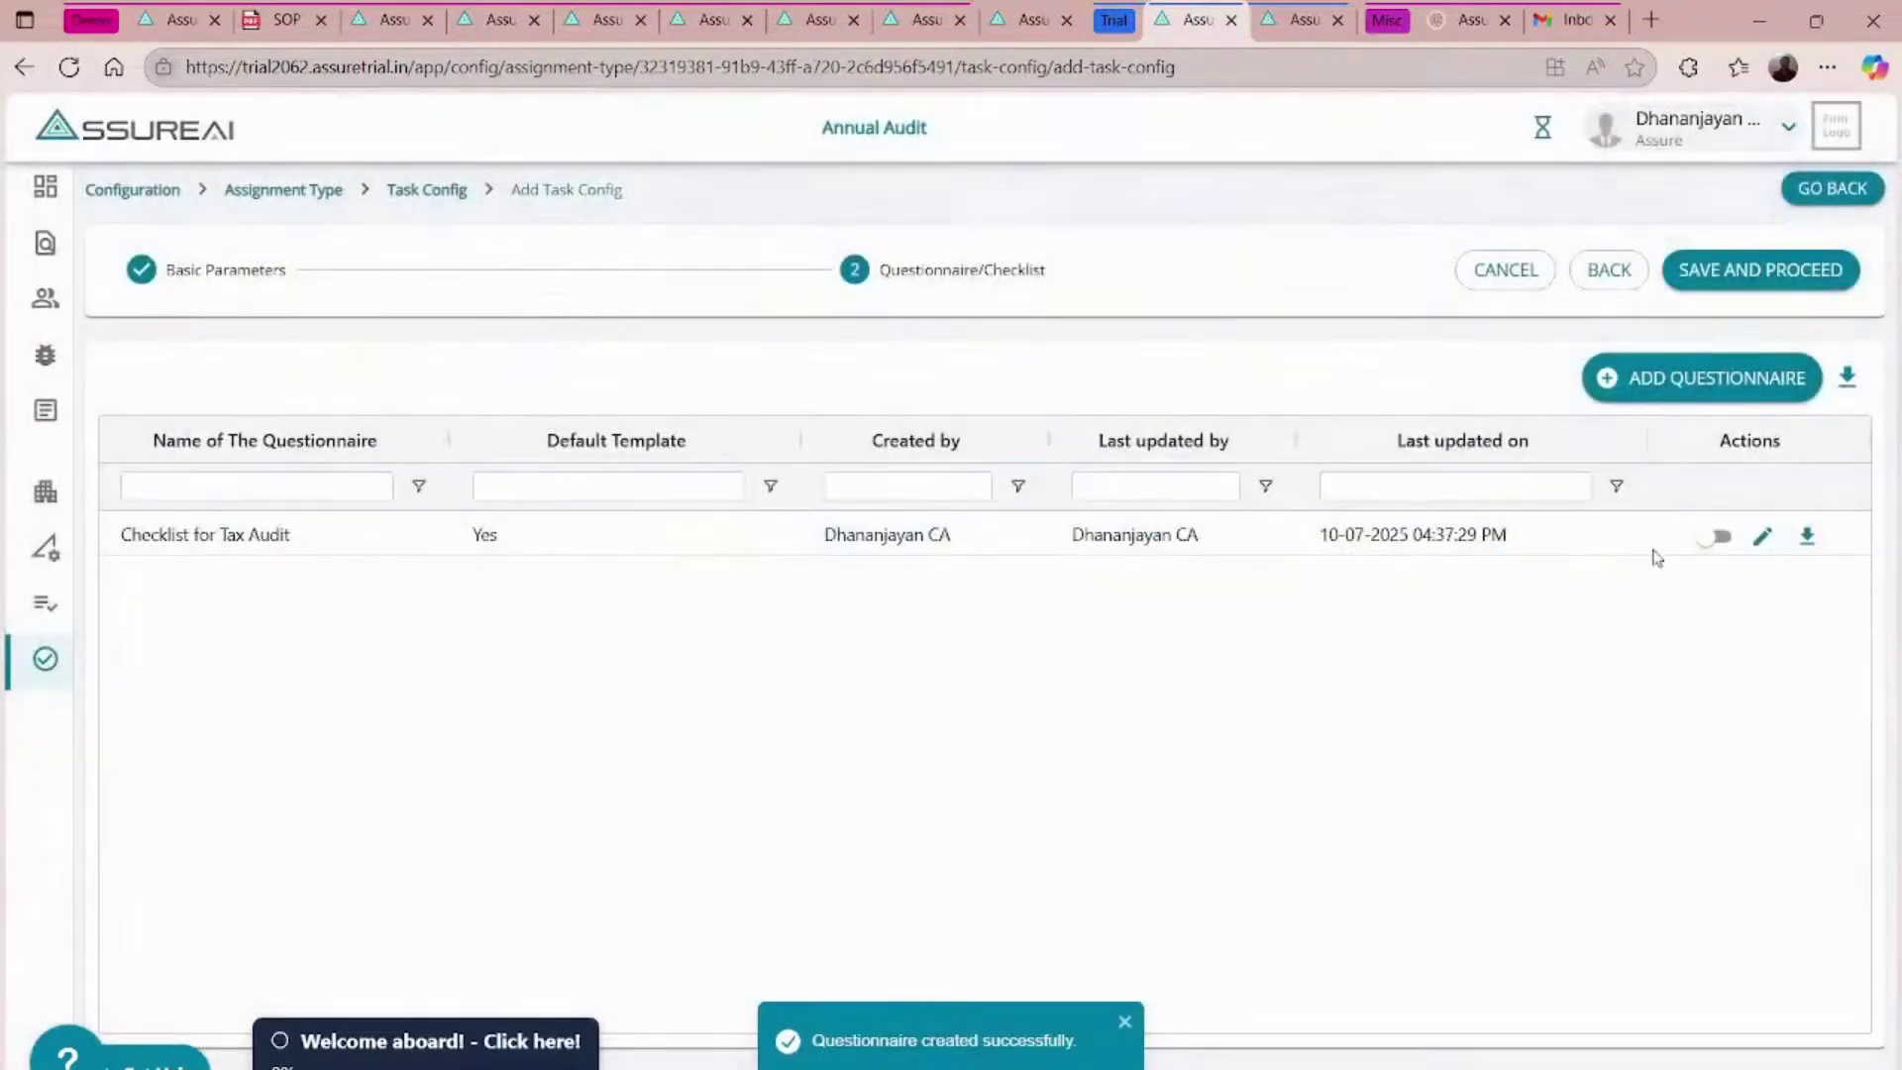
- Add 'Tax Audit Checker Checklist' from FORM_3CD_Checker.xlsx, unticking Is Default after the save conflict
{"action": "left_click", "coordinate": [1687, 386]}
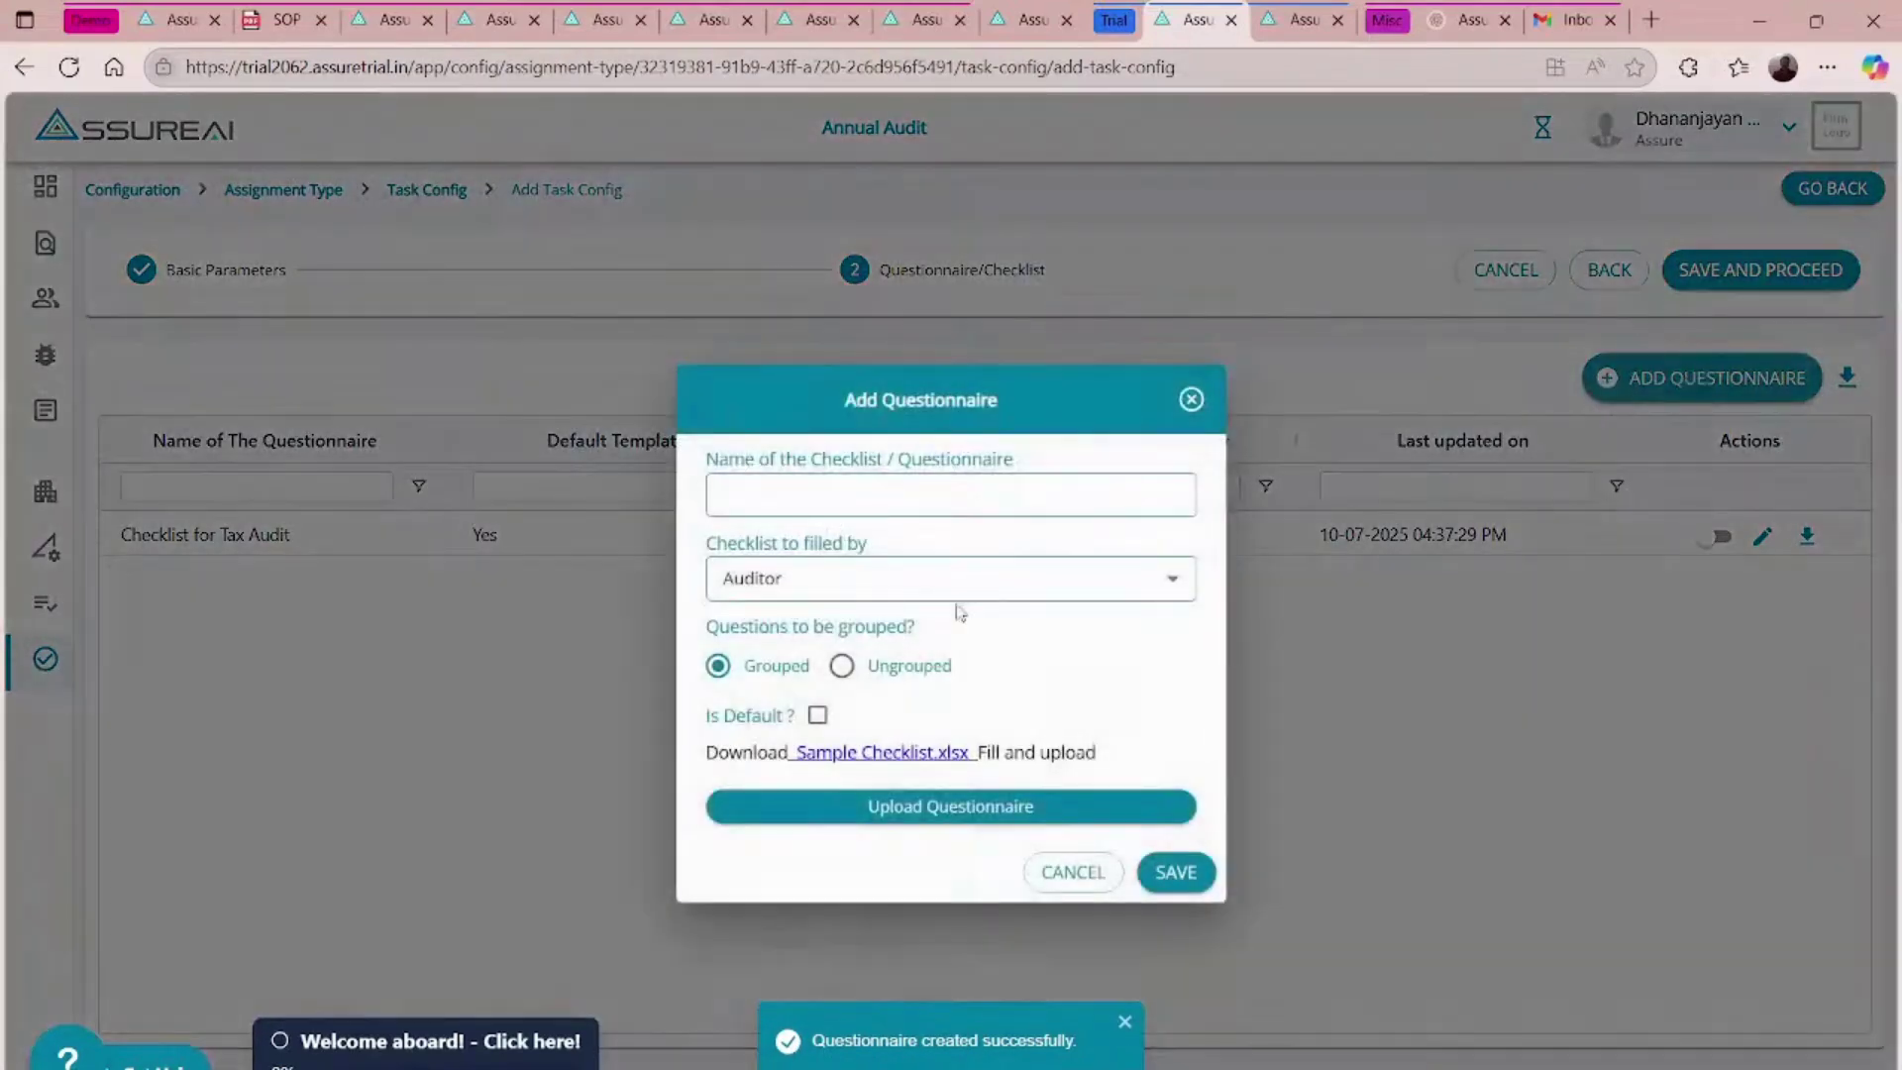
{"action": "left_click", "coordinate": [832, 501]}
{"action": "type", "text": "Tax "}
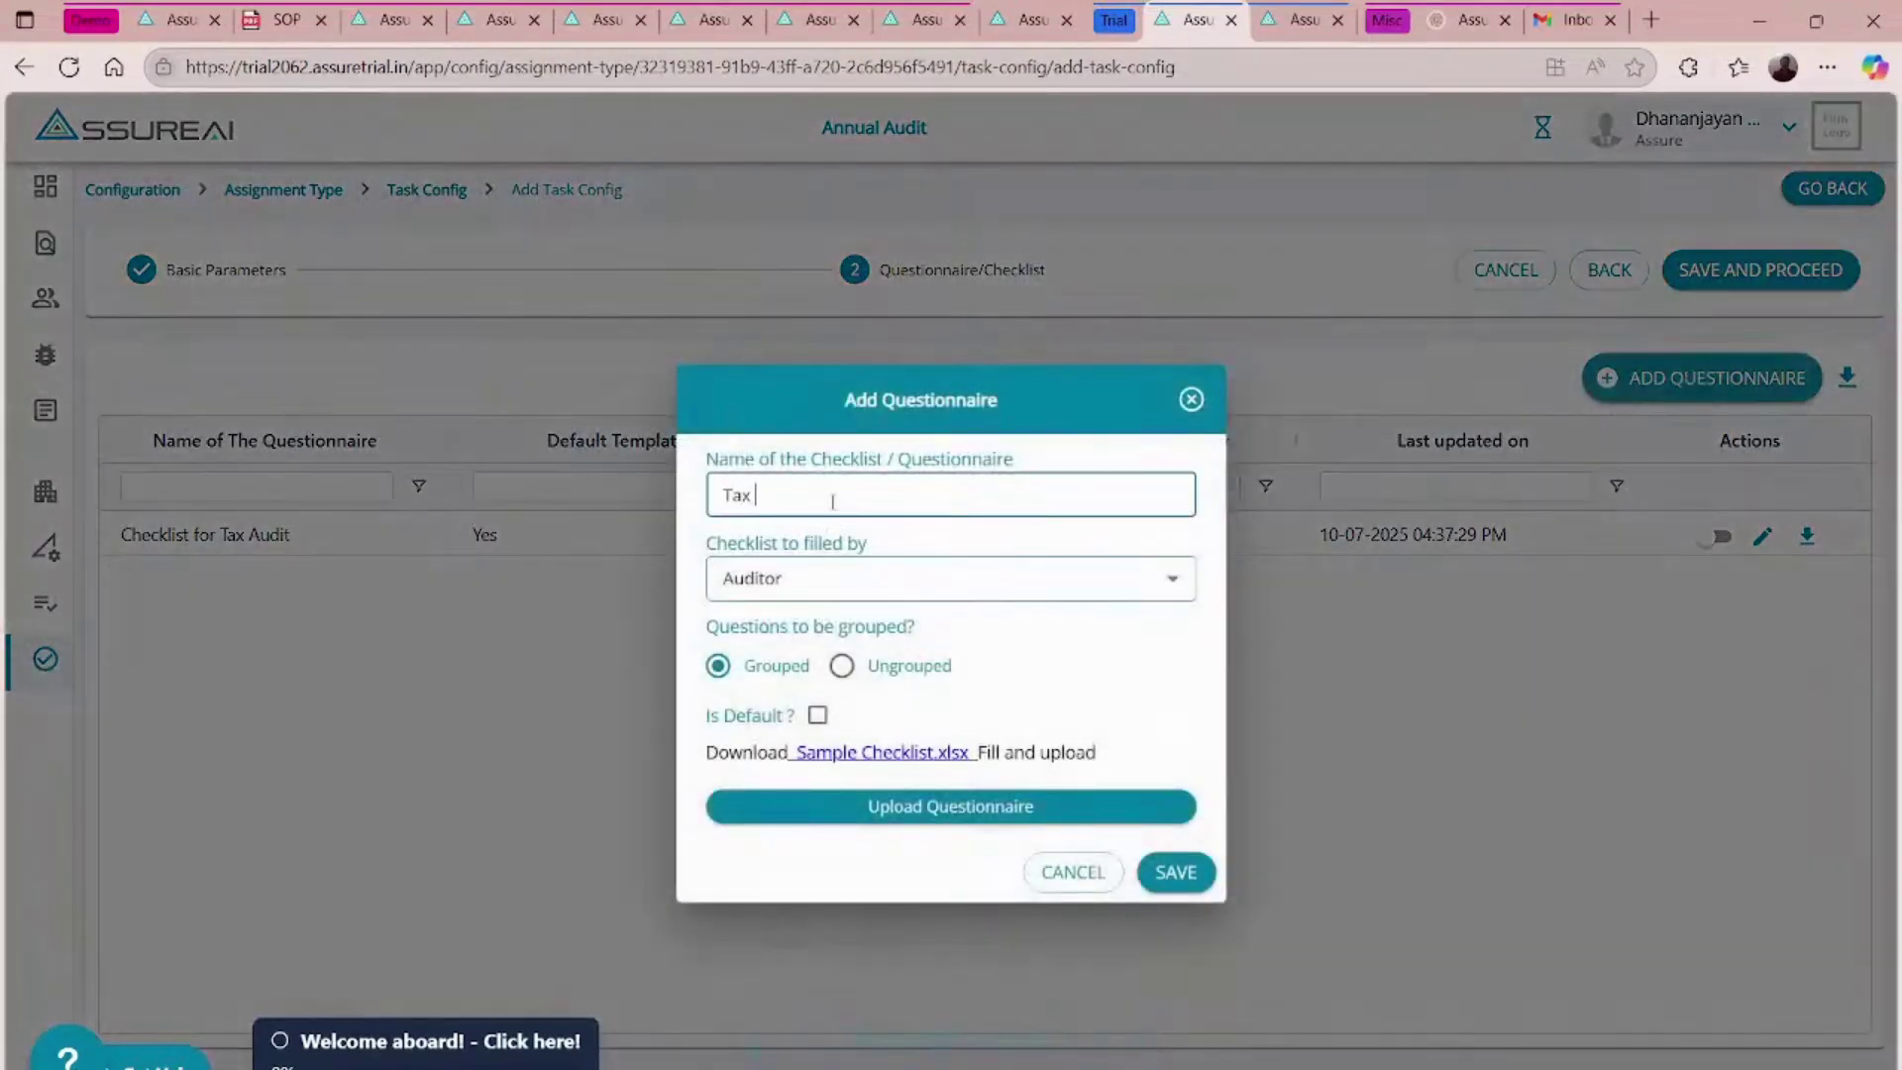
{"action": "type", "text": "Audit Checker Checklist"}
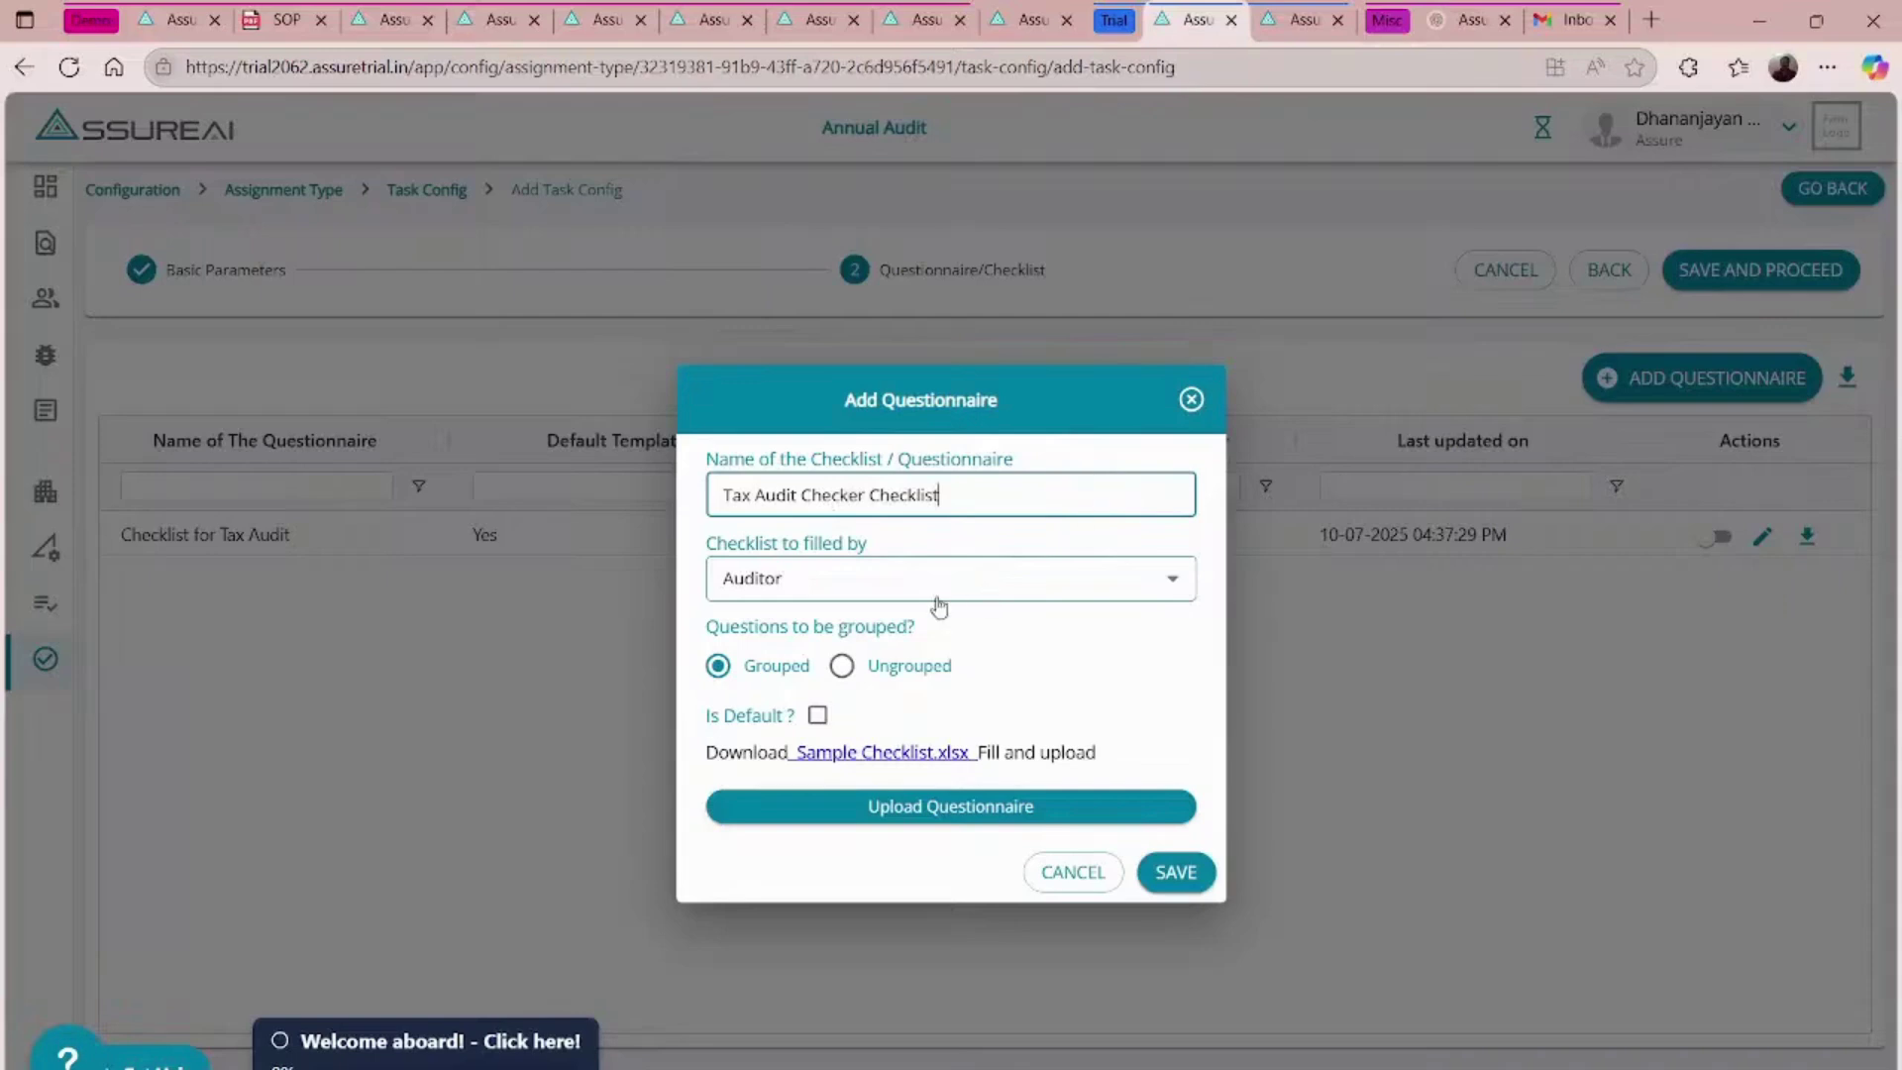
{"action": "left_click", "coordinate": [817, 714]}
{"action": "left_click", "coordinate": [900, 812]}
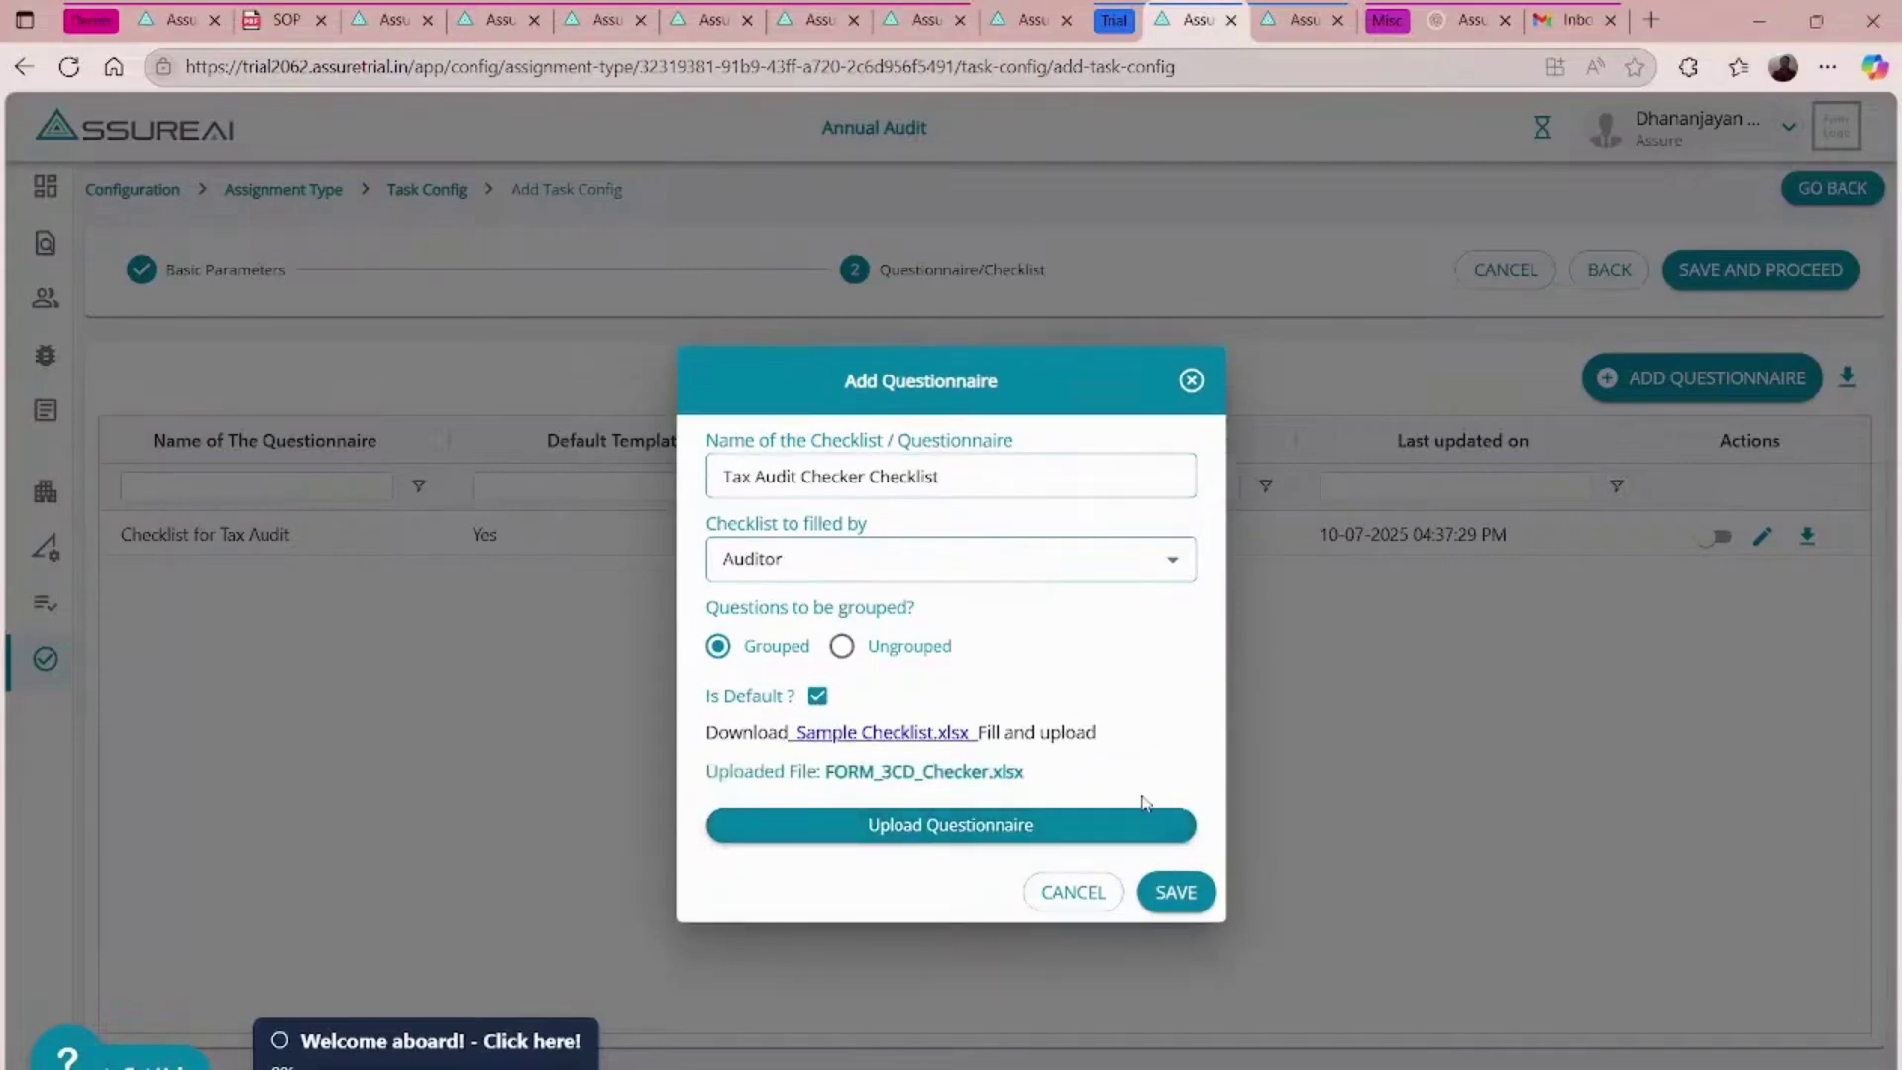
{"action": "left_click", "coordinate": [1171, 895]}
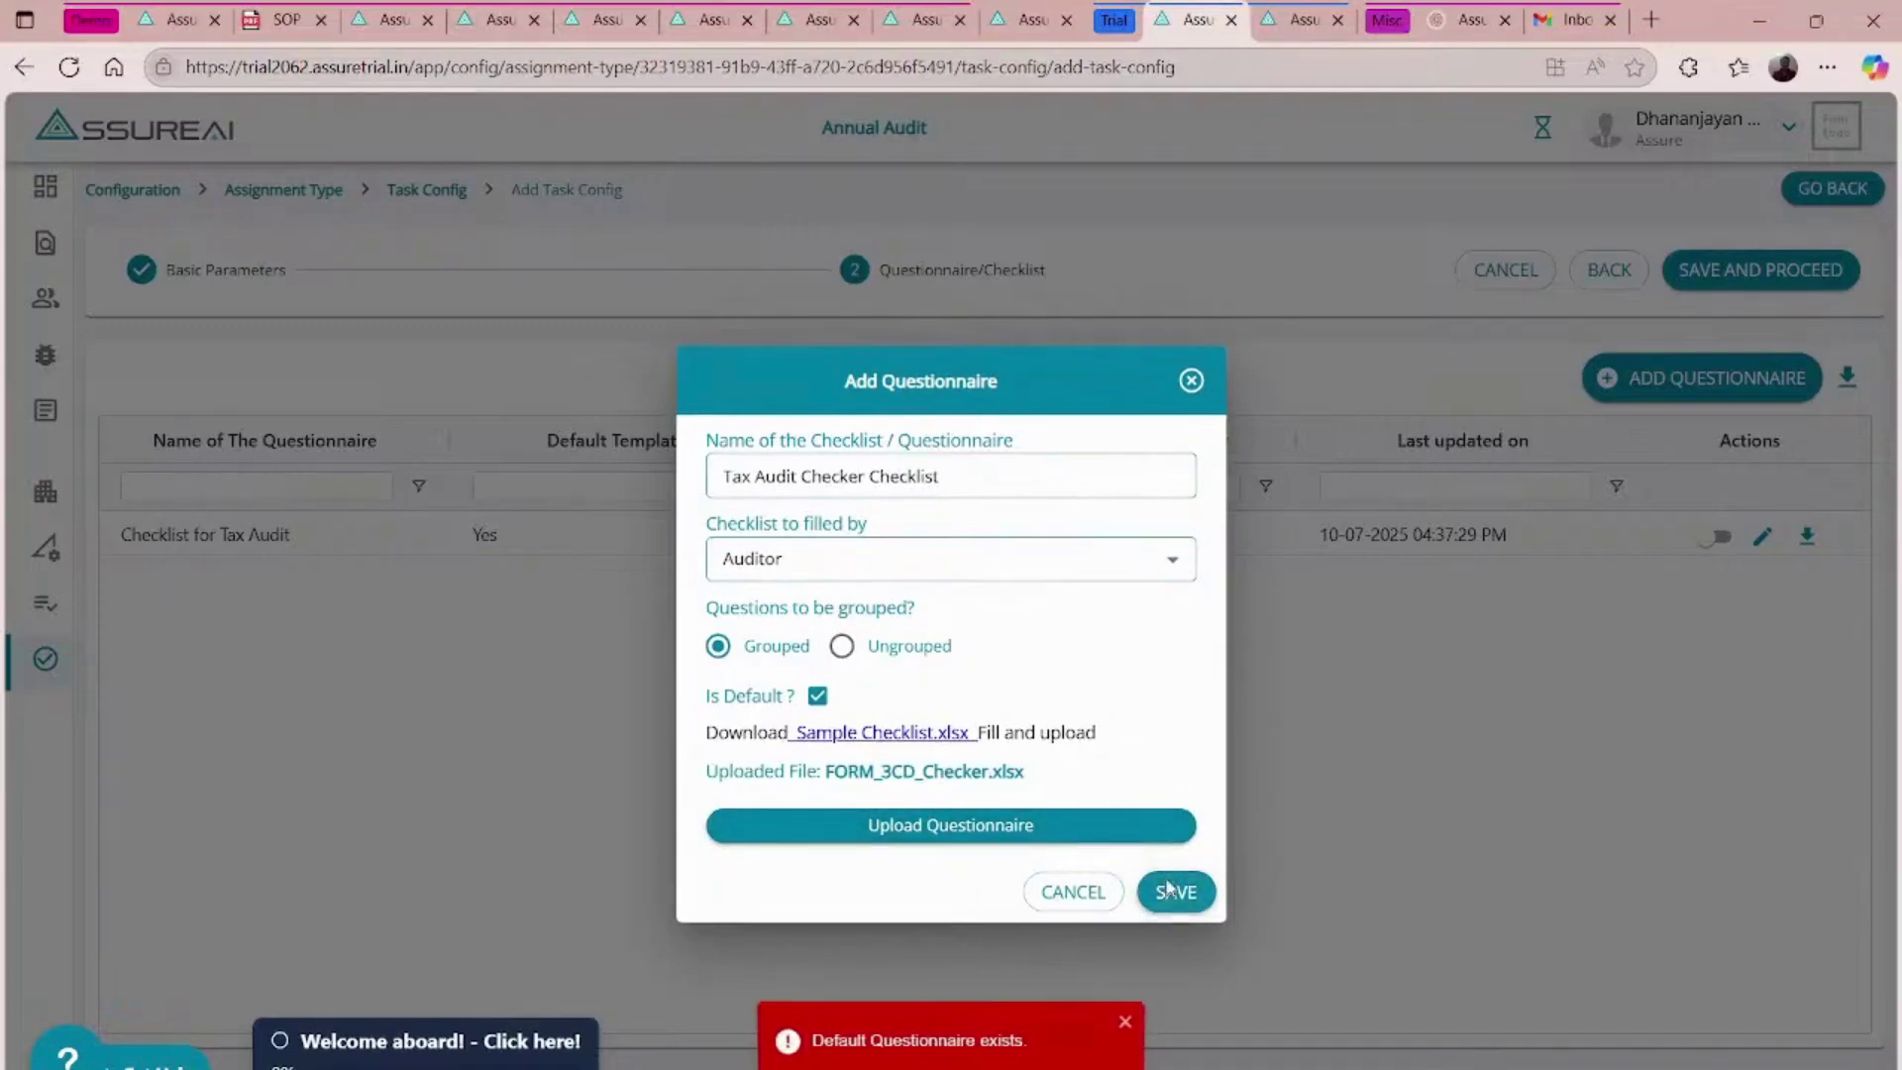
{"action": "left_click", "coordinate": [817, 696]}
{"action": "left_click", "coordinate": [1188, 893]}
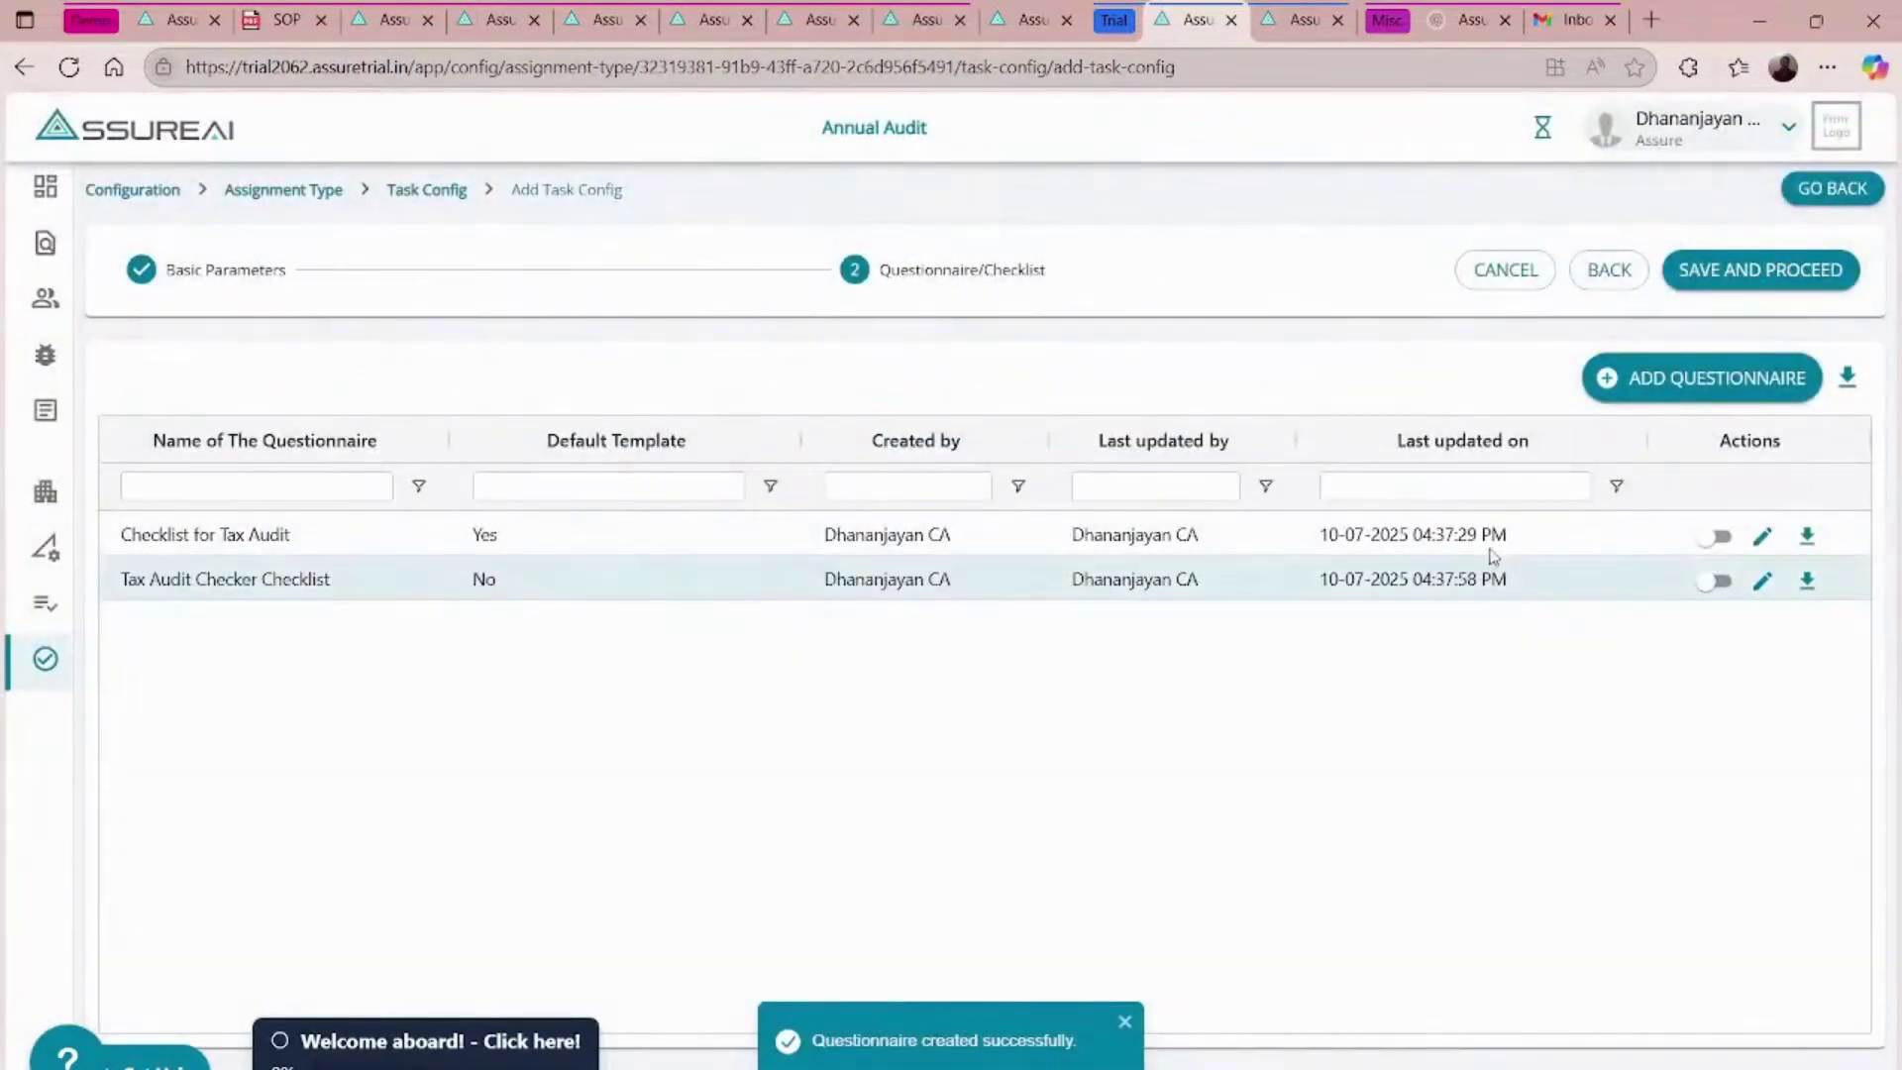
- Save and proceed with the task's questionnaires, then advance to the Letter Templates - Use Cases slide
{"action": "left_click", "coordinate": [1749, 274]}
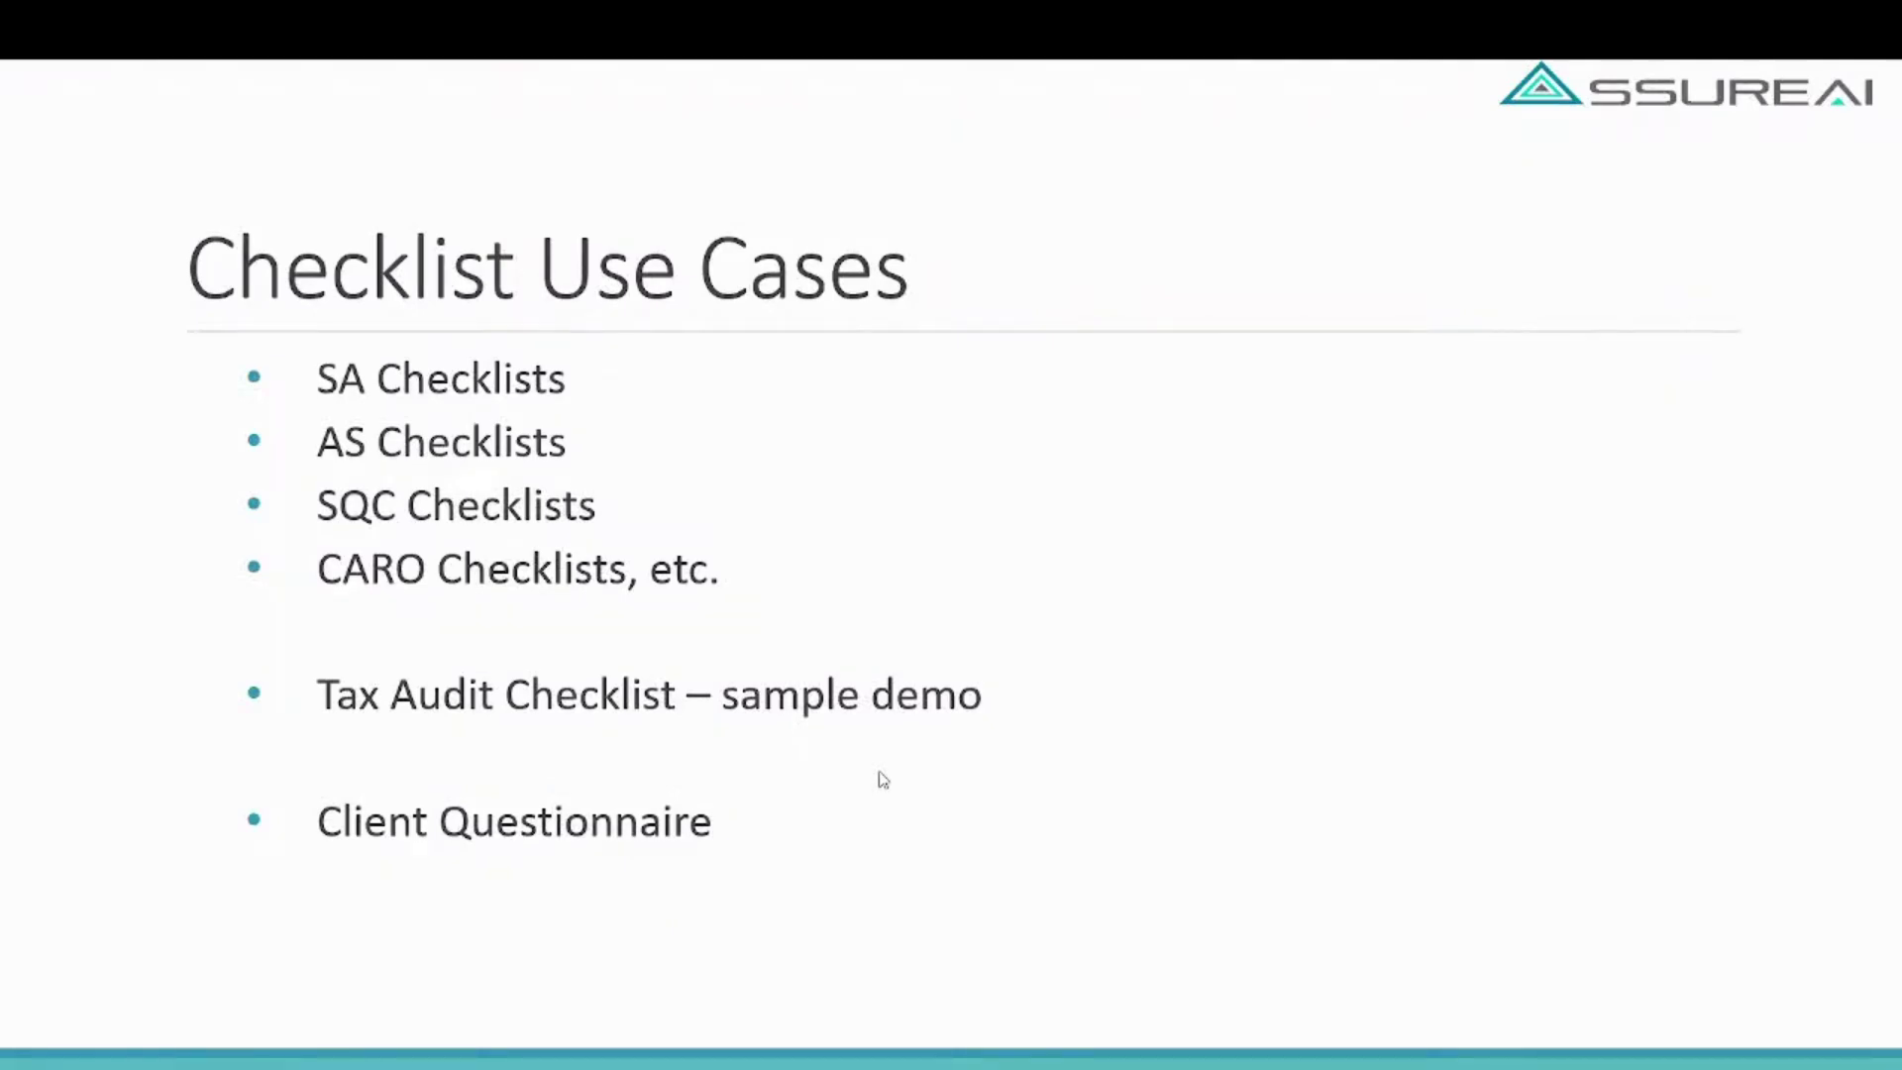
{"action": "key", "text": "Right"}
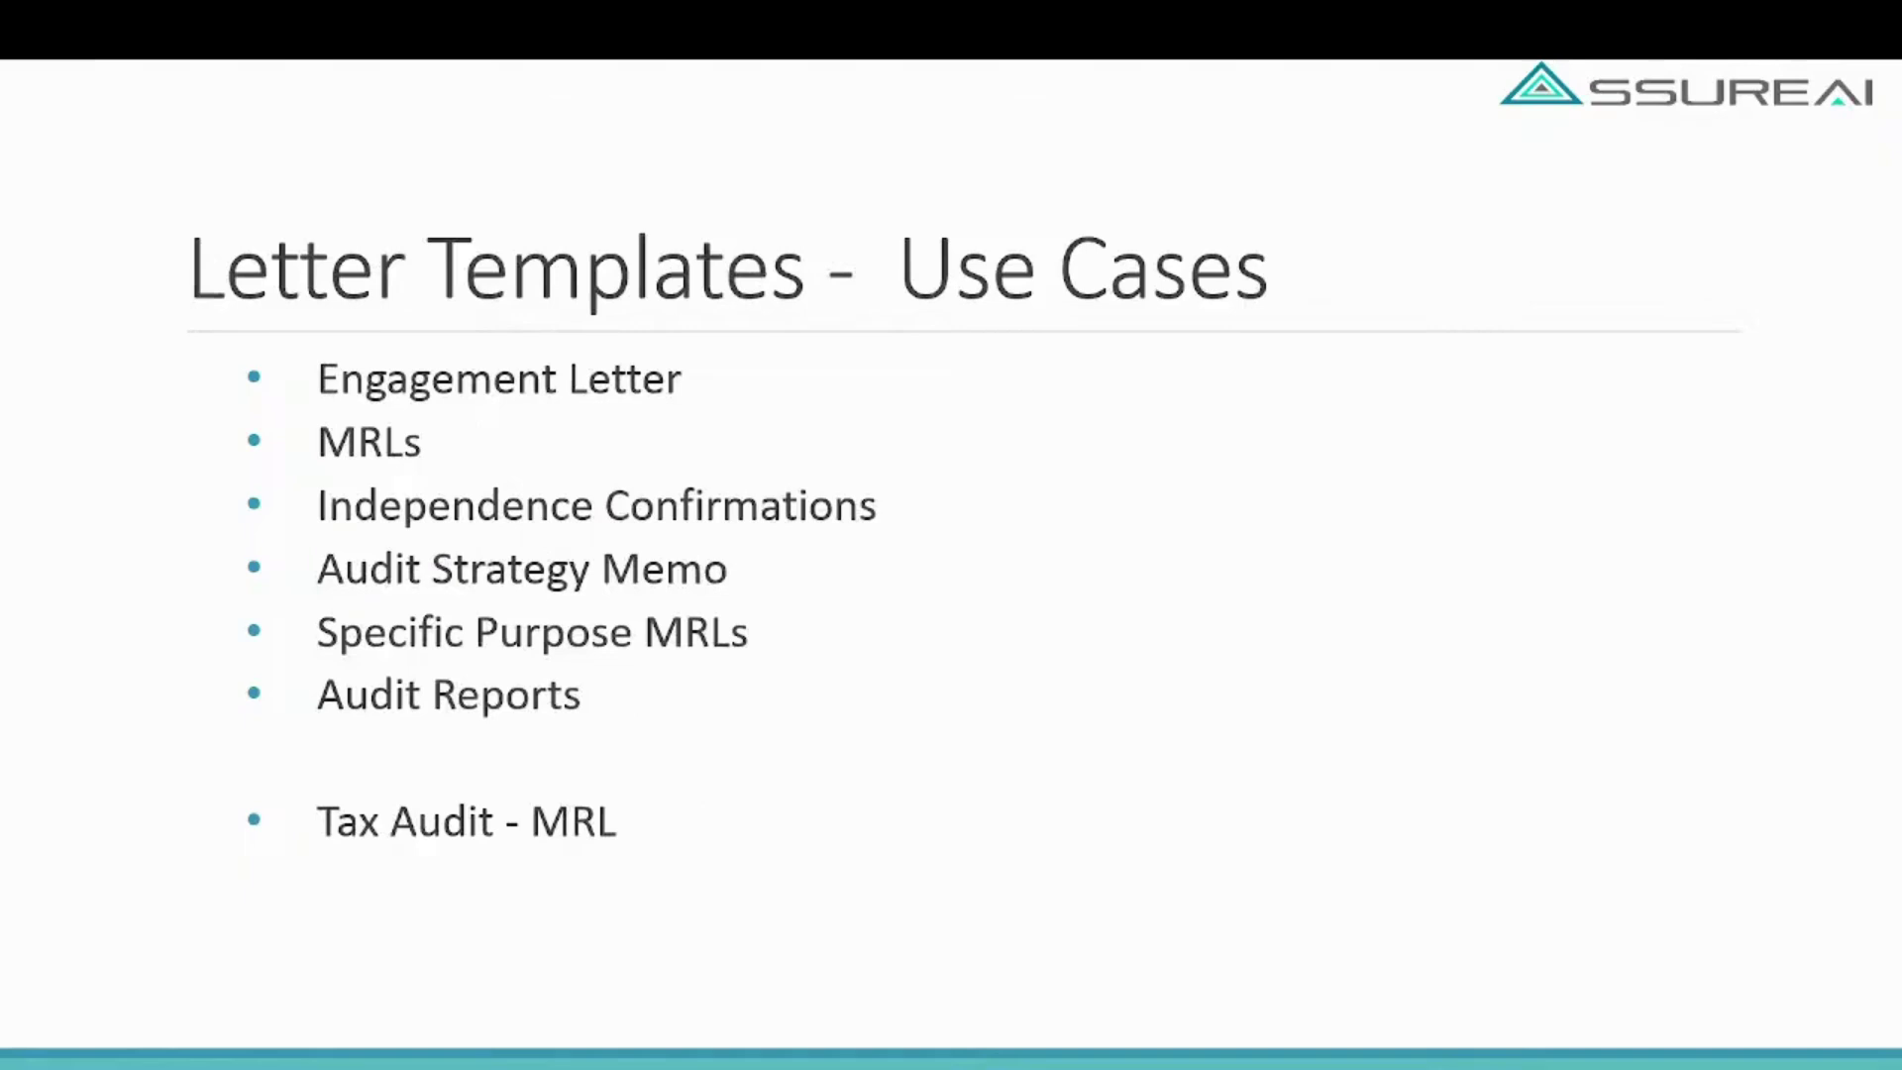
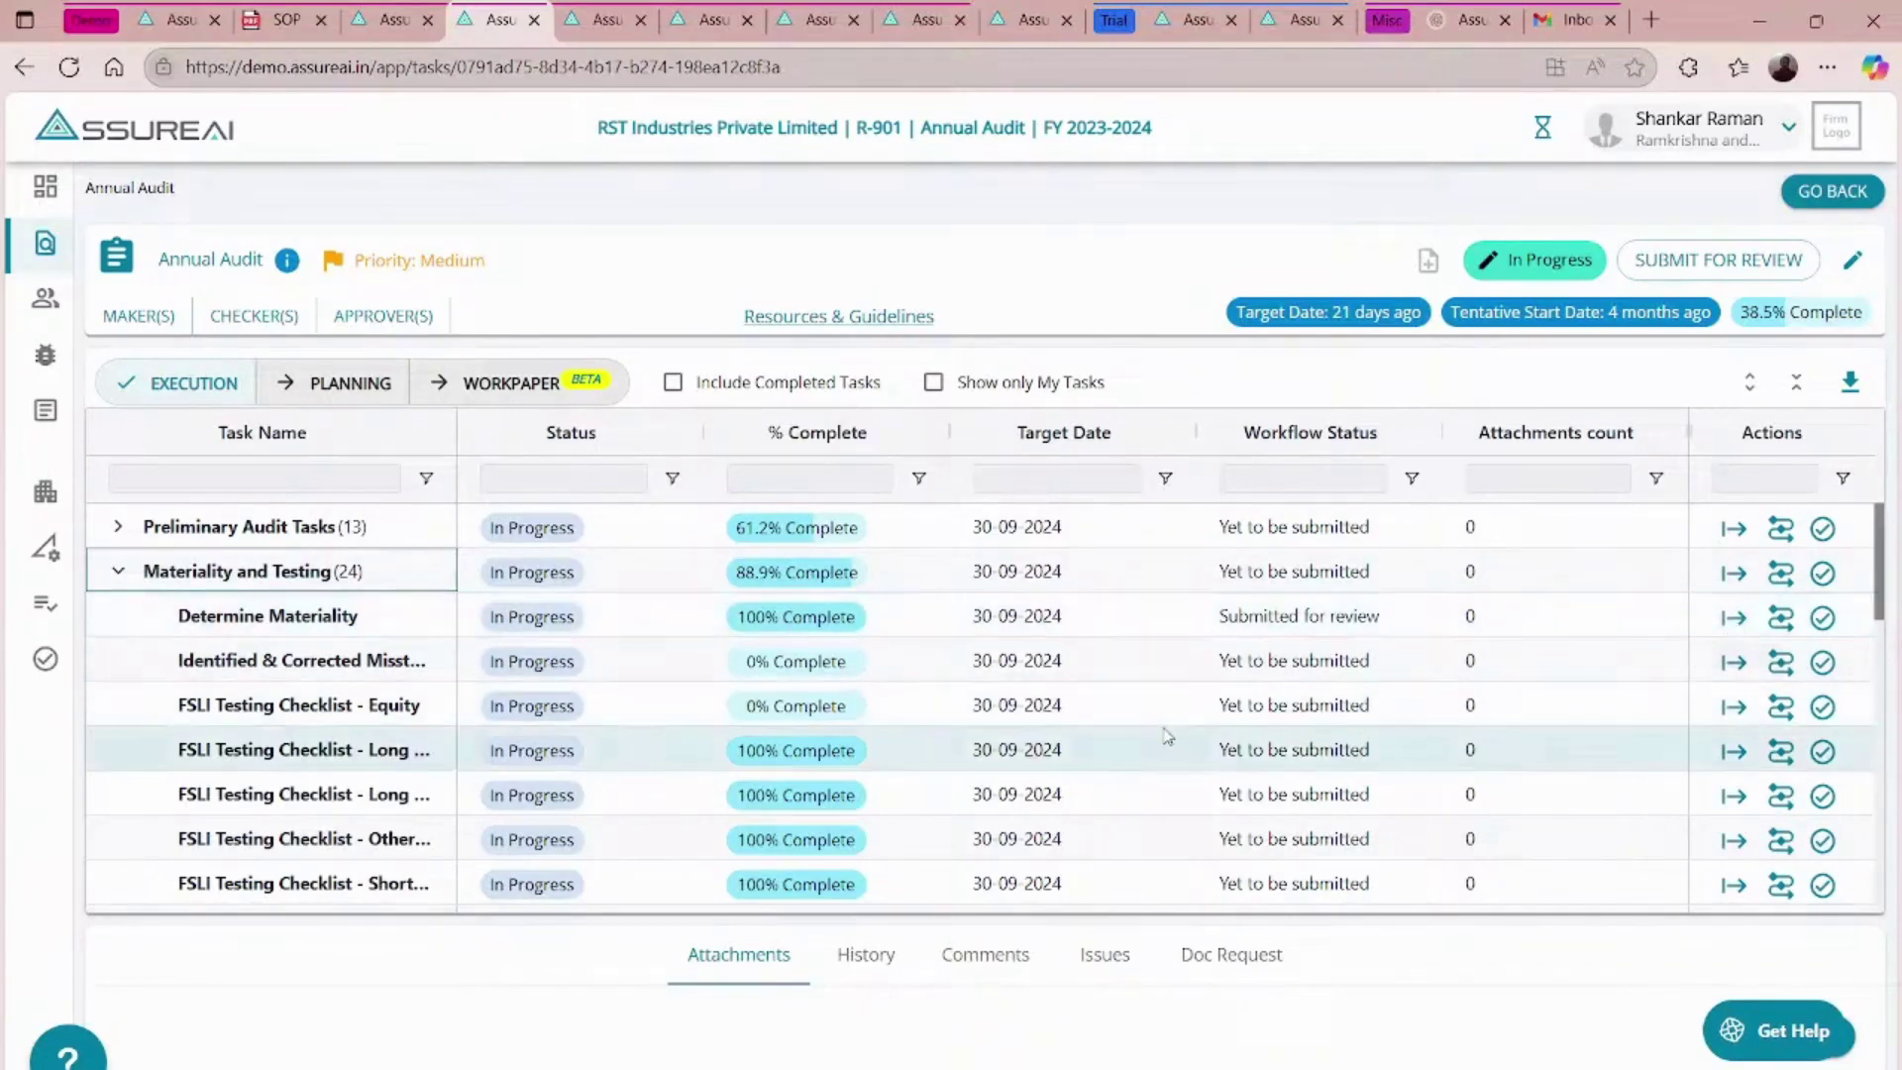
- Show completed tasks, restart the FSLI Testing task, and go to Determine Materiality
{"action": "scroll", "coordinate": [1167, 735], "scroll_direction": "down", "scroll_amount": 3}
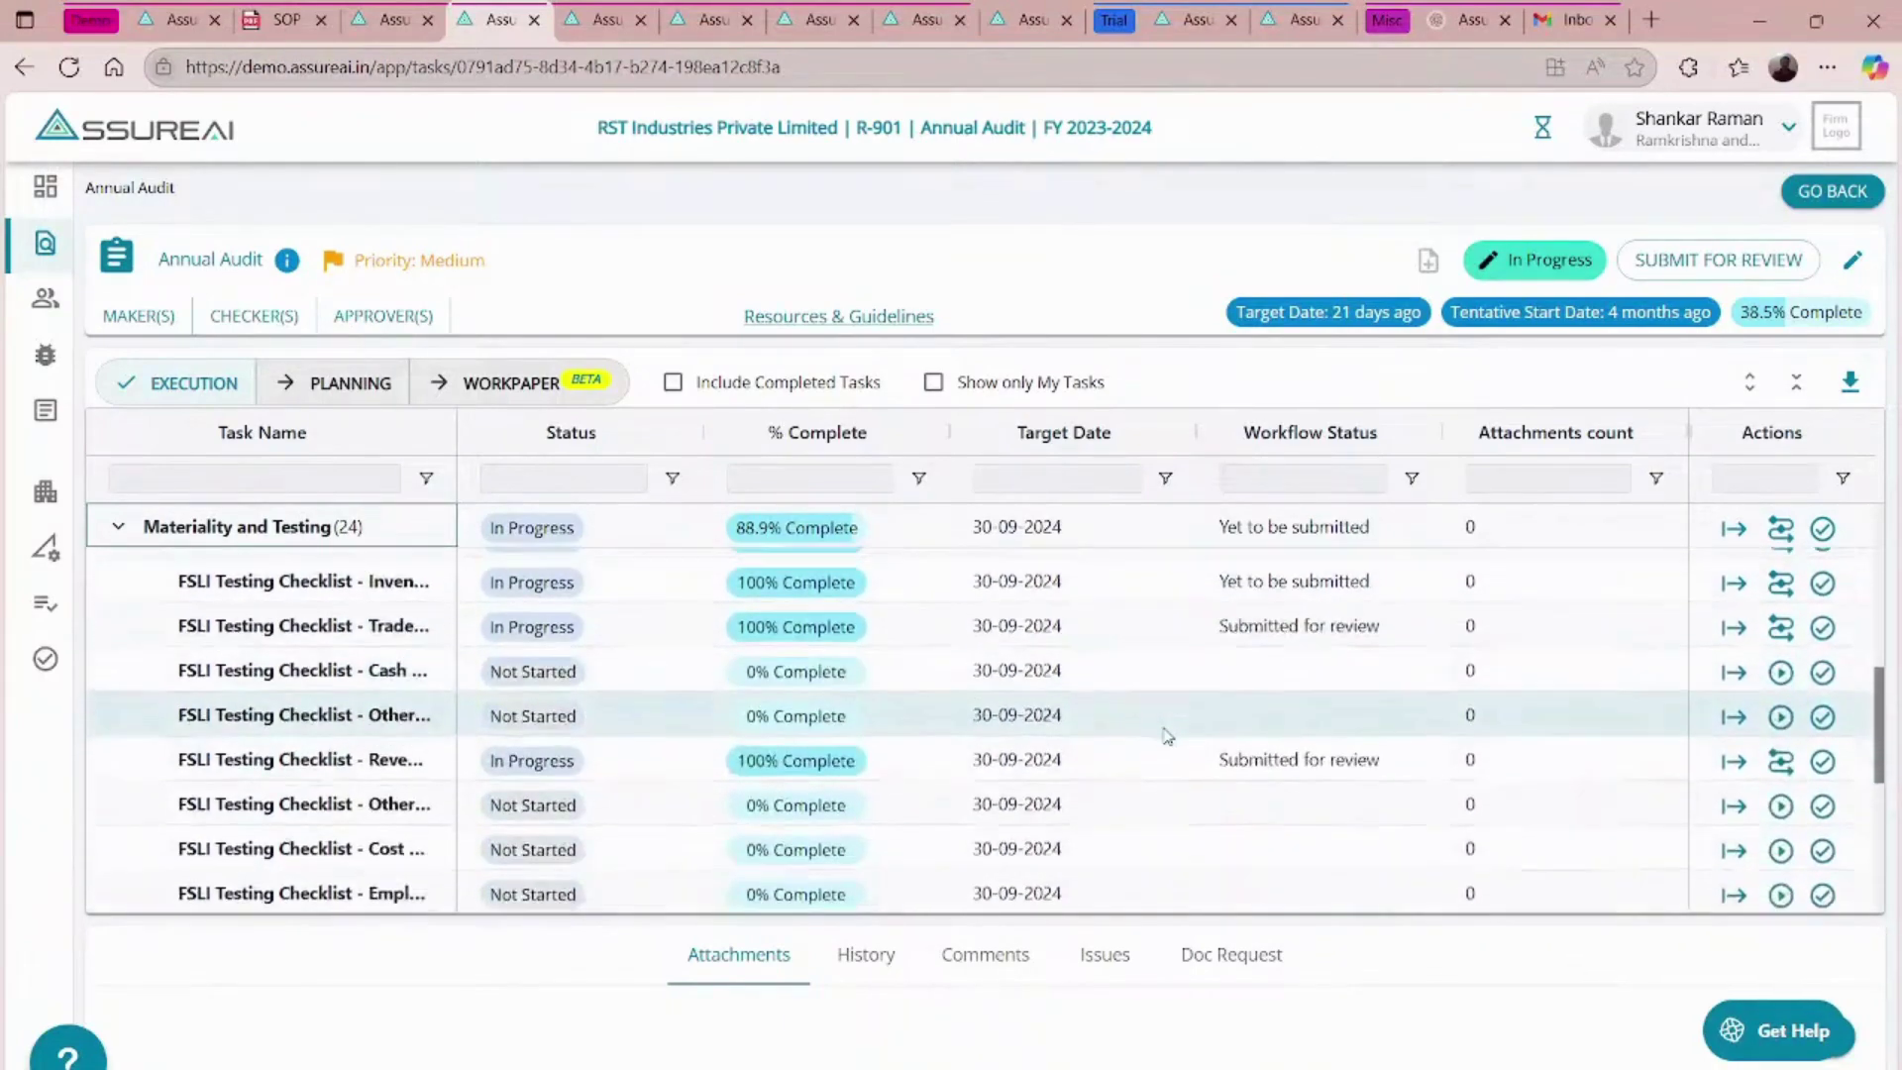
{"action": "scroll", "coordinate": [1166, 735], "scroll_direction": "up", "scroll_amount": 5}
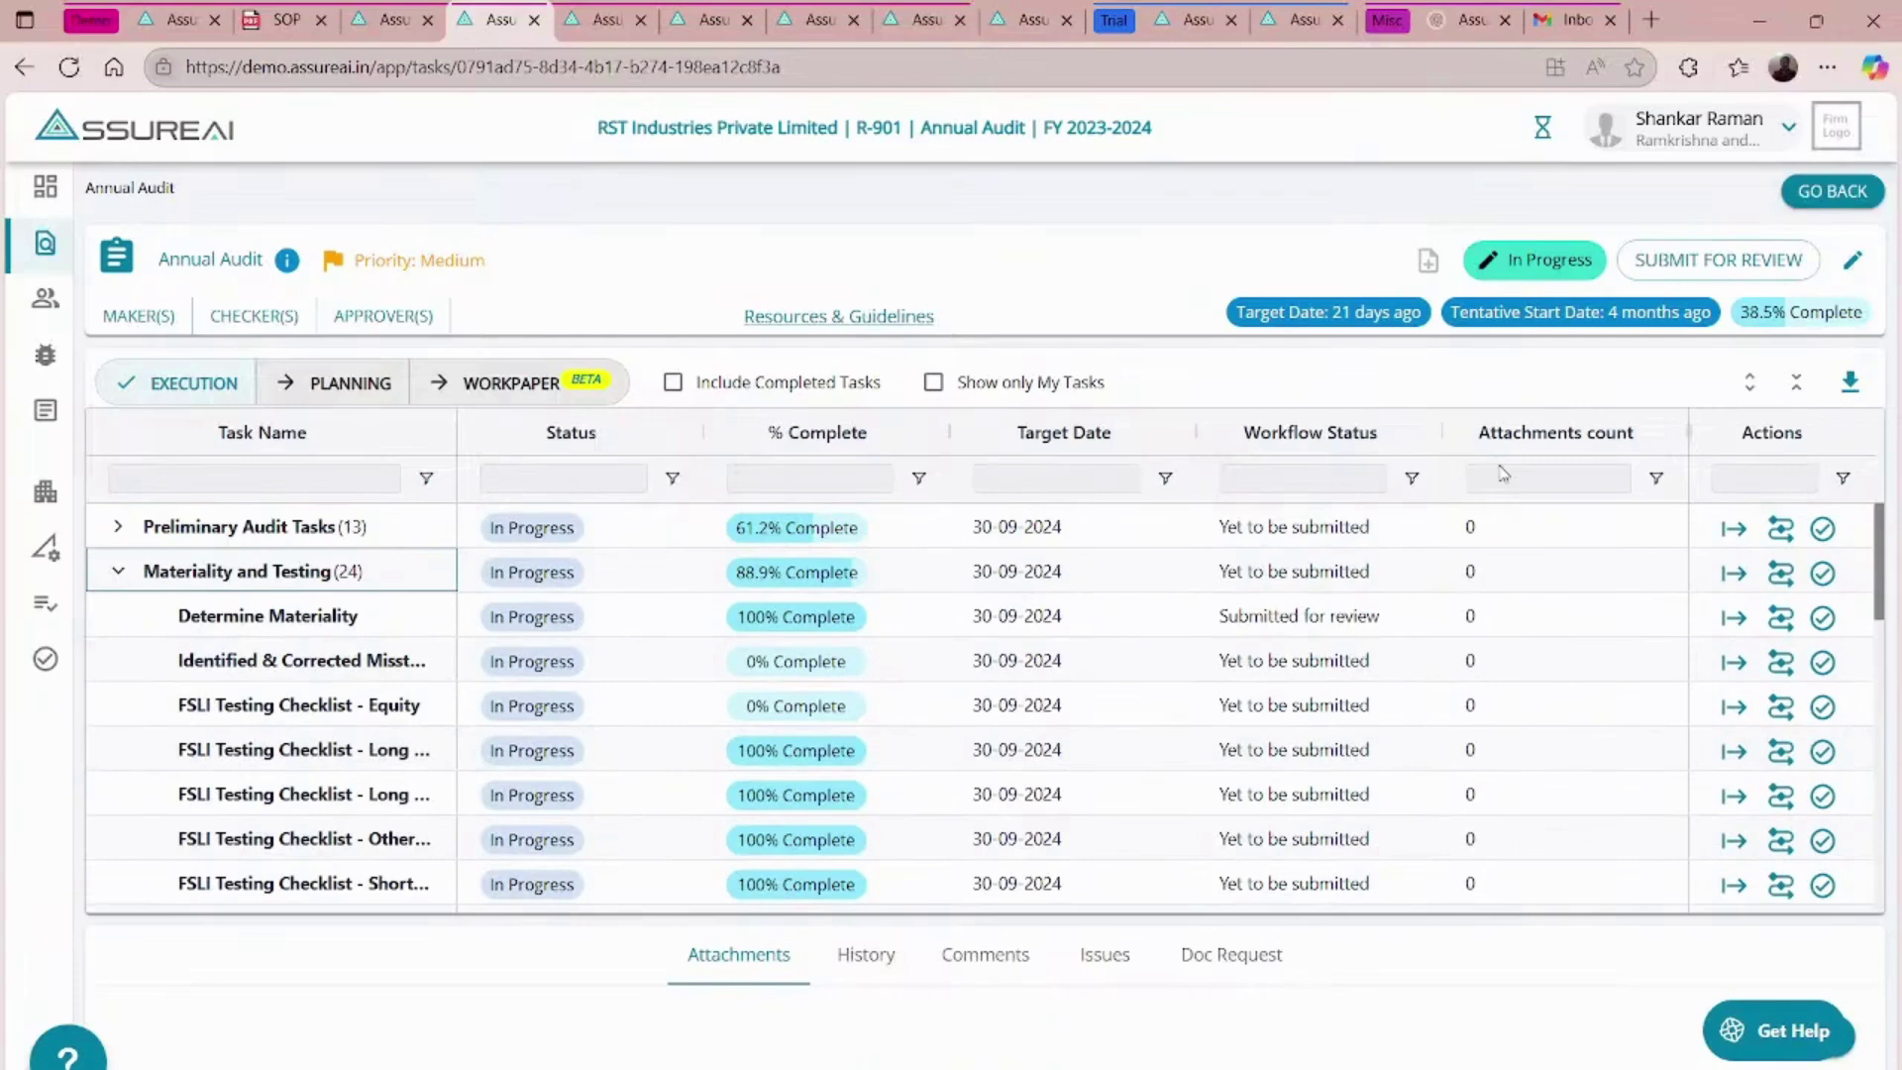
{"action": "left_click", "coordinate": [674, 384]}
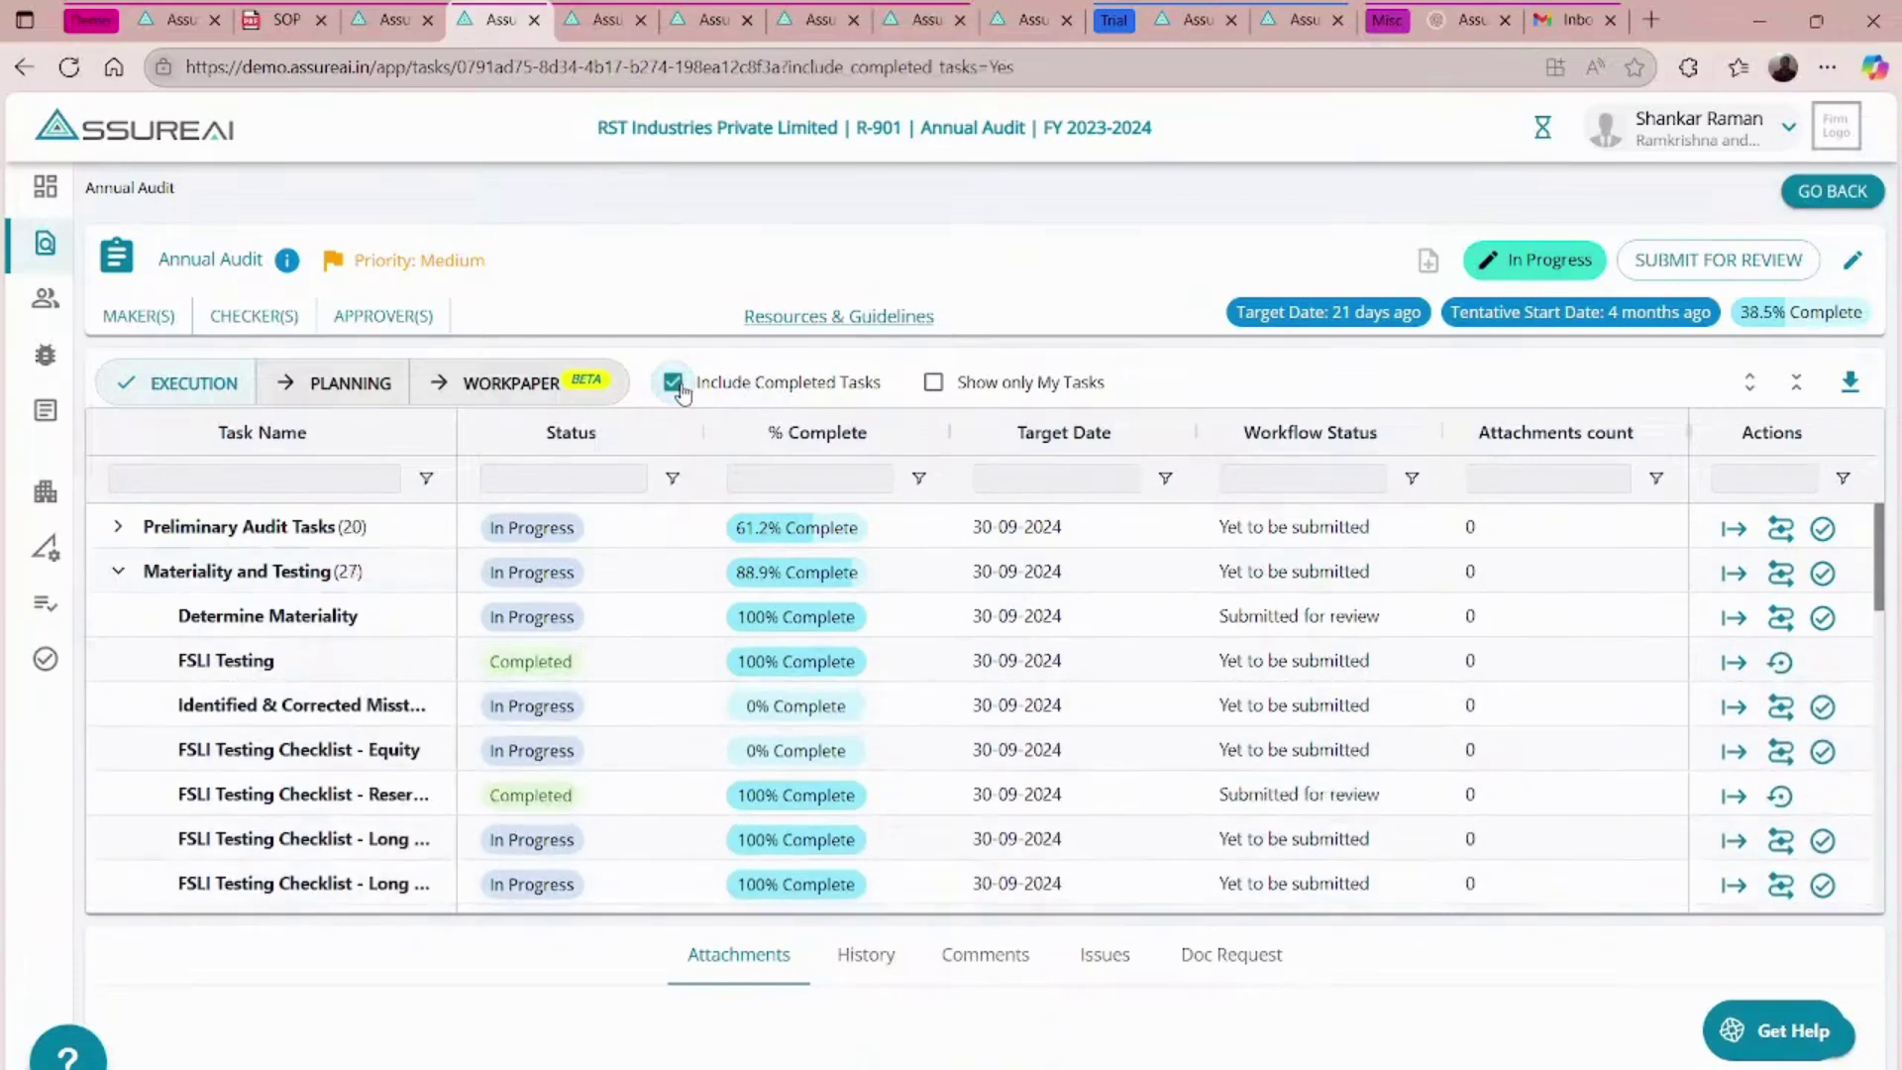
{"action": "left_click", "coordinate": [1781, 663]}
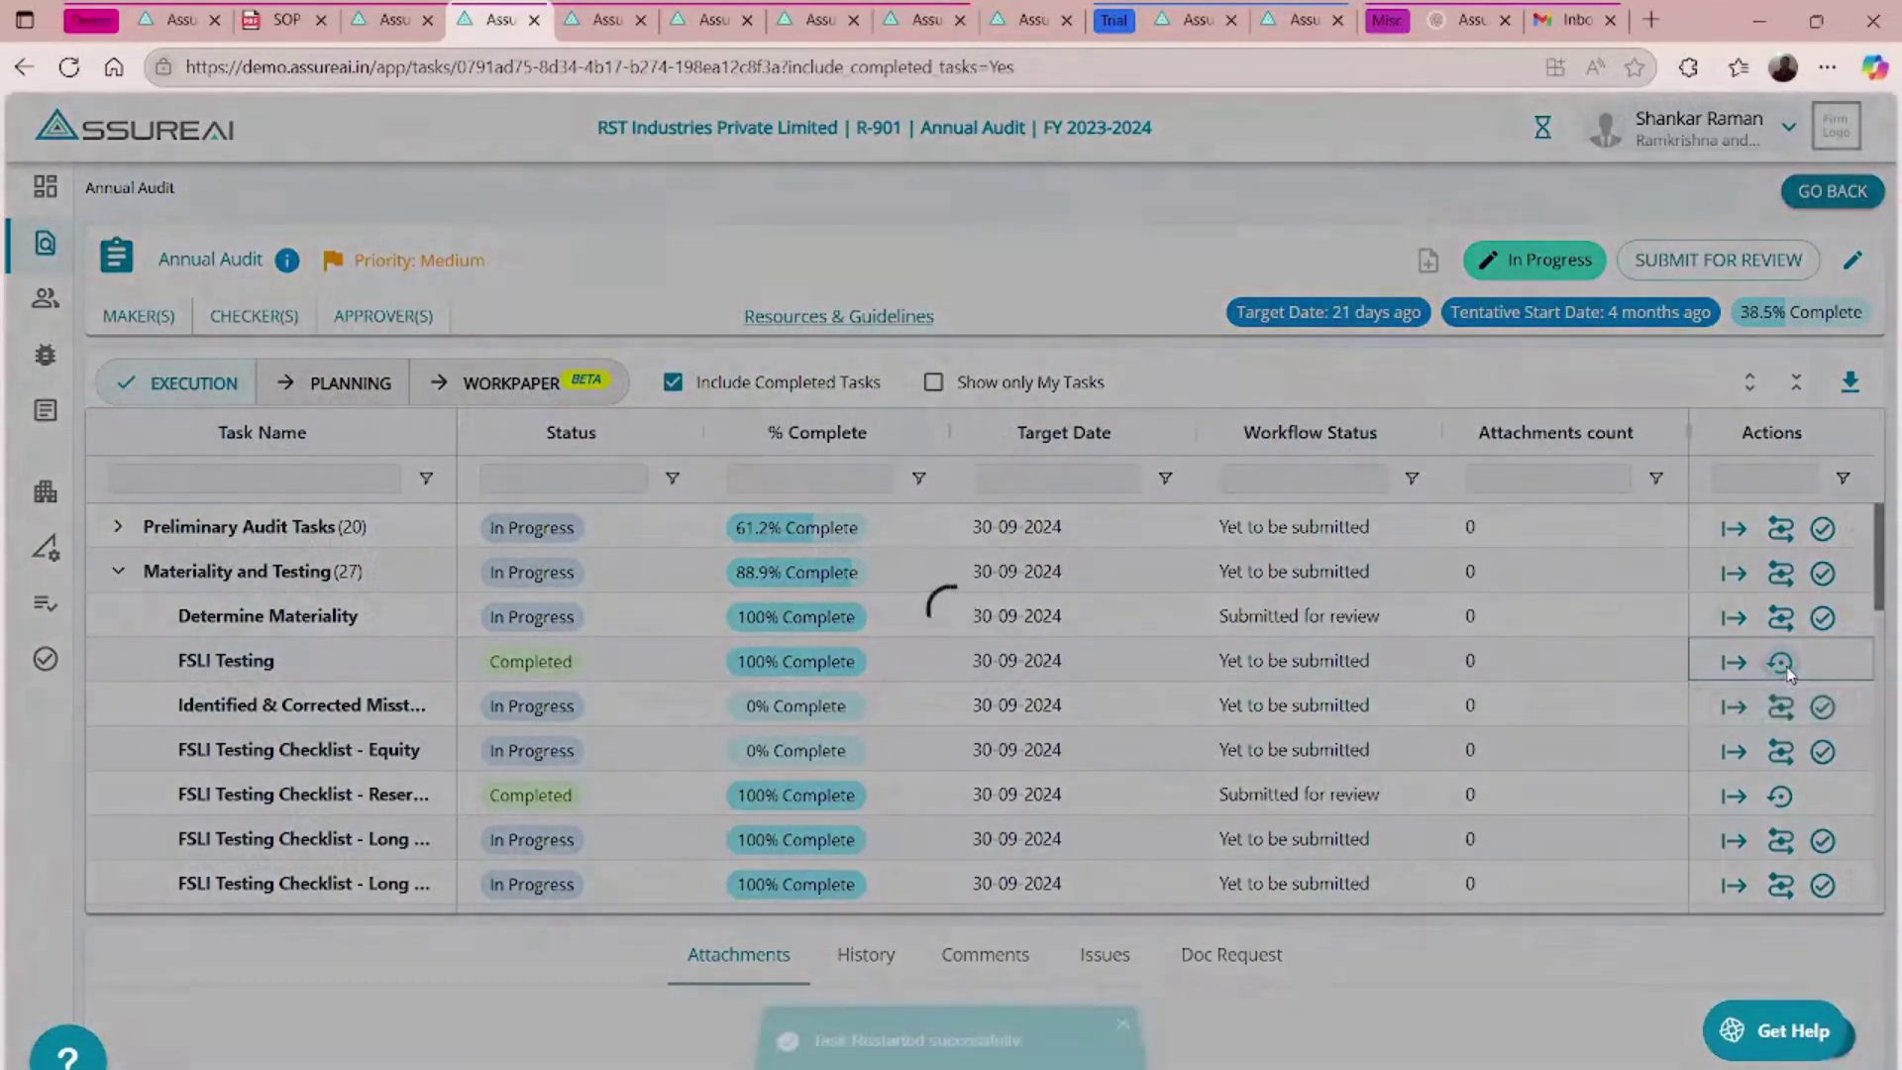
{"action": "left_click", "coordinate": [1735, 618]}
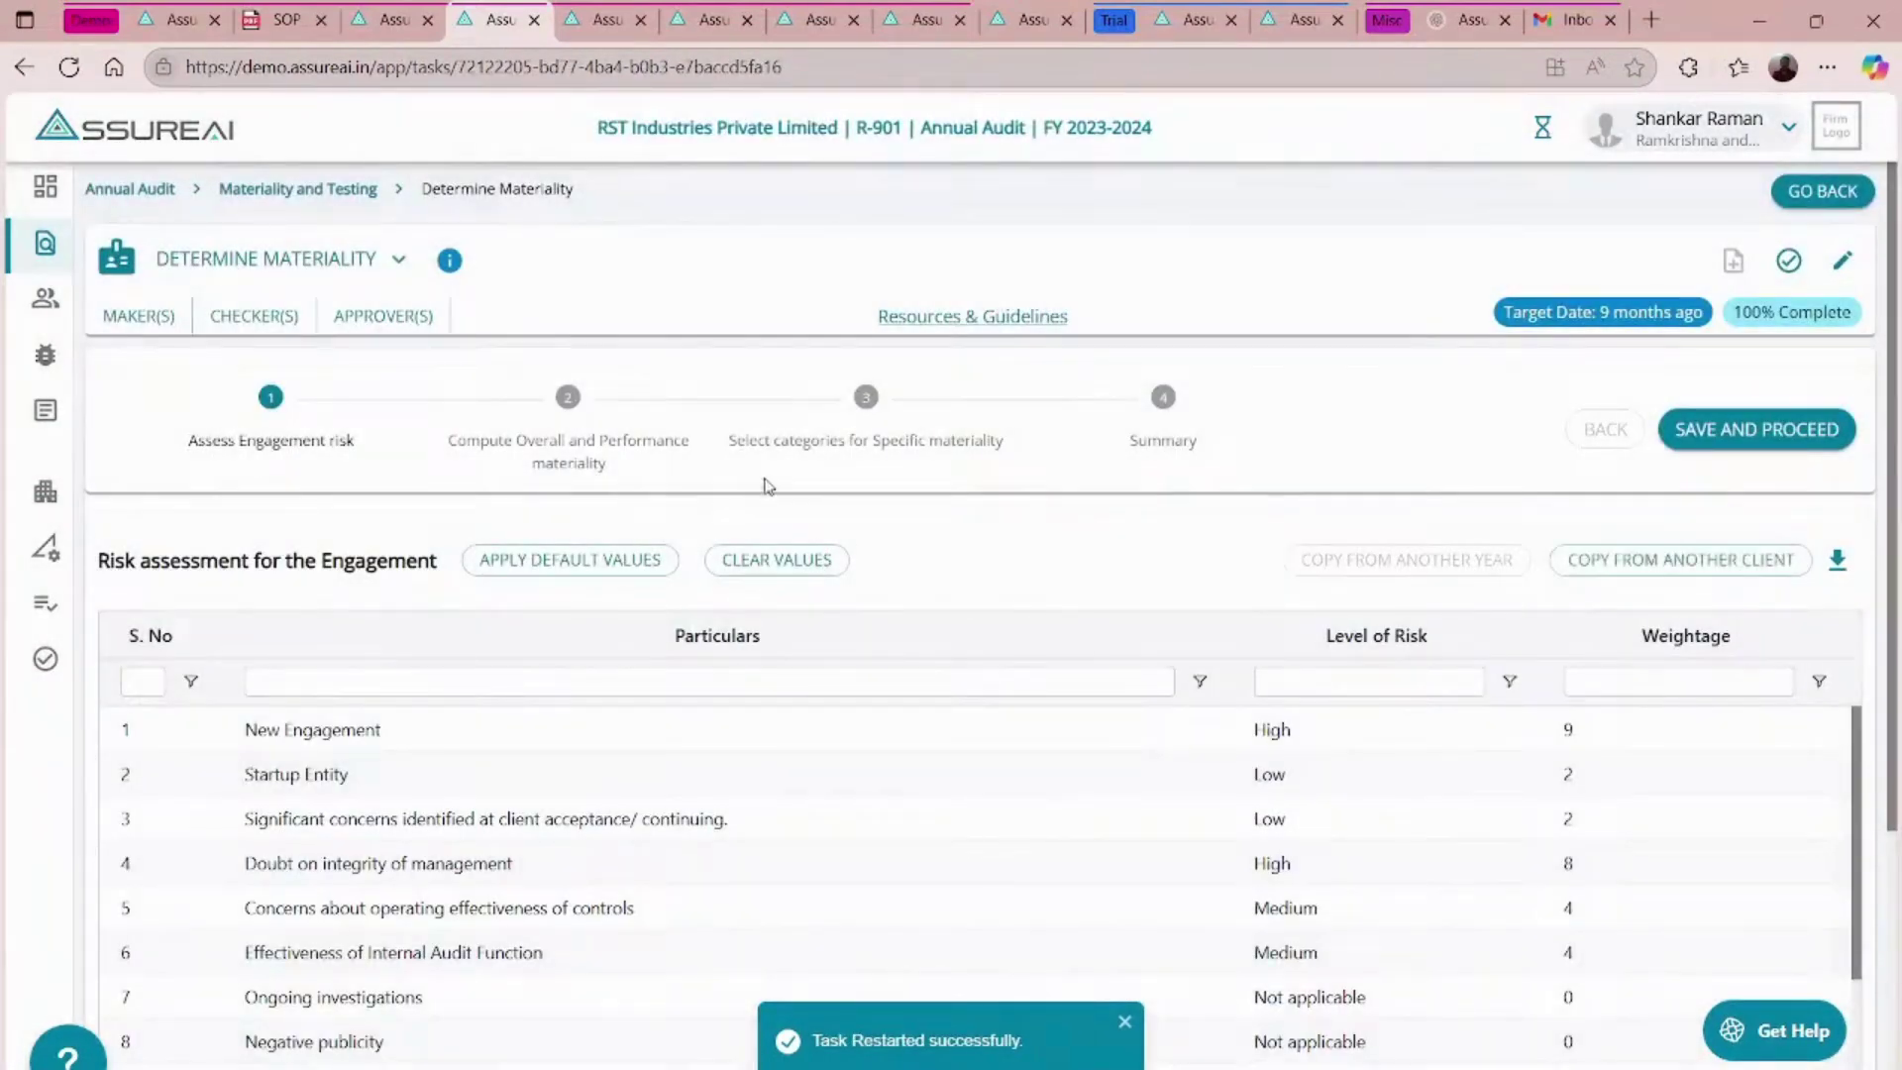
- Rate significant related-party transactions (row 20) as High risk with weightage 8
{"action": "scroll", "coordinate": [1084, 523], "scroll_direction": "down", "scroll_amount": 4}
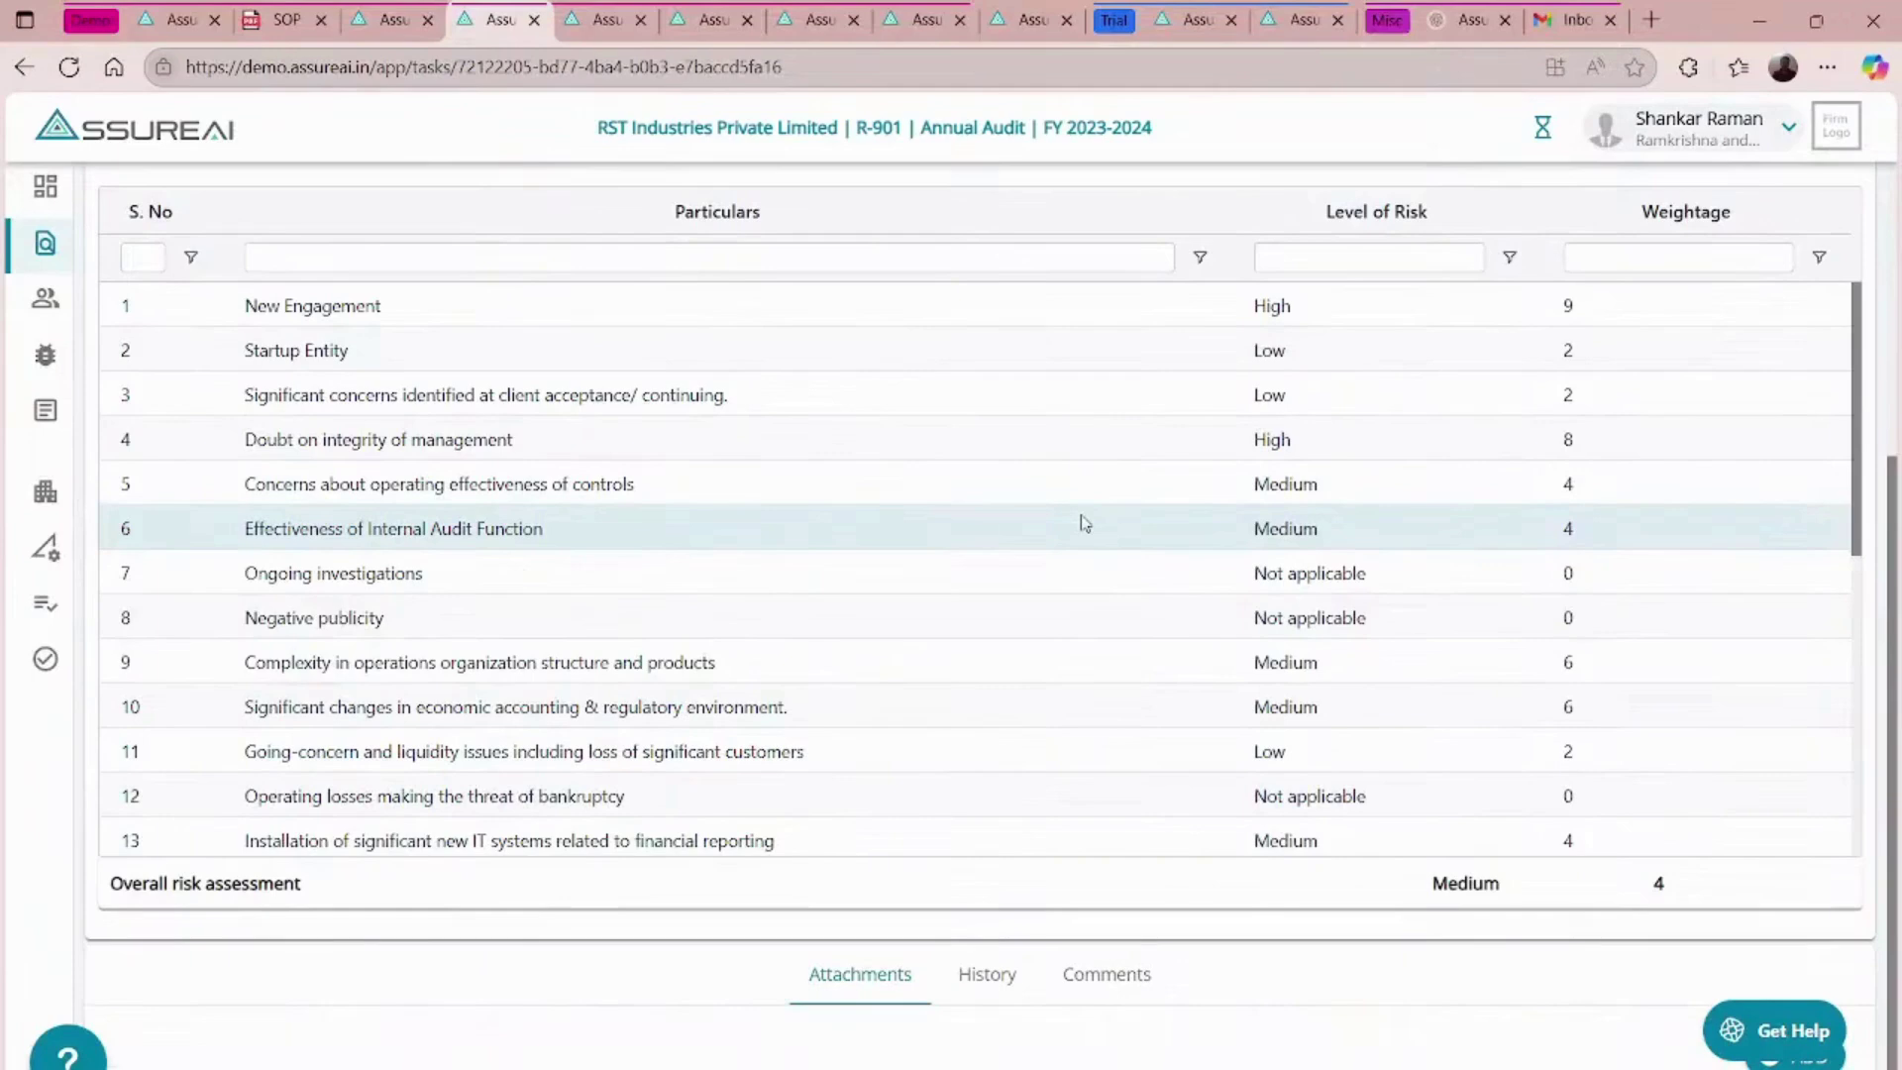
{"action": "scroll", "coordinate": [1085, 523], "scroll_direction": "up", "scroll_amount": 4}
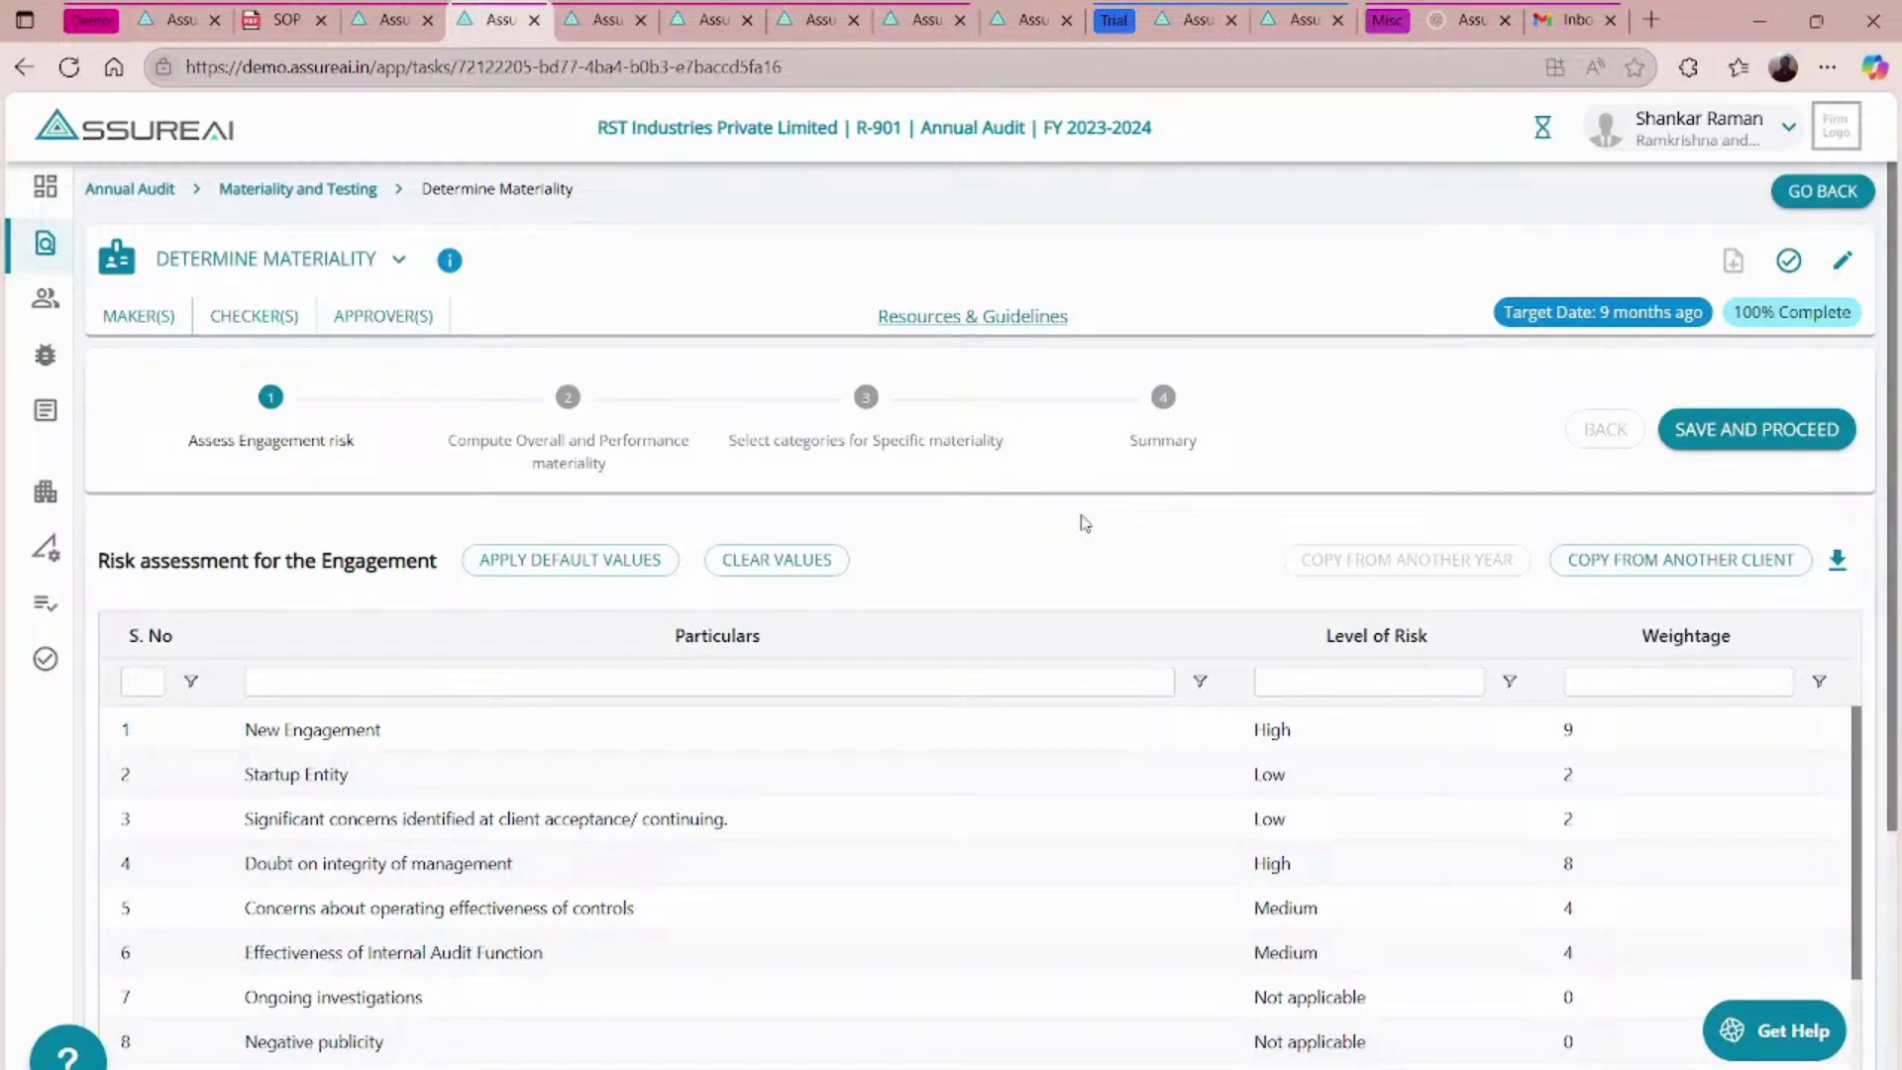
{"action": "scroll", "coordinate": [1083, 522], "scroll_direction": "down", "scroll_amount": 4}
{"action": "scroll", "coordinate": [1083, 522], "scroll_direction": "up", "scroll_amount": 4}
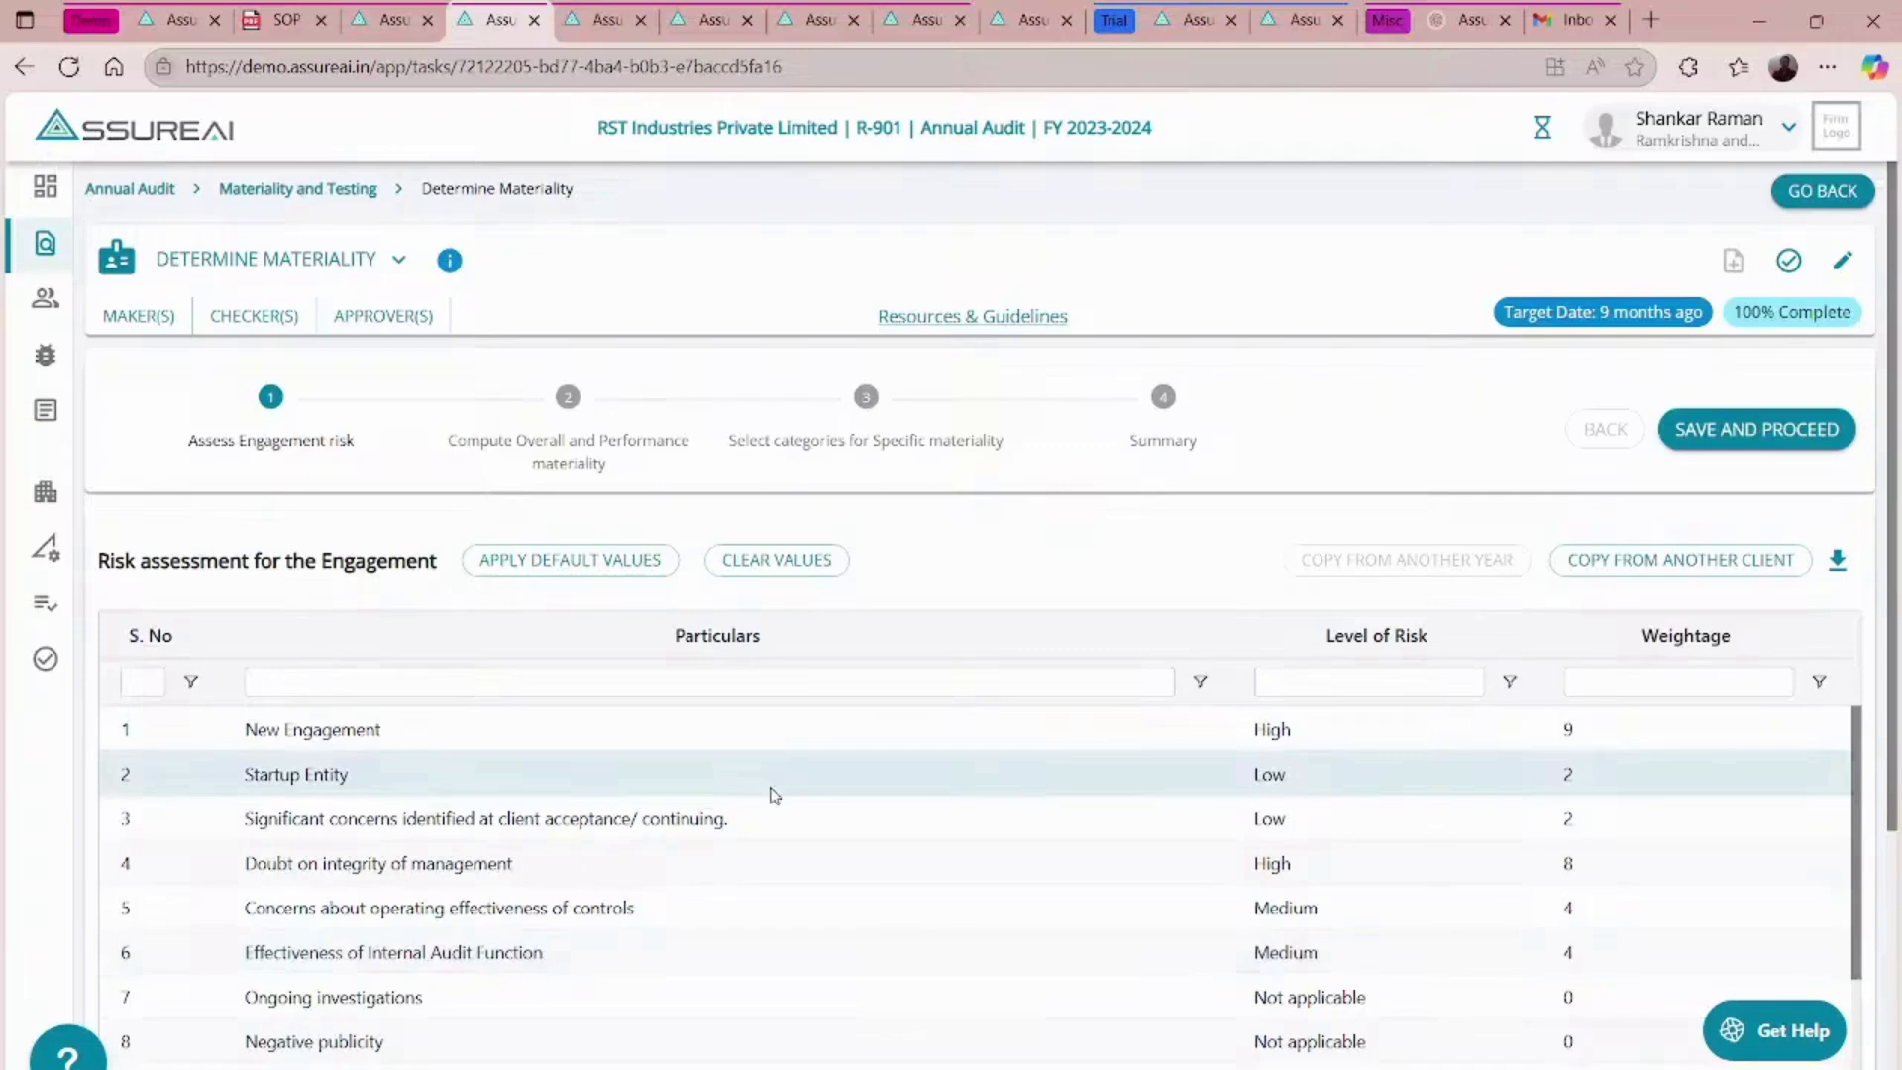
{"action": "scroll", "coordinate": [774, 794], "scroll_direction": "down", "scroll_amount": 5}
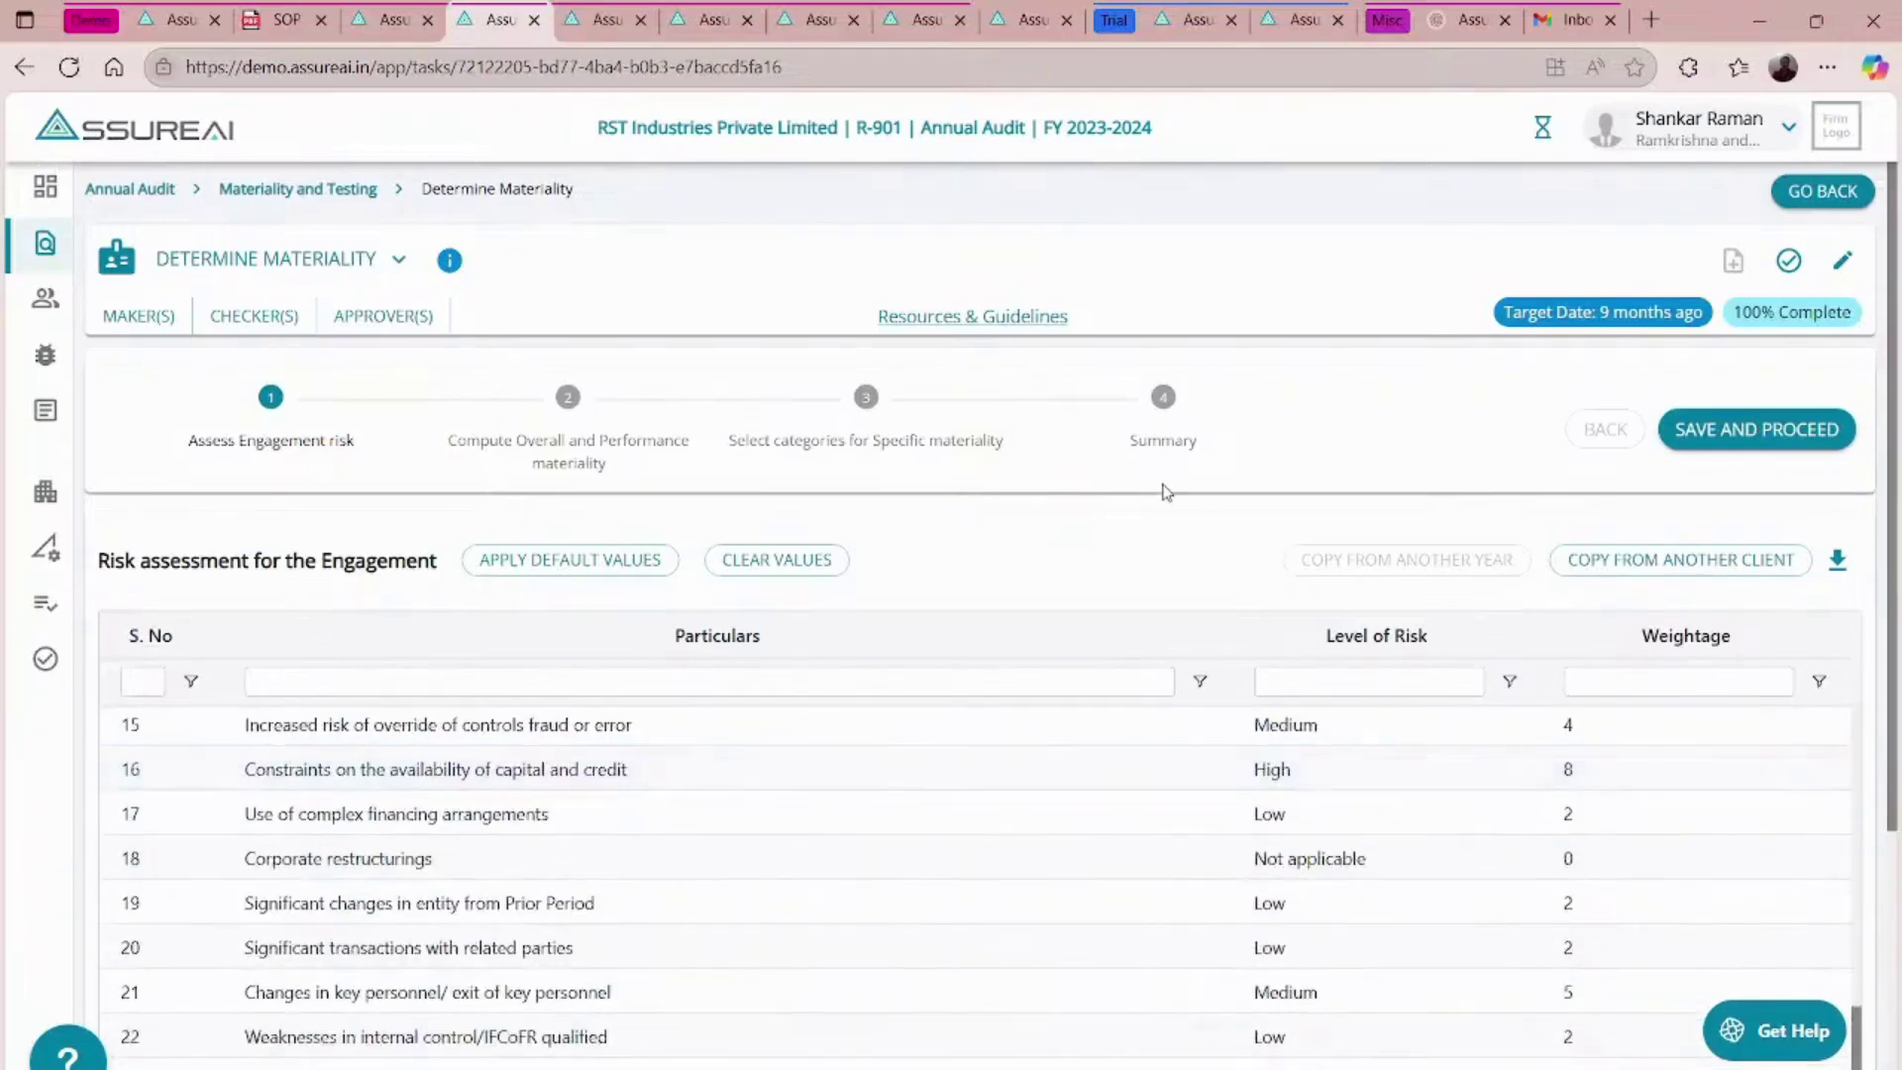
{"action": "scroll", "coordinate": [1163, 495], "scroll_direction": "down", "scroll_amount": 4}
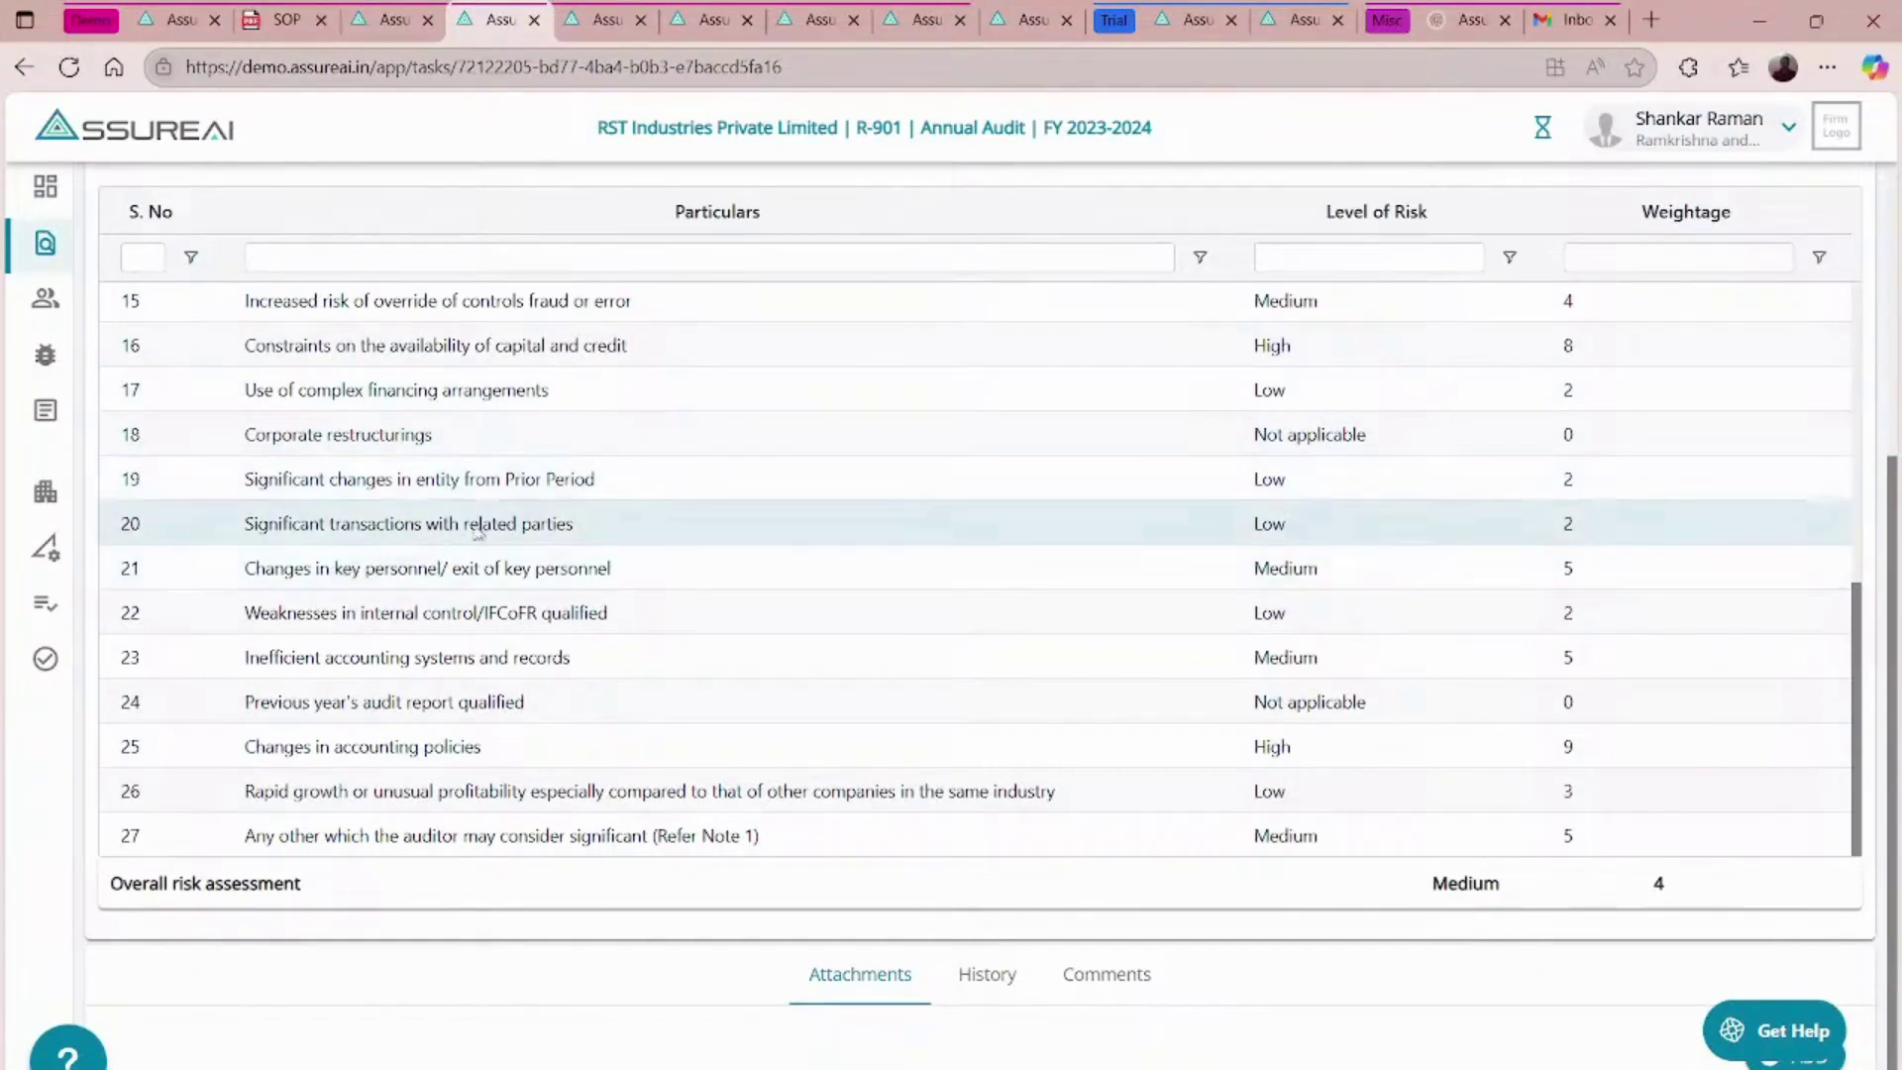
{"action": "left_click", "coordinate": [1291, 519]}
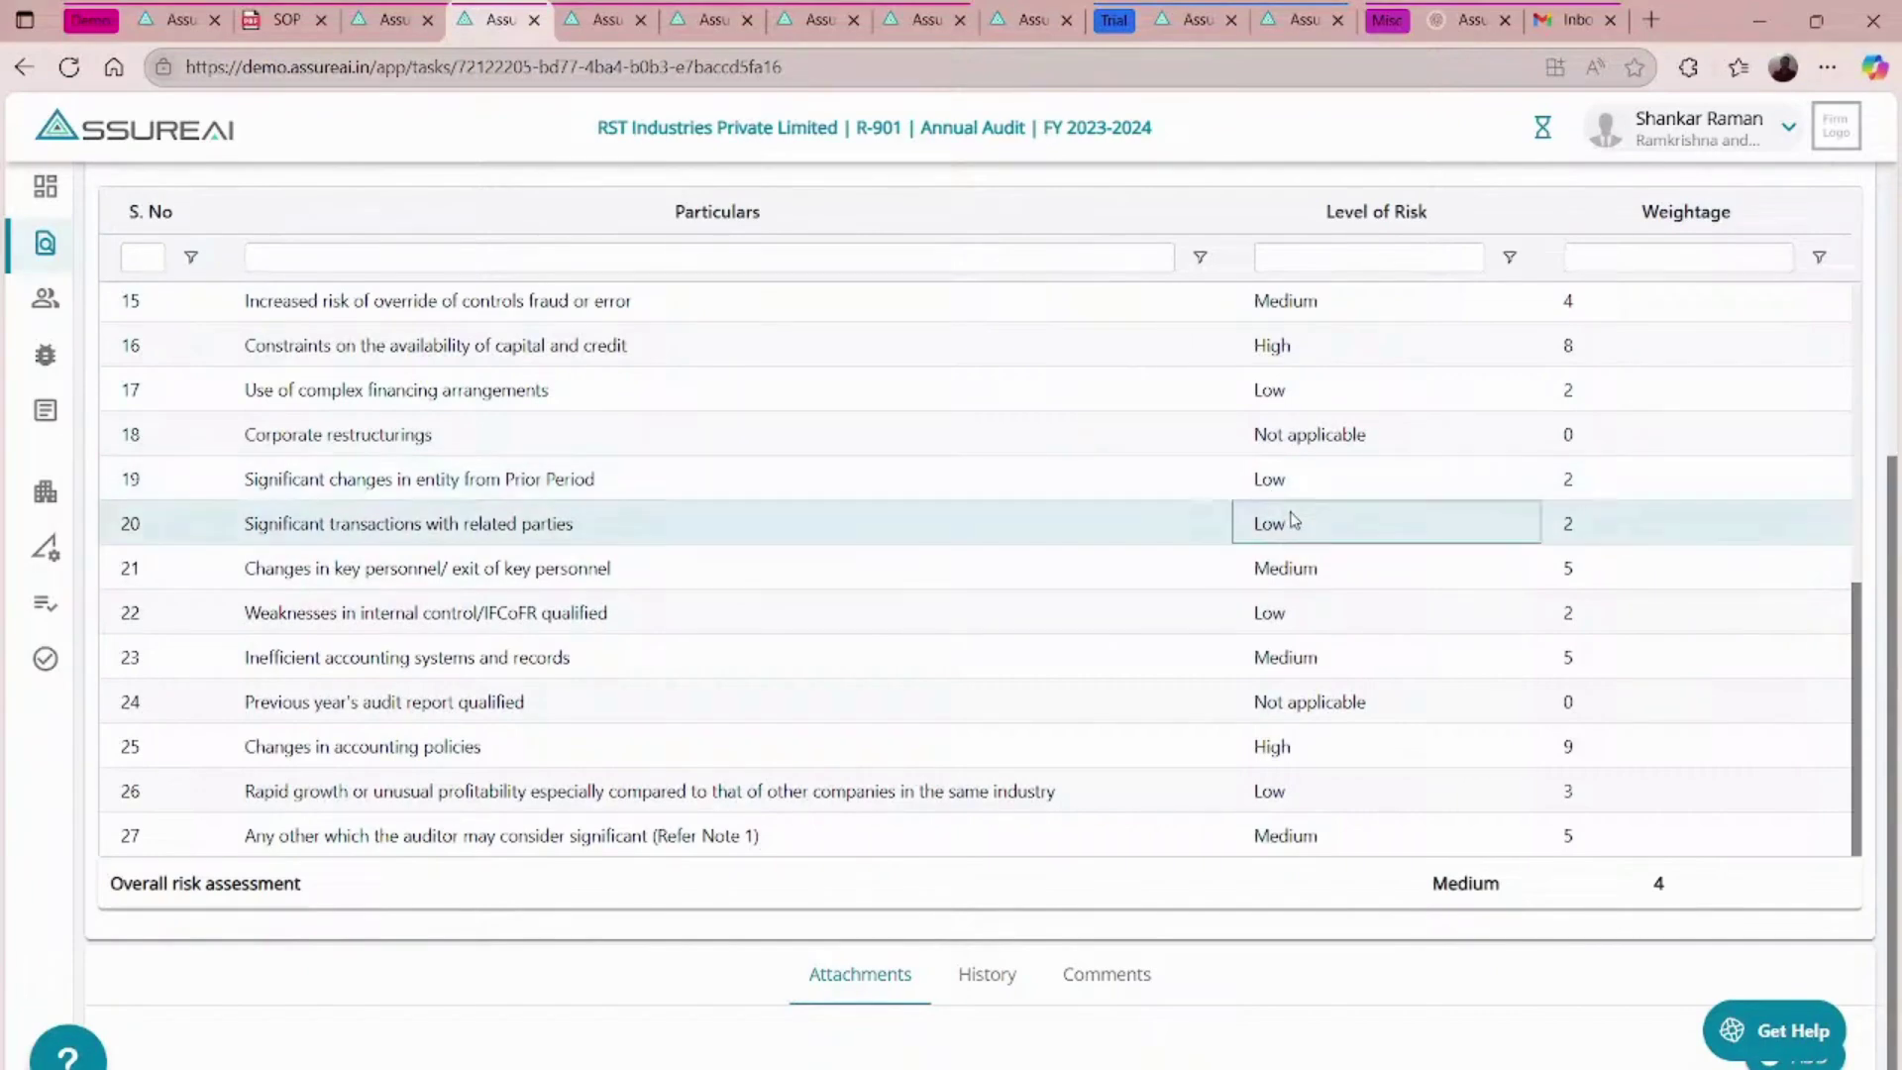
{"action": "left_click", "coordinate": [1426, 542]}
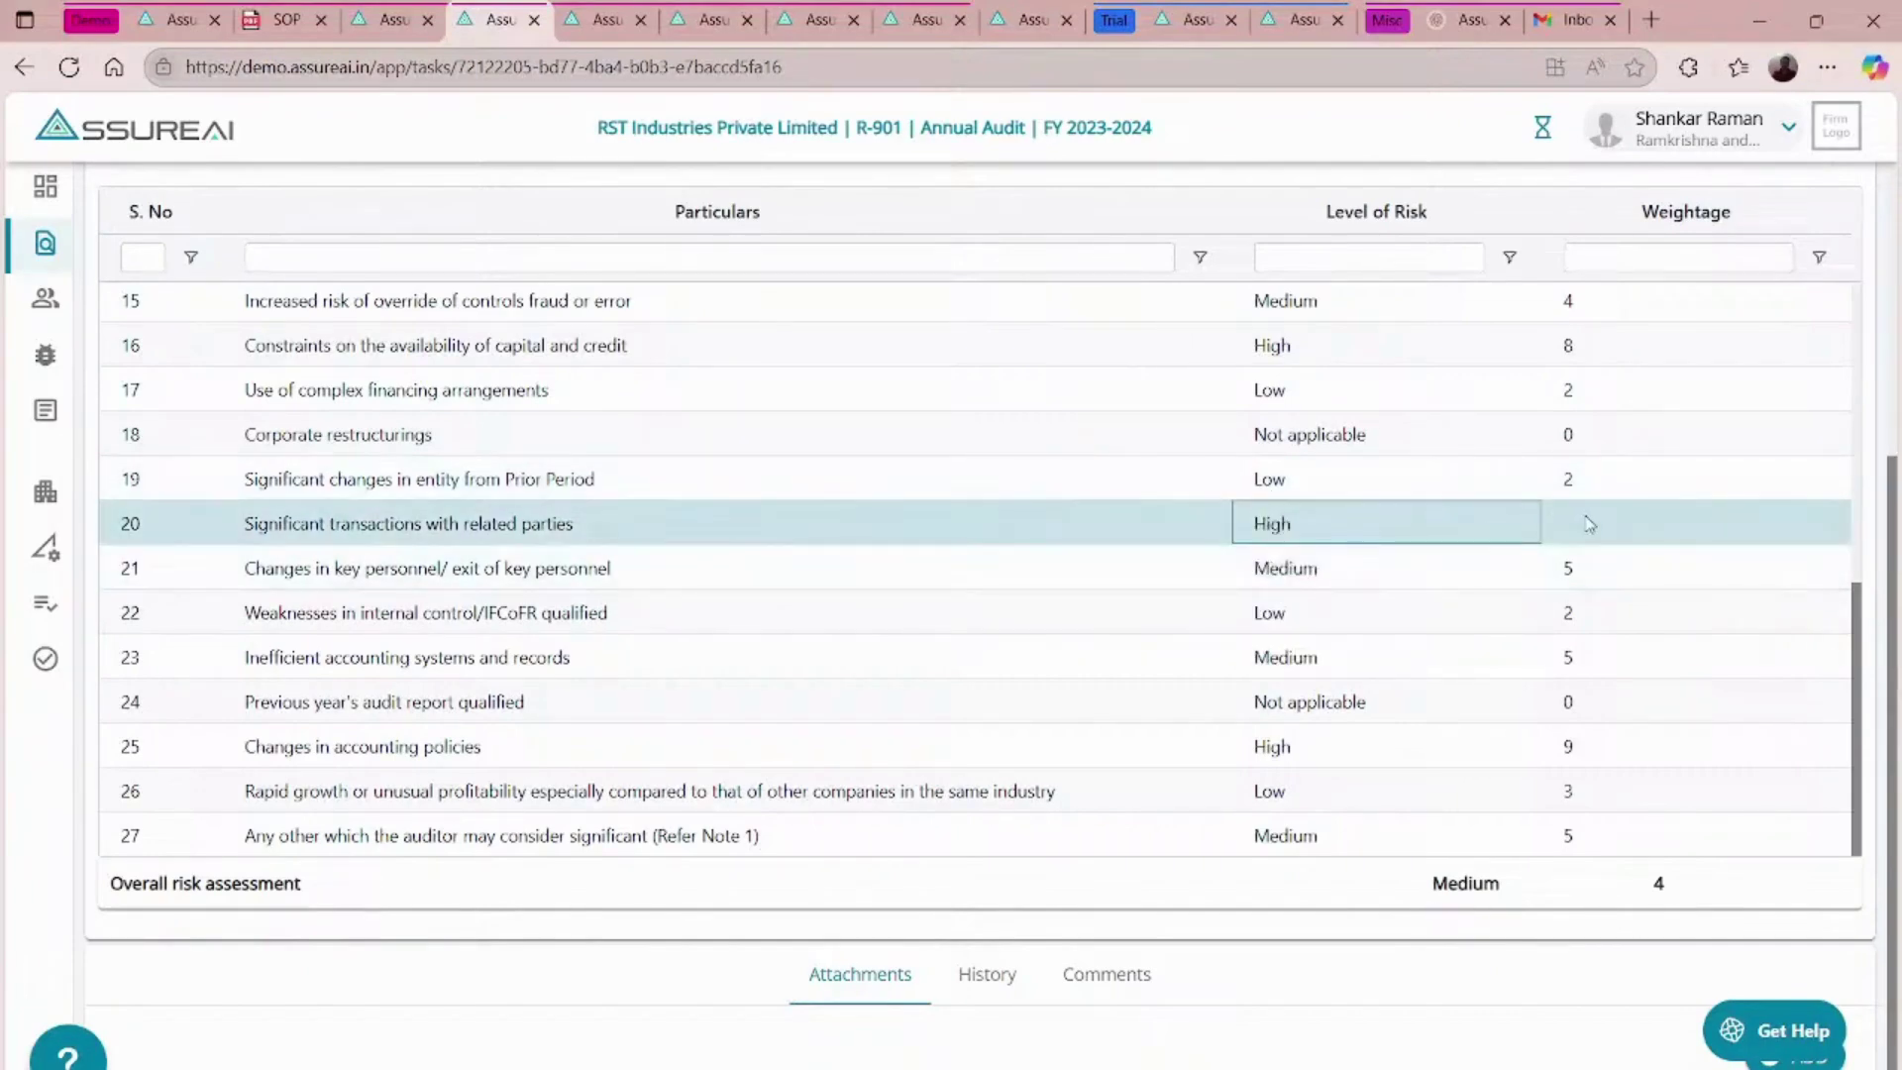
{"action": "left_click", "coordinate": [1589, 523]}
{"action": "left_click", "coordinate": [1562, 563]}
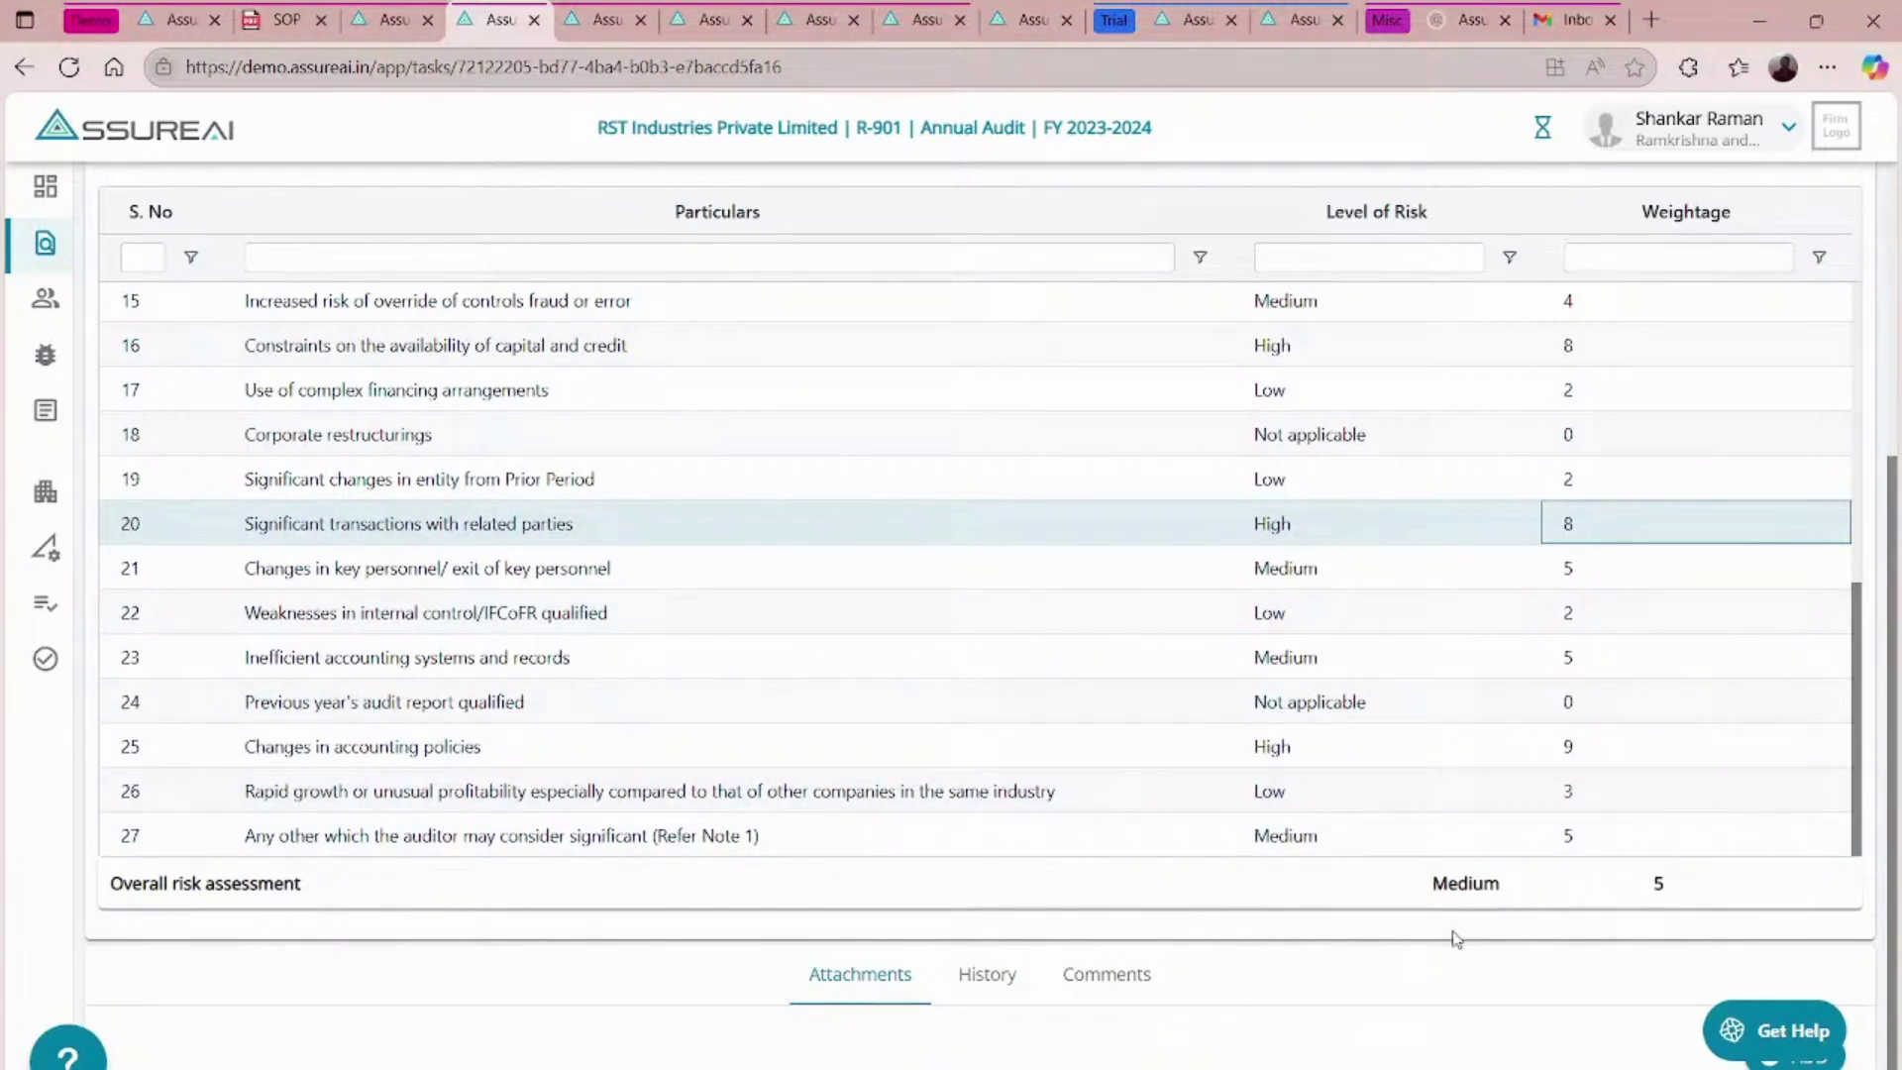
- Apply the default risk values, giving an overall Medium risk with weightage 4
{"action": "scroll", "coordinate": [1751, 913], "scroll_direction": "up", "scroll_amount": 9}
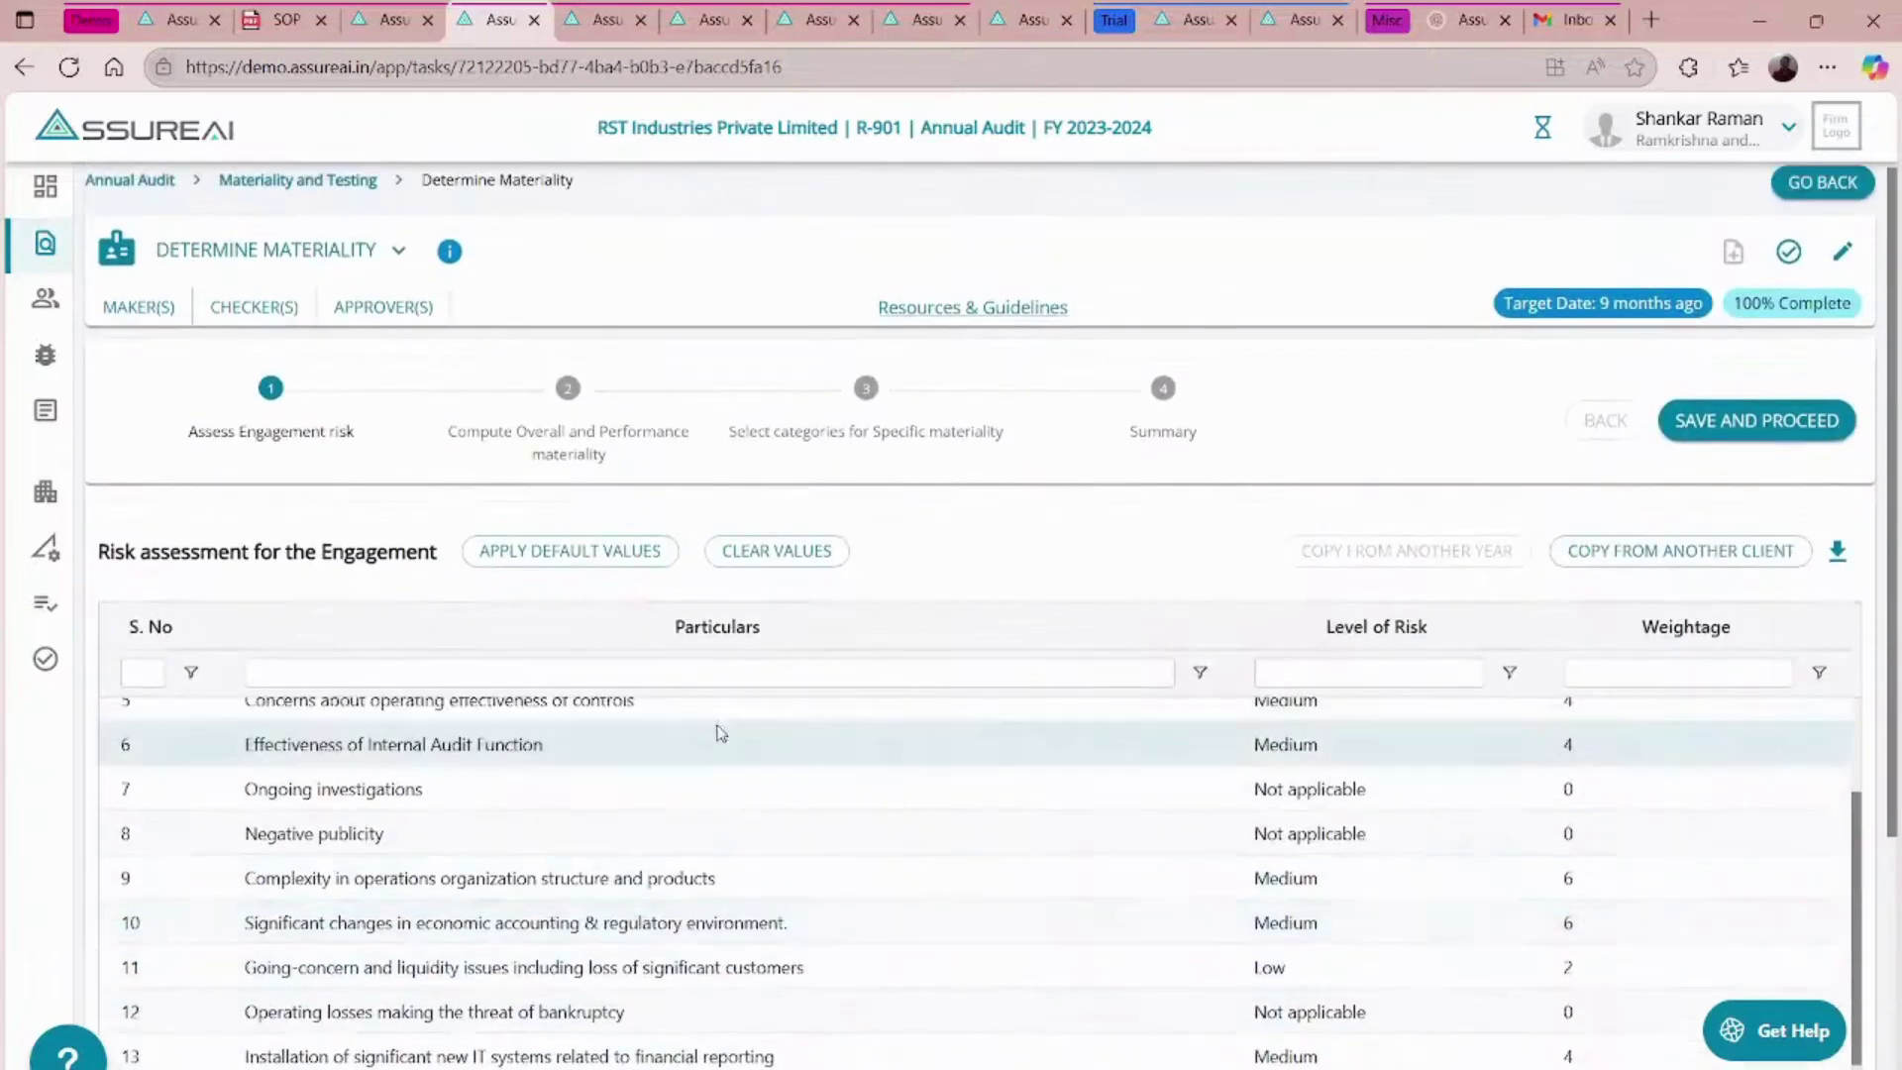
{"action": "left_click", "coordinate": [580, 553]}
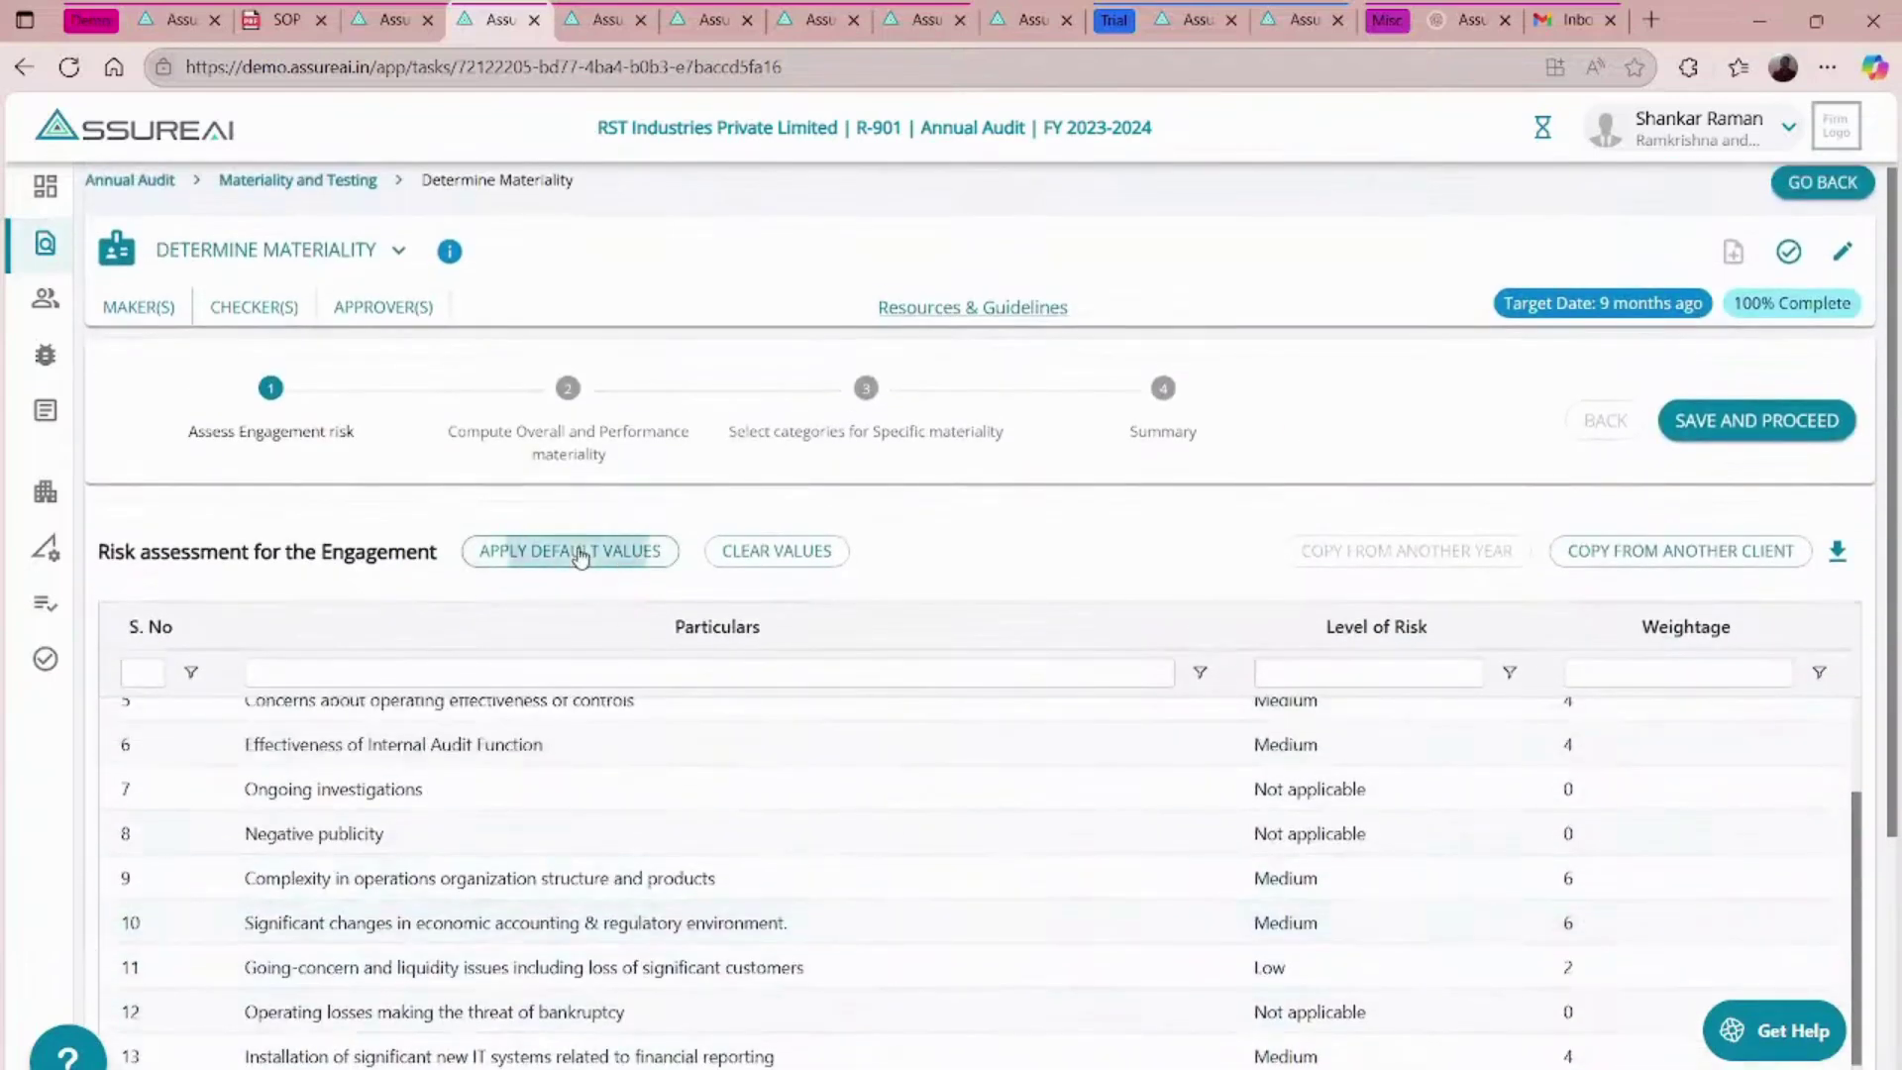
{"action": "left_click", "coordinate": [1160, 724]}
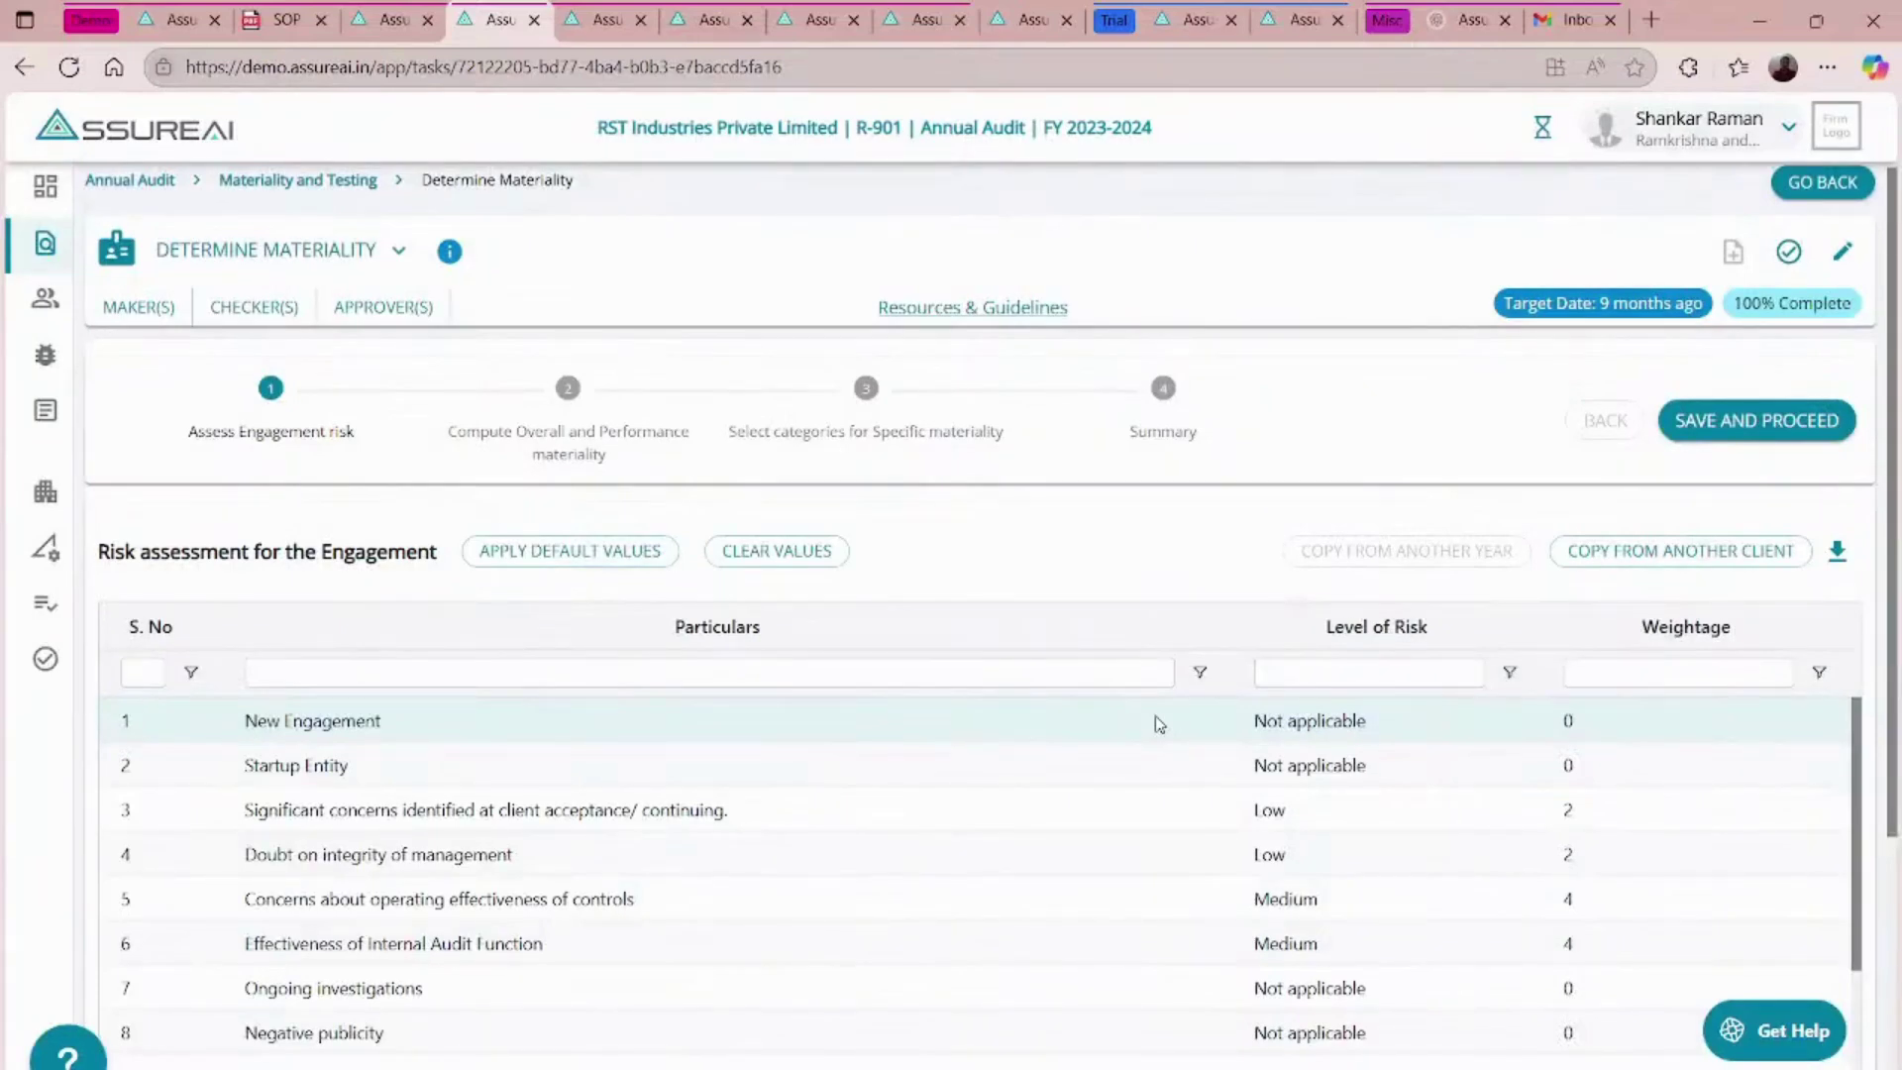
{"action": "scroll", "coordinate": [1349, 621], "scroll_direction": "down", "scroll_amount": 4}
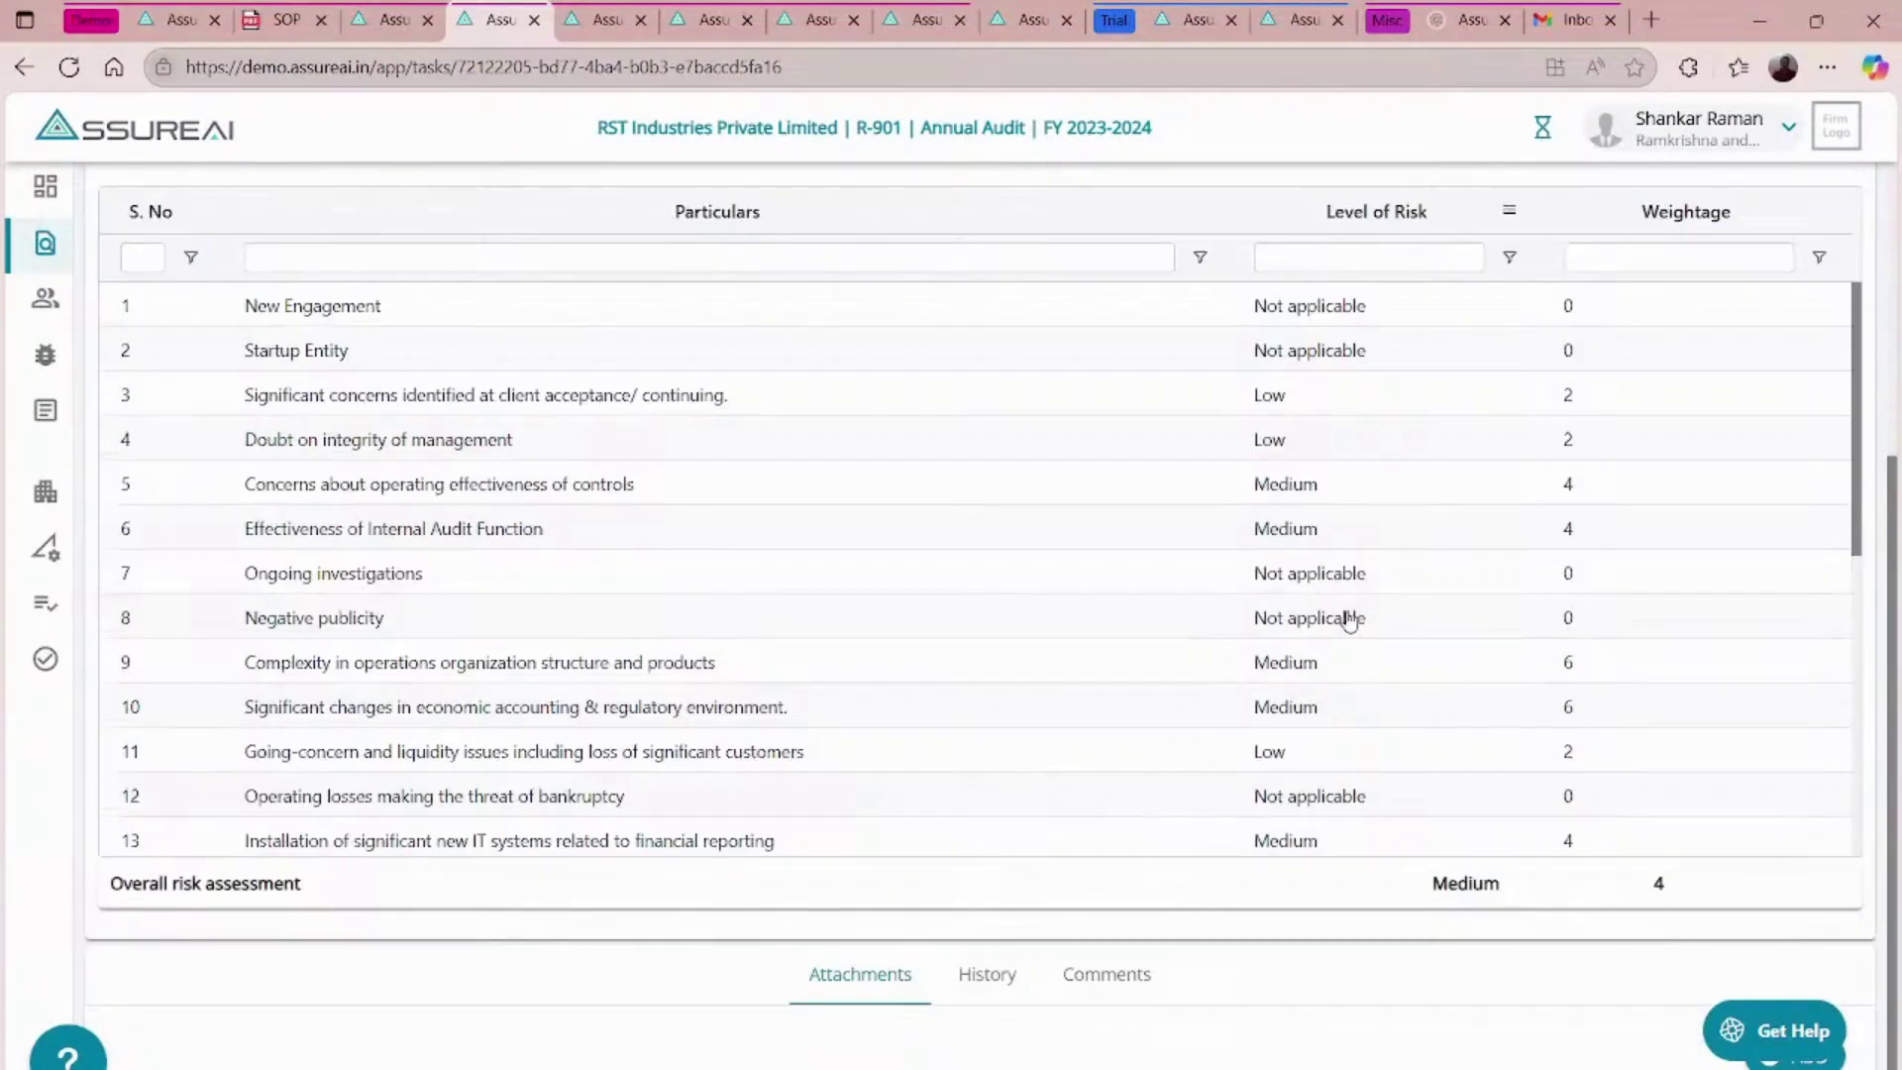
{"action": "scroll", "coordinate": [1349, 619], "scroll_direction": "down", "scroll_amount": 6}
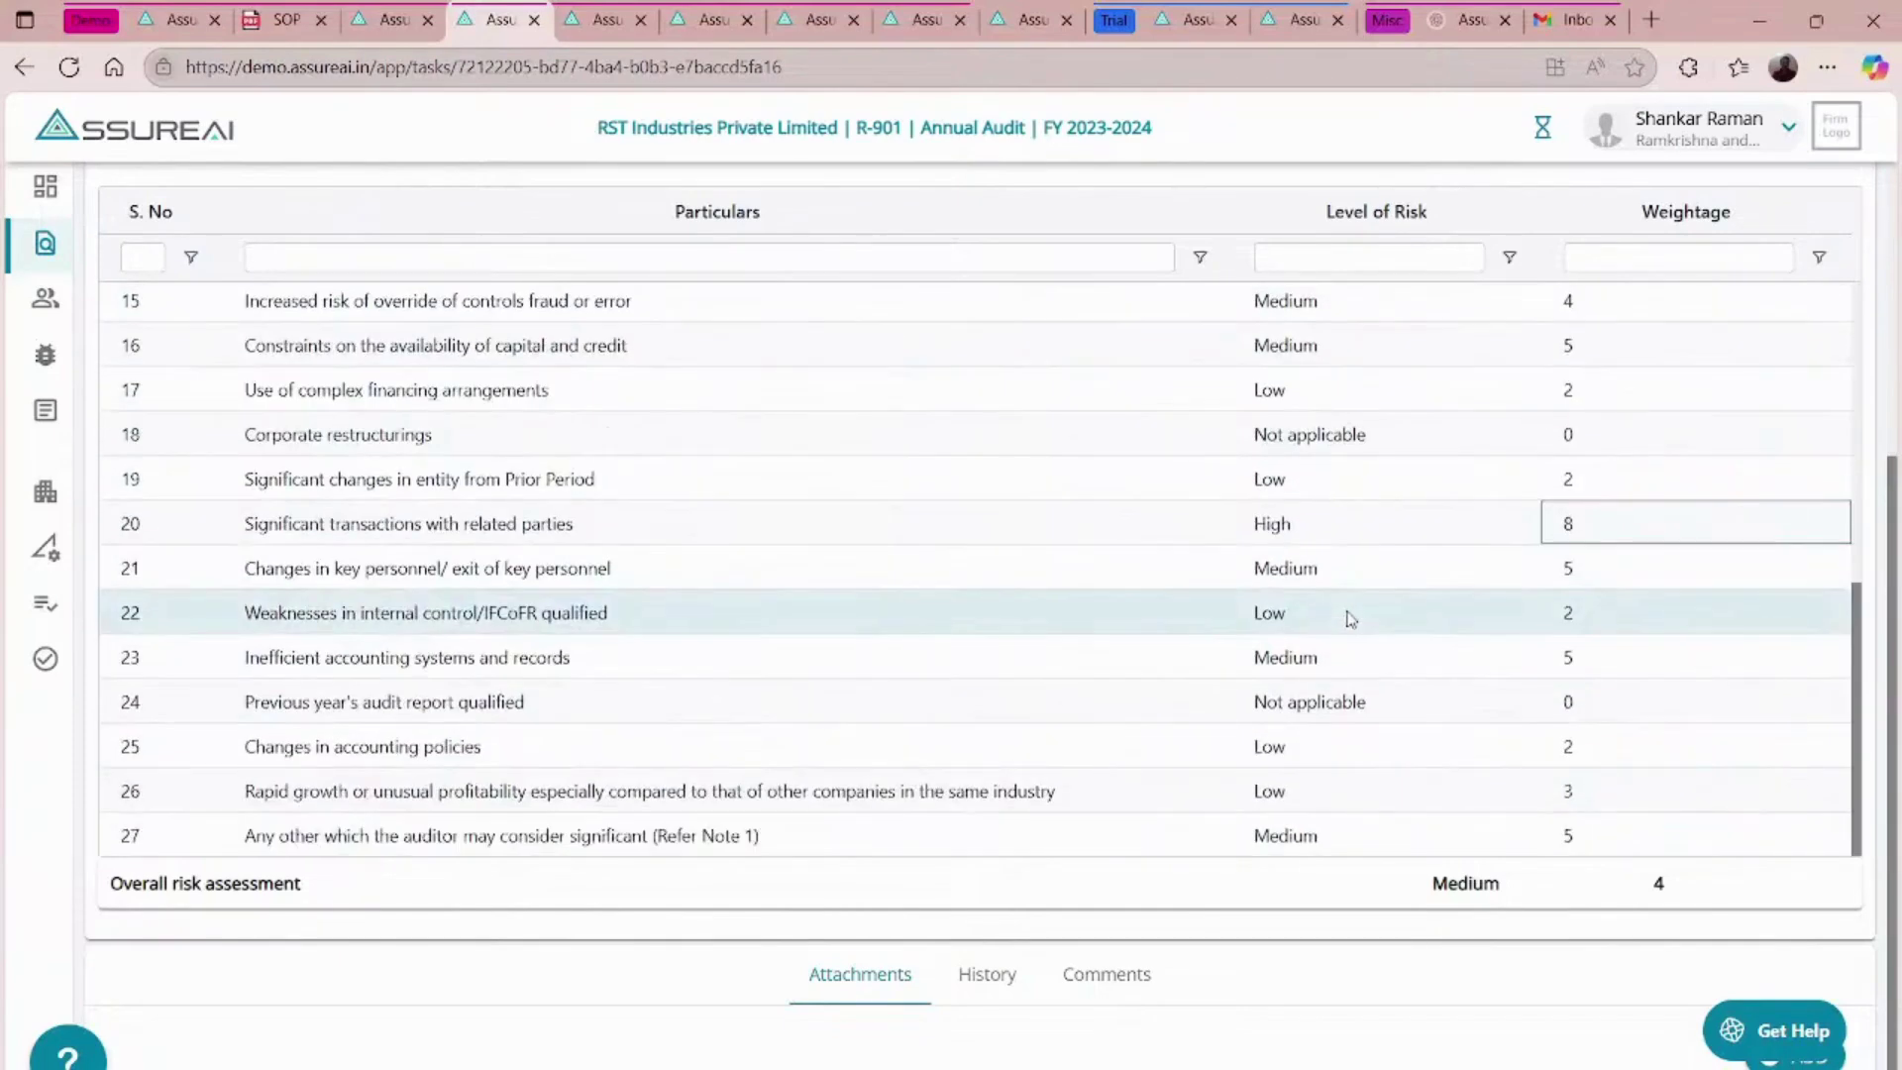
{"action": "scroll", "coordinate": [1349, 619], "scroll_direction": "up", "scroll_amount": 10}
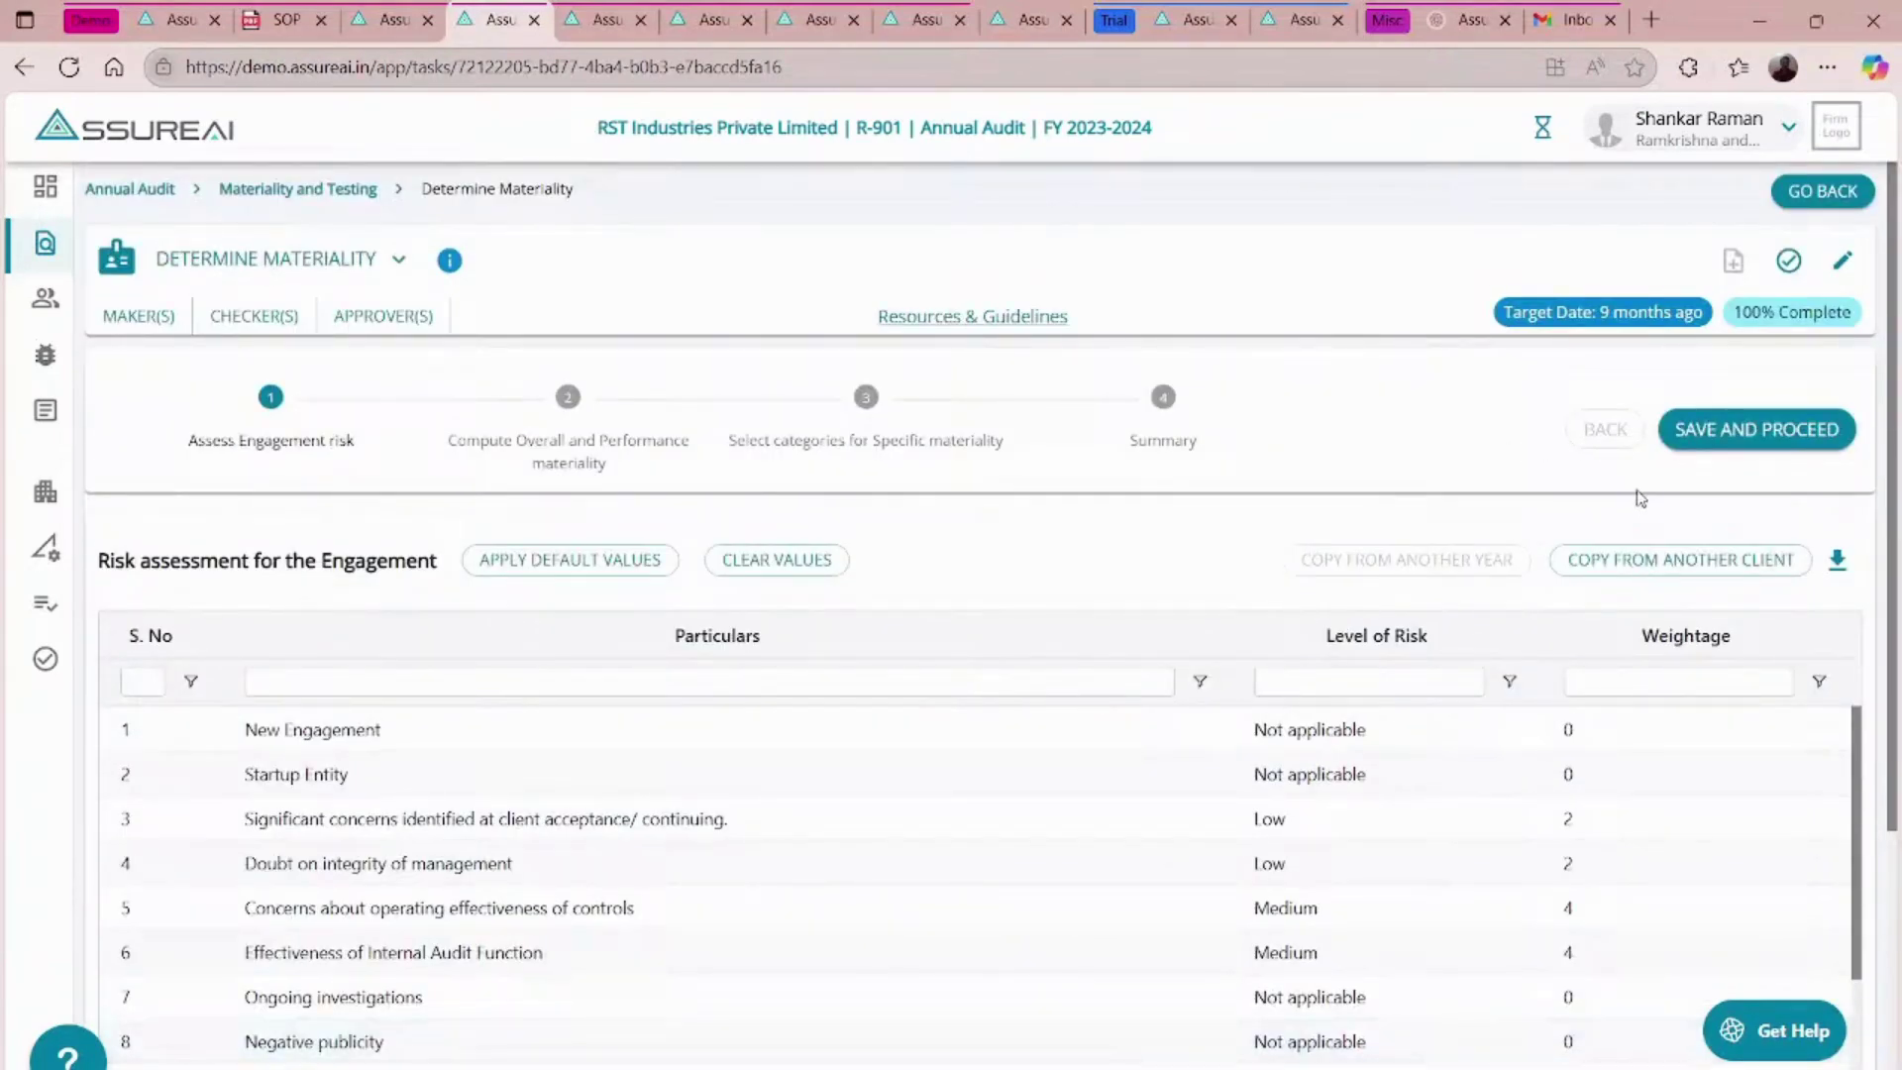
- Save the risk assessment, then remark that turnover suits a manufacturing entity as the Total Revenue benchmark
{"action": "left_click", "coordinate": [1773, 438]}
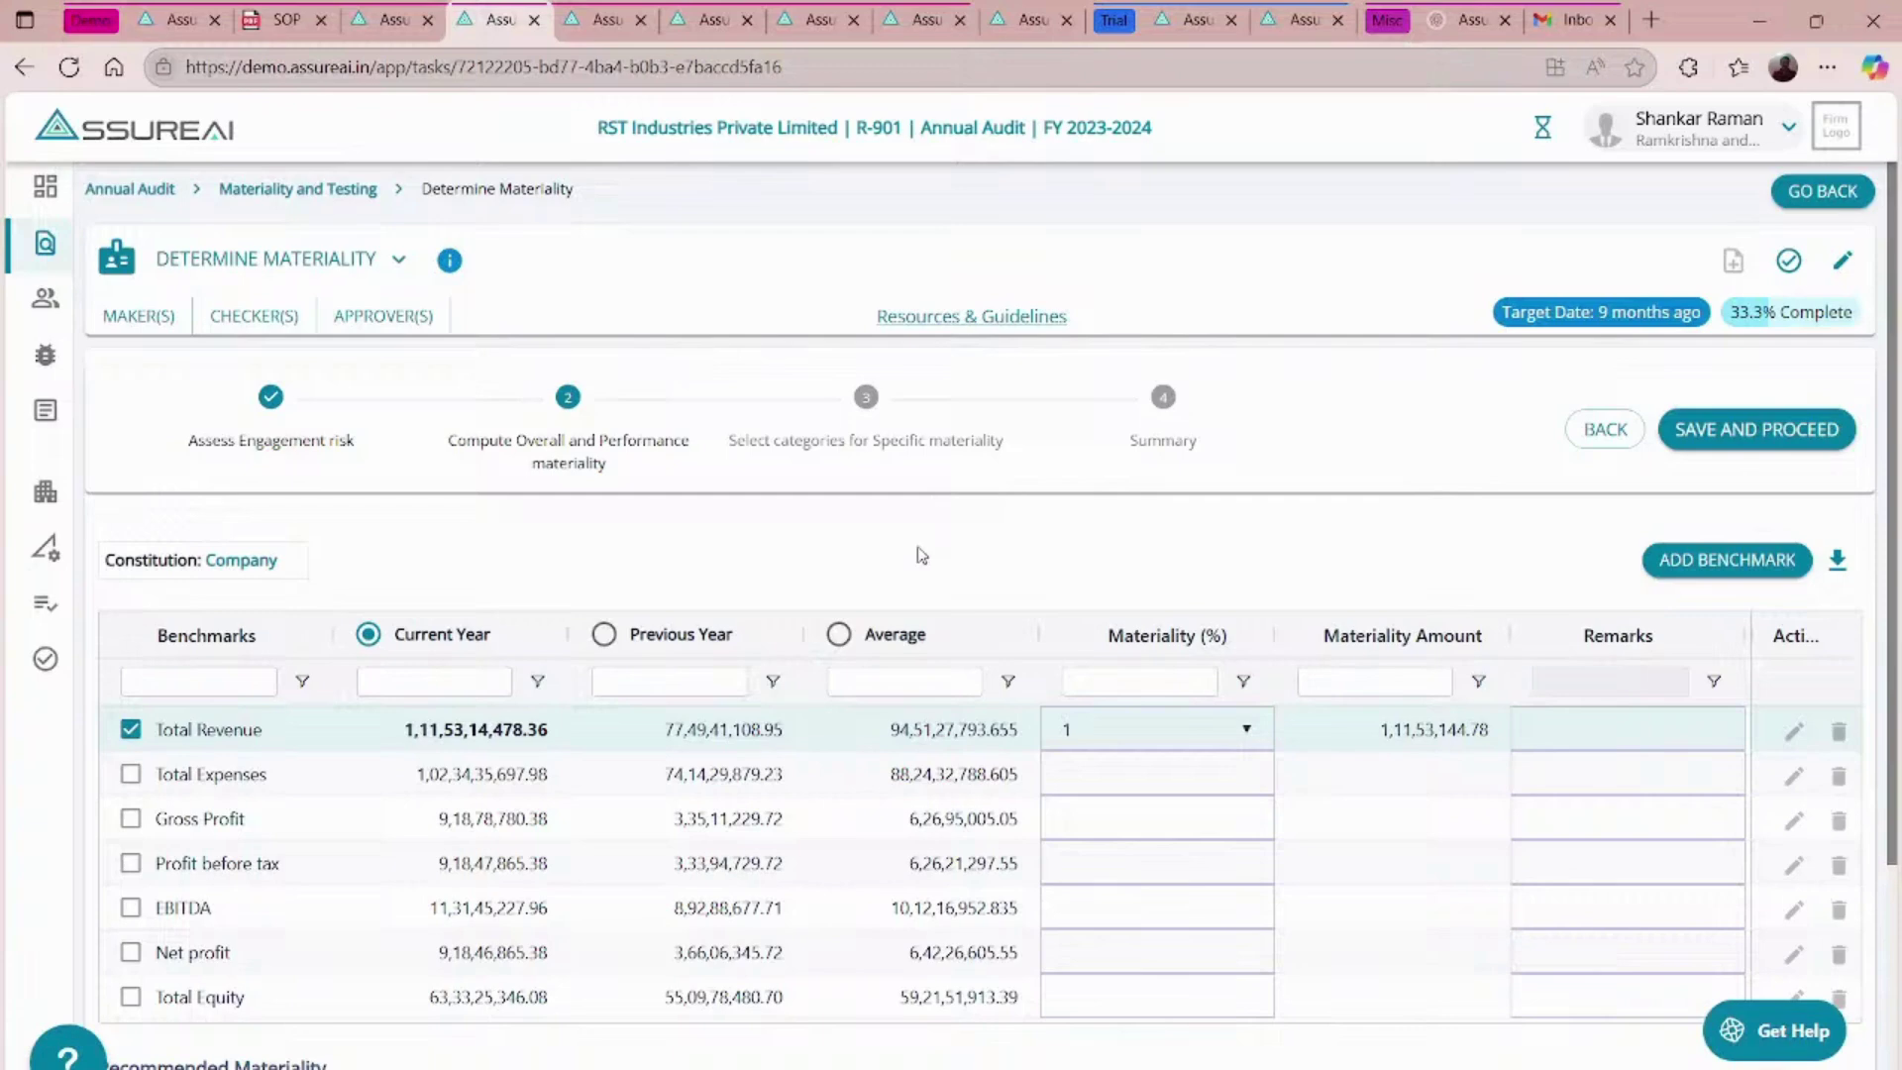
{"action": "scroll", "coordinate": [917, 550], "scroll_direction": "down", "scroll_amount": 1}
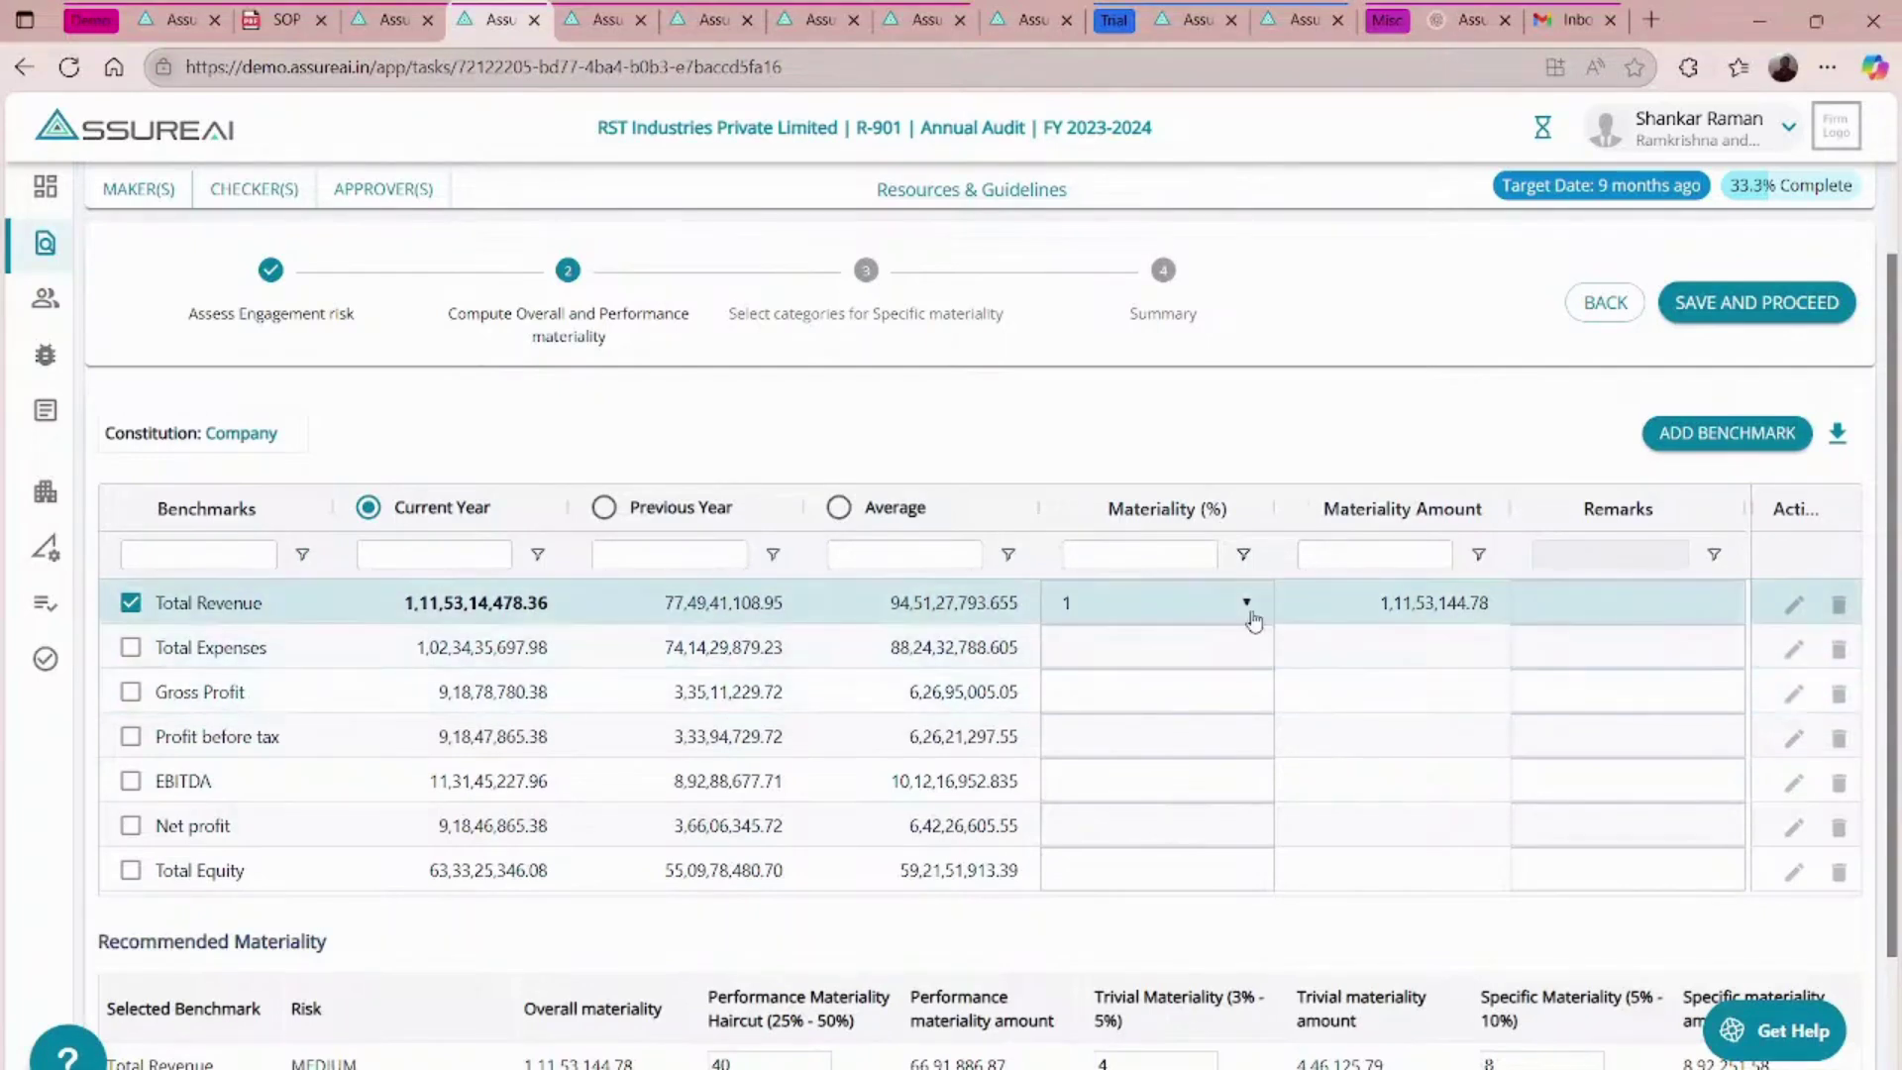
{"action": "left_click", "coordinate": [1606, 612]}
{"action": "left_click", "coordinate": [1606, 611]}
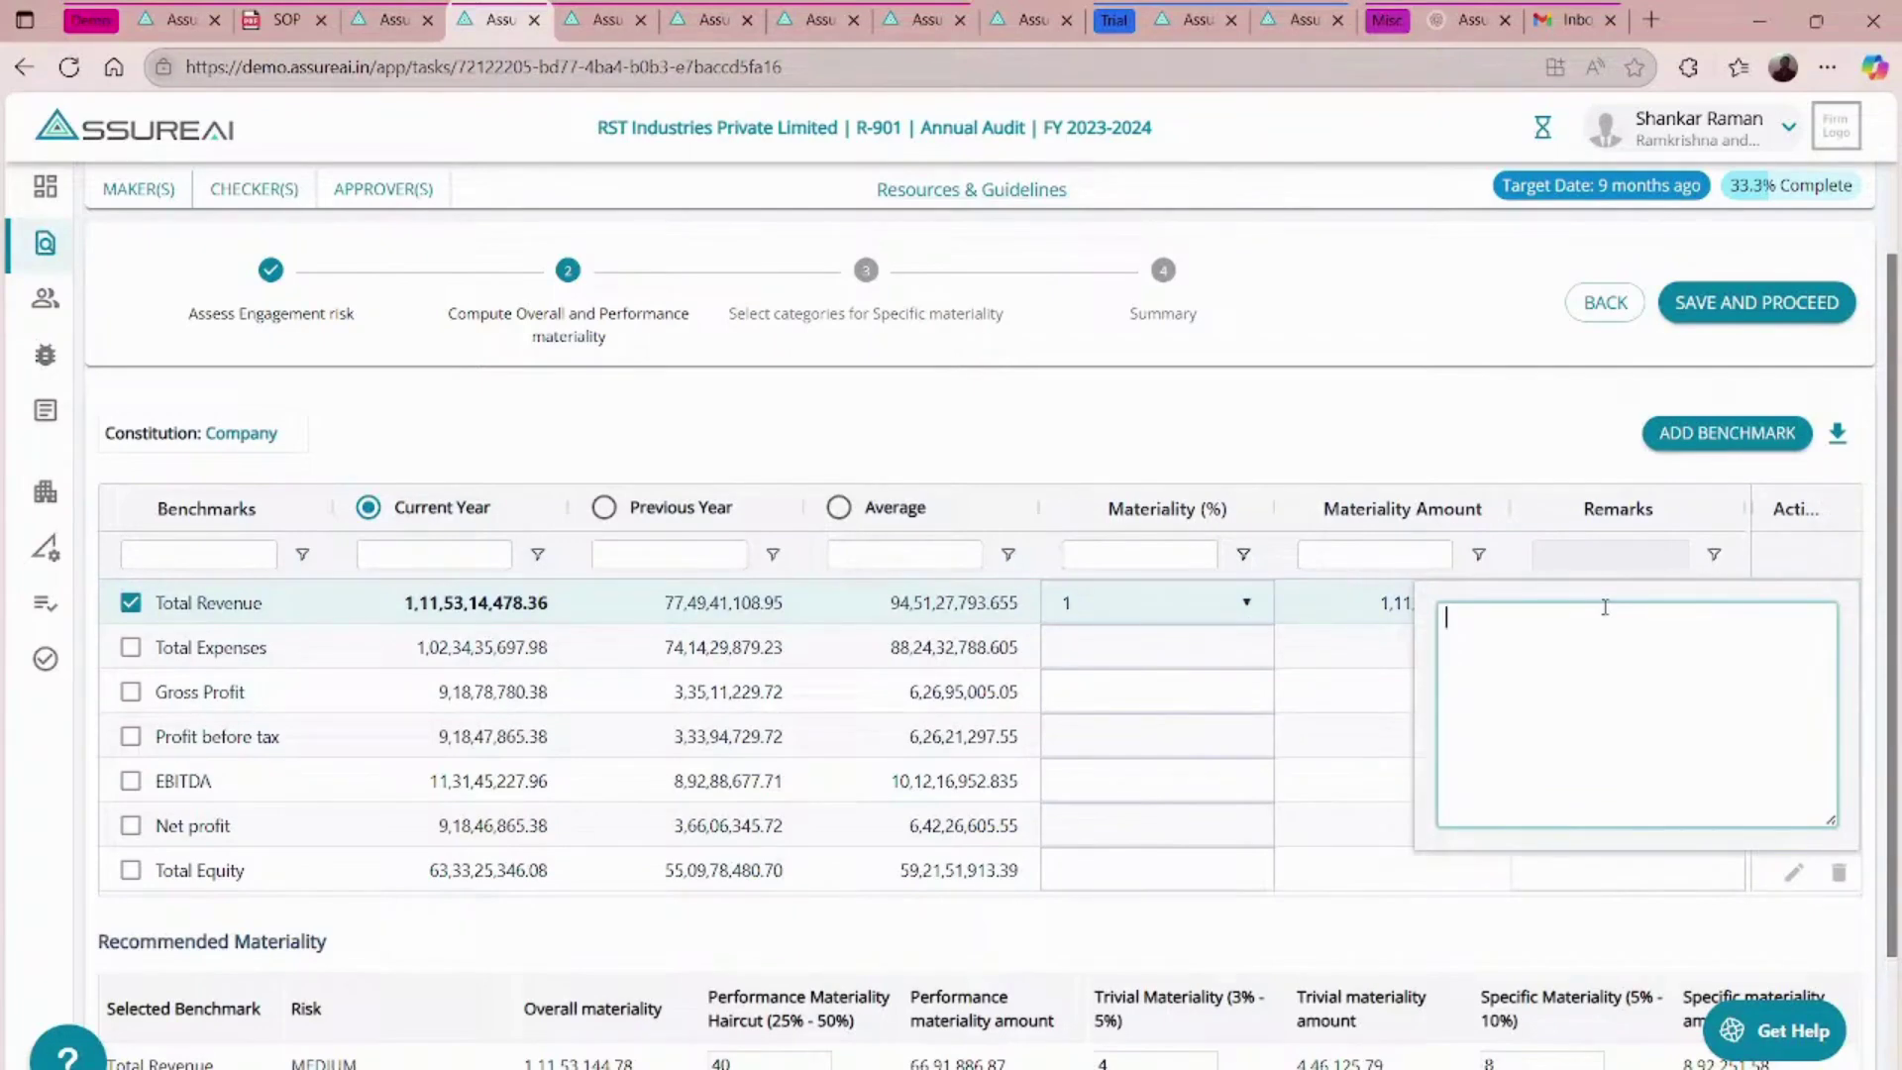
{"action": "type", "text": "Being a manufacturing entity generati"}
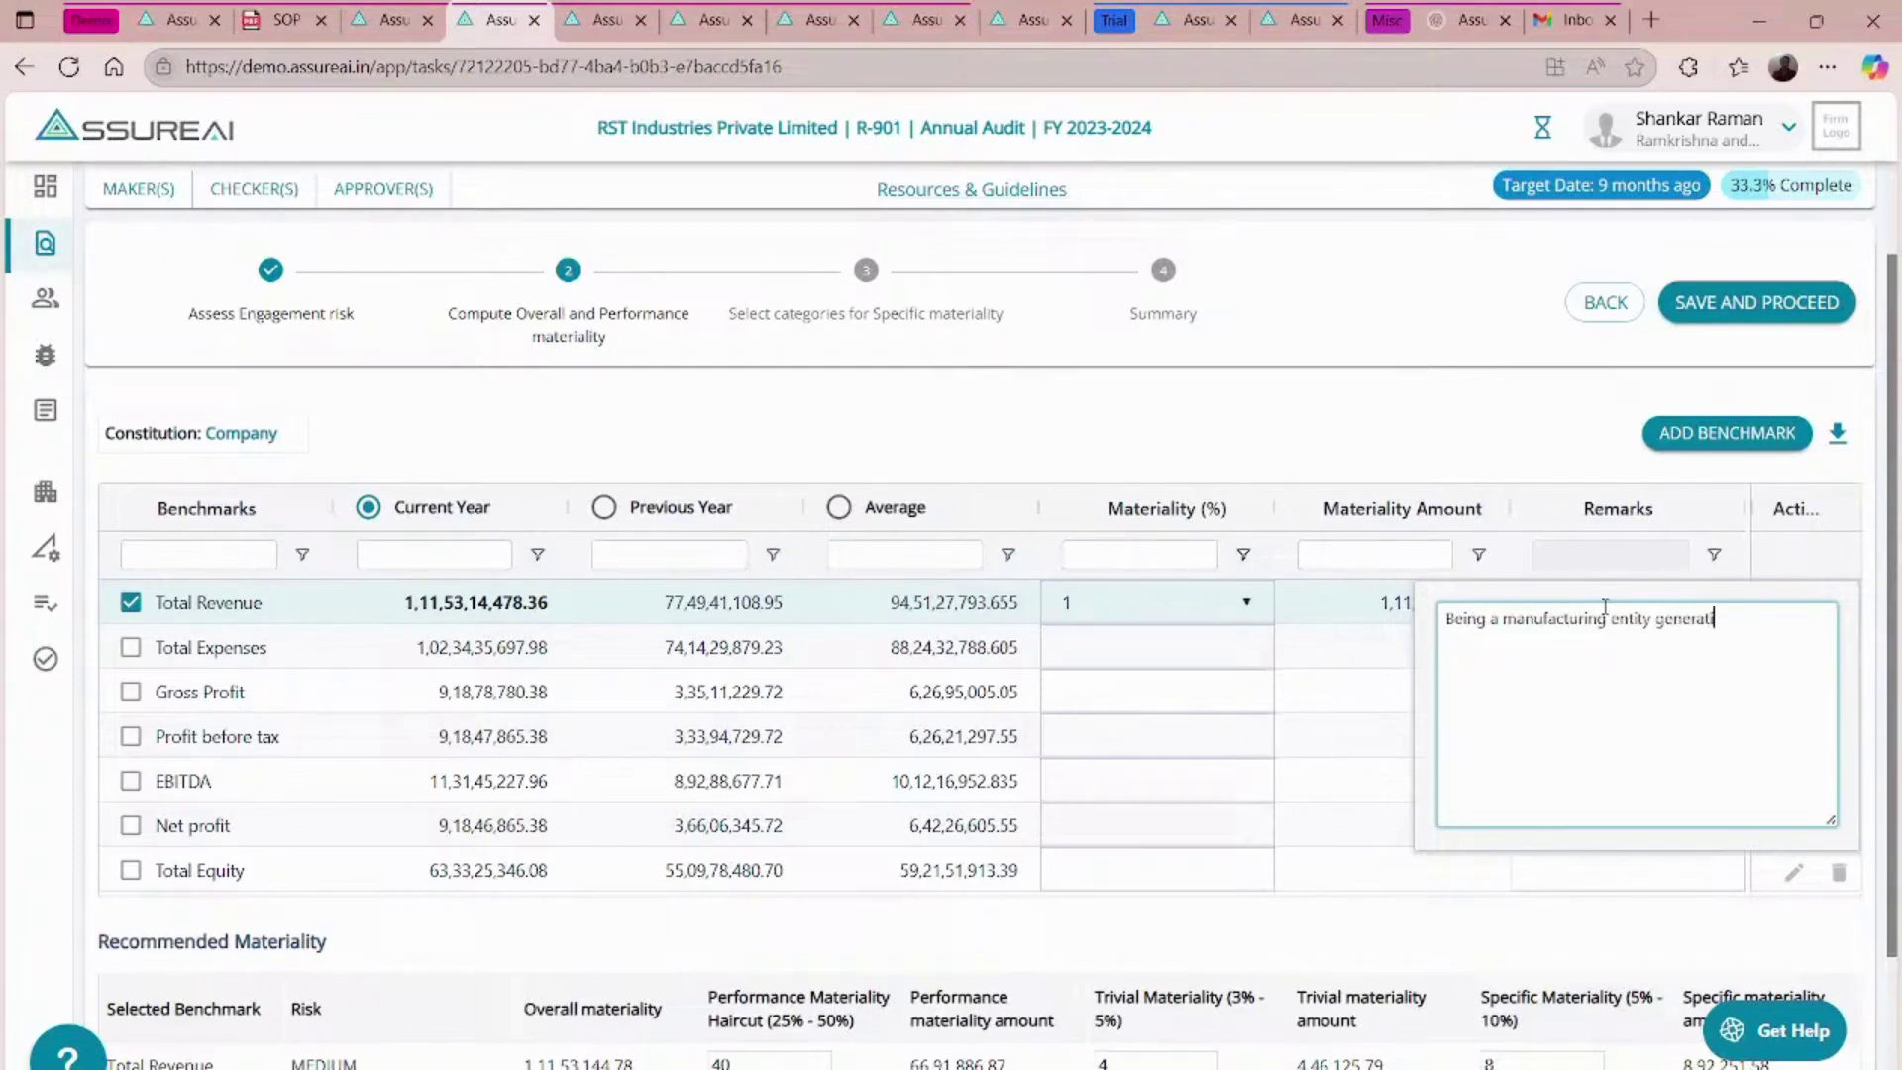
{"action": "type", "text": "ng sizeable turnover, Turnover "}
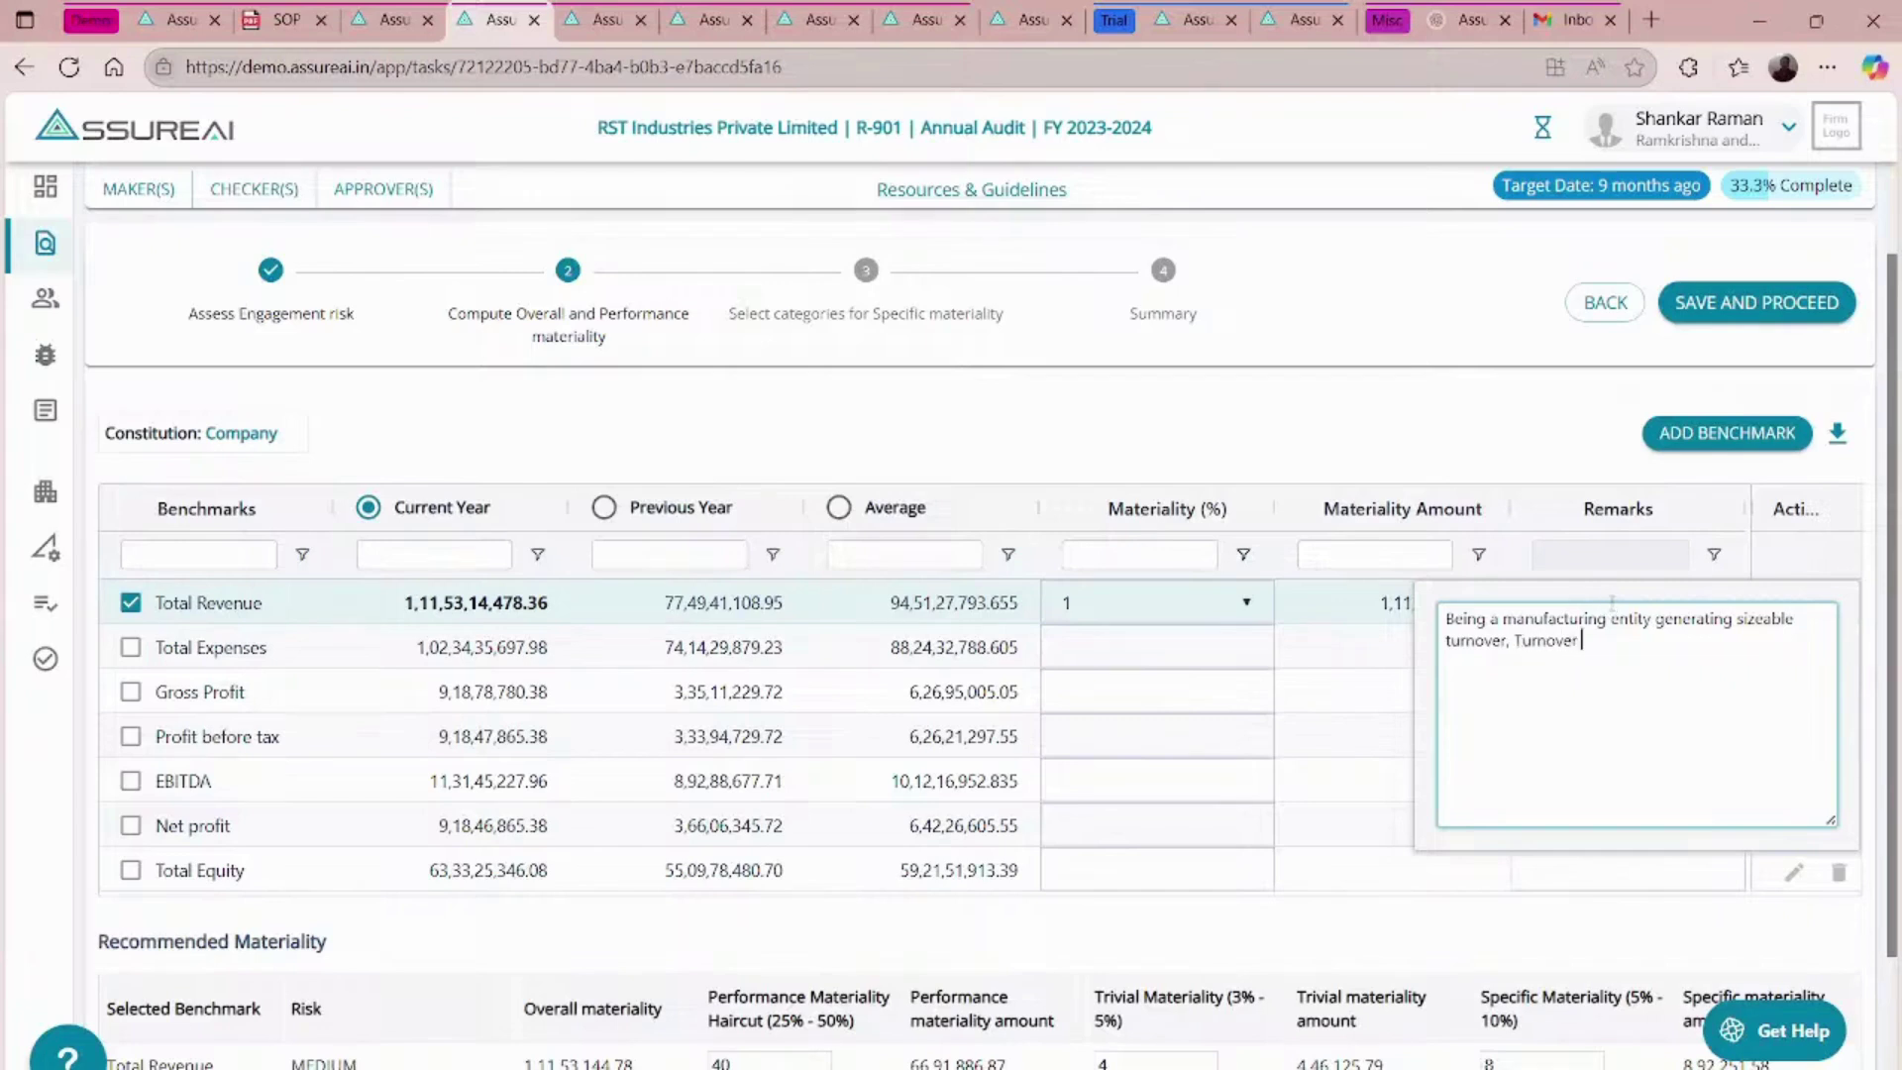
{"action": "type", "text": "is considered as the appropriate "}
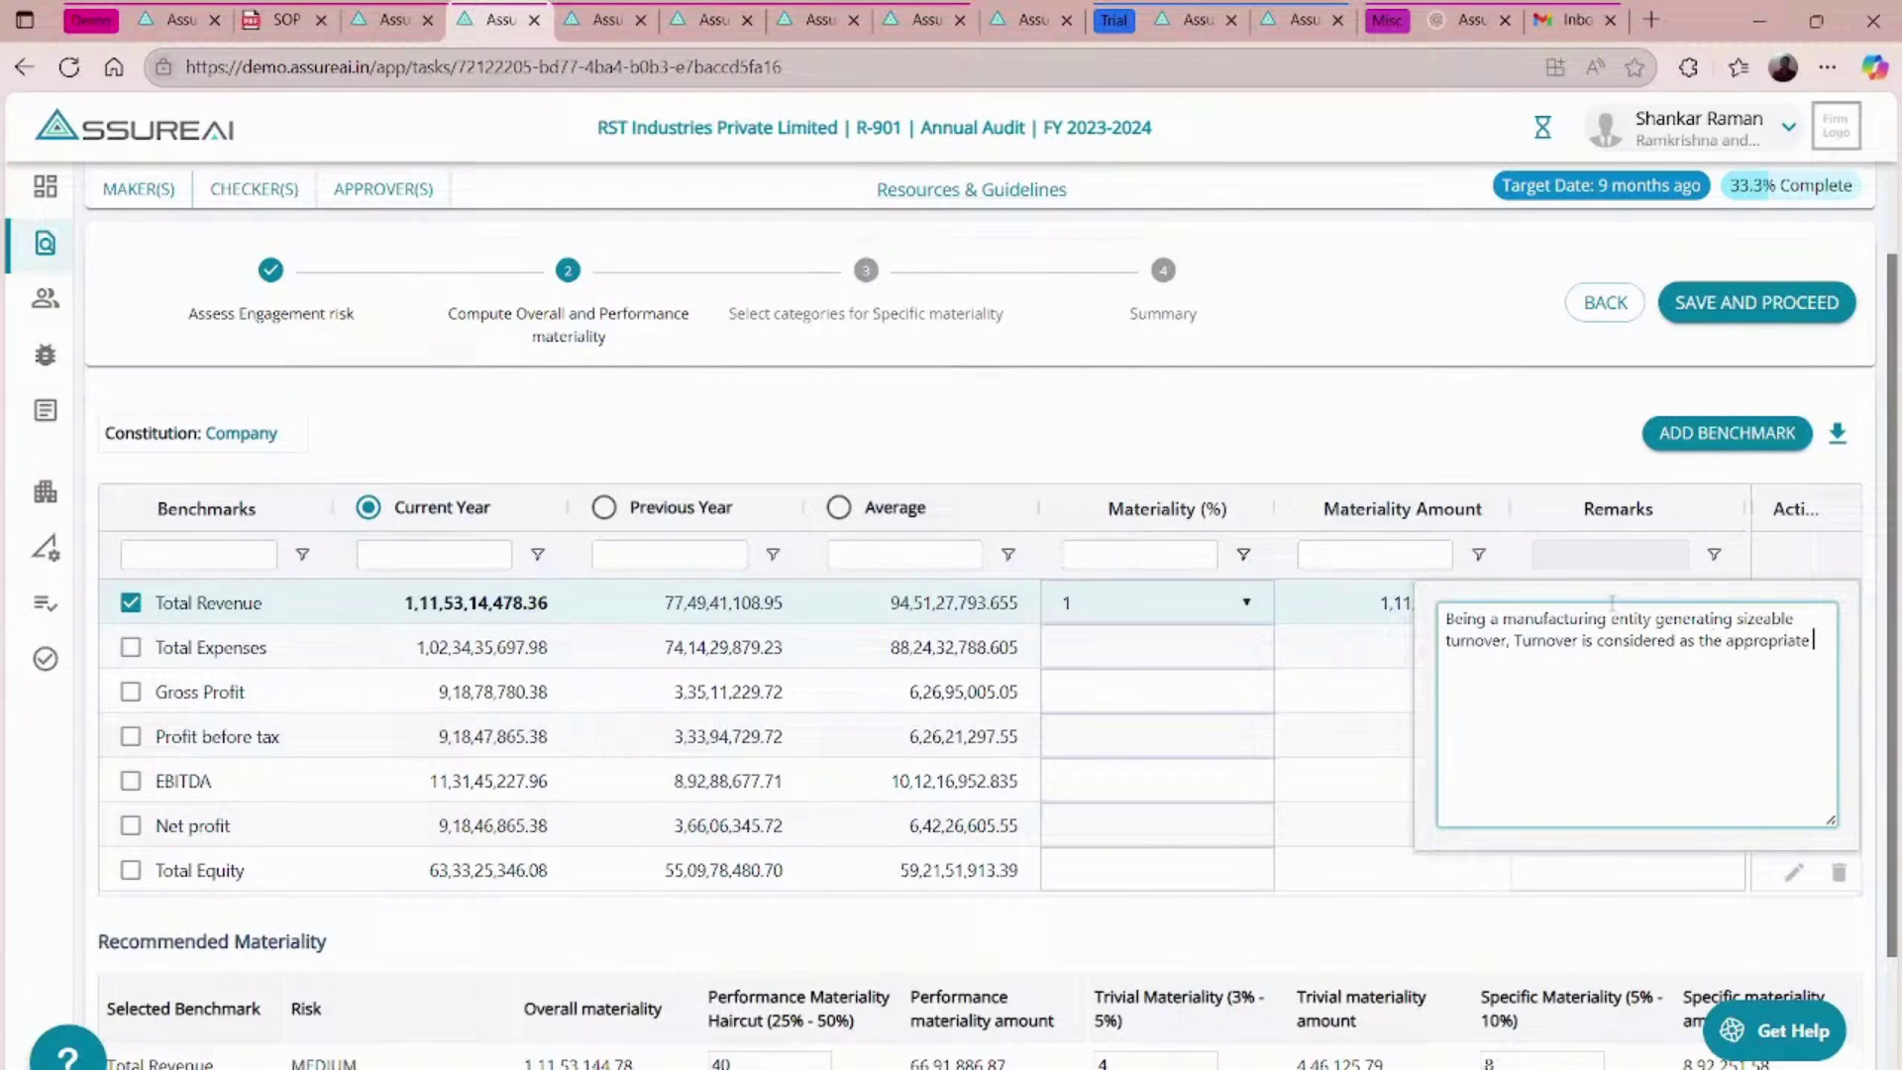
{"action": "type", "text": "benchmark for determining materiality"}
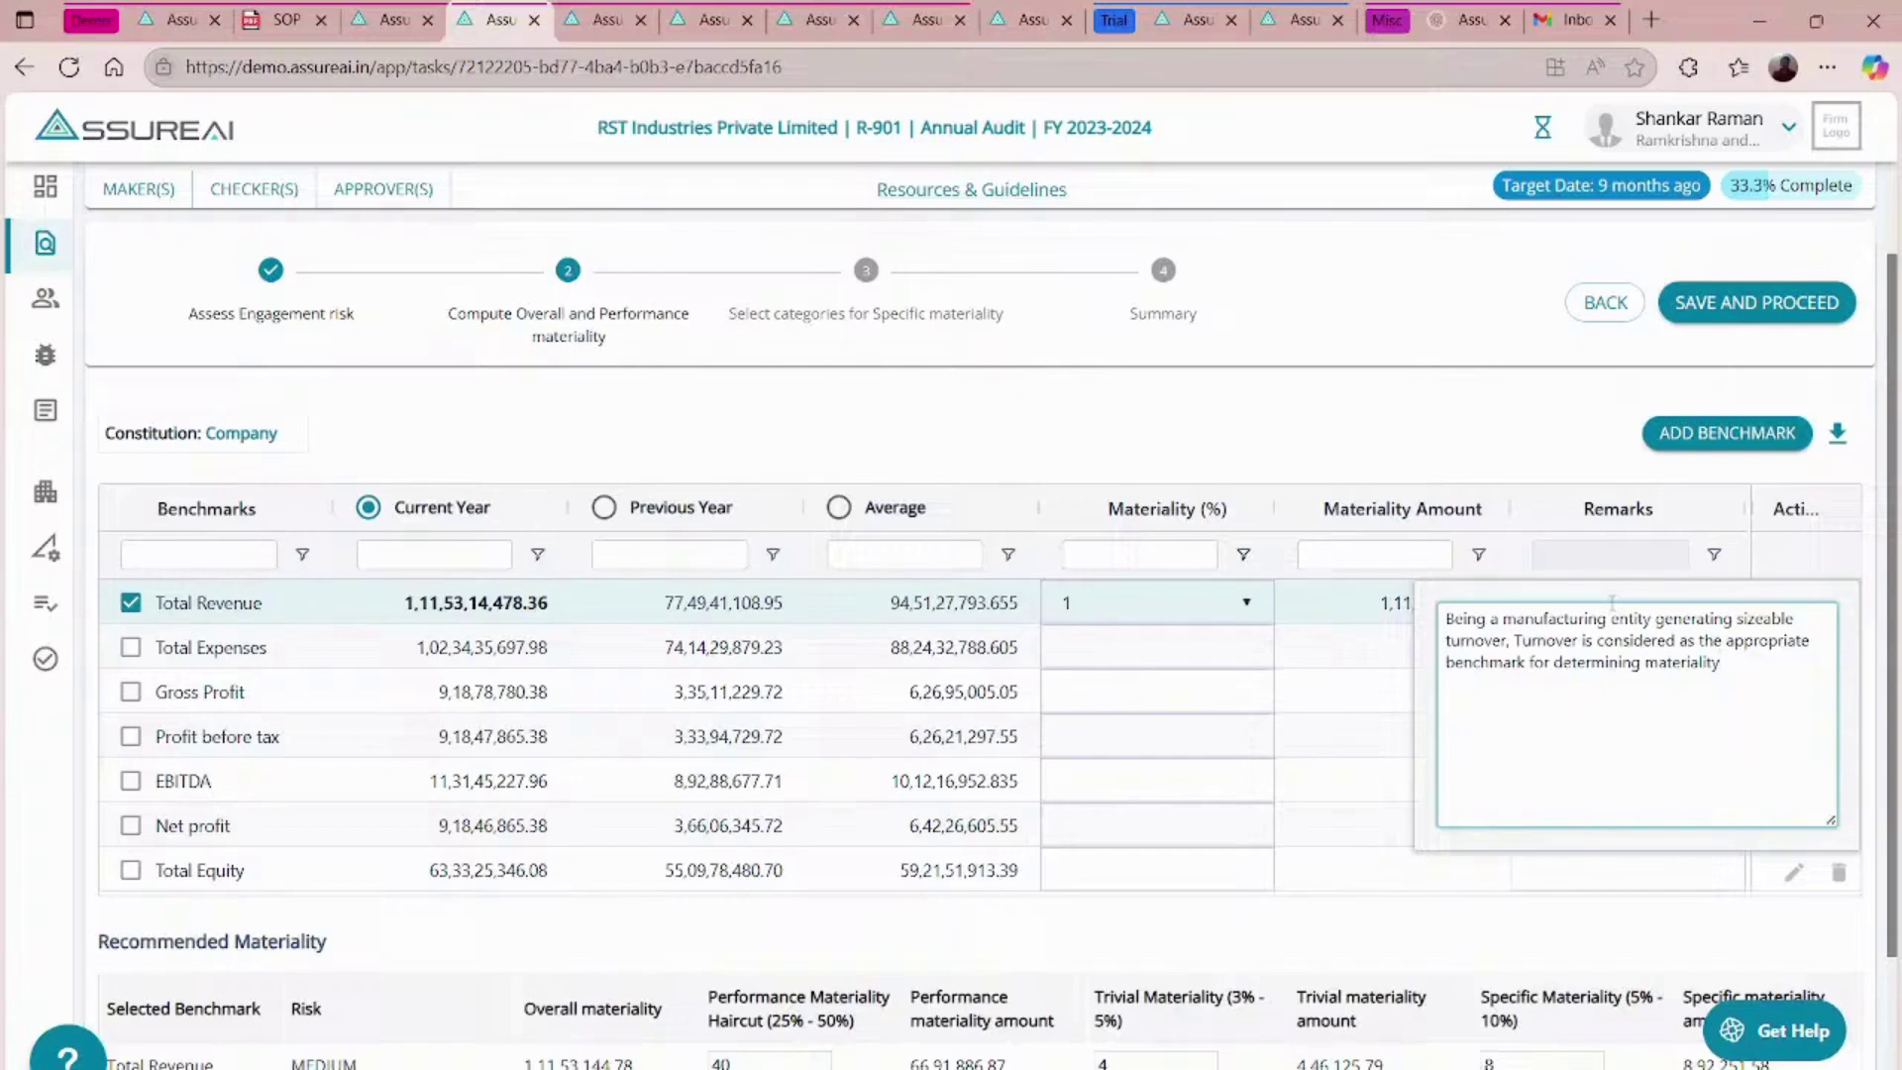
{"action": "key", "text": "Return"}
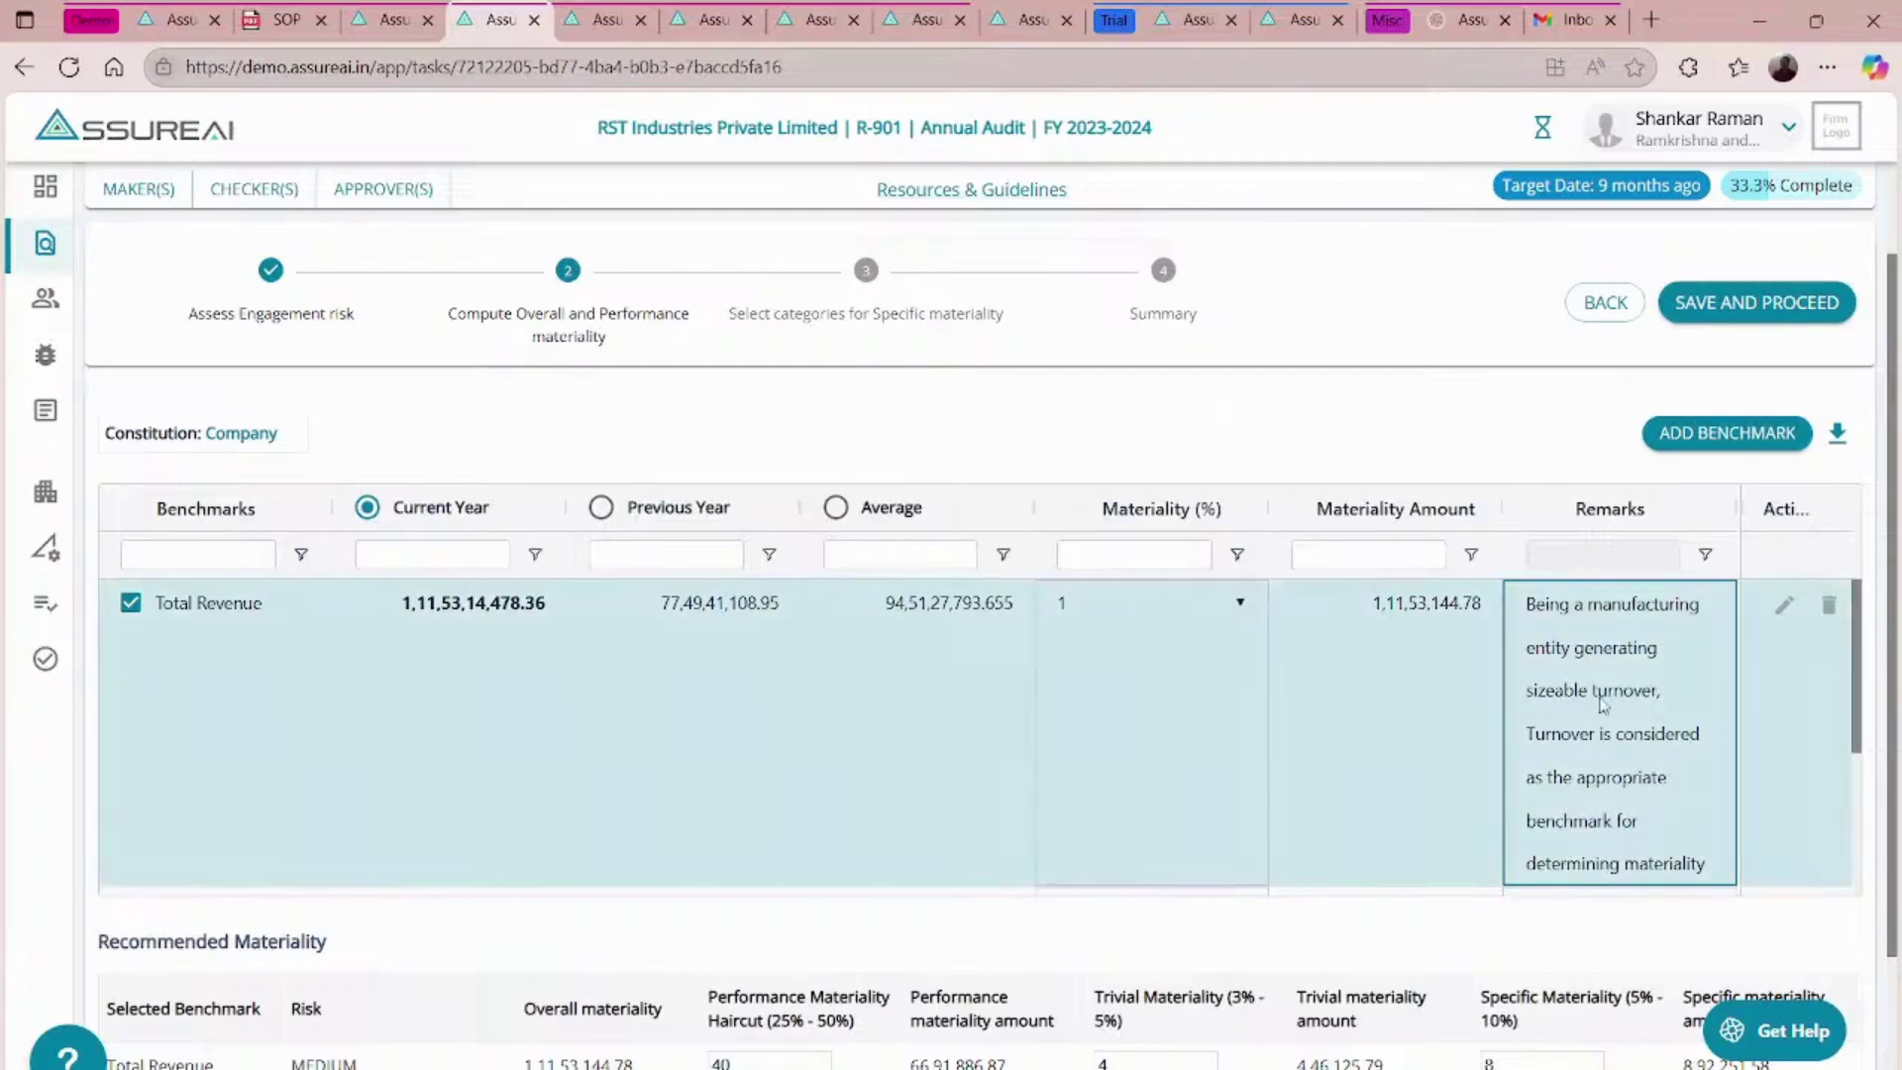
{"action": "scroll", "coordinate": [1602, 704], "scroll_direction": "down", "scroll_amount": 3}
{"action": "scroll", "coordinate": [1603, 704], "scroll_direction": "down", "scroll_amount": 2}
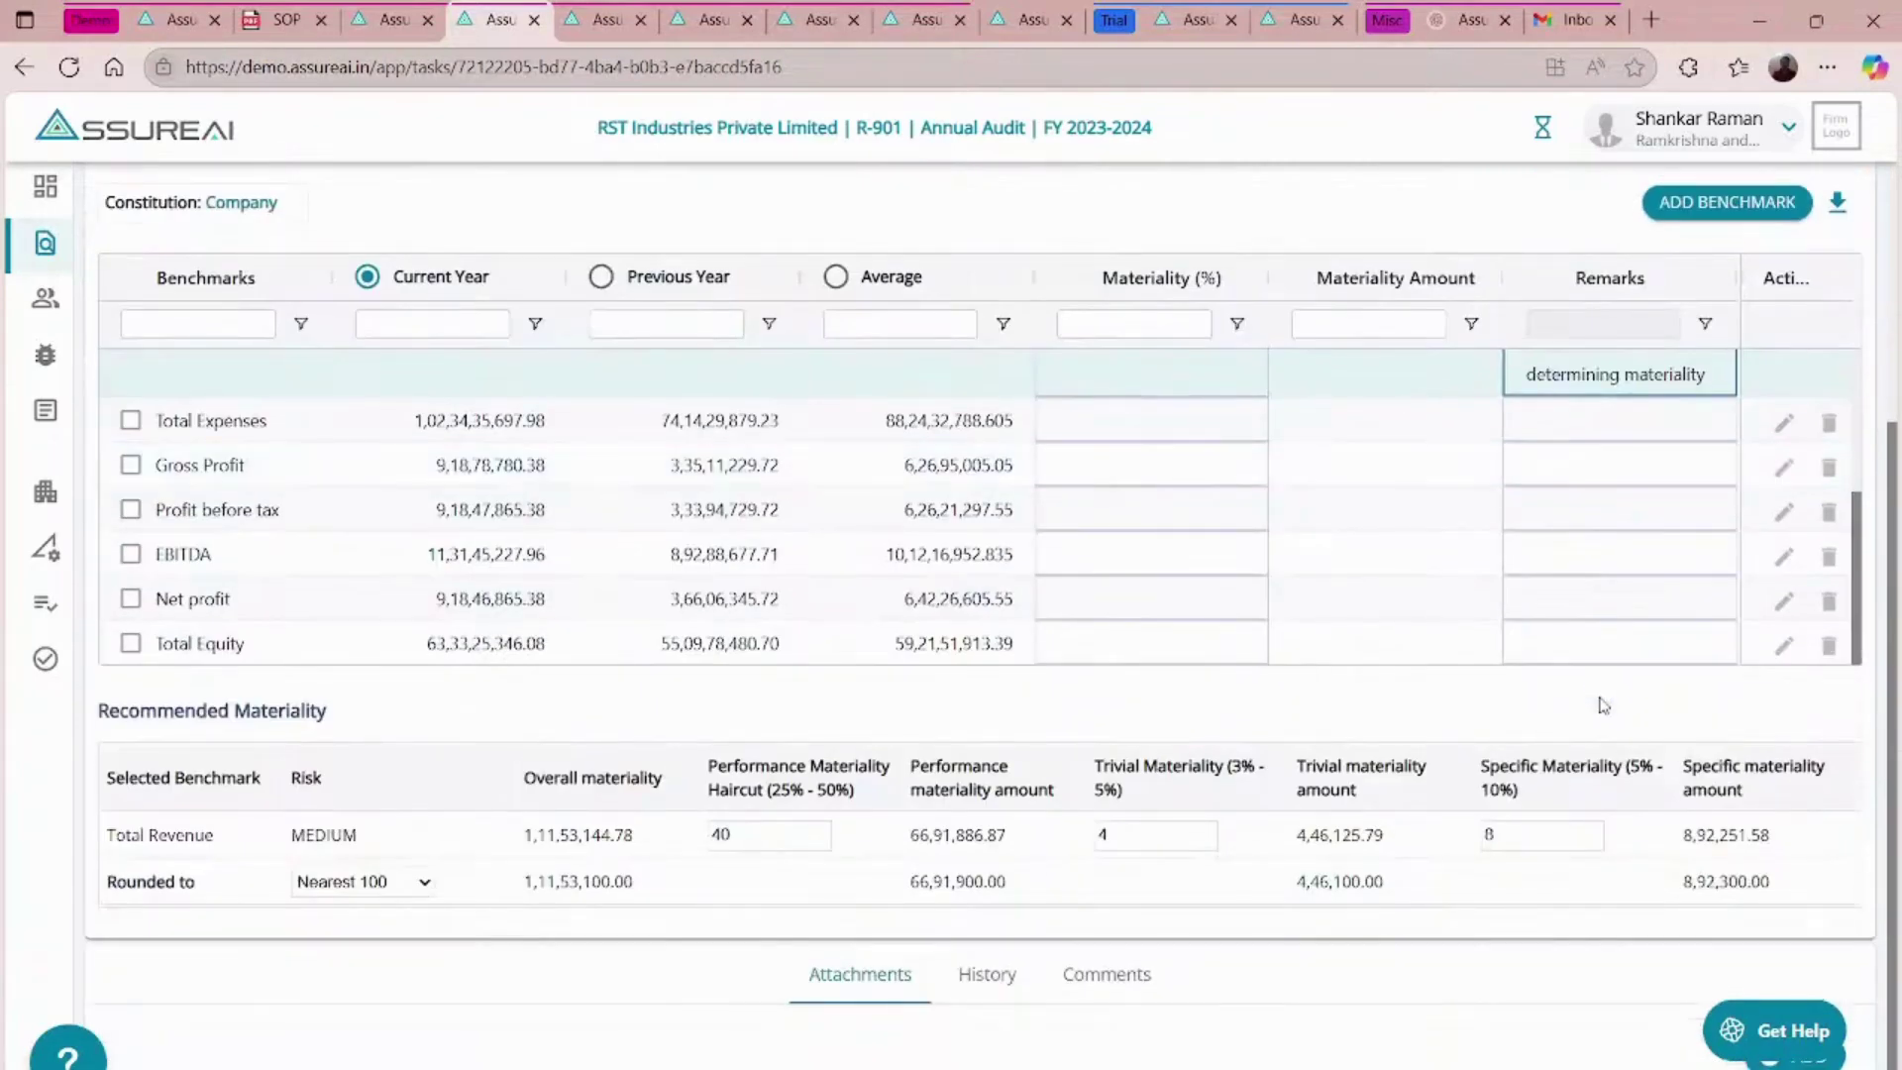
{"action": "scroll", "coordinate": [1602, 703], "scroll_direction": "up", "scroll_amount": 4}
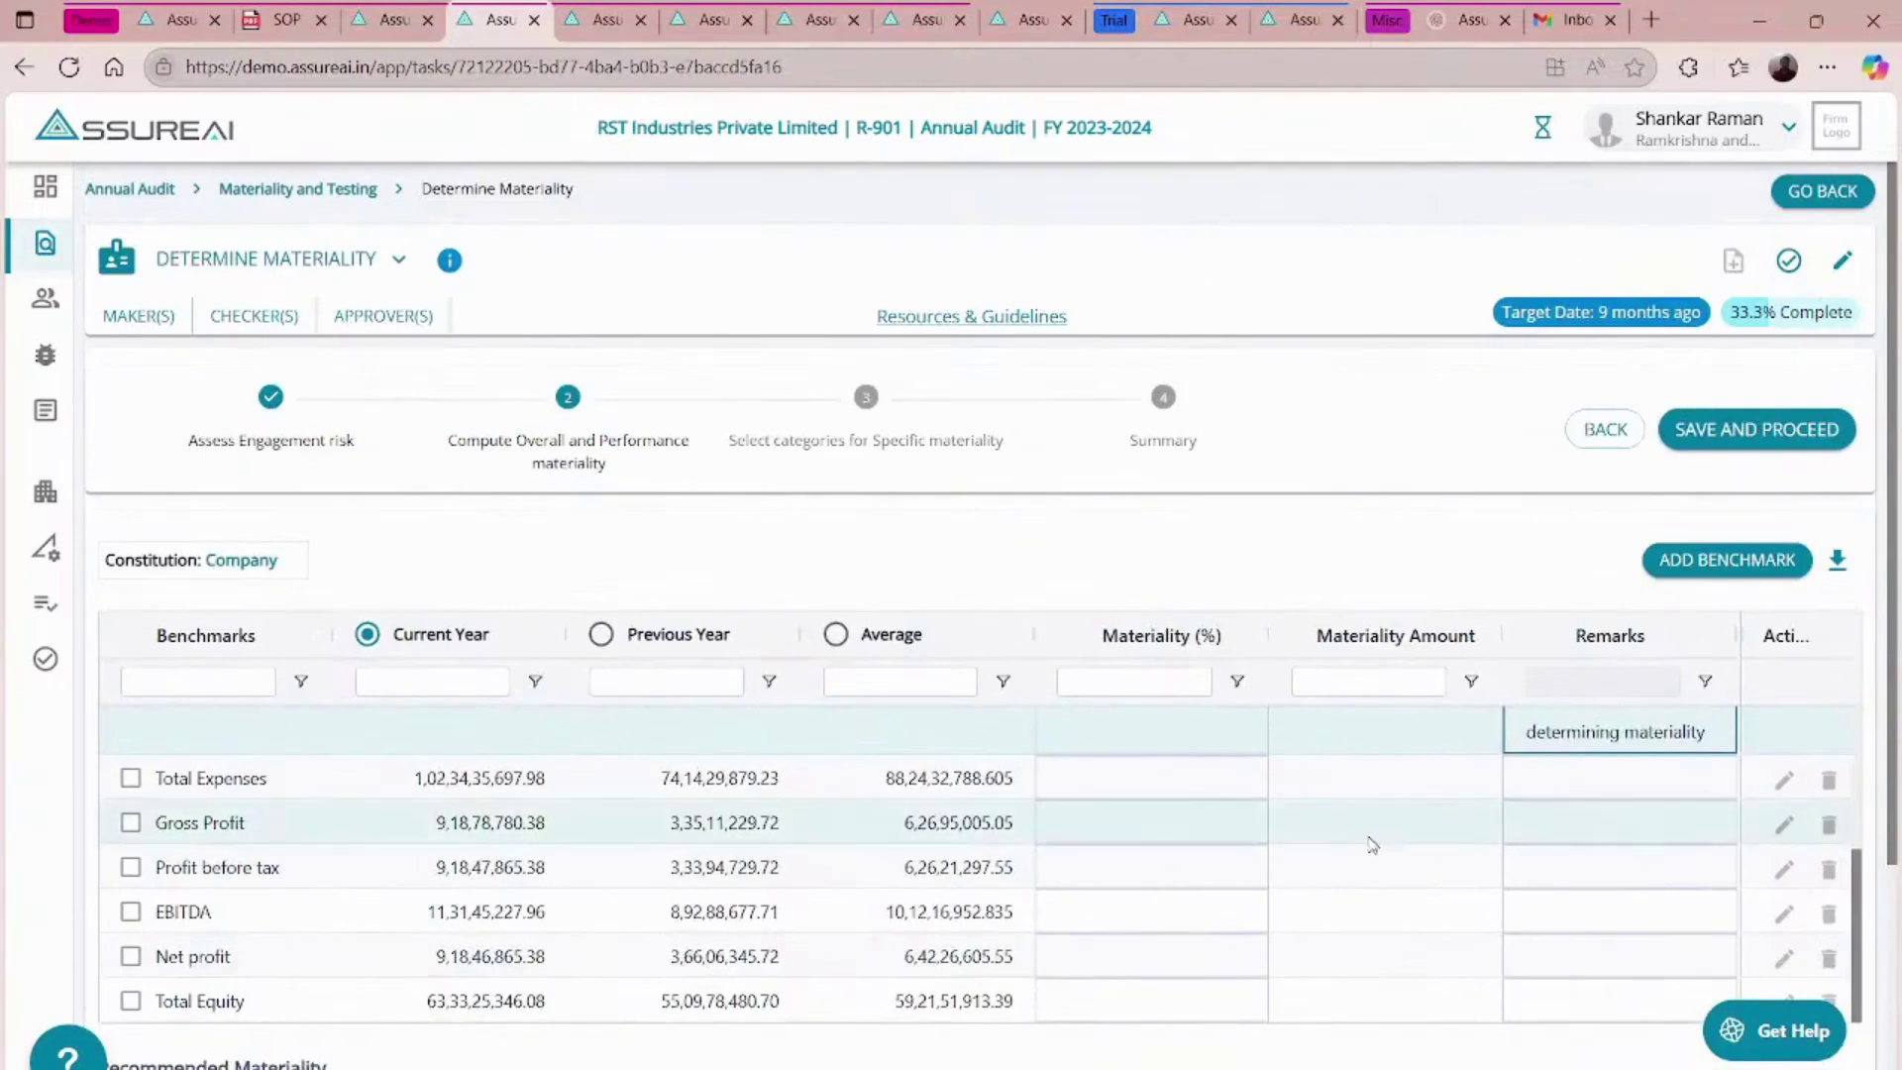
{"action": "scroll", "coordinate": [1372, 844], "scroll_direction": "up", "scroll_amount": 3}
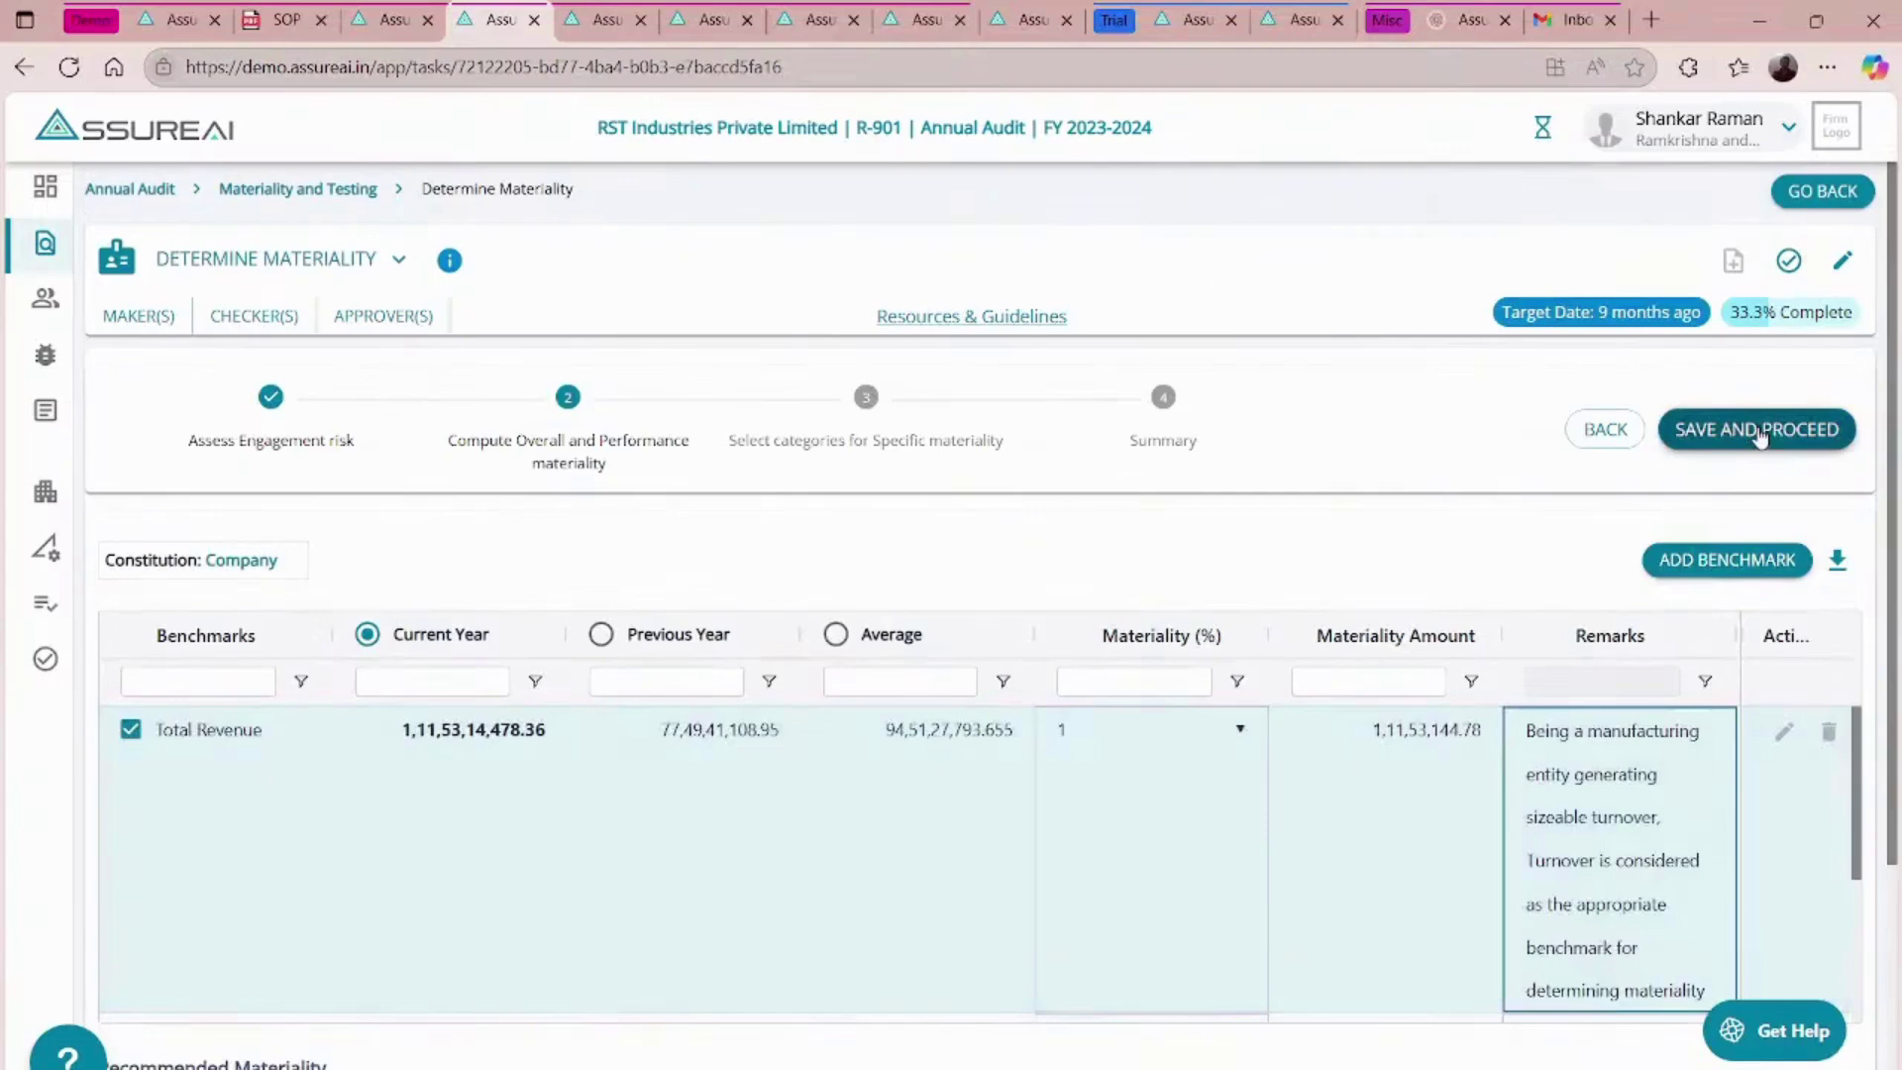
- Save through to the summary, mark Determine Materiality completed, and return to Materiality and Testing
{"action": "left_click", "coordinate": [1759, 431]}
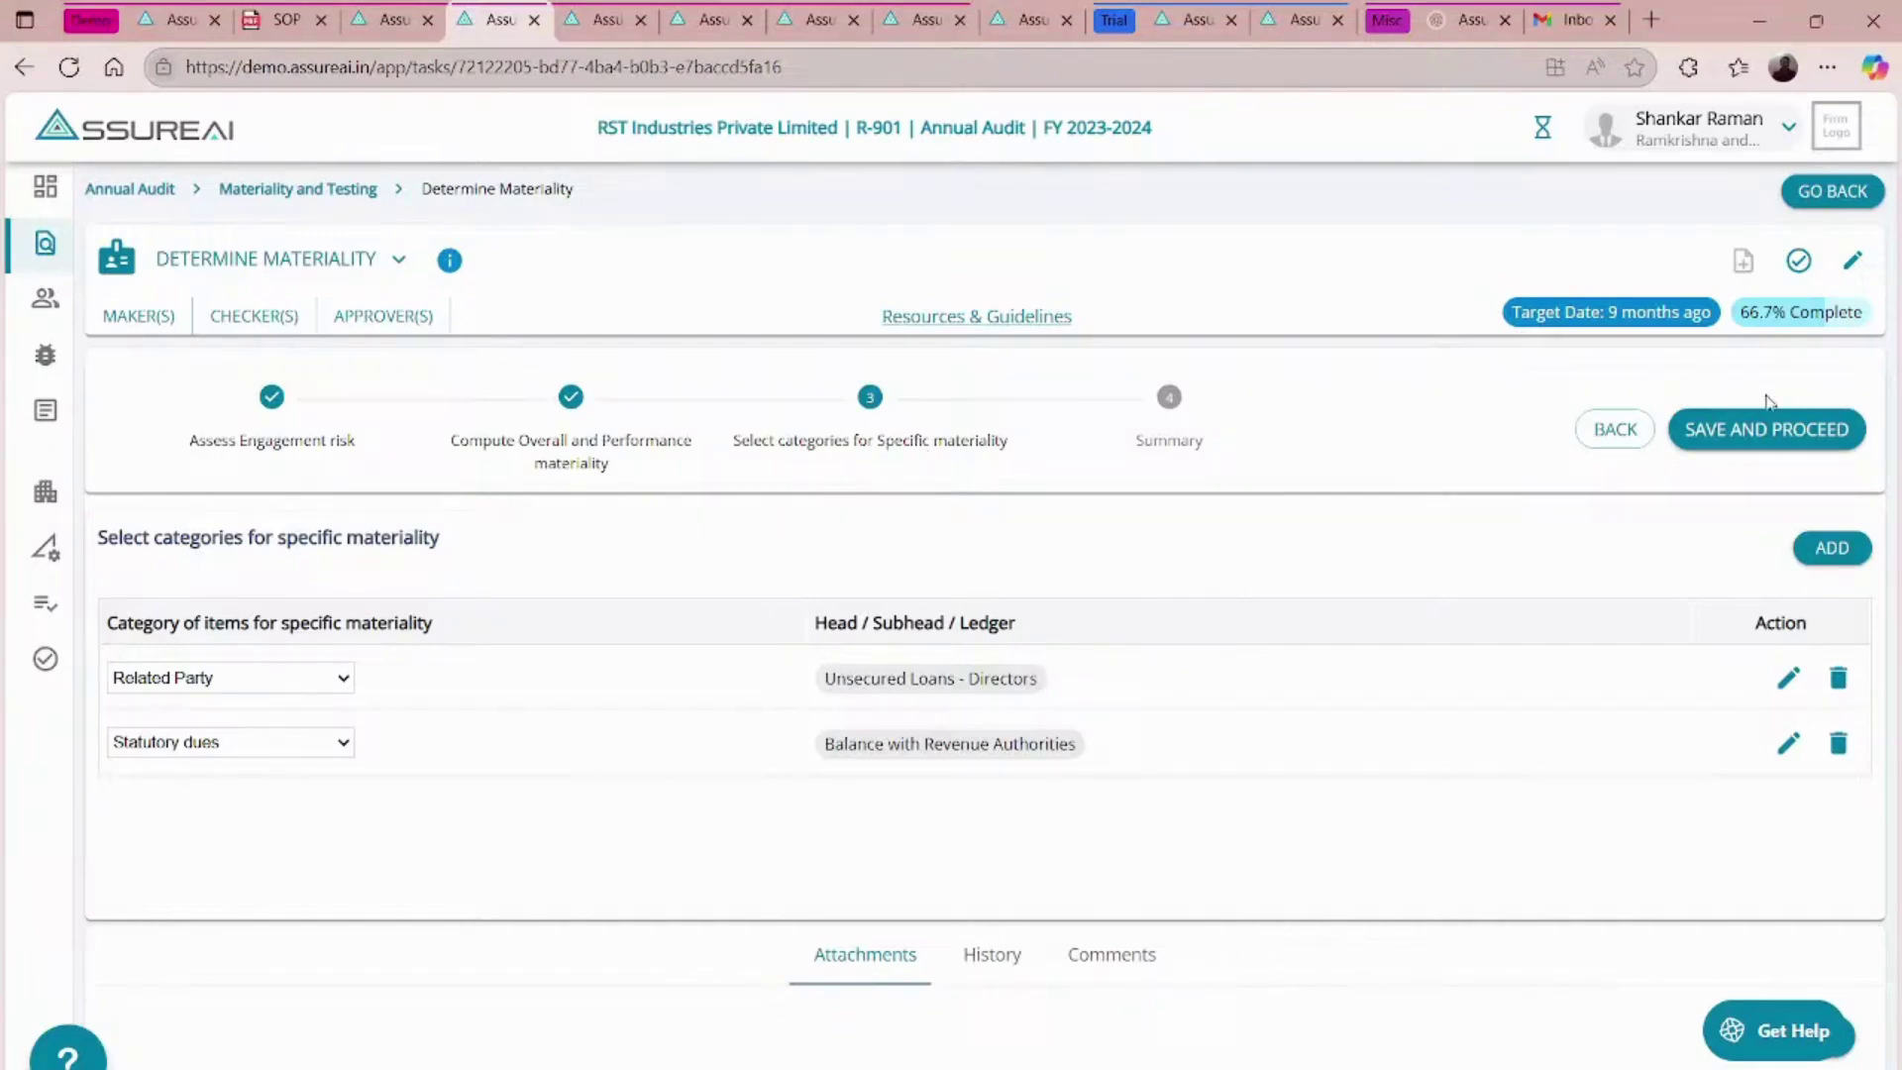
{"action": "left_click", "coordinate": [1783, 429]}
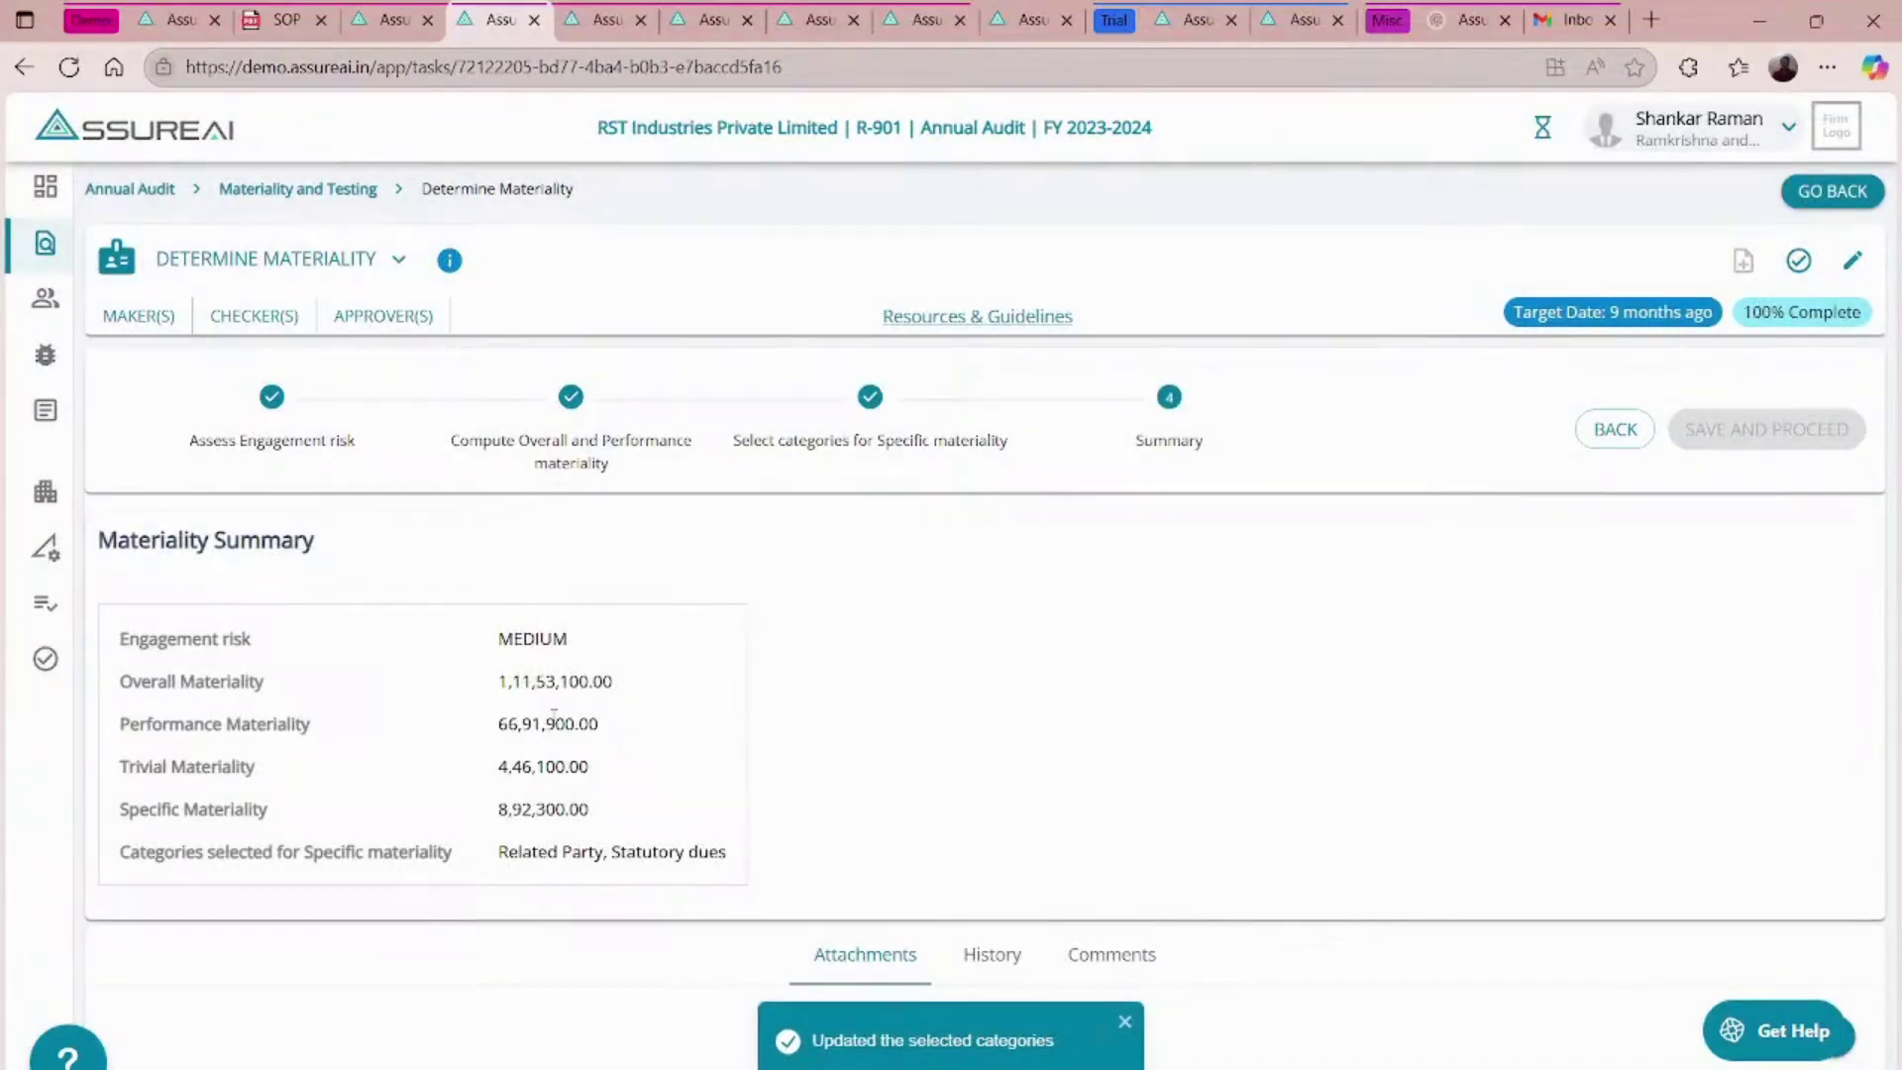
{"action": "left_click", "coordinate": [1800, 265]}
{"action": "left_click", "coordinate": [1218, 682]}
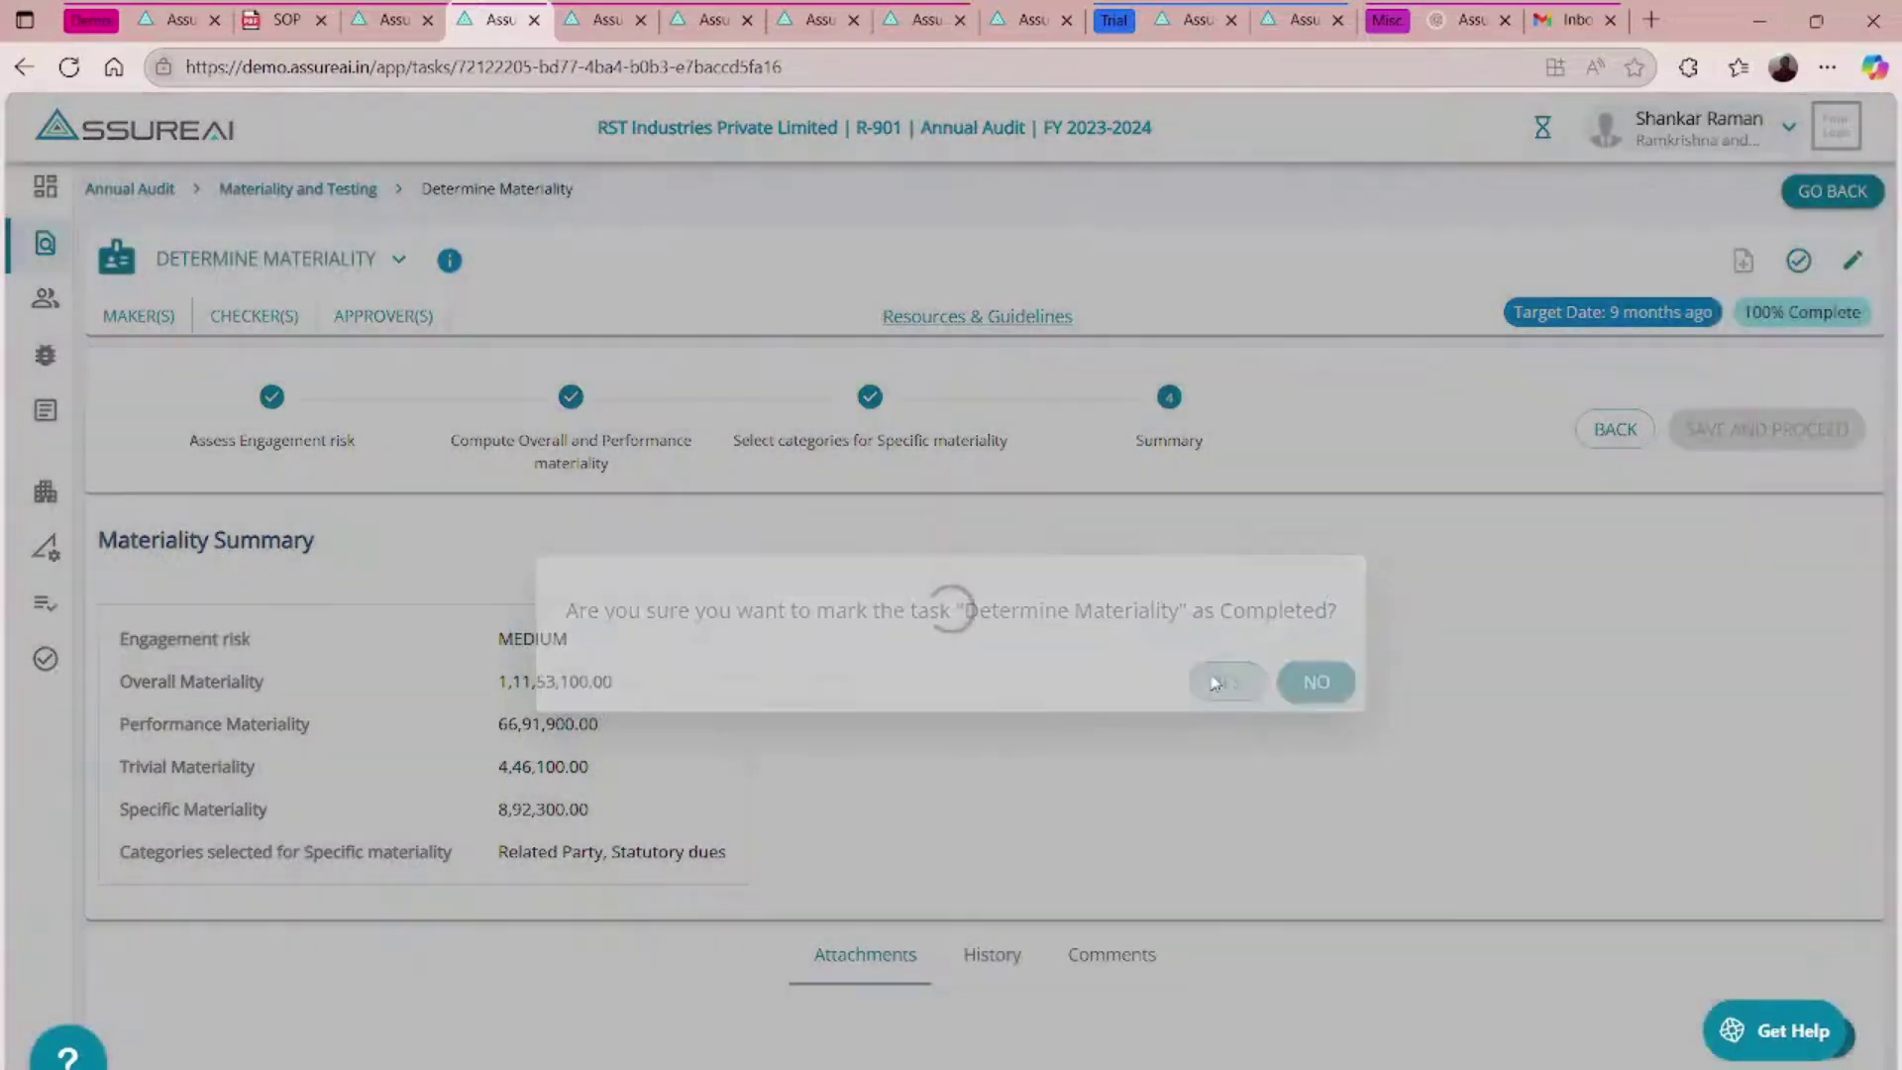
{"action": "left_click", "coordinate": [328, 199]}
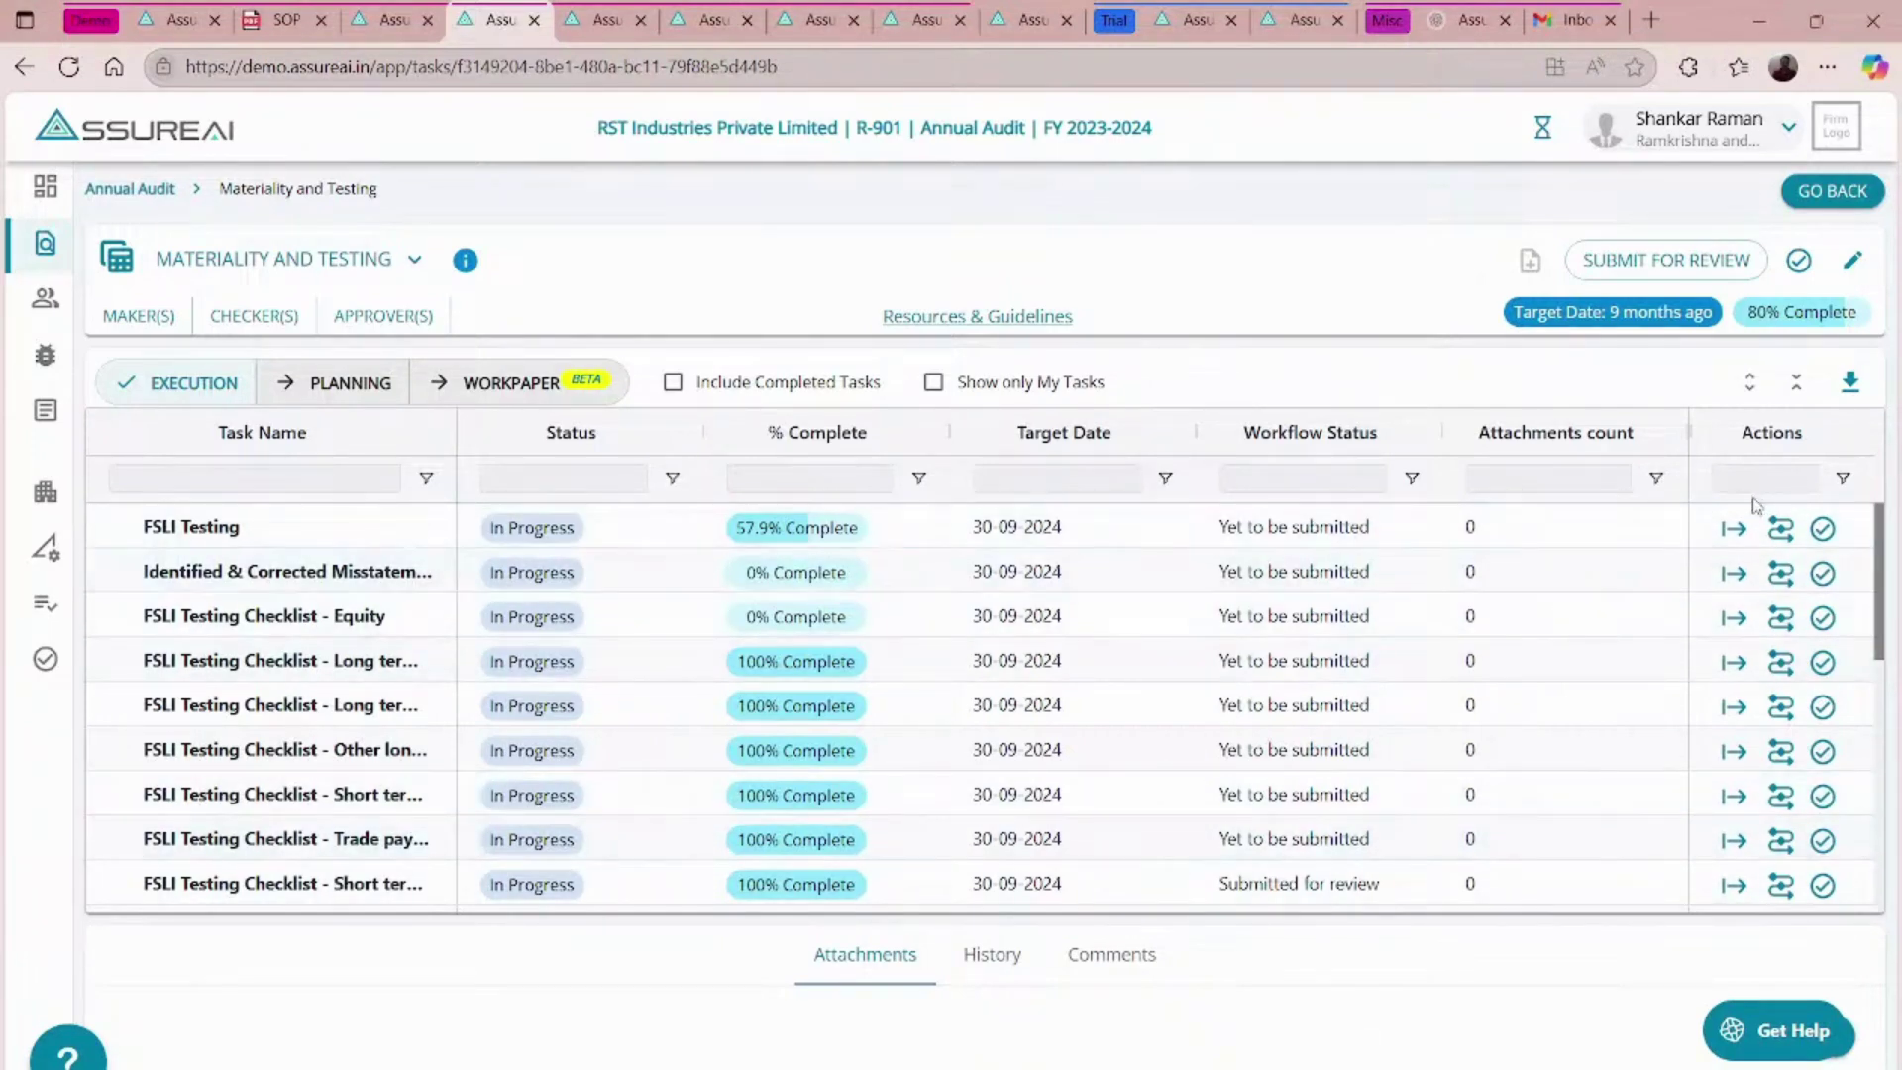
- Open the FSLI Testing task and display its Profit and Loss heads
{"action": "left_click", "coordinate": [1735, 530]}
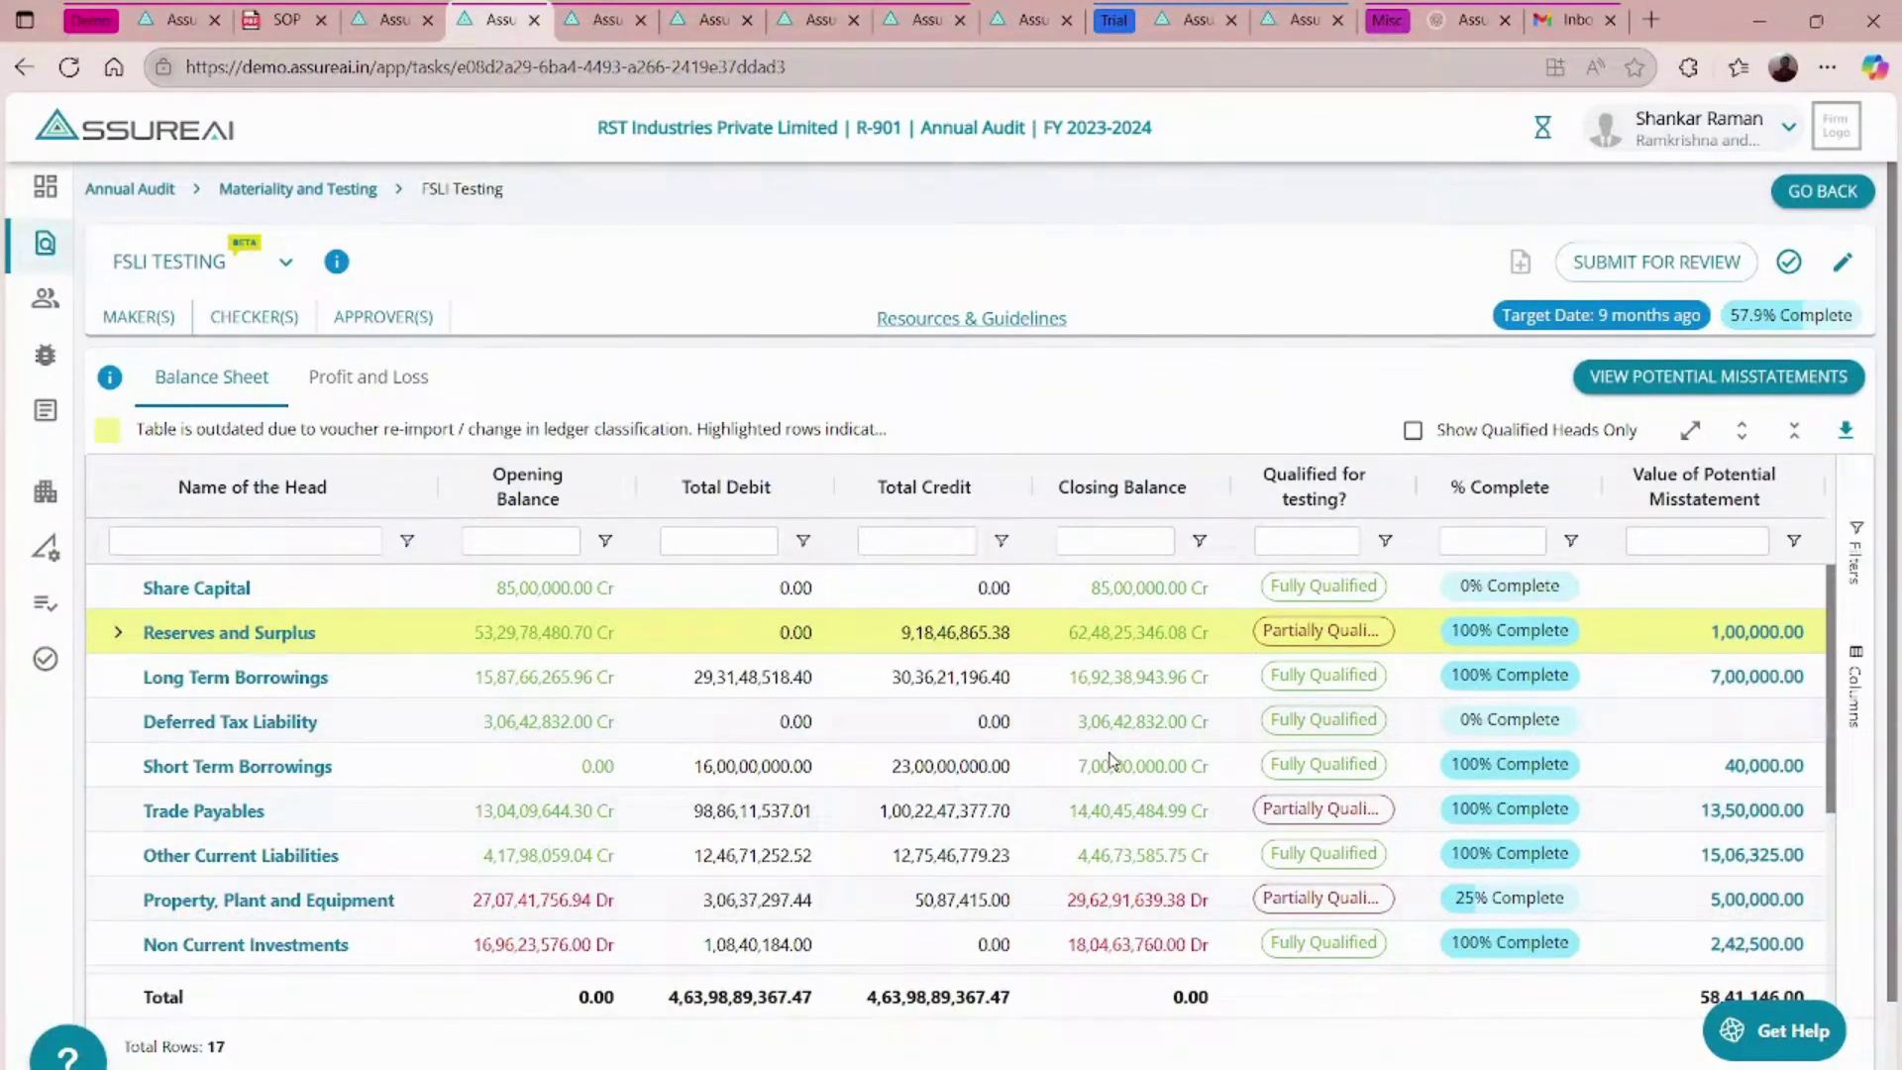
{"action": "scroll", "coordinate": [1109, 760], "scroll_direction": "down", "scroll_amount": 3}
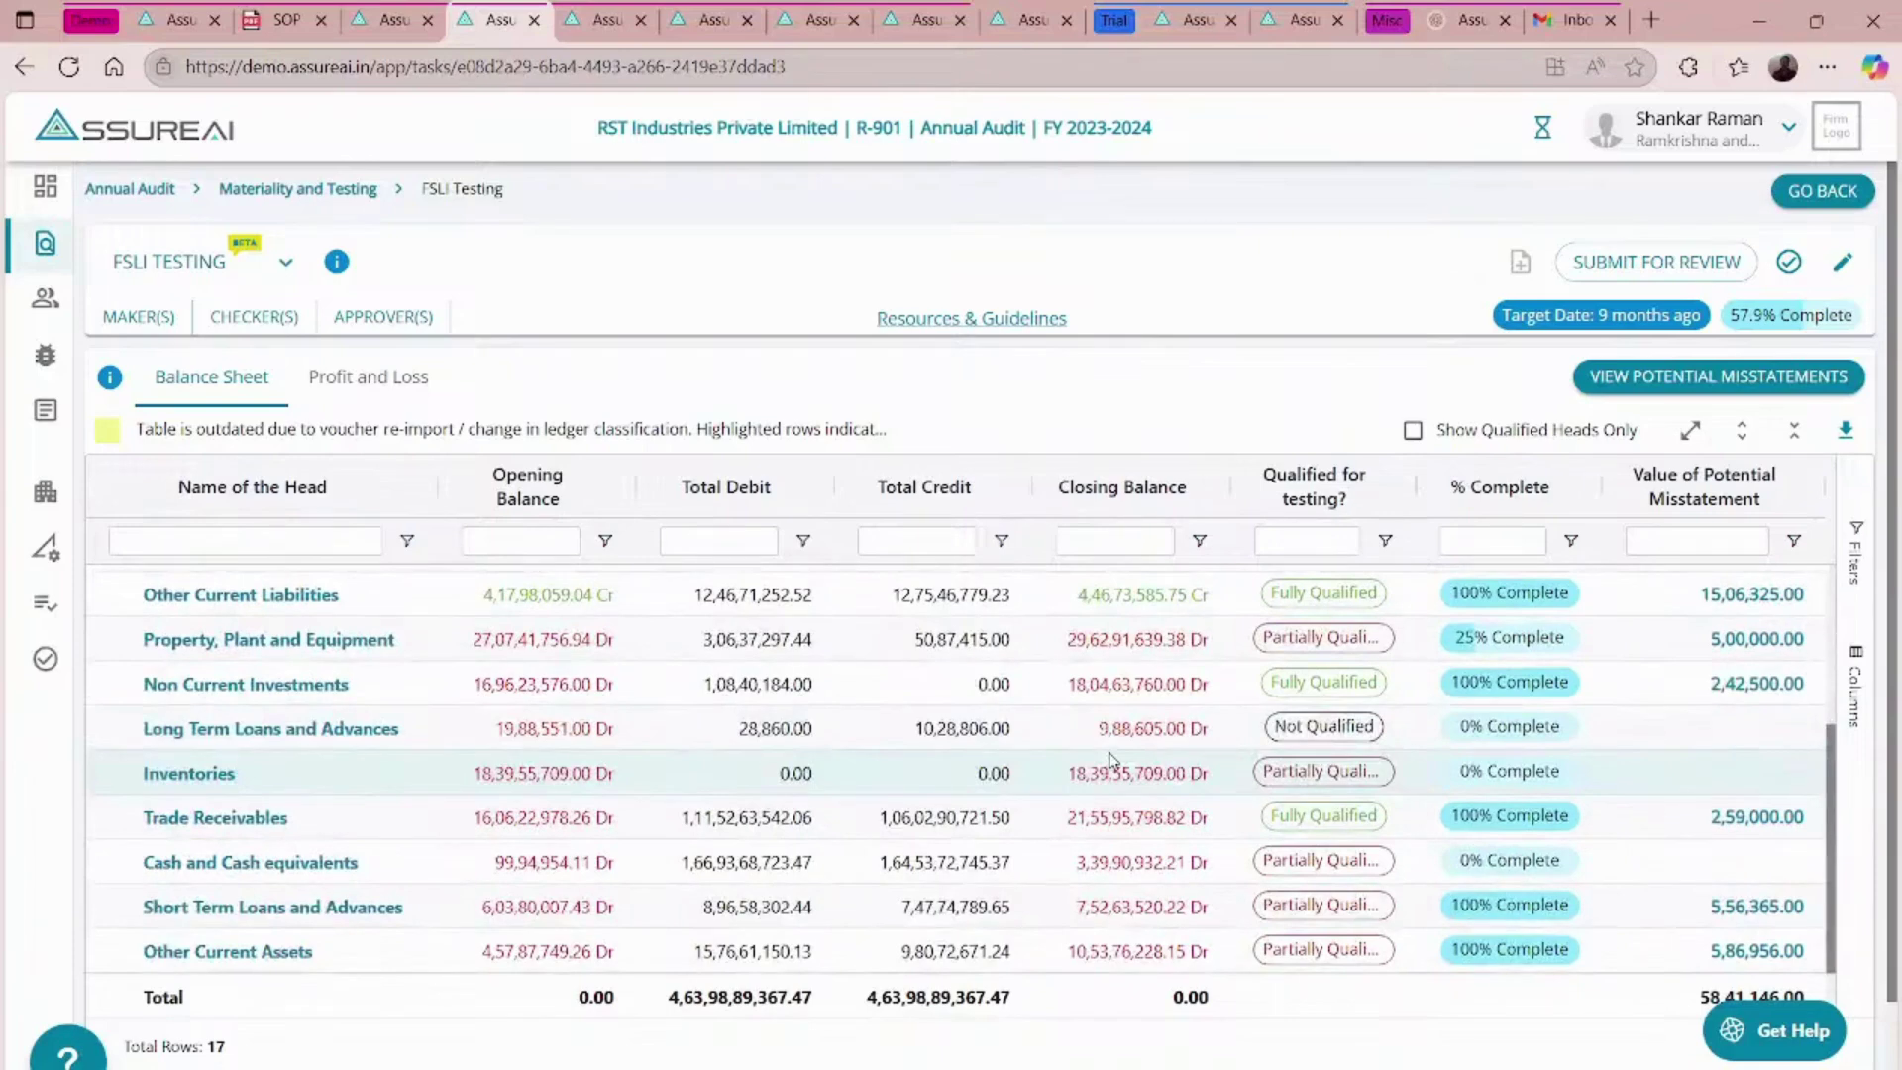
{"action": "left_click", "coordinate": [397, 387]}
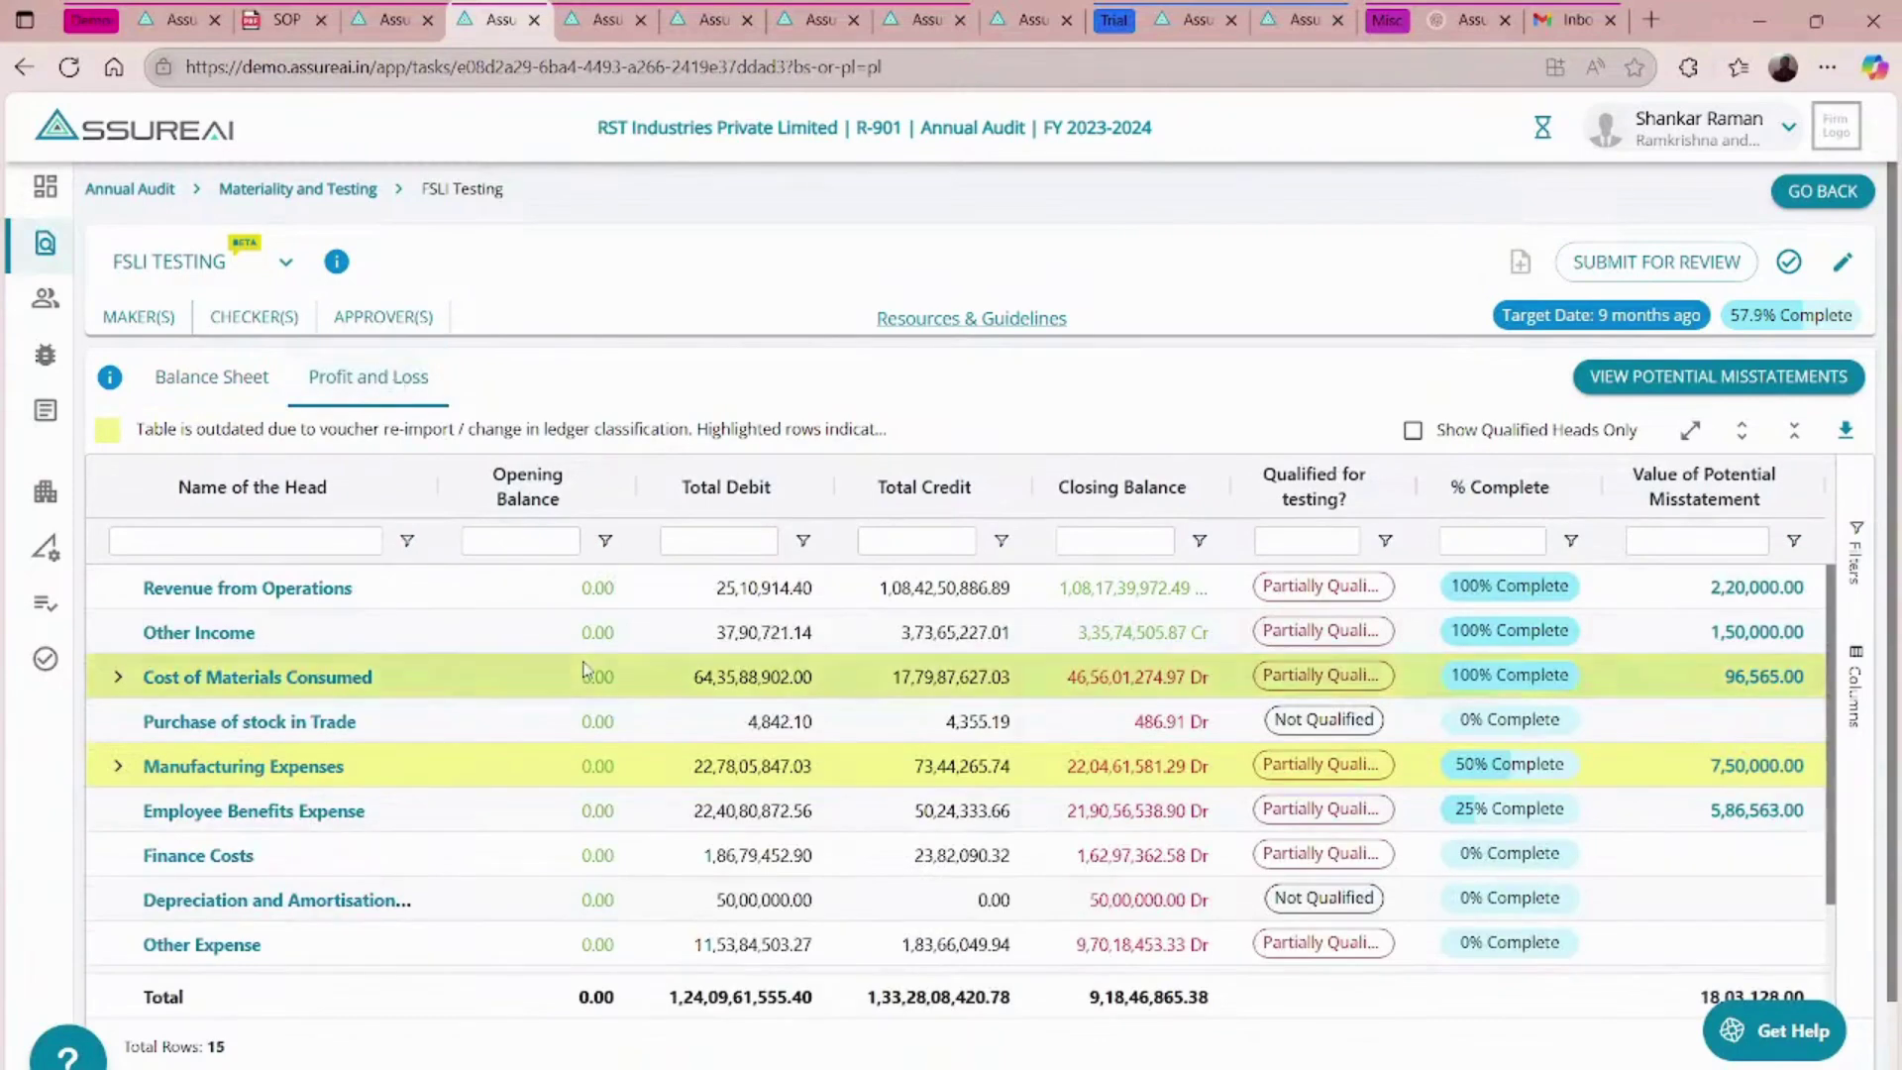
{"action": "scroll", "coordinate": [584, 669], "scroll_direction": "down", "scroll_amount": 1}
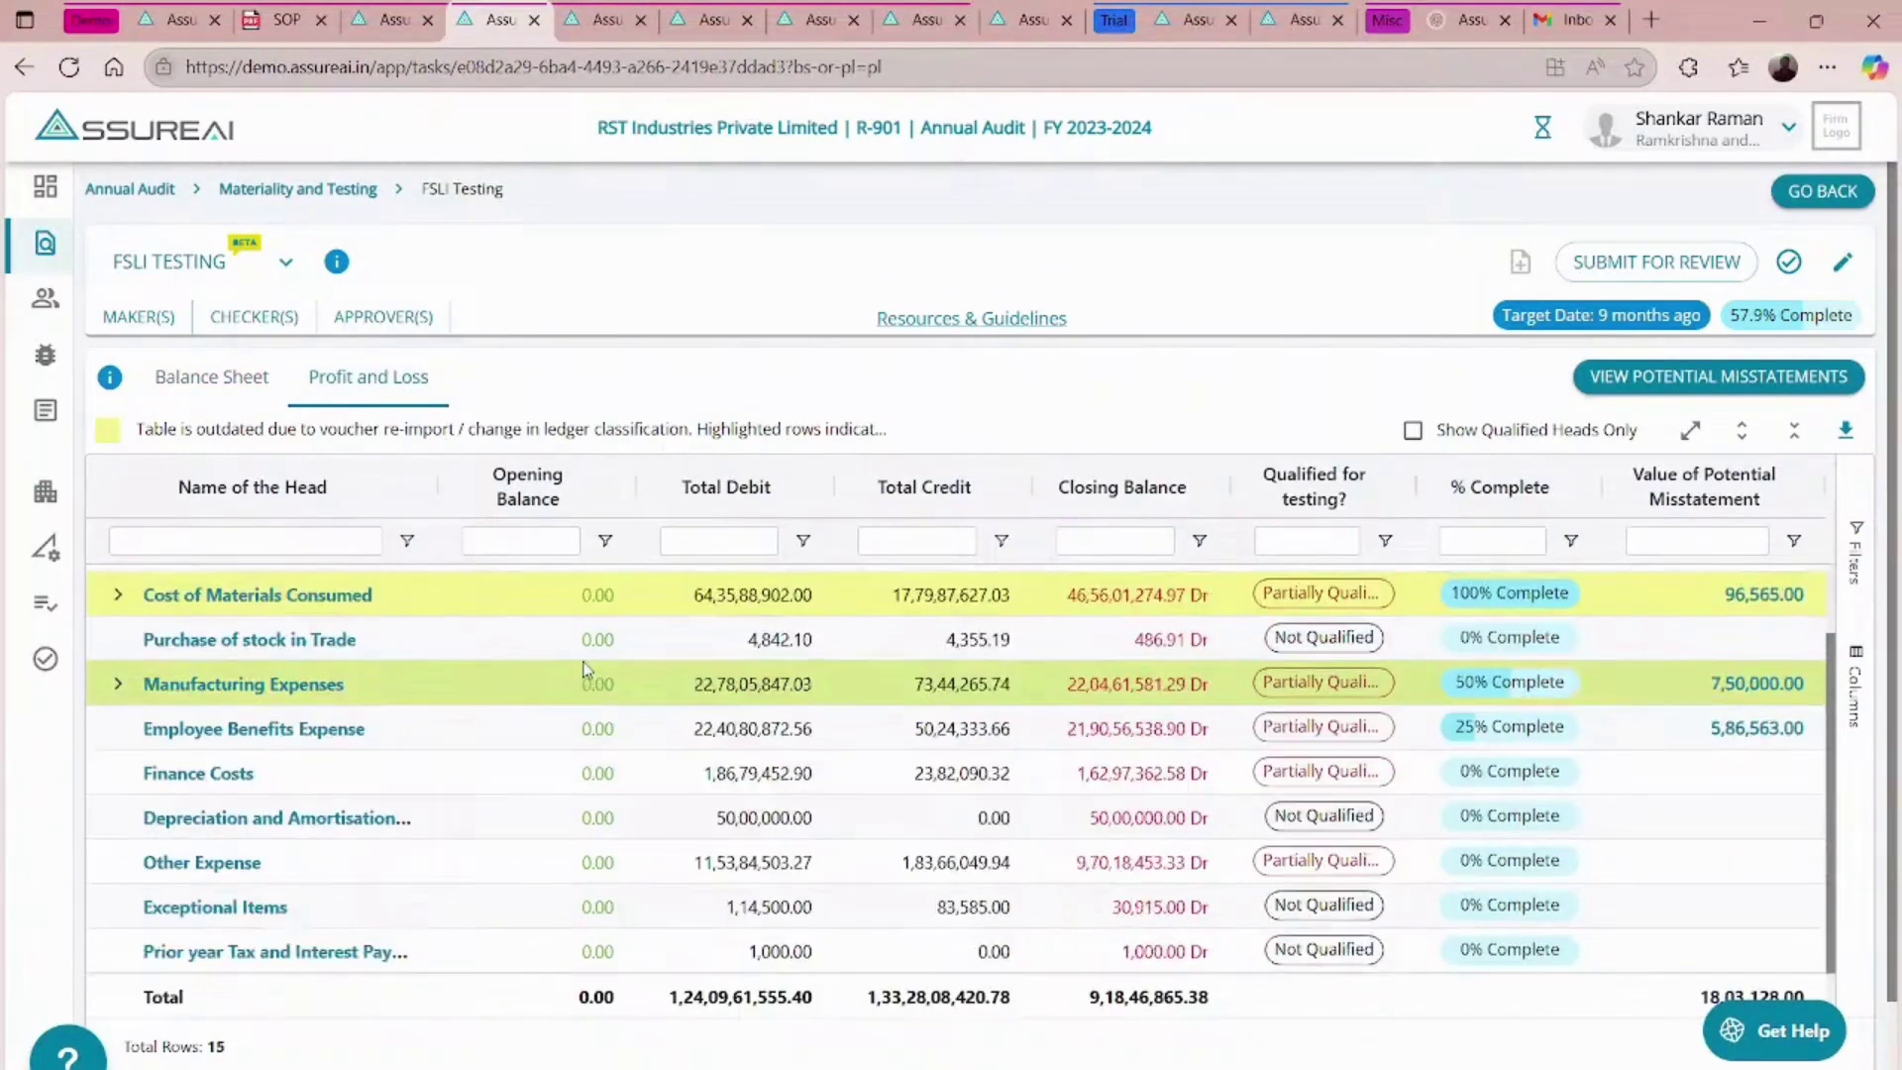
{"action": "scroll", "coordinate": [585, 669], "scroll_direction": "up", "scroll_amount": 1}
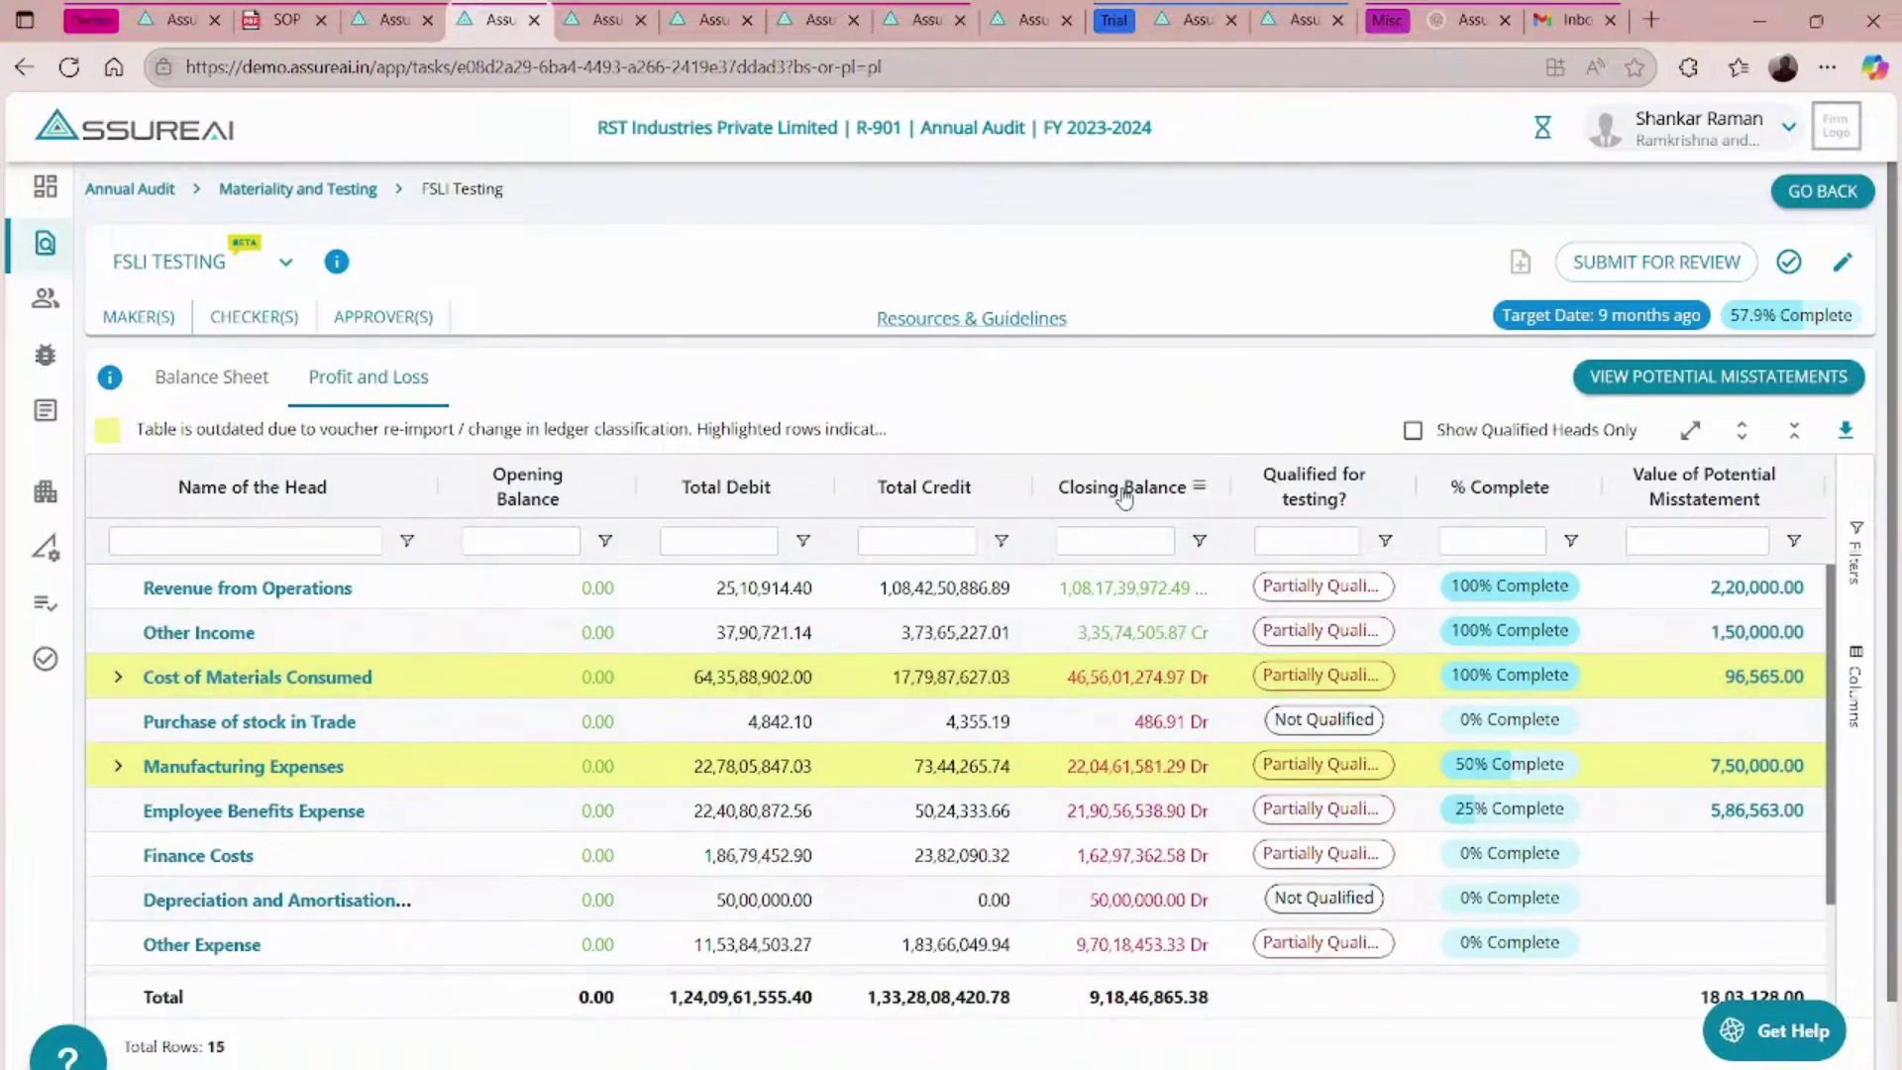
{"action": "scroll", "coordinate": [574, 827], "scroll_direction": "down", "scroll_amount": 1}
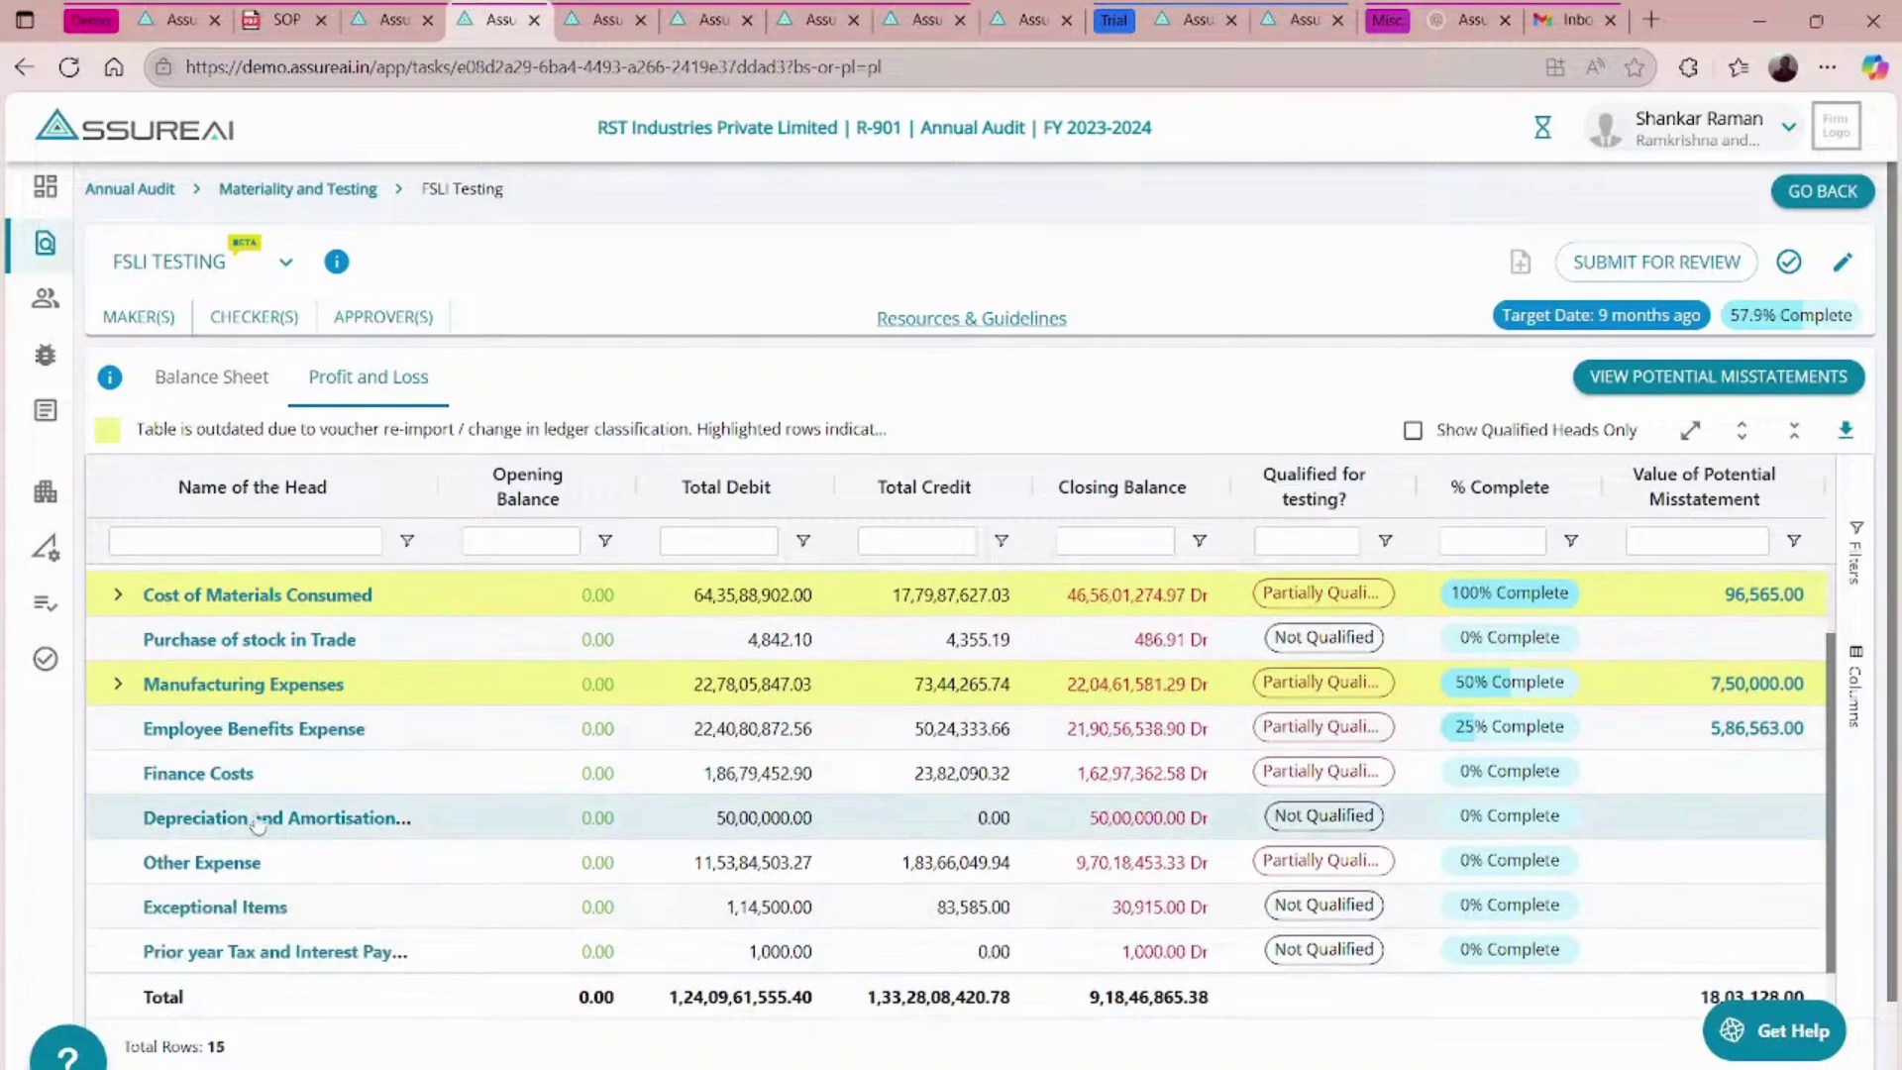
- Mark Finance Costs' Interest on Secured Loans as tested via Check classification, 52,632 potential misstatement
{"action": "left_click", "coordinate": [220, 773]}
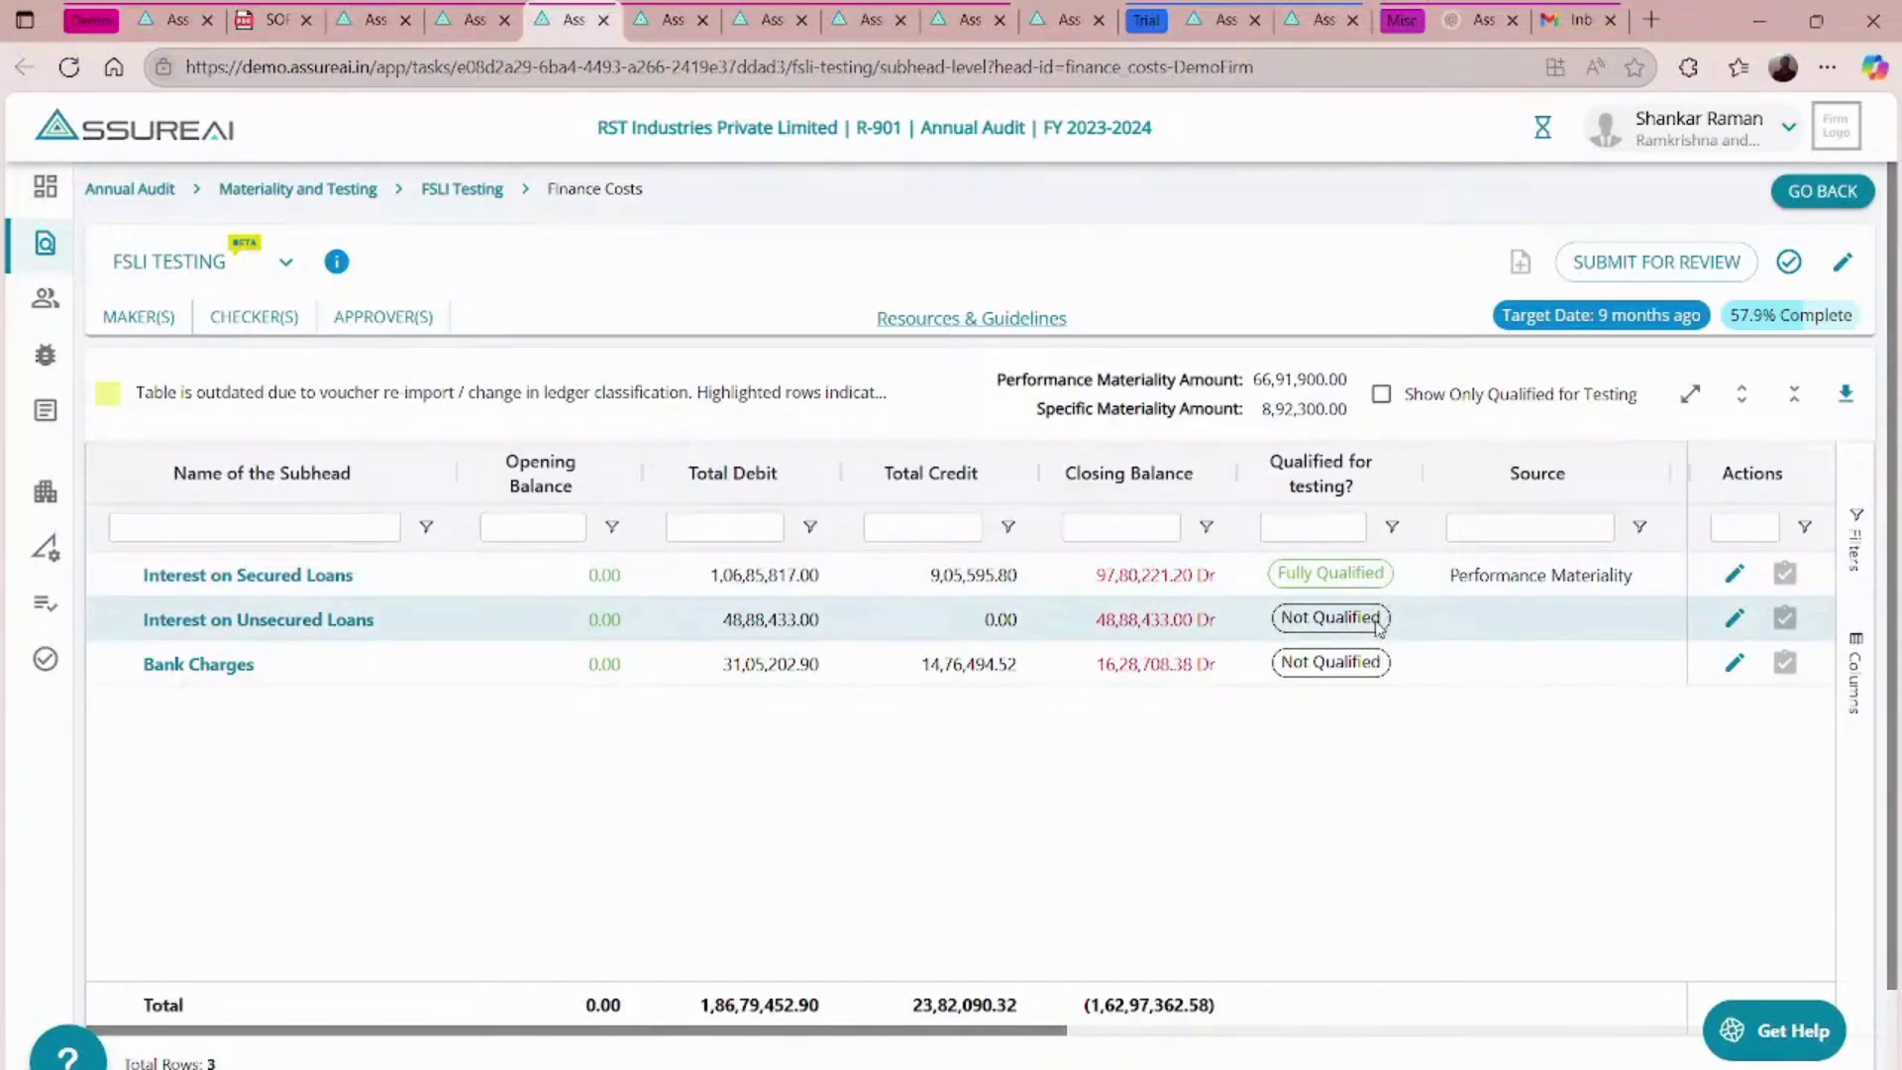
{"action": "scroll", "coordinate": [1375, 620], "scroll_direction": "right", "scroll_amount": 10}
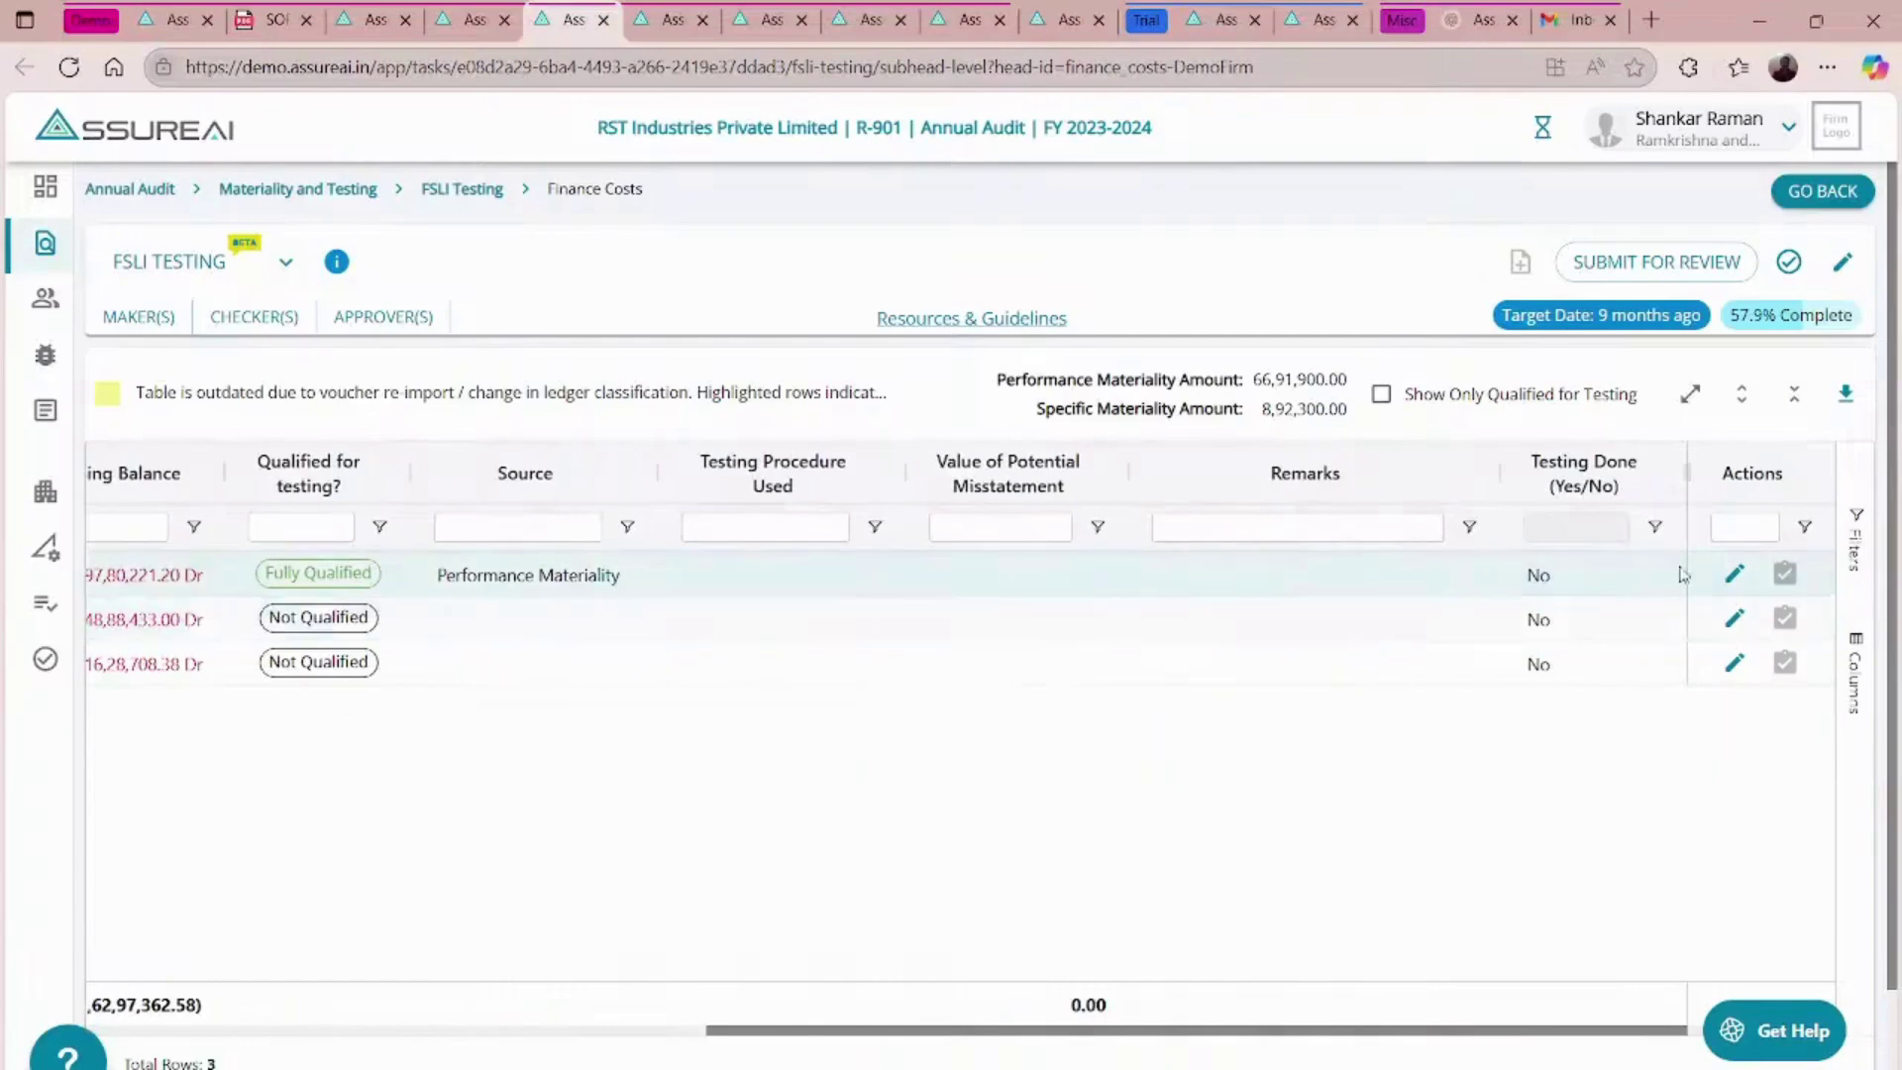
{"action": "left_click", "coordinate": [1735, 575]}
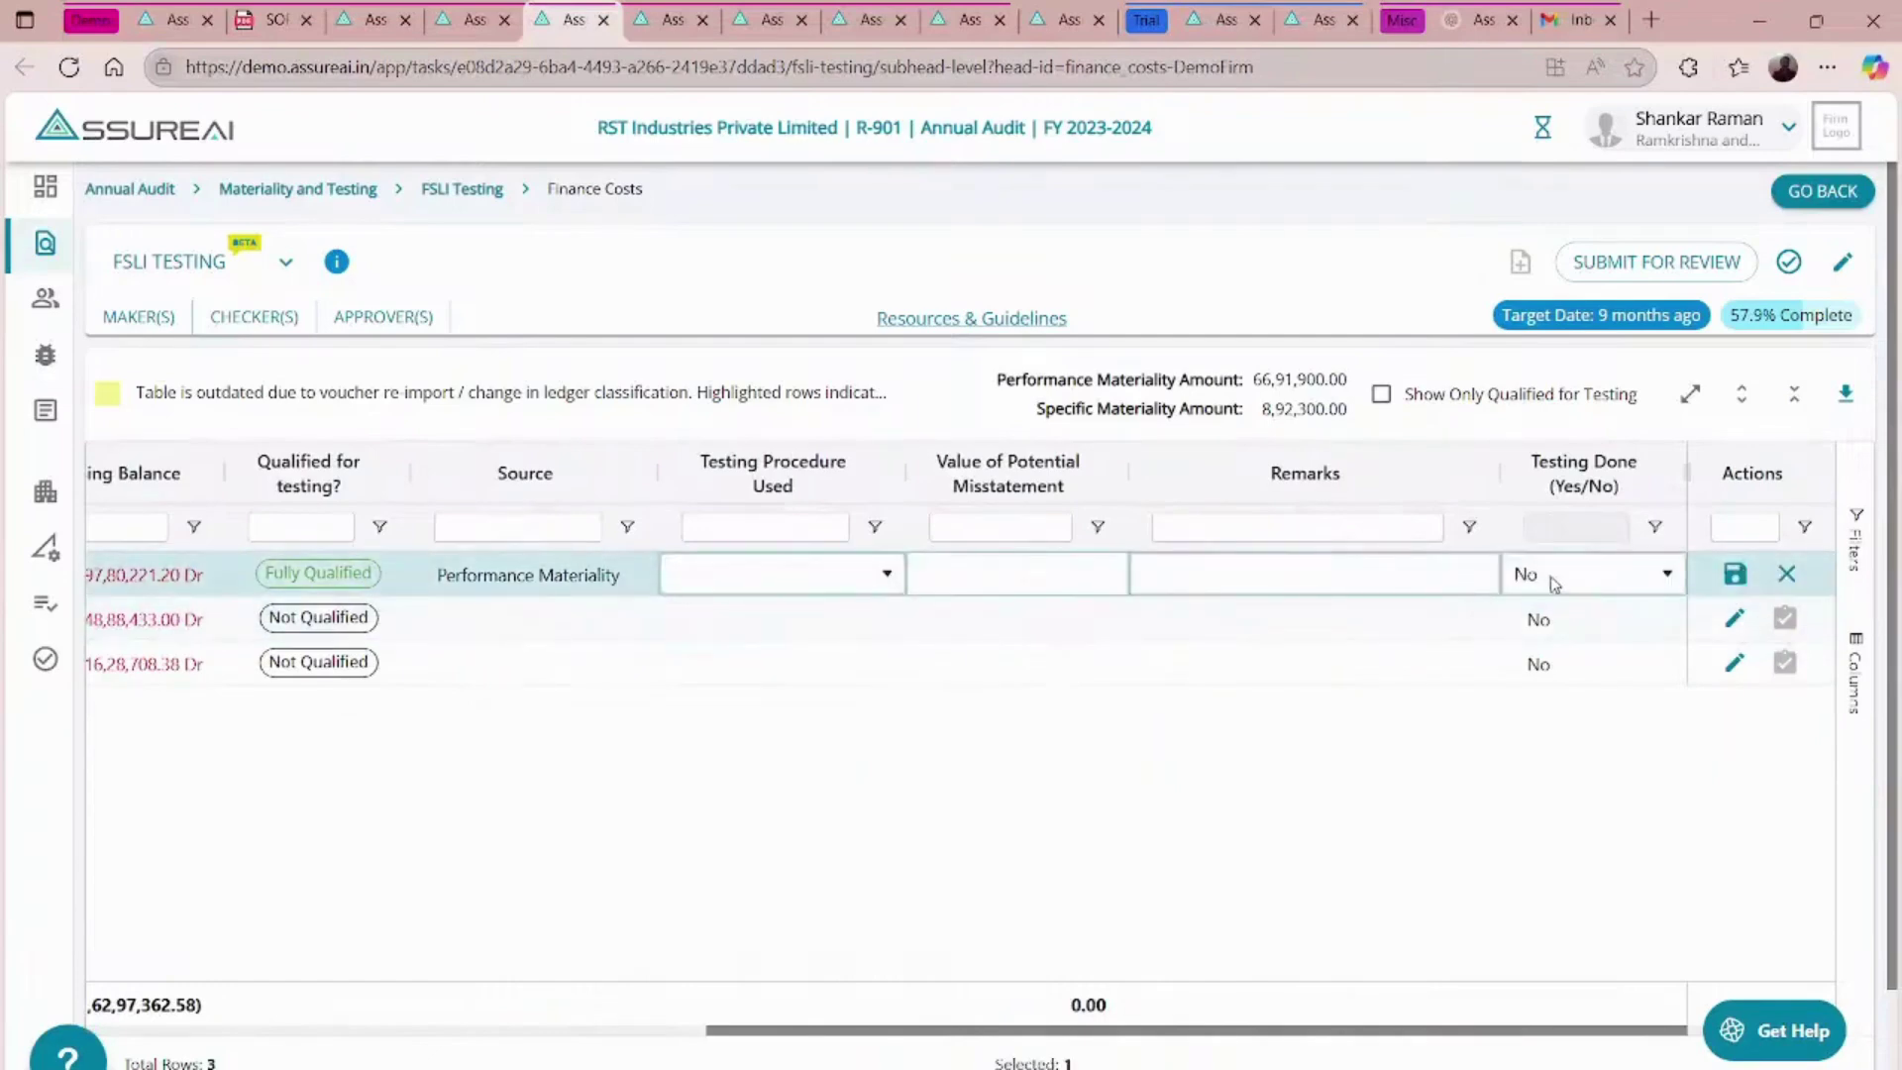
{"action": "left_click", "coordinate": [1560, 584]}
{"action": "left_click", "coordinate": [1518, 613]}
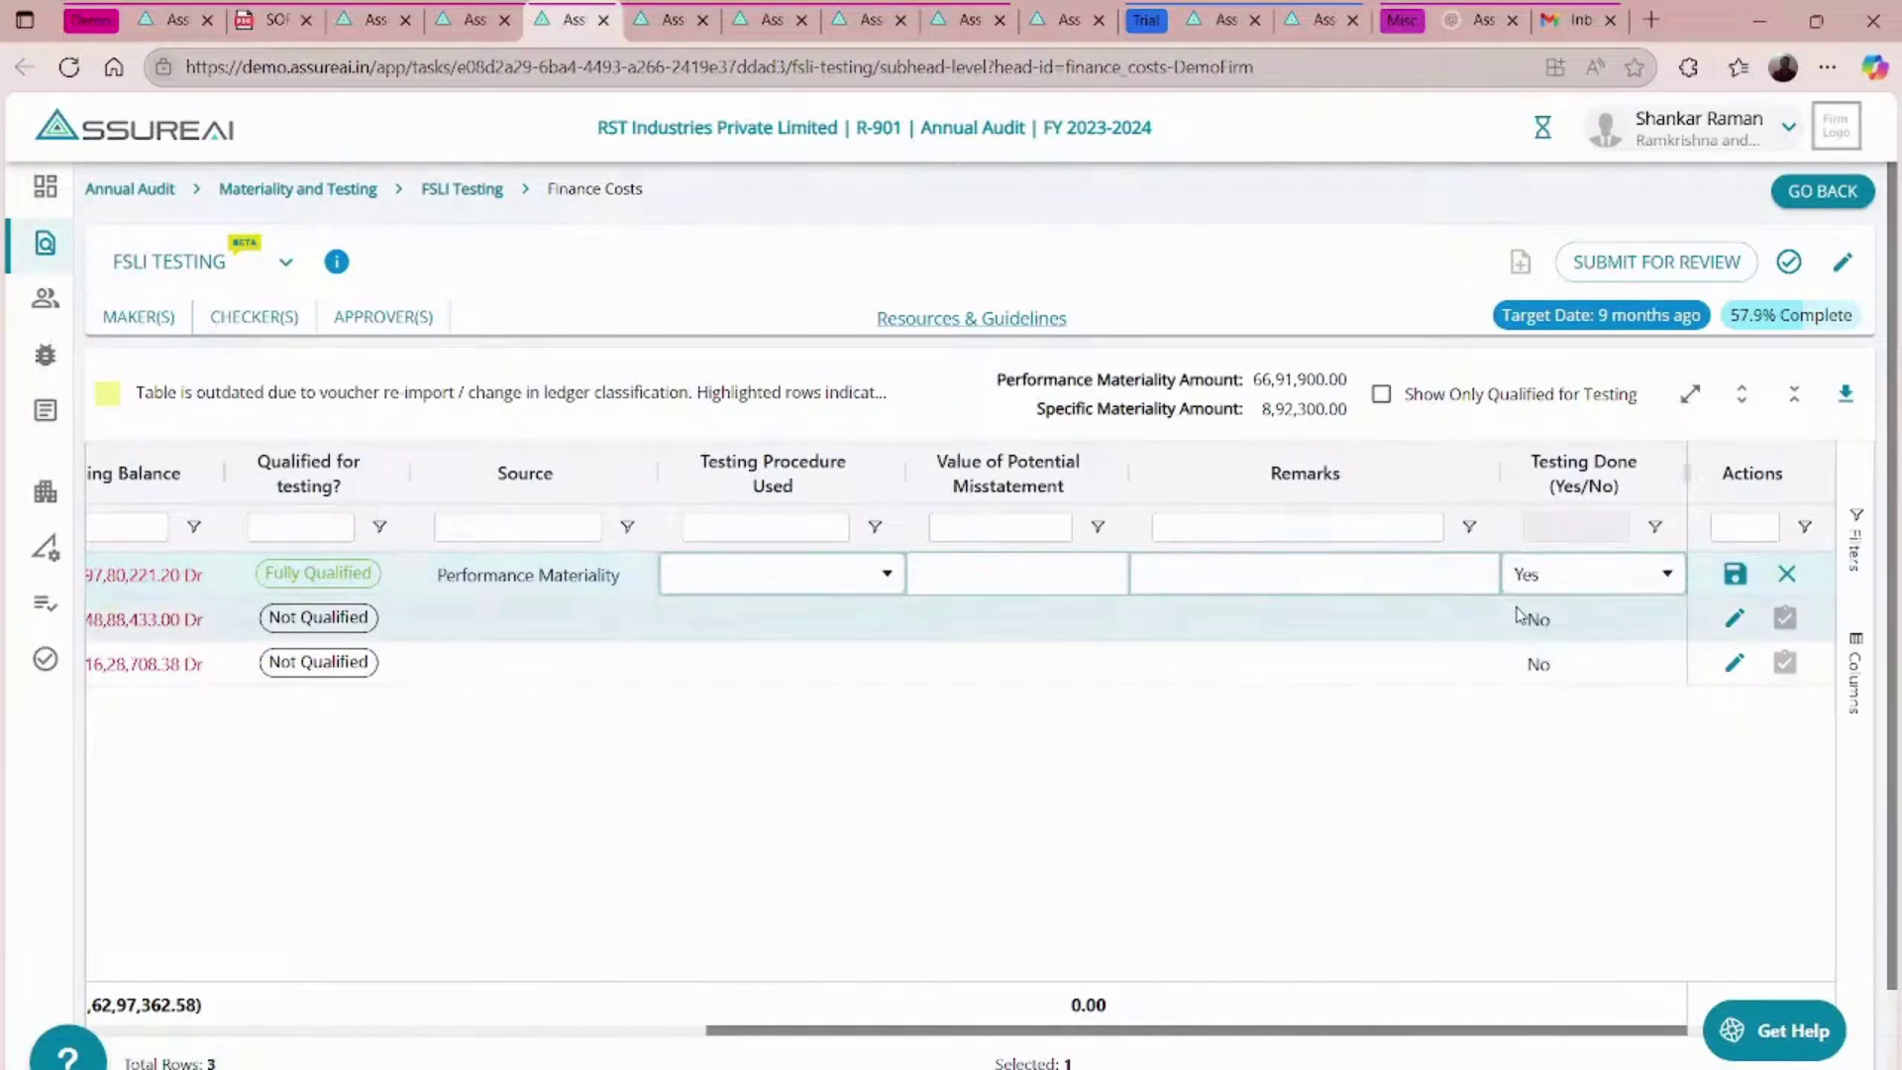
{"action": "left_click", "coordinate": [882, 580]}
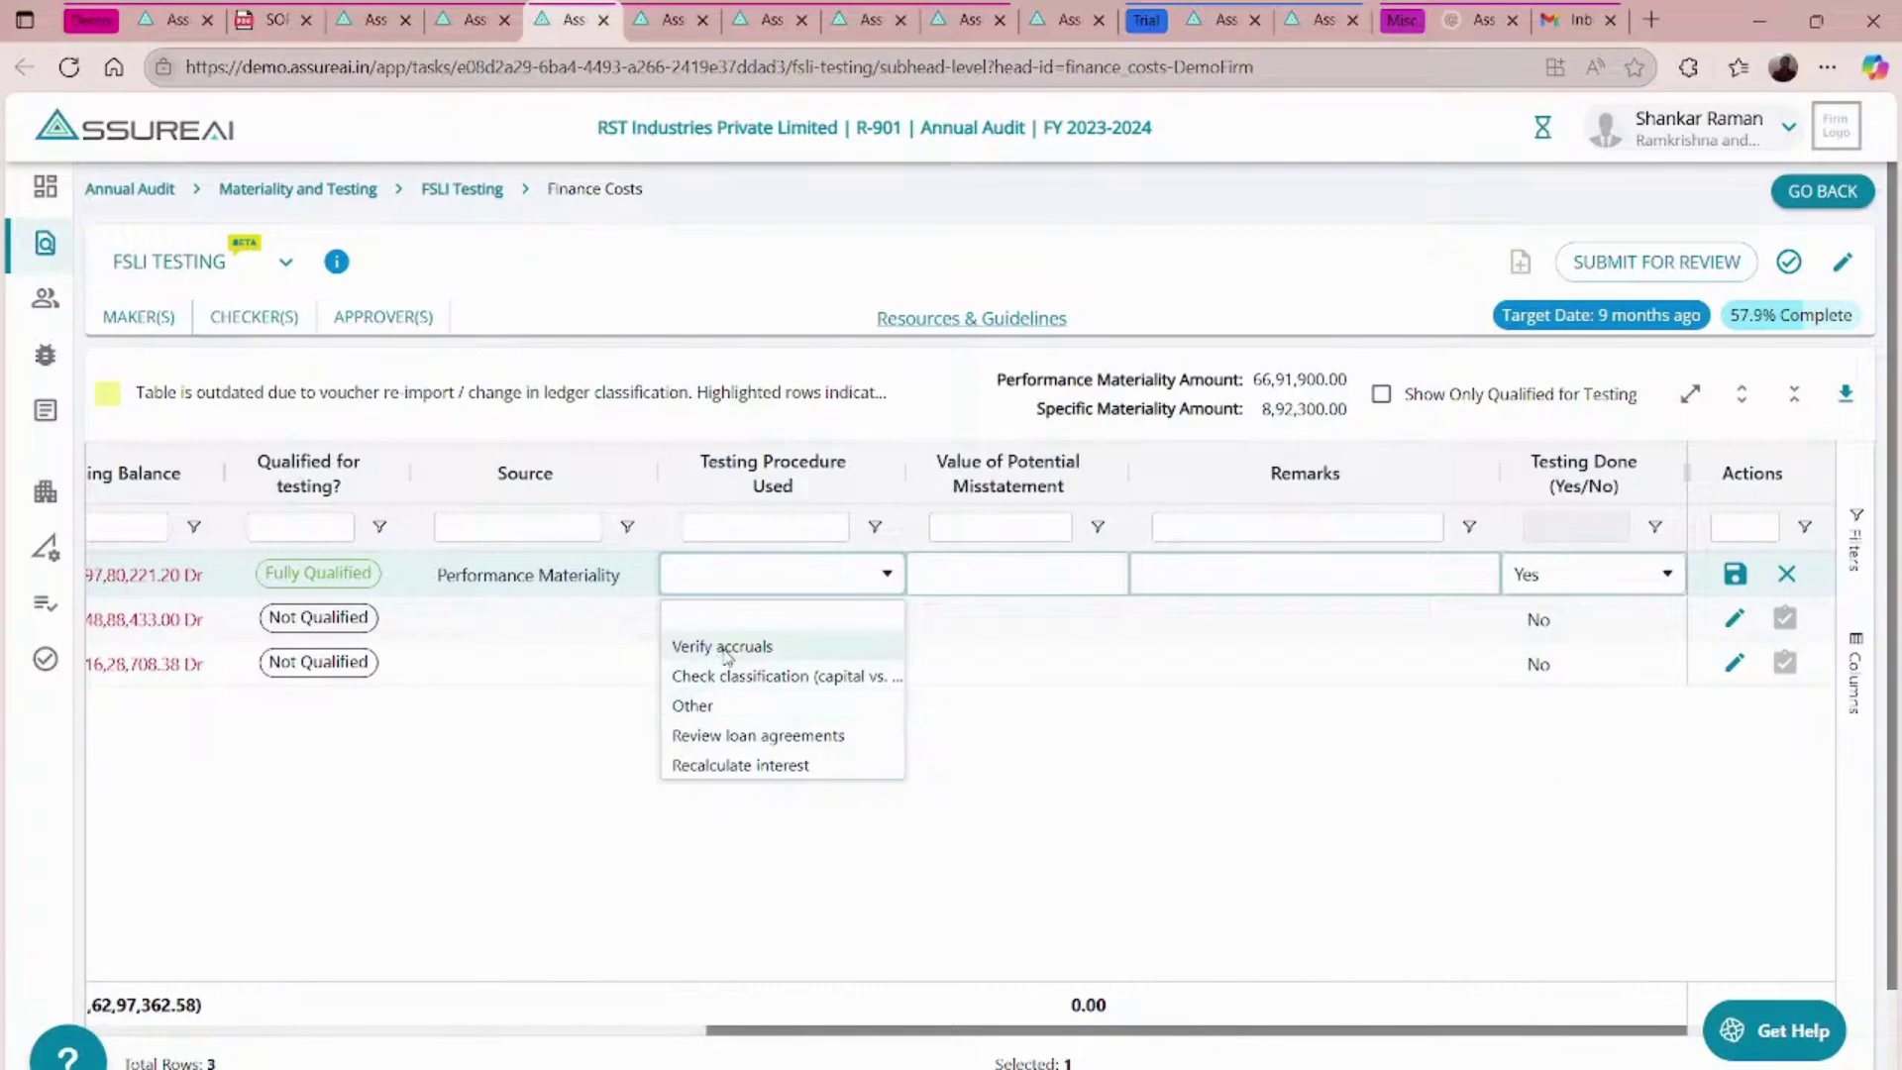
{"action": "left_click", "coordinate": [733, 676]}
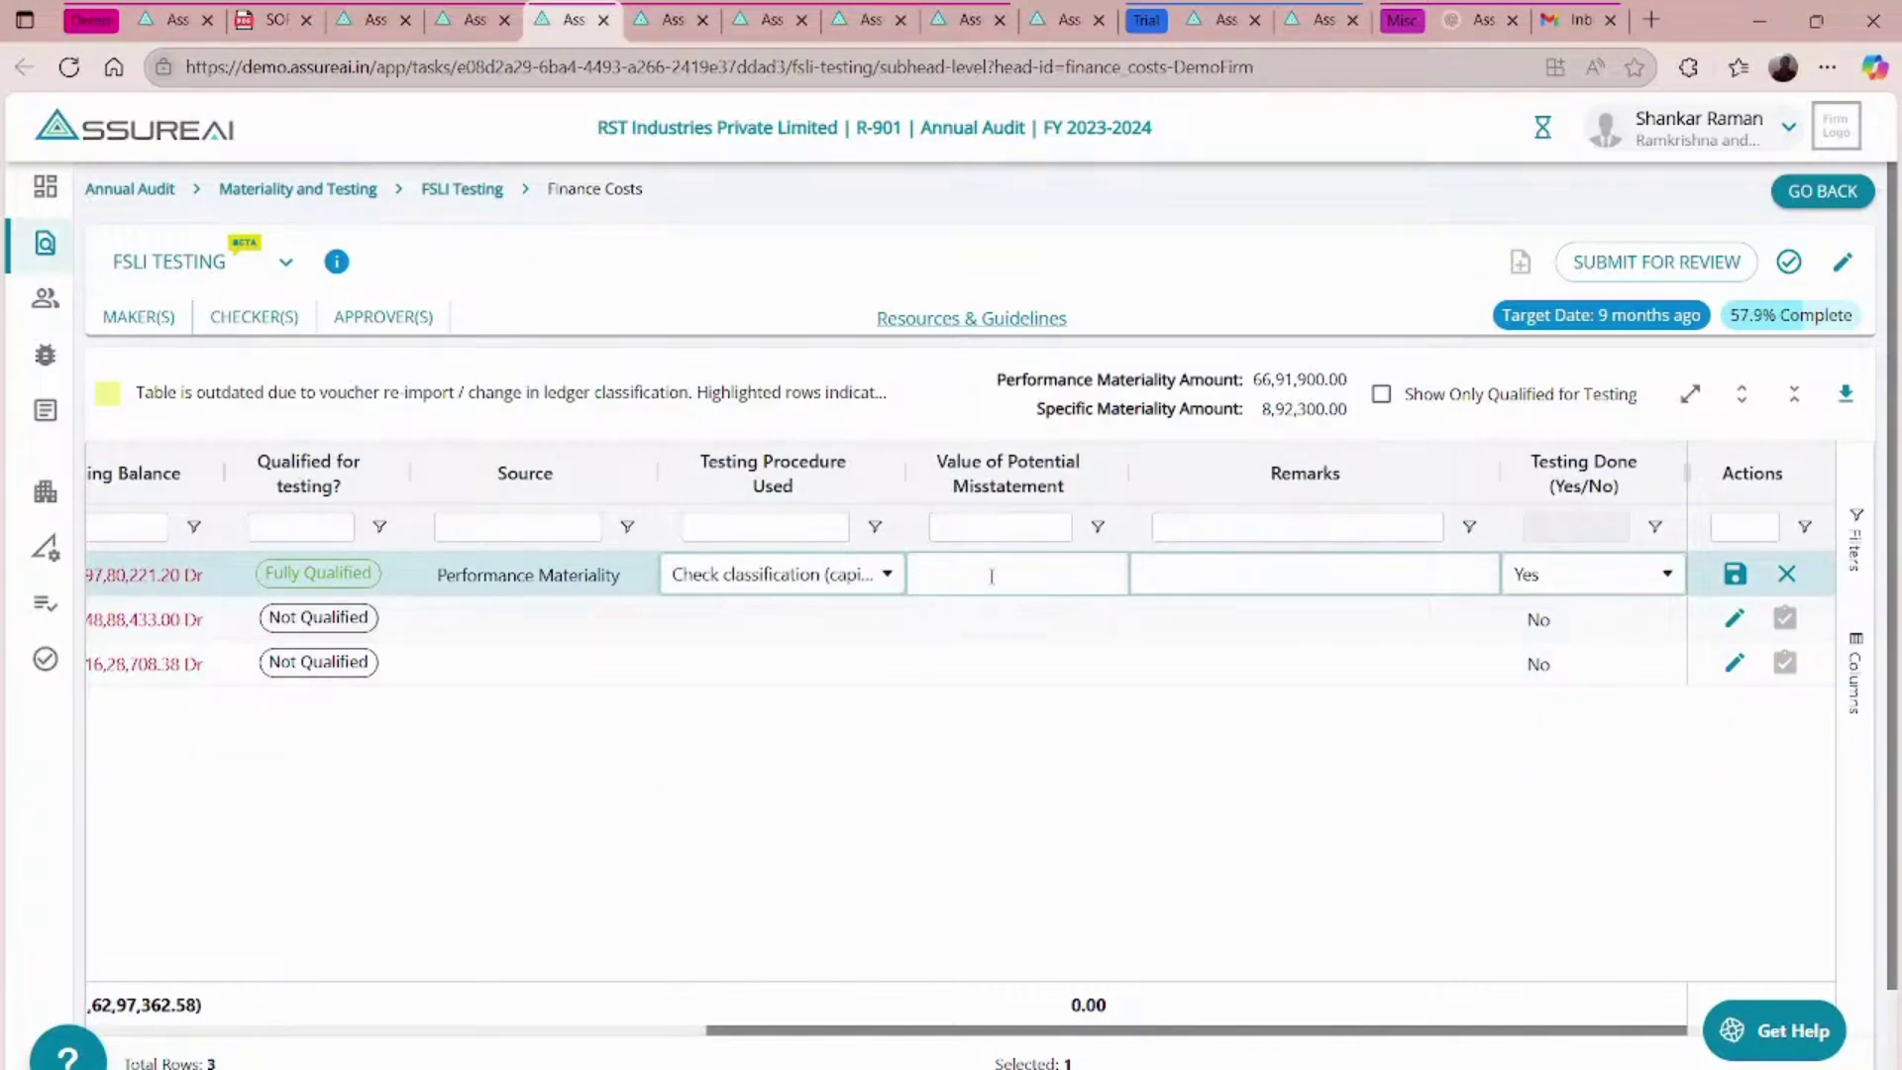
{"action": "type", "text": "52632"}
{"action": "left_click", "coordinate": [1308, 576]}
{"action": "left_click", "coordinate": [1734, 574]}
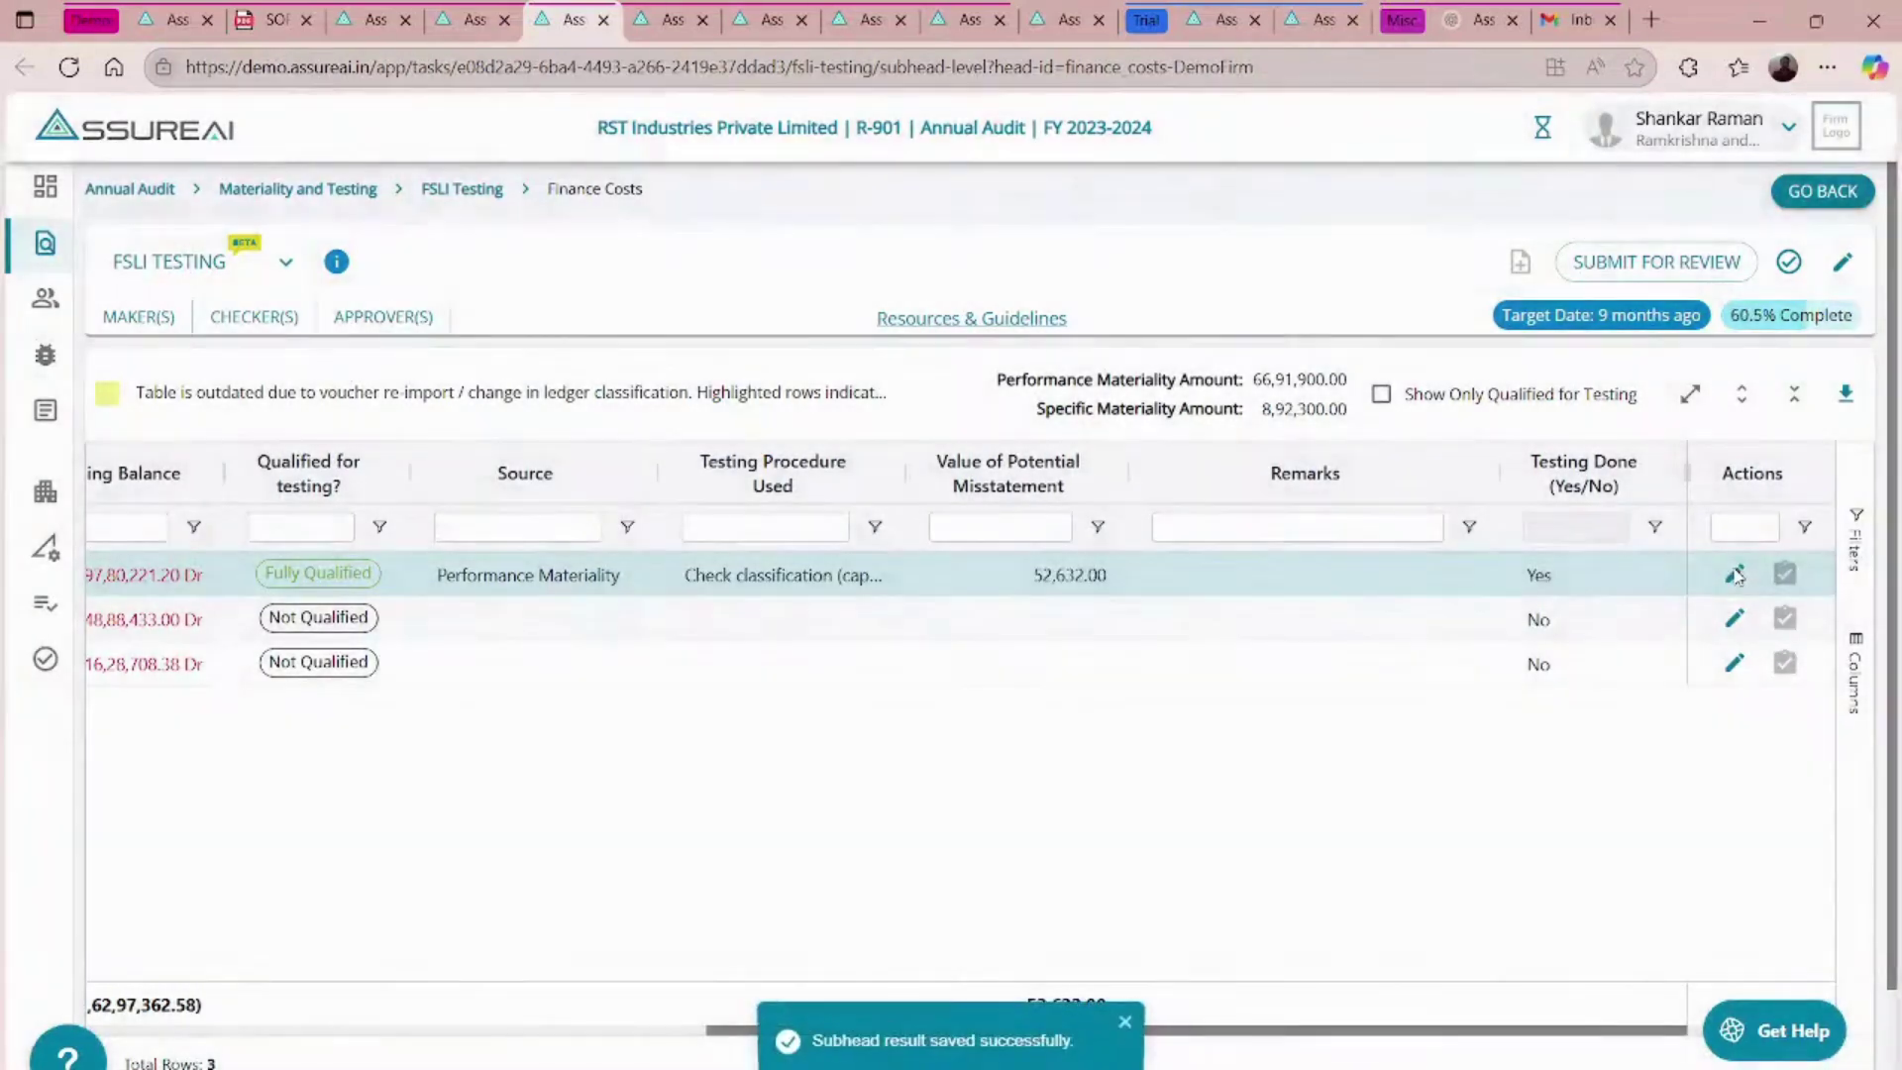
- Mark the FSLI Testing task completed from its heads overview and confirm
{"action": "left_click", "coordinate": [481, 198]}
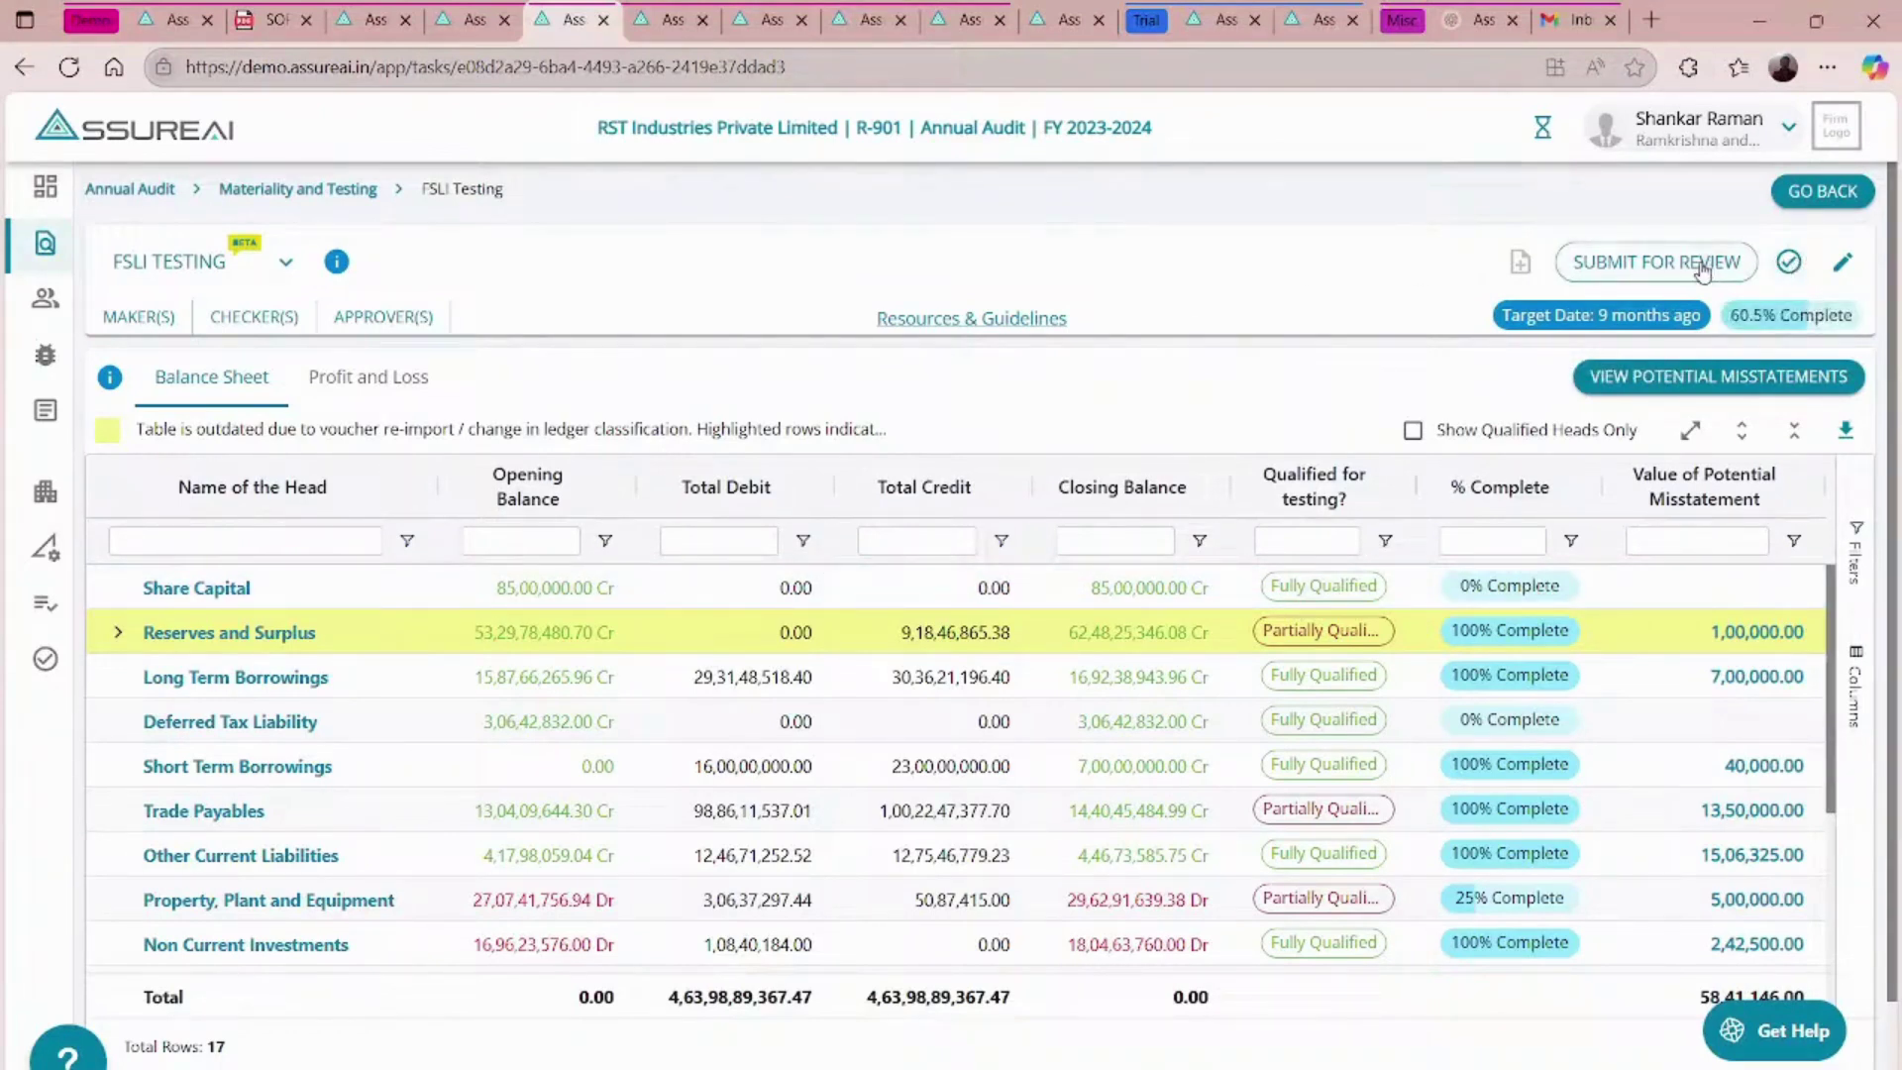
{"action": "left_click", "coordinate": [1789, 264]}
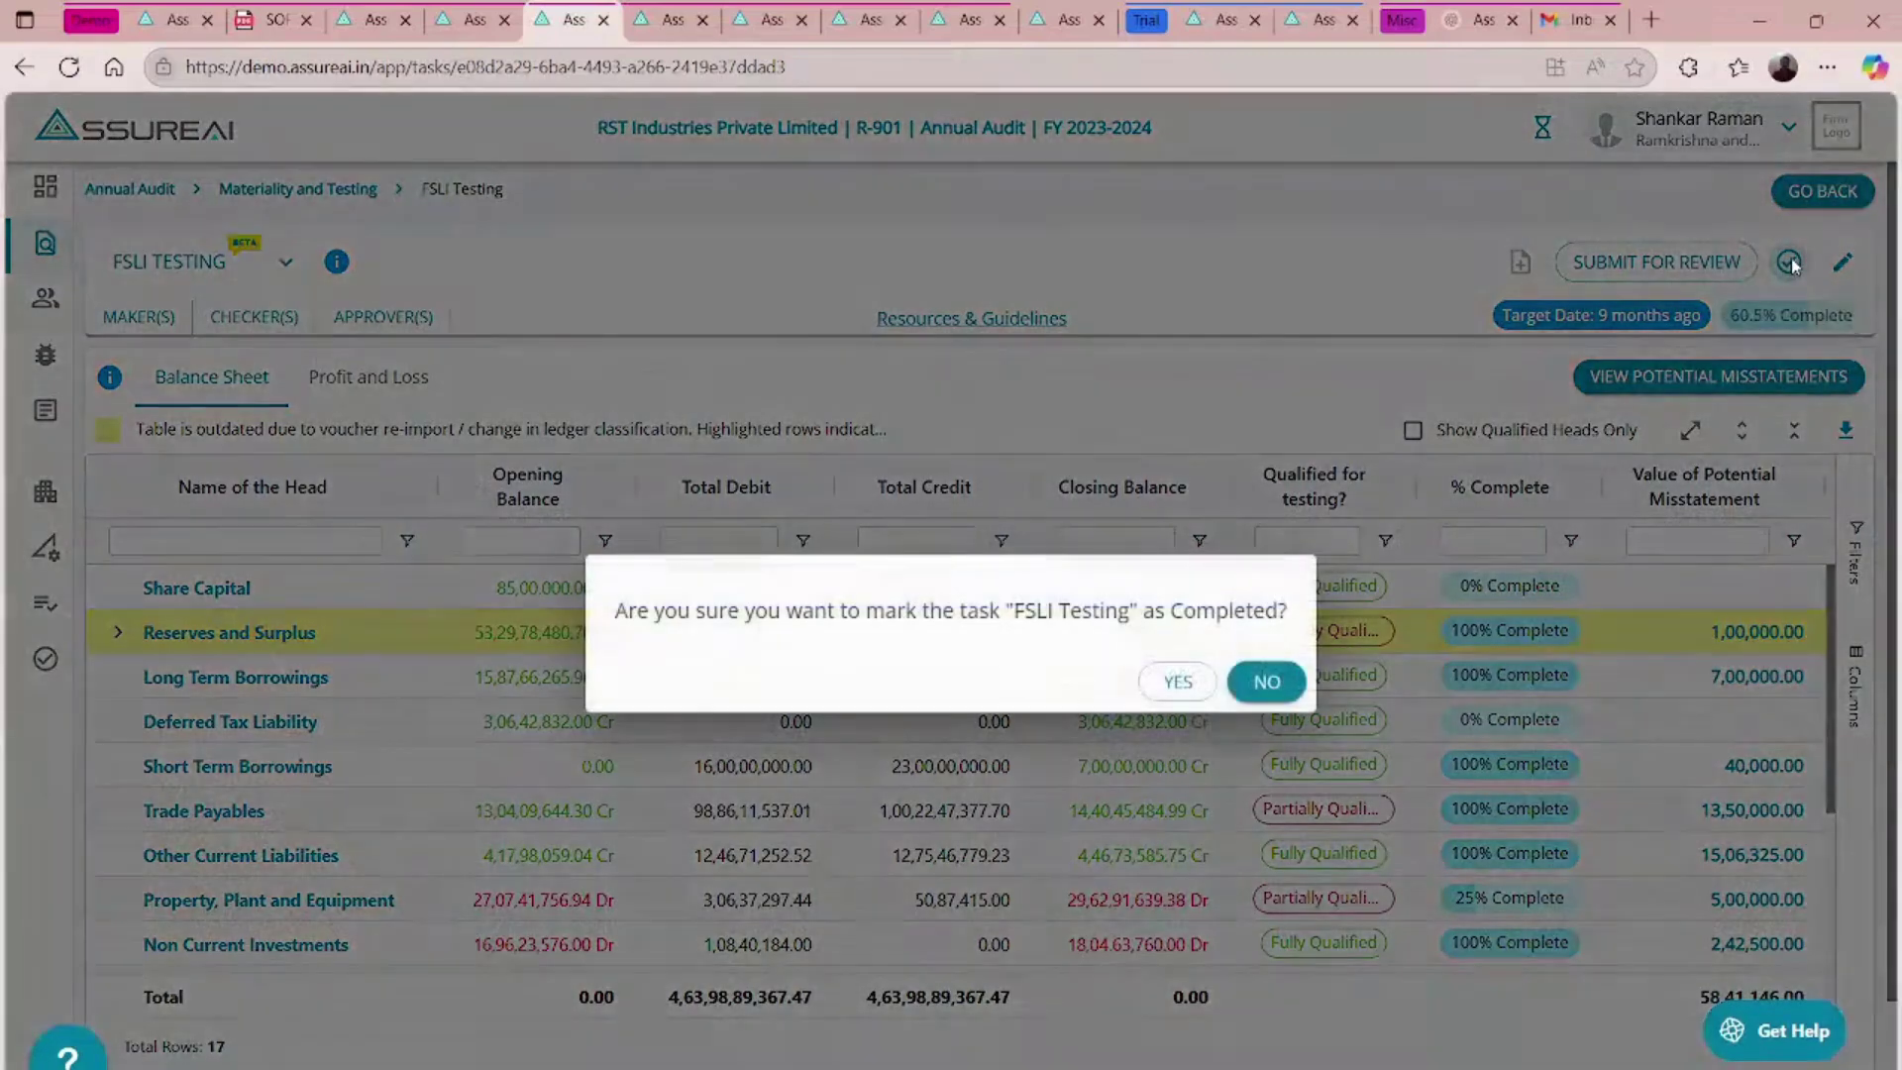
{"action": "left_click", "coordinate": [1174, 683]}
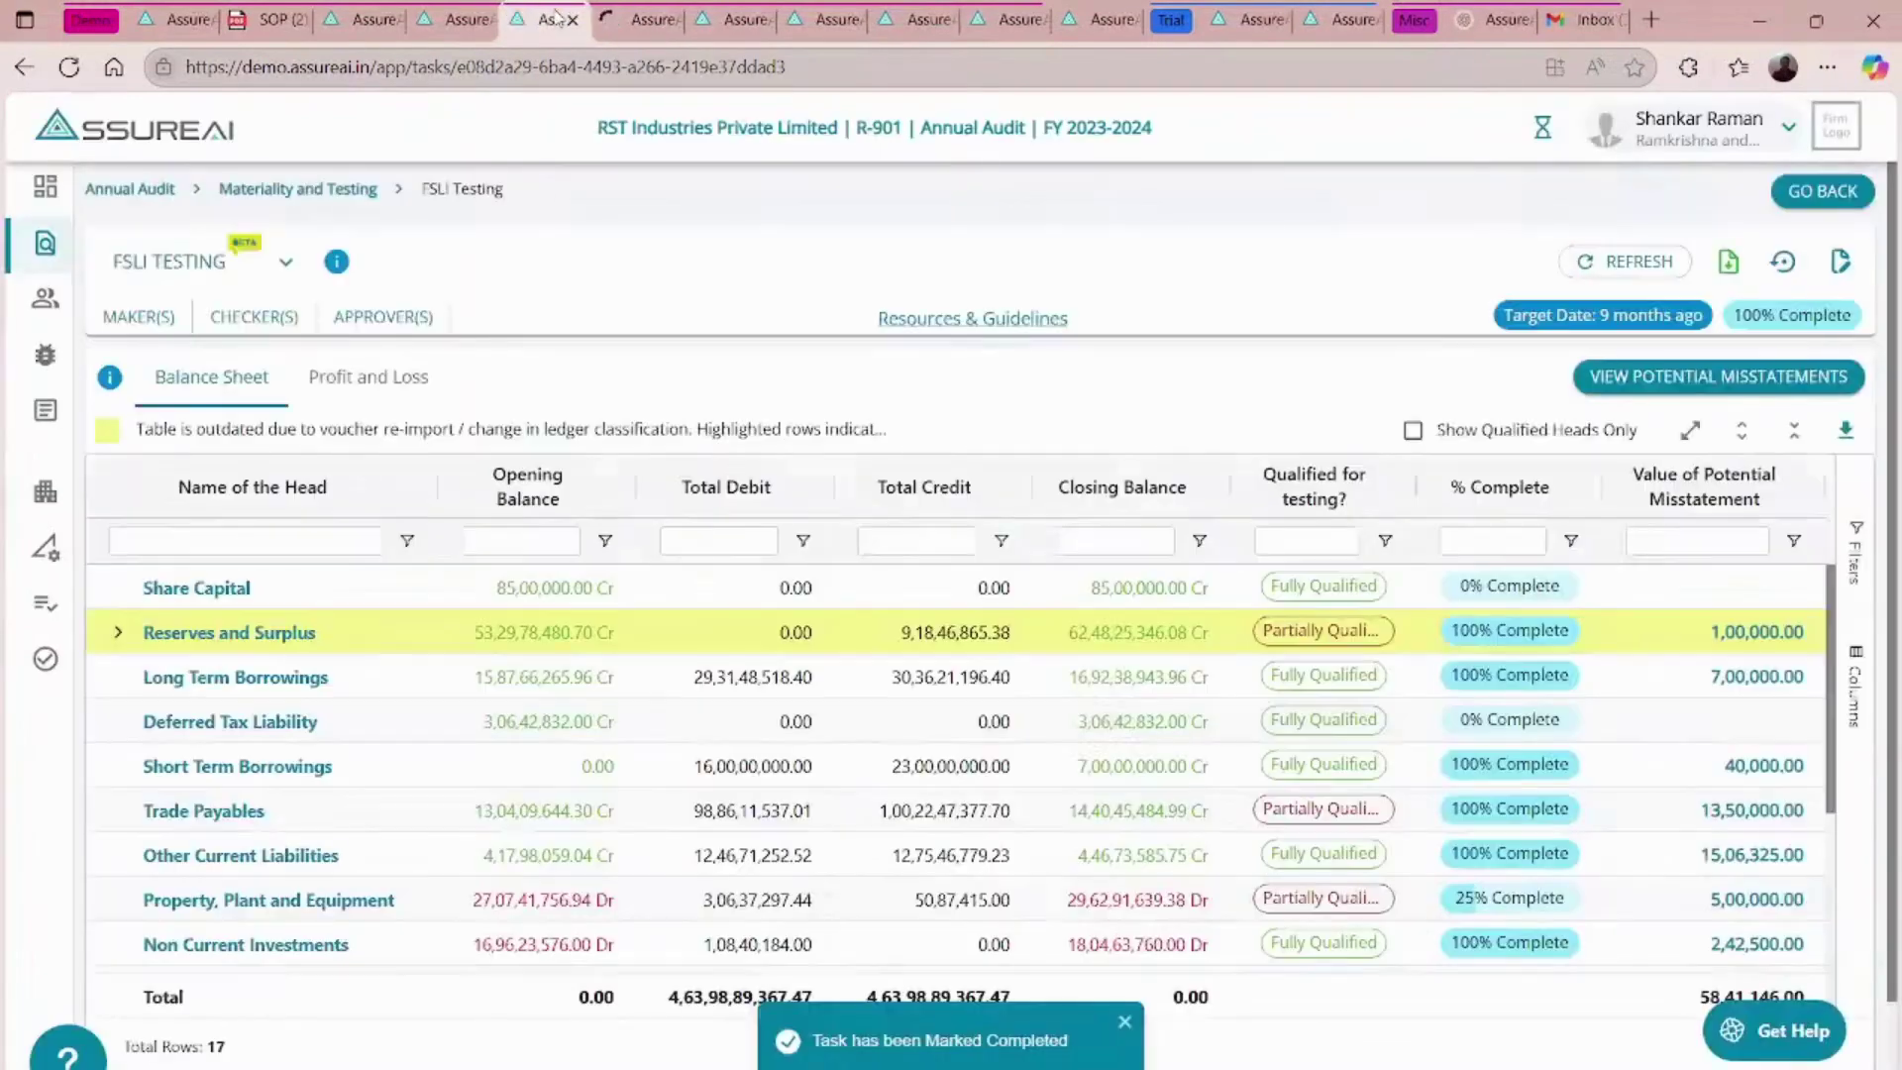
{"action": "left_click", "coordinate": [614, 10]}
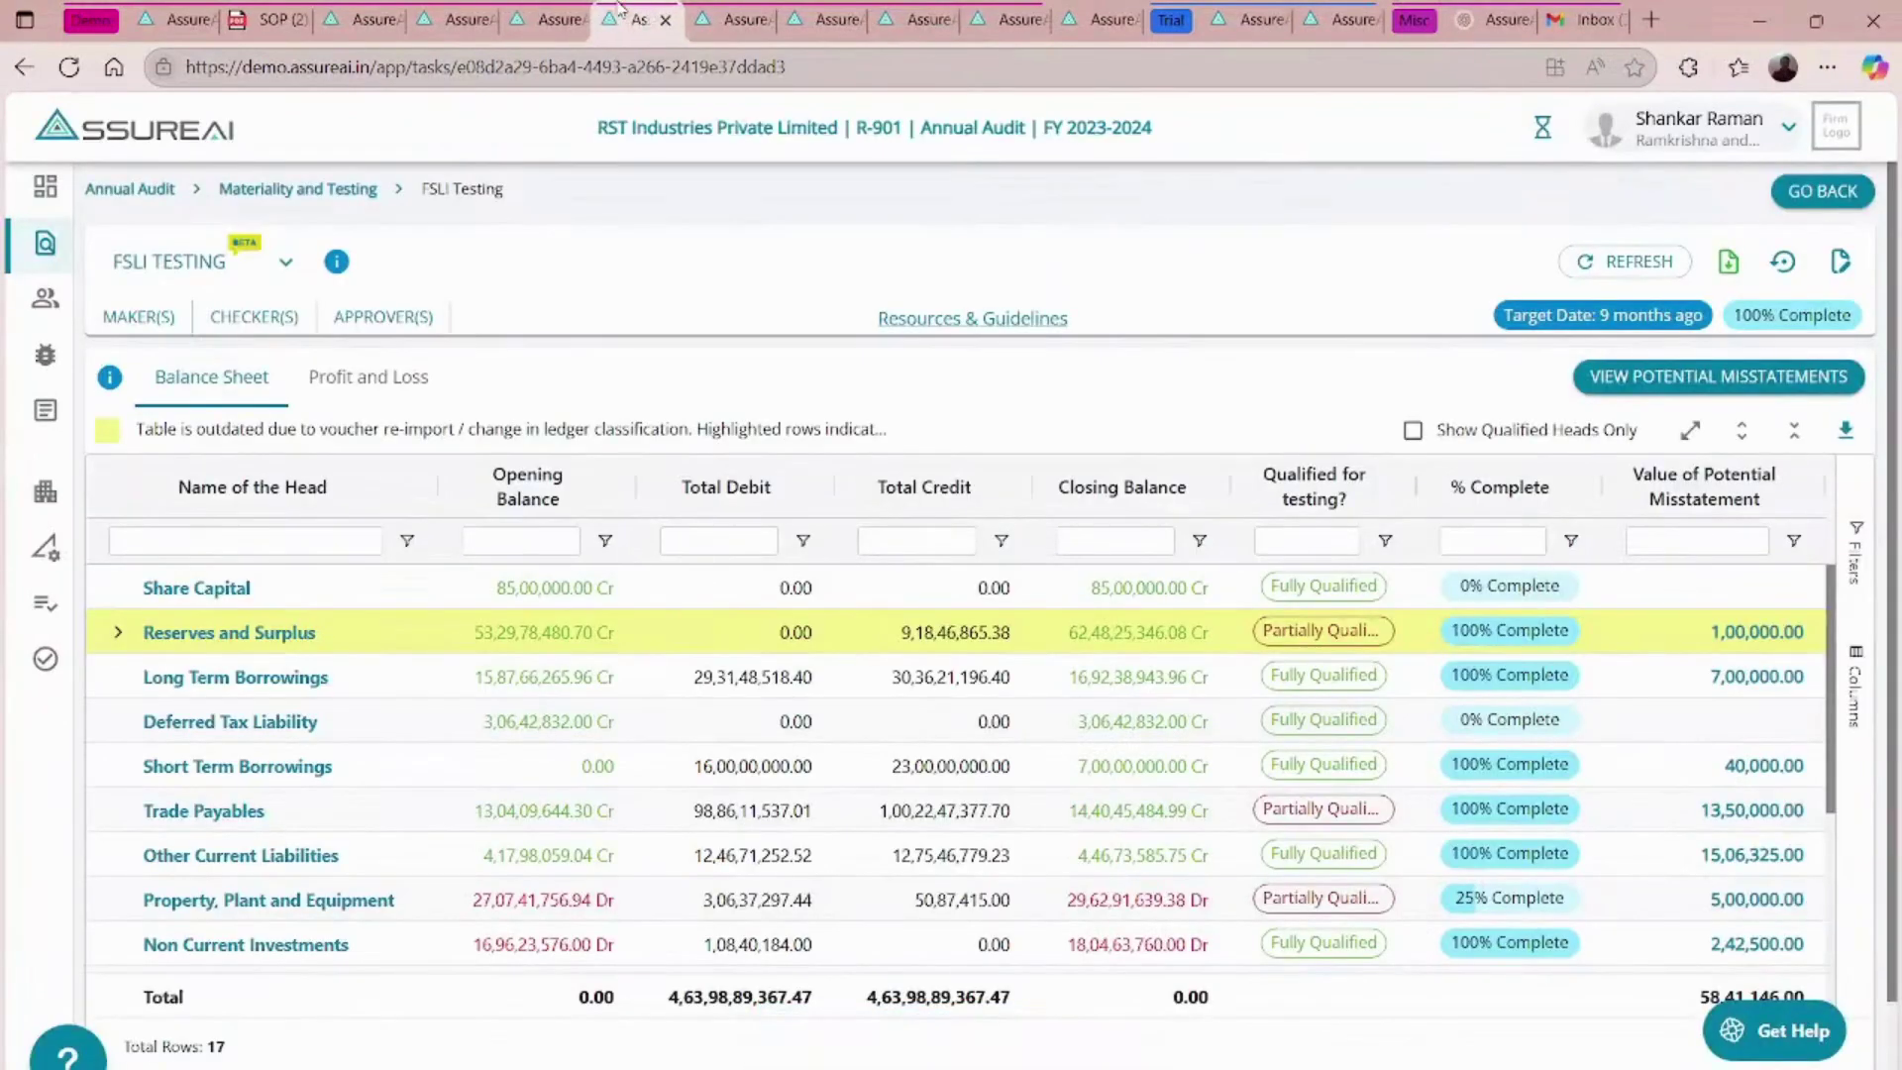
- Download the generated FSLI Testing workpaper from the Annual Audit workpaper view, then return to Execution
{"action": "left_click", "coordinate": [150, 188]}
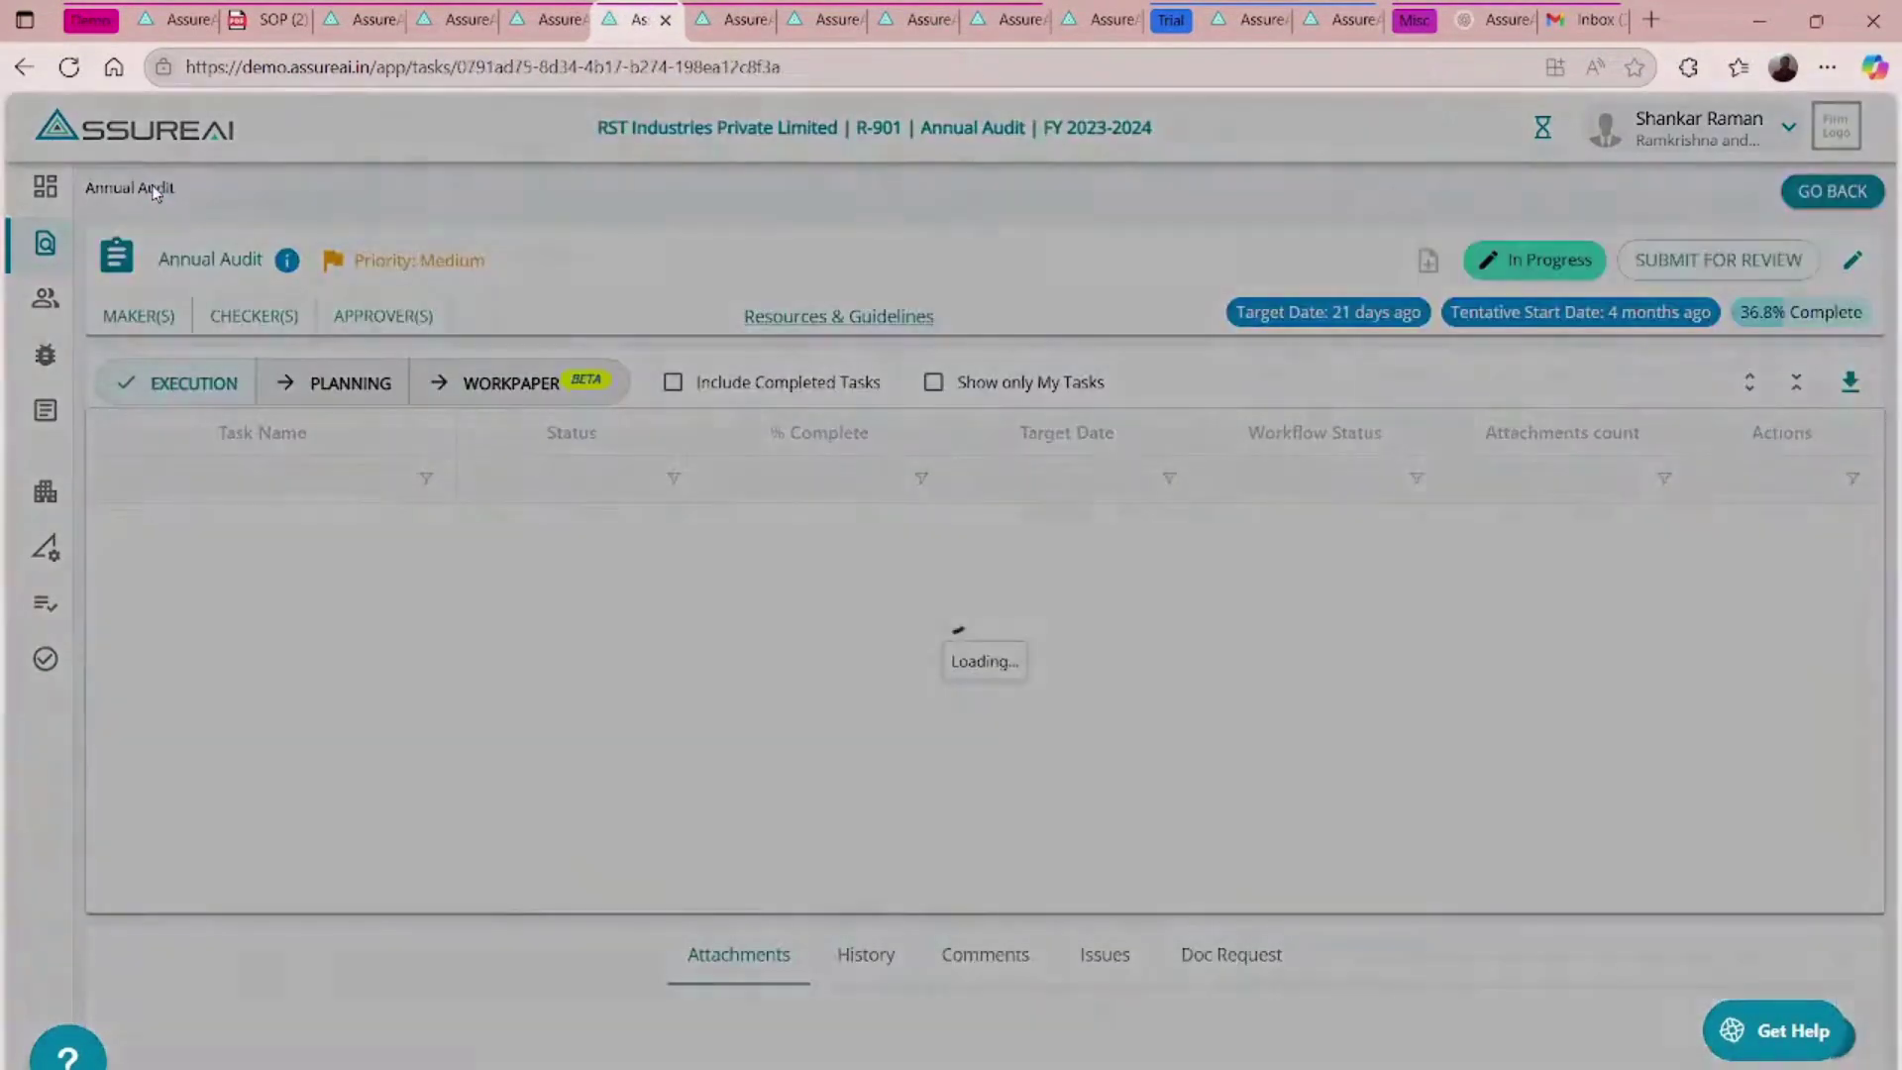
{"action": "left_click", "coordinate": [511, 383]}
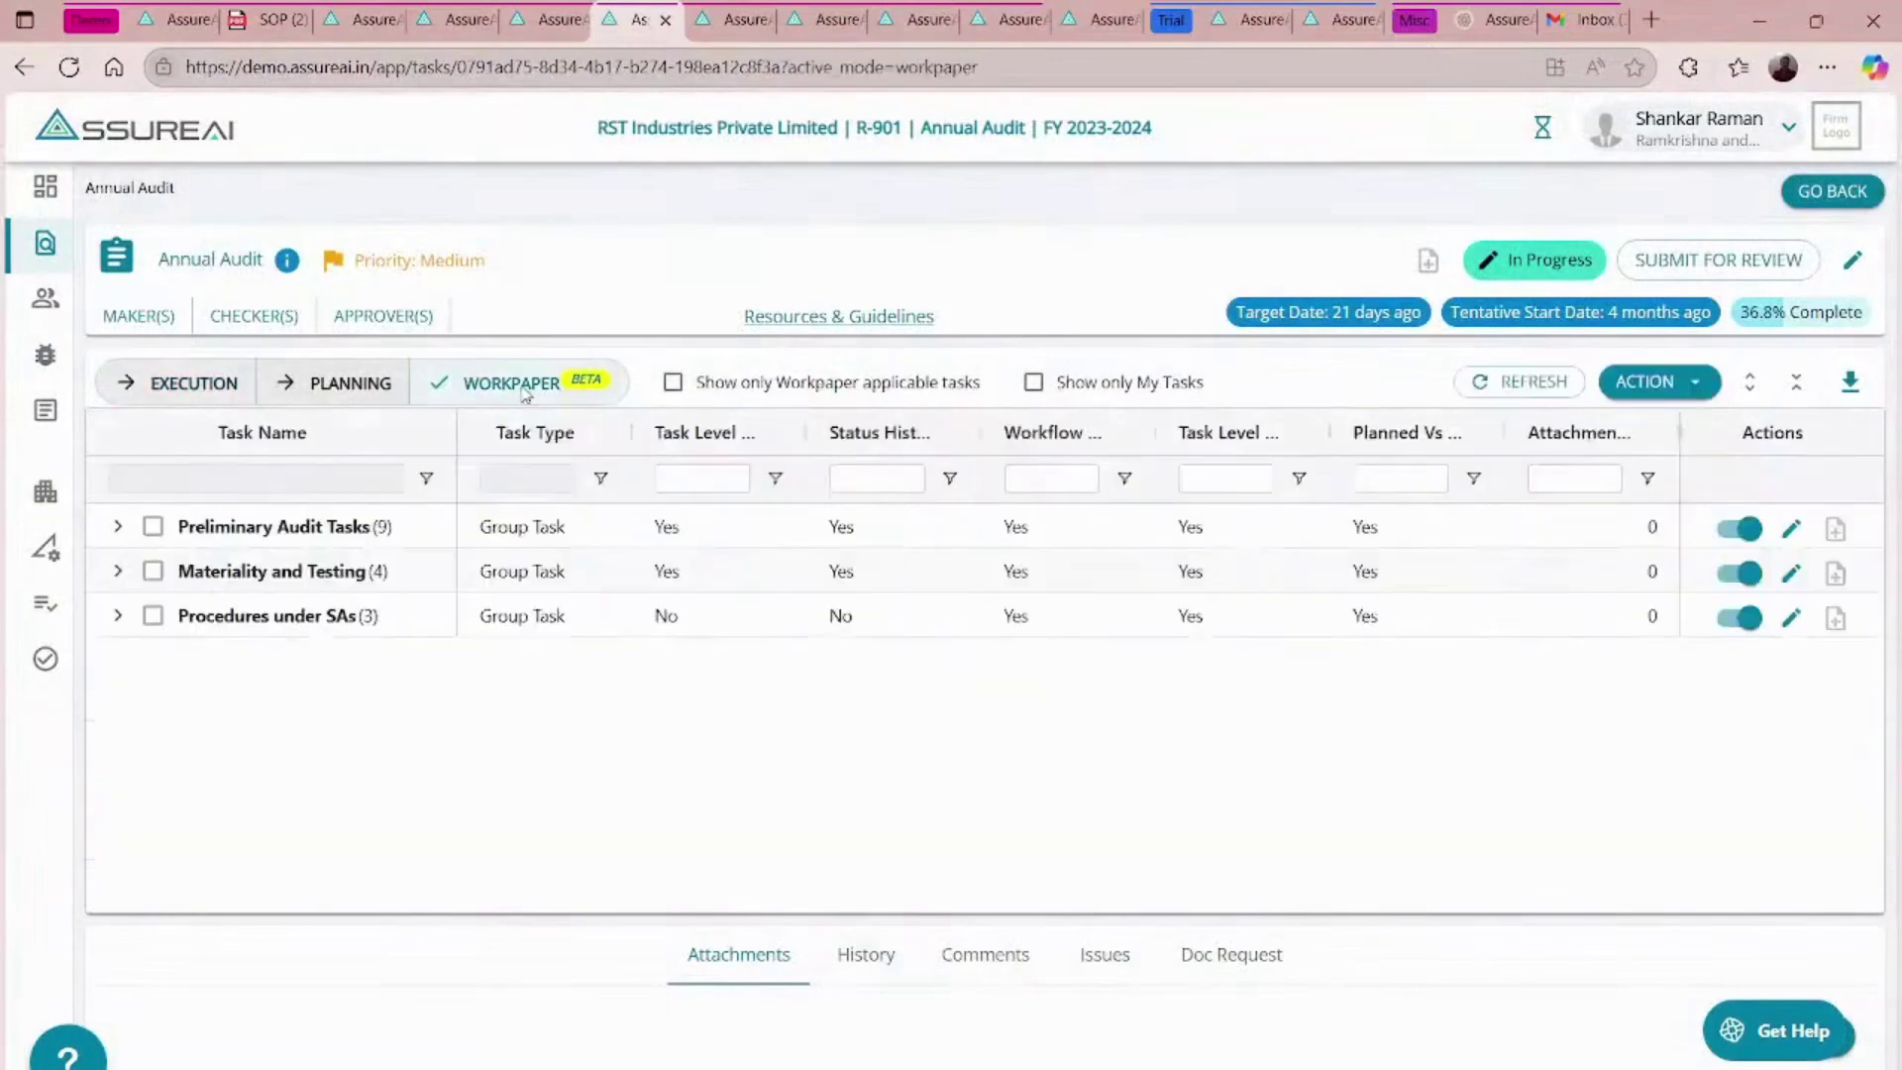
{"action": "left_click", "coordinate": [118, 571]}
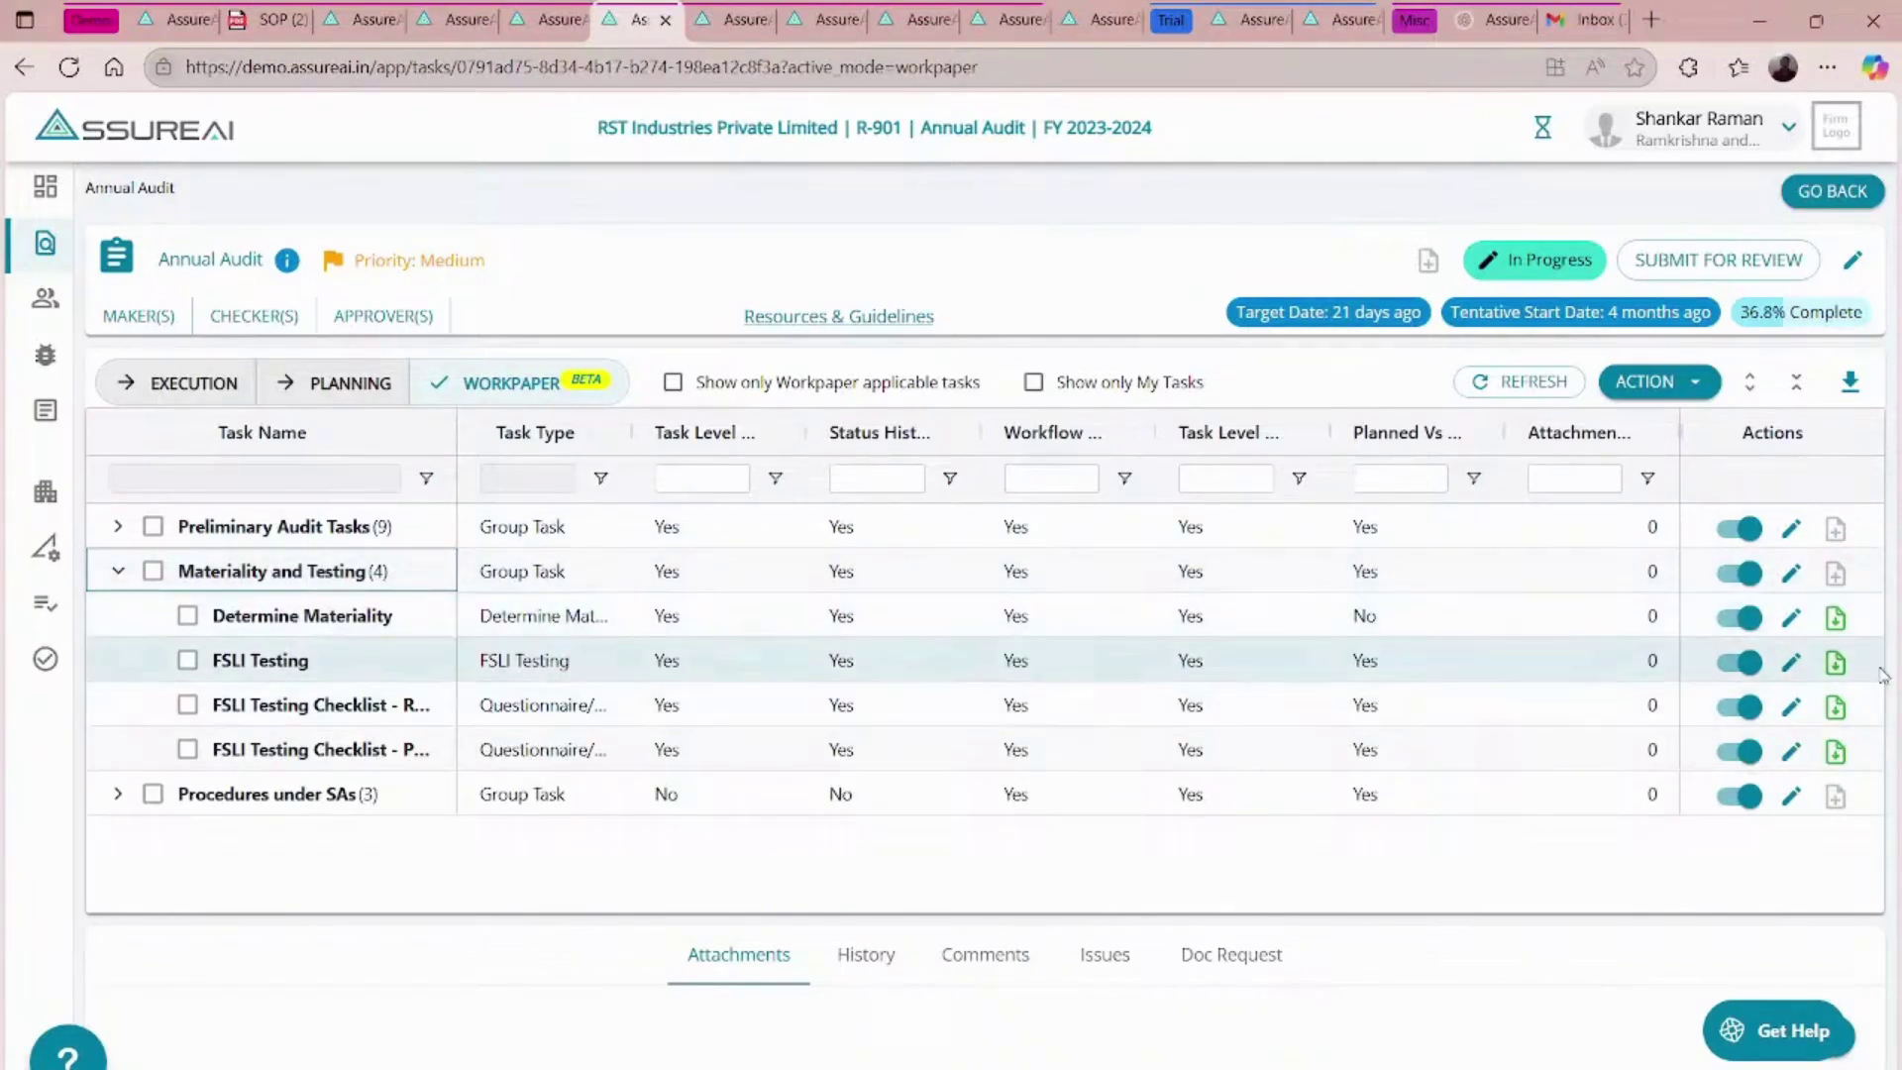
{"action": "left_click", "coordinate": [1837, 664]}
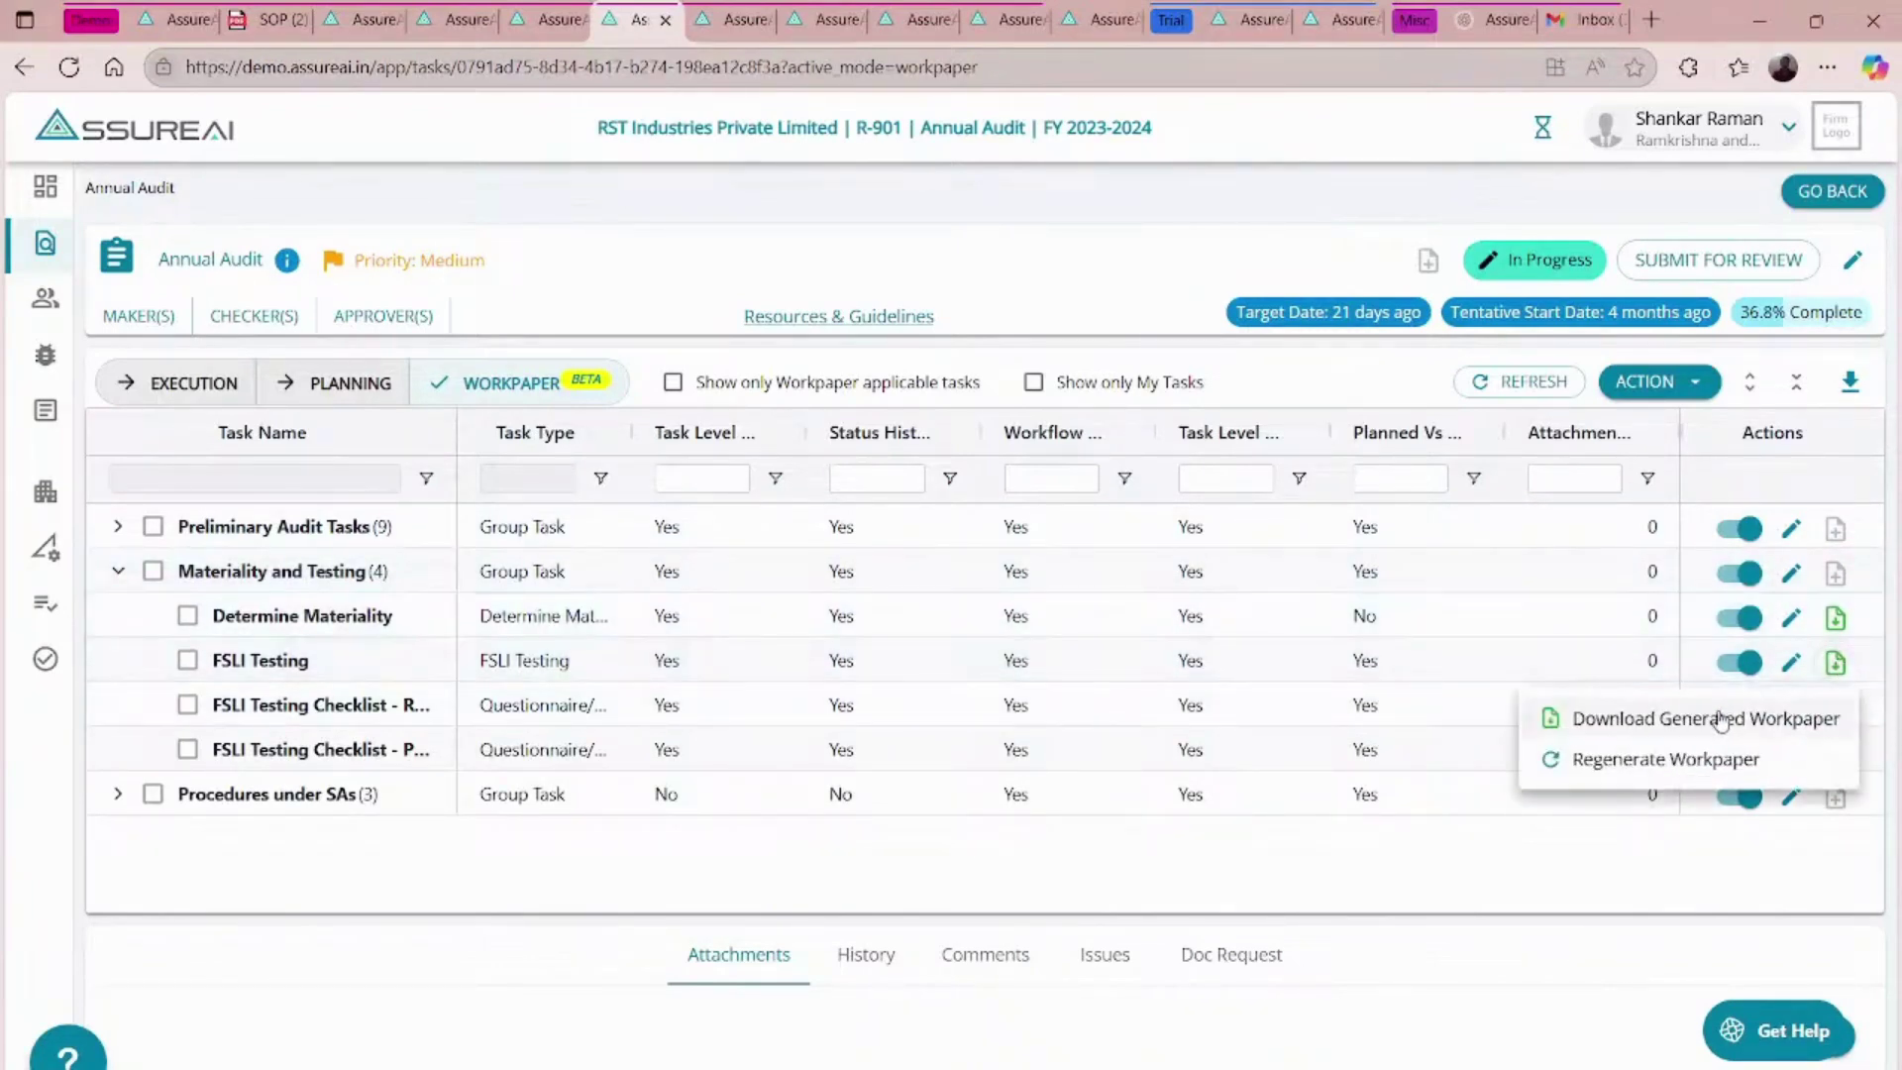
{"action": "left_click", "coordinate": [1672, 720]}
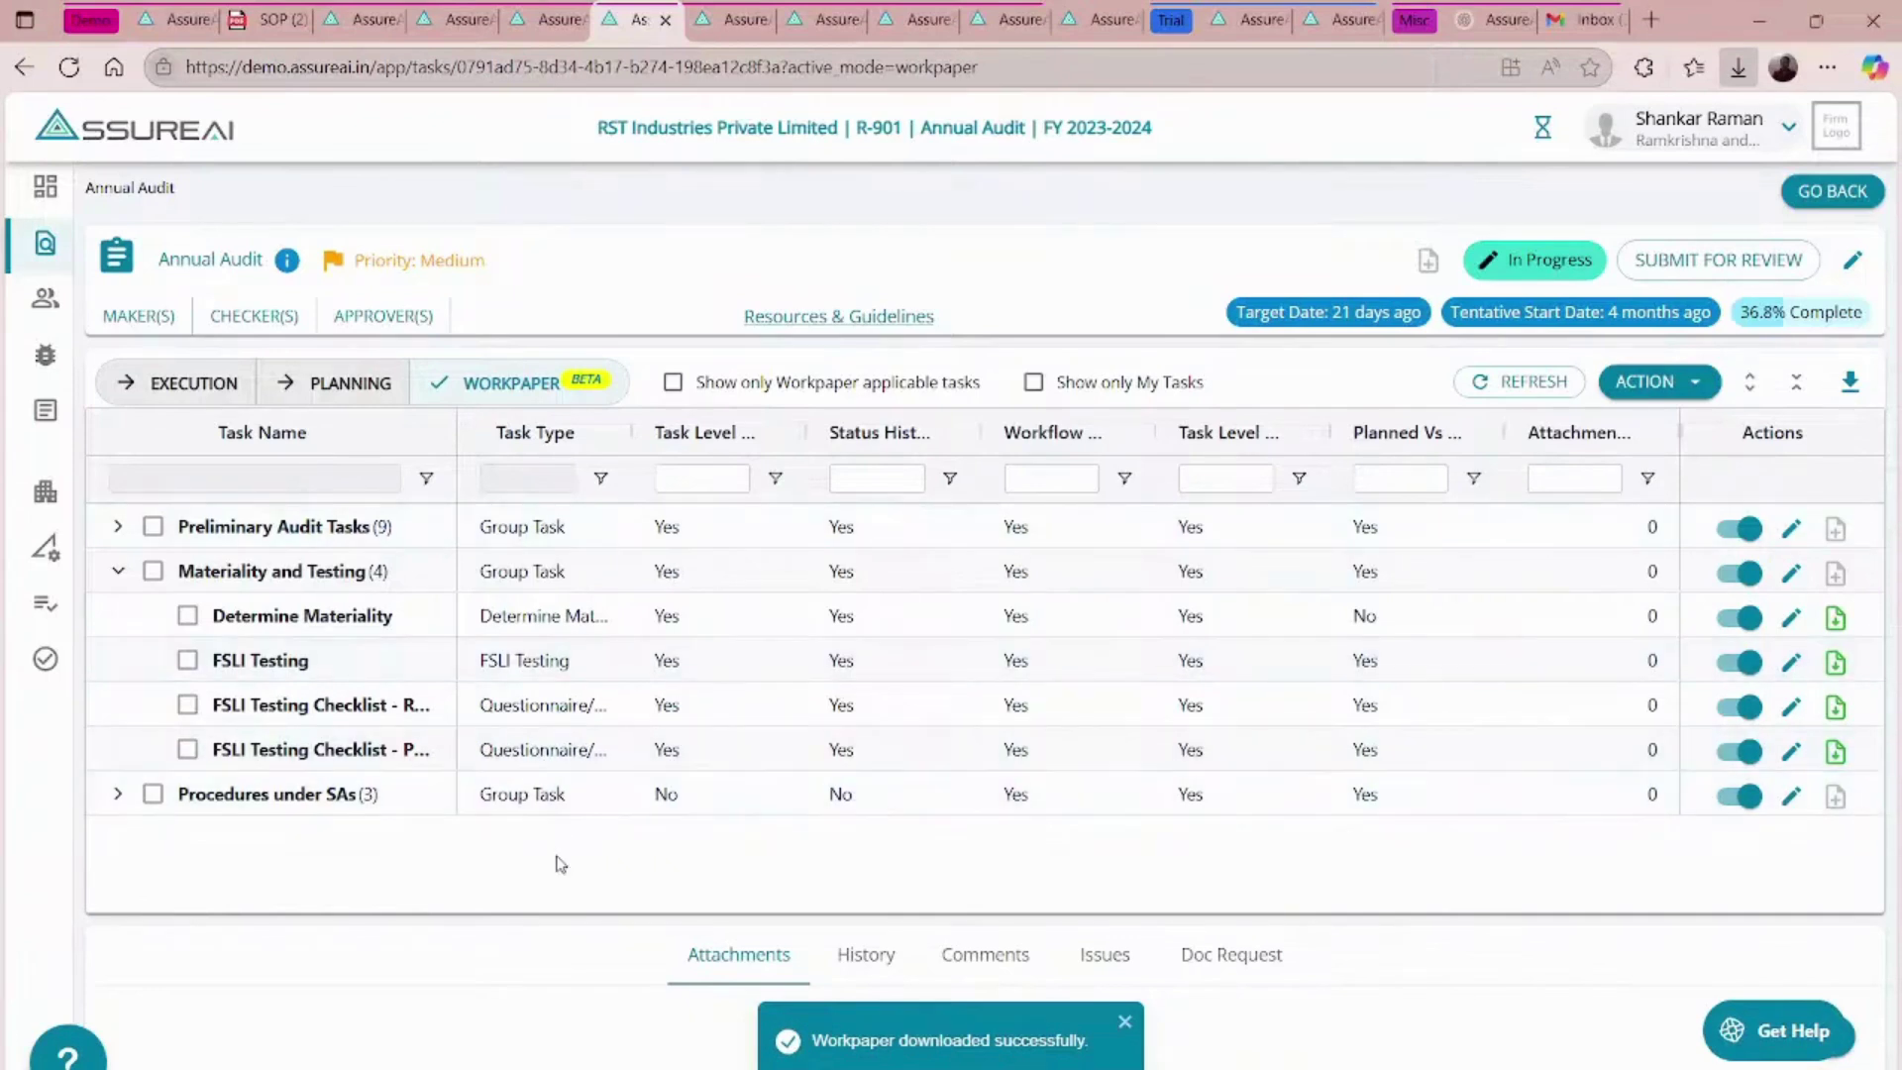
{"action": "left_click", "coordinate": [184, 382]}
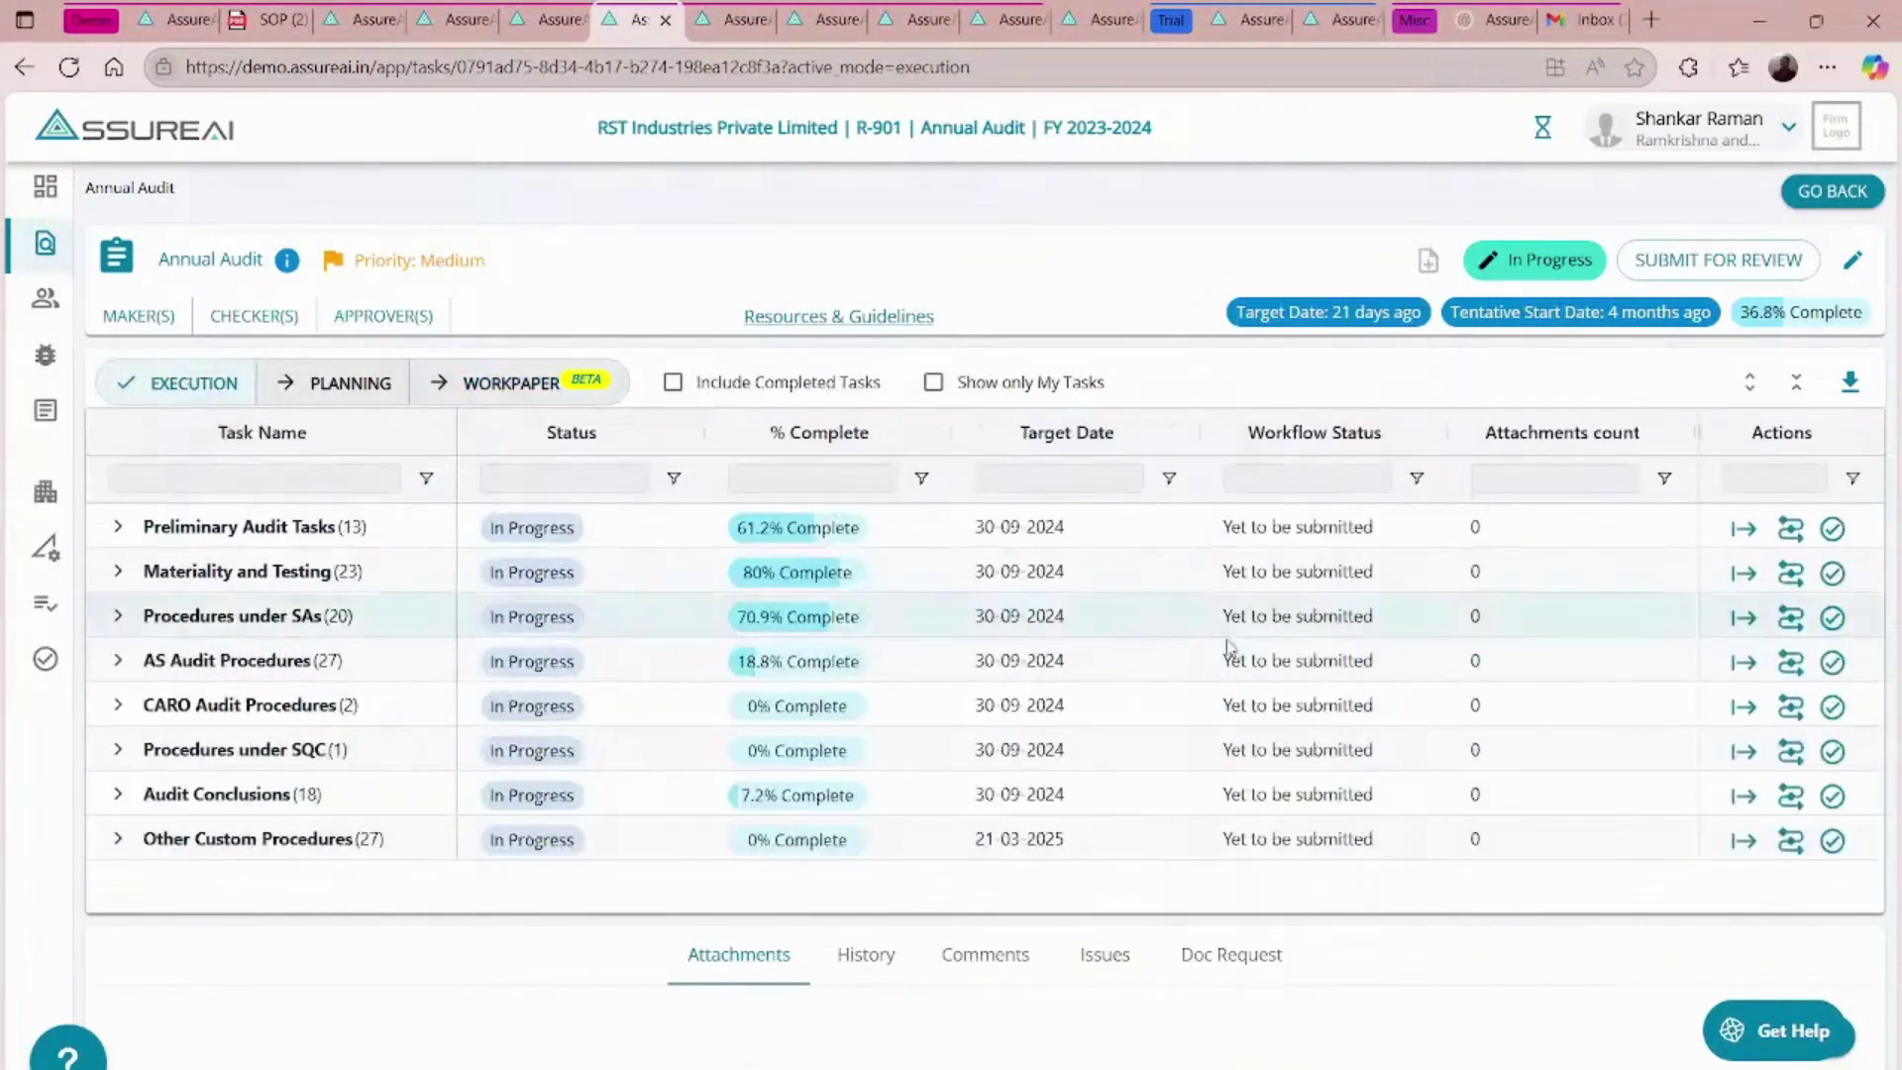
- Open Identified & Corrected Misstatement and advance to its Summary showing 21,86,956.00 uncorrected misstatement
{"action": "left_click", "coordinate": [120, 573]}
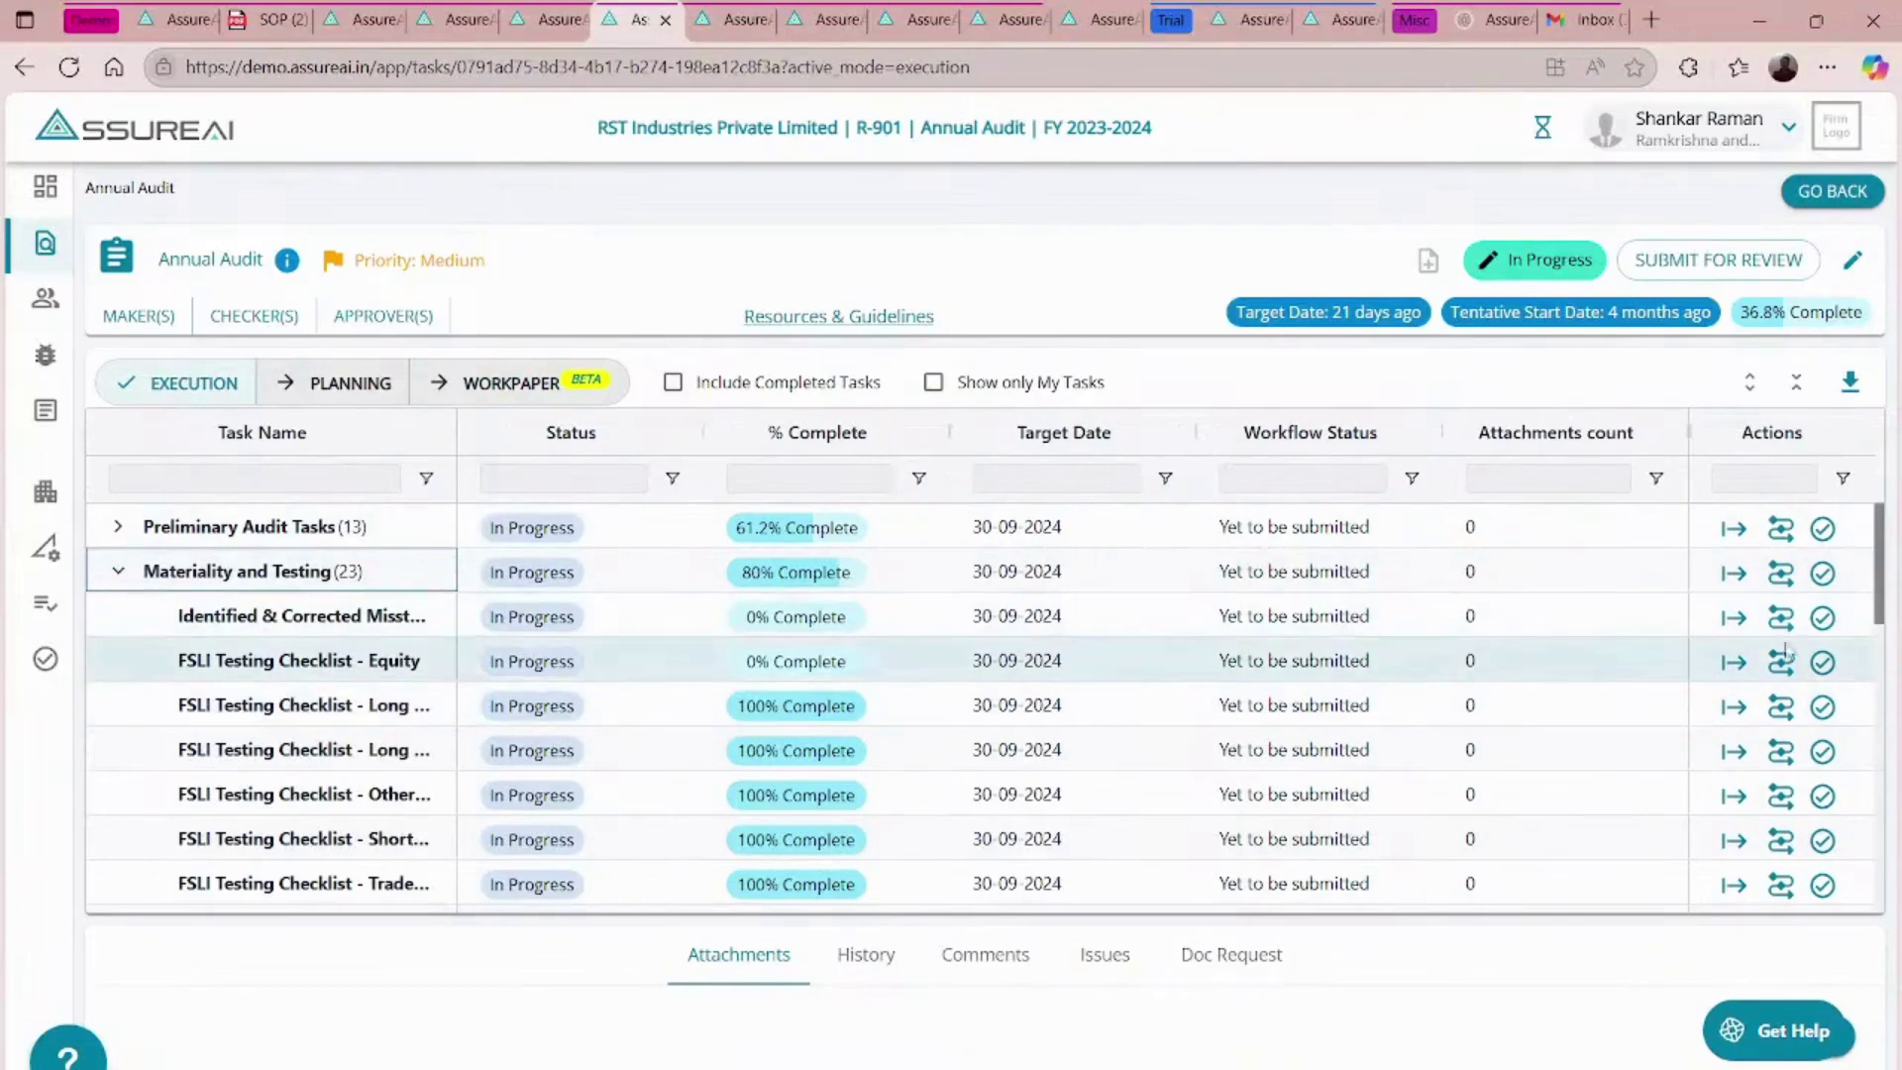
{"action": "left_click", "coordinate": [1733, 619]}
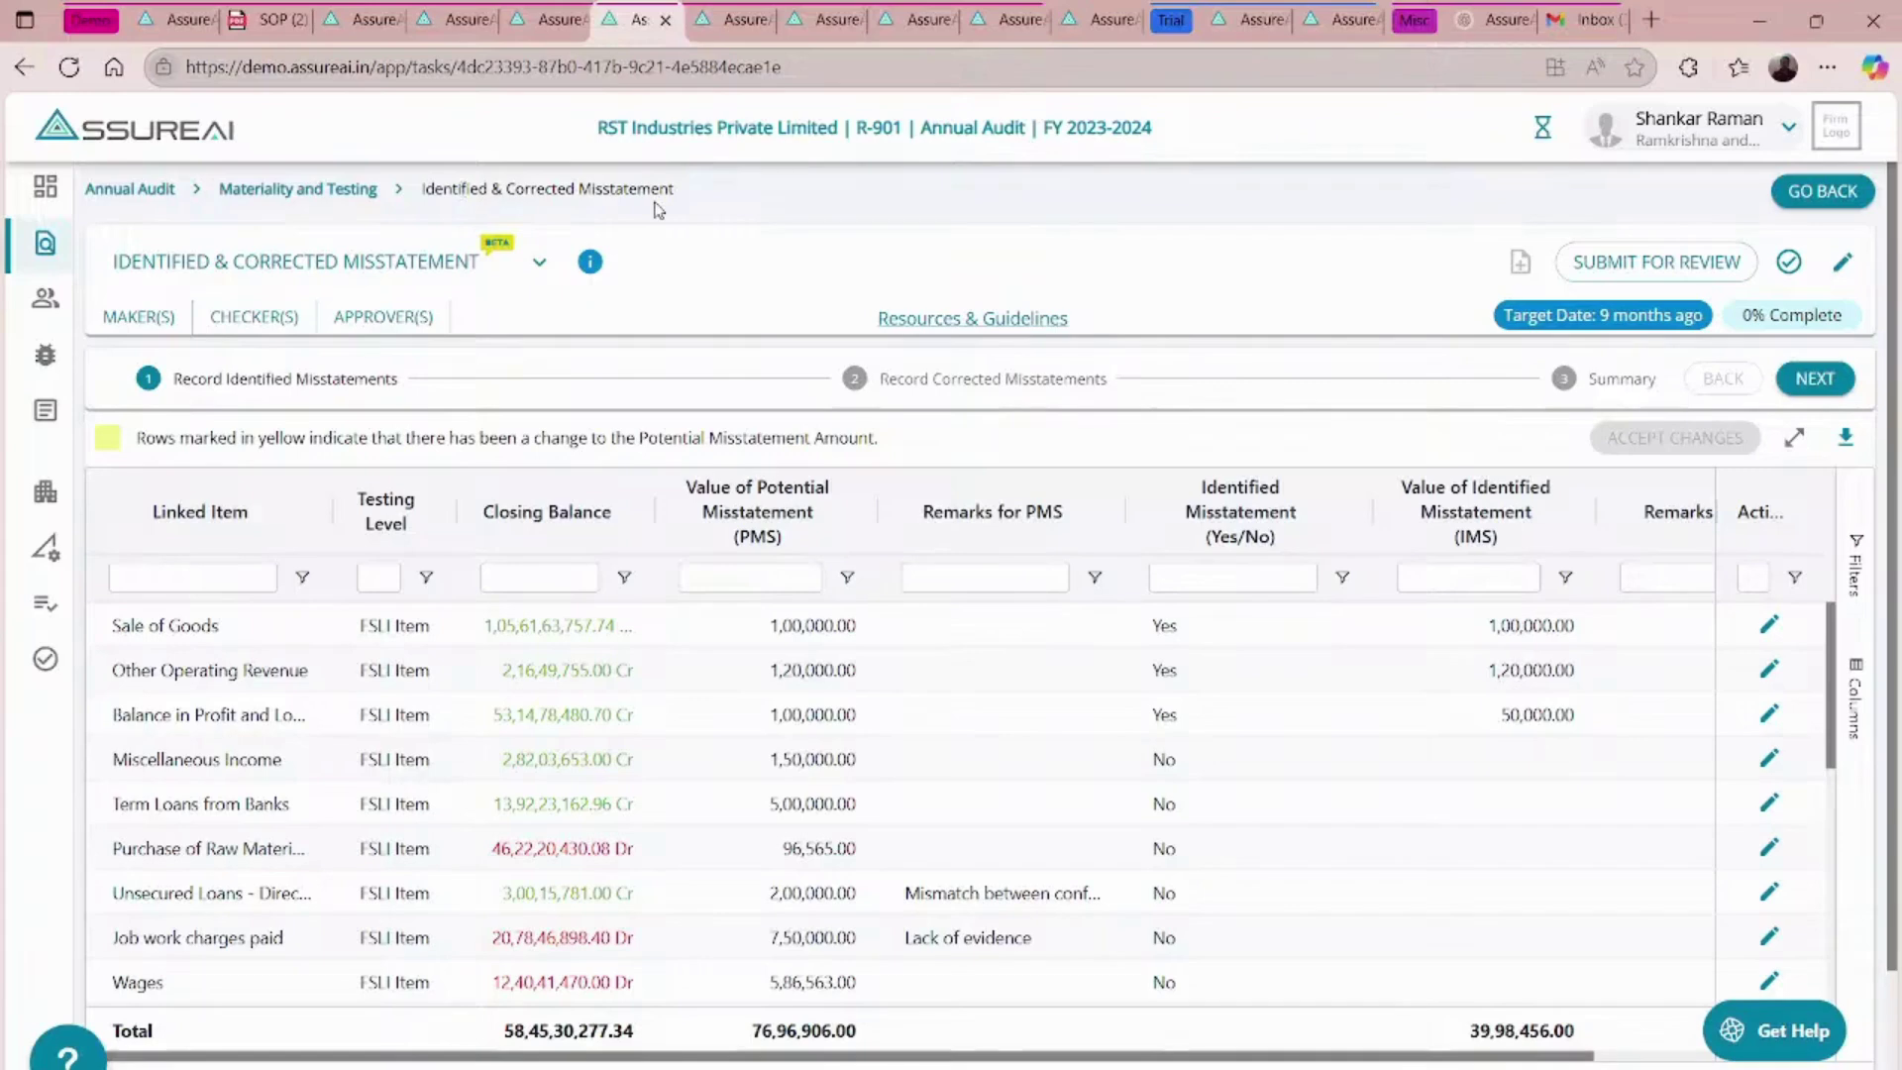
{"action": "scroll", "coordinate": [1060, 609], "scroll_direction": "down", "scroll_amount": 5}
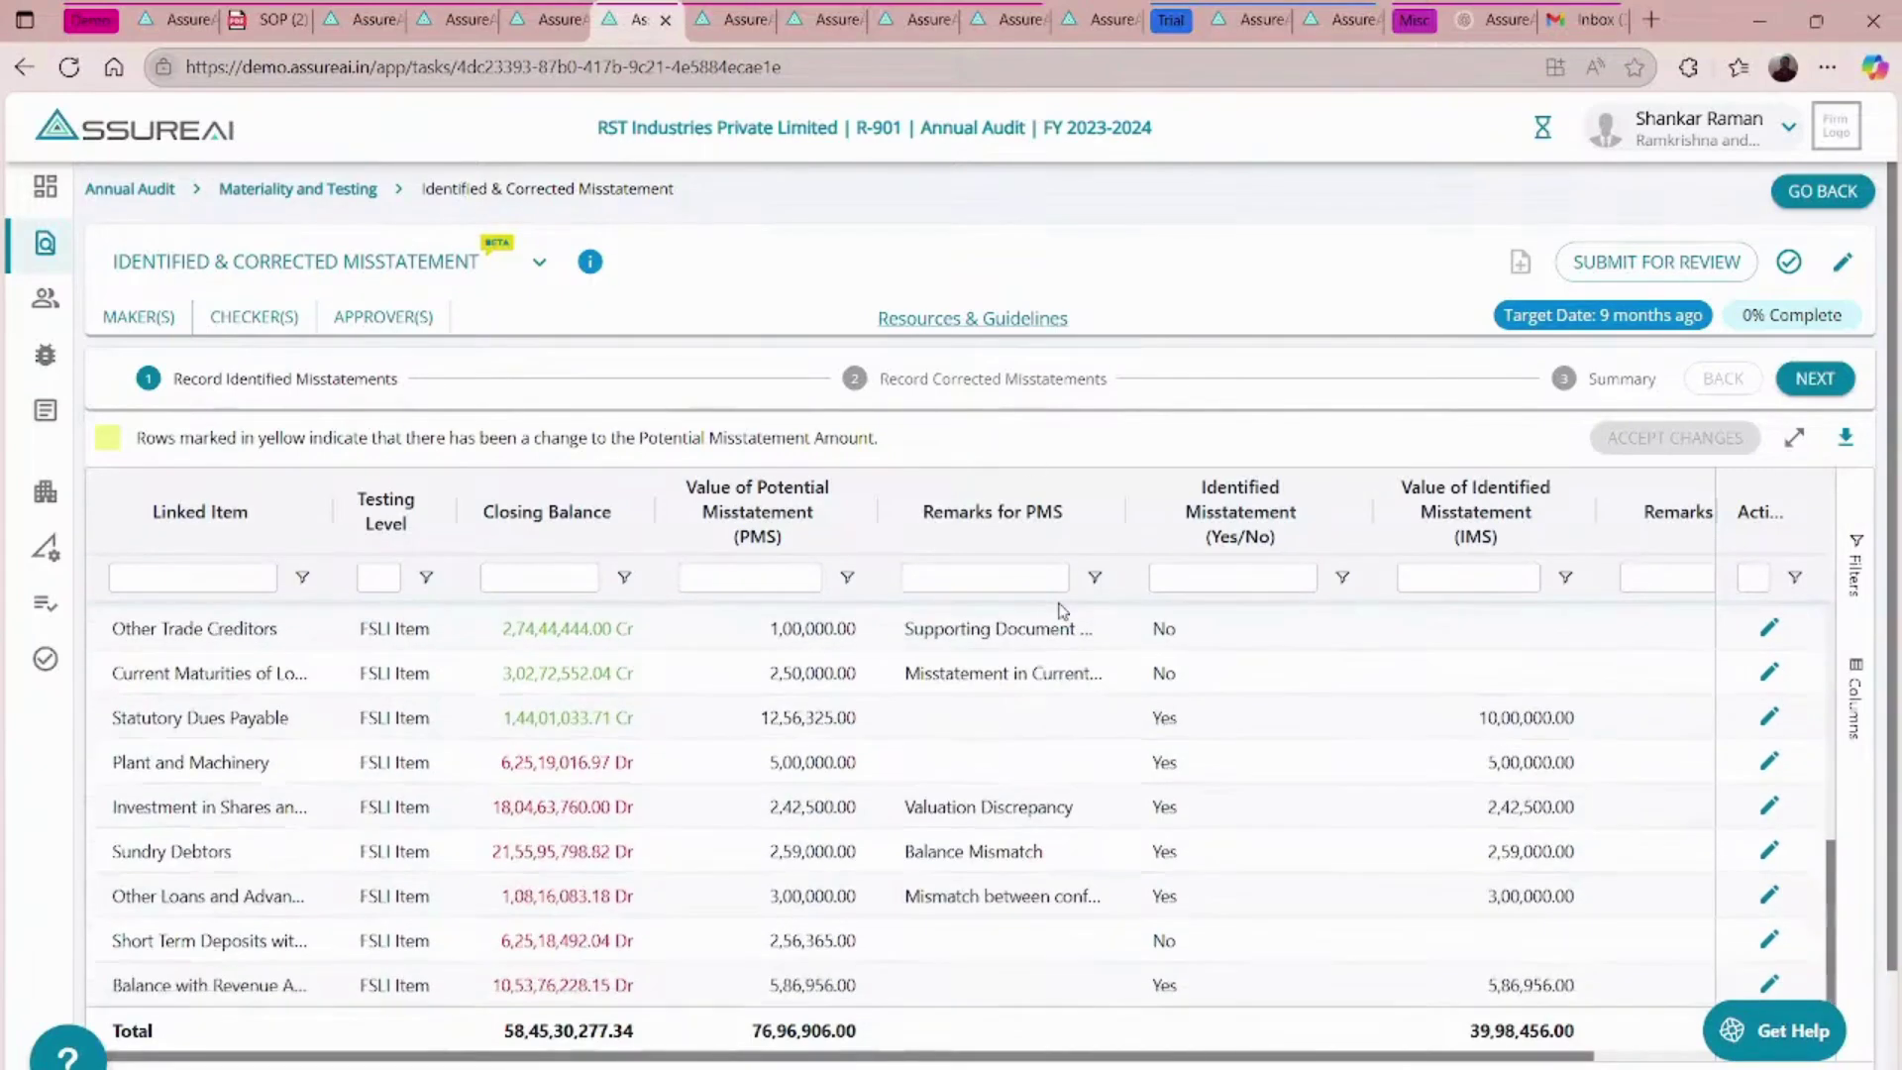
{"action": "scroll", "coordinate": [1060, 609], "scroll_direction": "down", "scroll_amount": 2}
{"action": "scroll", "coordinate": [912, 594], "scroll_direction": "up", "scroll_amount": 5}
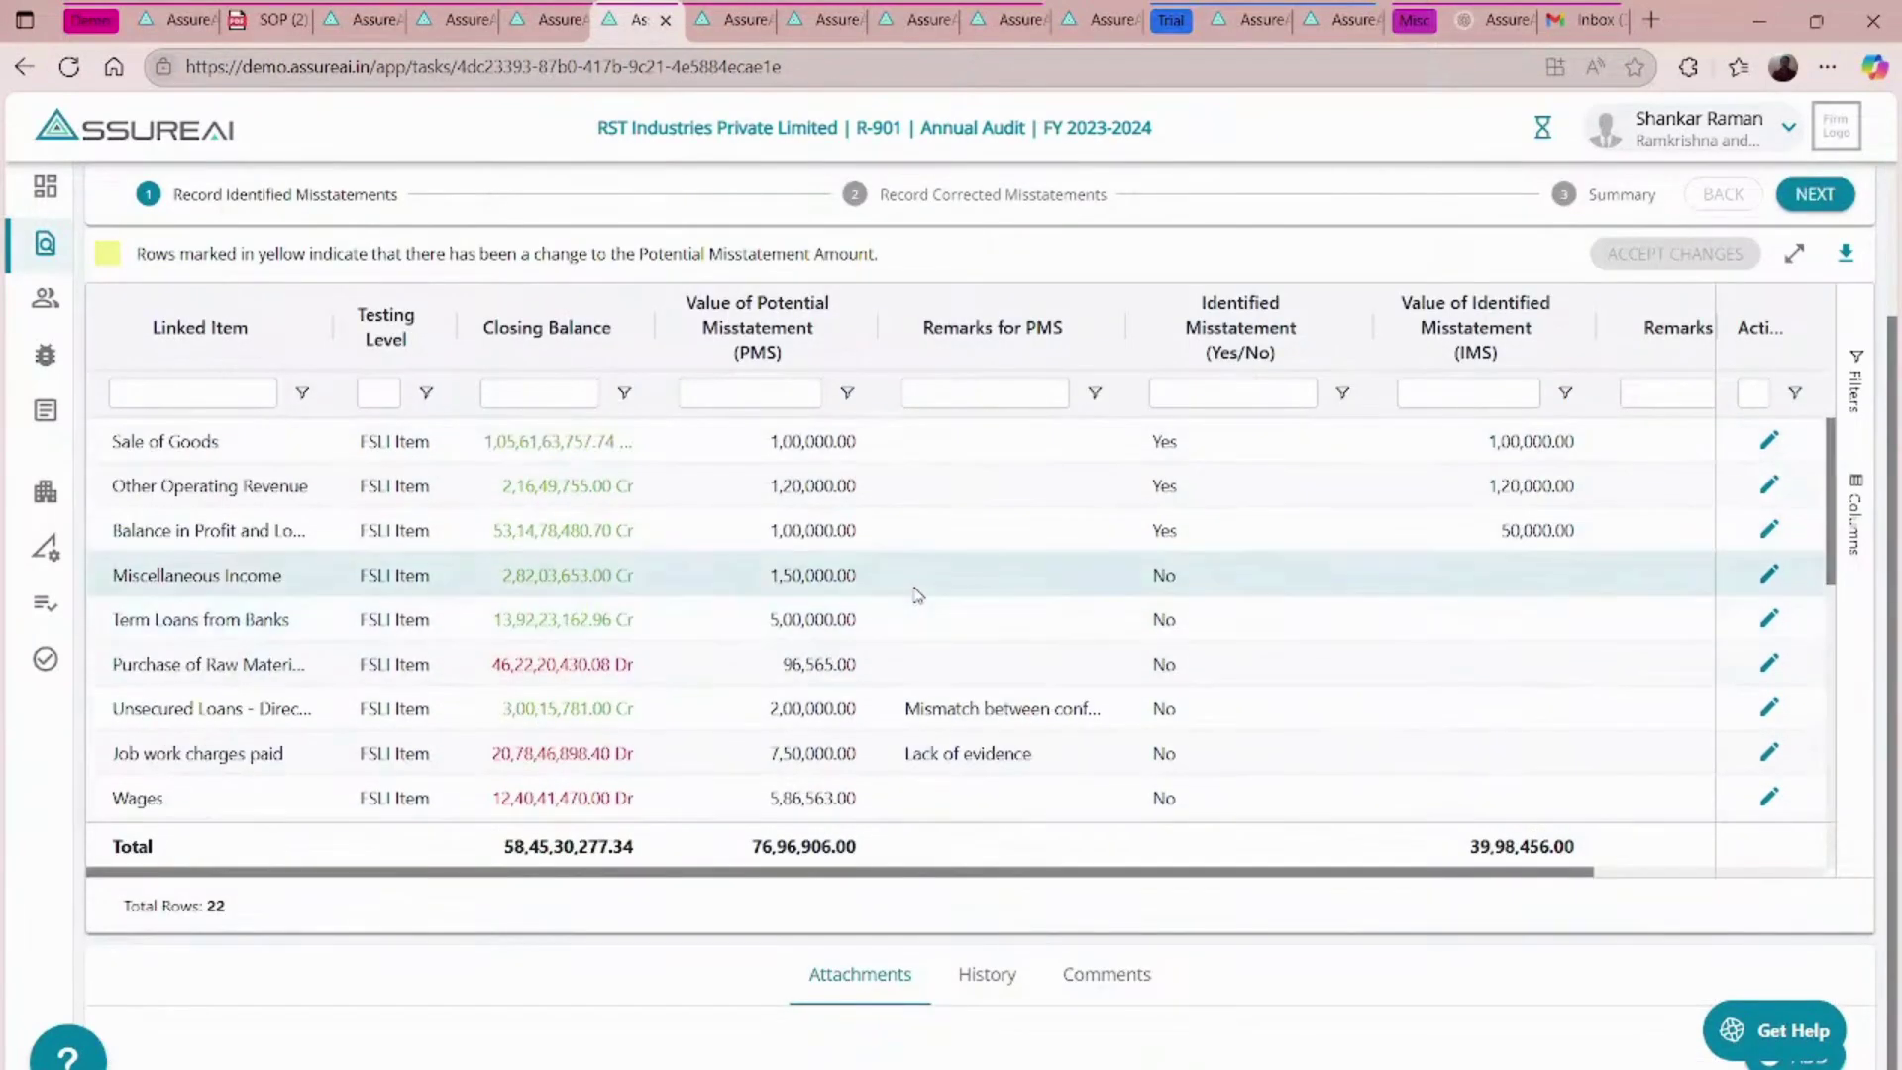
{"action": "scroll", "coordinate": [918, 594], "scroll_direction": "up", "scroll_amount": 2}
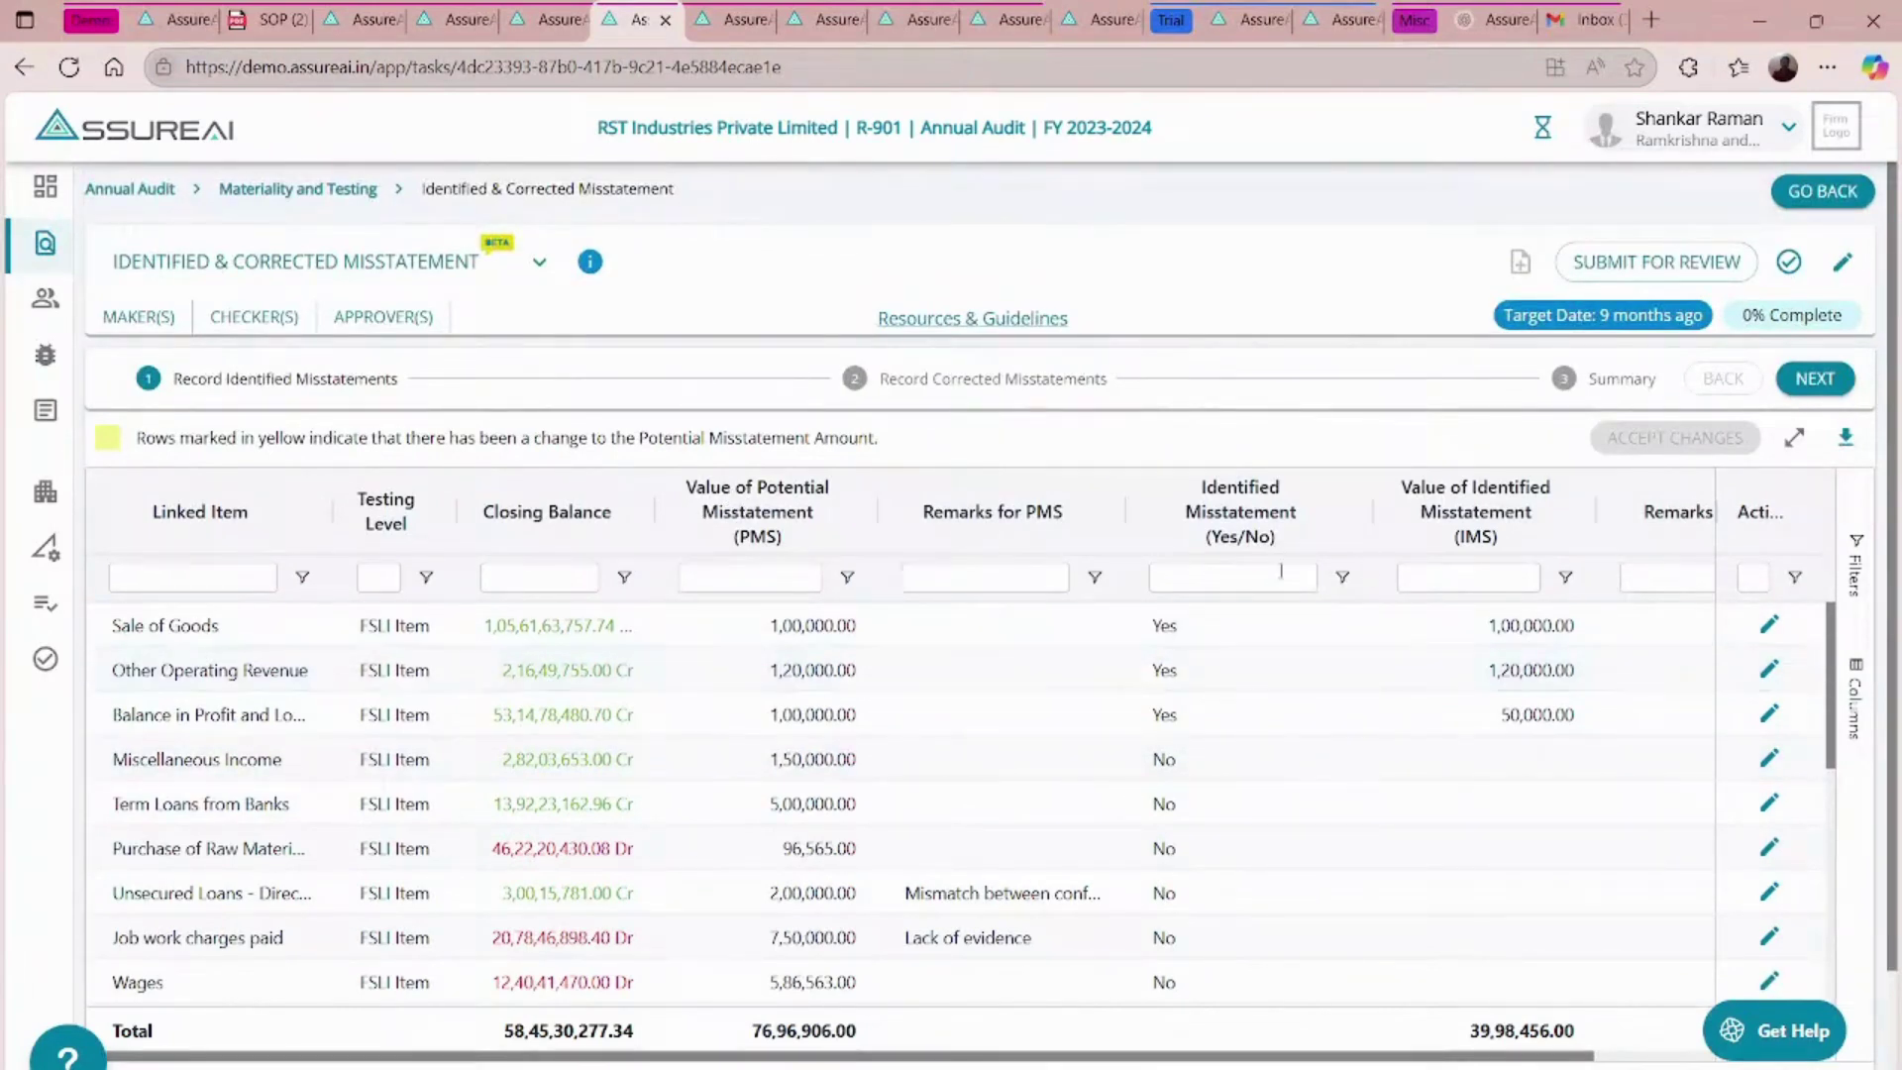
{"action": "left_click", "coordinate": [1824, 385]}
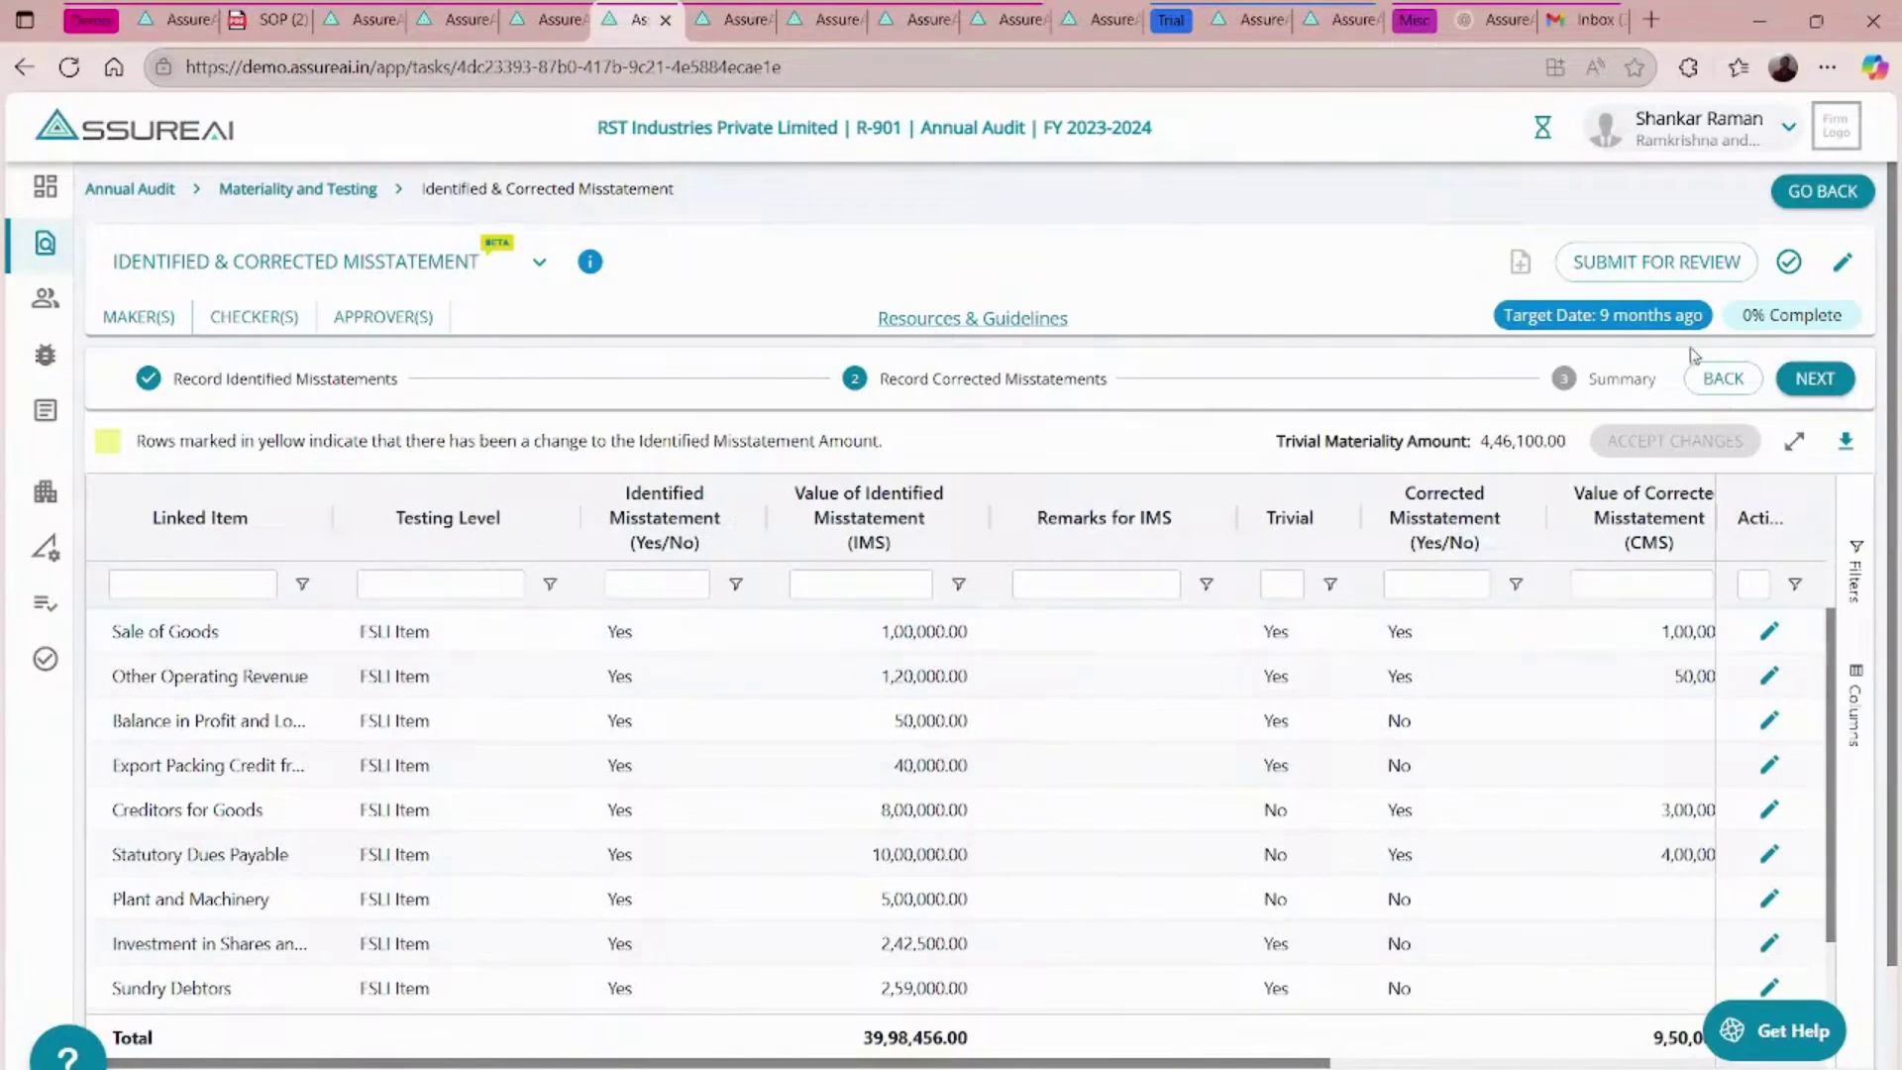
{"action": "left_click", "coordinate": [1801, 375]}
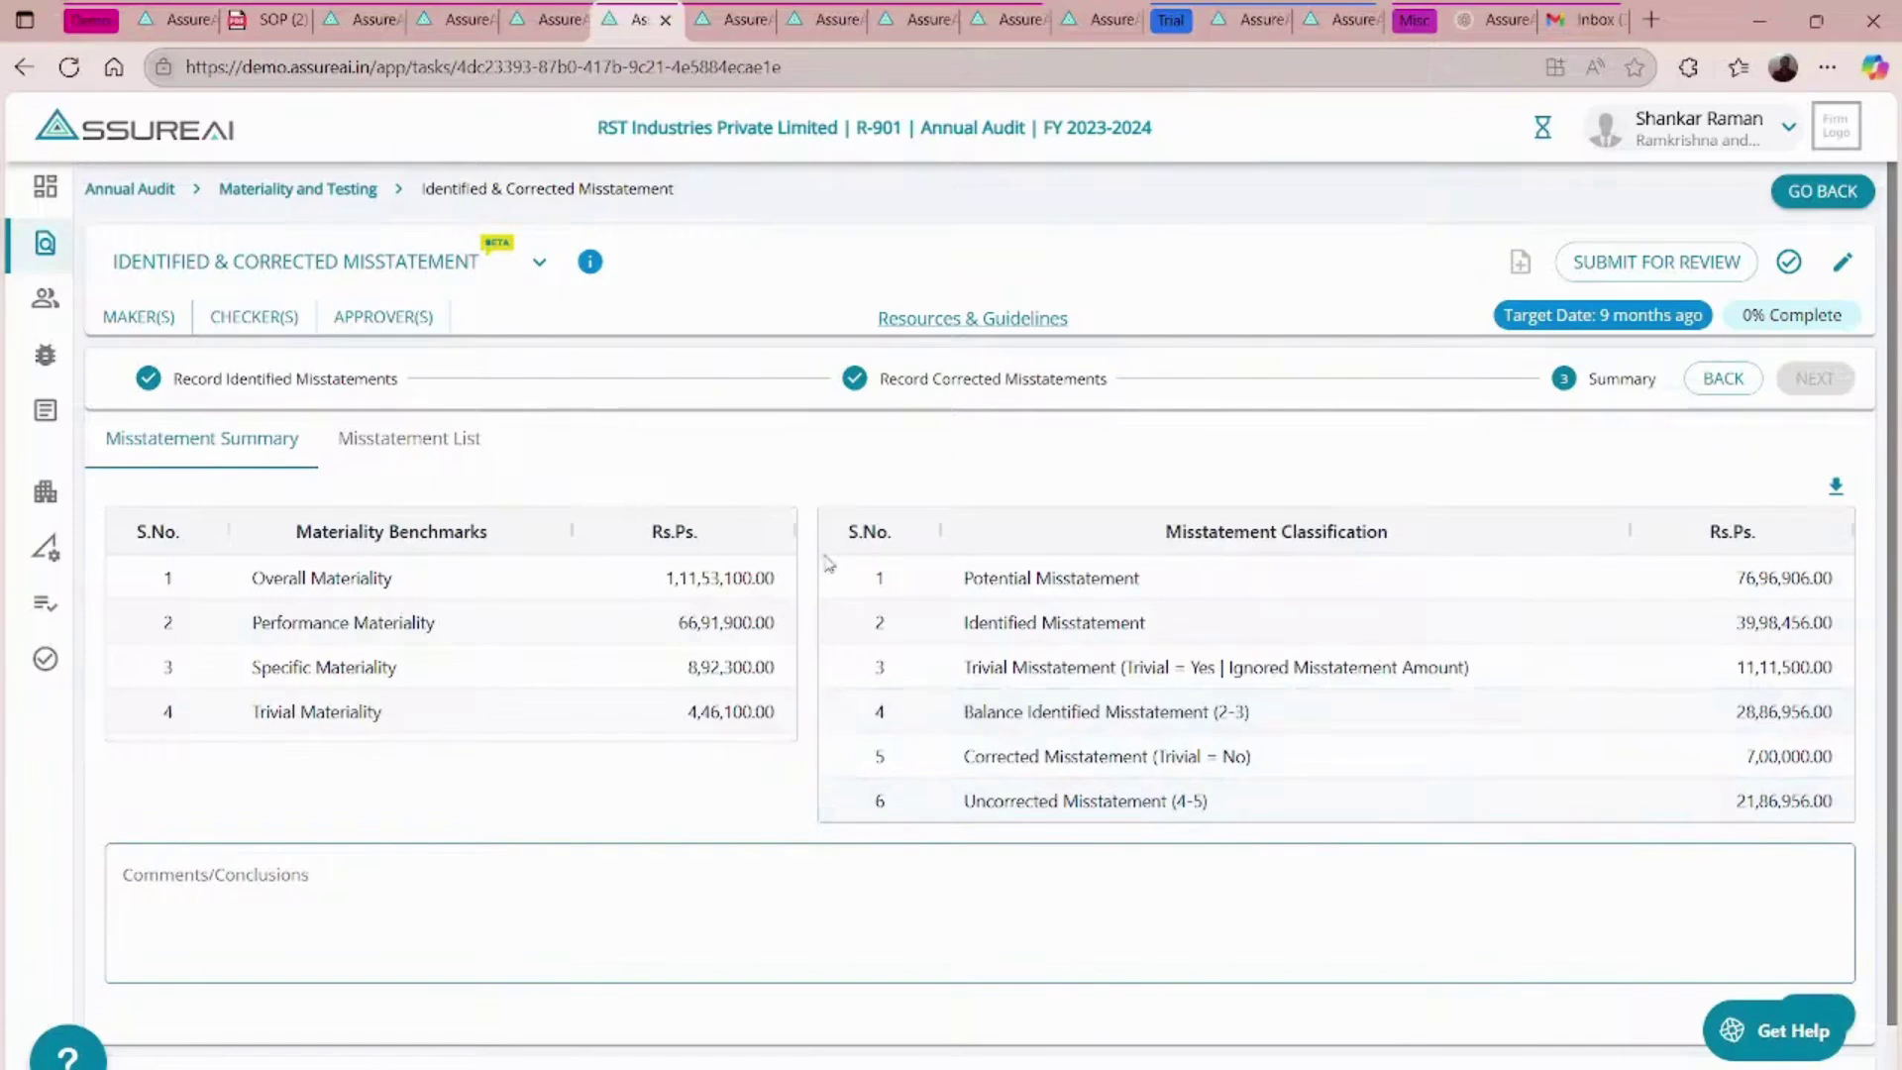
{"action": "left_click", "coordinate": [283, 877]}
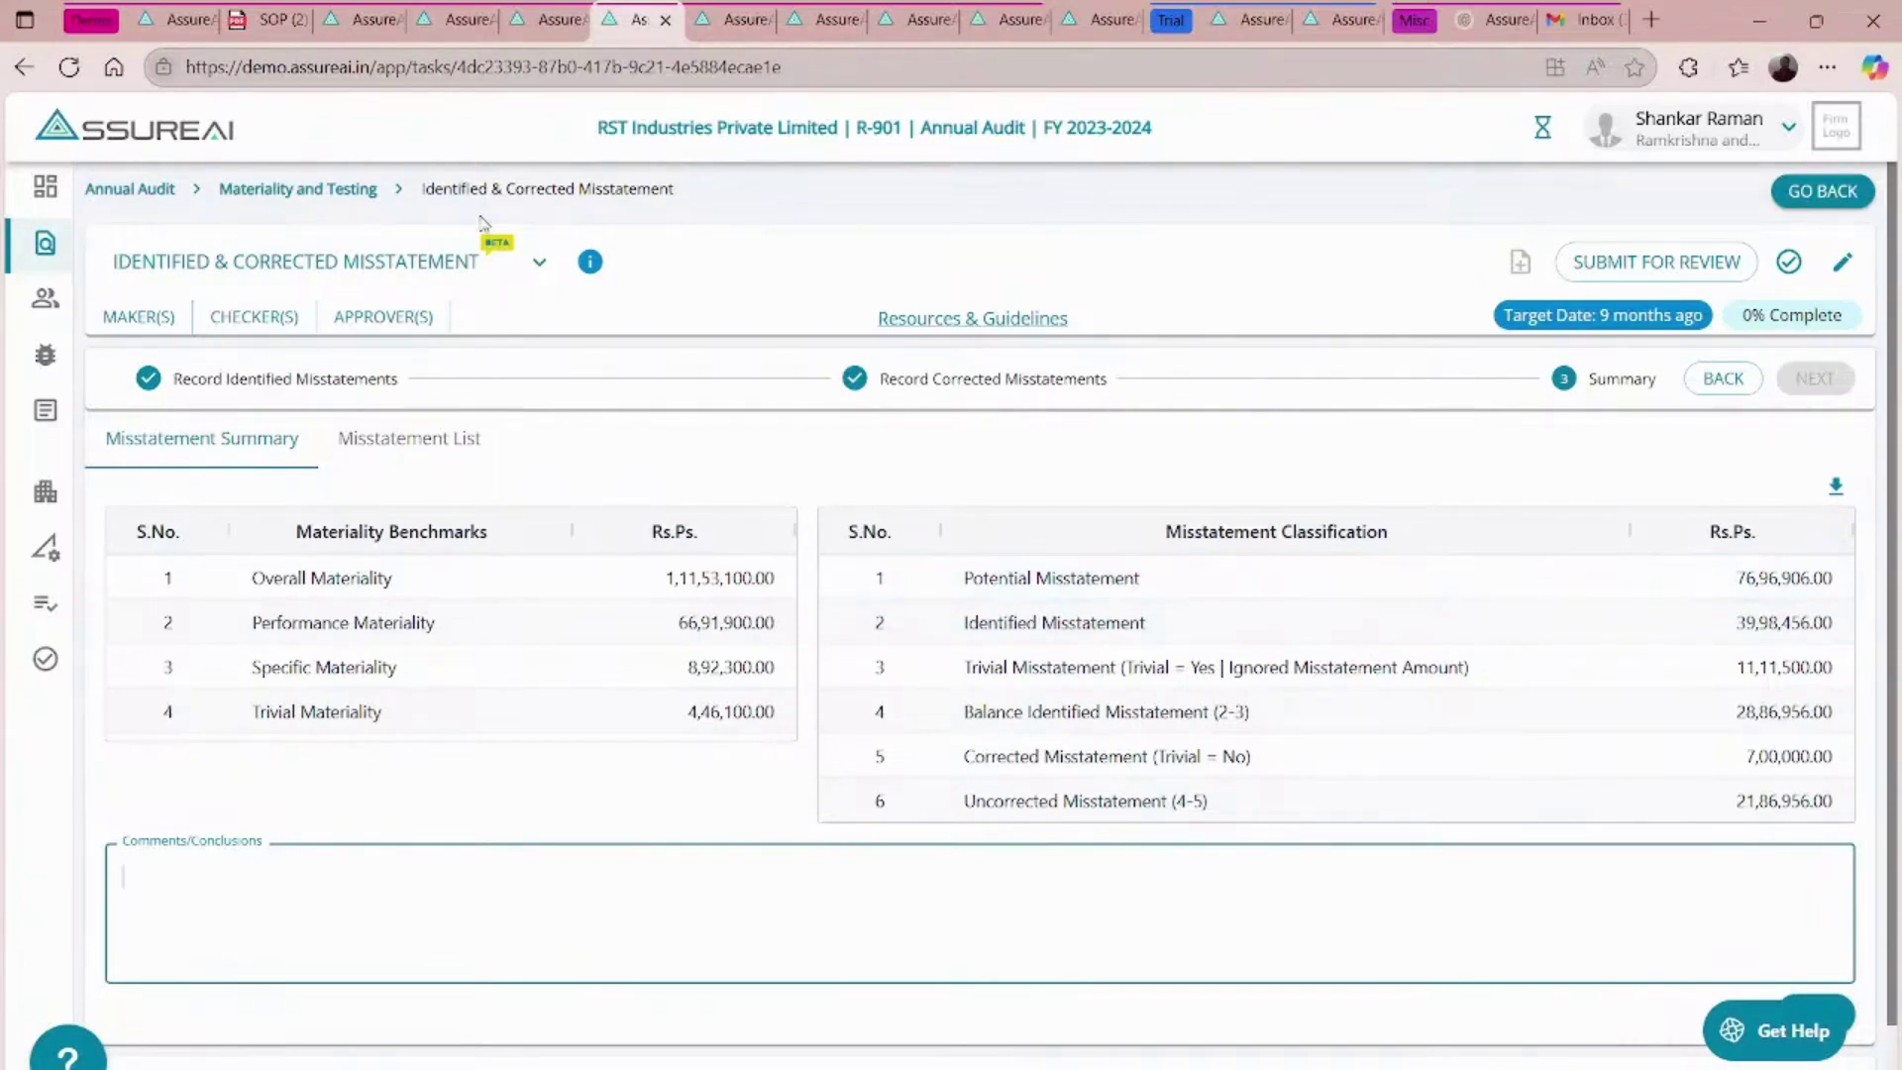
- Download the generated workpaper zip for XYZ Exports' X-903 Annual Audit, including completed tasks
{"action": "left_click", "coordinate": [737, 16]}
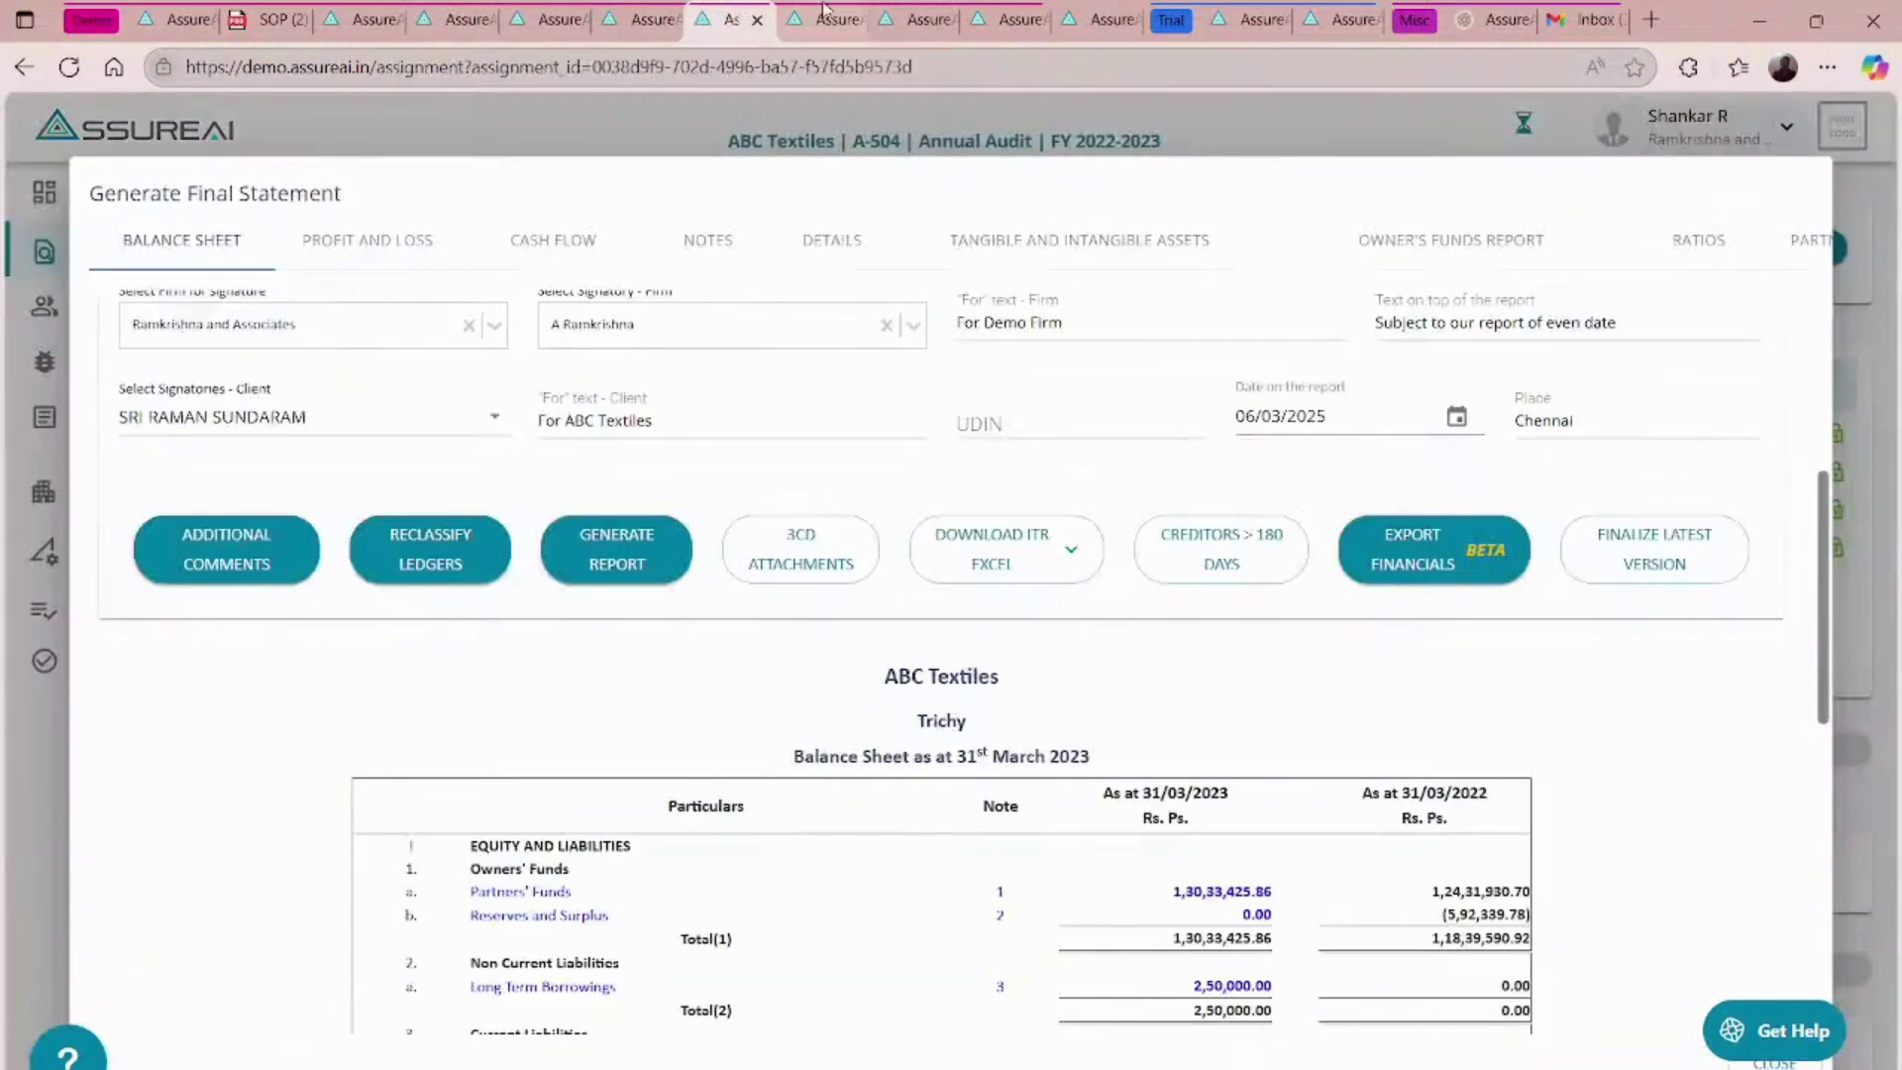
{"action": "left_click", "coordinate": [827, 17]}
{"action": "left_click", "coordinate": [931, 16]}
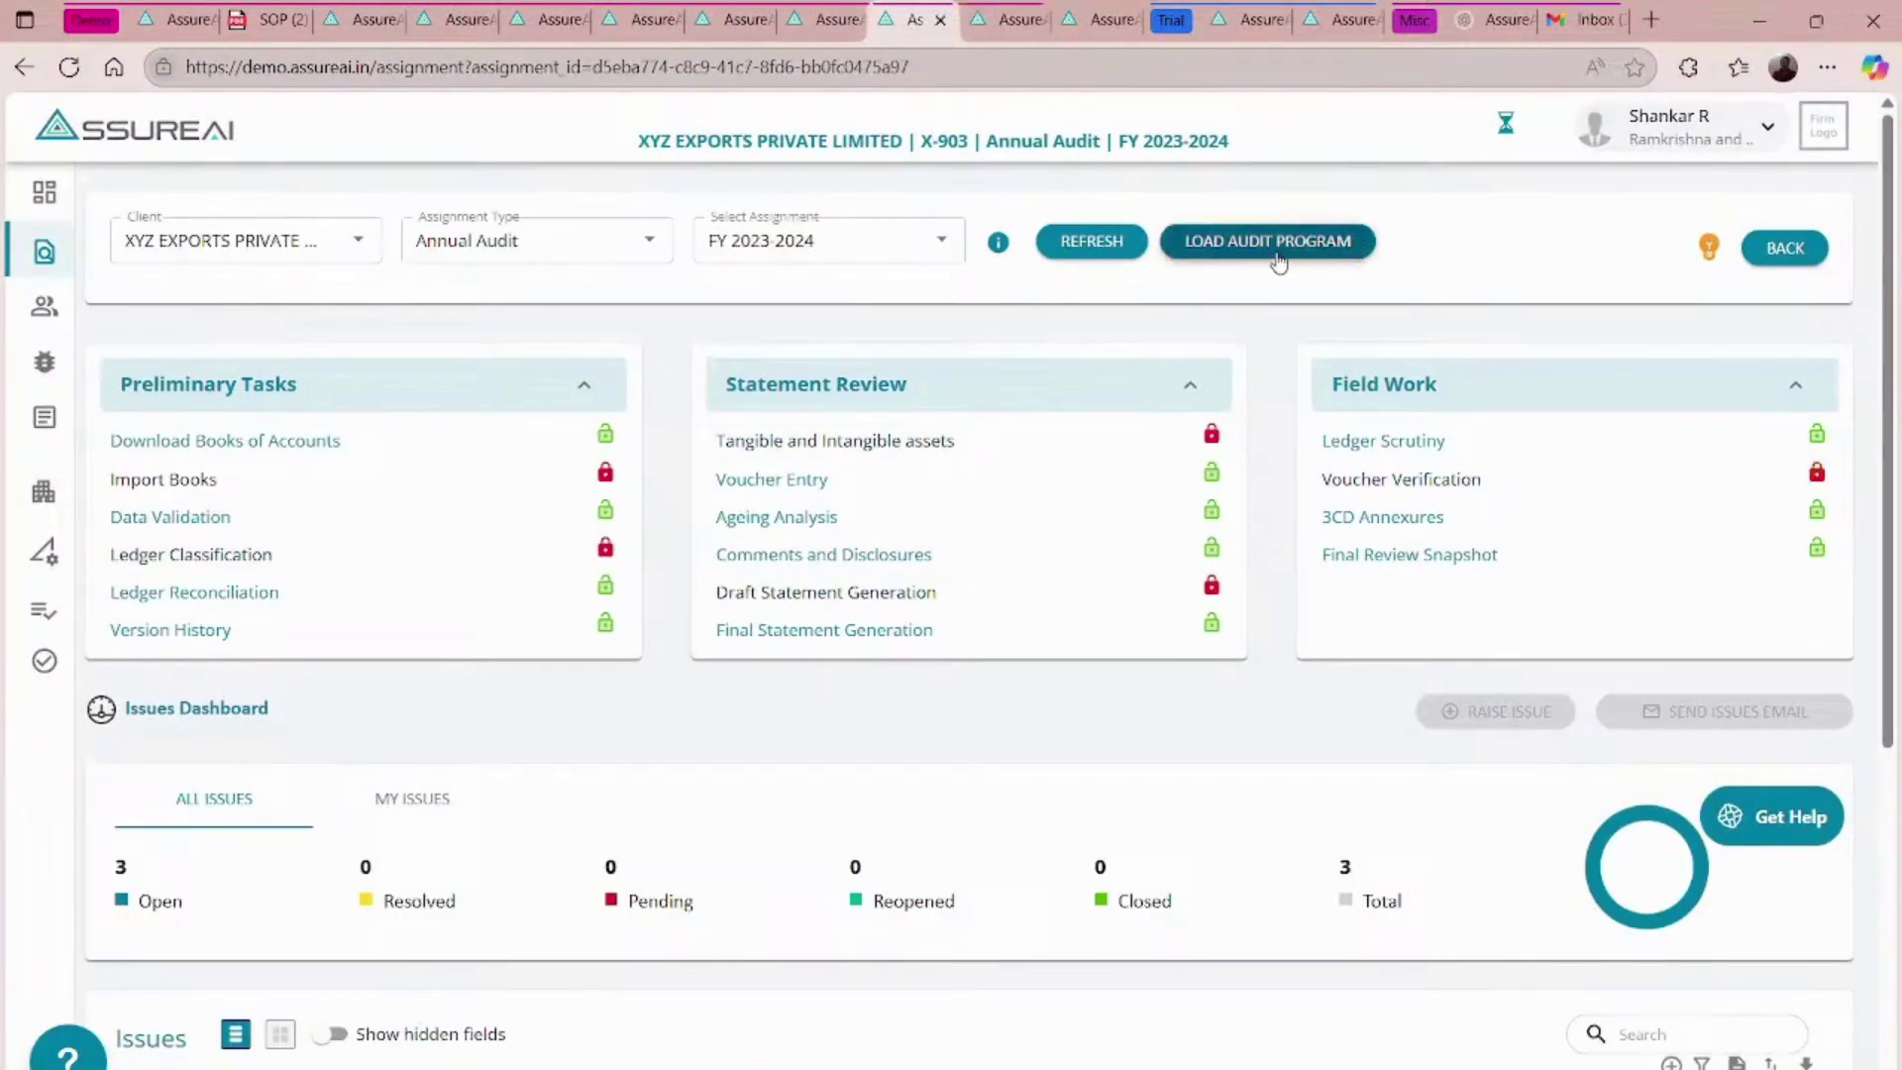
{"action": "left_click", "coordinate": [1276, 255]}
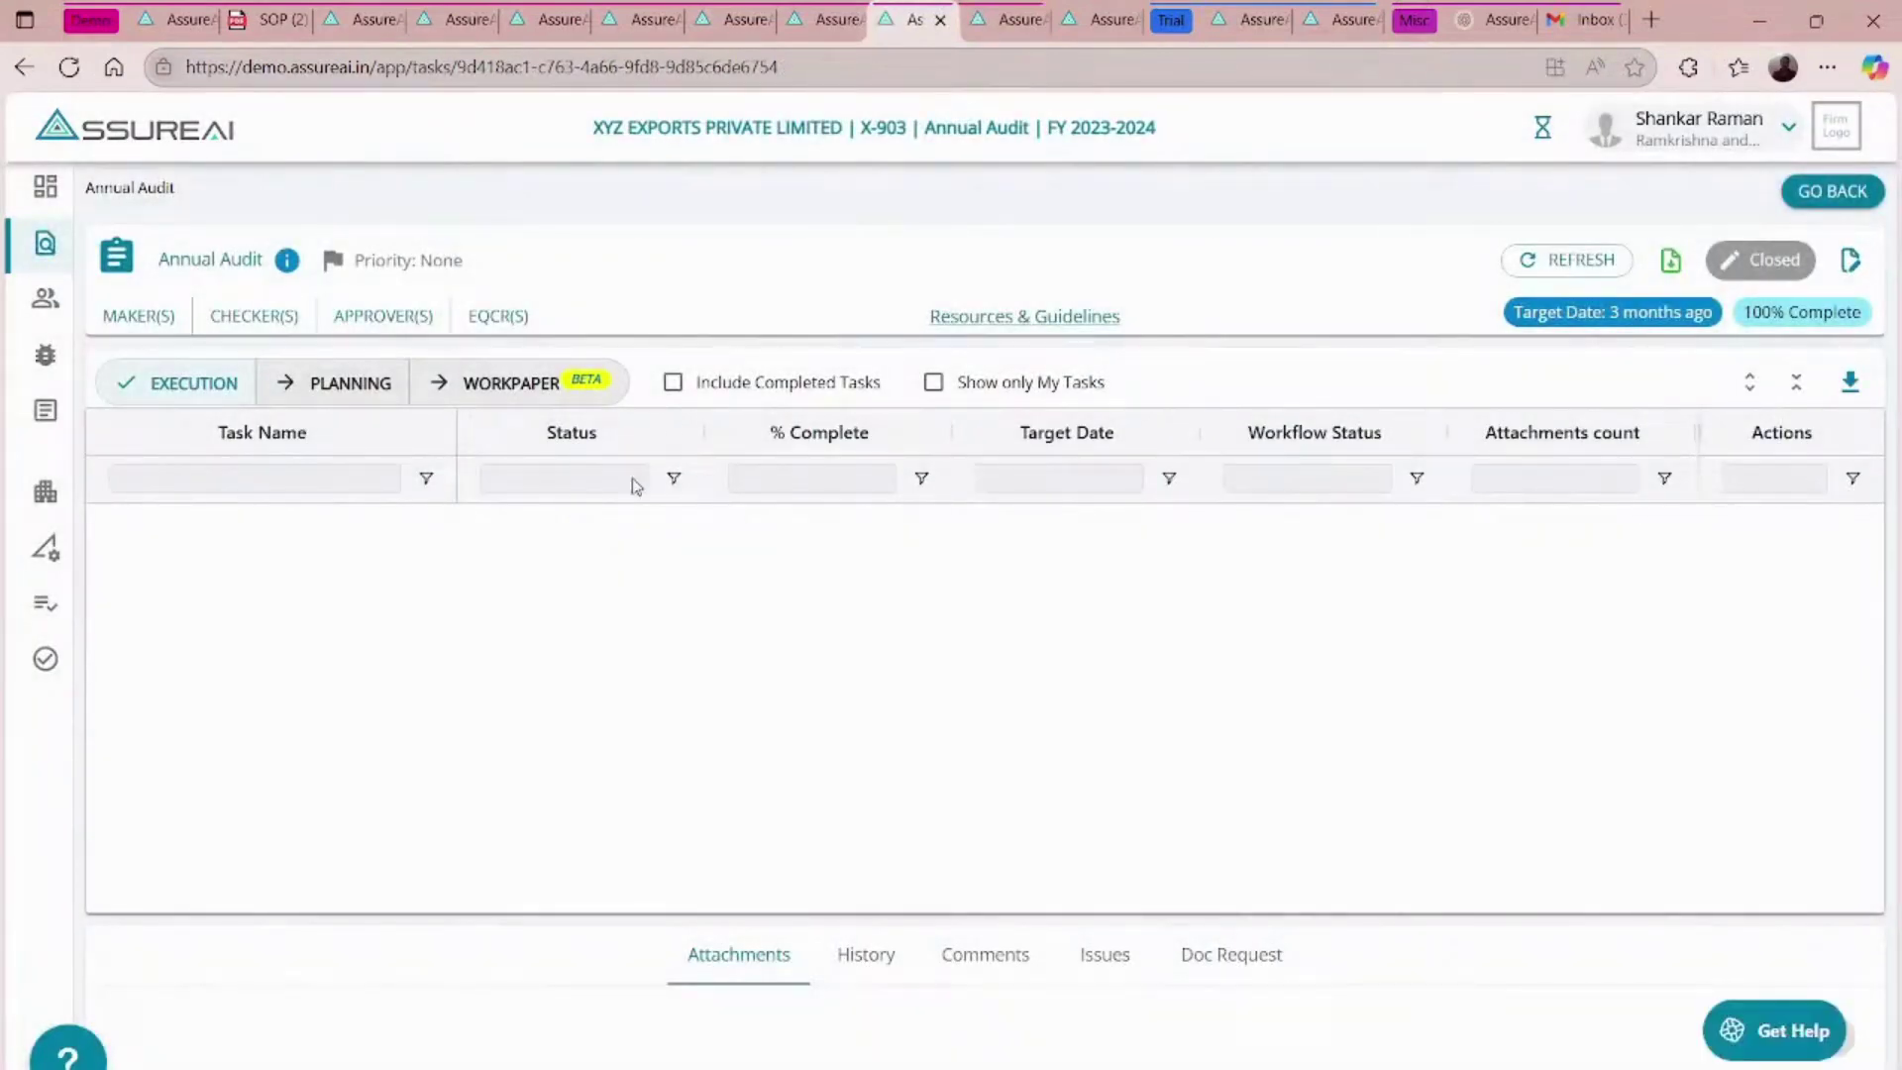
{"action": "left_click", "coordinate": [673, 381]}
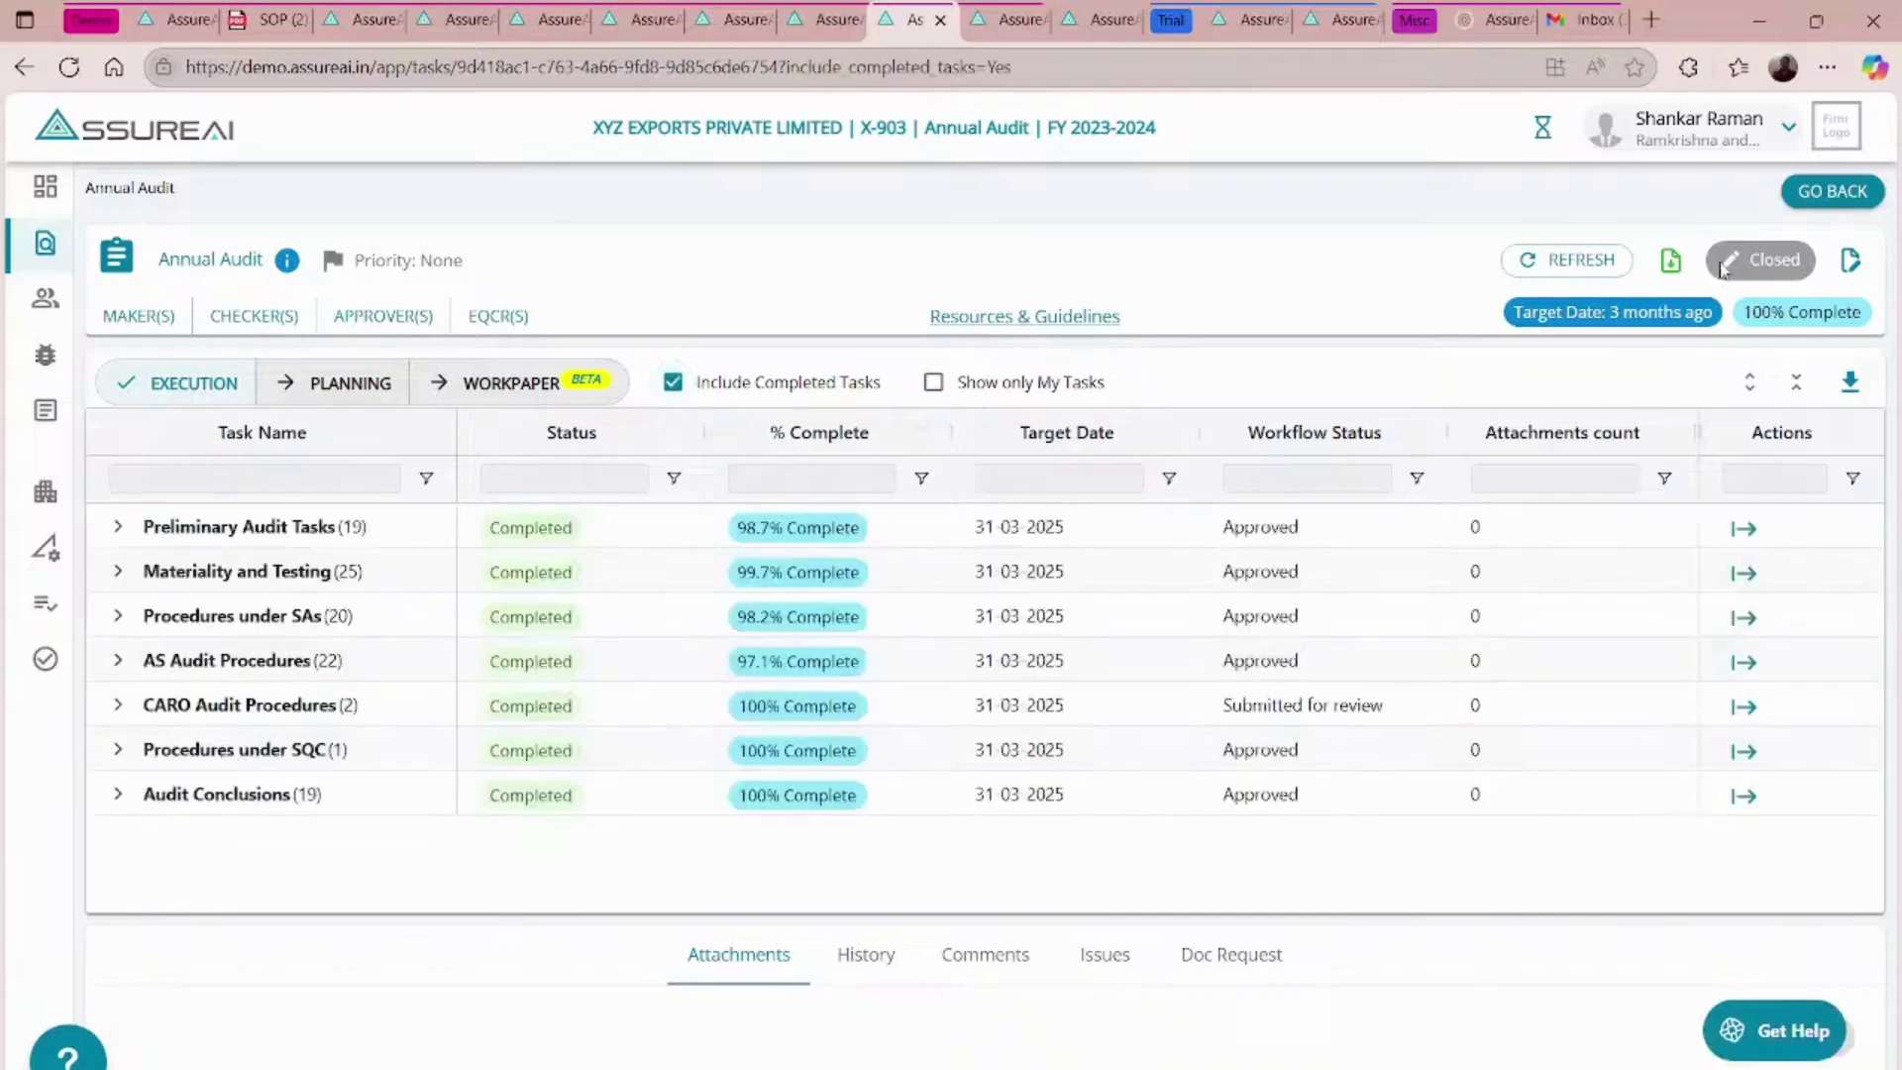
{"action": "left_click", "coordinate": [1669, 263]}
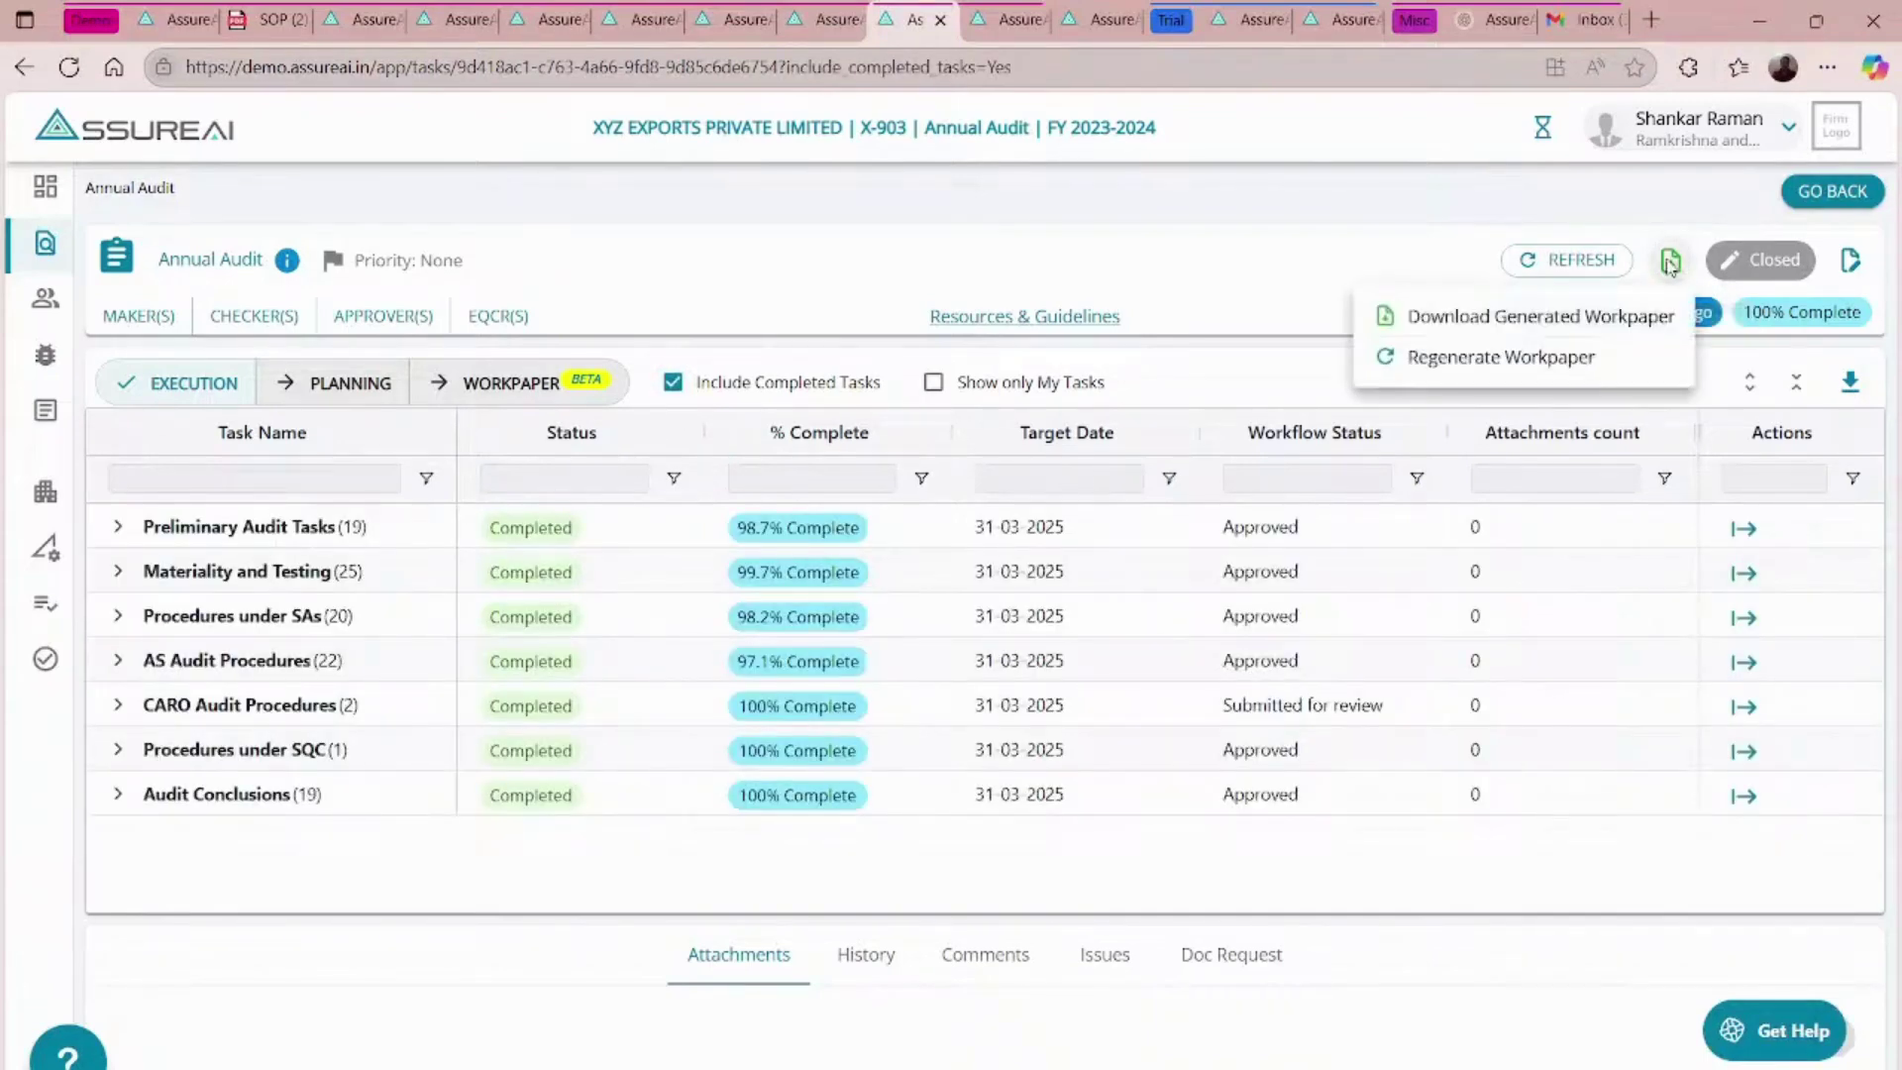
{"action": "left_click", "coordinate": [1512, 317]}
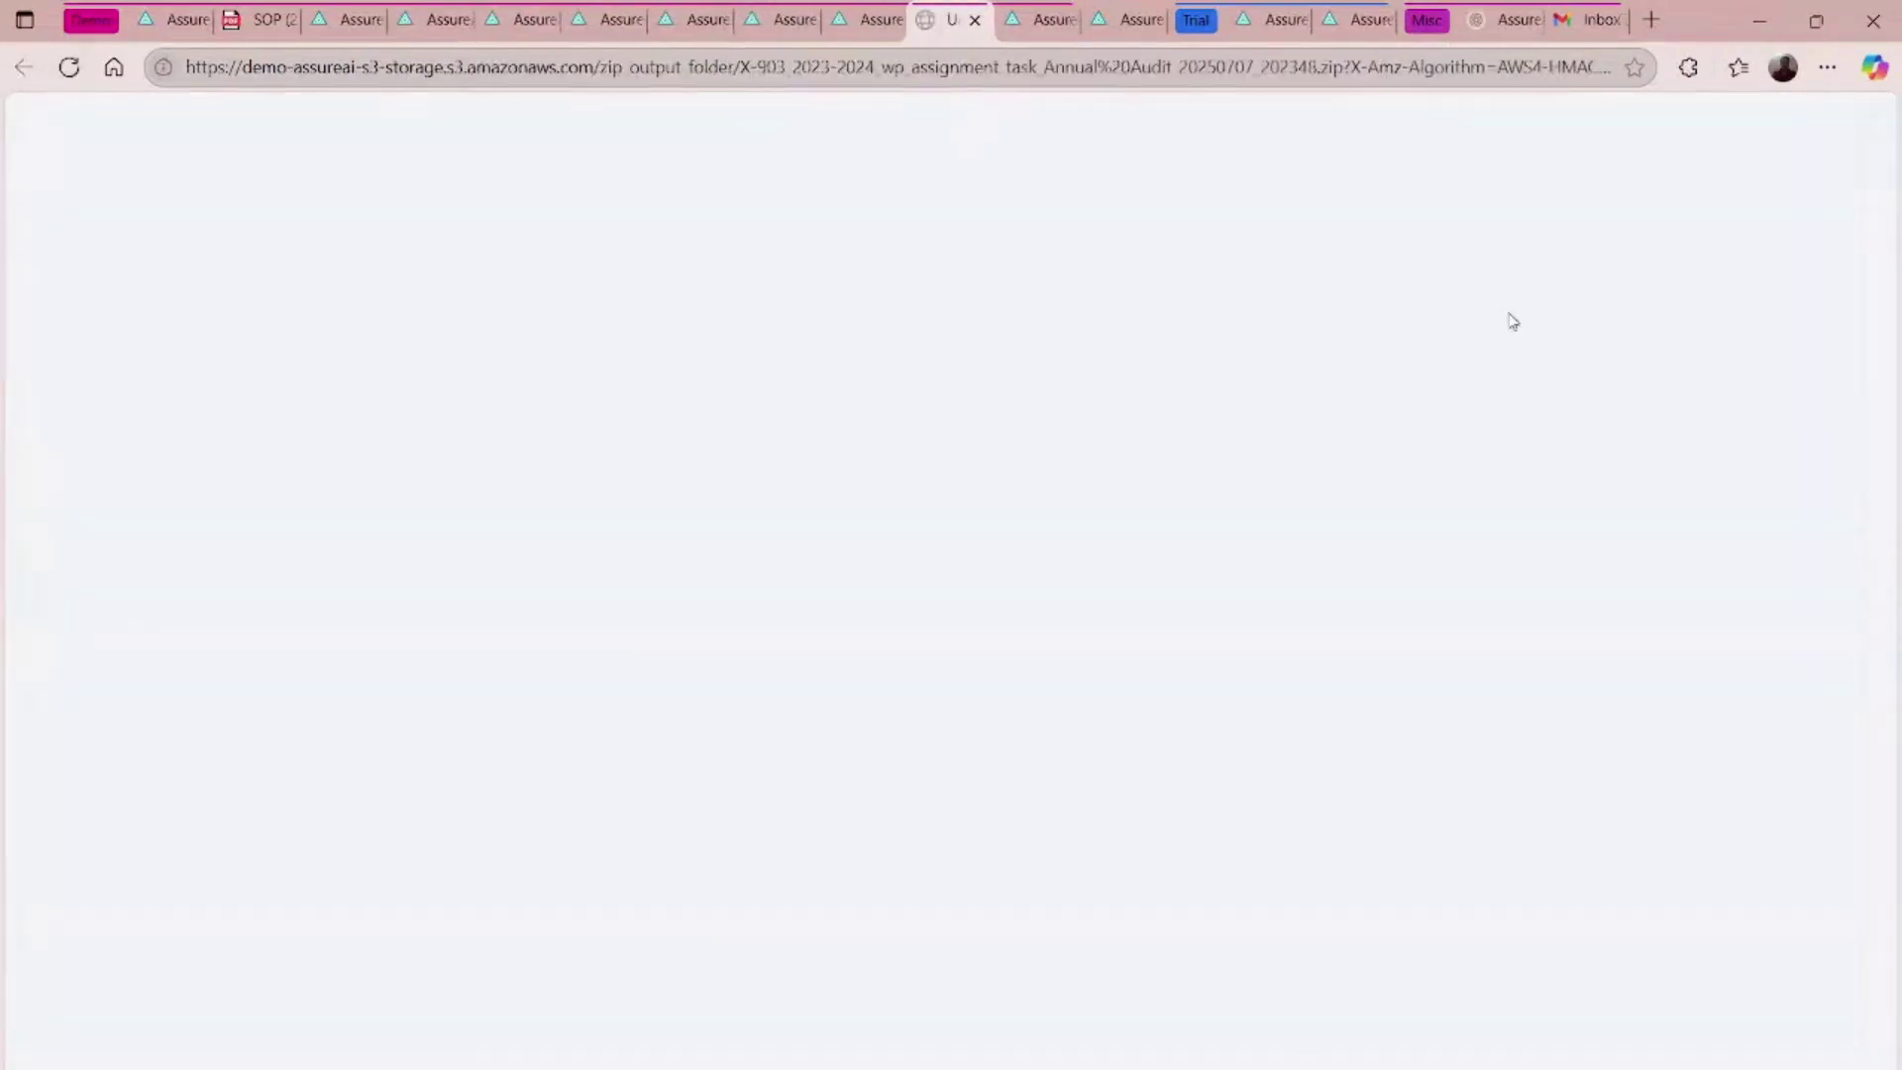
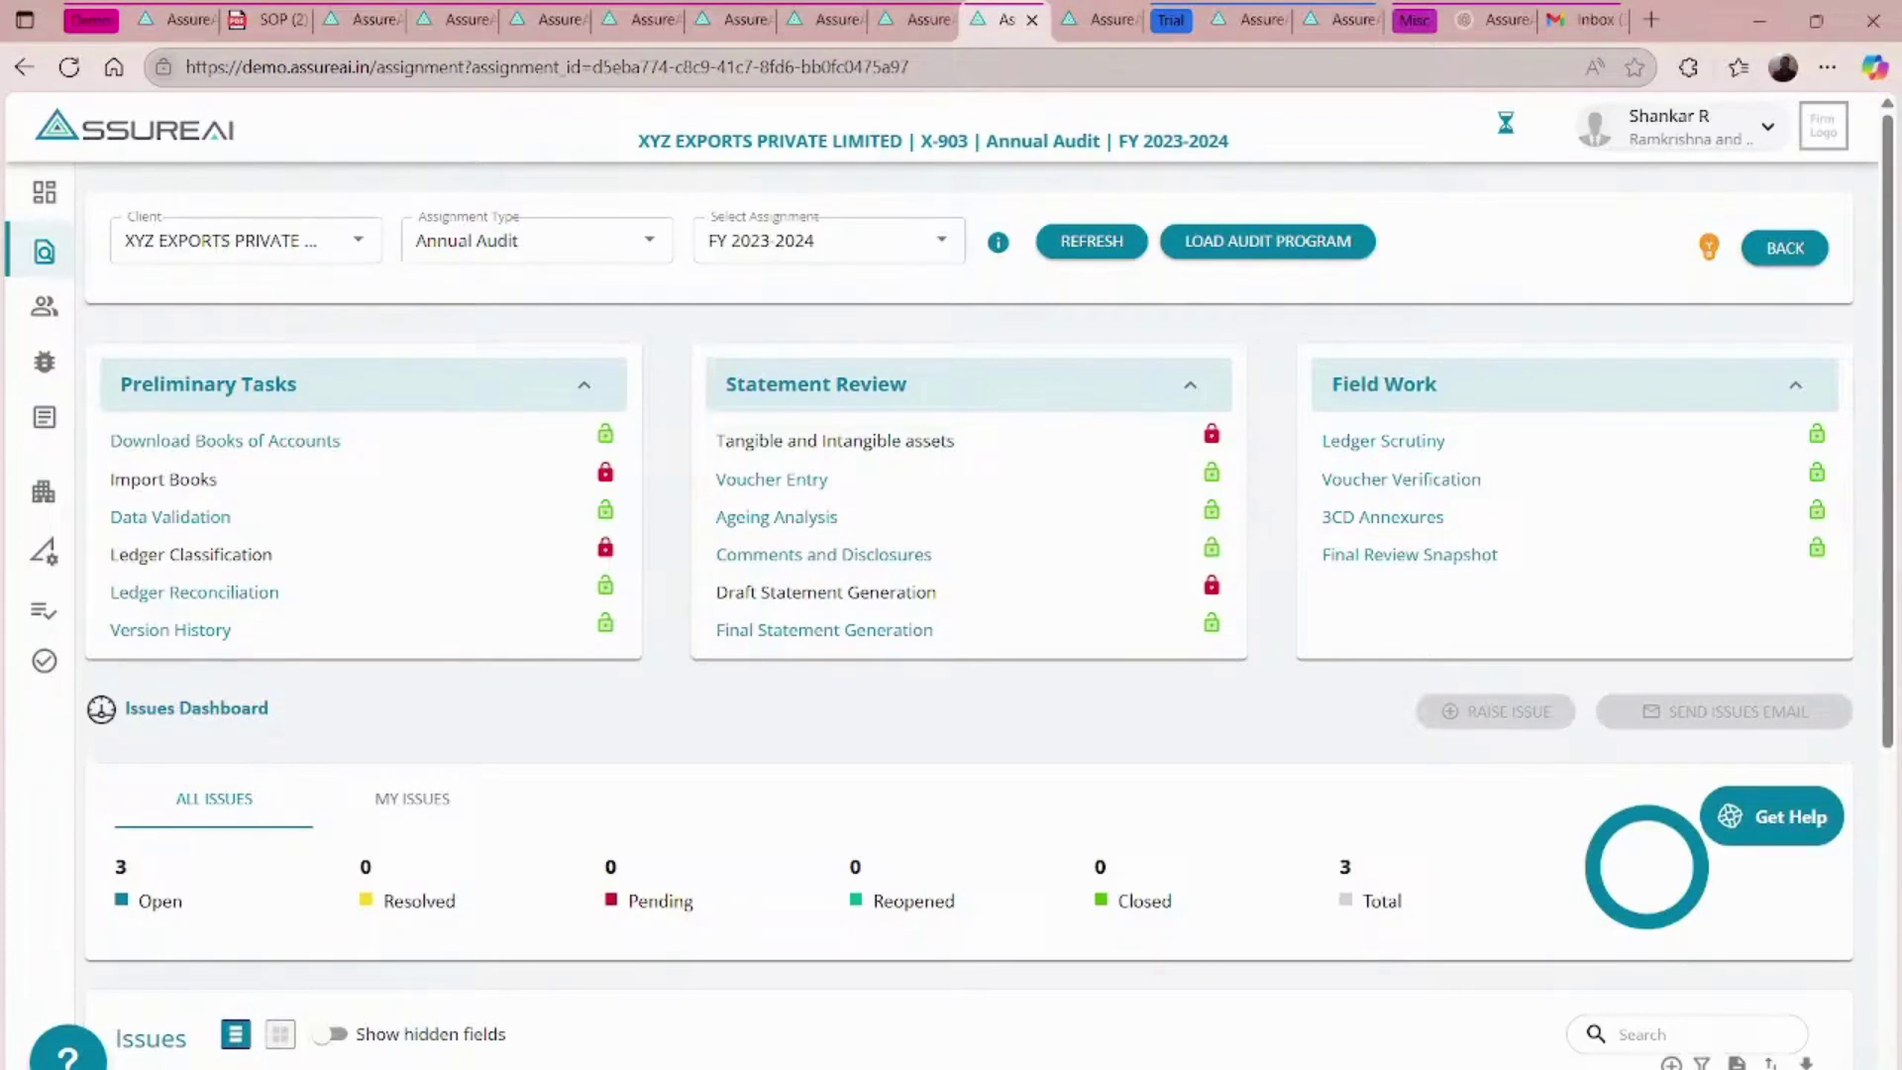
- Cycle through the open RST, CDE Rice Mills, XYZ Exports and BCG tabs, then close BCG's Generate Final Statement window
{"action": "left_click_drag", "start_coordinate": [1052, 8], "coordinate": [488, 7]}
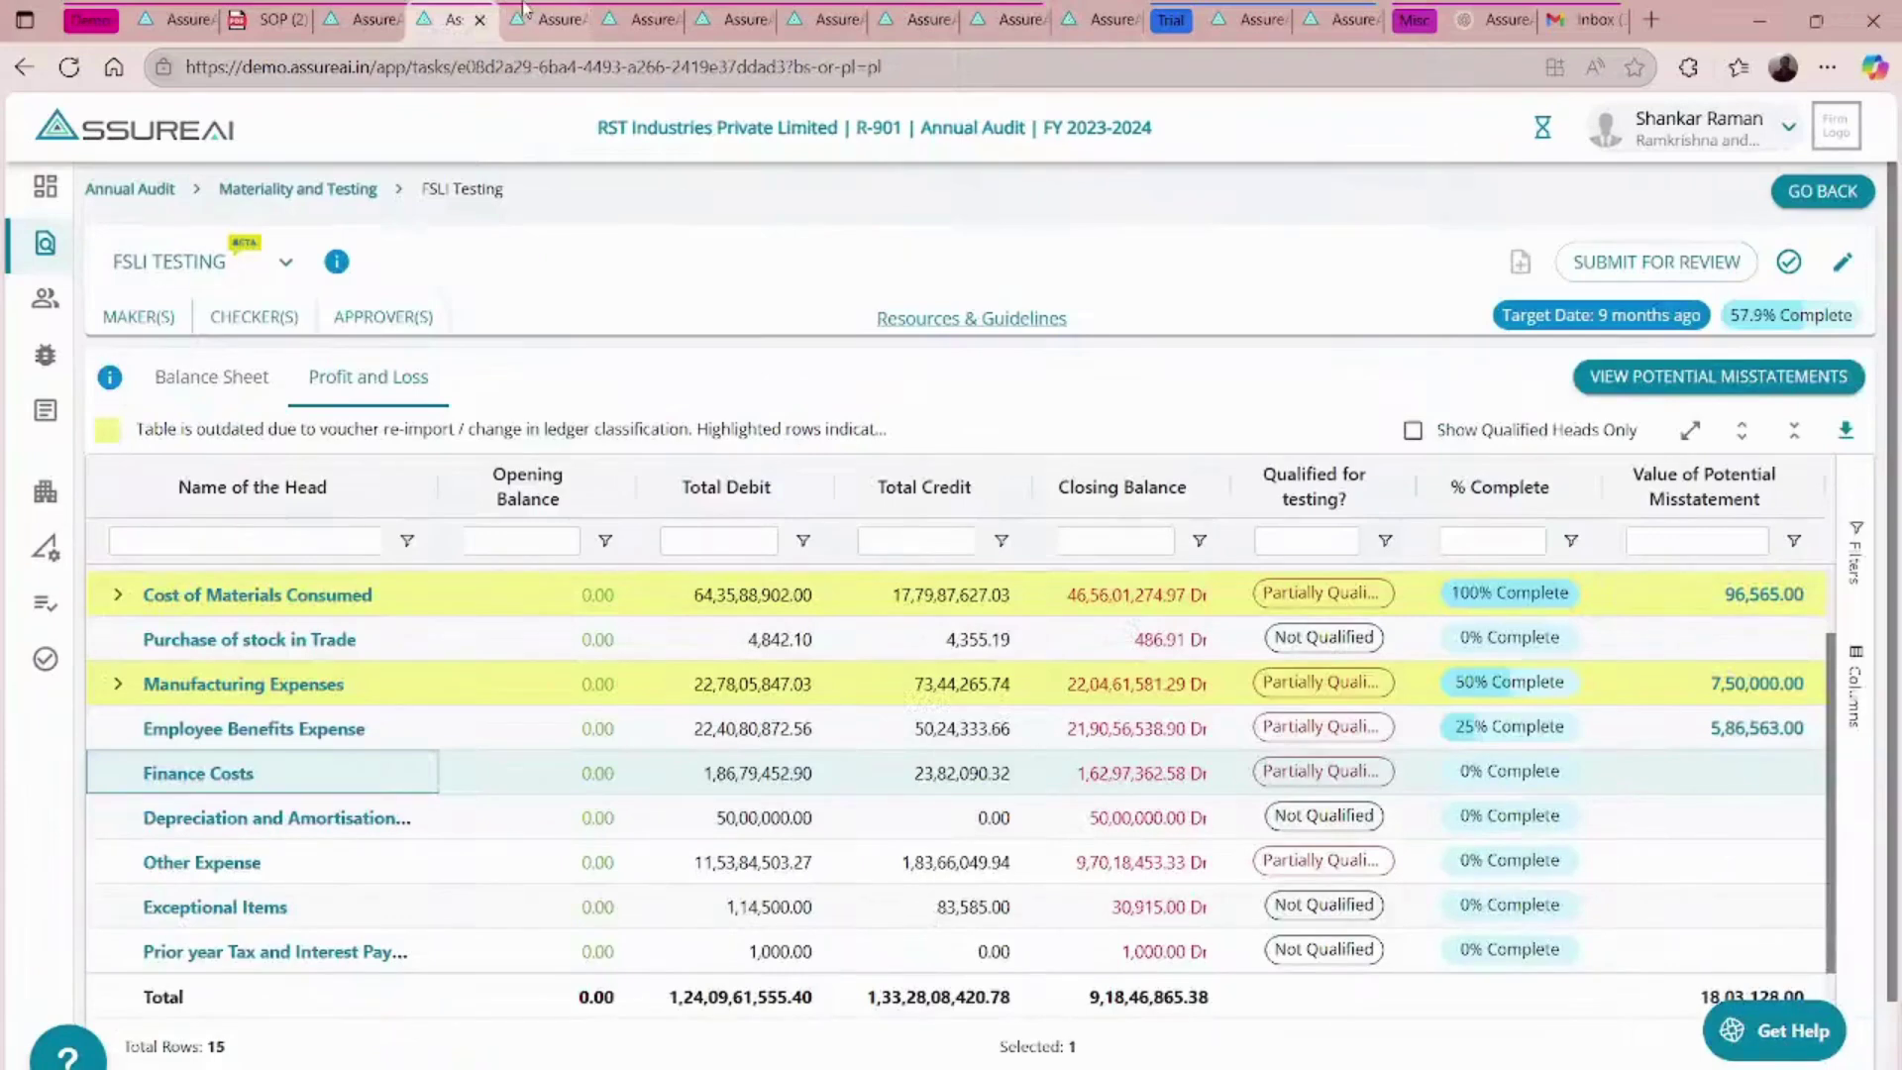
{"action": "left_click", "coordinate": [523, 8]}
{"action": "left_click", "coordinate": [395, 7]}
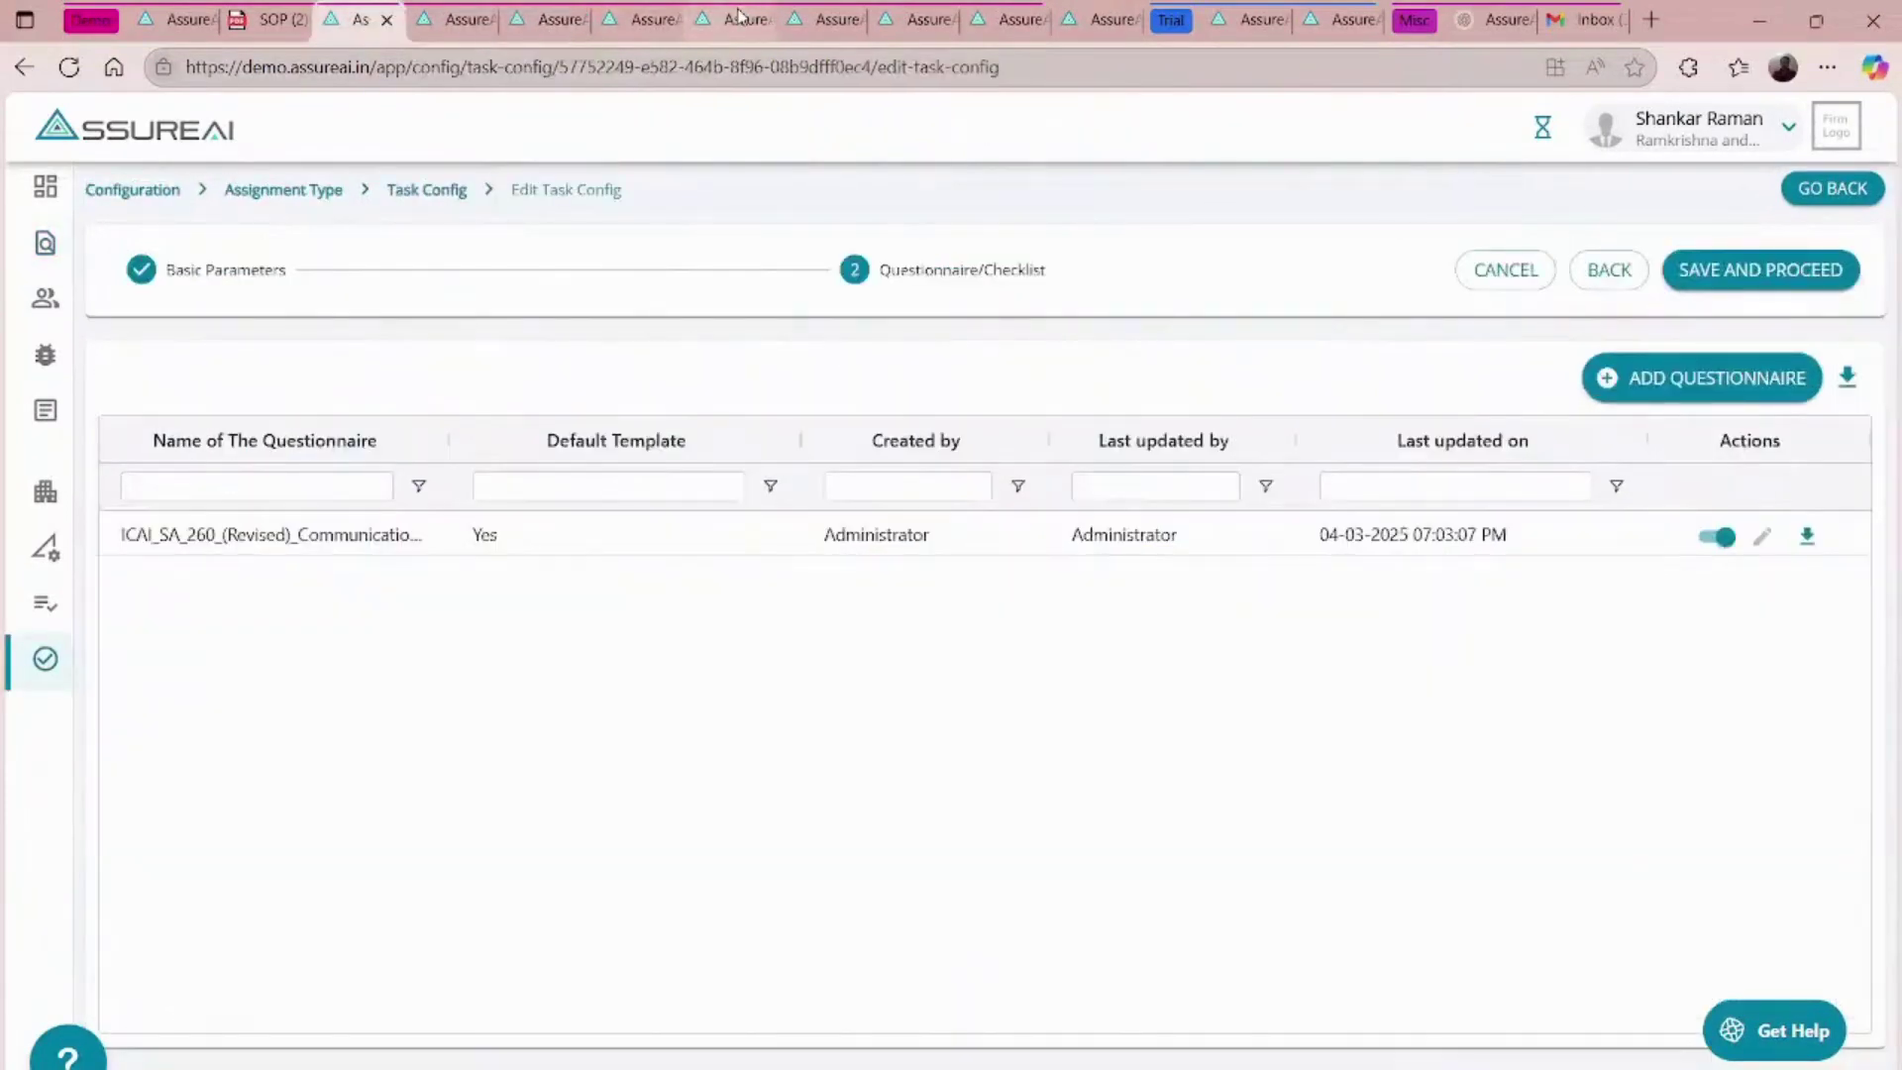
{"action": "left_click", "coordinate": [743, 14]}
{"action": "left_click", "coordinate": [830, 14]}
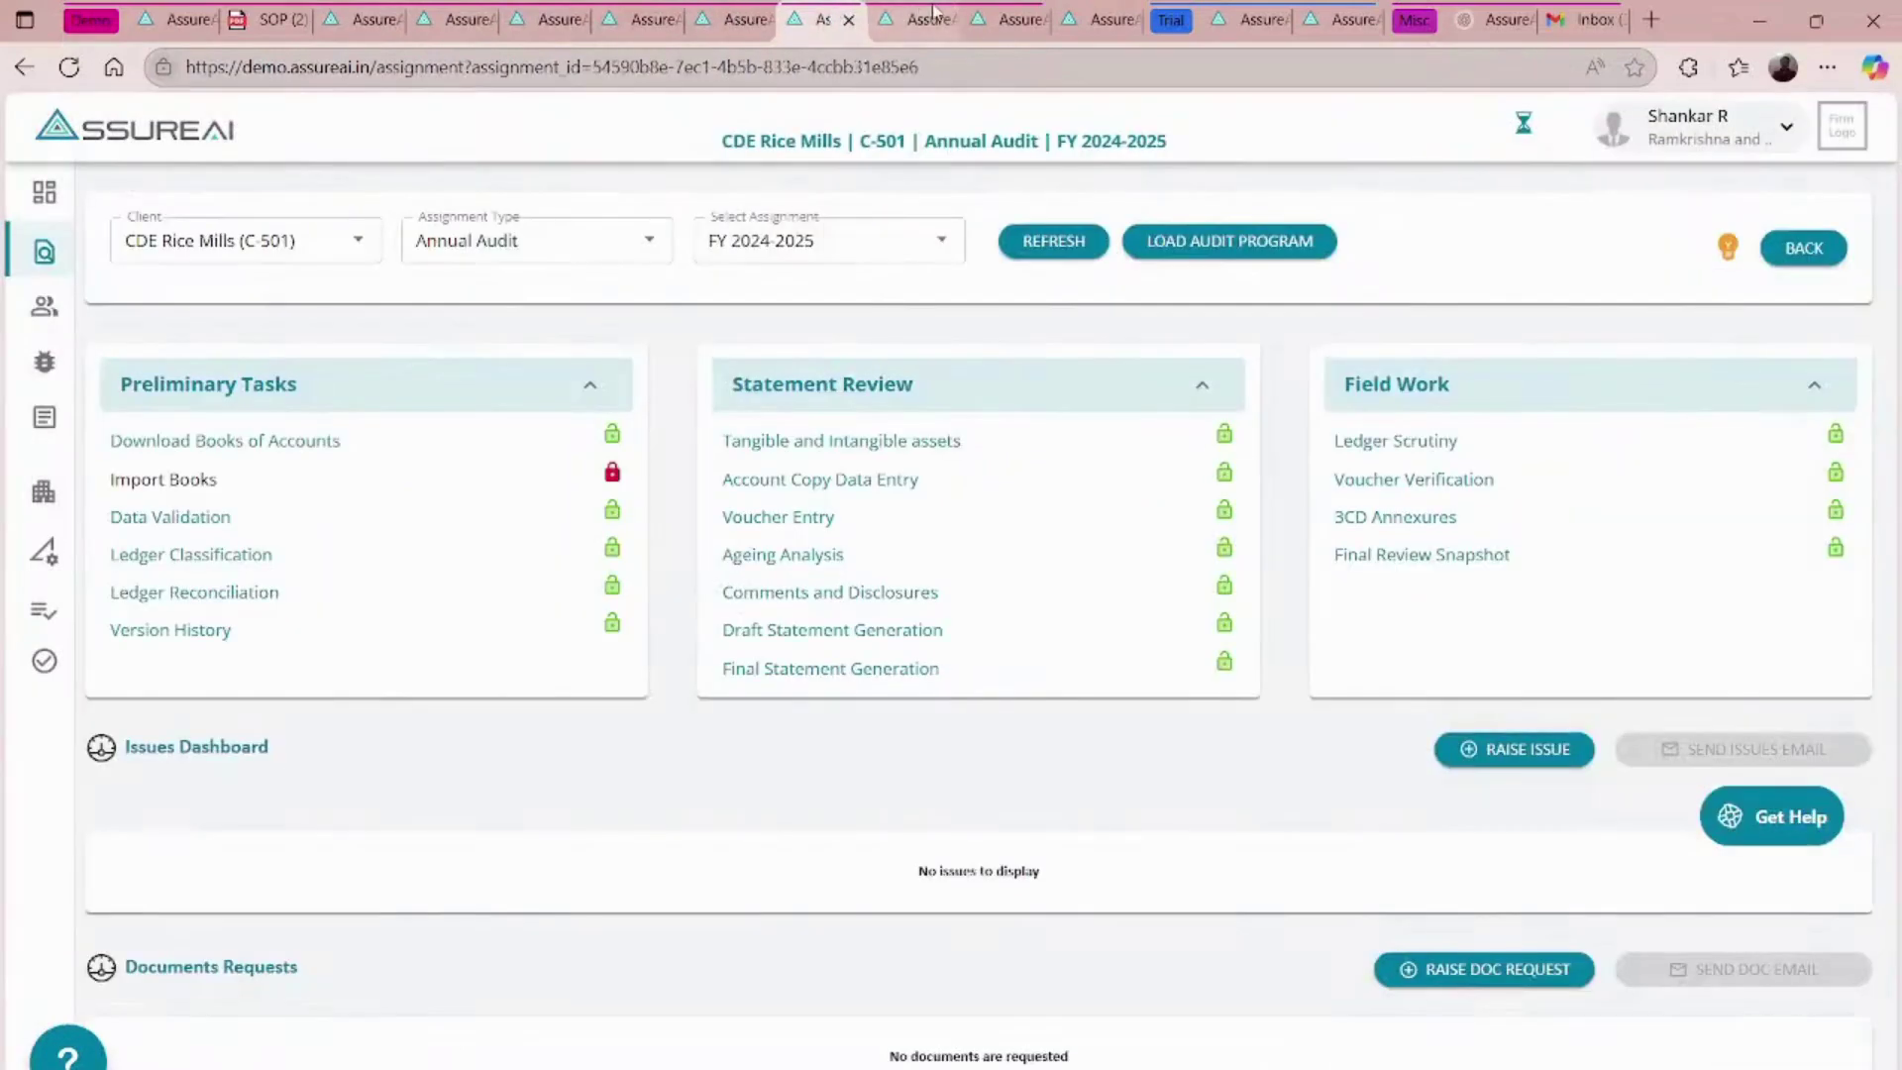
{"action": "left_click", "coordinate": [913, 14]}
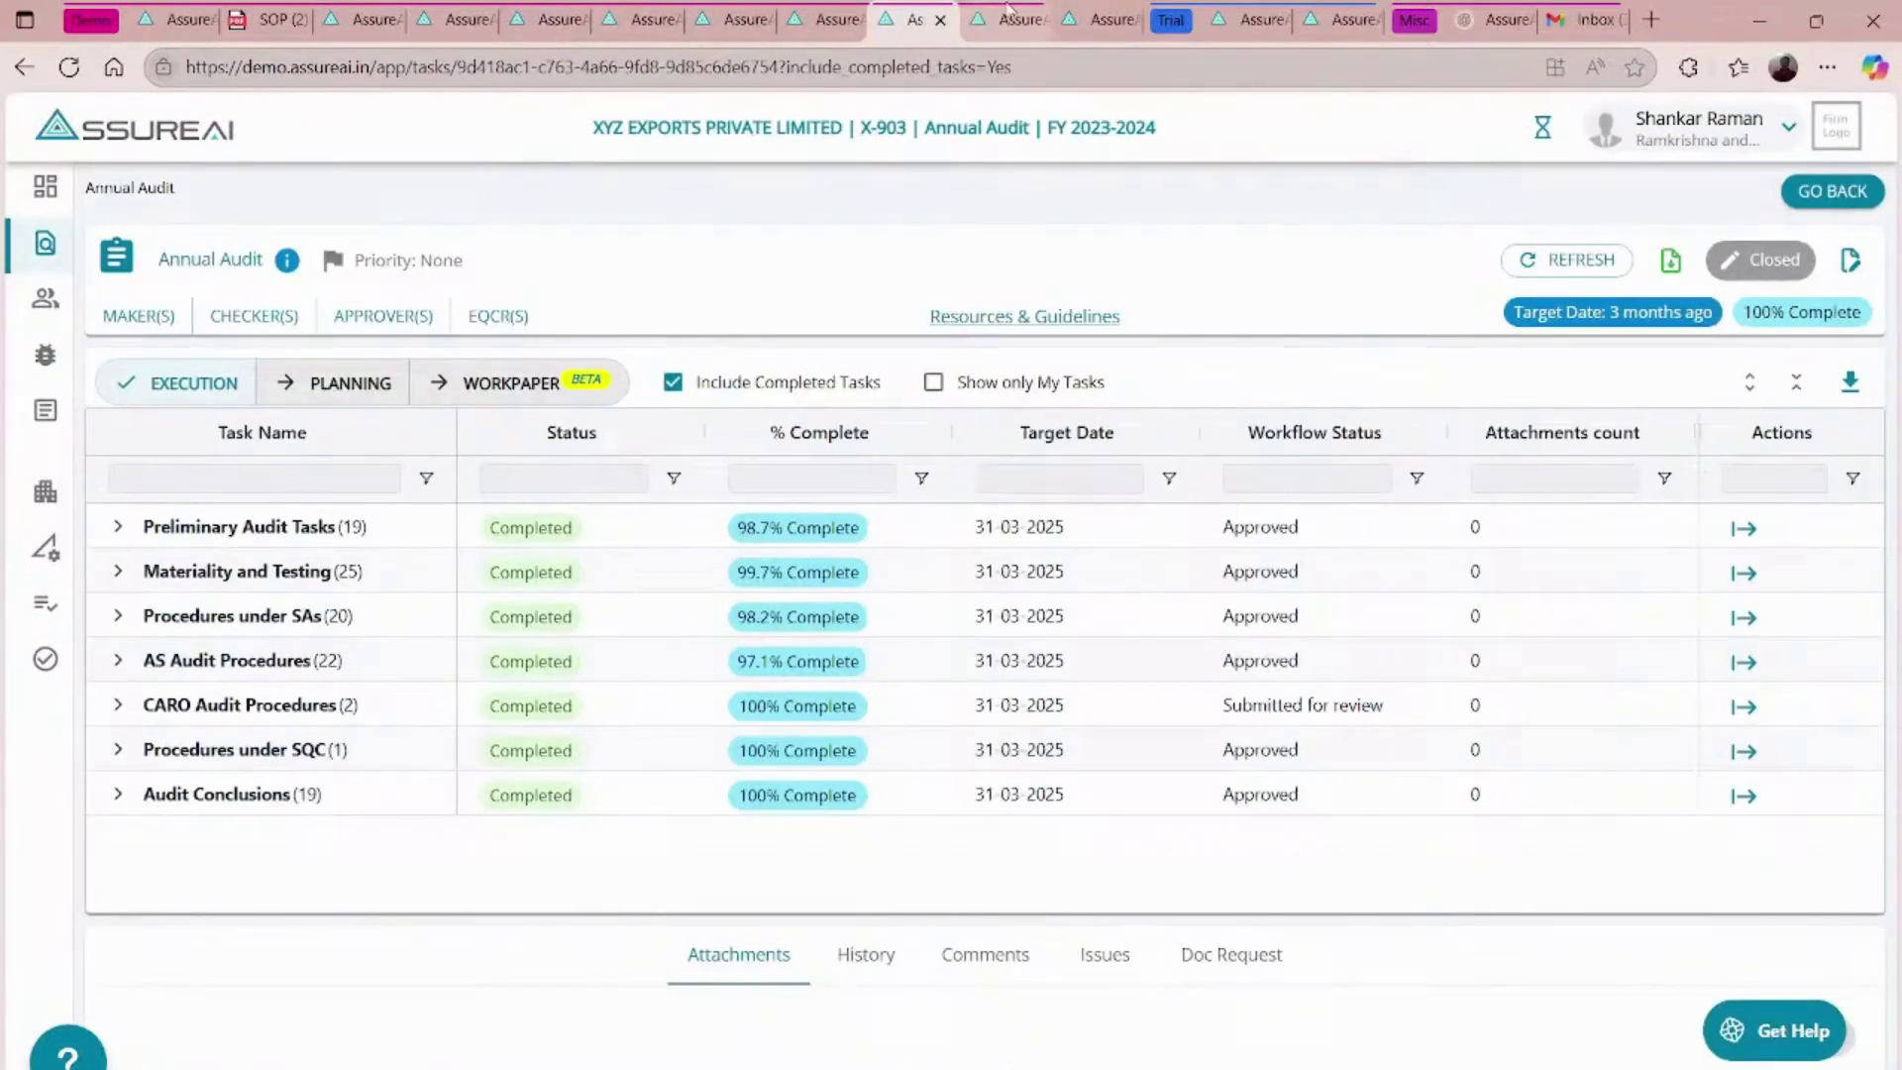
{"action": "left_click", "coordinate": [1006, 14]}
{"action": "left_click", "coordinate": [1065, 14]}
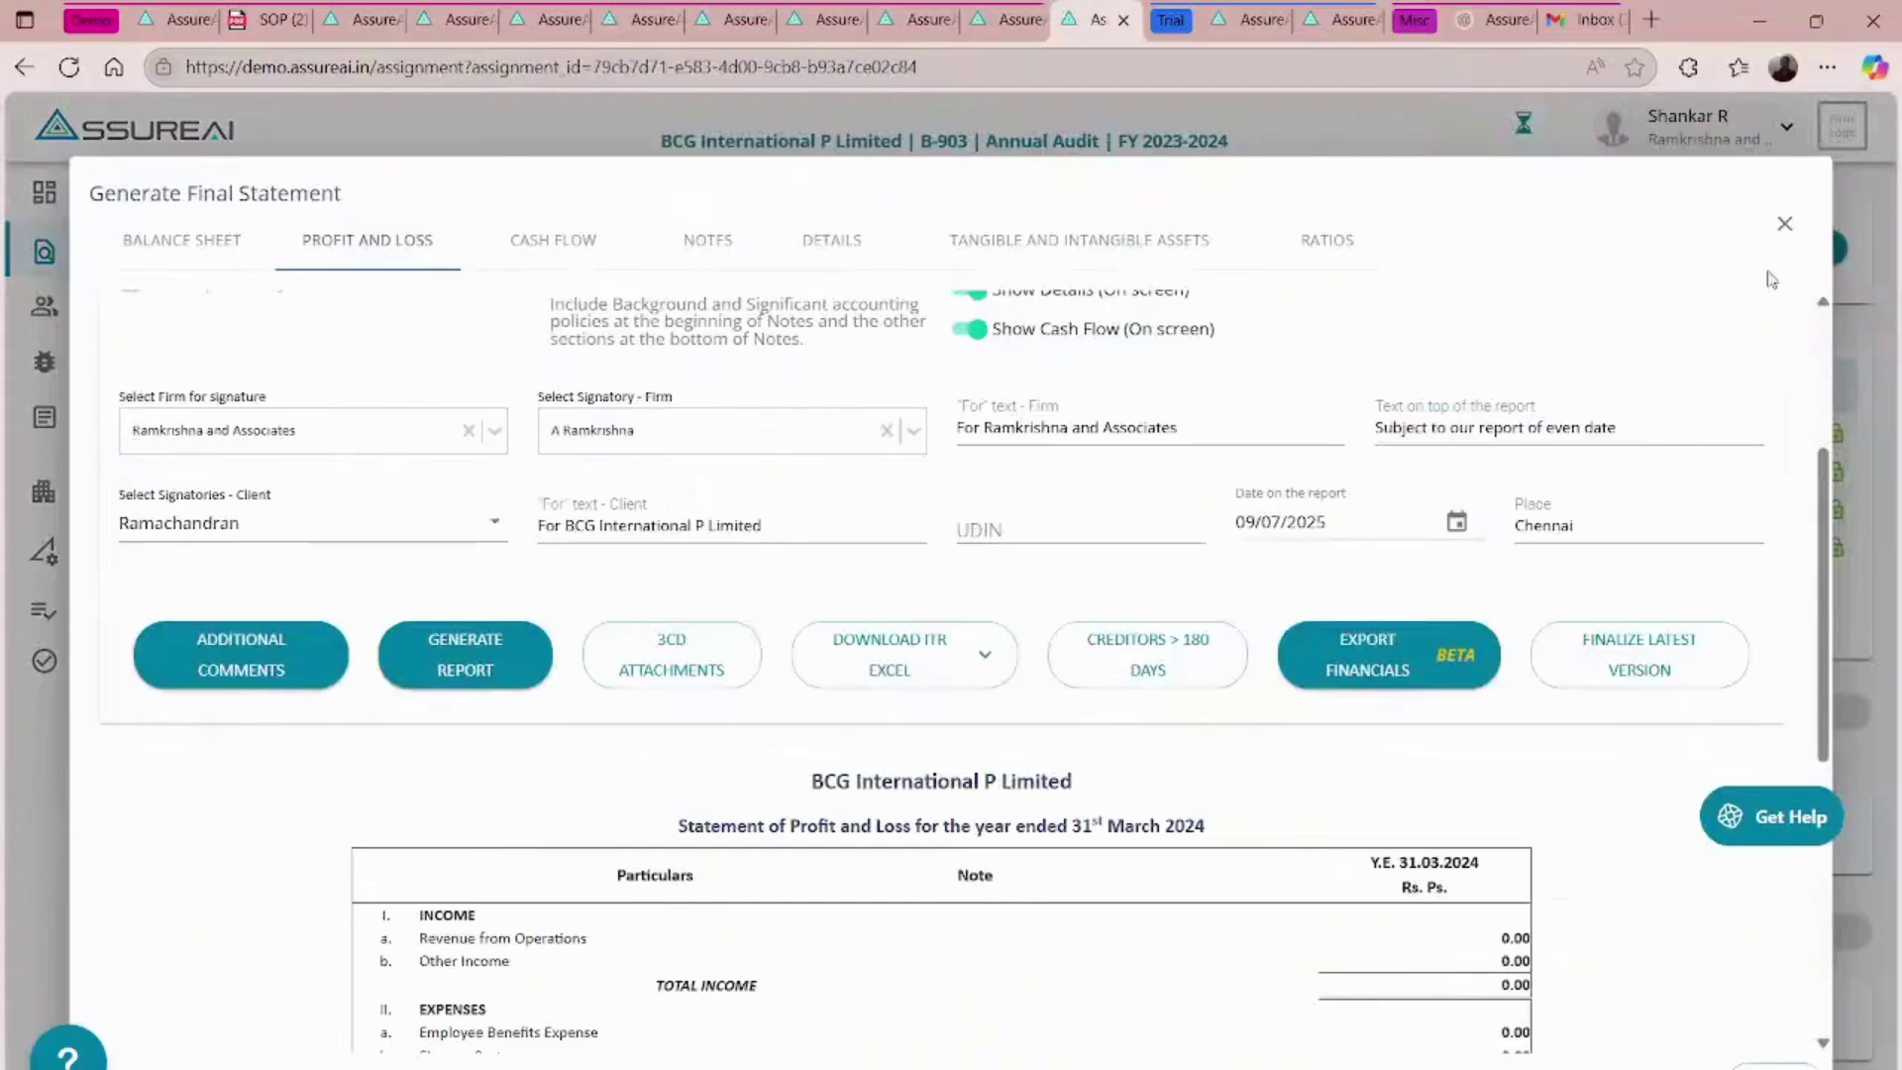
{"action": "left_click", "coordinate": [1784, 224]}
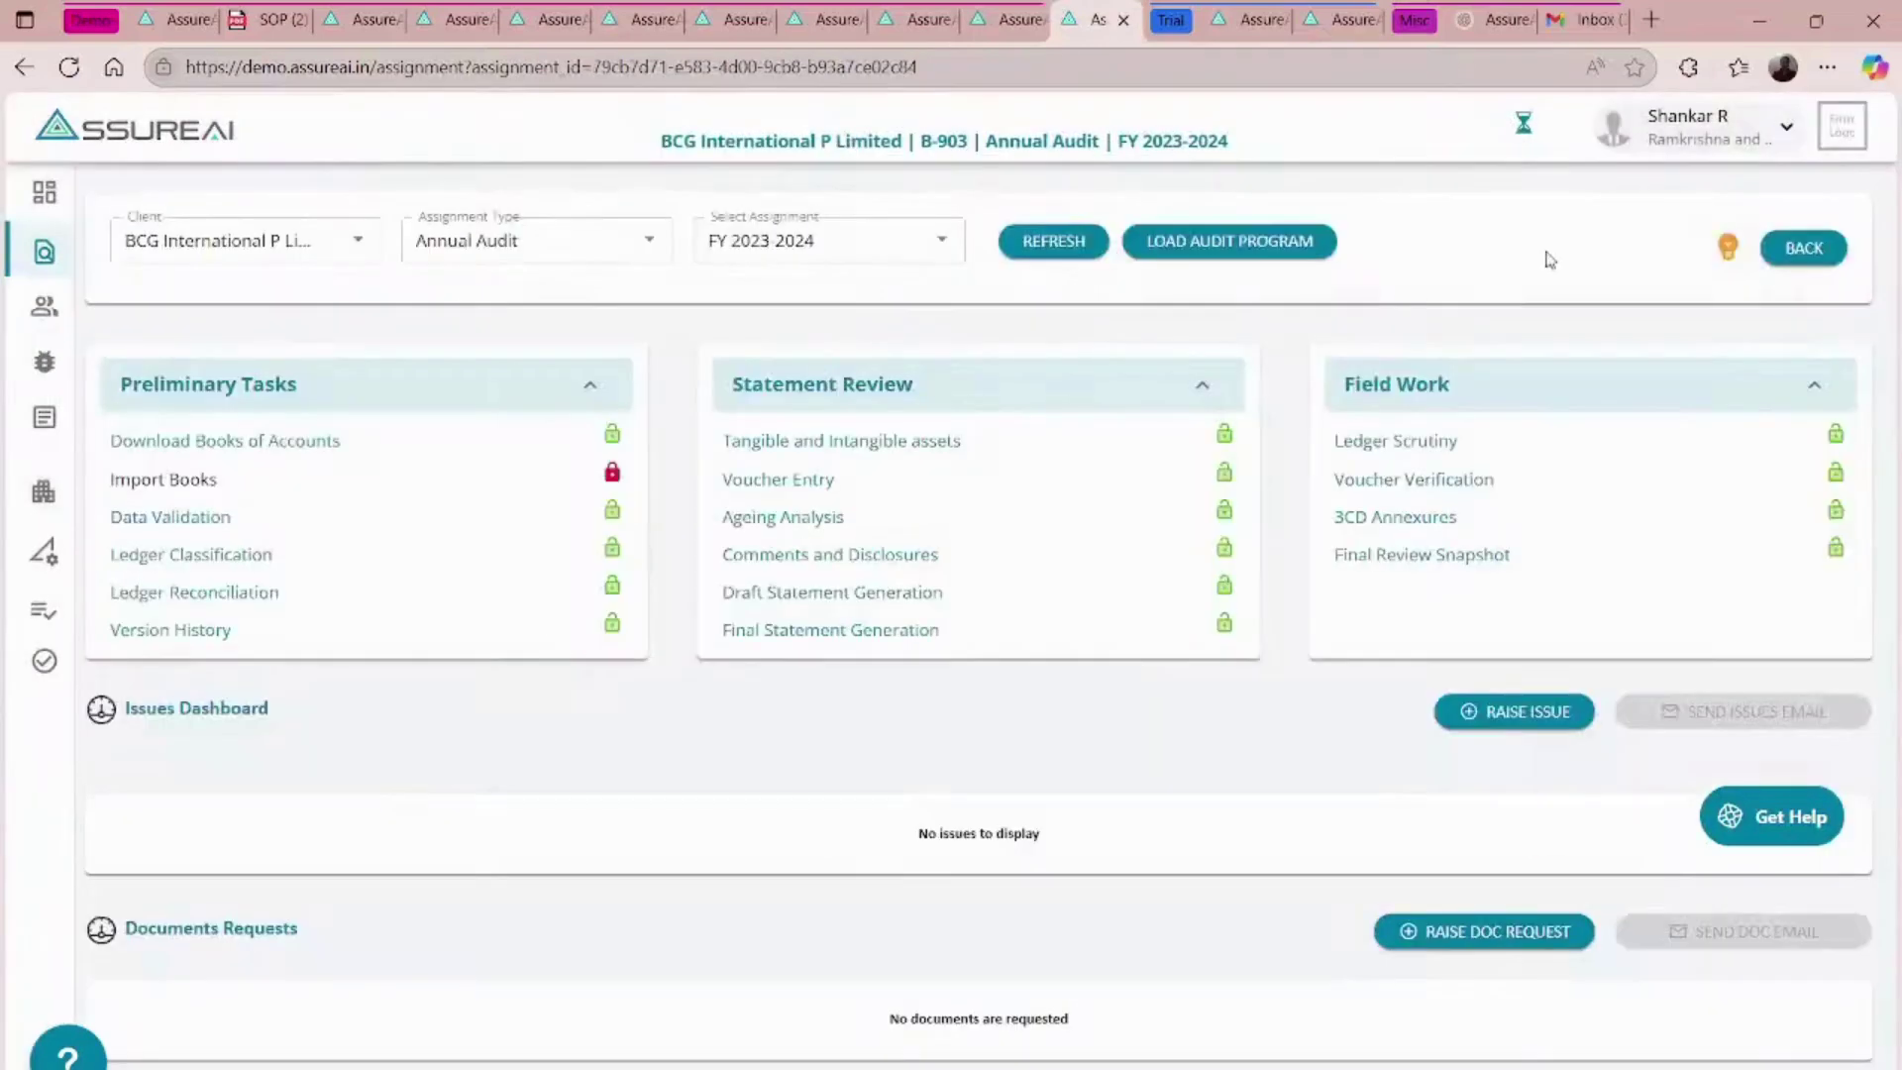
- Load the BCG audit program in Planning mode and widen the Task Name column
{"action": "left_click", "coordinate": [1235, 241]}
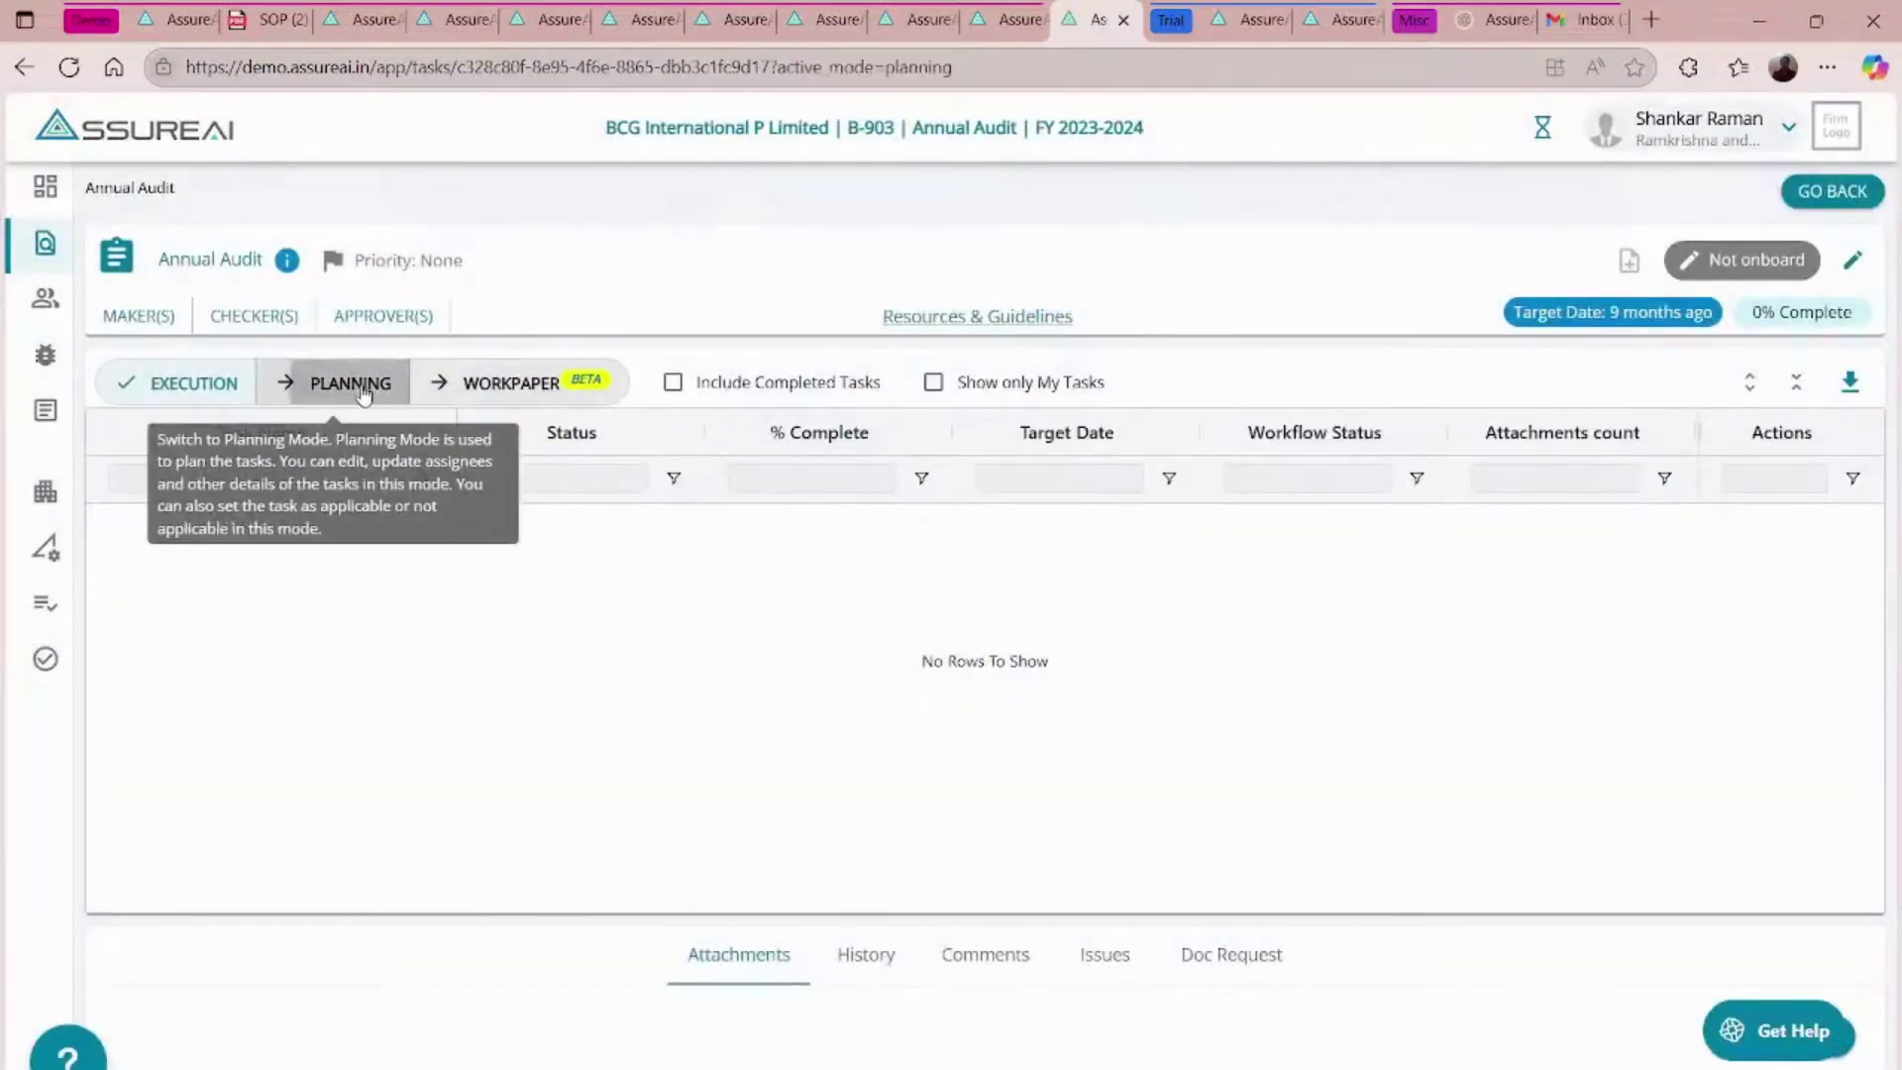
{"action": "left_click", "coordinate": [364, 393]}
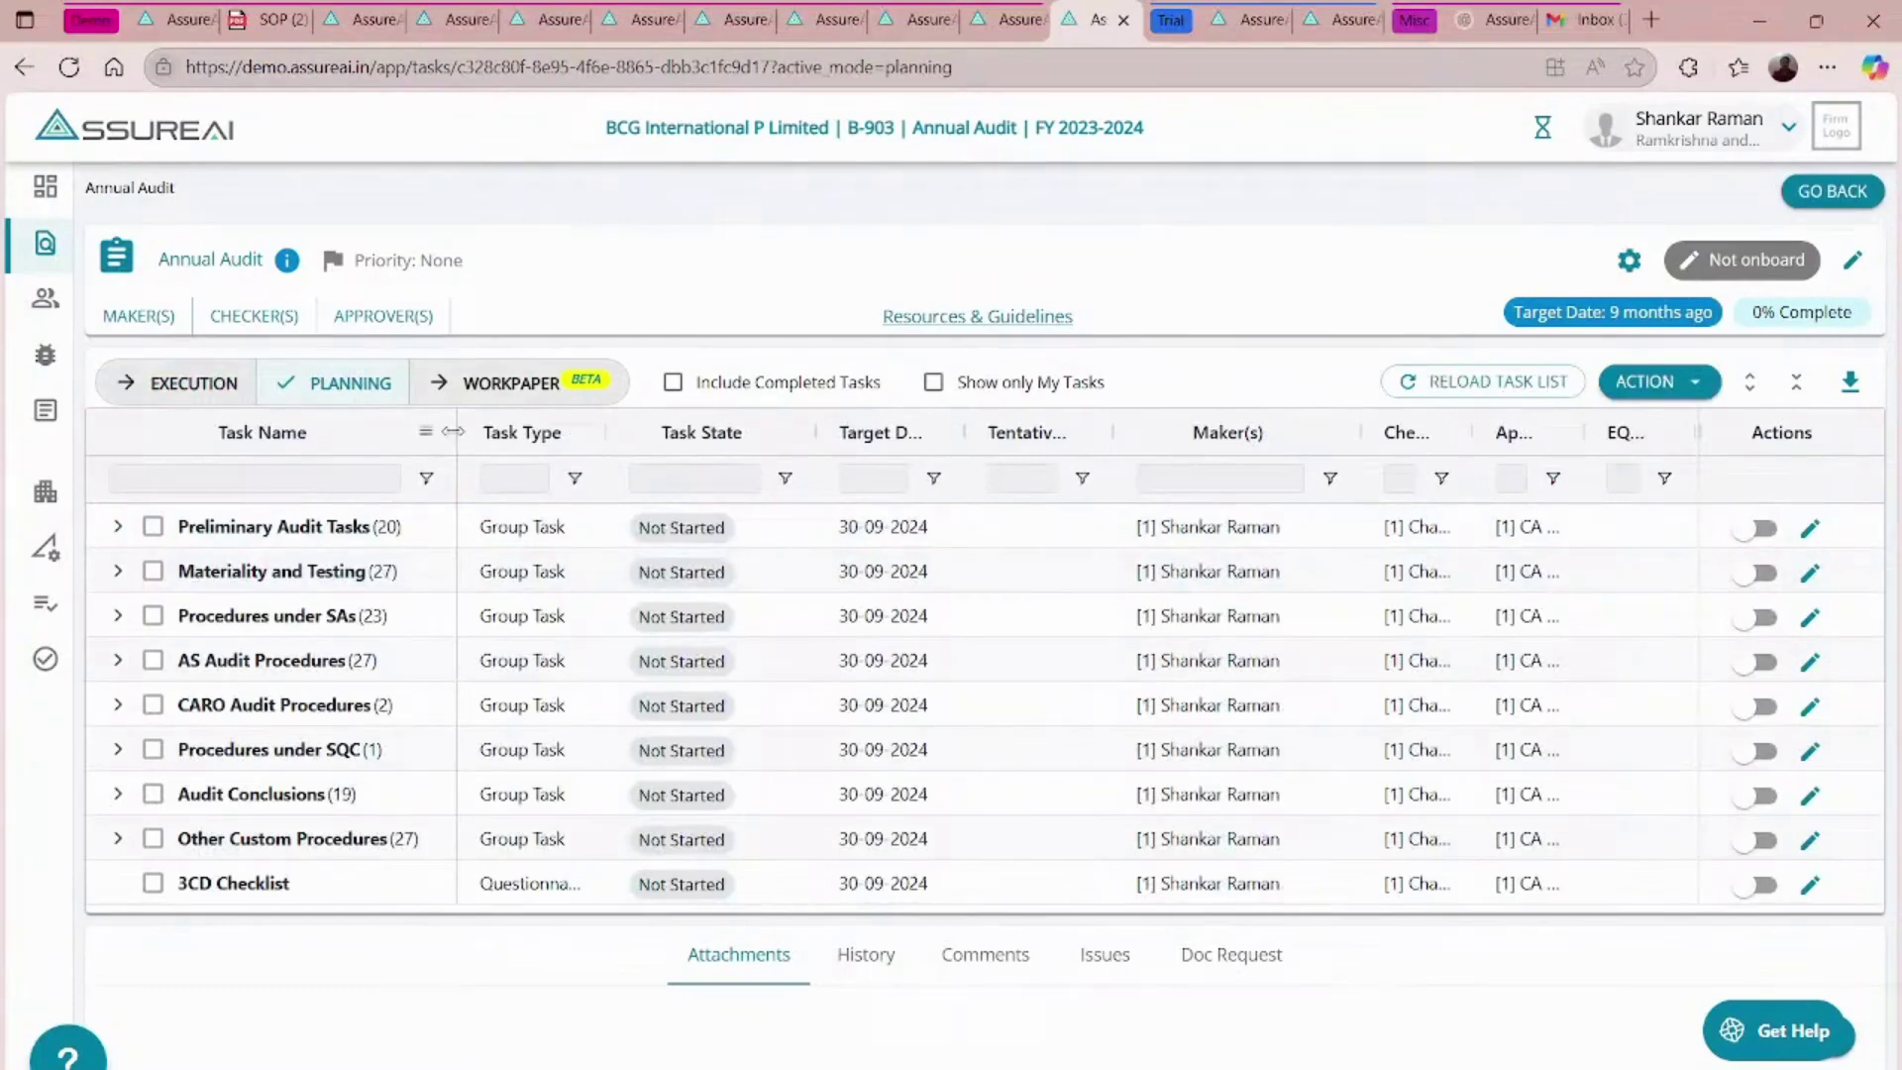
{"action": "left_click_drag", "start_coordinate": [453, 432], "coordinate": [550, 431]}
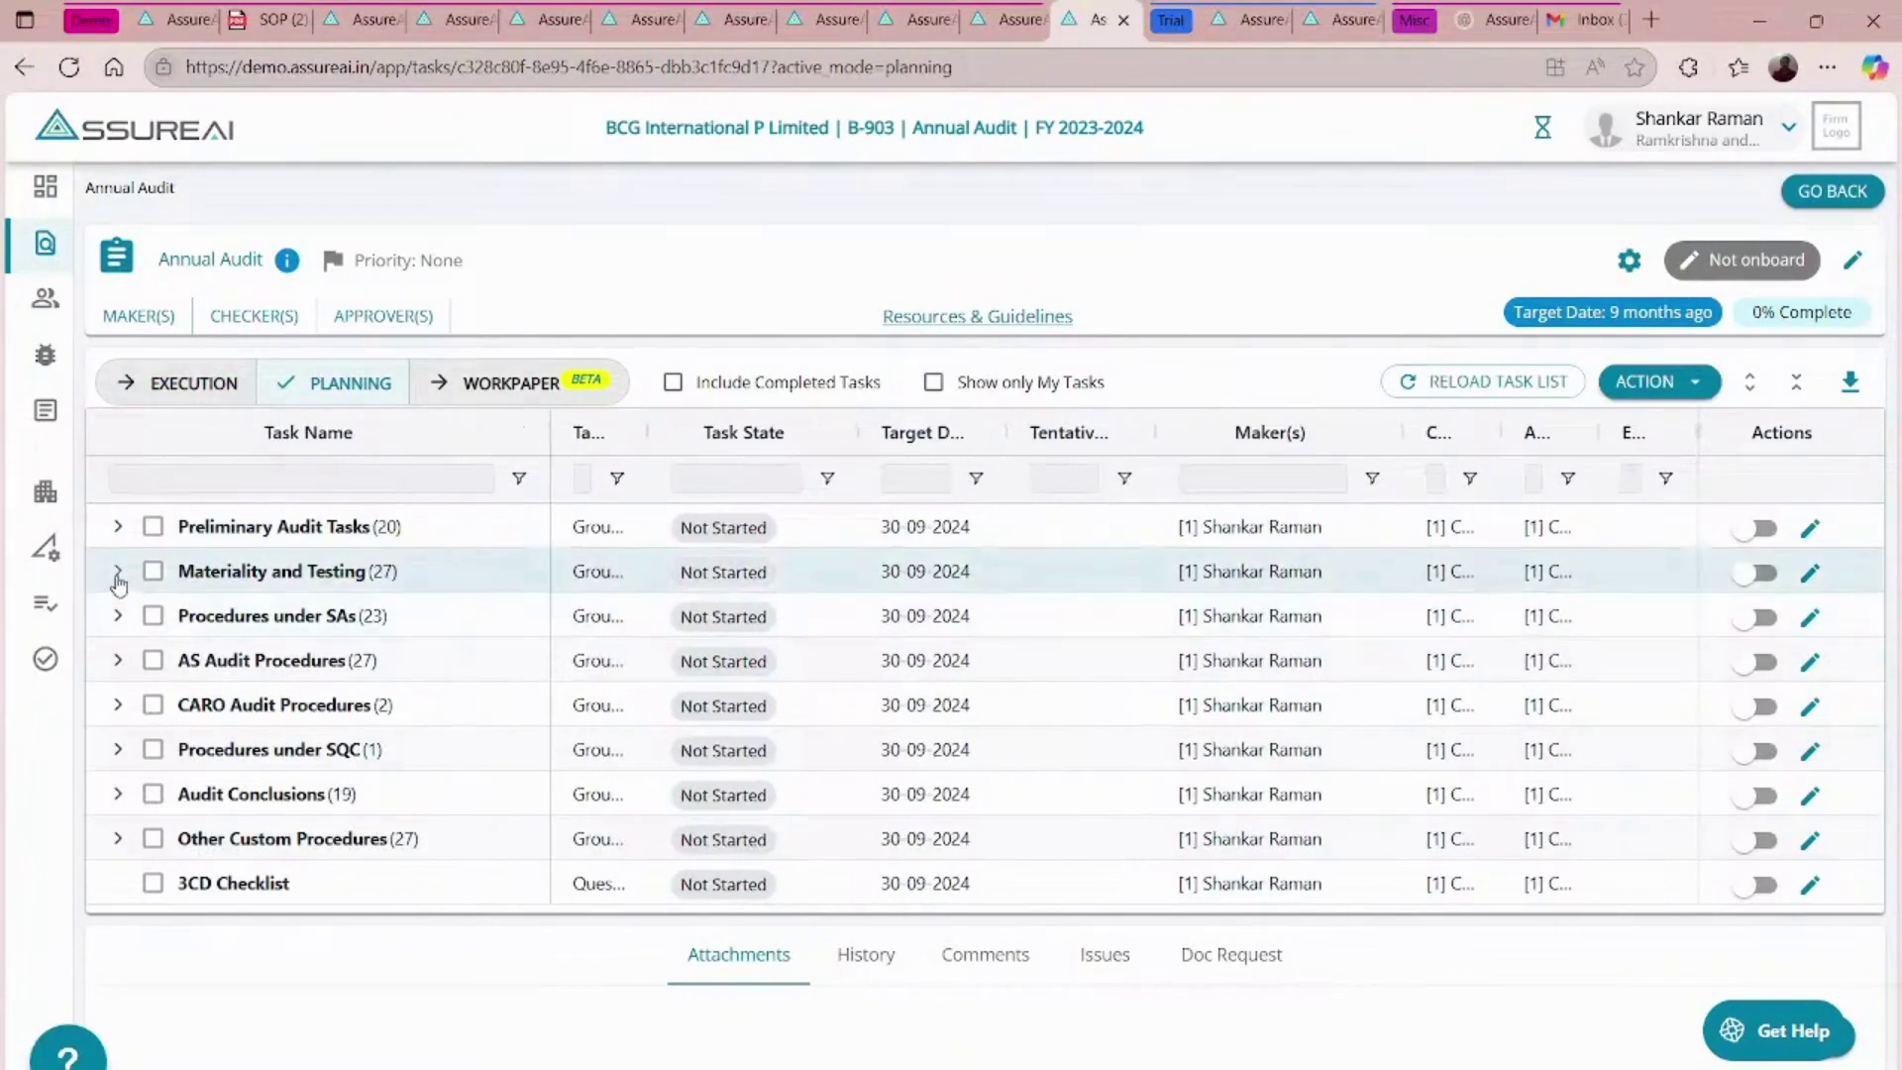
- Make the FSLI Testing Checklist - Finance costs task applicable, then return to Execution
{"action": "left_click", "coordinate": [117, 572]}
{"action": "scroll", "coordinate": [533, 751], "scroll_direction": "down", "scroll_amount": 4}
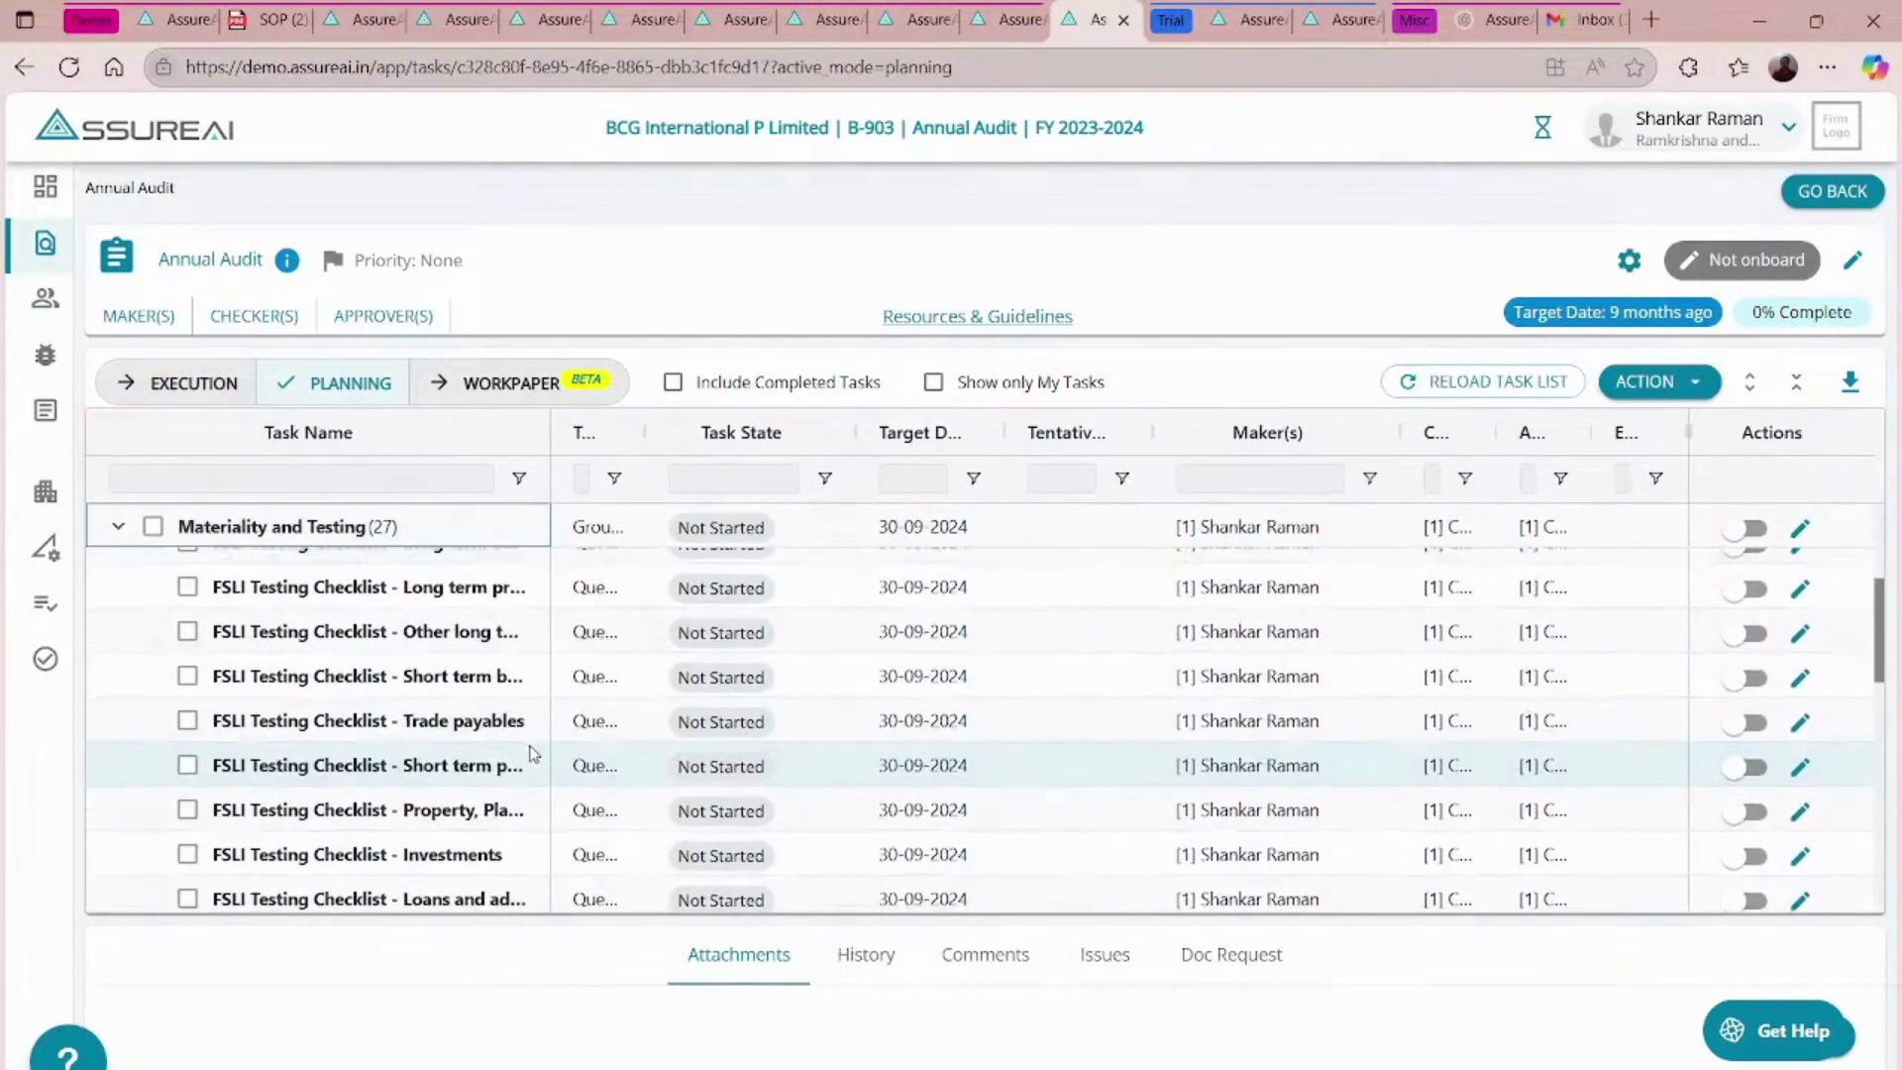
{"action": "scroll", "coordinate": [533, 753], "scroll_direction": "down", "scroll_amount": 5}
{"action": "scroll", "coordinate": [533, 753], "scroll_direction": "down", "scroll_amount": 2}
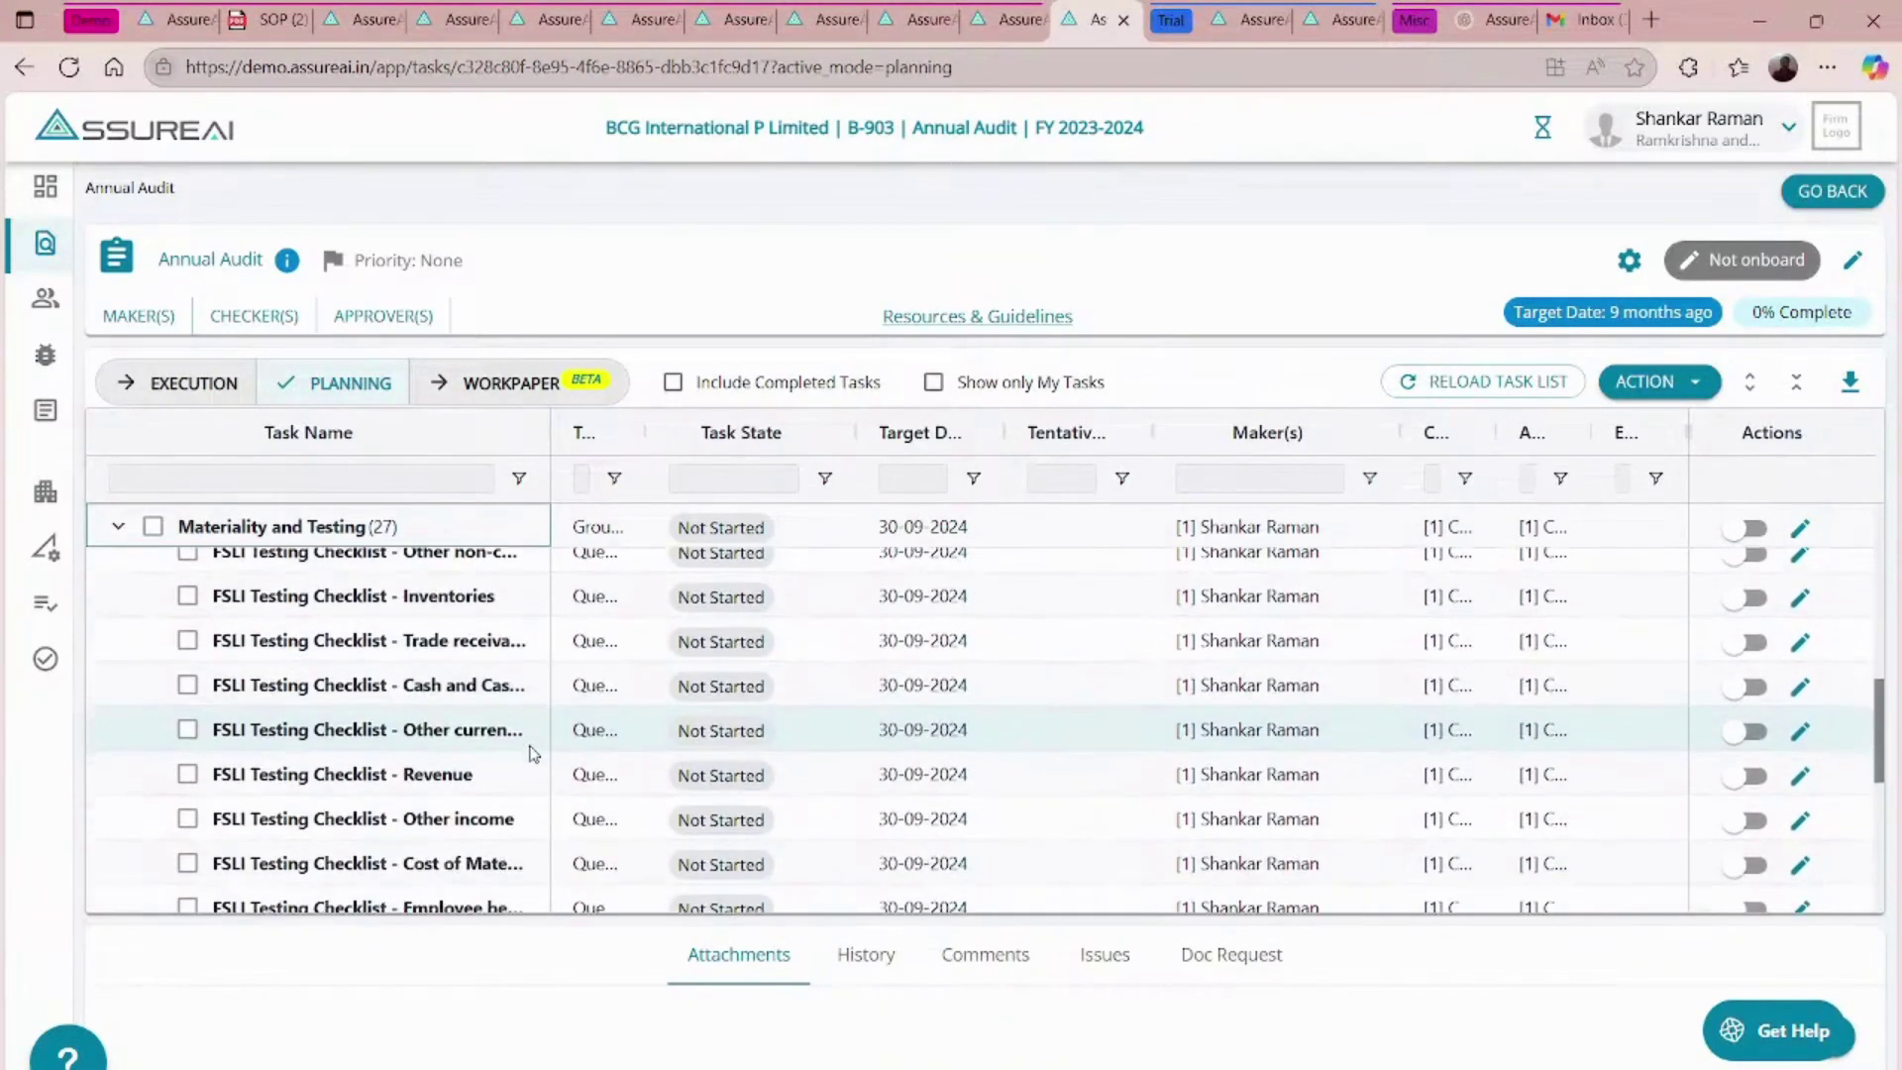
{"action": "scroll", "coordinate": [533, 753], "scroll_direction": "down", "scroll_amount": 4}
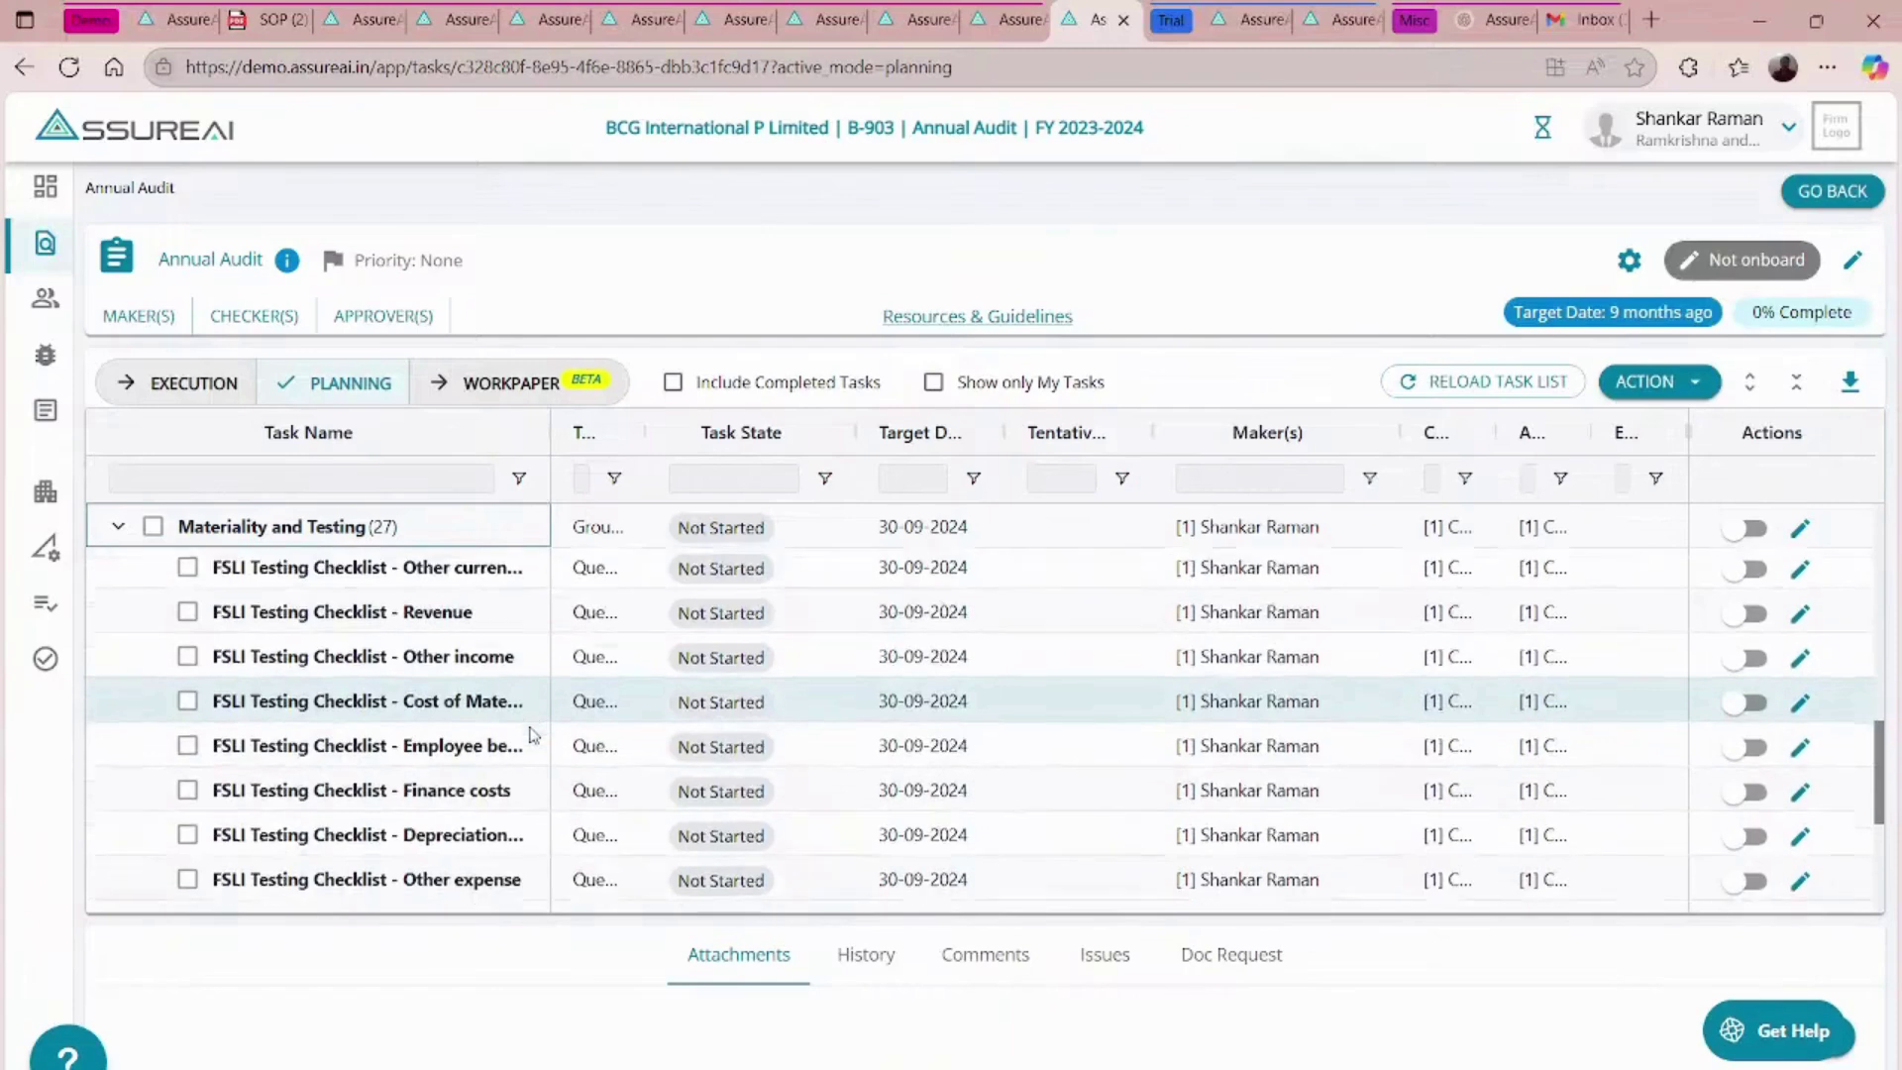
{"action": "left_click", "coordinate": [188, 783]}
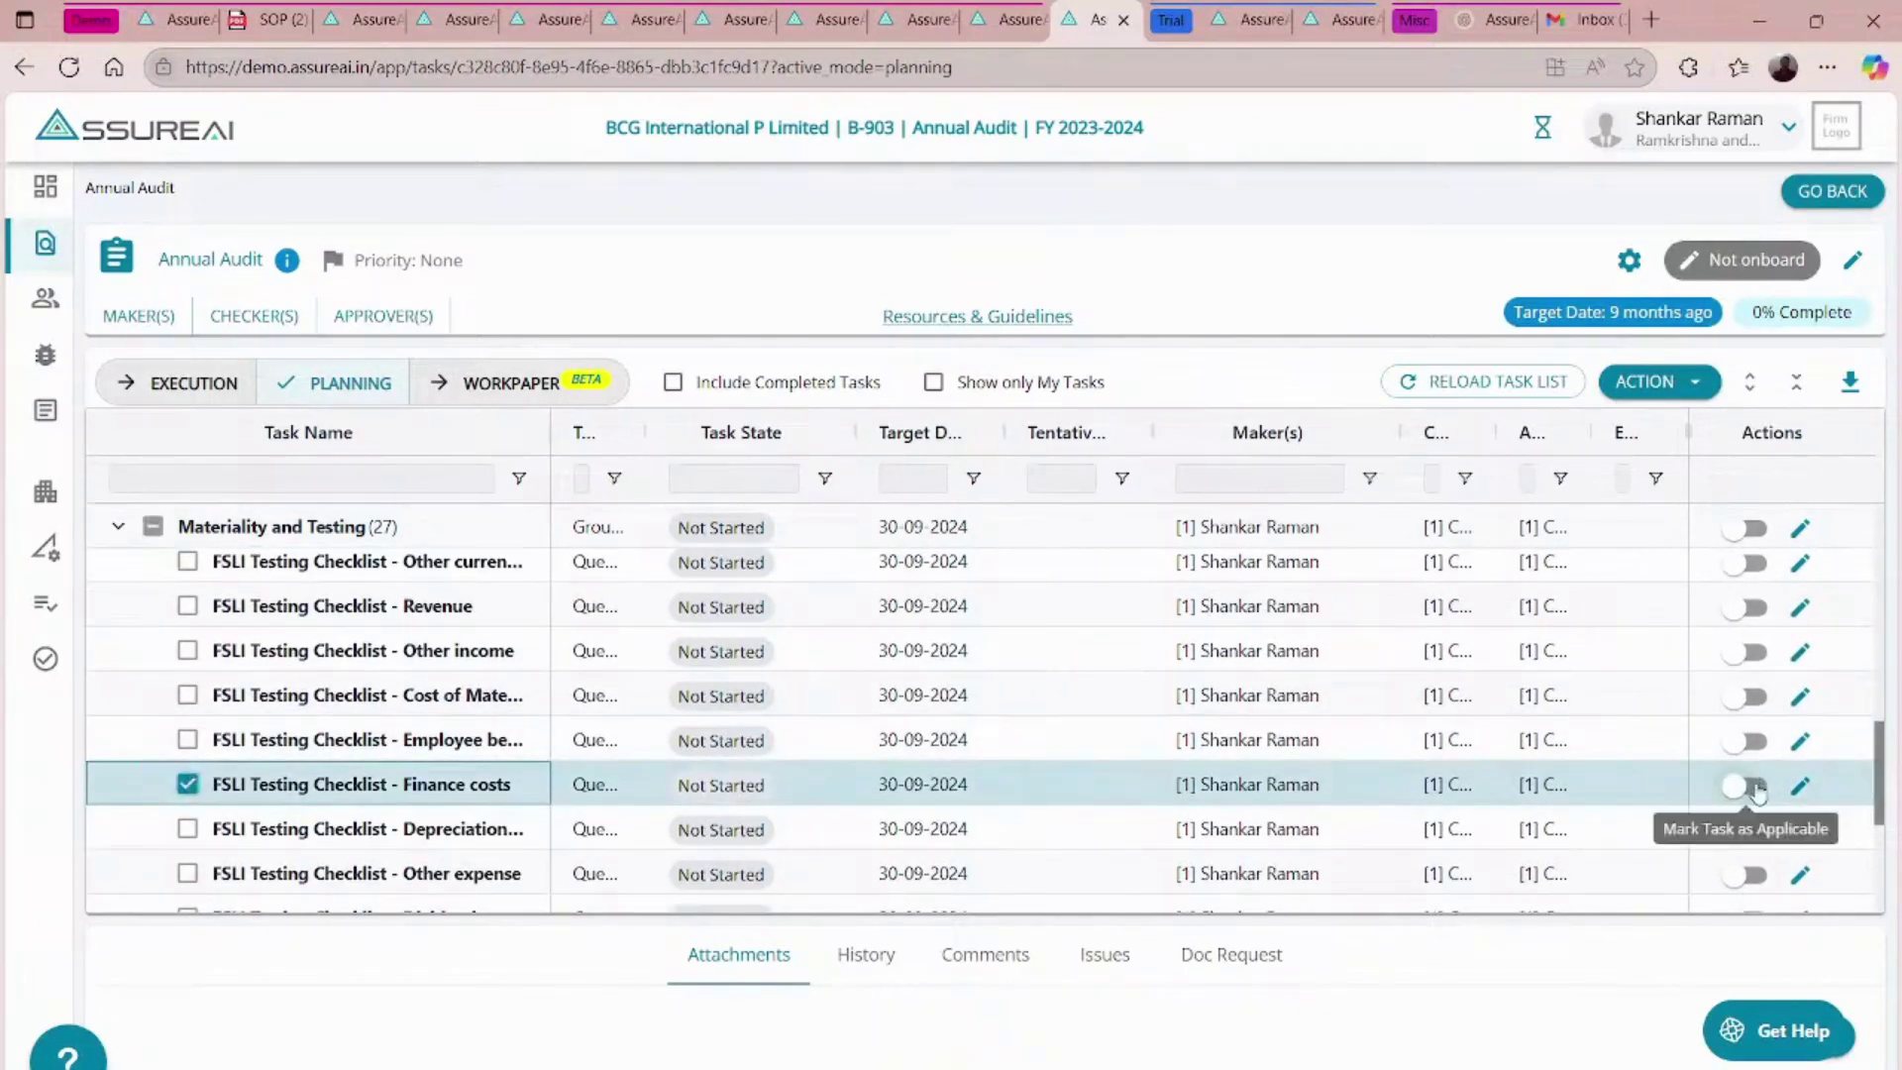
{"action": "left_click", "coordinate": [1755, 788]}
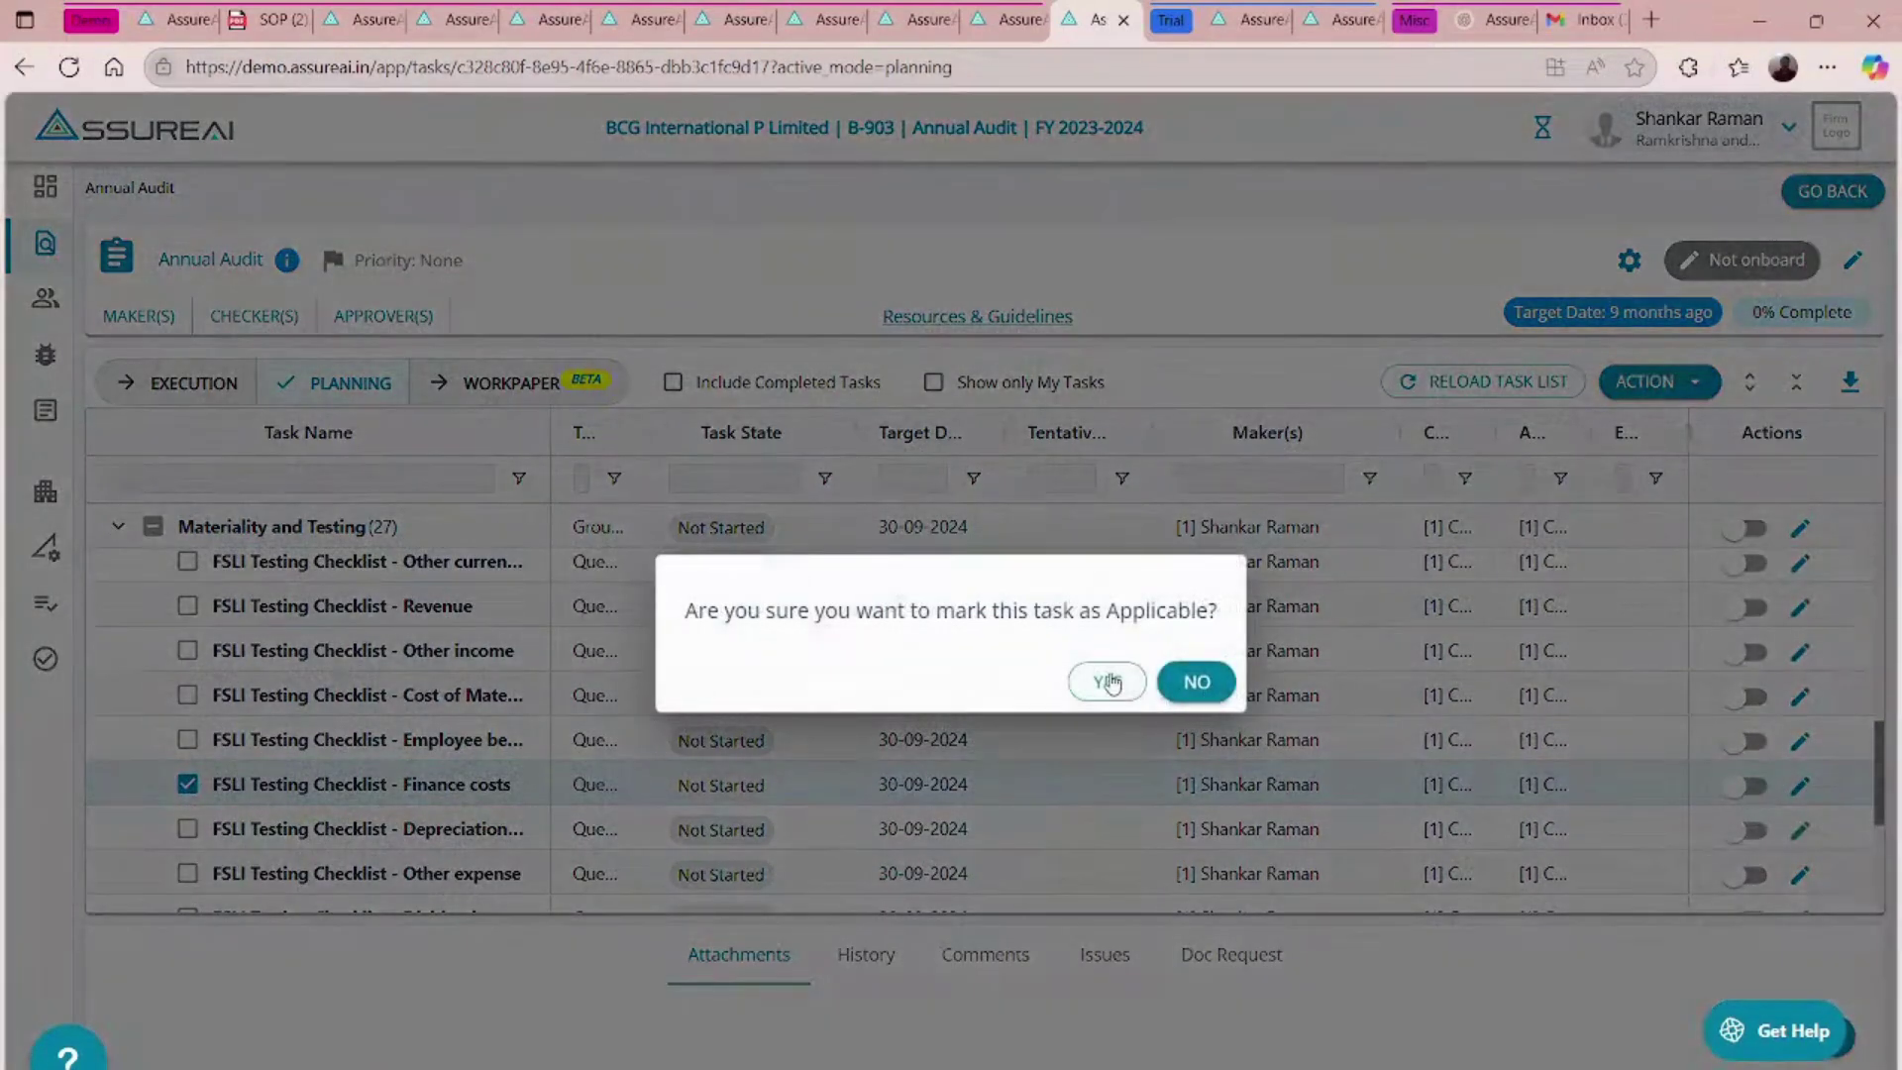
{"action": "left_click", "coordinate": [1107, 682]}
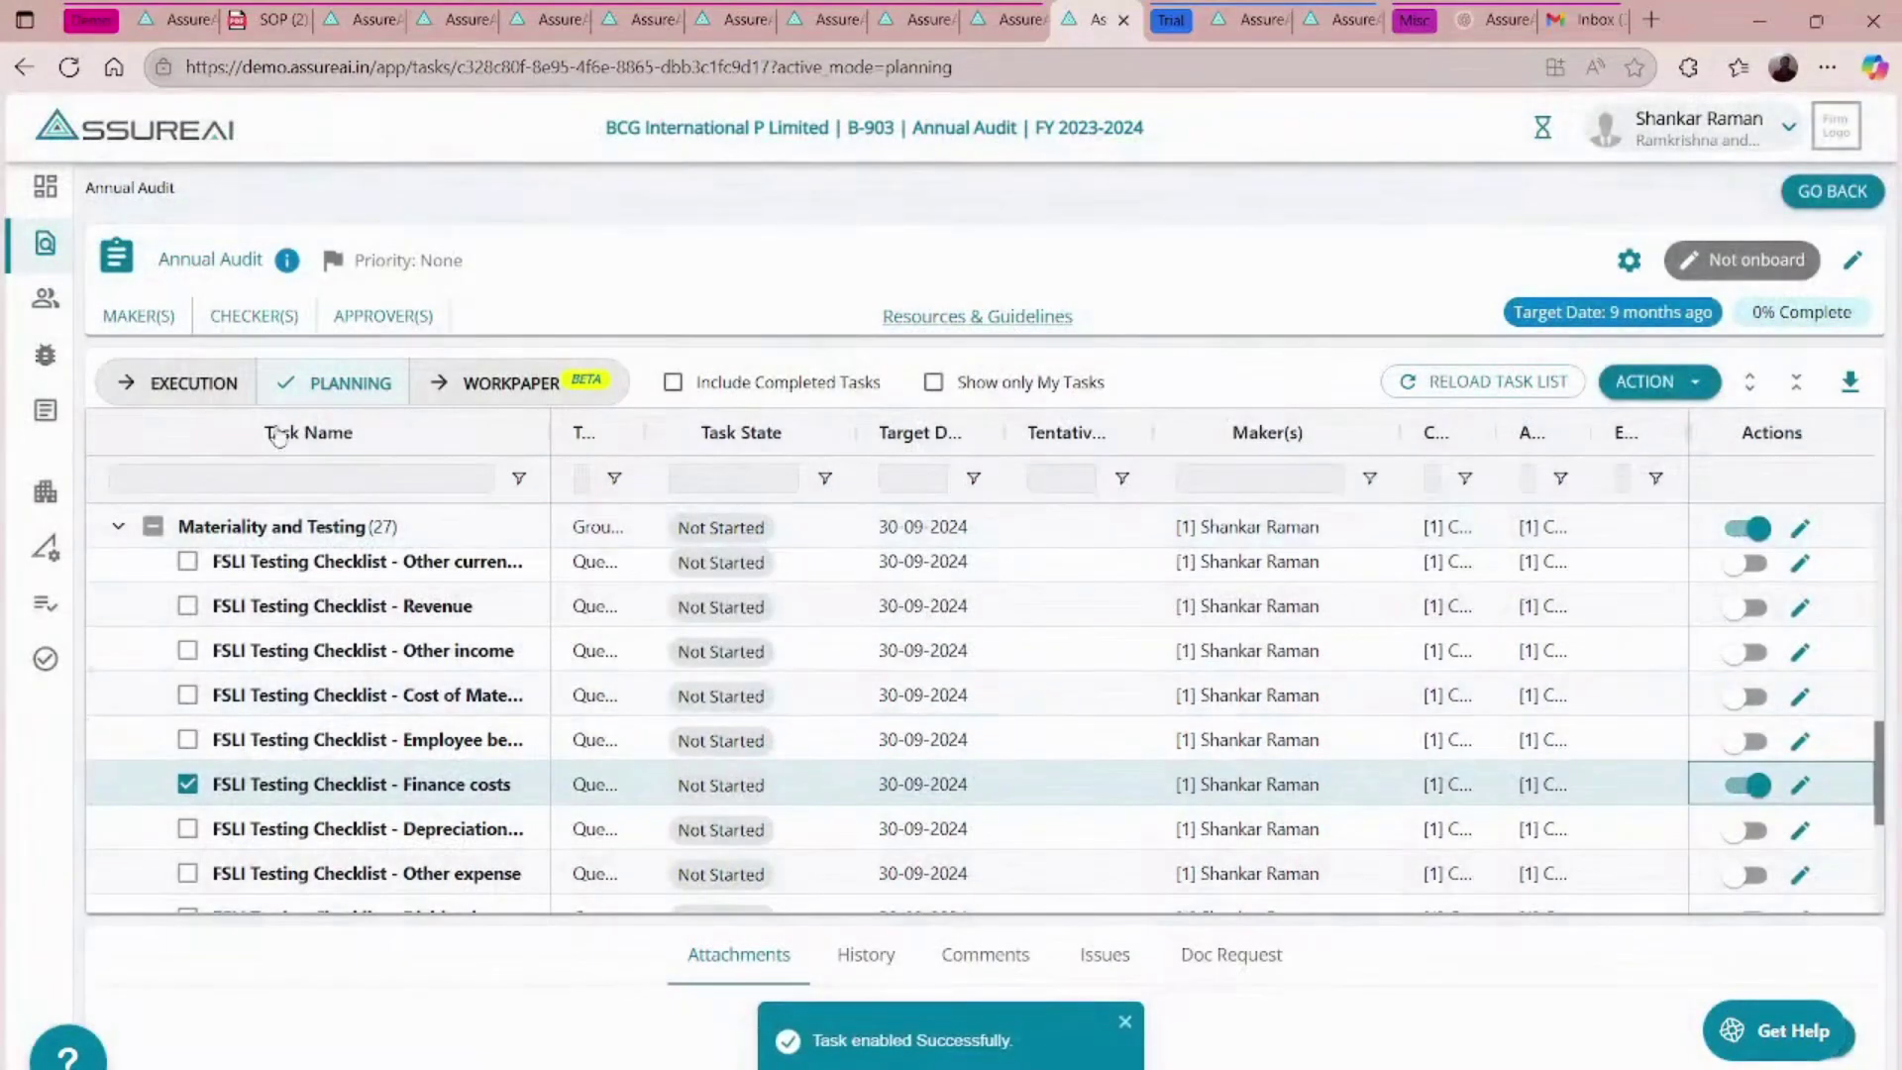
{"action": "left_click", "coordinate": [196, 392]}
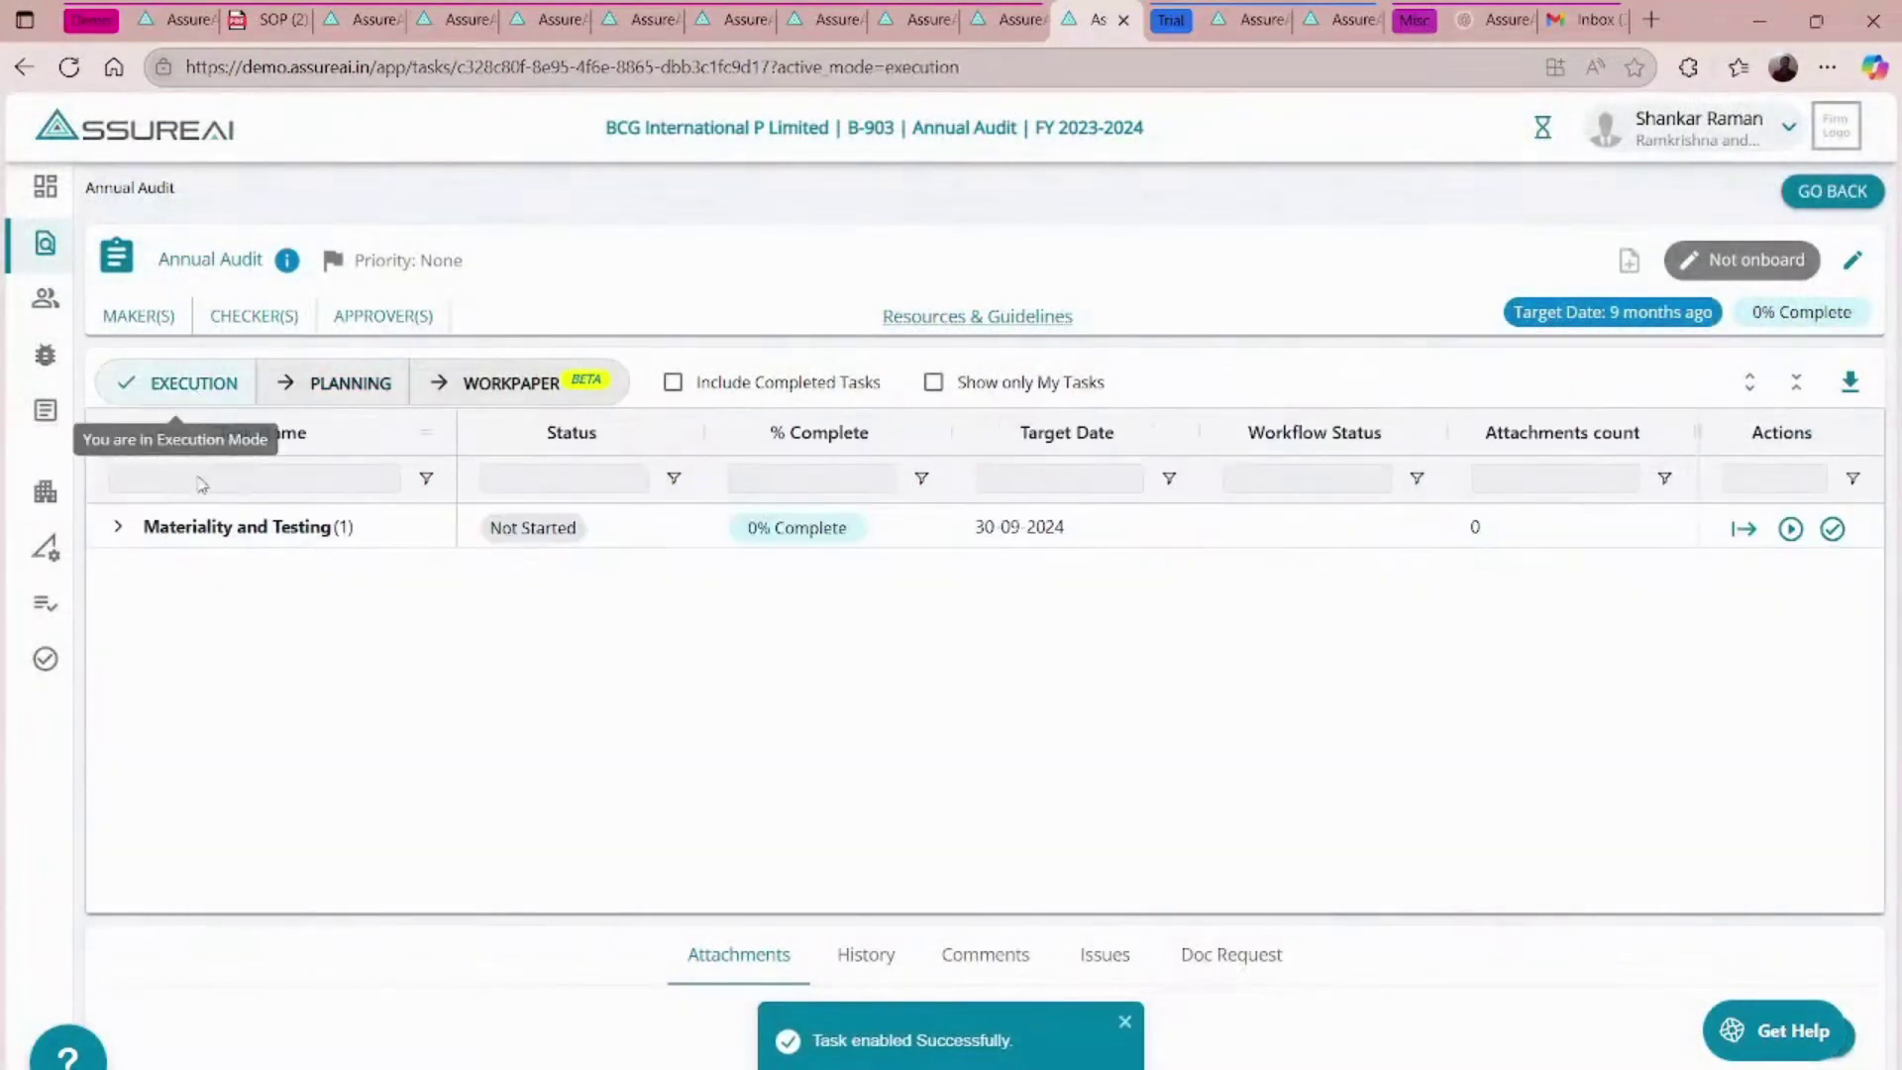
- Start the Finance costs checklist on the default Finance_Costs_AssureAI template and open its ten question sections
{"action": "left_click", "coordinate": [116, 526]}
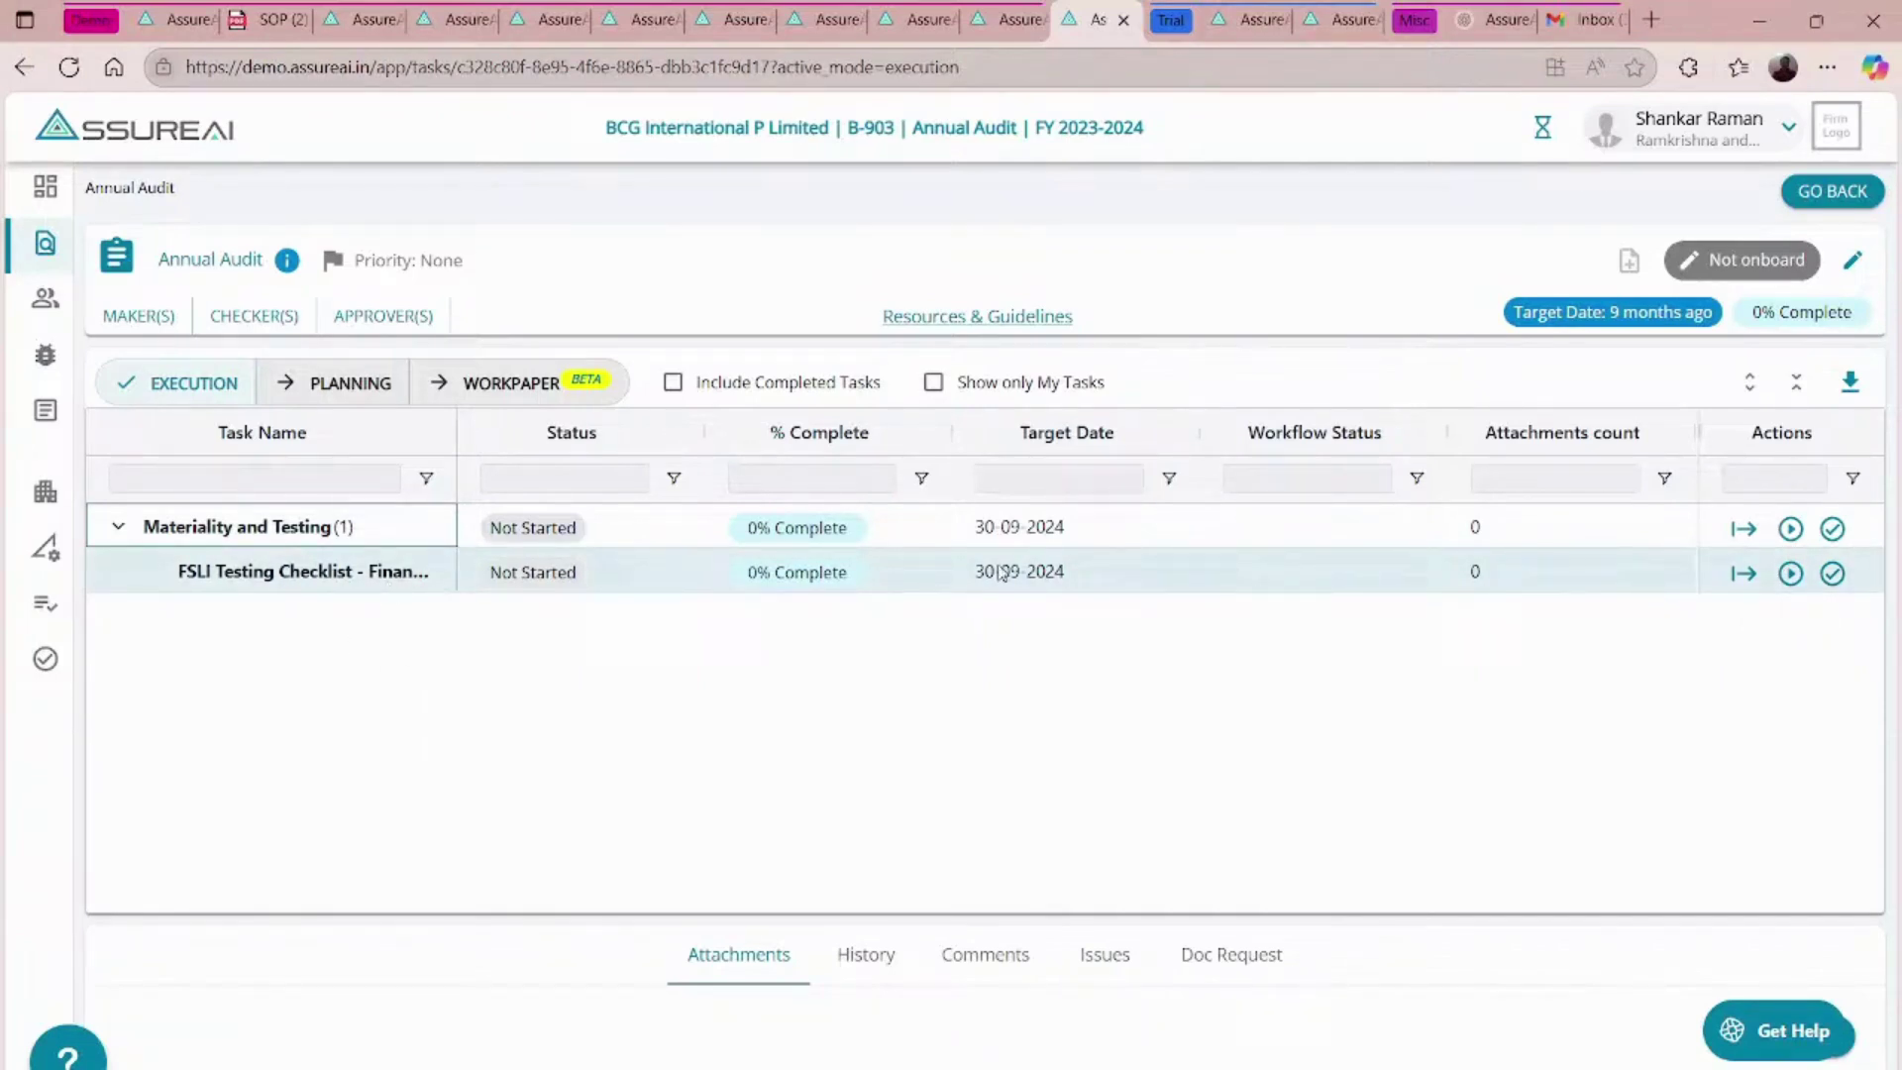
{"action": "left_click", "coordinate": [1790, 573]}
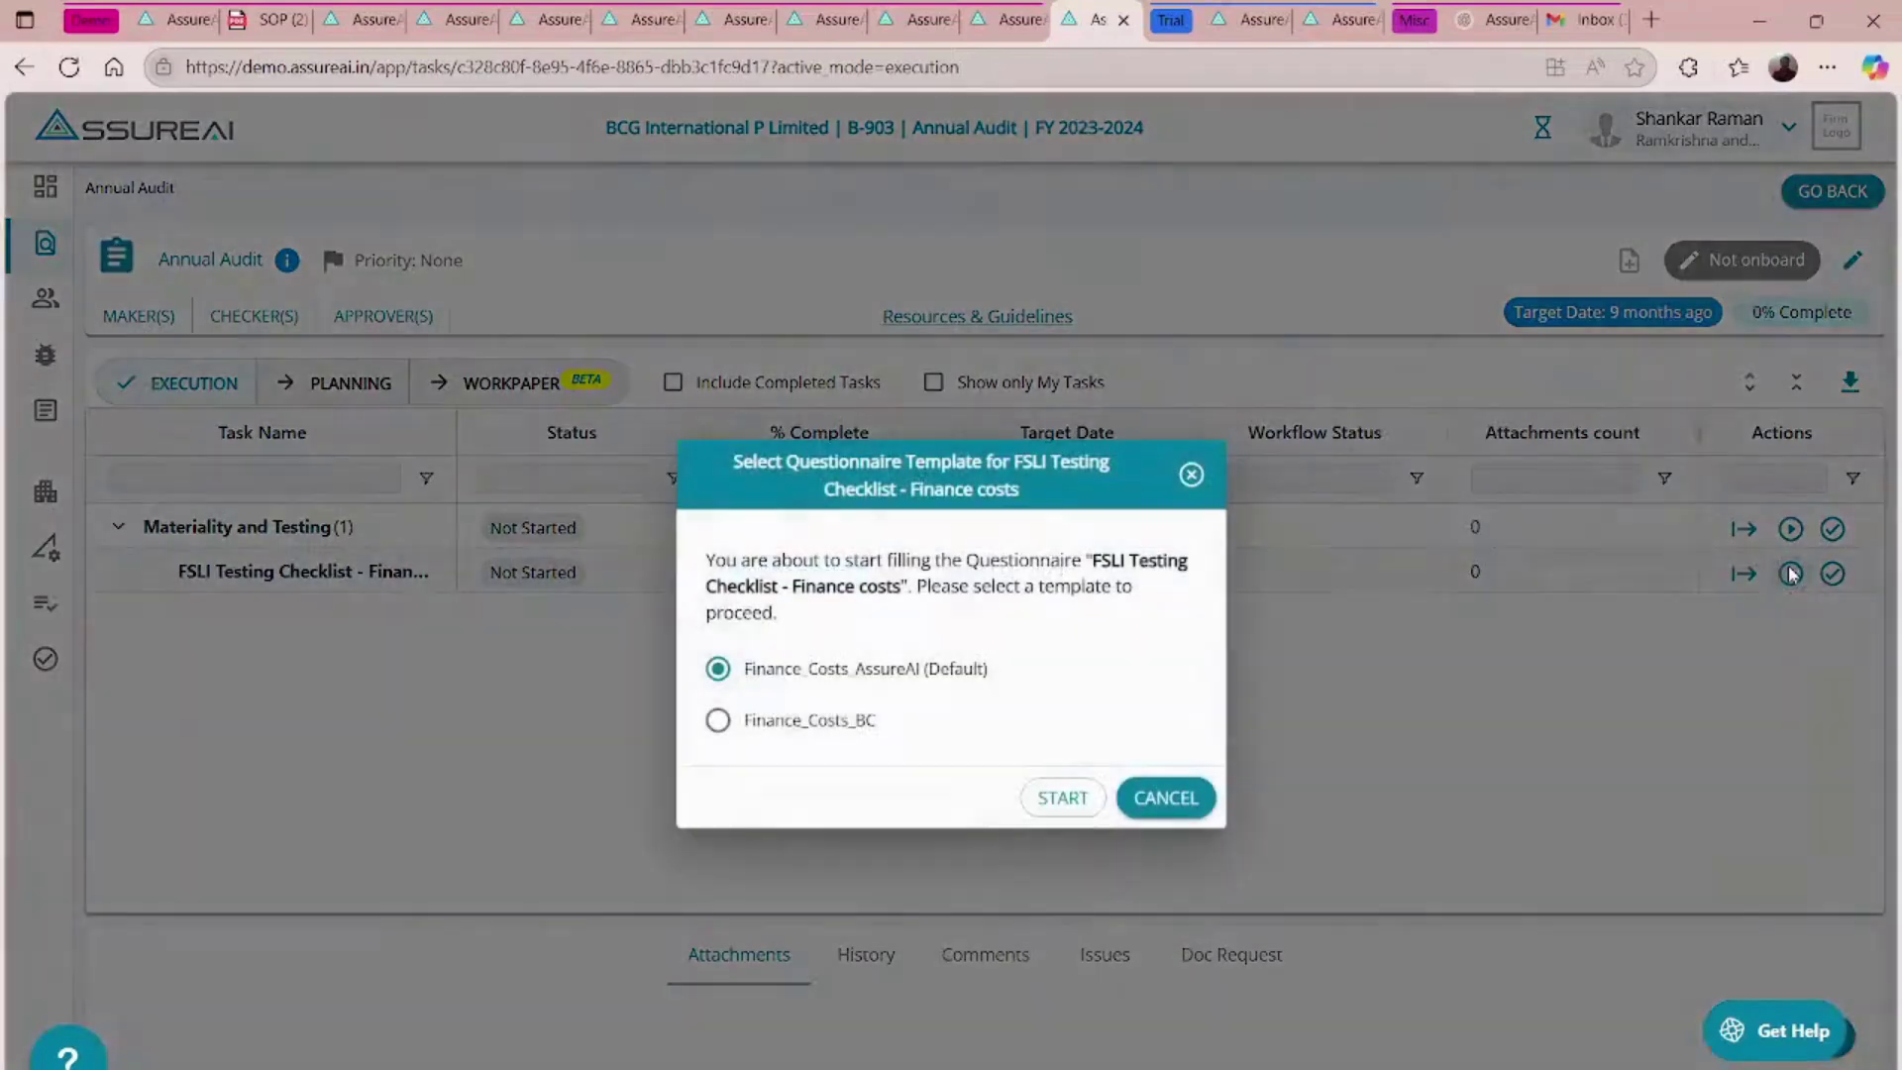
{"action": "left_click", "coordinate": [1074, 798]}
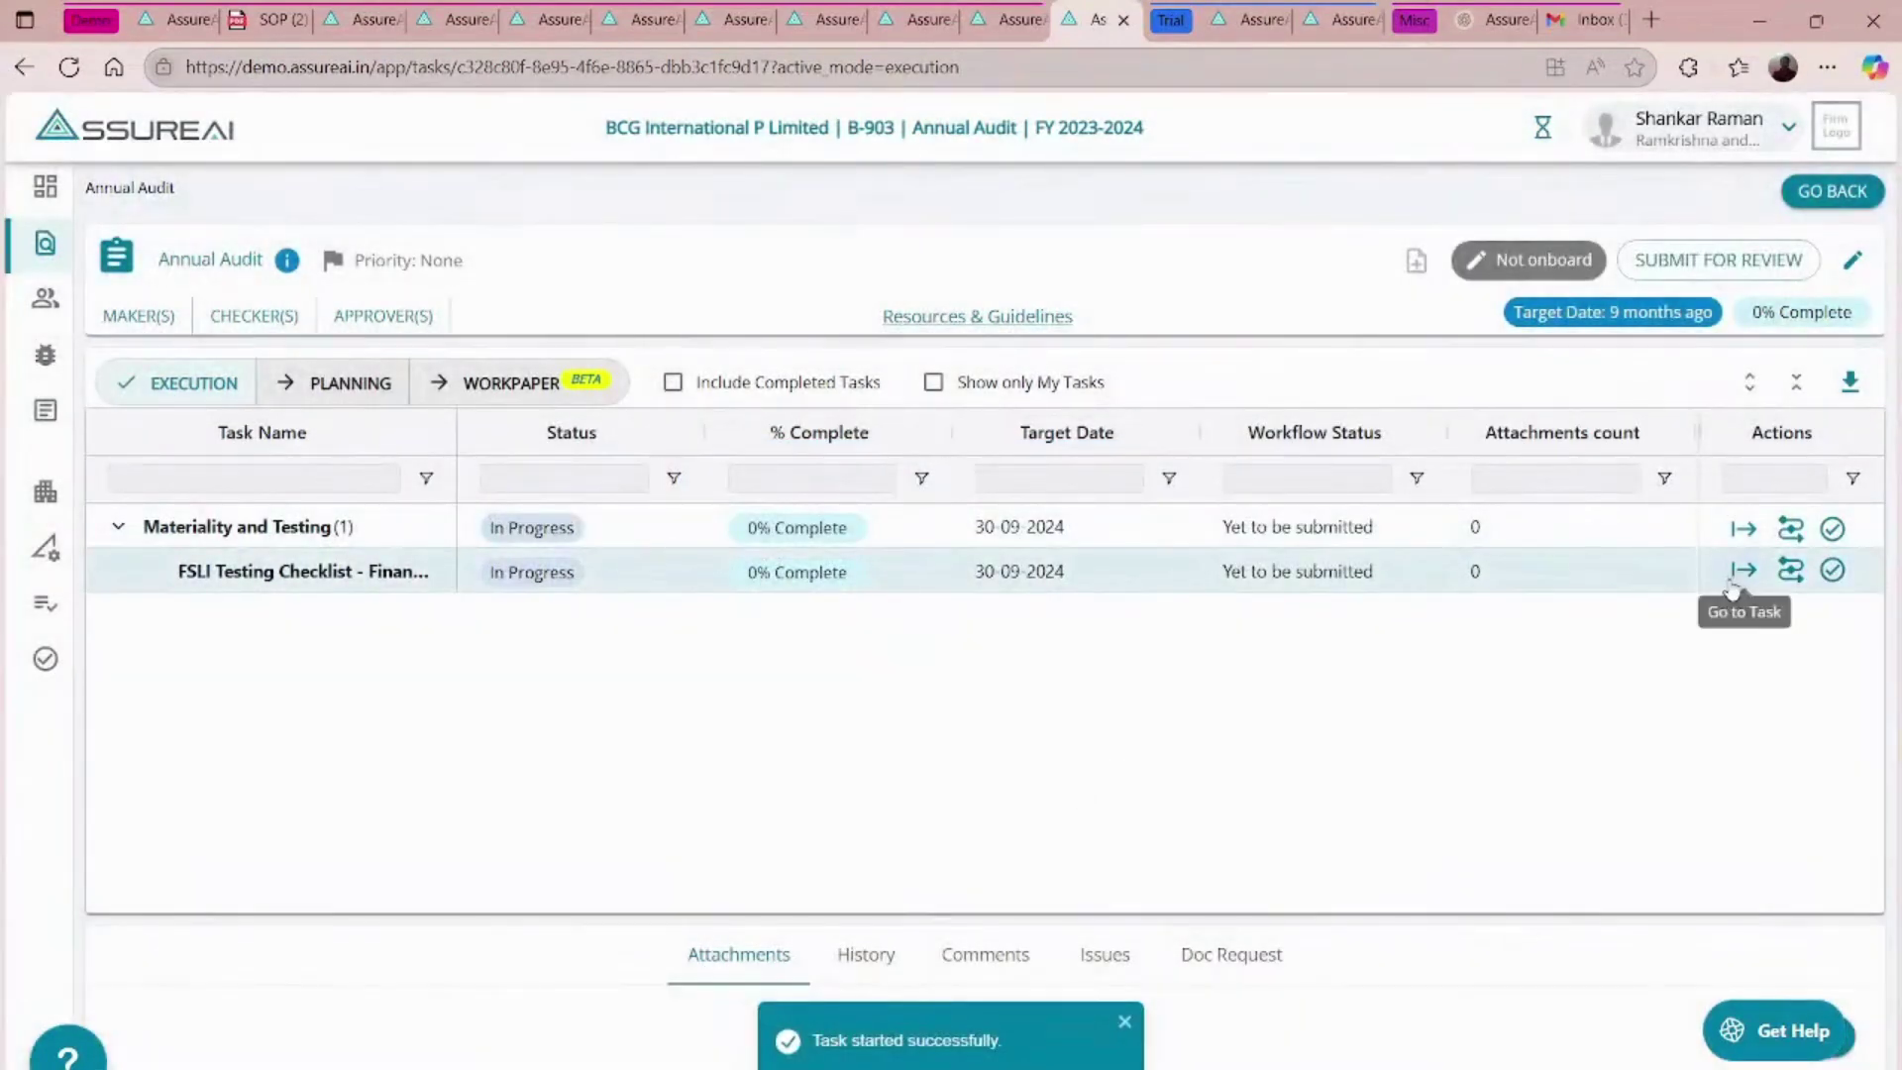
{"action": "left_click", "coordinate": [1740, 569]}
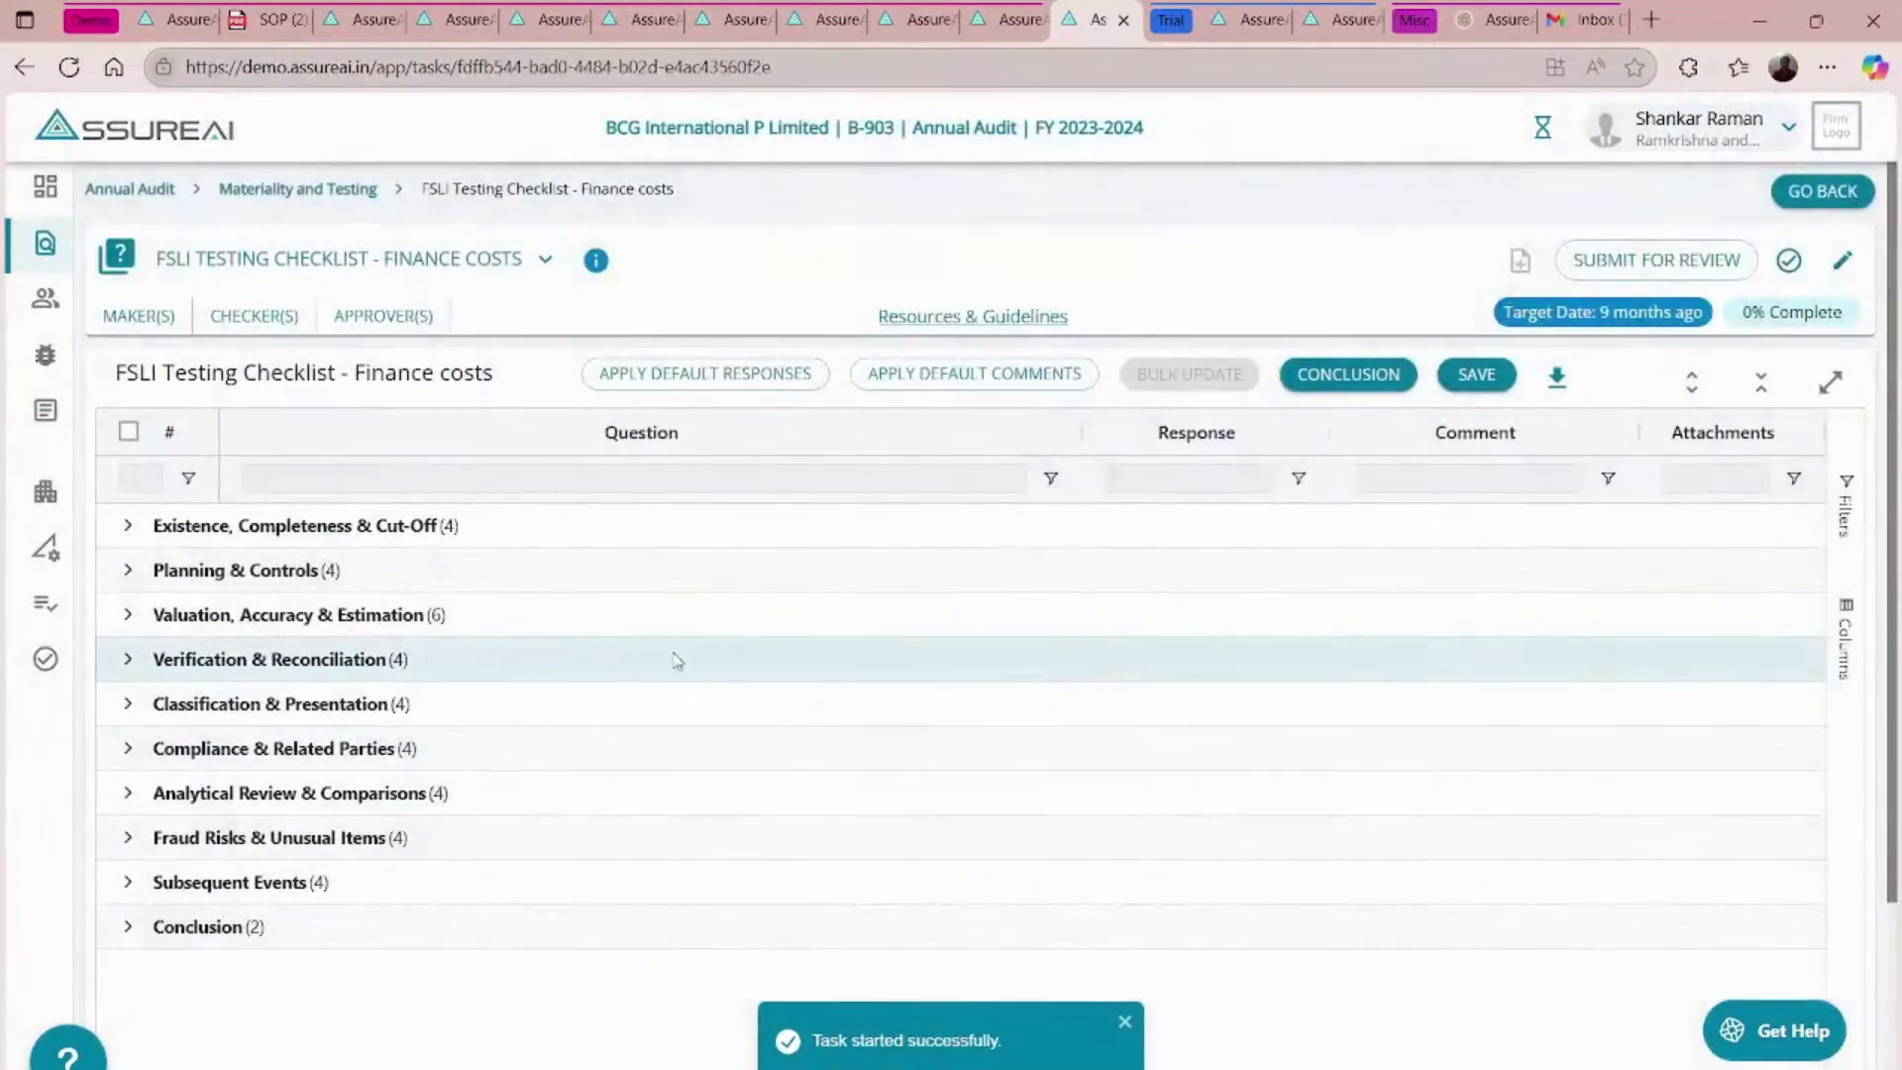
- Expand all groups, fill every question with the default Yes response, and review items through 15–18
{"action": "left_click", "coordinate": [1692, 380]}
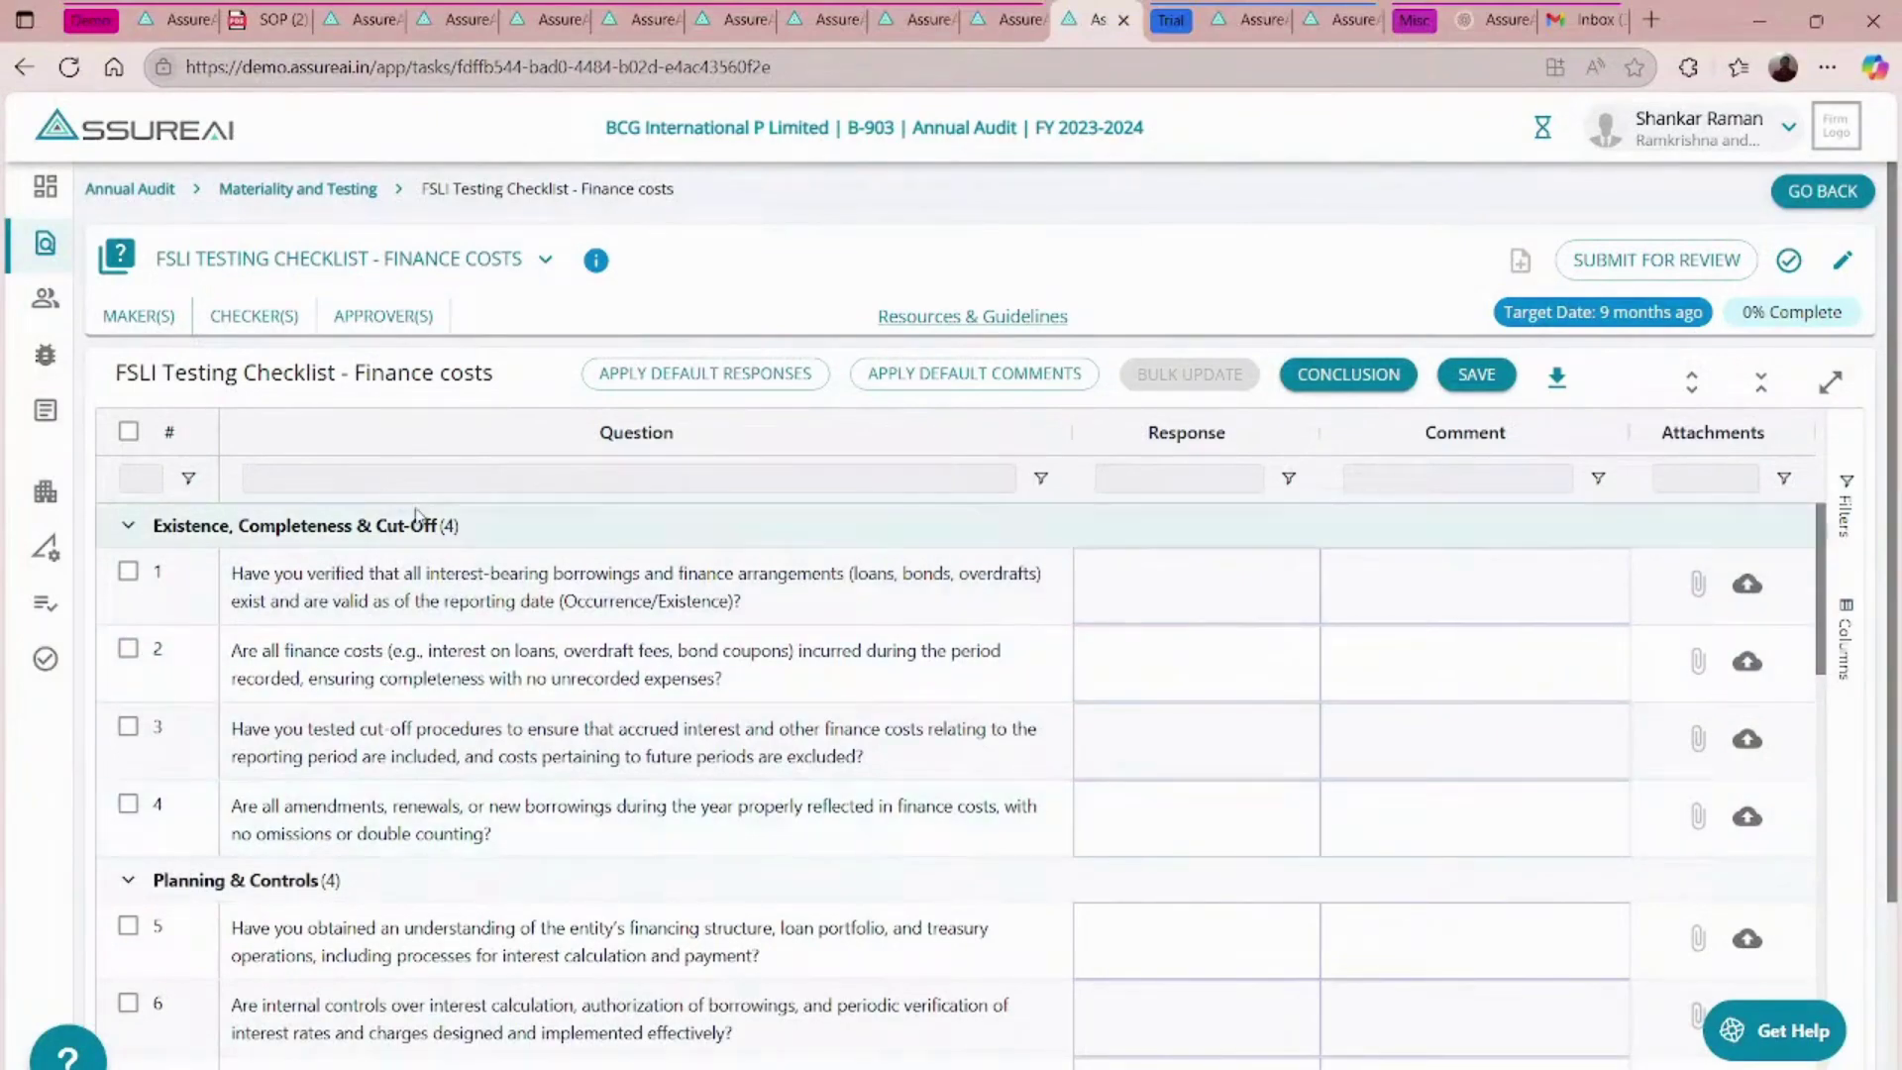
{"action": "left_click", "coordinate": [710, 376]}
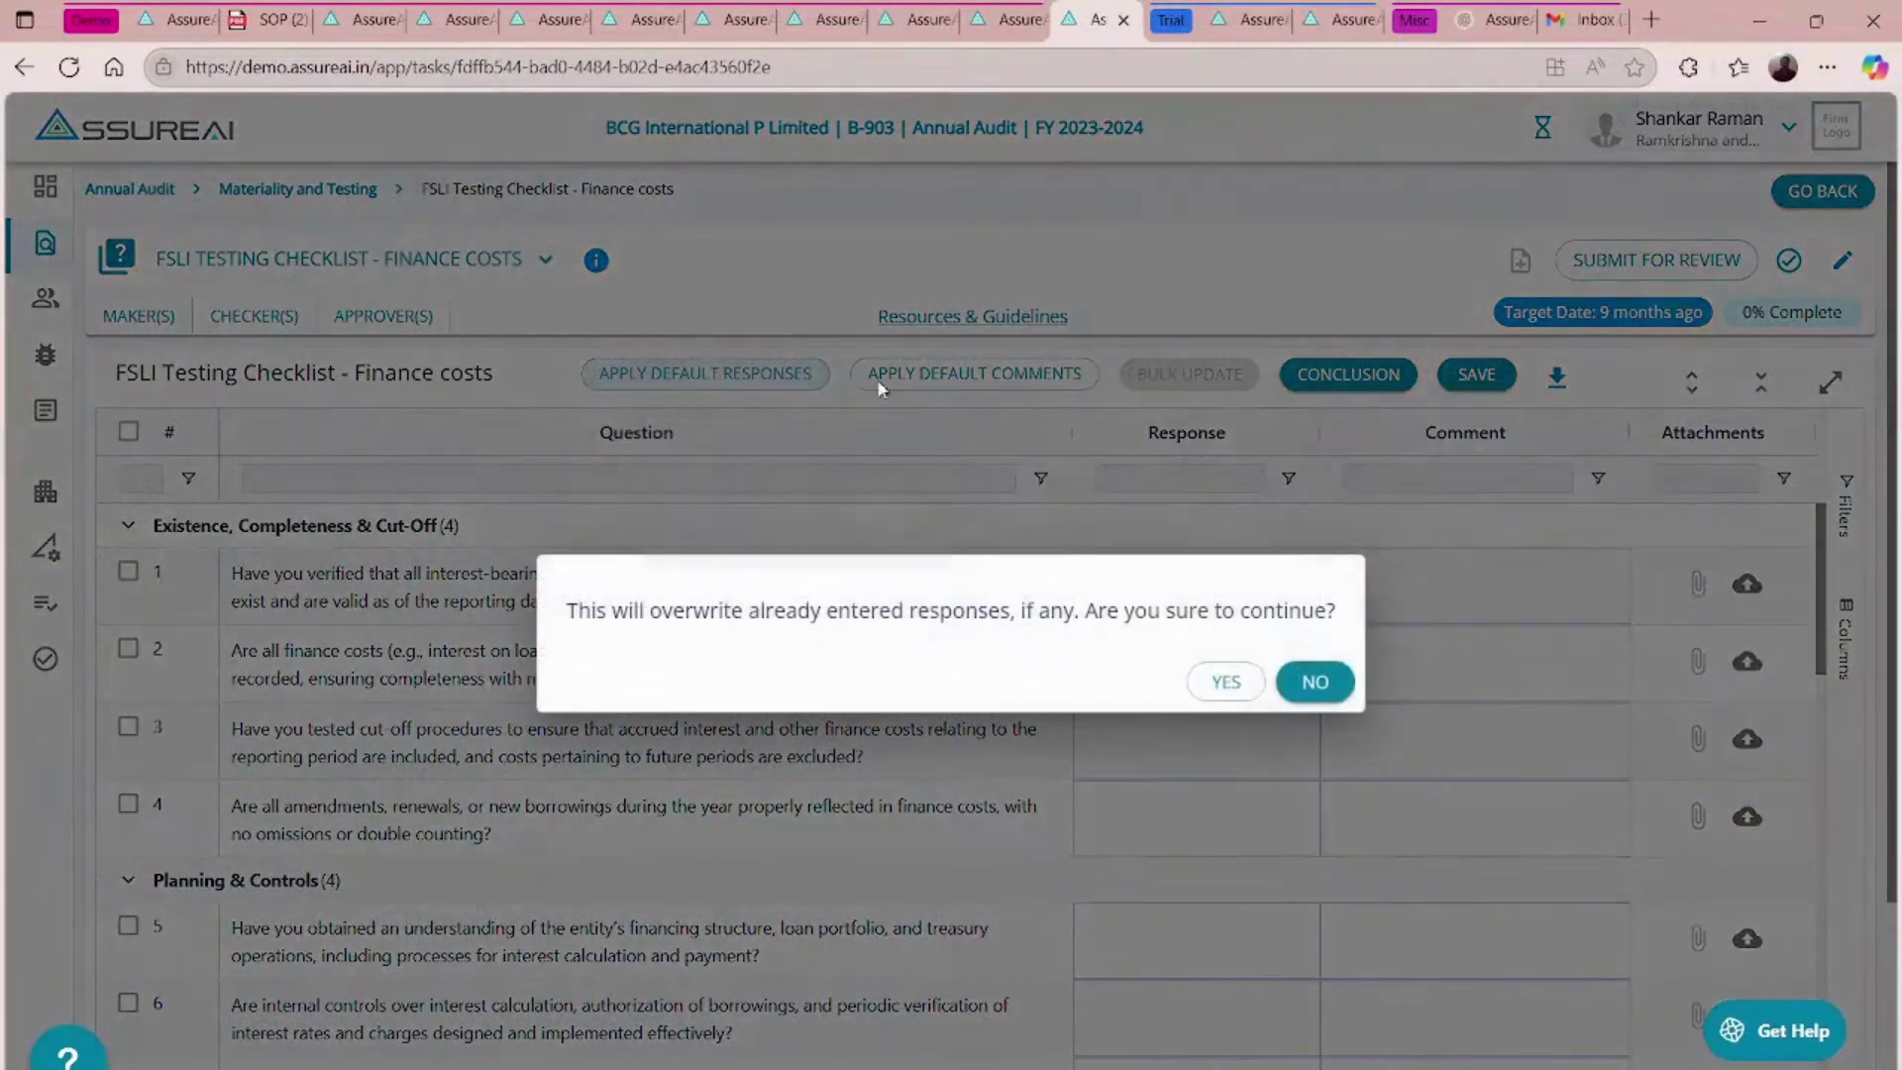
{"action": "left_click", "coordinate": [1228, 680]}
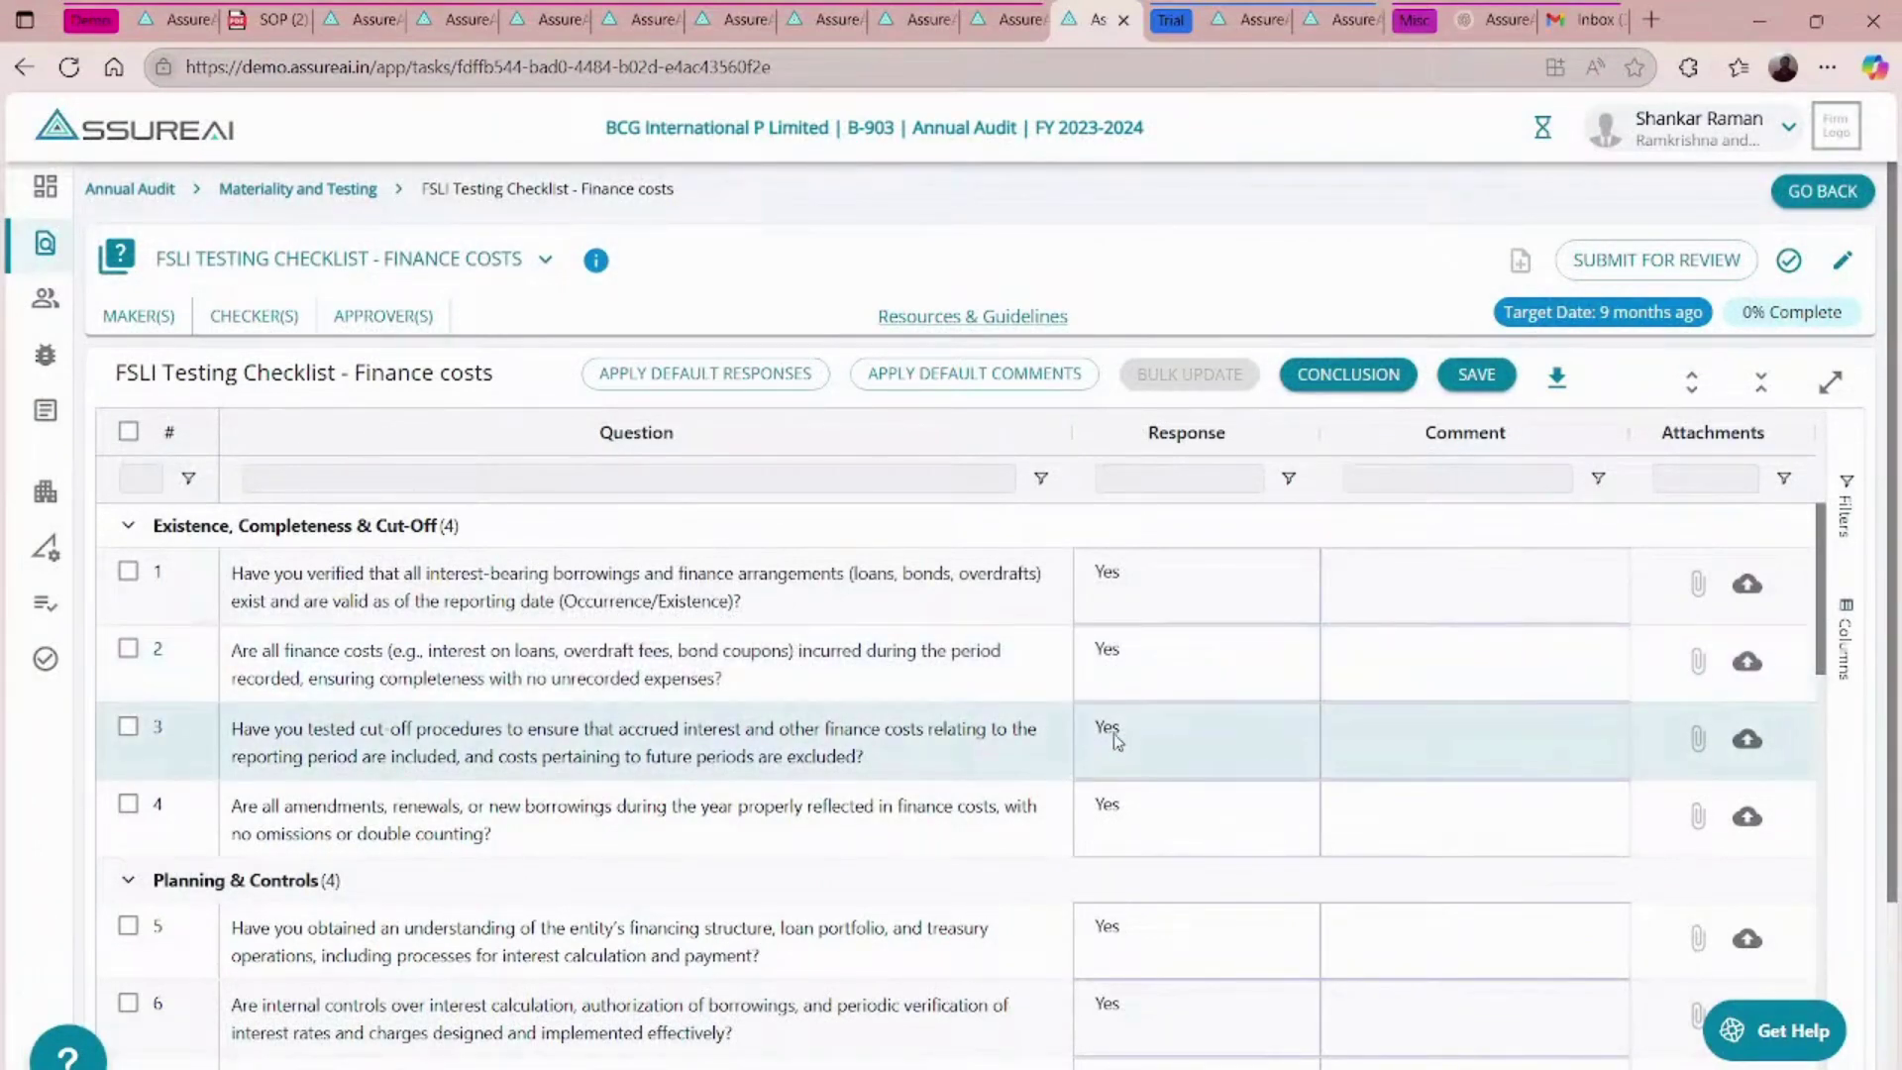
{"action": "scroll", "coordinate": [1115, 739], "scroll_direction": "down", "scroll_amount": 4}
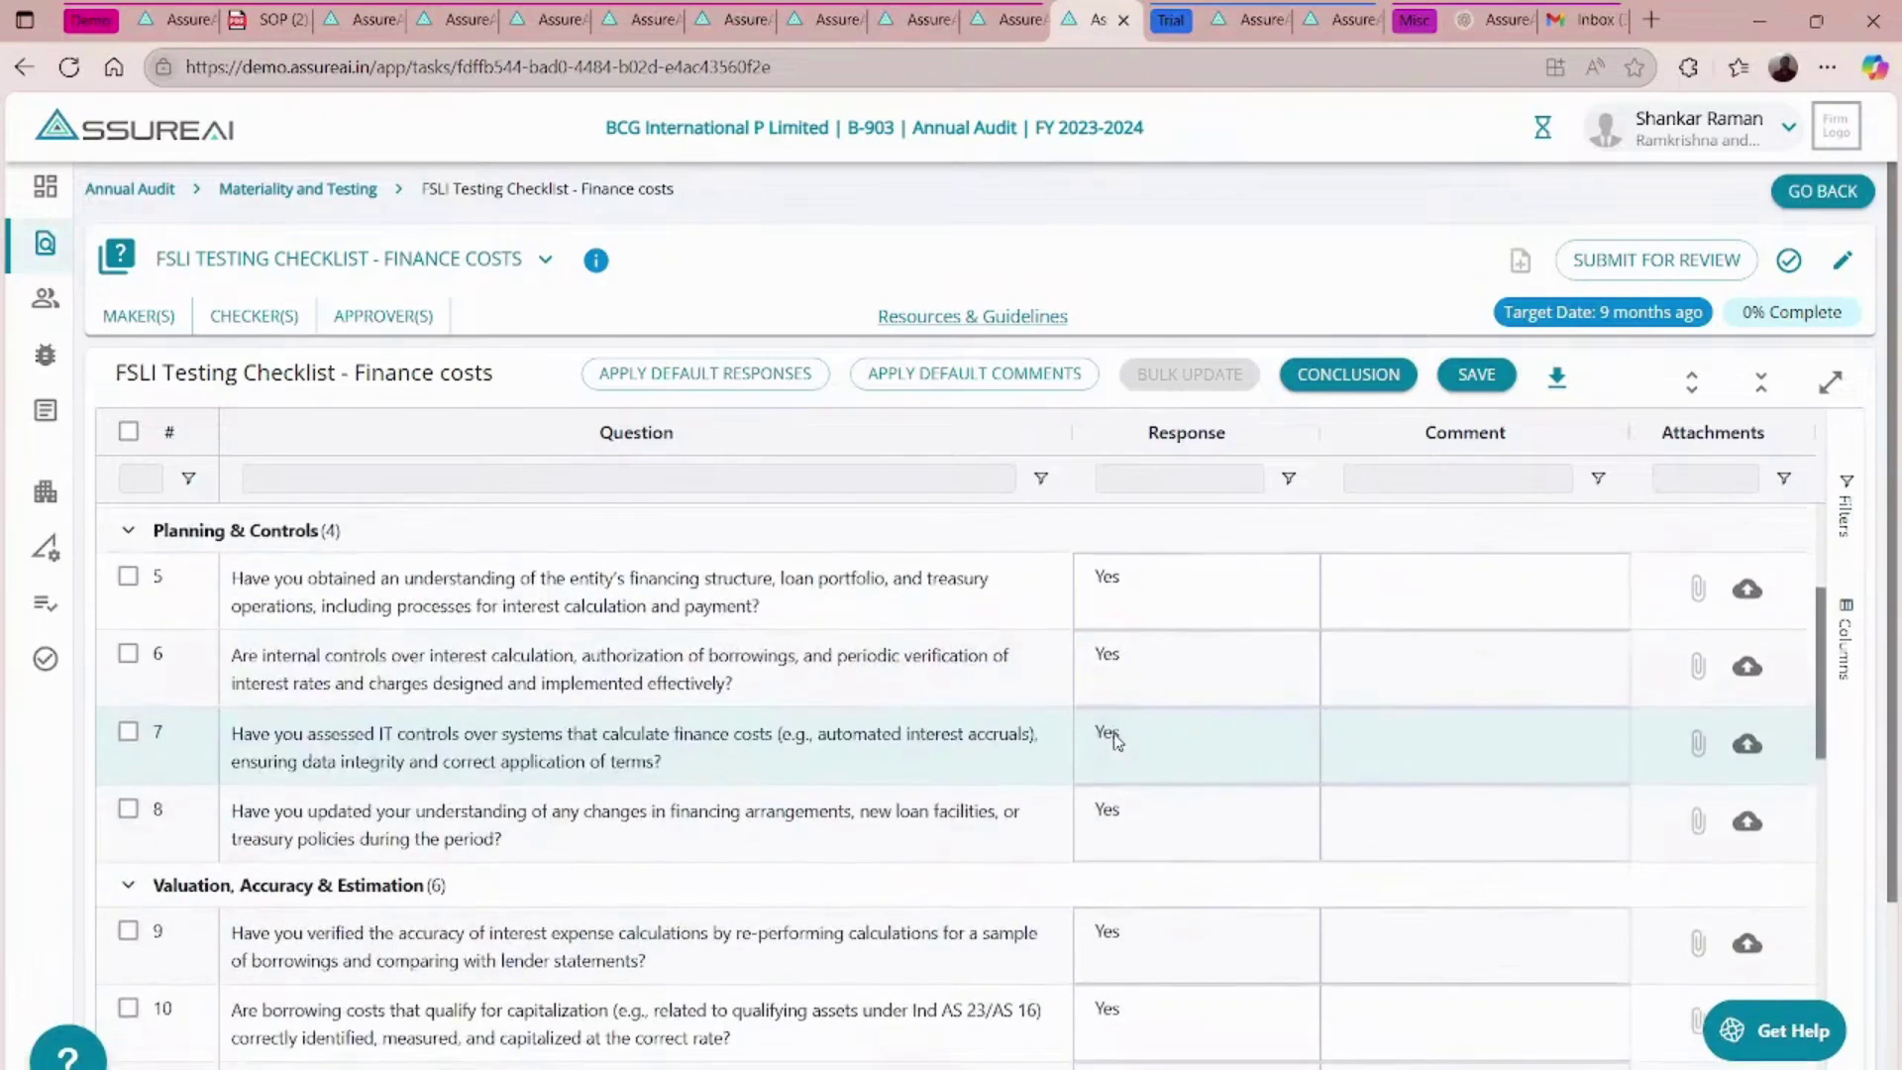
{"action": "scroll", "coordinate": [1116, 739], "scroll_direction": "down", "scroll_amount": 3}
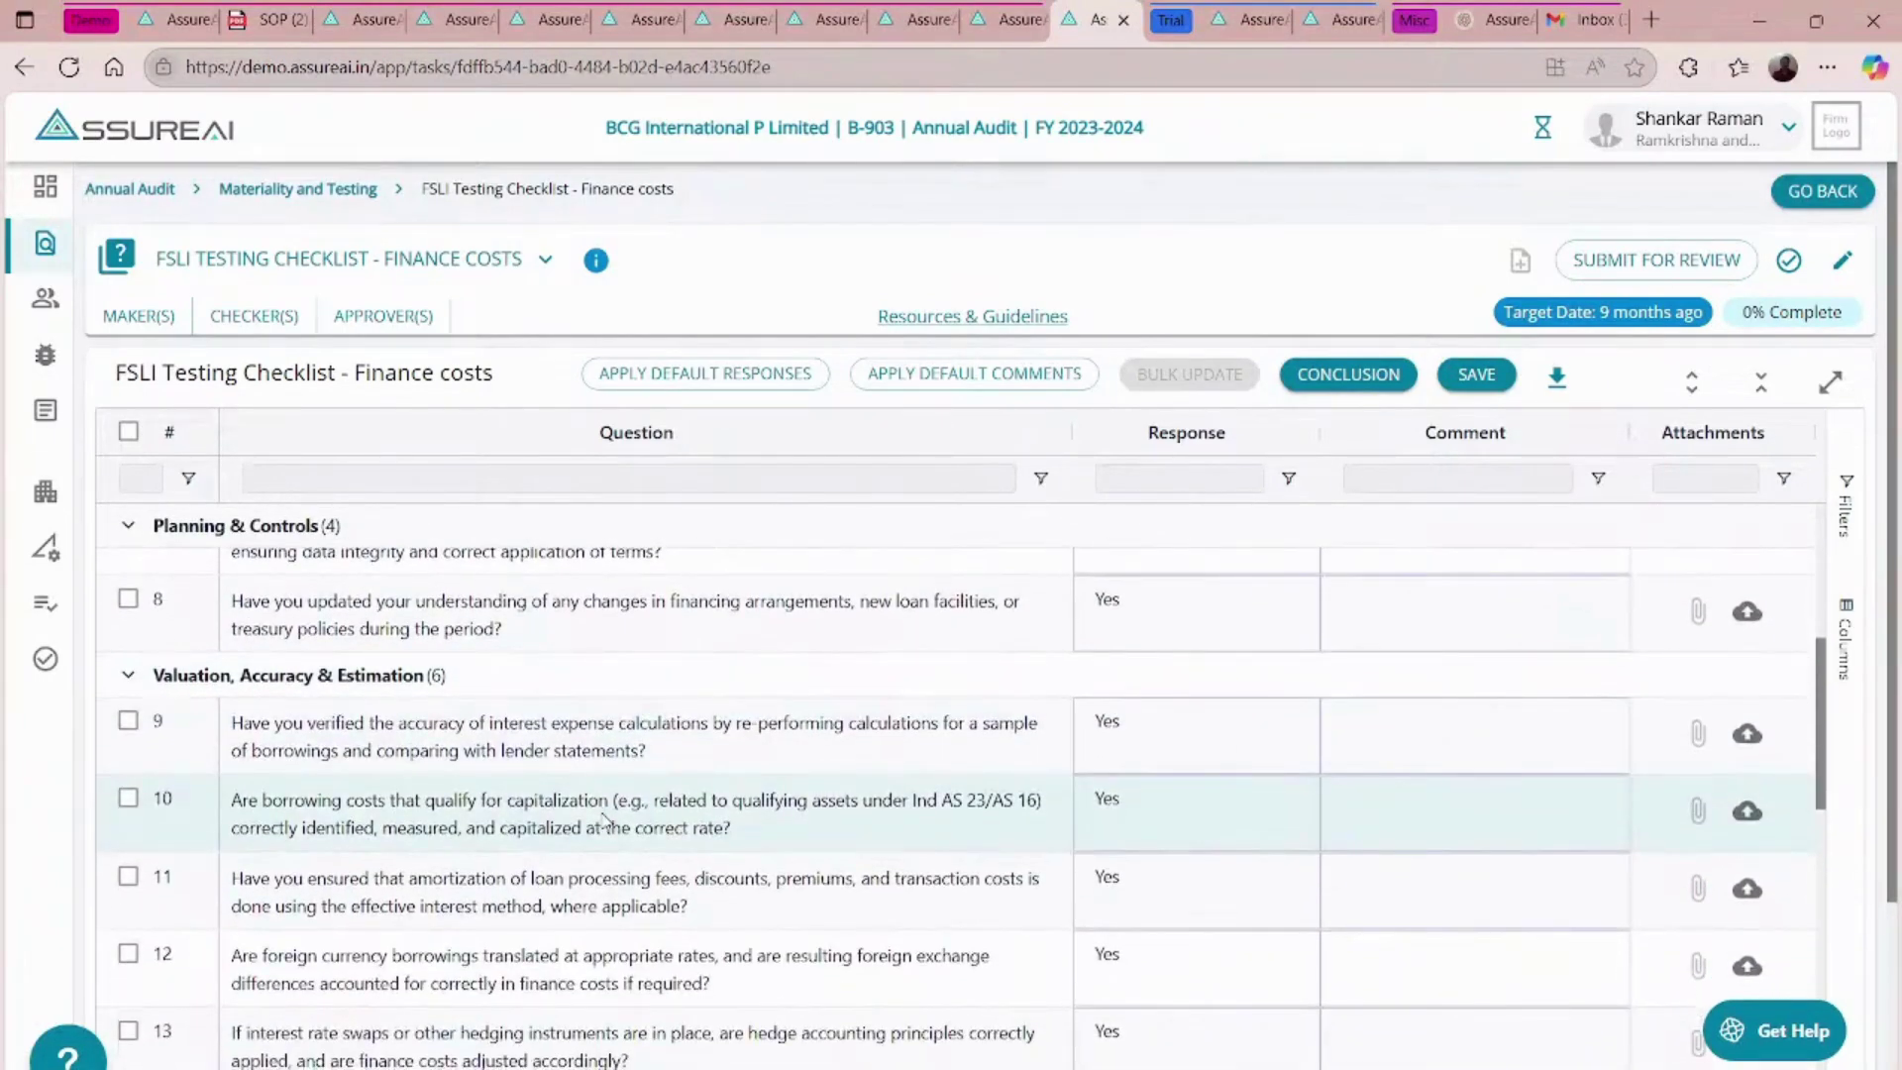
{"action": "scroll", "coordinate": [605, 820], "scroll_direction": "down", "scroll_amount": 3}
{"action": "scroll", "coordinate": [606, 820], "scroll_direction": "down", "scroll_amount": 3}
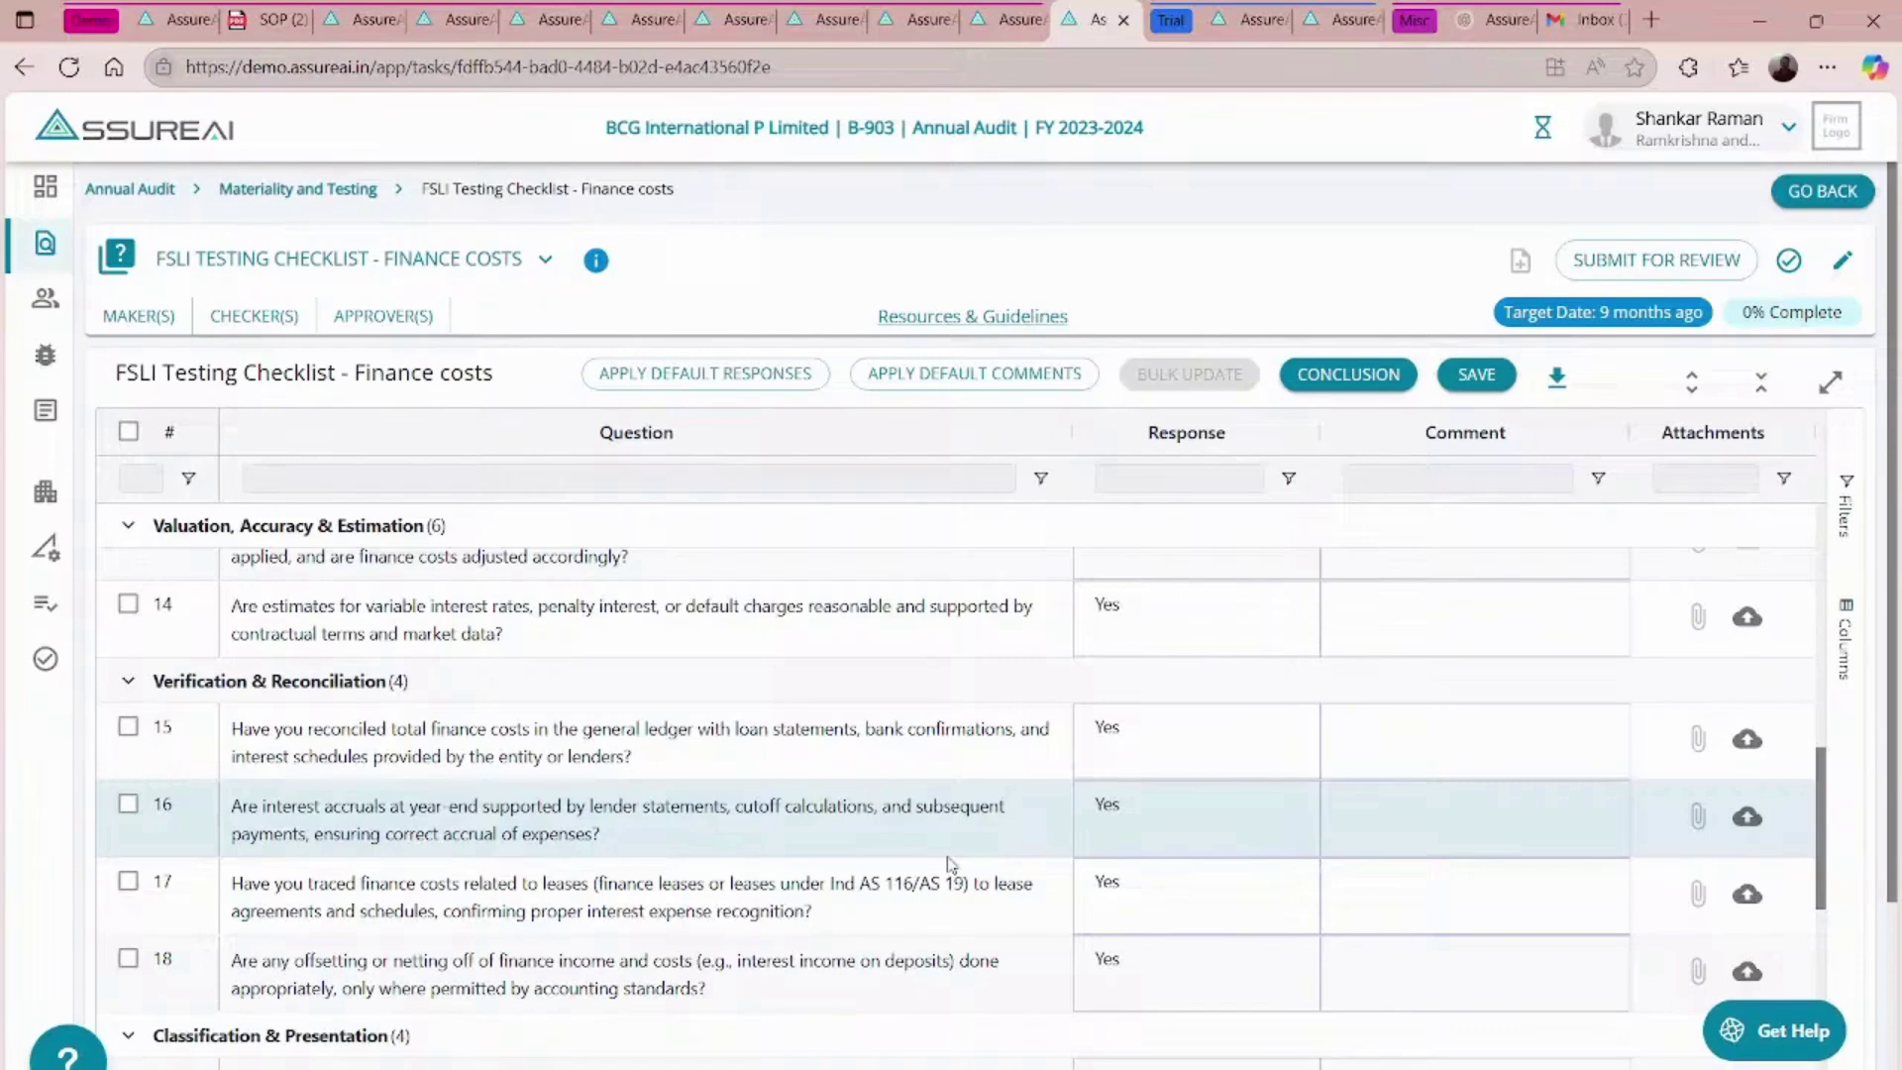
- Change question 16's response from Yes to No
{"action": "left_click", "coordinate": [1179, 827]}
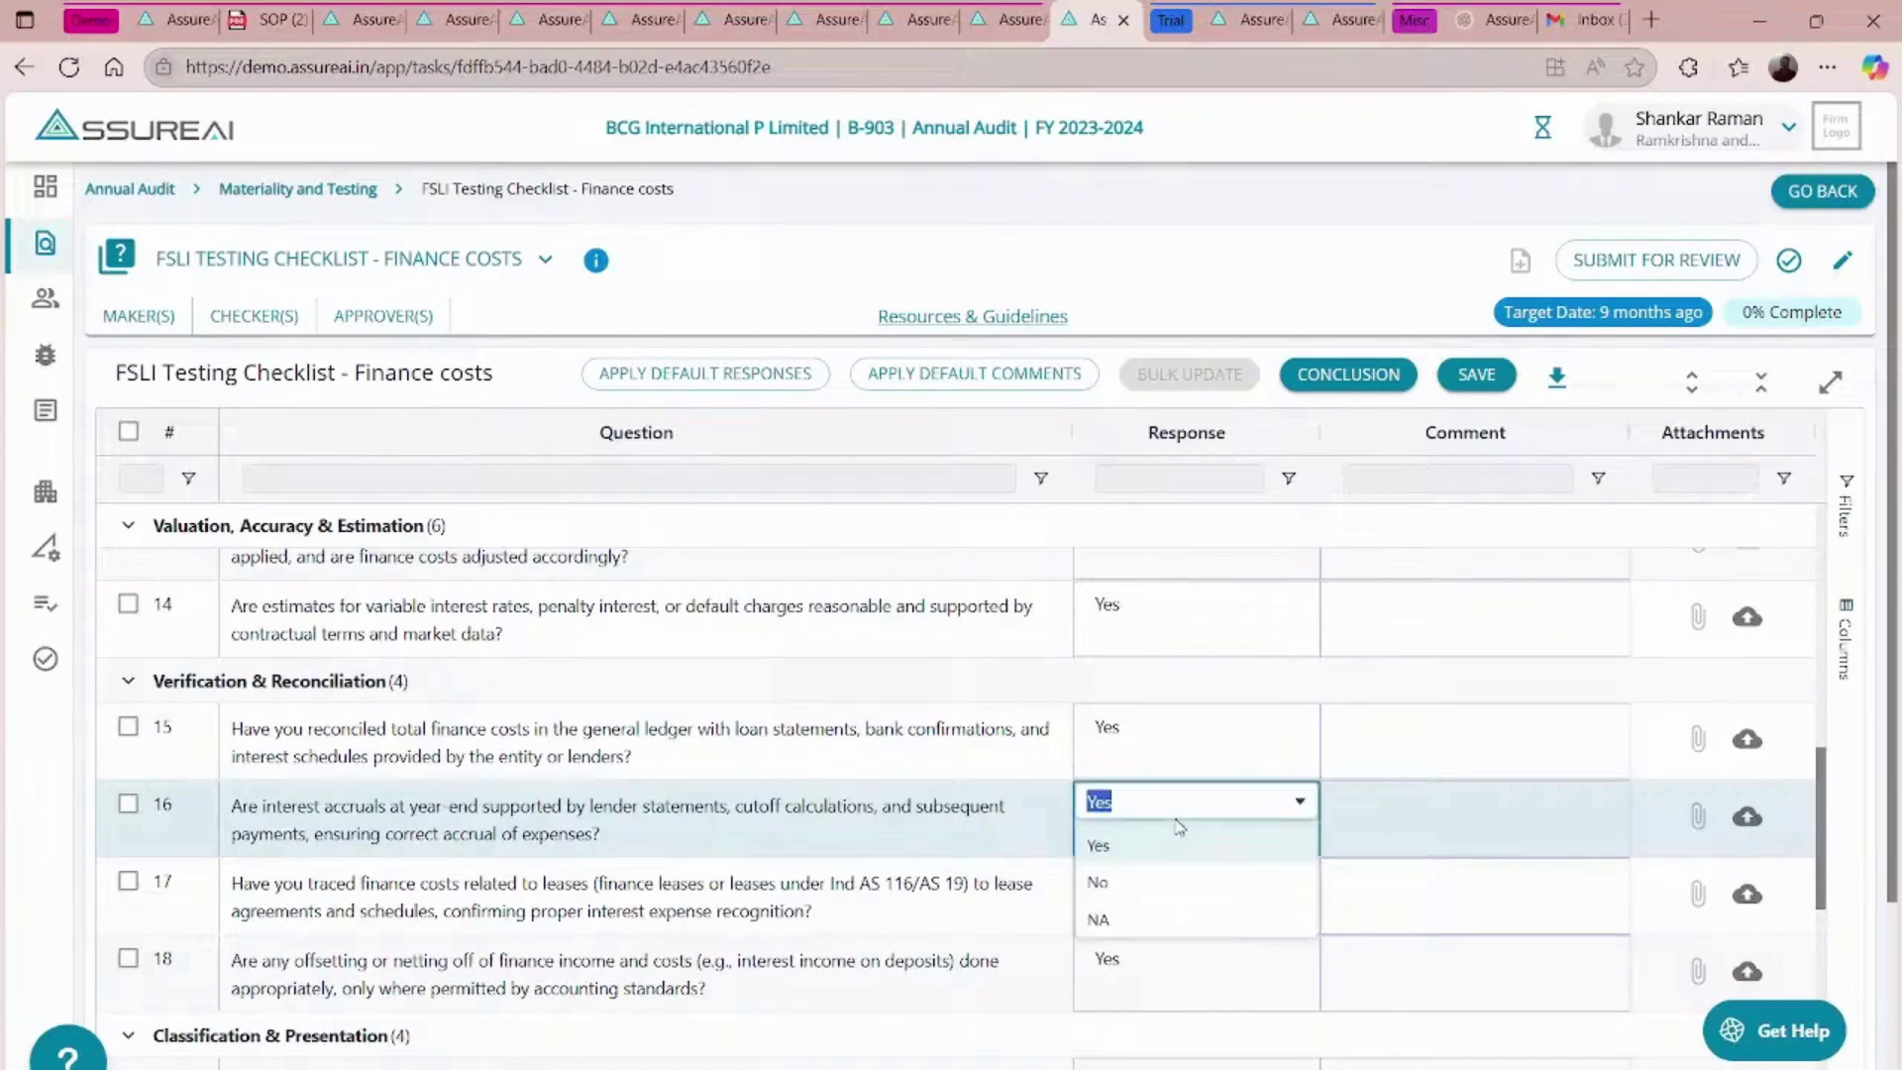
{"action": "left_click", "coordinate": [1103, 847]}
{"action": "left_click", "coordinate": [1105, 849]}
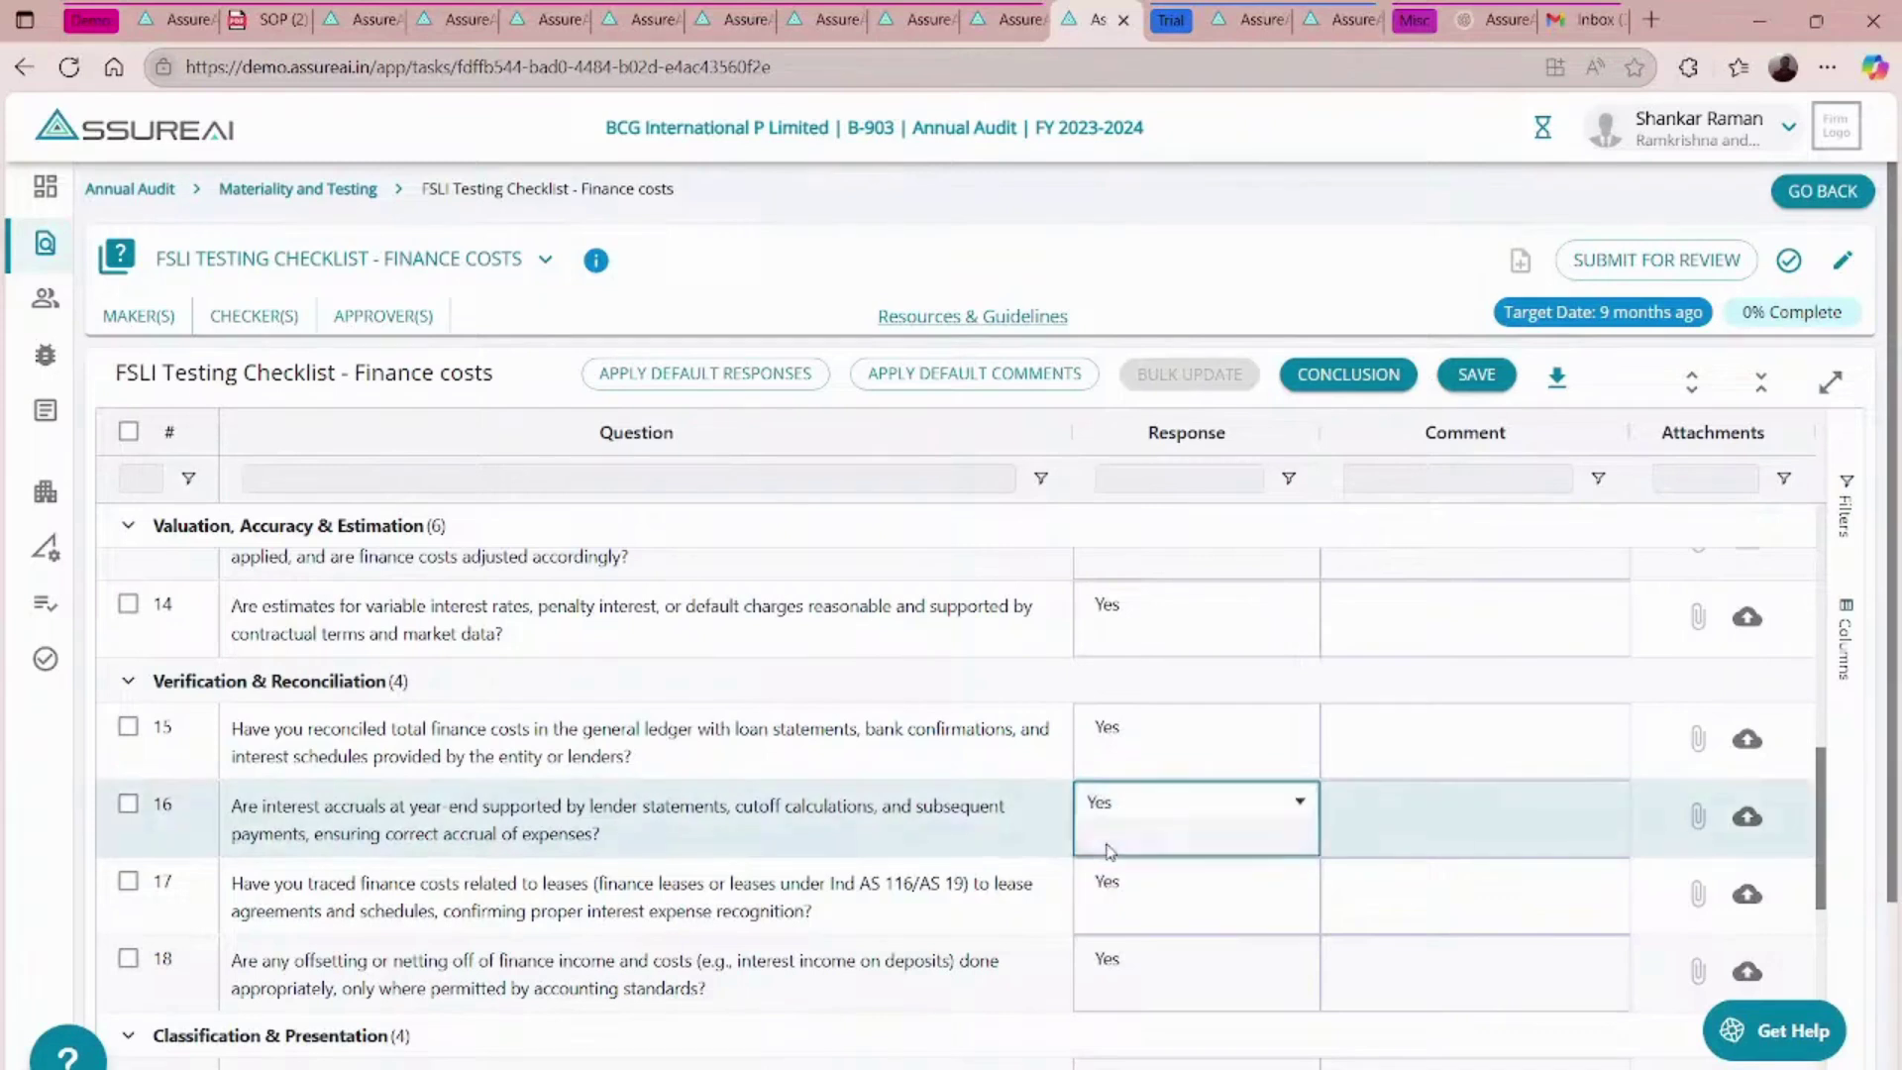
{"action": "left_click", "coordinate": [1119, 879]}
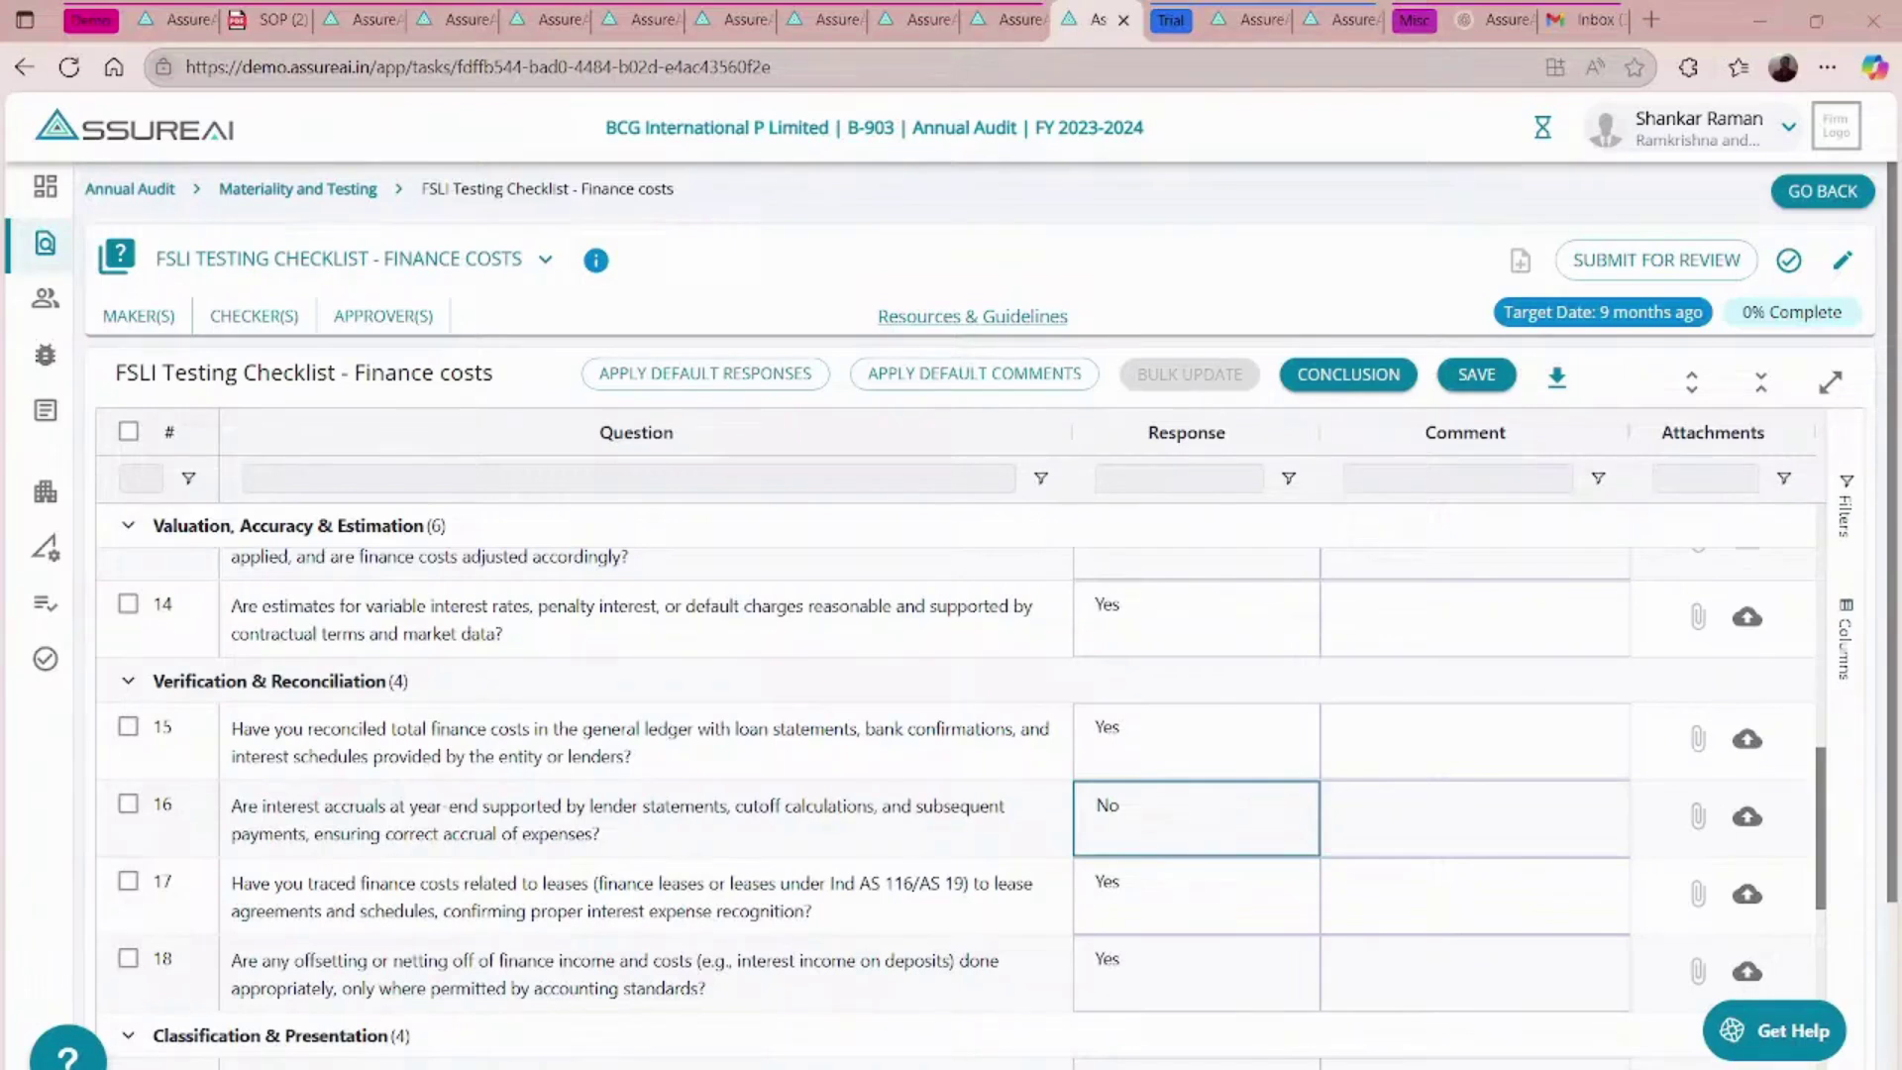
- Add a comment on question 16 explaining the Rs. 3.7 Crores One Time Settlement interest waiver
{"action": "left_click", "coordinate": [1395, 834]}
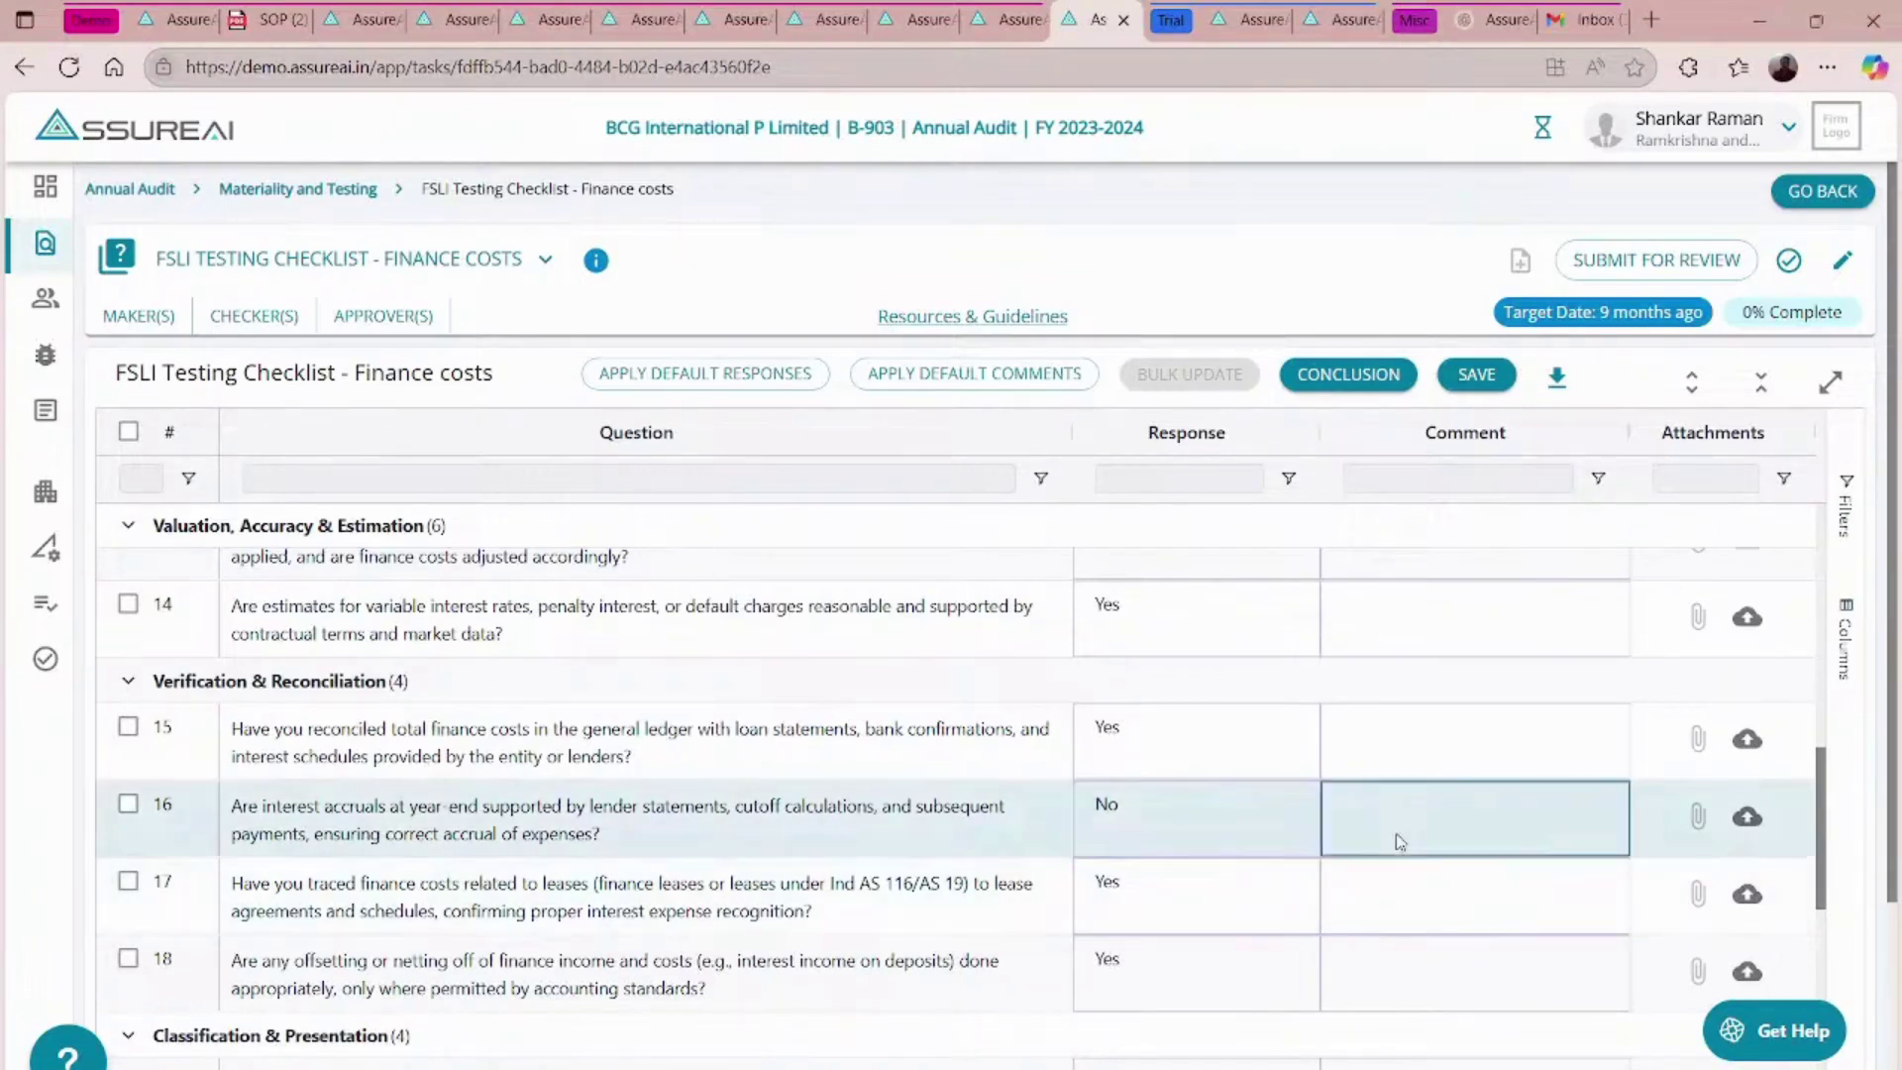
{"action": "left_click", "coordinate": [1394, 834]}
{"action": "type", "text": "v"}
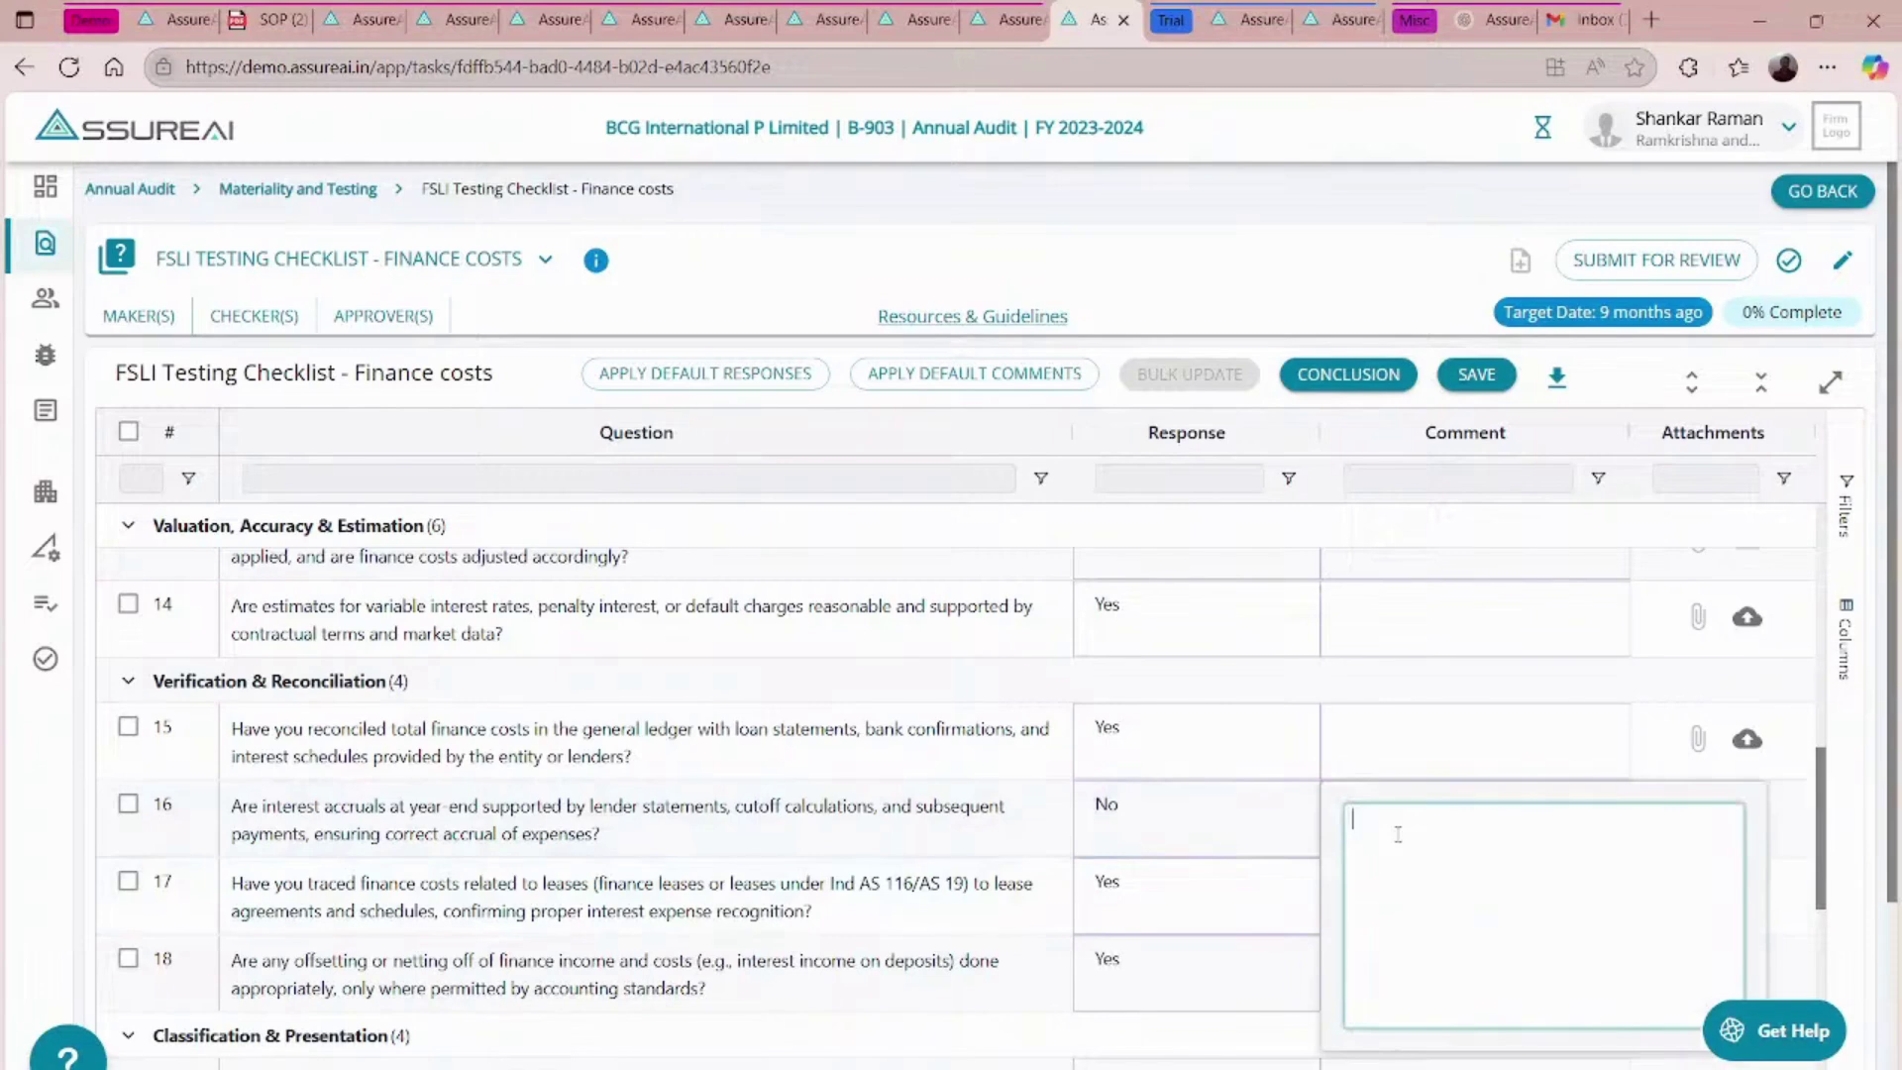
{"action": "type", "text": "The Company has unpaid interest liability as at the yearend reflected in the bank statement issued by the lender. The Bank has issued a One Time Settlement Offer waiving a sum of Rs. 3.7 Crores towards the liability towards interest and the company has adjusted this waiver while debiting the interest expense as at the year ended 31st of March 2024. Hence the interest charged to profit and loss account is different from the interest expense debited in the bank statement to this extent."}
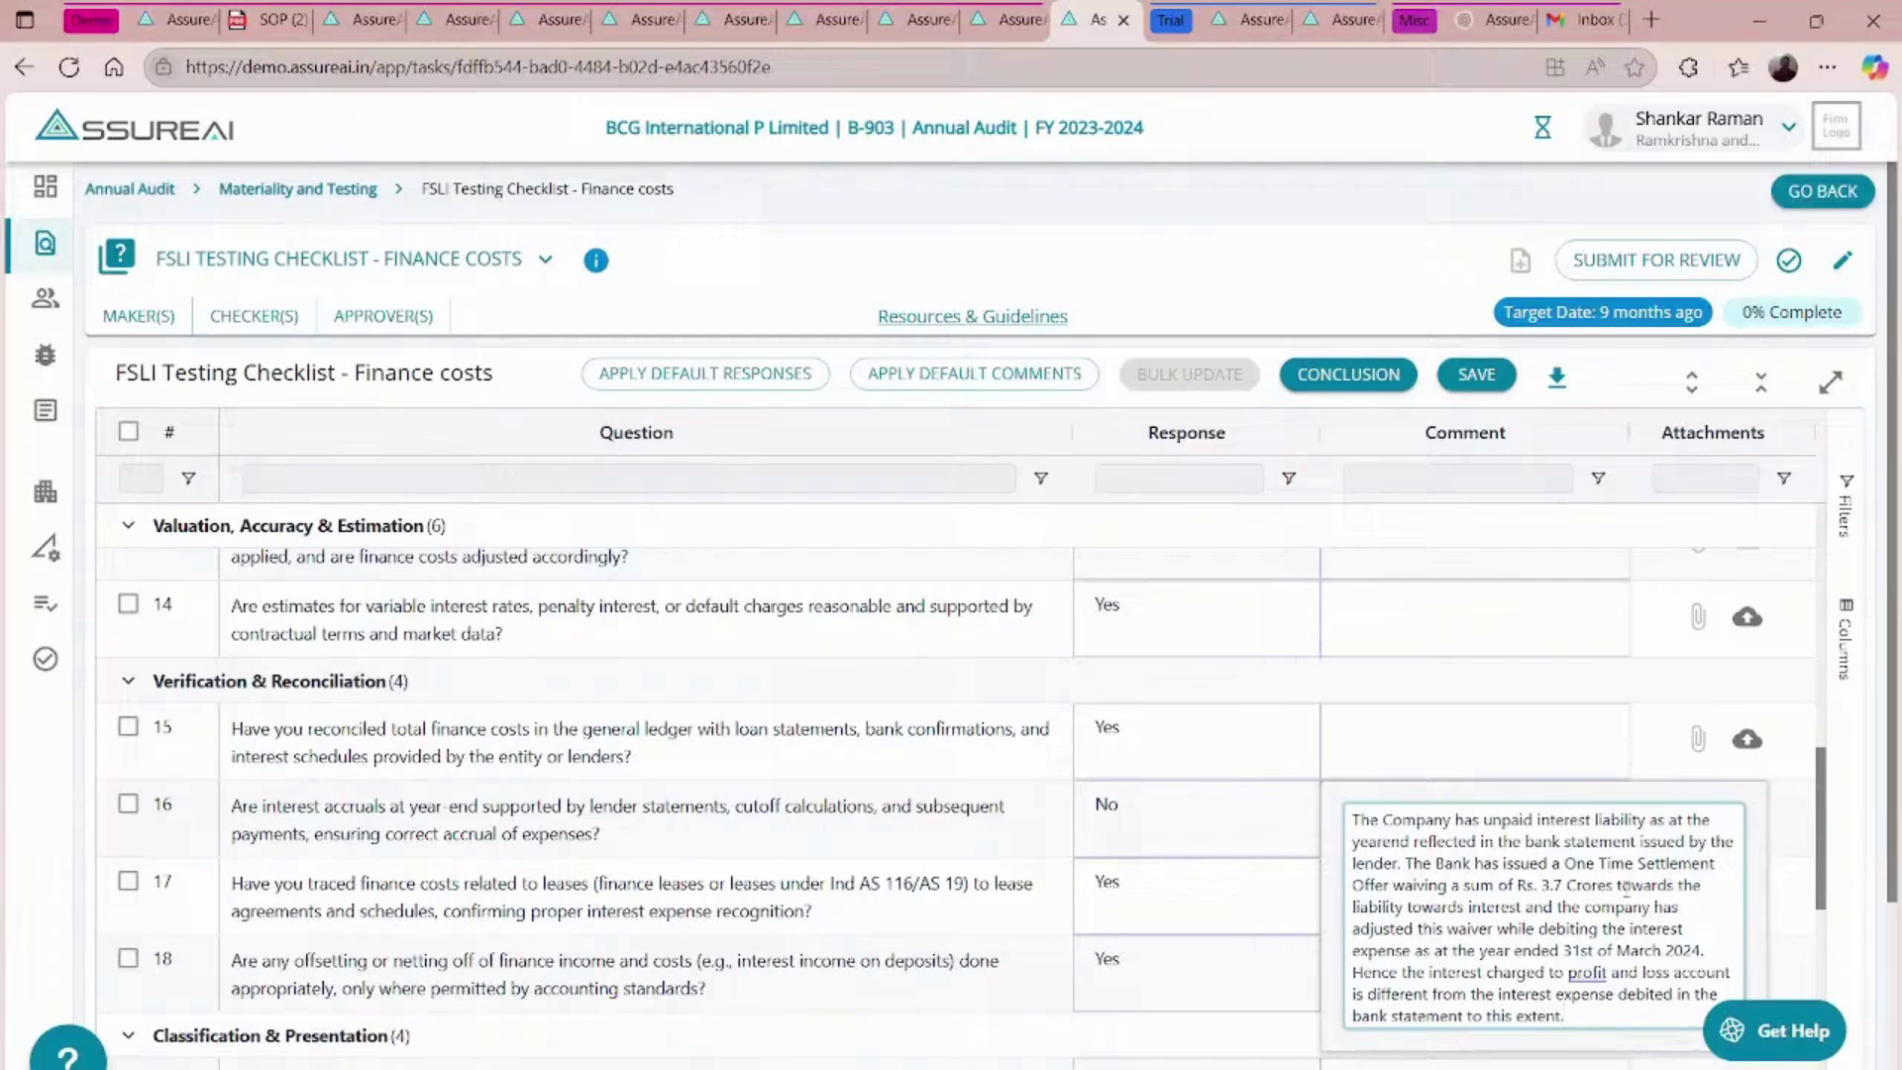
{"action": "scroll", "coordinate": [1514, 911], "scroll_direction": "down", "scroll_amount": 1}
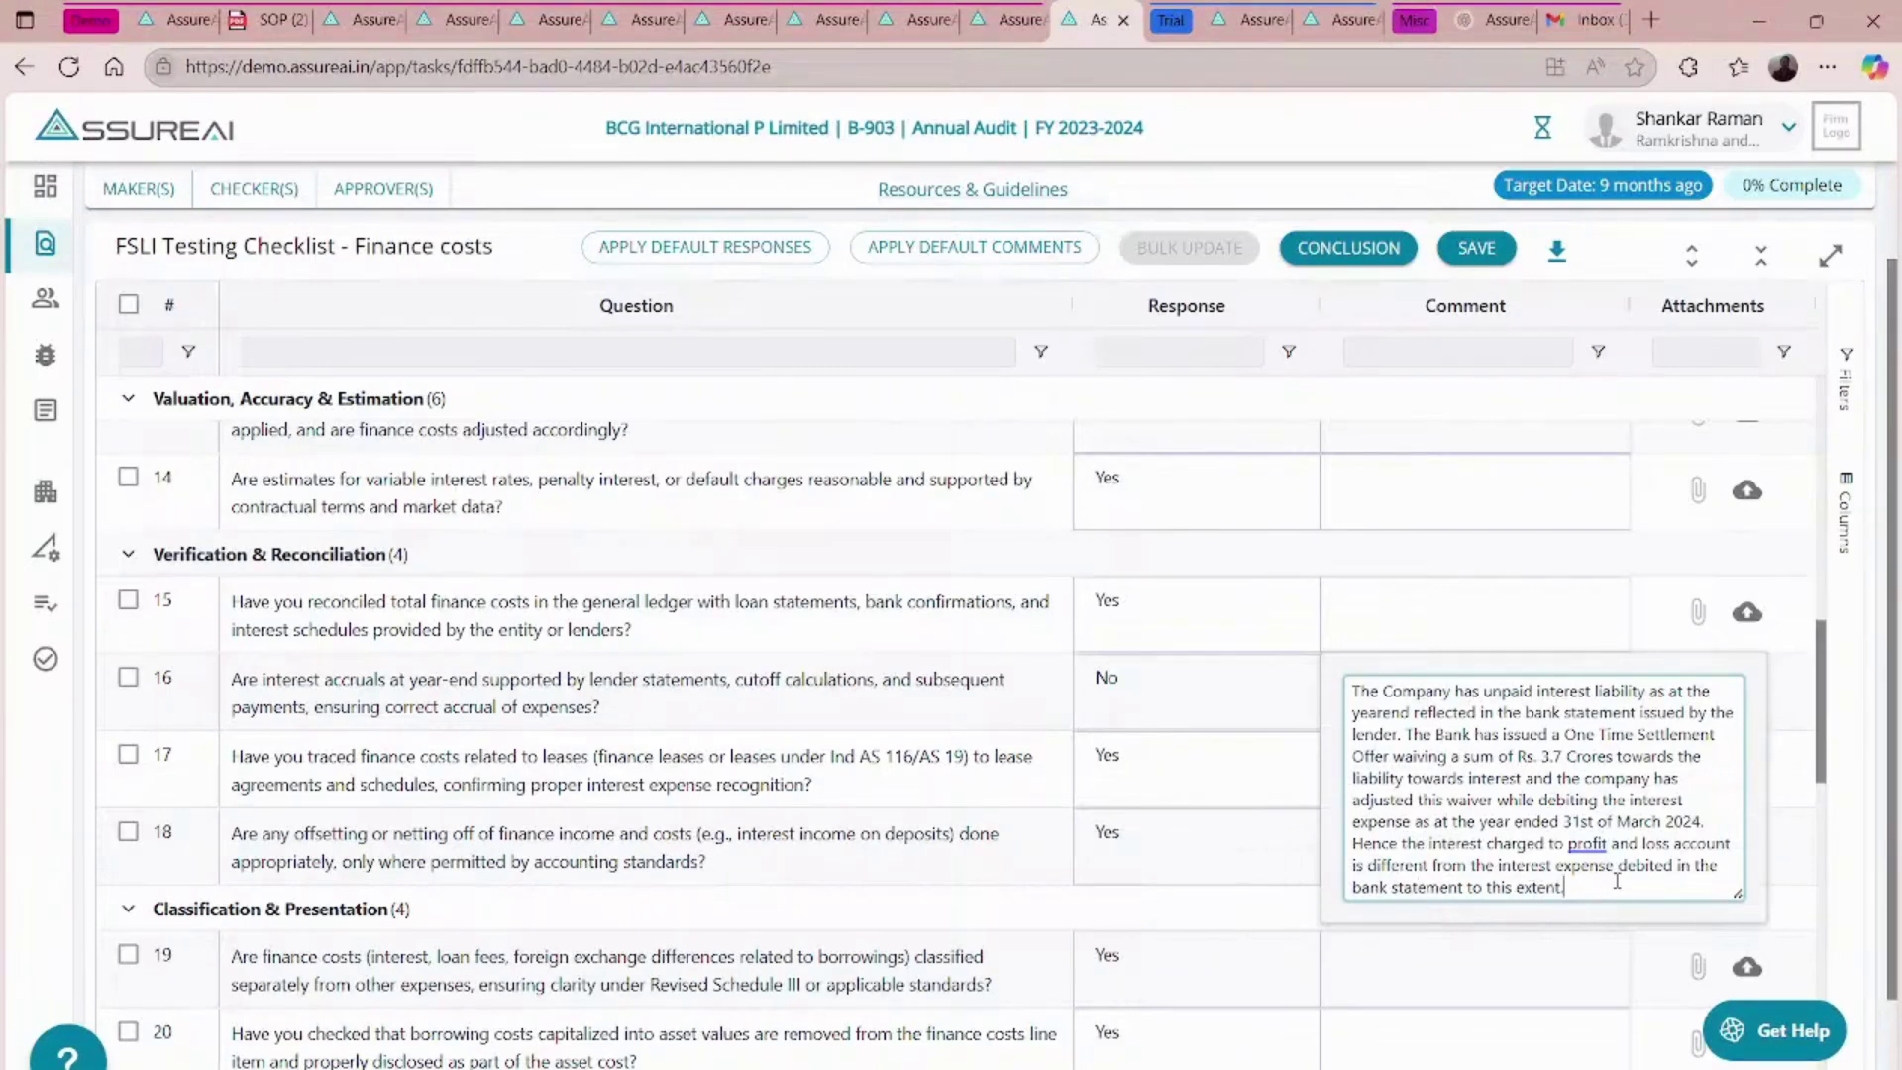
{"action": "key", "text": "Tab"}
{"action": "scroll", "coordinate": [1367, 762], "scroll_direction": "down", "scroll_amount": 5}
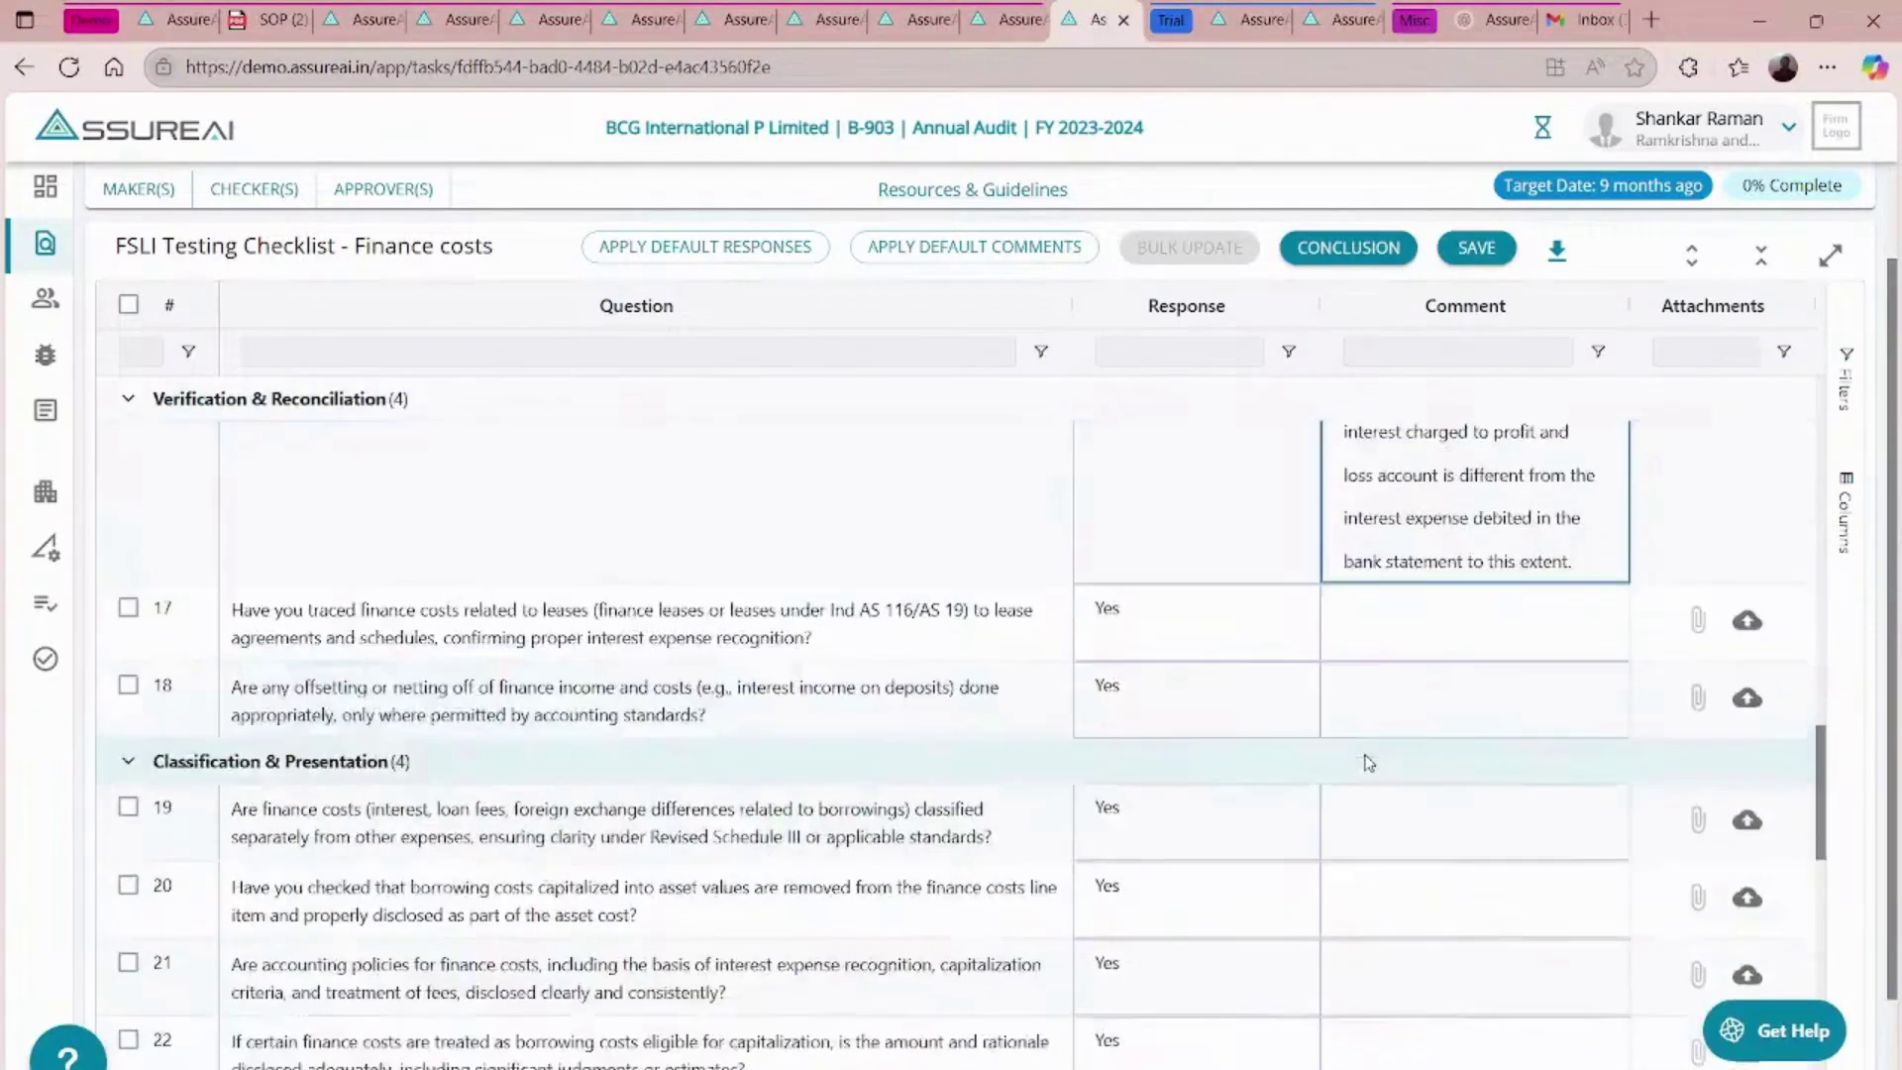
{"action": "scroll", "coordinate": [1368, 761], "scroll_direction": "down", "scroll_amount": 15}
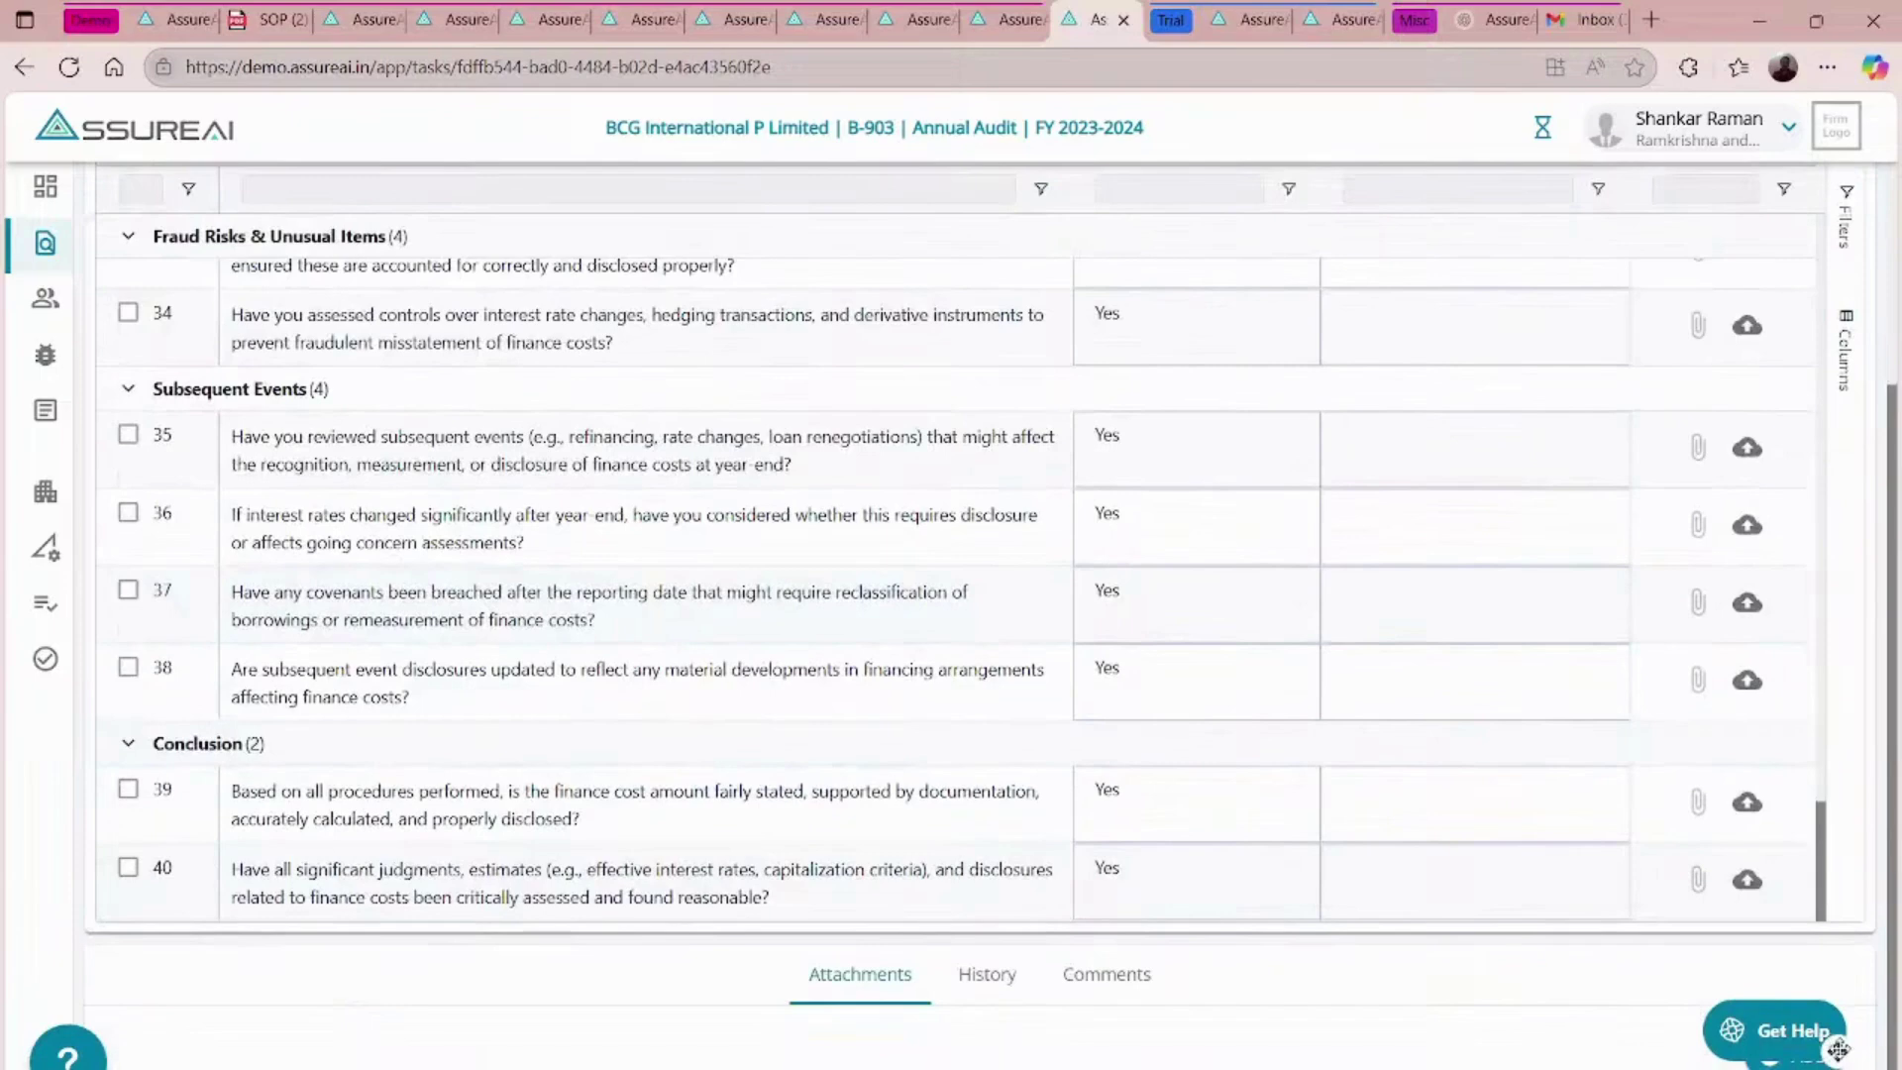
- Create a mandatory 'OTS Offer' attachment and upload OTS_Proposal.pdf to it
{"action": "left_click_drag", "start_coordinate": [1837, 1048], "coordinate": [1550, 1026]}
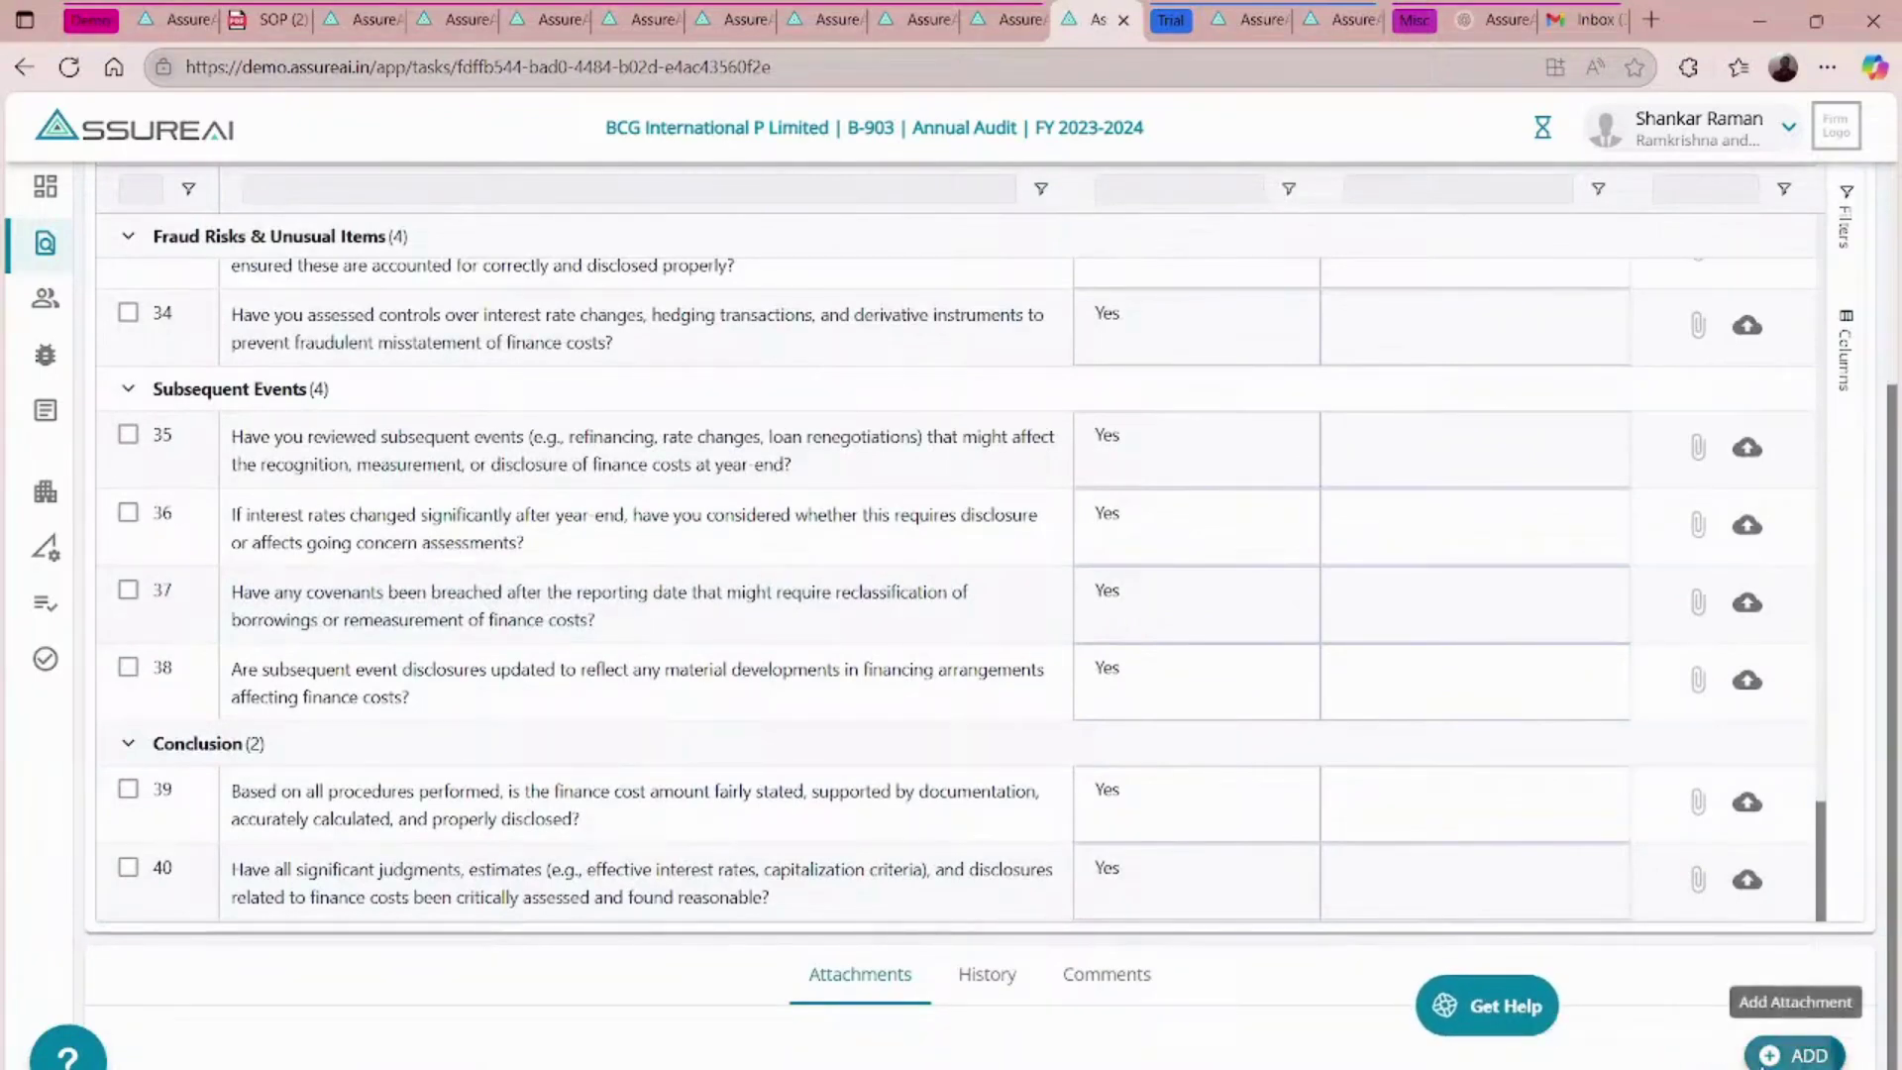
{"action": "left_click", "coordinate": [1795, 1054]}
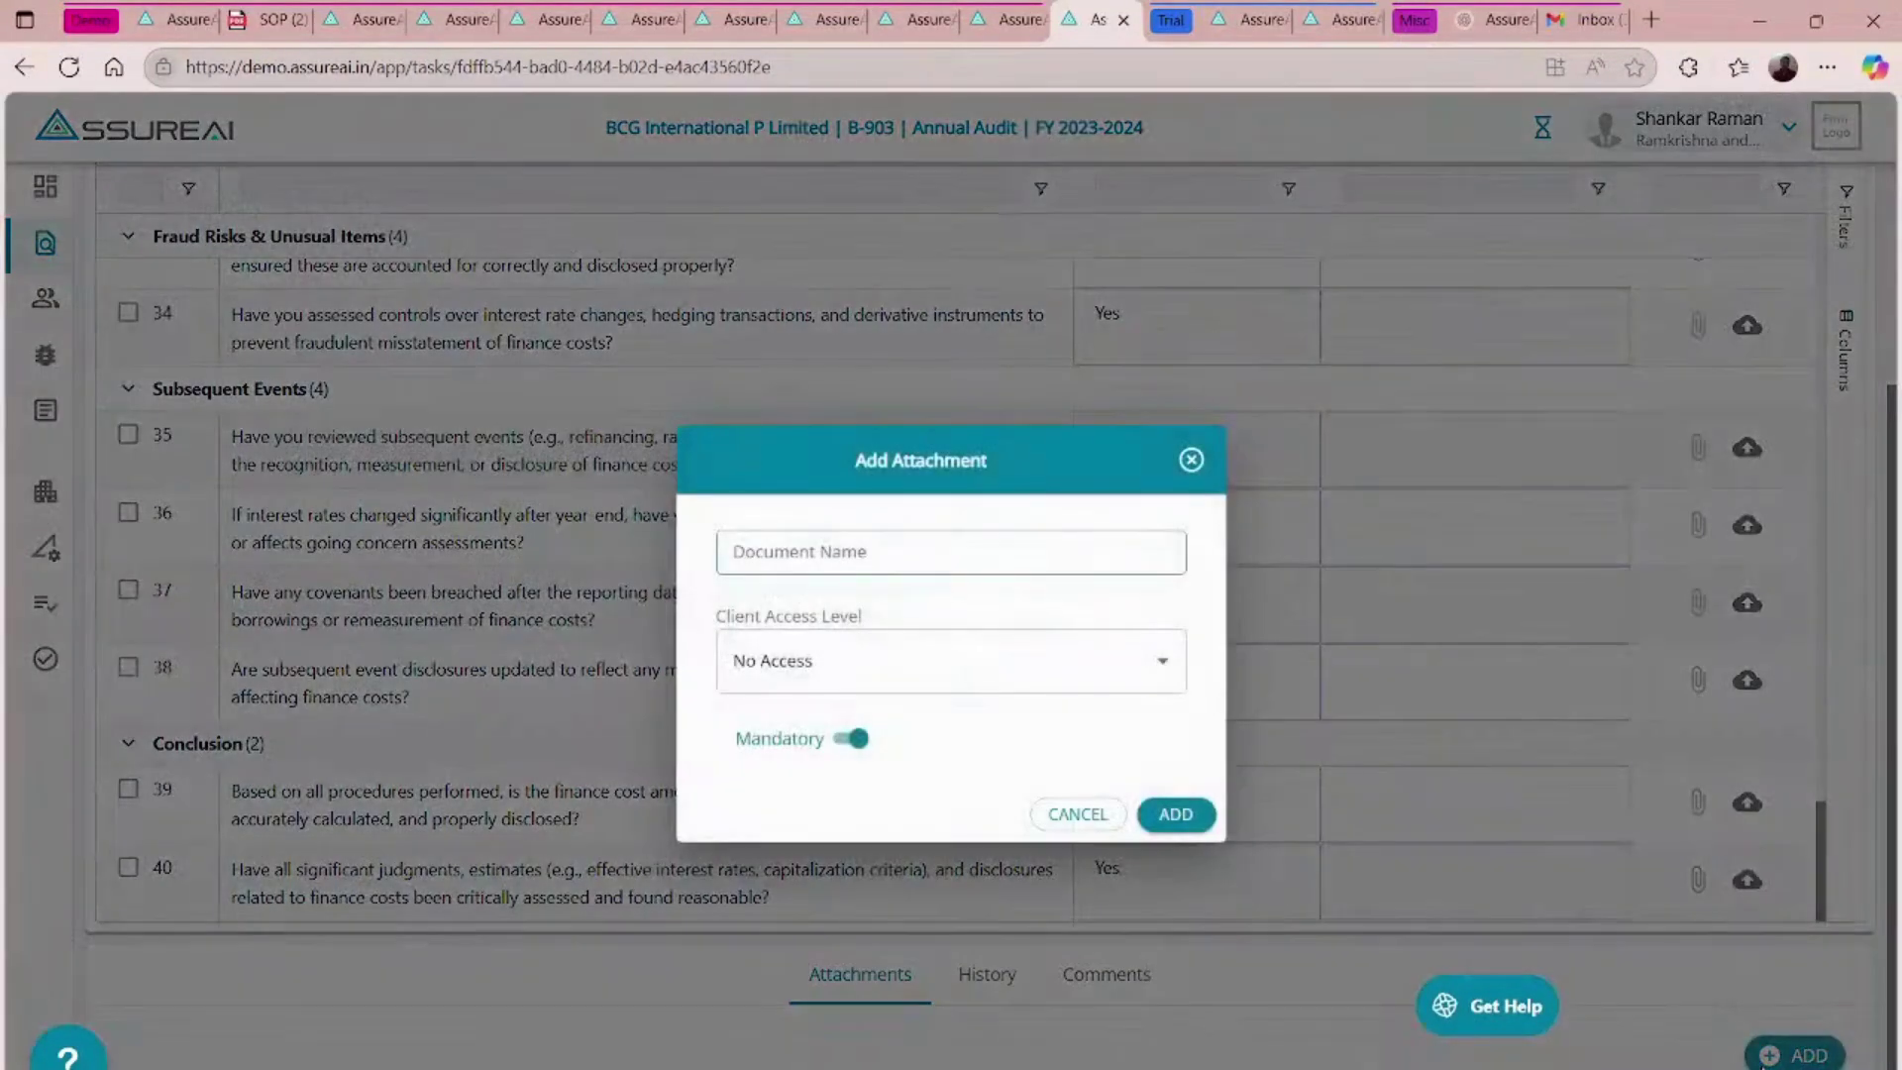
{"action": "left_click", "coordinate": [834, 547]}
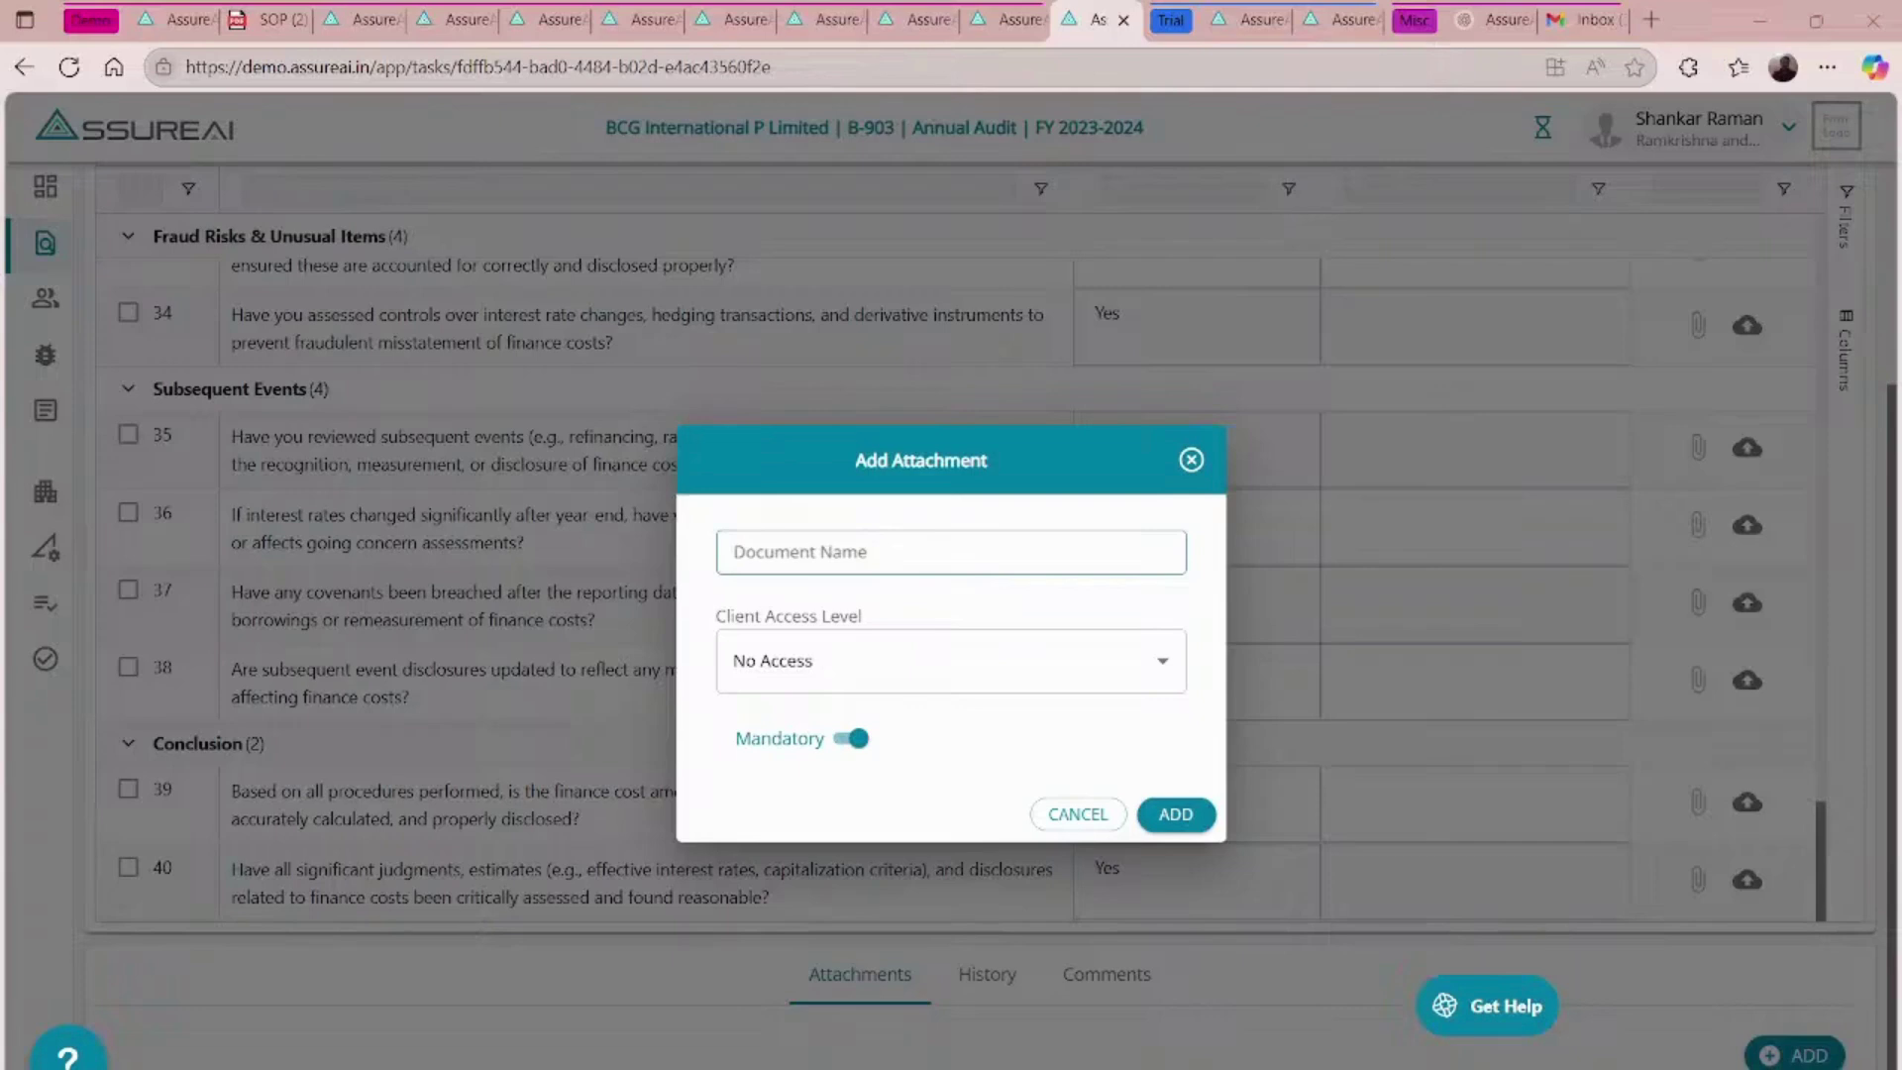
{"action": "left_click", "coordinate": [770, 560]}
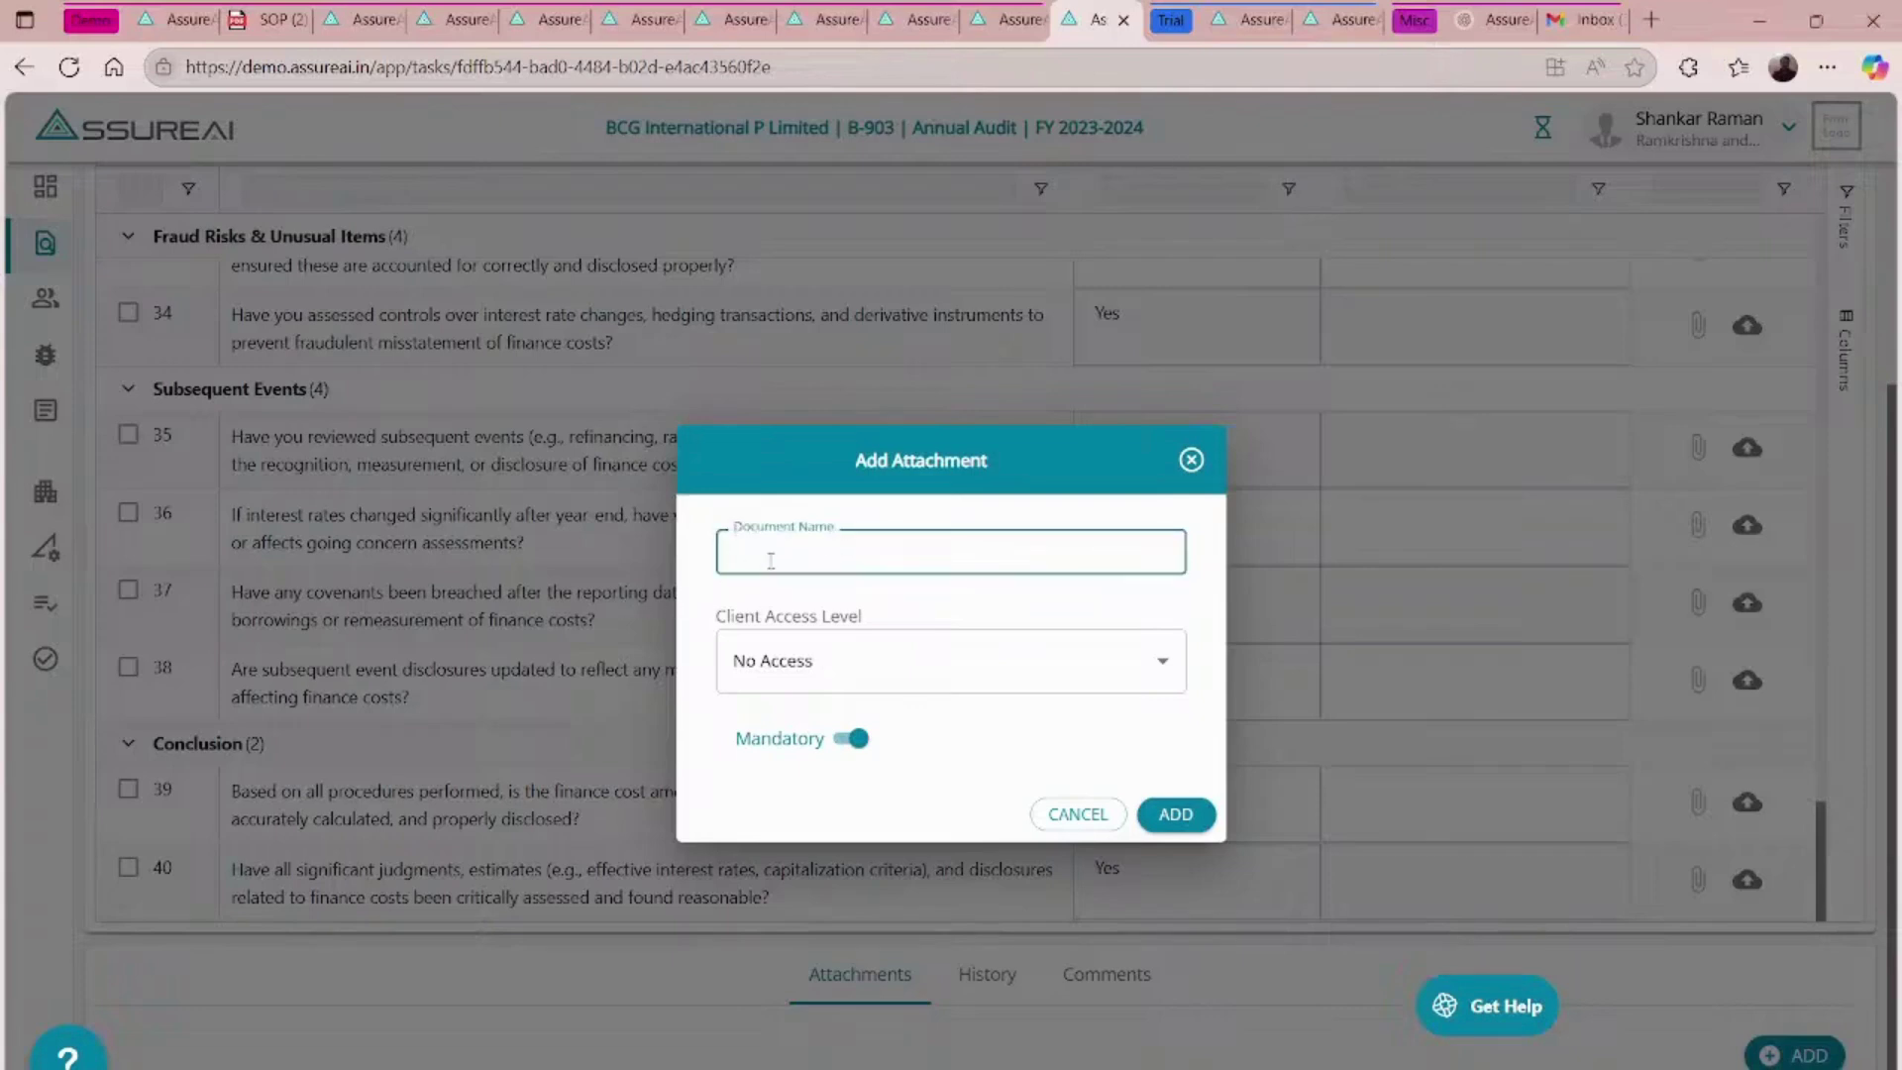
{"action": "type", "text": "A"}
{"action": "key", "text": "BackSpace"}
{"action": "type", "text": "OTS Offer"}
{"action": "left_click", "coordinate": [1179, 825]}
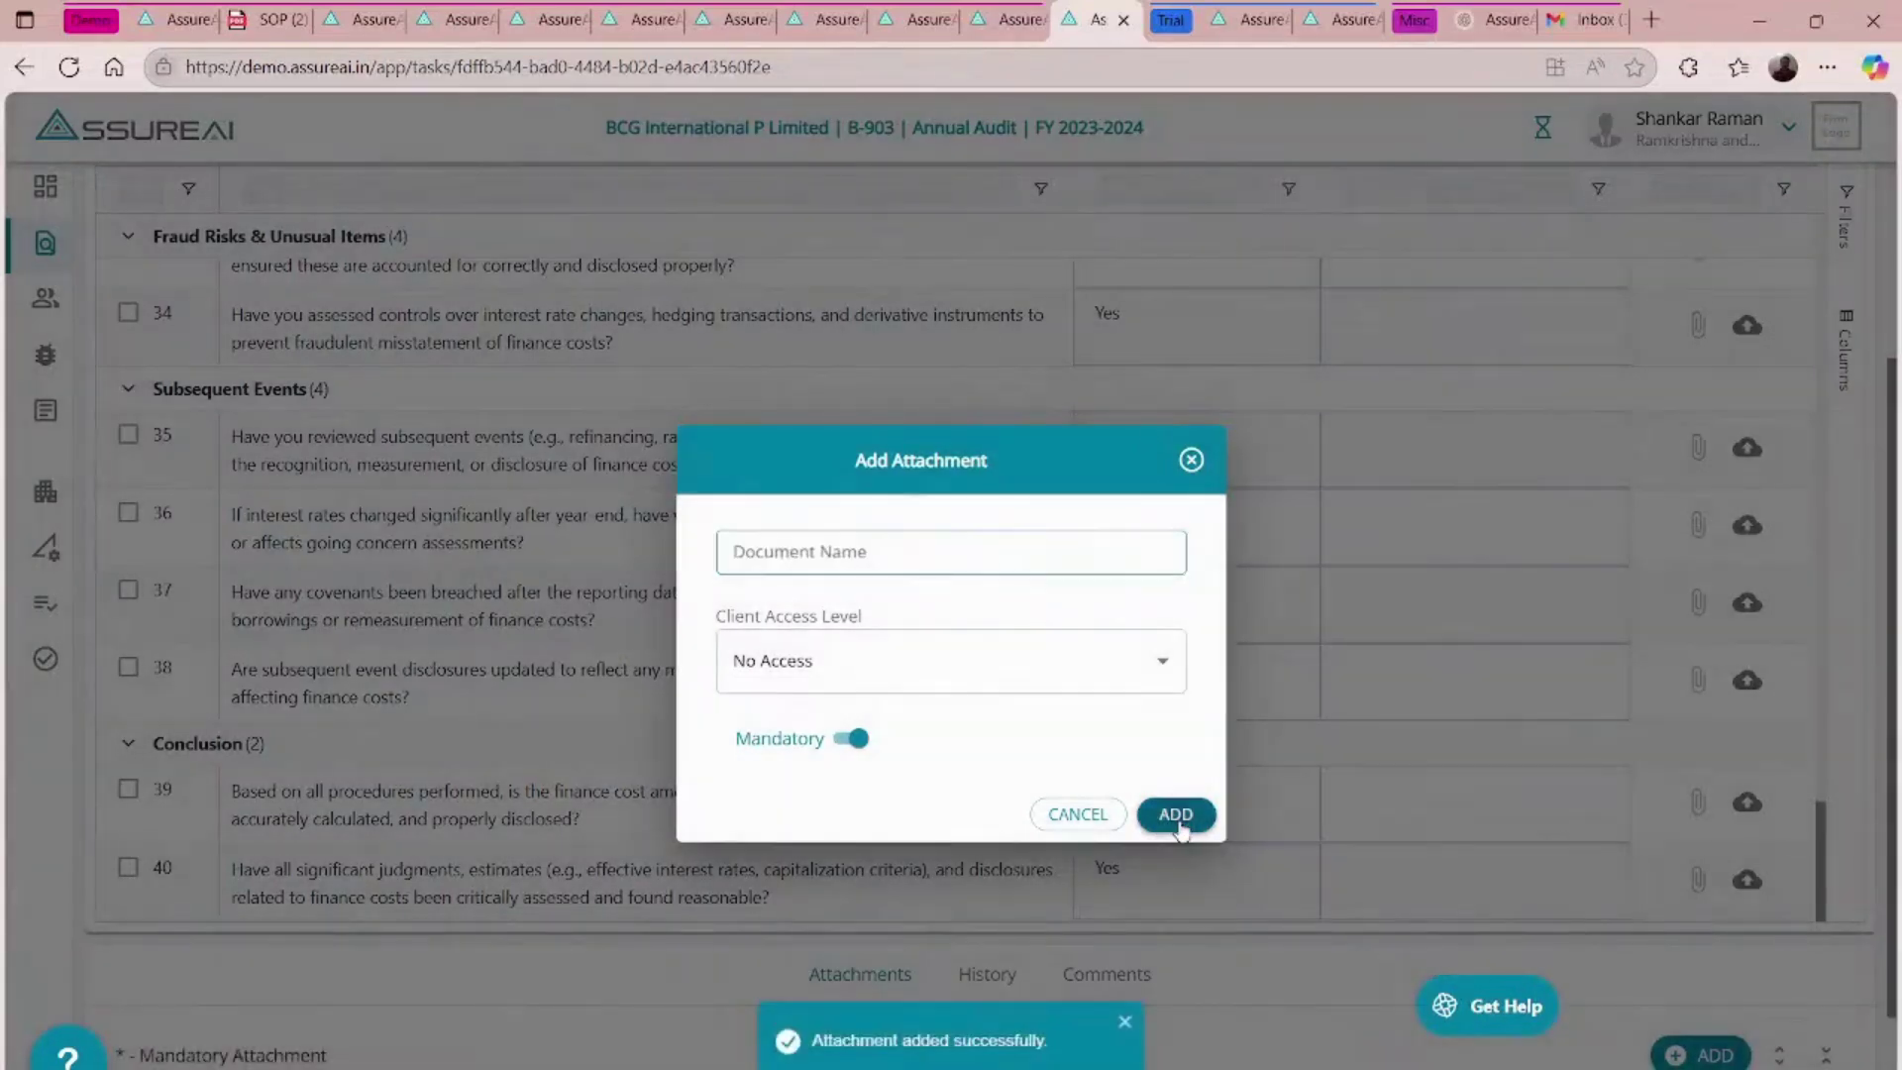
{"action": "left_click", "coordinate": [1191, 459]}
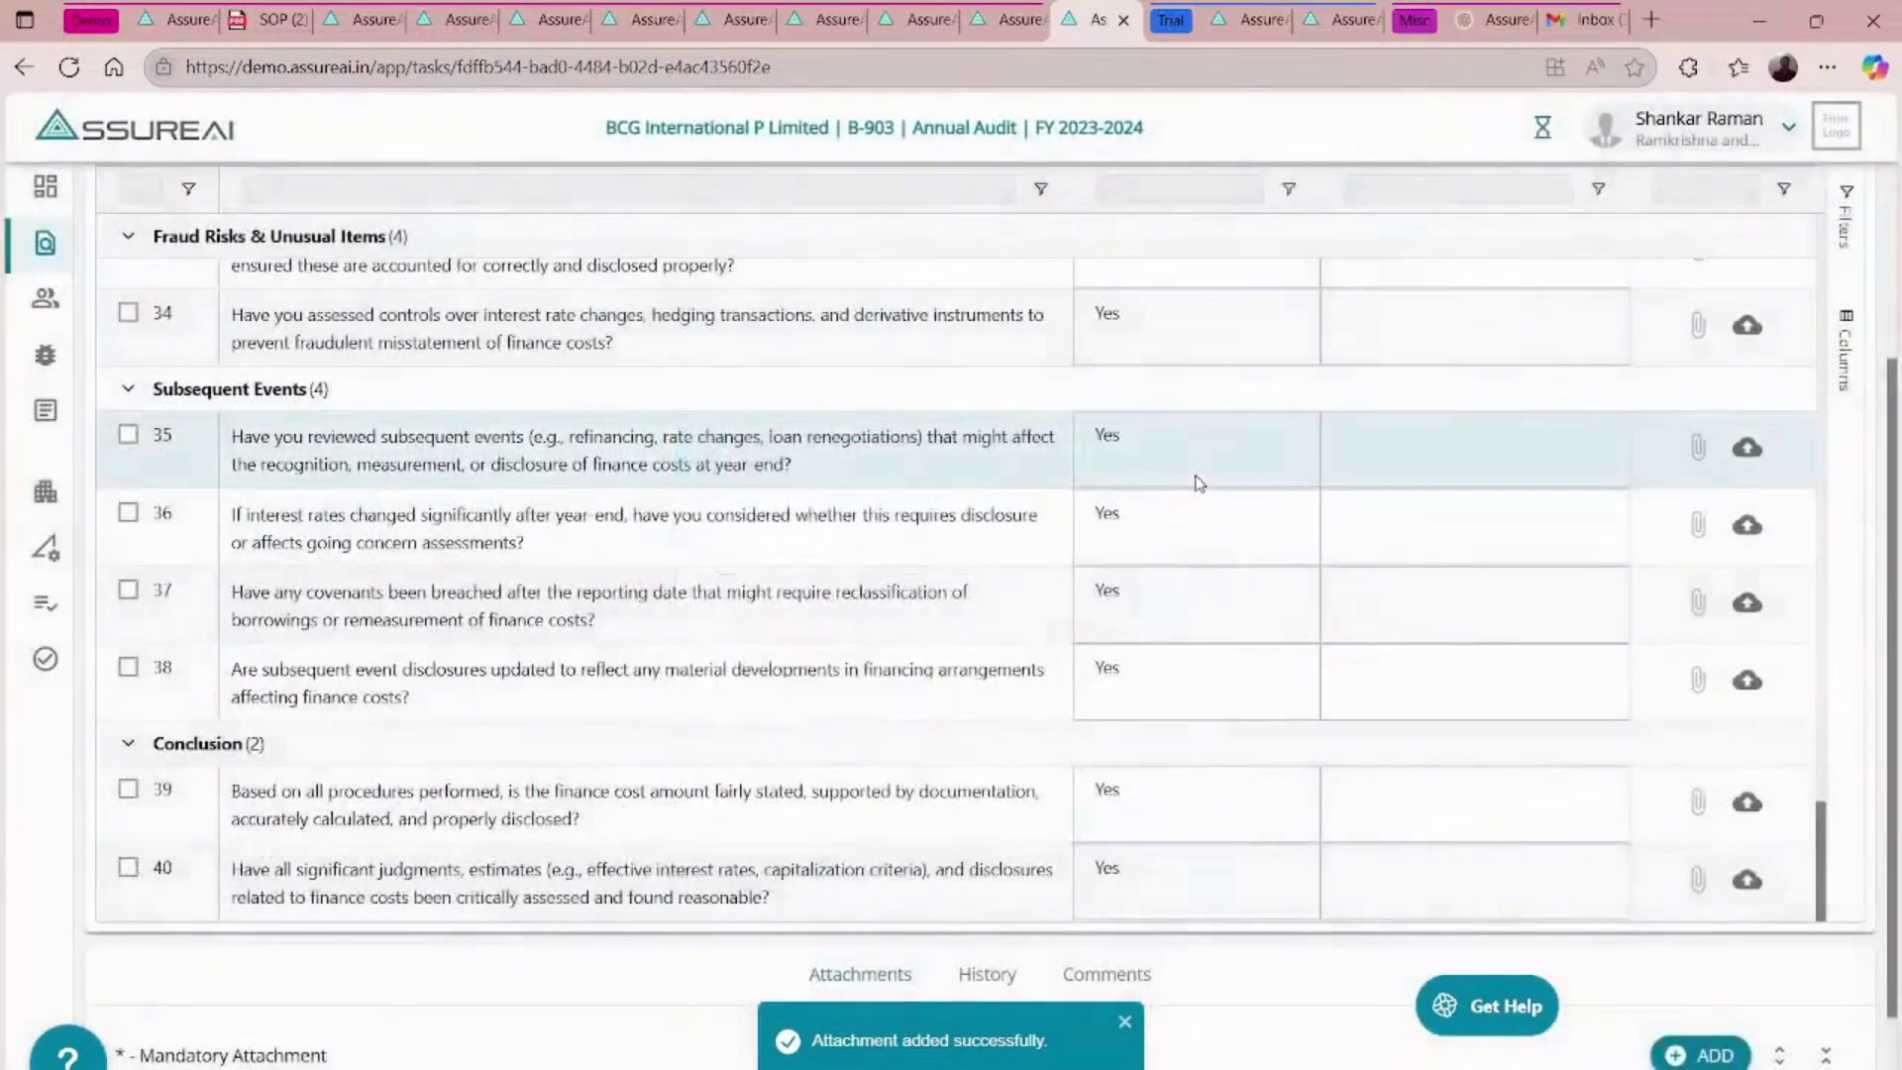
{"action": "scroll", "coordinate": [966, 896], "scroll_direction": "down", "scroll_amount": 2}
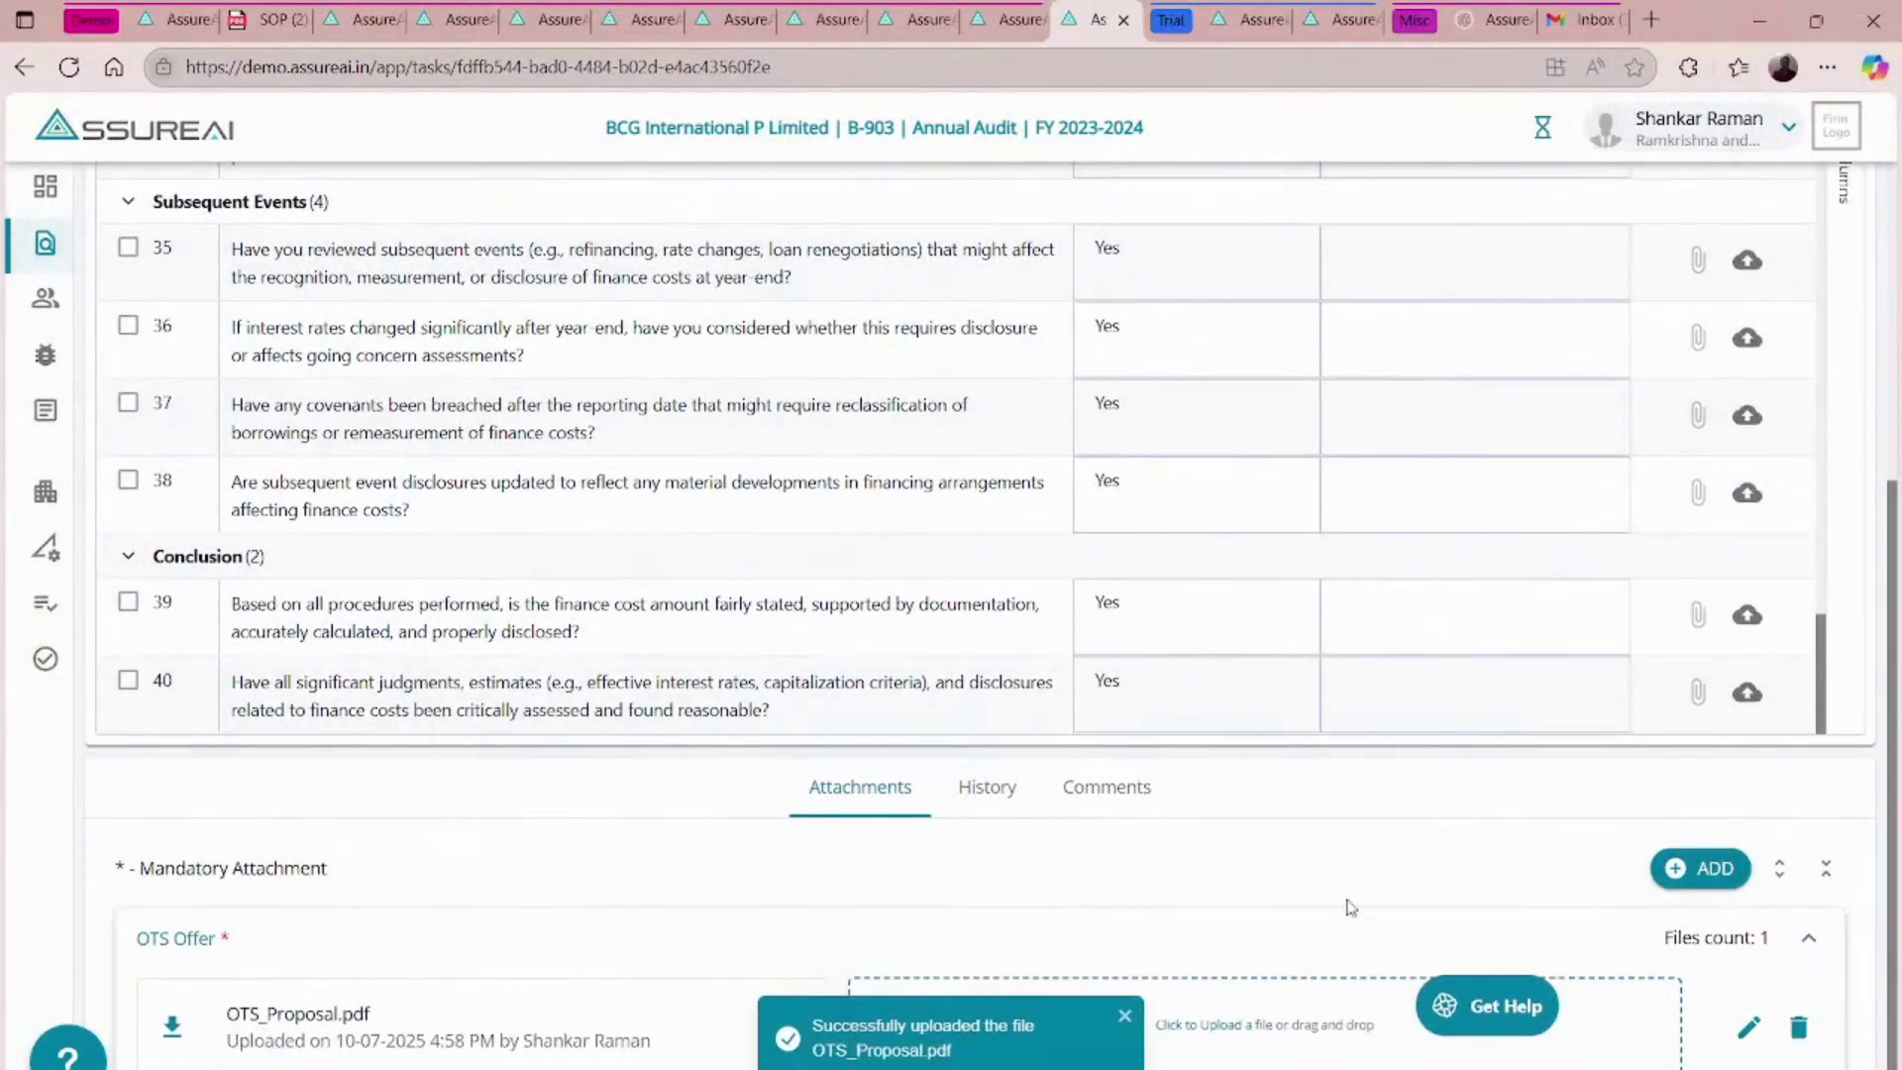
{"action": "scroll", "coordinate": [1349, 905], "scroll_direction": "up", "scroll_amount": 10}
{"action": "scroll", "coordinate": [1349, 905], "scroll_direction": "up", "scroll_amount": 1}
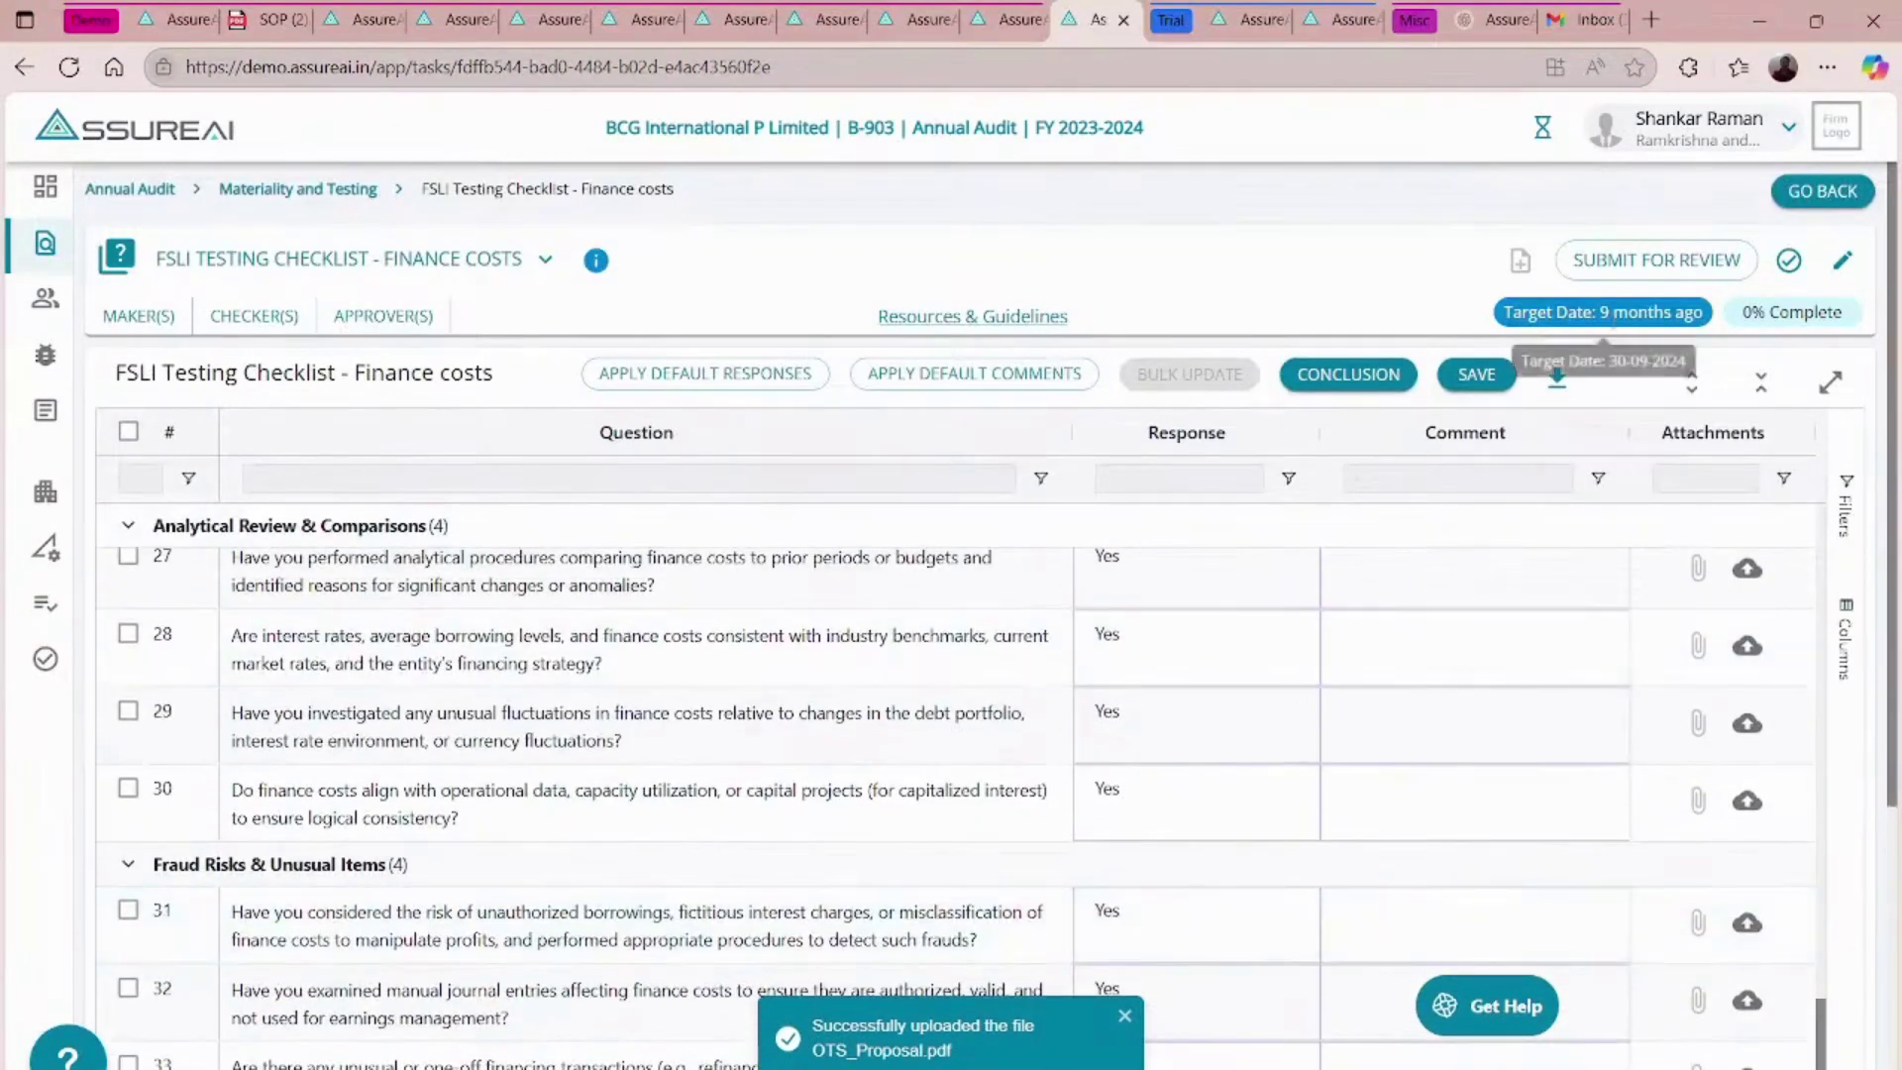
- Submit the checklist for review with a pasted note asking the reviewer to examine checkpoint 16
{"action": "left_click", "coordinate": [1634, 263]}
{"action": "left_click", "coordinate": [826, 578]}
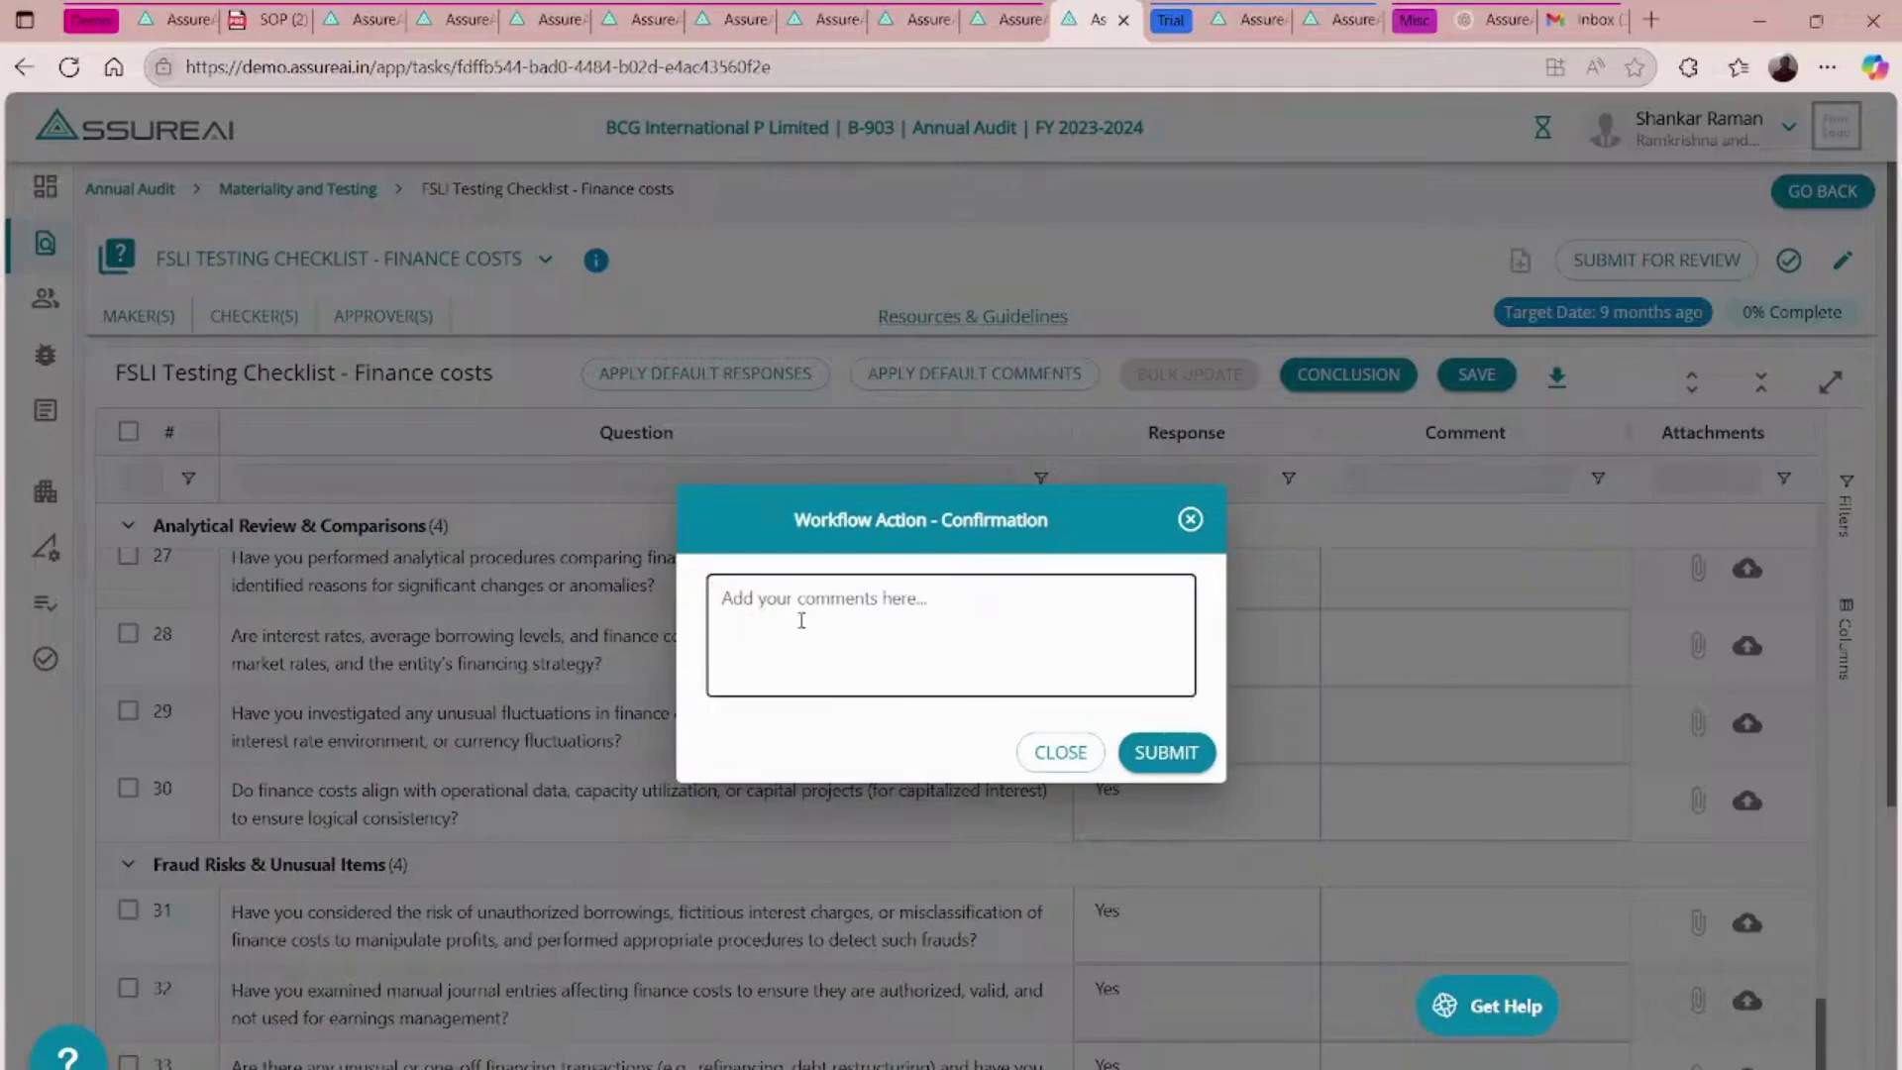
{"action": "type", "text": "Submitted for review. Specifically requesting to review the checkpoint No. 16 wherein the discrepancy between bank statement and the interest debit is explained in the comments. Pl suggest appropriate course of action to handle this exception."}
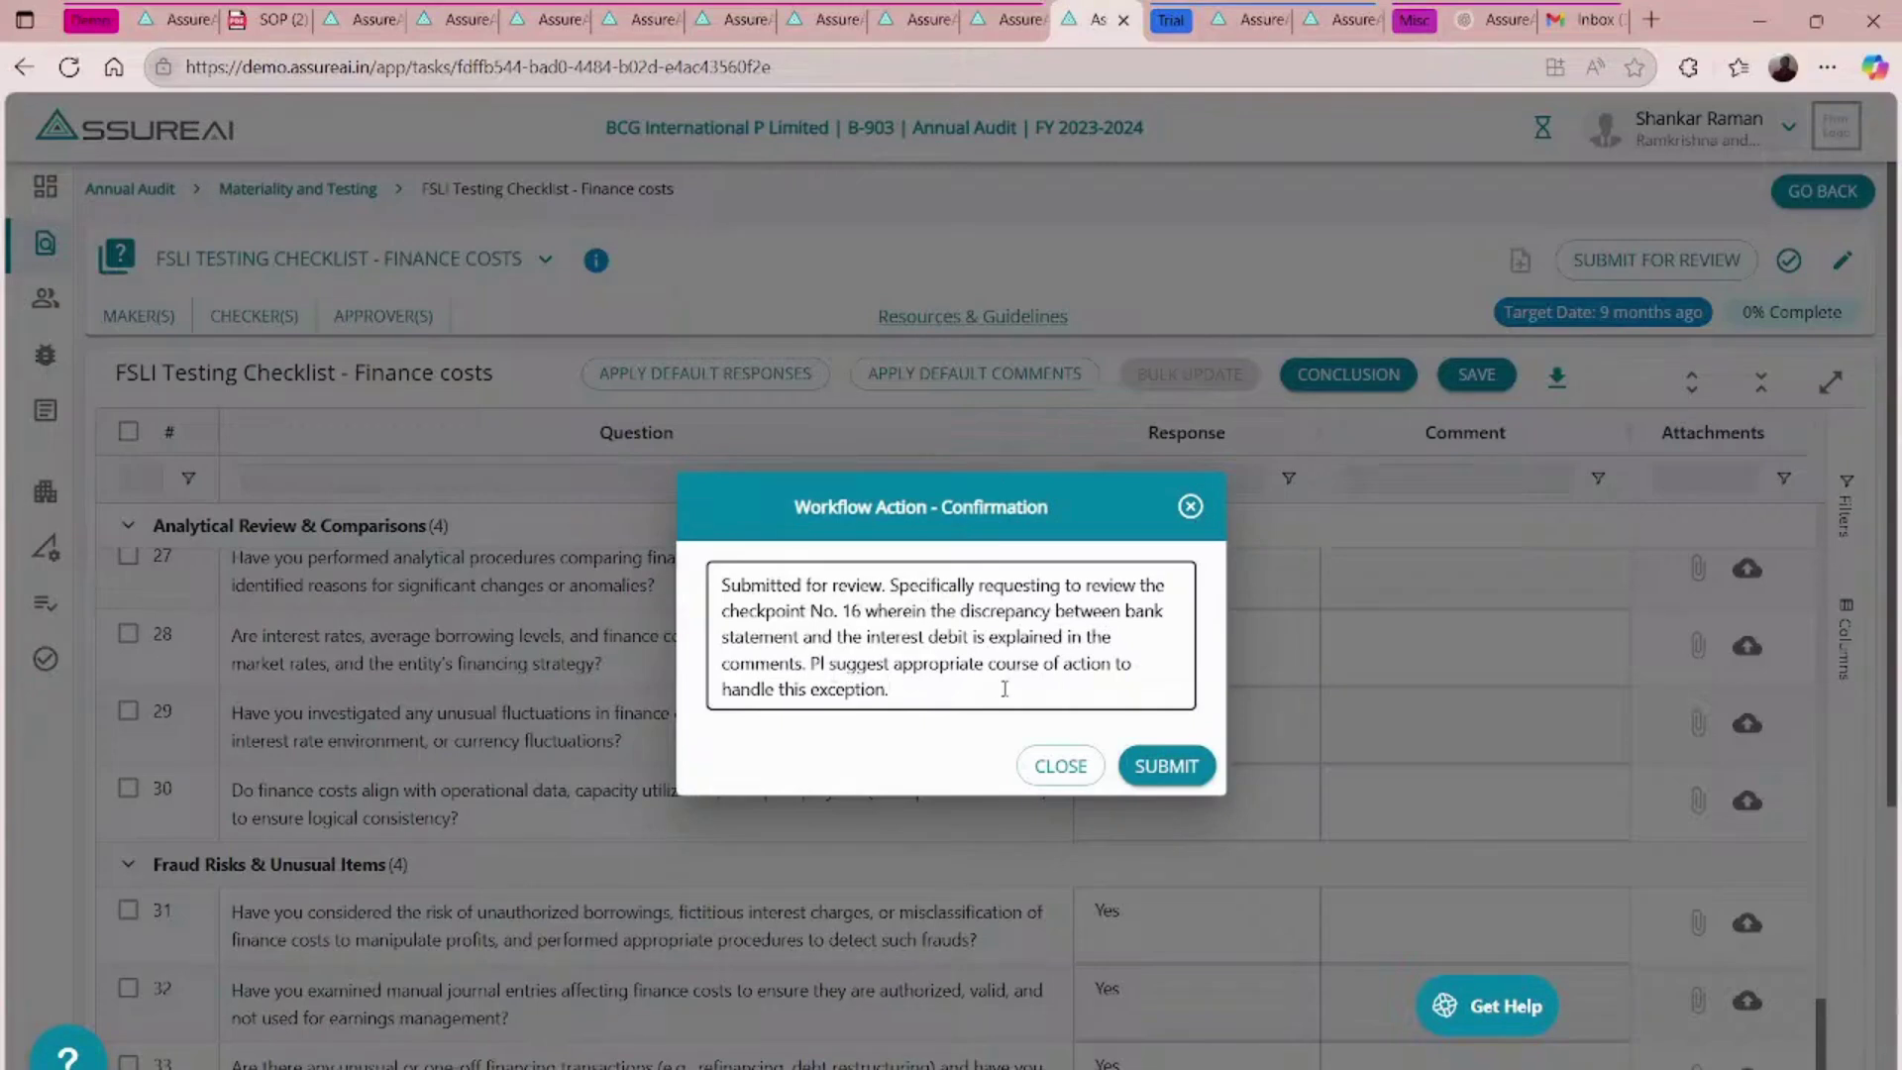
{"action": "left_click", "coordinate": [1182, 771]}
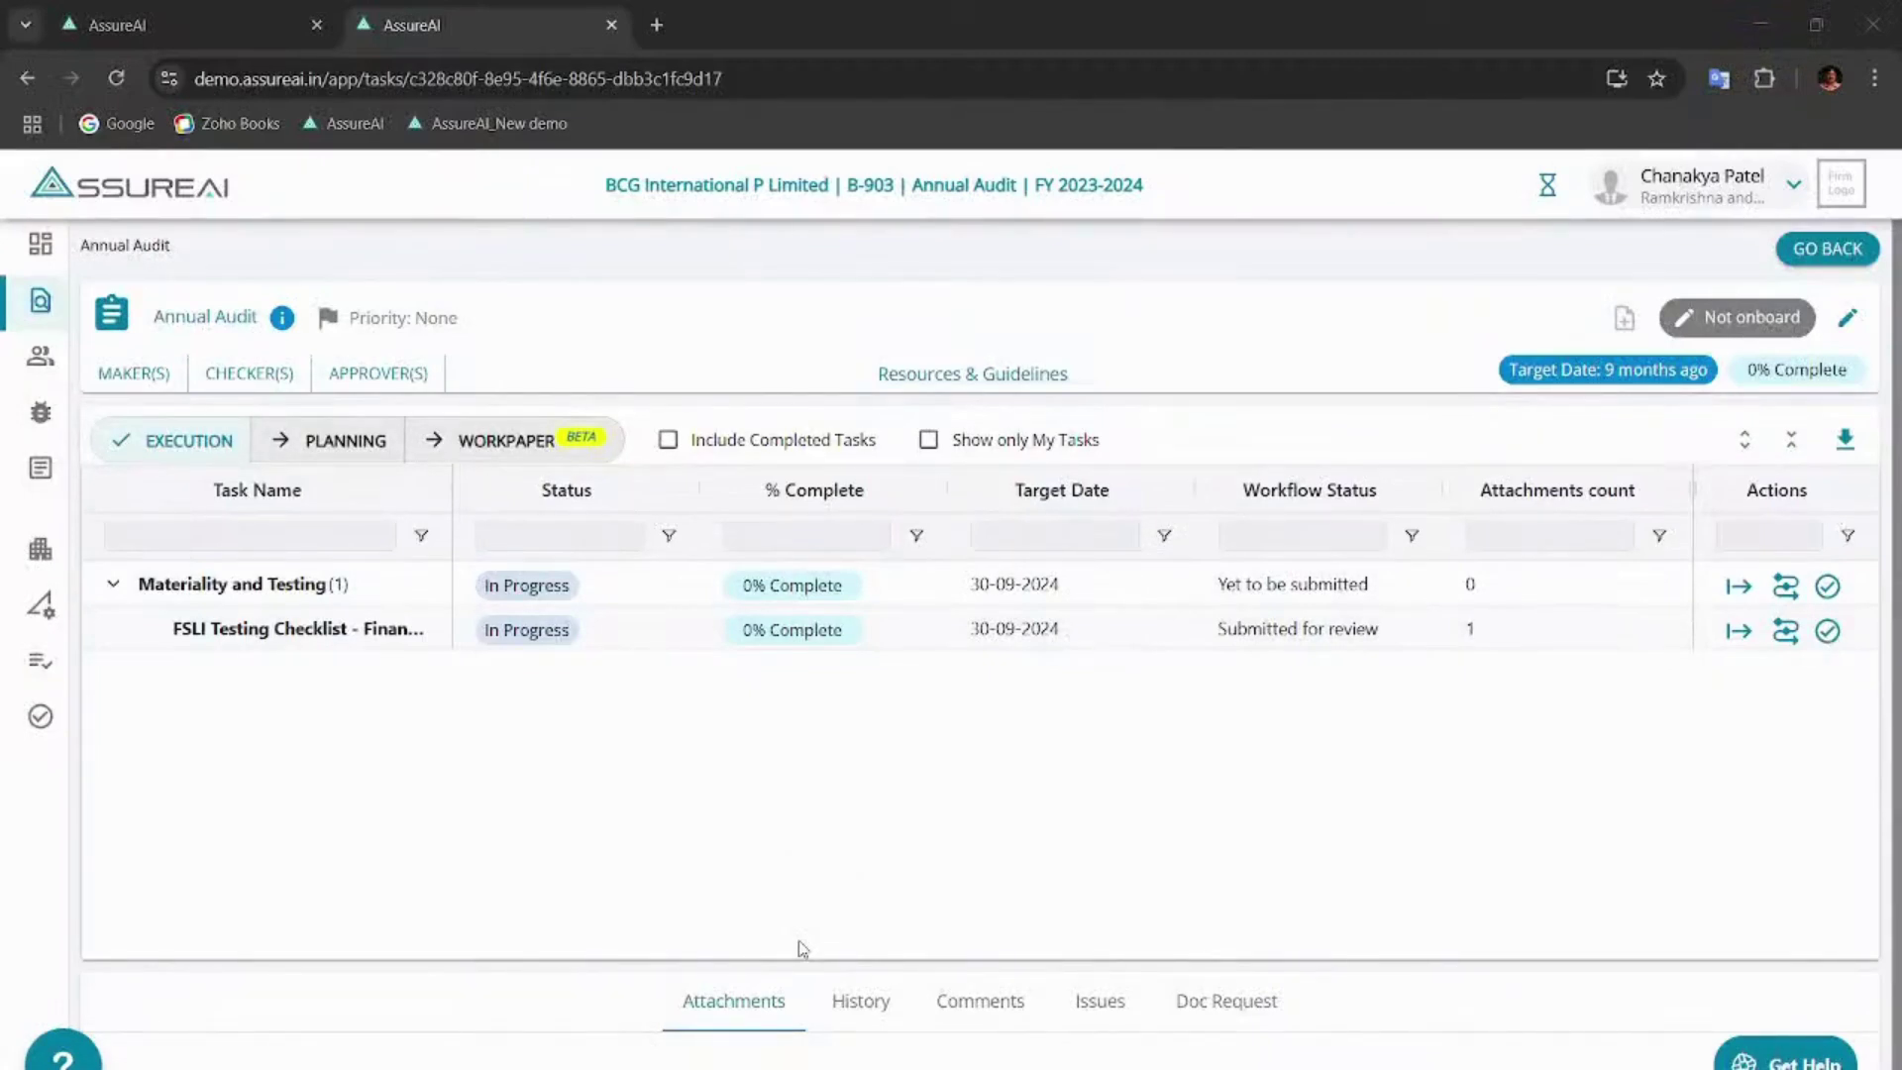
- In the checker's view, open the Finance costs checklist and expand all question groups
{"action": "left_click", "coordinate": [798, 941]}
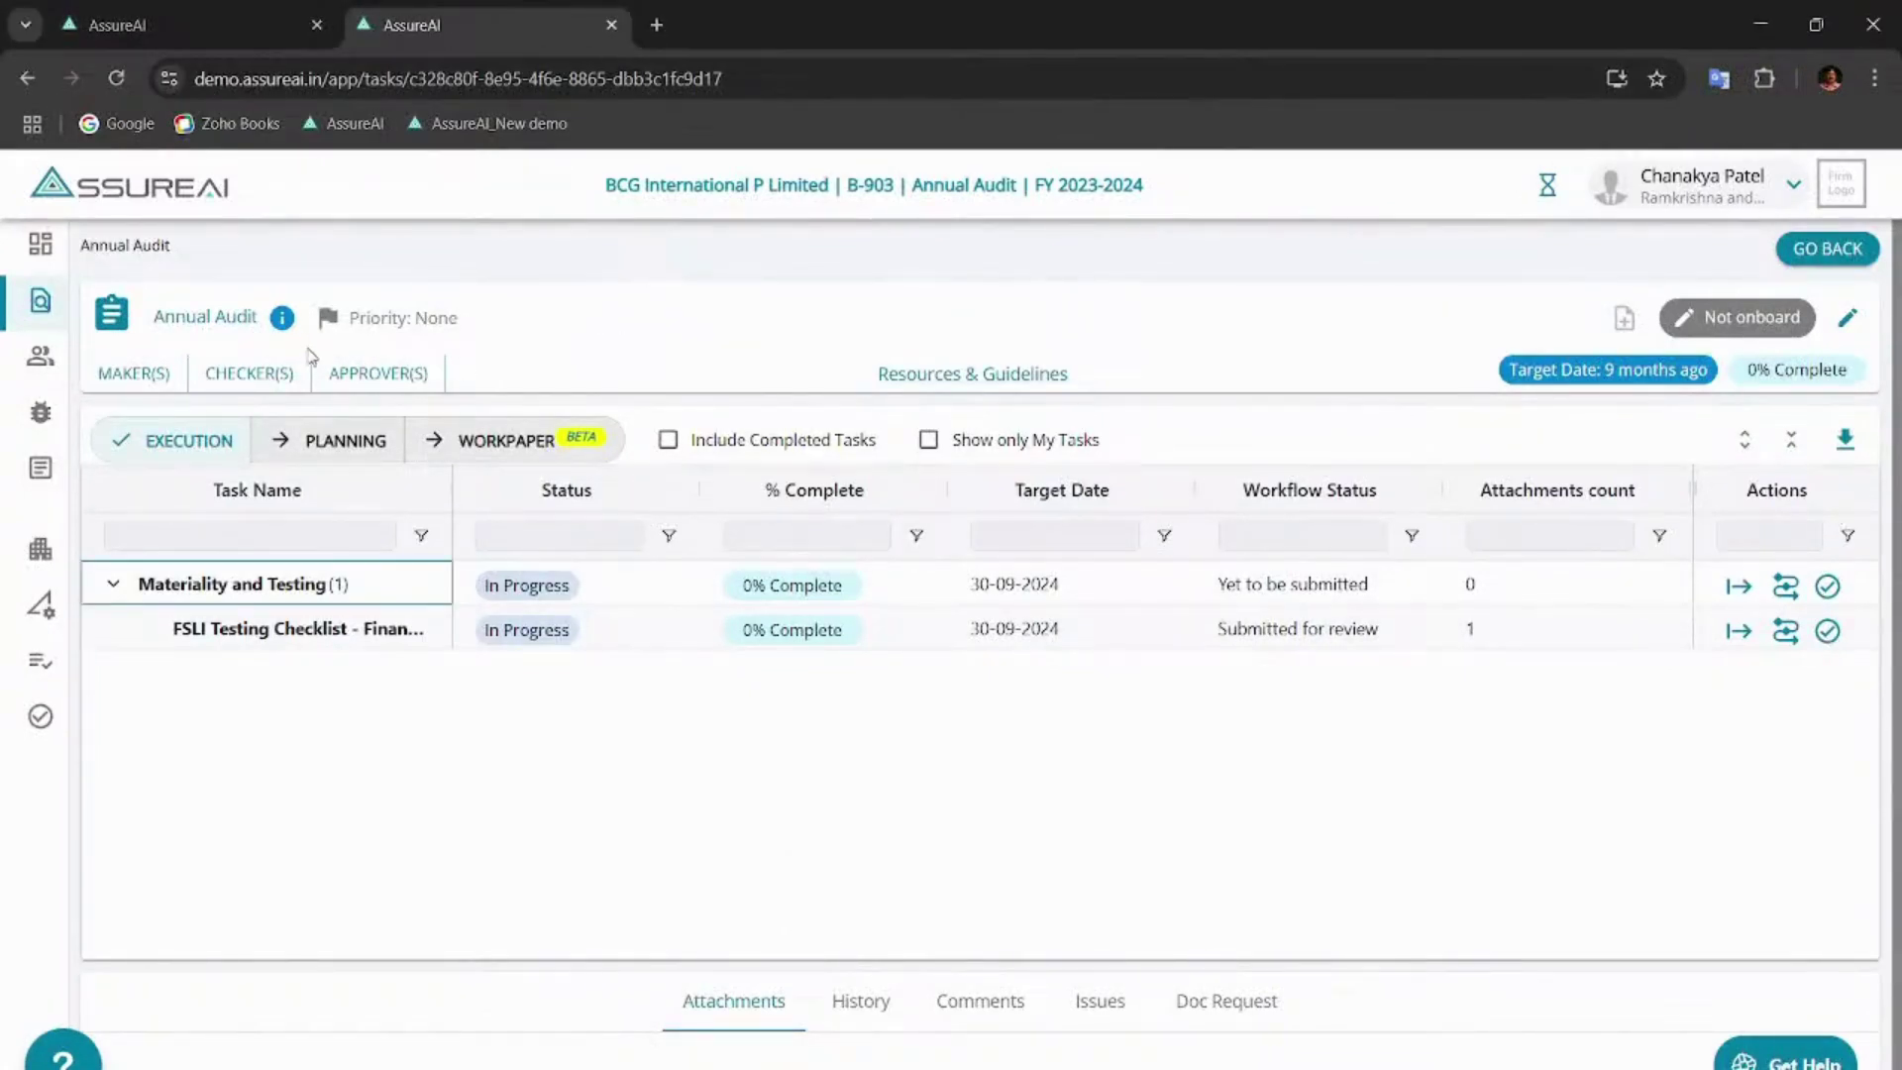
{"action": "left_click", "coordinate": [249, 374]}
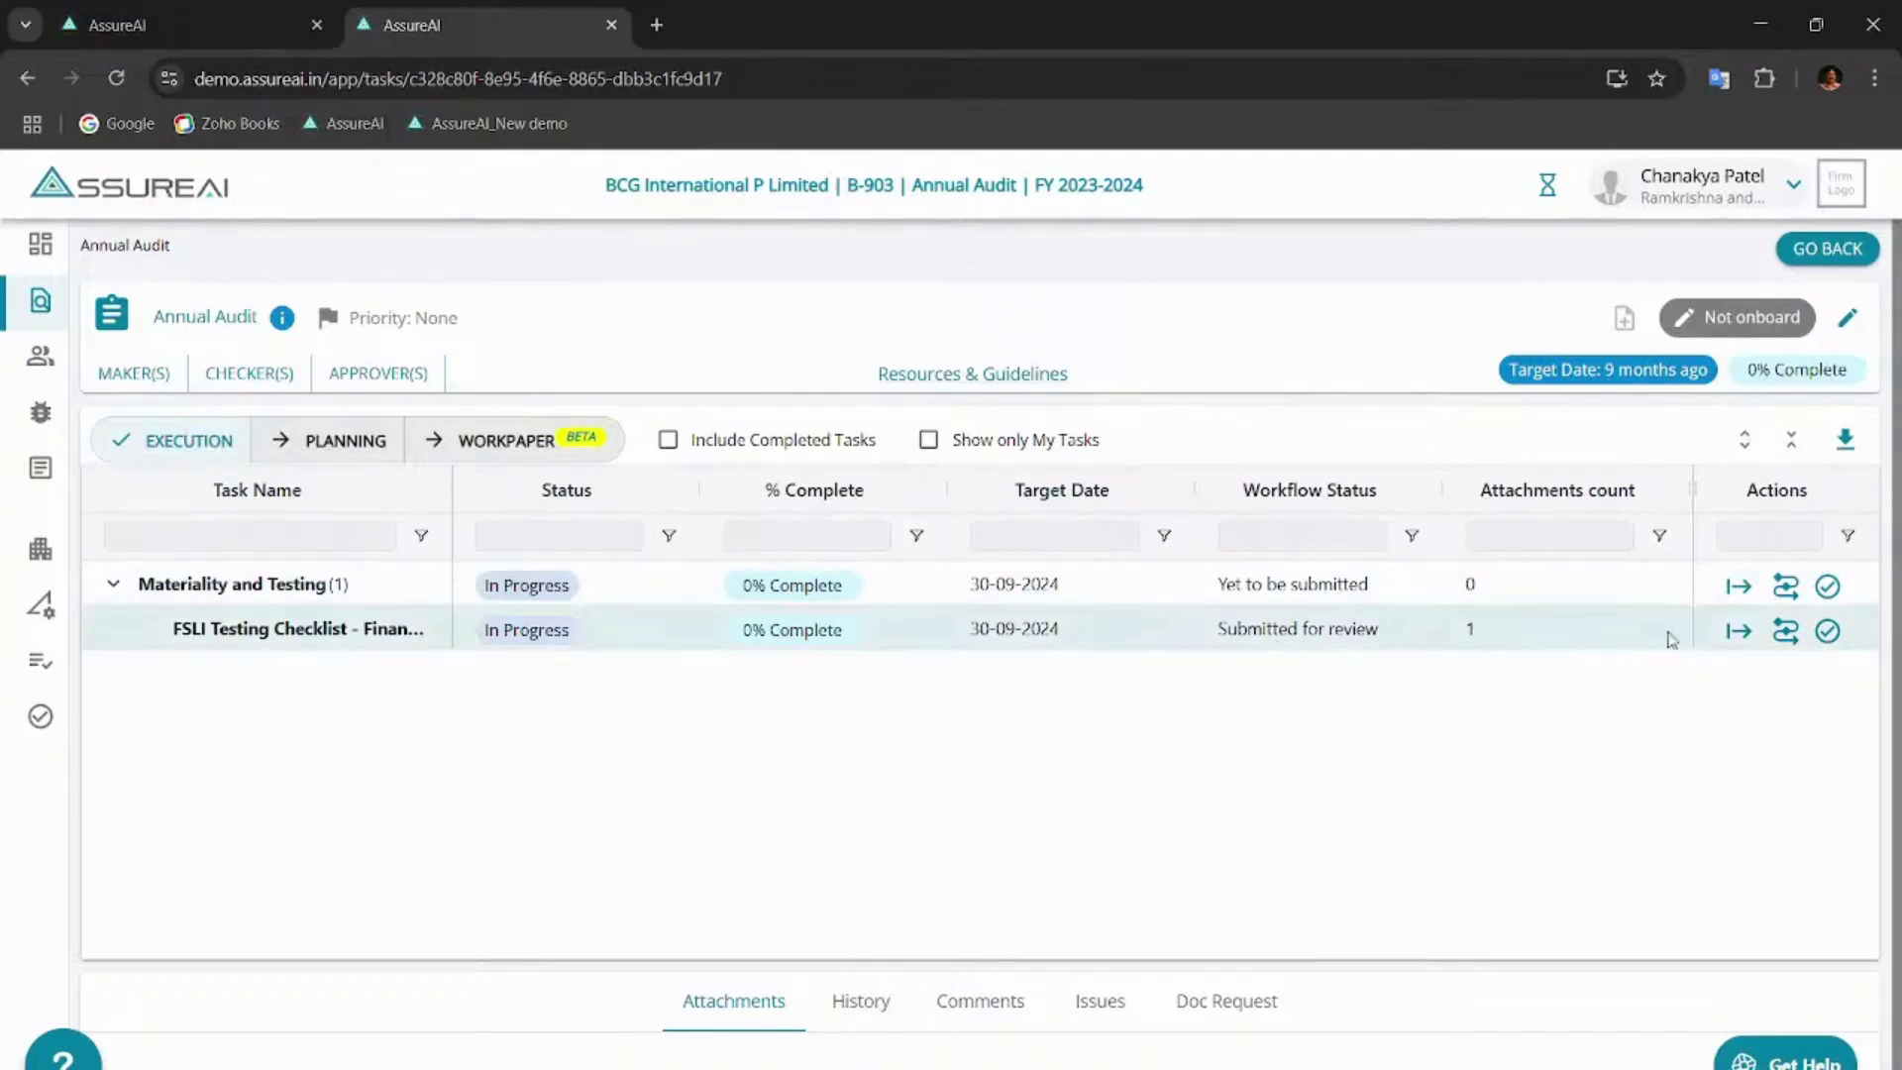
{"action": "left_click", "coordinate": [1738, 631]}
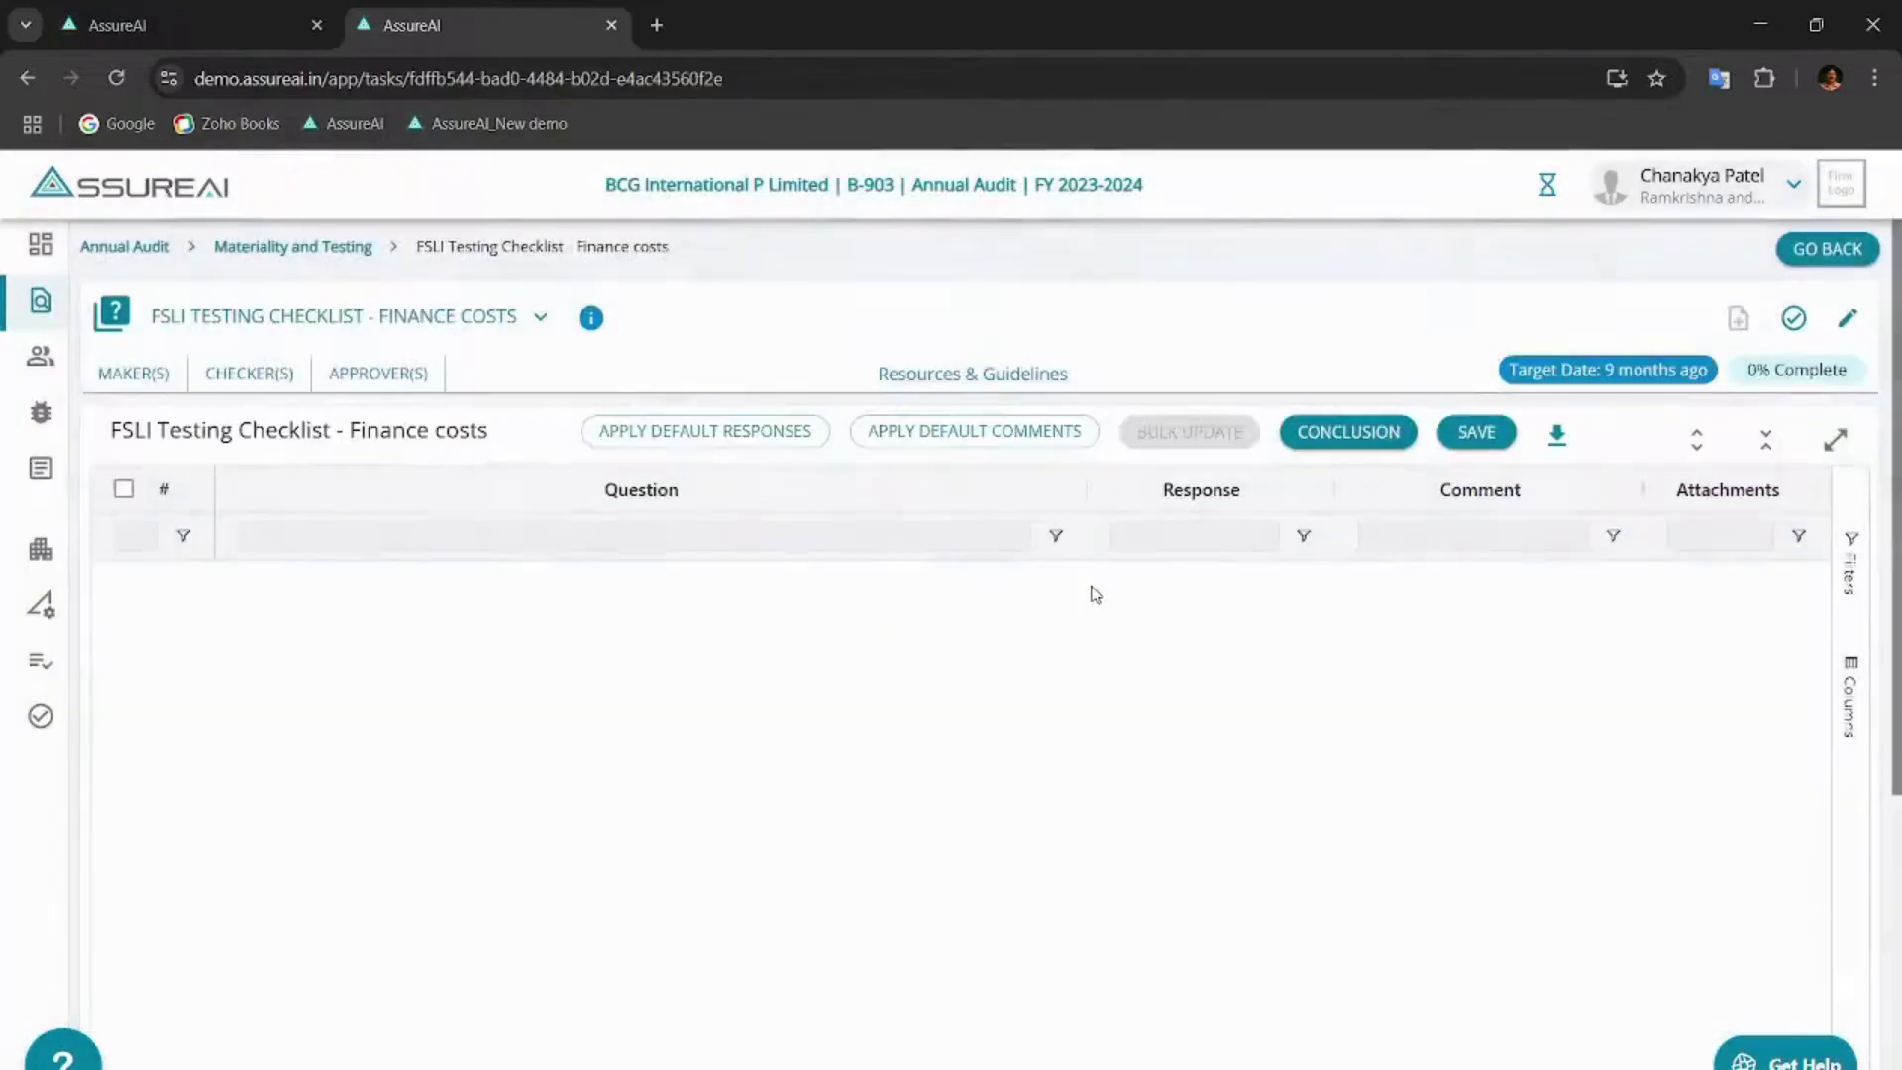
{"action": "left_click", "coordinate": [1697, 441]}
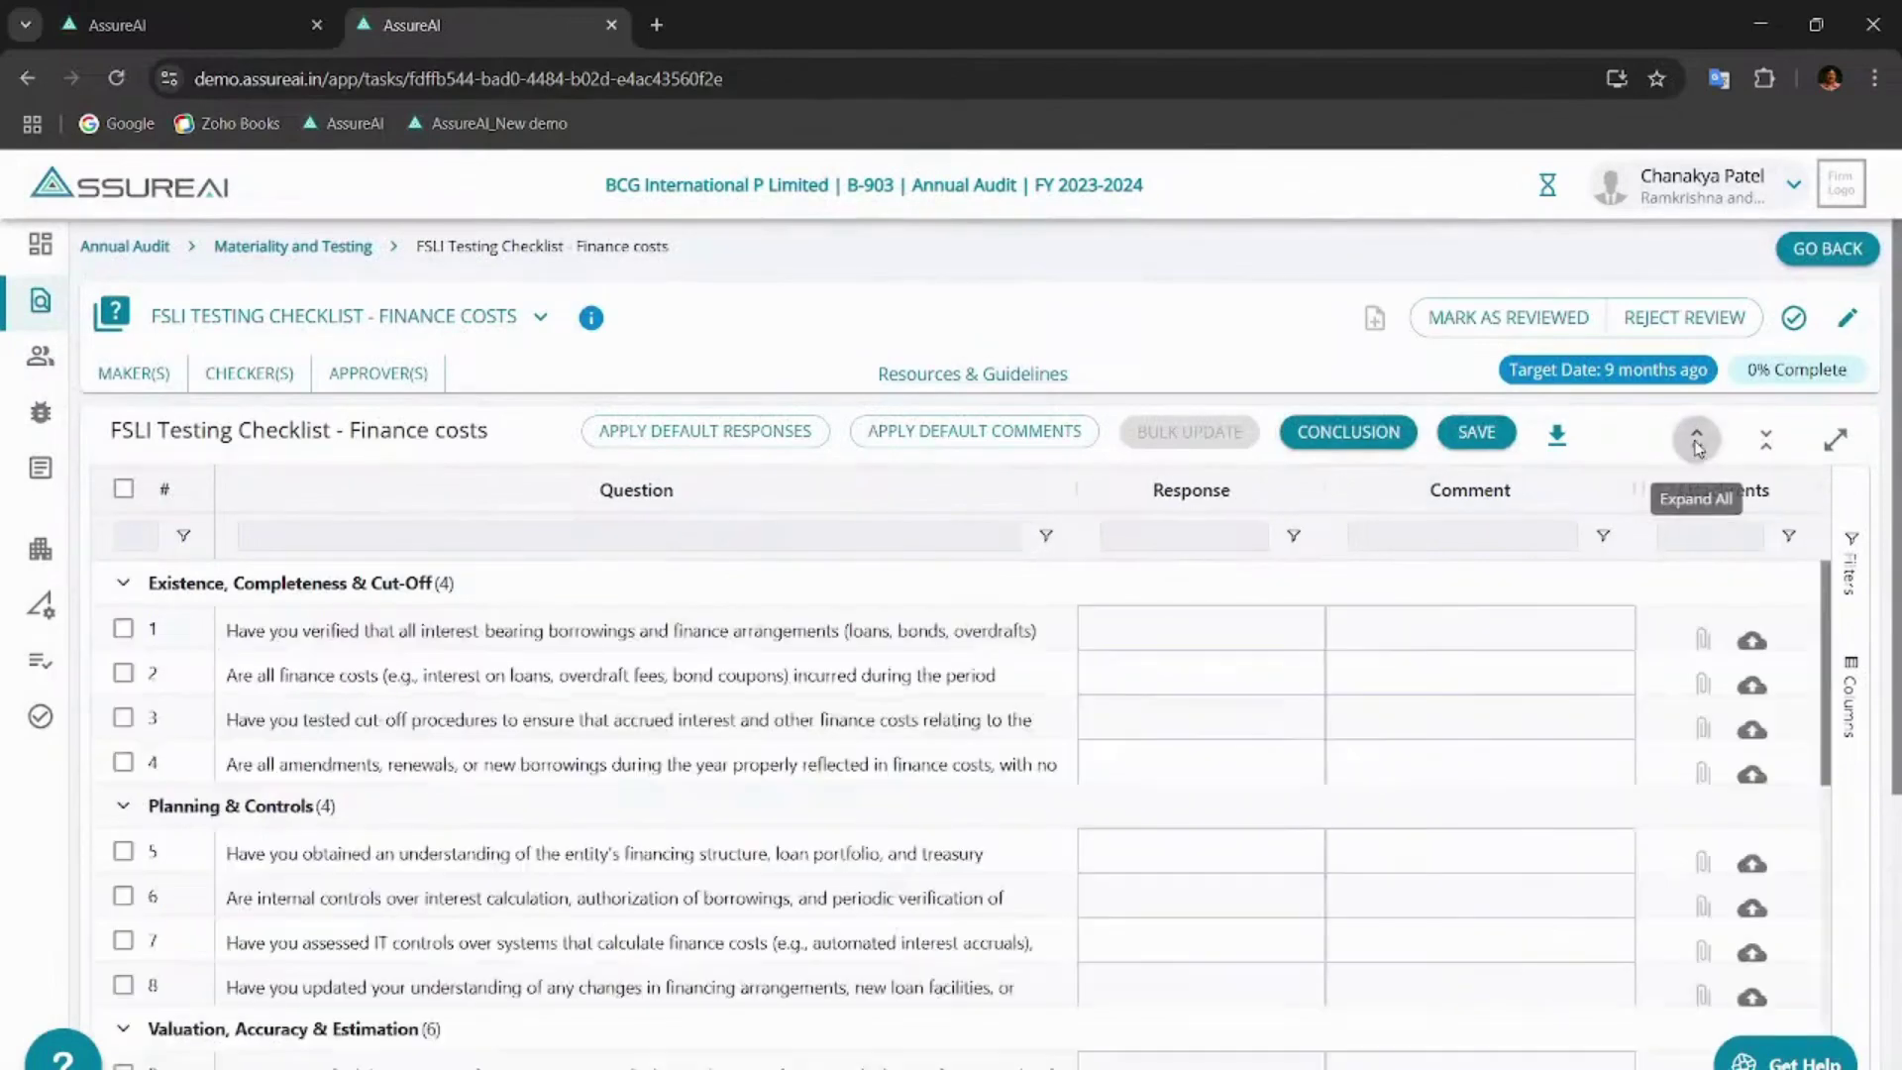
{"action": "scroll", "coordinate": [1324, 751], "scroll_direction": "down", "scroll_amount": 10}
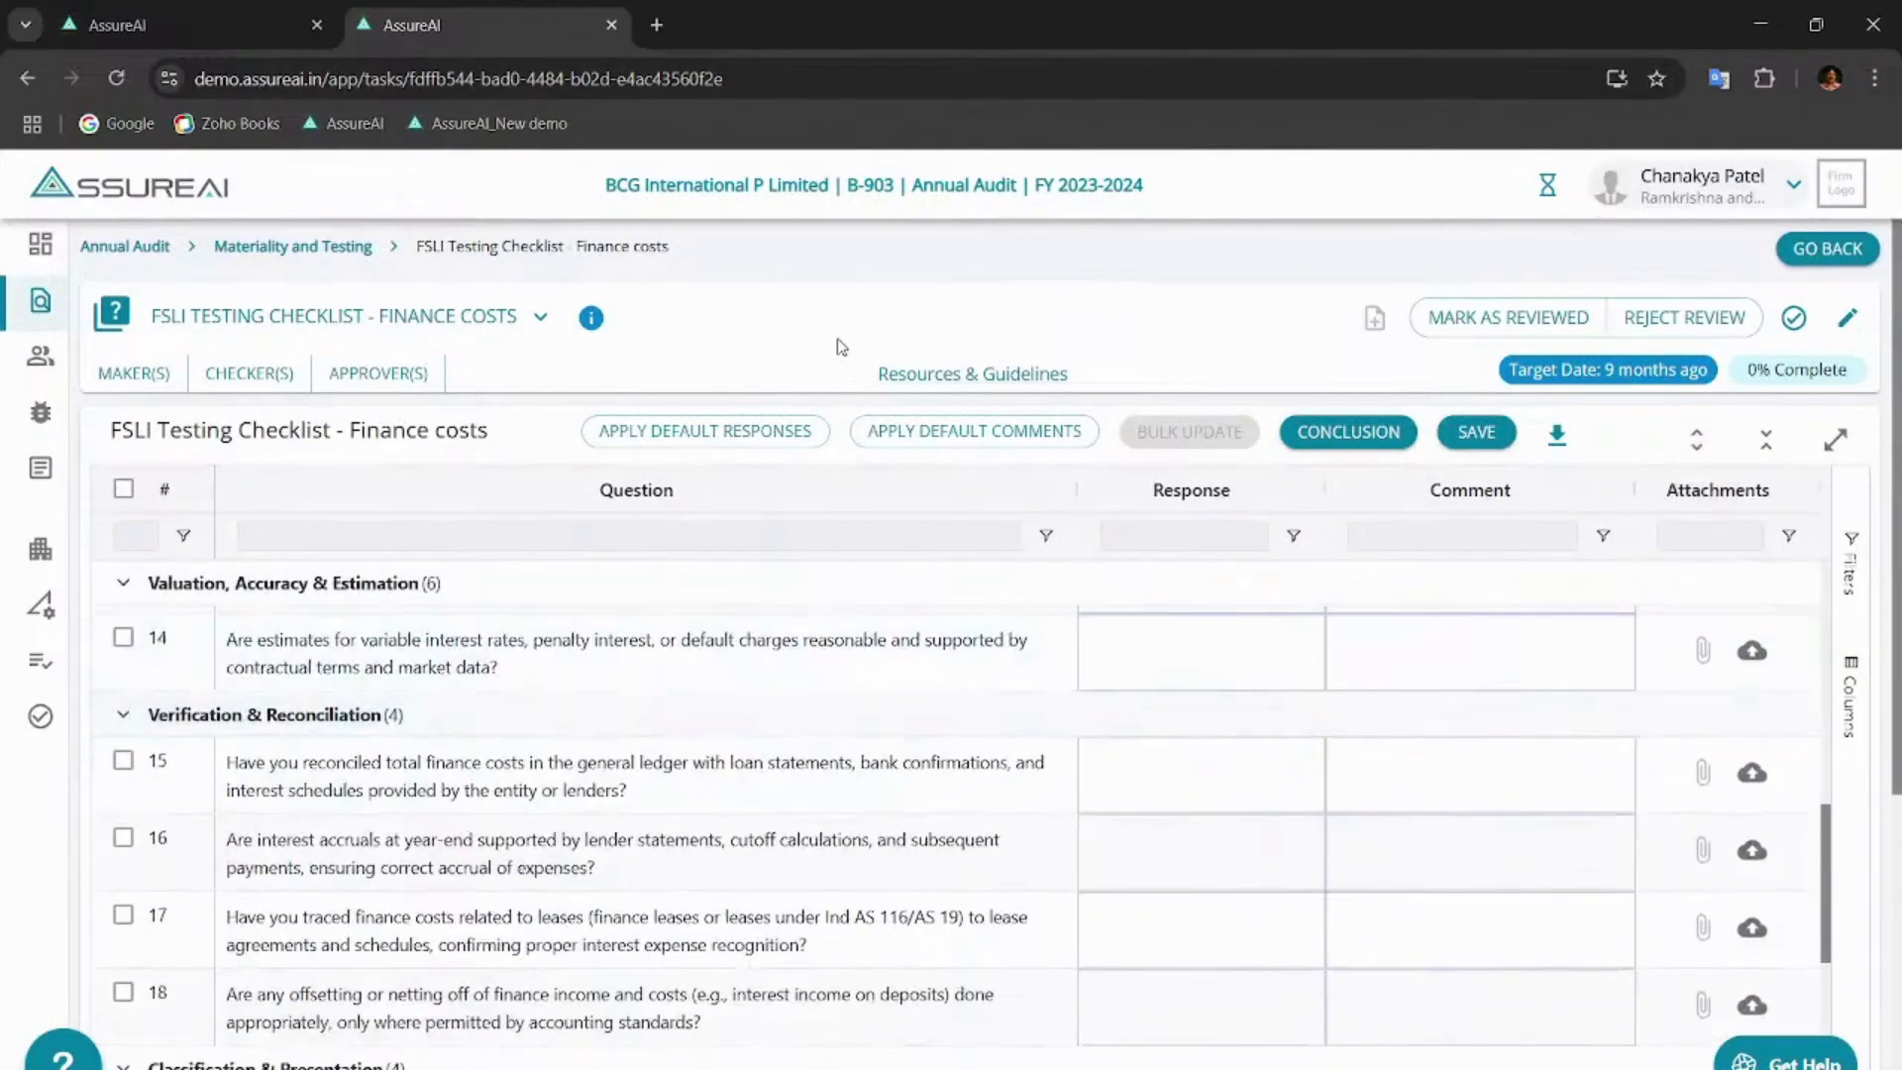
{"action": "scroll", "coordinate": [841, 347], "scroll_direction": "down", "scroll_amount": 5}
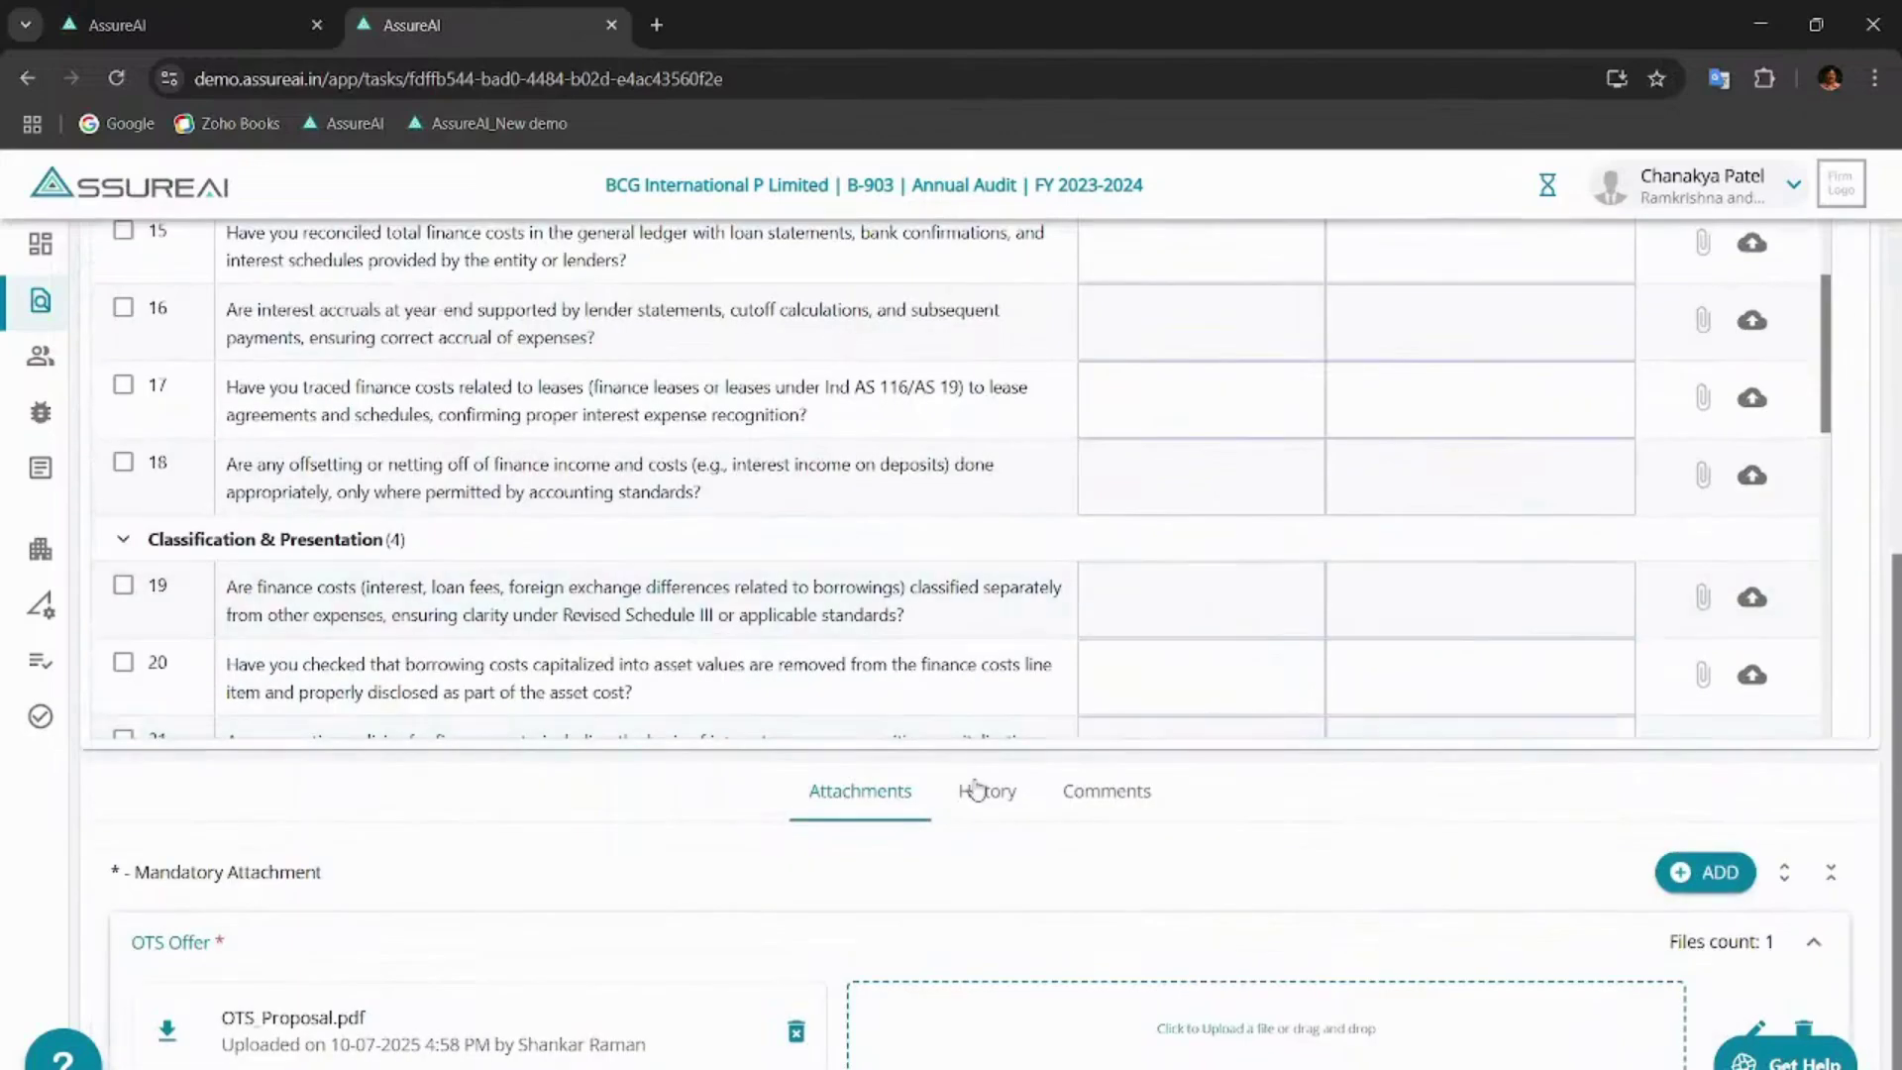
- Check the checklist's History log and its OTS Offer attachment
{"action": "left_click", "coordinate": [976, 789]}
{"action": "scroll", "coordinate": [870, 849], "scroll_direction": "down", "scroll_amount": 5}
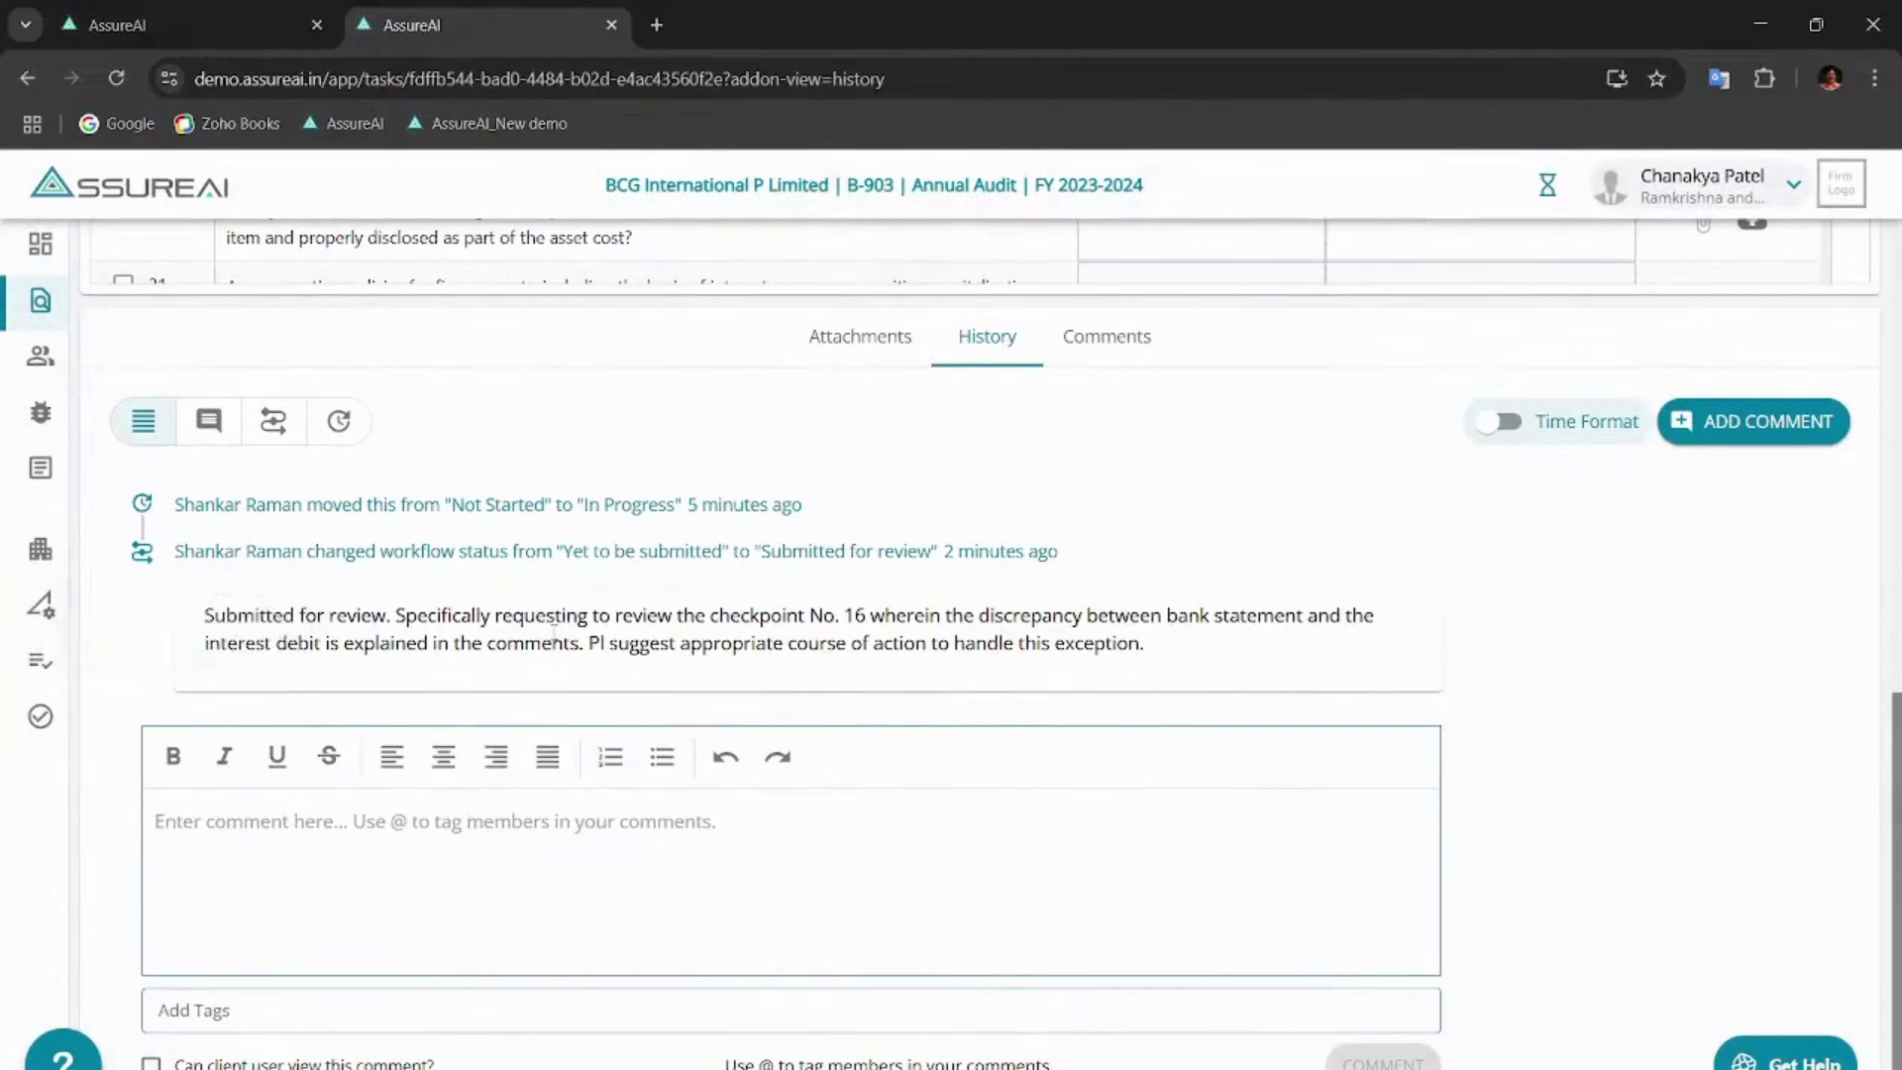
{"action": "scroll", "coordinate": [555, 634], "scroll_direction": "up", "scroll_amount": 2}
{"action": "left_click", "coordinate": [888, 459]}
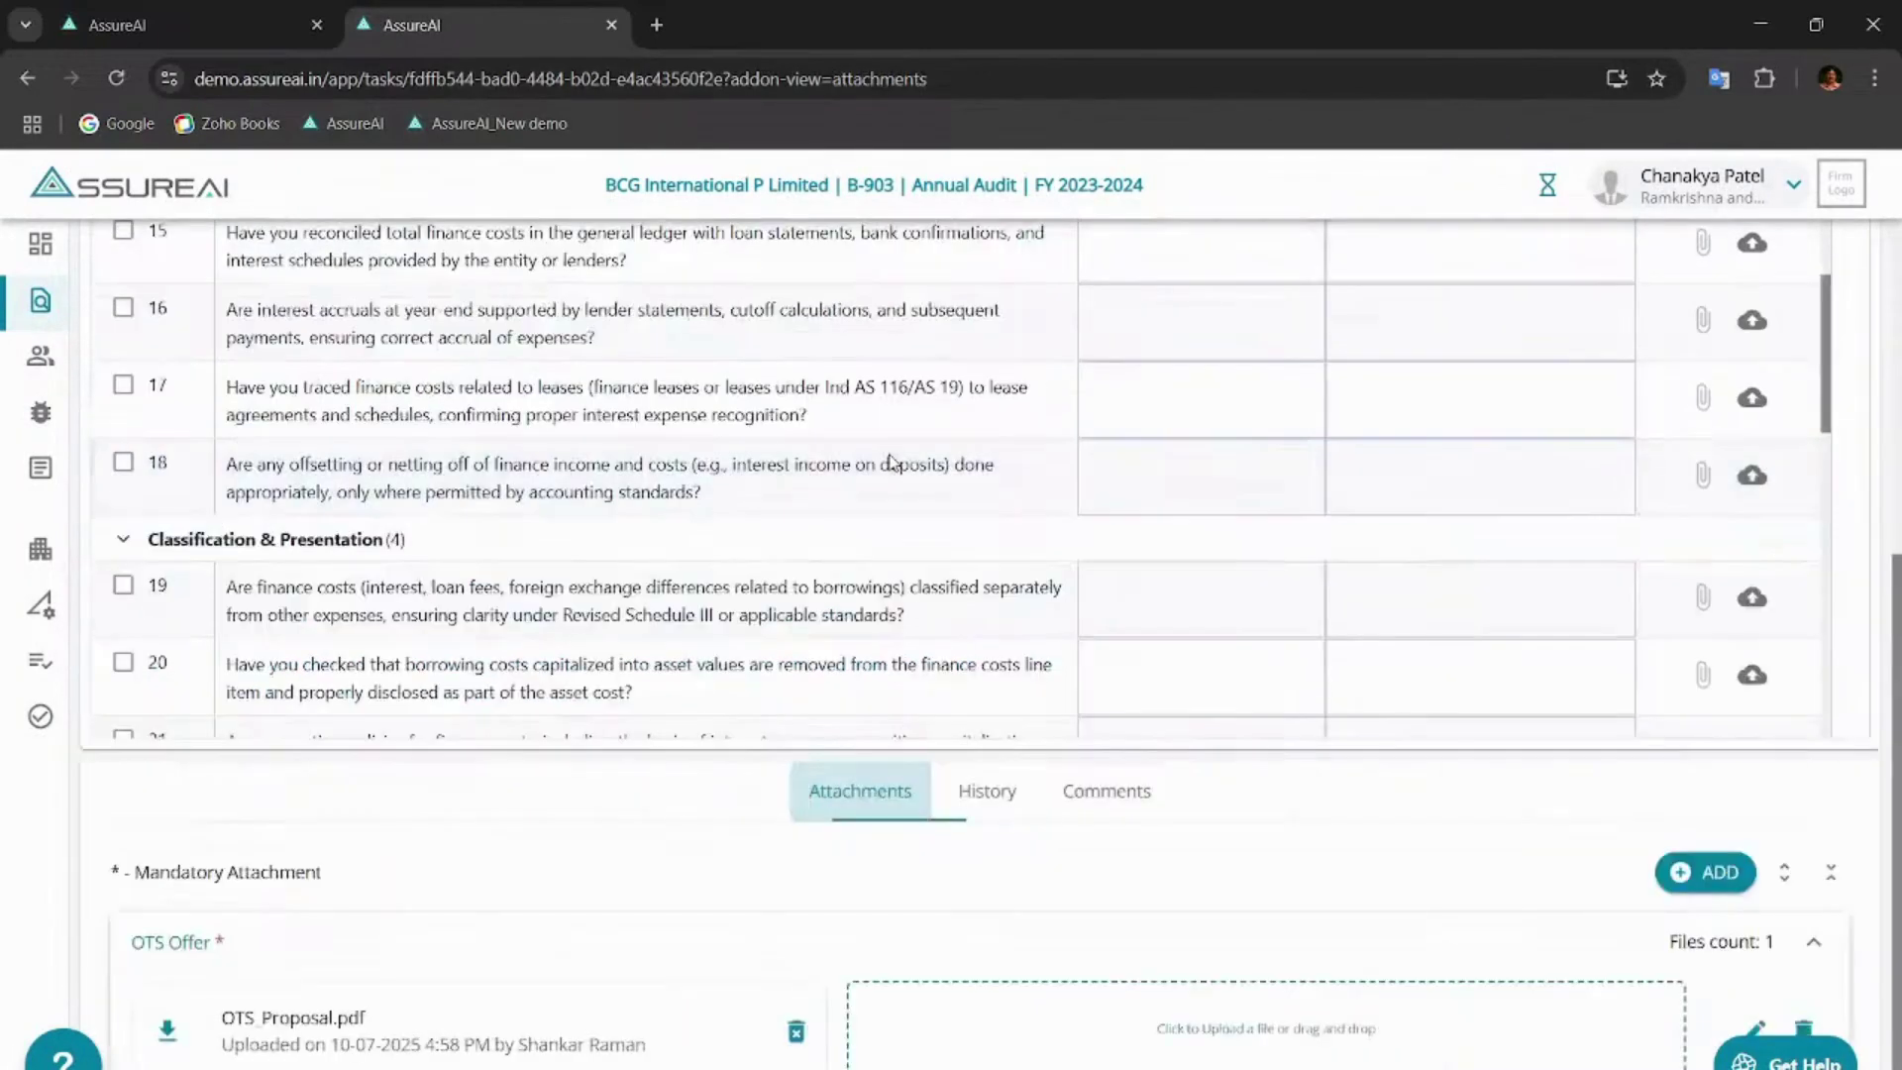
{"action": "scroll", "coordinate": [835, 897], "scroll_direction": "up", "scroll_amount": 15}
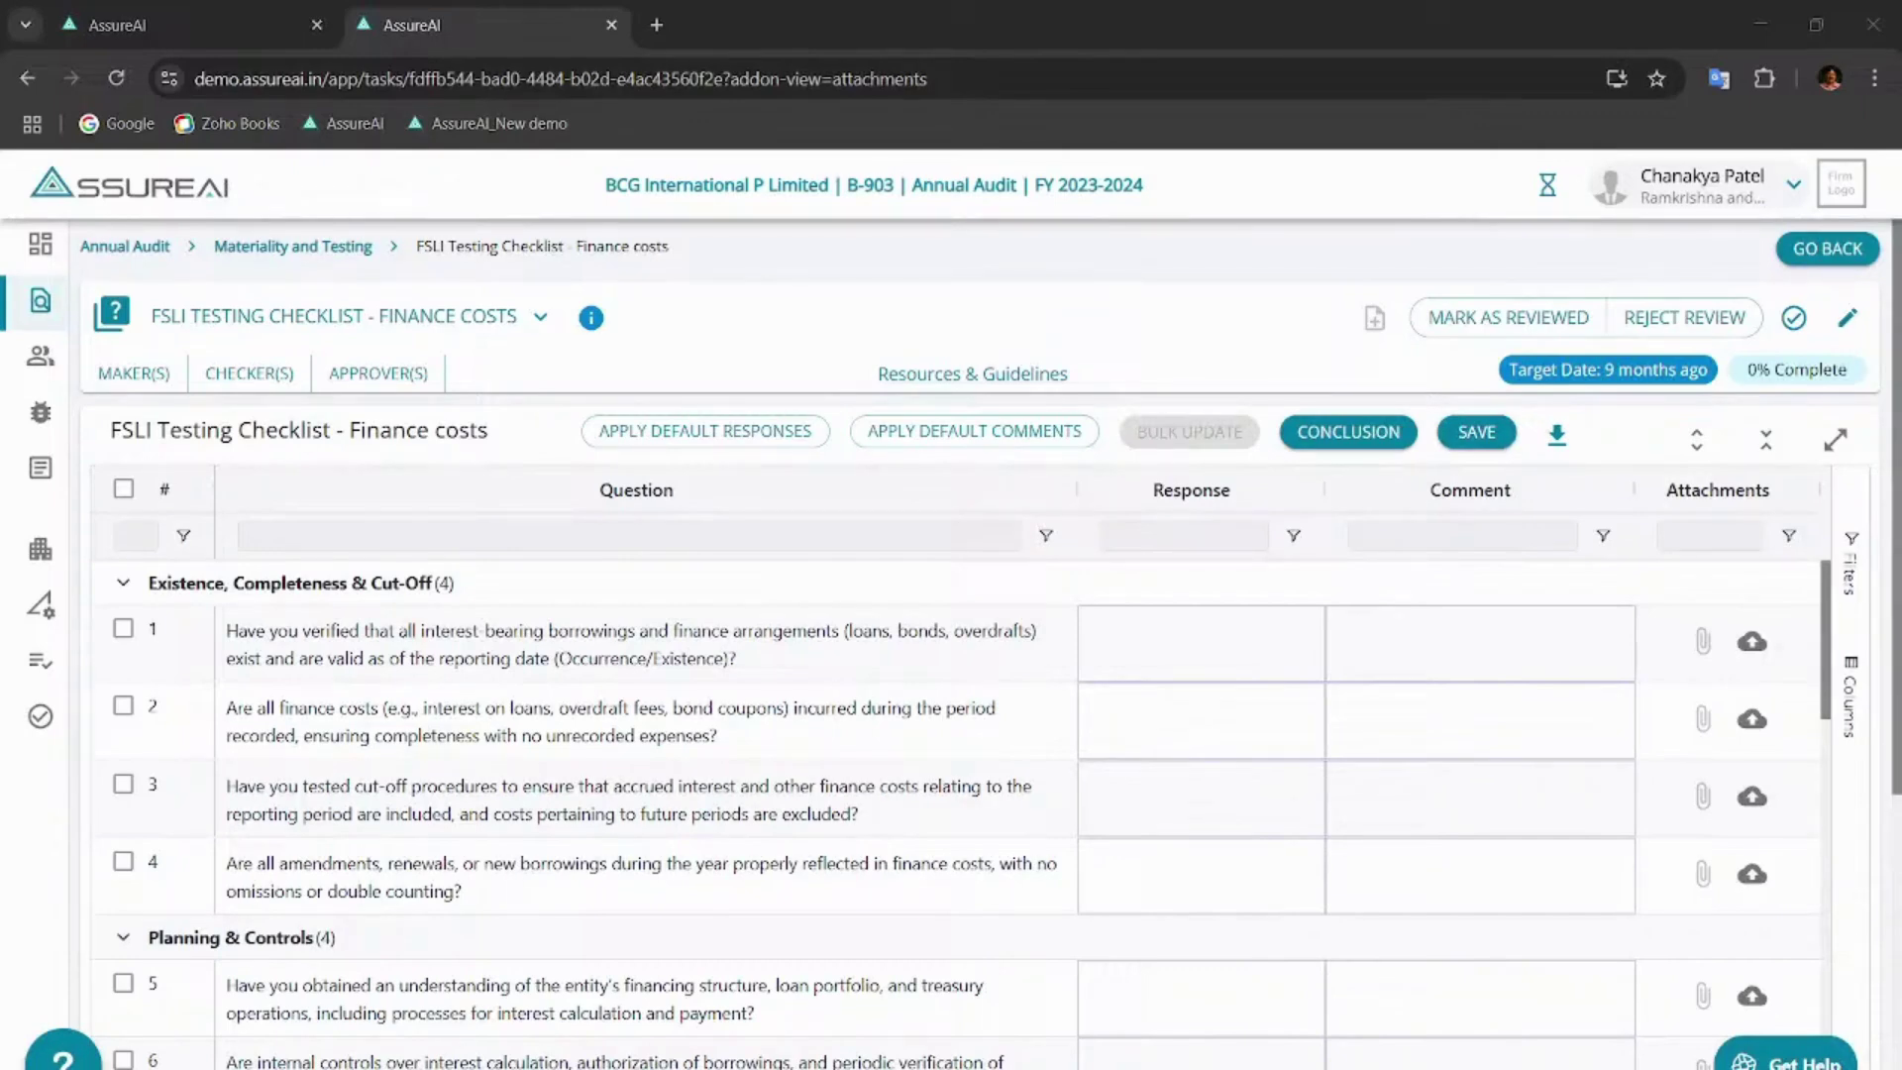
- Reload the checklist and expand all groups to read the Yes responses and question 16's comment
{"action": "left_click", "coordinate": [121, 81]}
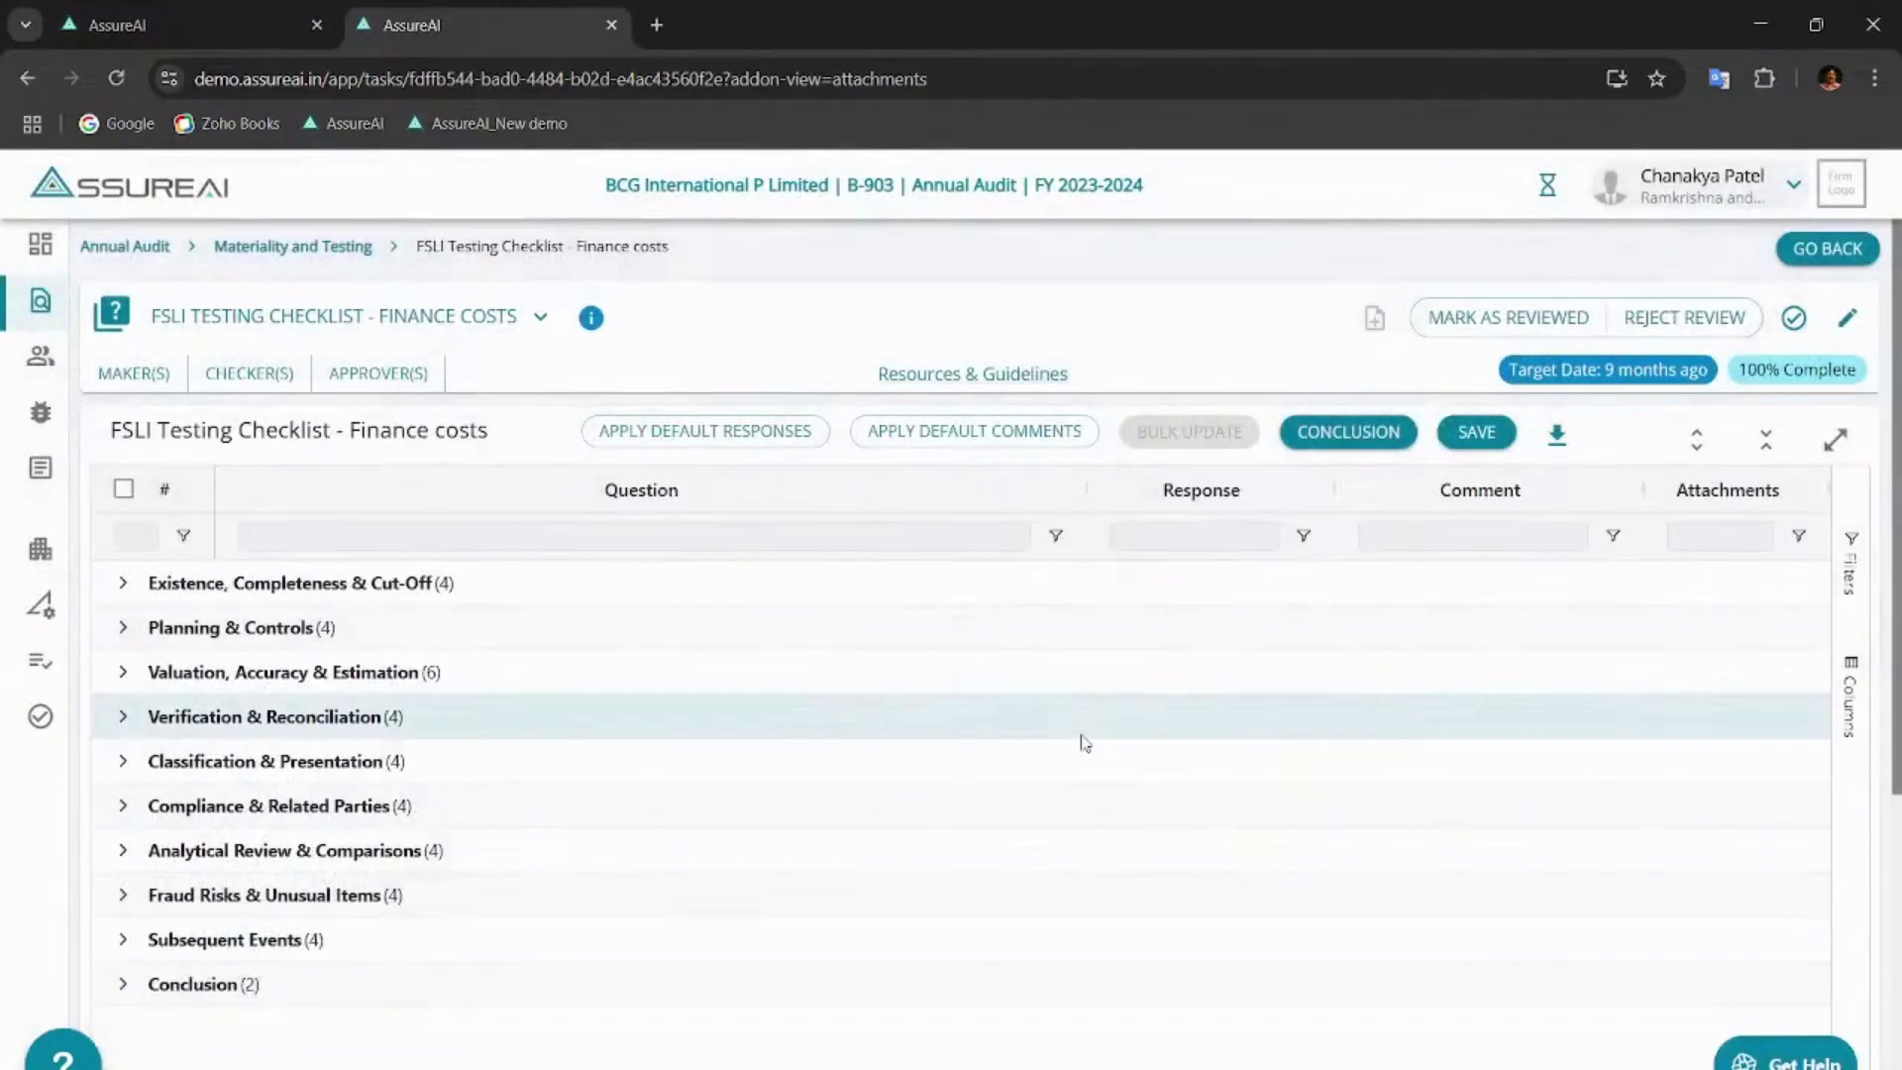
{"action": "left_click", "coordinate": [1696, 440]}
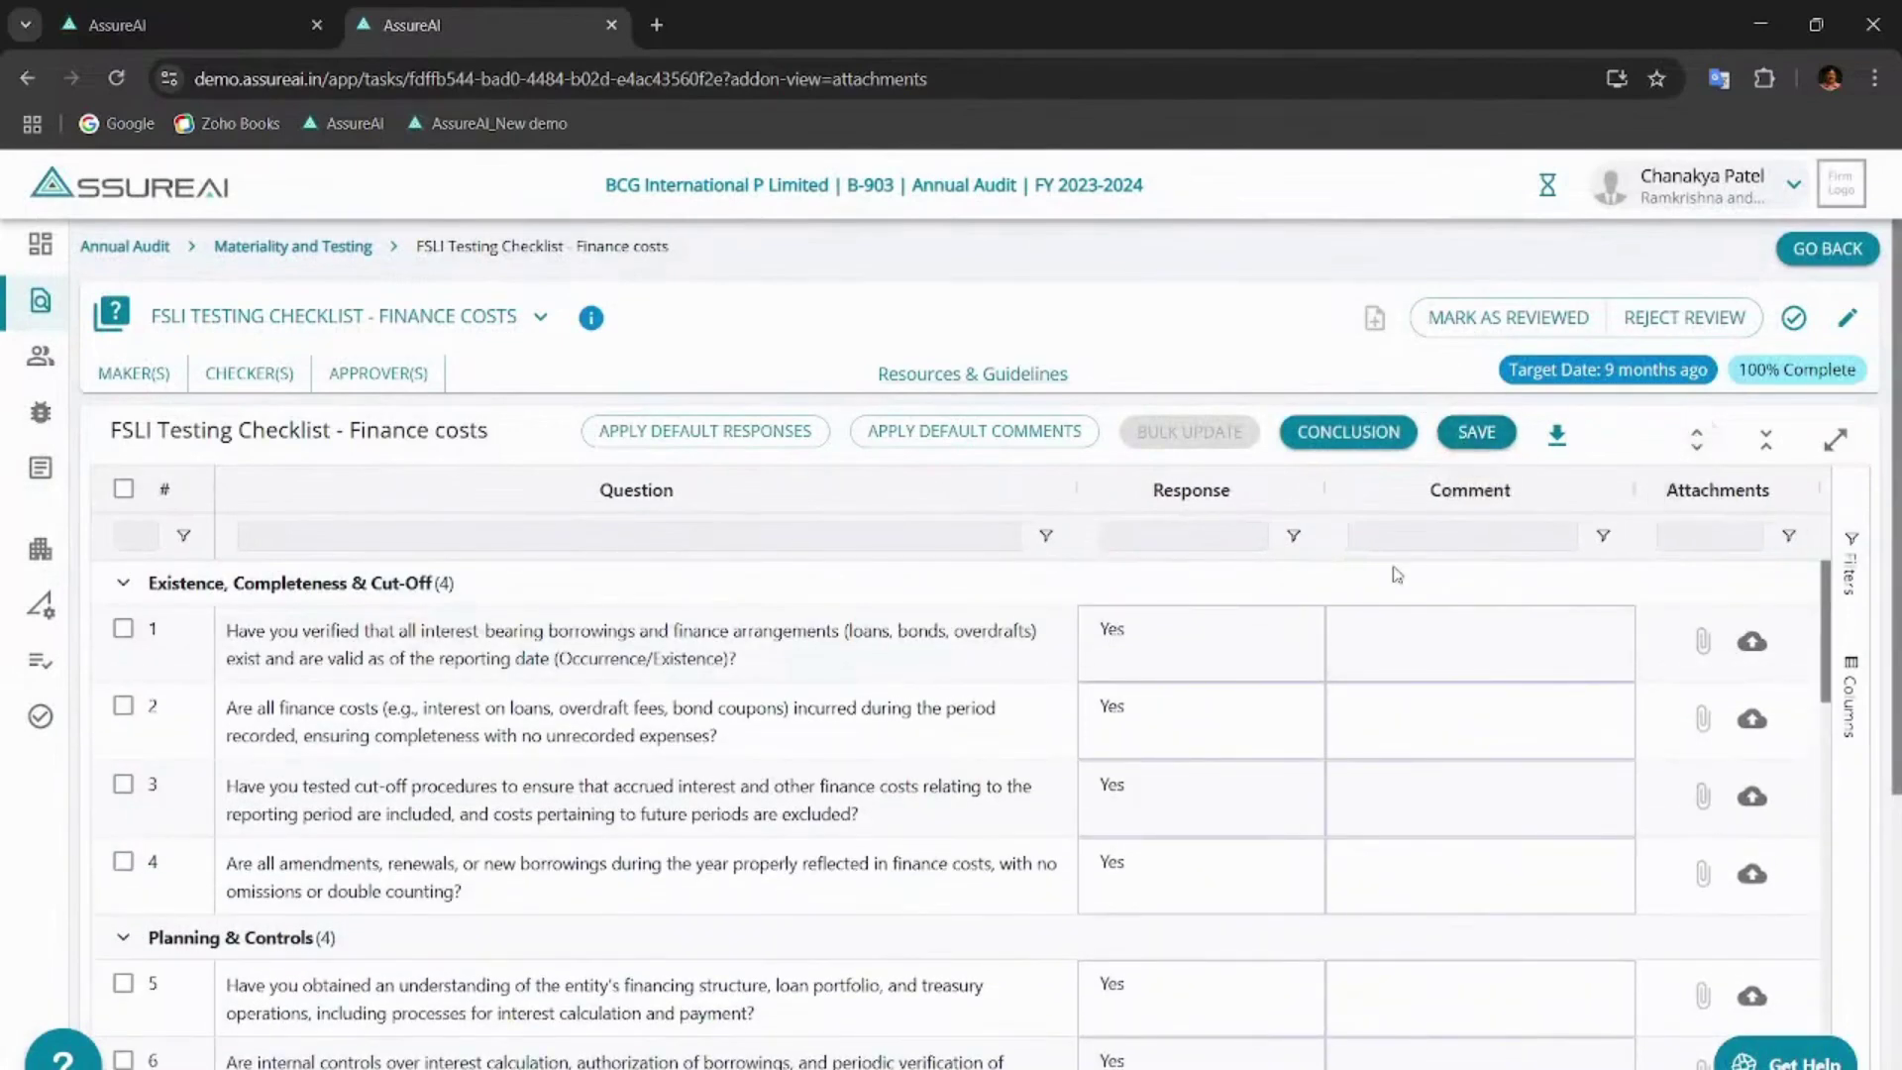
{"action": "scroll", "coordinate": [1205, 680], "scroll_direction": "down", "scroll_amount": 10}
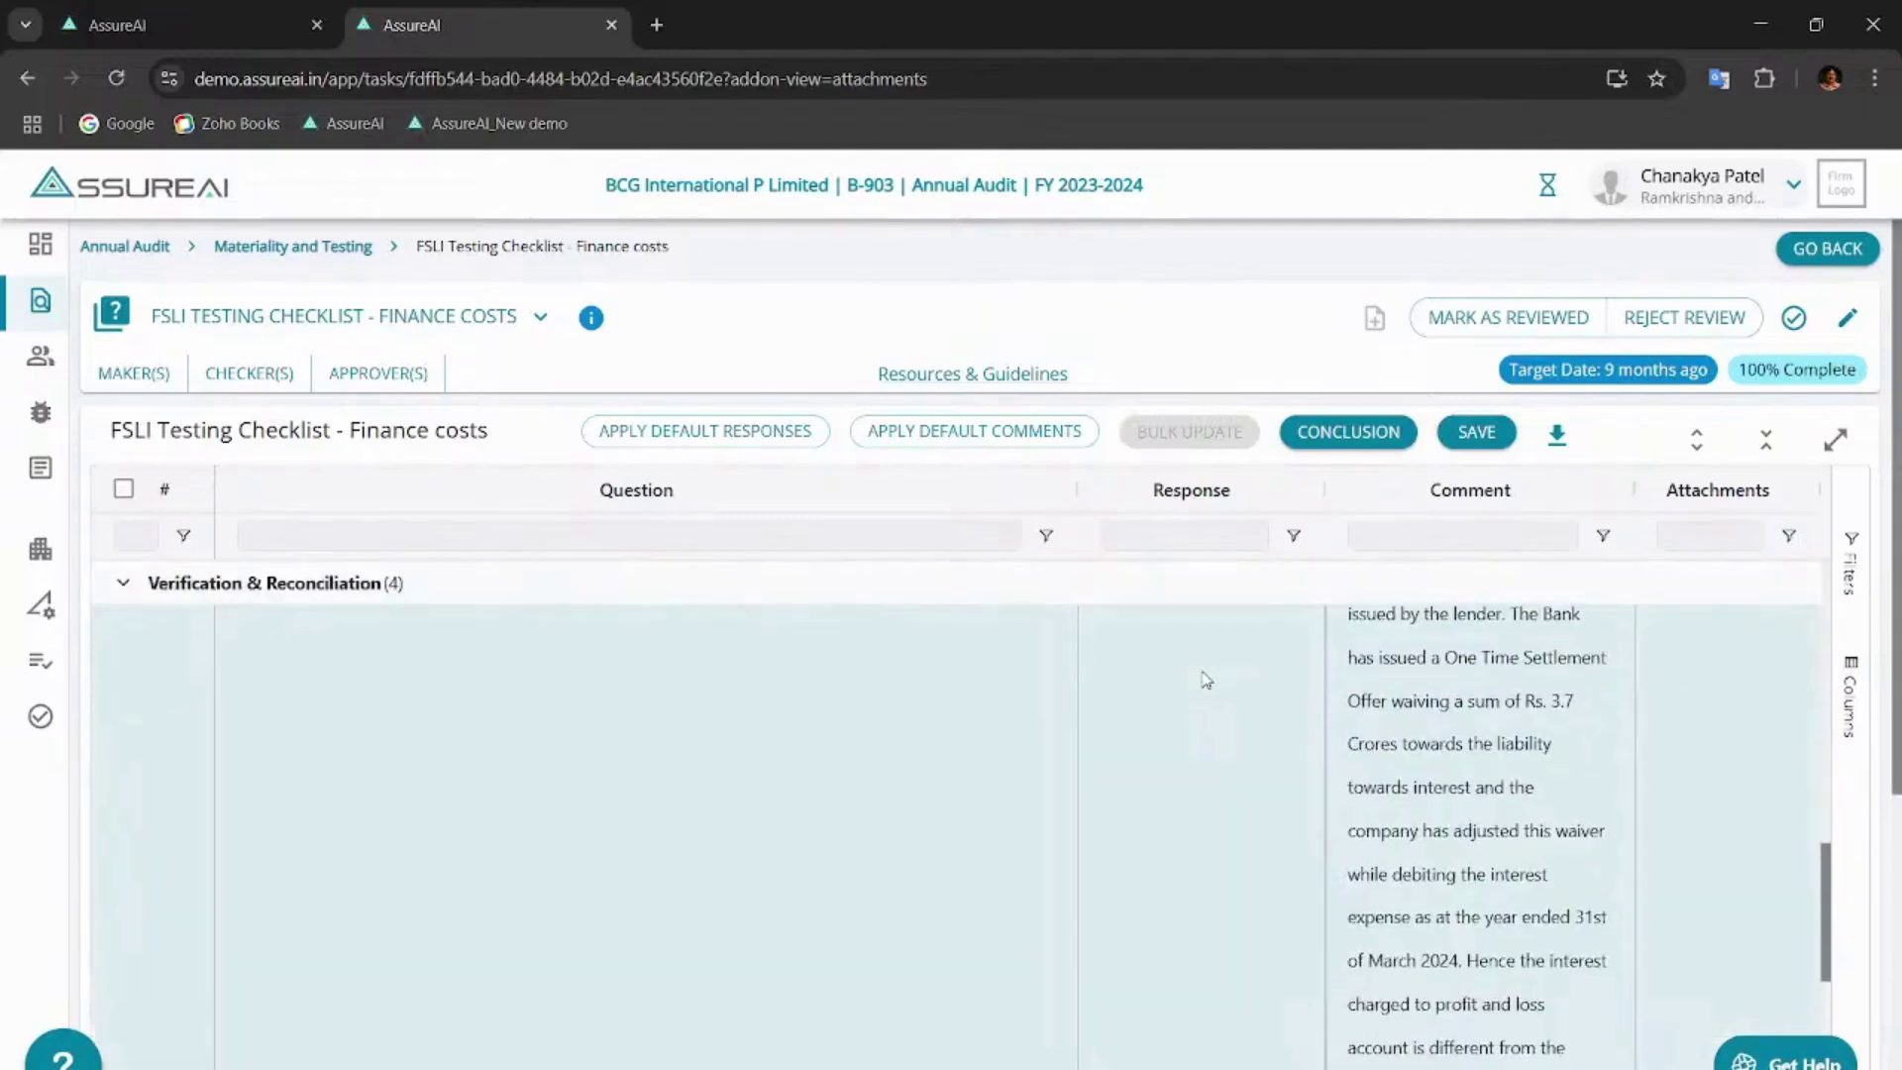
{"action": "scroll", "coordinate": [1205, 680], "scroll_direction": "down", "scroll_amount": 4}
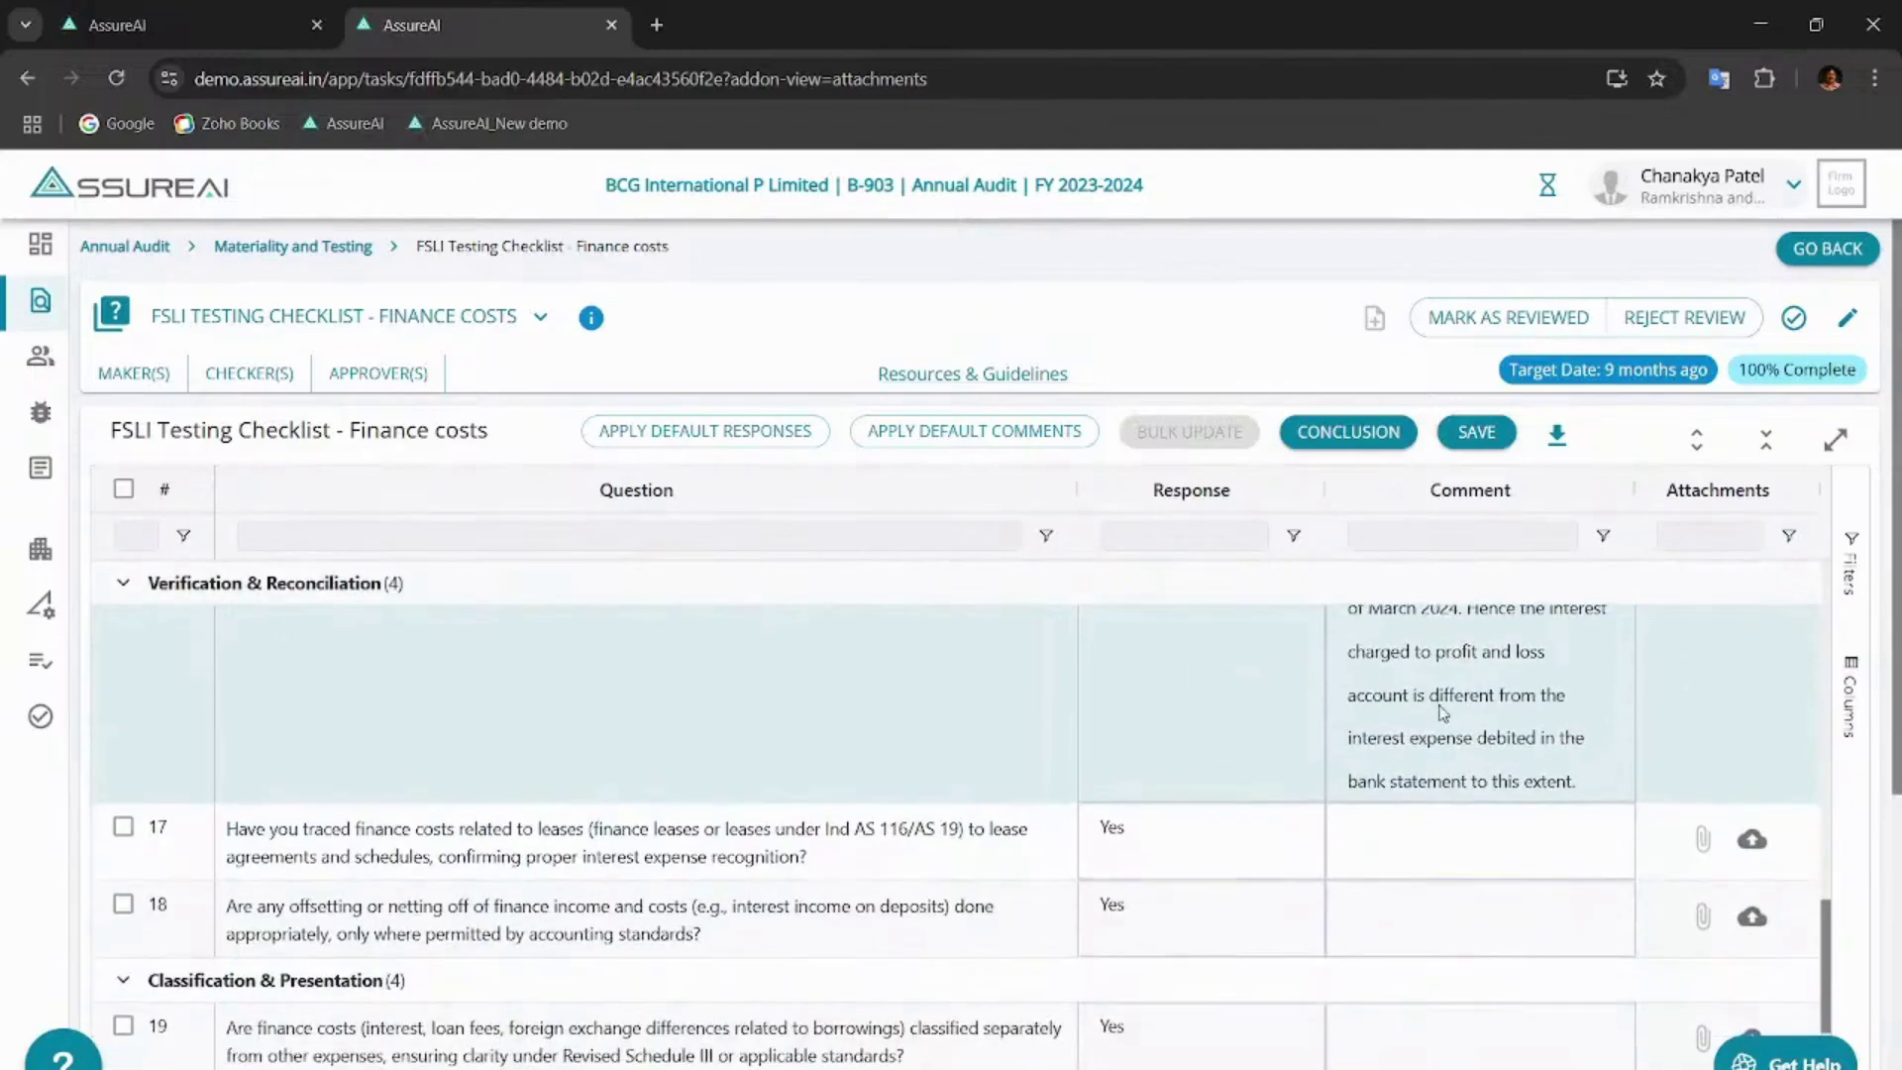
{"action": "scroll", "coordinate": [1442, 713], "scroll_direction": "up", "scroll_amount": 3}
{"action": "scroll", "coordinate": [1442, 714], "scroll_direction": "down", "scroll_amount": 2}
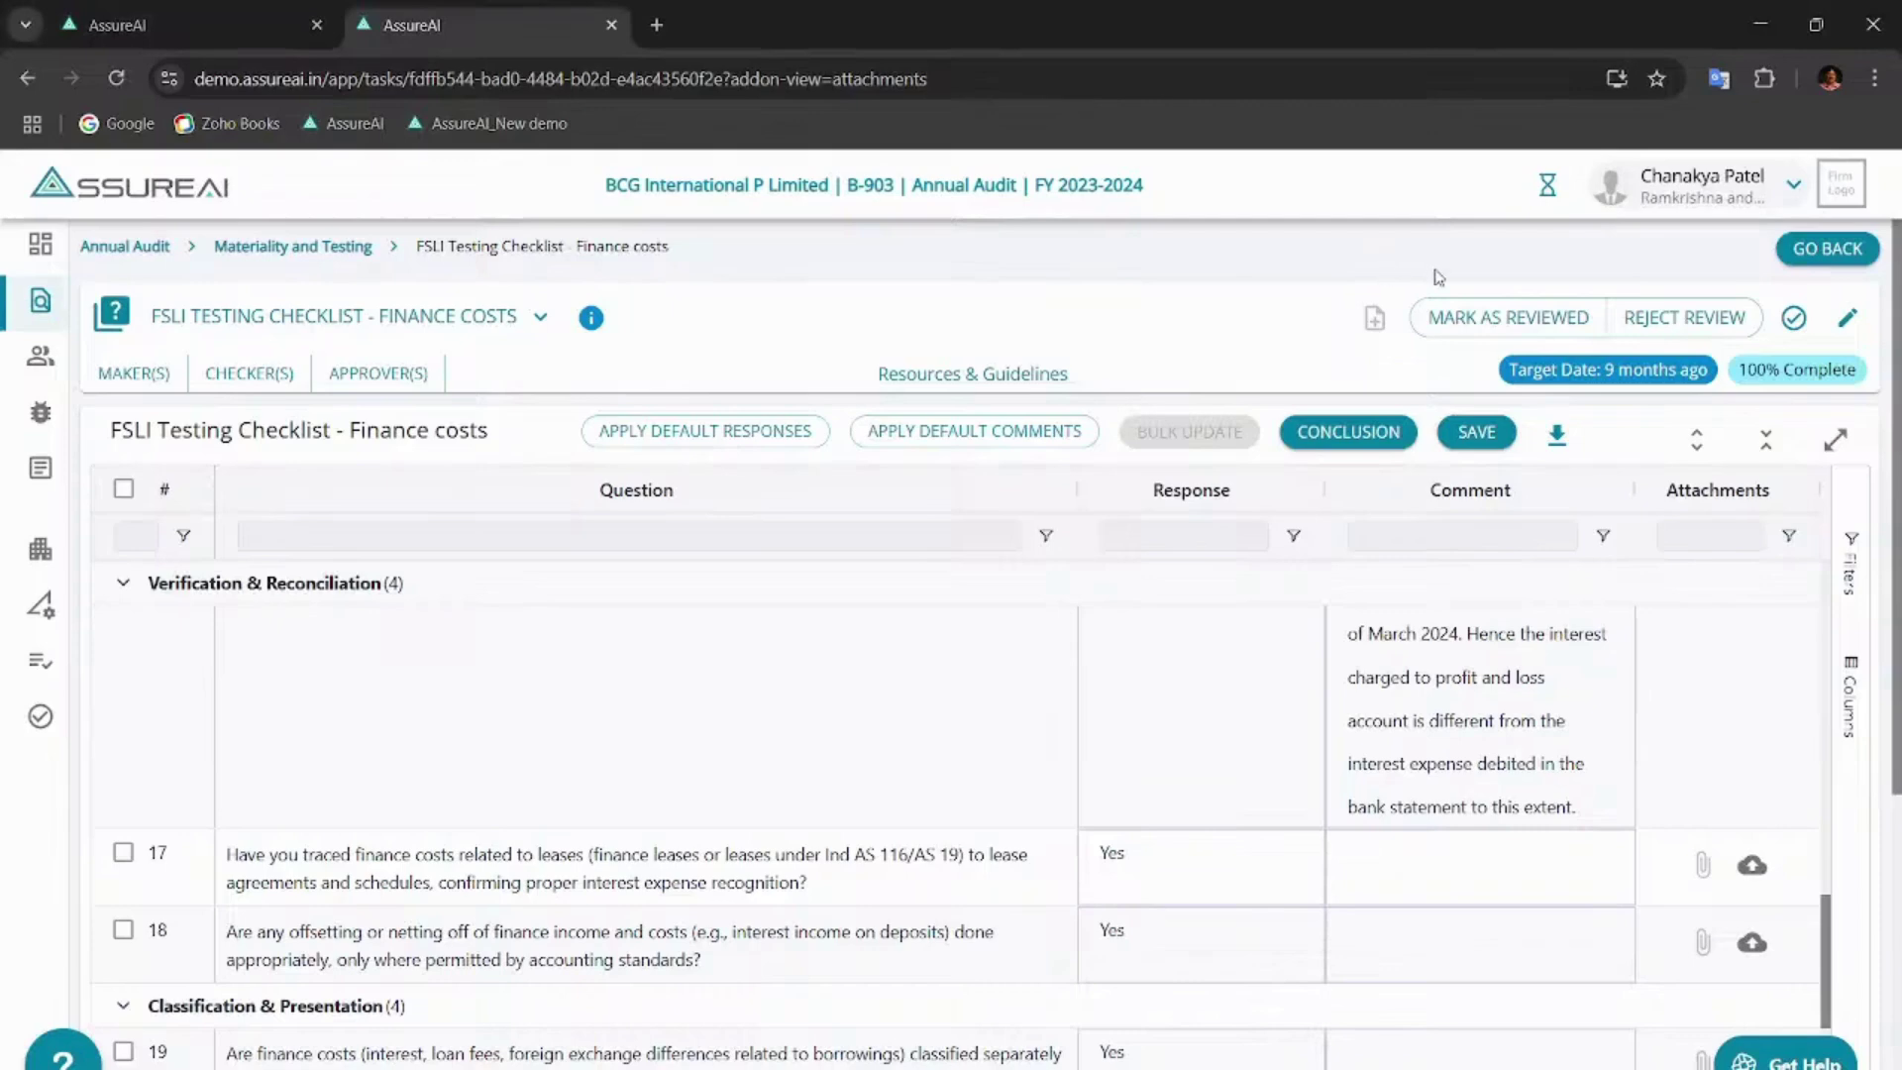
- Mark the checklist reviewed with a pasted comment flagging the OTS interest waiver exception for the senior
{"action": "left_click", "coordinate": [1504, 319]}
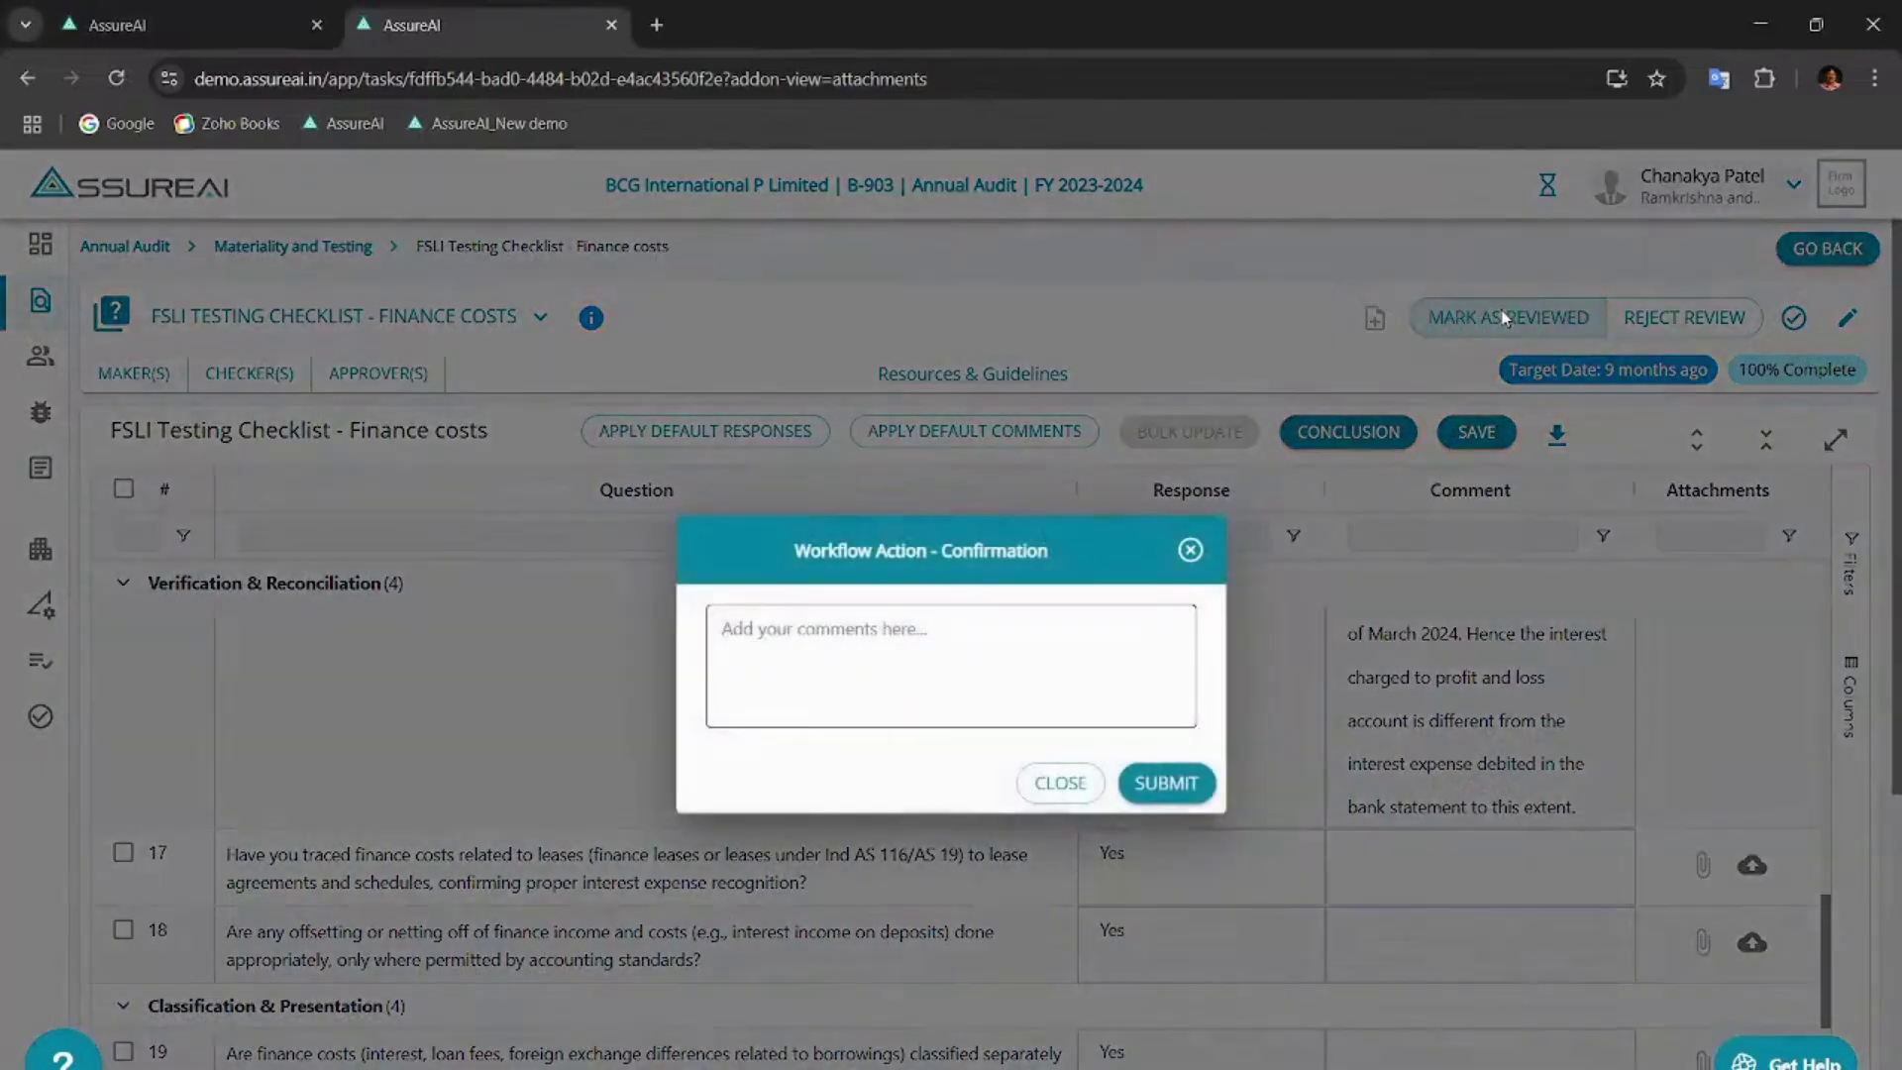
{"action": "left_click", "coordinate": [861, 629]}
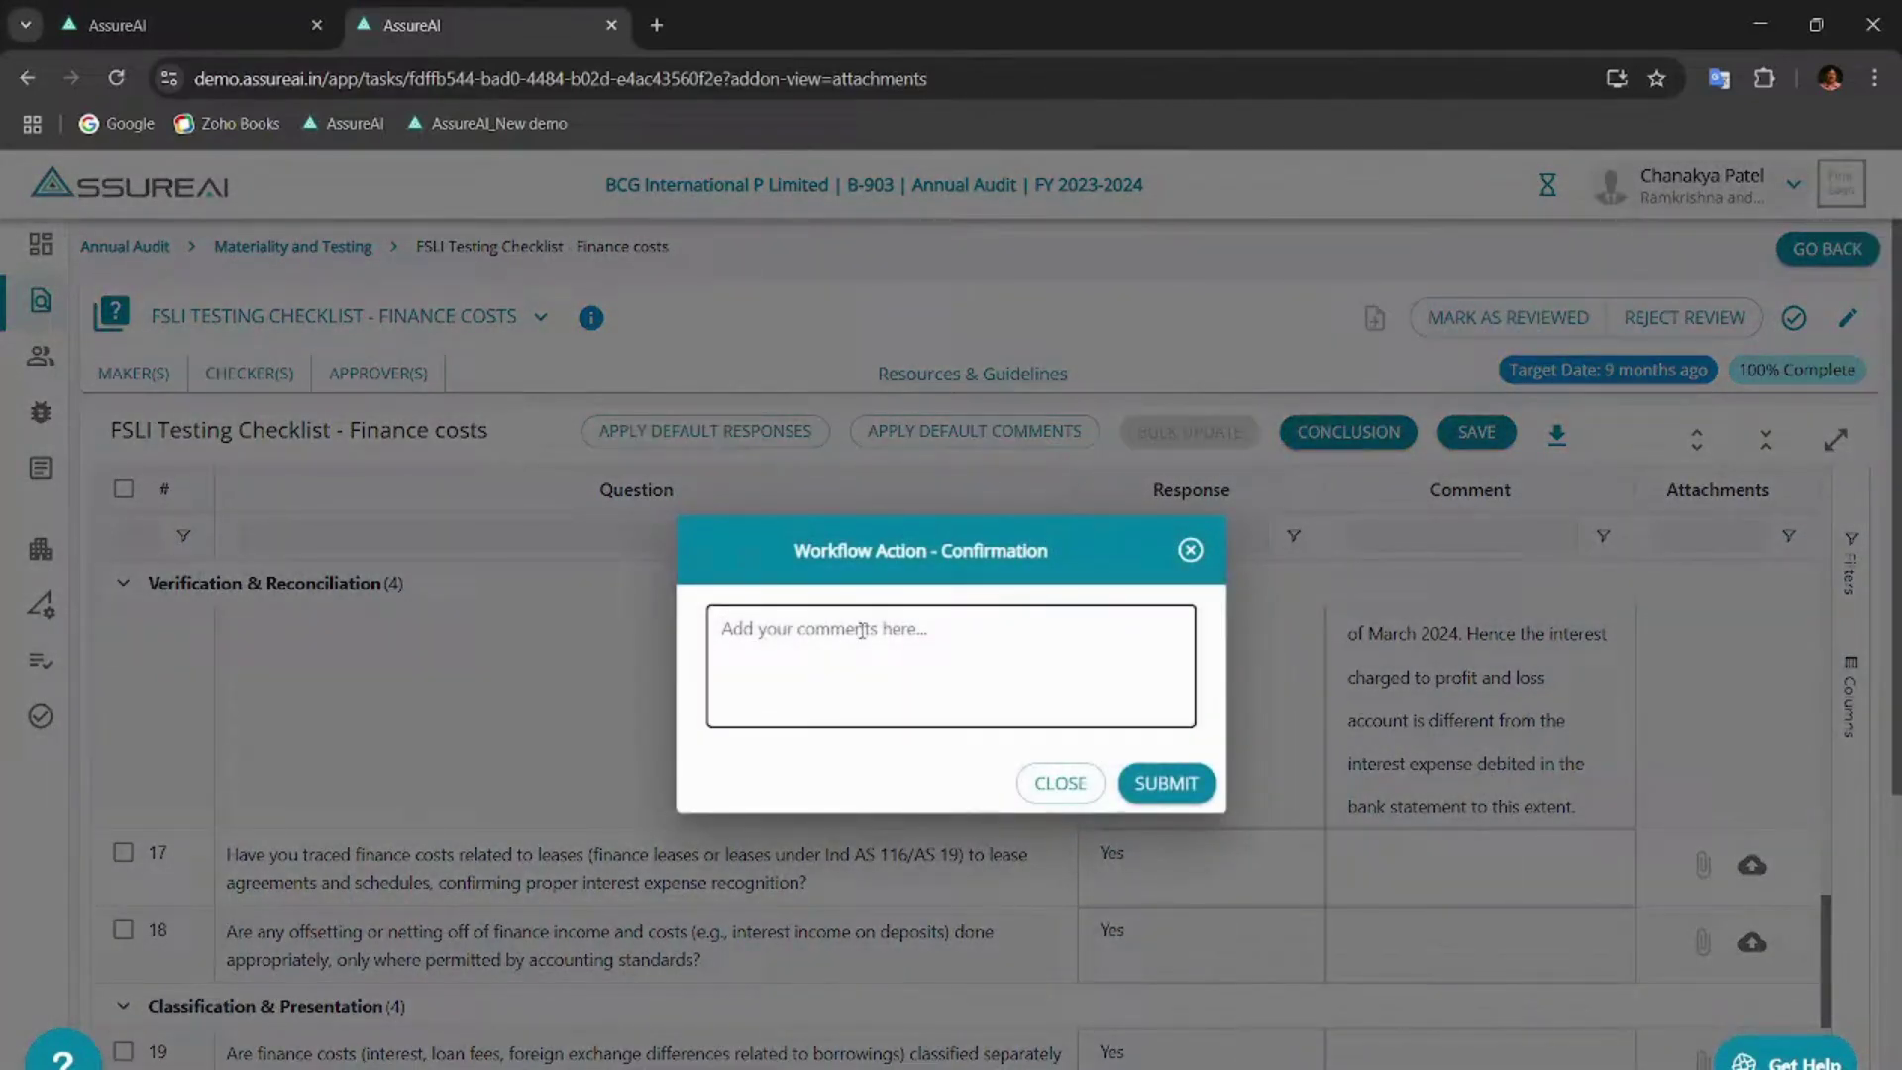
{"action": "type", "text": "Senior is requested to specifically review the issue of interest waiver through OTS offer that was concluded subsequent to the year end which has been incorporated in the financial statements as at 31st of March 2024 and suggest suitable course of action to handle this exception."}
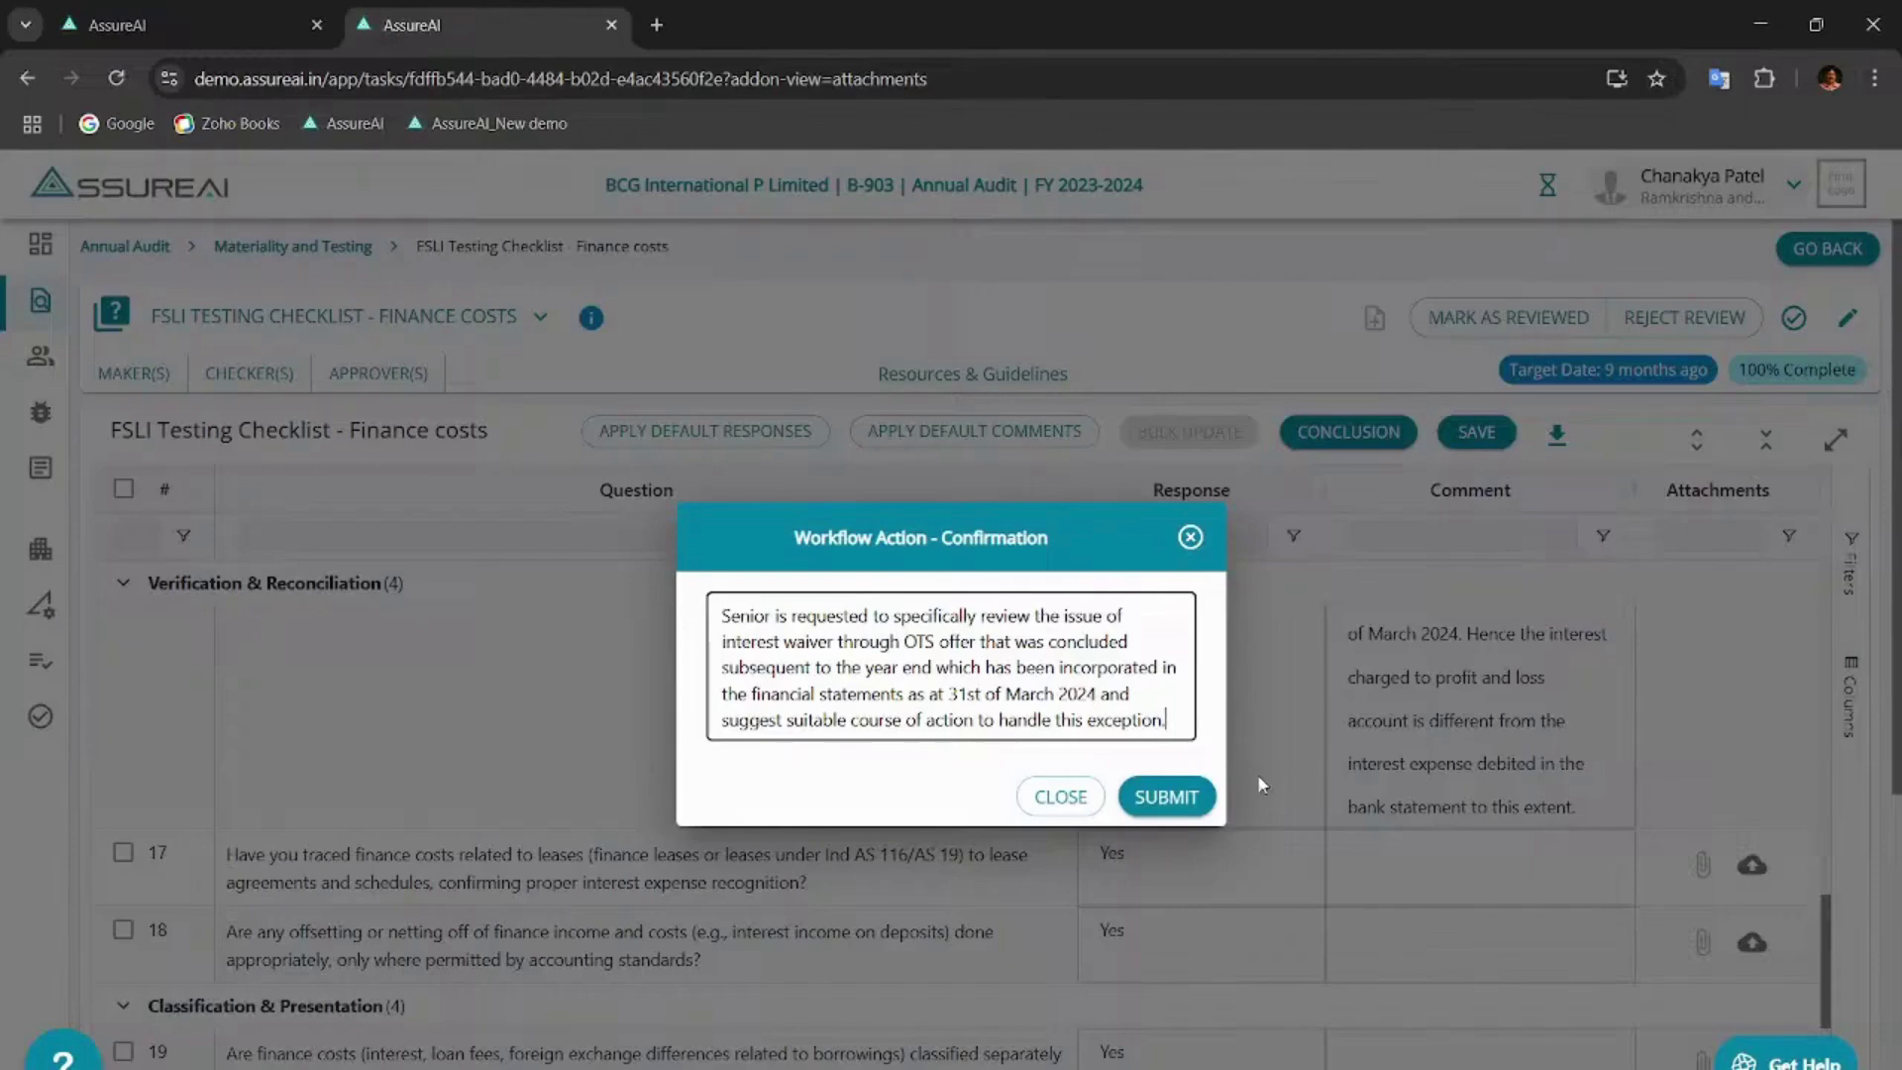
{"action": "left_click", "coordinate": [1166, 797]}
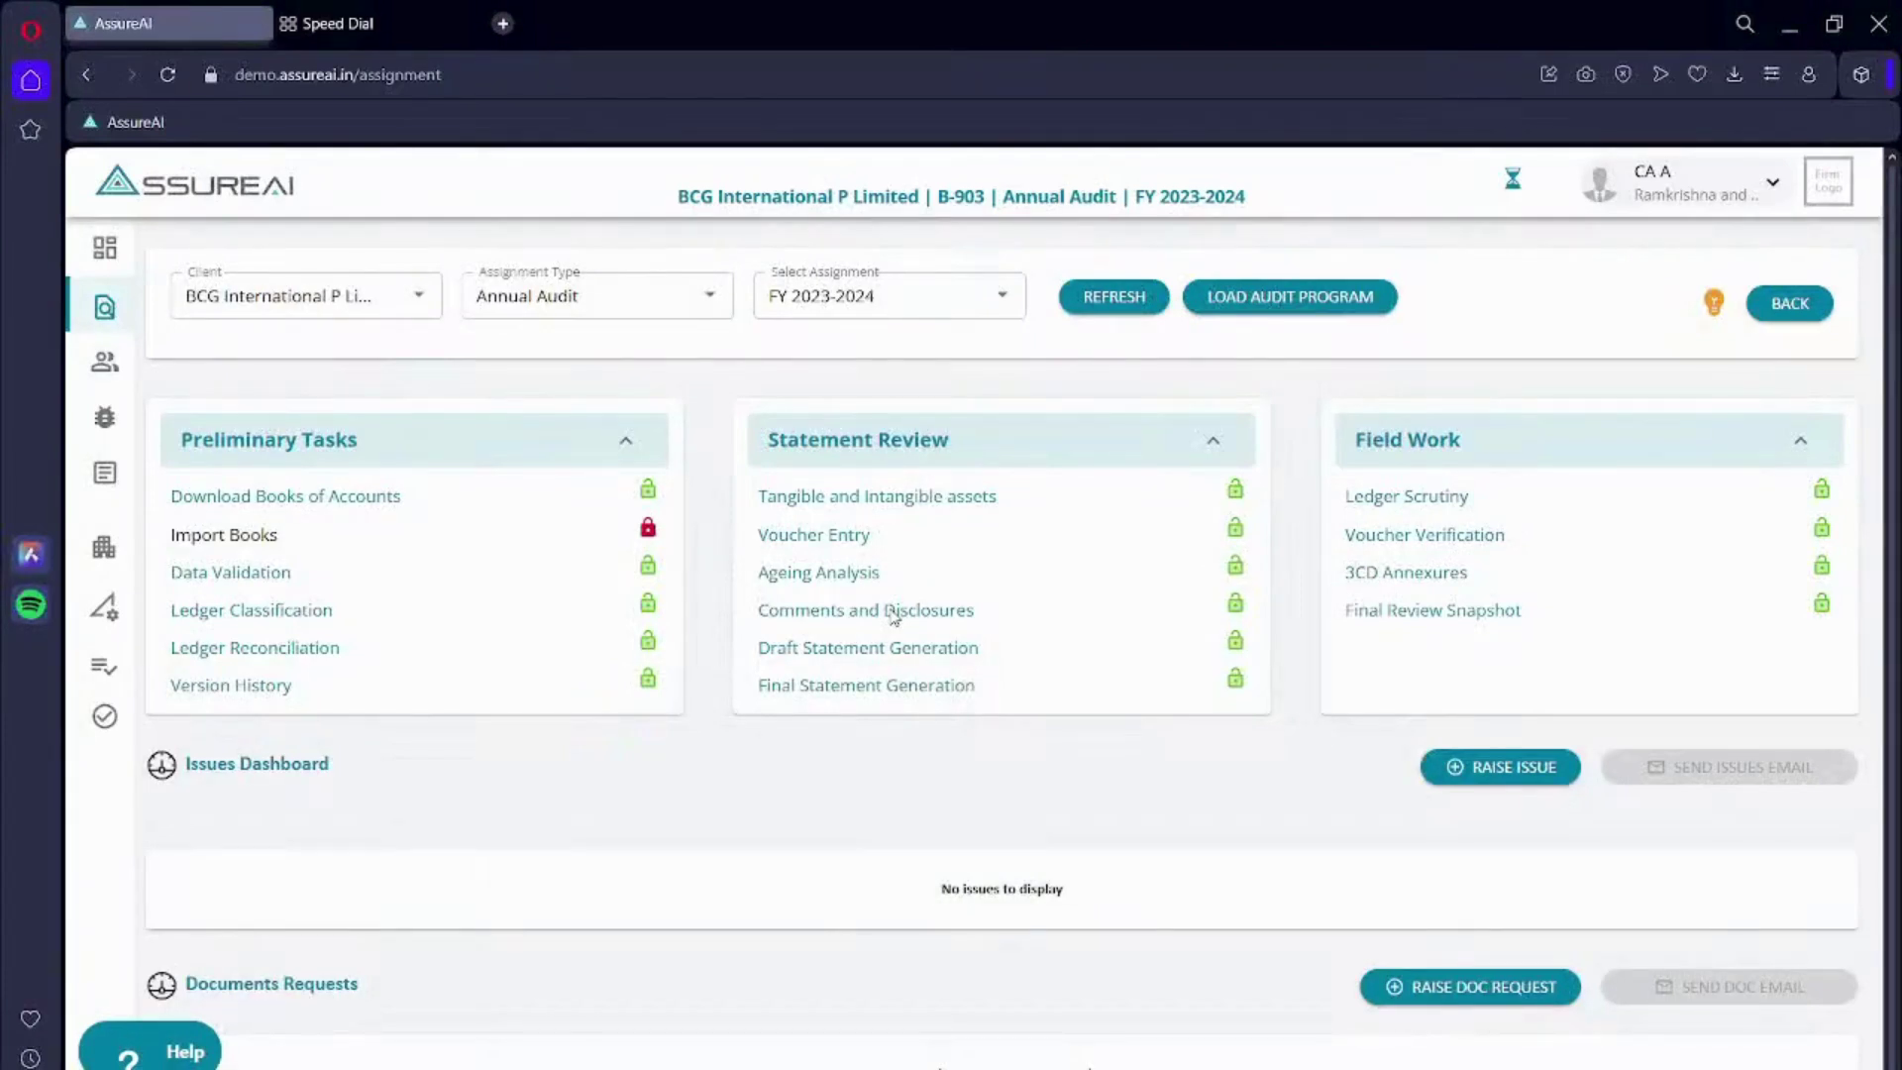
- Open the FSLI Testing Checklist - Finance costs task under Materiality and Testing, with all groups expanded
{"action": "left_click", "coordinate": [1261, 302]}
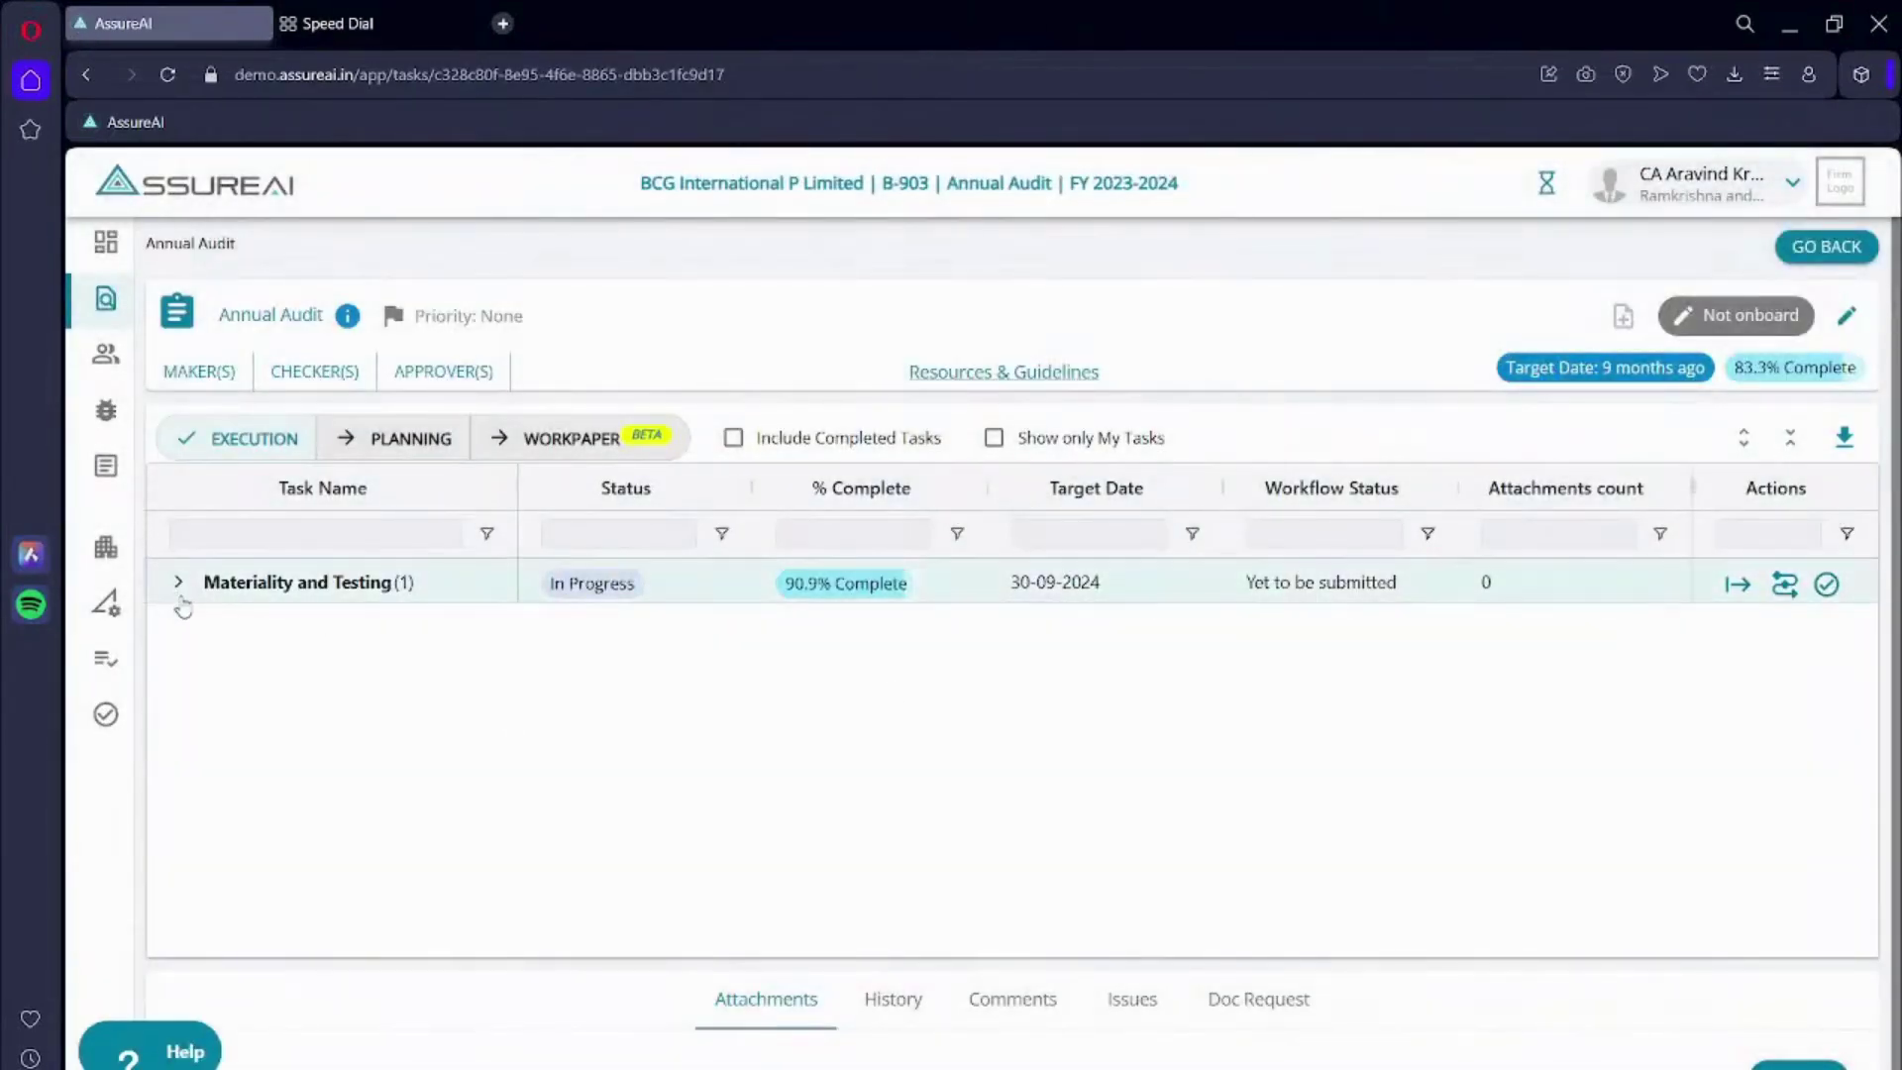
{"action": "left_click", "coordinate": [179, 584]}
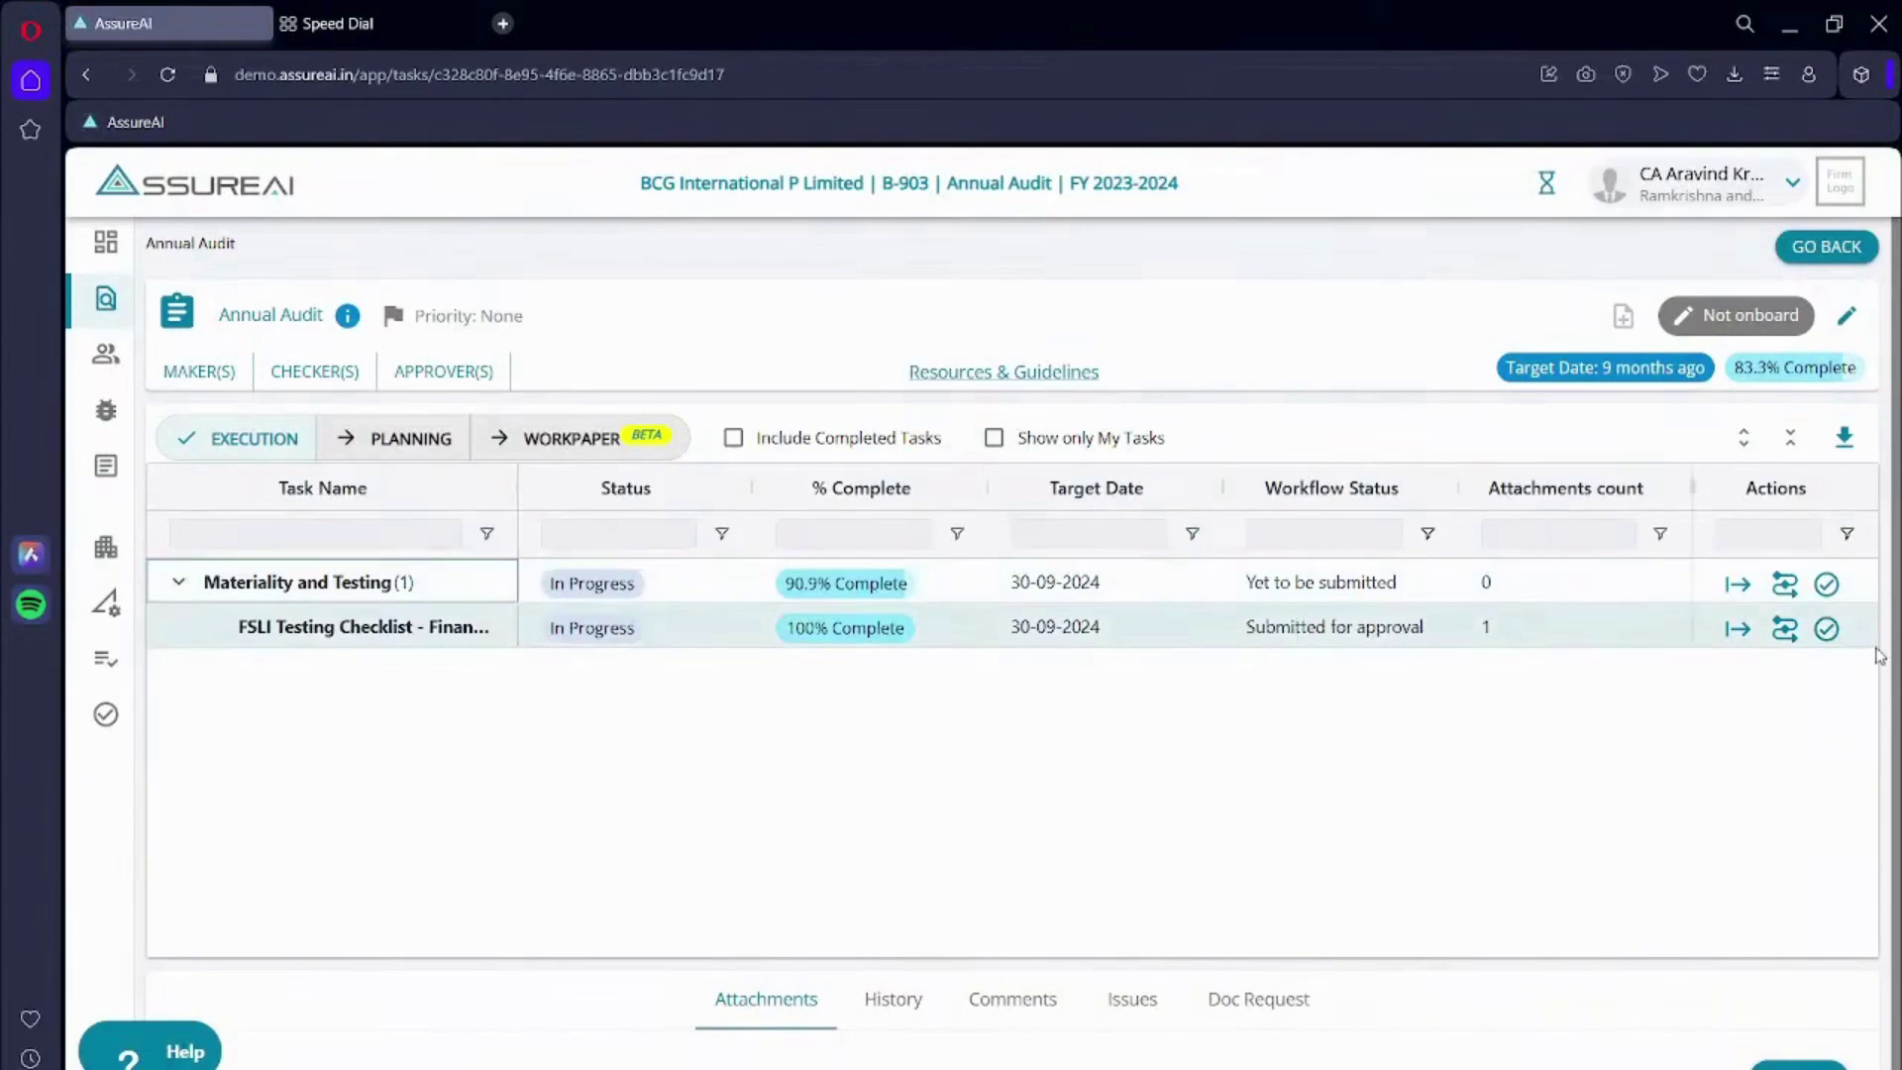
{"action": "left_click", "coordinate": [1737, 628]}
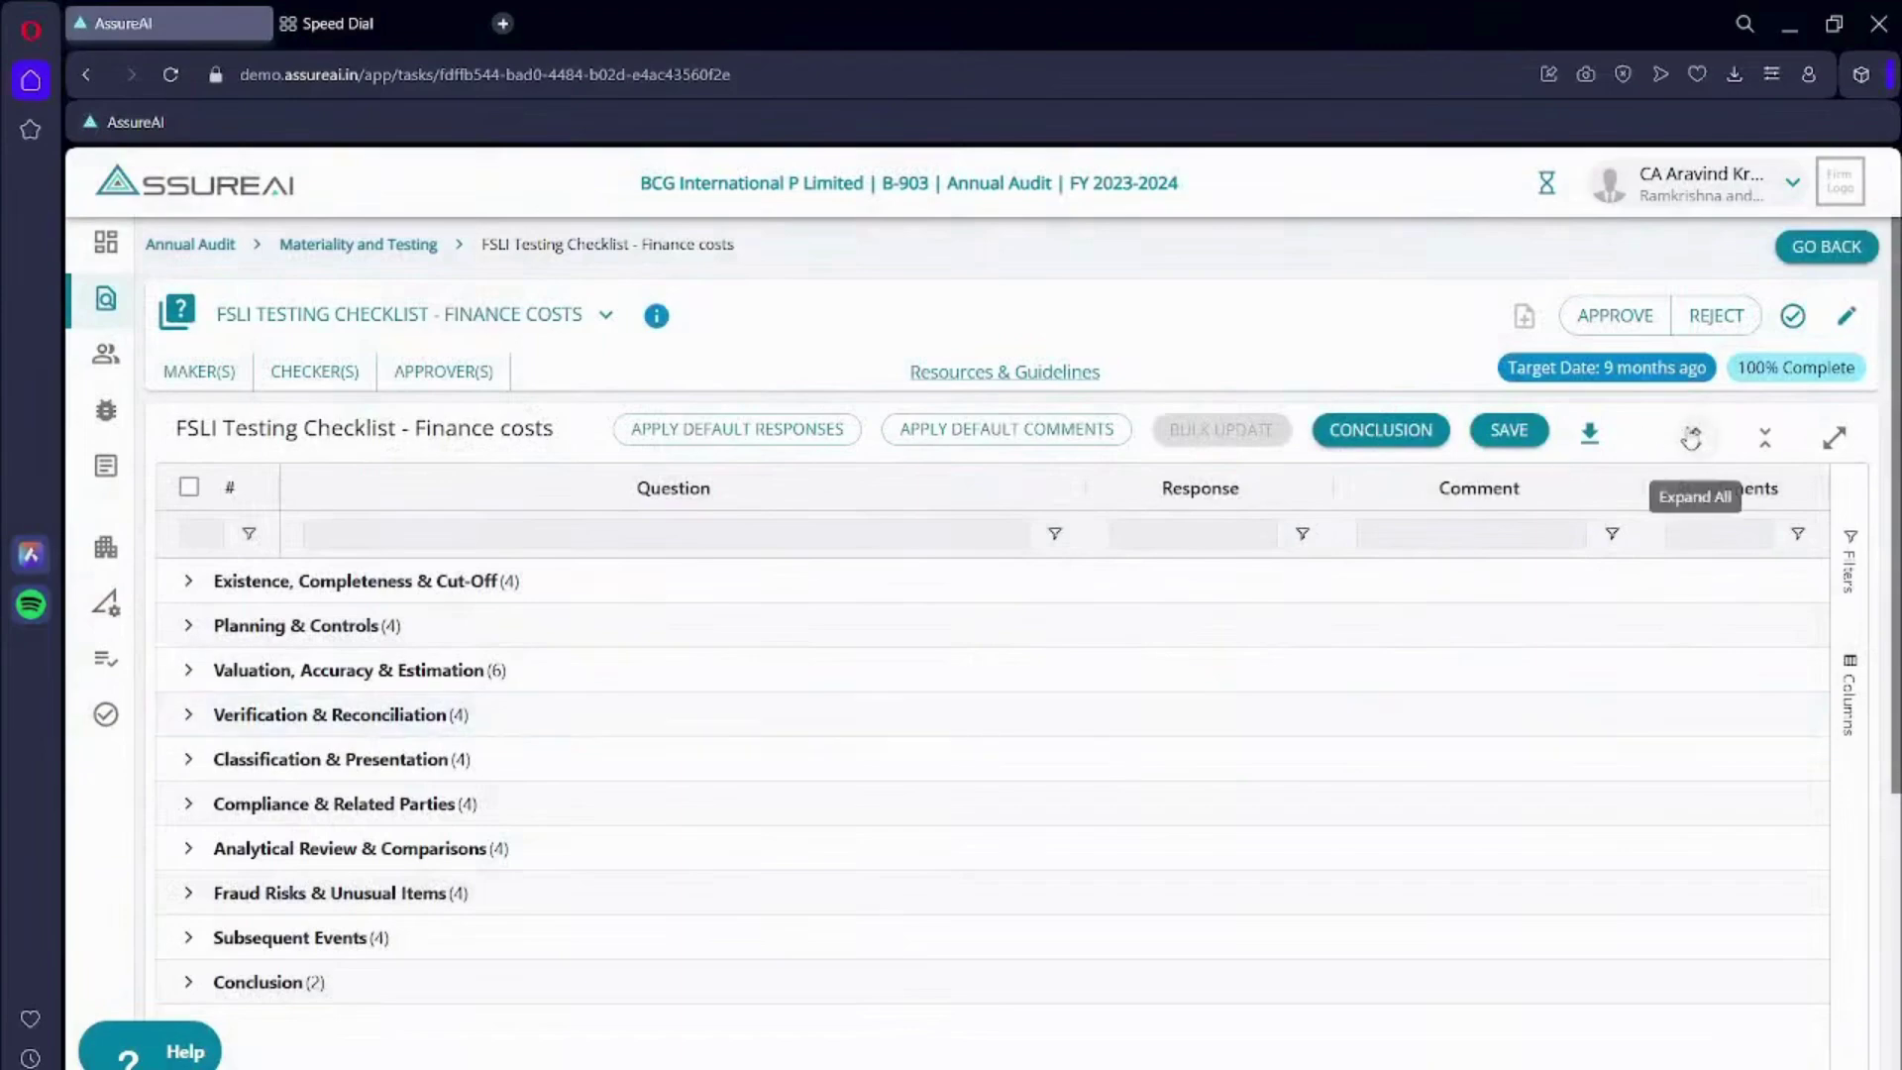
{"action": "left_click", "coordinate": [1691, 437]}
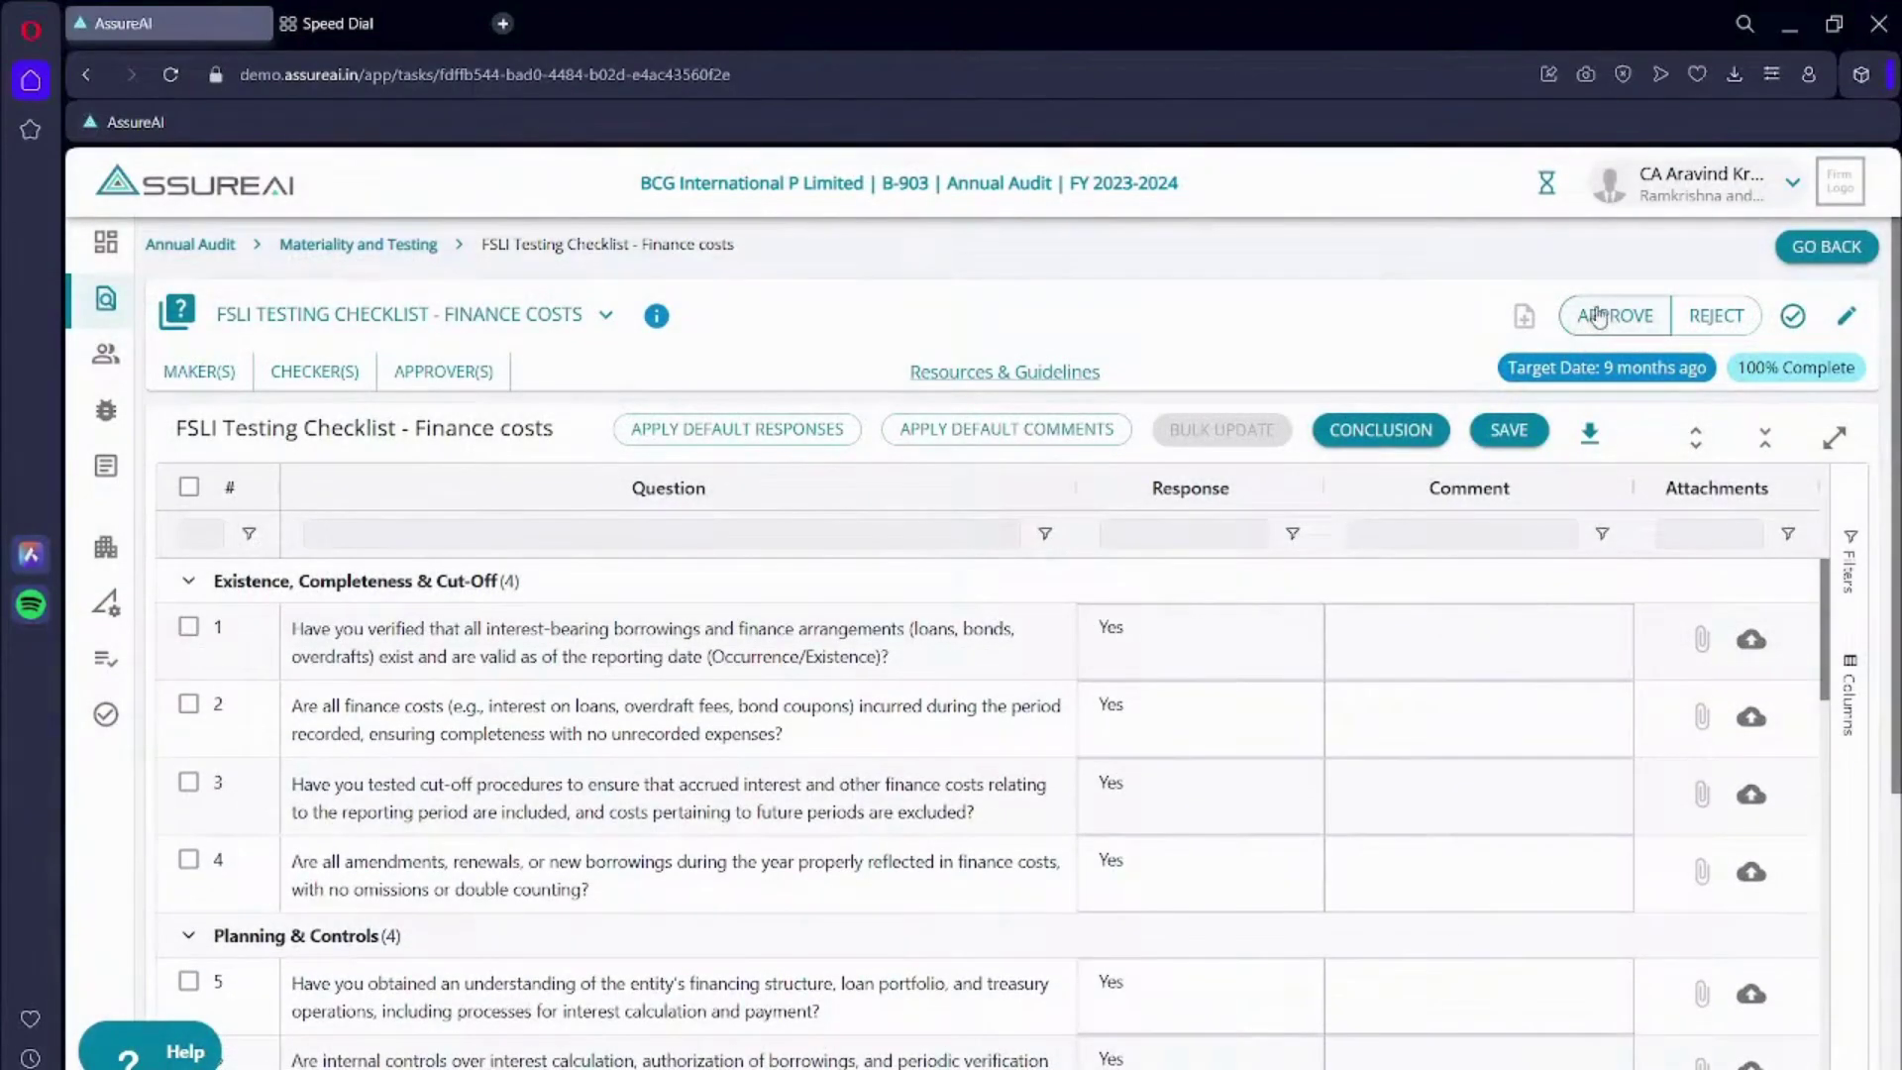
{"action": "scroll", "coordinate": [1108, 661], "scroll_direction": "down", "scroll_amount": 15}
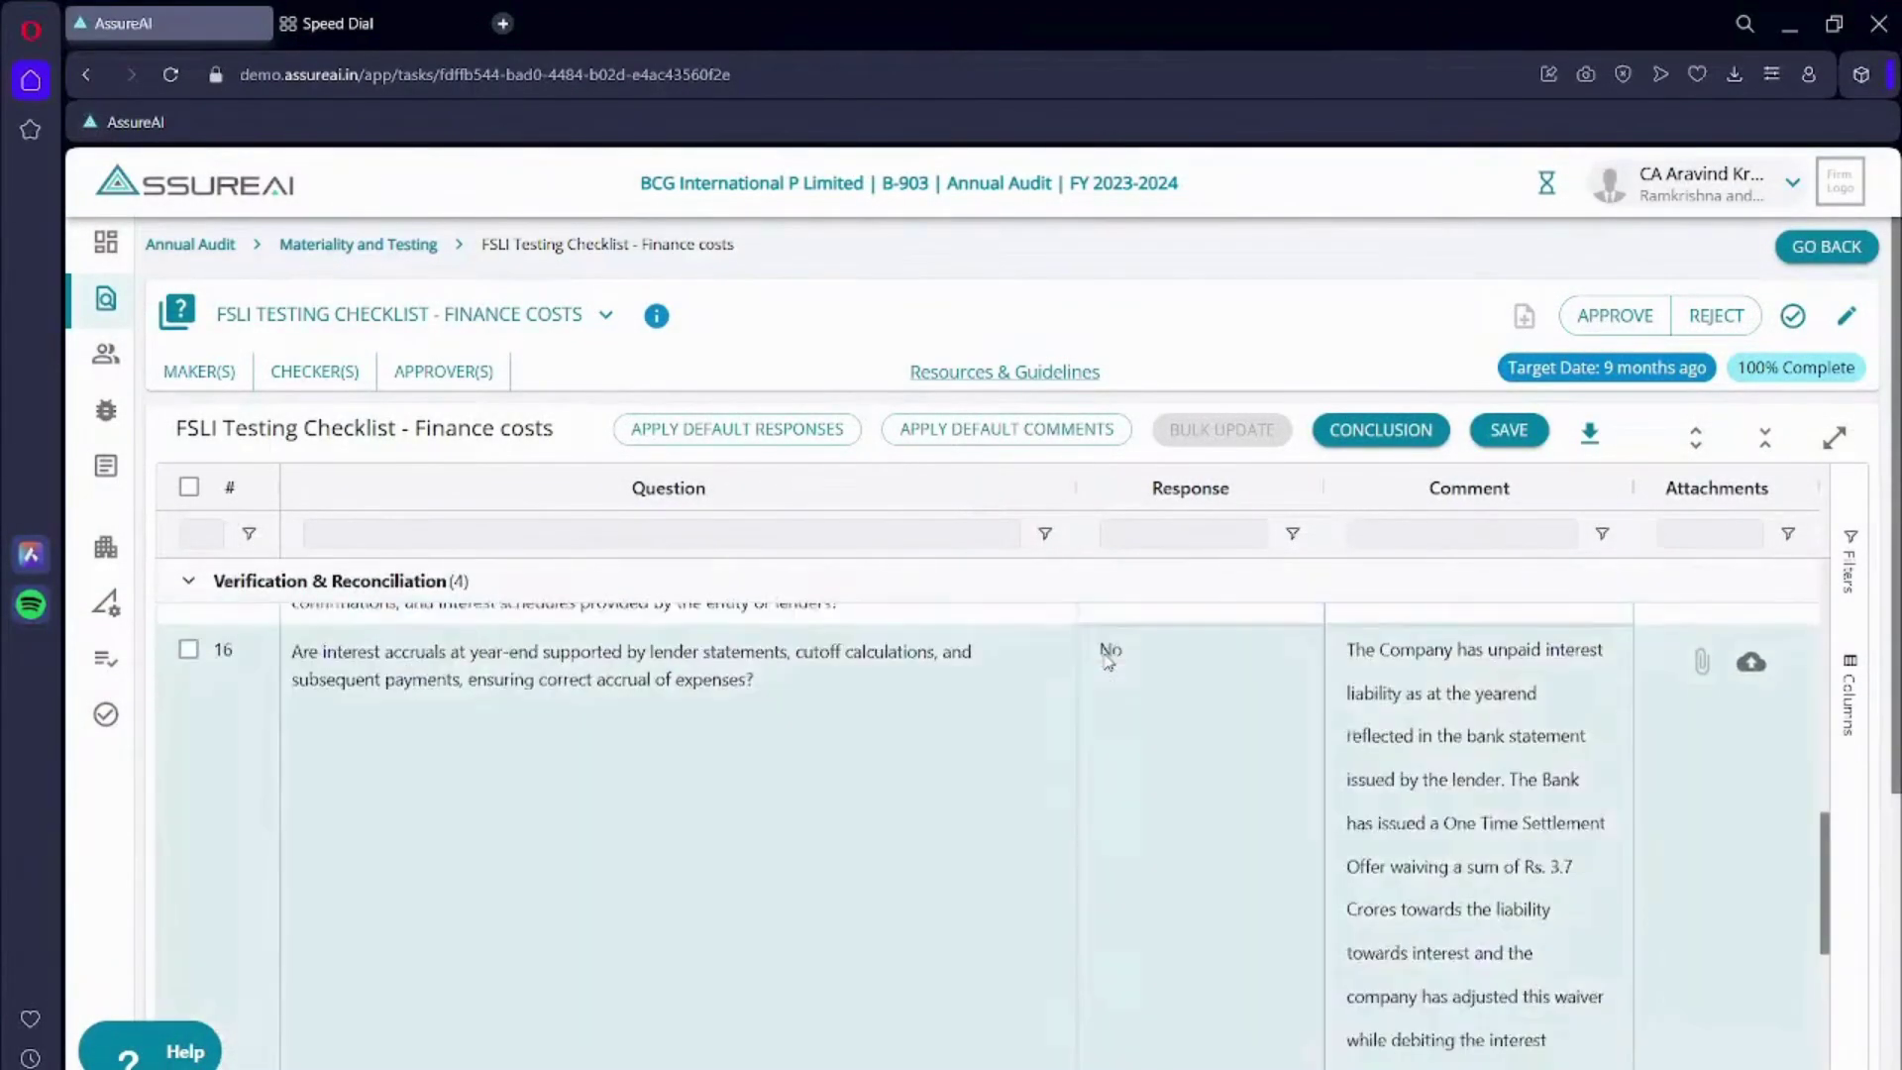
{"action": "scroll", "coordinate": [1108, 661], "scroll_direction": "down", "scroll_amount": 15}
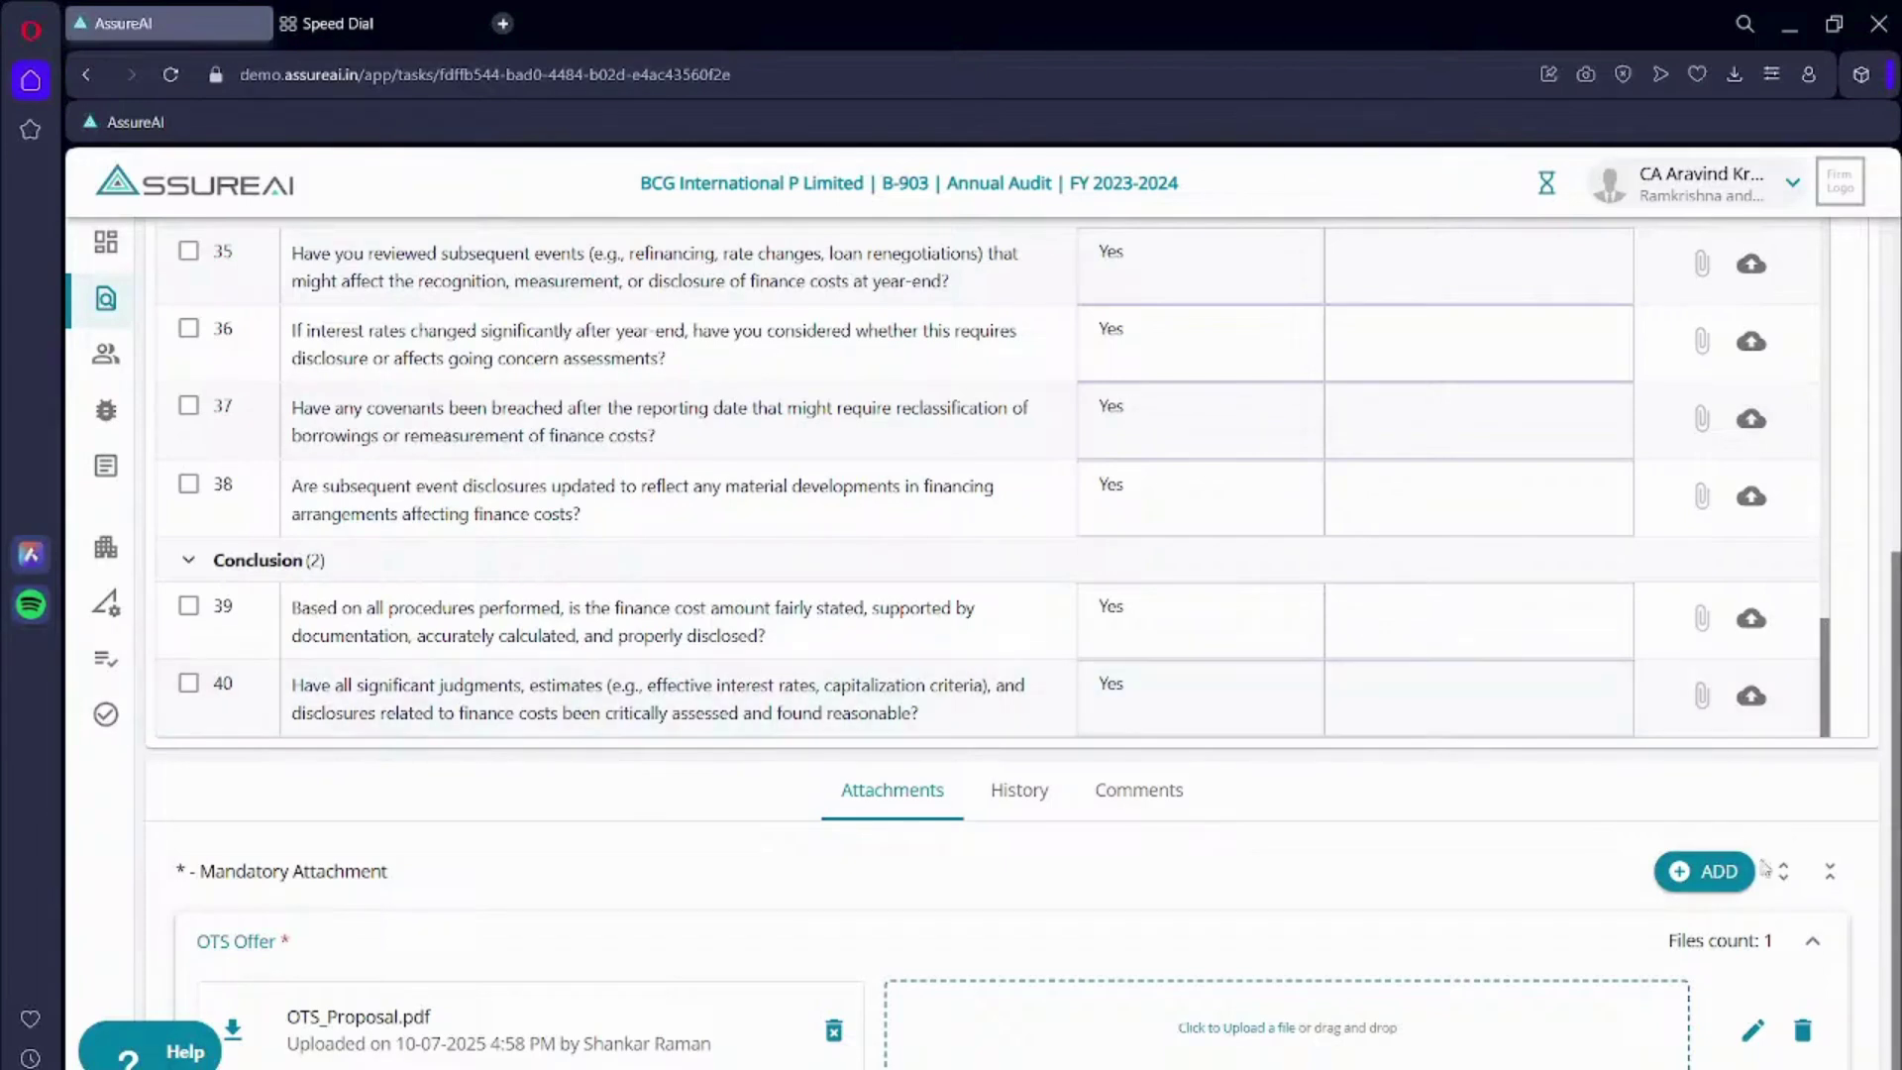
- Add required attachments for the year-end bank statement and the interest-waiver bank statement
{"action": "left_click", "coordinate": [1701, 870]}
{"action": "left_click", "coordinate": [919, 596]}
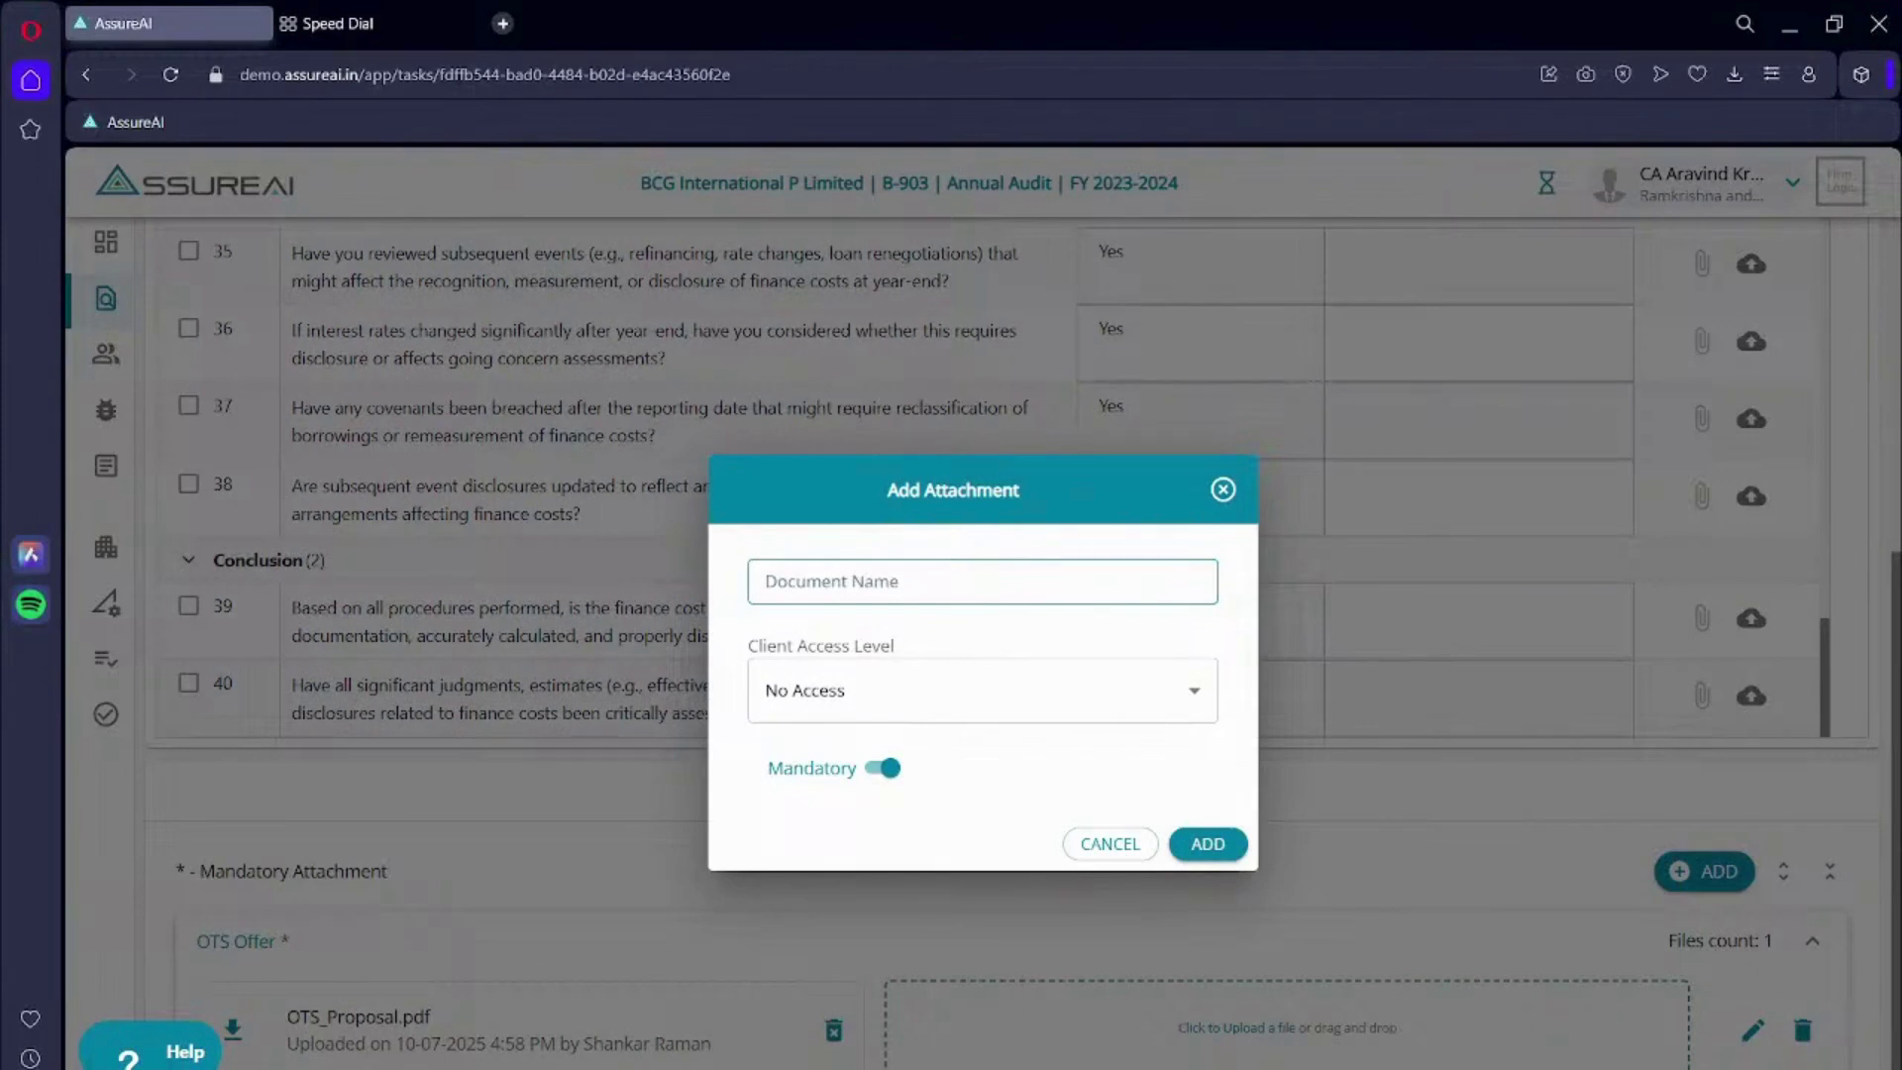
{"action": "type", "text": "•\tBank Statement as at the year end"}
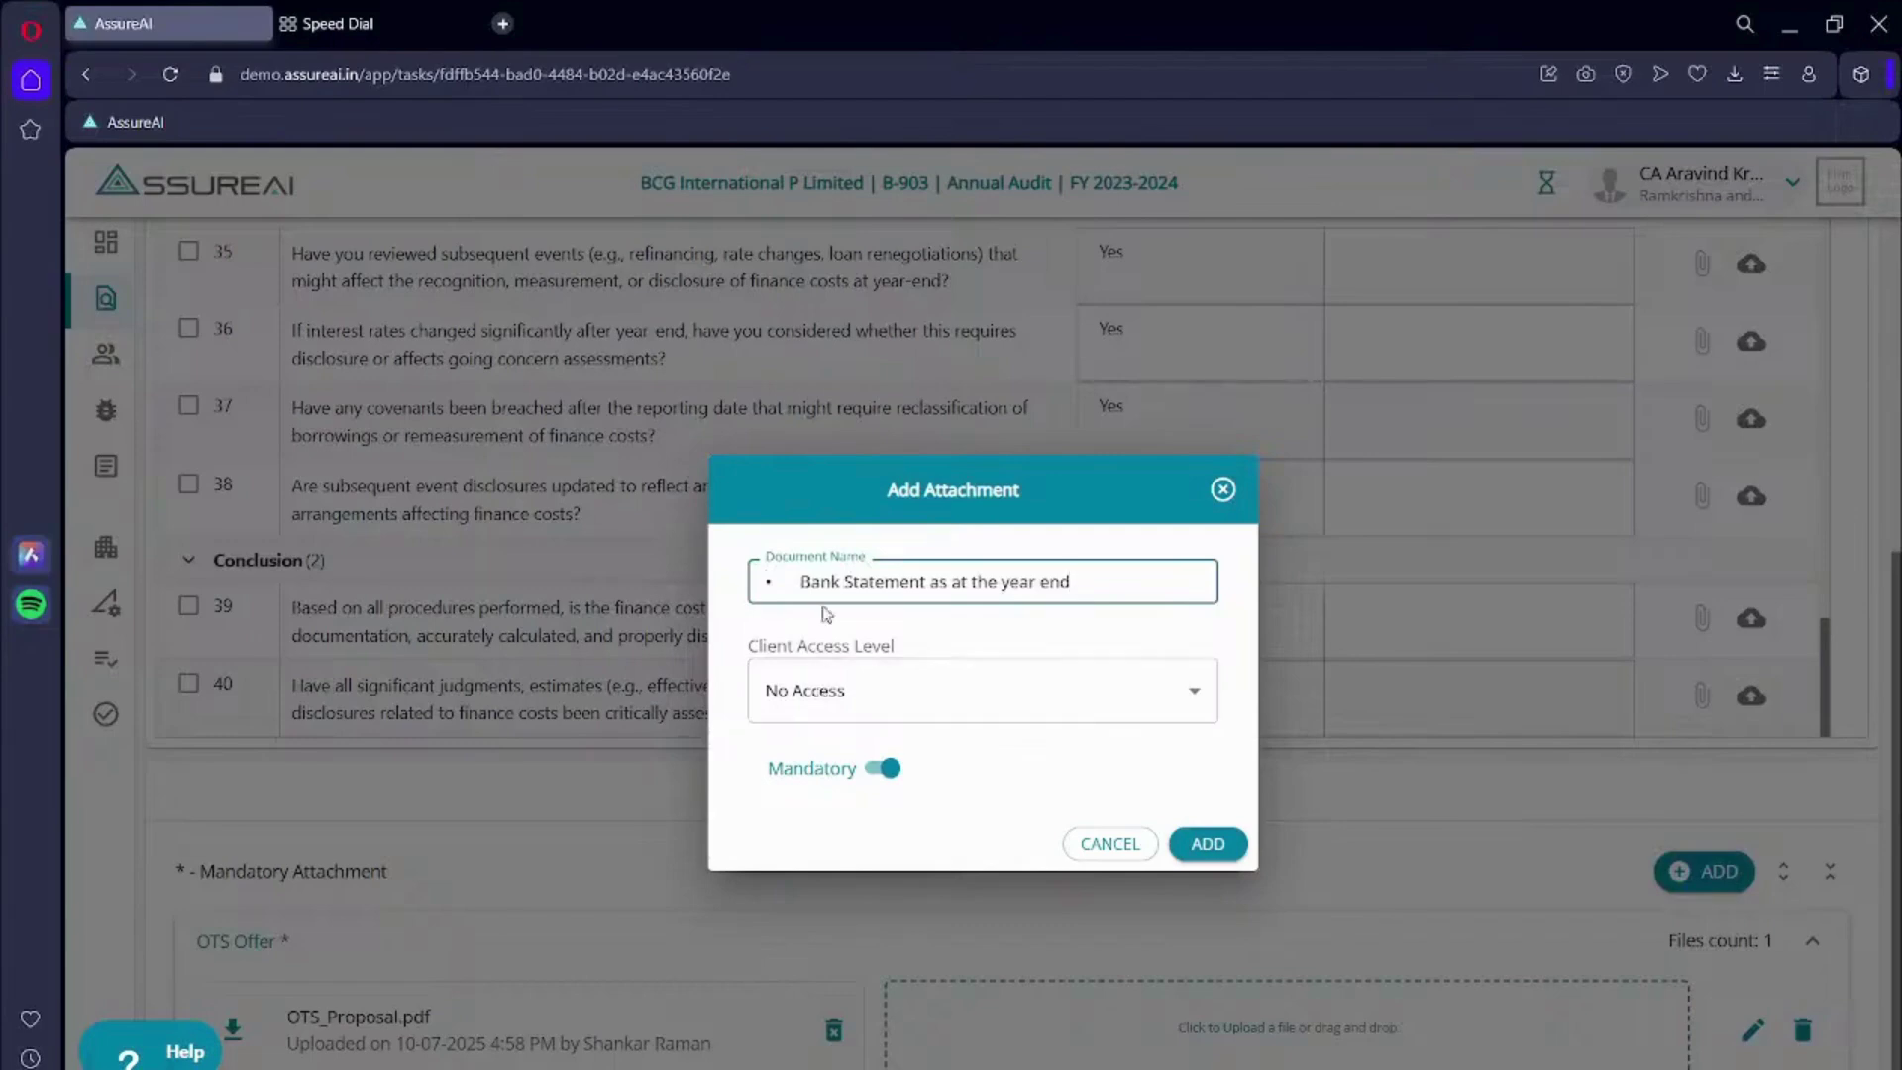
{"action": "key", "text": "BackSpace"}
{"action": "key", "text": "BackSpace"}
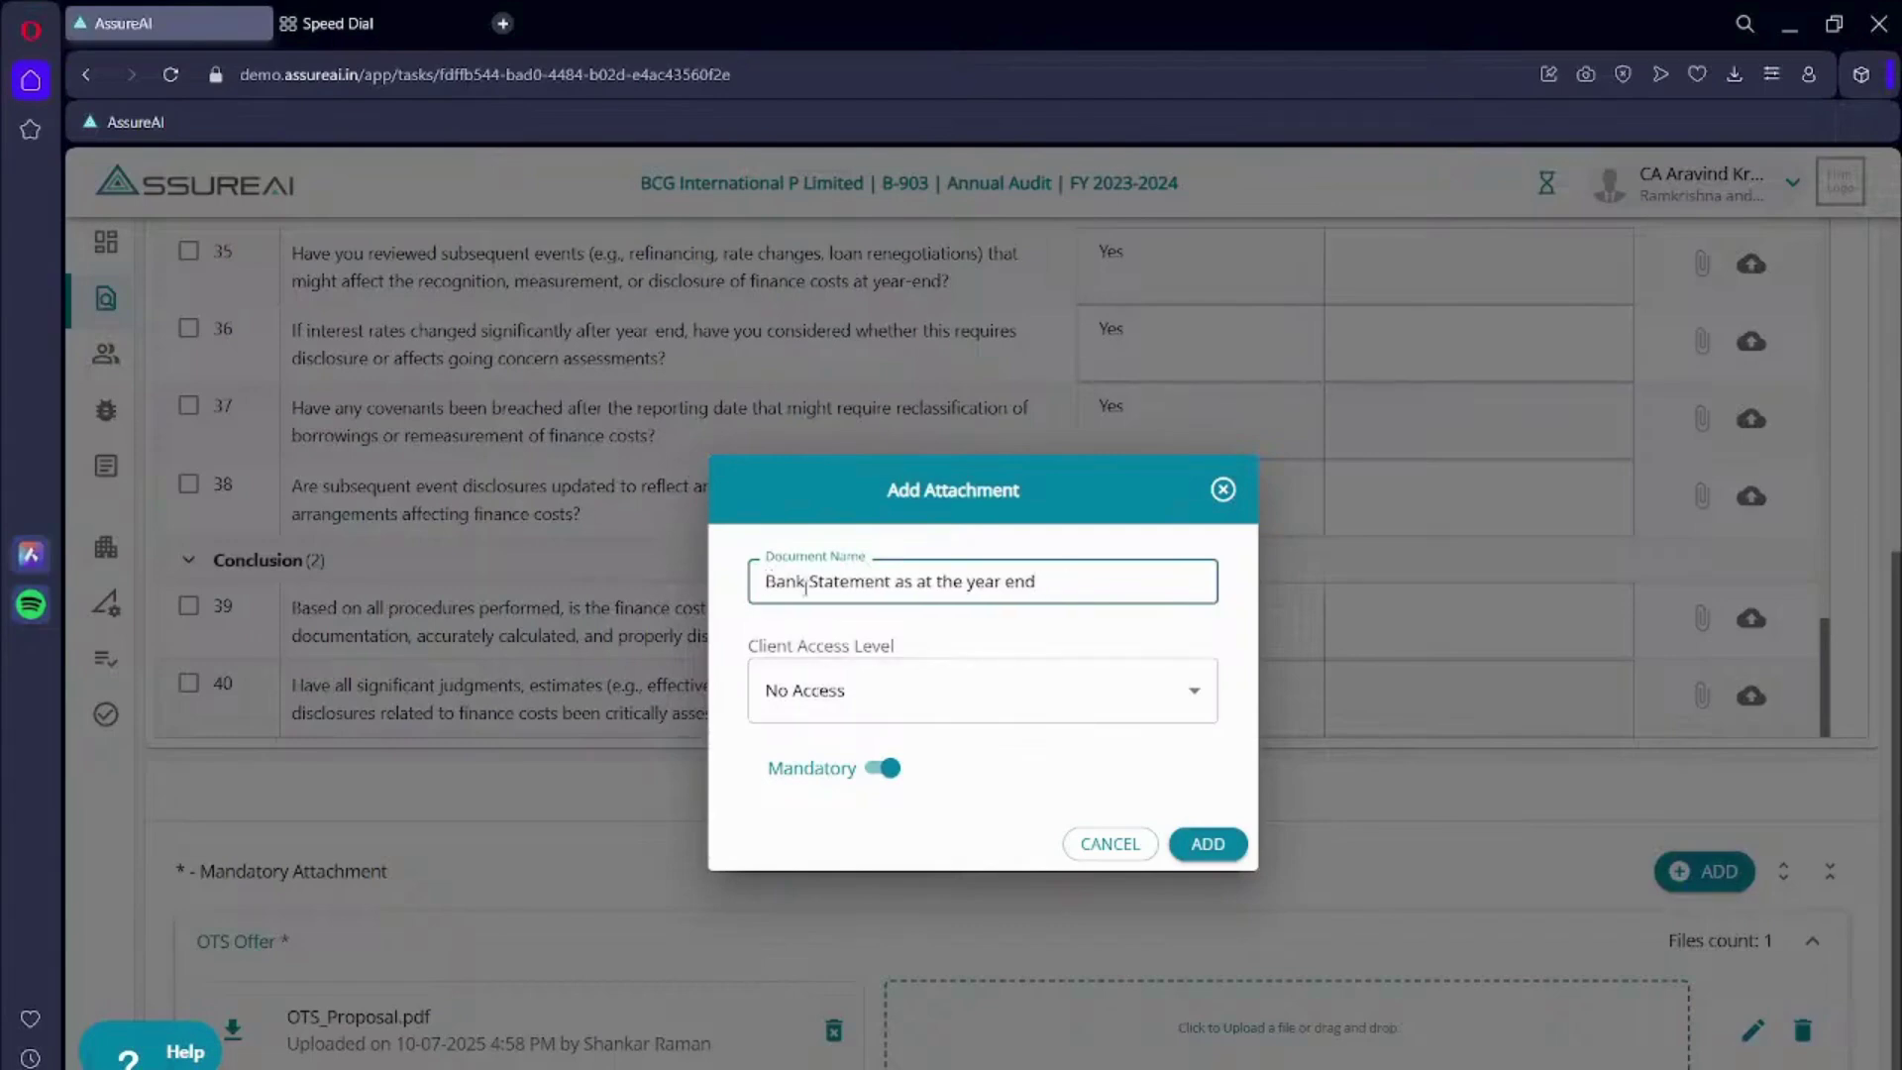
{"action": "left_click", "coordinate": [1217, 846]}
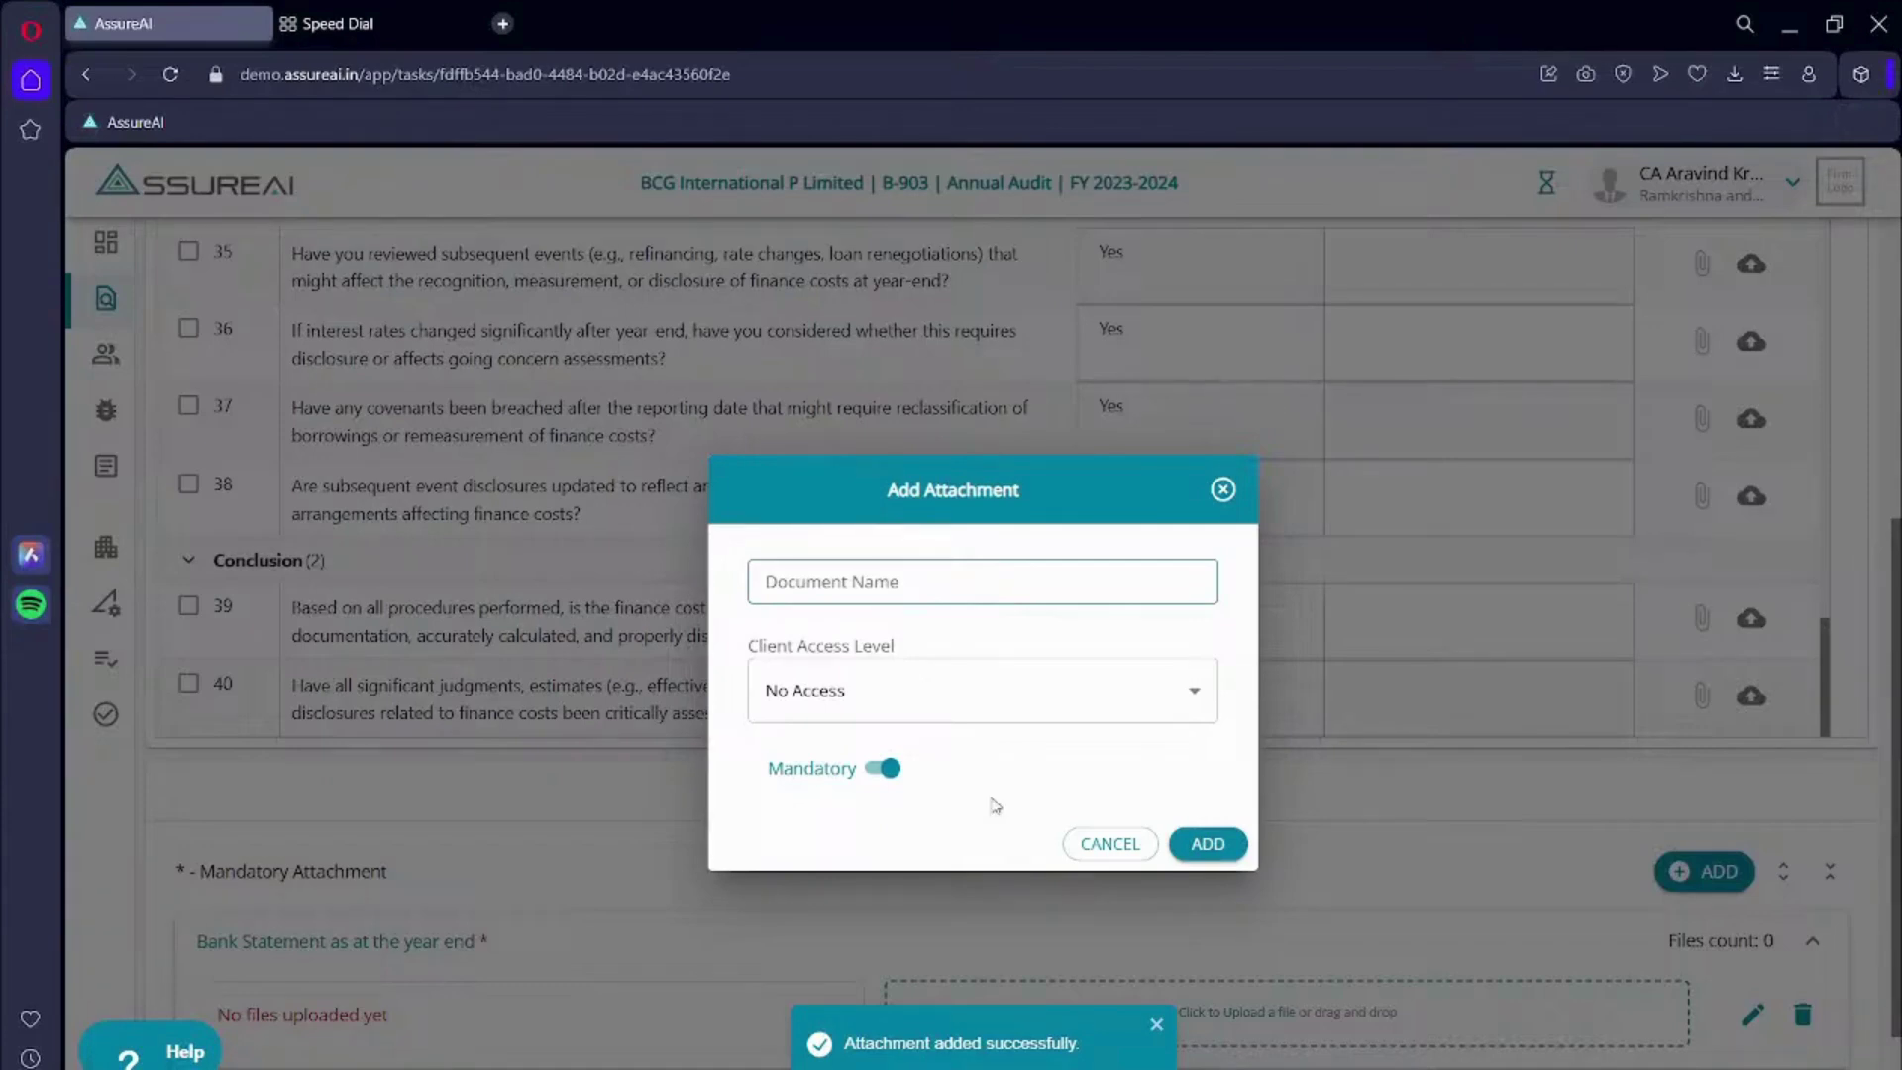
{"action": "left_click", "coordinate": [859, 589]}
{"action": "type", "text": "•\tBank Statement Evidencing Waiver of Interest"}
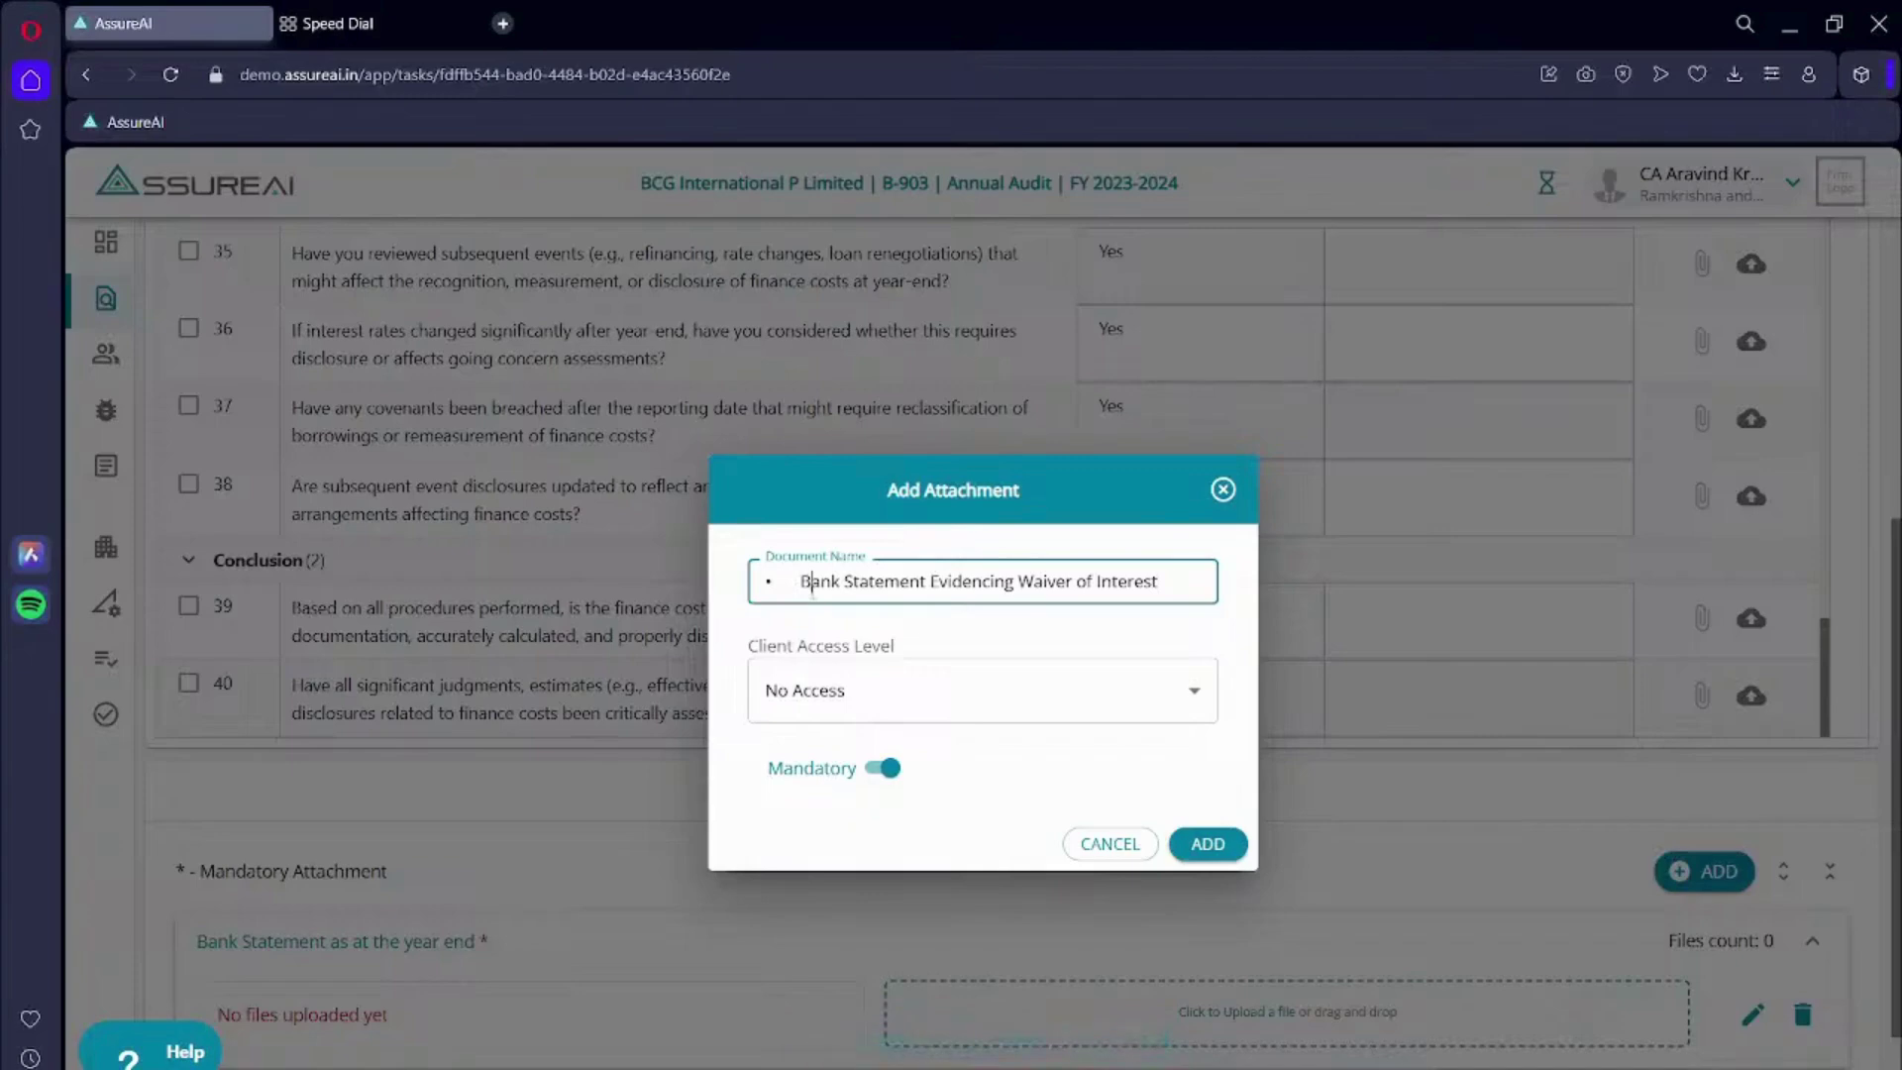
{"action": "key", "text": "BackSpace"}
{"action": "key", "text": "BackSpace"}
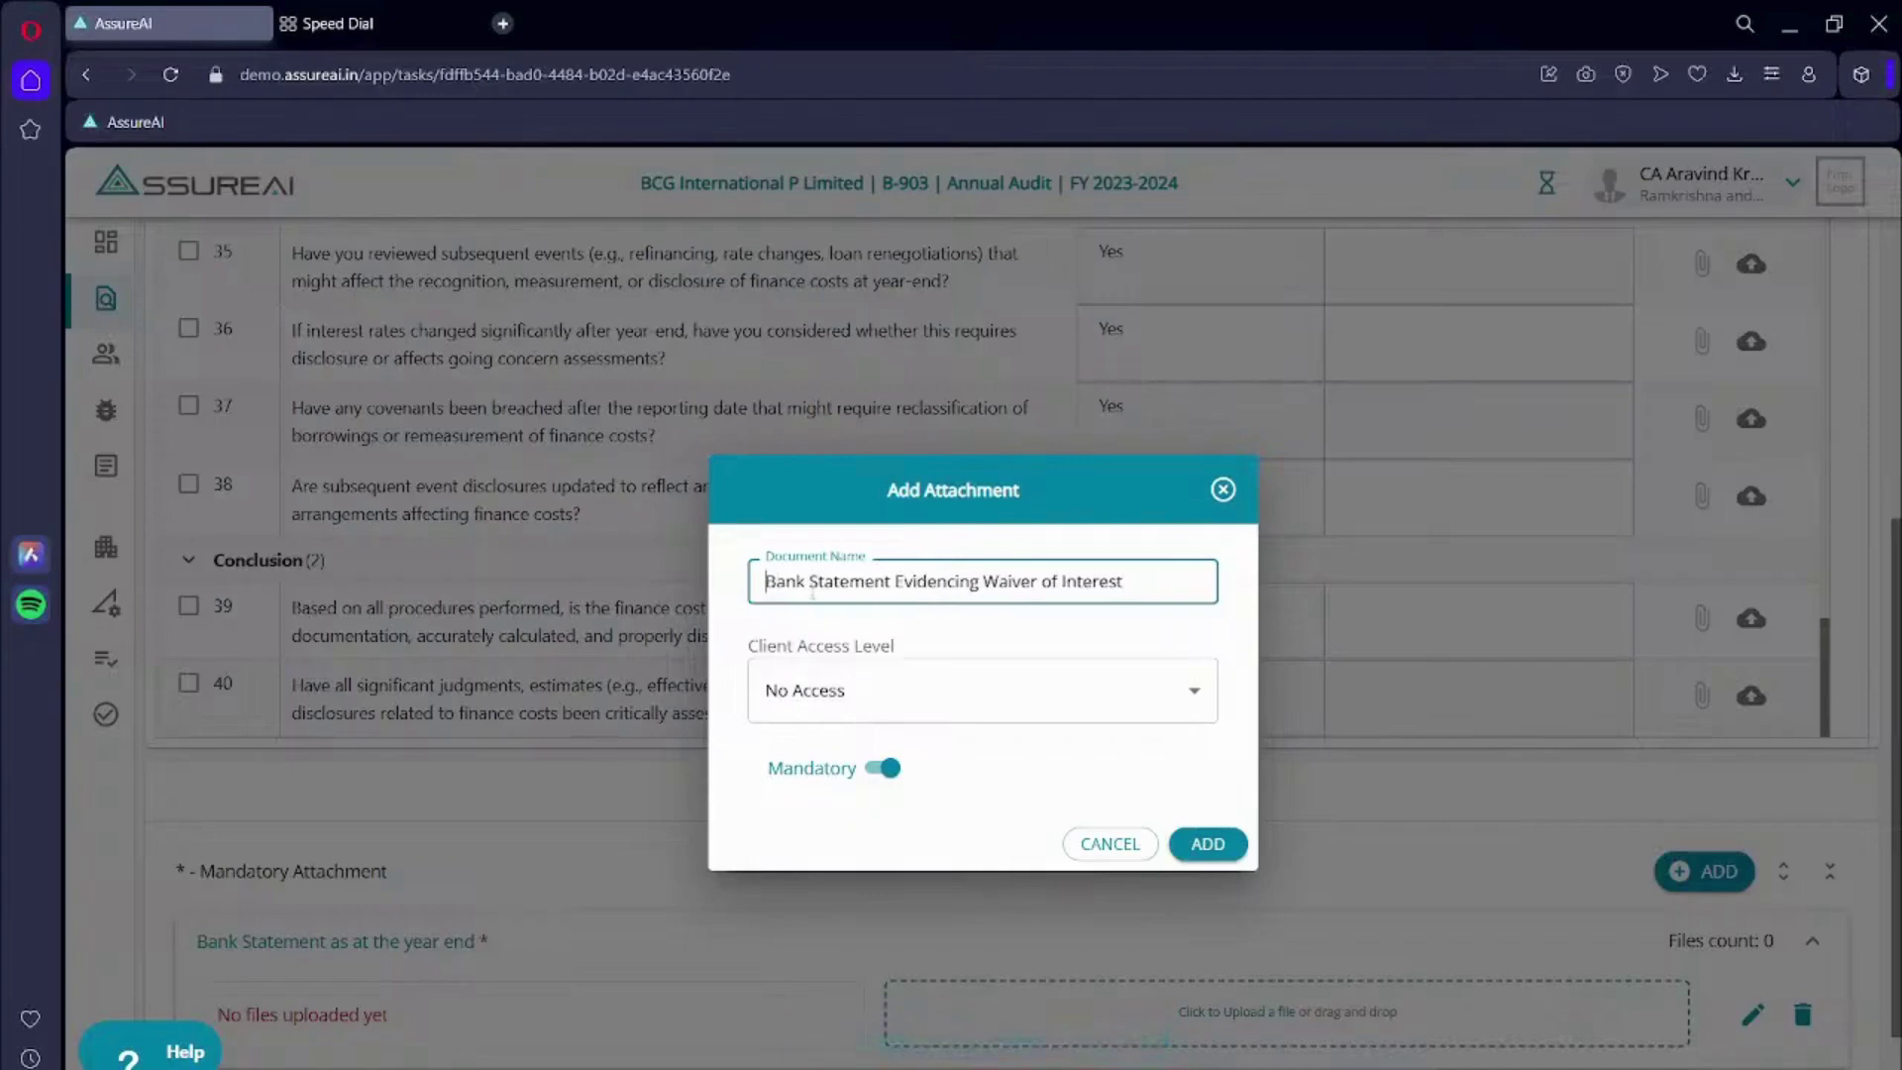
{"action": "left_click", "coordinate": [1210, 844]}
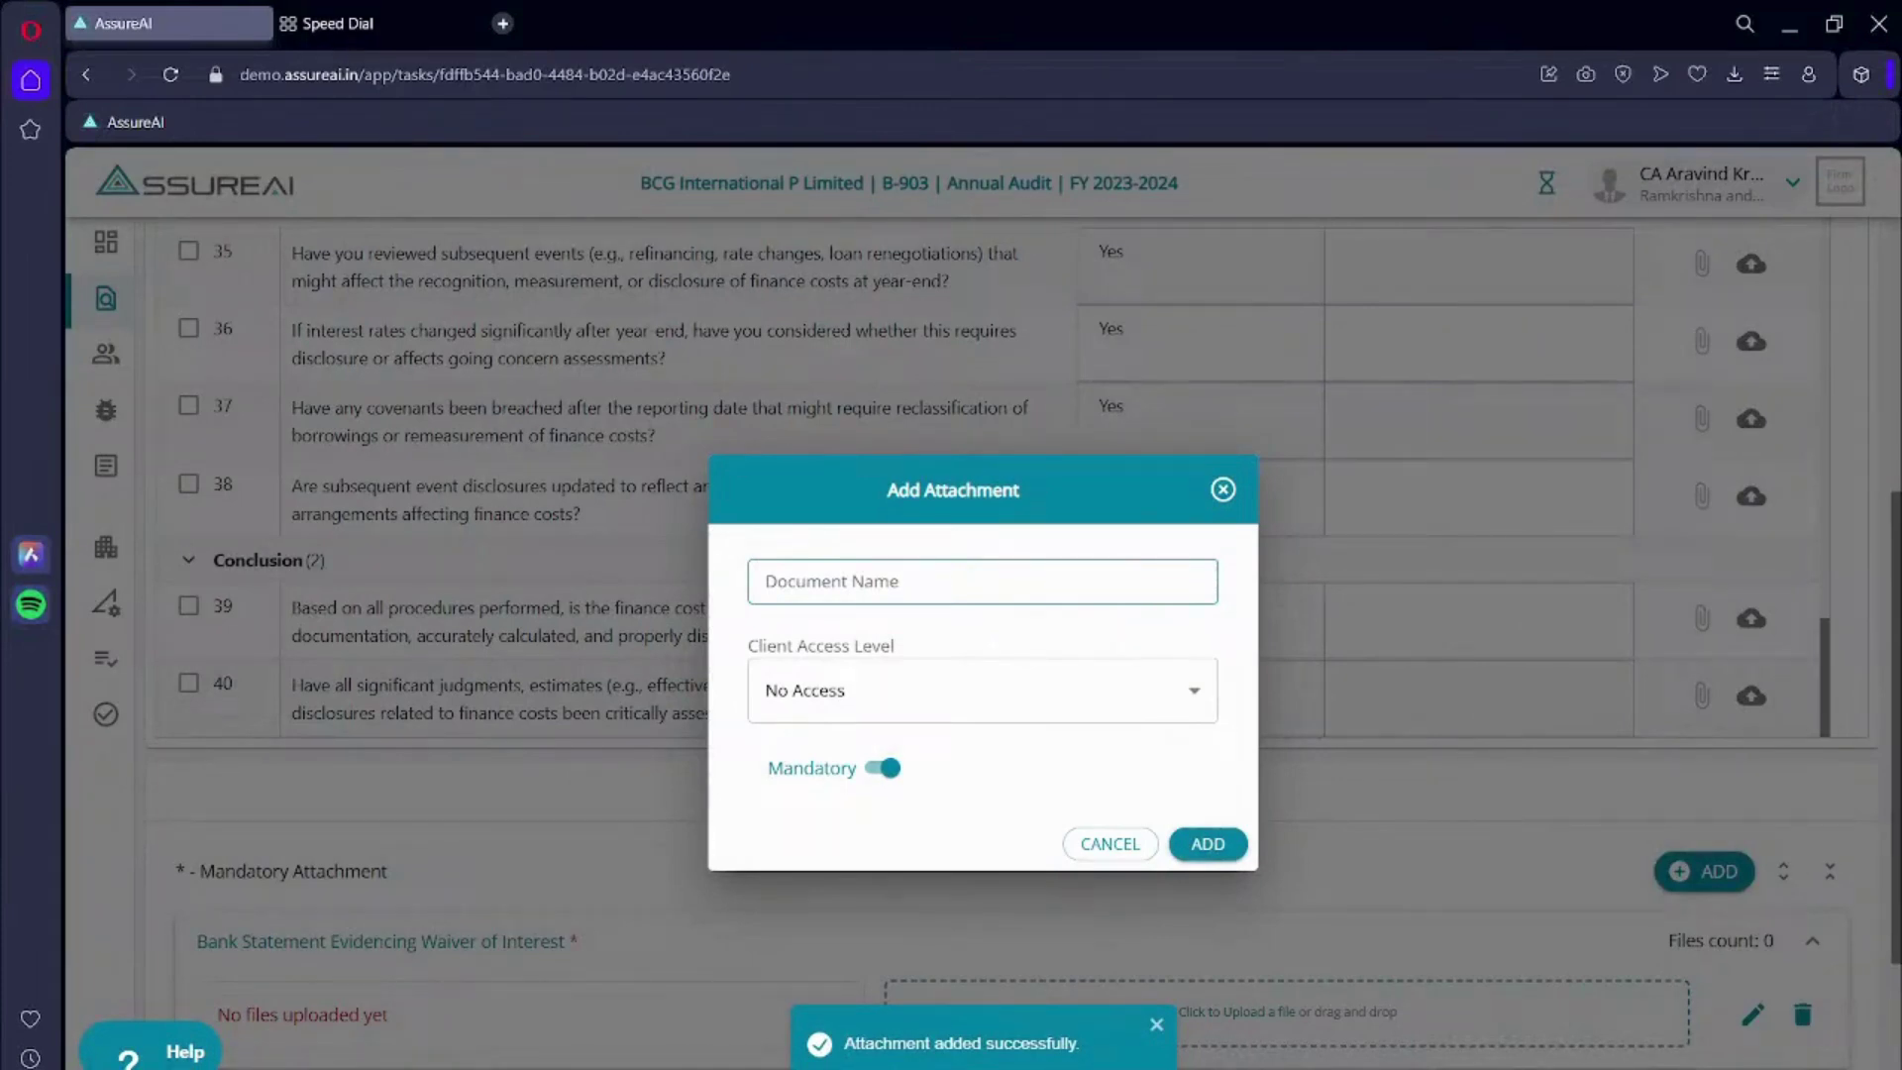
- Add required attachments 'OTS Final Agreement', 'Board Minutes' and the OTS request e-mail evidence
{"action": "left_click", "coordinate": [973, 567]}
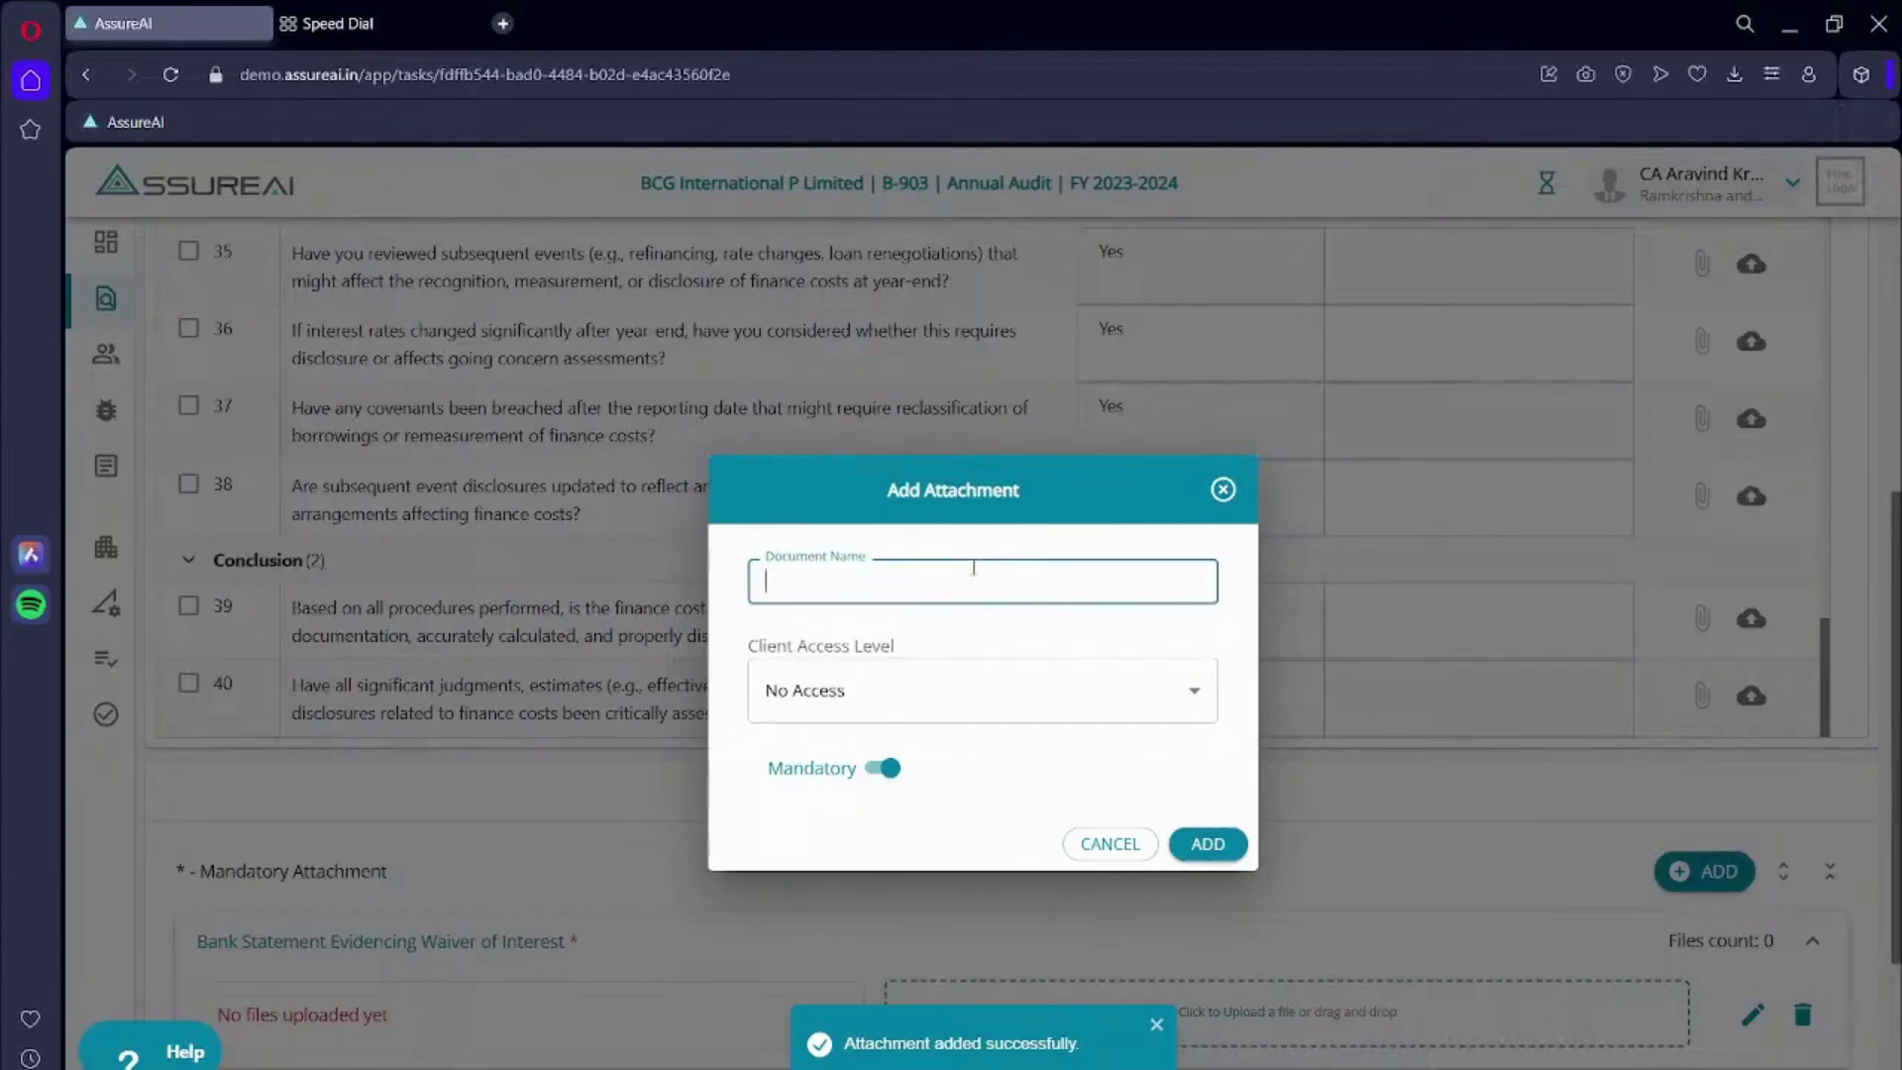
{"action": "type", "text": "OTS Final Agreement"}
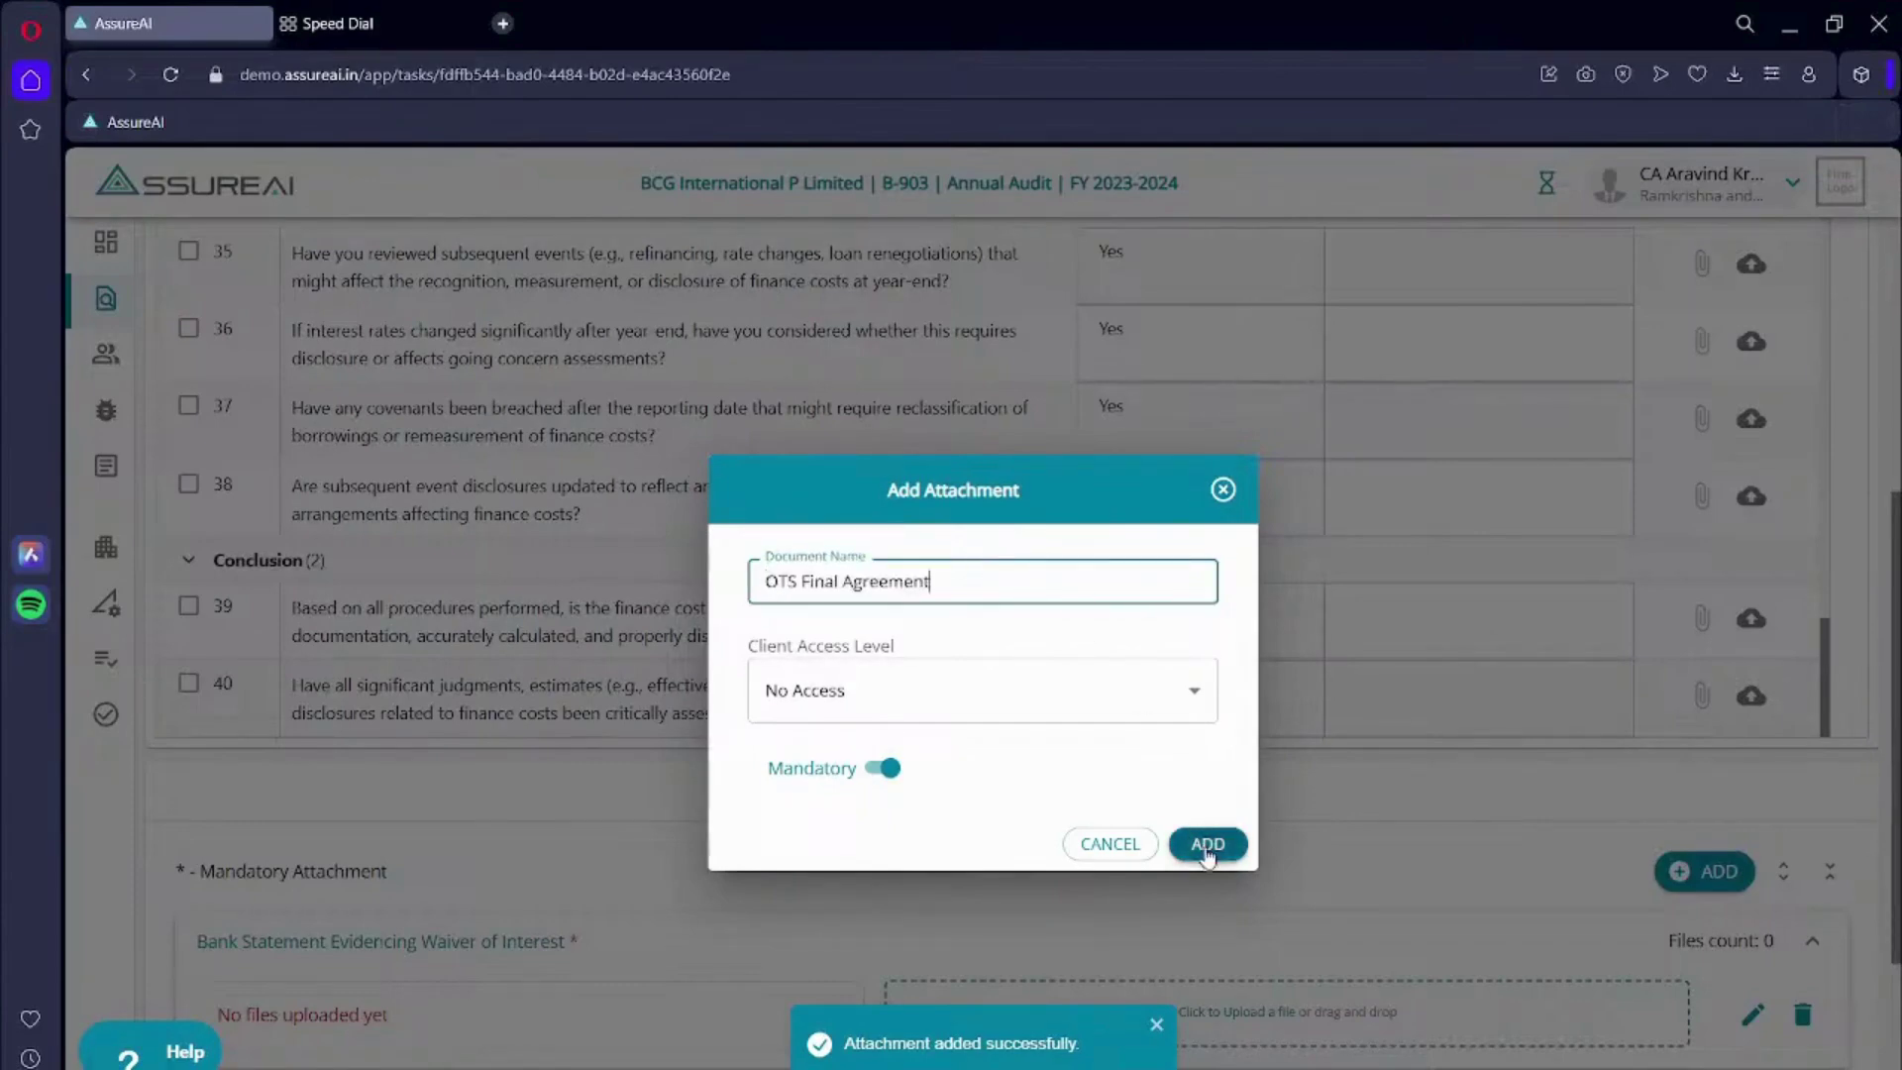
{"action": "left_click", "coordinate": [1207, 844]}
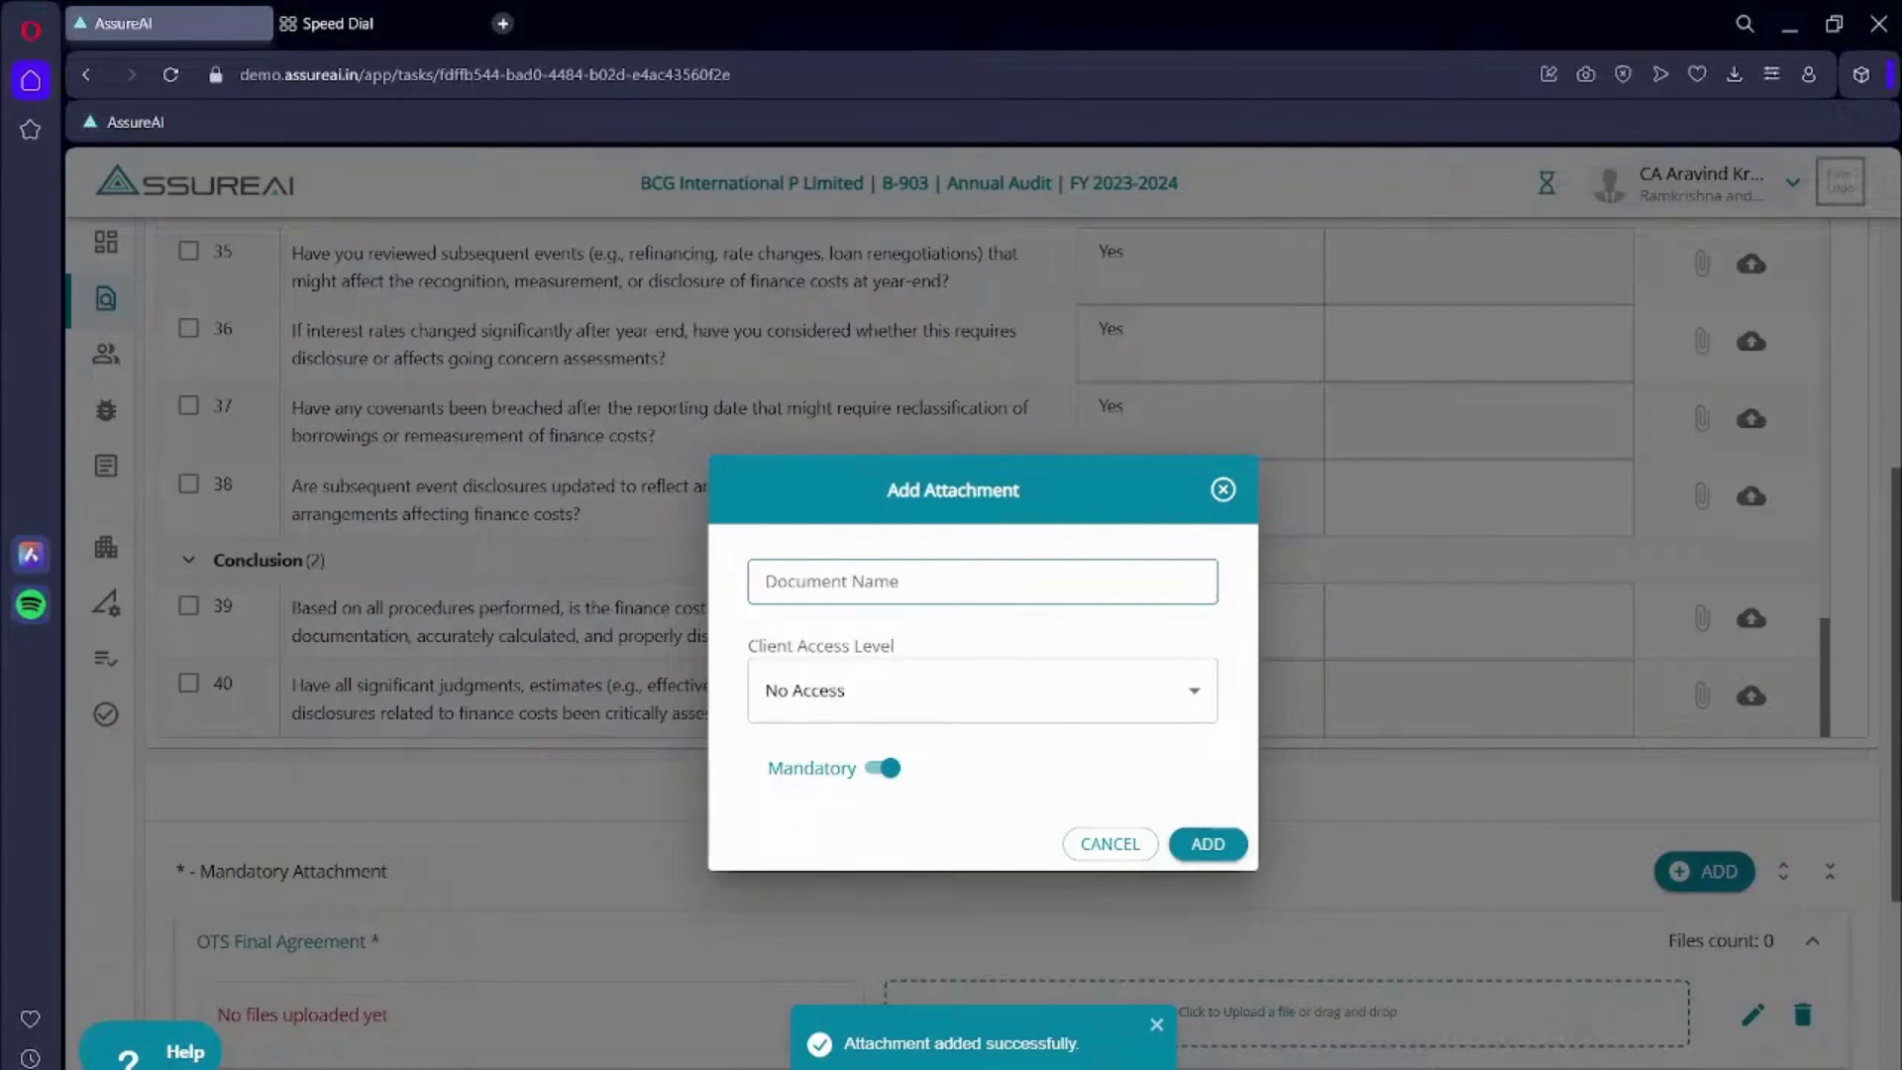
{"action": "left_click", "coordinate": [858, 574]}
{"action": "type", "text": "Board Minutes"}
{"action": "left_click", "coordinate": [1210, 848]}
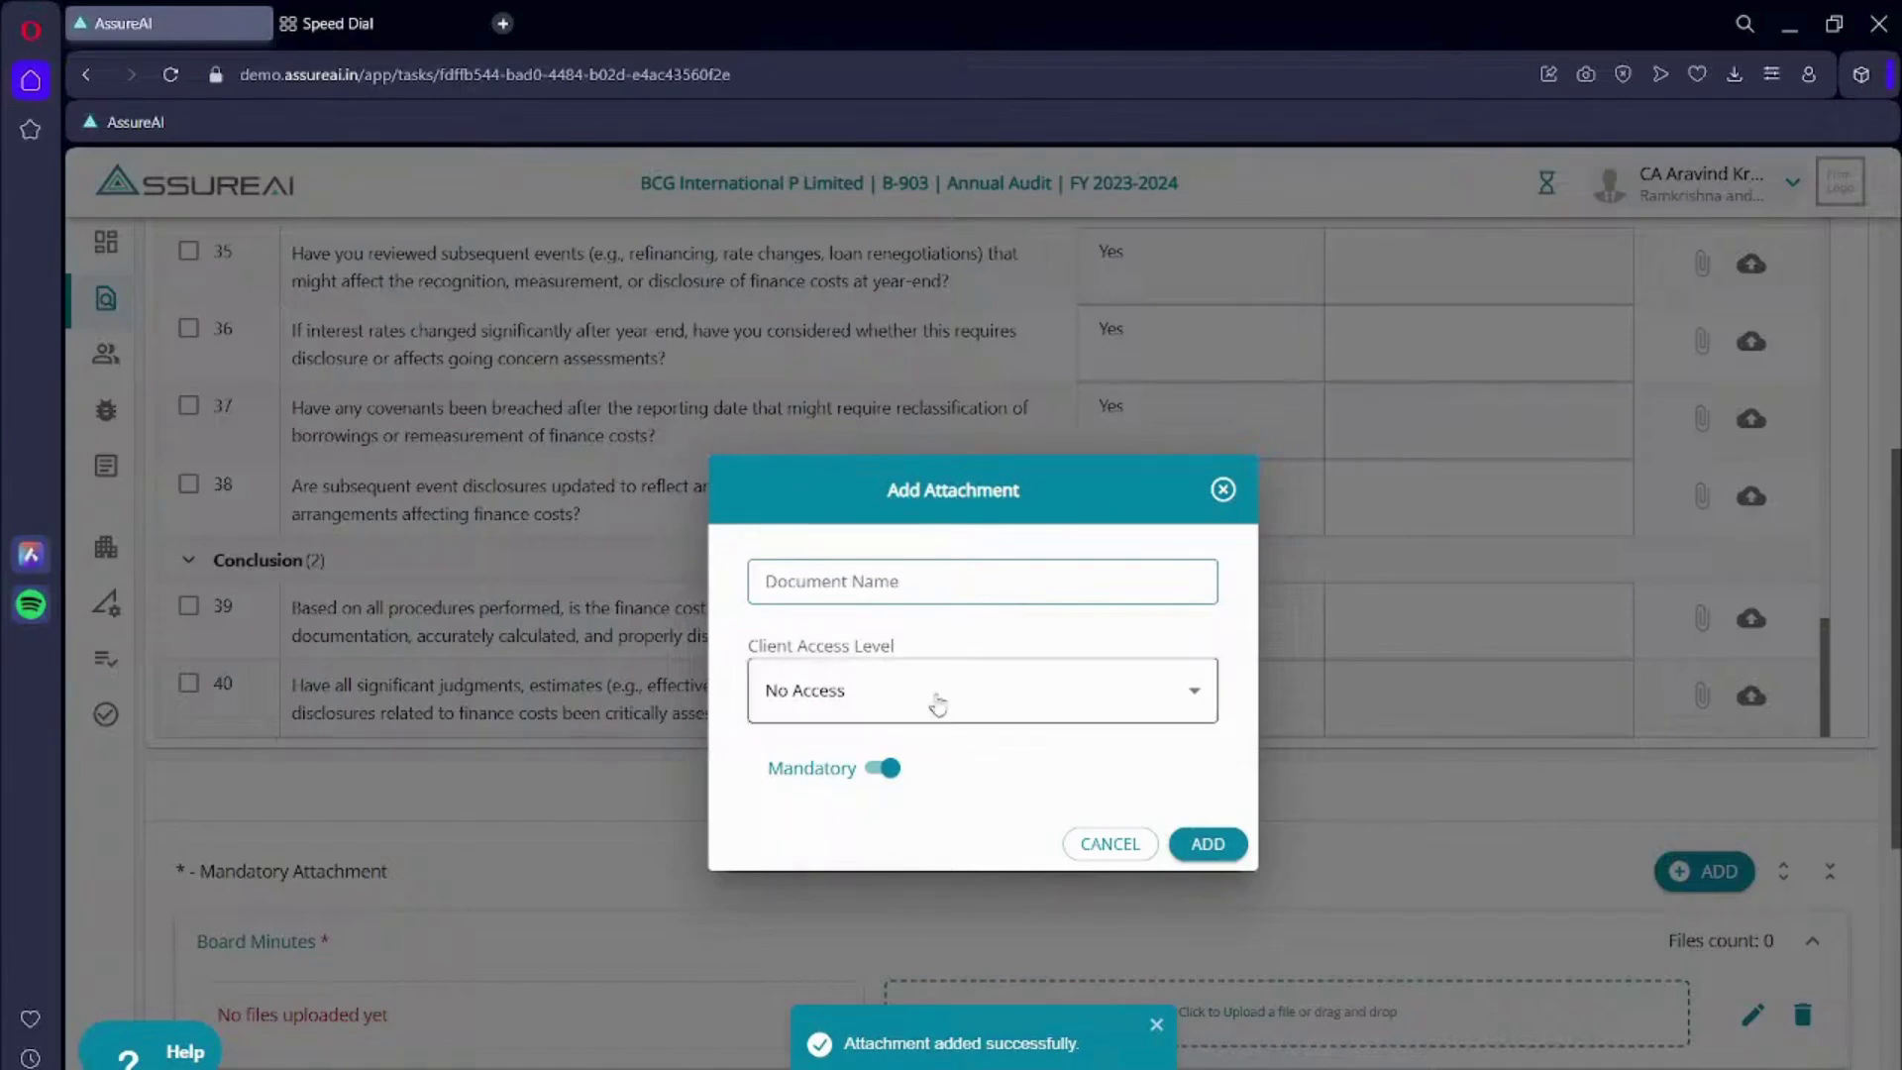
{"action": "left_click", "coordinate": [879, 577]}
{"action": "type", "text": "E Mail evidence for OTS Request initiation"}
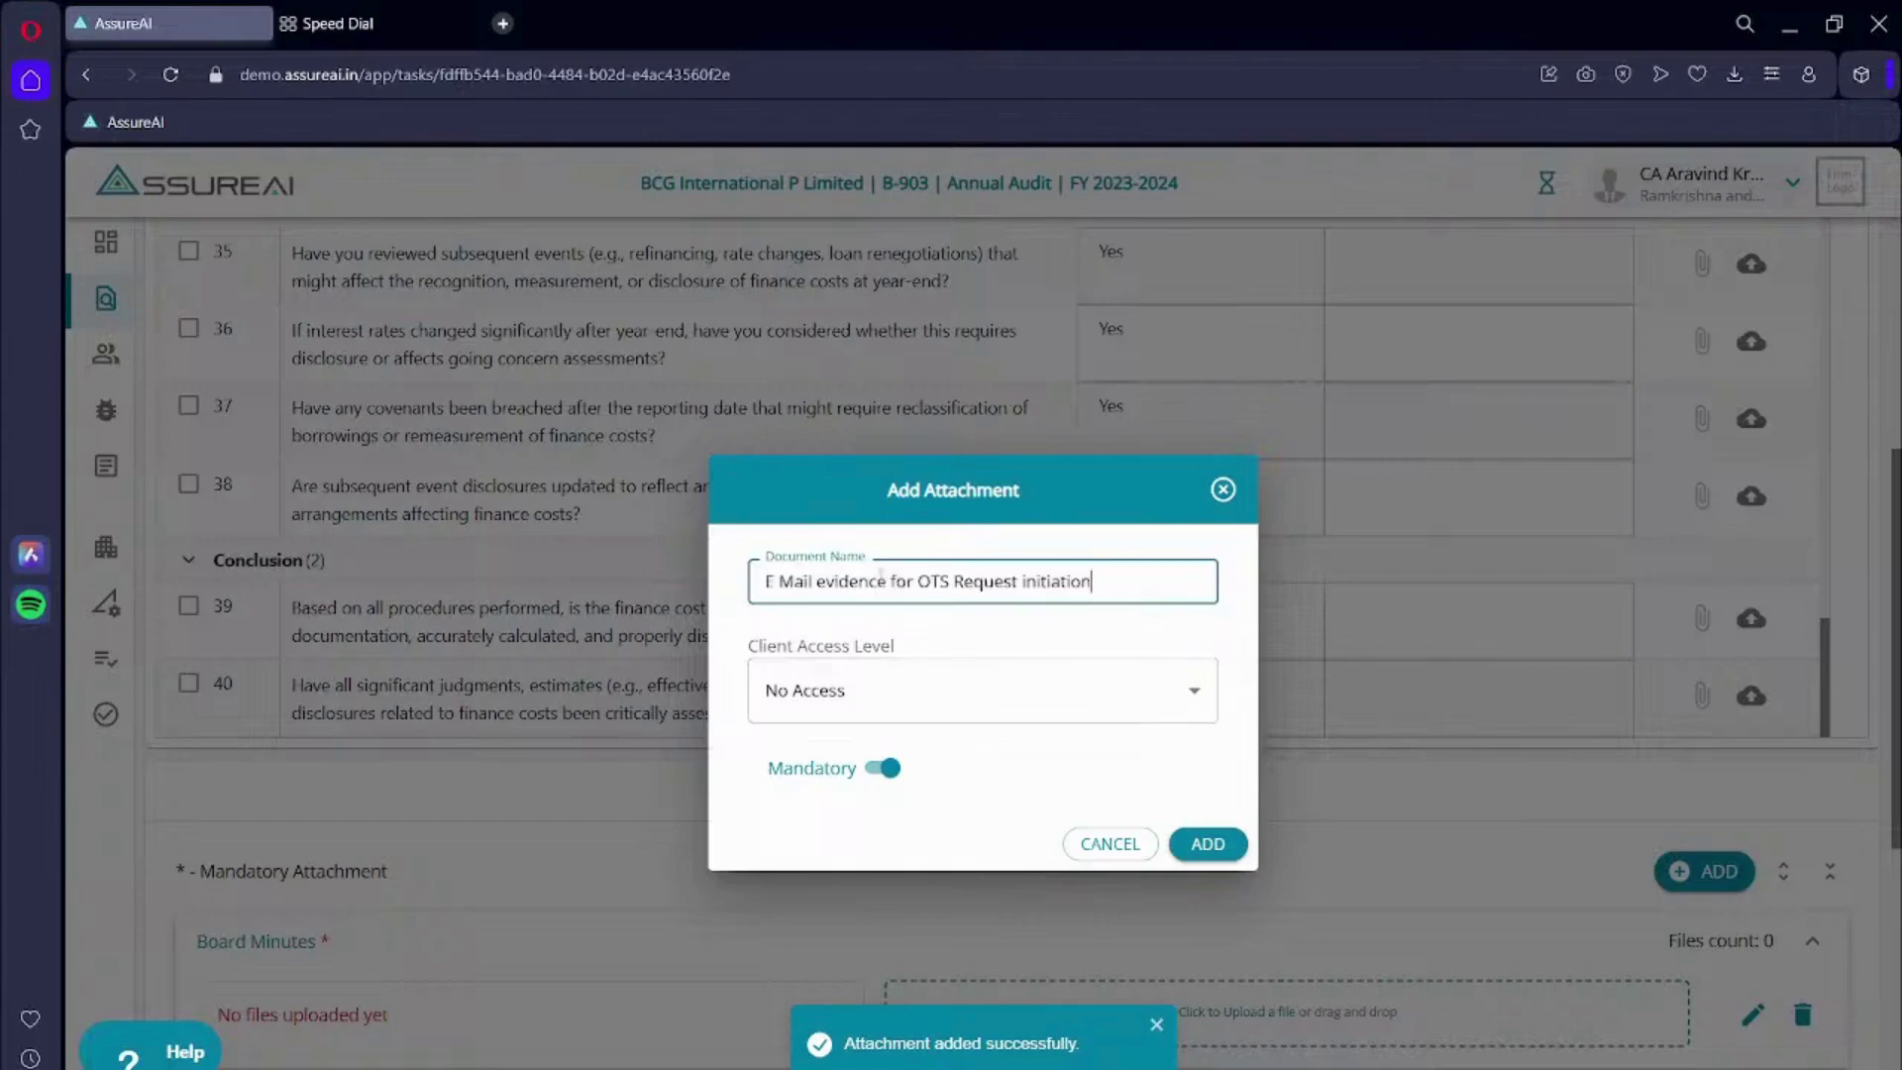
{"action": "left_click", "coordinate": [1210, 843]}
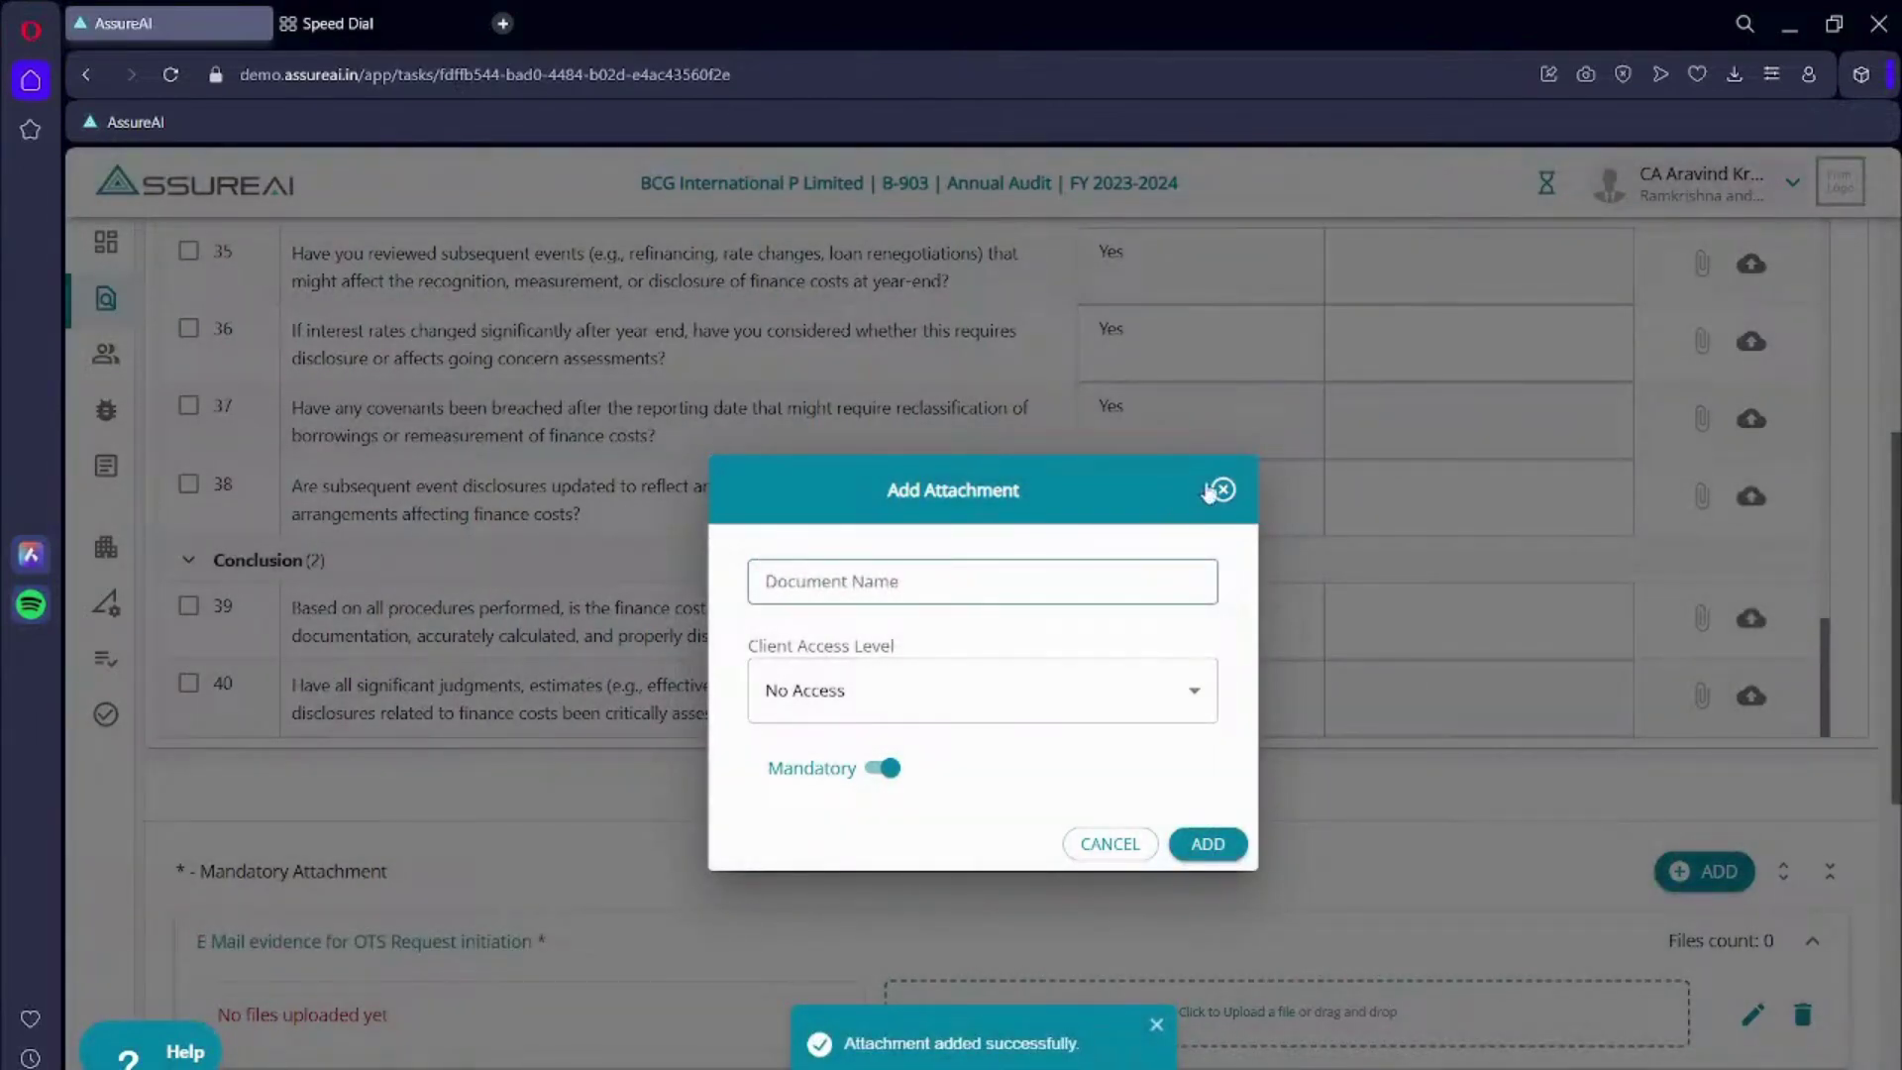
- Reject the Finance costs checklist with a comment asking to collect, add and resubmit the attachments
{"action": "left_click", "coordinate": [1220, 489]}
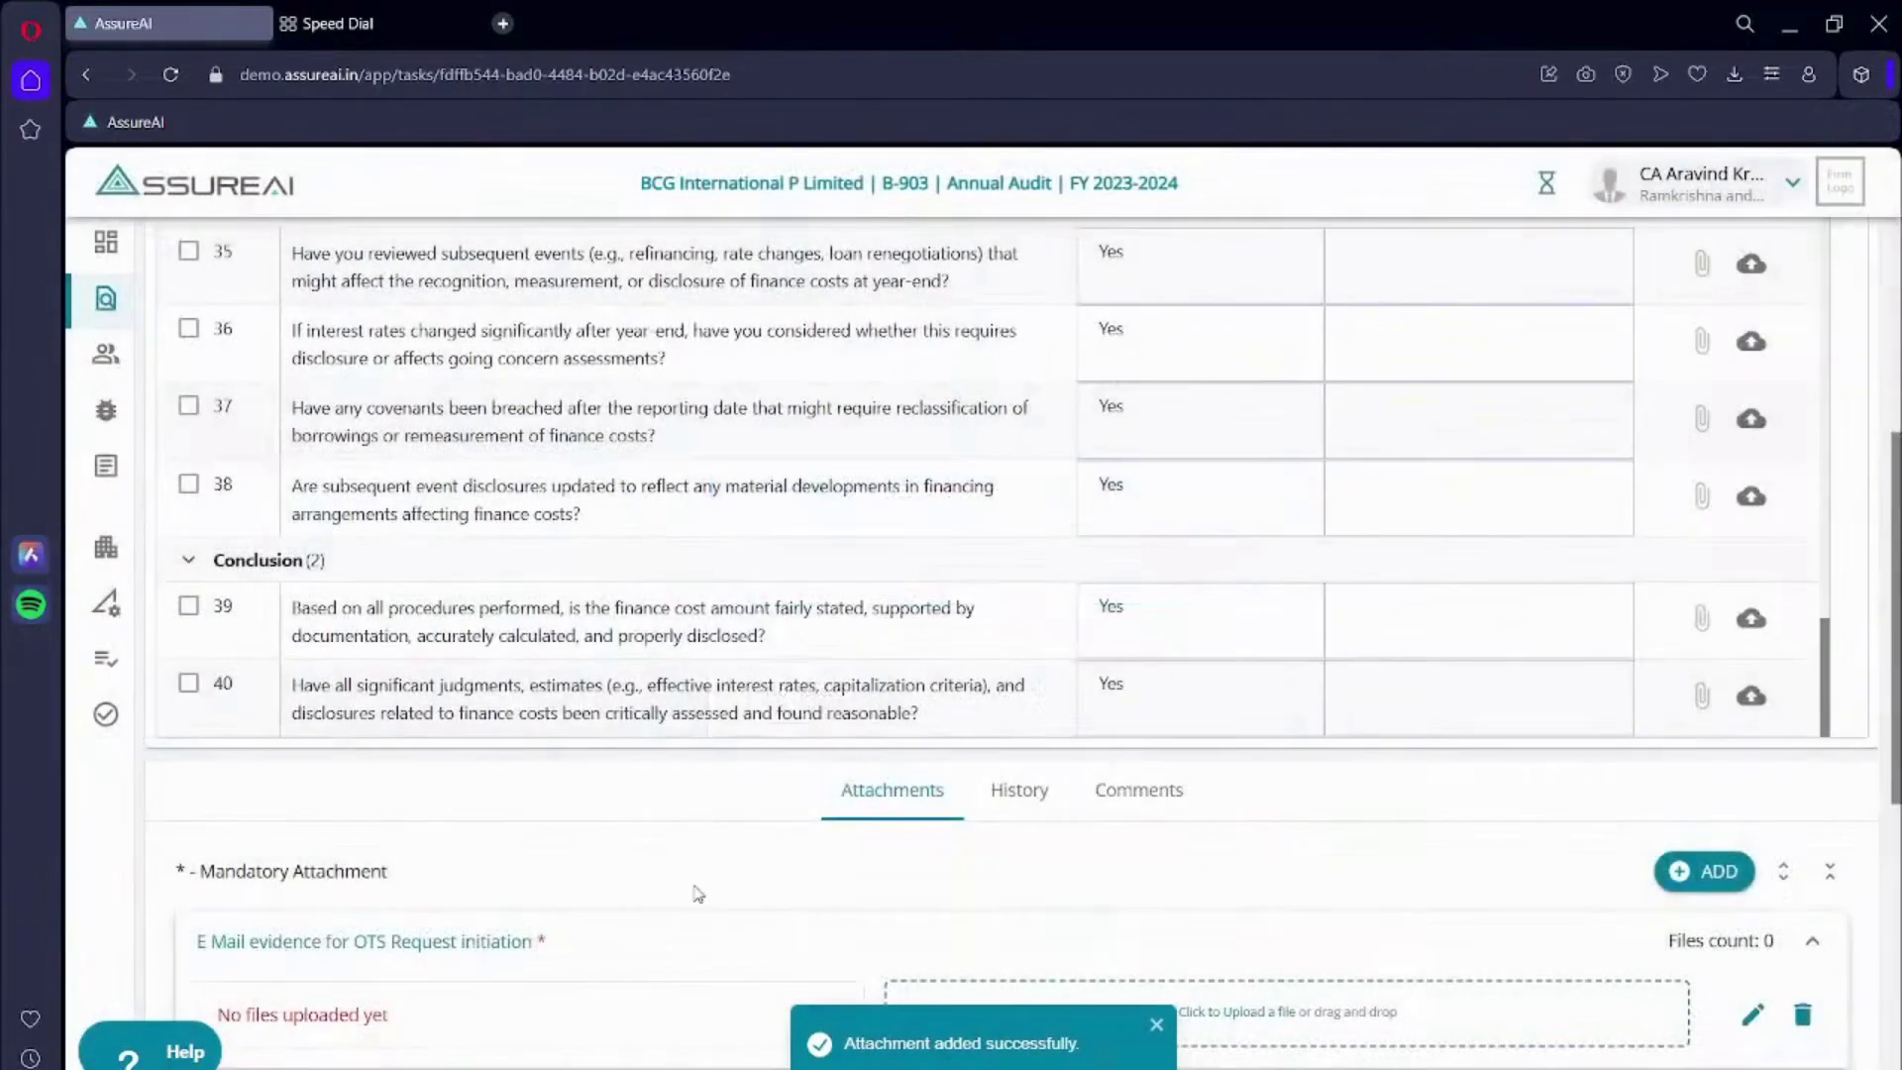
{"action": "scroll", "coordinate": [697, 891], "scroll_direction": "down", "scroll_amount": 7}
{"action": "scroll", "coordinate": [698, 892], "scroll_direction": "down", "scroll_amount": 3}
{"action": "scroll", "coordinate": [697, 891], "scroll_direction": "up", "scroll_amount": 20}
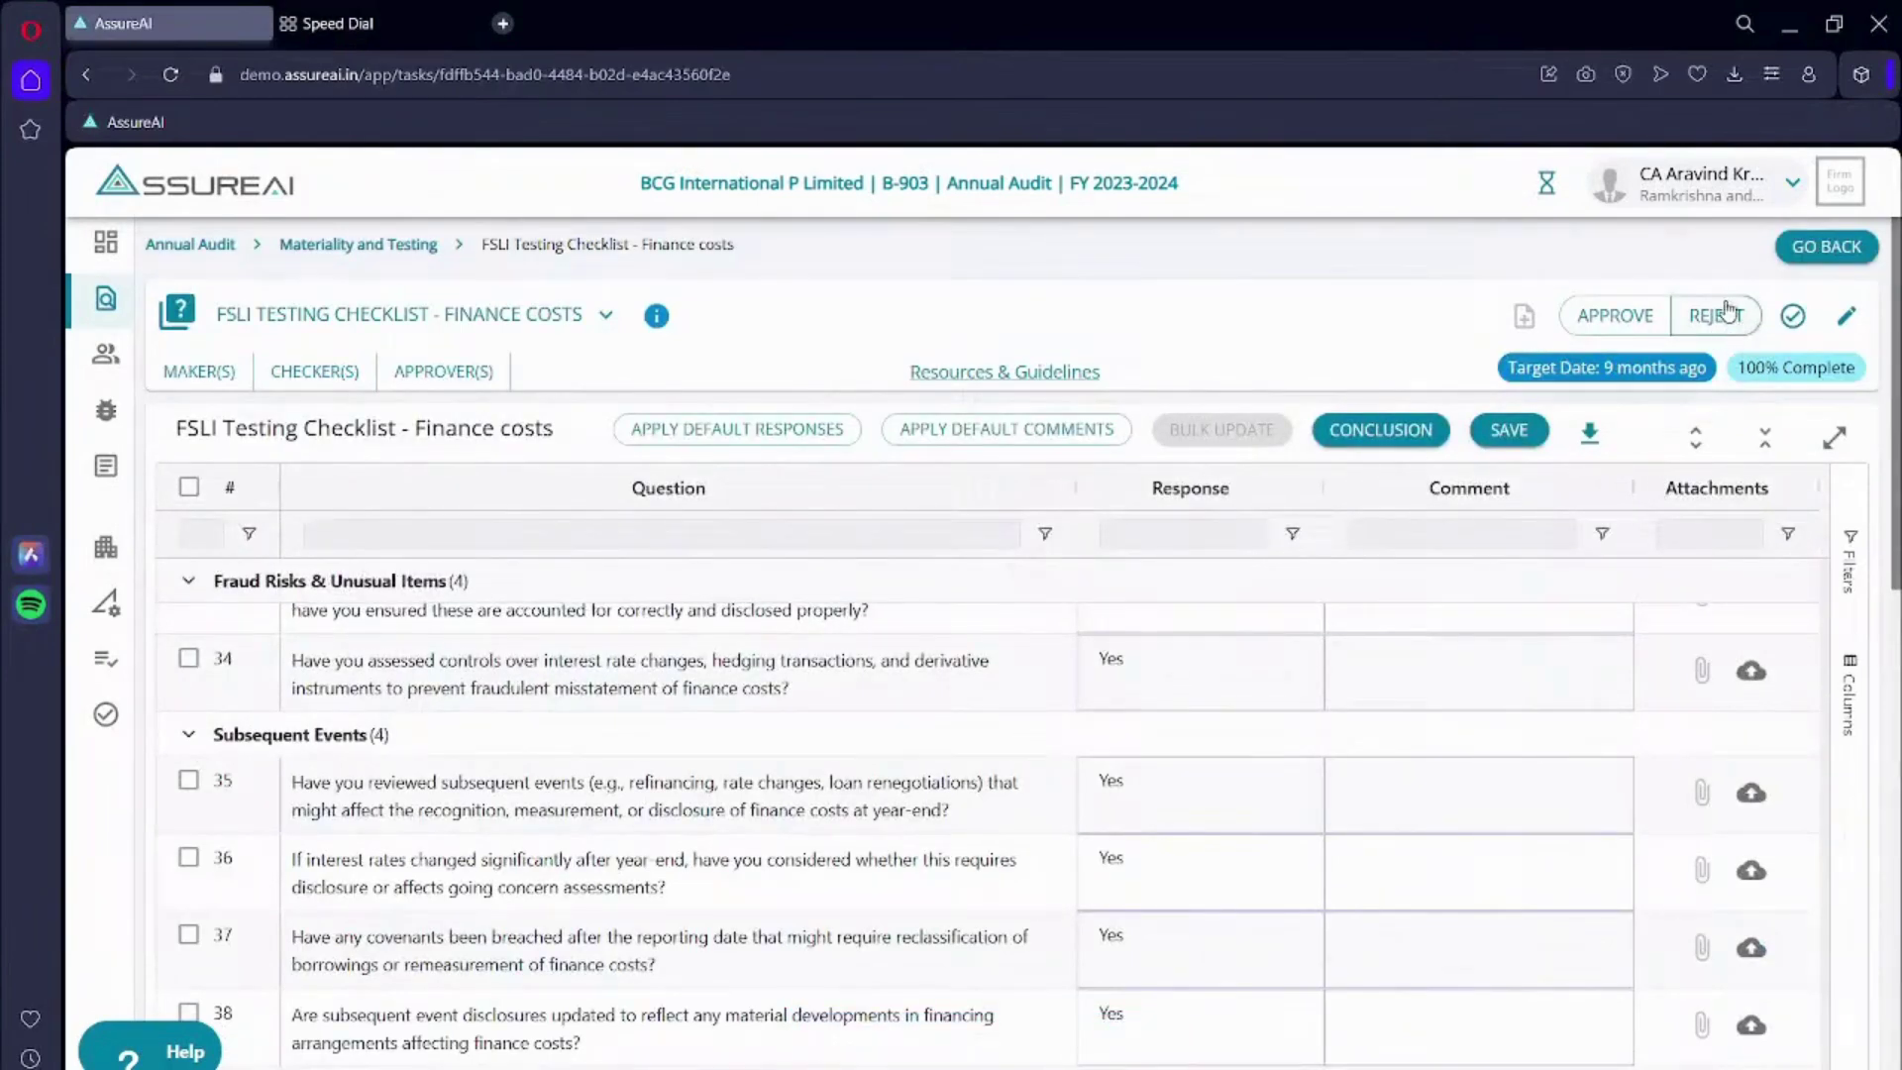
{"action": "left_click", "coordinate": [1725, 313]}
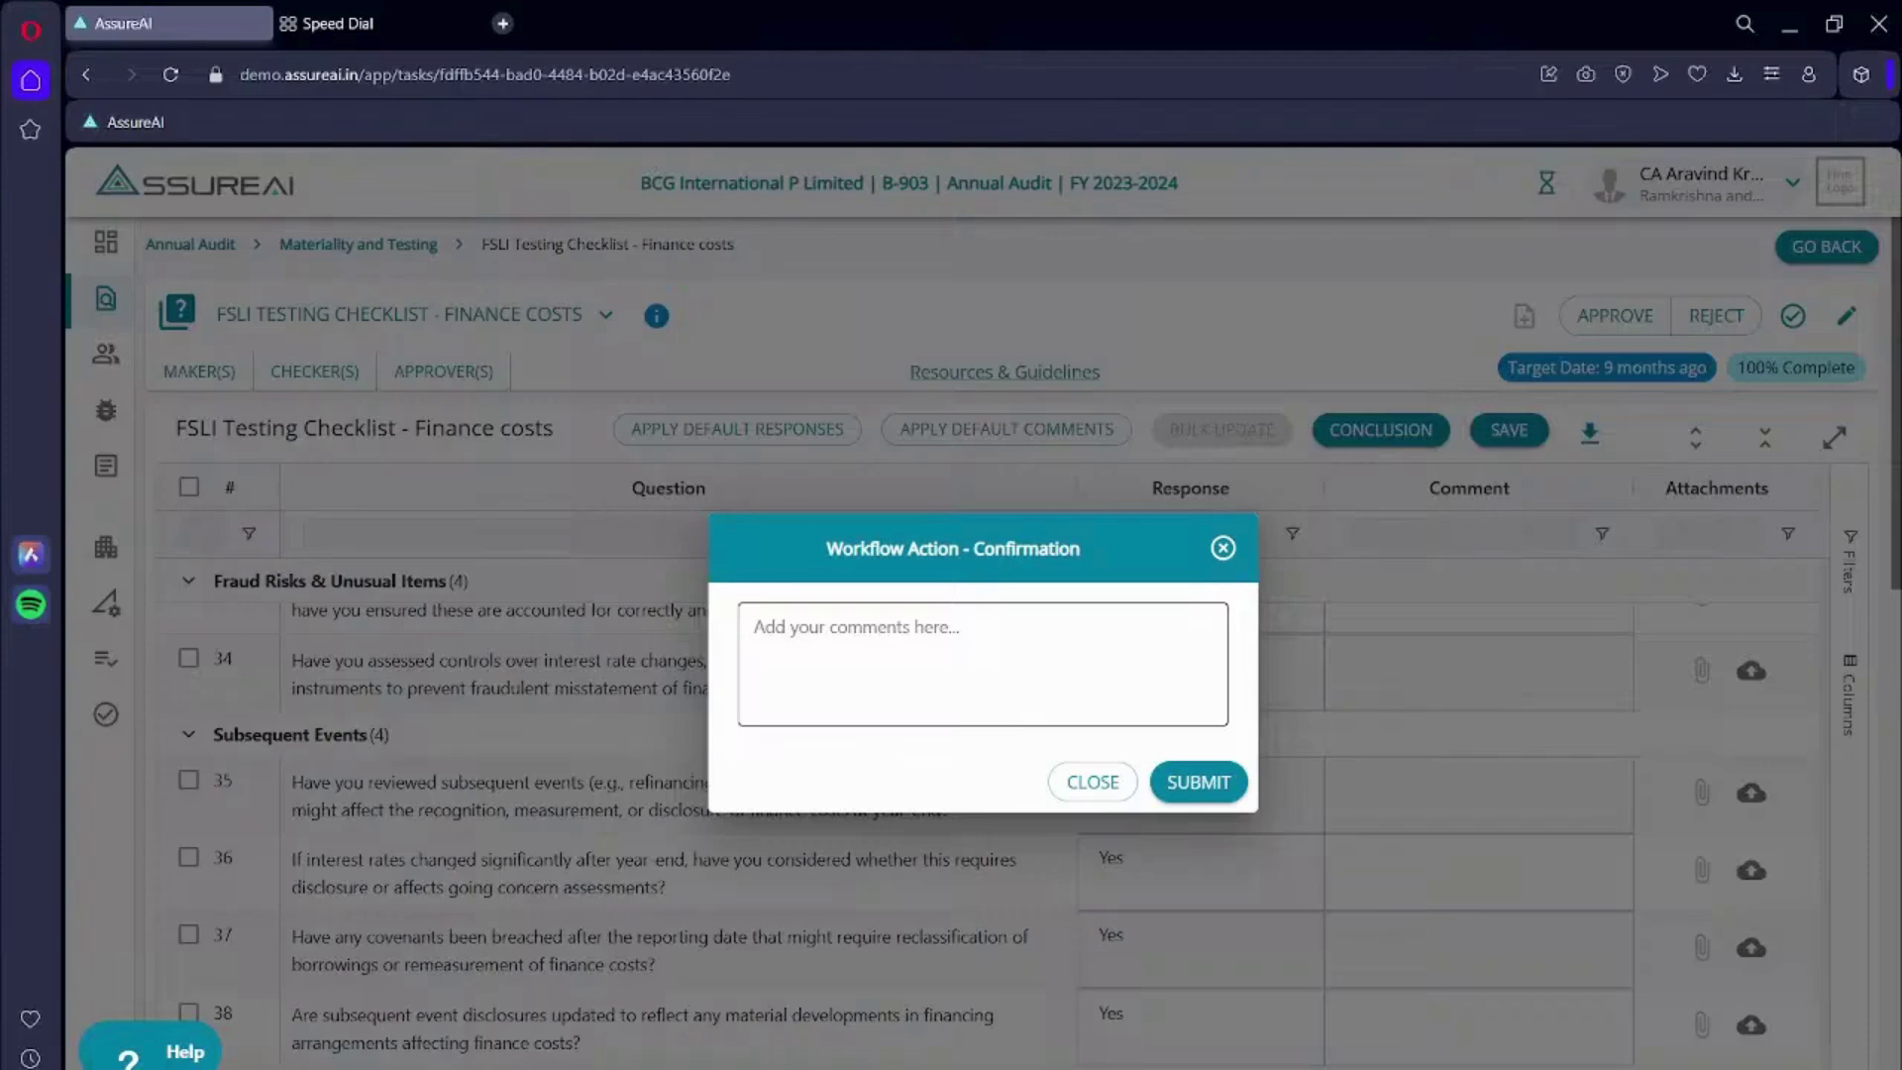
{"action": "left_click", "coordinate": [877, 679]}
{"action": "type", "text": "Collect and add the attachments I have mentioned and resubmit for approval"}
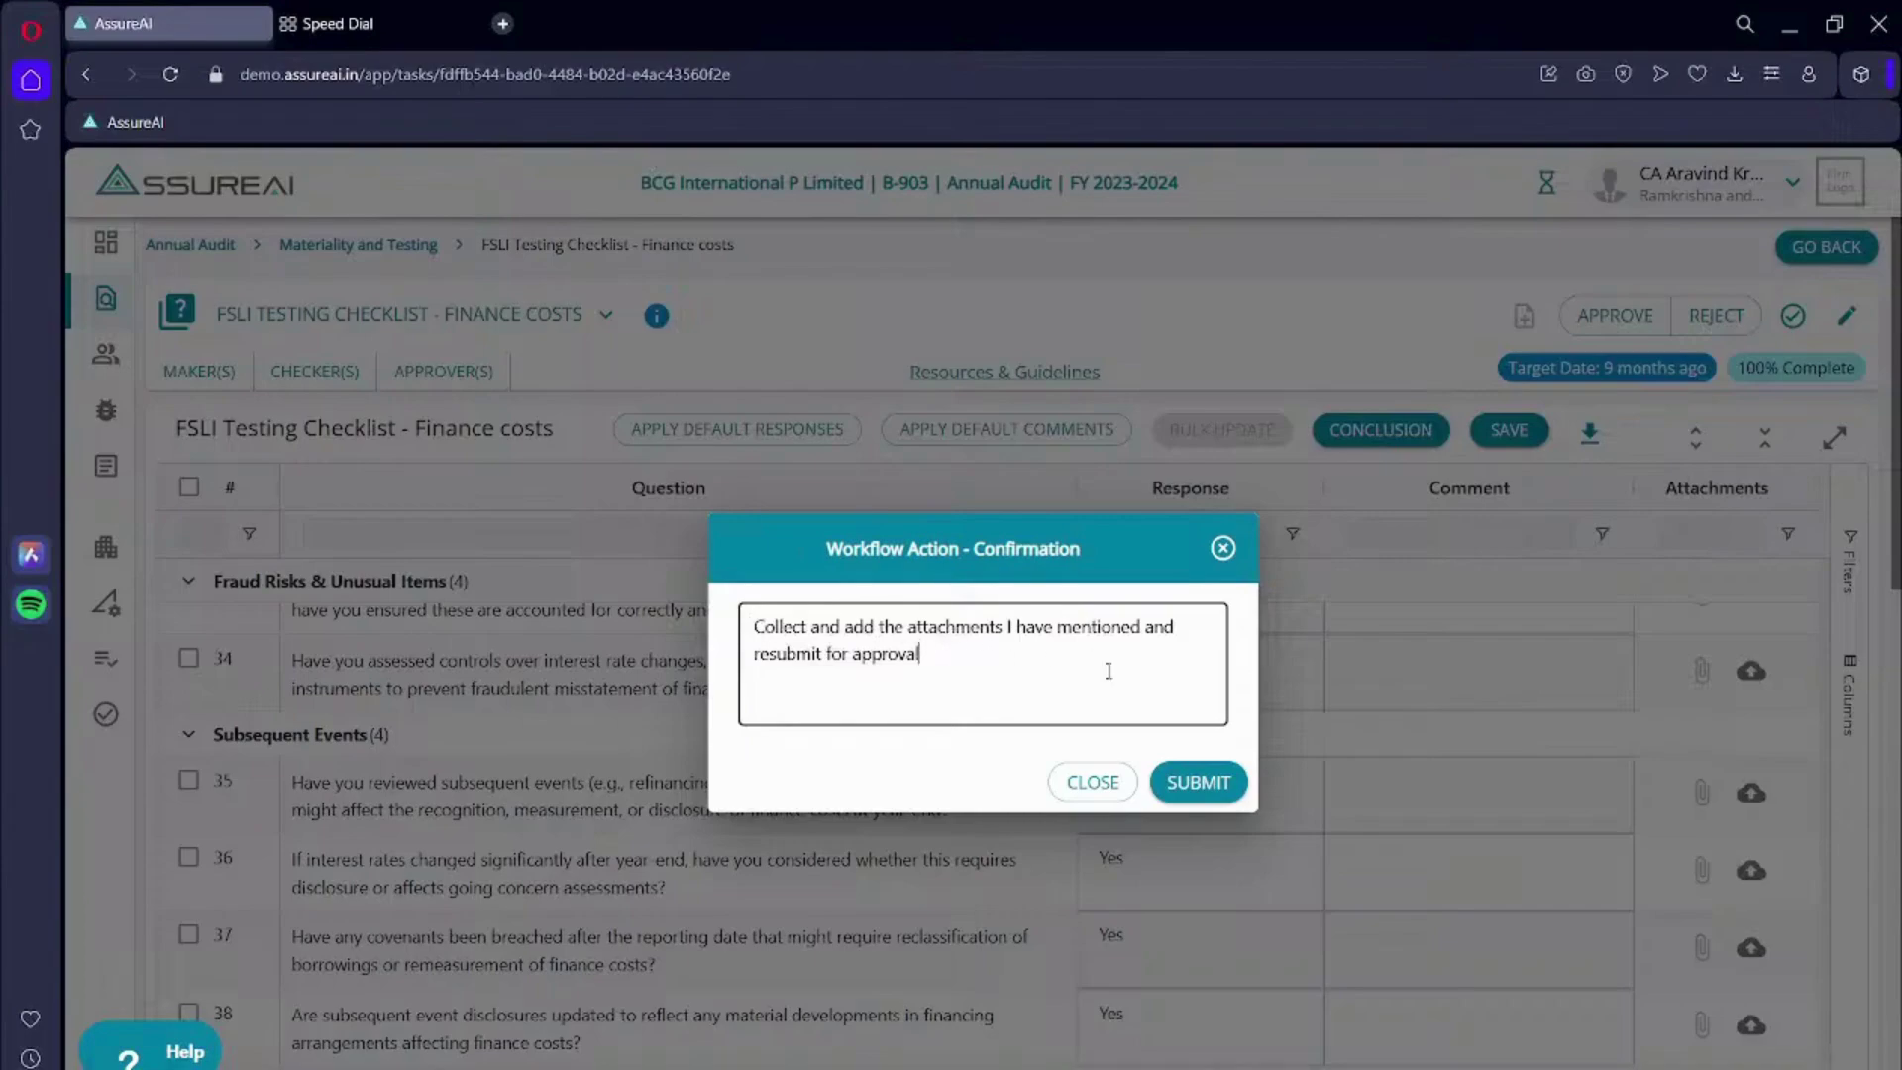
{"action": "left_click", "coordinate": [1210, 783]}
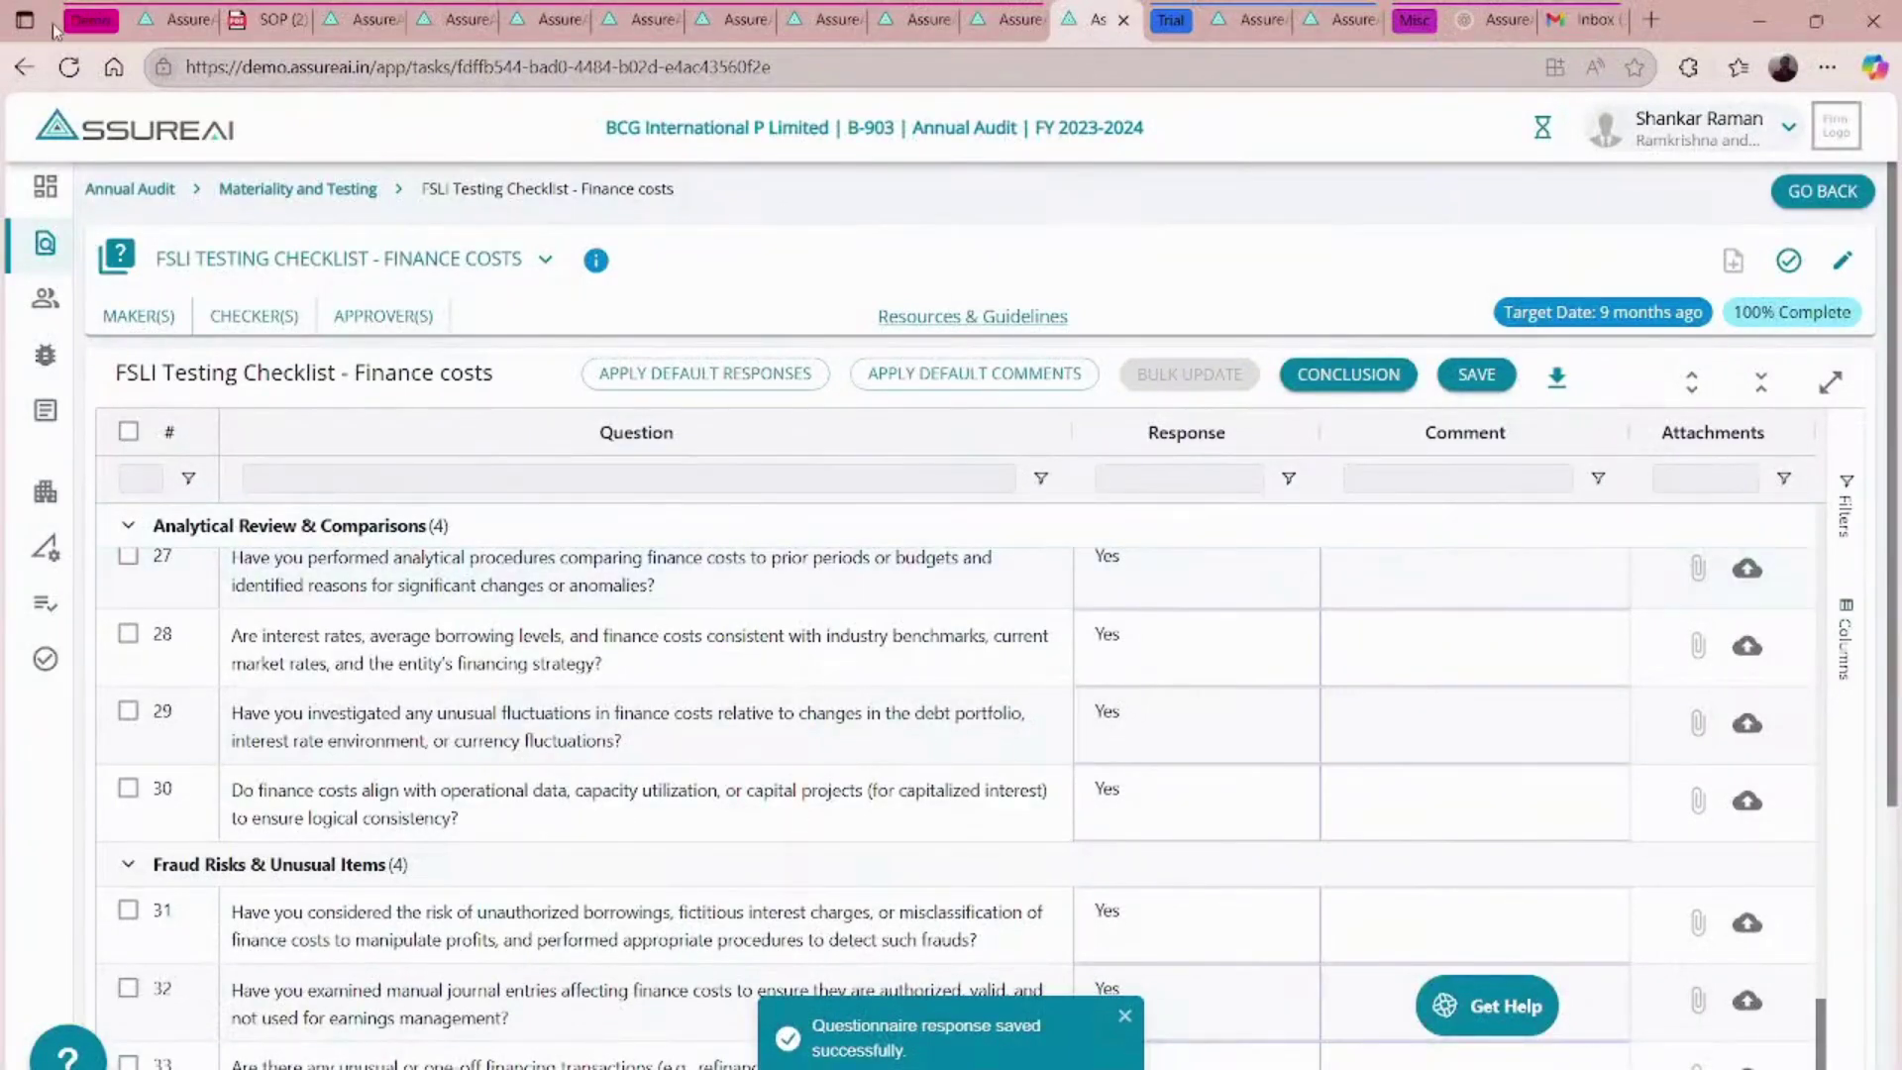
- Reload the checklist, read the rejection note under History, then return to the Attachments list
{"action": "left_click", "coordinate": [69, 68]}
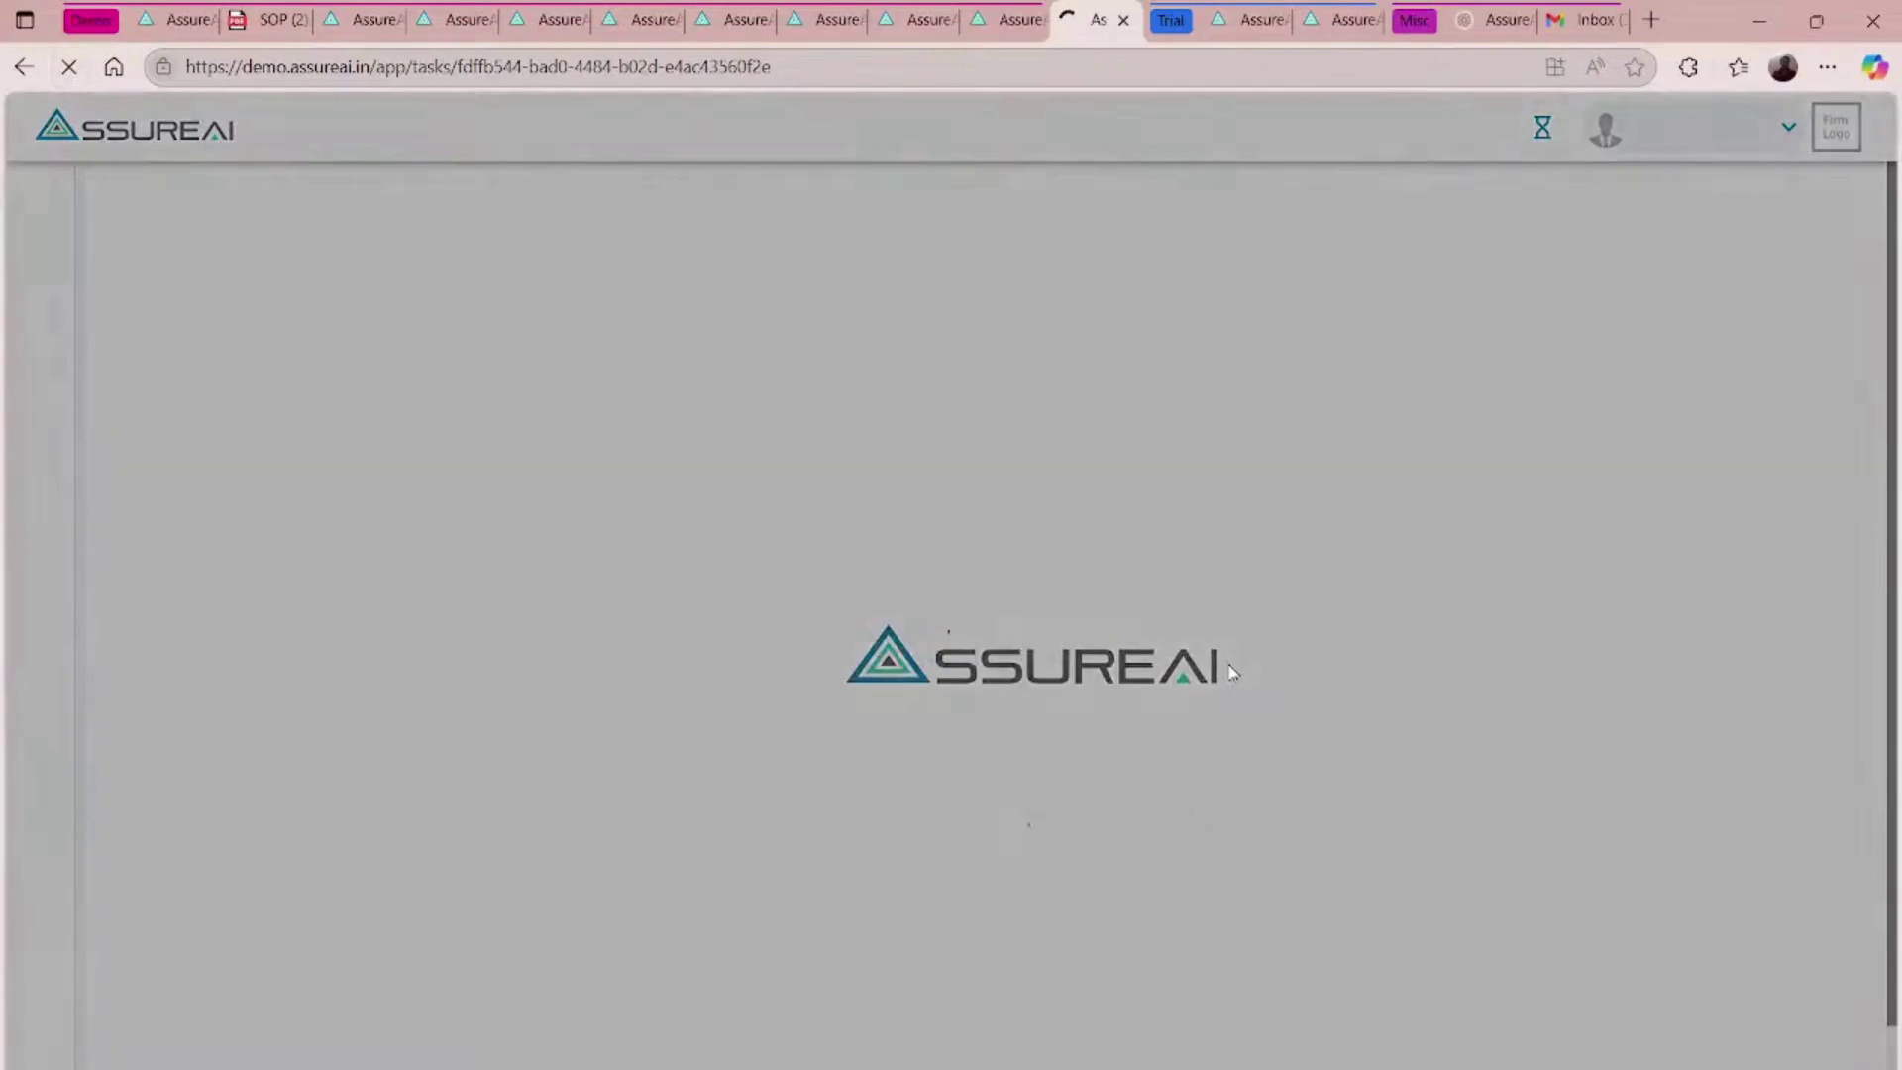
{"action": "scroll", "coordinate": [1290, 683], "scroll_direction": "down", "scroll_amount": 12}
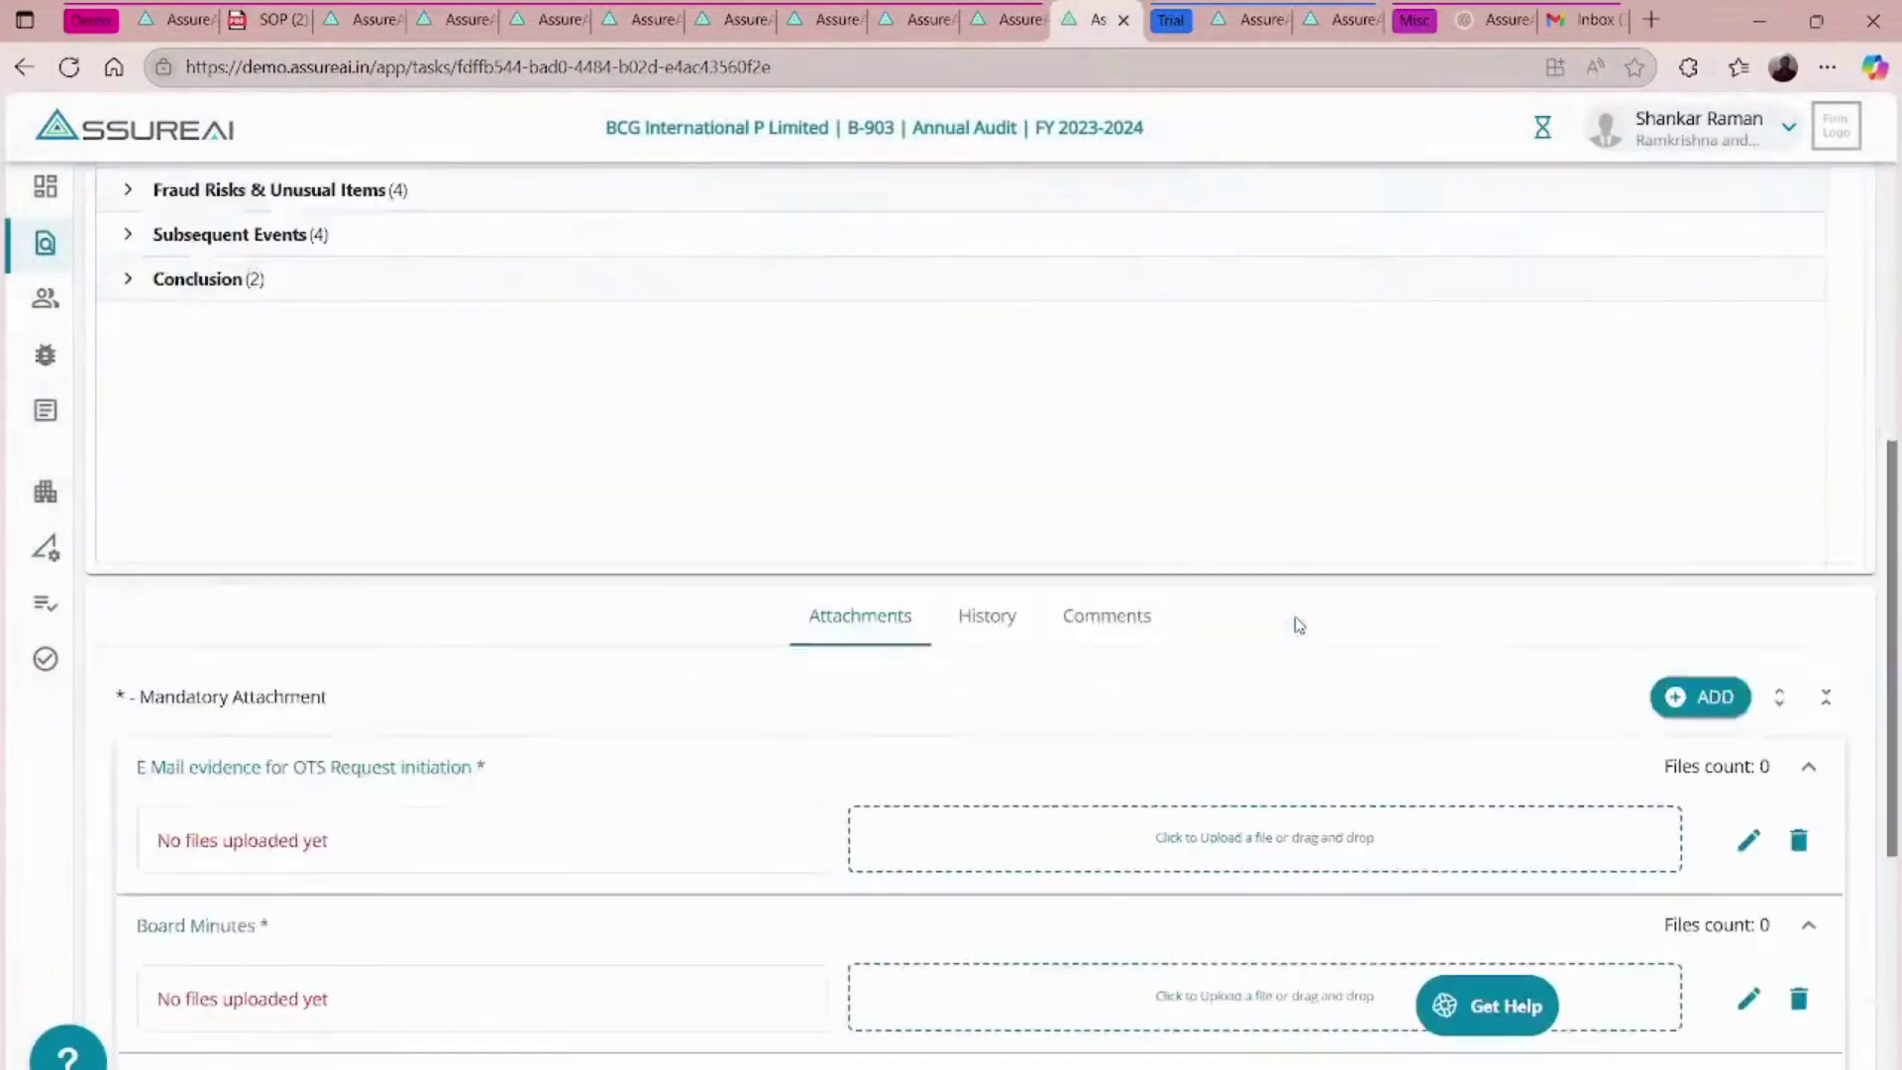
{"action": "scroll", "coordinate": [941, 502], "scroll_direction": "up", "scroll_amount": 8}
{"action": "scroll", "coordinate": [936, 951], "scroll_direction": "down", "scroll_amount": 2}
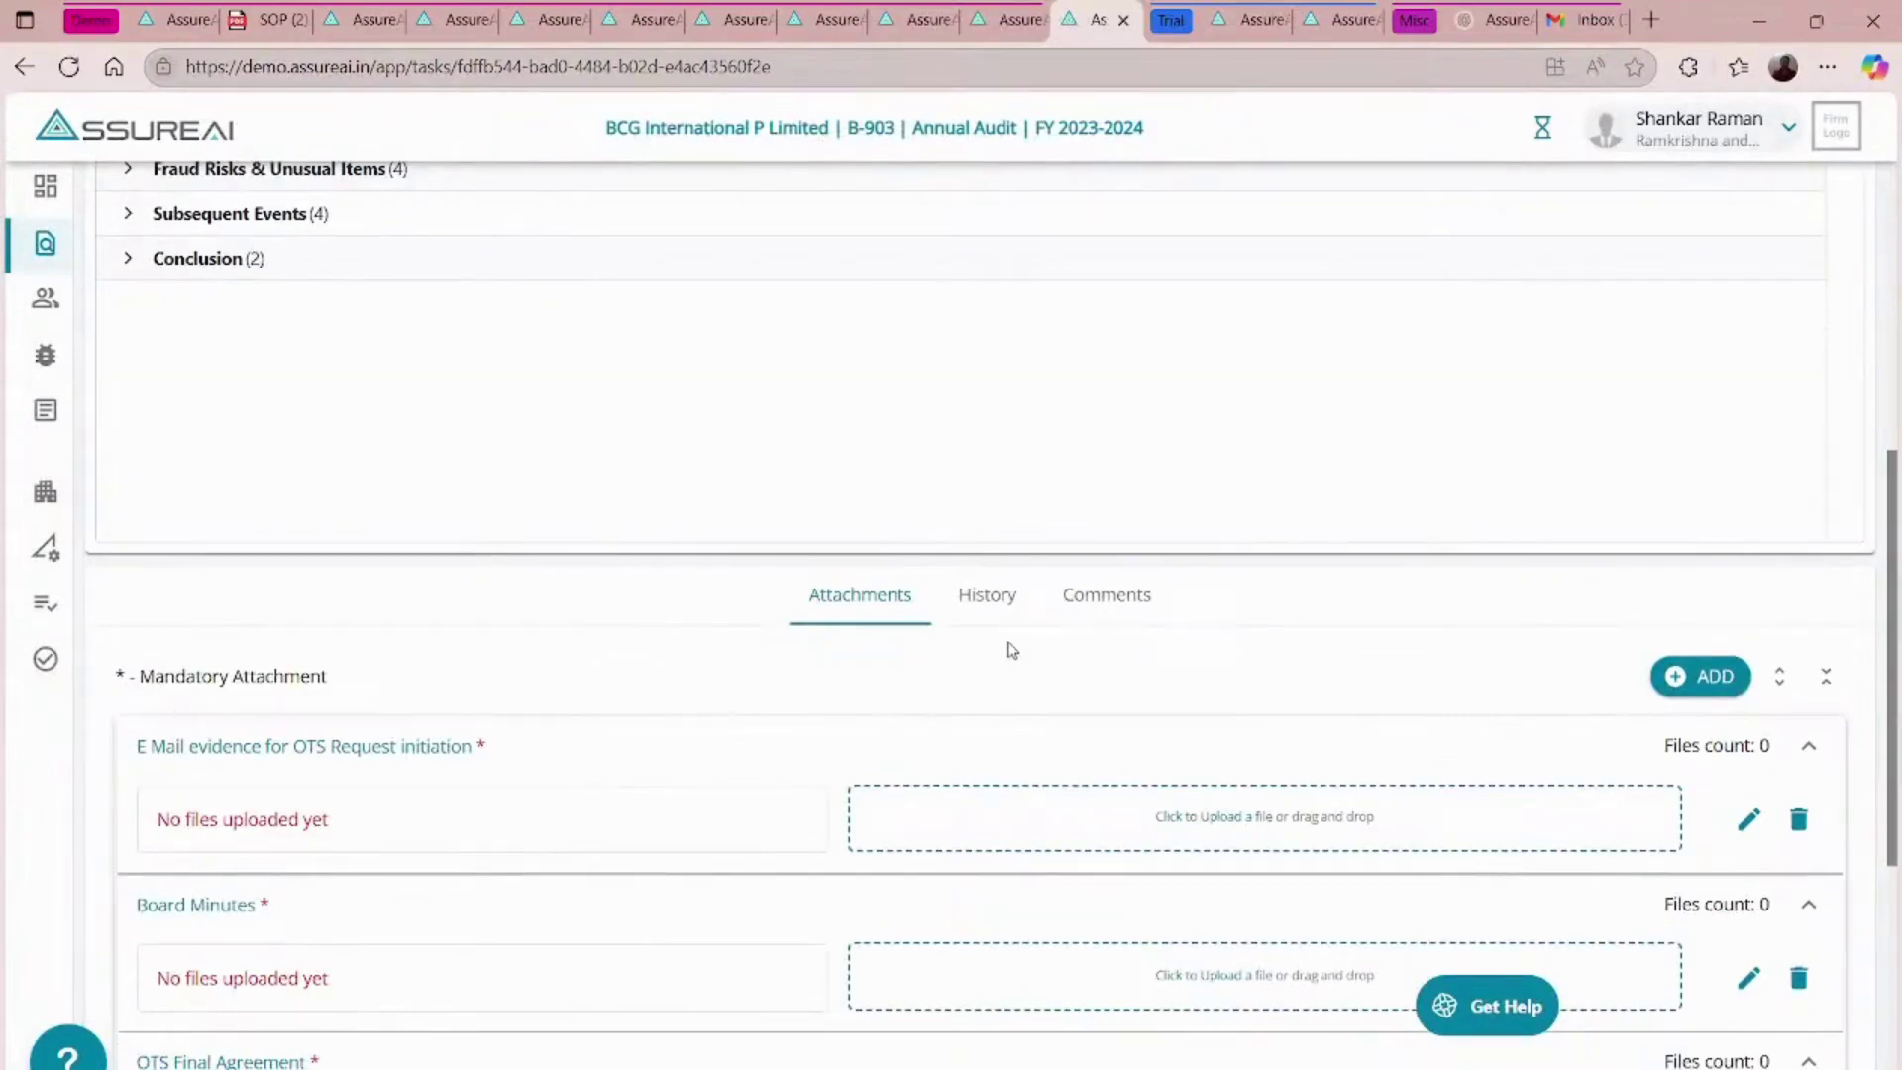
{"action": "left_click", "coordinate": [997, 604]}
{"action": "scroll", "coordinate": [849, 682], "scroll_direction": "down", "scroll_amount": 3}
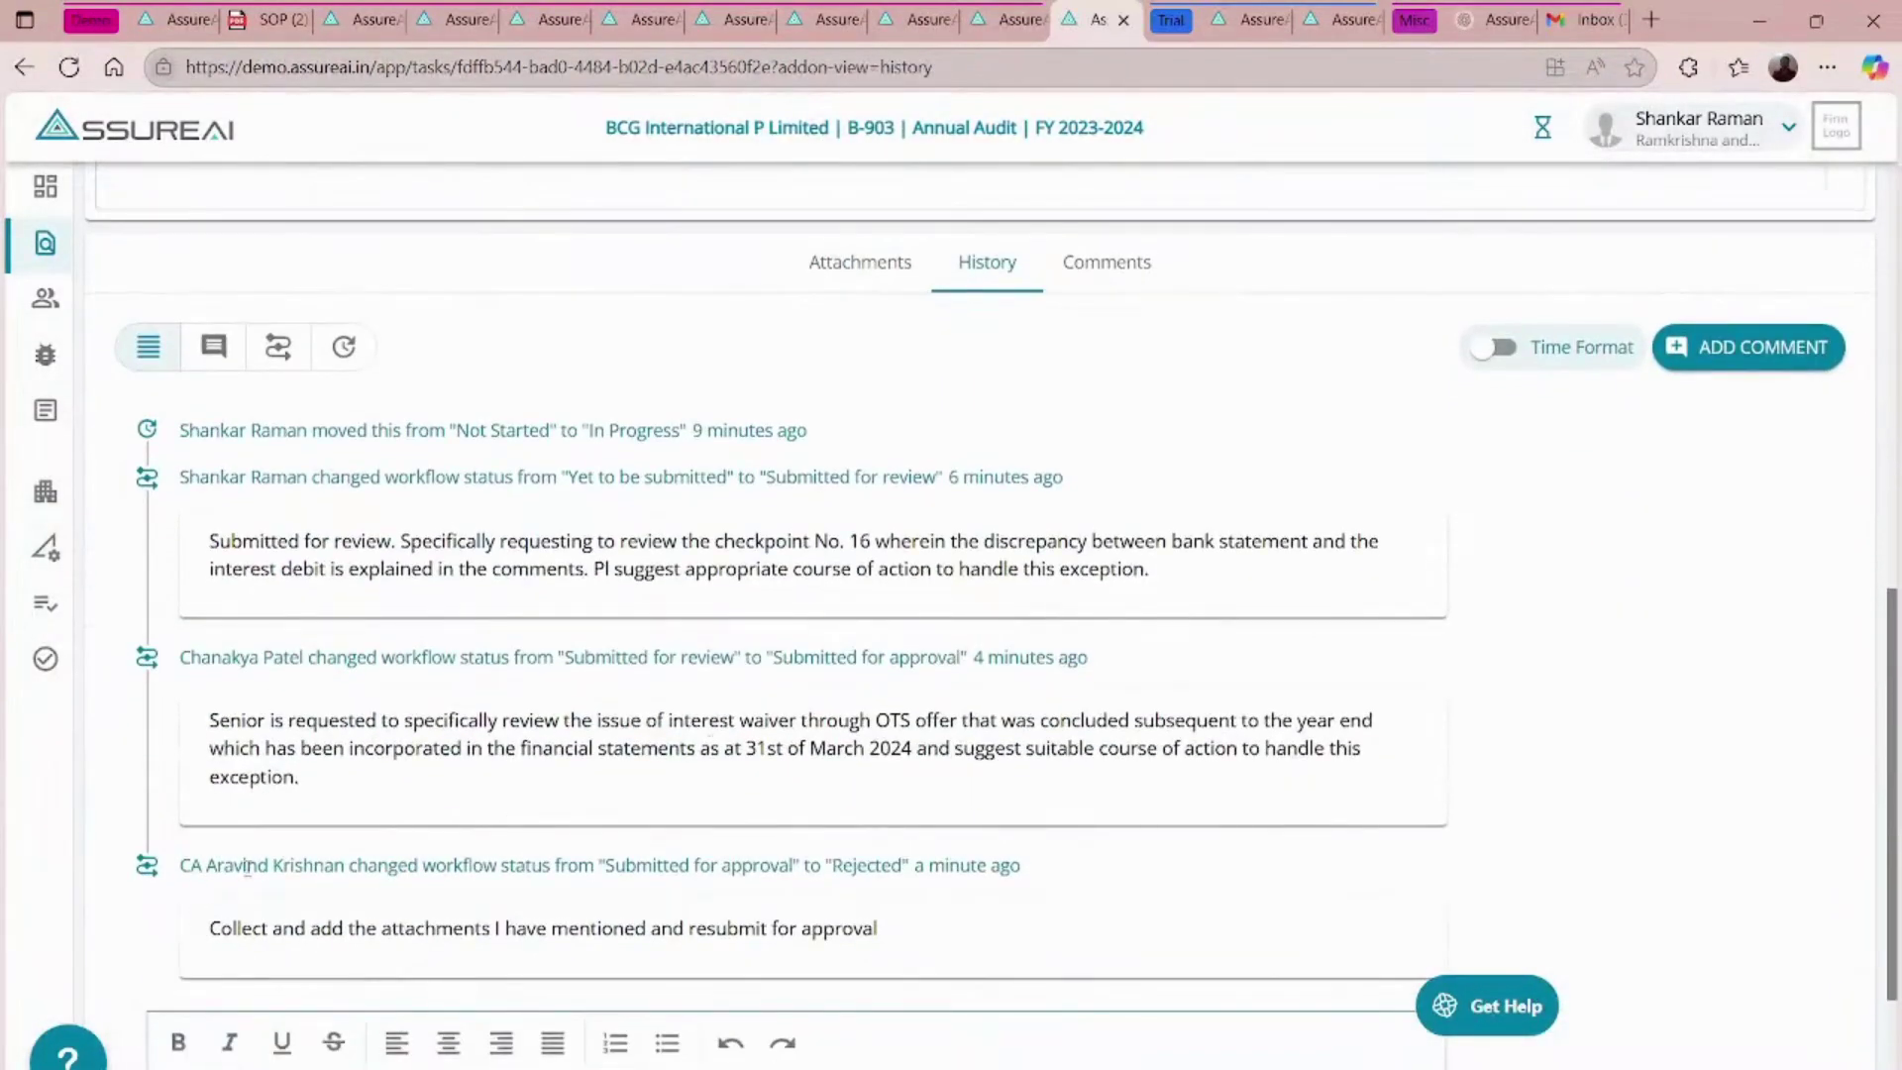
{"action": "scroll", "coordinate": [515, 984], "scroll_direction": "up", "scroll_amount": 1}
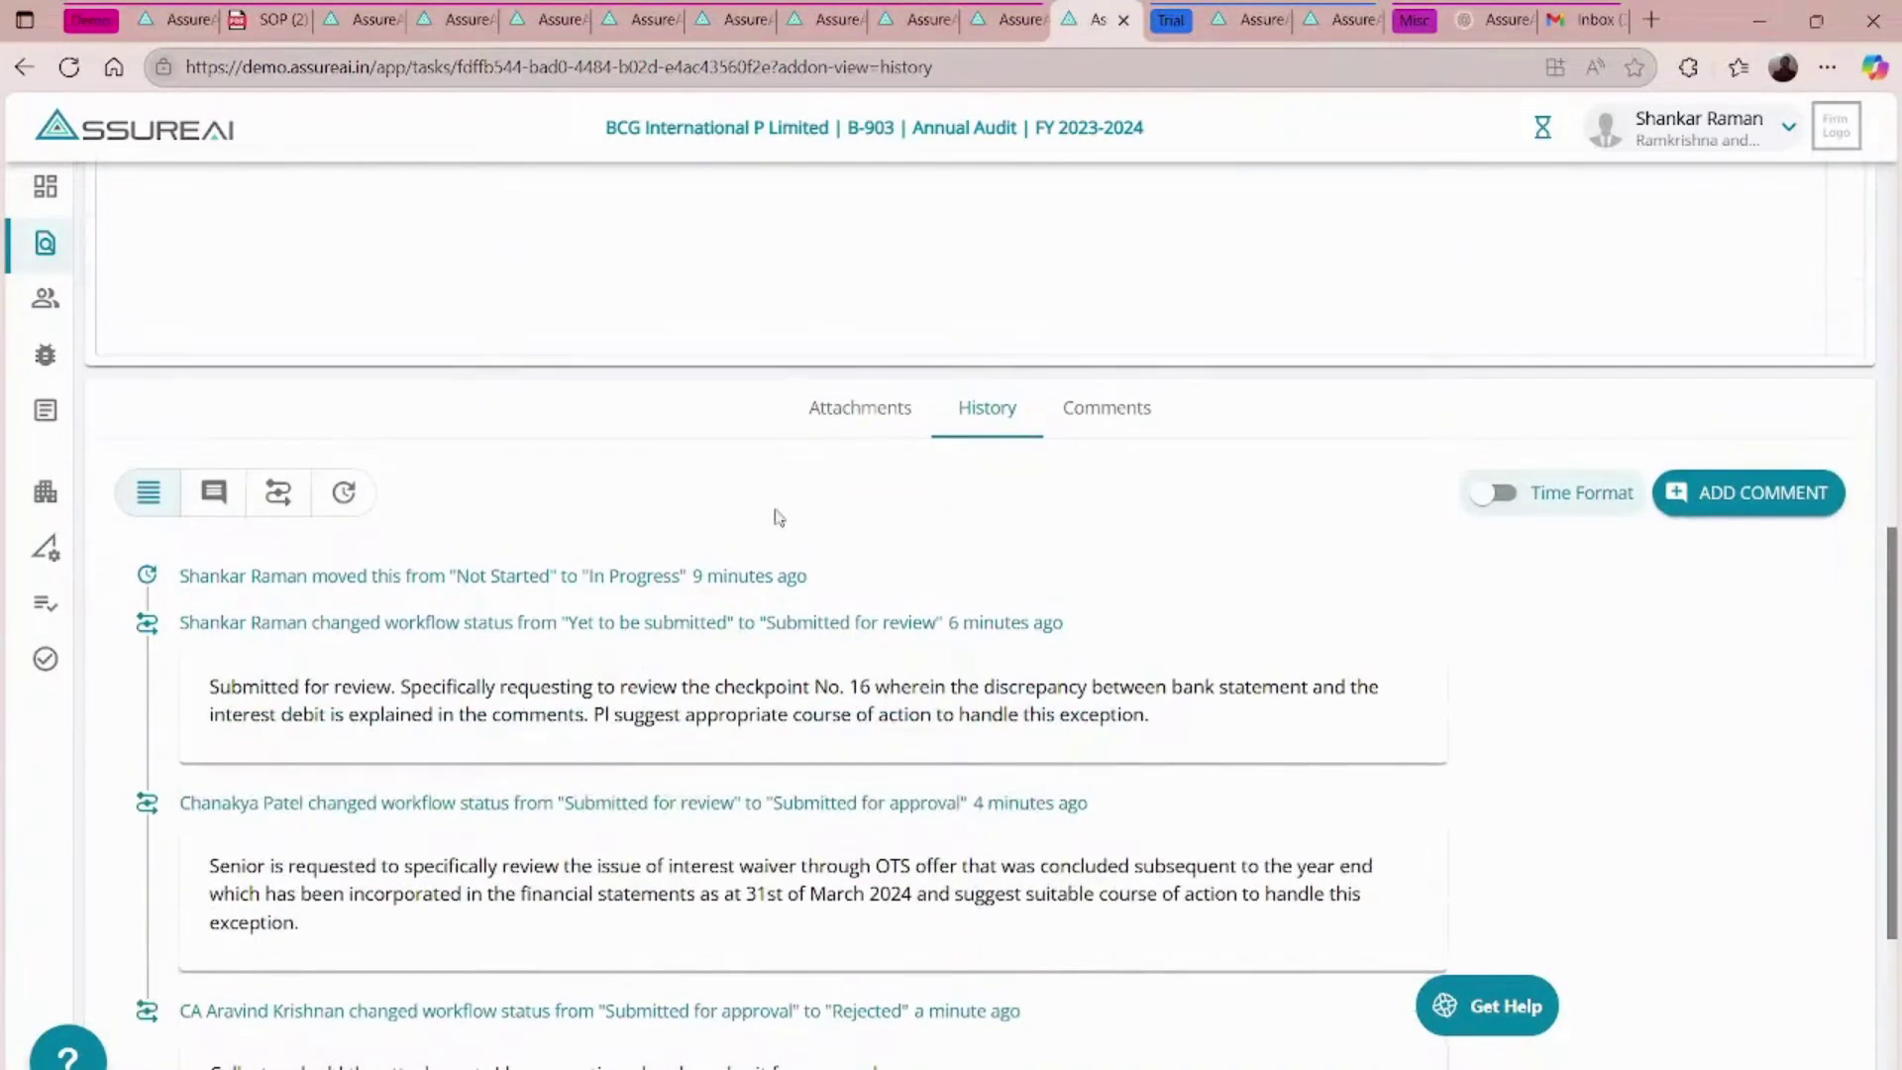
{"action": "left_click", "coordinate": [856, 415]}
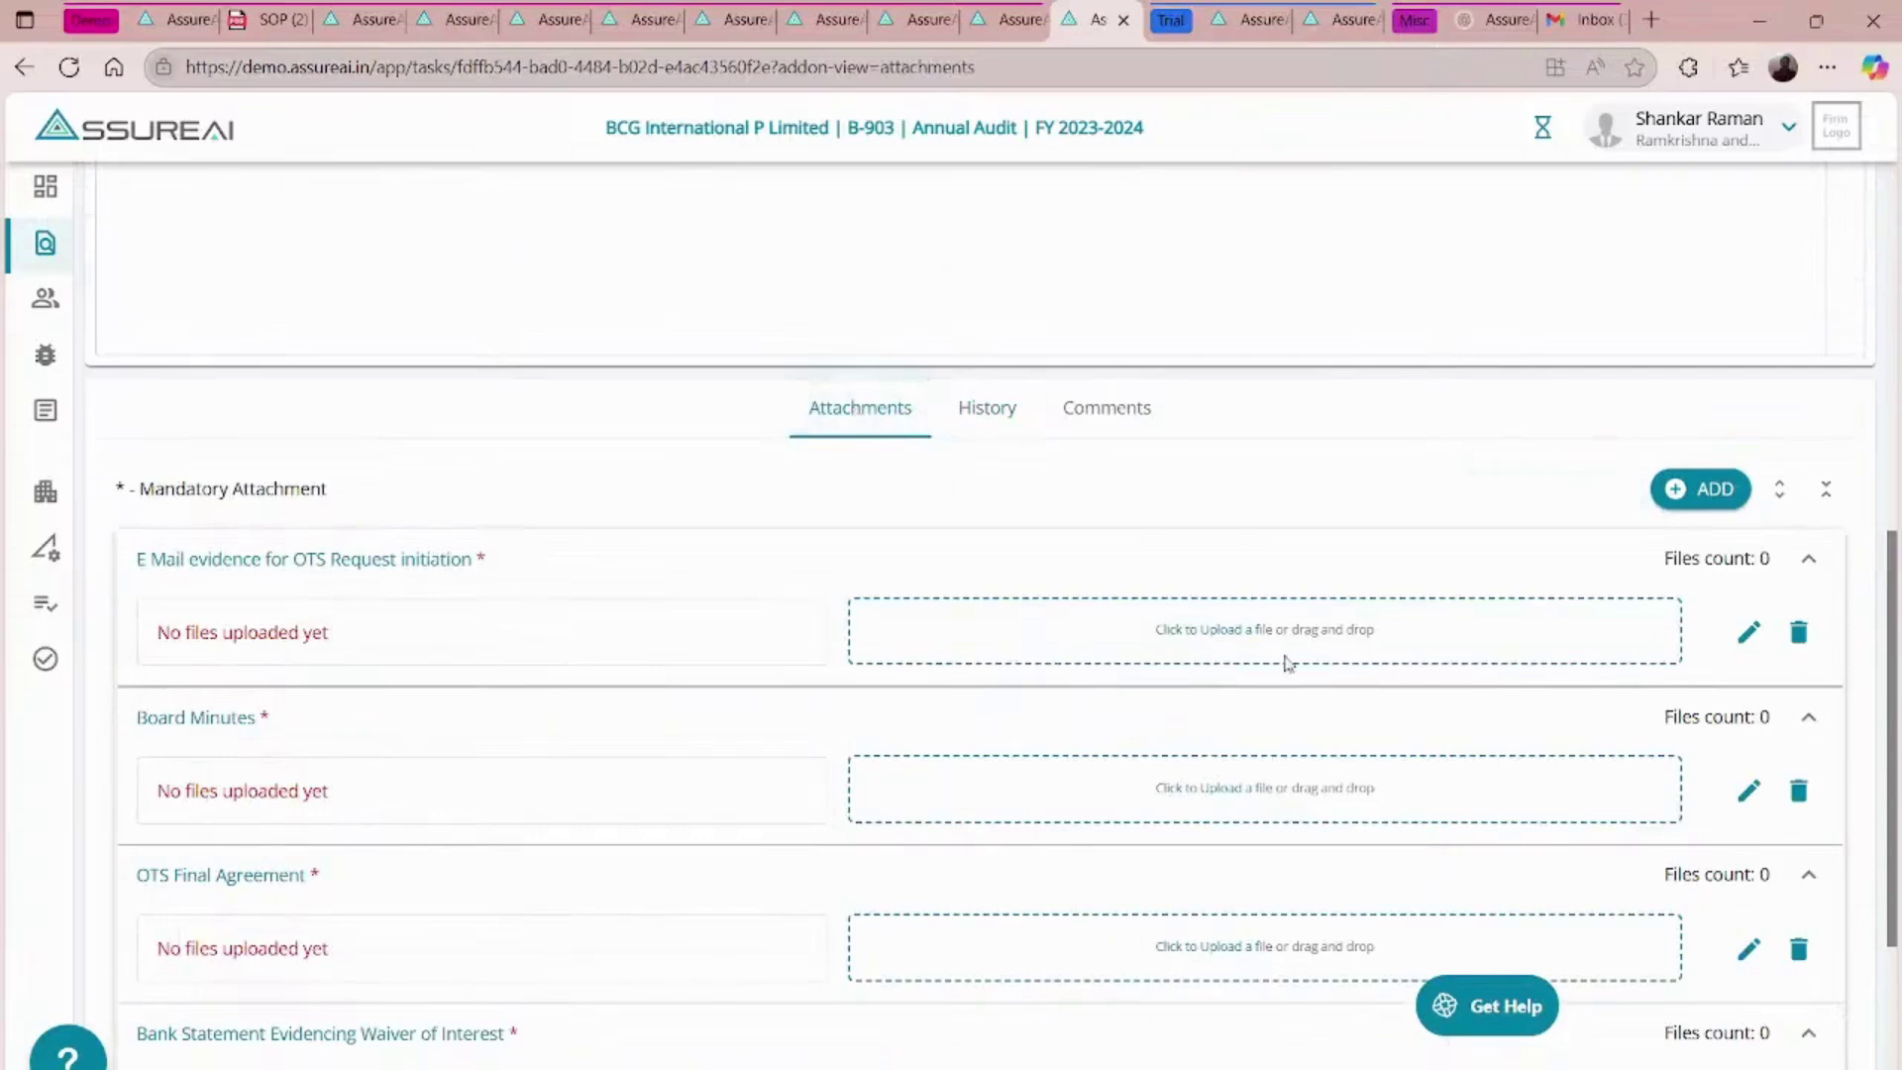
- Upload Email_OTS_Request.pdf, then the Board Minutes and OTS Final Agreement files
{"action": "left_click", "coordinate": [1185, 630]}
{"action": "left_click", "coordinate": [819, 722]}
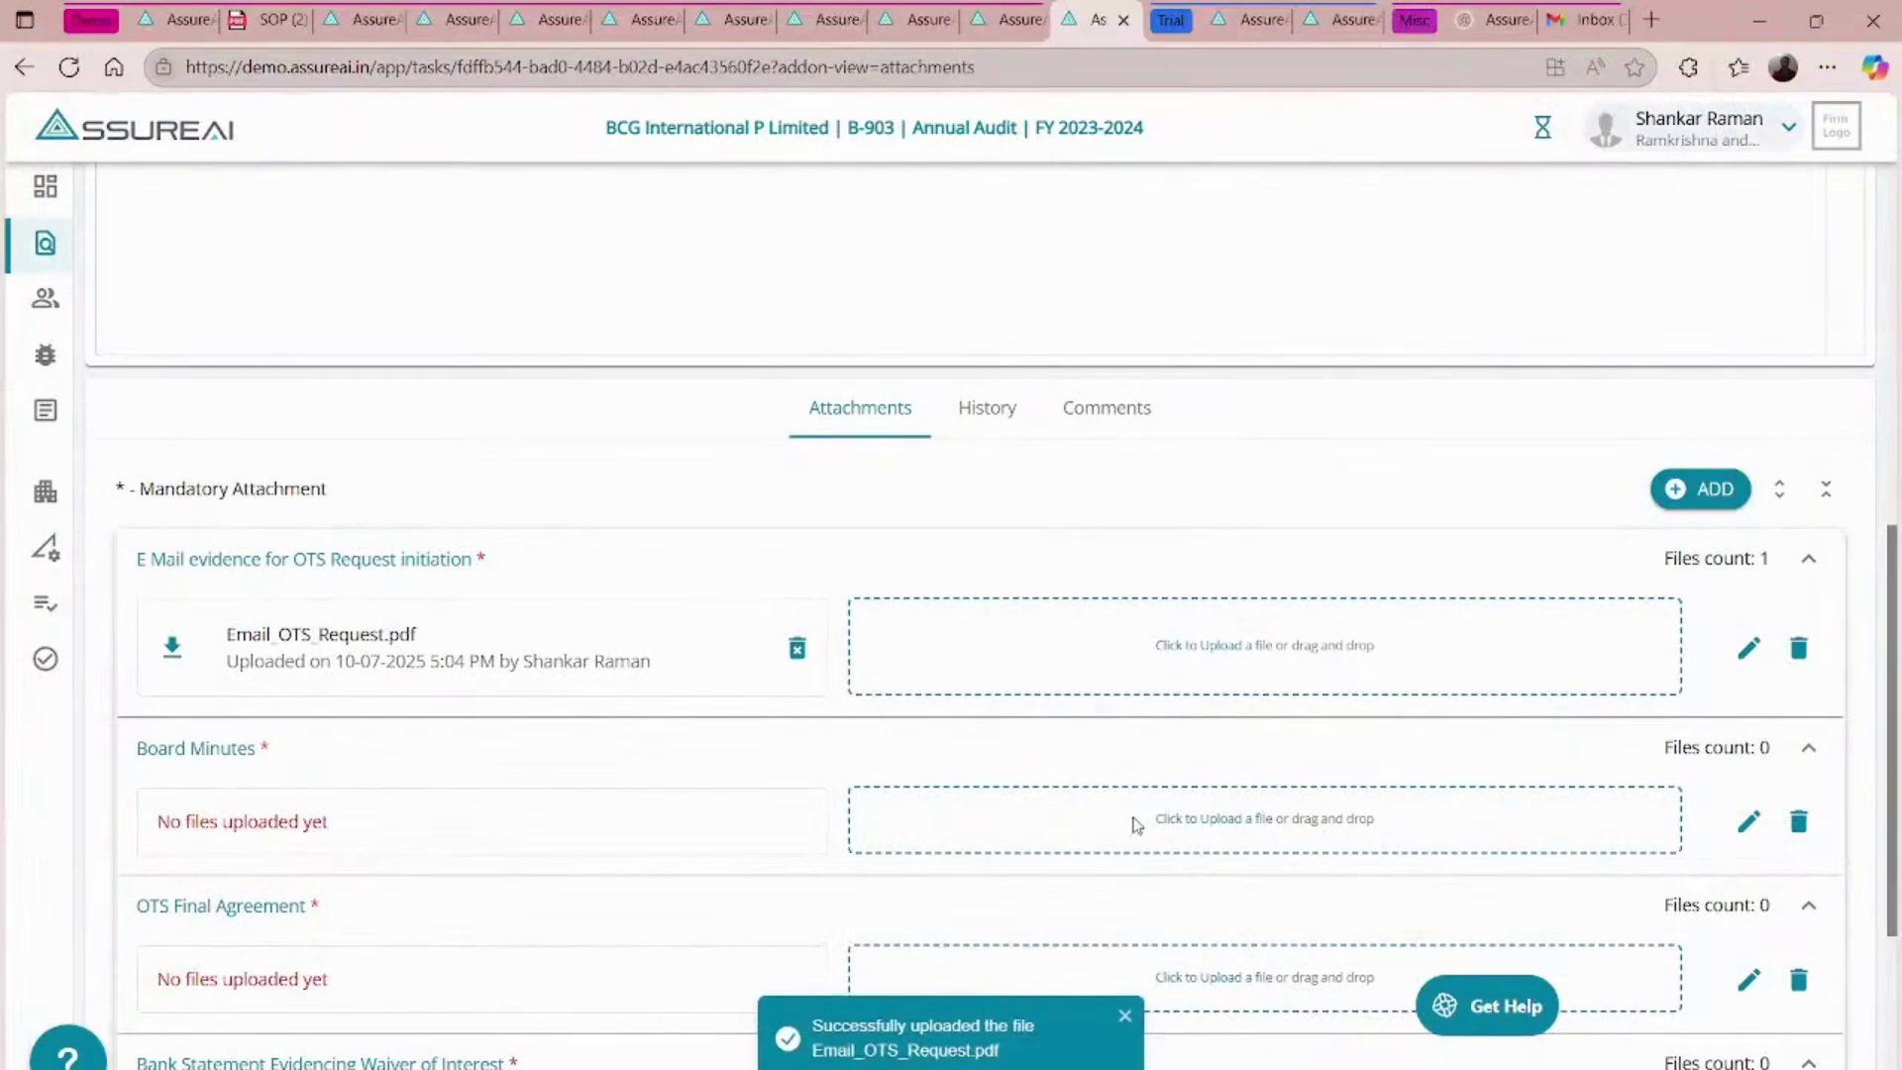
{"action": "left_click", "coordinate": [1164, 818]}
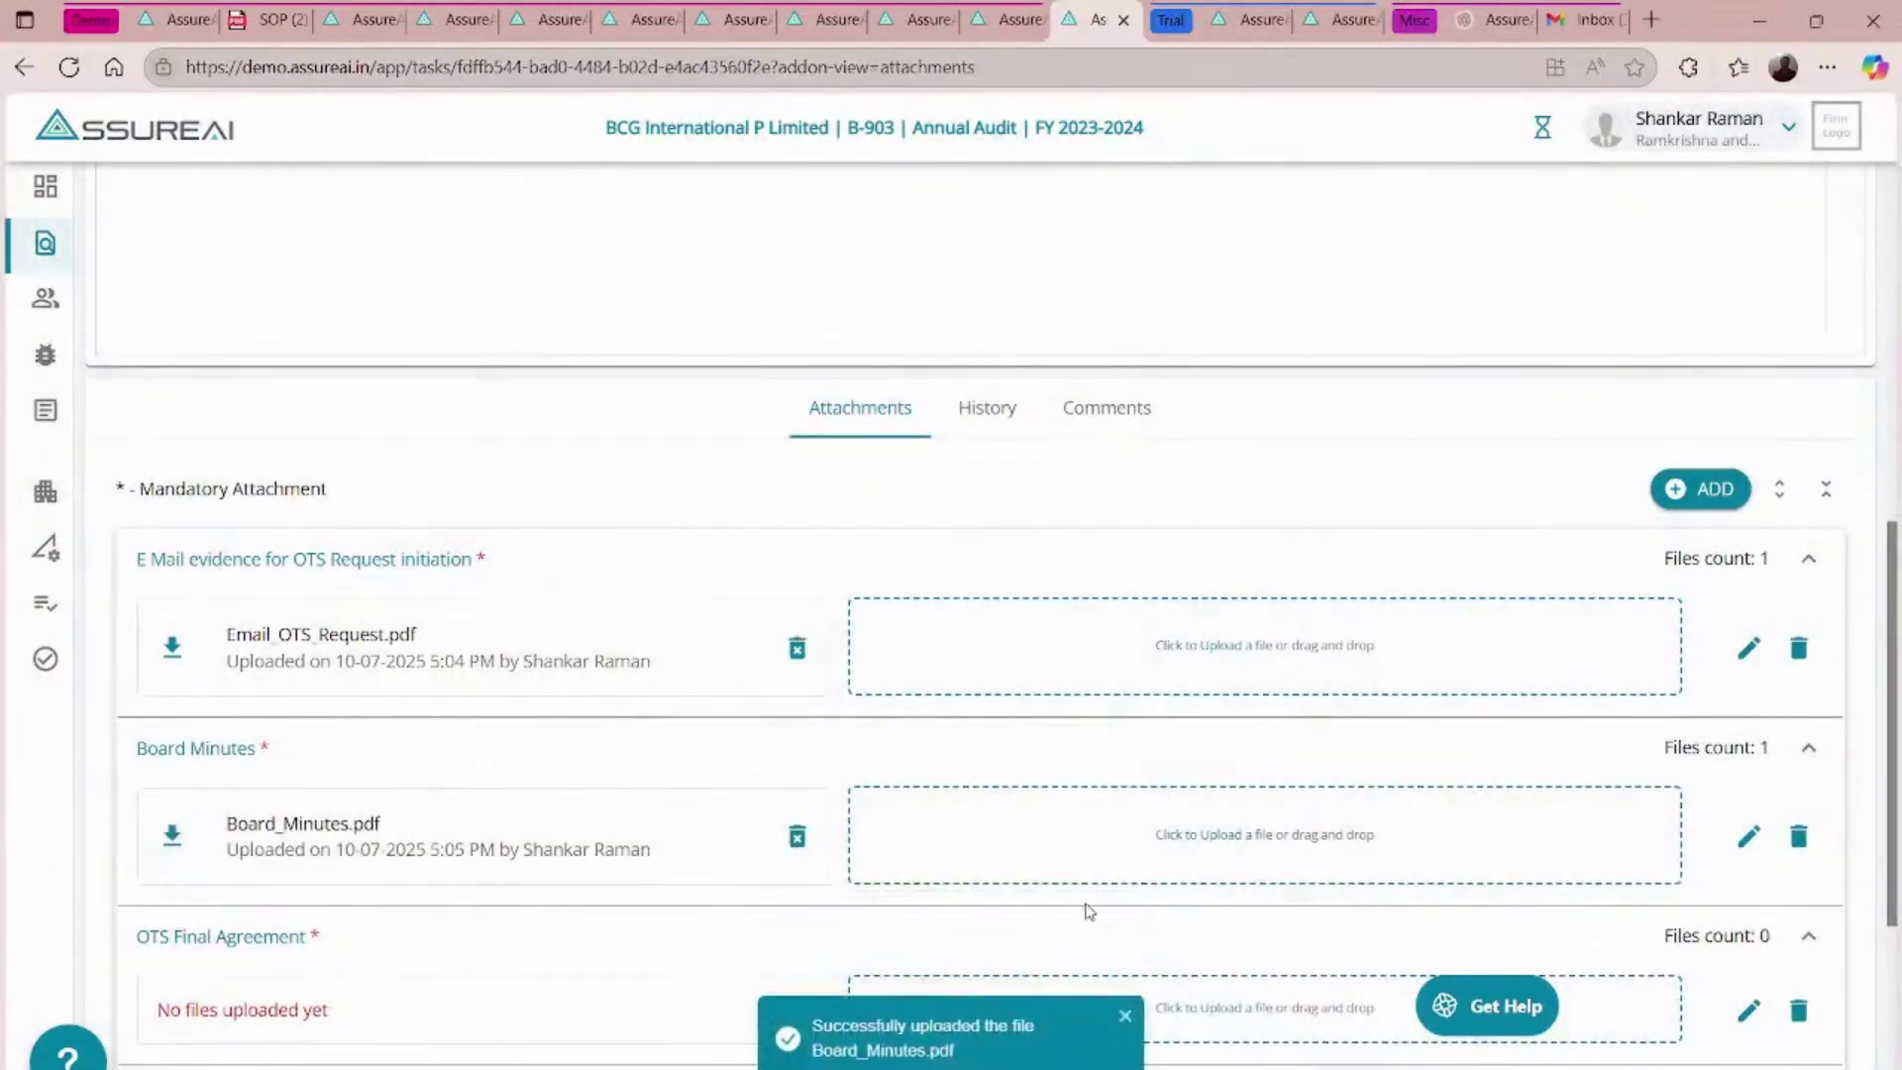
{"action": "scroll", "coordinate": [1080, 906], "scroll_direction": "down", "scroll_amount": 2}
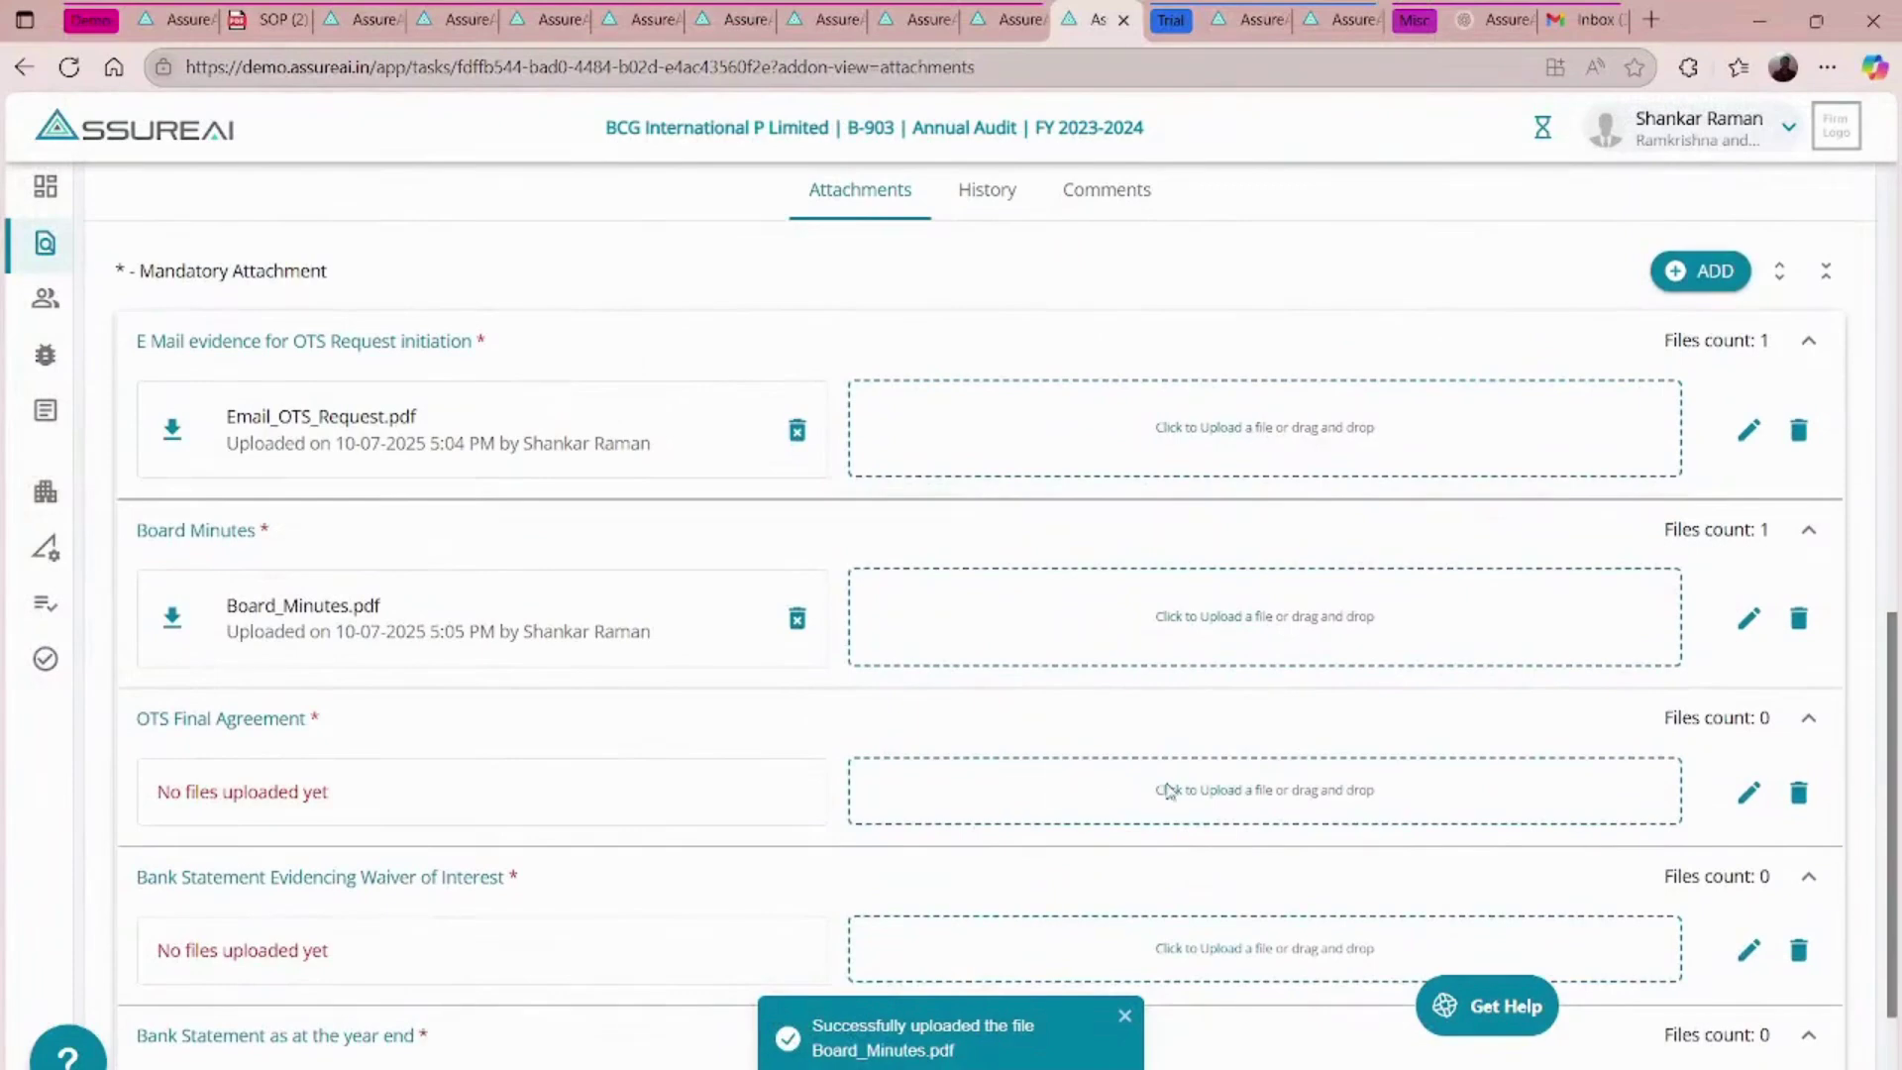
{"action": "left_click", "coordinate": [1169, 790]}
{"action": "scroll", "coordinate": [781, 756], "scroll_direction": "down", "scroll_amount": 3}
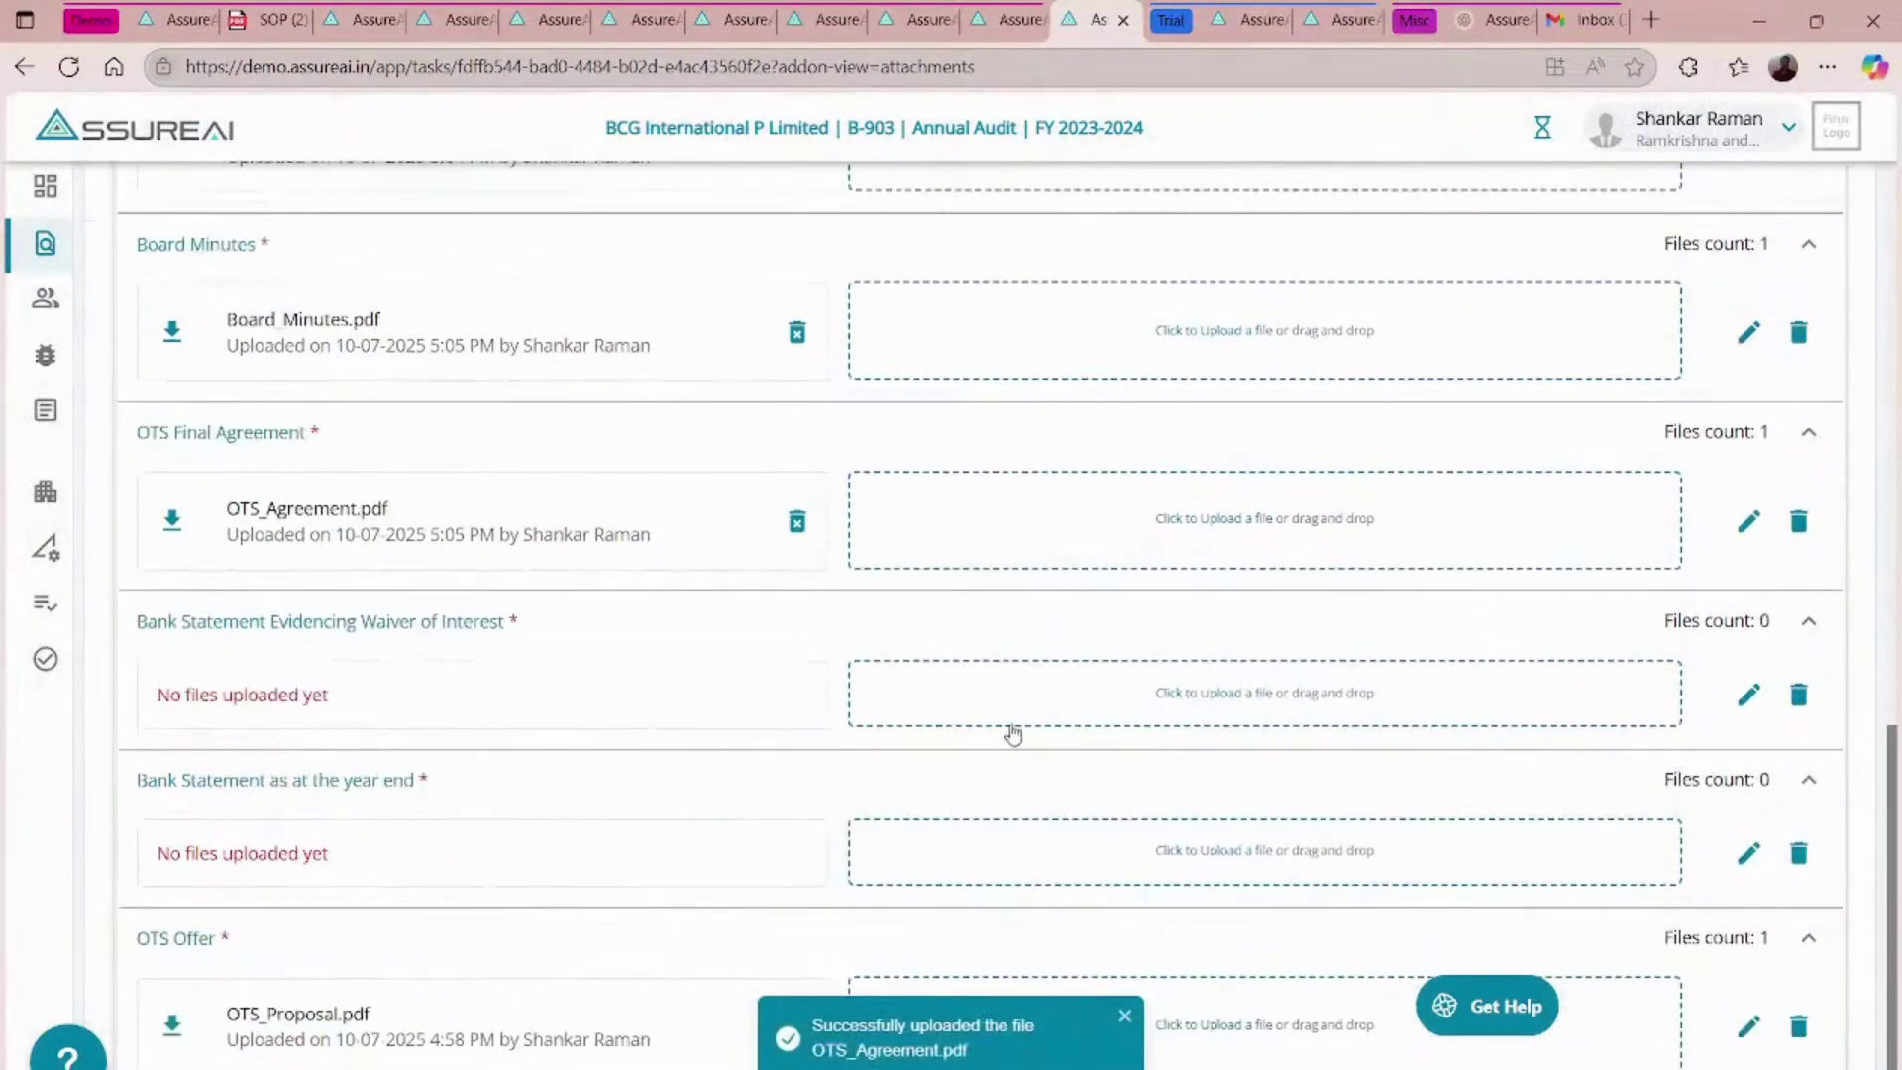
- Upload Bank_Statement_Waiver.pdf and Bank_Statement.pdf for the waiver and year-end bank statements
{"action": "left_click", "coordinate": [1166, 700]}
{"action": "left_click", "coordinate": [820, 570]}
{"action": "left_click", "coordinate": [1237, 891]}
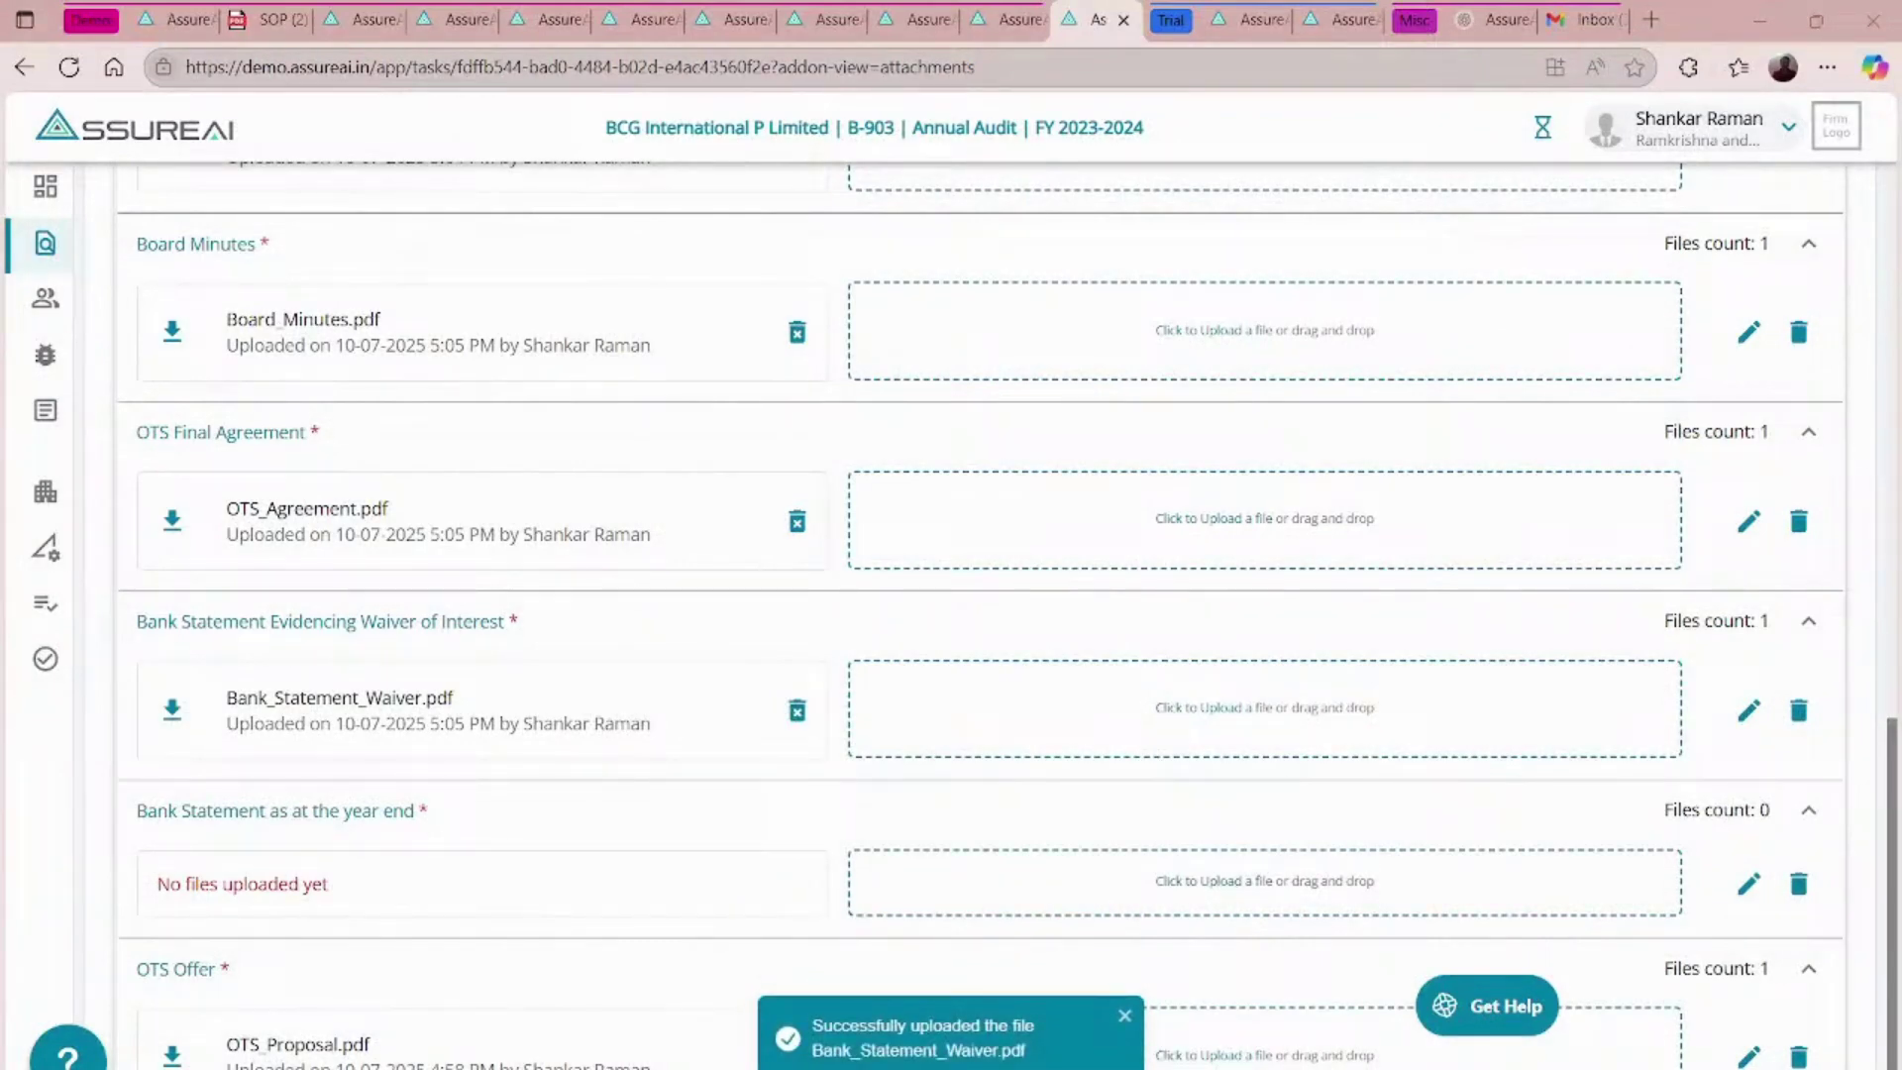
{"action": "left_click", "coordinate": [815, 548]}
{"action": "scroll", "coordinate": [644, 799], "scroll_direction": "up", "scroll_amount": 6}
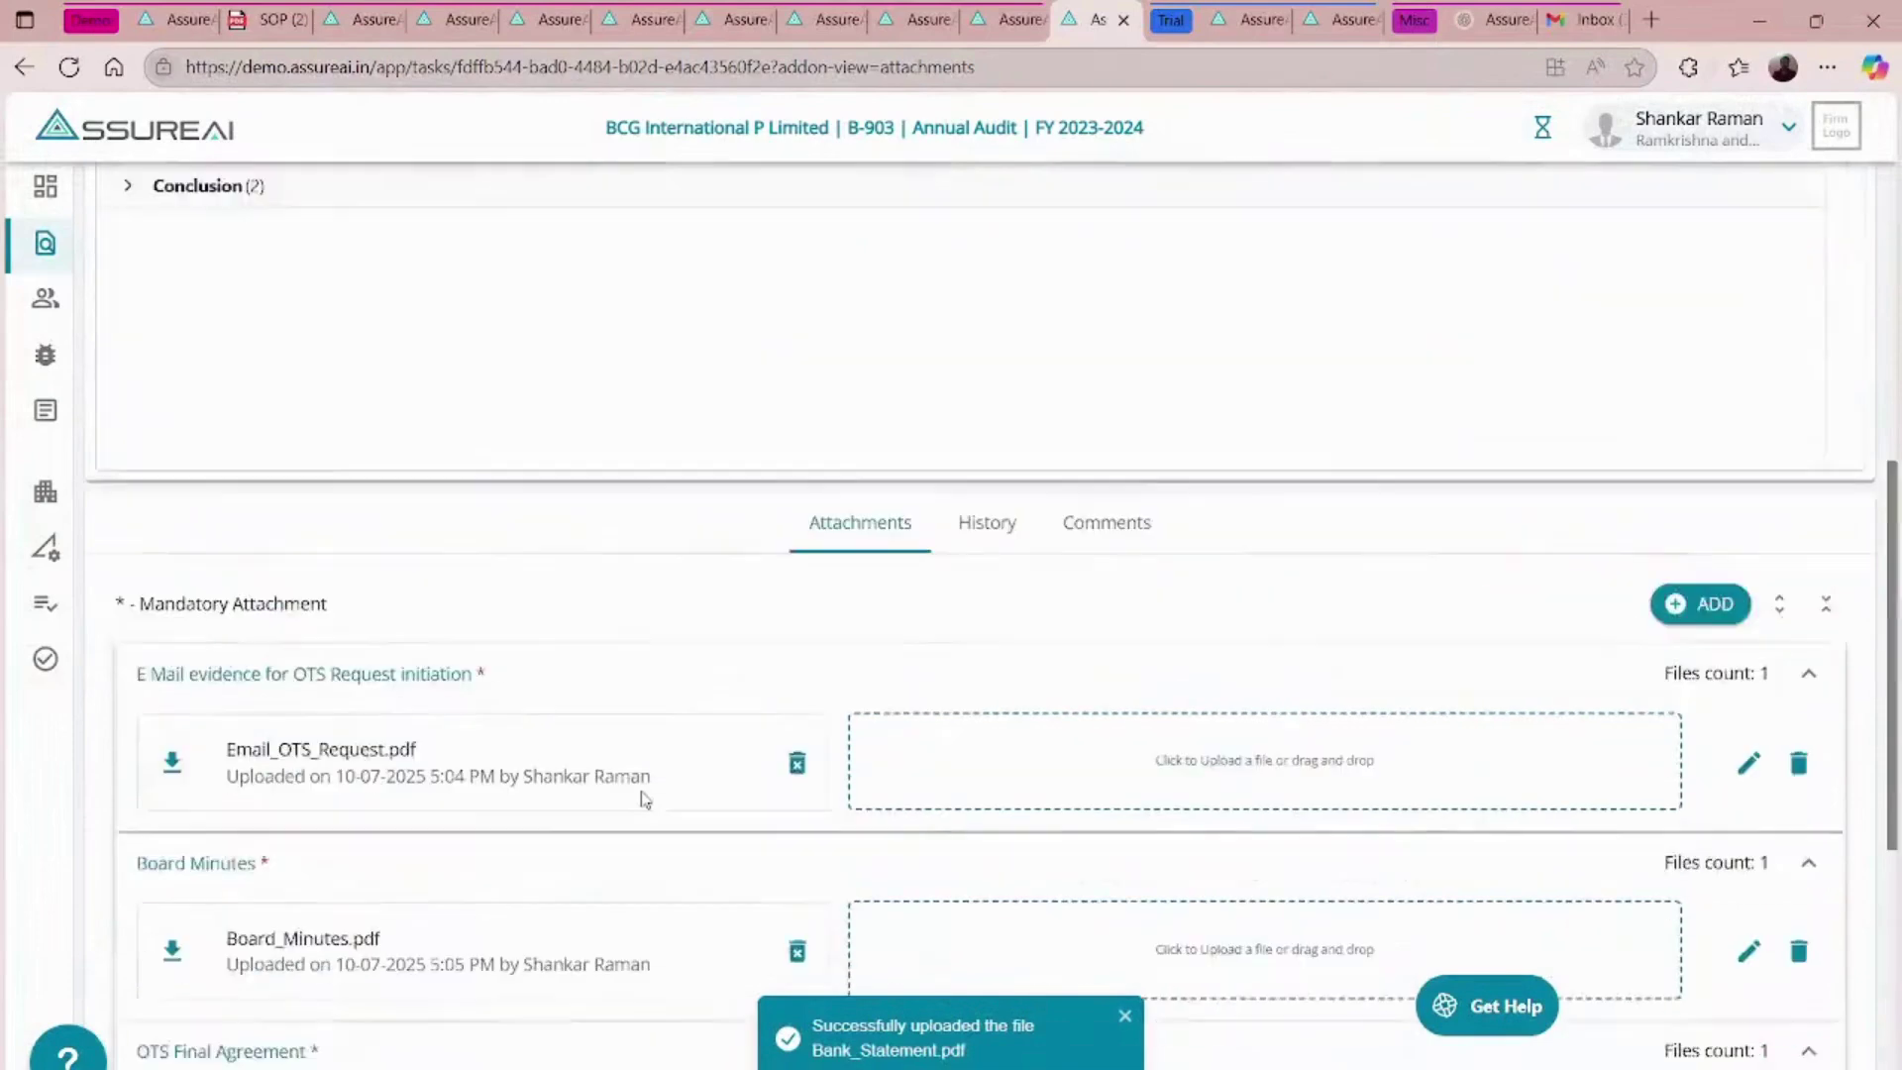
{"action": "scroll", "coordinate": [645, 798], "scroll_direction": "up", "scroll_amount": 6}
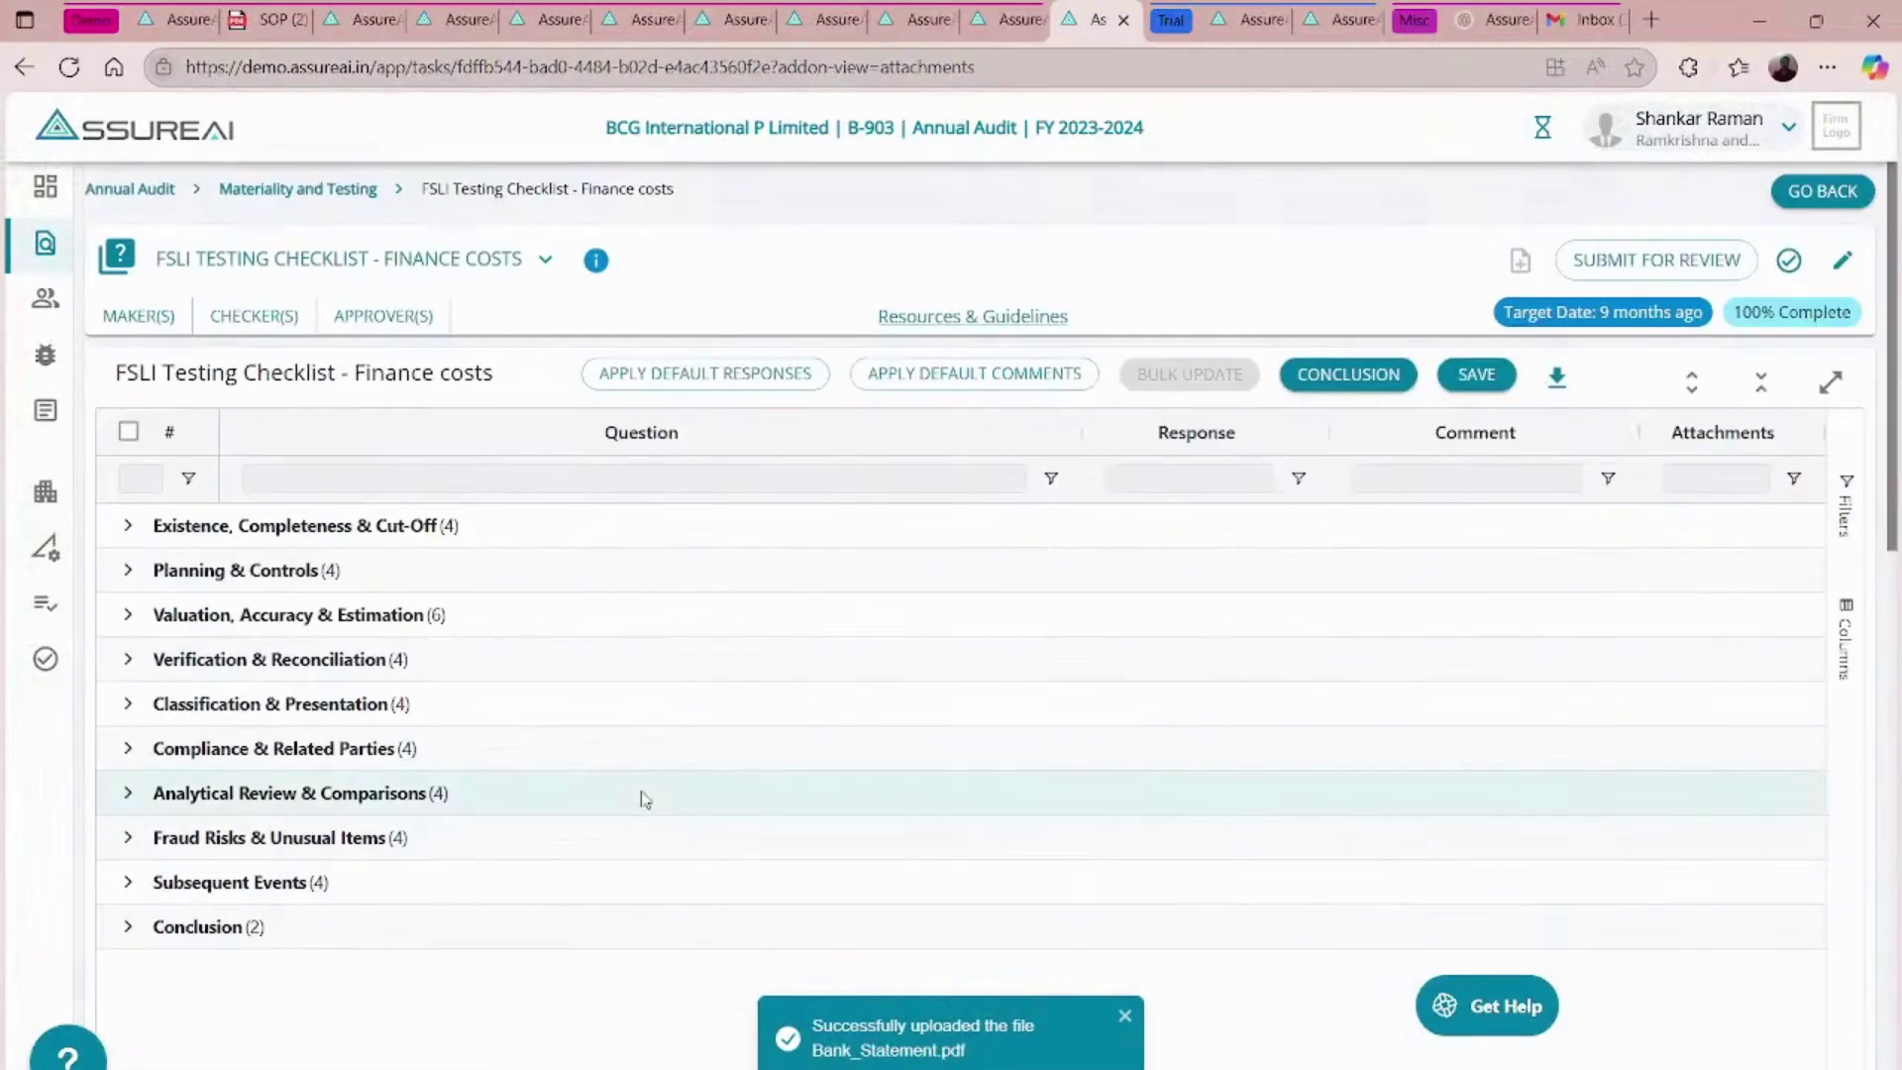
- Submit the checklist for review again with a comment that the requested evidence is attached
{"action": "left_click", "coordinate": [1670, 267]}
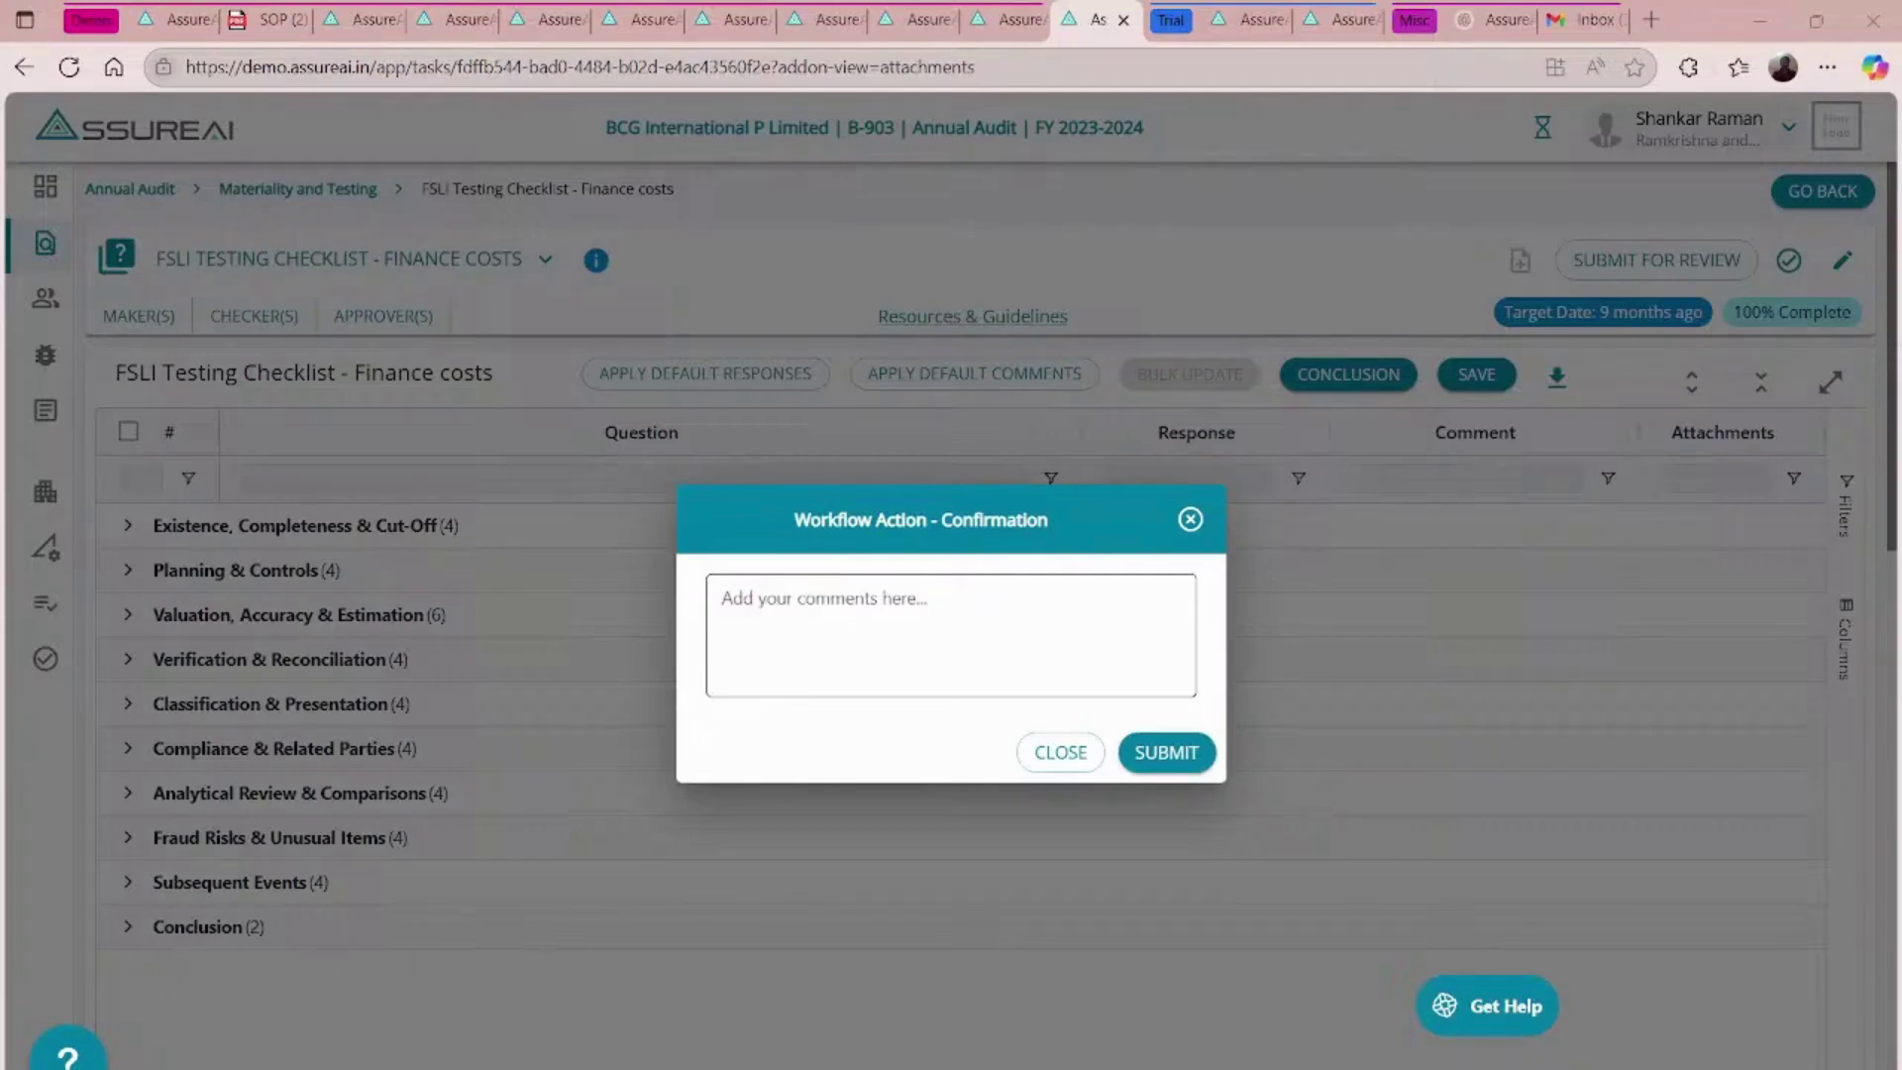
{"action": "left_click", "coordinate": [819, 641]}
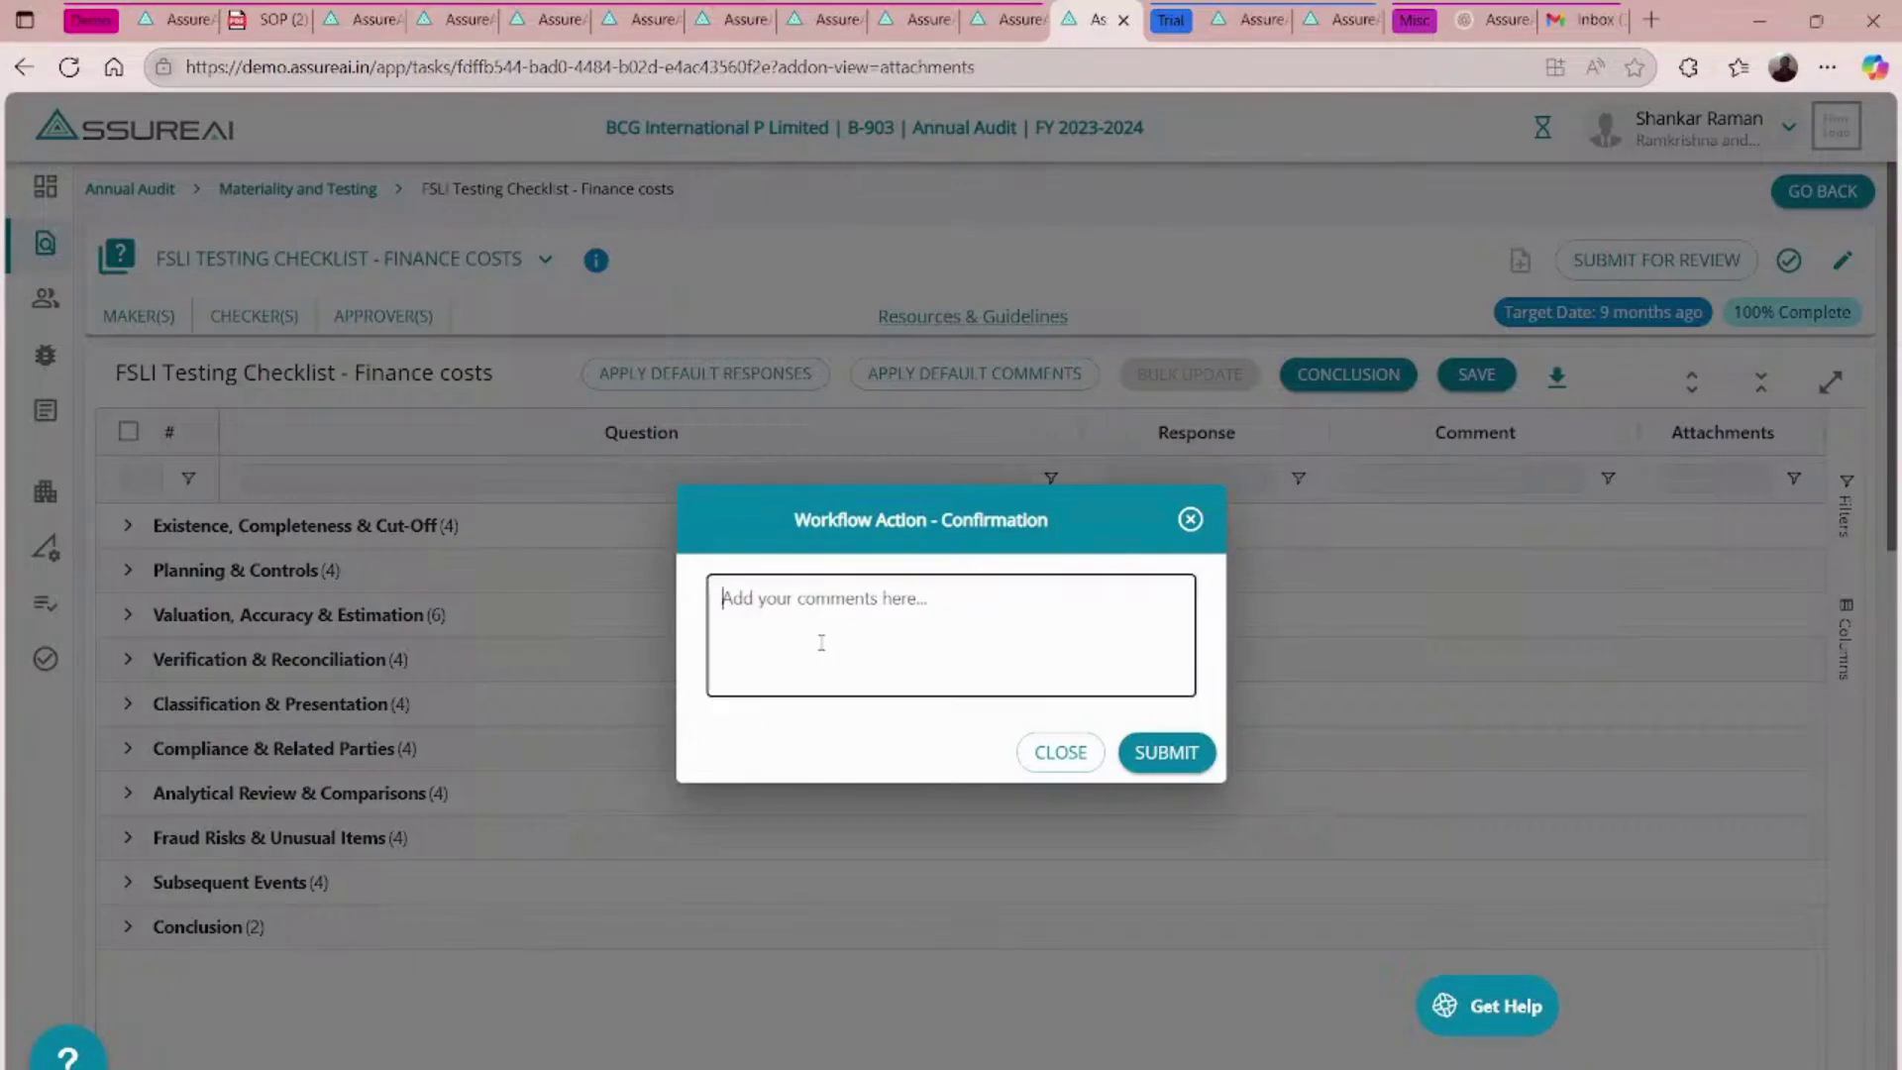
{"action": "type", "text": "Evidences called for are attached herewith. Please review and approve."}
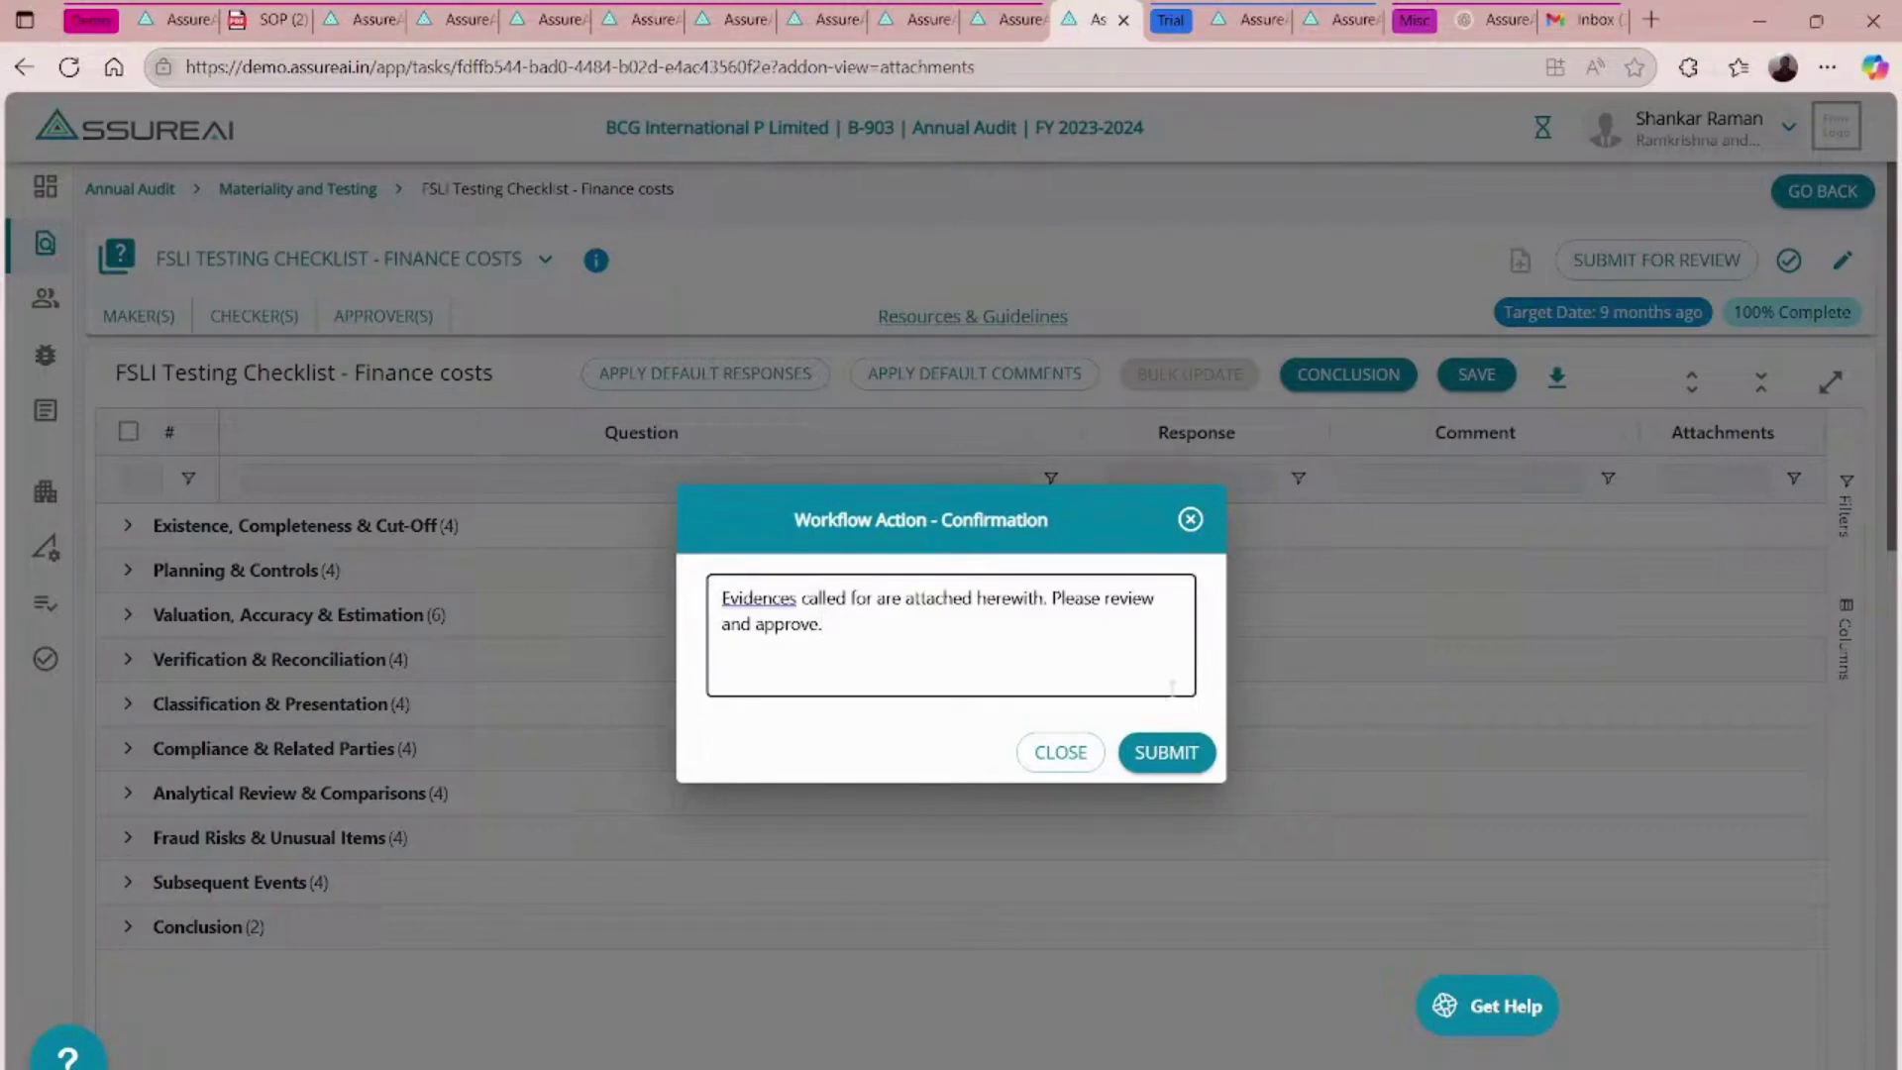
{"action": "left_click", "coordinate": [1161, 754]}
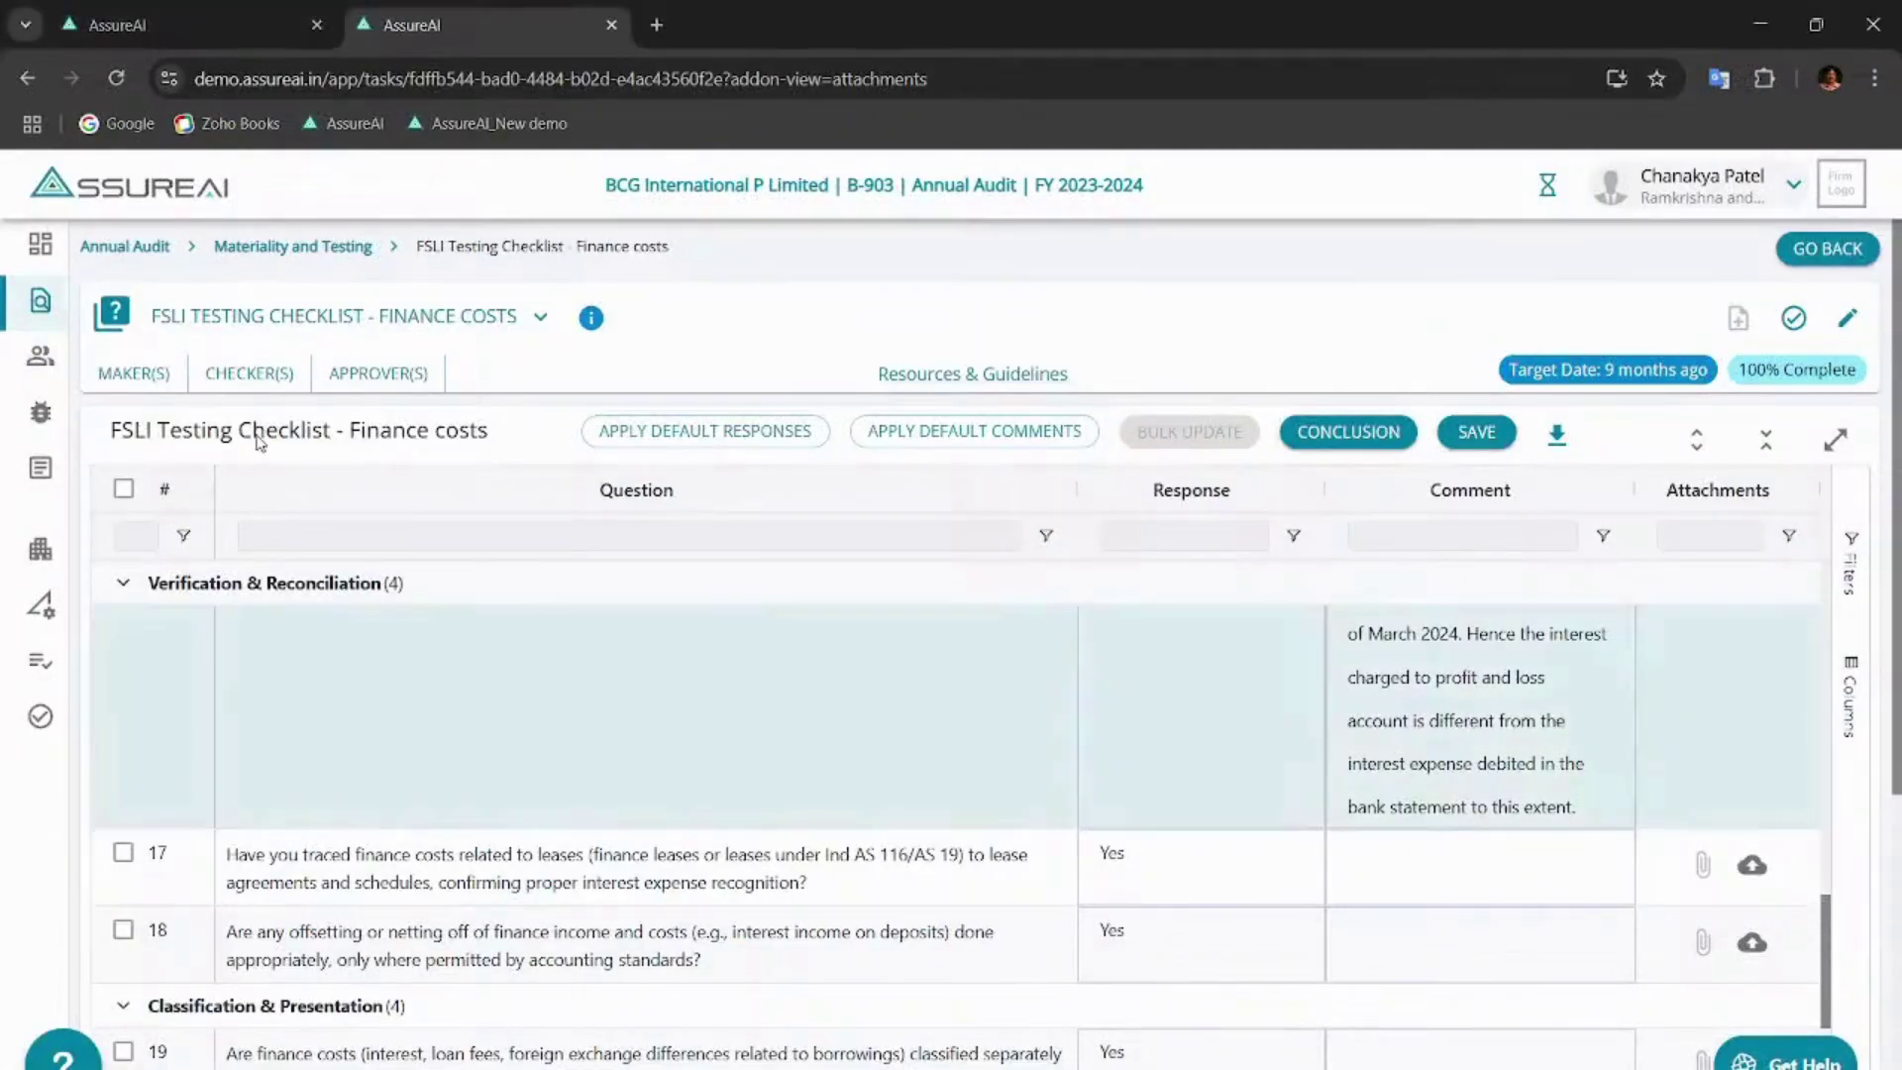
- Reload the checklist, review its History, then start marking it as reviewed
{"action": "left_click", "coordinate": [113, 78]}
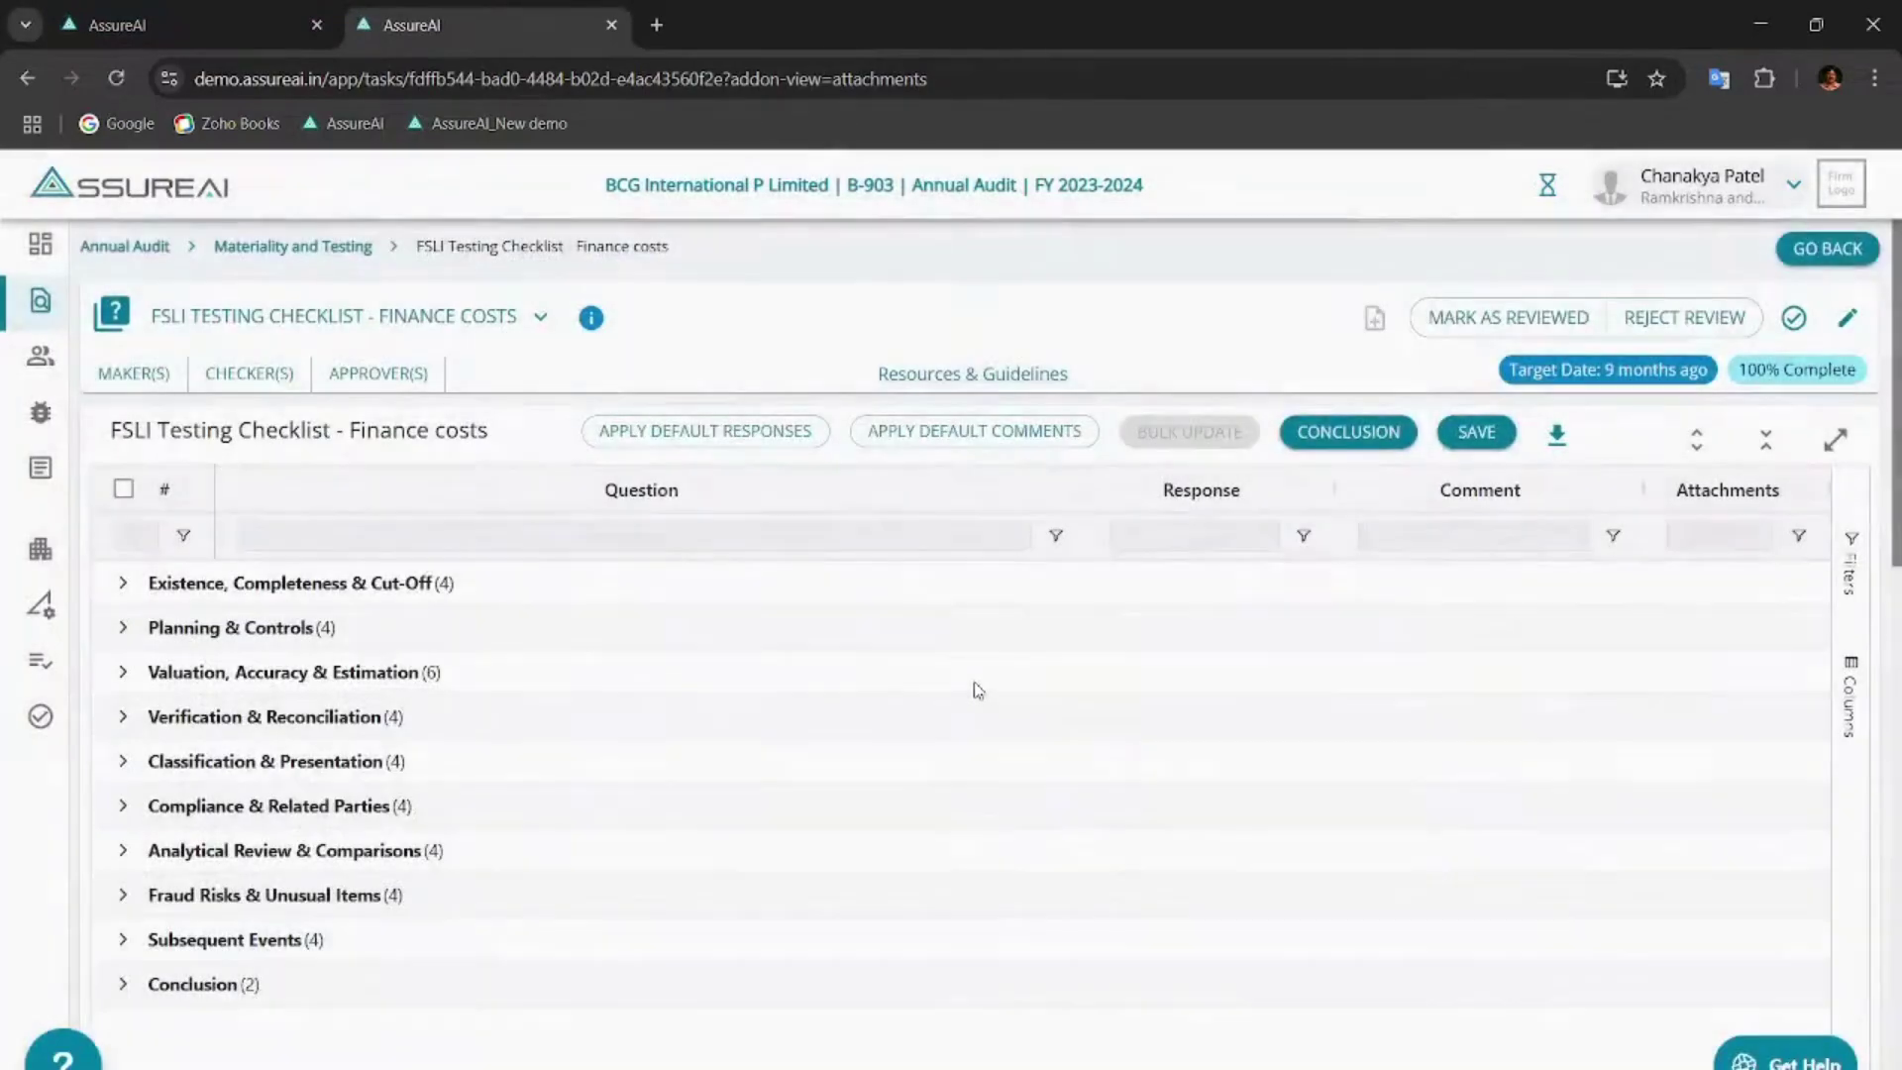
{"action": "scroll", "coordinate": [978, 690], "scroll_direction": "up", "scroll_amount": 8}
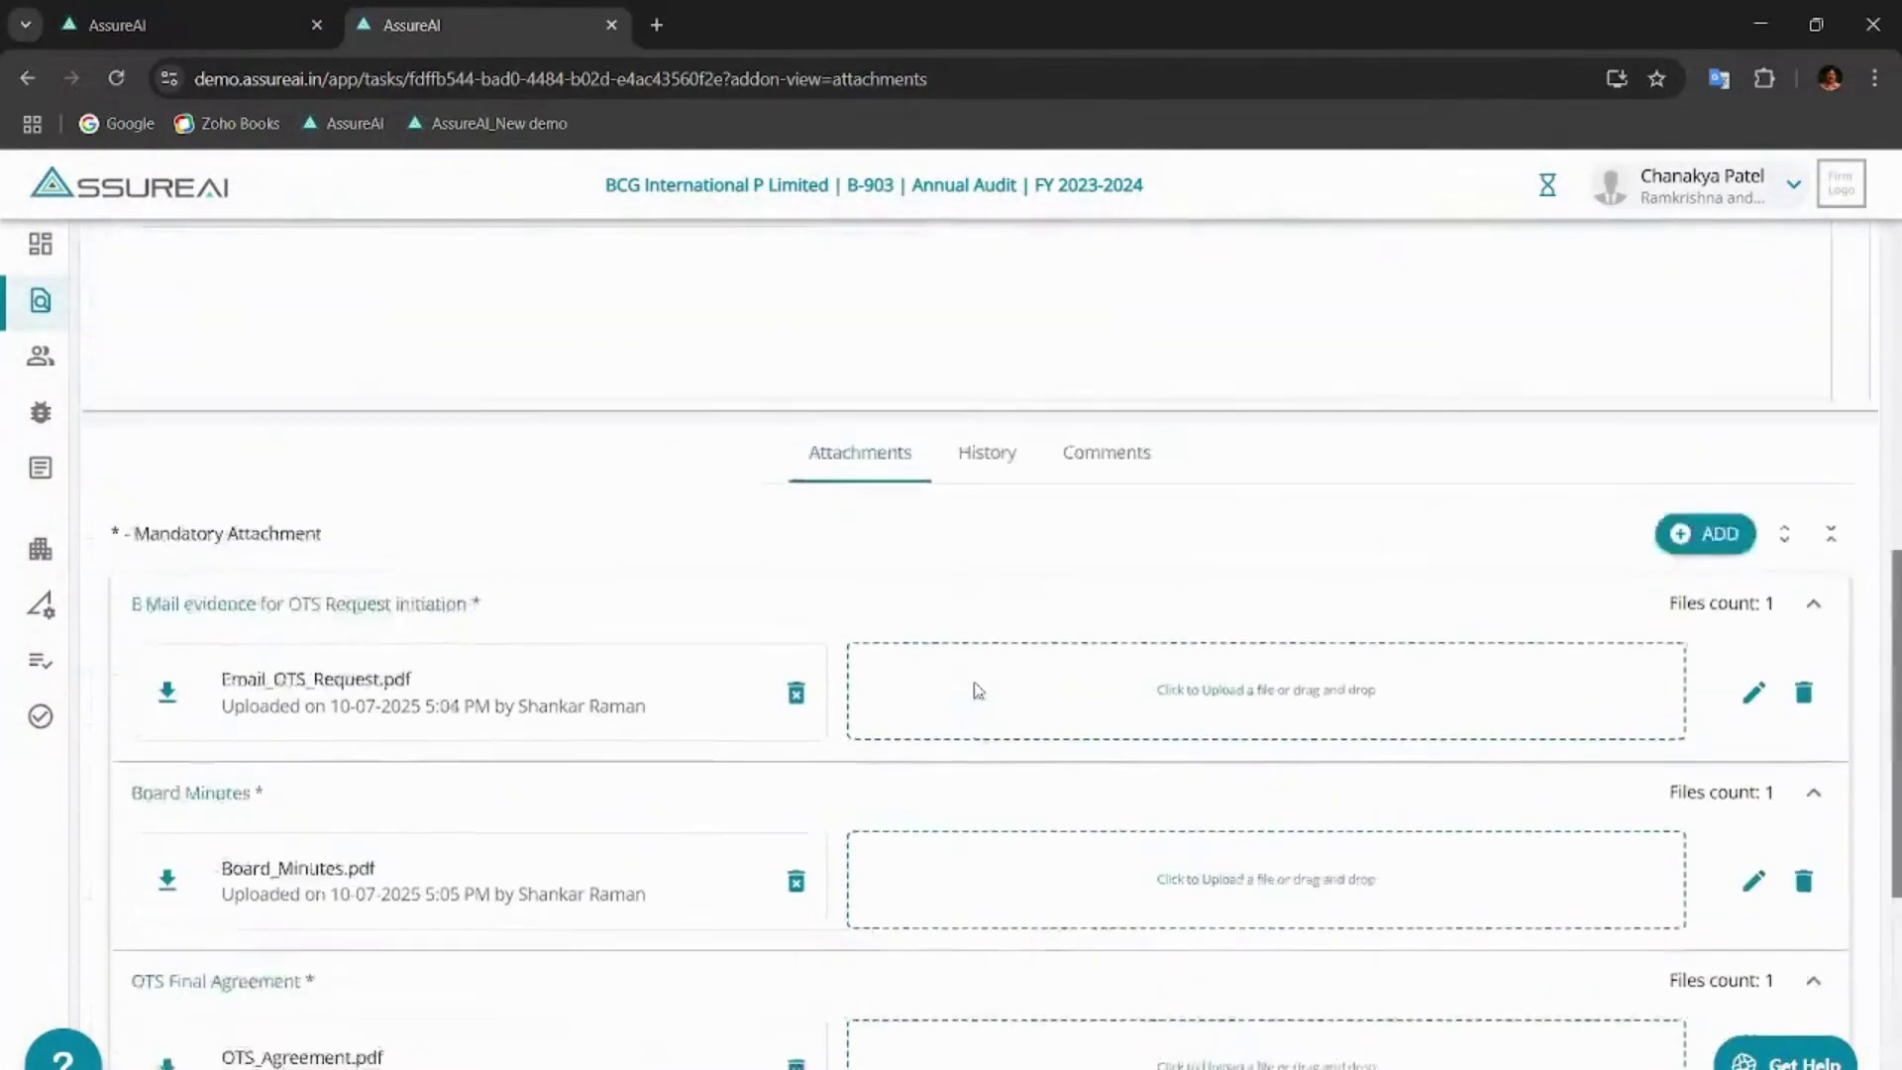
{"action": "left_click", "coordinate": [984, 624]}
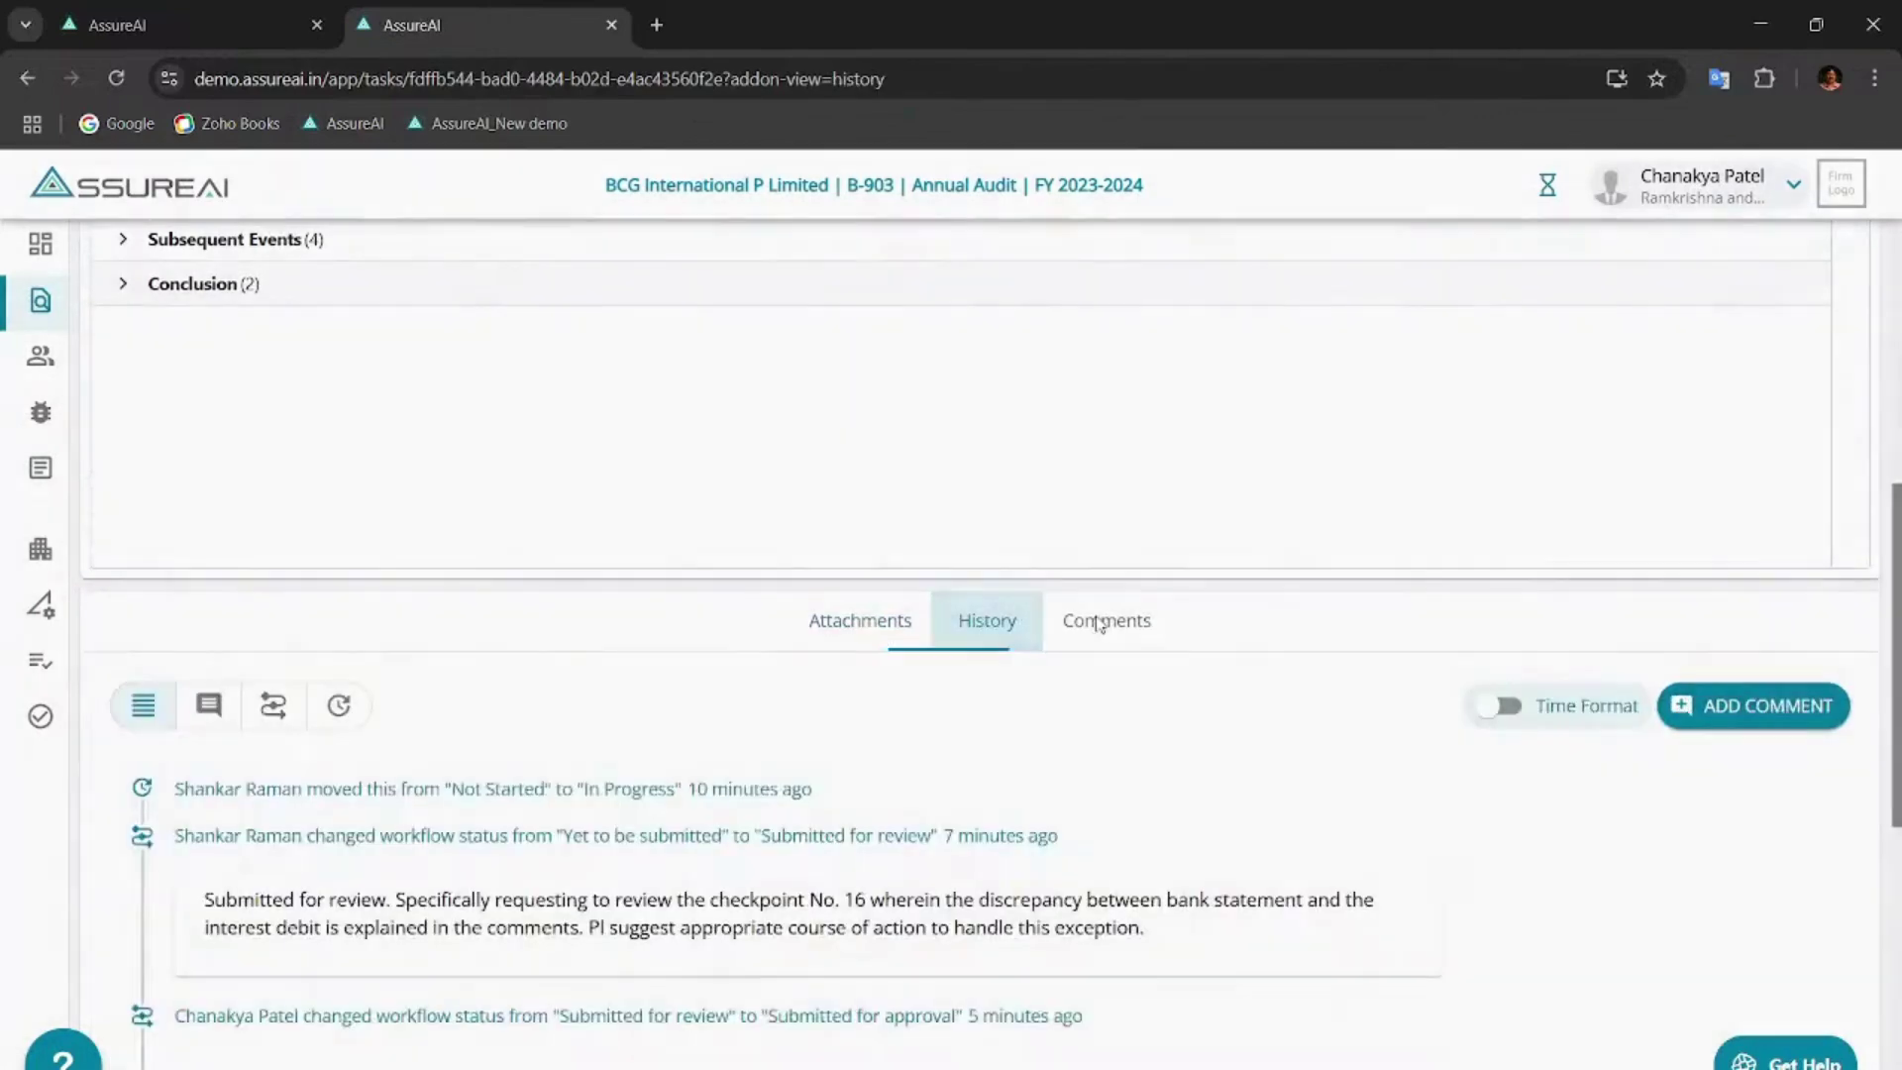
{"action": "scroll", "coordinate": [1095, 627], "scroll_direction": "up", "scroll_amount": 10}
{"action": "scroll", "coordinate": [1097, 622], "scroll_direction": "up", "scroll_amount": 5}
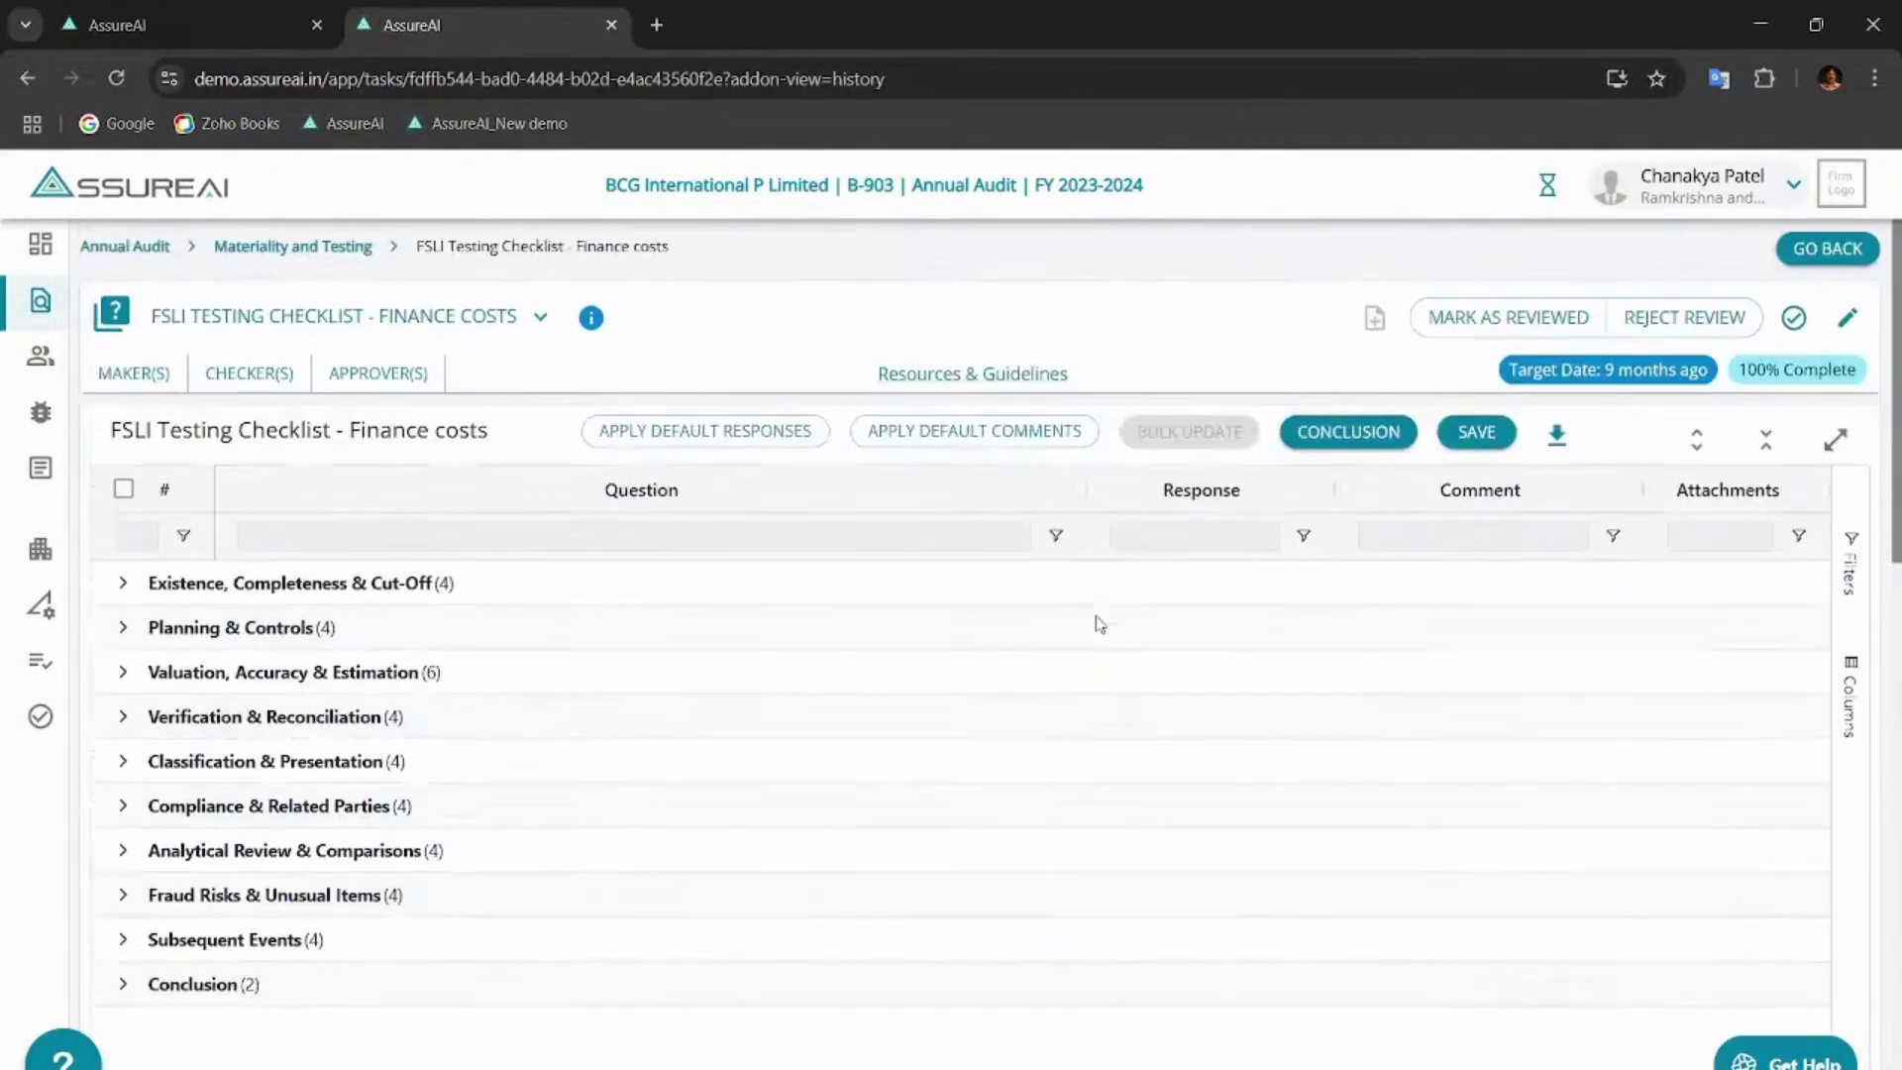
{"action": "left_click", "coordinate": [1509, 316]}
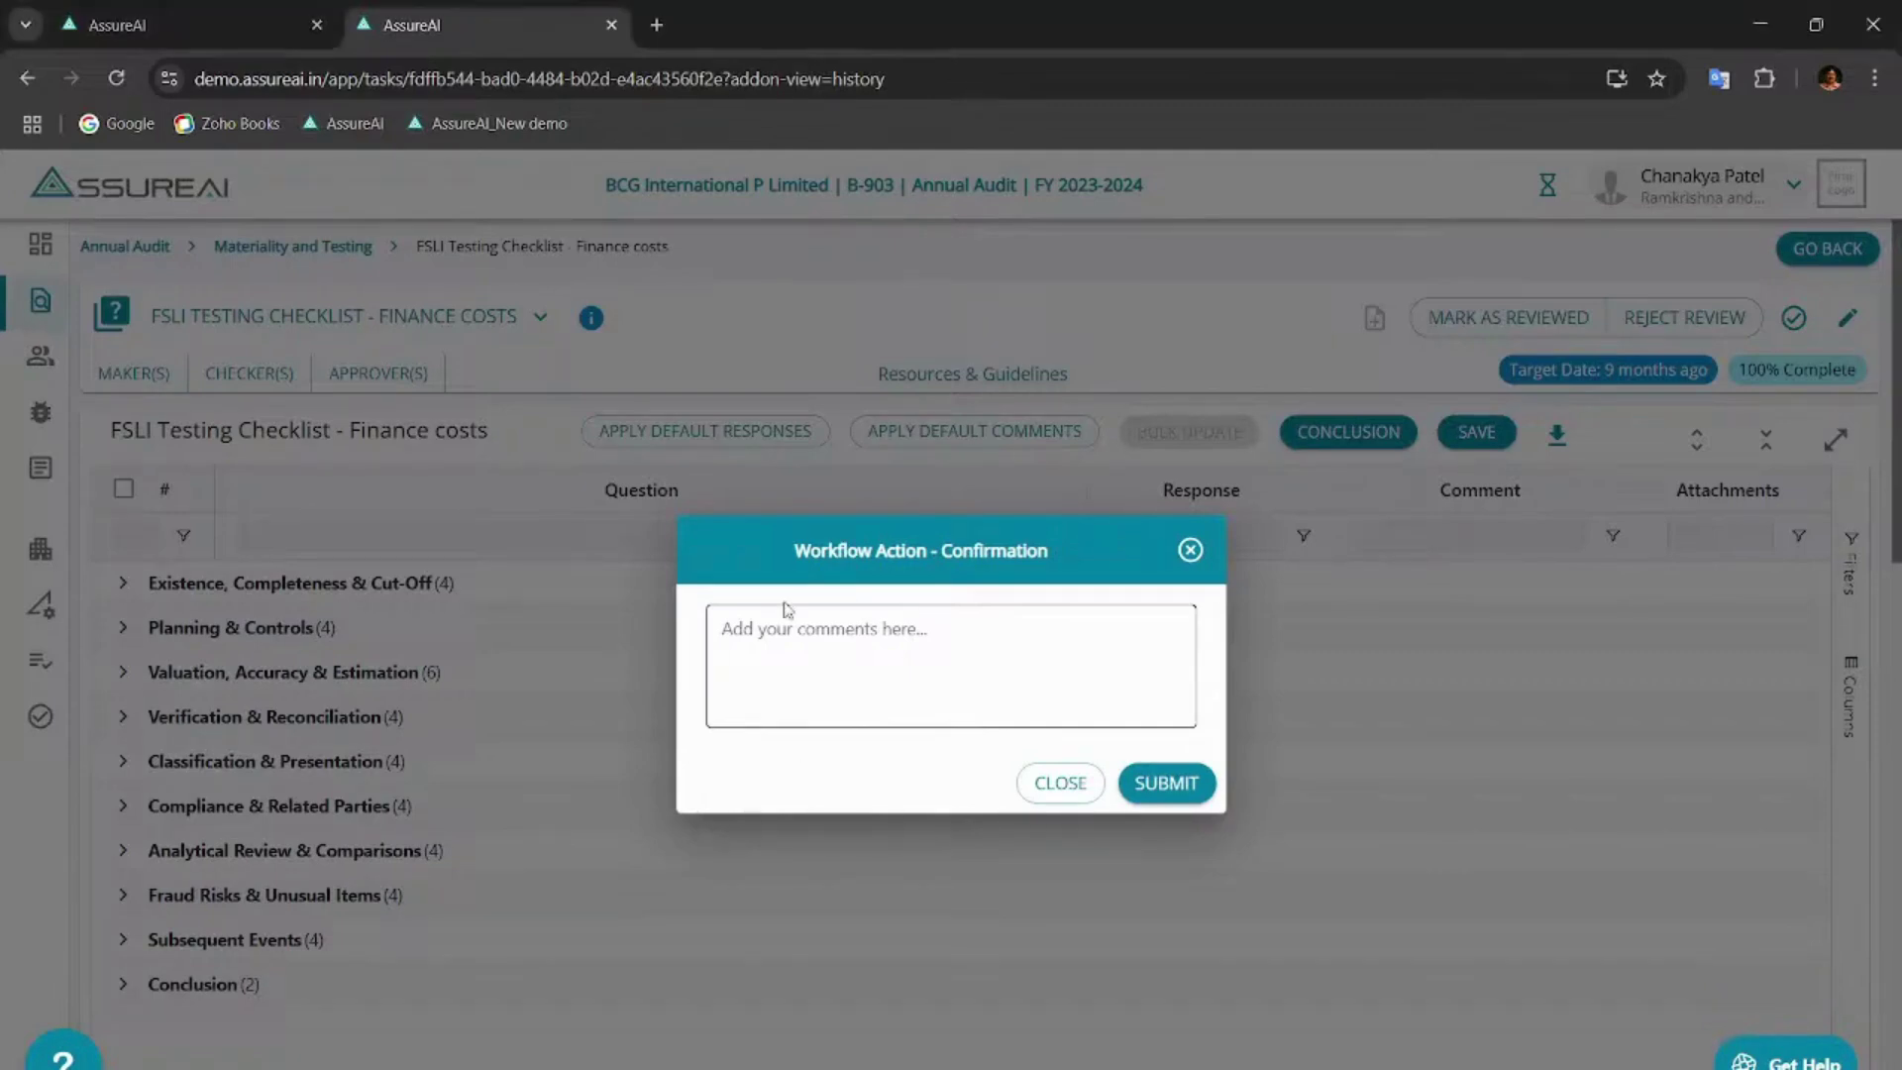
- Submit the review with a note that evidence is in order and the senior should decide
{"action": "left_click", "coordinate": [761, 631]}
{"action": "type", "text": "Reviewed the evidences and found the same to be in order. Request senior to consider and take suitable call."}
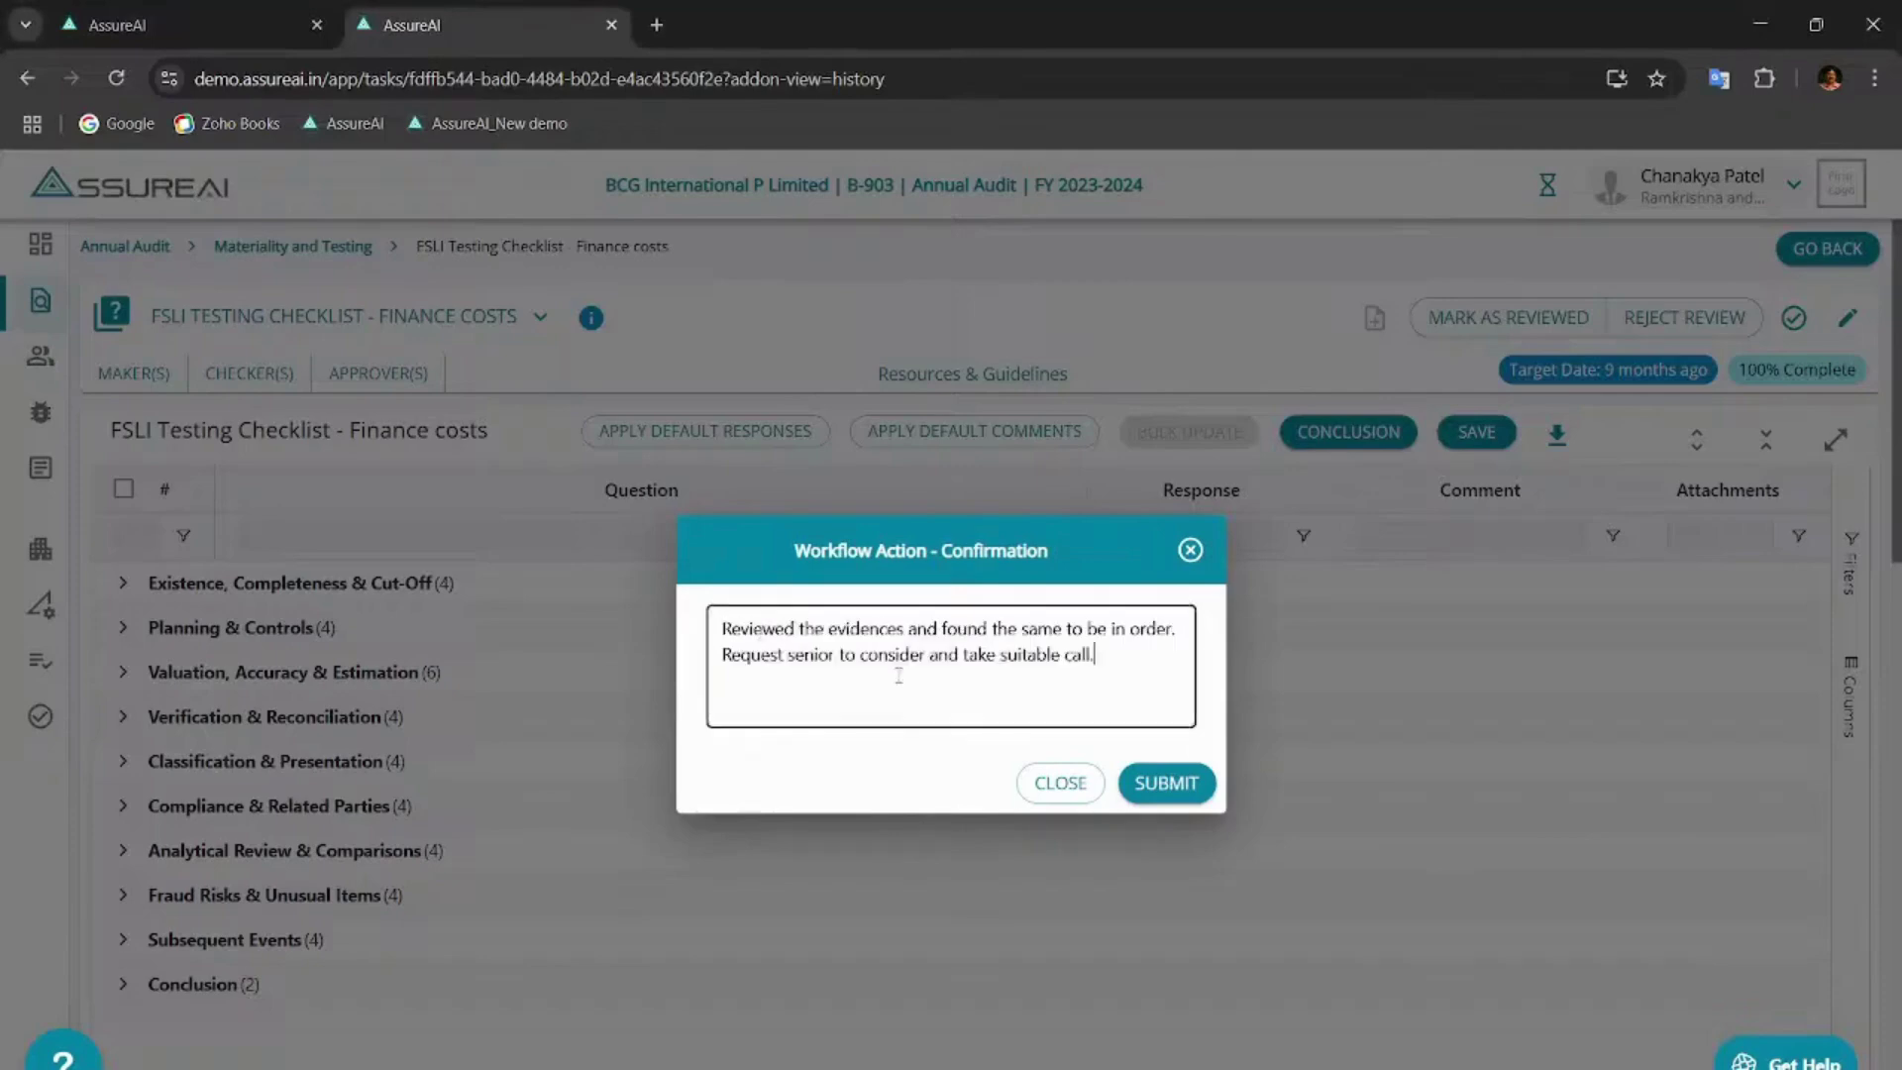
{"action": "left_click", "coordinate": [1169, 785]}
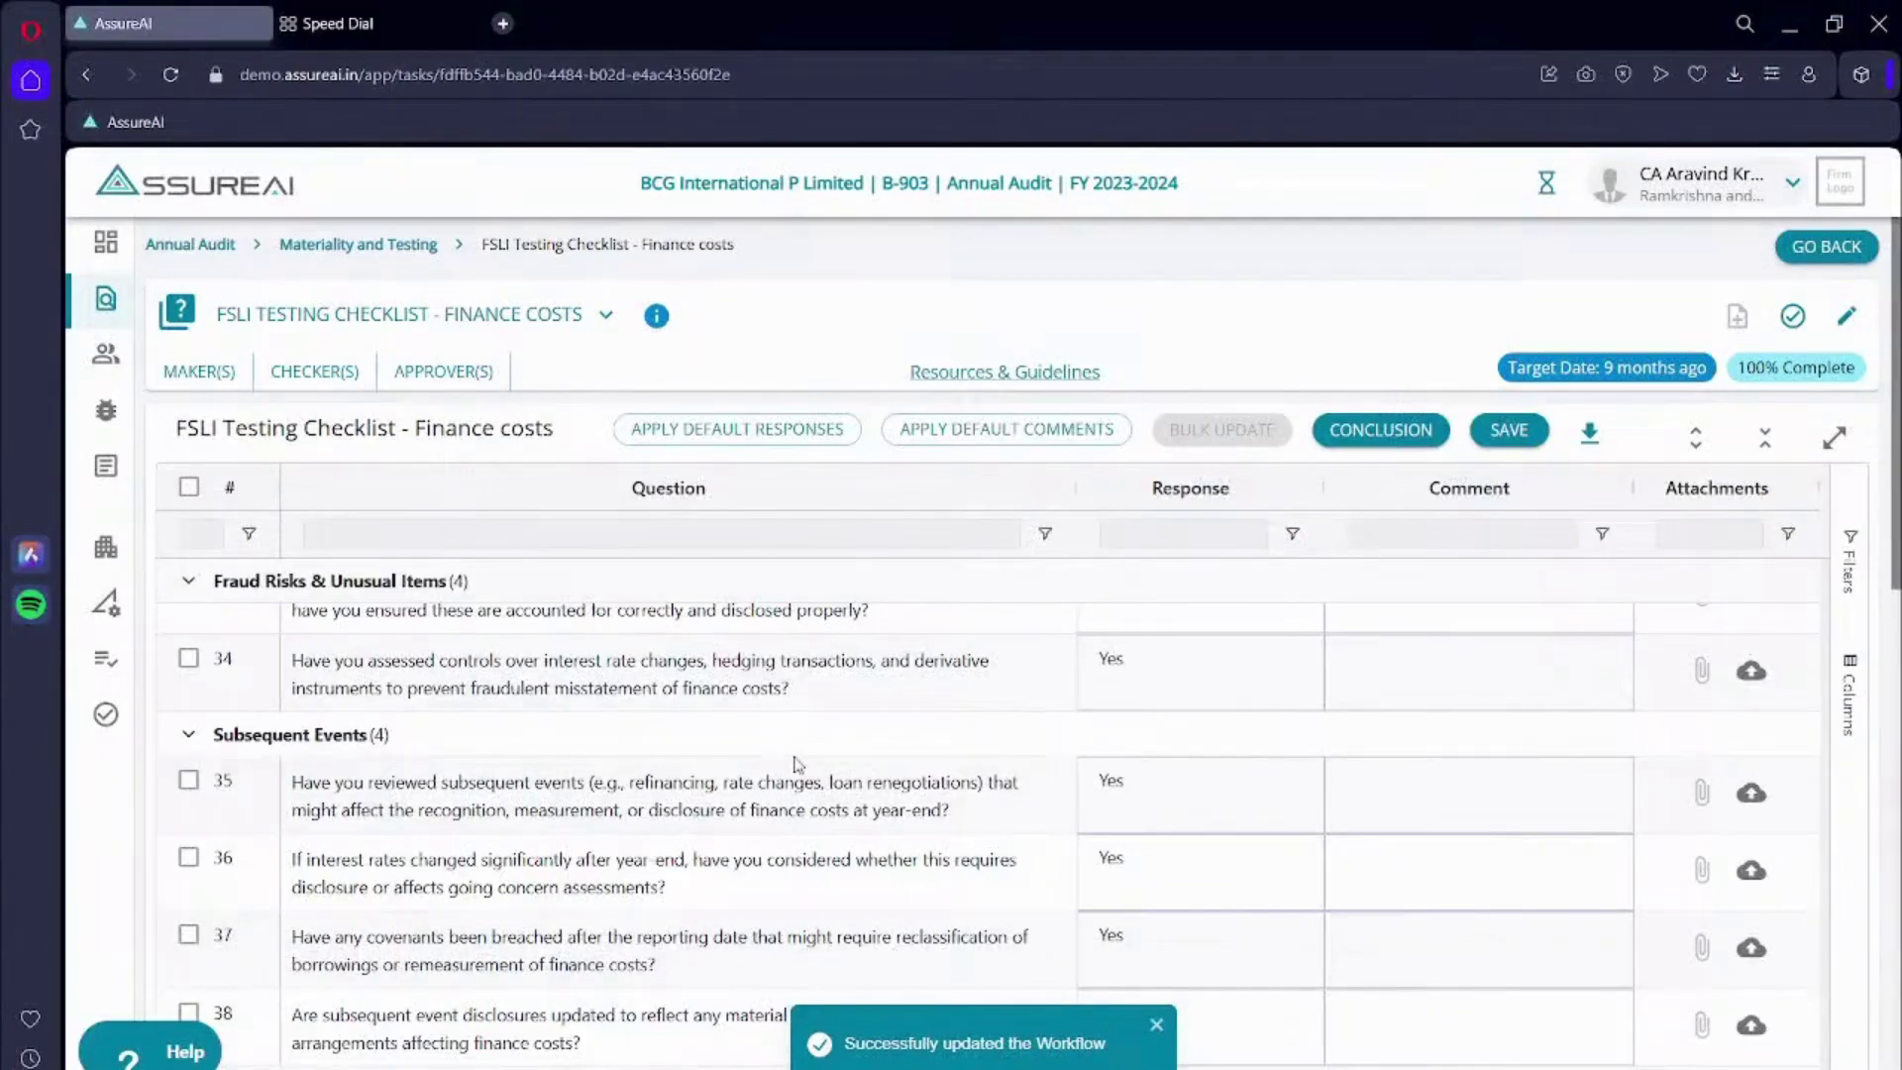
- Reload and expand all groups, checking Yes answers through question 40 and the uploaded PDFs
{"action": "left_click", "coordinate": [174, 83]}
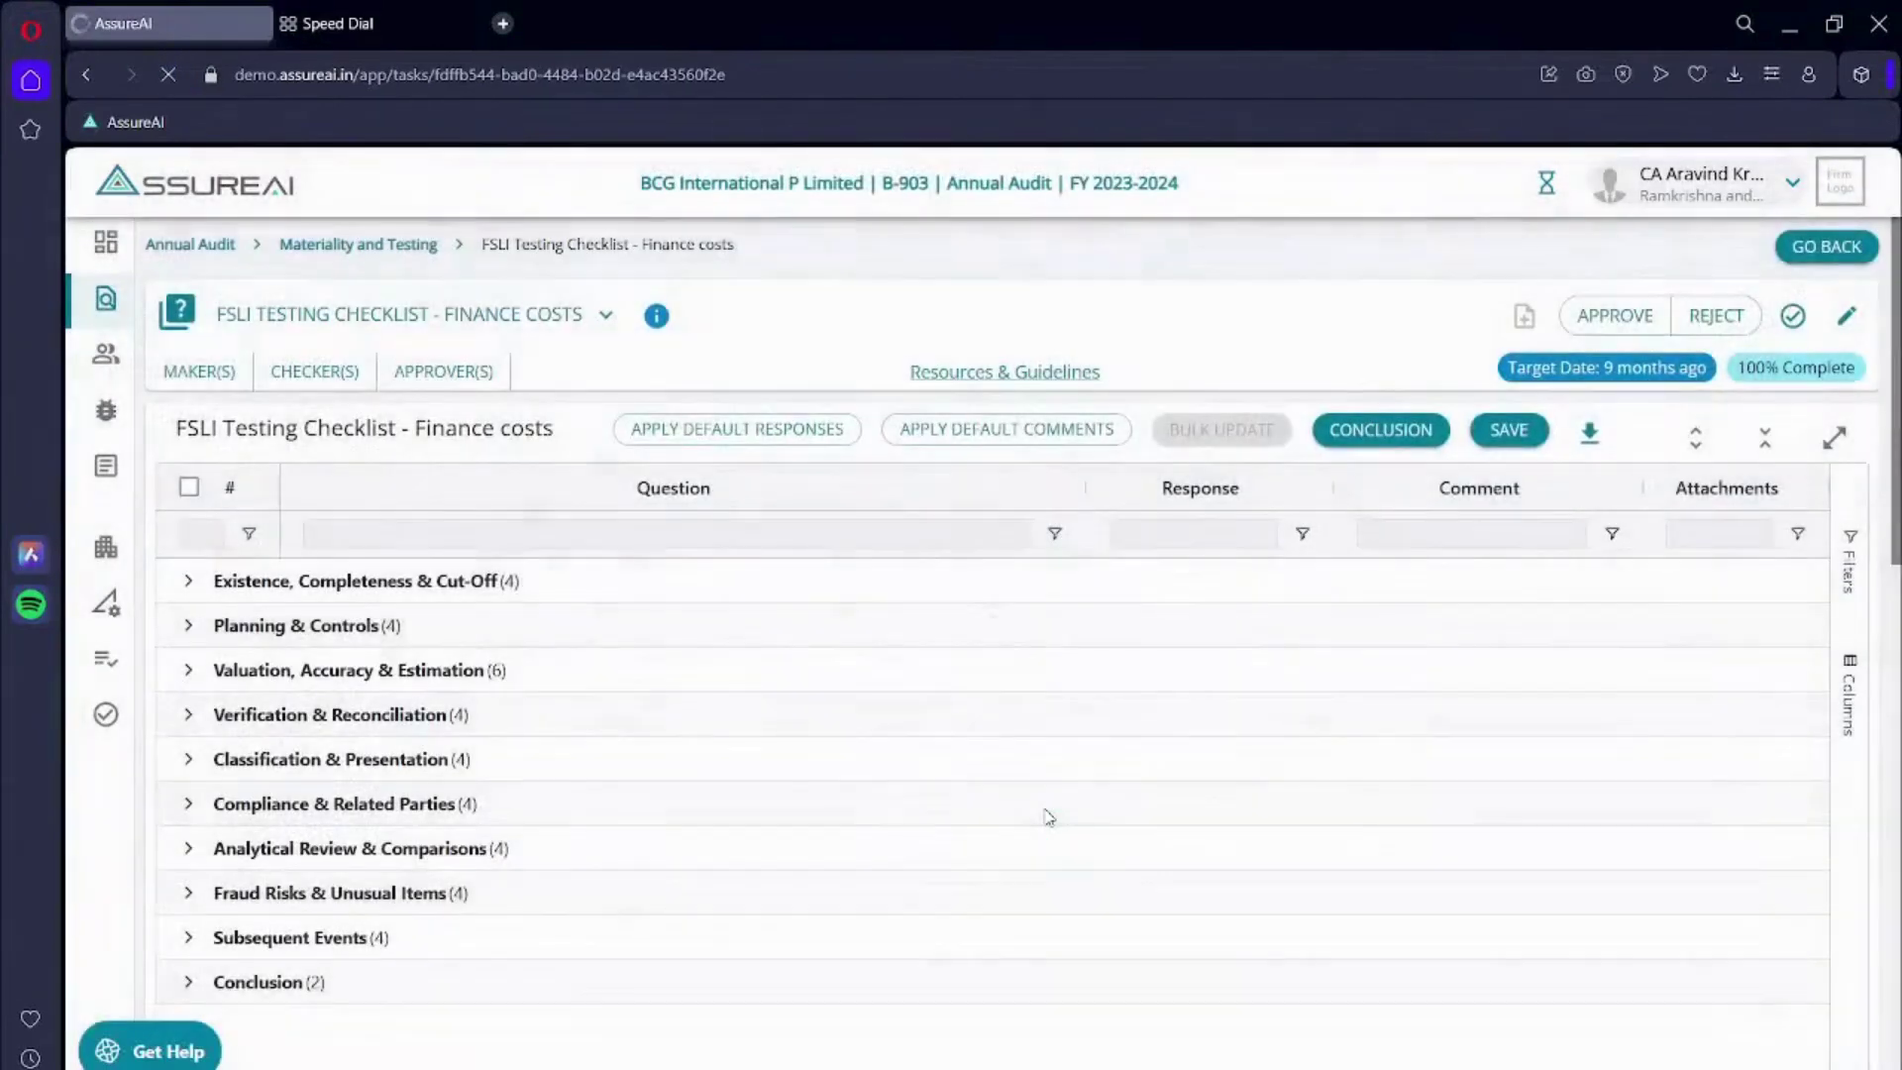
{"action": "left_click", "coordinate": [1699, 447]}
{"action": "scroll", "coordinate": [1037, 773], "scroll_direction": "down", "scroll_amount": 10}
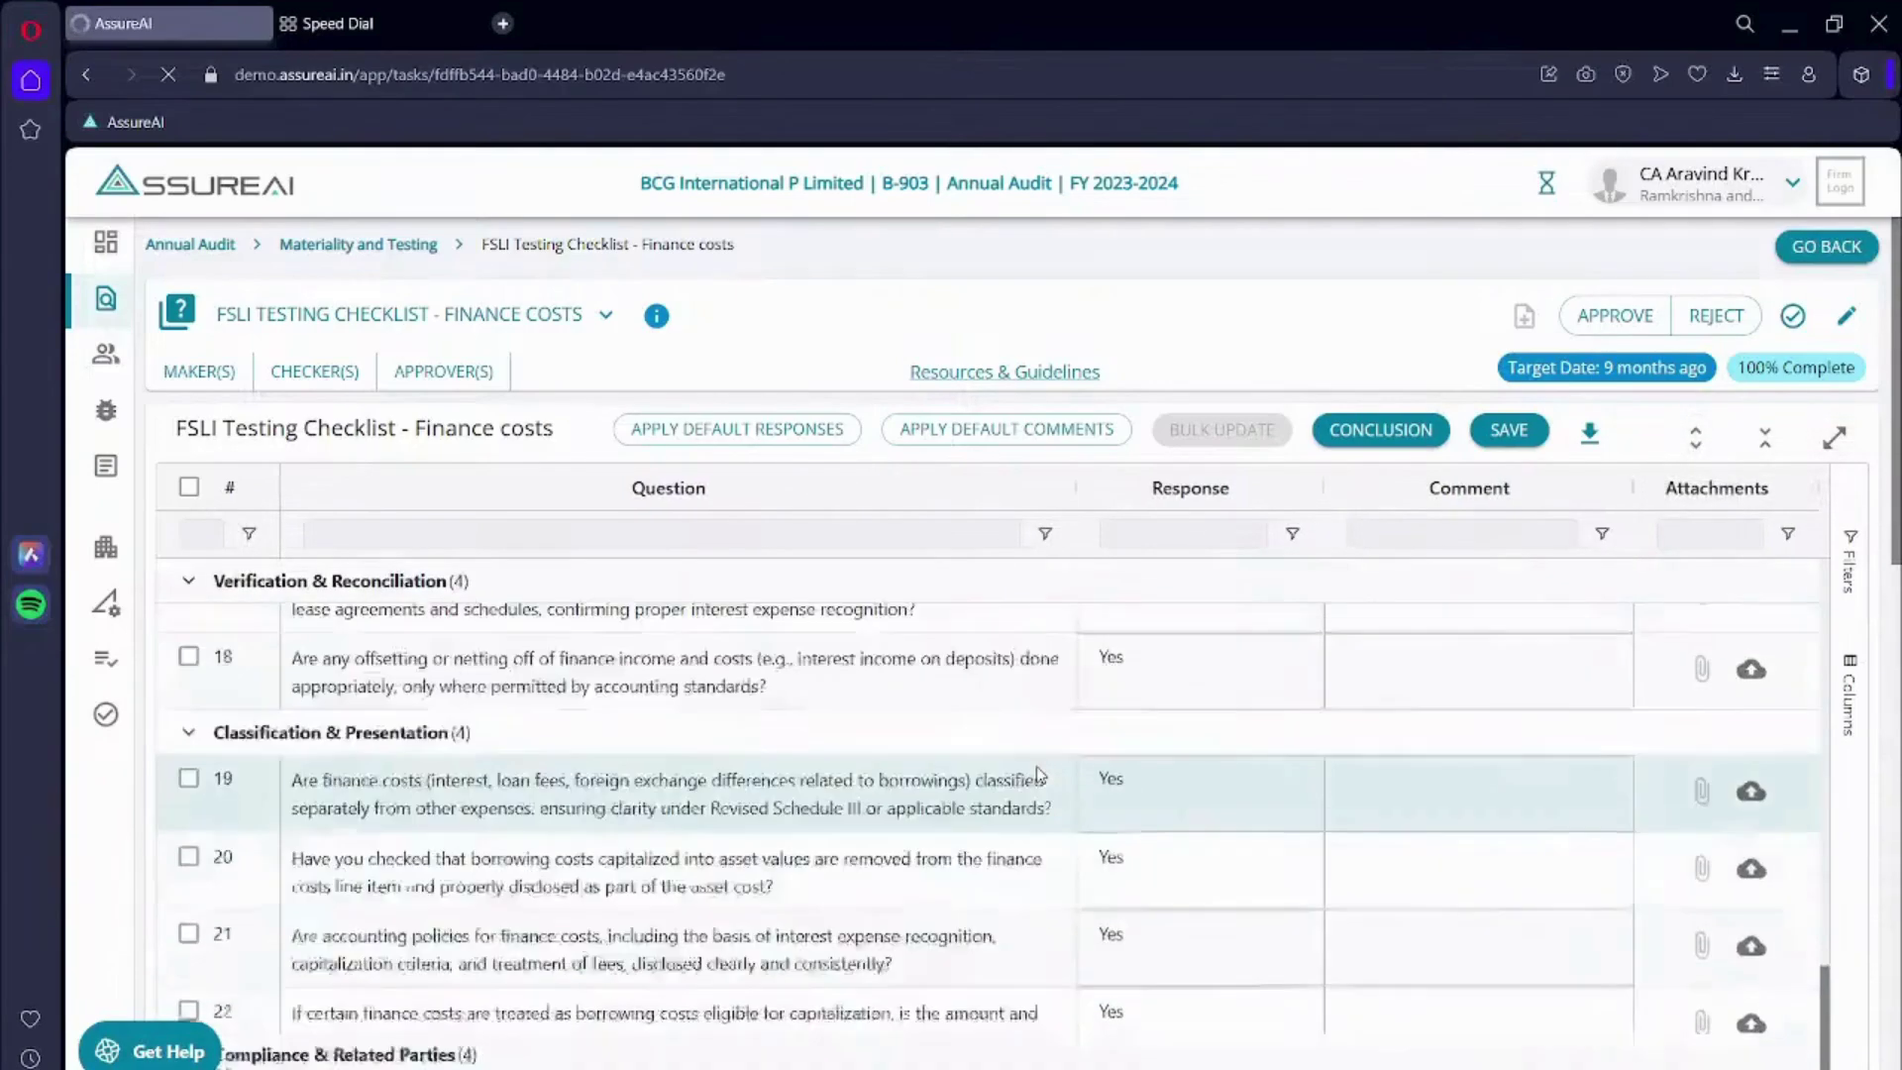
{"action": "scroll", "coordinate": [1037, 774], "scroll_direction": "down", "scroll_amount": 5}
{"action": "scroll", "coordinate": [1218, 254], "scroll_direction": "down", "scroll_amount": 10}
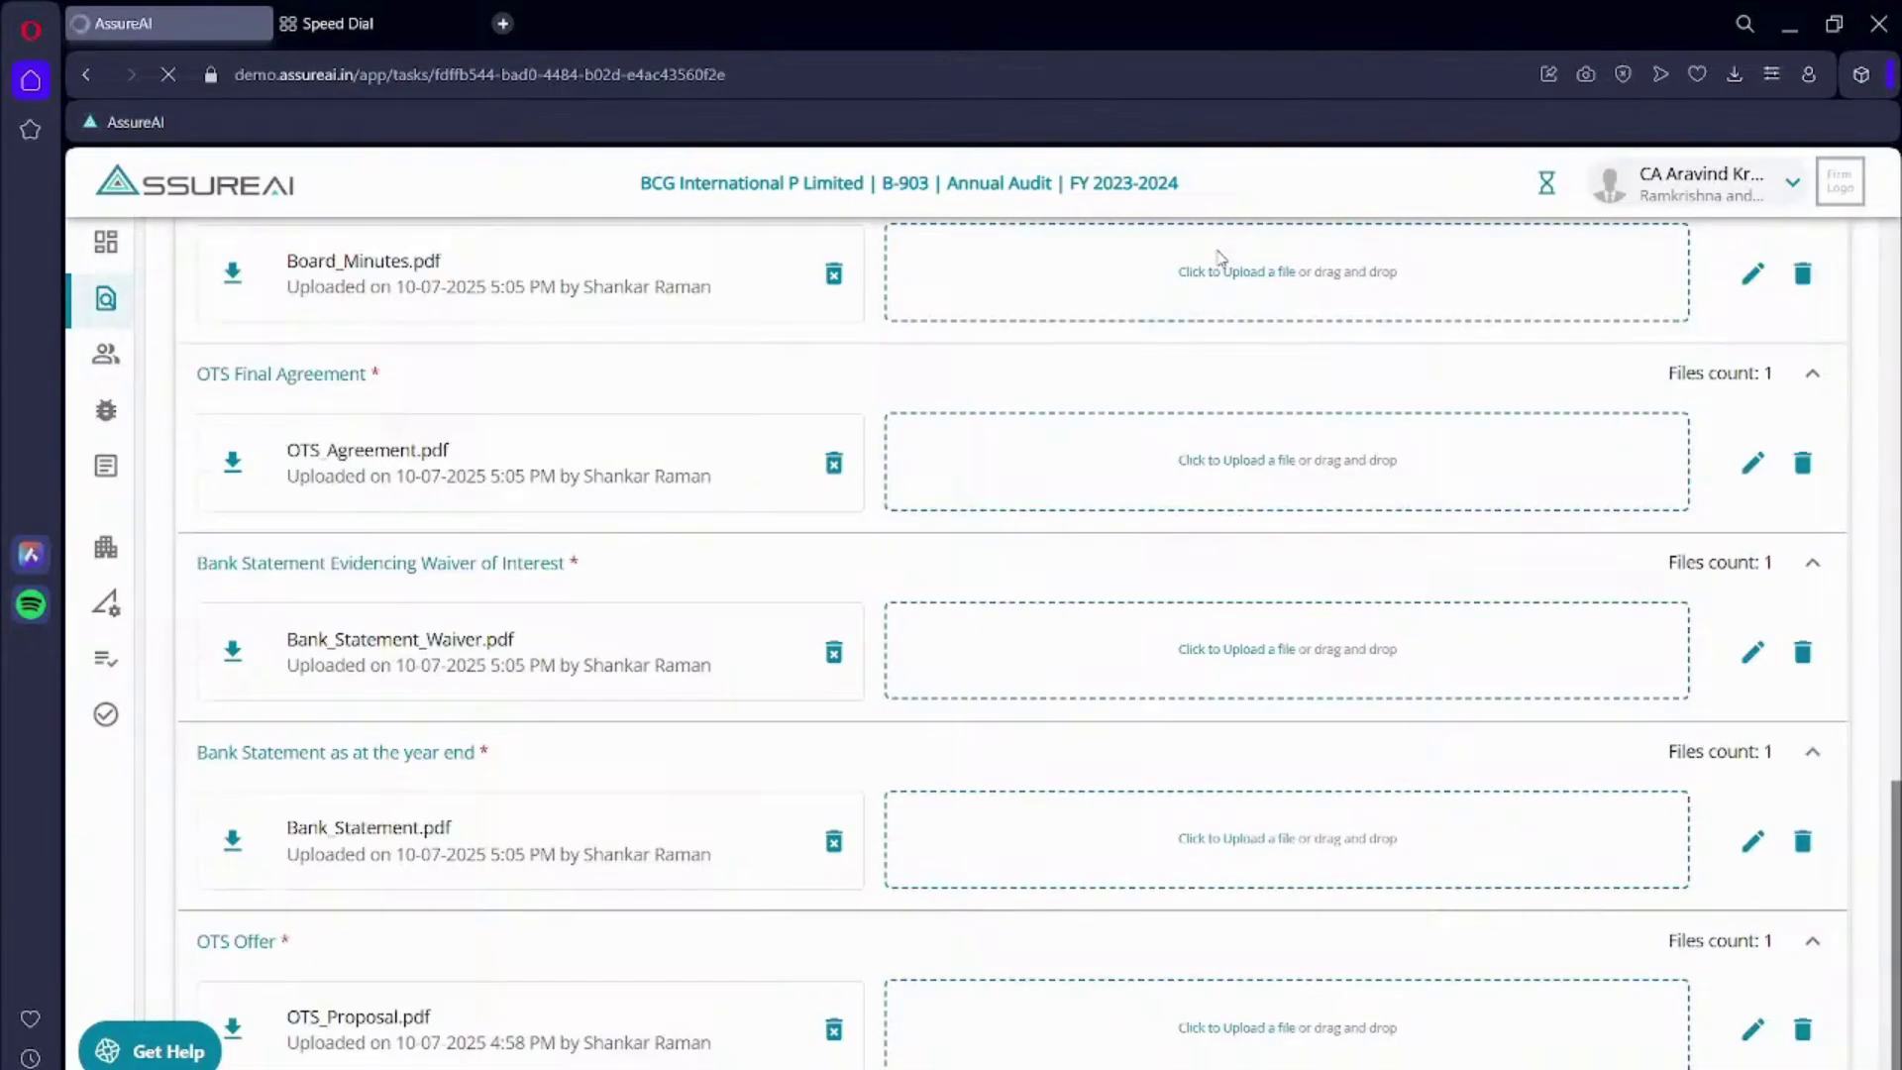
{"action": "scroll", "coordinate": [404, 846], "scroll_direction": "up", "scroll_amount": 10}
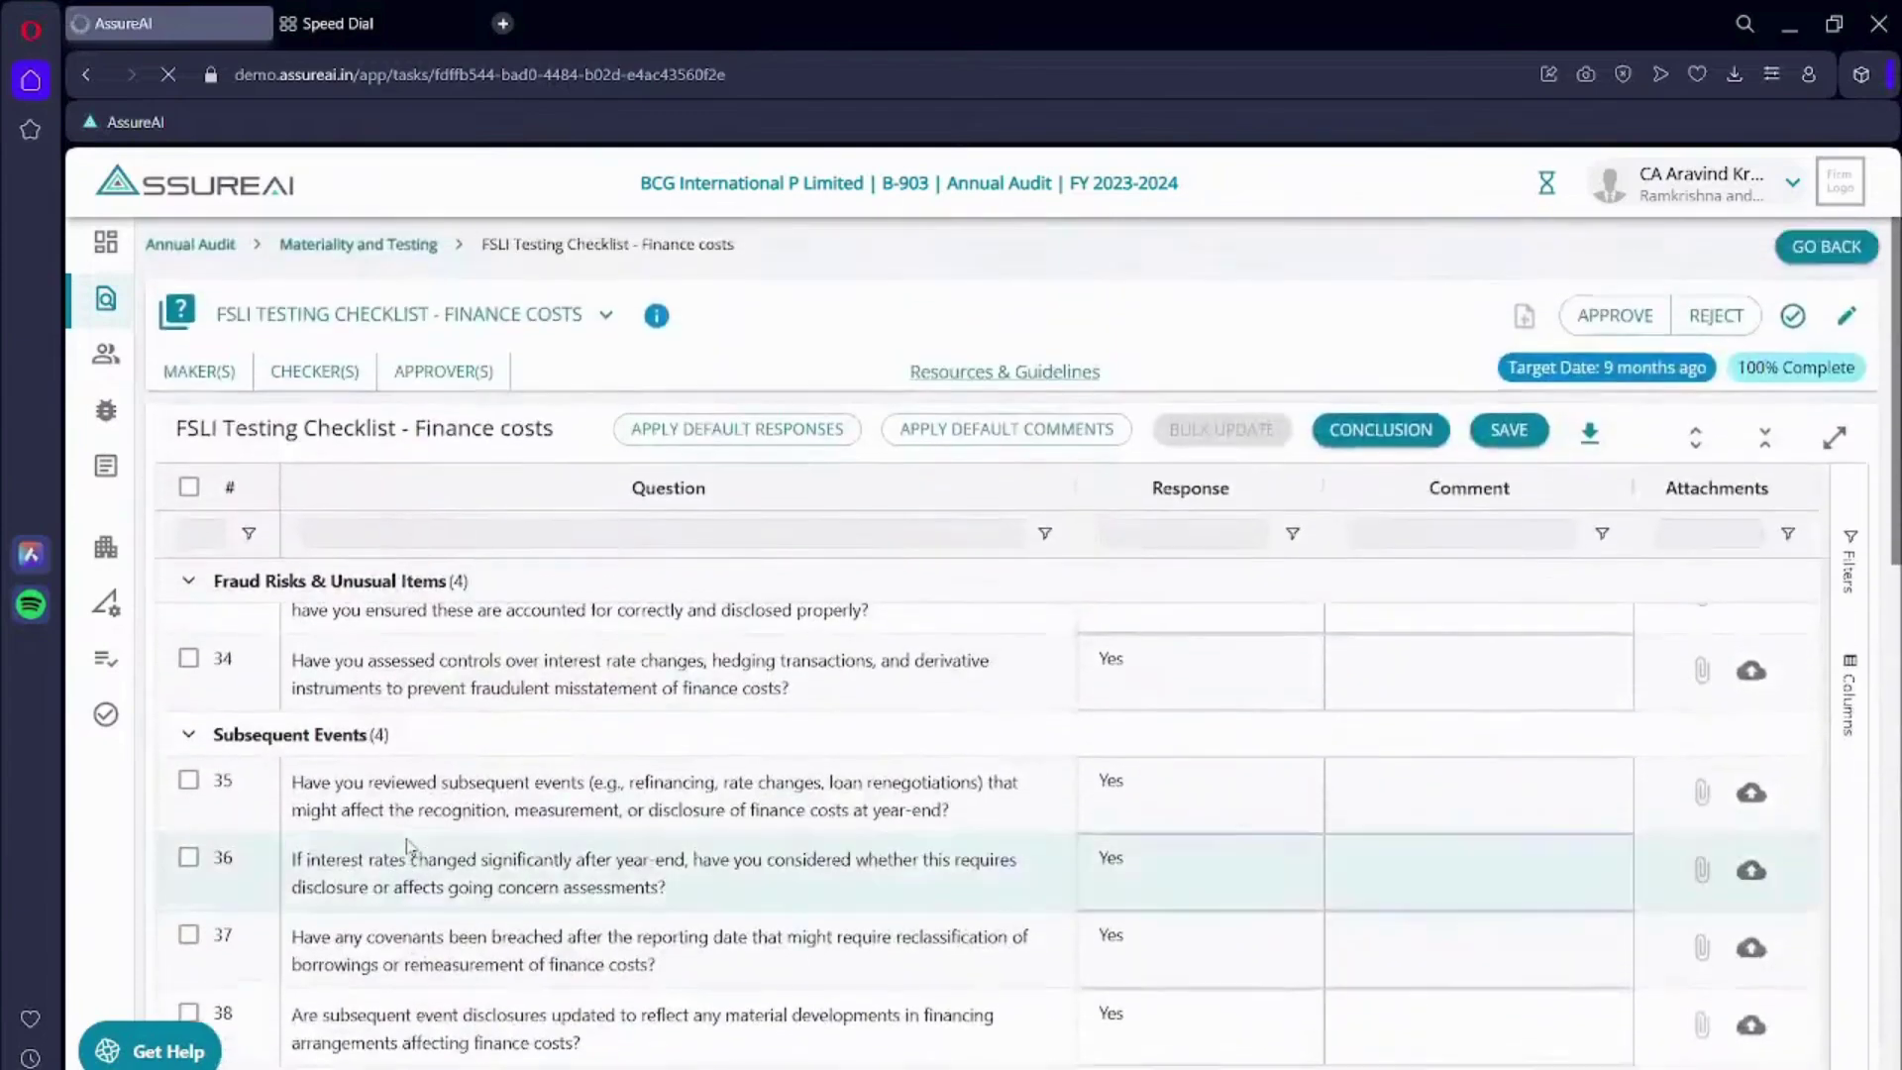
{"action": "scroll", "coordinate": [406, 847], "scroll_direction": "down", "scroll_amount": 12}
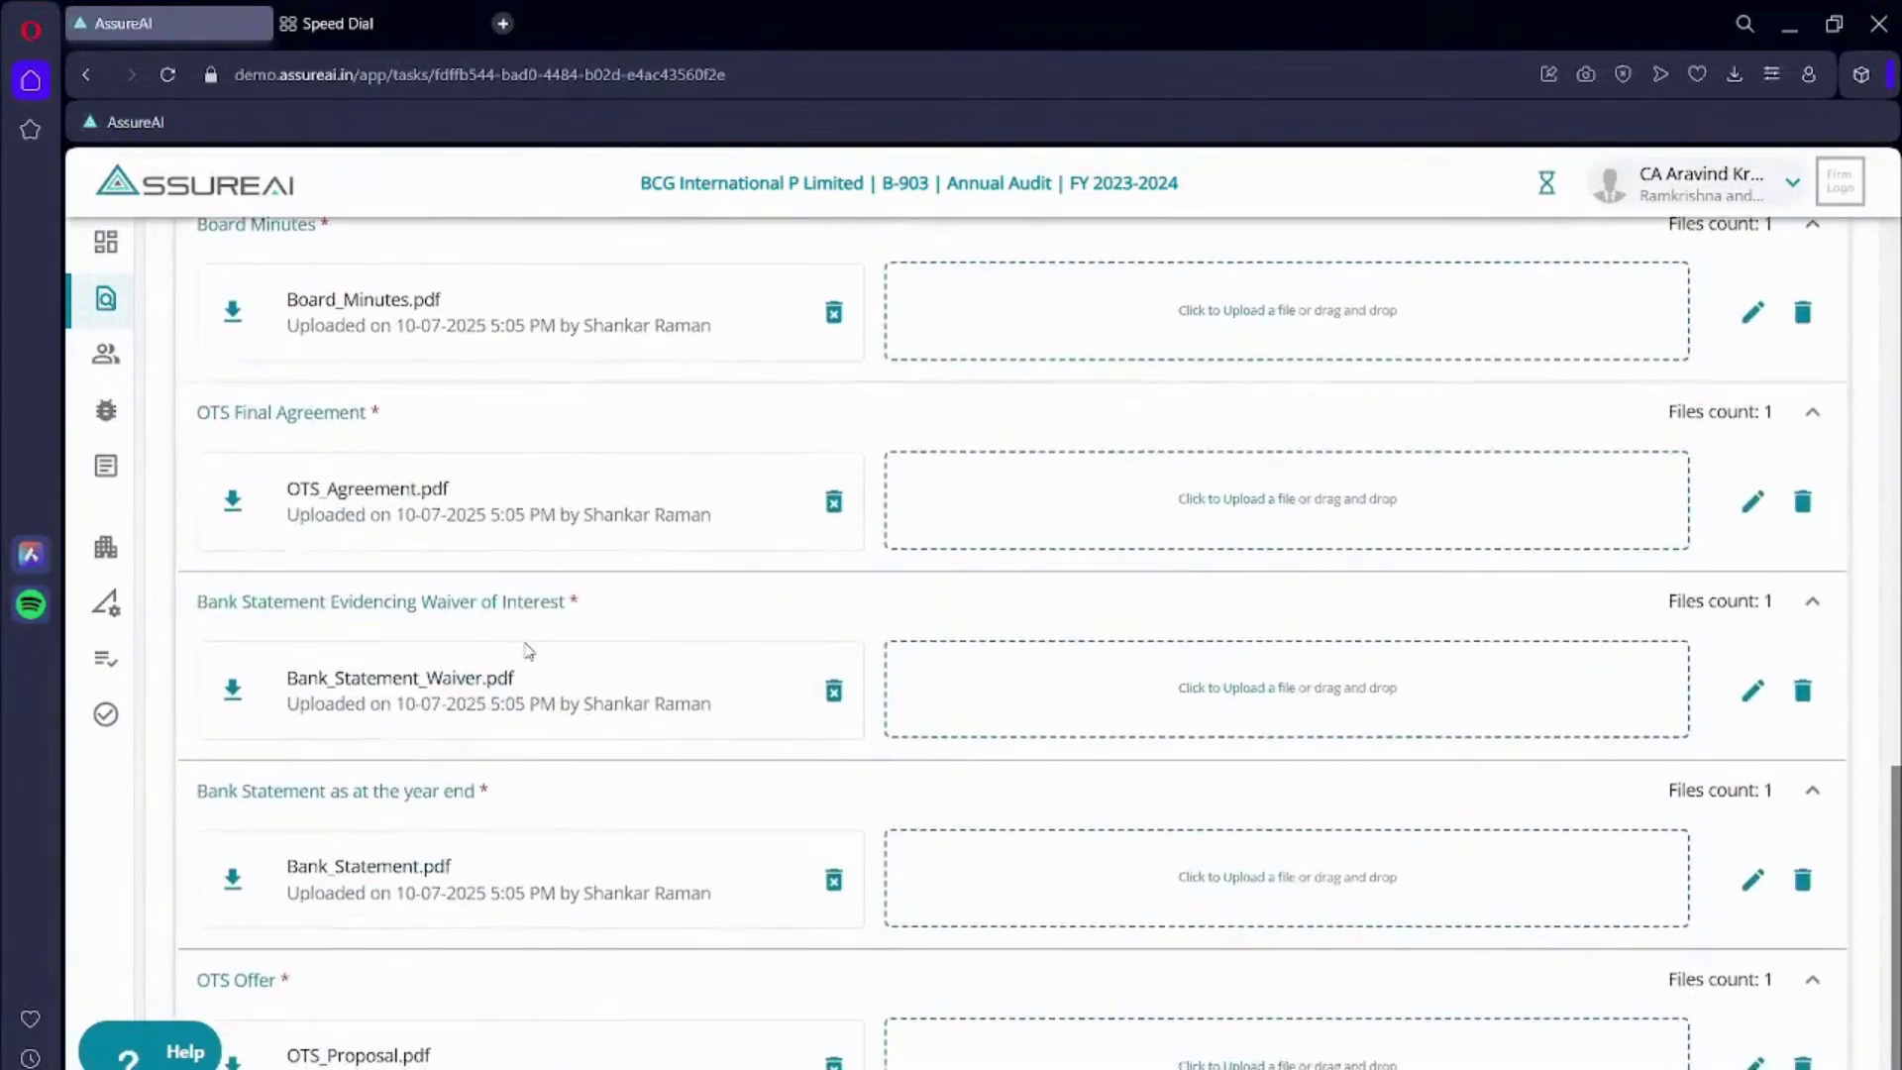
{"action": "scroll", "coordinate": [528, 650], "scroll_direction": "up", "scroll_amount": 3}
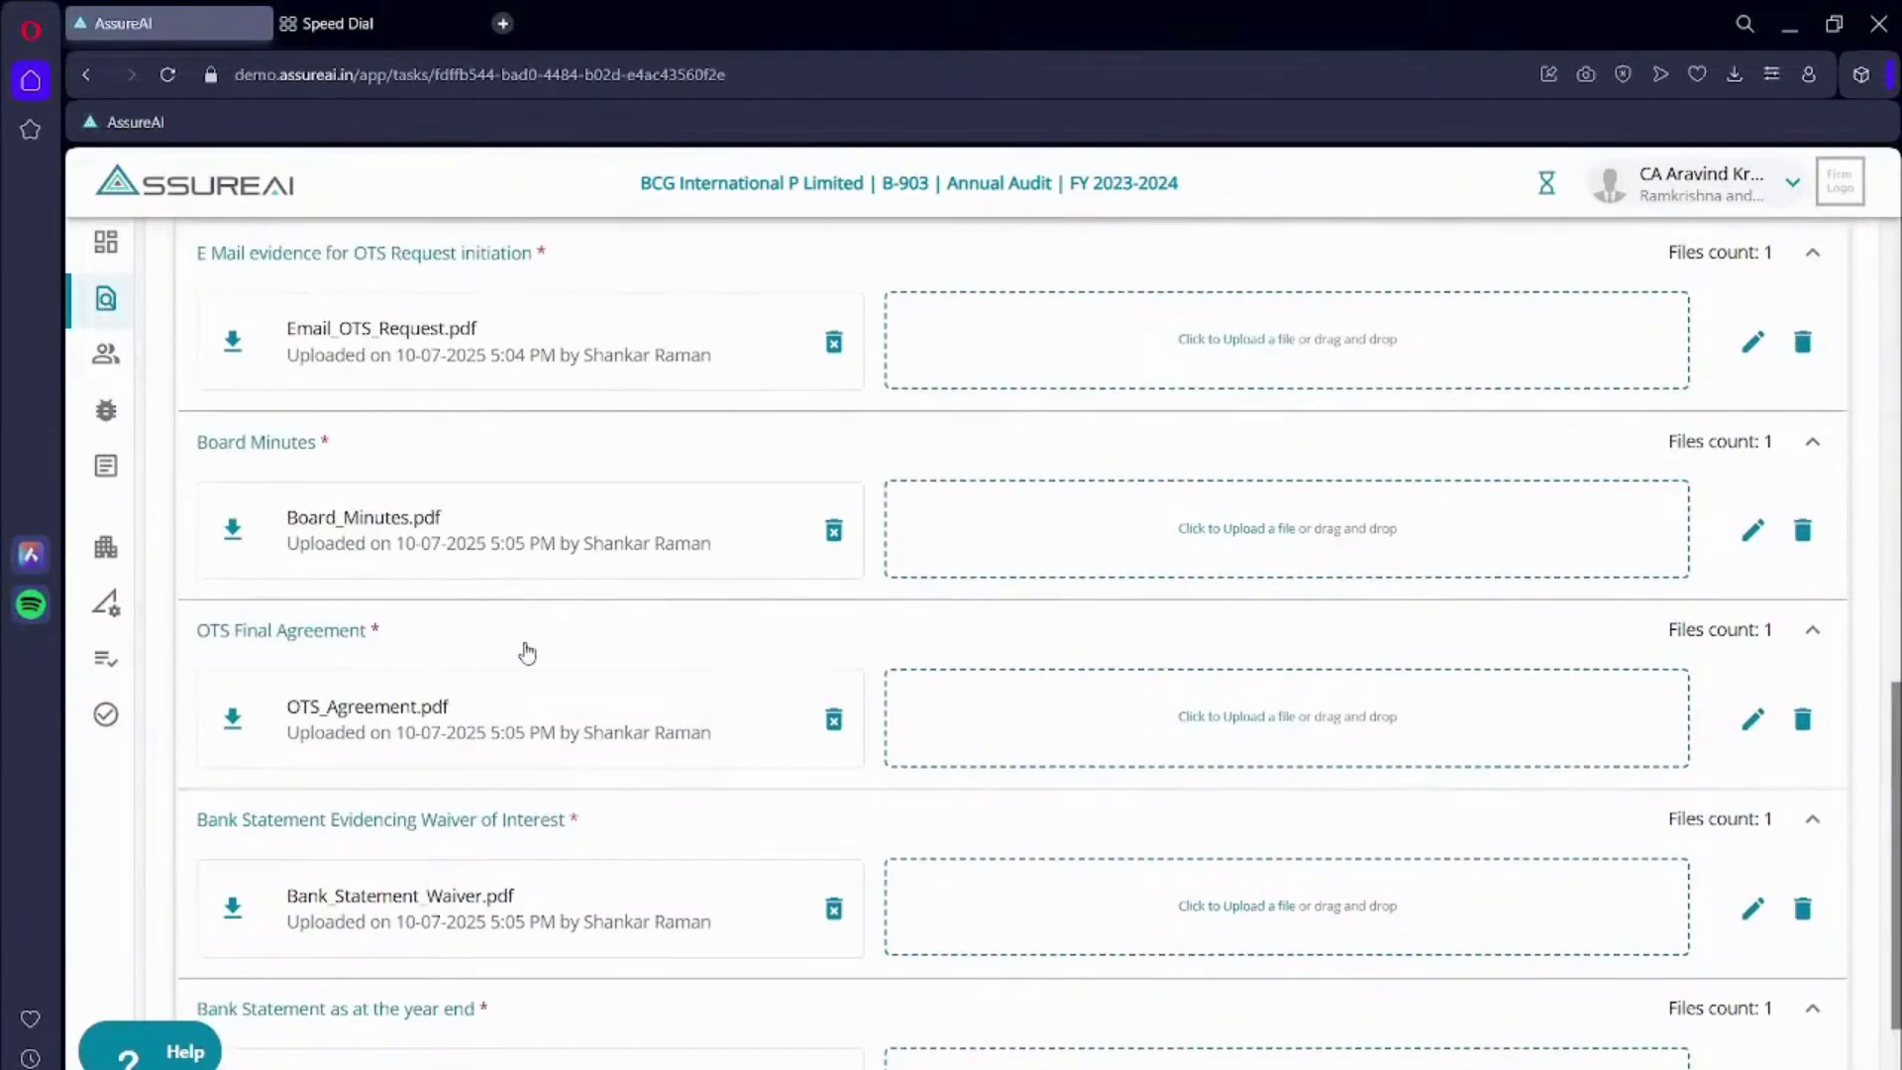
{"action": "scroll", "coordinate": [528, 651], "scroll_direction": "up", "scroll_amount": 1}
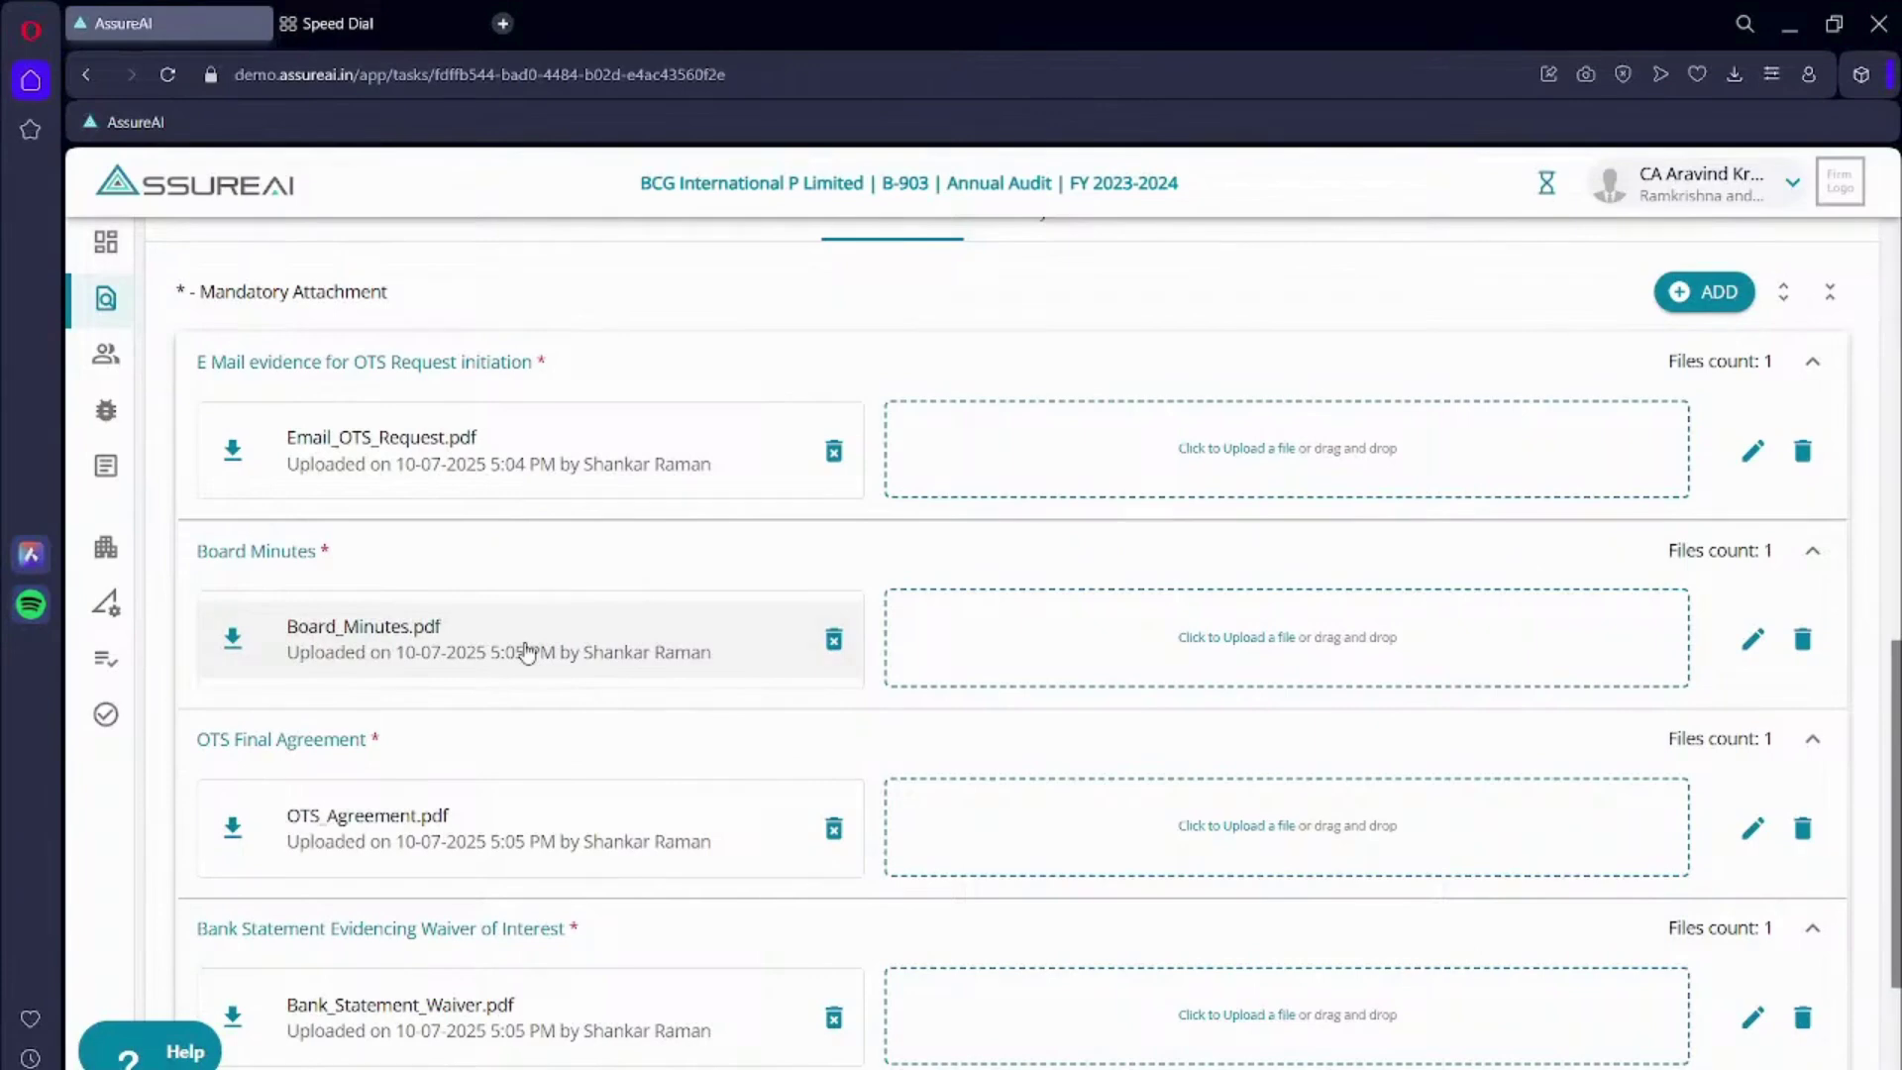
{"action": "scroll", "coordinate": [747, 637], "scroll_direction": "up", "scroll_amount": 5}
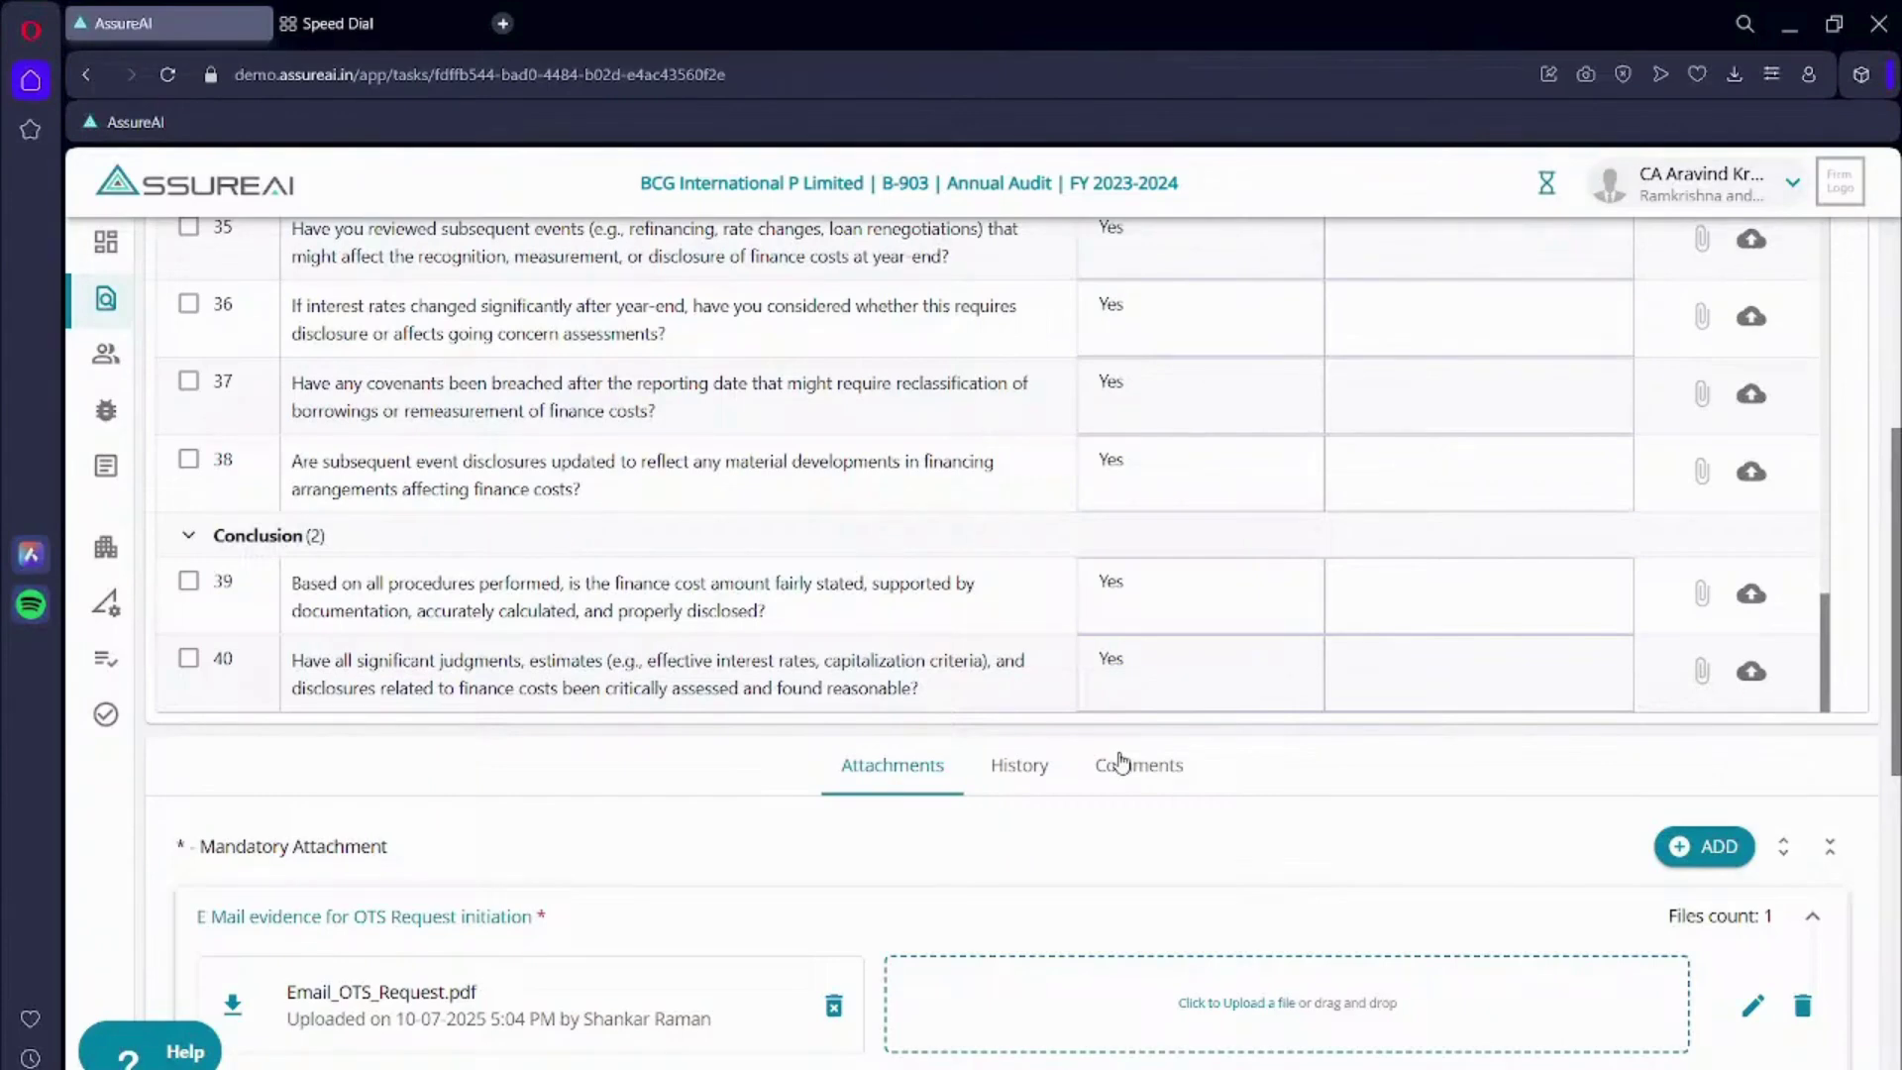
- Show the Finance costs checklist's Comments section, which is still empty
{"action": "left_click", "coordinate": [1121, 762]}
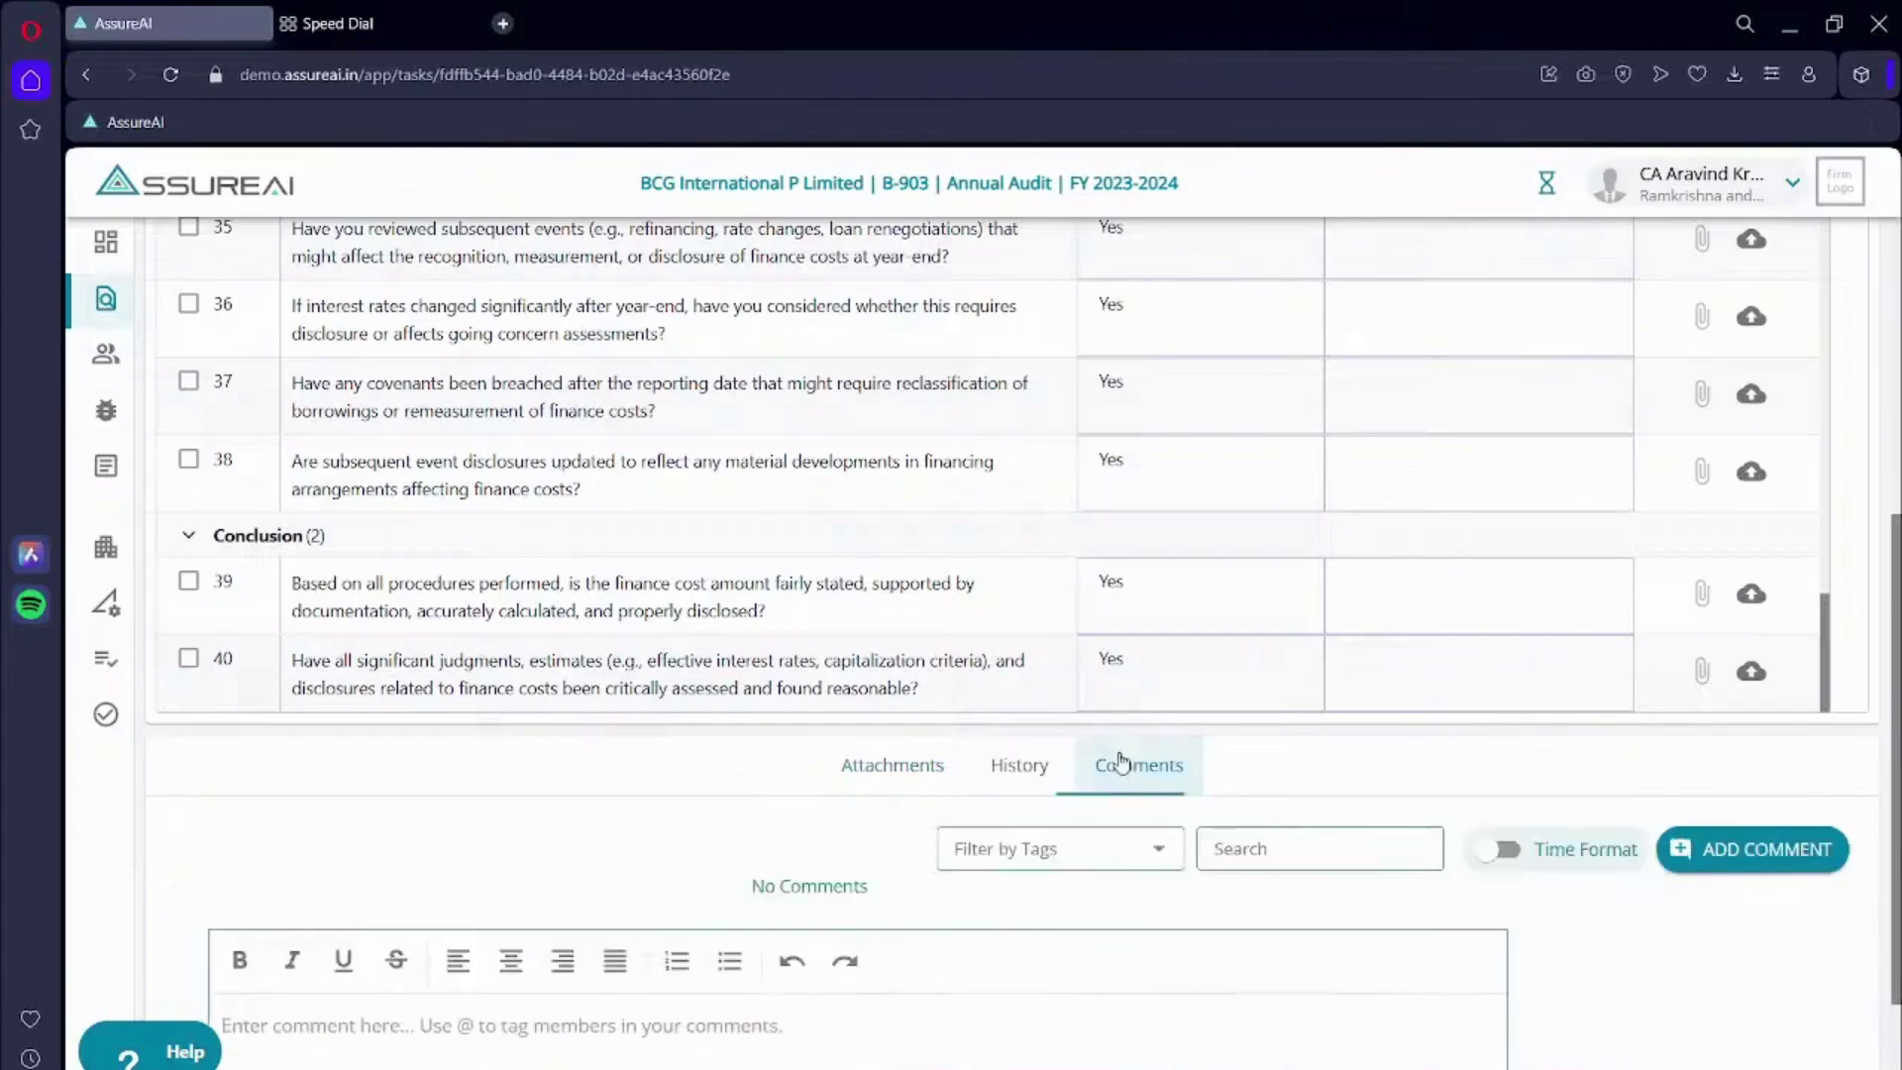
{"action": "scroll", "coordinate": [986, 753], "scroll_direction": "down", "scroll_amount": 2}
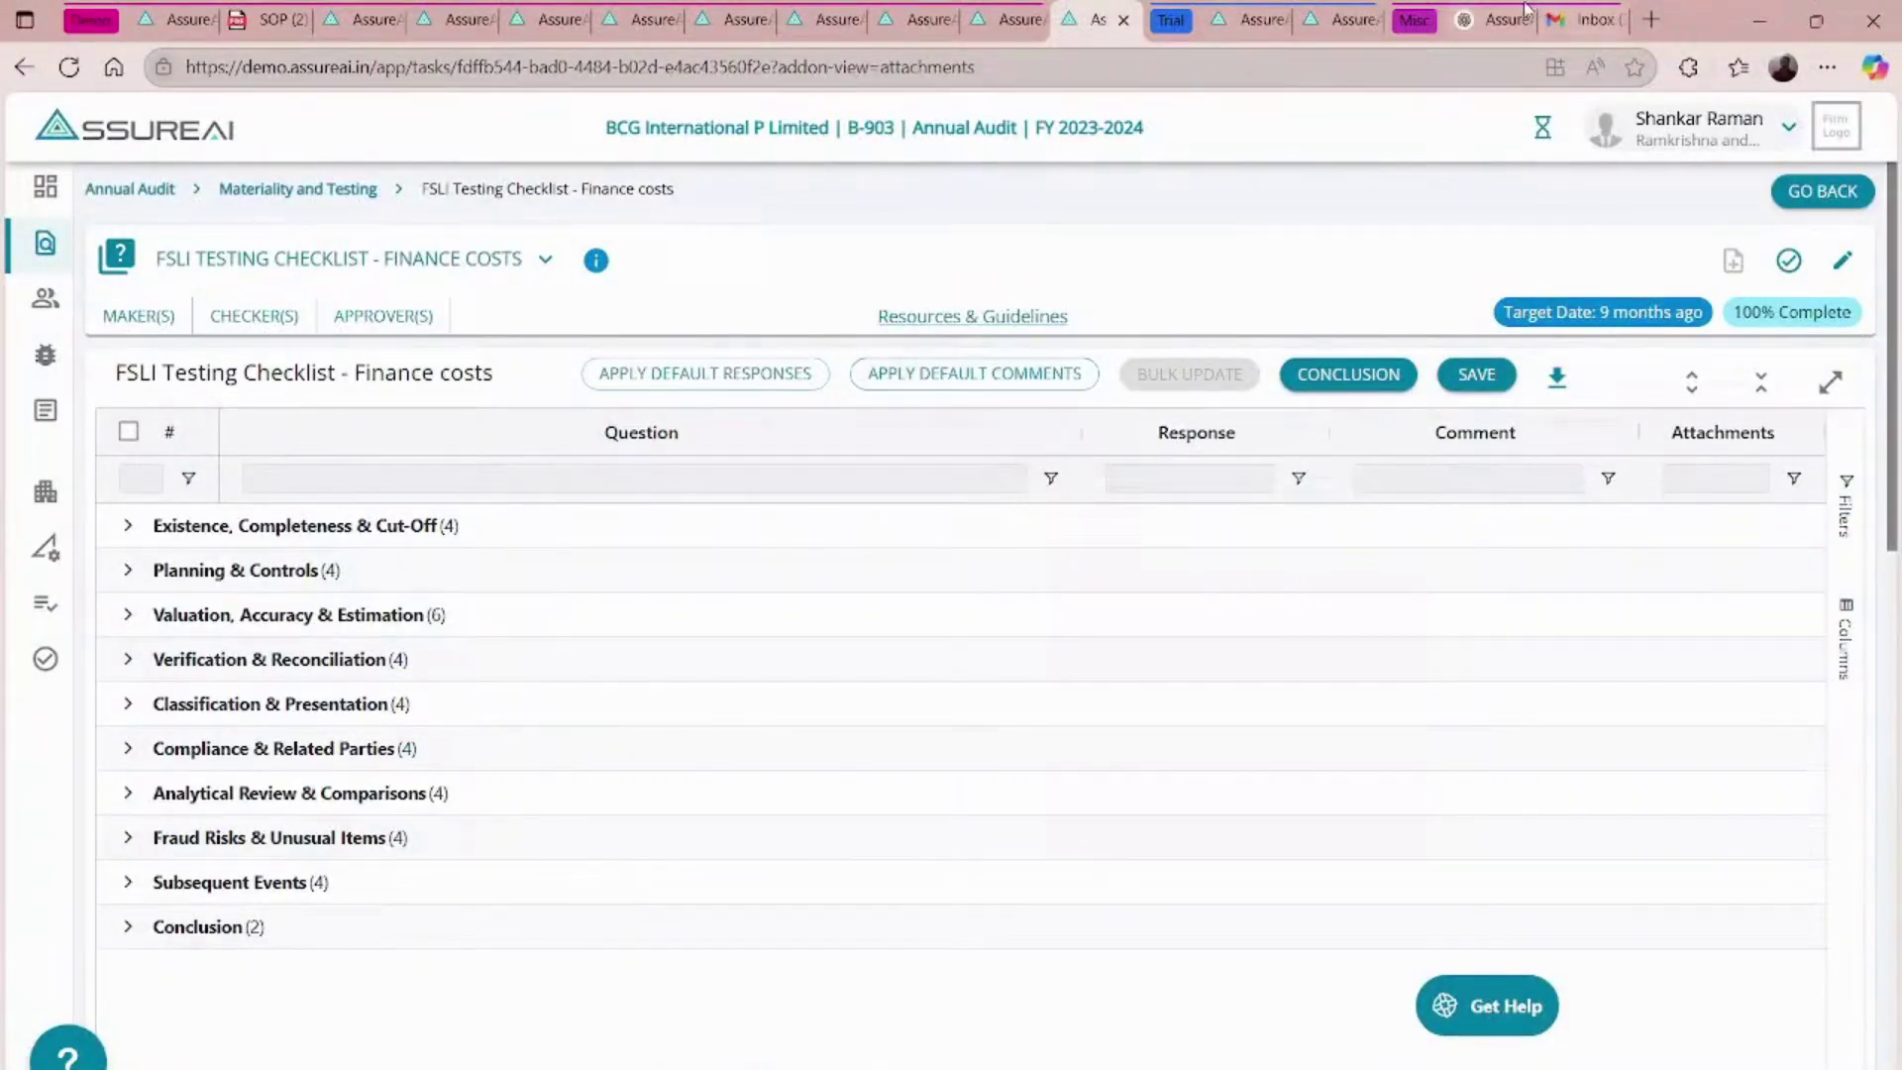
- Switch to the ChatGPT chat showing the 'Structured Talent Pipeline – Key Gains' list
{"action": "left_click", "coordinate": [1493, 19]}
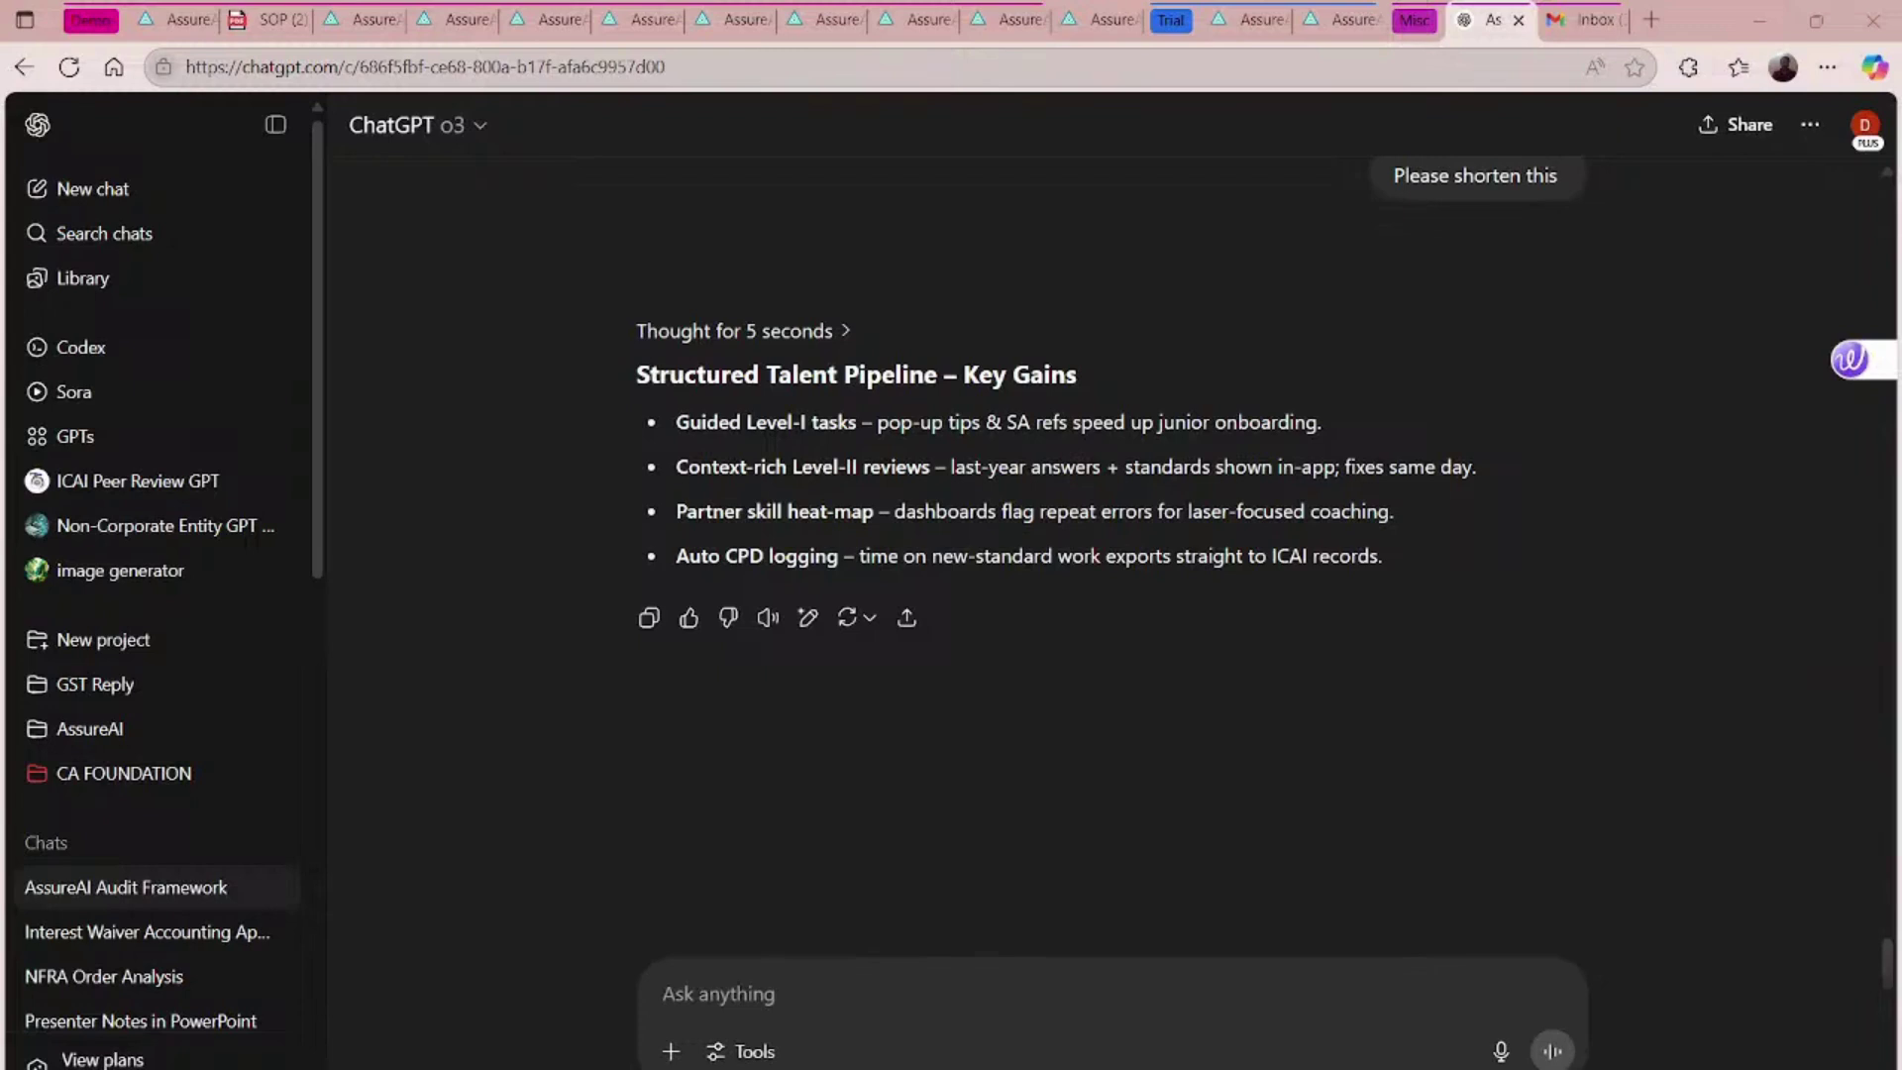
- Paste the interest waiver facts into ChatGPT and send the audit memo request
{"action": "left_click", "coordinate": [740, 993]}
{"action": "key", "text": "ctrl+v"}
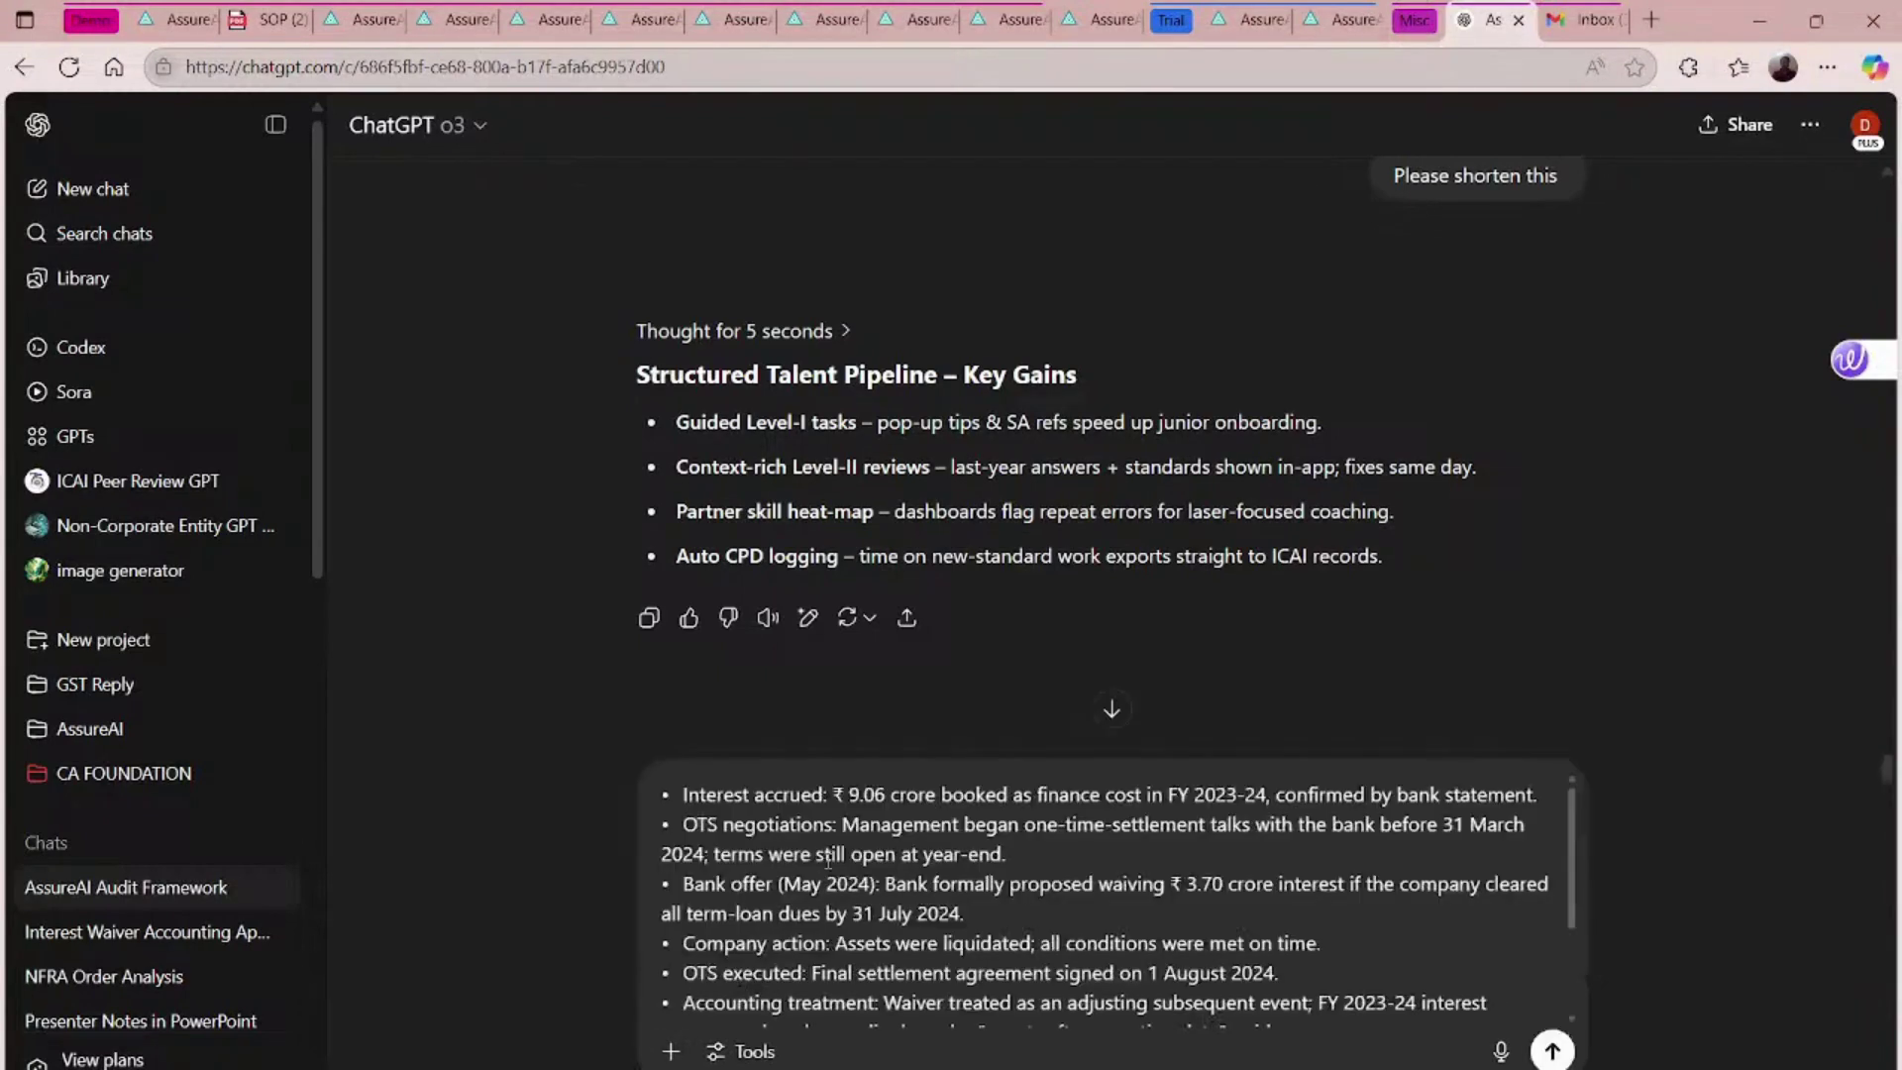
{"action": "scroll", "coordinate": [827, 861], "scroll_direction": "down", "scroll_amount": 2}
{"action": "scroll", "coordinate": [828, 861], "scroll_direction": "up", "scroll_amount": 2}
{"action": "scroll", "coordinate": [927, 916], "scroll_direction": "down", "scroll_amount": 3}
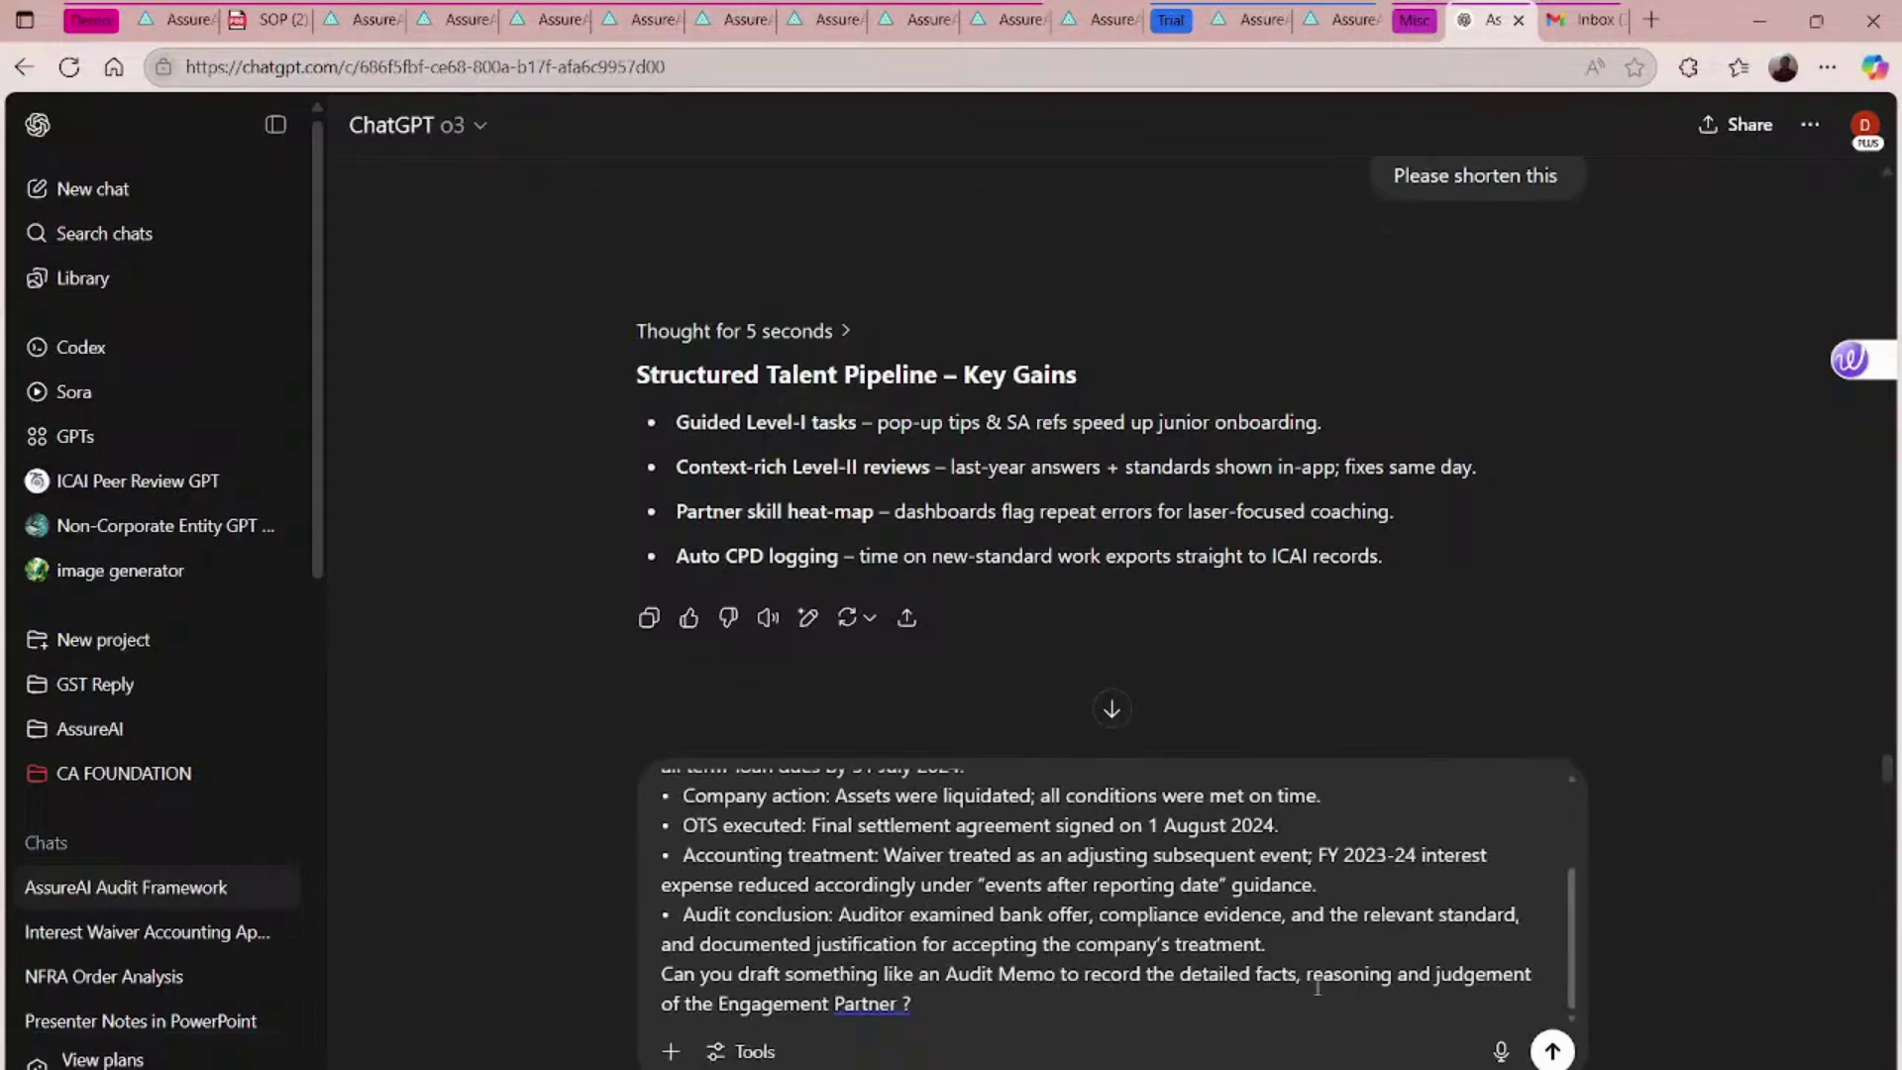
{"action": "left_click", "coordinate": [1552, 1052]}
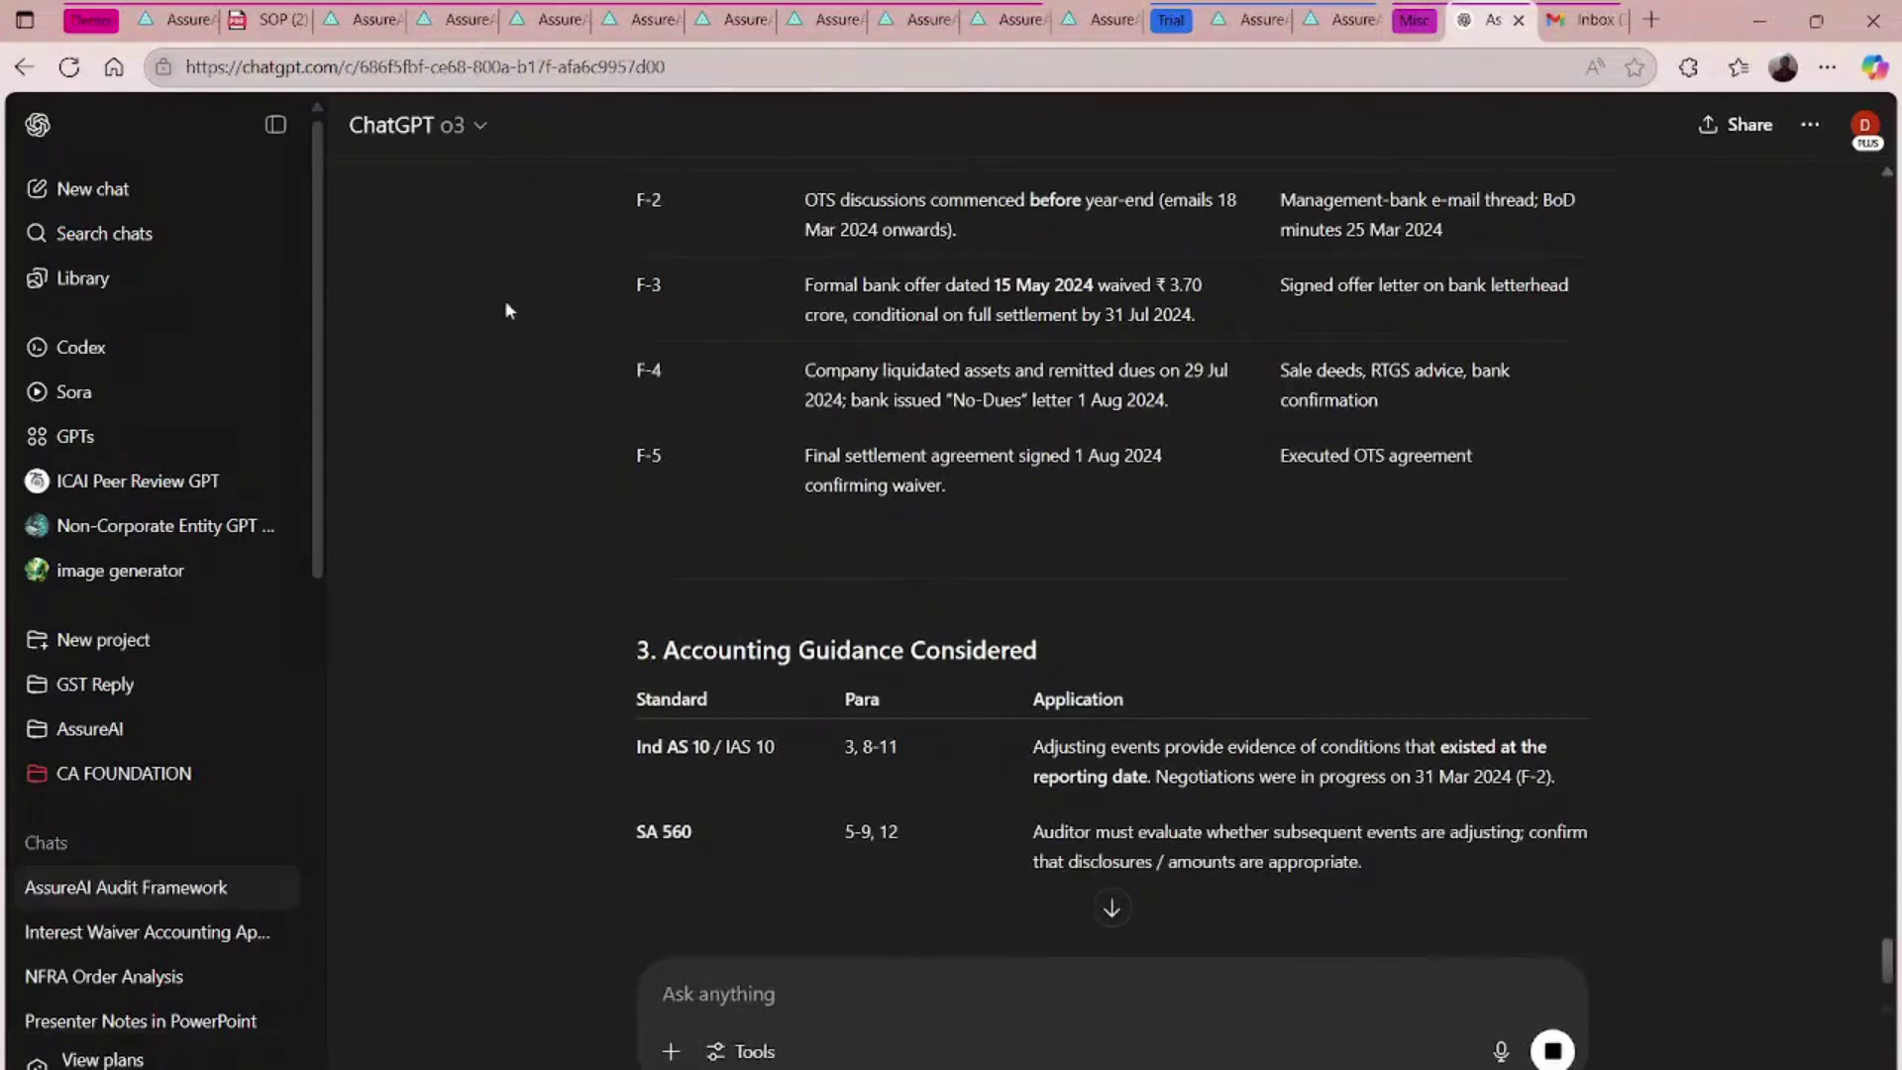
- Review the drafted interest-waiver audit memo and copy the reply
{"action": "scroll", "coordinate": [1038, 632], "scroll_direction": "down", "scroll_amount": 5}
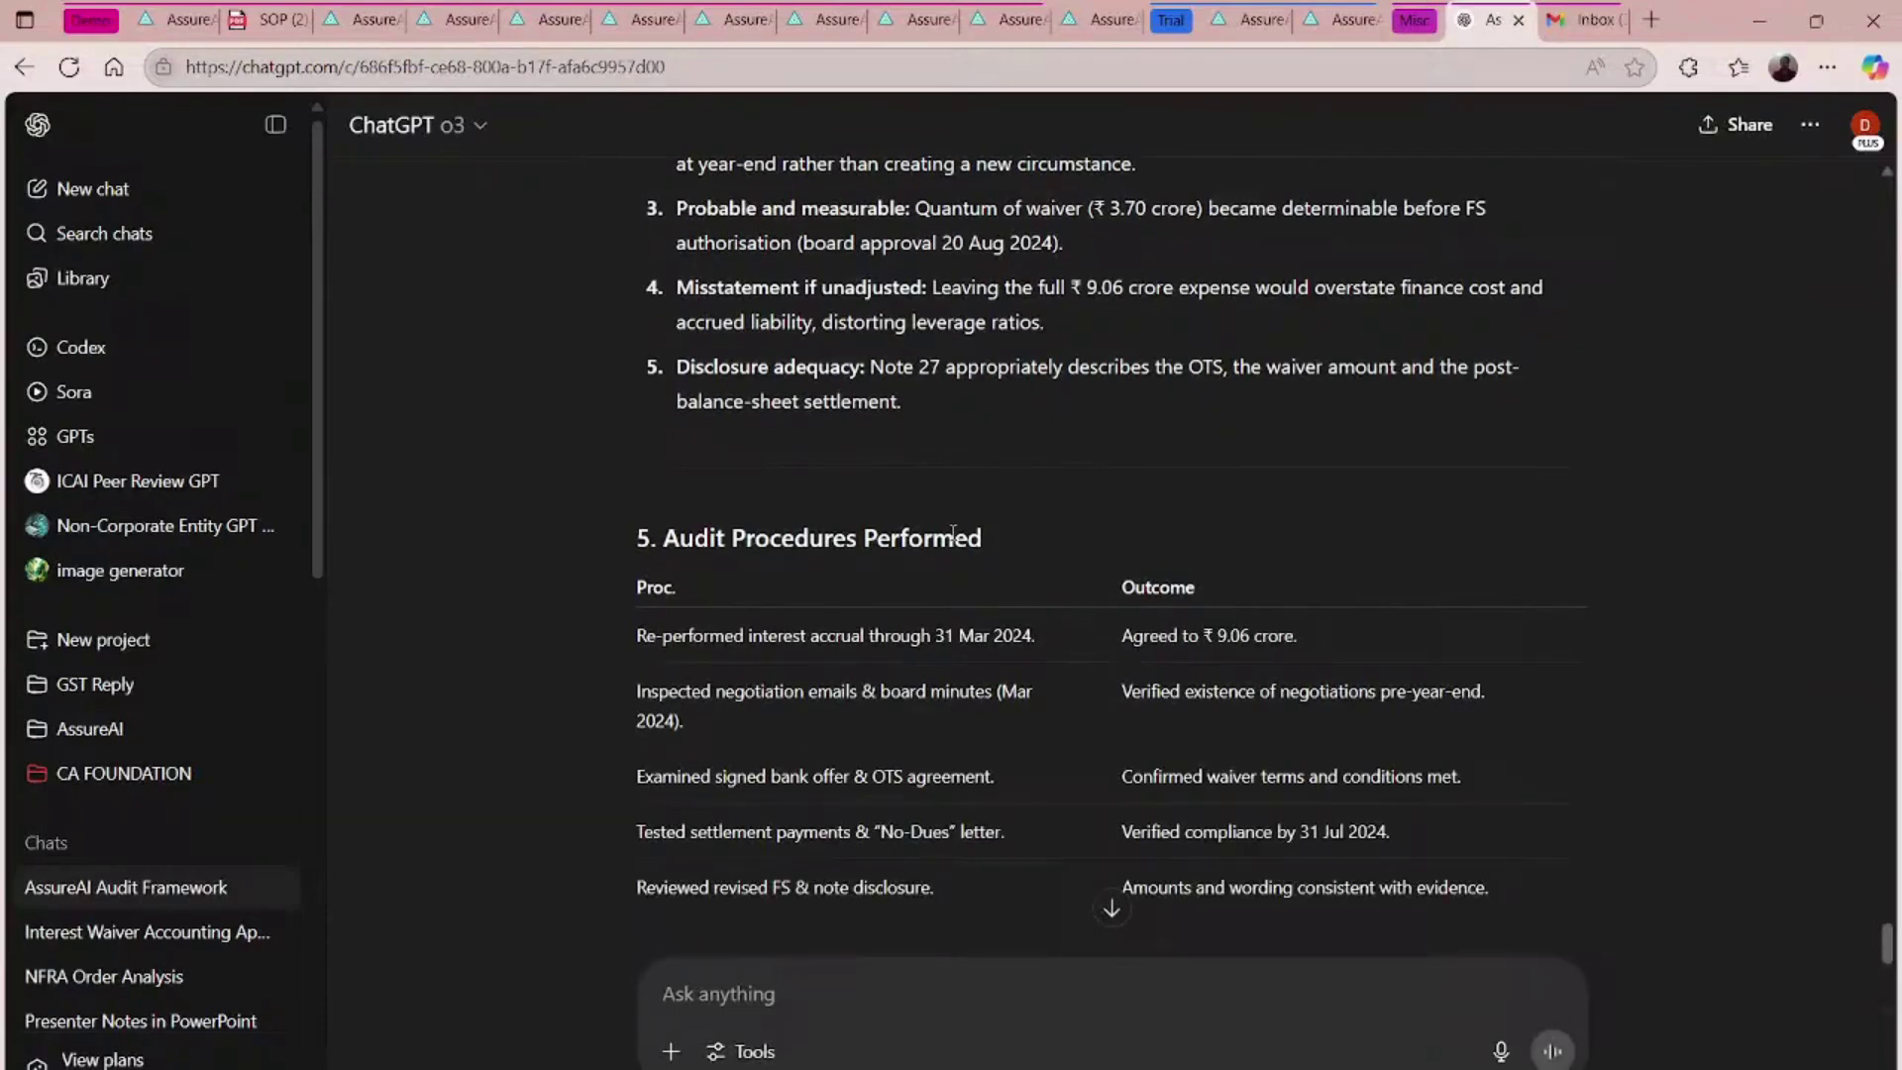
{"action": "scroll", "coordinate": [951, 532], "scroll_direction": "down", "scroll_amount": 6}
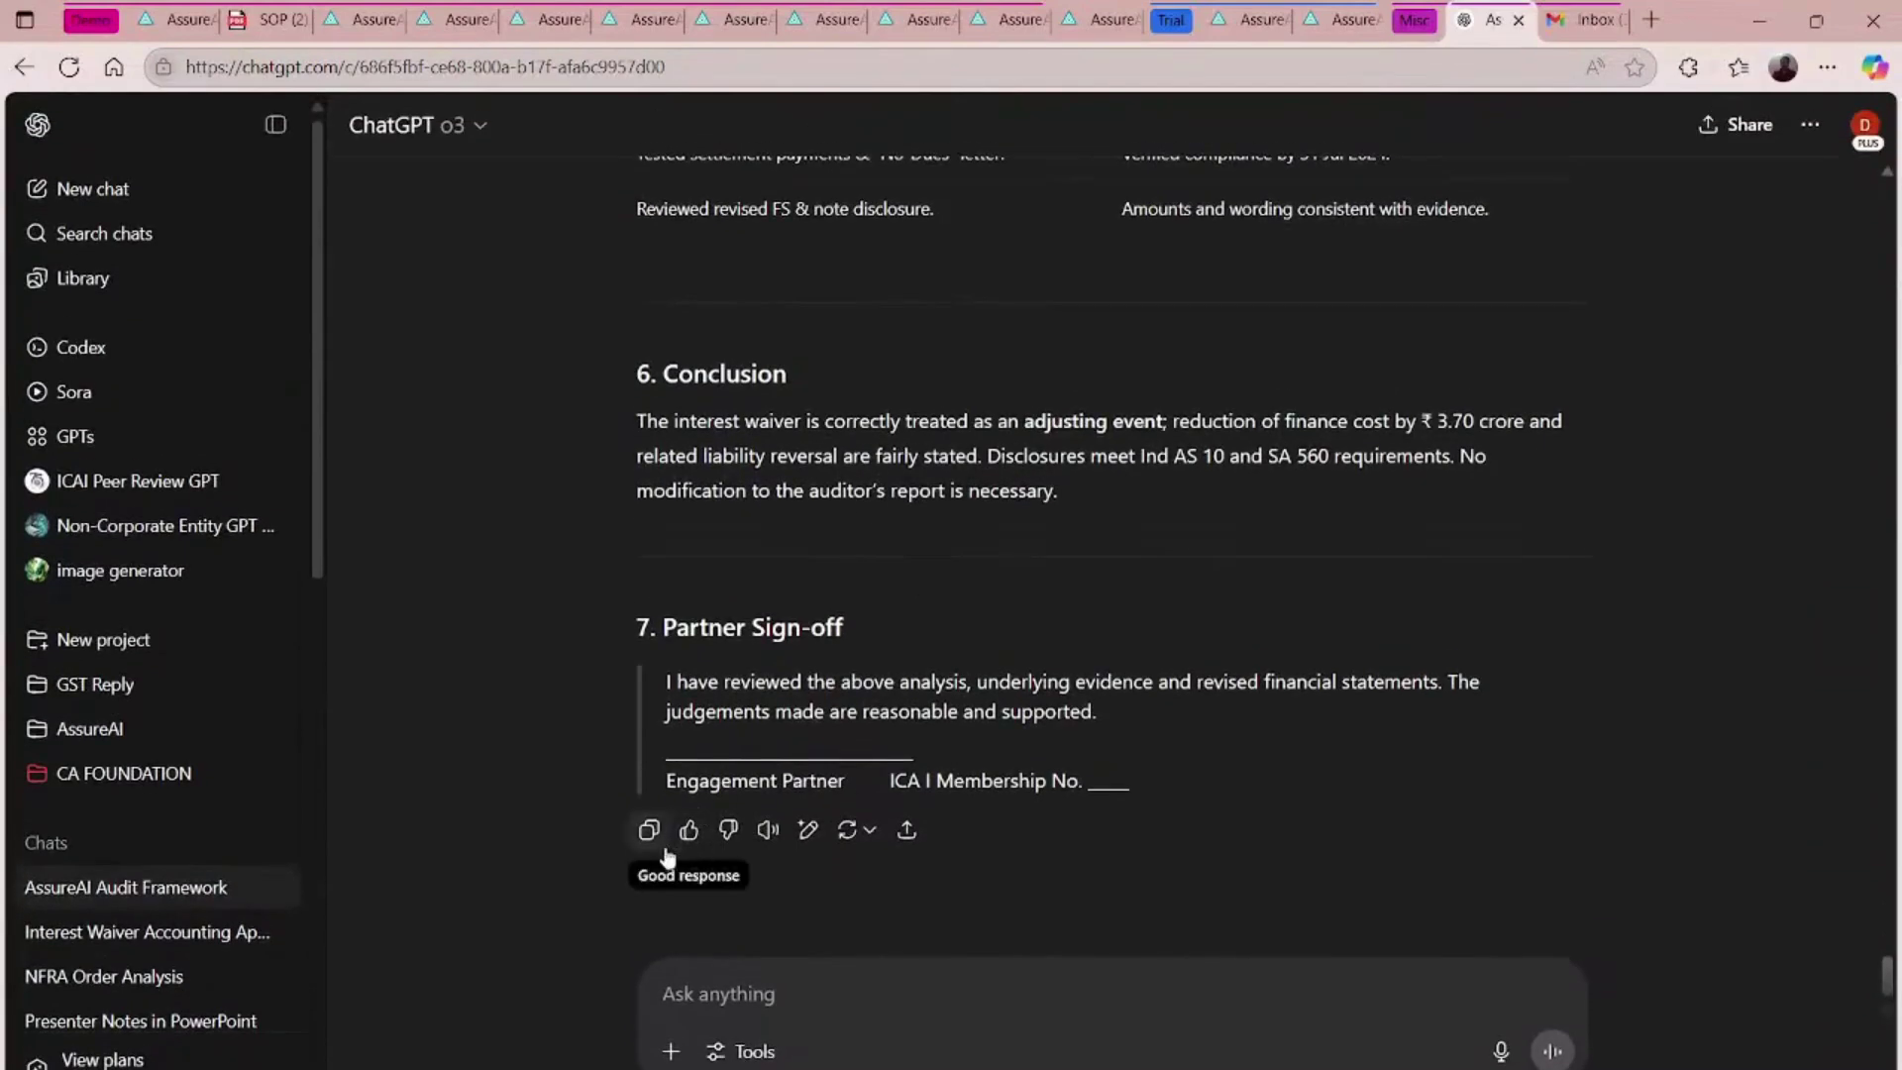
{"action": "left_click", "coordinate": [652, 843]}
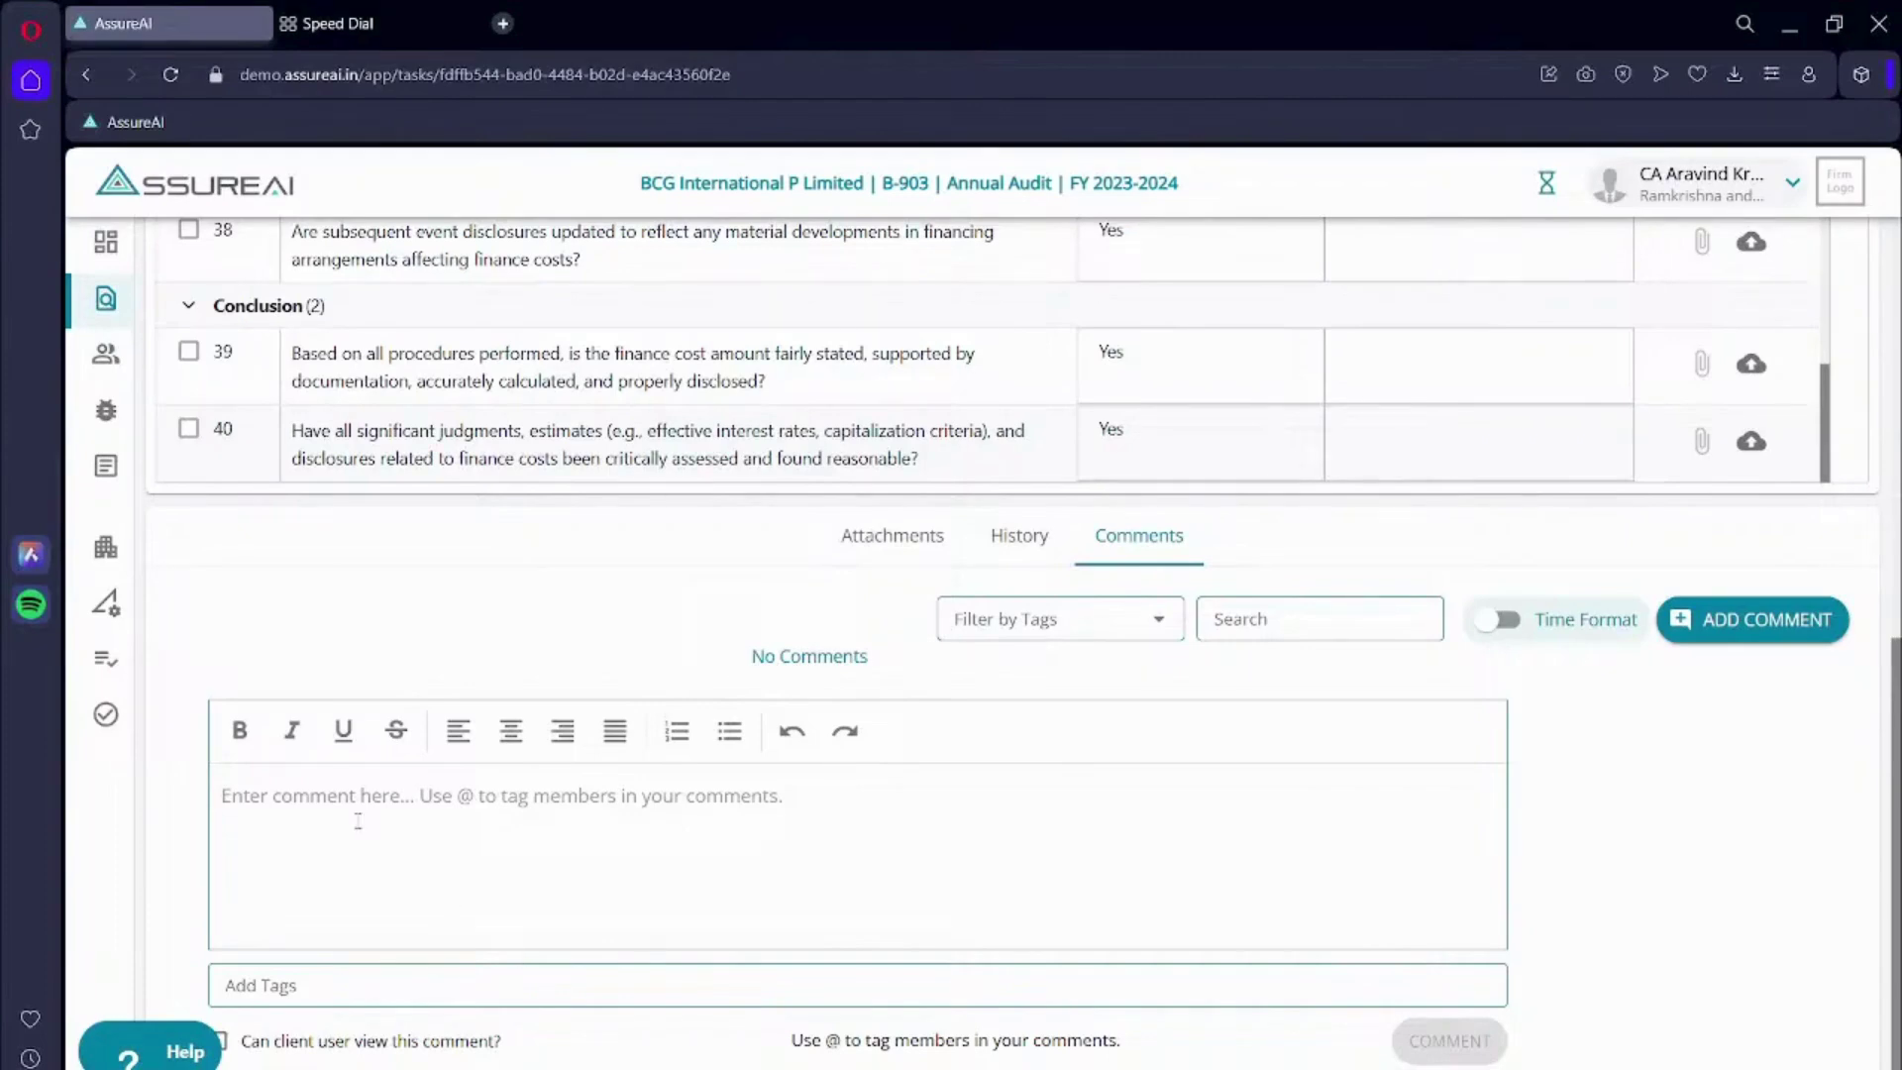
- Paste the interest-waiver audit memo into a new Finance costs checklist comment
{"action": "left_click", "coordinate": [272, 804]}
{"action": "key", "text": "ctrl+v"}
{"action": "scroll", "coordinate": [501, 693], "scroll_direction": "up", "scroll_amount": 20}
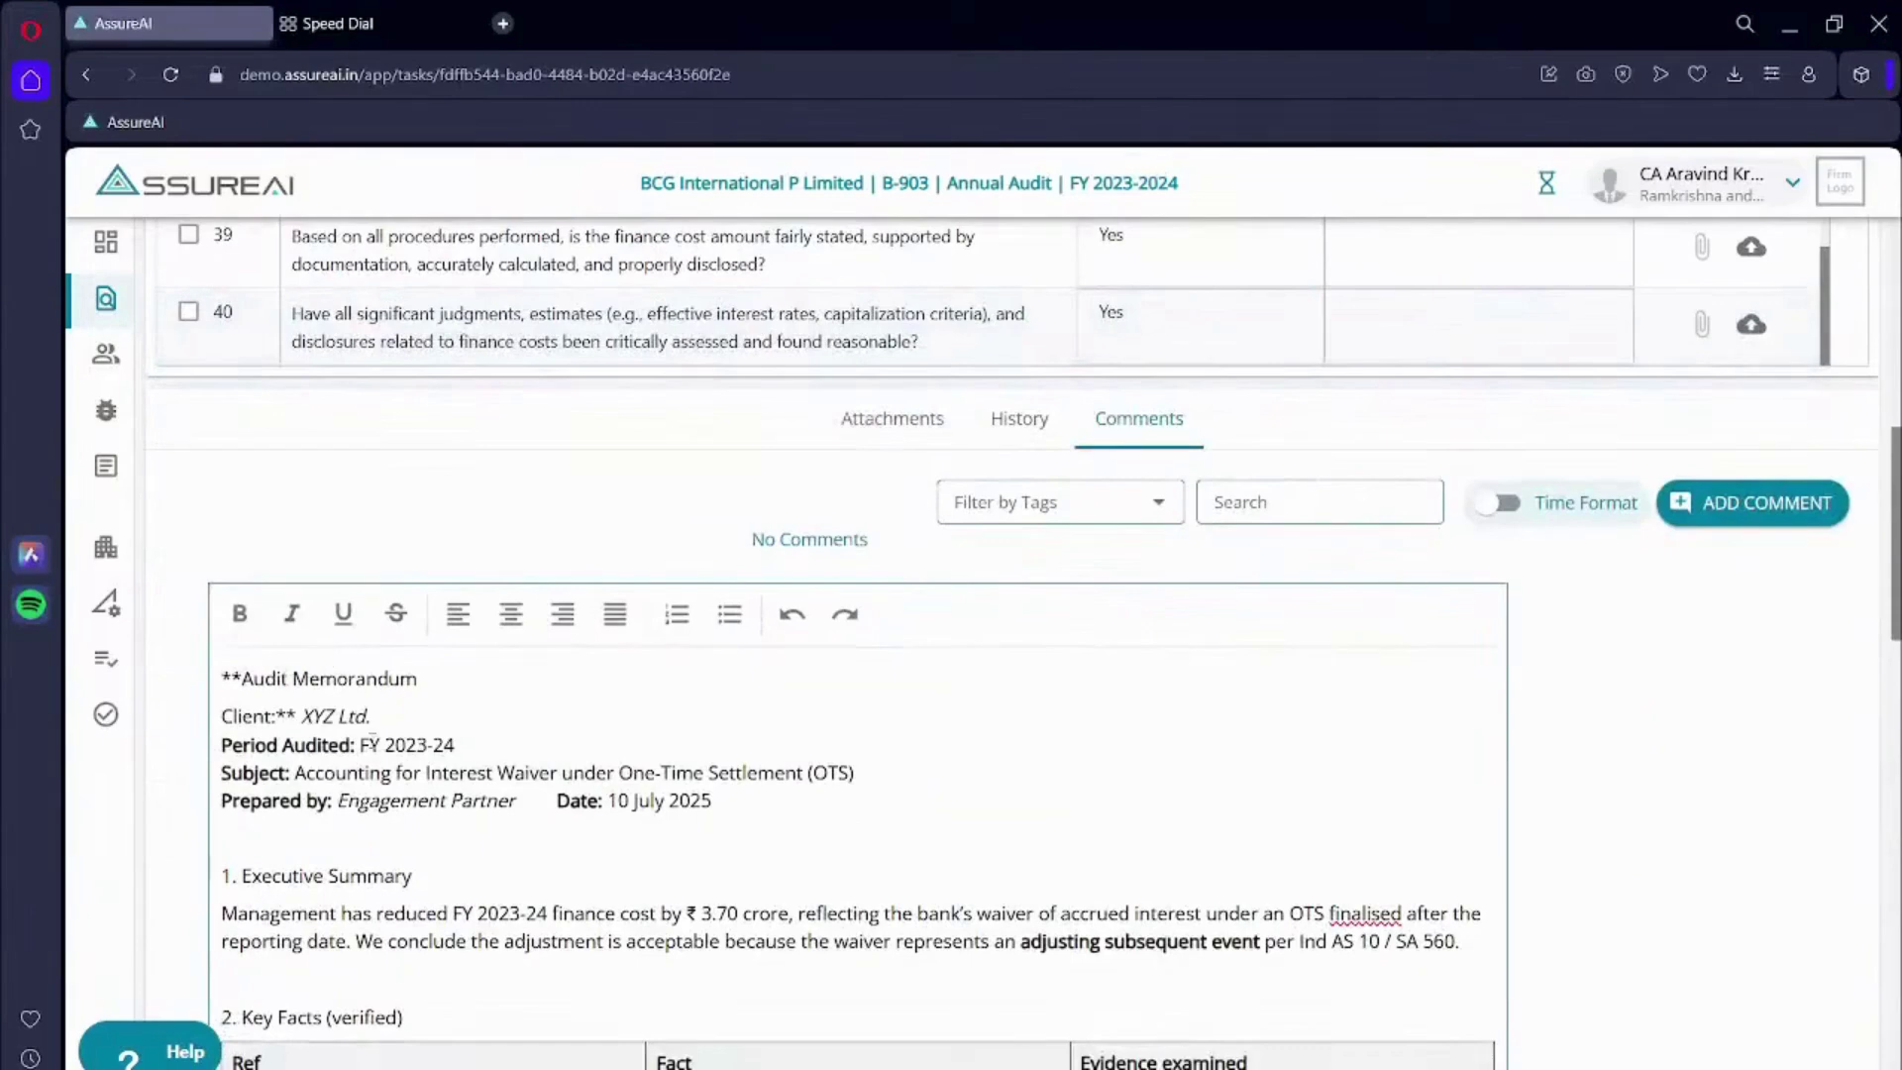
{"action": "scroll", "coordinate": [499, 828], "scroll_direction": "down", "scroll_amount": 2}
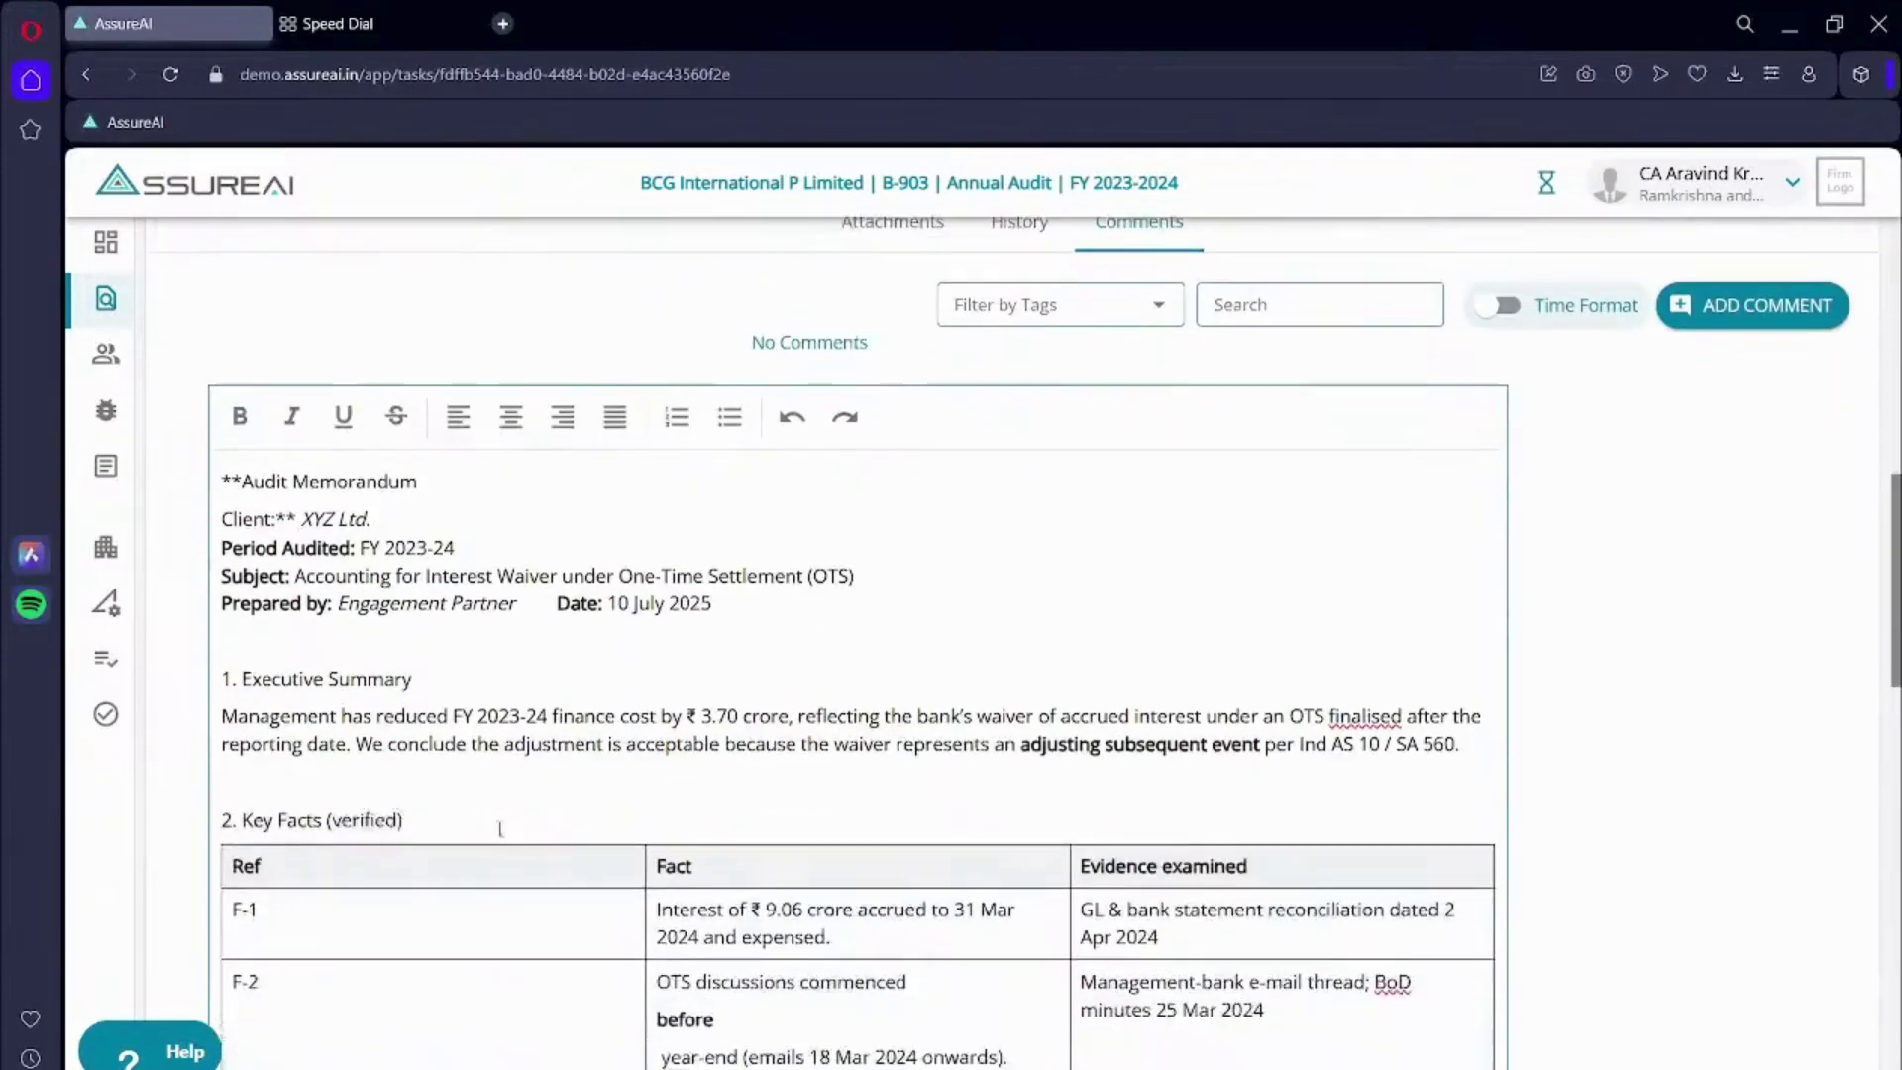
{"action": "scroll", "coordinate": [499, 828], "scroll_direction": "down", "scroll_amount": 4}
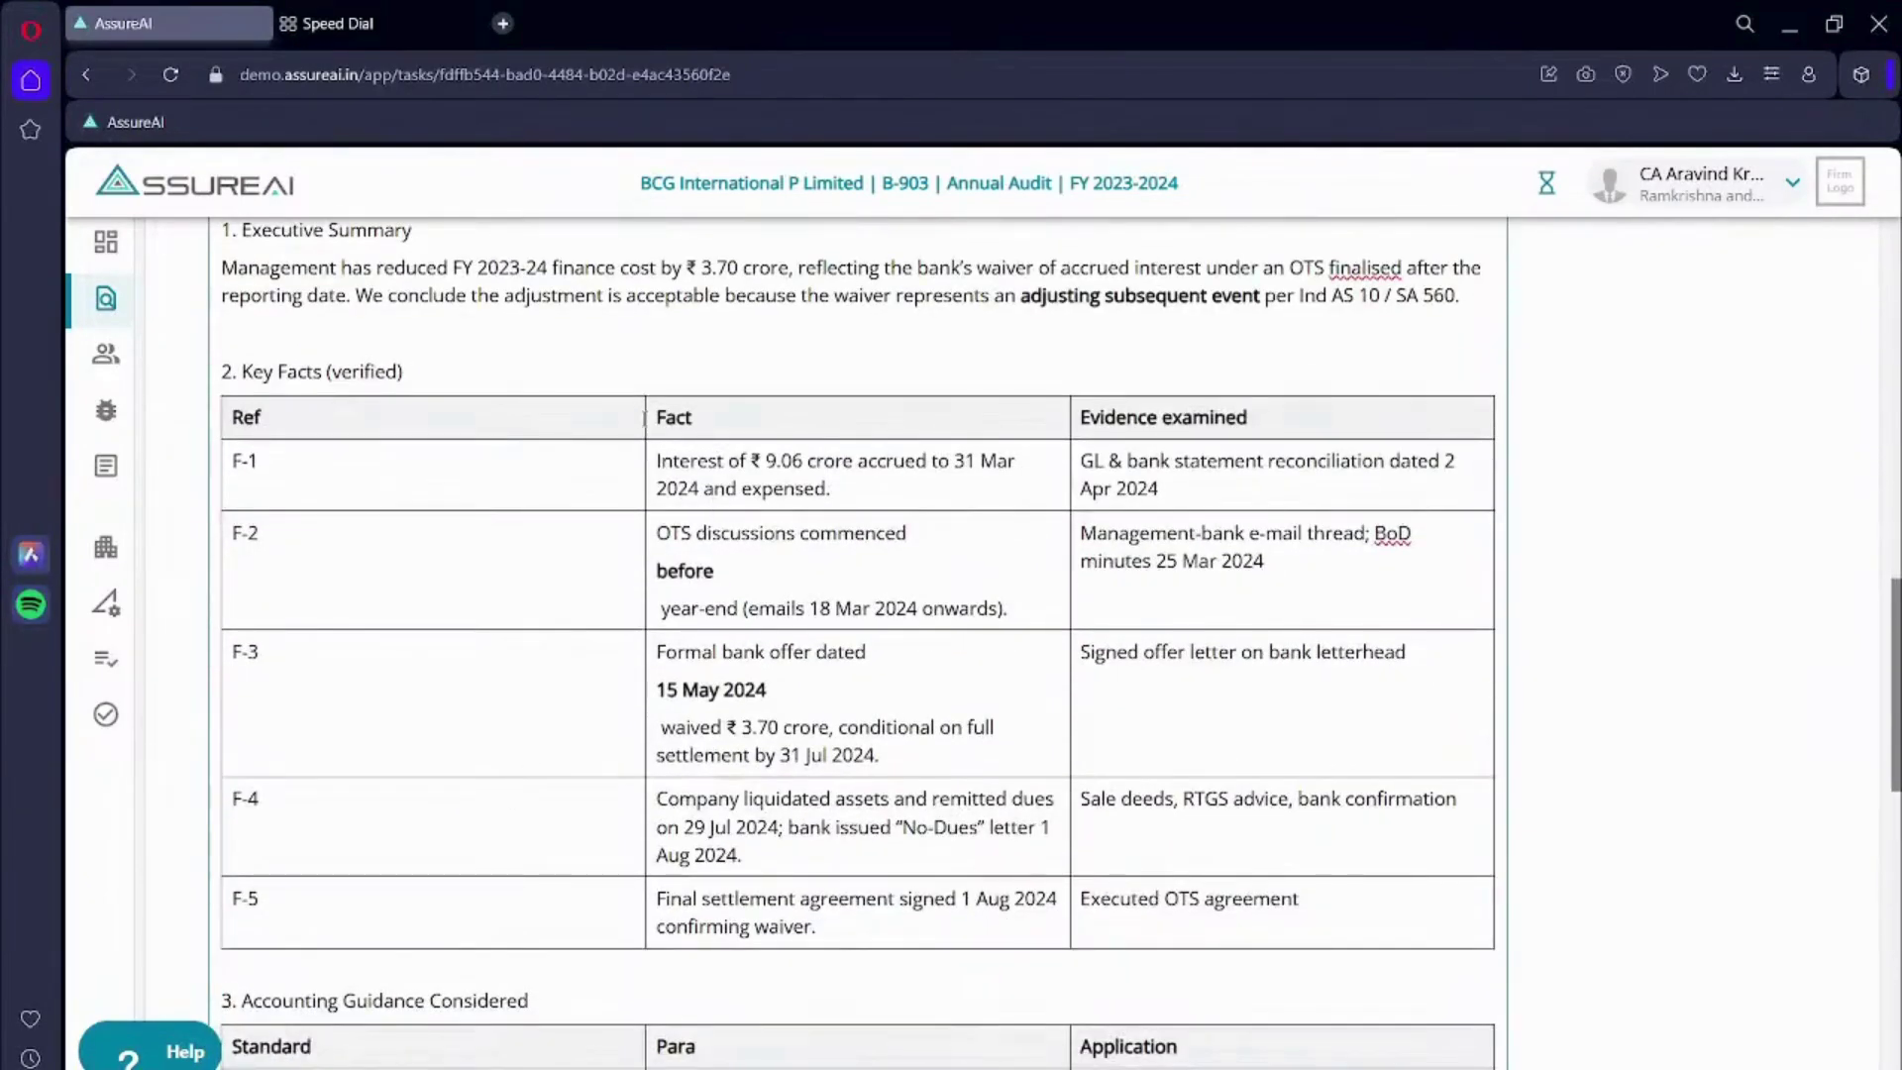
{"action": "scroll", "coordinate": [811, 617], "scroll_direction": "down", "scroll_amount": 14}
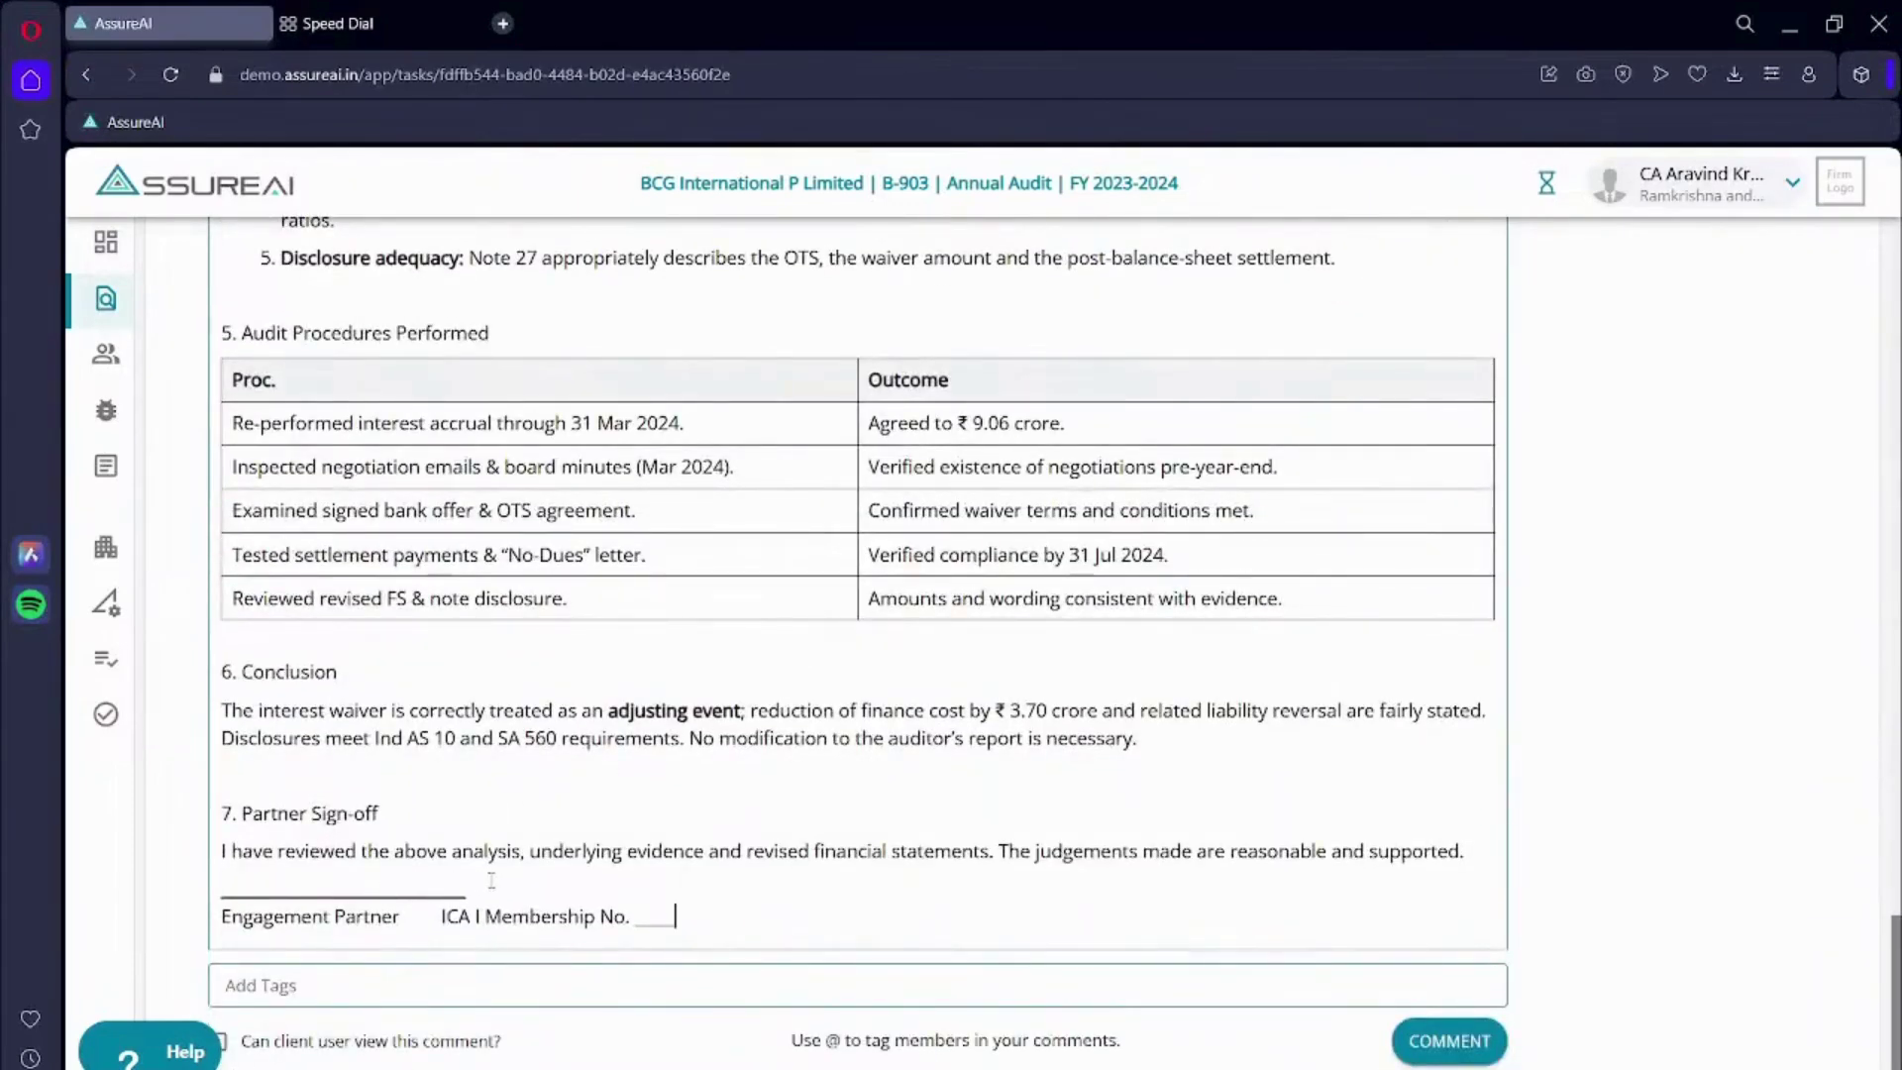
- Delete the blank signature and membership lines, then post the comment
{"action": "mouse_move", "coordinate": [673, 916]}
{"action": "left_mouse_down"}
{"action": "mouse_move", "coordinate": [456, 917]}
{"action": "mouse_move", "coordinate": [213, 882]}
{"action": "left_mouse_up"}
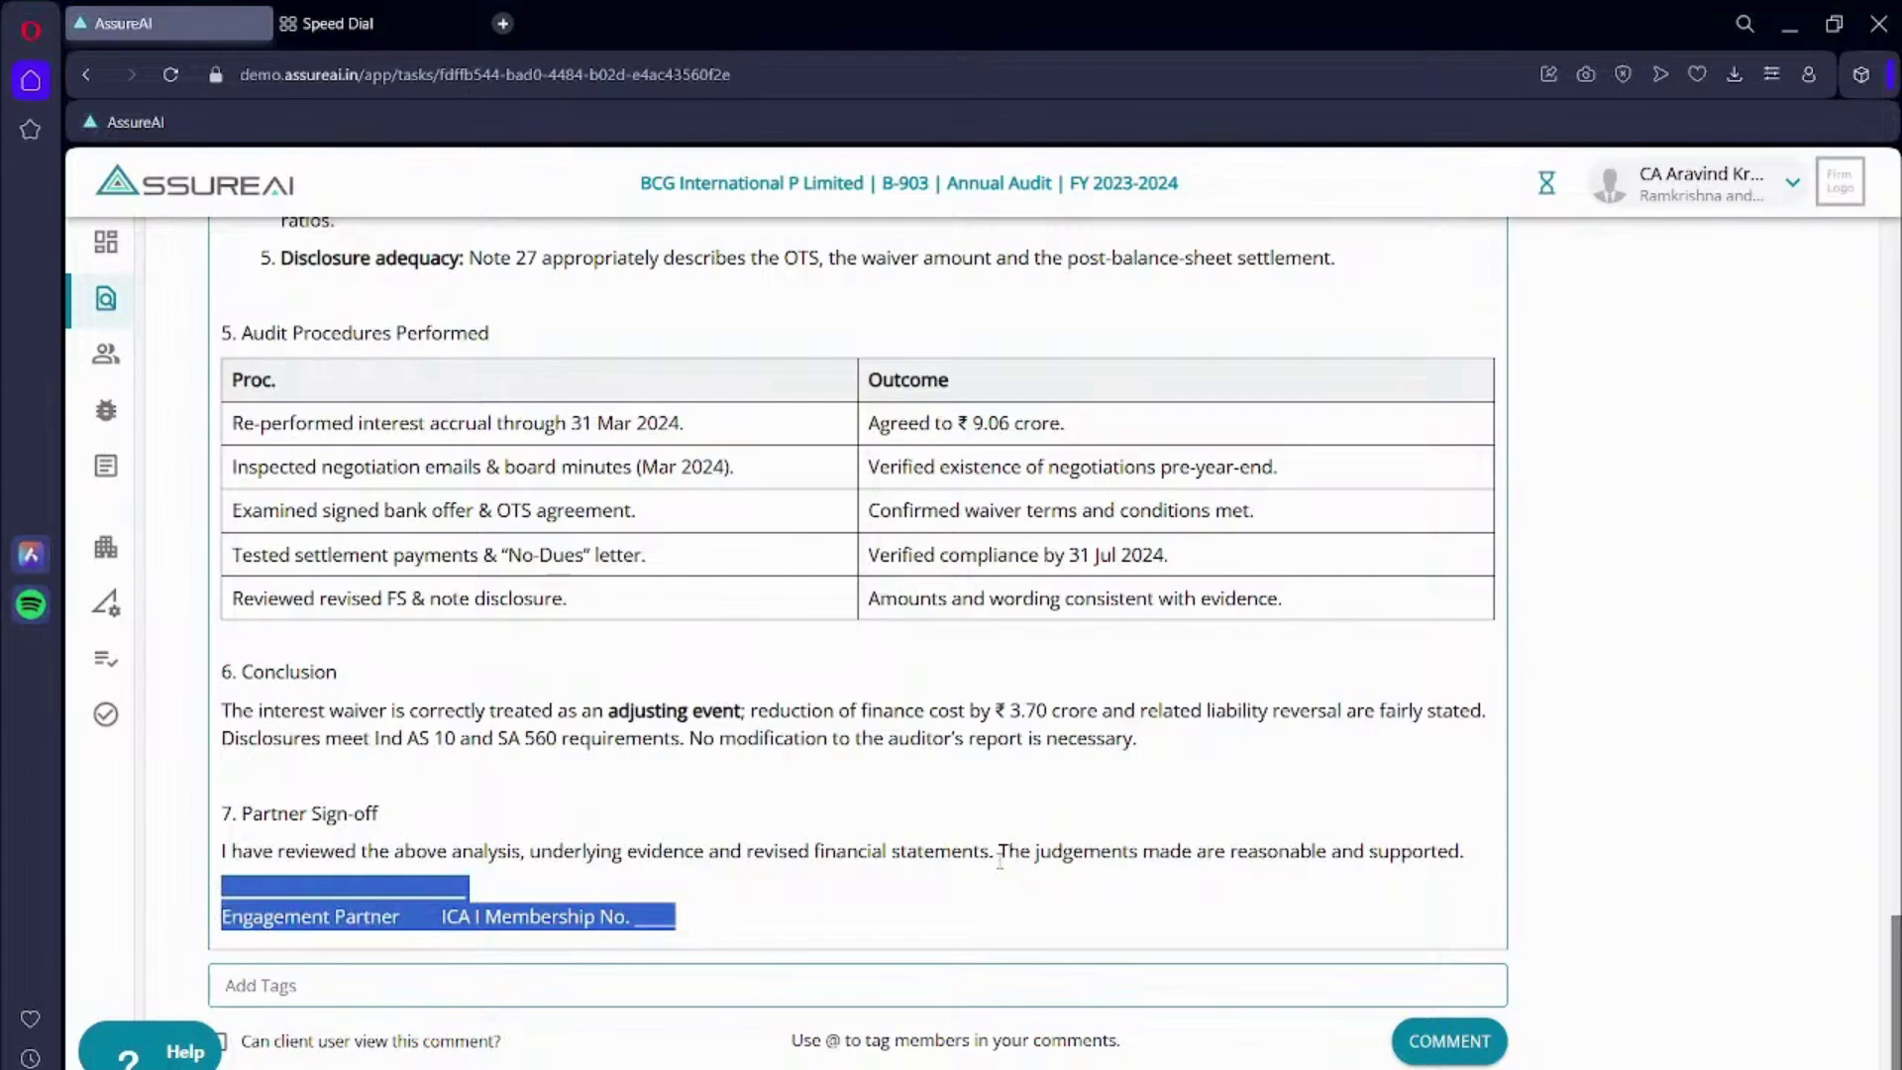
{"action": "key", "text": "Delete"}
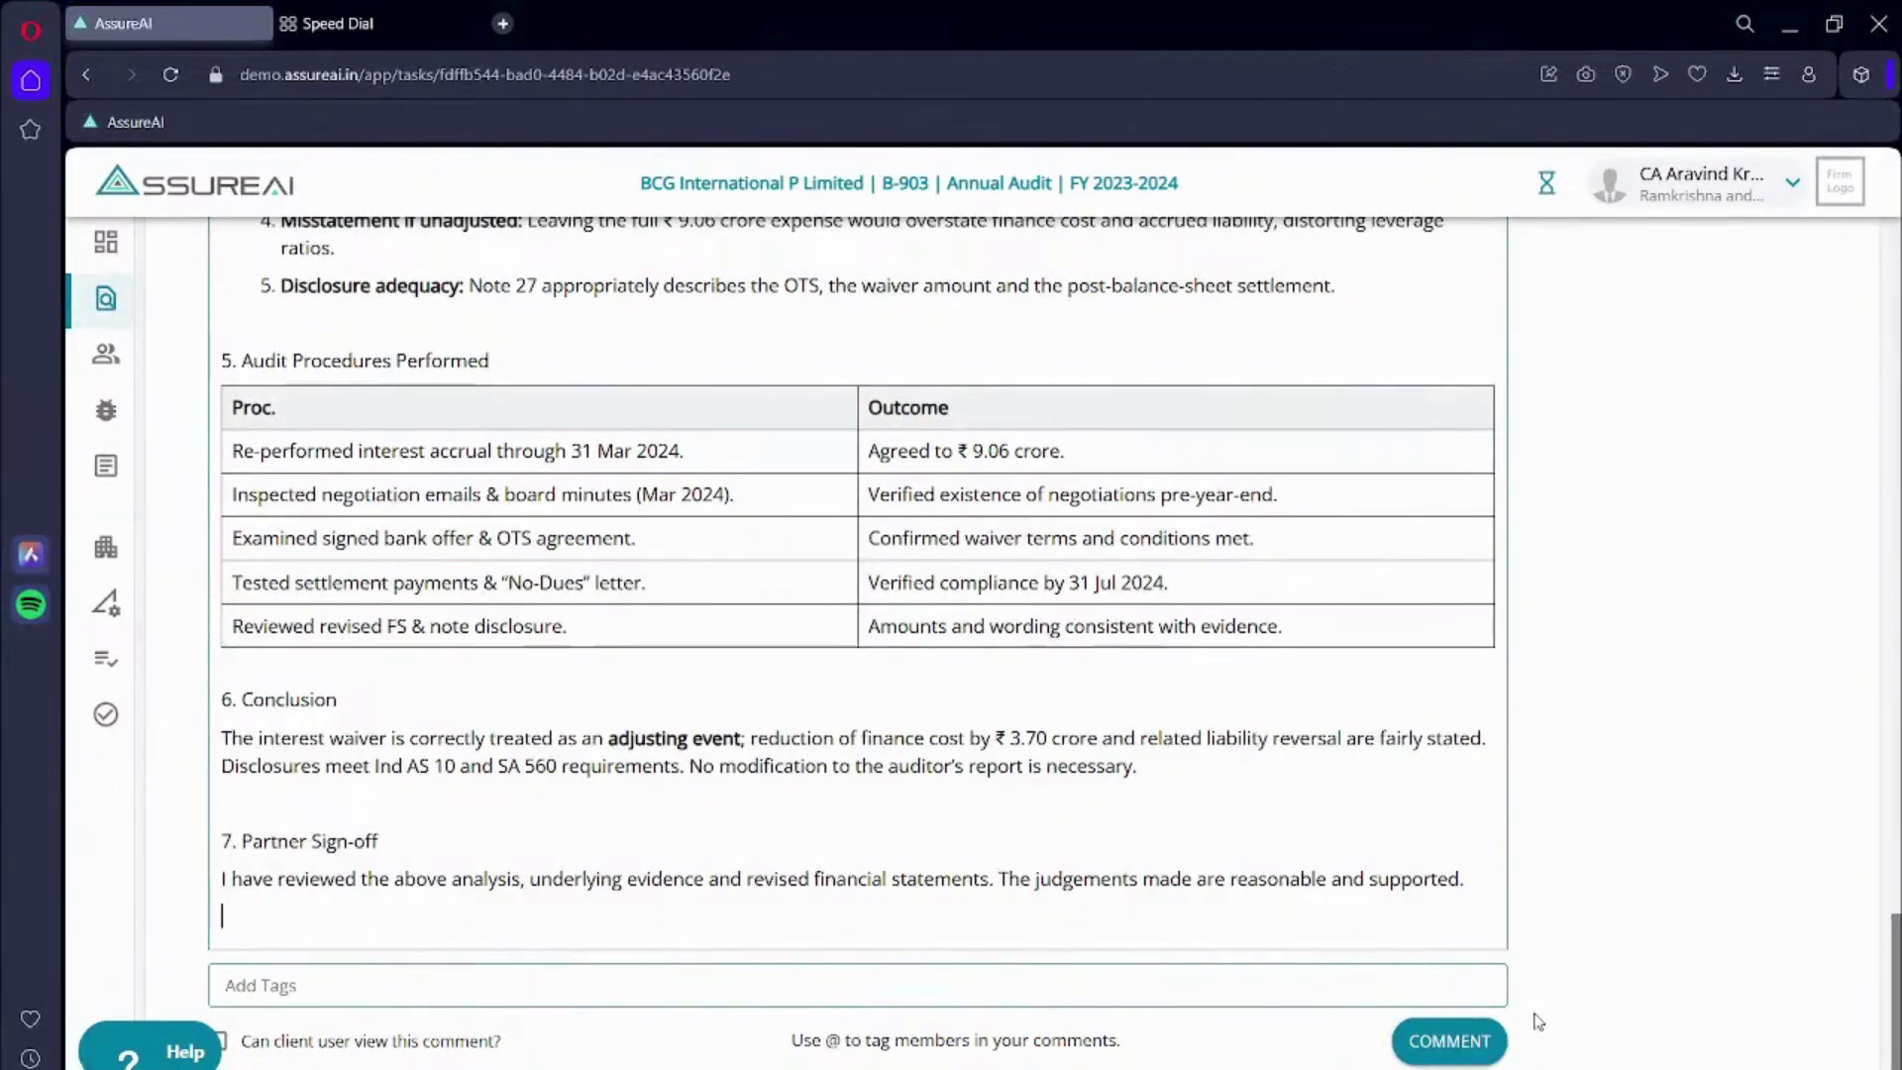
{"action": "left_click", "coordinate": [1456, 1038]}
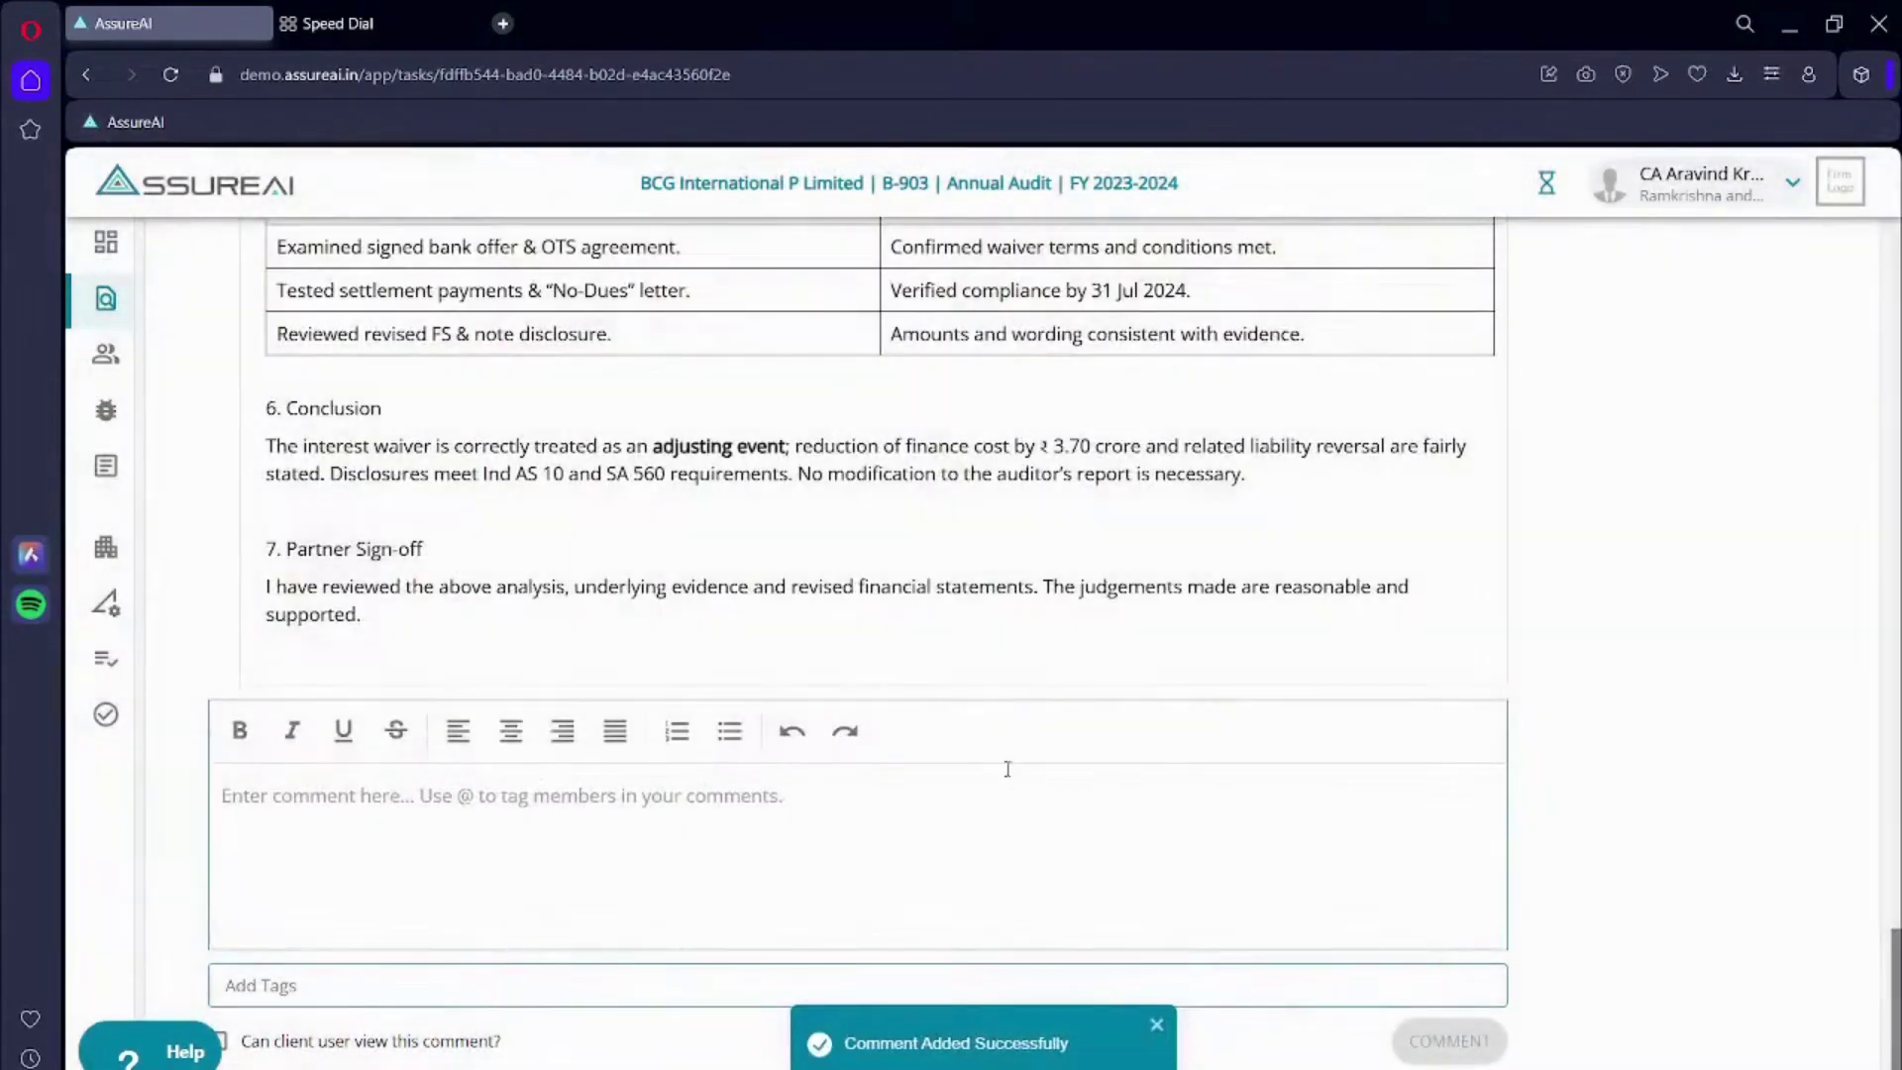
{"action": "scroll", "coordinate": [1007, 769], "scroll_direction": "up", "scroll_amount": 15}
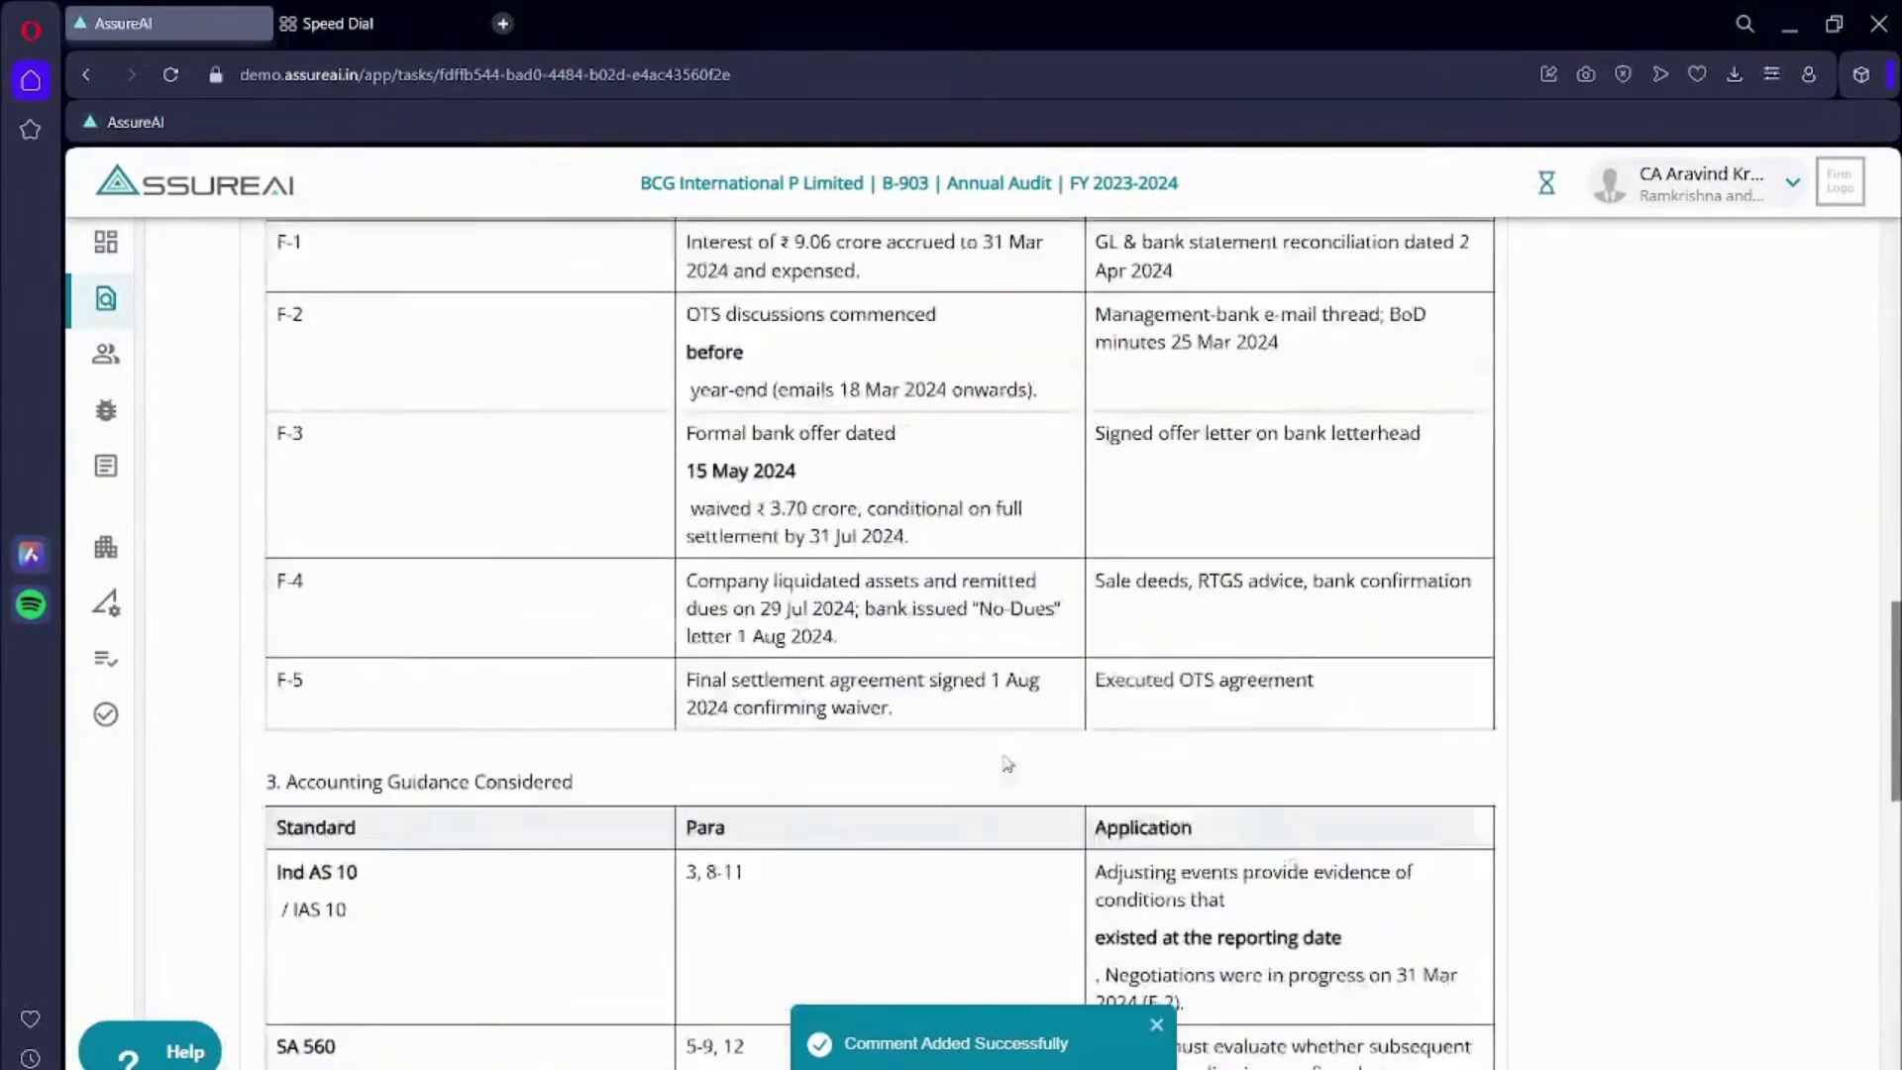
{"action": "scroll", "coordinate": [1007, 764], "scroll_direction": "down", "scroll_amount": 15}
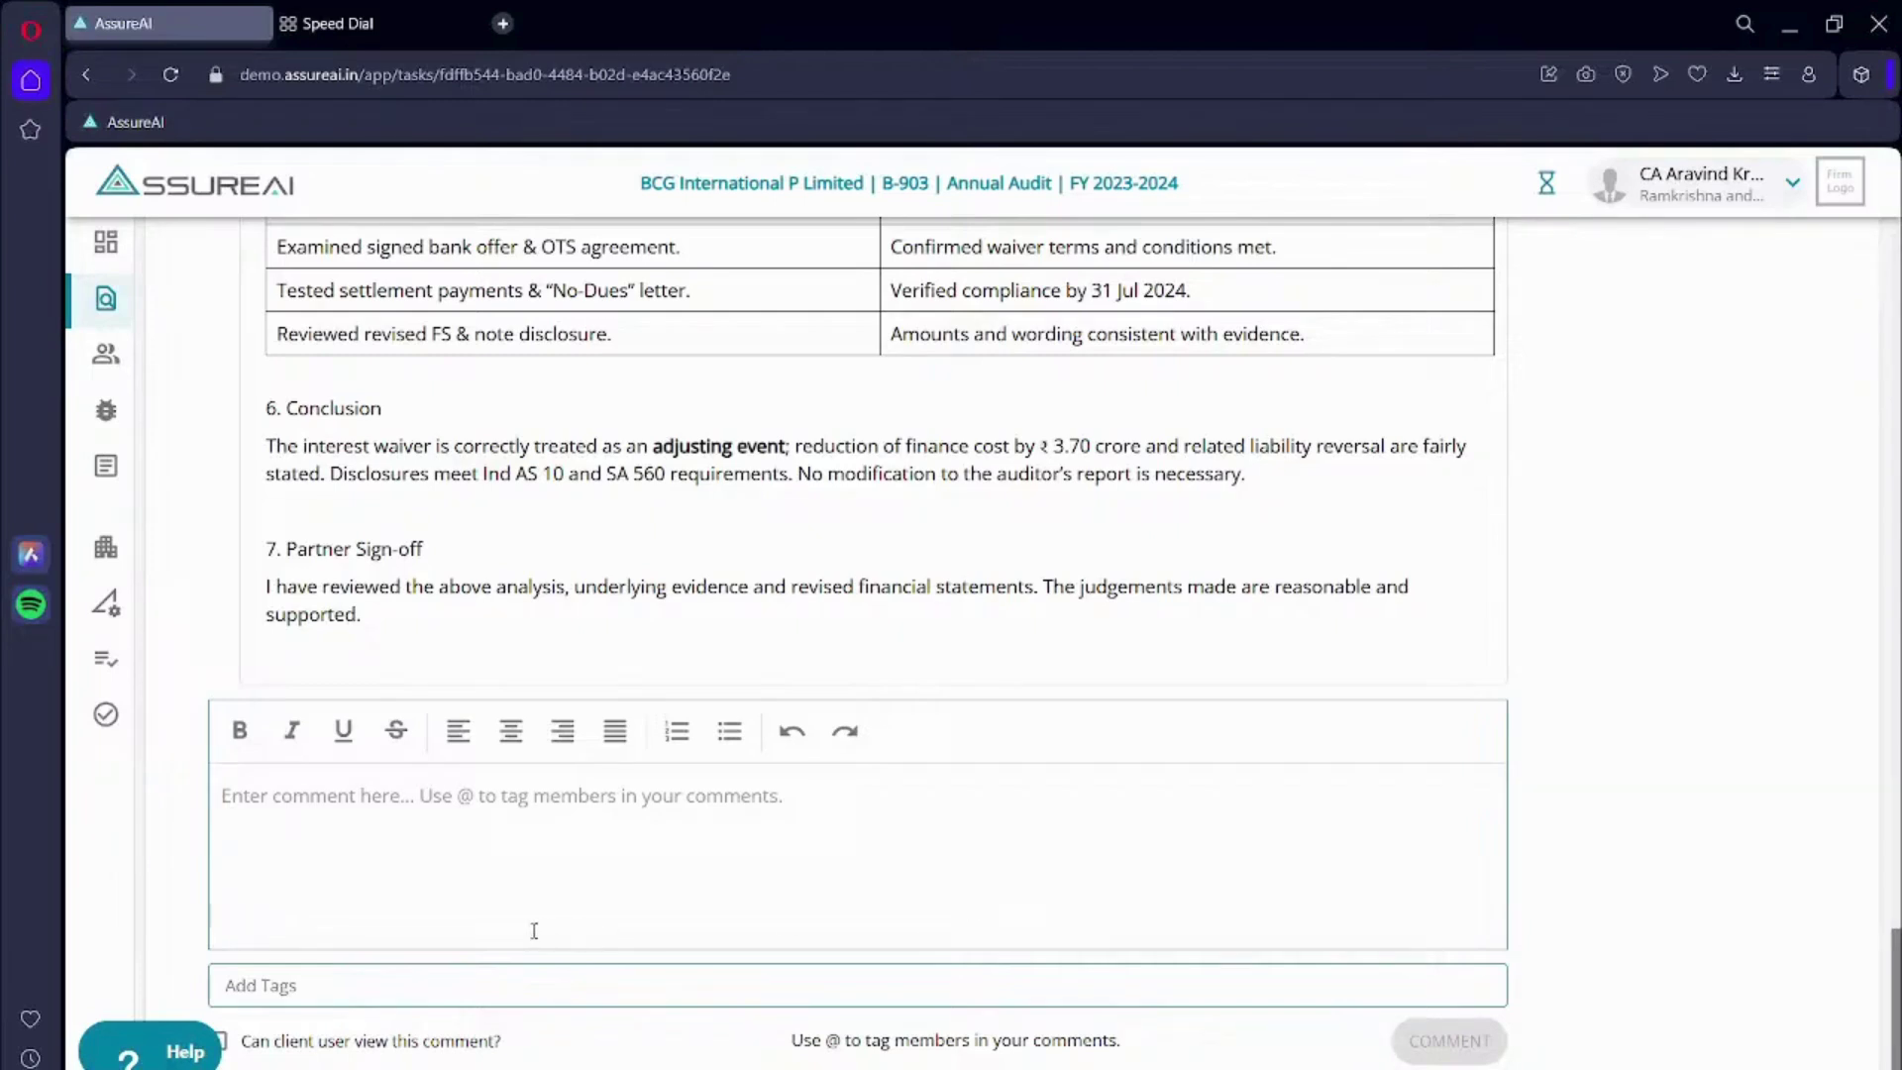
- Paste the subsequent-events interest waiver memo into a new comment with a blank line above it
{"action": "left_click", "coordinate": [341, 799]}
{"action": "key", "text": "ctrl+v"}
{"action": "scroll", "coordinate": [341, 806], "scroll_direction": "up", "scroll_amount": 2}
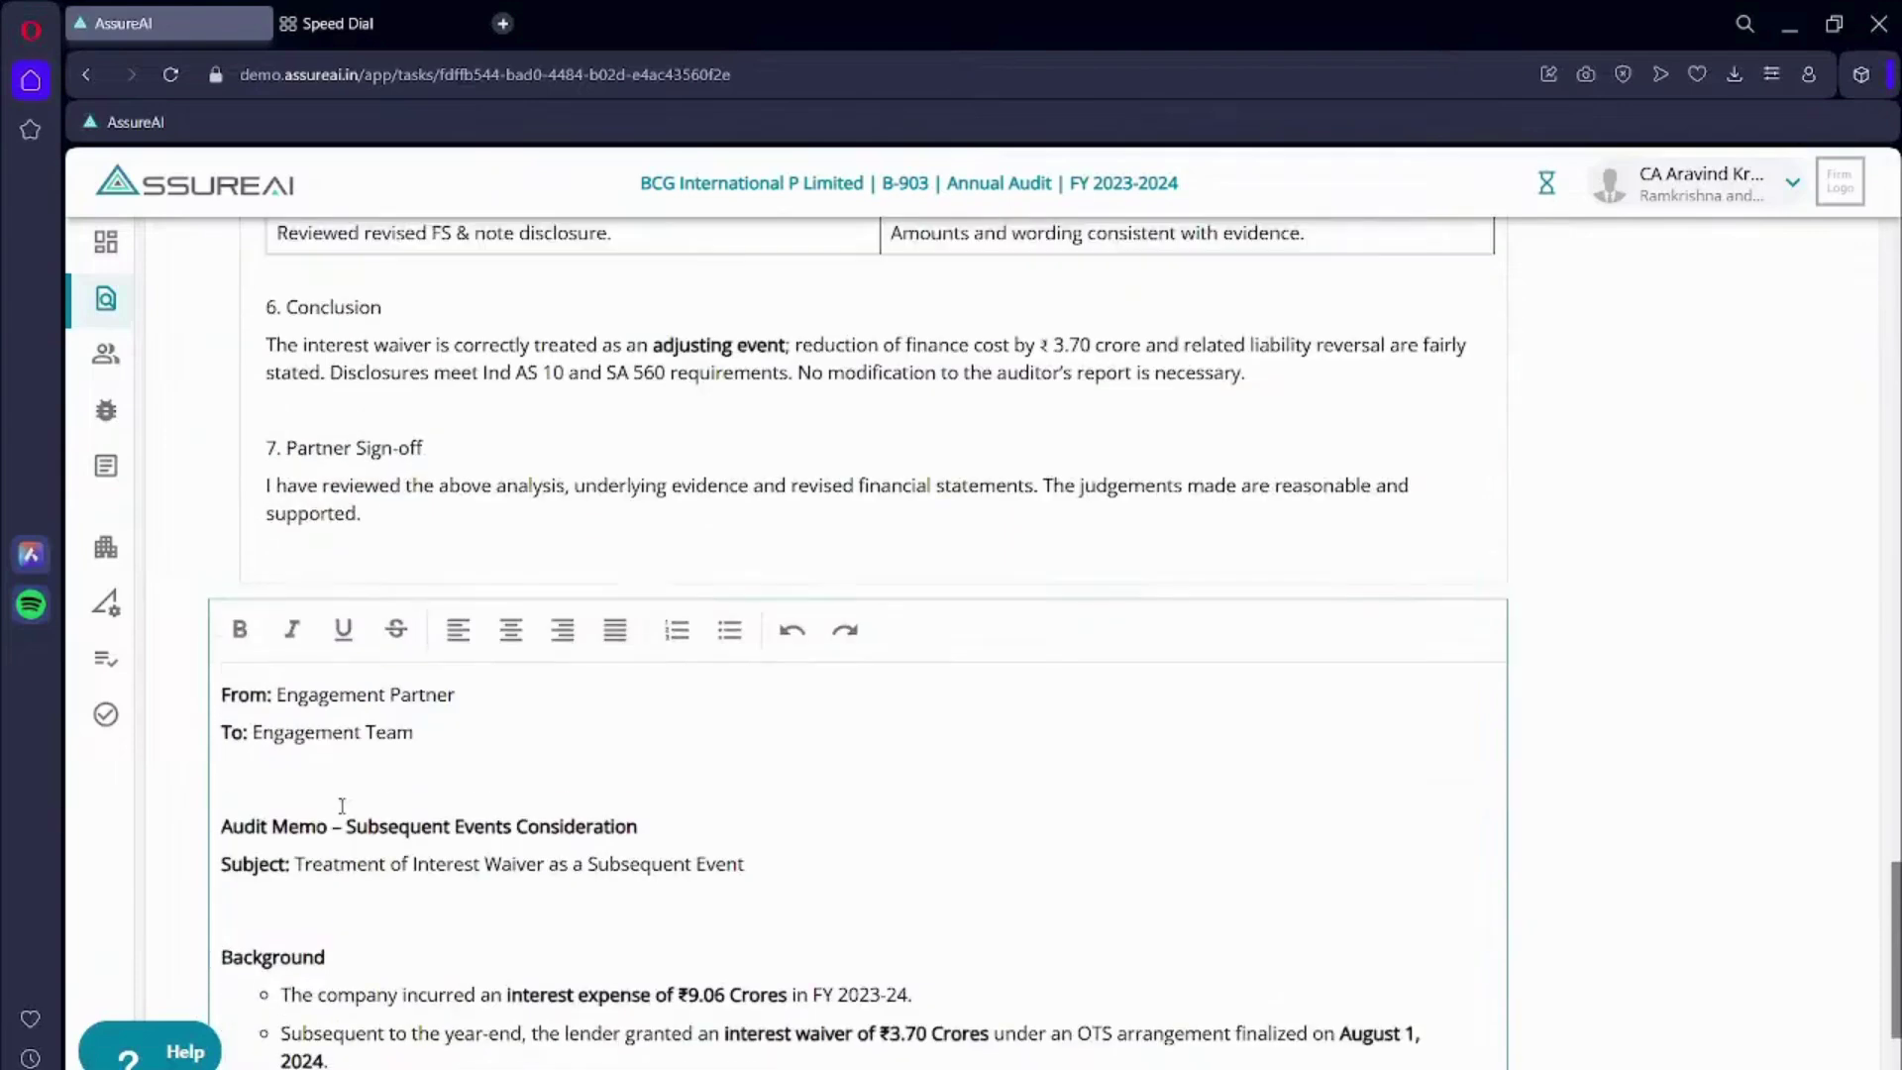
{"action": "scroll", "coordinate": [341, 807], "scroll_direction": "down", "scroll_amount": 1}
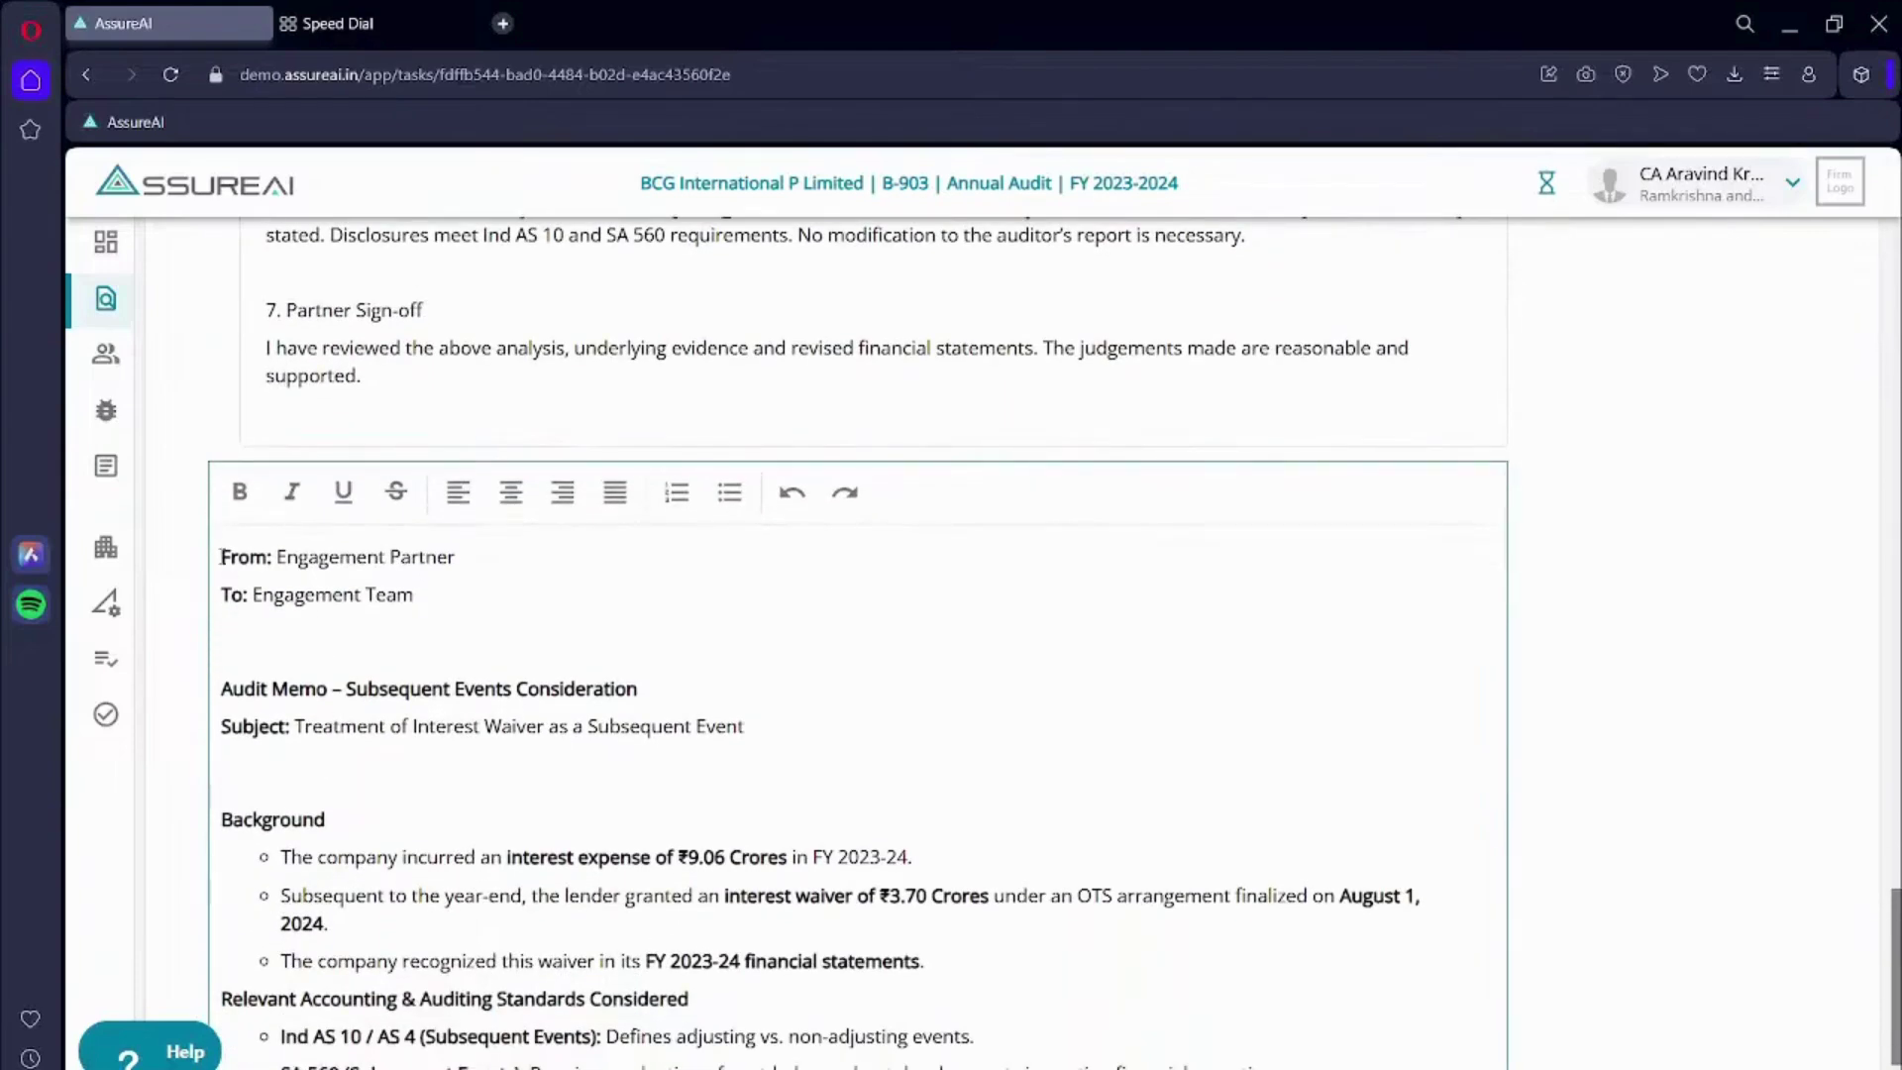
{"action": "scroll", "coordinate": [465, 750], "scroll_direction": "down", "scroll_amount": 3}
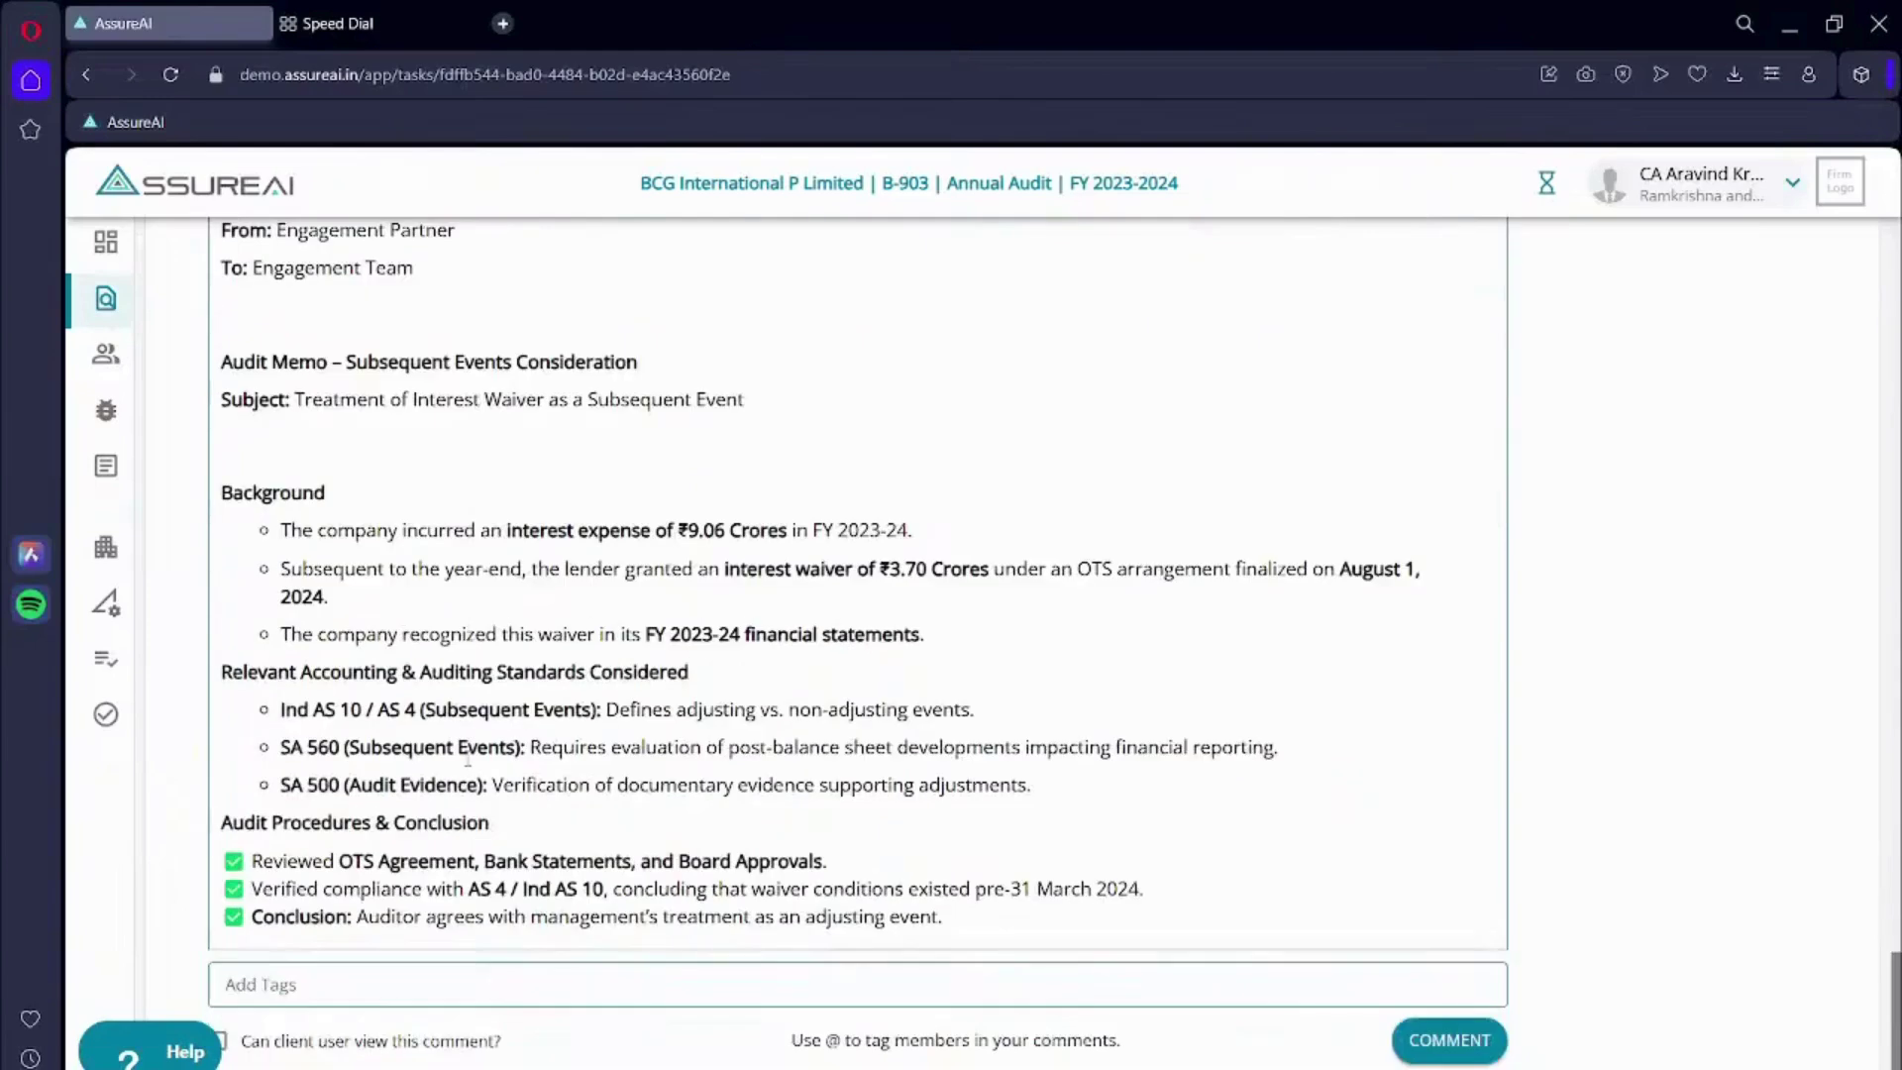
{"action": "scroll", "coordinate": [456, 733], "scroll_direction": "up", "scroll_amount": 7}
{"action": "scroll", "coordinate": [443, 719], "scroll_direction": "down", "scroll_amount": 5}
{"action": "left_click", "coordinate": [262, 621]}
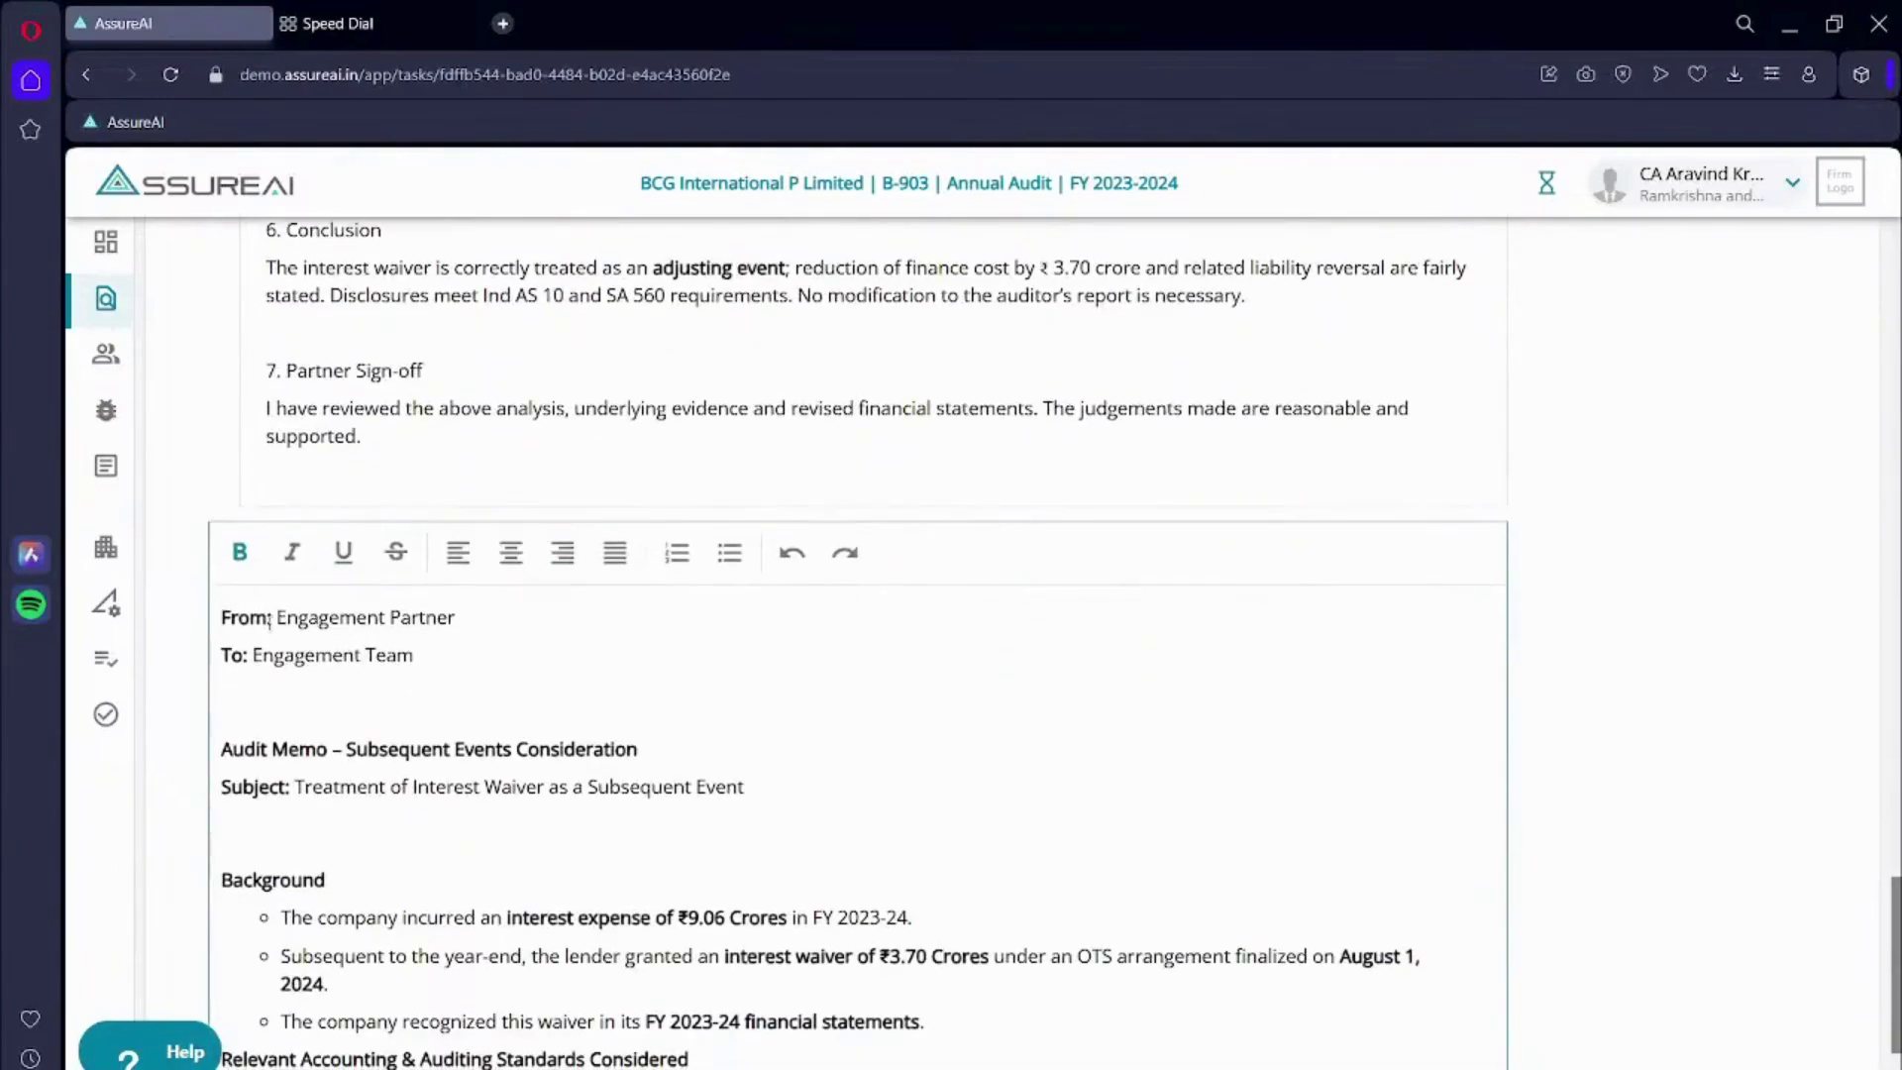
{"action": "key", "text": "Return"}
{"action": "key", "text": "Up"}
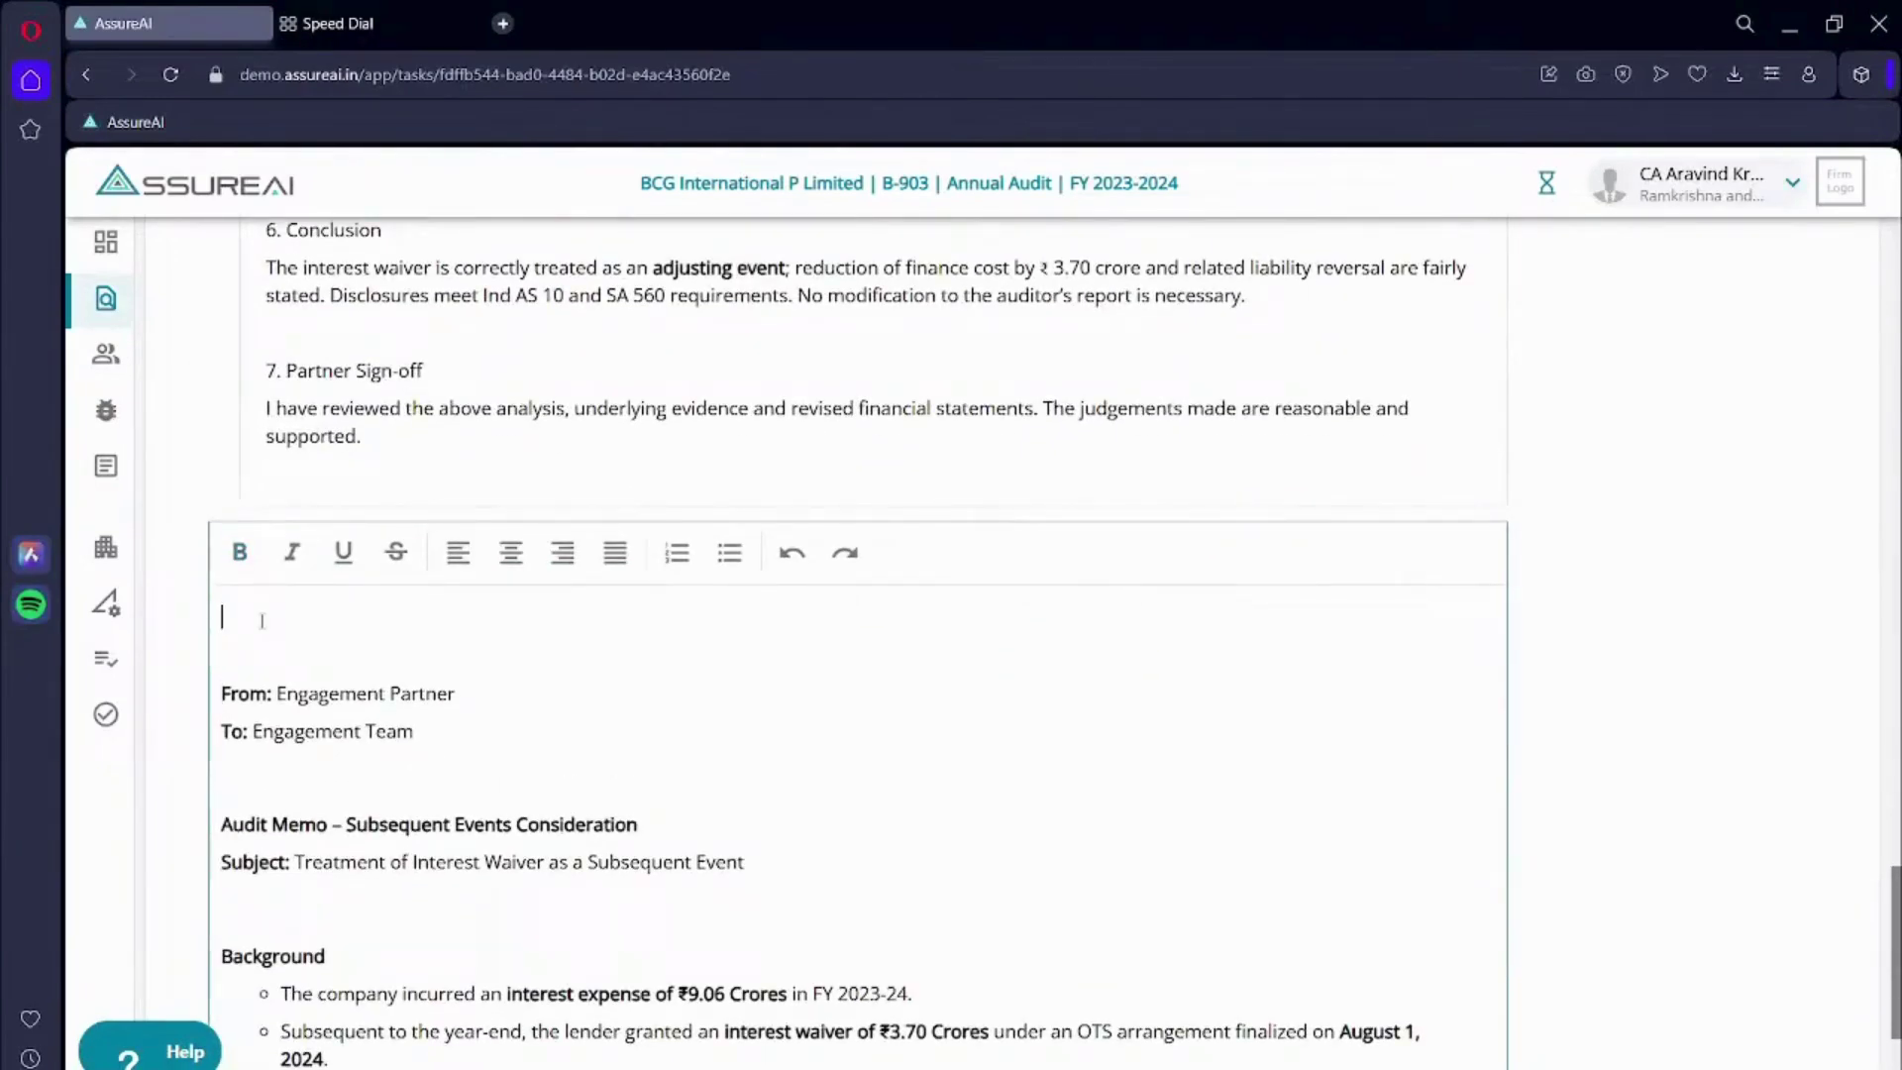
- Mention two engagement team members on the top lines and post the comment
{"action": "type", "text": "@m"}
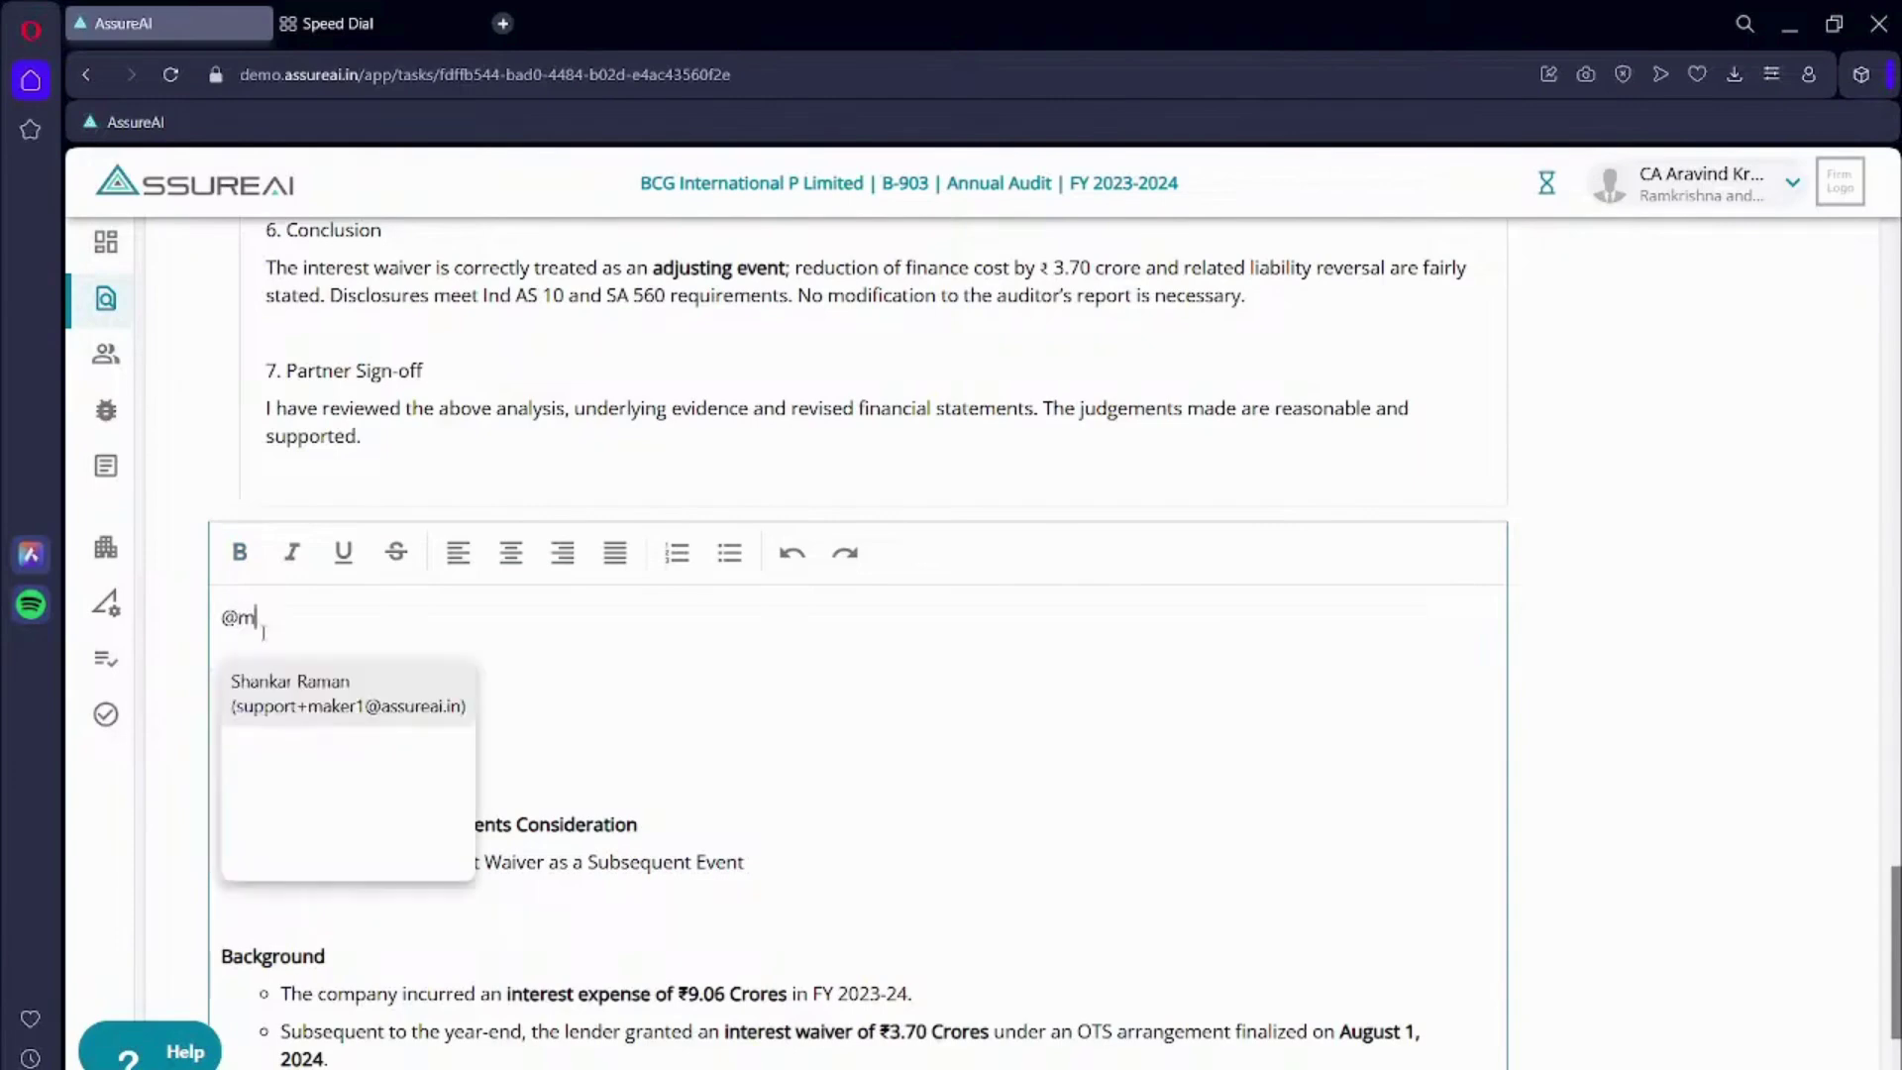
{"action": "key", "text": "Return"}
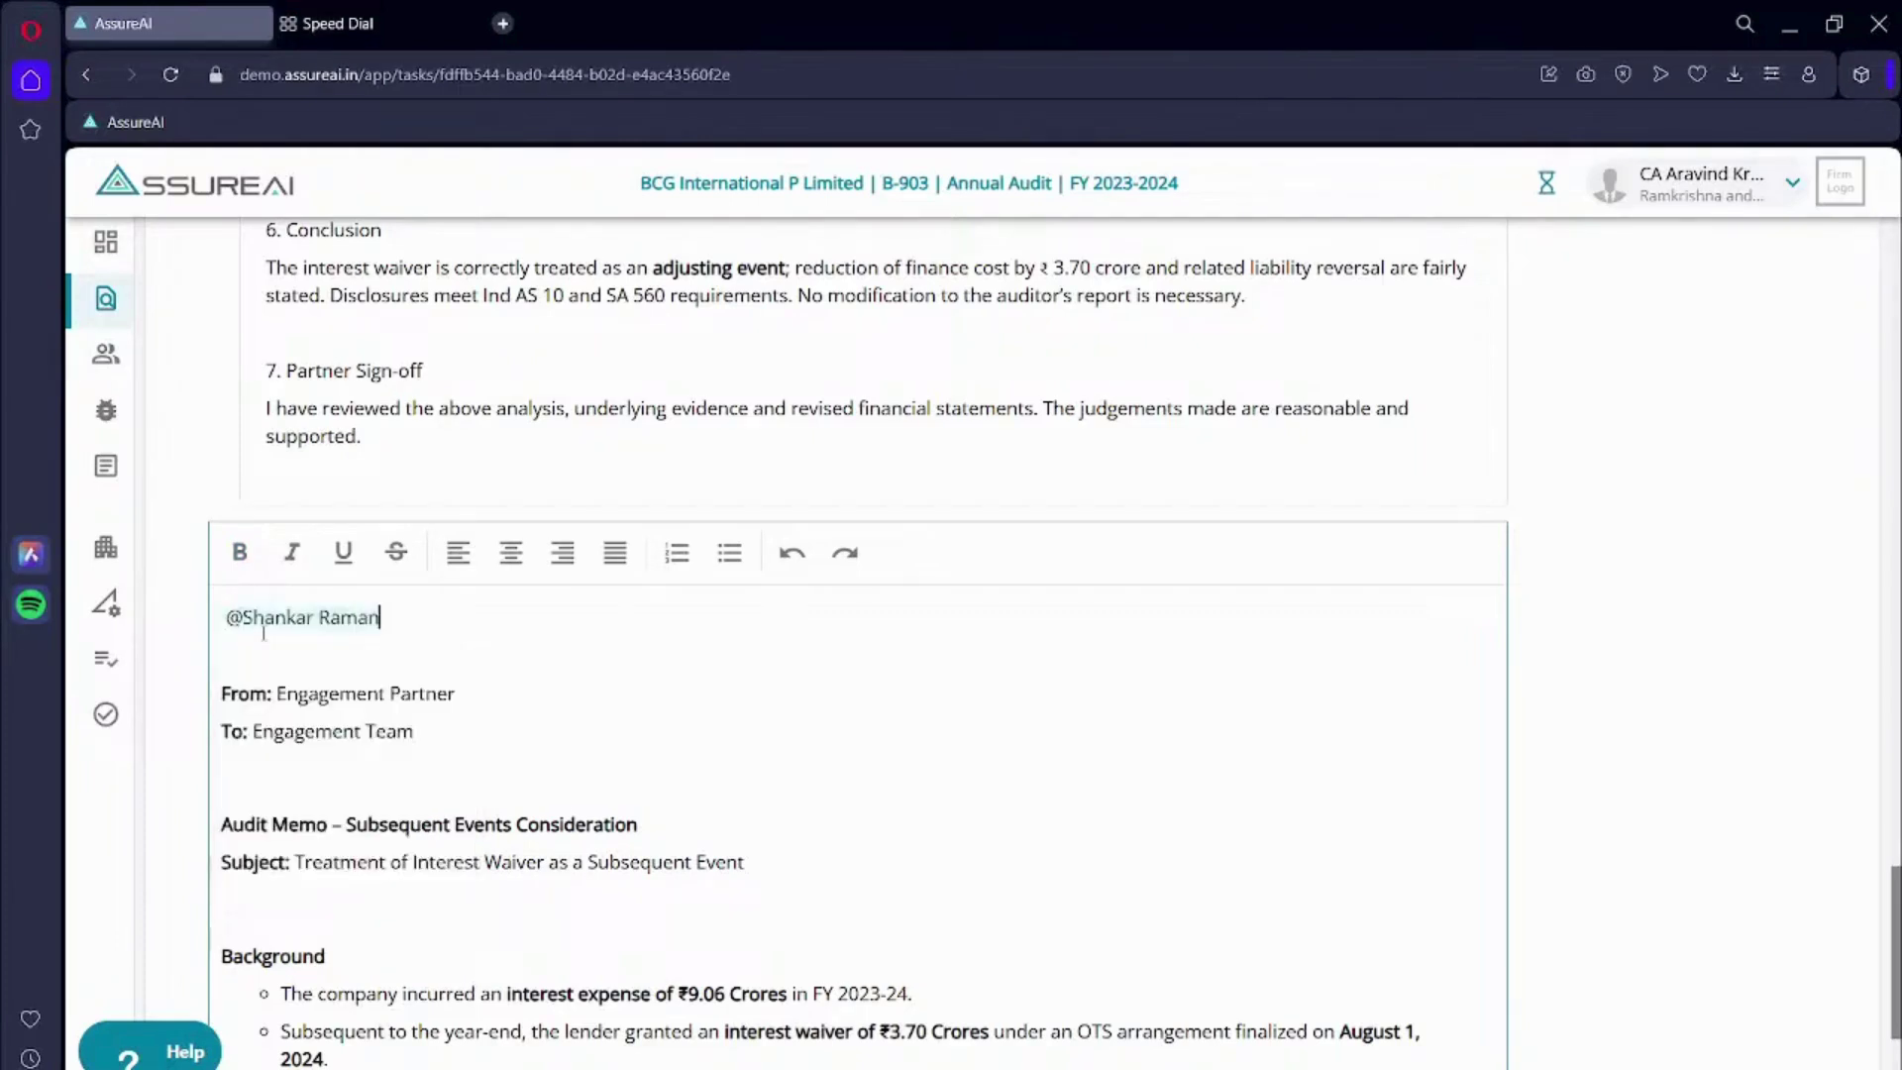
{"action": "key", "text": "Return"}
{"action": "type", "text": "check"}
{"action": "key", "text": "BackSpace"}
{"action": "key", "text": "BackSpace"}
{"action": "key", "text": "BackSpace"}
{"action": "key", "text": "BackSpace"}
{"action": "key", "text": "BackSpace"}
{"action": "type", "text": "@ch"}
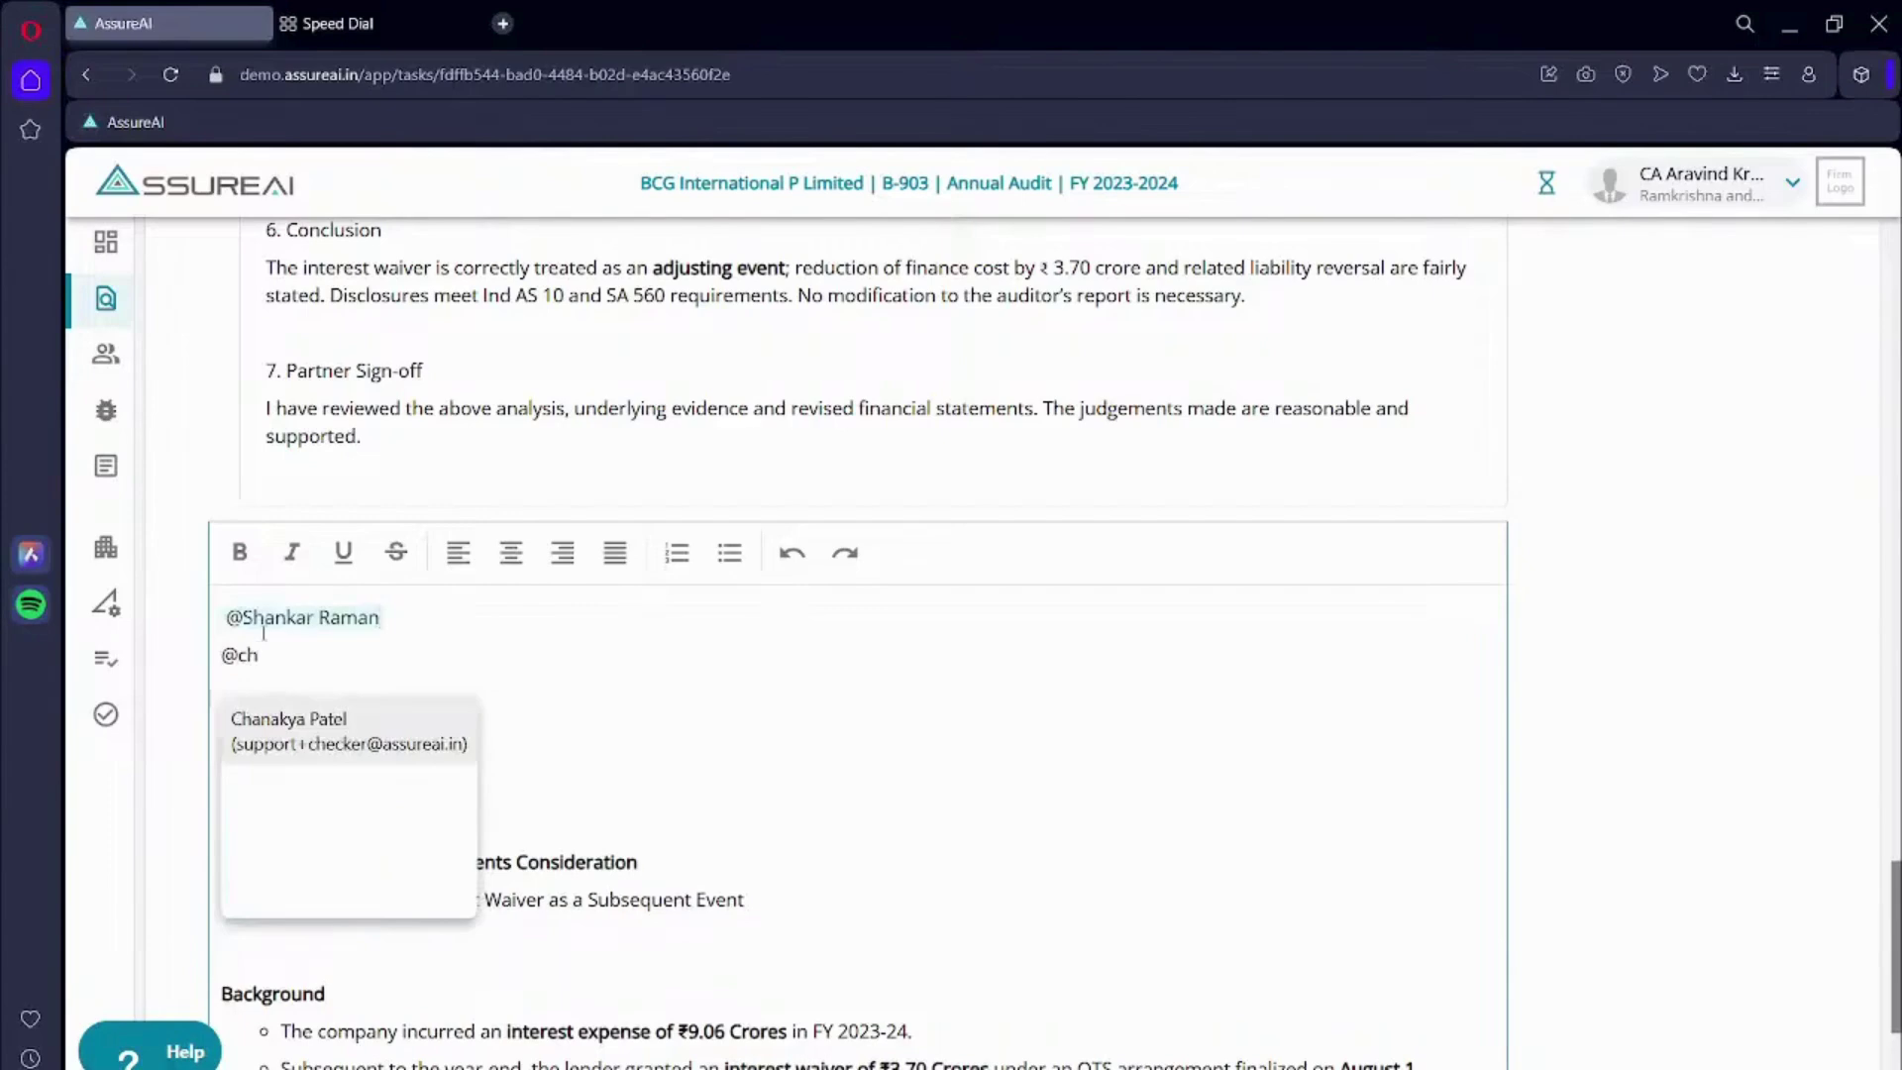
{"action": "key", "text": "Return"}
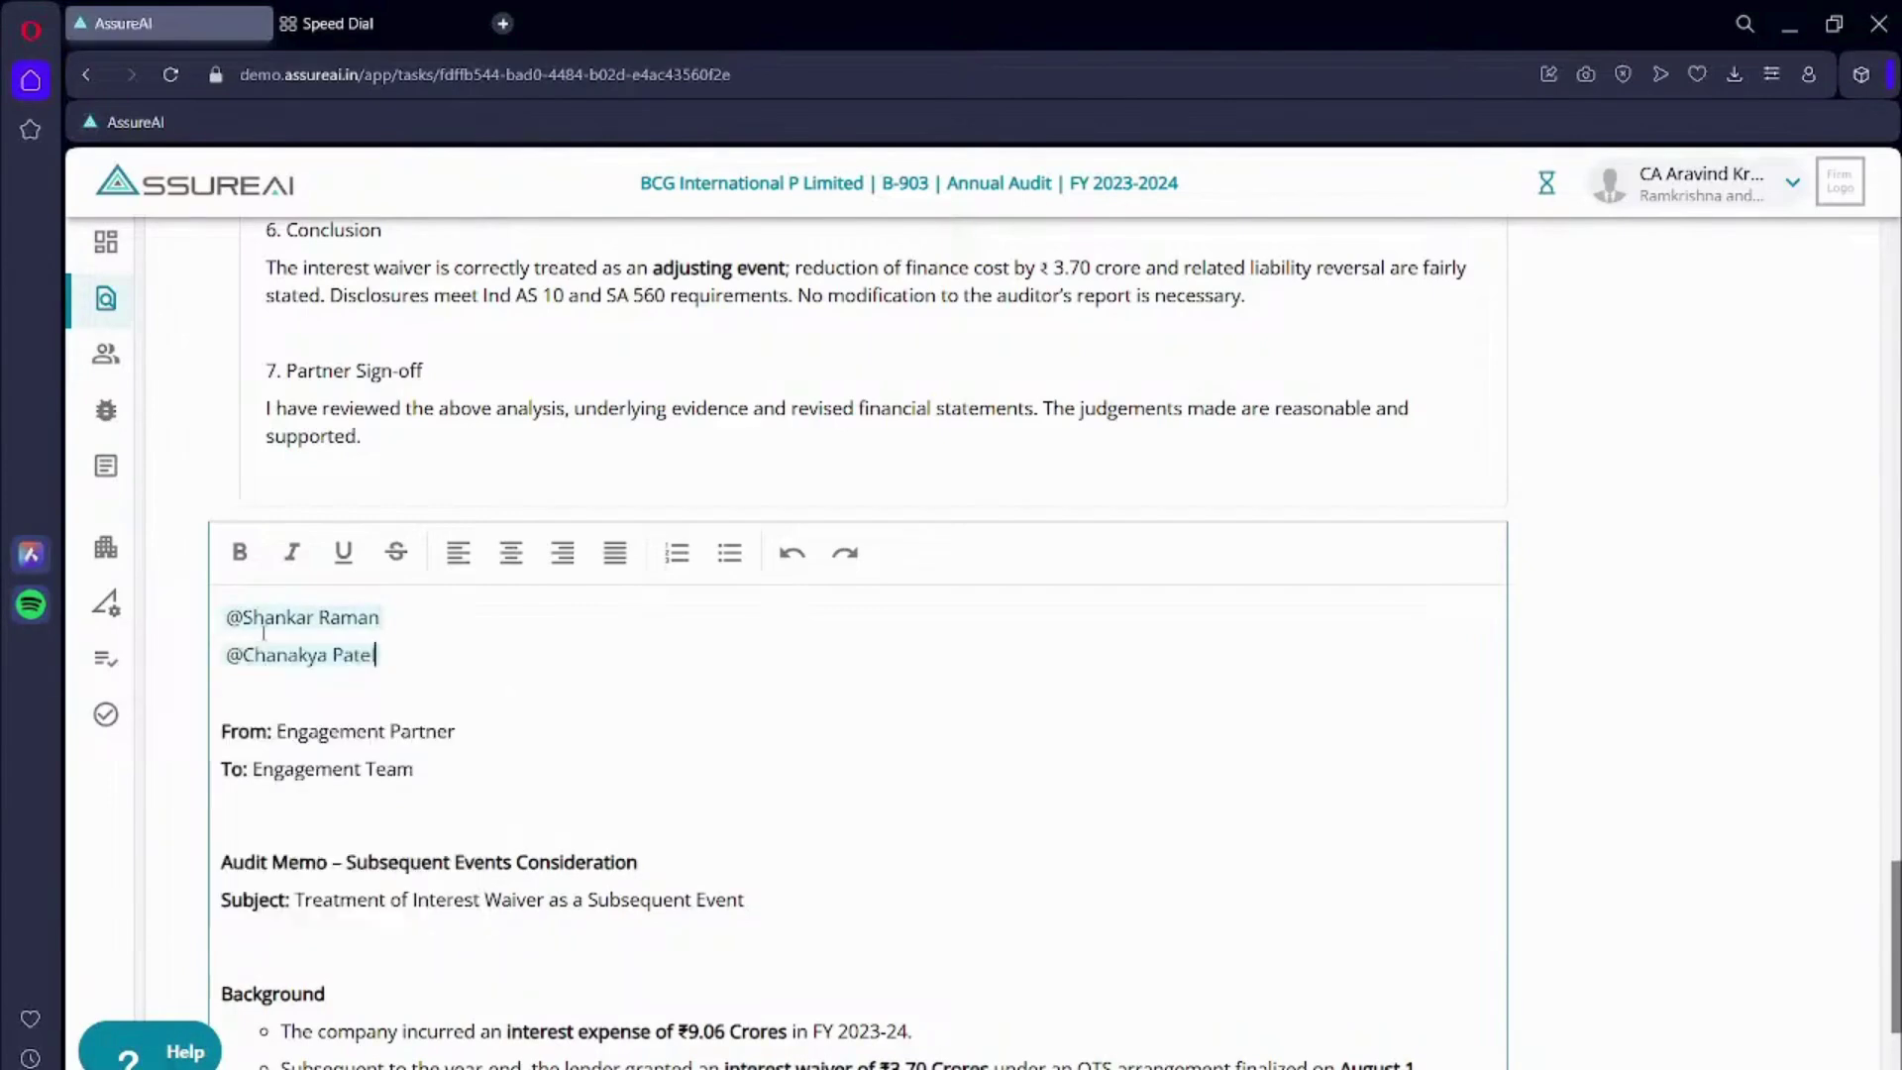
{"action": "scroll", "coordinate": [582, 778], "scroll_direction": "down", "scroll_amount": 5}
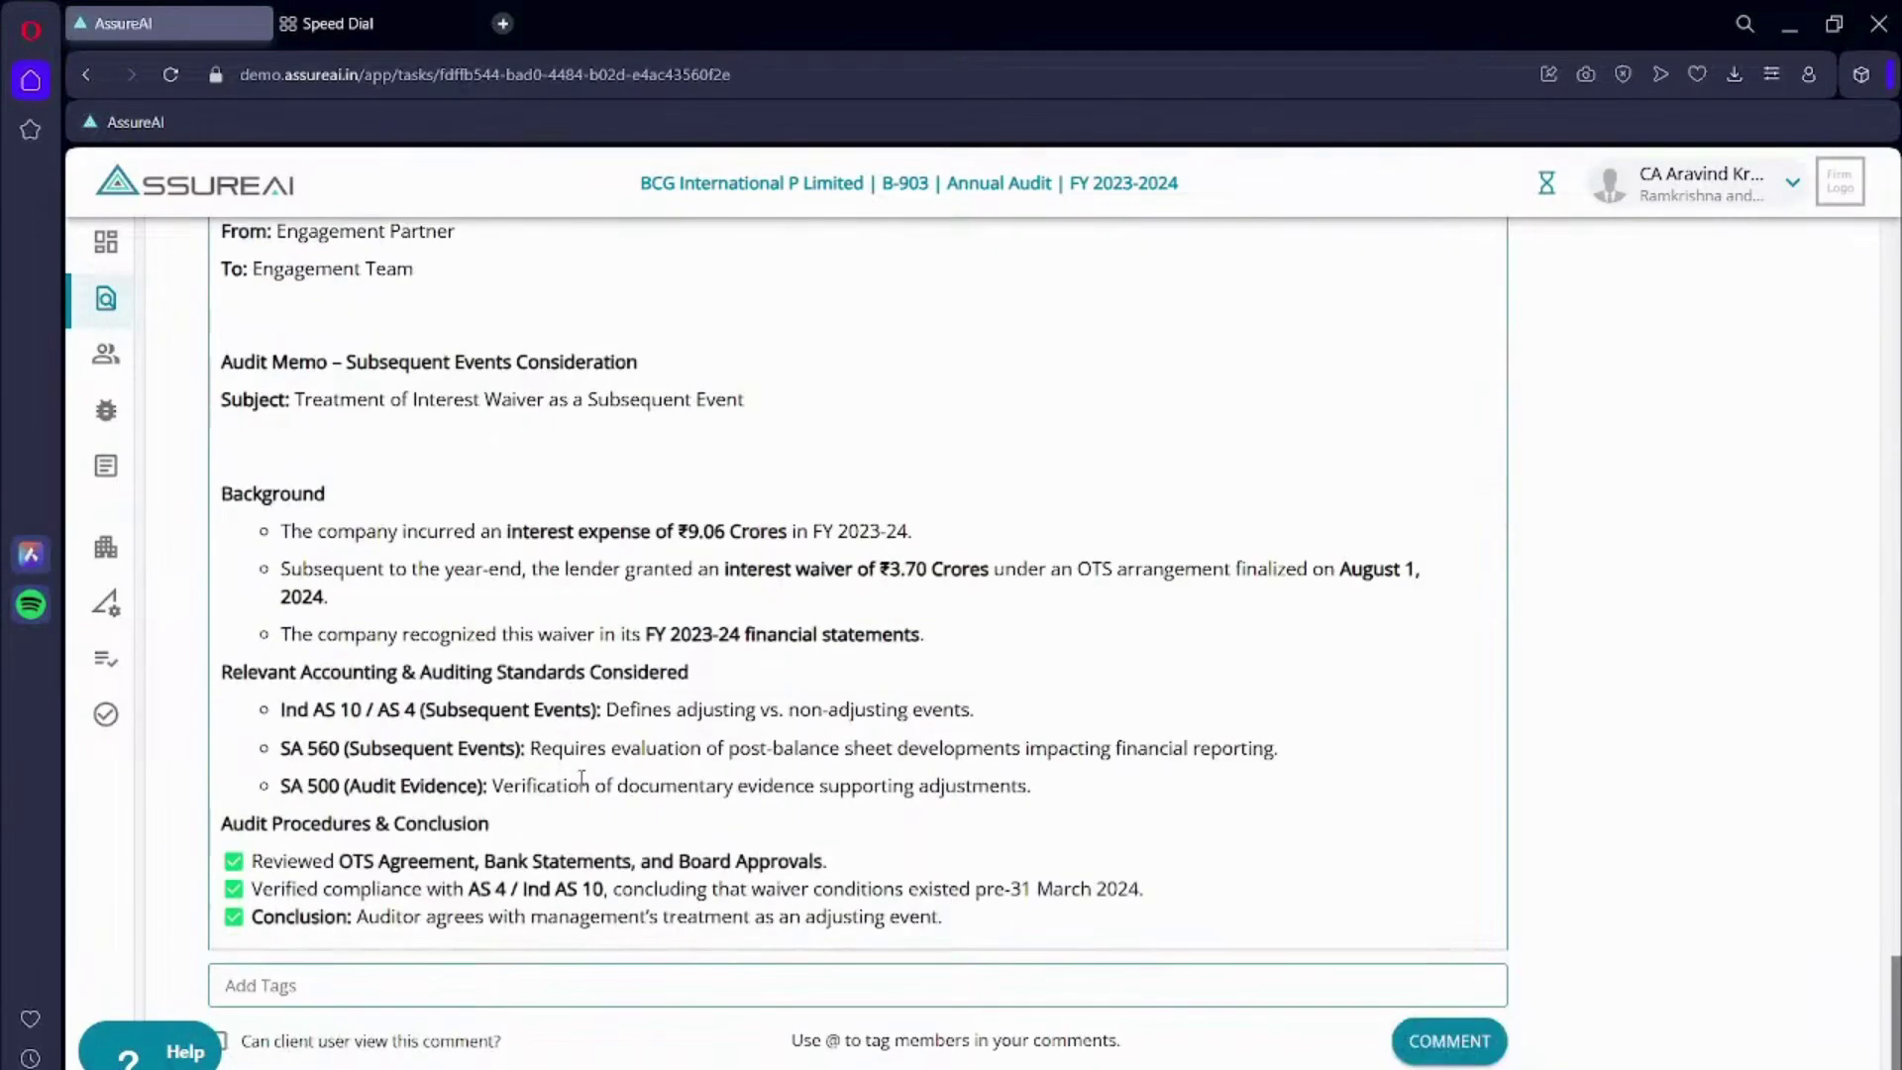
{"action": "left_click", "coordinate": [1449, 1040]}
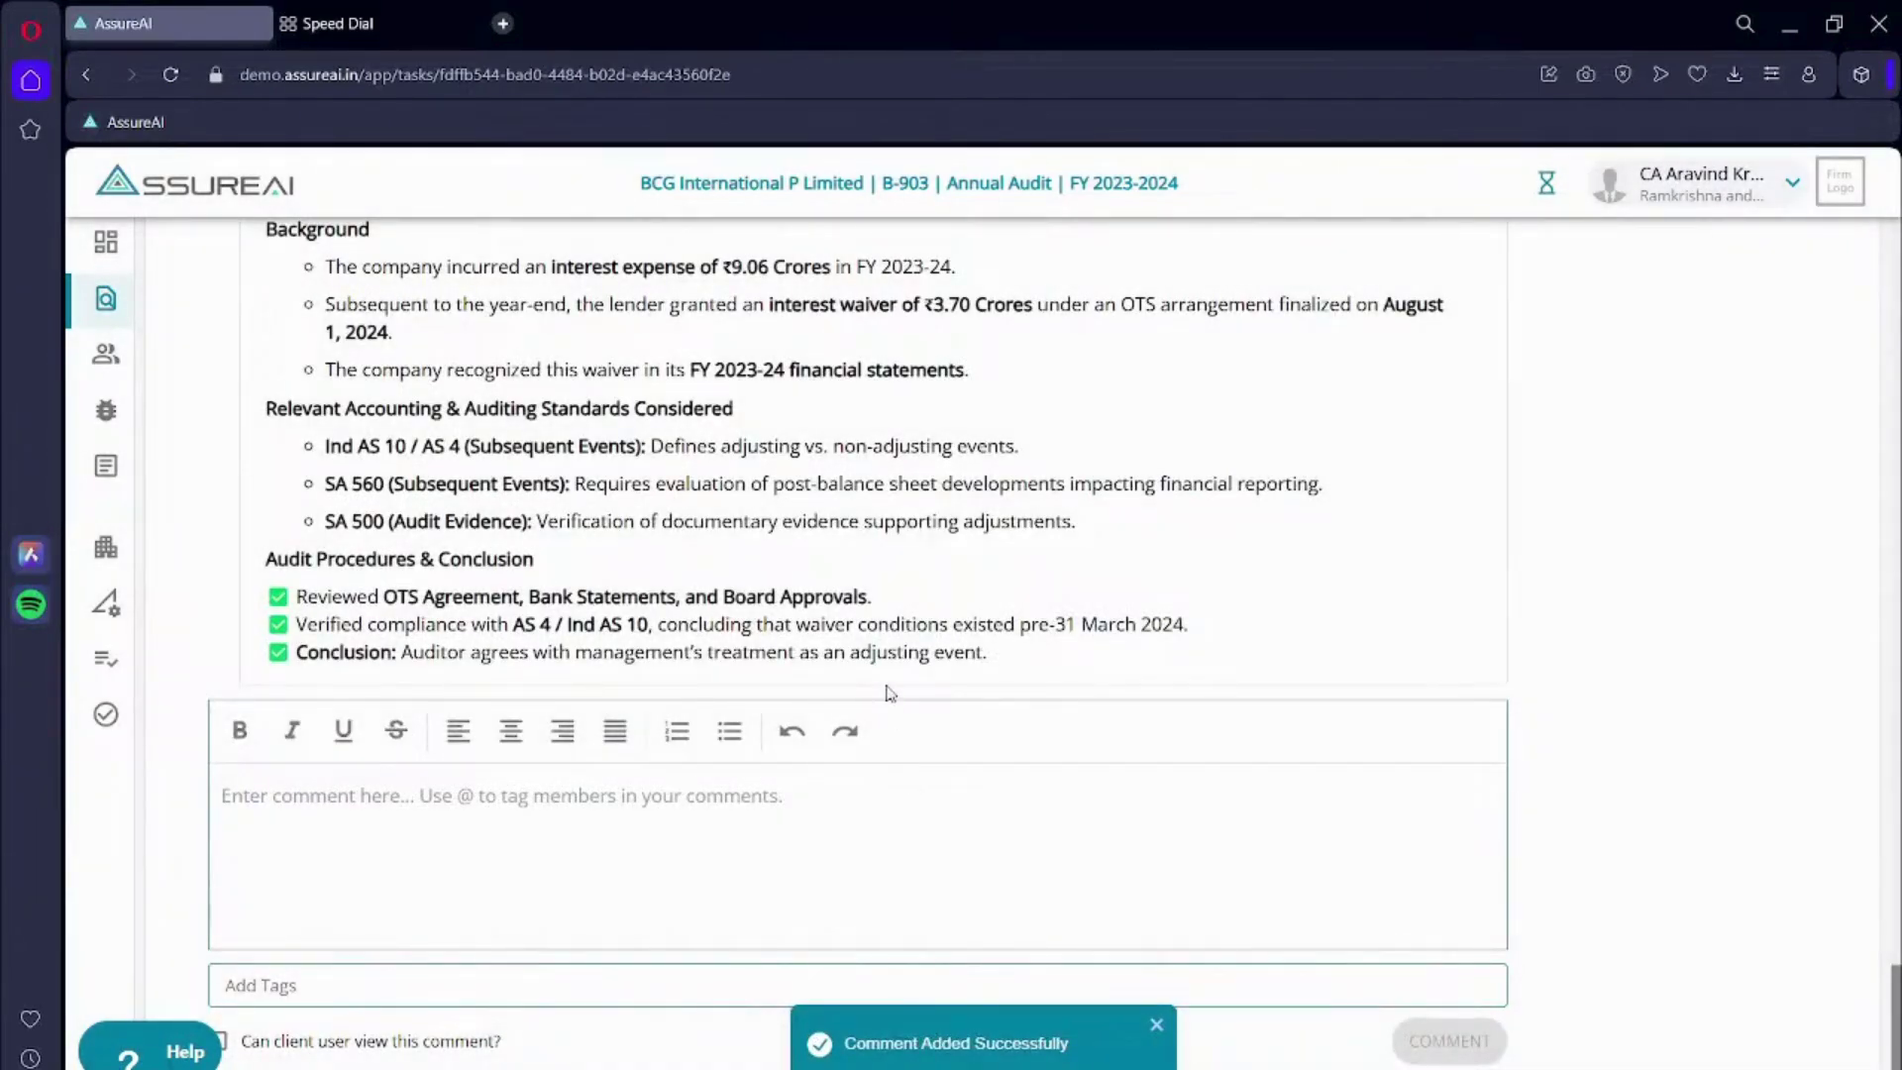
{"action": "scroll", "coordinate": [862, 555], "scroll_direction": "up", "scroll_amount": 5}
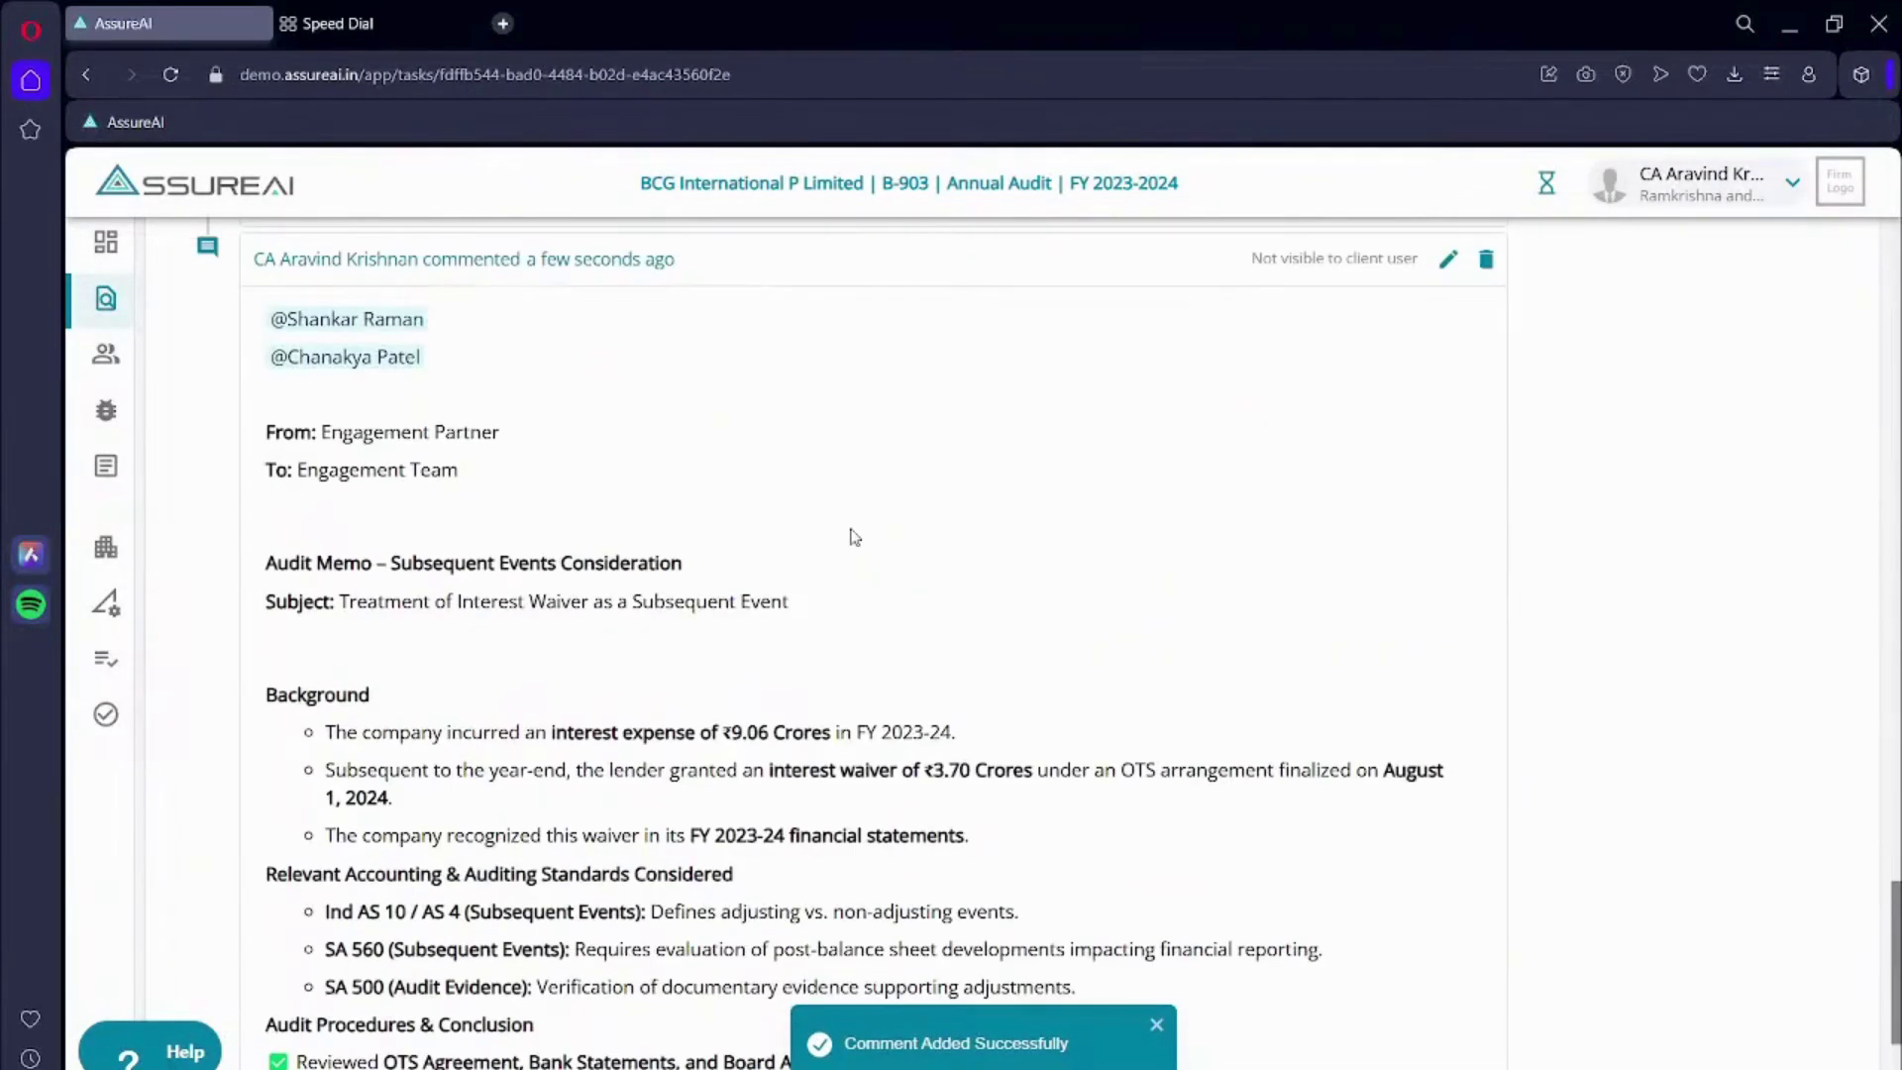
{"action": "scroll", "coordinate": [854, 537], "scroll_direction": "down", "scroll_amount": 5}
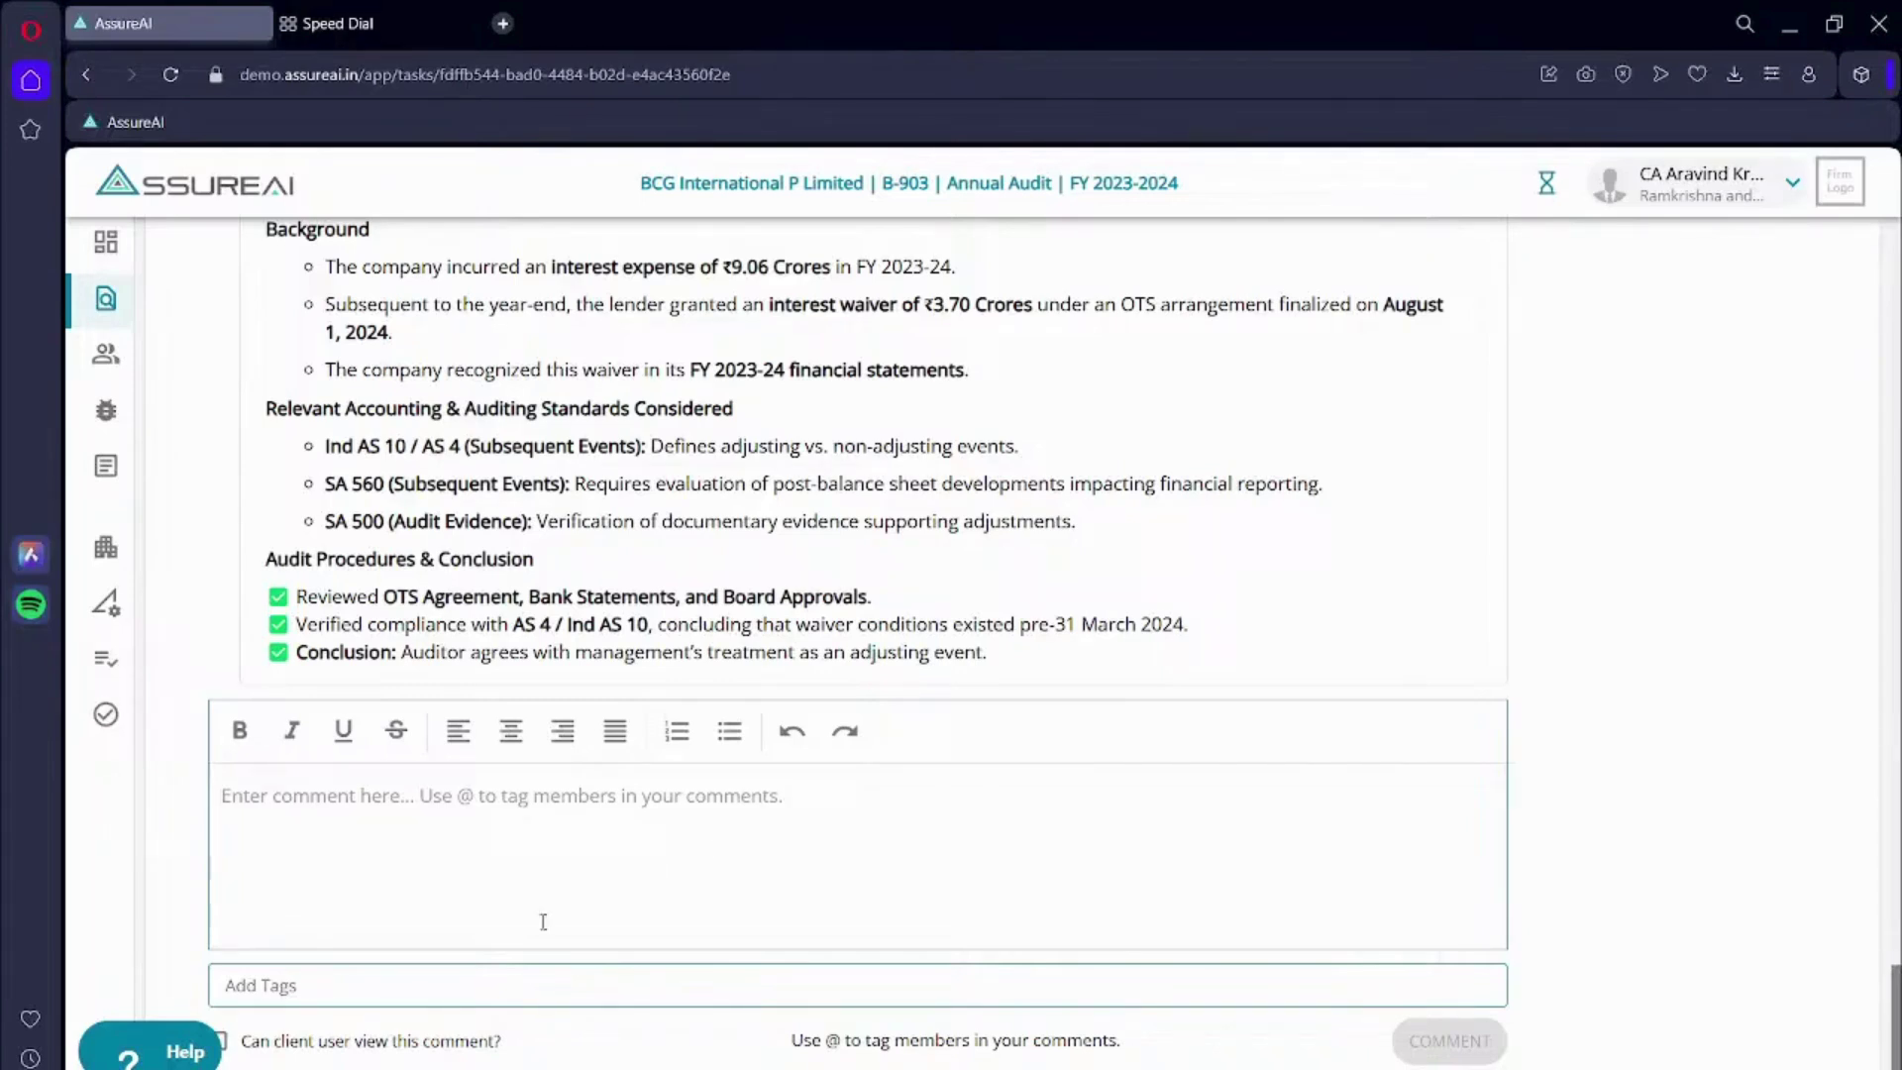
- Paste the audit committee communication on interest waiver treatment into a new comment
{"action": "left_click", "coordinate": [303, 846]}
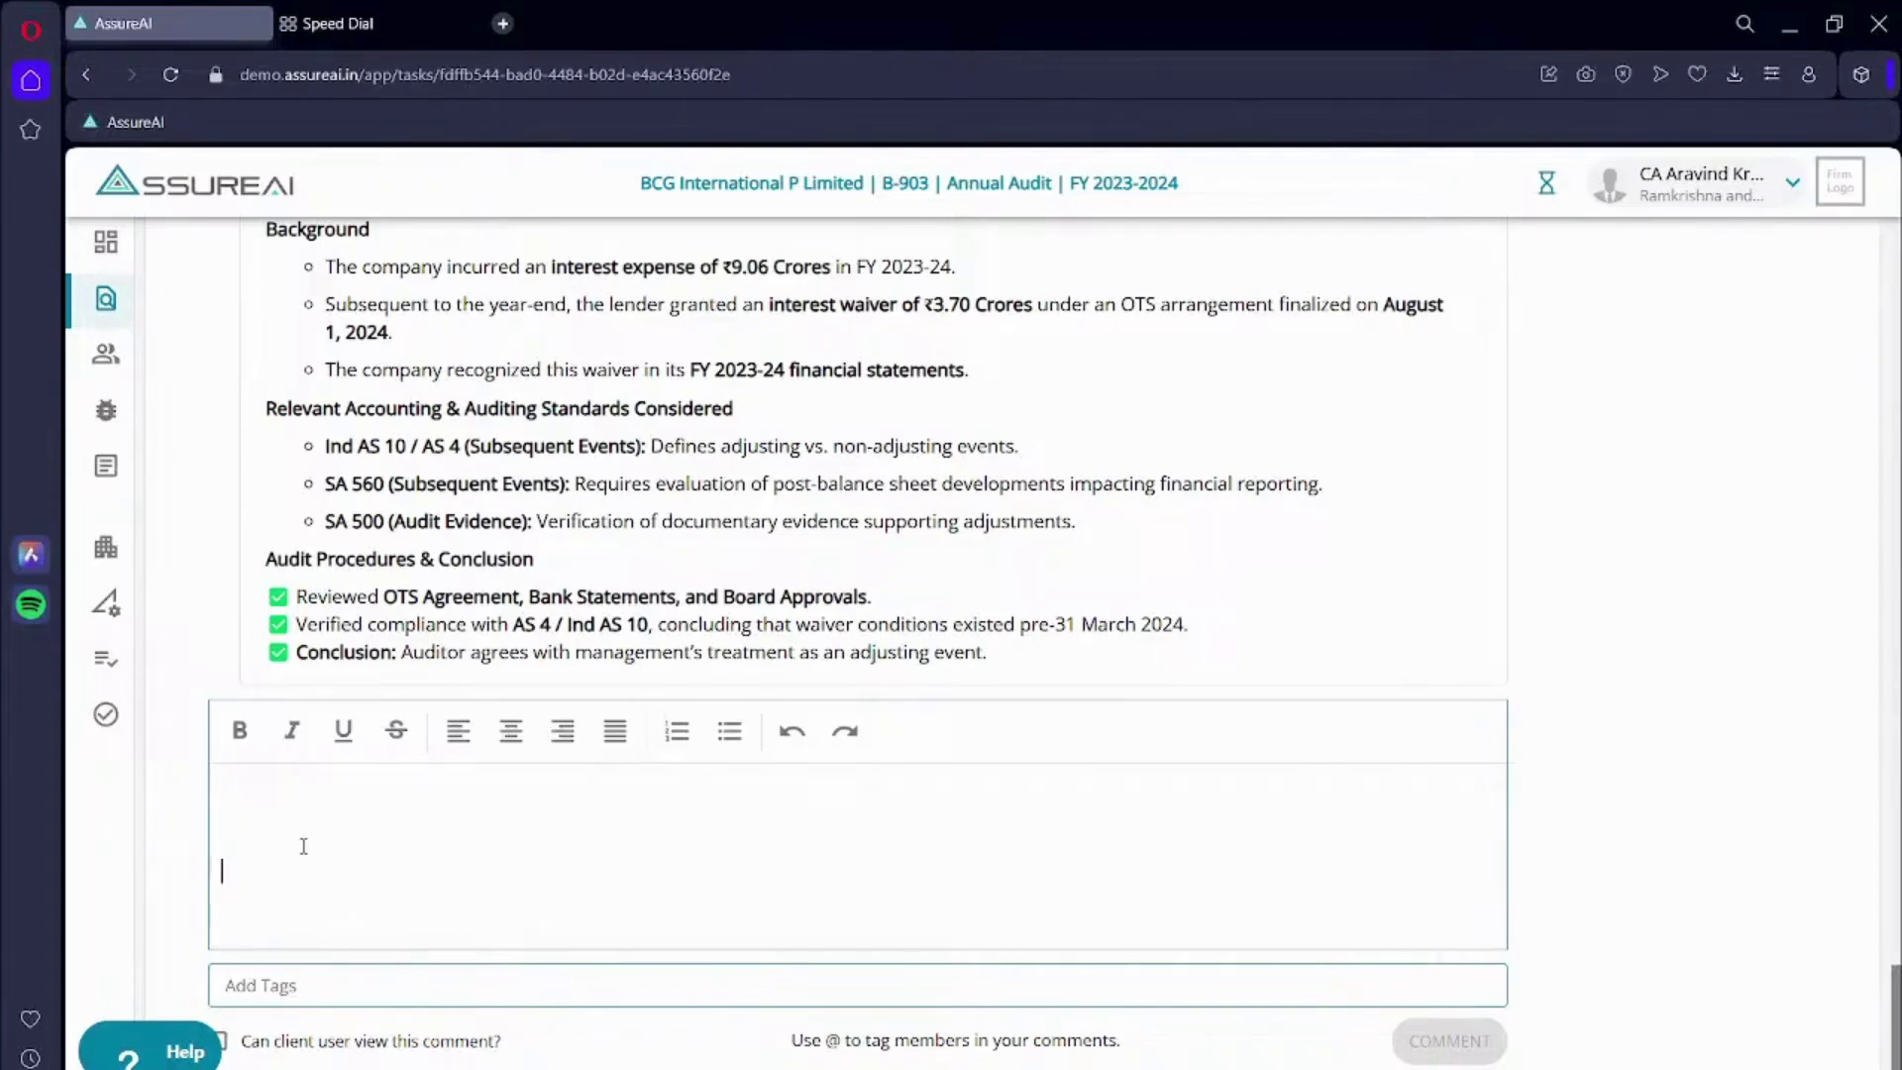
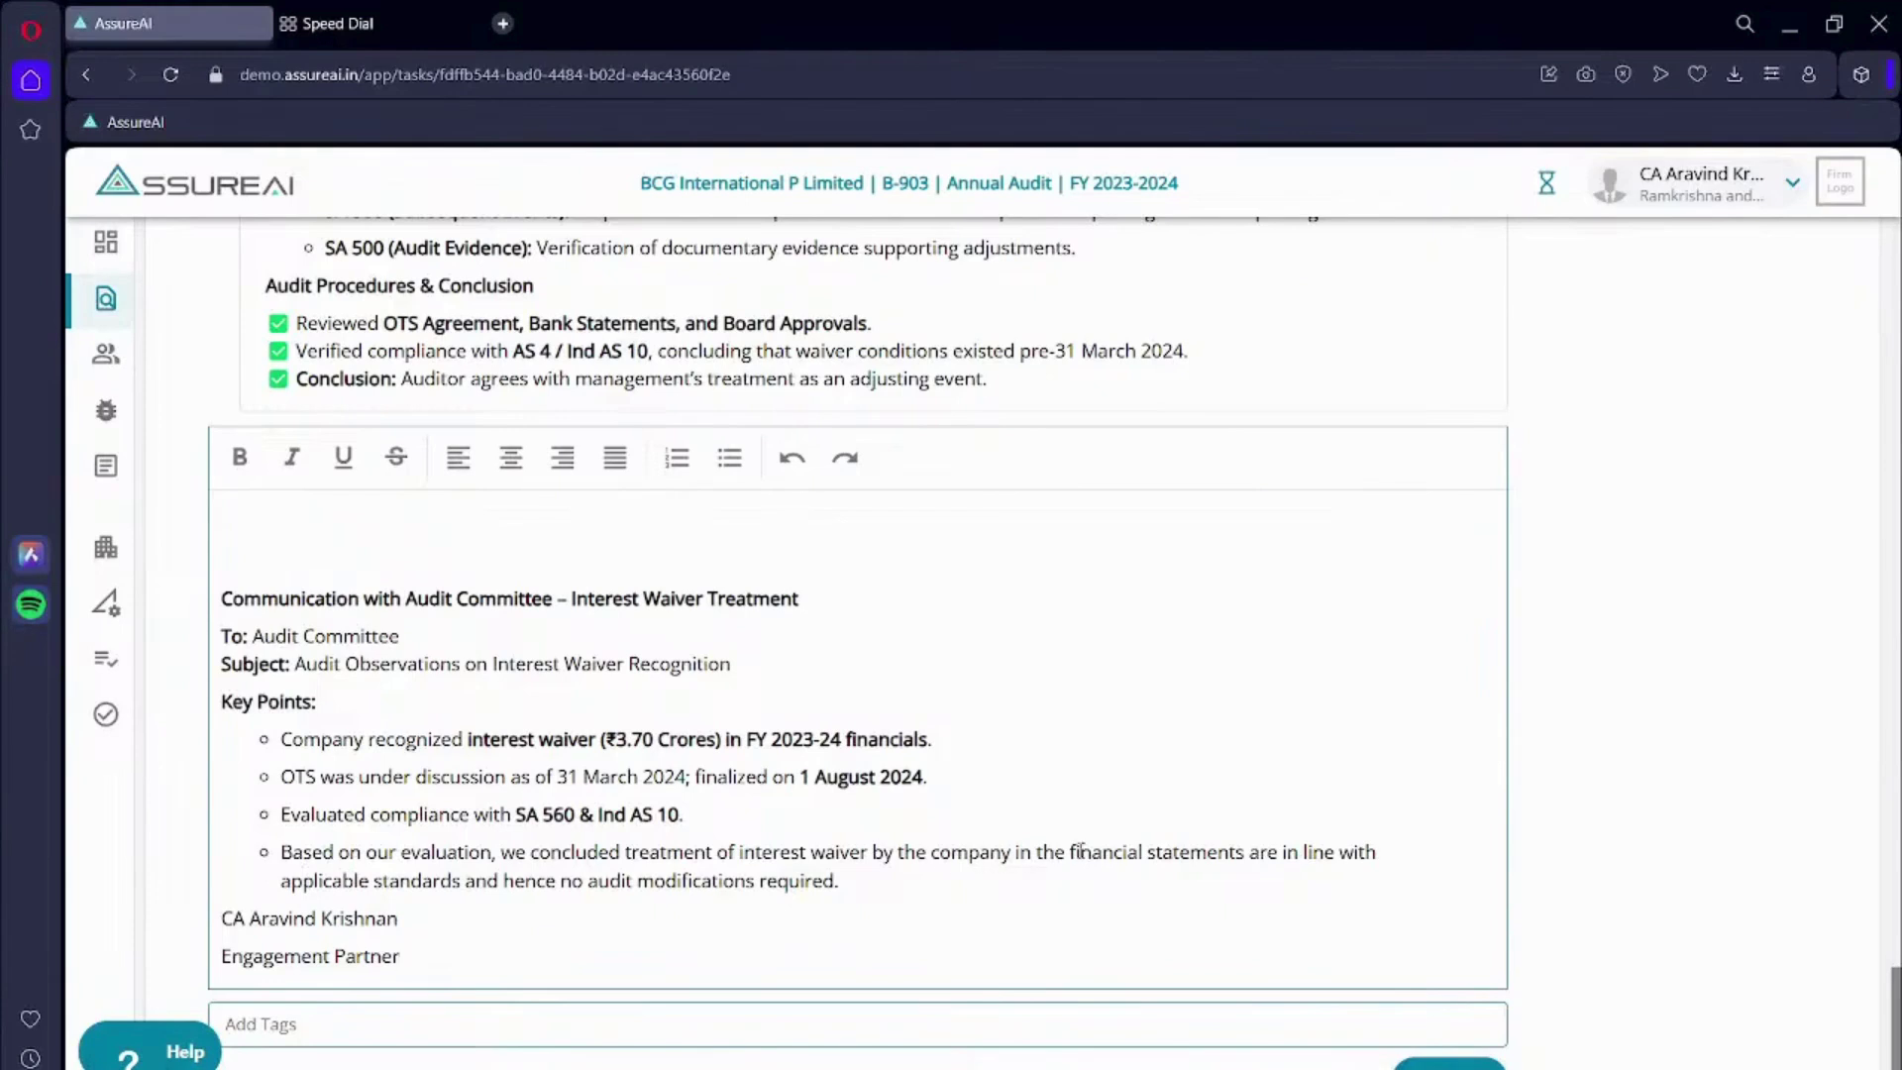
{"action": "scroll", "coordinate": [239, 602], "scroll_direction": "up", "scroll_amount": 1}
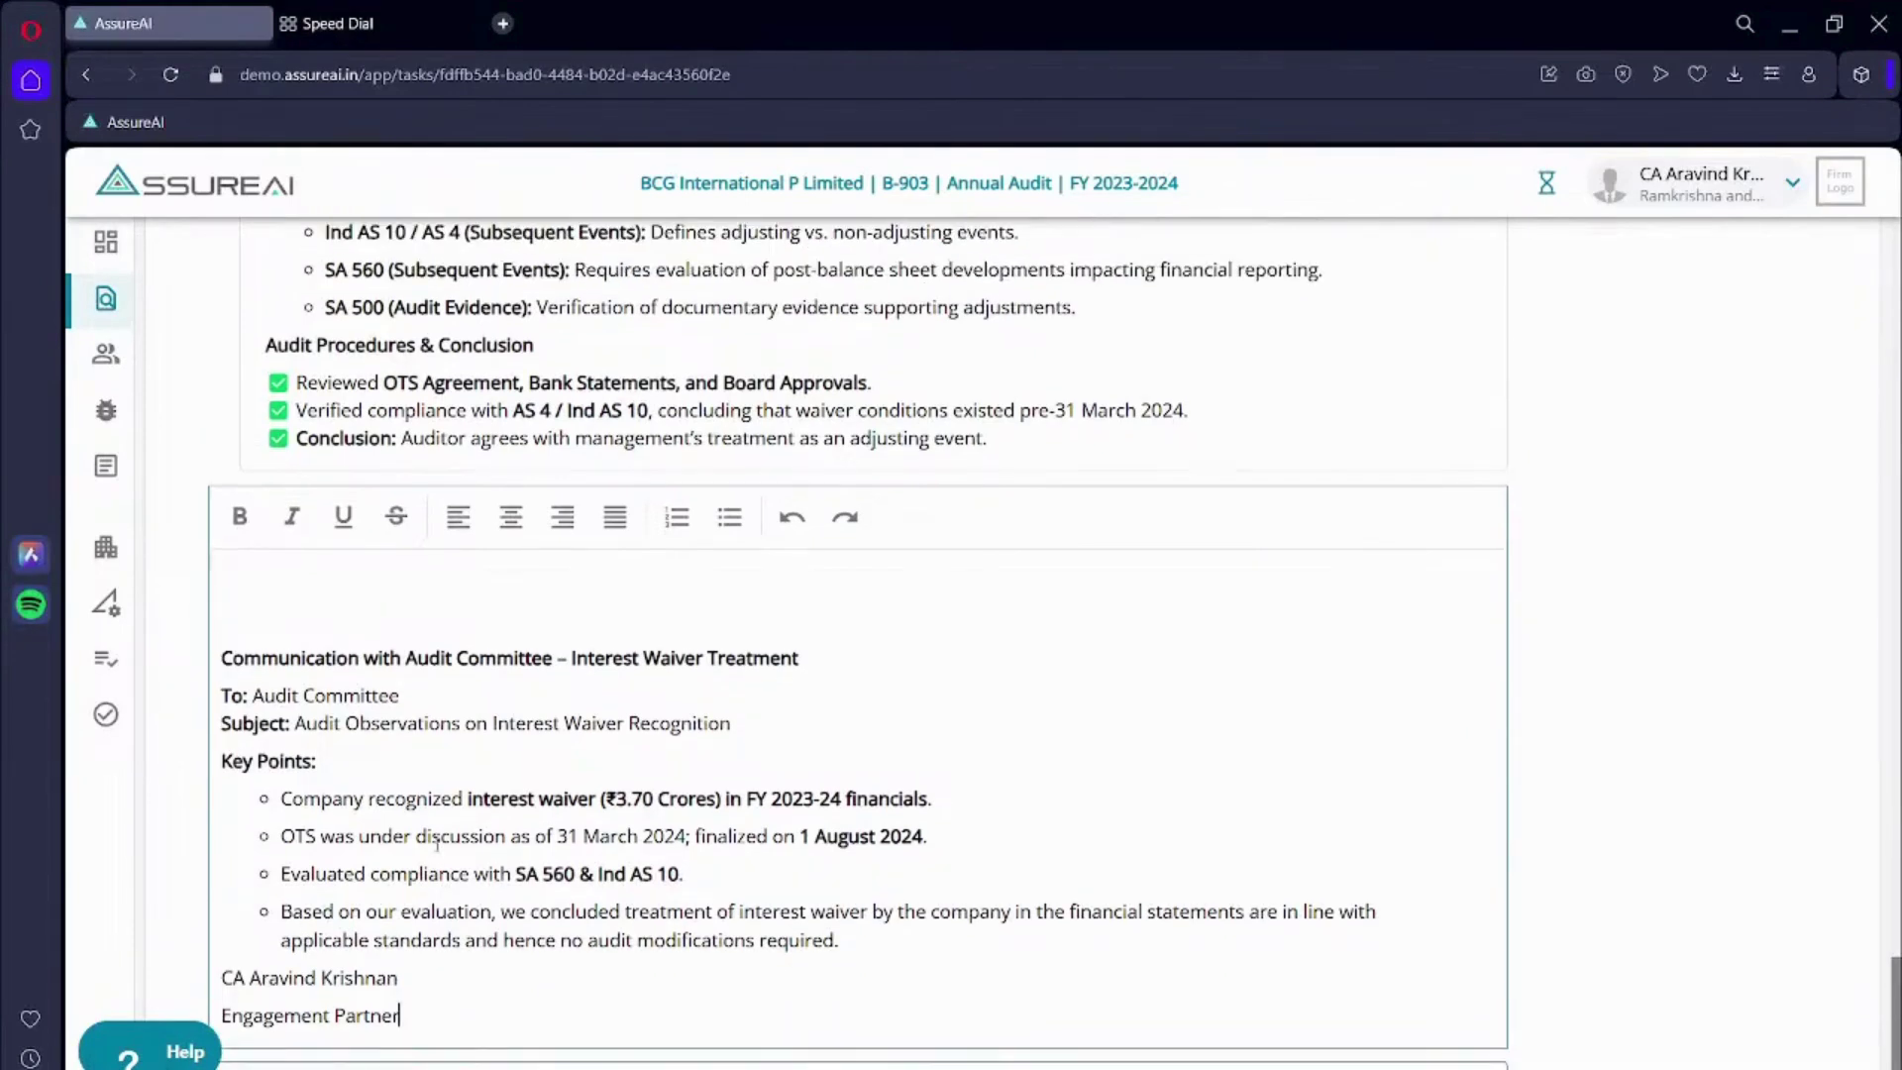
- Tag one team member with an @-mention on the comment's first line
{"action": "left_click", "coordinate": [239, 595]}
{"action": "type", "text": "@"}
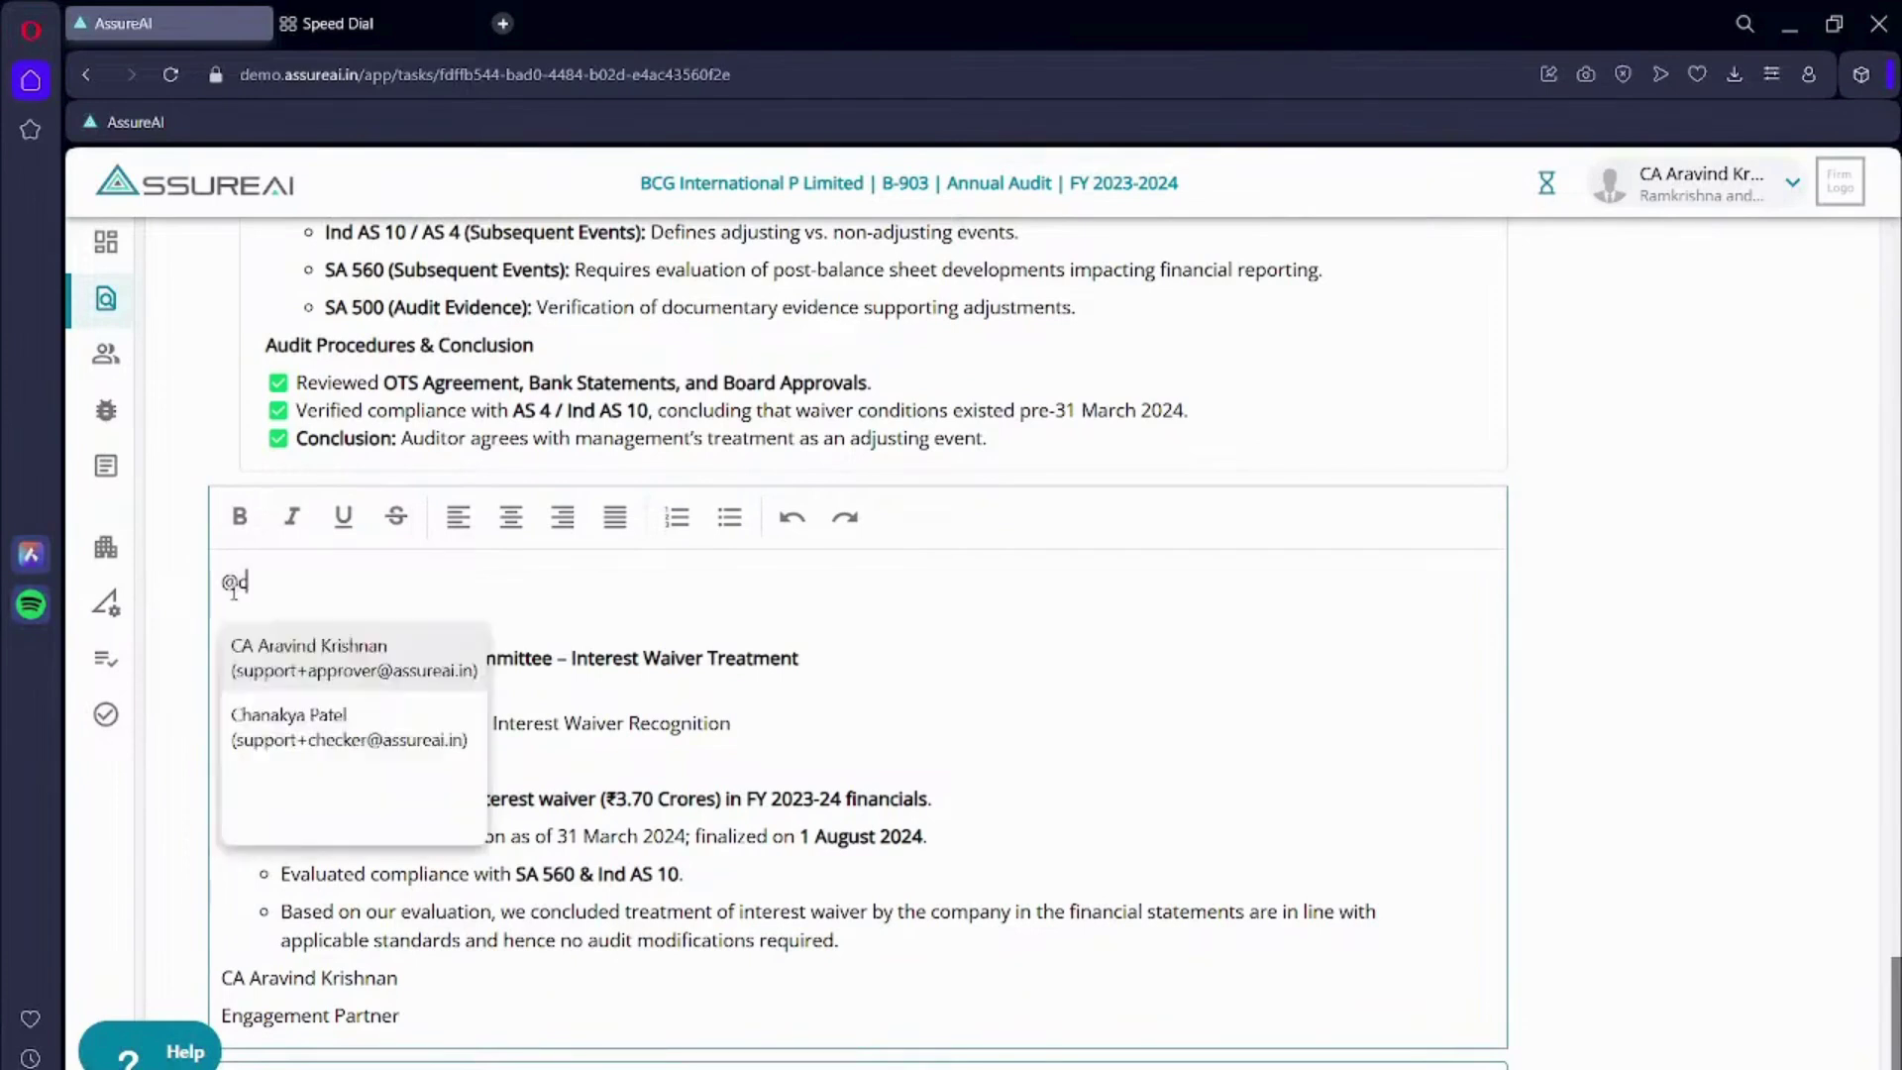
{"action": "type", "text": "c"}
{"action": "key", "text": "BackSpace"}
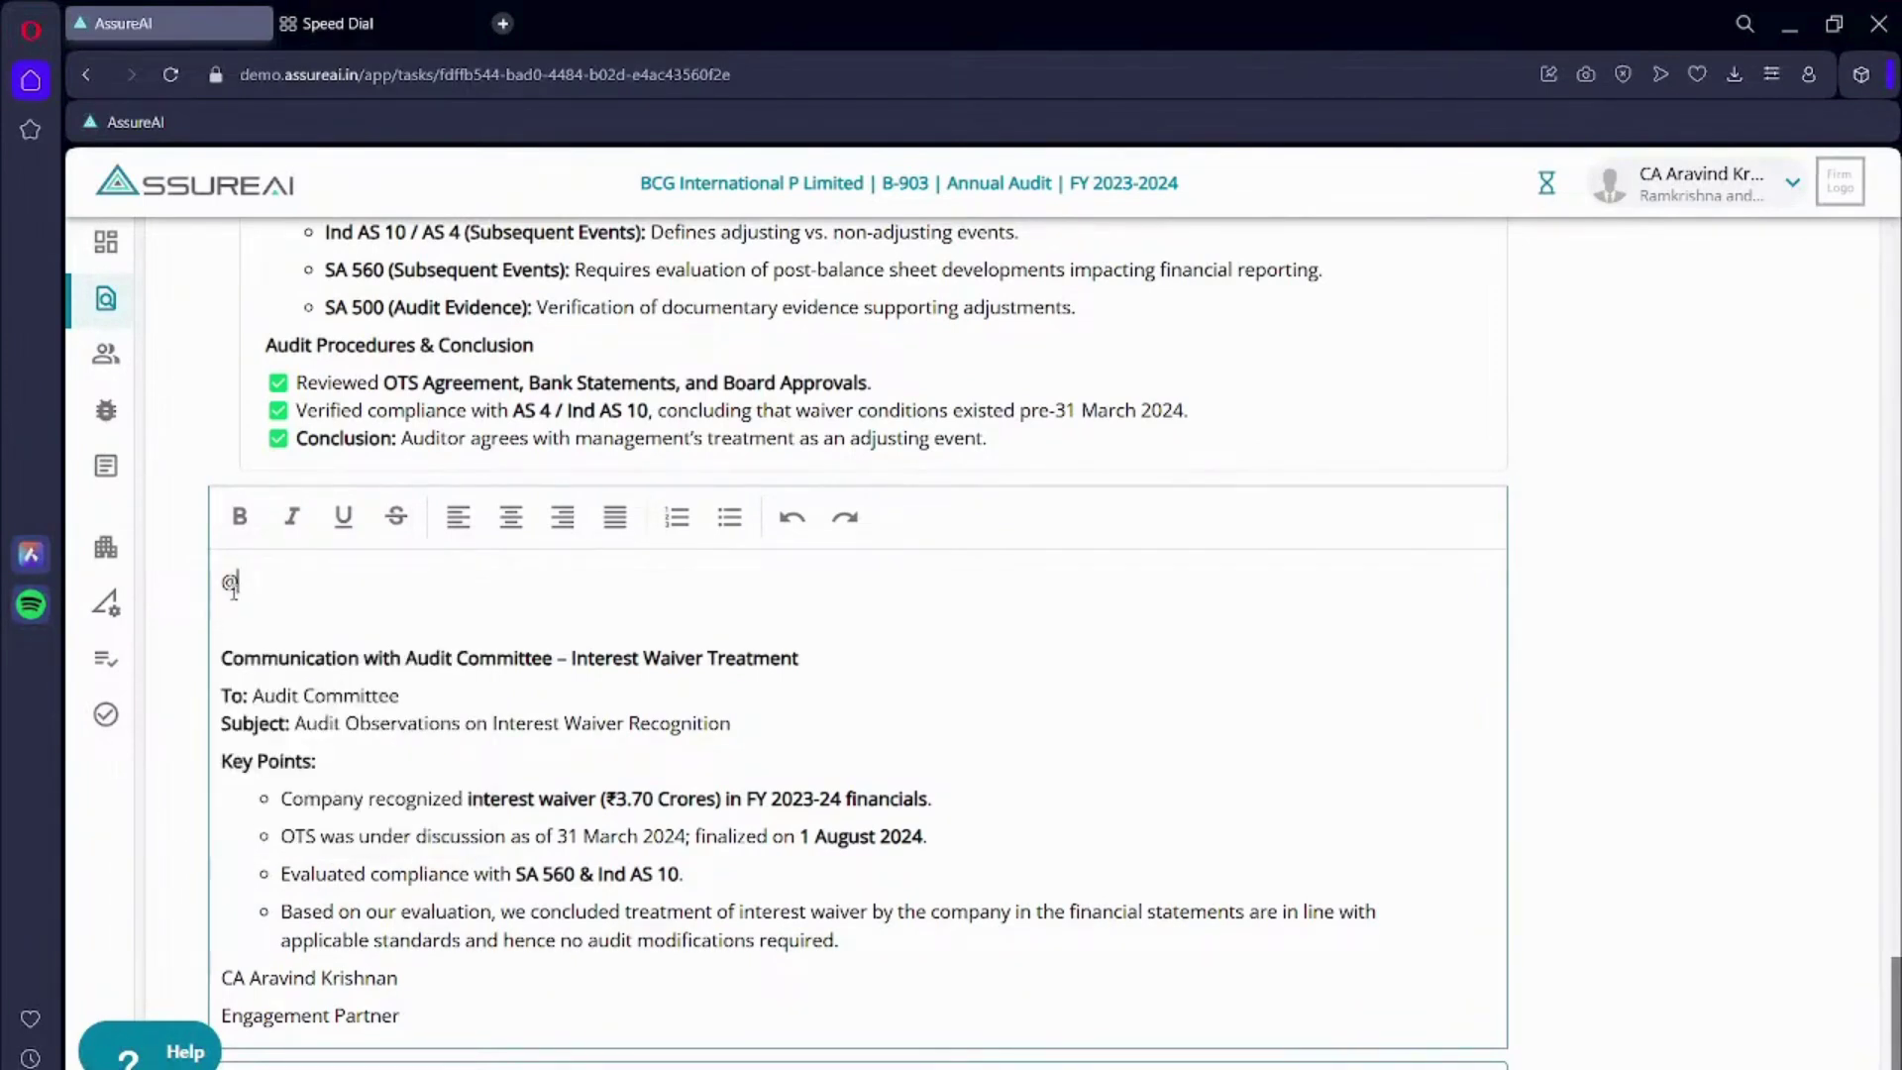
{"action": "type", "text": "r"}
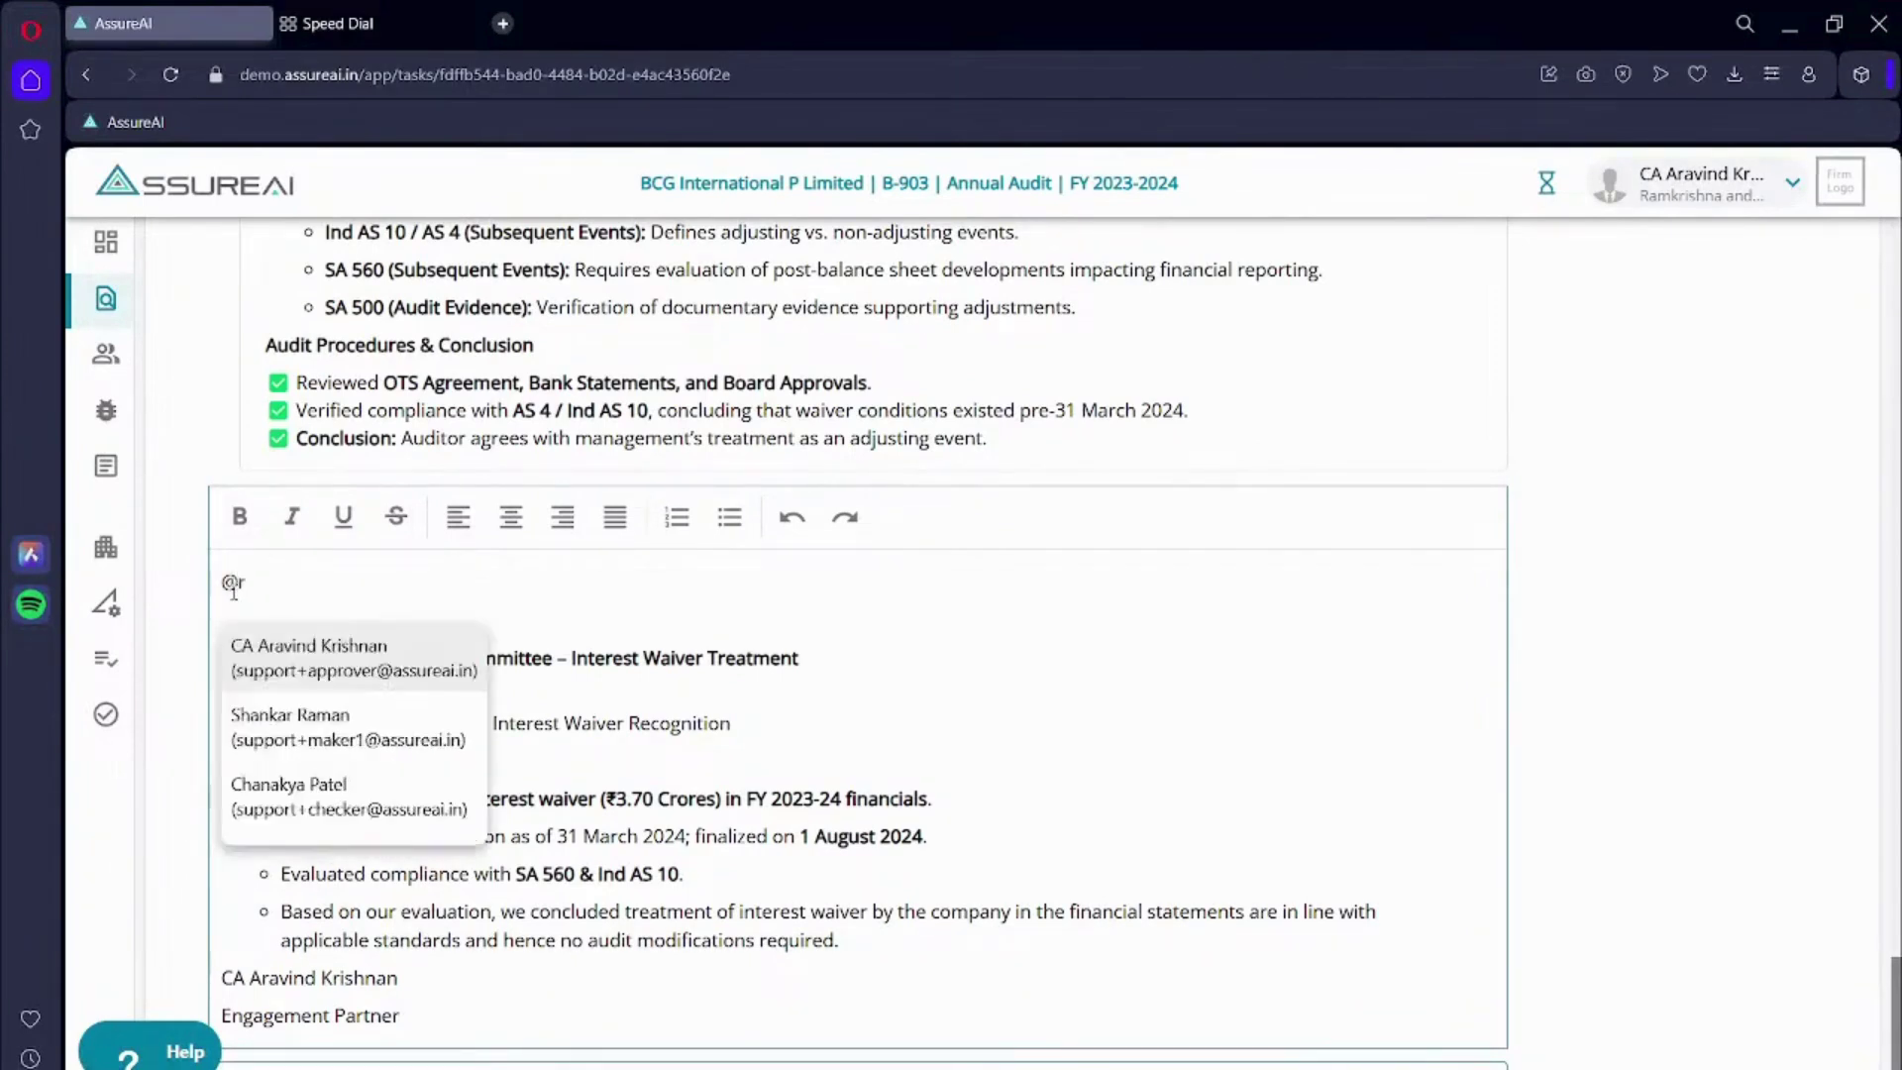
{"action": "key", "text": "BackSpace"}
{"action": "type", "text": "sup"}
{"action": "key", "text": "BackSpace"}
{"action": "key", "text": "BackSpace"}
{"action": "key", "text": "BackSpace"}
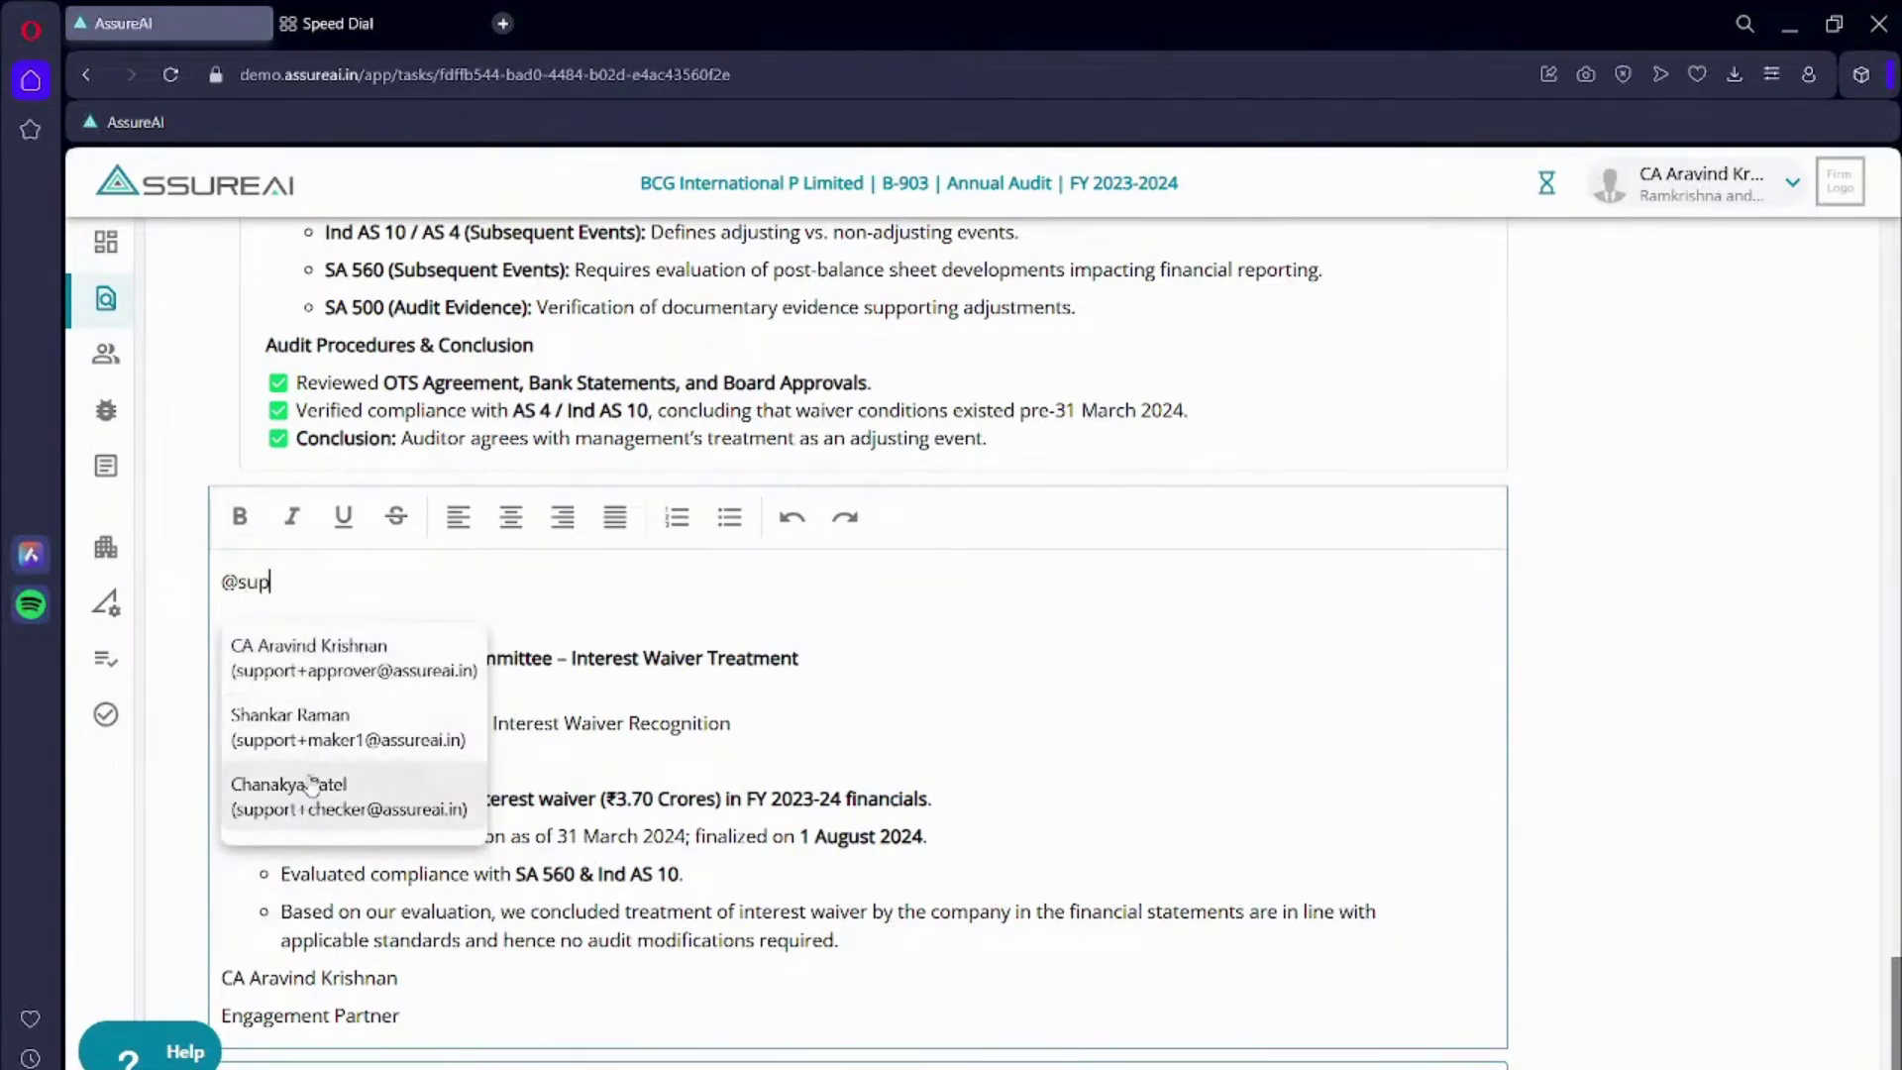
{"action": "type", "text": "raman"}
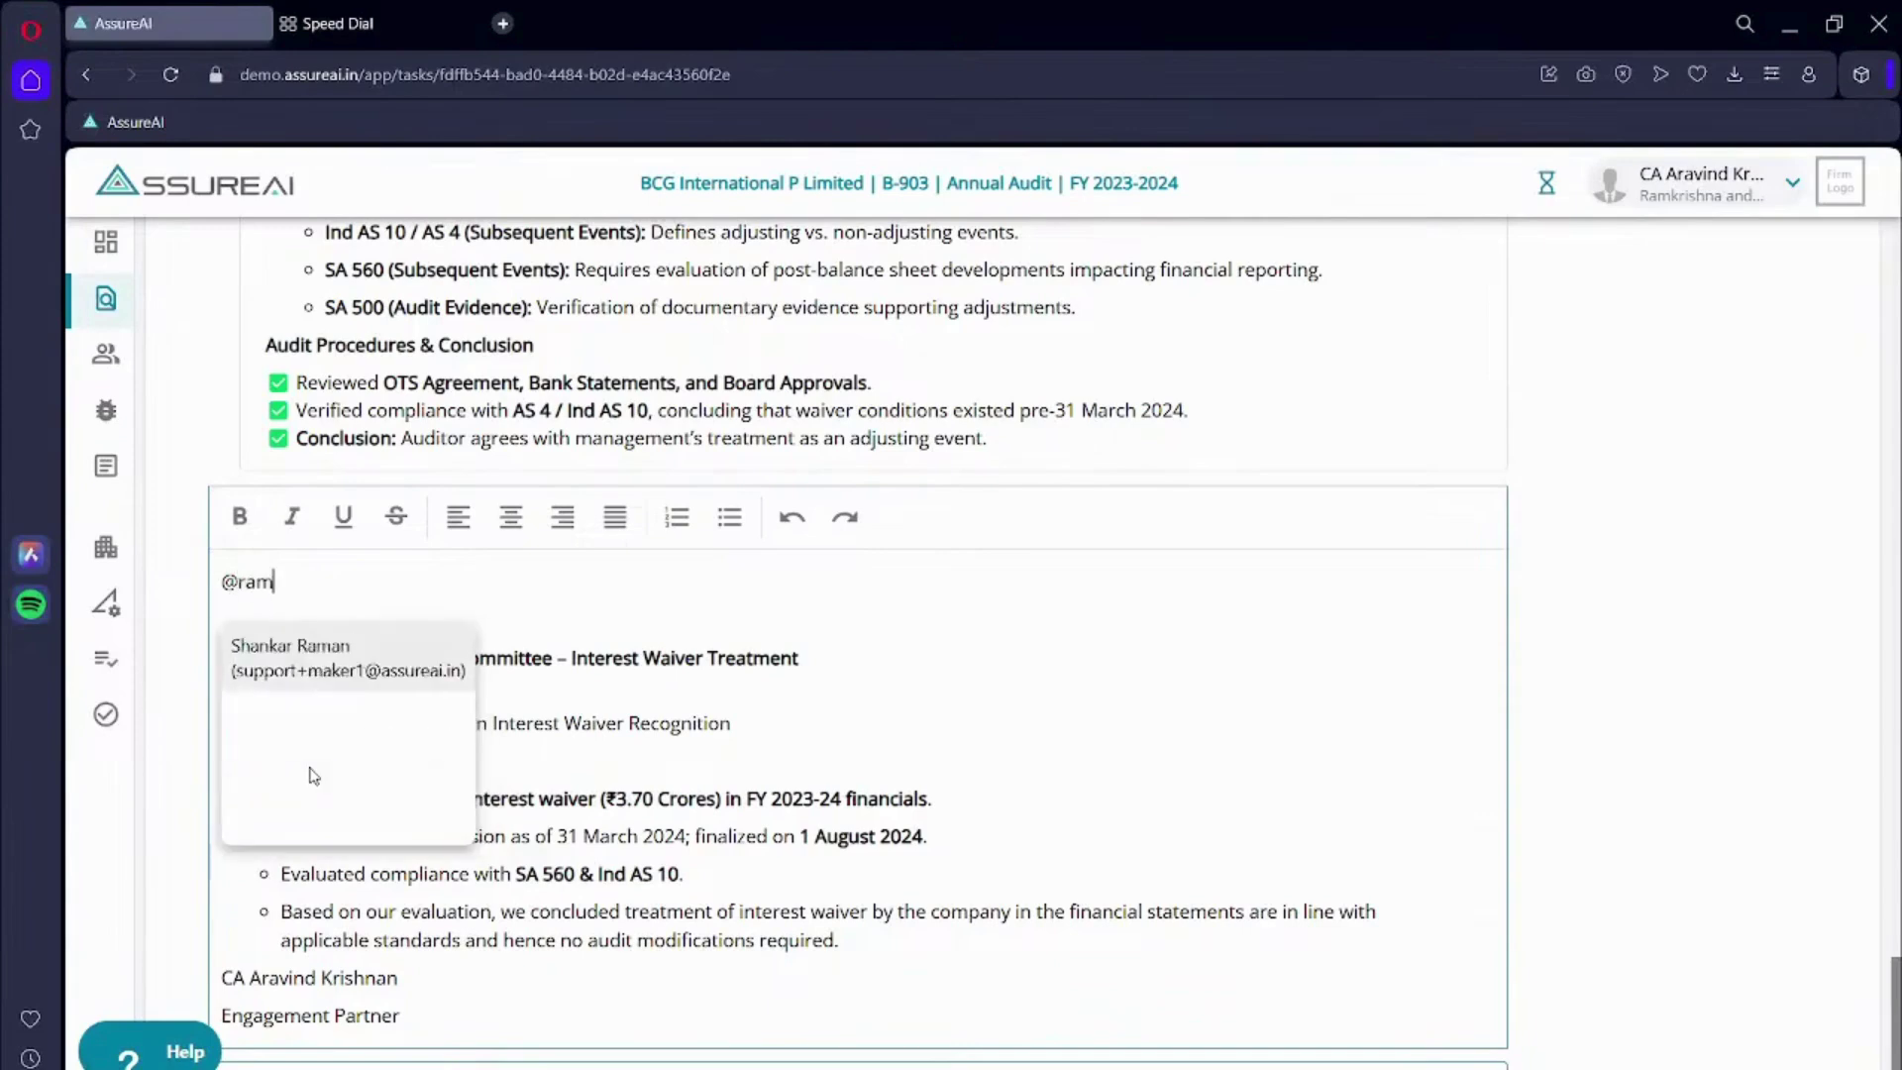
{"action": "key", "text": "Return"}
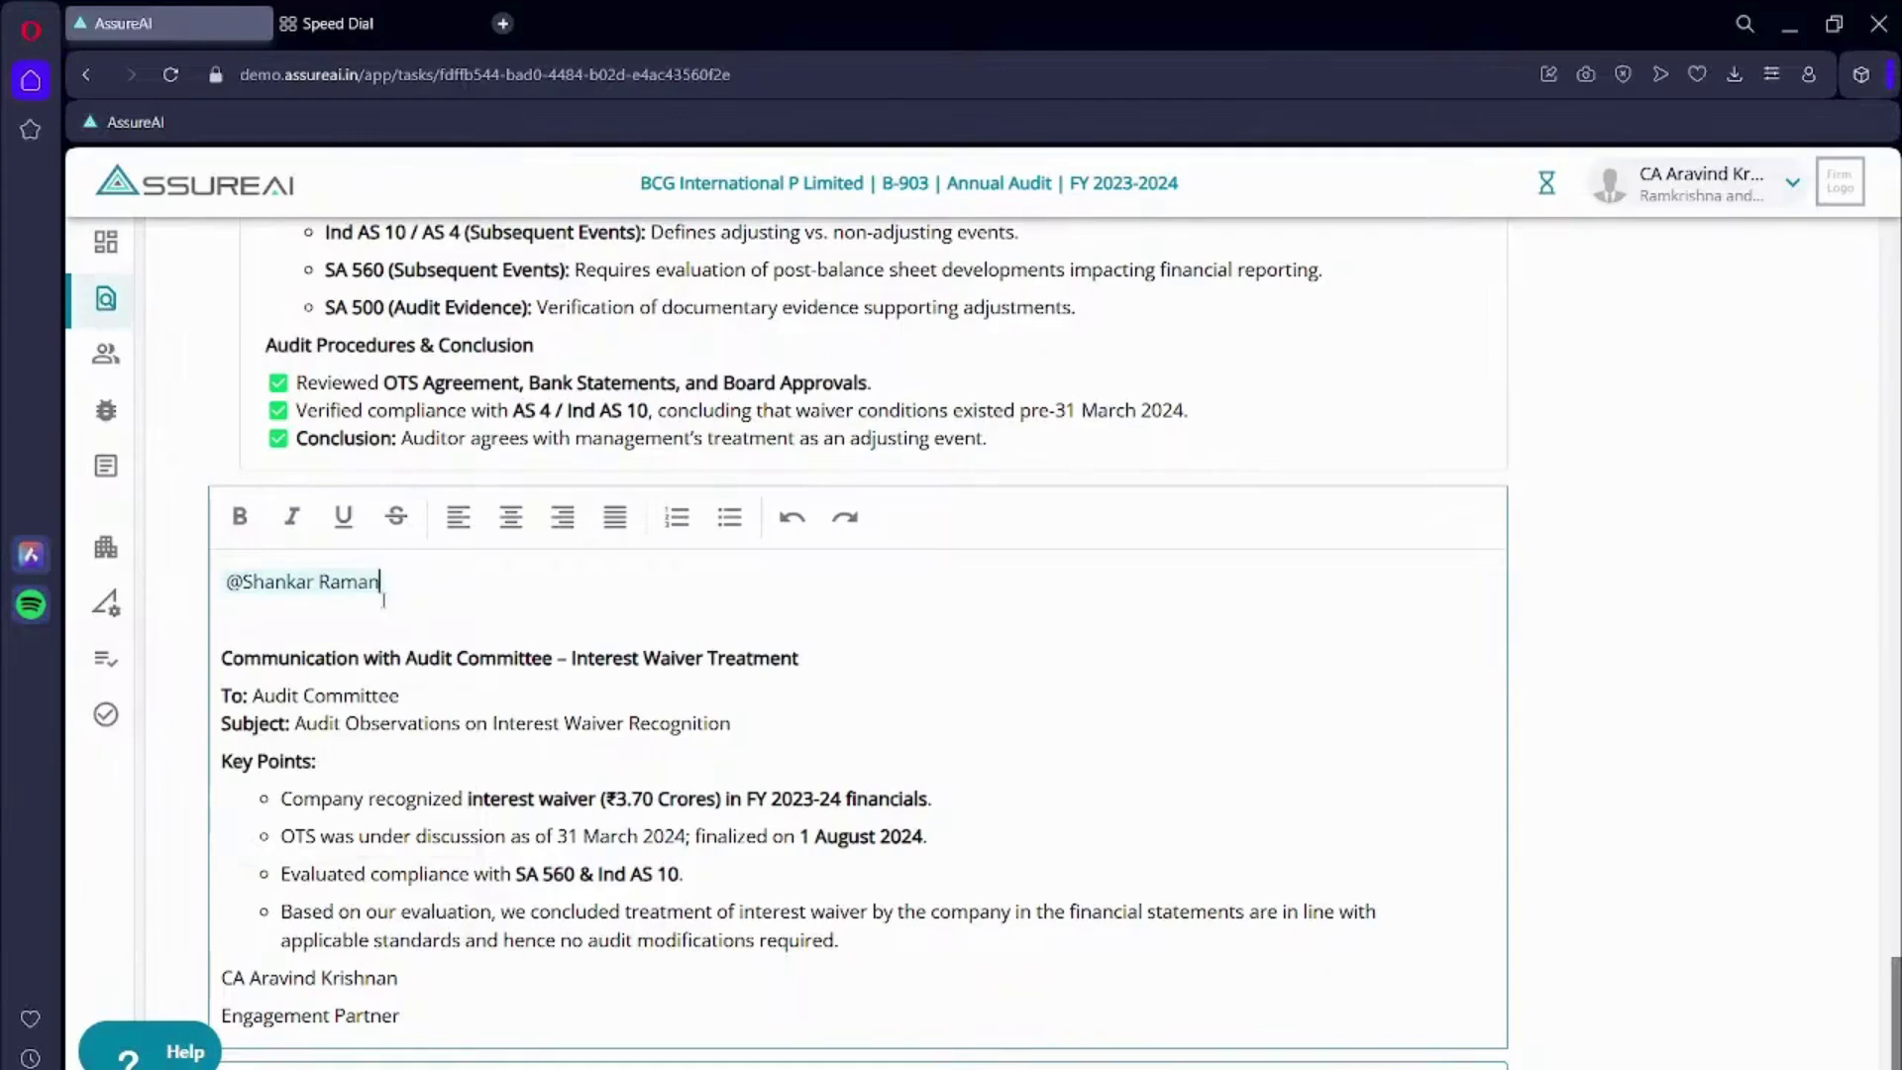
- Post the audit committee comment on the Finance costs checklist
{"action": "scroll", "coordinate": [383, 599], "scroll_direction": "down", "scroll_amount": 1}
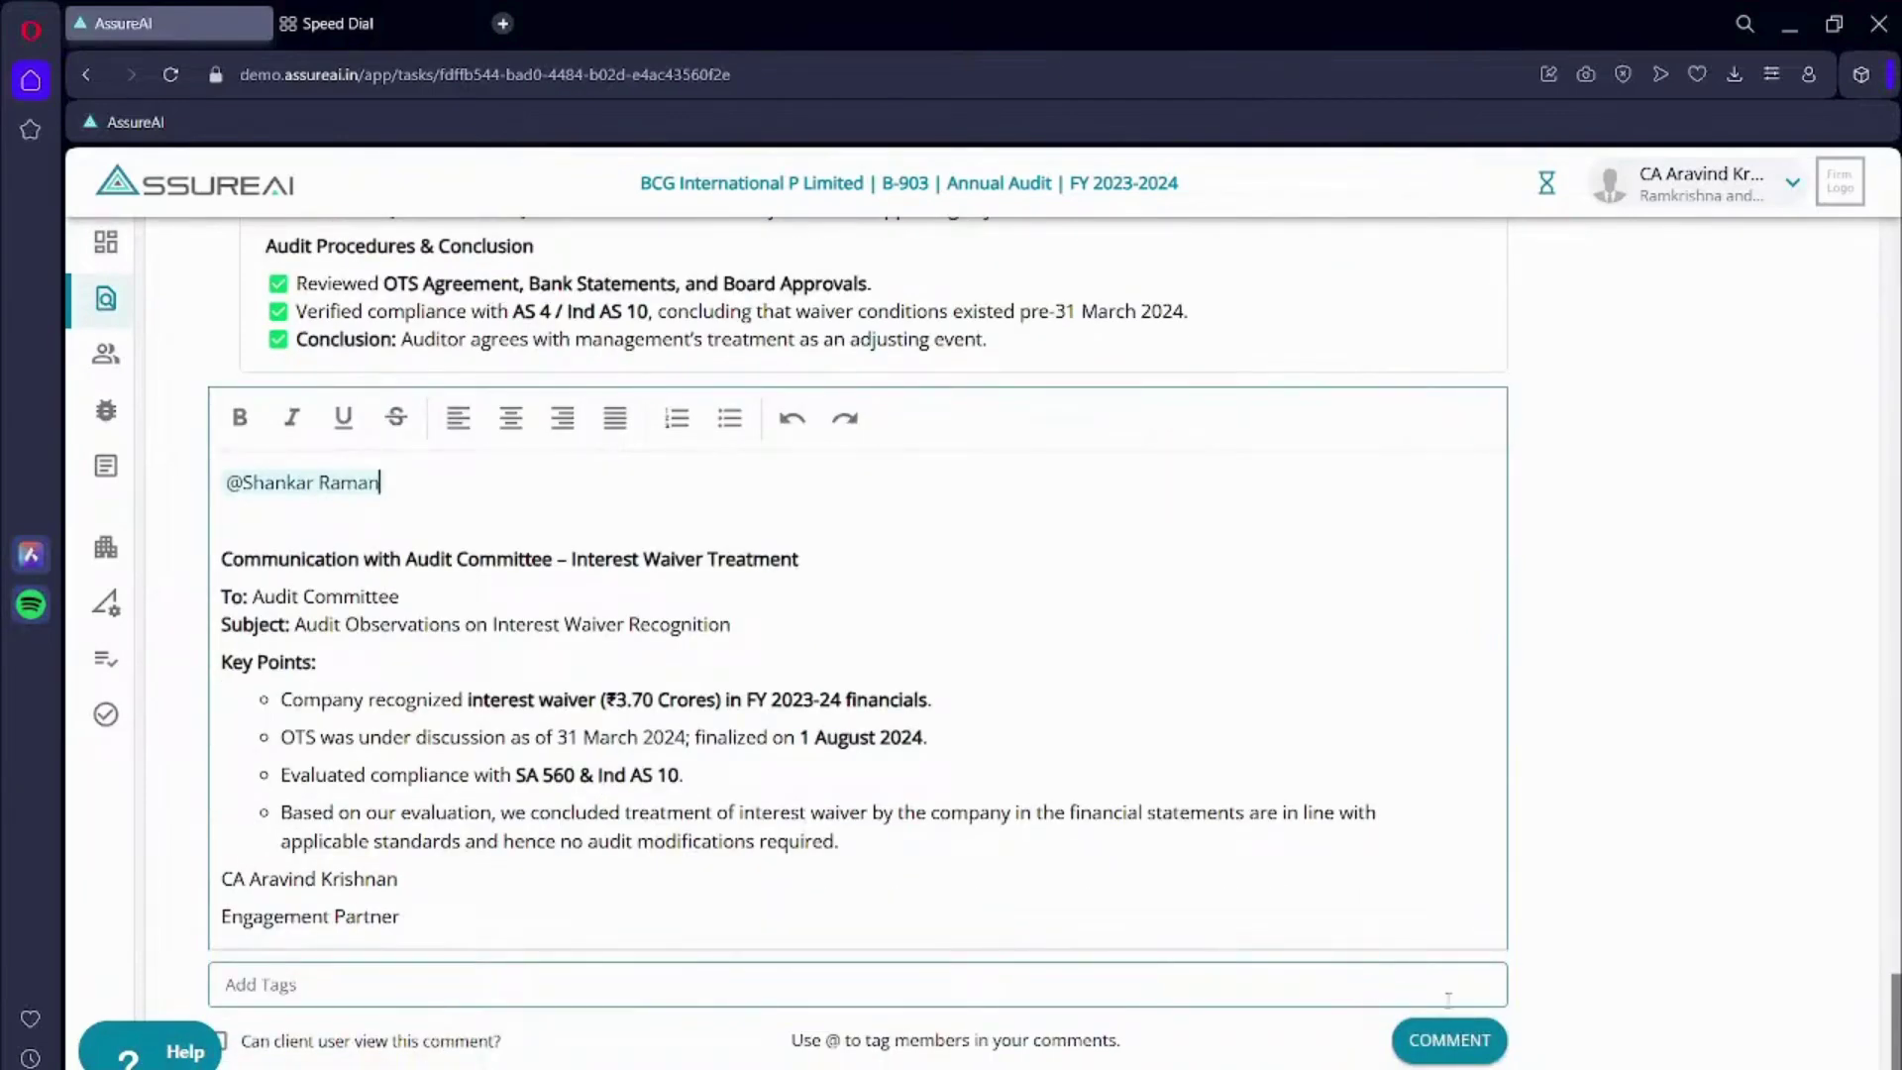
{"action": "left_click", "coordinate": [1449, 1040]}
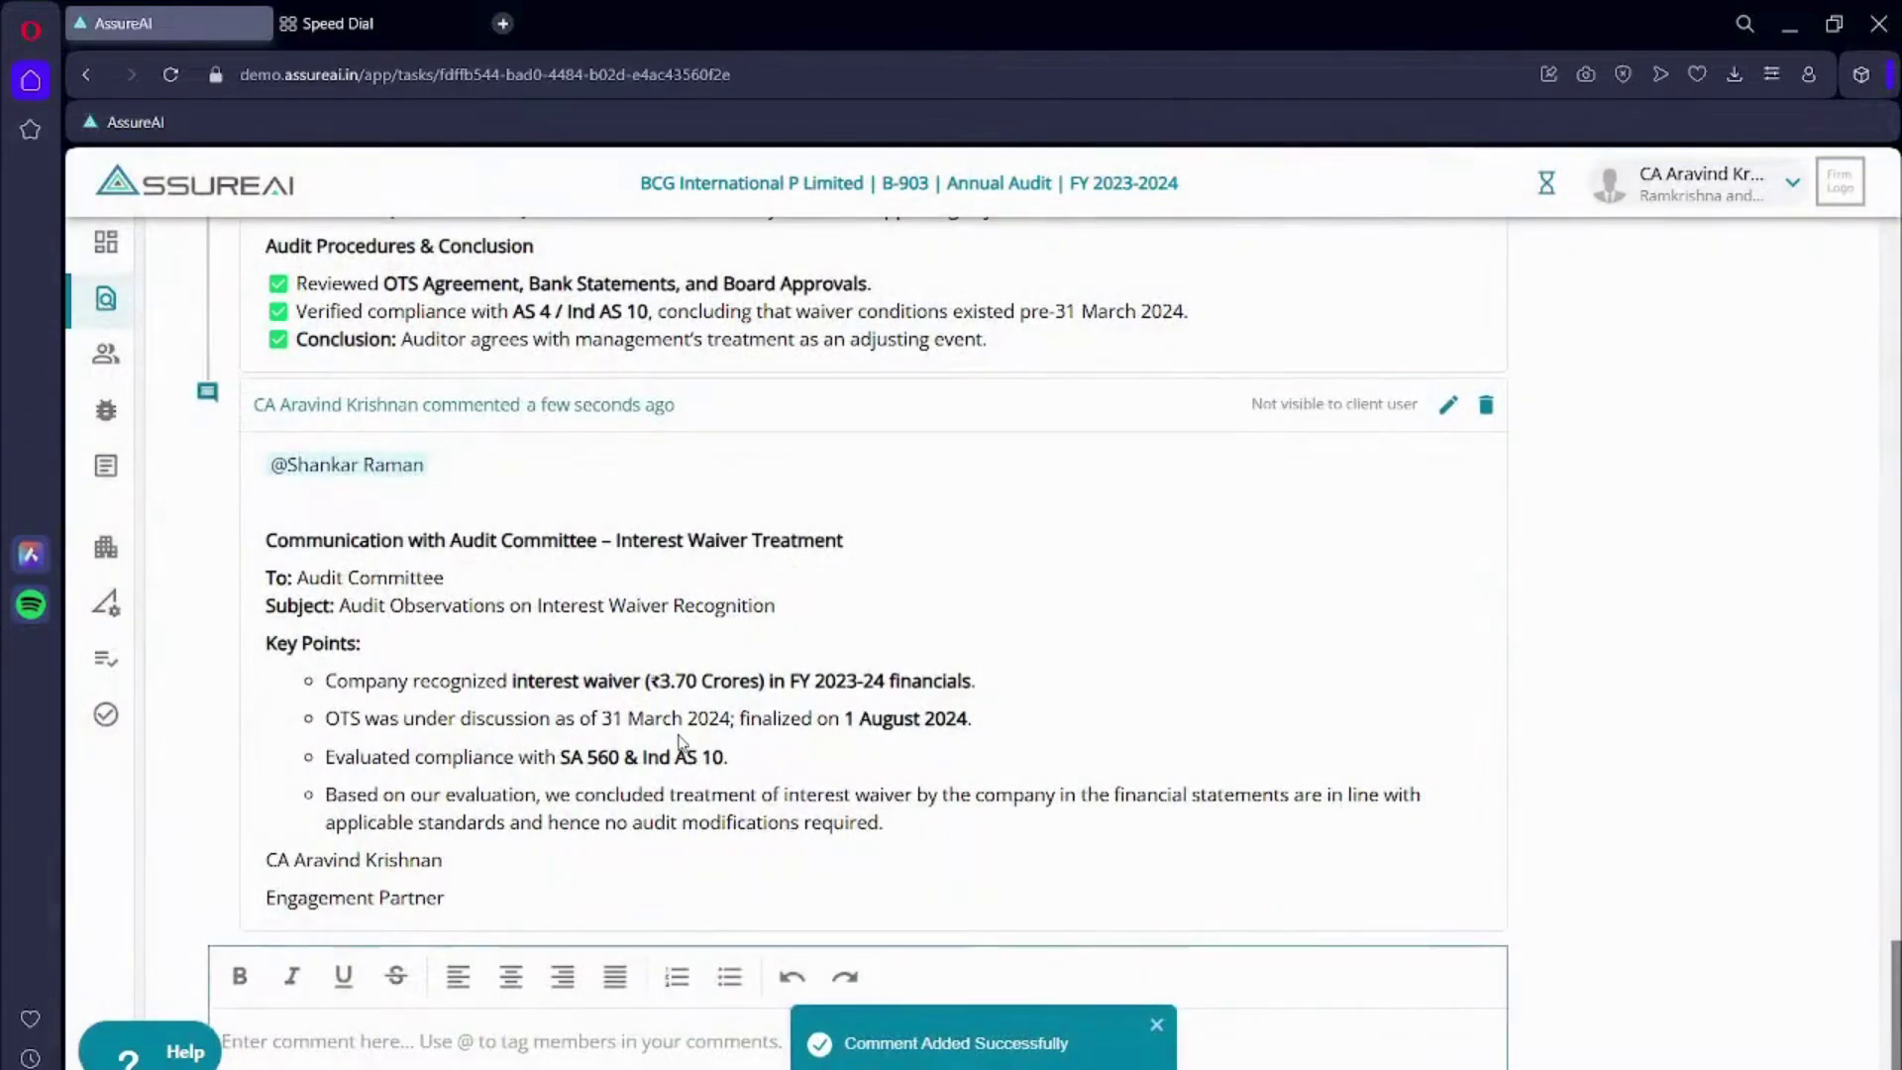
{"action": "scroll", "coordinate": [681, 745], "scroll_direction": "down", "scroll_amount": 3}
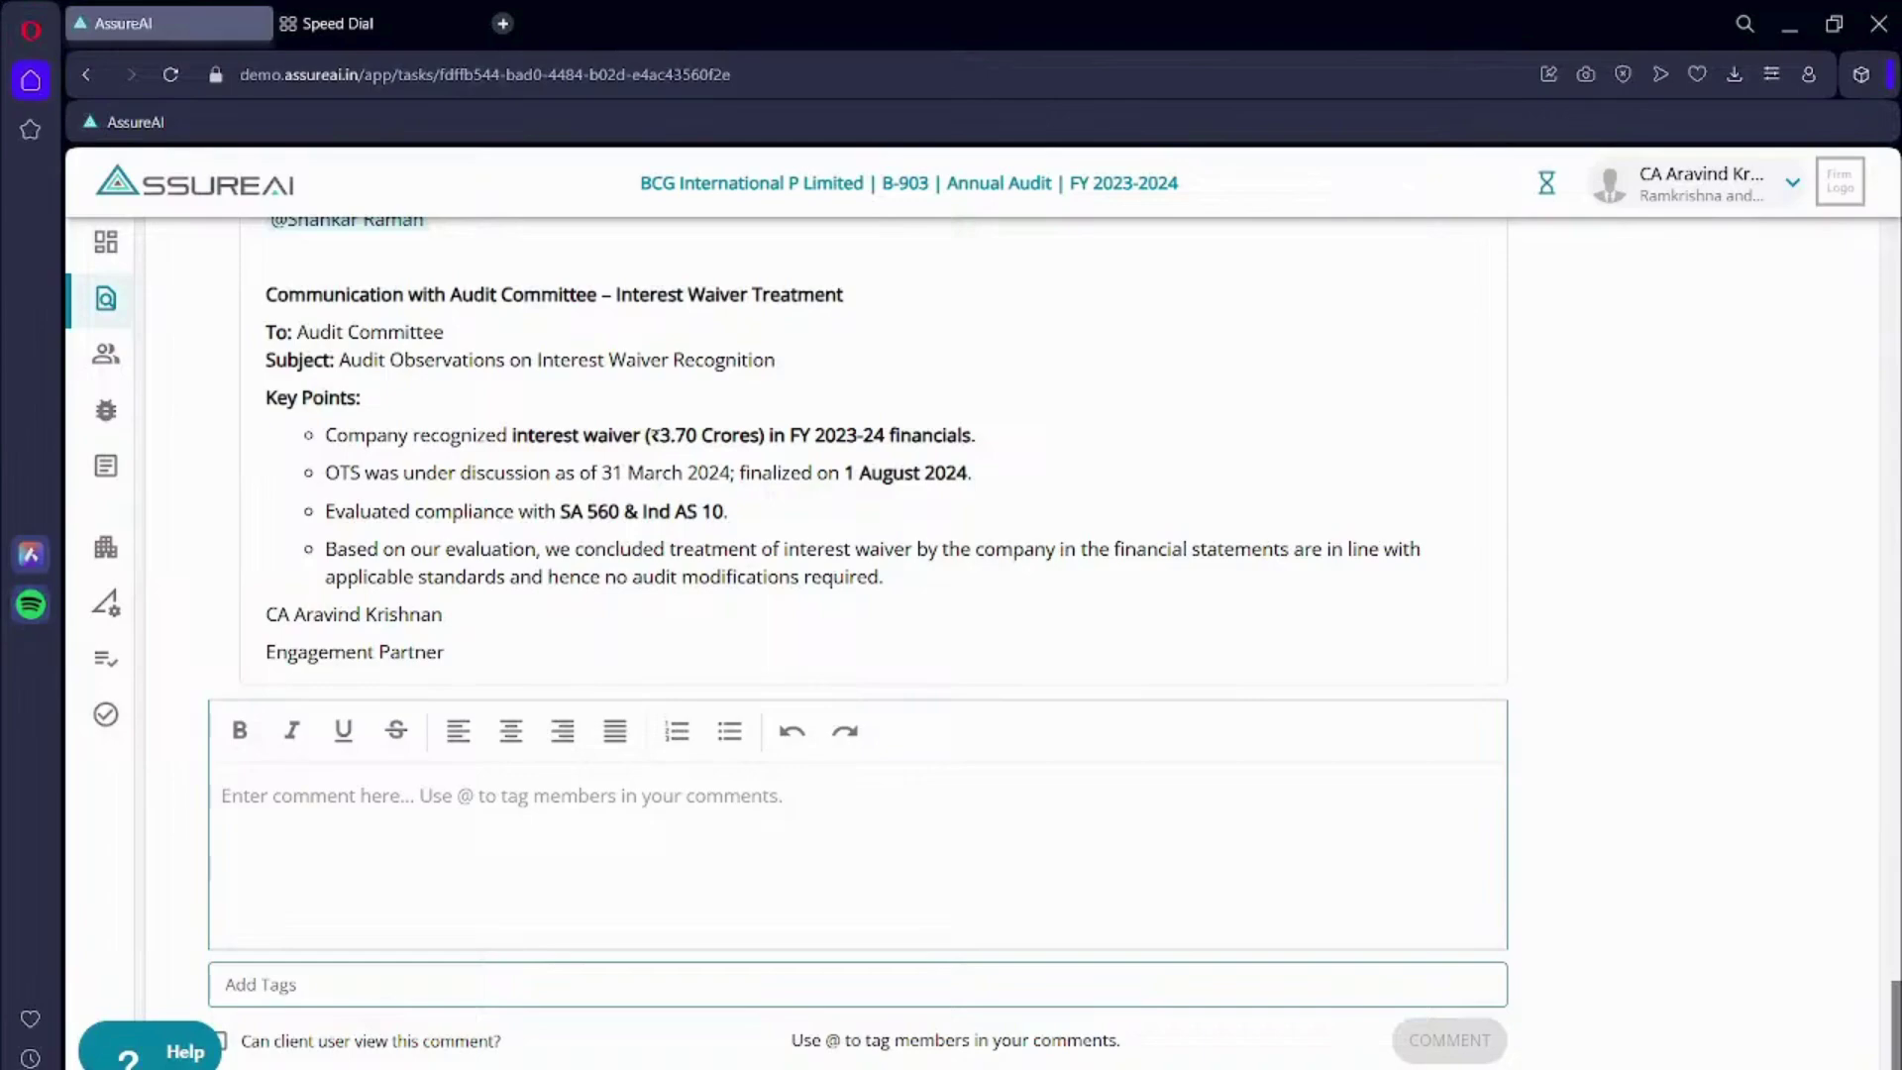
{"action": "scroll", "coordinate": [1133, 452], "scroll_direction": "up", "scroll_amount": 20}
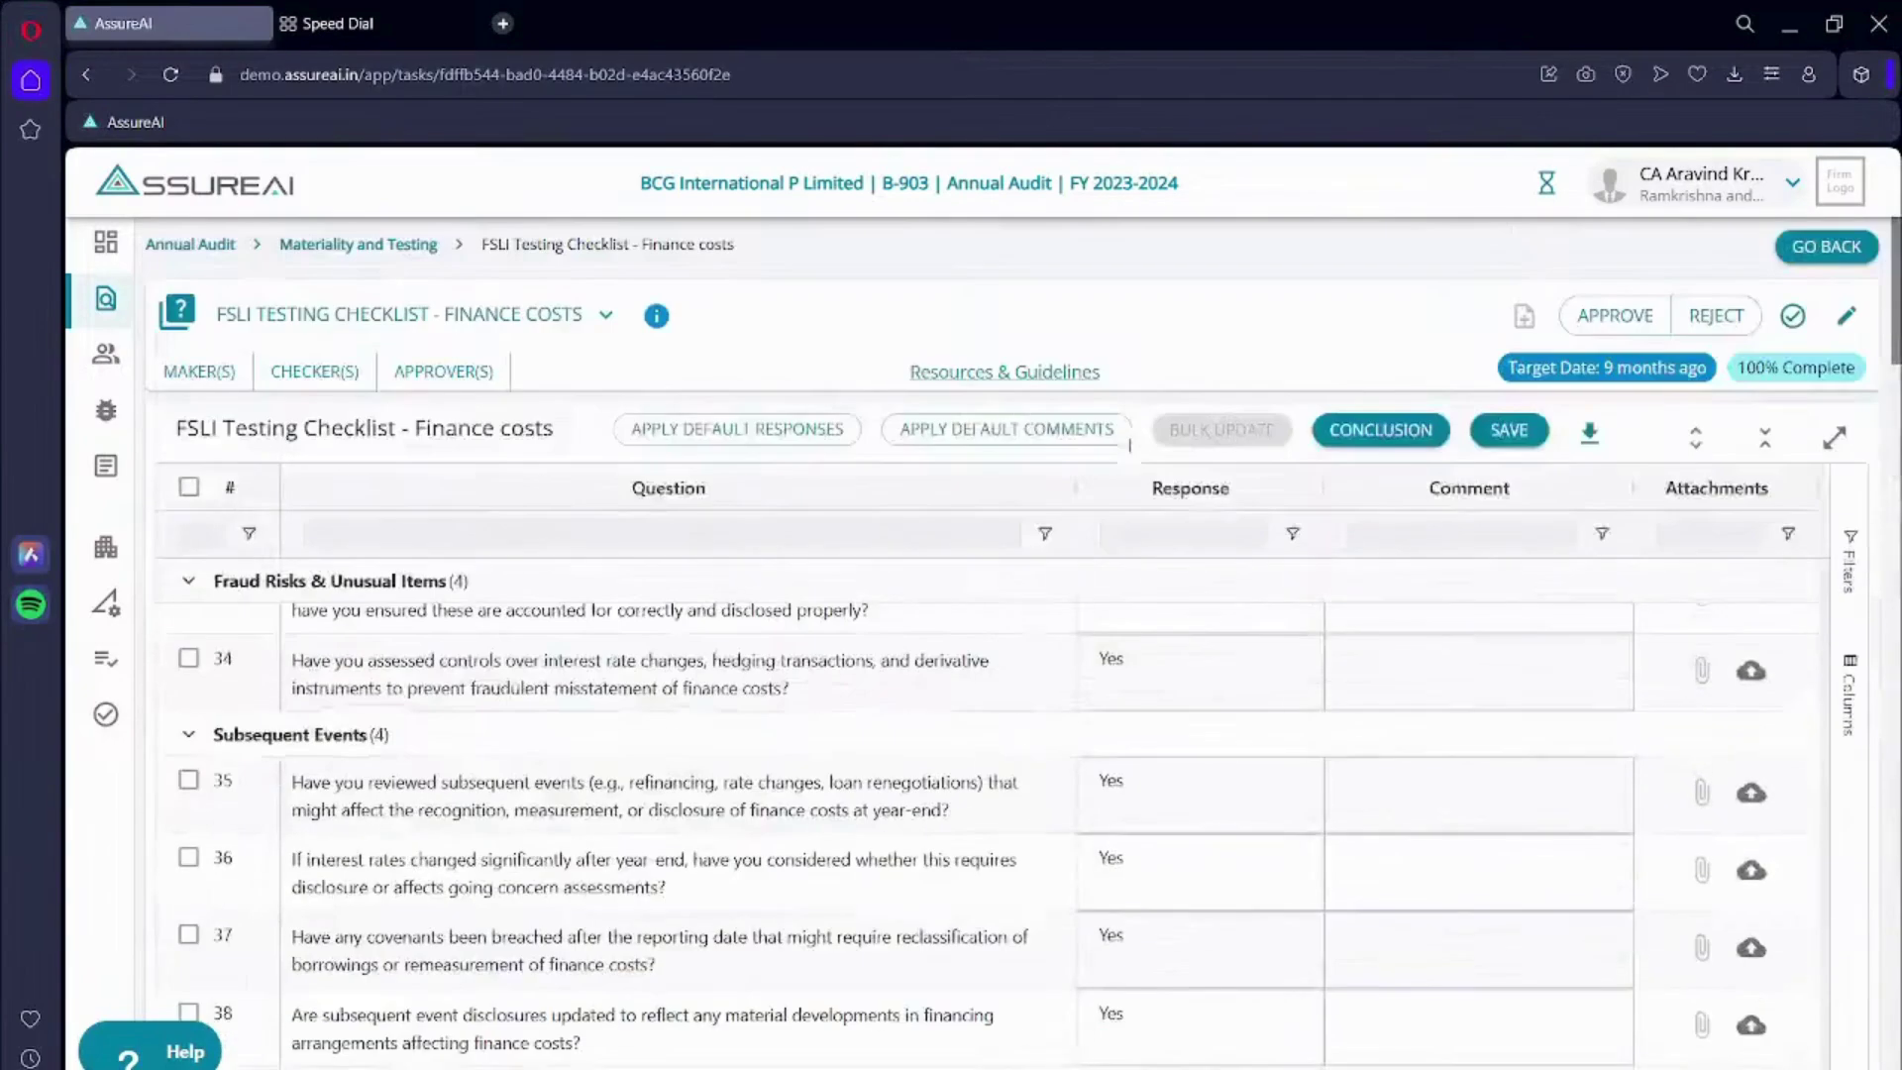
- Approve the Finance costs checklist with a pasted remark and confirm it as completed
{"action": "left_click", "coordinate": [1614, 315]}
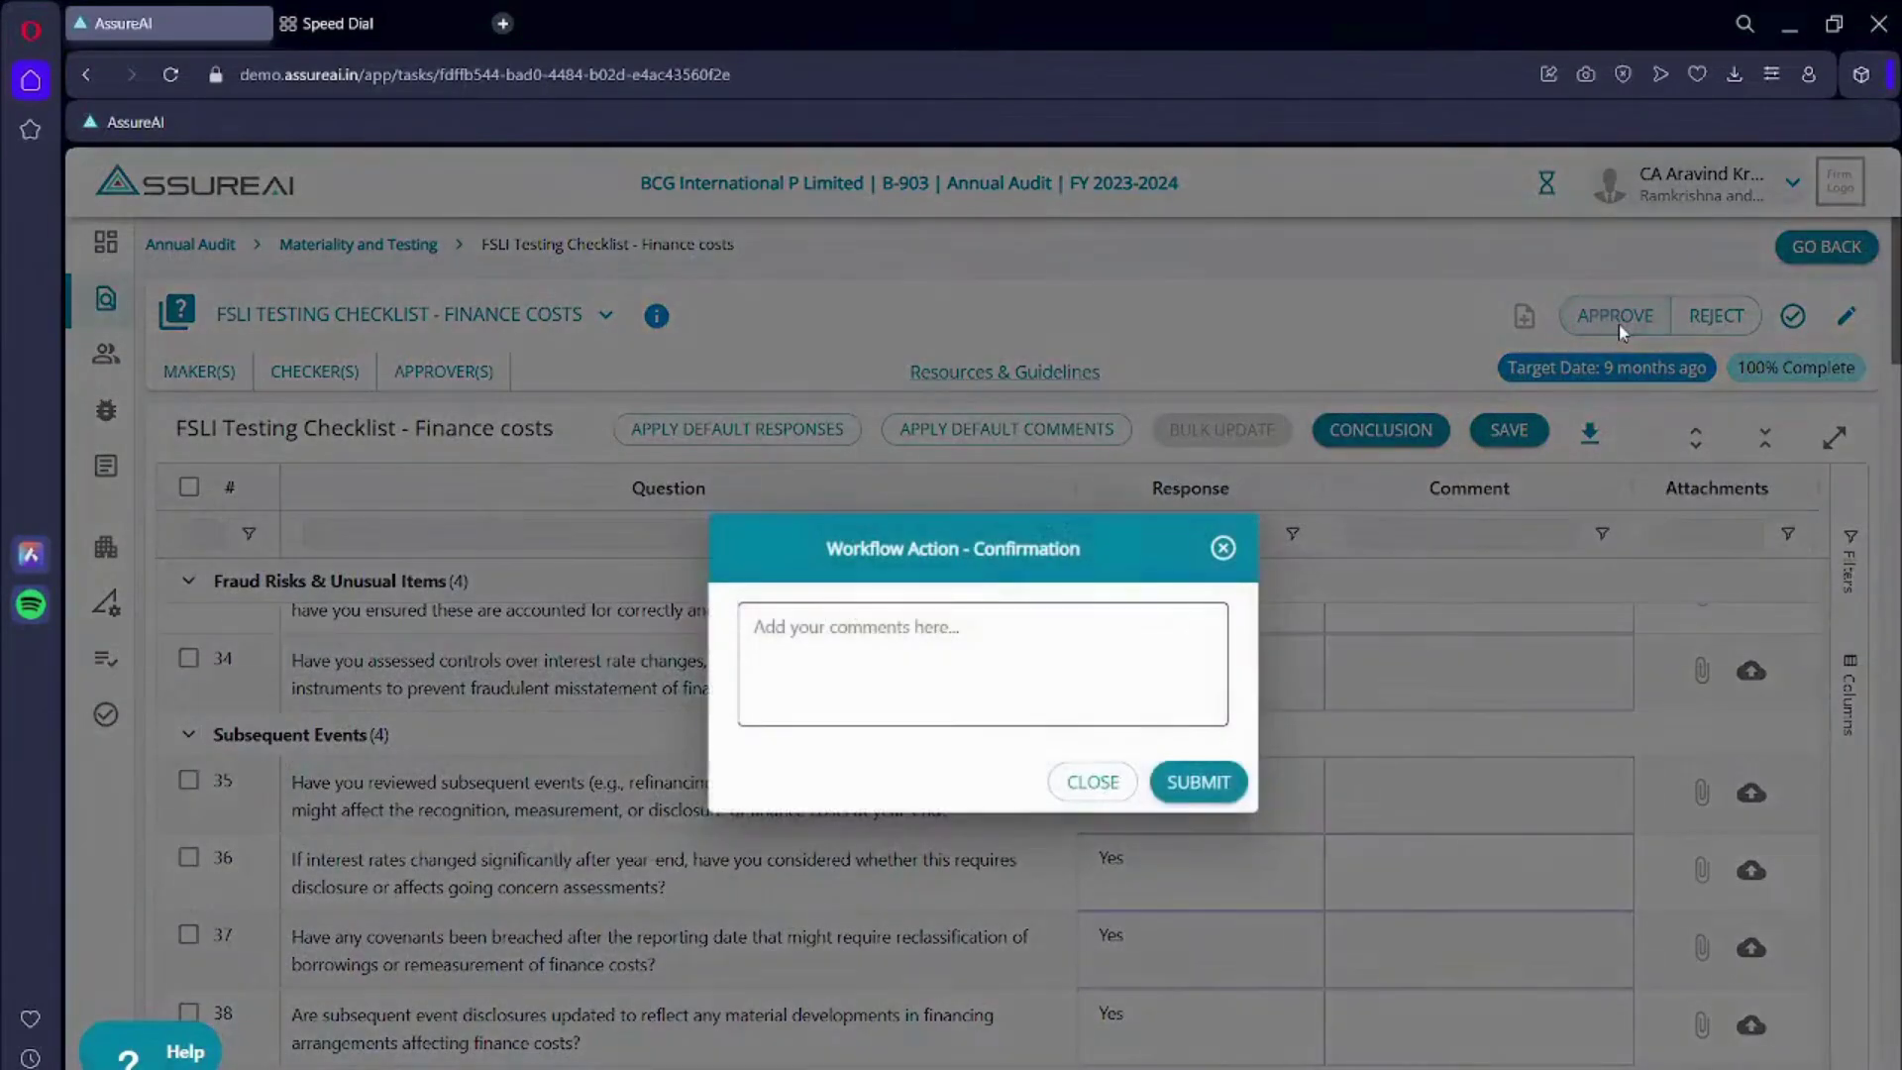
{"action": "left_click", "coordinate": [914, 649]}
{"action": "type", "text": "Approved to close this procedure and proceed further."}
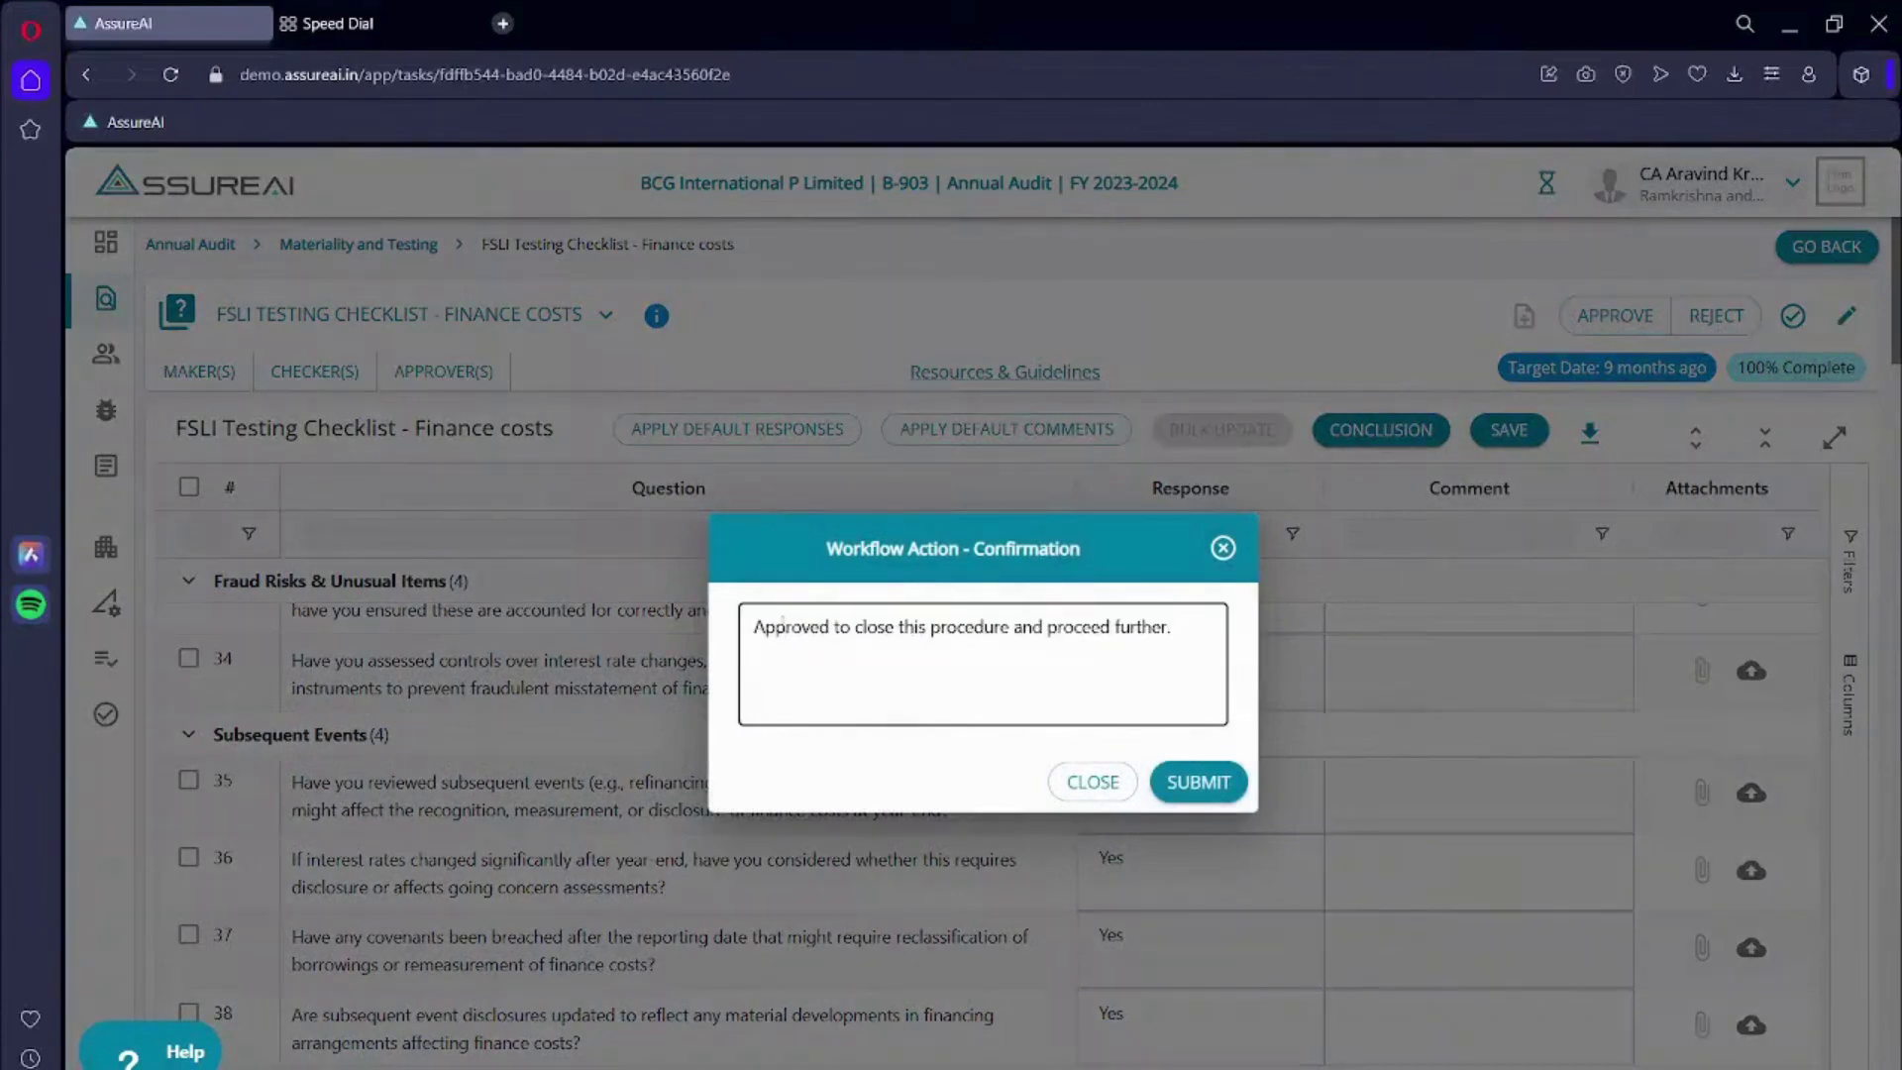
{"action": "left_click", "coordinate": [1200, 782]}
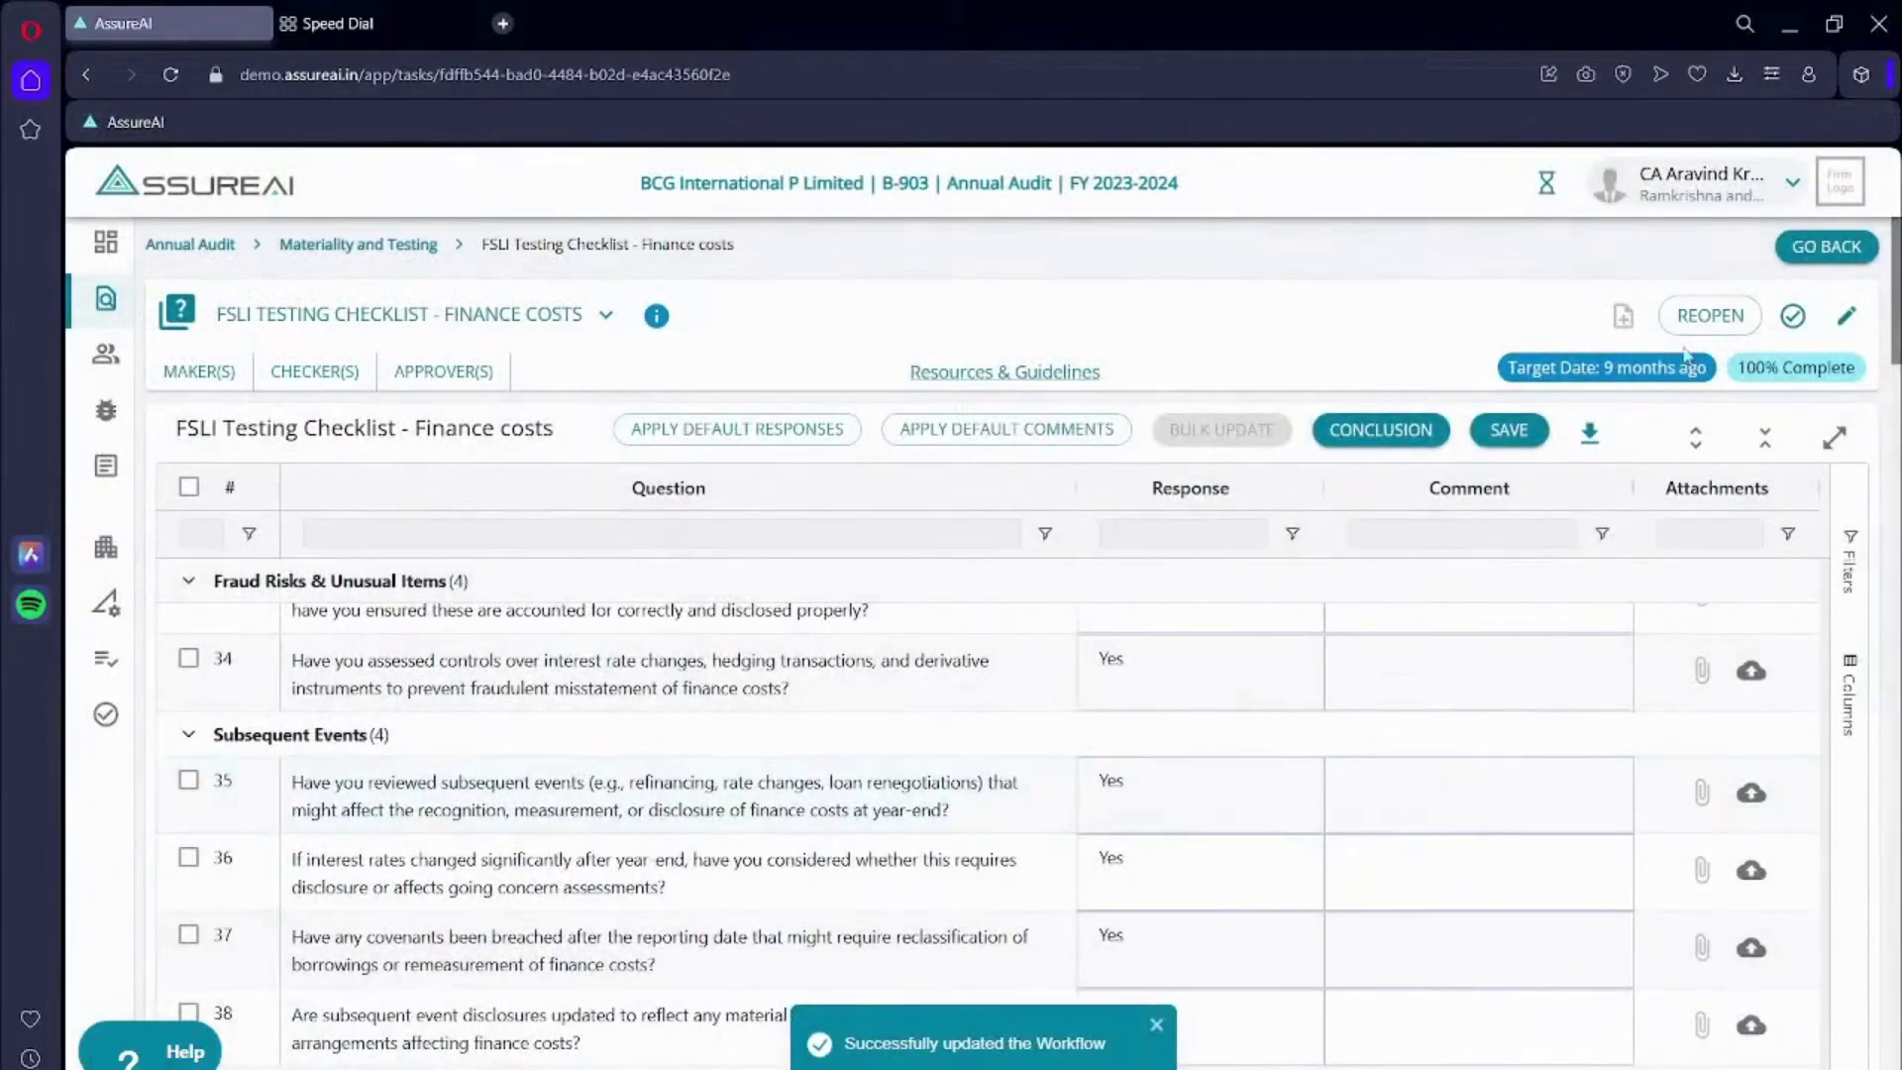
{"action": "left_click", "coordinate": [1795, 319]}
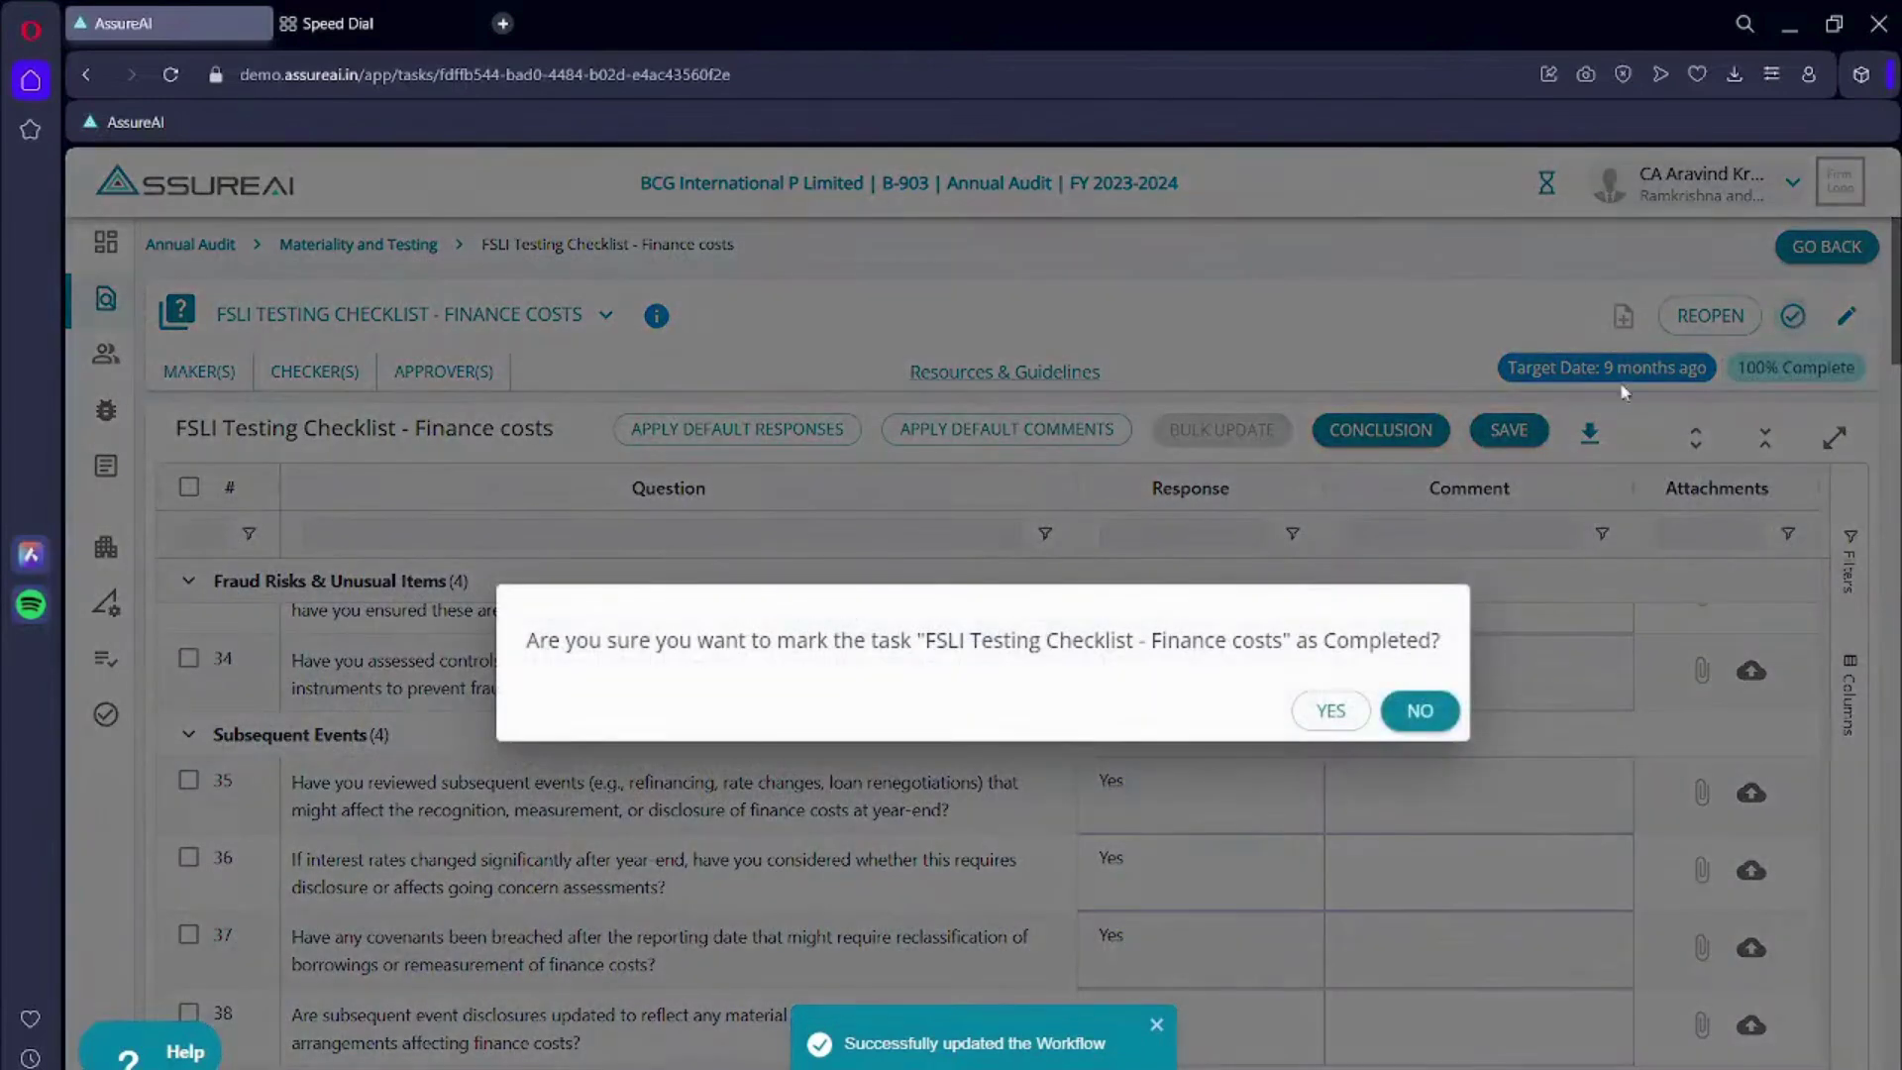
{"action": "left_click", "coordinate": [1333, 713]}
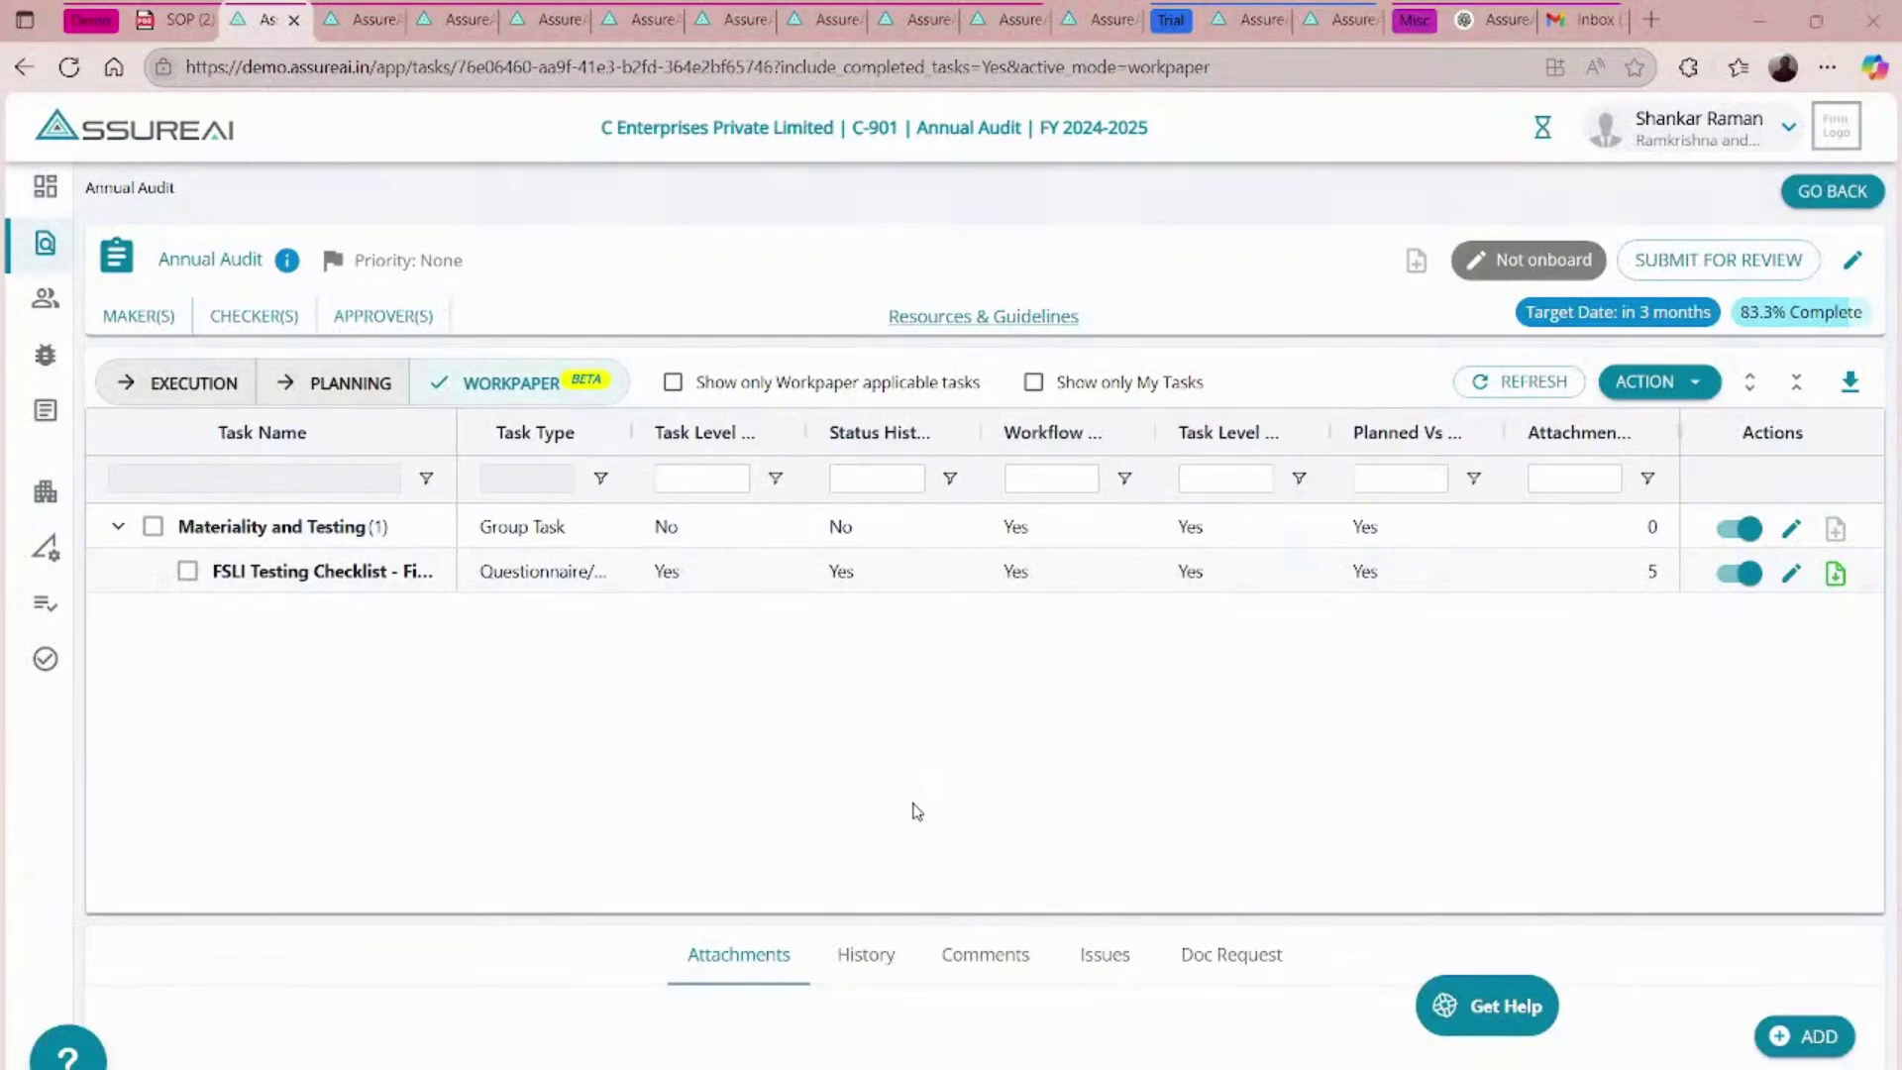
- Download the FSLI checklist's generated workpaper, then view RST Industries' FSLI Testing Profit and Loss table
{"action": "left_click", "coordinate": [1835, 572]}
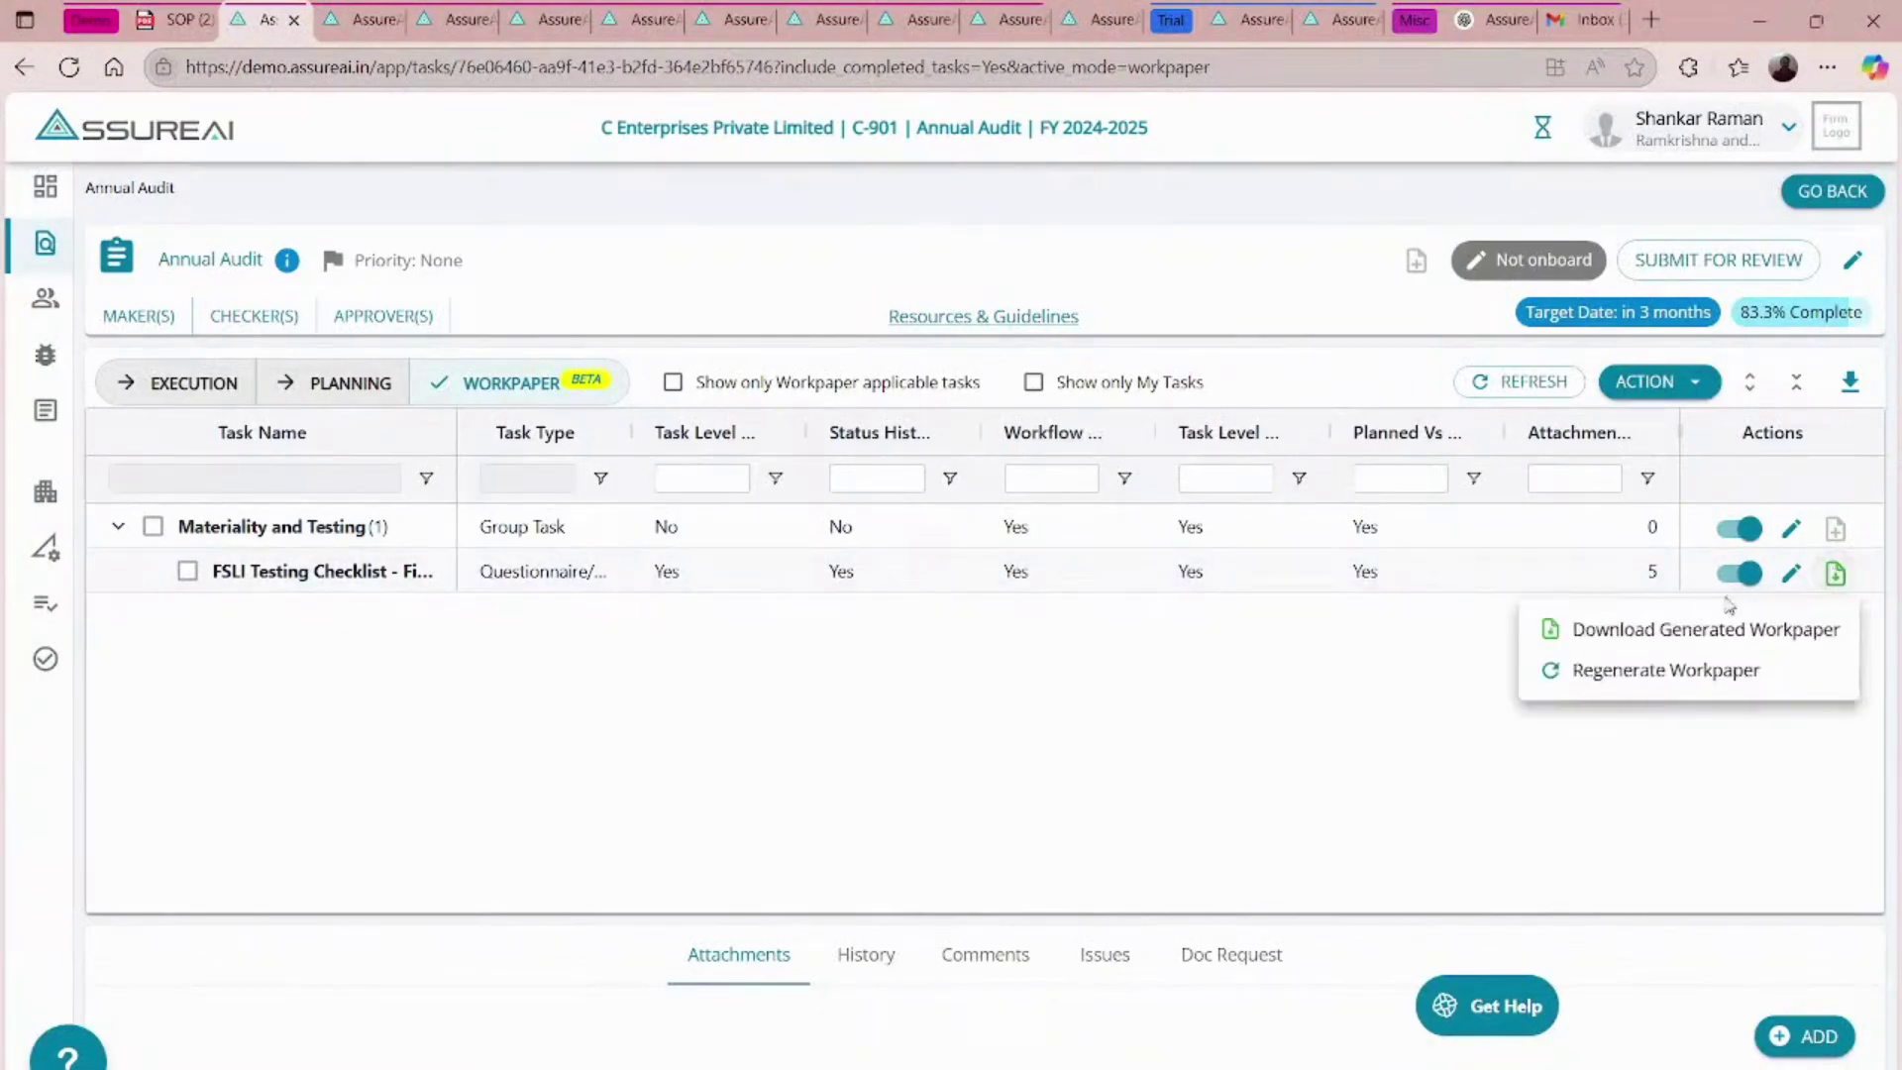
{"action": "left_click", "coordinate": [1660, 628]}
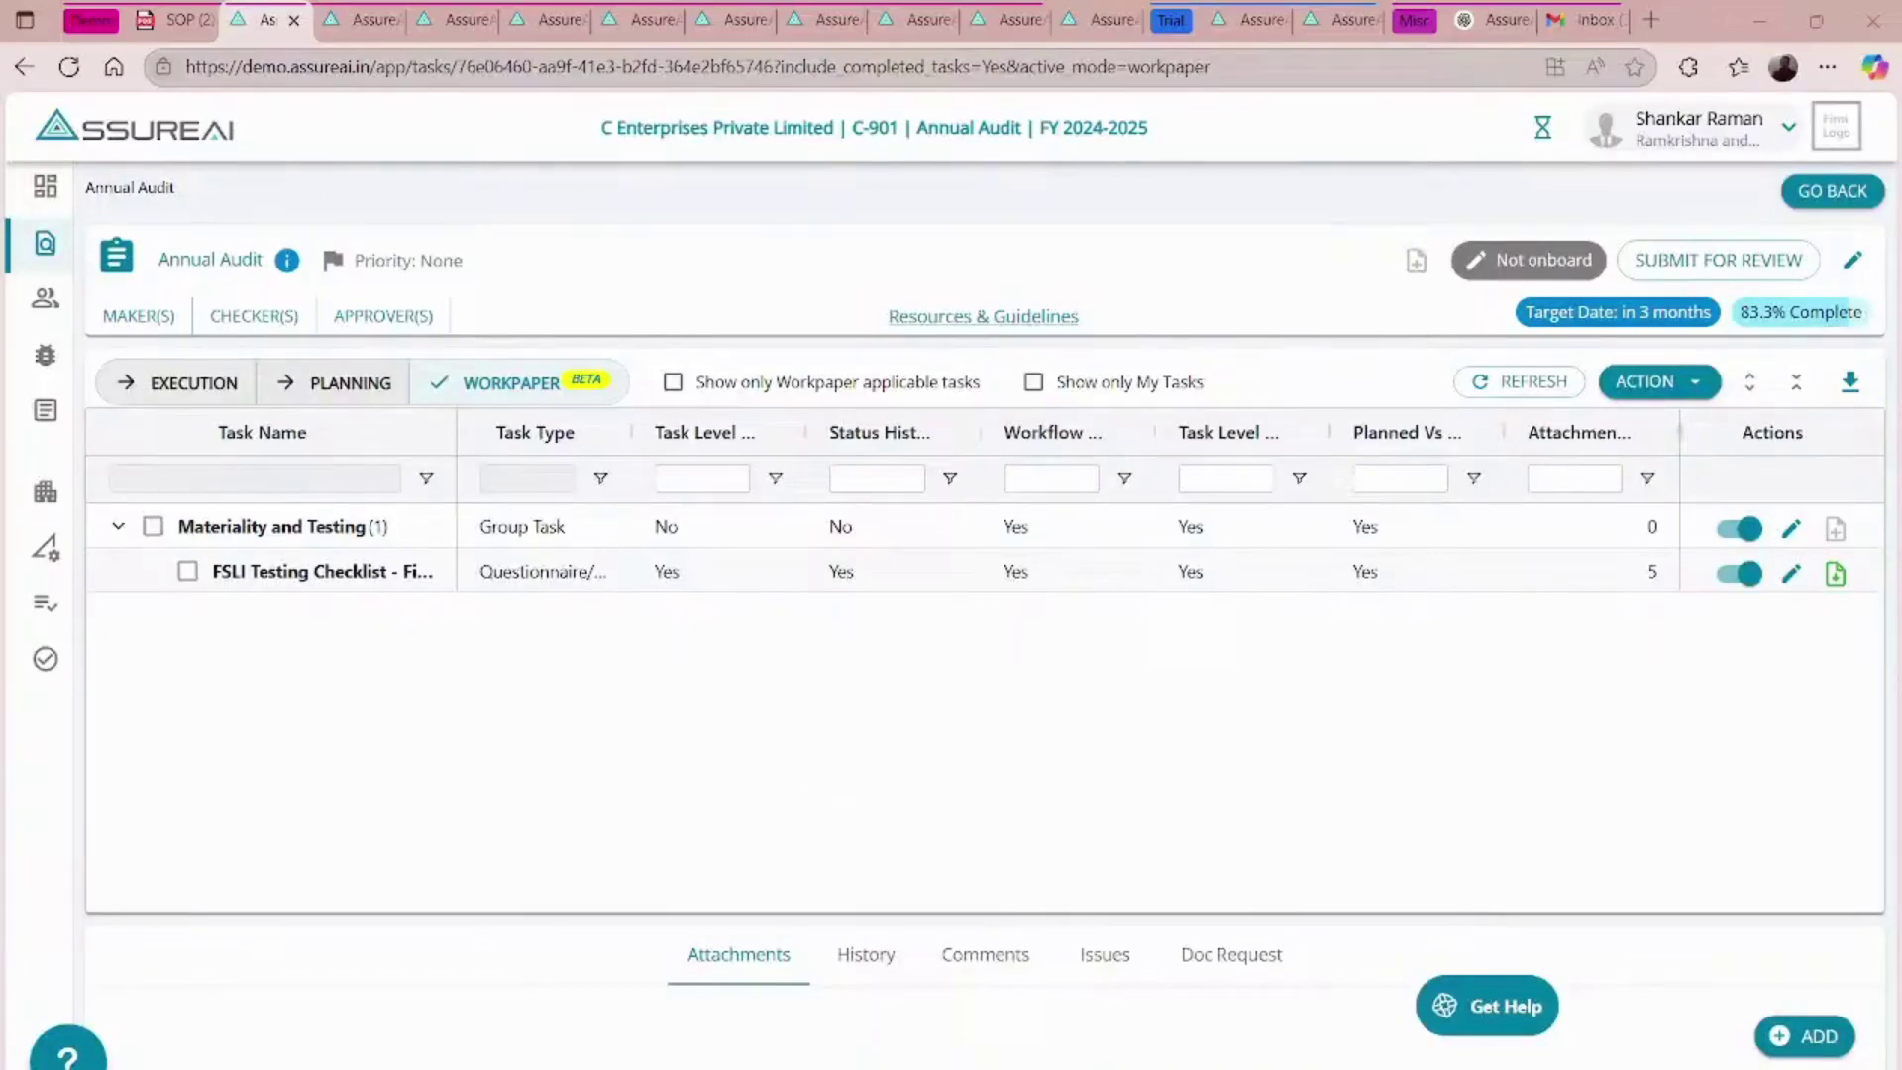
{"action": "left_click", "coordinate": [361, 14]}
{"action": "left_click", "coordinate": [446, 19]}
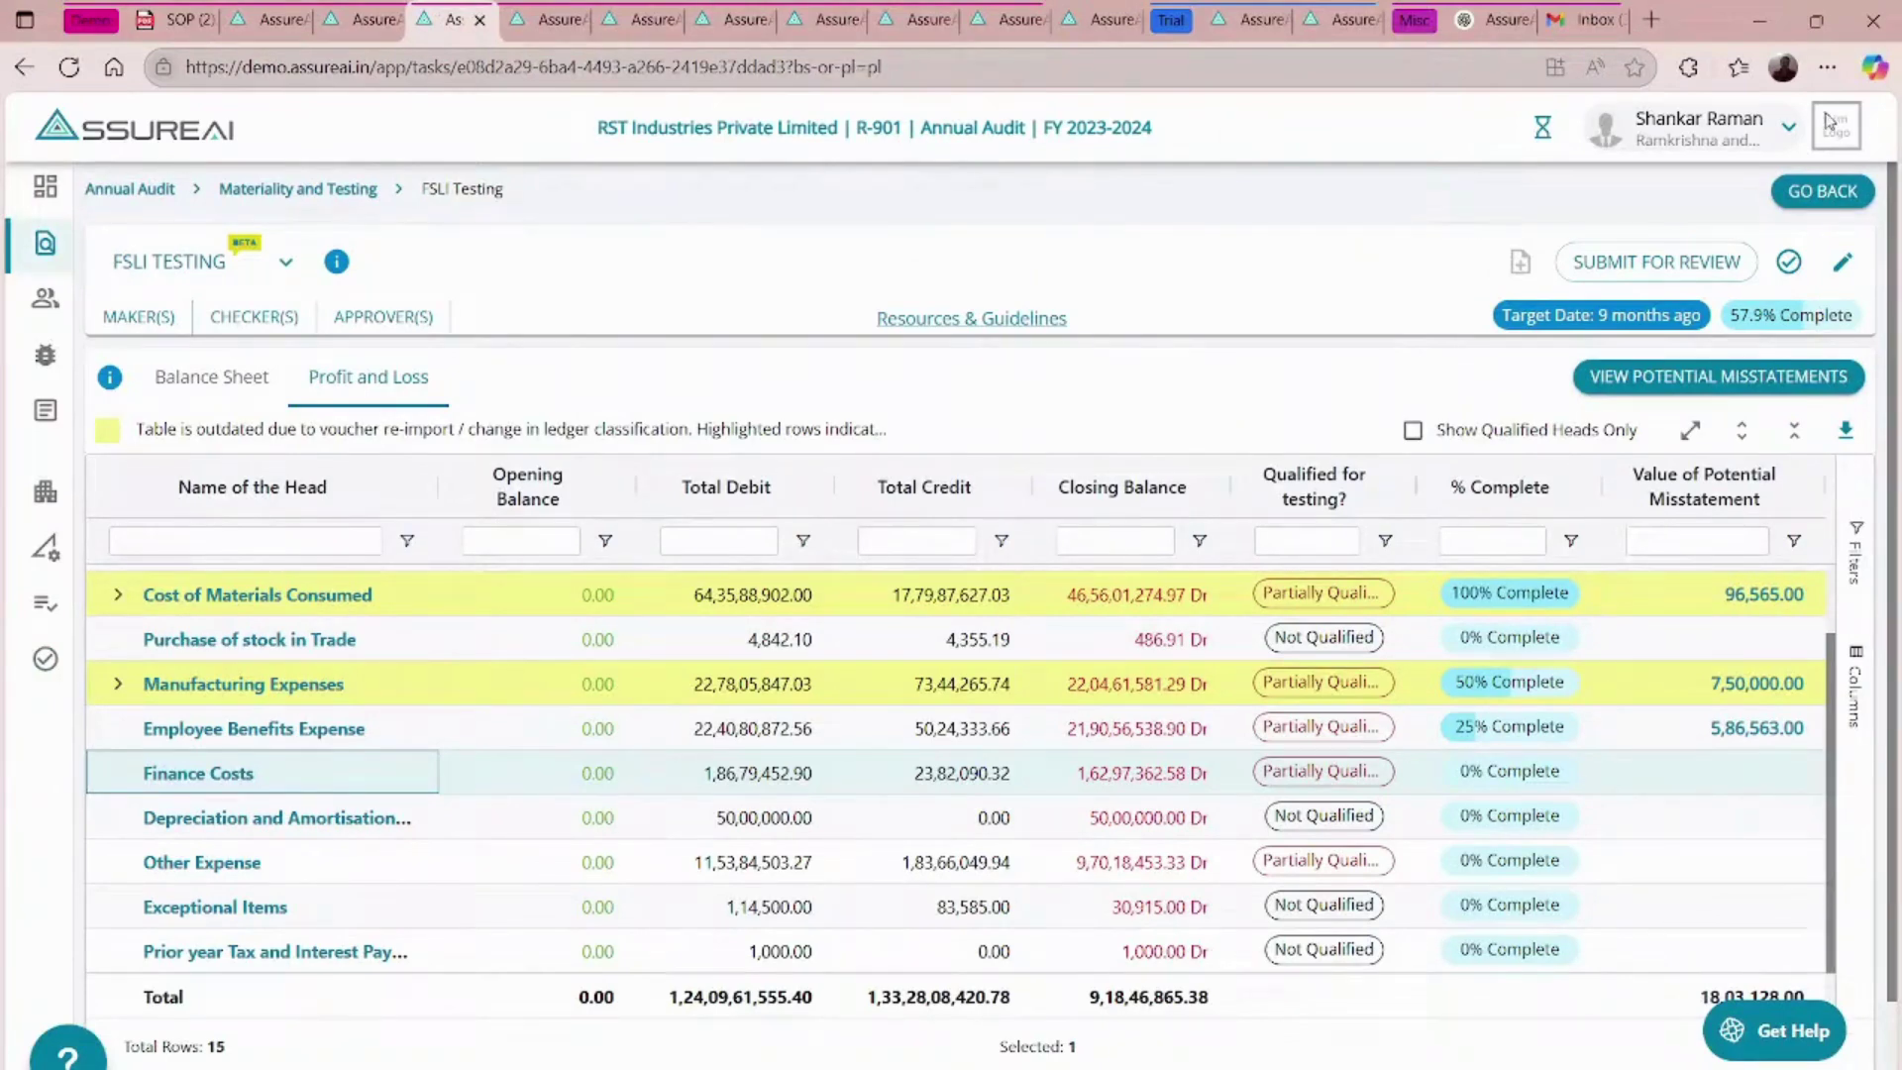
- Go back to the RST Industries FY 2023-2024 dashboard and review its 28 issues (26 open, 2 resolved)
{"action": "left_click", "coordinate": [1825, 196]}
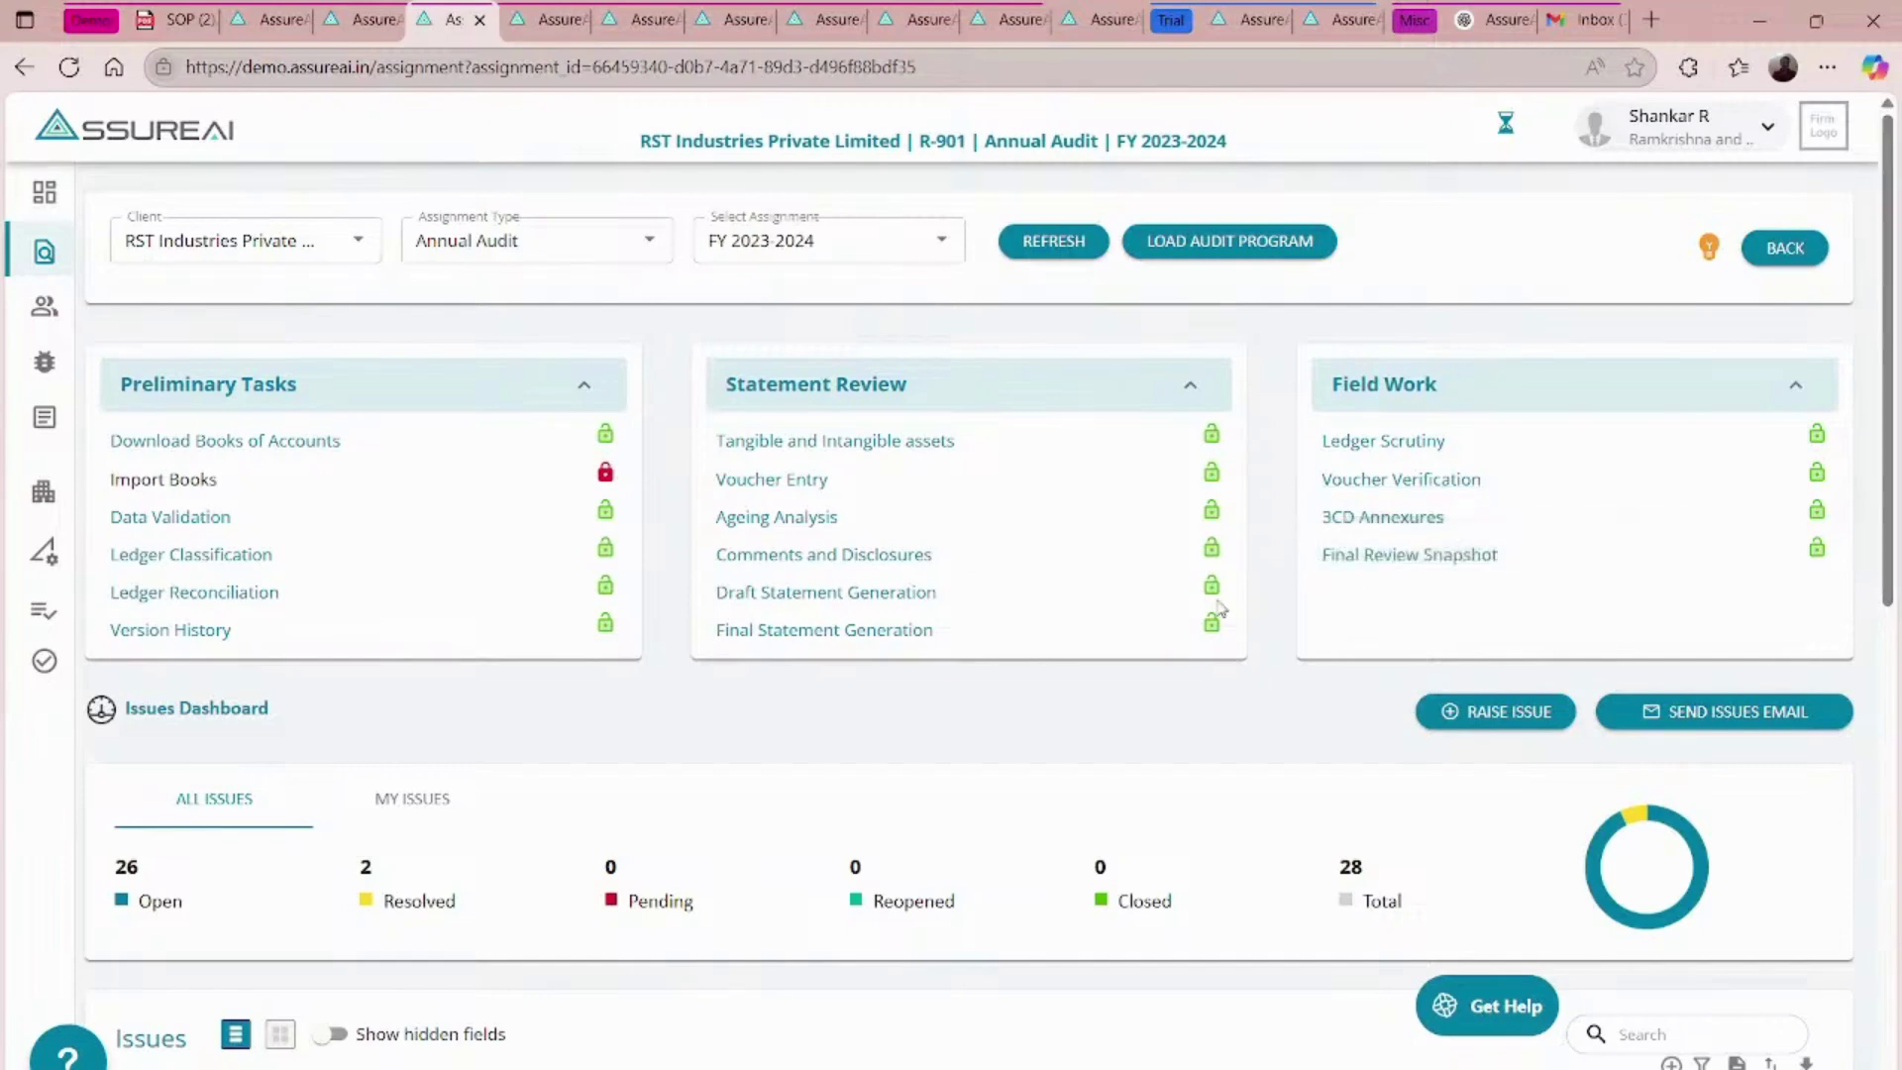
{"action": "scroll", "coordinate": [1222, 551], "scroll_direction": "down", "scroll_amount": 3}
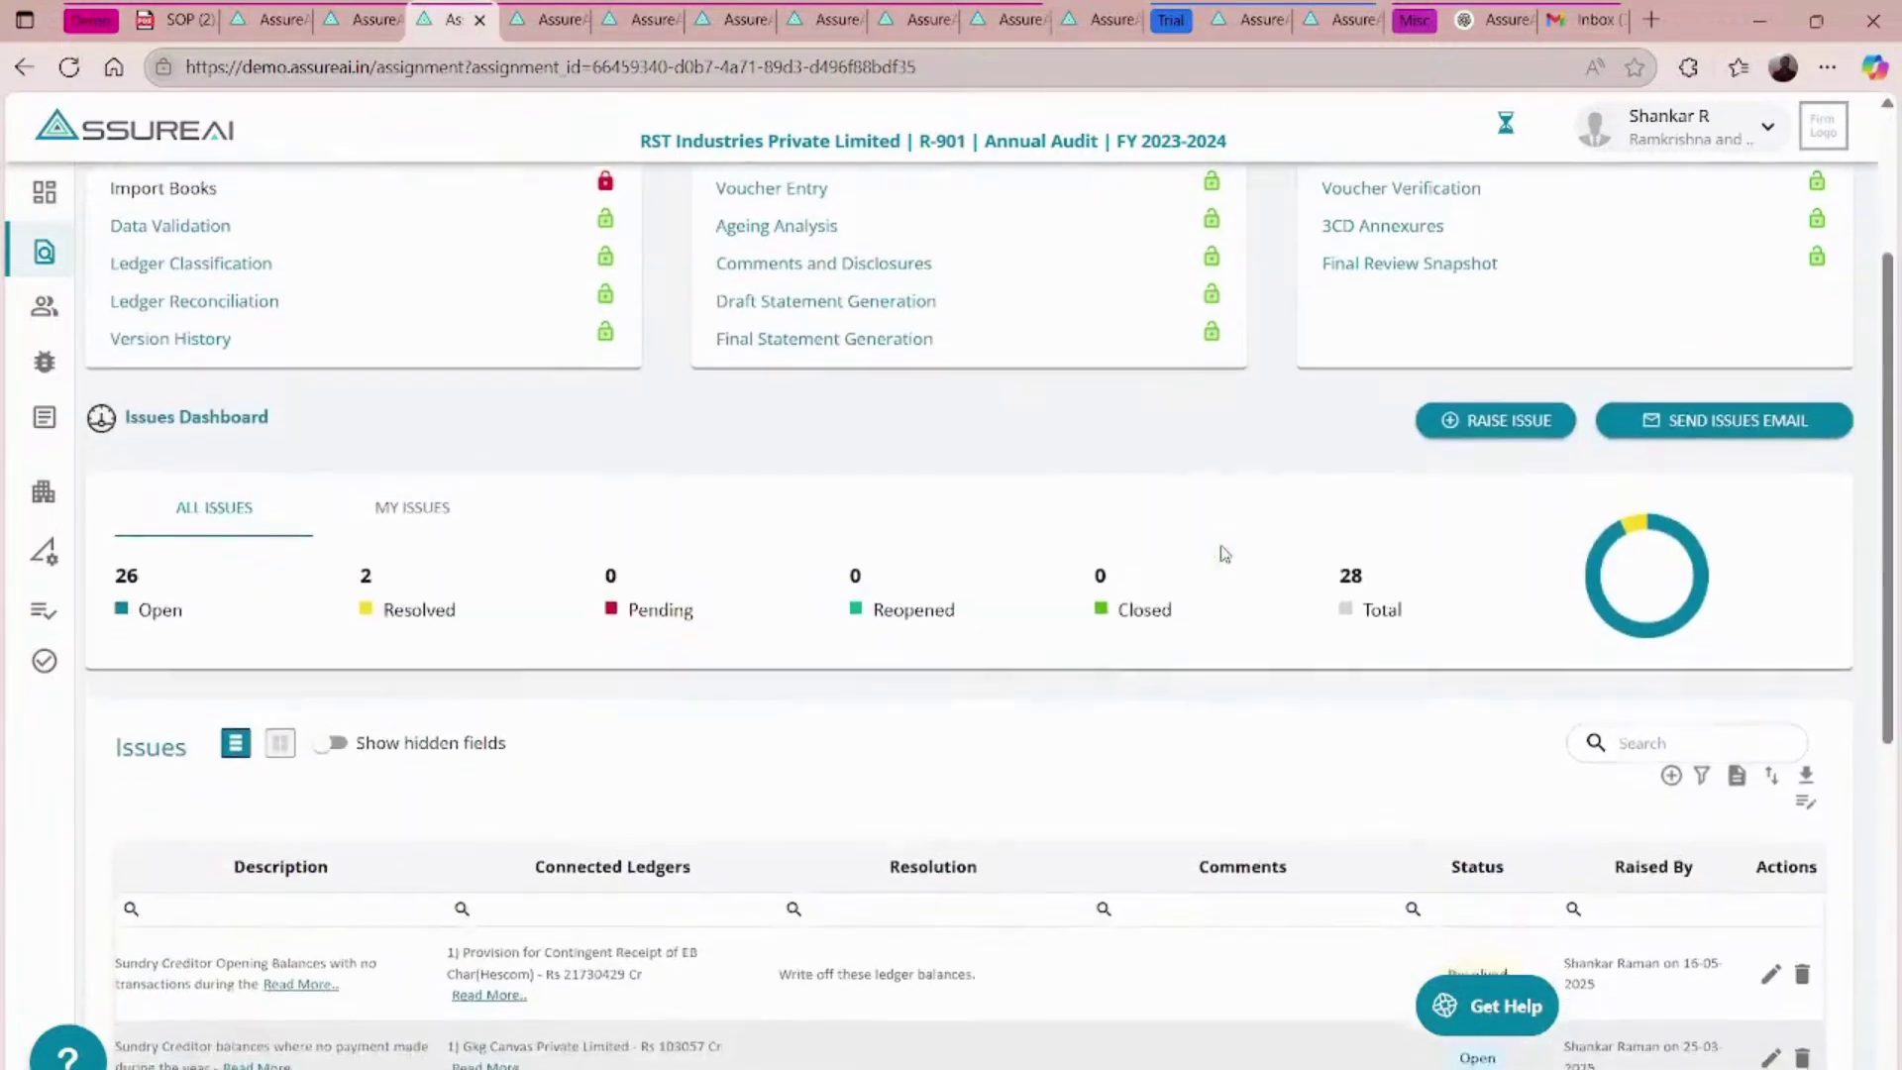
{"action": "scroll", "coordinate": [1223, 552], "scroll_direction": "up", "scroll_amount": 3}
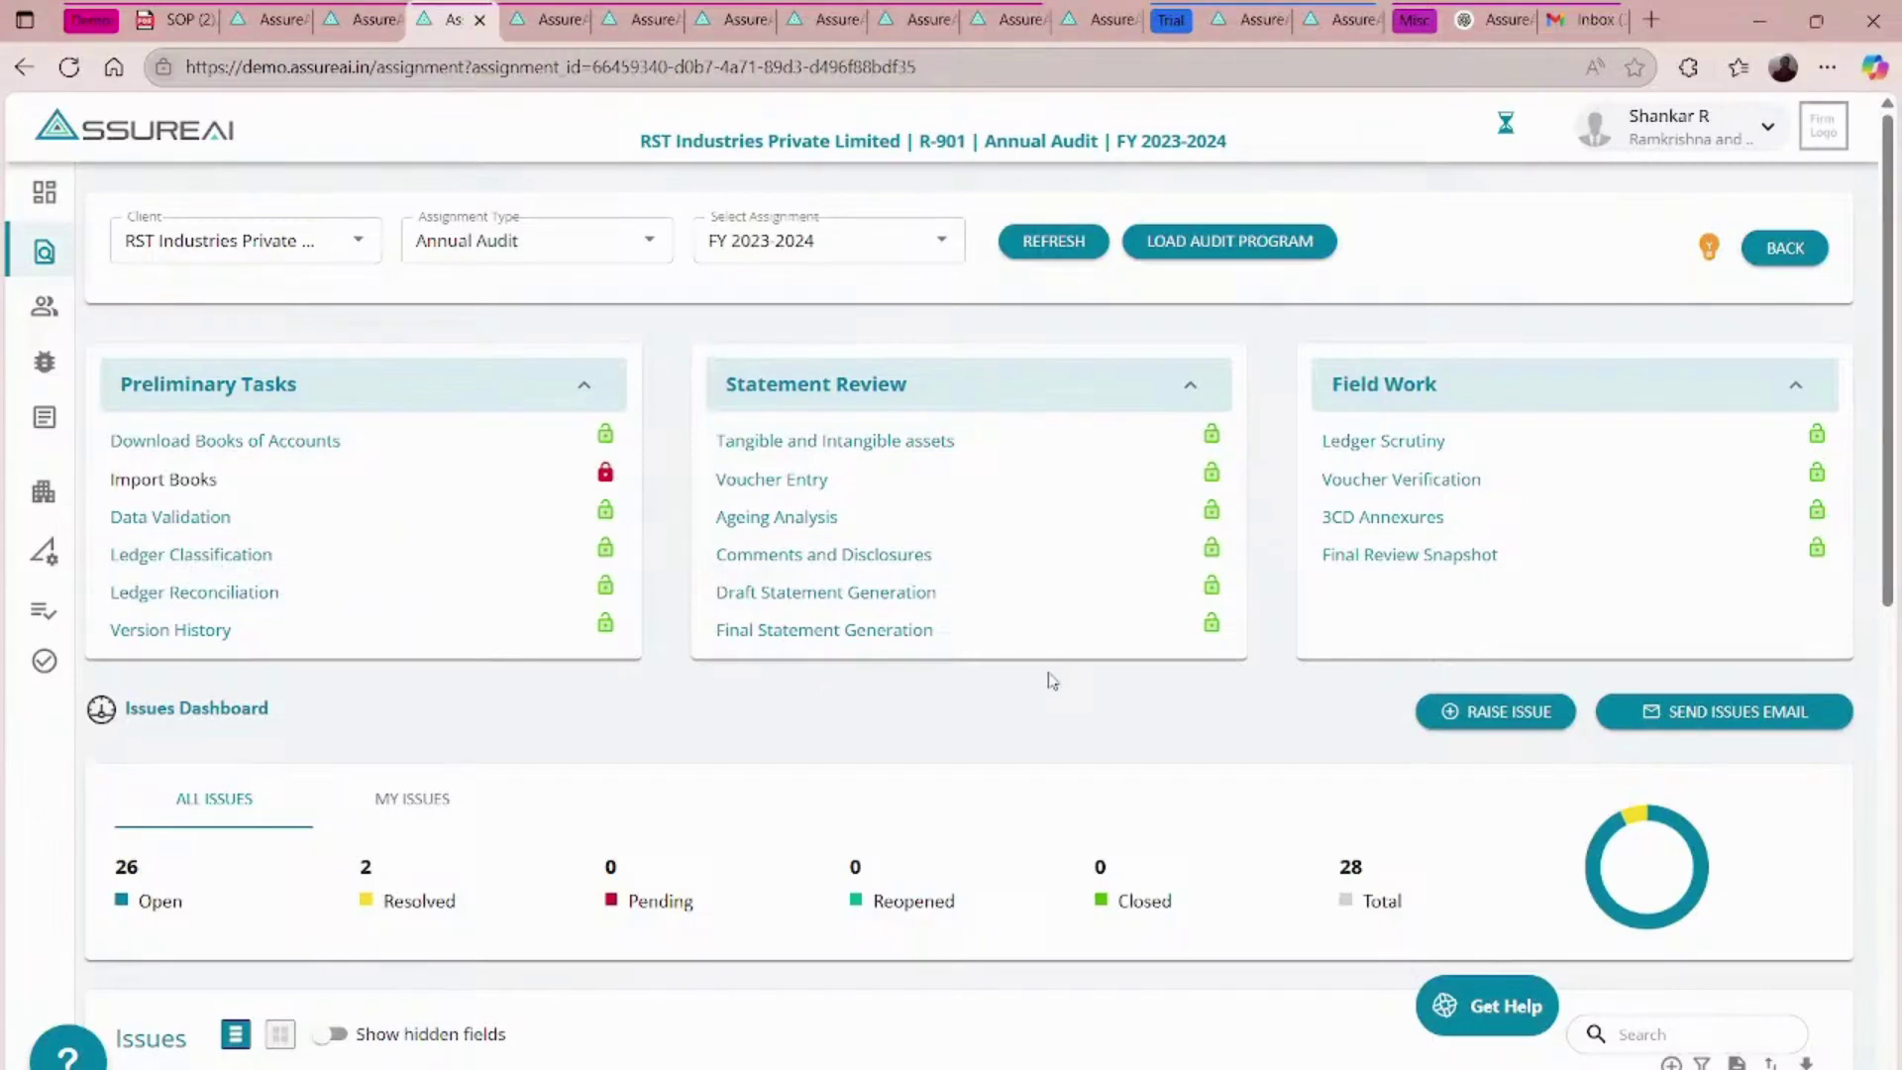
{"action": "scroll", "coordinate": [1050, 679], "scroll_direction": "down", "scroll_amount": 3}
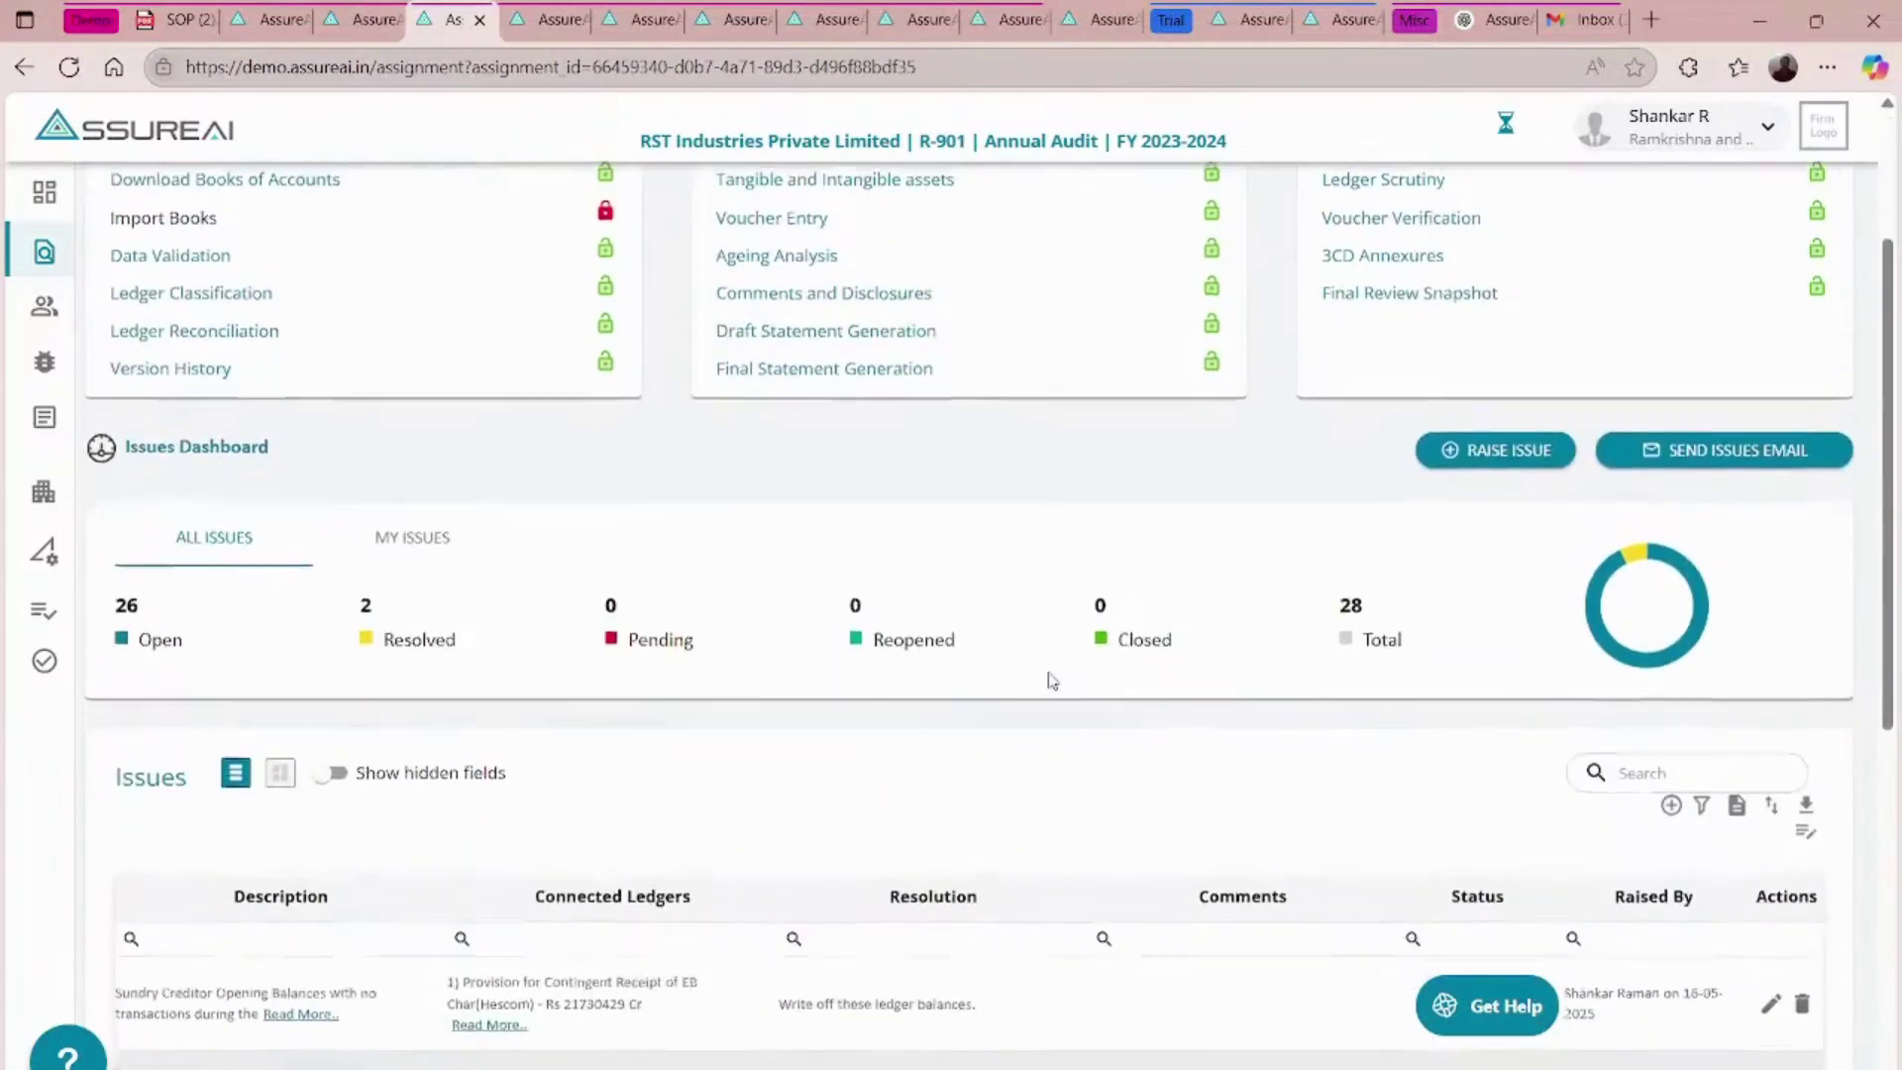
{"action": "scroll", "coordinate": [1050, 679], "scroll_direction": "up", "scroll_amount": 3}
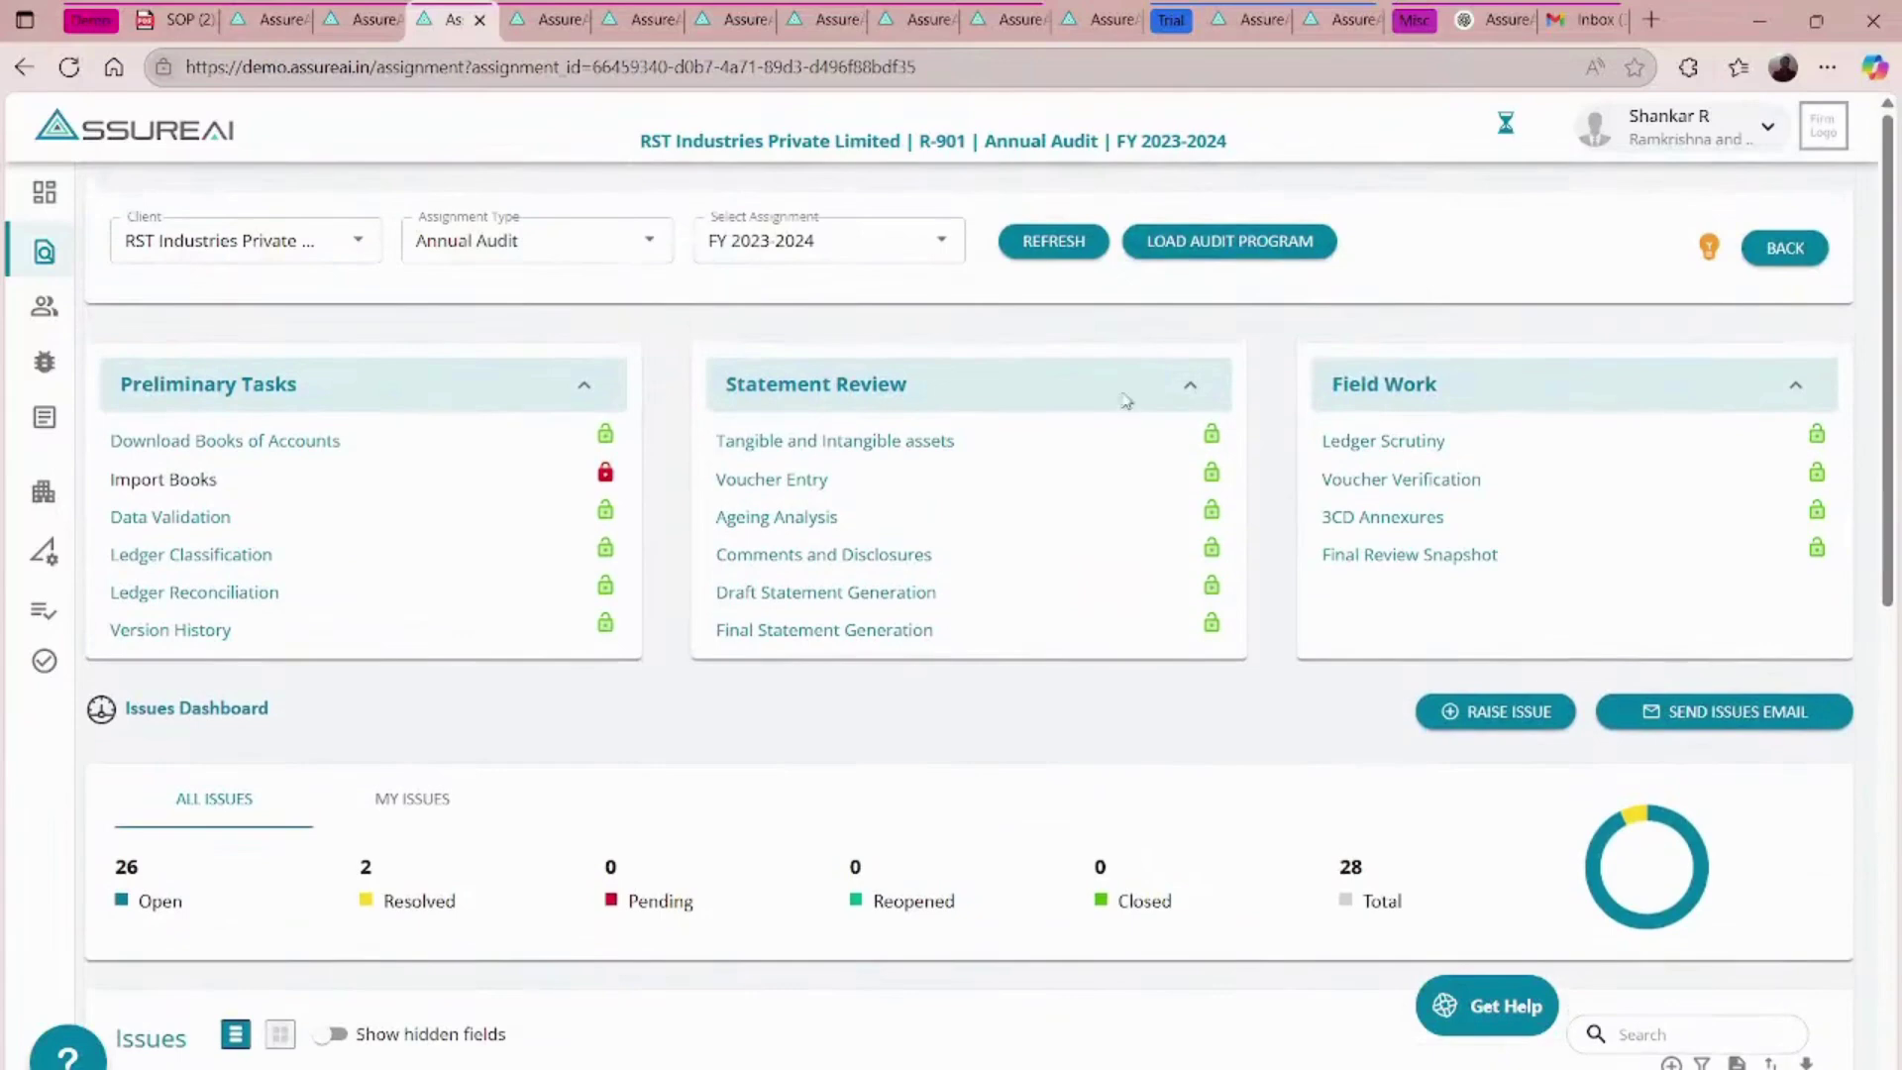
{"action": "left_click", "coordinate": [1218, 249]}
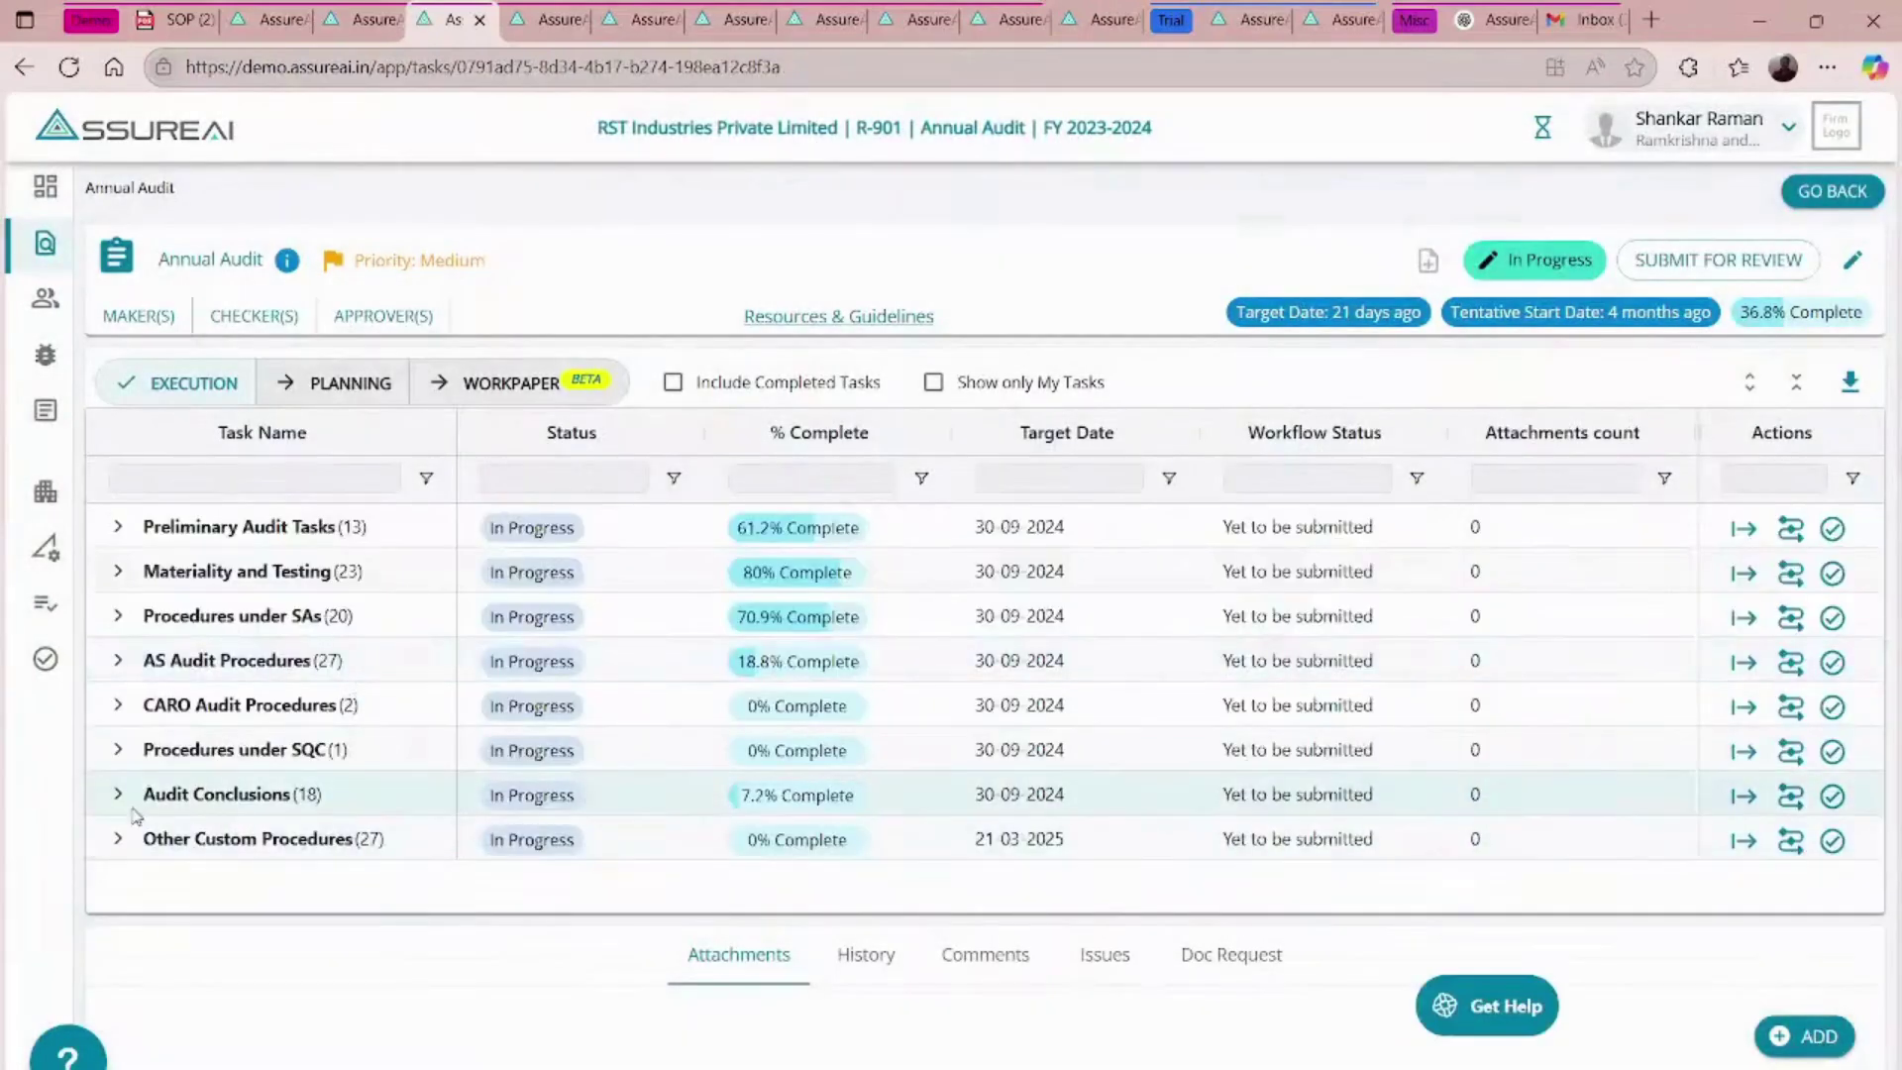
{"action": "left_click", "coordinate": [118, 838]}
{"action": "scroll", "coordinate": [396, 800], "scroll_direction": "down", "scroll_amount": 1}
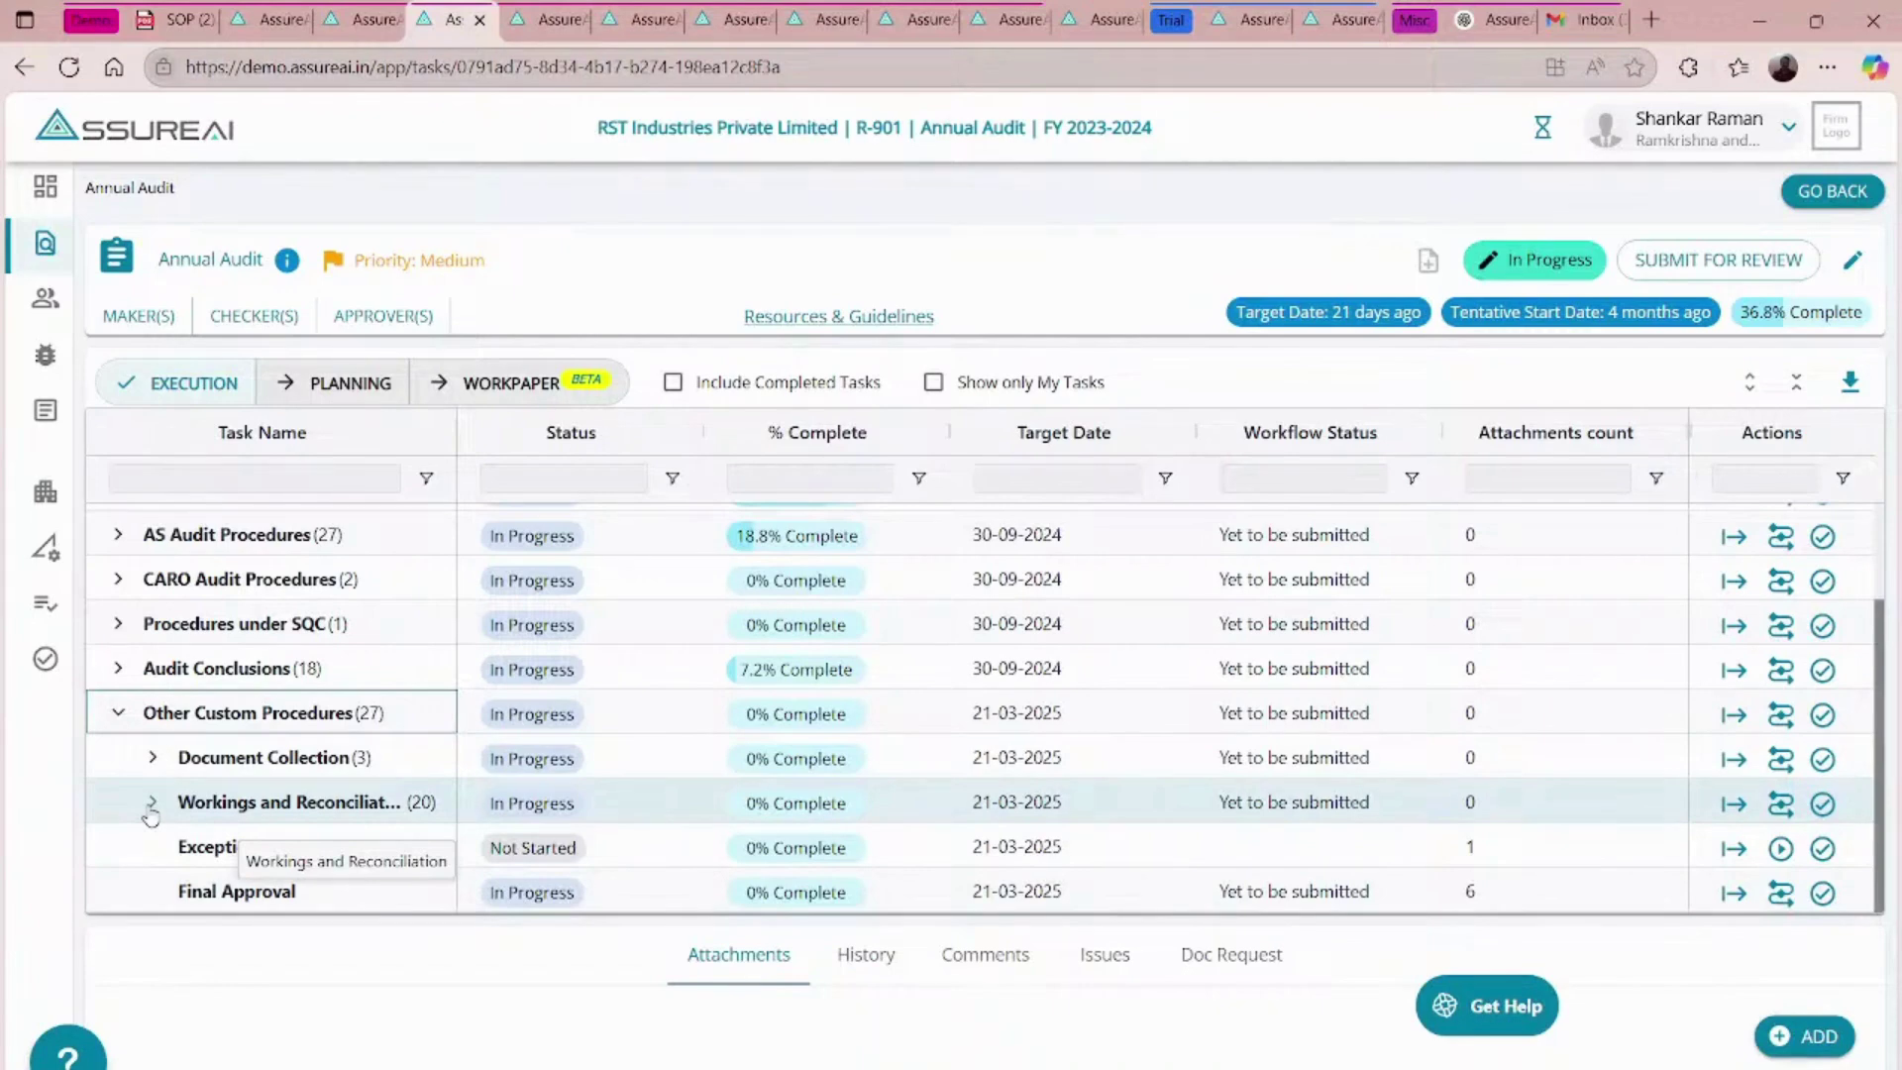
{"action": "scroll", "coordinate": [129, 673], "scroll_direction": "up", "scroll_amount": 3}
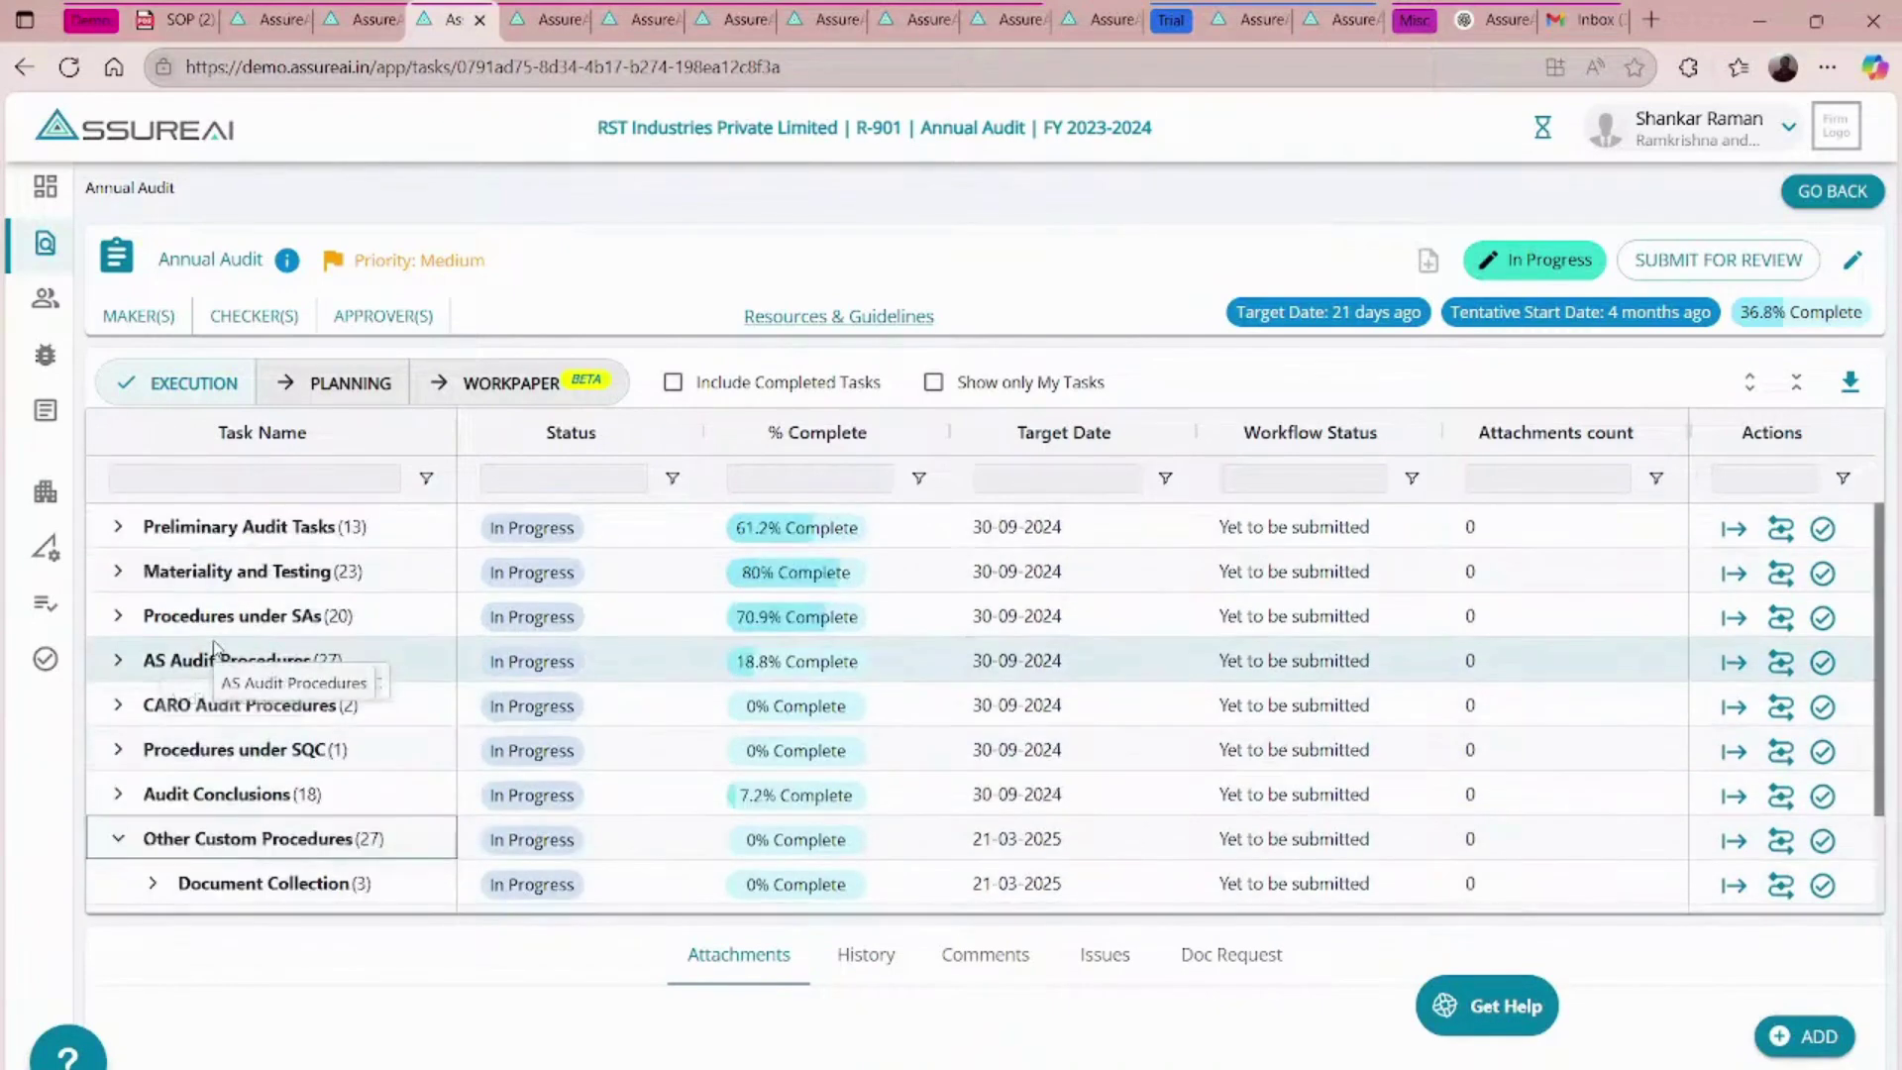
{"action": "left_click", "coordinate": [116, 528]}
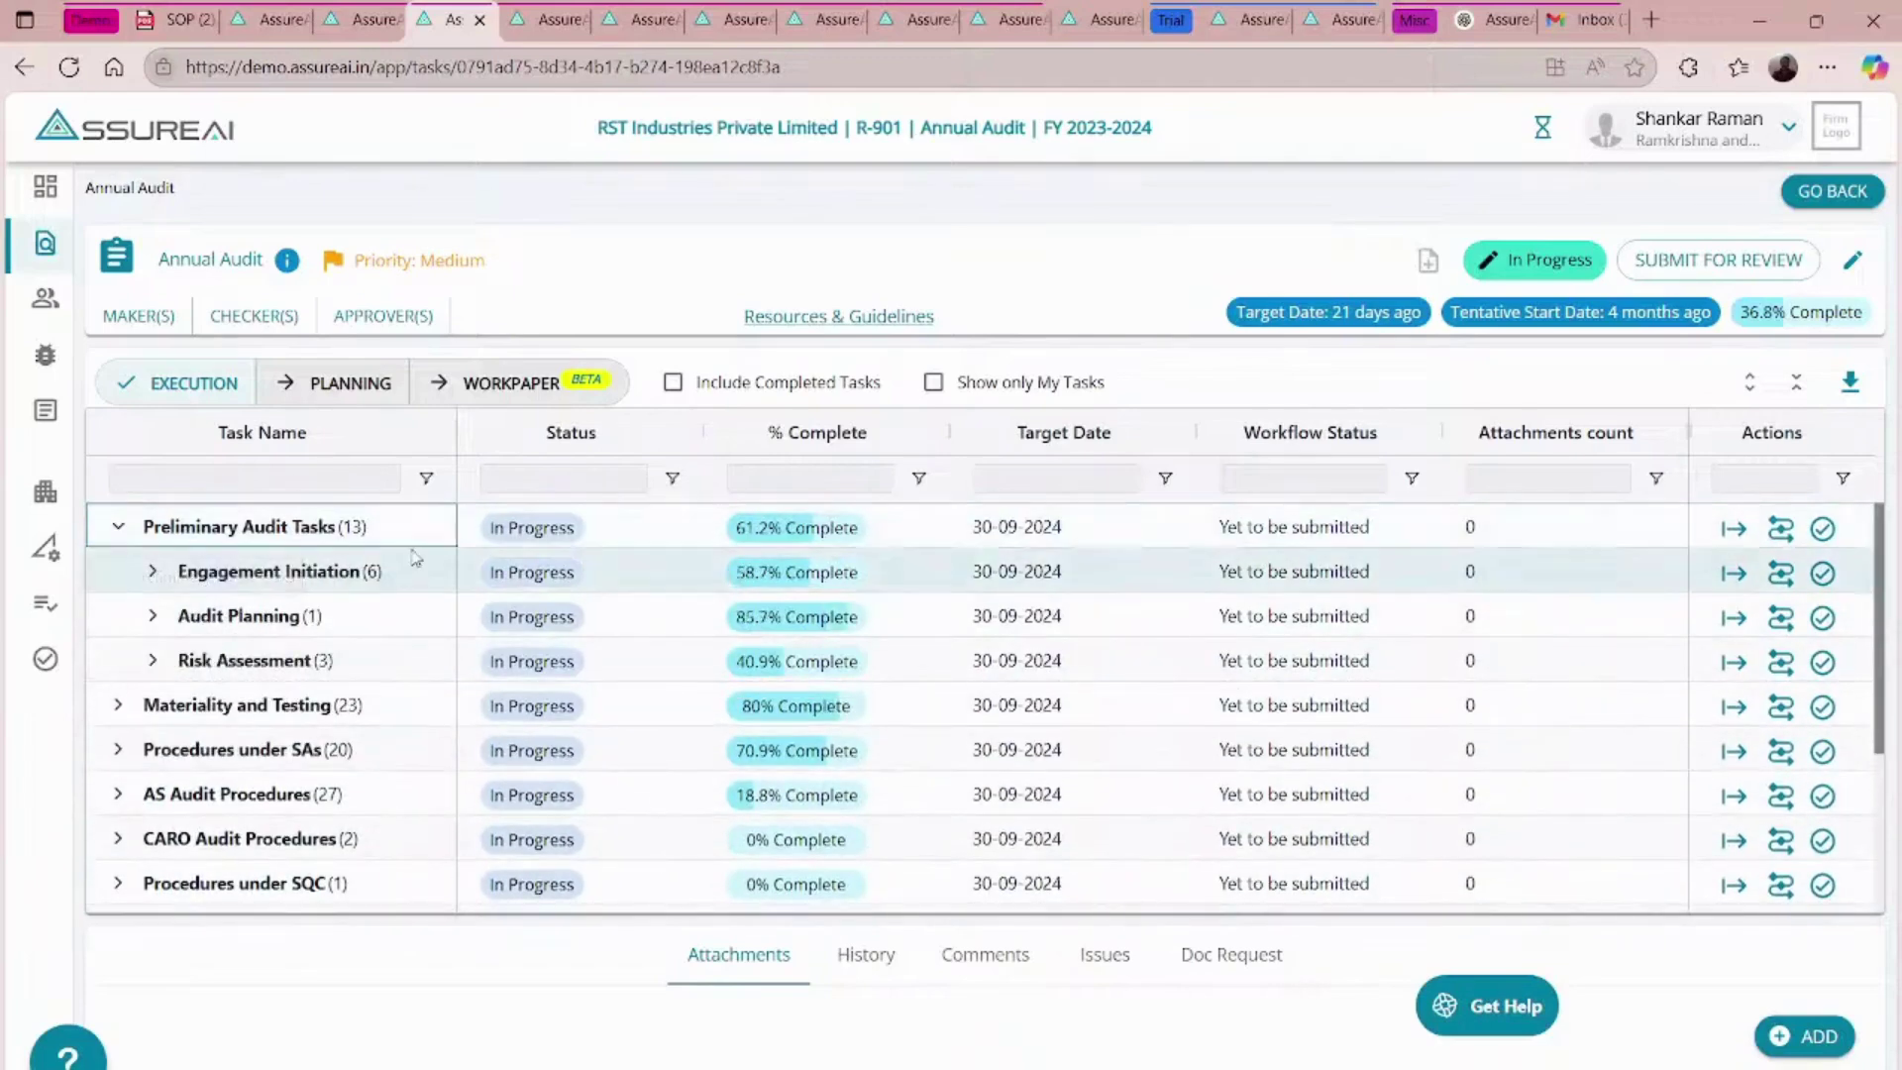
{"action": "left_click", "coordinate": [151, 572]}
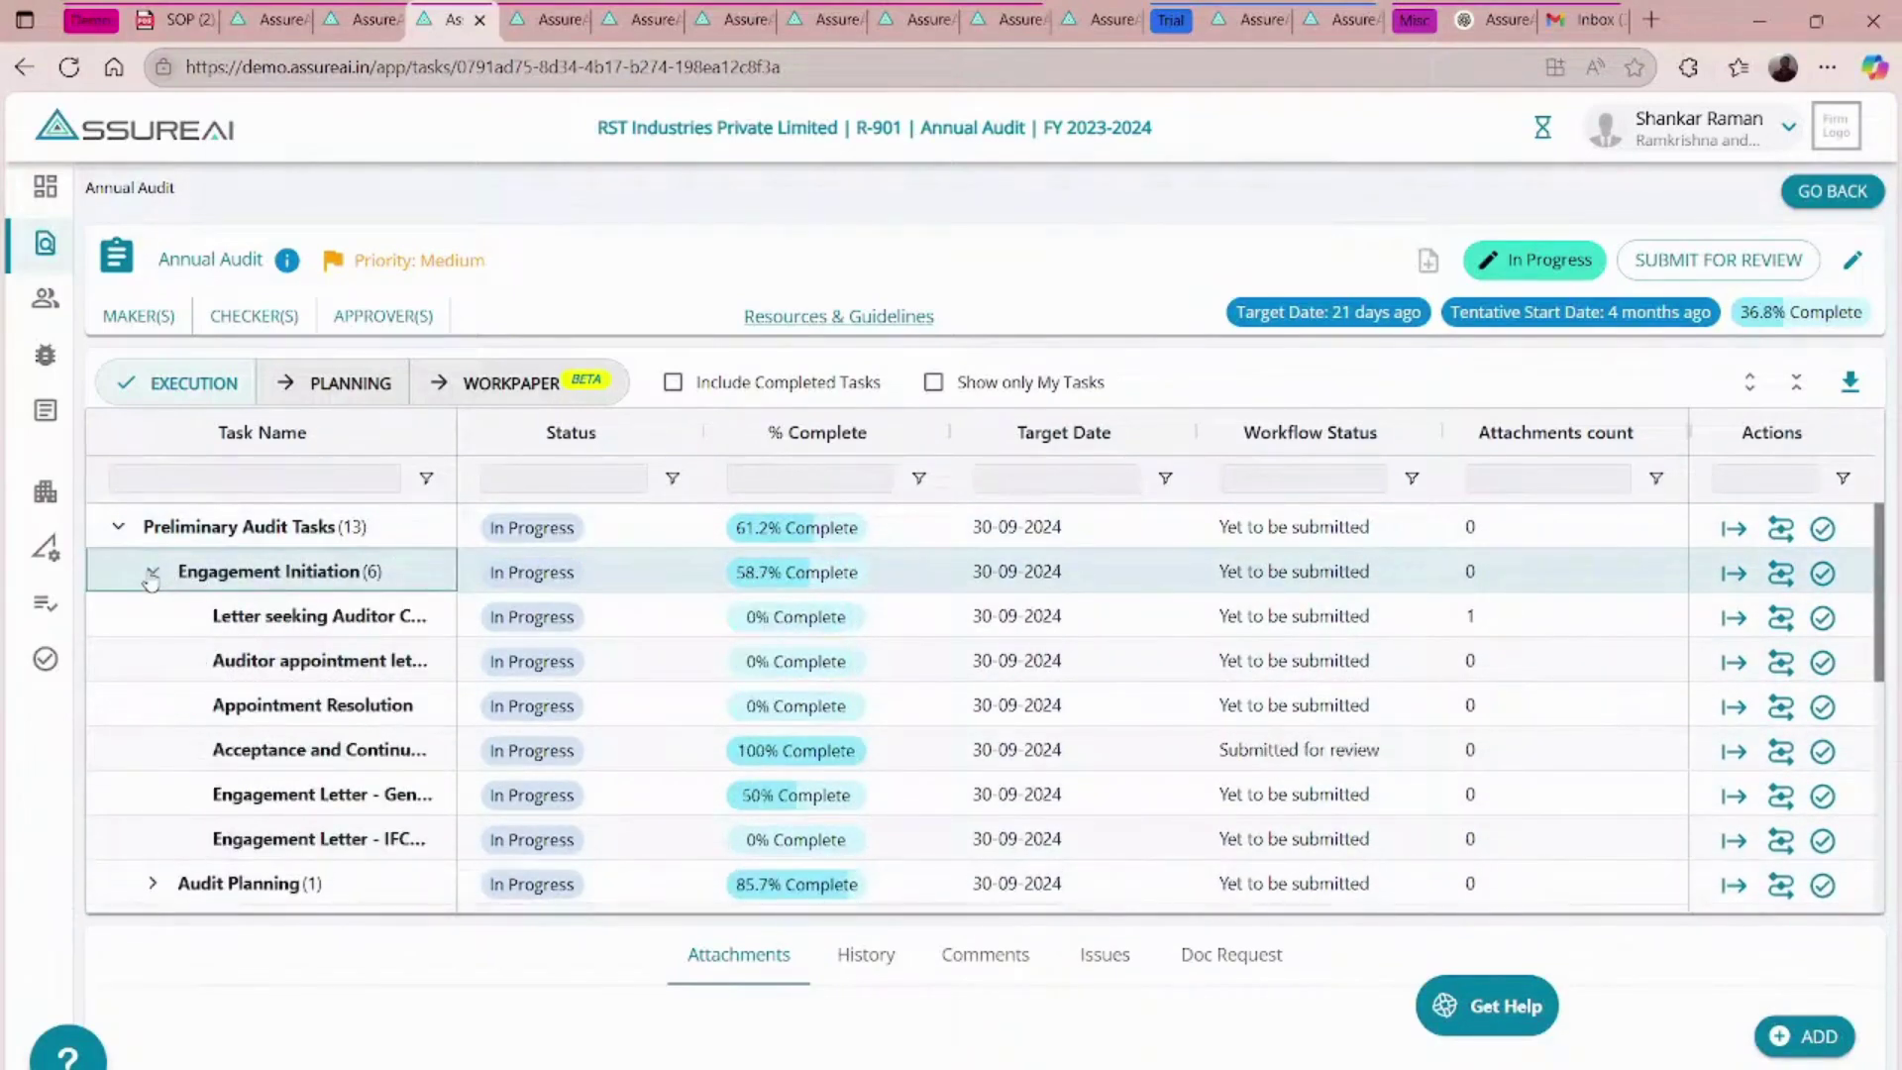
{"action": "left_click", "coordinate": [151, 575]}
{"action": "left_click", "coordinate": [152, 574]}
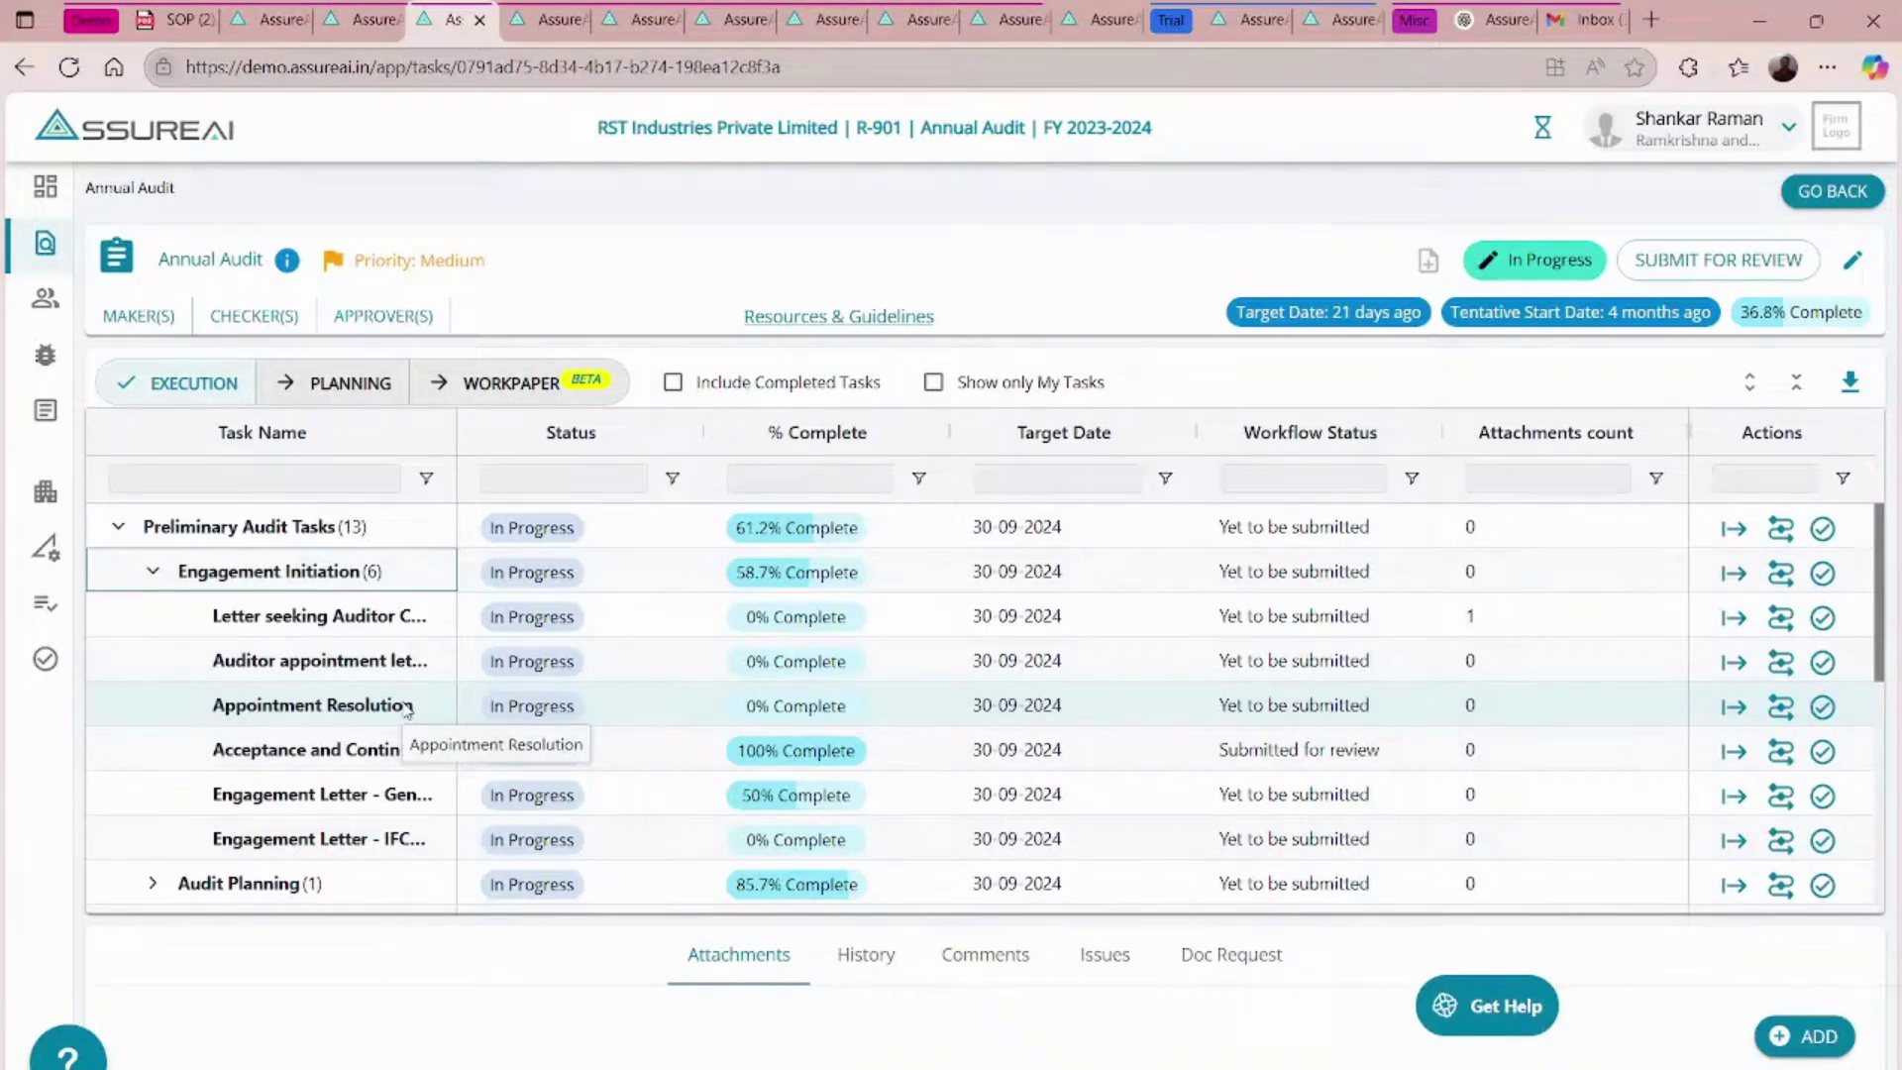
{"action": "scroll", "coordinate": [387, 663], "scroll_direction": "down", "scroll_amount": 3}
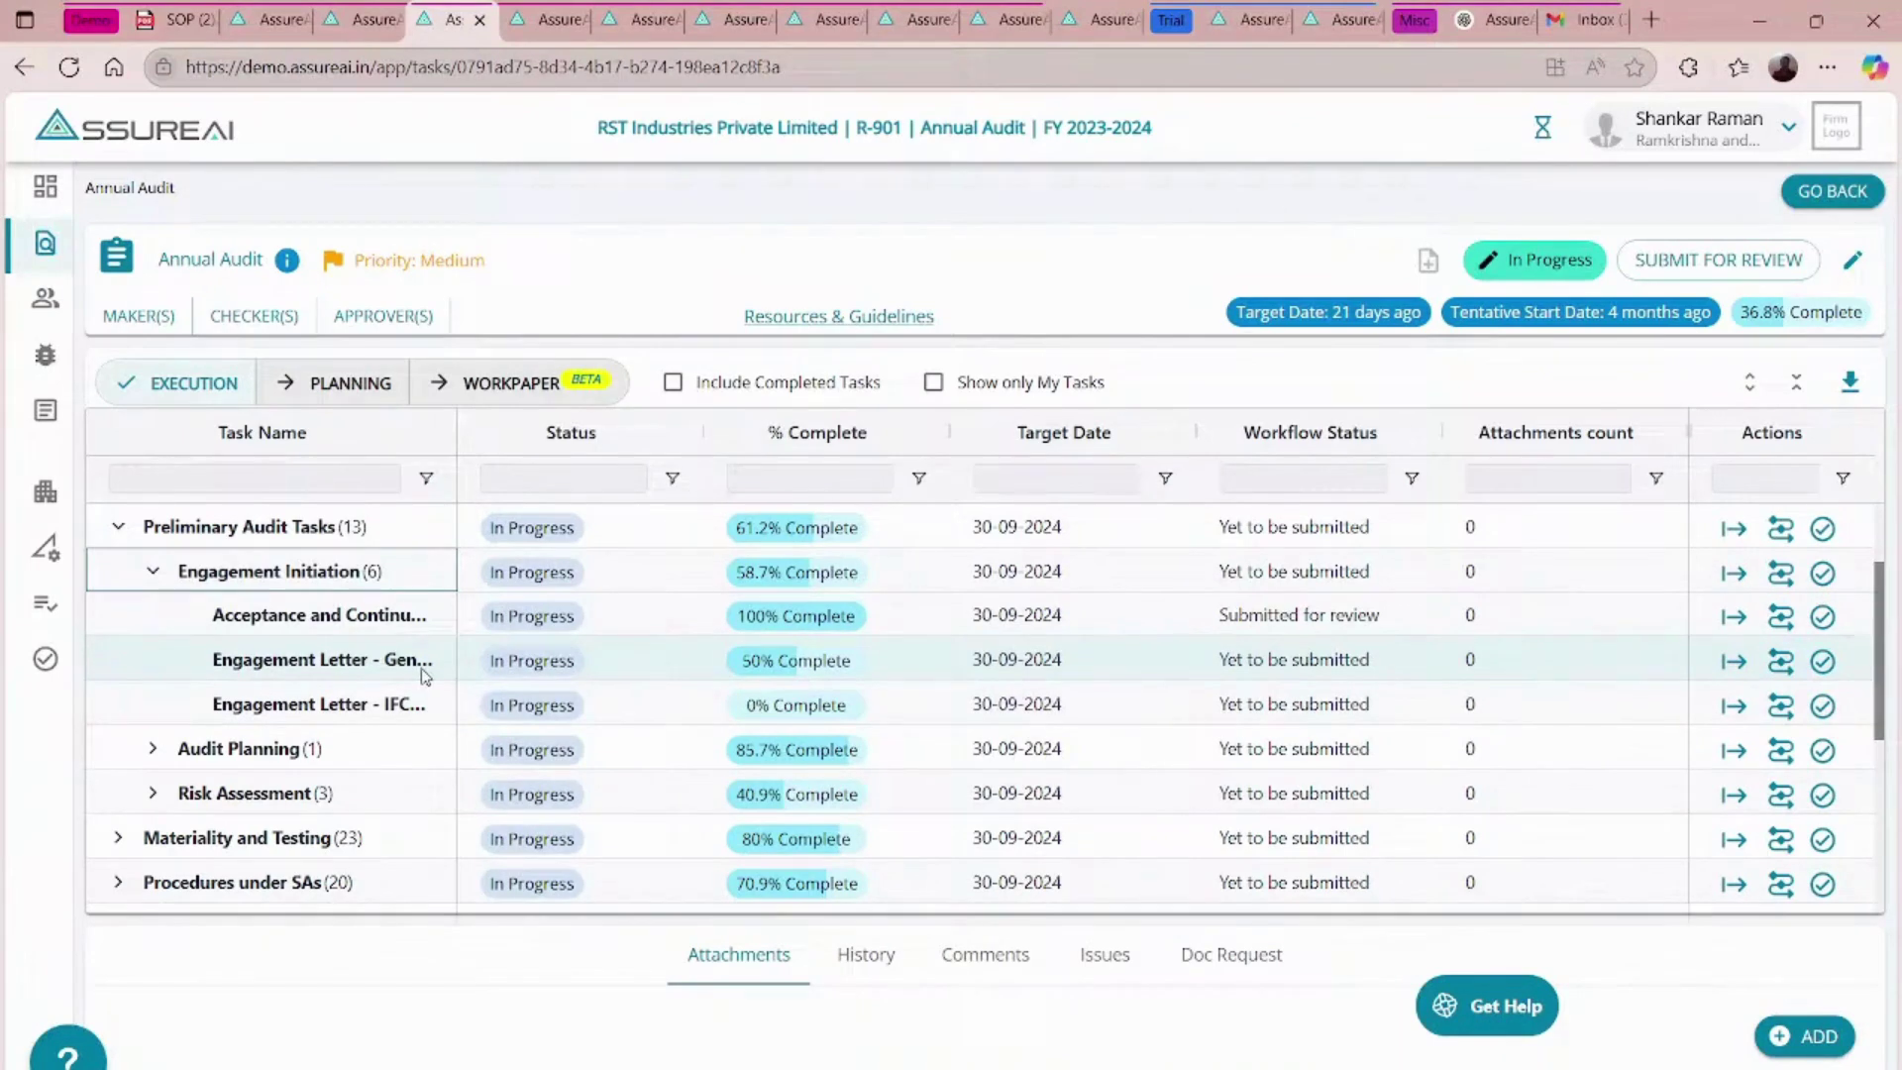
{"action": "left_click", "coordinate": [154, 749]}
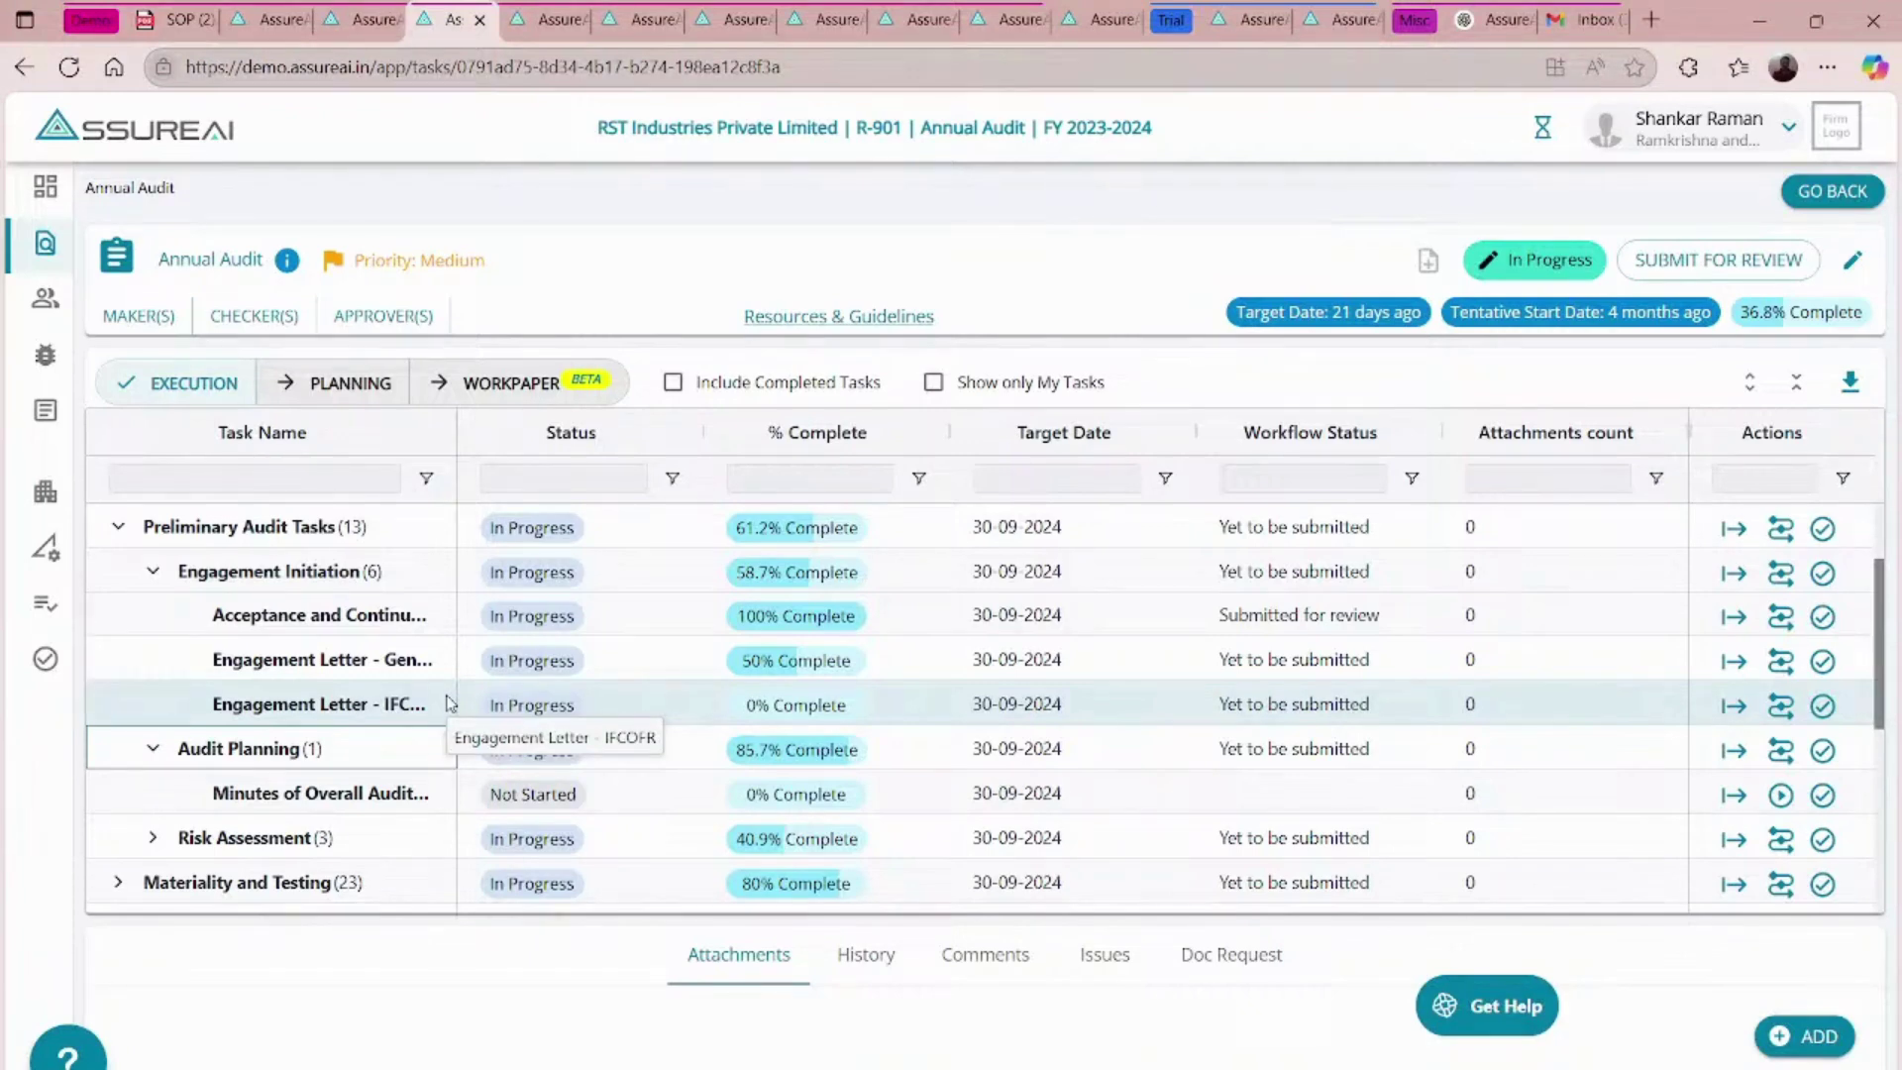
{"action": "scroll", "coordinate": [448, 703], "scroll_direction": "down", "scroll_amount": 3}
{"action": "scroll", "coordinate": [448, 703], "scroll_direction": "up", "scroll_amount": 4}
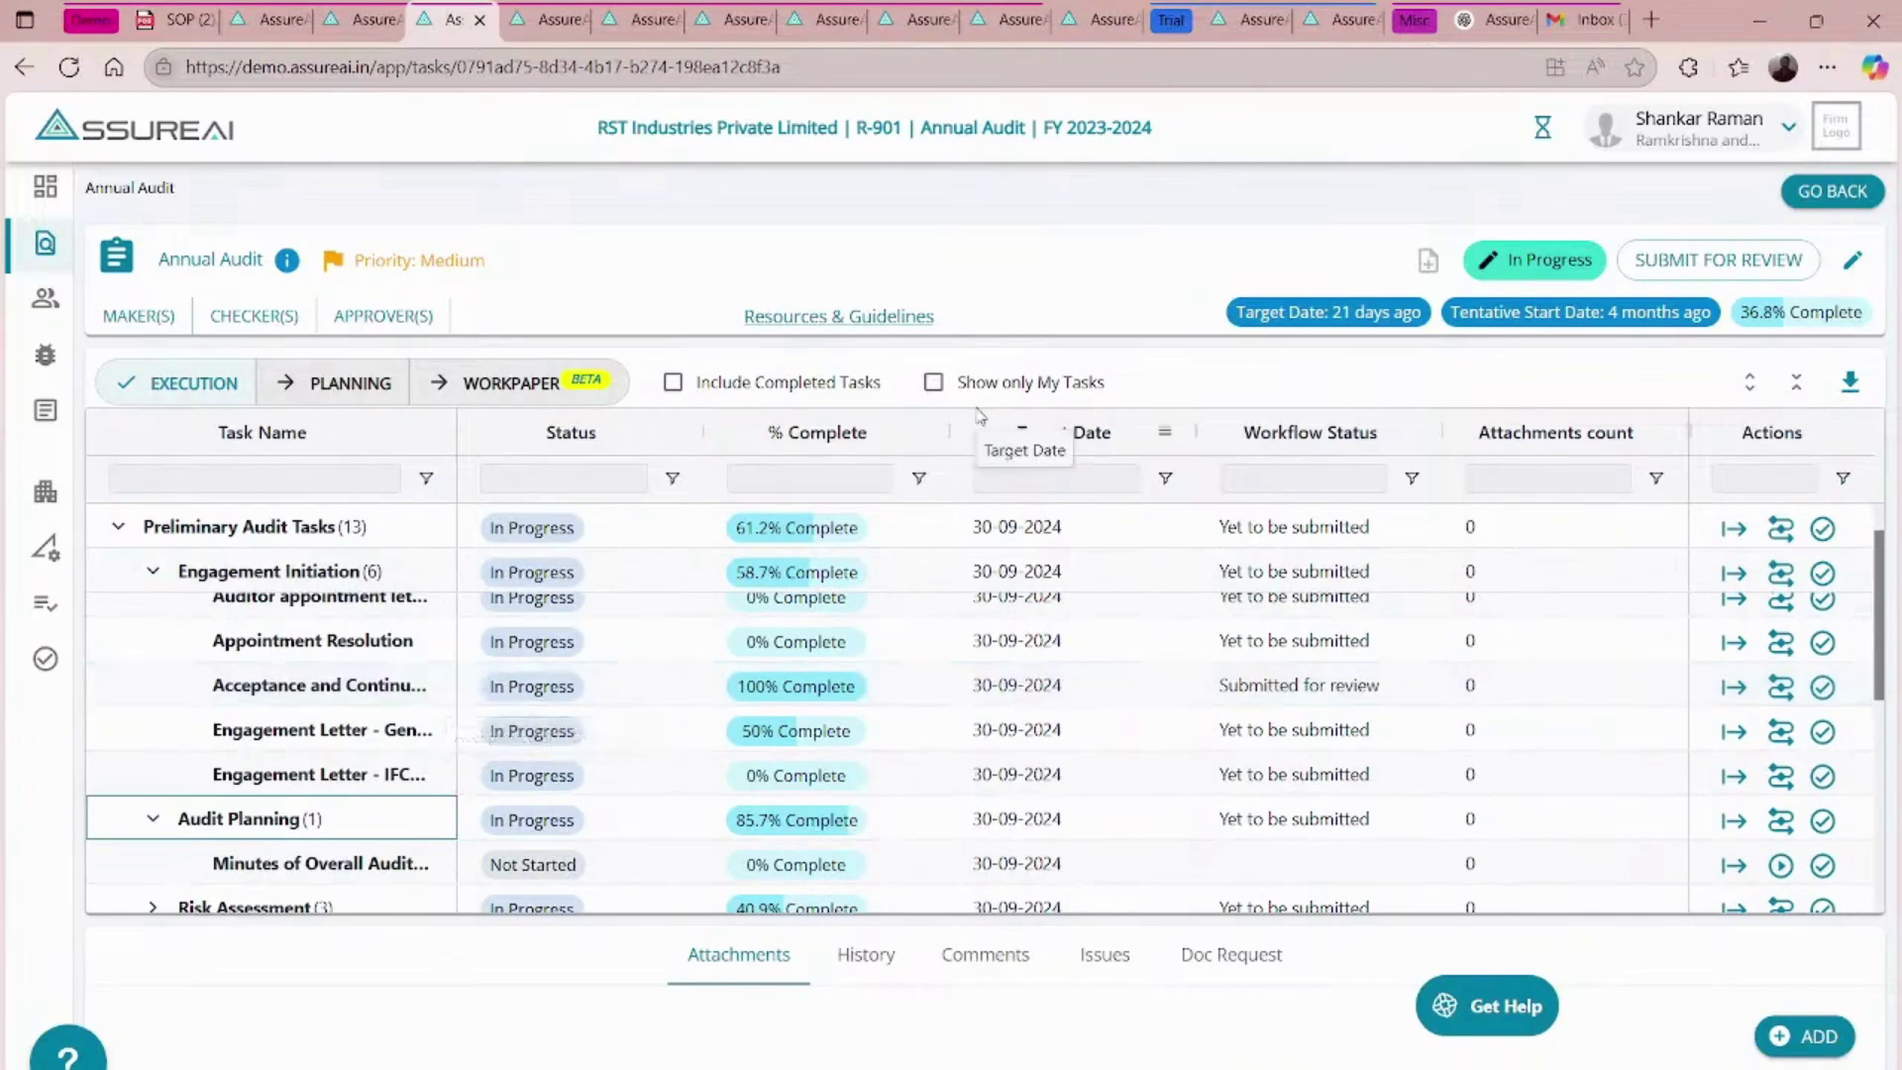
{"action": "left_click", "coordinate": [377, 13]}
{"action": "left_click", "coordinate": [448, 19]}
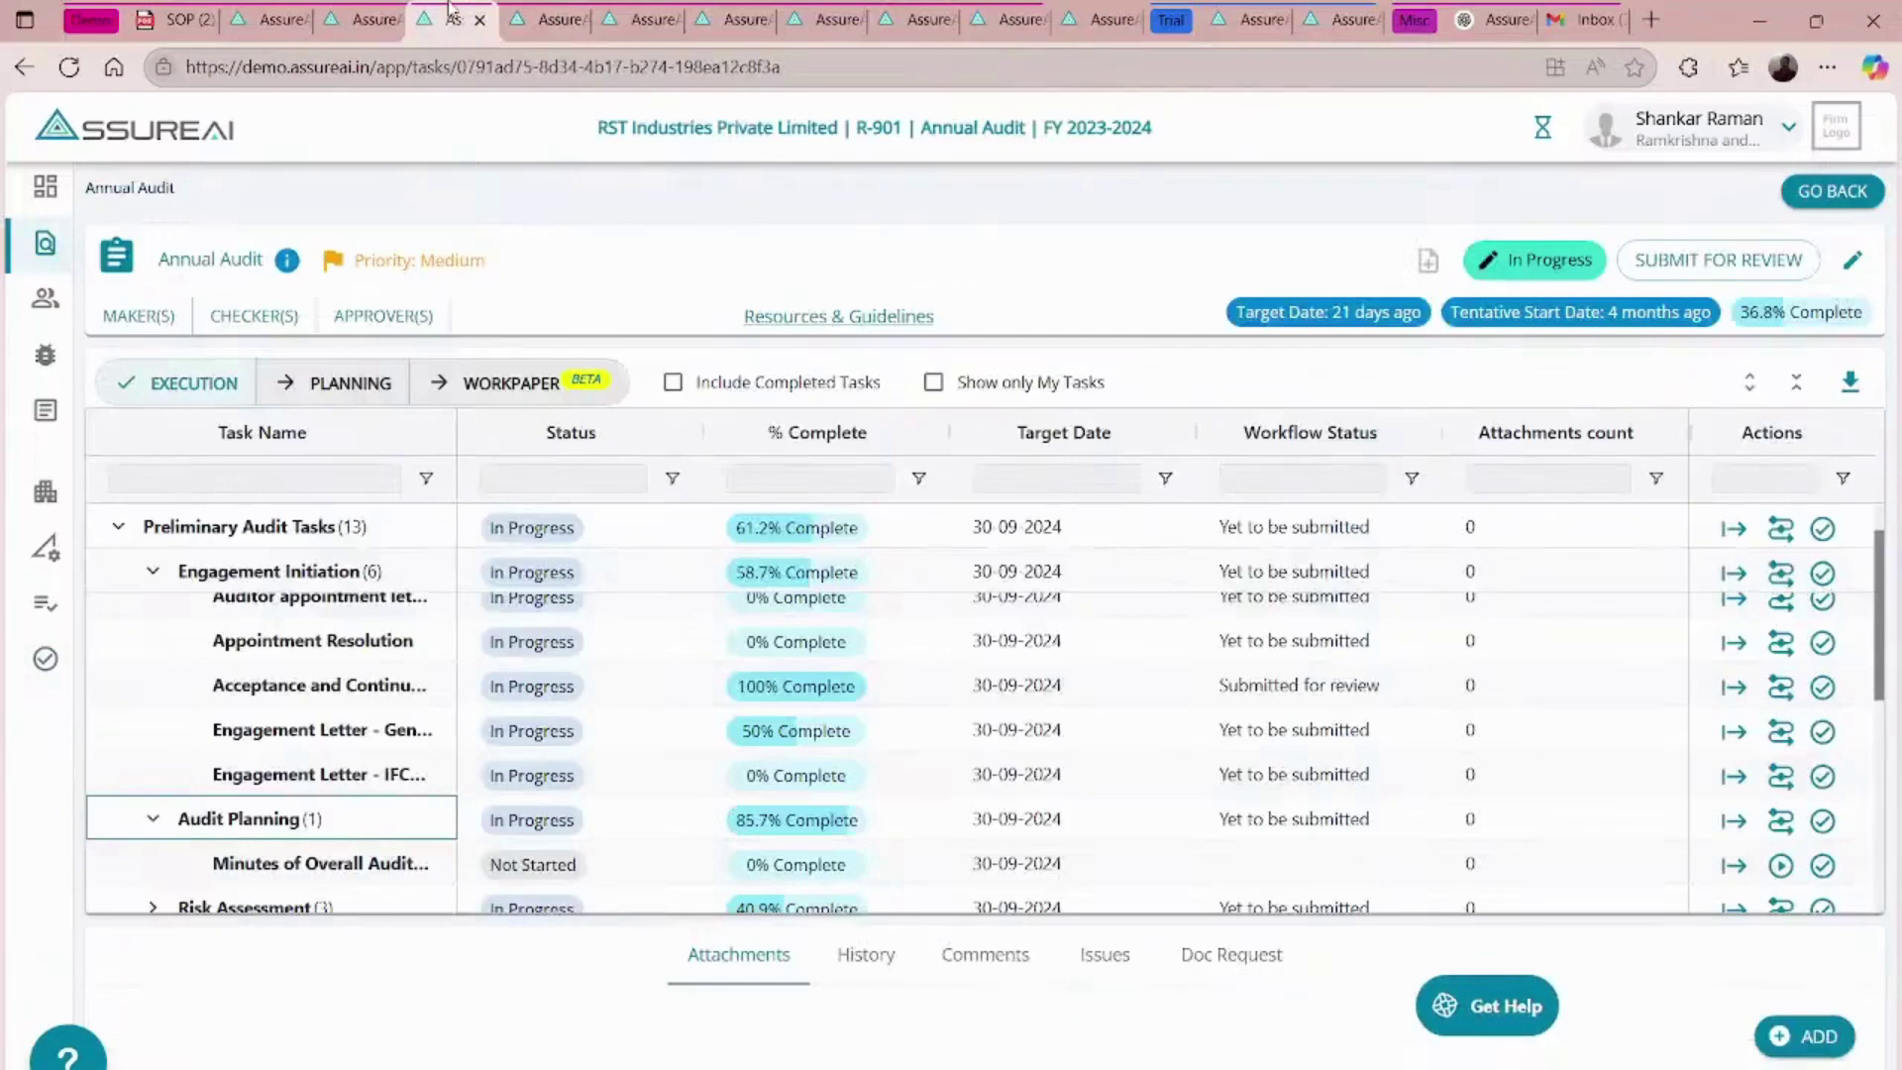
{"action": "left_click", "coordinate": [1826, 203]}
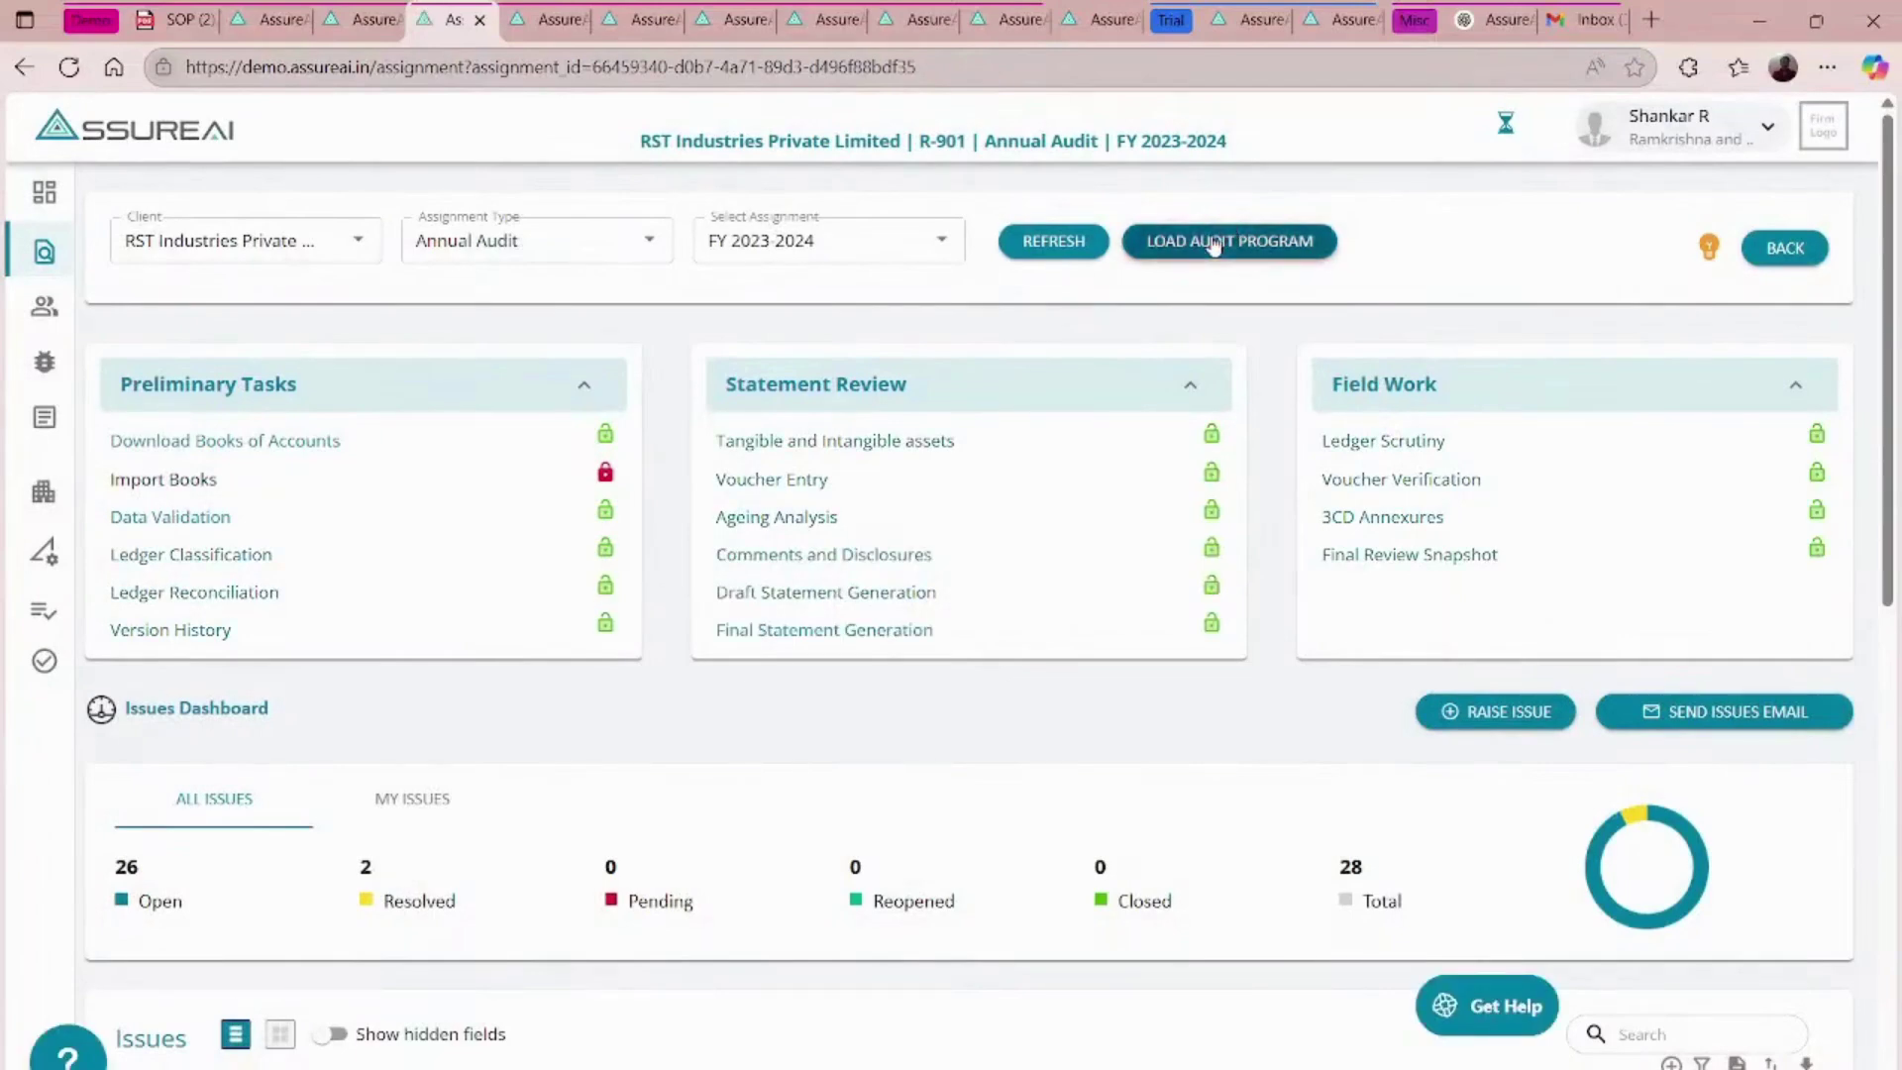
- Load the RST Industries audit program, expand Materiality and Testing, then return to the dashboard
{"action": "left_click", "coordinate": [1183, 243]}
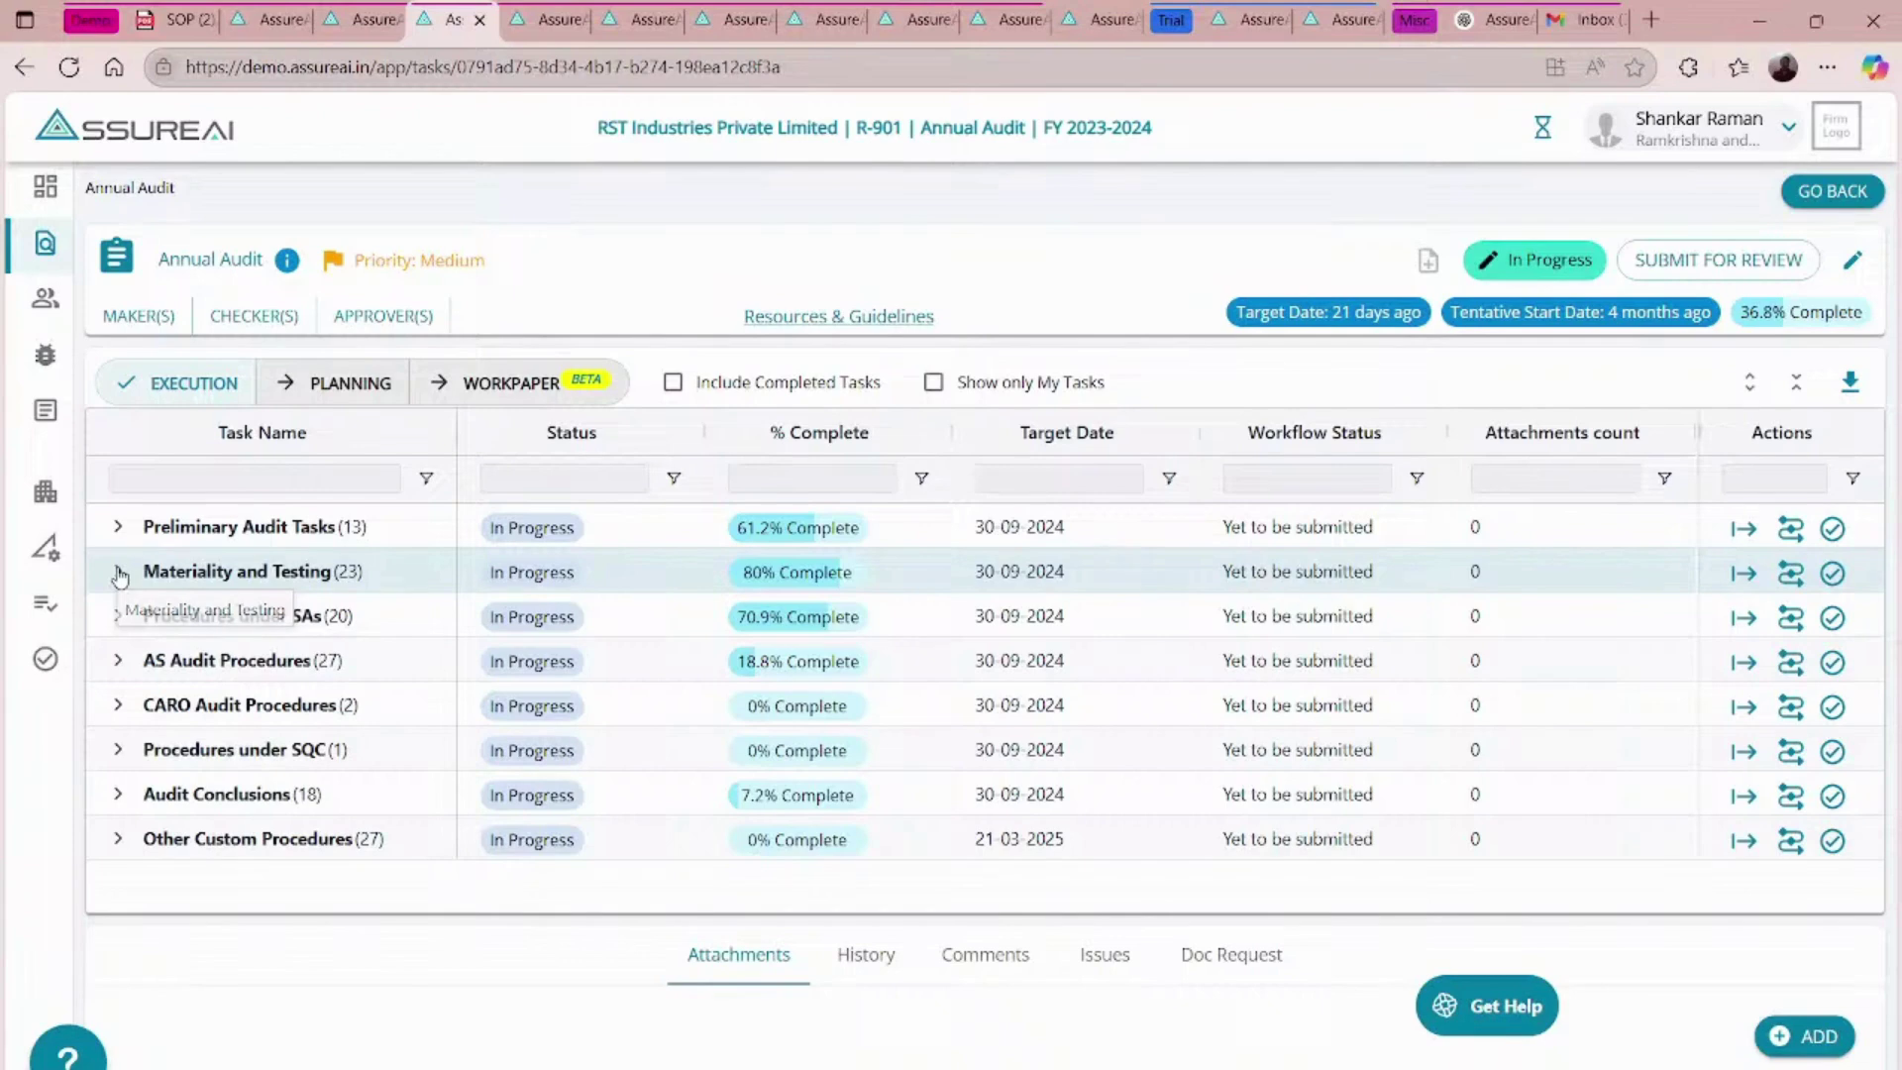
{"action": "left_click", "coordinate": [119, 572]}
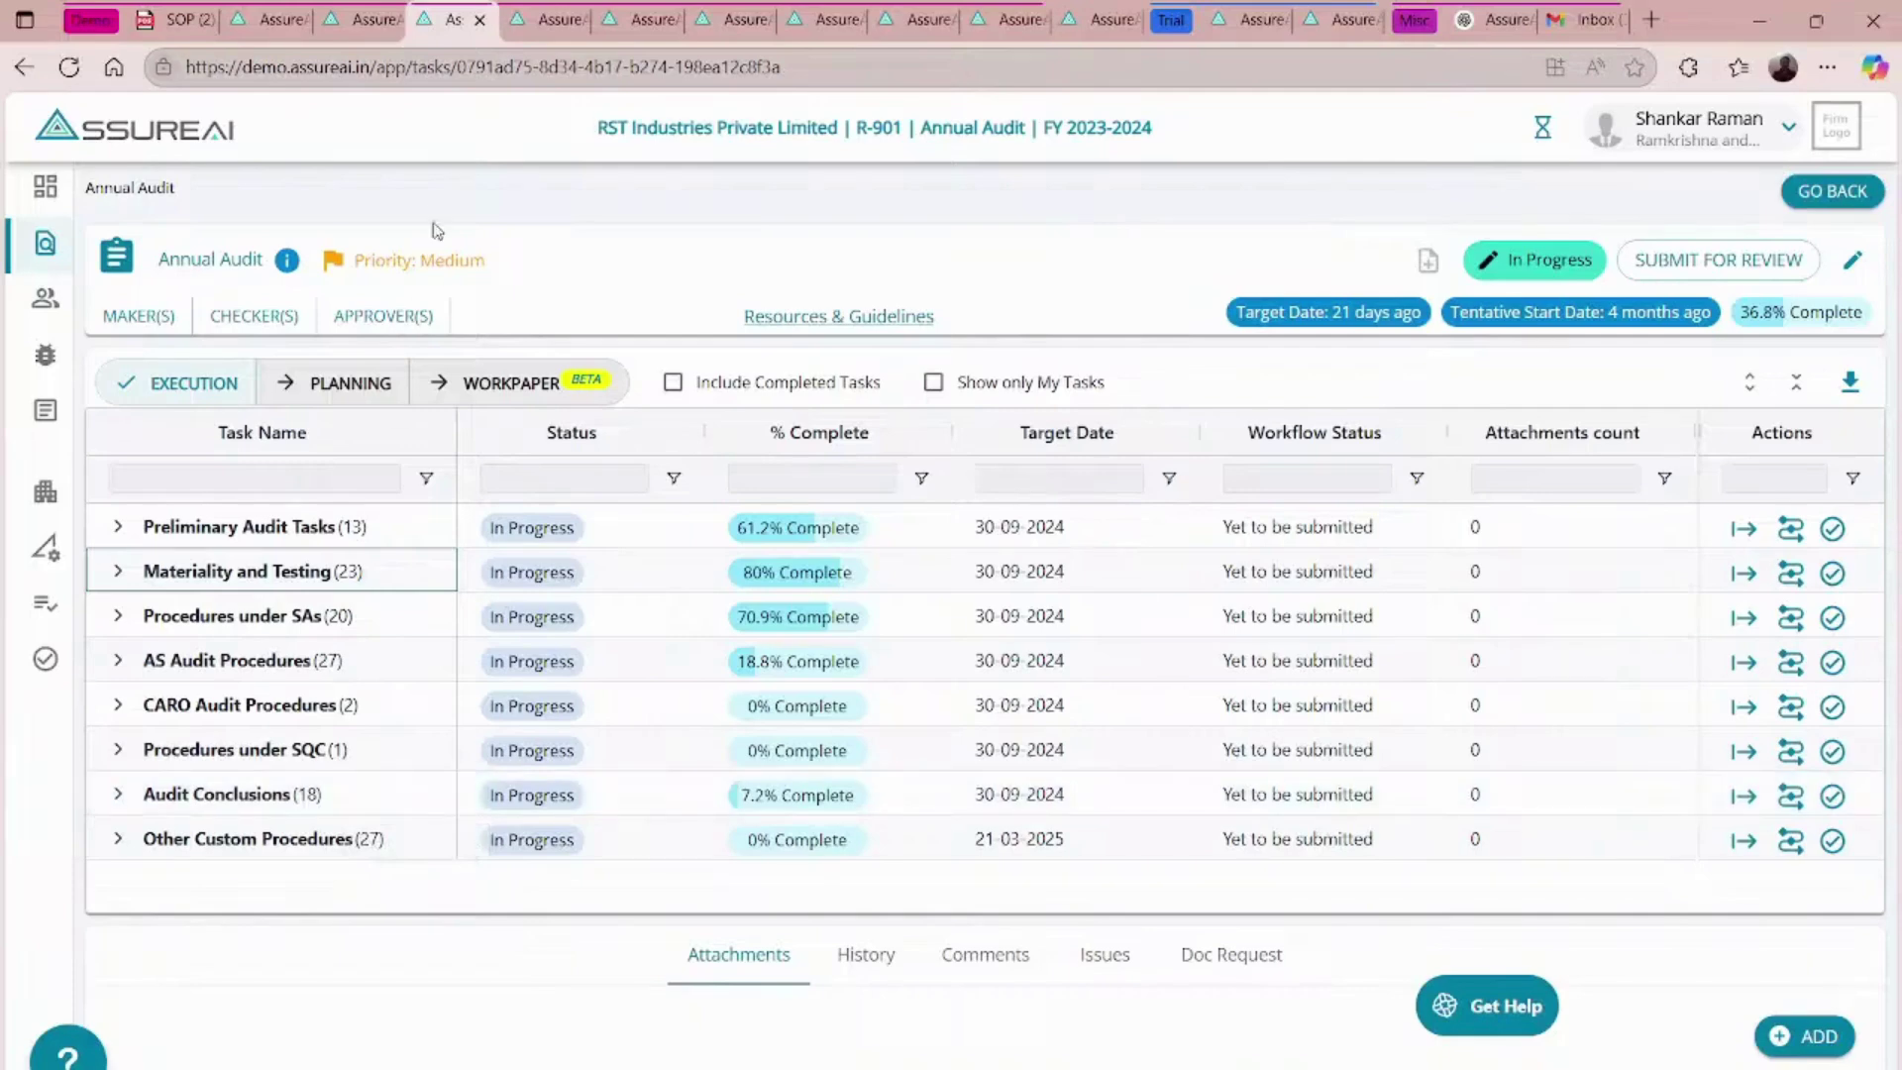
{"action": "left_click", "coordinate": [1829, 191]}
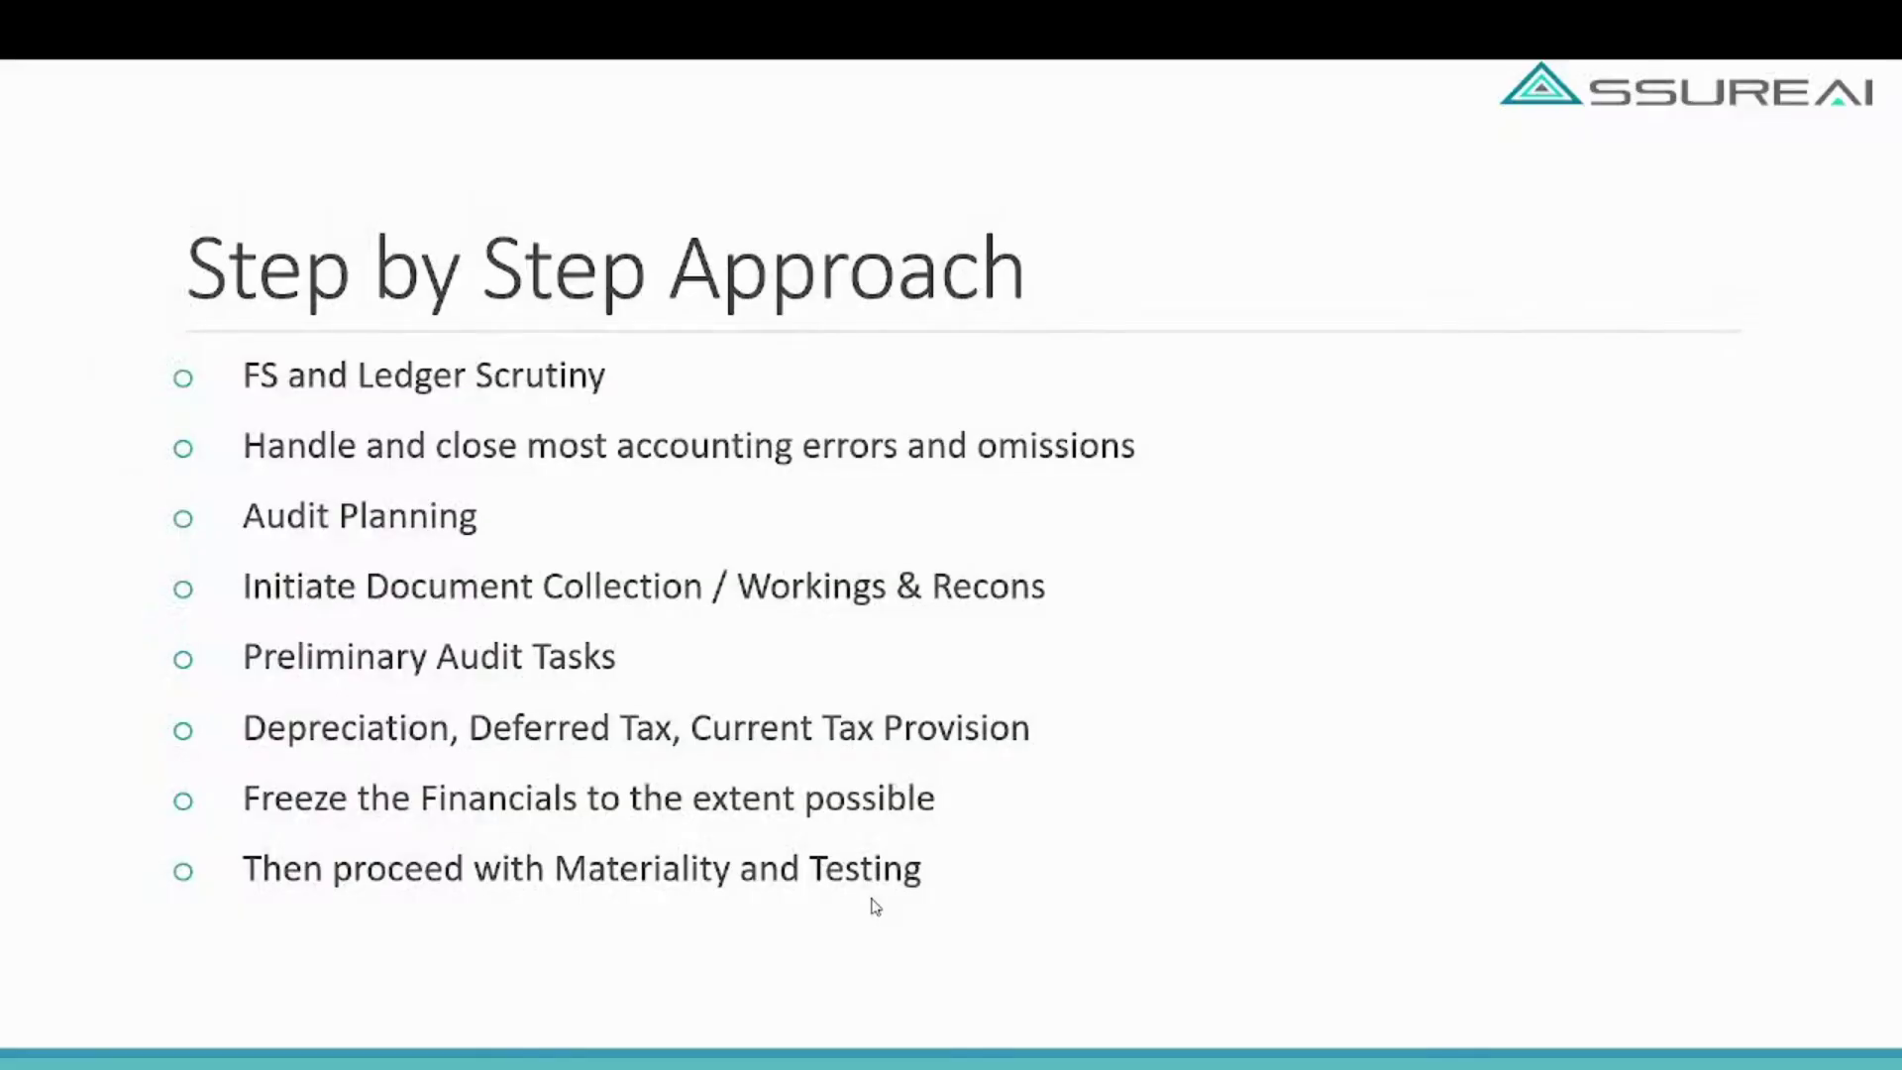
- Advance the deck to the 'Top 10 Non-Compliances Found in NFRA Orders' slide
{"action": "key", "text": "Right"}
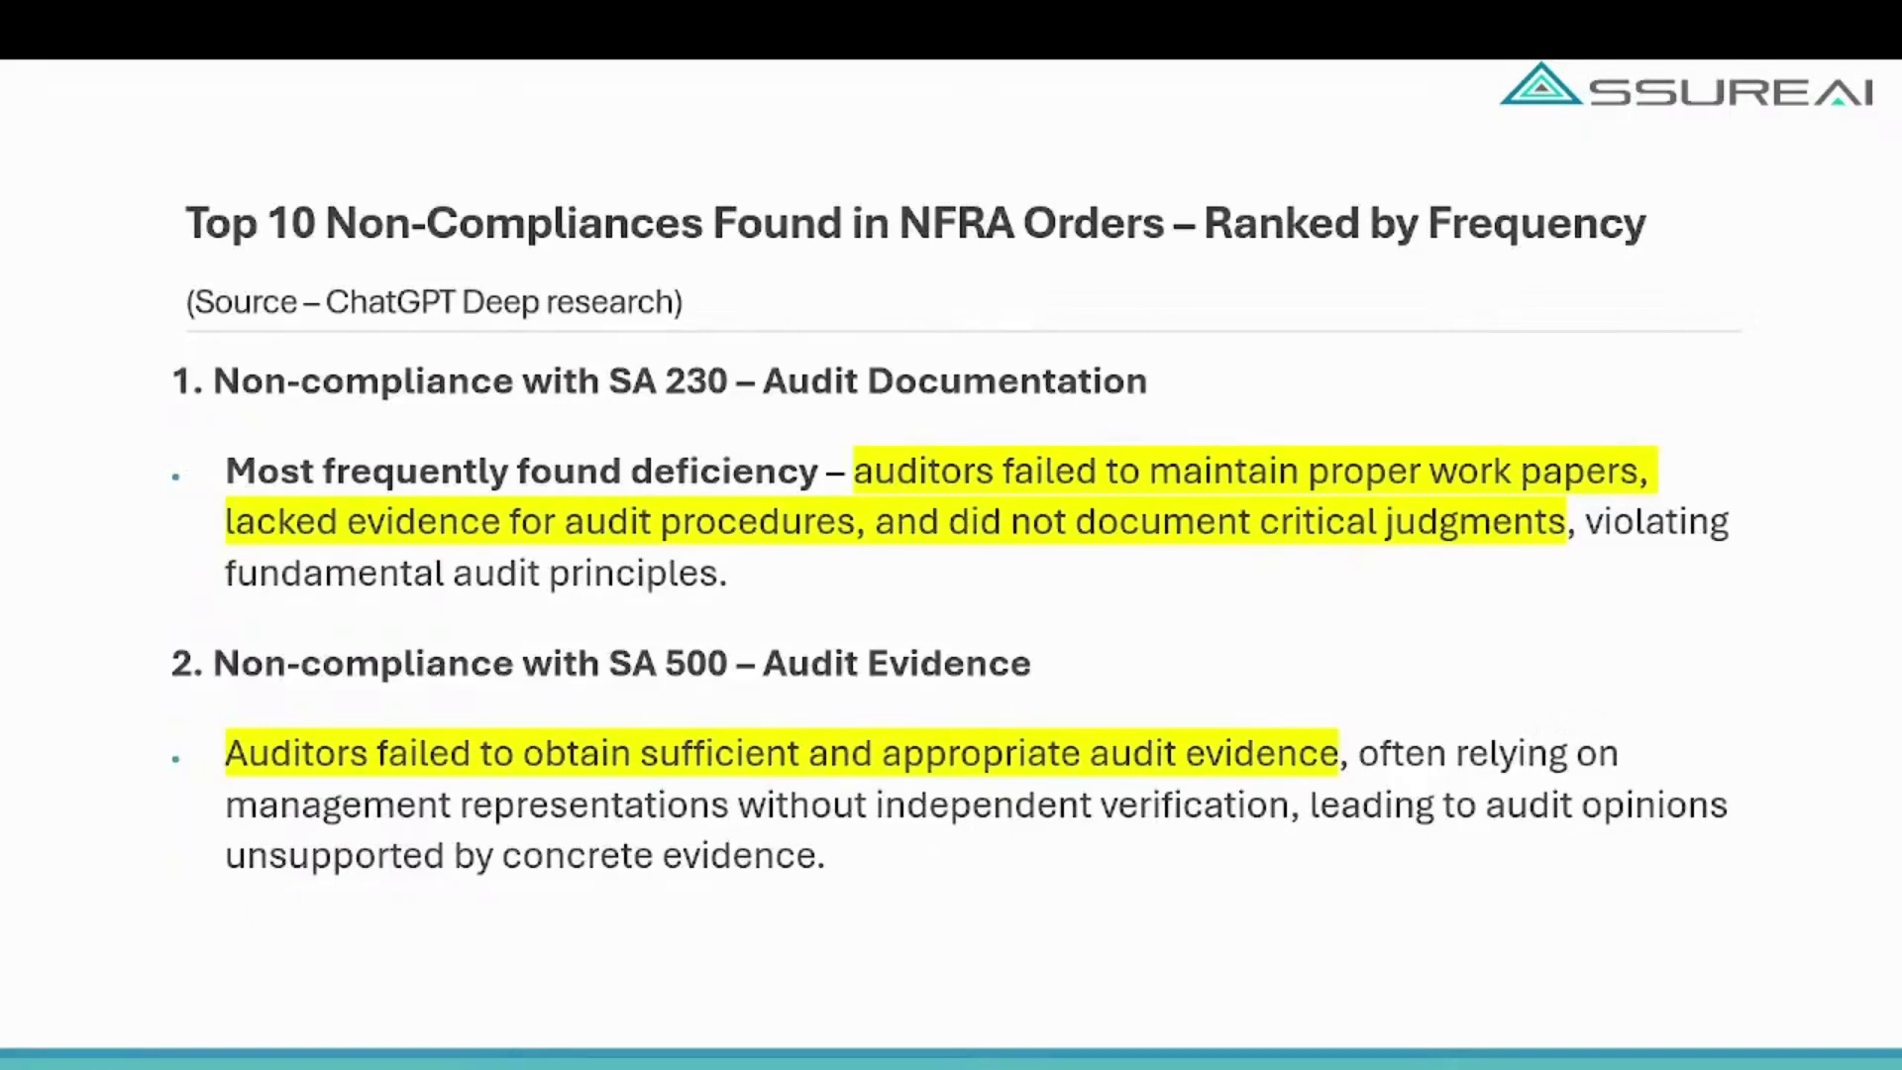
{"action": "key", "text": "Left"}
{"action": "key", "text": "Right"}
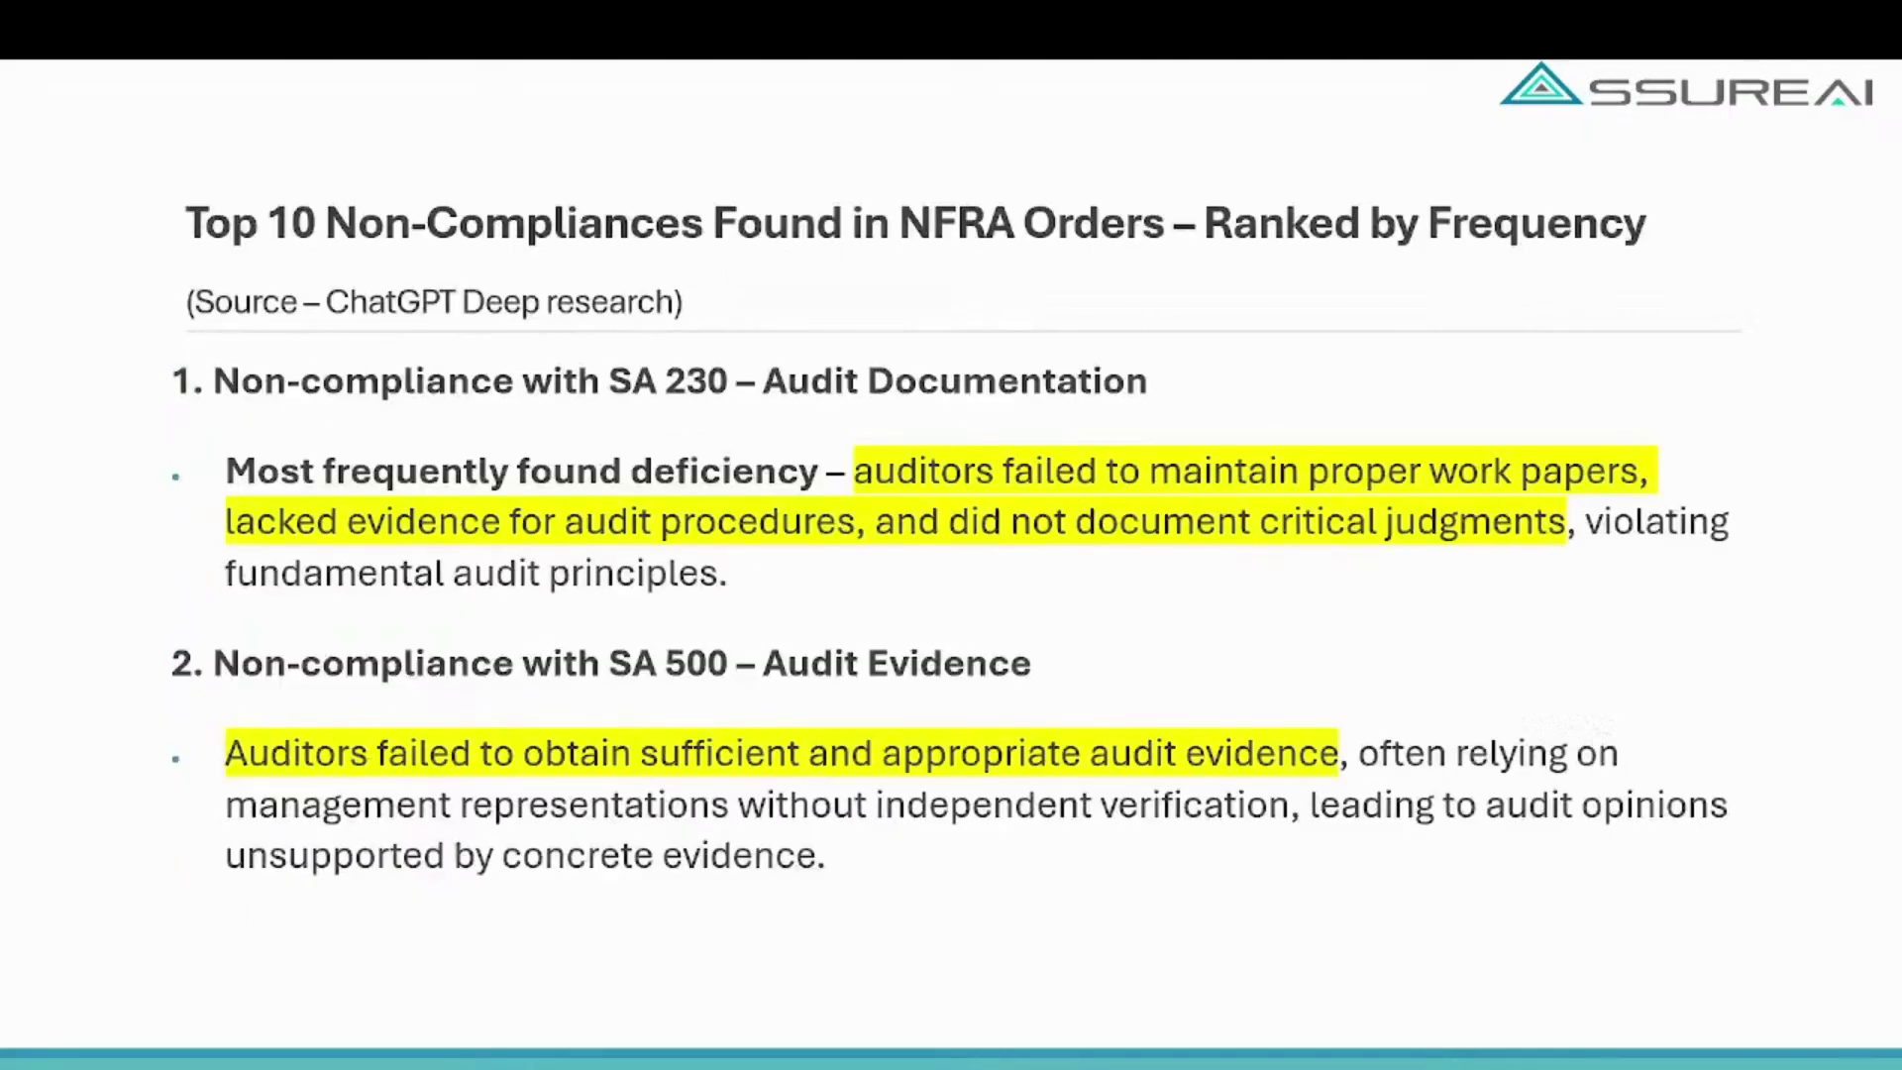